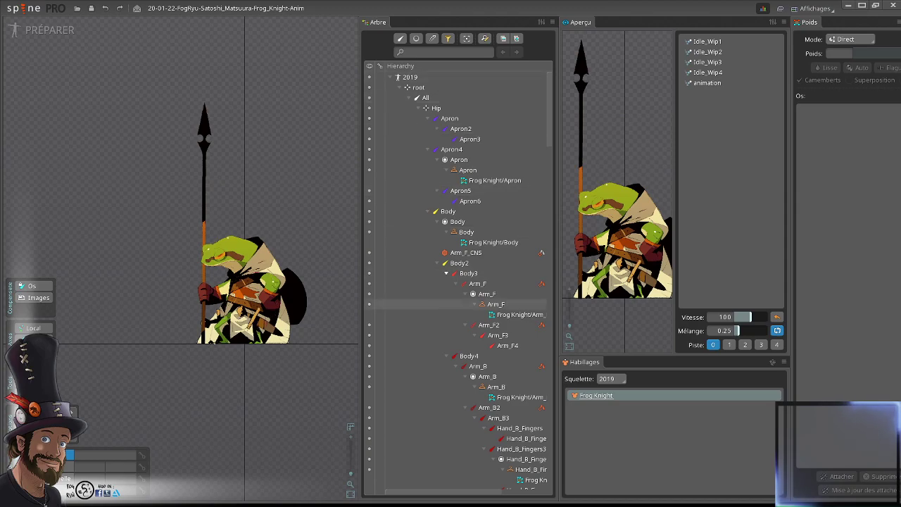
- Examine the frog knight's setup pose closely, from the spear and head down to the arms, belt and legs
scroll(225, 316, "up", 1)
left_click_drag(225, 316, 202, 299)
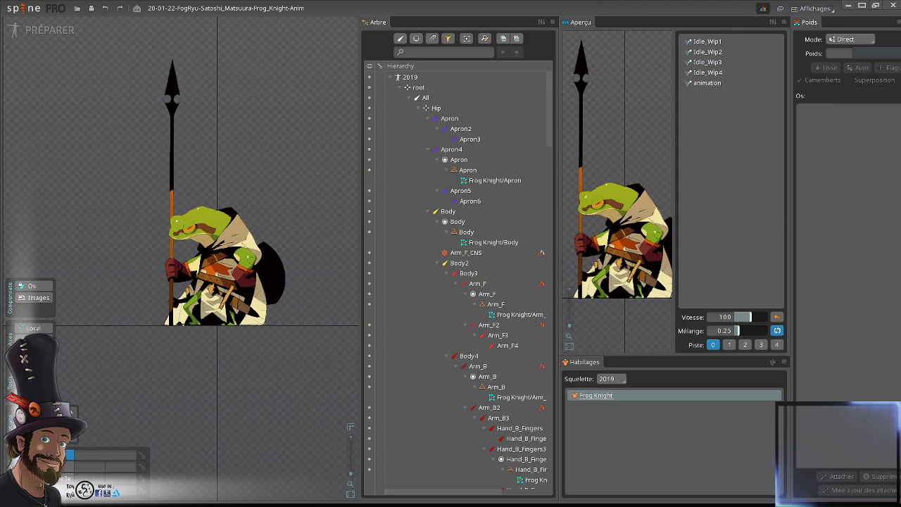
left_click_drag(288, 269, 312, 274)
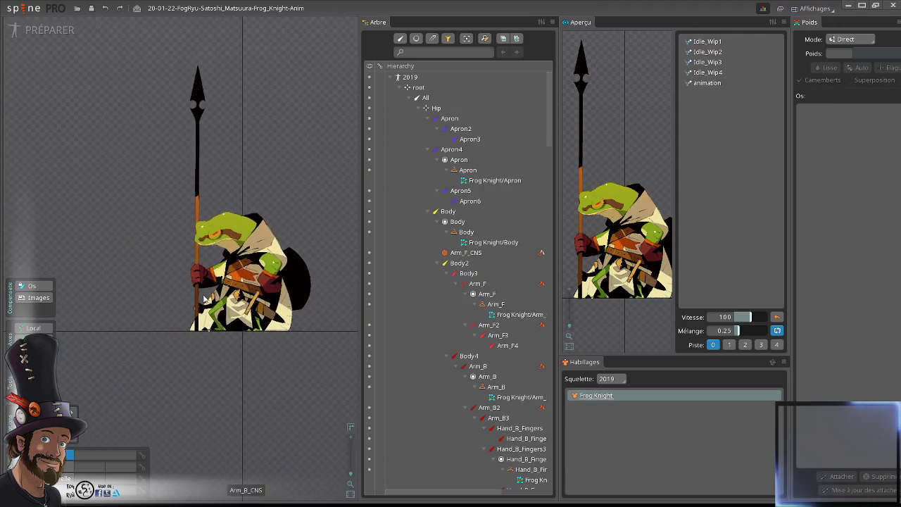
scroll(250, 291, "up", 2)
left_click_drag(250, 294, 227, 337)
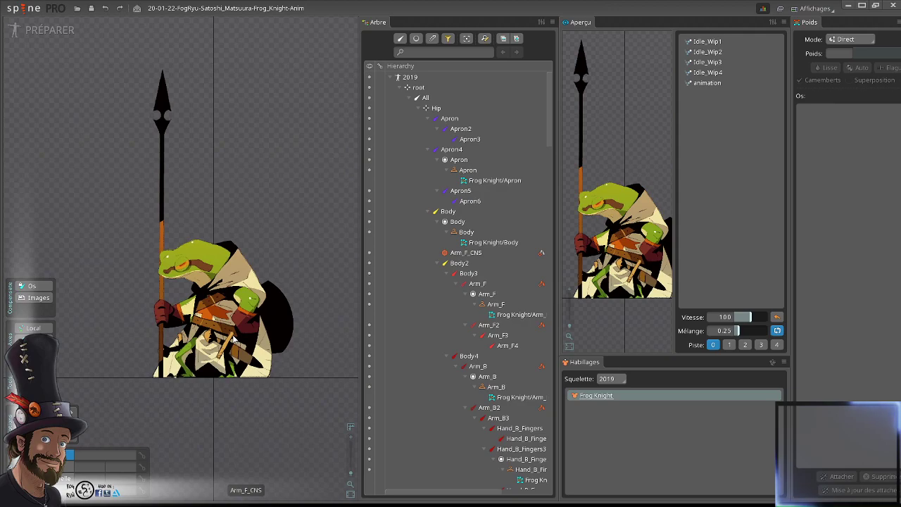
left_click_drag(294, 326, 291, 309)
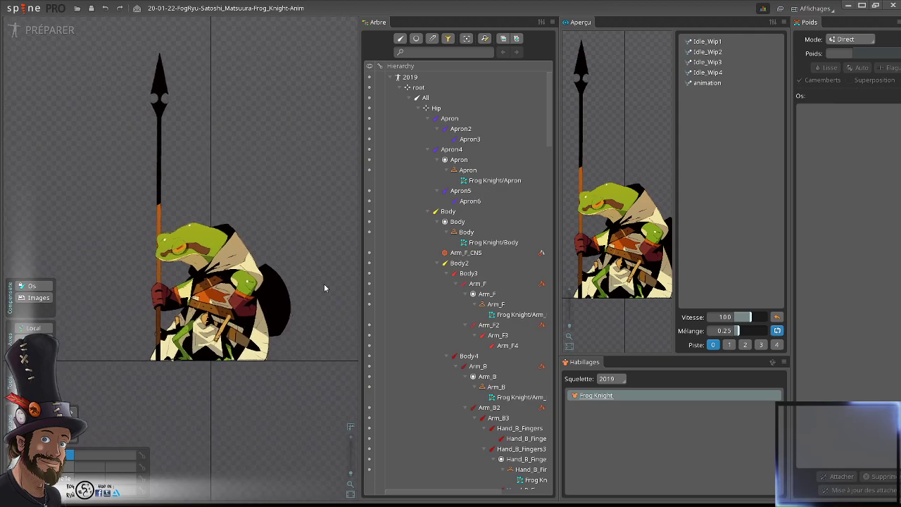
left_click_drag(316, 345, 315, 361)
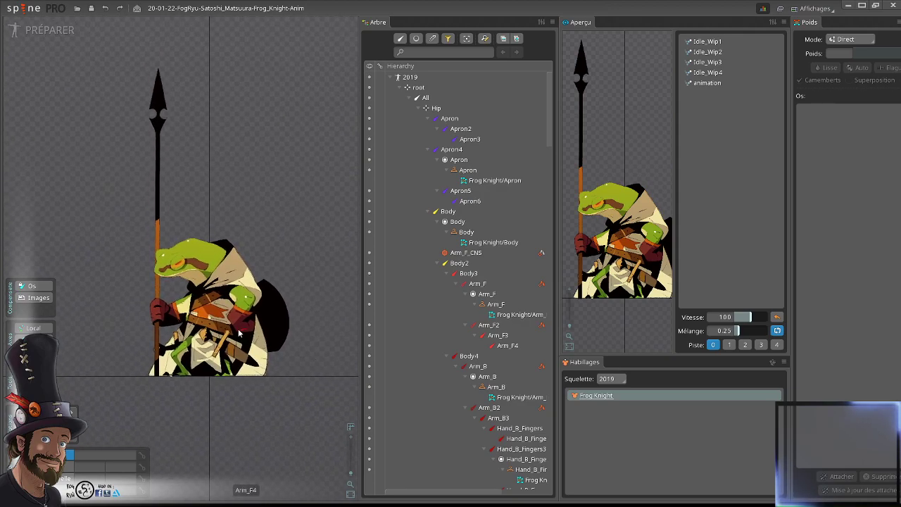
left_click_drag(238, 325, 244, 312)
scroll(260, 313, "up", 3)
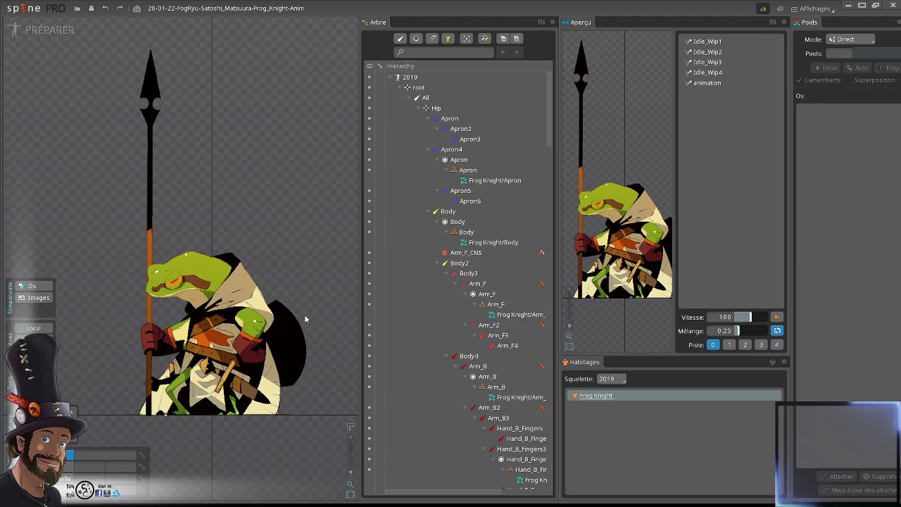
left_click_drag(305, 279, 311, 282)
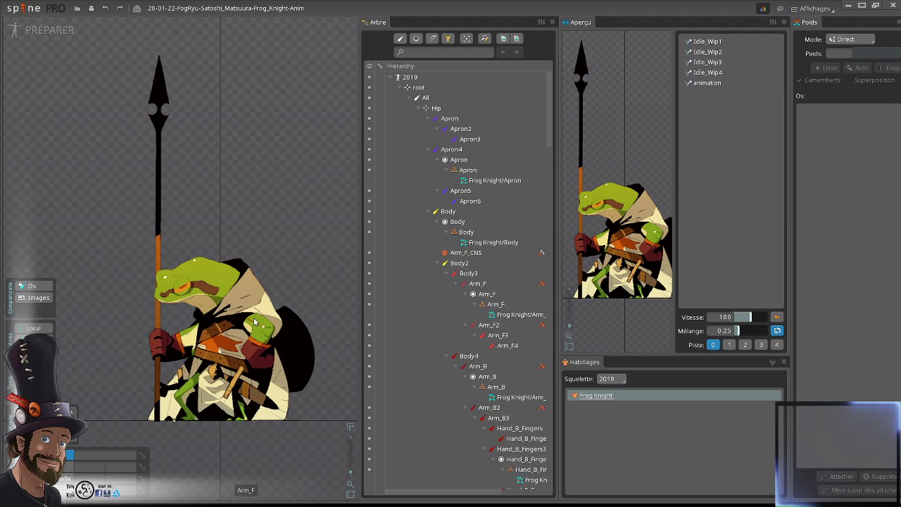
left_click_drag(295, 312, 292, 289)
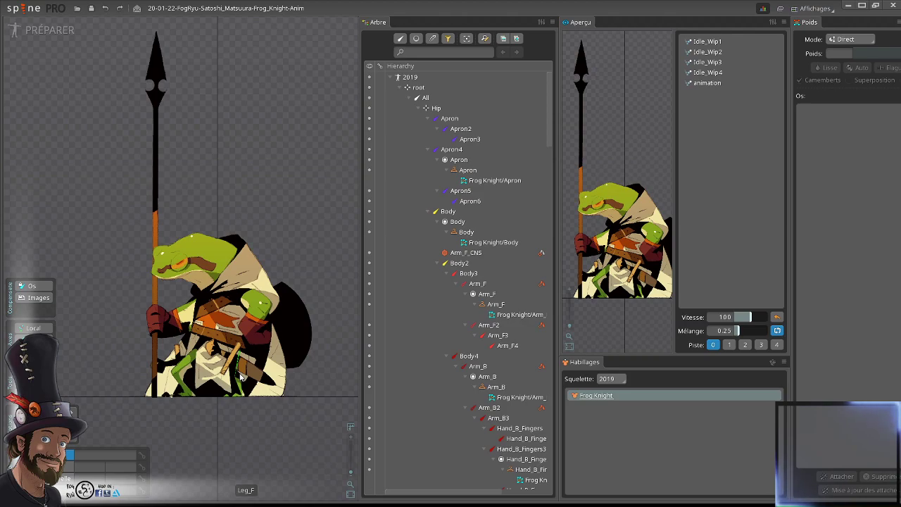
scroll(243, 376, "up", 3)
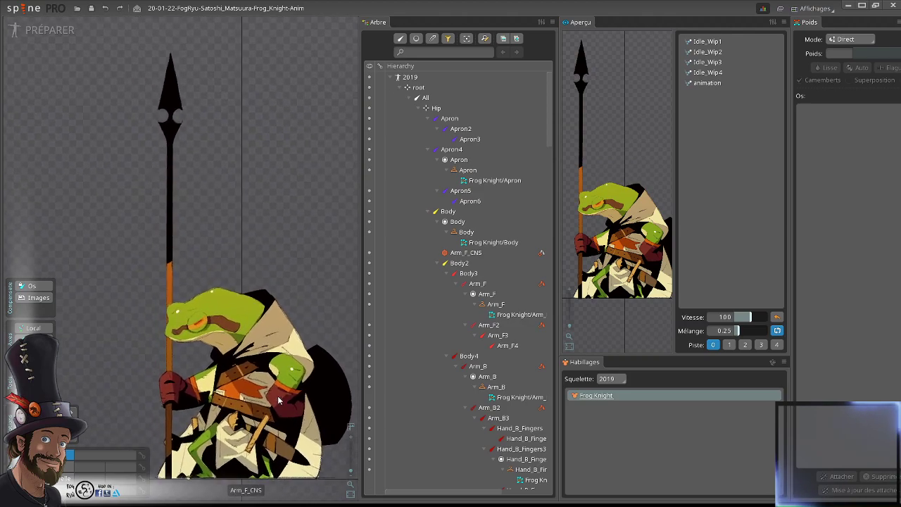
mouse_move(248, 378)
left_mouse_down()
mouse_move(245, 352)
mouse_move(233, 358)
mouse_move(250, 358)
mouse_move(247, 368)
left_mouse_up()
scroll(233, 357, "up", 1)
scroll(233, 358, "up", 1)
scroll(250, 357, "down", 1)
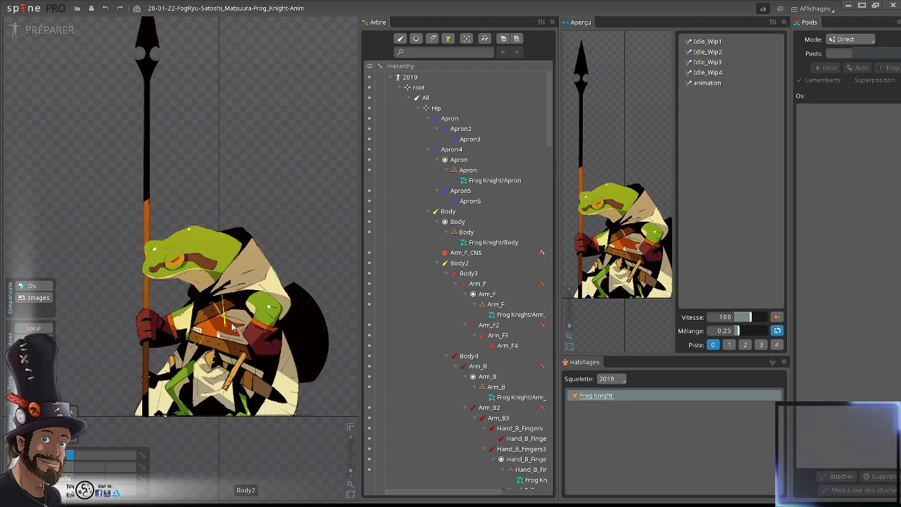
scroll(210, 302, "up", 1)
scroll(210, 303, "up", 1)
left_click_drag(210, 302, 186, 340)
scroll(202, 321, "down", 1)
scroll(186, 317, "down", 1)
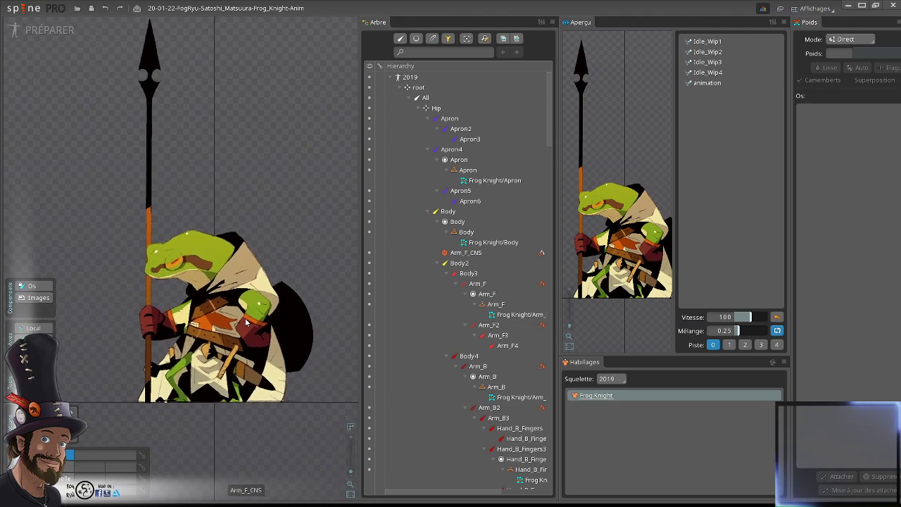
left_click_drag(263, 288, 267, 315)
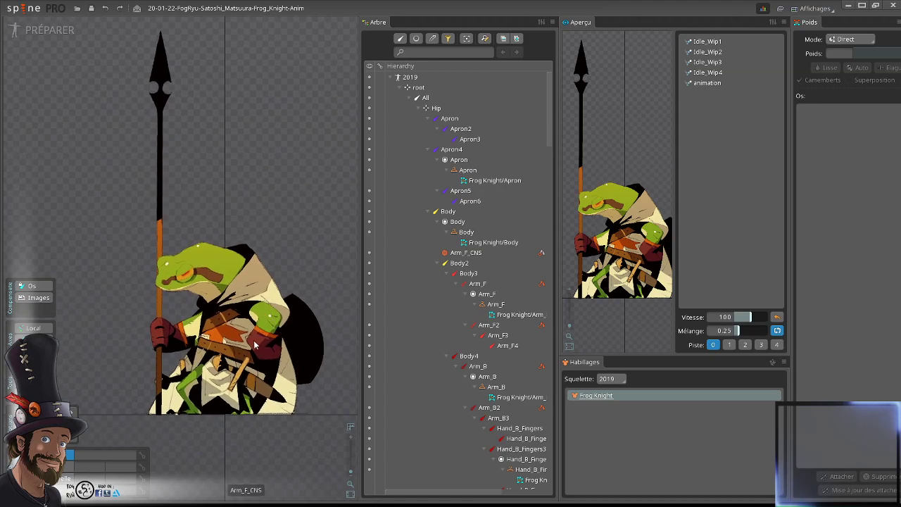
scroll(253, 340, "up", 2)
left_click_drag(249, 354, 250, 355)
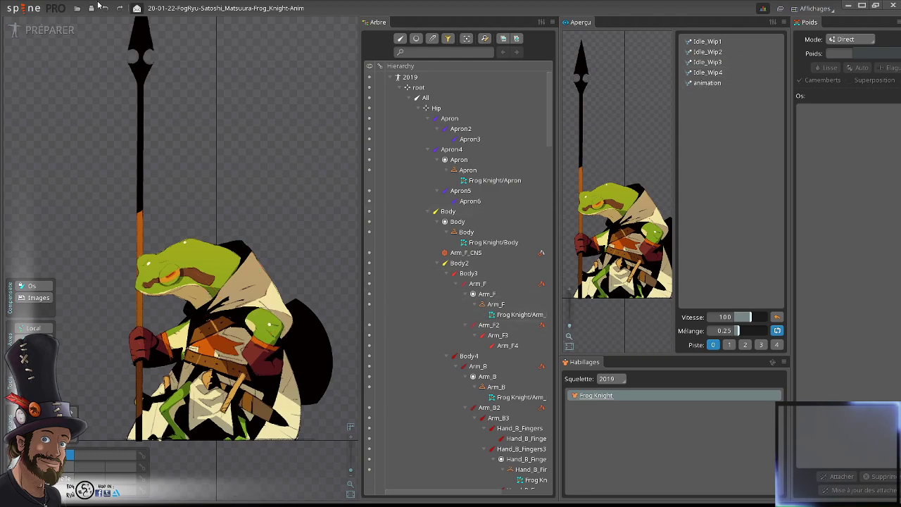
- Switch from setup to animation mode and play the Idle_Wip4 animation on the frog knight
left_click(50, 29)
key("d")
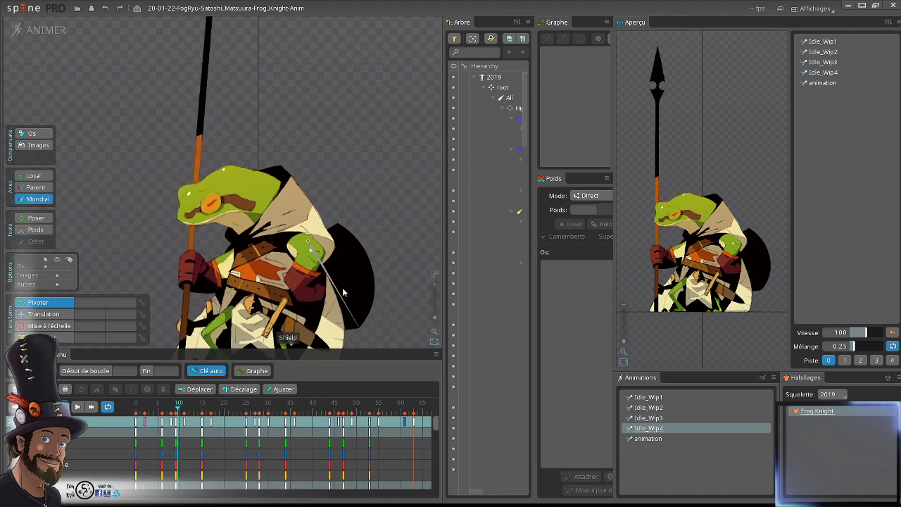
scroll(364, 264, "down", 1)
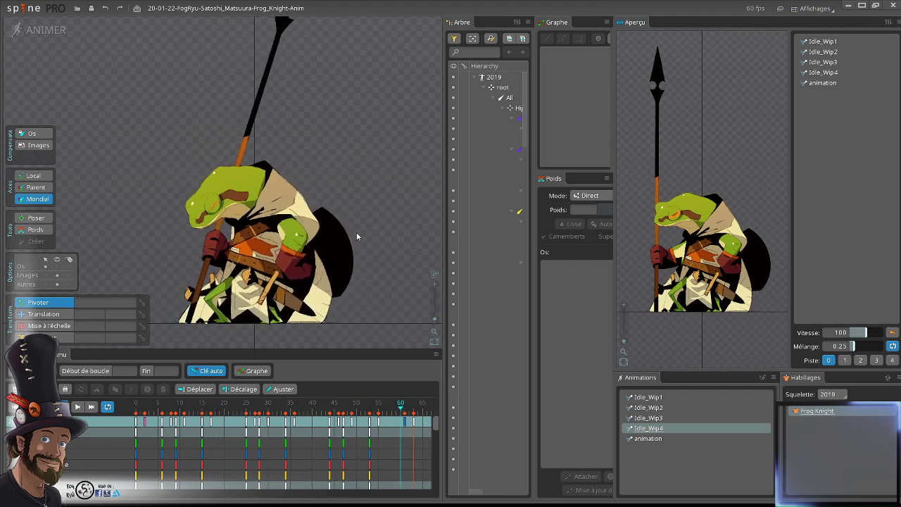
left_click_drag(318, 189, 336, 207)
scroll(333, 204, "down", 2)
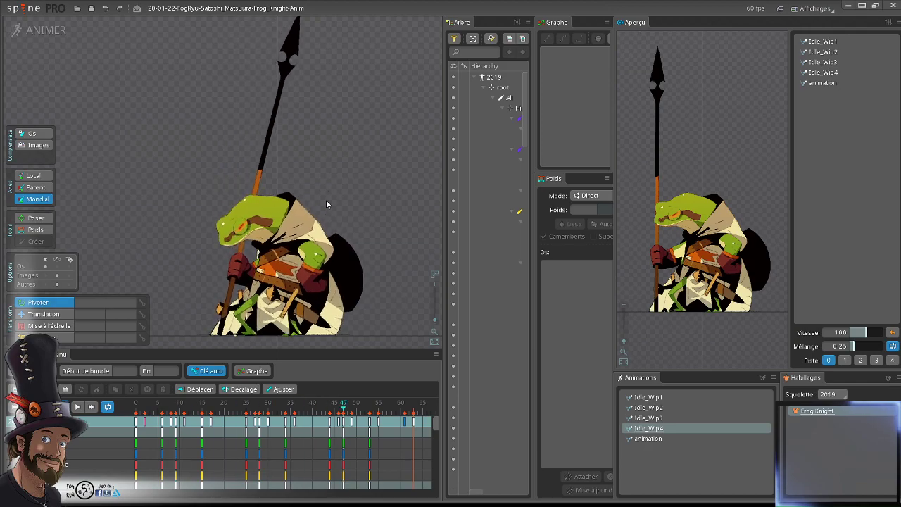
scroll(321, 197, "up", 2)
scroll(325, 240, "up", 2)
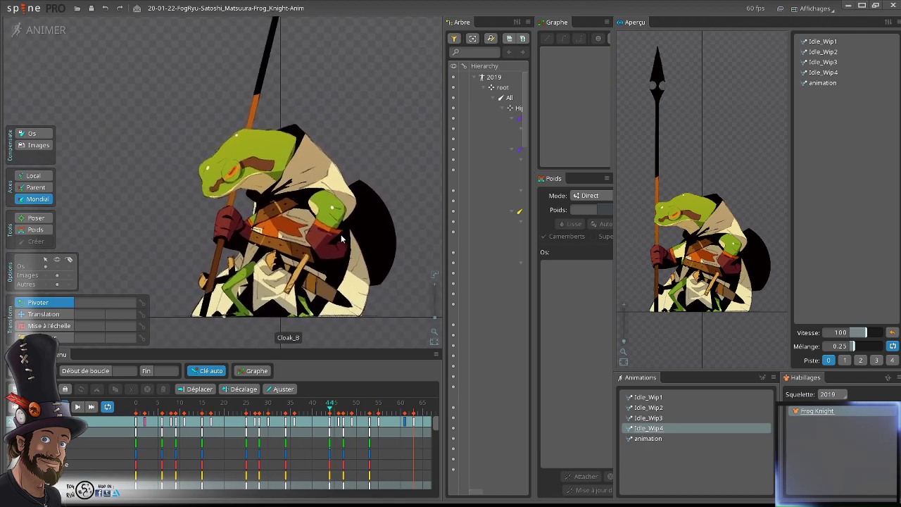
left_click_drag(320, 242, 342, 235)
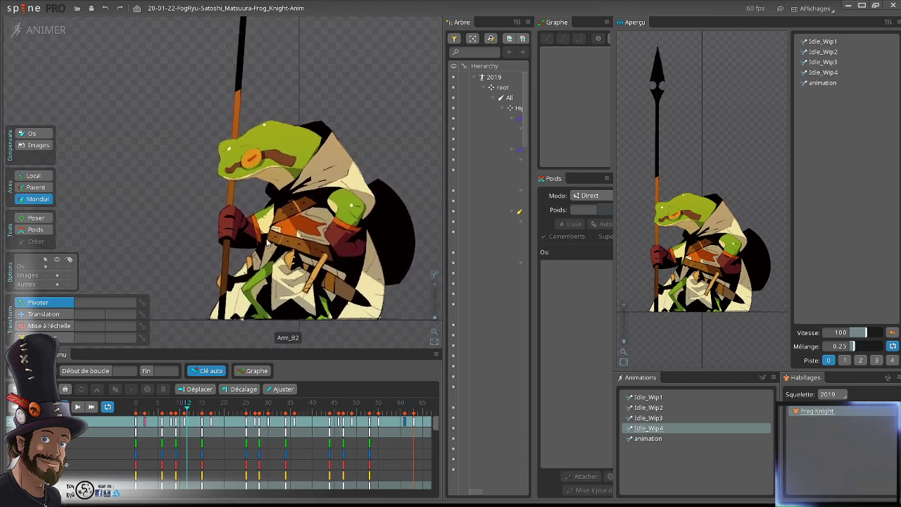
- Examine the frog knight's looping idle motion from spear to feet, and stop the playback
scroll(257, 172, "down", 1)
scroll(280, 157, "down", 2)
left_click_drag(286, 152, 279, 195)
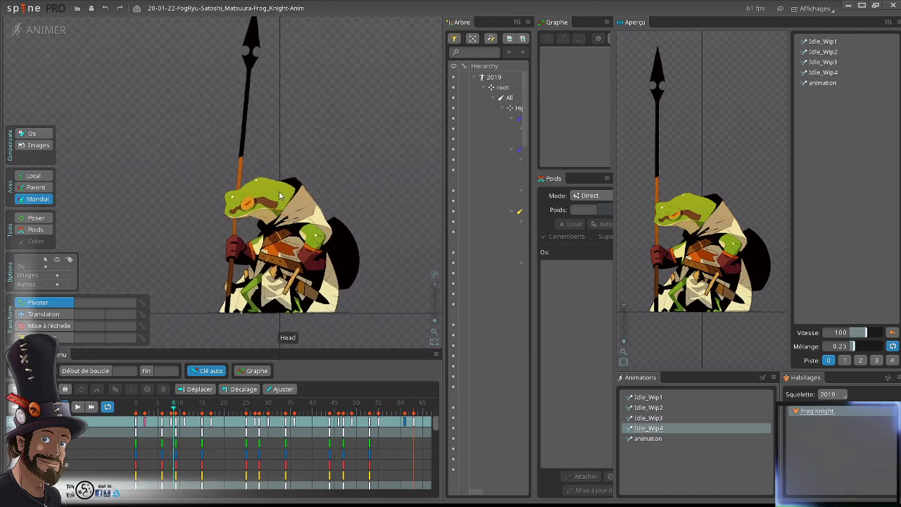
scroll(300, 211, "up", 2)
left_click_drag(342, 205, 344, 191)
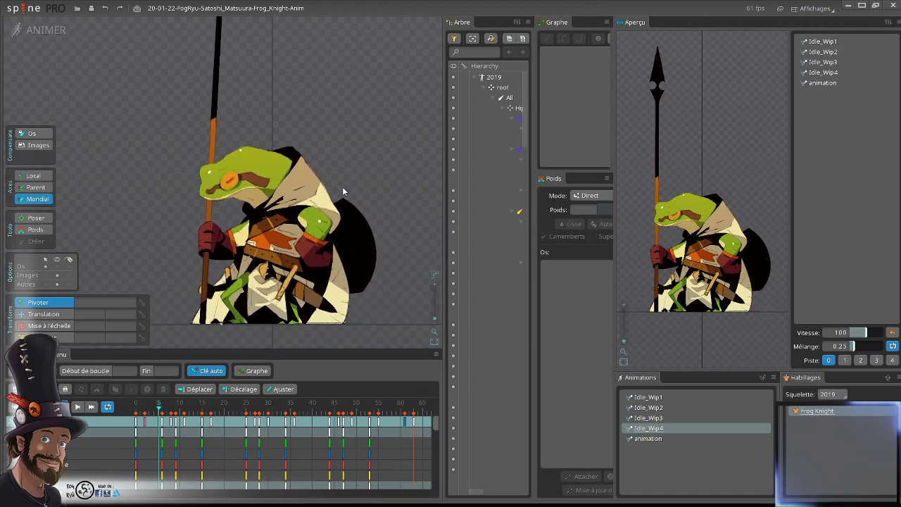
key("space")
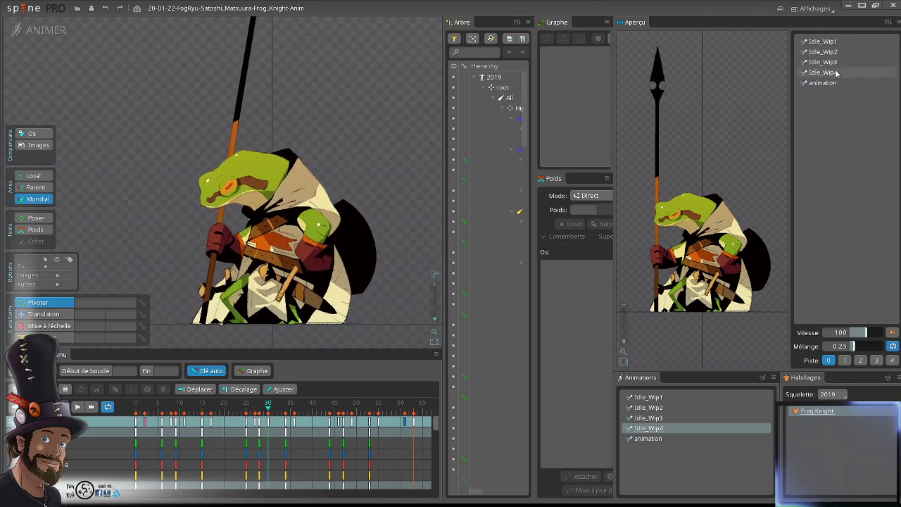
- Play Idle_Wip4 in the separate animation preview and compare its motion with the paused character in the main view
left_click(824, 72)
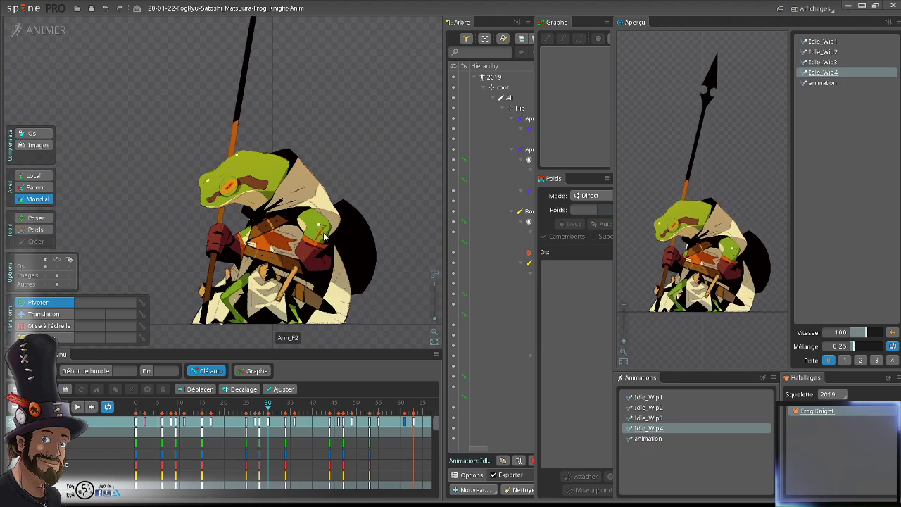
scroll(346, 241, "down", 2)
scroll(345, 238, "down", 1)
left_click_drag(344, 235, 331, 250)
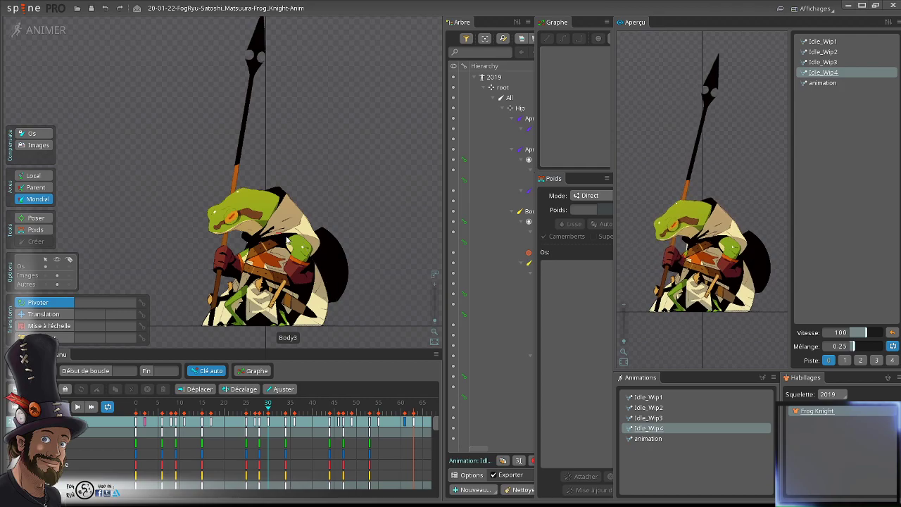
scroll(295, 243, "up", 2)
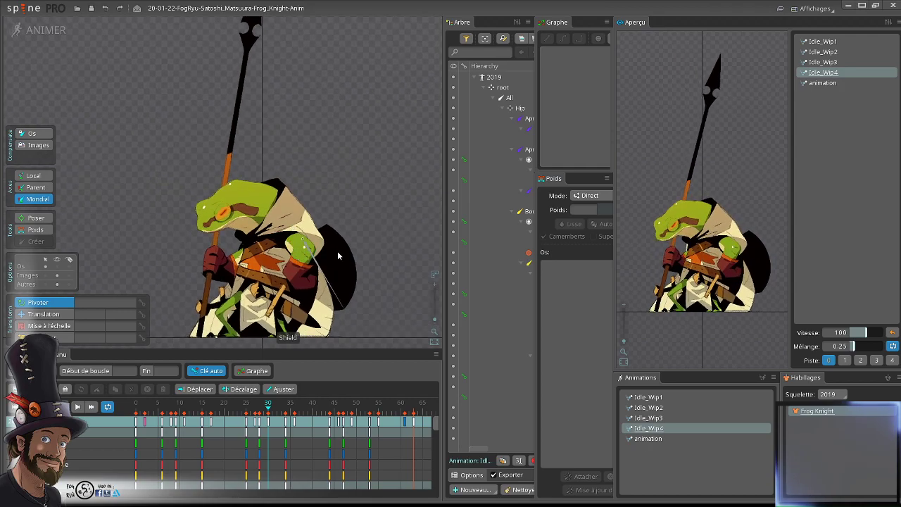
scroll(376, 234, "up", 1)
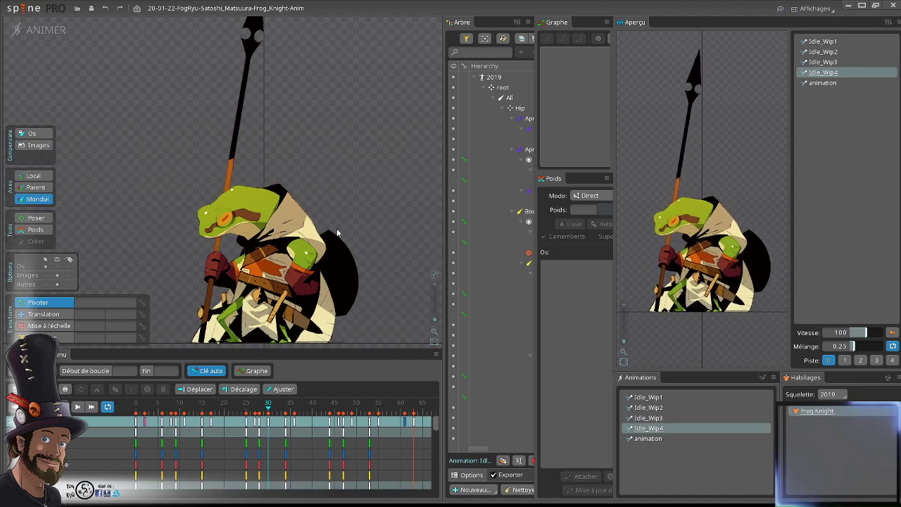
mouse_move(337, 230)
left_mouse_down()
mouse_move(358, 263)
mouse_move(345, 245)
mouse_move(351, 209)
mouse_move(341, 227)
left_mouse_up()
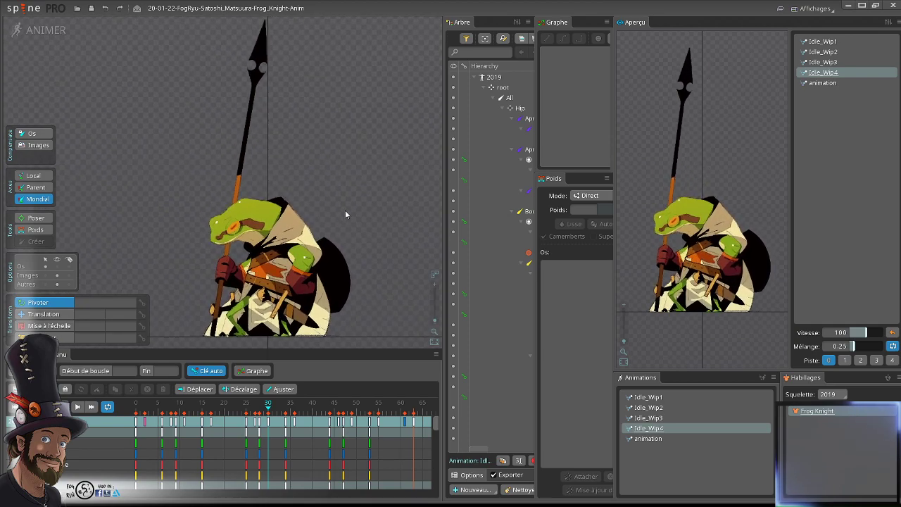
left_click_drag(346, 211, 341, 219)
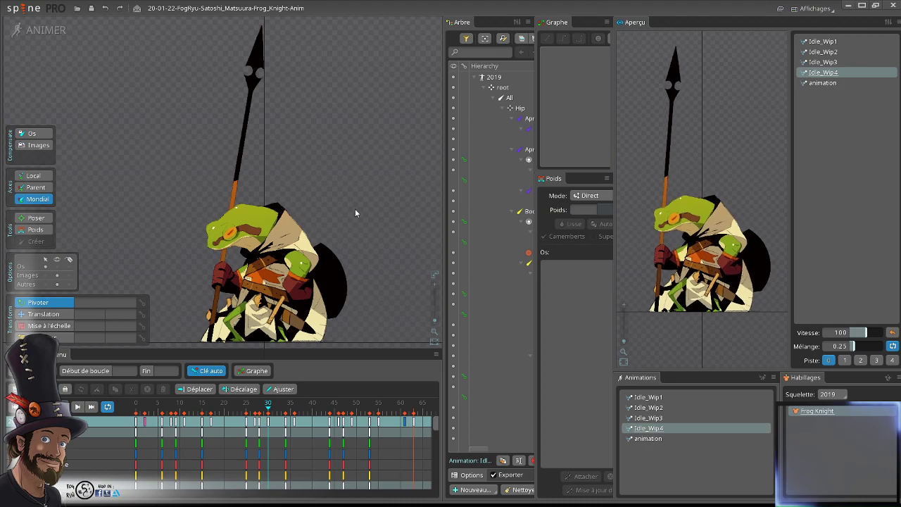
left_click_drag(367, 239, 378, 223)
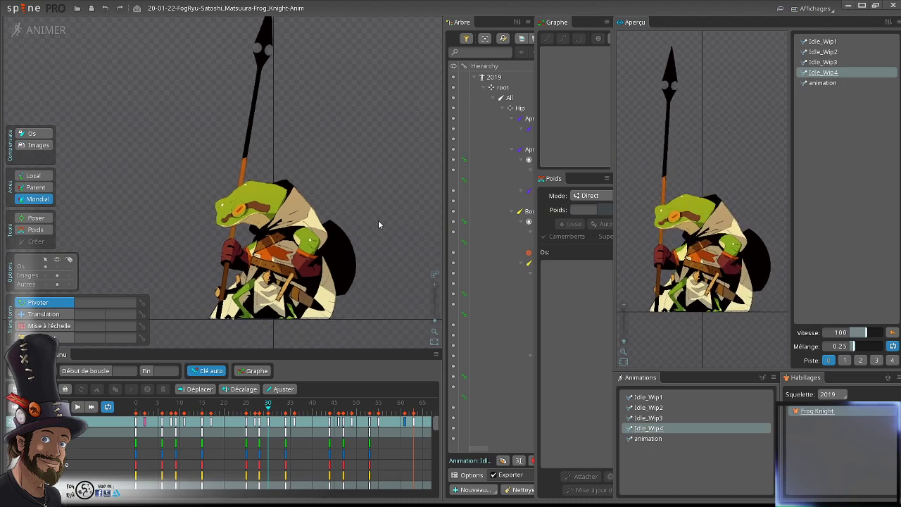
scroll(364, 292, "up", 2)
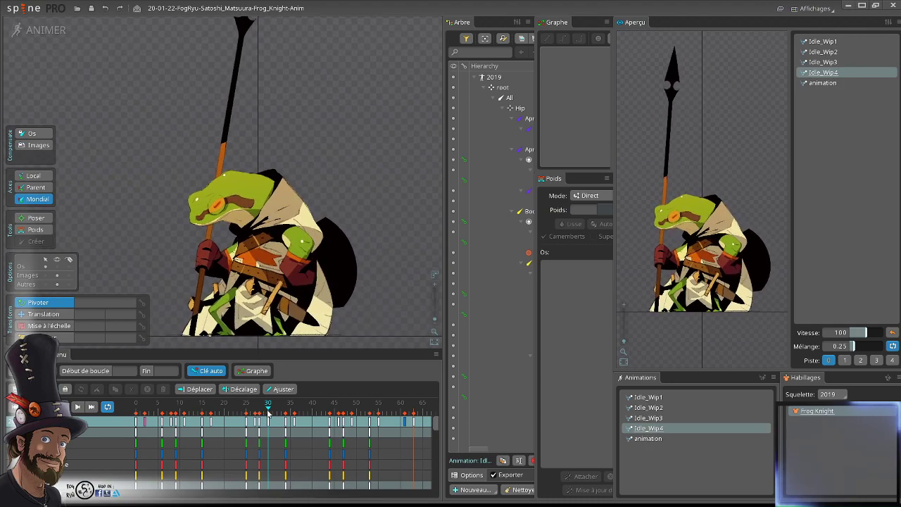
- Scrub the Idle_Wip4 timeline back towards its first frames, play the animation in the main view and stop it
left_click_drag(267, 413, 148, 418)
key("d")
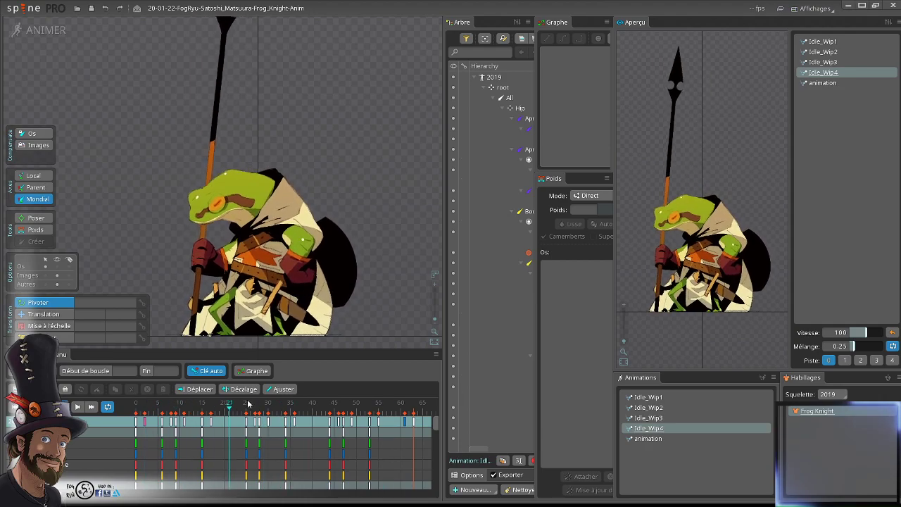
key("space")
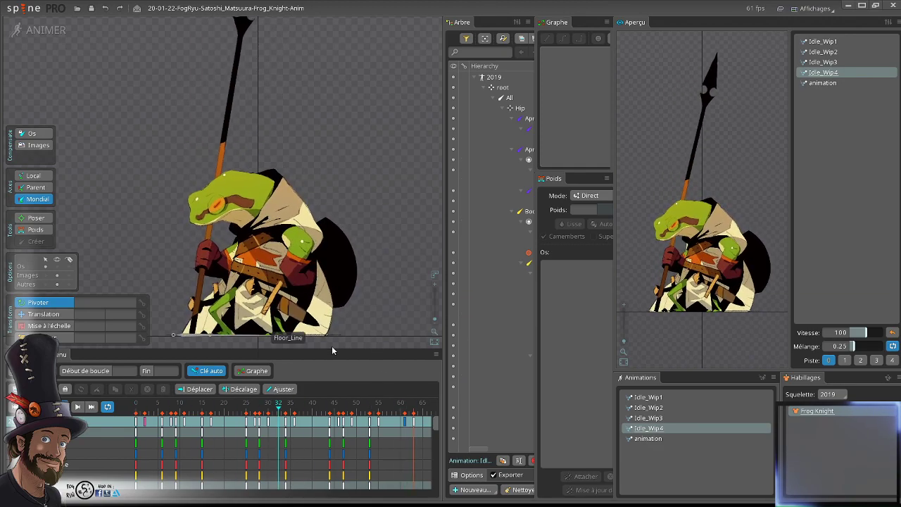
- Move the Idle_Wip4 timeline from the start to frame 2 and examine the frog knight's head and body pose there
scroll(365, 165, "down", 3)
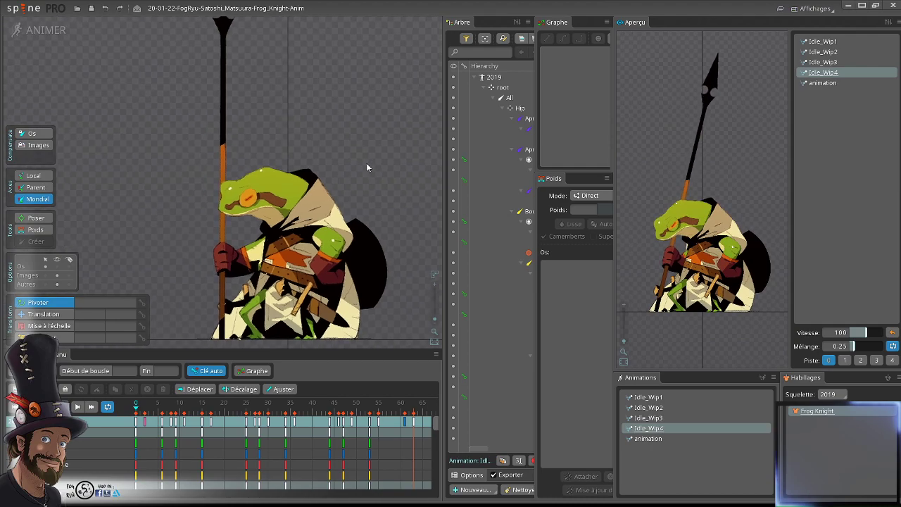
scroll(296, 221, "up", 3)
scroll(349, 185, "up", 2)
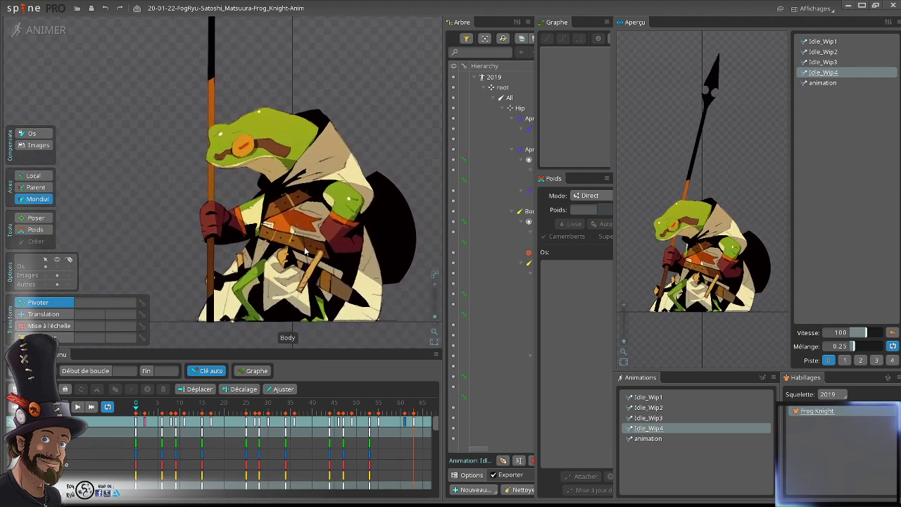
mouse_move(136, 407)
left_mouse_down()
mouse_move(388, 427)
mouse_move(145, 421)
left_mouse_up()
scroll(274, 164, "up", 1)
scroll(274, 162, "up", 1)
left_click_drag(241, 180, 243, 226)
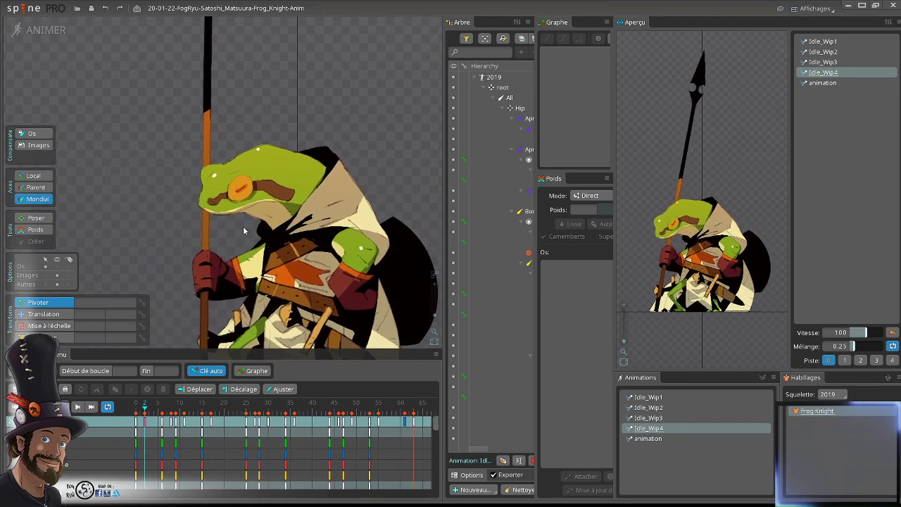
scroll(234, 227, "down", 3)
left_click_drag(312, 250, 300, 215)
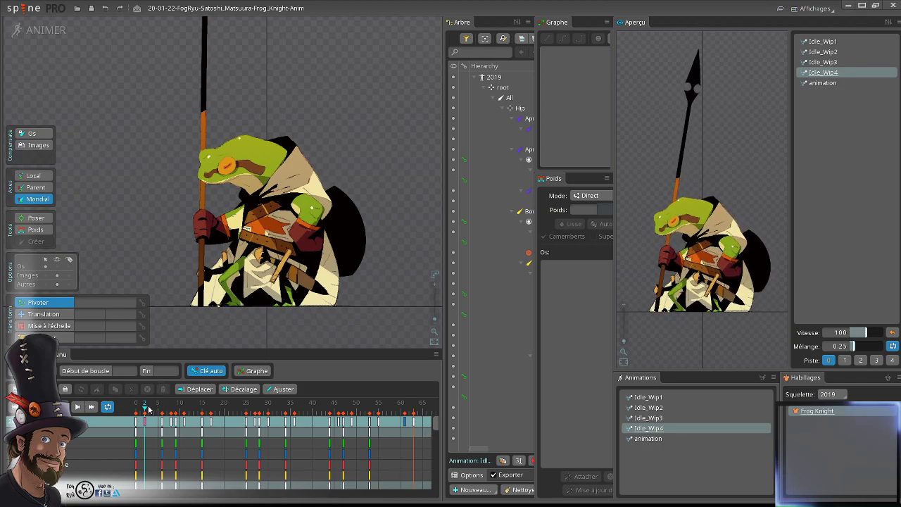
- Return Idle_Wip4 to frame 0, play it on a closer view of the frog knight in the main view, and stop the playback
left_click_drag(151, 411, 134, 386)
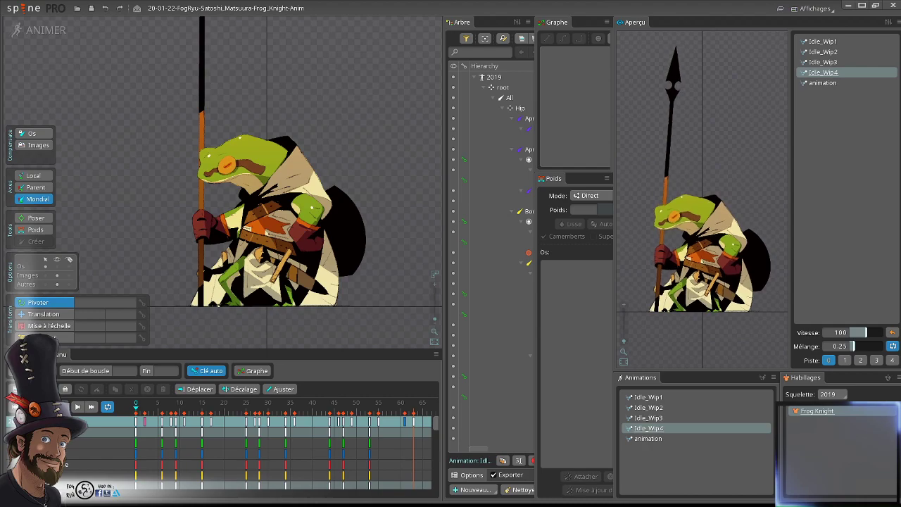
left_click_drag(363, 133, 386, 133)
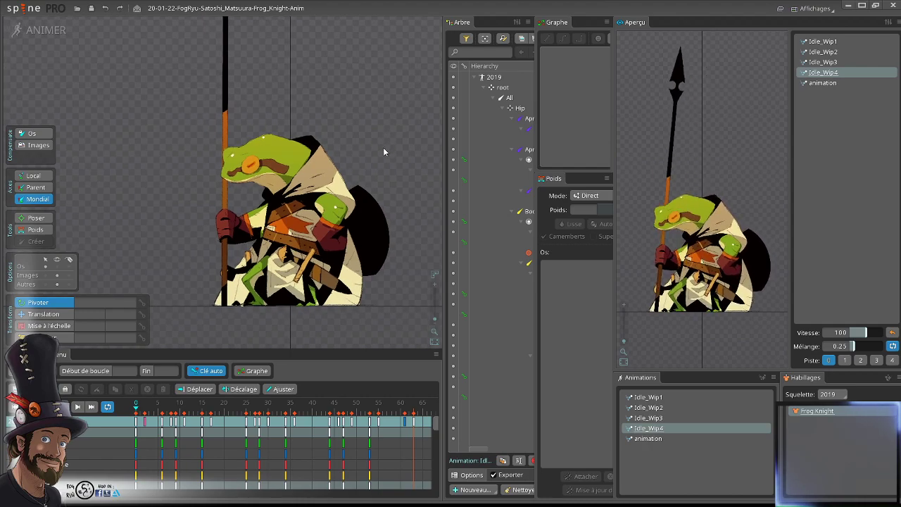
scroll(300, 222, "up", 3)
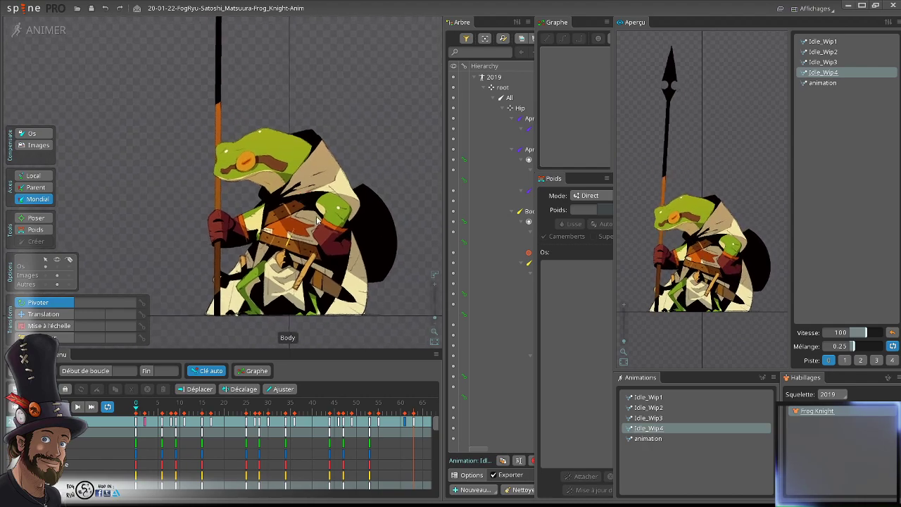
scroll(286, 220, "up", 1)
left_click_drag(287, 219, 295, 270)
left_click_drag(198, 408, 136, 407)
key("d")
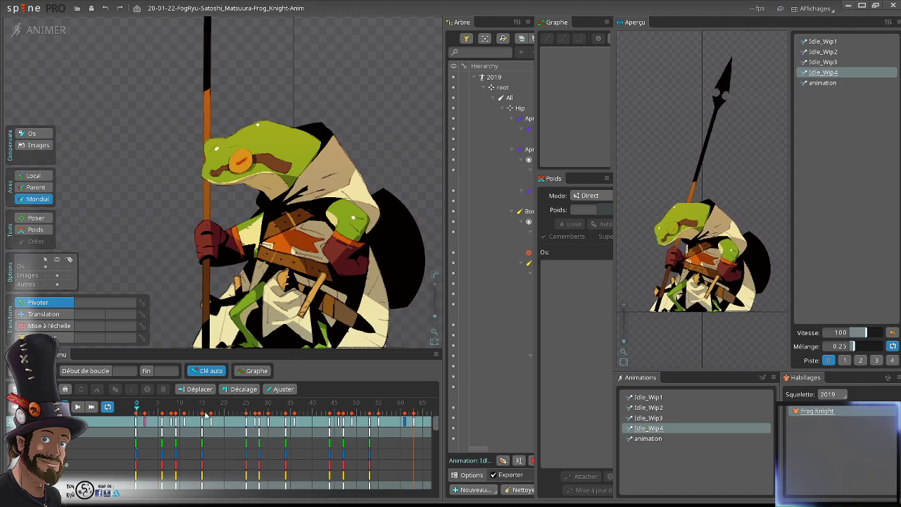
key("space")
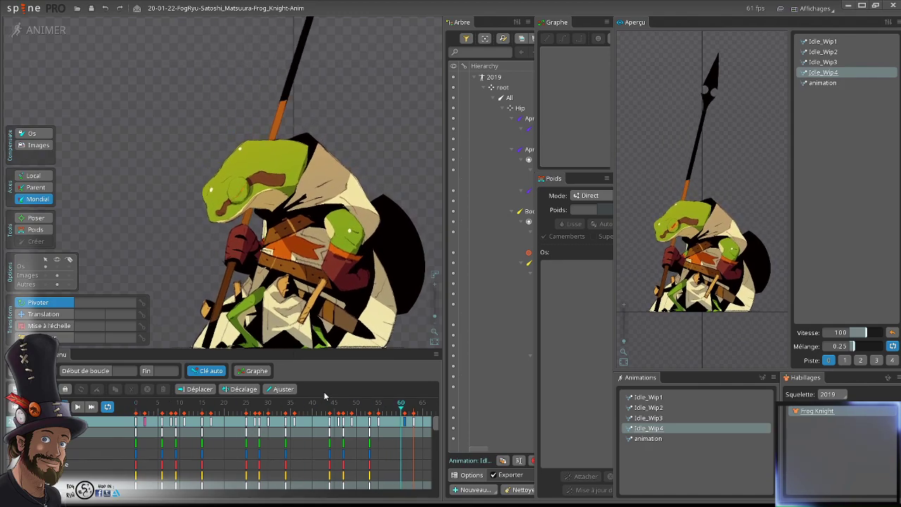
key("d")
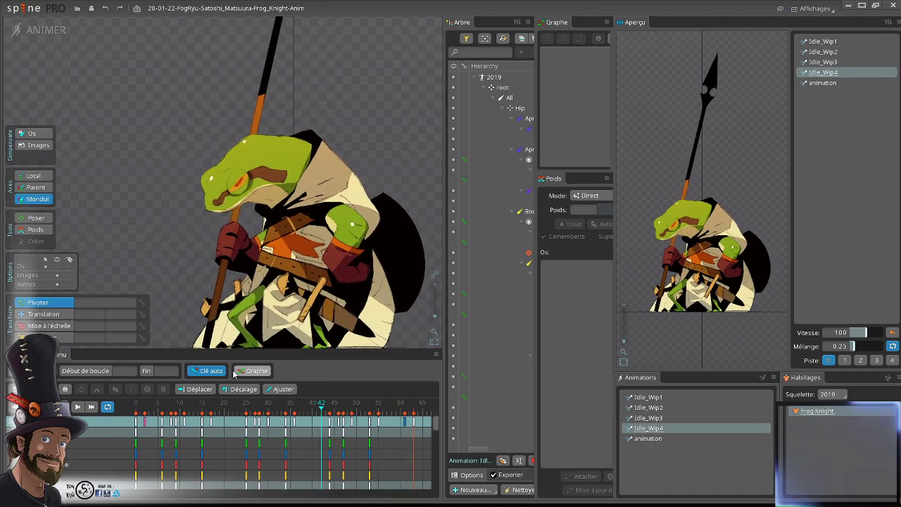
- Widen the hierarchy tree, find Idle_Wip4 among the skeleton's animations and duplicate it
scroll(298, 406, "down", 6)
scroll(281, 412, "up", 3)
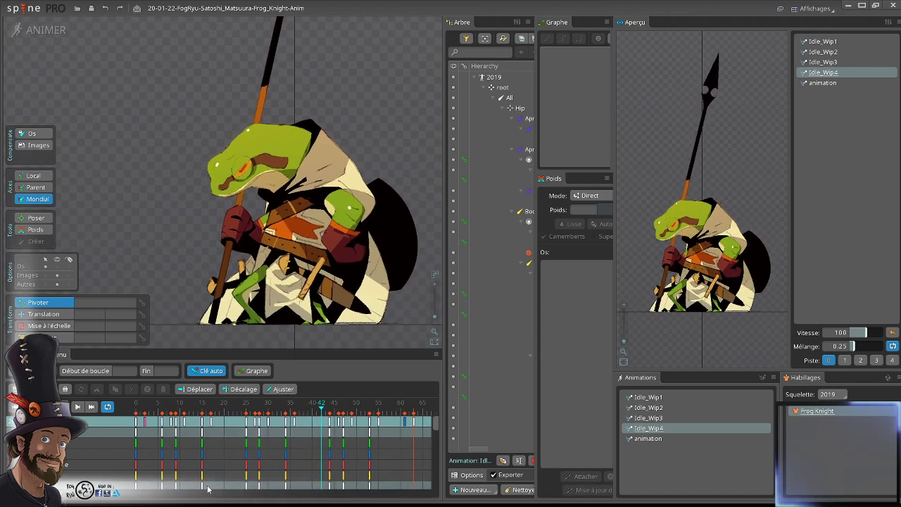
scroll(511, 358, "down", 5)
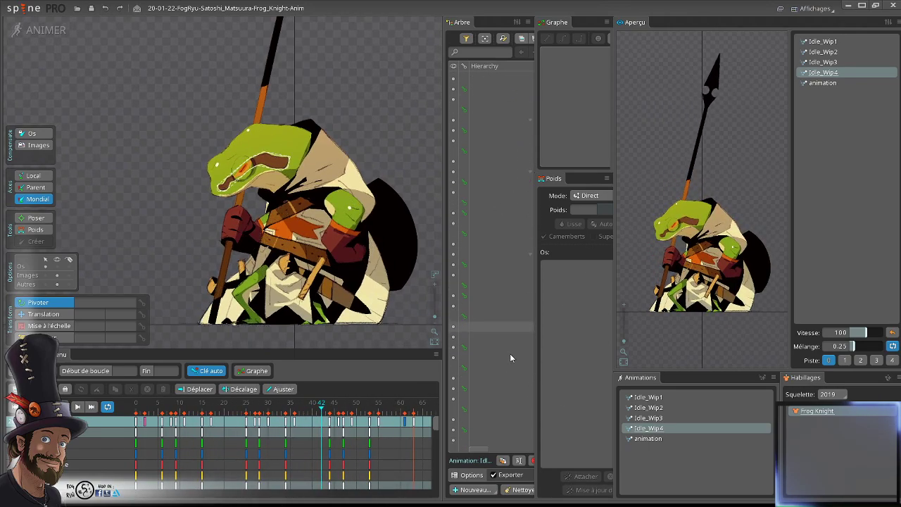
scroll(493, 374, "down", 3)
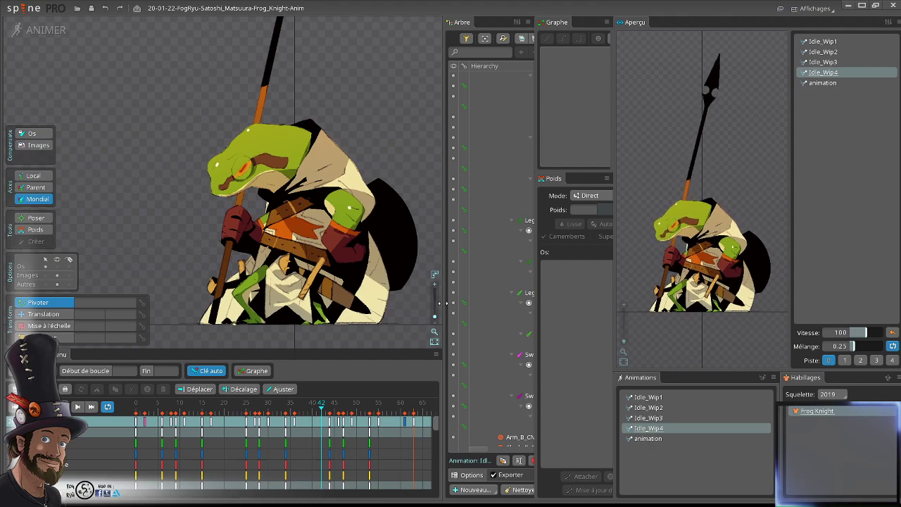
left_click_drag(439, 303, 366, 302)
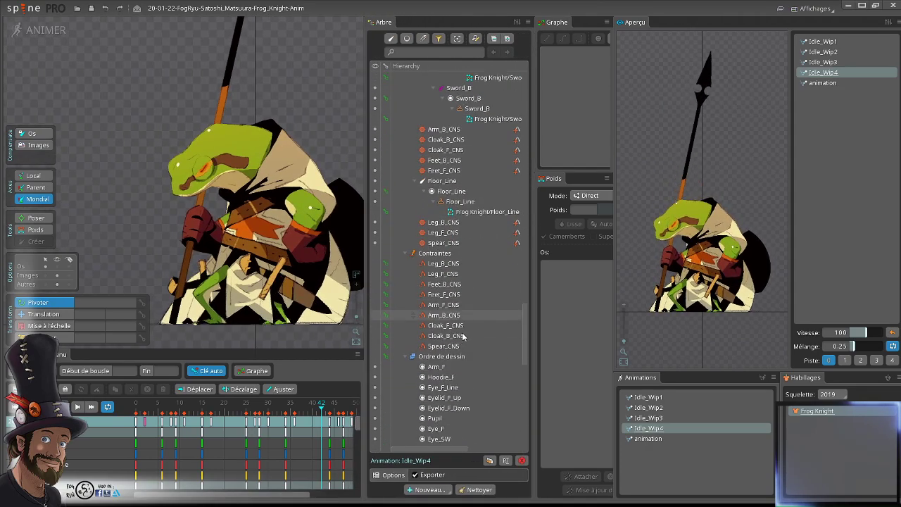
scroll(463, 337, "down", 10)
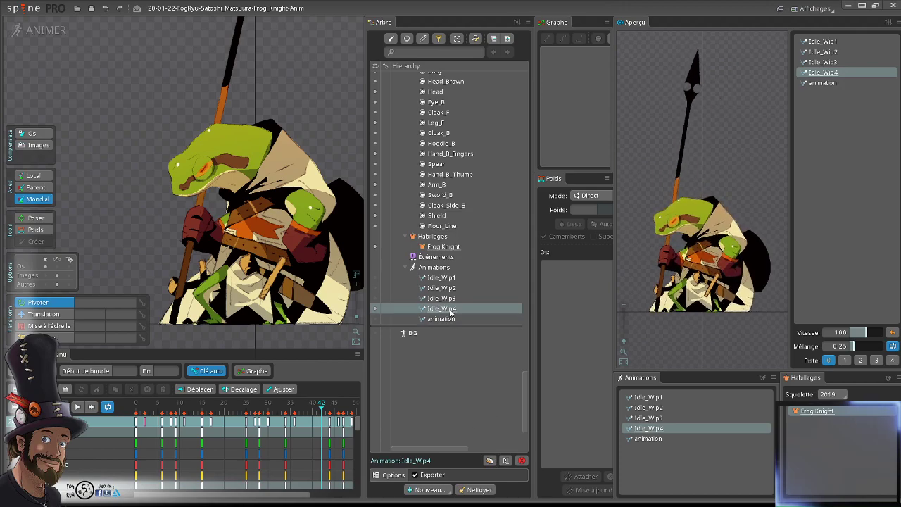
left_click(491, 459)
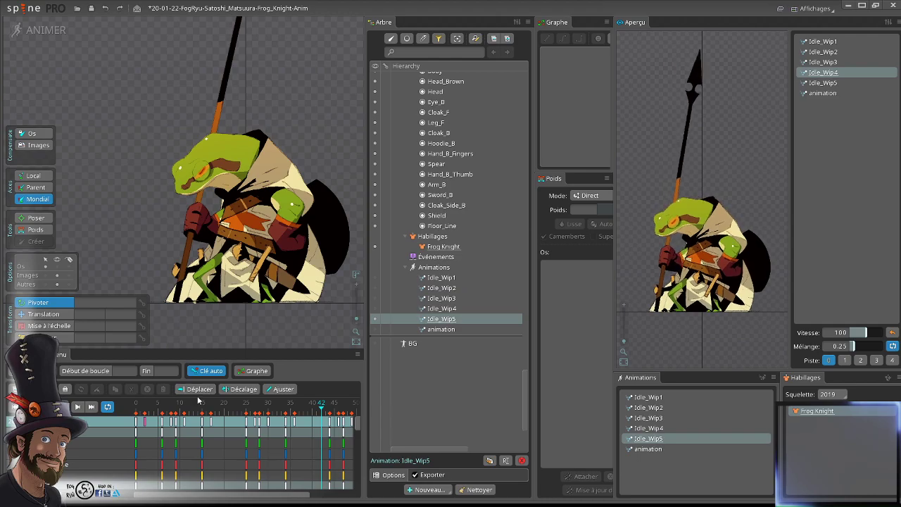
- Scrub and play the duplicated animation Idle_Wip5 in the main view, and return it to frame 0
left_click_drag(197, 407, 161, 460)
key("d")
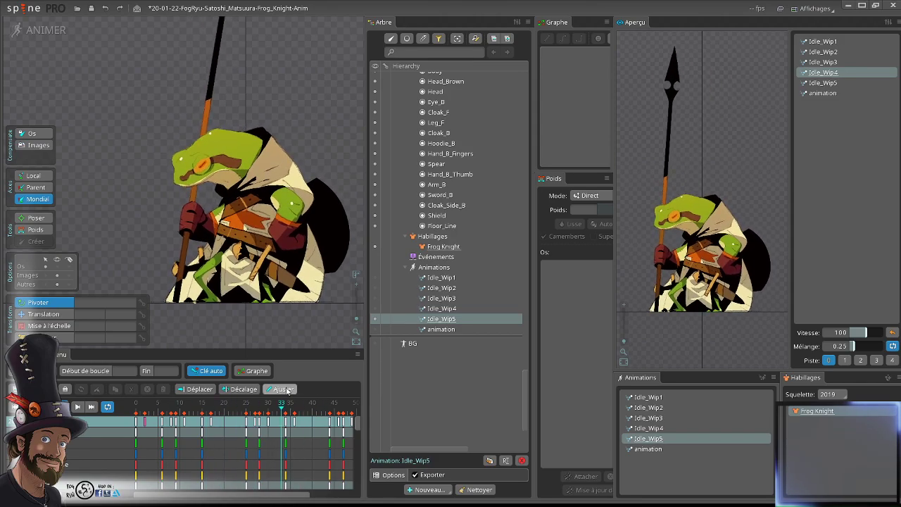
key("space")
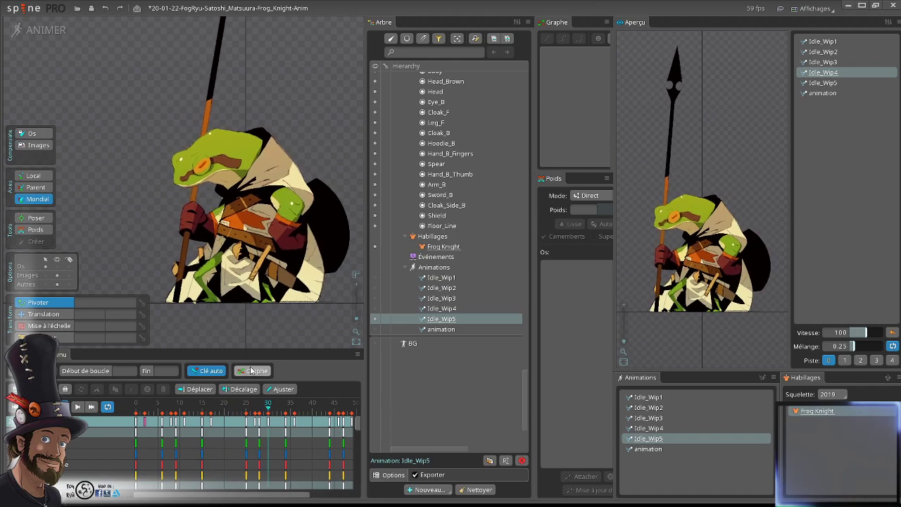
key("space")
left_click_drag(221, 405, 134, 450)
- Make Idle_Wip1 the active animation, select all its keys from frame 0 to 17 and copy them
scroll(432, 201, "up", 3)
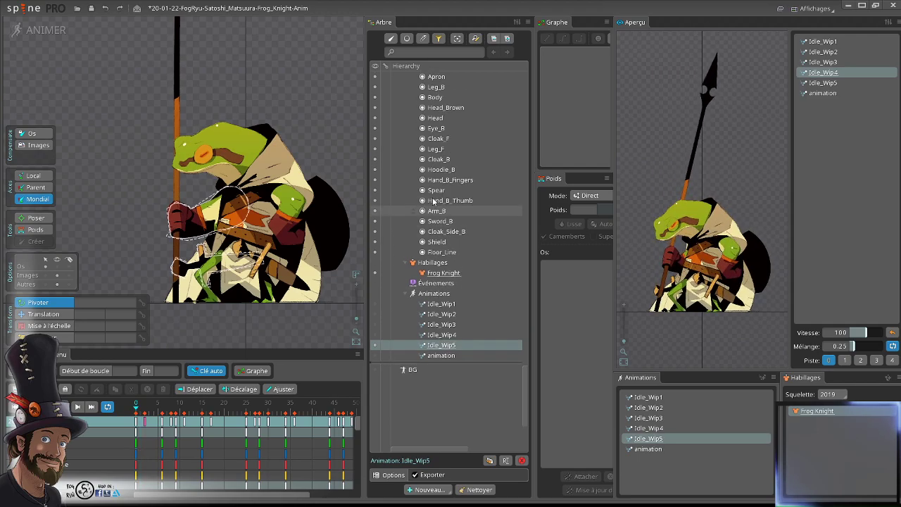
scroll(493, 256, "down", 4)
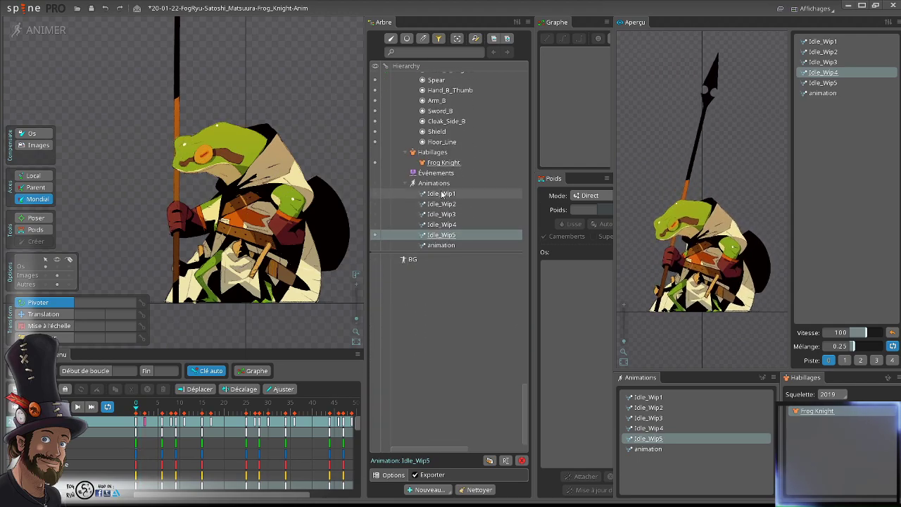
left_click(443, 194)
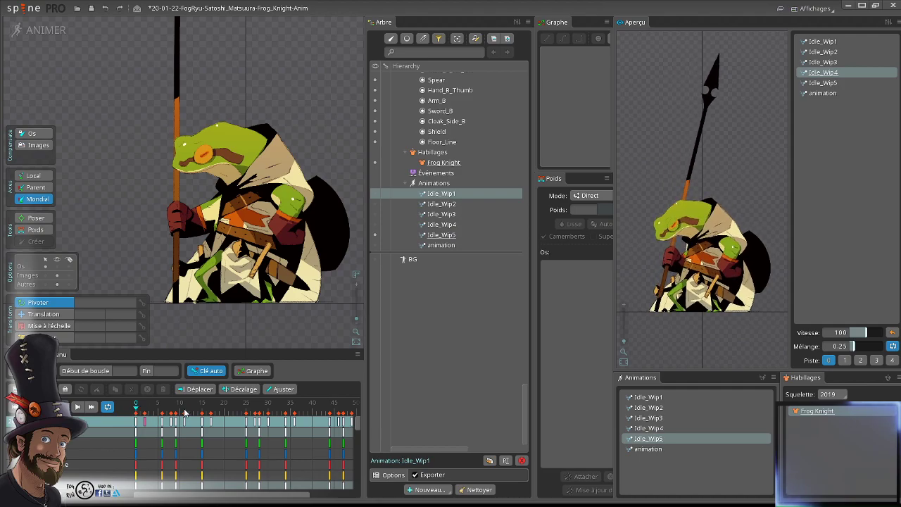
left_click(198, 414)
left_click(371, 194)
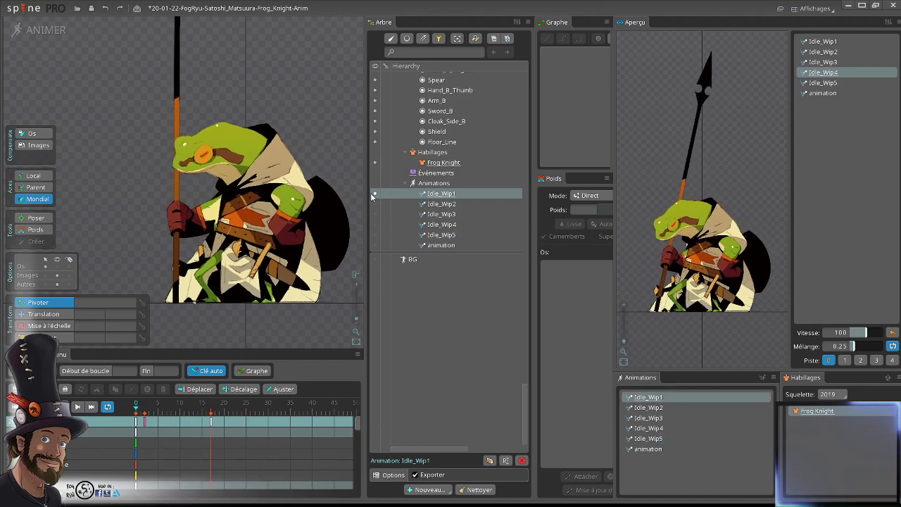
mouse_move(145, 411)
left_mouse_down()
mouse_move(207, 412)
mouse_move(127, 414)
mouse_move(214, 423)
mouse_move(138, 418)
left_mouse_up()
key("Home")
key("Escape")
key("ctrl+c")
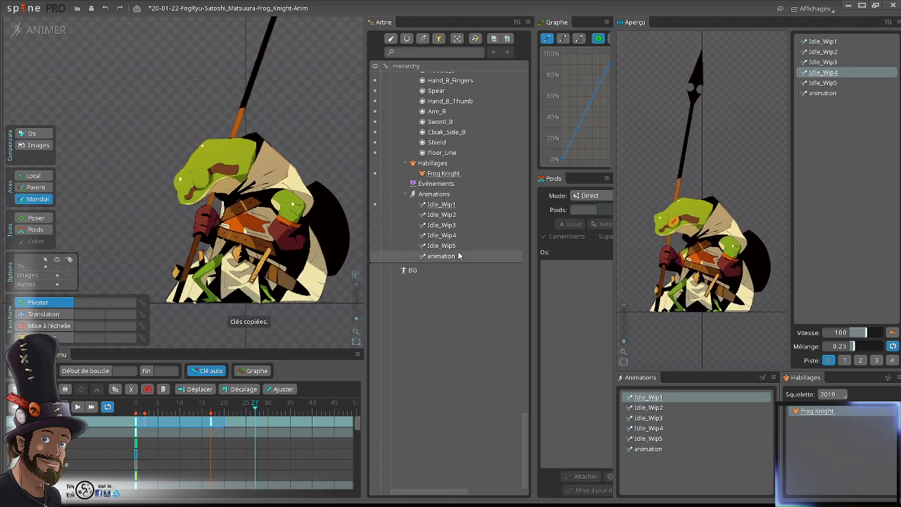
- Switch to Idle_Wip5, shift all its existing keys to start at frame 30, and paste the copied Idle_Wip1 keys at frame 0
left_click(407, 245)
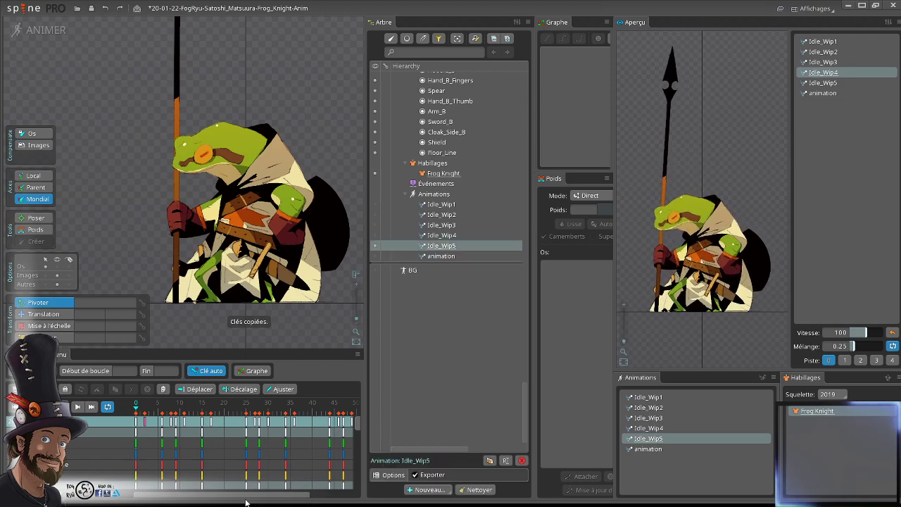
scroll(289, 412, "down", 3)
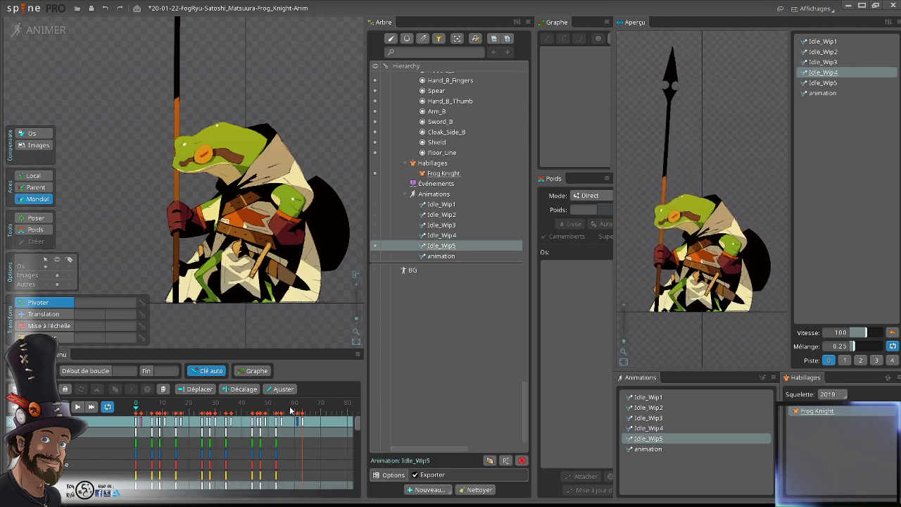
left_click(323, 431)
left_click_drag(299, 422, 250, 428)
left_click_drag(153, 412, 138, 416)
key("ctrl+v")
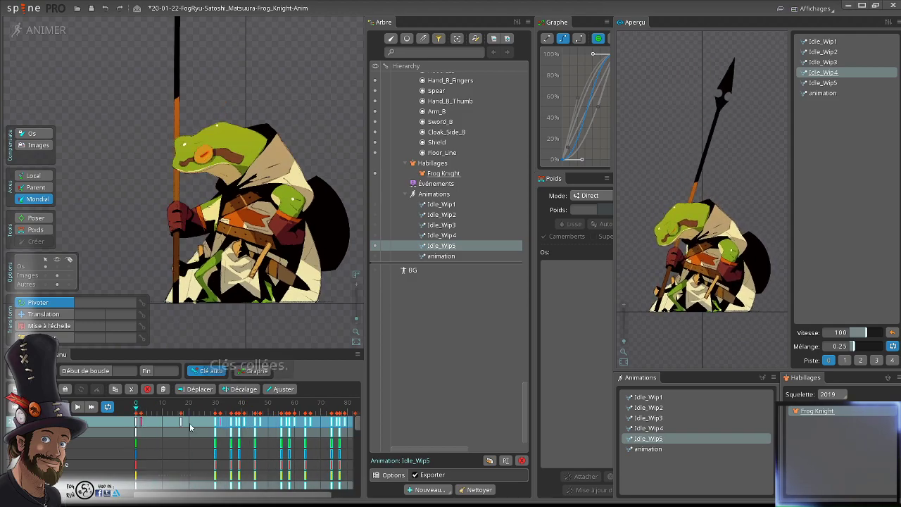
- Play Idle_Wip5 in the separate animation preview and scrub its first frames in the main view up to frame 2
left_click(155, 410)
left_click_drag(157, 410, 129, 417)
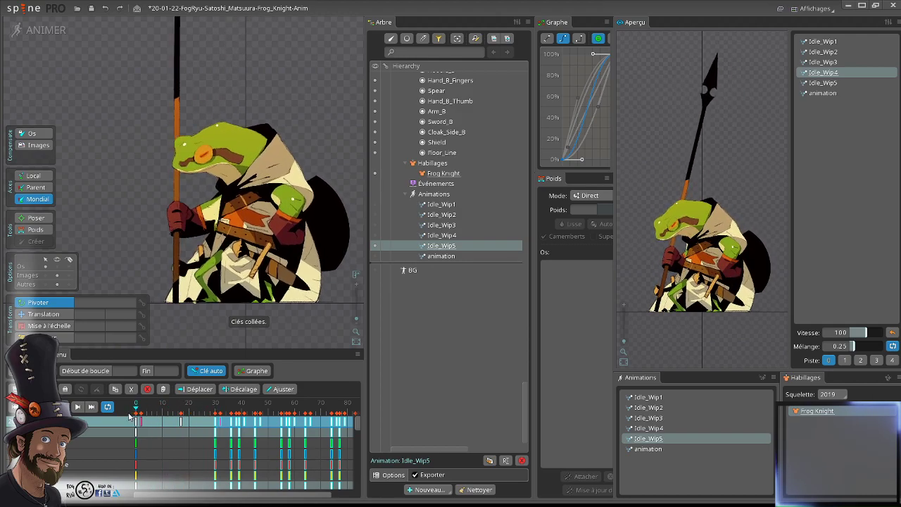
left_click(831, 82)
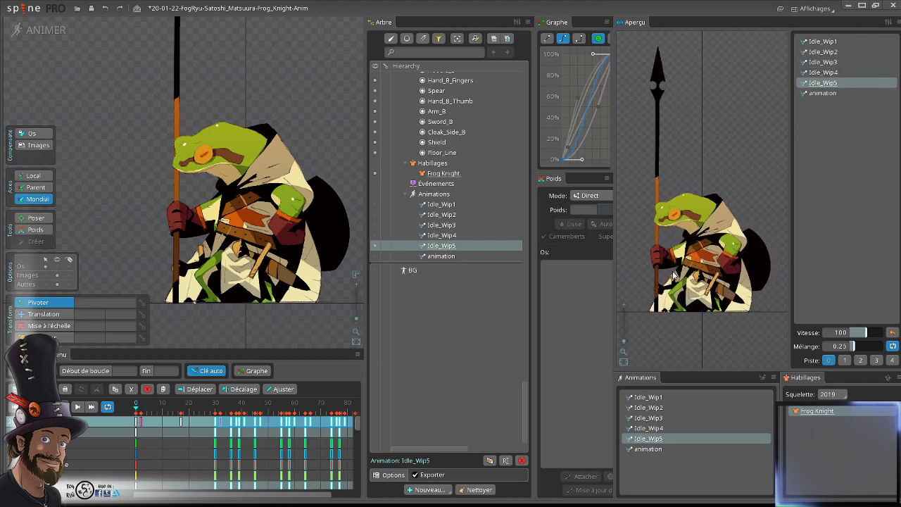
mouse_move(144, 414)
left_mouse_down()
mouse_move(171, 422)
mouse_move(143, 428)
left_mouse_up()
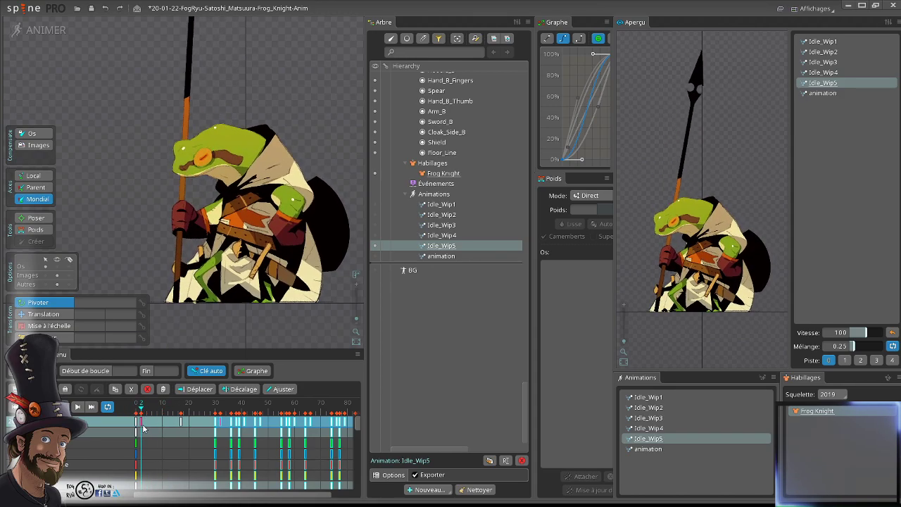
- Apply the Breathing curve preset to the keys at frame 0 of Idle_Wip5 and scrub to frame 16 to check the motion
left_click(136, 423)
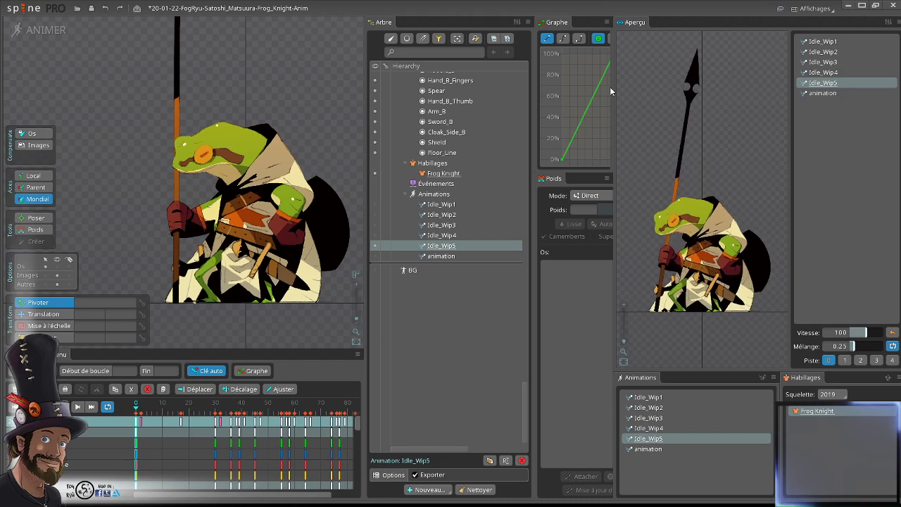
left_click_drag(614, 73, 639, 72)
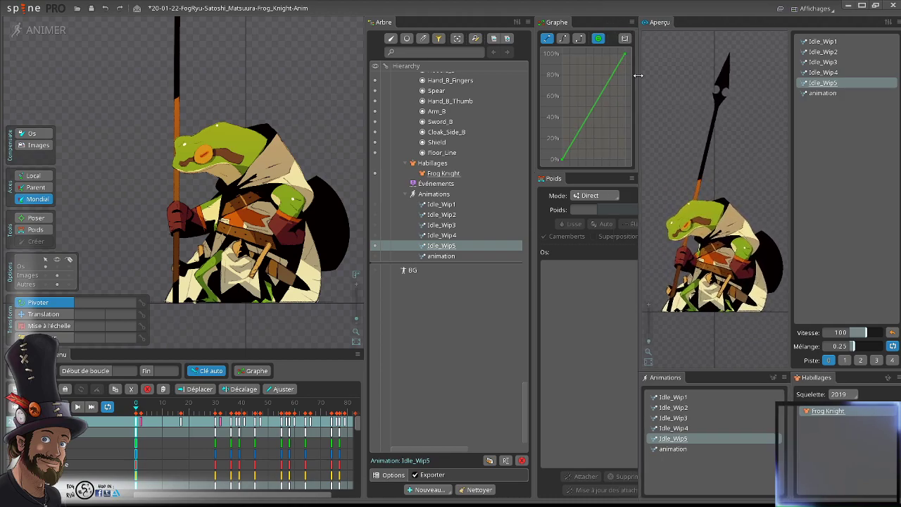
left_click(619, 65)
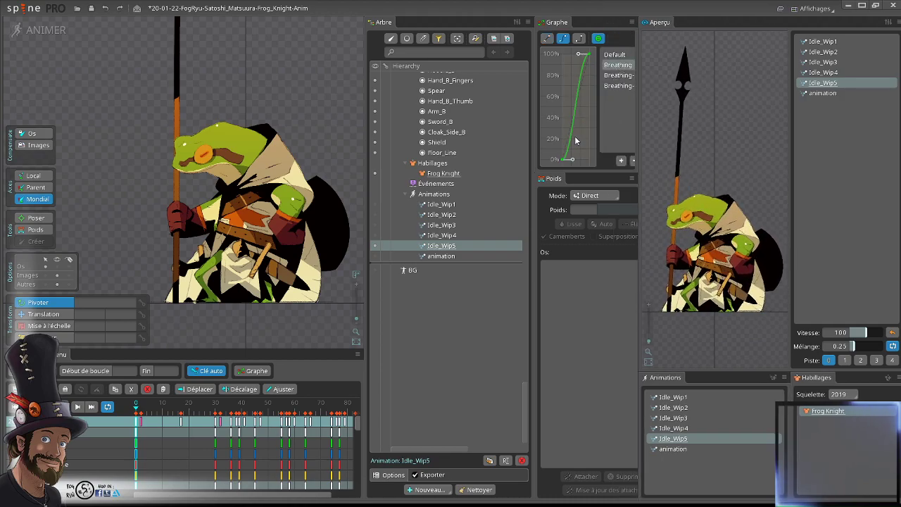
mouse_move(144, 408)
left_mouse_down()
mouse_move(183, 420)
mouse_move(139, 416)
mouse_move(150, 415)
left_mouse_up()
left_click(179, 404)
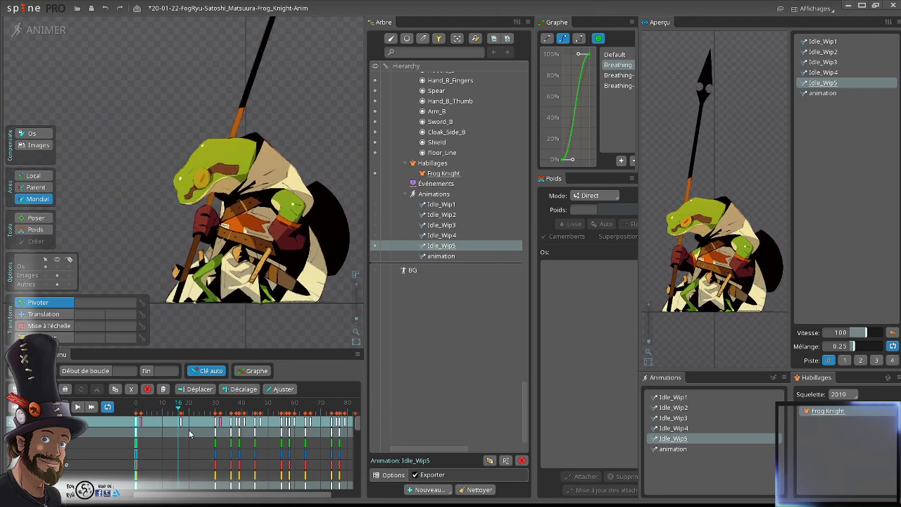
- Move the Idle_Wip5 key at frame 17 to frame 23
left_click(189, 434)
left_click(164, 427)
left_click_drag(183, 424, 200, 425)
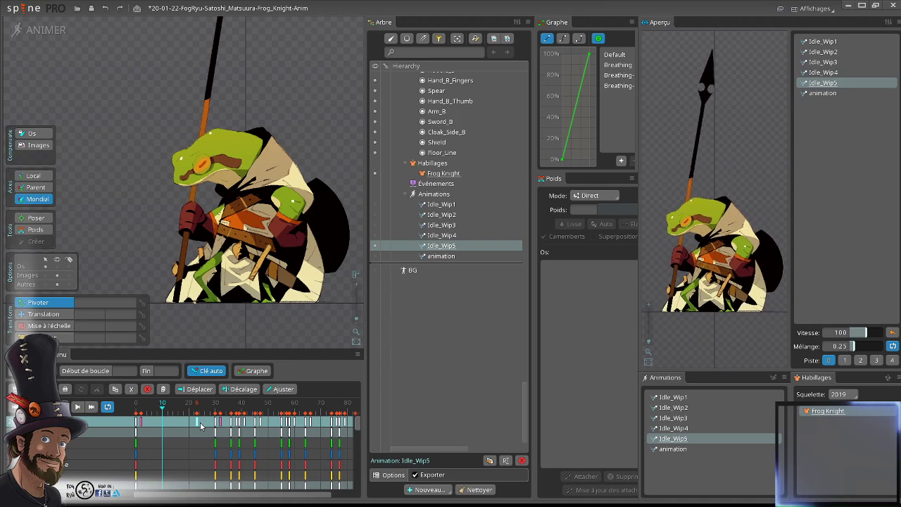
- Scrub Idle_Wip5 from frame 0 across the join with the shifted idle keys and examine the key block starting at frame 30
left_click(136, 411)
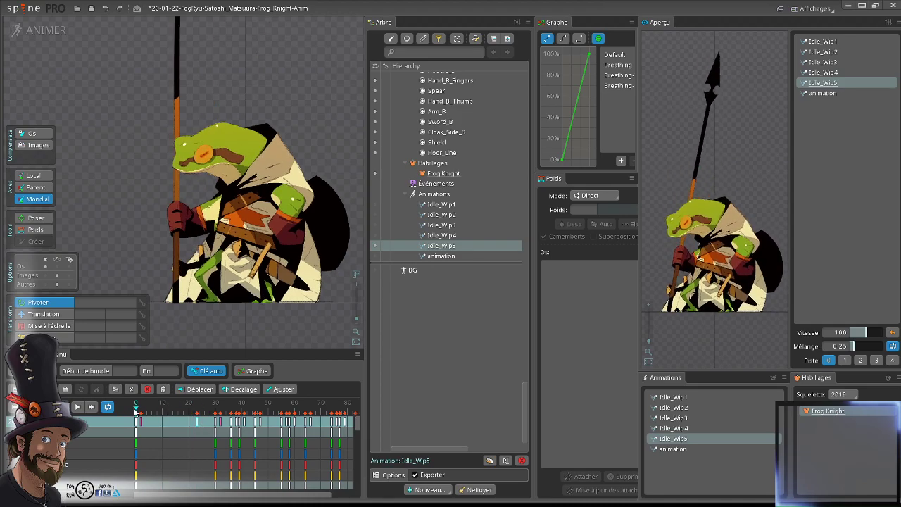
left_click(204, 409)
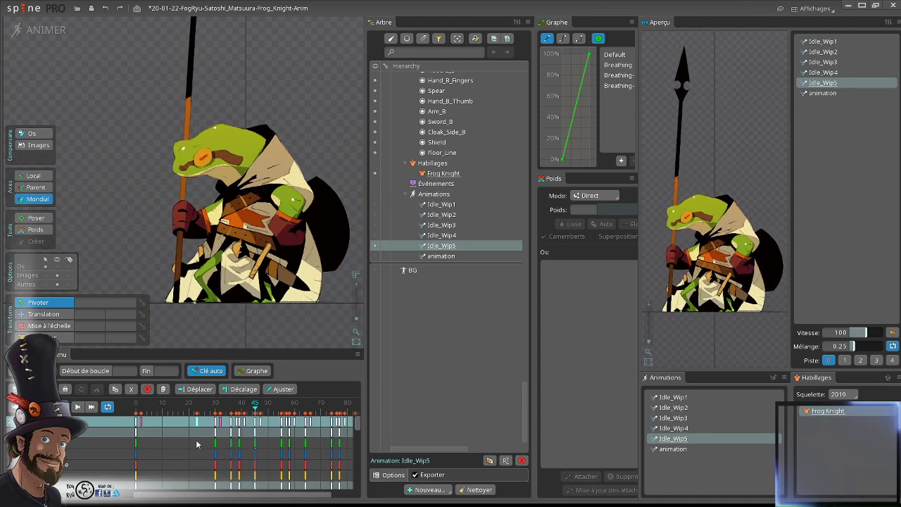
left_click_drag(206, 495, 264, 499)
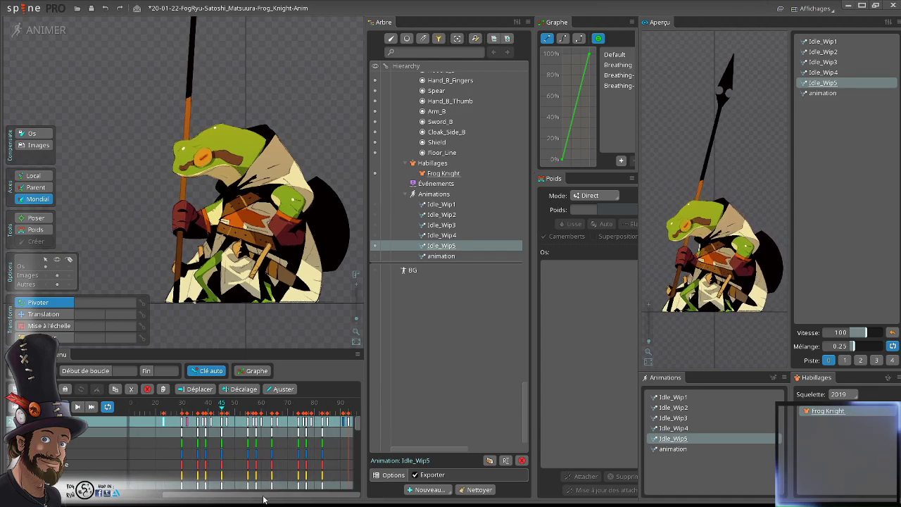
left_click_drag(175, 425, 347, 422)
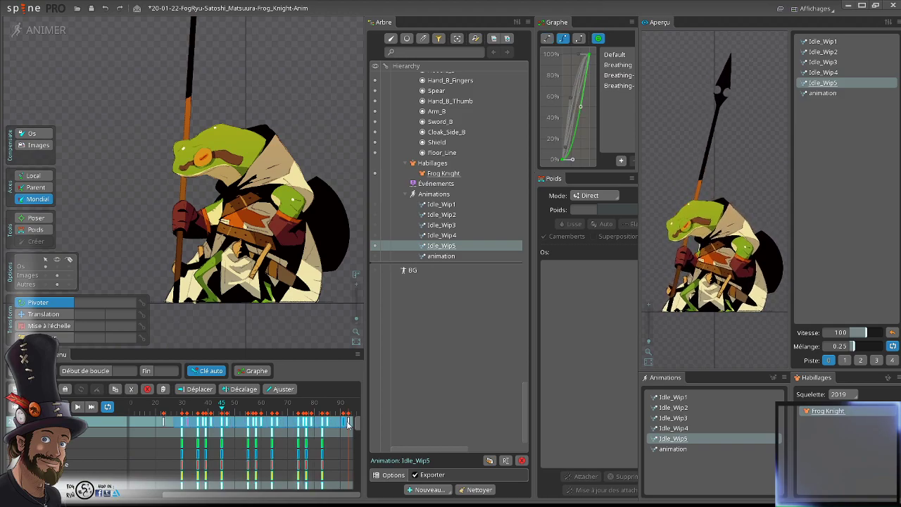
left_click(158, 445)
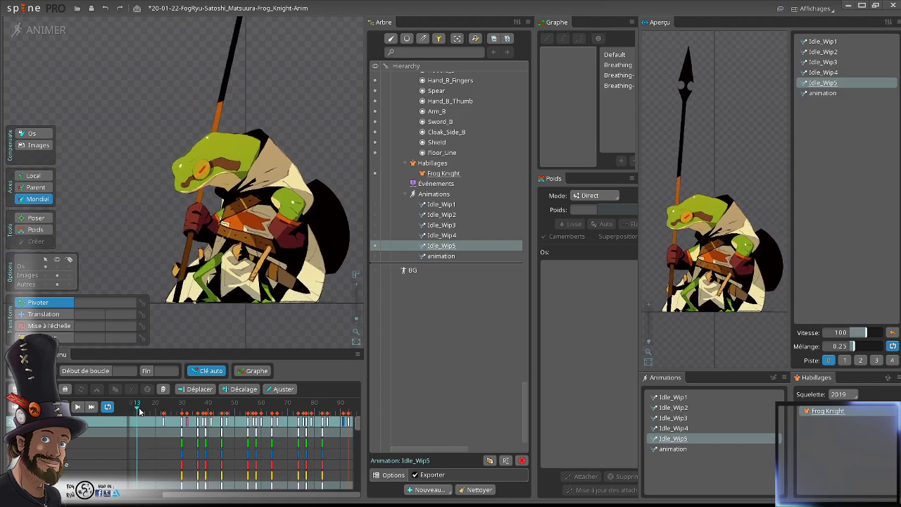
- Scrub Idle_Wip5 up to frame 22 and again from frame 0 to frame 30, examining the eye through the join
left_click_drag(182, 419, 150, 429)
left_click_drag(239, 499, 180, 495)
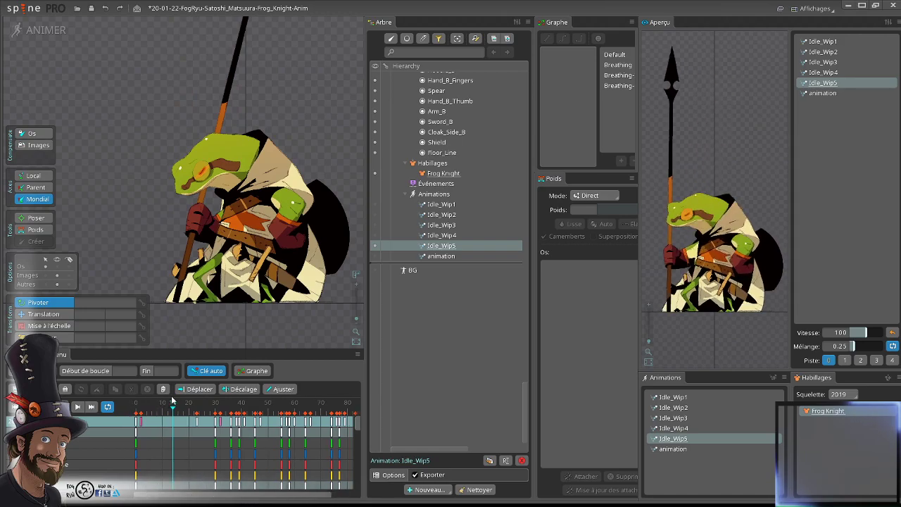
left_click(163, 423)
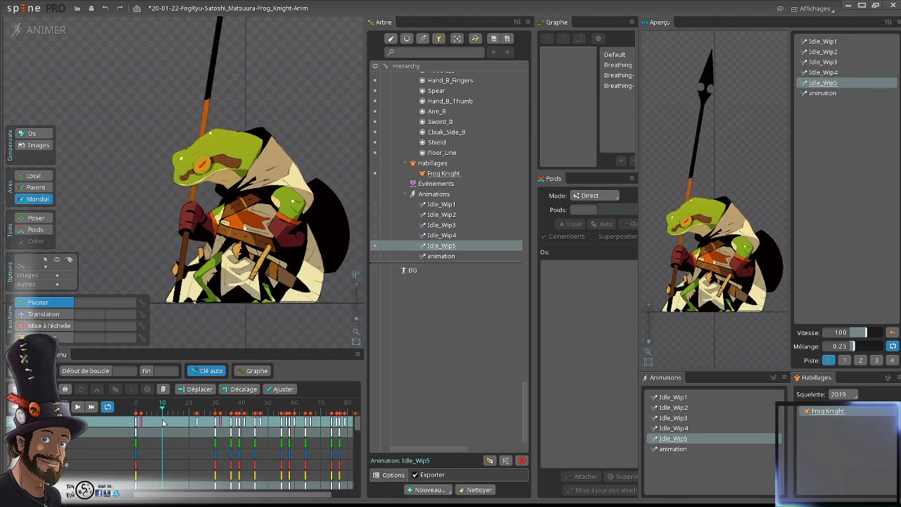
left_click_drag(163, 423, 196, 441)
scroll(456, 246, "up", 5)
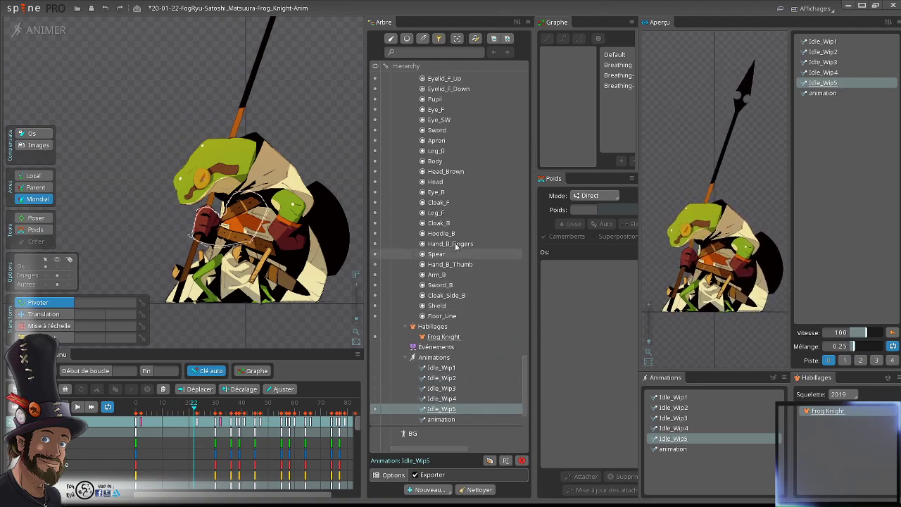
scroll(453, 262, "down", 5)
left_click(136, 407)
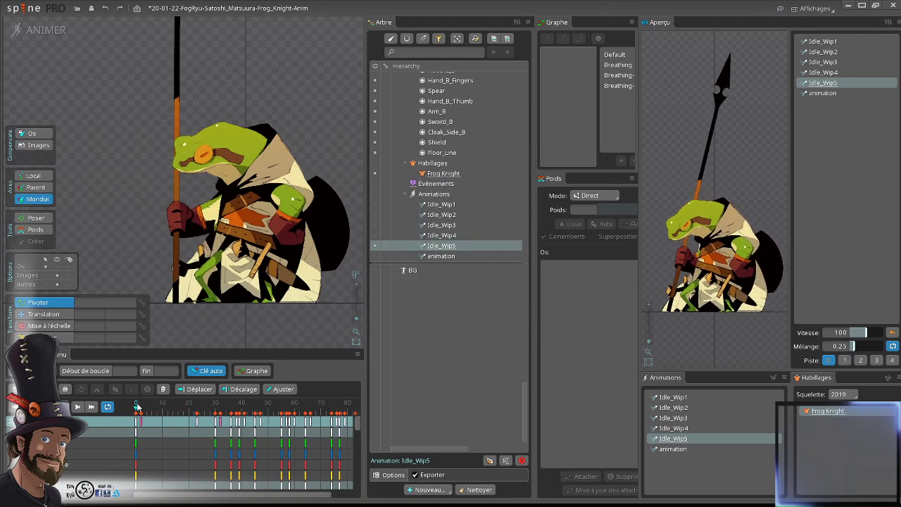
left_click_drag(137, 407, 215, 408)
- Try a different opacity for the Eyelid_F_Up slot colour at frame 30
left_click(220, 425)
scroll(478, 282, "up", 10)
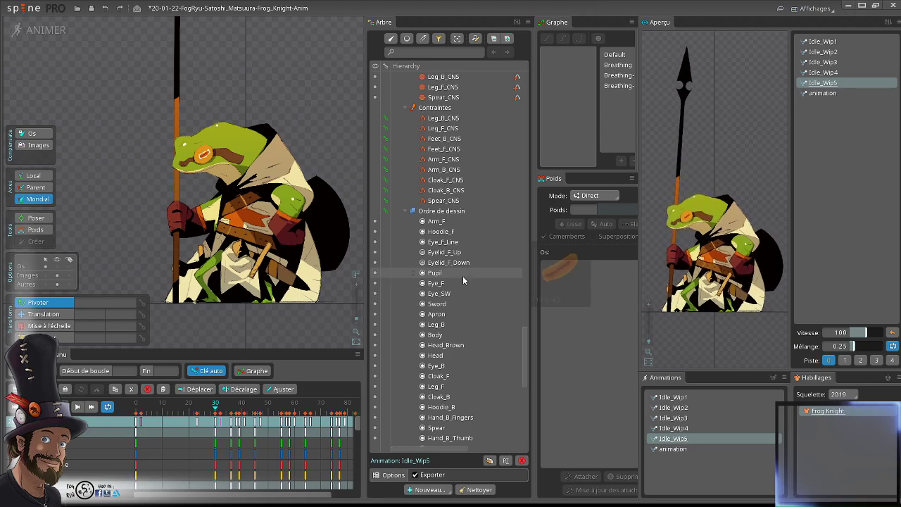
left_click(451, 252)
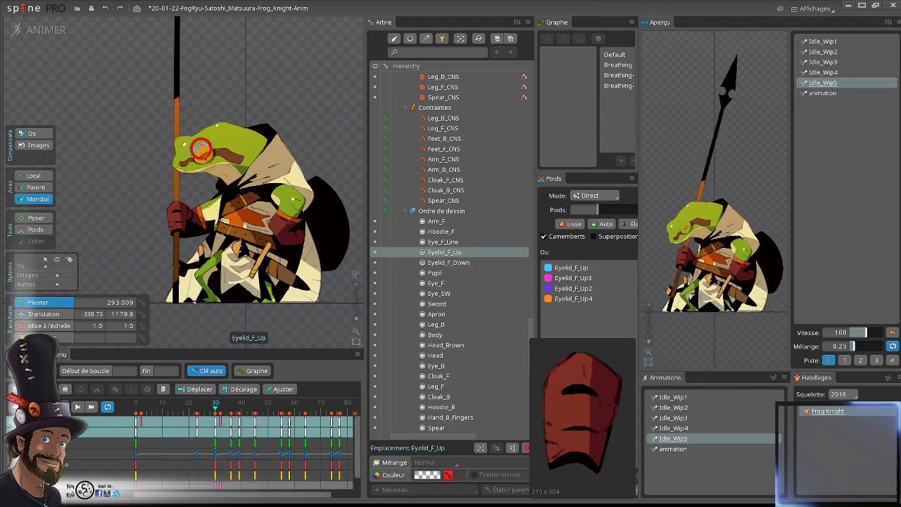
left_click(425, 476)
left_click_drag(127, 145, 540, 334)
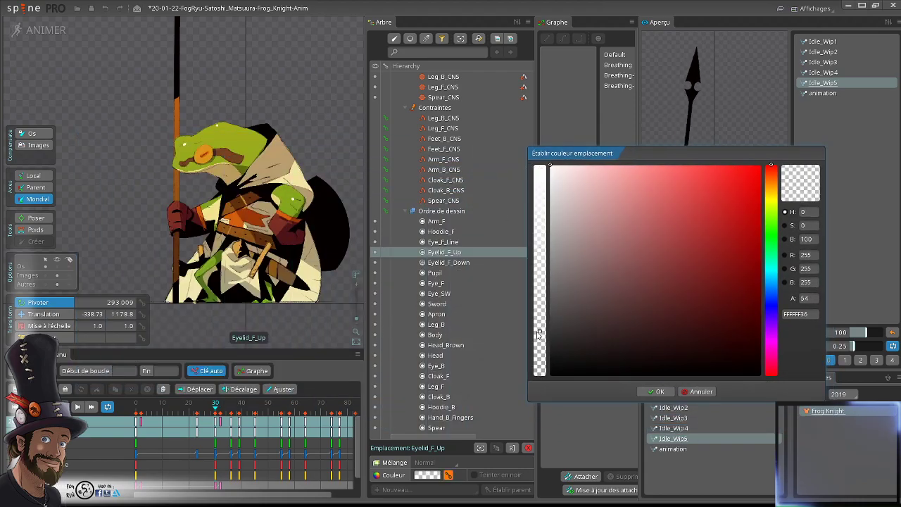
left_click(645, 393)
left_click(447, 262)
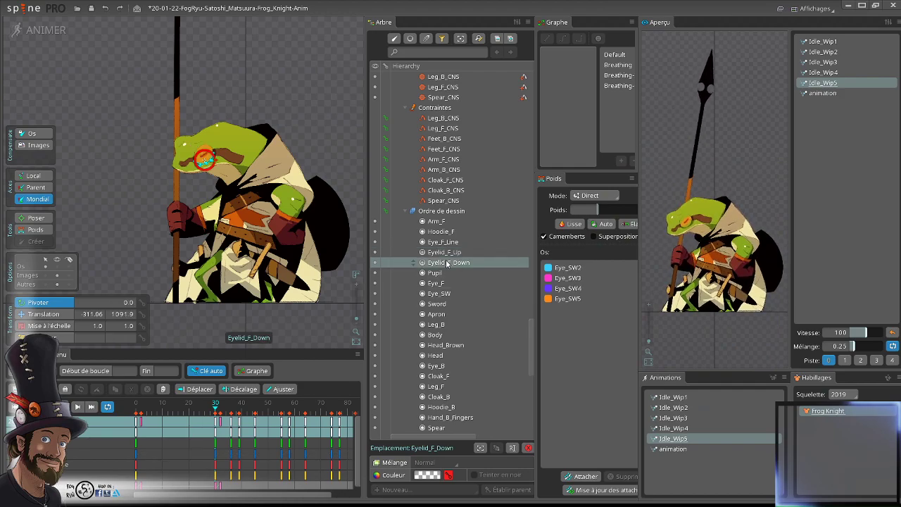
left_click(447, 254)
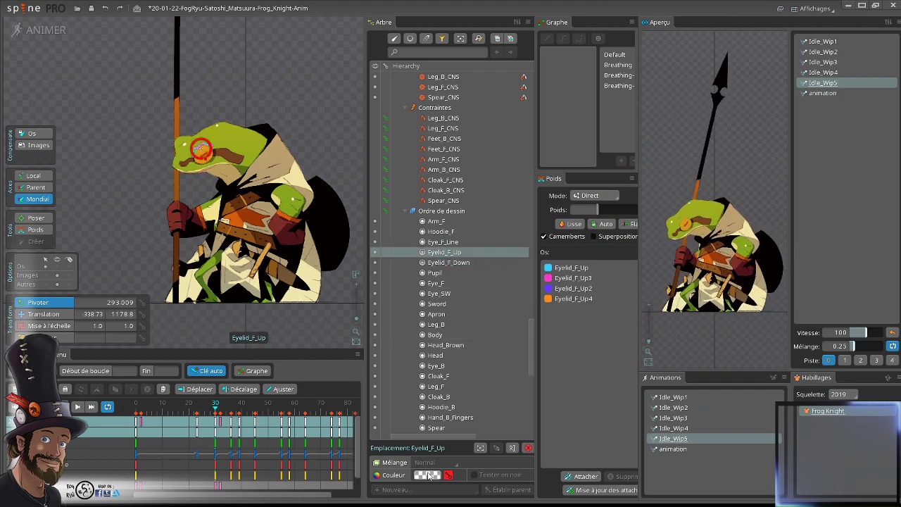
left_click(427, 475)
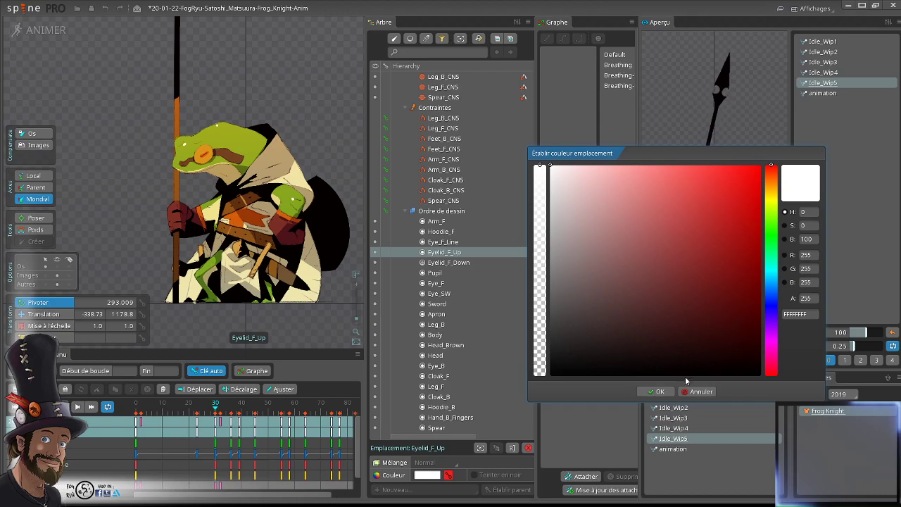
left_click(696, 392)
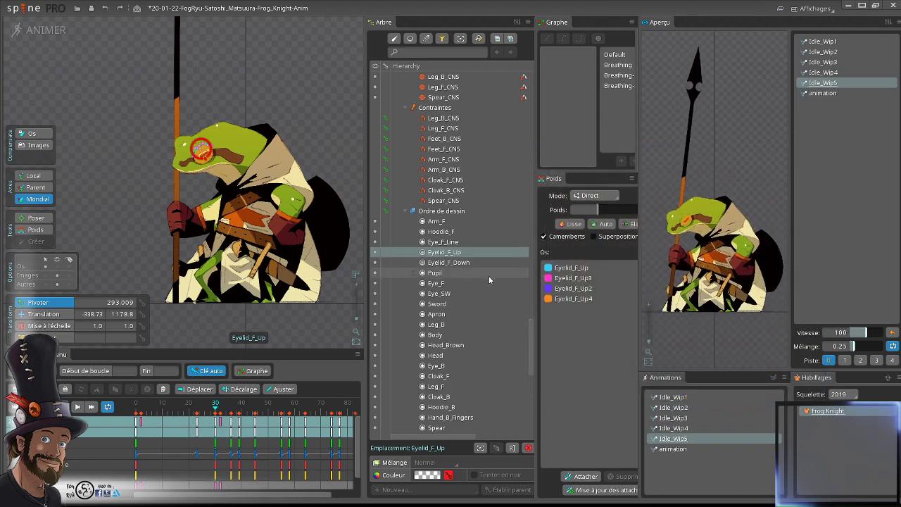
scroll(486, 279, "up", 8)
scroll(475, 287, "up", 10)
scroll(194, 157, "up", 5)
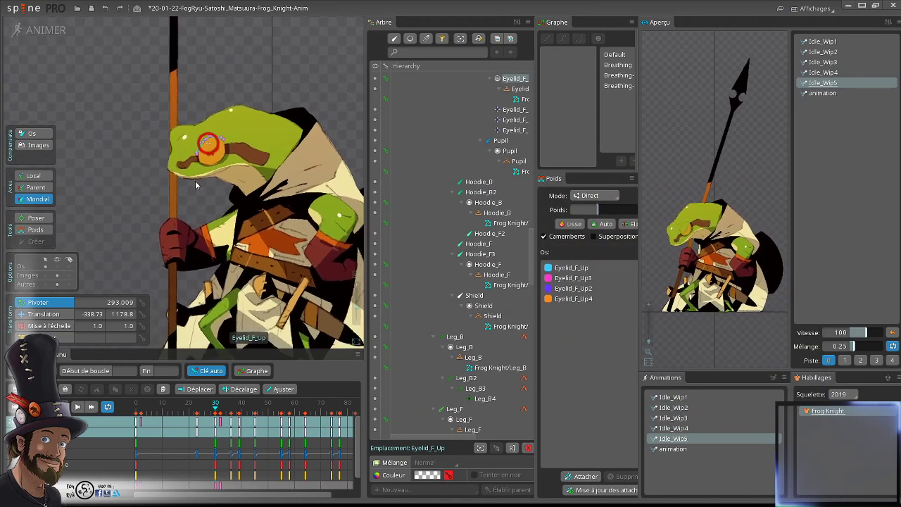
scroll(271, 107, "up", 4)
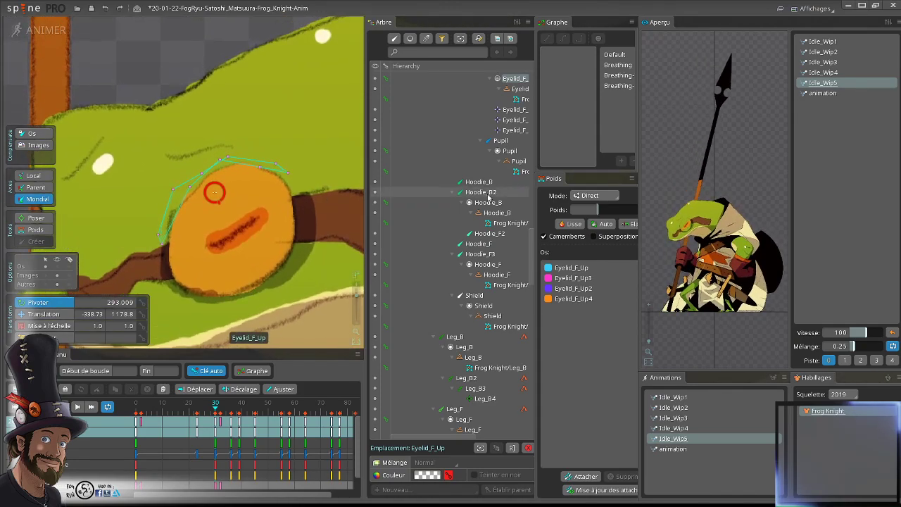
scroll(500, 170, "up", 3)
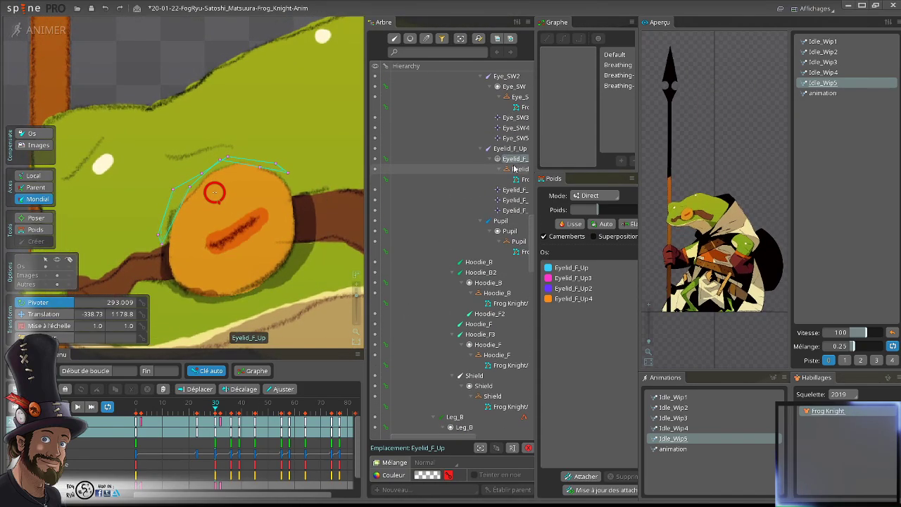
left_click(424, 475)
left_click_drag(540, 267, 531, 146)
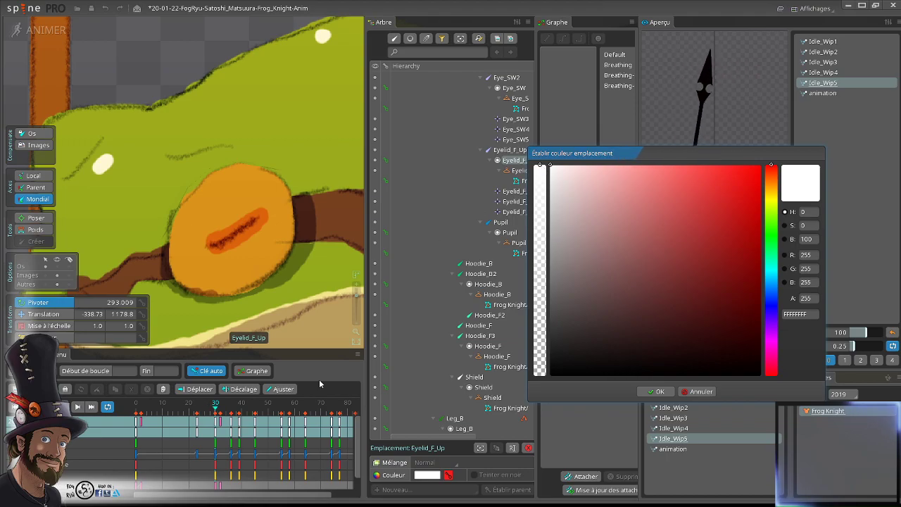
left_click(701, 392)
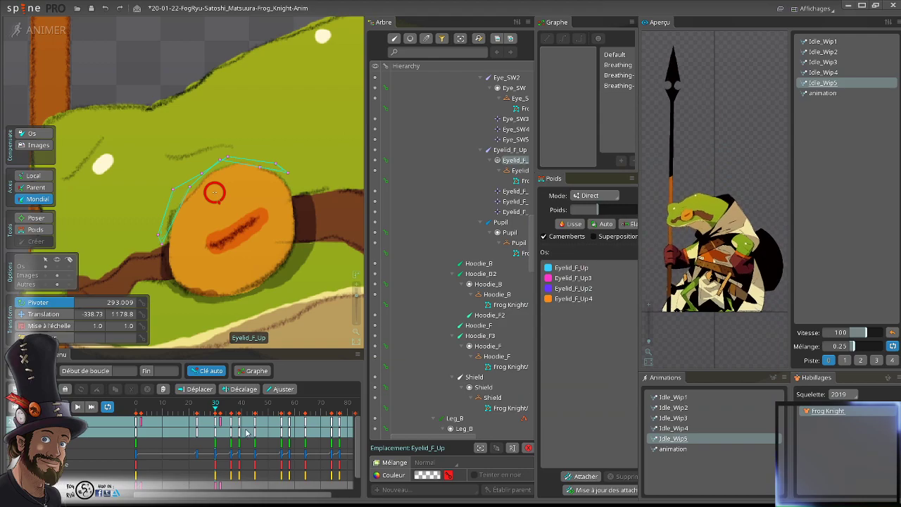
- Compare the upper eyelid at frame 32, return to frame 30 and set the Eyelid_F_Up slot colour's alpha to 0
left_click(220, 407)
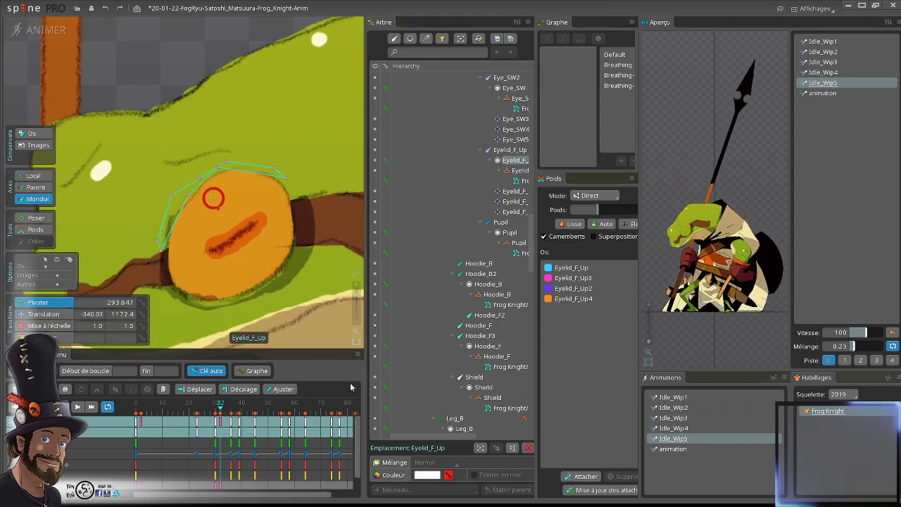
left_click_drag(218, 409, 215, 409)
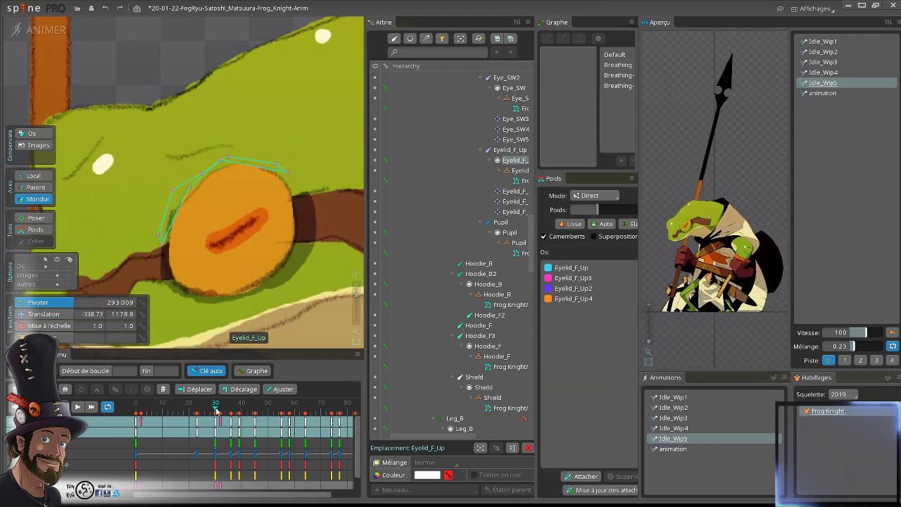
left_click(427, 474)
left_click_drag(542, 170, 533, 417)
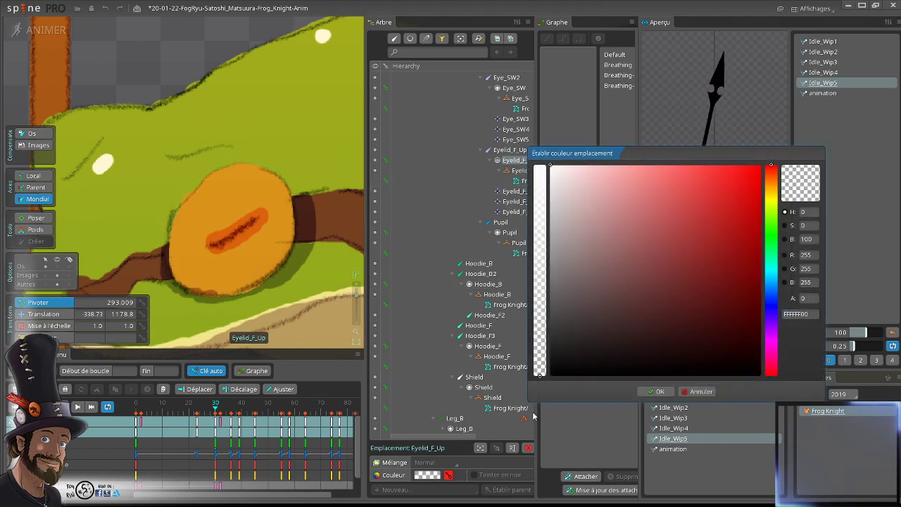
left_click(663, 391)
- Copy the colour keys of Eyelid_F_Up and Eyelid_F_Down at frame 32 and paste them at frame 28
scroll(487, 341, "up", 3)
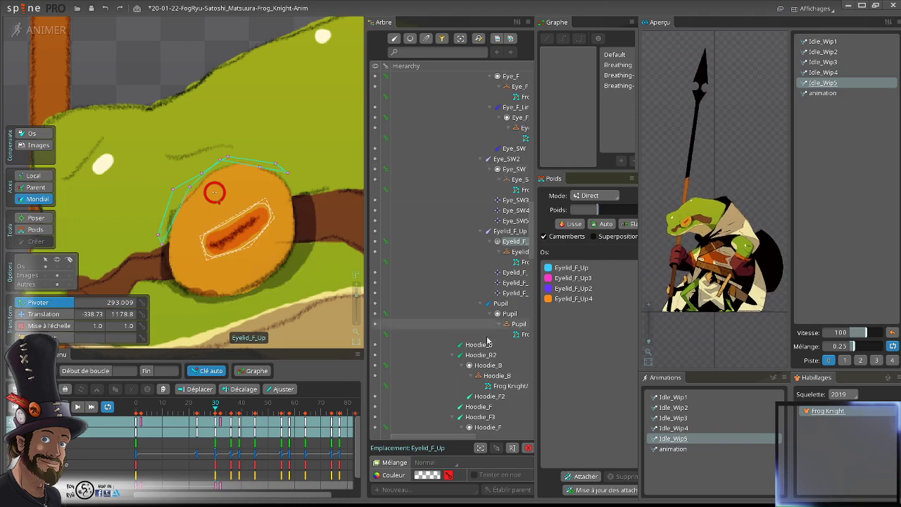
scroll(475, 298, "down", 15)
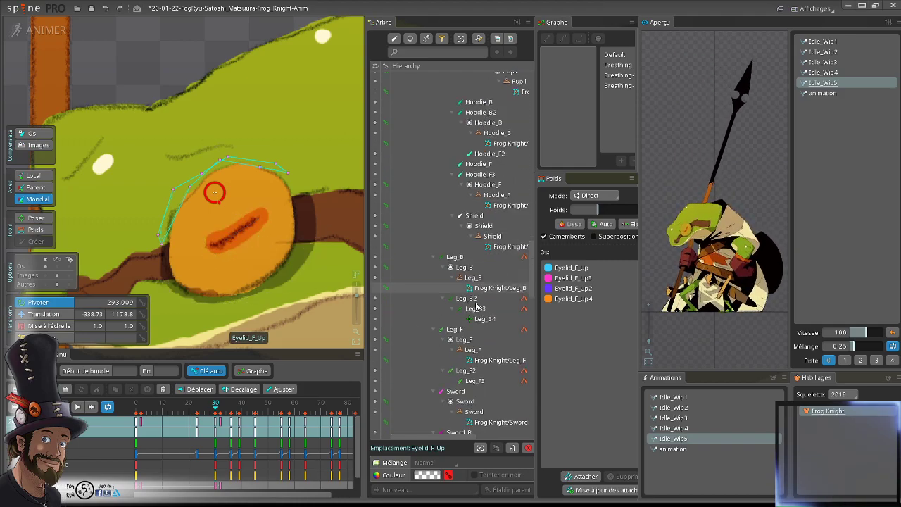
left_click(449, 181)
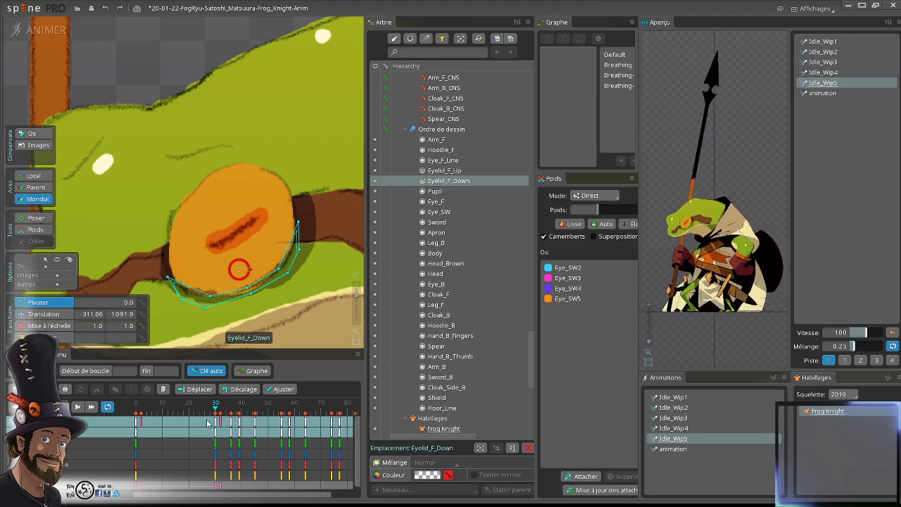
scroll(427, 287, "up", 2)
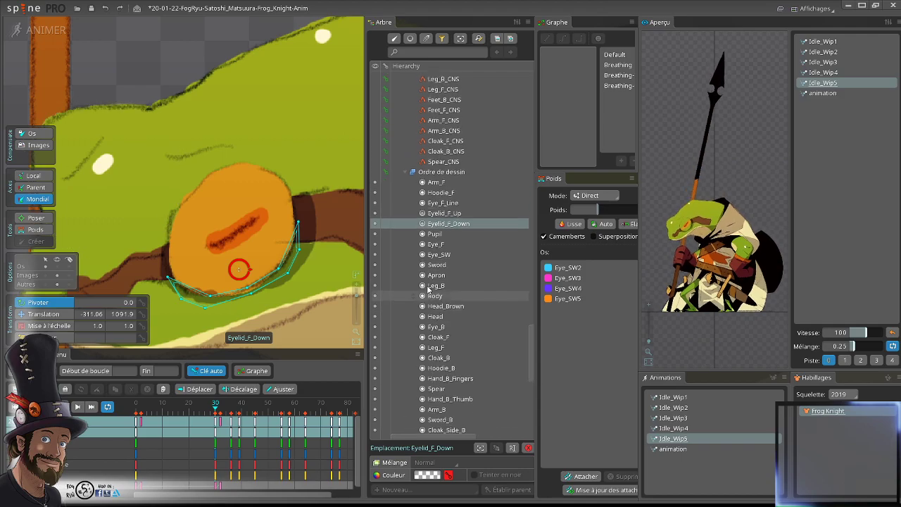
left_click(457, 253, "ctrl")
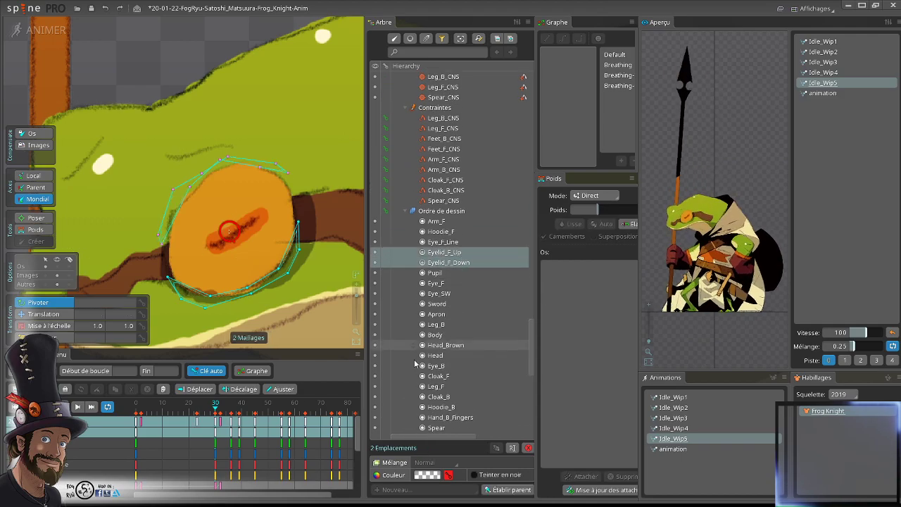
left_click(223, 427)
key("ctrl+c")
left_click(211, 415)
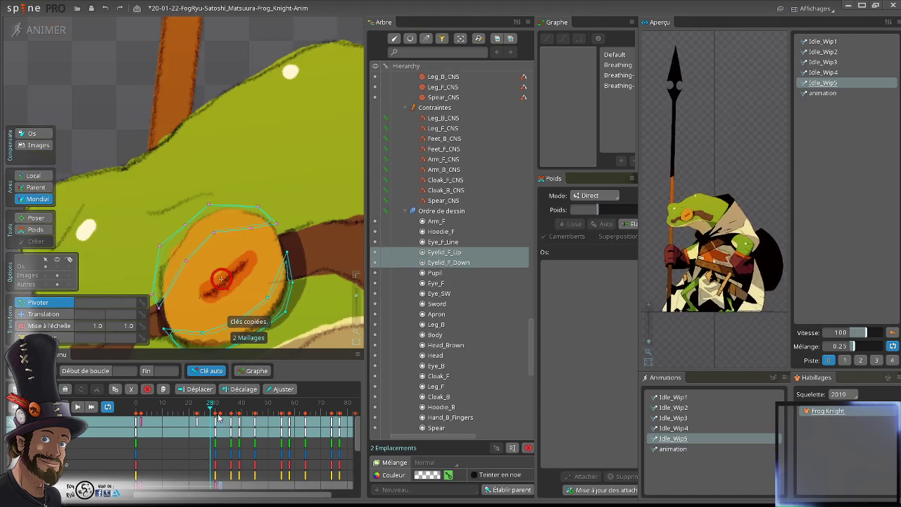
key("ctrl+v")
- Scrub and play Idle_Wip5 with the whole character in view to check the eyelids and the transition around frame 30
left_click(221, 410)
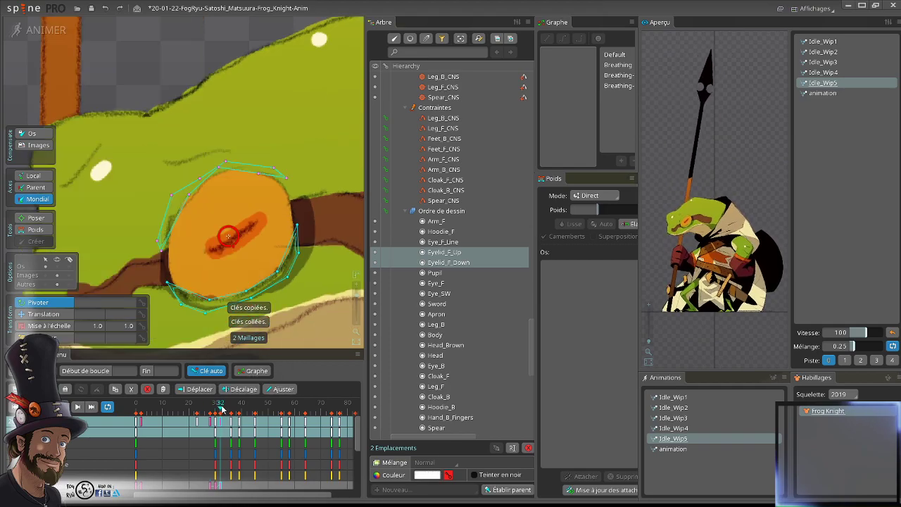
left_click_drag(218, 407, 146, 408)
scroll(241, 189, "down", 6)
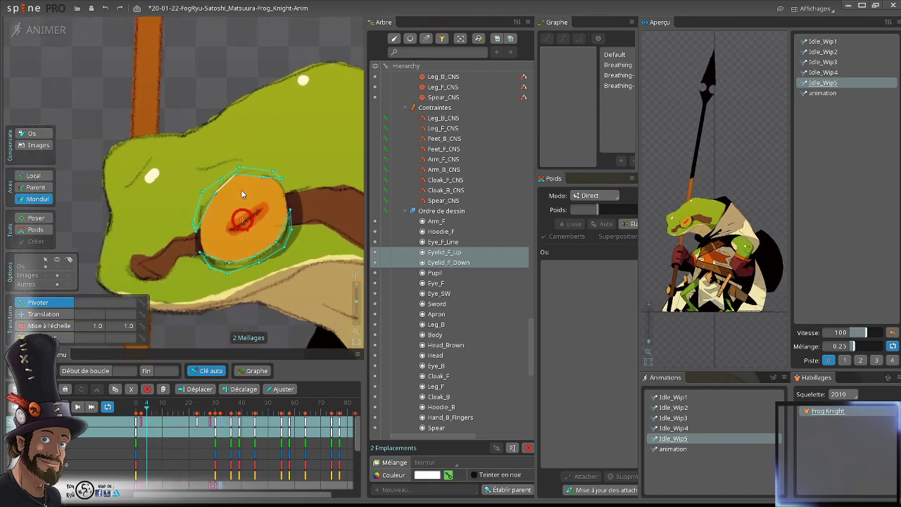
key("space")
scroll(246, 213, "down", 2)
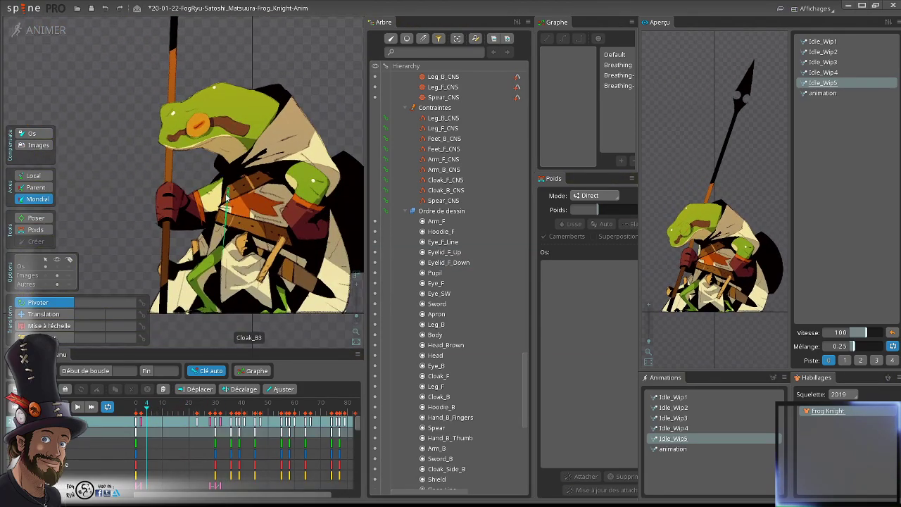
left_click(170, 407)
left_click_drag(164, 404, 202, 455)
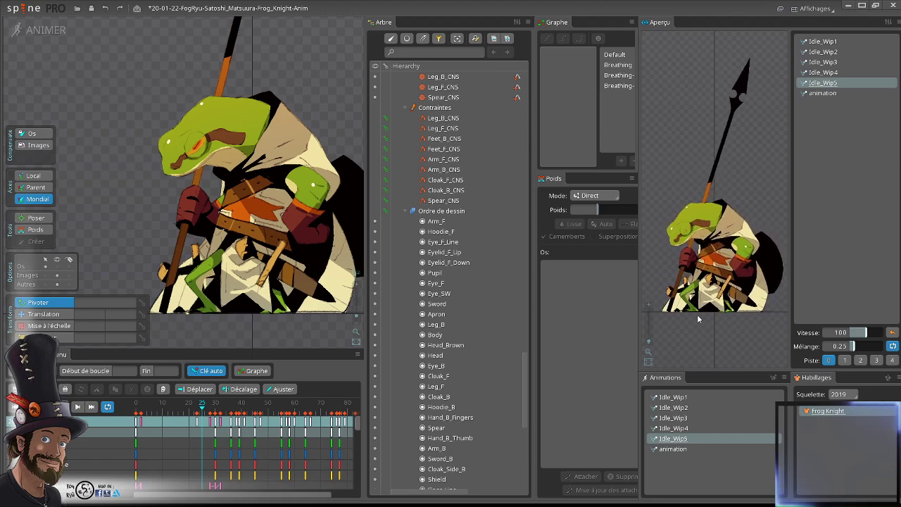
key("d")
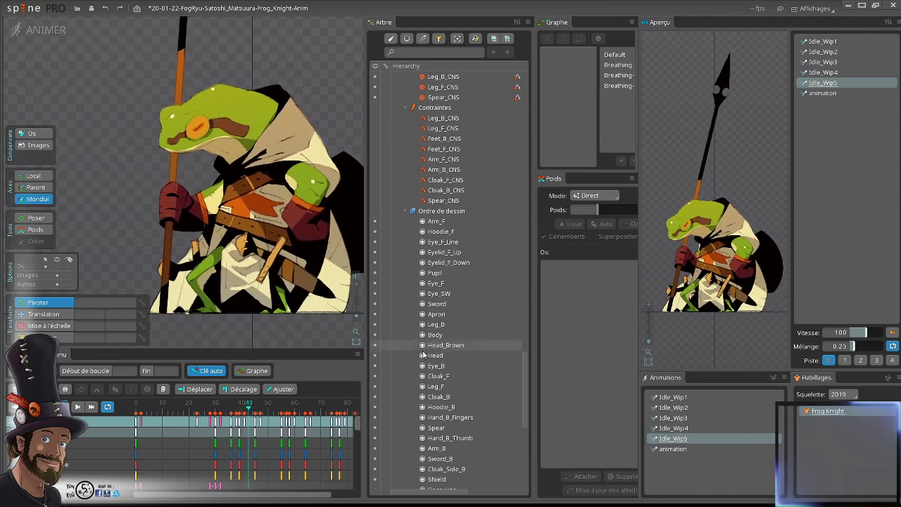
- Select all Idle_Wip5 keys from frame 36 to the end of the animation and shift them 6 frames later
left_click(226, 411)
scroll(242, 458, "down", 3)
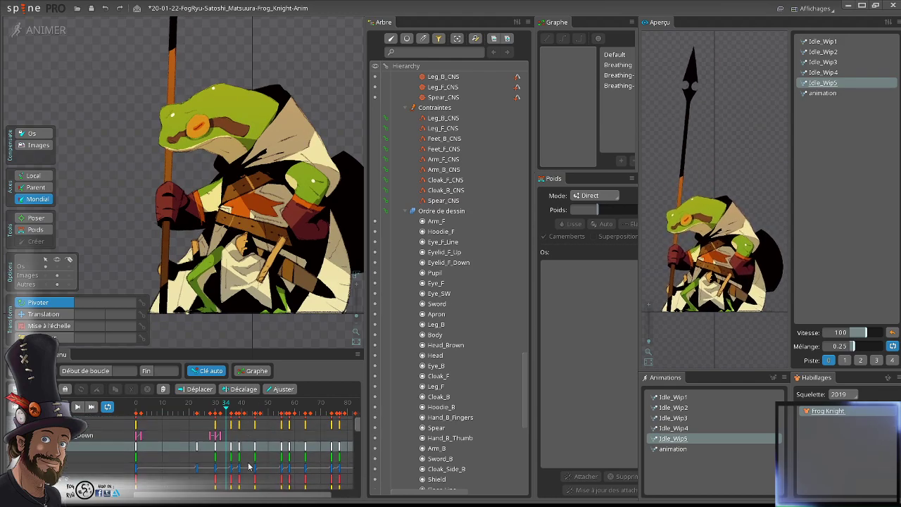
scroll(249, 466, "up", 3)
left_click_drag(263, 495, 303, 500)
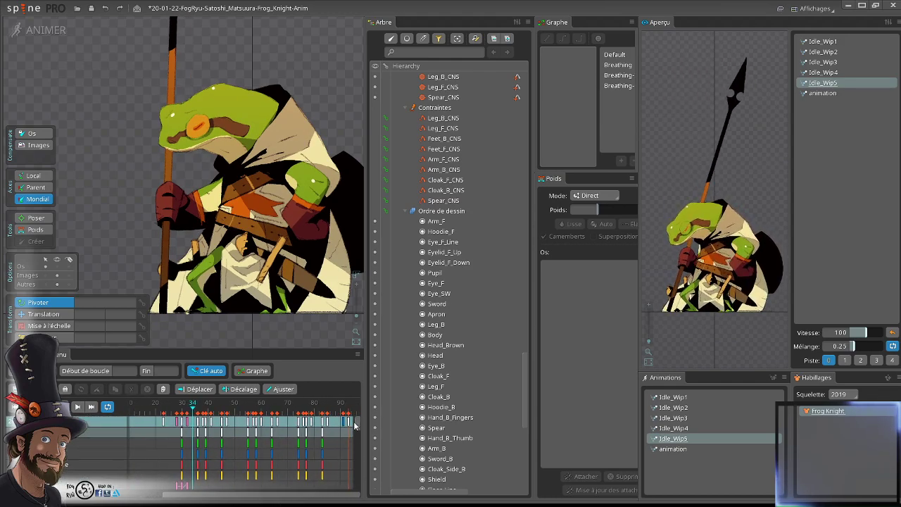
scroll(339, 417, "down", 2)
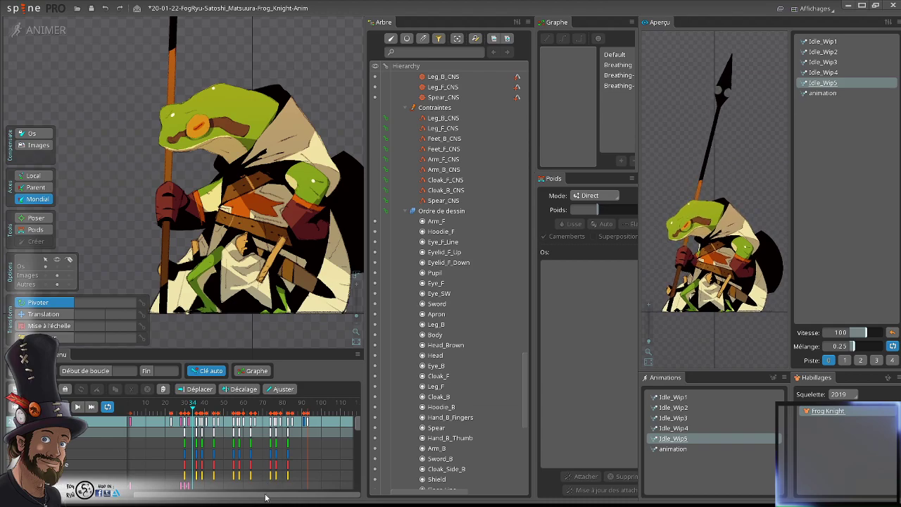
left_click_drag(266, 498, 244, 497)
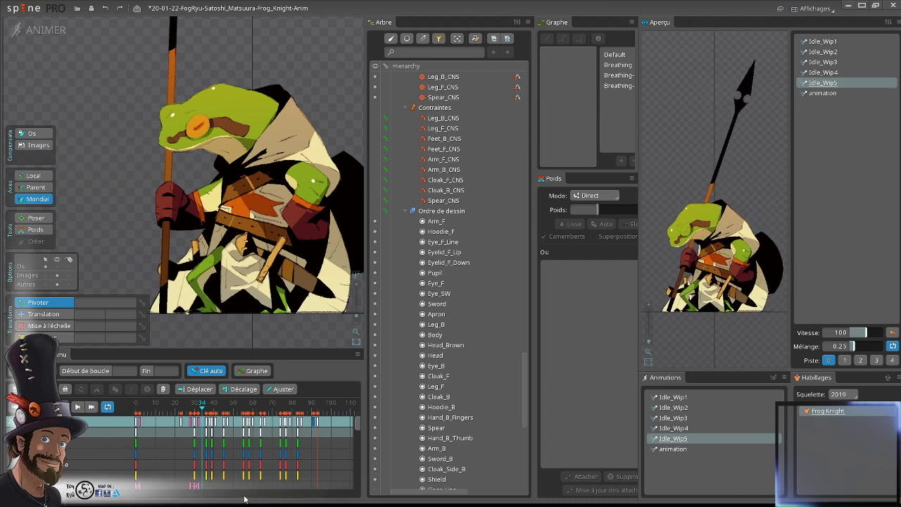
left_click(336, 409)
left_click_drag(323, 419, 226, 424)
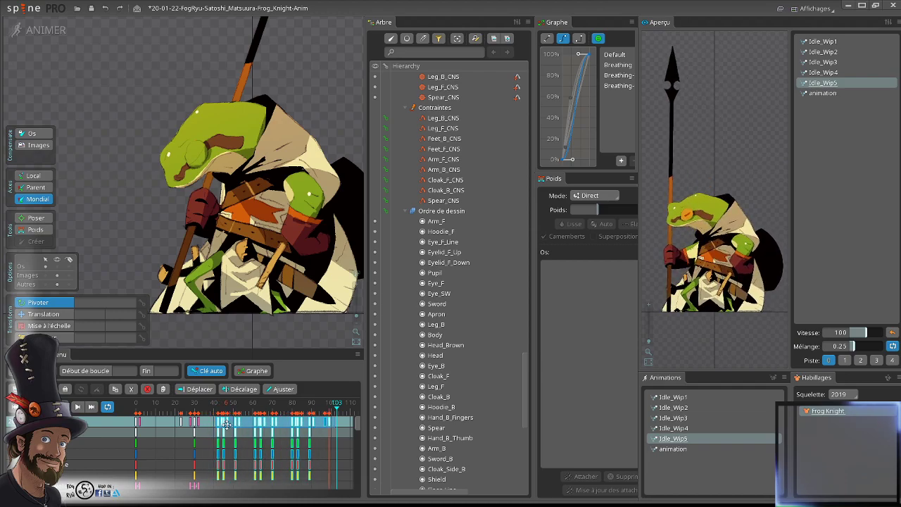
- Copy all keys at frame 30 of Idle_Wip5 and paste them at frame 38
left_click(213, 430)
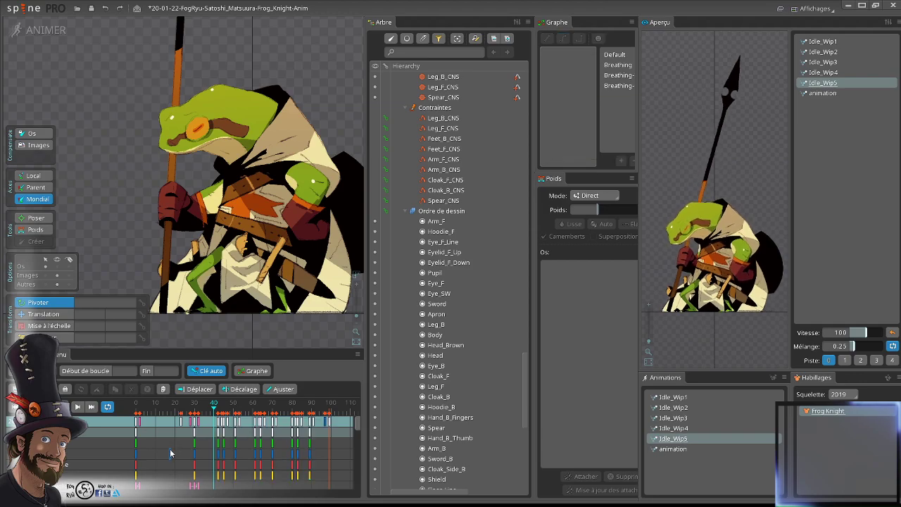
left_click(208, 440)
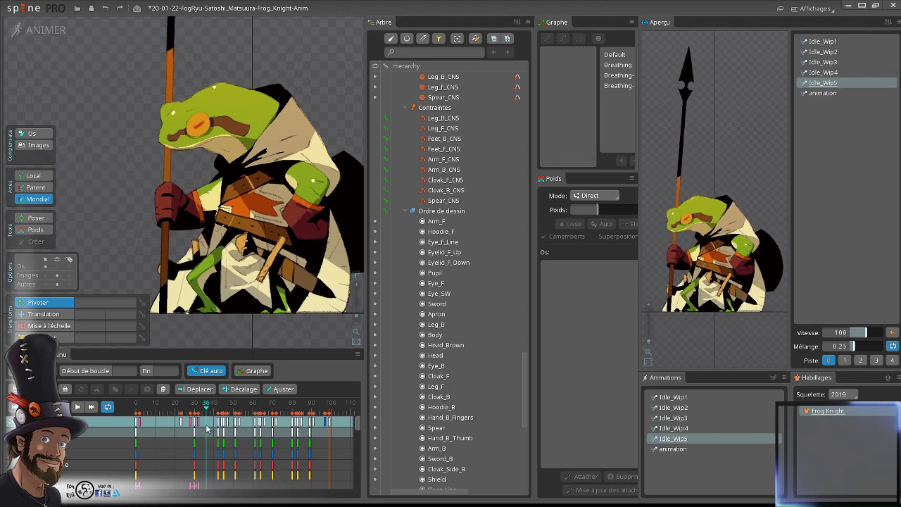
mouse_move(206, 415)
left_mouse_down()
mouse_move(196, 412)
mouse_move(216, 423)
left_mouse_up()
left_click(196, 427)
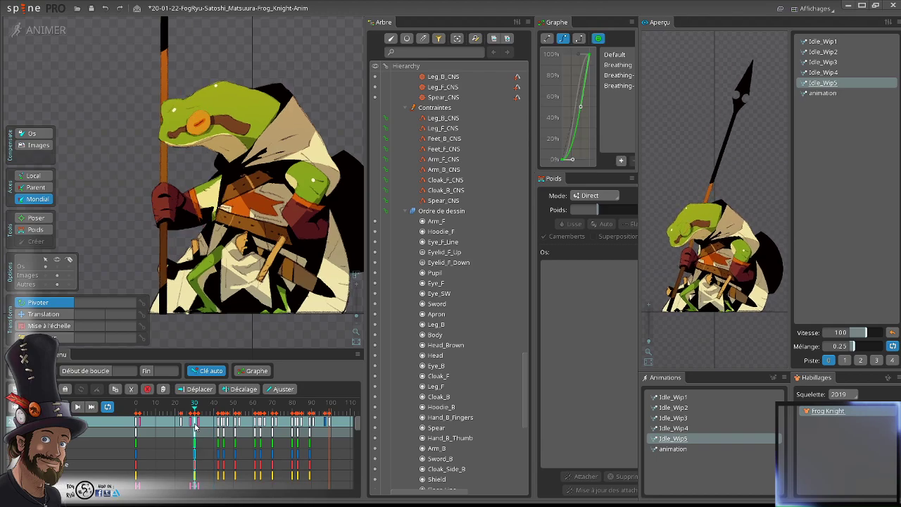
key("ctrl+c")
left_click(213, 416)
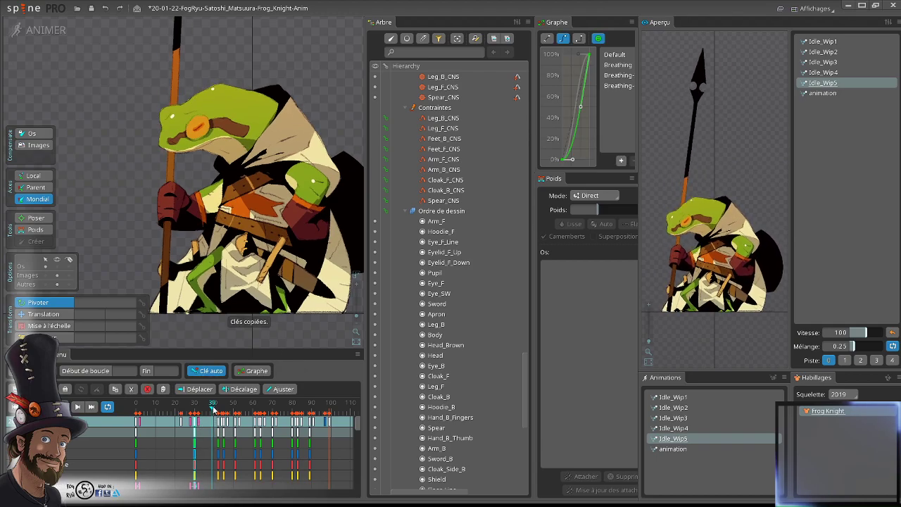
key("ctrl+v")
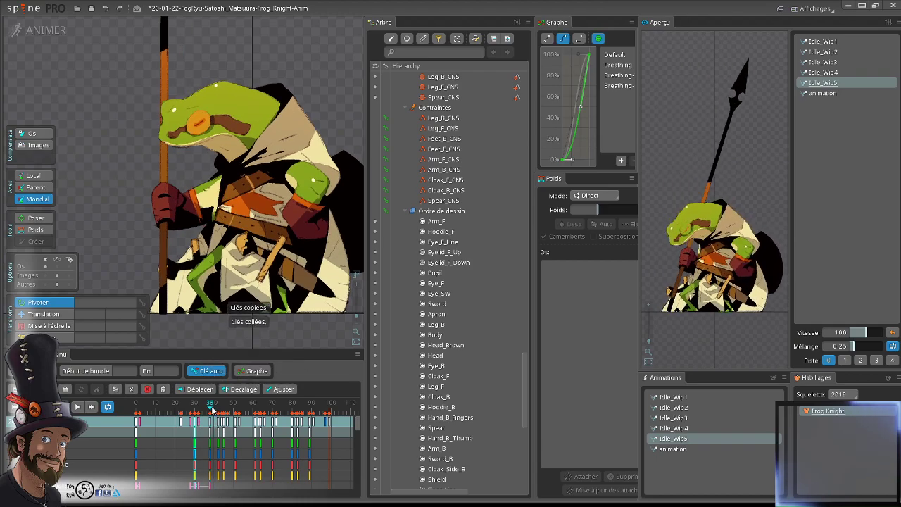
- Check the motion between frames 29 and 42 and delete the keys pasted at frame 38
left_click_drag(204, 410, 193, 430)
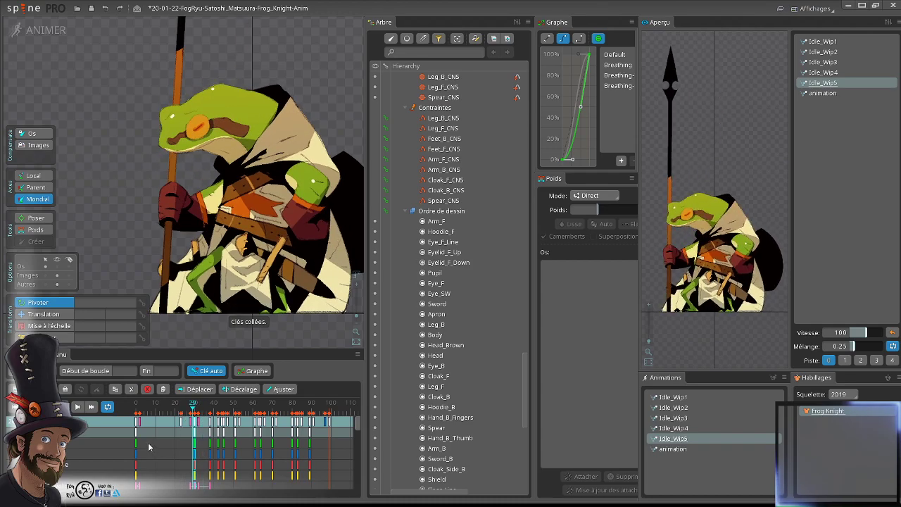
left_click(220, 428)
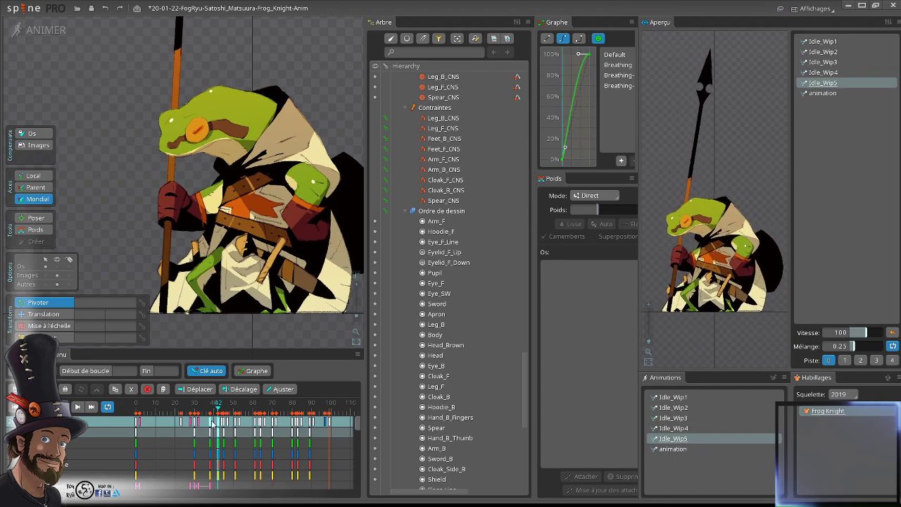
left_click(212, 422)
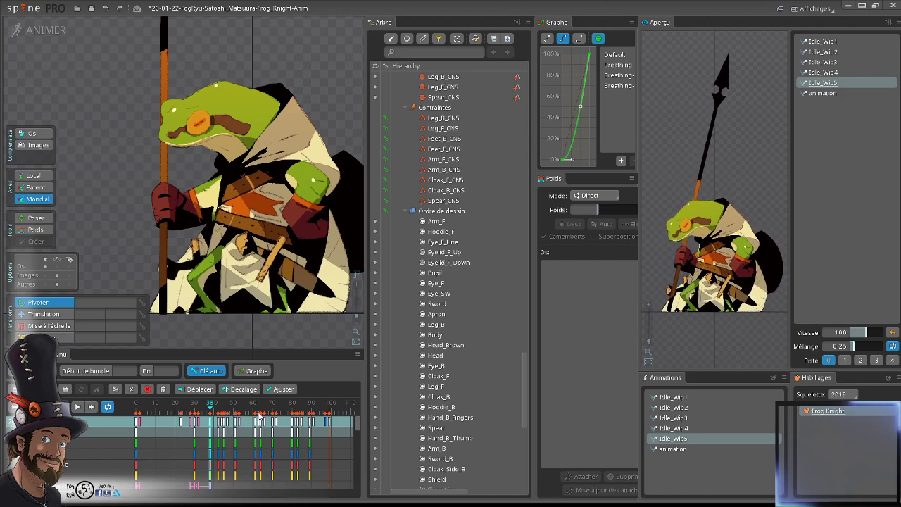
mouse_move(213, 411)
left_mouse_down()
mouse_move(187, 412)
mouse_move(218, 421)
left_mouse_up()
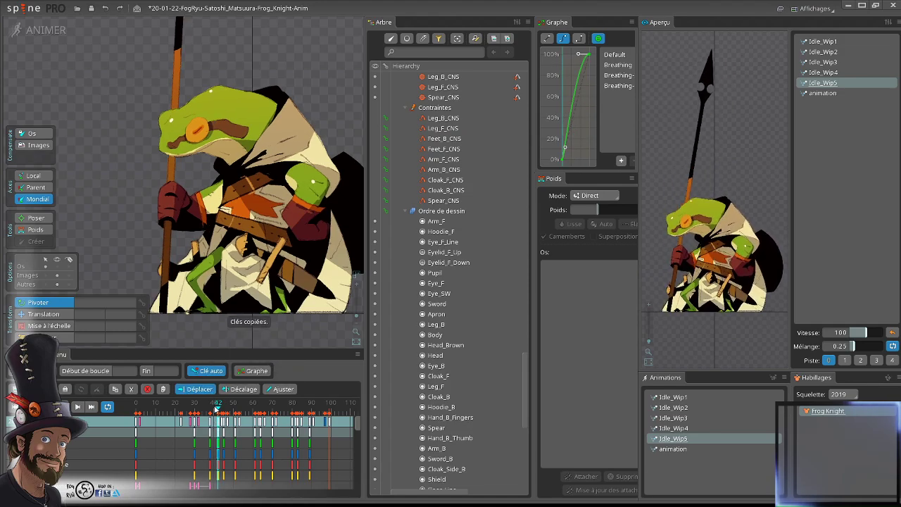
left_click(207, 450)
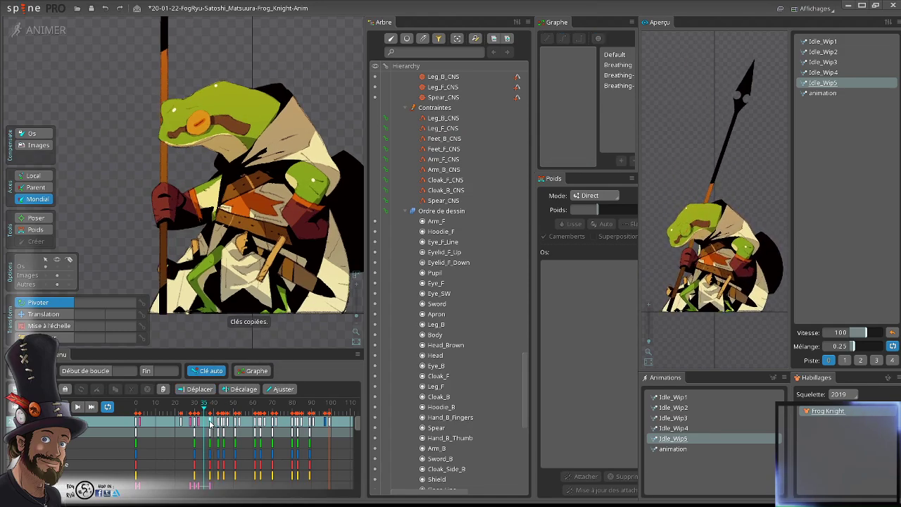
left_click(210, 423)
key("Delete")
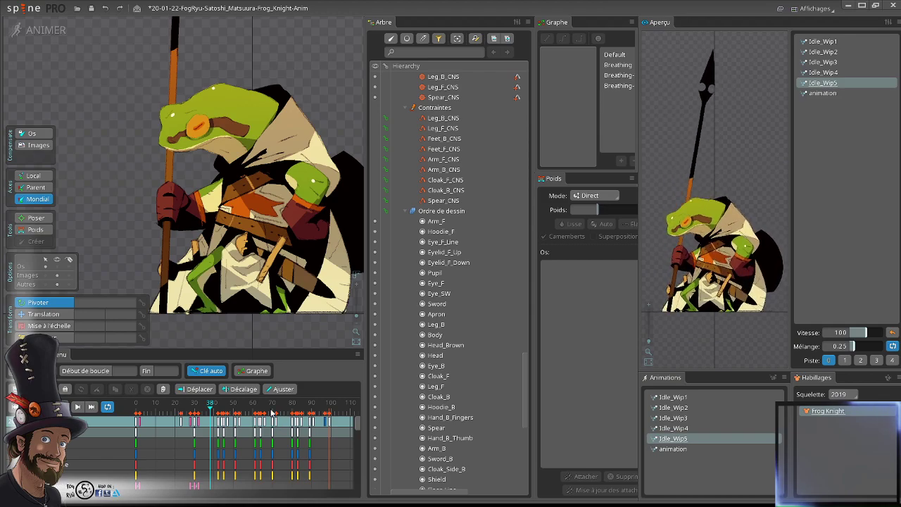
- Select all Idle_Wip5 keys from frame 42 to the end and shift them 8 frames later
left_click_drag(335, 424, 239, 423)
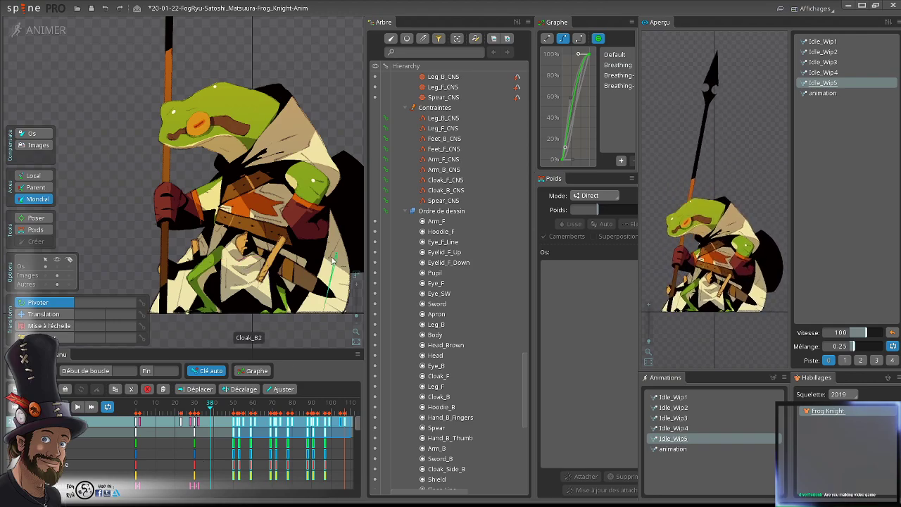
scroll(243, 213, "down", 1)
left_click_drag(233, 180, 252, 219)
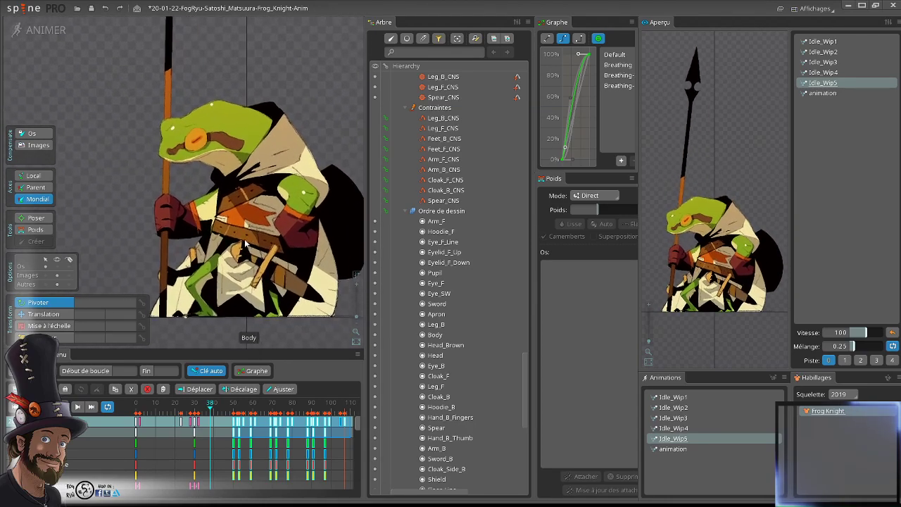
left_click_drag(267, 265, 260, 248)
left_click(219, 416)
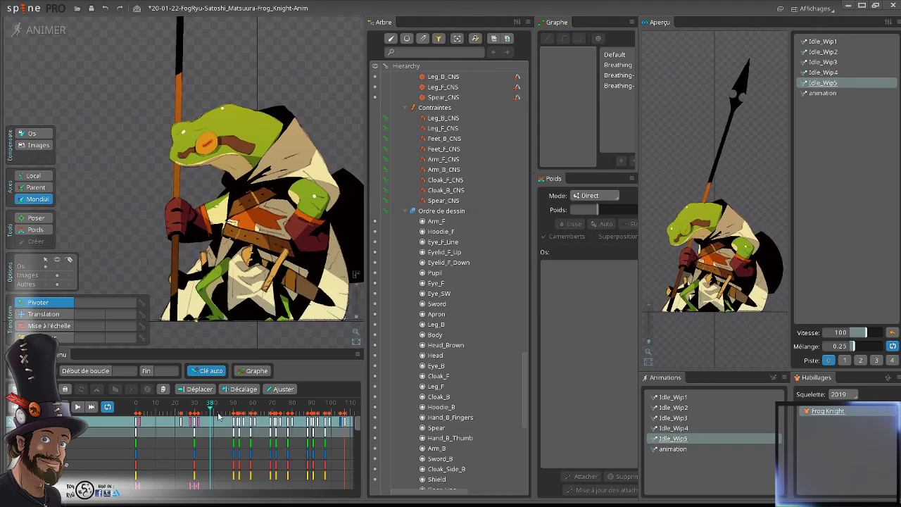
- Select all keys from frame 50 onward and stretch their timing so the last key lands at about frame 140
left_click_drag(210, 408, 223, 440)
left_click_drag(352, 422, 237, 421)
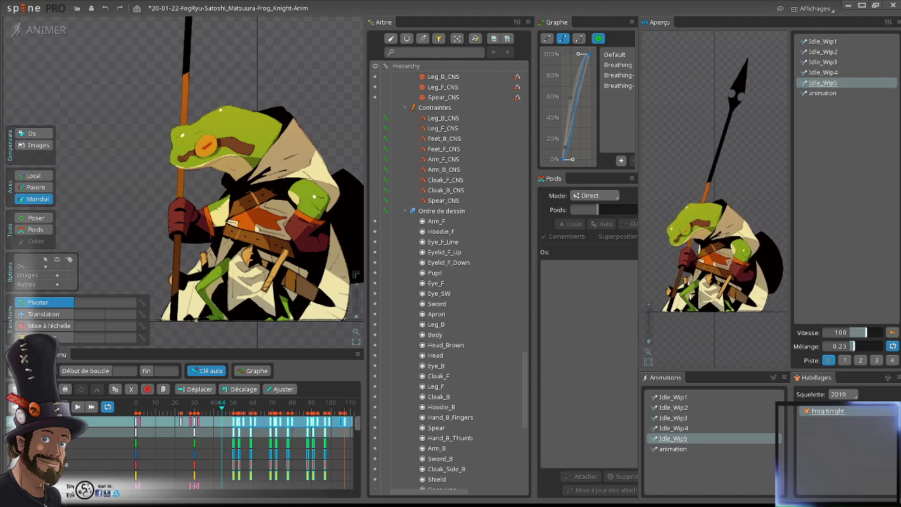
scroll(300, 405, "down", 2)
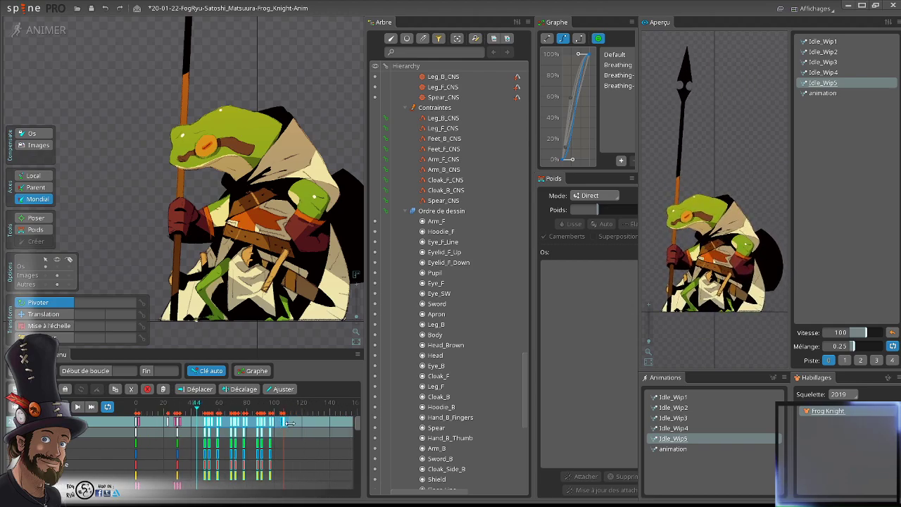
left_click_drag(291, 423, 339, 427)
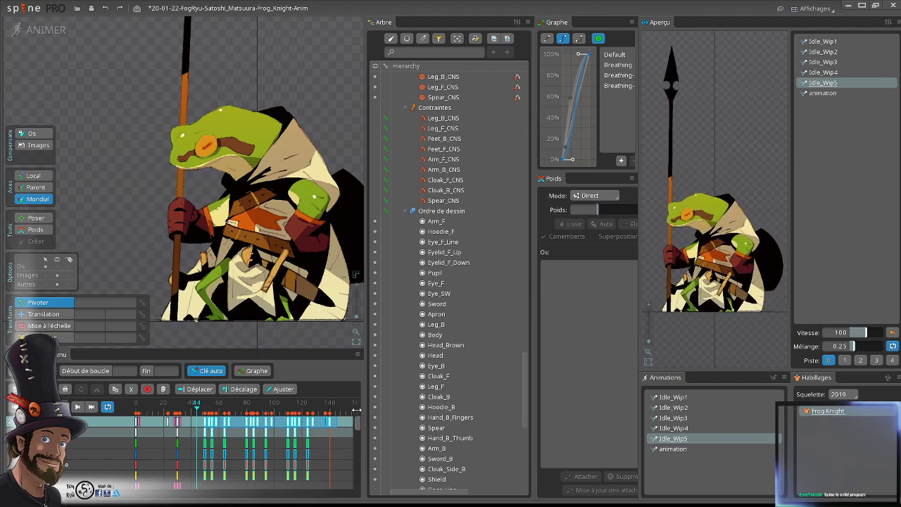
left_click(347, 459)
left_click(342, 442)
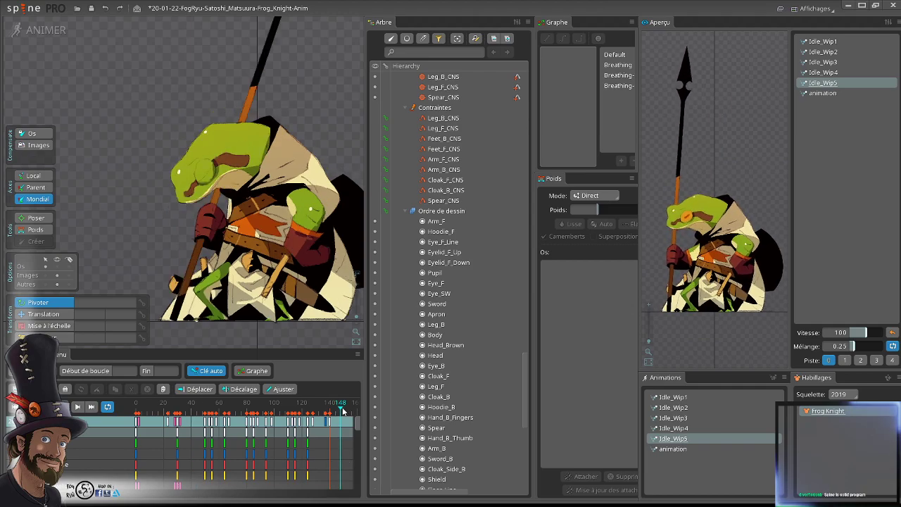
- Apply the last Breathing curve preset to the keys at frame 30 and scrub the frames before them to check the motion
left_click_drag(343, 411, 299, 420)
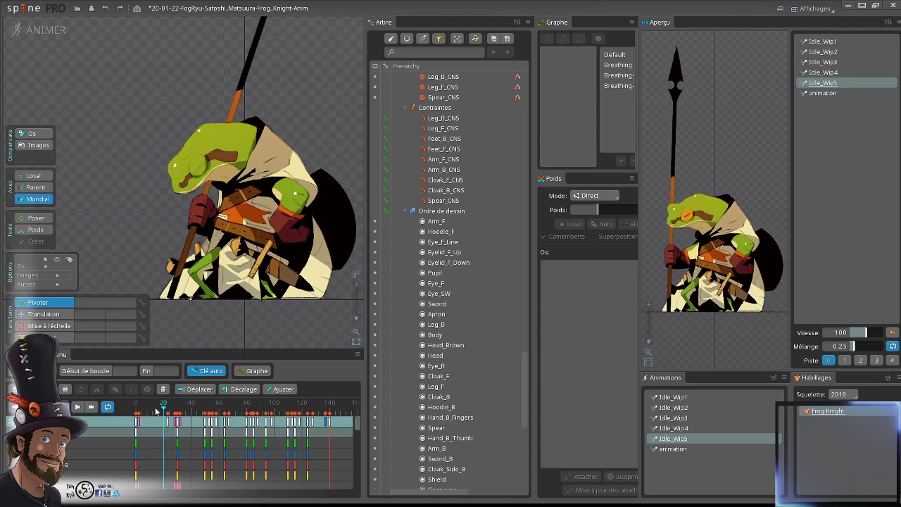
left_click_drag(155, 411, 178, 435)
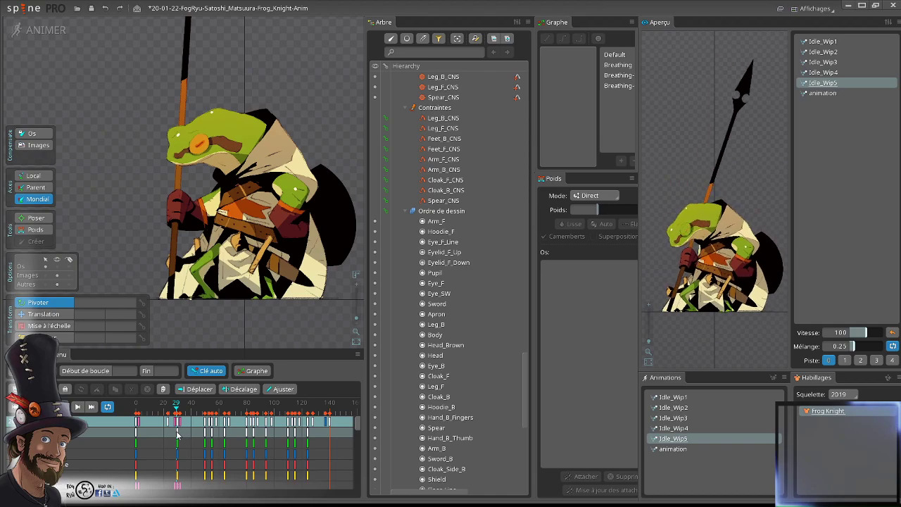
left_click(203, 421)
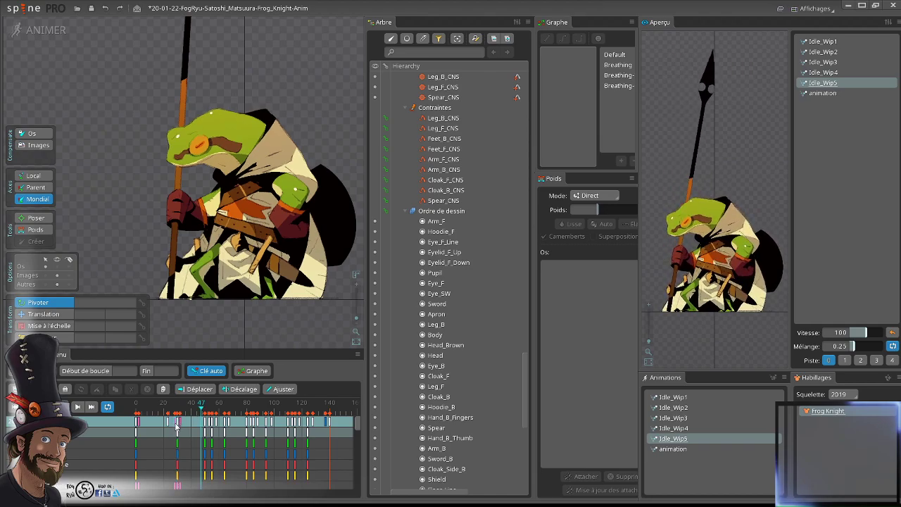
left_click(178, 423)
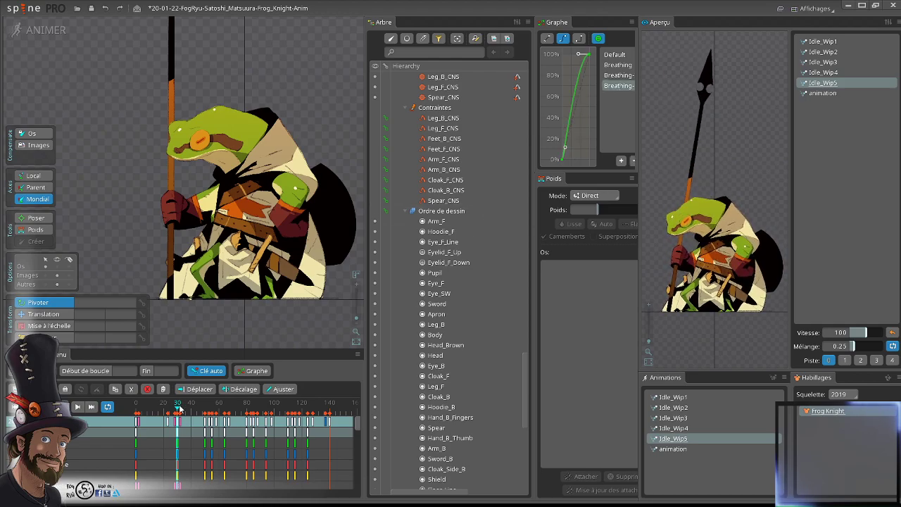
mouse_move(180, 408)
left_mouse_down()
mouse_move(162, 409)
mouse_move(172, 415)
left_mouse_up()
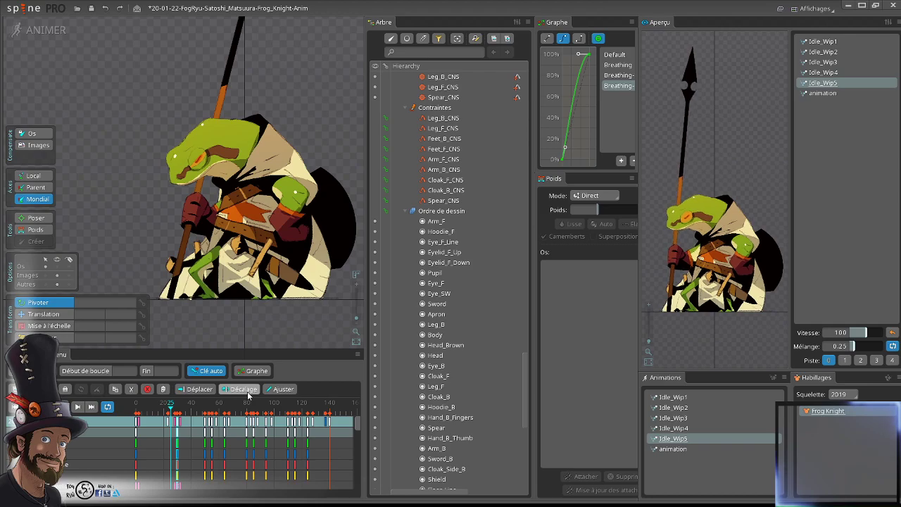
left_click(342, 407)
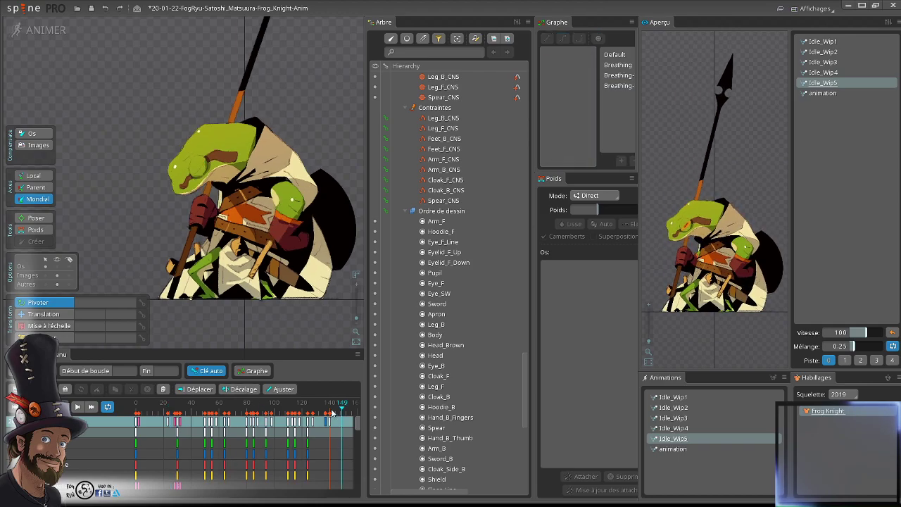
left_click_drag(338, 422, 154, 425)
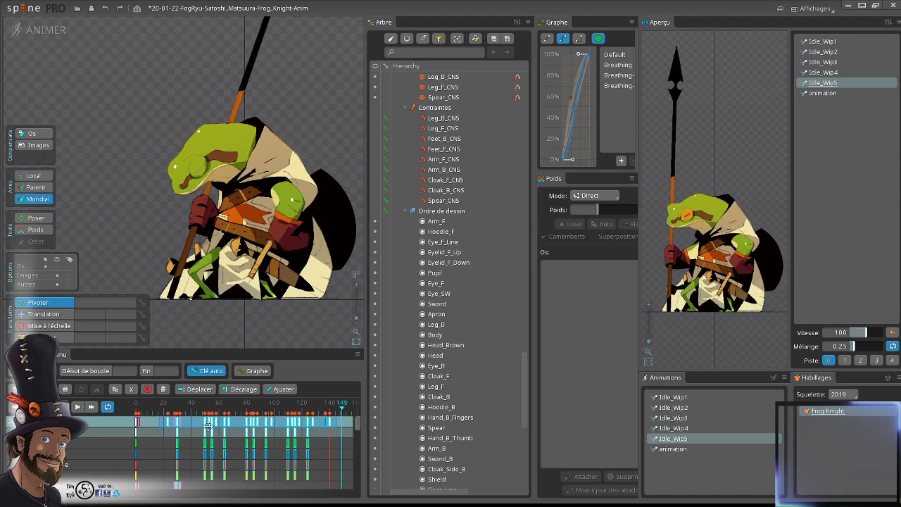
left_click(168, 409)
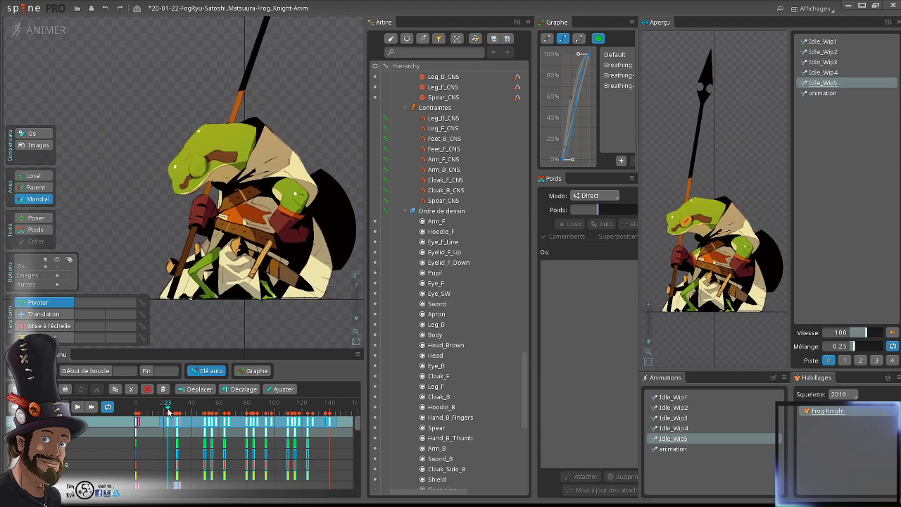
left_click_drag(168, 411, 187, 417)
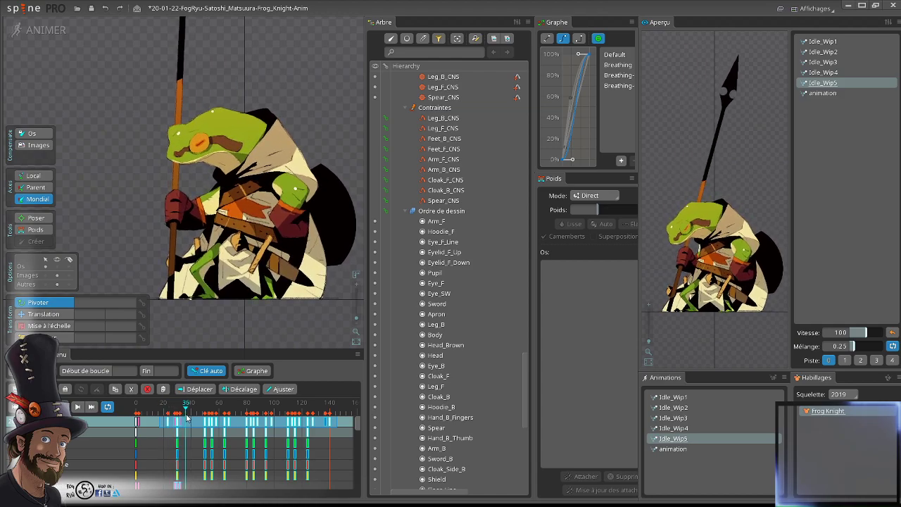
left_click(162, 426)
- Apply the last Breathing curve preset to the key at frame 23 and scrub the frames before it to check the result
left_click(169, 423)
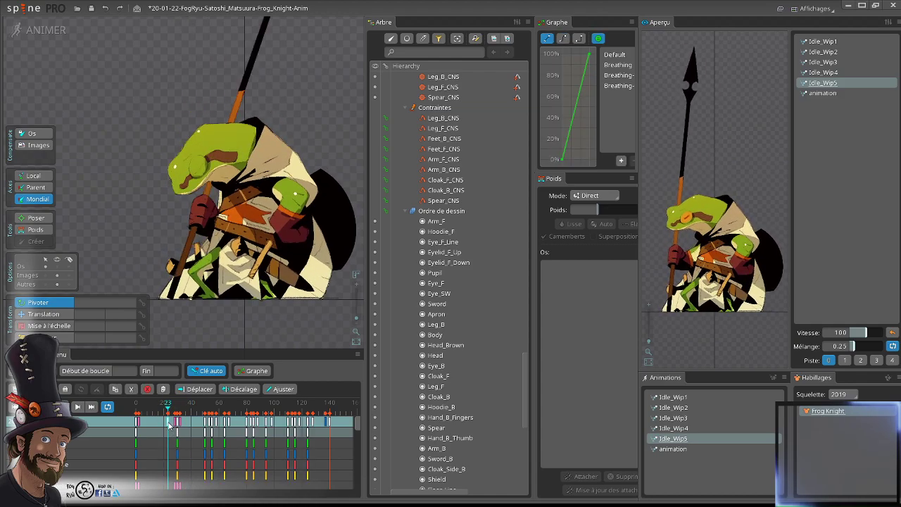
left_click(619, 85)
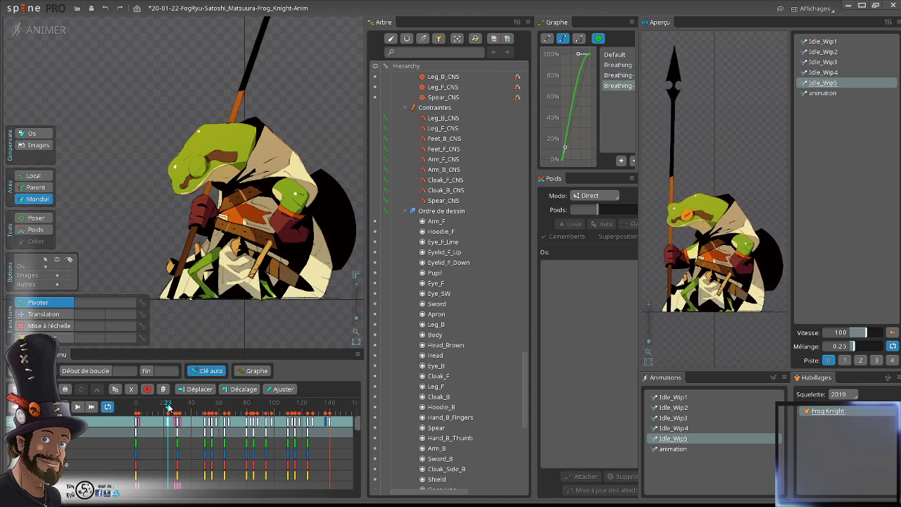
mouse_move(168, 407)
left_mouse_down()
mouse_move(152, 409)
mouse_move(163, 410)
left_mouse_up()
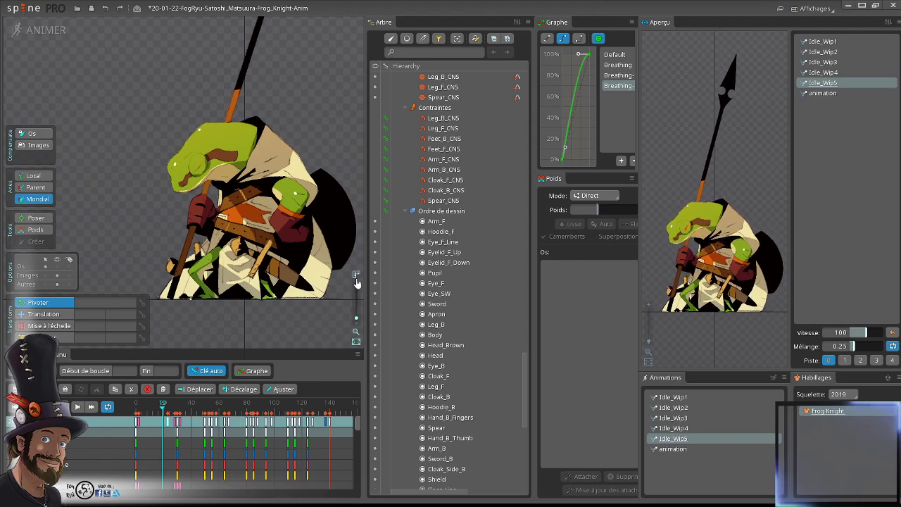
left_click(145, 456)
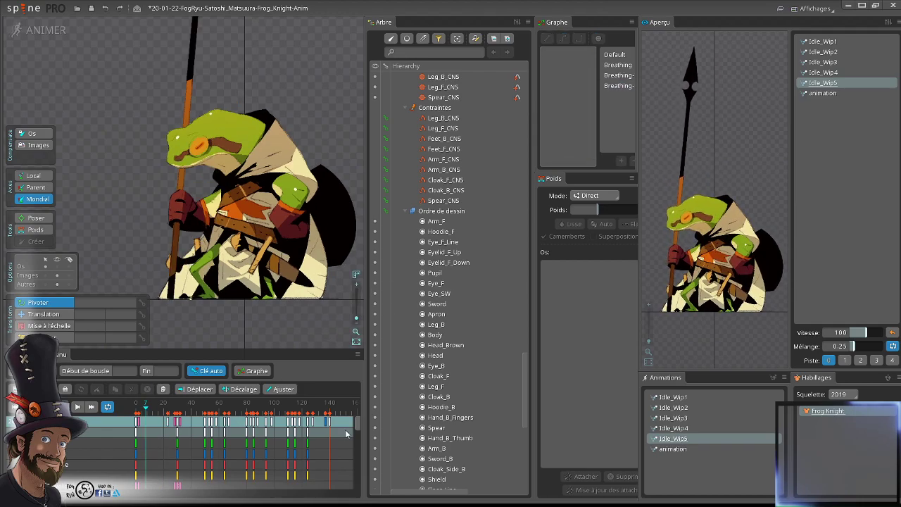
- Select all keys from frame 23 to the end of the animation and shift them about 13 frames later
left_click_drag(346, 431, 174, 423)
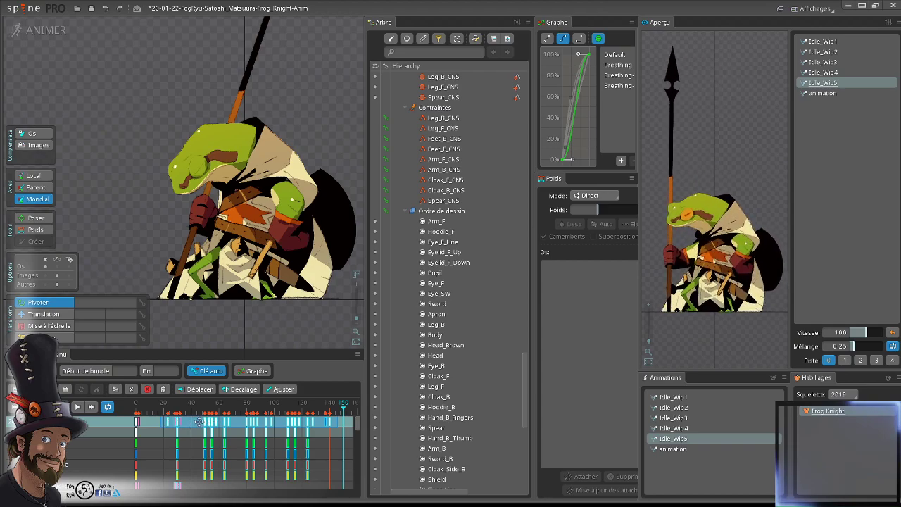
left_click_drag(199, 421, 217, 421)
left_click(216, 448)
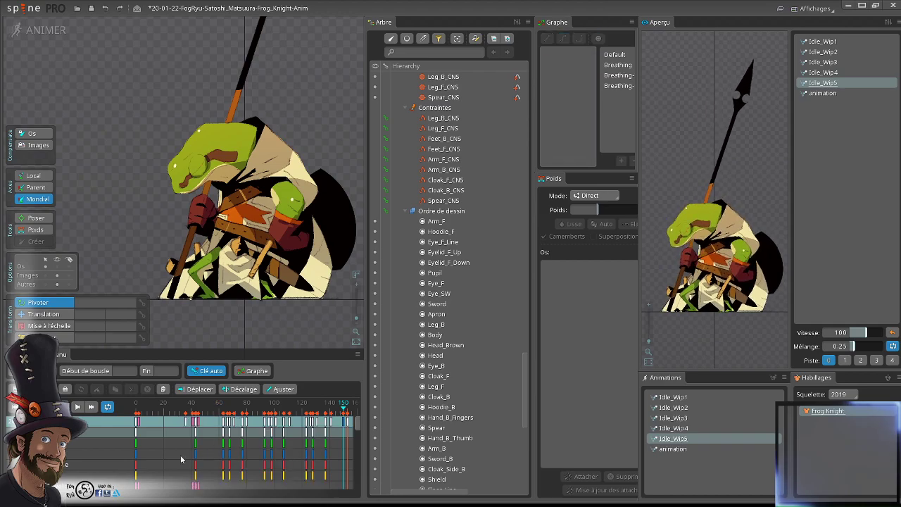
- Play Idle_Wip5 from frame 0 to check the new timing
left_click(167, 455)
key("Home")
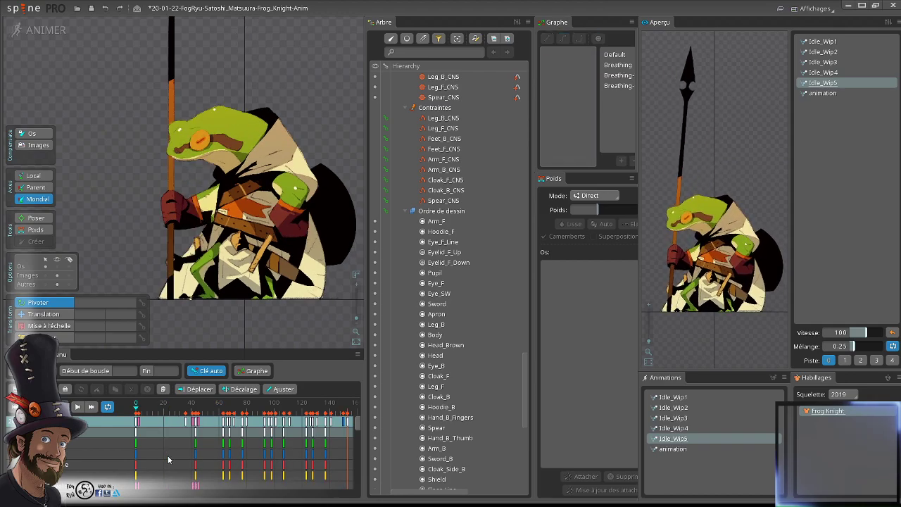
key("d")
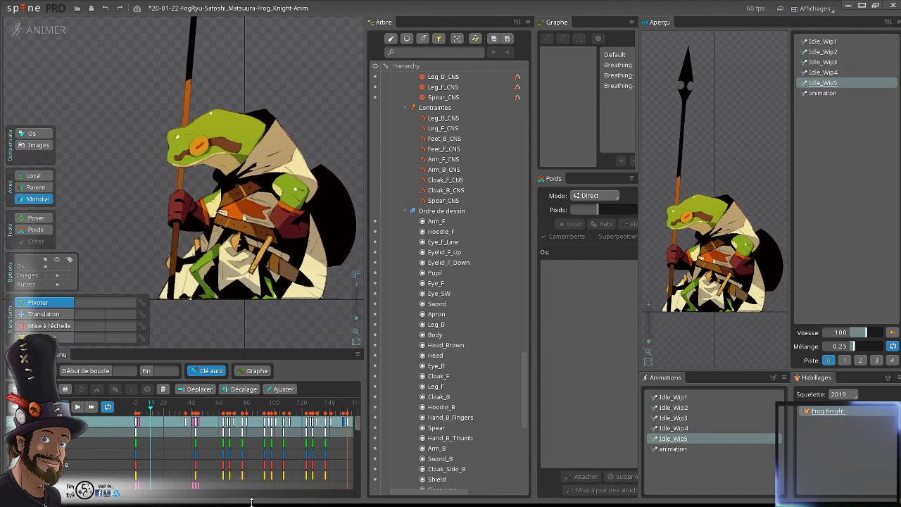
- Select all bones at frame 27 and key their rotation, translation, scale and shear there
left_click(169, 433)
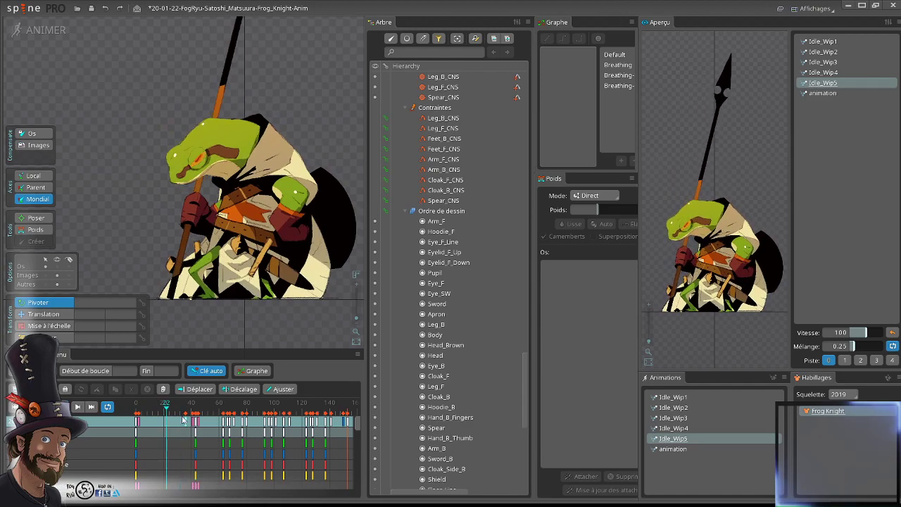
mouse_move(167, 411)
left_mouse_down()
mouse_move(181, 411)
mouse_move(163, 424)
mouse_move(174, 427)
left_mouse_up()
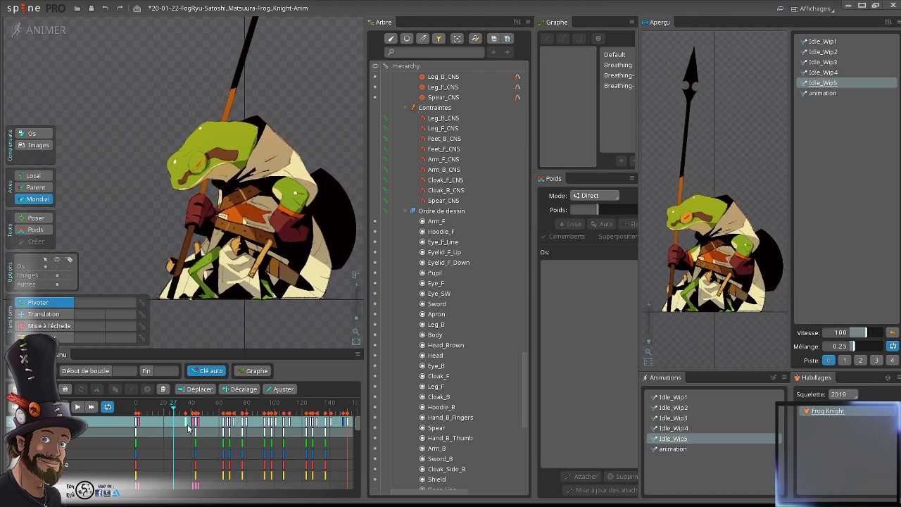
scroll(303, 279, "down", 1)
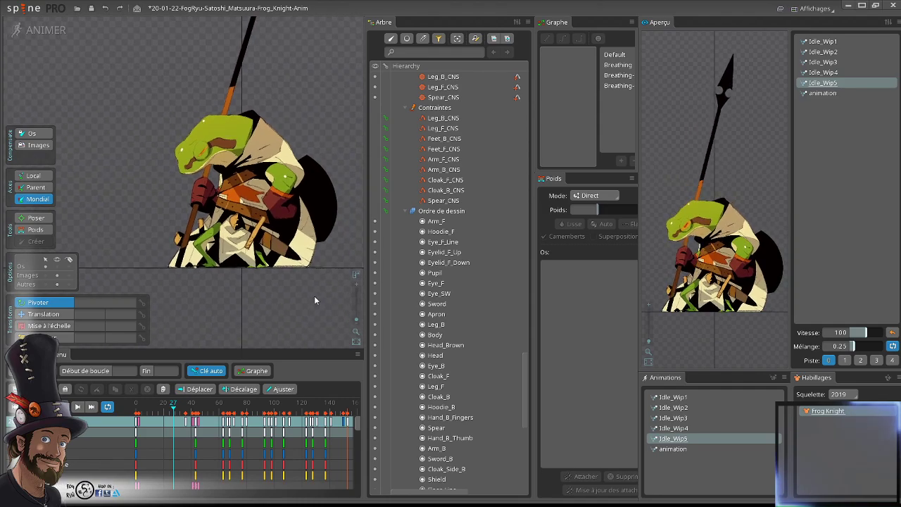
left_click_drag(342, 285, 138, 53)
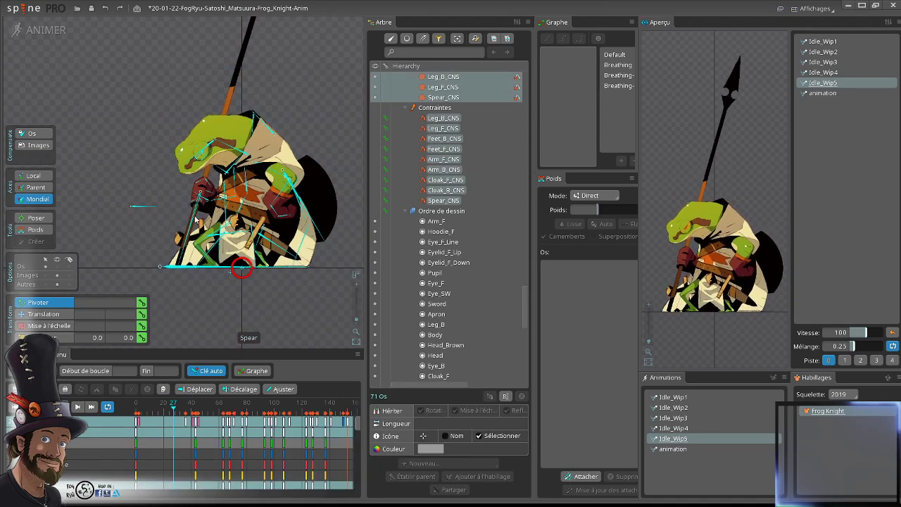
left_click(142, 303)
left_click(142, 314)
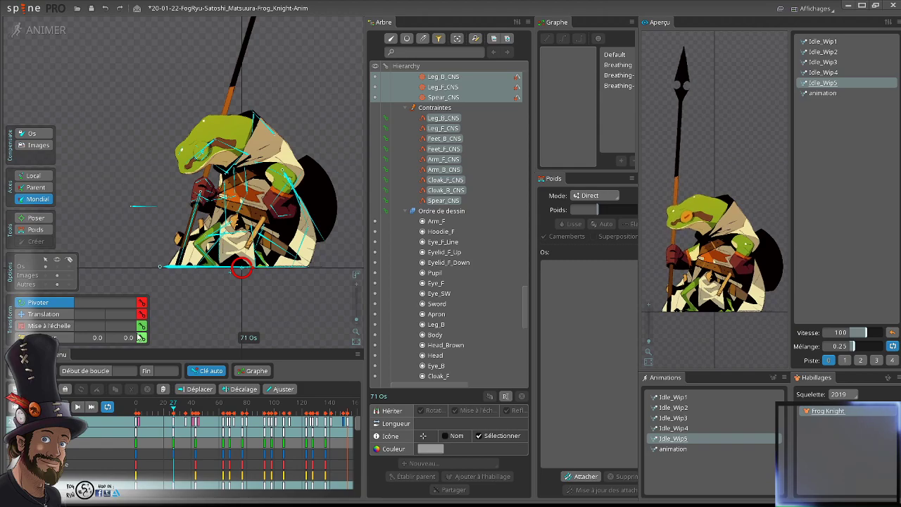
left_click(141, 326)
left_click(142, 338)
- Delete the keys at about frame 36 and move the frame 27 keys to about frame 35 in their place
left_click(179, 414)
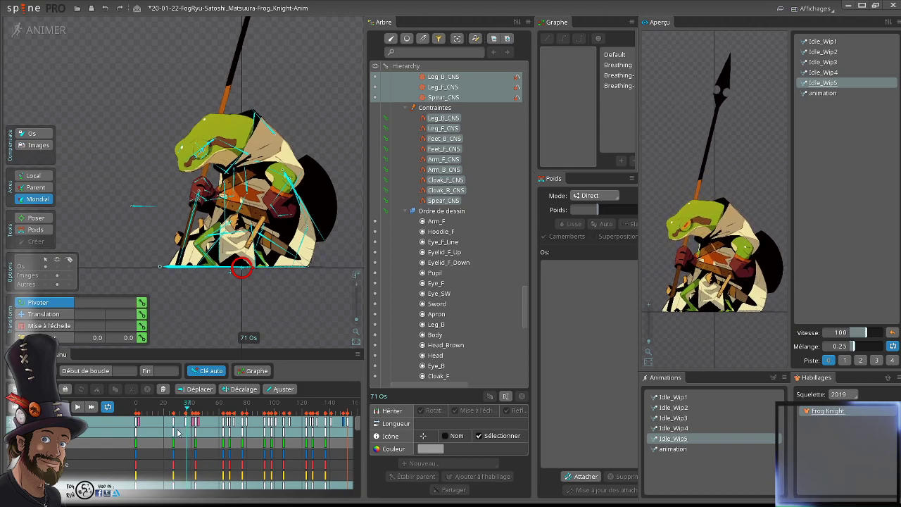
double_click(186, 421)
key("Delete")
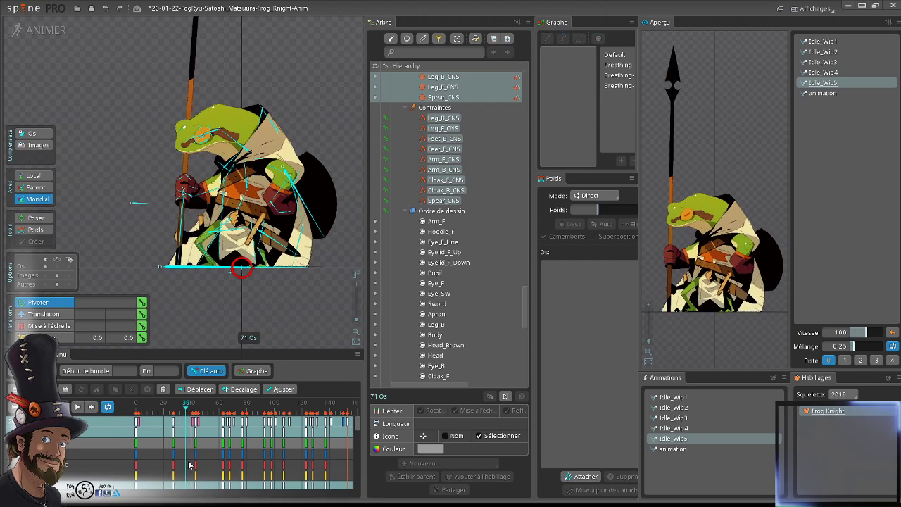
left_click_drag(171, 407, 187, 423)
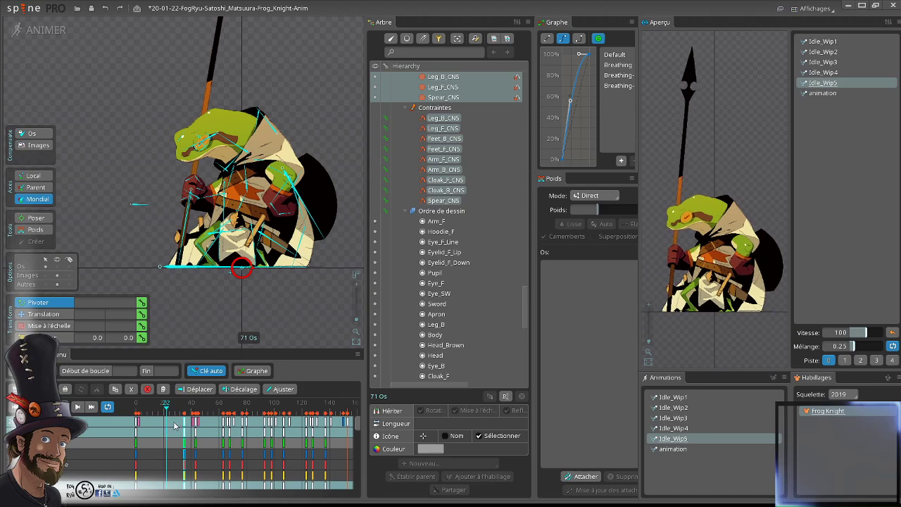
left_click(176, 426)
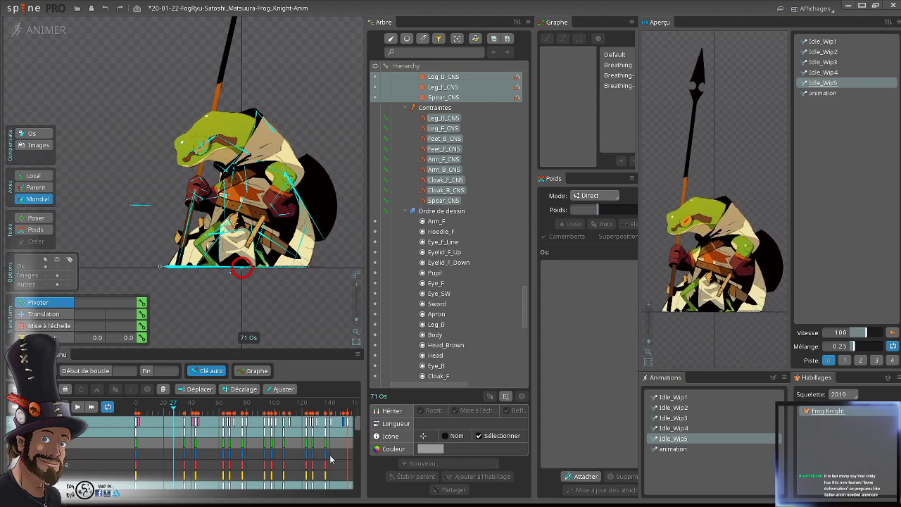
scroll(265, 173, "down", 1)
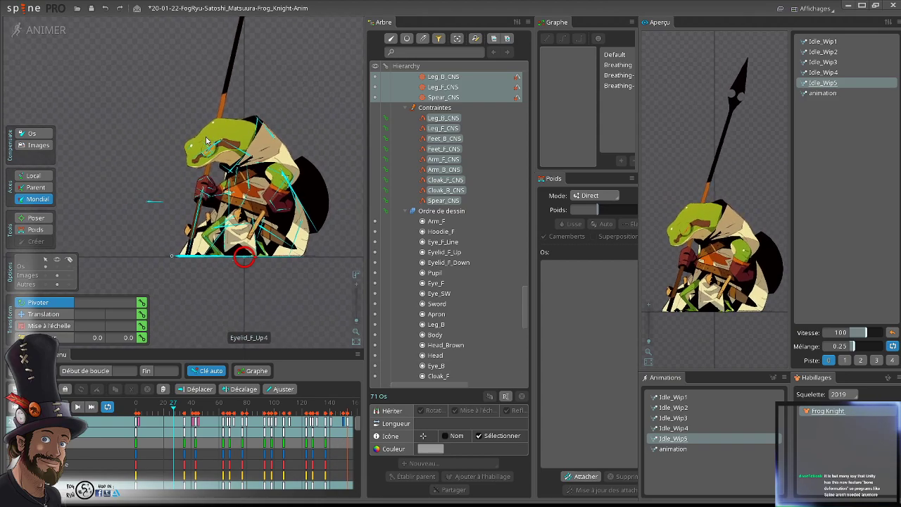
scroll(206, 147, "up", 2)
left_click_drag(270, 189, 246, 214)
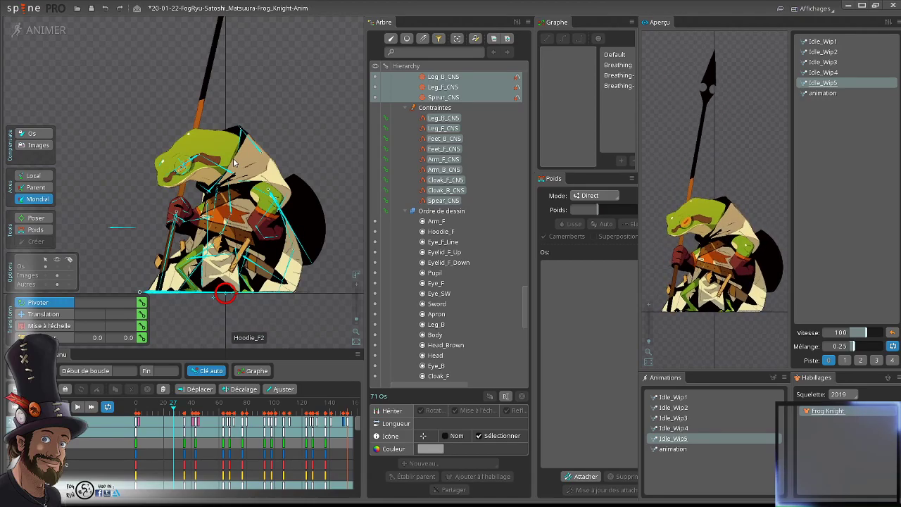
scroll(235, 162, "down", 1)
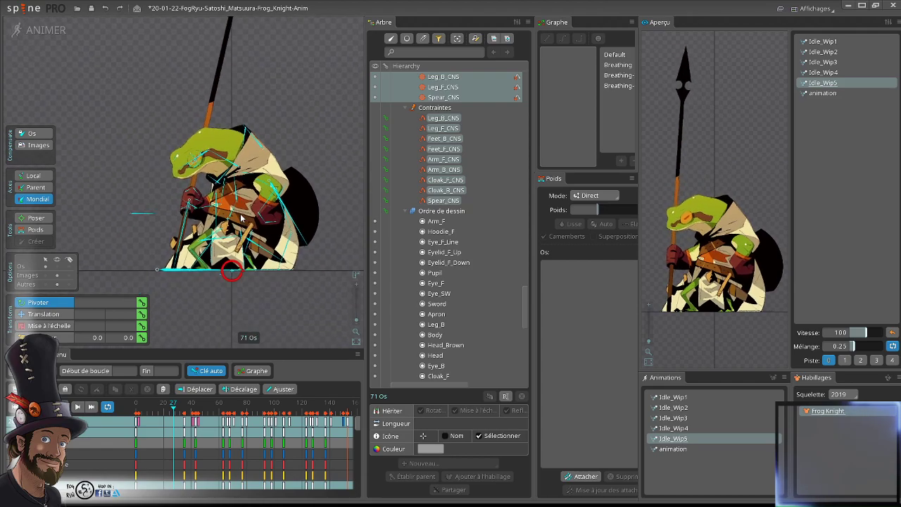
left_click_drag(233, 194, 250, 213)
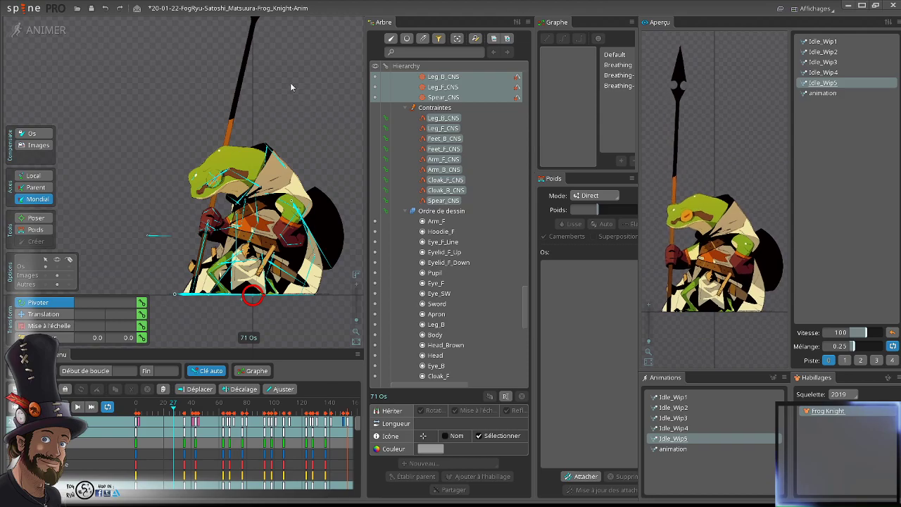
scroll(296, 306, "down", 1)
left_click_drag(302, 313, 285, 302)
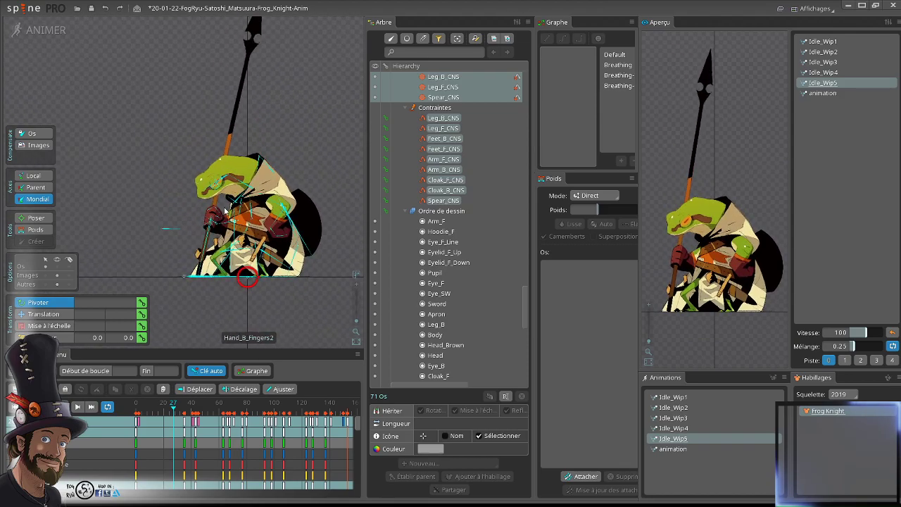
scroll(226, 186, "up", 1)
scroll(226, 187, "up", 2)
left_click_drag(226, 188, 207, 174)
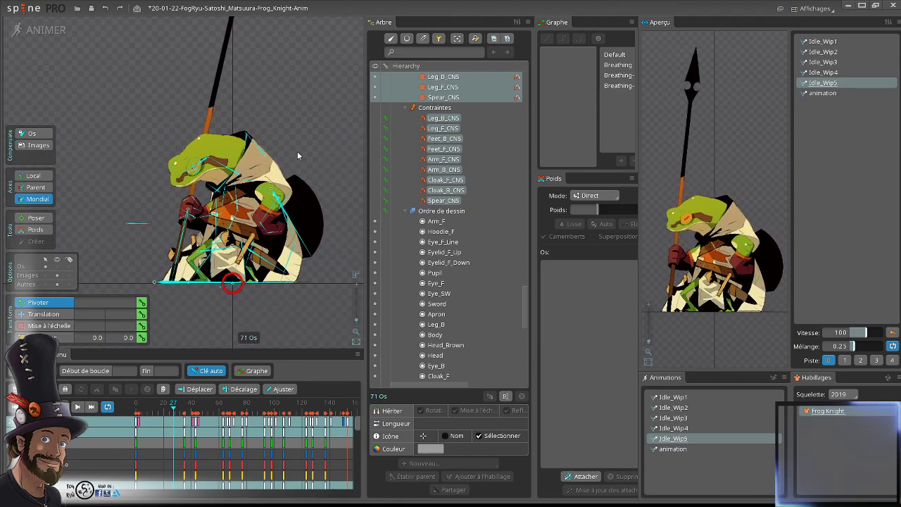
- Clear the bone selection and play Idle_Wip5 with the Translate tool active to check the motion
double_click(297, 152)
scroll(184, 230, "up", 1)
mouse_move(207, 246)
left_mouse_down()
mouse_move(183, 229)
mouse_move(221, 244)
left_mouse_up()
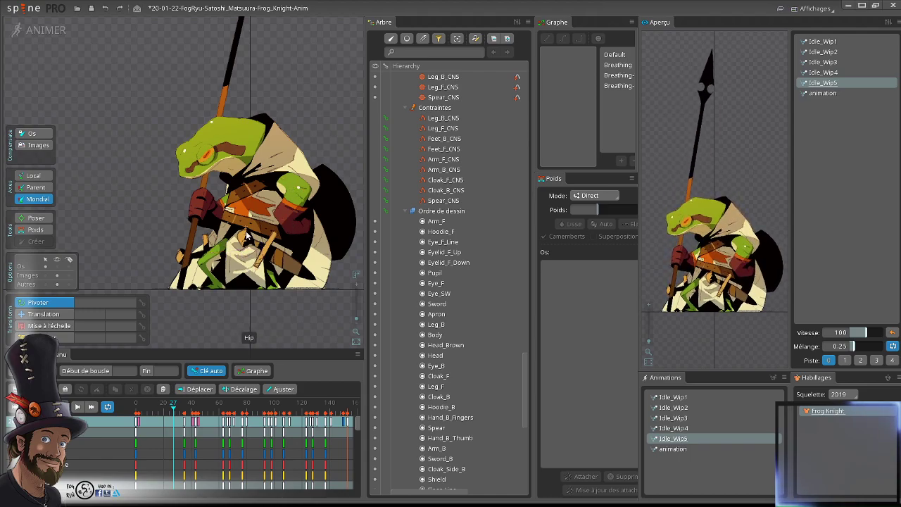
scroll(248, 237, "up", 2)
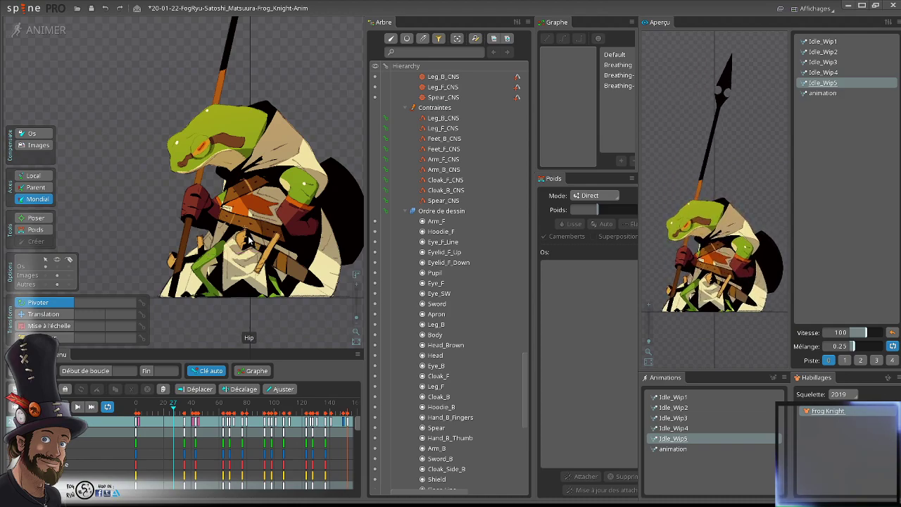
scroll(270, 221, "down", 2)
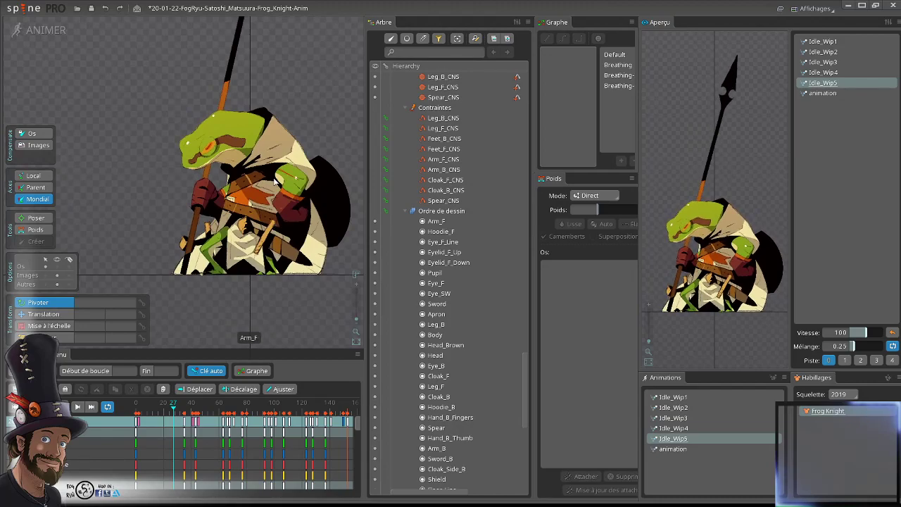
scroll(274, 226, "up", 3)
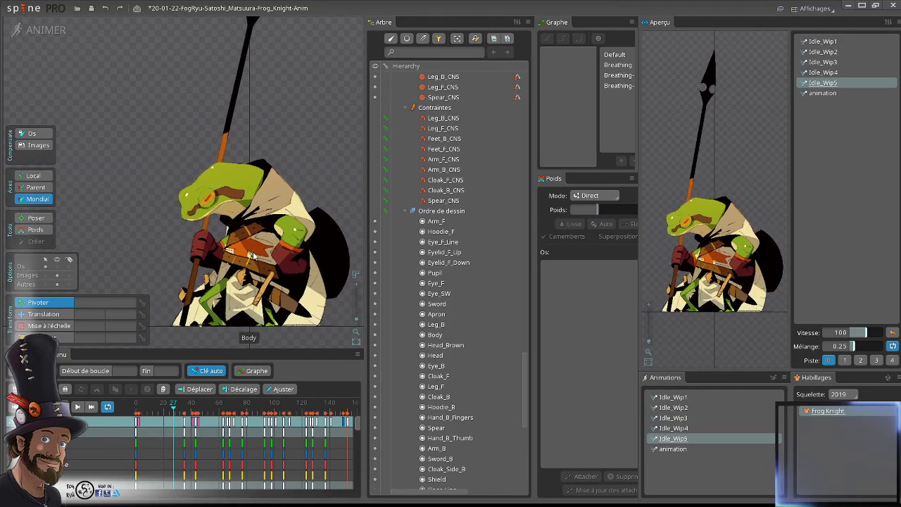
scroll(250, 255, "up", 3)
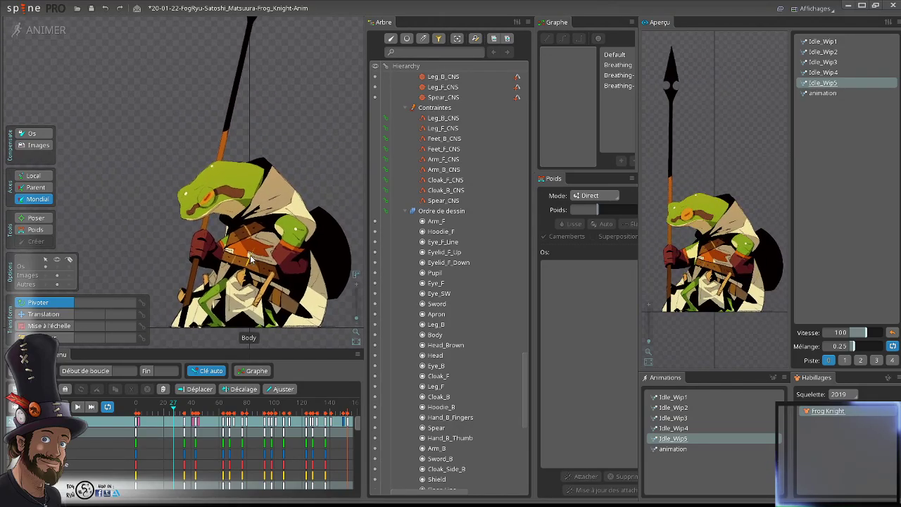
scroll(241, 196, "up", 2)
key("v")
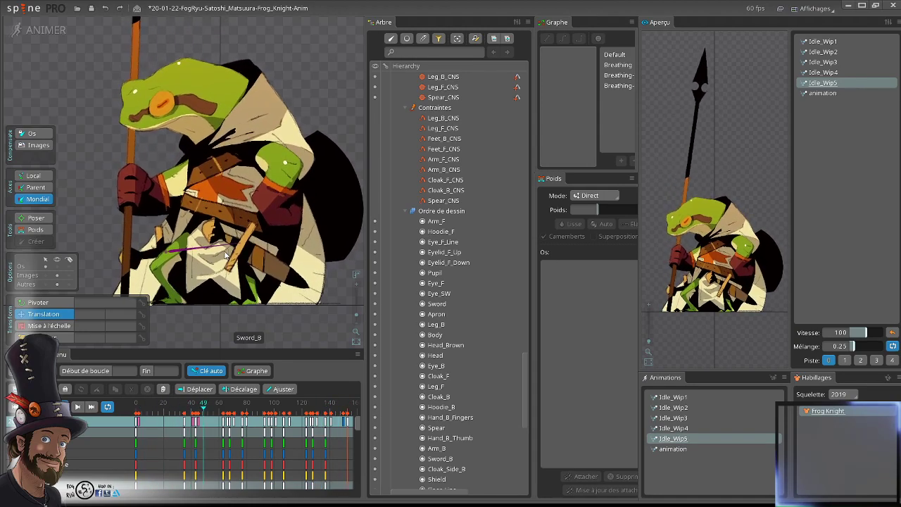
key("d")
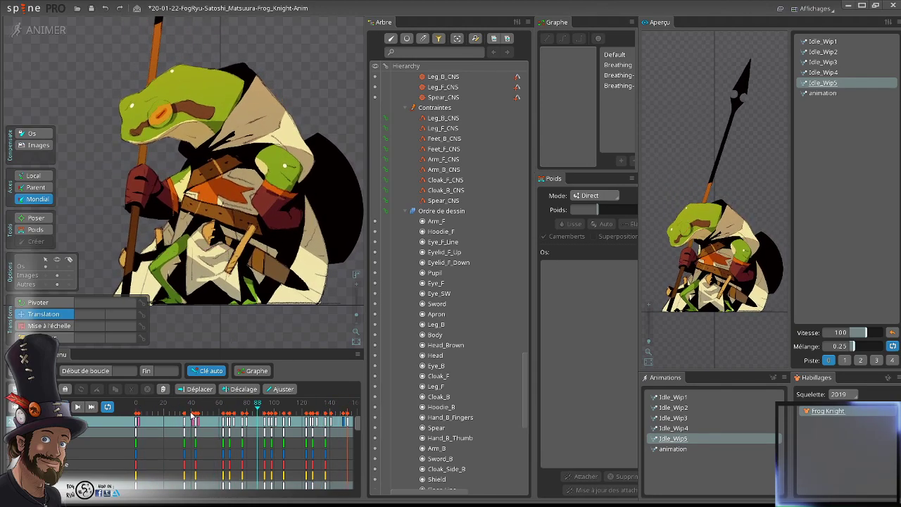
- Scrub Idle_Wip5 back and forth between about frames 21 and 46 to examine the spacing around the frame 35 keys
mouse_move(202, 411)
left_mouse_down()
mouse_move(214, 410)
mouse_move(194, 410)
left_mouse_up()
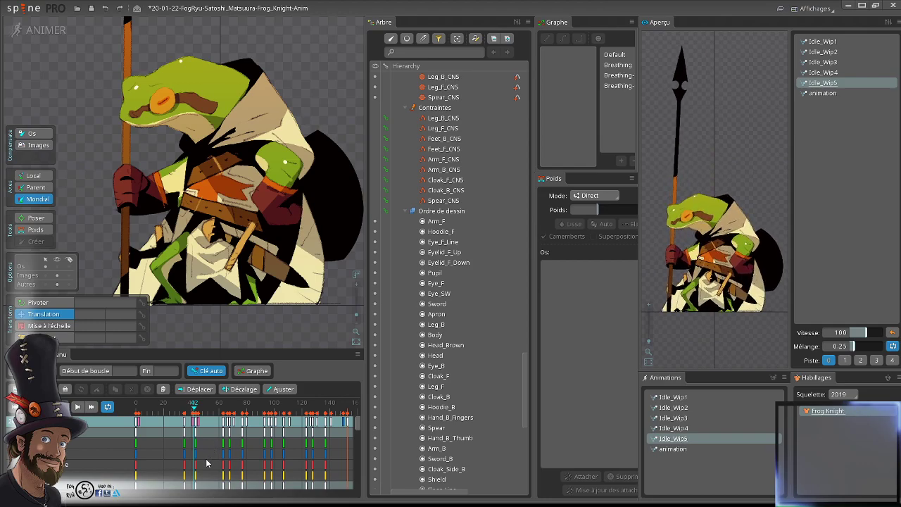
left_click(186, 456)
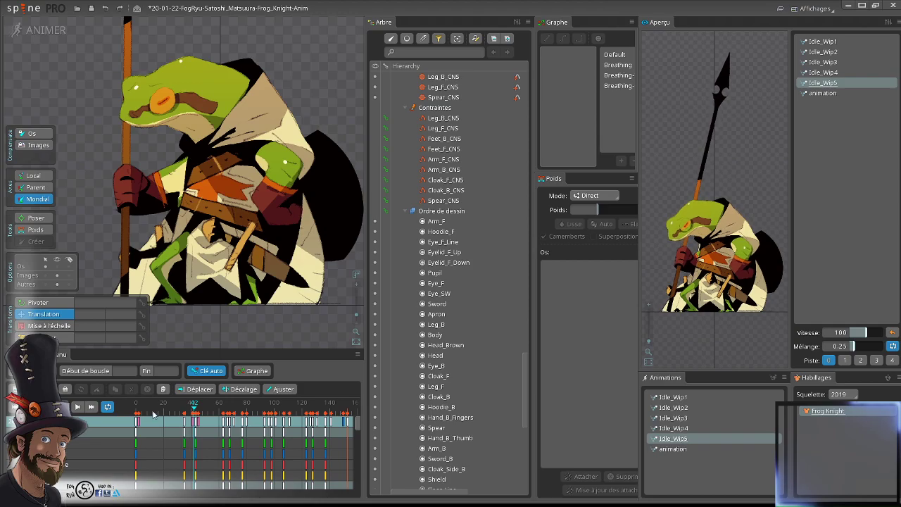
left_click_drag(166, 409, 179, 442)
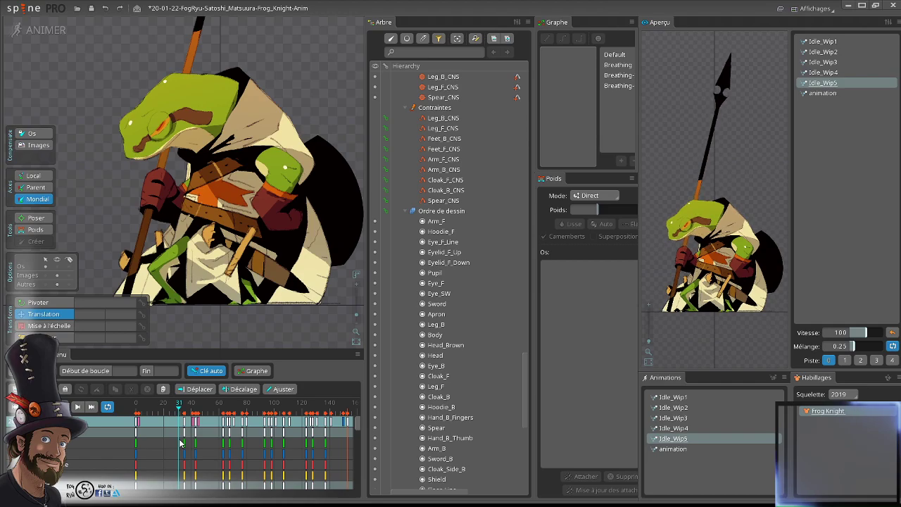
left_click_drag(179, 443, 181, 442)
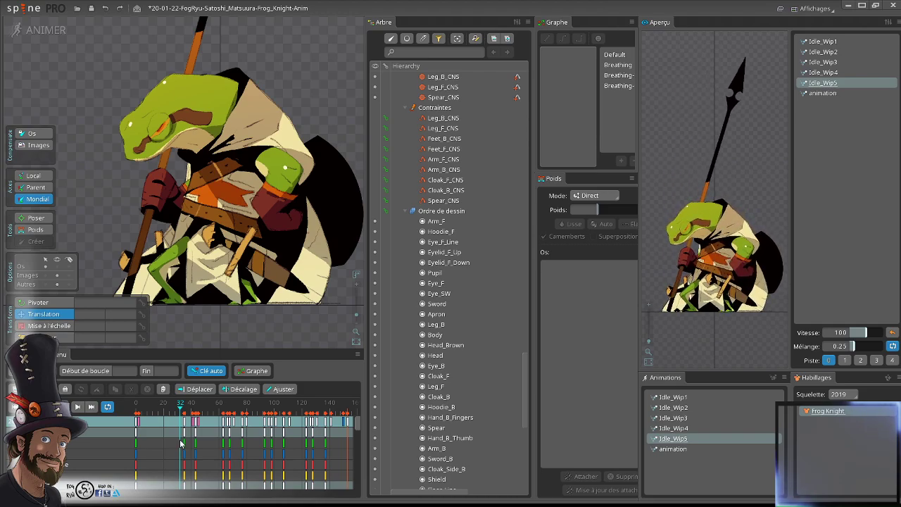
left_click_drag(181, 443, 199, 434)
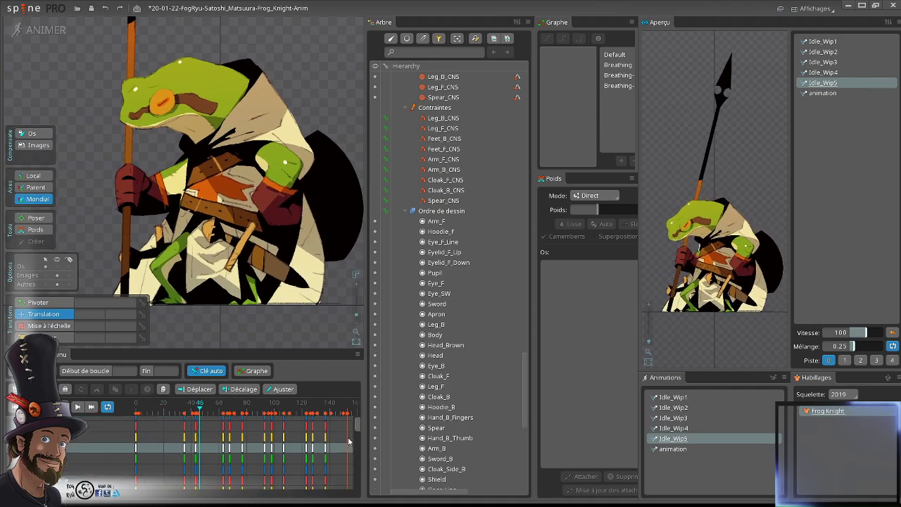
scroll(340, 434, "up", 1)
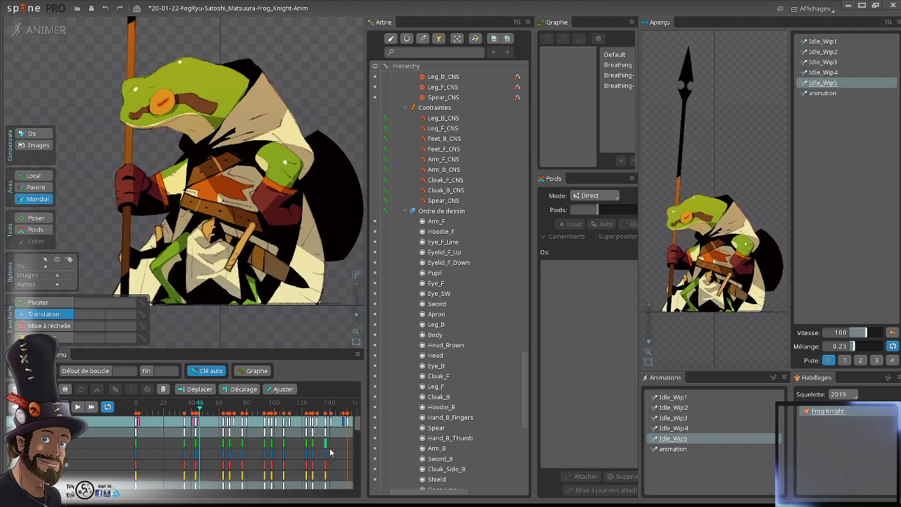
left_click_drag(199, 405, 165, 402)
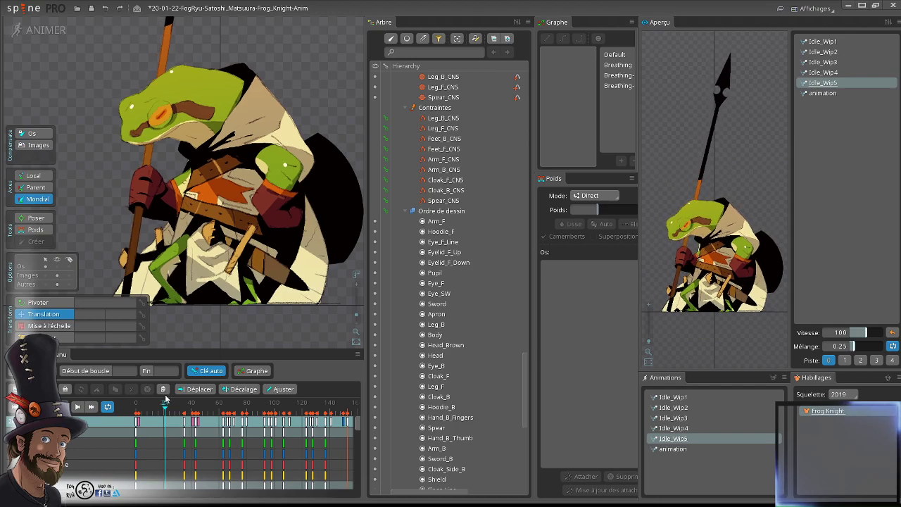
left_click_drag(165, 400, 169, 400)
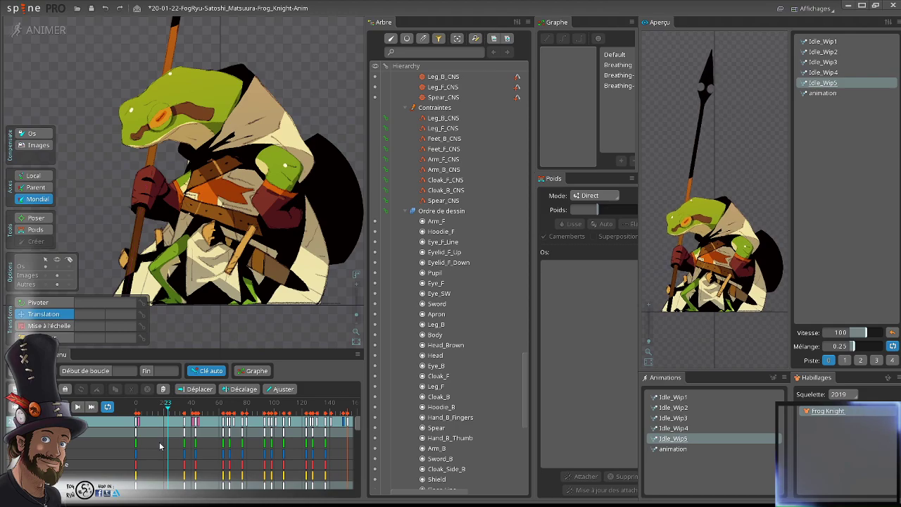
left_click_drag(168, 404, 184, 410)
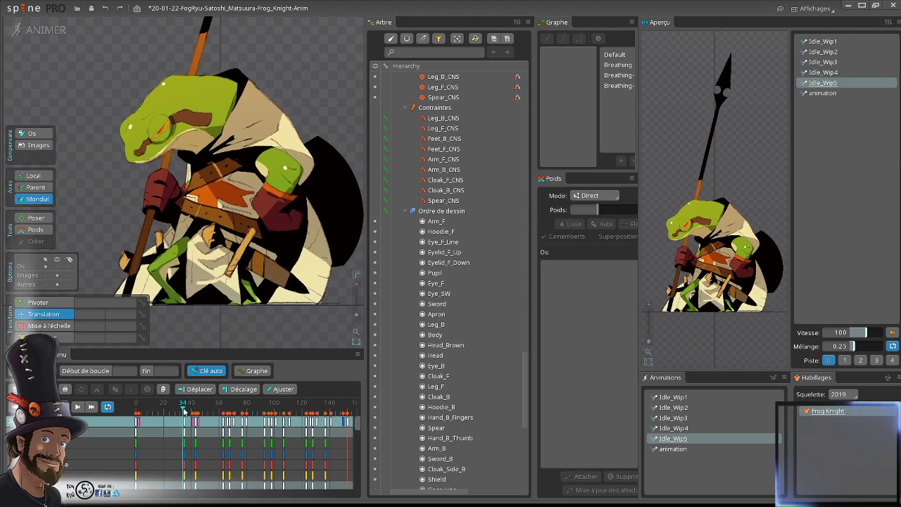
- Inspect the keys of the Arm_B_CNS and Head bones at frame 105, ending with Arm_B_CNS selected at frame 43
left_click(167, 210)
left_click_drag(184, 410, 281, 467)
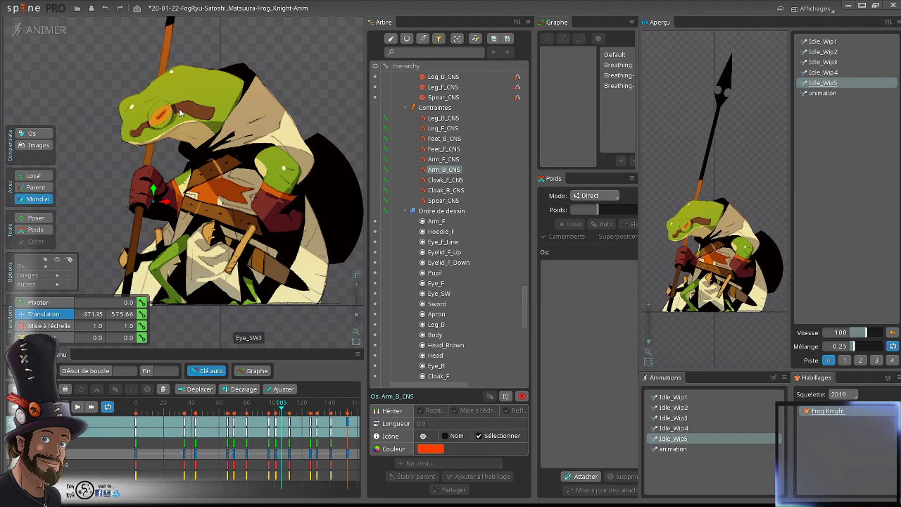
left_click(206, 118)
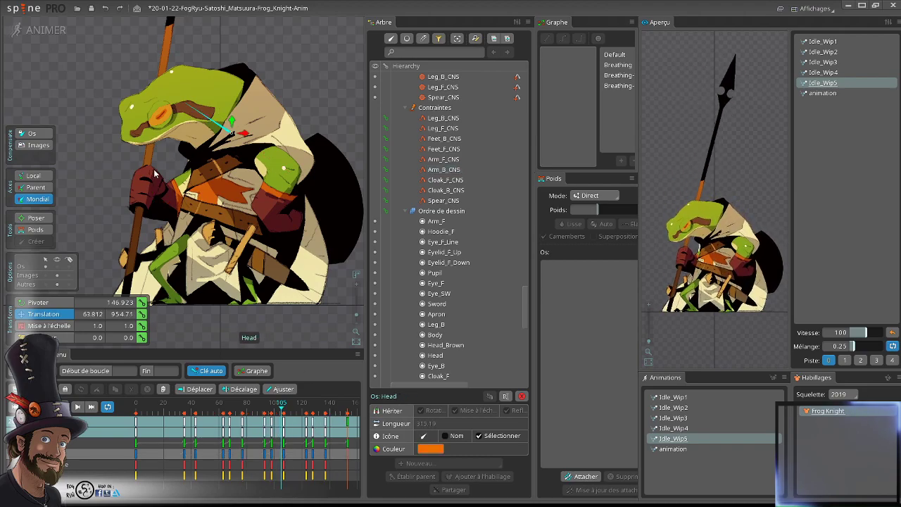
left_click(151, 205)
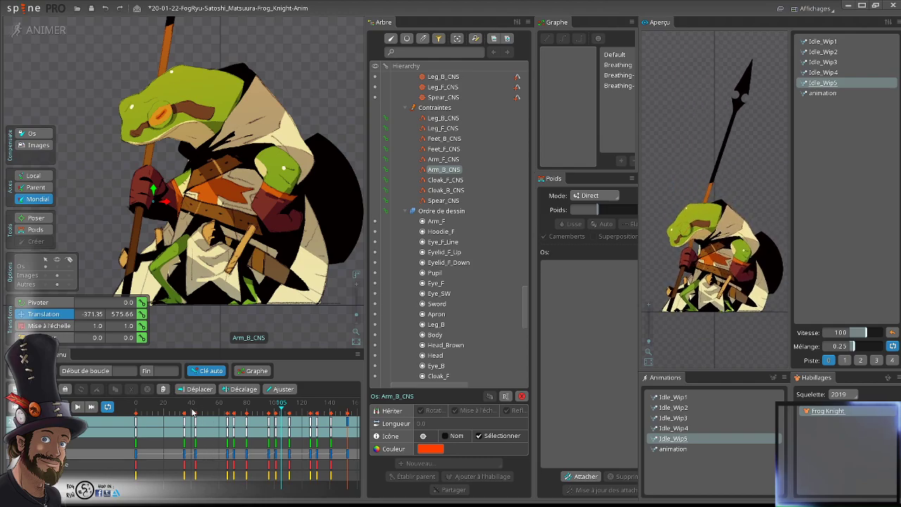
mouse_move(191, 403)
left_mouse_down()
mouse_move(163, 402)
mouse_move(196, 414)
left_mouse_up()
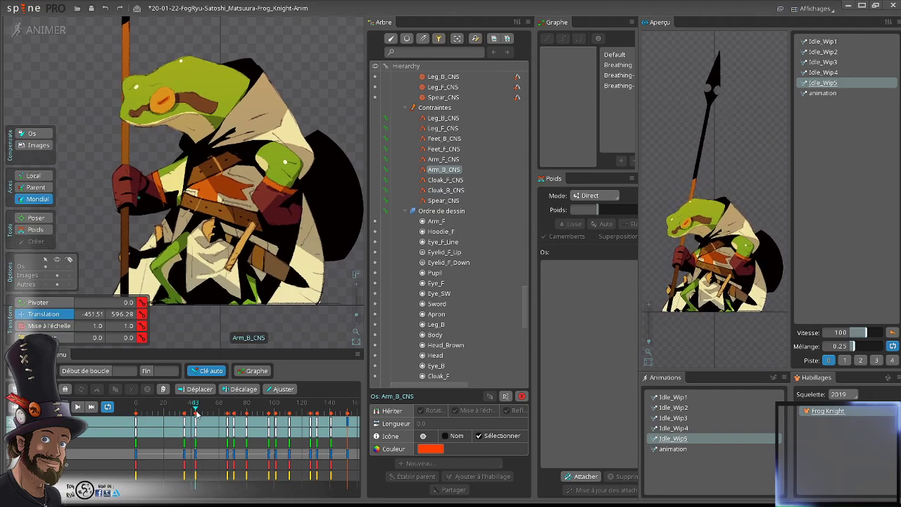
- At frame 43, shift the Arm_B_CNS bone horizontally to an X translation of about -388.99
left_click_drag(156, 202, 169, 203)
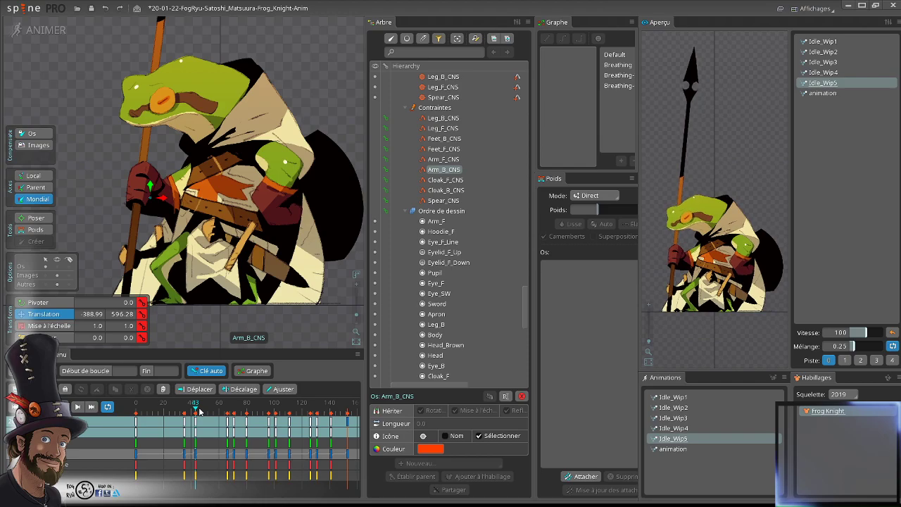
scroll(257, 197, "down", 2)
mouse_move(257, 197)
left_mouse_down()
mouse_move(273, 175)
mouse_move(269, 209)
left_mouse_up()
scroll(262, 178, "down", 2)
mouse_move(260, 177)
left_mouse_down()
mouse_move(260, 231)
mouse_move(254, 192)
left_mouse_up()
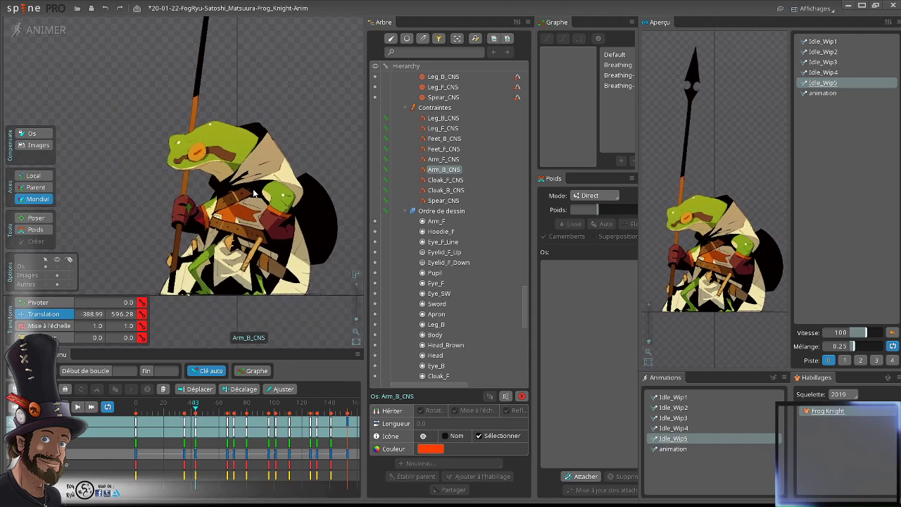
scroll(265, 151, "down", 1)
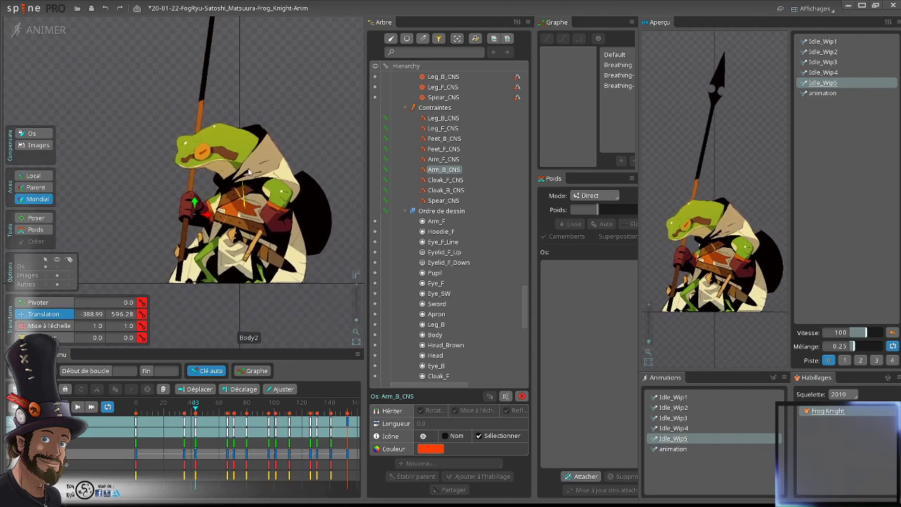
left_click_drag(265, 148, 270, 164)
left_click_drag(304, 218, 288, 203)
- Check the poses around frame 43, then lower Arm_B_CNS at that frame to a Y translation of about 585.12
mouse_move(186, 404)
left_mouse_down()
mouse_move(154, 405)
mouse_move(218, 421)
mouse_move(154, 429)
mouse_move(169, 439)
mouse_move(187, 420)
left_mouse_up()
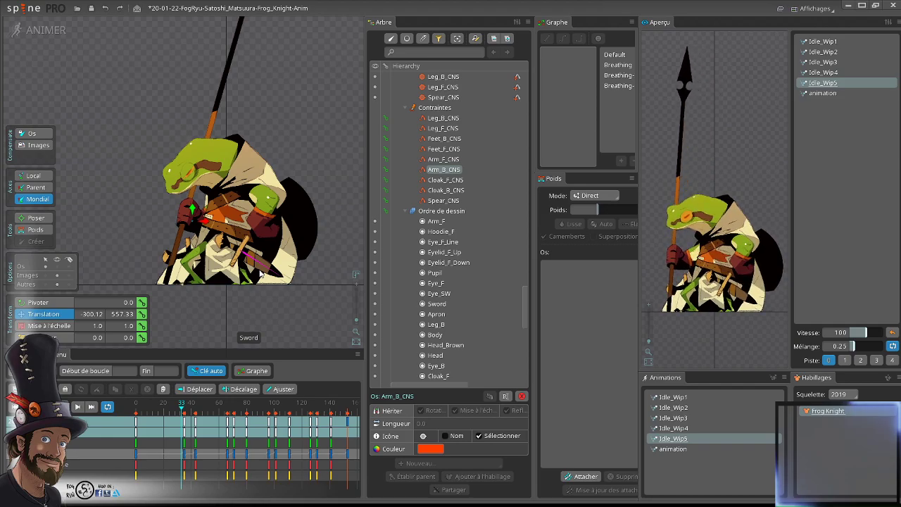
mouse_move(186, 408)
left_mouse_down()
mouse_move(193, 428)
mouse_move(203, 412)
mouse_move(196, 420)
left_mouse_up()
left_click(180, 410)
scroll(182, 215, "up", 2)
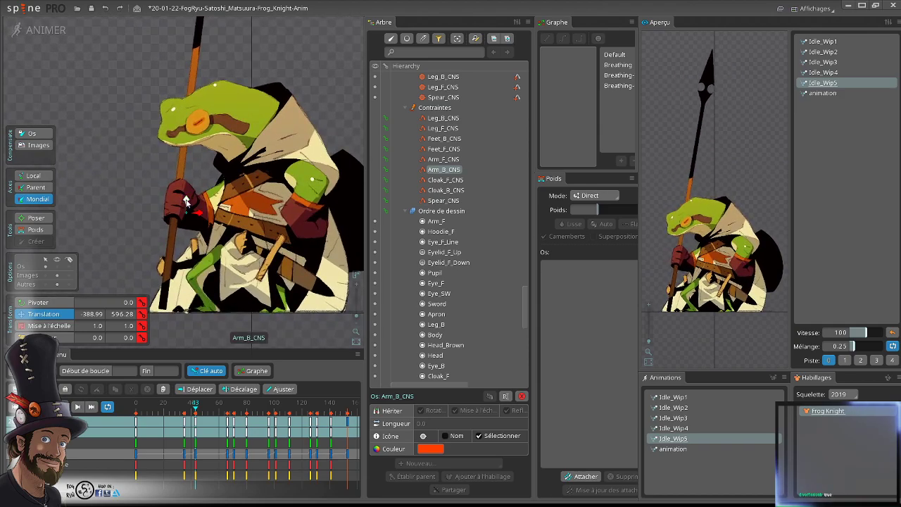
left_click_drag(186, 202, 188, 206)
scroll(160, 211, "up", 2)
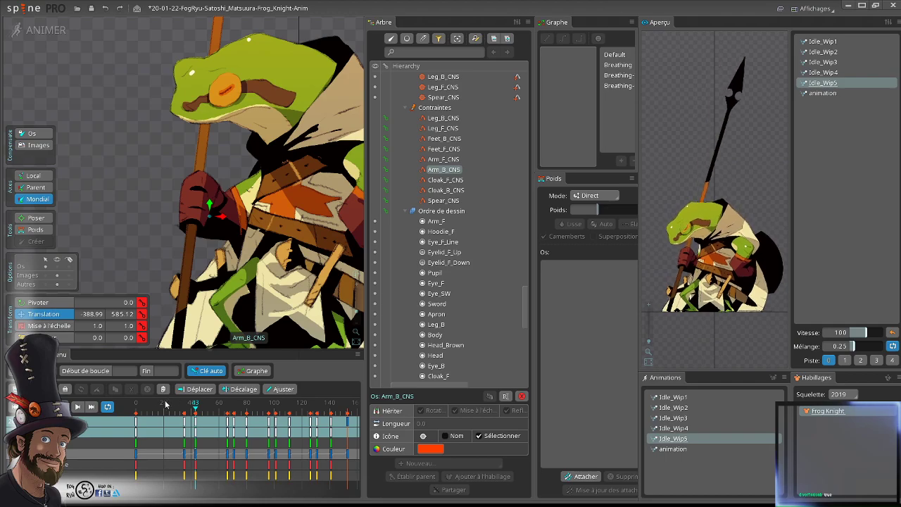
- Scrub between about frames 43 and 57 to examine the movement of the hand holding the spear
left_click_drag(214, 331, 219, 258)
scroll(221, 308, "down", 1)
mouse_move(194, 407)
left_mouse_down()
mouse_move(174, 410)
mouse_move(195, 417)
left_mouse_up()
scroll(224, 150, "up", 1)
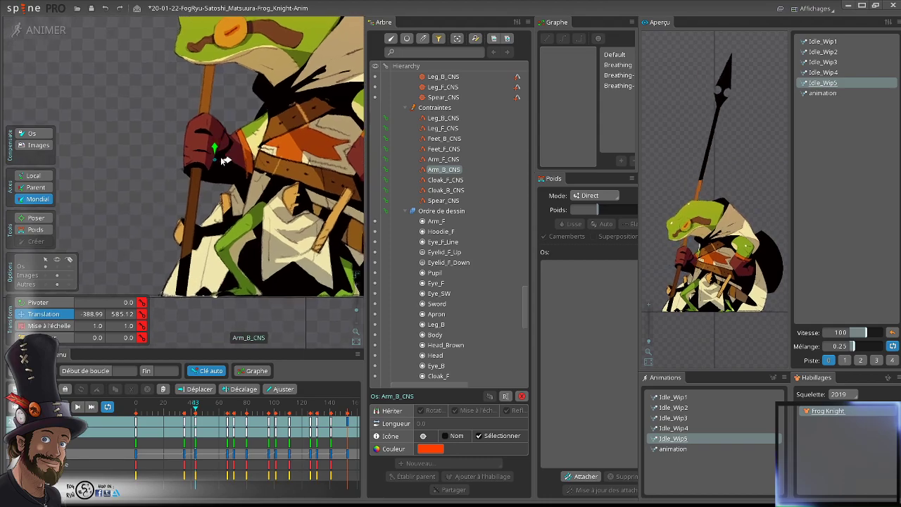
left_click(216, 414)
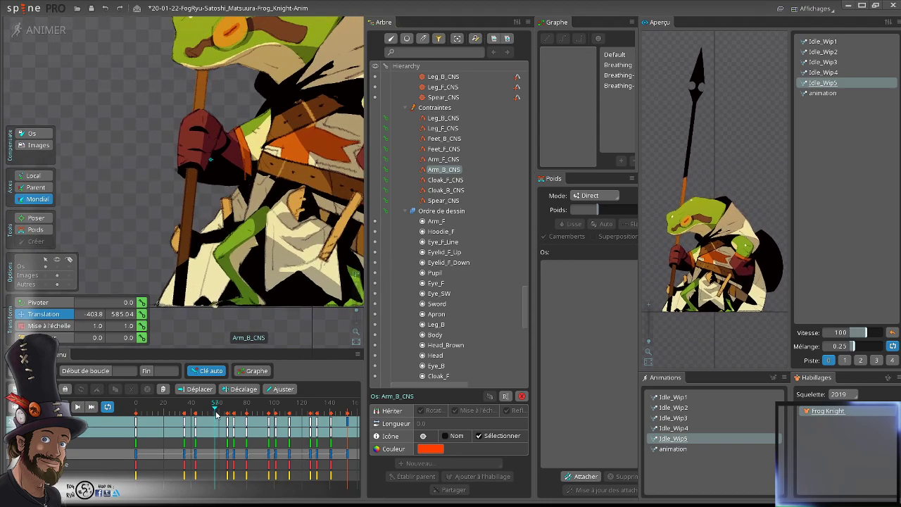
left_click(195, 415)
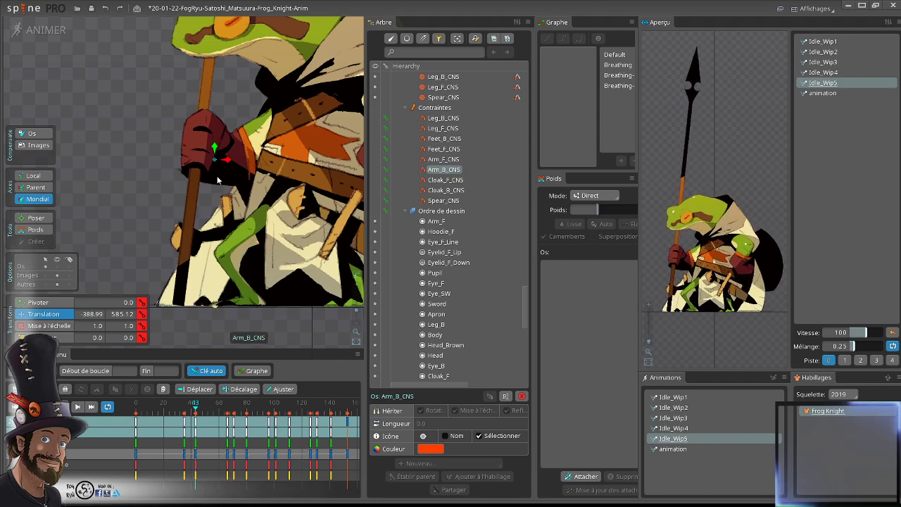
mouse_move(196, 407)
left_mouse_down()
mouse_move(237, 405)
mouse_move(197, 404)
left_mouse_up()
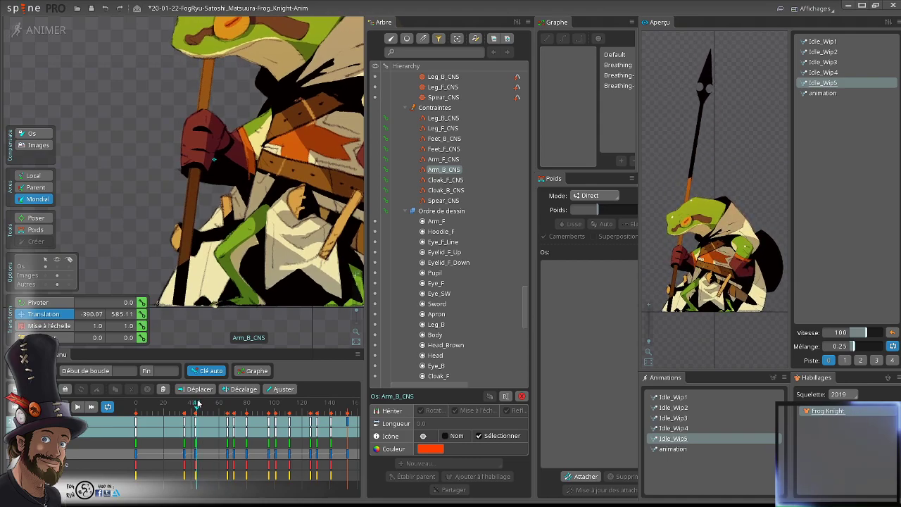
- Copy the Arm_B_CNS keys from frame 66 onto frame 43 and check the arm's motion
left_click(228, 425)
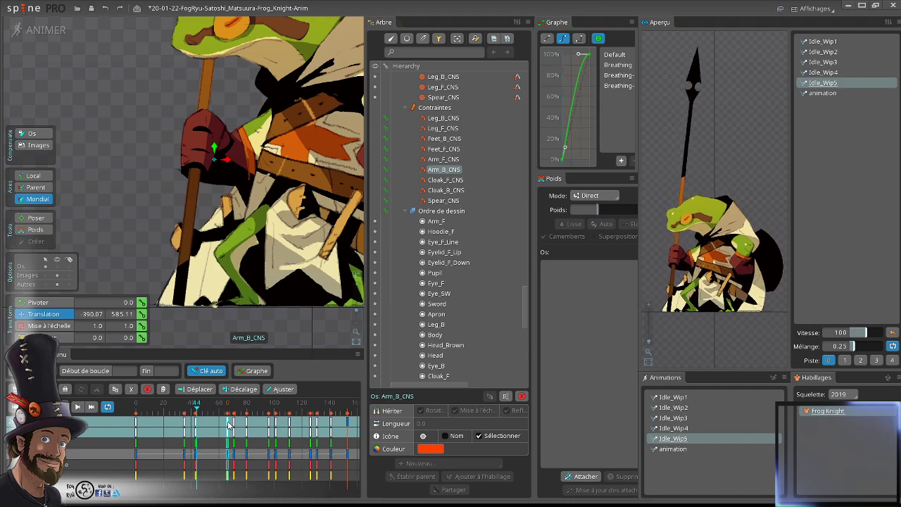
key("ctrl+c")
left_click(196, 405)
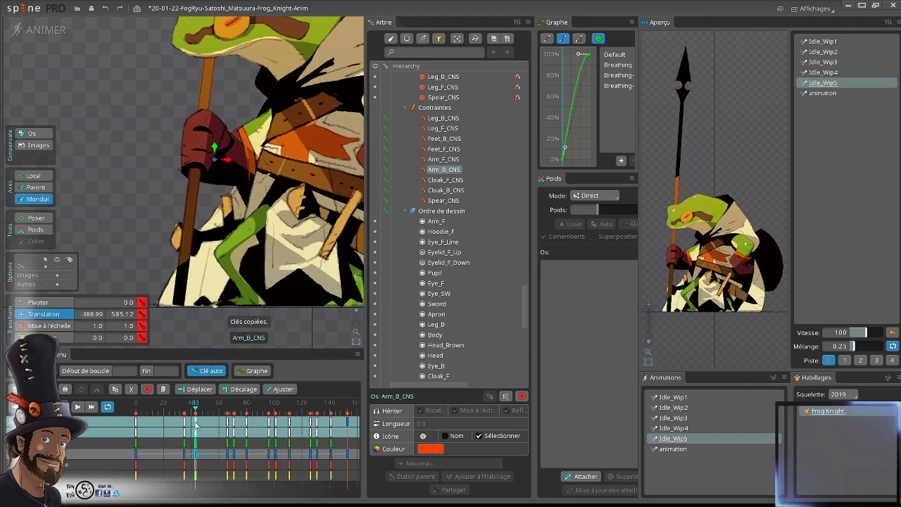
key("ctrl+v")
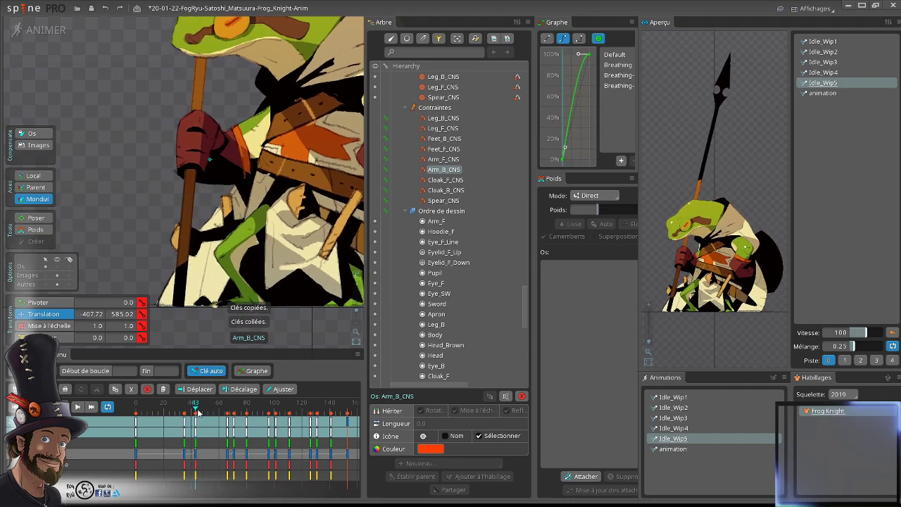
left_click(203, 415)
left_click_drag(205, 420, 167, 425)
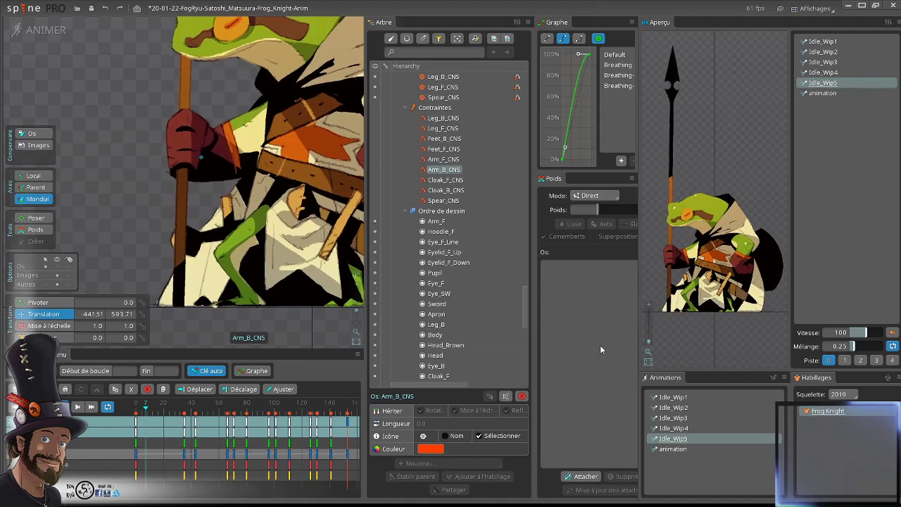
key("space")
- Copy the Arm_B_CNS keys from frame 71 onto frame 66
mouse_move(180, 408)
left_mouse_down()
mouse_move(136, 409)
mouse_move(172, 408)
left_mouse_up()
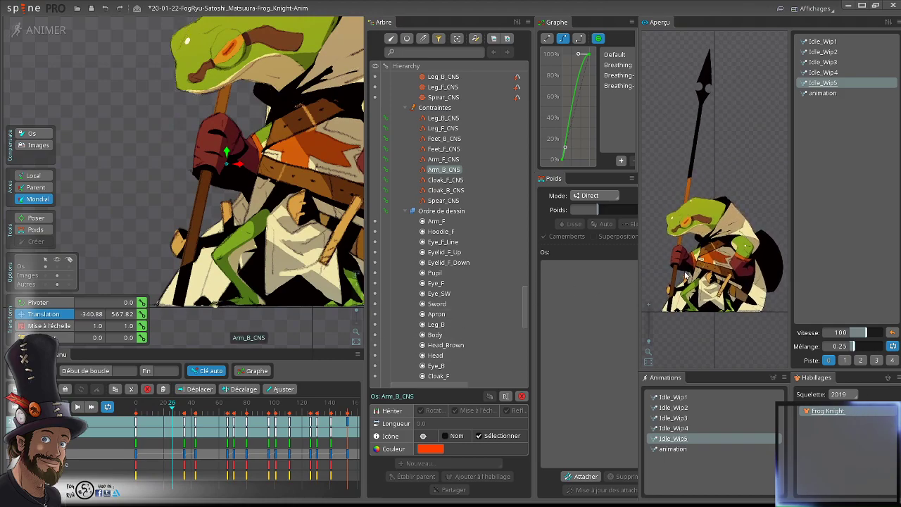
left_click_drag(188, 407, 221, 433)
left_click(233, 423)
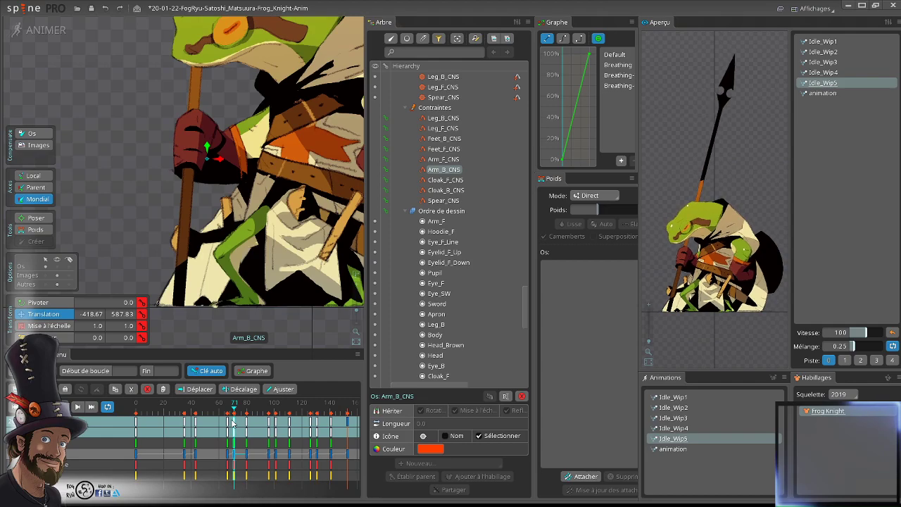
left_click(229, 424)
key("ctrl+c")
left_click(225, 406)
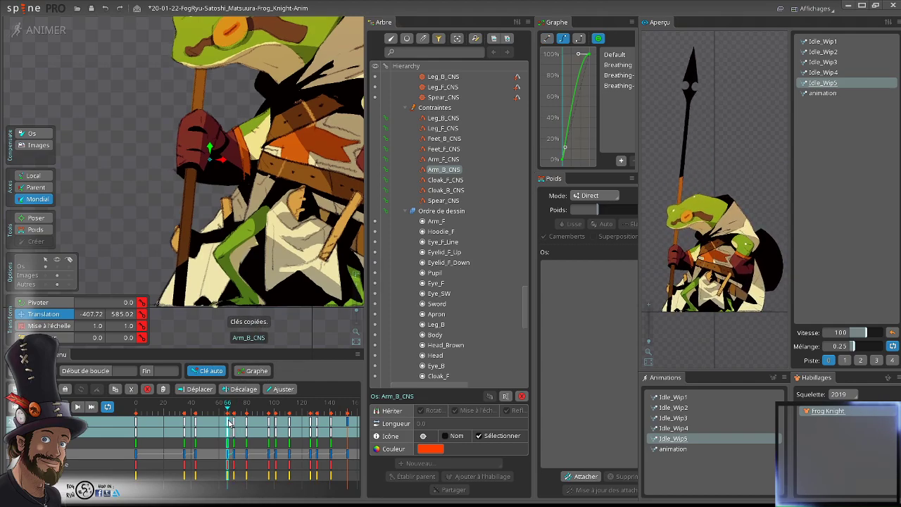
key("ctrl+v")
- Scrub between about frames 43 and 62 to examine the arm's spacing between the two pasted keys
left_click_drag(228, 407, 210, 414)
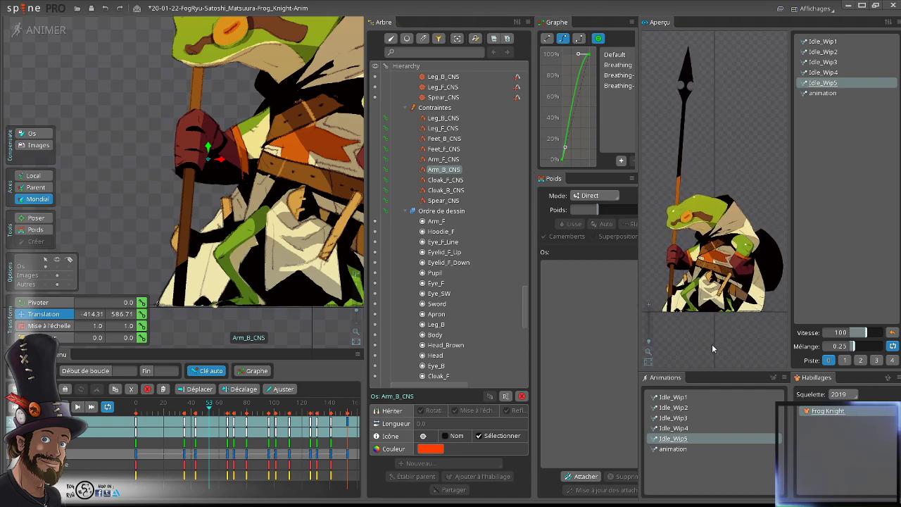
left_click(216, 411)
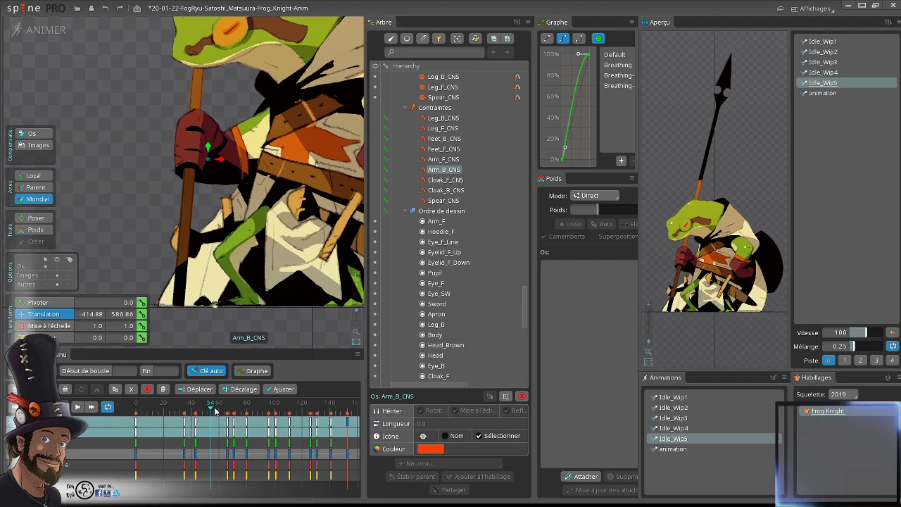
left_click(196, 409)
left_click_drag(198, 410, 224, 435)
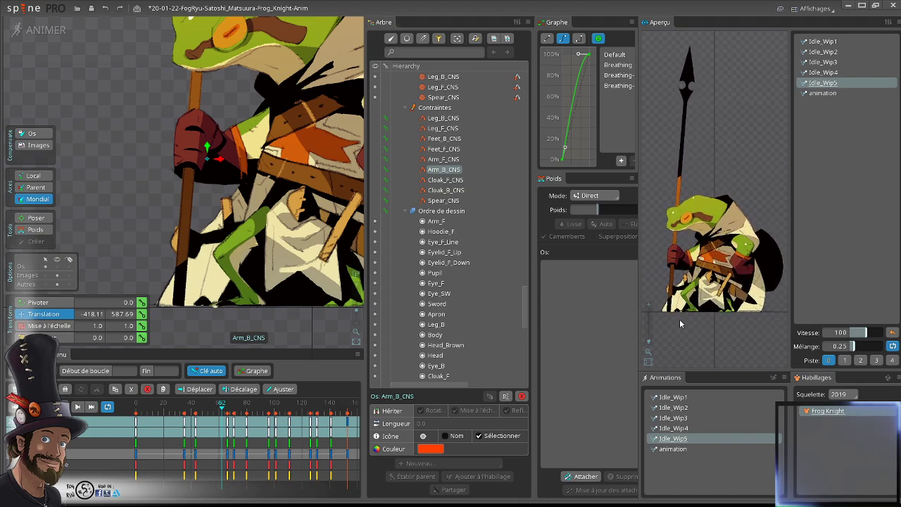
left_click_drag(220, 407, 200, 423)
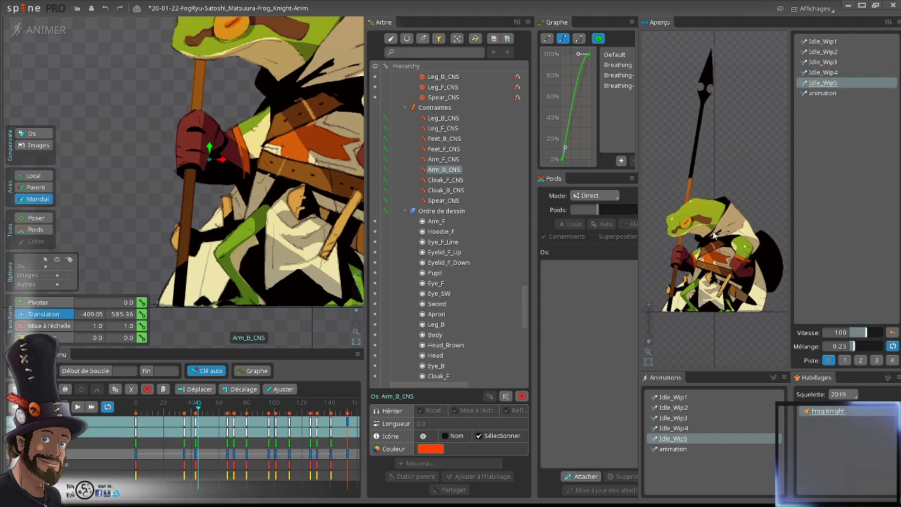
scroll(262, 168, "down", 3)
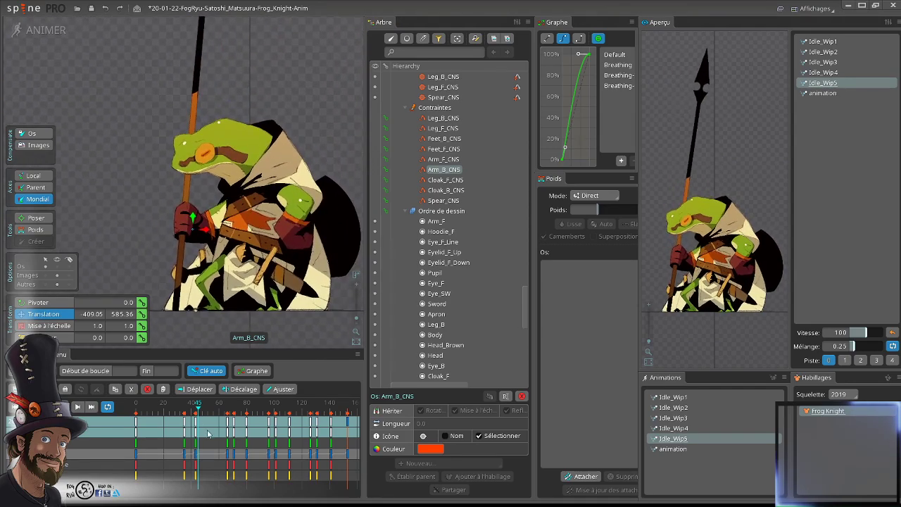
left_click_drag(198, 408, 197, 430)
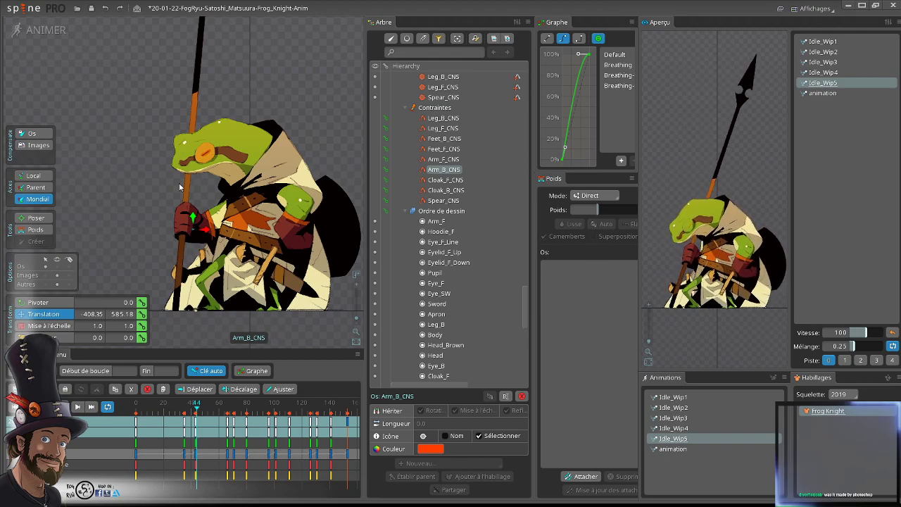
left_click_drag(295, 218, 283, 237)
scroll(265, 218, "down", 1)
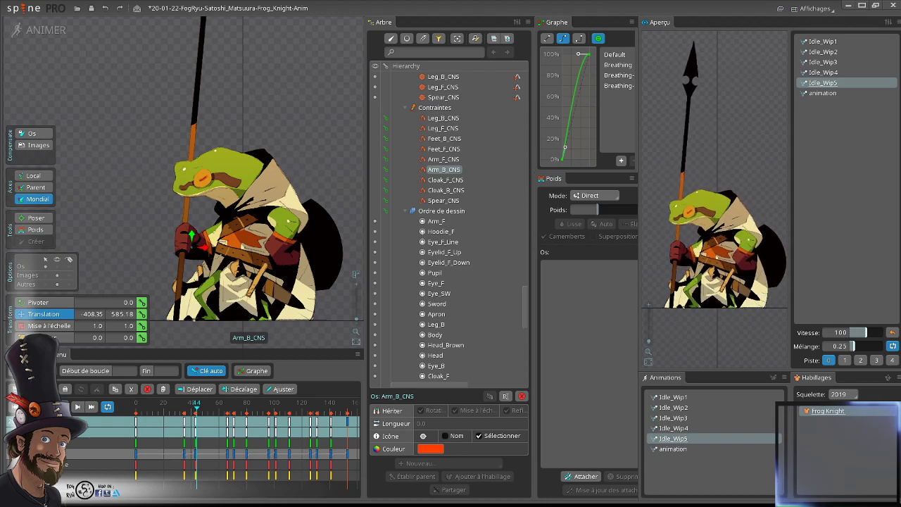
scroll(217, 221, "up", 3)
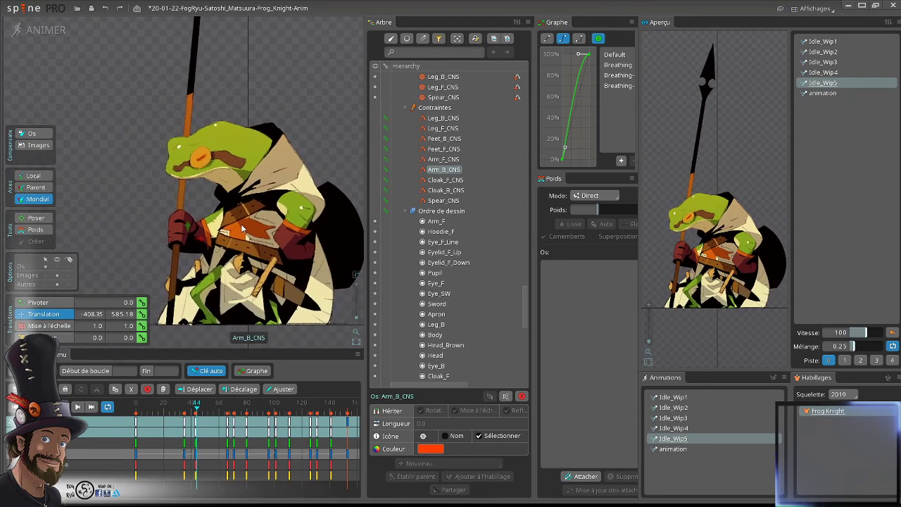
left_click_drag(241, 225, 238, 189)
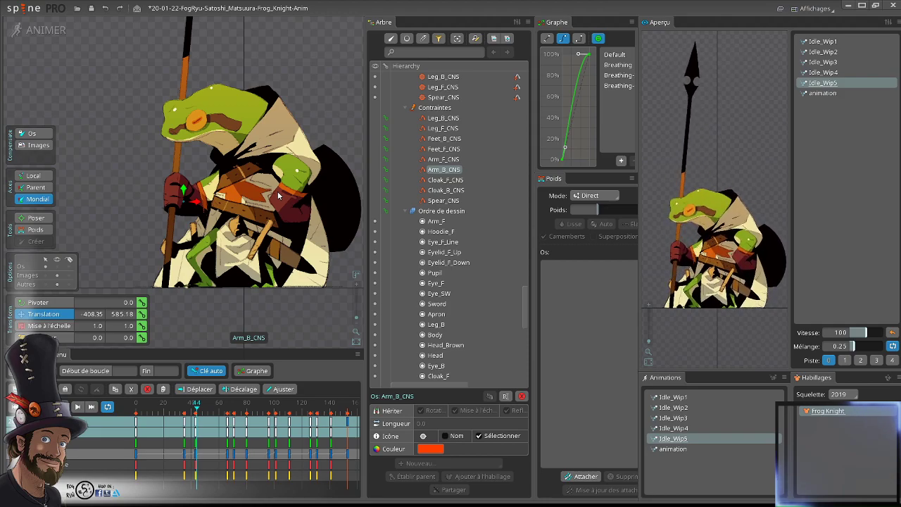
mouse_move(266, 172)
left_mouse_down()
mouse_move(242, 177)
mouse_move(265, 186)
left_mouse_up()
scroll(241, 219, "down", 1)
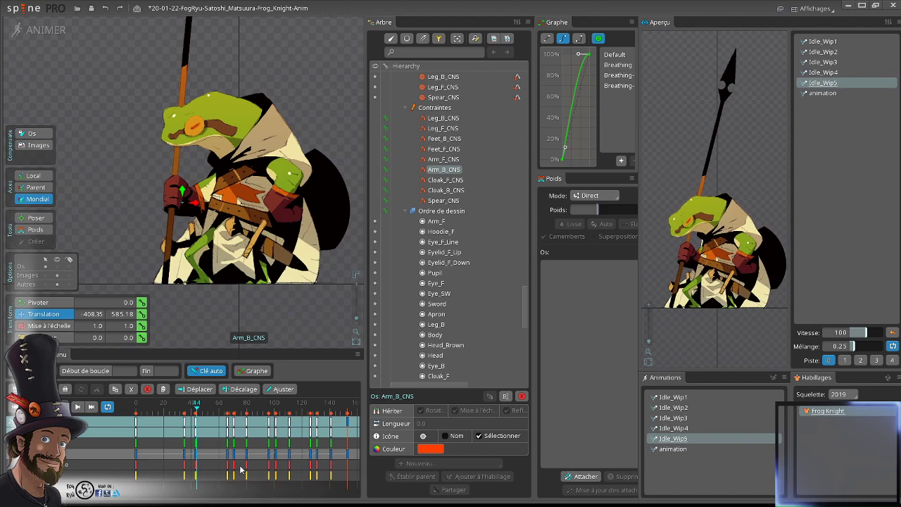
- Clear the bone selection and go to the last keys of Idle_Wip5 at frame 153
left_click_drag(197, 409, 217, 419)
scroll(311, 411, "down", 2)
left_click(327, 446)
left_click(314, 417)
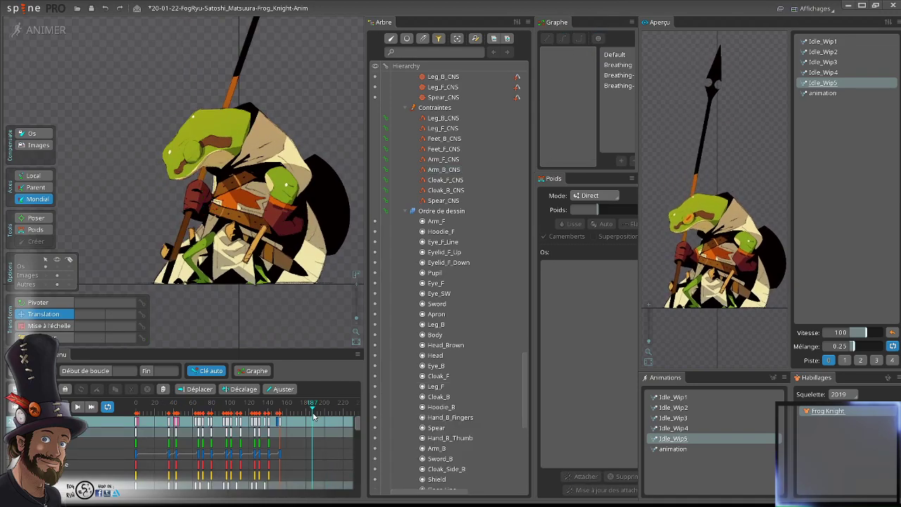
mouse_move(296, 419)
left_mouse_down()
mouse_move(325, 415)
mouse_move(310, 427)
left_mouse_up()
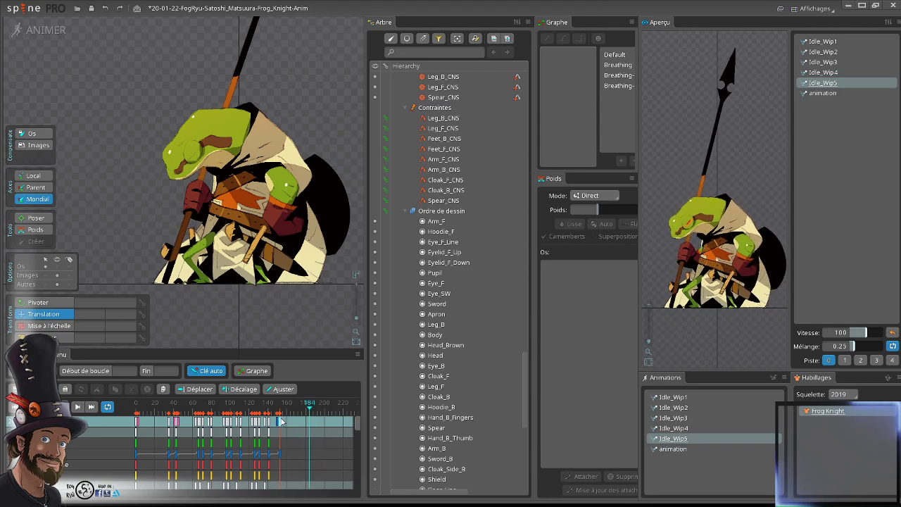
double_click(281, 422)
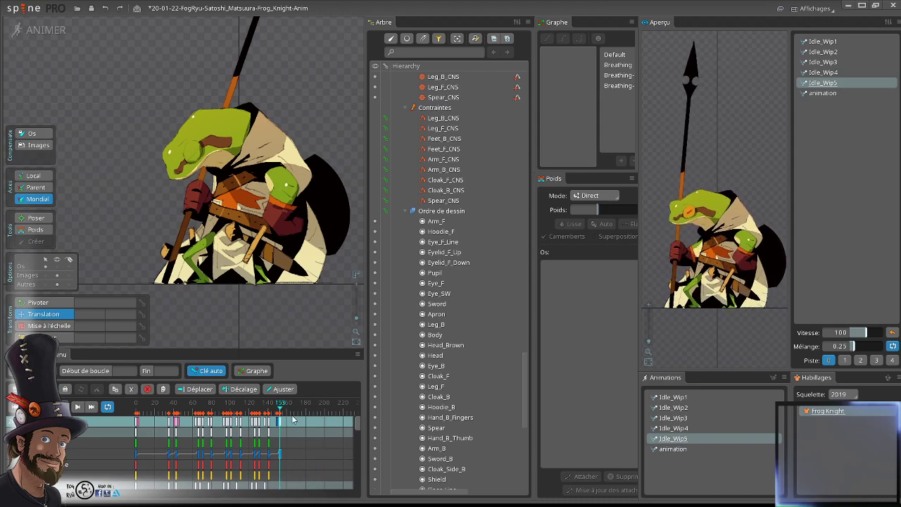
- Select Arm_B_CNS and move it at frame 153 to a translation of about X -236.81, Y 545.23
scroll(336, 168, "down", 4)
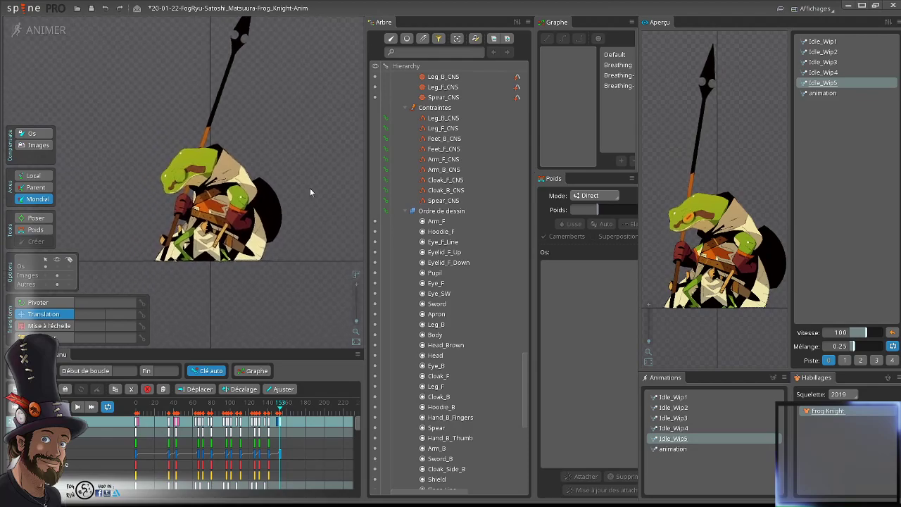
scroll(317, 192, "up", 2)
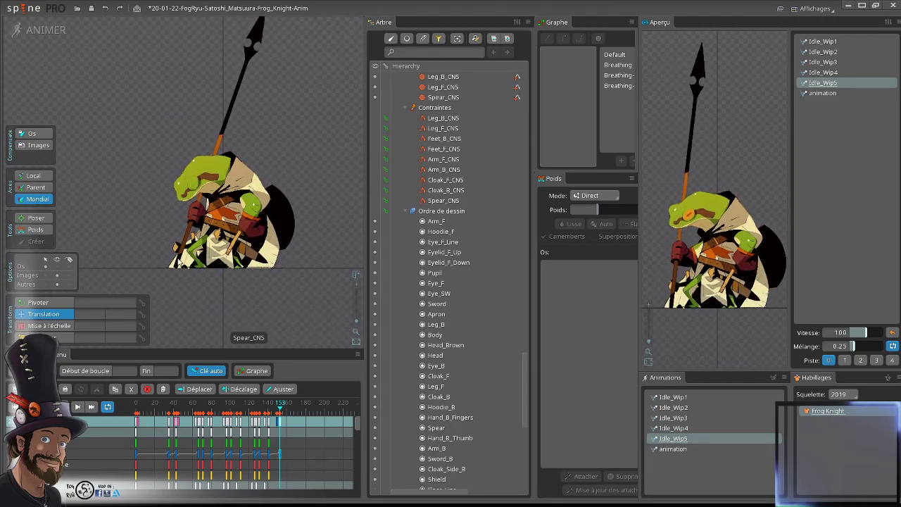
scroll(137, 222, "up", 3)
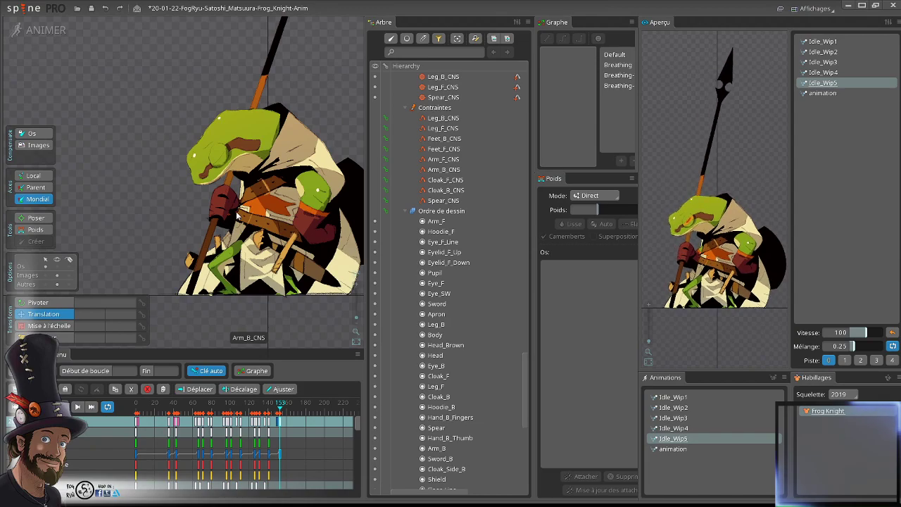
left_click(231, 220)
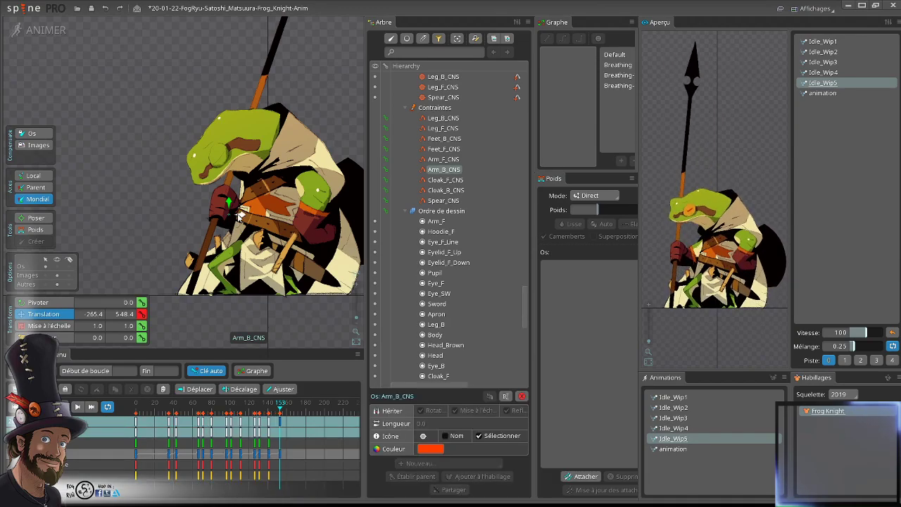
left_click_drag(238, 218, 233, 204)
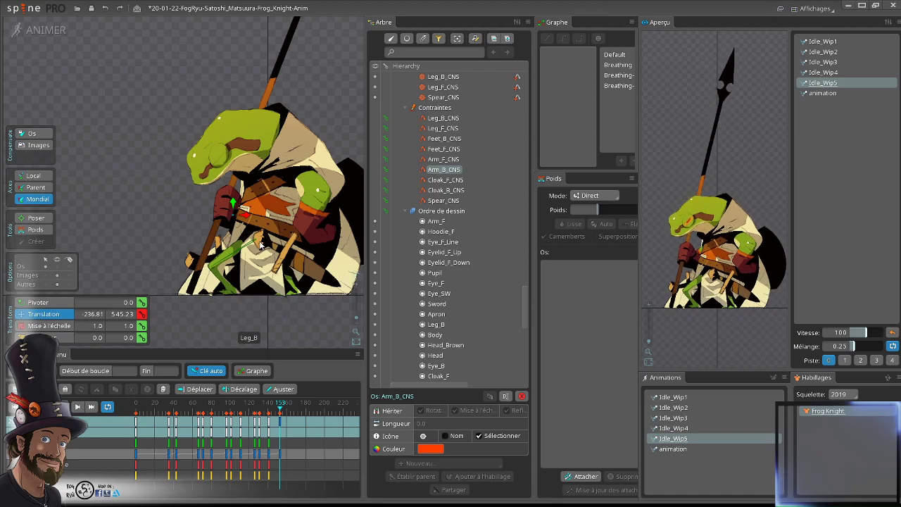
- Select all the bones and key their rotation, translation, scale and shear at frame 153
scroll(262, 232, "down", 2)
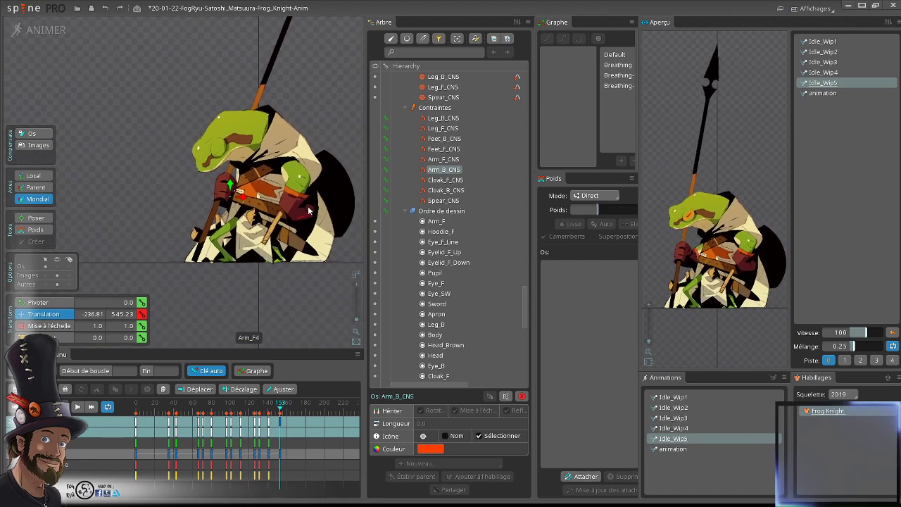
scroll(265, 220, "down", 1)
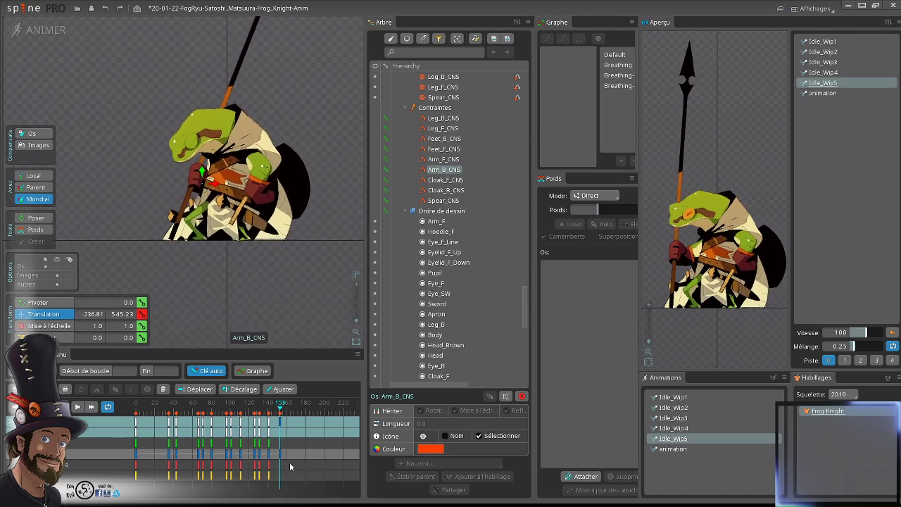
left_click(291, 416)
left_click(280, 410)
left_click_drag(279, 410, 310, 437)
scroll(292, 232, "down", 2)
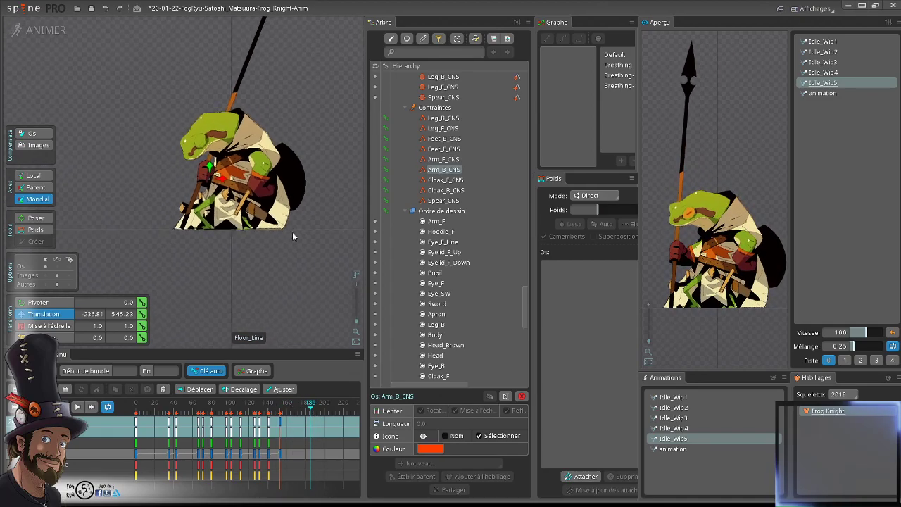
left_click_drag(292, 232, 143, 17)
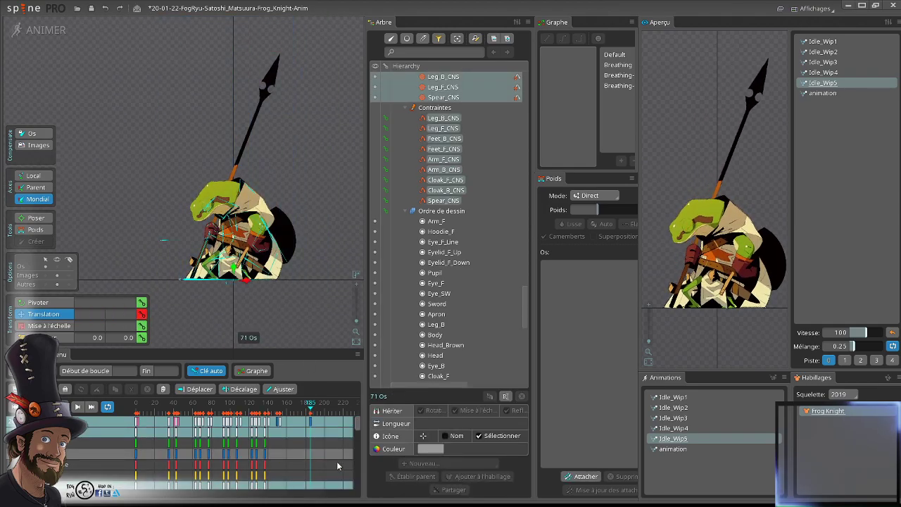
left_click(284, 422)
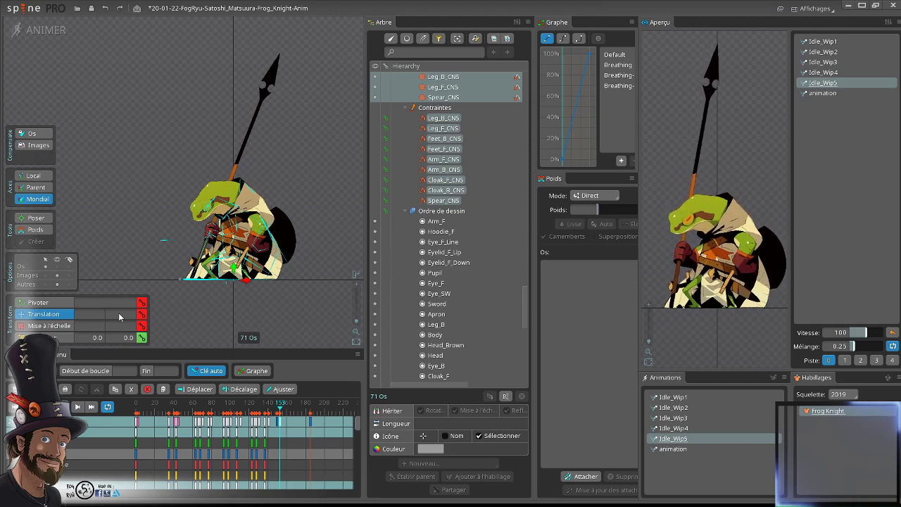
left_click(142, 303)
left_click(142, 314)
left_click(143, 326)
left_click(142, 338)
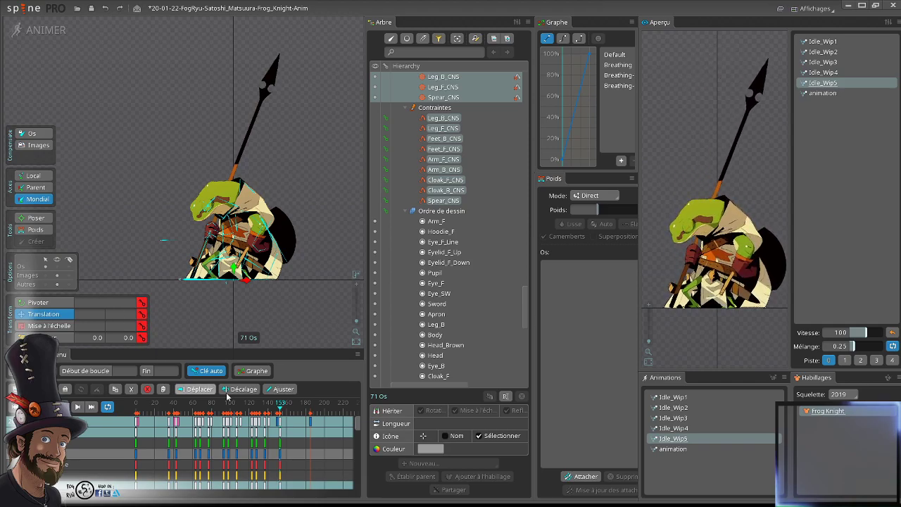
- Copy all the bones' keys from frame 153 onto frame 185 and clear the bone selection
left_click(300, 434)
left_click(281, 421)
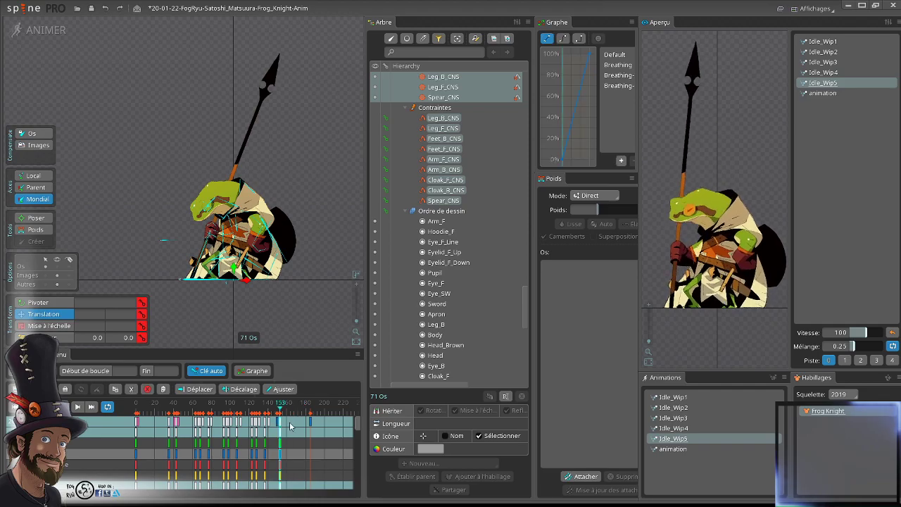
key("ctrl+c")
left_click(309, 426)
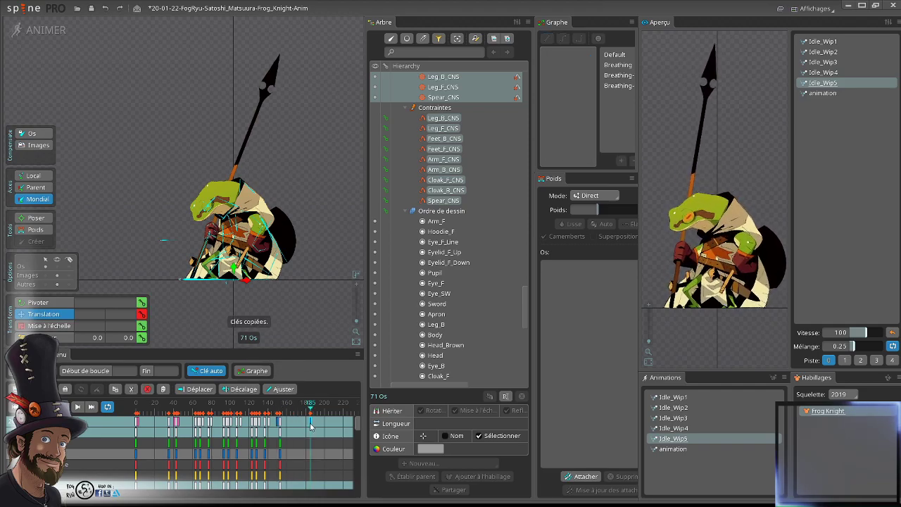
key("ctrl+v")
key("space")
- Go to frame 138 and examine the Frog Knight's pose and spear
scroll(210, 314, "up", 4)
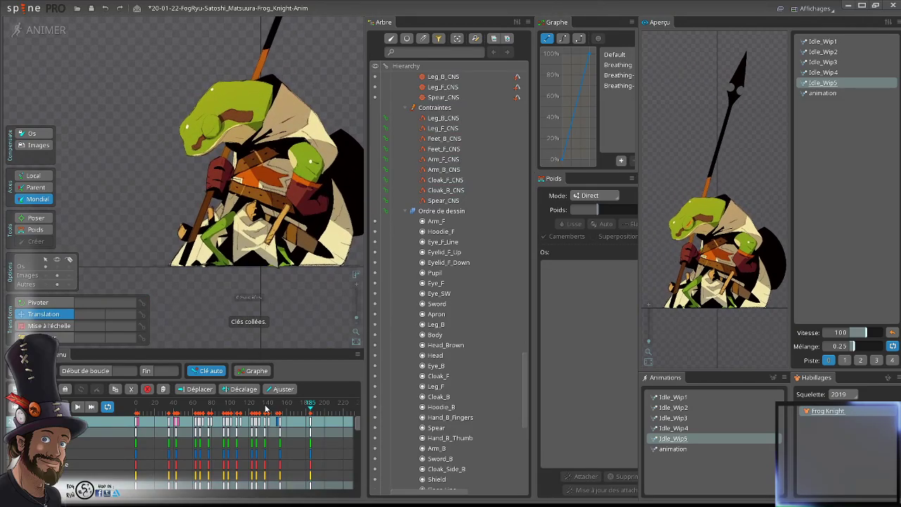
left_click(267, 406)
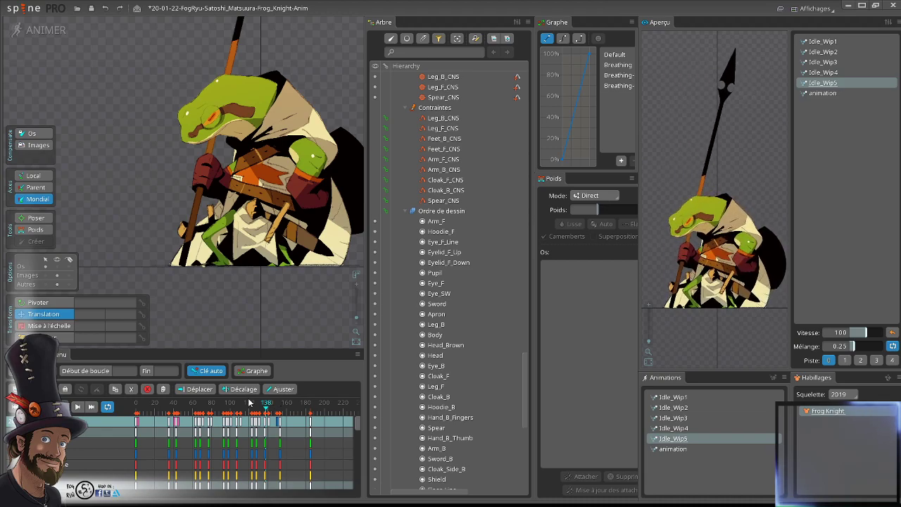
scroll(327, 176, "down", 2)
left_click_drag(322, 158, 303, 212)
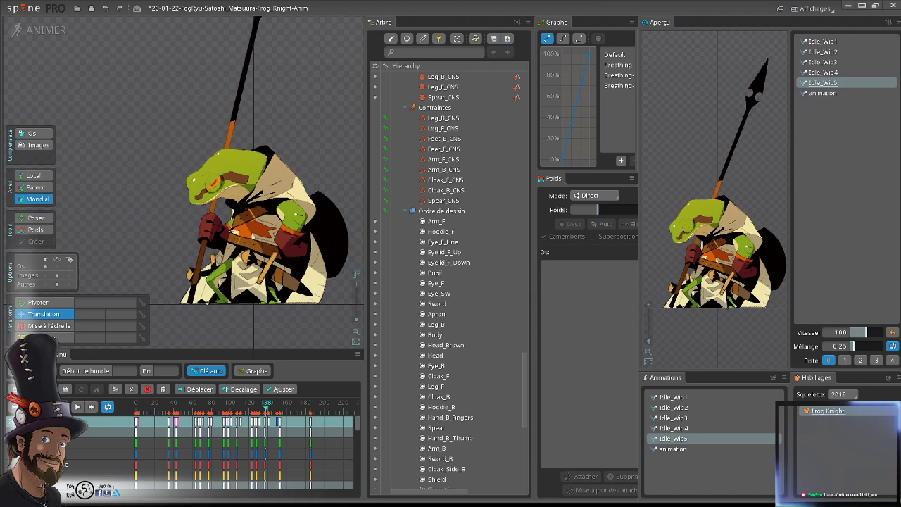
scroll(259, 214, "down", 2)
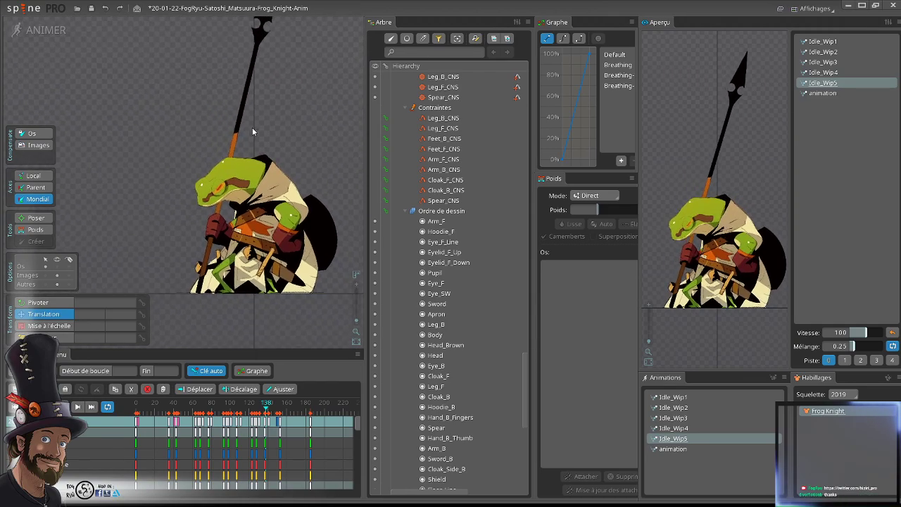
left_click_drag(253, 128, 234, 179)
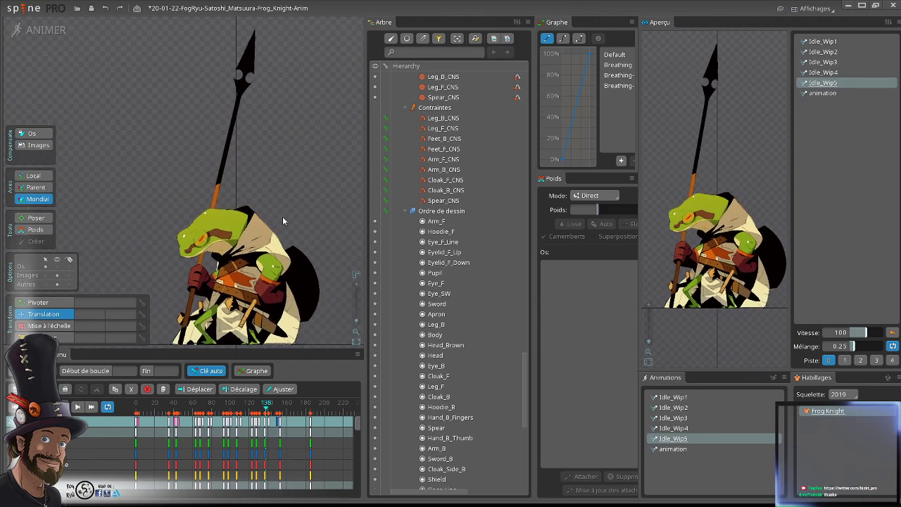
scroll(241, 309, "up", 3)
scroll(241, 309, "down", 2)
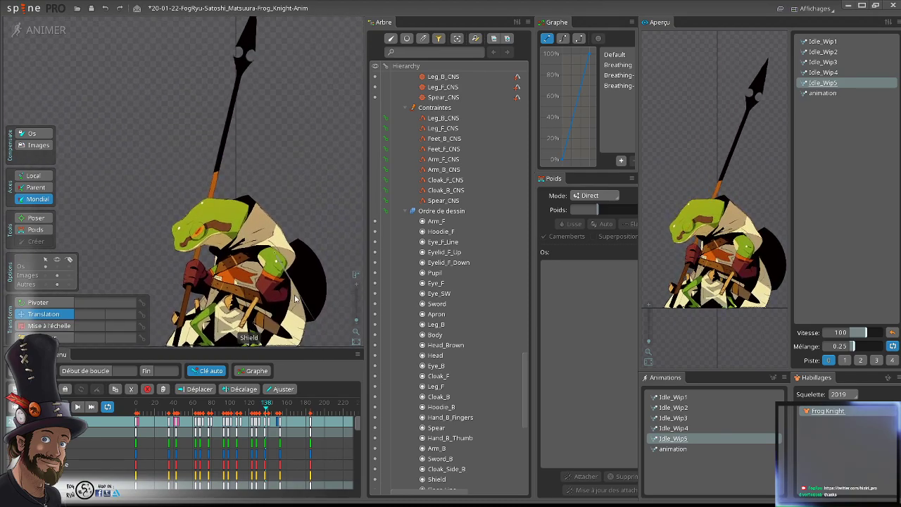
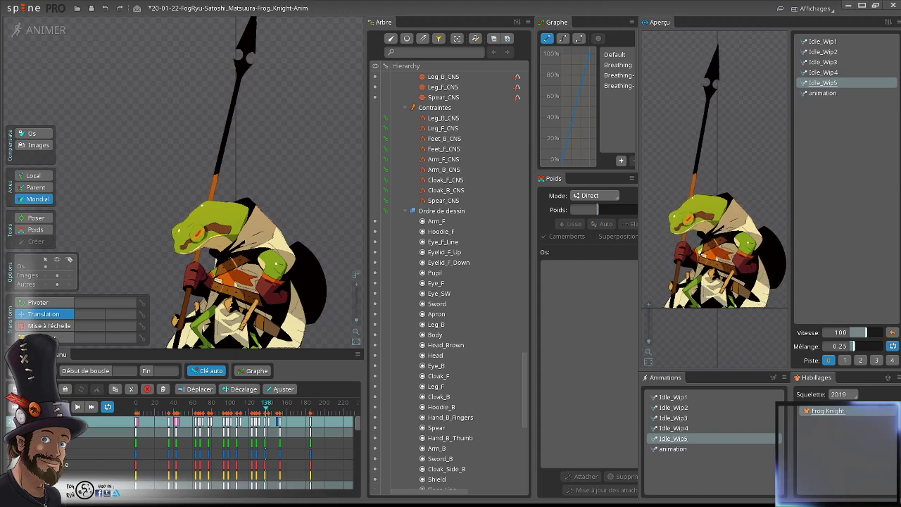
left_click_drag(316, 162, 317, 138)
scroll(310, 141, "down", 2)
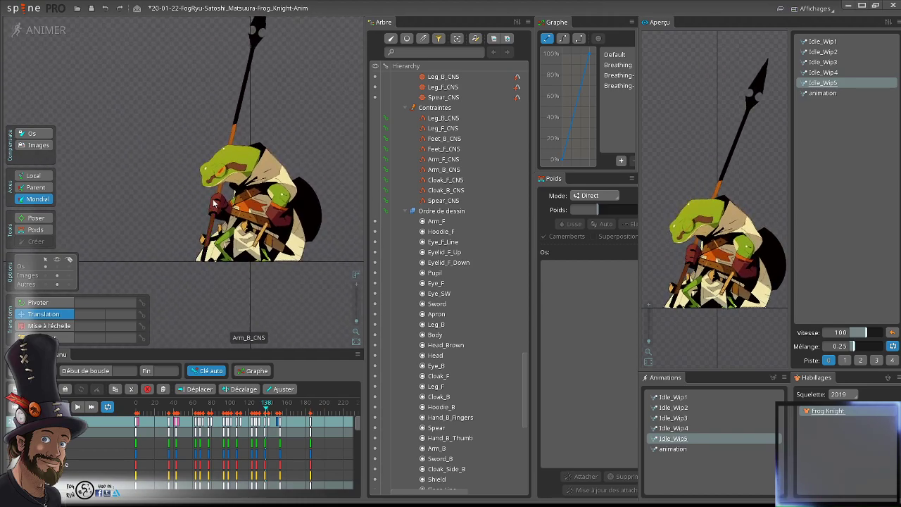
scroll(215, 203, "up", 2)
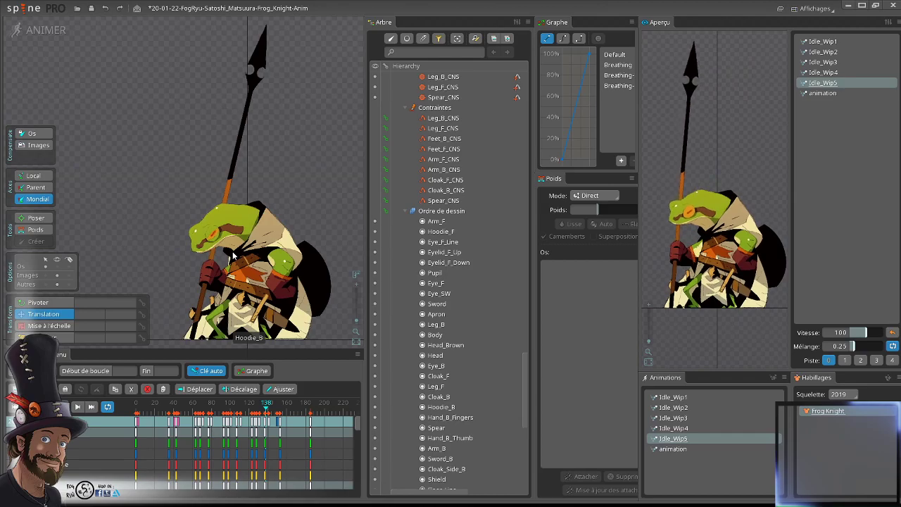
scroll(326, 334, "up", 2)
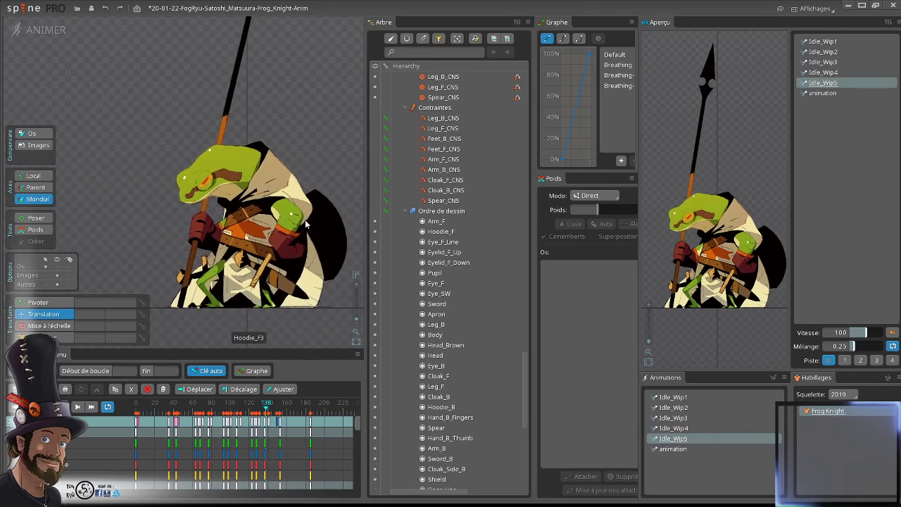
scroll(288, 257, "down", 2)
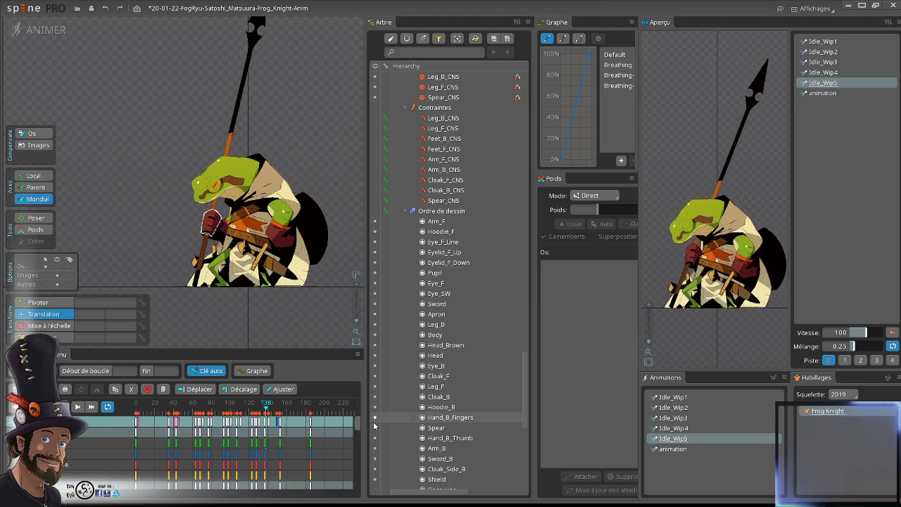
- Move the whole set of keys at frame 185 to frame 200
left_click(281, 409)
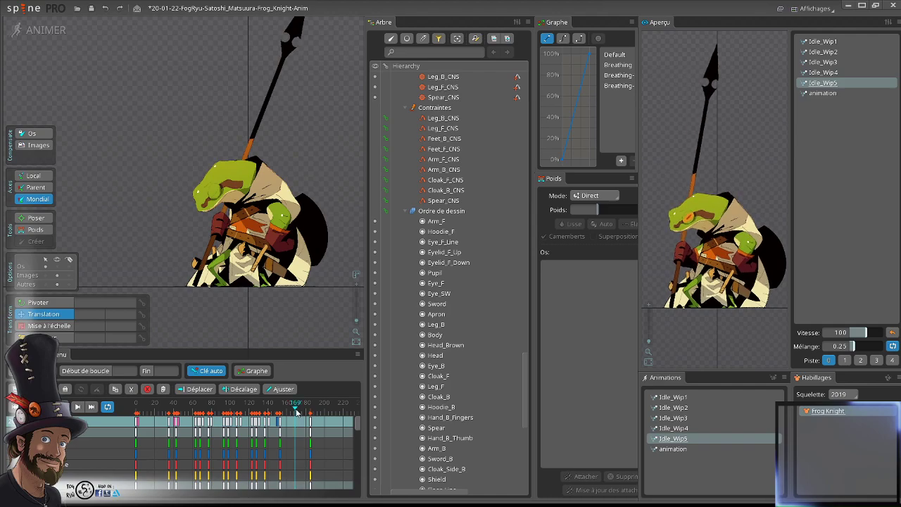
mouse_move(297, 413)
left_mouse_down()
mouse_move(270, 413)
mouse_move(312, 420)
mouse_move(280, 412)
mouse_move(298, 414)
left_mouse_up()
left_click(310, 423)
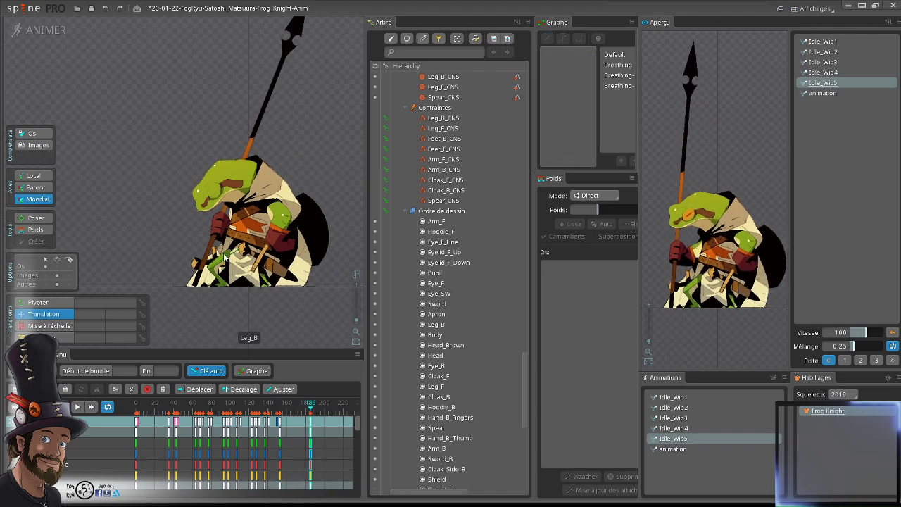
scroll(246, 247, "up", 5)
scroll(247, 248, "down", 5)
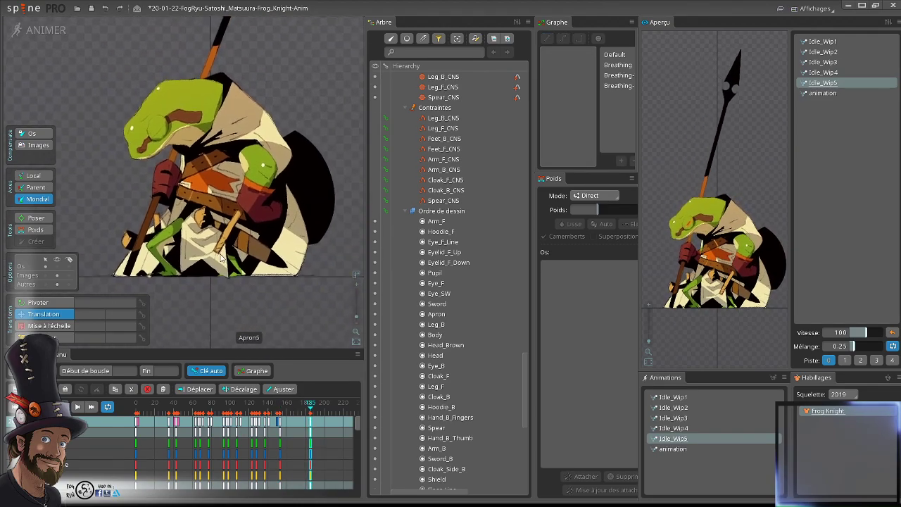
left_click(297, 414)
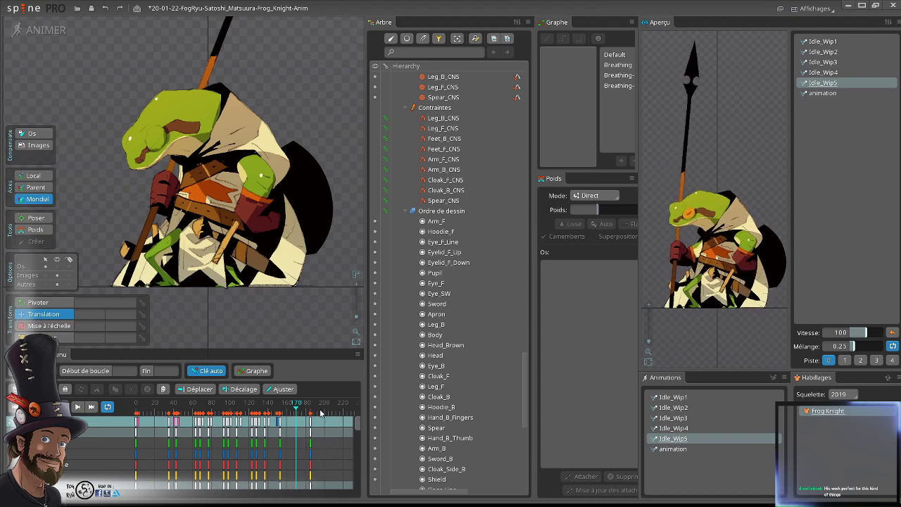
left_click_drag(322, 428, 271, 424)
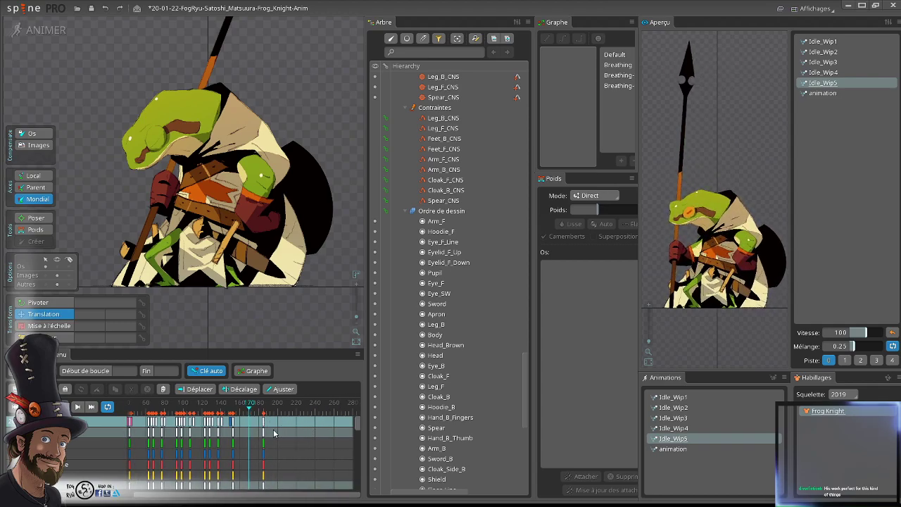
scroll(275, 433, "up", 2)
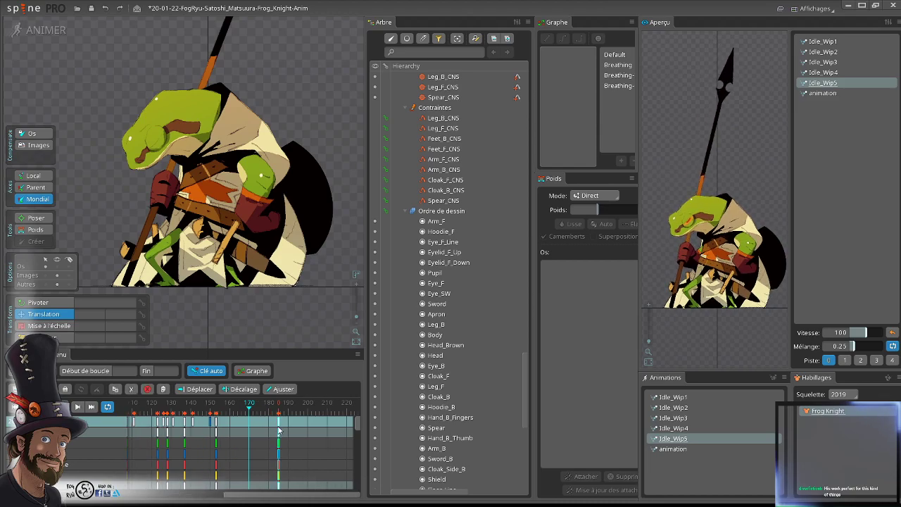
left_click_drag(275, 427, 299, 431)
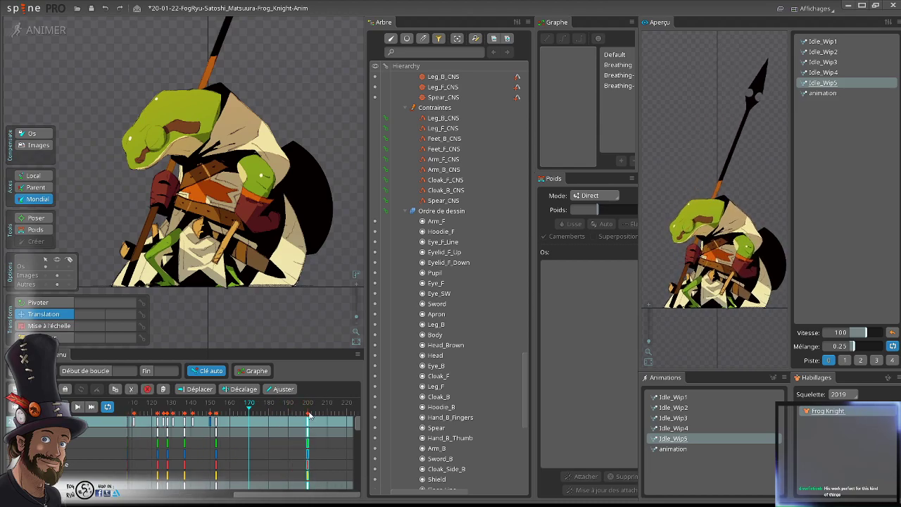
- Scrub between about frames 162 and 181 to examine the pose between the last two sets of keys
left_click(260, 410)
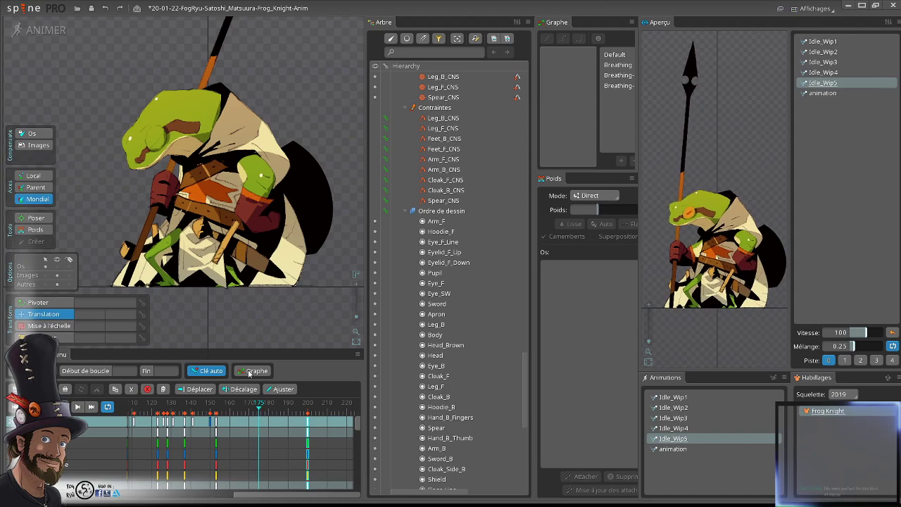
scroll(233, 211, "down", 3)
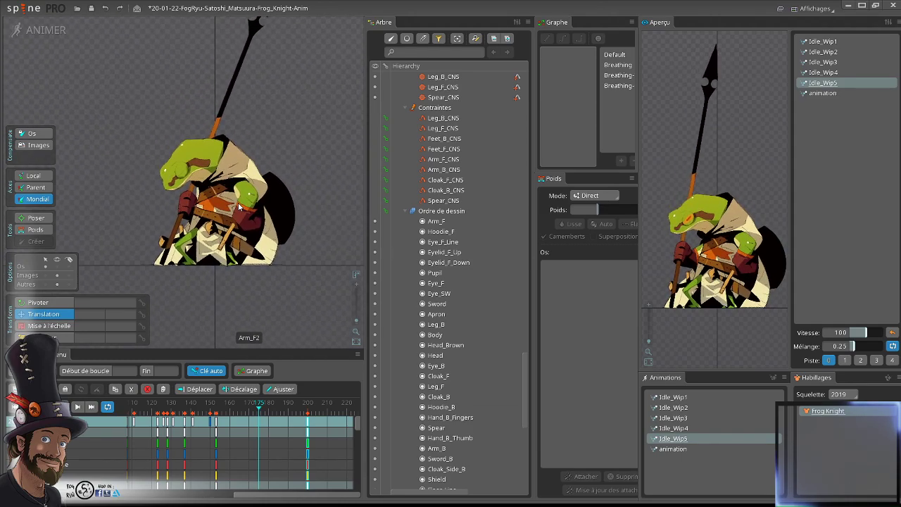
scroll(239, 206, "up", 3)
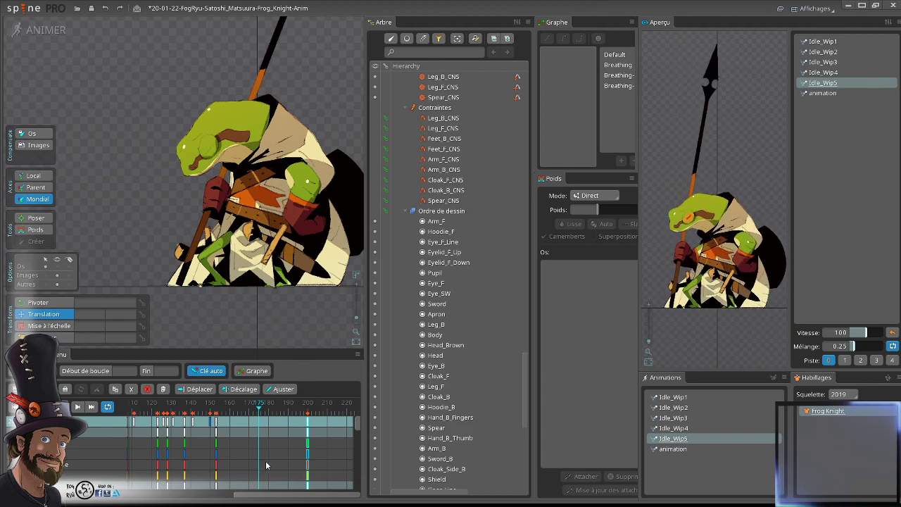
left_click(275, 417)
left_click(257, 411)
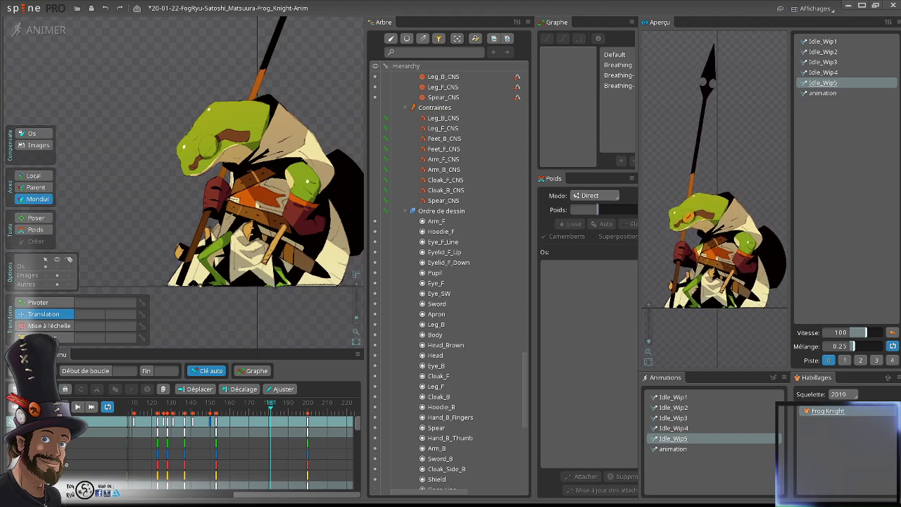
scroll(307, 227, "down", 2)
left_click_drag(307, 227, 260, 239)
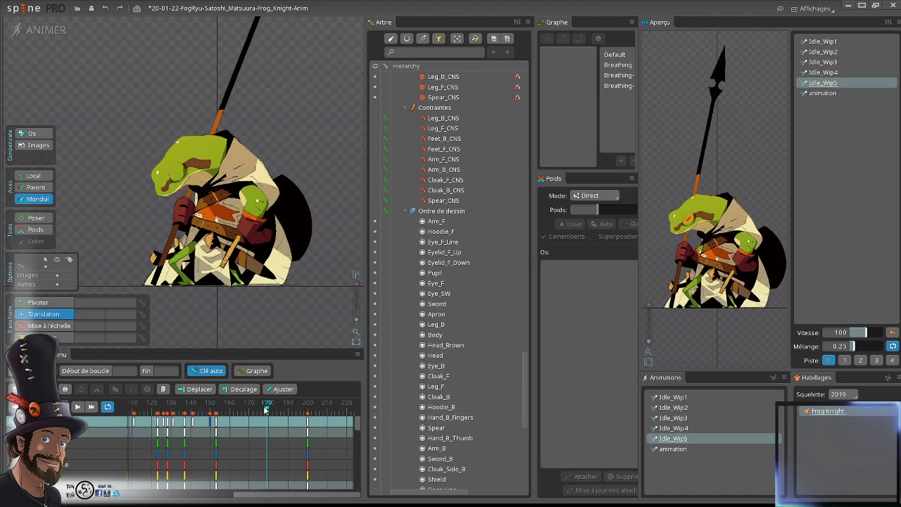
left_click(223, 417)
mouse_move(223, 416)
left_mouse_down()
mouse_move(213, 414)
mouse_move(233, 425)
left_mouse_up()
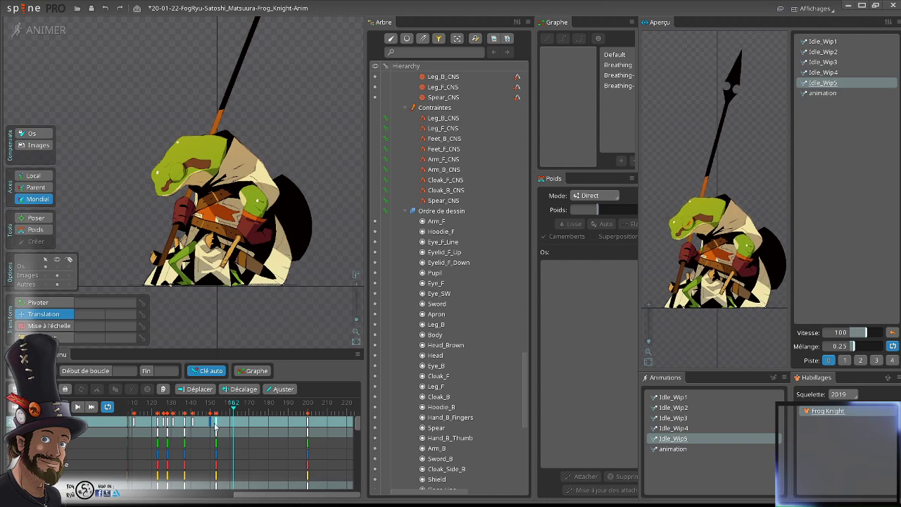
- Copy the full set of keys at frame 153, shift the originals to frame 154 and paste the copy at frame 160
left_click(216, 423)
key("ctrl+c")
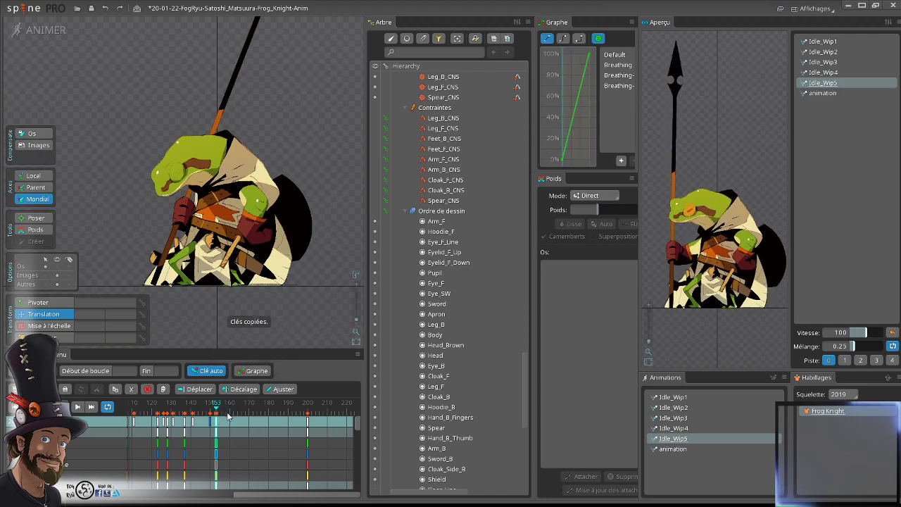
left_click(216, 406)
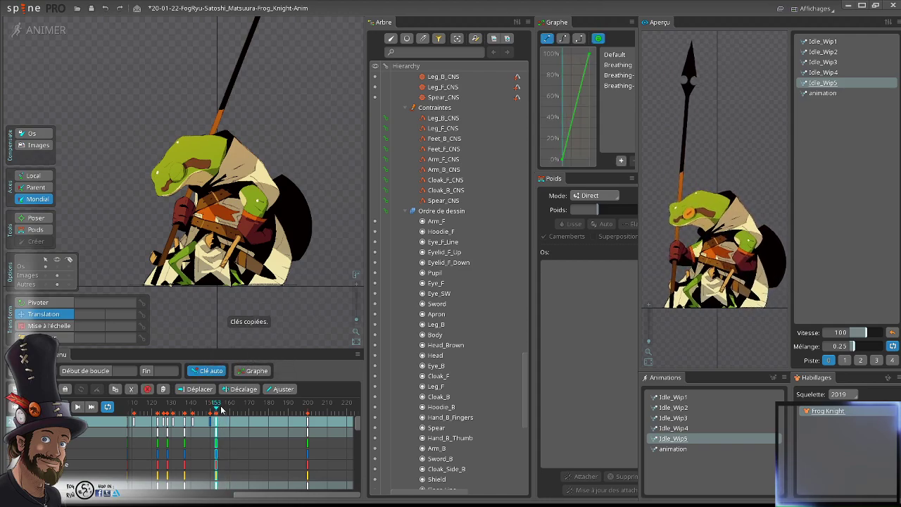
scroll(225, 421, "up", 4)
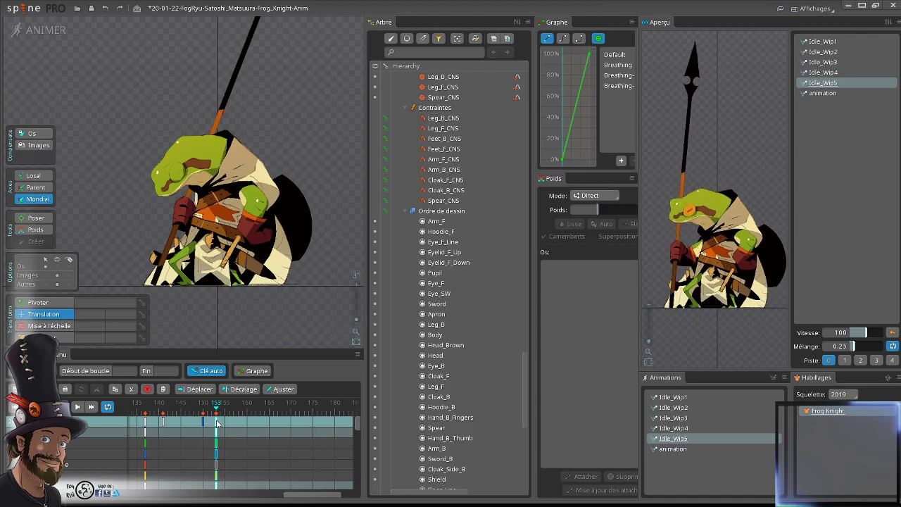
left_click_drag(219, 423, 221, 424)
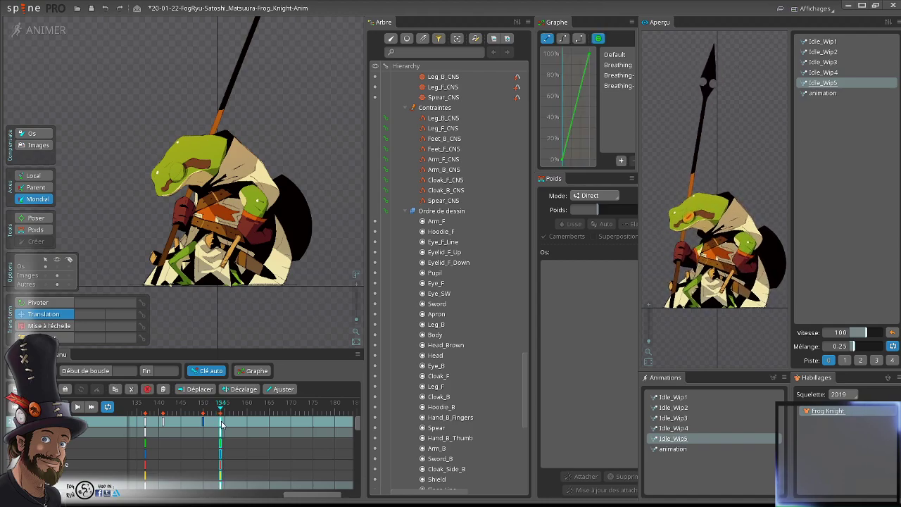
left_click(246, 406)
key("ctrl+v")
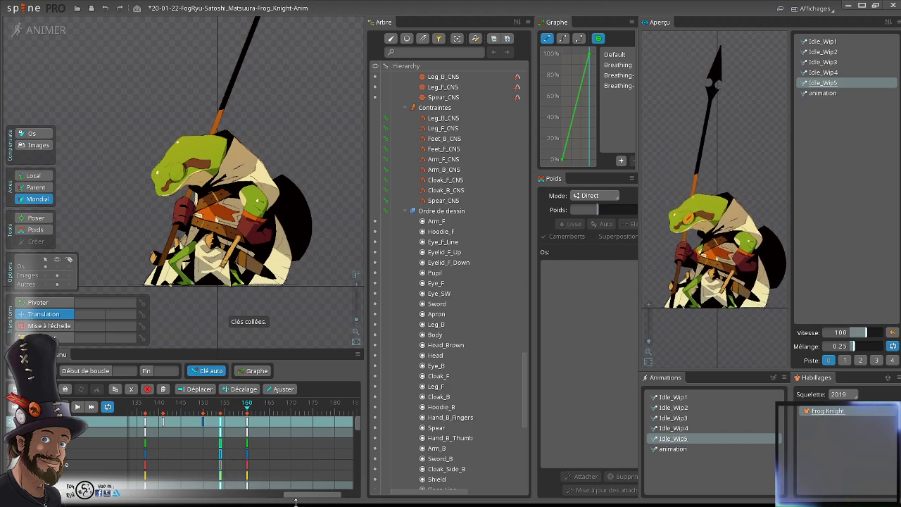
- Go to frame 180, widen the hierarchy tree and select the Body2 bone
left_click_drag(311, 499, 331, 497)
left_click_drag(231, 412, 252, 412)
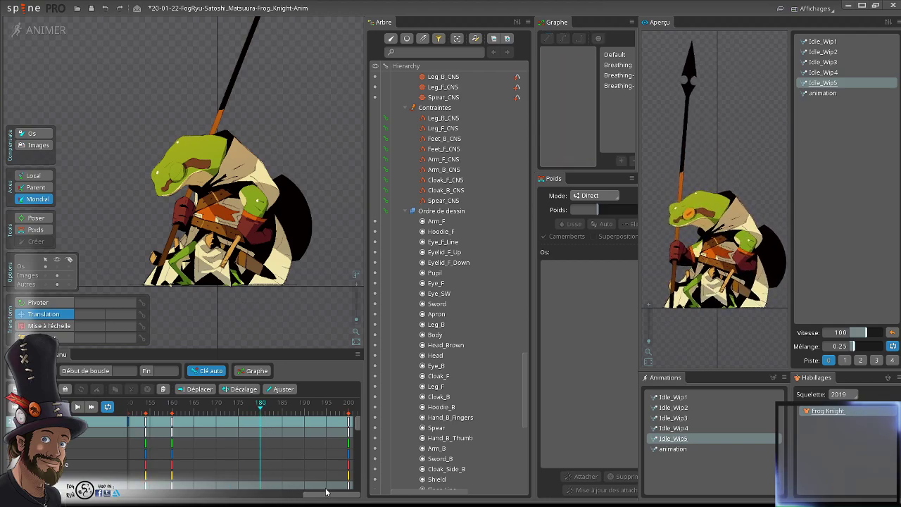
scroll(228, 202, "up", 4)
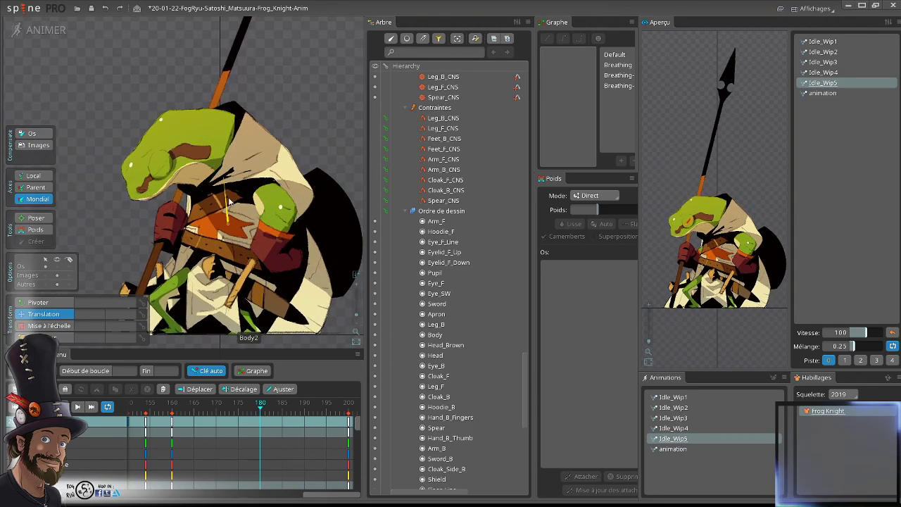
left_click(228, 215)
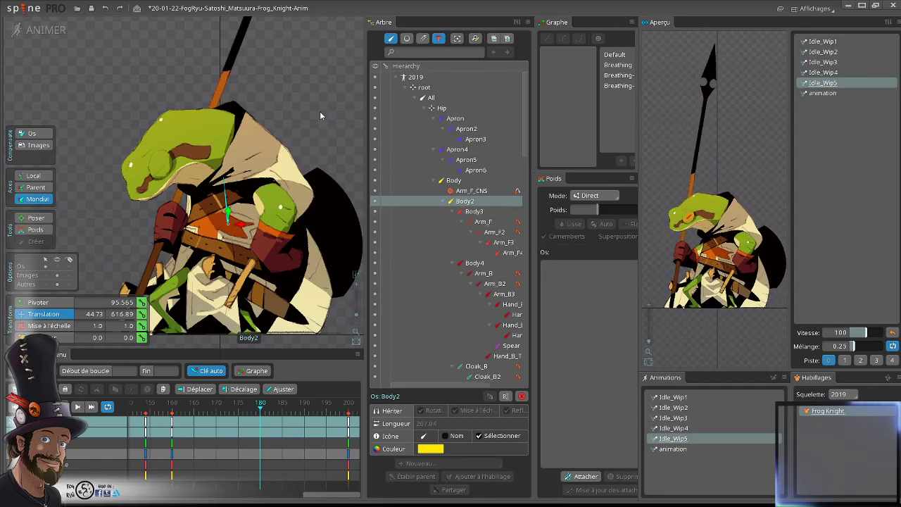
left_click(271, 204)
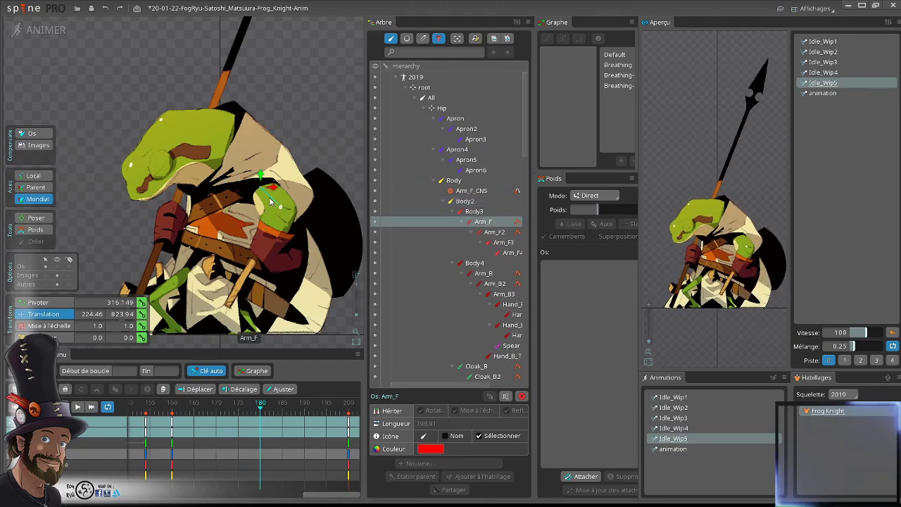
left_click(162, 167)
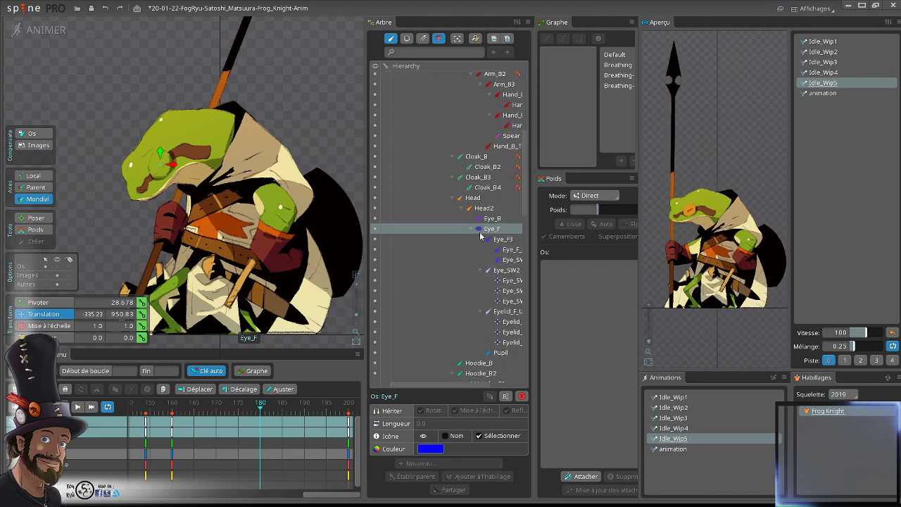
scroll(476, 274, "up", 10)
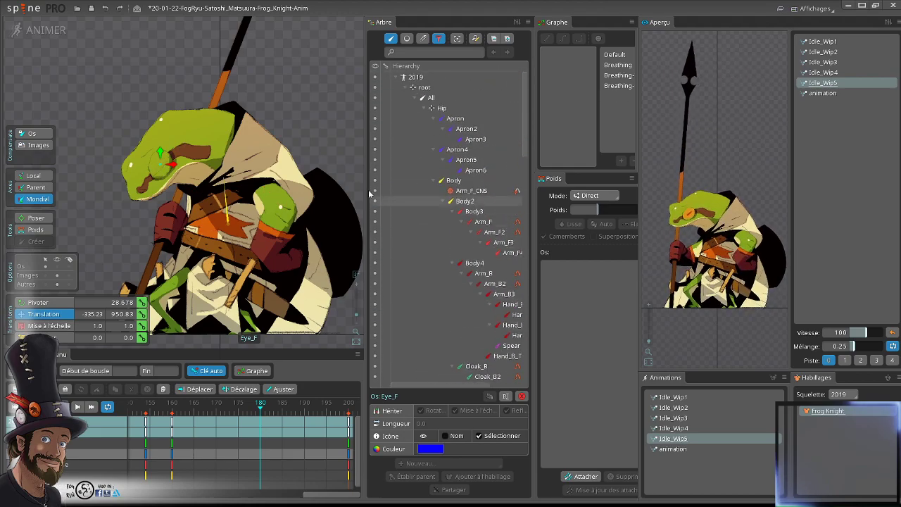
left_click(292, 100)
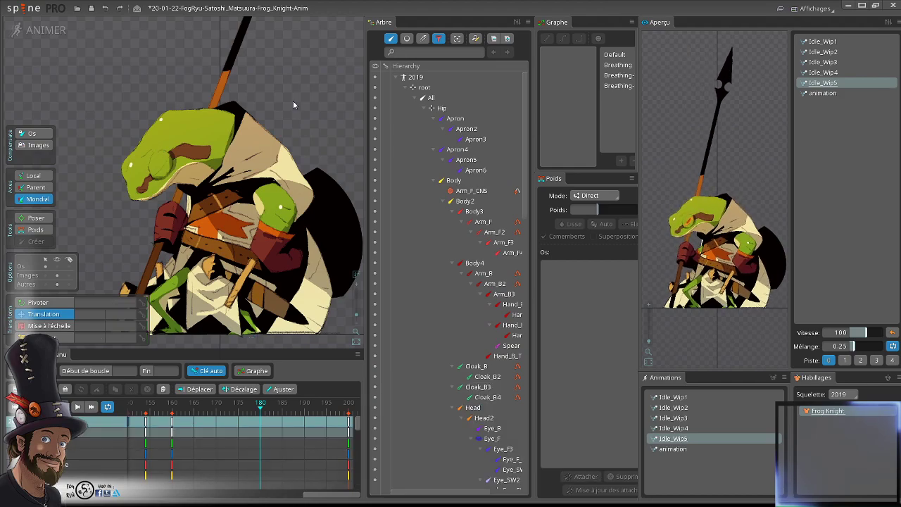
left_click_drag(533, 176, 565, 176)
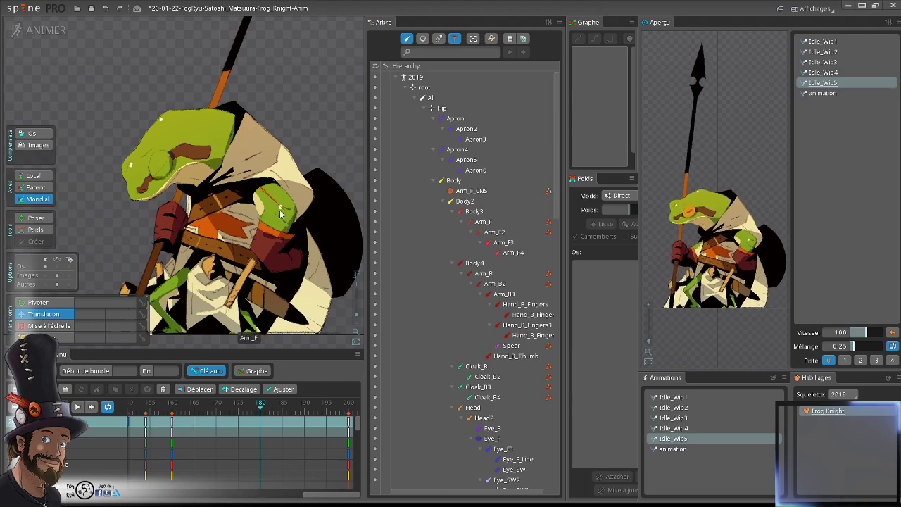
left_click(226, 200)
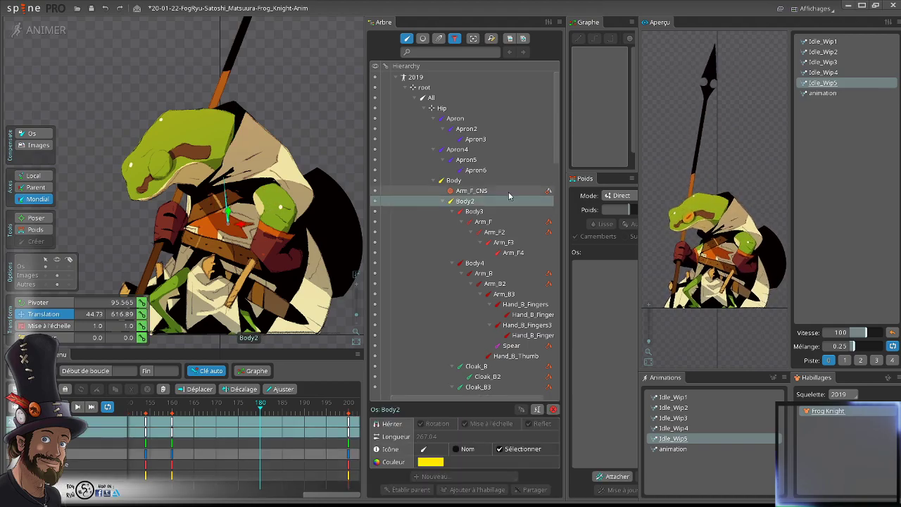
- Look through the 2019 skeleton's hierarchy to examine the bones under Body2 and the constraints
scroll(465, 246, "down", 10)
scroll(478, 323, "up", 10)
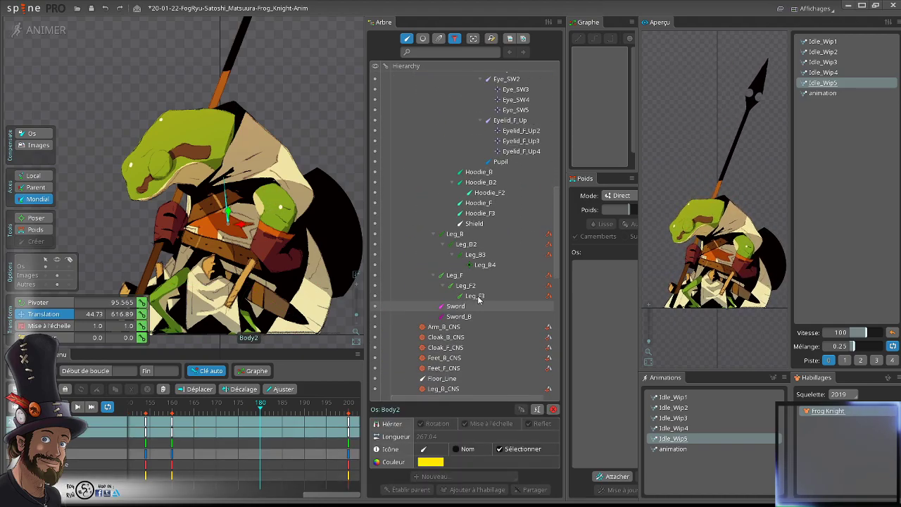
left_click(414, 87)
right_click(415, 81)
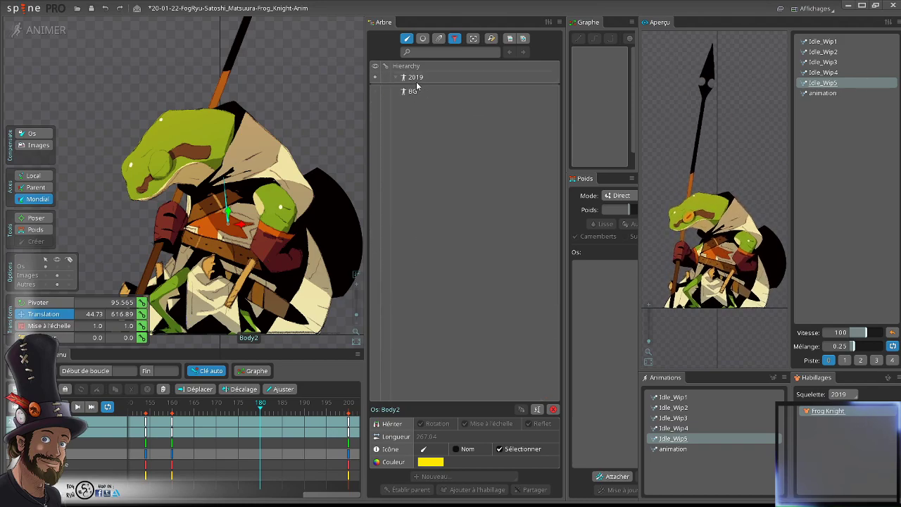
right_click(418, 77)
scroll(483, 255, "down", 8)
scroll(485, 243, "up", 6)
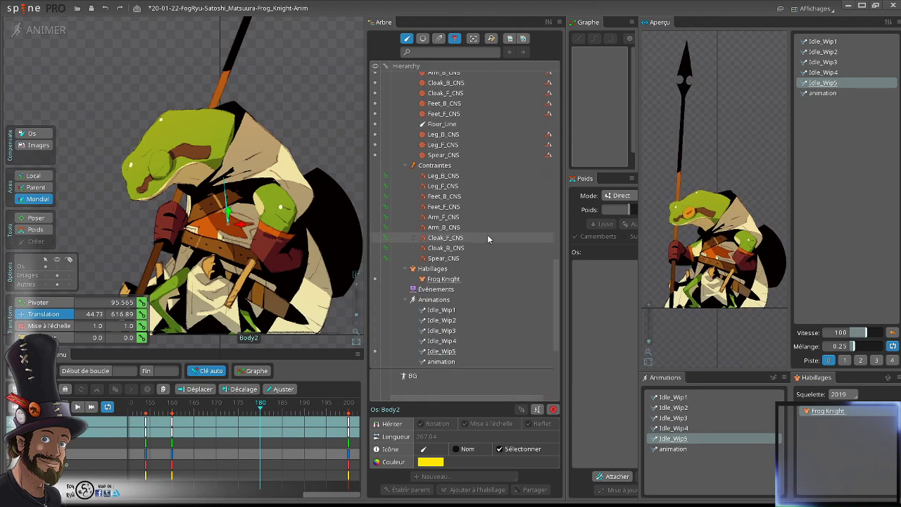
scroll(500, 254, "up", 4)
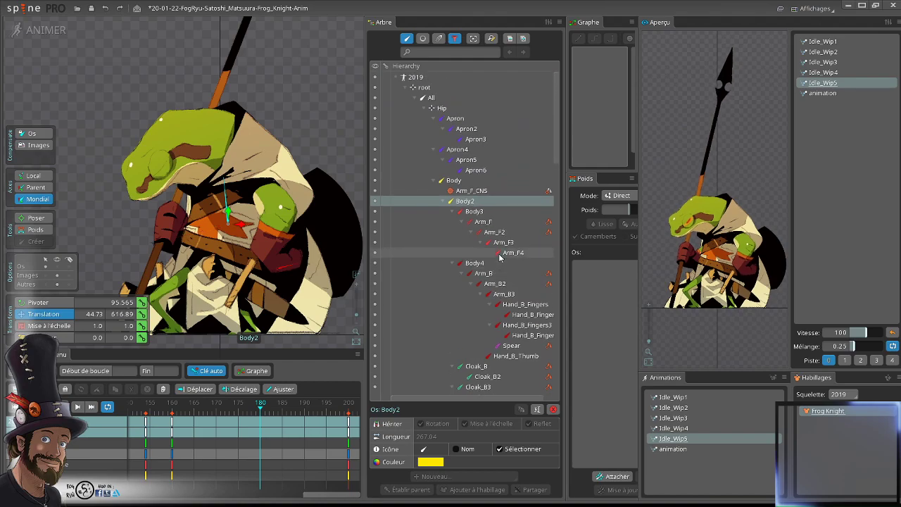
- Try scaling Body2 to 1.1 on both axes at frame 180
scroll(230, 201, "up", 2)
scroll(229, 200, "up", 3)
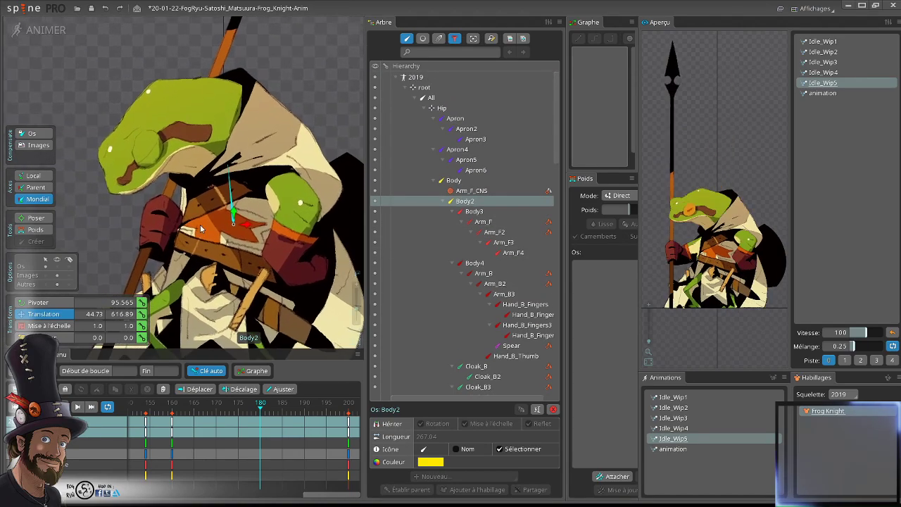
left_click_drag(256, 235, 277, 249)
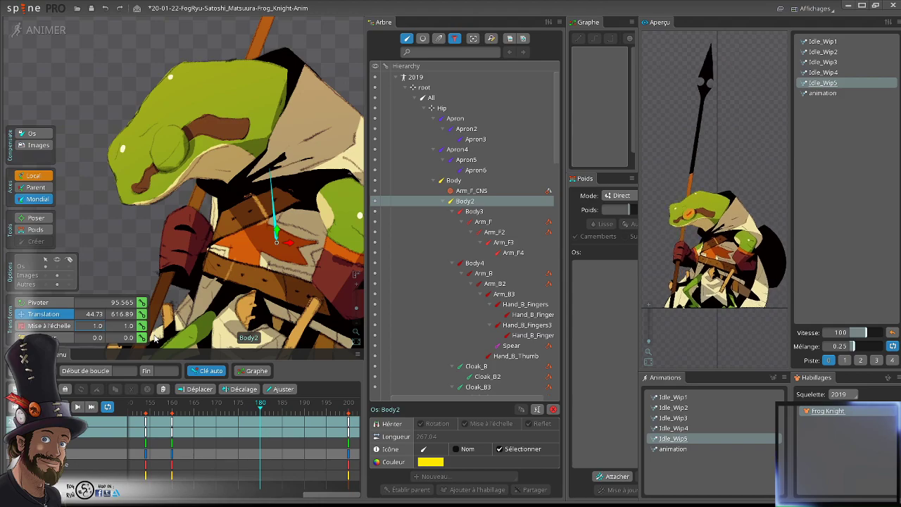
key("BackSpace")
type("1")
key("Return")
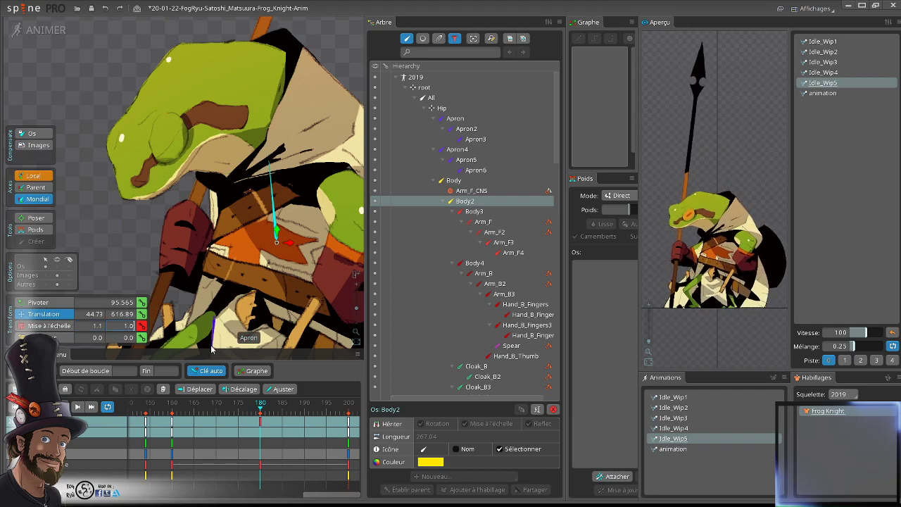
key("BackSpace")
type("1")
key("Return")
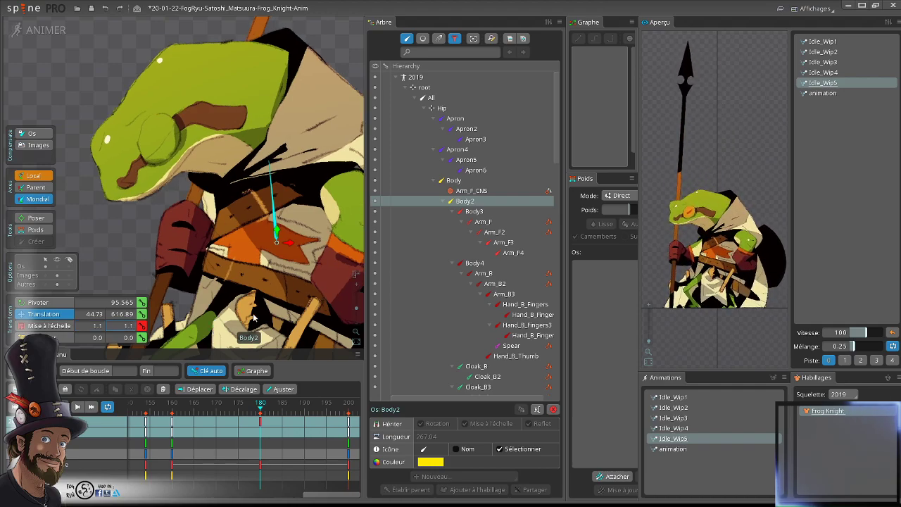
mouse_move(260, 416)
left_mouse_down()
mouse_move(212, 413)
mouse_move(259, 428)
left_mouse_up()
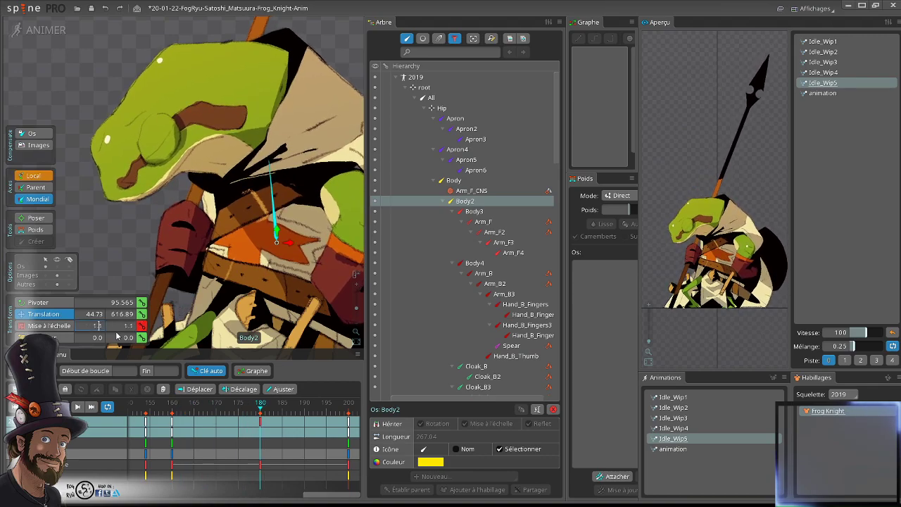
- Set Body2's scale to 1.03 on both axes at frame 180 and scrub from frame 160 to 180 to check it
key("BackSpace")
type("03")
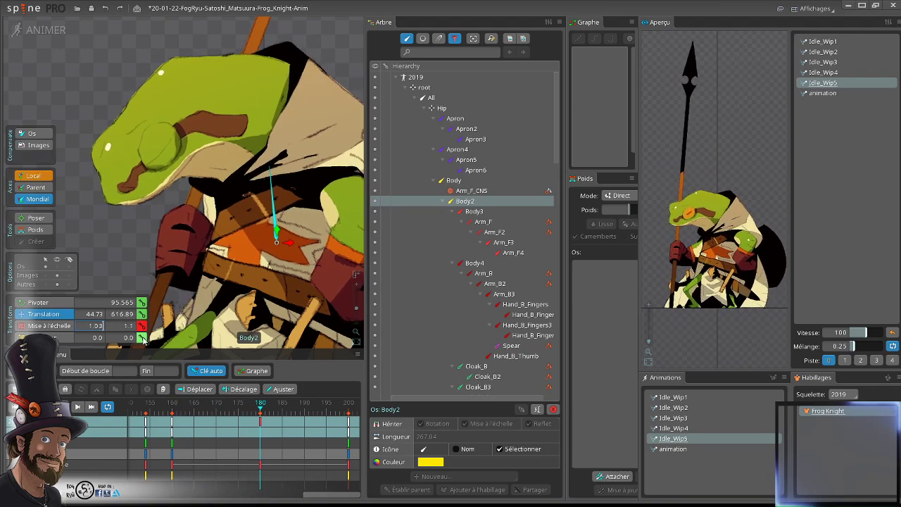
left_click(124, 326)
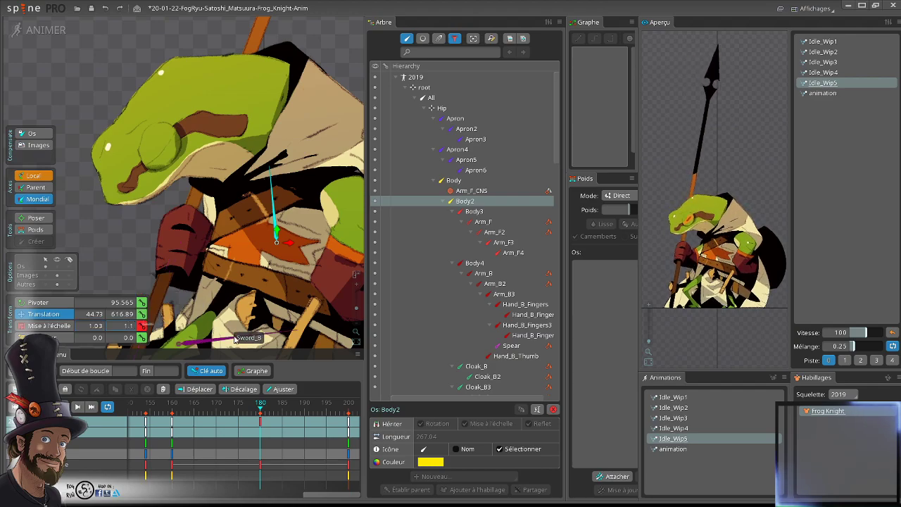
key("BackSpace")
key("BackSpace")
type(".03")
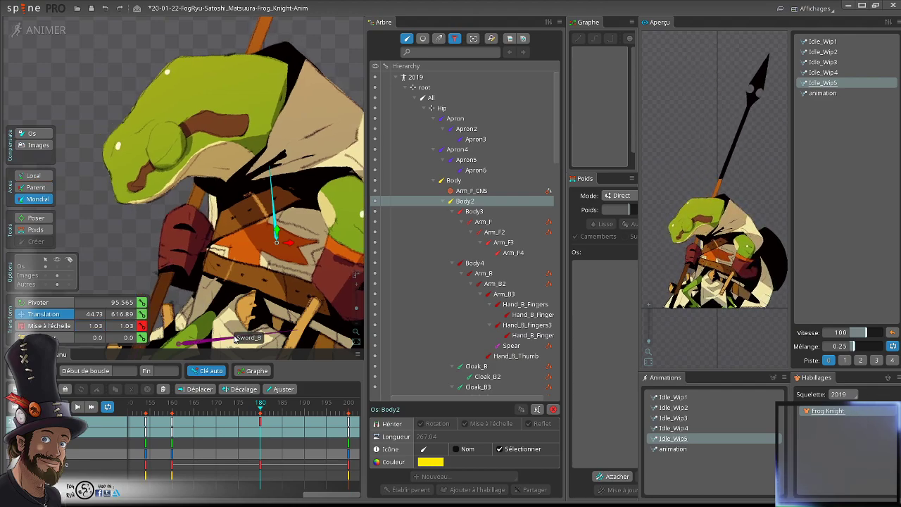
left_click(169, 412)
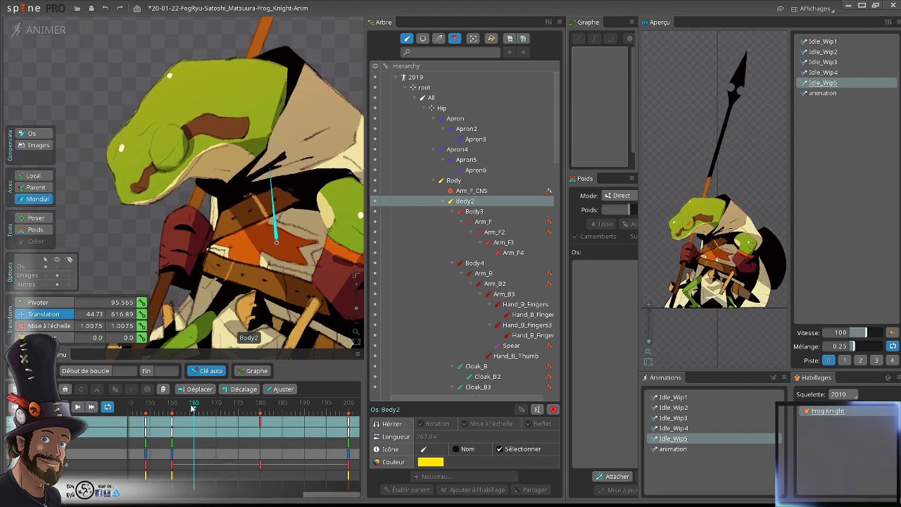
left_click_drag(167, 411, 261, 439)
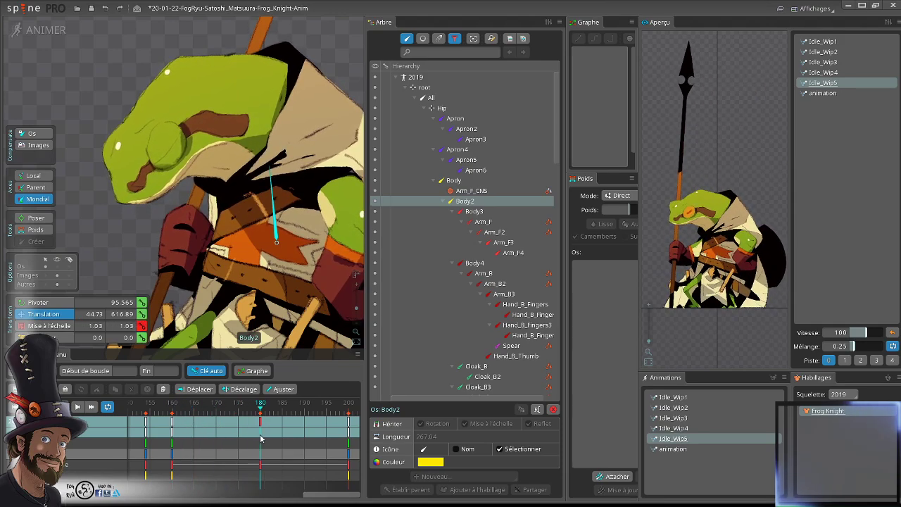
- Collapse the child branches under Body2 and select all its direct children from Body3 to Shield
right_click(486, 212)
right_click(480, 222)
left_click(477, 232)
left_click(478, 242)
left_click(477, 253)
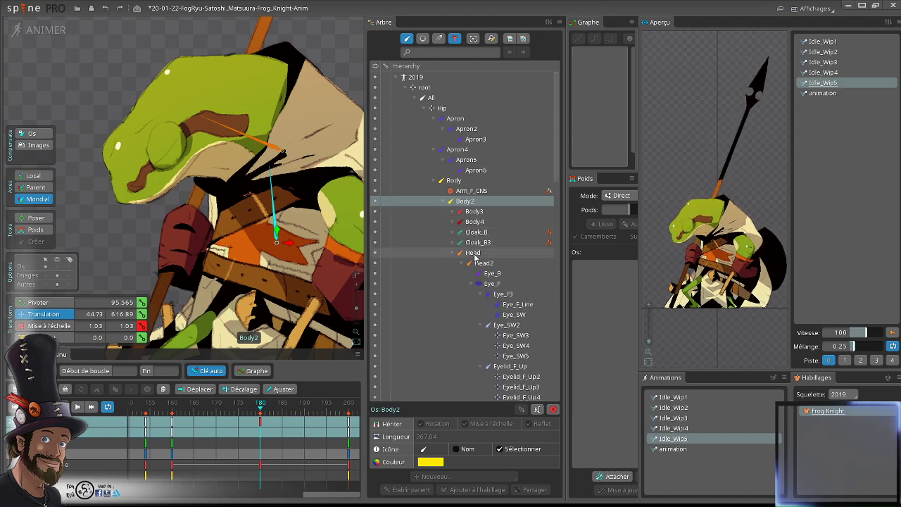
left_click(478, 262)
left_click(477, 273)
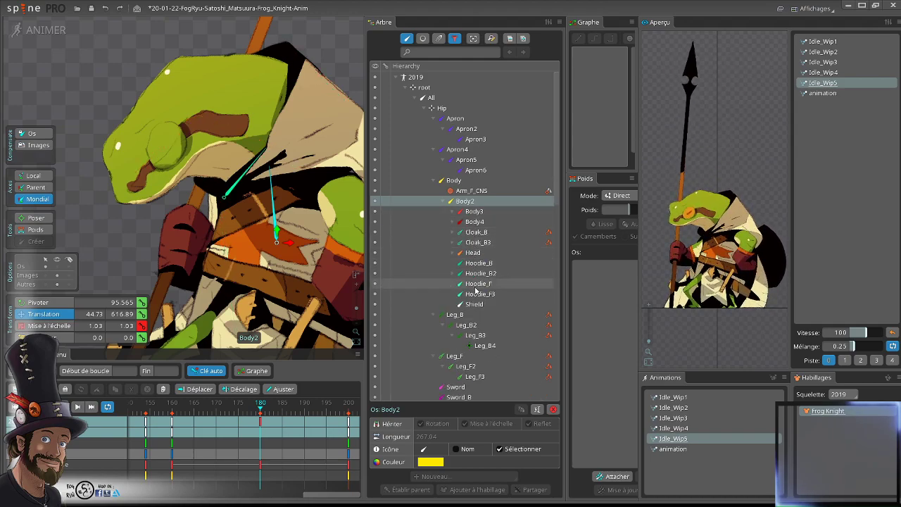
left_click(473, 304)
left_click(474, 211, "shift")
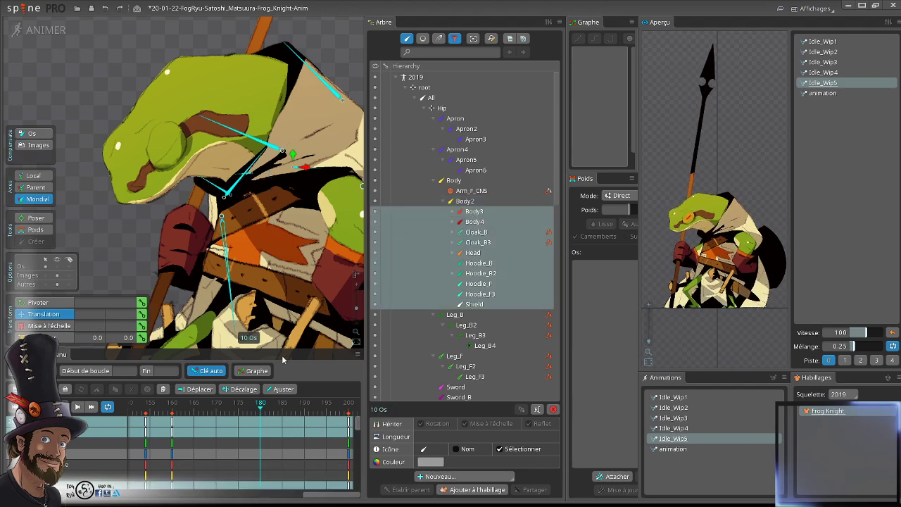
- Set the scale of Body2's ten direct children, Body3 through Shield, to 0.97 on both axes at frame 180
left_click(90, 328)
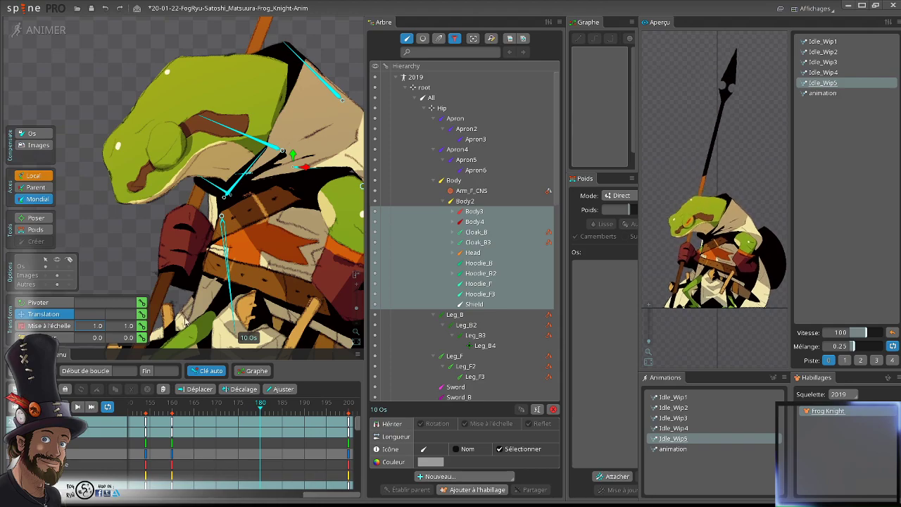
left_click(473, 191)
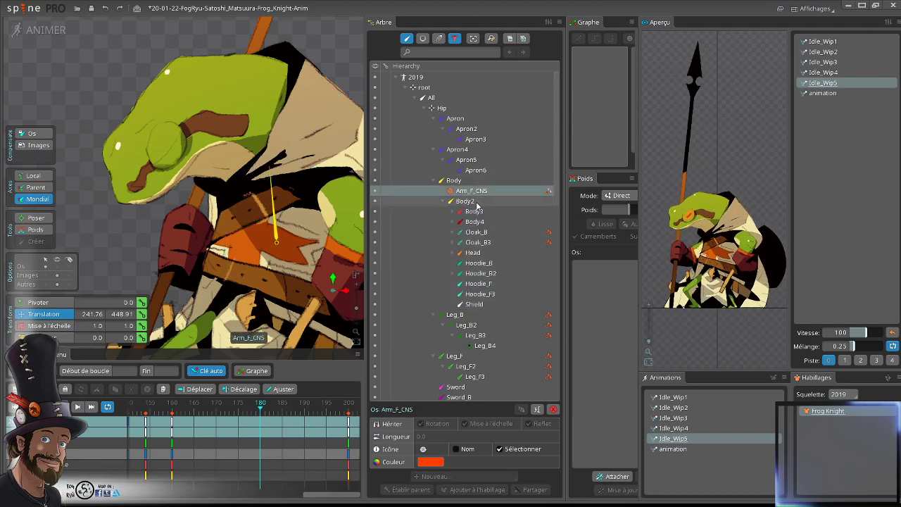
left_click(473, 211)
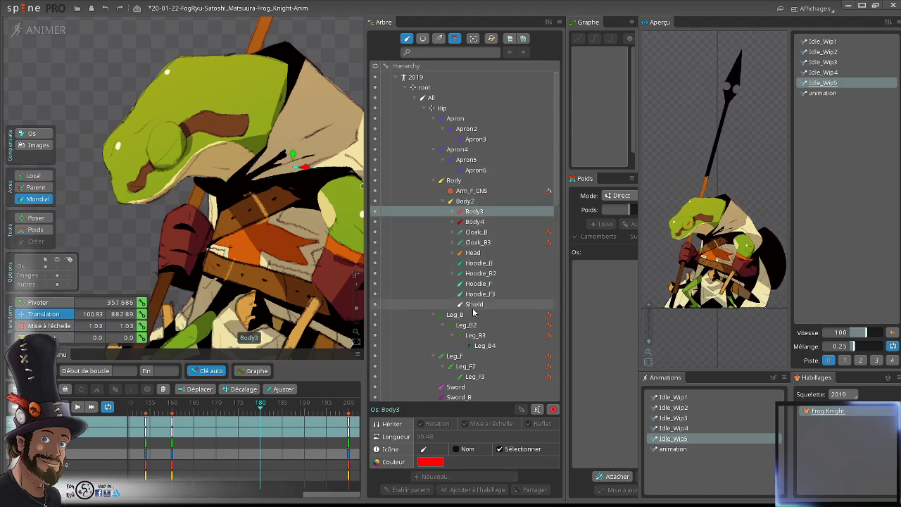
left_click(474, 305, "shift")
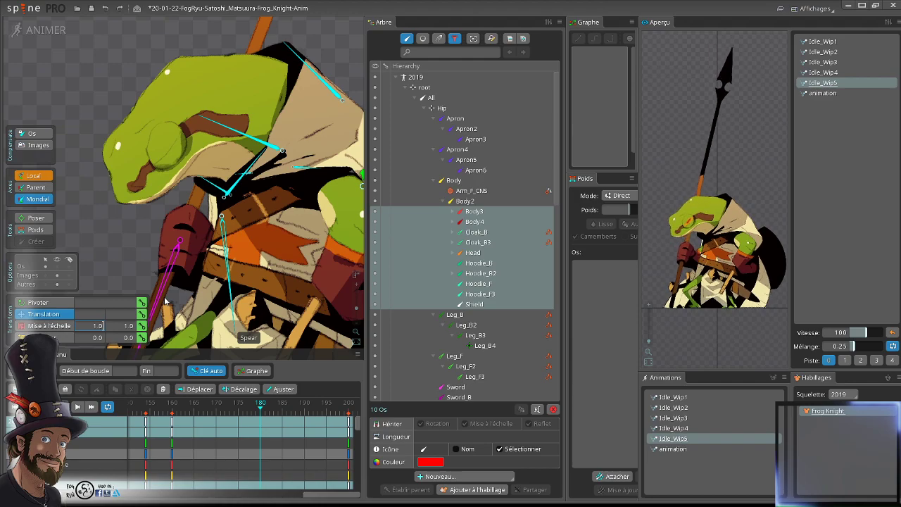
type("0.97")
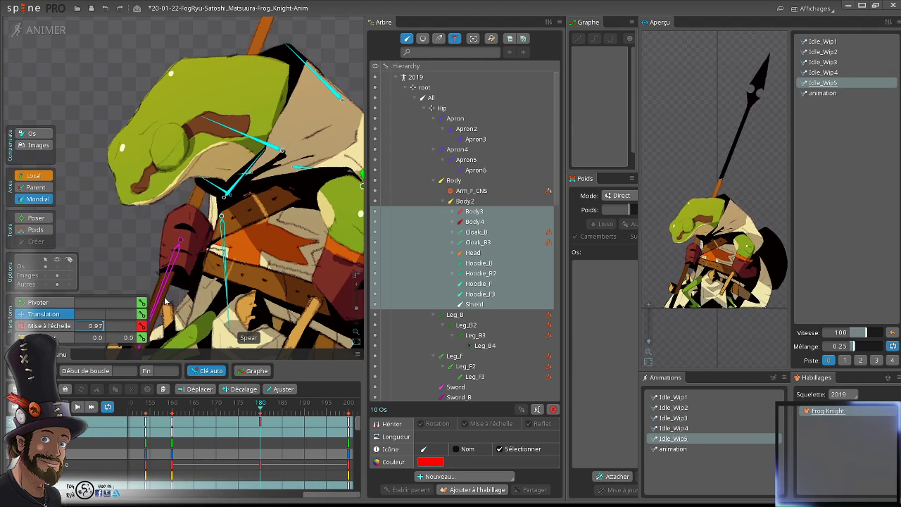
left_click(124, 326)
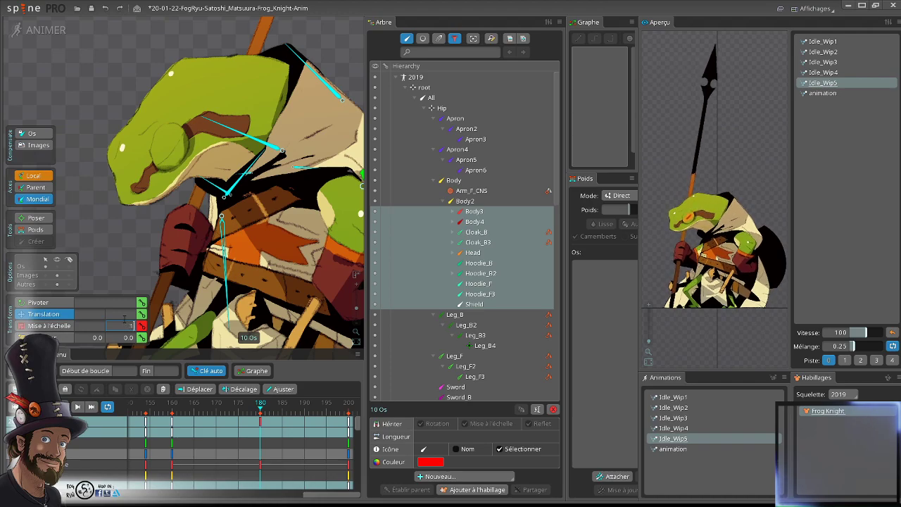
type("0.97")
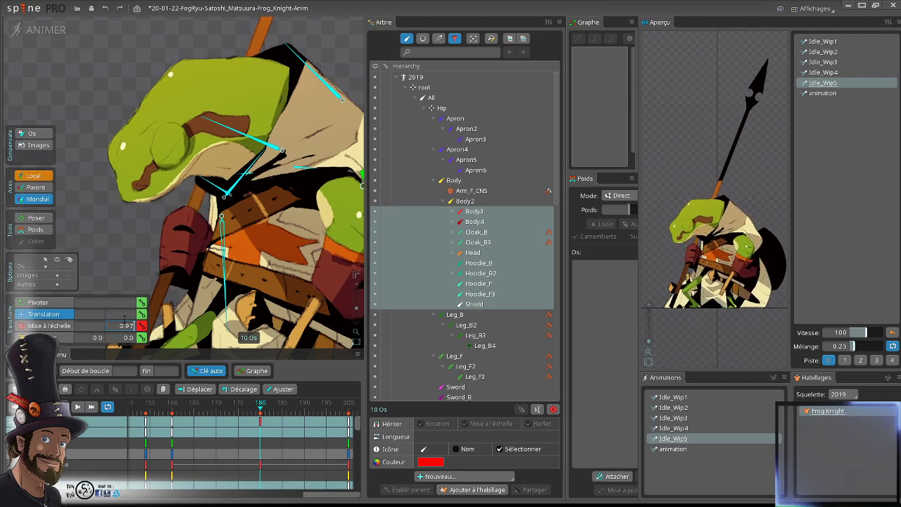
- Compare the scale of Body2 with that of its children Body3 and Body4 at frame 180
left_click(473, 211)
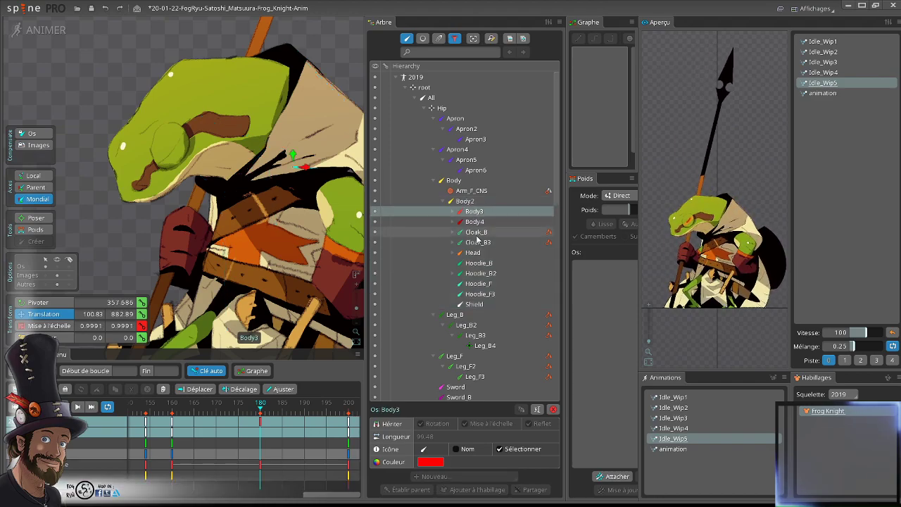
left_click(476, 223)
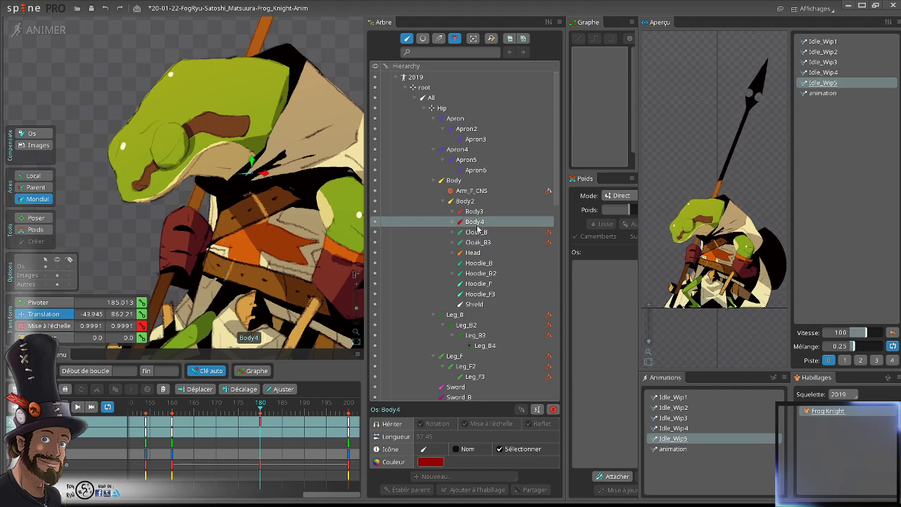
left_click(466, 202)
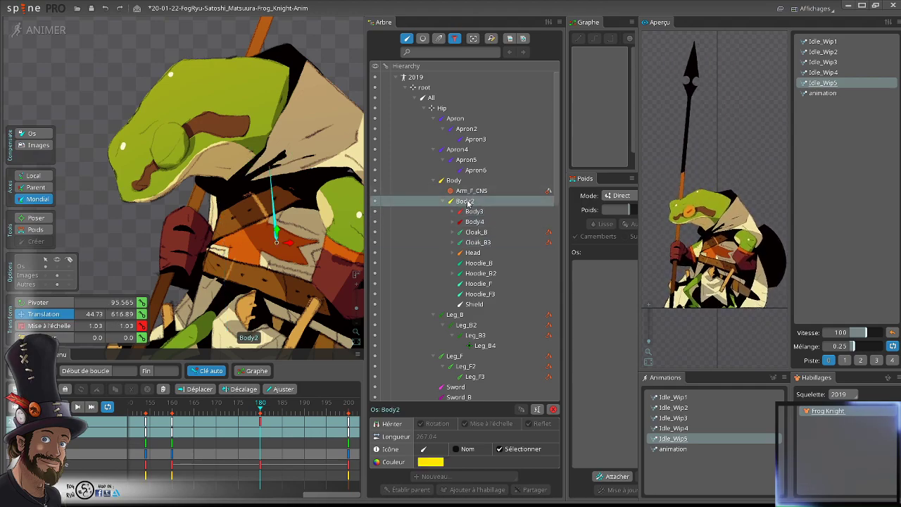
left_click(473, 211)
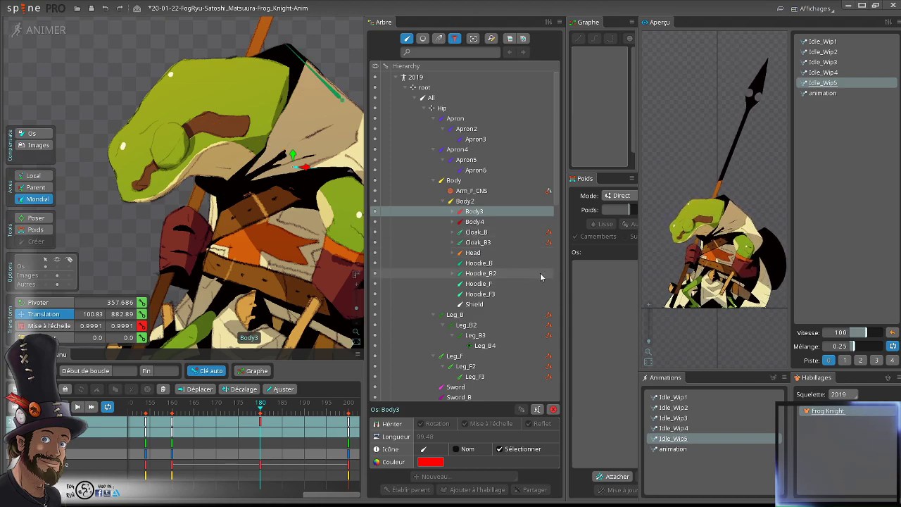
left_click(467, 201)
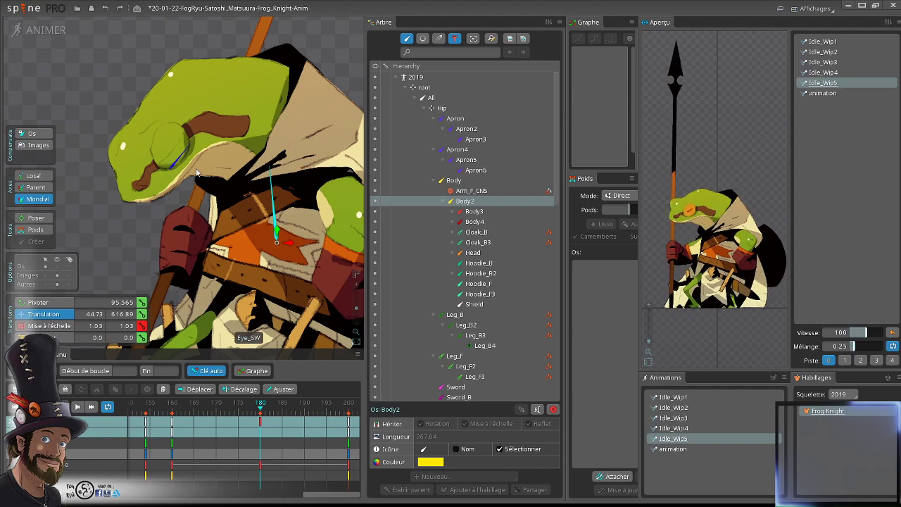
left_click_drag(275, 172, 270, 147)
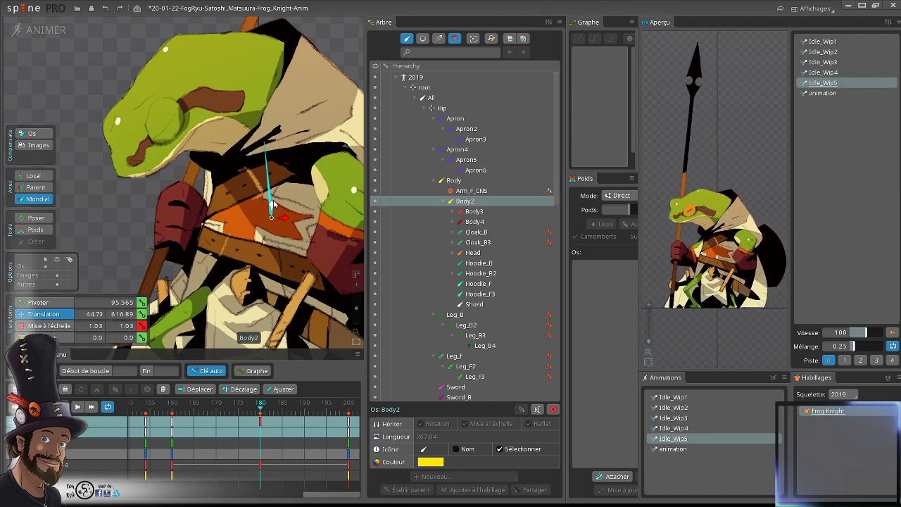
left_click_drag(271, 227, 231, 216)
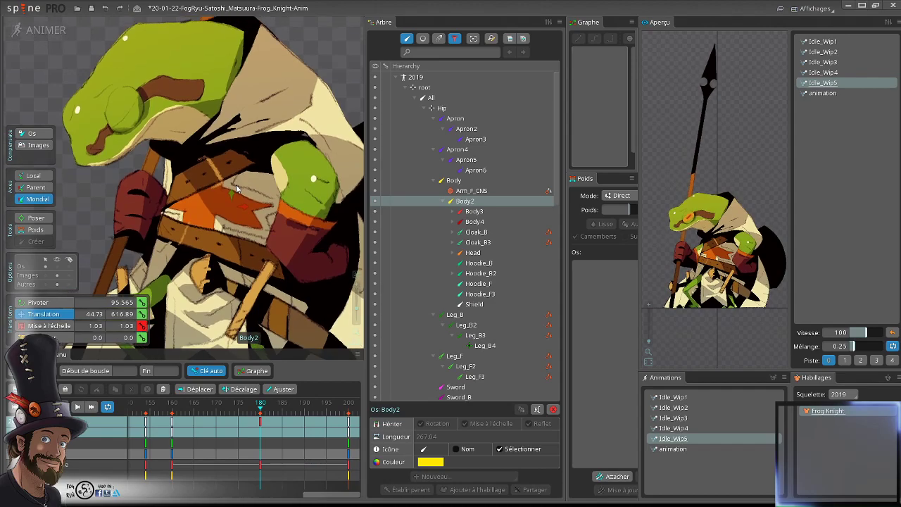
- Examine how the scale passes from Body2 through Body3 to Arm_F, and reselect Body2's direct children through Shield
left_click(474, 211)
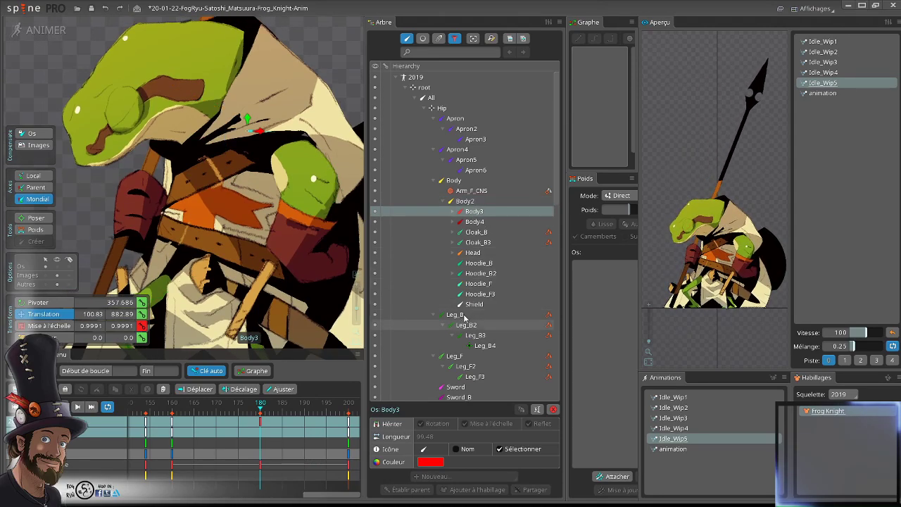
left_click(471, 305, "shift")
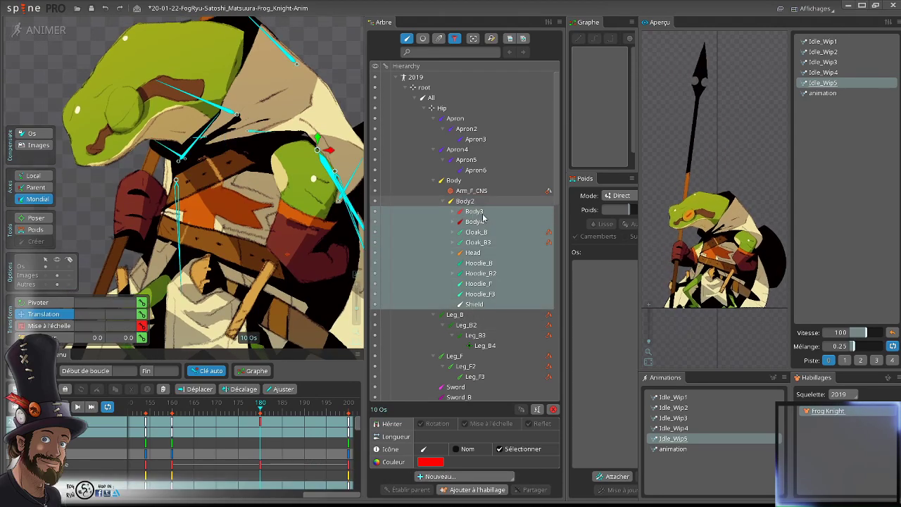
left_click_drag(241, 193, 268, 194)
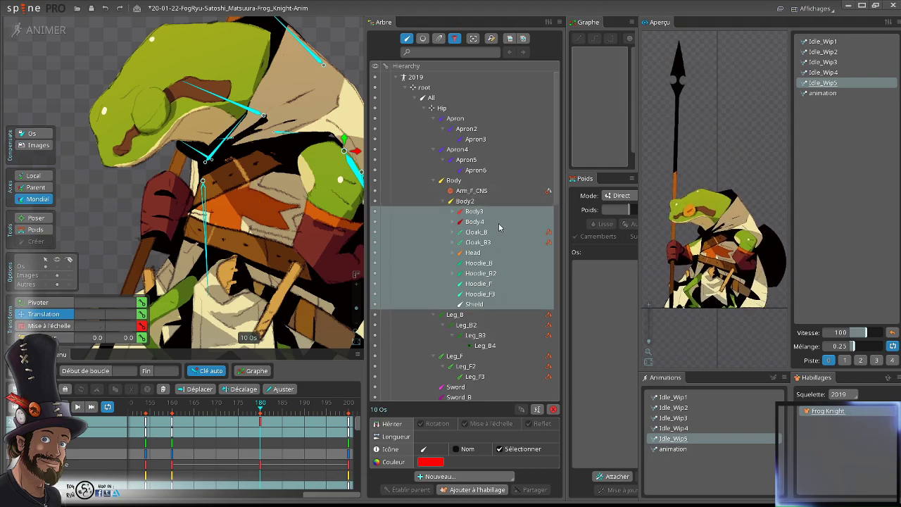
left_click(474, 211)
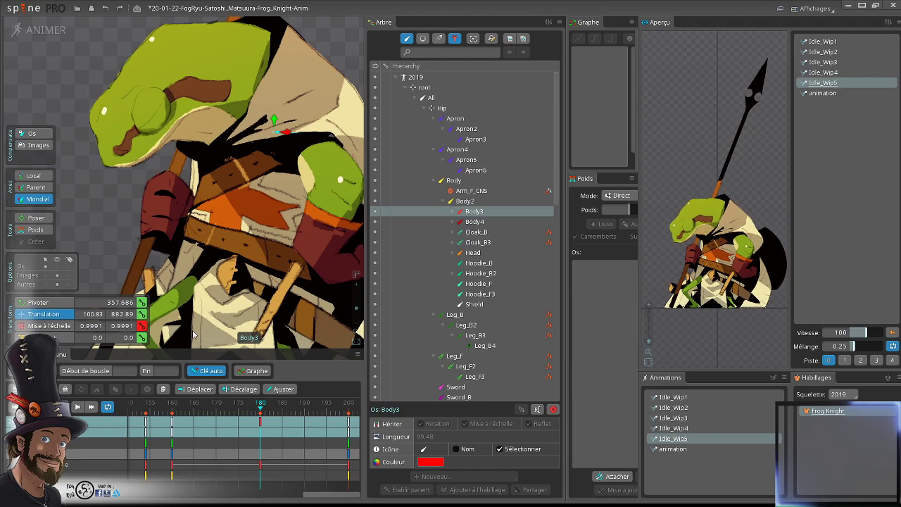
left_click(465, 201)
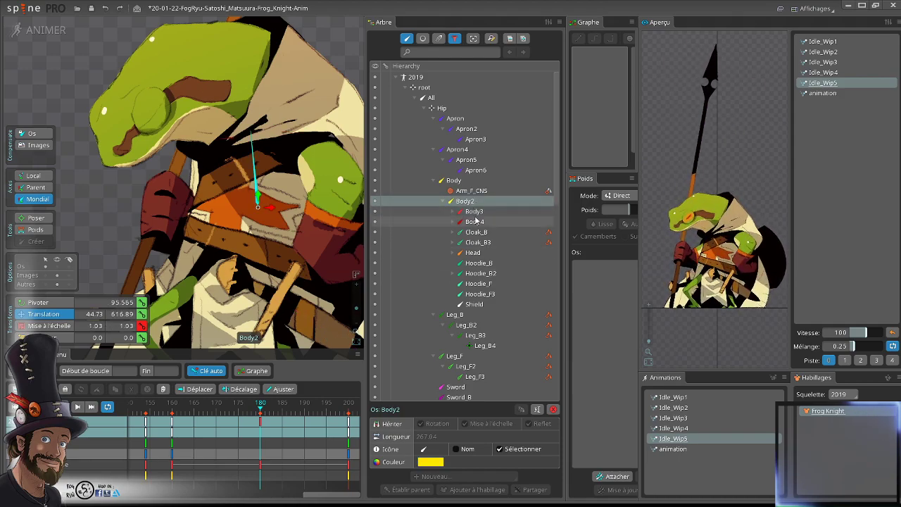
left_click(469, 211)
left_click(472, 221)
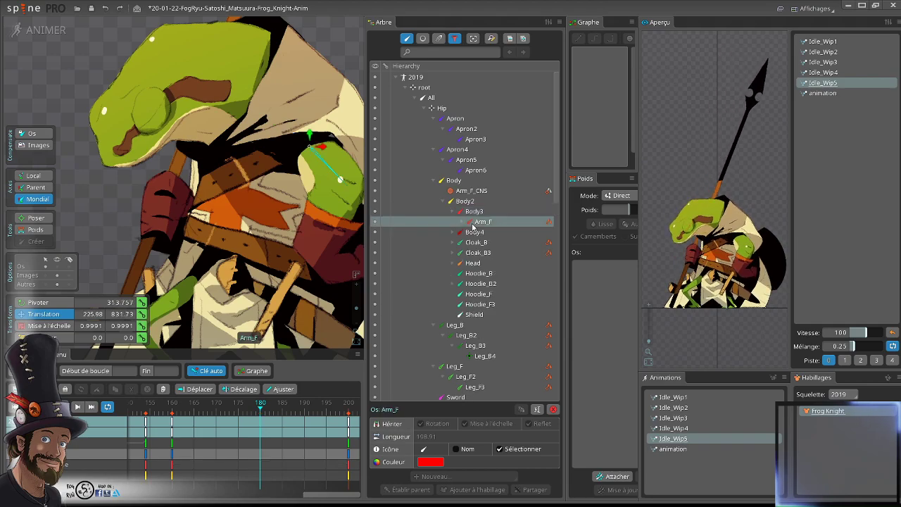
left_click(474, 212)
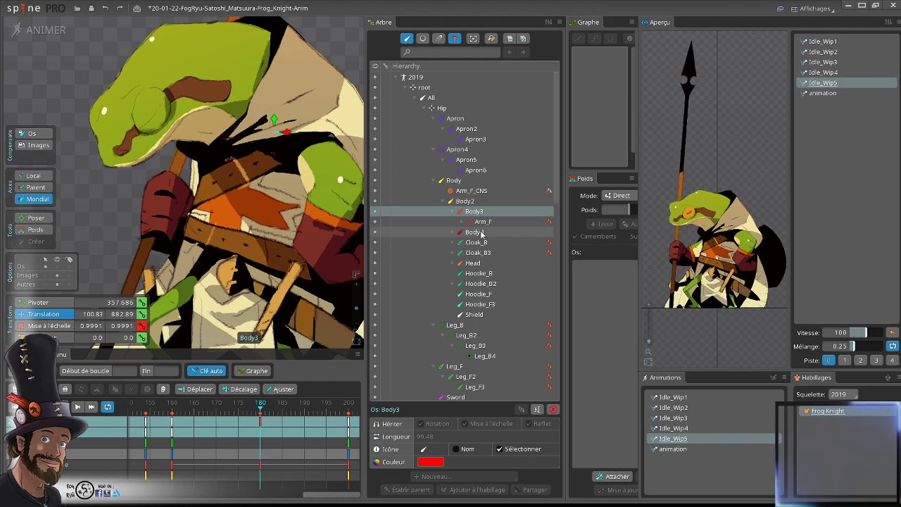
double_click(476, 213)
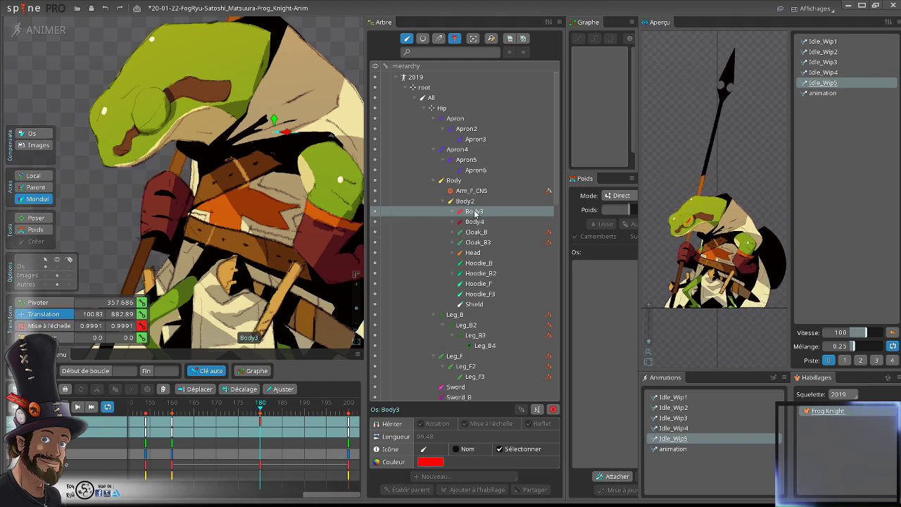
left_click(474, 304, "shift")
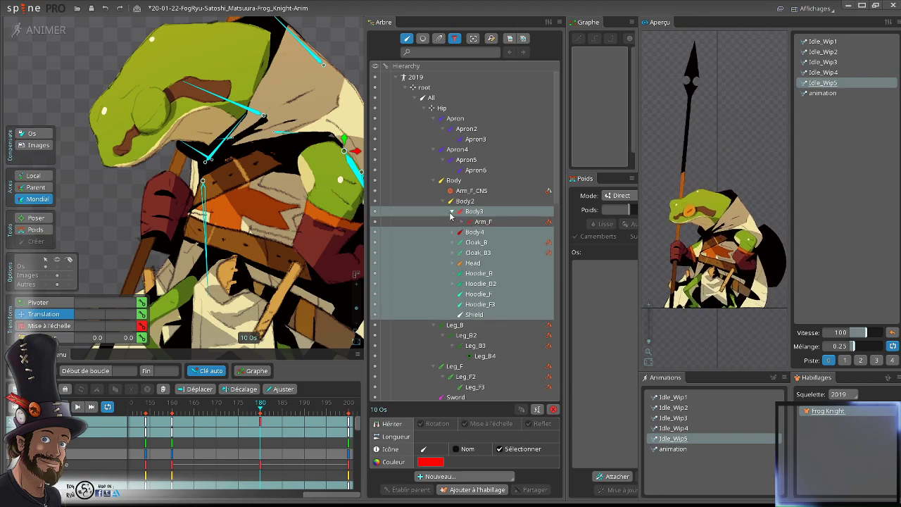
- Deselect the bones and scrub the timeline from frame 180 to 195 to check the body's scaling
scroll(267, 201, "down", 3)
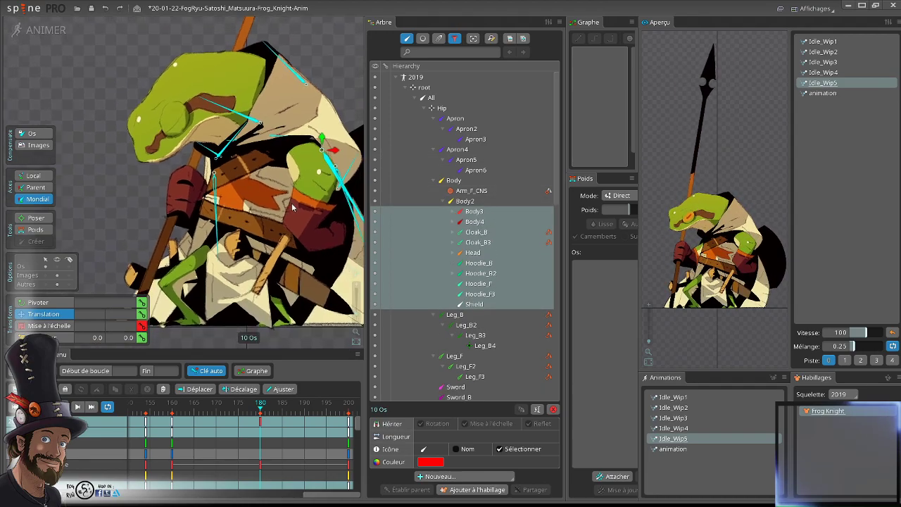
scroll(283, 149, "up", 3)
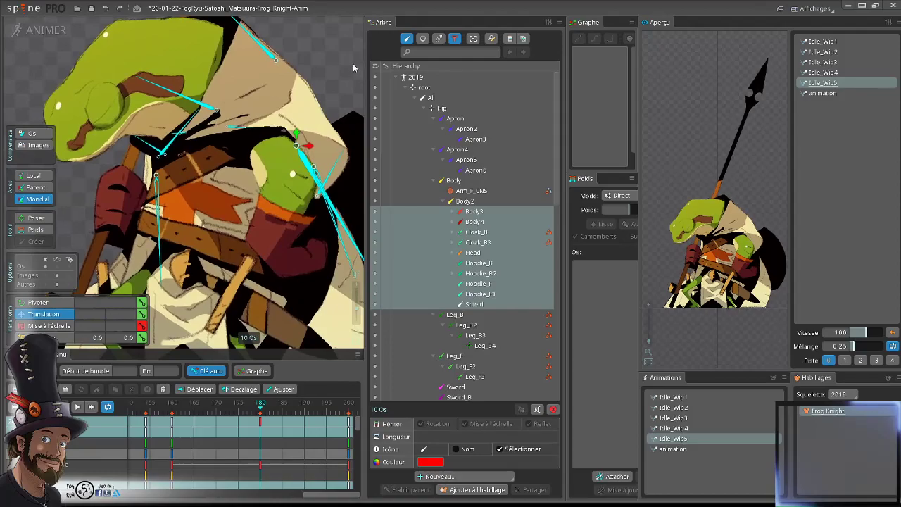
scroll(270, 108, "down", 2)
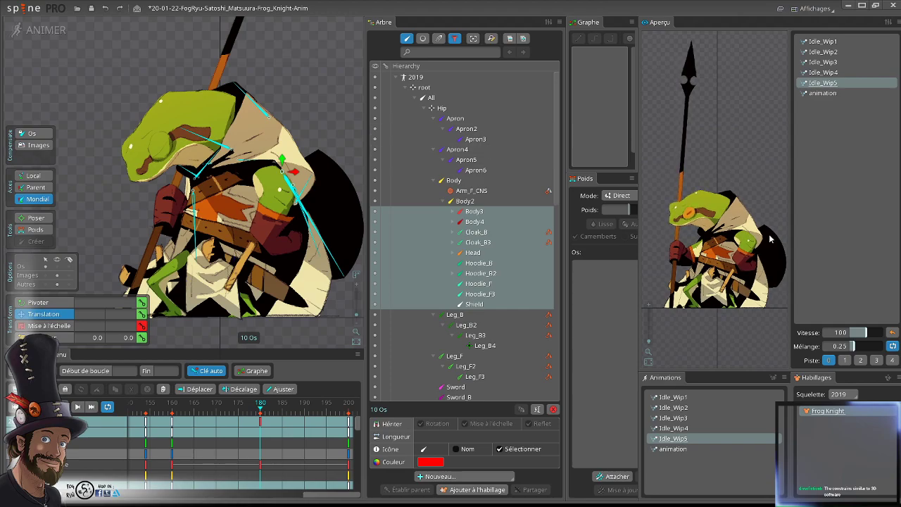
scroll(280, 251, "down", 1)
left_click_drag(279, 251, 278, 224)
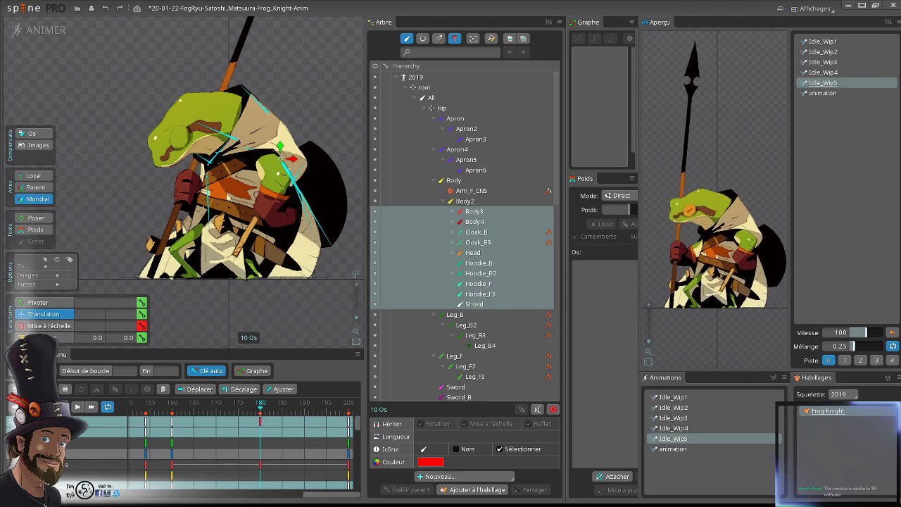
scroll(241, 224, "up", 2)
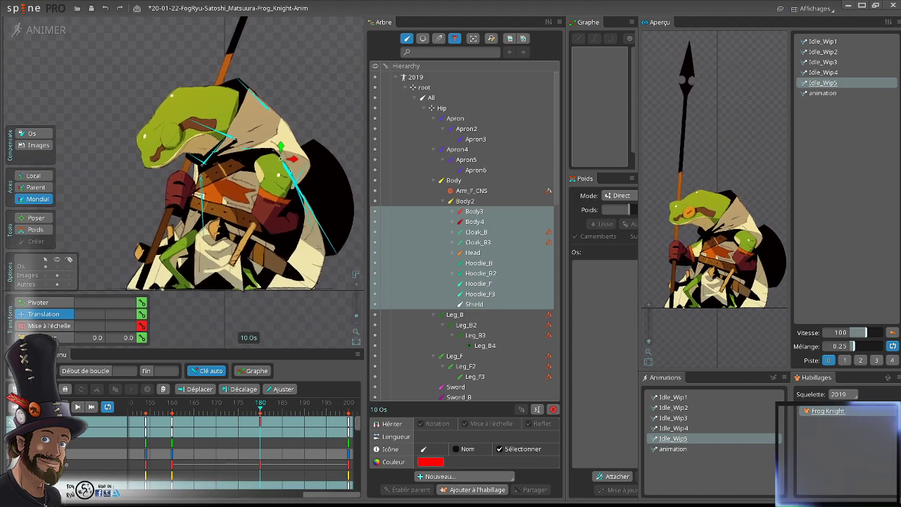
left_click(299, 98)
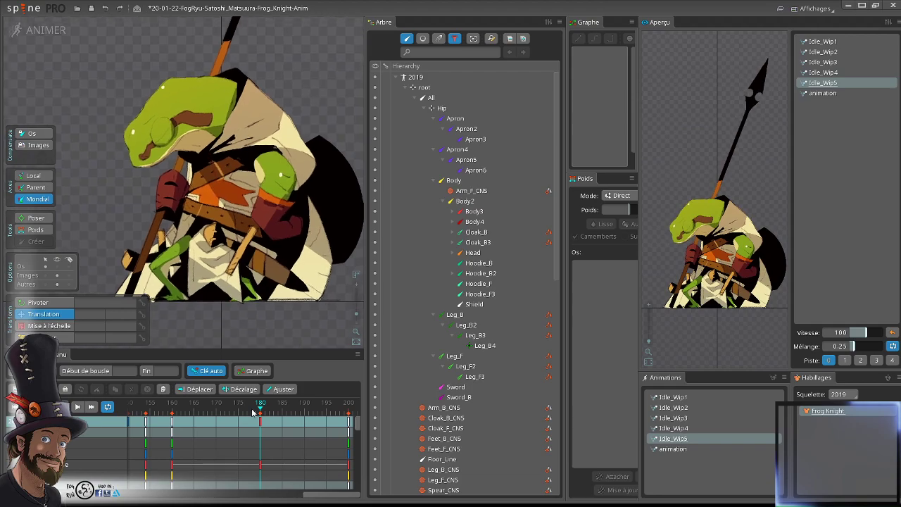
left_click_drag(260, 410, 325, 398)
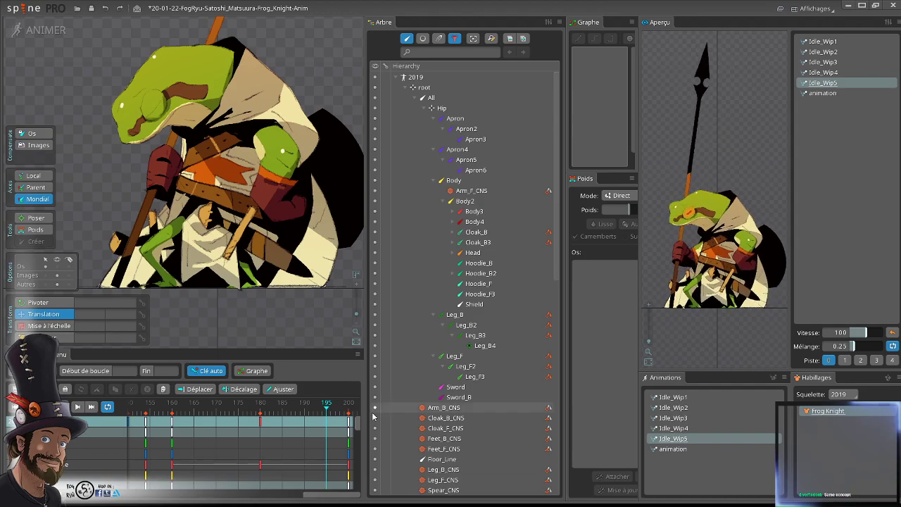
scroll(91, 192, "down", 1)
scroll(240, 213, "up", 2)
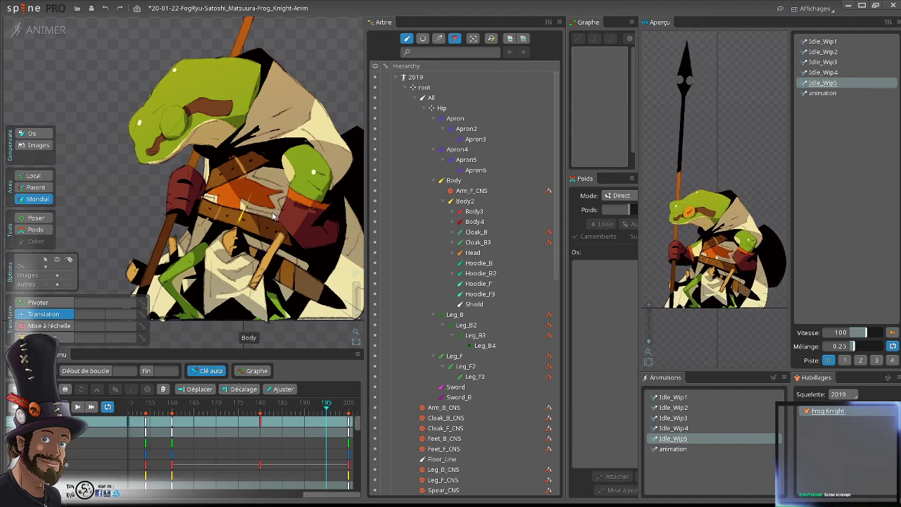
scroll(247, 210, "down", 3)
left_click_drag(246, 281, 249, 252)
scroll(256, 240, "up", 3)
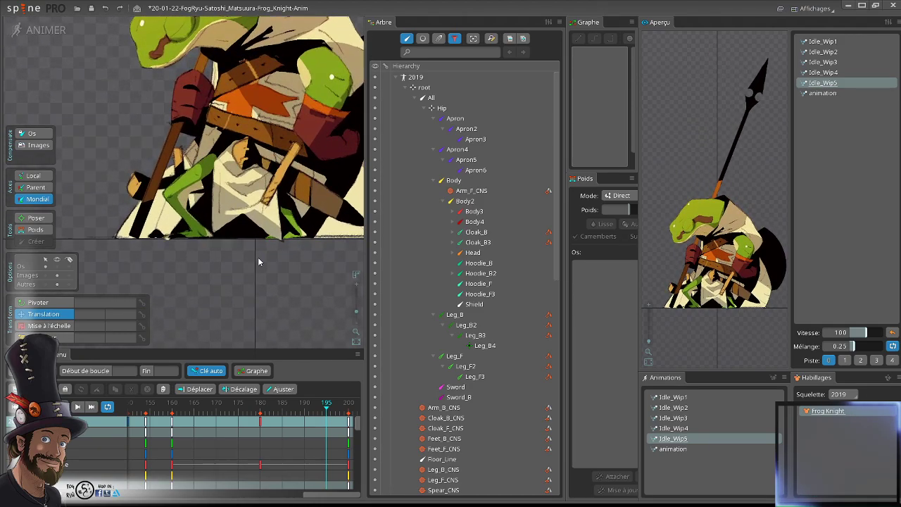
scroll(215, 275, "down", 1)
left_click_drag(215, 276, 218, 298)
scroll(224, 252, "down", 2)
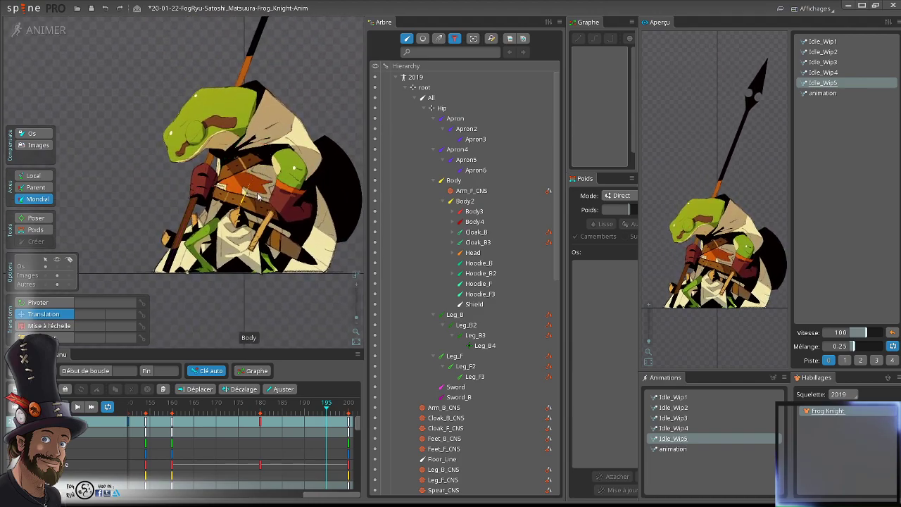
scroll(258, 197, "up", 1)
left_click_drag(251, 185, 233, 192)
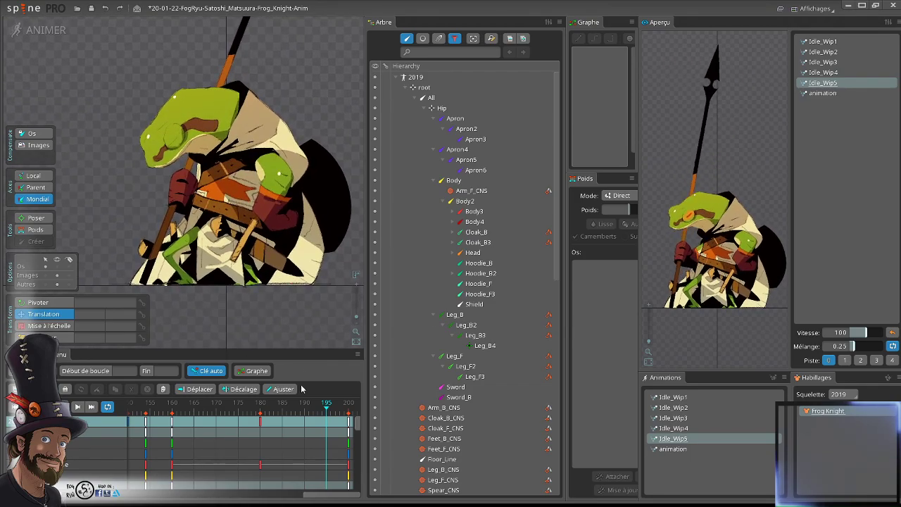
- Widen the graph panel and apply the first Breathing curve preset to the keys at frames 160 and 180
left_click(247, 421)
left_click(173, 426)
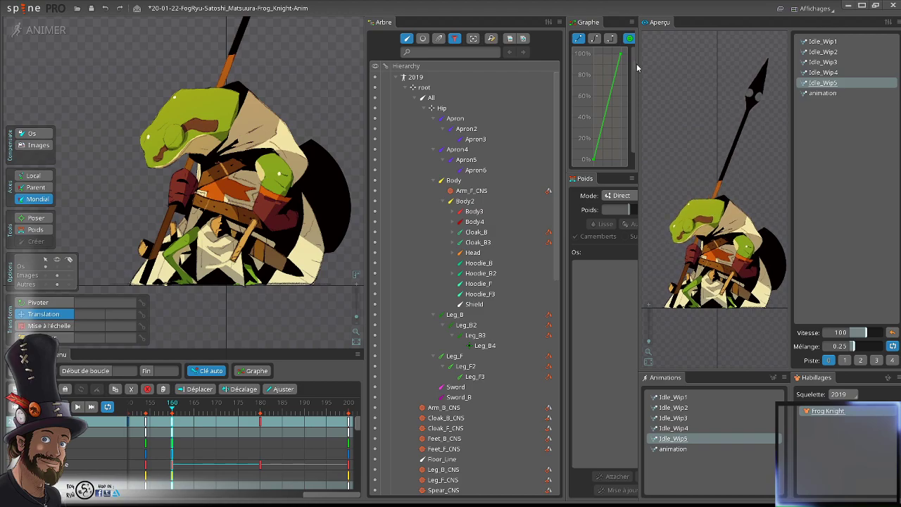
left_click_drag(637, 66, 666, 66)
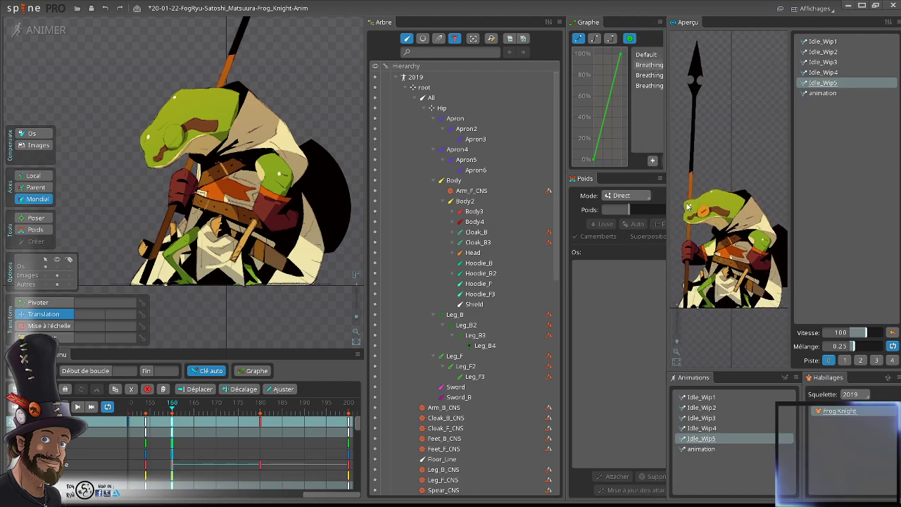
left_click(261, 422)
left_click(648, 65)
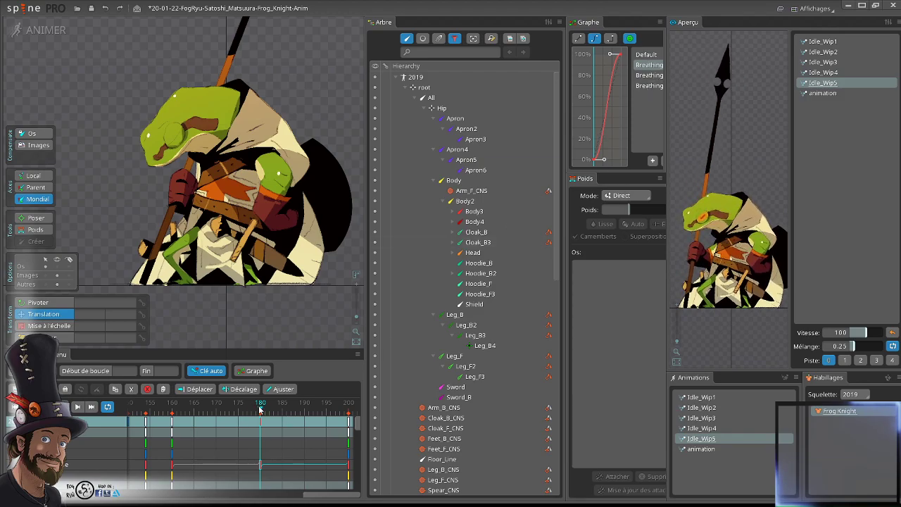
- Compare another Breathing preset on the frame 180 keys, restore the first one, and check the curves at frames 160 and 180
left_click_drag(259, 407, 239, 419)
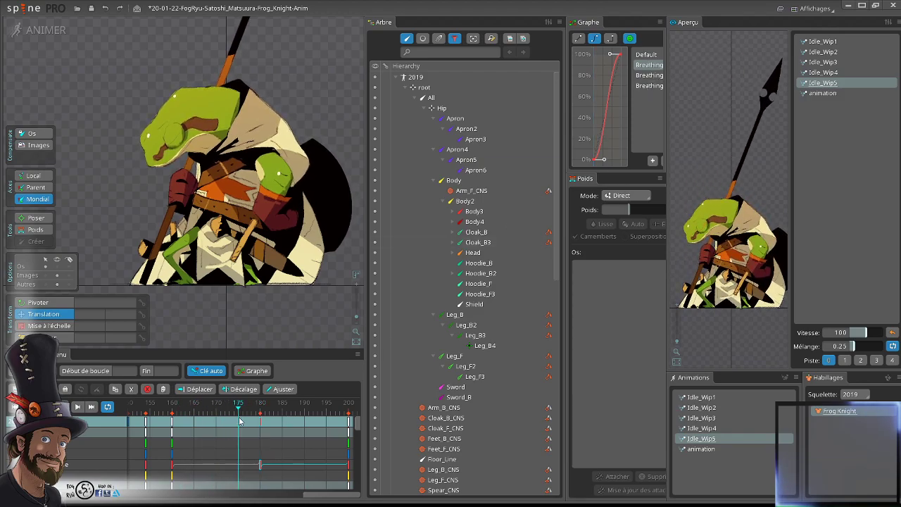
left_click(650, 85)
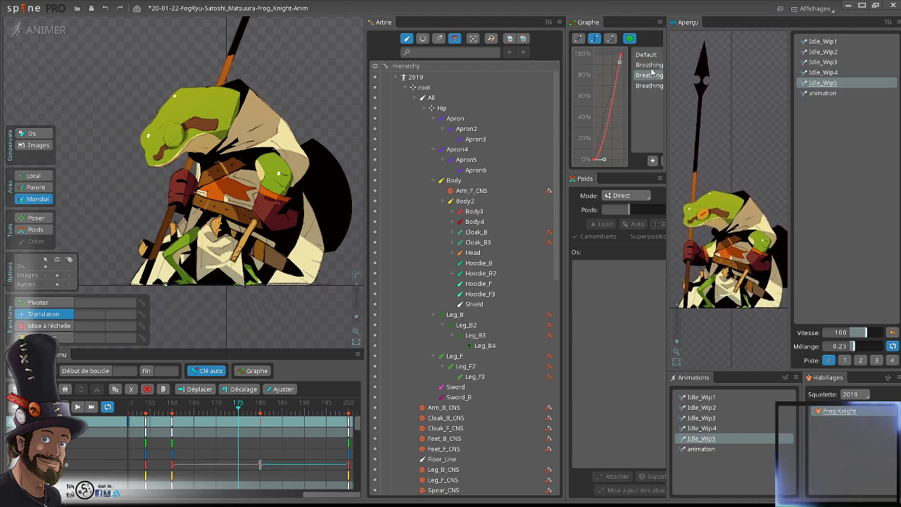
left_click(650, 65)
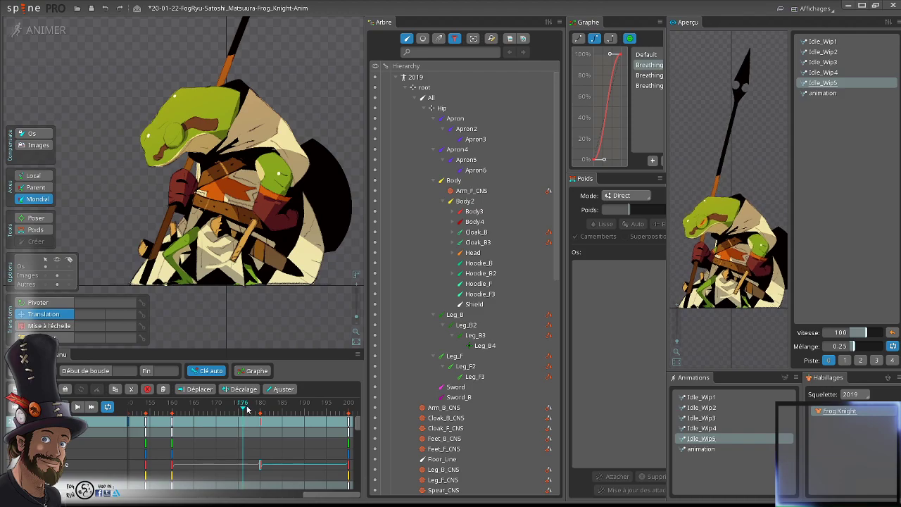
left_click(177, 414)
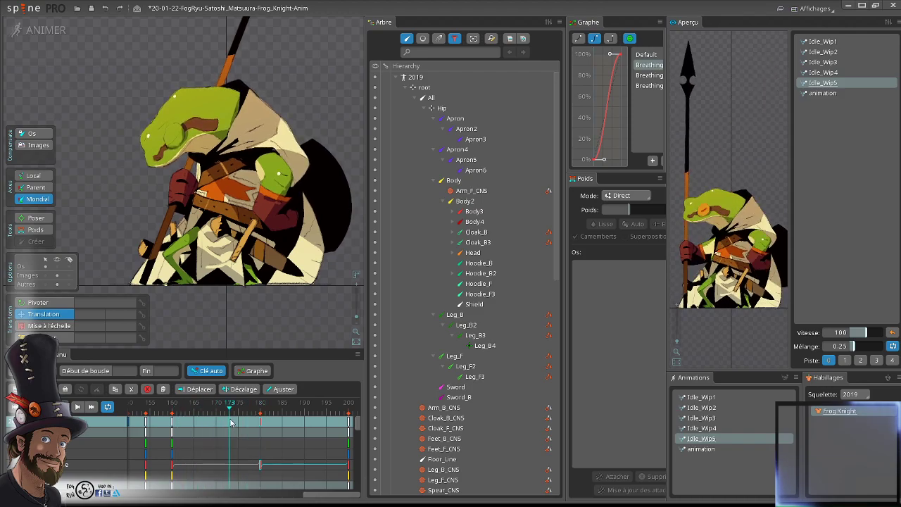
left_click(172, 424)
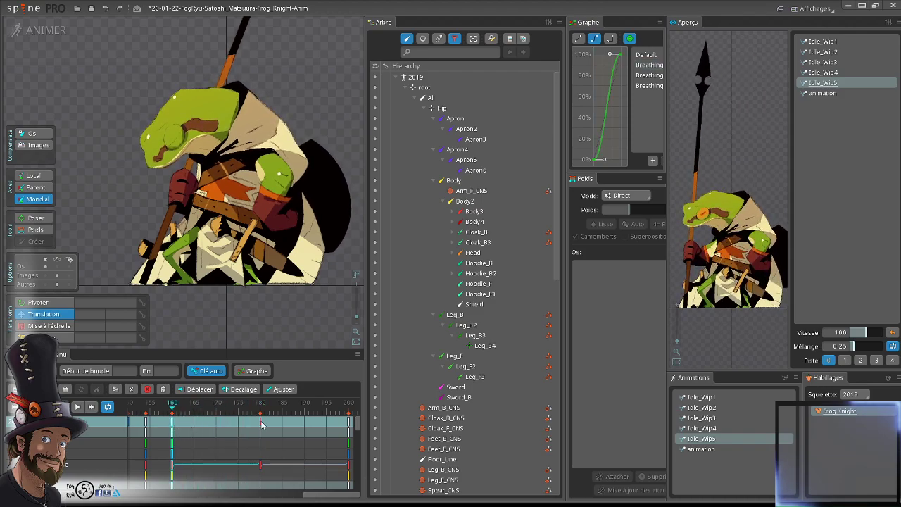
left_click(261, 424)
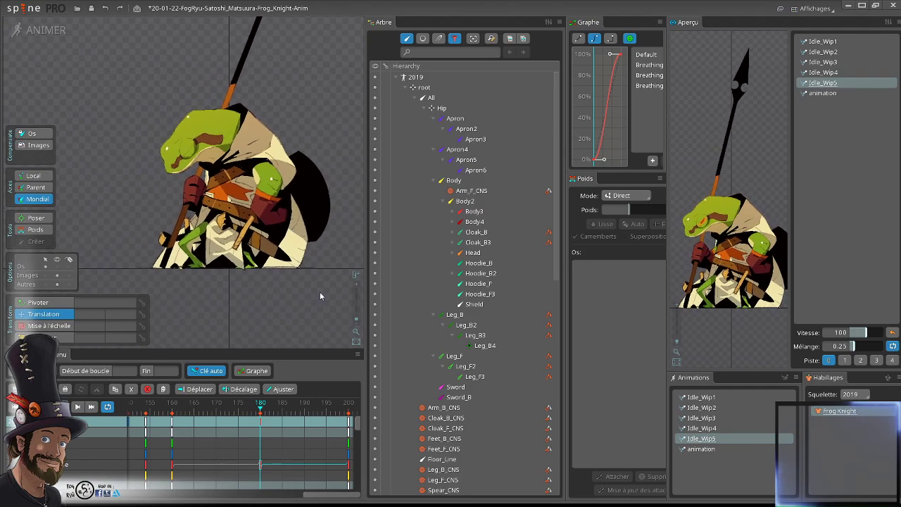
- Set the playback loop from frame 160 to 200 and play it to review the body's breathing motion
scroll(288, 226, "down", 1)
left_click_drag(278, 283, 273, 274)
key("d")
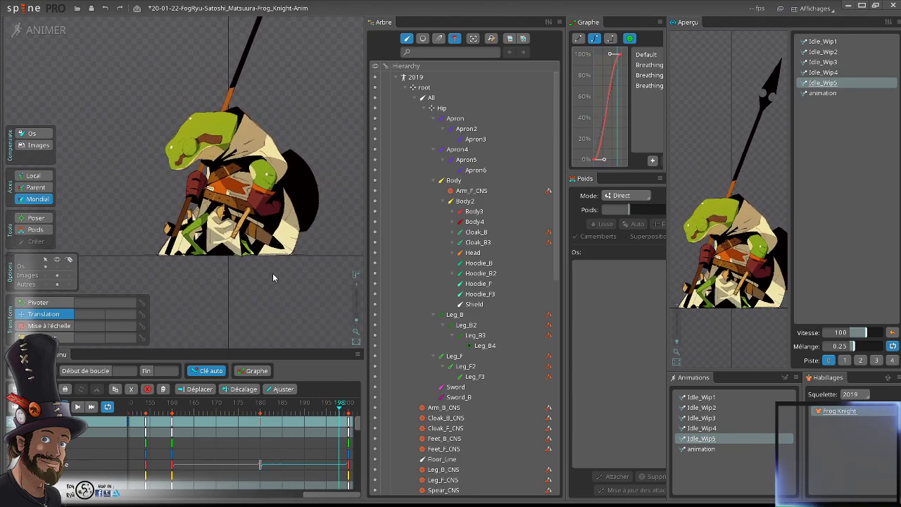
key("space")
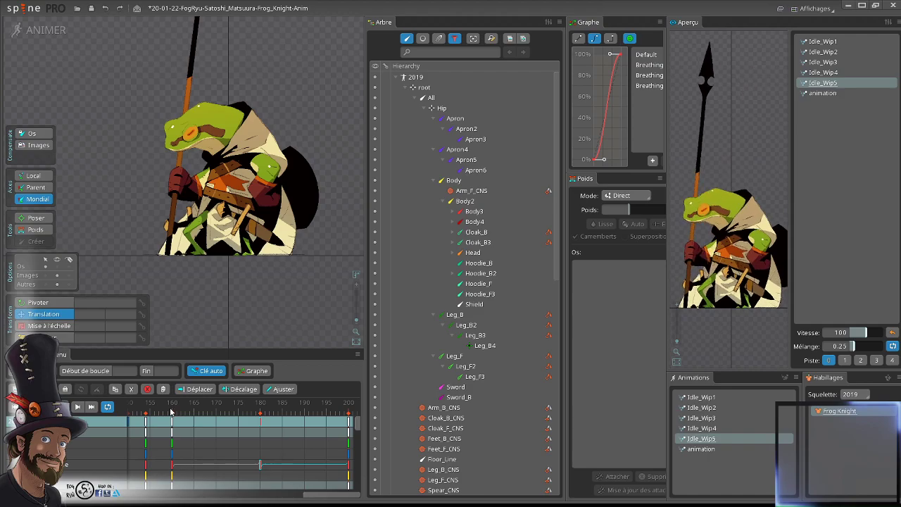
left_click(172, 411)
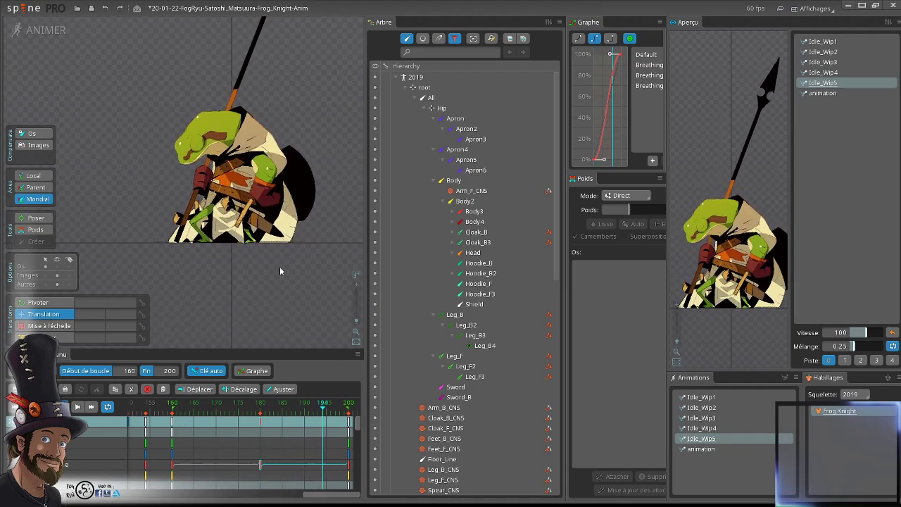
scroll(318, 63, "up", 3)
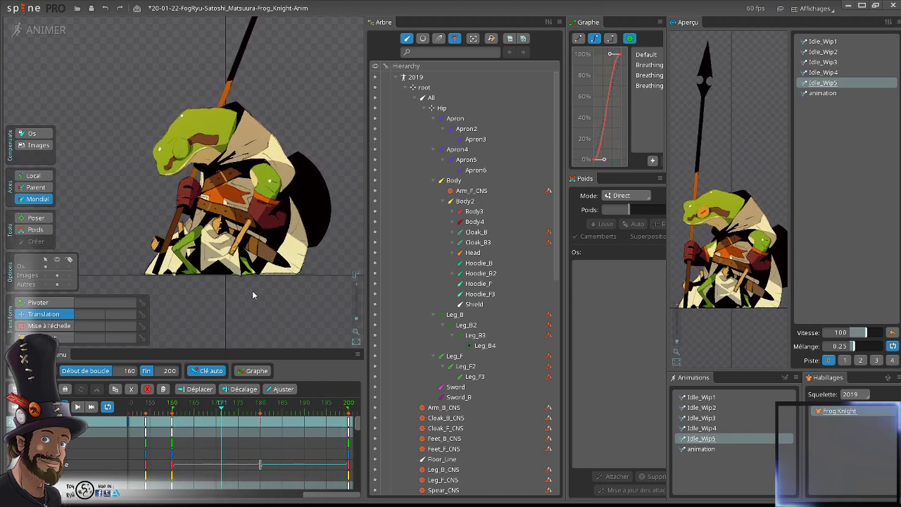
scroll(275, 232, "up", 2)
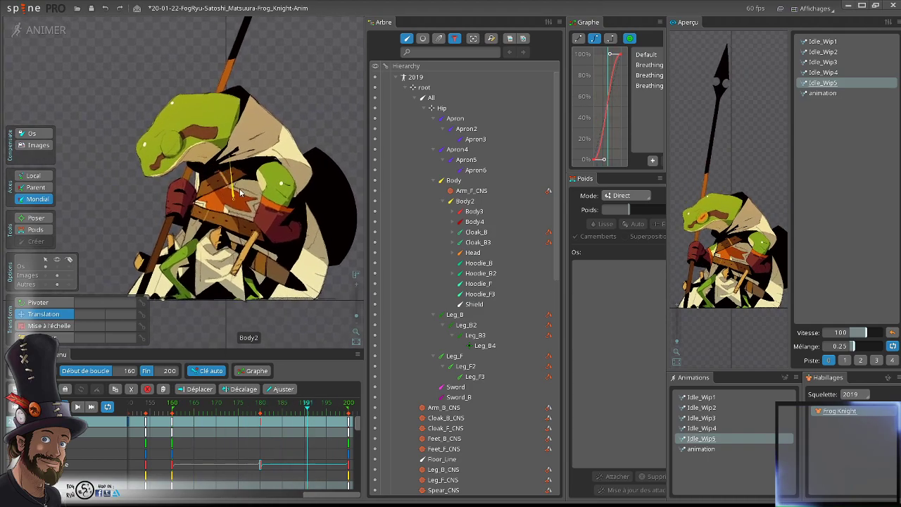
left_click_drag(280, 226, 262, 208)
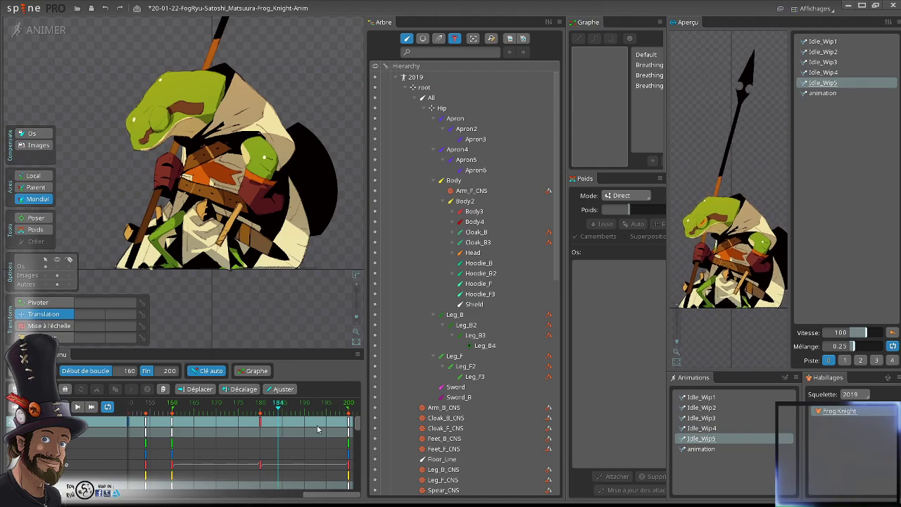
- Stretch the keys between frames 160 and 200 so the breathing cycle ends at frame 220 with its middle key at 190
left_click(279, 436)
scroll(279, 435, "up", 3)
scroll(324, 419, "down", 3)
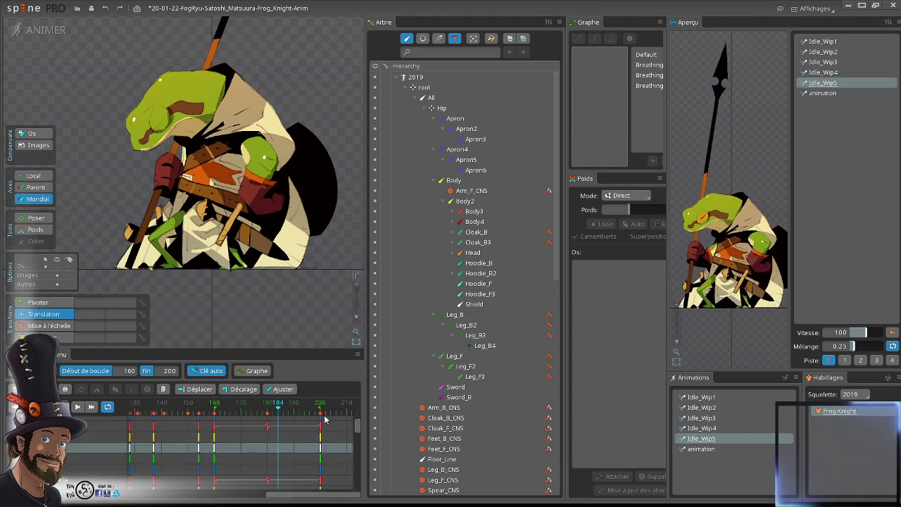
left_click_drag(332, 431, 274, 451)
scroll(313, 438, "up", 3)
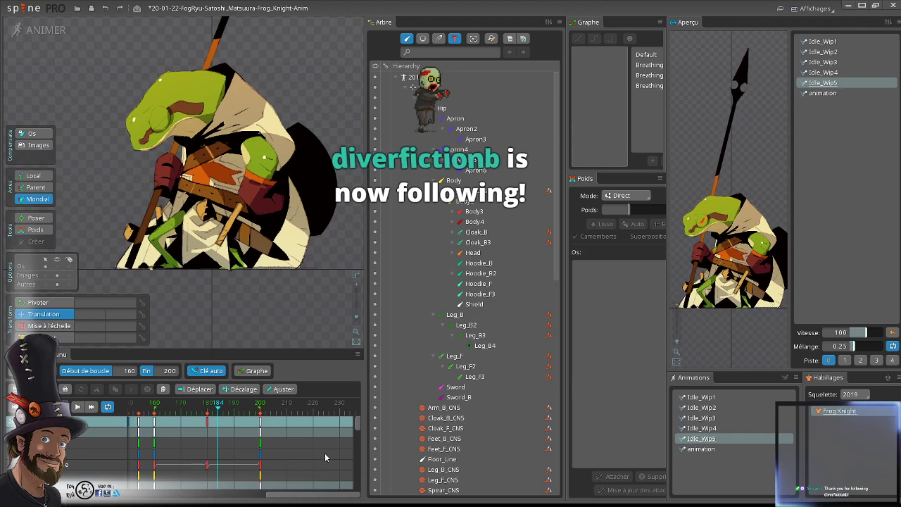
left_click(300, 448)
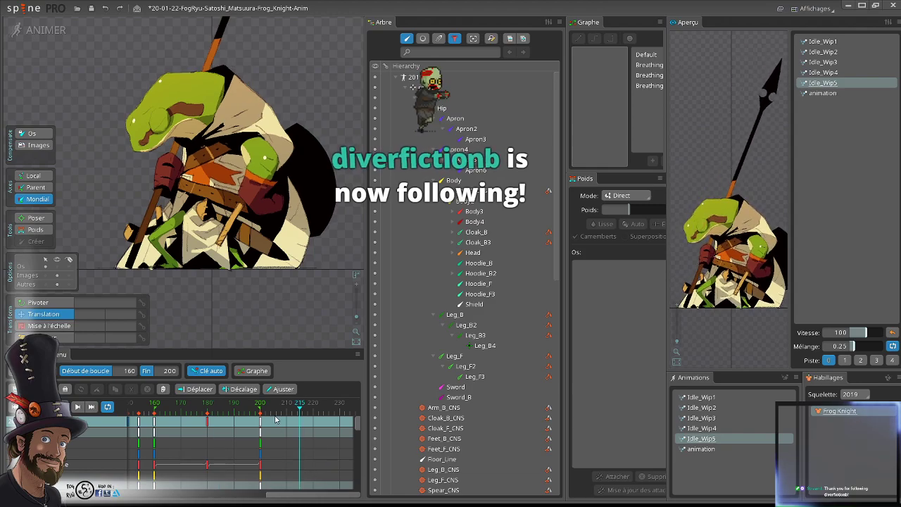
left_click(263, 422)
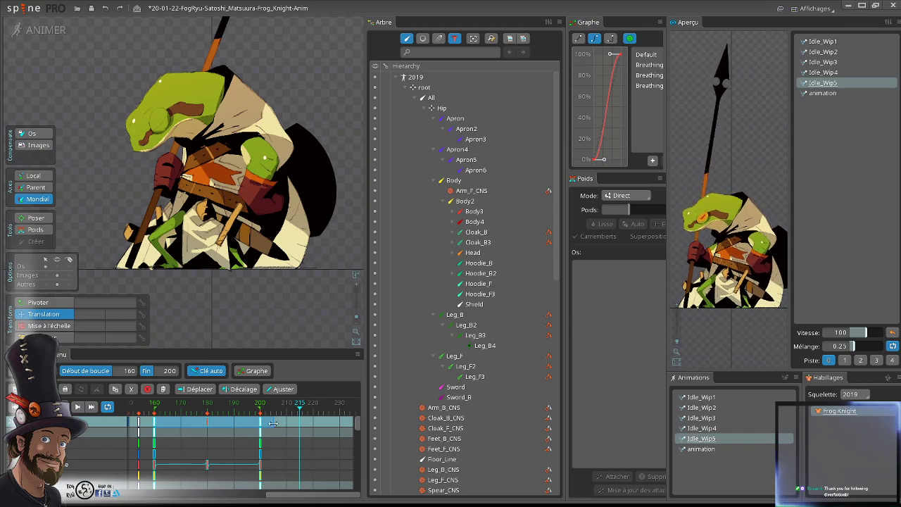
left_click_drag(295, 423, 304, 423)
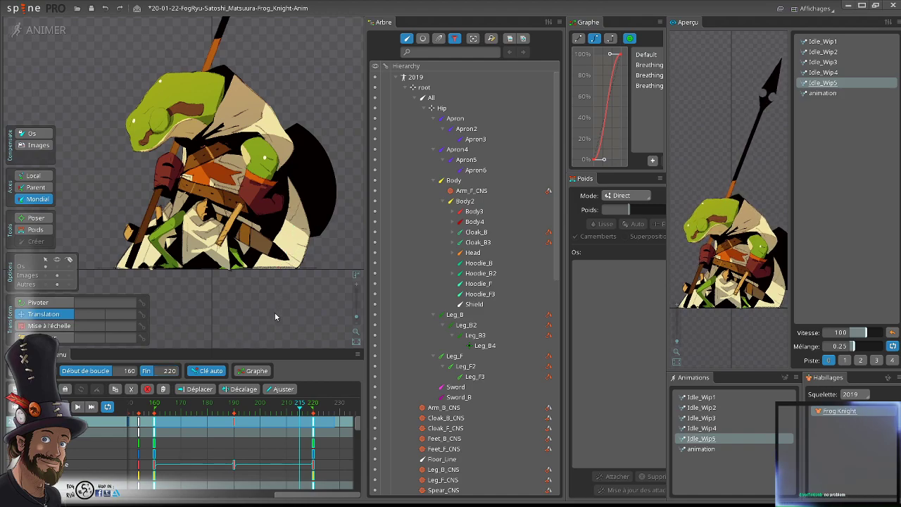
- Play the lengthened breathing loop and scrub between frames 160 and 190 to examine the body's scaling
key("d")
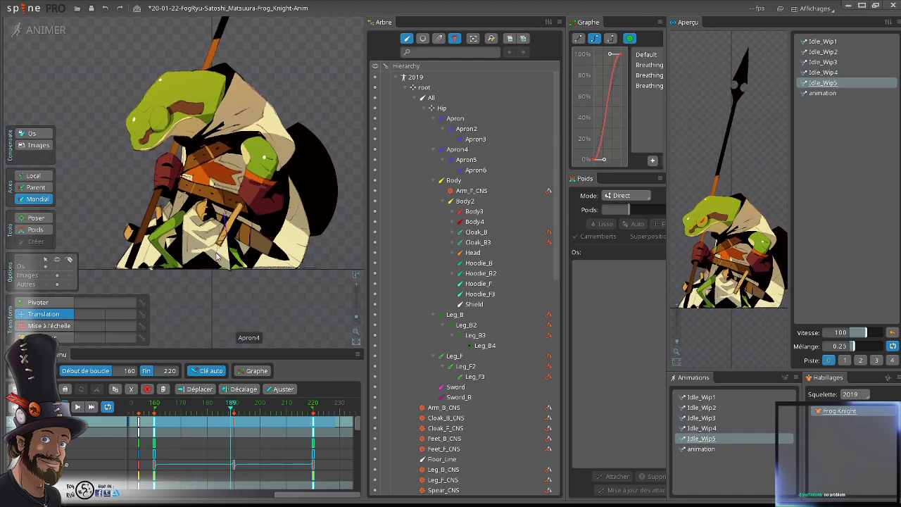
scroll(214, 293, "down", 1)
left_click_drag(216, 295, 240, 302)
scroll(226, 269, "down", 1)
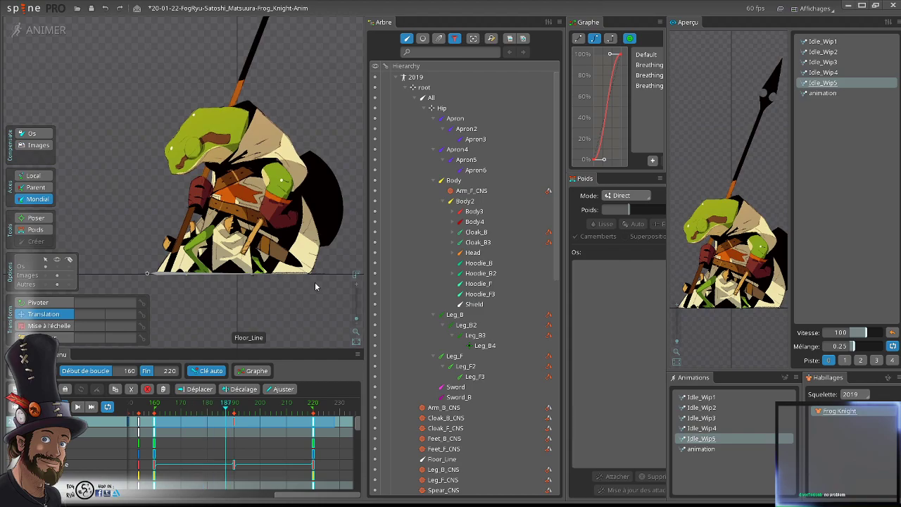
left_click_drag(237, 404, 163, 414)
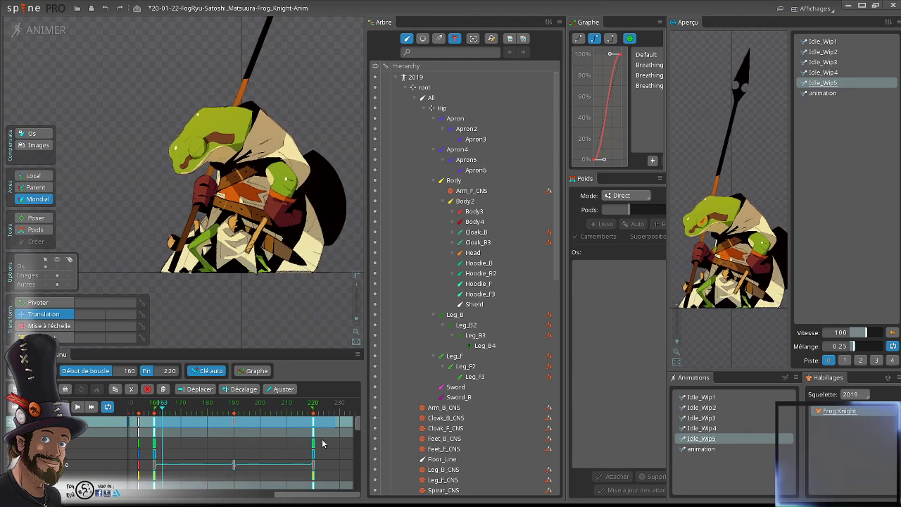
left_click_drag(293, 434, 186, 417)
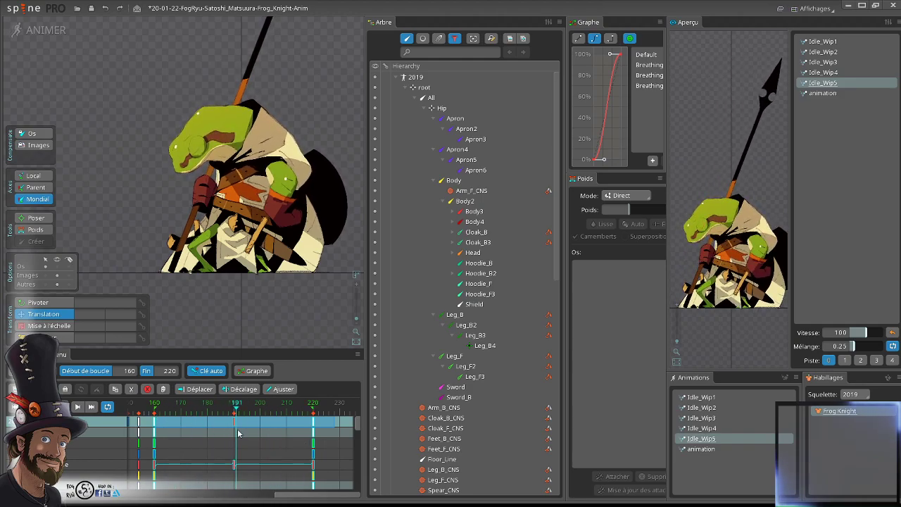
left_click(188, 435)
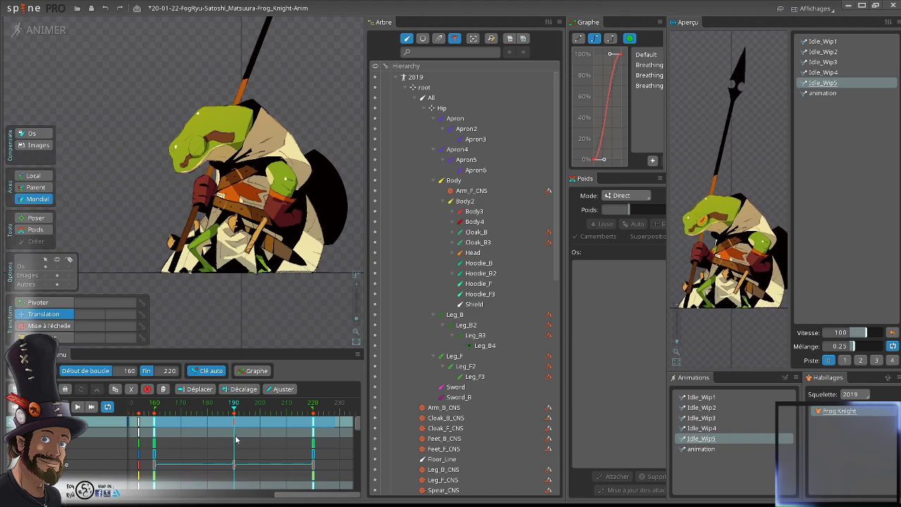
left_click_drag(236, 440, 256, 443)
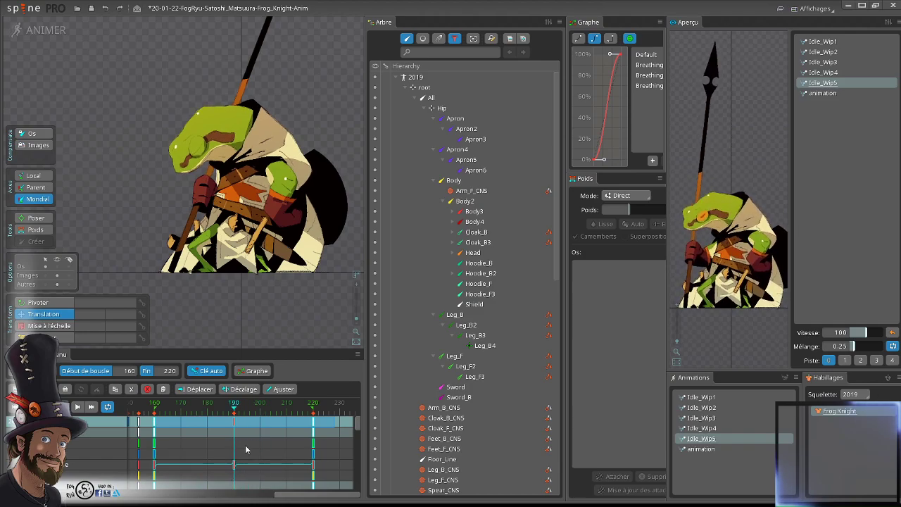
- Set the scale of the Body2 bone to 1.04 on both axes at frame 190
scroll(250, 337, "up", 3)
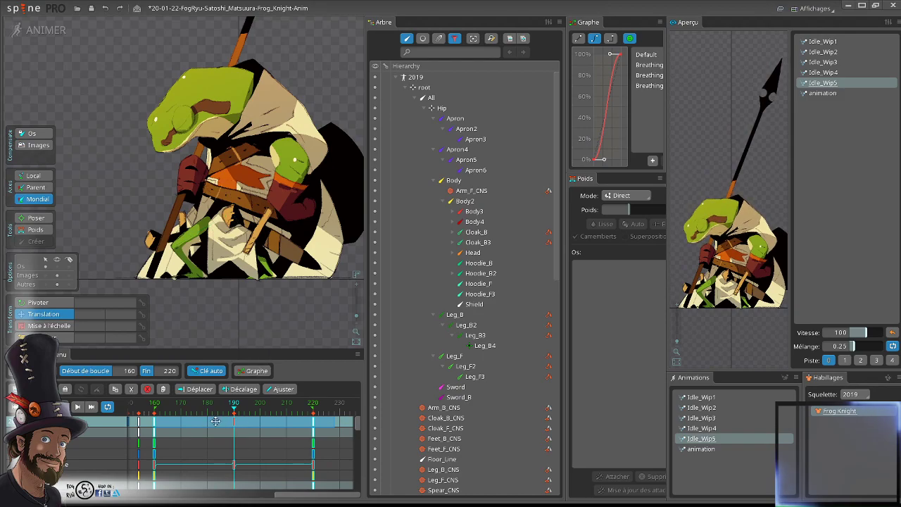
scroll(229, 138, "up", 4)
left_click(264, 225)
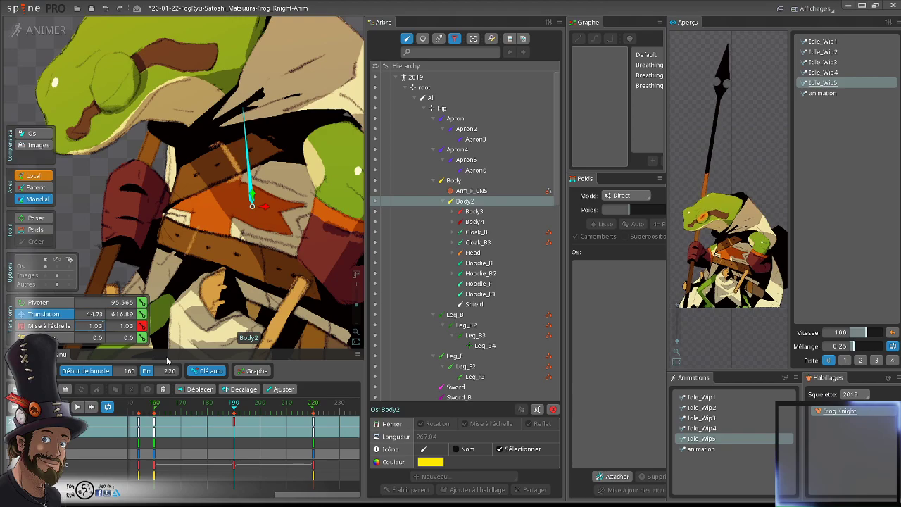
key("BackSpace")
type("4")
key("Return")
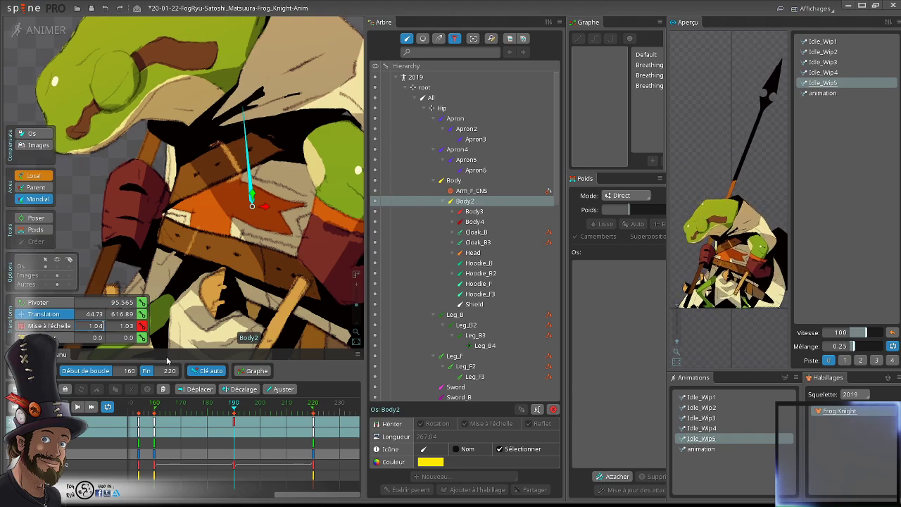
key("BackSpace")
type("4")
key("Return")
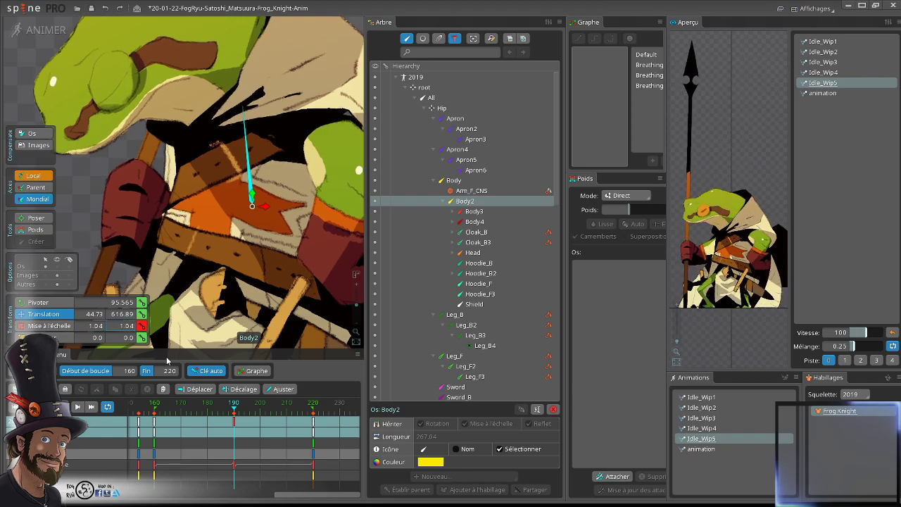
- Set the scale of Body2's ten direct children, Body3 through Shield, to 0.96 on both axes at frame 190
left_click(474, 211)
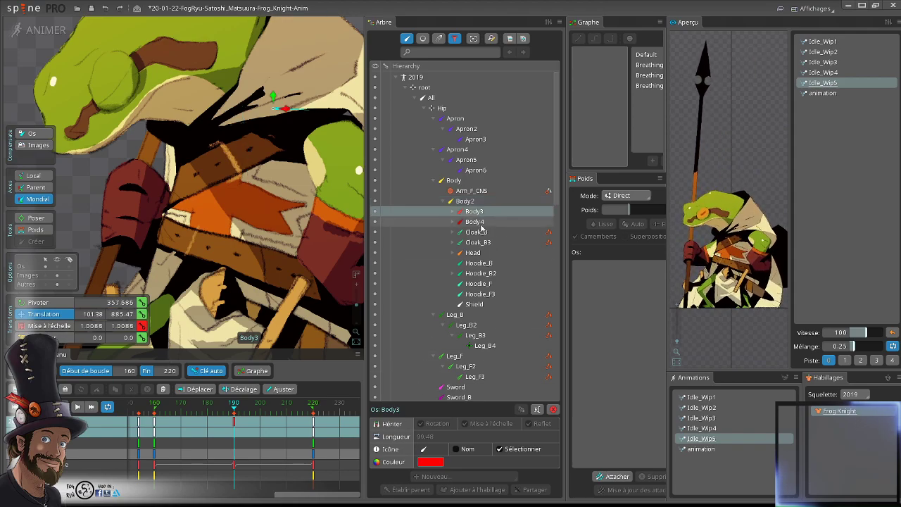
left_click(473, 305, "shift")
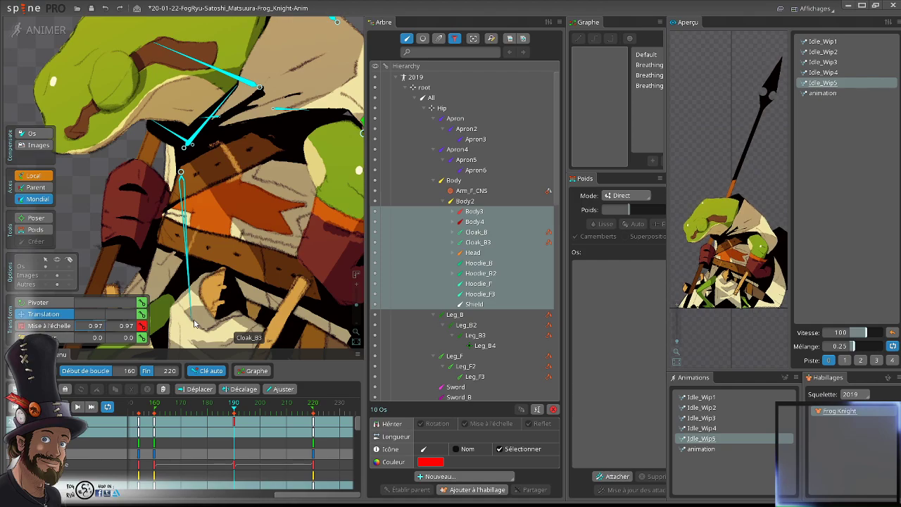
key("BackSpace")
type("6")
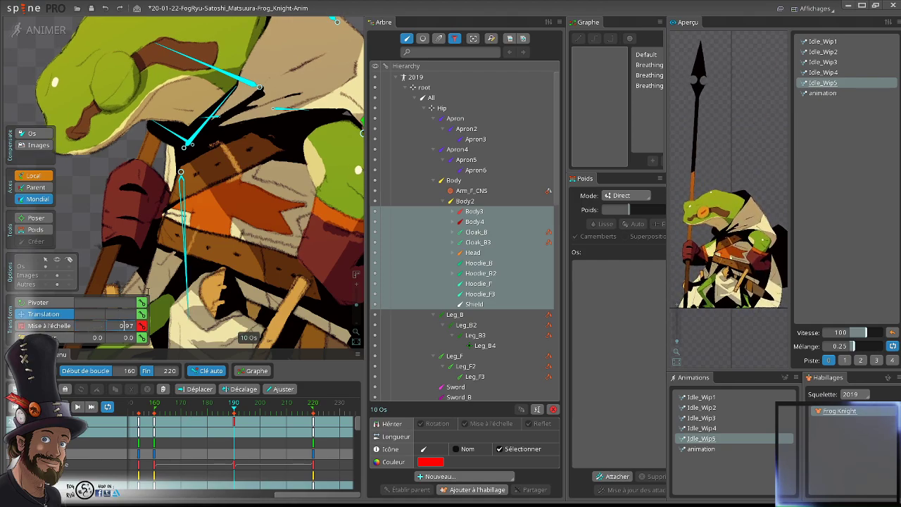
key("Return")
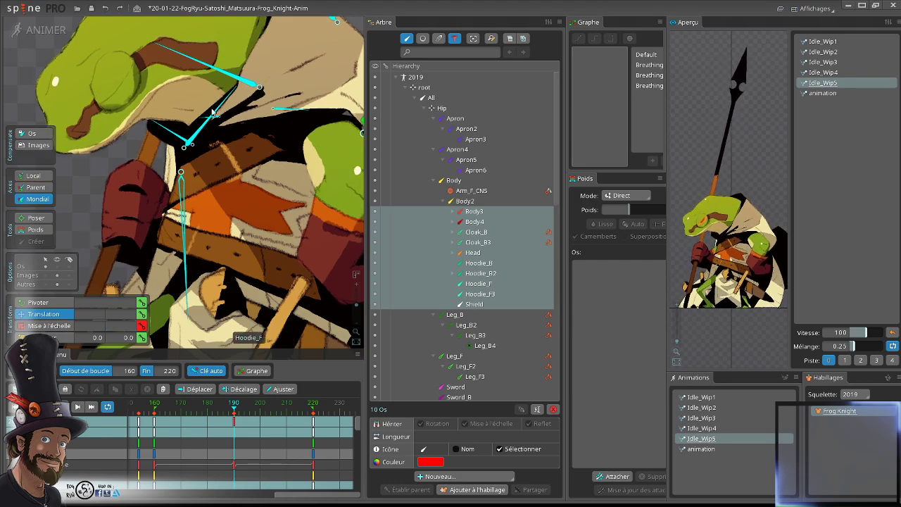
scroll(249, 131, "down", 2)
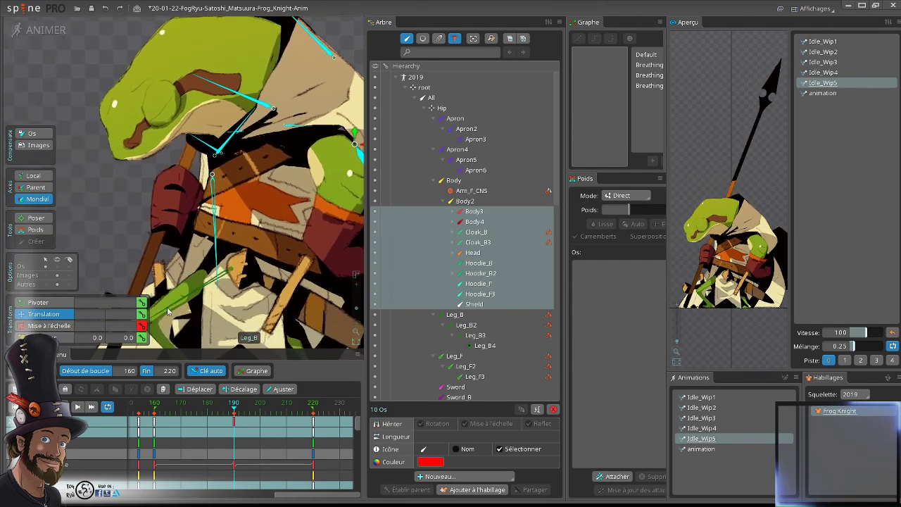
- Check the scaling of Cloak_B, Body3 and the full group of Body2's direct children at frame 190
key("space")
left_click(477, 231)
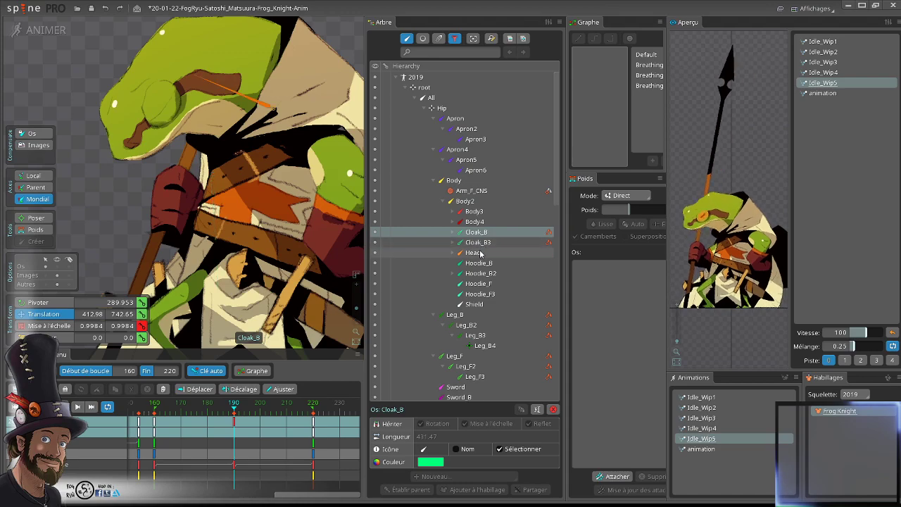
left_click(473, 212)
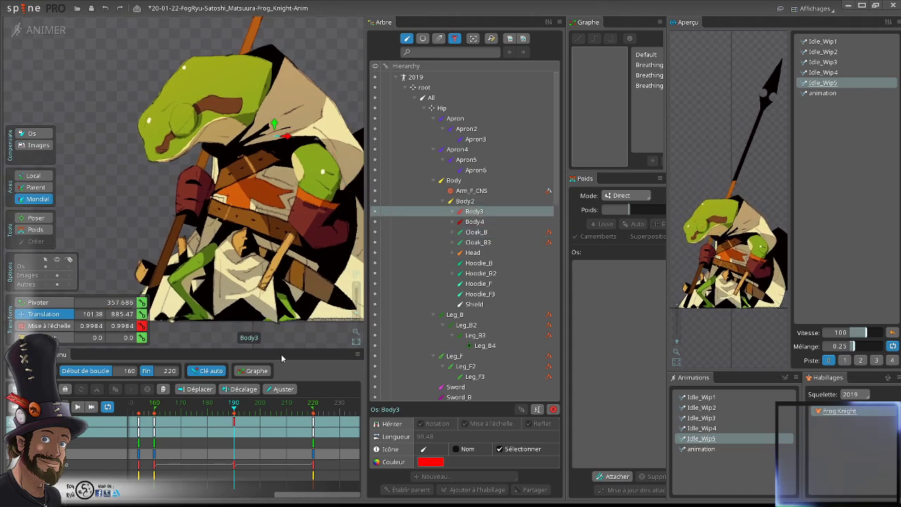
left_click(474, 305, "shift")
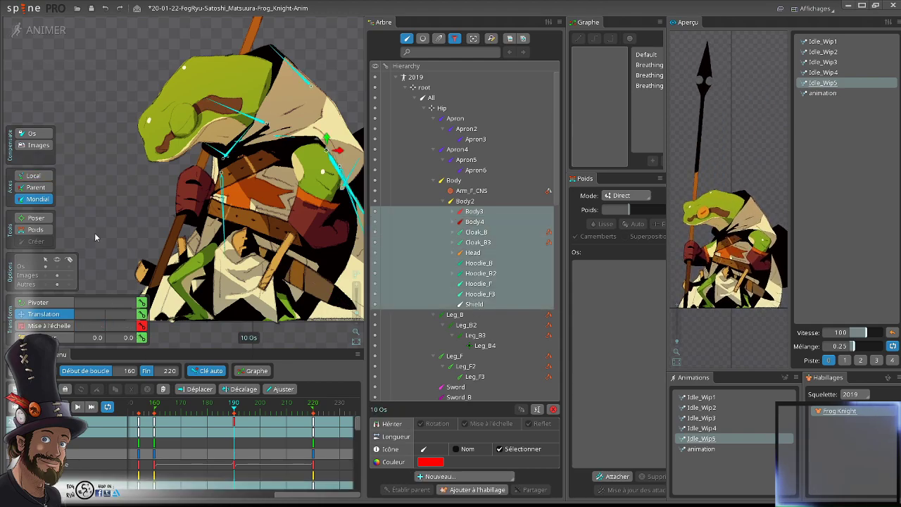
- Play the breathing loop and examine the body's motion from near and far, widening the preview area
left_click(451, 201)
scroll(282, 198, "down", 1)
left_click_drag(295, 211, 263, 200)
key("space")
key("d")
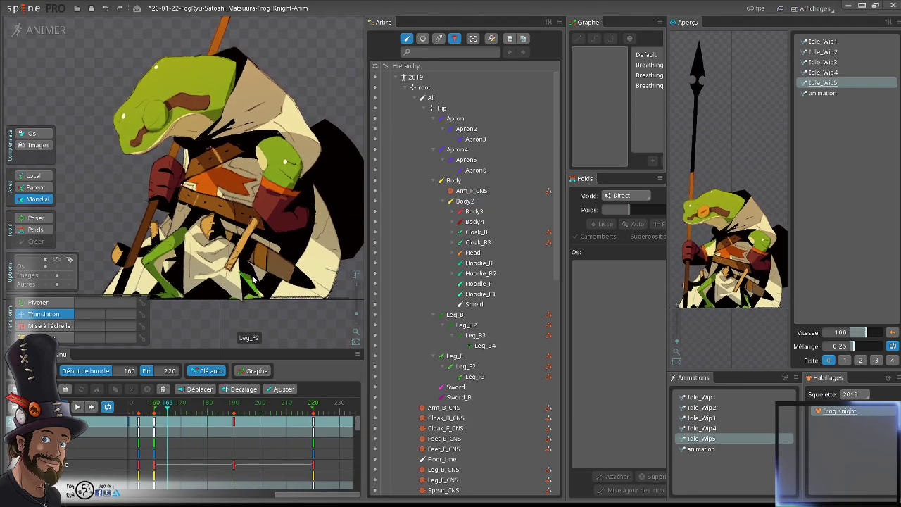
scroll(248, 191, "down", 4)
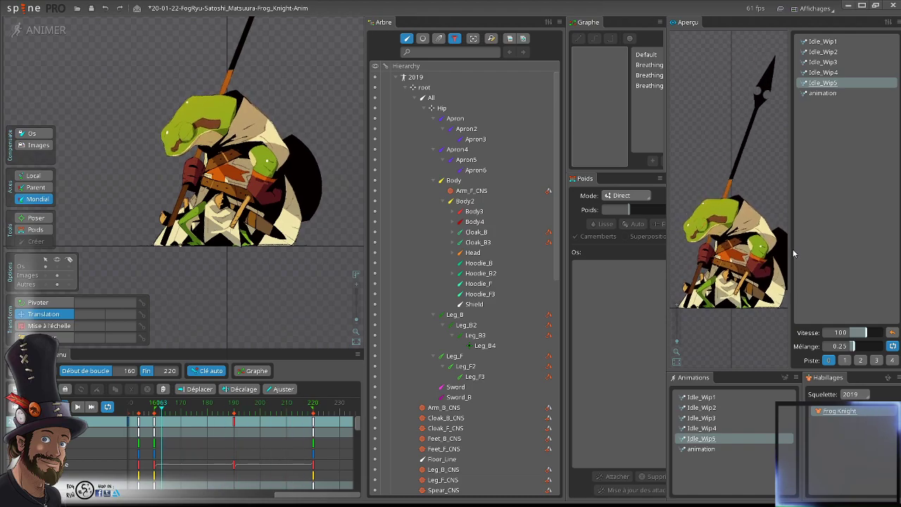
left_click_drag(665, 262, 645, 265)
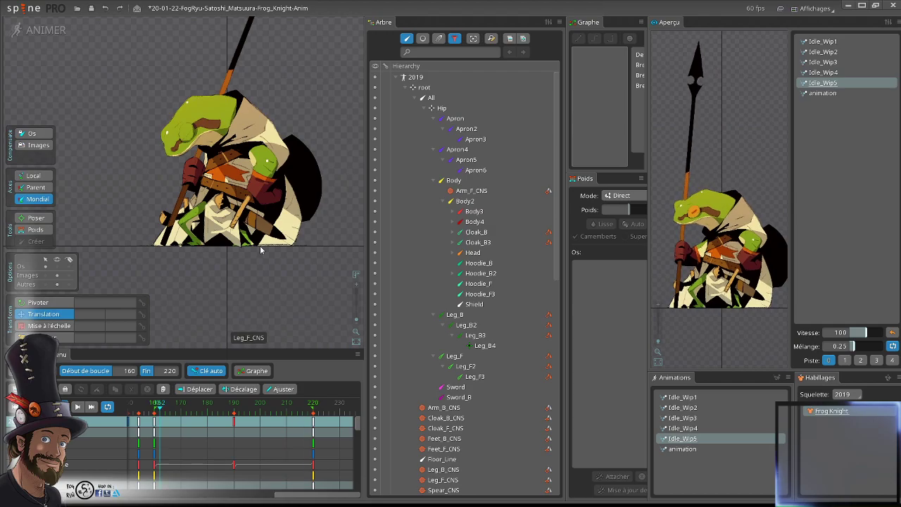
scroll(264, 240, "down", 2)
left_click_drag(267, 237, 261, 263)
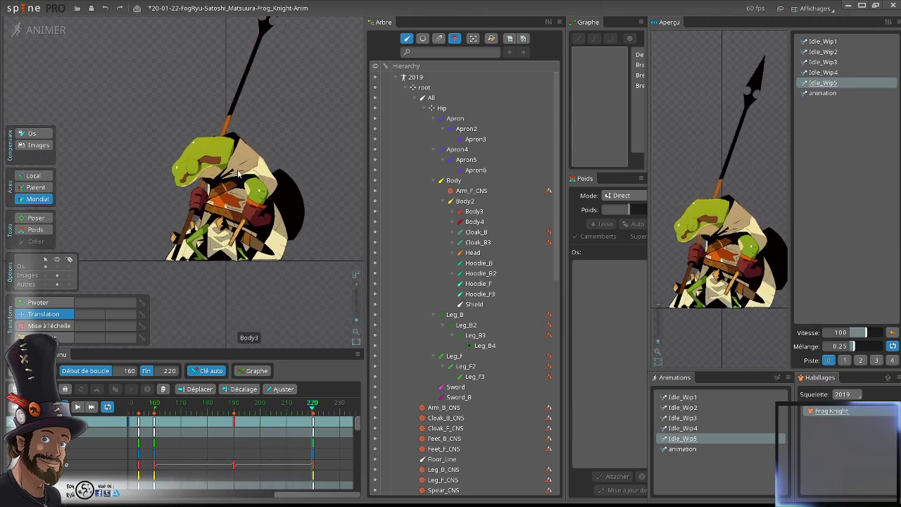
scroll(269, 323, "up", 3)
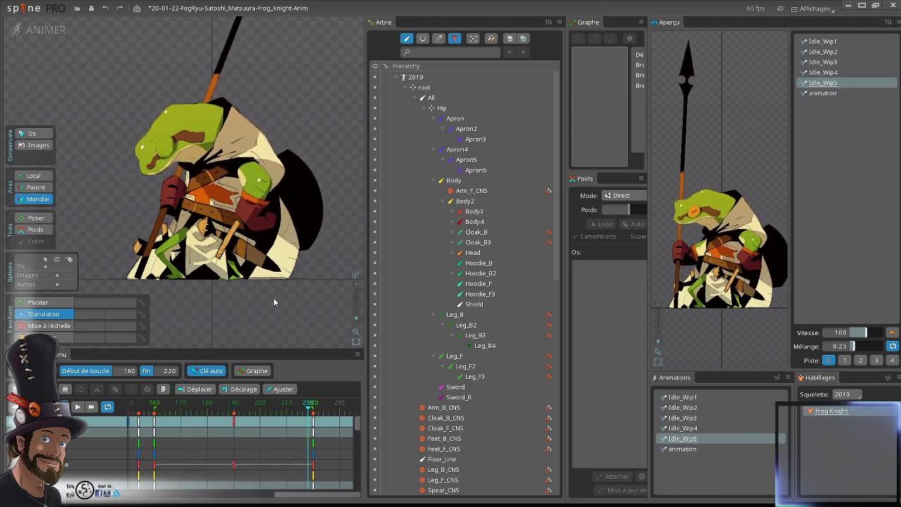
- Set the scale of the Body2 bone to 1.05 on both axes at frame 190
left_click(236, 424)
scroll(243, 180, "up", 4)
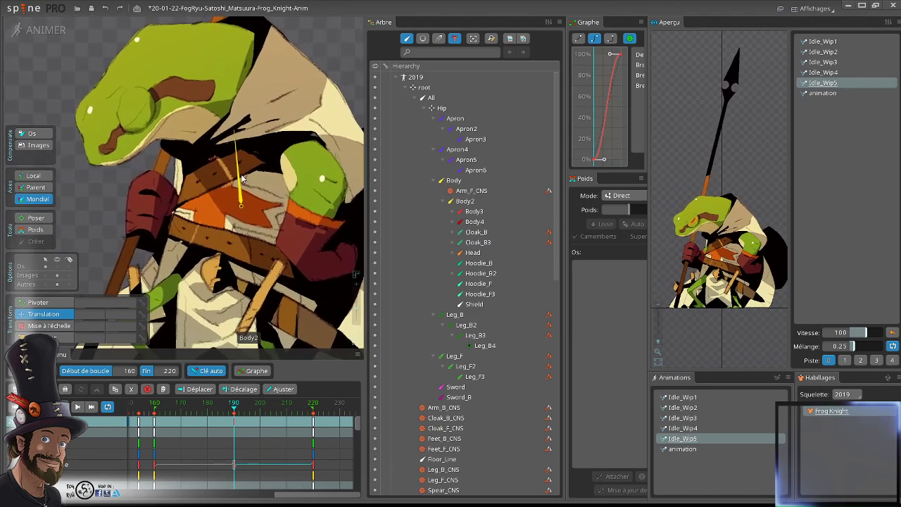
left_click(243, 180)
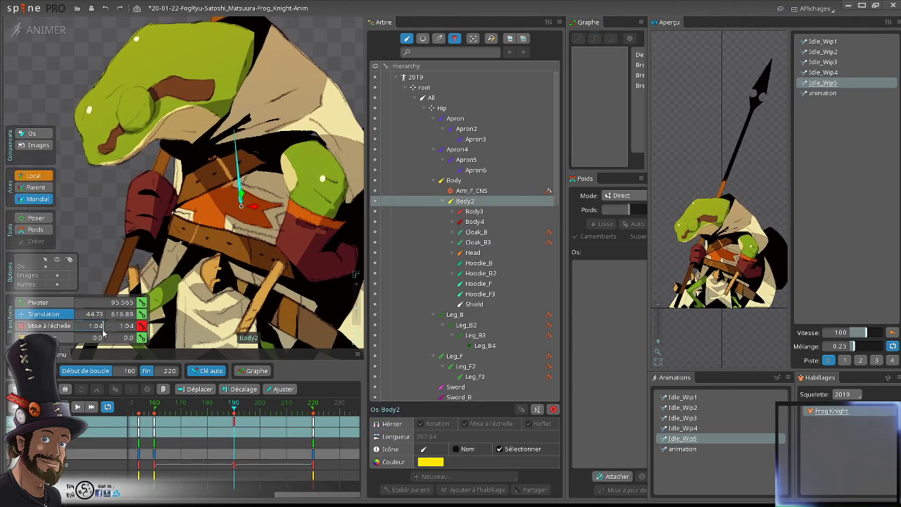
key("BackSpace")
type("5")
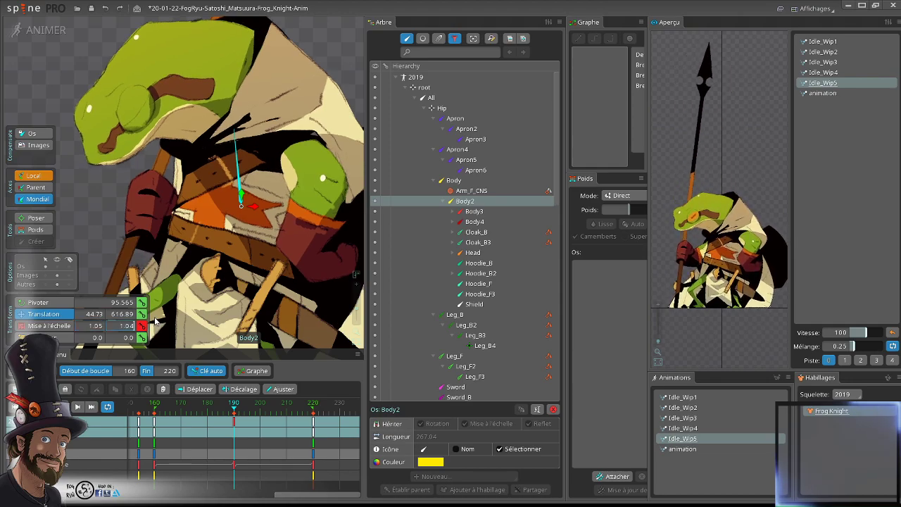
key("BackSpace")
type("5")
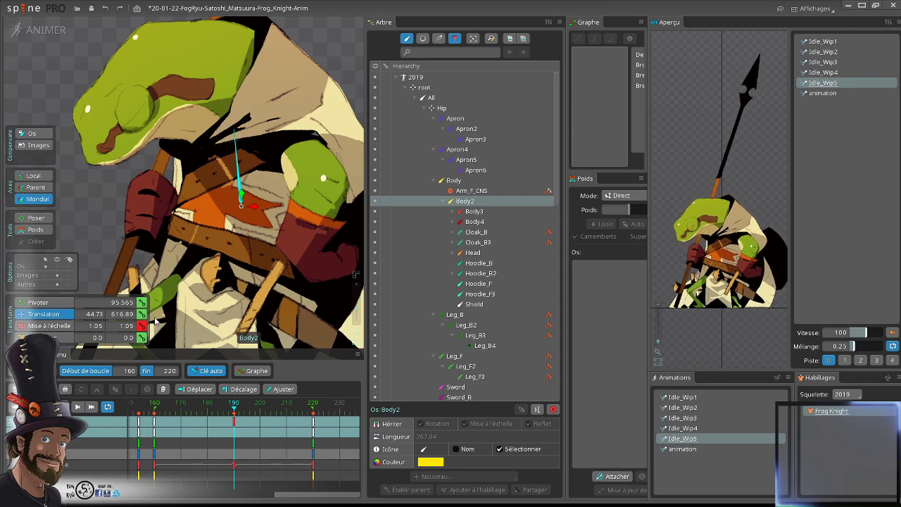
- Set the scale of Body2's ten direct children, Body3 through Shield, to 0.95 on both axes at frame 190
left_click(486, 211)
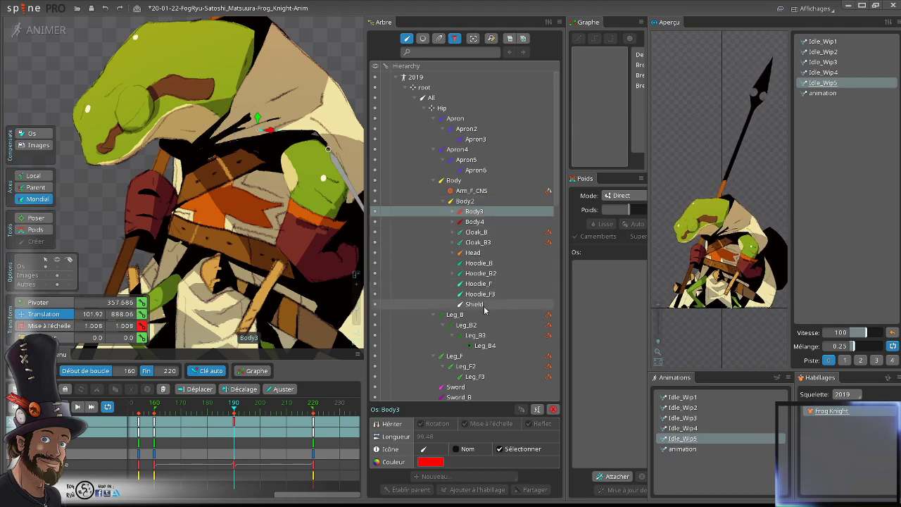
left_click(475, 305, "shift")
left_click(95, 325)
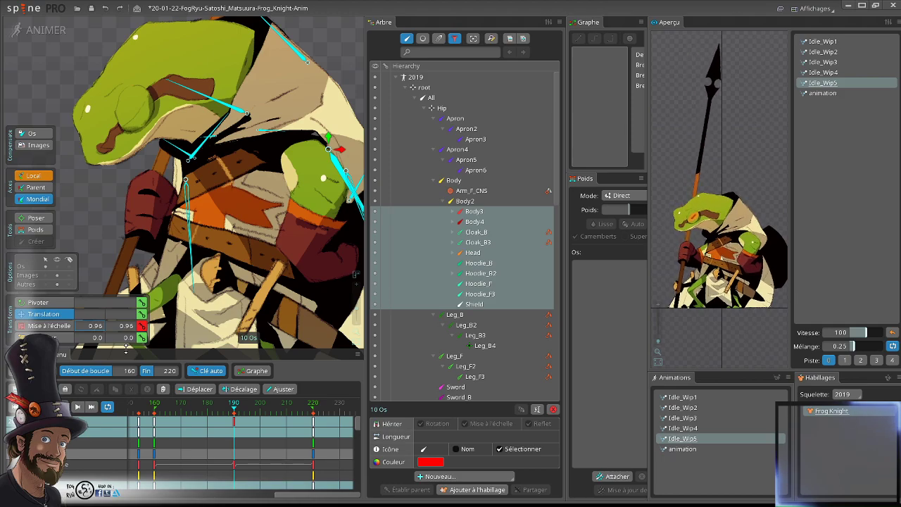
type("0.95")
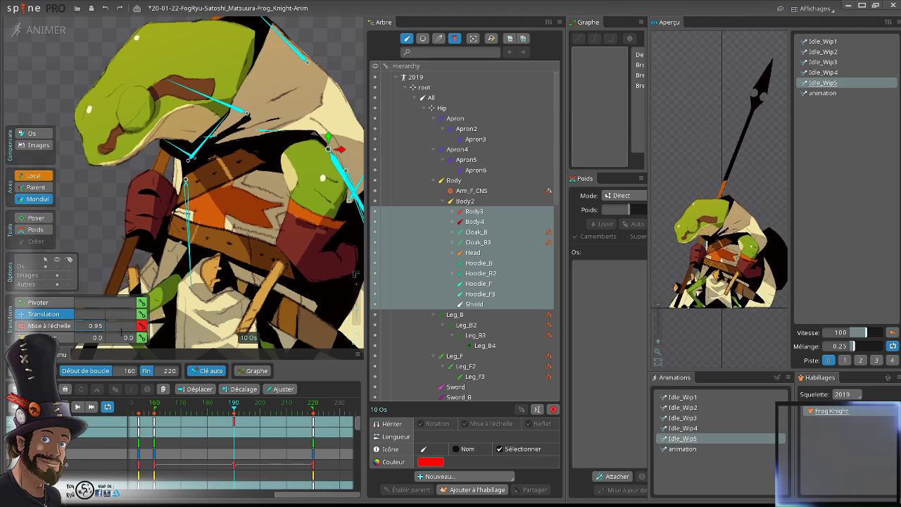
left_click(123, 331)
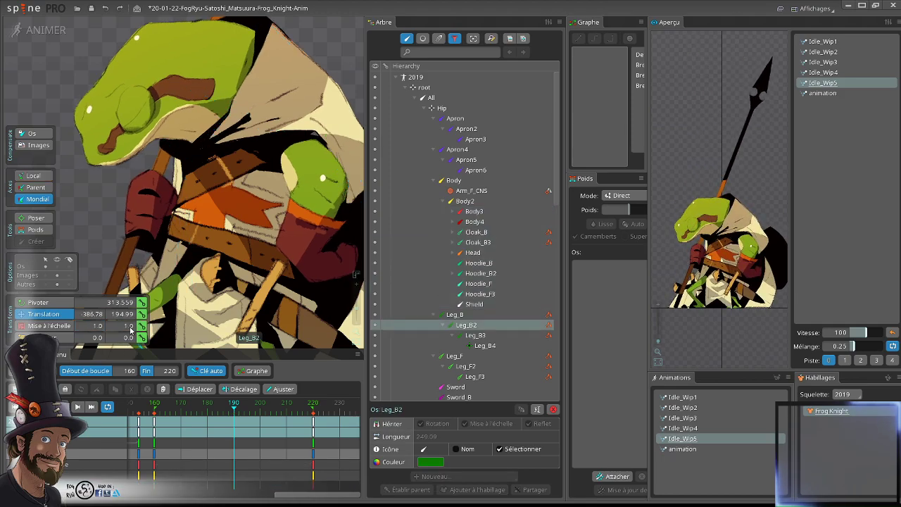
left_click(458, 214)
left_click(483, 305, "shift")
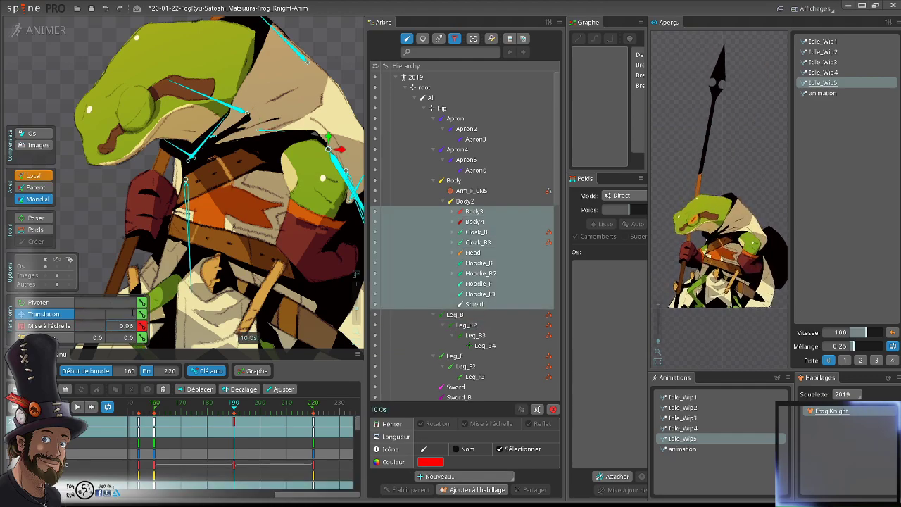
type("0.96")
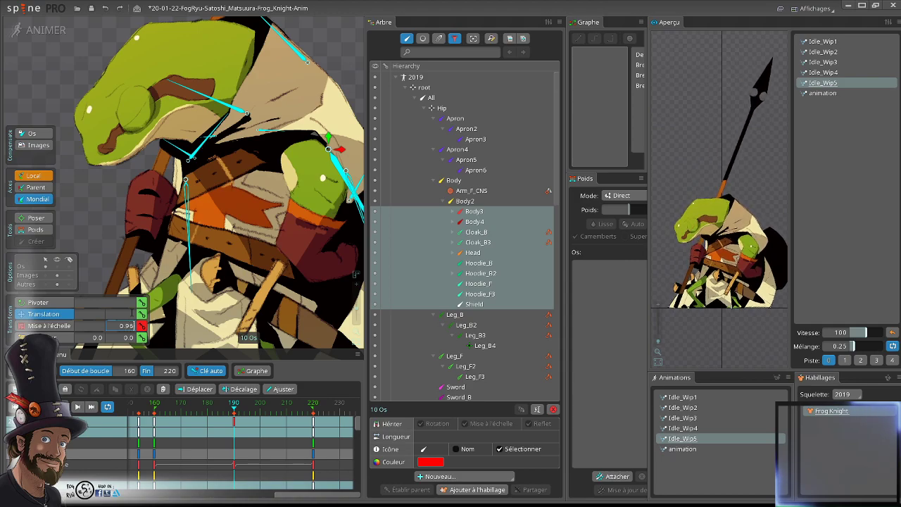
key("Return")
scroll(100, 240, "down", 5)
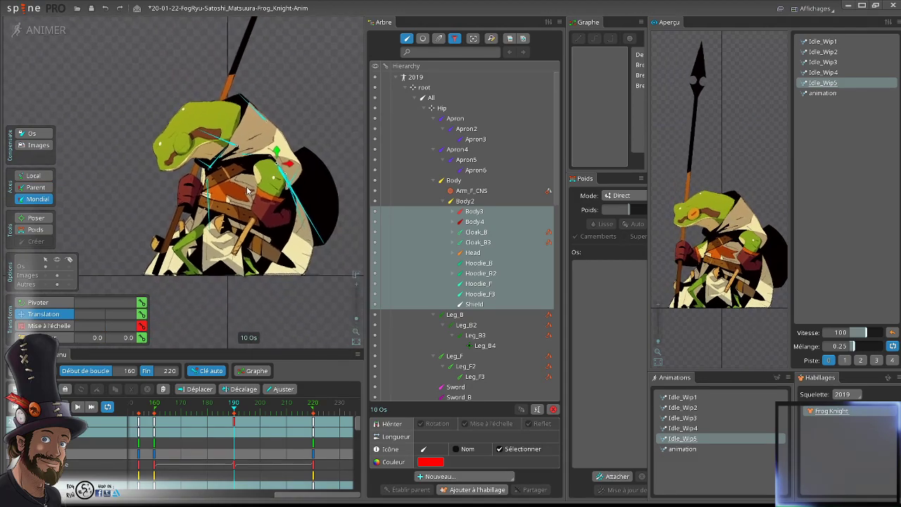
- Watch the stronger breathing loop and verify the scale of Hoodie_B2, Body3 and Body2's other direct children at frame 190
left_click(275, 291)
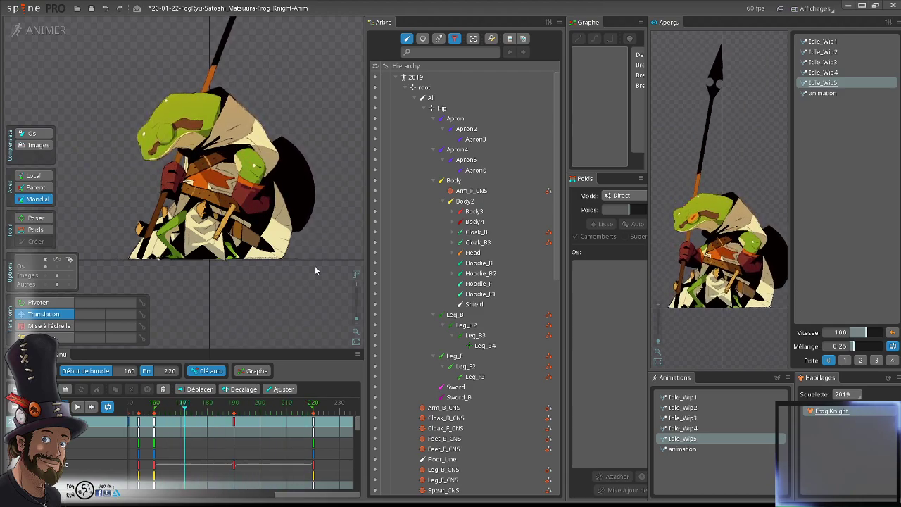
mouse_move(302, 291)
left_mouse_down()
mouse_move(337, 298)
mouse_move(317, 290)
left_mouse_up()
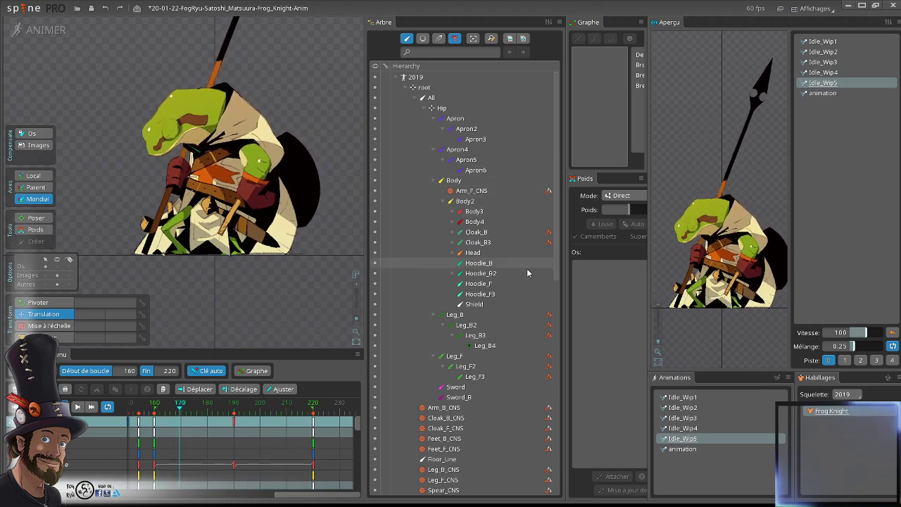
left_click(481, 274)
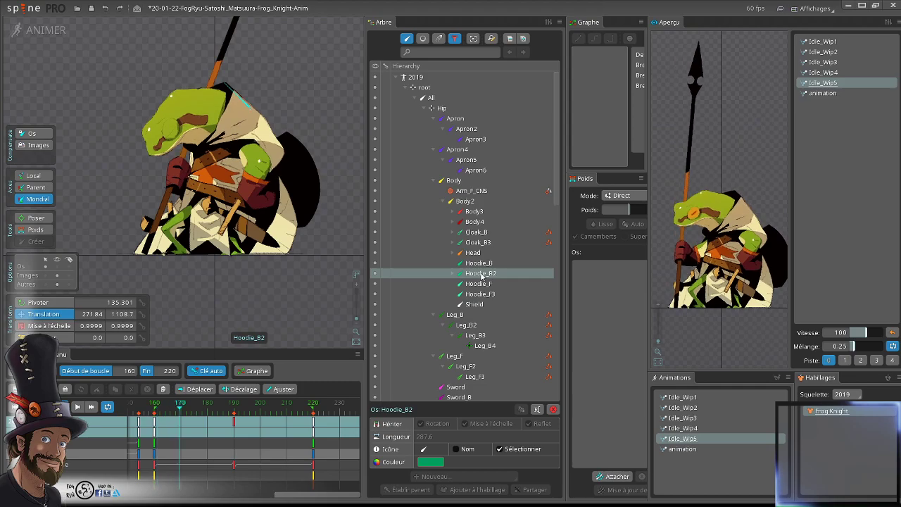
left_click(236, 425)
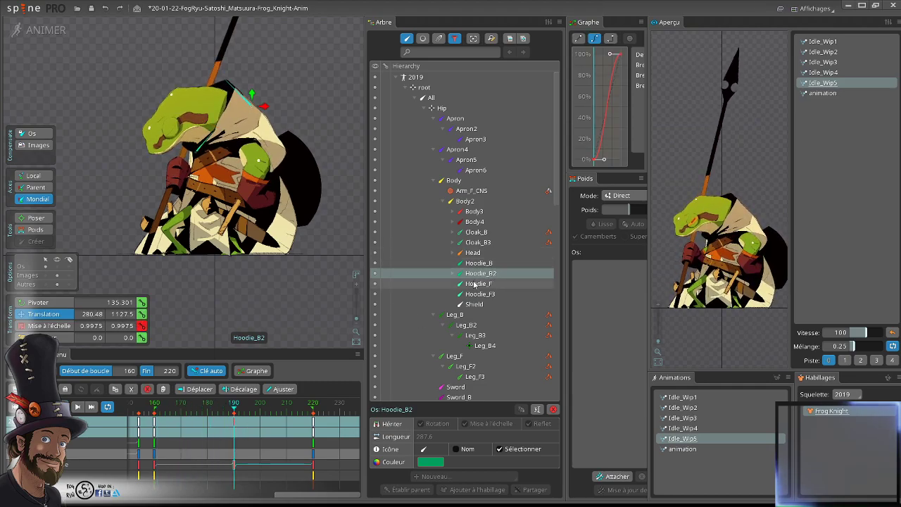
left_click(470, 212)
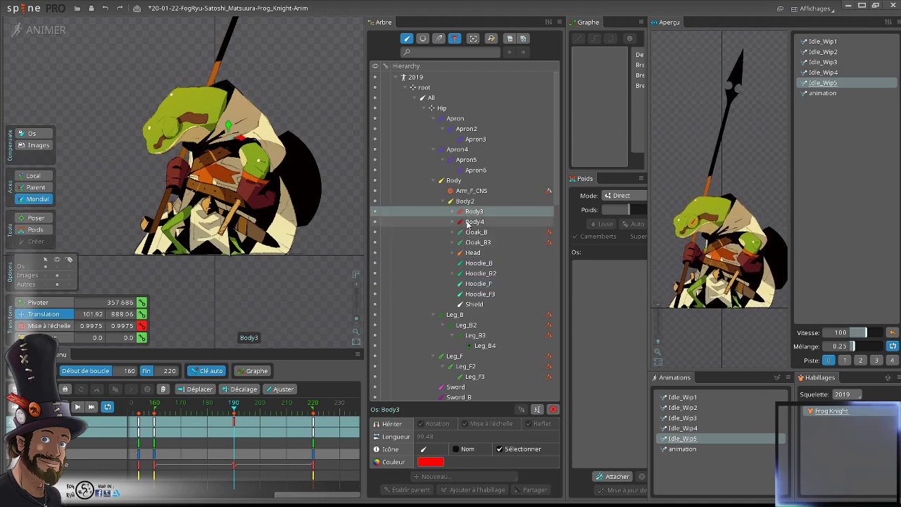
left_click(478, 303, "shift")
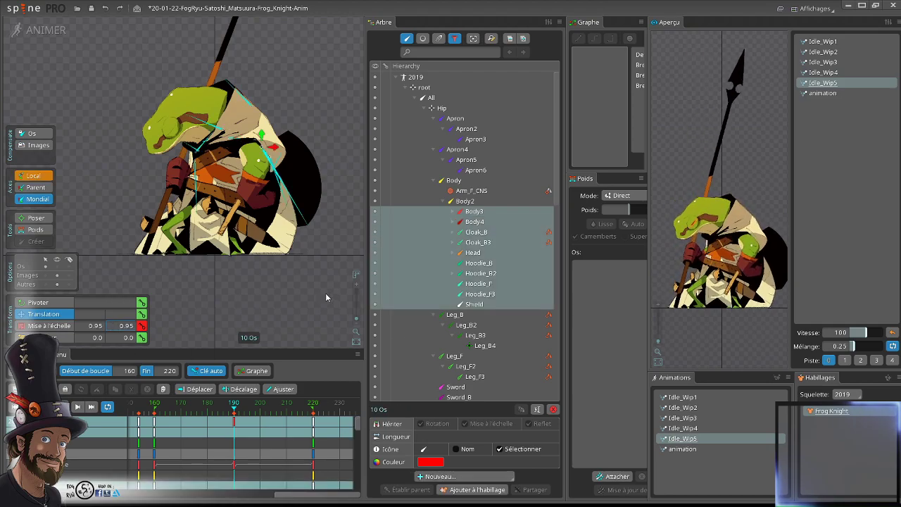
- Check Body2's scale at frame 190, and replay and scrub the breathing loop to examine the torso
left_click(465, 202)
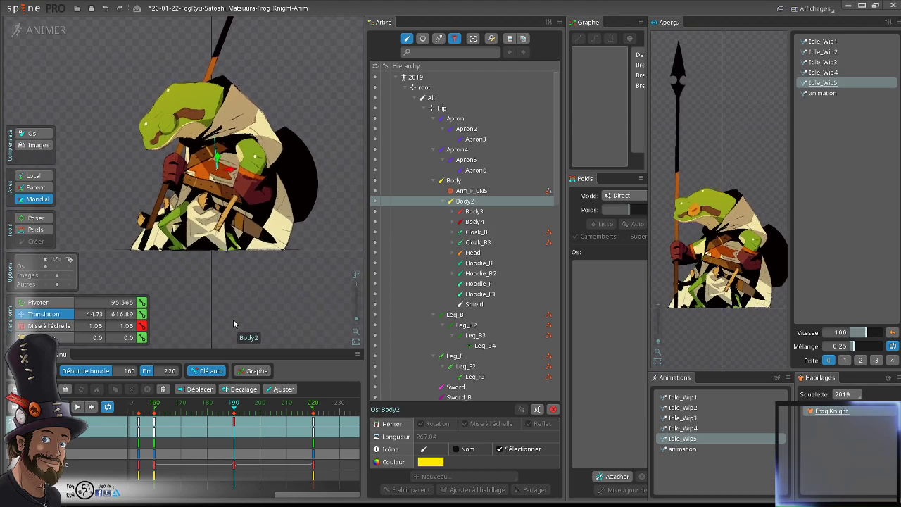
scroll(224, 208, "up", 3)
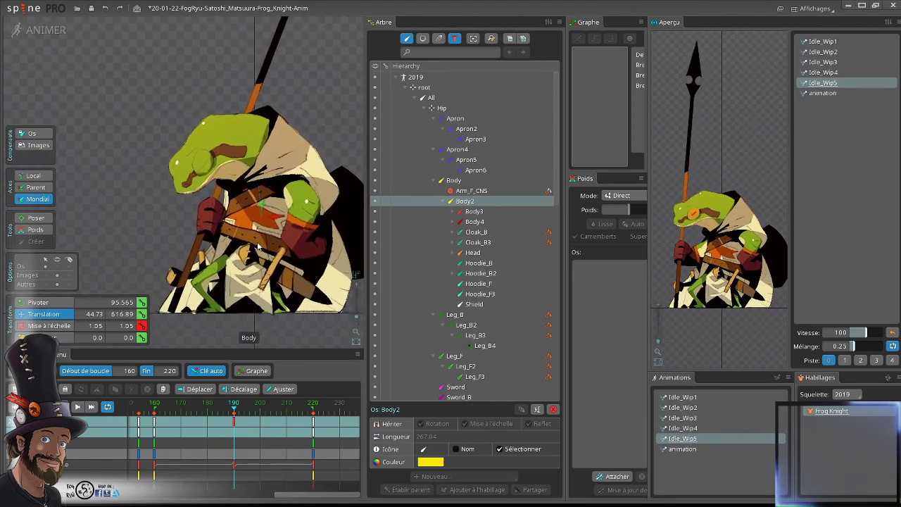
scroll(231, 213, "down", 1)
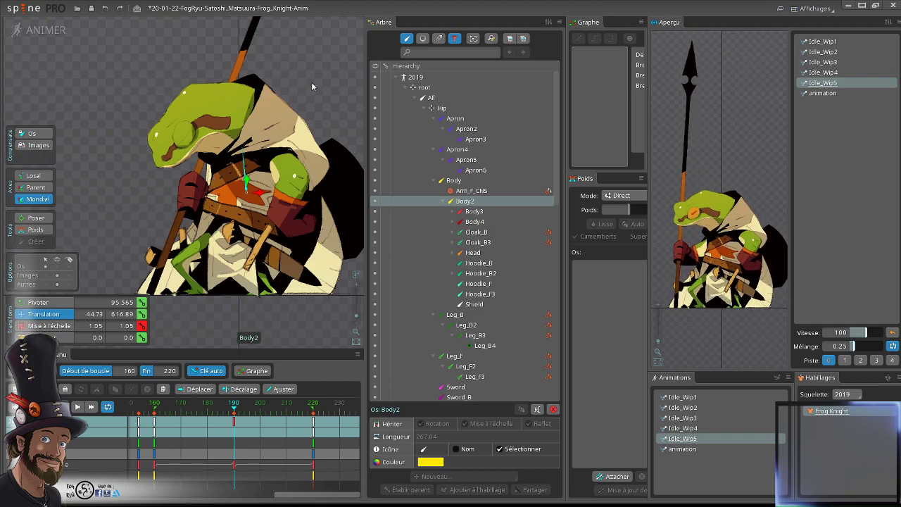
key("space")
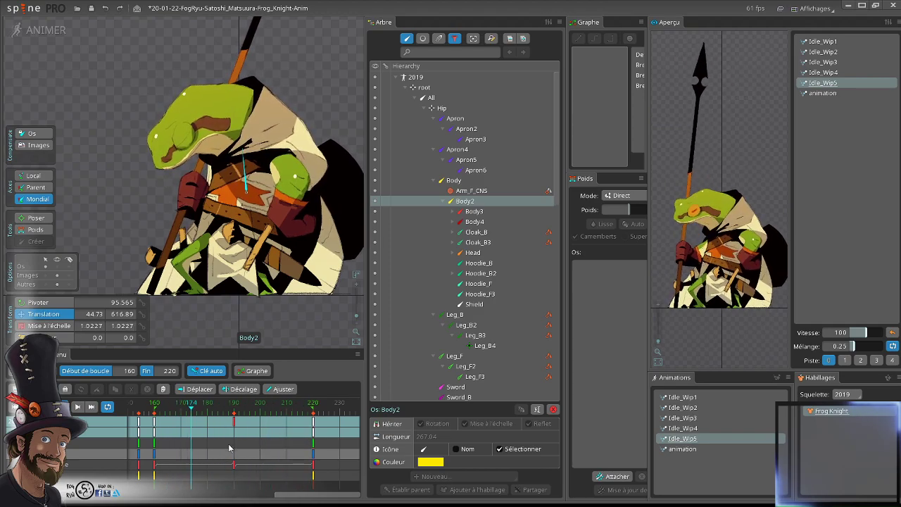
key("space")
mouse_move(210, 410)
left_mouse_down()
mouse_move(169, 410)
mouse_move(223, 421)
left_mouse_up()
key("space")
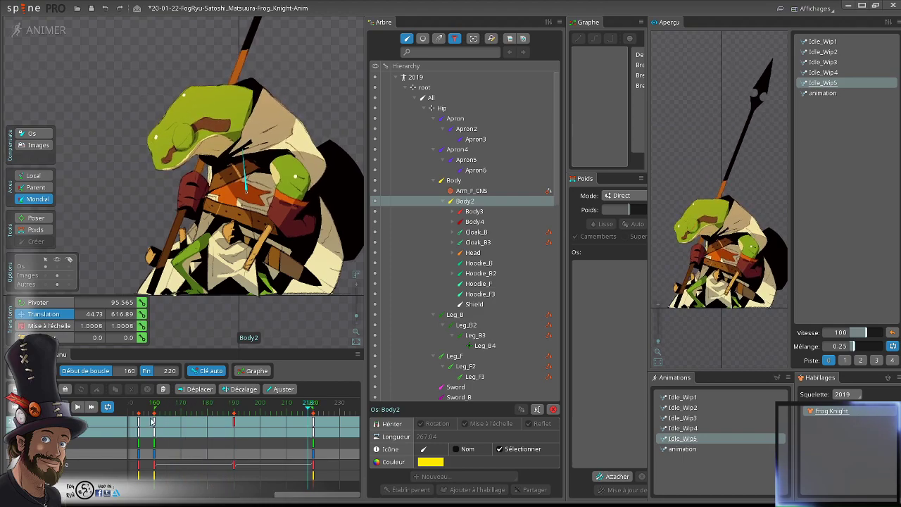
- Scrub from frame 160 to 190 in close-up on the spear hand's red glove to examine how it moves
scroll(177, 222, "up", 10)
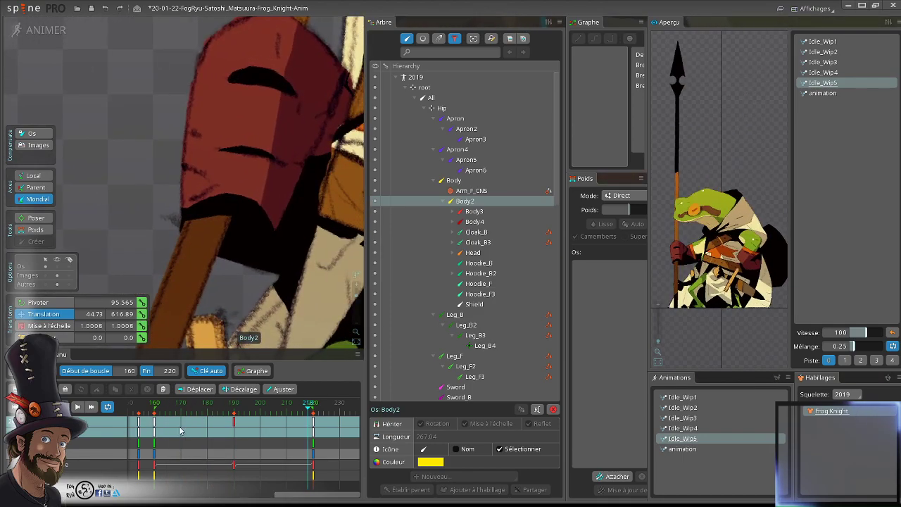
left_click_drag(159, 409, 169, 412)
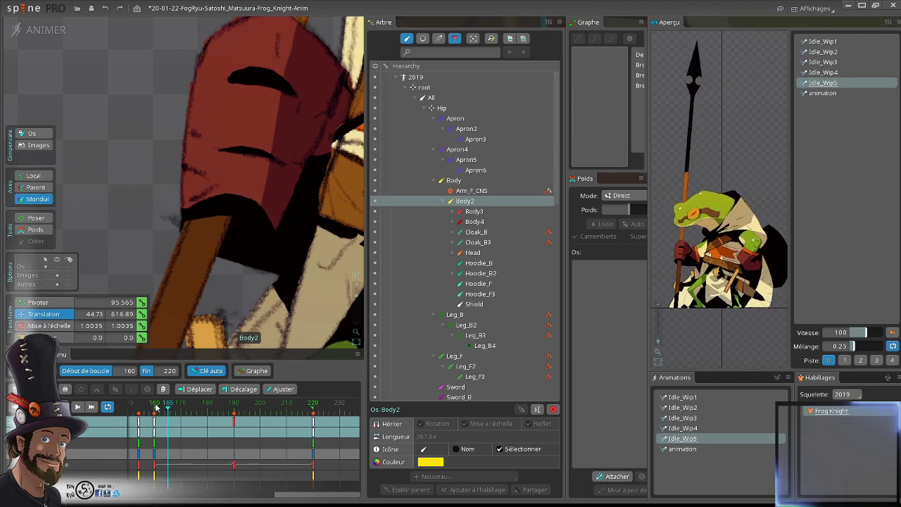
left_click(156, 409)
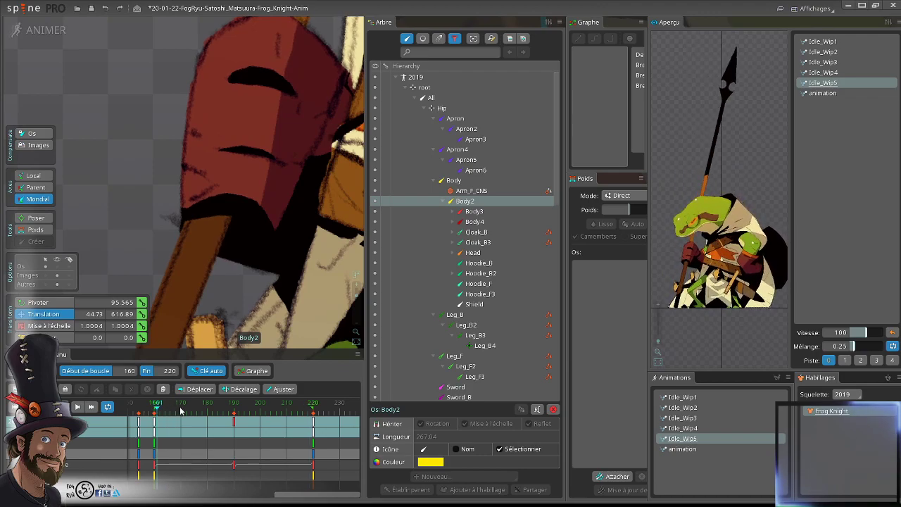
left_click(181, 411)
left_click(197, 411)
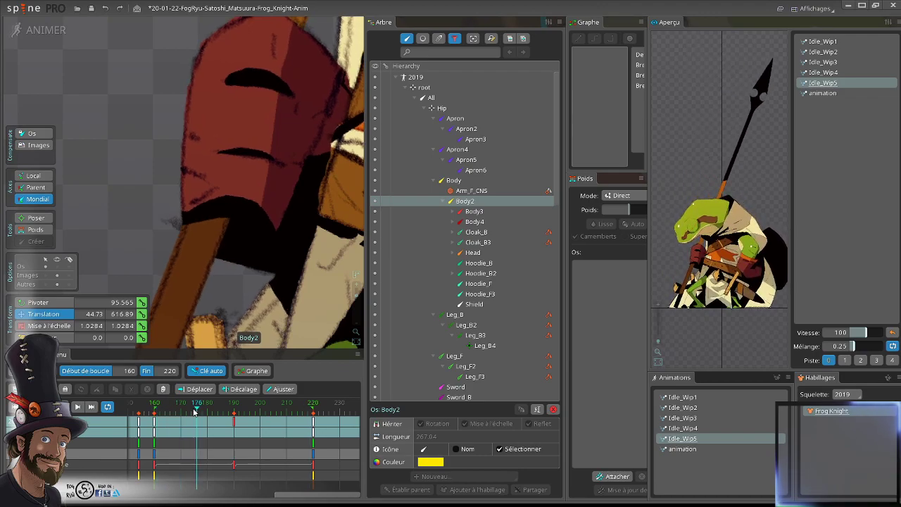
left_click(235, 414)
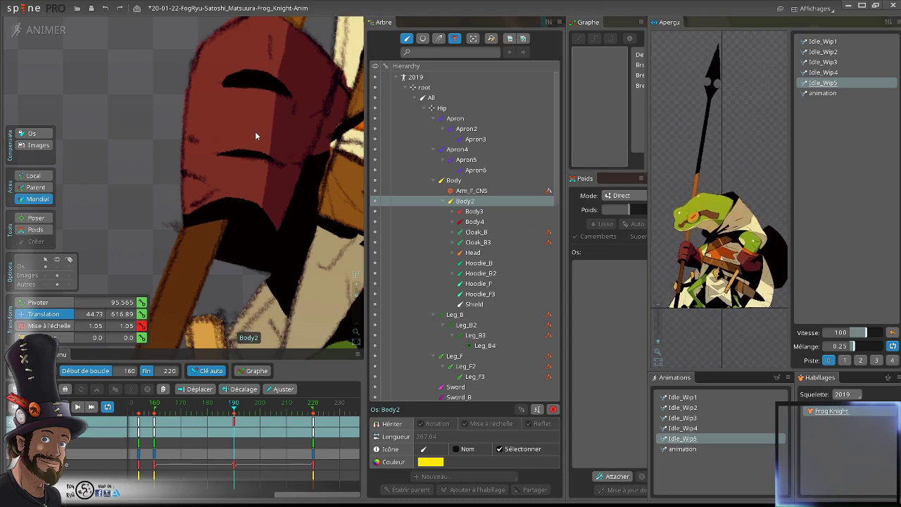
- Move the Hand_B_Fingers3 bone to about X -377 at frame 190, and to -369.56, 533.97 at frame 160
left_click_drag(267, 196, 270, 258)
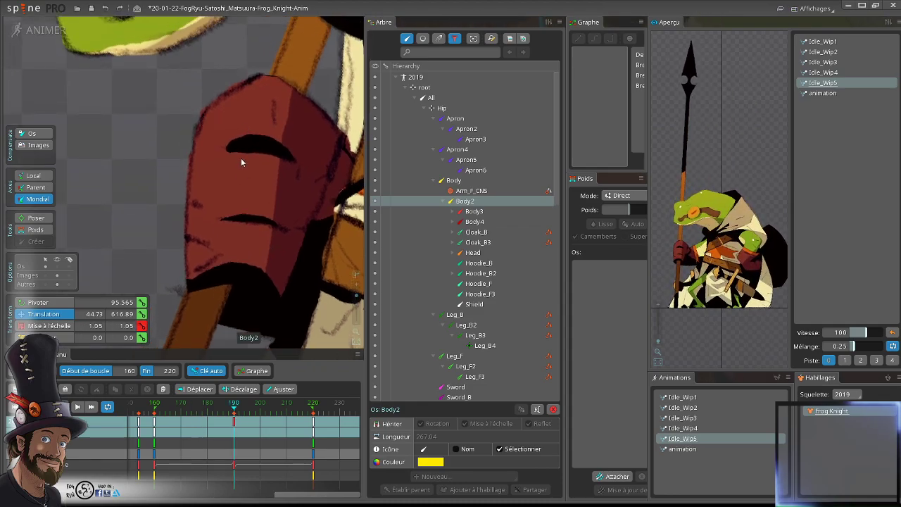
left_click(201, 264)
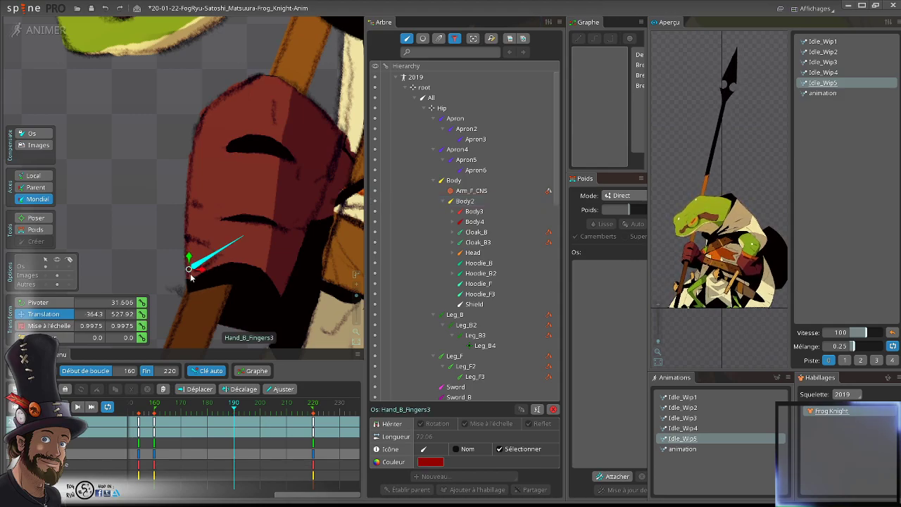
left_click_drag(195, 267, 186, 270)
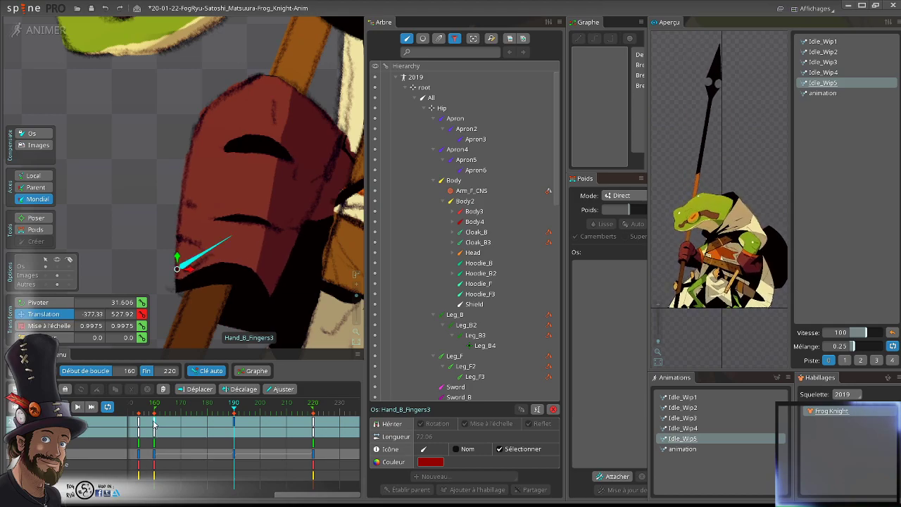
left_click(155, 423)
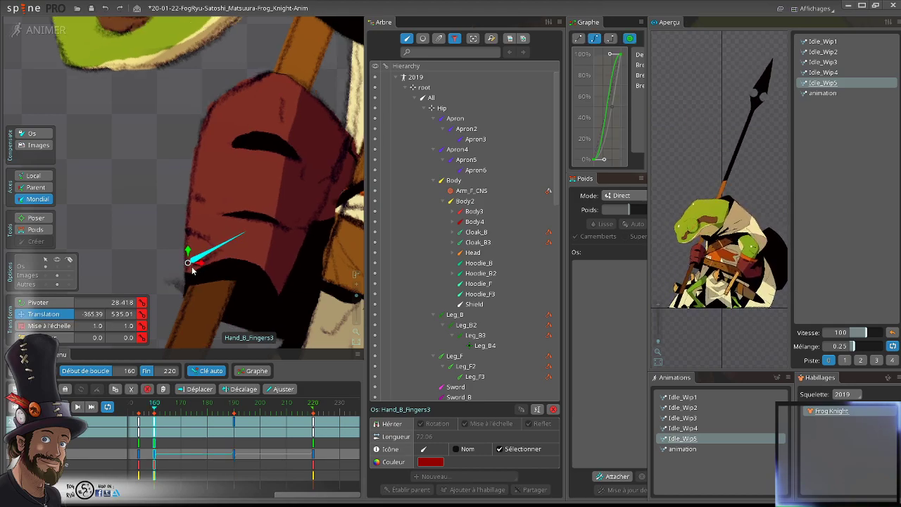
left_click_drag(199, 264, 196, 266)
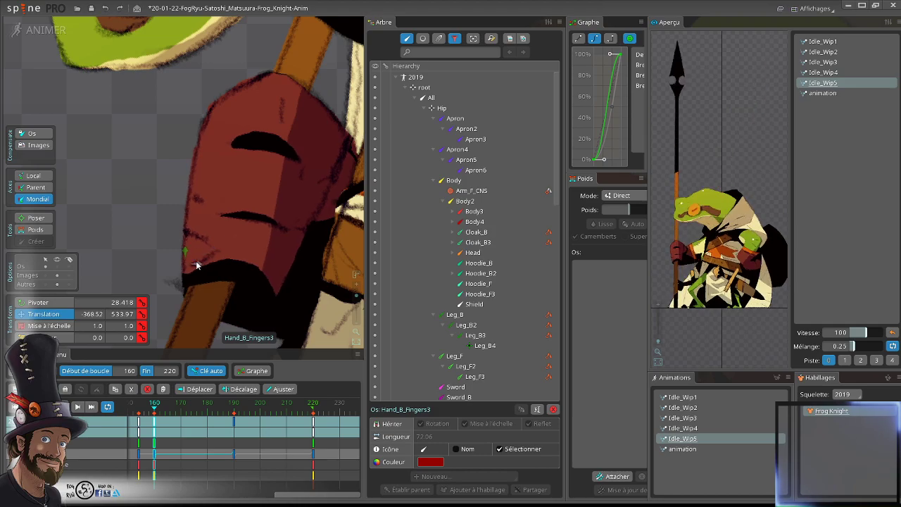
- Scrub to frame 190 and shift Hand_B_Fingers3 slightly right there to soften the glove's sideways movement
scroll(237, 228, "down", 5)
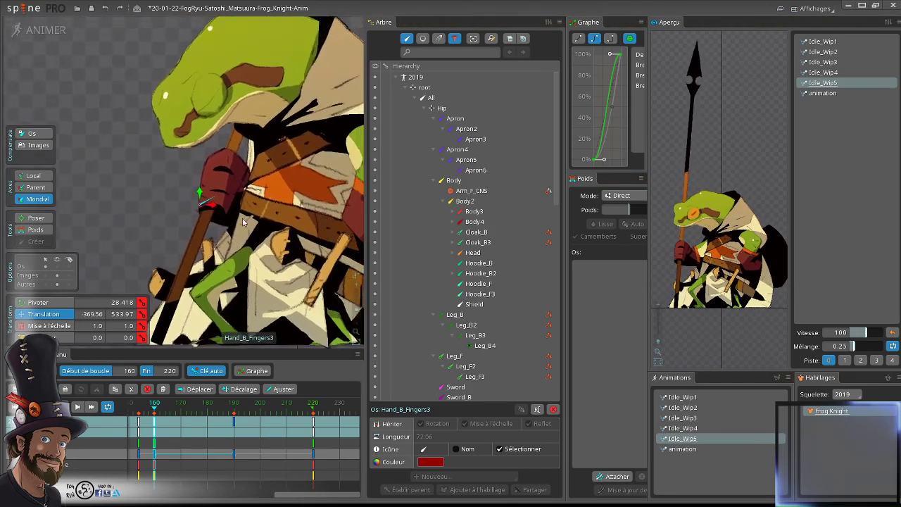
key("space")
left_click_drag(187, 413, 232, 414)
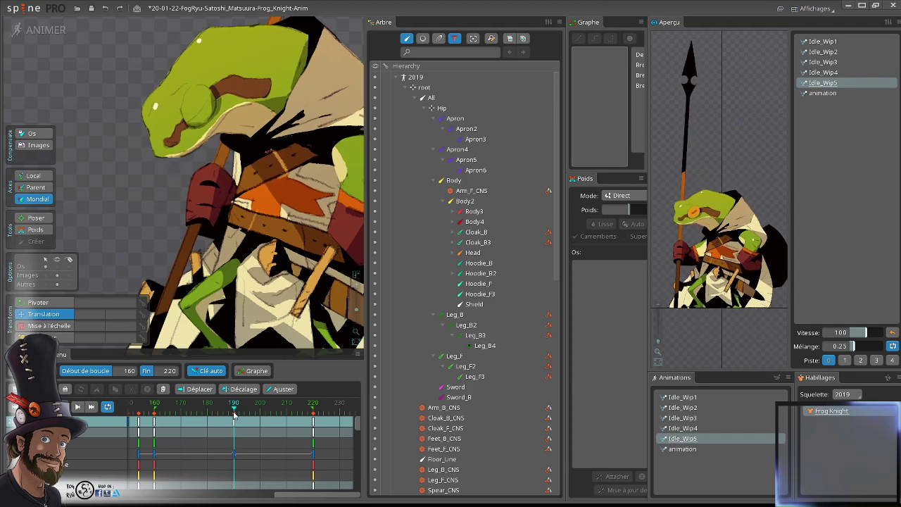
scroll(189, 229, "up", 5)
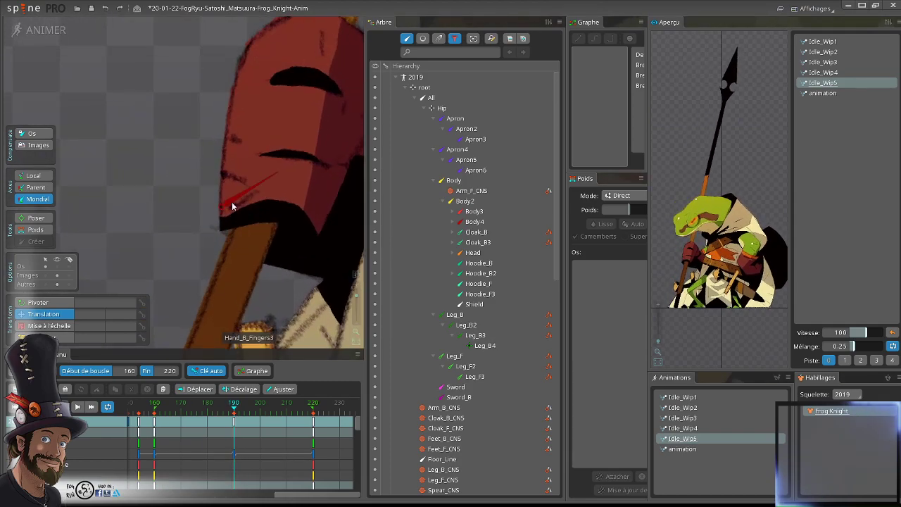
left_click(232, 206)
left_click_drag(240, 210, 243, 207)
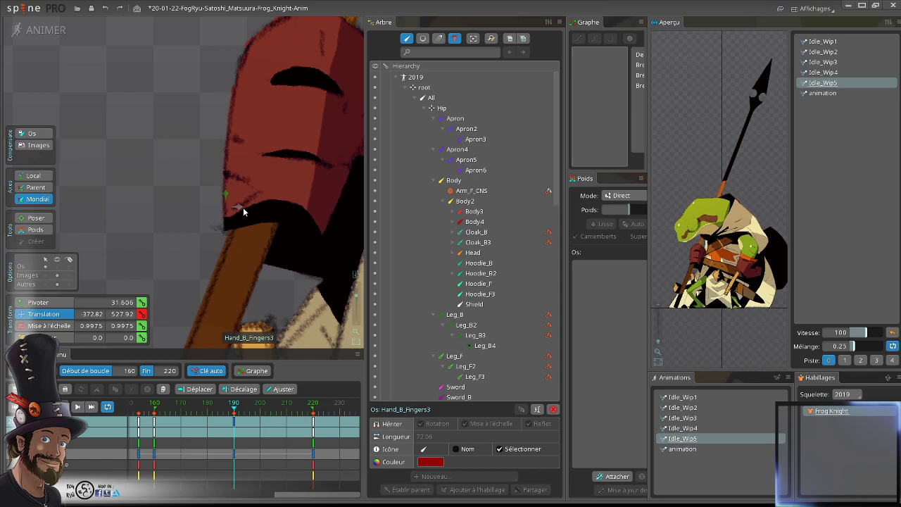
- Check the glove's motion across the loop and copy Hand_B_Fingers3's keys from frame 160 to frame 220
left_click(189, 403)
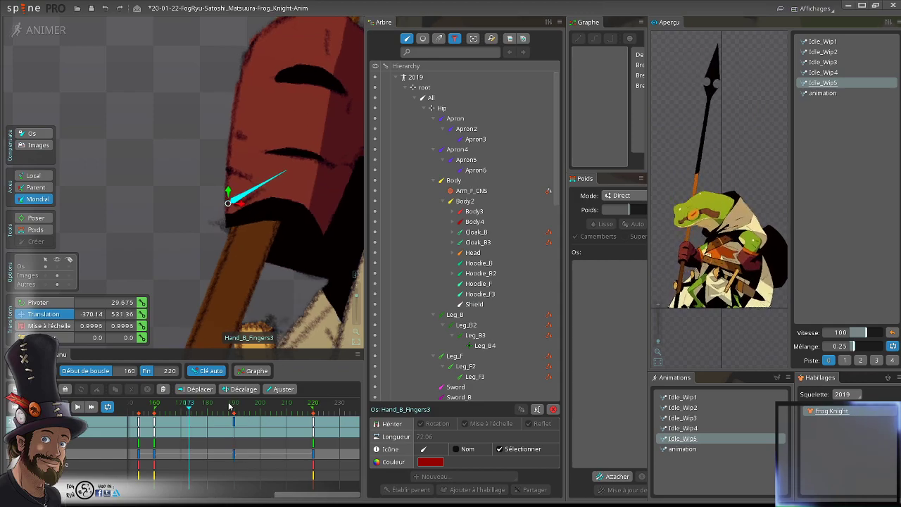
left_click_drag(191, 410, 147, 410)
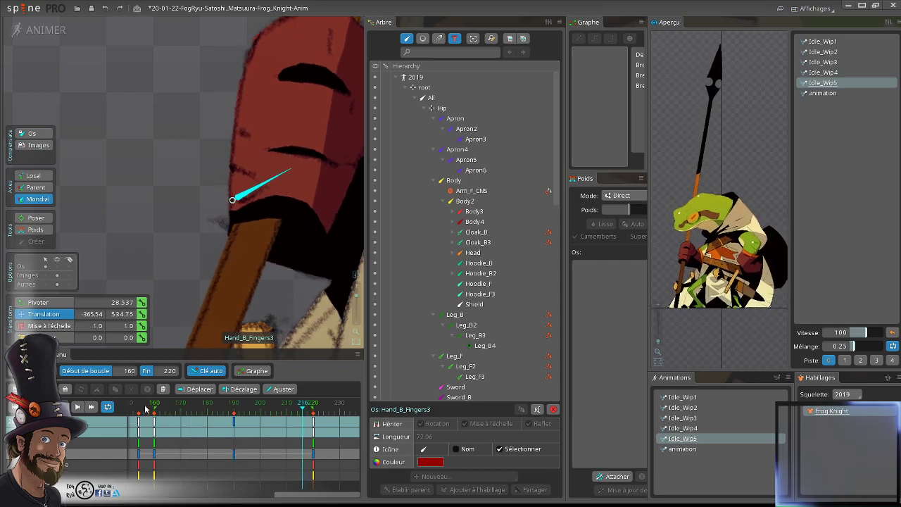
left_click(211, 421)
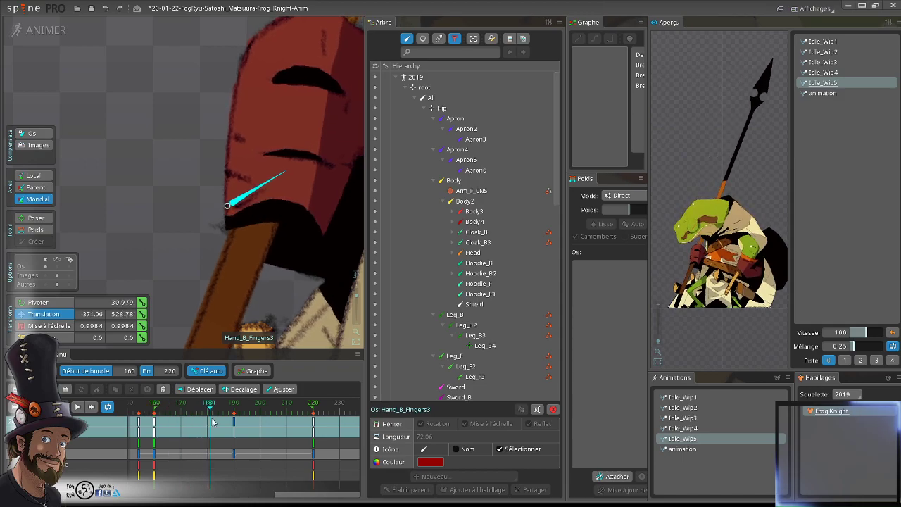
left_click_drag(211, 421, 155, 434)
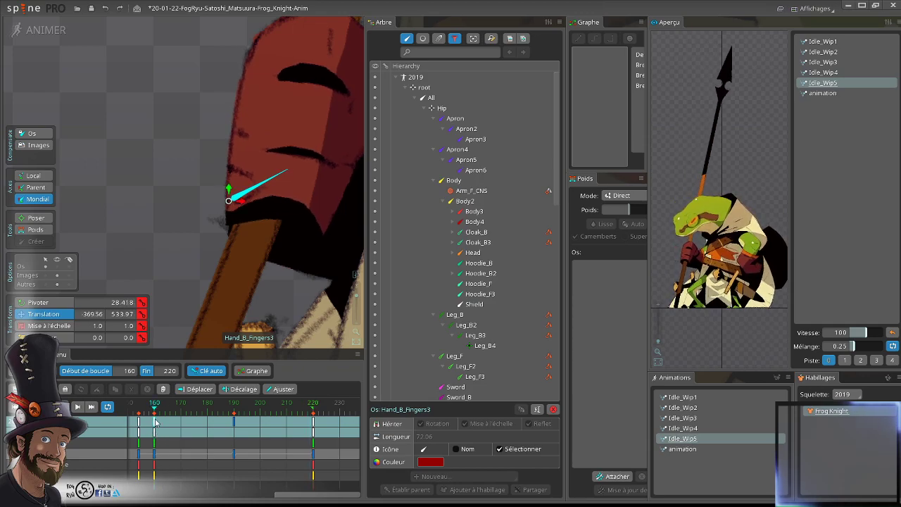
left_click(156, 422)
key("ctrl+c")
left_click(316, 422)
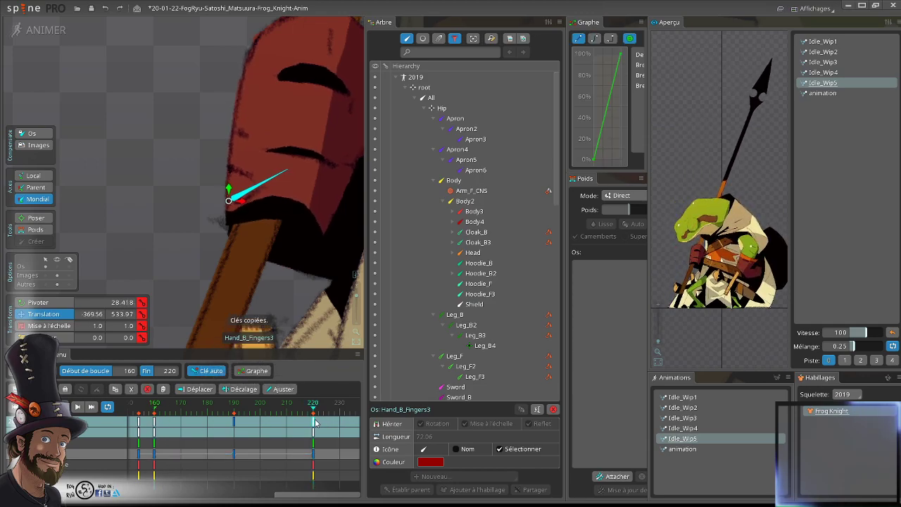
key("ctrl+v")
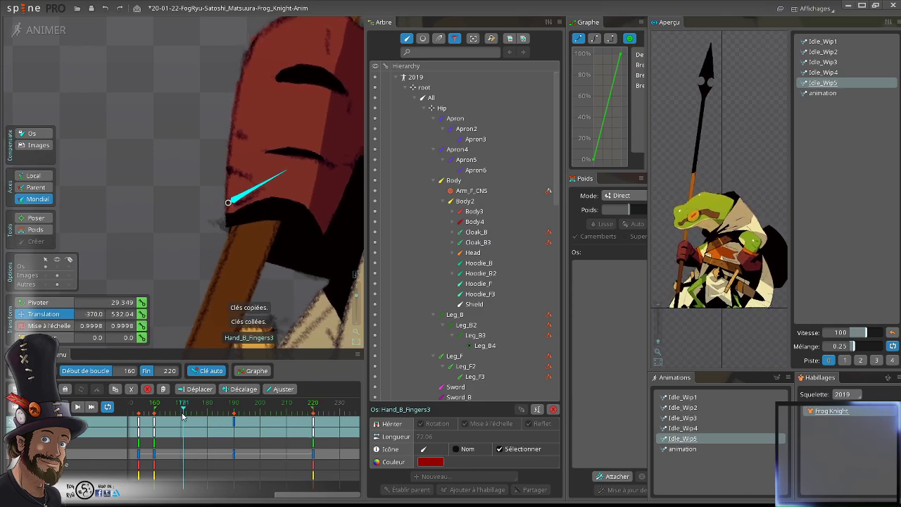
- Scrub the glove's motion, and play the breathing loop with nothing selected to examine the whole character
left_click(160, 415)
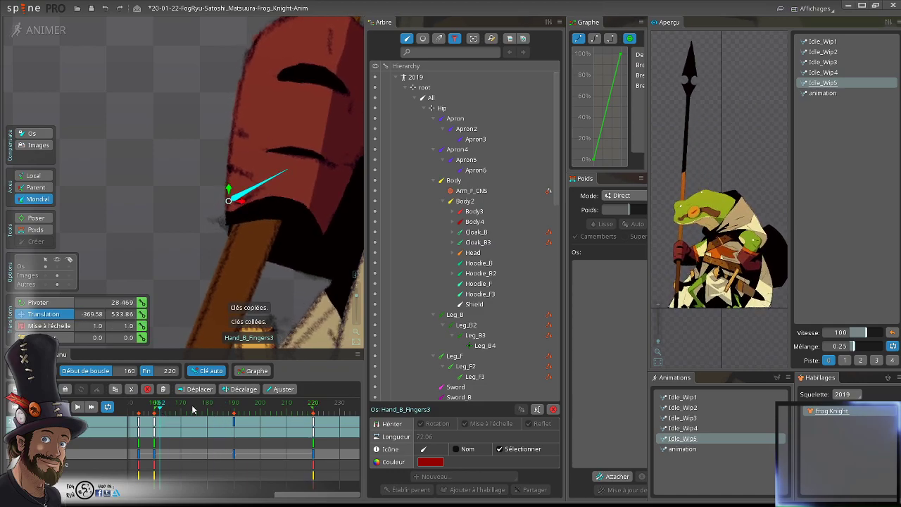
scroll(278, 249, "down", 6)
key("d")
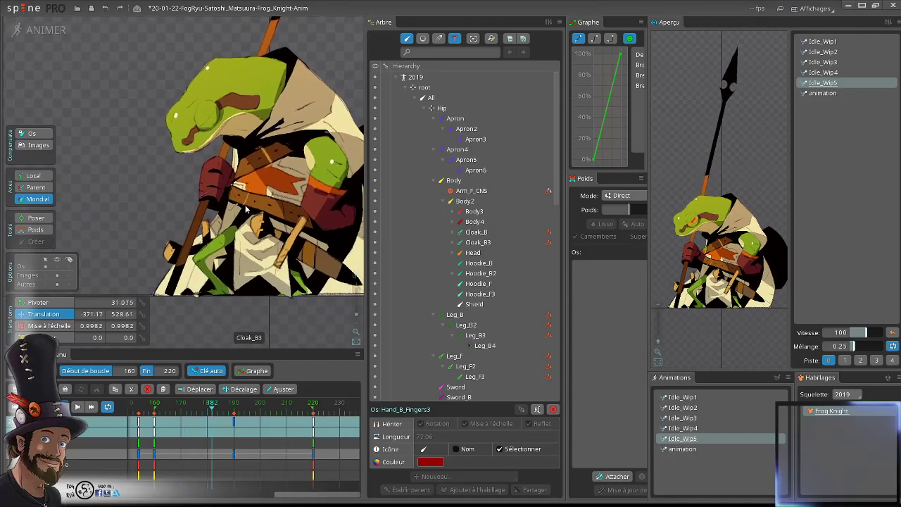
key("Escape")
scroll(300, 307, "down", 3)
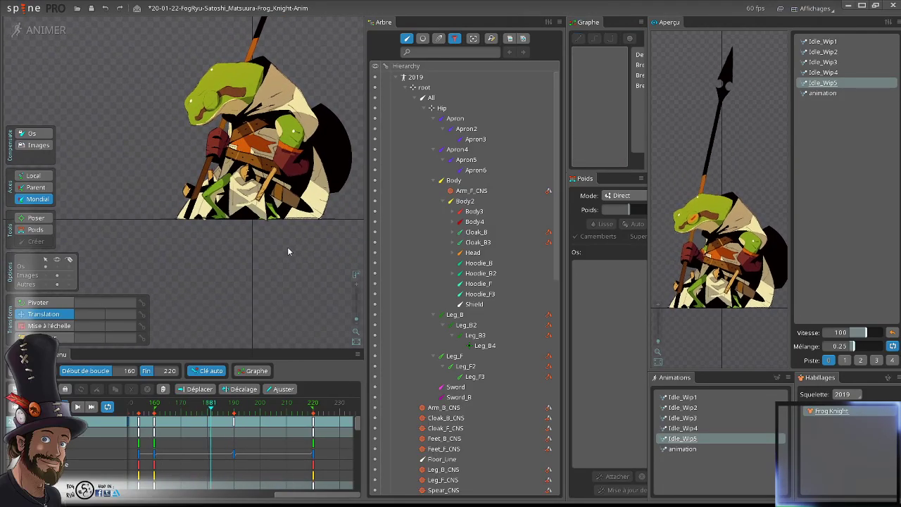
left_click_drag(256, 267, 270, 289)
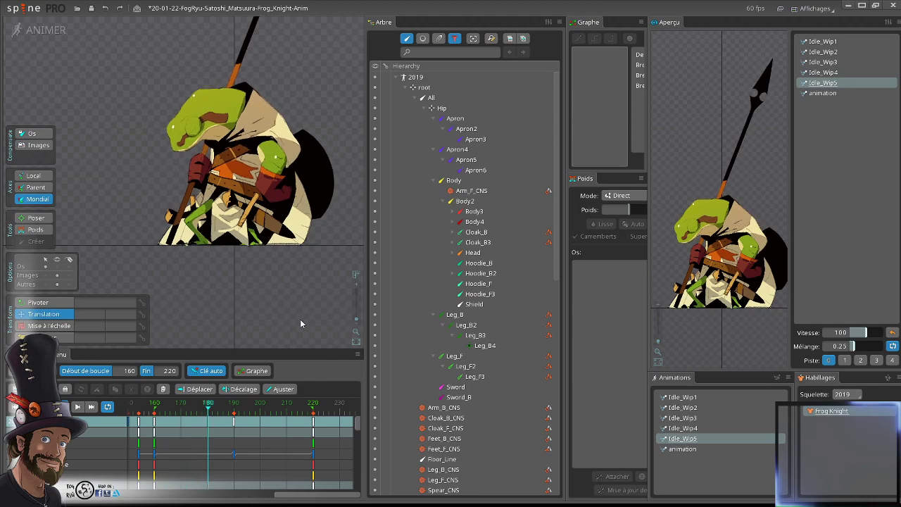
left_click_drag(299, 317, 295, 327)
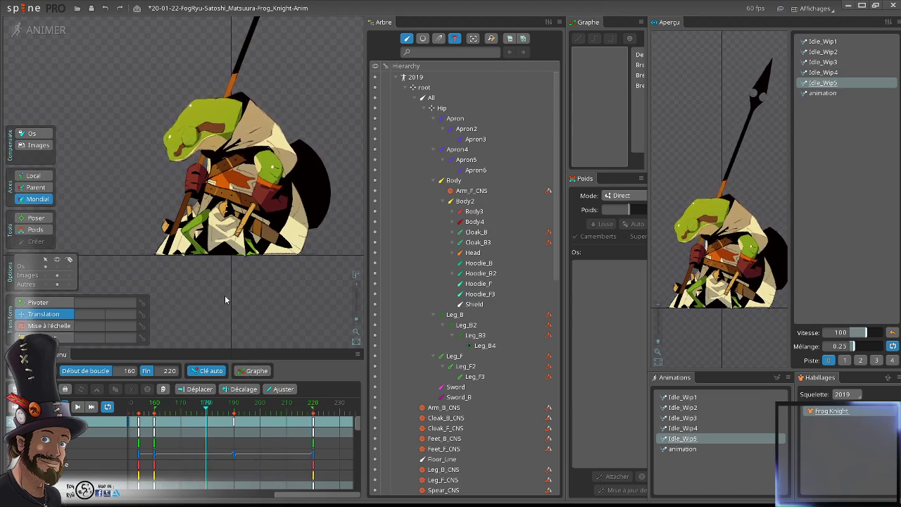
- Duplicate the Idle_Wip5 animation as Idle_Wip6 and show Idle_Wip6 in the preview
left_click_drag(215, 300, 255, 312)
scroll(256, 310, "up", 2)
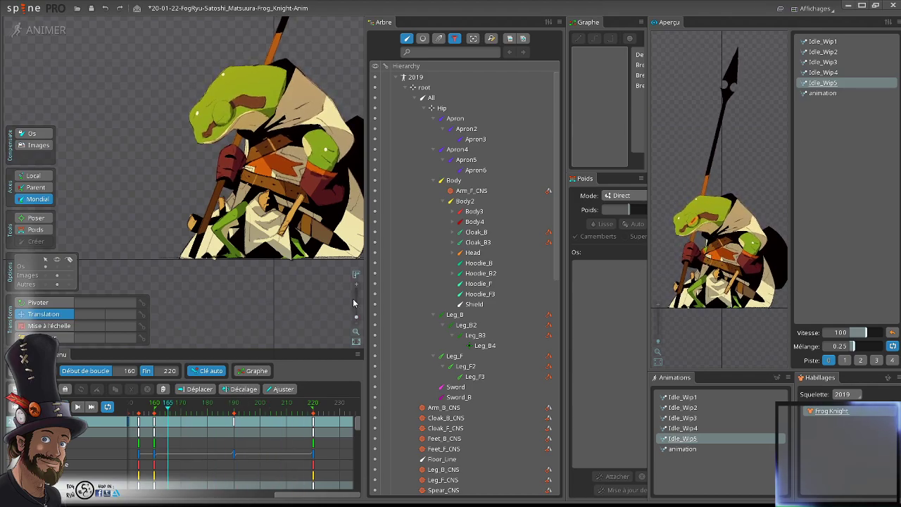
scroll(503, 346, "down", 10)
left_click(437, 255)
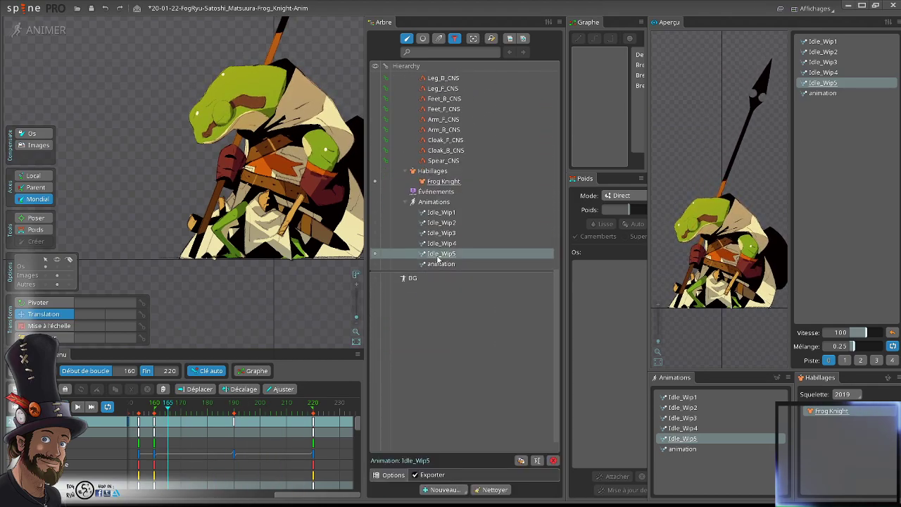
left_click(519, 461)
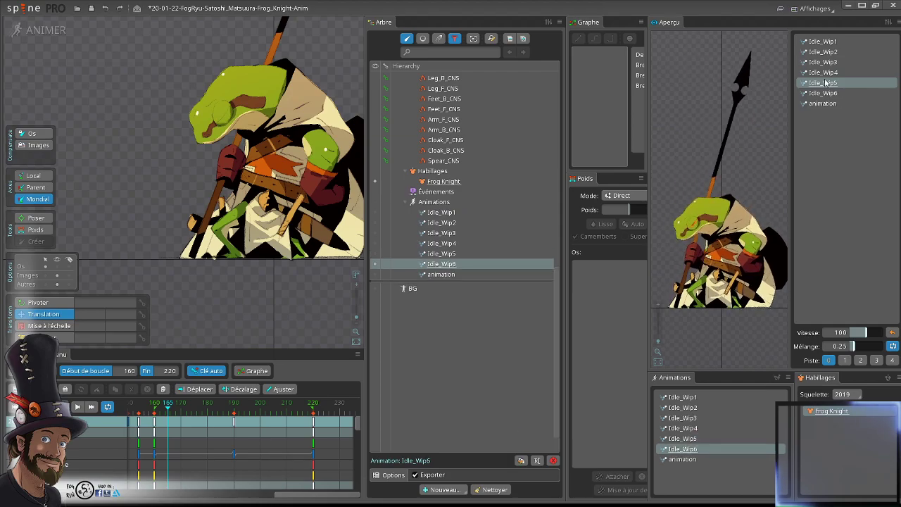
scroll(251, 204, "up", 3)
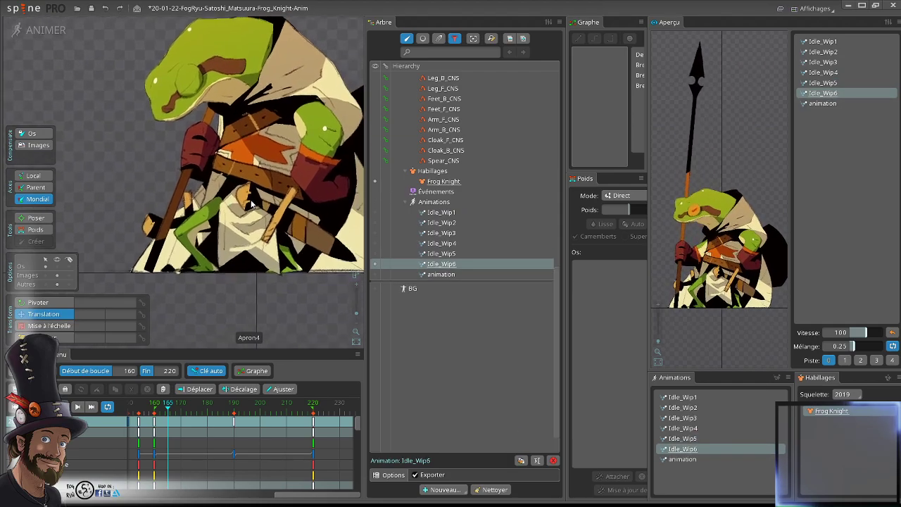
- Scrub and play the Idle_Wip6 loop between frames 160 and 220 to examine the frog knight's body motion
left_click_drag(251, 203, 242, 248)
mouse_move(169, 413)
left_mouse_down()
mouse_move(236, 412)
mouse_move(176, 421)
left_mouse_up()
left_click_drag(295, 498, 322, 503)
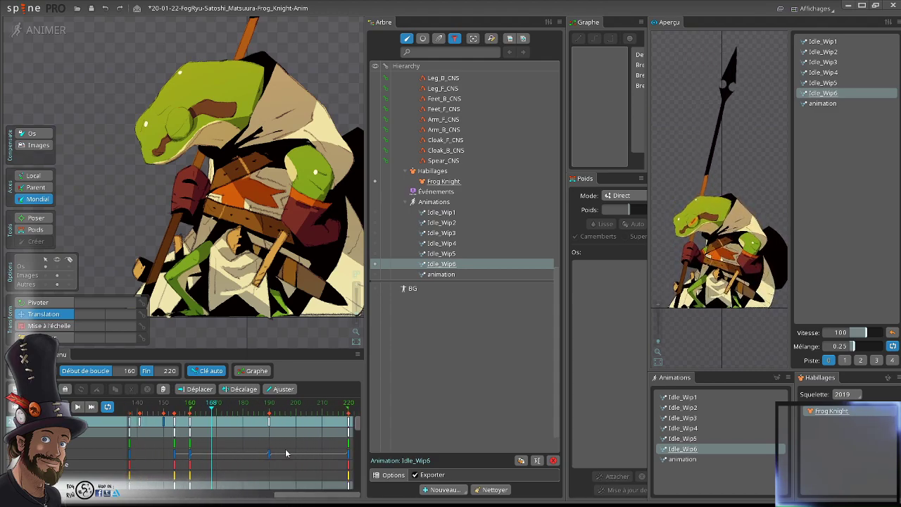
left_click(238, 412)
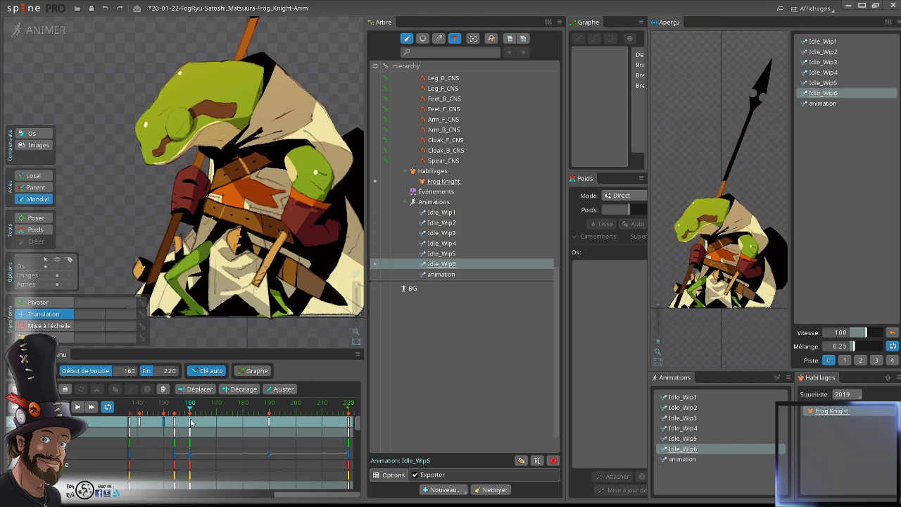
left_click_drag(190, 421, 248, 426)
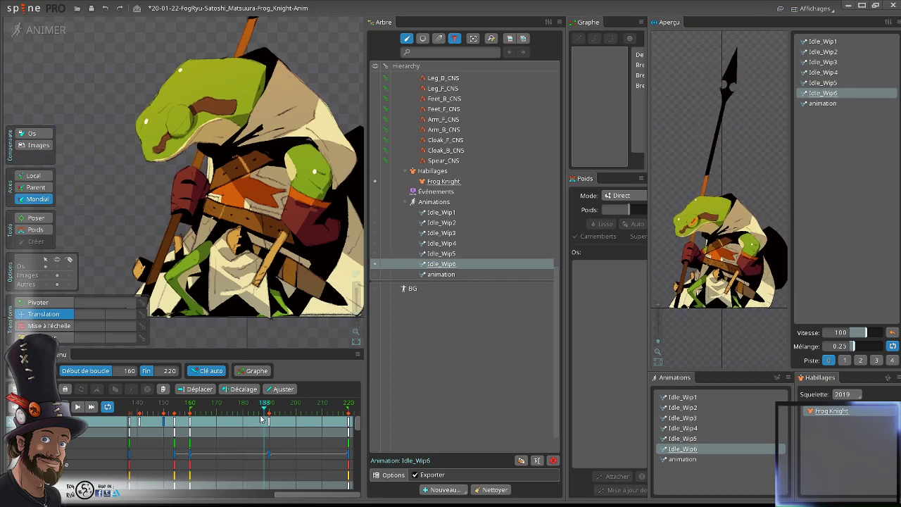
left_click_drag(266, 411, 242, 418)
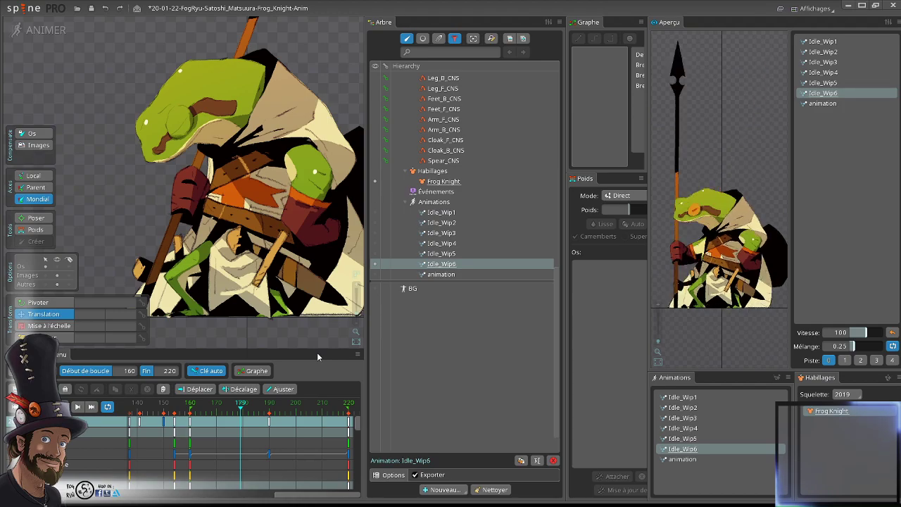
mouse_move(247, 420)
left_mouse_down()
mouse_move(258, 415)
mouse_move(233, 421)
mouse_move(251, 424)
left_mouse_up()
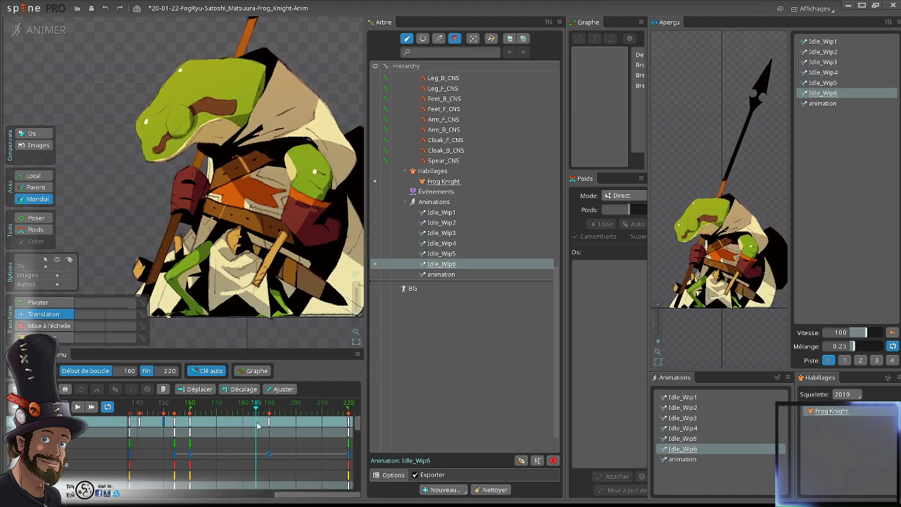
left_click_drag(272, 409, 254, 409)
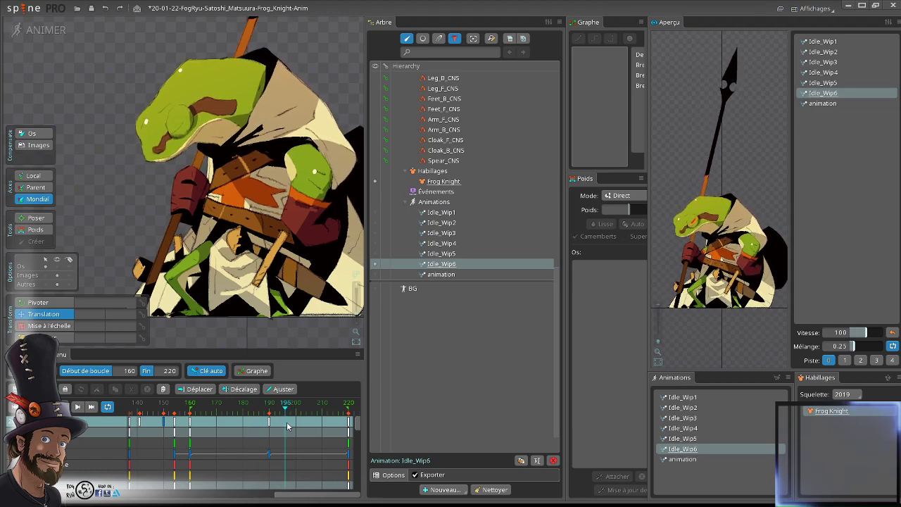
mouse_move(288, 426)
left_mouse_down()
mouse_move(222, 417)
mouse_move(263, 413)
mouse_move(290, 425)
mouse_move(227, 421)
mouse_move(300, 437)
left_mouse_up()
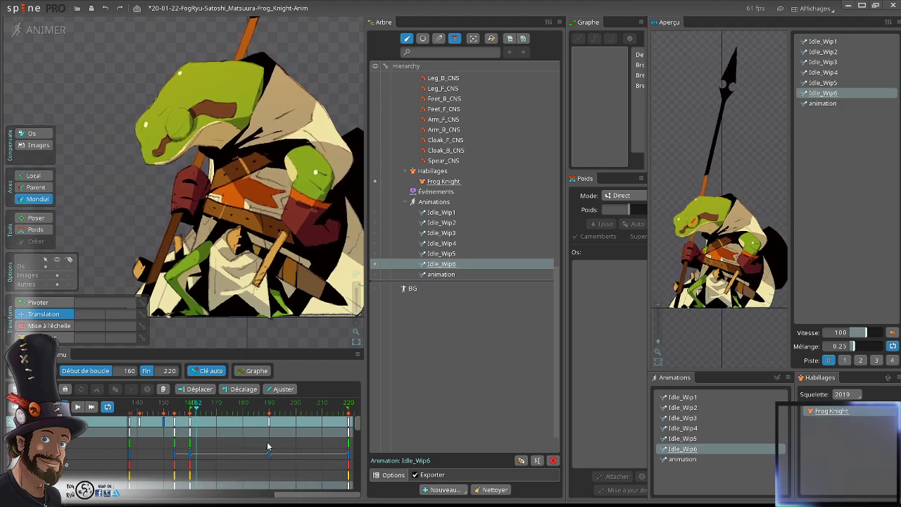
scroll(278, 203, "down", 2)
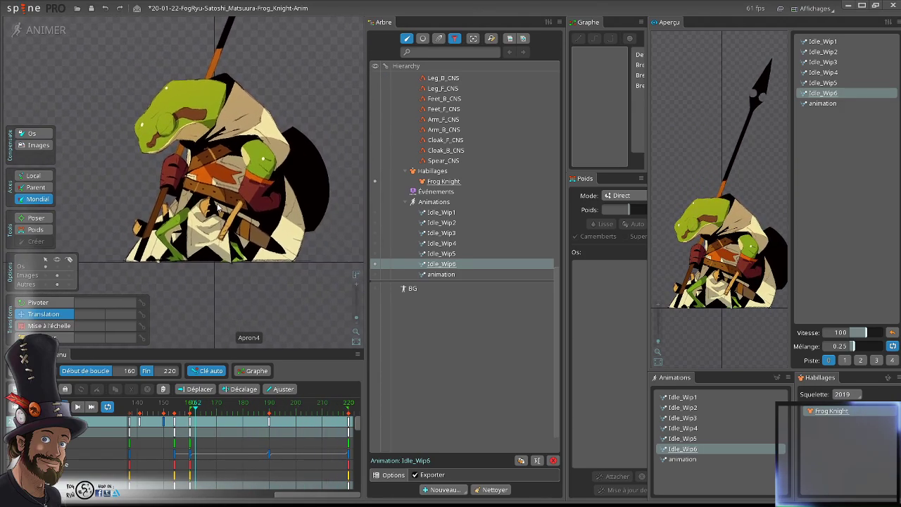
scroll(237, 217, "up", 2)
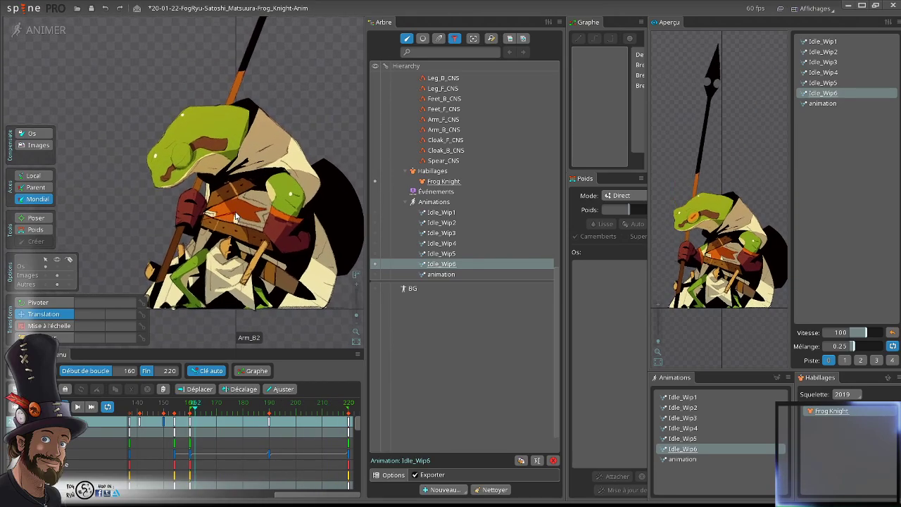
scroll(237, 216, "up", 1)
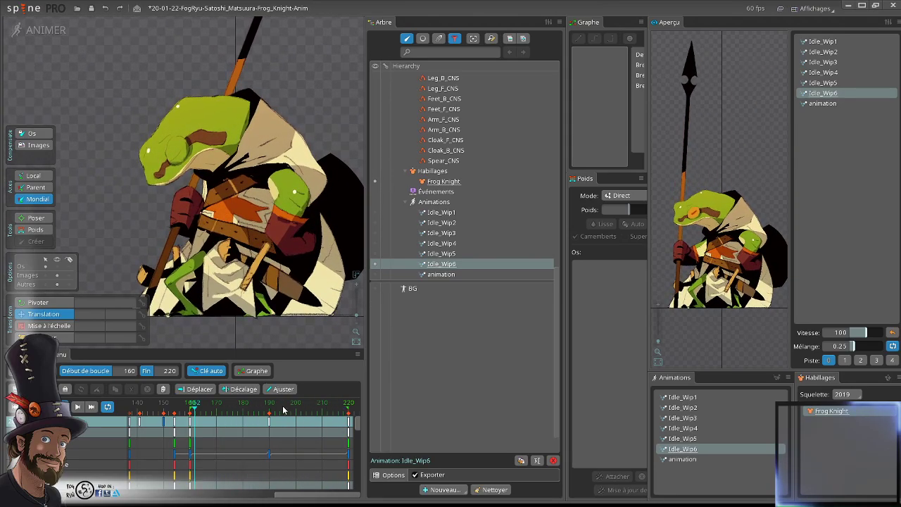
- Try shifting the All bone horizontally to about -906.02 at frame 190 and play the loop
left_click(269, 421)
scroll(122, 208, "up", 2)
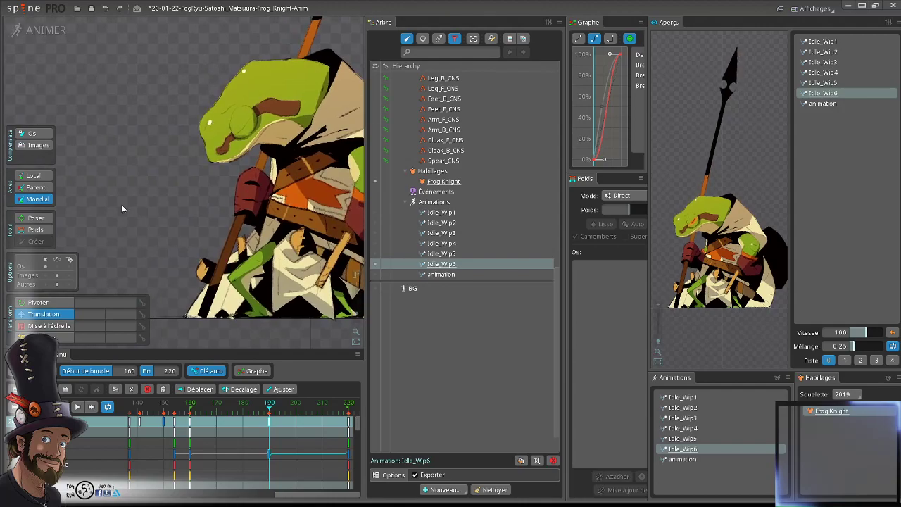
left_click(126, 219)
left_click_drag(152, 236, 83, 216)
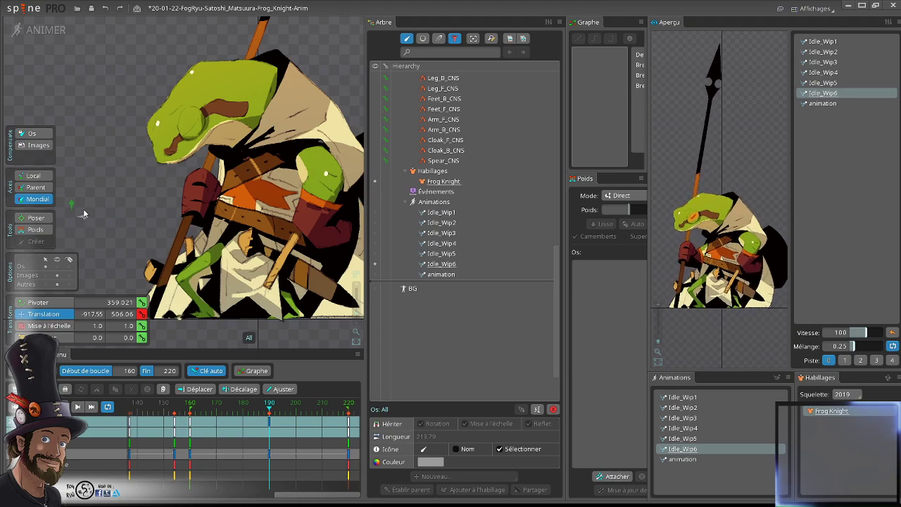
key("ctrl+z")
left_click_drag(85, 221, 87, 219)
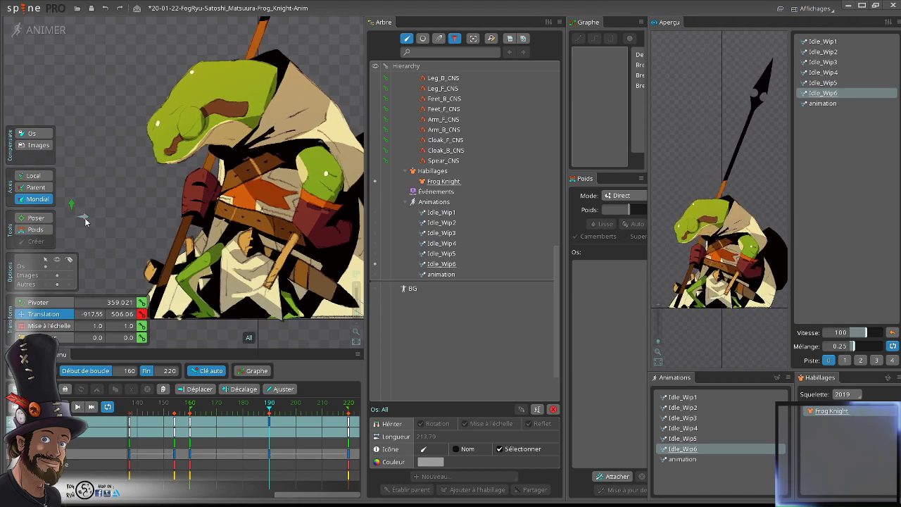
key("d")
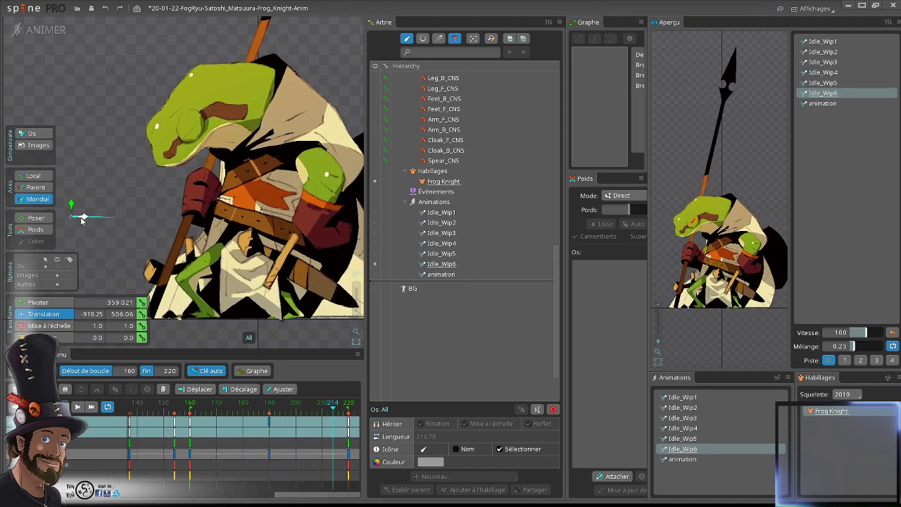
- Delete the All bone's key at frame 190 and rekey it there with a horizontal translation of about -924.87
left_click(268, 424)
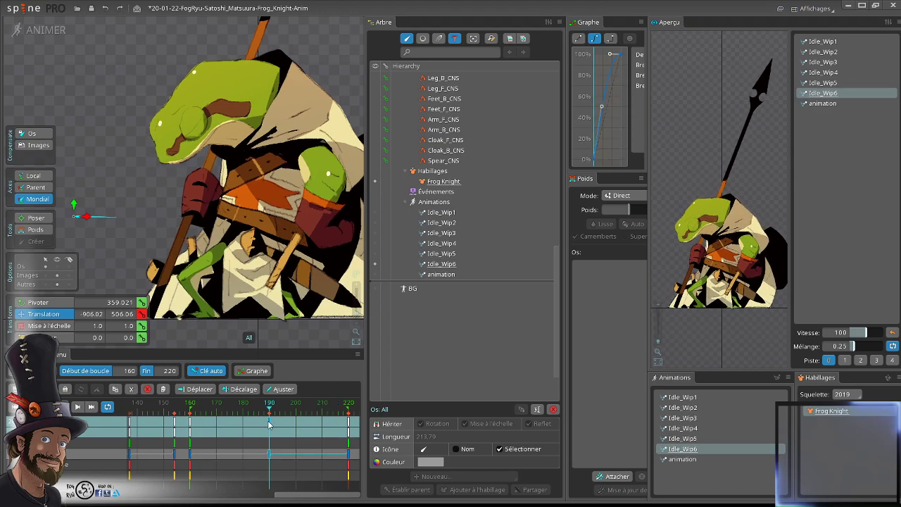
key("Delete")
scroll(81, 219, "up", 8)
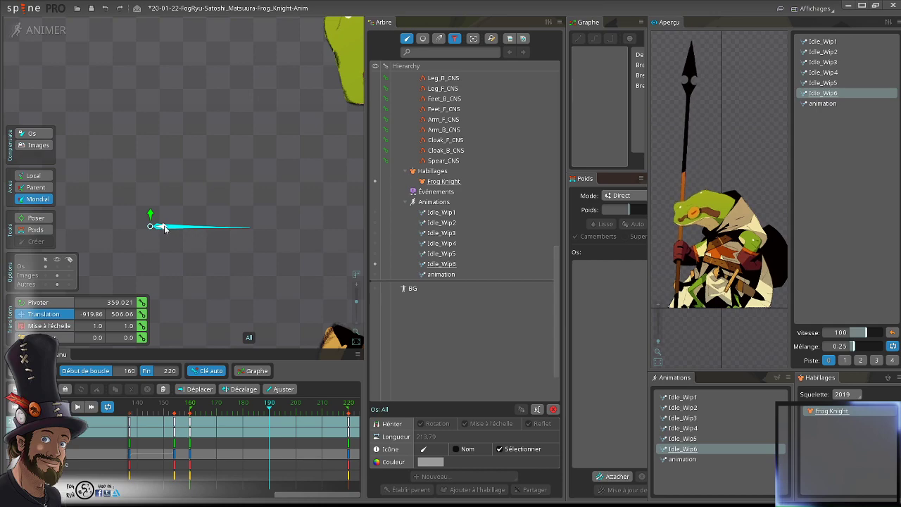
left_click_drag(161, 227, 159, 229)
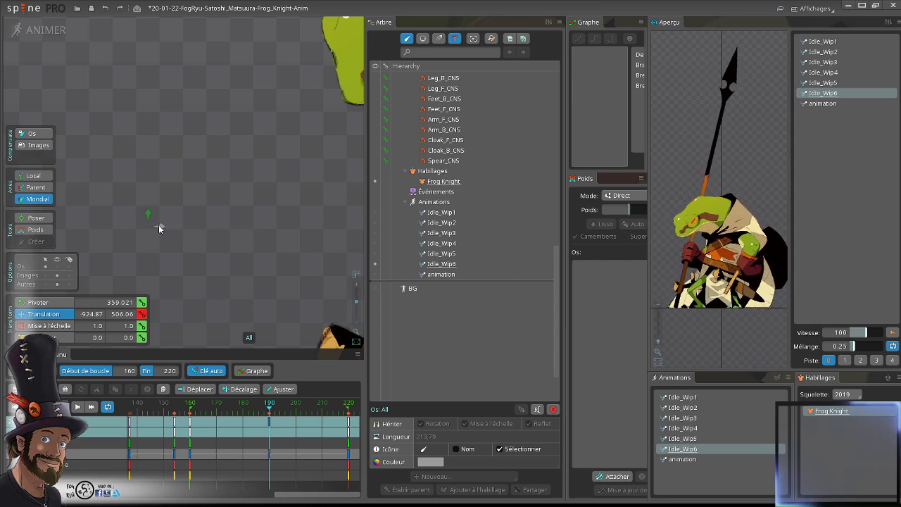
scroll(240, 230, "down", 7)
left_click_drag(190, 198, 130, 232)
key("d")
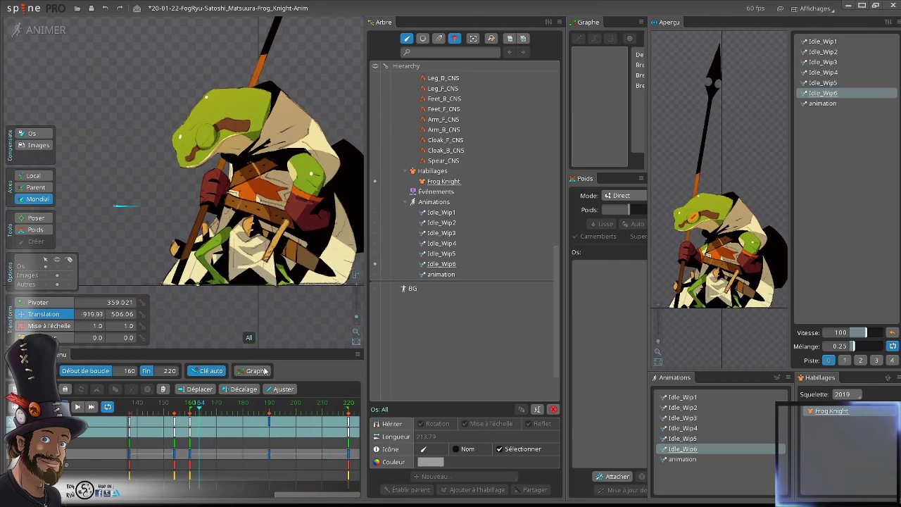
- Apply the saved ease-in and ease-out curve to the keys at frames 160 and 190, and replay the loop
key("space")
left_click(189, 424)
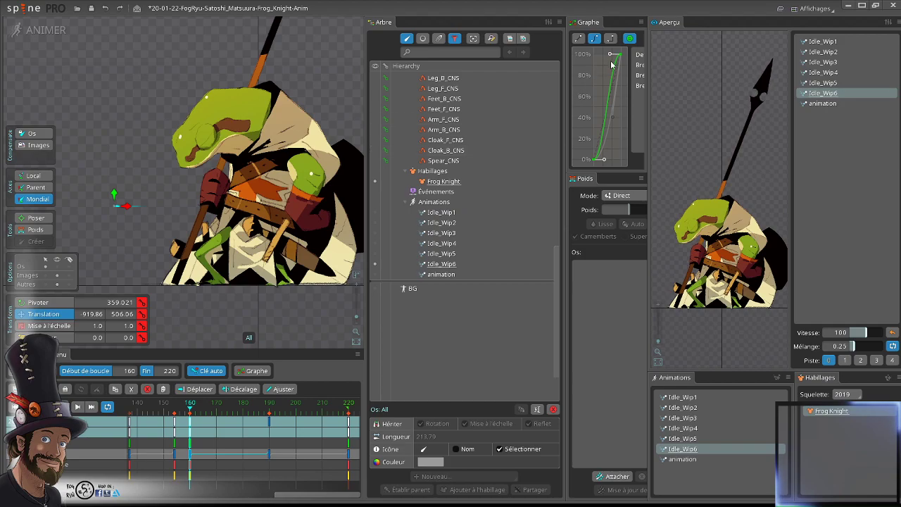
left_click(267, 426)
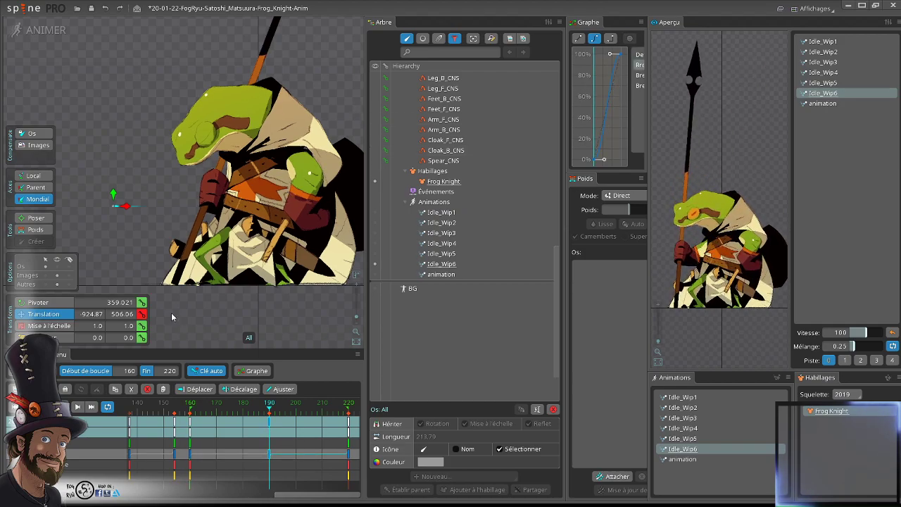
key("space")
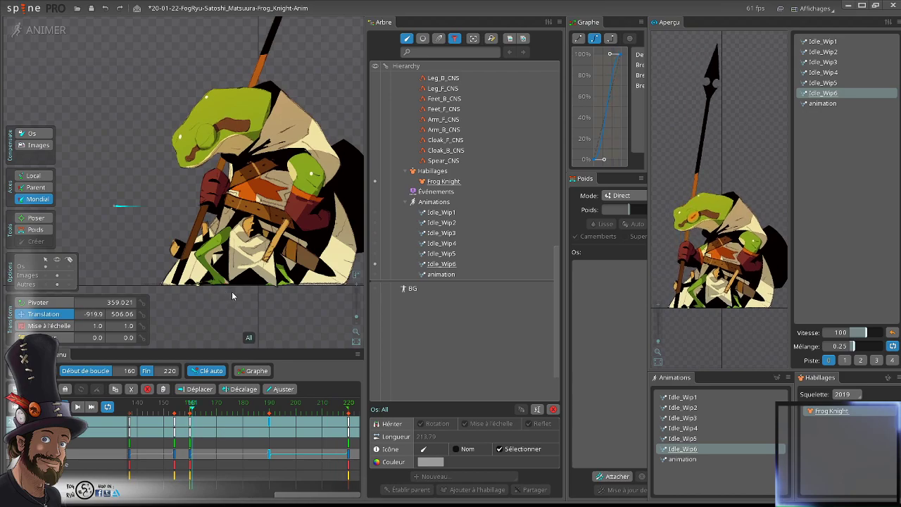
- Examine the body's horizontal sway in the playing loop at several zoom levels and save the project
scroll(252, 231, "up", 2)
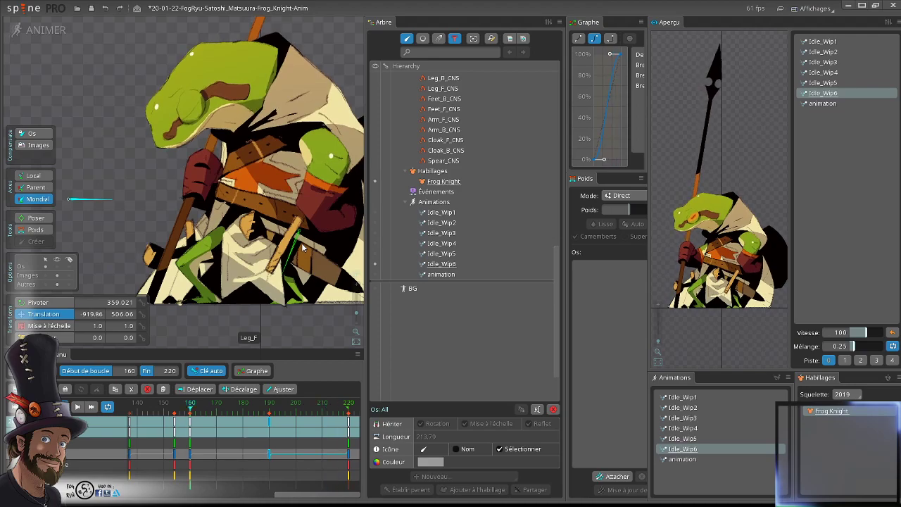
scroll(227, 257, "down", 2)
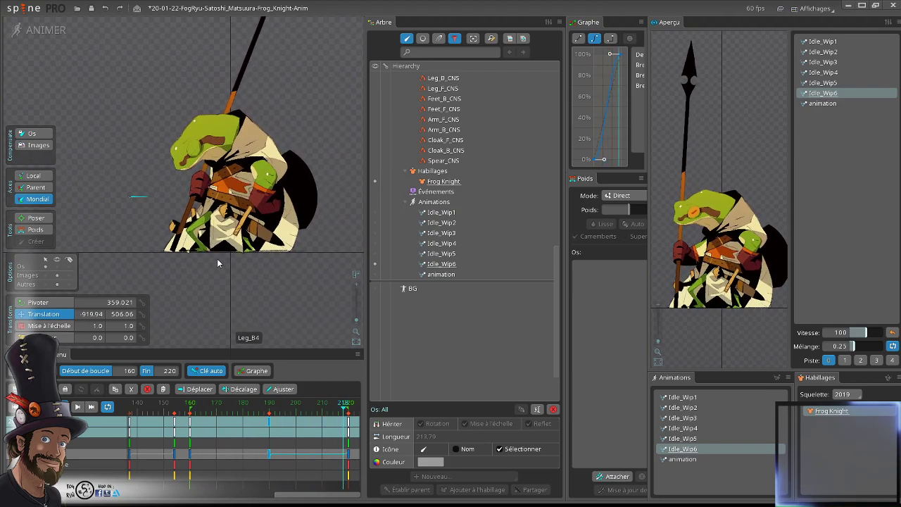
scroll(230, 162, "up", 2)
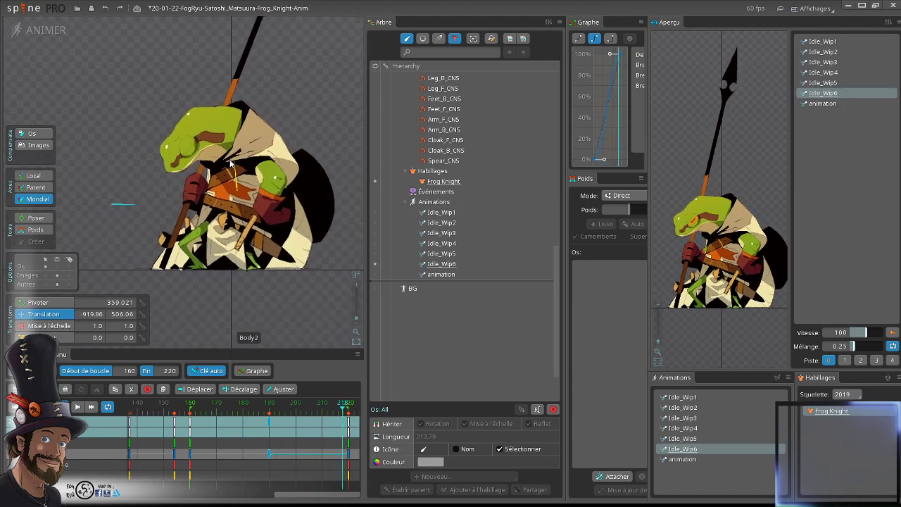
scroll(230, 163, "up", 1)
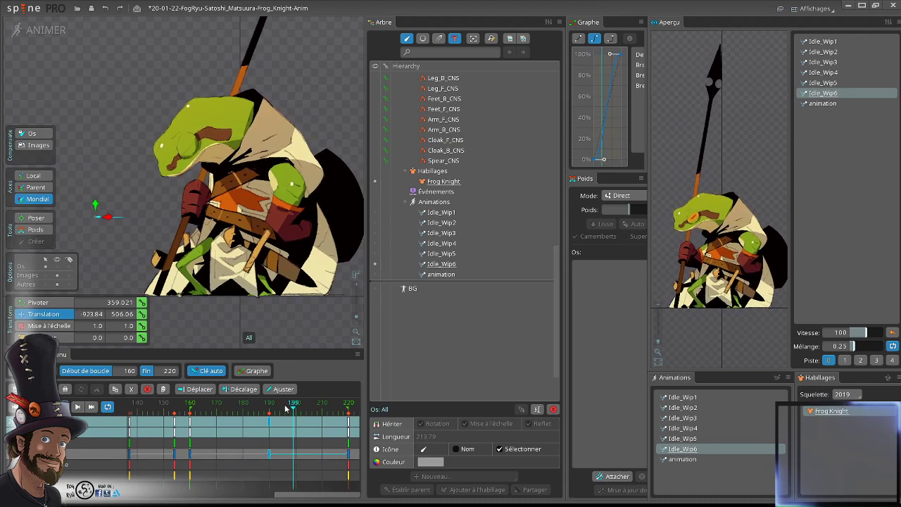
key("ctrl+s")
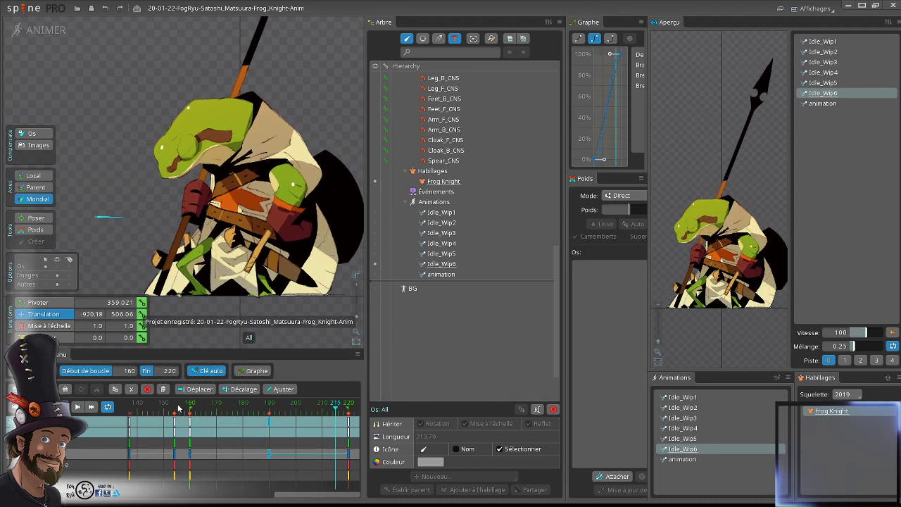
- Scrub and replay the loop to check the sway around frame 190, and bring the earlier keyframes into view
left_click_drag(219, 423, 240, 457)
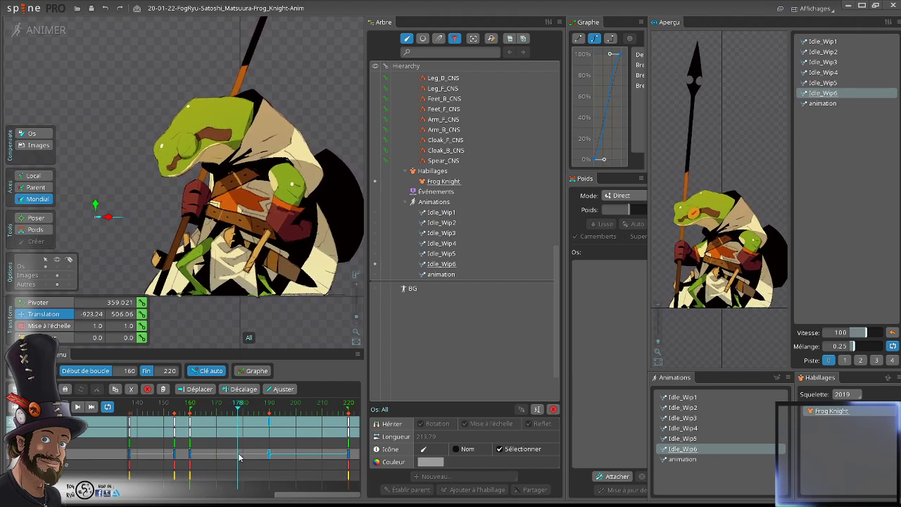
key("d")
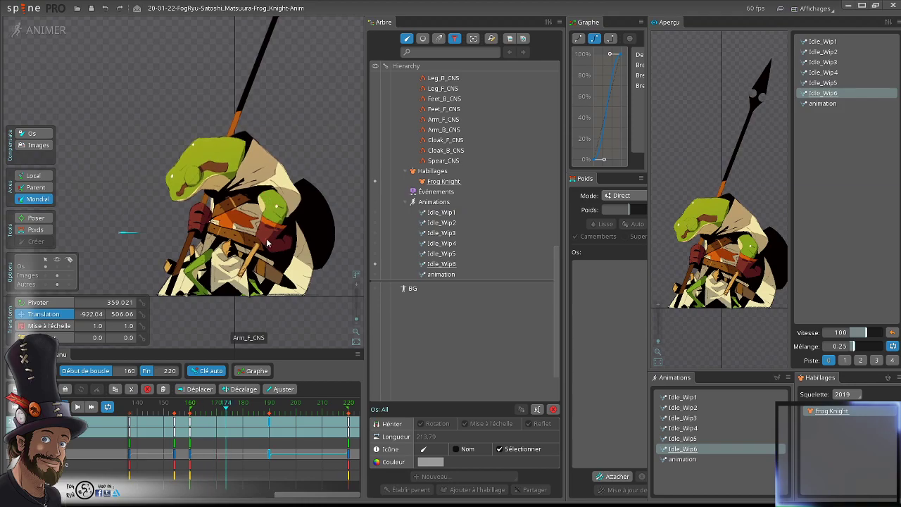
key("d")
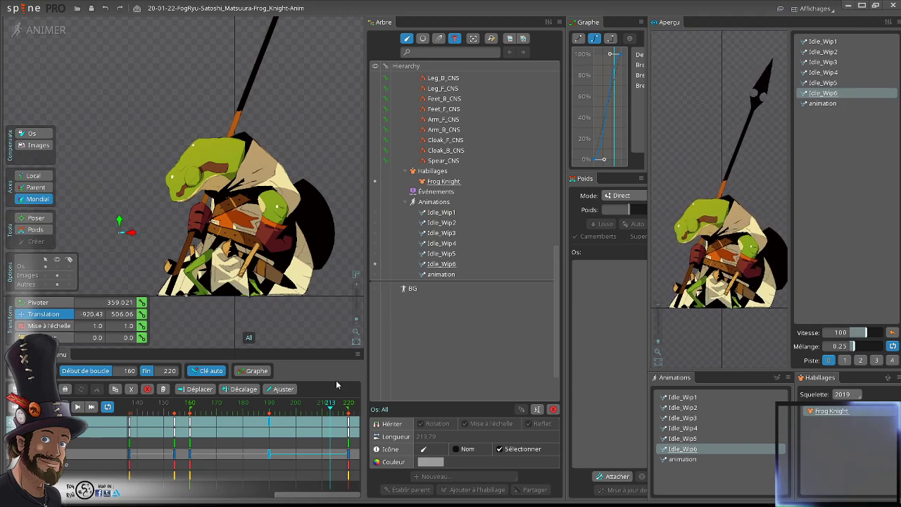
key("d")
key("d")
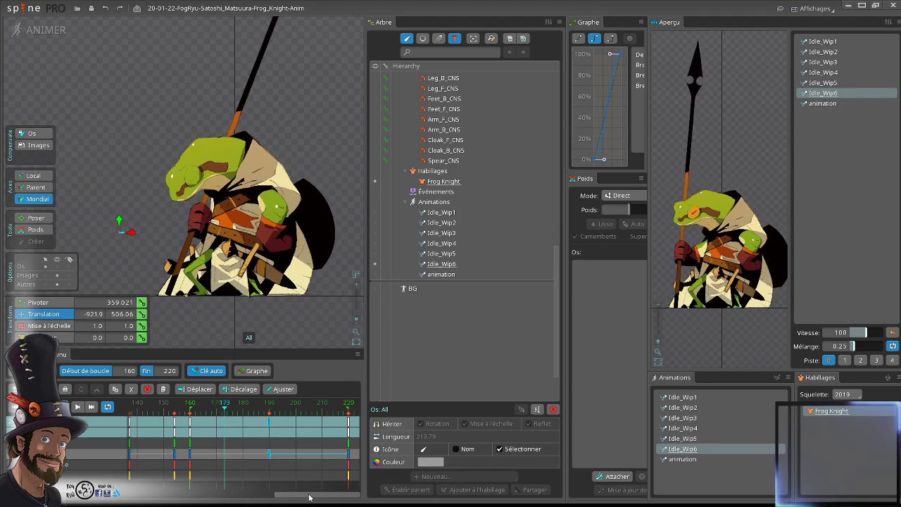
left_click_drag(308, 497, 273, 497)
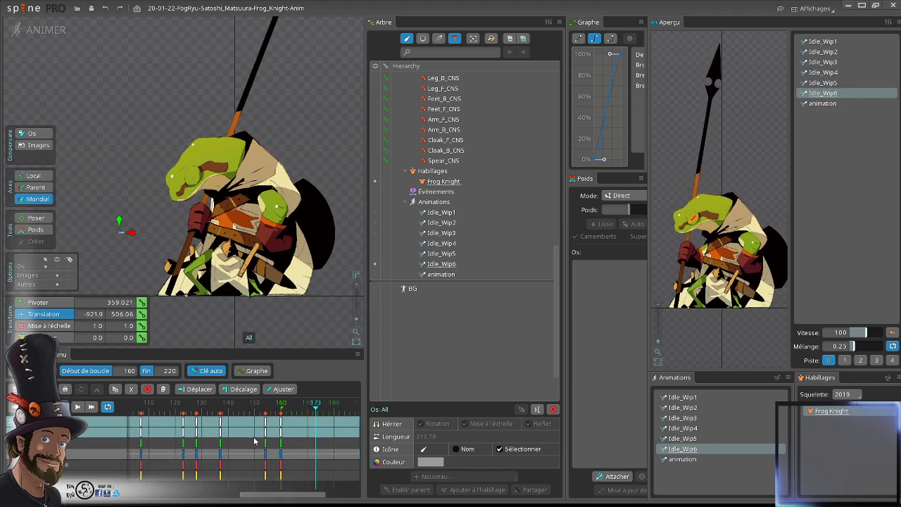
- Select the Arm_F_CNS bone and lower it at frame 150 to a vertical translation of about 388
left_click_drag(239, 405, 276, 448)
left_click(267, 241)
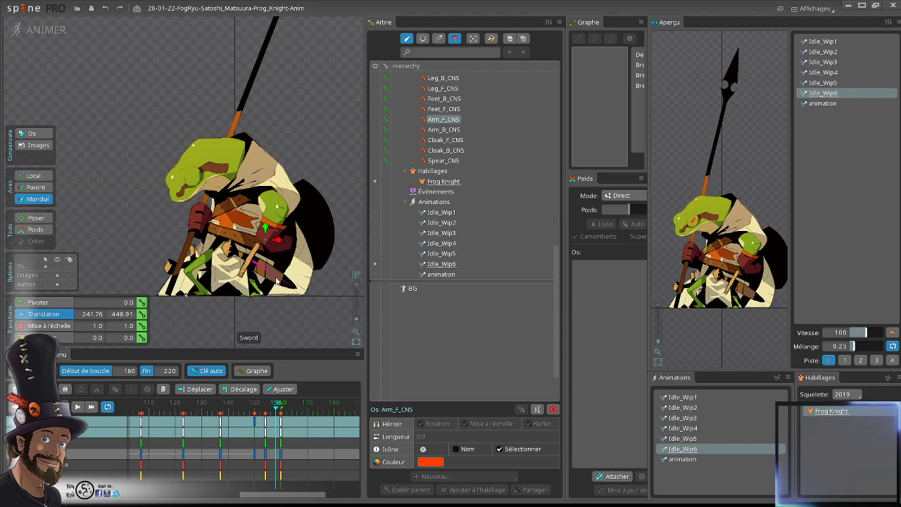
scroll(265, 236, "up", 5)
scroll(294, 269, "down", 3)
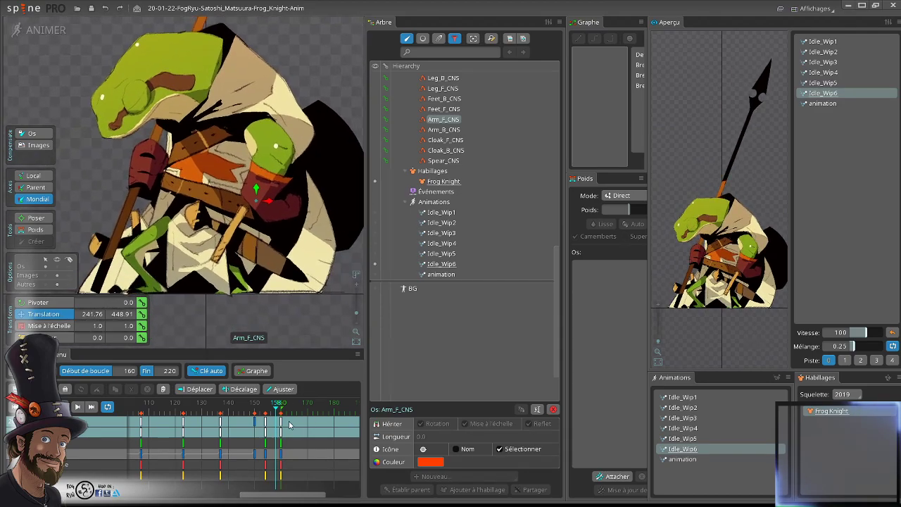
left_click(255, 407)
mouse_move(254, 408)
left_mouse_down()
mouse_move(265, 409)
mouse_move(257, 412)
left_mouse_up()
left_click_drag(257, 190, 255, 202)
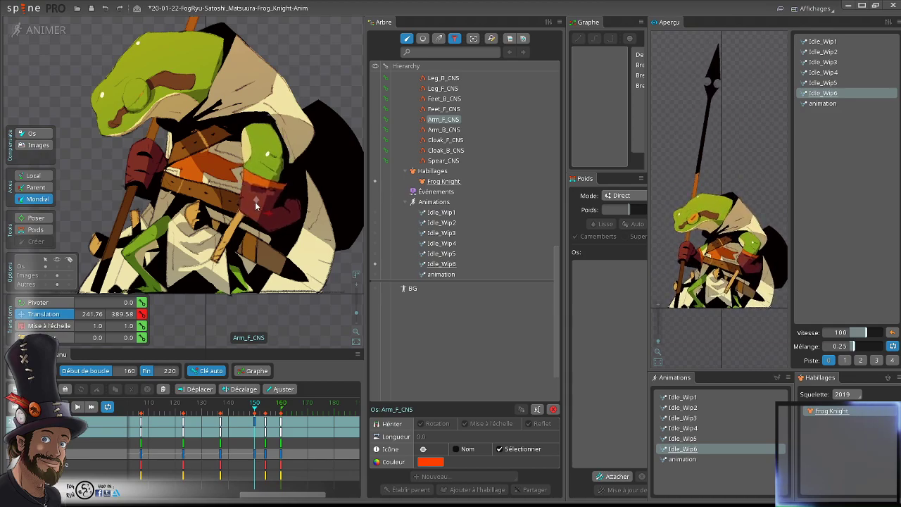
- Copy the Arm_F_CNS key from frame 150 and paste it at frames 154 and 160
left_click(270, 410)
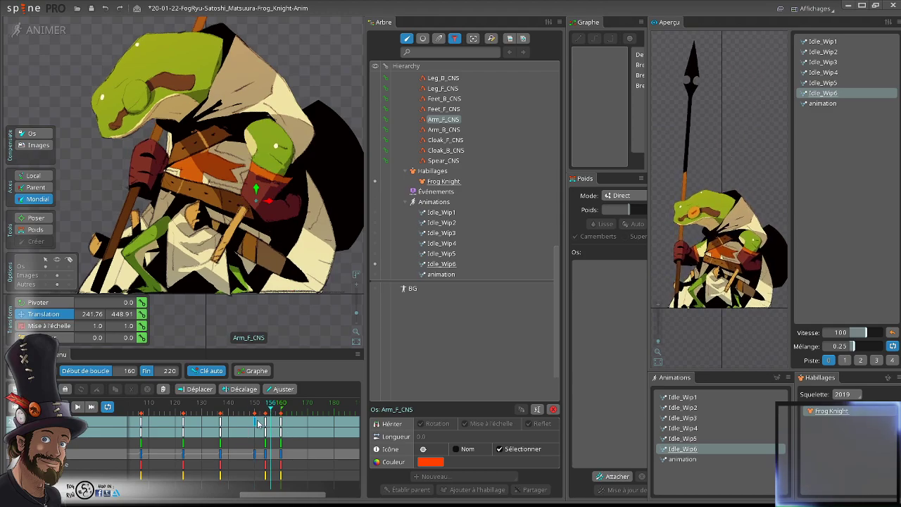
left_click(255, 422)
key("ctrl+c")
left_click(266, 422)
key("ctrl+v")
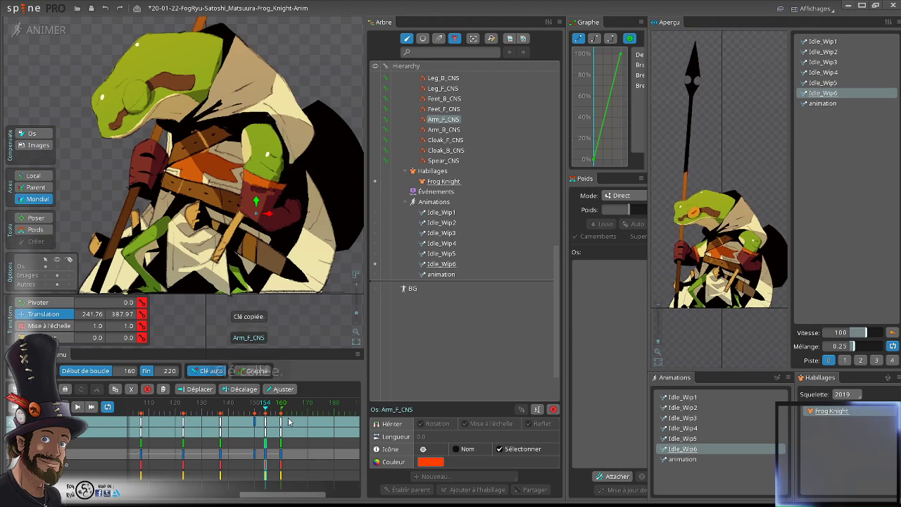
left_click(281, 422)
key("ctrl+v")
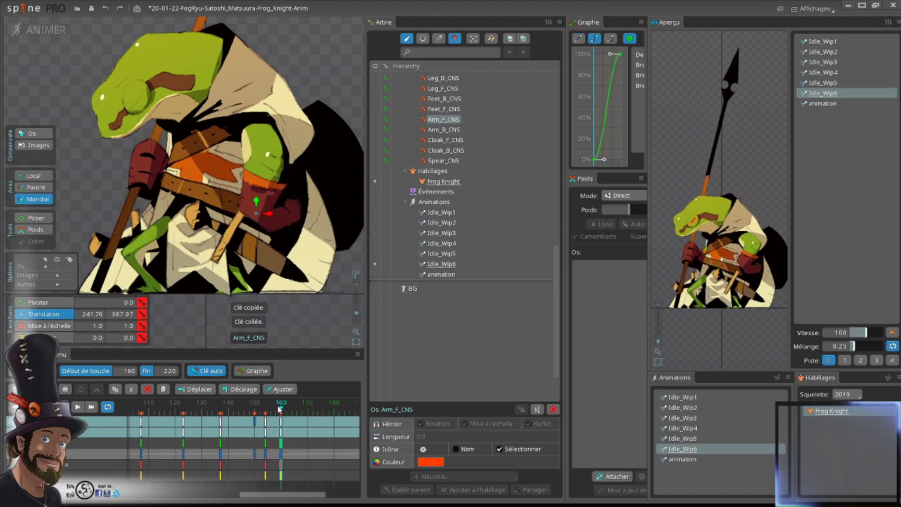
- Paste the copied Arm_F_CNS key onto the loop's end at frame 220
mouse_move(279, 408)
left_mouse_down()
mouse_move(232, 405)
mouse_move(284, 412)
left_mouse_up()
left_click(267, 411)
left_click_drag(300, 500, 354, 495)
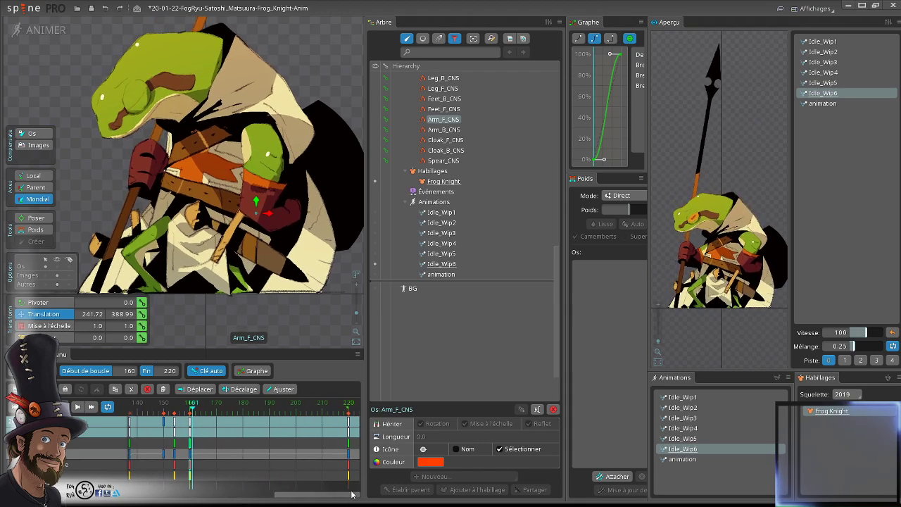
left_click(350, 427)
key("ctrl+v")
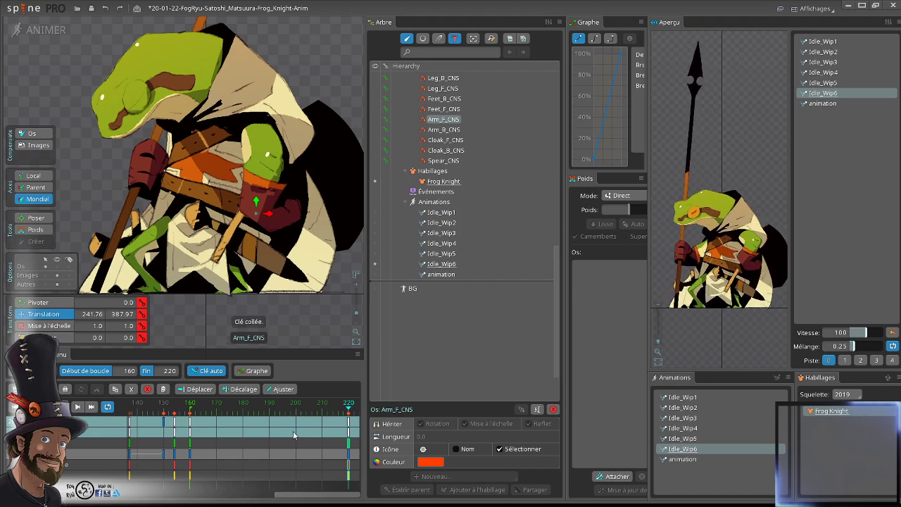
- Widen the animation preview area and play the loop to check the lowered front arm
scroll(259, 180, "down", 2)
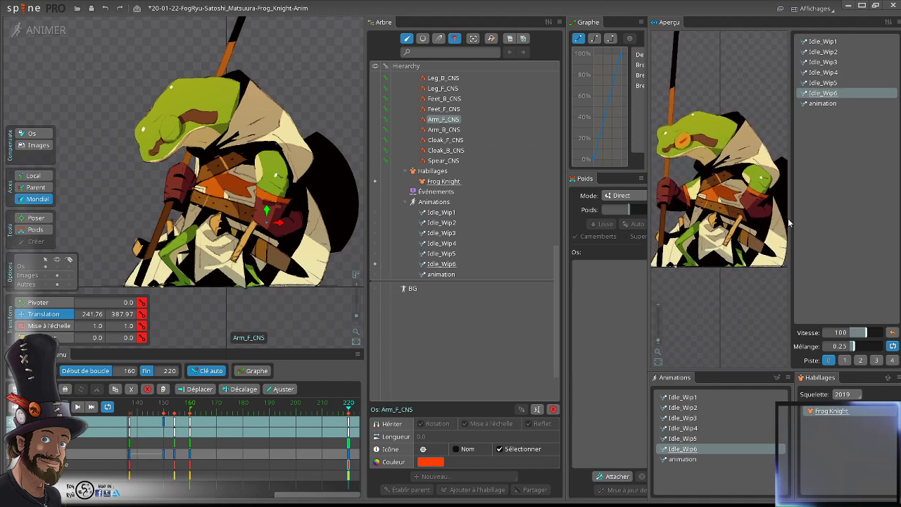
left_click_drag(561, 225, 526, 224)
left_click_drag(648, 213, 612, 218)
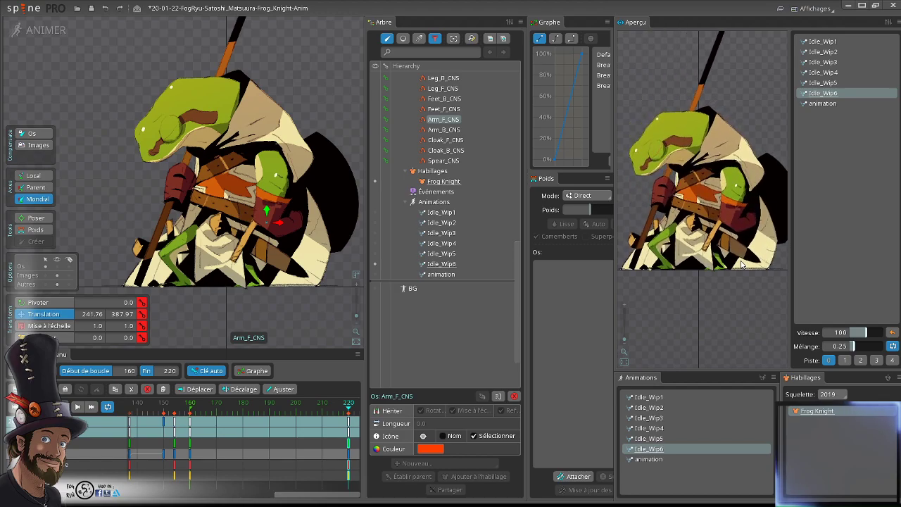
key("space")
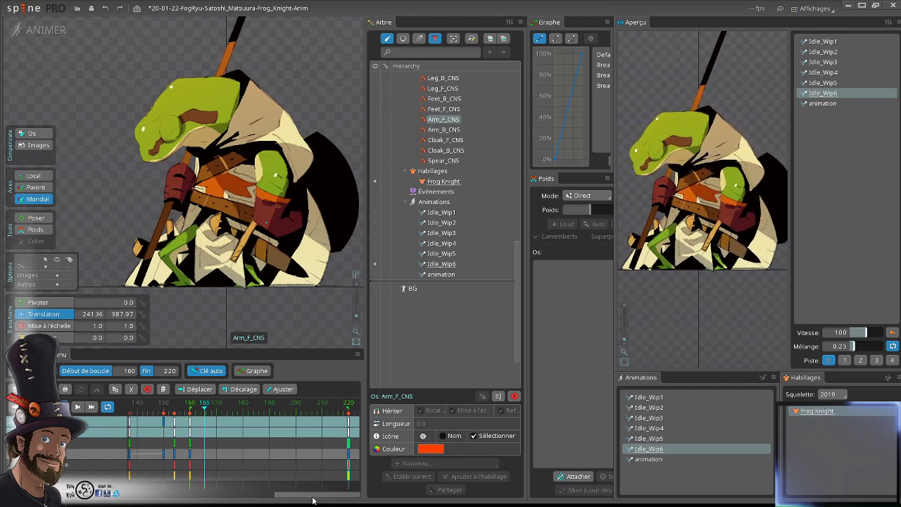
key("space")
- Lower Arm_F_CNS to a vertical translation of about 471 at frame 137 and about 490 at frame 123
left_click_drag(314, 496, 260, 496)
left_click_drag(264, 407, 301, 438)
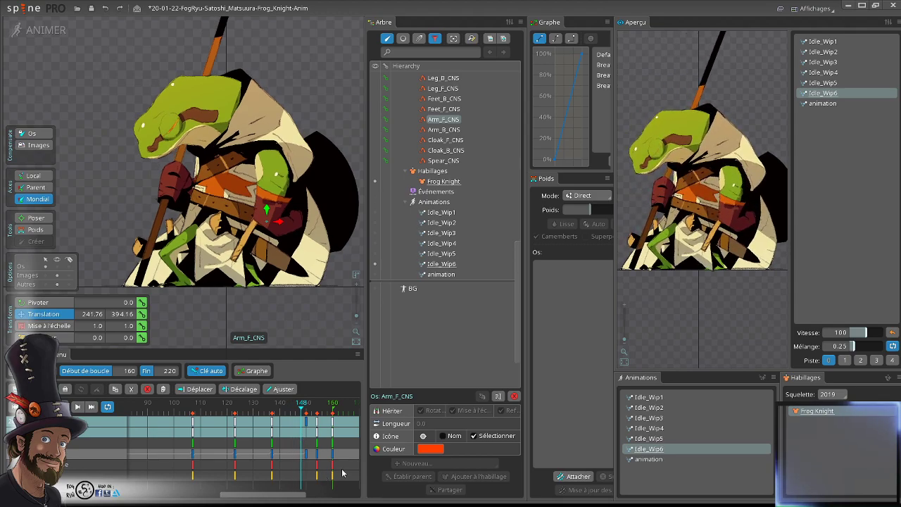
left_click_drag(301, 406, 271, 434)
scroll(273, 188, "up", 3)
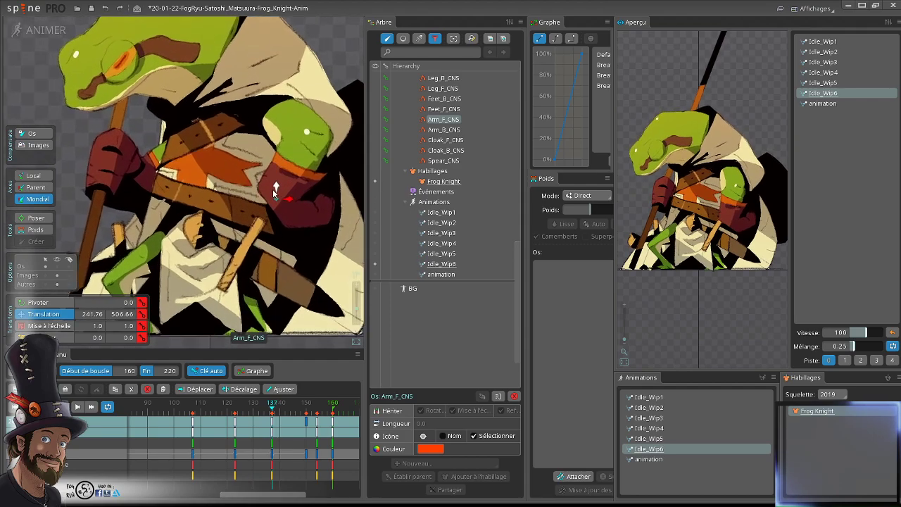
left_click_drag(278, 191, 278, 201)
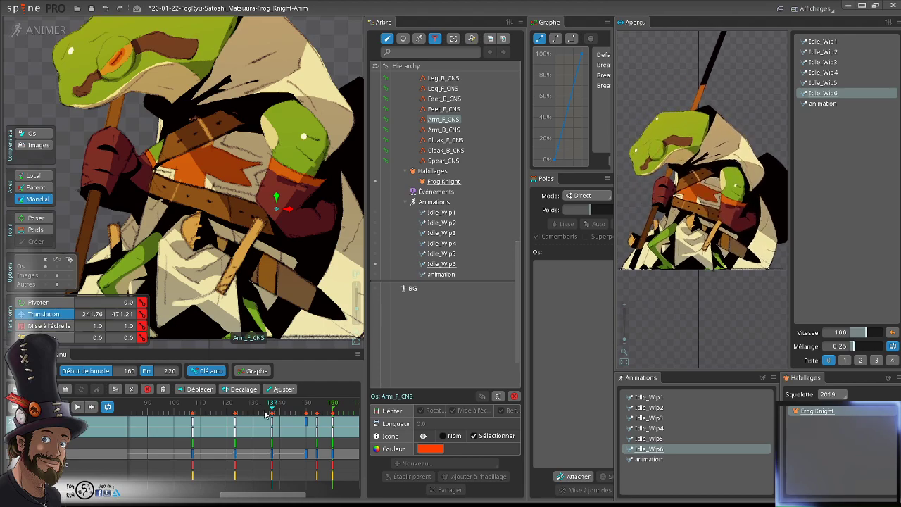
left_click_drag(272, 408, 235, 406)
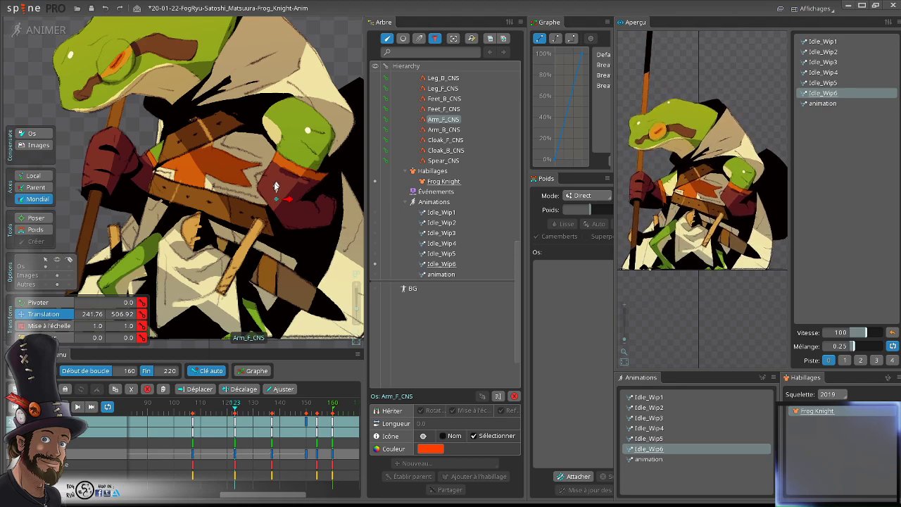
left_click_drag(275, 183, 276, 190)
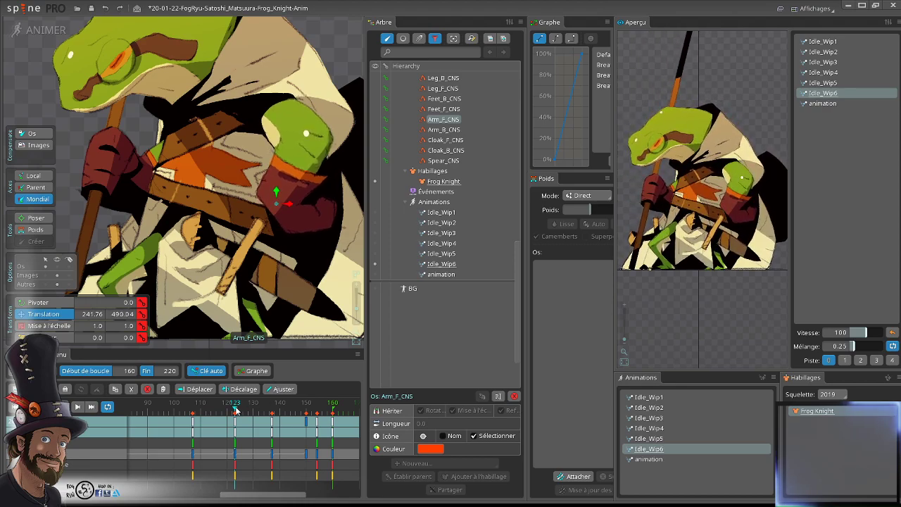
- Scrub through the frames up to about 161 to check the front arm's movement
left_click_drag(239, 409, 318, 419)
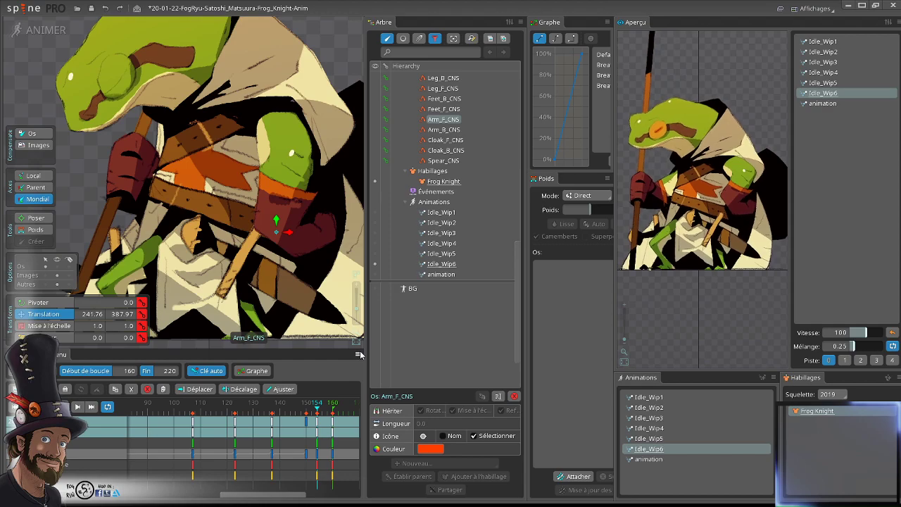
scroll(268, 195, "down", 3)
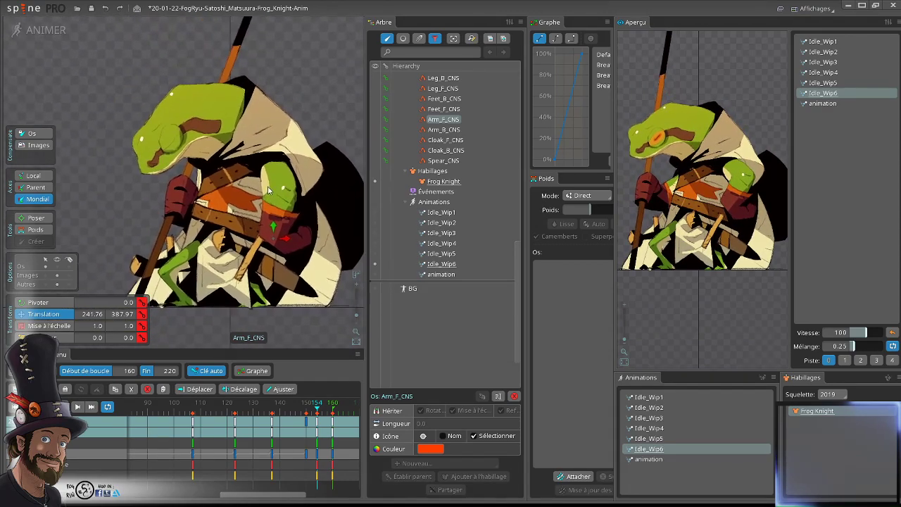
scroll(270, 187, "up", 2)
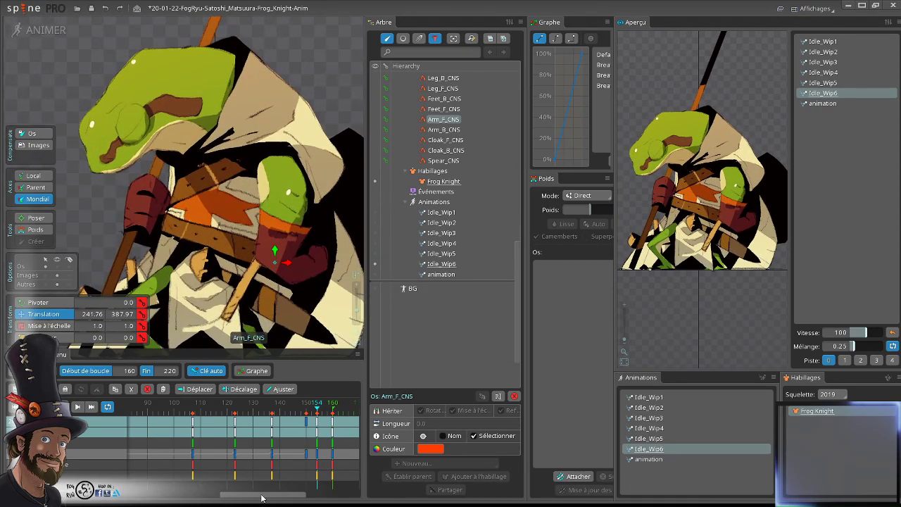
left_click_drag(262, 496, 271, 497)
left_click_drag(232, 409, 308, 423)
- Examine the cloak and hood edges around the front shoulder up close and select the Hoodie_B2 bone
scroll(302, 176, "up", 5)
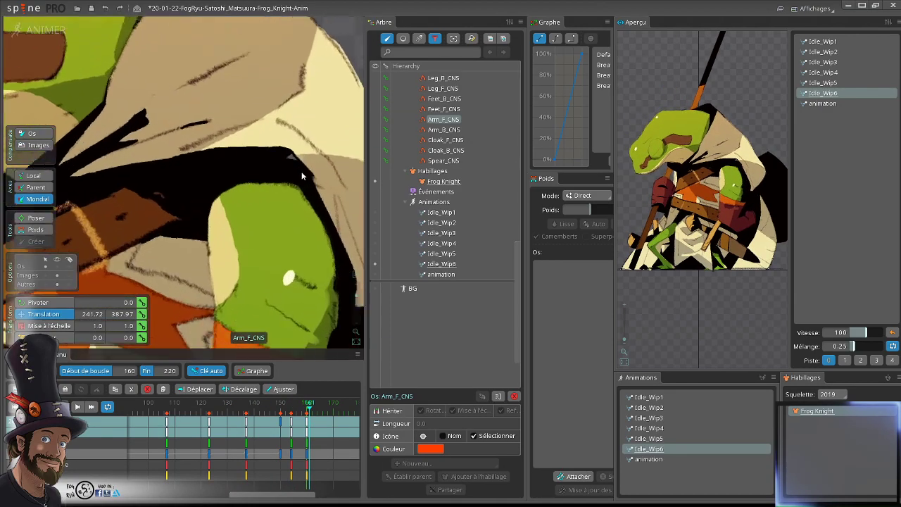
scroll(302, 176, "up", 2)
scroll(284, 161, "down", 6)
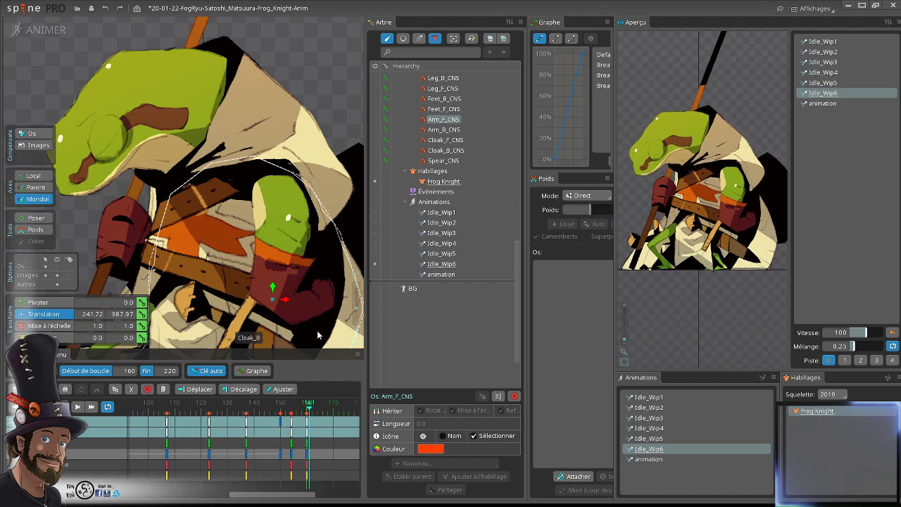
left_click(274, 169)
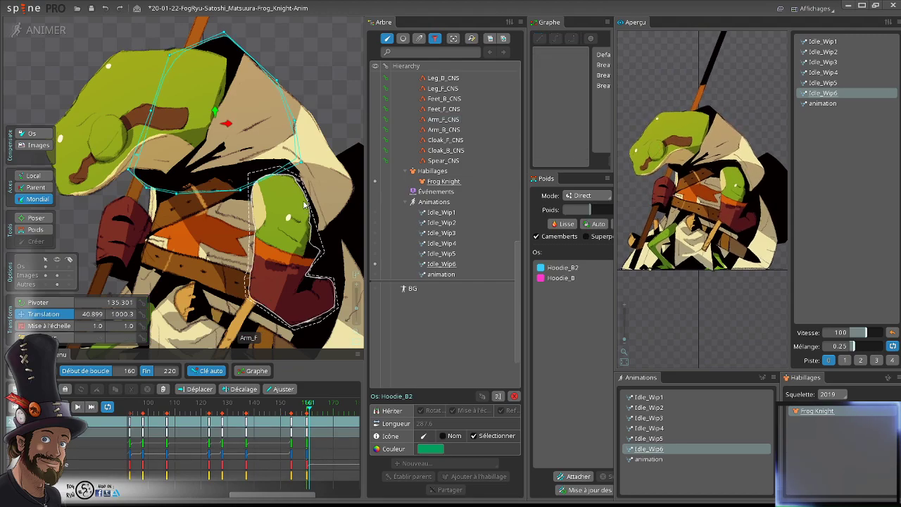
left_click_drag(304, 205, 263, 195)
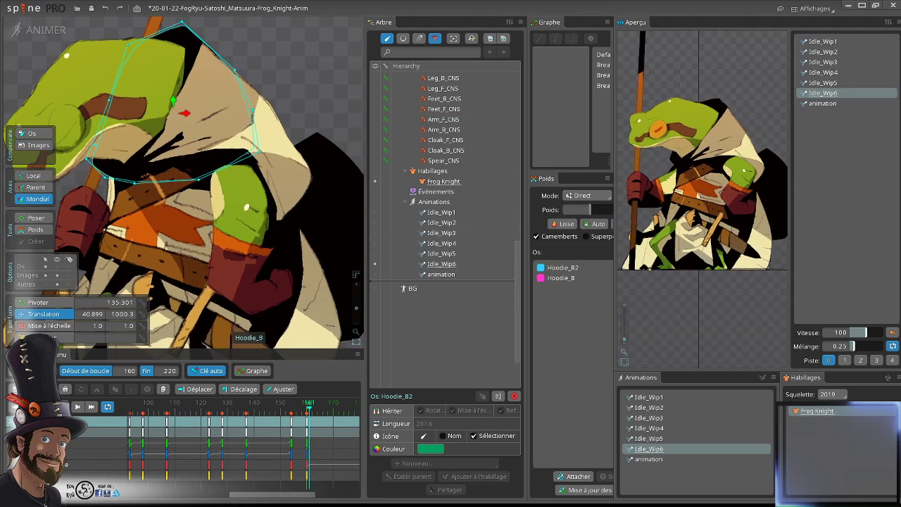
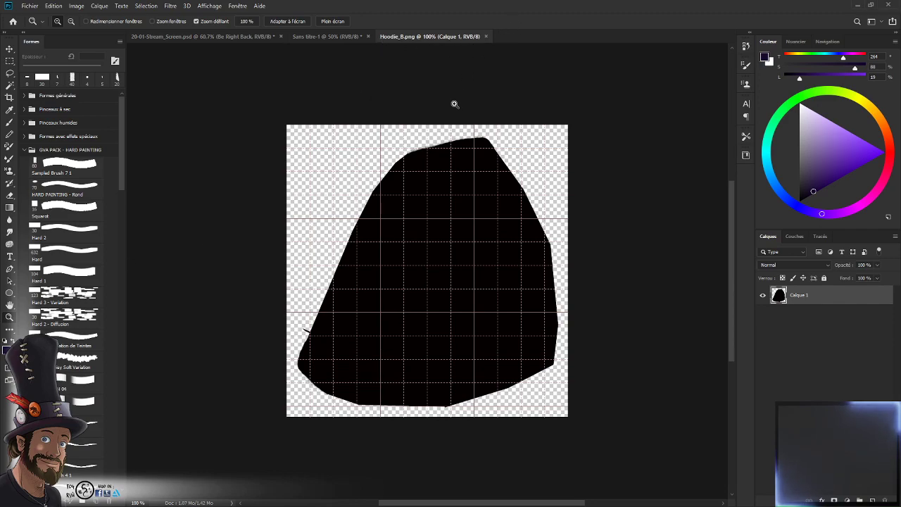
- Switch to Hoodie_B.png in Photoshop, erase the stray mark on the shape's lower left edge with the grid hidden, and save the image
left_click_drag(507, 236, 386, 285)
key("ctrl+h")
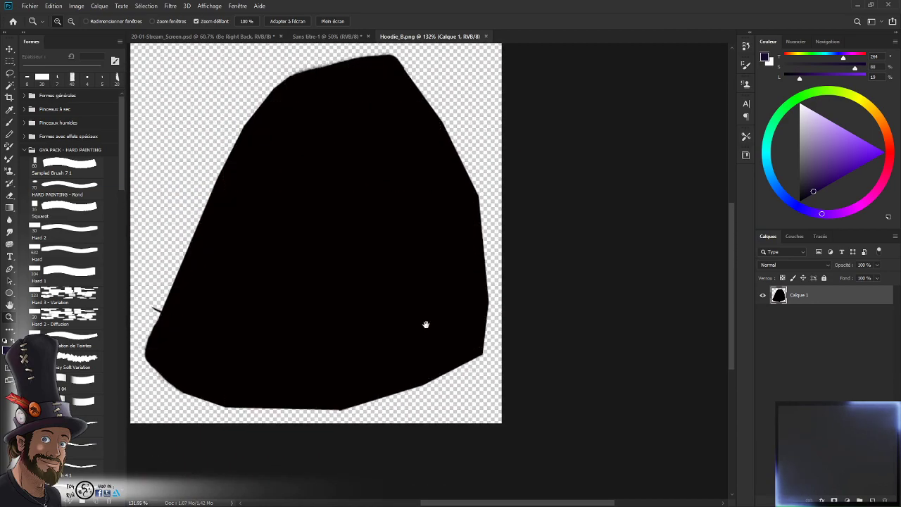
left_click_drag(426, 325, 457, 309)
left_click_drag(205, 296, 223, 281)
key("e")
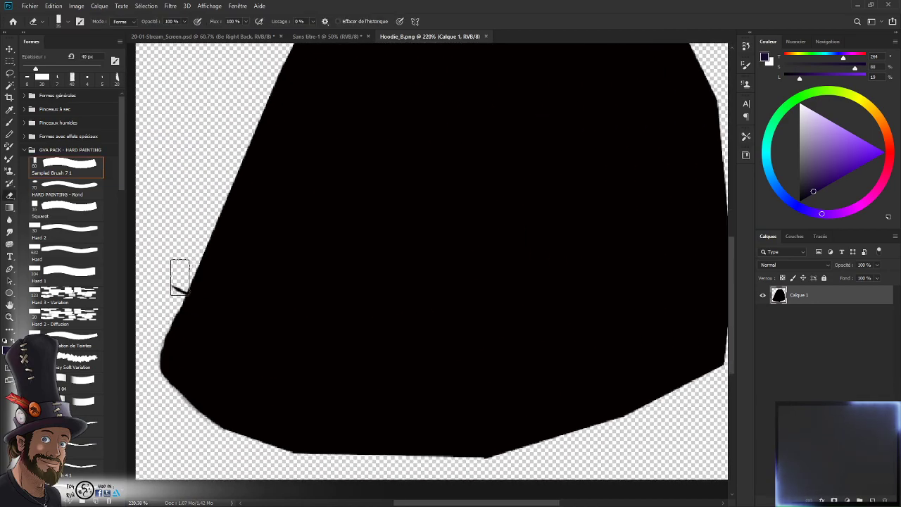
left_click(183, 276)
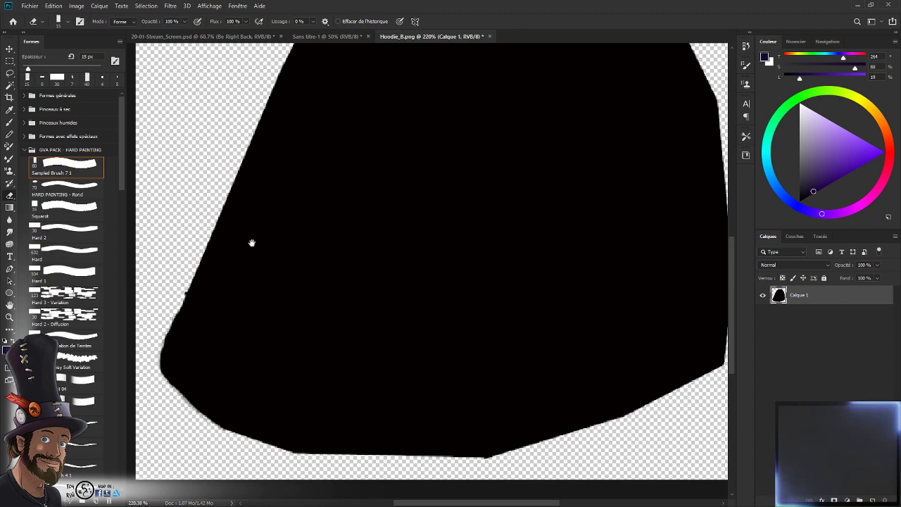
left_click_drag(392, 277, 411, 244)
key("z")
mouse_move(399, 298)
left_mouse_down()
mouse_move(371, 321)
mouse_move(336, 329)
left_mouse_up()
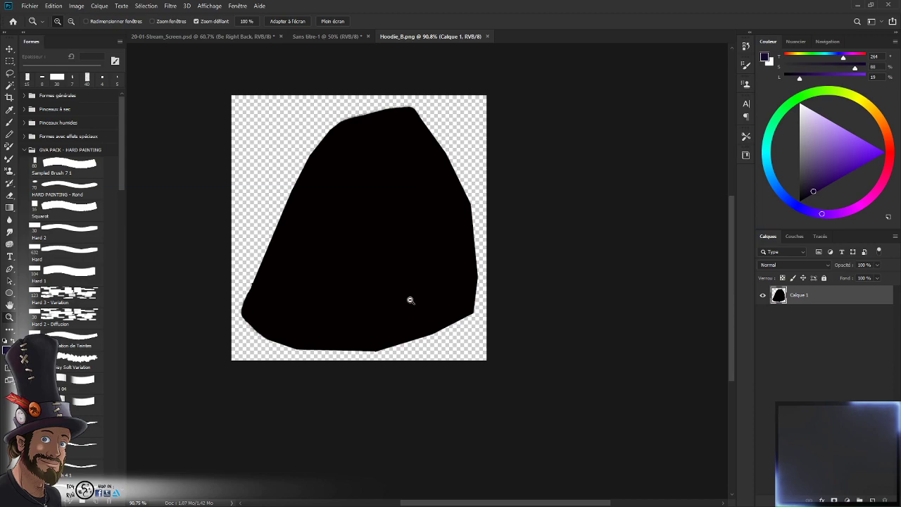
- Lasso the black shape's lower right part with a margin beyond its edge, and sample the shape's black as the foreground colour
scroll(411, 300, "up", 3)
left_click_drag(346, 327, 332, 300)
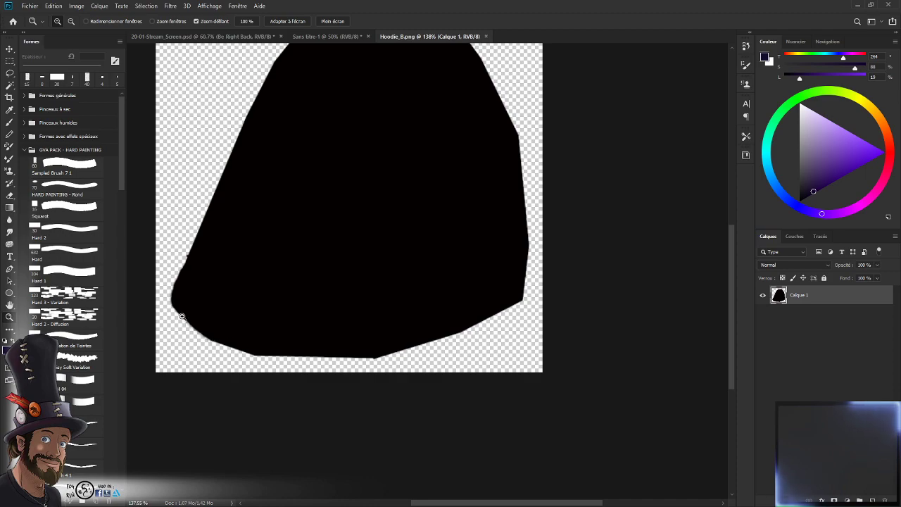
left_click_drag(464, 124, 442, 178)
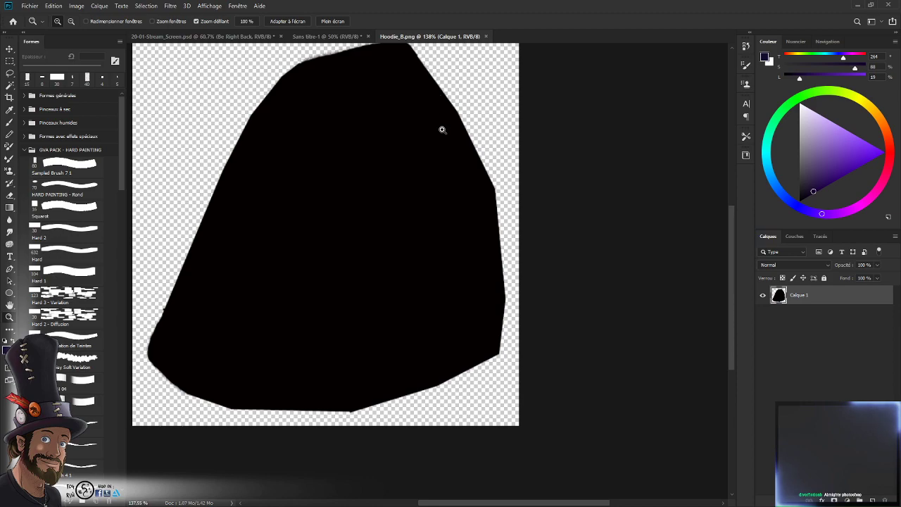
scroll(449, 303, "down", 1)
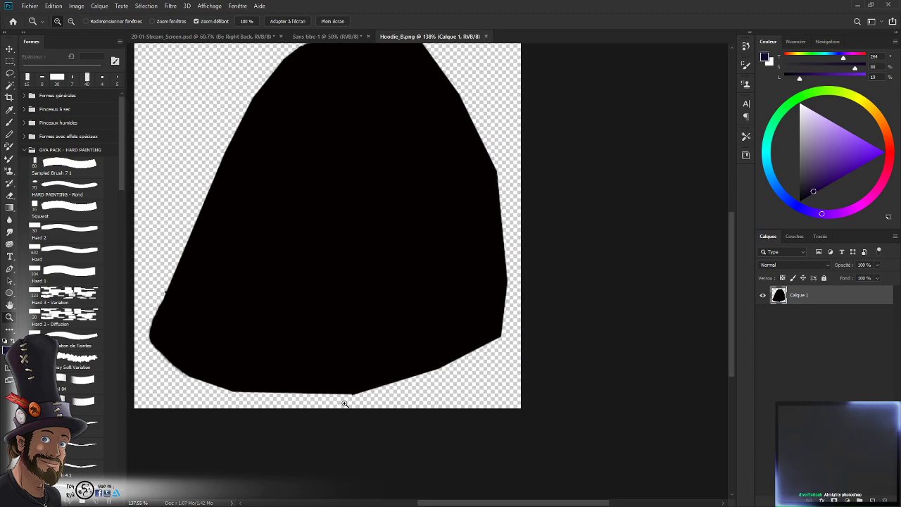
key("l")
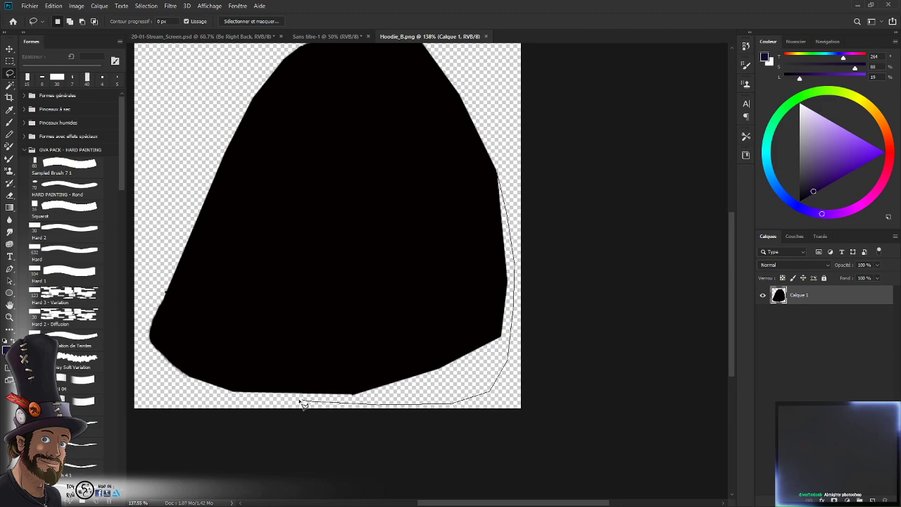
left_click_drag(365, 227, 451, 174)
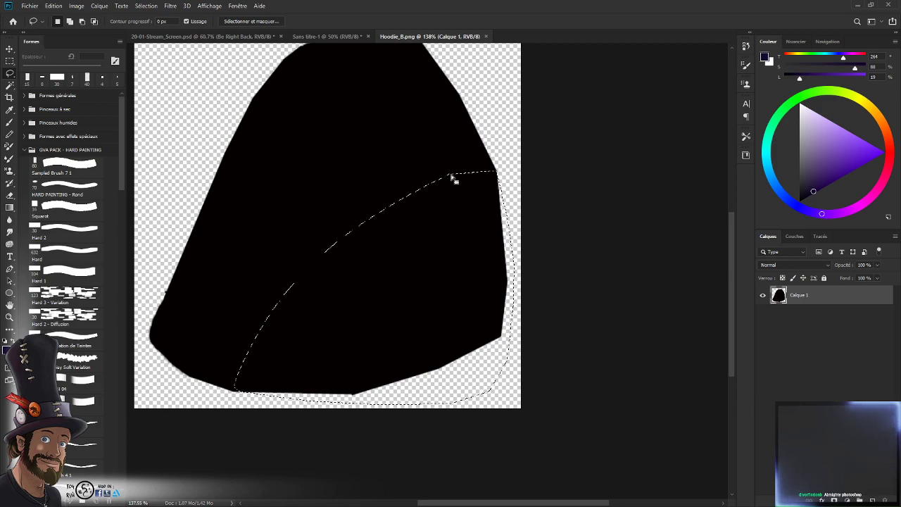
key("b")
left_click(407, 281, "alt")
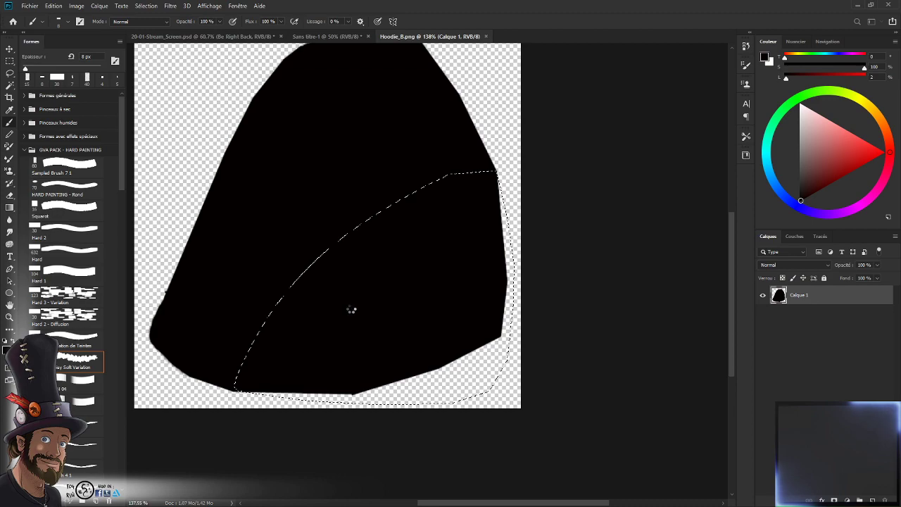
- Fill the selected area with the foreground colour, deselect it, and save Hoodie_B.png
key("alt+BackSpace")
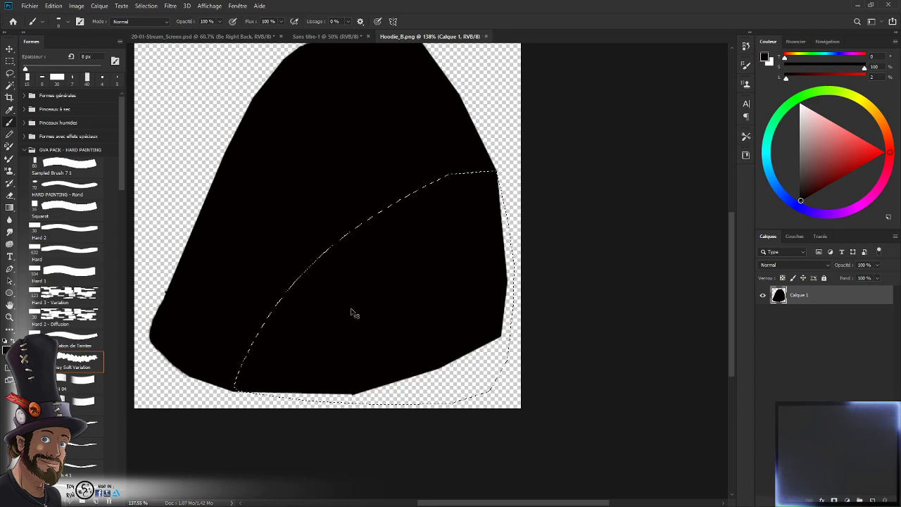
key("ctrl+z")
key("shift+BackSpace")
left_click(402, 117)
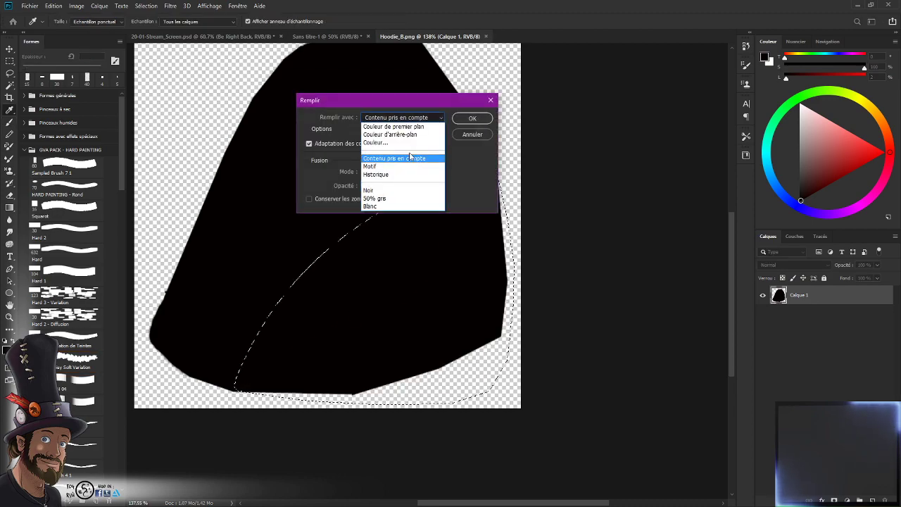
left_click(398, 124)
left_click(472, 118)
key("b")
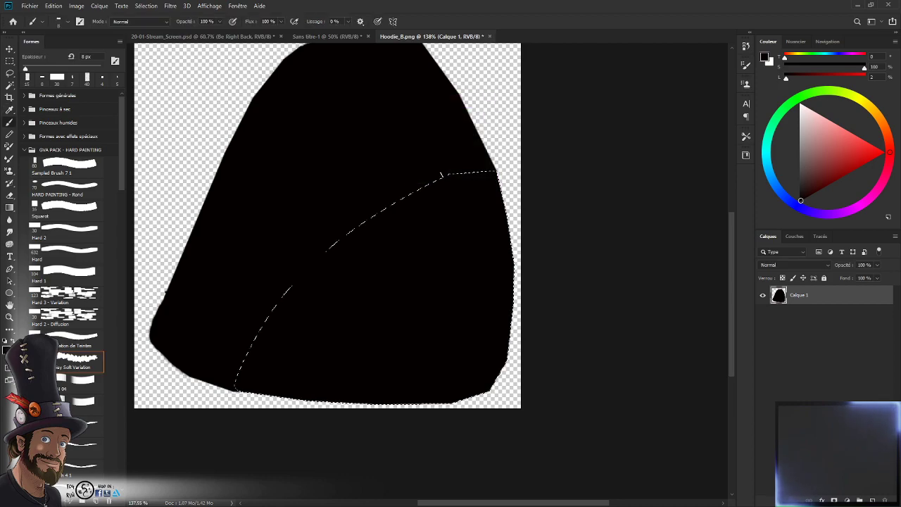
key("ctrl+d")
key("z")
left_click_drag(430, 304, 419, 320)
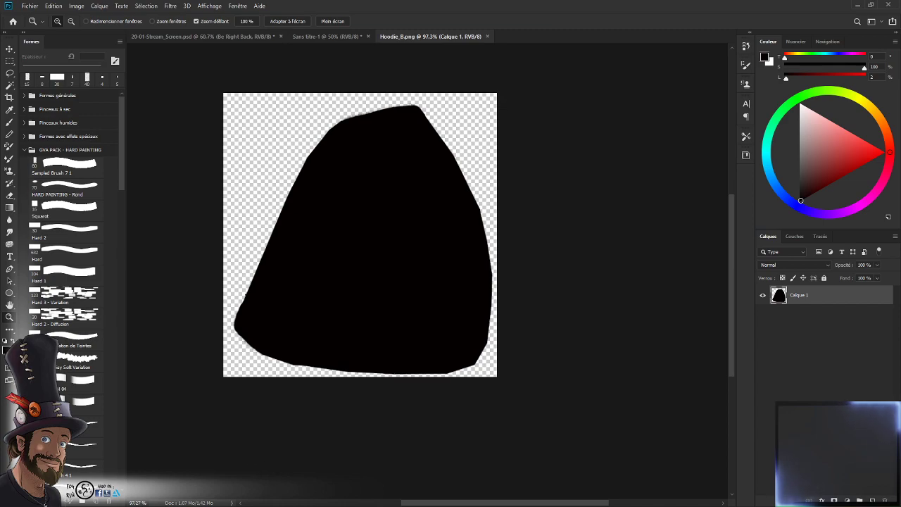
- Switch back to Spine, deselect the Hoodie_B2 bone, and examine the extended Hoodie_B edges around the neck and front shoulder
key("alt+Tab")
scroll(235, 199, "up", 4)
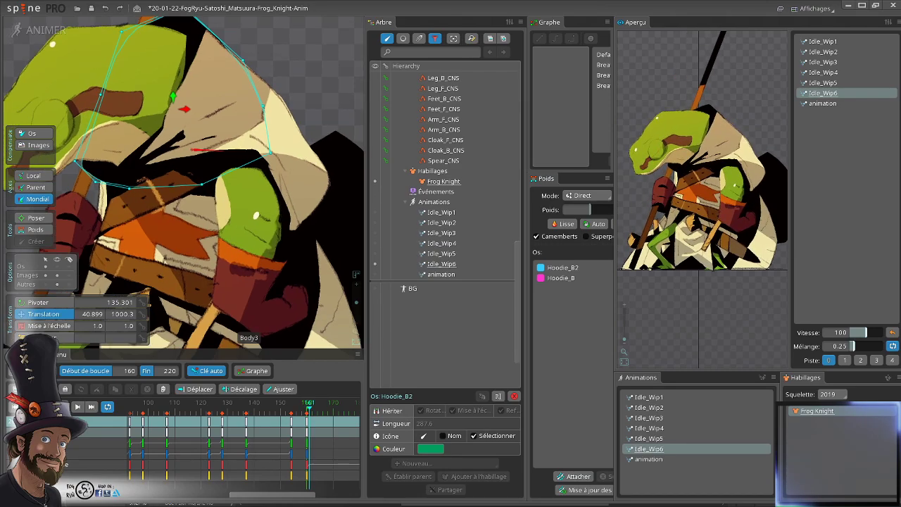
scroll(236, 200, "down", 3)
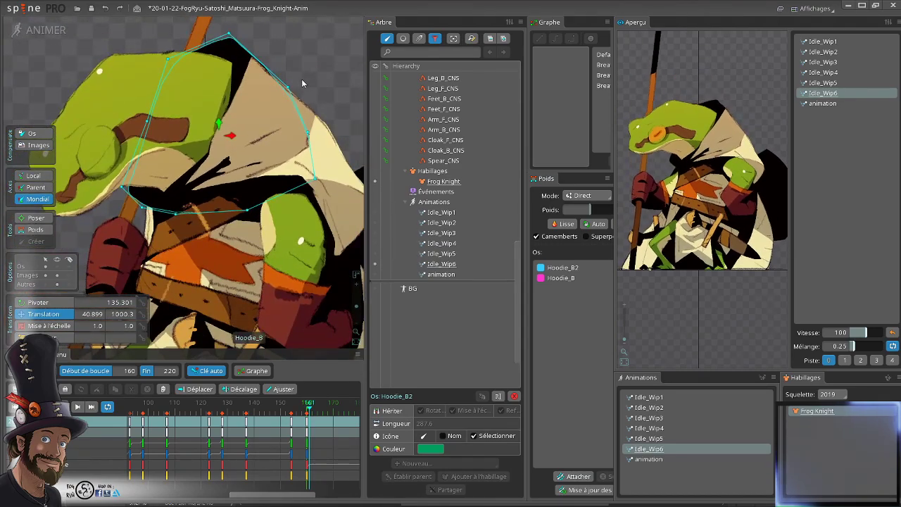
scroll(288, 106, "up", 3)
key("space")
scroll(318, 73, "down", 3)
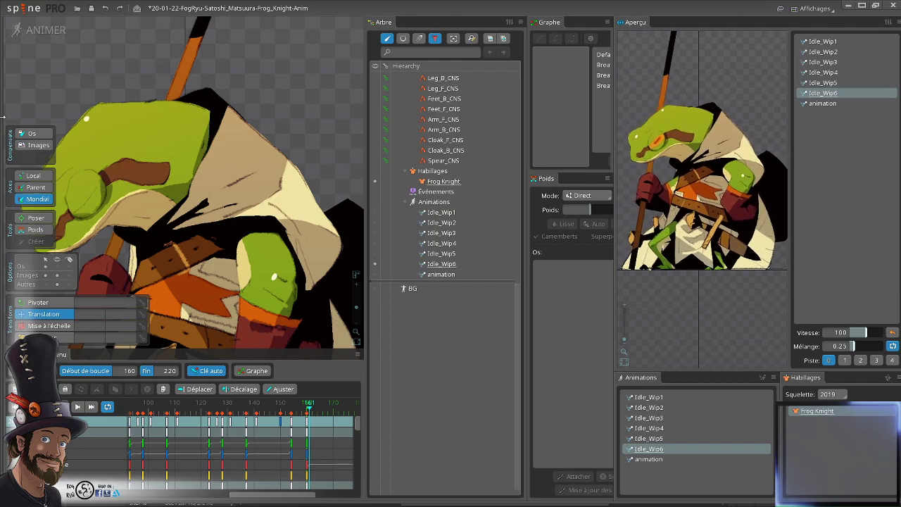
scroll(395, 210, "down", 1)
scroll(342, 182, "down", 2)
left_click_drag(219, 182, 239, 108)
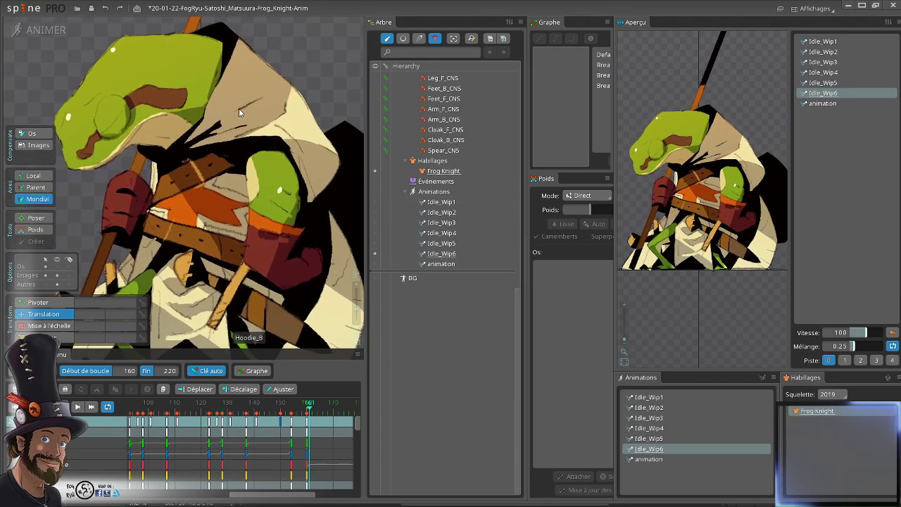
scroll(243, 140, "down", 3)
scroll(273, 181, "down", 2)
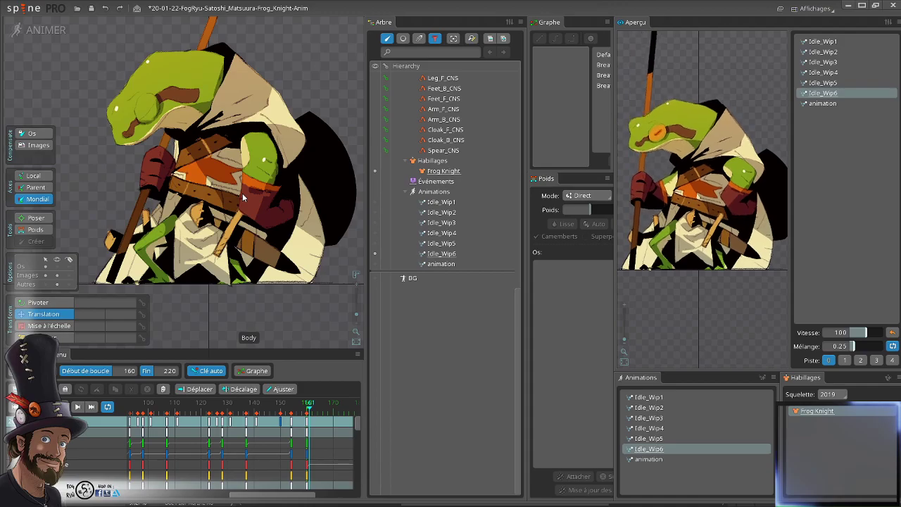
scroll(207, 220, "up", 3)
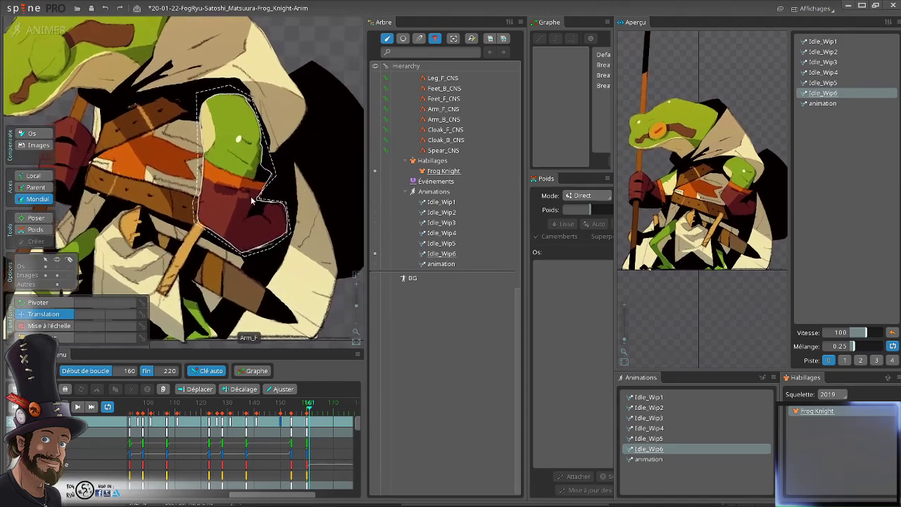
scroll(246, 168, "up", 3)
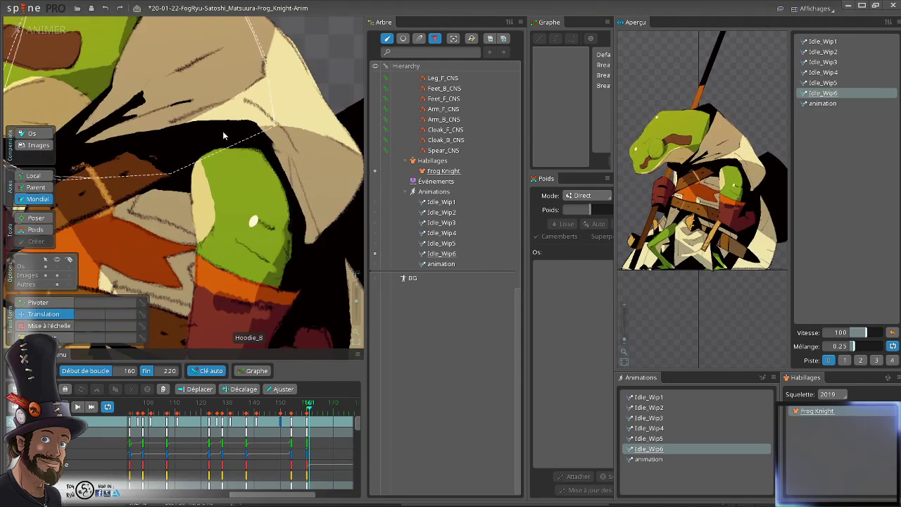
scroll(222, 131, "down", 3)
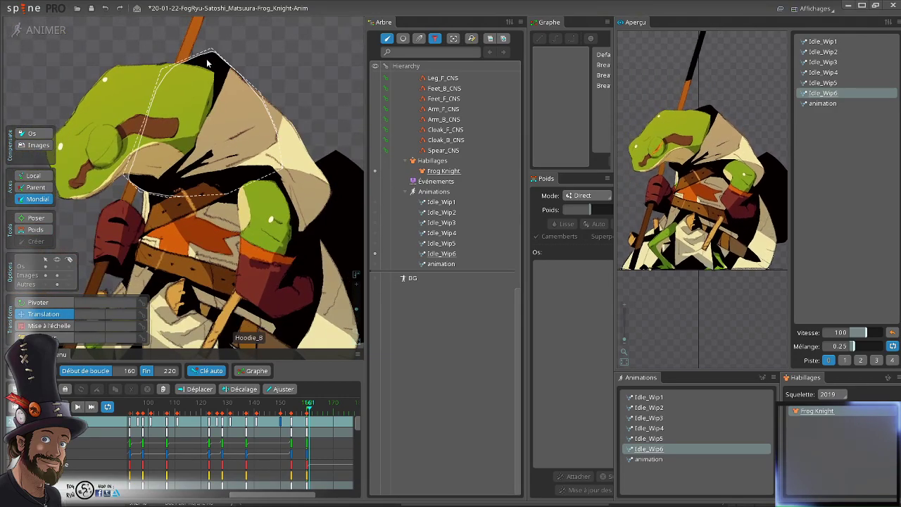
scroll(259, 254, "down", 1)
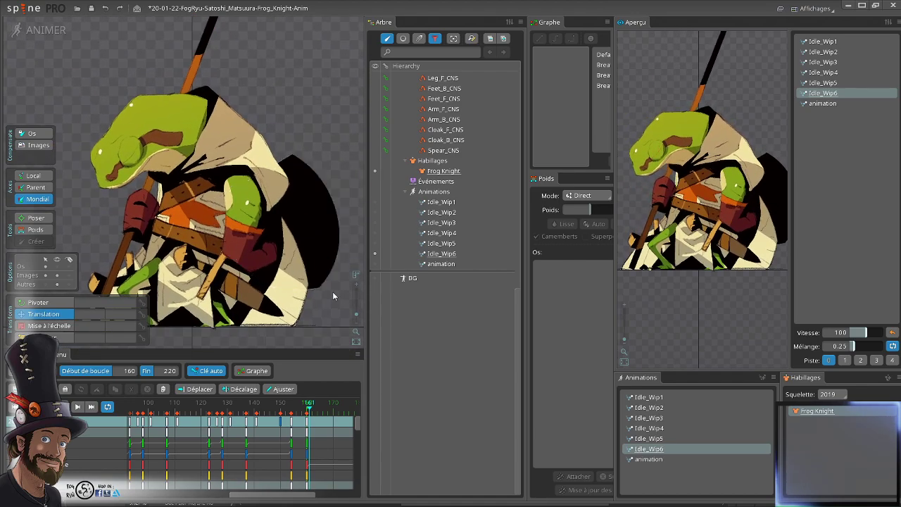
- Scrub between frames 160 and 190 to examine the hood and front arm up close, and select the keys at frame 190
left_click_drag(307, 410, 339, 435)
left_click_drag(300, 497, 335, 497)
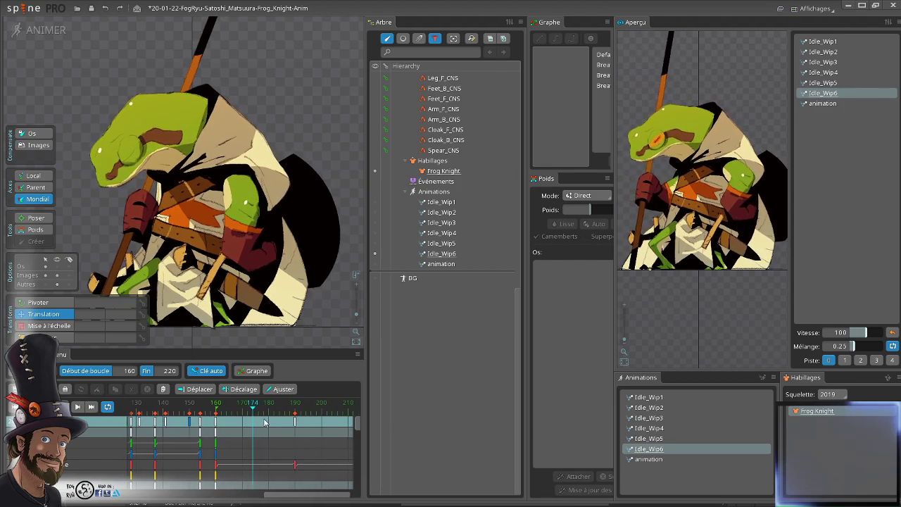
left_click_drag(253, 410, 281, 432)
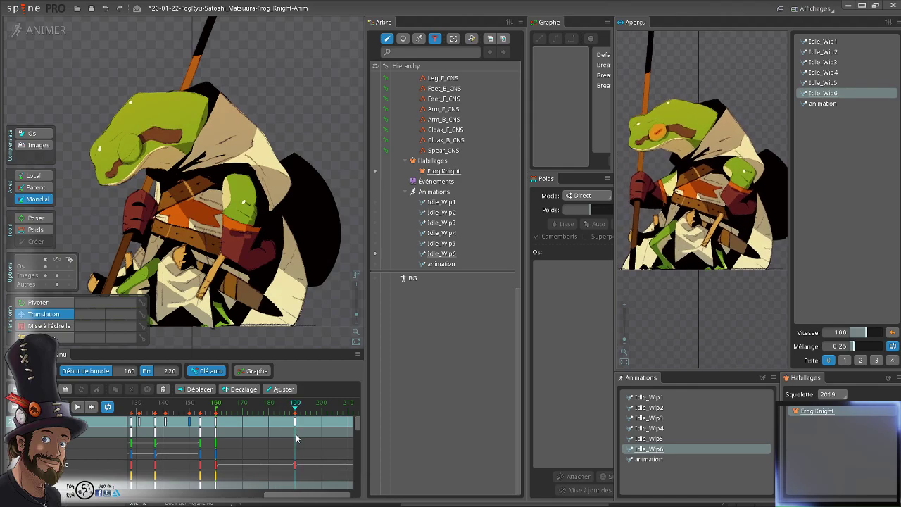
scroll(260, 203, "up", 5)
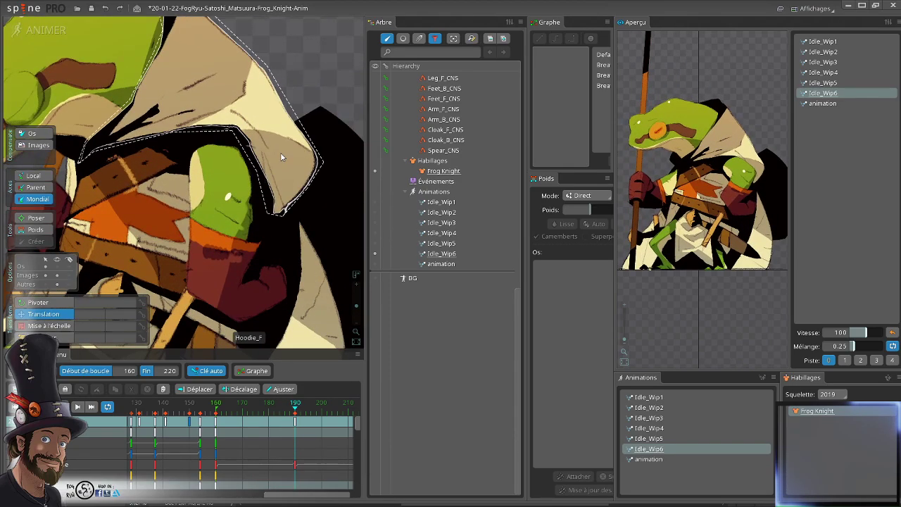
left_click_drag(281, 154, 260, 202)
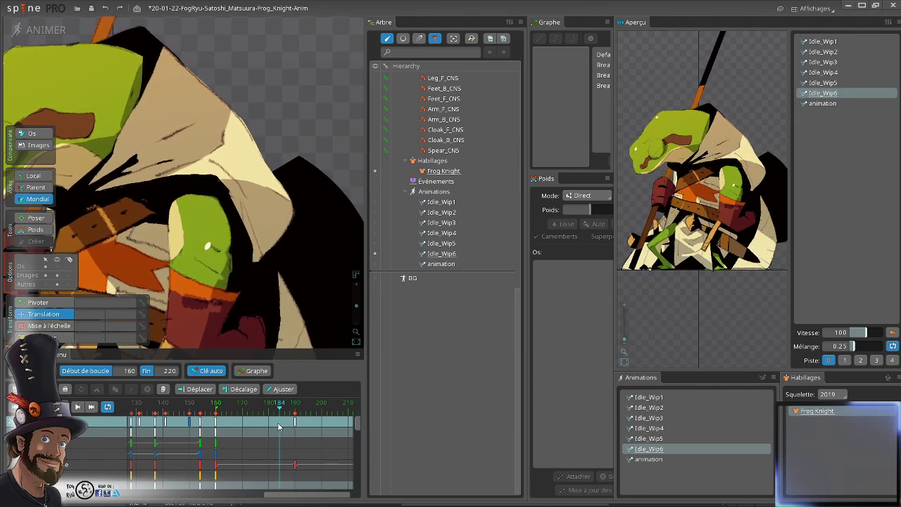
left_click(227, 412)
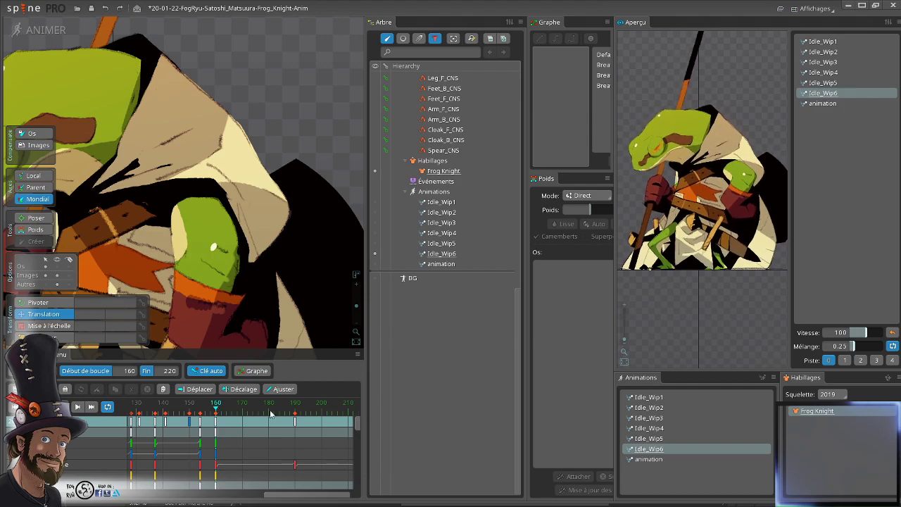
left_click(295, 425)
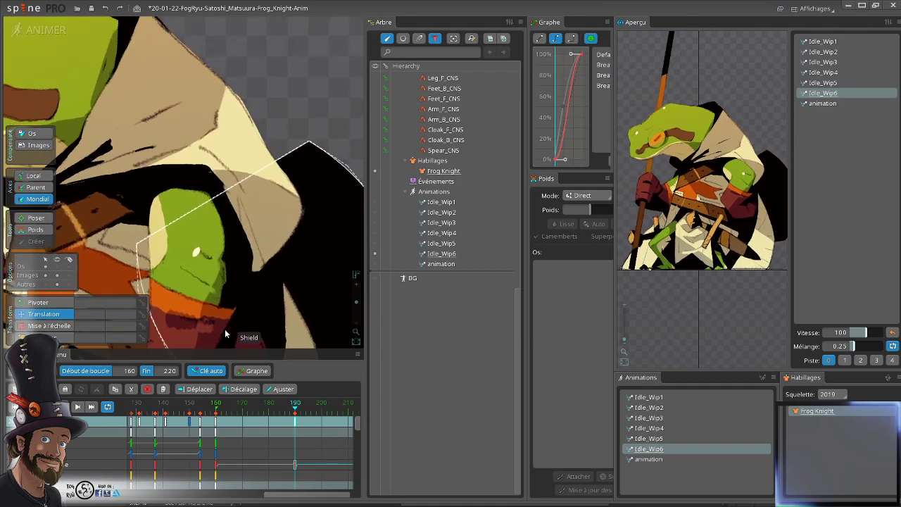
- Try shifting the Body3 bone horizontally to a translation of about 130 at frame 190
left_click_drag(121, 163, 188, 162)
left_click(192, 160)
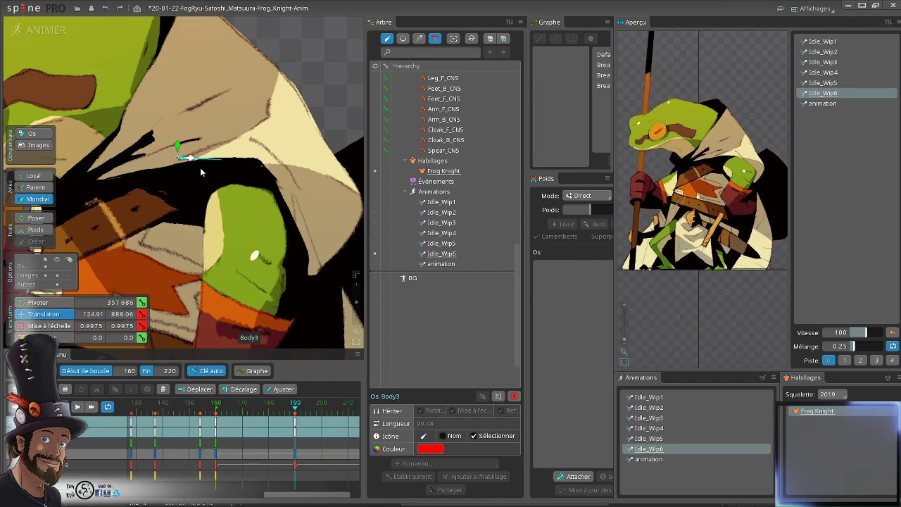
left_click_drag(177, 161, 191, 164)
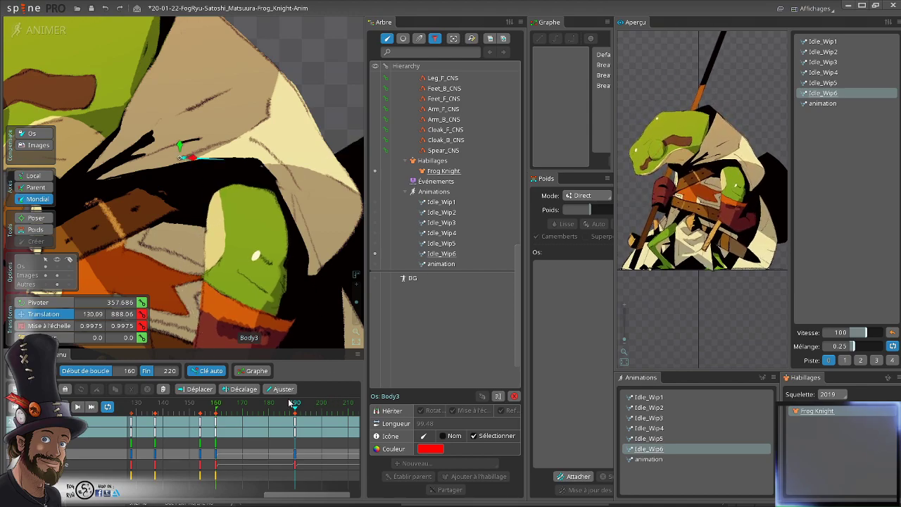
- Try a saved curve preset on Body3's key at frame 160, check the motion around frame 185, and undo the Body3 shift
left_click(221, 425)
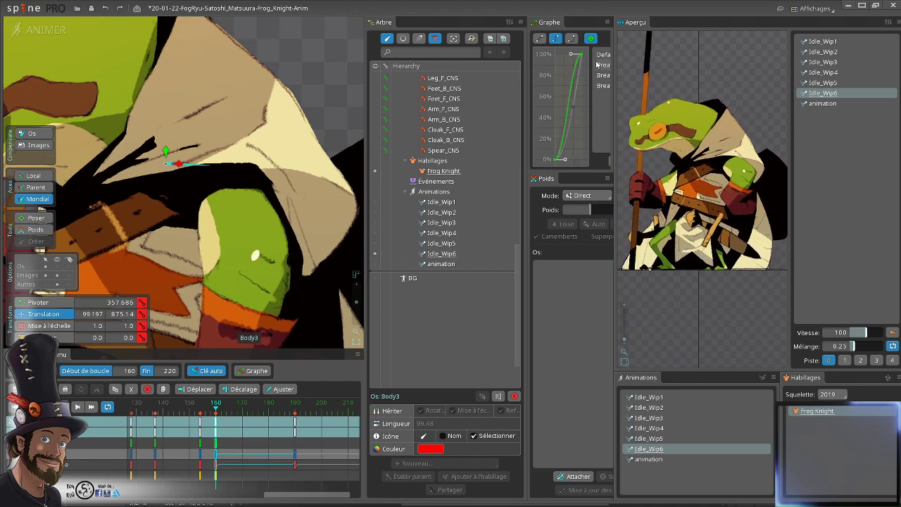
left_click(296, 422)
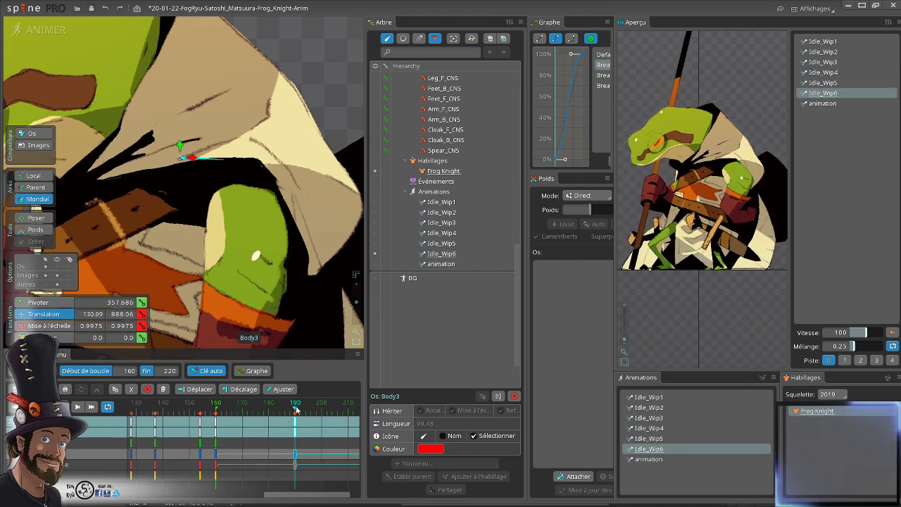
mouse_move(295, 409)
left_mouse_down()
mouse_move(221, 414)
mouse_move(282, 422)
left_mouse_up()
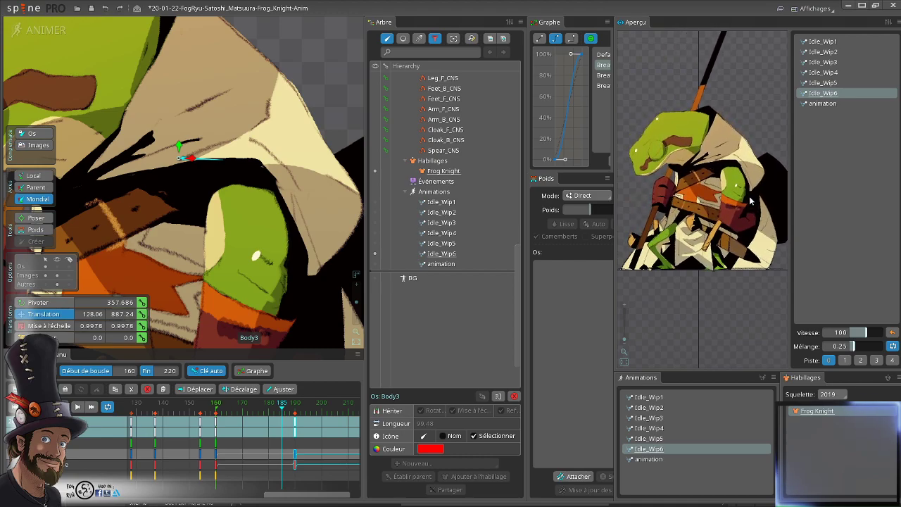
scroll(238, 305, "down", 5)
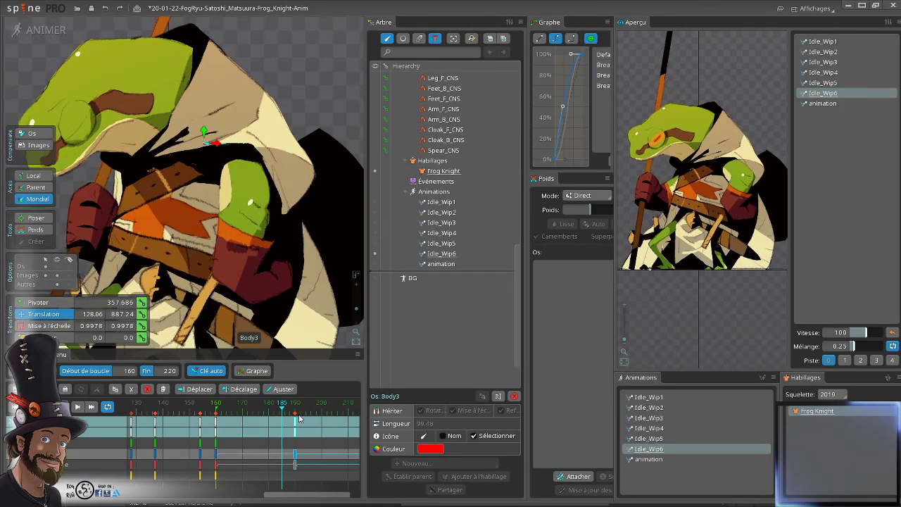
key("ctrl+z")
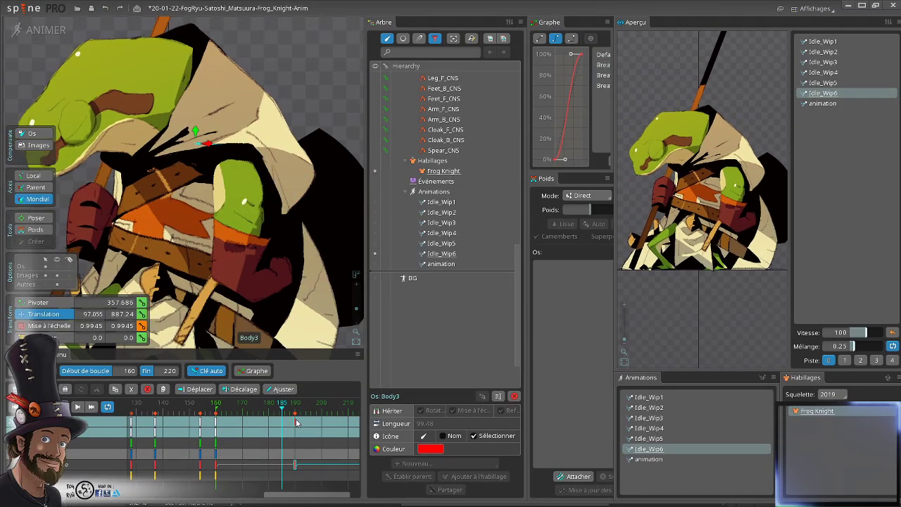
- Select the Arm_F bone at frame 191 and move it to a translation of about 241.32, 819.72
left_click(296, 422)
mouse_move(295, 415)
left_mouse_down()
mouse_move(236, 415)
mouse_move(294, 424)
left_mouse_up()
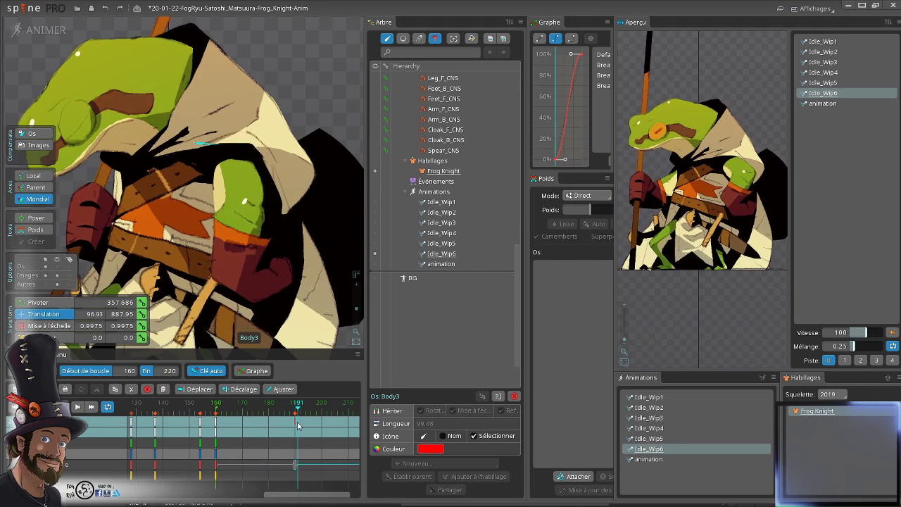
scroll(235, 176, "up", 3)
left_click(245, 199)
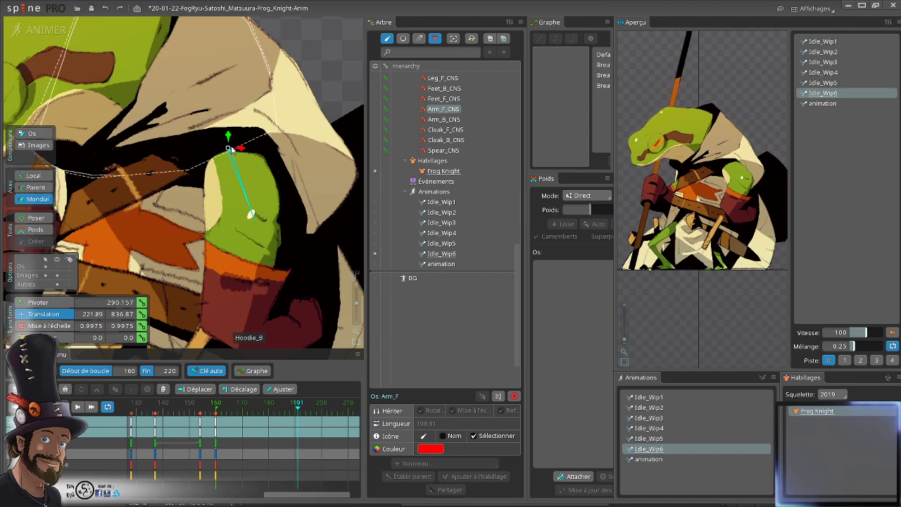
mouse_move(230, 148)
left_mouse_down()
mouse_move(231, 166)
mouse_move(237, 158)
left_mouse_up()
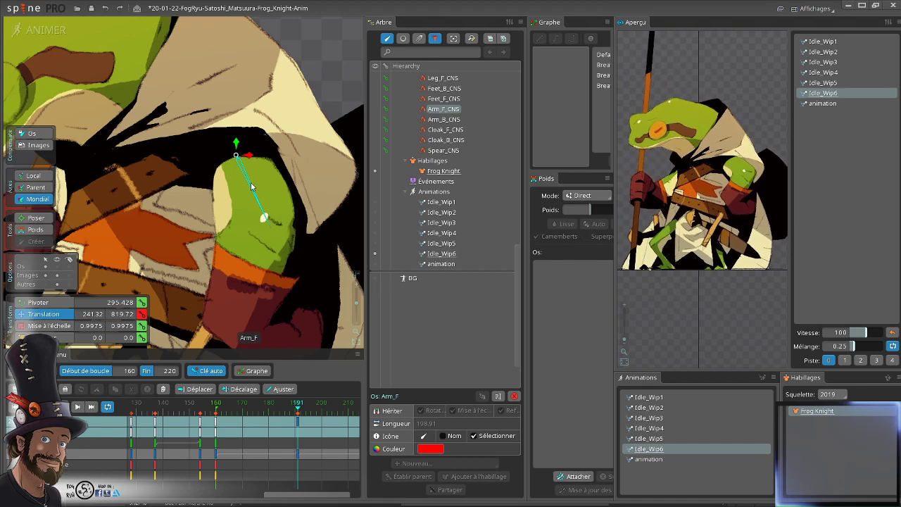
- Discard the Arm_F translation key at frame 191 and scrub the idle motion around frames 160 to 197
mouse_move(299, 403)
left_mouse_down()
mouse_move(236, 407)
mouse_move(301, 413)
mouse_move(228, 410)
mouse_move(300, 427)
mouse_move(208, 424)
mouse_move(314, 428)
mouse_move(243, 427)
mouse_move(296, 432)
mouse_move(307, 425)
mouse_move(297, 419)
left_mouse_up()
scroll(264, 215, "down", 5)
left_click(316, 417)
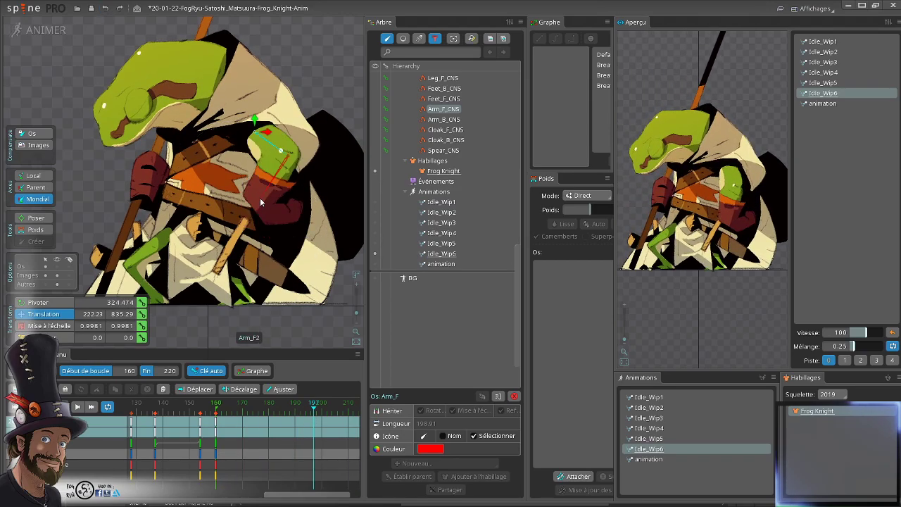
left_click_drag(315, 416, 134, 442)
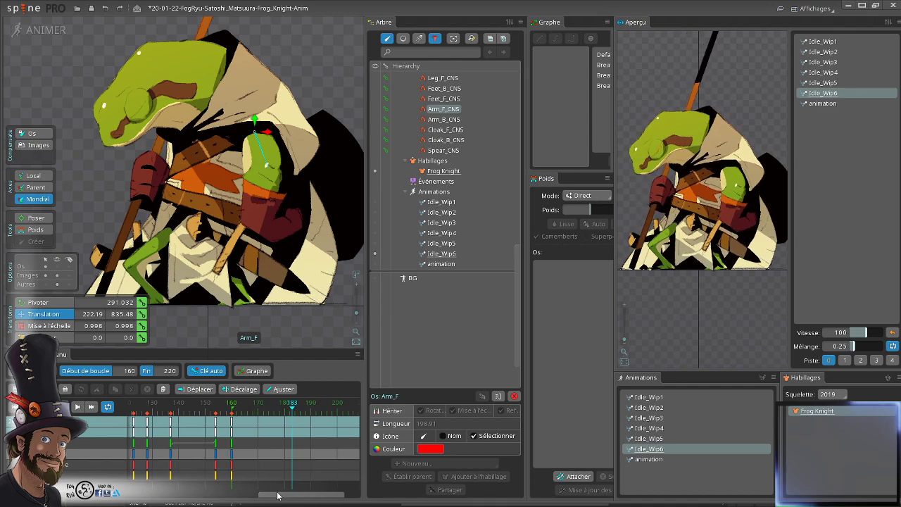
- Go back to frame 130 and examine the front arm, shoulder and cloak pose up close with nothing selected
left_click_drag(273, 496, 238, 496)
left_click(224, 407)
mouse_move(225, 408)
left_mouse_down()
mouse_move(262, 418)
mouse_move(181, 413)
mouse_move(235, 422)
left_mouse_up()
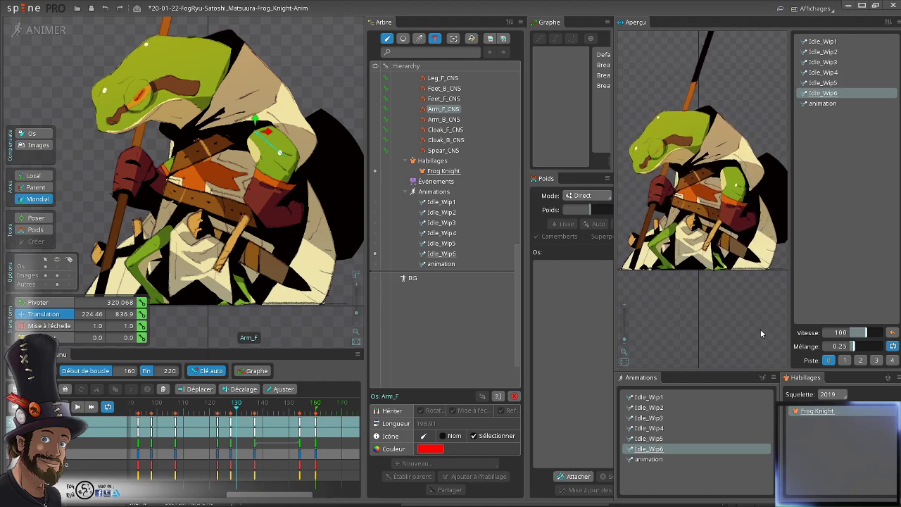
scroll(242, 198, "down", 2)
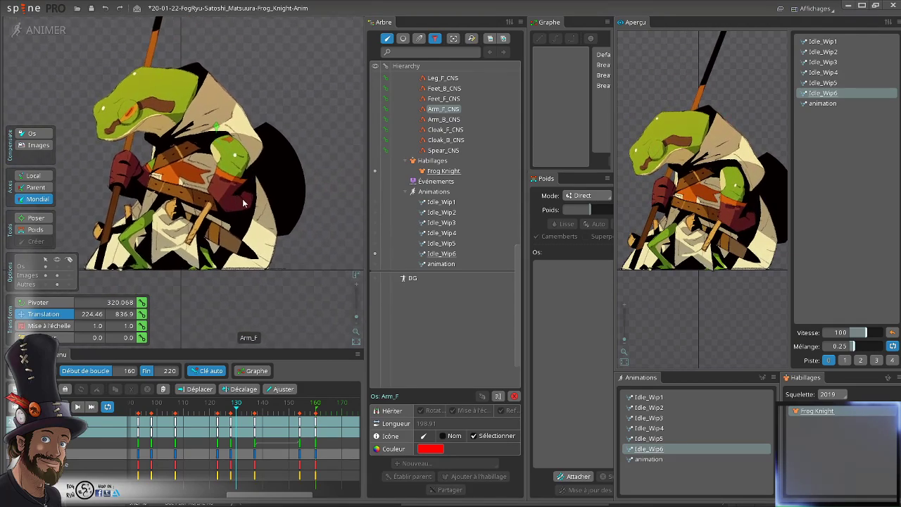
scroll(243, 198, "up", 2)
left_click(265, 274)
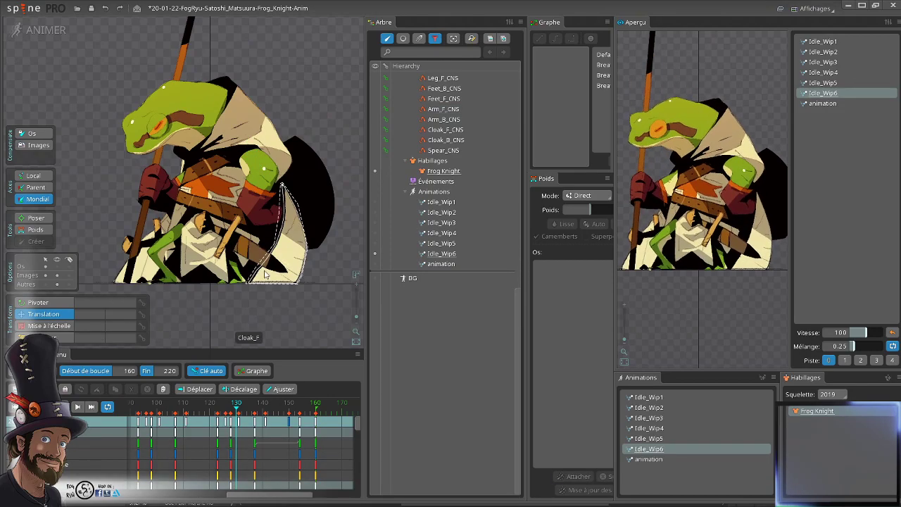
left_click_drag(264, 274, 212, 259)
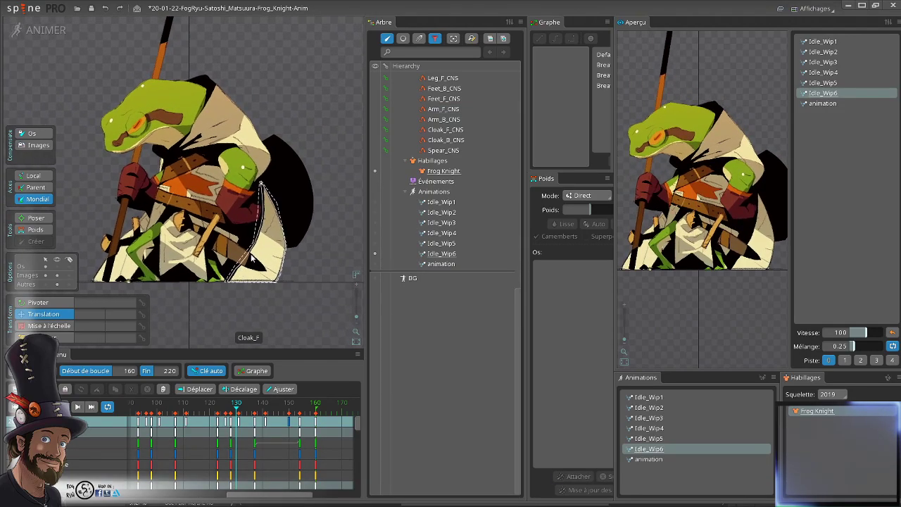
left_click(235, 150)
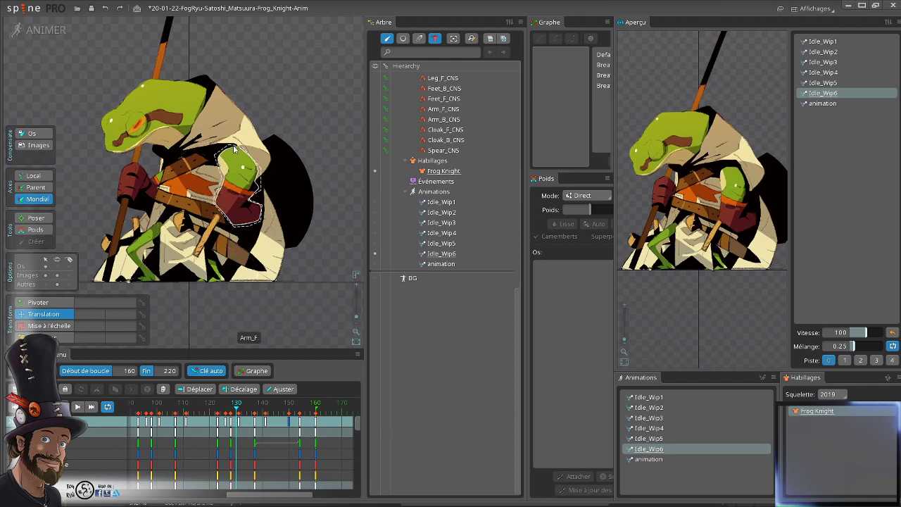
scroll(235, 149, "up", 3)
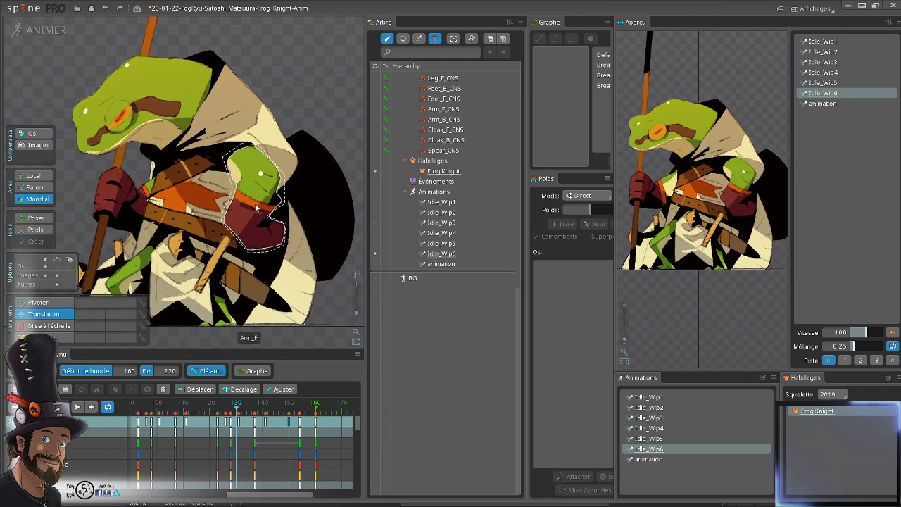
scroll(254, 204, "up", 5)
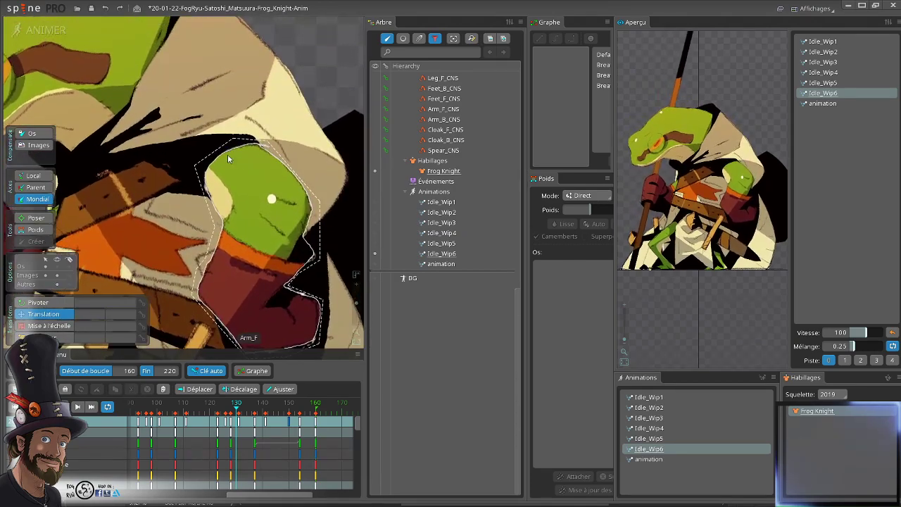
- Scrub from frame 160 to frame 190 and compare the front arm and hood with the frame 130 pose
left_click(320, 417)
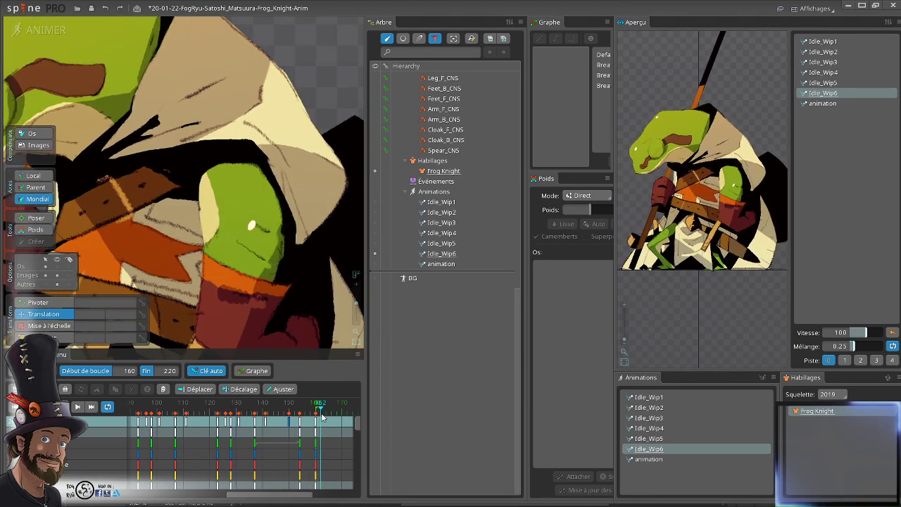
left_click_drag(322, 416, 326, 417)
scroll(257, 220, "down", 5)
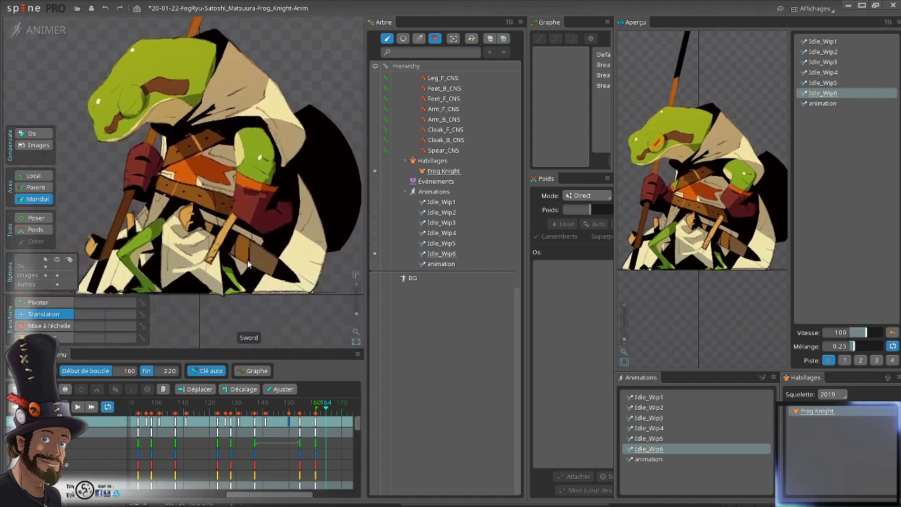
scroll(247, 259, "up", 2)
left_click(335, 422)
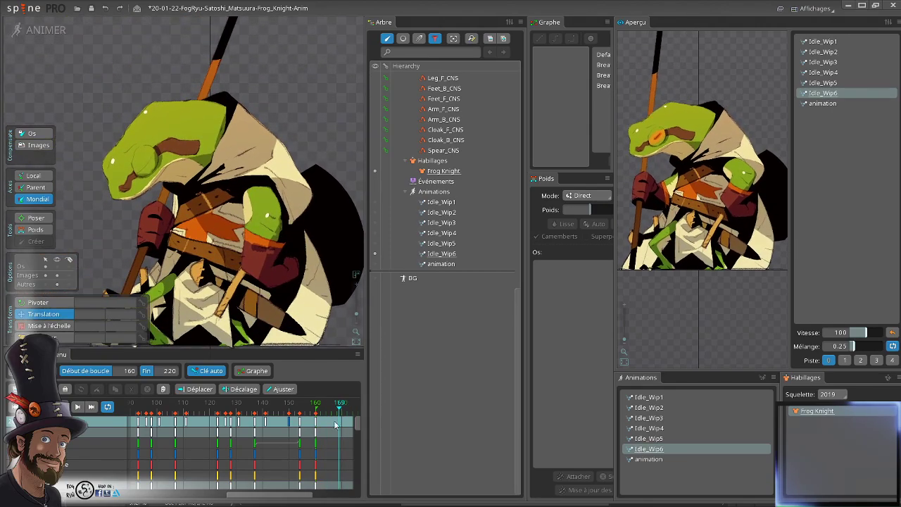
left_click_drag(286, 496, 327, 496)
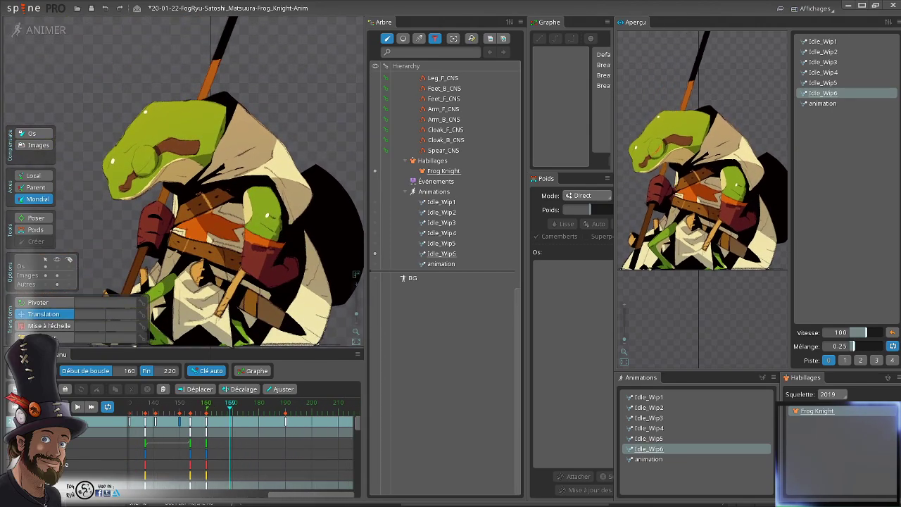
left_click_drag(232, 408, 286, 432)
left_click(223, 418)
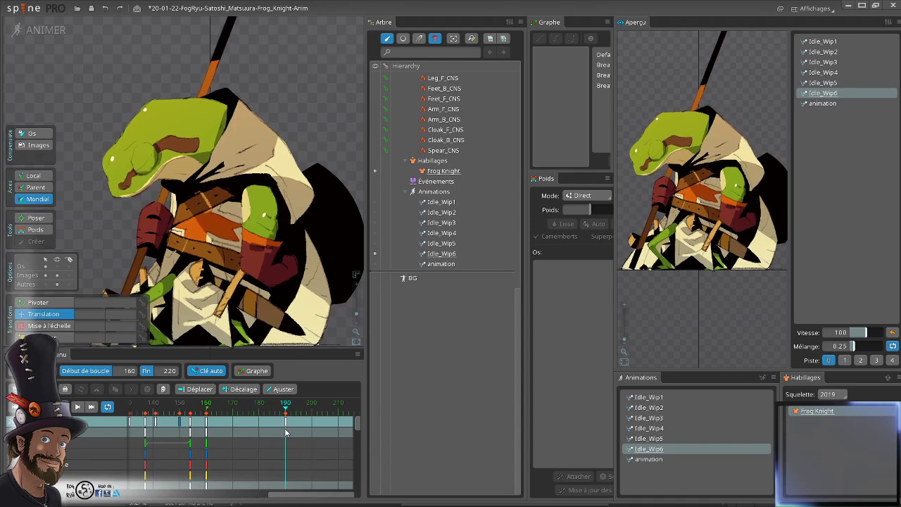
- Select Arm_F at frame 190, expand the bone hierarchy to reach its parent Body3, and scrub through Body3's motion
left_click(257, 200)
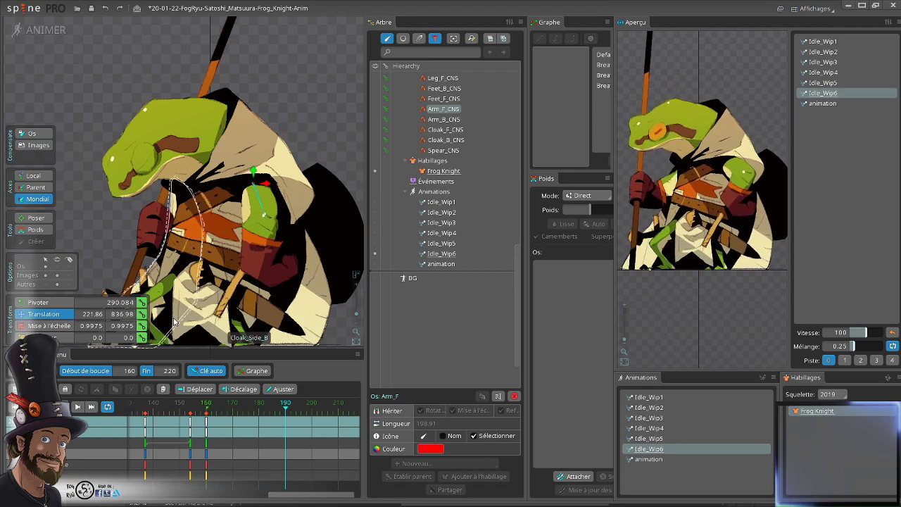
scroll(445, 125, "up", 3)
scroll(445, 125, "up", 10)
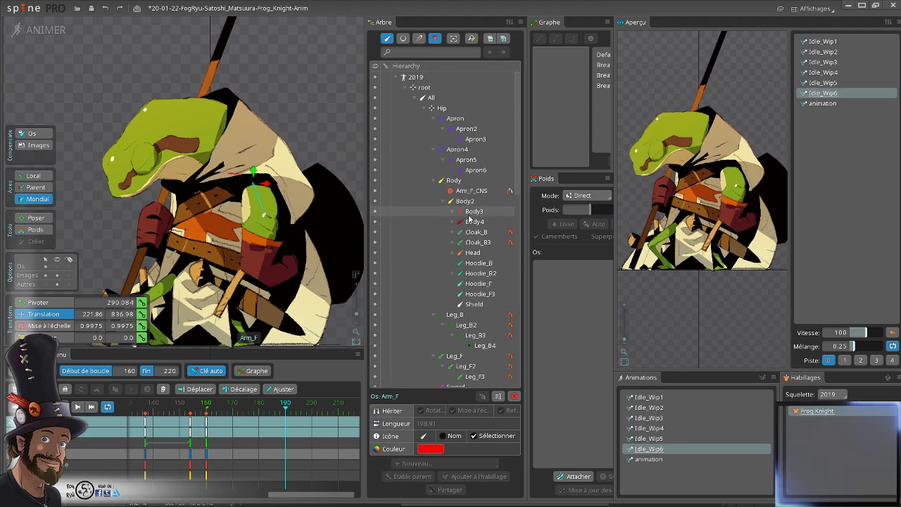
right_click(420, 92)
right_click(420, 92)
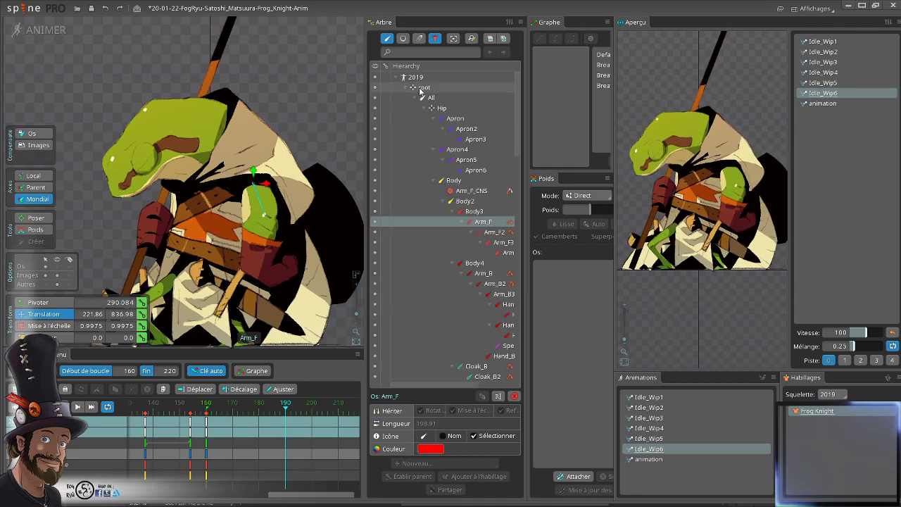
left_click(468, 212)
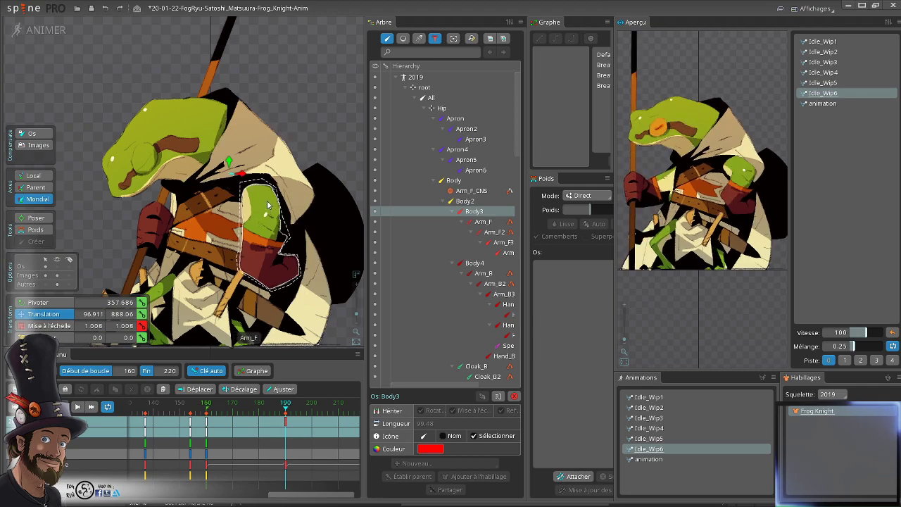
scroll(250, 211, "up", 3)
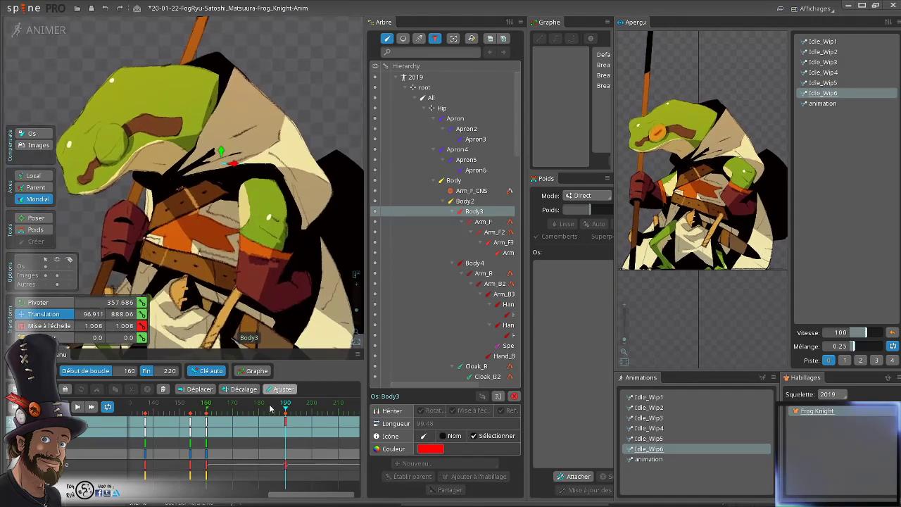
left_click_drag(285, 408, 208, 420)
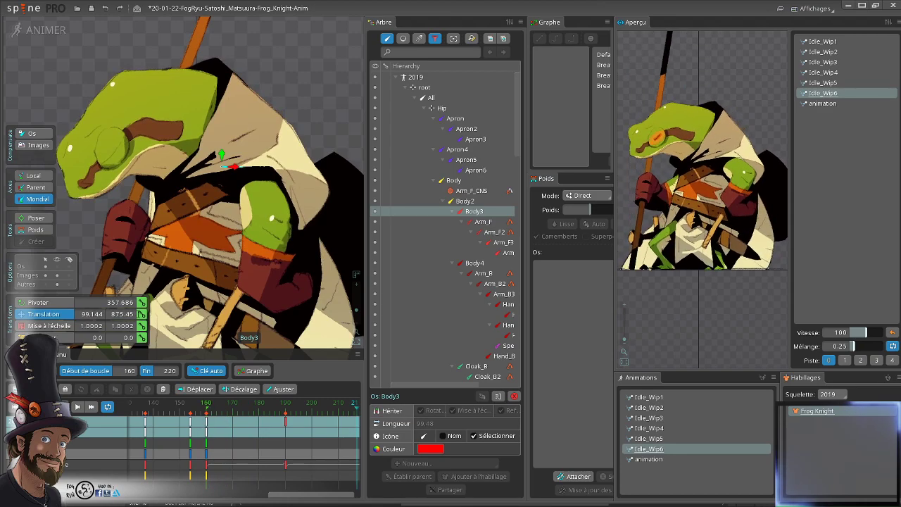
- Key the Body2 bone's scale at 1.0 on frame 217, and copy its frame 160 keys to frame 220
left_click(461, 202)
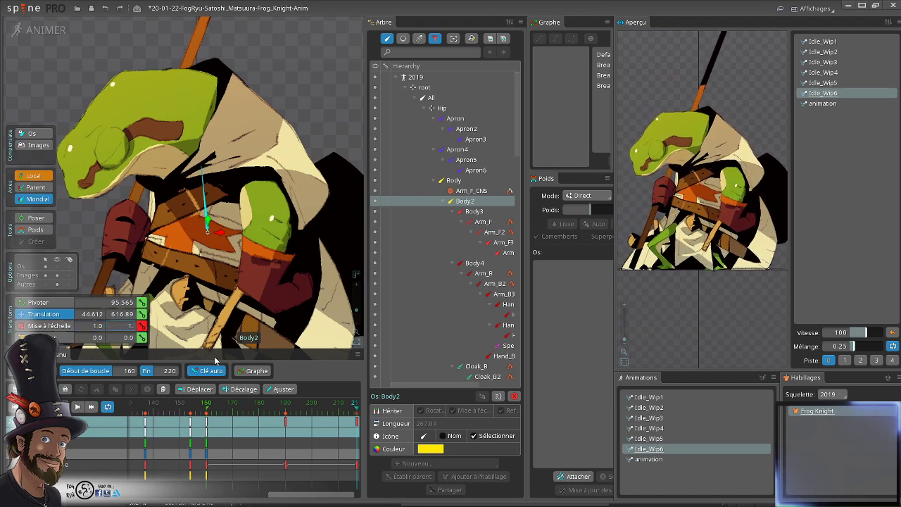
left_click(209, 429)
key("ctrl+c")
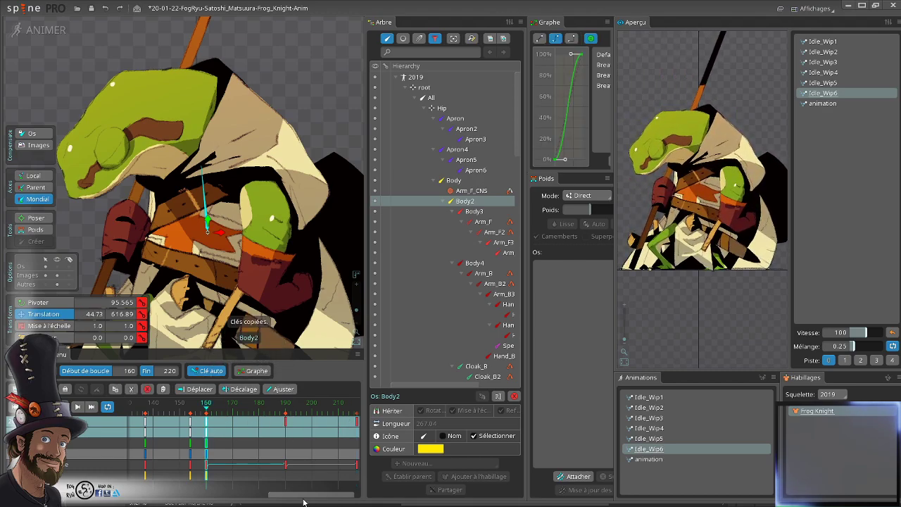
left_click_drag(302, 497, 317, 498)
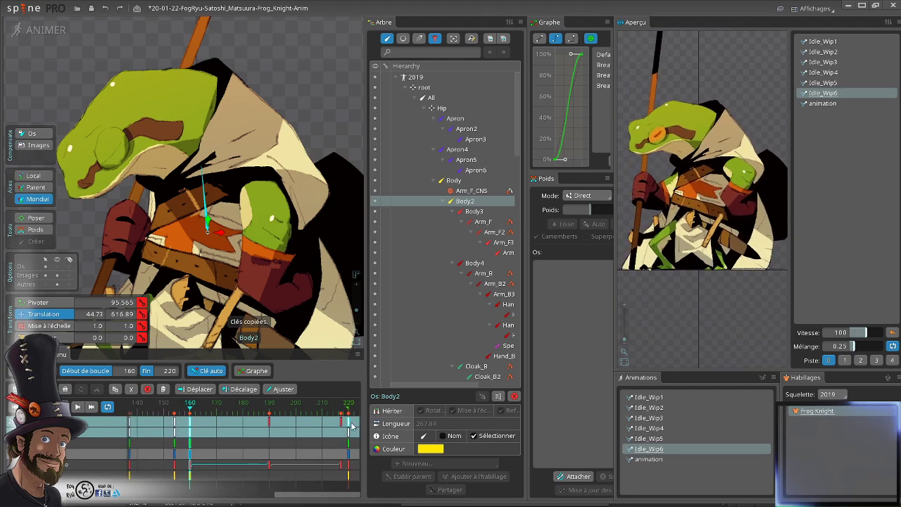
left_click(350, 424)
key("ctrl+v")
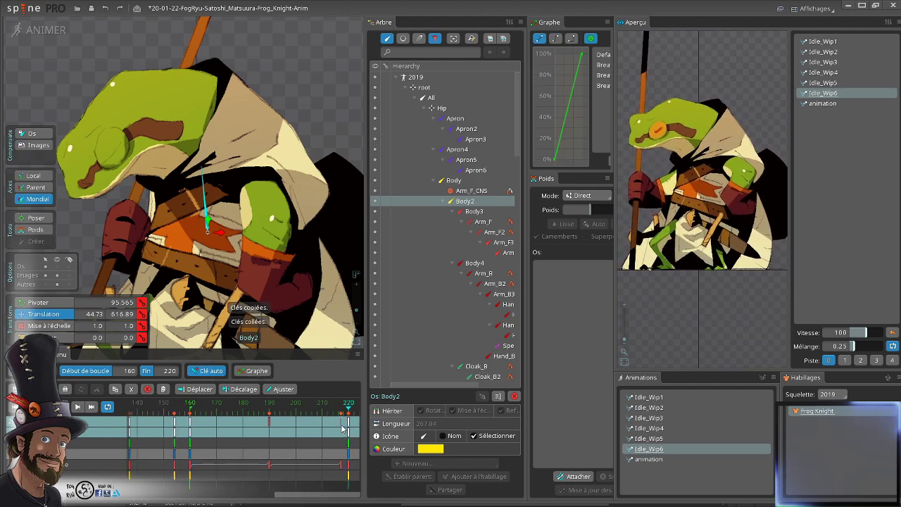
- Move Body2's scale key from frame 217 to frame 220 and scrub back to frame 160 to check the loop
left_click(343, 428)
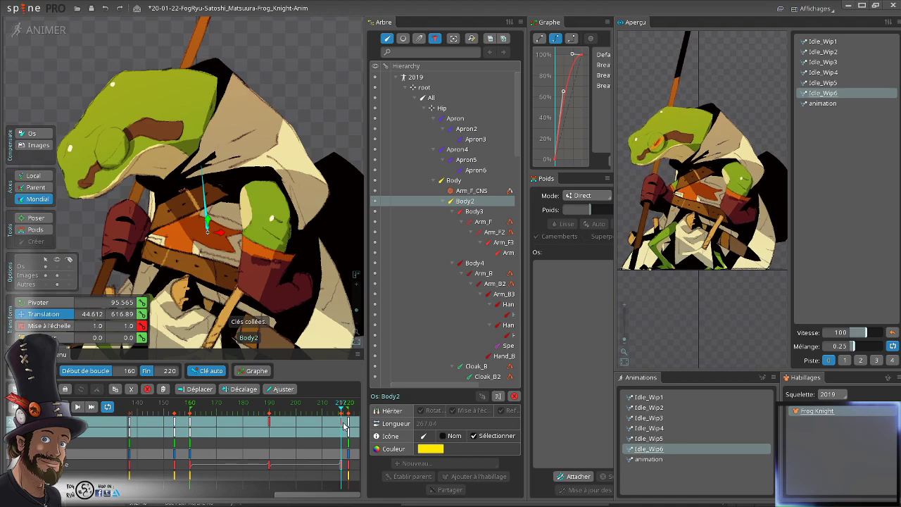
left_click(349, 428)
left_click(326, 414)
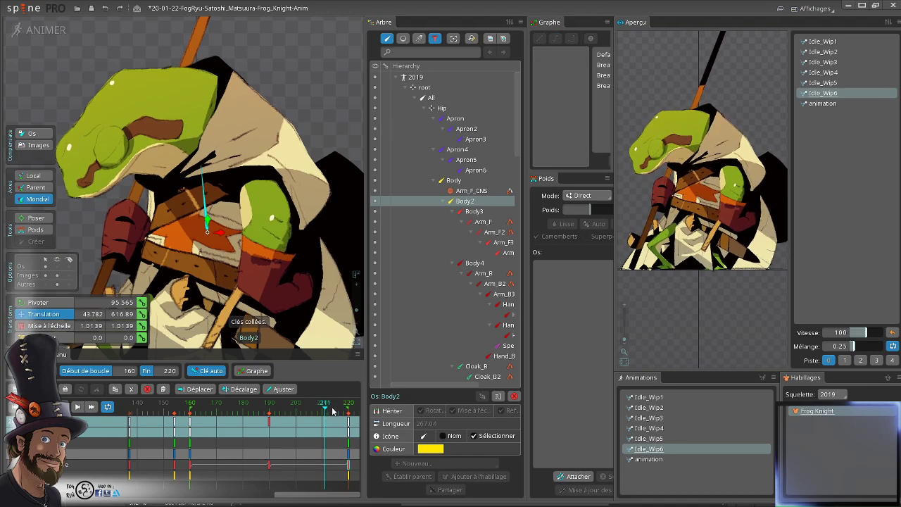
left_click(345, 414)
left_click_drag(340, 415, 196, 427)
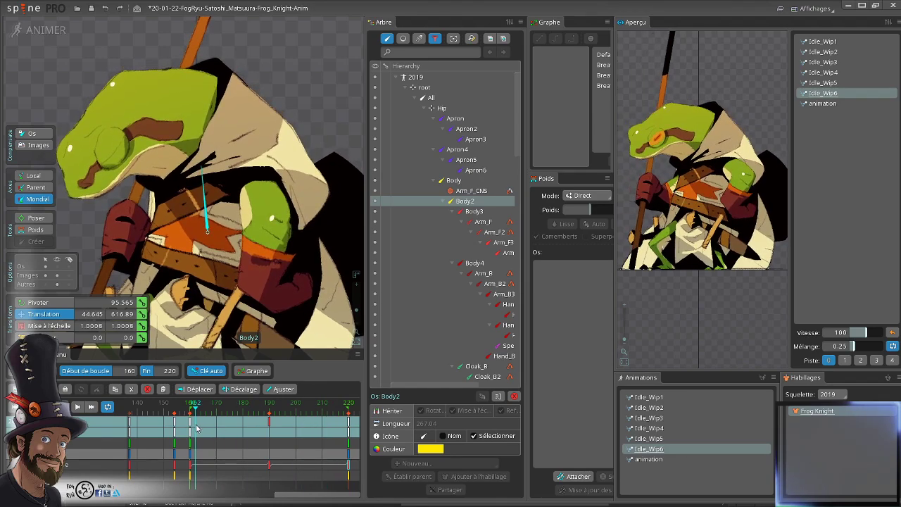
- Compare Body2's keys and curves at frames 160, 220 and 190
left_click(190, 427)
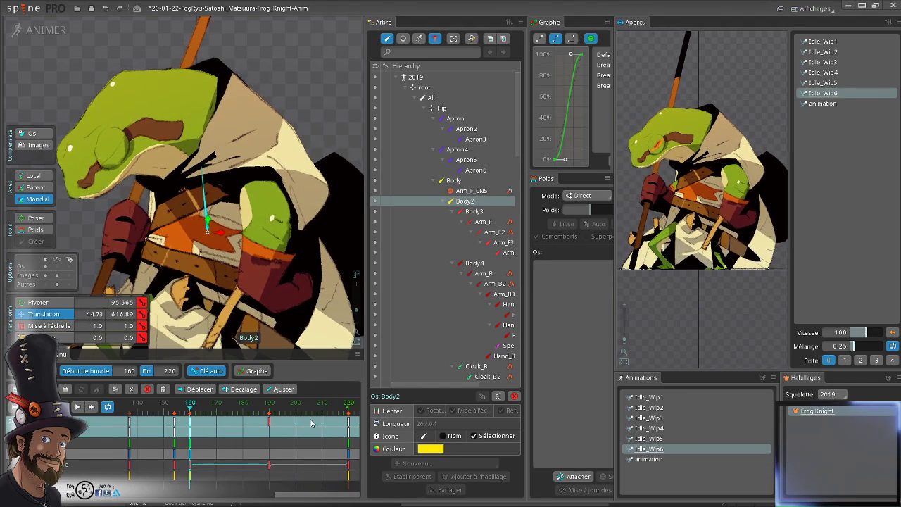
left_click(353, 427)
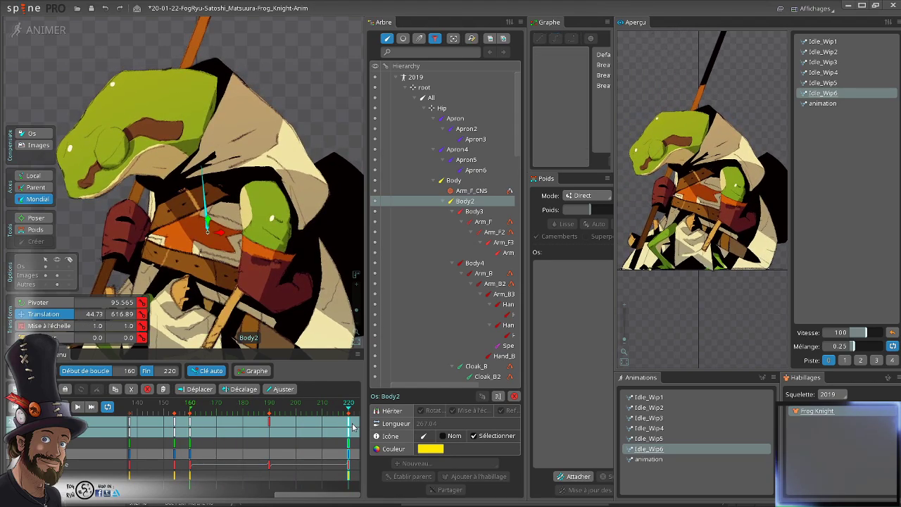
left_click(270, 428)
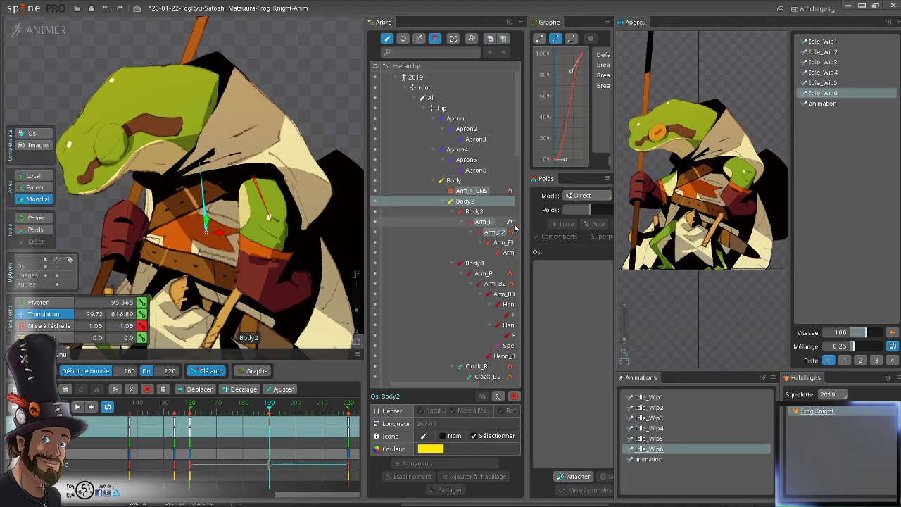
- Compare Body3's keys and curves at frames 190, 160 and 220, and examine the front arm closely at frame 190
left_click(473, 212)
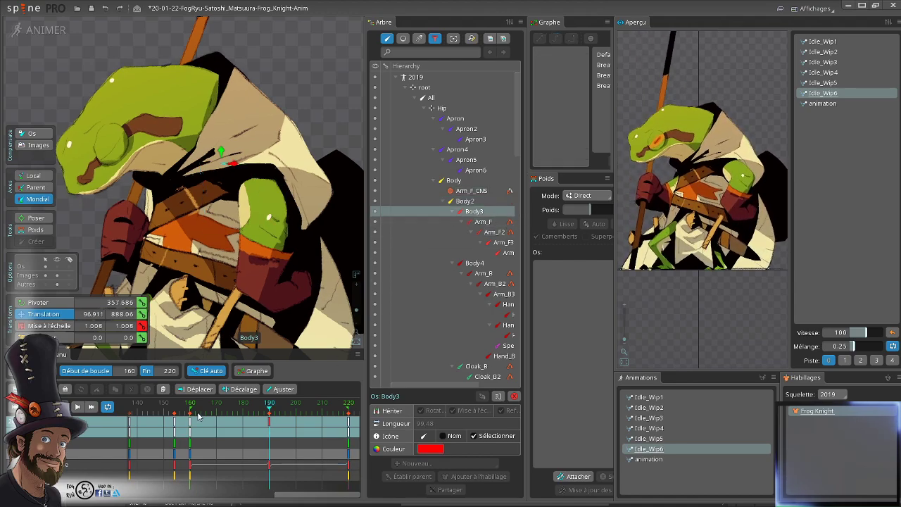
left_click(189, 423)
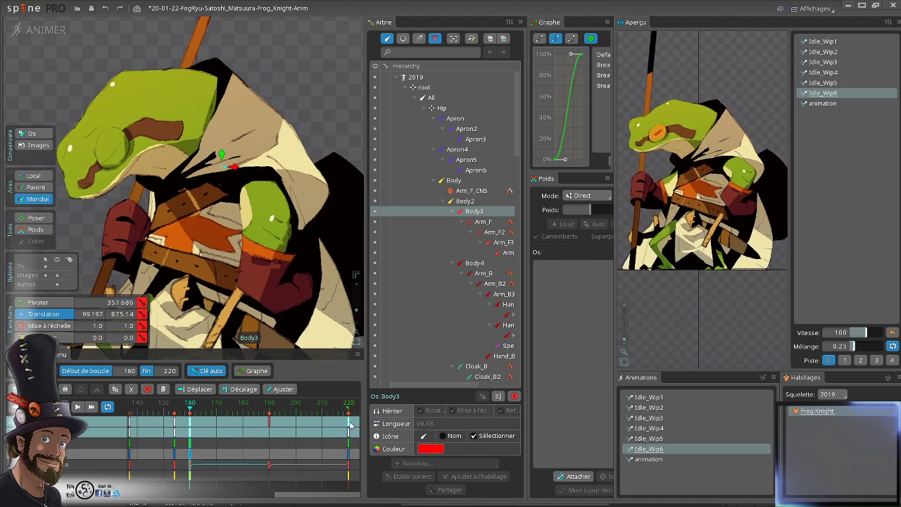
left_click(350, 425)
left_click(271, 429)
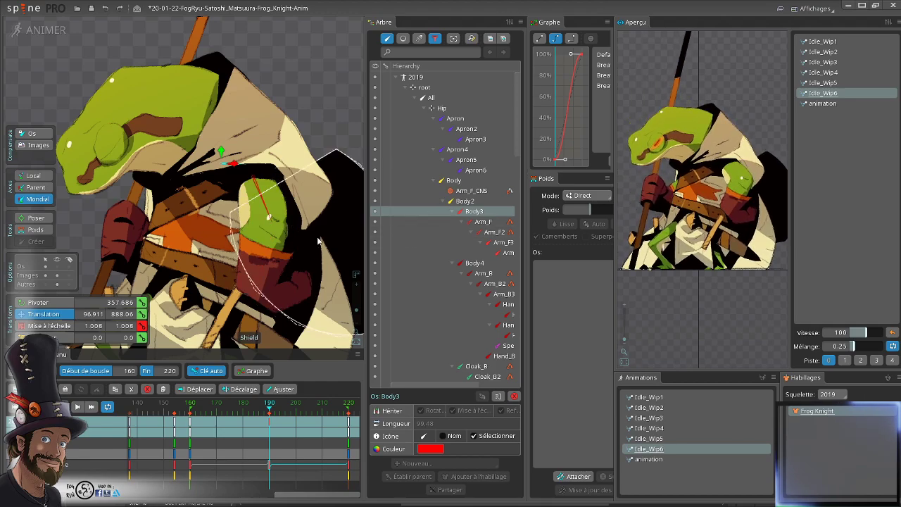
scroll(285, 263, "down", 2)
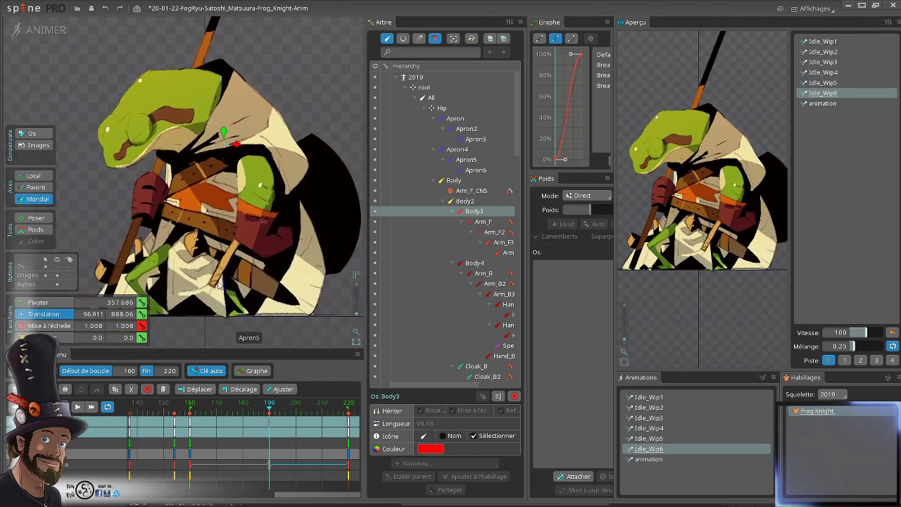
scroll(255, 256, "up", 3)
scroll(255, 257, "up", 2)
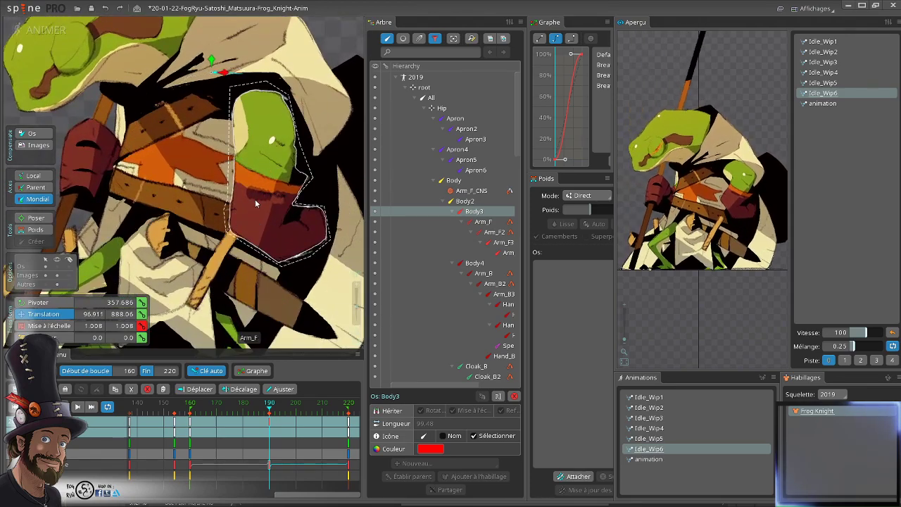
- Raise the Arm_F_CNS constraint bone to translation 236.75, 405.53 at frame 190 and key it
left_click(256, 231)
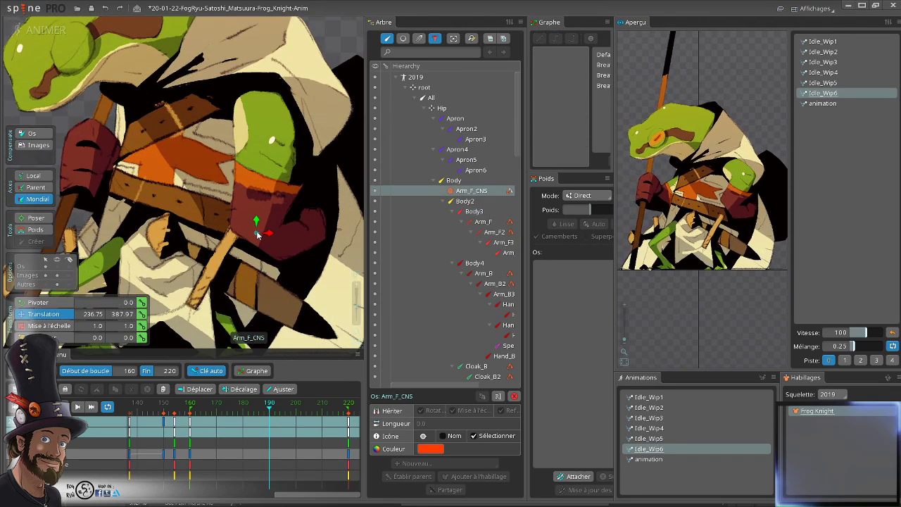
left_click_drag(257, 231, 260, 218)
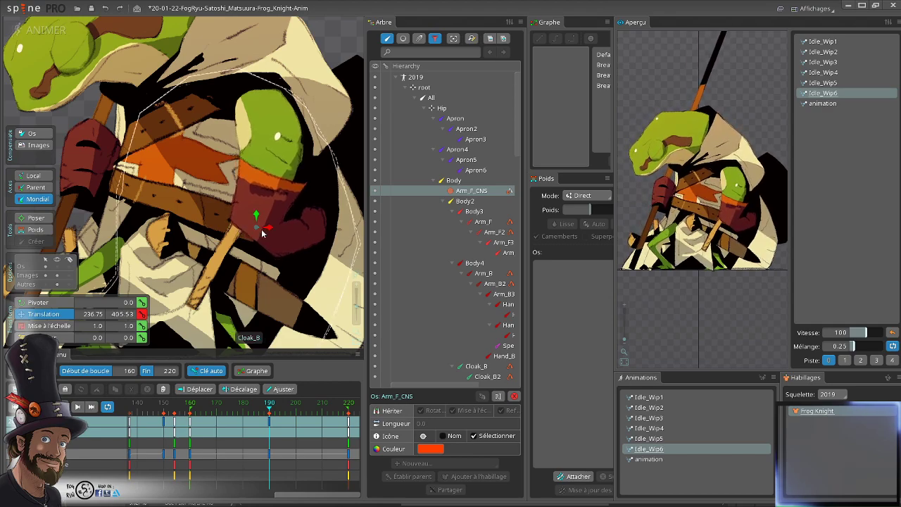
mouse_move(274, 408)
left_mouse_down()
mouse_move(186, 406)
mouse_move(267, 413)
left_mouse_up()
- Compare Arm_F_CNS's curve at frame 160 and apply the first "Brea…" curve preset to its frame 190 key
left_click(190, 422)
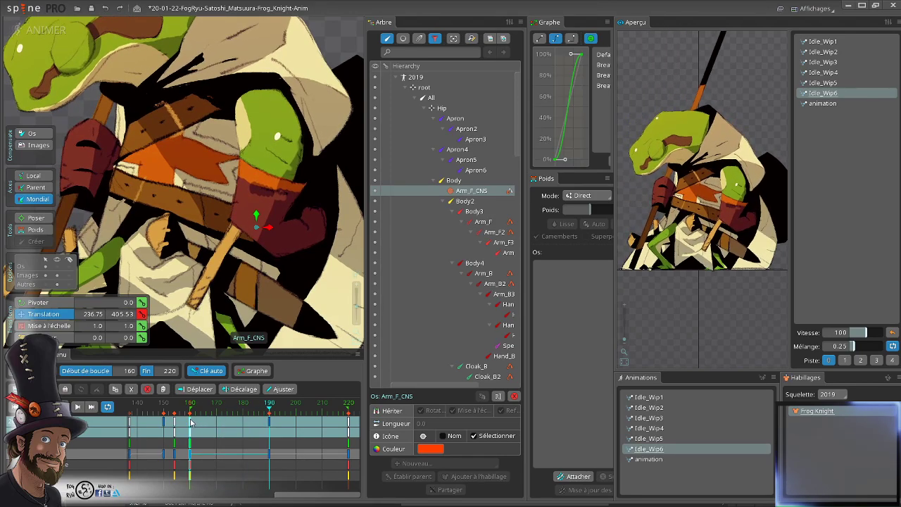
left_click(267, 424)
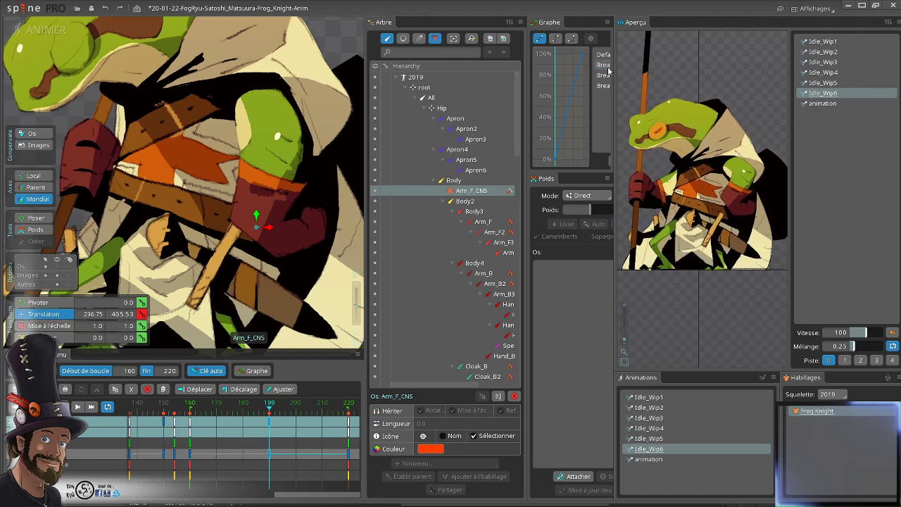
mouse_move(270, 412)
left_mouse_down()
mouse_move(234, 421)
mouse_move(282, 413)
left_mouse_up()
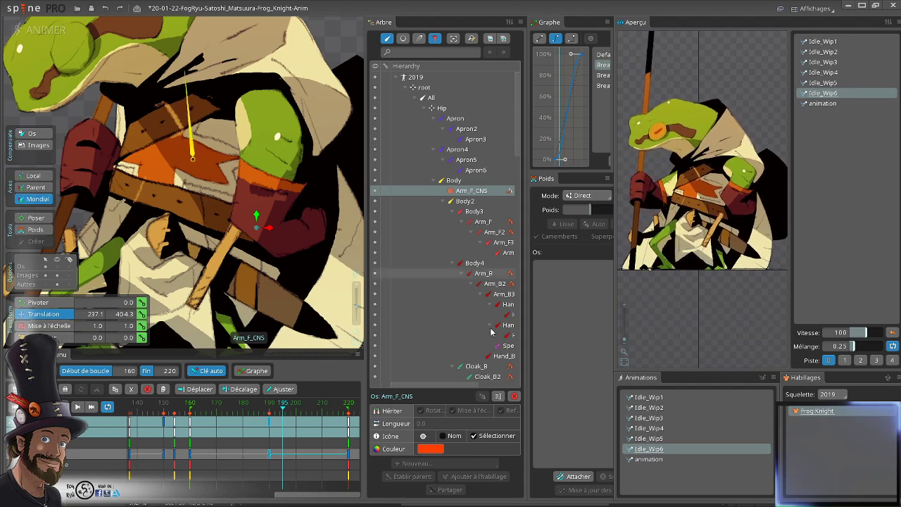
- Play the loop on the whole character and examine the front arm's movement
scroll(284, 169, "down", 3)
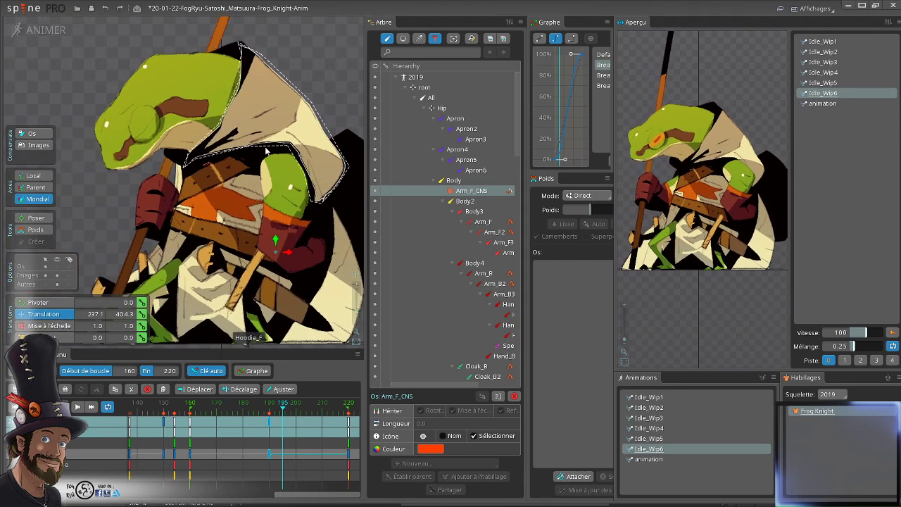
scroll(276, 145, "down", 3)
scroll(275, 139, "up", 5)
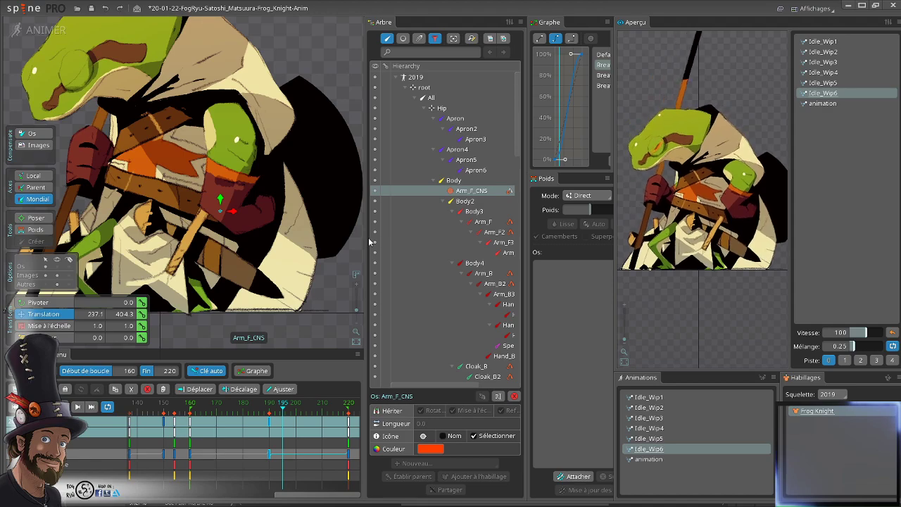
scroll(292, 162, "down", 5)
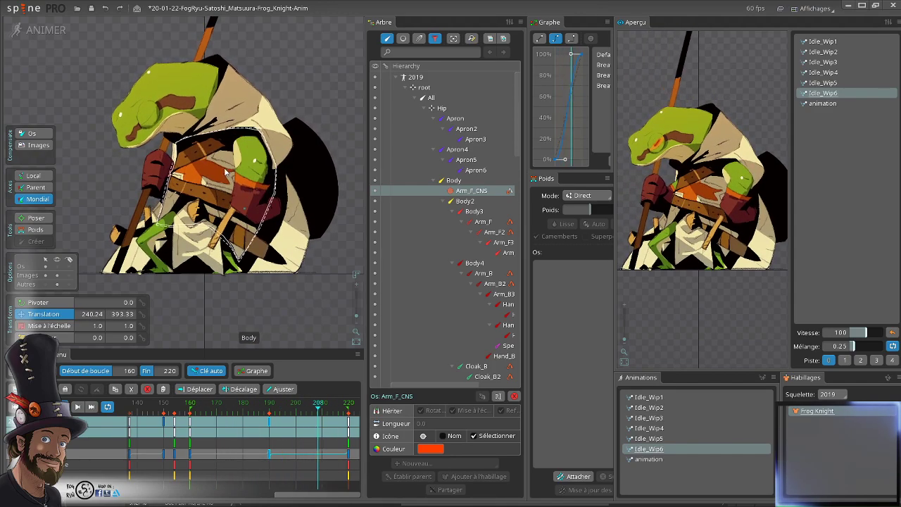
scroll(206, 180, "up", 2)
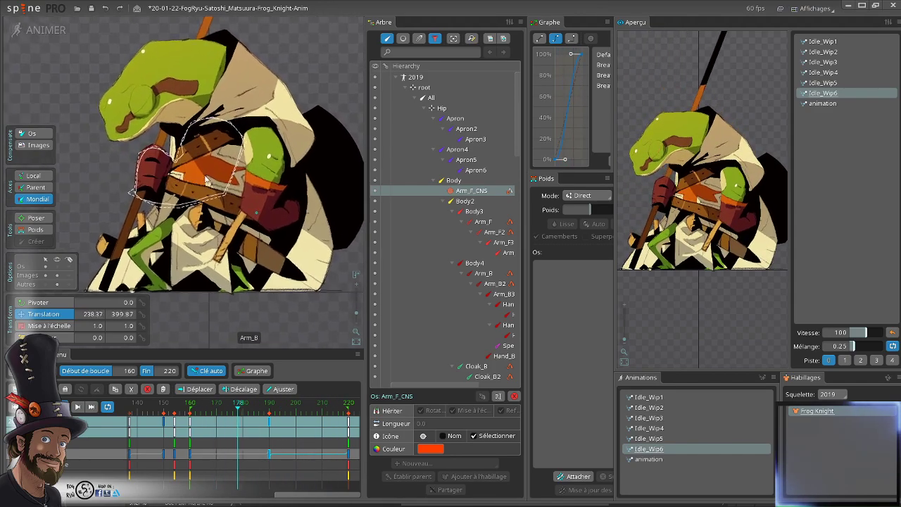
- Compare Hoodie_F3's keys and curves at frames 190, 160 and 220
left_click(304, 155)
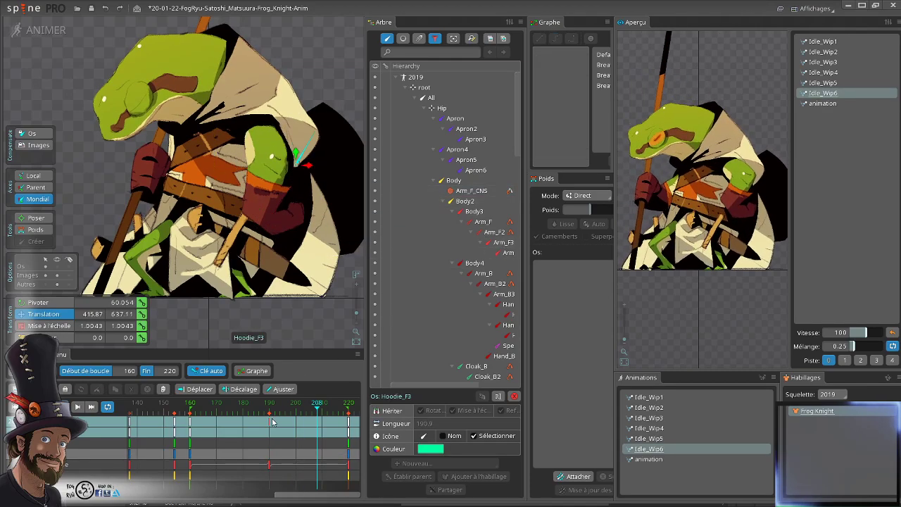
left_click(272, 422)
left_click(191, 425)
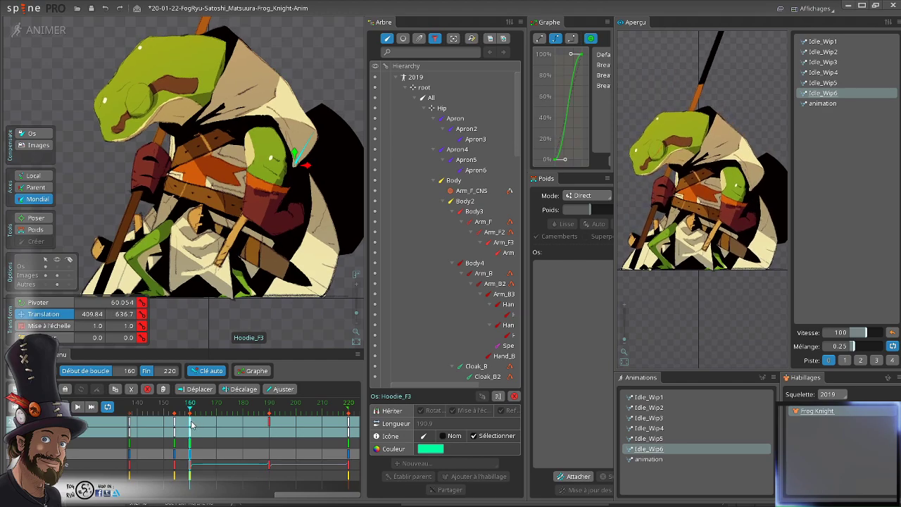
left_click(268, 426)
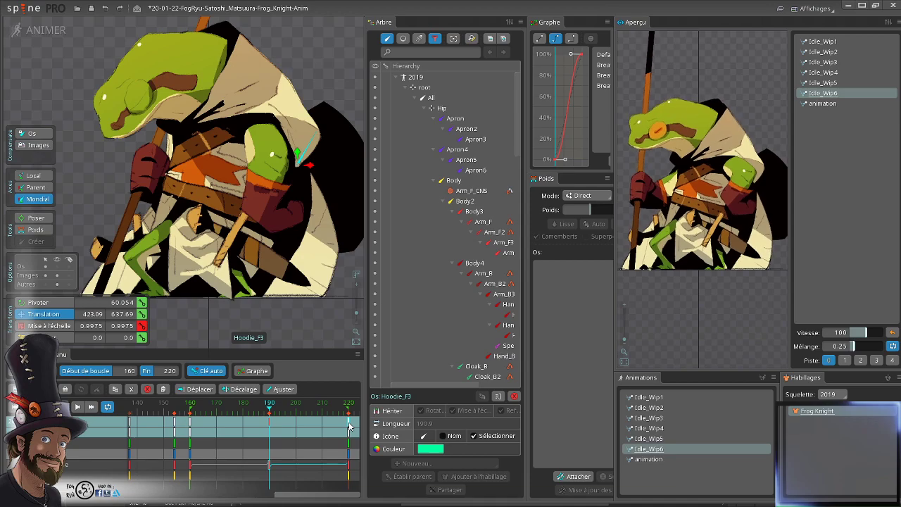
left_click(350, 426)
left_click(190, 429)
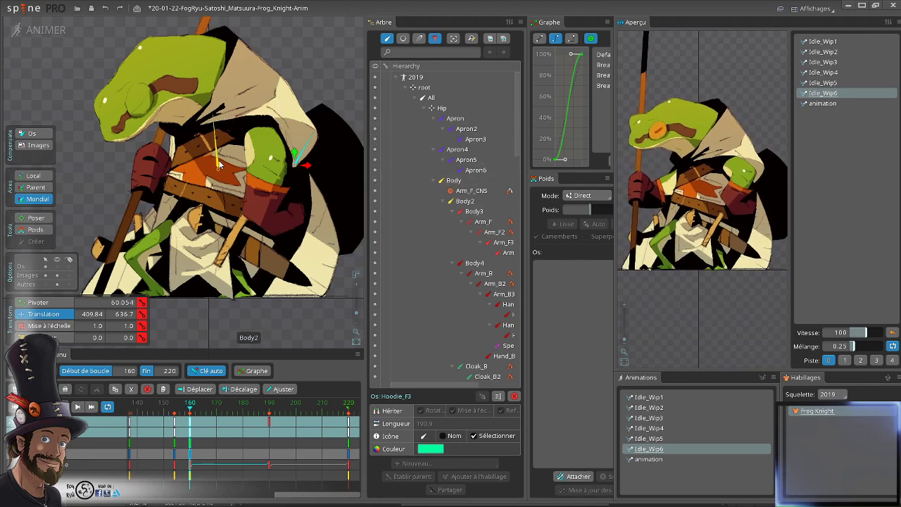
- Collapse the child branches under Body2 so only its direct child bones are listed
left_click(466, 203)
right_click(464, 203)
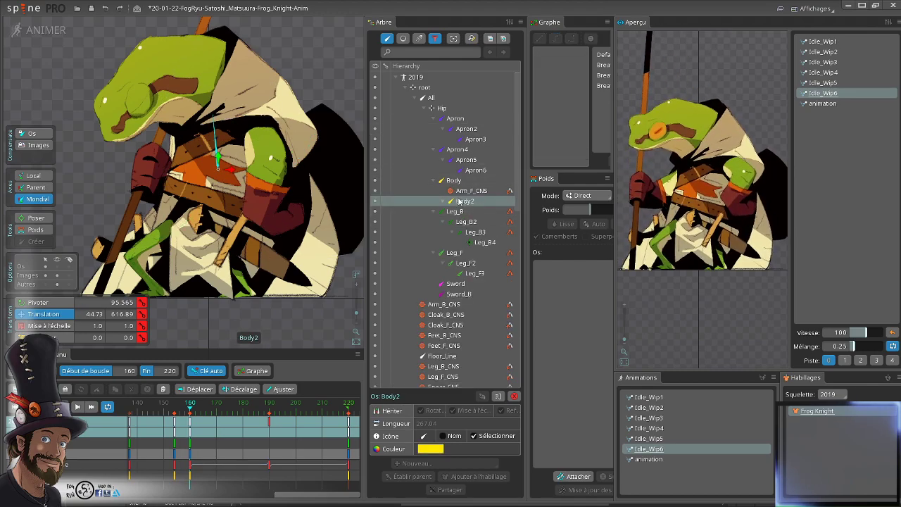
right_click(457, 202)
left_click(462, 211)
left_click(453, 222)
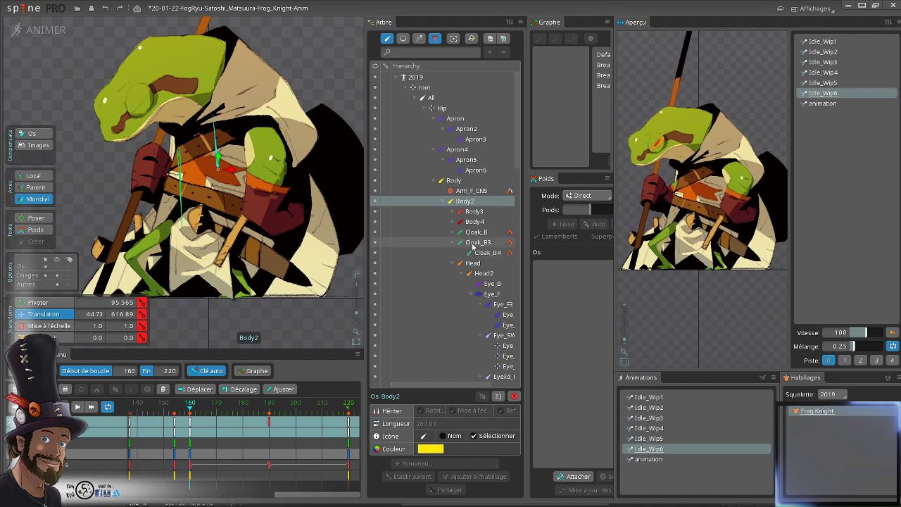
left_click(471, 252)
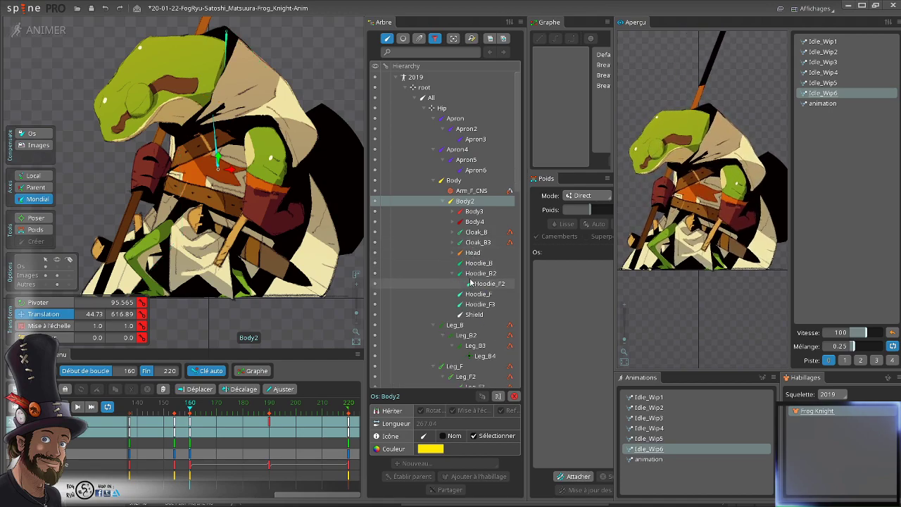
left_click(471, 281)
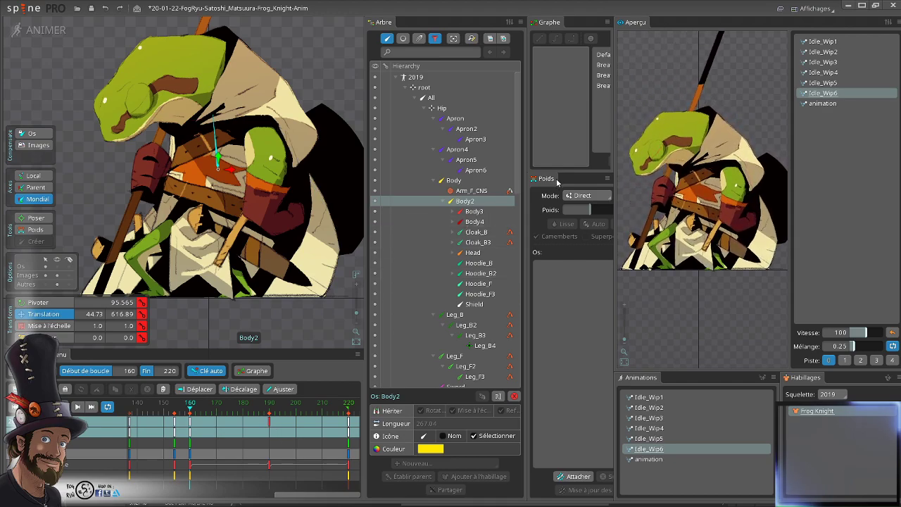
- Inspect the scale keys of Body2's child bones one by one at frame 190, from Body3 through Shield
left_click(473, 211)
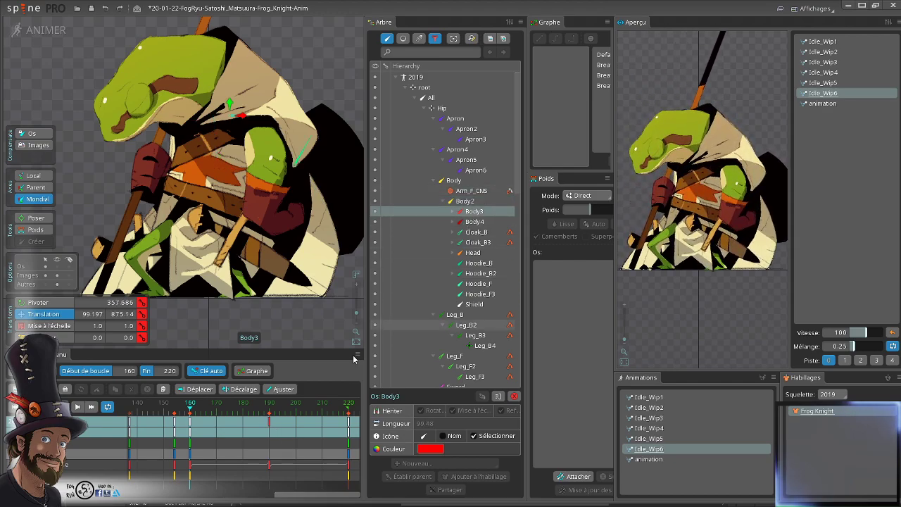
left_click(268, 431)
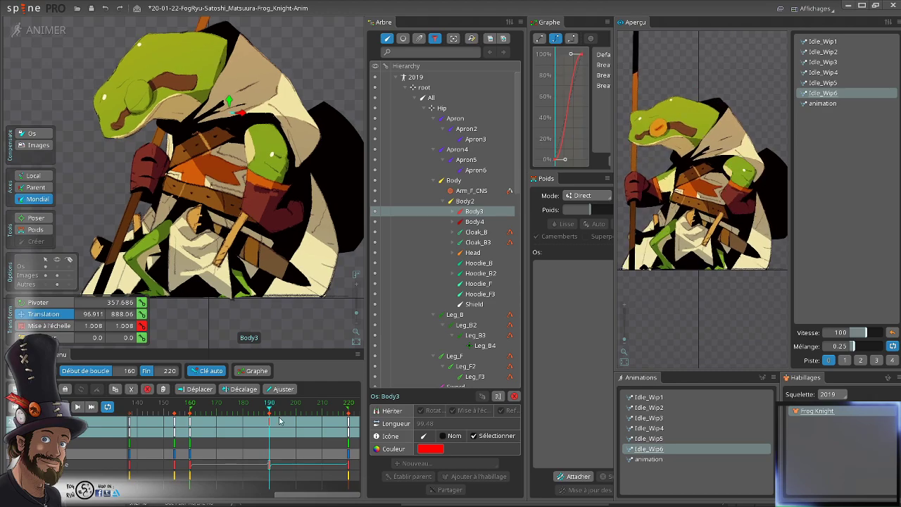
left_click(473, 224)
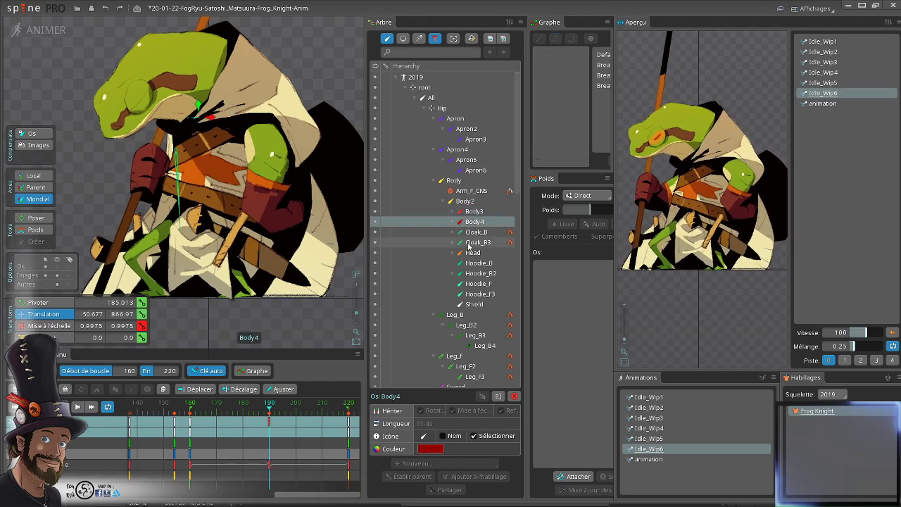
left_click(471, 232)
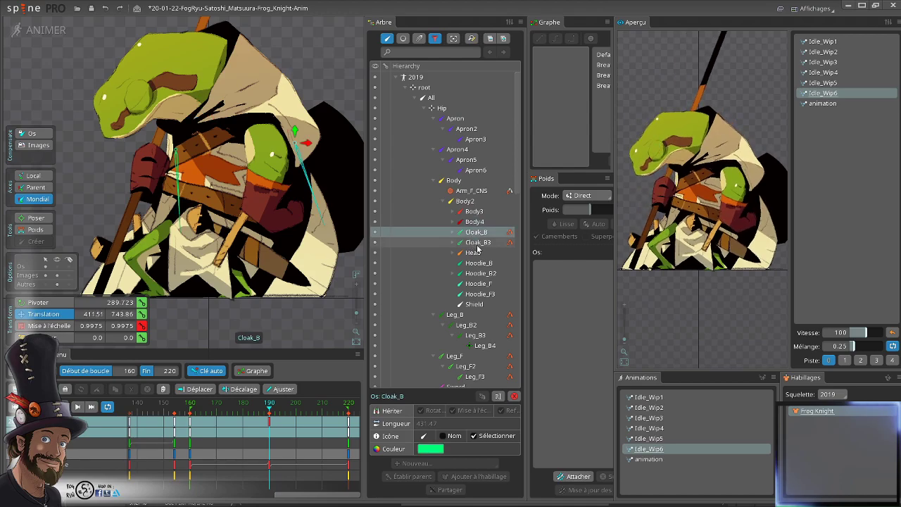
left_click(475, 242)
left_click(473, 254)
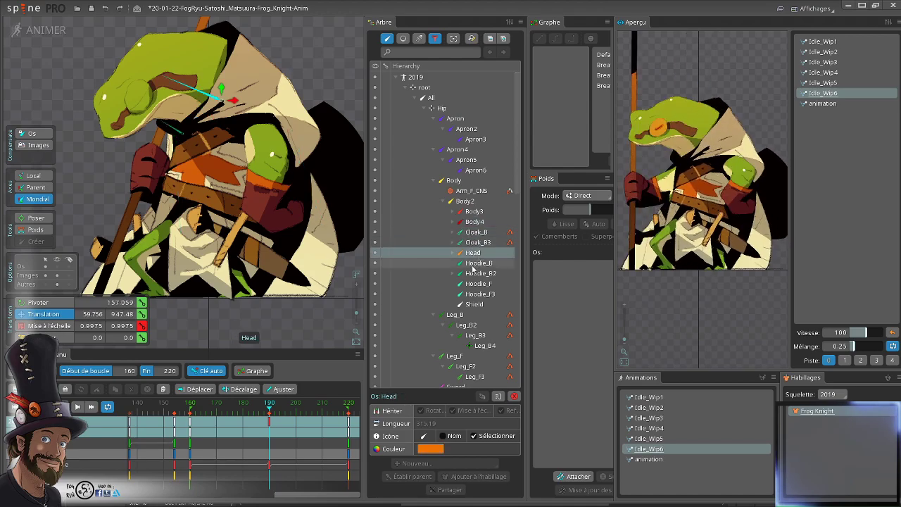
left_click(476, 264)
left_click(477, 274)
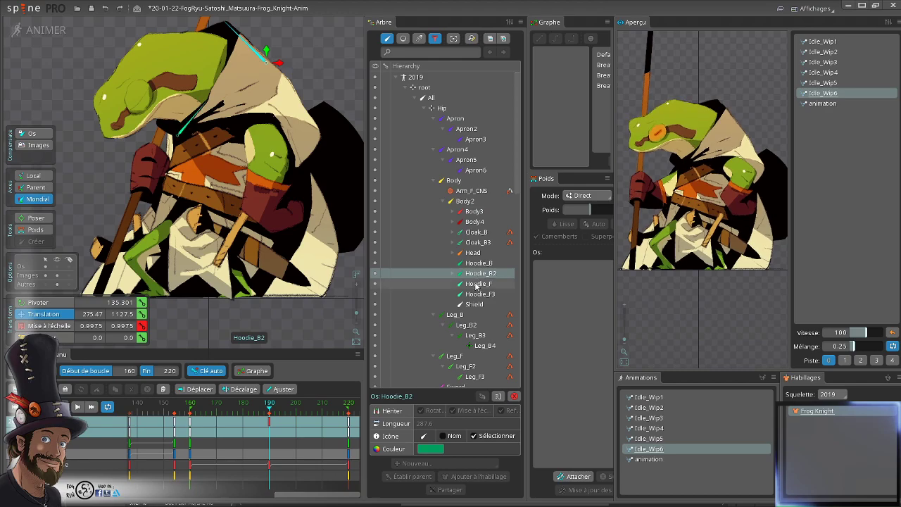
left_click(476, 284)
left_click(479, 294)
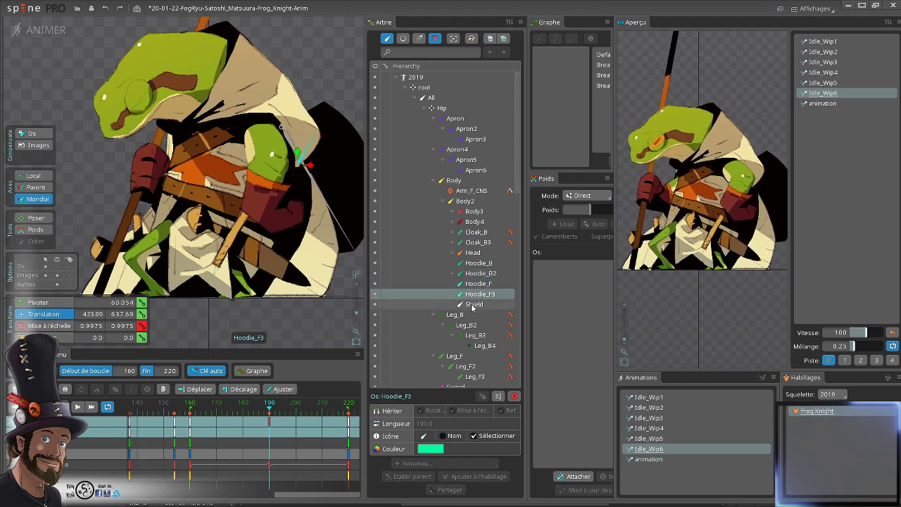
left_click(474, 305)
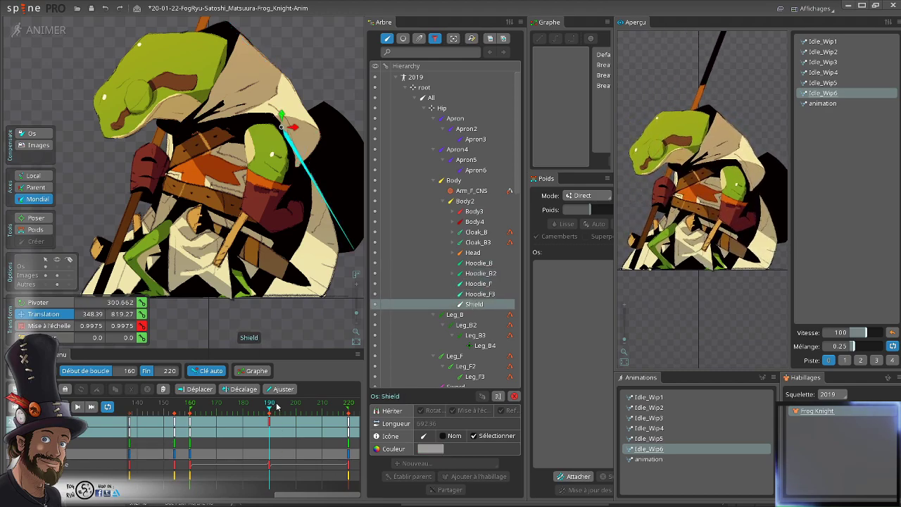
left_click_drag(272, 408, 268, 443)
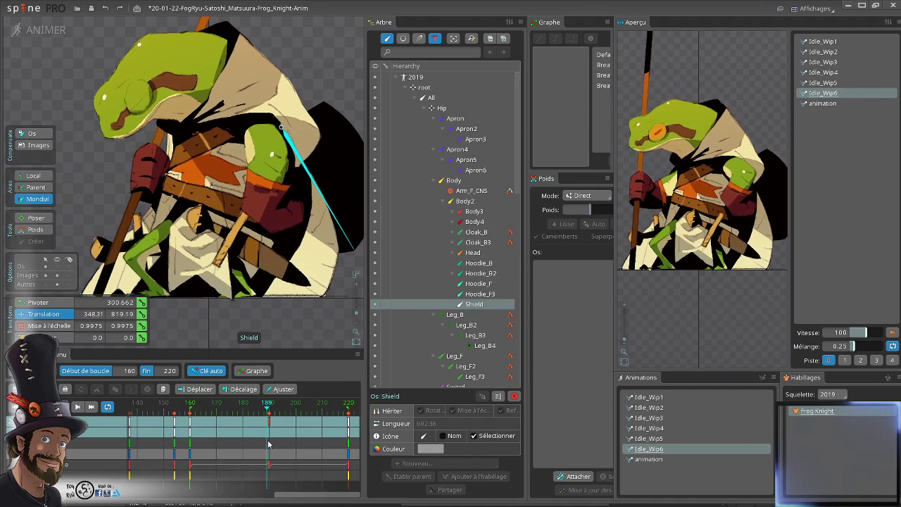
- Move the Hoodie_F3 bone up to translation 419.76, 651.0 at frame 190 and scrub around the new key
scroll(295, 168, "up", 8)
left_click(295, 167)
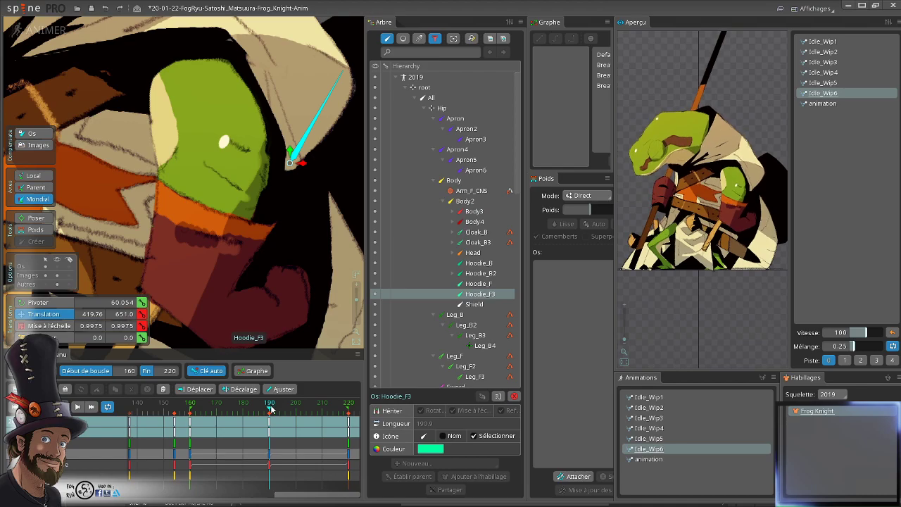
mouse_move(271, 410)
left_mouse_down()
mouse_move(255, 400)
mouse_move(269, 406)
mouse_move(205, 409)
mouse_move(269, 416)
left_mouse_up()
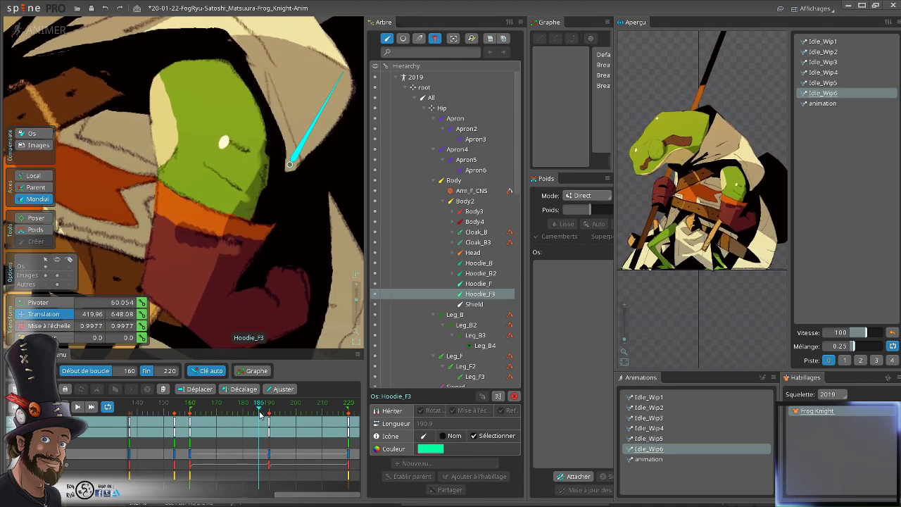
- Apply the first "Brea…" curve preset to Hoodie_F3's frame 190 keys and check its curve from frame 160
left_click(271, 421)
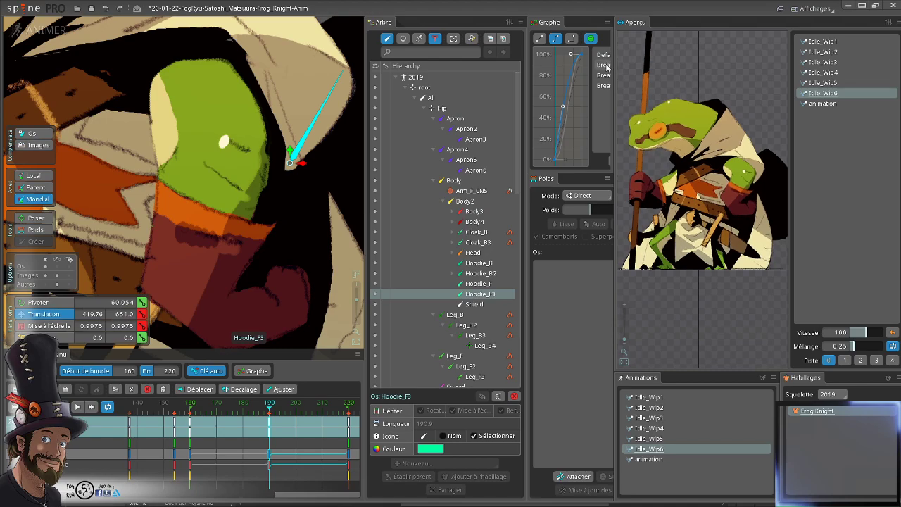
left_click(187, 424)
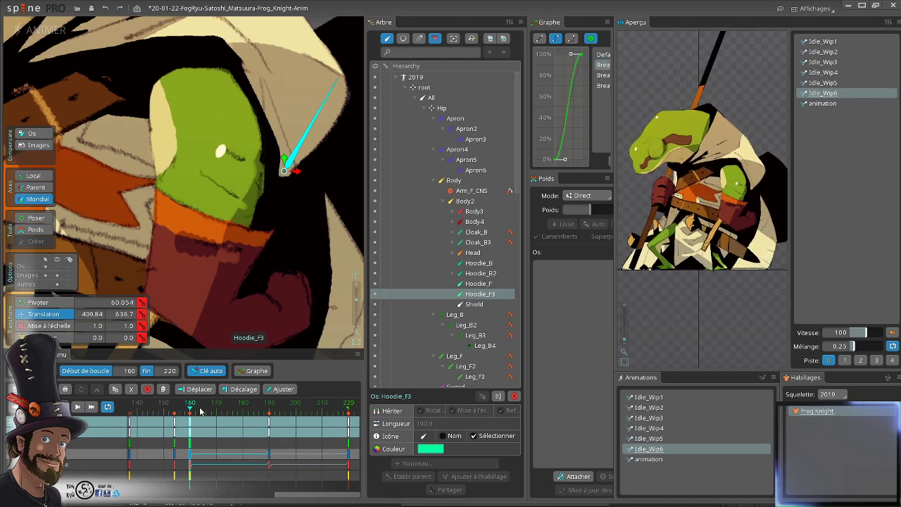
left_click_drag(200, 412, 271, 416)
- Play back the loop on the whole character to review the hood and front arm motion
scroll(293, 58, "down", 5)
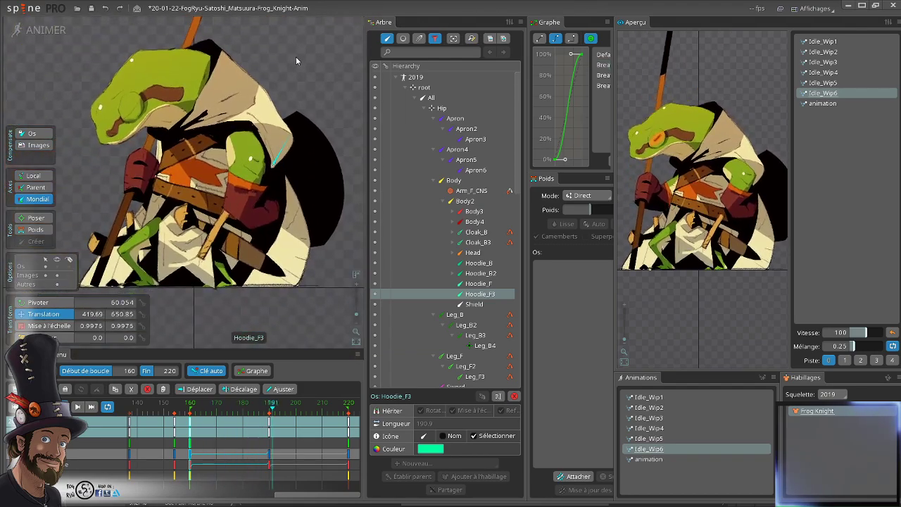
key("d")
scroll(305, 280, "down", 1)
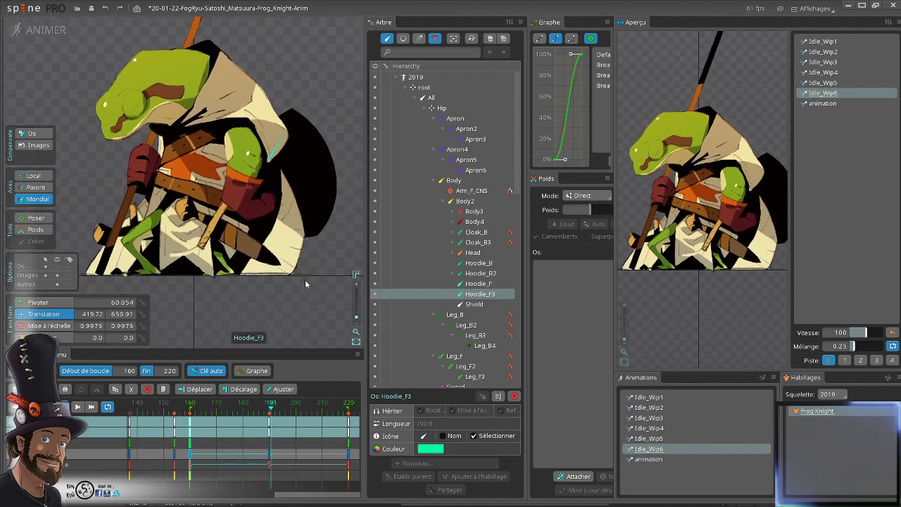
scroll(305, 279, "down", 2)
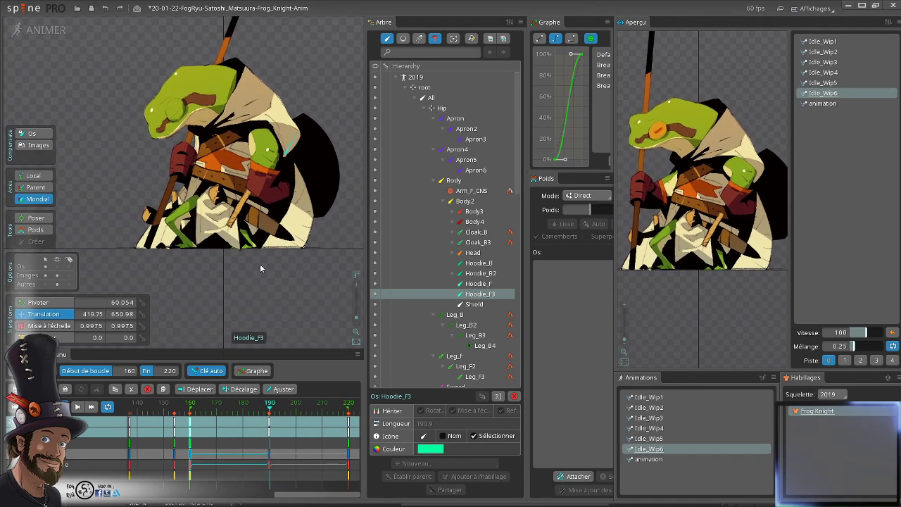
scroll(210, 130, "up", 1)
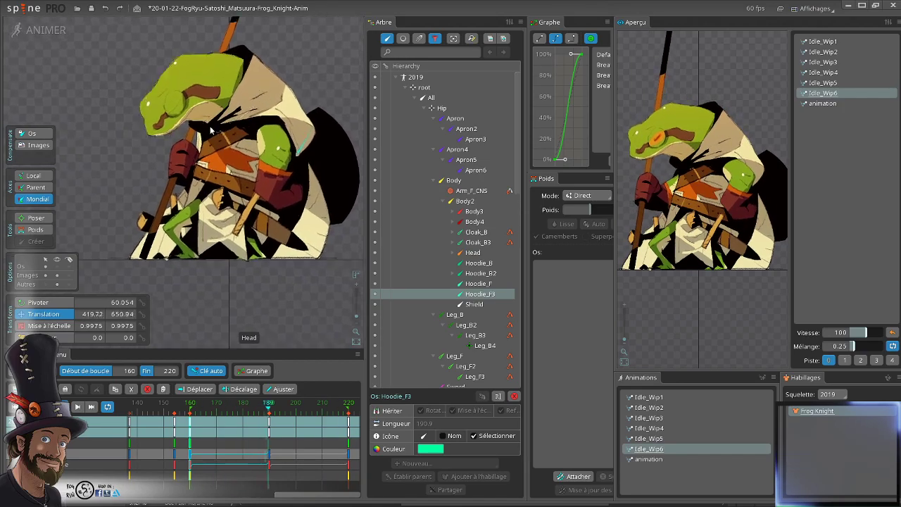
left_click_drag(210, 130, 209, 158)
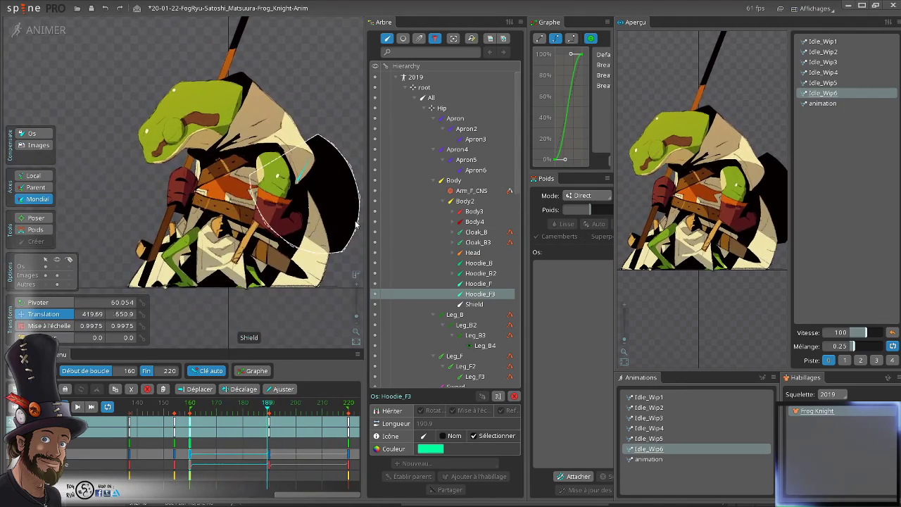
- Move the Hoodie_F bone horizontally to translation -140.9, 779.13 at frame 190
left_click_drag(237, 269, 250, 251)
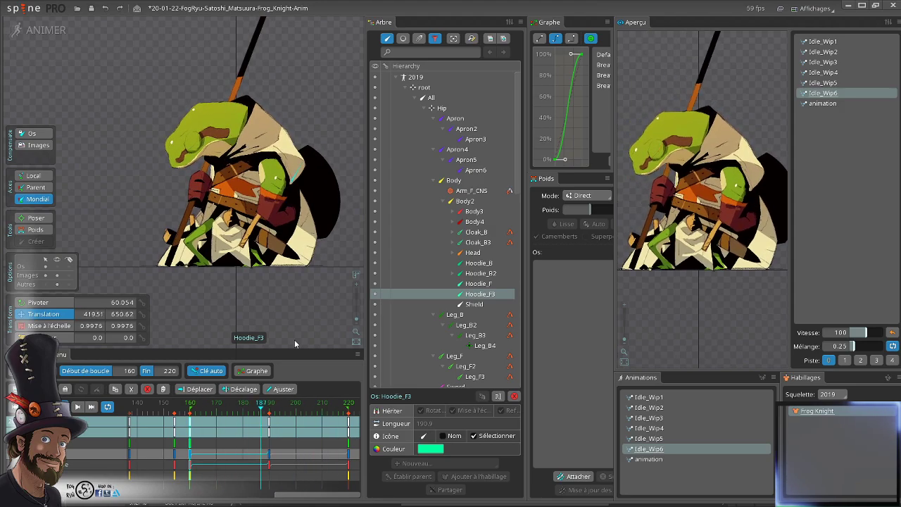
scroll(237, 163, "up", 6)
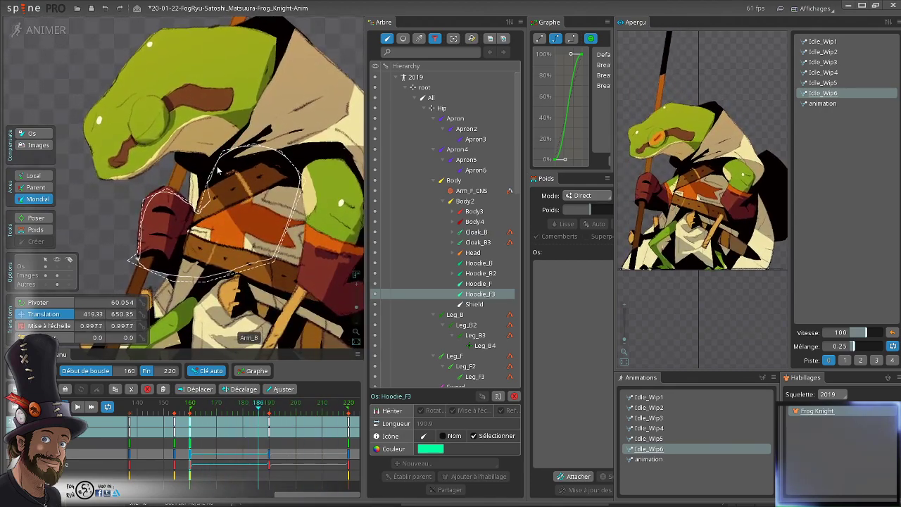
left_click(215, 173)
left_click(215, 173)
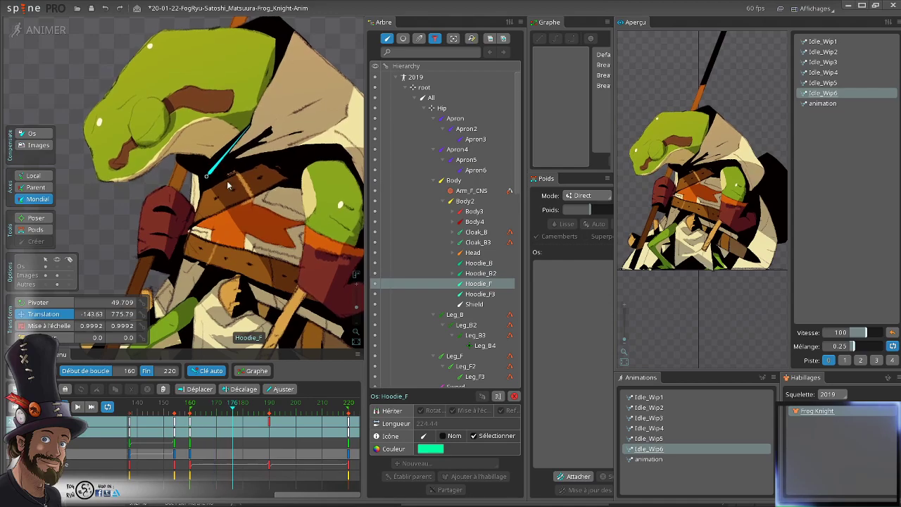
left_click_drag(259, 403, 269, 412)
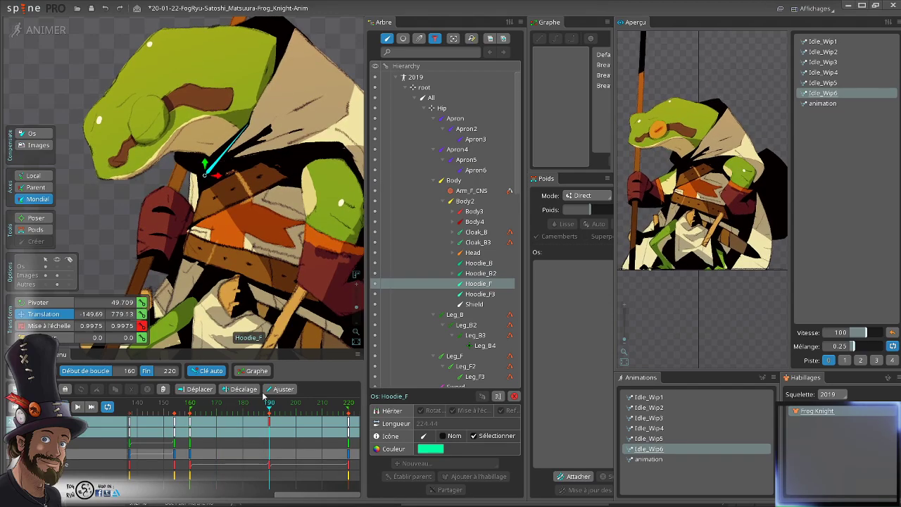
scroll(211, 187, "up", 4)
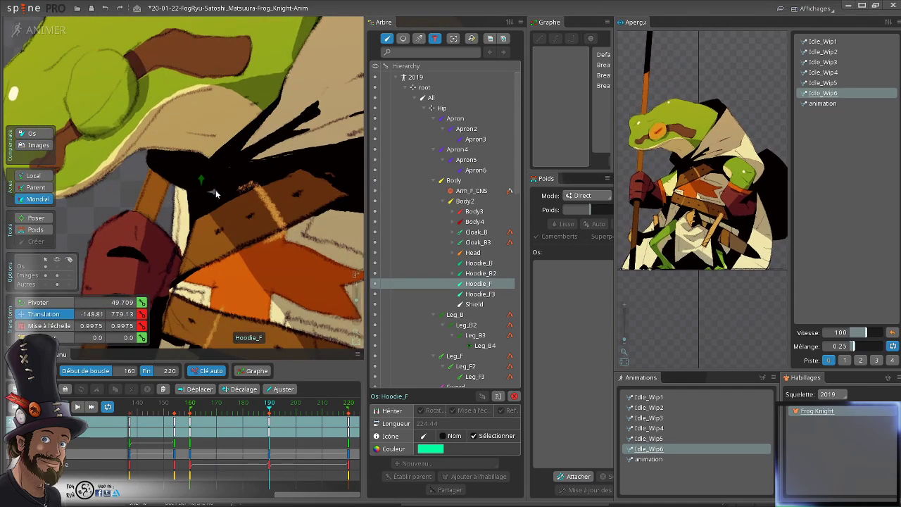
left_click_drag(218, 186, 220, 187)
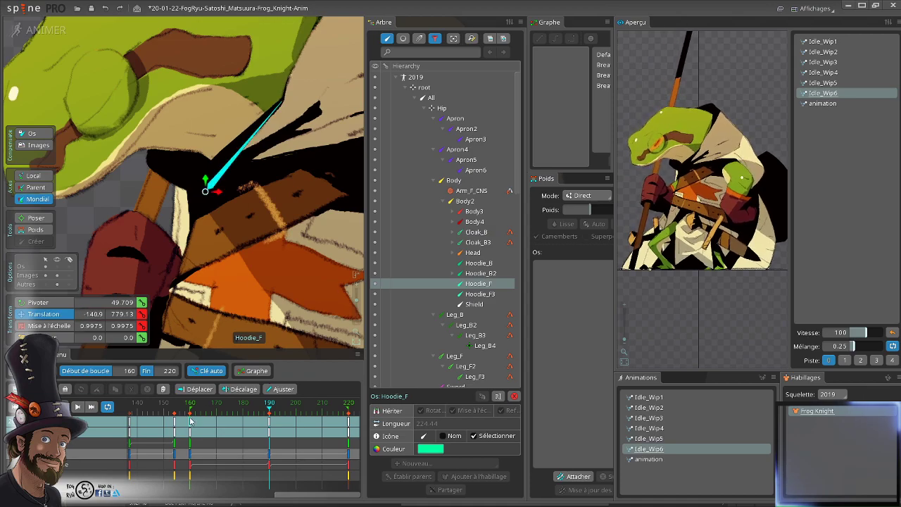
- Check Hoodie_F's curves at the frame 160 and 190 keys, play back the loop and clear the selection
left_click(190, 421)
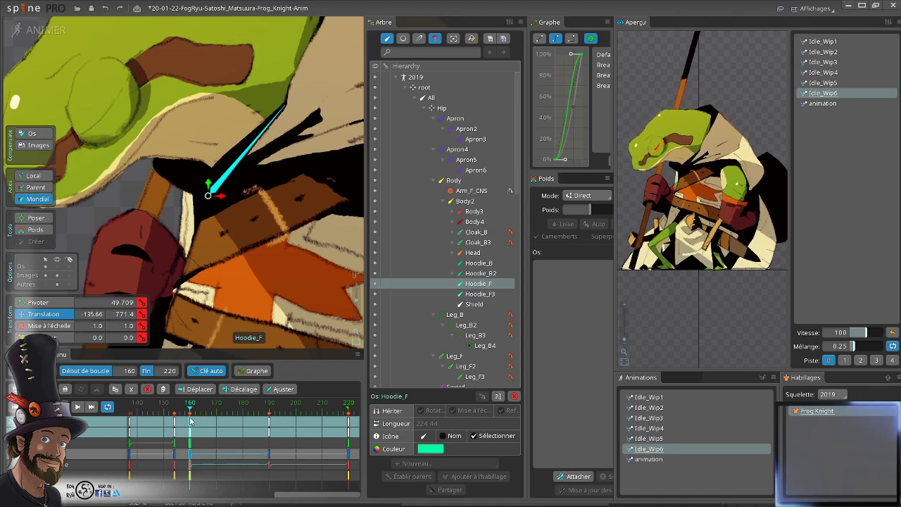
left_click(270, 428)
scroll(253, 204, "down", 5)
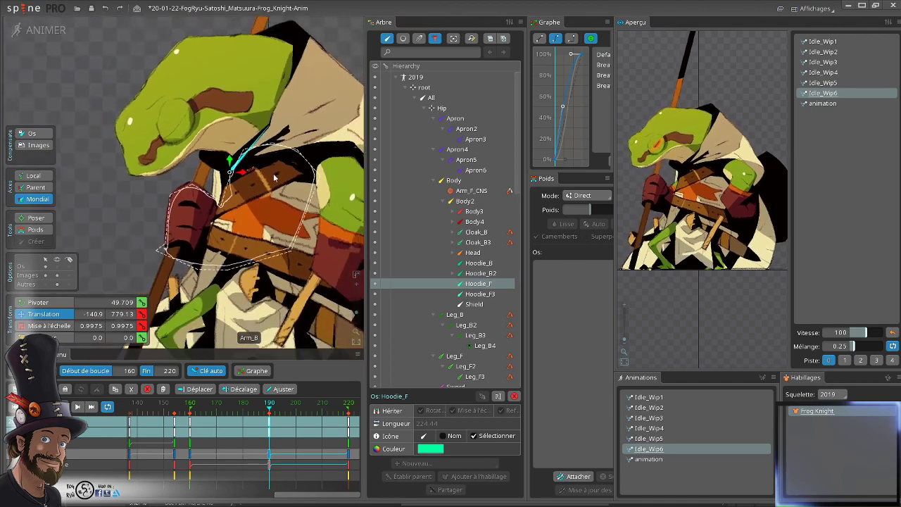
left_click_drag(237, 184, 231, 183)
key("d")
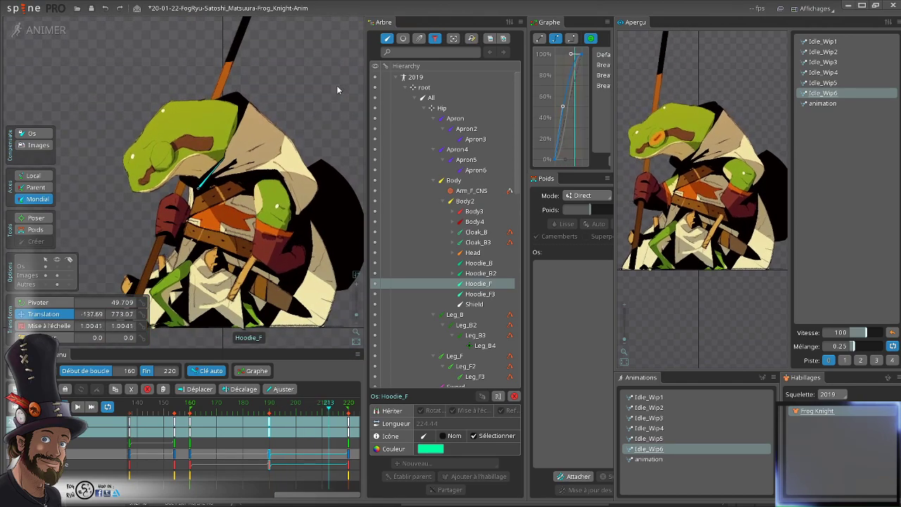
key("space")
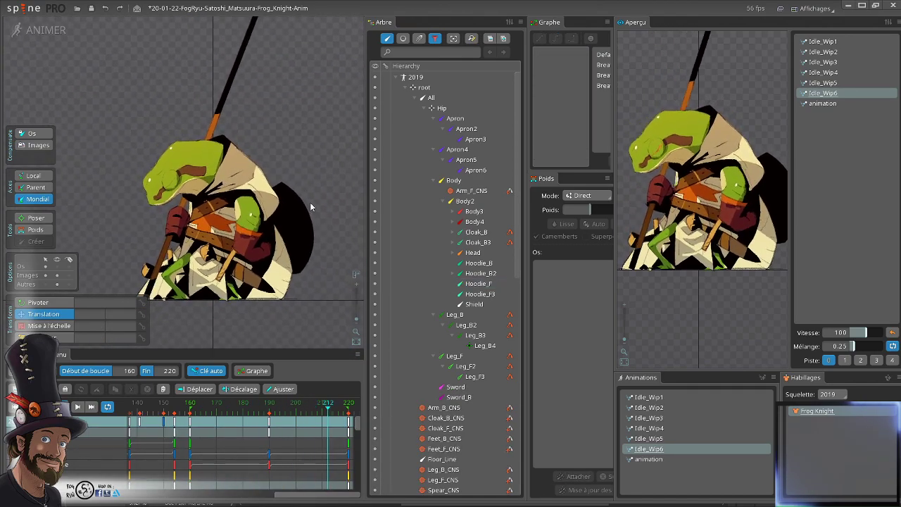
- Select the Hoodie_B mesh, switch to setup mode and locate the mesh in the unfiltered hierarchy
scroll(332, 266, "up", 2)
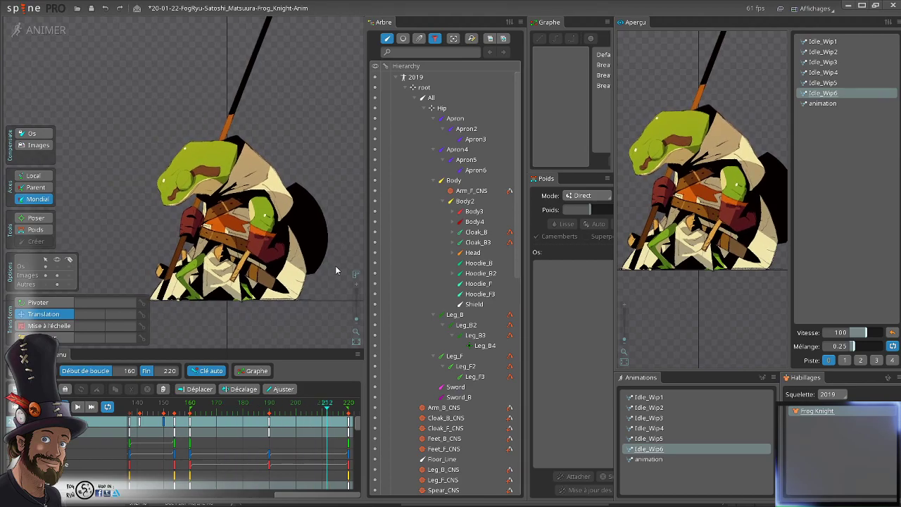
scroll(253, 197, "up", 6)
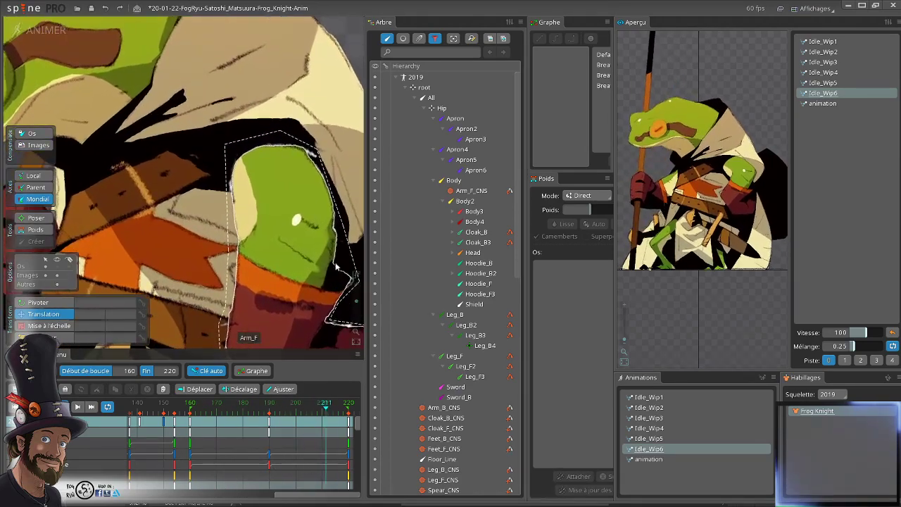
scroll(233, 75, "down", 3)
left_click(238, 74)
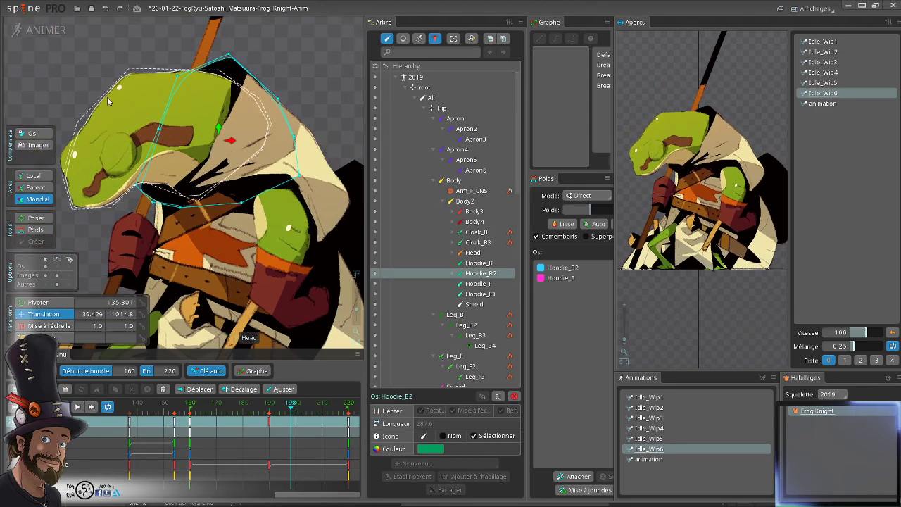
left_click(52, 39)
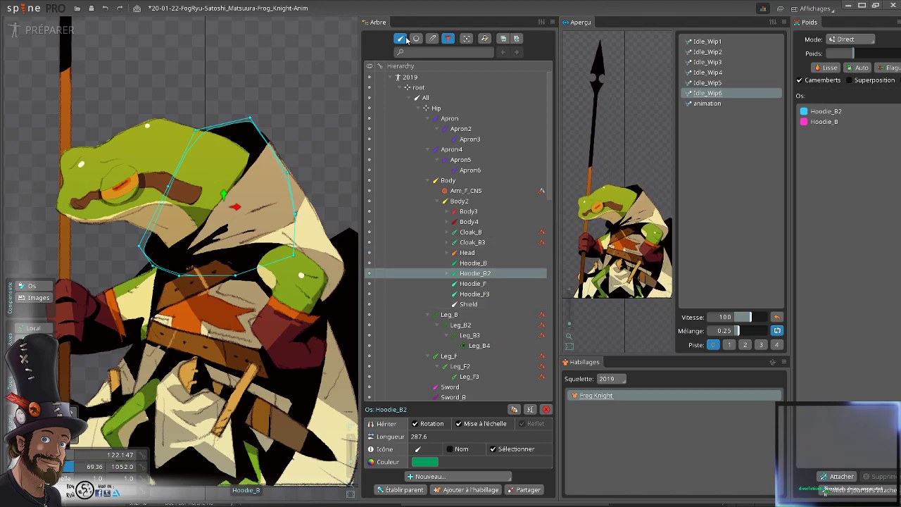
left_click(403, 38)
scroll(471, 209, "down", 12)
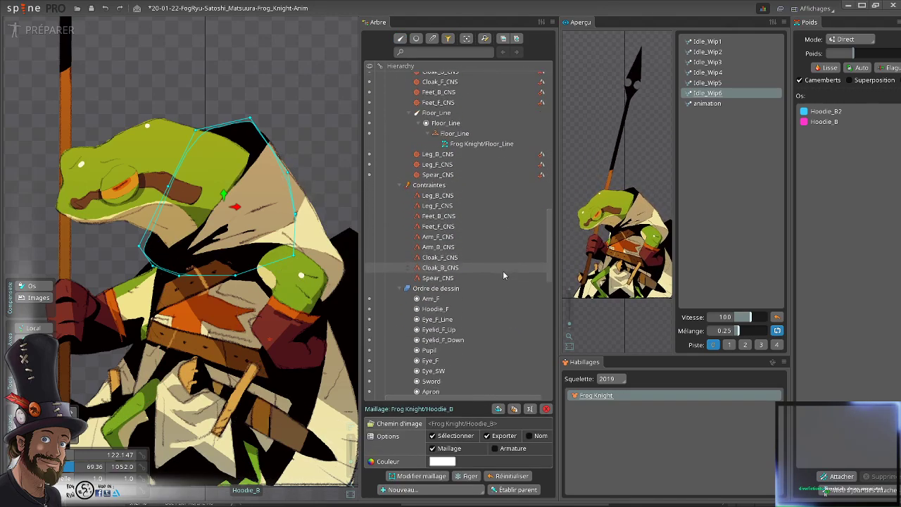
scroll(496, 278, "up", 15)
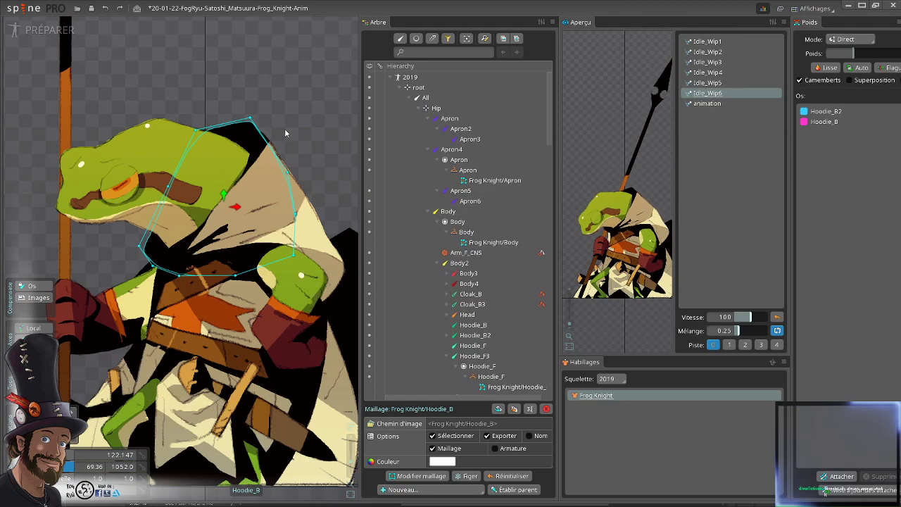
right_click(418, 99)
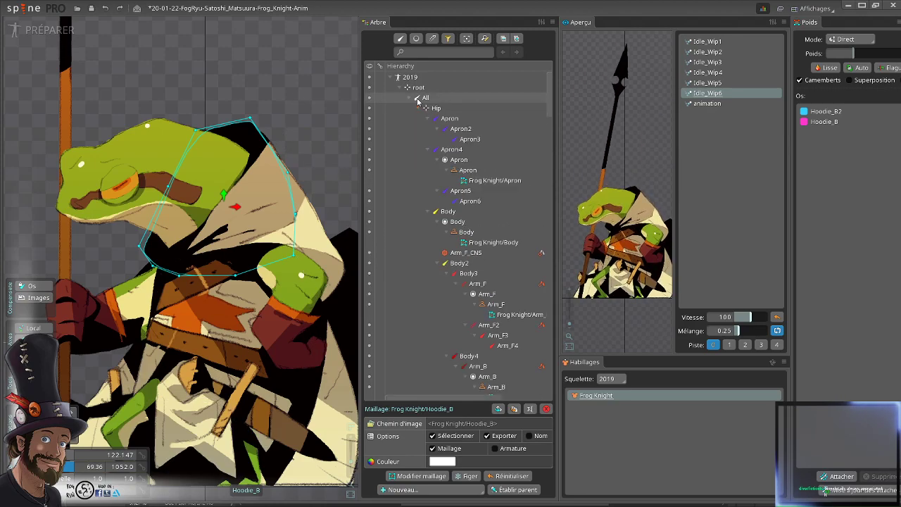
scroll(486, 231, "down", 15)
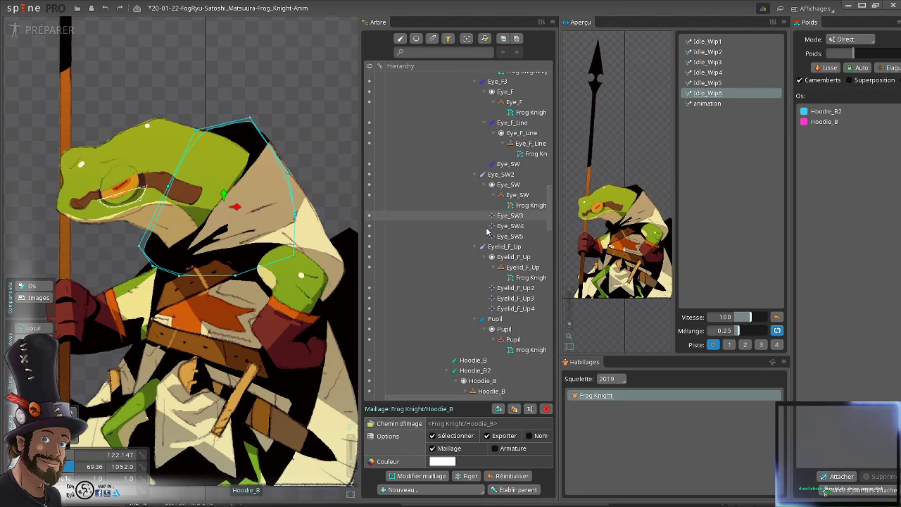
scroll(486, 231, "down", 10)
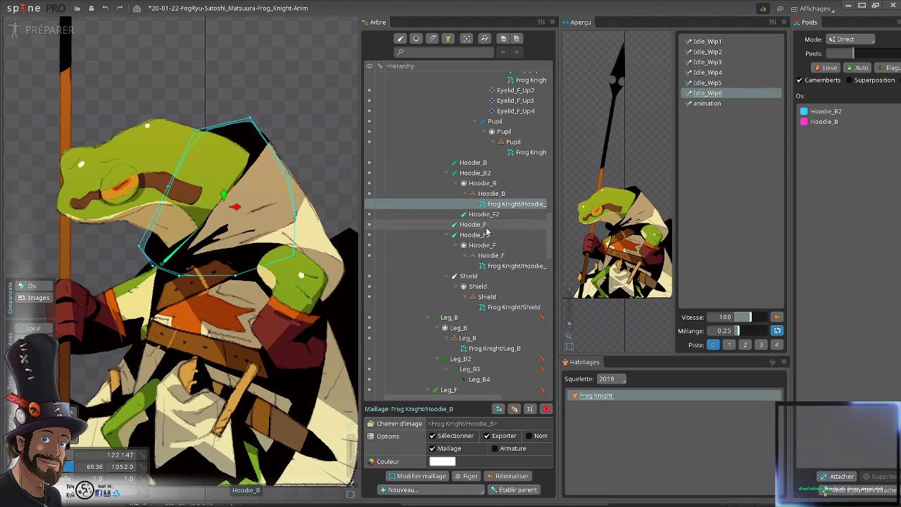
- Open the Hoodie_B mesh for editing and isolate it to examine its lower front corner
left_click(419, 476)
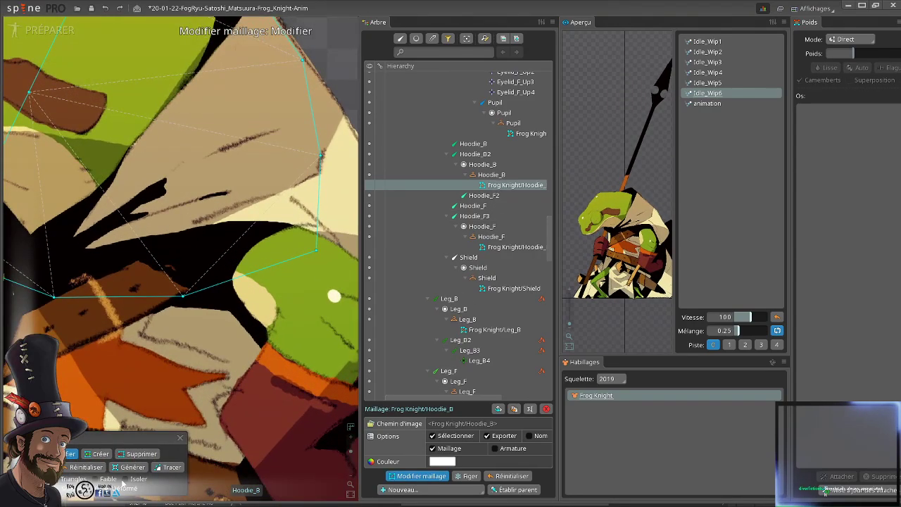
left_click(125, 479)
scroll(270, 274, "up", 1)
left_click_drag(303, 231, 249, 247)
scroll(250, 247, "down", 1)
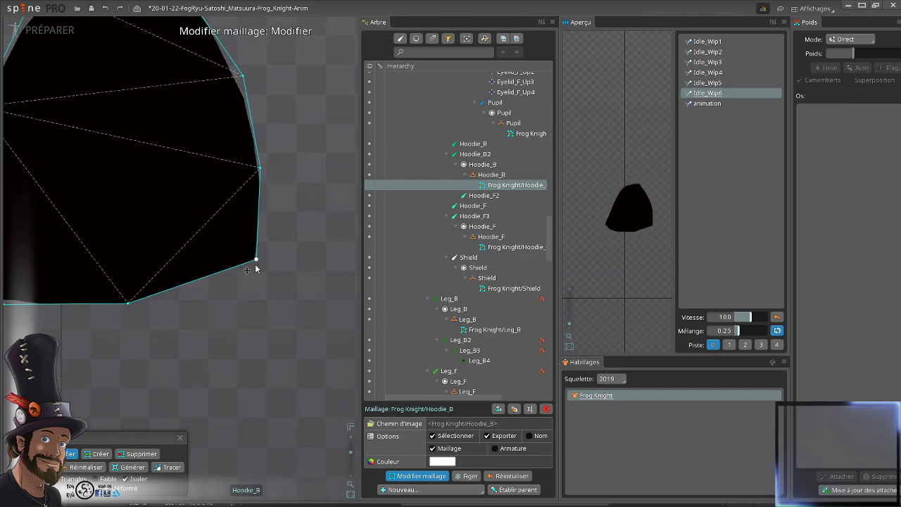
scroll(256, 268, "up", 2)
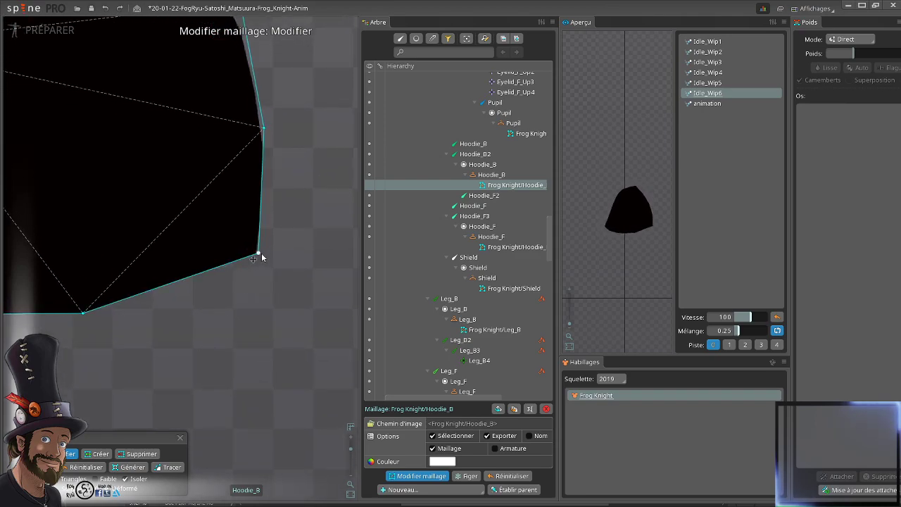
- Extend the Hoodie_B mesh outline outward along its lower corner and bottom edge with an extra vertex, then leave mesh editing
left_click_drag(260, 304, 298, 242)
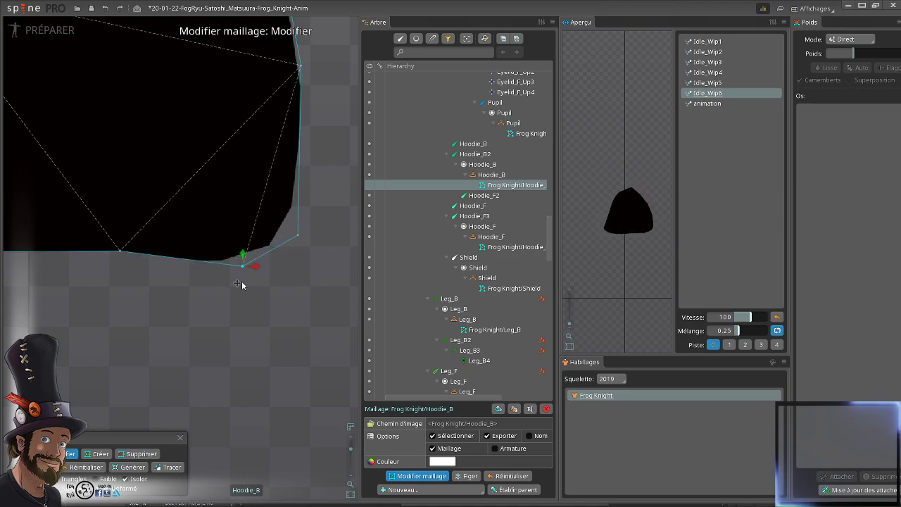
left_click_drag(142, 269, 210, 275)
left_click(189, 256)
left_click_drag(124, 294, 197, 310)
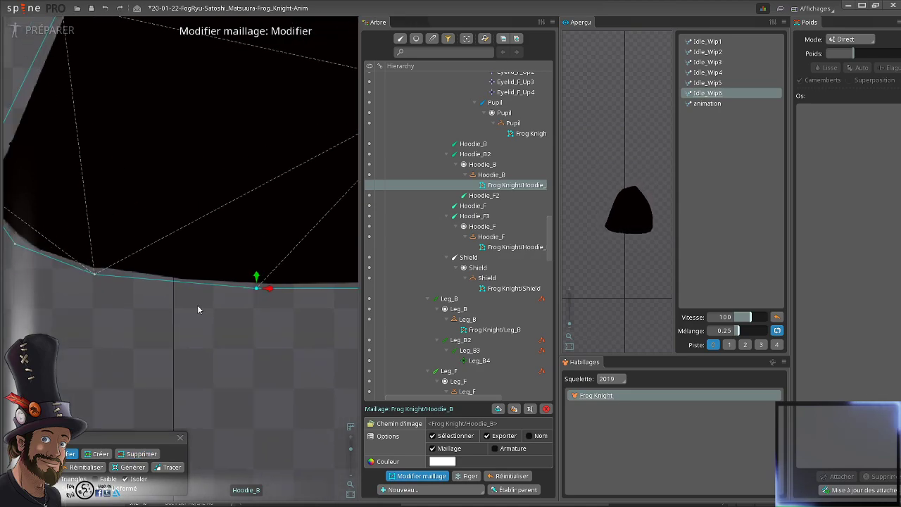
scroll(201, 270, "down", 3)
left_click_drag(232, 239, 161, 281)
key("Escape")
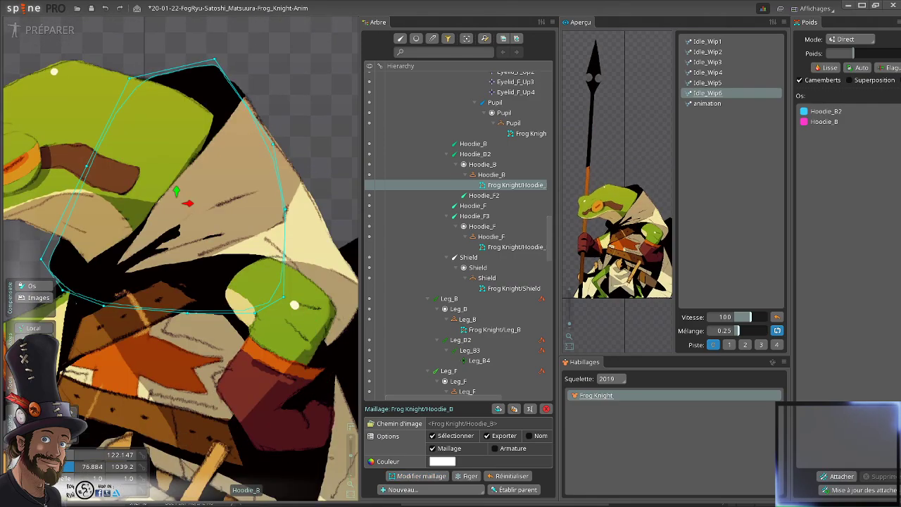
- Deselect the Hoodie_B mesh and return to animate mode
scroll(271, 282, "up", 1)
left_click_drag(278, 327, 258, 248)
scroll(258, 248, "down", 3)
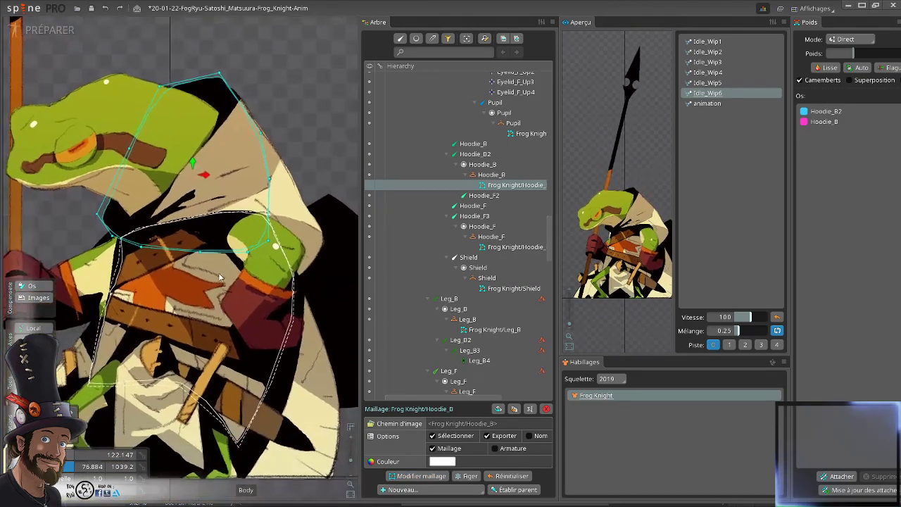
key("Escape")
left_click(40, 32)
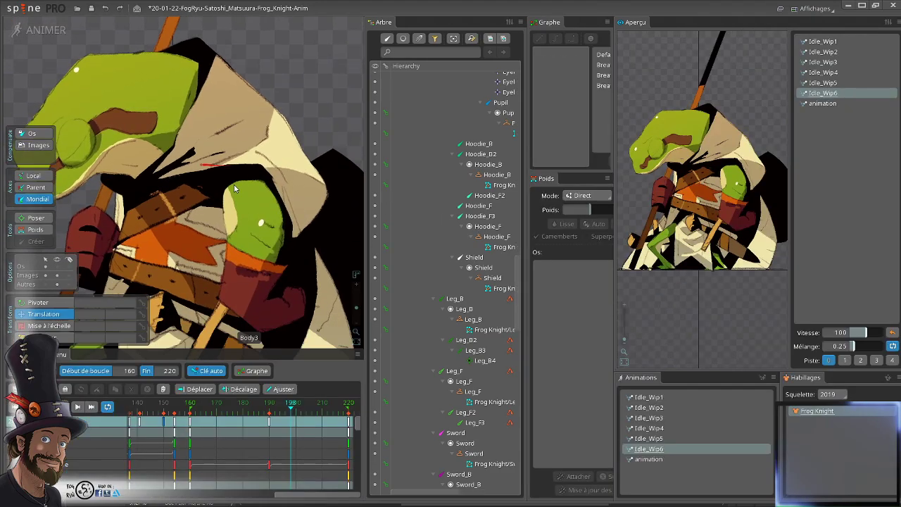
- Scrub the Idle_Wip6 loop around frames 172 to 196 and play it back to check the corrected hood
mouse_move(229, 407)
left_mouse_down()
mouse_move(328, 425)
mouse_move(231, 416)
mouse_move(269, 433)
mouse_move(255, 430)
mouse_move(329, 428)
mouse_move(222, 420)
left_mouse_up()
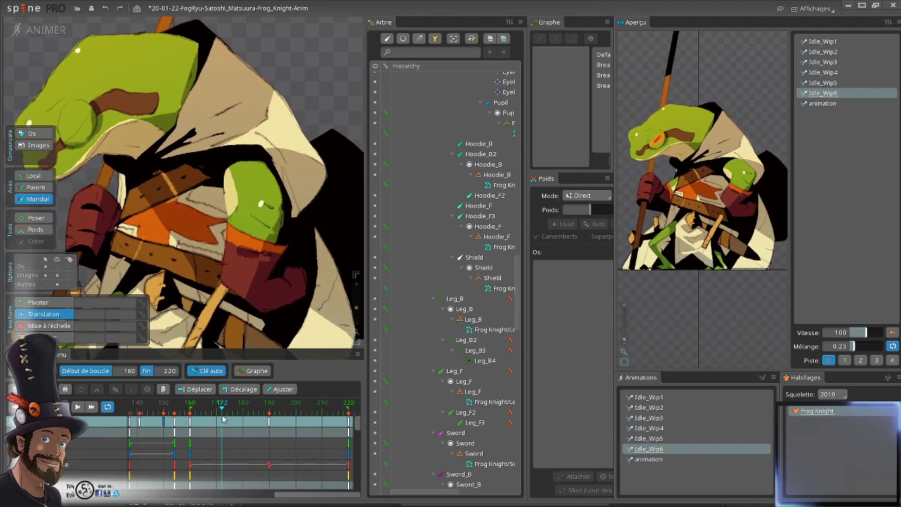
left_click(269, 407)
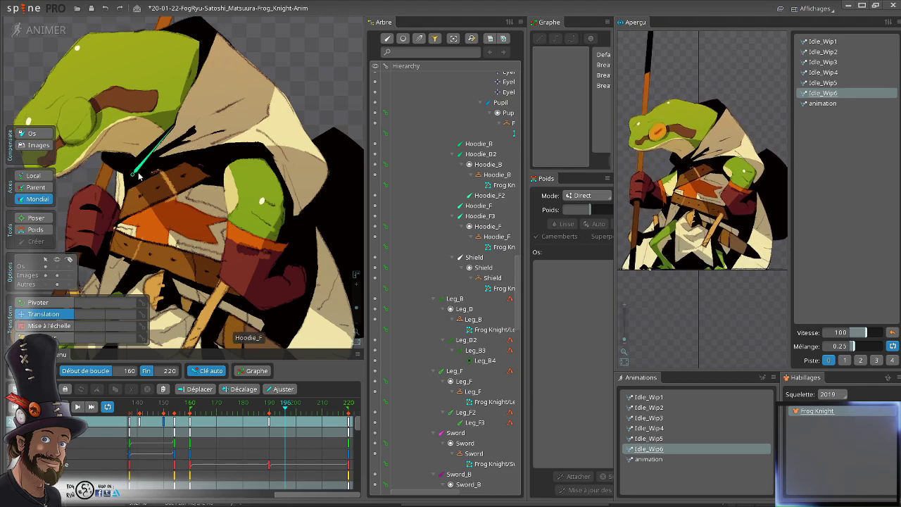
scroll(185, 213, "down", 3)
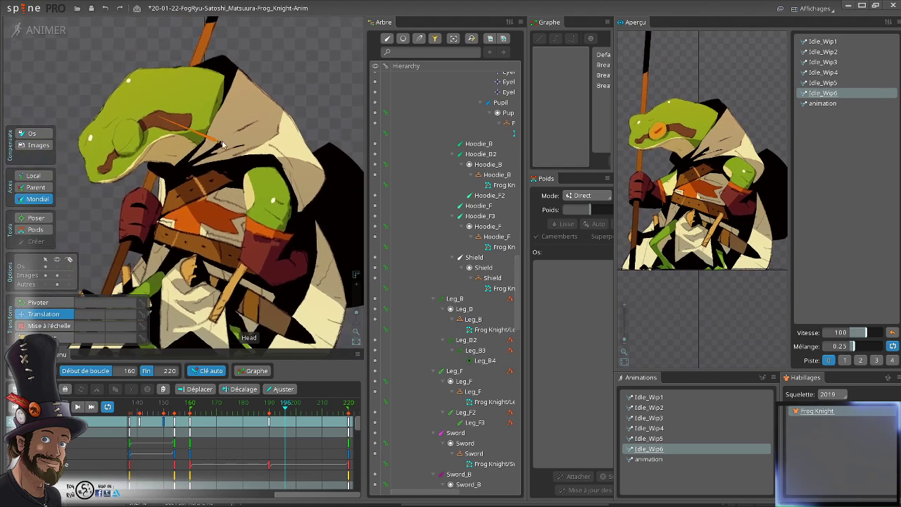
key("space")
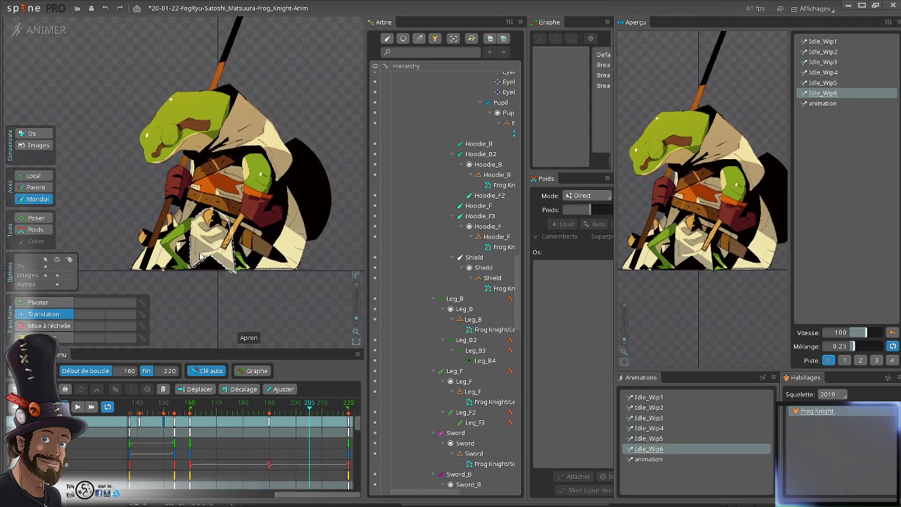
- Select the Apron mesh and review its bones in the hierarchy while the loop plays
left_click(233, 239)
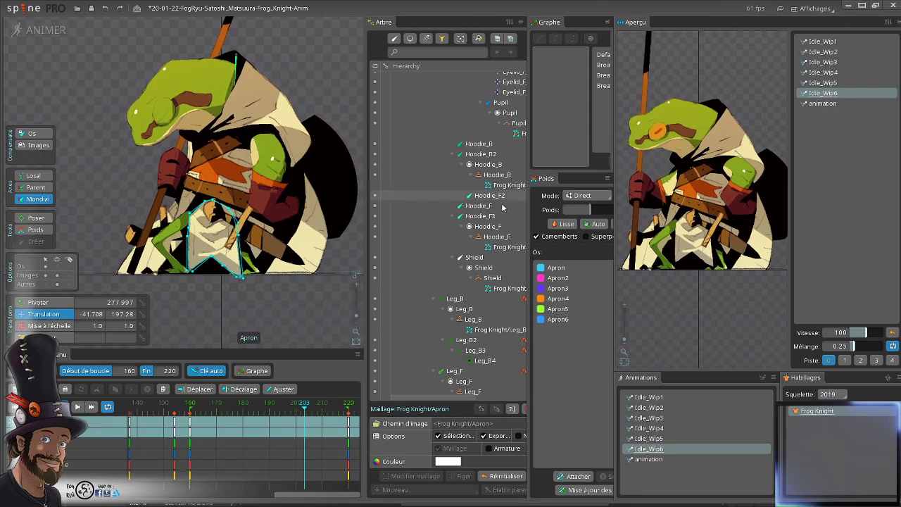
scroll(473, 185, "up", 10)
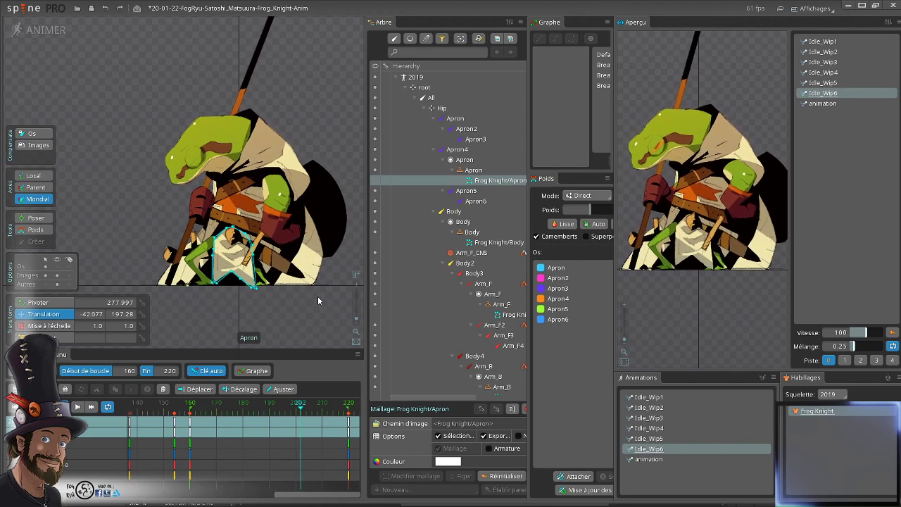
left_click_drag(317, 296, 353, 309)
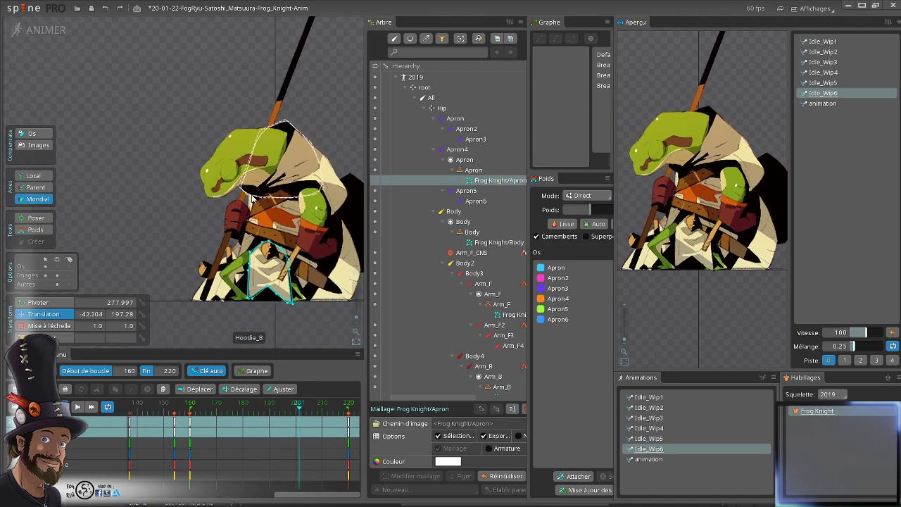
scroll(208, 236, "up", 5)
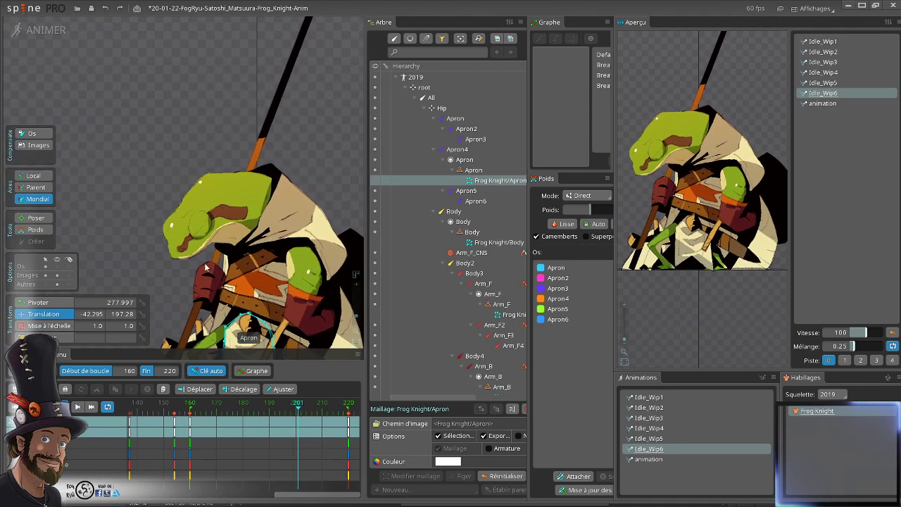
- Watch the Idle_Wip6 loop play at several view sizes, with the Apron mesh deselected, to examine the body, apron and cloak motion
left_click_drag(207, 236, 224, 262)
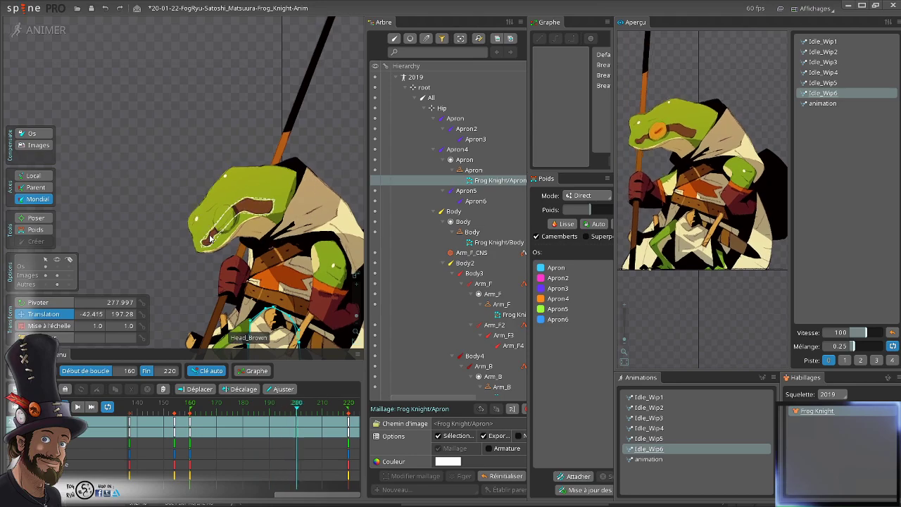
scroll(234, 289, "down", 2)
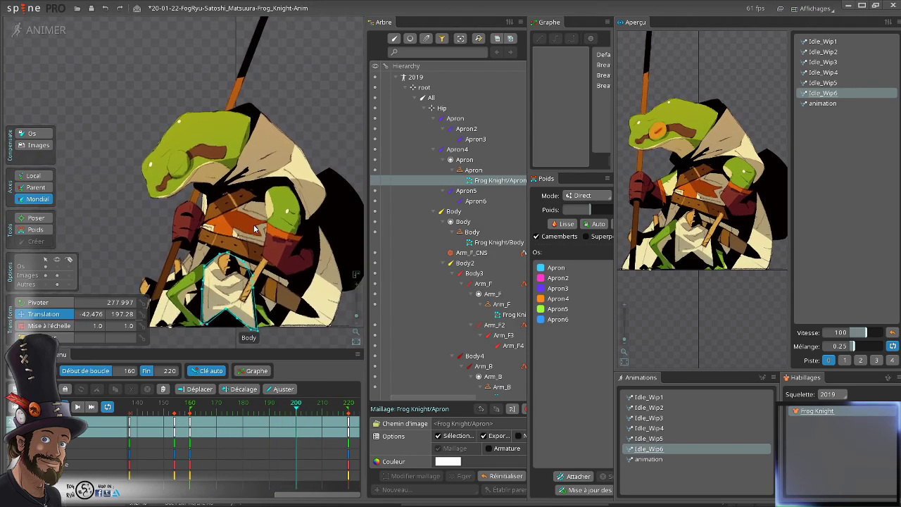
left_click_drag(258, 186, 219, 196)
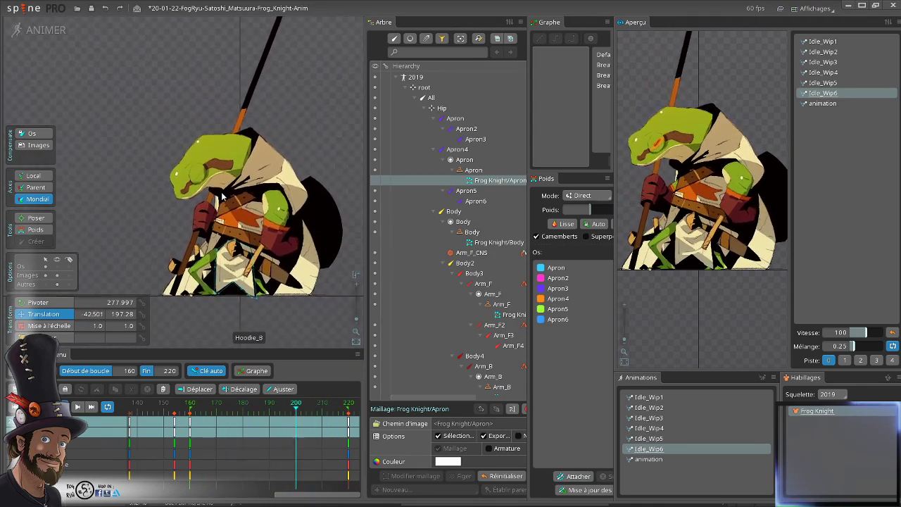
scroll(232, 182, "down", 2)
scroll(232, 181, "up", 4)
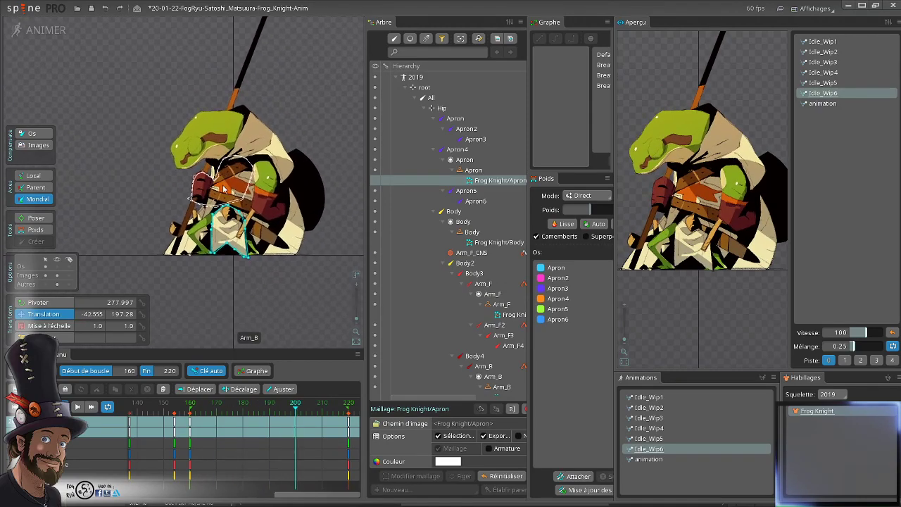
left_click(242, 311)
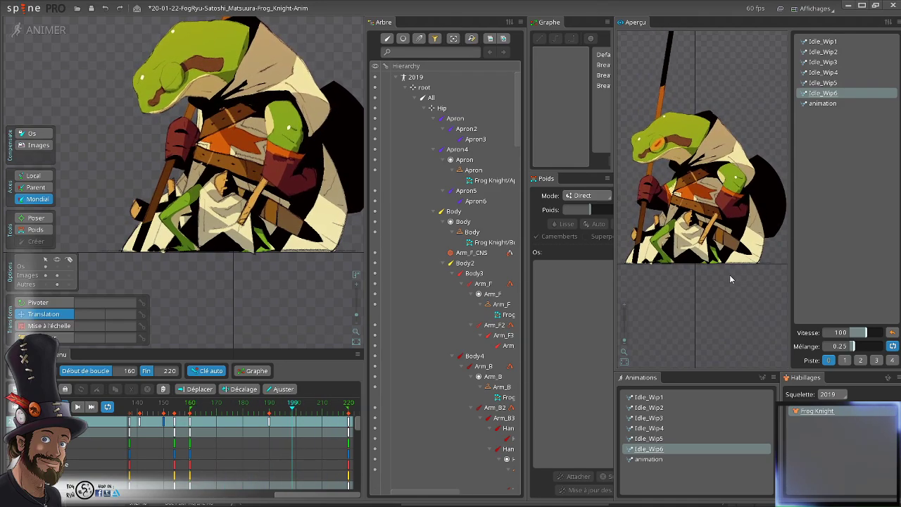
scroll(288, 207, "down", 2)
left_click_drag(313, 248, 324, 306)
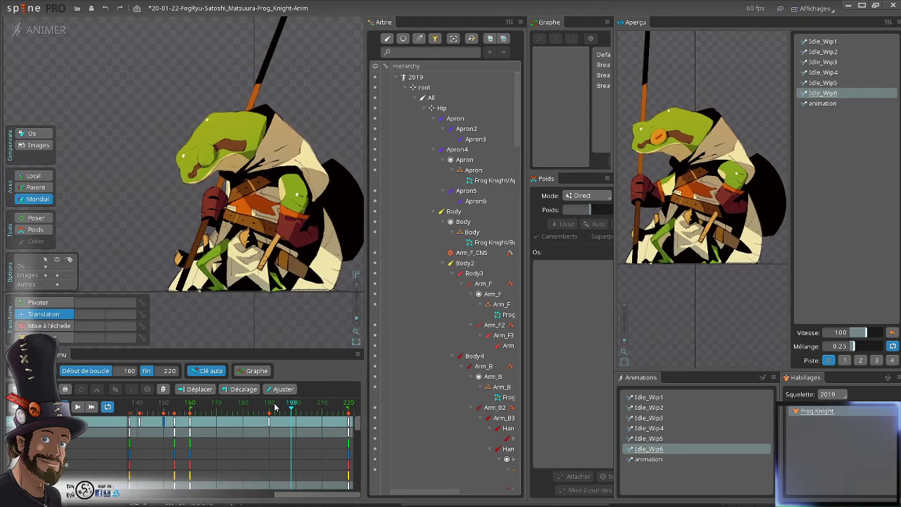
left_click_drag(290, 302, 257, 285)
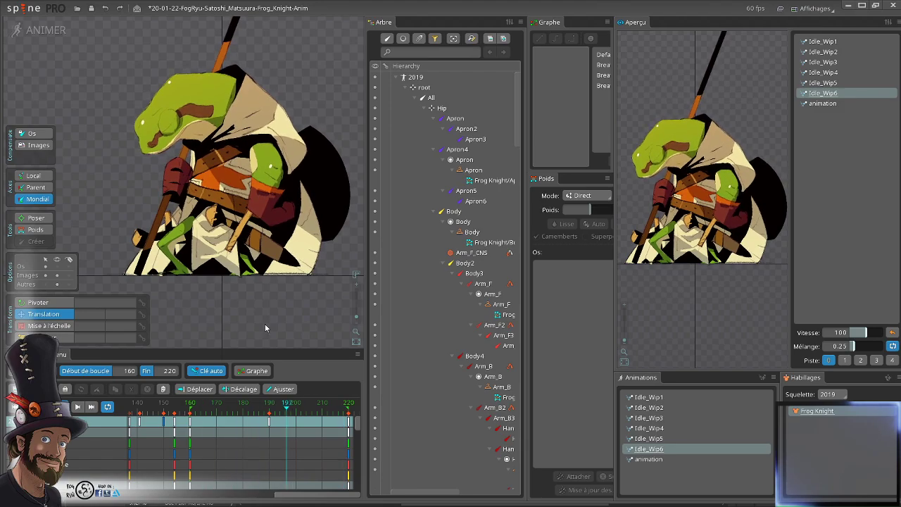
mouse_move(265, 323)
left_mouse_down()
mouse_move(268, 297)
mouse_move(278, 325)
left_mouse_up()
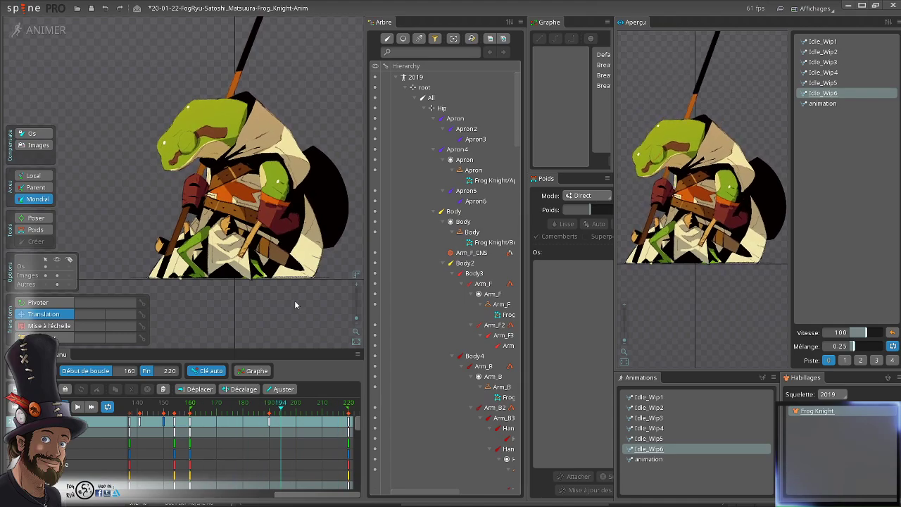
scroll(259, 309, "up", 2)
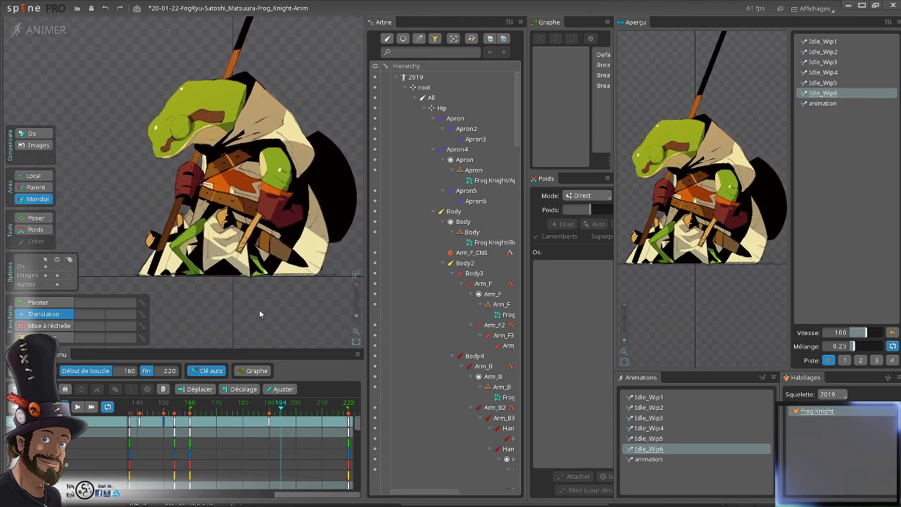
left_click_drag(280, 295, 244, 319)
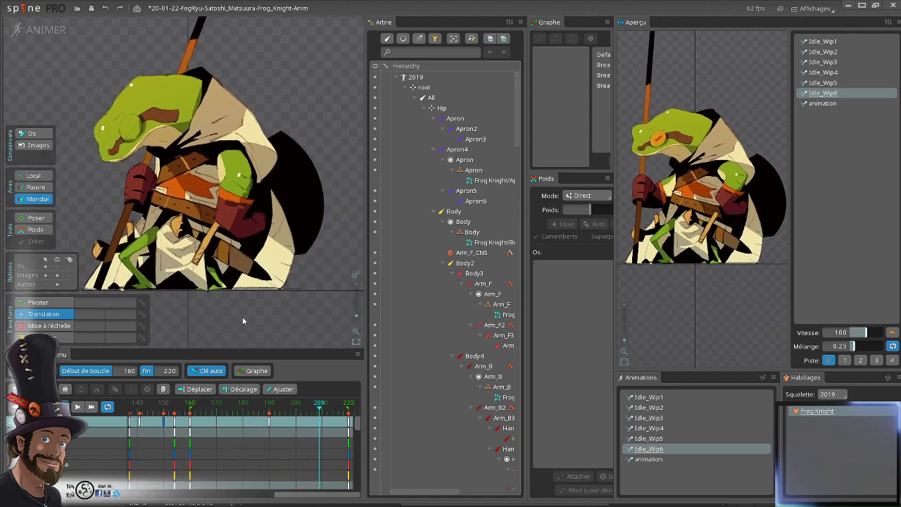
- Select the Shield bone on the frog knight's back and go to frame 190 of the loop
left_click(270, 192)
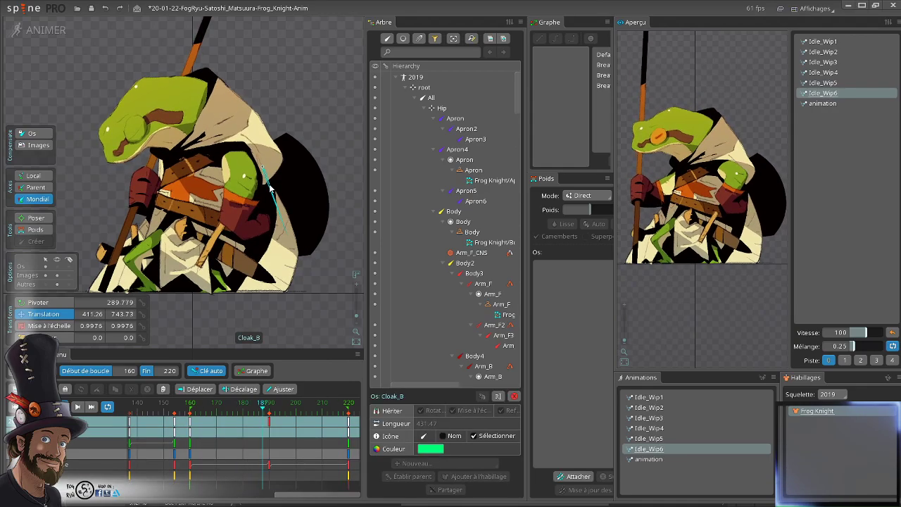
left_click(271, 190)
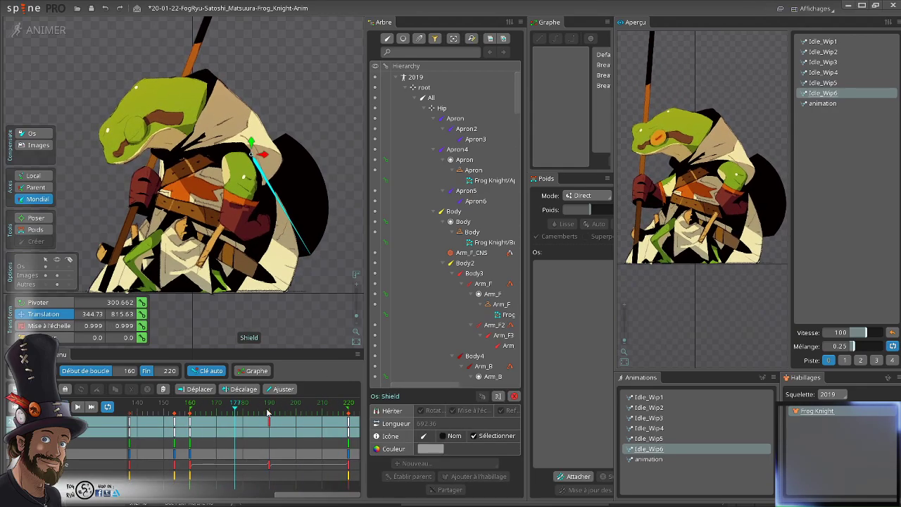
left_click_drag(249, 388, 270, 422)
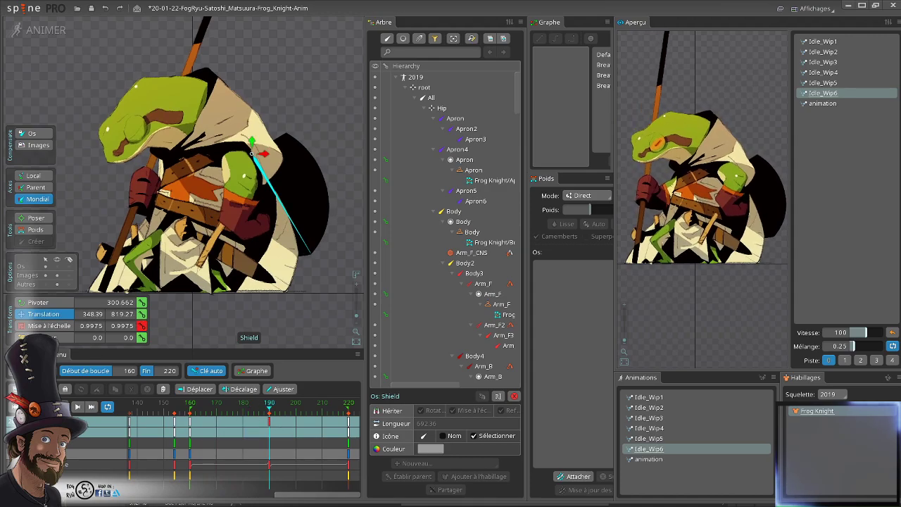
- Try shearing the Shield bone by about -43.3 on its second axis at frame 190
key("n")
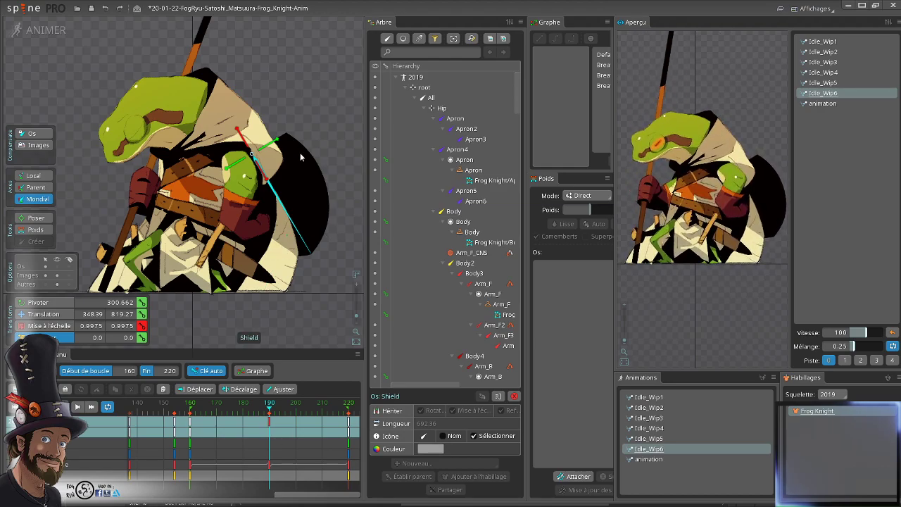
scroll(264, 126, "up", 3)
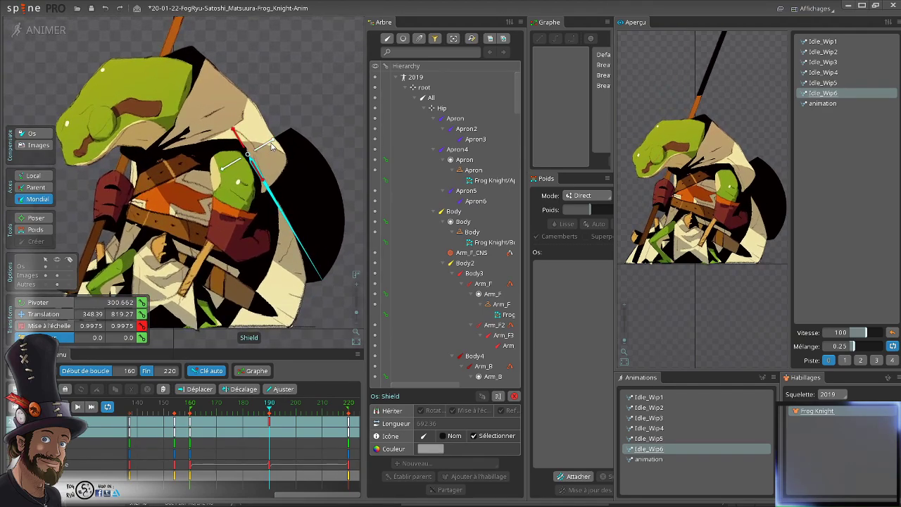
left_click_drag(272, 146, 284, 160)
key("ctrl+z")
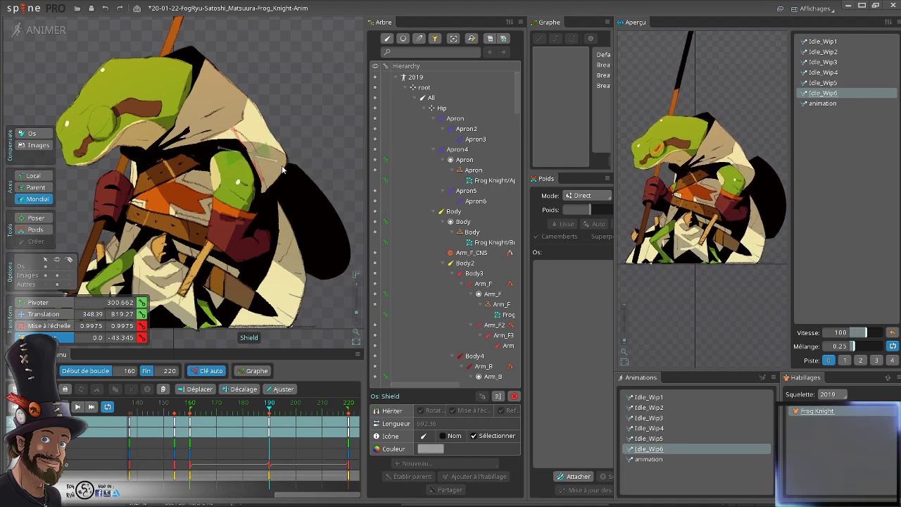
left_click_drag(314, 246, 303, 213)
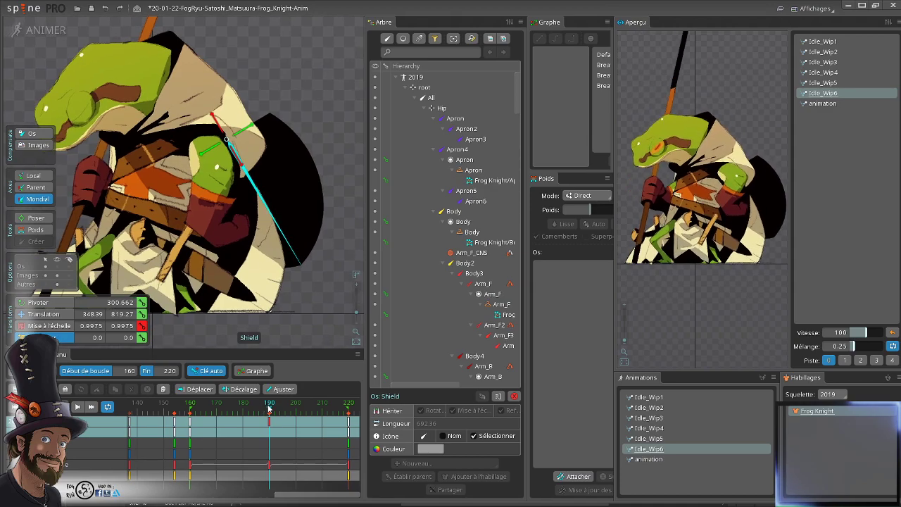
- Rotate the Shield bone to about 298.33 at frame 190 with its rotation keyed, and play the loop to check it
left_click_drag(268, 408, 268, 459)
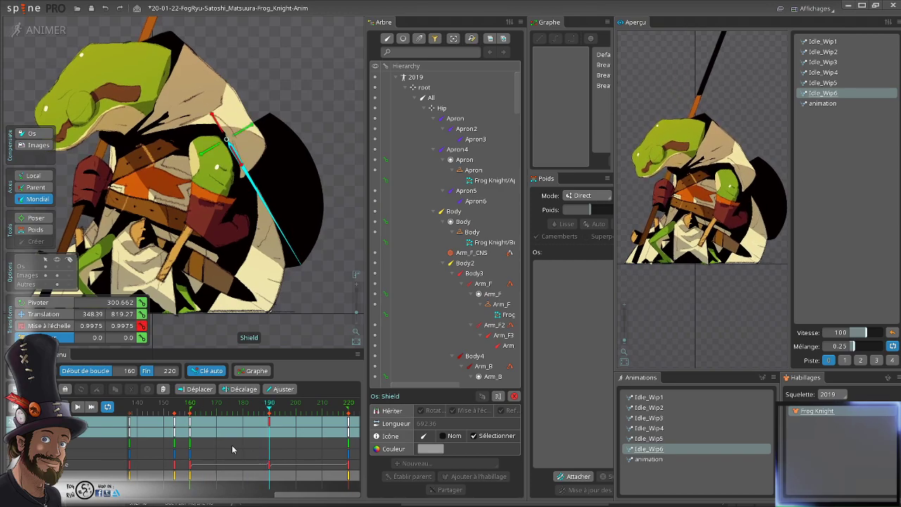
left_click(191, 424)
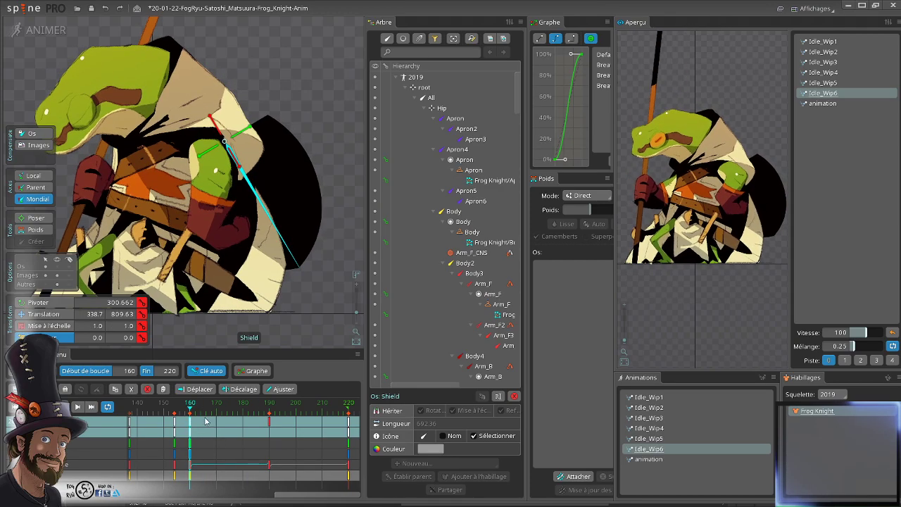
left_click(268, 407)
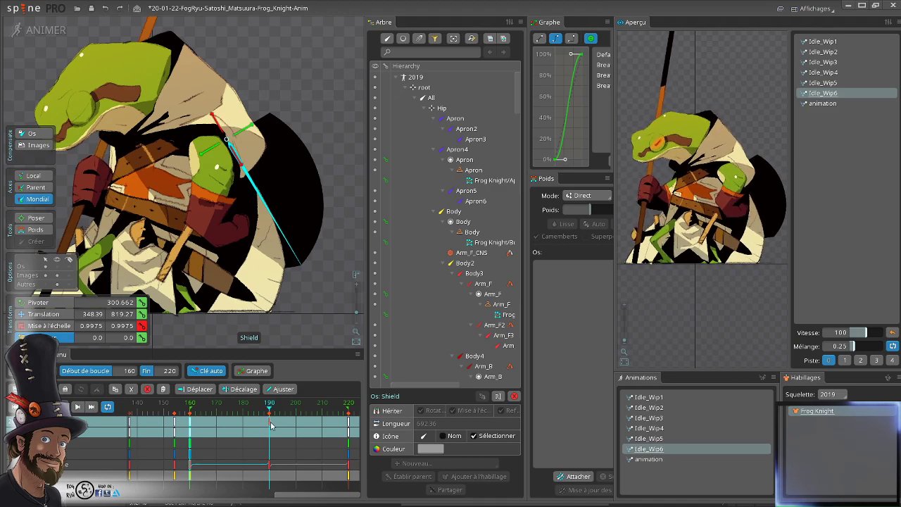
scroll(233, 303, "up", 2)
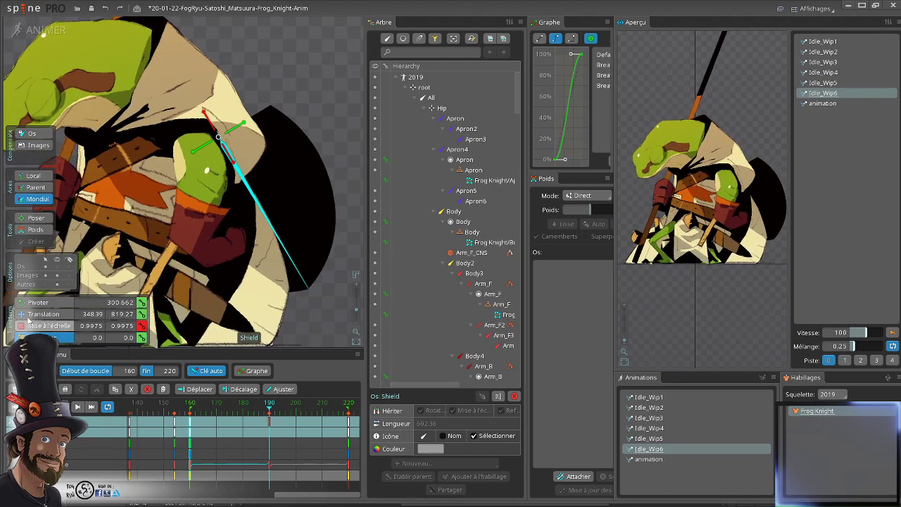
left_click(32, 304)
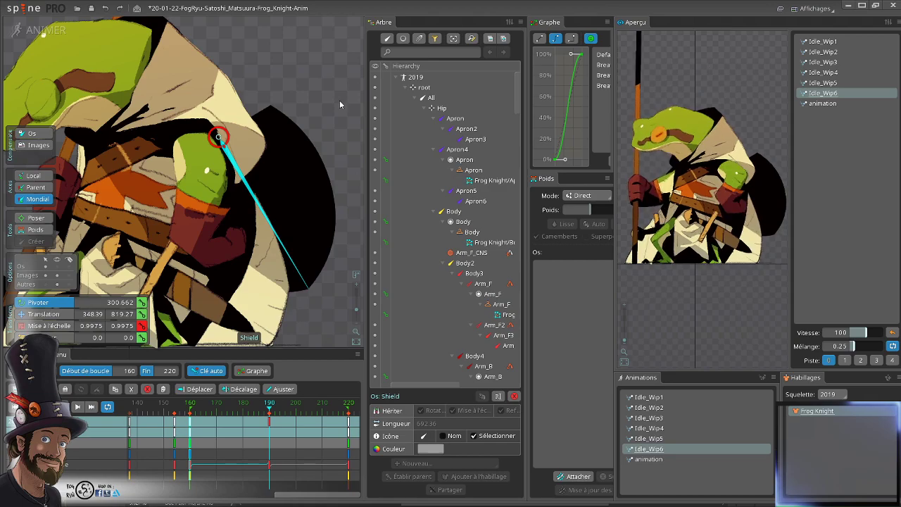
left_click_drag(340, 100, 340, 106)
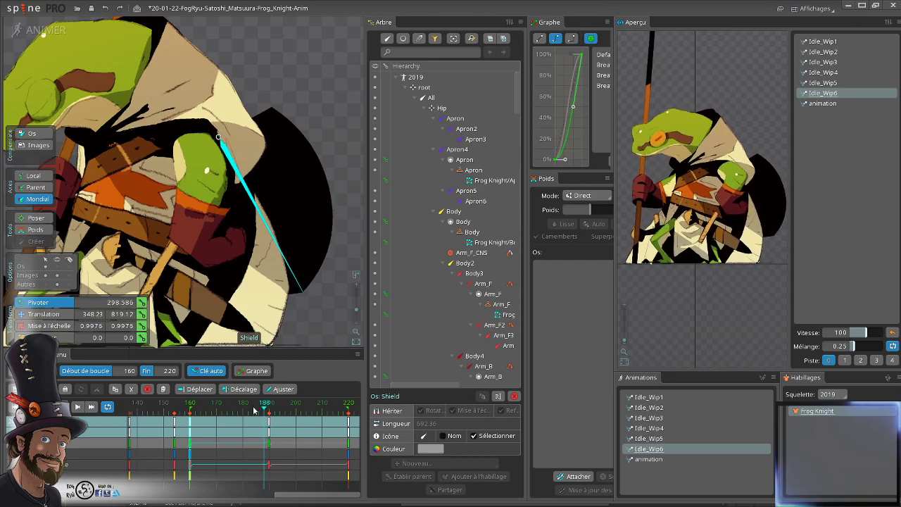
mouse_move(255, 411)
left_mouse_down()
mouse_move(291, 414)
mouse_move(266, 418)
left_mouse_up()
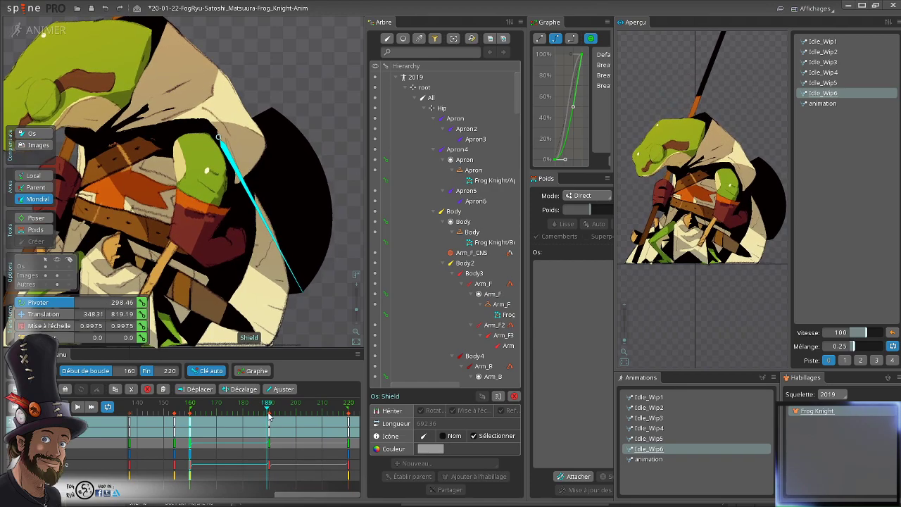
scroll(198, 145, "down", 2)
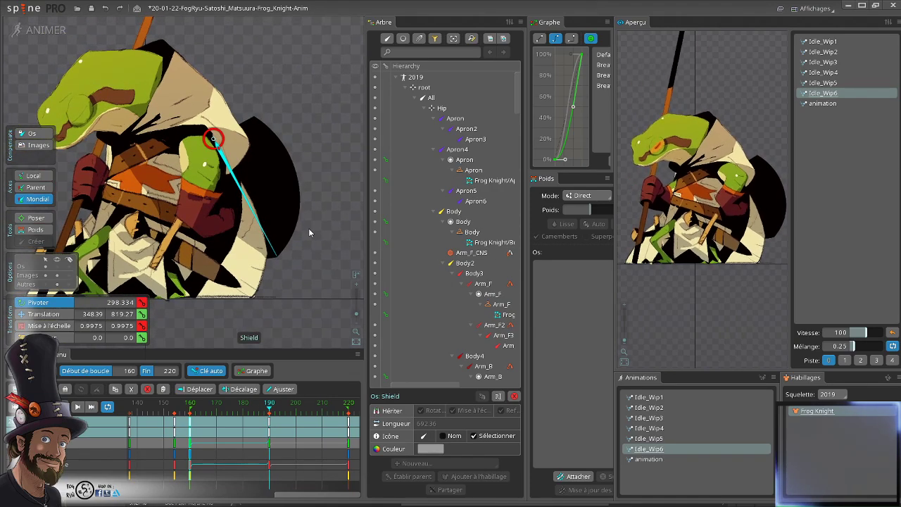
key("d")
scroll(313, 228, "down", 2)
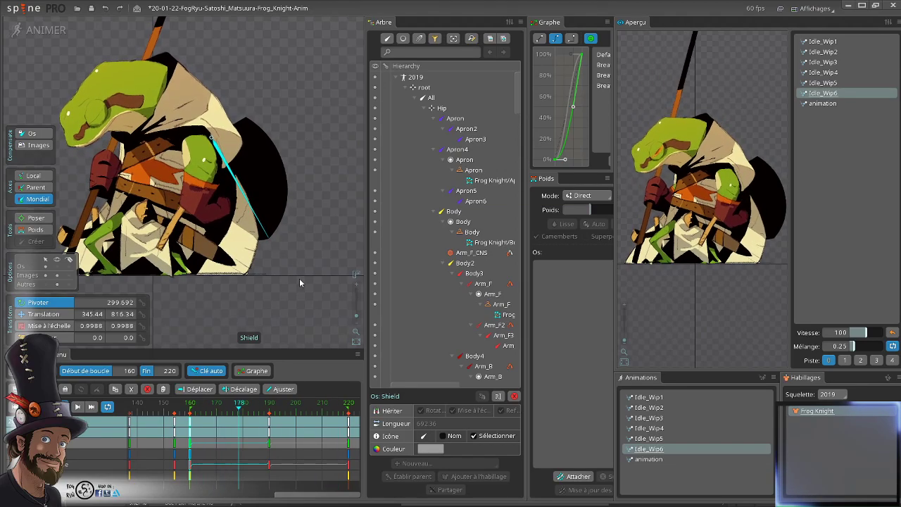
- Apply the saved S-shaped easing preset to the Shield keys at frames 160 and 190, and play the loop to review it
key("space")
left_click(193, 422)
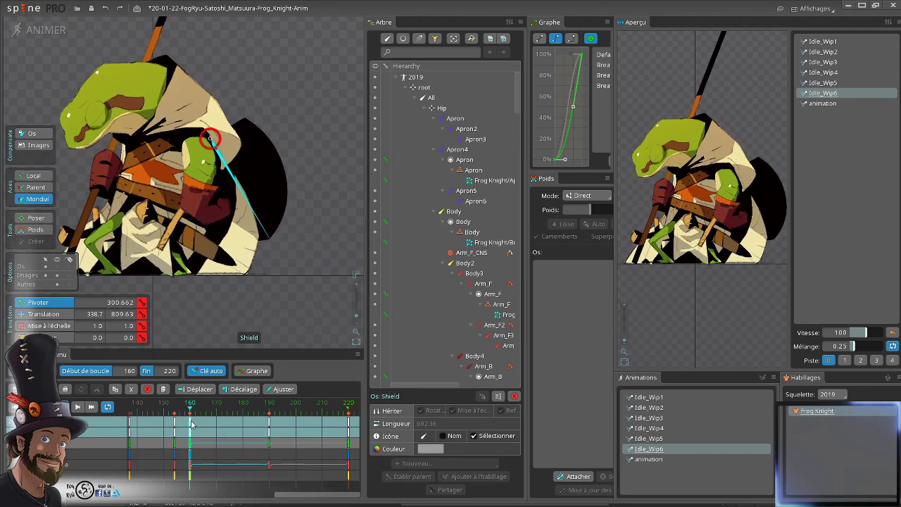
left_click(272, 427)
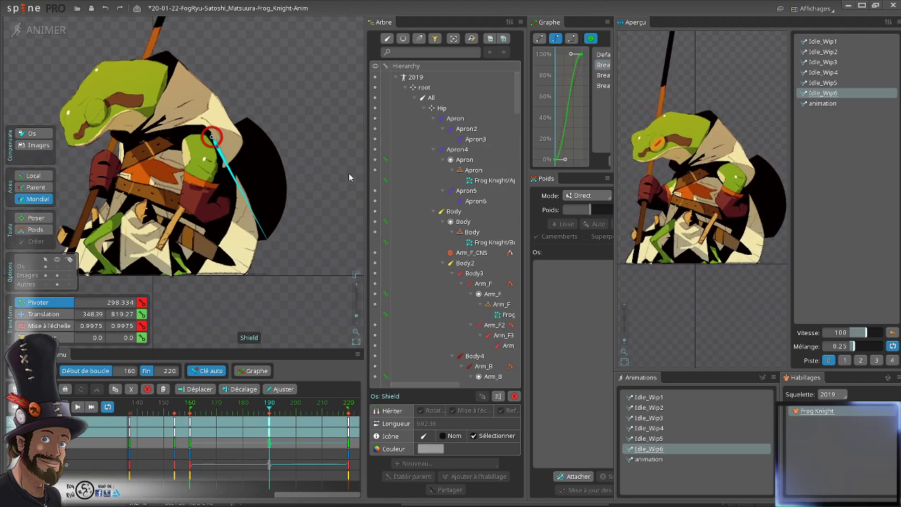
key("space")
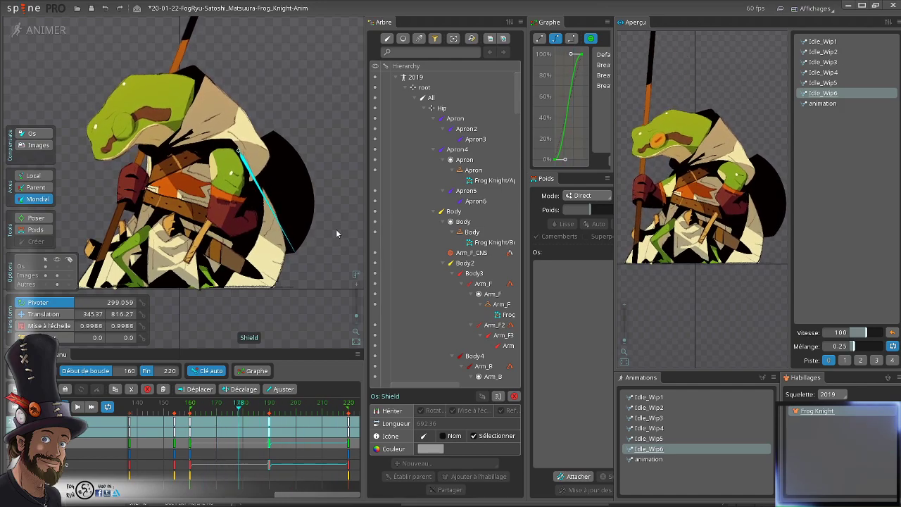
scroll(287, 199, "up", 1)
scroll(286, 199, "up", 2)
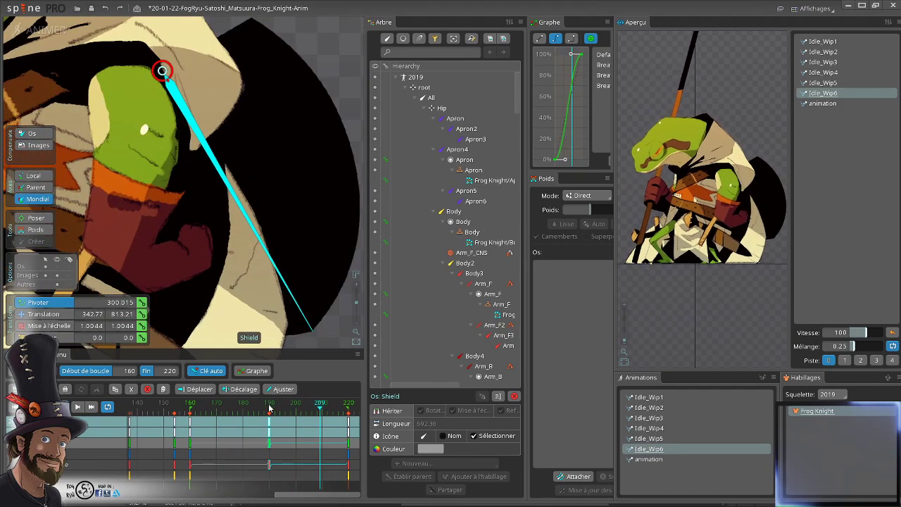
- Key a shear of about -3.26 on the Shield bone's second axis at frame 190 and reapply the S-shaped easing preset
left_click(269, 408)
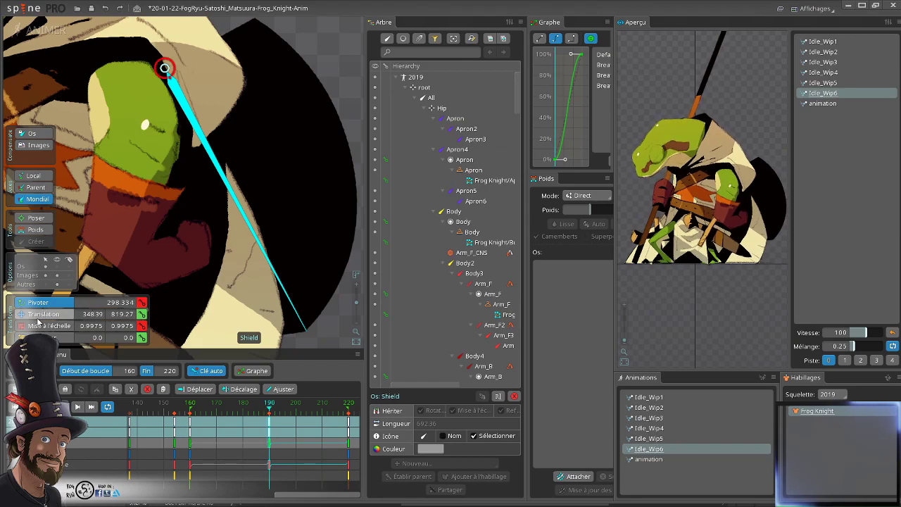
left_click(41, 337)
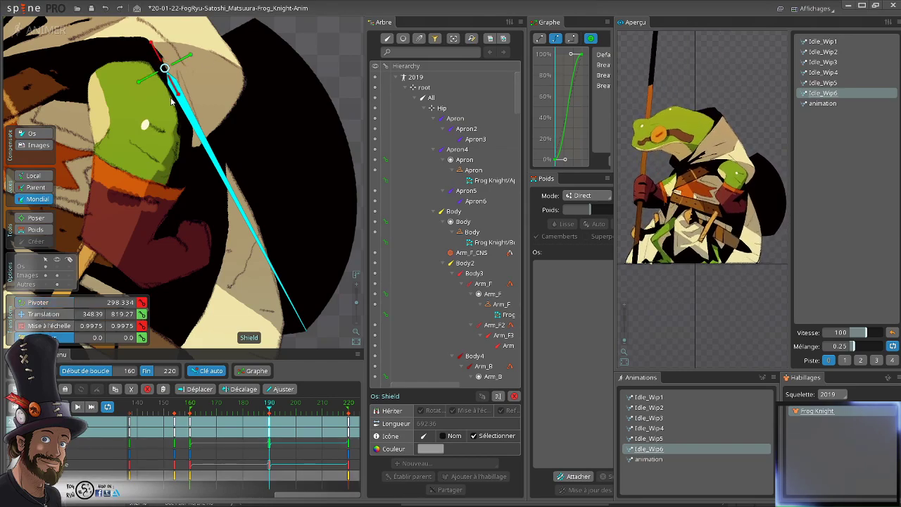
left_click_drag(183, 93, 188, 62)
key("ctrl+z")
scroll(265, 147, "down", 2)
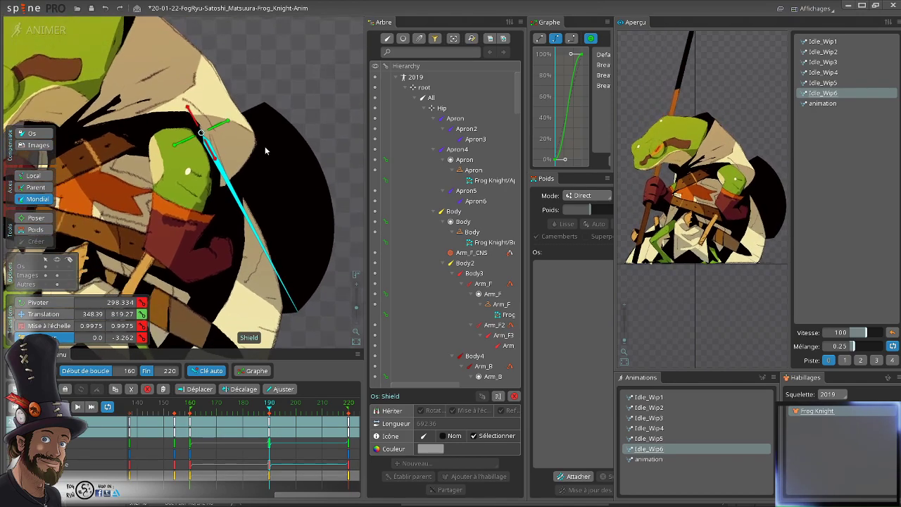
scroll(282, 198, "down", 1)
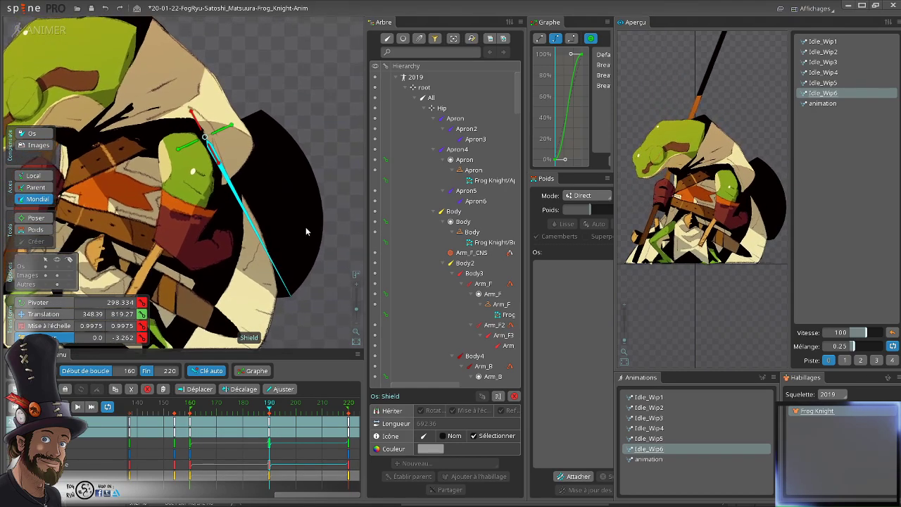
left_click(190, 426)
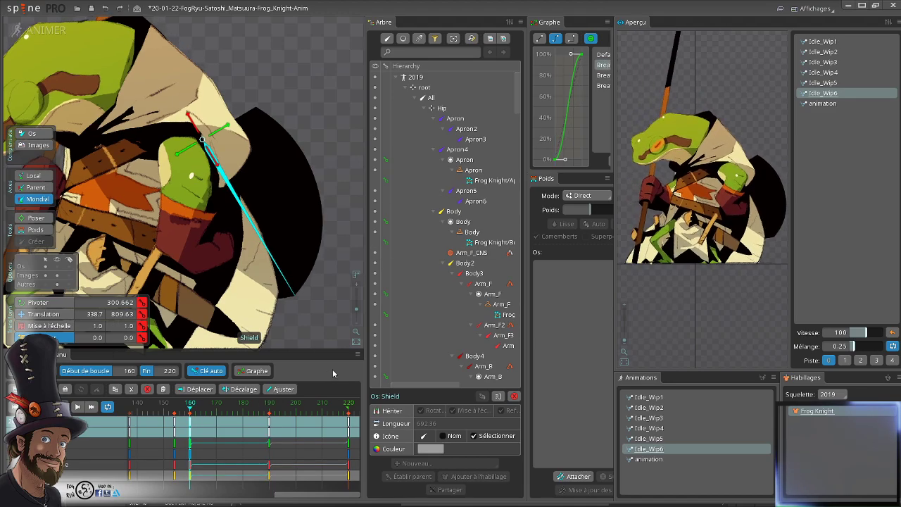
- Reapply the S-shaped easing preset to the Shield keys at frame 190 and play the loop to check the shield motion
left_click(270, 422)
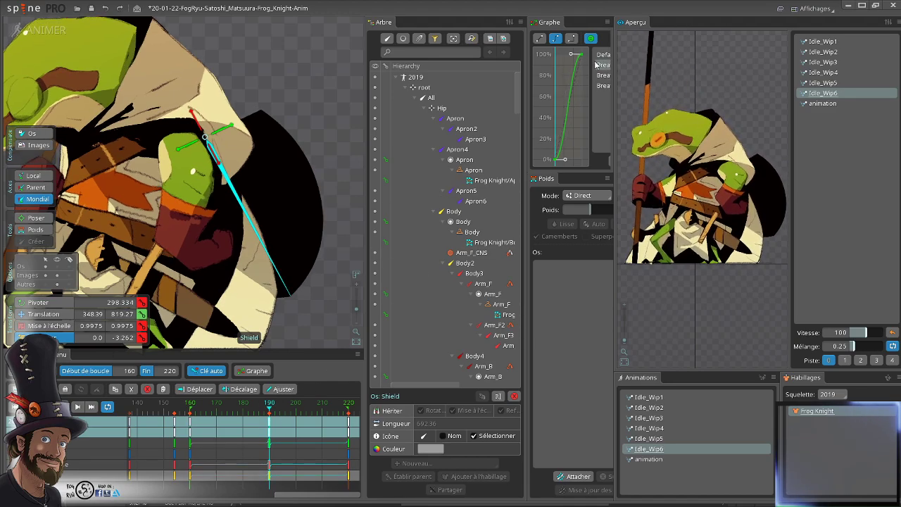
key("d")
scroll(316, 218, "down", 2)
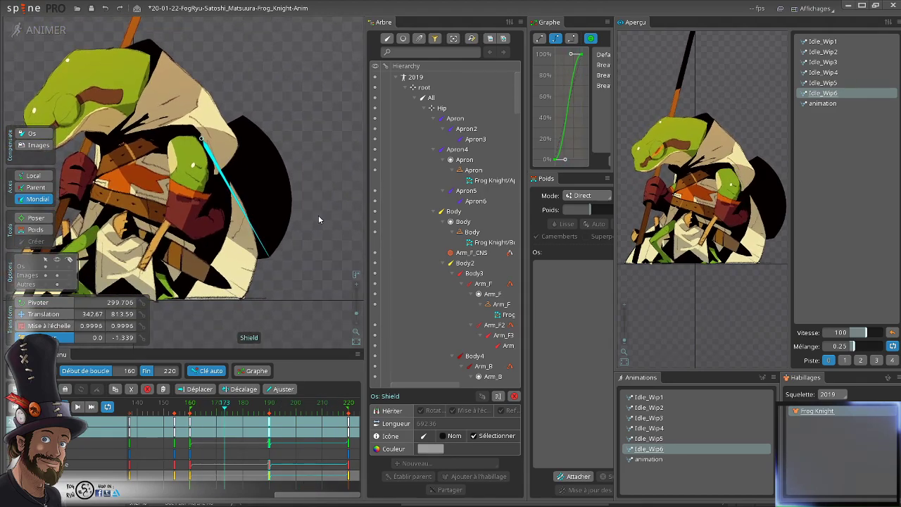
scroll(319, 217, "down", 2)
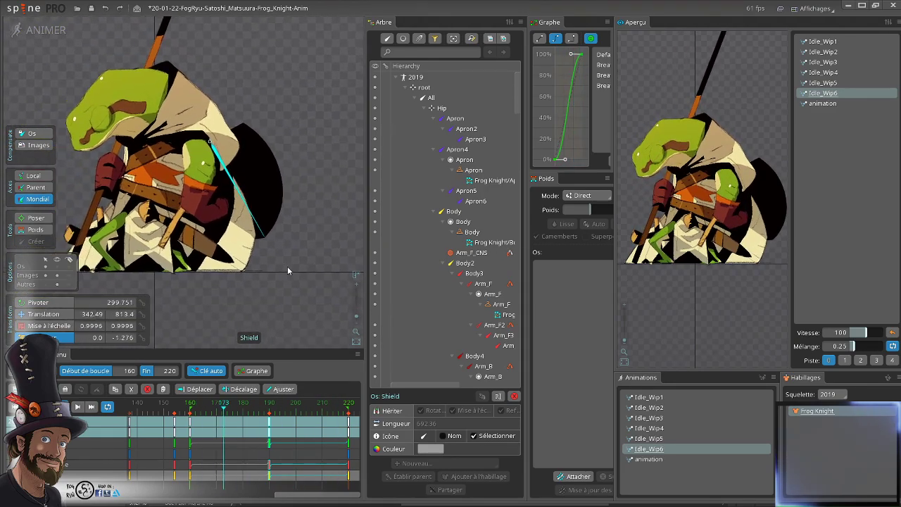
left_click(310, 291)
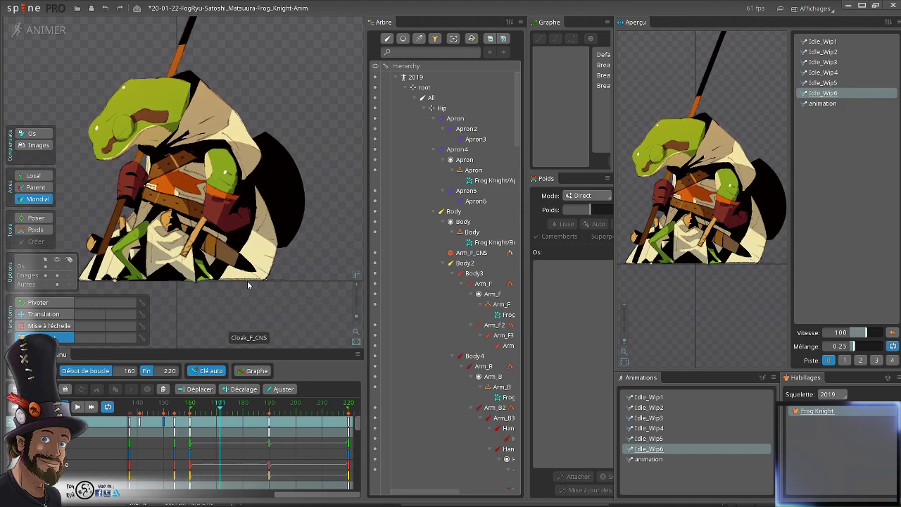
scroll(238, 212, "up", 3)
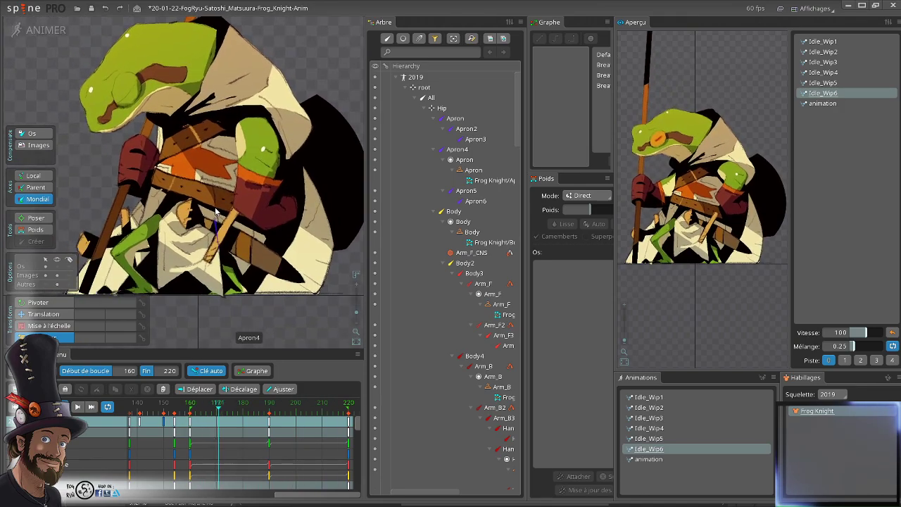
left_click_drag(294, 247, 266, 229)
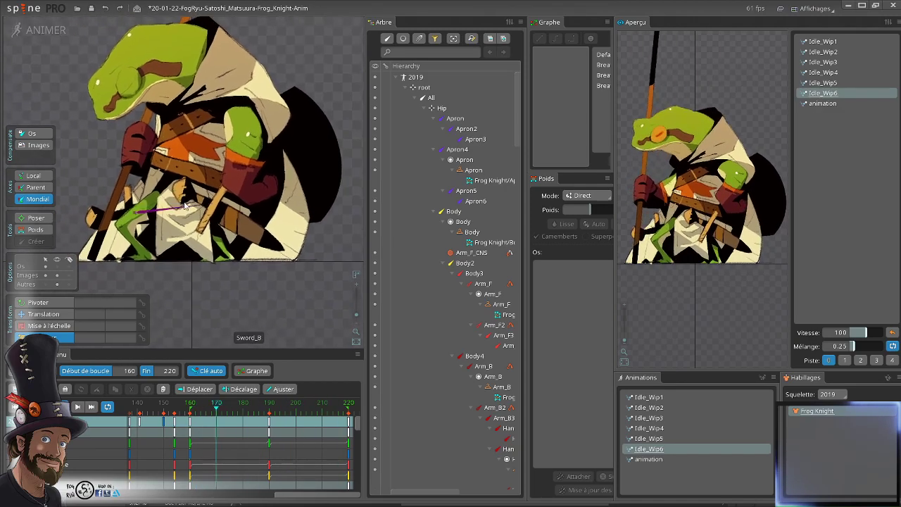
scroll(221, 261, "down", 1)
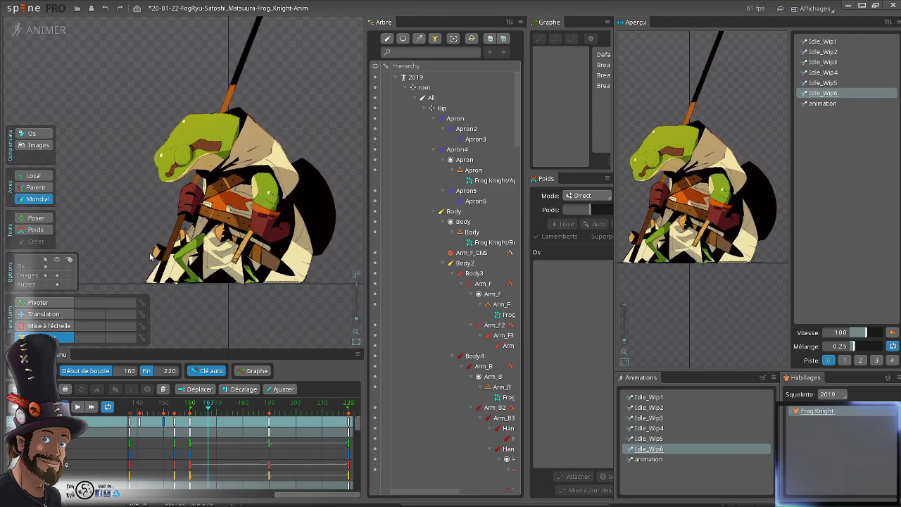
scroll(251, 282, "up", 2)
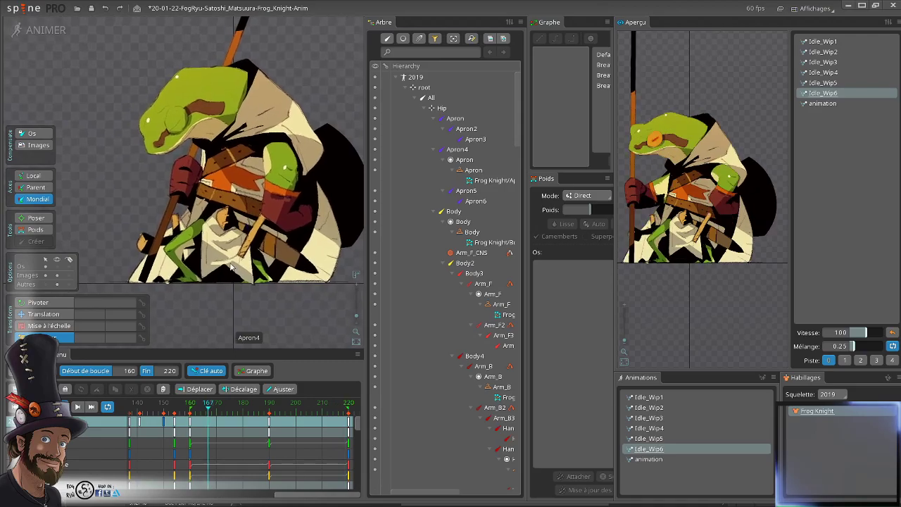
- Duplicate the Idle_Wip6 animation as Idle_Wip7 and preview the new copy
scroll(483, 307, "down", 10)
scroll(480, 304, "down", 10)
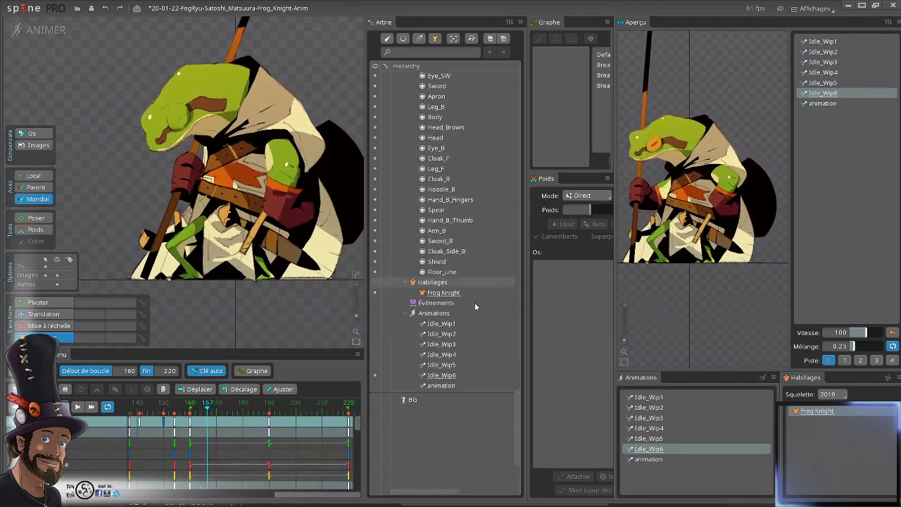
scroll(474, 294, "down", 9)
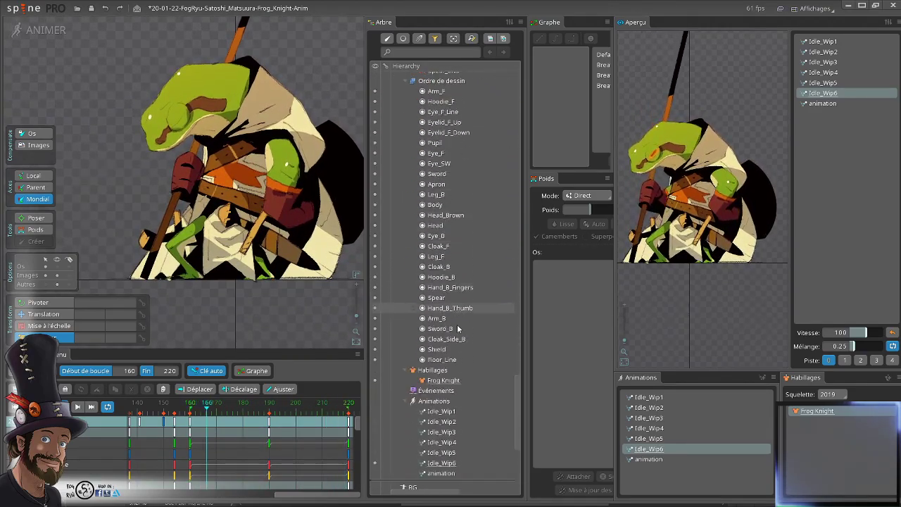
left_click(451, 340)
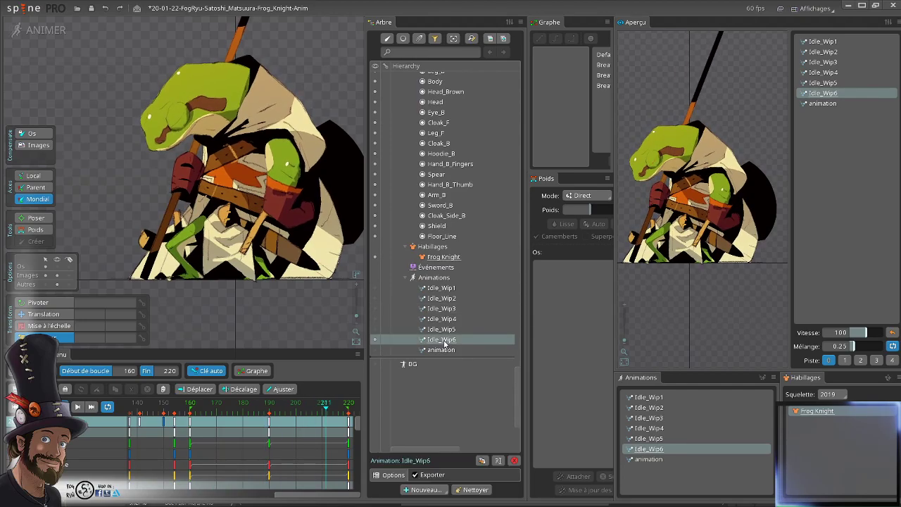
left_click(482, 462)
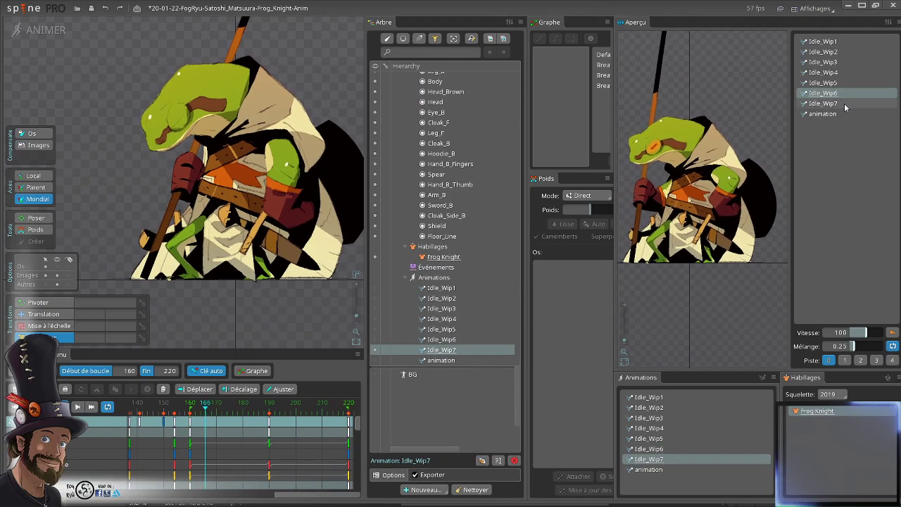
- Go to frame 190 of Idle_Wip7 and select the Sword bone
scroll(286, 200, "up", 2)
scroll(280, 189, "up", 3)
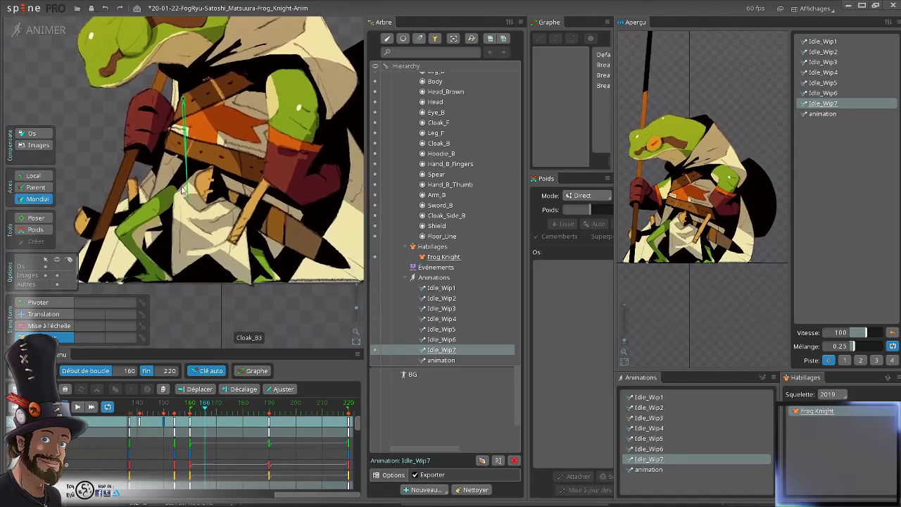
left_click_drag(265, 423, 214, 413)
left_click_drag(215, 413, 249, 428)
scroll(256, 414, "right", 3)
left_click(259, 414)
scroll(156, 422, "left", 1)
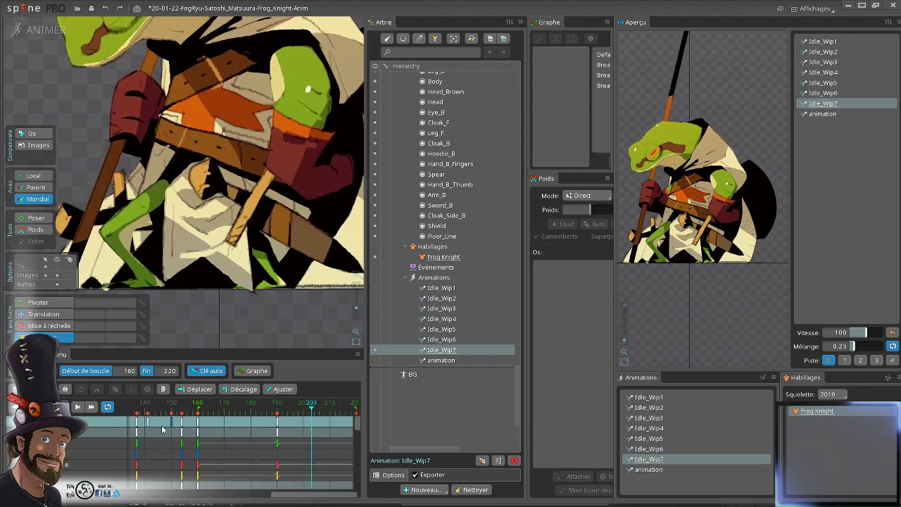
left_click(159, 408)
left_click_drag(159, 409, 280, 420)
left_click(259, 416)
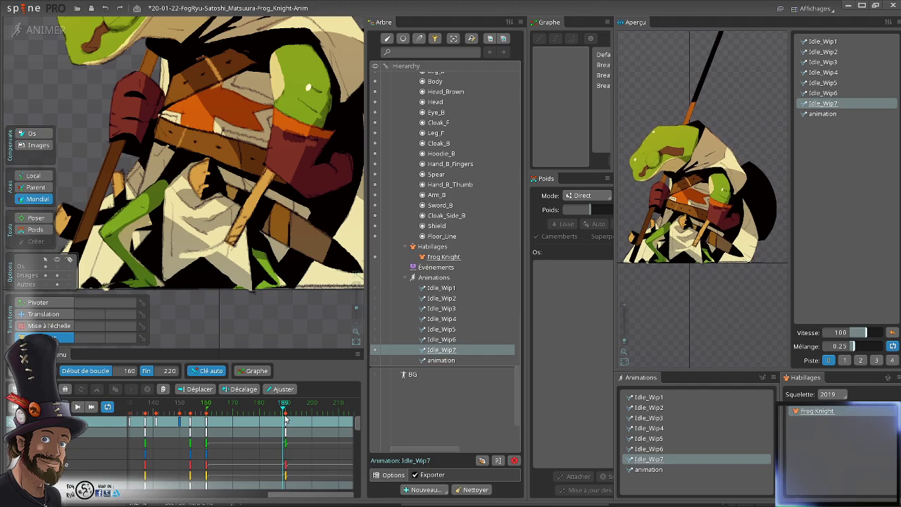
left_click(273, 220)
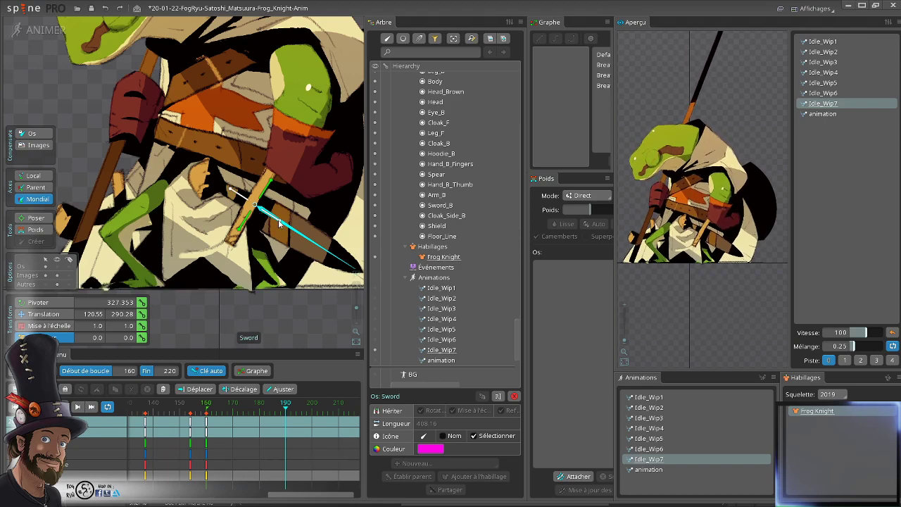
- Try shearing the Sword bone by about 4.12 on its first axis at frame 190
left_click_drag(280, 224, 281, 215)
key("ctrl+z")
left_click_drag(271, 181, 265, 176)
key("ctrl+z")
left_click_drag(276, 221, 278, 217)
scroll(258, 209, "down", 1)
scroll(232, 210, "down", 1)
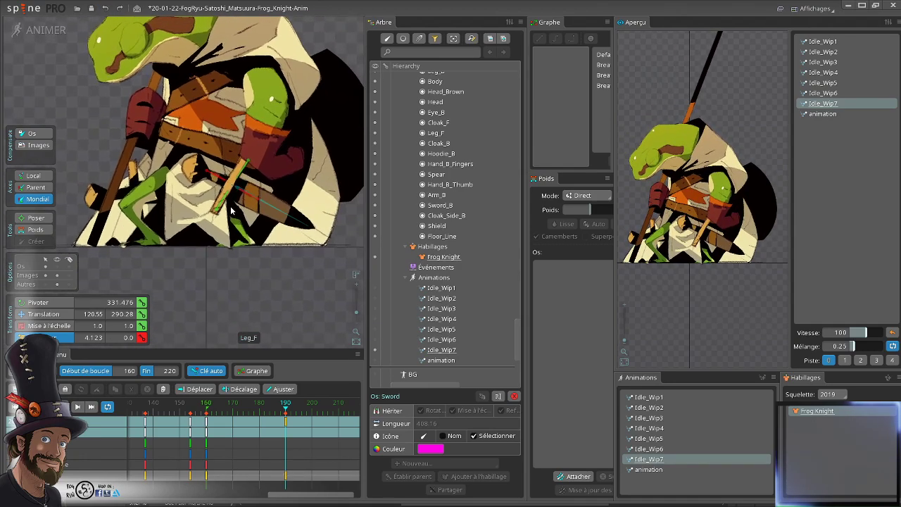
key("ctrl+z")
scroll(218, 218, "up", 5)
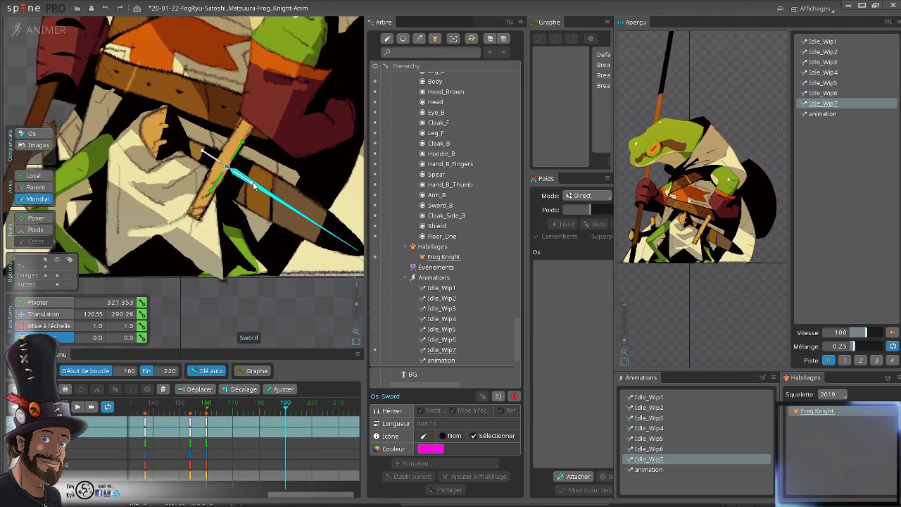
left_click_drag(259, 180, 259, 178)
key("ctrl+z")
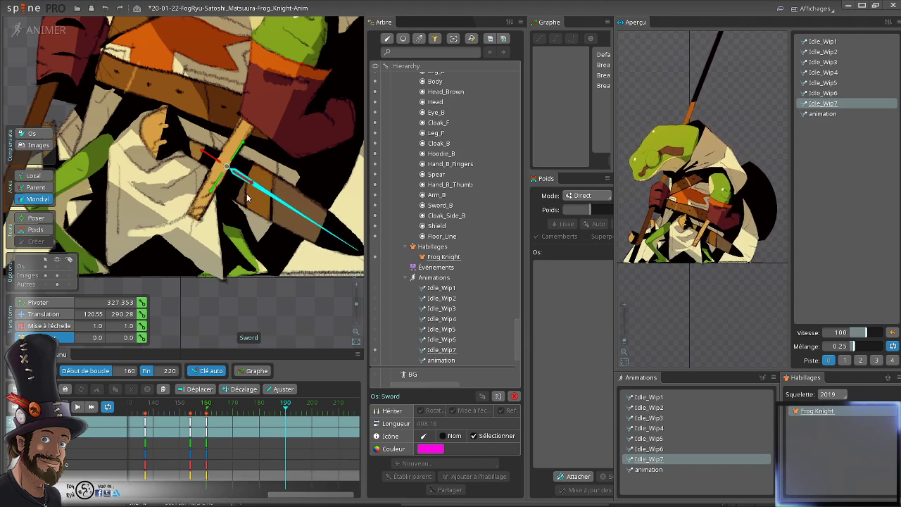
- Key a shear of 2 on the Sword bone's first axis at frame 190
left_click_drag(251, 184, 245, 190)
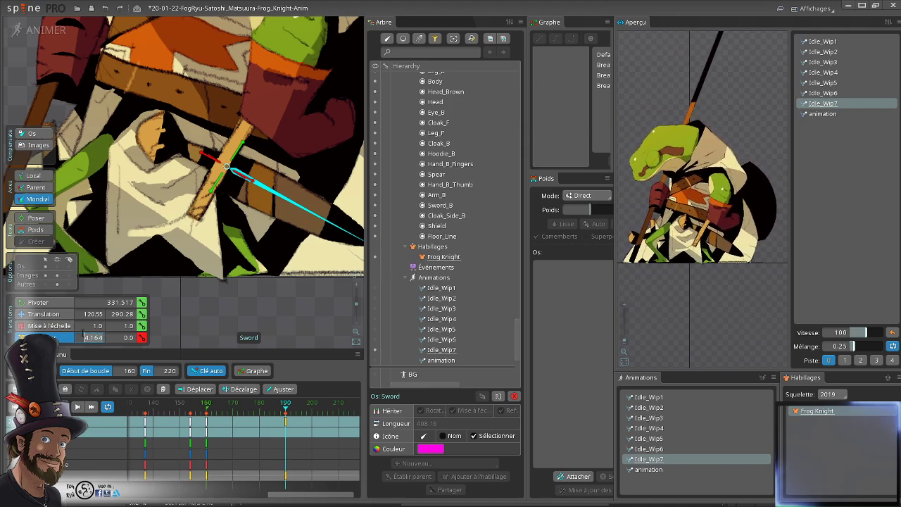
type("2")
key("Return")
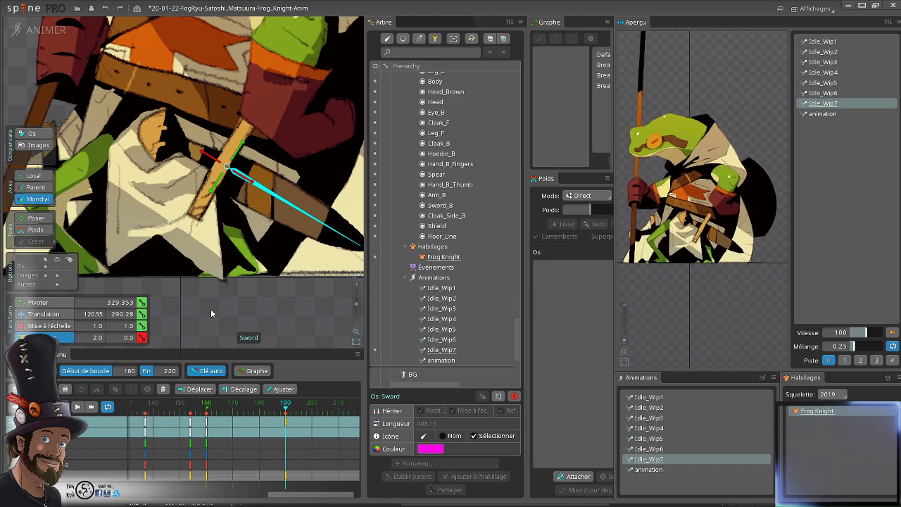
- Apply the saved S-shaped easing preset to the Sword keys at frames 160 and 190, and play the loop
left_click(207, 425)
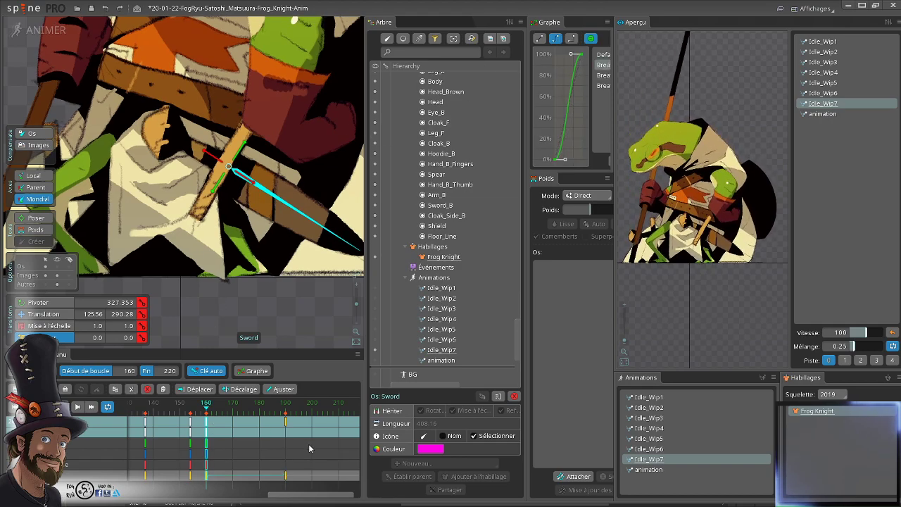
left_click(286, 422)
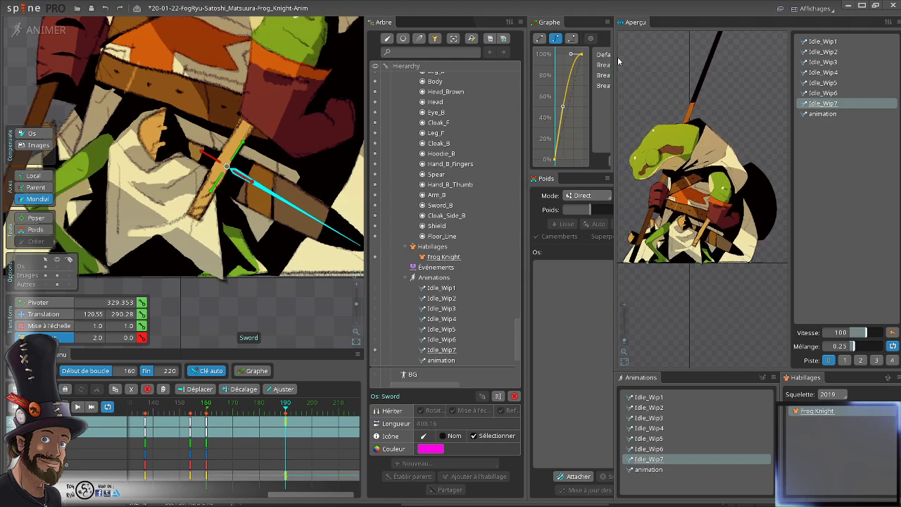
scroll(209, 270, "down", 5)
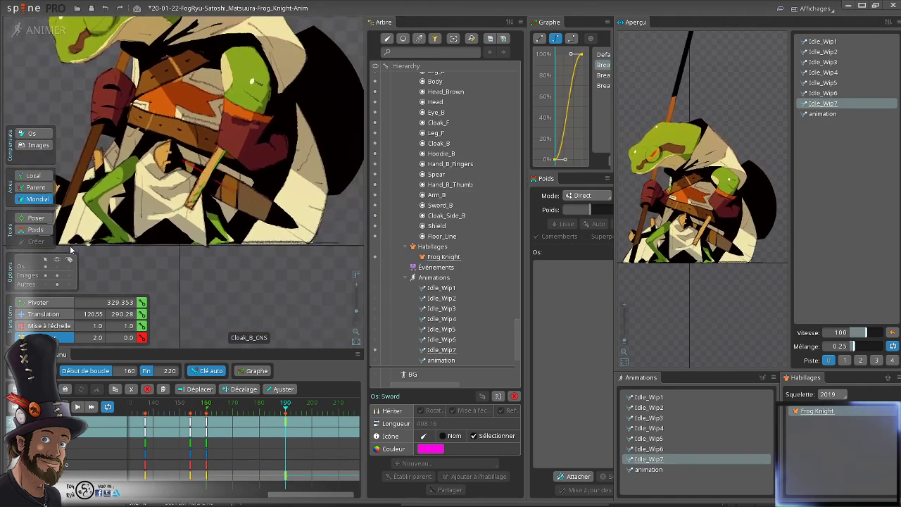
left_click(209, 271)
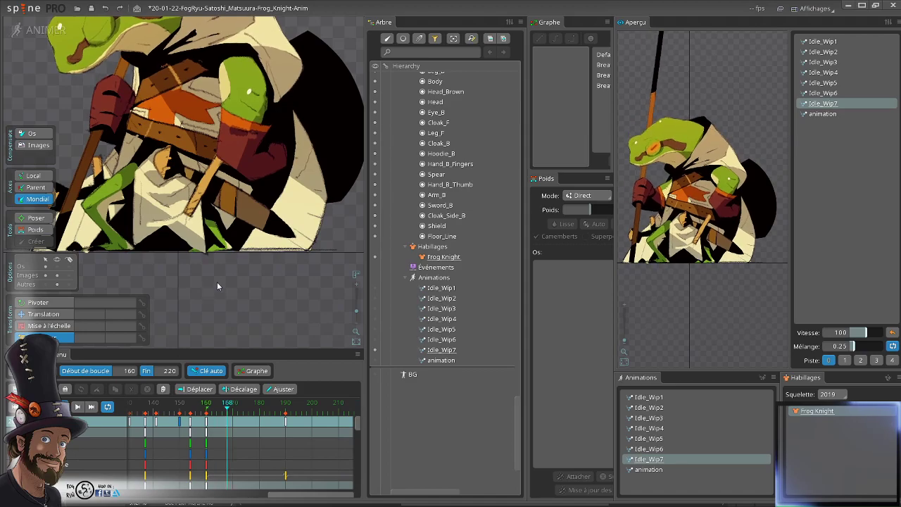
- Examine the sword's motion against the arm, belt and cloak while the Idle_Wip7 loop plays
scroll(249, 259, "down", 2)
left_click_drag(250, 259, 254, 224)
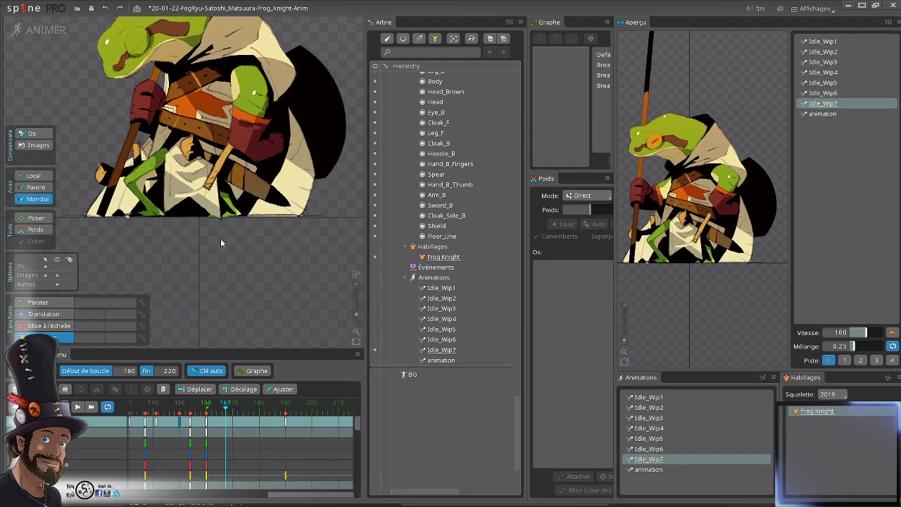
scroll(197, 214, "down", 1)
left_click_drag(197, 215, 235, 233)
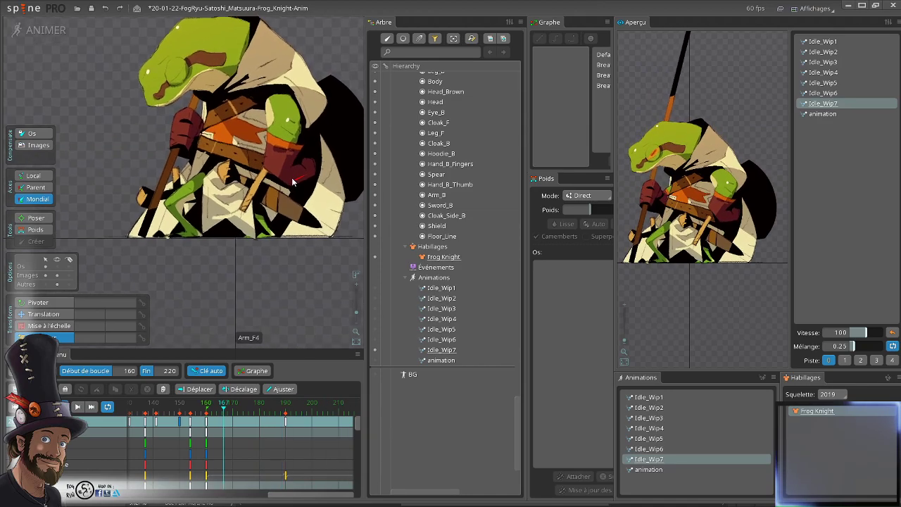
scroll(294, 223, "up", 5)
scroll(294, 219, "down", 1)
left_click_drag(282, 214, 238, 197)
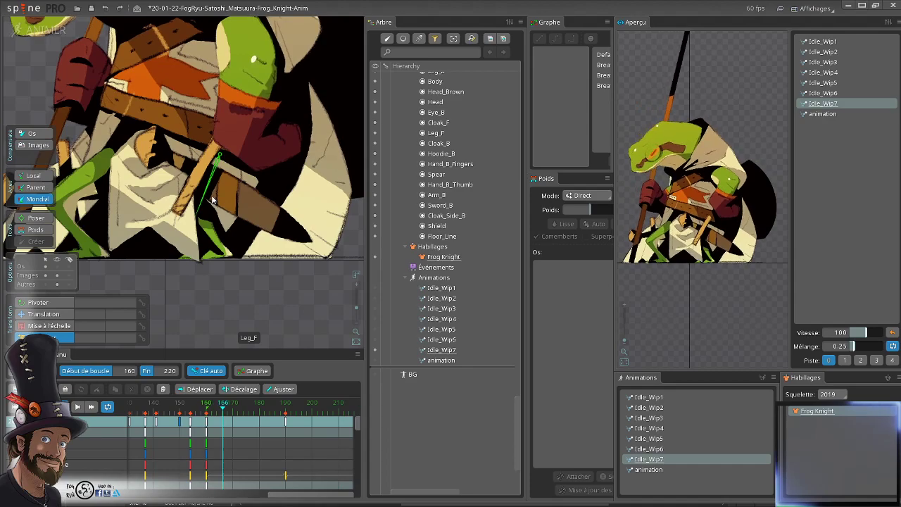
scroll(213, 186, "up", 1)
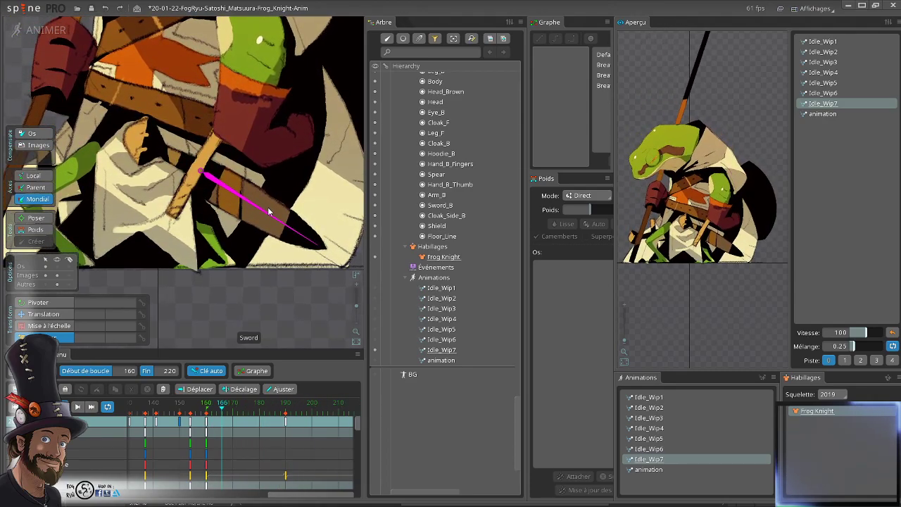
scroll(265, 260, "down", 3)
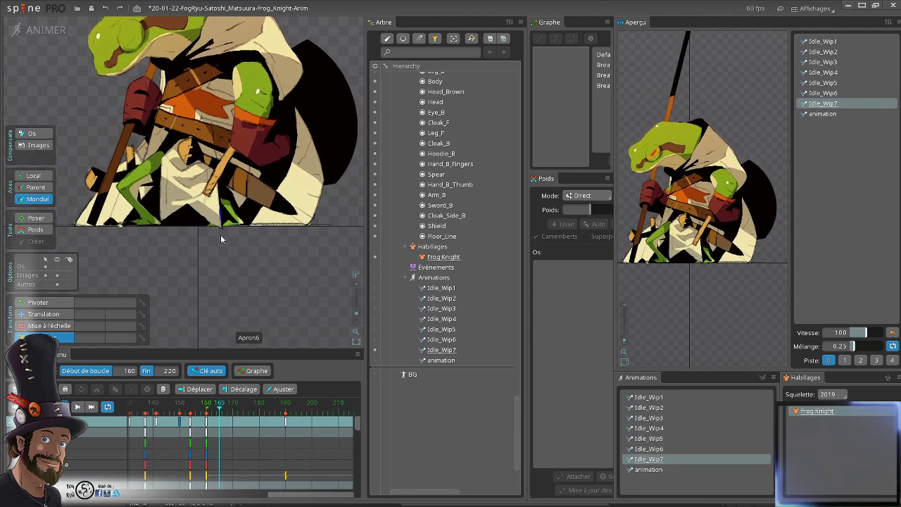
left_click_drag(264, 249, 294, 284)
scroll(293, 287, "up", 2)
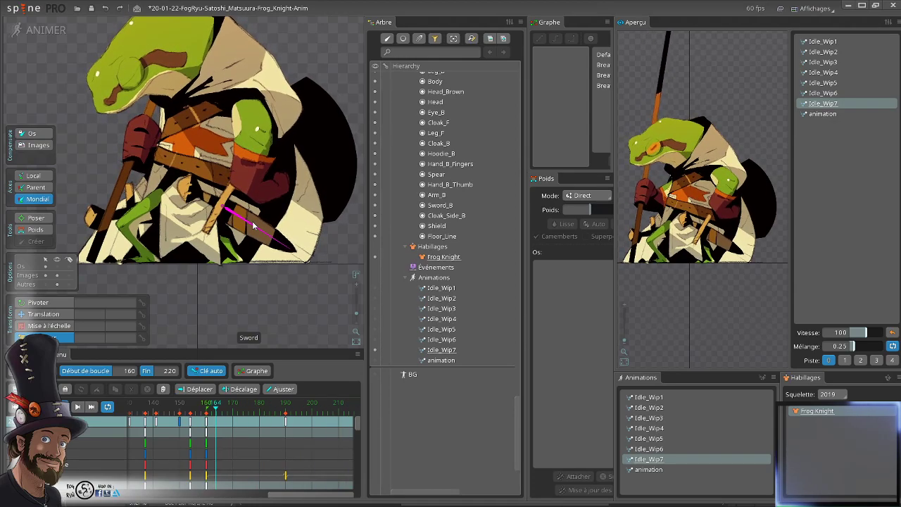
scroll(208, 241, "down", 2)
left_click_drag(170, 289, 220, 259)
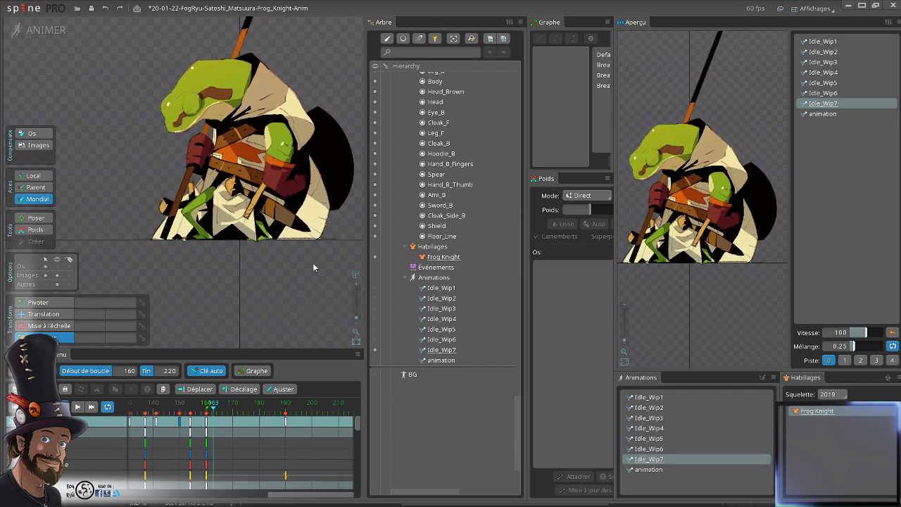
left_click_drag(317, 263, 316, 304)
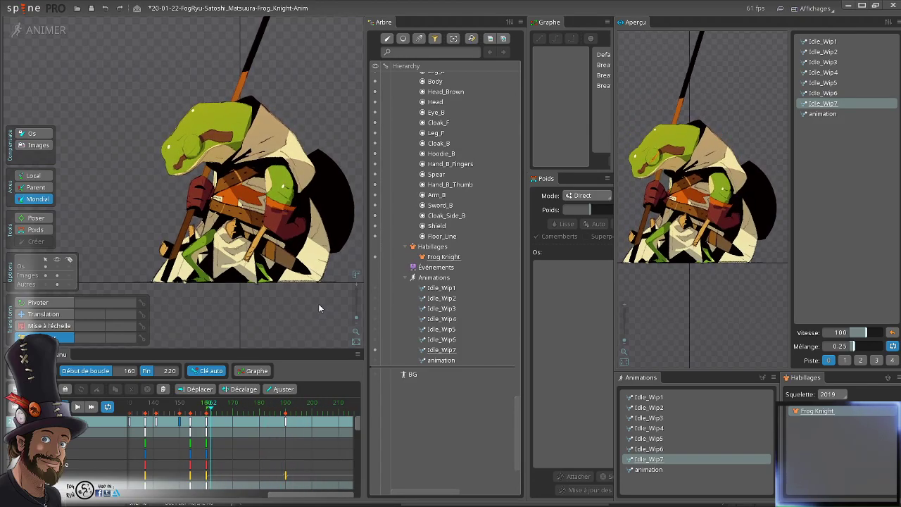
scroll(276, 246, "down", 2)
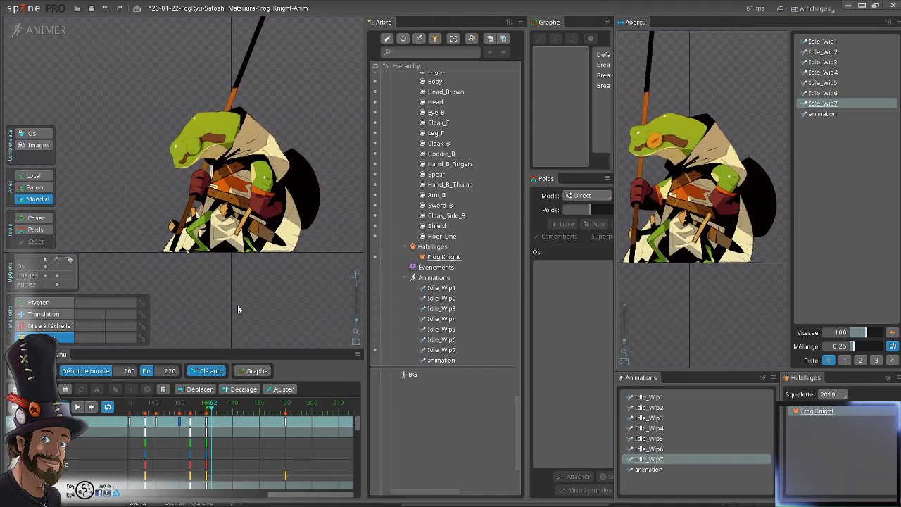
scroll(158, 247, "up", 4)
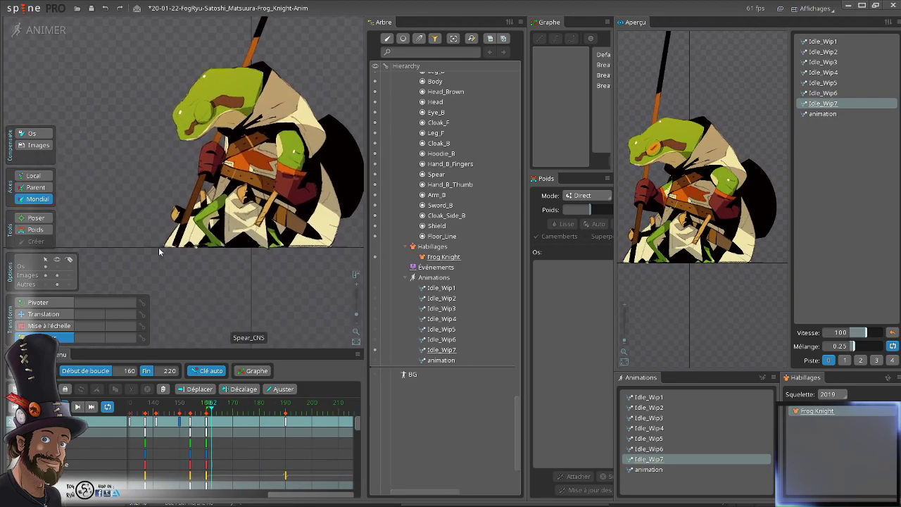
- Compare the Sword_B and Sword bones' motion between frames 170 and 195 of the idle loop
left_click(225, 243)
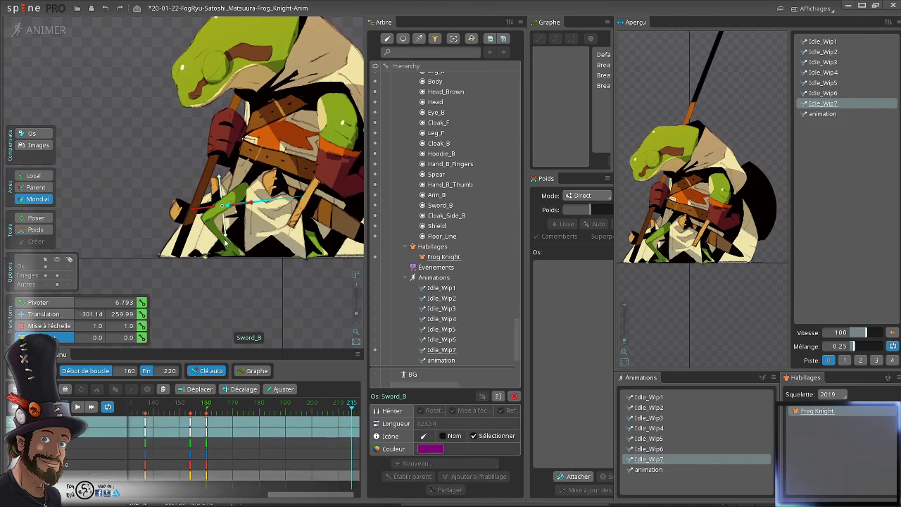
left_click(276, 407)
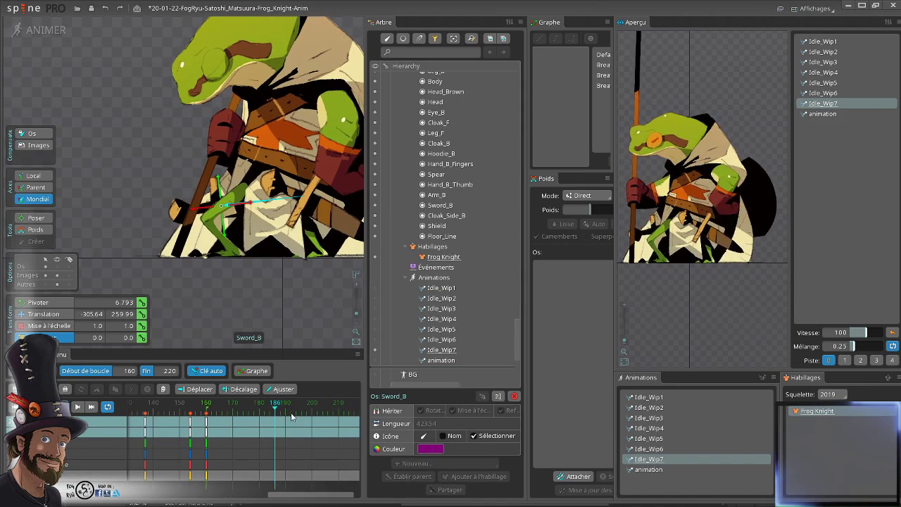
left_click_drag(294, 494, 306, 499)
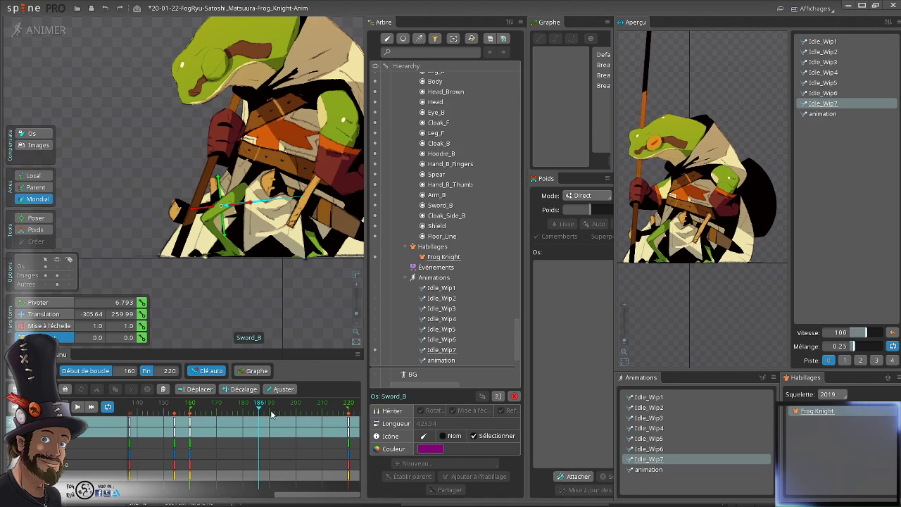
left_click(328, 211)
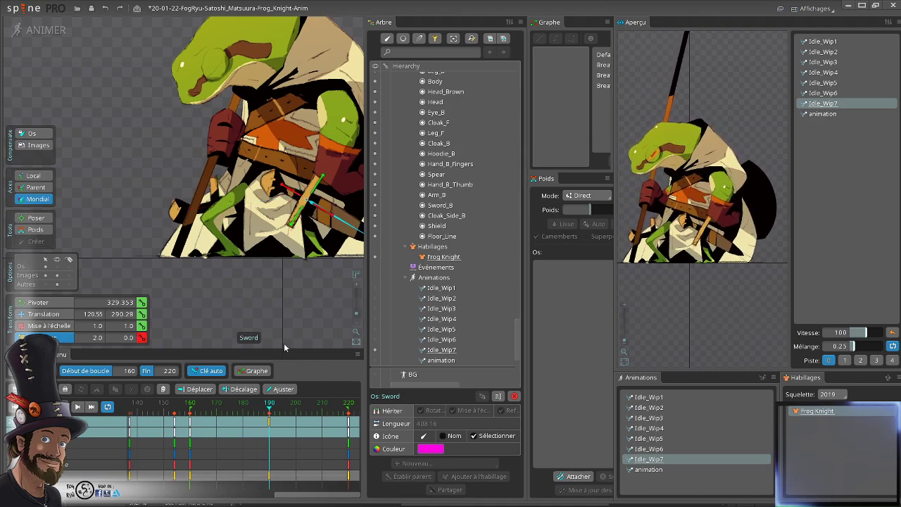
left_click(220, 207)
scroll(206, 239, "up", 4)
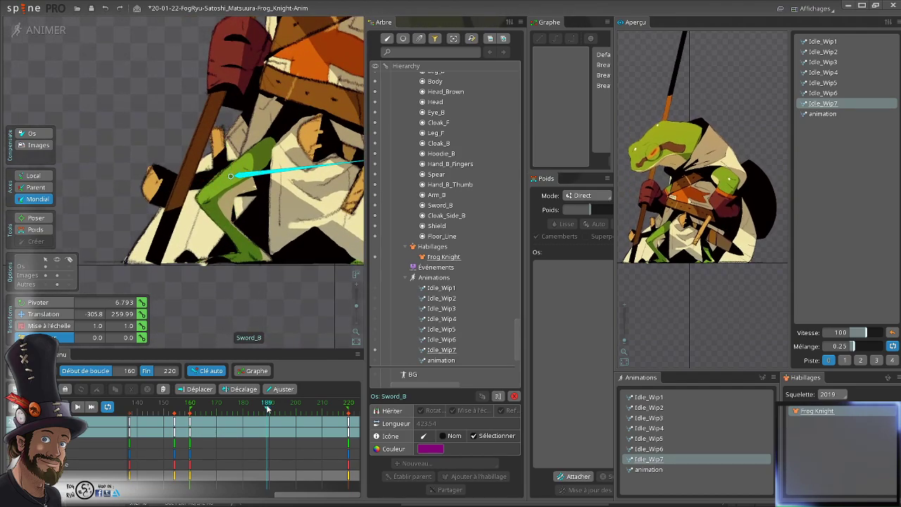
left_click(215, 429)
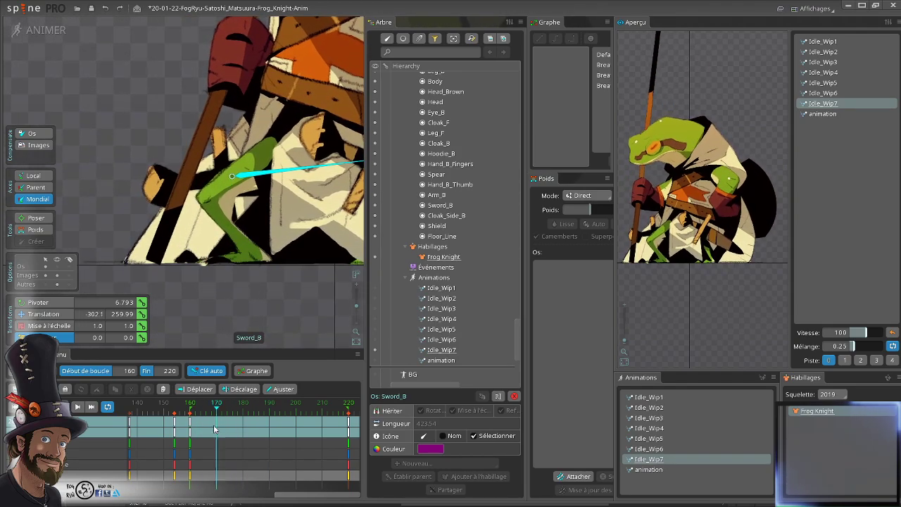
left_click(280, 426)
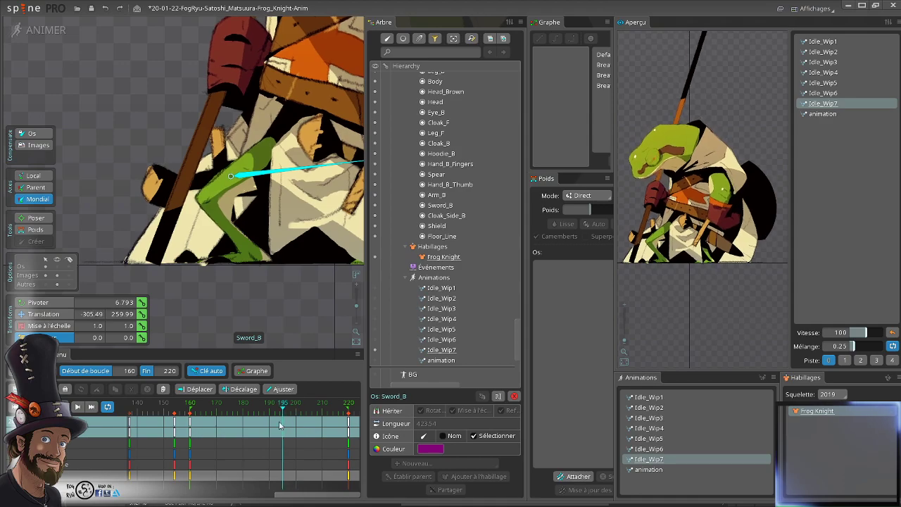
left_click(208, 423)
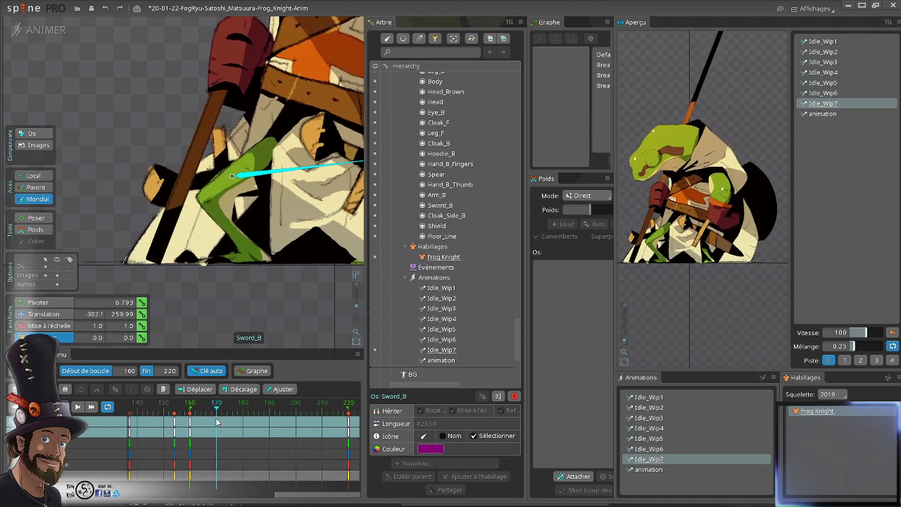
- Try small shears on the Sword_B bone's second axis at frame 190, including about 0.87 and -3.4, and undo them
left_click_drag(216, 418, 272, 416)
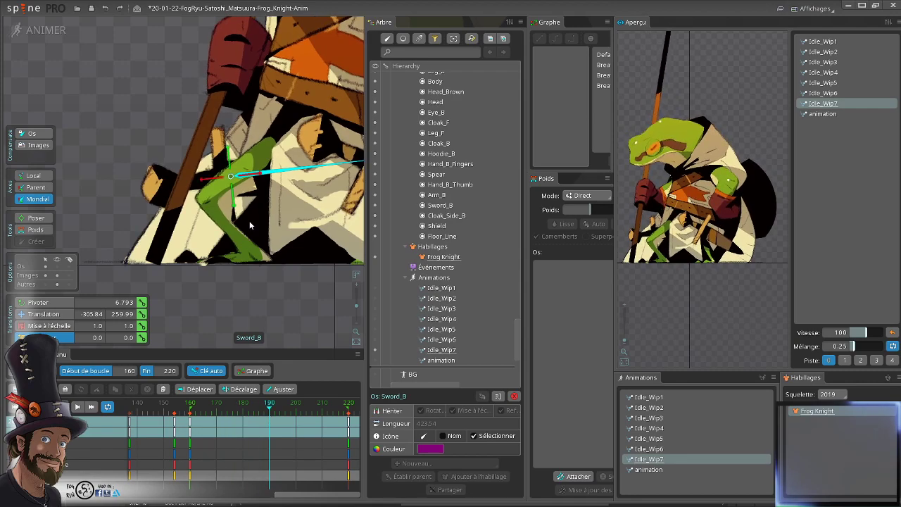
left_click_drag(250, 220, 237, 210)
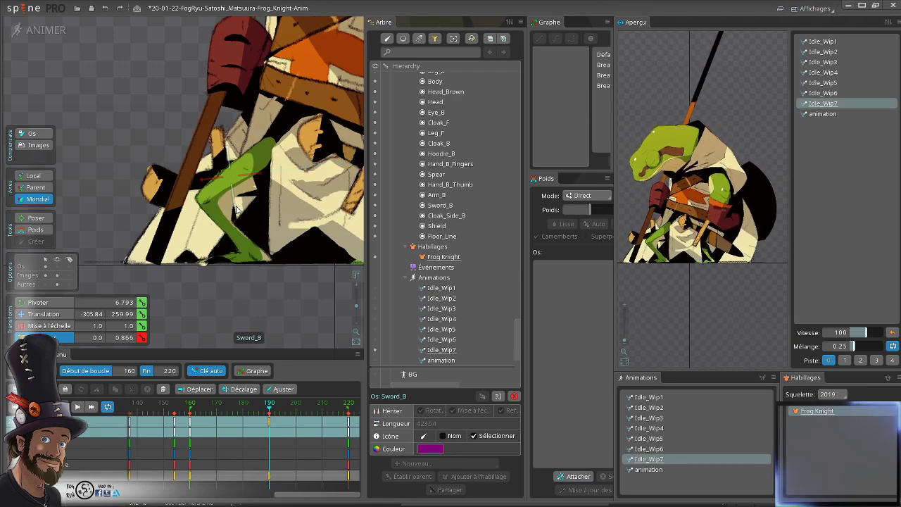
key("ctrl+z")
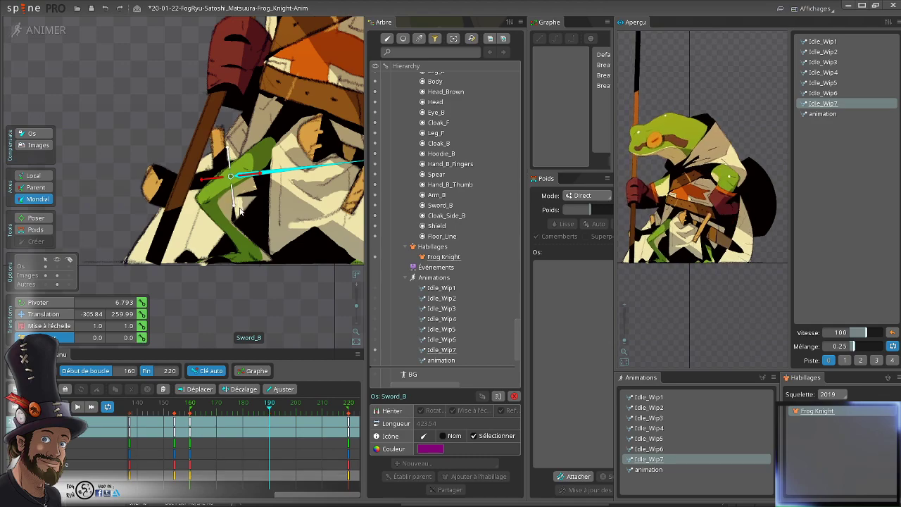
left_click_drag(254, 169, 255, 172)
key("ctrl+z")
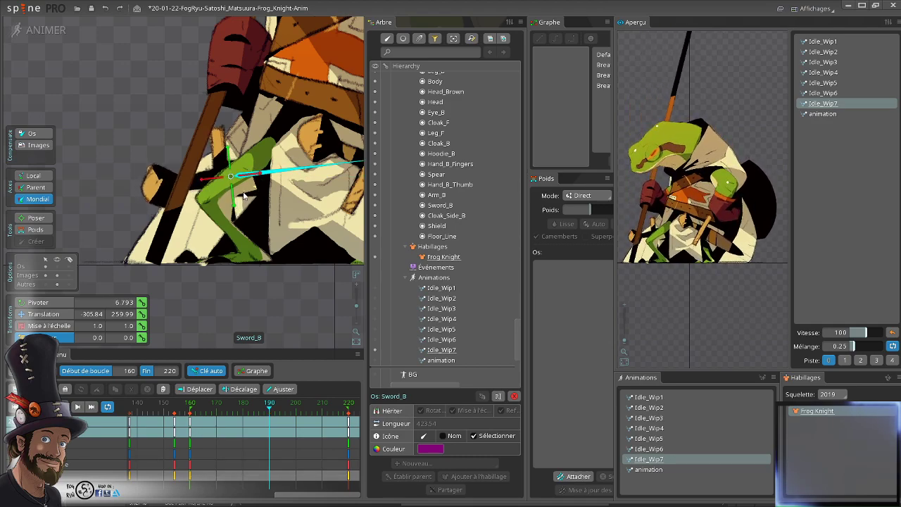
scroll(229, 211, "down", 3)
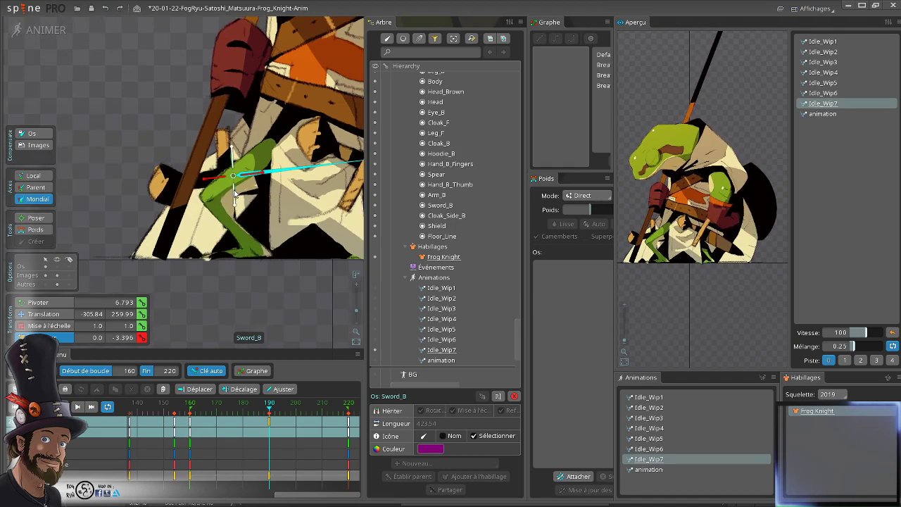
left_click_drag(269, 250, 208, 282)
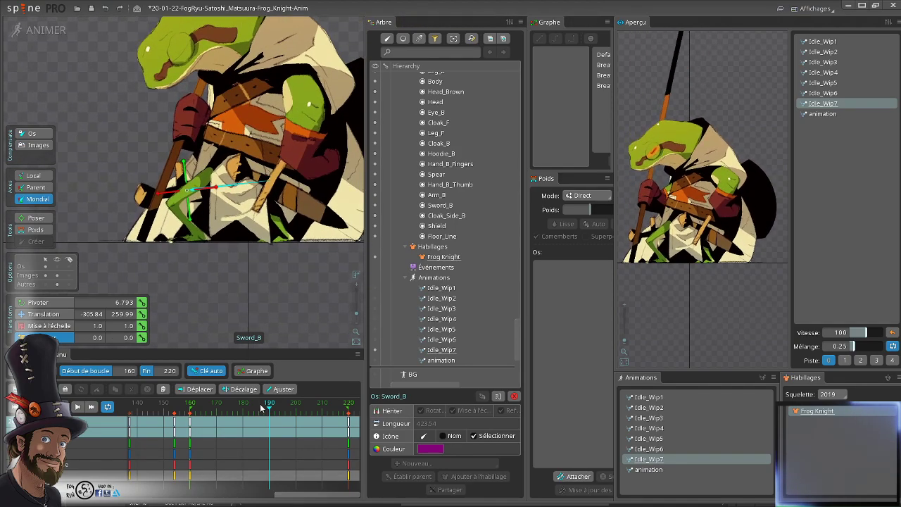
- Try shearing the Sword_B bone by about -4.01 on its second axis at frame 190
mouse_move(261, 409)
left_mouse_down()
mouse_move(205, 409)
mouse_move(268, 417)
mouse_move(191, 409)
mouse_move(269, 417)
left_mouse_up()
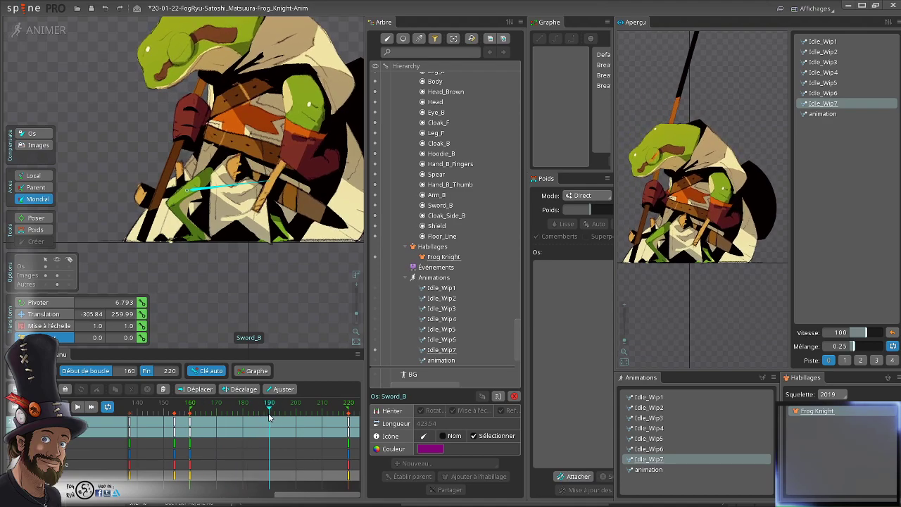
left_click_drag(257, 273, 248, 267)
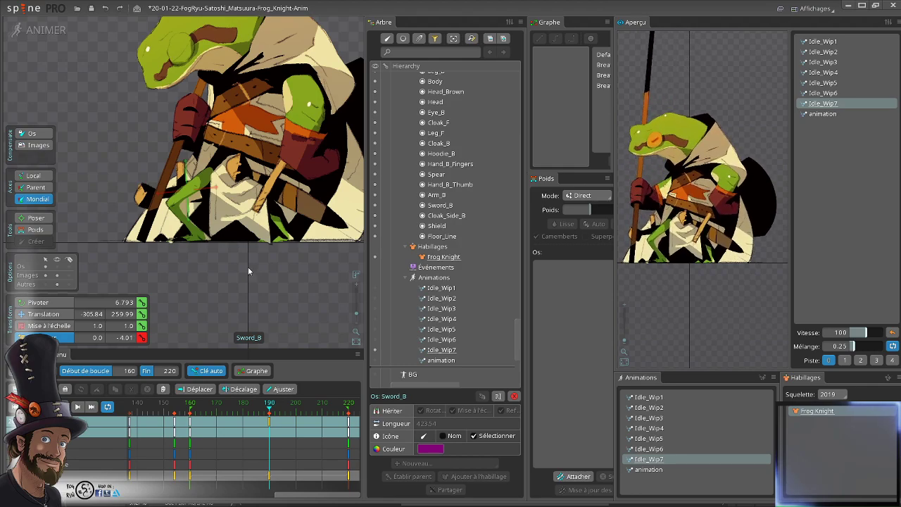
left_click_drag(211, 403, 276, 405)
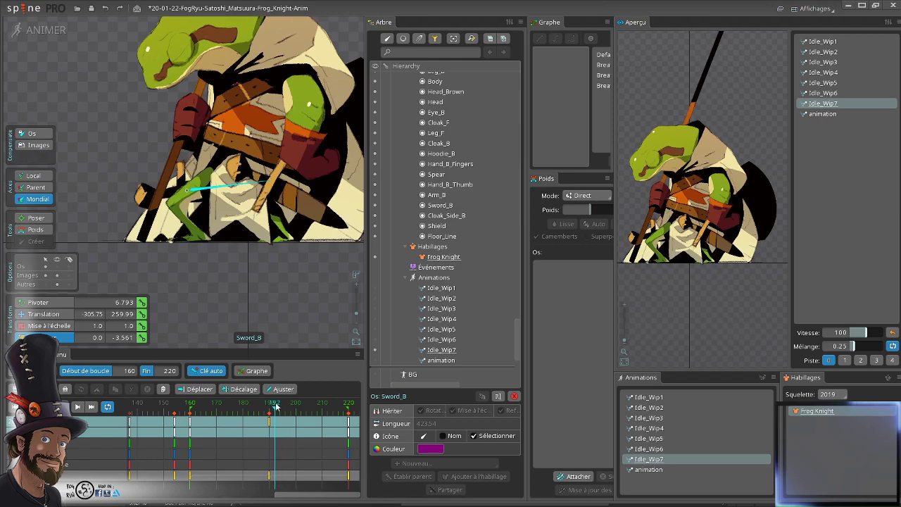
- Key a shear of about 1.2 on Sword_B's second axis at frame 190 and apply the saved S-shaped easing at frames 160 and 190
left_click_drag(253, 280, 260, 278)
mouse_move(268, 412)
left_mouse_down()
mouse_move(200, 406)
mouse_move(261, 404)
left_mouse_up()
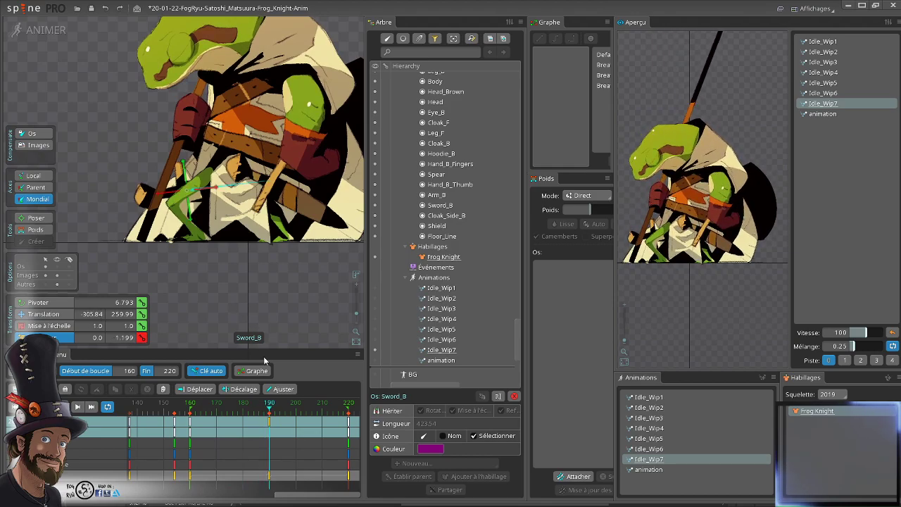
left_click_drag(270, 407, 226, 412)
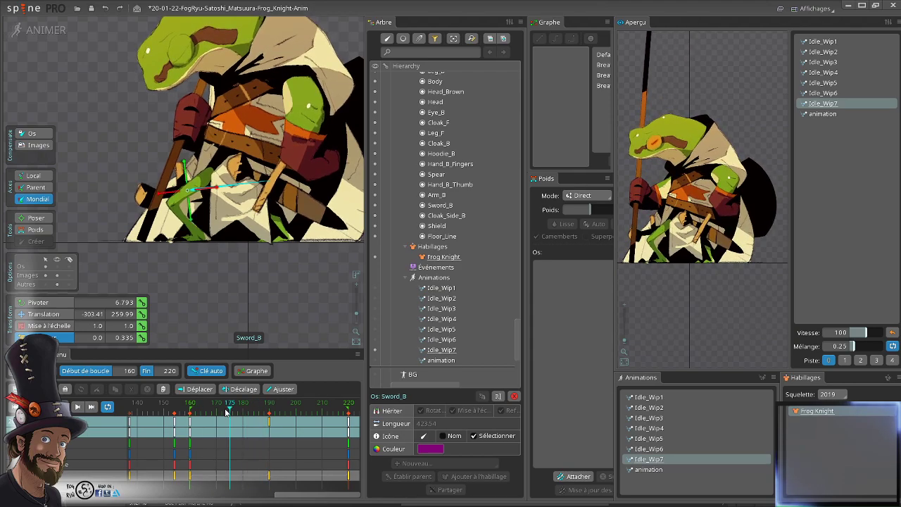
left_click(190, 424)
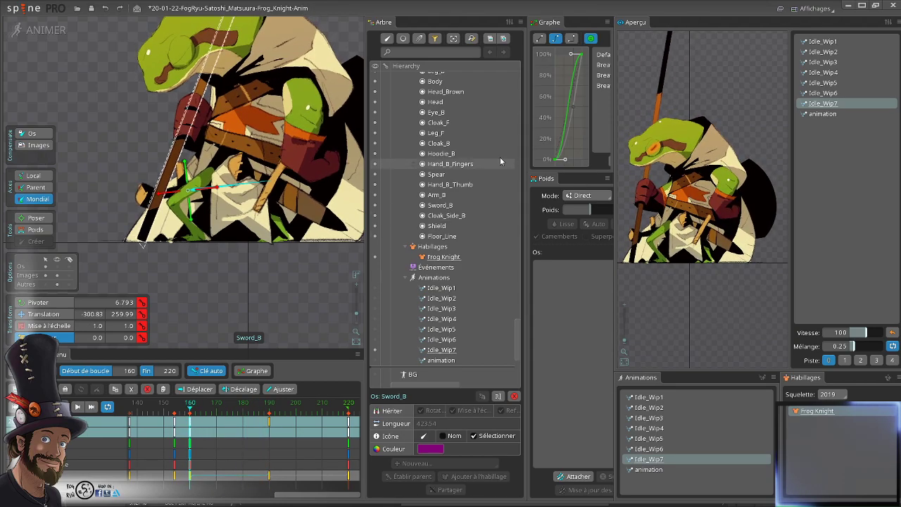
left_click(268, 424)
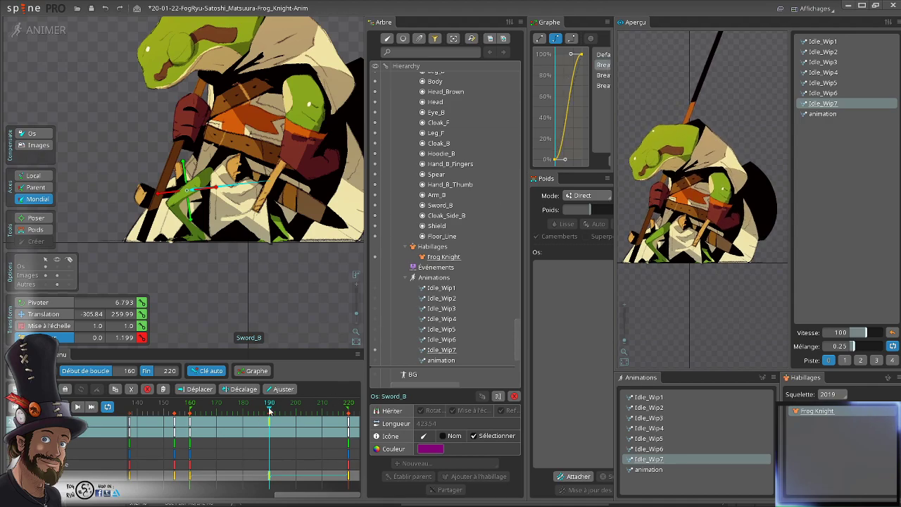
- Set the Sword_B bone's shear at frame 190 to about -3 on the first axis and 2.4 on the second
mouse_move(269, 410)
left_mouse_down()
mouse_move(176, 404)
mouse_move(265, 410)
mouse_move(189, 405)
mouse_move(255, 409)
mouse_move(211, 400)
mouse_move(279, 420)
mouse_move(261, 421)
left_mouse_up()
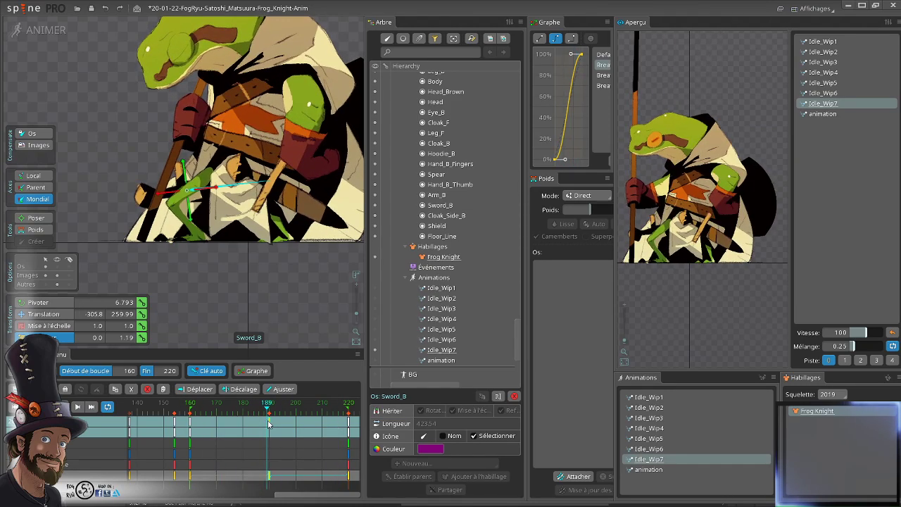
left_click_drag(273, 300, 269, 295)
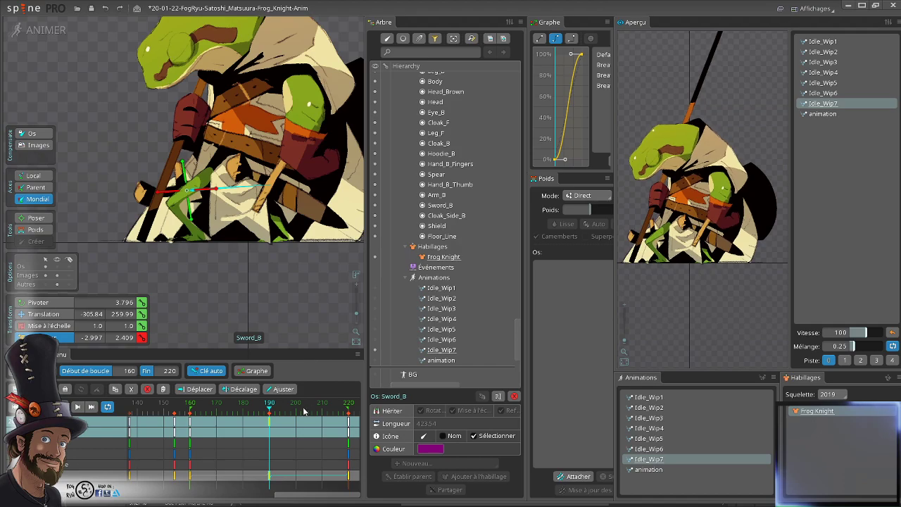
left_click_drag(272, 410, 254, 404)
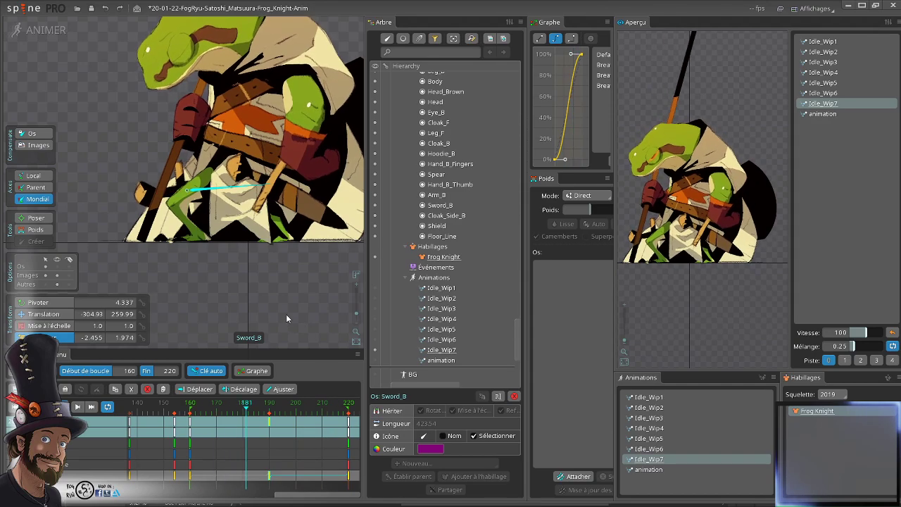
- Examine the sheared sword belt's motion on the whole character while the Idle_Wip7 loop plays
scroll(288, 267, "down", 1)
scroll(288, 268, "down", 2)
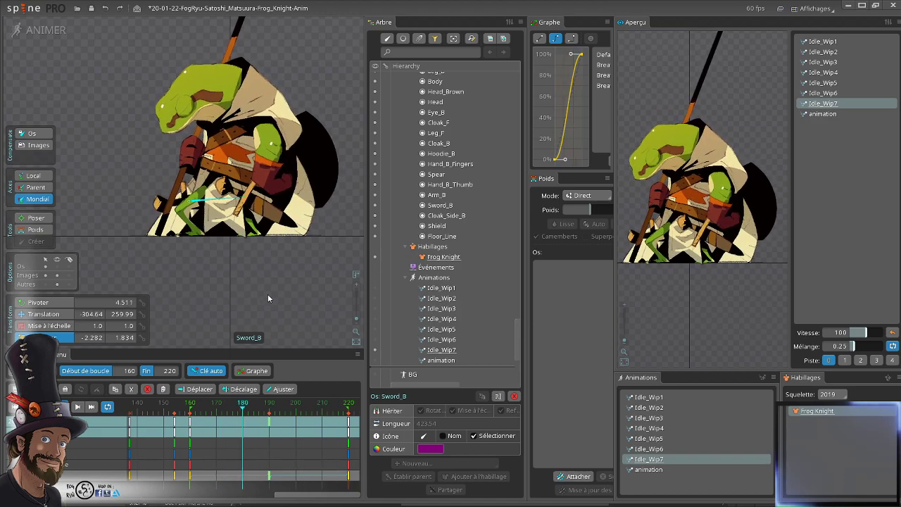
scroll(235, 249, "up", 1)
left_click_drag(238, 249, 245, 285)
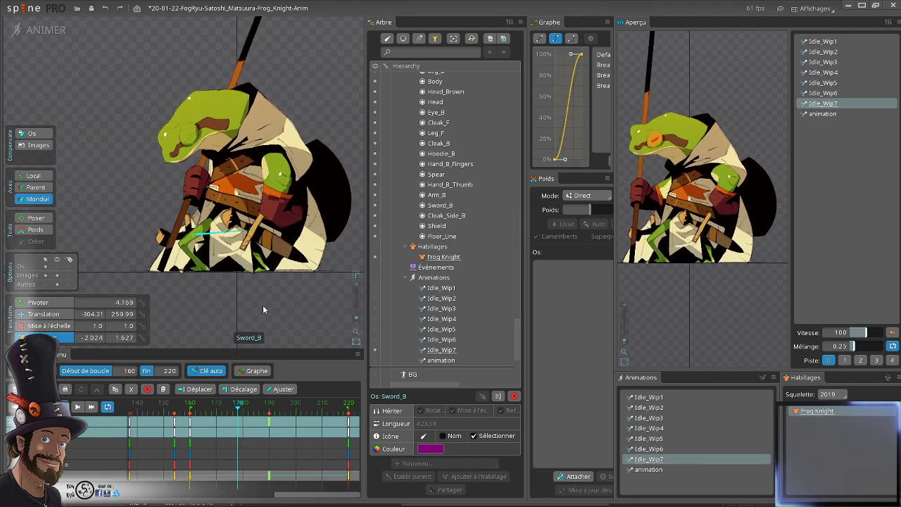
scroll(264, 306, "down", 1)
left_click_drag(245, 293, 239, 301)
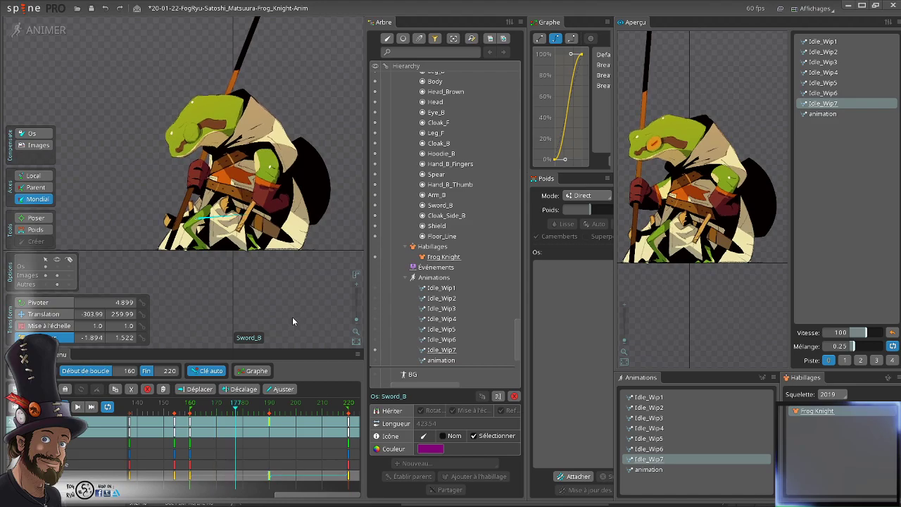
left_click(289, 299)
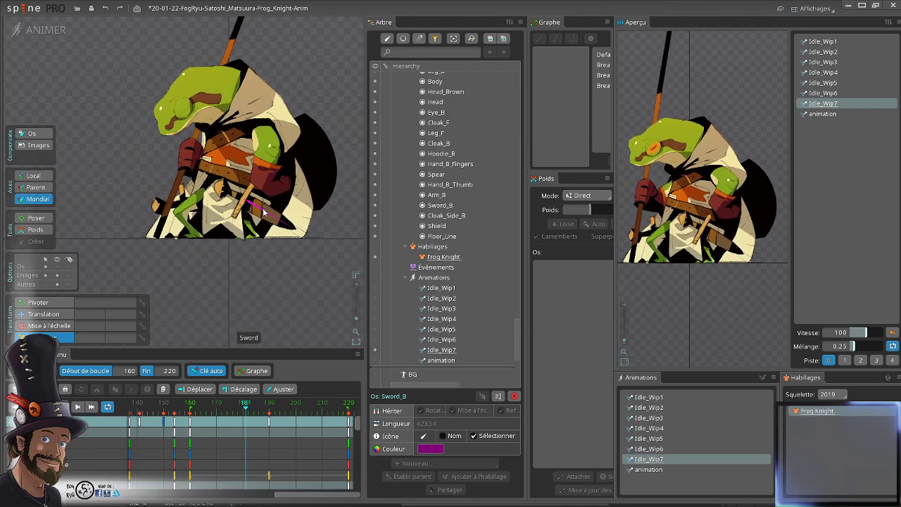
- Shift the shear keys of both the Sword and Sword_B bones from frame 190 to frame 194, and play the loop
left_click(262, 208)
left_click(198, 205, "ctrl")
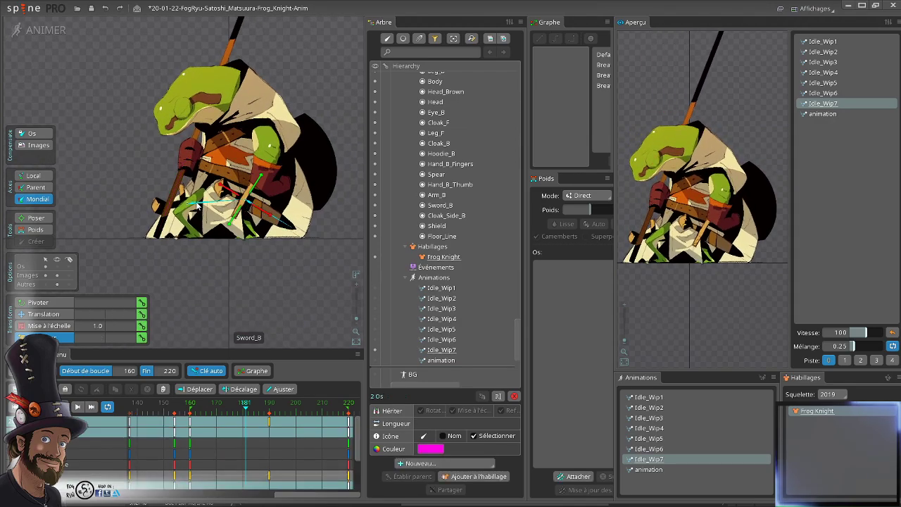
left_click_drag(271, 423, 282, 423)
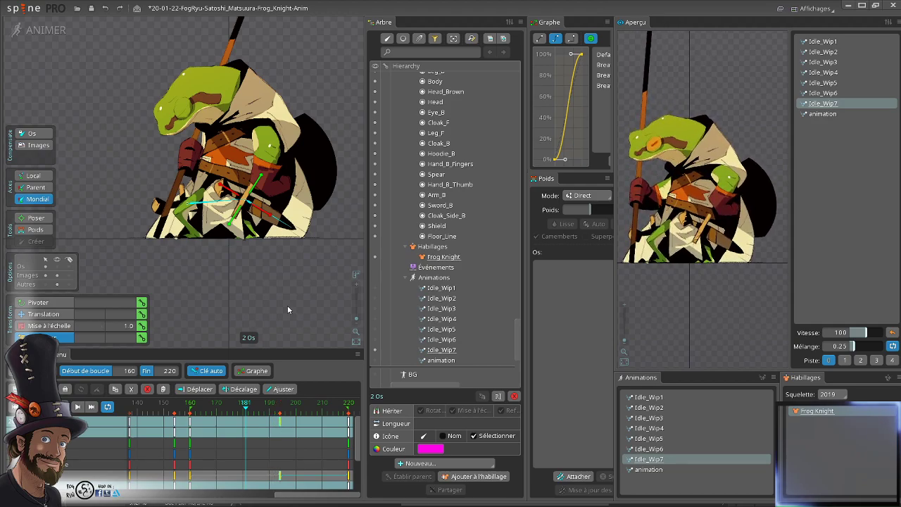
left_click(258, 277)
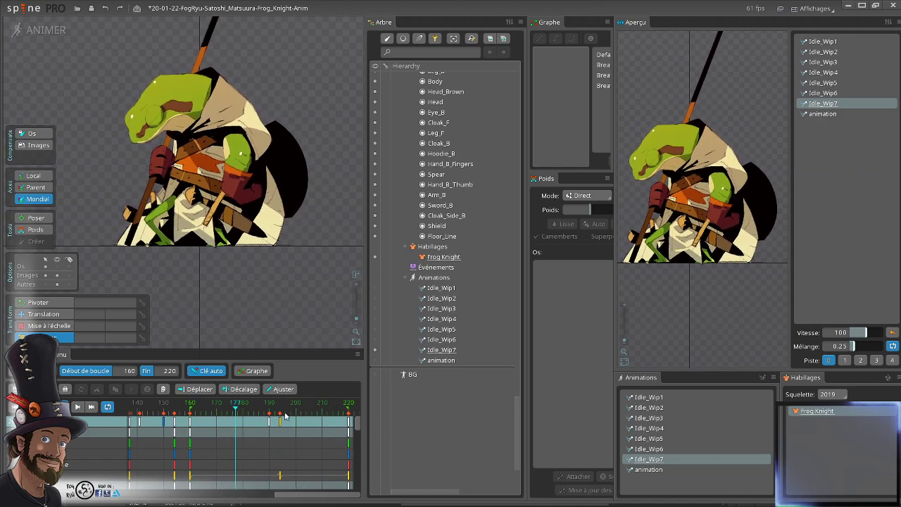
- Copy the shear keys at frame 194 and paste them at frame 186
left_click(269, 429)
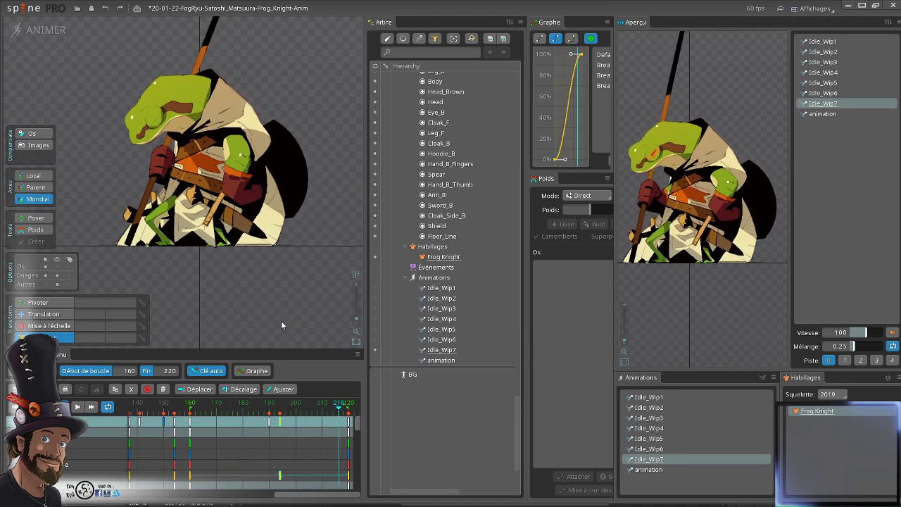
left_click(280, 423)
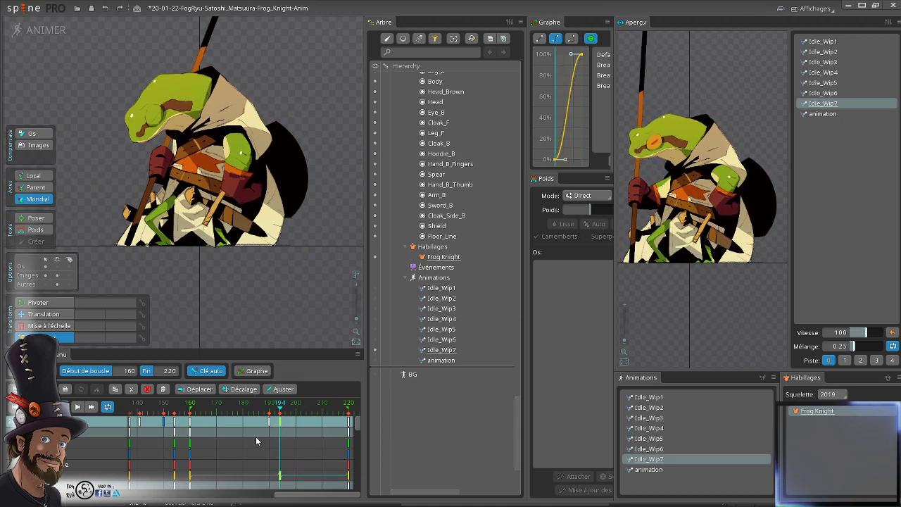
key("ctrl+c")
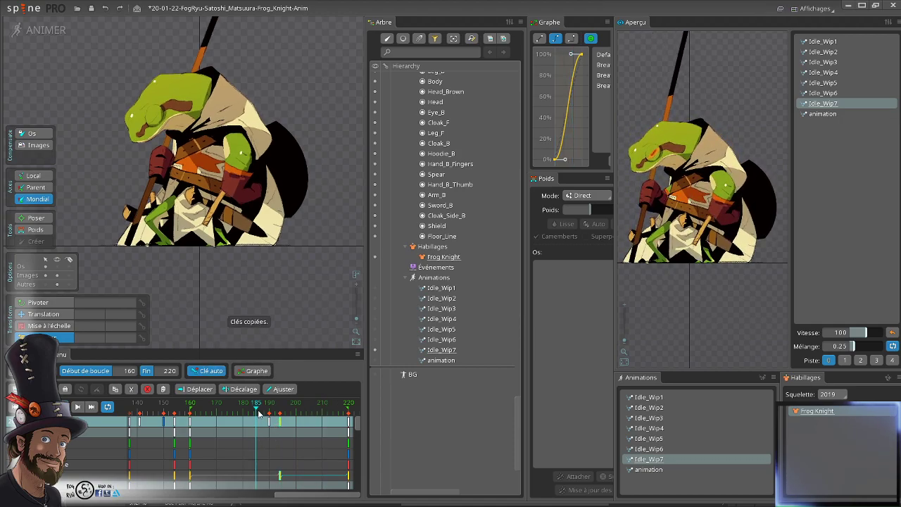
key("ctrl+v")
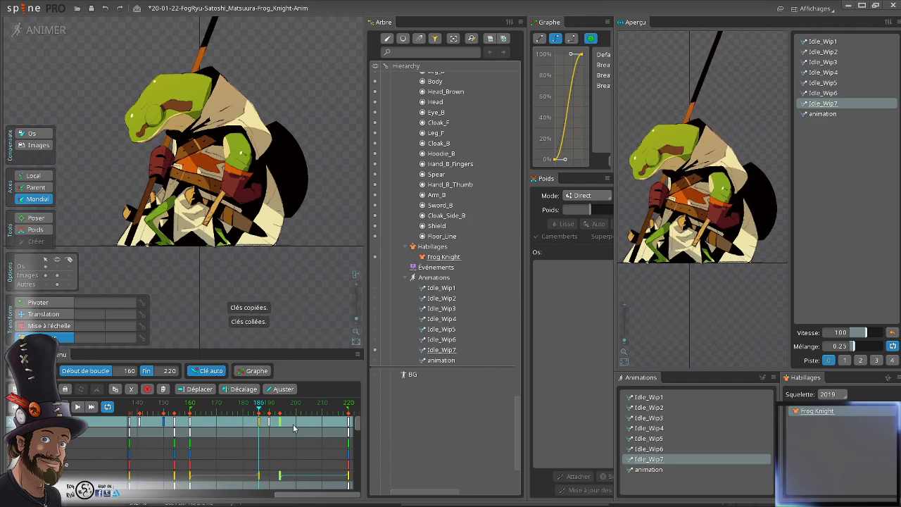
- Shift the sword shear keys from frame 194 to 193 and from frame 186 to 187, and play the loop
key("d")
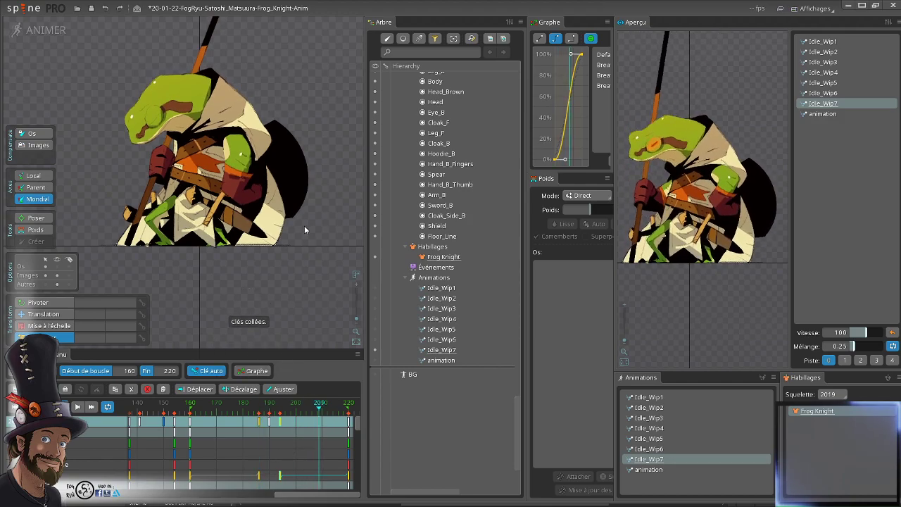
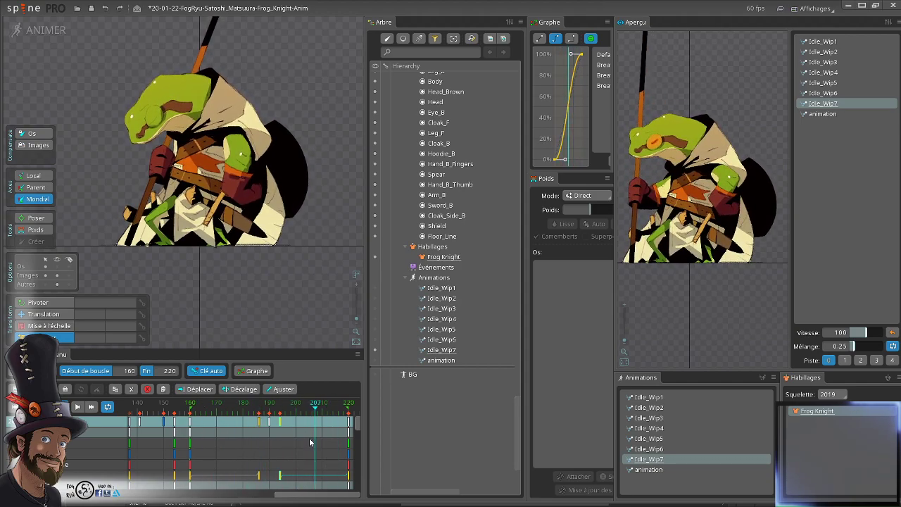
scroll(292, 430, "up", 2)
scroll(281, 420, "up", 1)
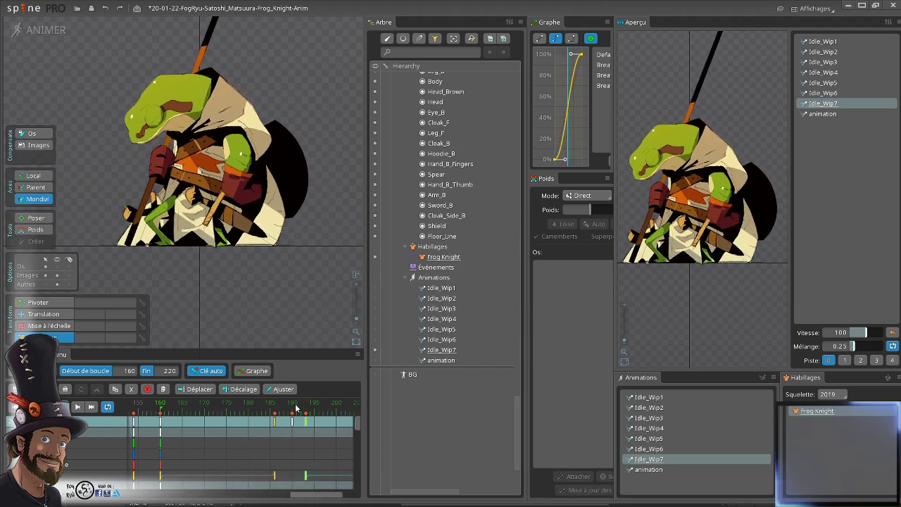
left_click(307, 407)
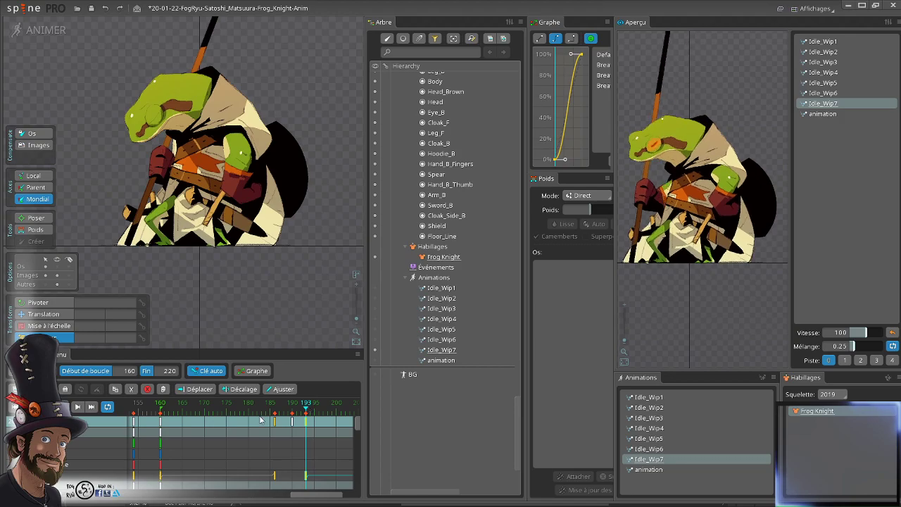
key("d")
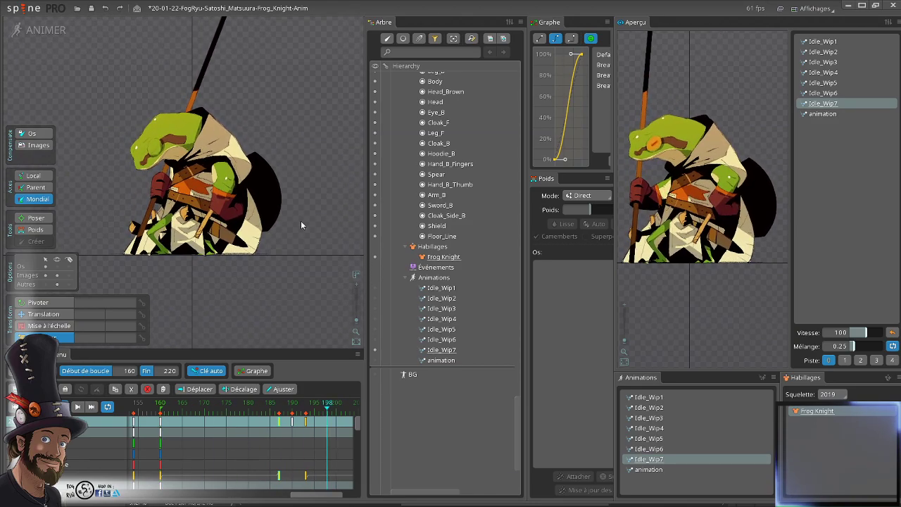
- Examine the retimed sword sway on the whole character while the Idle_Wip7 loop plays
scroll(235, 223, "down", 1)
left_click_drag(235, 222, 271, 255)
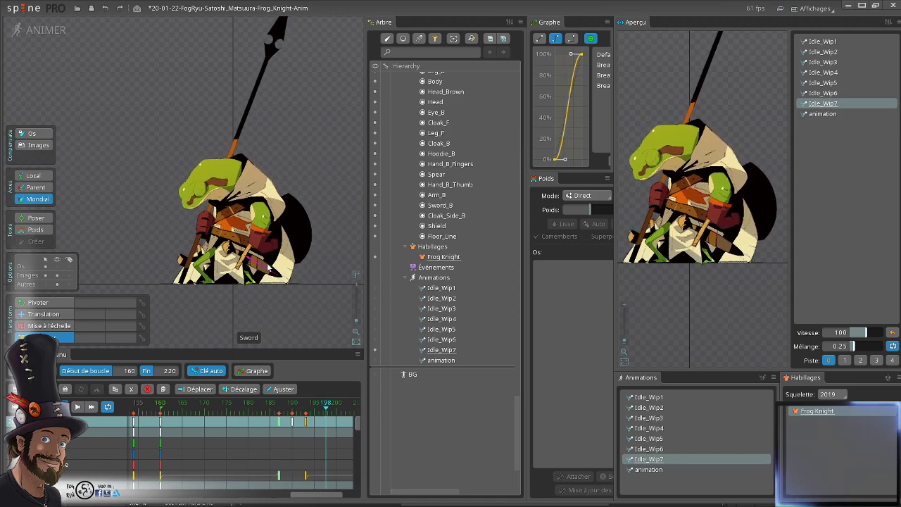
scroll(329, 299, "down", 1)
left_click_drag(341, 267, 336, 285)
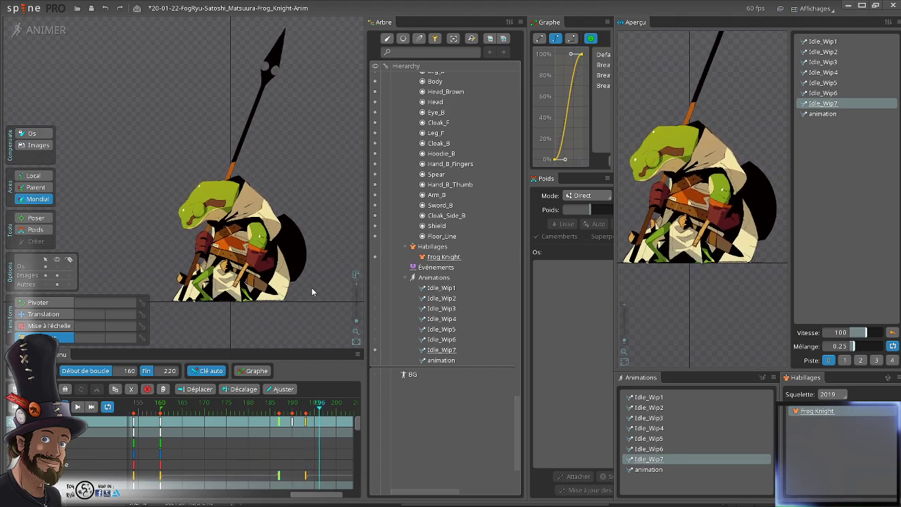
scroll(255, 268, "up", 2)
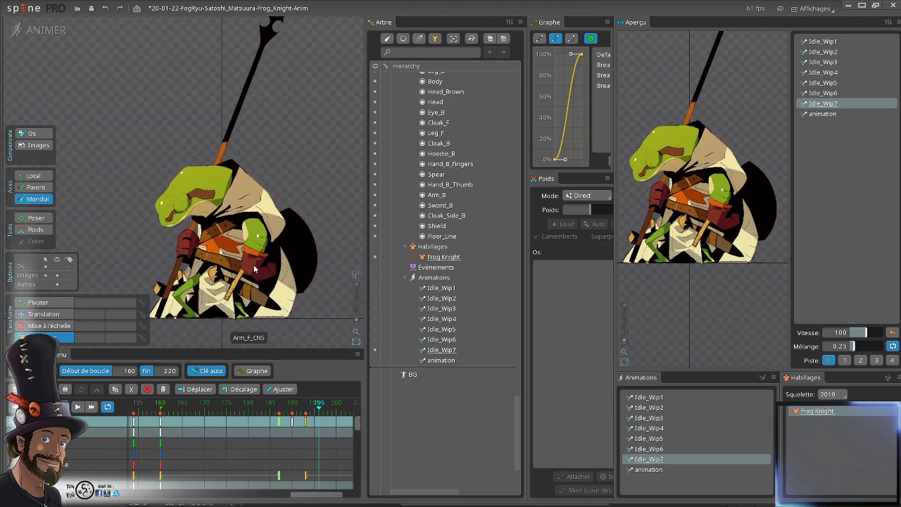
left_click_drag(255, 268, 270, 197)
scroll(246, 218, "up", 2)
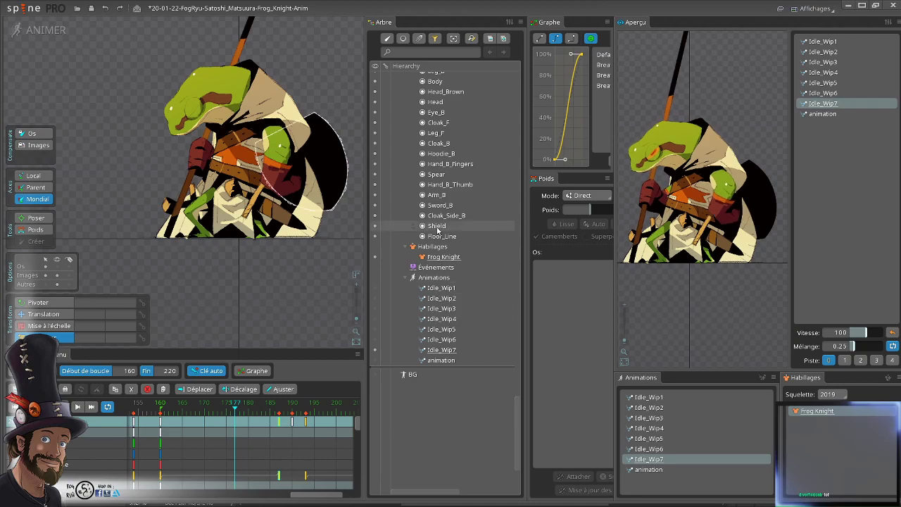
- Duplicate the Idle_Wip7 animation as Idle_Wip8 and play the duplicate in the preview
left_click(443, 350)
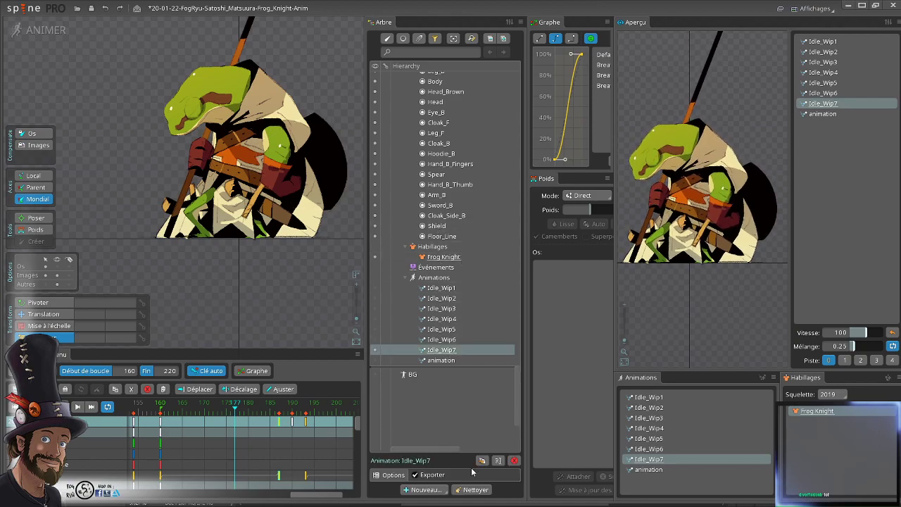
left_click(481, 461)
left_click(848, 113)
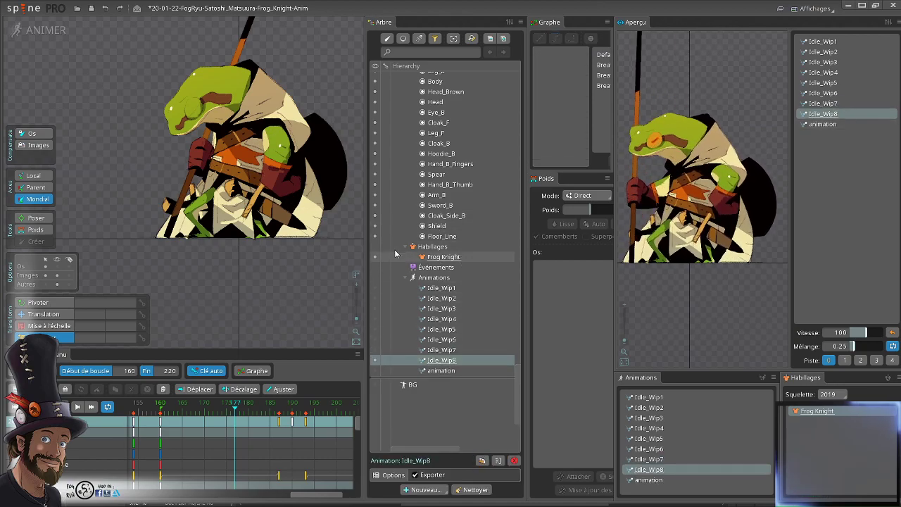
- Examine the character's lower body and the keys around frames 160 to 220 in Idle_Wip8
left_click_drag(148, 269, 169, 227)
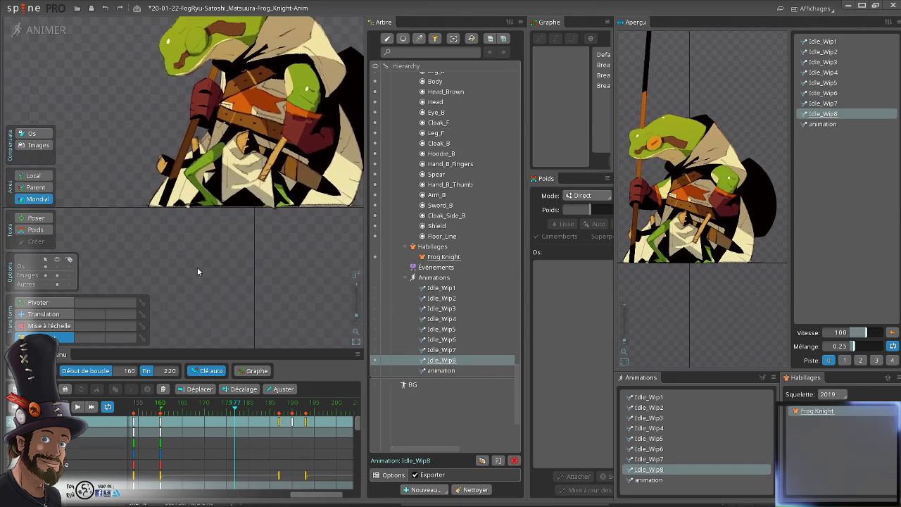
scroll(197, 267, "up", 2)
left_click_drag(232, 127, 215, 239)
scroll(215, 240, "down", 2)
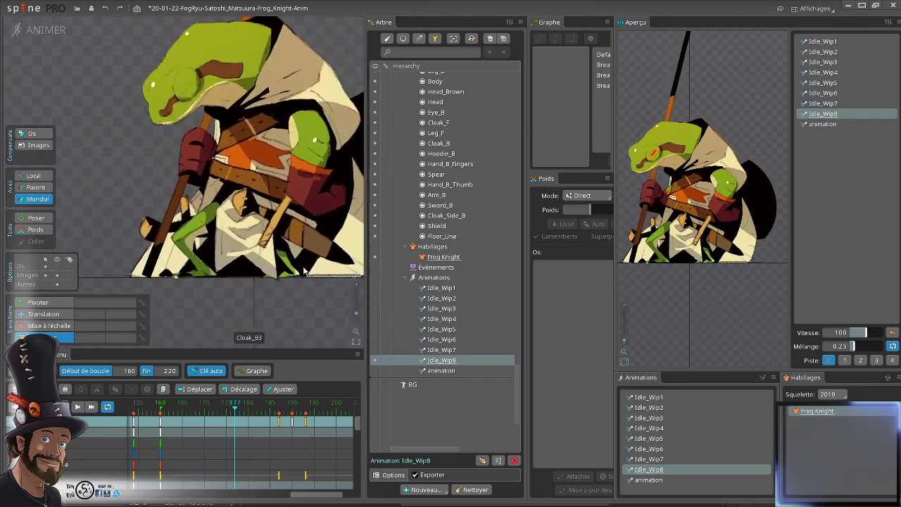
left_click_drag(239, 406, 232, 438)
scroll(287, 424, "up", 4)
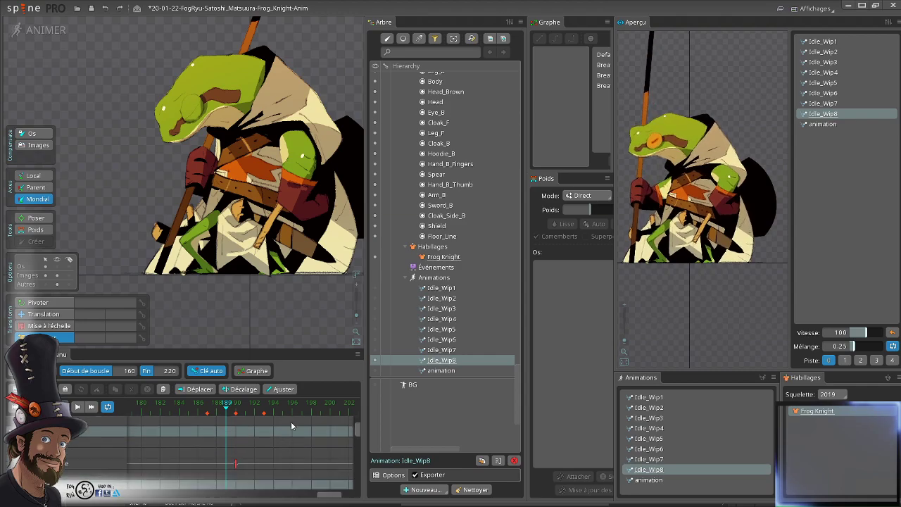
scroll(293, 429, "down", 4)
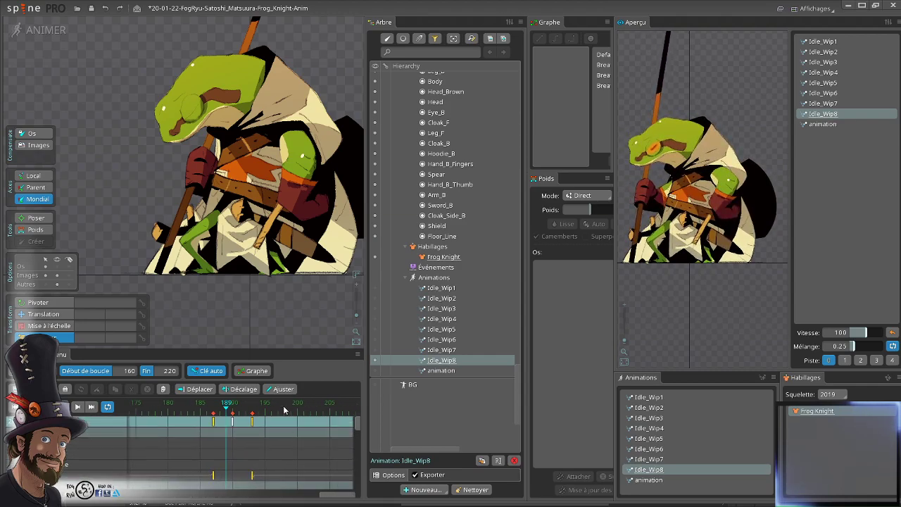
scroll(282, 411, "down", 2)
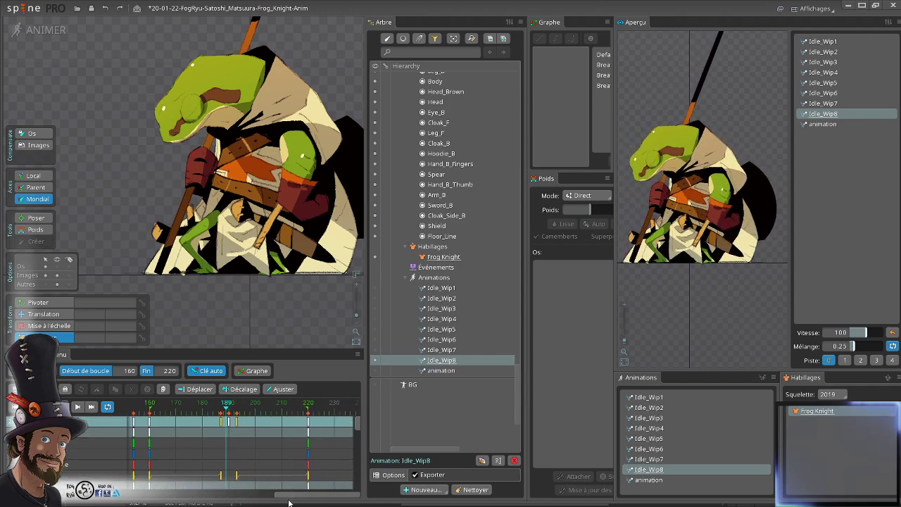
left_click_drag(283, 499, 281, 499)
scroll(216, 236, "up", 2)
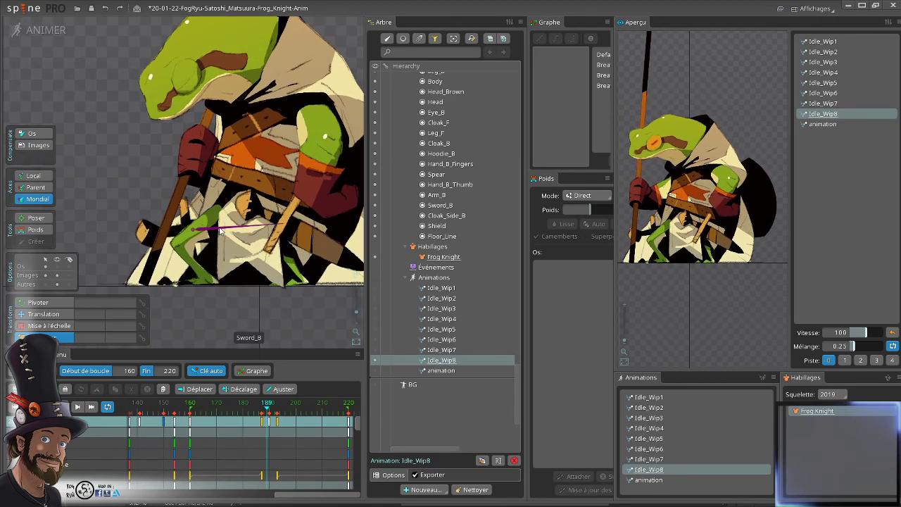
- Select the six bones along both edges of the white cloth between the legs and rotate them slightly at frame 182
left_click(220, 226)
left_click(219, 280, "ctrl")
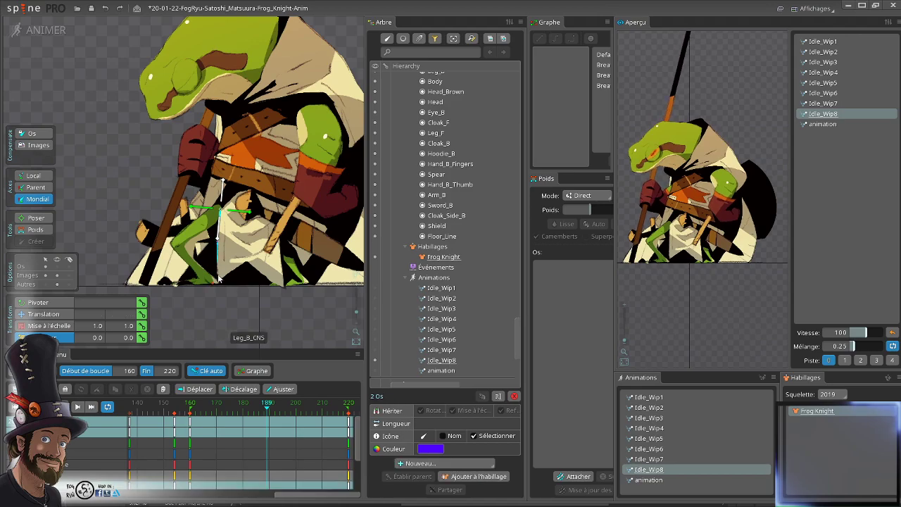
scroll(219, 279, "up", 3)
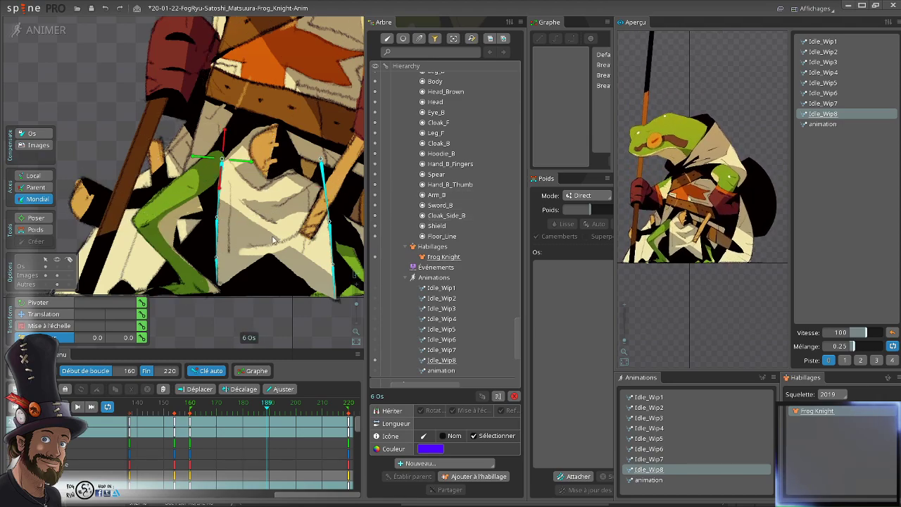
left_click_drag(271, 243, 244, 227)
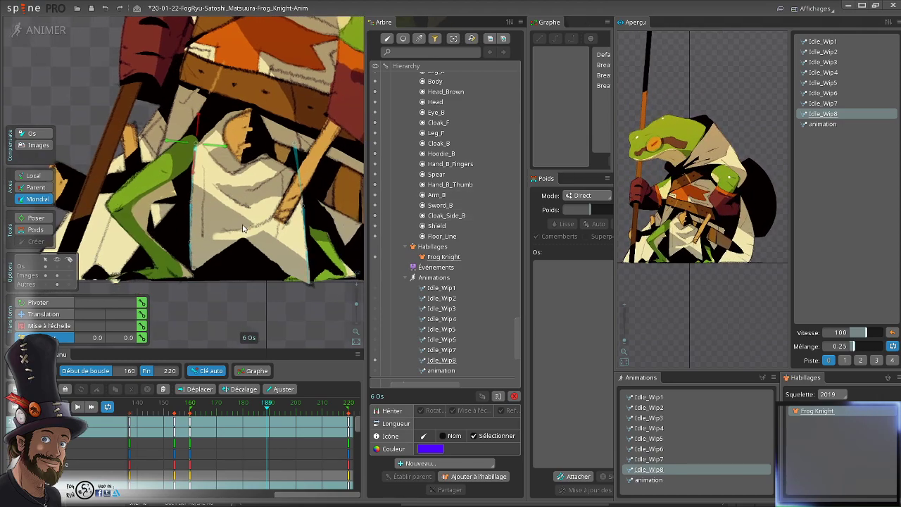
left_click(43, 304)
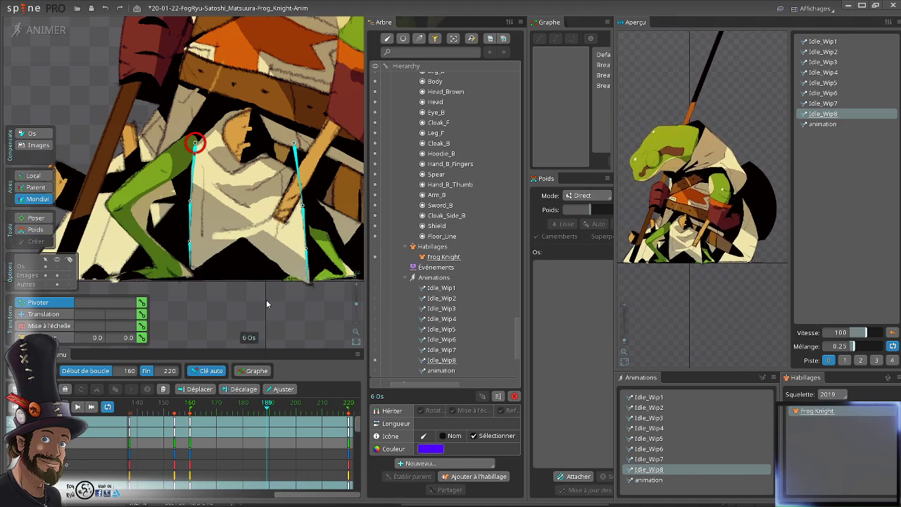
scroll(267, 304, "down", 2)
left_click_drag(257, 345, 243, 292)
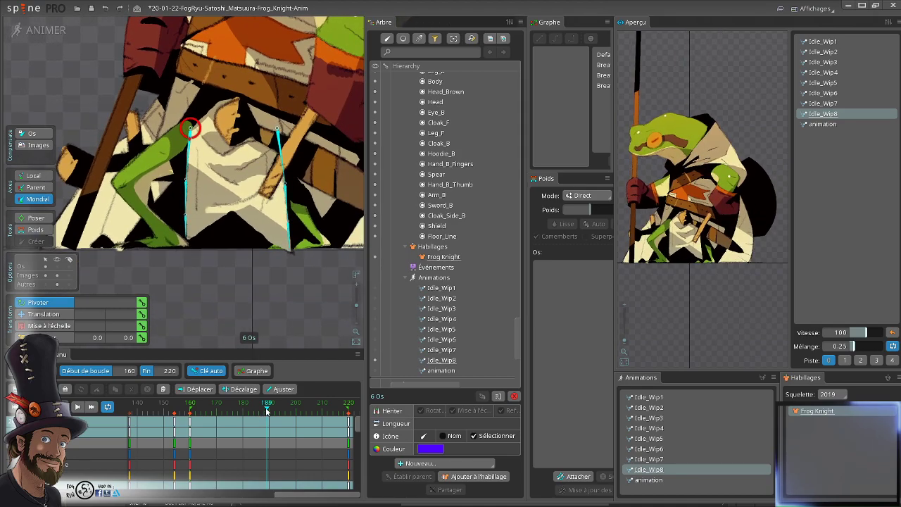
left_click_drag(266, 410, 246, 453)
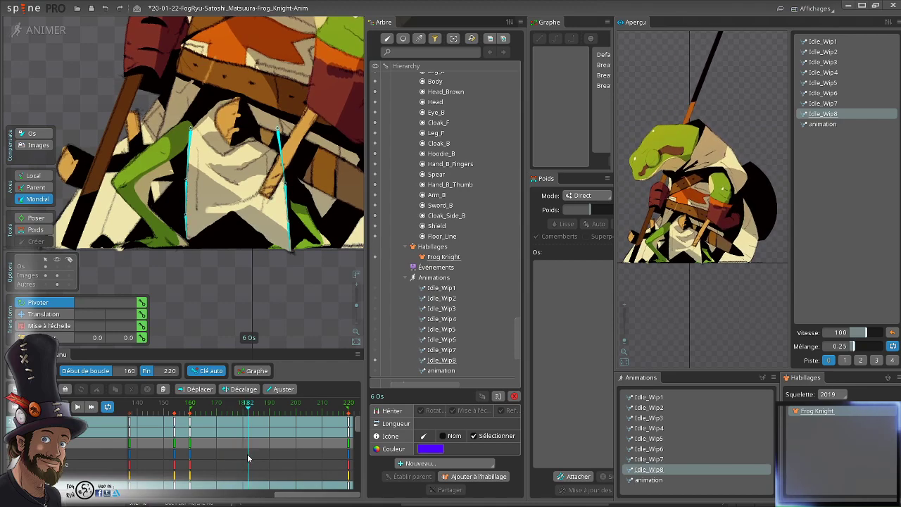
left_click_drag(278, 320, 285, 322)
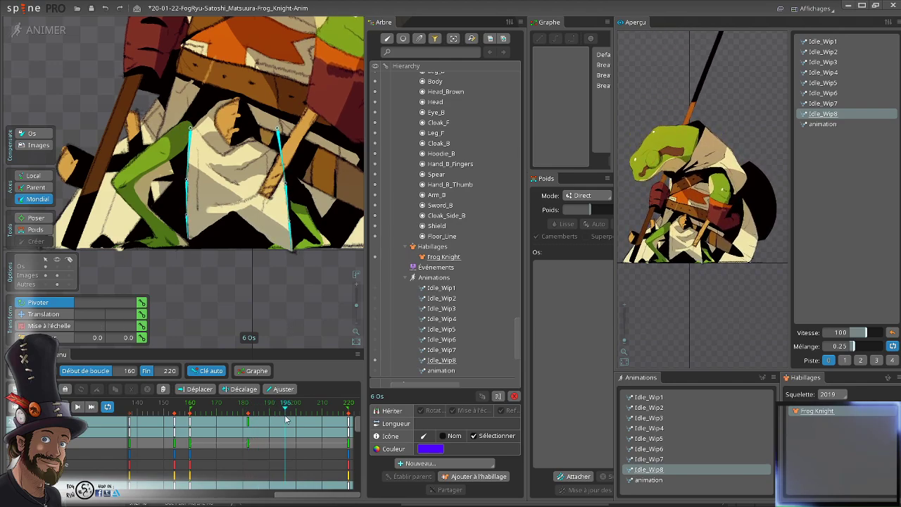
- Rotate the six cloth bones slightly at frame 215 and play the loop
left_click_drag(288, 435, 324, 445)
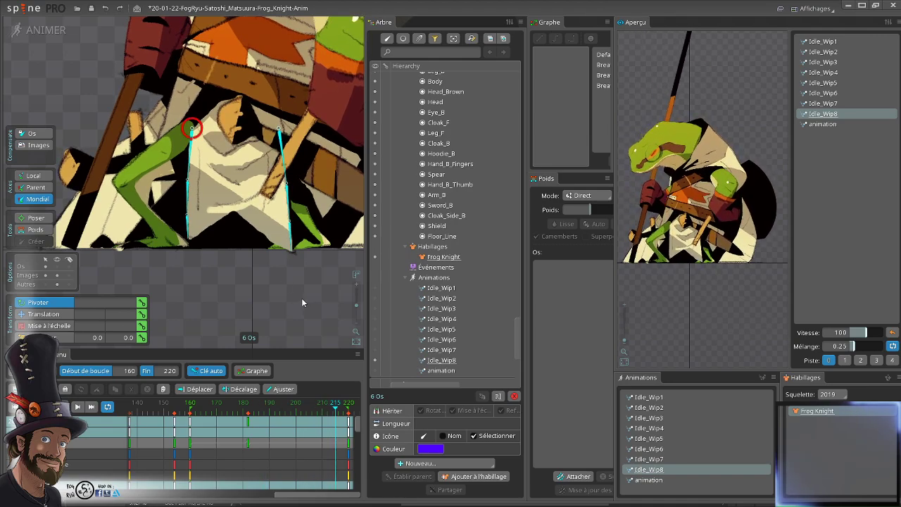
left_click_drag(302, 298, 299, 303)
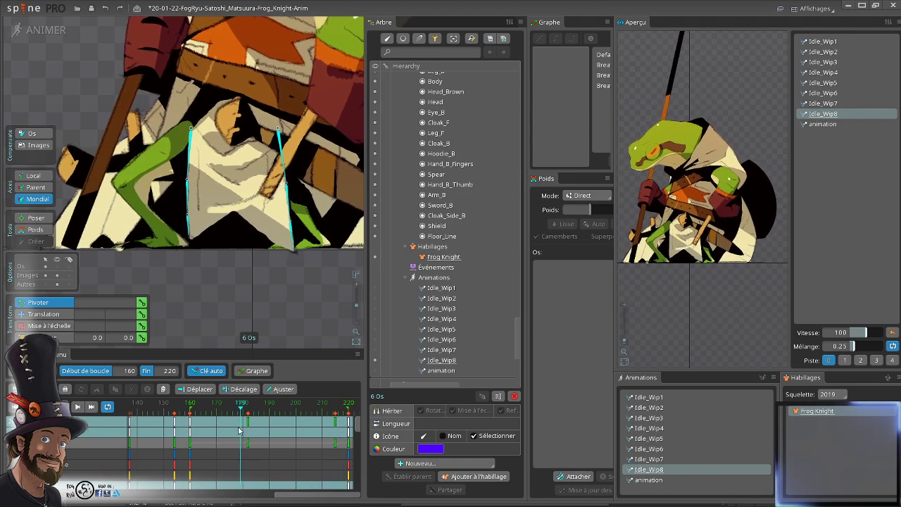
left_click(208, 430)
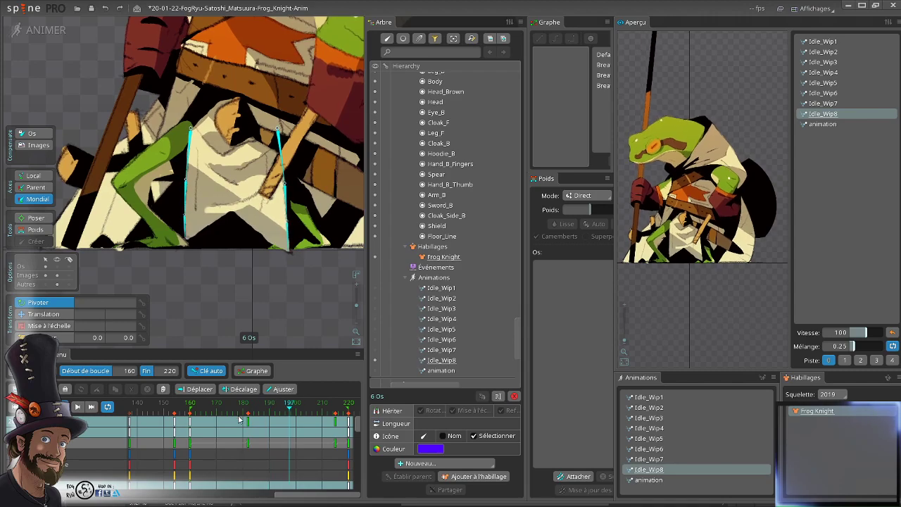
key("d")
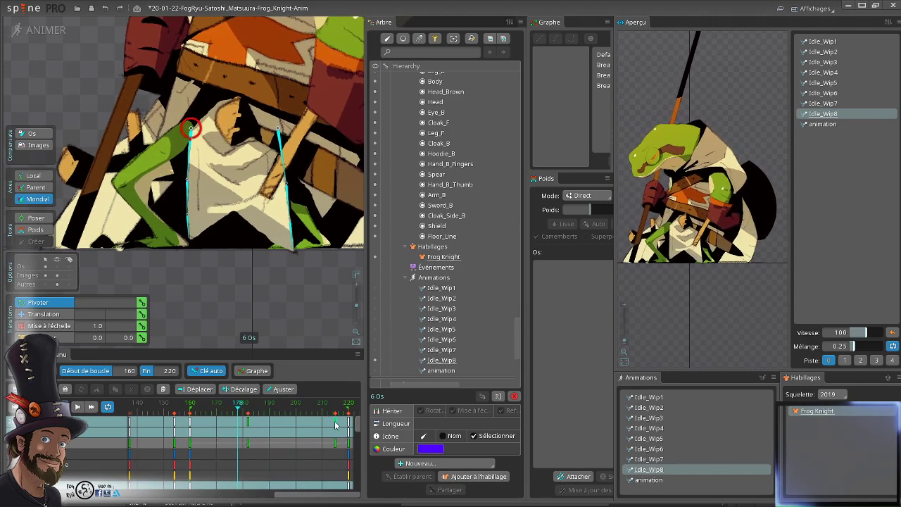
- Shift the cloth bones' rotation keys from frame 215 to frame 210 and check the motion in the playing loop
left_click(335, 424)
key("d")
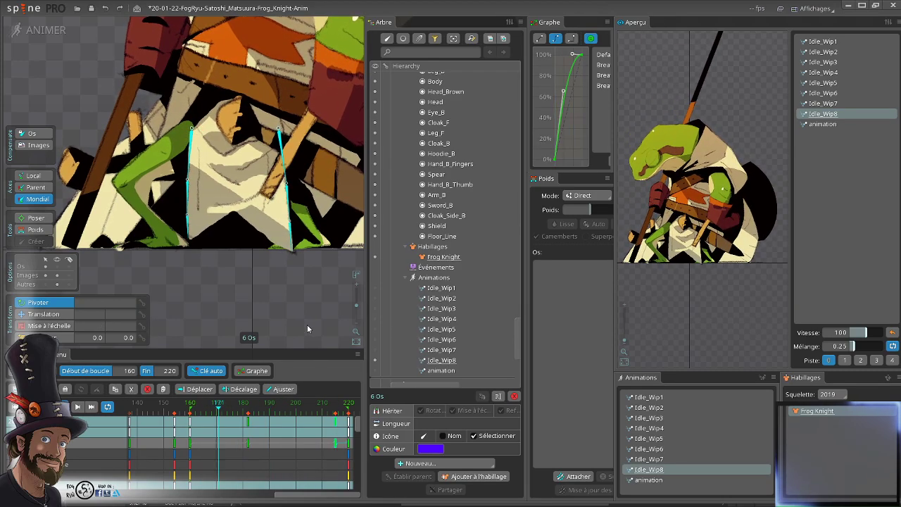
key("Left")
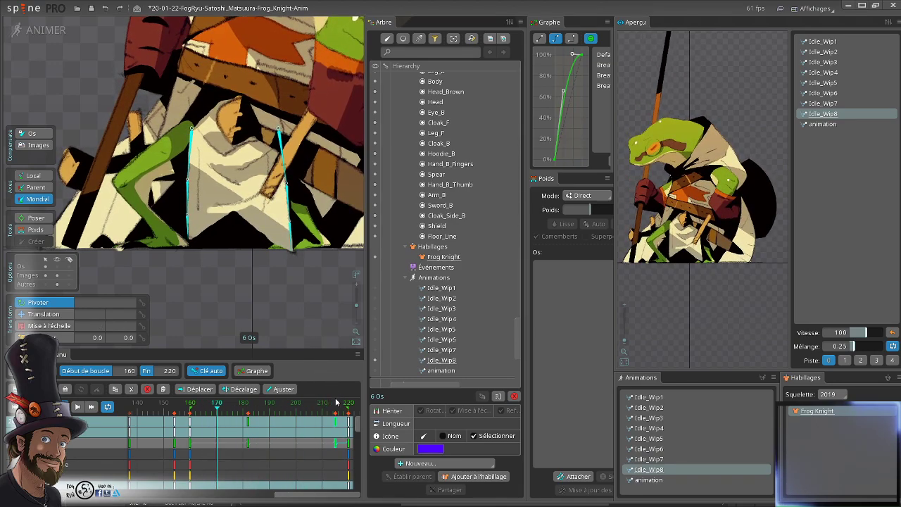
key("d")
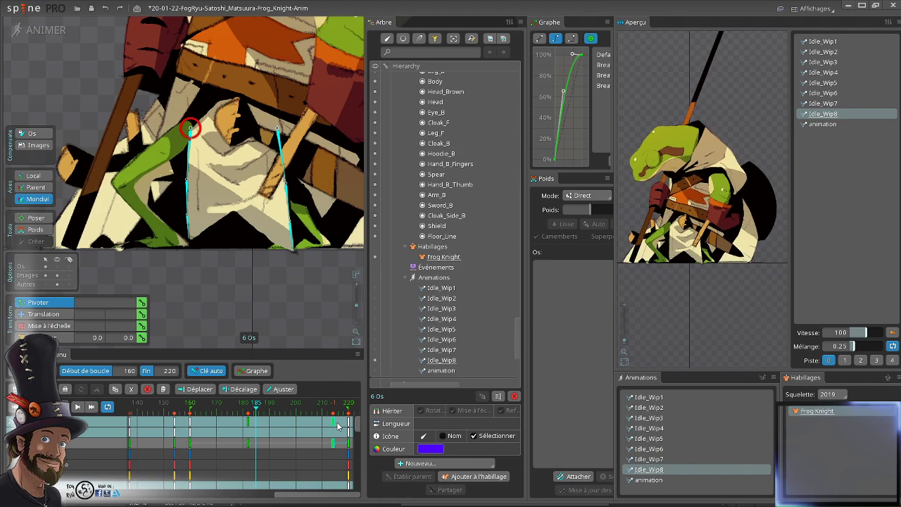
key("d")
left_click_drag(294, 330, 277, 272)
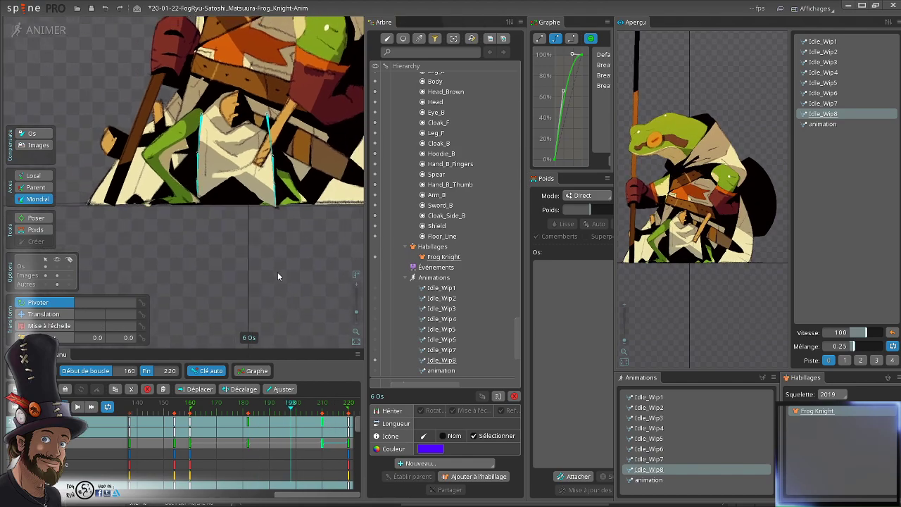
scroll(276, 313, "down", 2)
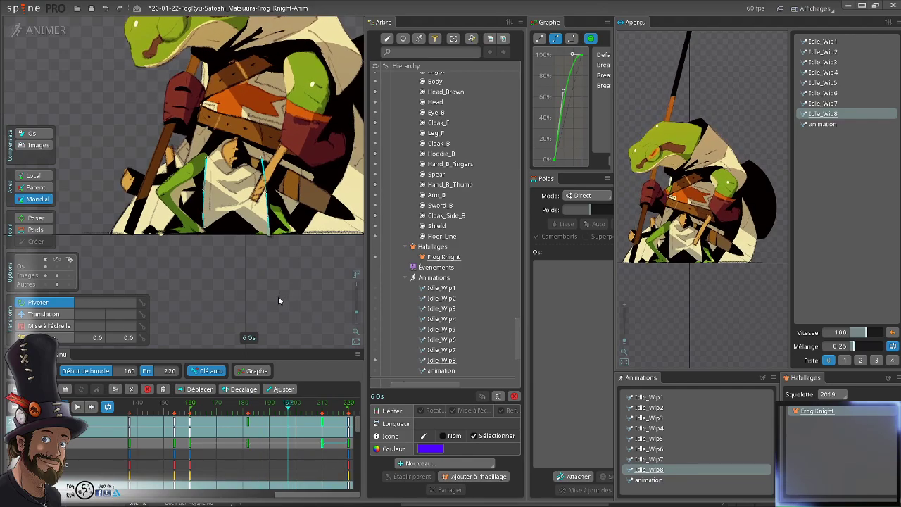
- Move the six cloth bones' rotation keys from frame 182 to 178 and from frame 210 to 201
left_click(288, 405)
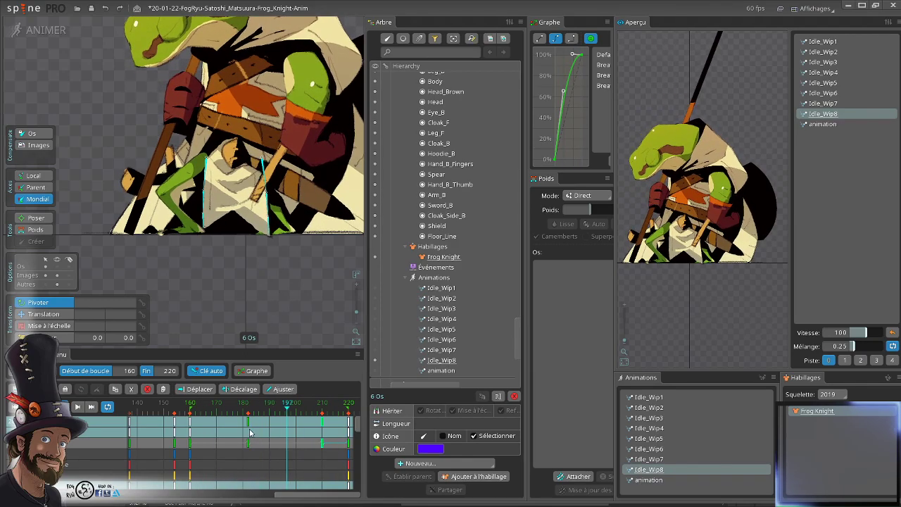
left_click(188, 454)
left_click(190, 446)
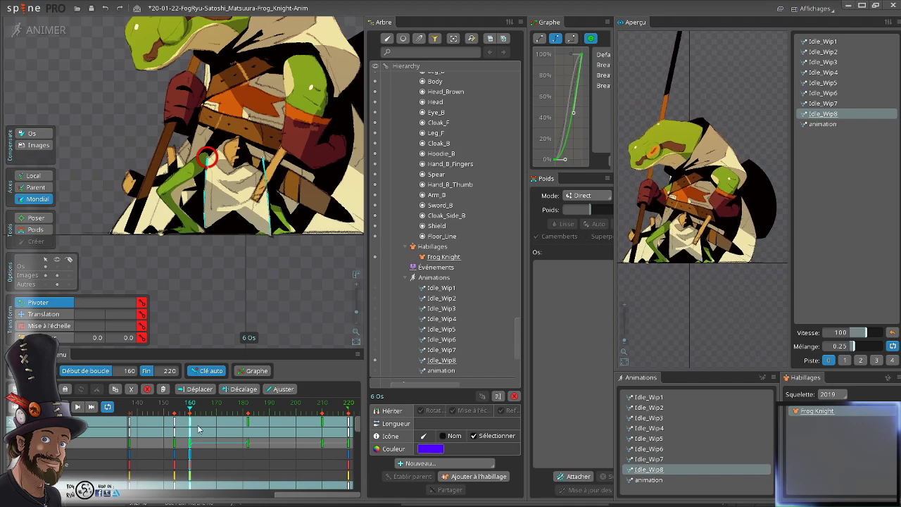
left_click(249, 425)
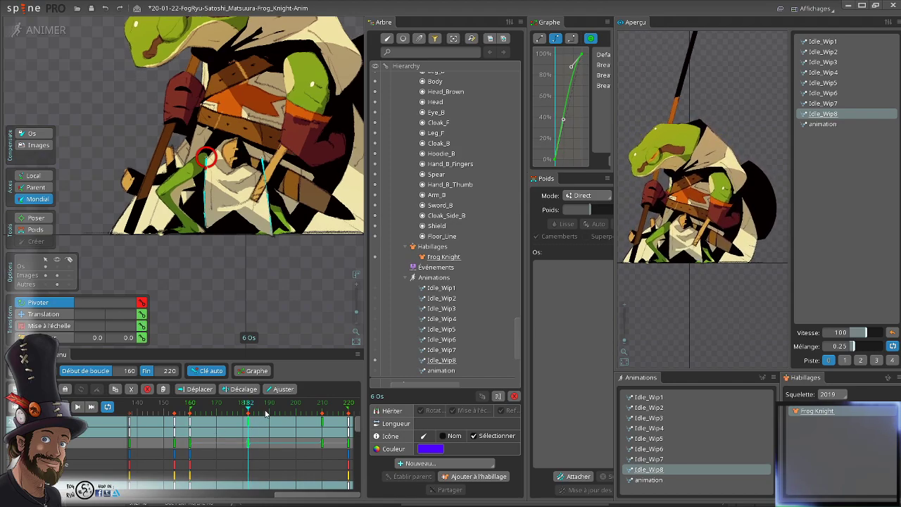
left_click(290, 436)
left_click(323, 424)
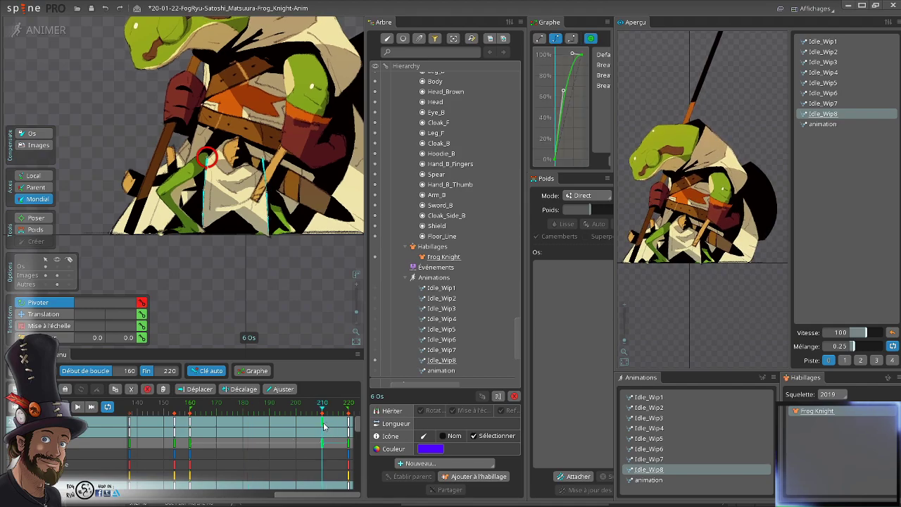
left_click(237, 415)
left_click(242, 423)
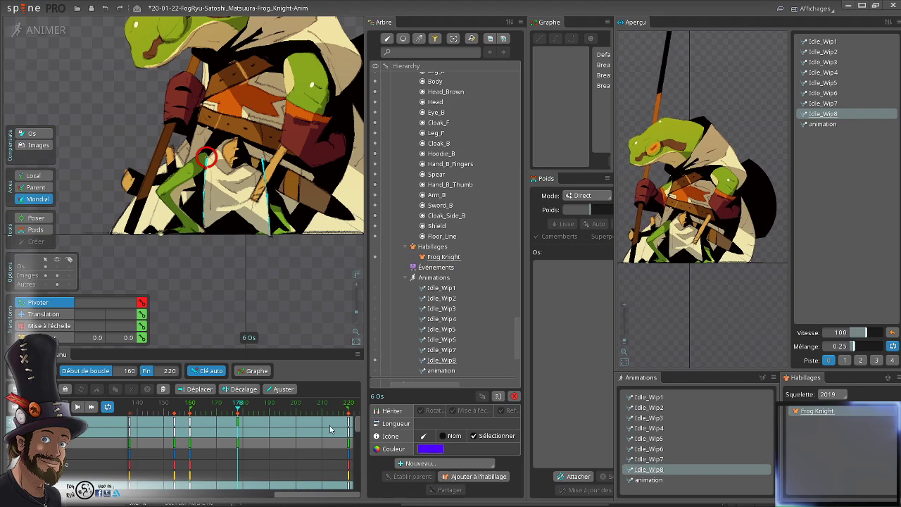
left_click(298, 415)
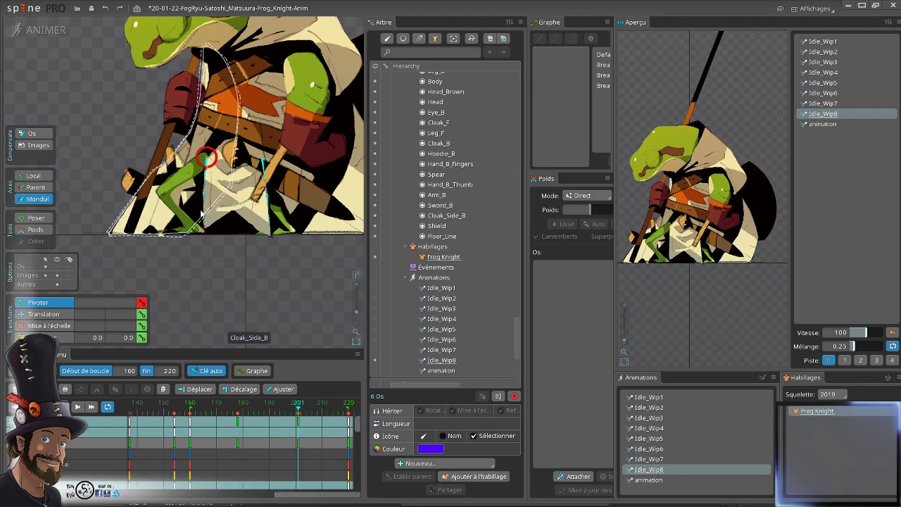
- Rotate the six cloth bones slightly at frames 178 and 201 and check the motion in the playing loop
scroll(252, 279, "up", 3)
left_click(238, 423)
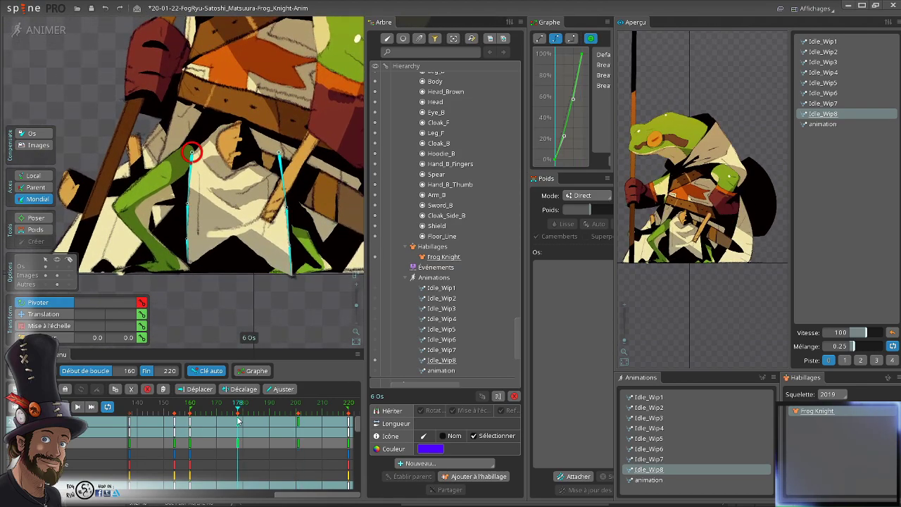
left_click(233, 407)
left_click_drag(233, 408, 239, 420)
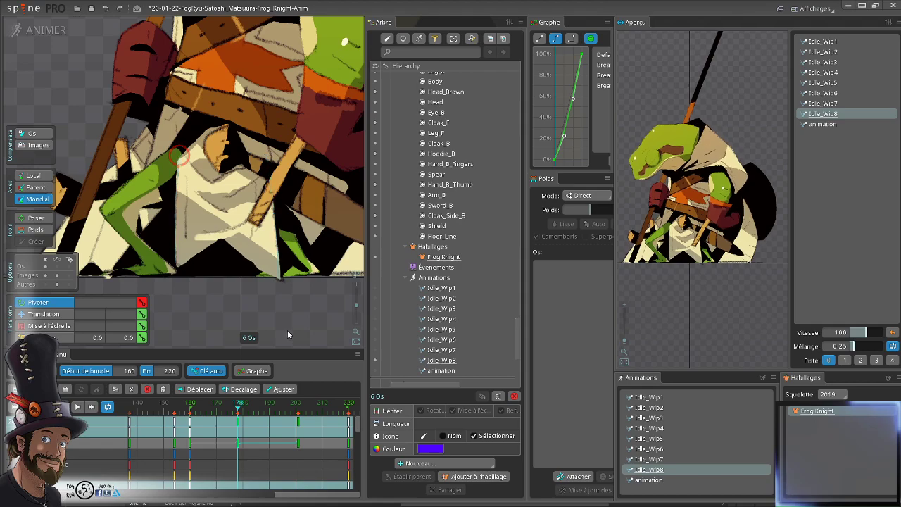
left_click(298, 422)
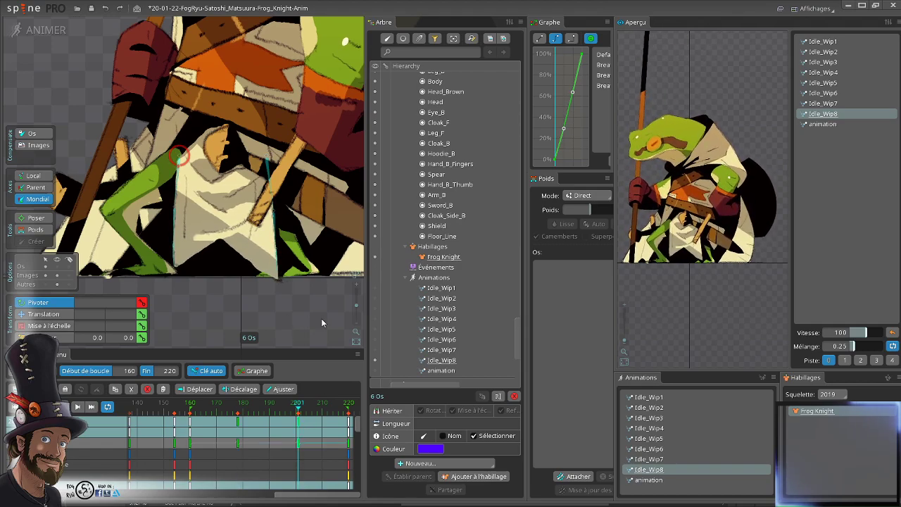
left_click_drag(292, 406, 223, 406)
key("d")
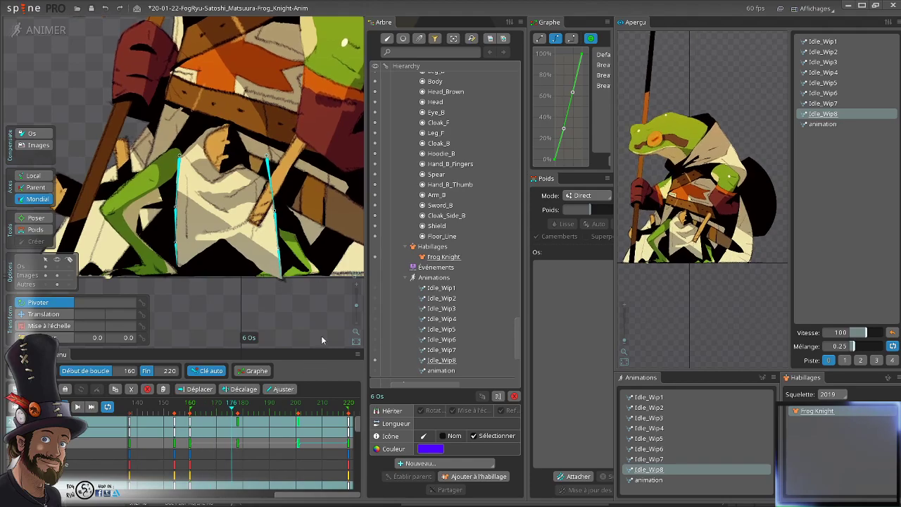
left_click_drag(314, 304, 281, 298)
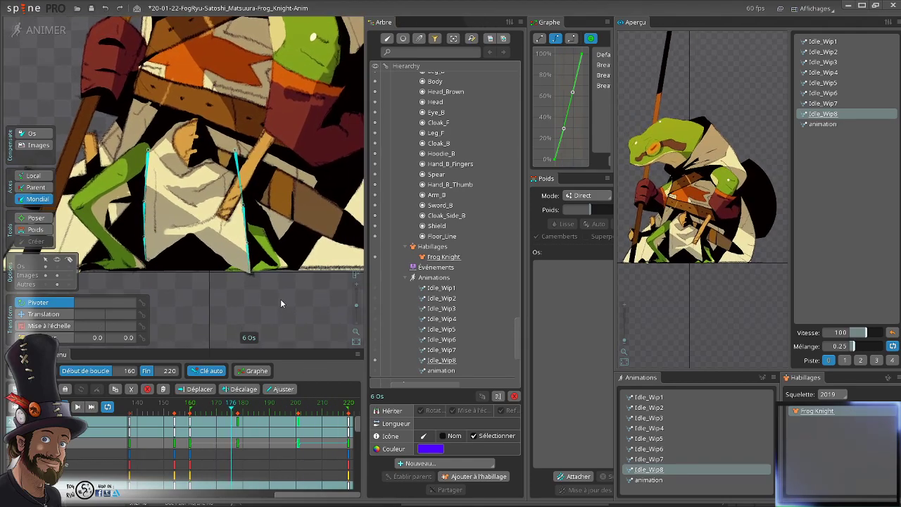
scroll(278, 294, "down", 2)
left_click_drag(266, 268, 284, 277)
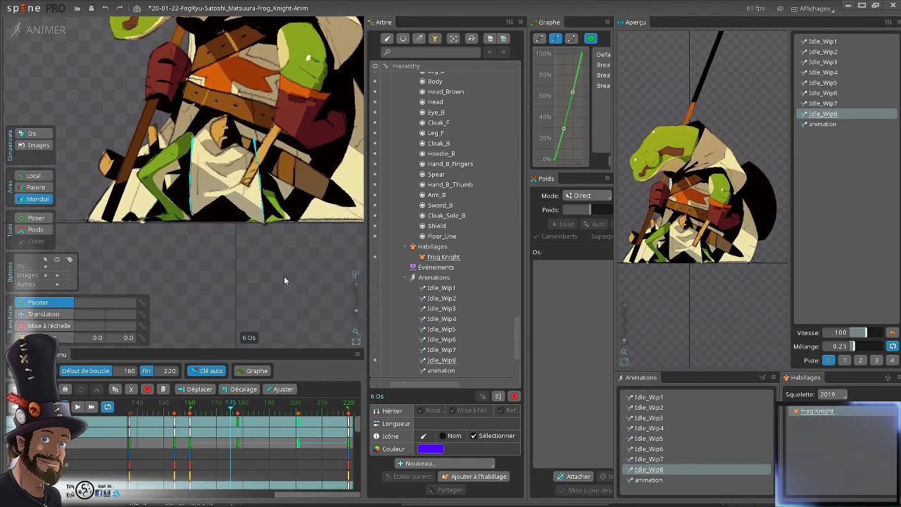
scroll(212, 224, "up", 3)
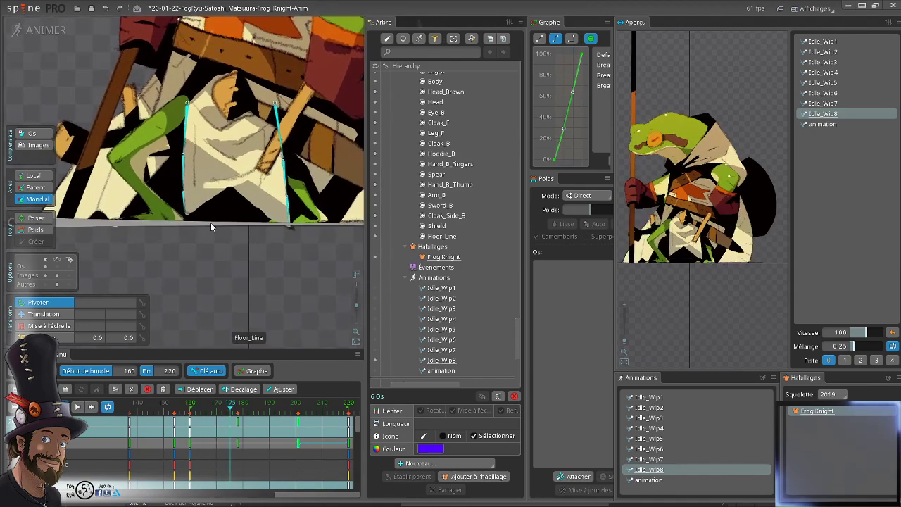
left_click_drag(216, 241, 222, 264)
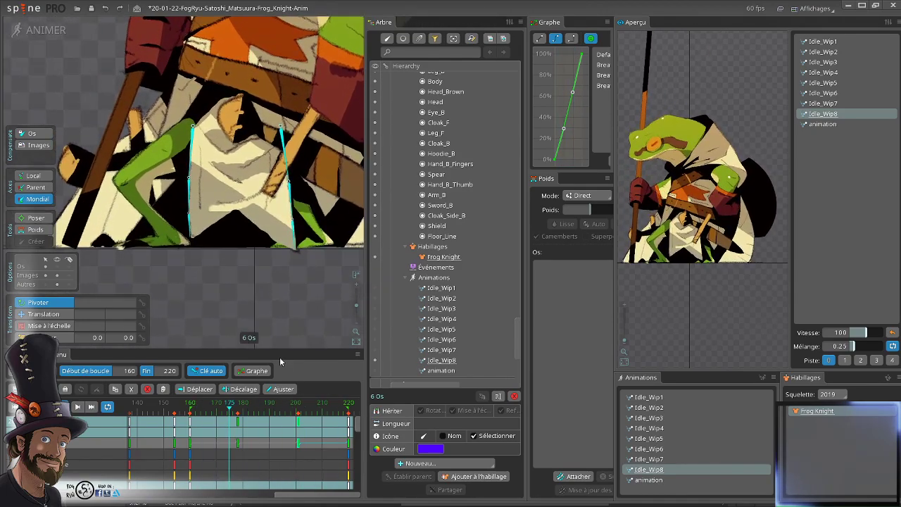
key("space")
- Apply the S-shaped curve preset to the cloth bones' keys at frames 160, 178 and 201, replay the loop and deselect the bones
left_click(191, 426)
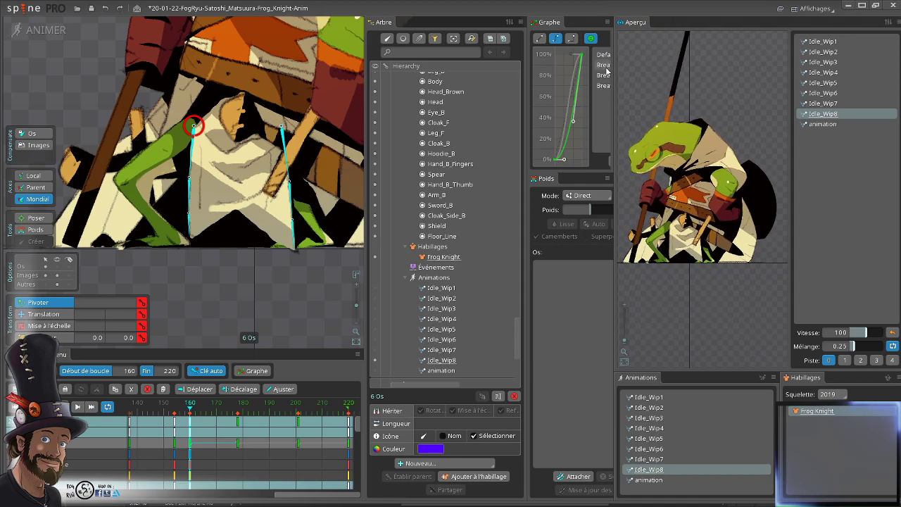
left_click(240, 422)
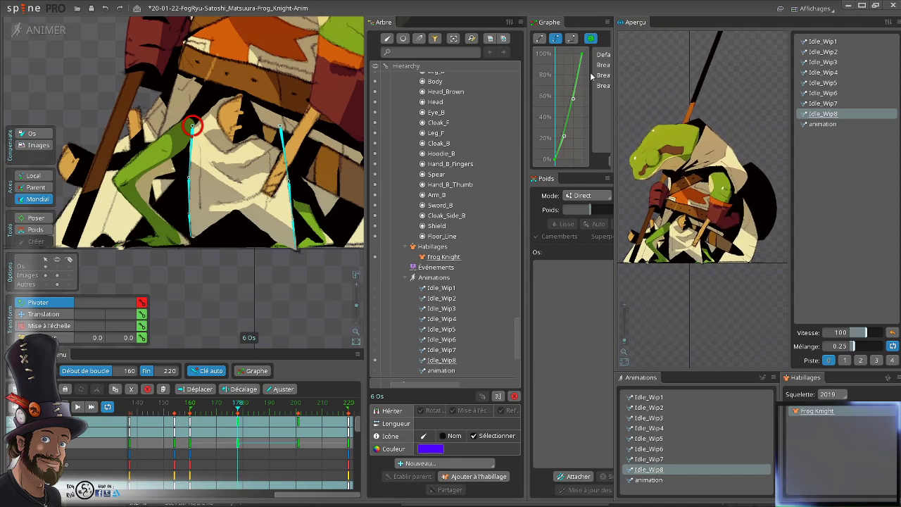
left_click(300, 423)
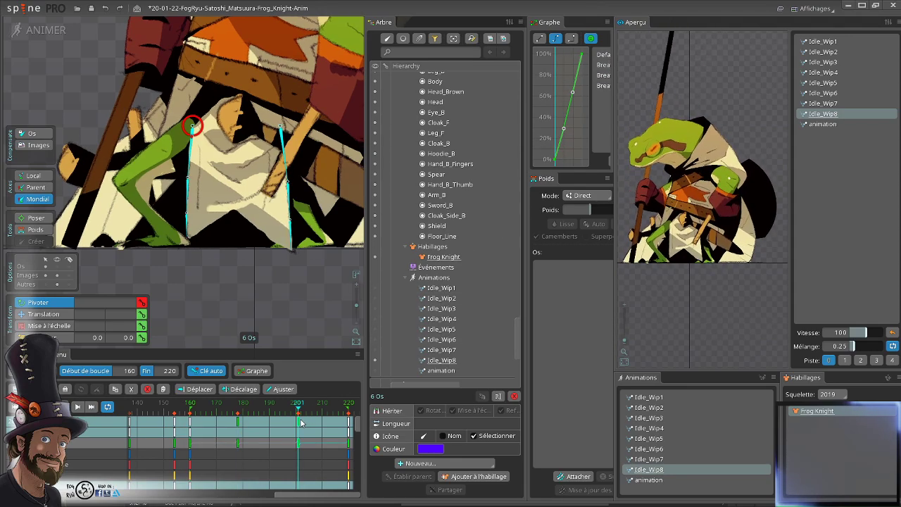
left_click(602, 67)
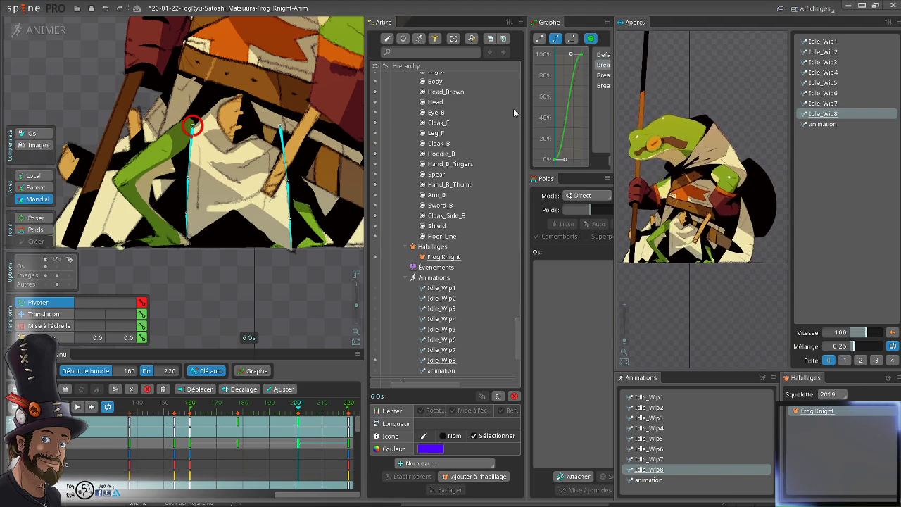
key("d")
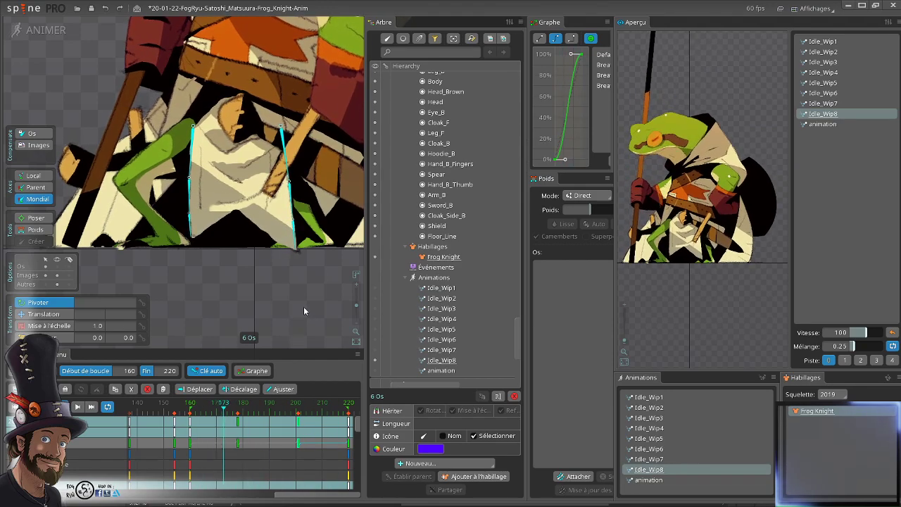
scroll(300, 293, "down", 3)
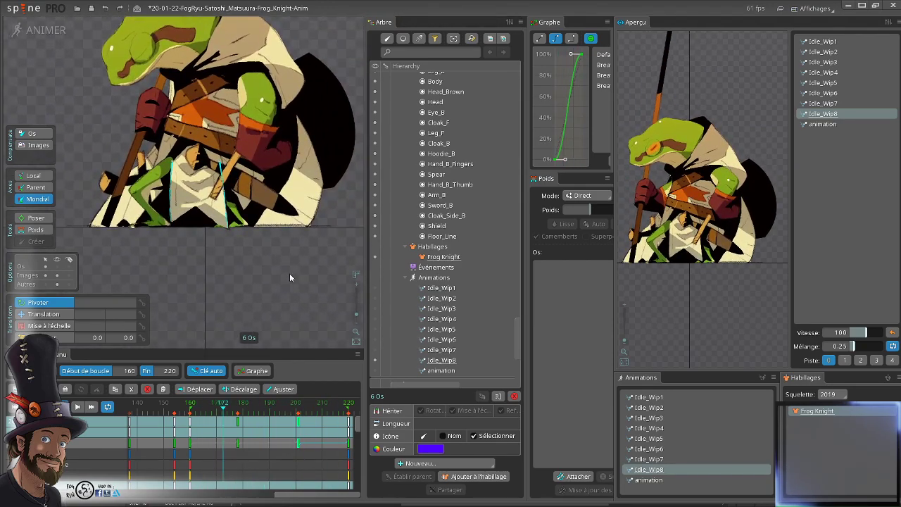
left_click(289, 267)
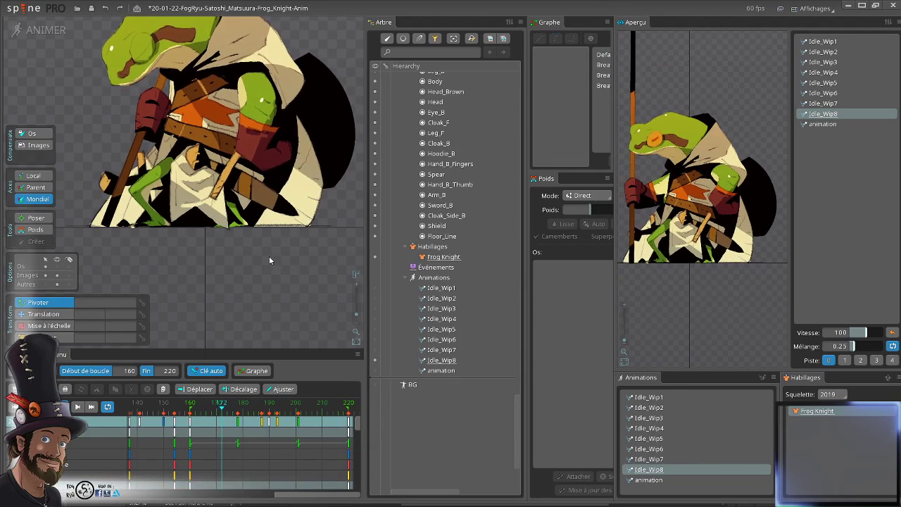
- Select the middle and lowest bones on both apron edges and shift their rotation keys two frames later, to frames 180 and 203
scroll(163, 200, "up", 1)
scroll(159, 205, "up", 4)
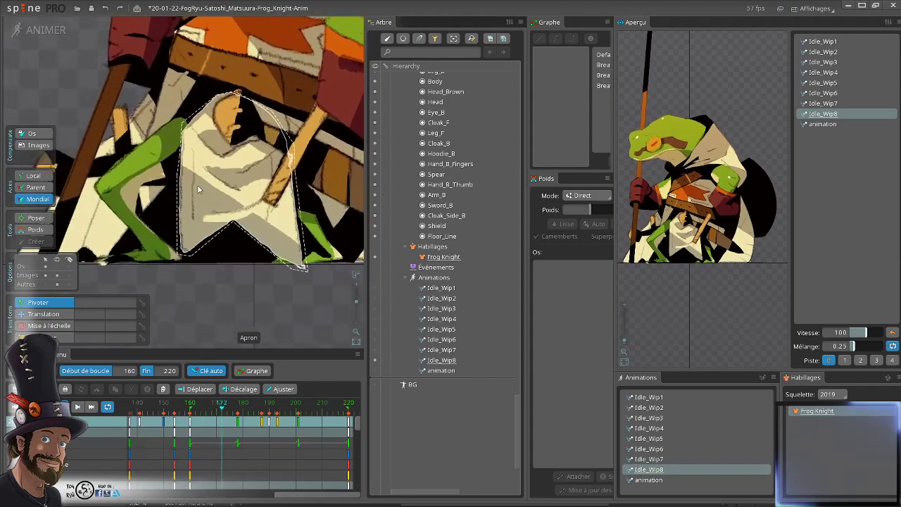
left_click(176, 191)
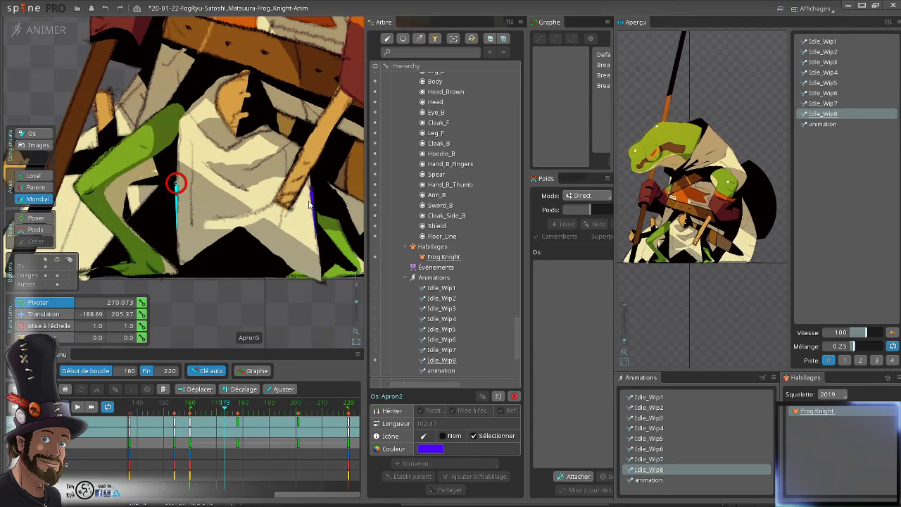
left_click(310, 205, "ctrl")
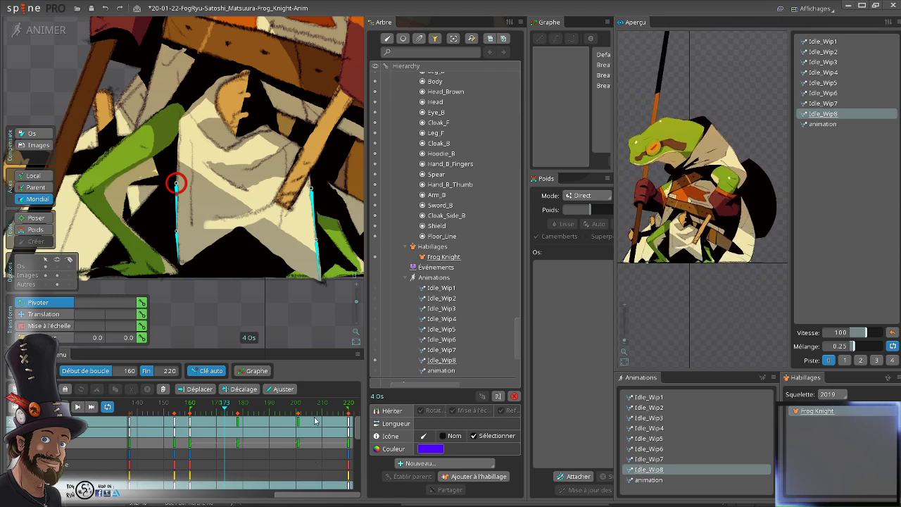
left_click_drag(316, 425, 256, 423)
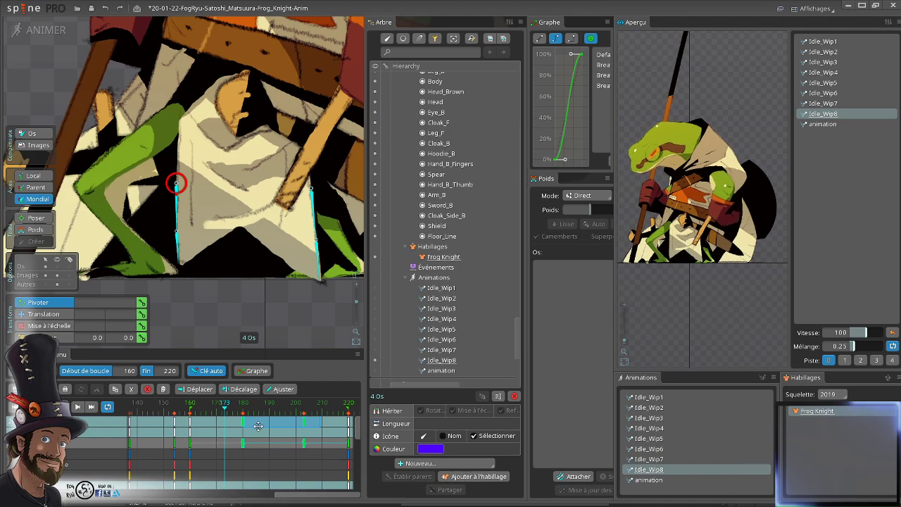
- Shift only the two lowest apron bones' rotation keys another two frames, to frames 182 and 205, and play the loop
left_click(317, 255)
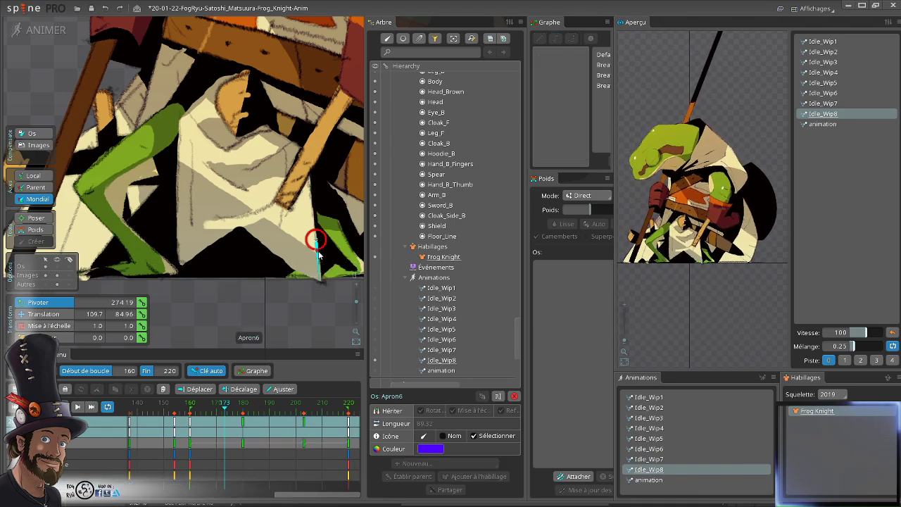
left_click(177, 243, "ctrl")
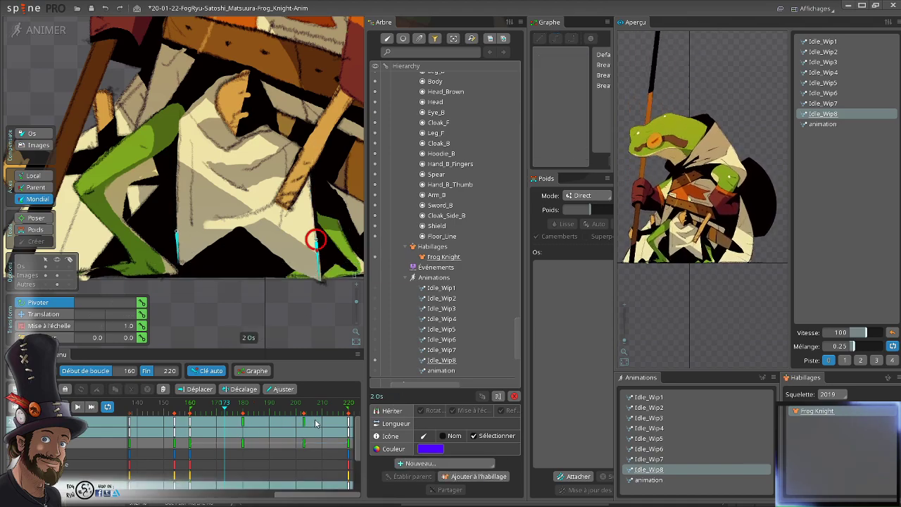
left_click_drag(315, 424, 248, 417)
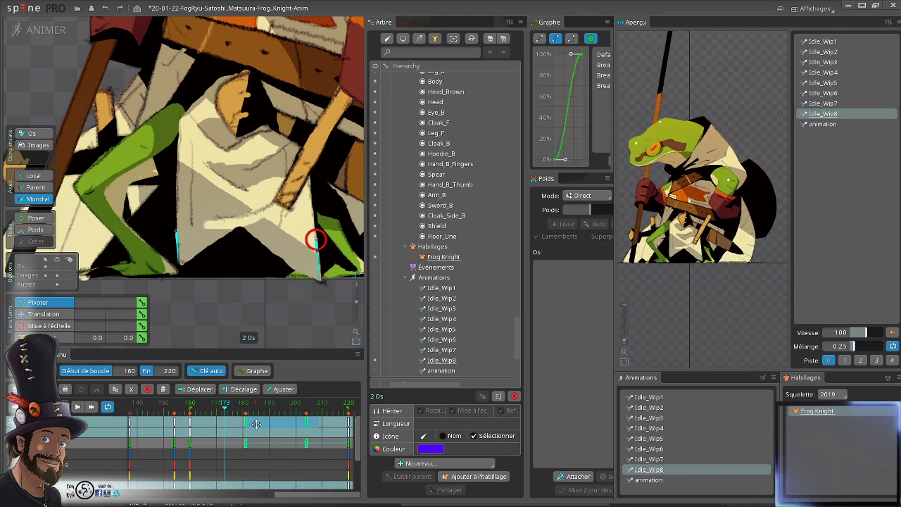
key("d")
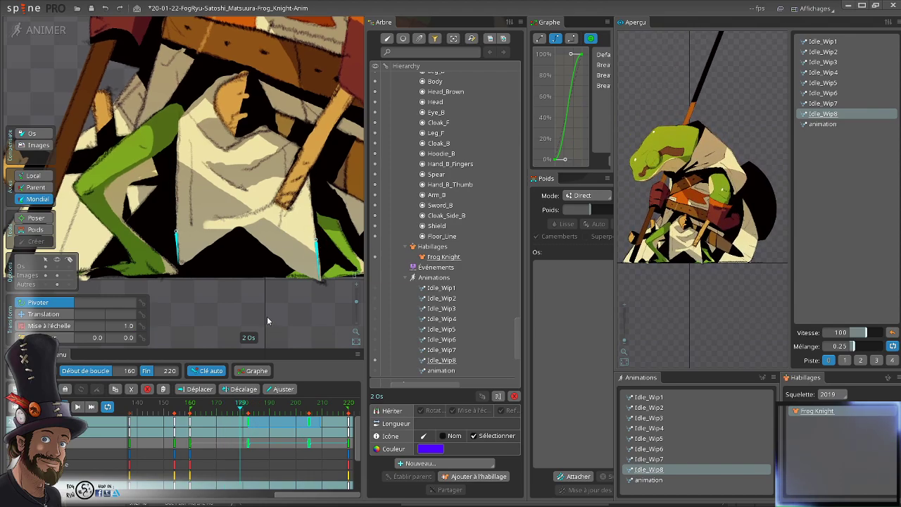
- Examine the apron's offset motion in the playing loop with nothing selected, both close up and on the whole character
scroll(270, 320, "down", 2)
left_click_drag(273, 320, 271, 268)
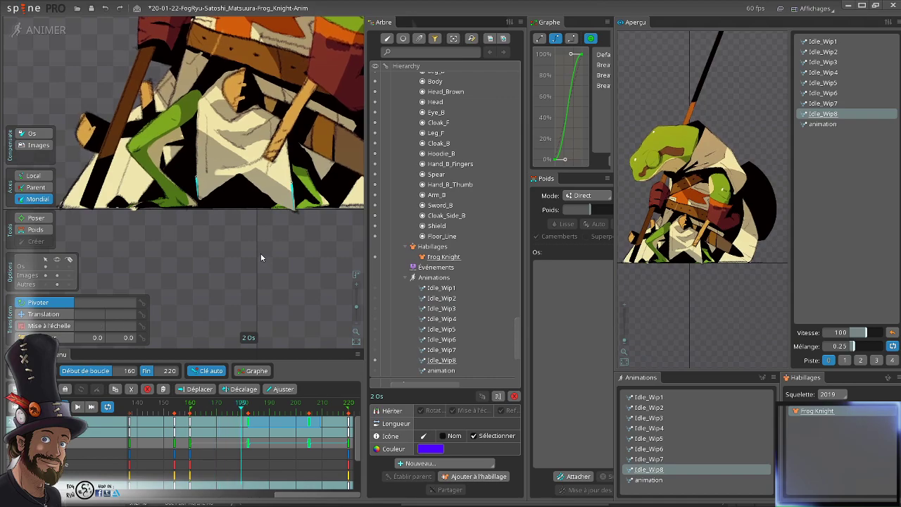
left_click(262, 257)
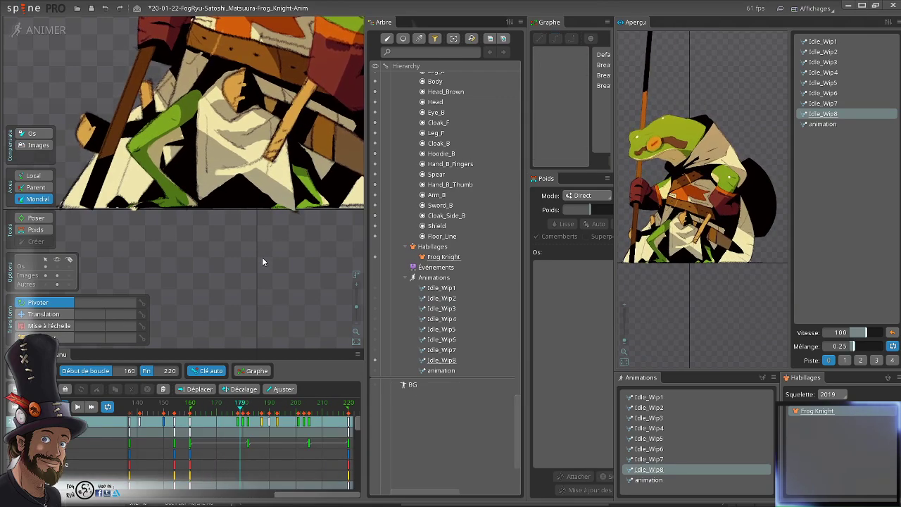
scroll(261, 261, "down", 2)
left_click_drag(265, 292, 227, 284)
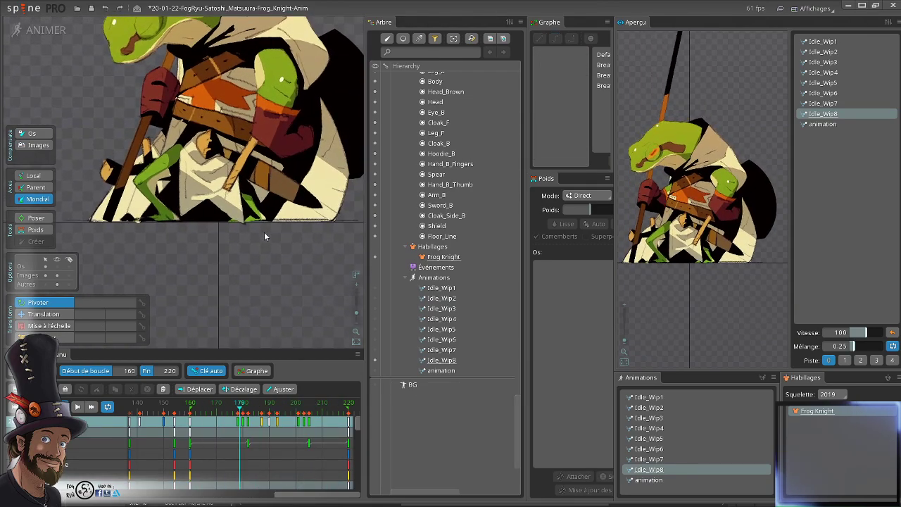
left_click_drag(265, 231, 281, 271)
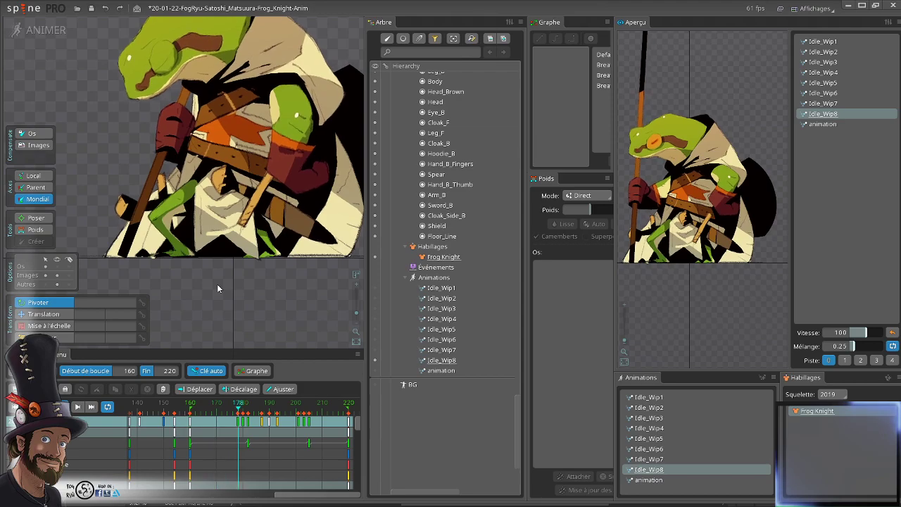
scroll(300, 267, "down", 2)
scroll(288, 312, "down", 2)
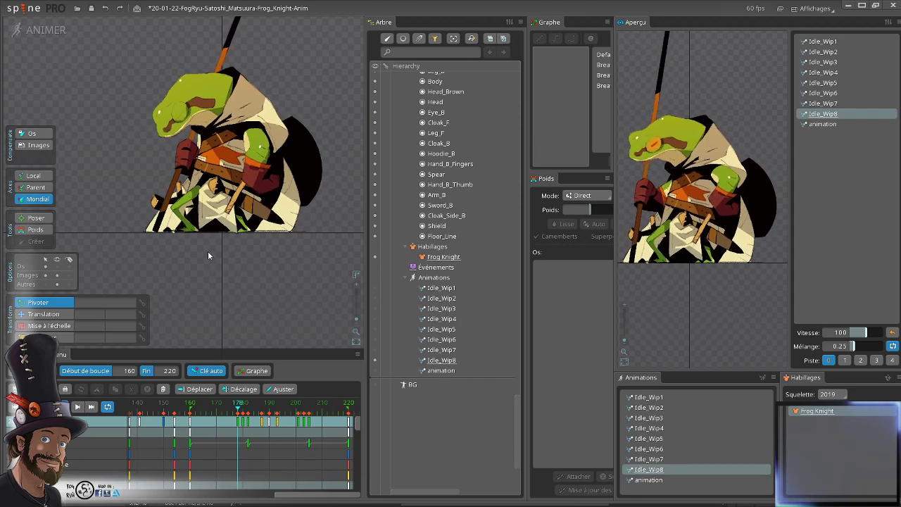
scroll(204, 243, "up", 3)
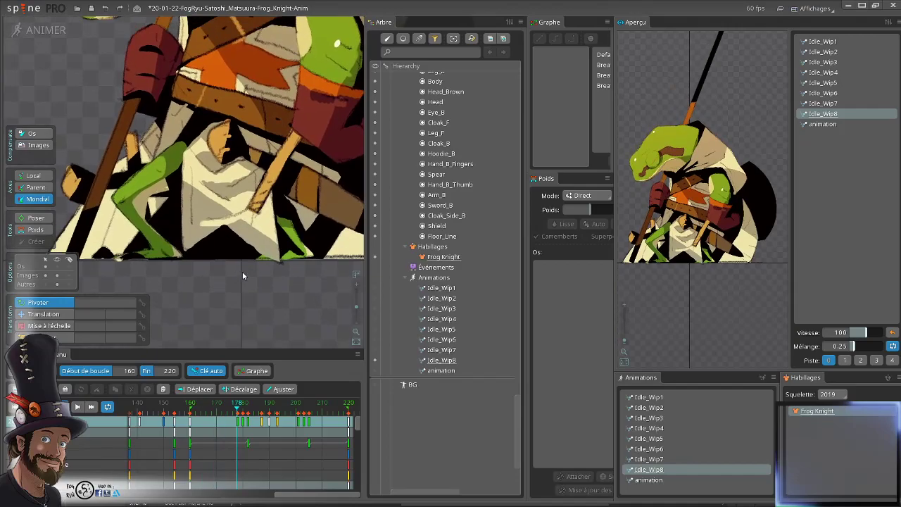
- Shift the rotation keys of the middle and lowest bones on both apron edges two frames later
scroll(198, 219, "up", 2)
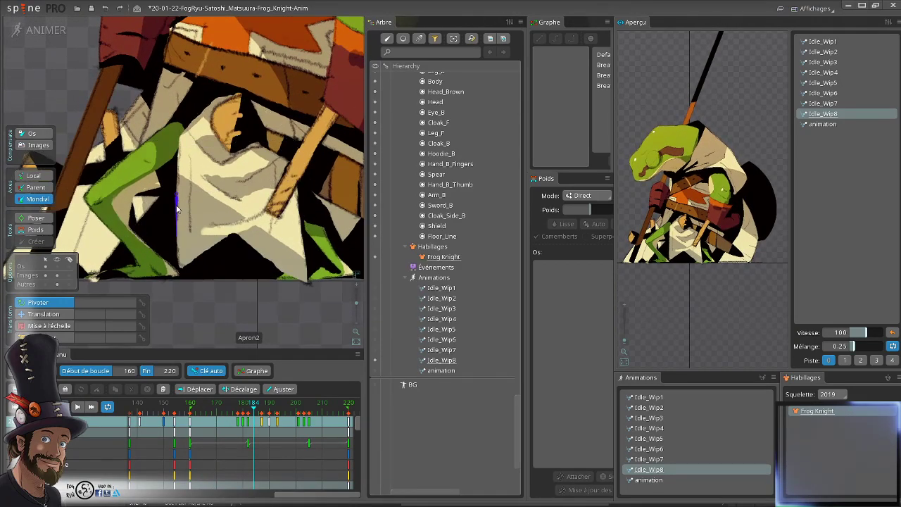
left_click(176, 196)
left_click(304, 260, "ctrl")
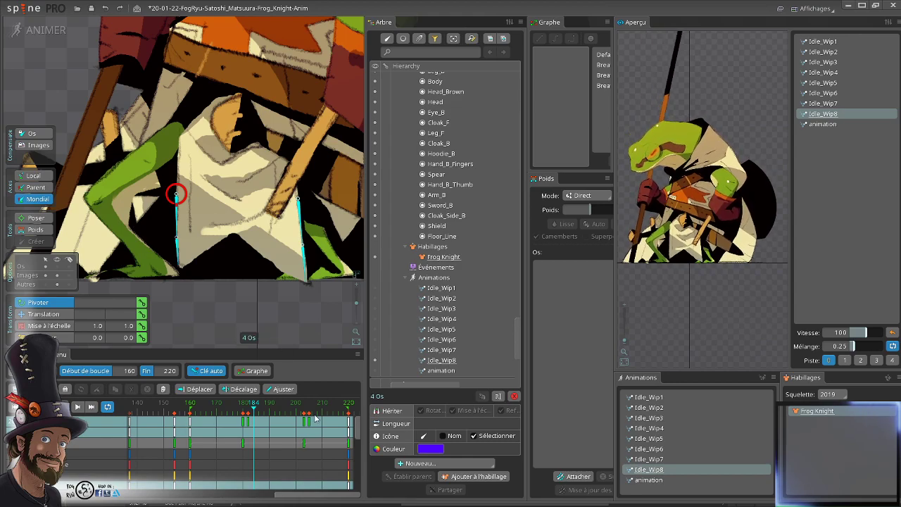
left_click_drag(315, 419, 260, 414)
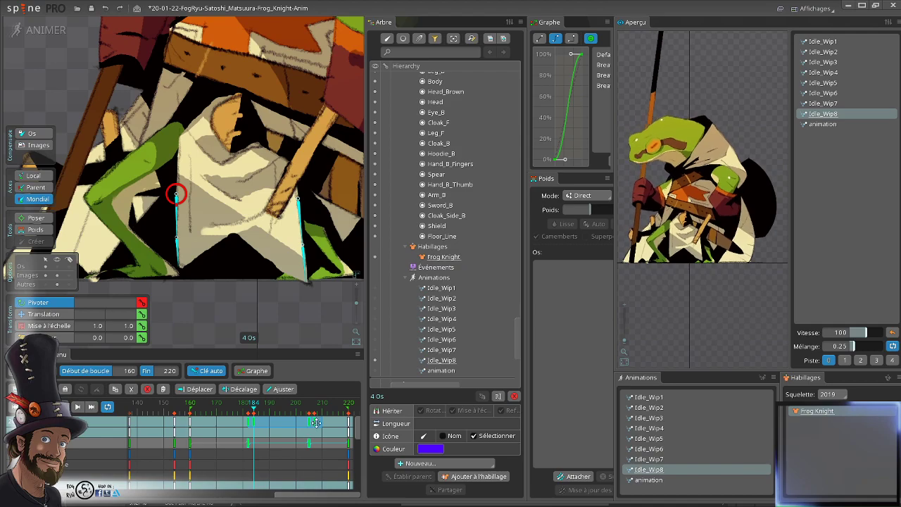
- Move only the two lowest apron bones' rotation keys another two frames later, to frames 186 and 209, and play the loop
left_click(304, 257)
left_click(176, 248, "ctrl")
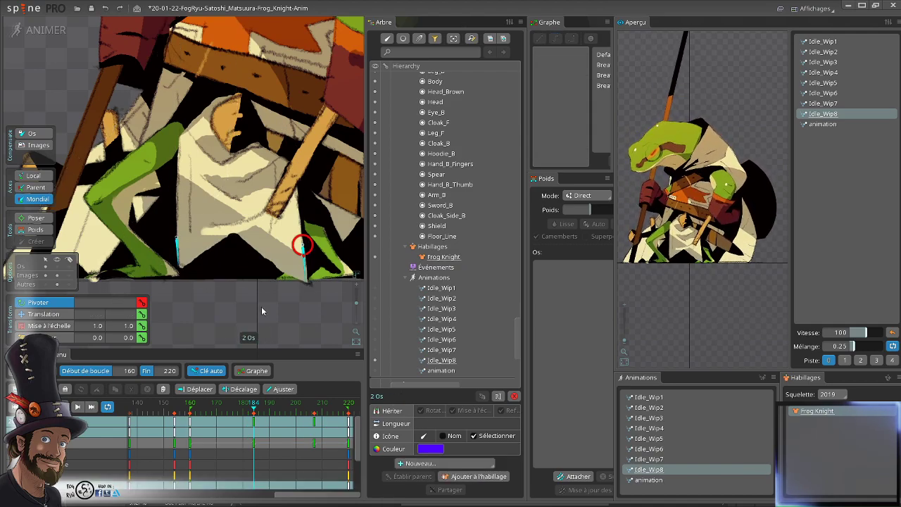
left_click_drag(323, 421, 278, 420)
left_click(286, 454)
key("d")
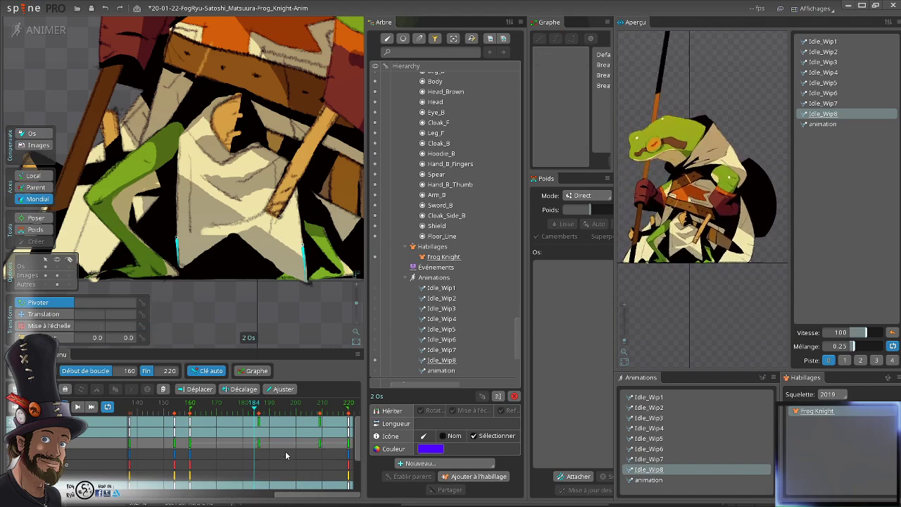
- Deselect the bones and examine the apron's delayed motion on the whole character in the playing loop
scroll(278, 292, "down", 3)
left_click_drag(279, 292, 310, 260)
key("Escape")
scroll(323, 233, "down", 1)
scroll(324, 216, "down", 1)
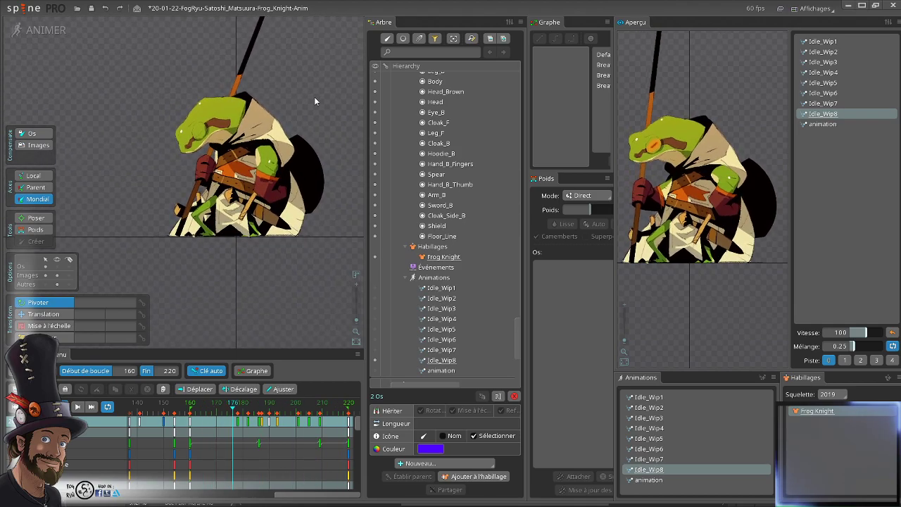
left_click_drag(261, 268, 284, 289)
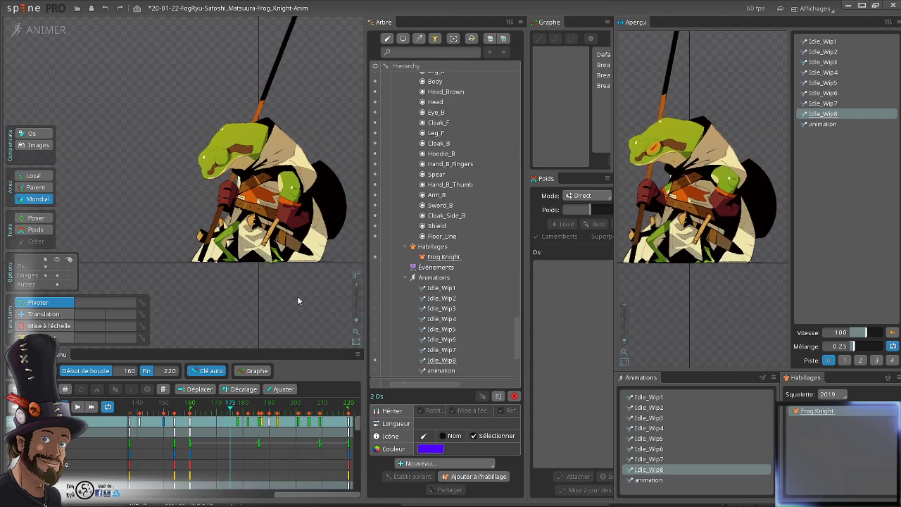
mouse_move(297, 296)
left_mouse_down()
mouse_move(290, 286)
mouse_move(286, 294)
left_mouse_up()
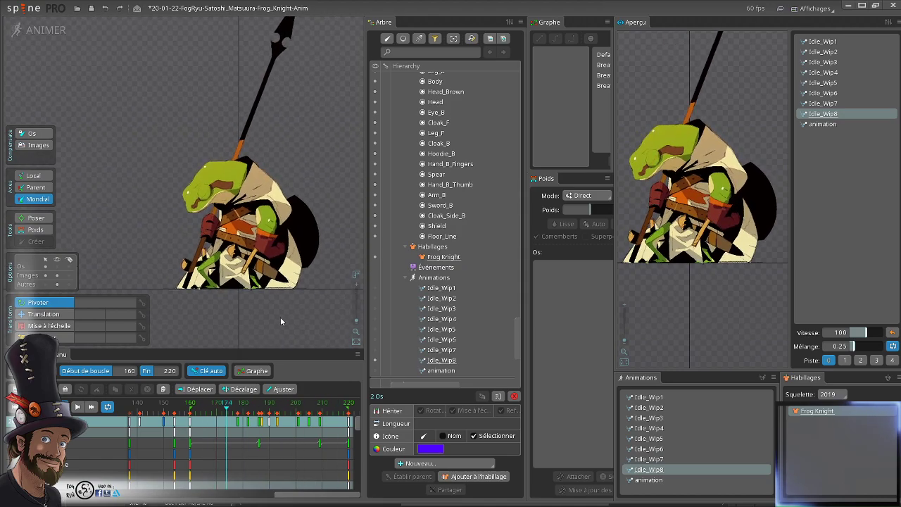
left_click_drag(311, 294, 322, 322)
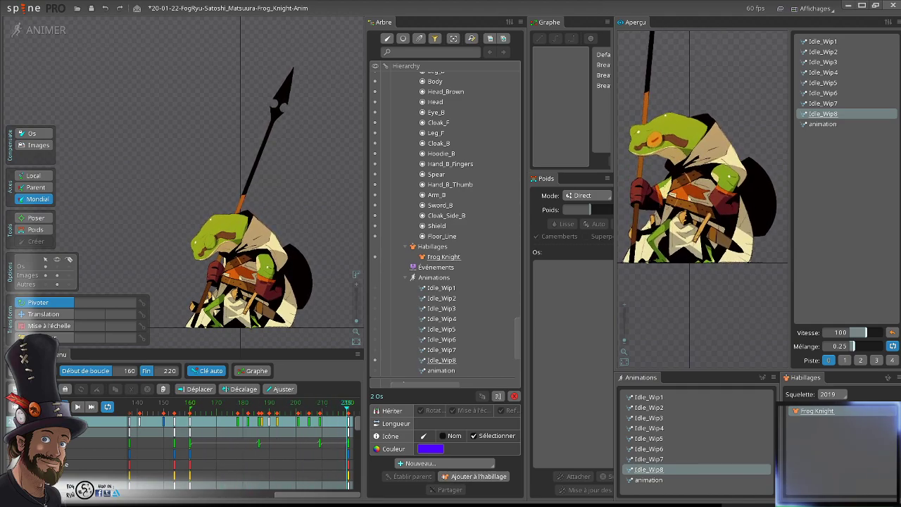
- Switch to ArtStation in the browser, open the artist's portfolio from the Dark Shaman artwork and view the Chameleon Ninja animation
key("alt+Tab")
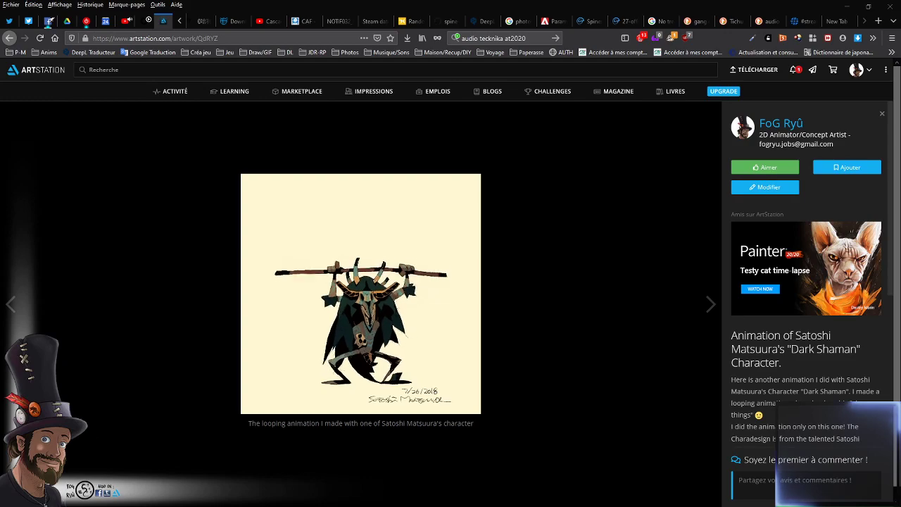
left_click(378, 7)
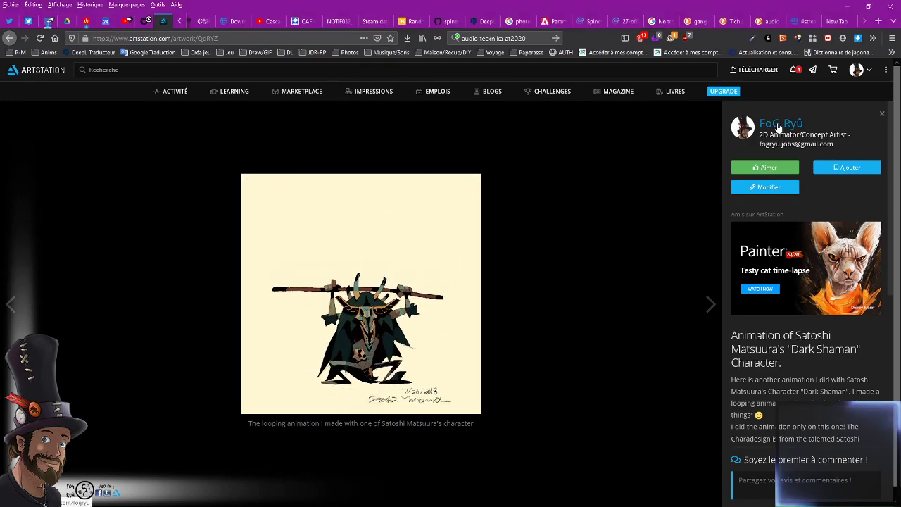
mouse_move(780, 127)
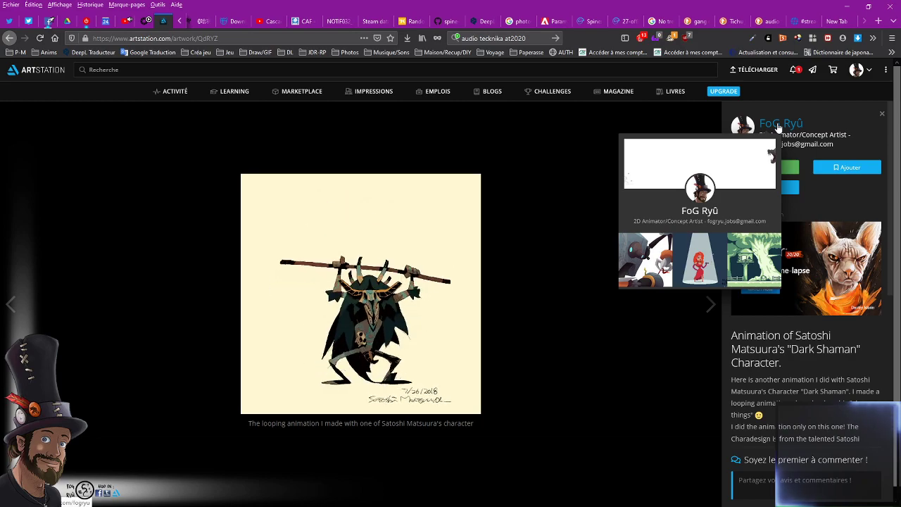
left_click(625, 391)
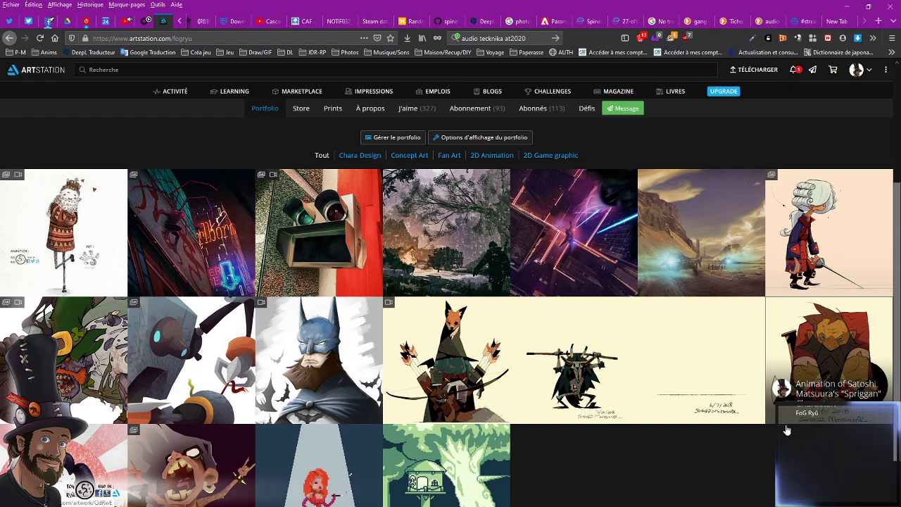
left_click(703, 343)
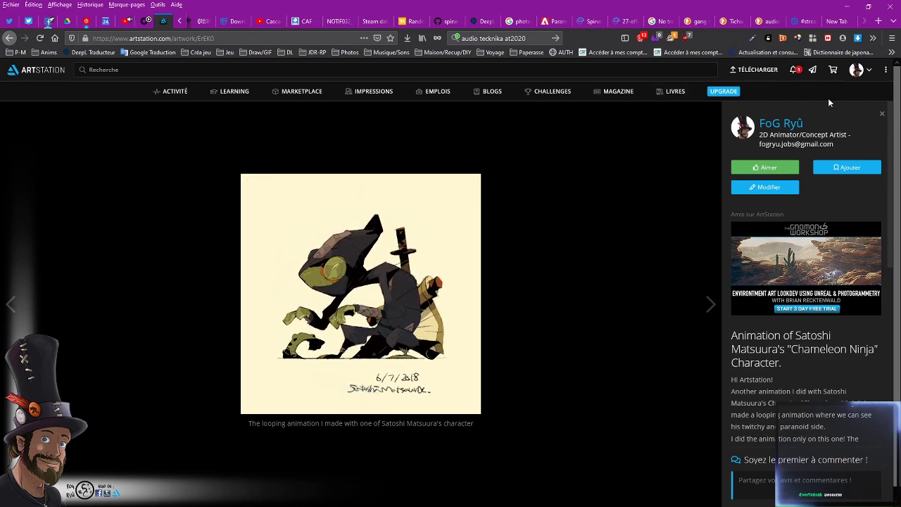
- Return to the artist's portfolio, view the Animated CDC Baroque/Aristocracy 18-07 artwork, and browse the portfolio grid again
left_click(781, 125)
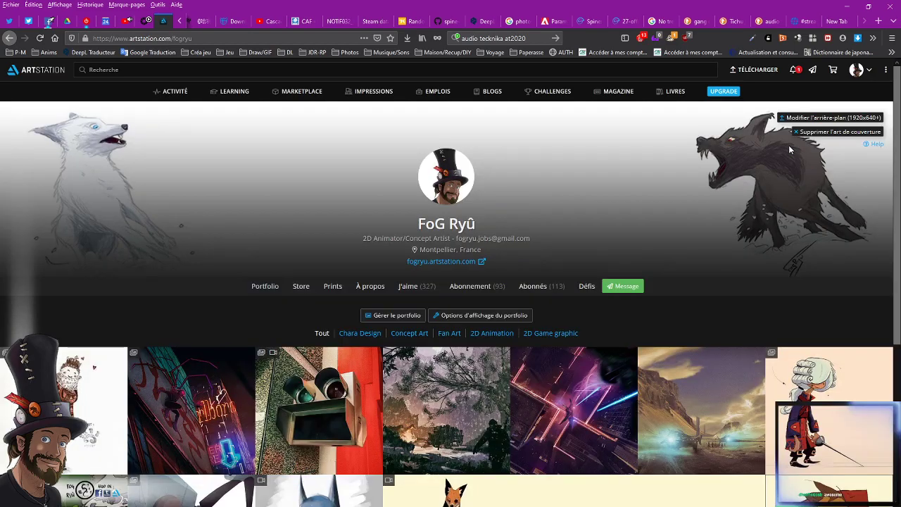
left_click(819, 230)
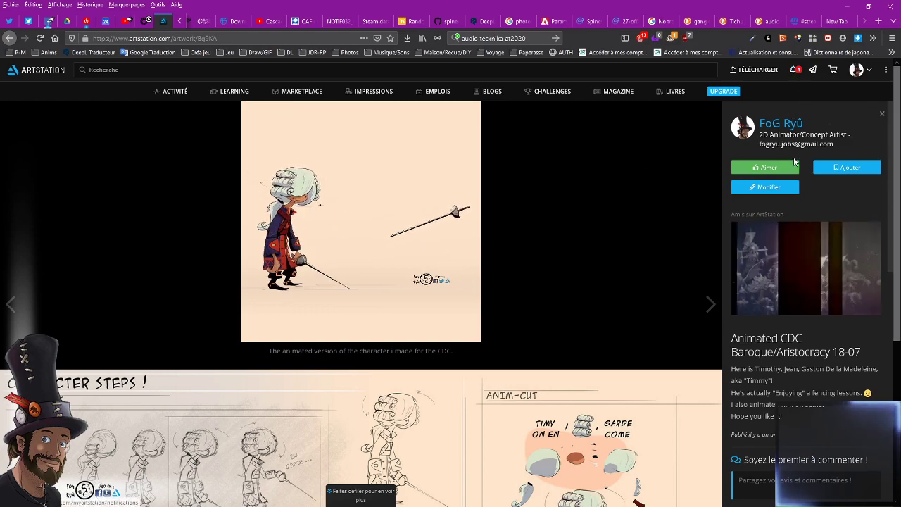
left_click(690, 228)
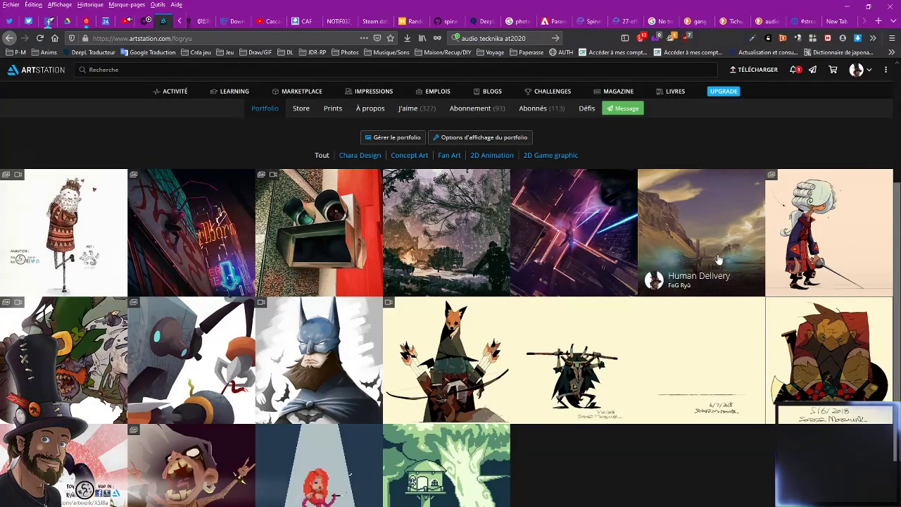
scroll(718, 260, "down", 1)
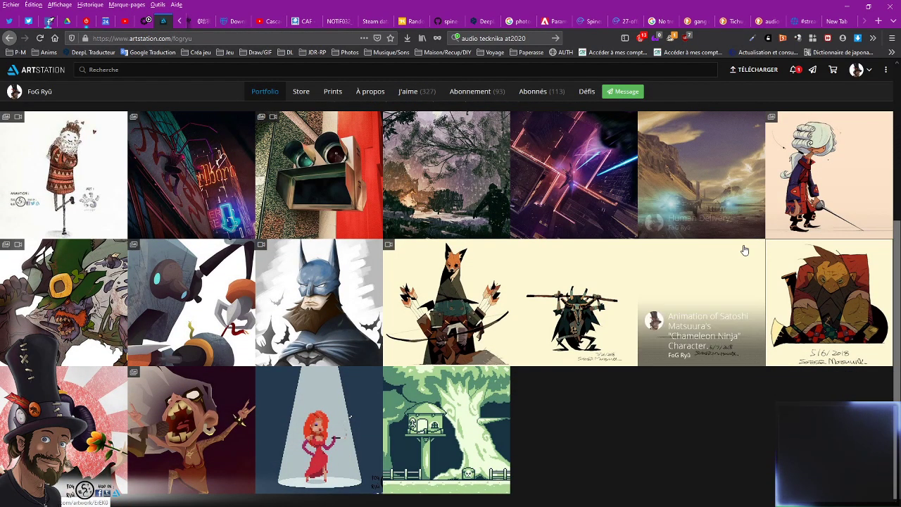
scroll(746, 262, "up", 1)
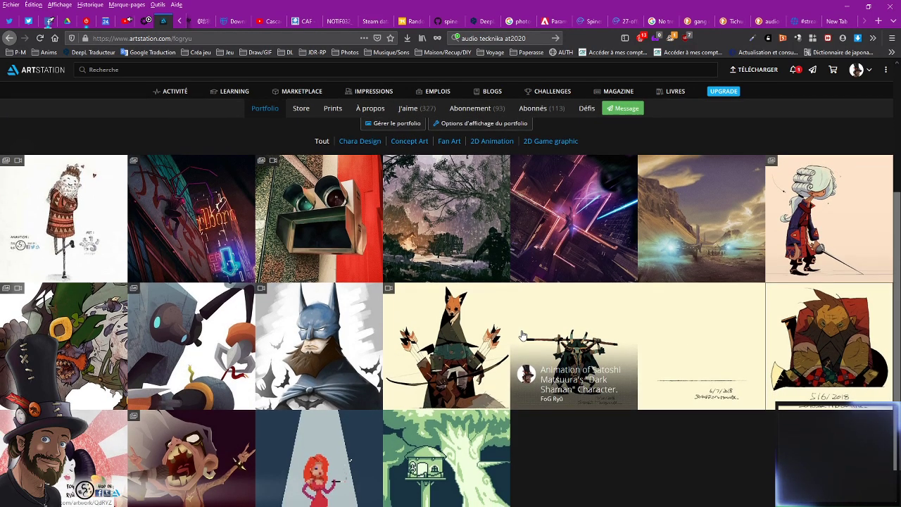
scroll(623, 352, "down", 1)
scroll(623, 354, "up", 1)
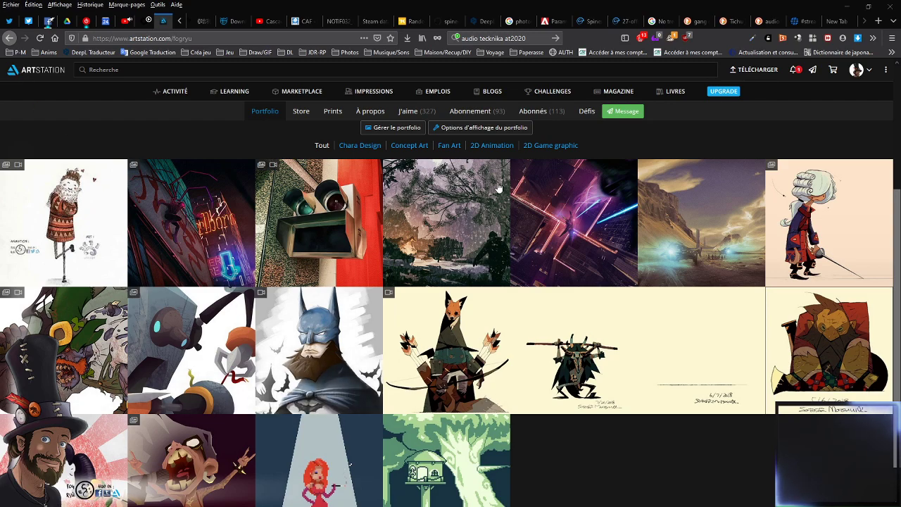
- Switch to Photoshop and bring up the blank gridded document Sans titre-1
left_click_drag(788, 4, 1, 212)
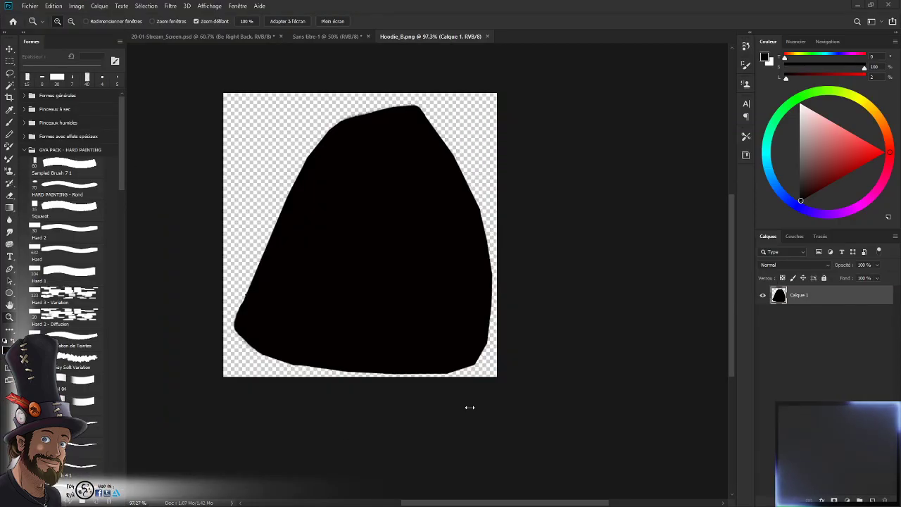
left_click(325, 42)
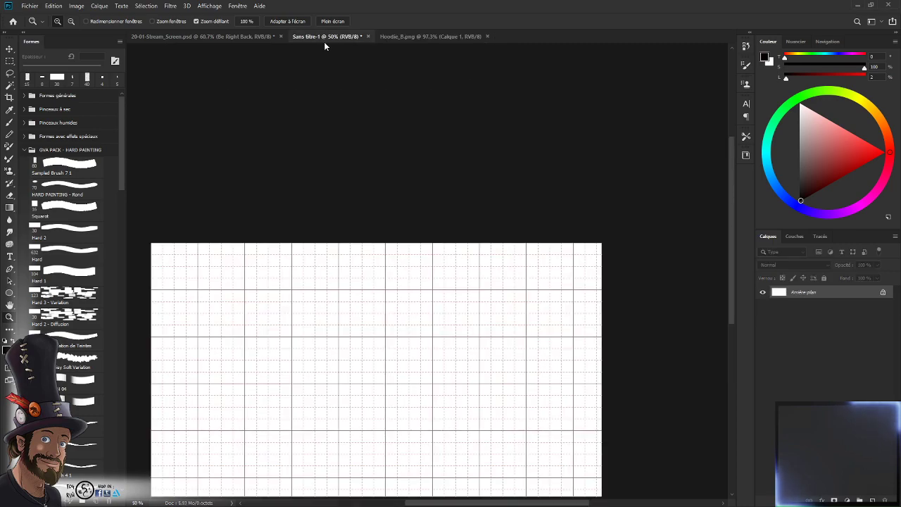
- Hide the grid on the blank untitled document
scroll(391, 239, "down", 2)
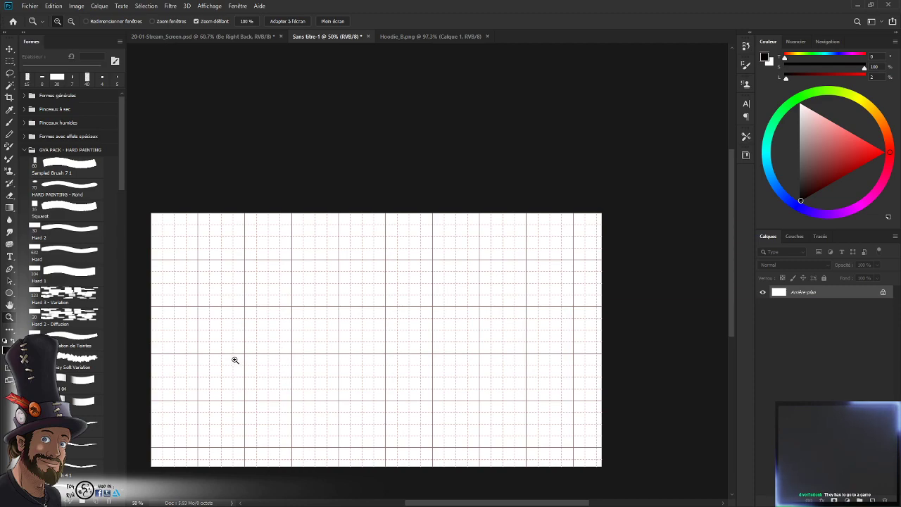
scroll(367, 282, "down", 5)
scroll(367, 282, "up", 5)
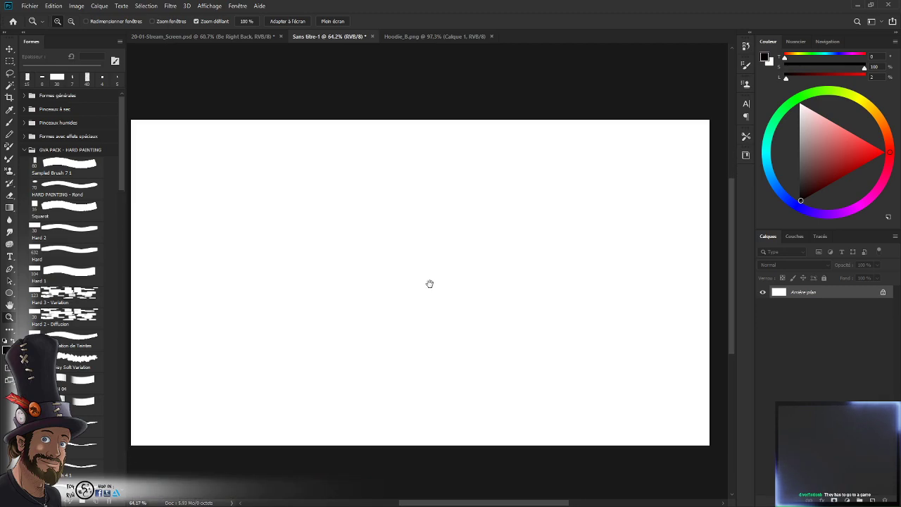
scroll(394, 200, "down", 2)
scroll(395, 201, "up", 2)
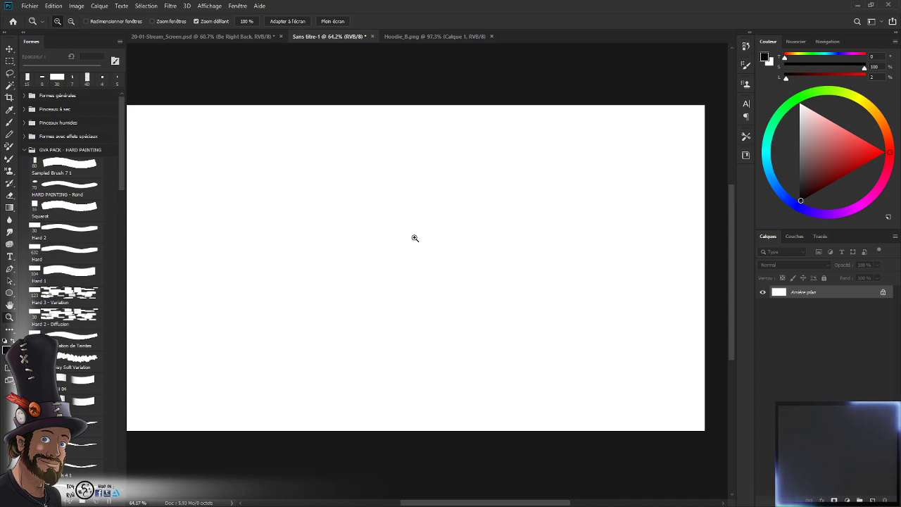
- Close Hoodie_B.png and 20-01-Stream_Screen.psd, saving the changes to the stream screen file
left_click(440, 36)
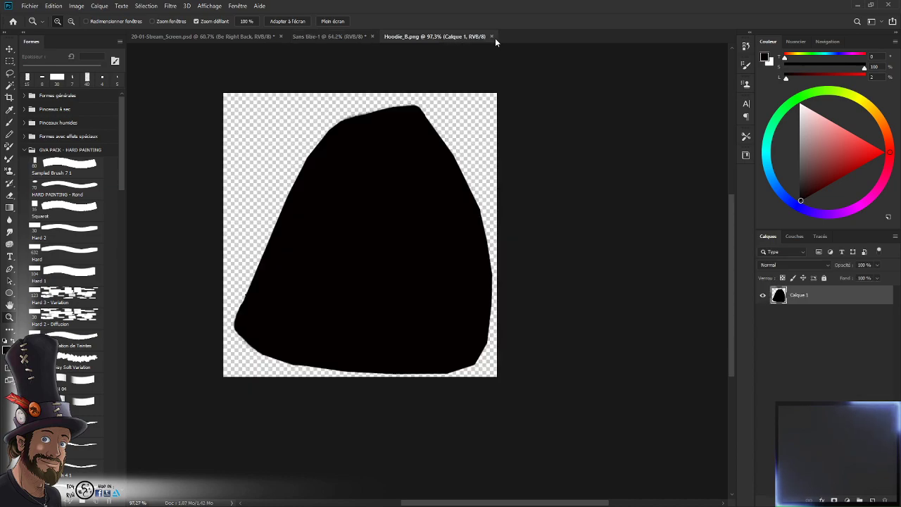
left_click(492, 36)
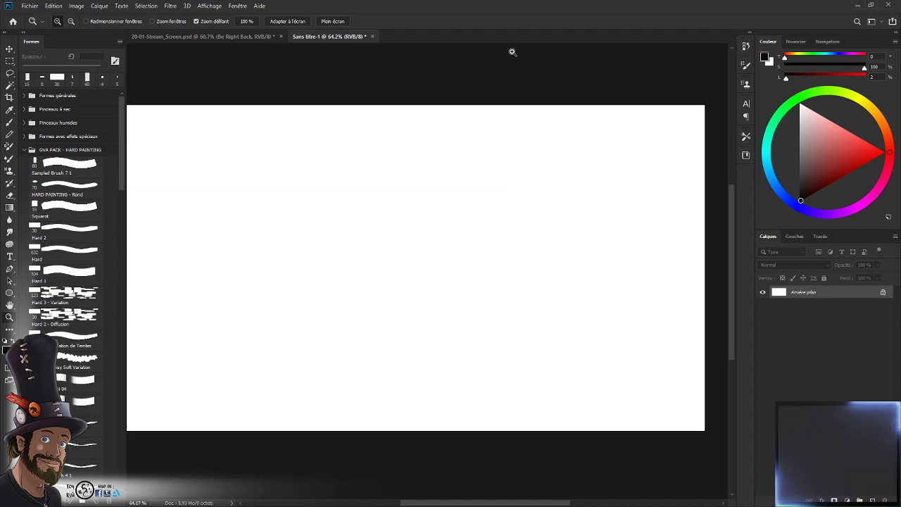
left_click(274, 36)
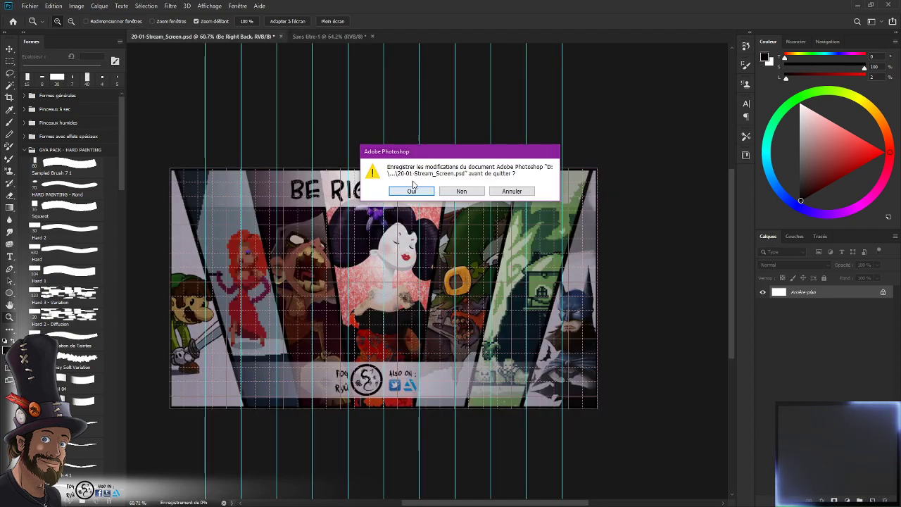
left_click(412, 191)
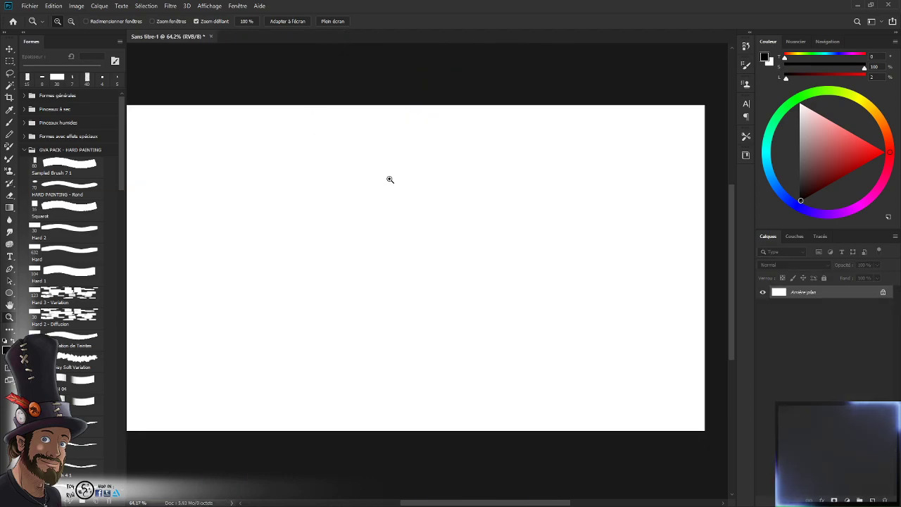
- Open Hand_B_Fingers.png from the Frog Knight images folder as a separate document
mouse_move(414, 226)
left_mouse_down()
mouse_move(402, 230)
mouse_move(414, 227)
left_mouse_up()
left_click_drag(392, 253, 383, 251)
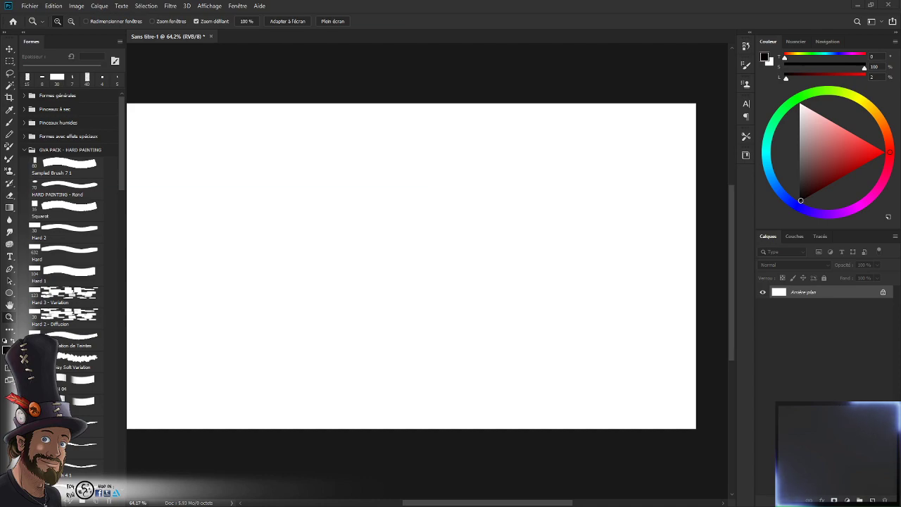
left_click_drag(0, 243, 395, 141)
scroll(509, 265, "down", 1)
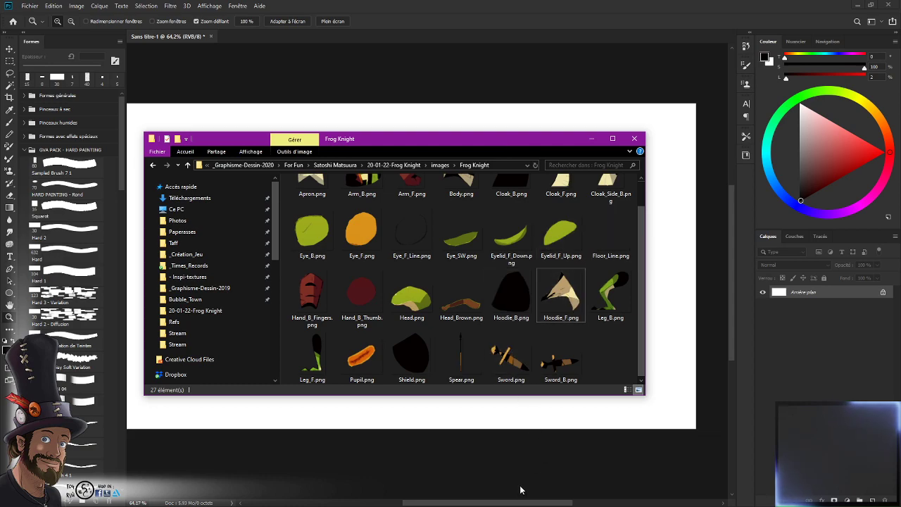
scroll(431, 266, "up", 1)
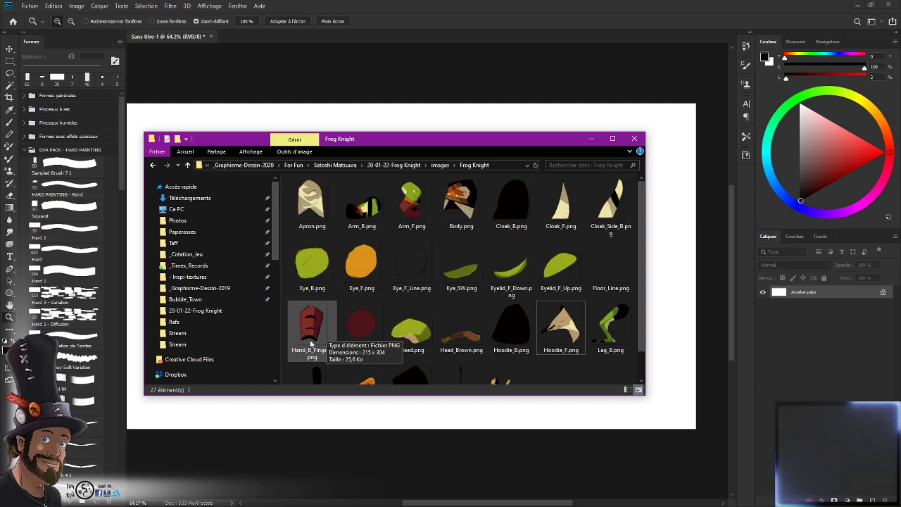
left_click_drag(316, 338, 422, 36)
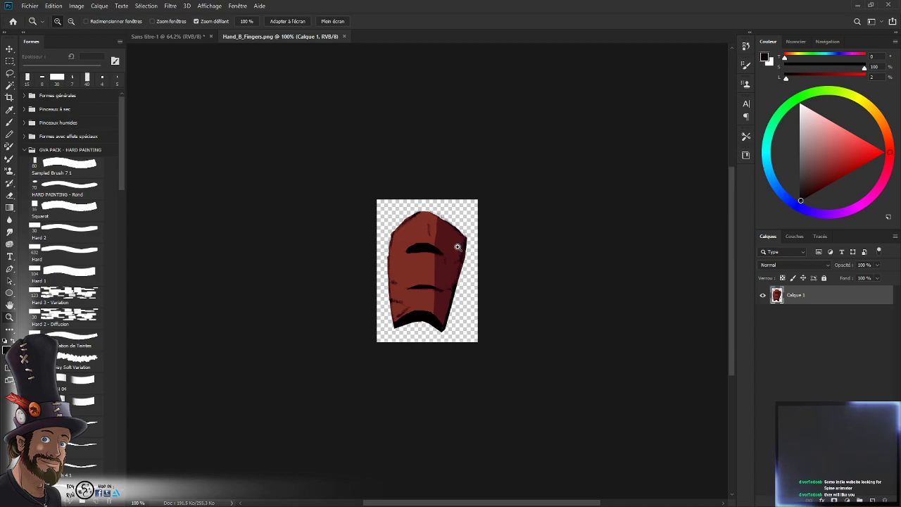
- Examine the fingers artwork up close and switch its layer's visibility off and back on
left_click_drag(458, 248, 317, 339)
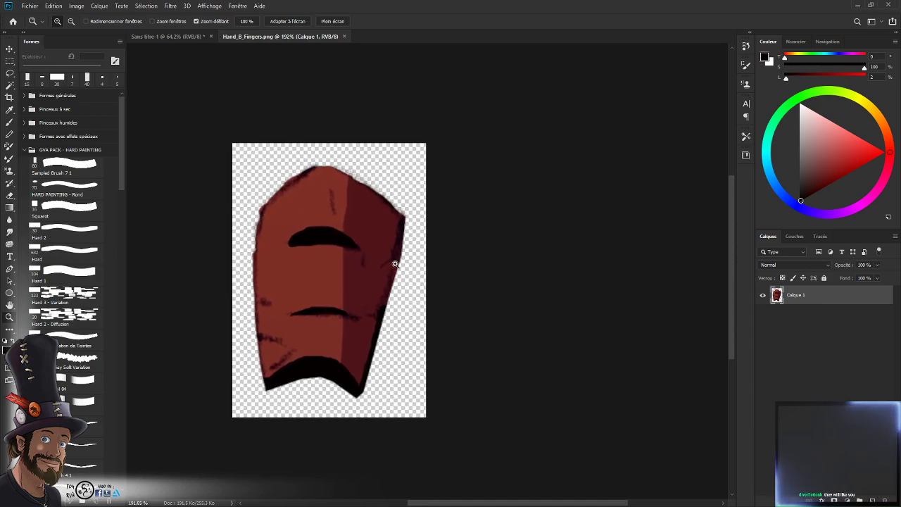
left_click_drag(396, 264, 343, 291)
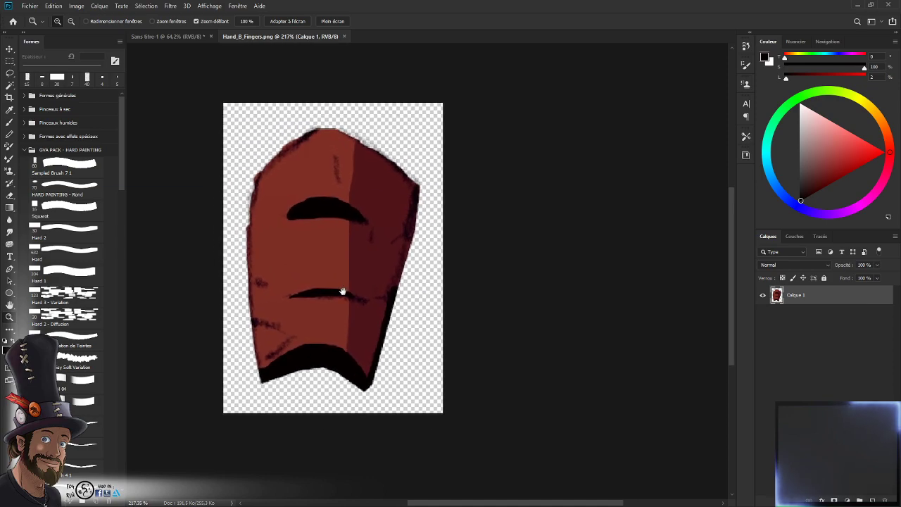
left_click_drag(356, 261, 349, 292)
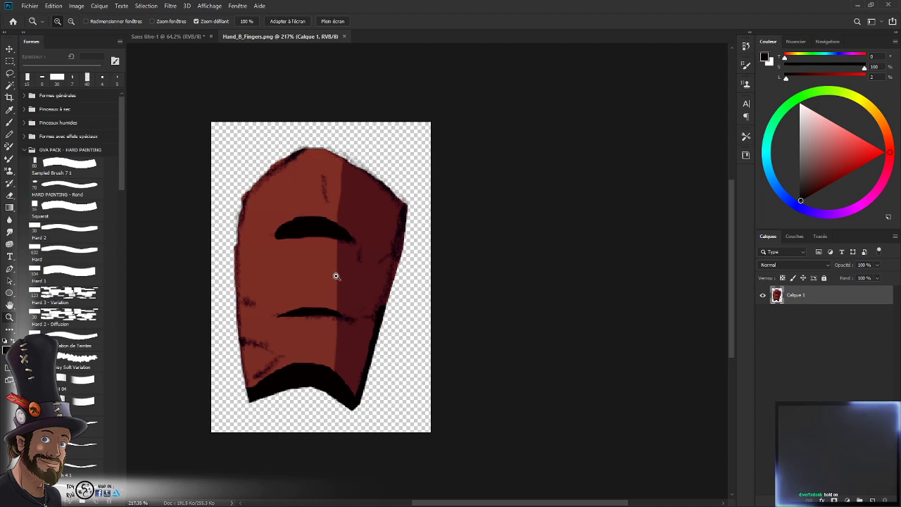
left_click_drag(343, 267, 342, 268)
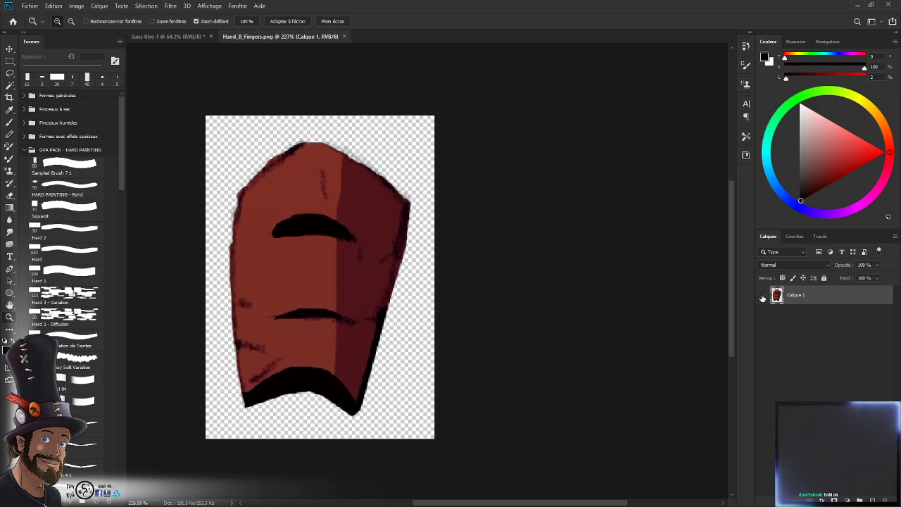
left_click(763, 295)
left_click(763, 296)
- Set up a PNG copy of the fingers image in the Frog Knight folder under the file name zZzZ.png
left_click(31, 6)
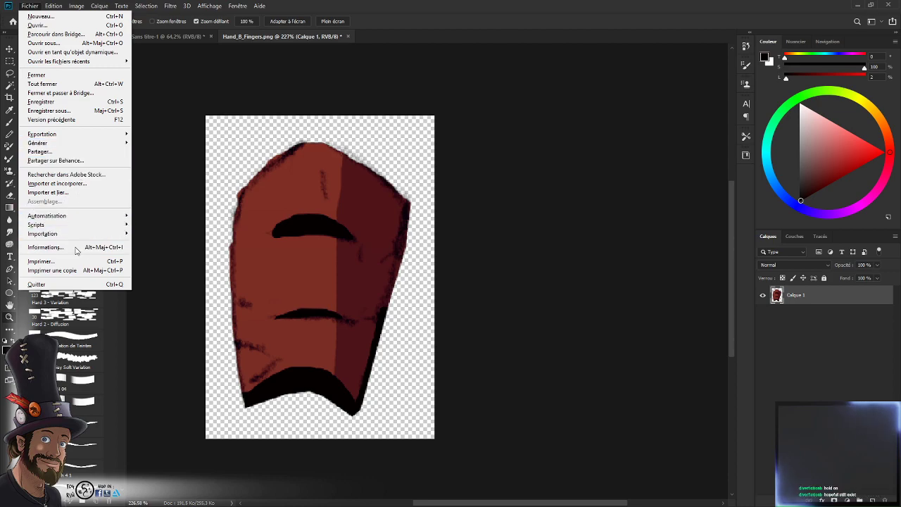
left_click(76, 111)
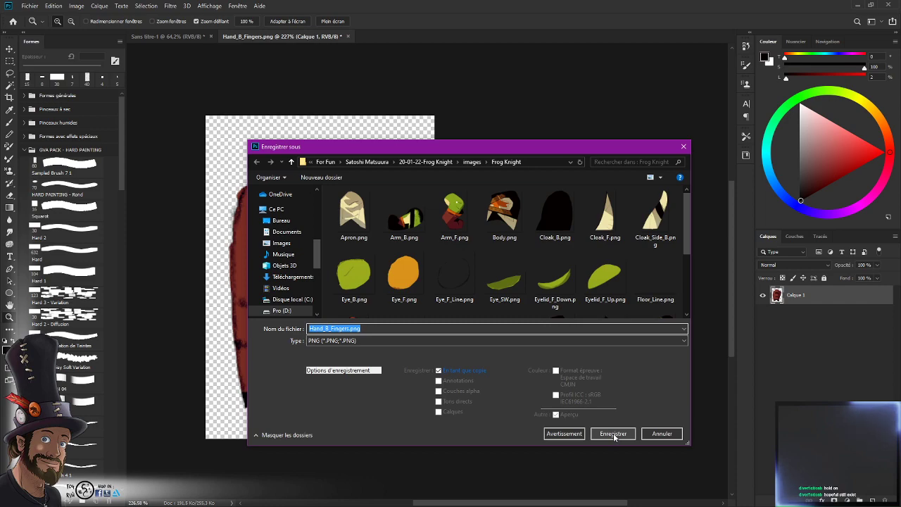
left_click(613, 433)
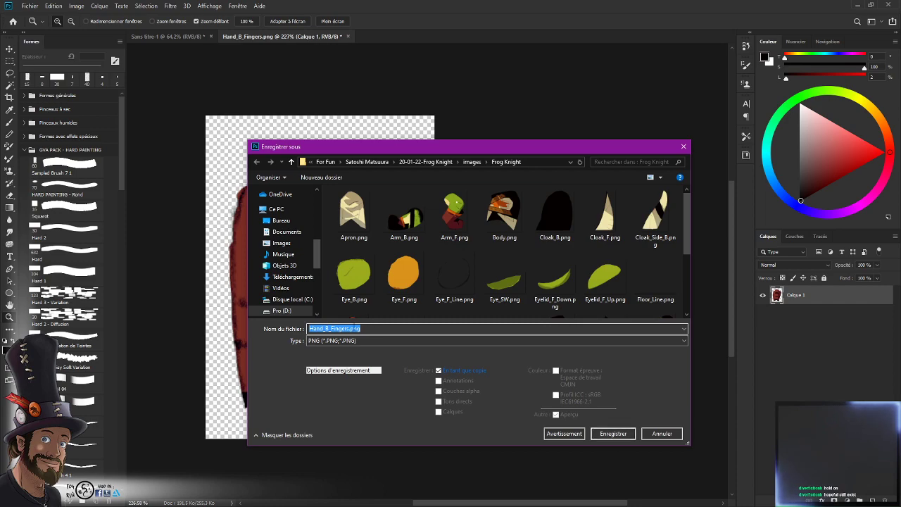
left_click(350, 329)
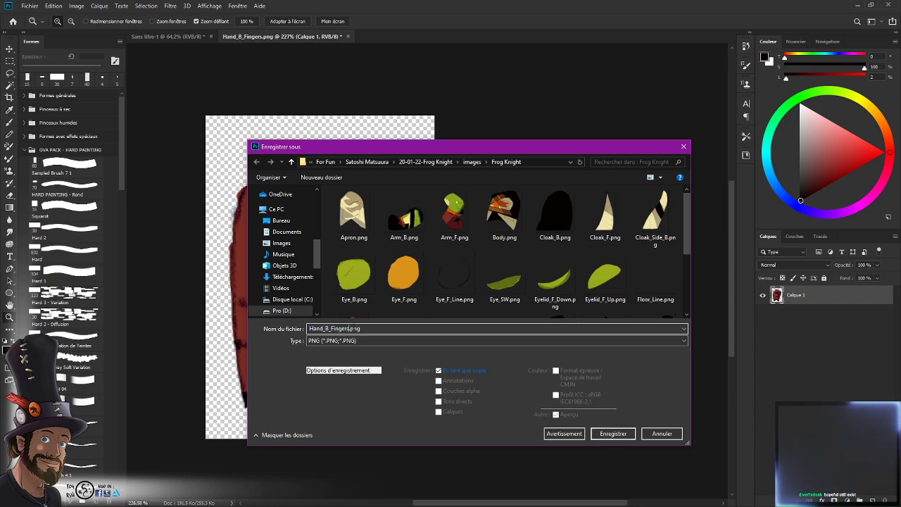
key("BackSpace")
key("BackSpace")
key("BackSpace")
key("BackSpace")
key("BackSpace")
key("BackSpace")
key("BackSpace")
key("BackSpace")
key("BackSpace")
key("BackSpace")
key("BackSpace")
key("BackSpace")
key("BackSpace")
key("BackSpace")
type("ZZzZ")
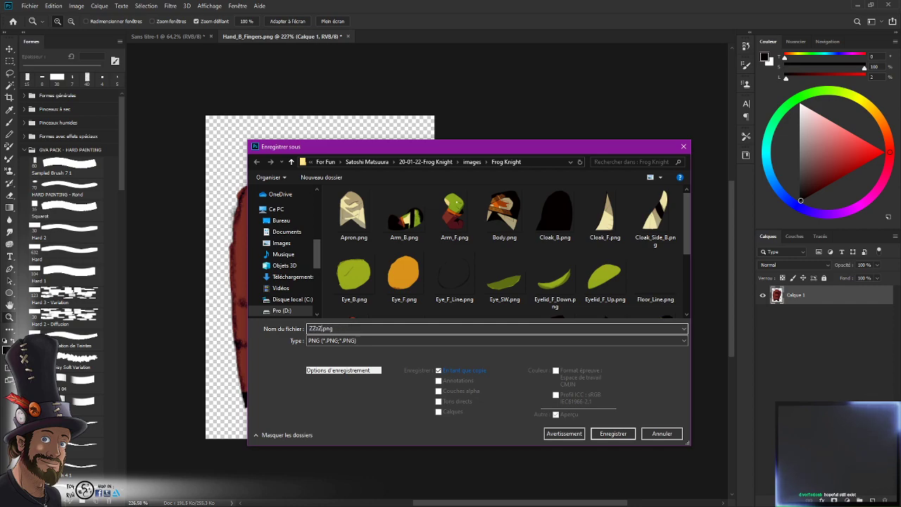
type("j")
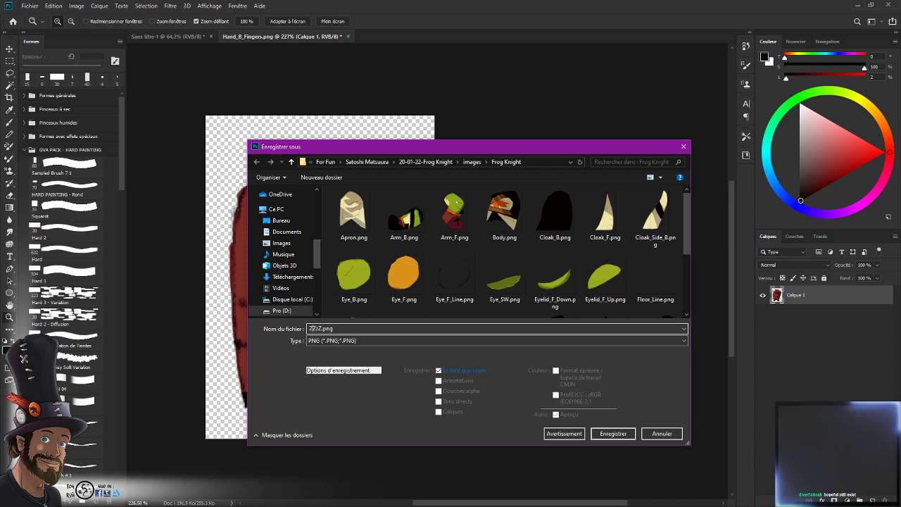
key("BackSpace")
type("z")
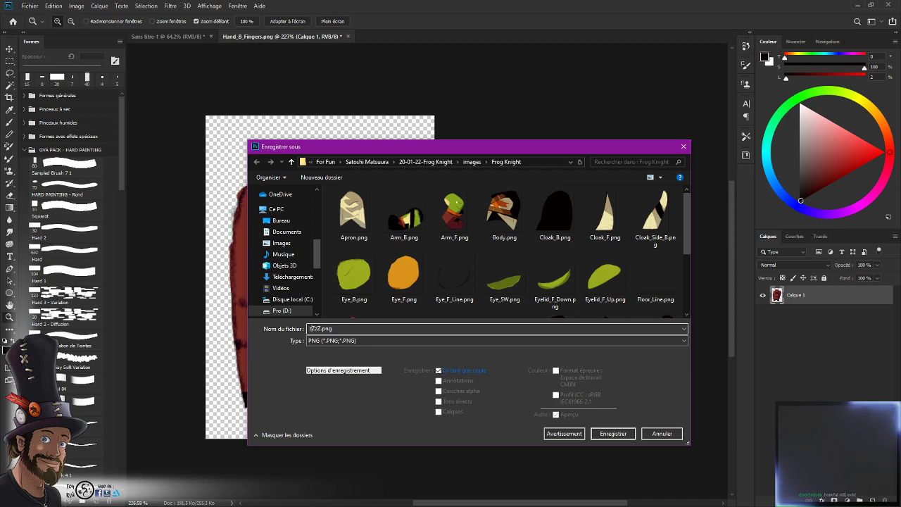
- Save the PNG copy with the large-file, fastest-saving option and close Hand_B_Fingers.png without saving its changes
left_click(611, 435)
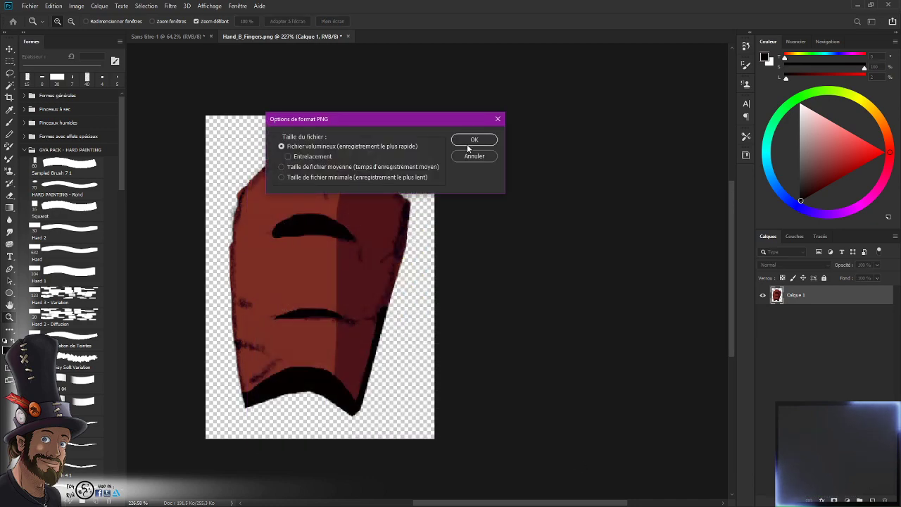
left_click(467, 144)
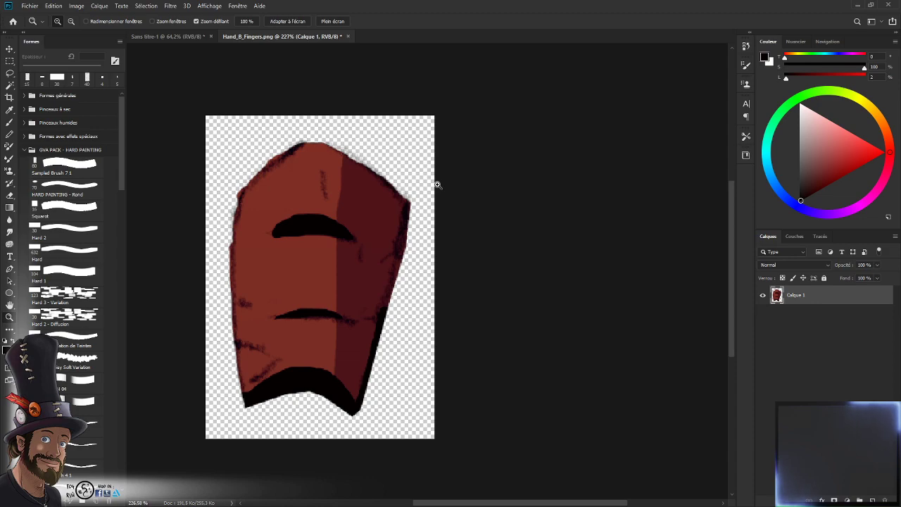
left_click(348, 36)
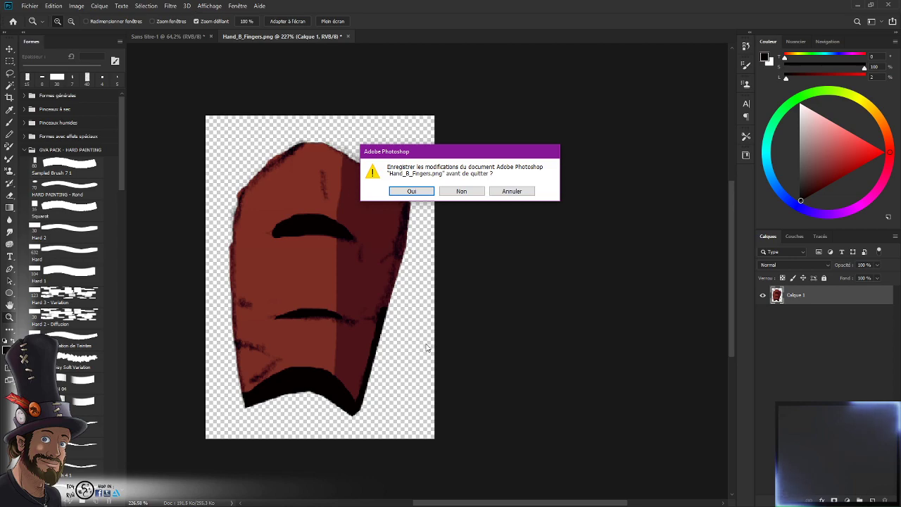
left_click(462, 191)
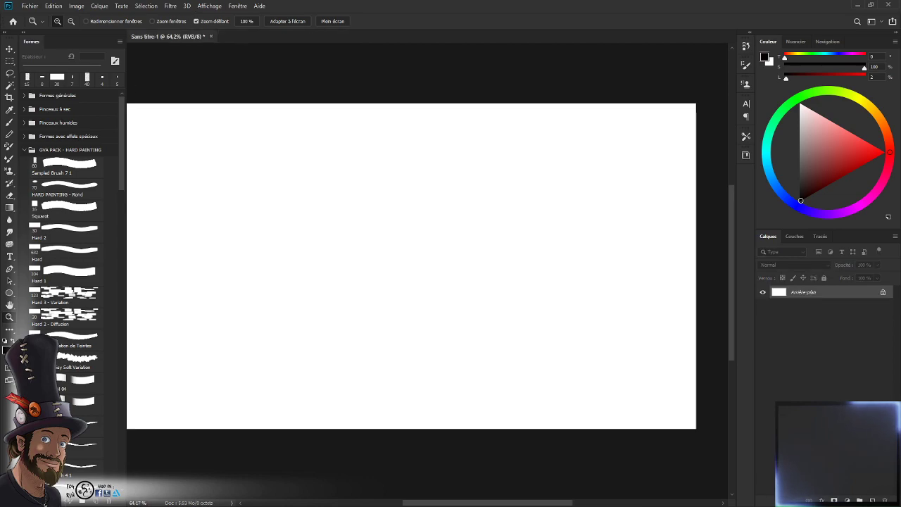
key("alt+Tab")
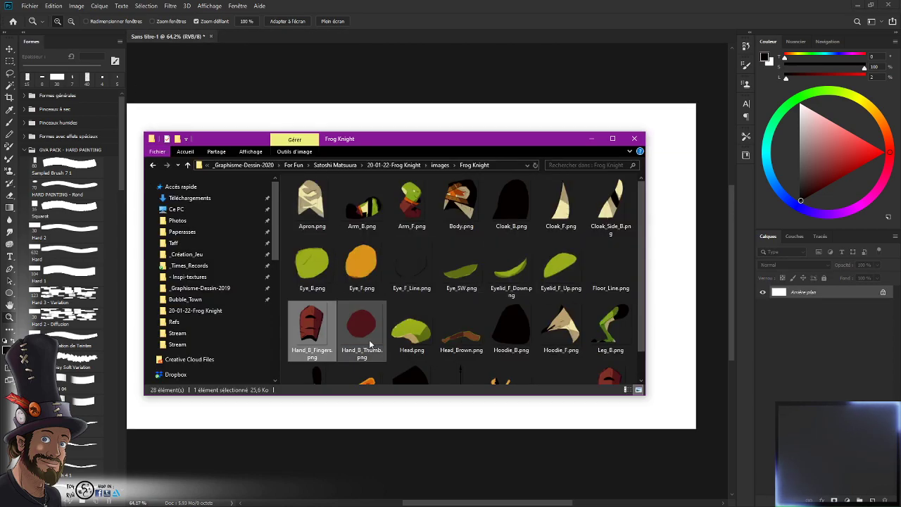
scroll(514, 313, "down", 1)
double_click(600, 361)
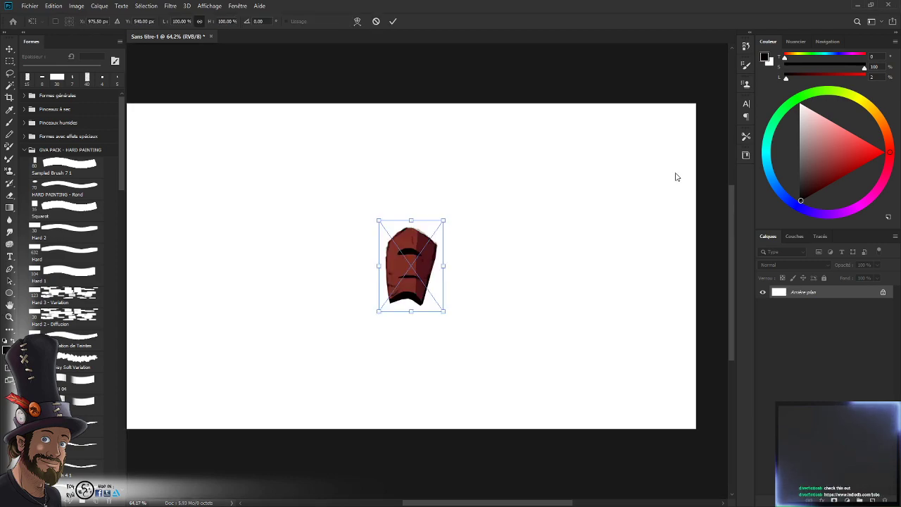
key("Escape")
key("z")
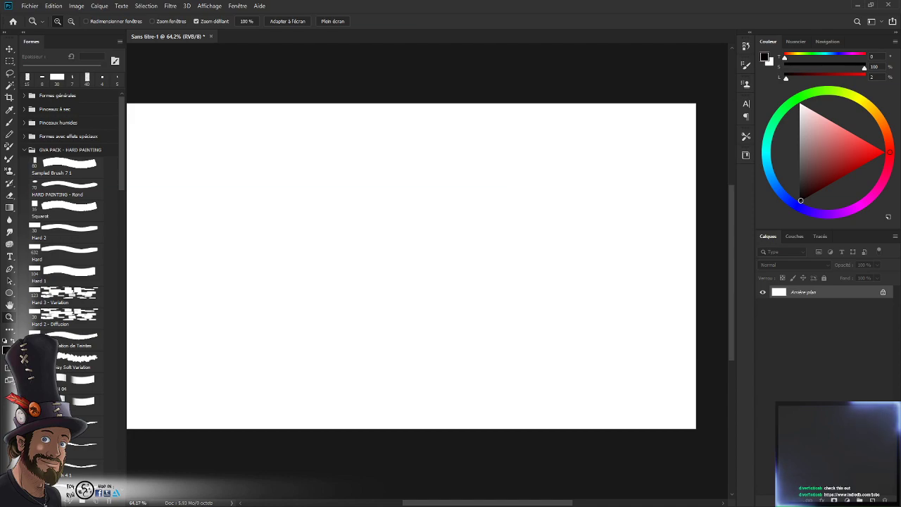
- Open zZzZ.png from the Frog Knight folder as its own document and display it
key("alt+Tab")
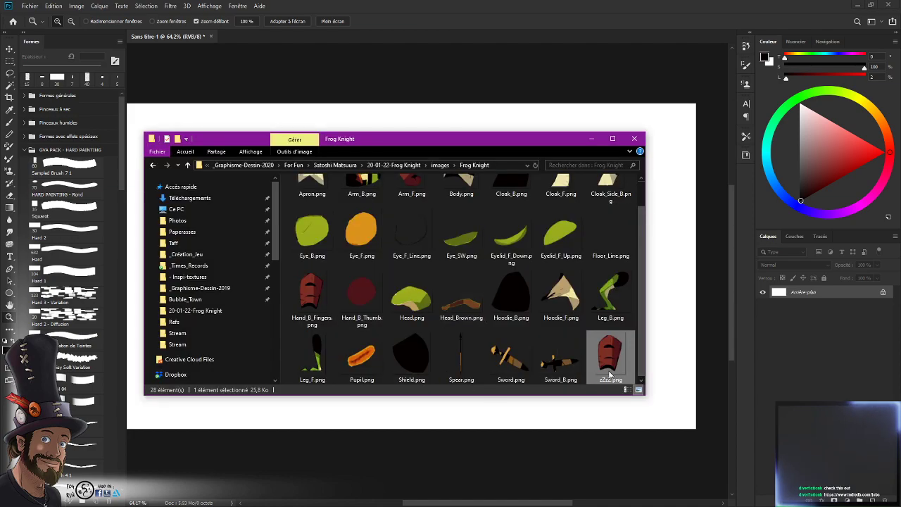
left_click_drag(610, 373, 510, 20)
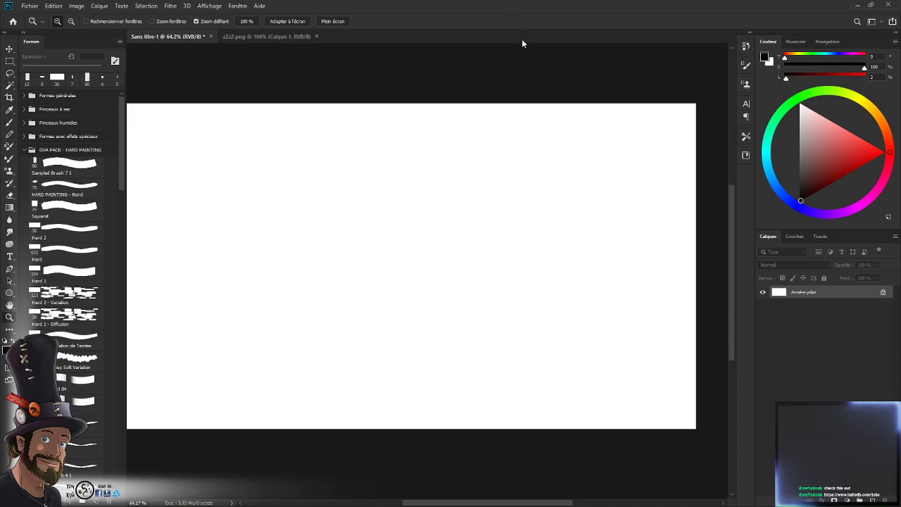
left_click(272, 36)
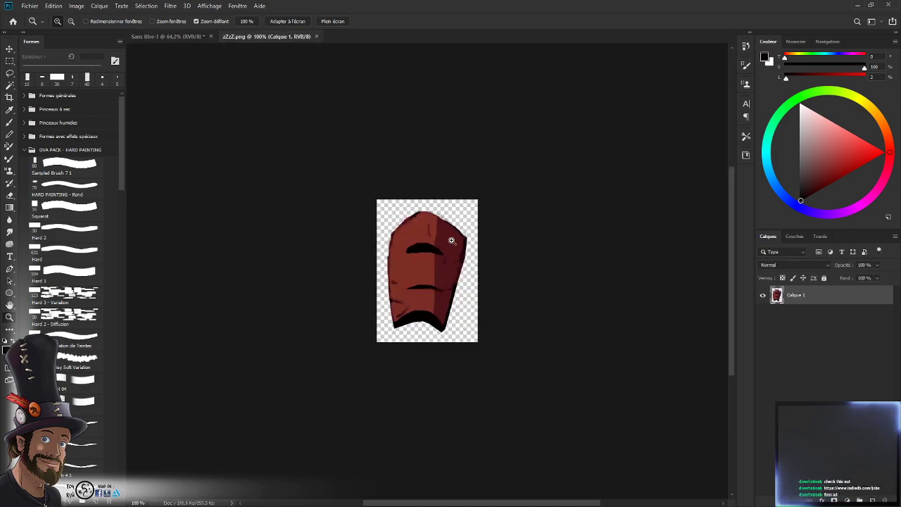
- Select the entire canvas of zZzZ.png, cut its contents and undo the cut
left_click_drag(450, 241, 466, 275)
left_click_drag(466, 275, 429, 290)
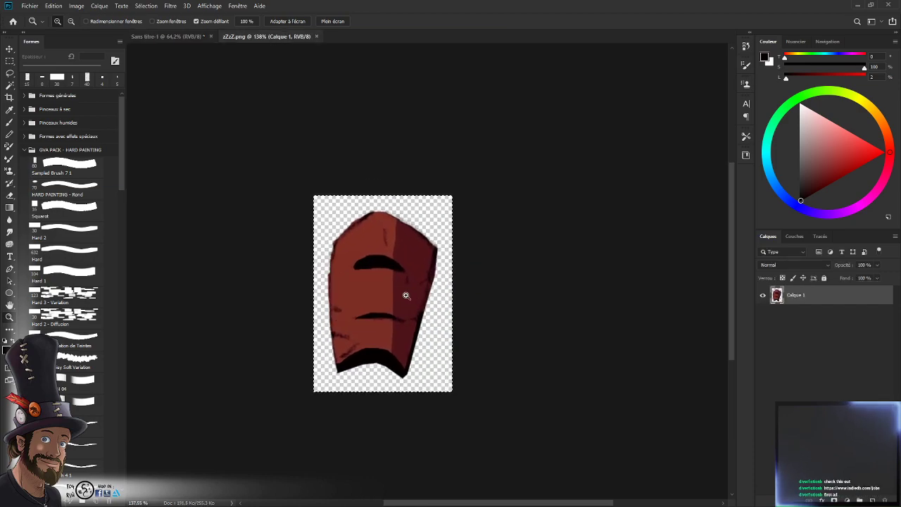
key("ctrl+x")
key("ctrl+z")
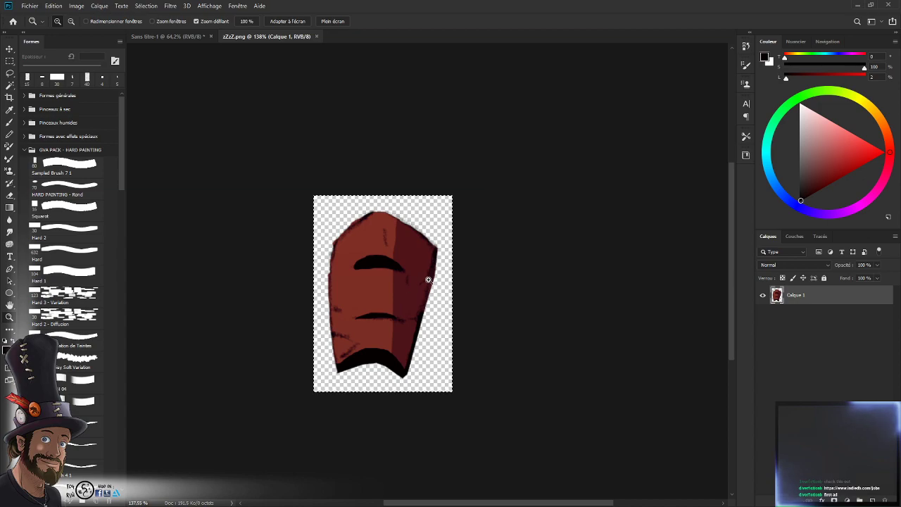
left_click_drag(416, 286, 445, 275)
left_click_drag(423, 349, 393, 330)
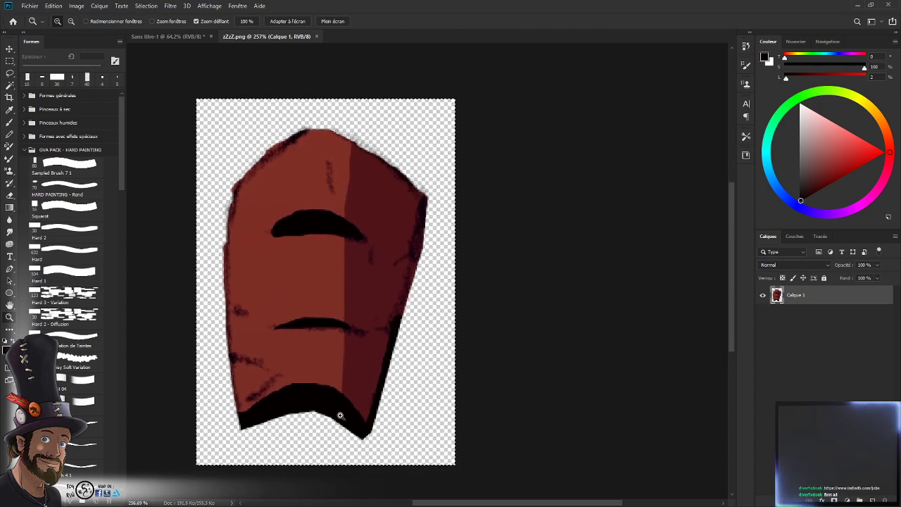
key("ctrl+a")
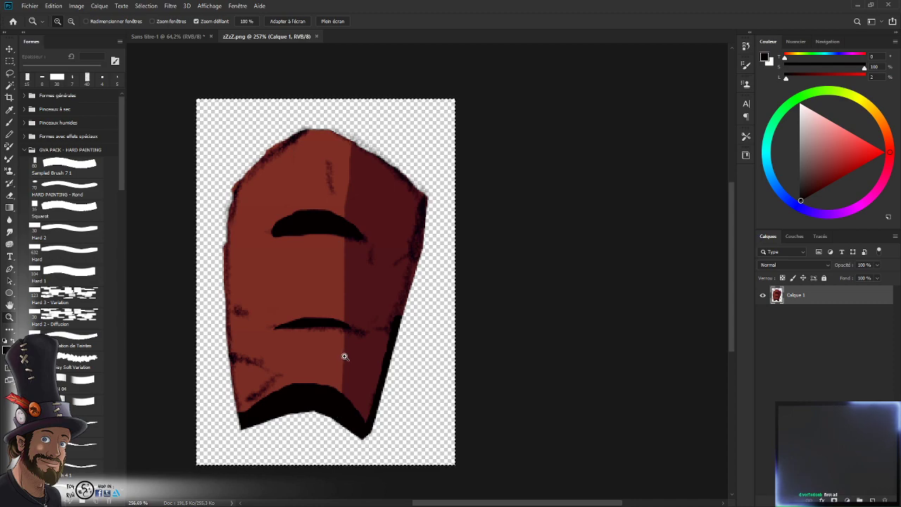
key("ctrl+d")
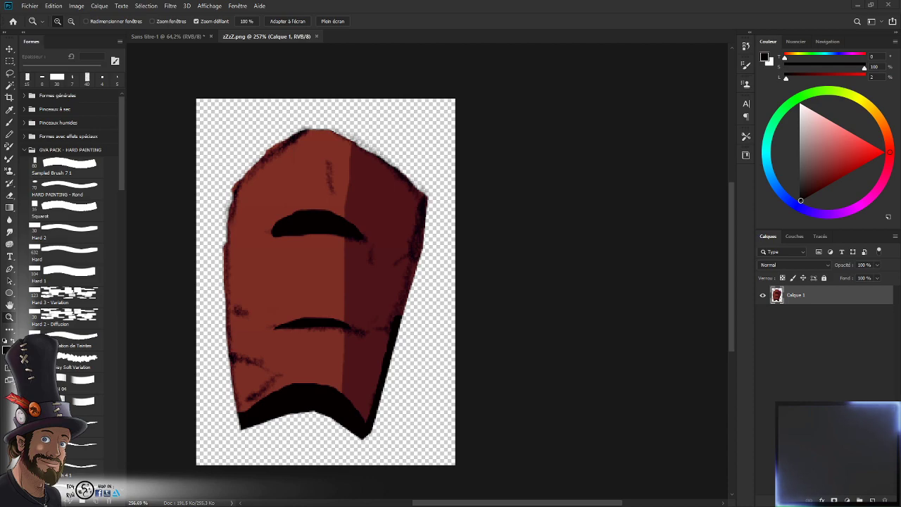
mouse_move(414, 271)
left_mouse_down()
mouse_move(395, 280)
mouse_move(412, 281)
left_mouse_up()
left_click_drag(381, 314, 356, 339)
key("ctrl+a")
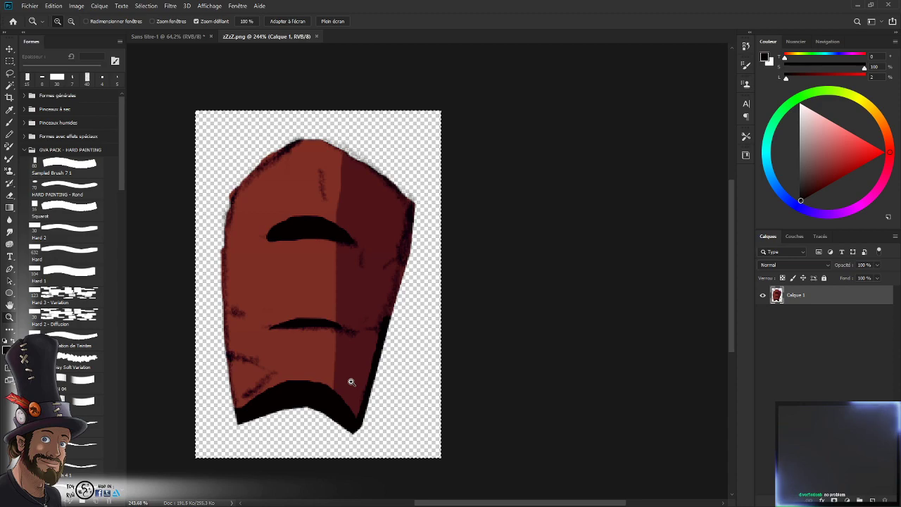
left_click_drag(438, 251, 381, 306)
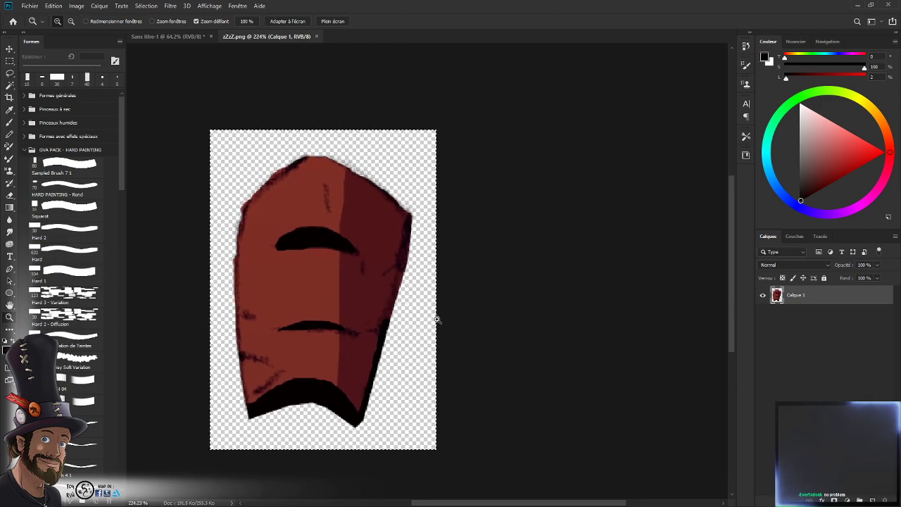
key("l")
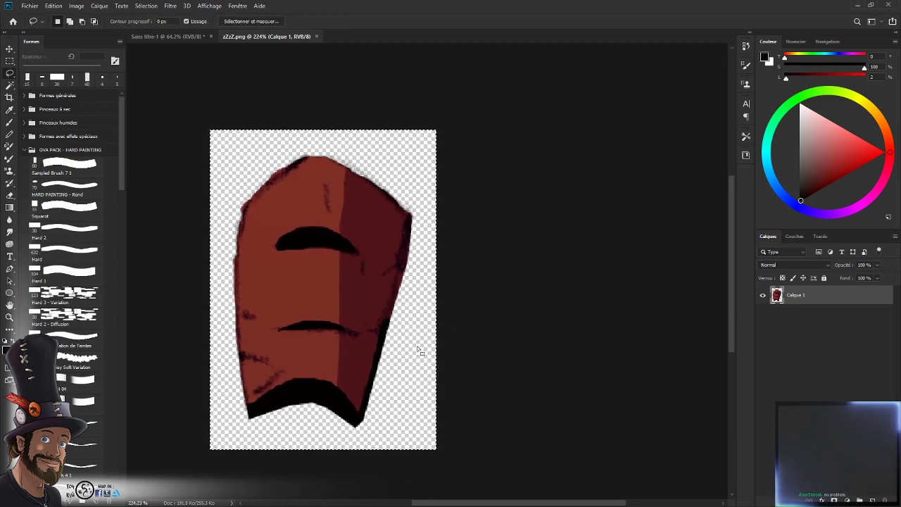
key("z")
scroll(401, 279, "up", 2)
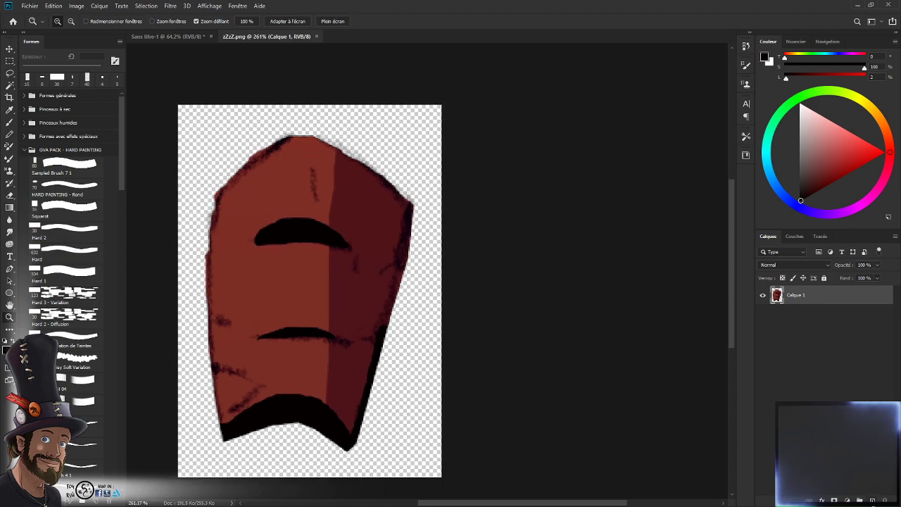
- Add a new empty layer above the fingers layer and activate the Brush tool
key("ctrl+shift+alt+n")
key("b")
mouse_move(285, 290)
left_mouse_down()
mouse_move(314, 328)
mouse_move(383, 348)
left_mouse_up()
key("ctrl+z")
mouse_move(236, 193)
left_mouse_down()
mouse_move(221, 218)
mouse_move(243, 395)
left_mouse_up()
key("ctrl+z")
mouse_move(200, 419)
left_mouse_down()
mouse_move(217, 154)
mouse_move(205, 410)
mouse_move(200, 368)
mouse_move(220, 355)
left_mouse_up()
key("ctrl+z")
key("ctrl+z")
key("ctrl+z")
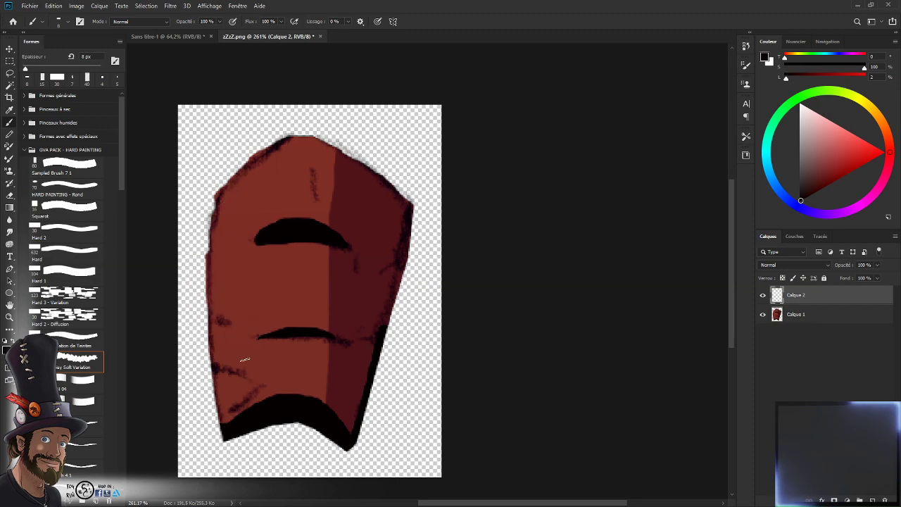
mouse_move(211, 407)
left_mouse_down()
mouse_move(204, 338)
mouse_move(250, 331)
mouse_move(299, 346)
left_mouse_up()
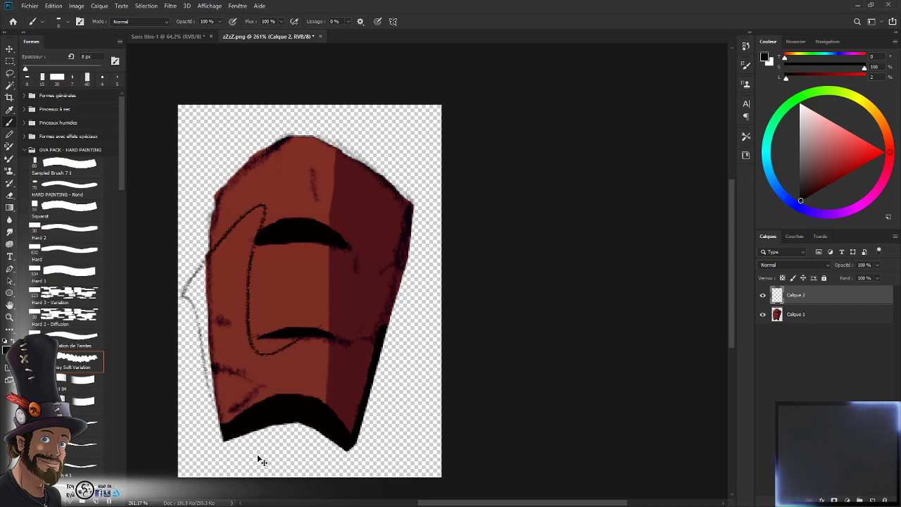
key("ctrl+z")
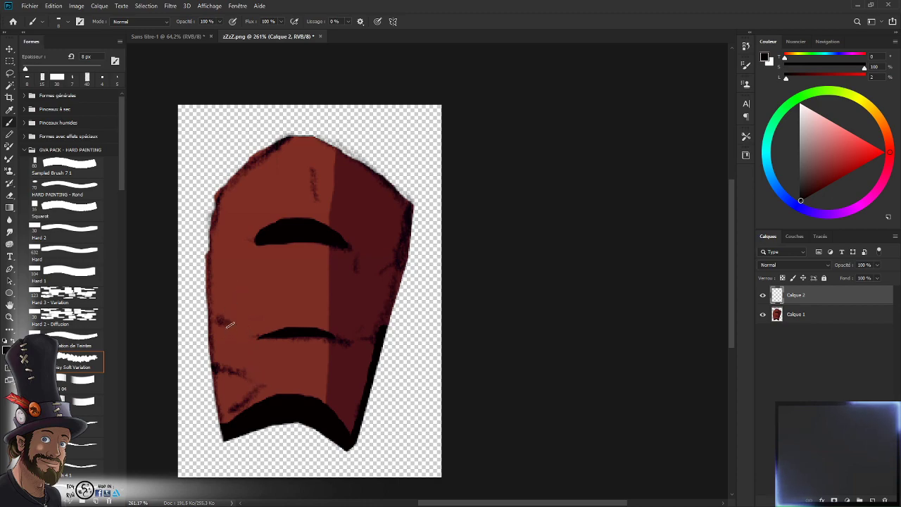
- Hide the fingers layer and sketch a large block-letter Z outline on the new layer with the brush
mouse_move(234, 340)
left_mouse_down()
mouse_move(241, 366)
mouse_move(234, 324)
mouse_move(334, 259)
mouse_move(317, 265)
mouse_move(259, 251)
mouse_move(213, 260)
mouse_move(200, 184)
mouse_move(379, 224)
mouse_move(354, 293)
mouse_move(267, 337)
mouse_move(353, 296)
left_mouse_up()
left_click(763, 314)
mouse_move(274, 336)
left_mouse_down()
mouse_move(366, 321)
mouse_move(340, 379)
left_mouse_up()
left_click_drag(250, 368, 351, 376)
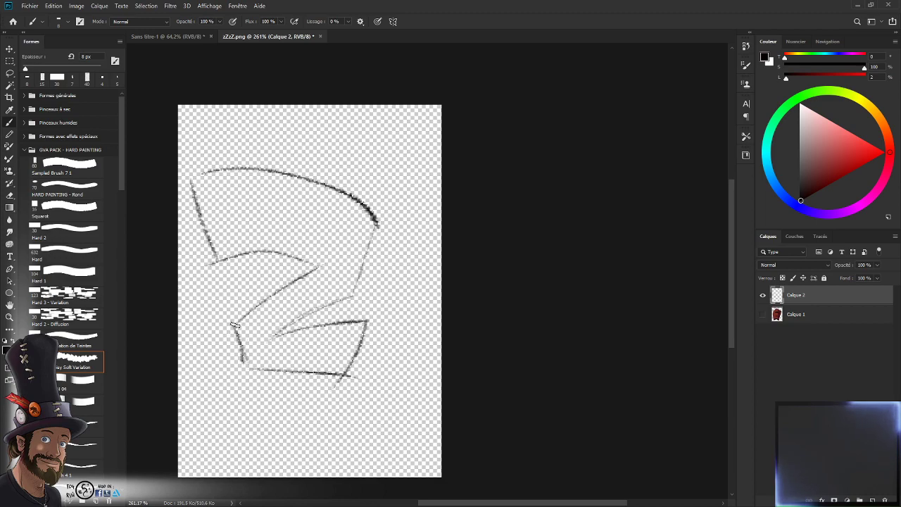
left_click_drag(235, 325, 310, 271)
left_click_drag(252, 311, 322, 267)
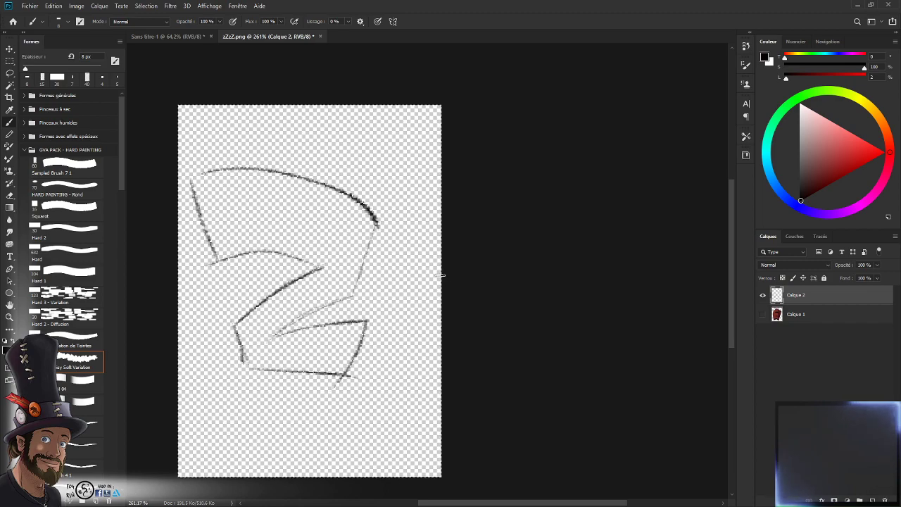
- Clear the Z outline from the layer and draw a simple single-stroke Z in the middle of the canvas
key("ctrl+a")
key("Delete")
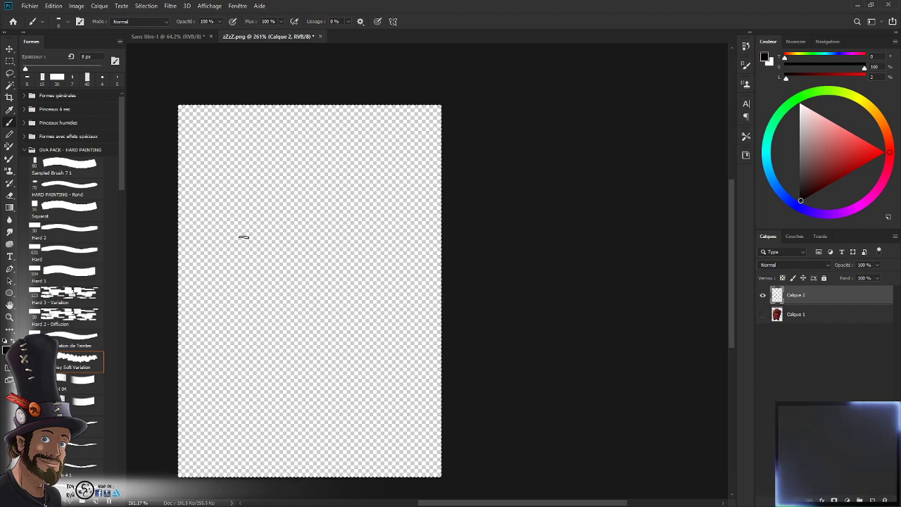
left_click(343, 193, "shift")
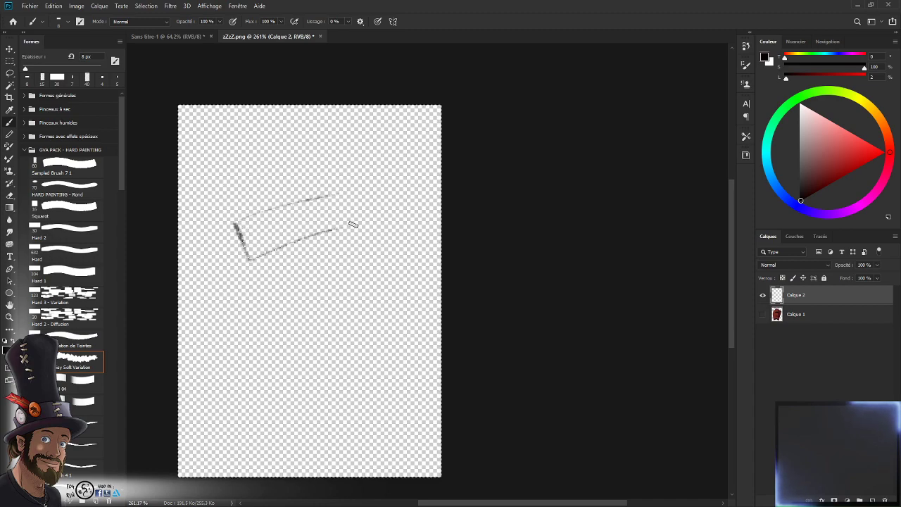
mouse_move(360, 203)
left_mouse_down()
mouse_move(273, 325)
mouse_move(329, 323)
left_mouse_up()
left_click(378, 268, "shift")
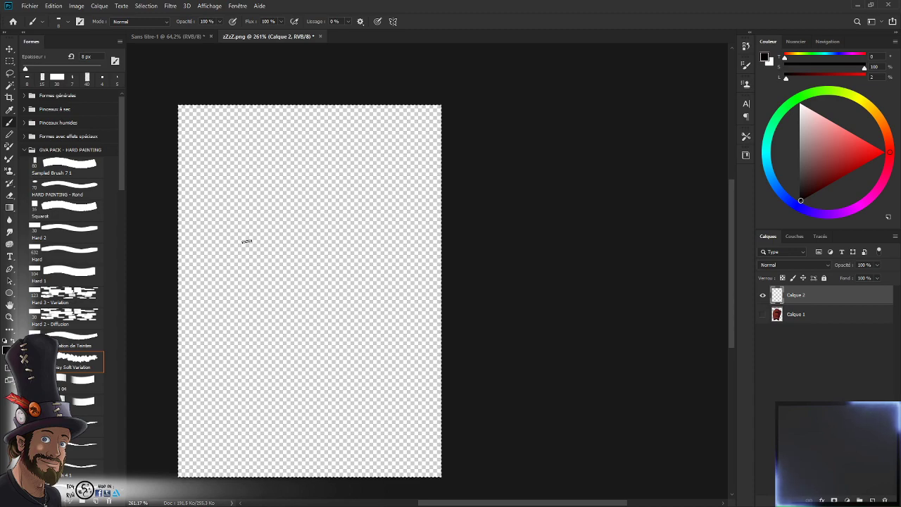
key("ctrl+z")
mouse_move(239, 244)
left_mouse_down()
mouse_move(318, 241)
mouse_move(364, 316)
left_mouse_up()
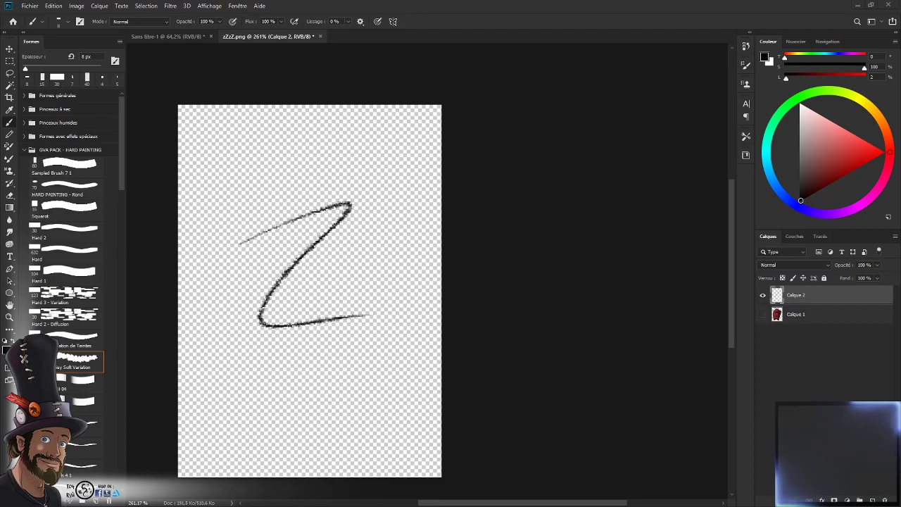
- Switch to the ArtStation portfolio in the browser and view the first project's character animation video and its GIF
key("alt+Tab")
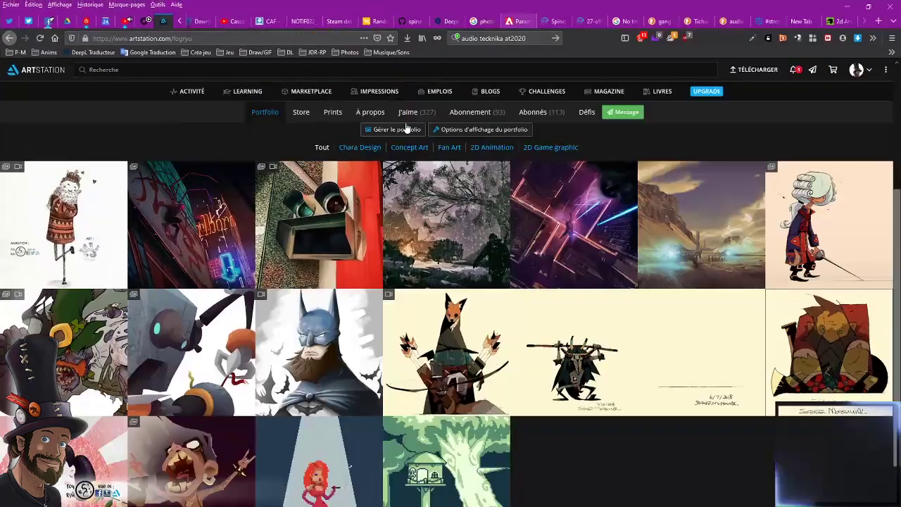
left_click(88, 232)
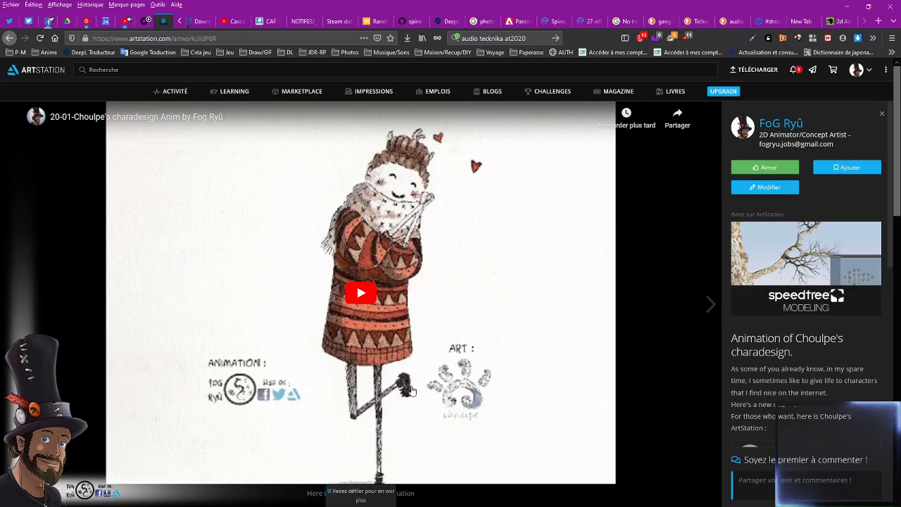
left_click(368, 296)
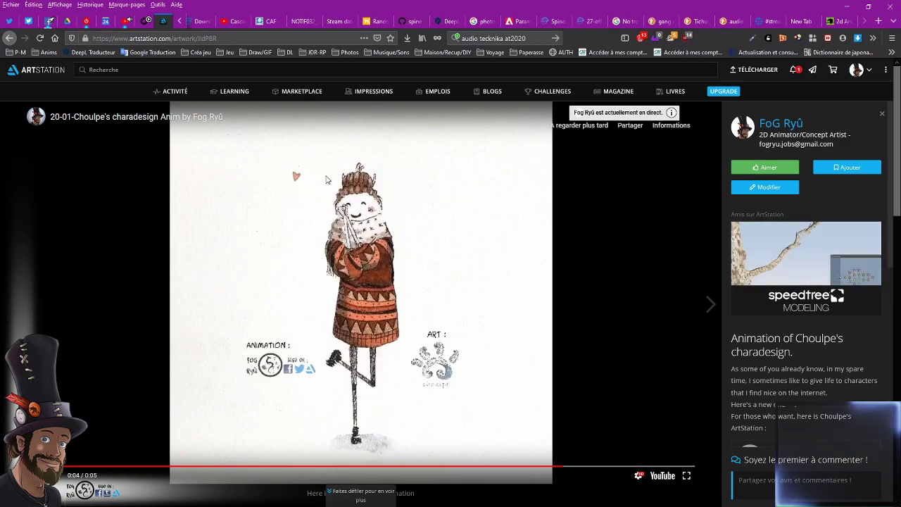
scroll(575, 276, "down", 5)
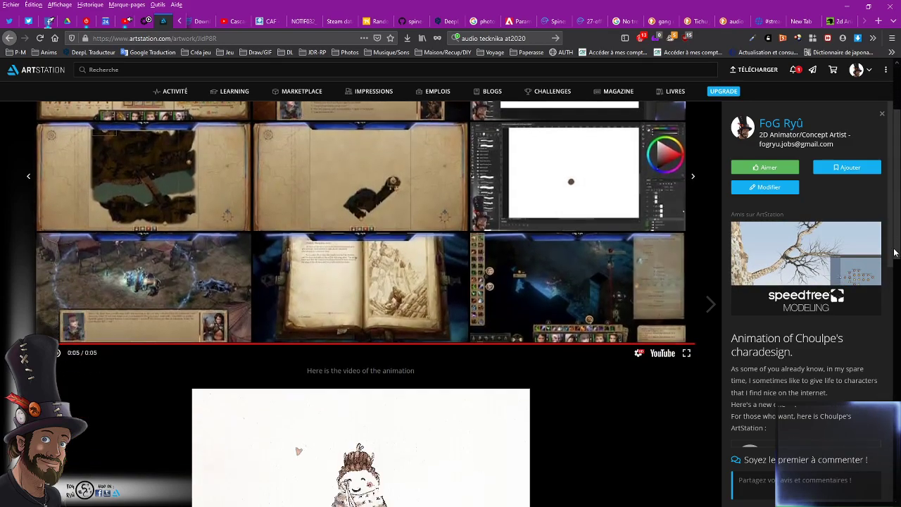
mouse_move(412, 229)
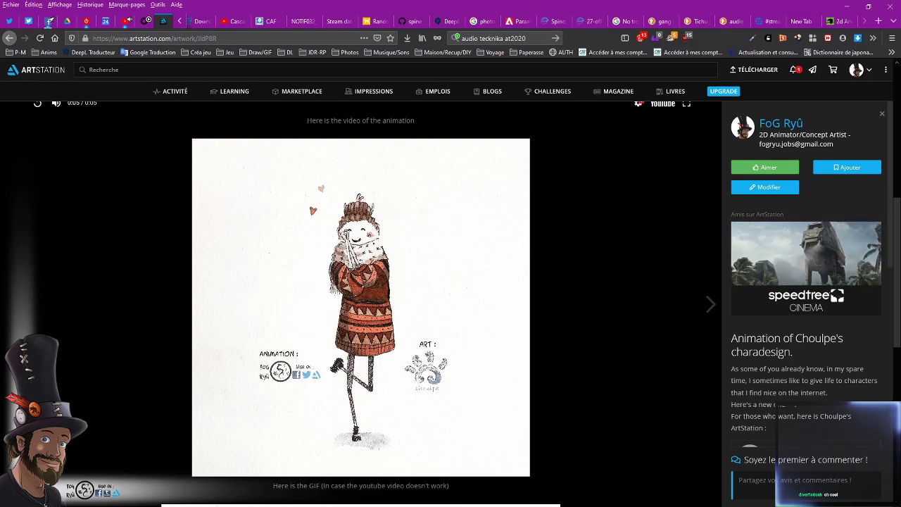
scroll(797, 419, "down", 1)
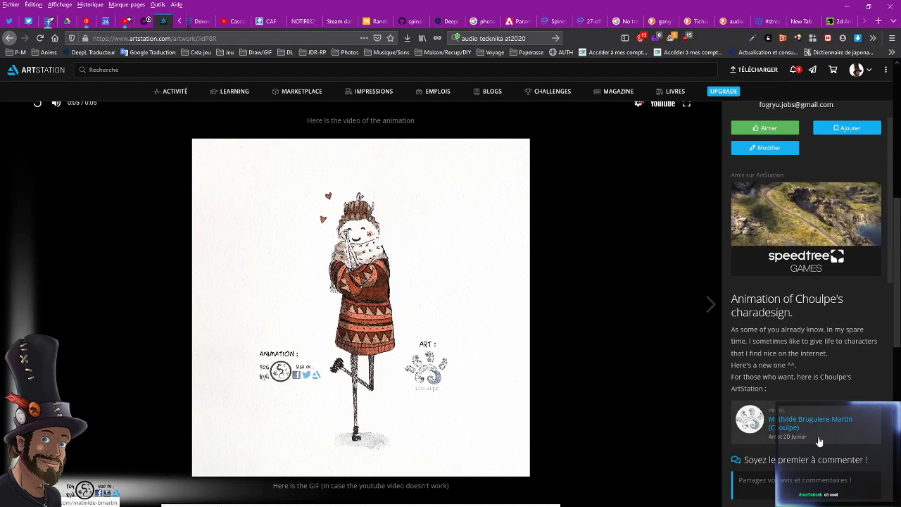
scroll(599, 284, "down", 3)
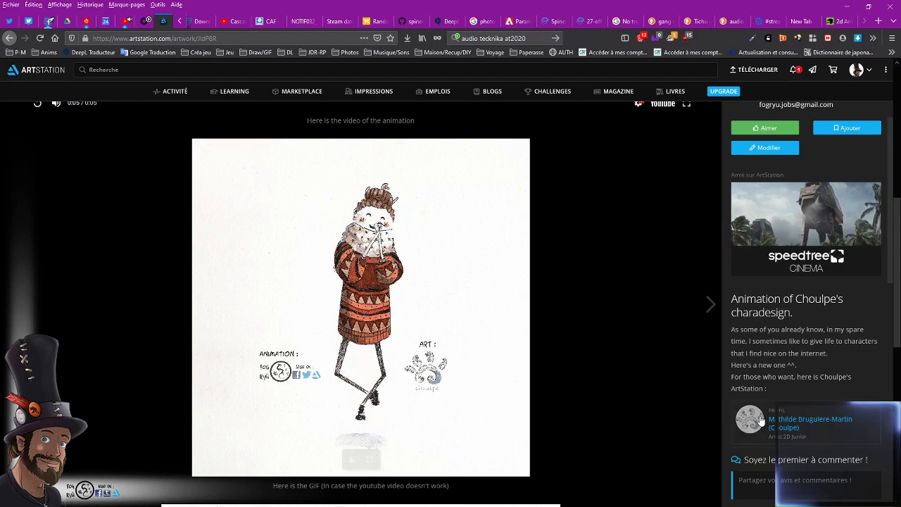
scroll(648, 403, "up", 5)
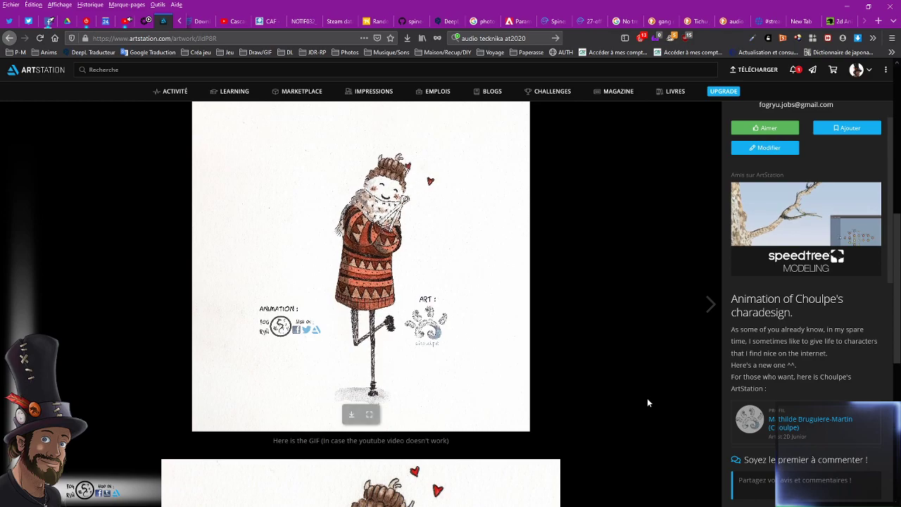
scroll(651, 411, "down", 8)
scroll(650, 407, "up", 6)
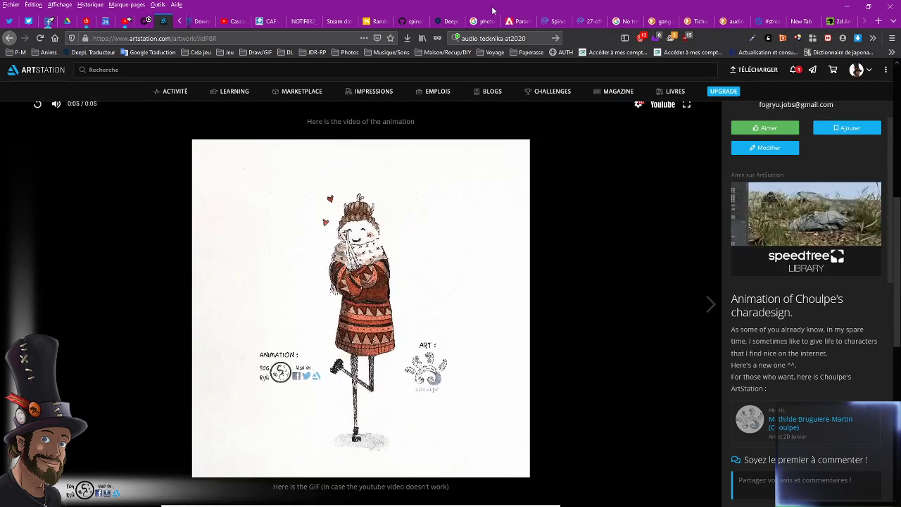
left_click_drag(494, 11, 1, 422)
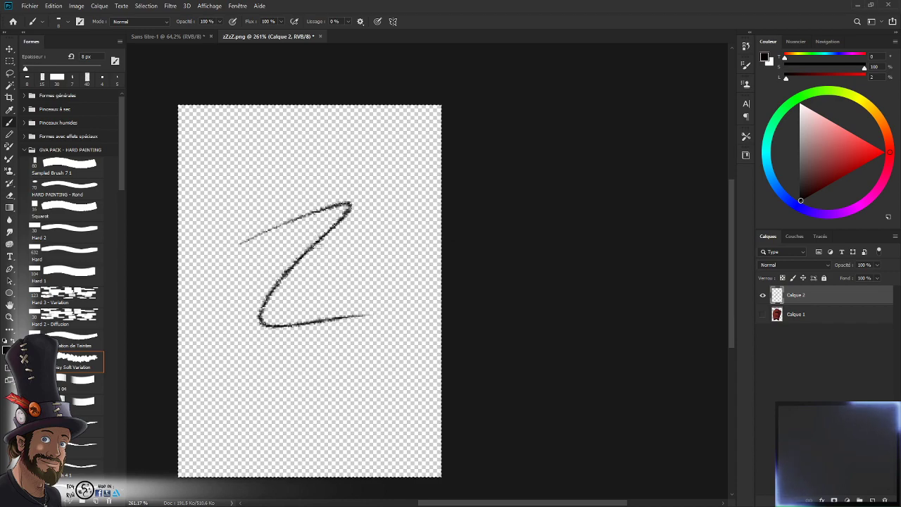
- Return to the zZzZ.png document and undo the single-stroke Z
left_click_drag(334, 245, 358, 233)
key("e")
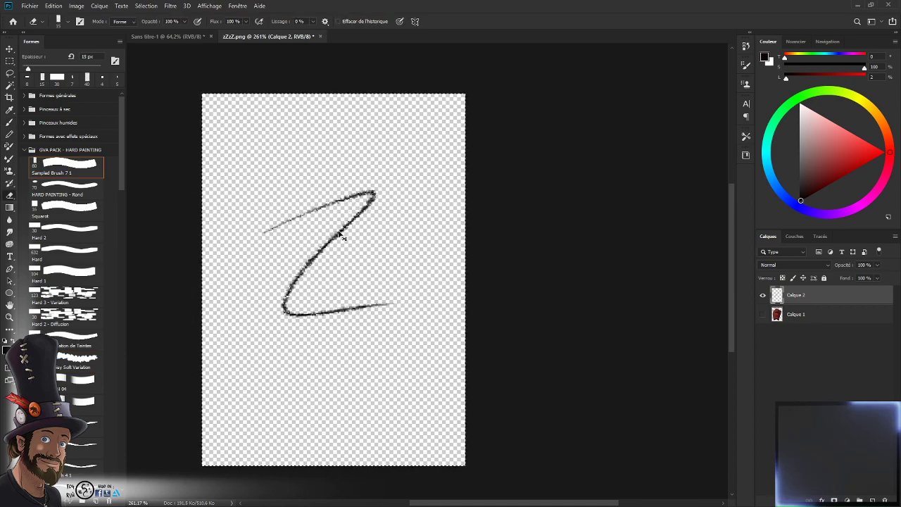
key("ctrl+z")
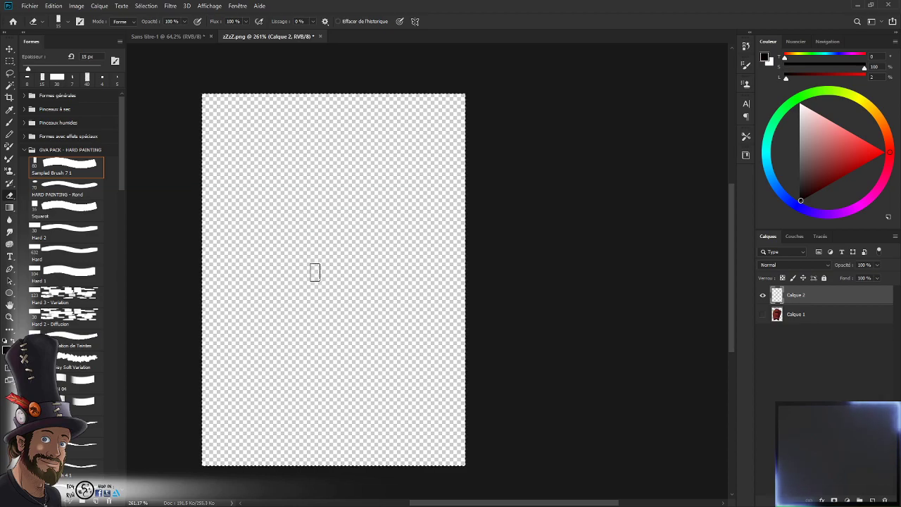
- Sketch a closed block-letter Z outline with the brush in the upper middle of the canvas
key("b")
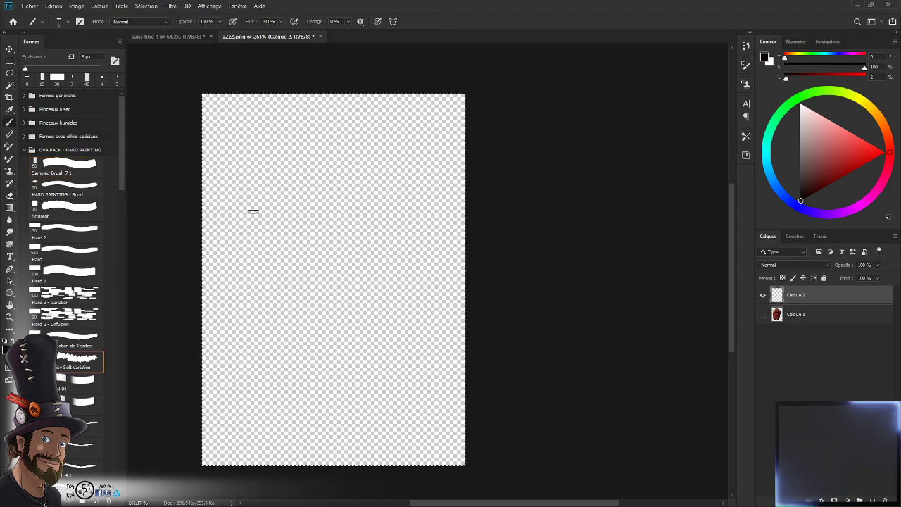
left_click_drag(259, 206, 361, 189)
mouse_move(281, 240)
left_mouse_down()
mouse_move(361, 210)
mouse_move(289, 288)
left_mouse_up()
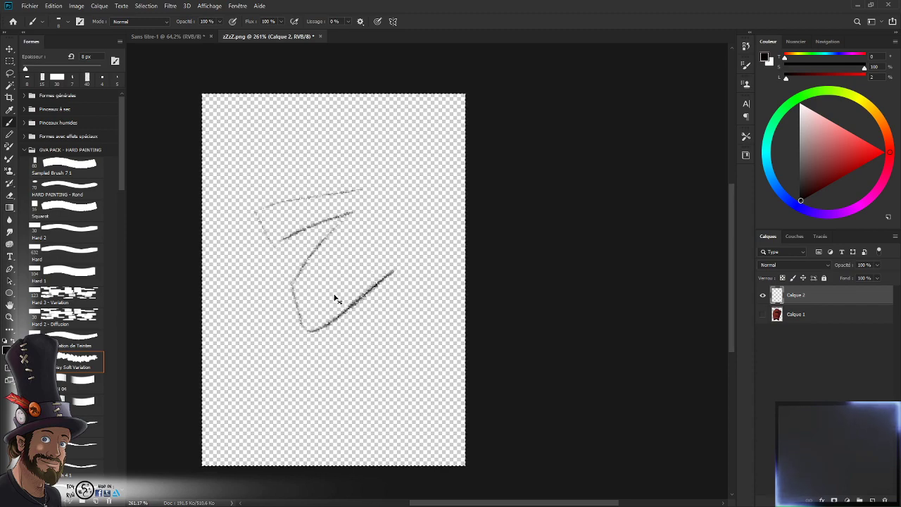
left_click_drag(406, 295, 395, 245)
left_click_drag(322, 275, 368, 200)
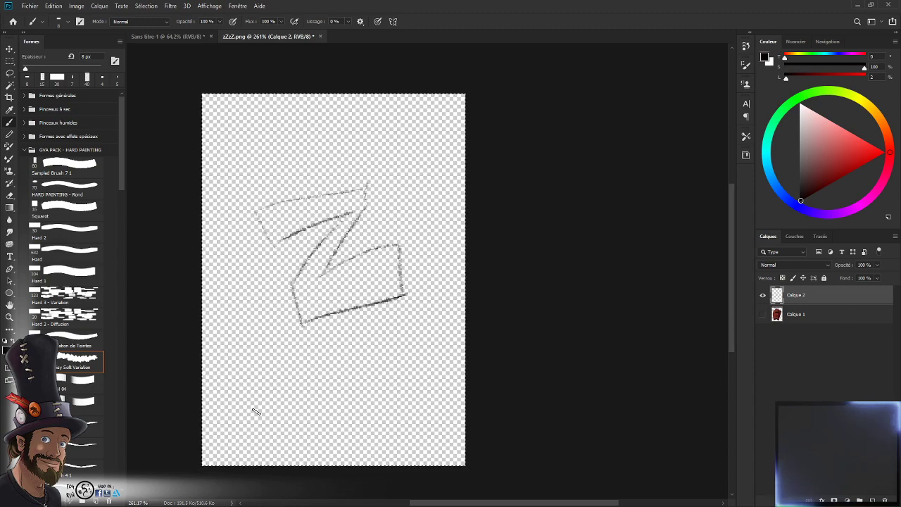
- Rework the block-letter Z outline with the brush, raising the top arm's edge, redrawing both arm ends and darkening the contour
left_click_drag(265, 222, 276, 178)
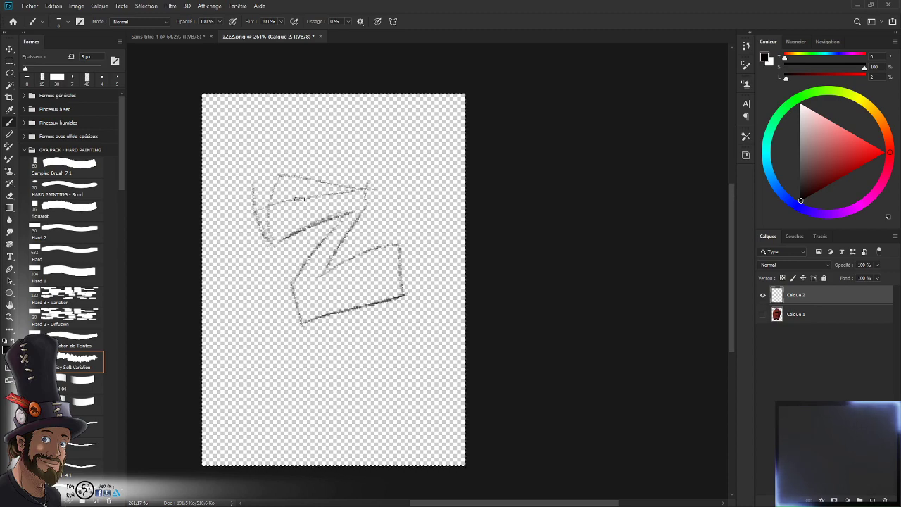
left_click_drag(369, 175, 342, 248)
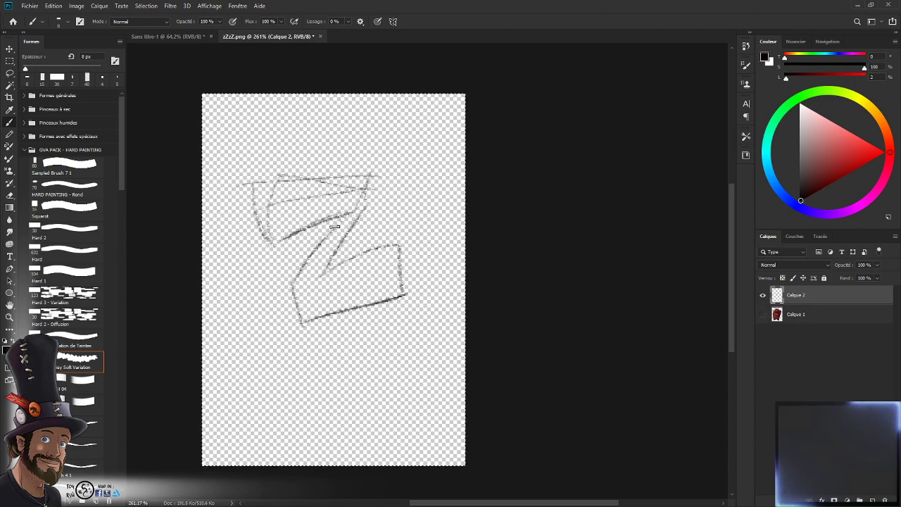
left_click_drag(283, 289, 300, 331)
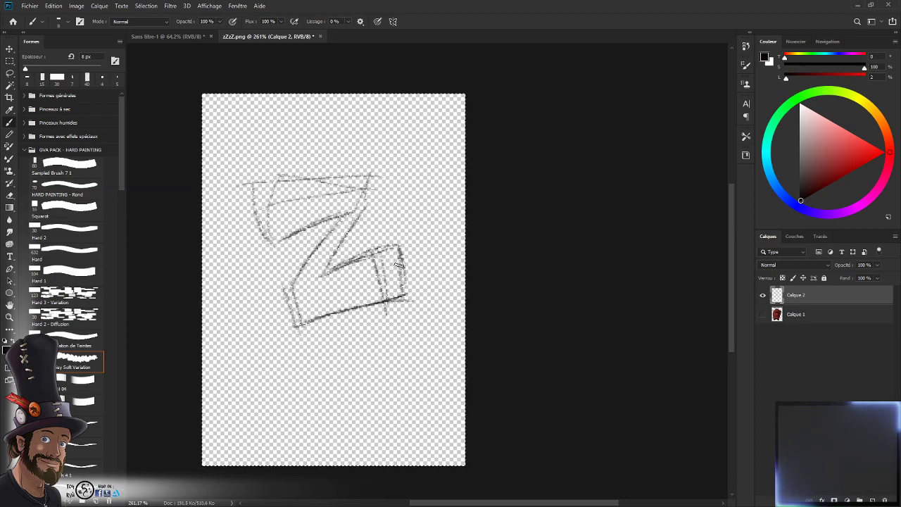
left_click_drag(386, 299, 294, 322)
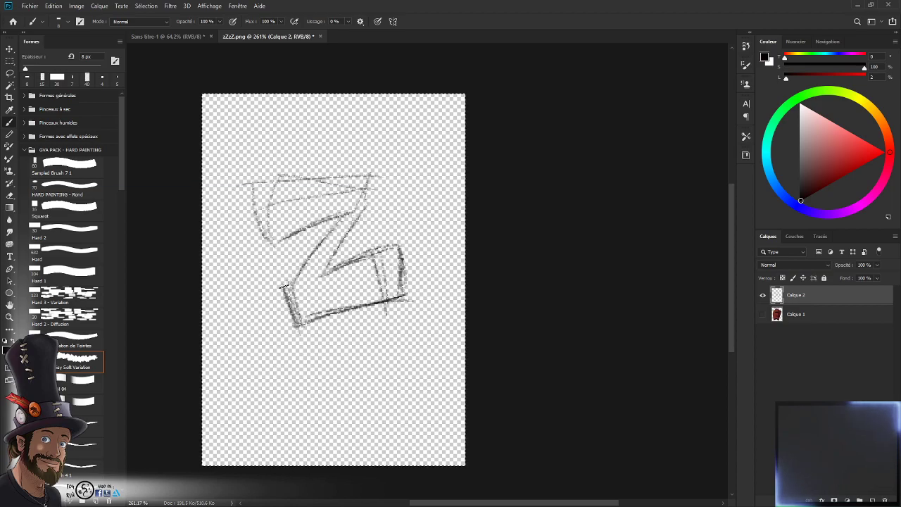
left_click_drag(284, 287, 338, 224)
mouse_move(332, 261)
left_mouse_down()
mouse_move(360, 211)
mouse_move(278, 240)
left_mouse_up()
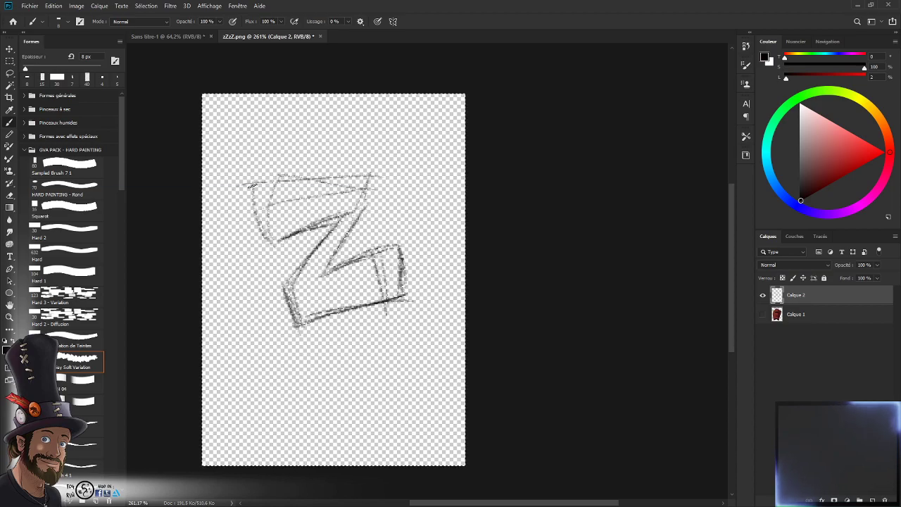
mouse_move(252, 185)
left_mouse_down()
mouse_move(264, 243)
mouse_move(370, 177)
mouse_move(363, 211)
left_mouse_up()
left_click_drag(368, 176, 362, 208)
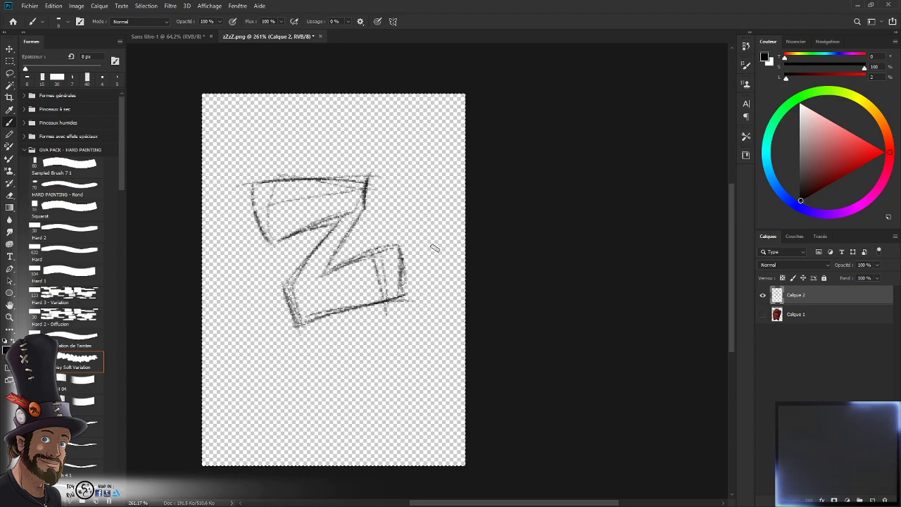
- Erase the leftover construction lines inside both arms of the Z and below its lower edge
left_click_drag(400, 366, 403, 386)
key("e")
mouse_move(340, 301)
left_mouse_down()
mouse_move(364, 296)
mouse_move(382, 308)
left_mouse_up()
mouse_move(278, 217)
left_mouse_down()
mouse_move(277, 243)
mouse_move(331, 224)
mouse_move(300, 221)
mouse_move(340, 216)
left_mouse_up()
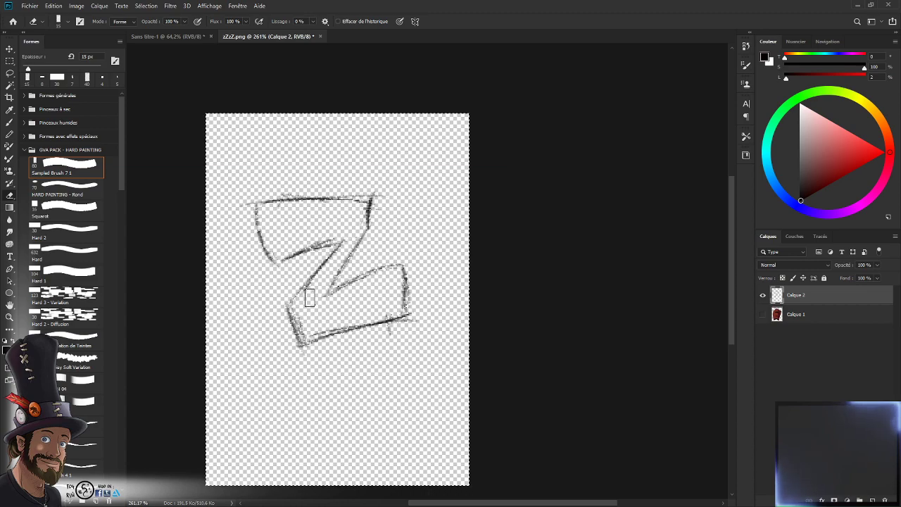
mouse_move(317, 326)
left_mouse_down()
mouse_move(402, 308)
mouse_move(421, 329)
left_mouse_up()
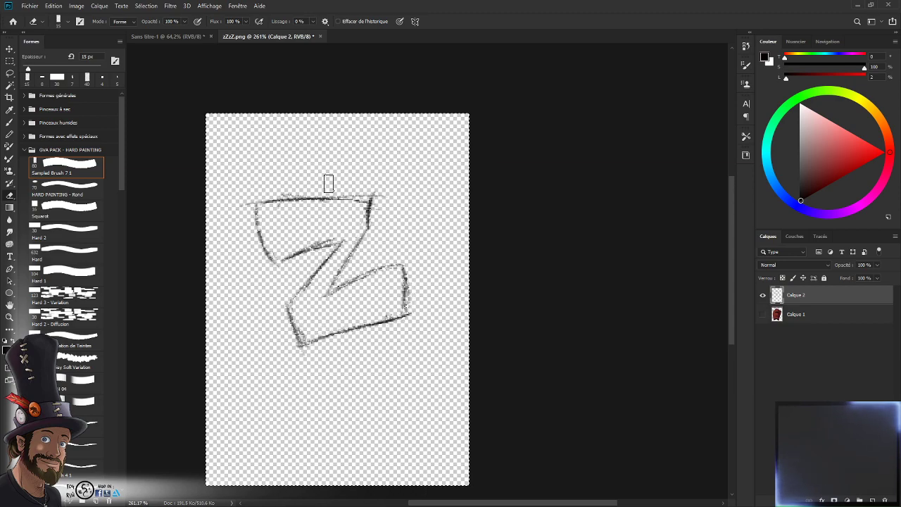
- Darken the Z outline with the brush along the outer edges of the upper and lower arms
key("b")
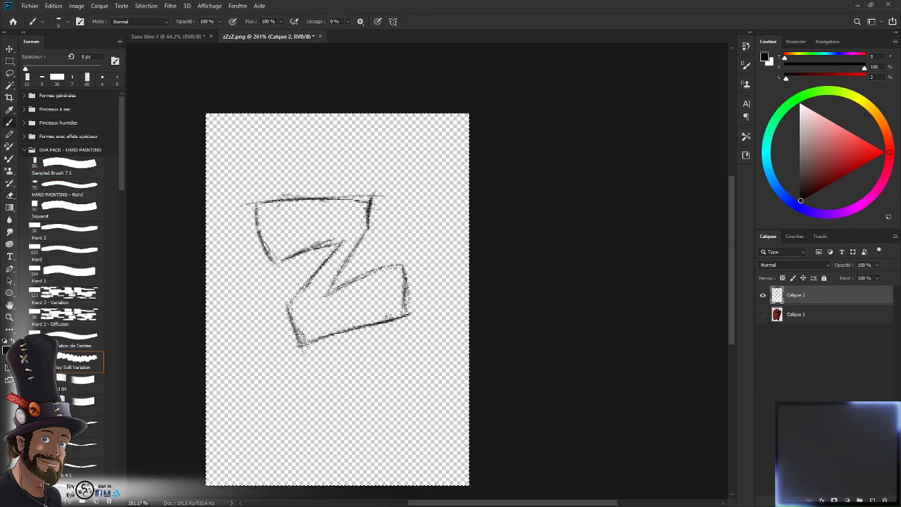
left_click_drag(256, 210, 271, 259)
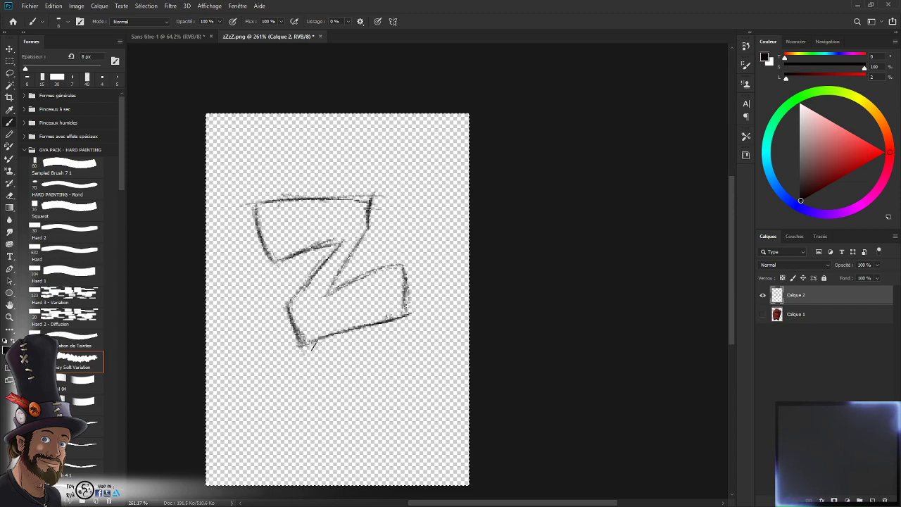
left_click_drag(404, 266, 406, 317)
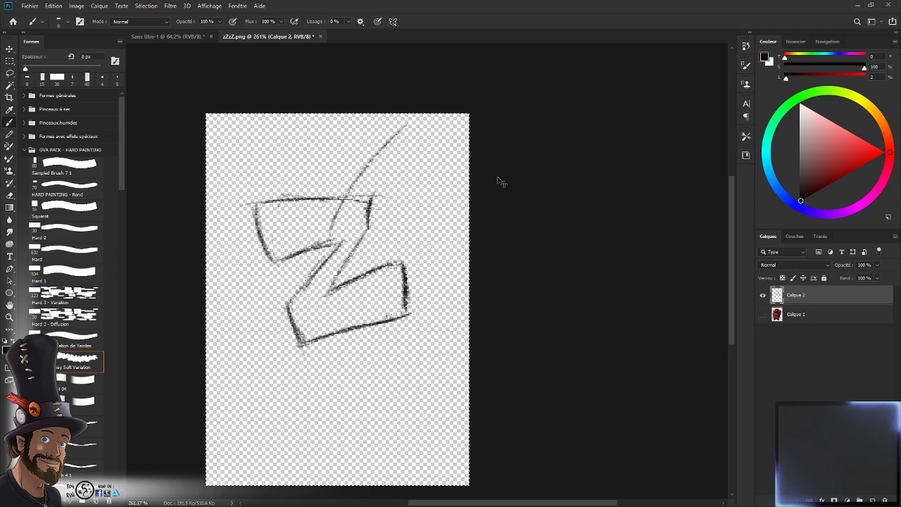
key("ctrl+z")
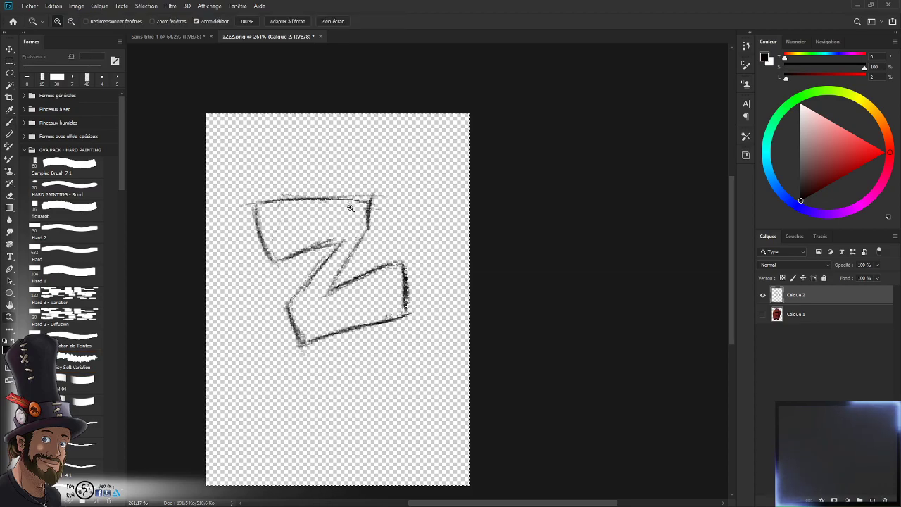
mouse_move(348, 208)
left_mouse_down()
mouse_move(358, 214)
mouse_move(505, 128)
left_mouse_up()
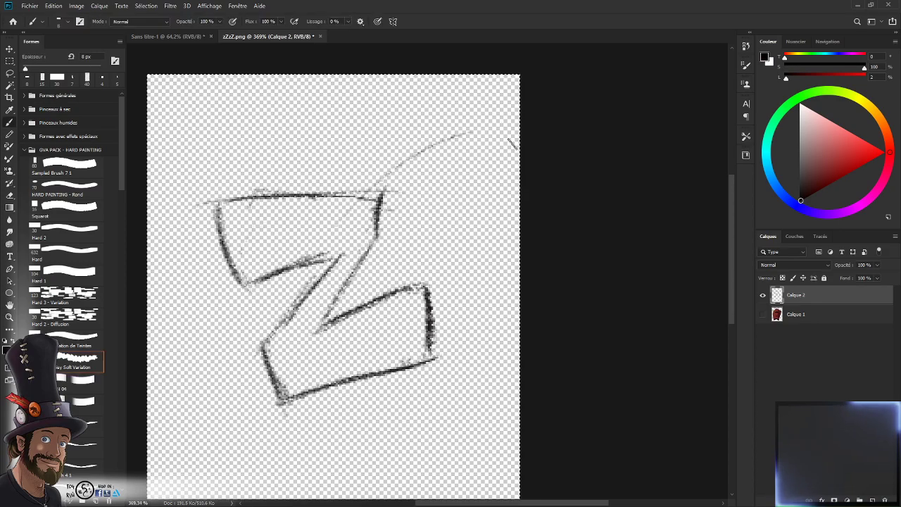
key("ctrl+z")
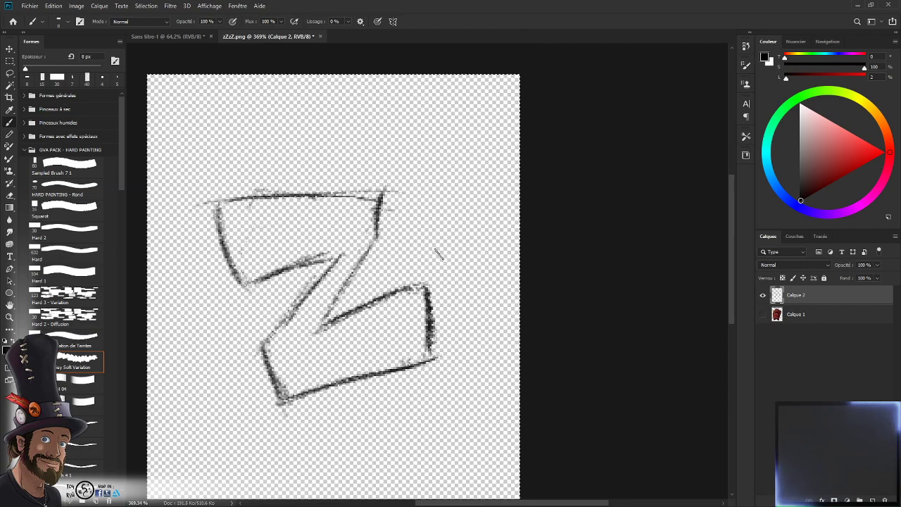
- Erase the overshooting line ends at the top corners of the Z outline
key("ctrl+space")
left_click_drag(432, 247, 423, 246)
left_click_drag(403, 203, 416, 202)
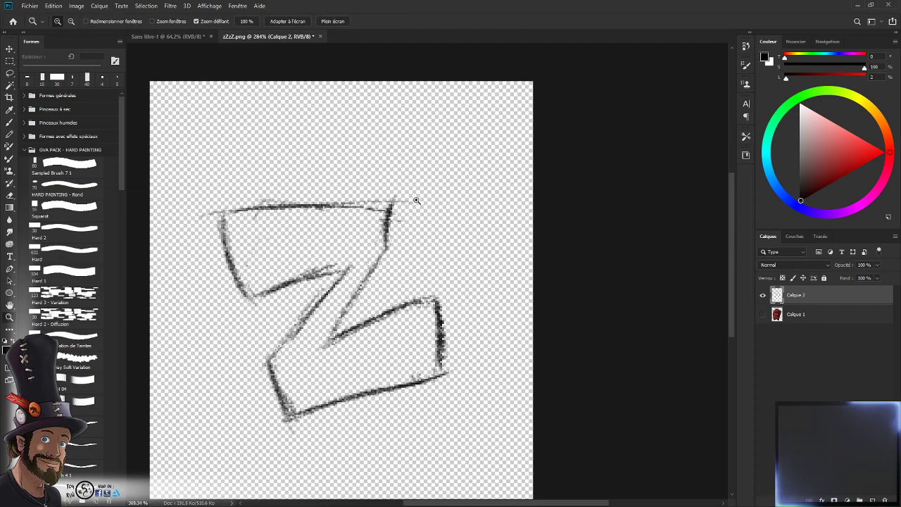
key("e")
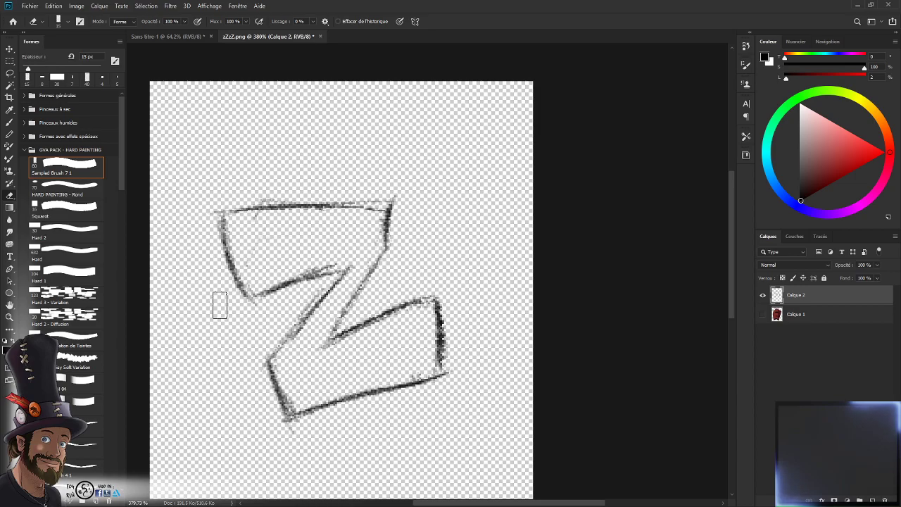
key("ctrl+space")
left_click_drag(282, 282, 264, 281)
left_click_drag(291, 248, 317, 248)
key("r")
left_click_drag(458, 286, 472, 264)
key("e")
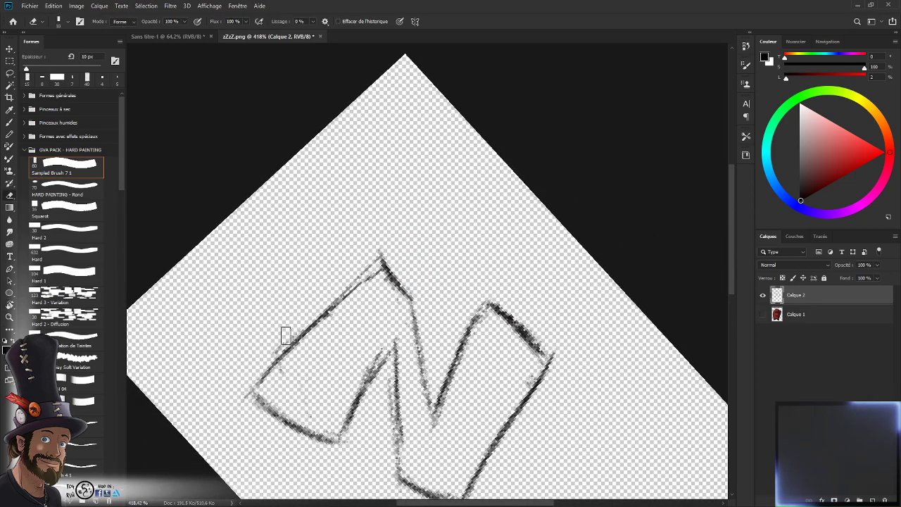
- Reduce the eraser to 6 px and clean up the rough line ends around the Z's inner notch and lower corner
key("bracketleft")
key("Escape")
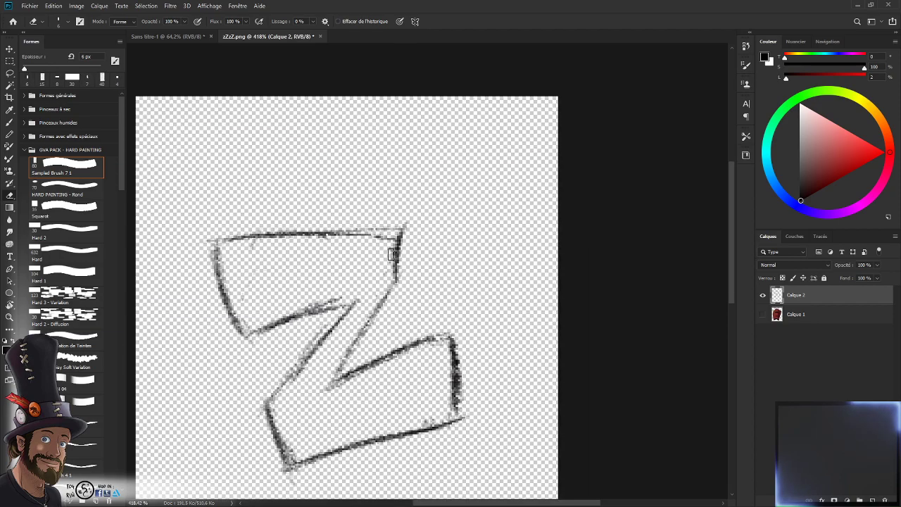
key("ctrl+space")
left_click_drag(392, 254, 389, 243)
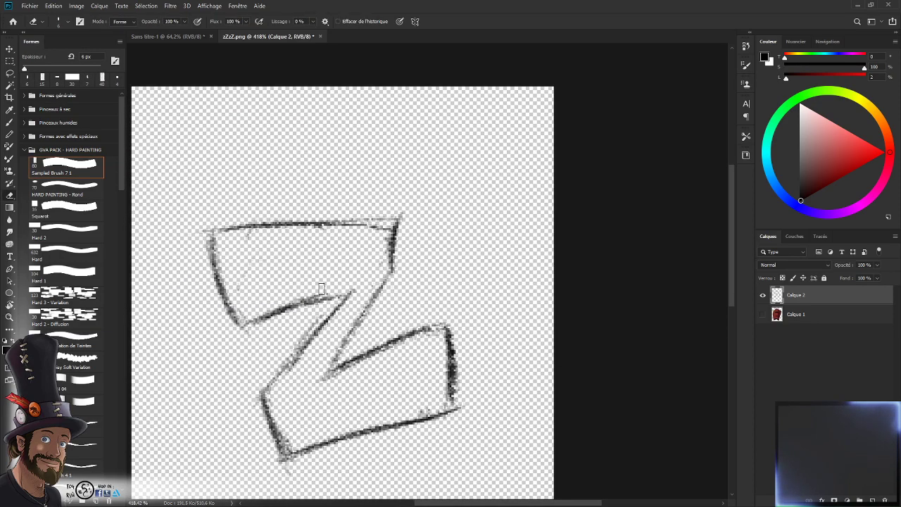
key("space")
left_click_drag(352, 284, 354, 259)
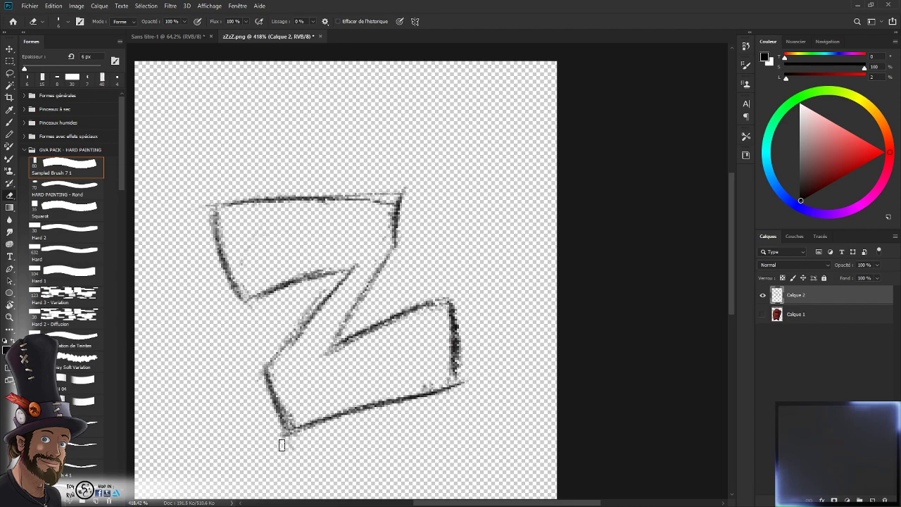
key("ctrl+space")
left_click_drag(455, 356, 418, 339)
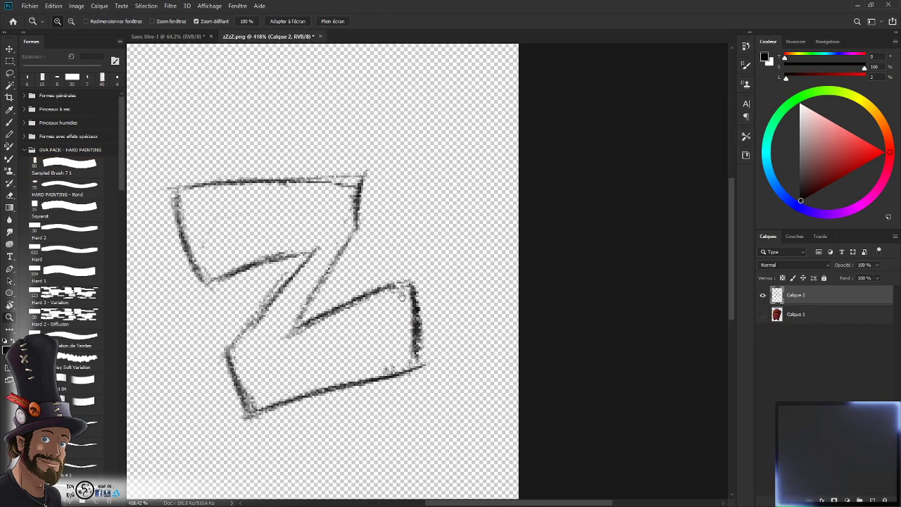
left_click_drag(402, 297, 405, 336)
- Add a new layer beneath the Z sketch layer Calque 2, keeping the sketch visible
key("ctrl+space")
key("ctrl")
key("ctrl+space")
mouse_move(376, 329)
left_mouse_down()
mouse_move(401, 306)
mouse_move(413, 316)
mouse_move(370, 360)
mouse_move(446, 298)
mouse_move(378, 328)
left_mouse_up()
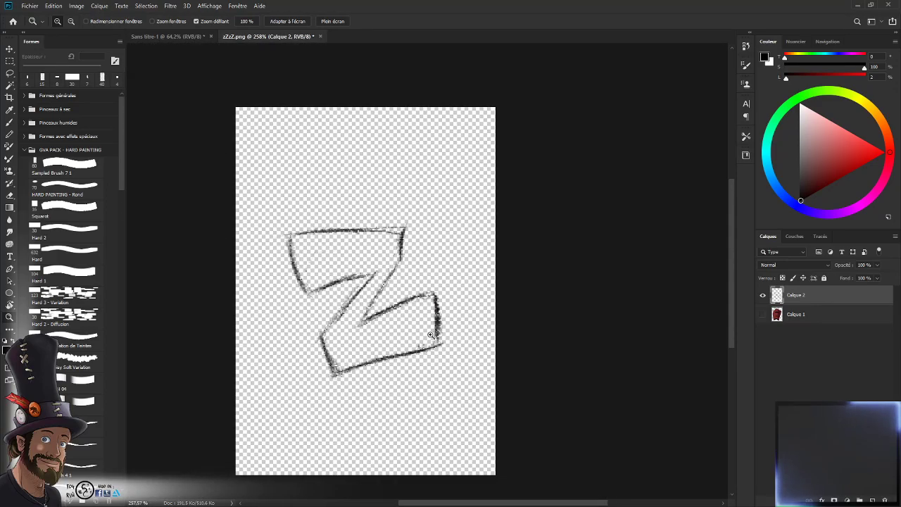
left_click_drag(431, 335, 342, 466)
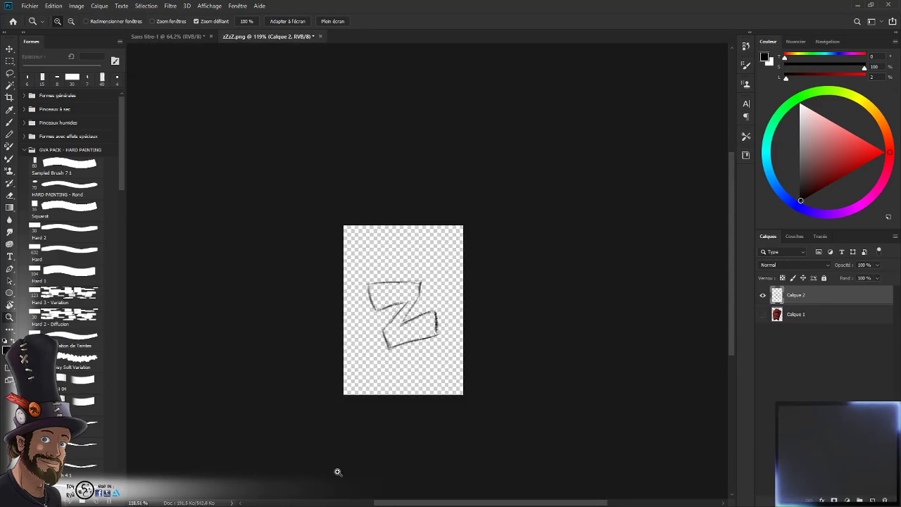
left_click_drag(434, 309, 400, 458)
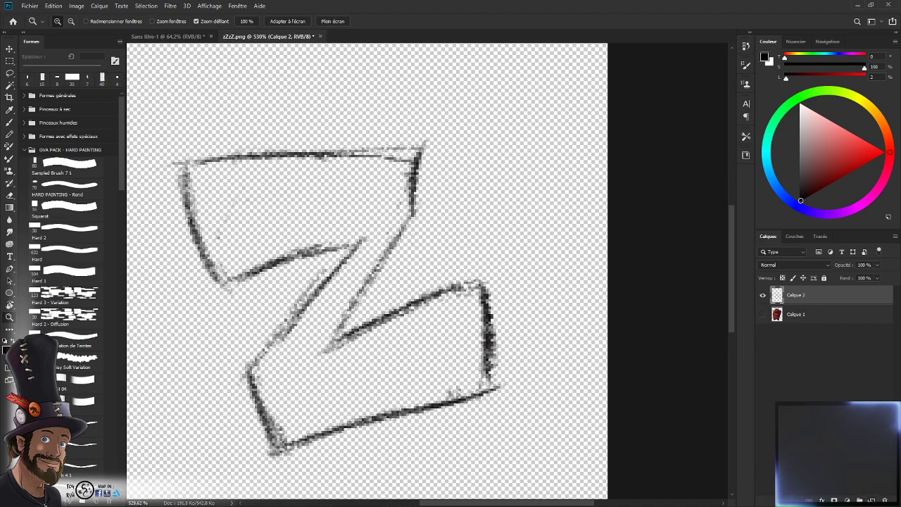
left_click_drag(802, 297, 800, 324)
left_click(763, 296)
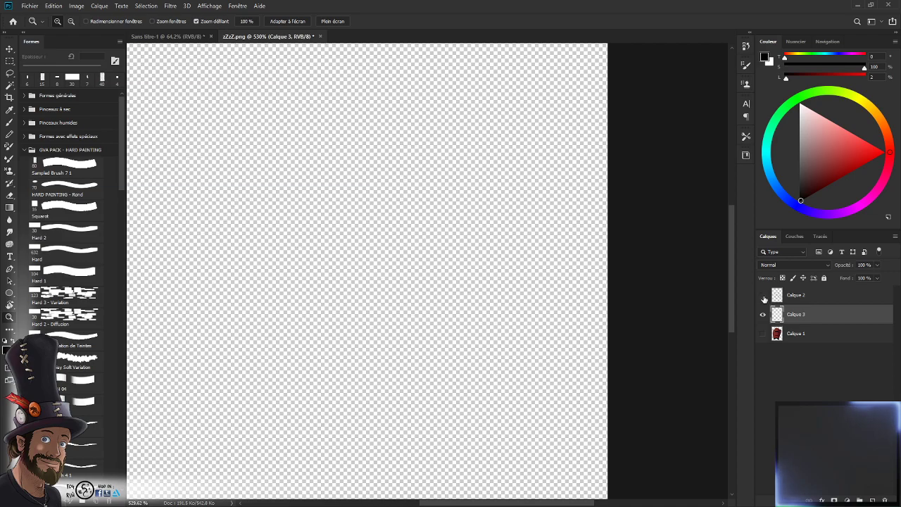
left_click(763, 296)
- Show Calque 1 briefly to sample its dark red, and shift the brush colour to a muted dark purple with hue 262, saturation 26%, lightness 22%
left_click(782, 335)
left_click(763, 333)
key("b")
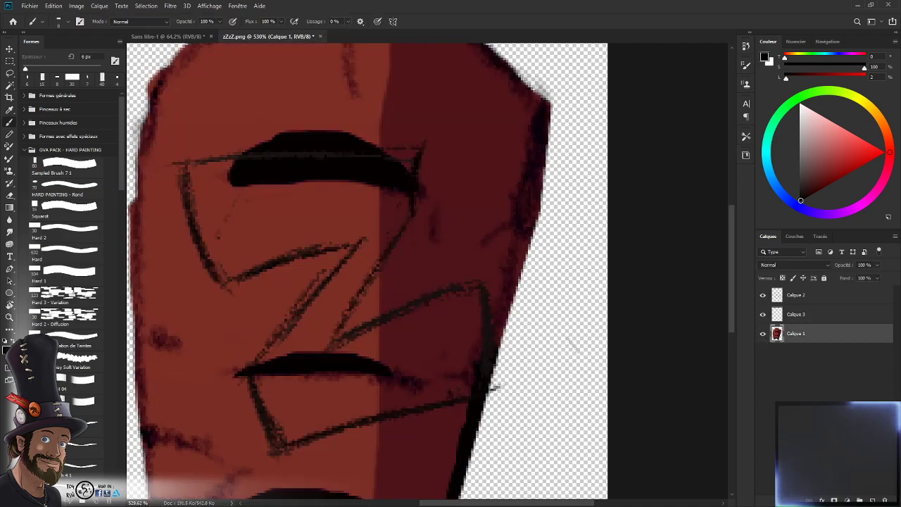
left_click(464, 329, "alt")
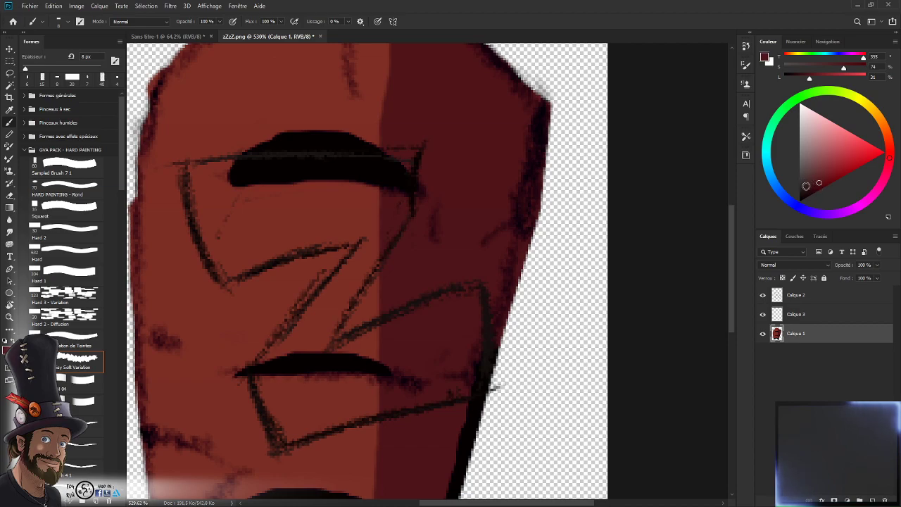
left_click(826, 214)
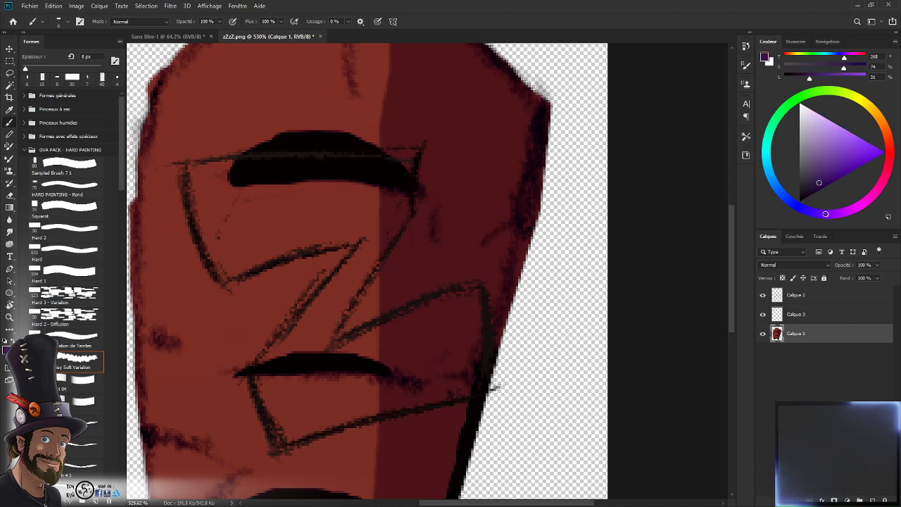
left_click_drag(819, 183, 804, 185)
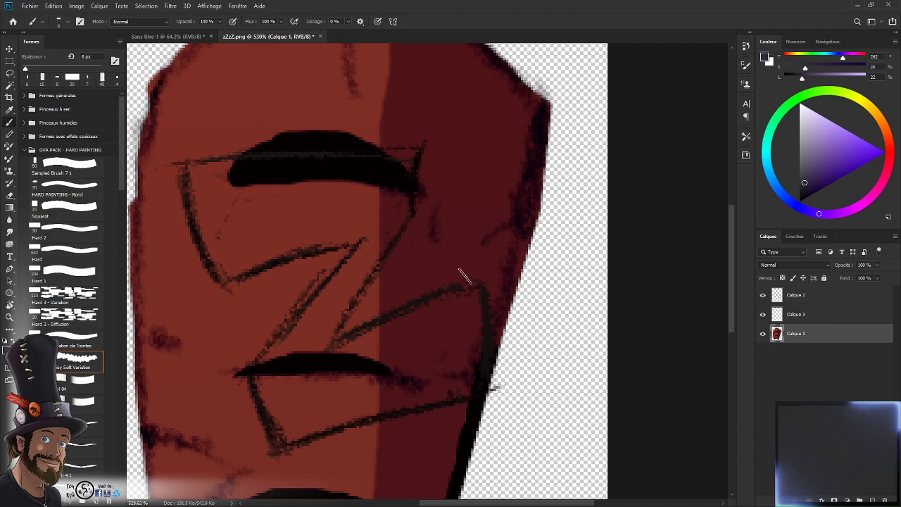
left_click(762, 334)
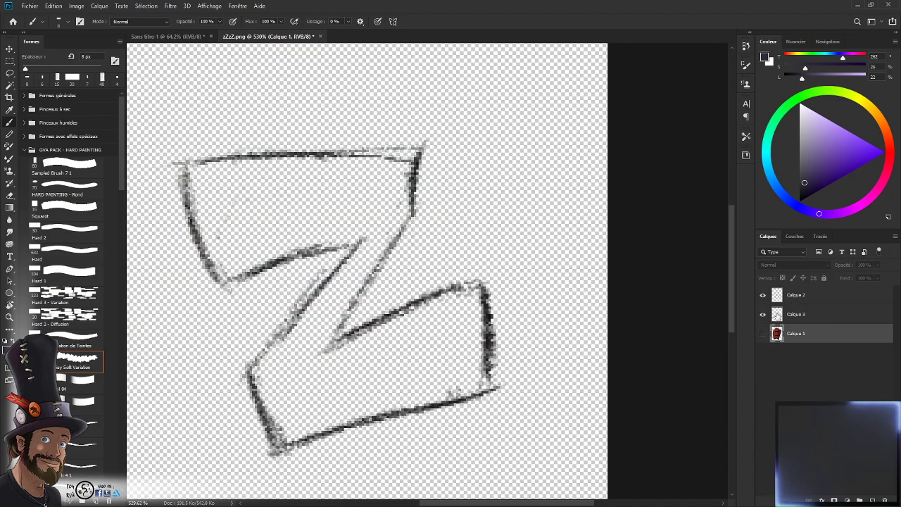
- Trace the whole Z outline with the Lasso tool to make a closed selection of the letter
left_click(763, 297)
left_click(763, 300)
left_click_drag(461, 352, 466, 324)
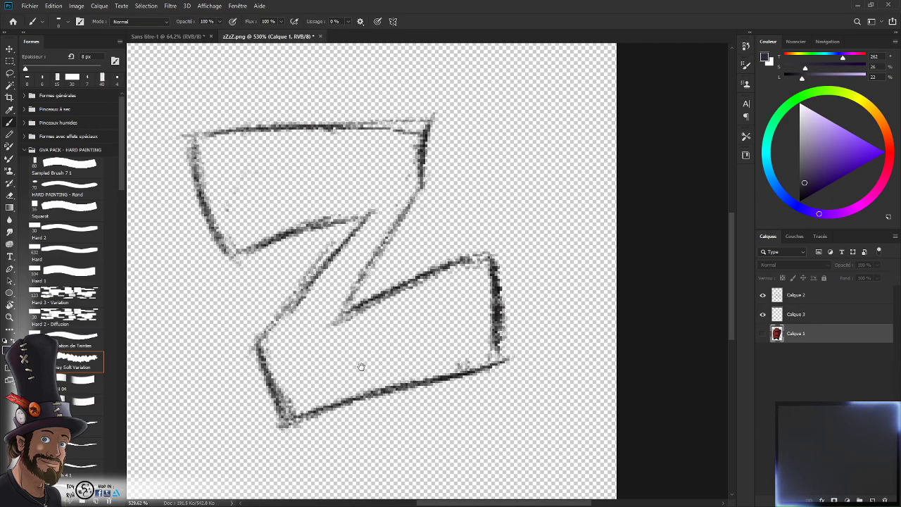
left_click_drag(360, 368, 368, 364)
key("l")
left_click_drag(290, 420, 400, 388)
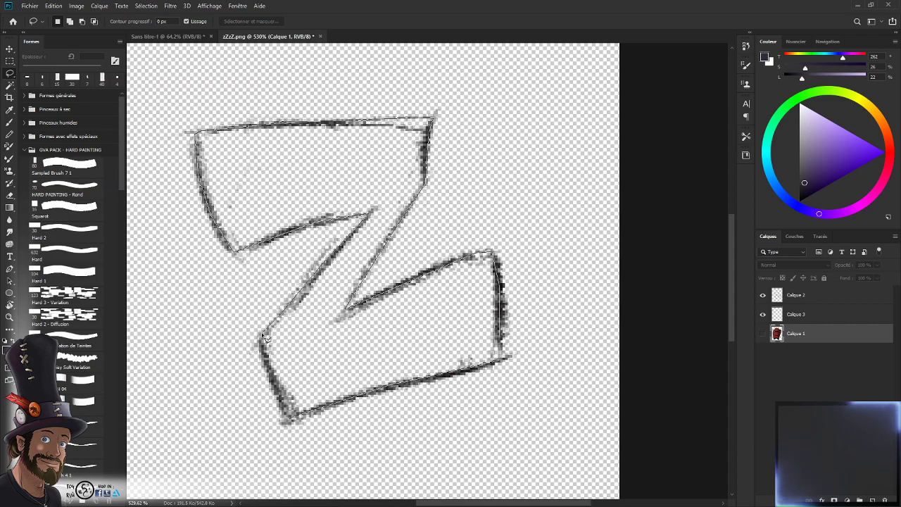
left_click(289, 421)
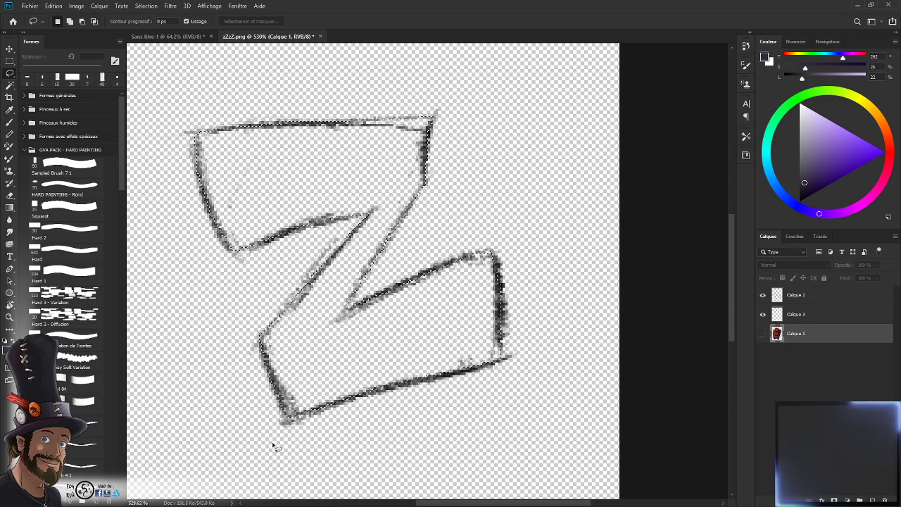
- Try to fill the Z selection with the foreground colour on Calque 1, and make Calque 3 the active layer
key("alt+BackSpace")
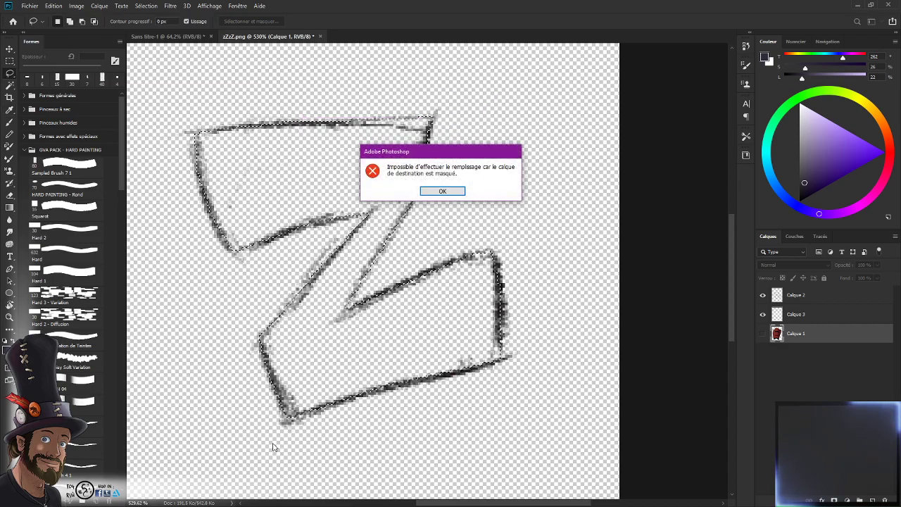
key("Return")
left_click(803, 316)
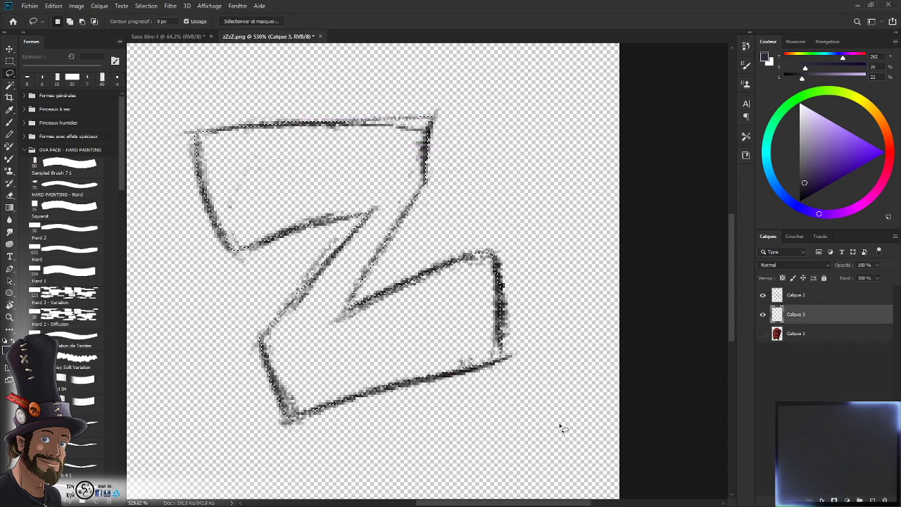
- Fill the Z selection with the dark purple foreground colour on Calque 3, leaving no active selection
key("shift+BackSpace")
key("Return")
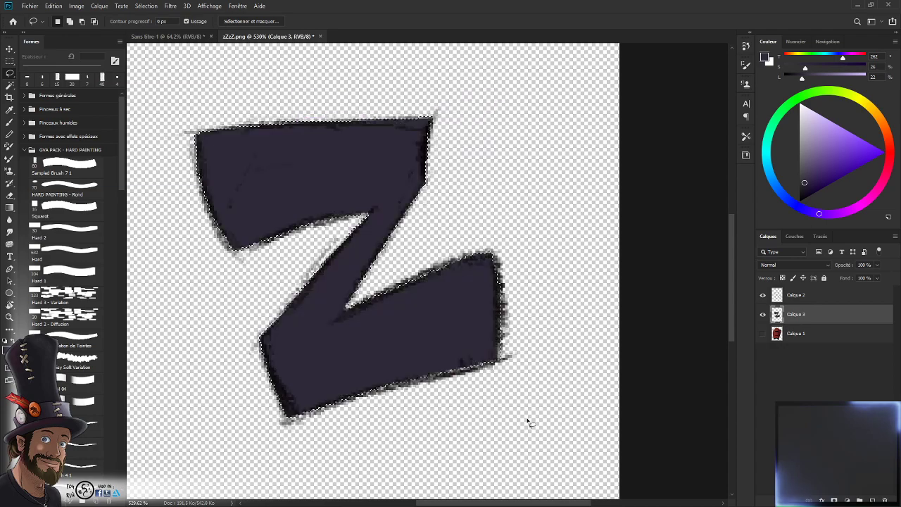
key("z")
left_click_drag(529, 419, 348, 377)
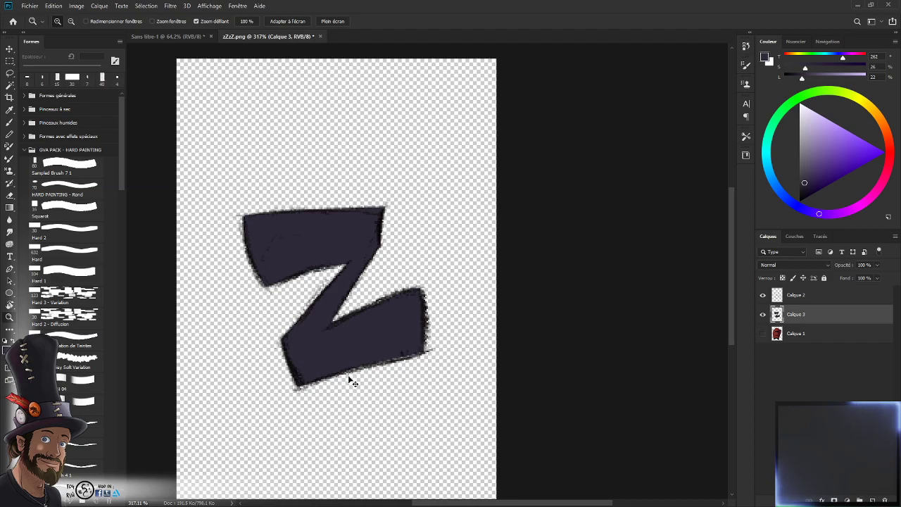
- Lighten the Z fill on Calque 3 with Hue/Saturation, setting saturation to -3 and lightness to +31
key("ctrl+u")
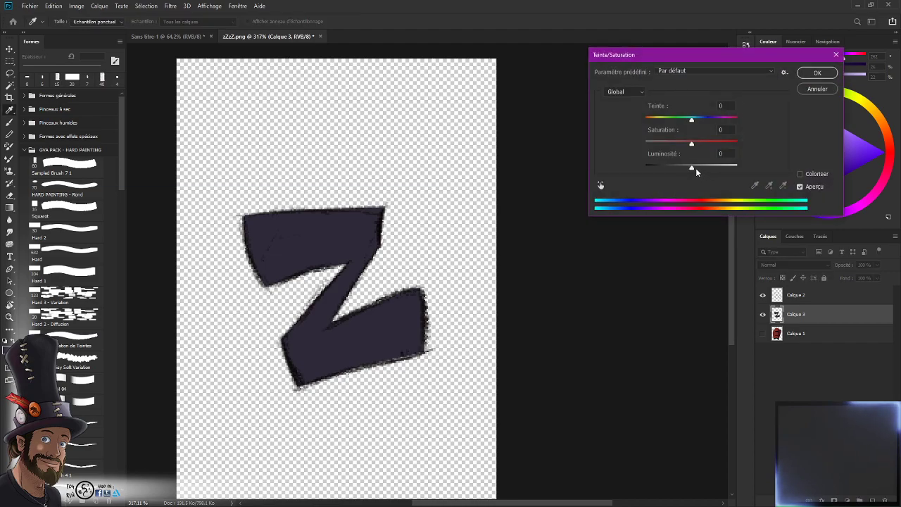
left_click_drag(696, 169, 706, 165)
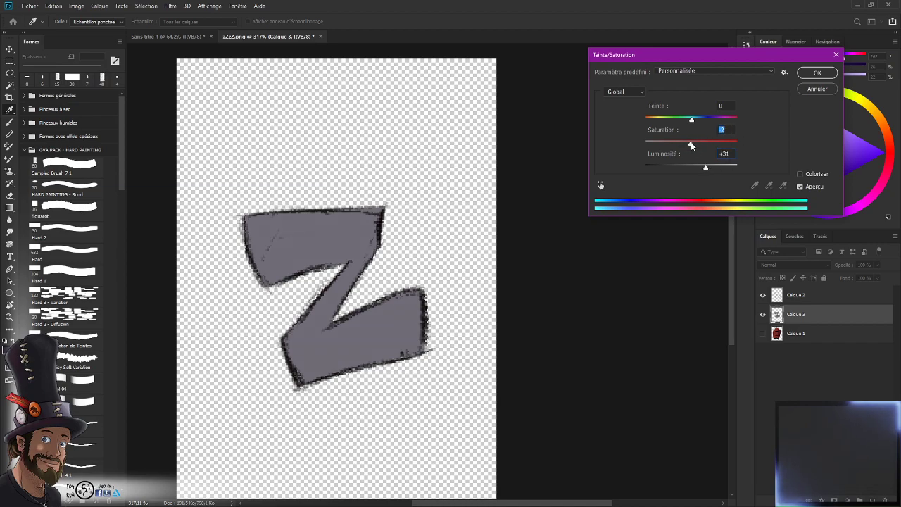
left_click(819, 74)
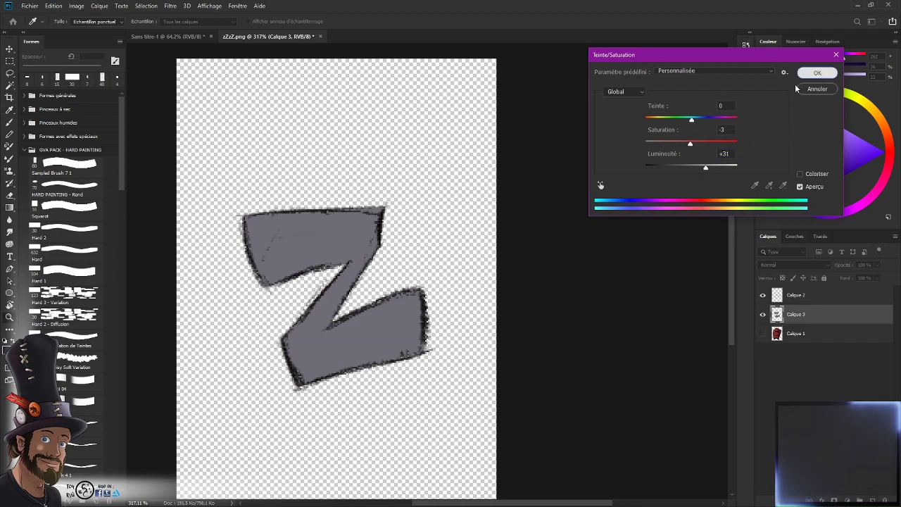
left_click_drag(447, 277, 404, 326)
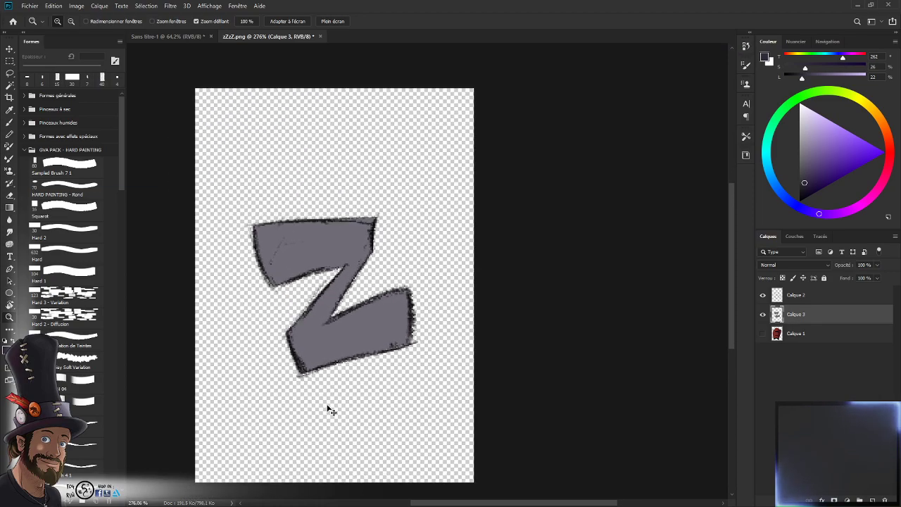
- Save the Z graphic as zZzZ.png in PNG format in the Frog Knight folder, using the large-file, fastest-saving option
key("ctrl+shift+s")
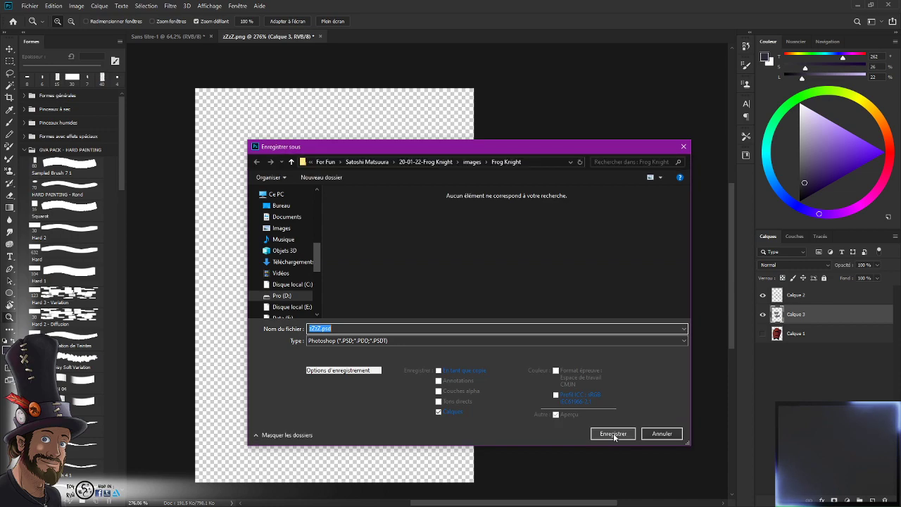
left_click(352, 340)
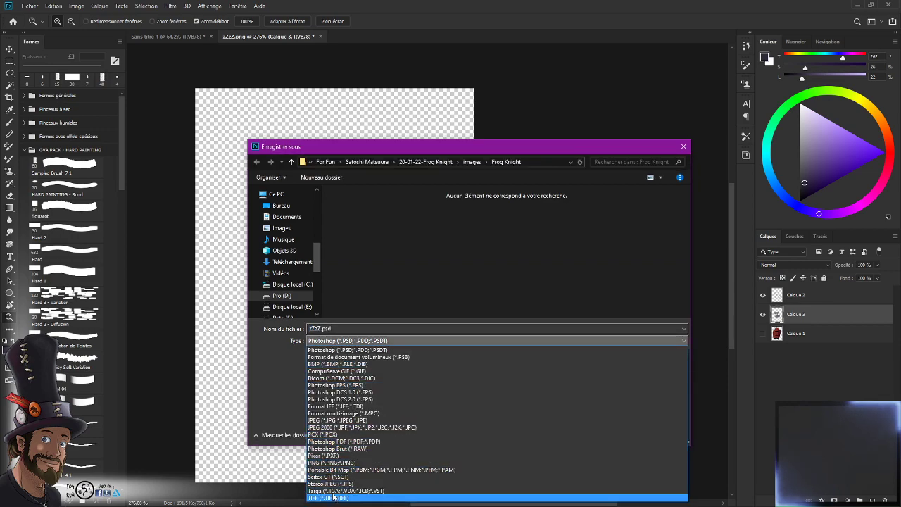
left_click(333, 463)
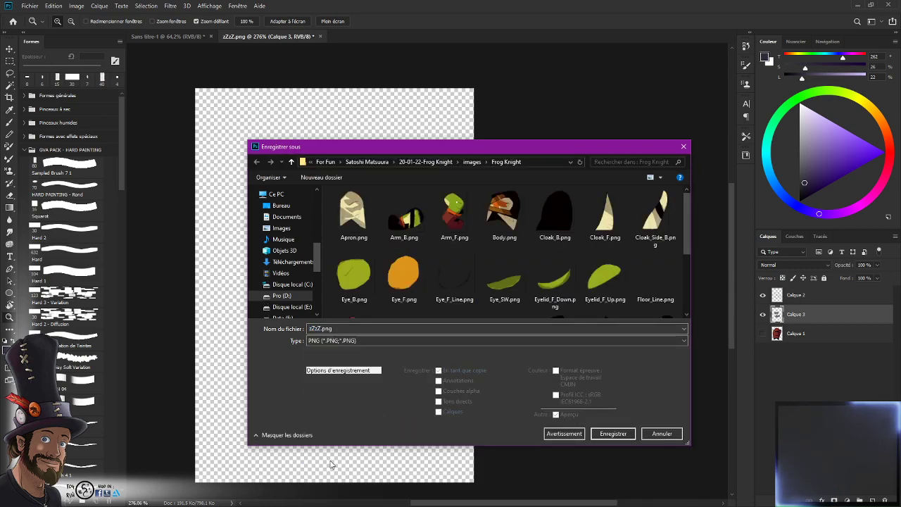
left_click(613, 433)
left_click(473, 259)
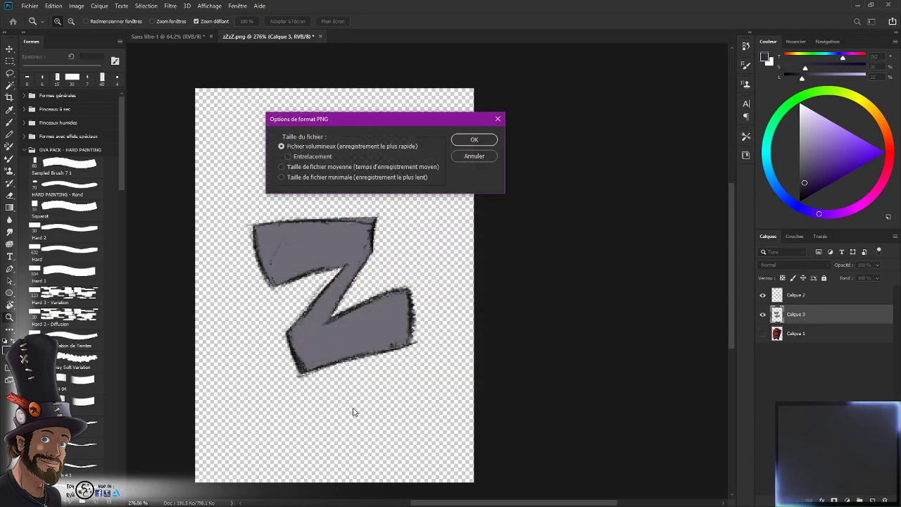
left_click(475, 141)
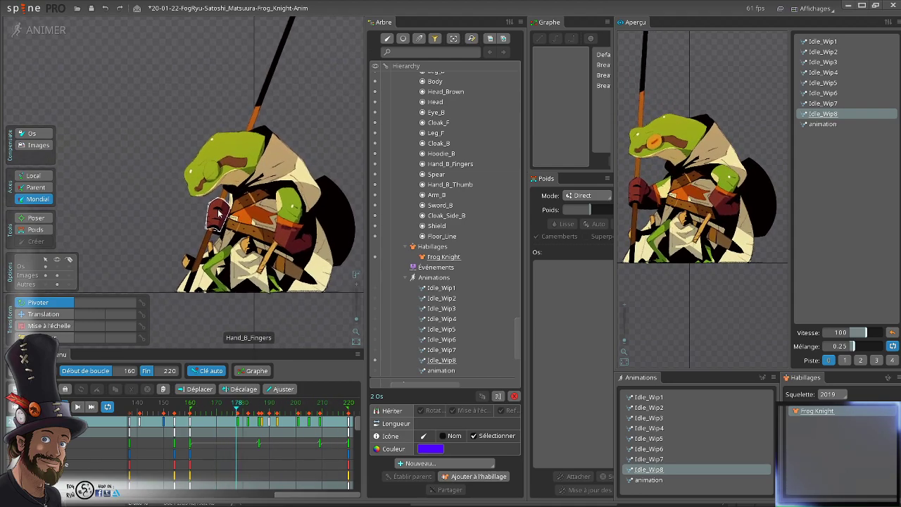
- Switch to Spine's setup mode and place the zZzZ image beside the spear, just above the frog's head
scroll(266, 205, "up", 1)
left_click_drag(267, 205, 298, 233)
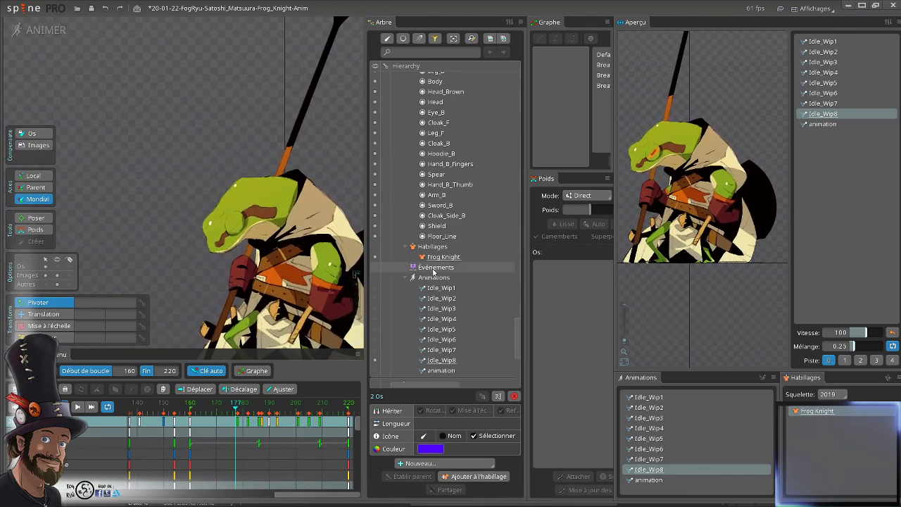
left_click(42, 33)
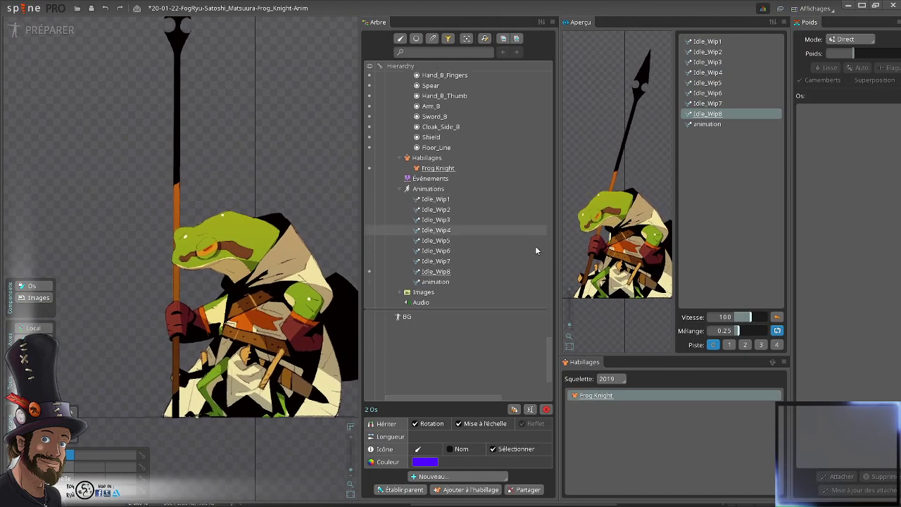
scroll(536, 246, "down", 5)
left_click(397, 200)
scroll(507, 241, "down", 5)
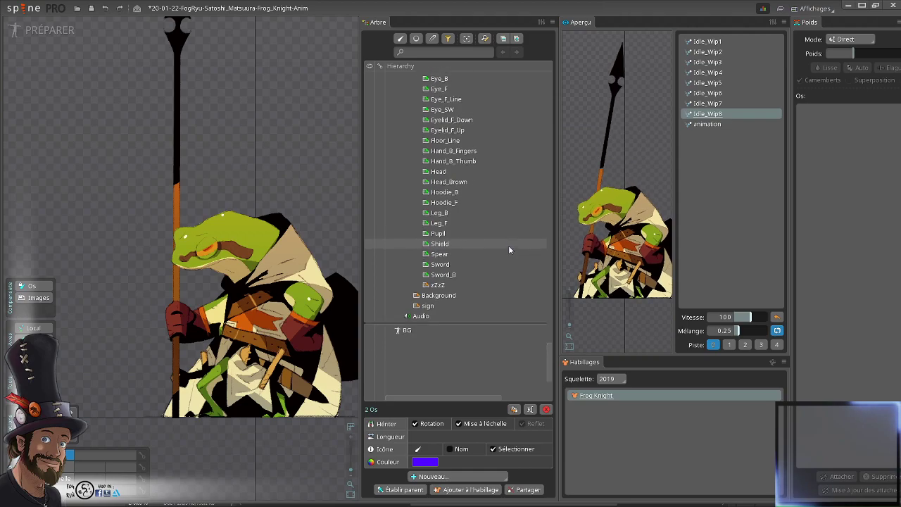
left_click(438, 280)
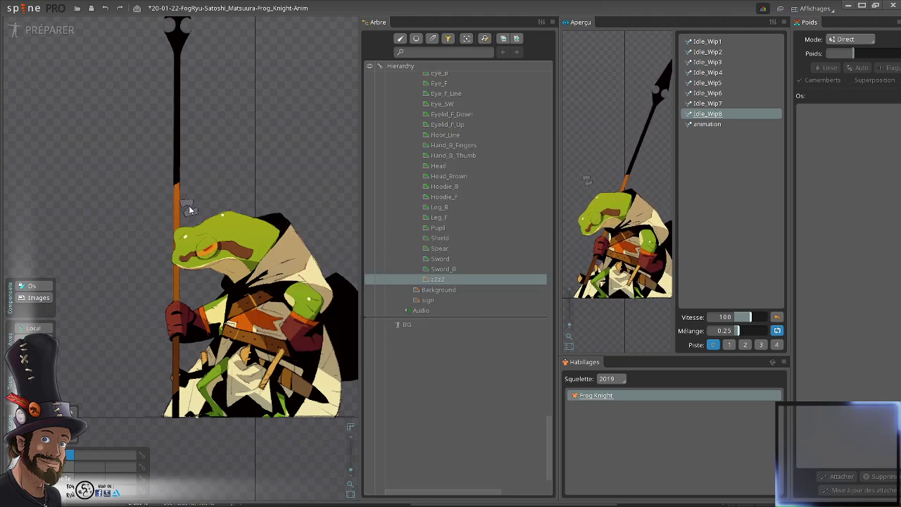
left_click(191, 207)
scroll(212, 185, "up", 2)
scroll(234, 176, "up", 3)
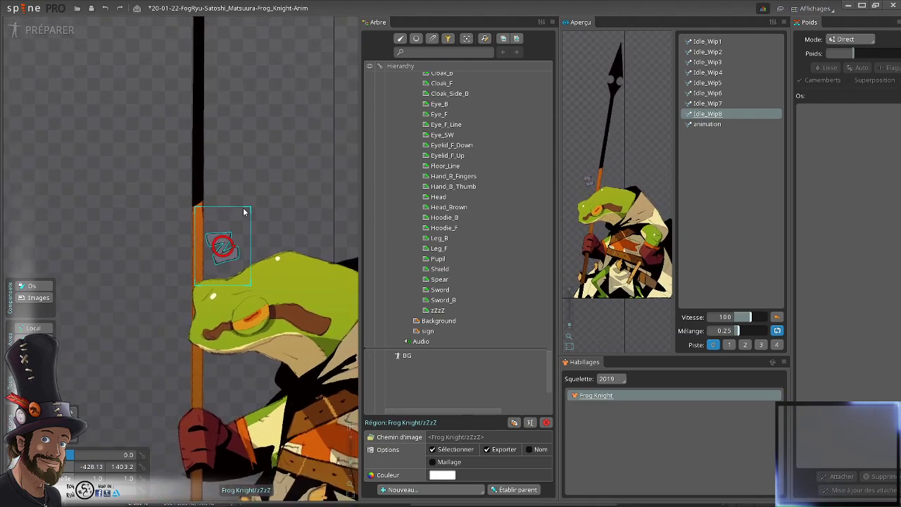
scroll(274, 225, "down", 2)
scroll(289, 224, "down", 2)
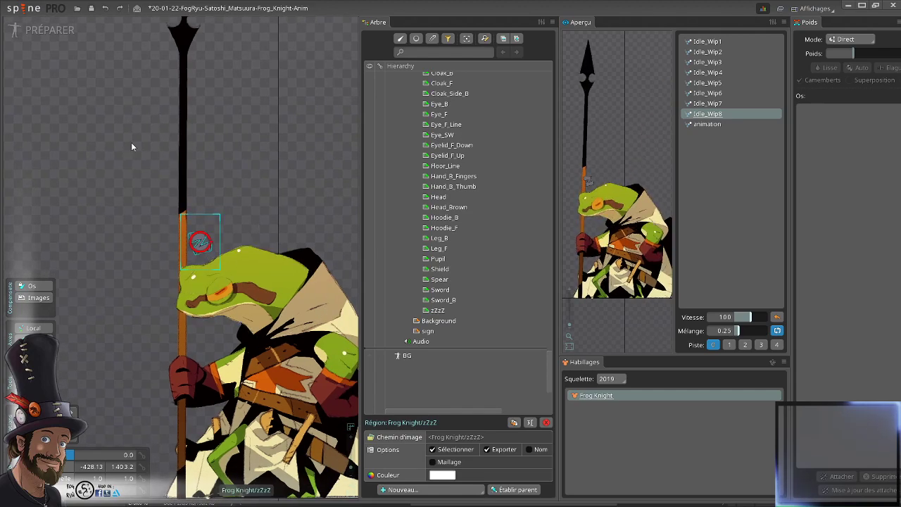
left_click_drag(286, 160, 314, 155)
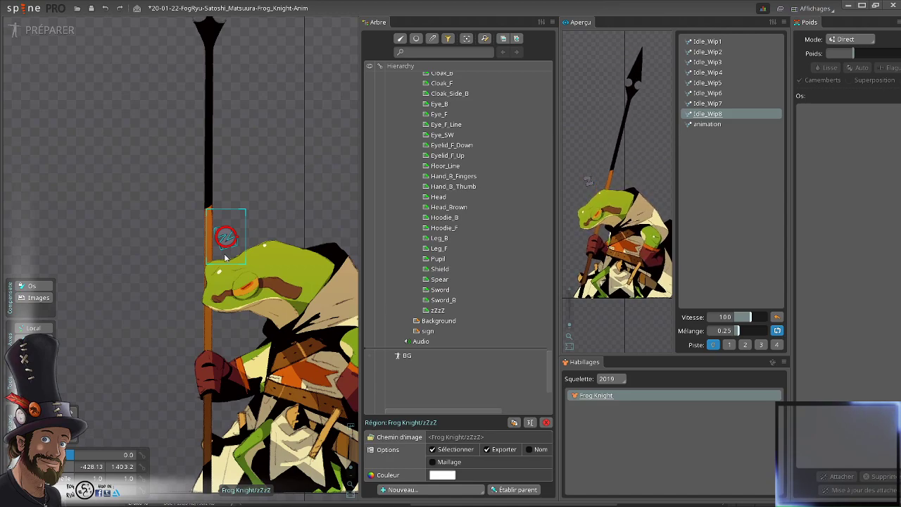
- Return to animate mode and examine the Z beside the frog and its slot in the hierarchy's draw order
left_click(51, 33)
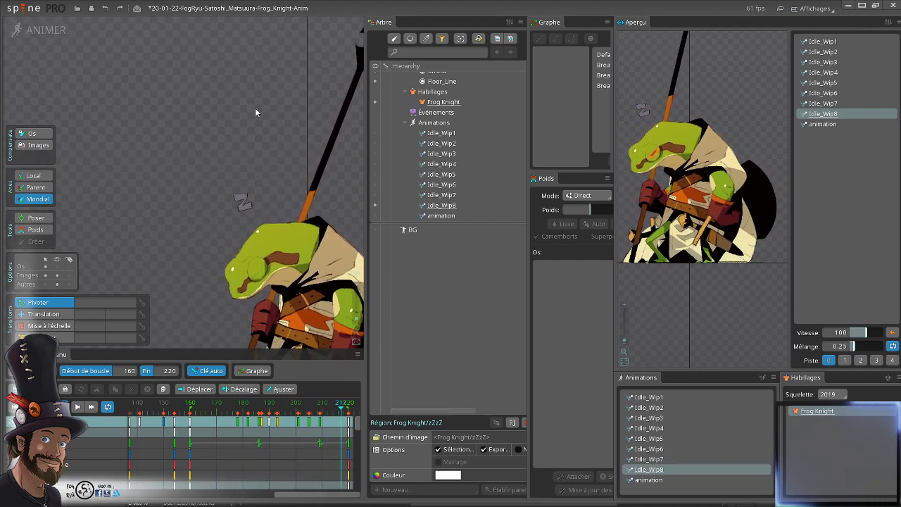
scroll(260, 130, "down", 2)
left_click_drag(245, 137, 224, 131)
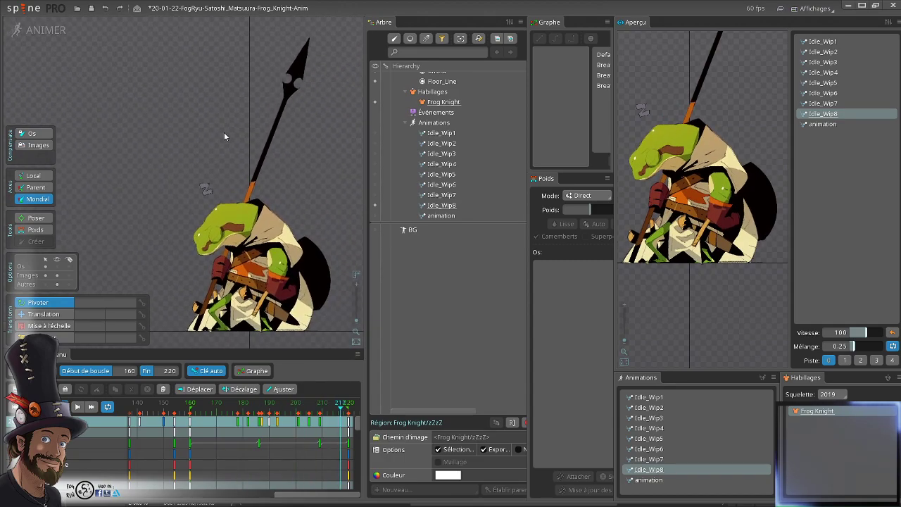
scroll(485, 200, "up", 4)
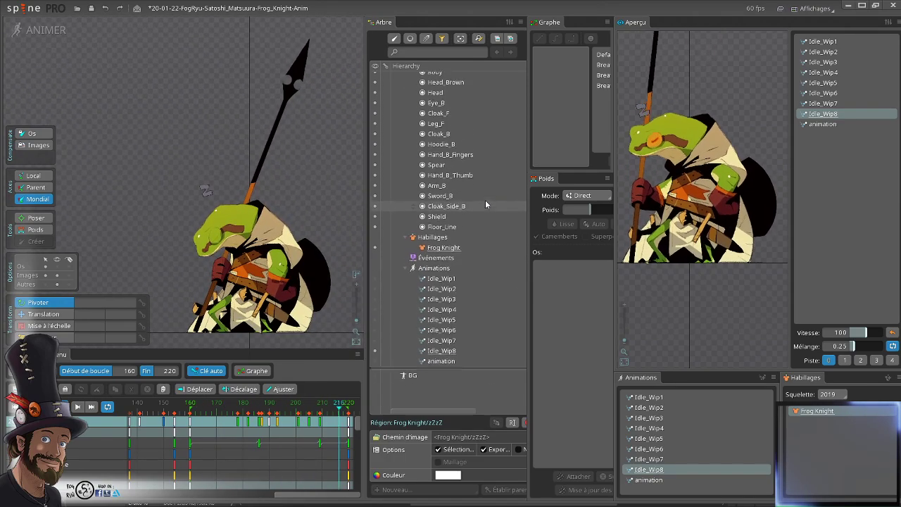
scroll(455, 283, "up", 8)
scroll(492, 294, "up", 3)
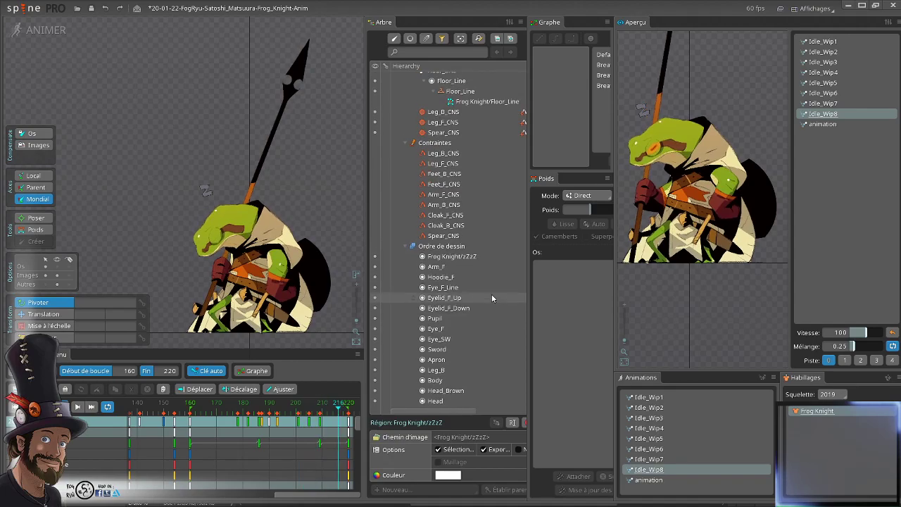
scroll(472, 293, "up", 5)
scroll(474, 302, "down", 10)
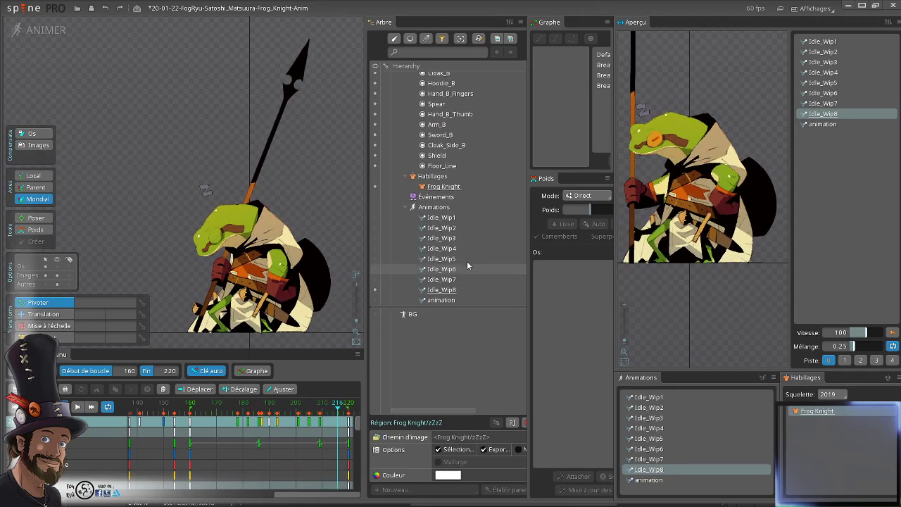
scroll(472, 271, "up", 10)
scroll(488, 255, "down", 4)
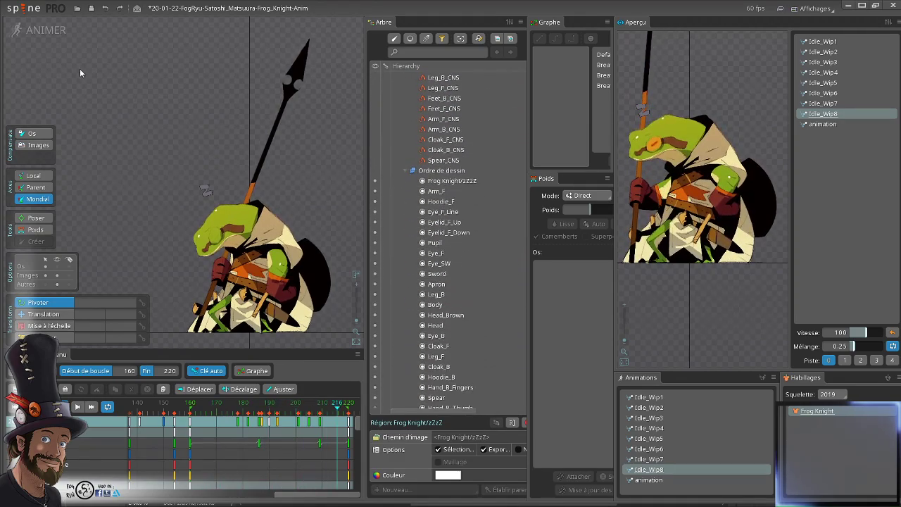
- Go back to setup mode and create a new path named zZzZ-Path under the root bone
left_click(39, 30)
scroll(207, 194, "up", 5)
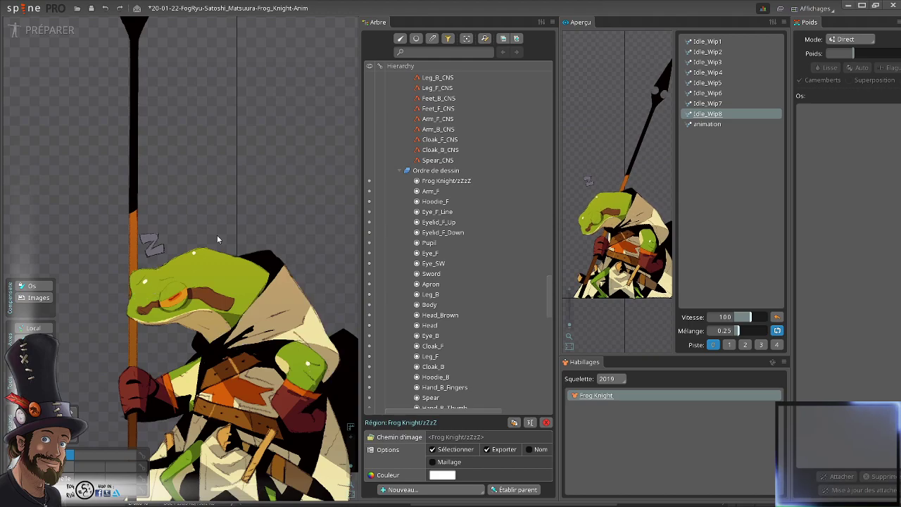
left_click_drag(217, 235, 267, 240)
scroll(468, 223, "up", 15)
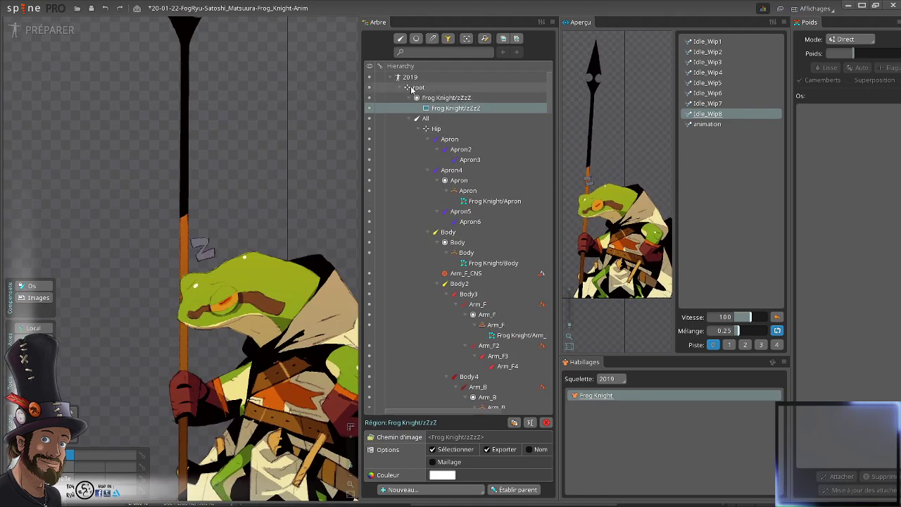
left_click(419, 87)
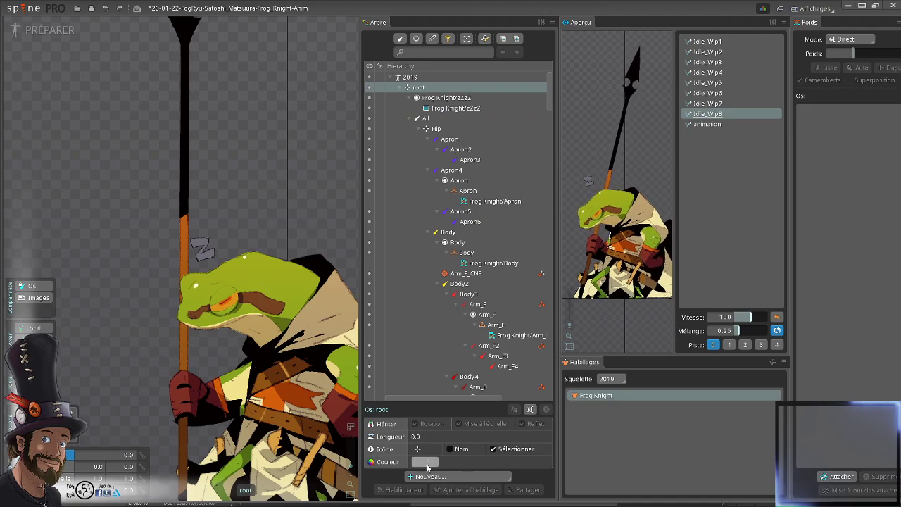
left_click(429, 477)
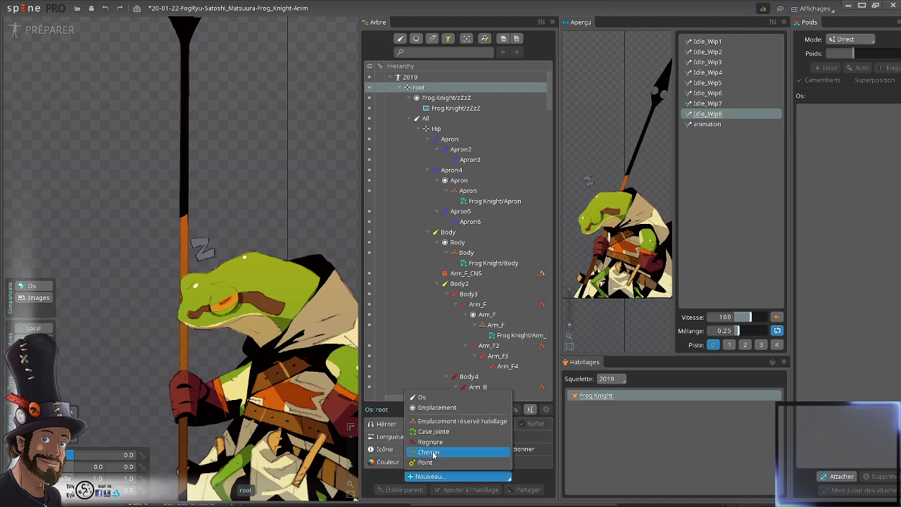
left_click(430, 453)
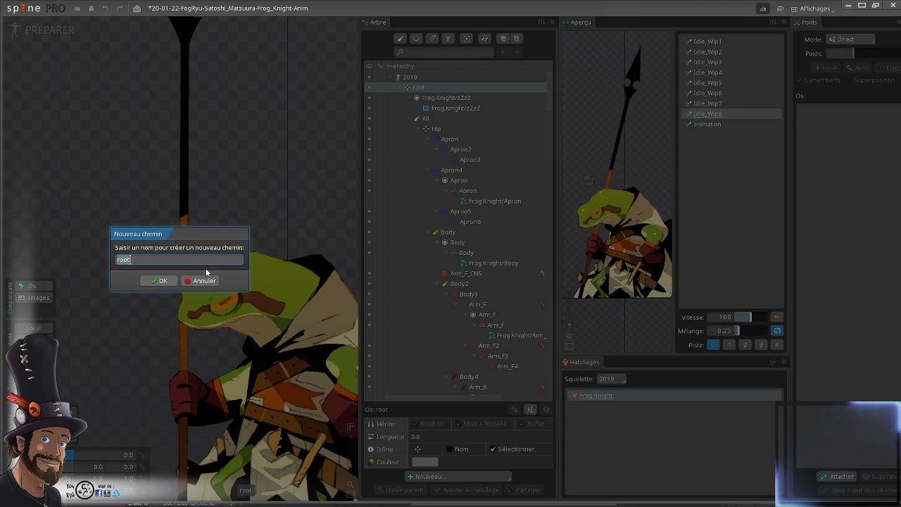
type("zZzZ")
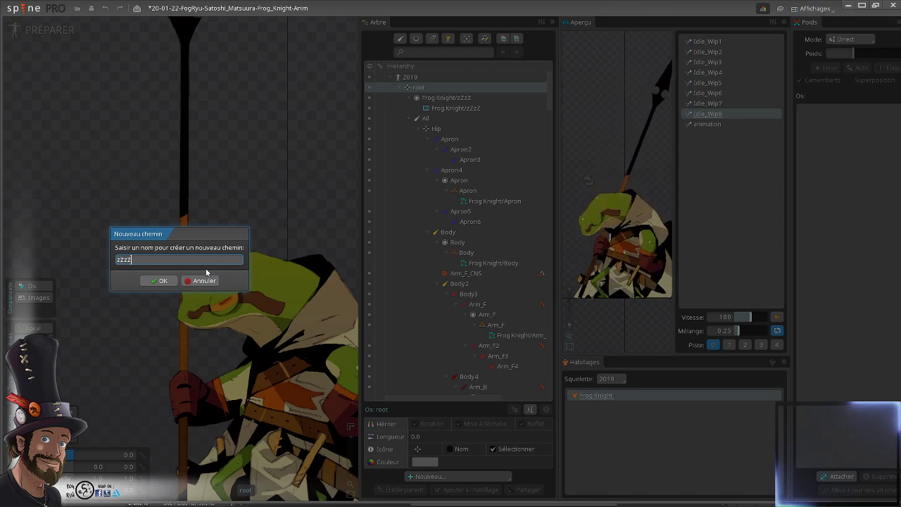
type("-Path")
key("Return")
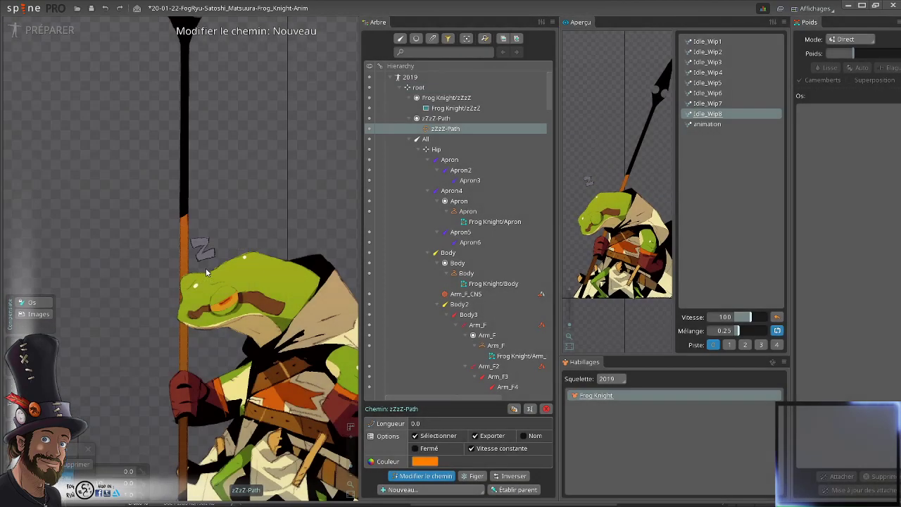
- Draw a two-point path about 1513 units long from in front of the frog's face up toward the spear tip's height, bowing it away from the spear
left_click_drag(133, 189, 140, 186)
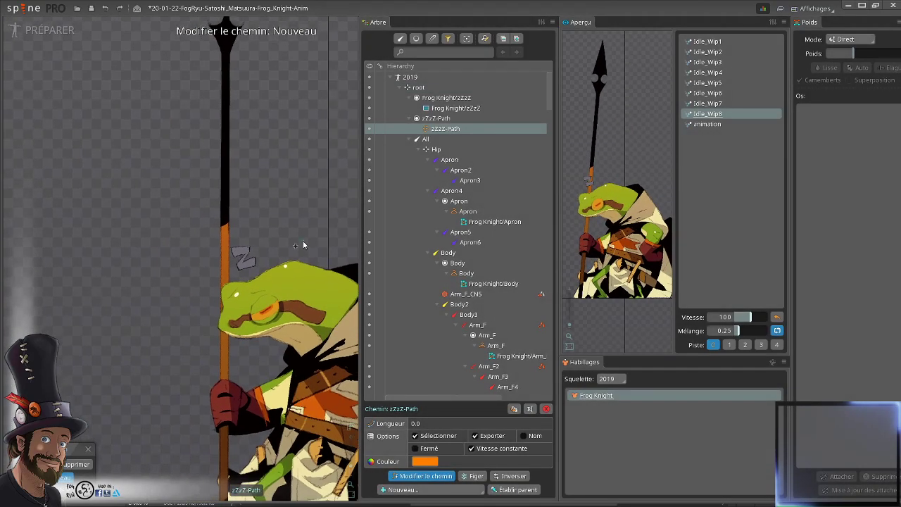
left_click(196, 316)
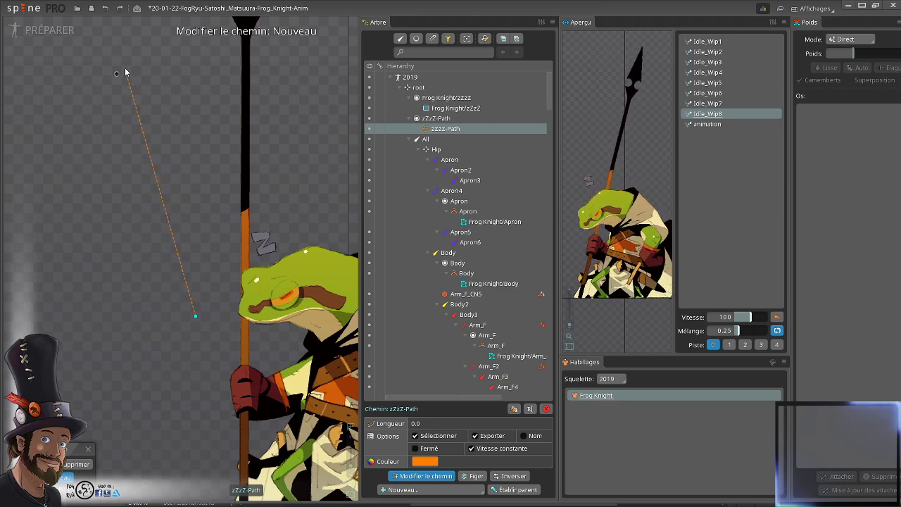
left_click(121, 44)
key("b")
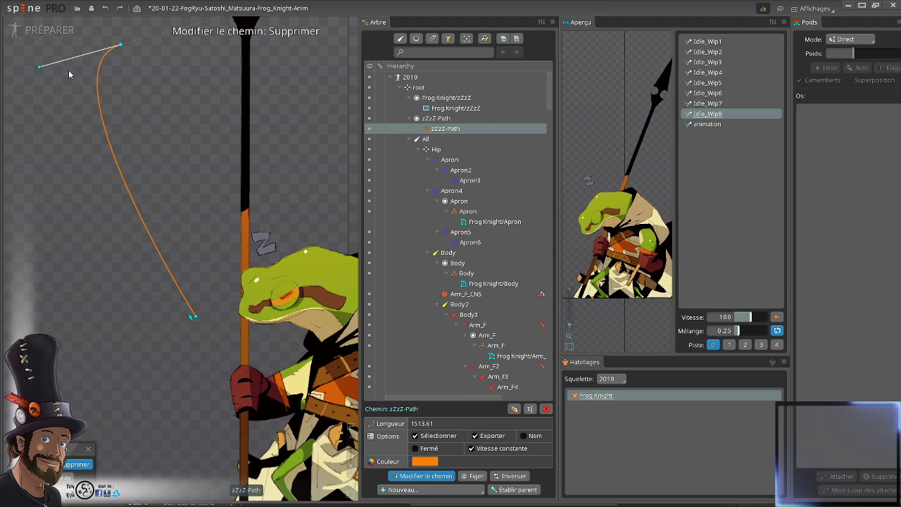
left_click_drag(38, 68, 70, 225)
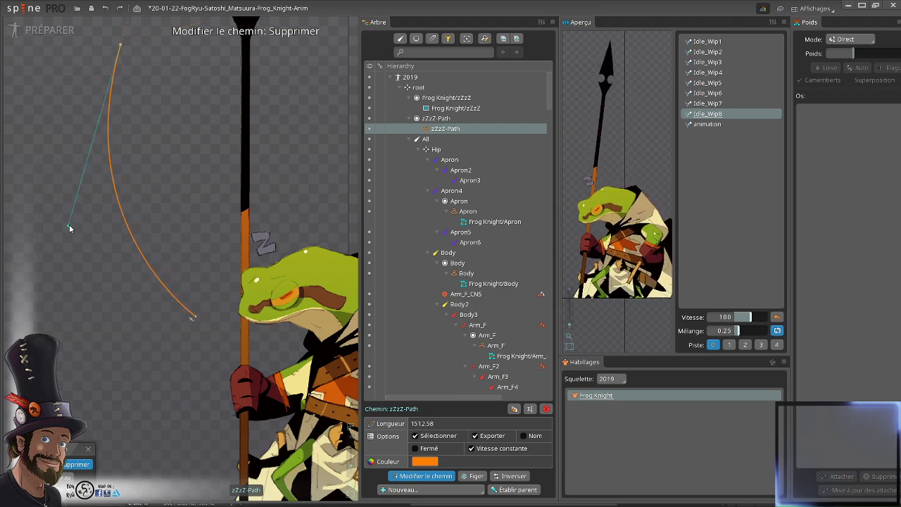
- Create a zero-length bone under root at the Z's centre to carry the zZzZ image slot, and check it in animate mode
left_click_drag(117, 254, 148, 256)
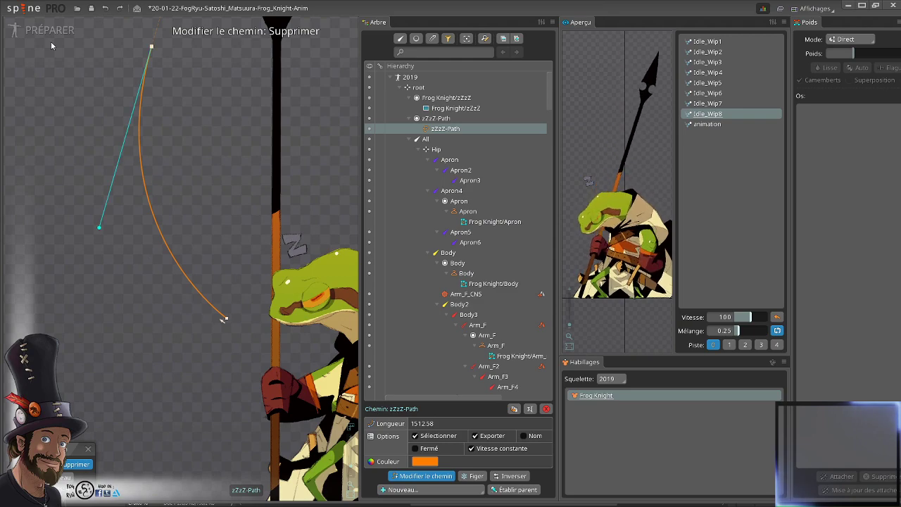
left_click(416, 88)
left_click(425, 477)
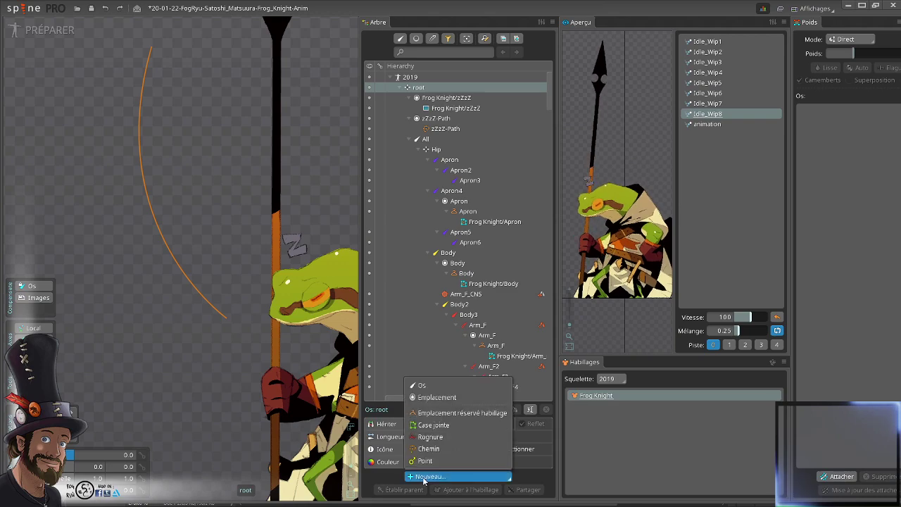
key("Escape")
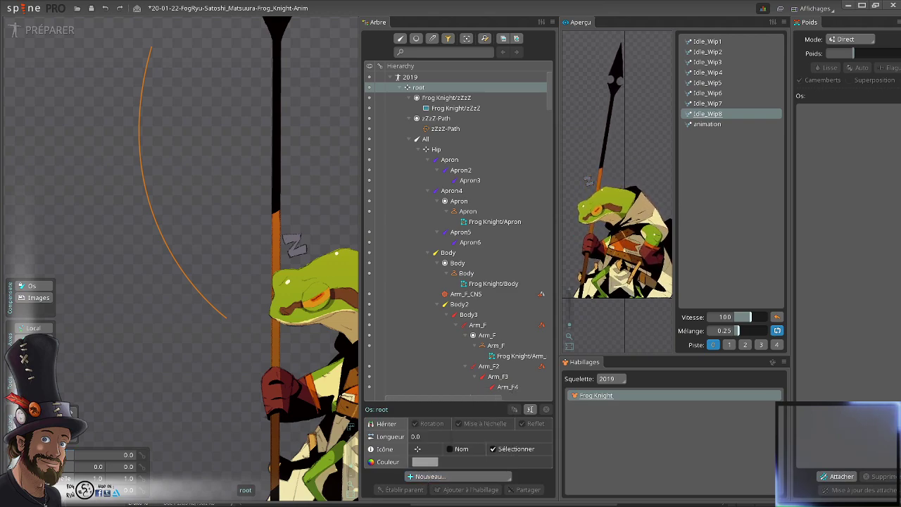
scroll(298, 243, "up", 2)
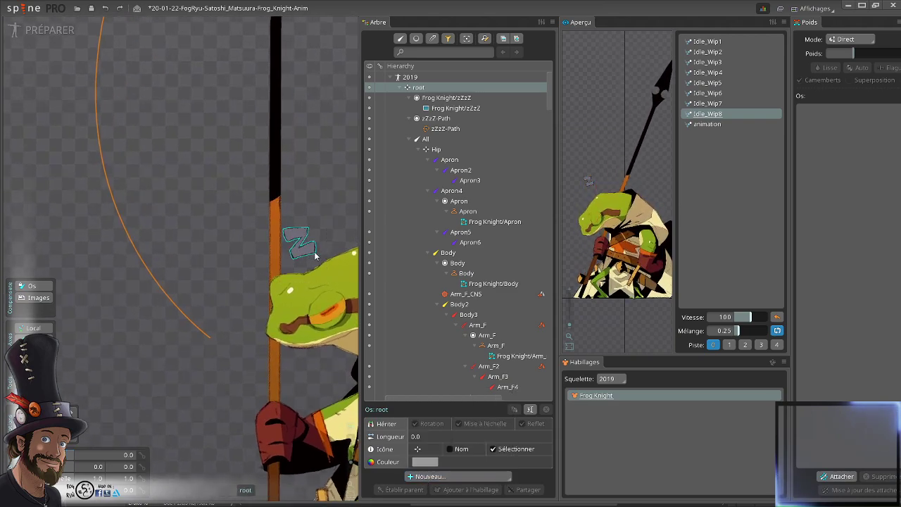
left_click_drag(315, 256, 269, 247)
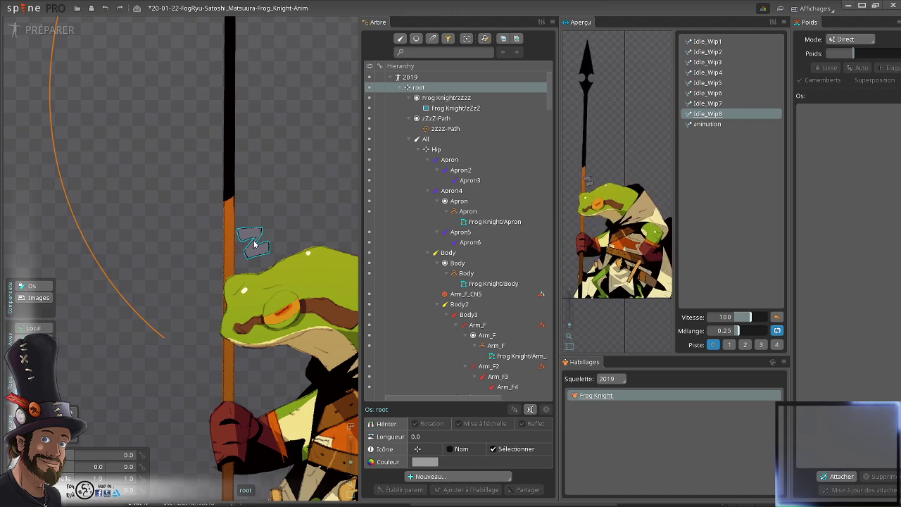
left_click(253, 244)
scroll(253, 245, "up", 3)
scroll(261, 171, "down", 3)
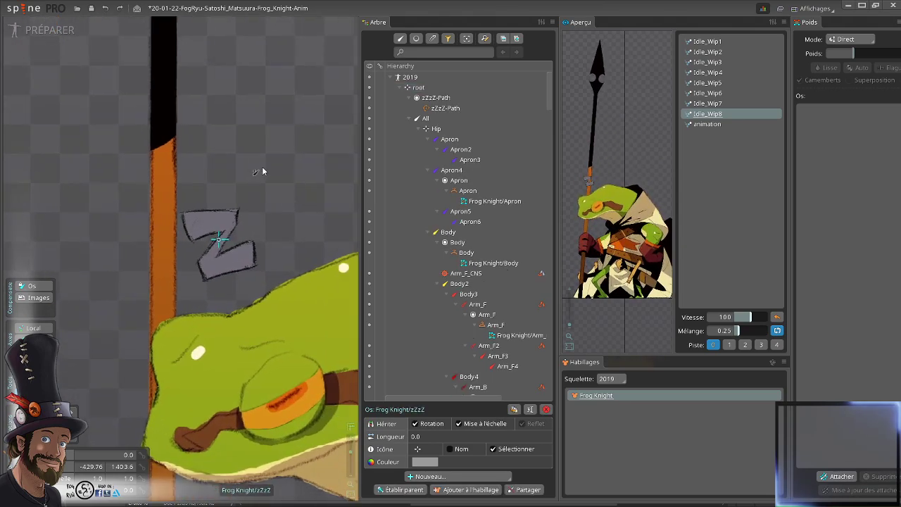
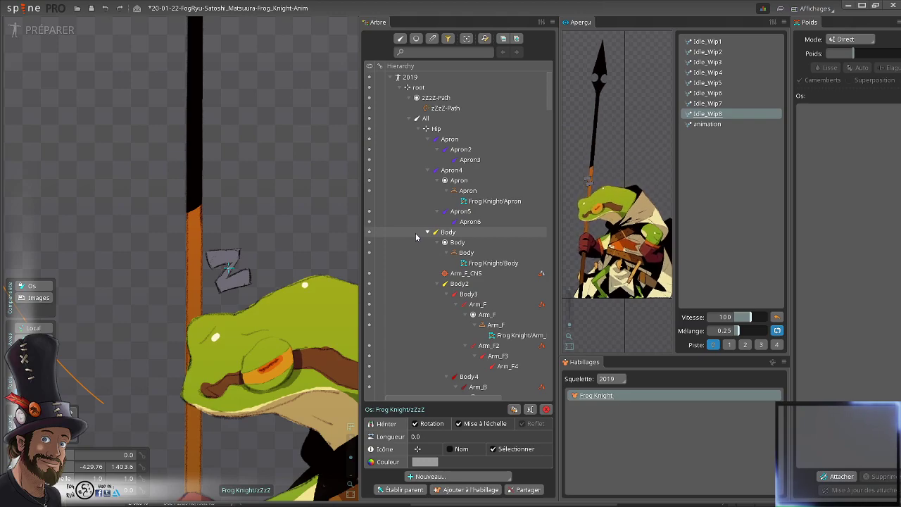
left_click(42, 30)
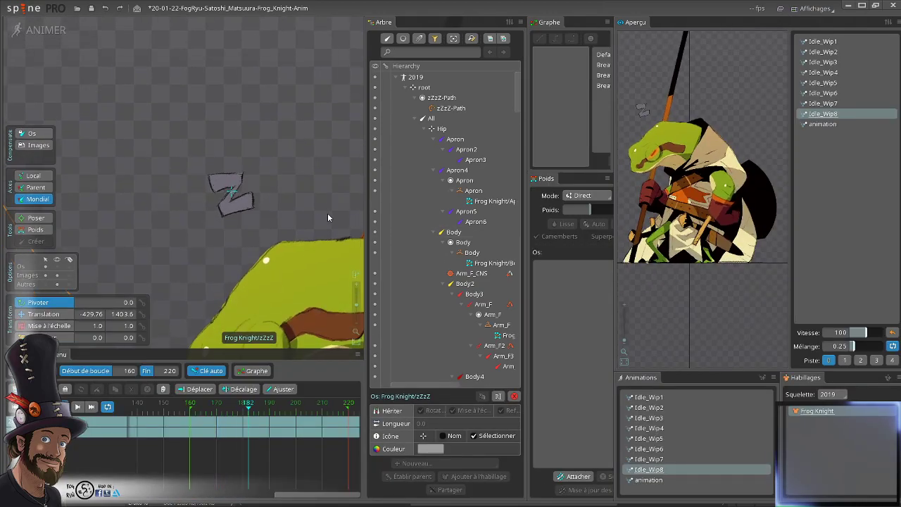
left_click(44, 30)
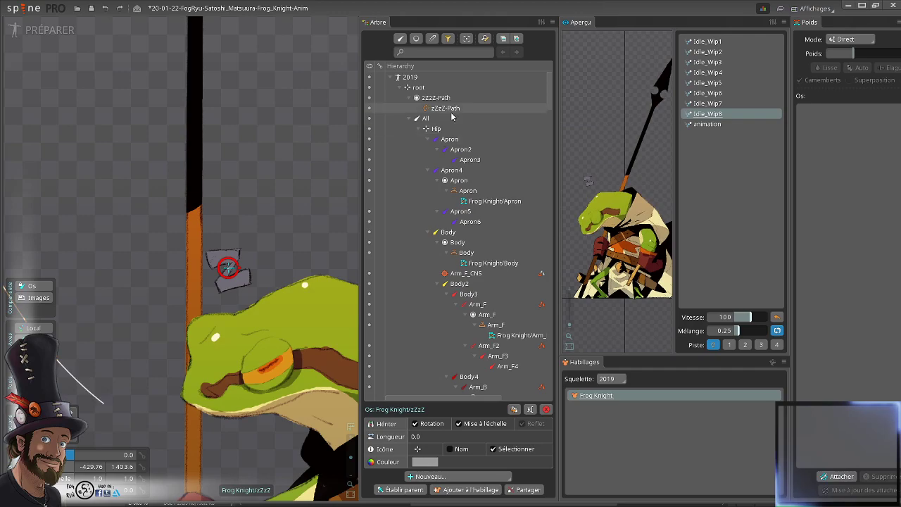
- Convert the zZzZ image to a mesh and generate its outline with Trace at the default settings
left_click(216, 272)
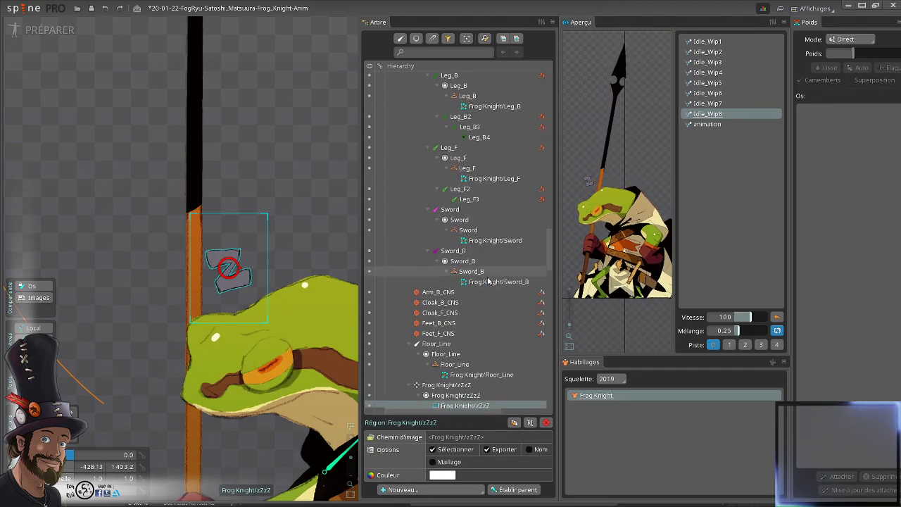
scroll(486, 277, "down", 6)
scroll(483, 274, "up", 3)
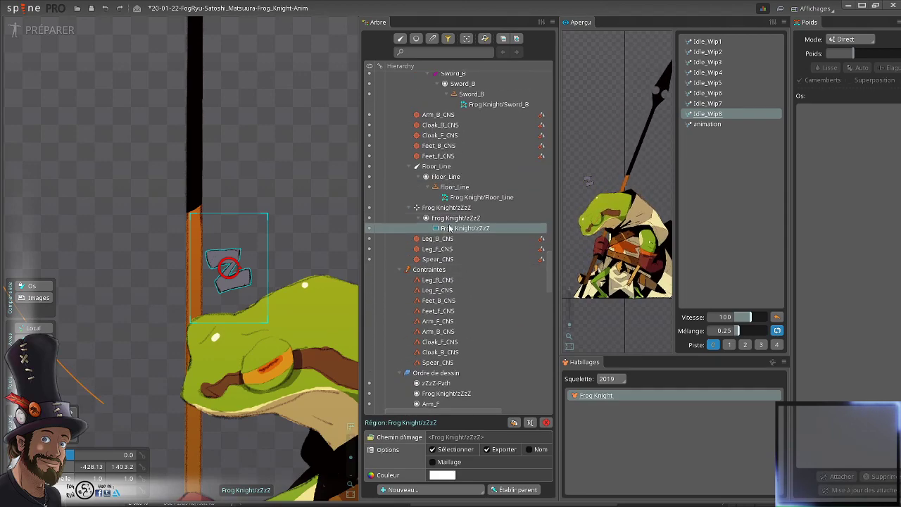
left_click(433, 461)
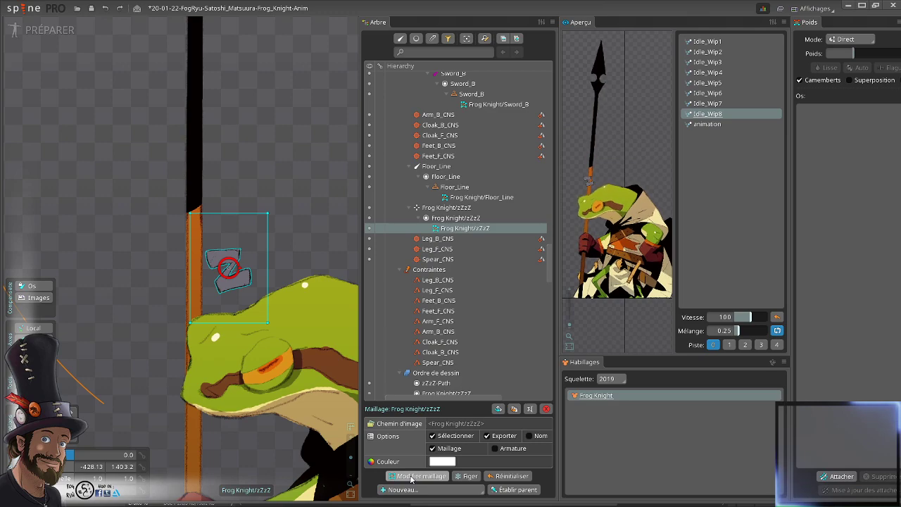
left_click(412, 477)
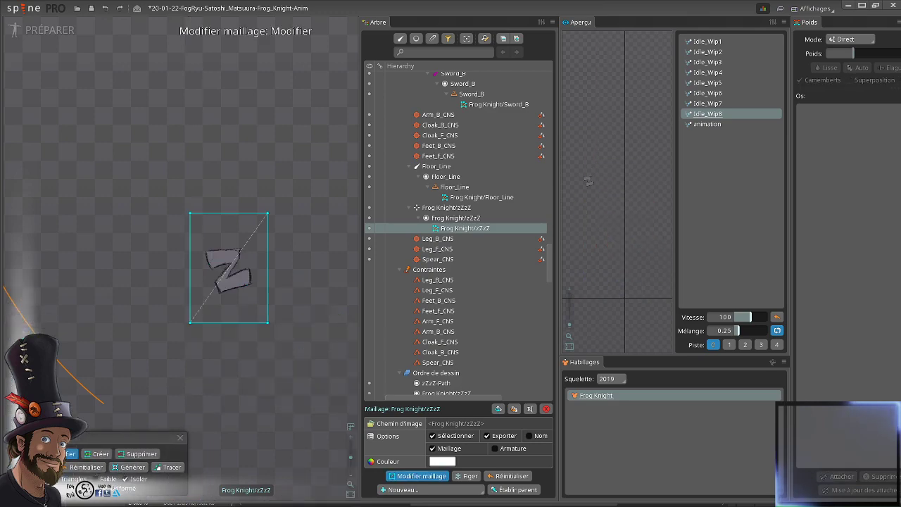
left_click(169, 467)
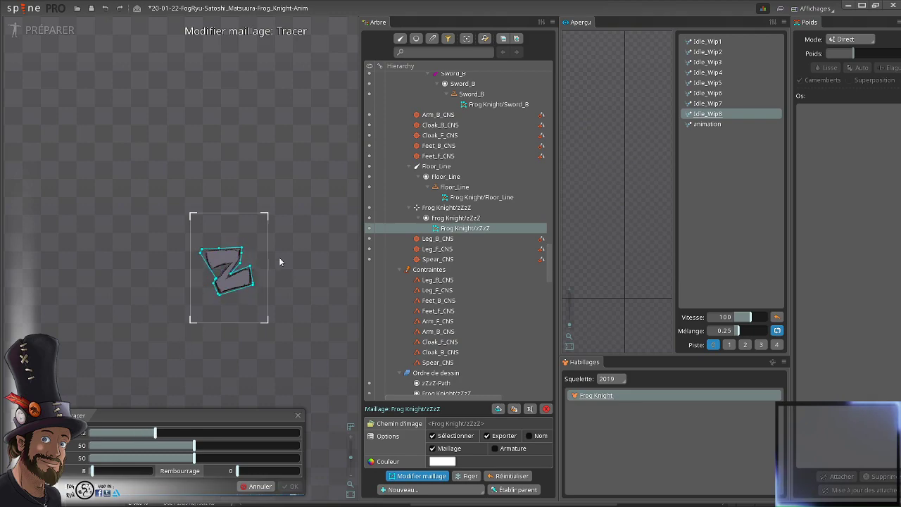
scroll(222, 278, "up", 5)
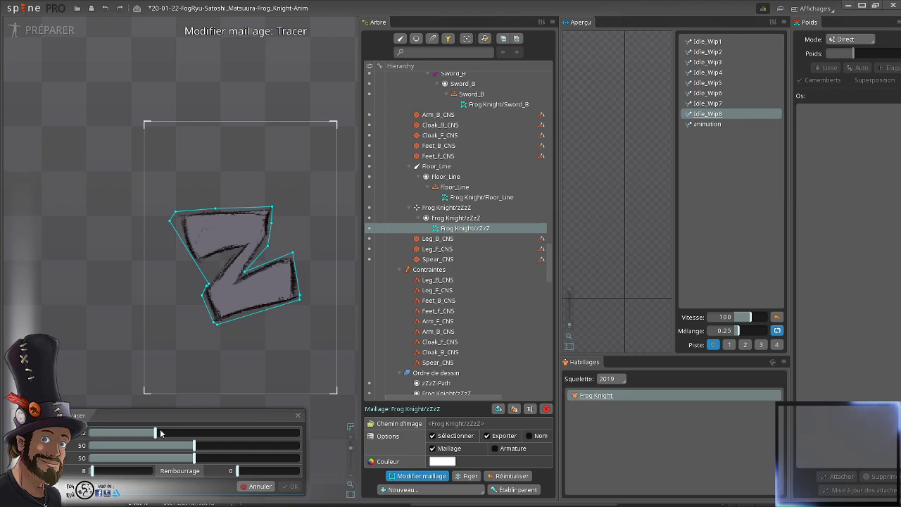
left_click(291, 486)
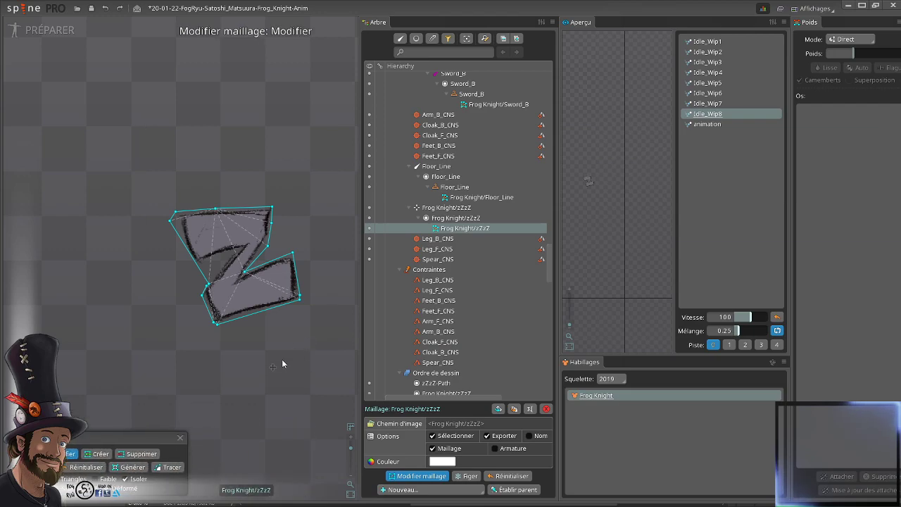
- Delete the surplus vertices from the traced Z outline and add one at the lower-left corner of the letter's upper bar
scroll(260, 303, "up", 1)
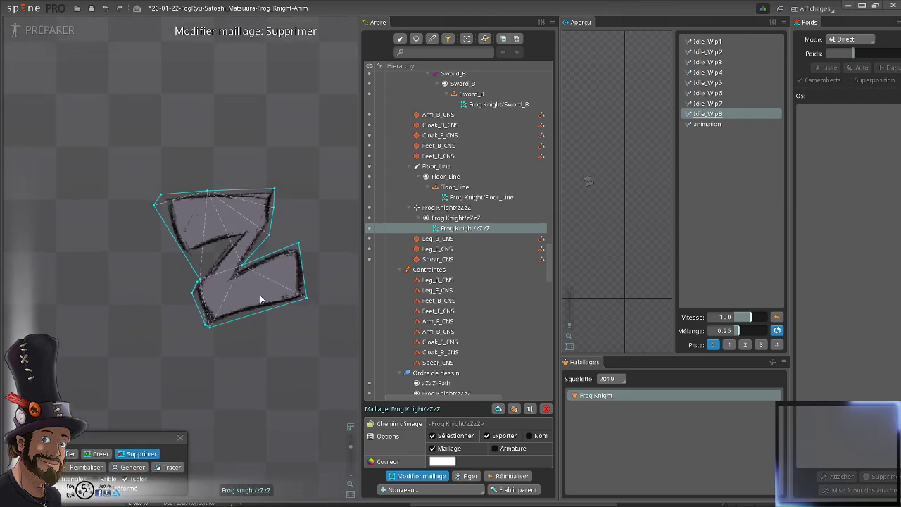
left_click_drag(260, 295, 248, 333)
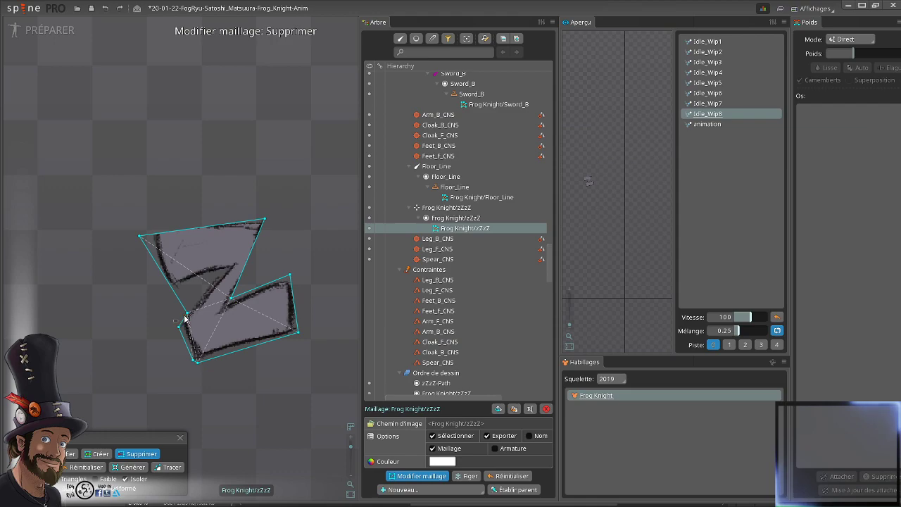
left_click_drag(185, 319, 191, 299)
key("c")
key("v")
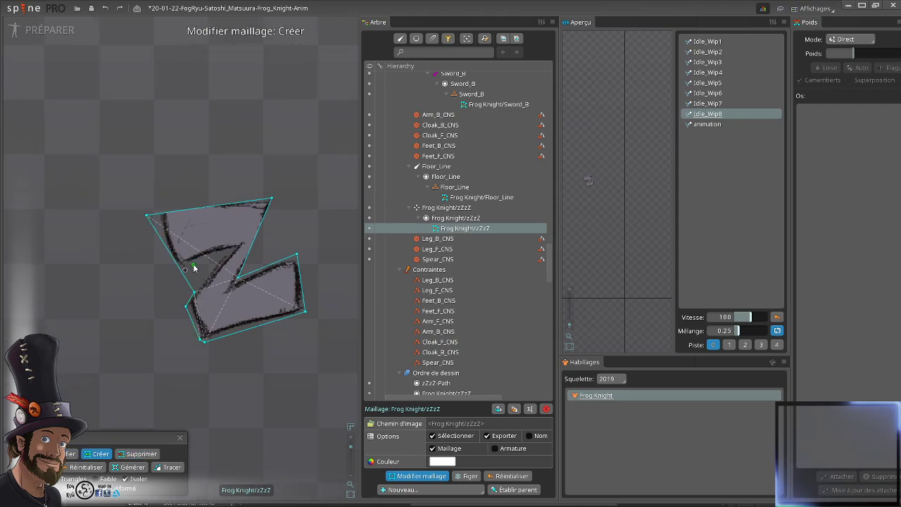
key("b")
key("c")
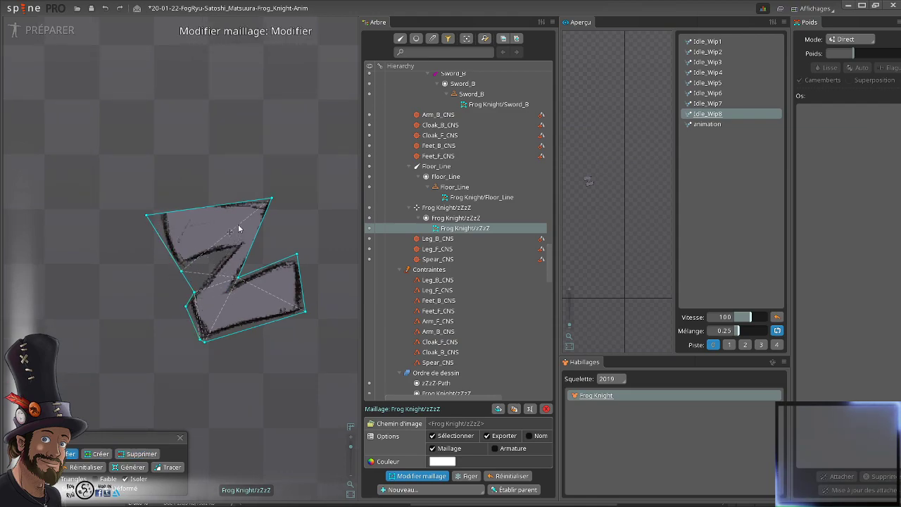
- Reshape the Z mesh outline to leave a margin around the letter, removing the doubled vertex at its lower-left corner, and finish mesh editing
scroll(259, 208, "up", 2)
left_click_drag(276, 195, 285, 186)
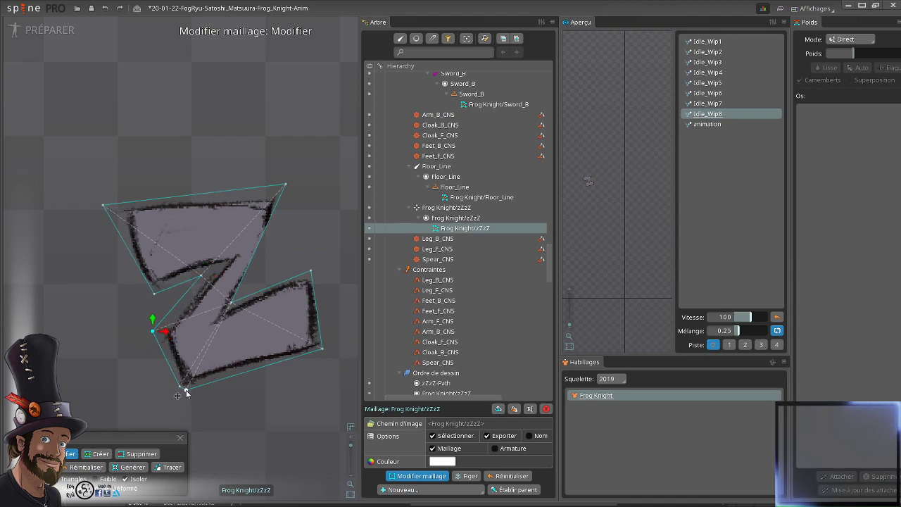
key("d")
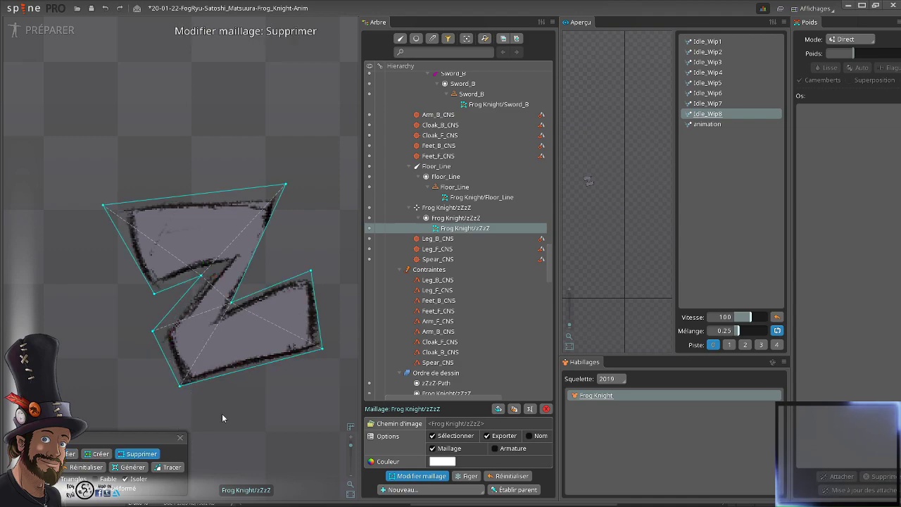
key("c")
key("d")
key("m")
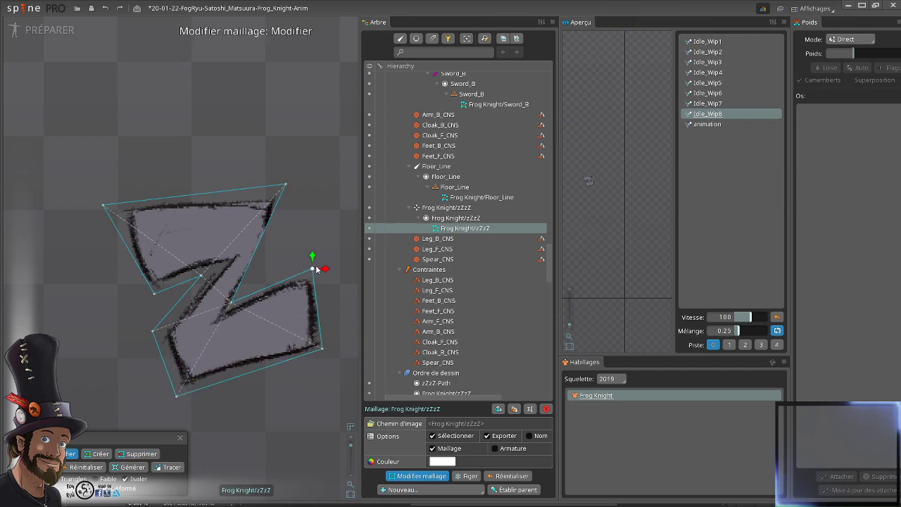
left_click(236, 303)
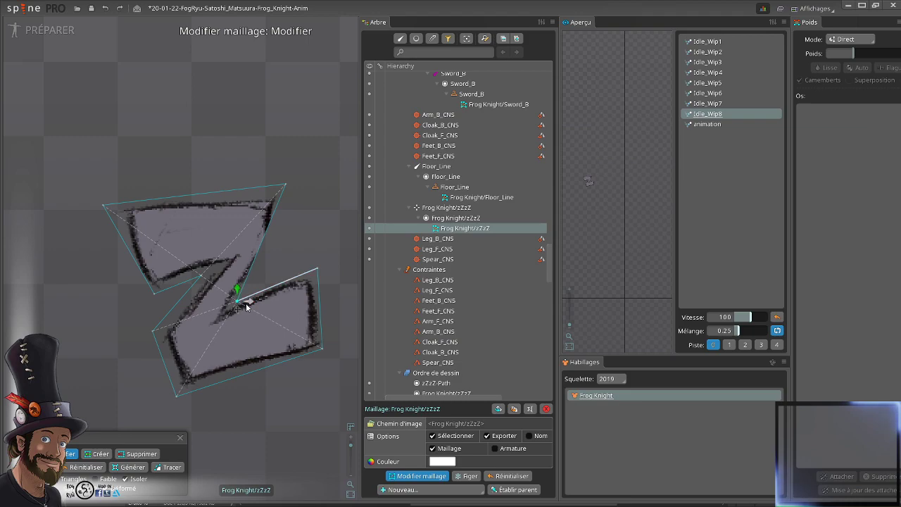
left_click_drag(281, 191, 301, 191)
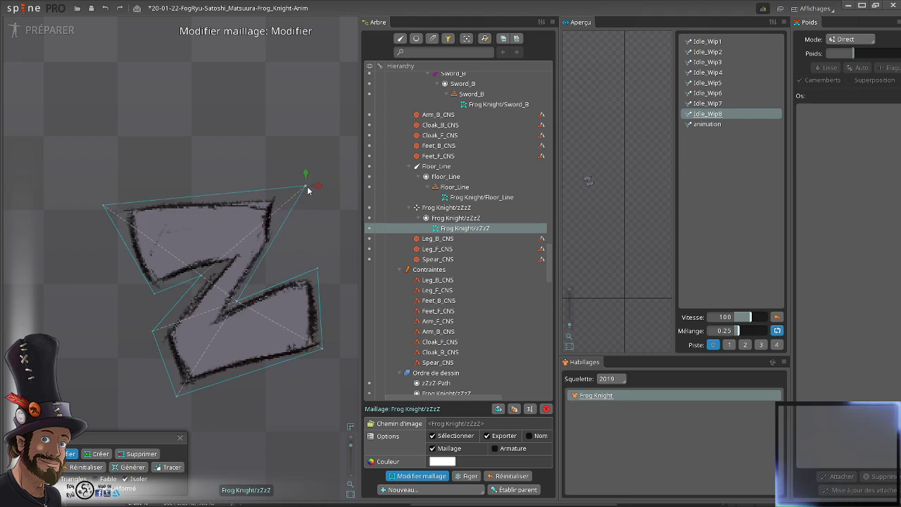
scroll(226, 280, "down", 3)
key("Escape")
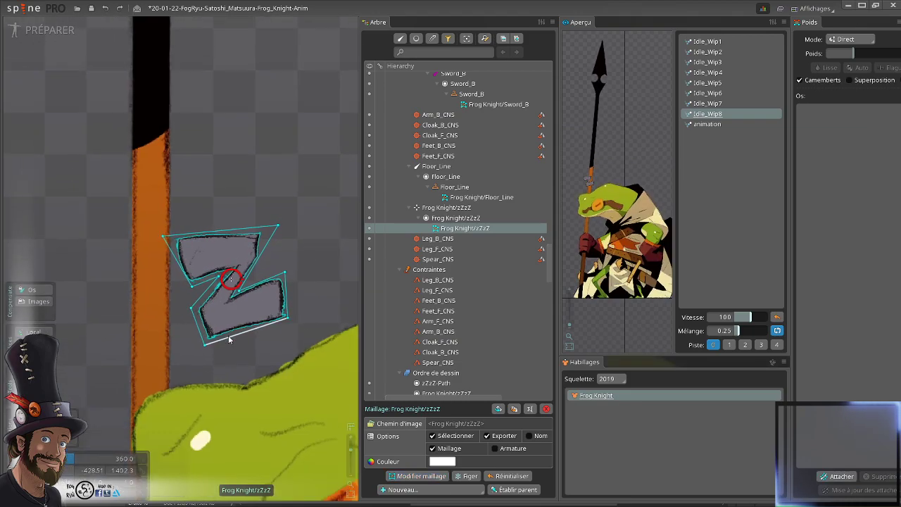
- Duplicate the zZzZ bone twice, together with its slot and mesh
scroll(229, 335, "down", 2)
scroll(288, 260, "down", 3)
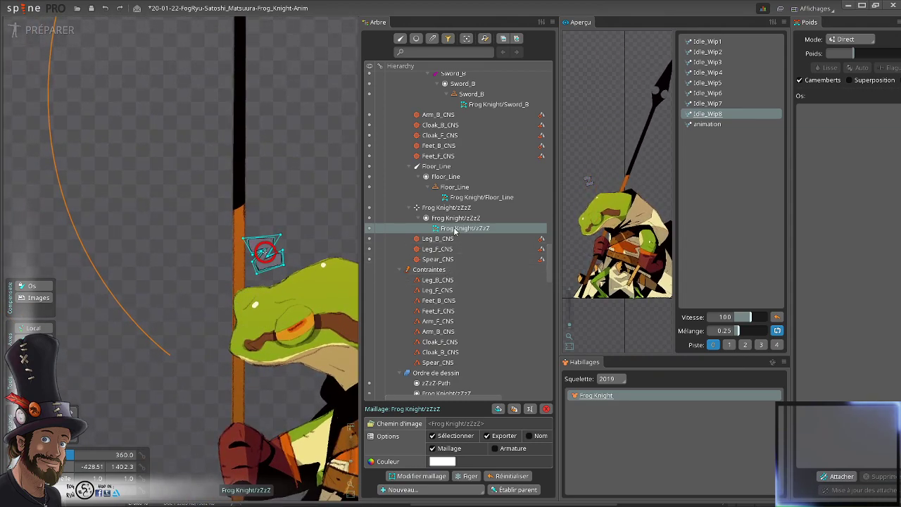
left_click(429, 209)
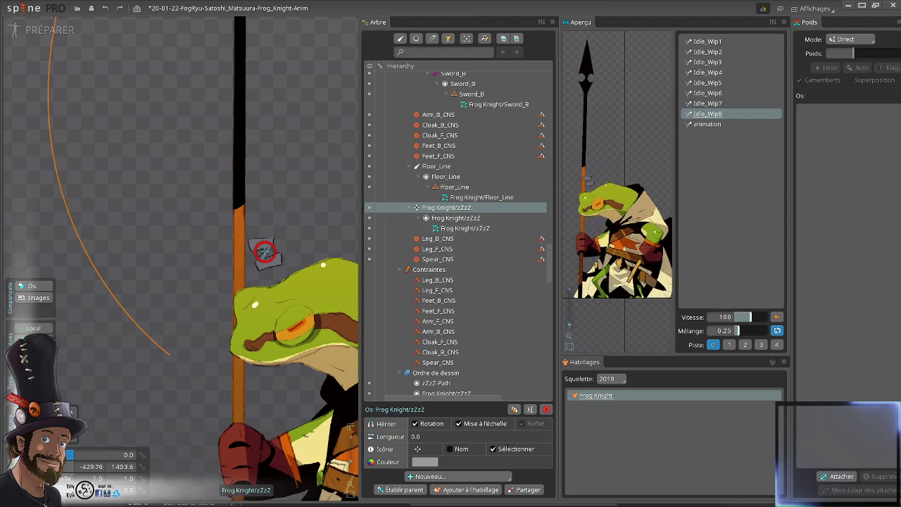
left_click(514, 411)
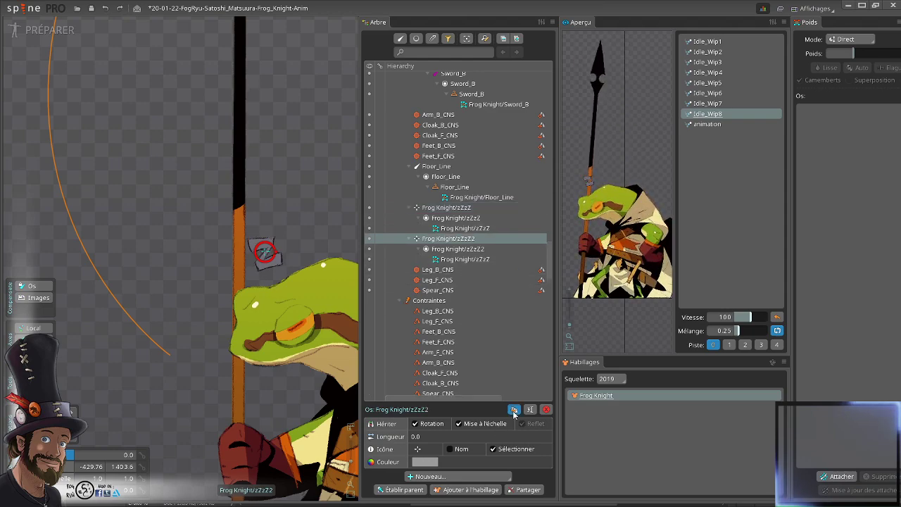
left_click(514, 411)
- Create a path constraint named zZzZ-Path for the three Frog Knight/zZzZ bones, targeting the curved path
scroll(180, 242, "up", 1)
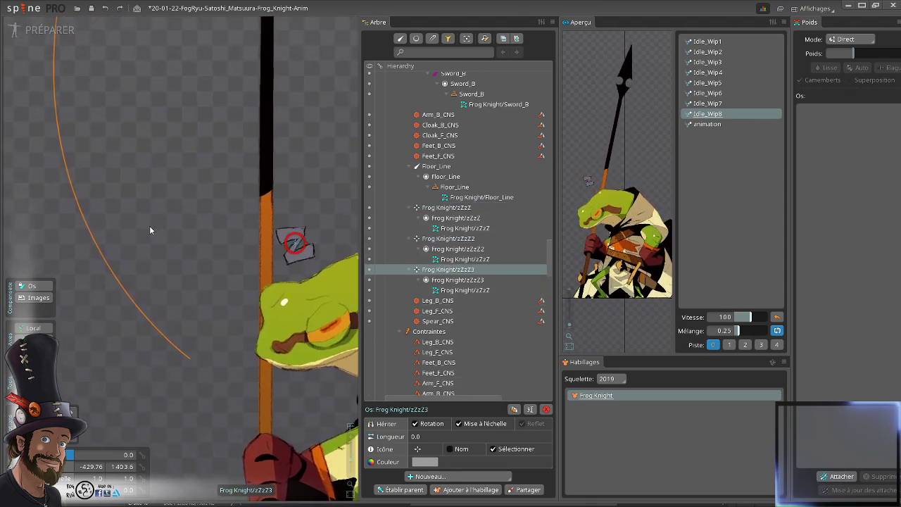
left_click_drag(149, 230, 140, 220)
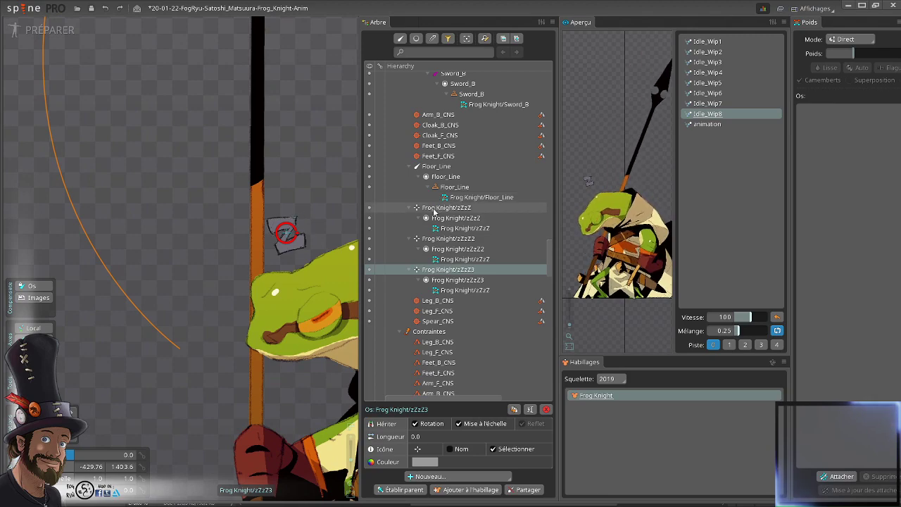
left_click(444, 208)
left_click(447, 238, "ctrl")
left_click(447, 269, "ctrl")
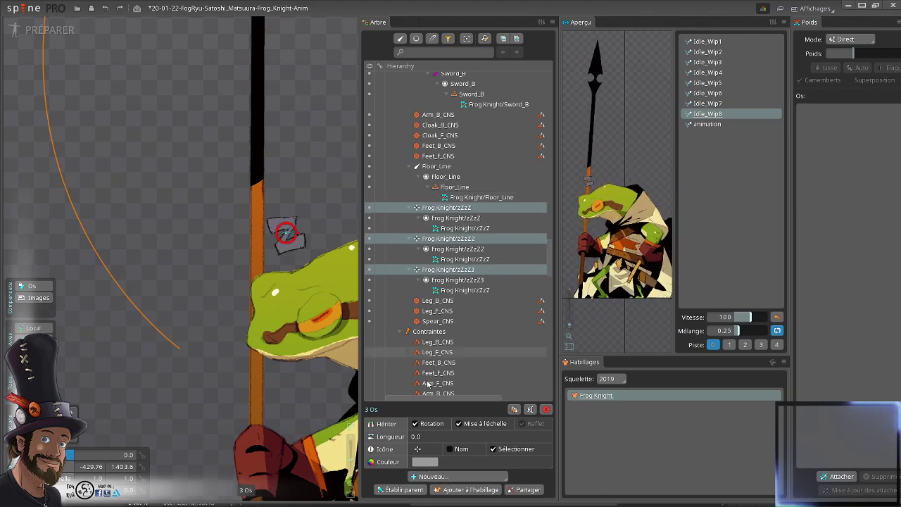
left_click(423, 478)
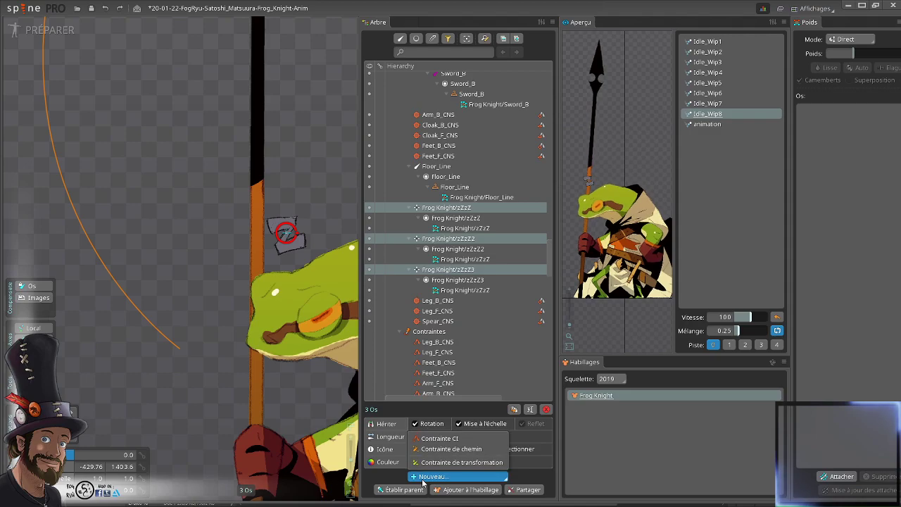
left_click(451, 449)
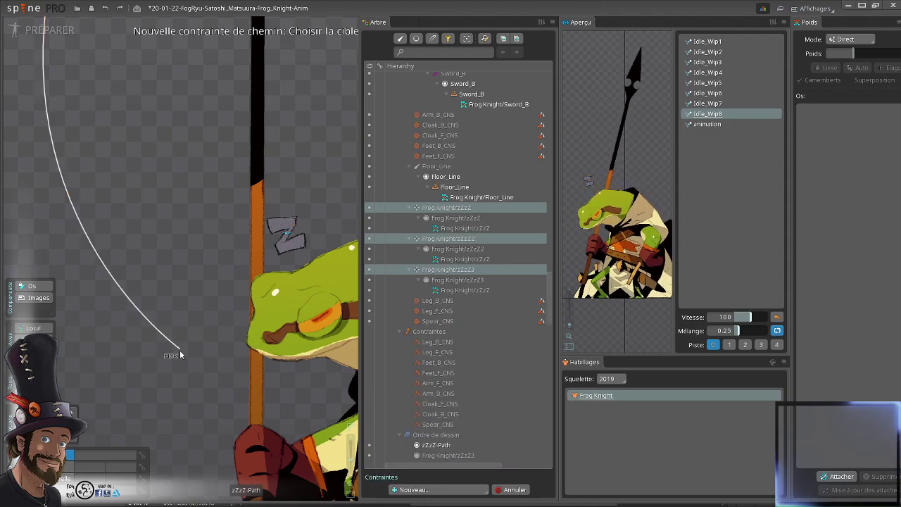
left_click(158, 334)
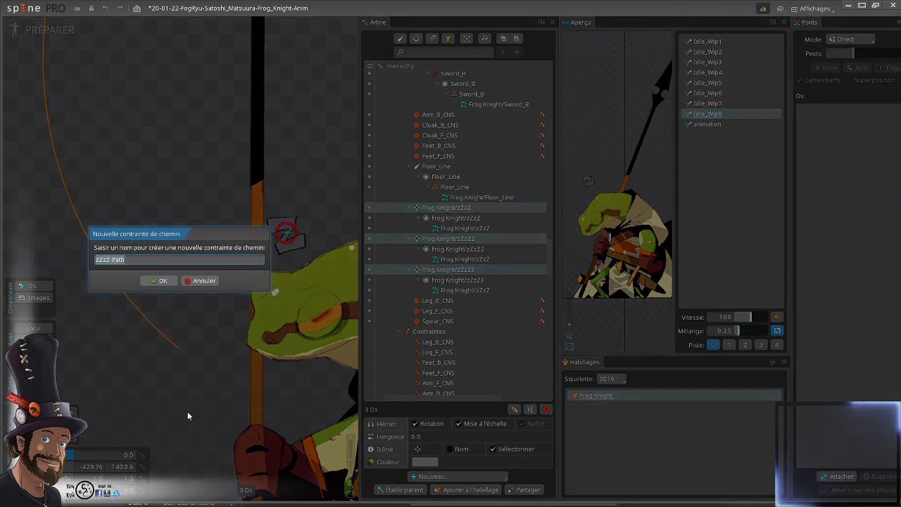
left_click(151, 281)
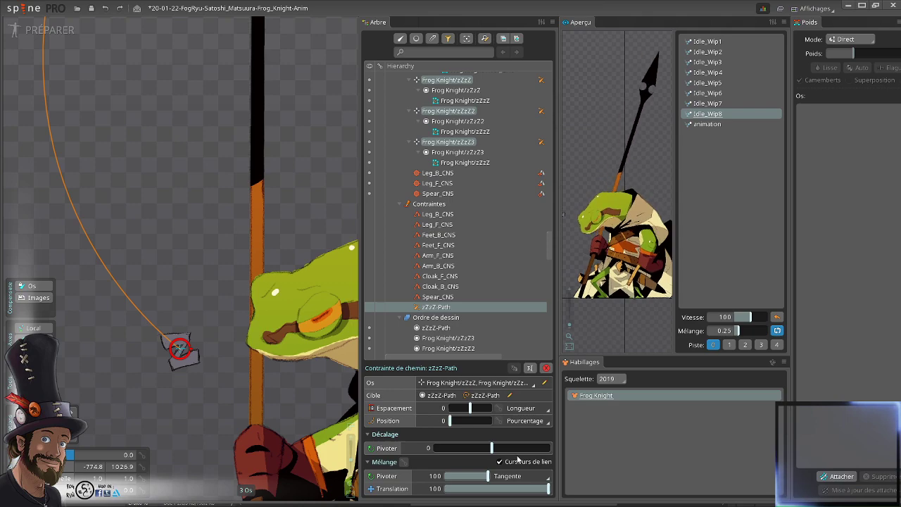
- Try a lower translation mix, a spacing of about 116 and a position of about 38% on the zZzZ-Path constraint, undoing the changes
left_click_drag(543, 487, 511, 490)
key("ctrl+z")
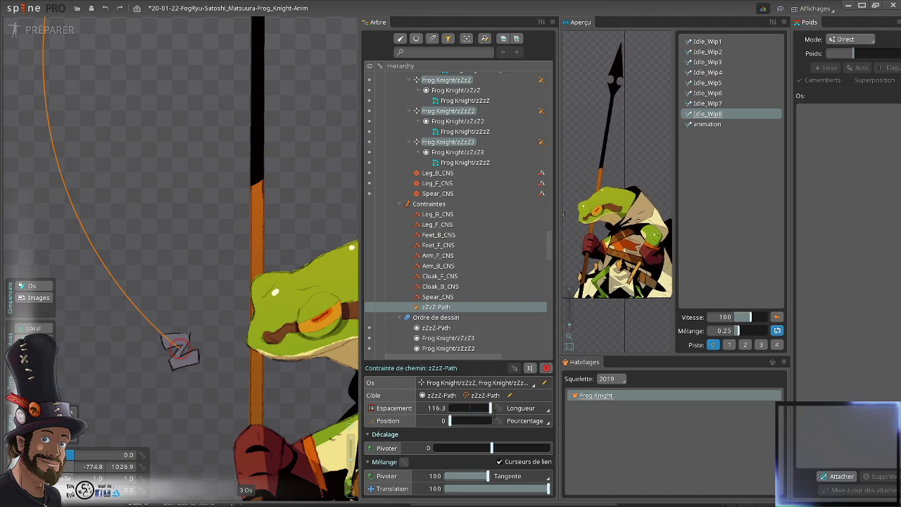
left_click_drag(449, 409, 462, 422)
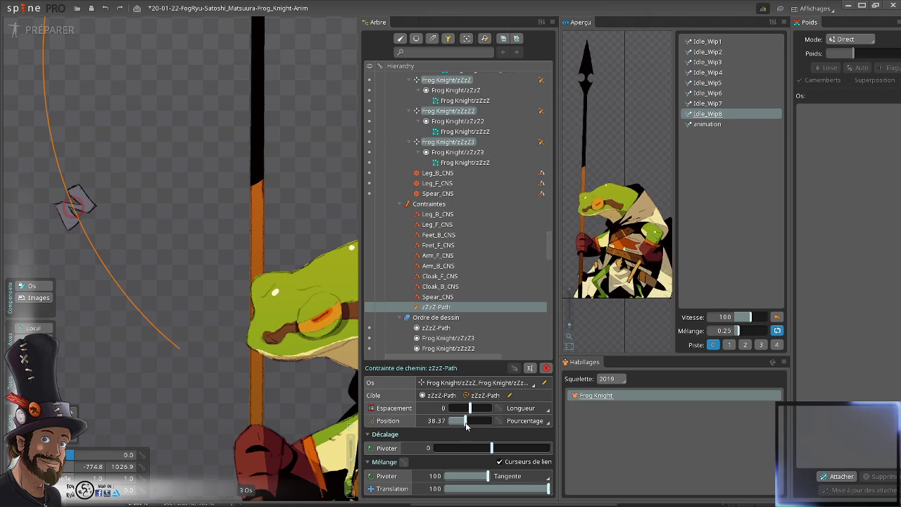
key("ctrl+z")
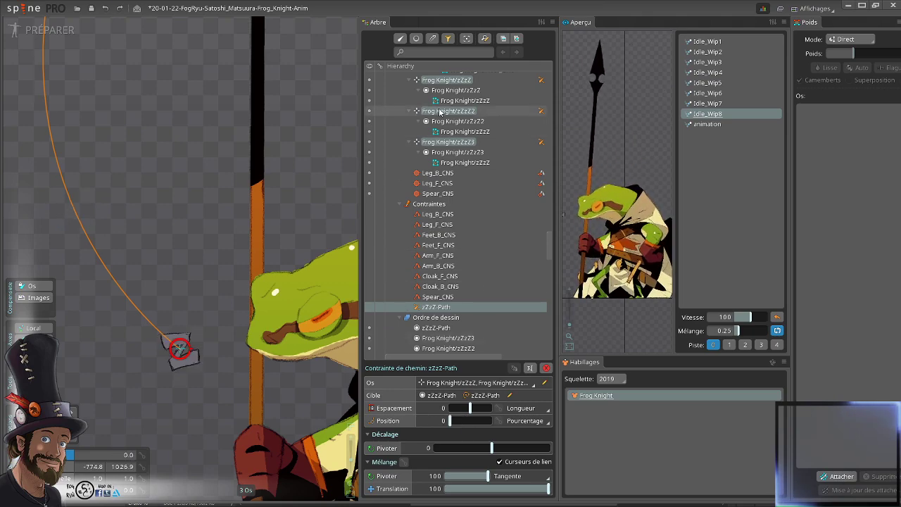
- Try nesting the zZzZ2 bone under zZzZ and the zZzZ3 bone under zZzZ2, and undo both parent changes
left_click(462, 111)
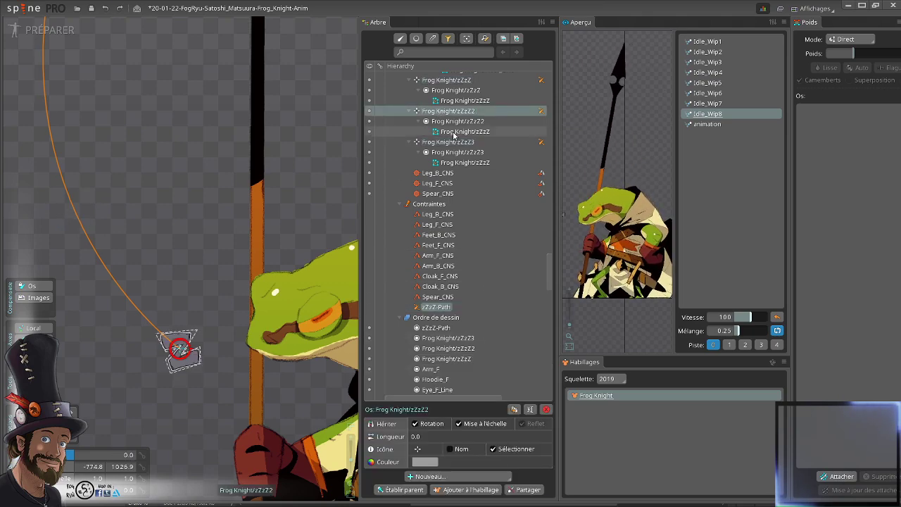
left_click(447, 82)
left_click(441, 143)
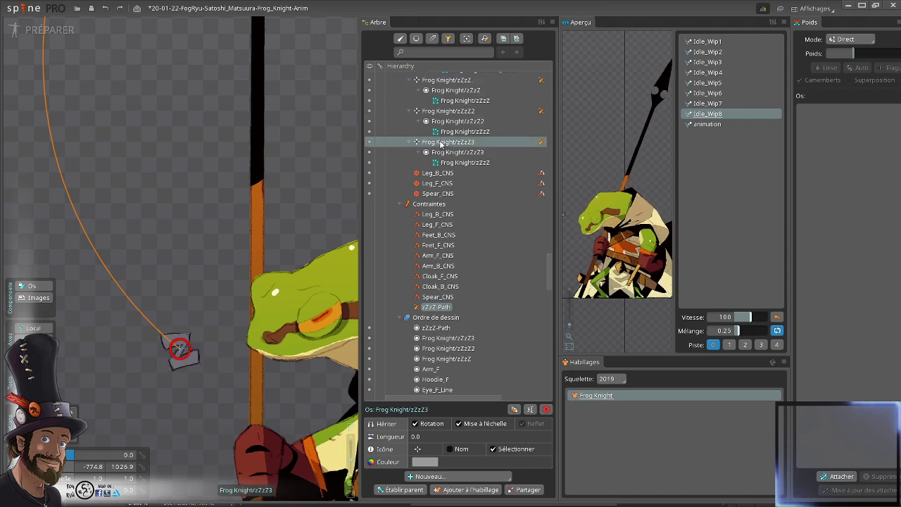
left_click_drag(168, 275, 200, 233)
scroll(172, 281, "up", 3)
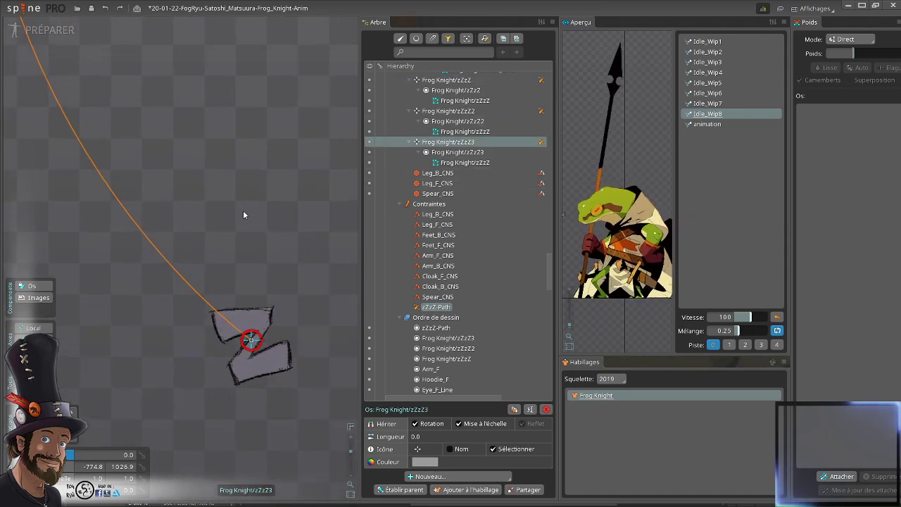
scroll(412, 153, "up", 5)
left_click_drag(432, 258, 445, 227)
left_click_drag(441, 287, 444, 256)
scroll(301, 289, "down", 3)
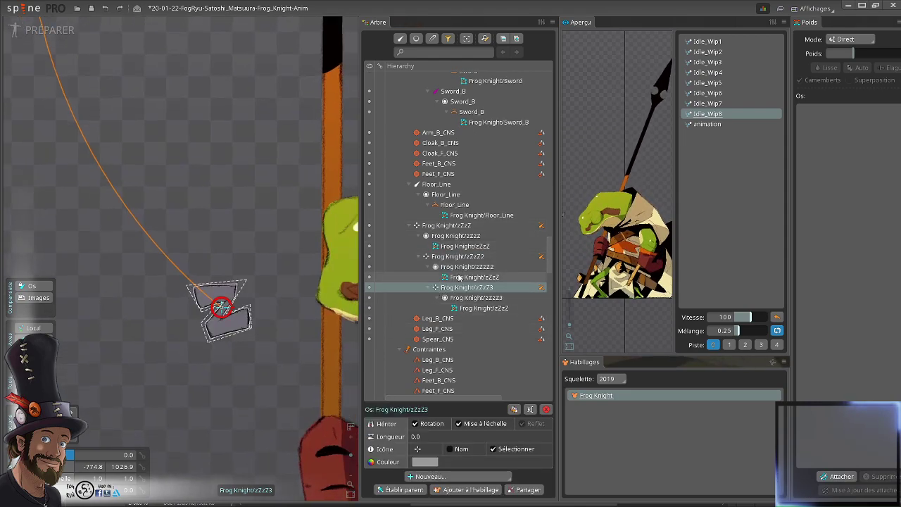
key("ctrl+z")
key("ctrl+z")
- Set the zZzZ-Path constraint's rotation offset to 34.2, position to 19.77% and spacing to 46.5
left_click(446, 235)
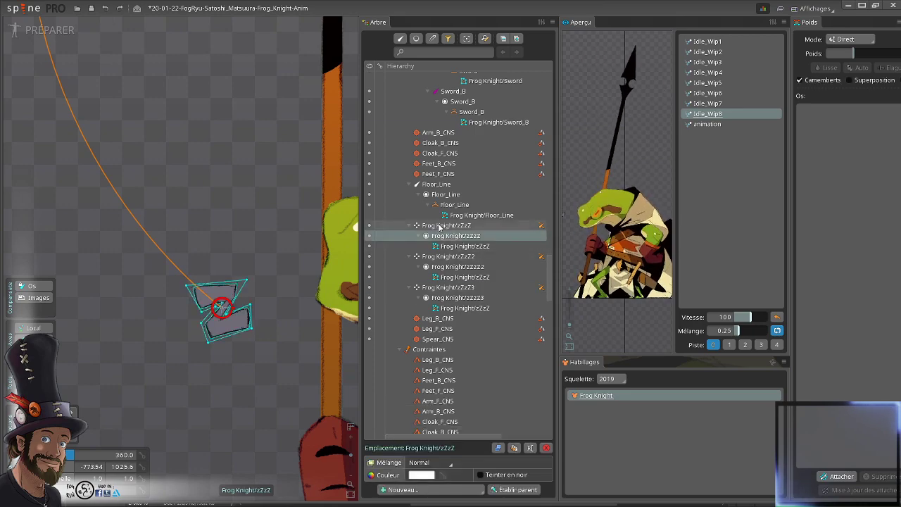
left_click(440, 226)
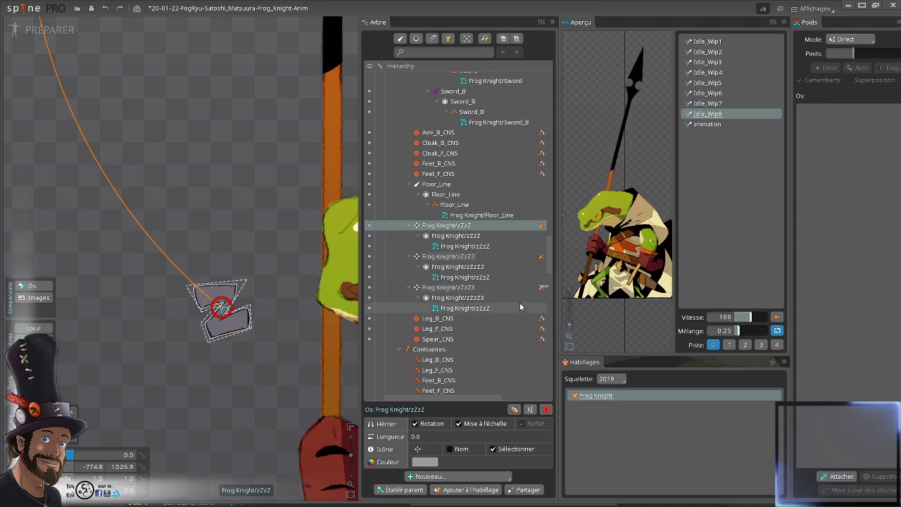
scroll(516, 303, "down", 4)
scroll(512, 302, "up", 5)
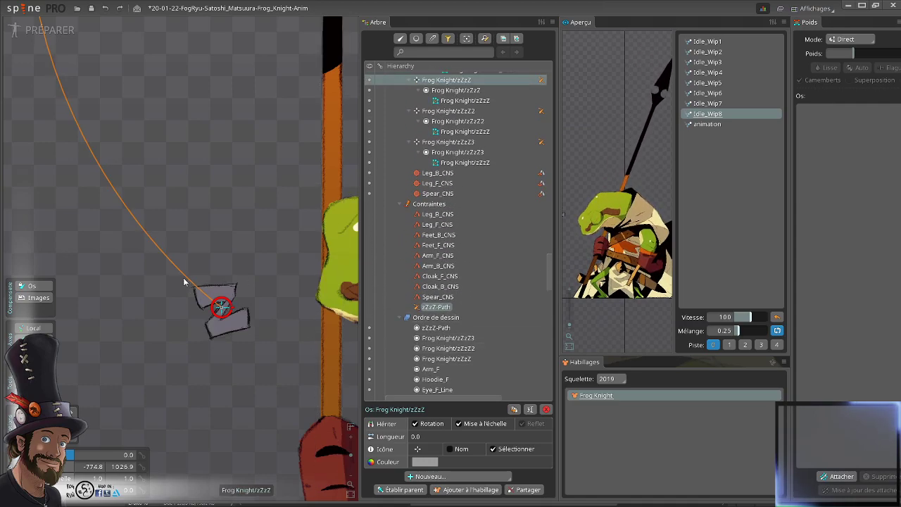
scroll(451, 268, "down", 3)
left_click(435, 234)
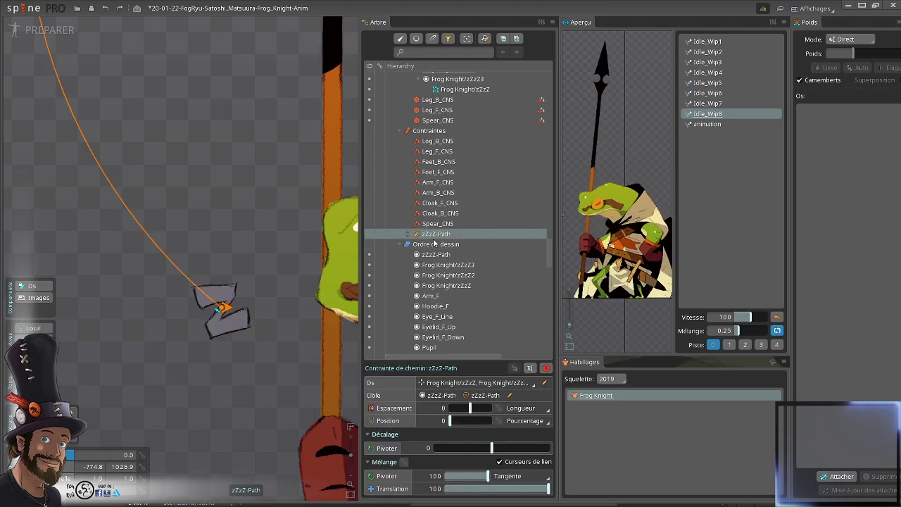
scroll(443, 254, "down", 2)
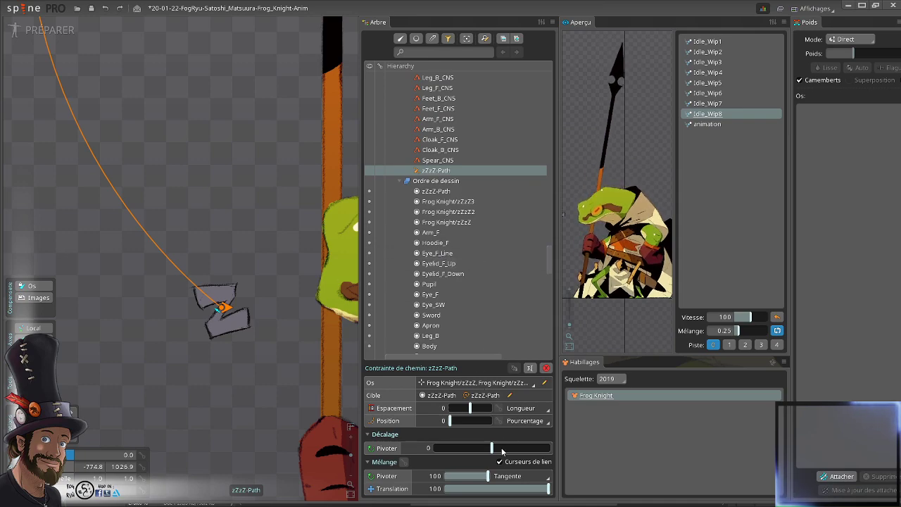
left_click_drag(502, 451, 504, 449)
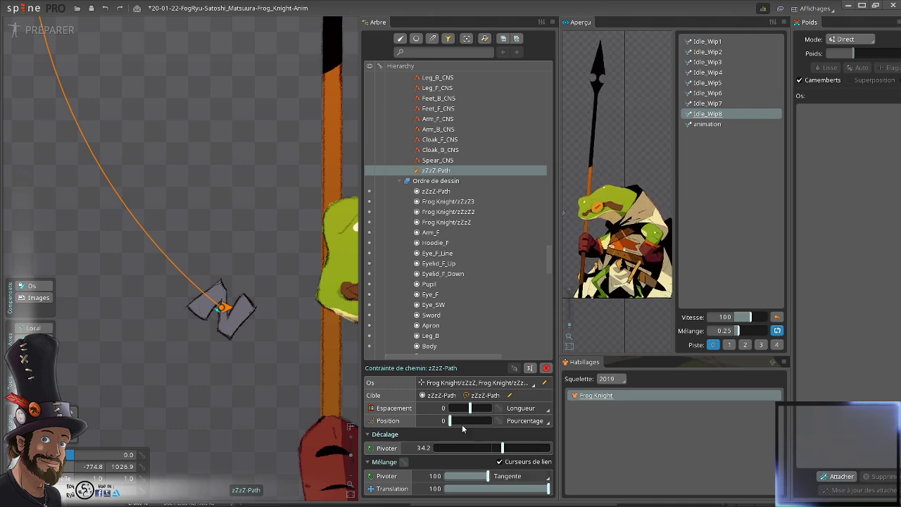
left_click_drag(450, 421, 457, 421)
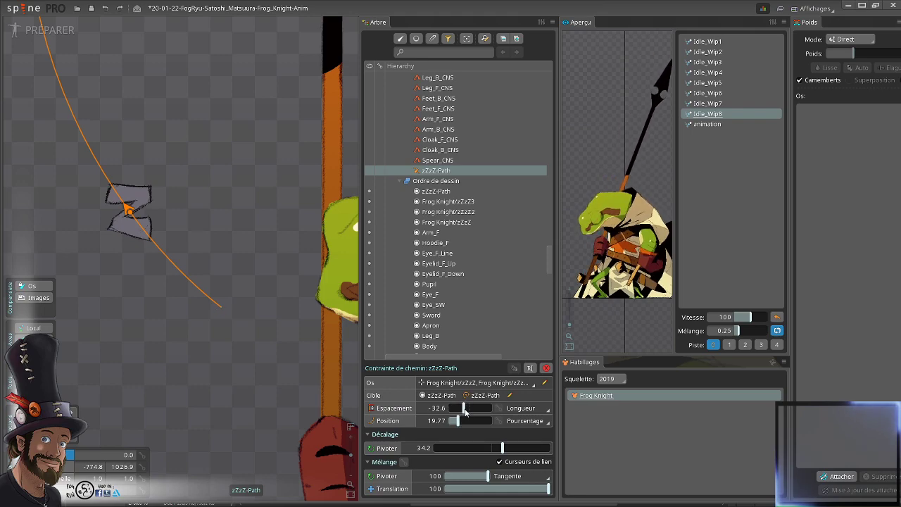
left_click_drag(447, 410, 479, 409)
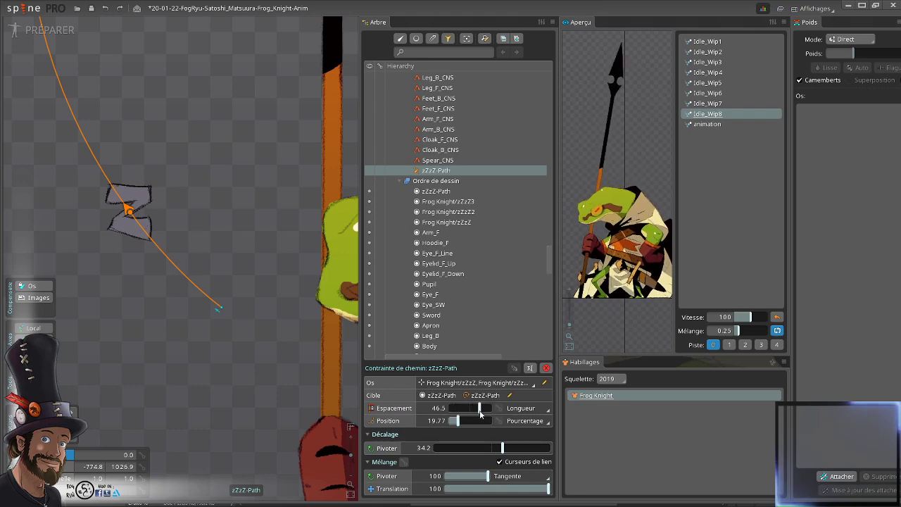
- Raise the zZzZ-Path constraint's spacing to 120.9 and its position along the curve to 26.74%
scroll(508, 242, "up", 4)
scroll(508, 242, "up", 5)
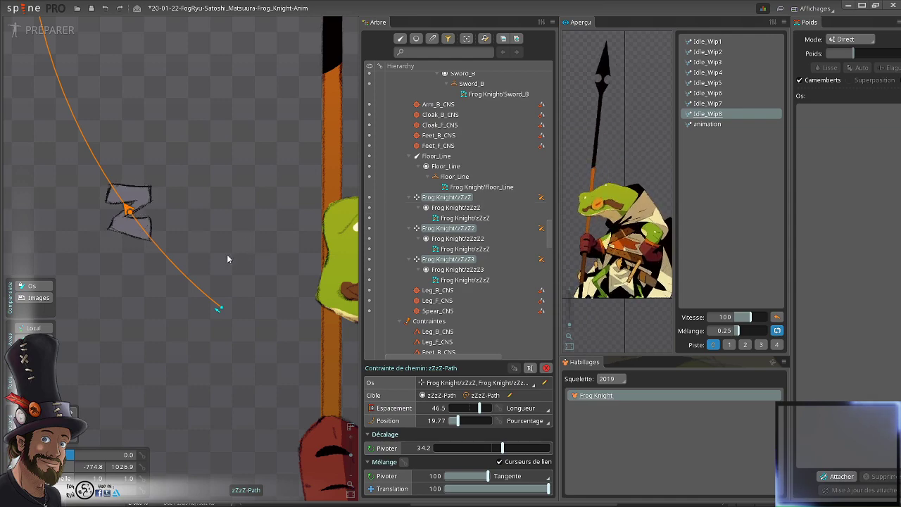
left_click_drag(227, 256, 188, 249)
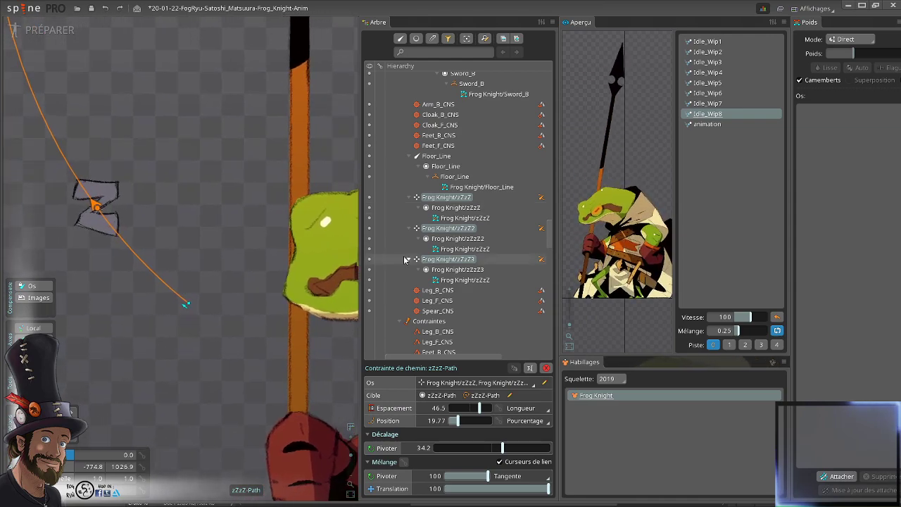
scroll(462, 272, "down", 4)
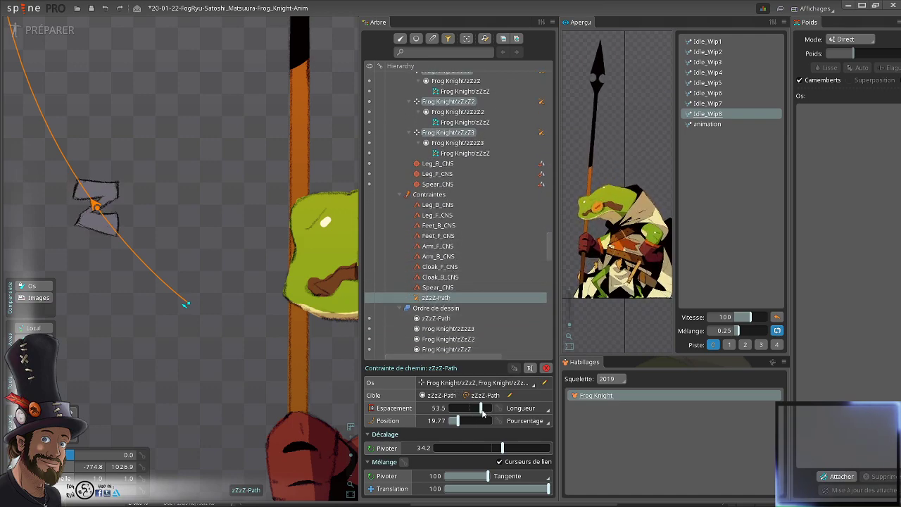
left_click_drag(496, 414, 462, 421)
scroll(490, 191, "up", 4)
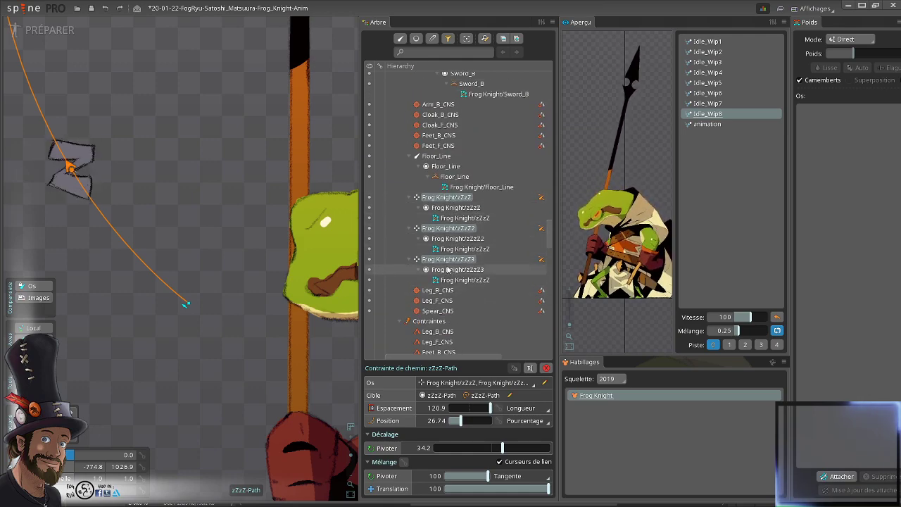
scroll(454, 314, "down", 1)
scroll(454, 314, "down", 5)
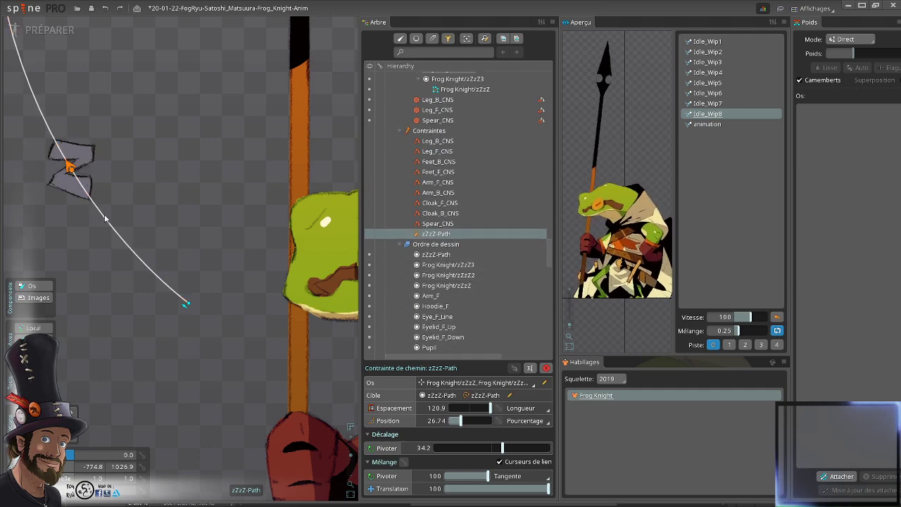
- Undo the zZzZ-Path constraint's slider changes and delete the constraint
left_click_drag(152, 169, 190, 175)
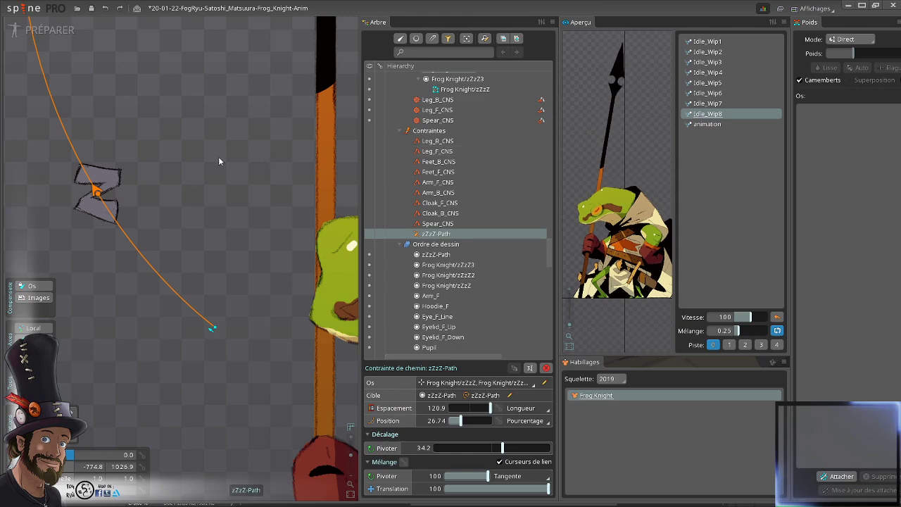
scroll(219, 157, "down", 2)
left_click_drag(195, 112, 143, 189)
key("ctrl+z")
key("ctrl+z")
key("ctrl+z")
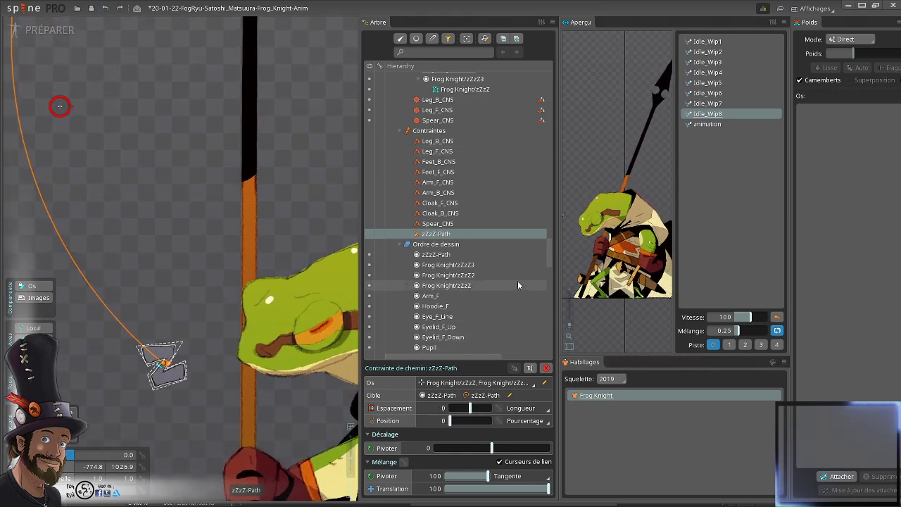
key("Delete")
- Move the first zZzZ bone above the other letters to about (-450, 1555) and rotate it to about 347°
scroll(427, 282, "up", 10)
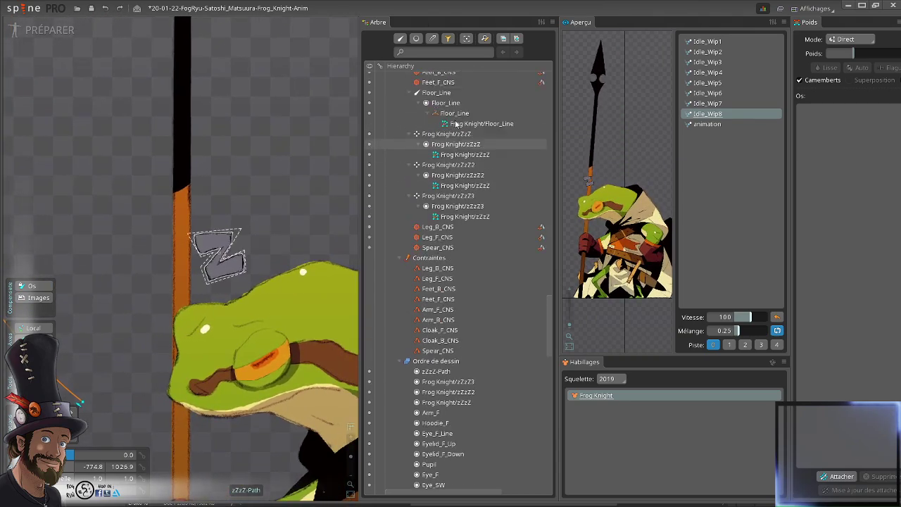
left_click(441, 288)
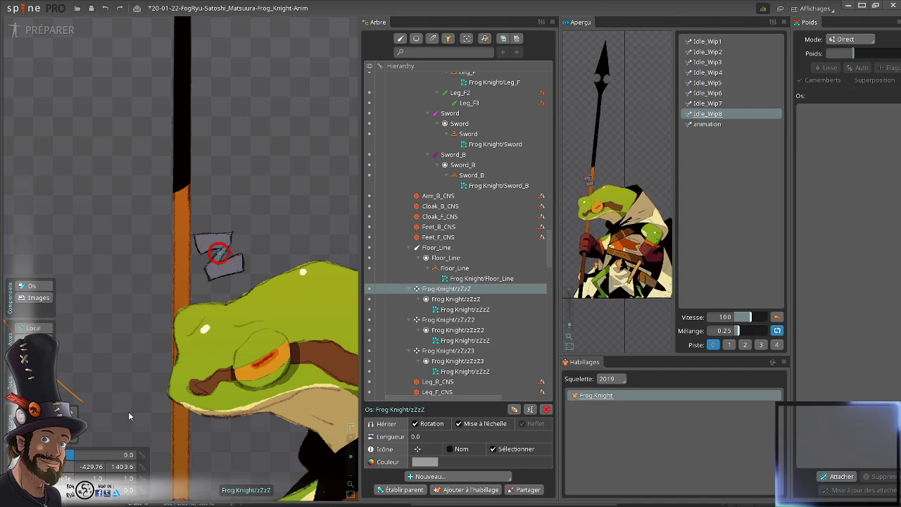
left_click_drag(324, 223, 289, 190)
scroll(472, 211, "up", 2)
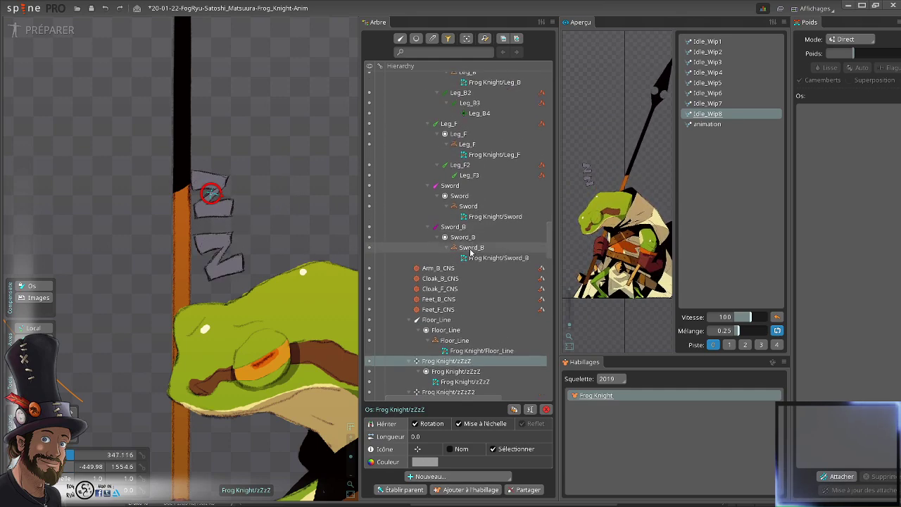
- Move the zZzZ2 bone above the first Z to about (-448, 1744) and rotate it to about 336°
scroll(483, 257, "down", 2)
left_click(442, 321)
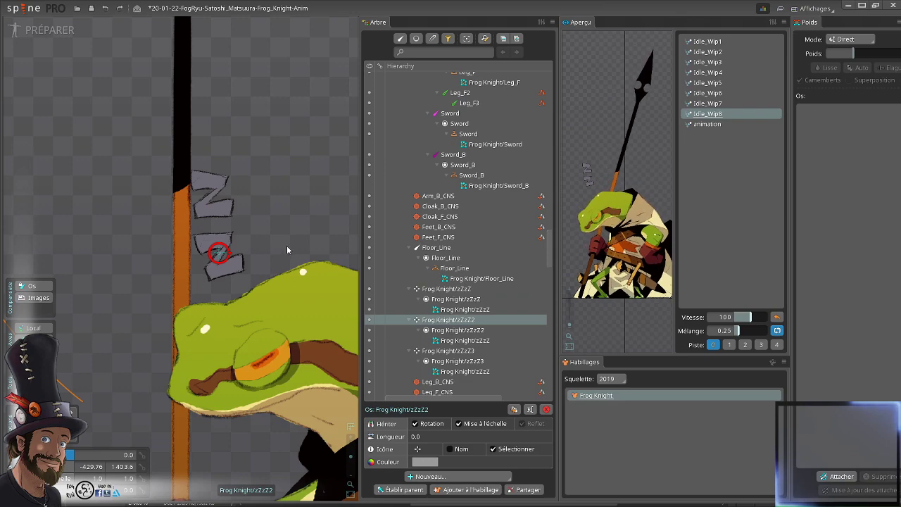
left_click_drag(293, 243, 286, 107)
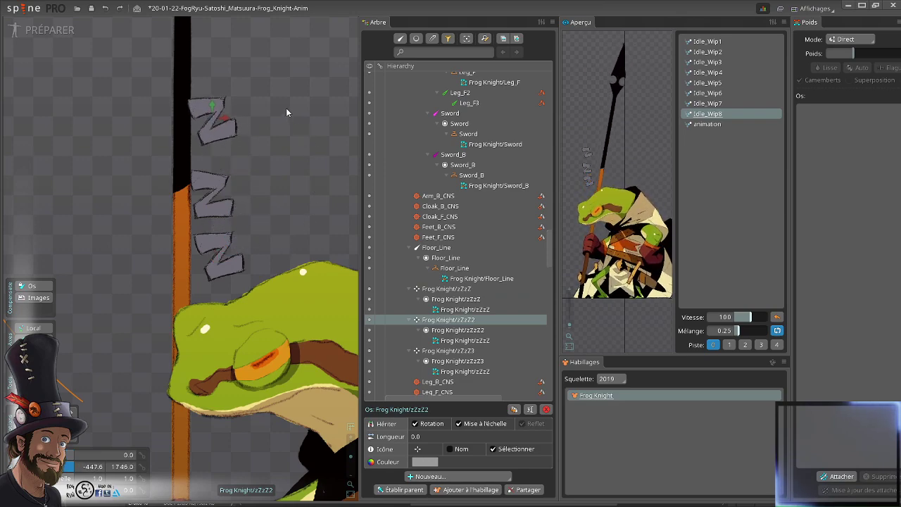
left_click_drag(300, 154, 288, 198)
key("v")
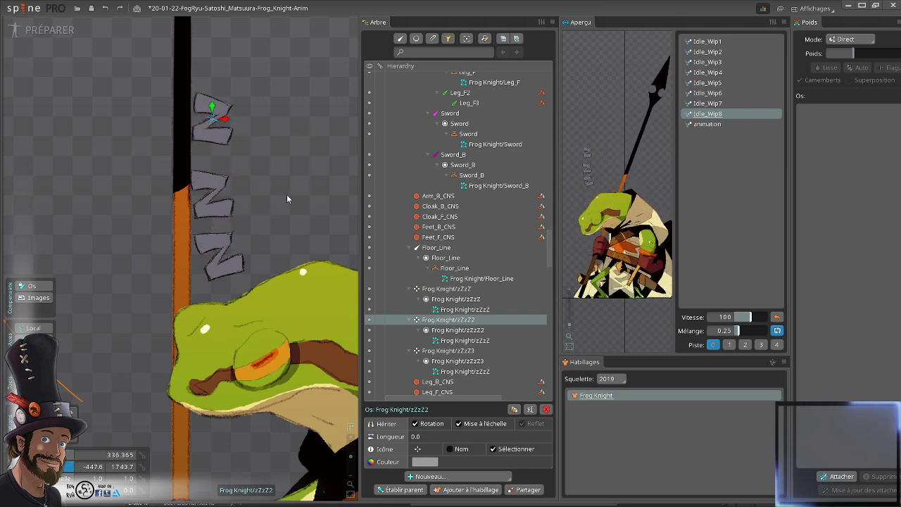
- Lower the topmost Z's bone to about (-448, 1709) and scale the lowest zZzZ3 bone to 0.6 on both axes
left_click_drag(283, 164, 283, 176)
left_click(219, 259)
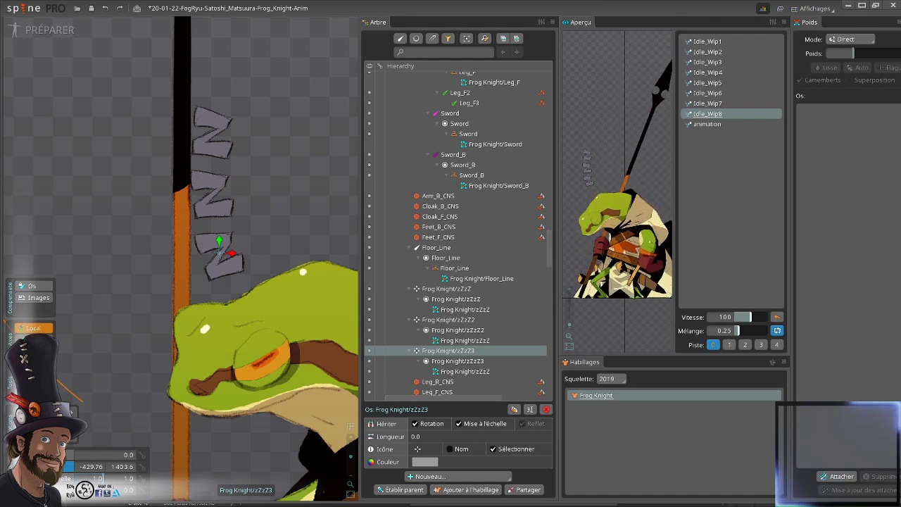
type("0.25")
key("Return")
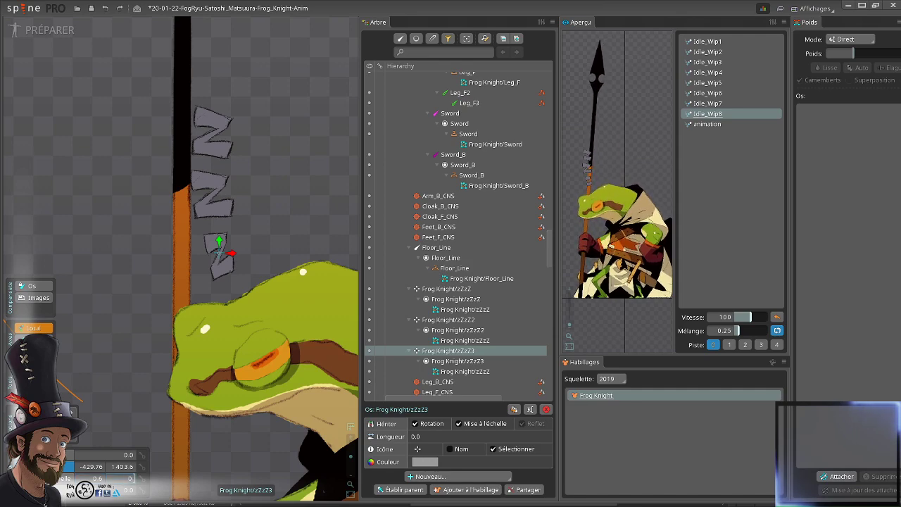
key("Return")
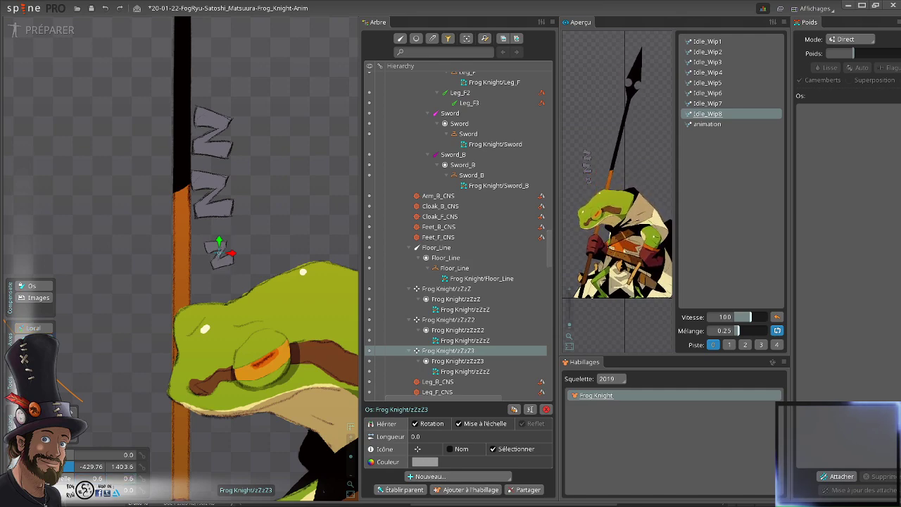
- Scale the middle zZzZ bone to 0.8 on both axes and clear the selection
left_click(211, 195)
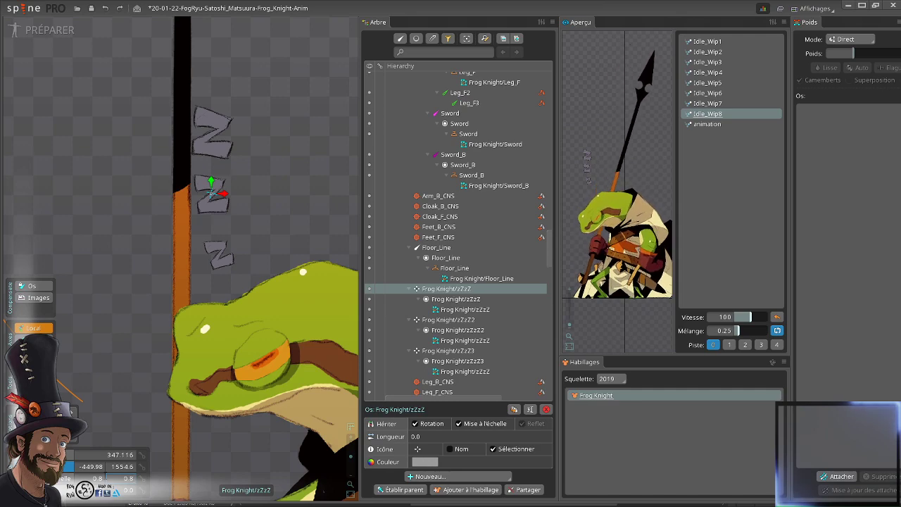
left_click_drag(246, 166, 280, 176)
scroll(274, 159, "down", 2)
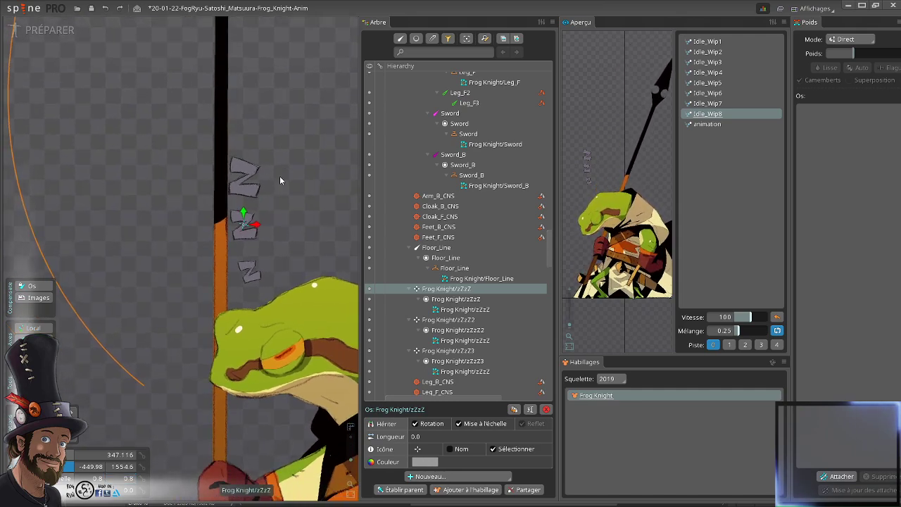
left_click(297, 197)
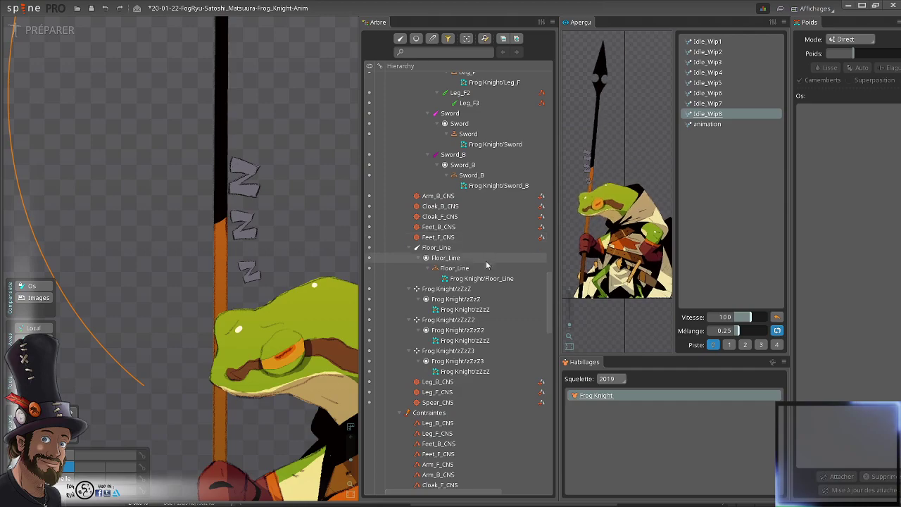
- Try to bind the zZzZ, zZzZ2 and zZzZ3 bones to the zZzZ-Path curve with a new path constraint
scroll(486, 265, "down", 3)
left_click(440, 195)
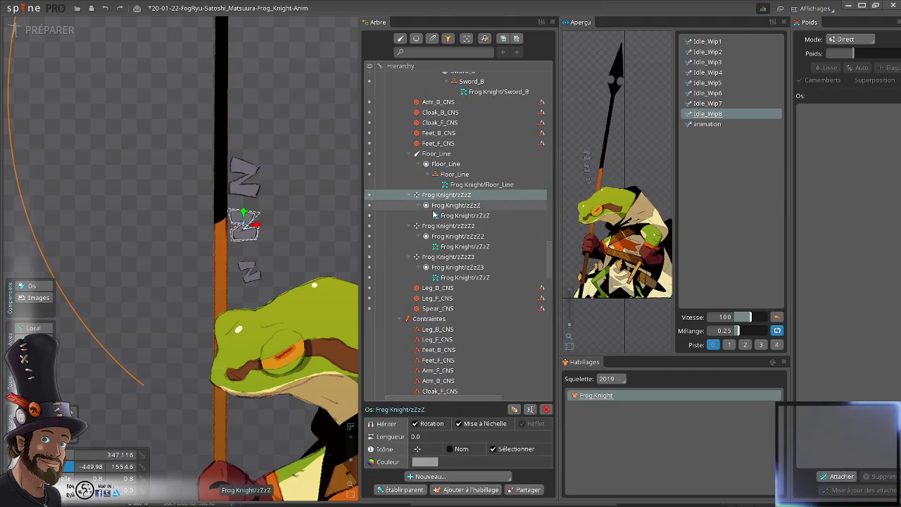
left_click(440, 225, "ctrl")
left_click(440, 256, "ctrl")
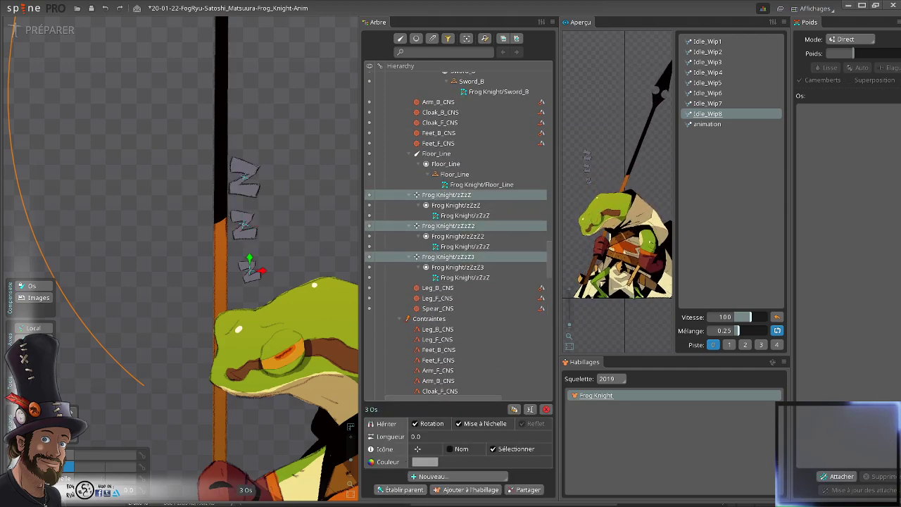
left_click(436, 477)
left_click(435, 447)
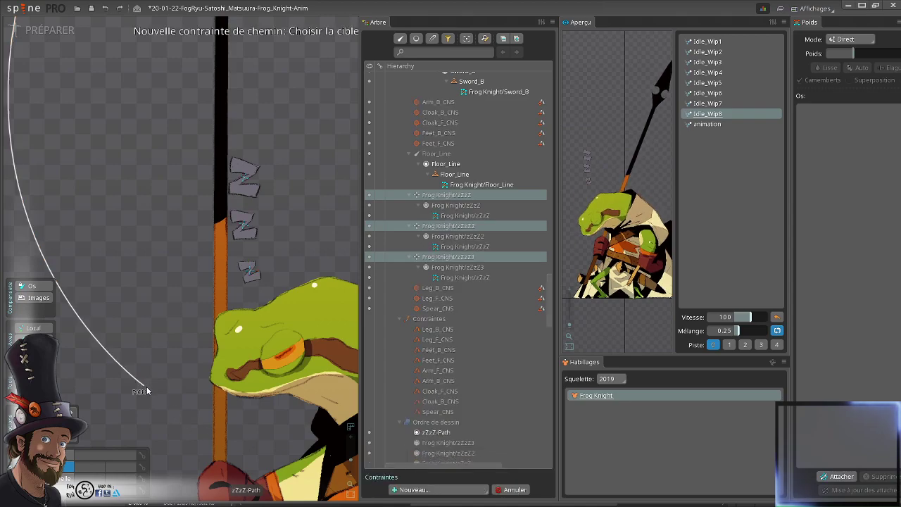
left_click(142, 391)
left_click(157, 279)
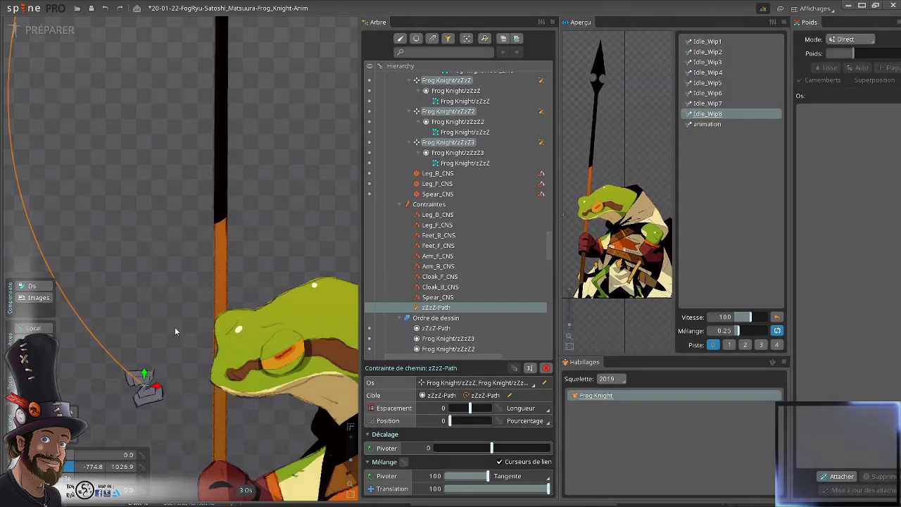
- Undo the creation of the path constraint on the three Z bones
left_click_drag(175, 326, 130, 256)
key("ctrl+z")
scroll(451, 211, "up", 3)
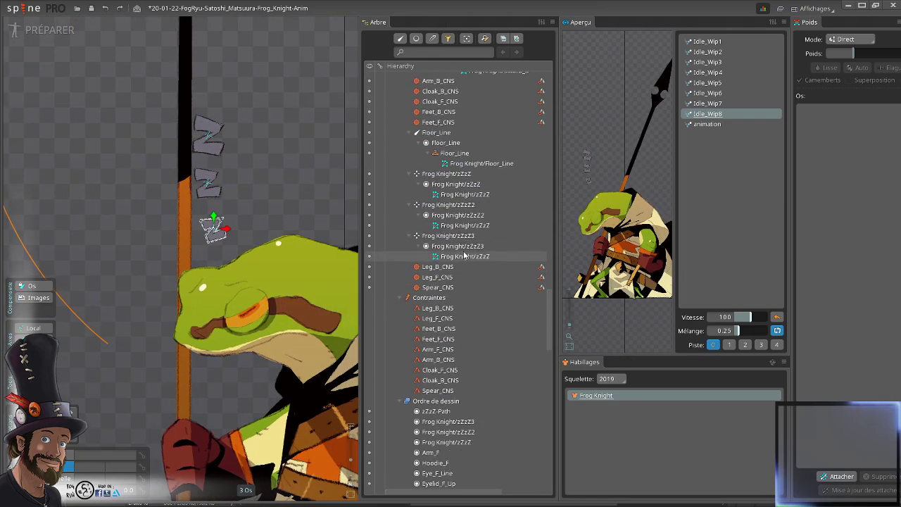
left_click_drag(237, 183, 247, 180)
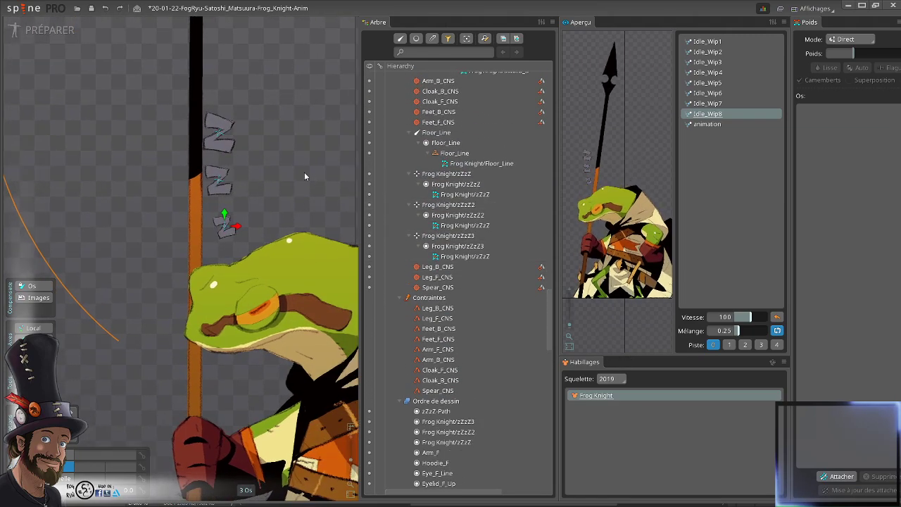
- Try nesting the Z bones by parenting zZzZ2 under zZzZ and zZzZ3 under zZzZ2
left_click_drag(450, 204, 444, 173)
left_click(448, 235)
left_click_drag(448, 236, 370, 211)
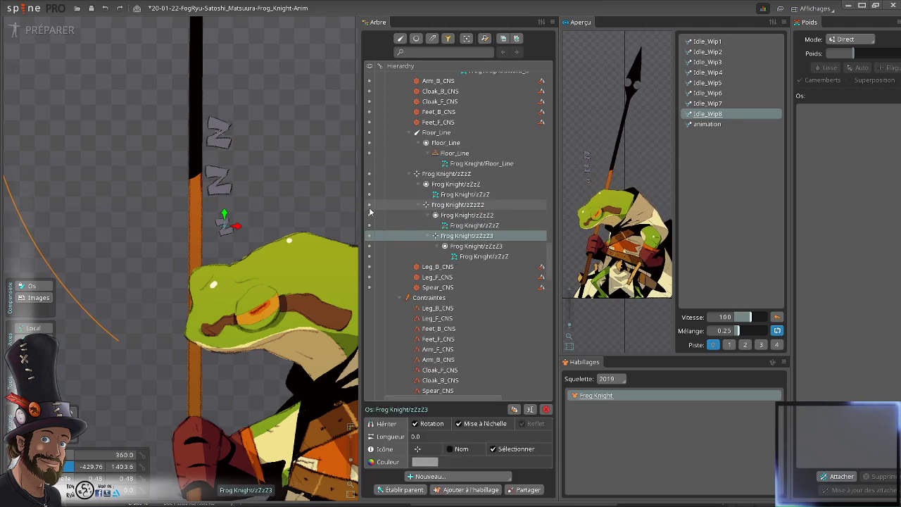
left_click_drag(270, 181, 281, 176)
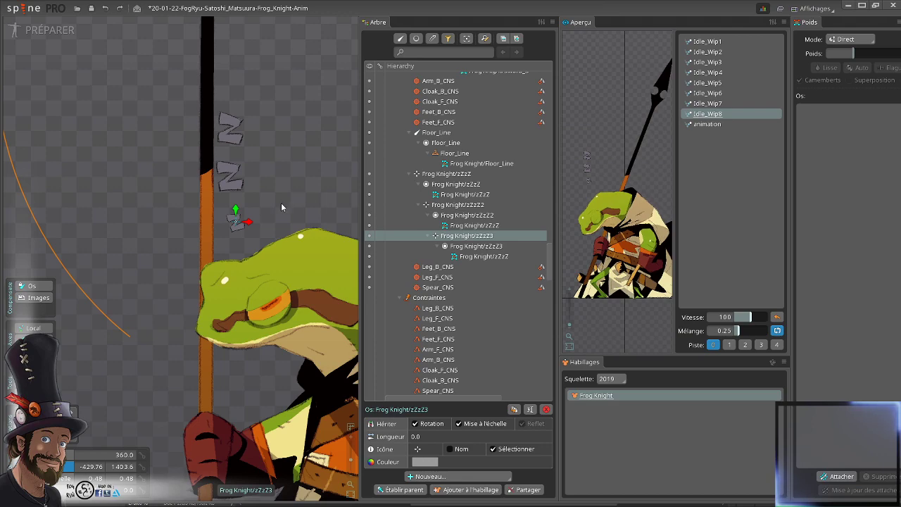
- Check which letters the nested zZzZ and zZzZ2 bones drive and undo their reparenting
left_click(445, 176)
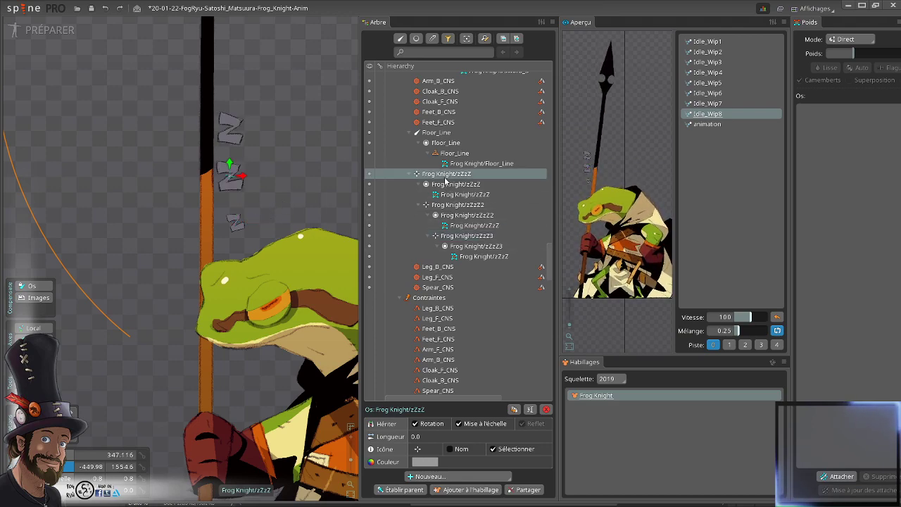
left_click(456, 205)
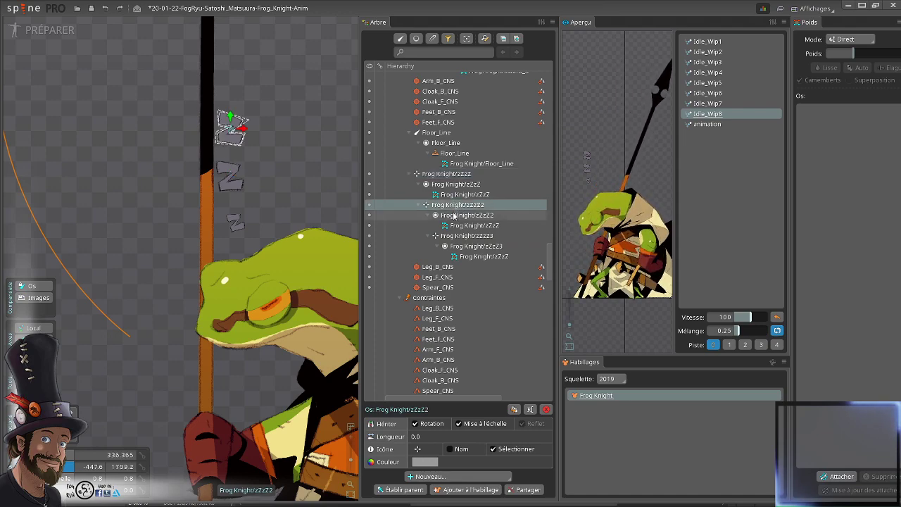
key("ctrl+z")
key("ctrl+z")
key("ctrl+z")
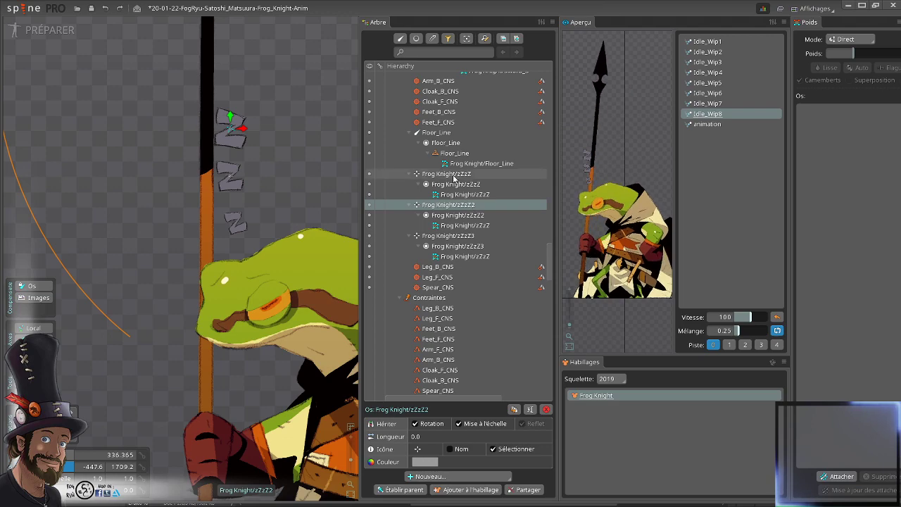
- Chain the Z bones from the top letter down by parenting zZzZ under zZzZ2 and zZzZ3 under zZzZ
left_click(455, 176)
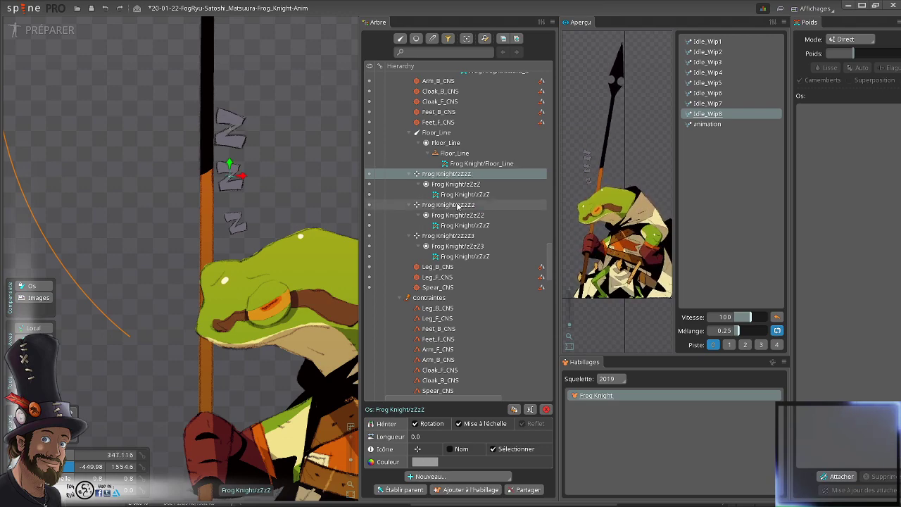
left_click(458, 205)
left_click(453, 175)
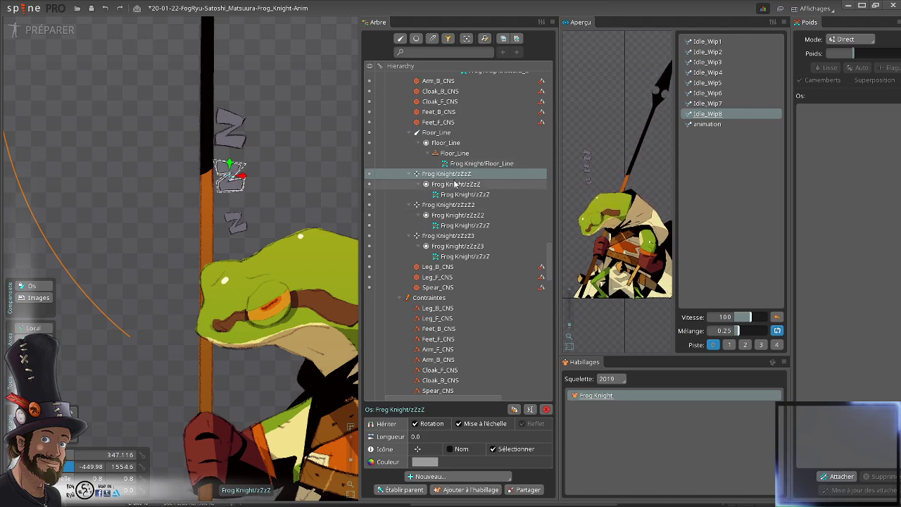
scroll(272, 176, "up", 3)
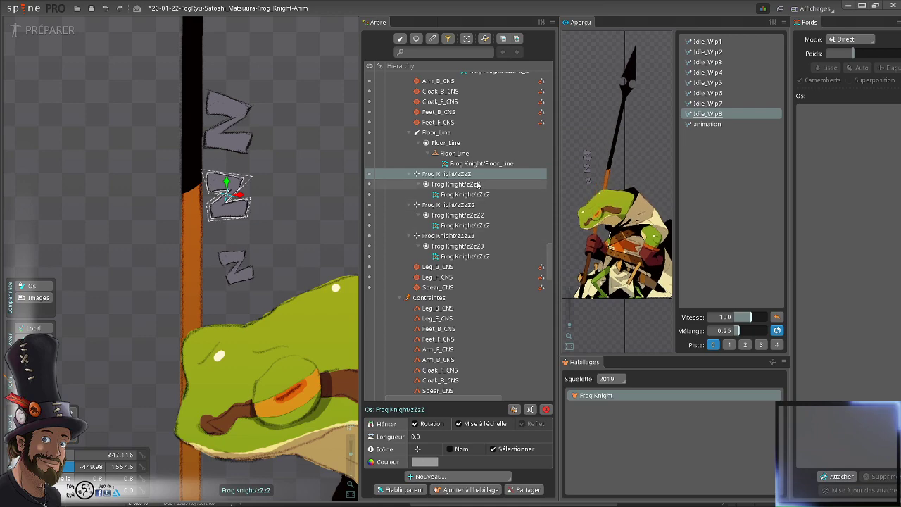
left_click_drag(281, 221, 269, 212)
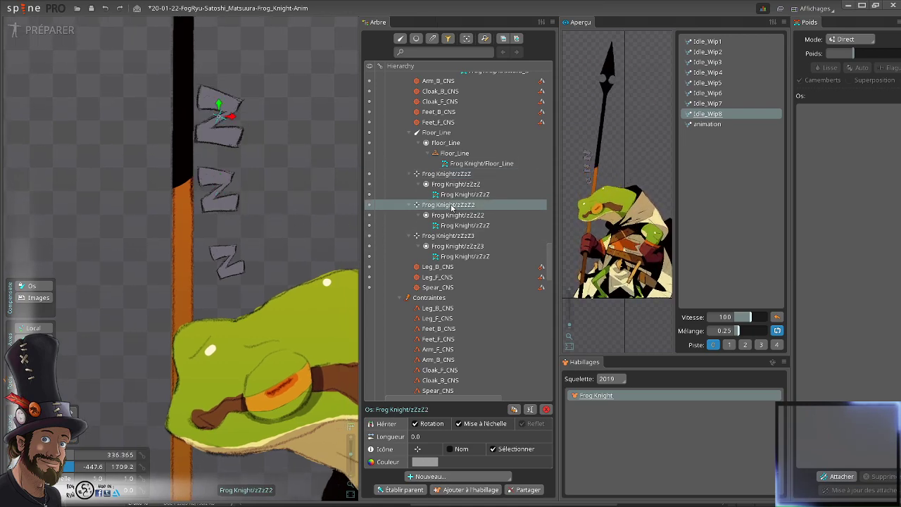
left_click_drag(451, 174, 453, 207)
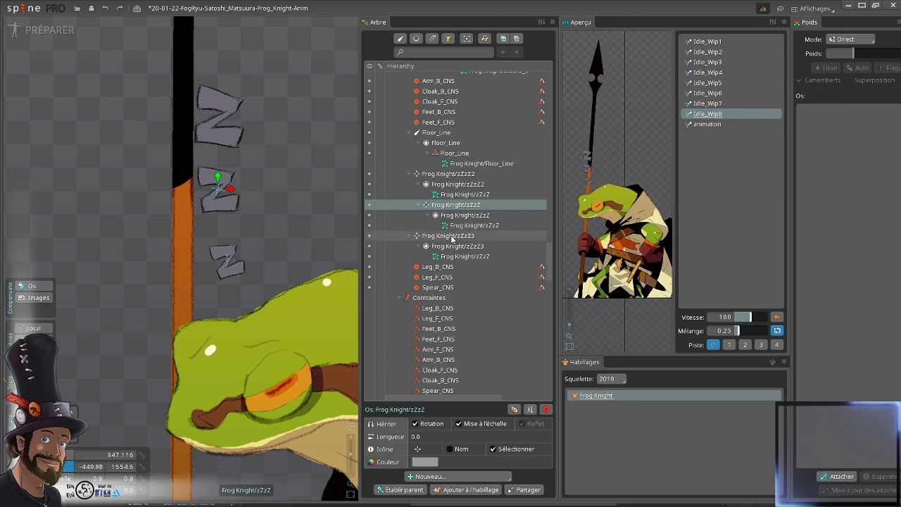
left_click_drag(452, 240, 453, 205)
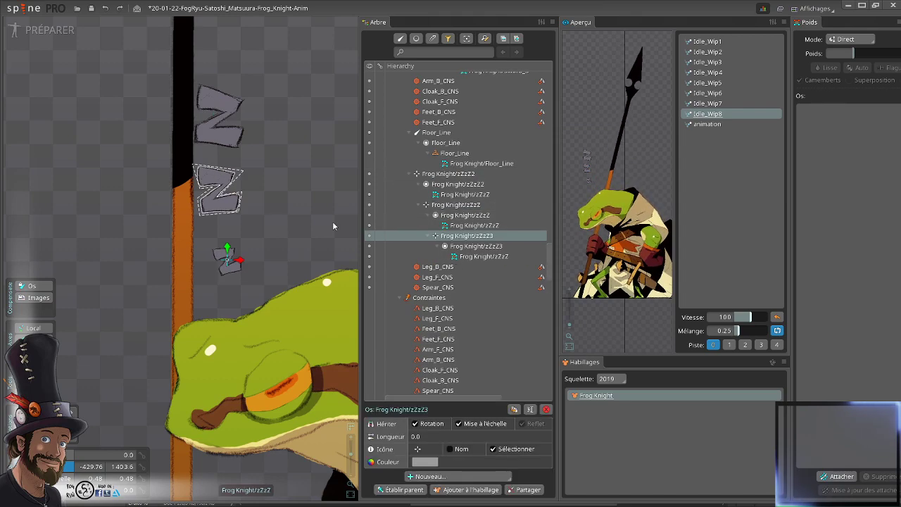
left_click_drag(298, 206, 339, 212)
scroll(339, 212, "down", 1)
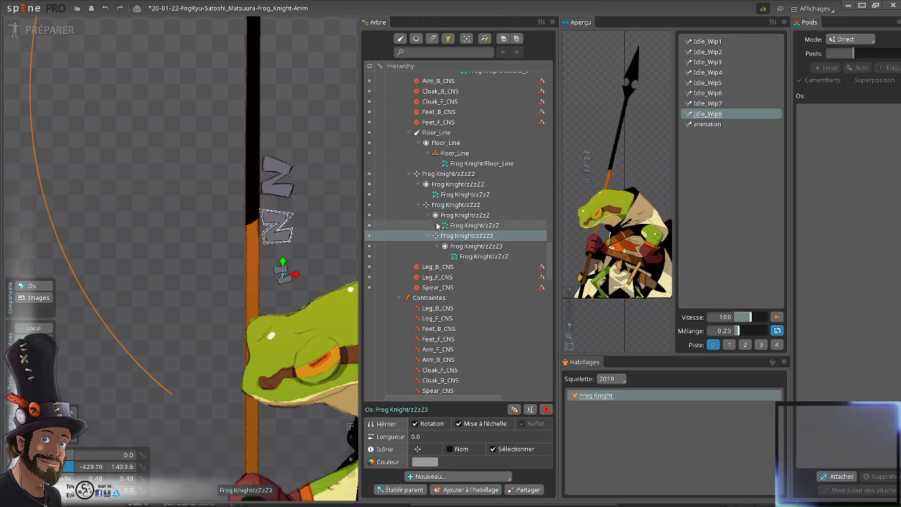
- Create a path constraint named zZzZ-Path for the zZzZ2, zZzZ and zZzZ3 bones, targeting the zZzZ-Path curve
left_click(448, 174)
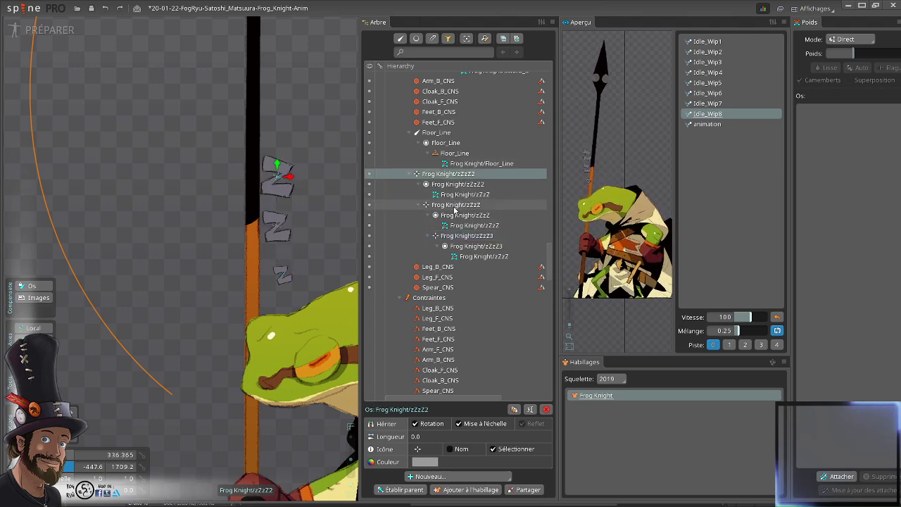
left_click(455, 204, "ctrl")
left_click(464, 236, "ctrl")
left_click(459, 477)
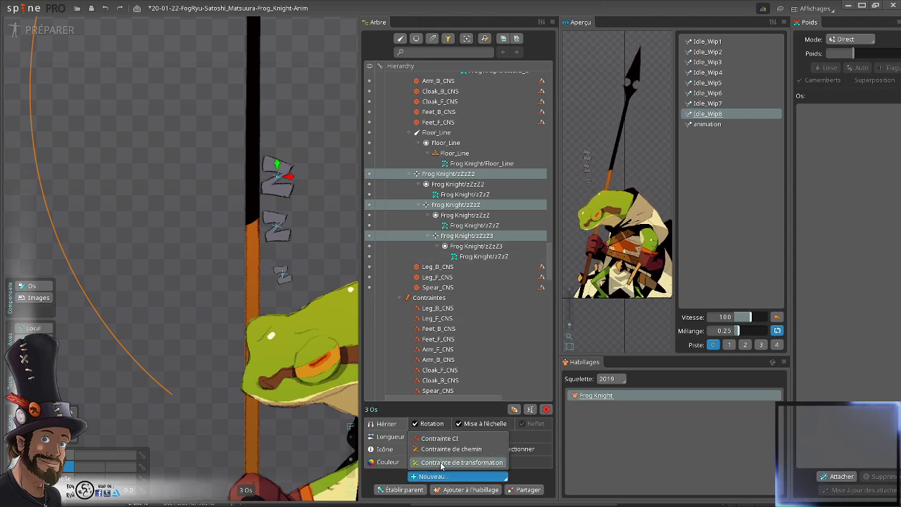
left_click(458, 450)
left_click(157, 388)
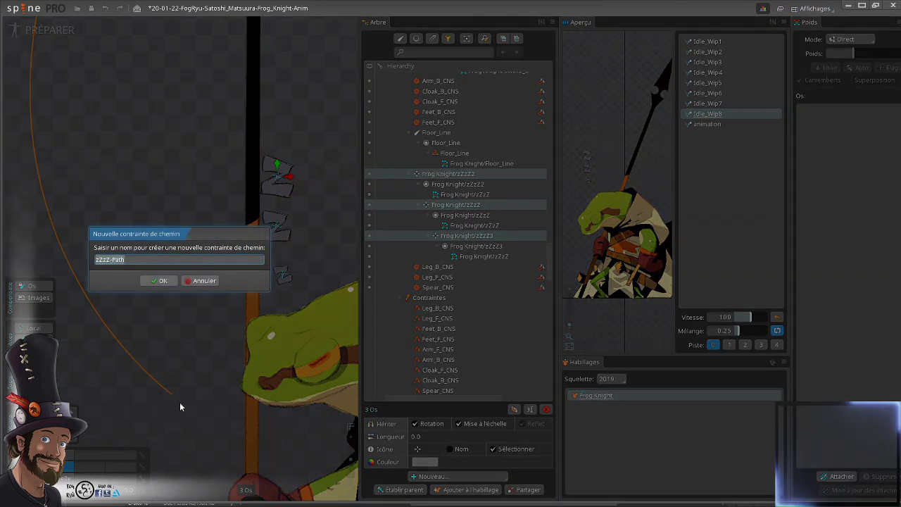
left_click(161, 281)
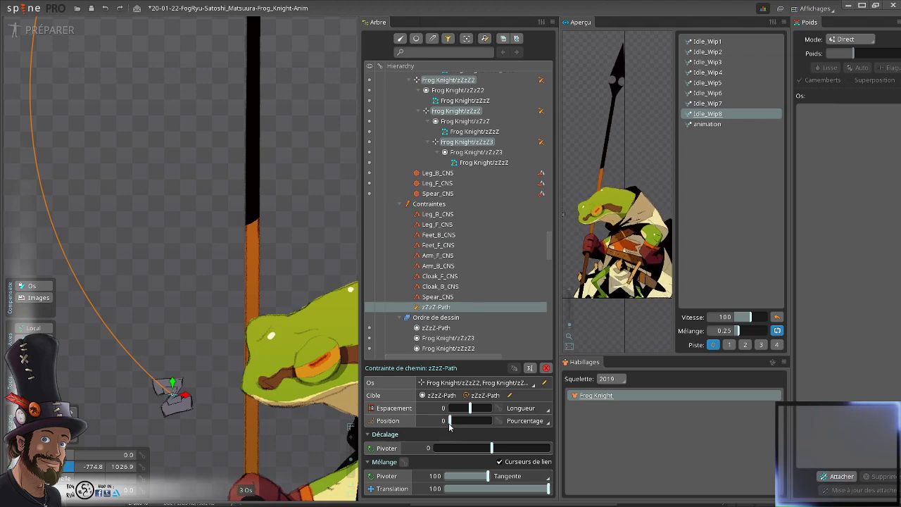
- Test the zZzZ-Path constraint's position along the curve and set its rotation offset to 34.2
left_click_drag(450, 425, 494, 420)
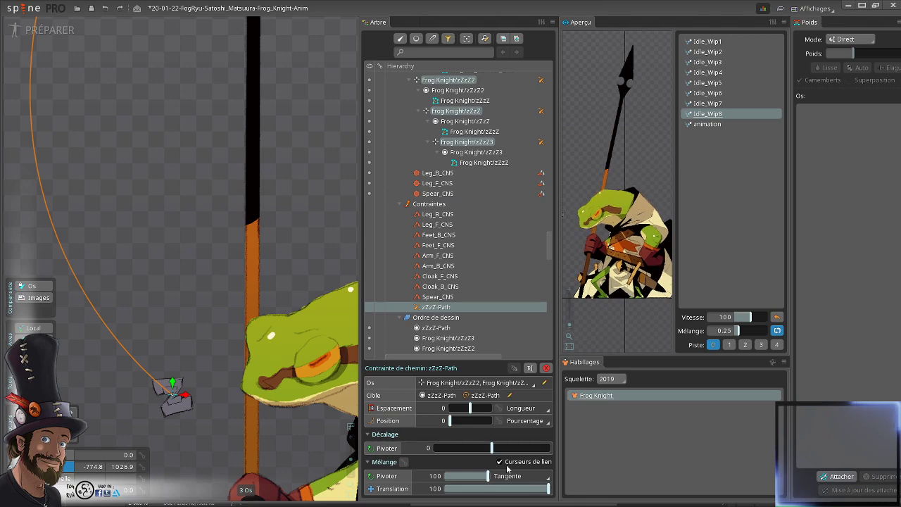
mouse_move(491, 452)
left_mouse_down()
mouse_move(518, 454)
mouse_move(502, 456)
left_mouse_up()
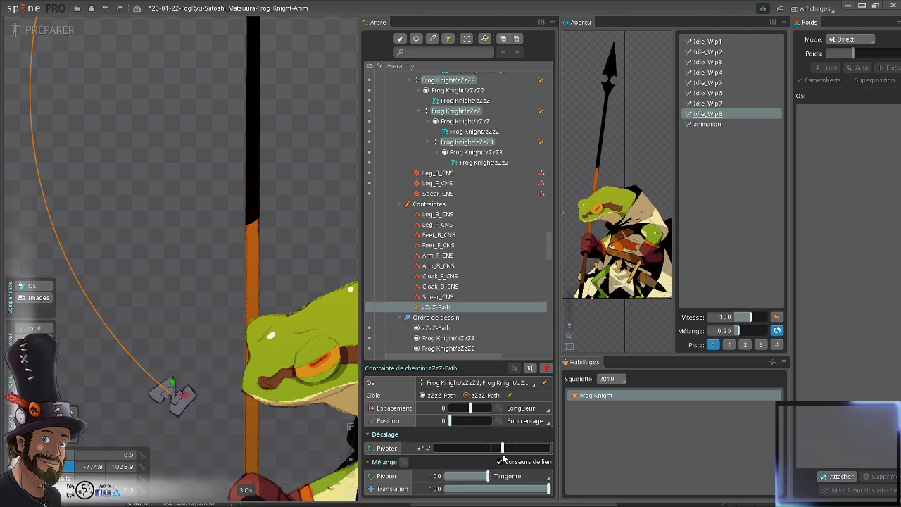
- Examine the constrained zZzZ3, zZzZ and zZzZ2 bones one by one at the start of the curve
scroll(438, 255, "up", 1)
scroll(438, 255, "up", 1)
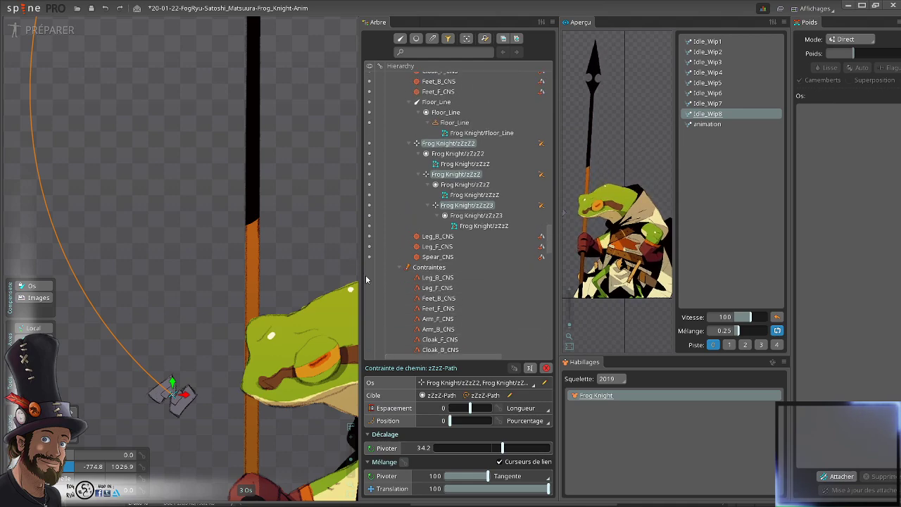
left_click(457, 204)
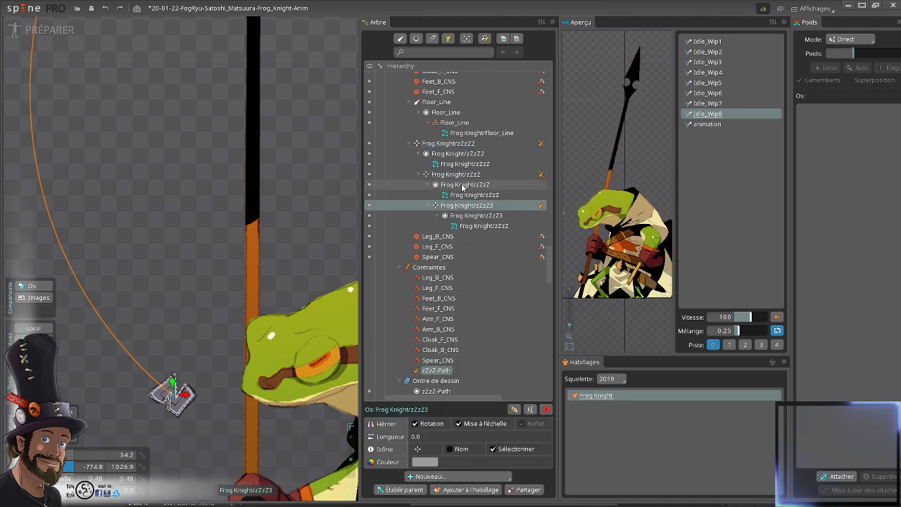
left_click(457, 176)
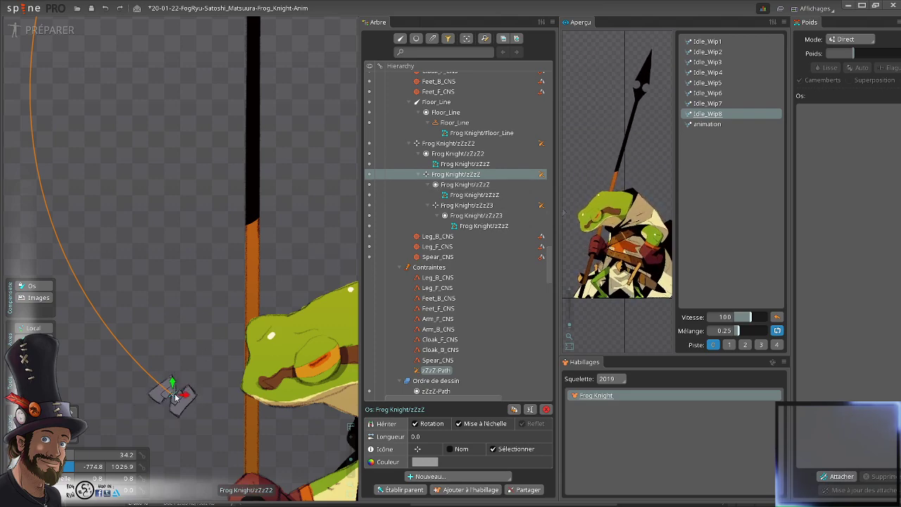
left_click(150, 374)
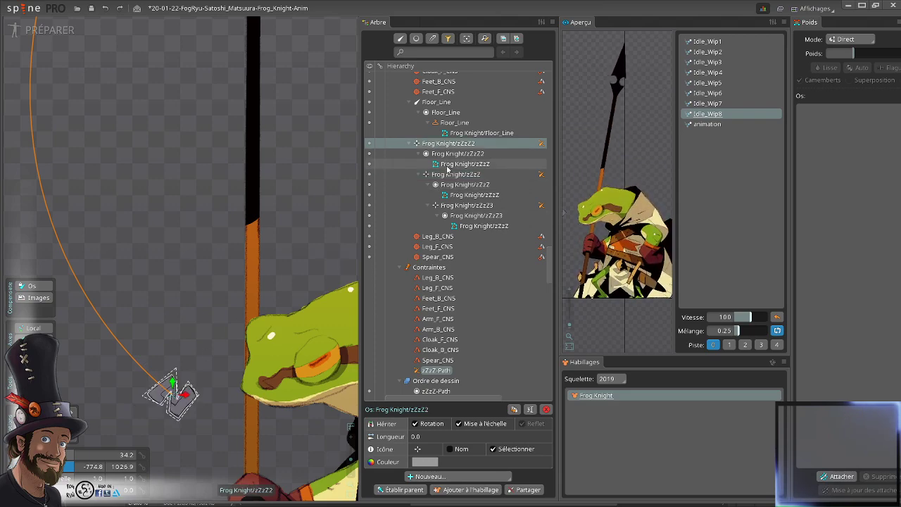
left_click(161, 402)
left_click(173, 398)
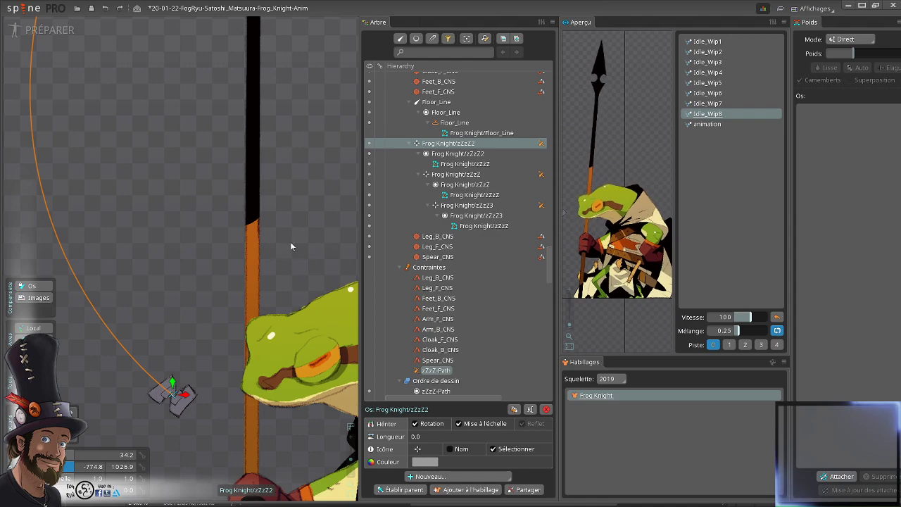
- Undo the path constraint on the zZzZ2, zZzZ and zZzZ3 bones together with its rotation offset
mouse_move(167, 245)
left_mouse_down()
mouse_move(171, 234)
mouse_move(179, 239)
left_mouse_up()
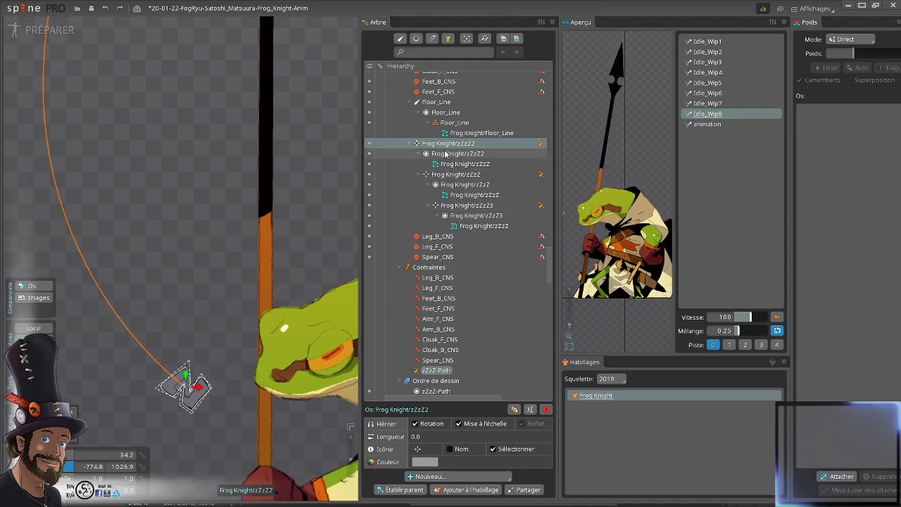
scroll(236, 240, "down", 1)
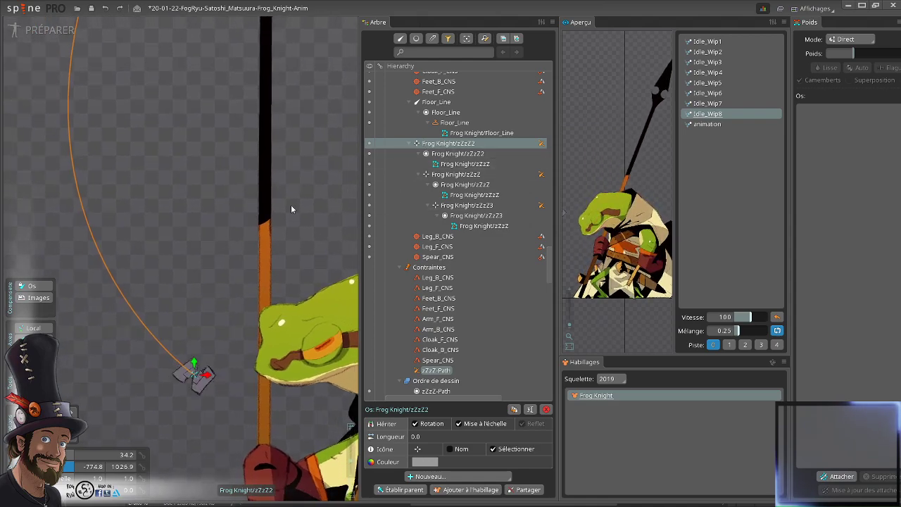
key("ctrl+z")
key("ctrl+z")
left_click_drag(208, 233, 151, 234)
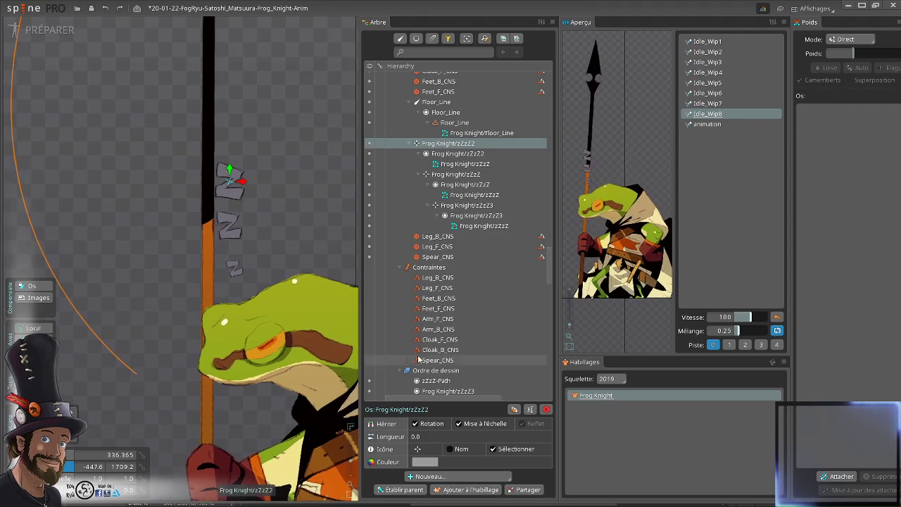
- Draw a chain of three test bones under root, beside the zZzZ-Path curve
scroll(464, 233, "up", 15)
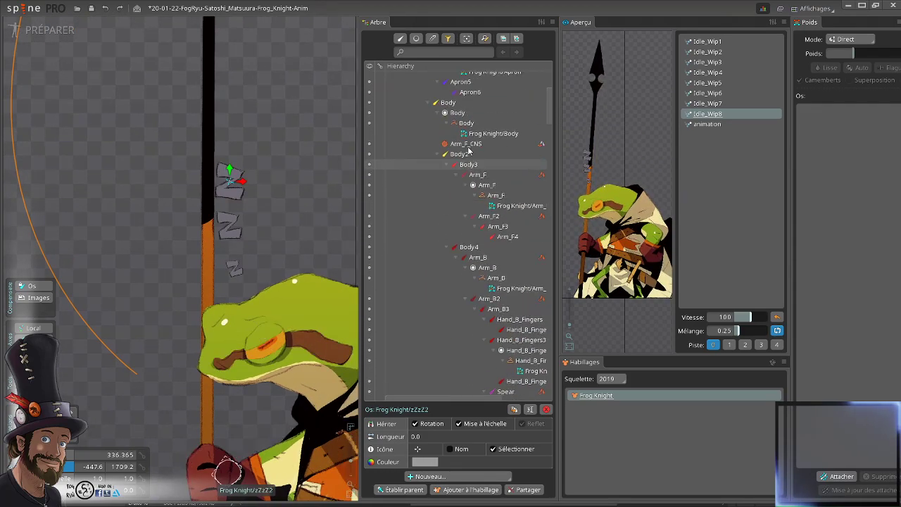
left_click(418, 88)
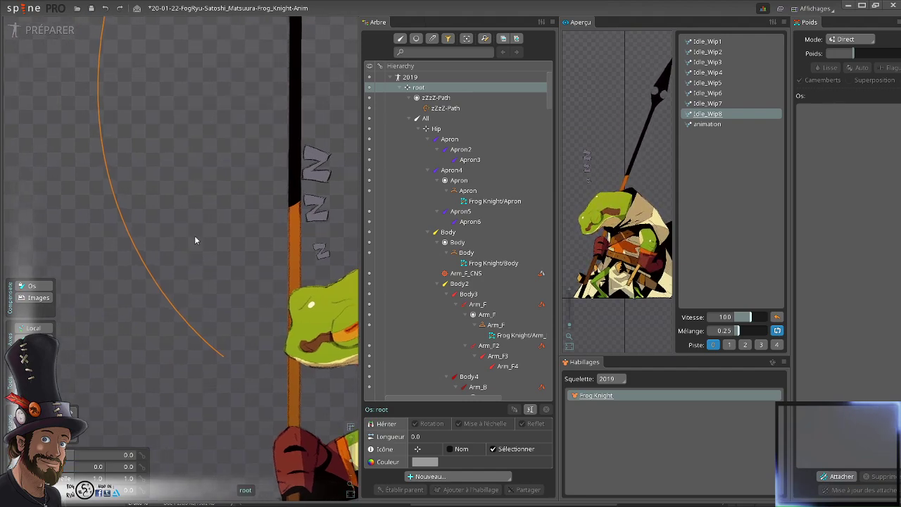
left_click_drag(187, 203, 185, 88)
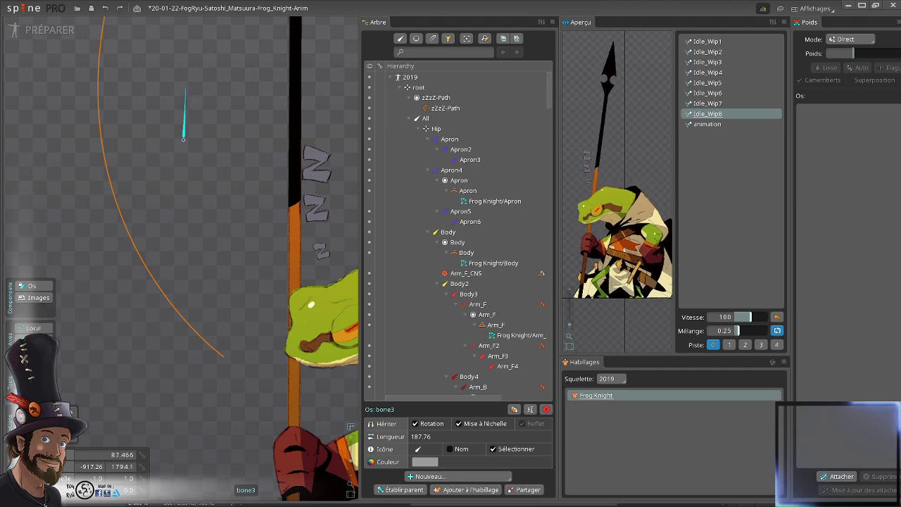
scroll(239, 243, "up", 1)
left_click_drag(235, 237, 284, 259)
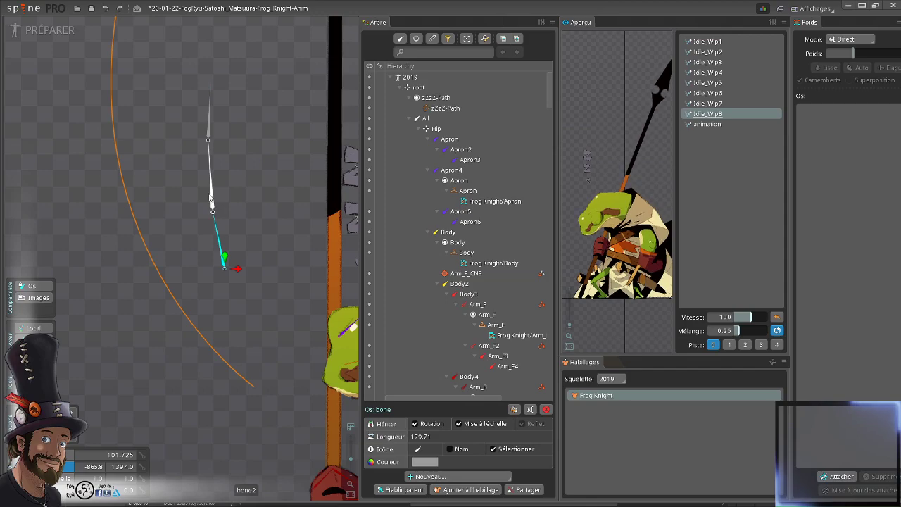
- Create a path constraint named zZzZ-Path for the three test bones, targeting the zZzZ-Path curve
left_click(211, 190, "ctrl")
left_click(208, 116, "ctrl")
left_click(436, 479)
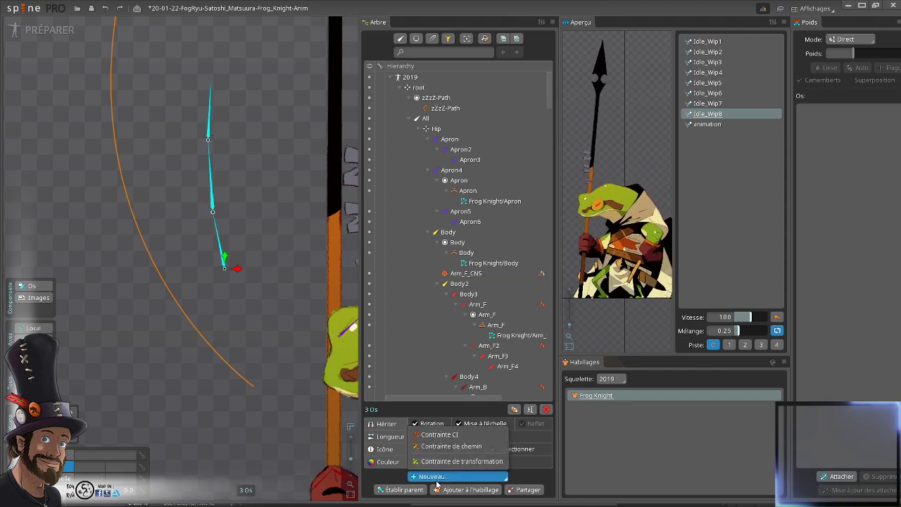
left_click(450, 446)
left_click(223, 374)
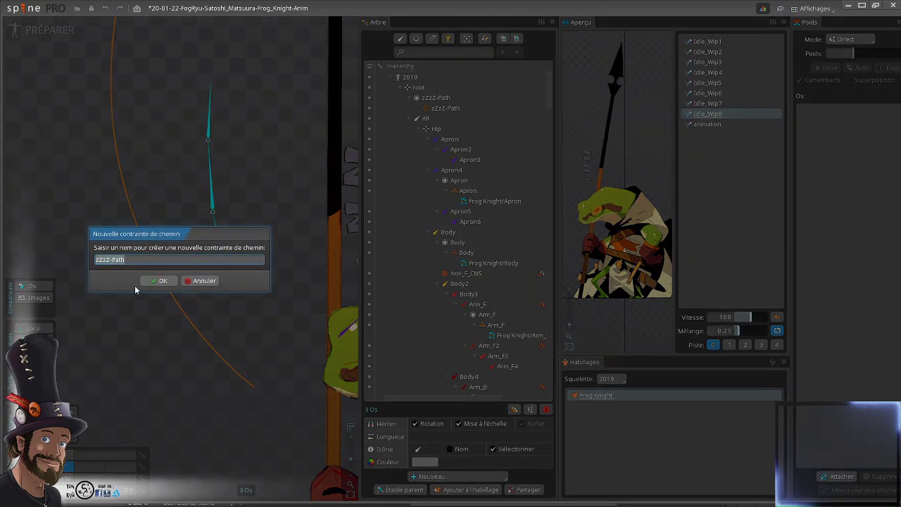
left_click(159, 281)
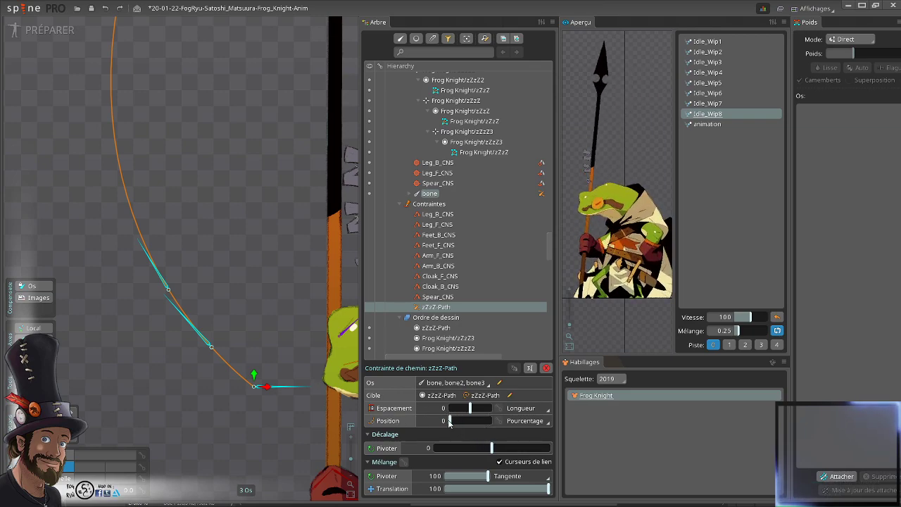
- Test the constraint's position on the three test bones and examine how they follow the curve
mouse_move(451, 420)
left_mouse_down()
mouse_move(473, 420)
mouse_move(451, 421)
left_mouse_up()
left_click_drag(317, 301, 269, 305)
scroll(481, 200, "up", 1)
scroll(481, 204, "up", 2)
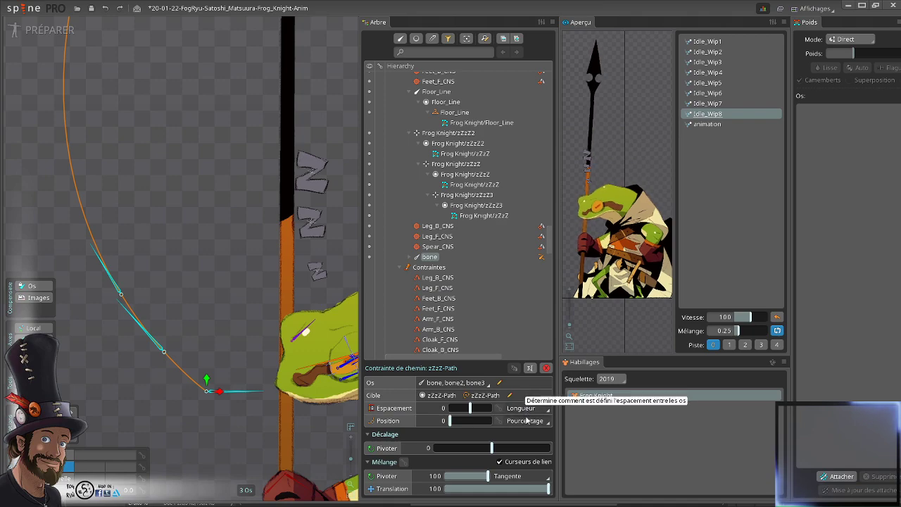
- Try giving the zZzZ2 bone a length, first 2 and then 20, and compare it with the test bones
left_click(454, 137)
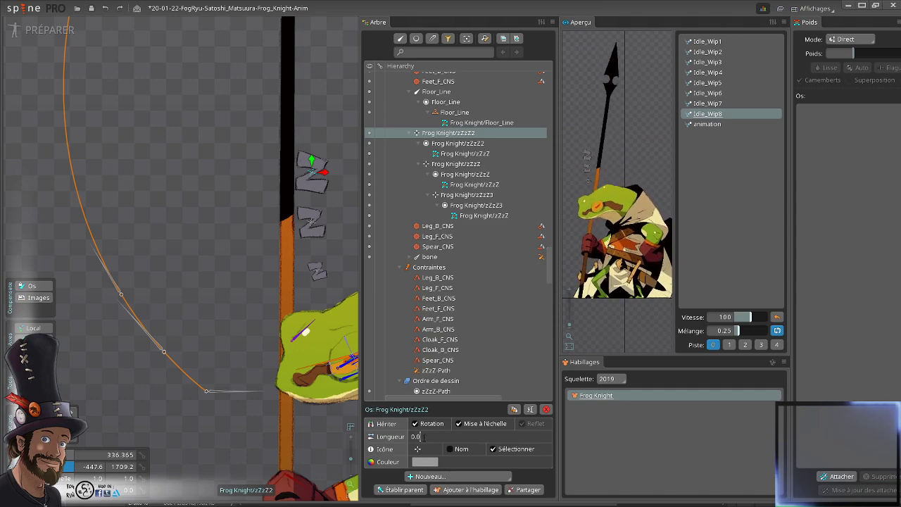
left_click(420, 436)
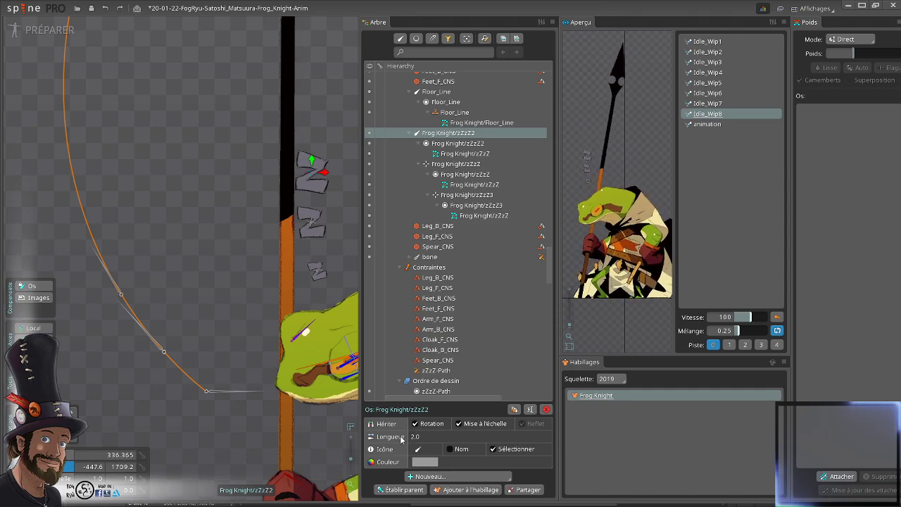
scroll(242, 273, "up", 3)
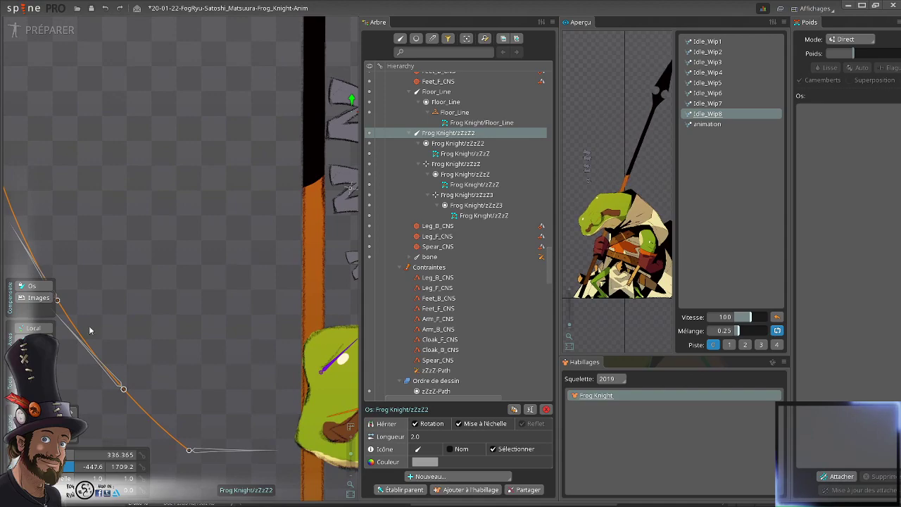
left_click_drag(177, 248, 99, 272)
scroll(277, 139, "up", 3)
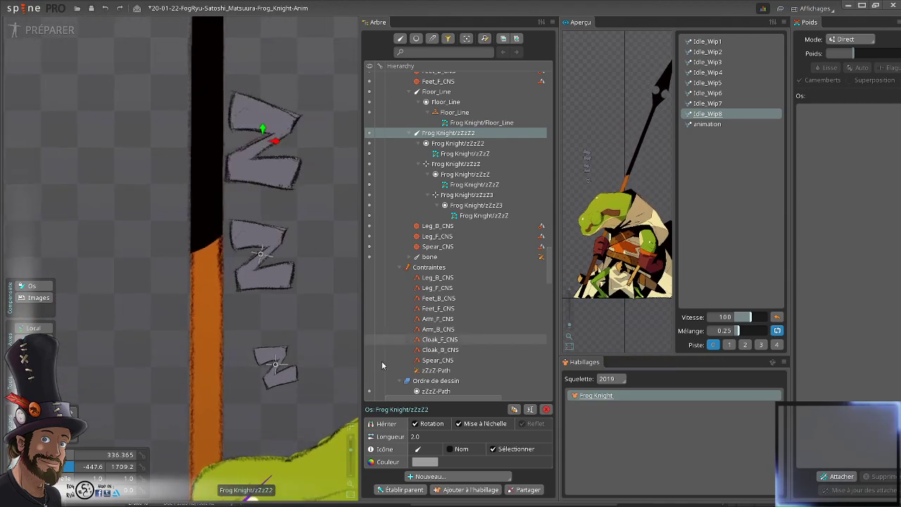
left_click(437, 441)
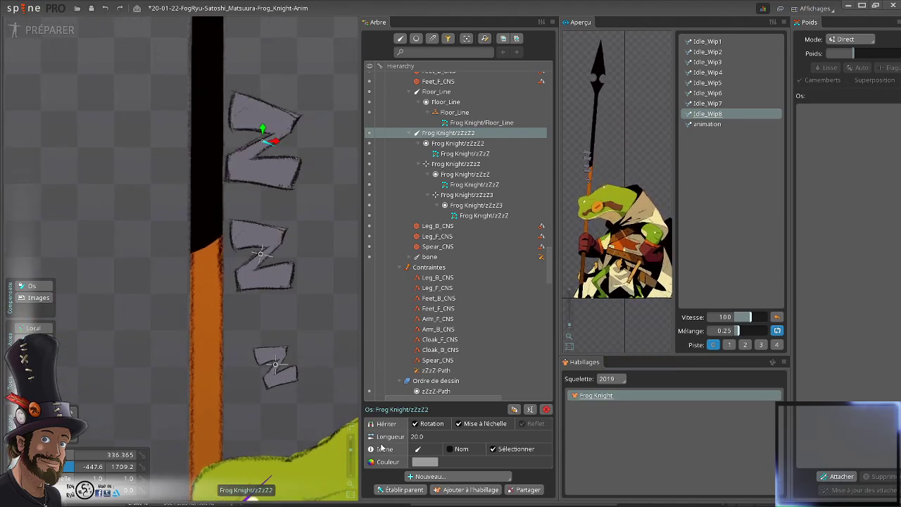
scroll(323, 158, "down", 5)
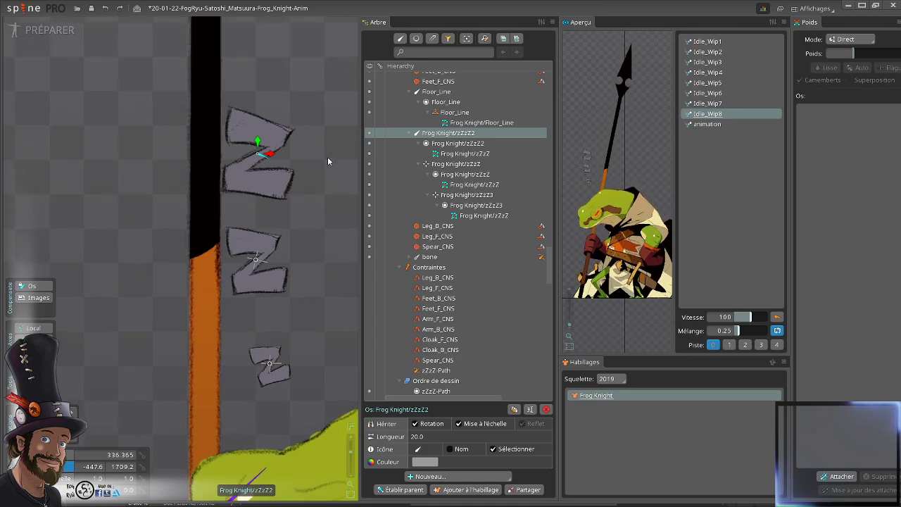
mouse_move(226, 312)
left_mouse_down()
mouse_move(239, 305)
mouse_move(217, 298)
left_mouse_up()
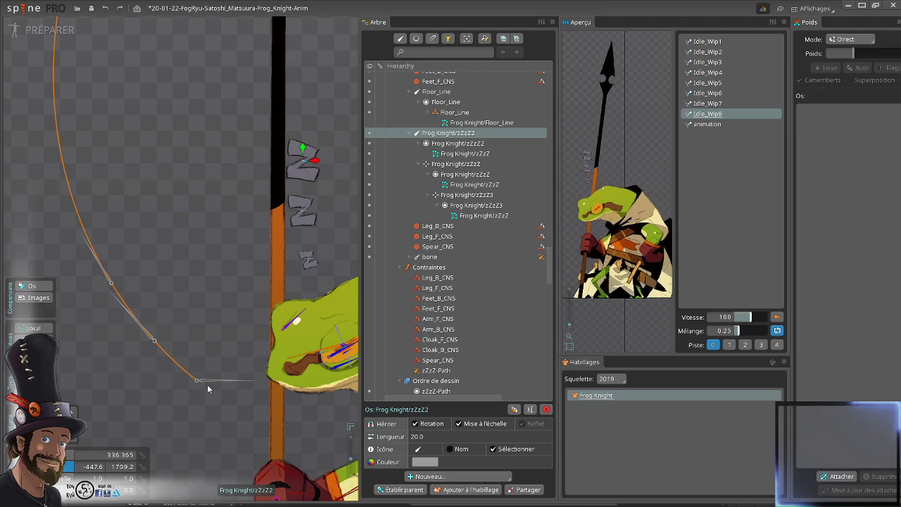
- Undo the zZzZ2 bone length, the test path constraint and the chain of test bones
key("ctrl+z")
key("ctrl+z")
key("ctrl+z")
key("ctrl+z")
key("ctrl+z")
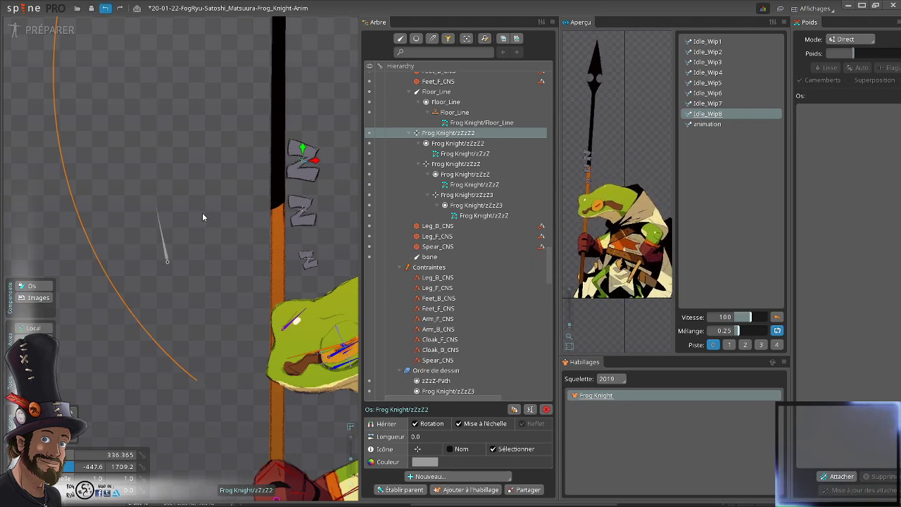
key("ctrl+z")
- Undo the Z bones' parenting, scaling, placement and duplication, back to a single Z image without its own bone
key("ctrl+z")
key("ctrl+z")
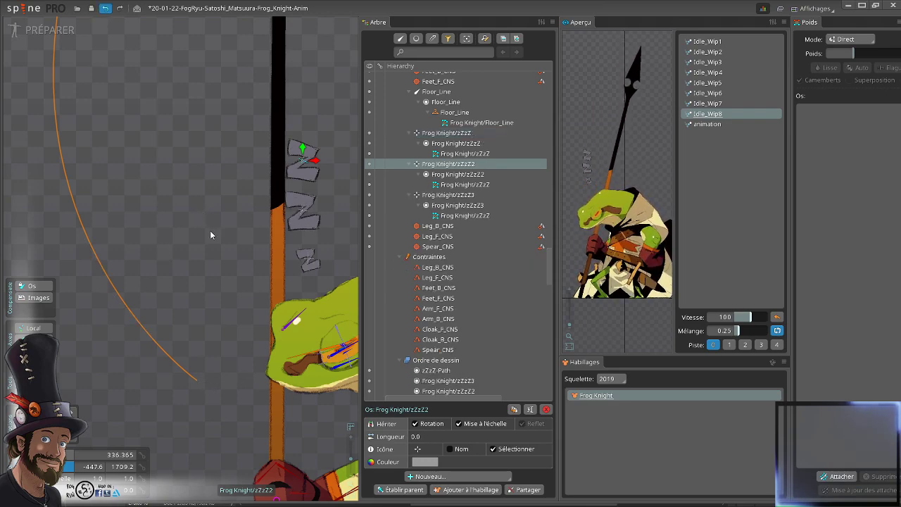
key("ctrl+z")
key("ctrl+z")
key("ctrl+z")
key("ctrl+z")
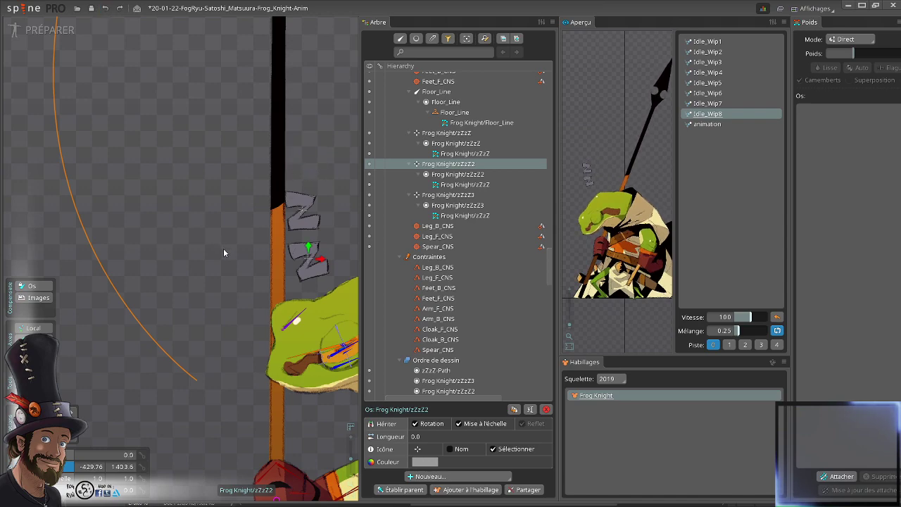
key("ctrl+z")
key("ctrl+z")
key("ctrl+z")
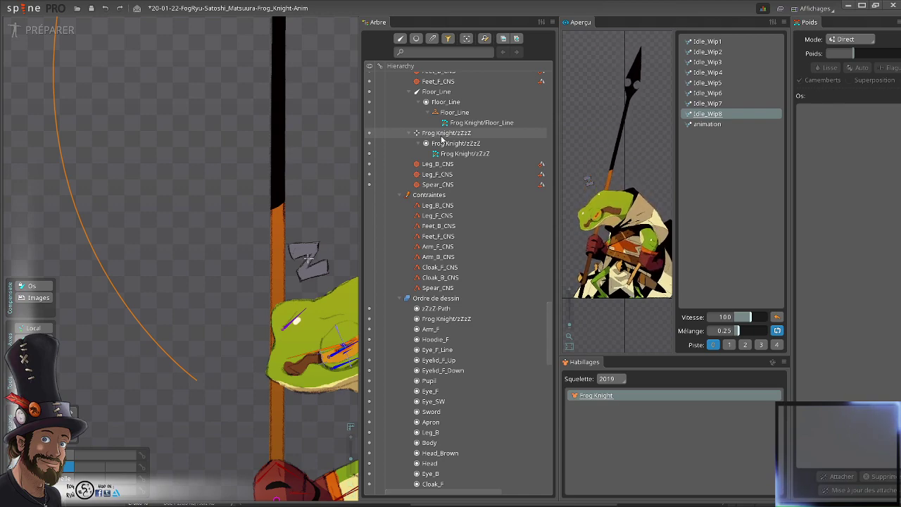
key("ctrl+z")
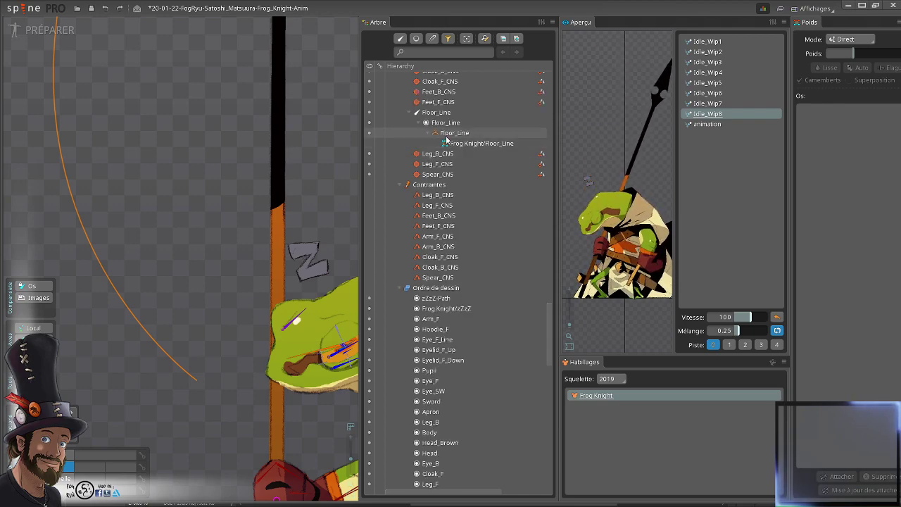
- Create a bone under root for the zZzZ image, about 115 long, running from the letter's lower edge to its upper edge
scroll(446, 139, "up", 5)
left_click(292, 299)
scroll(350, 290, "up", 4)
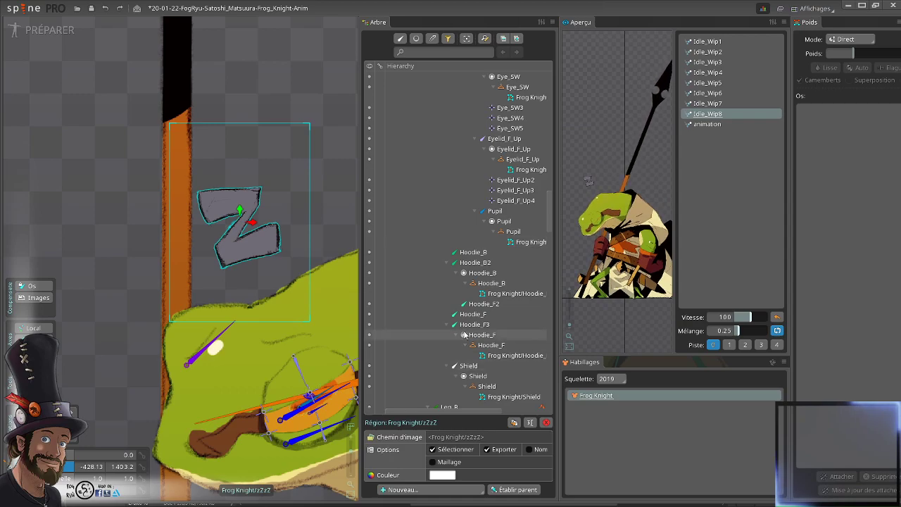
scroll(456, 164, "up", 10)
scroll(456, 164, "up", 3)
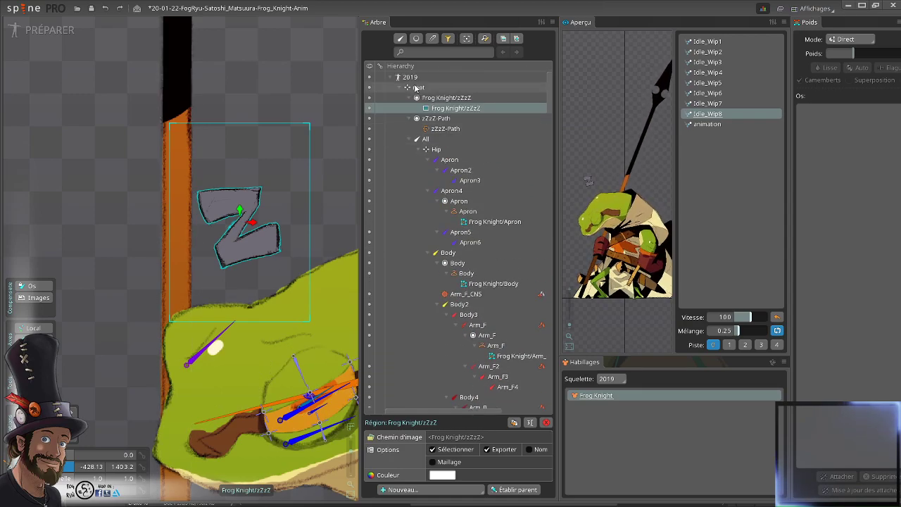
left_click(418, 88)
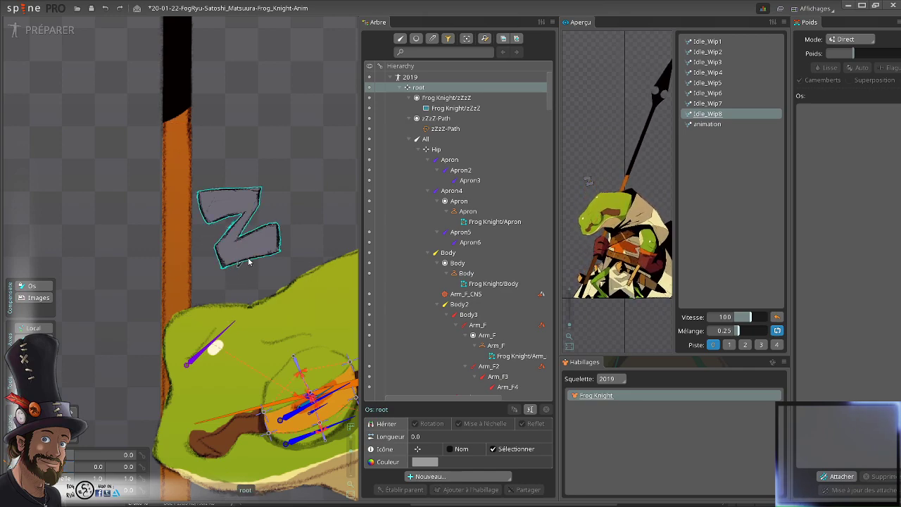
left_click_drag(247, 259, 238, 187)
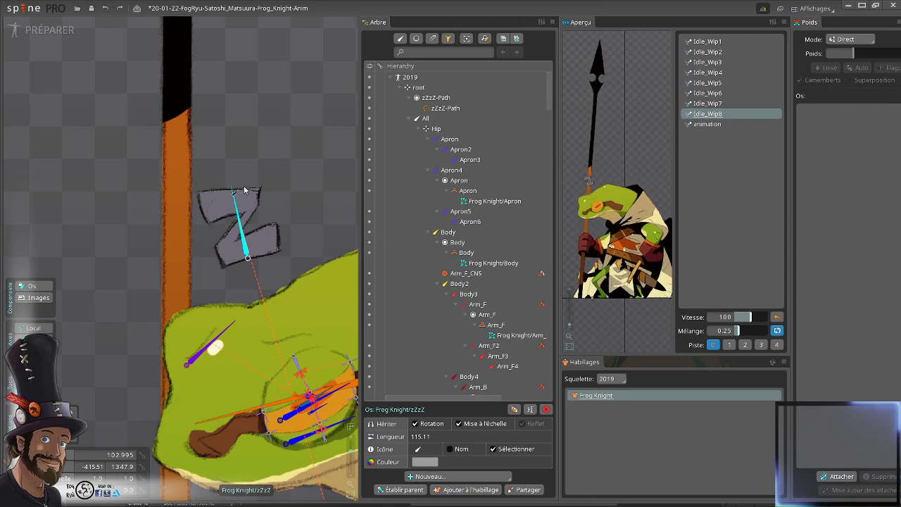
- Duplicate the Frog Knight/zZzZ bone with its image twice to get three Z bones
scroll(338, 316, "down", 2)
scroll(457, 212, "down", 8)
scroll(463, 215, "down", 10)
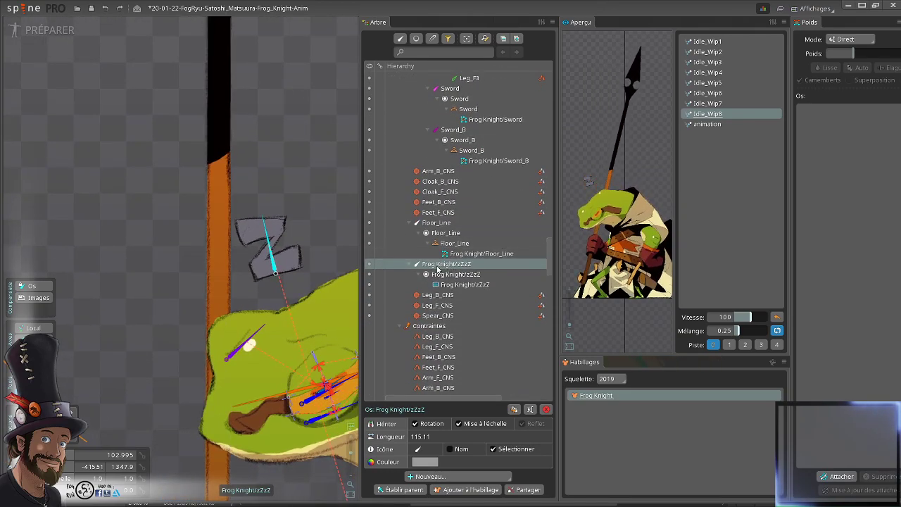
left_click(514, 410)
left_click(514, 410)
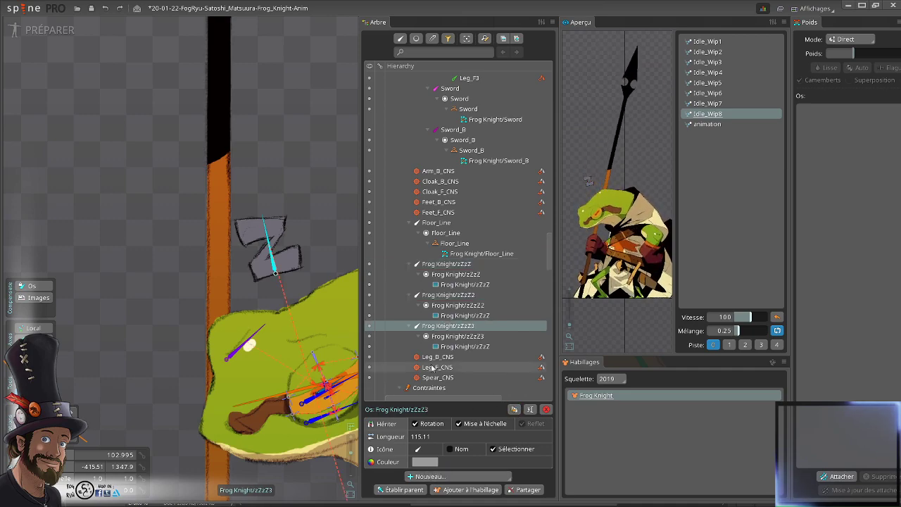
- Create a path constraint named zZzZ-Path for the zZzZ, zZzZ2 and zZzZ3 bones, targeting the zZzZ-Path curve
left_click(455, 297)
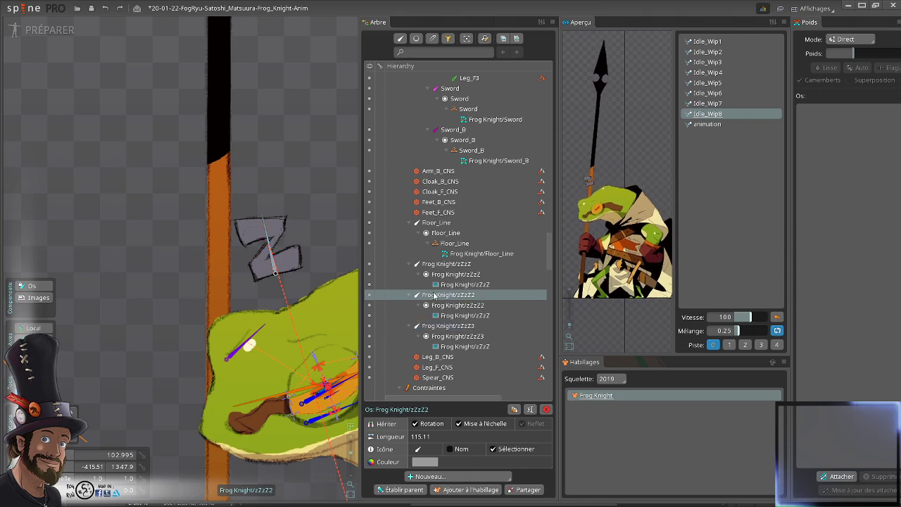
left_click(450, 264)
left_click(451, 295, "ctrl")
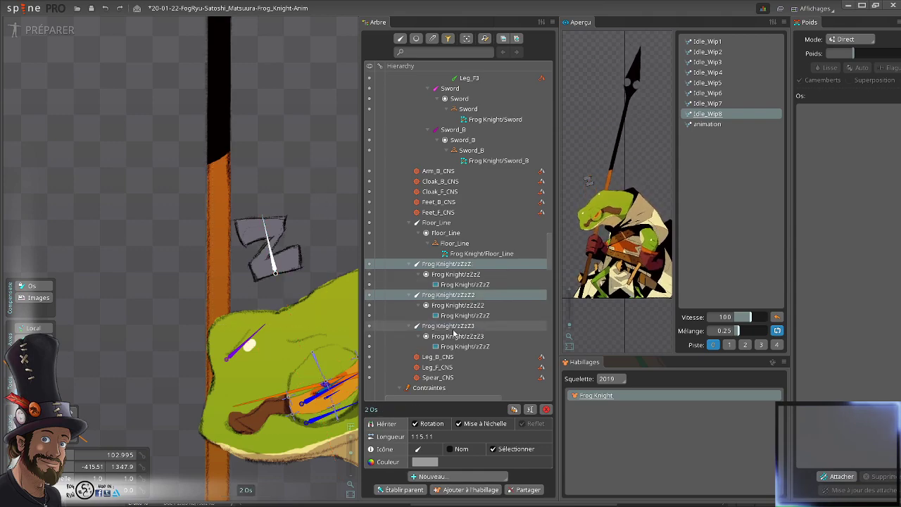
left_click(450, 326, "ctrl")
scroll(280, 330, "down", 3)
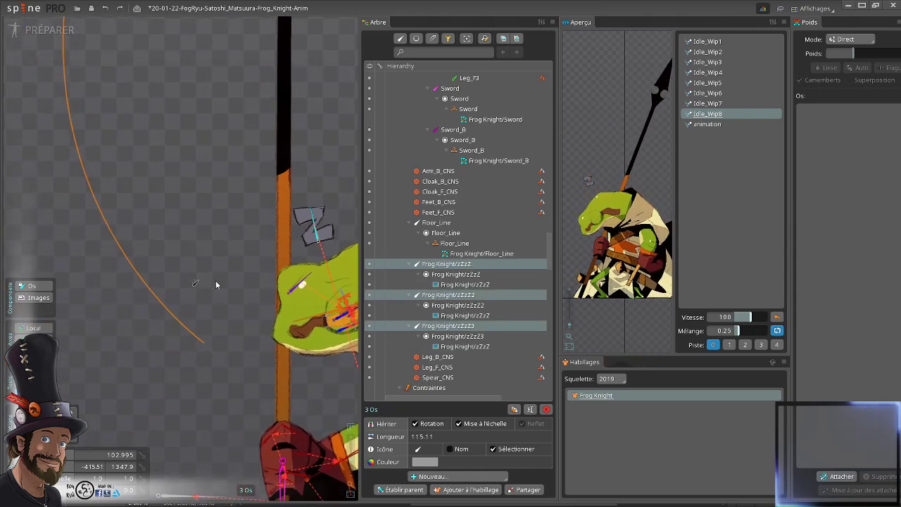
left_click(431, 475)
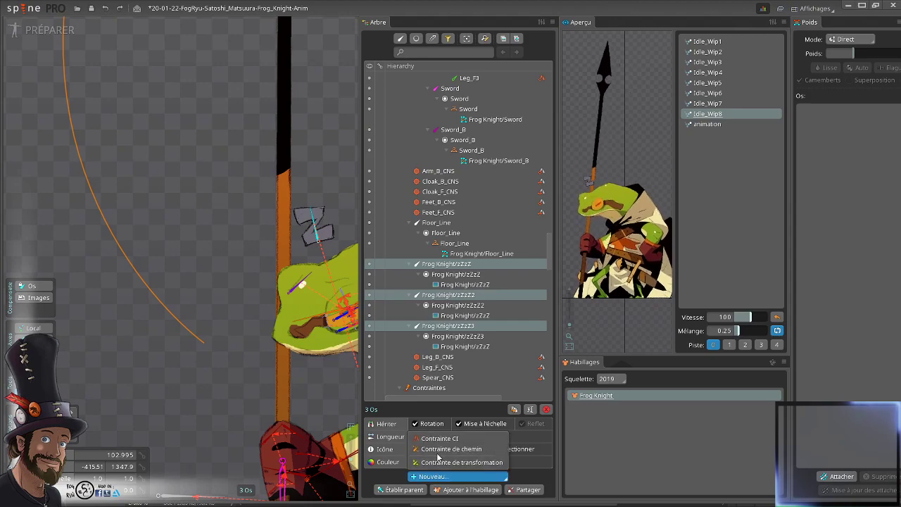
left_click(451, 451)
left_click(197, 342)
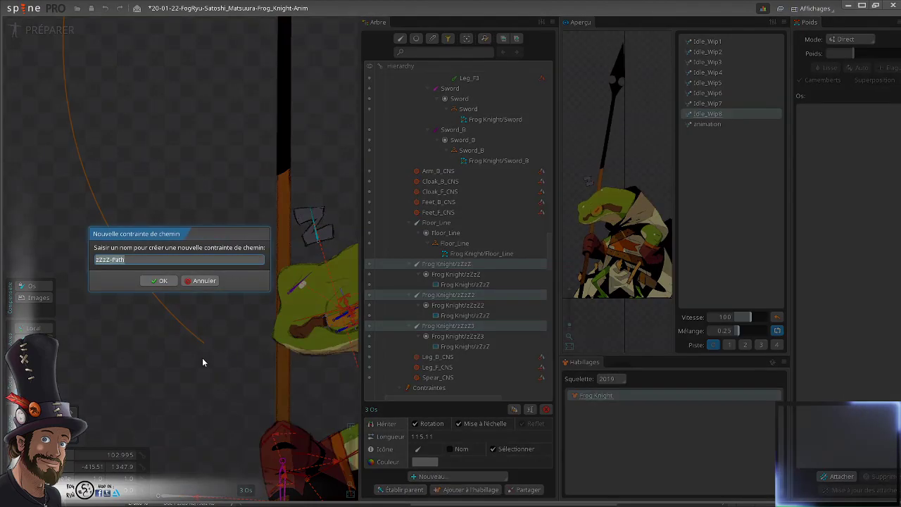
left_click(171, 282)
scroll(173, 317, "up", 2)
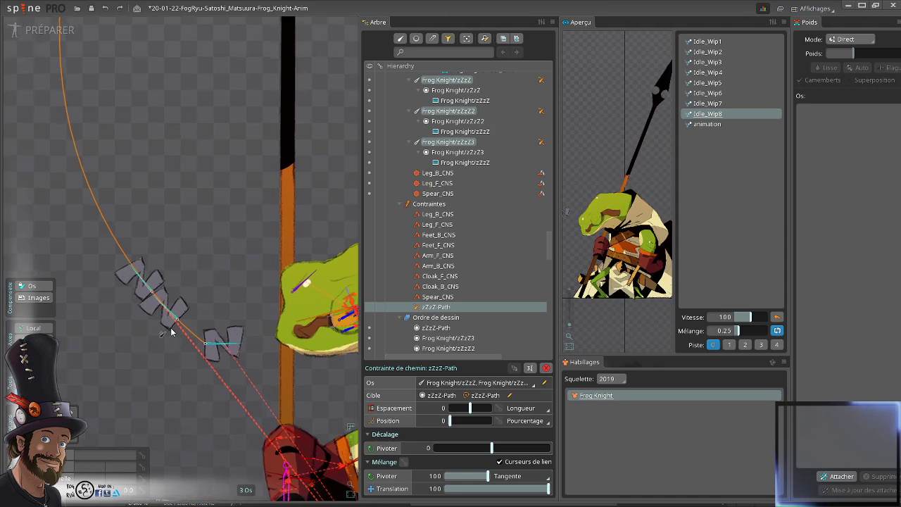
- Set the position of the zZzZ-Path constraint to 0.5 percent
left_click_drag(173, 314, 180, 282)
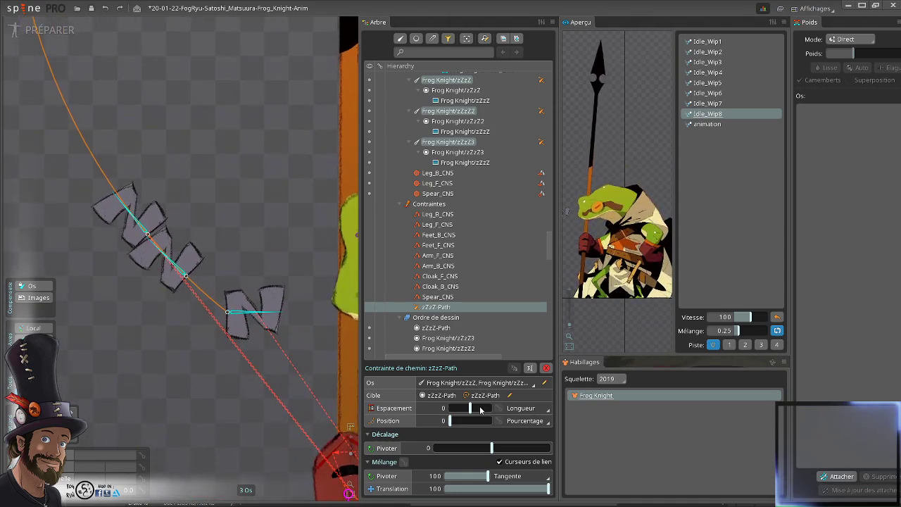
scroll(238, 310, "up", 3)
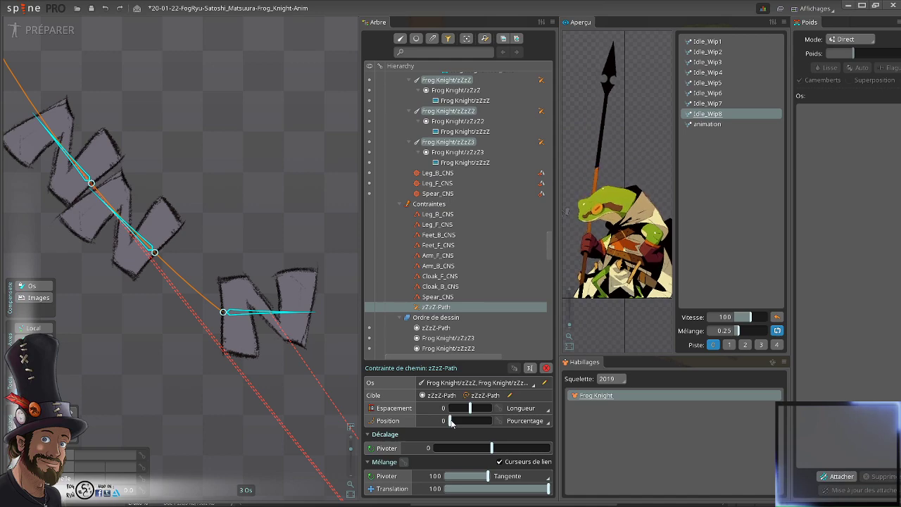
left_click_drag(452, 422, 451, 422)
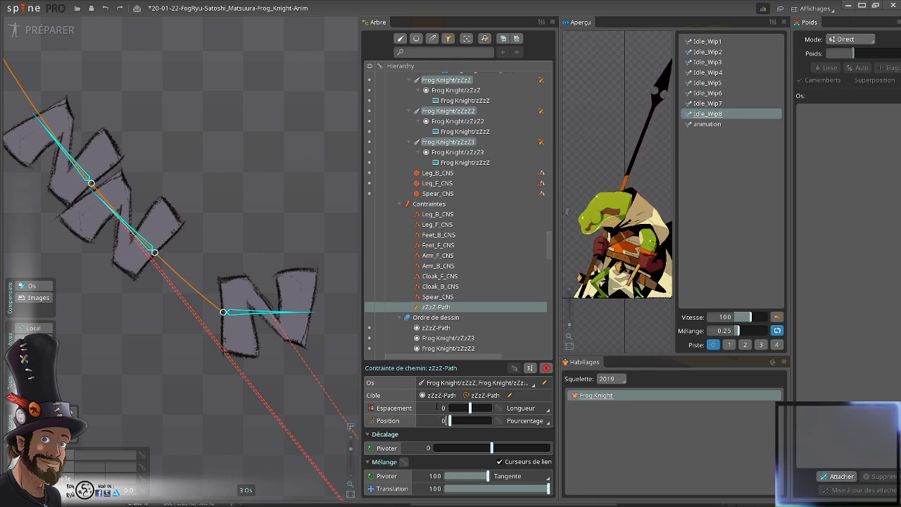
type(".5")
key("Return")
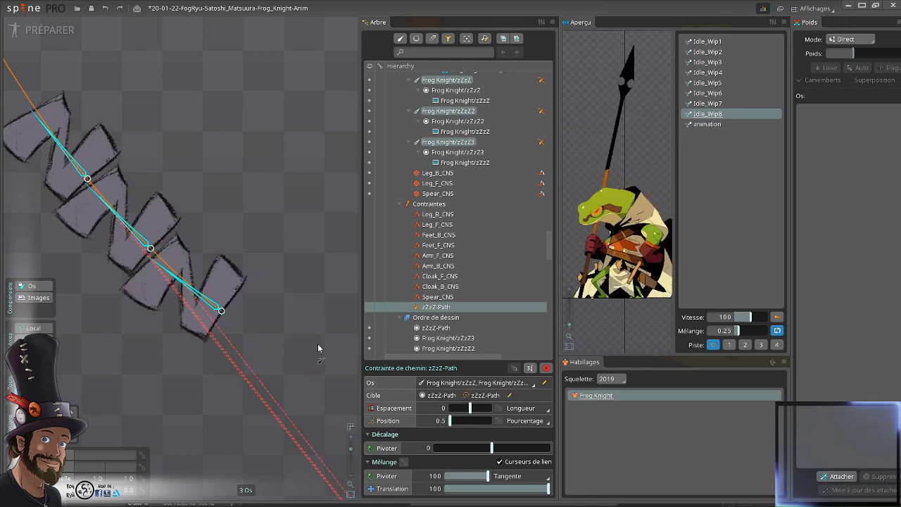
- Scale the Frog Knight/zZzZ bone at the start of the path to 0.6 on both axes
scroll(260, 329, "down", 4)
left_click_drag(204, 167, 277, 217)
scroll(150, 308, "up", 3)
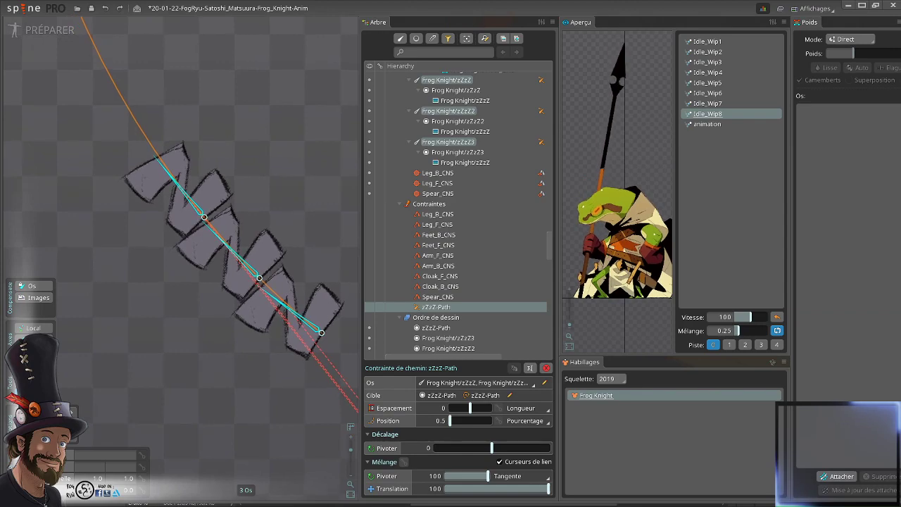
key("space")
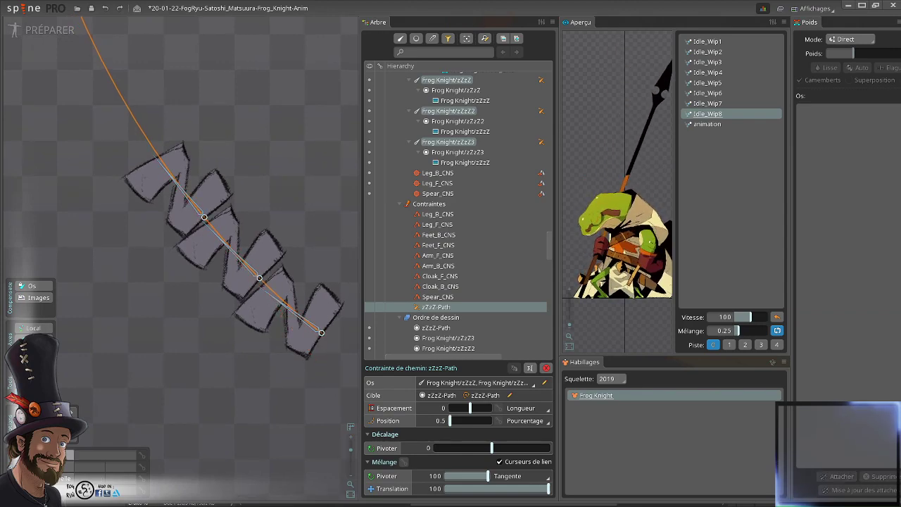
left_click(299, 303)
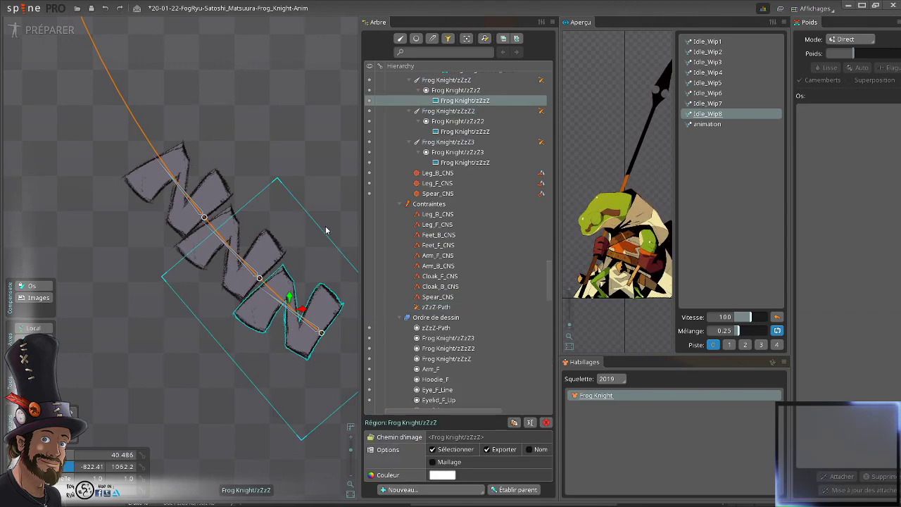
key("space")
left_click(307, 325)
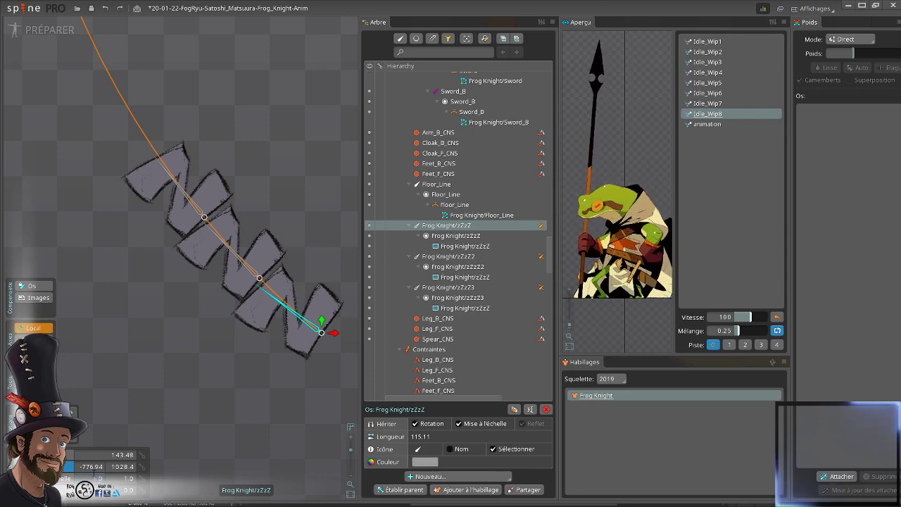
left_click(93, 474)
type("0.5")
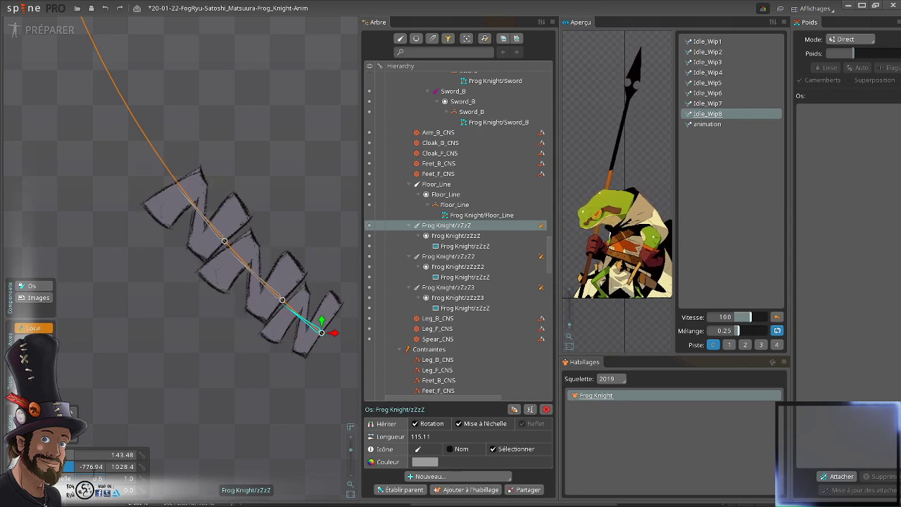
type("0.6")
key("Return")
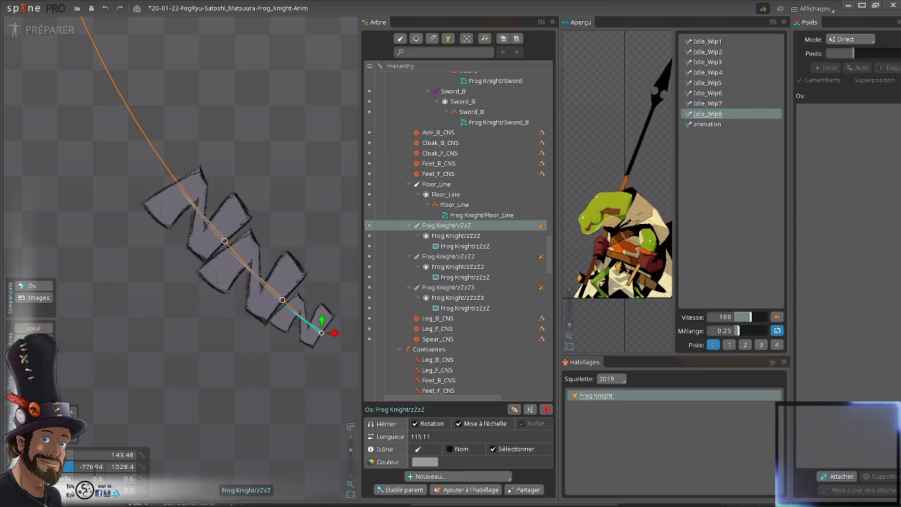
- Scale the Frog Knight/zZzZ2 bone to 0.8 on both axes
left_click(271, 290)
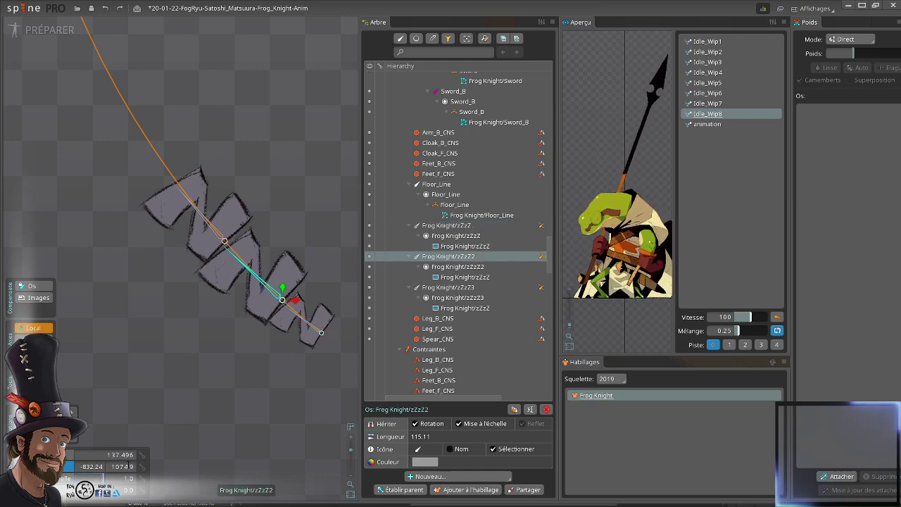
type("0.8")
key("Return")
type("0.8")
key("Return")
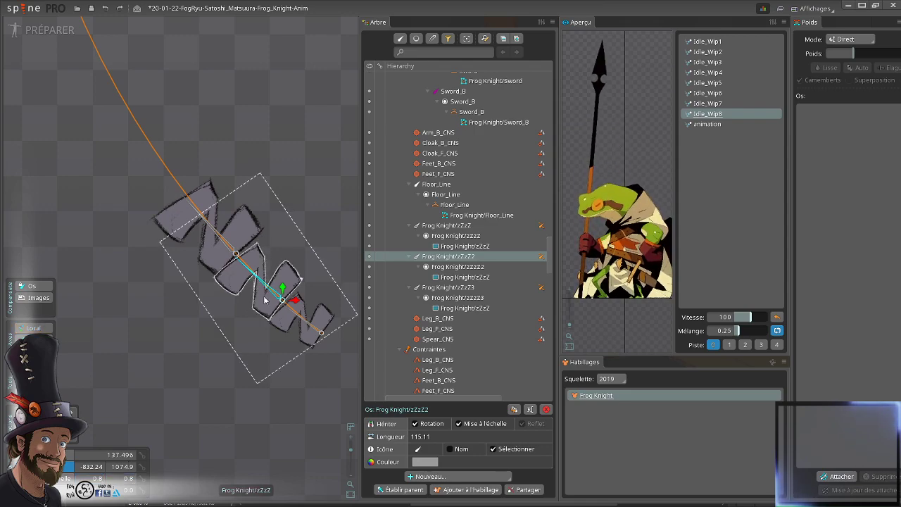
scroll(234, 237, "down", 1)
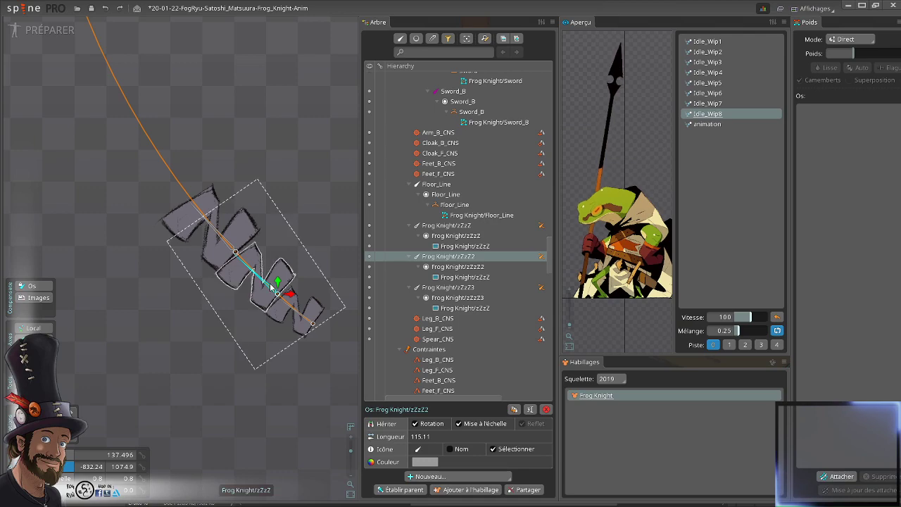
scroll(265, 286, "down", 2)
scroll(266, 280, "up", 2)
scroll(266, 278, "up", 1)
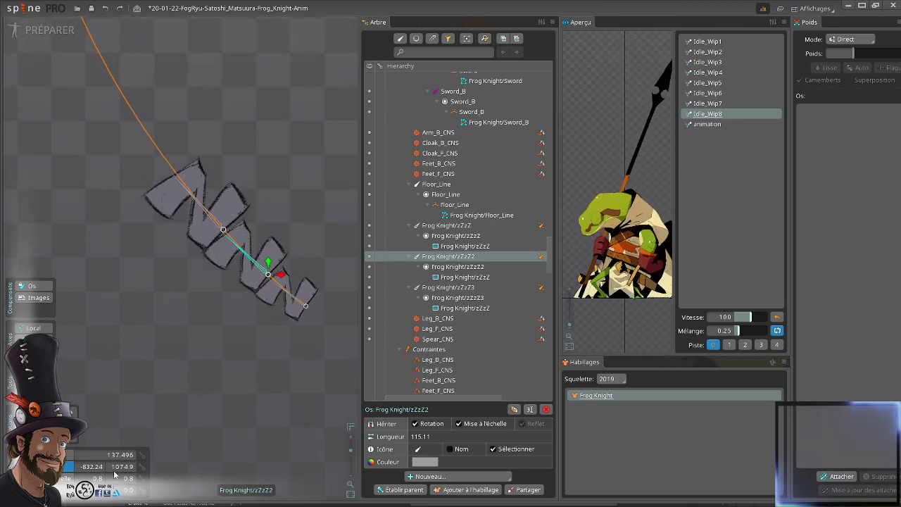
- Set the Frog Knight/zZzZ2 bone's scale back to 1 on both axes
left_click(103, 478)
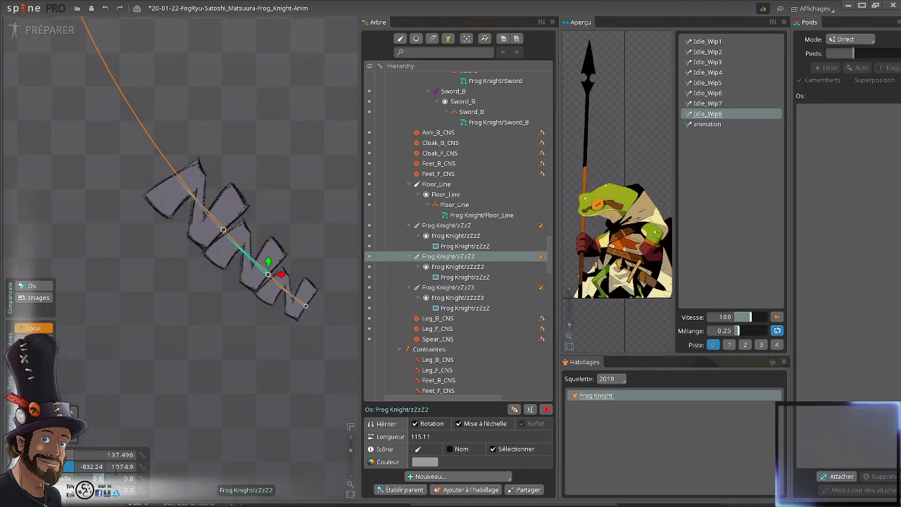
type("1")
key("Tab")
type("1")
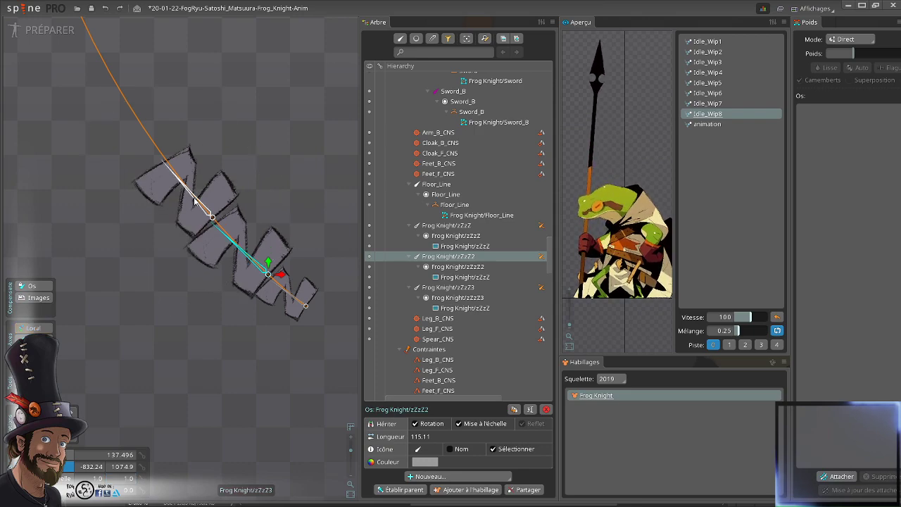
- Scale the Frog Knight/zZzZ3 bone to 1.4 on both axes
left_click(194, 202)
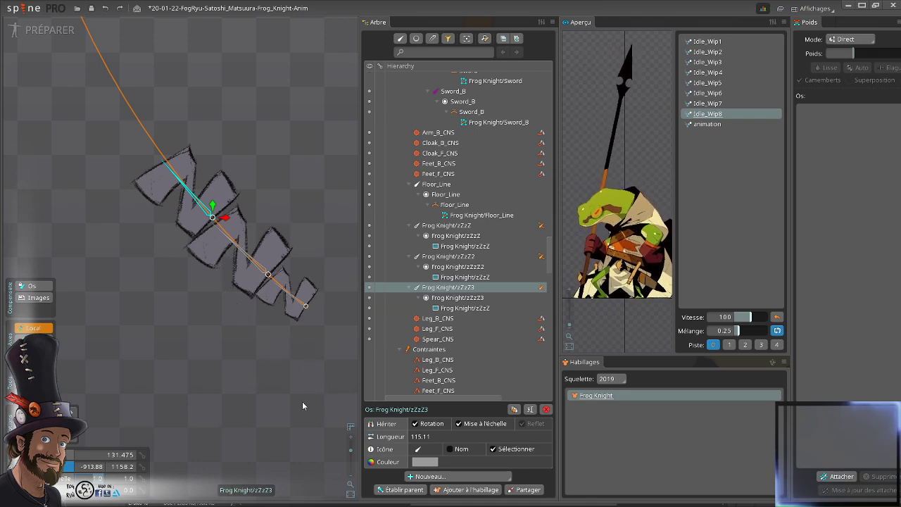
type("1.4")
key("Return")
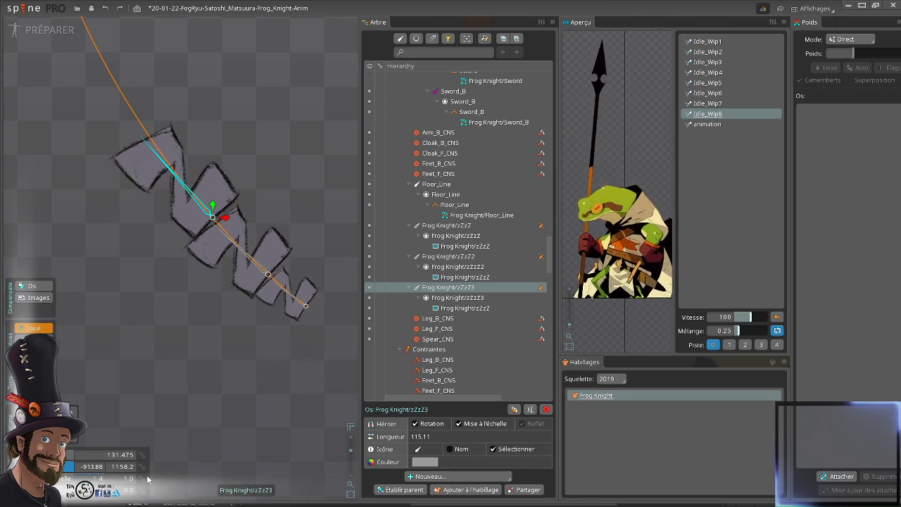
type("1.4")
key("Return")
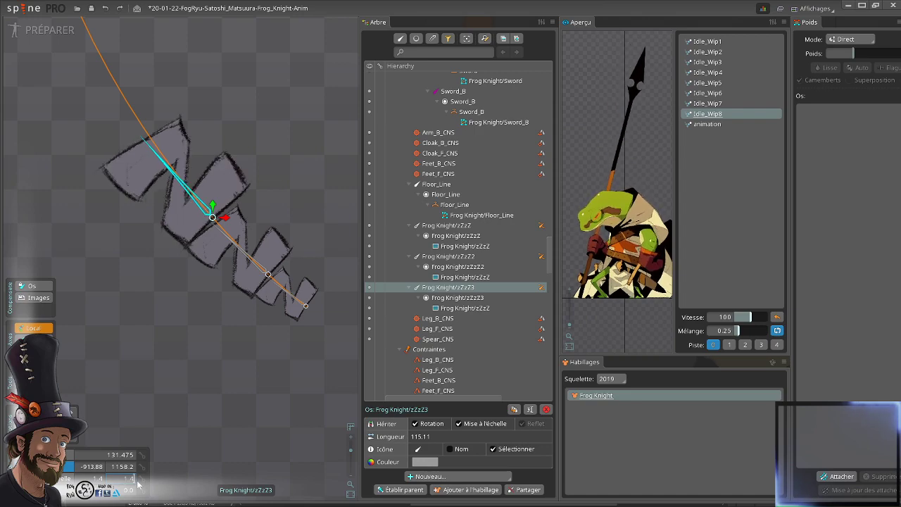
scroll(202, 298, "down", 6)
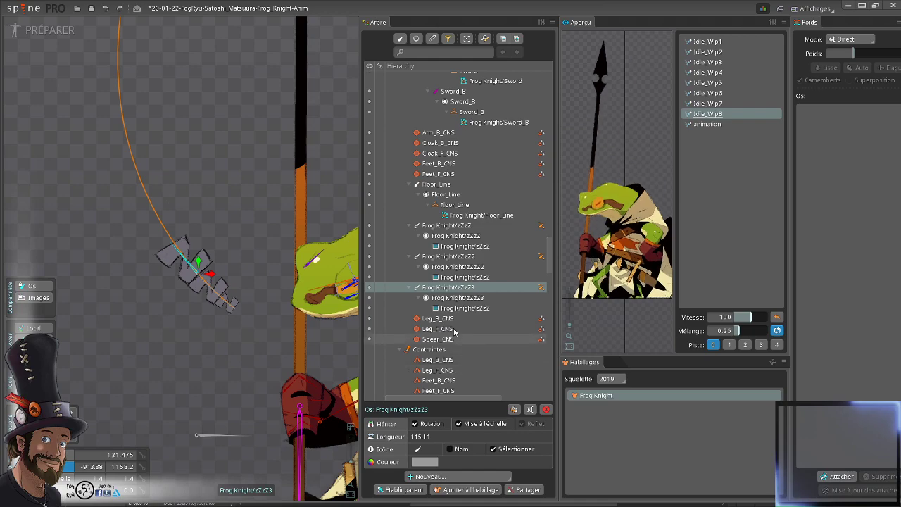
- Increase the spacing of the zZzZ-Path constraint to about 60.5 to separate the Z letters
scroll(423, 305, "down", 7)
left_click(431, 235)
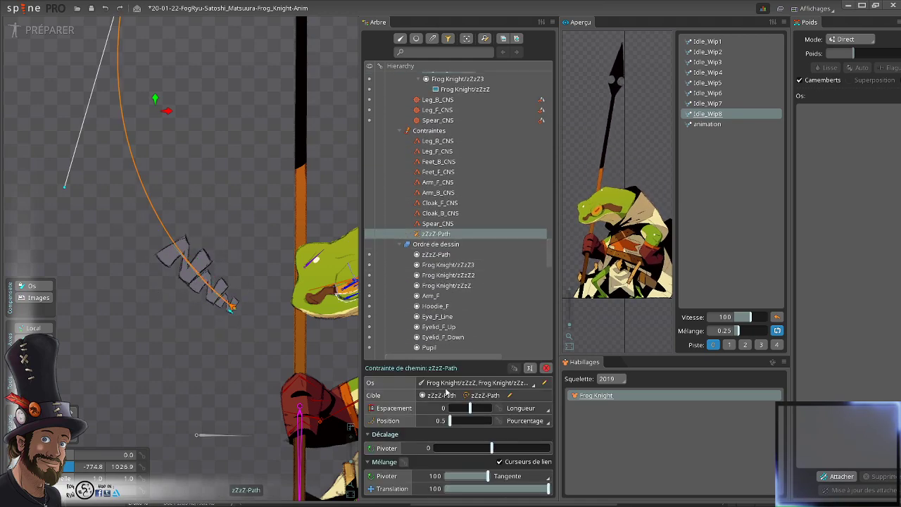
left_click_drag(471, 410, 481, 427)
key("ctrl+z")
- Examine how the spaced Z letters sit along the path beside the frog's head, in both setup and animate modes
scroll(338, 324, "down", 2)
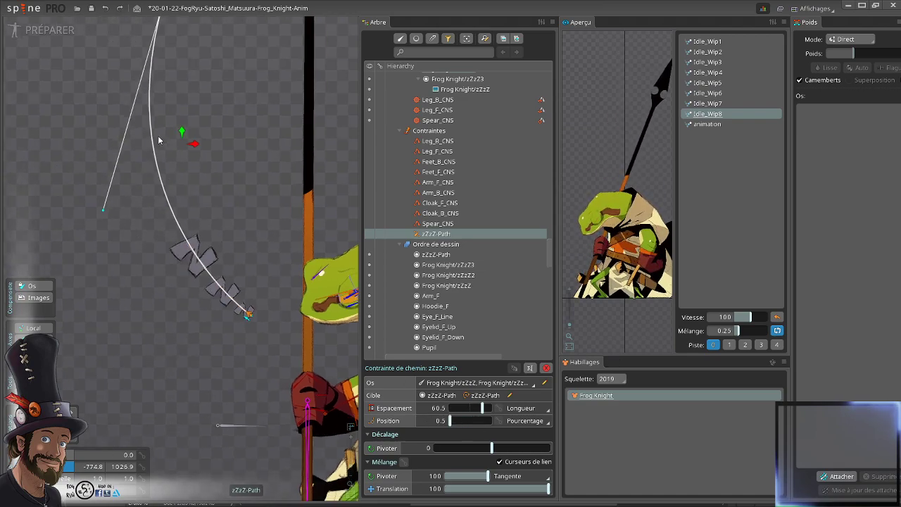
scroll(233, 218, "up", 1)
scroll(232, 271, "up", 2)
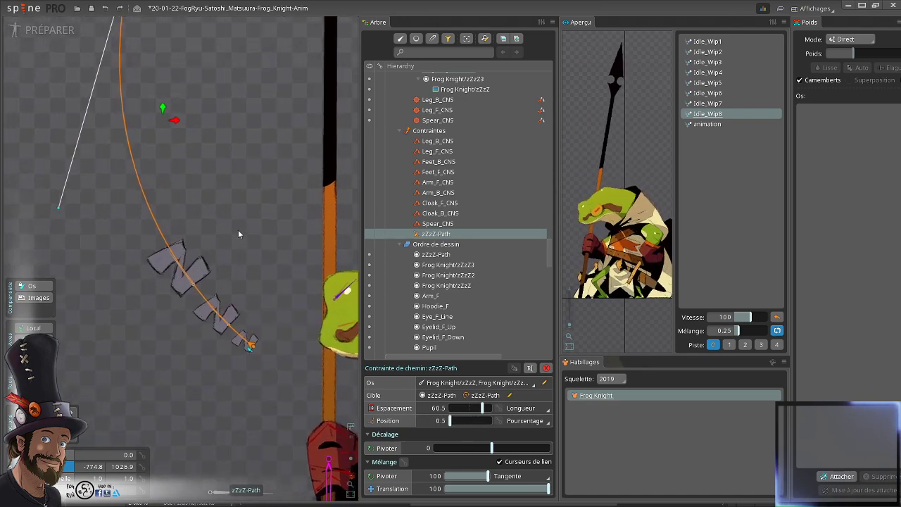
left_click_drag(238, 230, 210, 180)
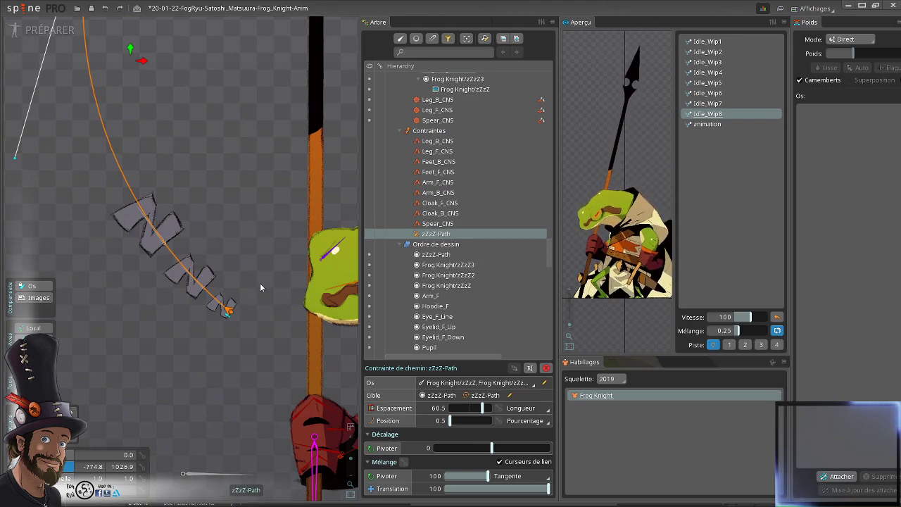
left_click_drag(260, 283, 192, 281)
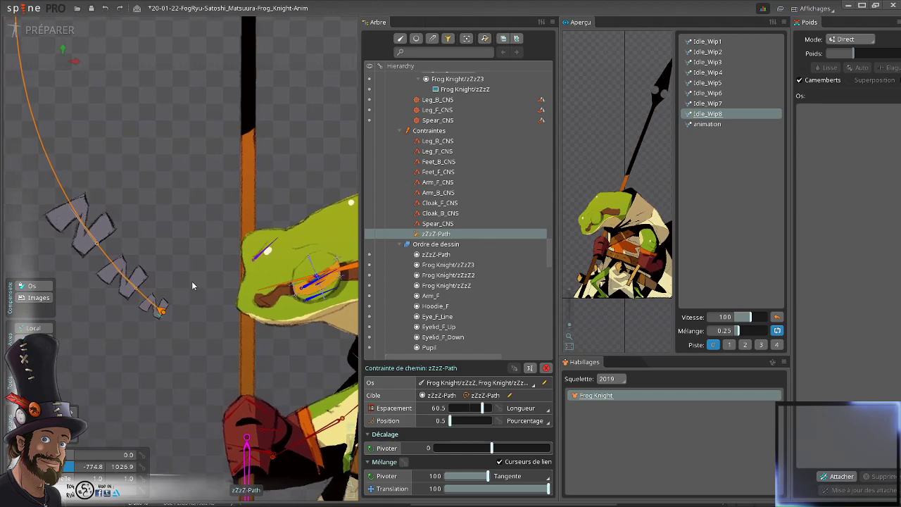
scroll(183, 269, "down", 1)
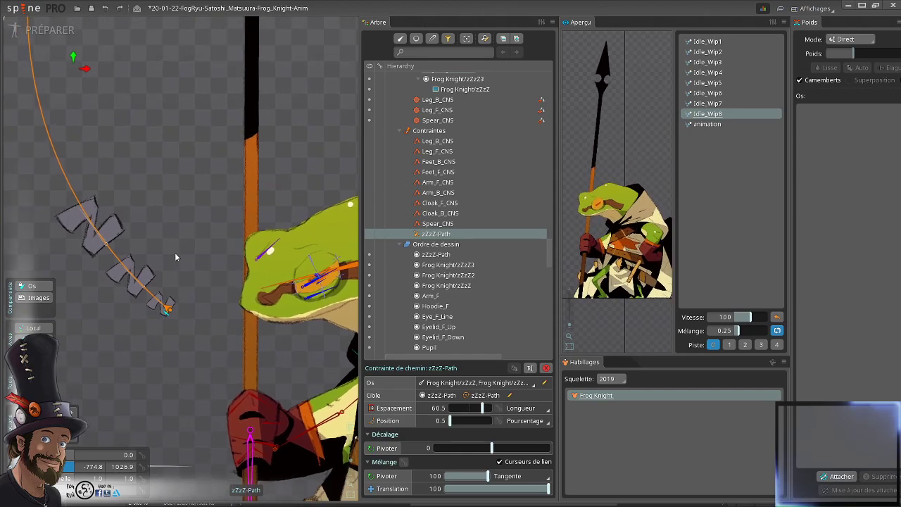
scroll(177, 204, "down", 3)
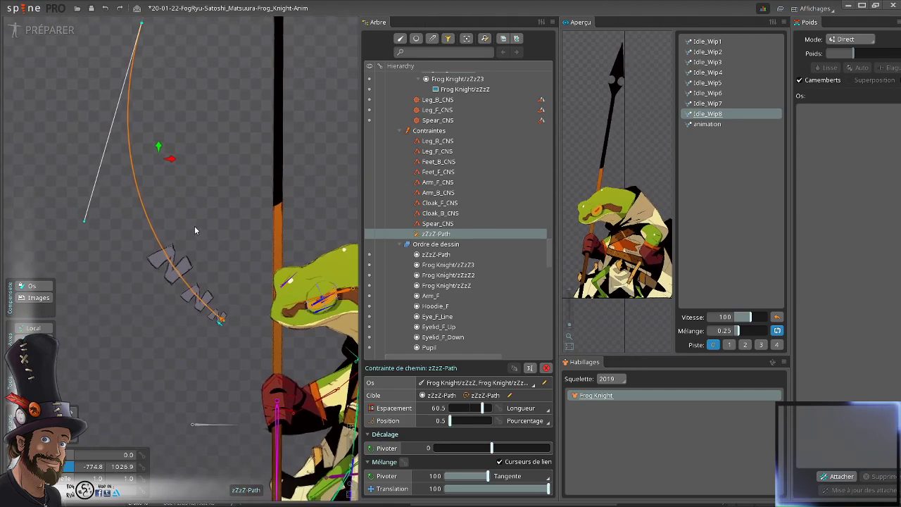
key("space")
left_click_drag(200, 184, 180, 178)
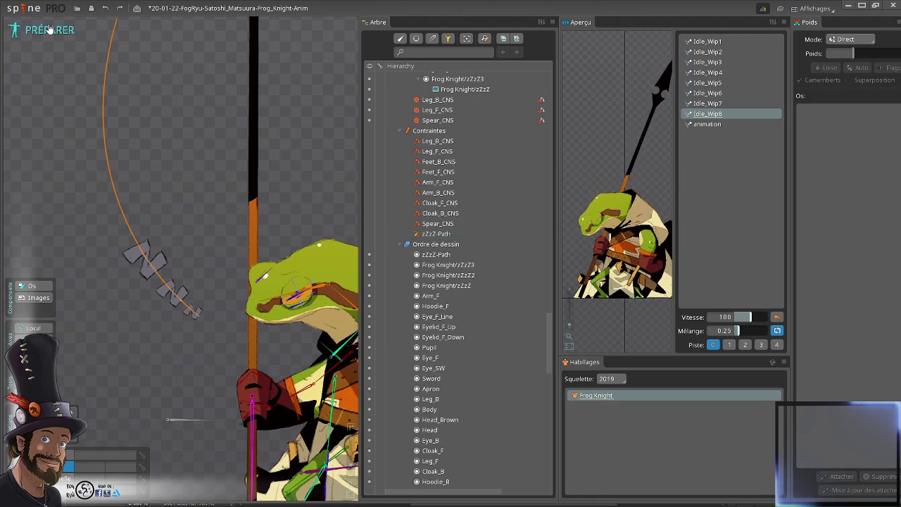
left_click(51, 32)
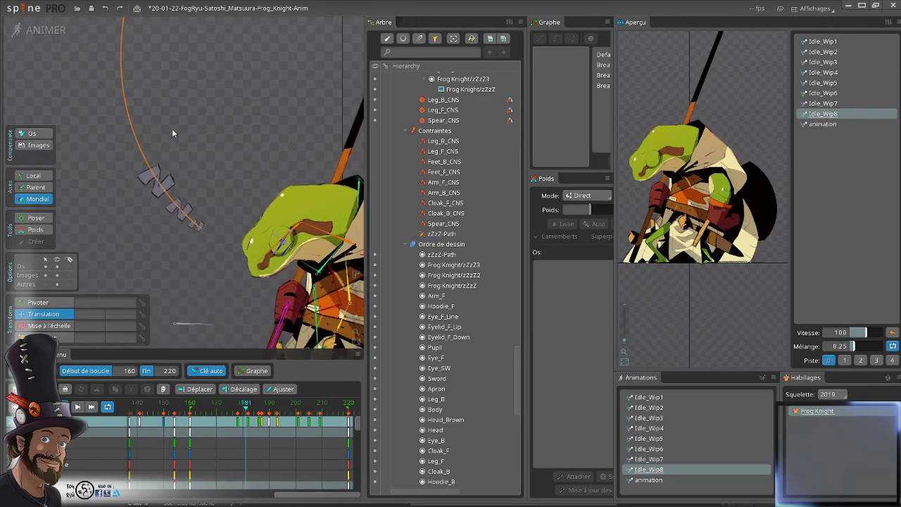
left_click(45, 31)
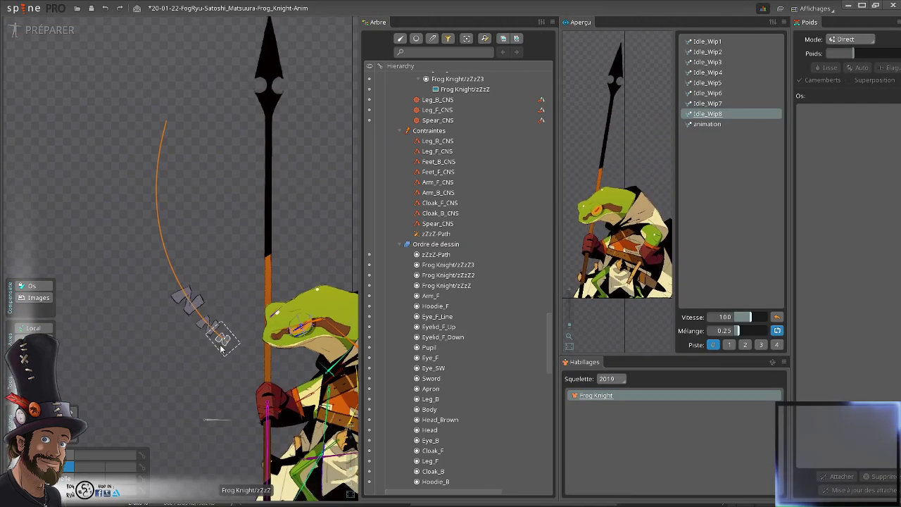
- Make the three Z slots, Frog Knight/zZzZ, zZzZ2 and zZzZ3, fully transparent by lowering the alpha of their slot color
left_click(222, 337)
scroll(547, 255, "down", 4)
scroll(544, 257, "up", 14)
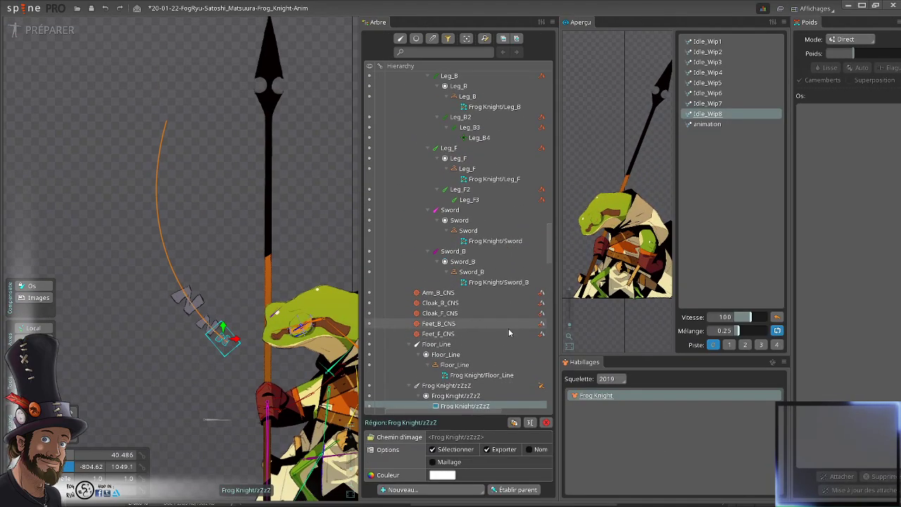
scroll(508, 328, "down", 4)
scroll(447, 250, "down", 1)
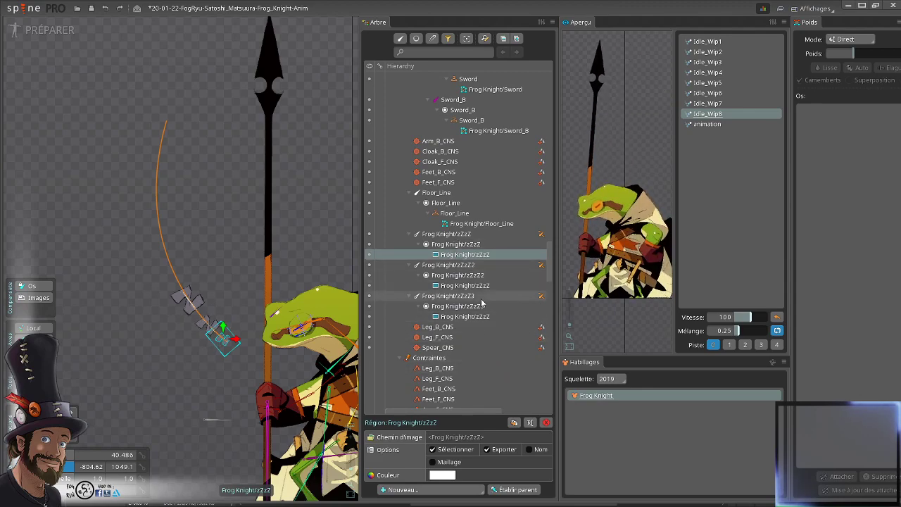
left_click(433, 244)
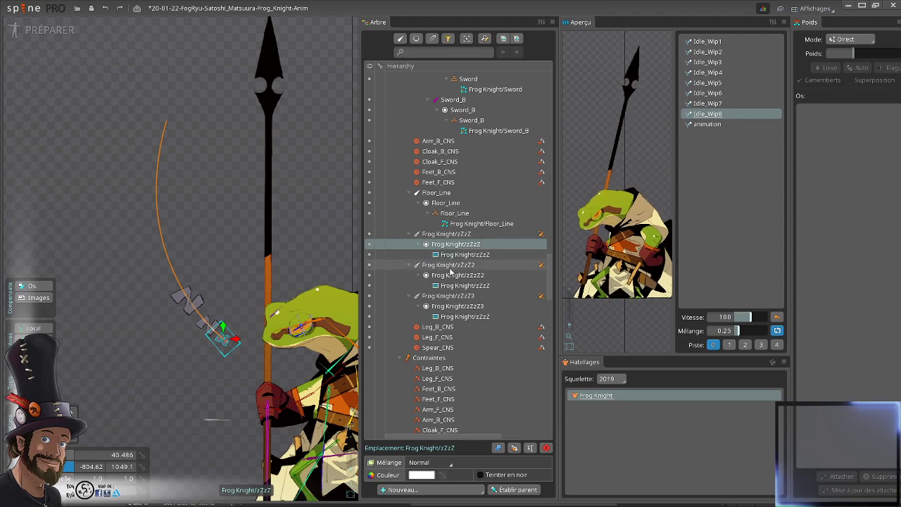
left_click(444, 274, "ctrl")
left_click(449, 307, "ctrl")
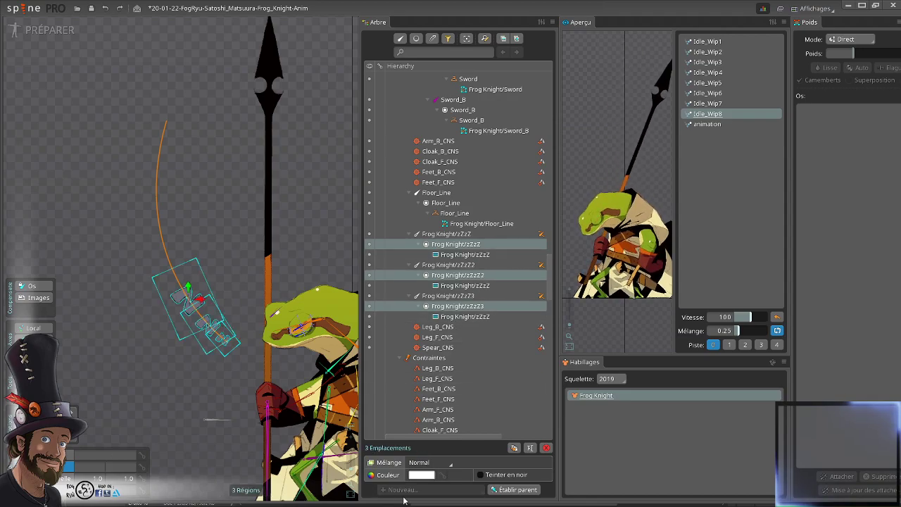
left_click(420, 476)
left_click_drag(539, 183, 539, 376)
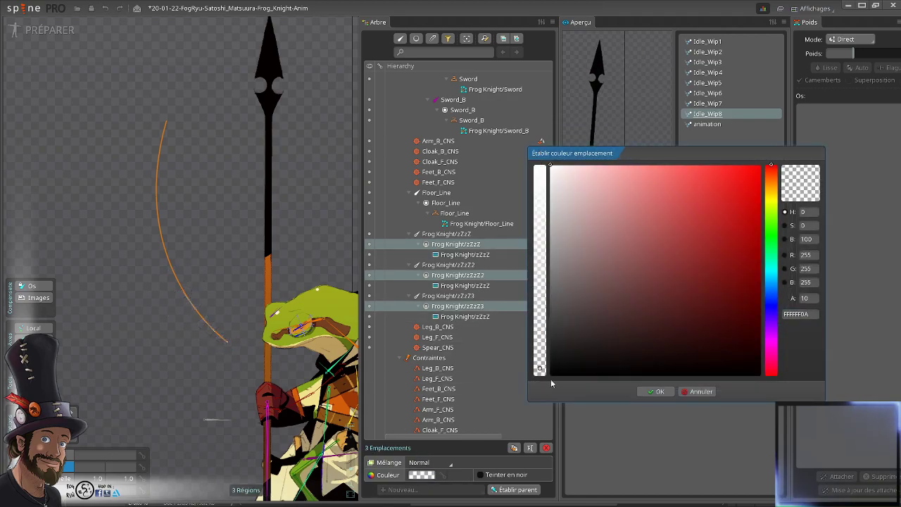
left_click(657, 392)
left_click(206, 179)
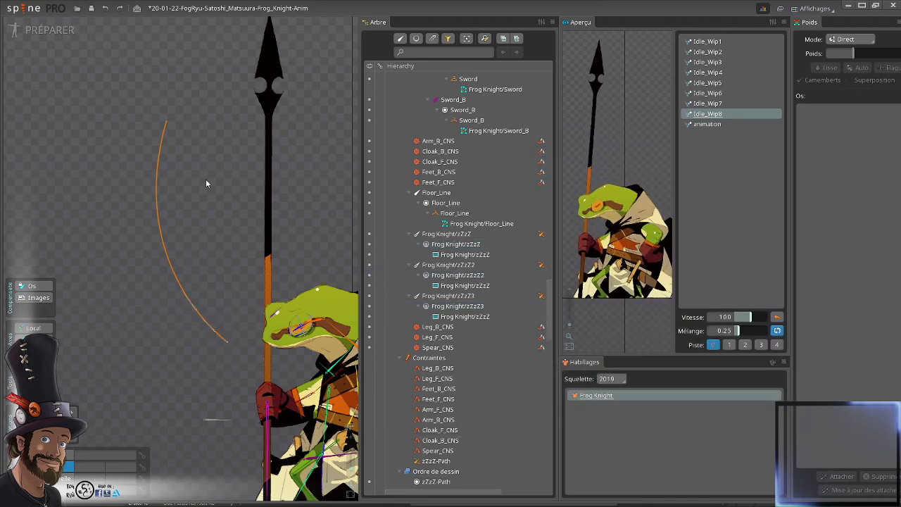
- In animate mode at frame 220 of Idle_Wip8, move the zZzZ-Path over the frog's head to about X -99.7, Y 809.5
left_click(39, 32)
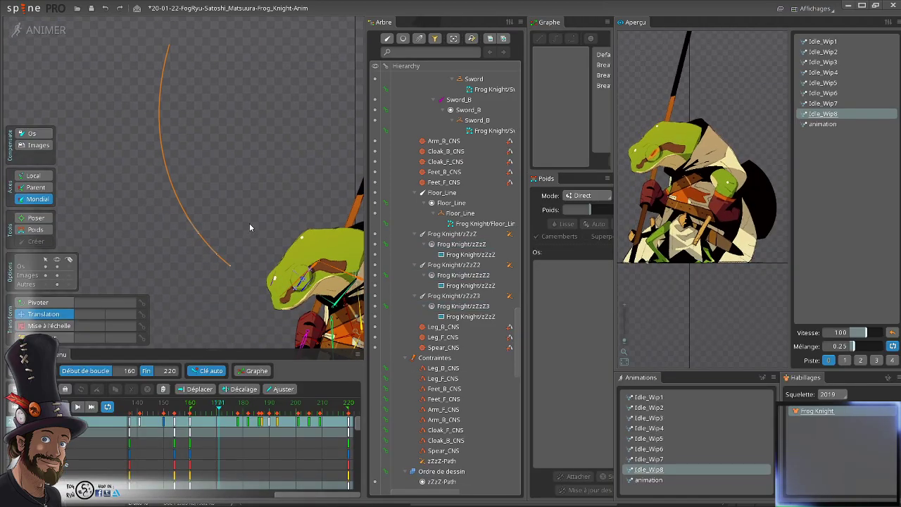
scroll(254, 167, "down", 1)
left_click_drag(253, 167, 233, 146)
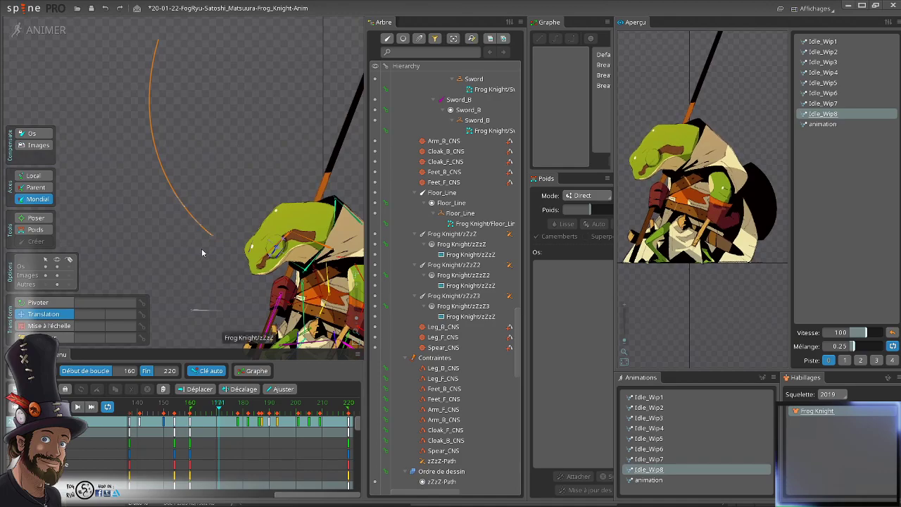
left_click(149, 97)
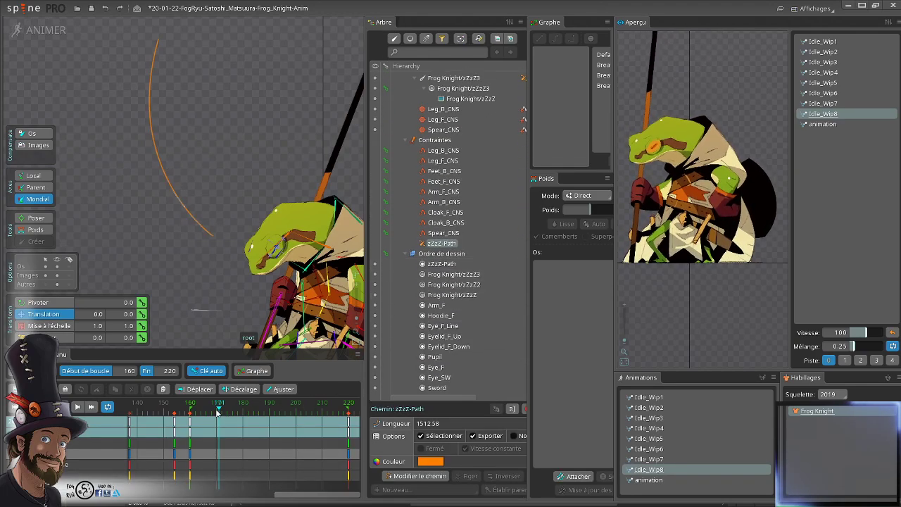
left_click_drag(217, 413, 190, 412)
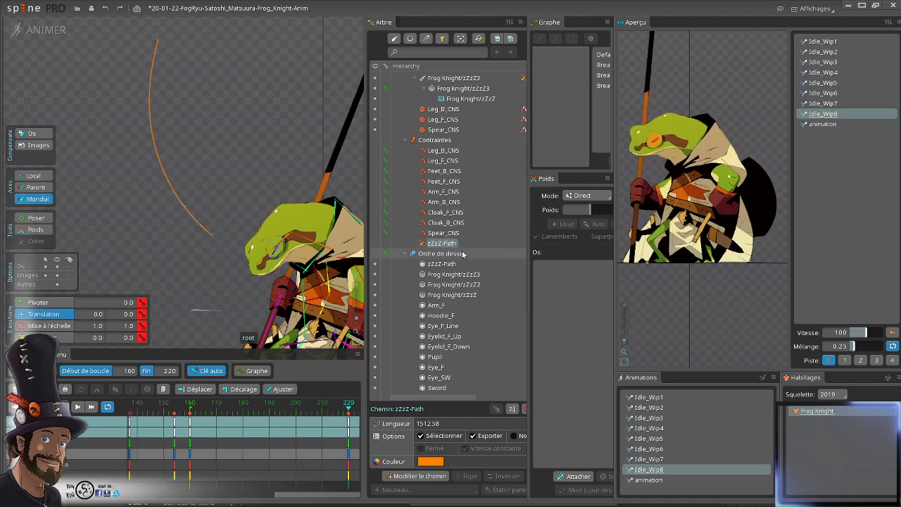
scroll(461, 254, "down", 3)
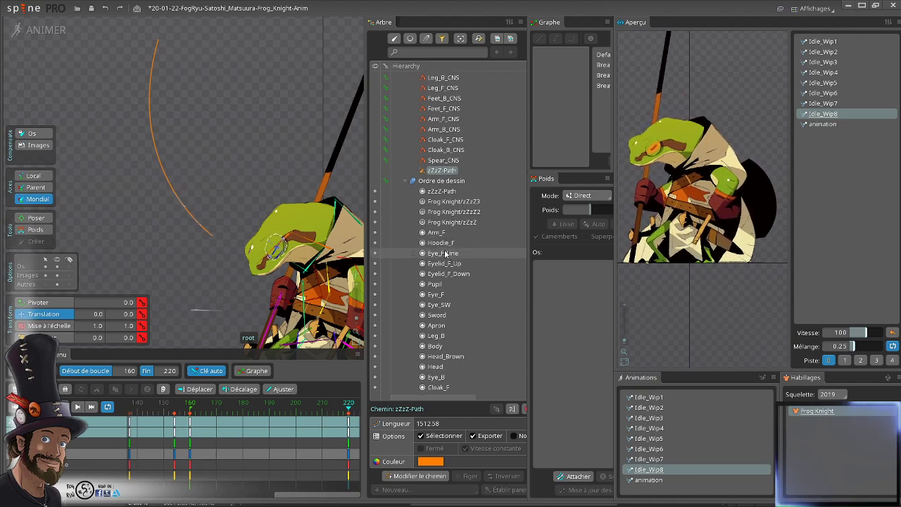
scroll(465, 239, "down", 6)
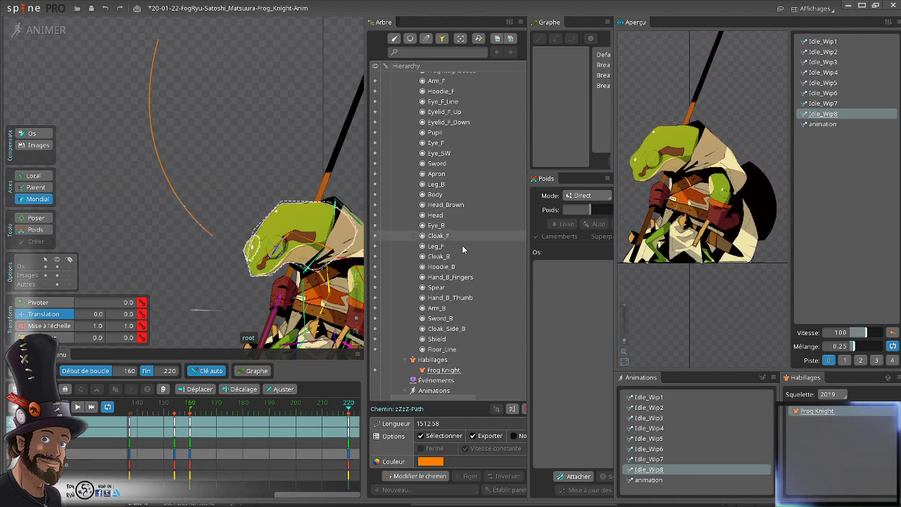
scroll(472, 243, "up", 10)
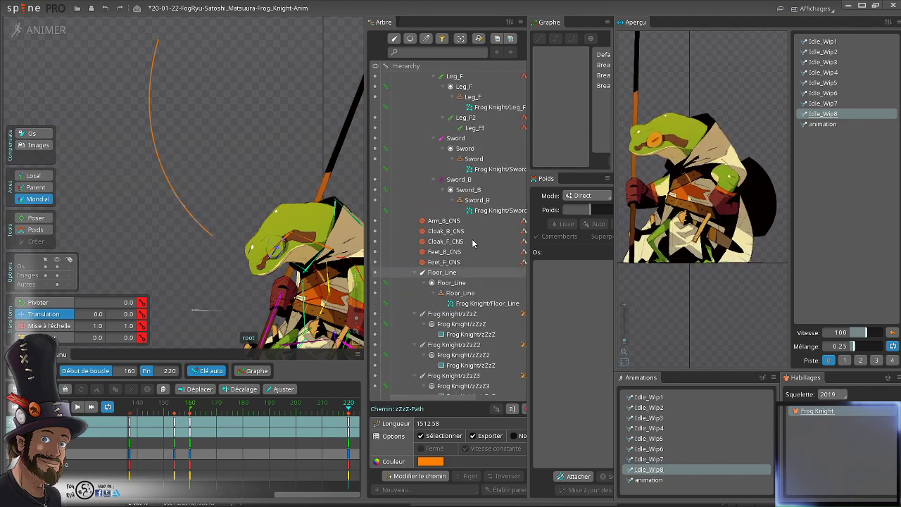
scroll(473, 184, "up", 4)
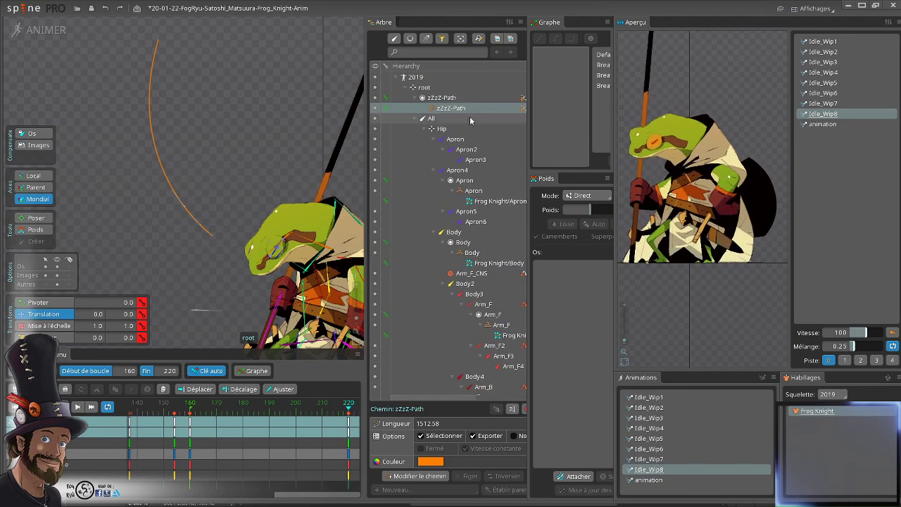
left_click(435, 98)
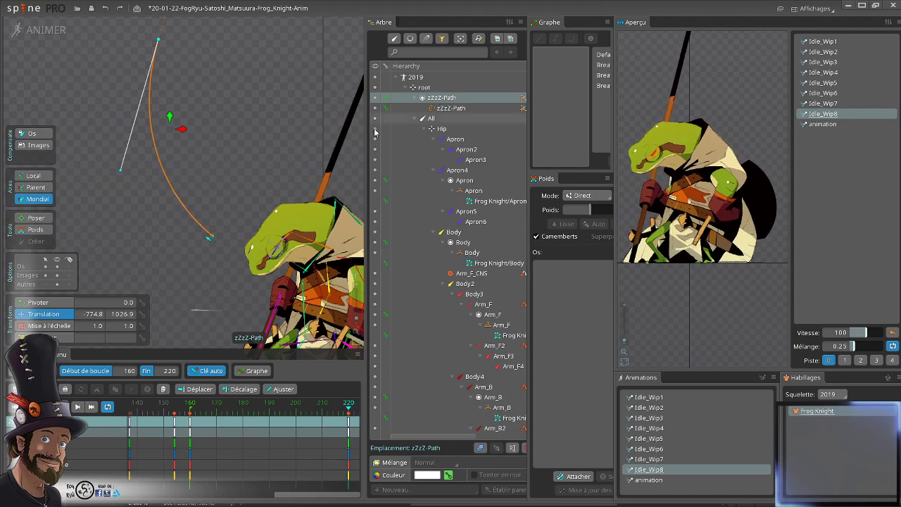
left_click_drag(232, 176, 335, 210)
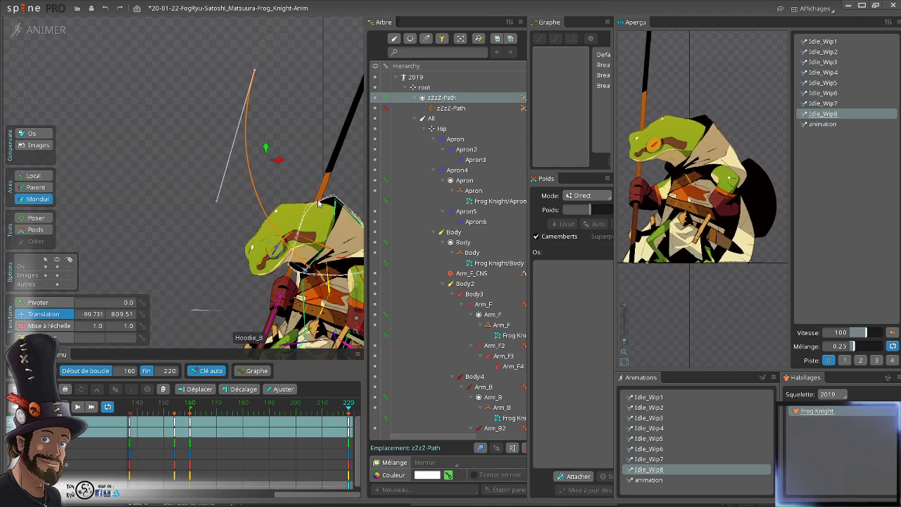
- In setup mode, move the zZzZ-Path and three Z slots below Floor_Line in the draw order, and return to animate mode
left_click(48, 39)
scroll(491, 271, "down", 10)
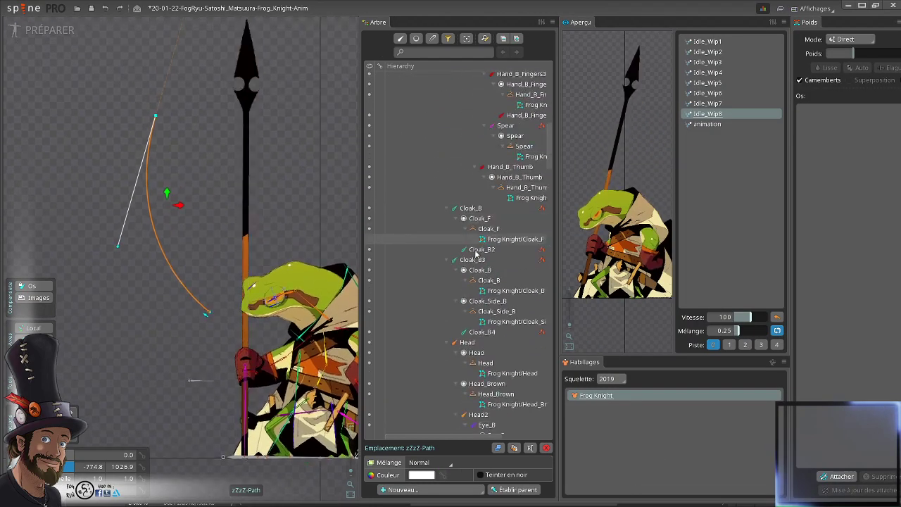
scroll(493, 272, "down", 5)
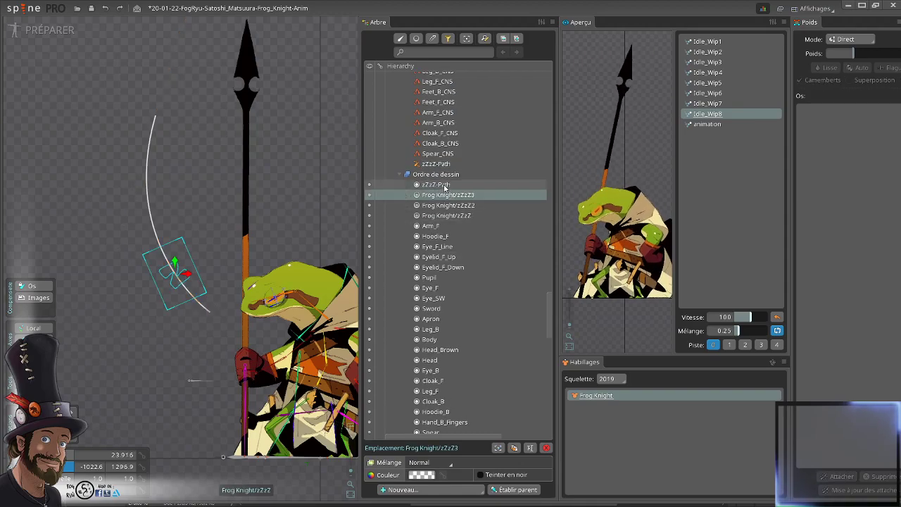
left_click(438, 184)
left_click(452, 216, "shift")
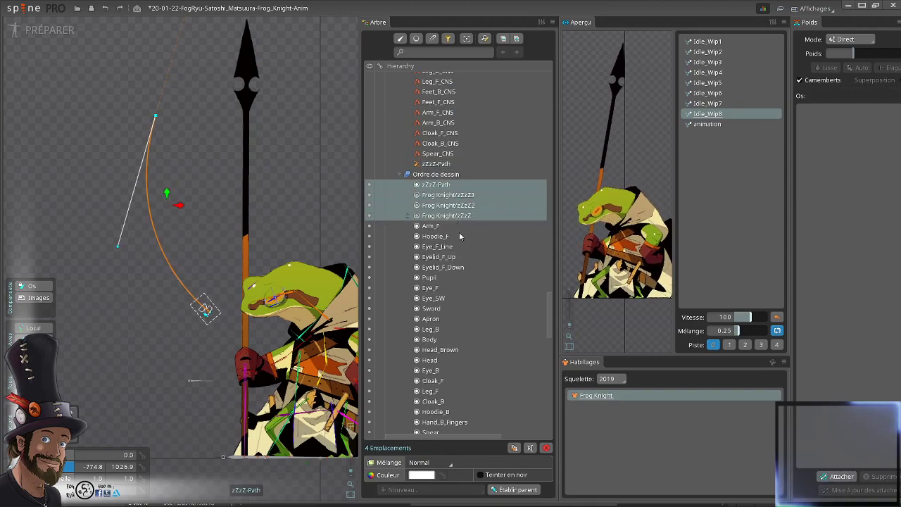
mouse_move(456, 216)
left_mouse_down()
mouse_move(463, 499)
mouse_move(448, 380)
left_mouse_up()
left_click(59, 35)
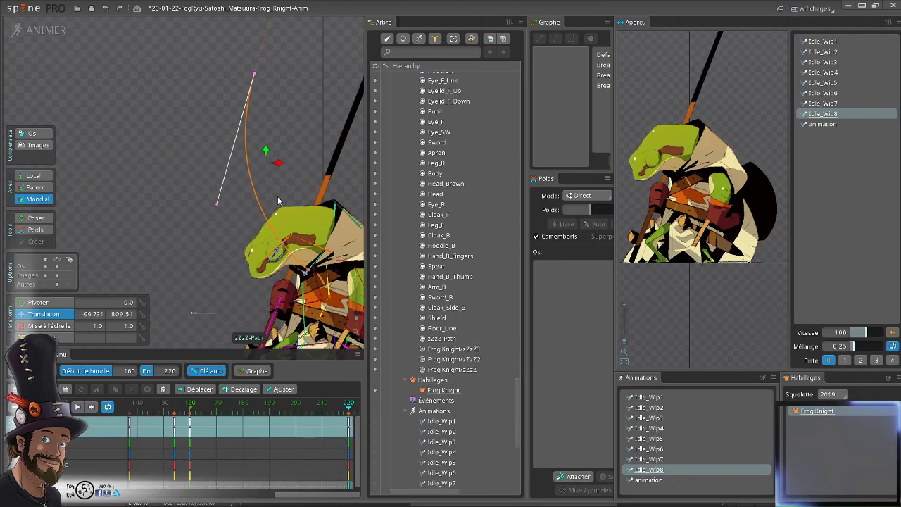
- At frame 160, move the zZzZ-Path over the frog's head to about X -86.6, Y 816.1
left_click(186, 410)
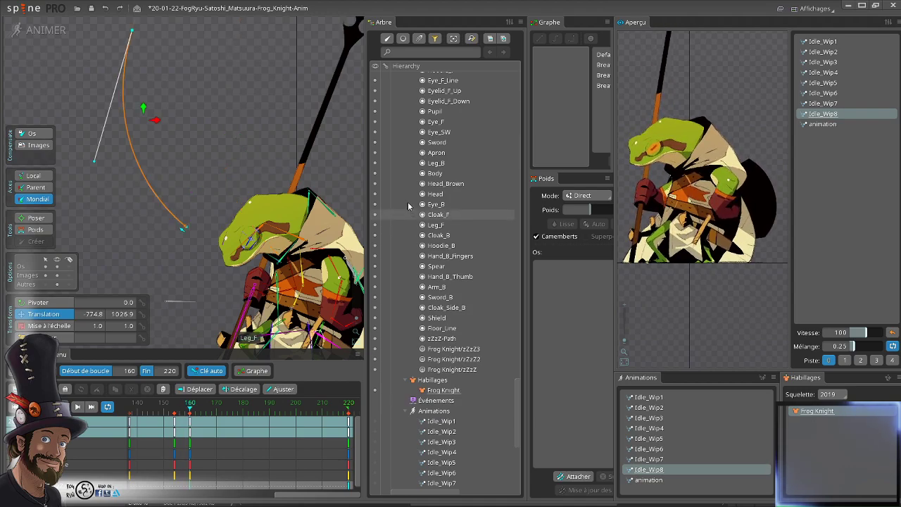
scroll(450, 172, "up", 10)
scroll(447, 176, "up", 1)
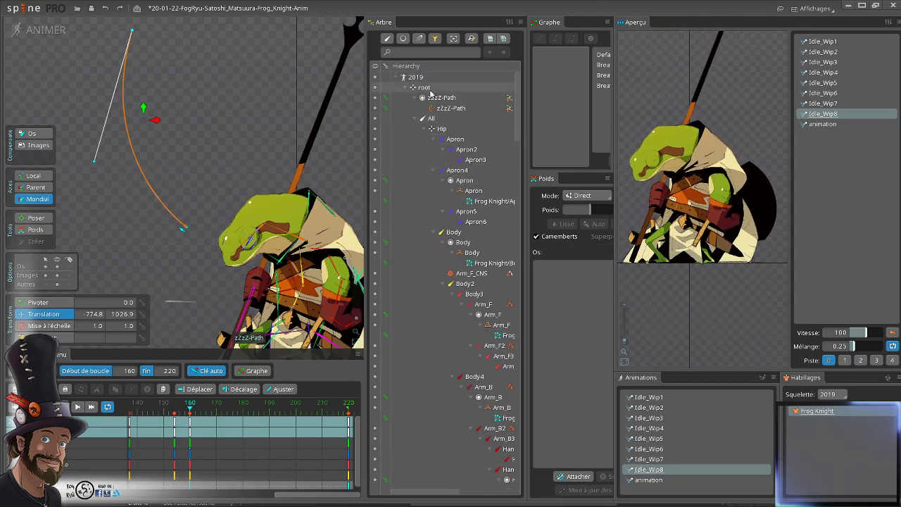
left_click(442, 99)
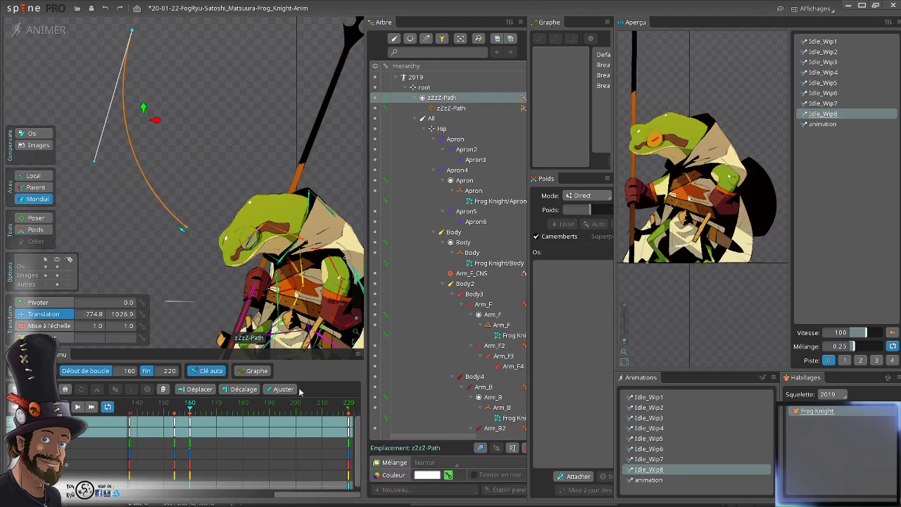
left_click(192, 421)
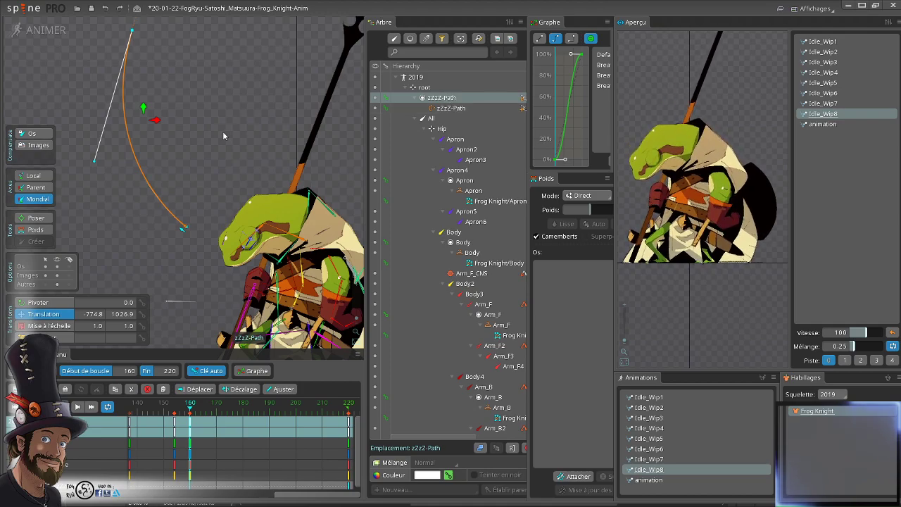
left_click_drag(222, 131, 325, 164)
left_click(203, 418)
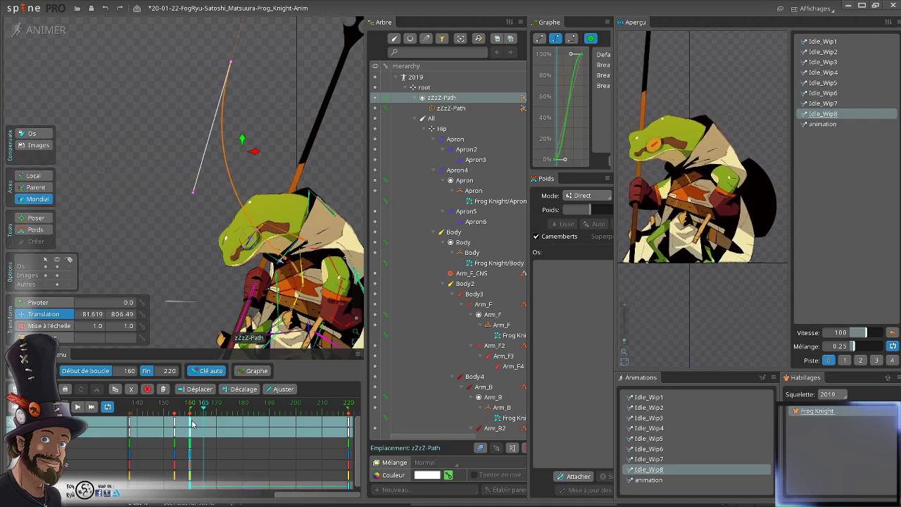
left_click(193, 422)
left_click_drag(274, 148, 271, 145)
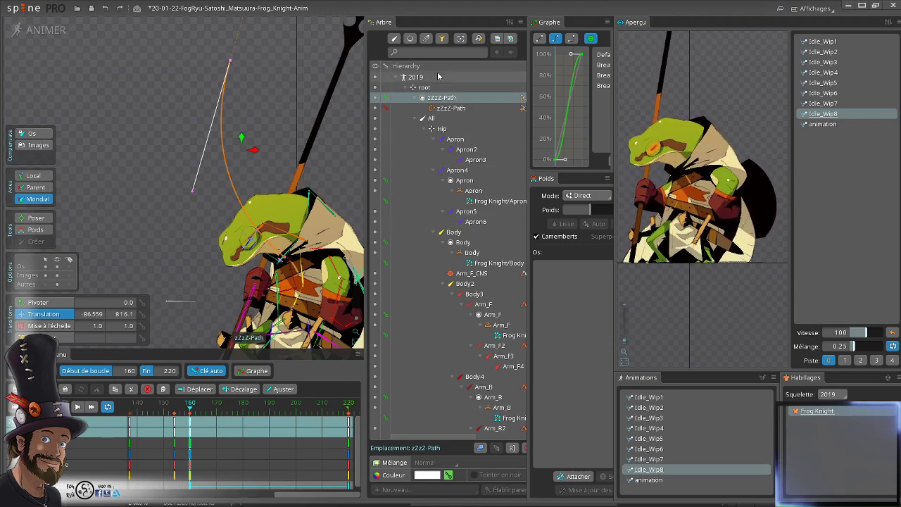
- At frame 164, raise the zZzZ-Path slightly above the frog's head to about X -79.7, Y 858
left_click_drag(282, 107, 226, 91)
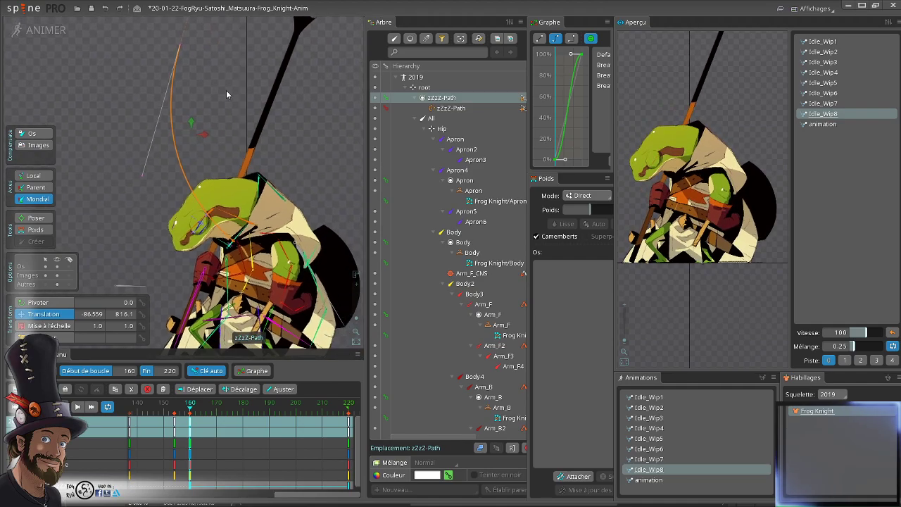
left_click_drag(220, 412, 200, 428)
scroll(457, 257, "down", 5)
scroll(456, 256, "down", 10)
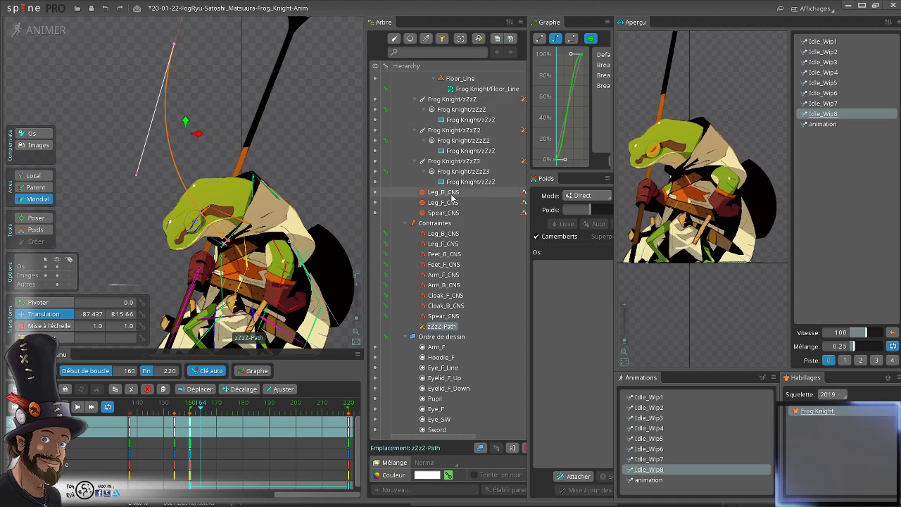
scroll(257, 131, "down", 2)
left_click_drag(257, 131, 274, 173)
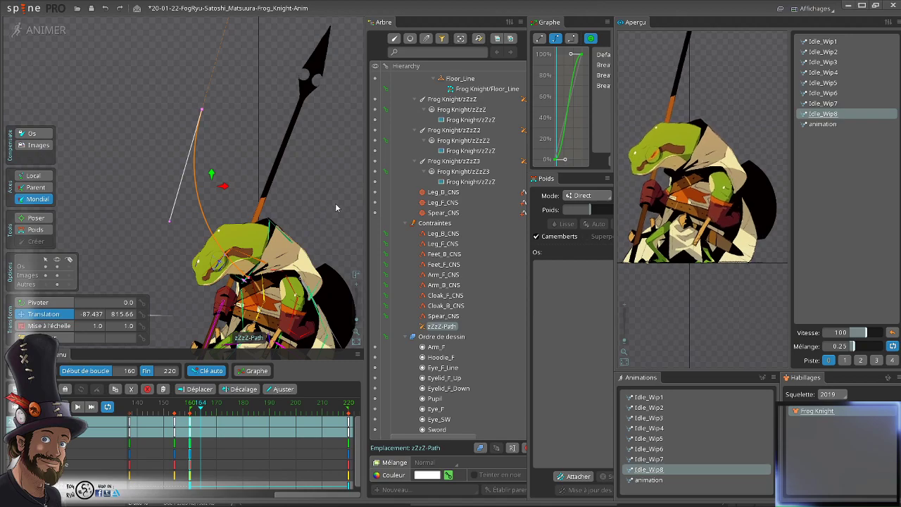
left_click_drag(321, 199, 321, 193)
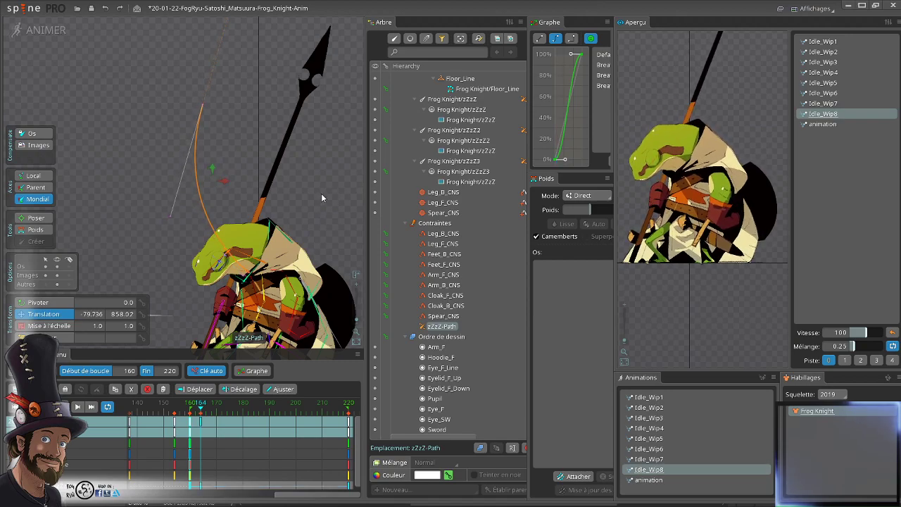
- Transfer the zZzZ-Path key from frame 164 to frame 160, replacing the key already there
scroll(219, 221, "up", 1)
left_click_drag(219, 224, 215, 209)
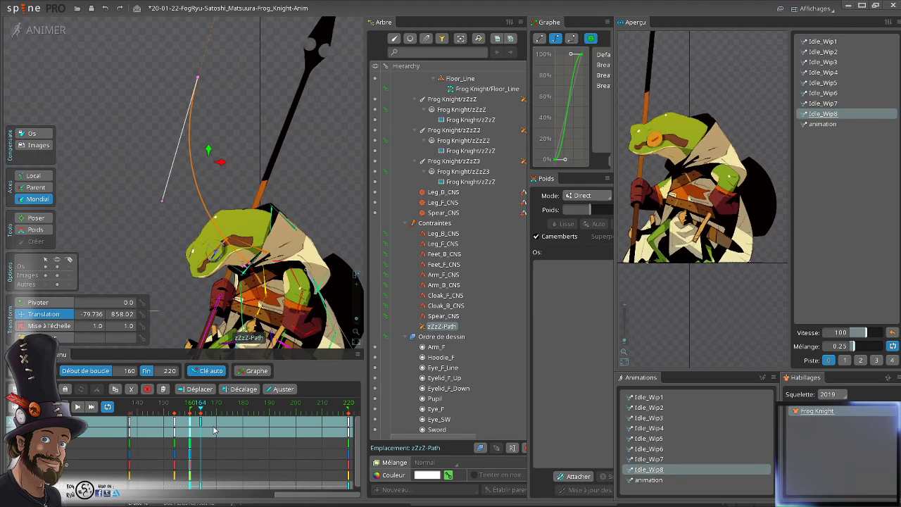
left_click(190, 427)
left_click(190, 412)
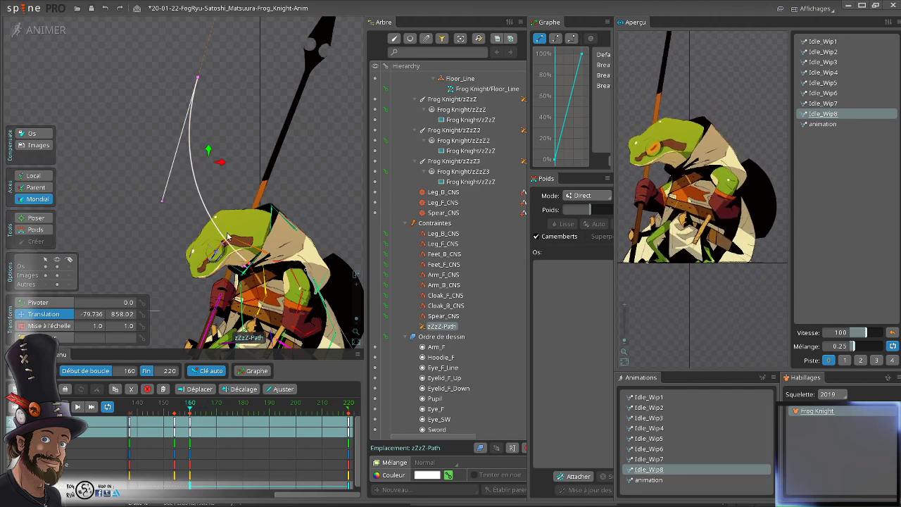
- Scrub the animation from frame 160 to 220 to check the path's position against the frog's head
left_click_drag(307, 174, 307, 169)
scroll(193, 198, "up", 1)
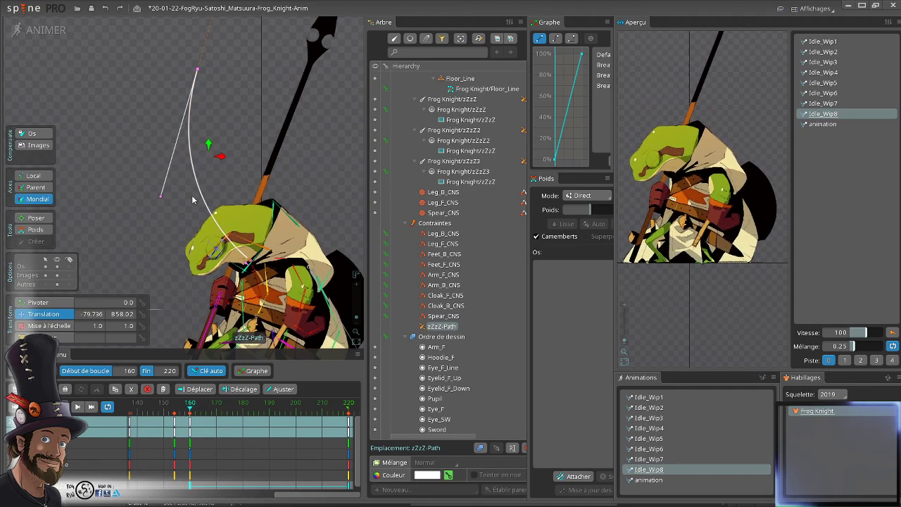
left_click_drag(189, 195, 176, 181)
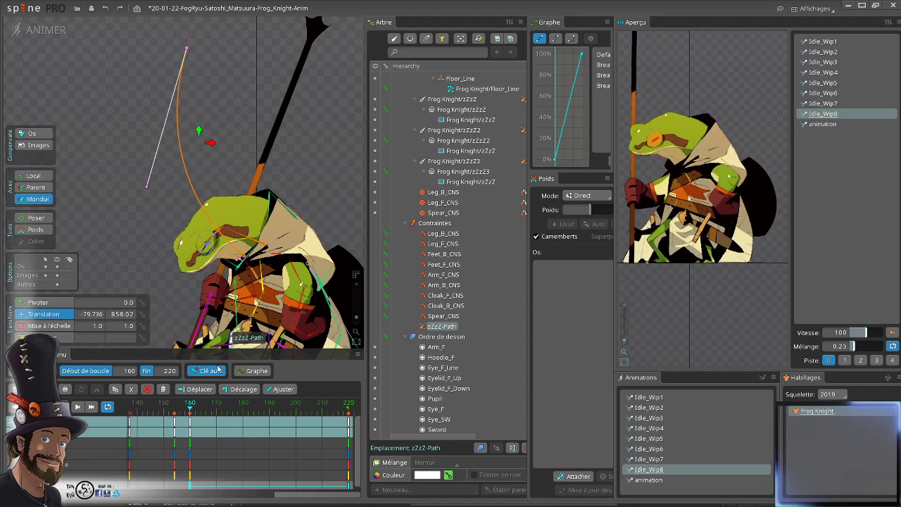
left_click_drag(199, 412, 350, 440)
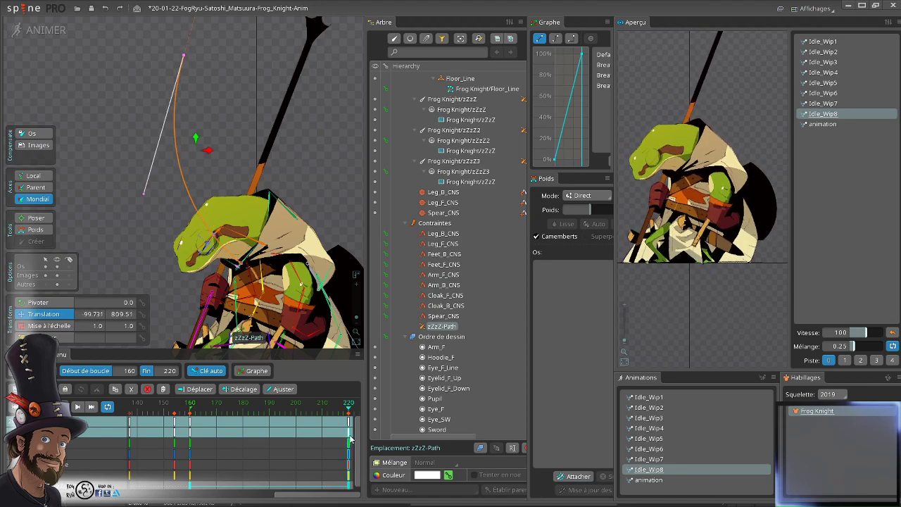
- Key the zZzZ-Path constraint's position at 0.5 on frame 160 and 100 on frame 220
left_click(458, 99)
left_click(454, 130, "ctrl")
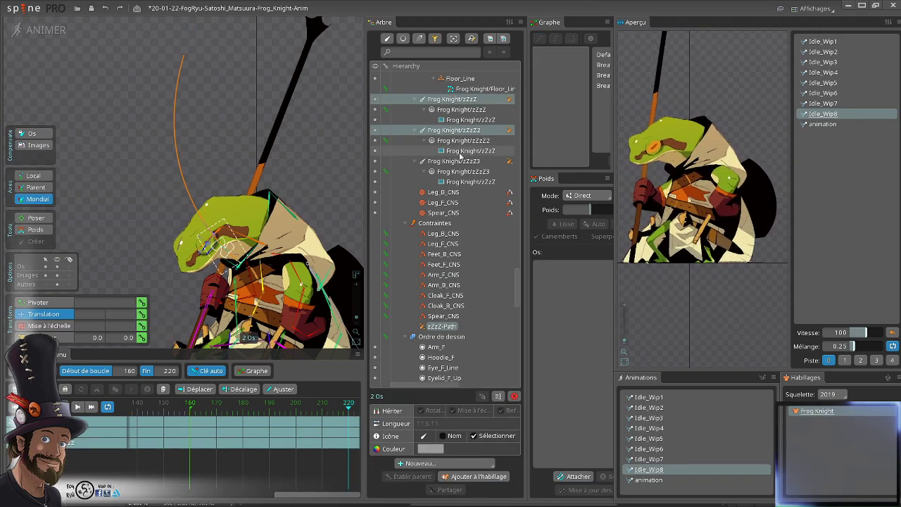
left_click(459, 162, "ctrl")
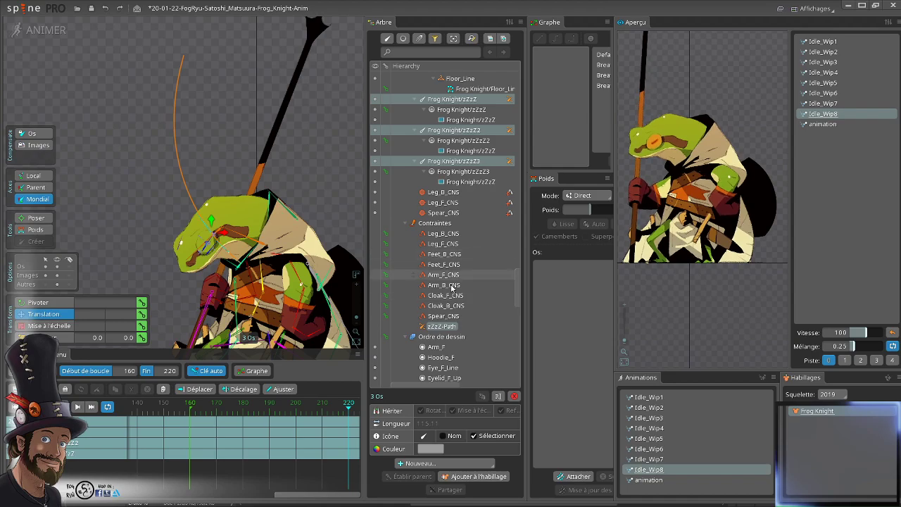
left_click(441, 326)
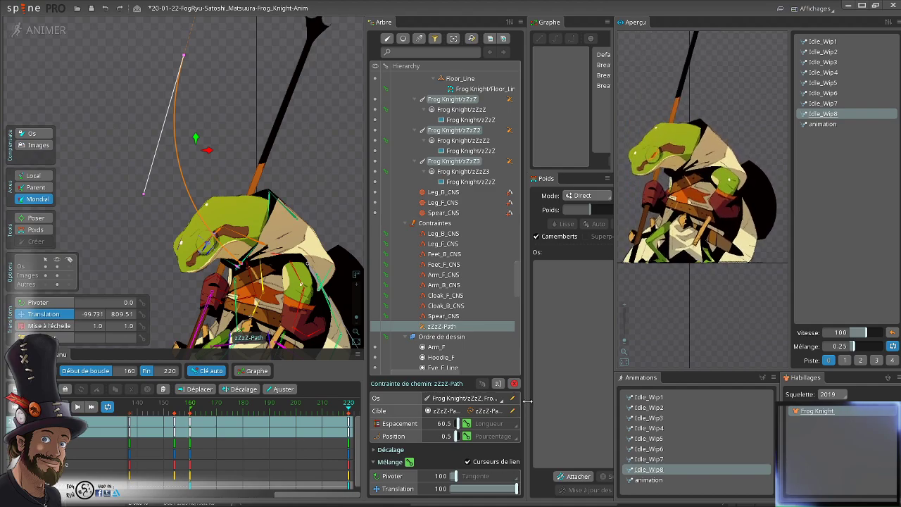
left_click_drag(527, 401, 579, 393)
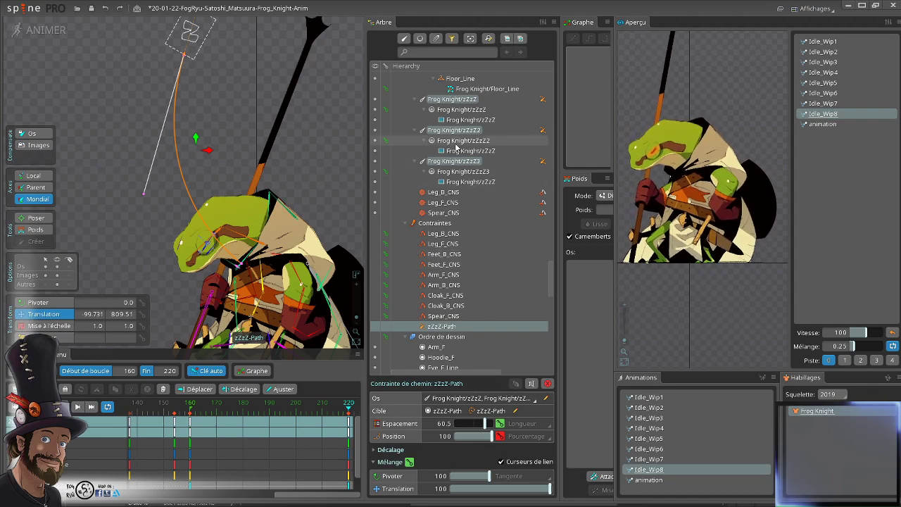
- Key the colour of the three zZzZ slots to fade in from transparent at frame 160 to opaque white at frame 170
left_click(459, 173)
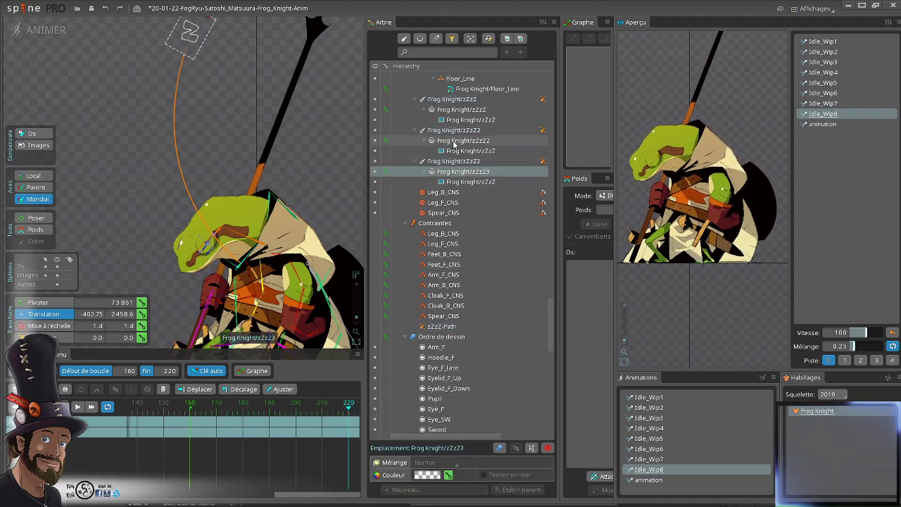
left_click(248, 414)
left_click_drag(247, 414, 221, 411)
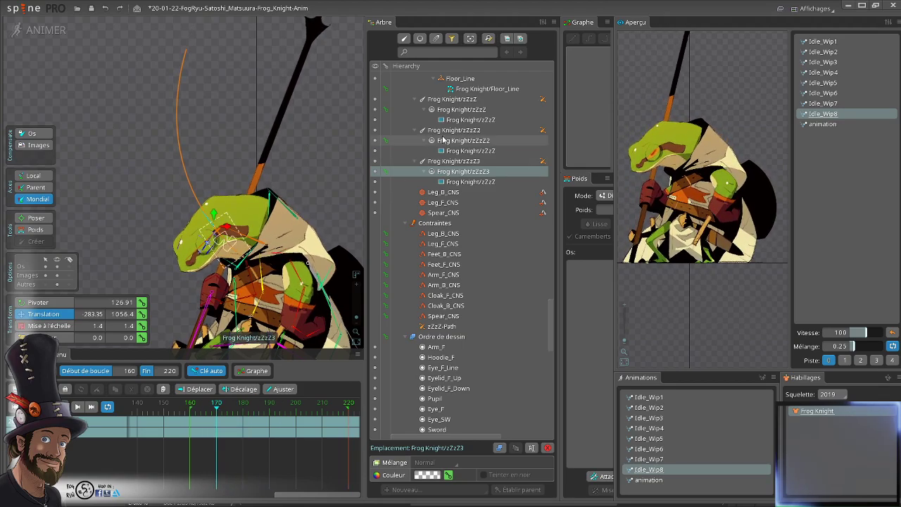
left_click(462, 141, "ctrl")
left_click(459, 110, "ctrl")
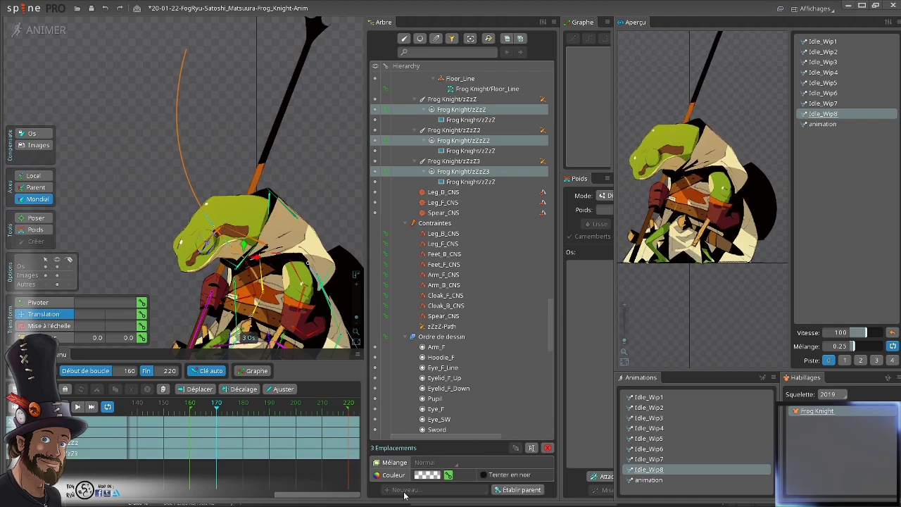
left_click(426, 477)
left_click_drag(532, 280, 539, 166)
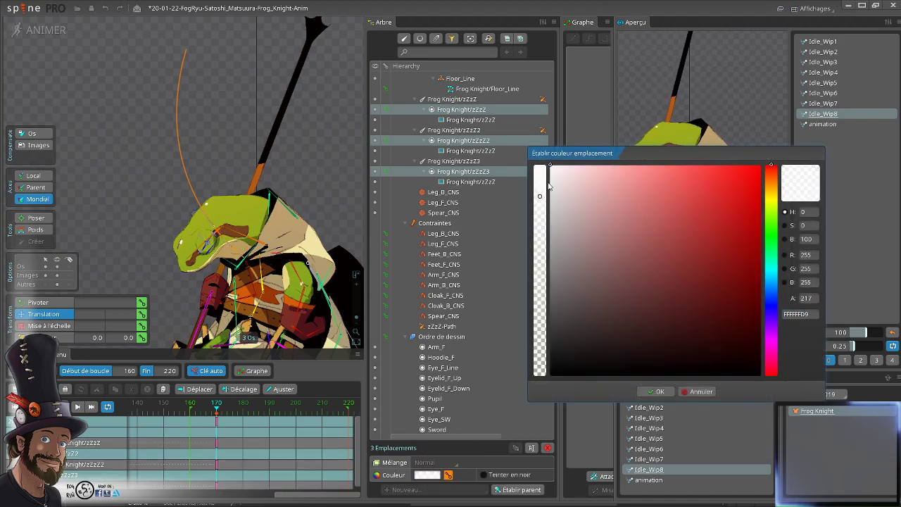
left_click(655, 392)
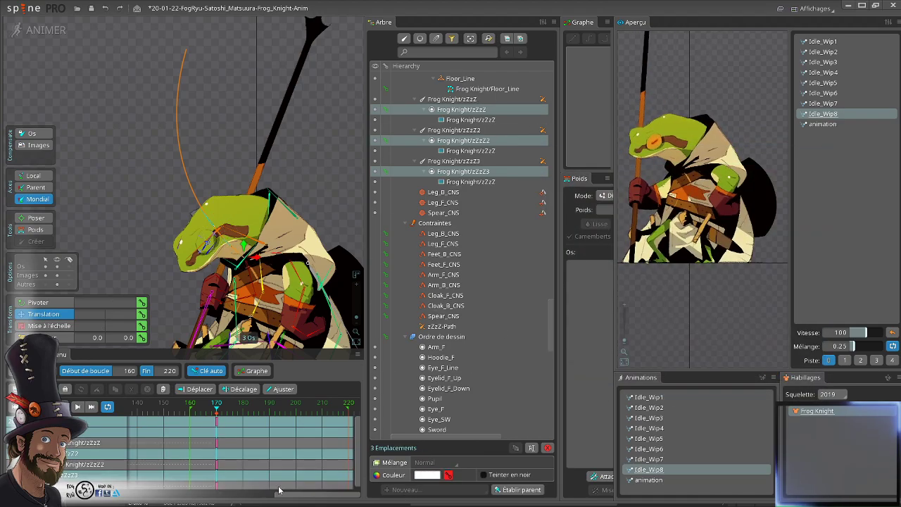
left_click(191, 408)
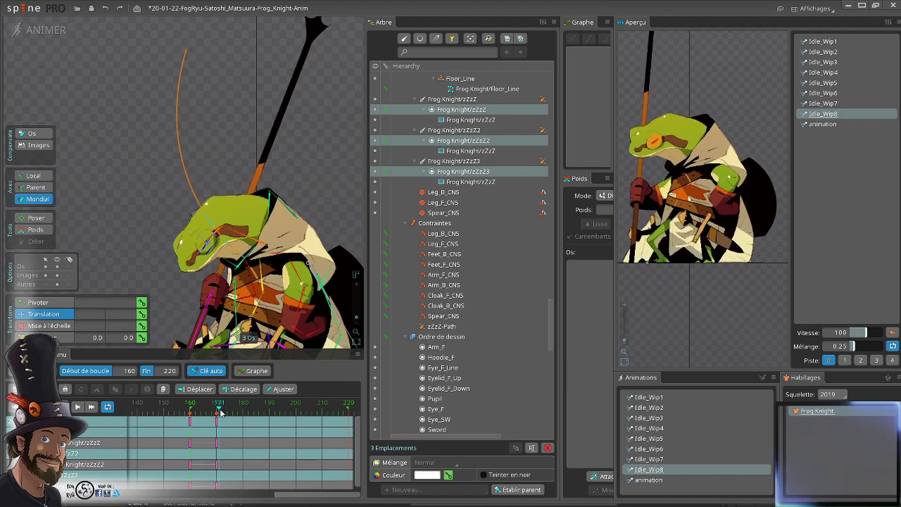
- Scrub between frames 160 and 220 to check the Zs' fade-in and movement along the path
left_click(225, 410)
left_click_drag(225, 414, 341, 429)
left_click(322, 426)
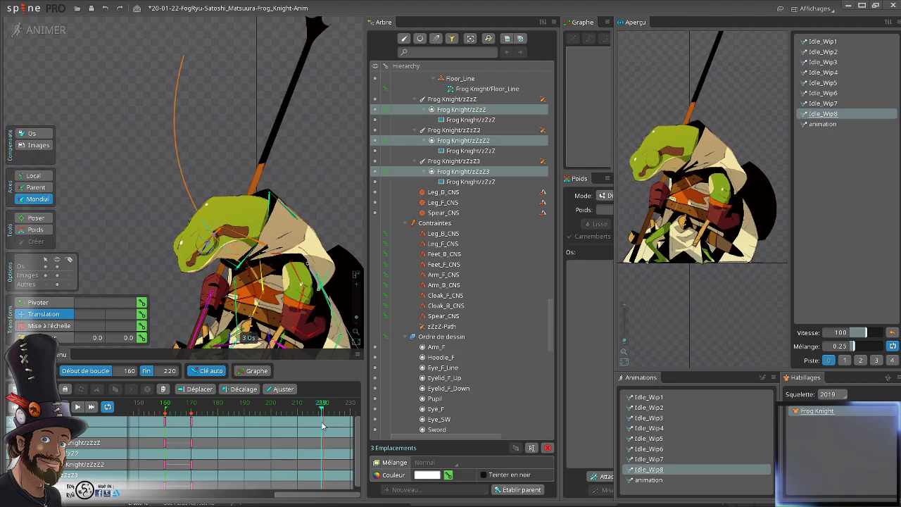
left_click(167, 412)
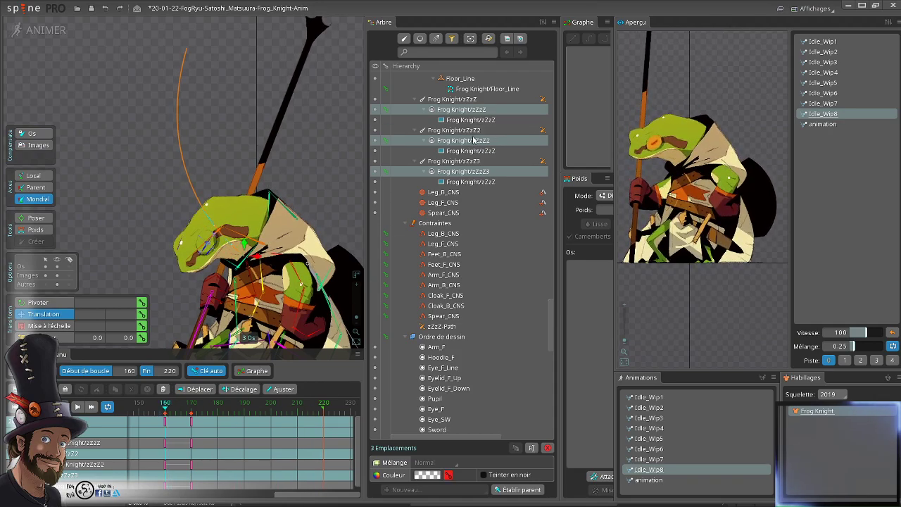
left_click(443, 327)
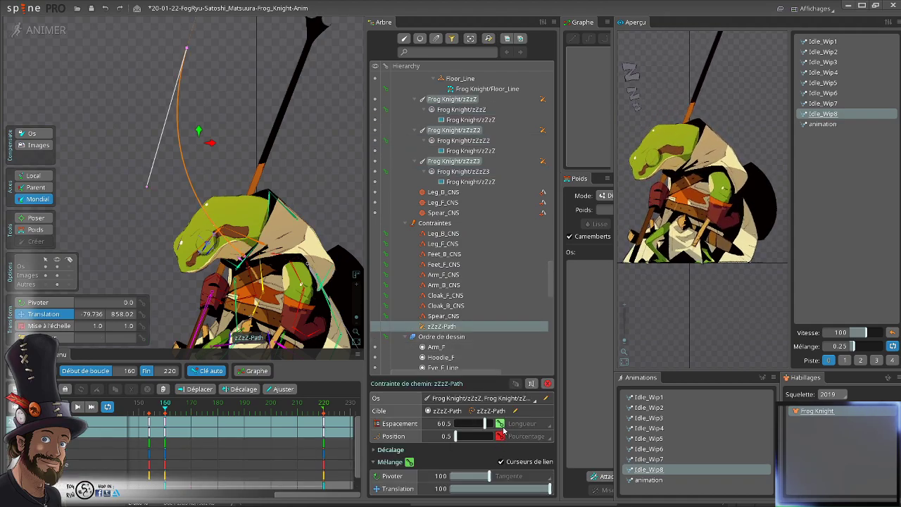
left_click_drag(178, 405, 319, 408)
left_click(166, 407)
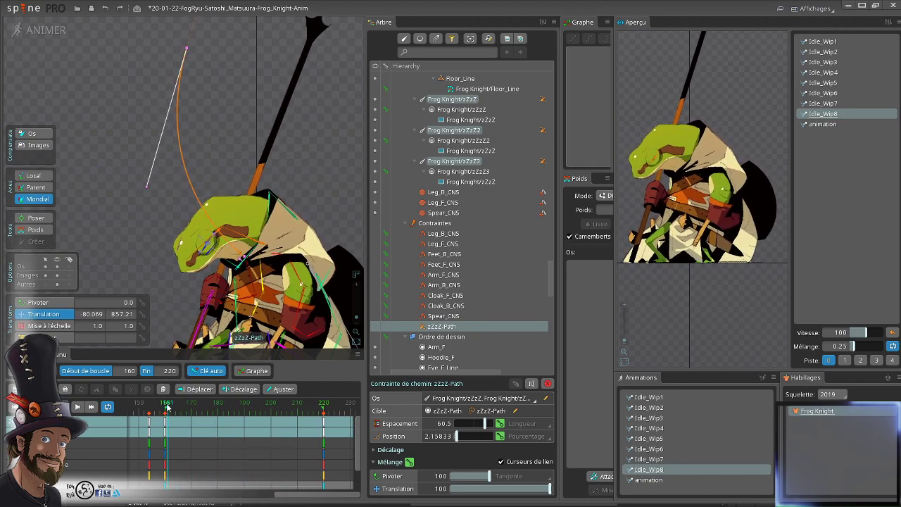
left_click_drag(167, 408, 164, 412)
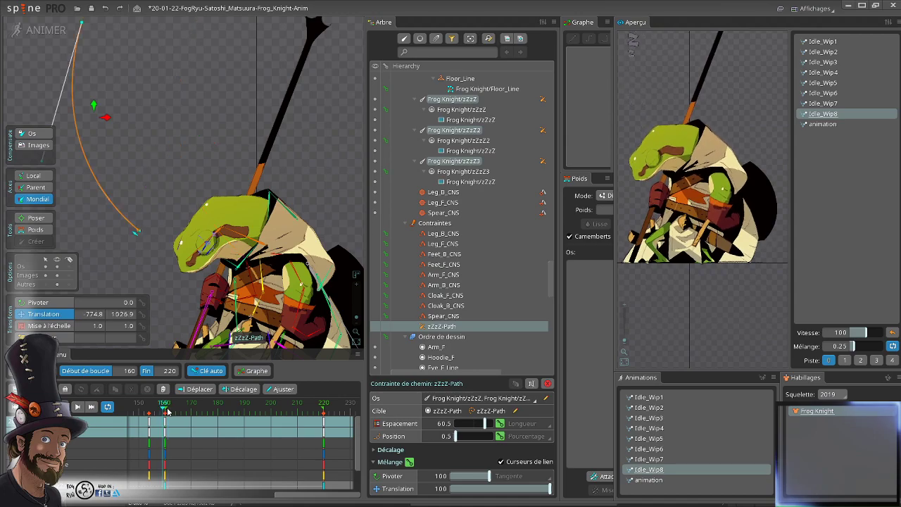
left_click(167, 412)
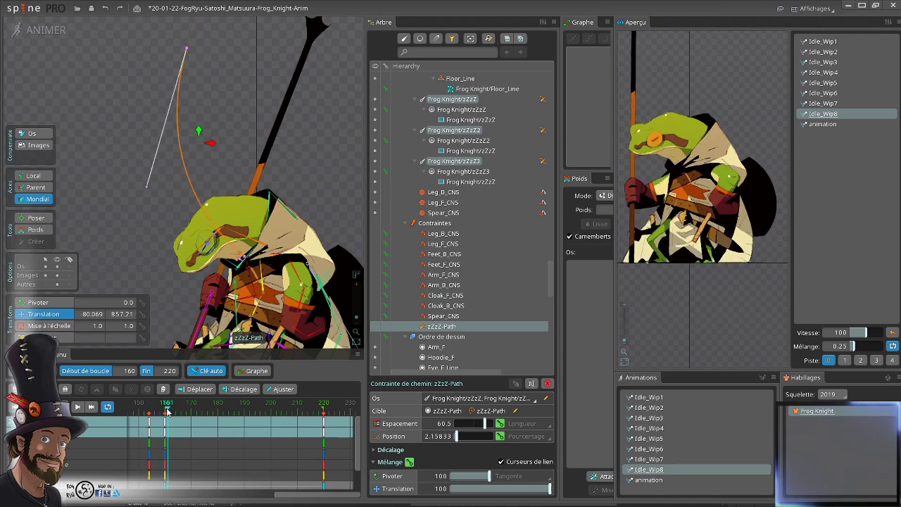
- Key the zZzZ-Path constraint's spacing from 60.5 at frame 160 to 162.3 at frame 220, and scrub through the result
left_click(324, 409)
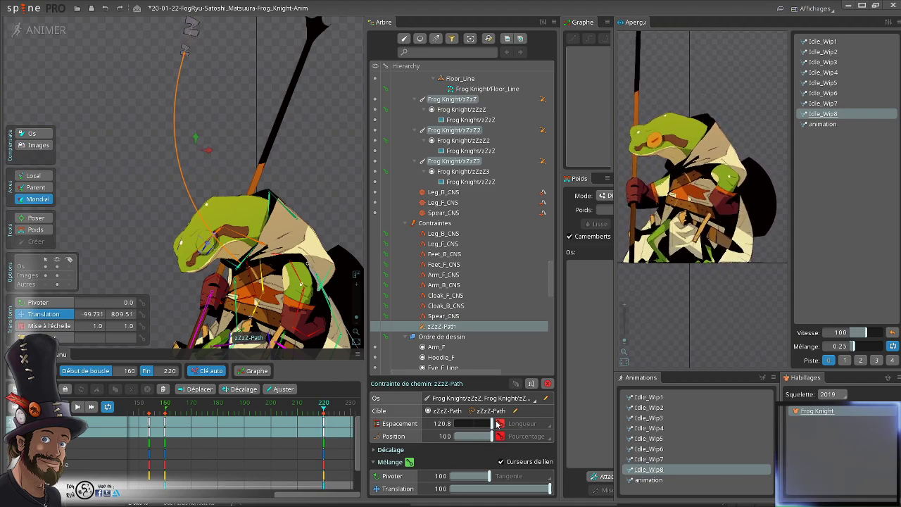
left_click_drag(504, 422, 502, 422)
scroll(282, 253, "down", 1)
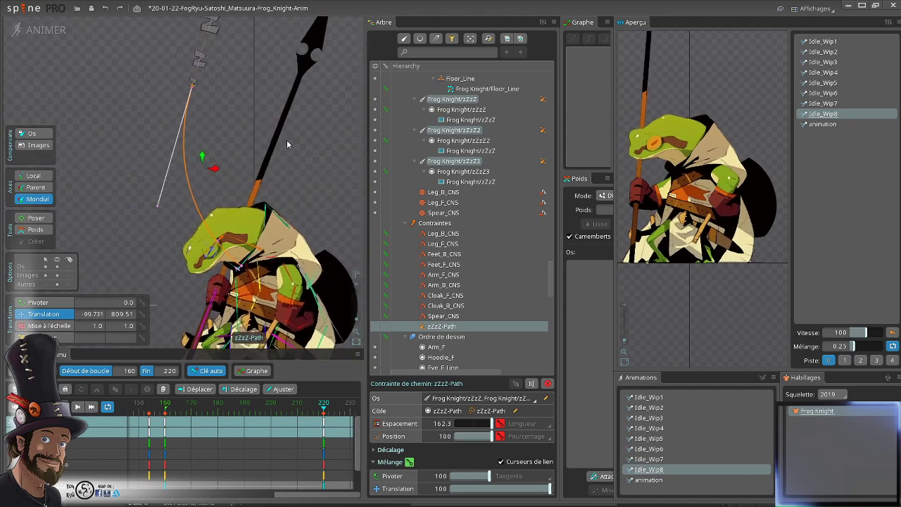
left_click_drag(287, 140, 293, 233)
left_click_drag(284, 410, 166, 427)
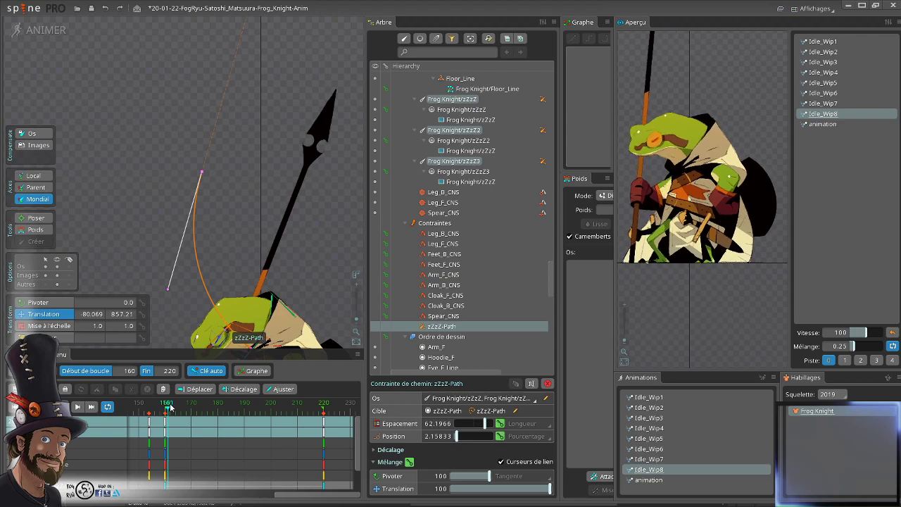
left_click_drag(170, 407, 322, 423)
- Try rotating the zZzZ-Path to about 352.4° near frame 220
mouse_move(491, 477)
left_mouse_down()
mouse_move(477, 477)
mouse_move(485, 478)
left_mouse_up()
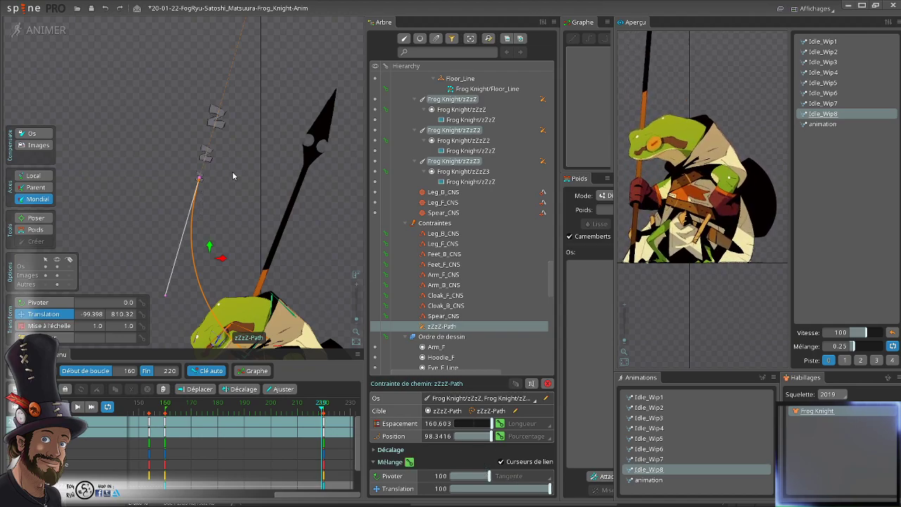
left_click(49, 305)
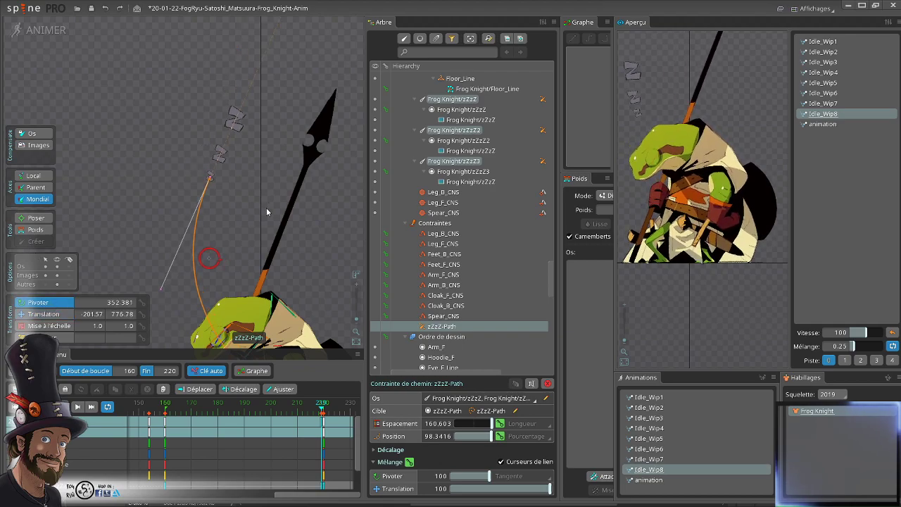
scroll(204, 162, "up", 4)
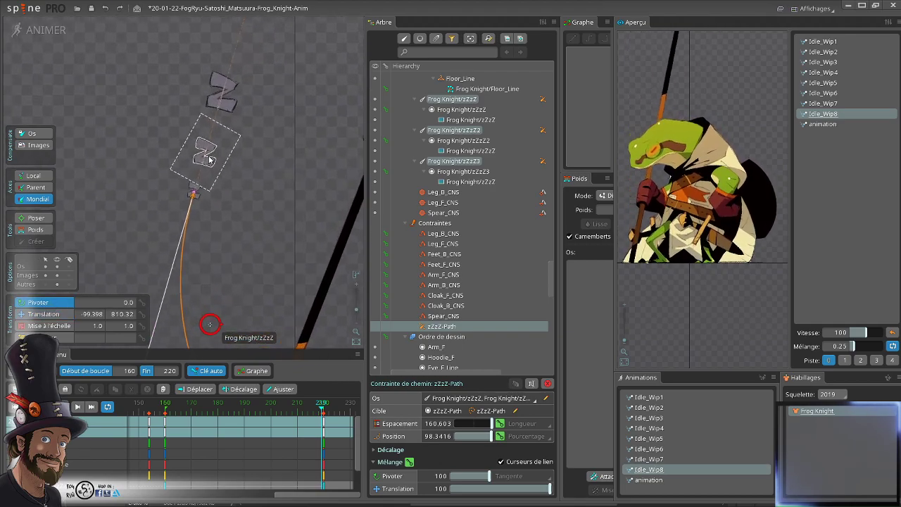
left_click(203, 170)
left_click(191, 204, "ctrl")
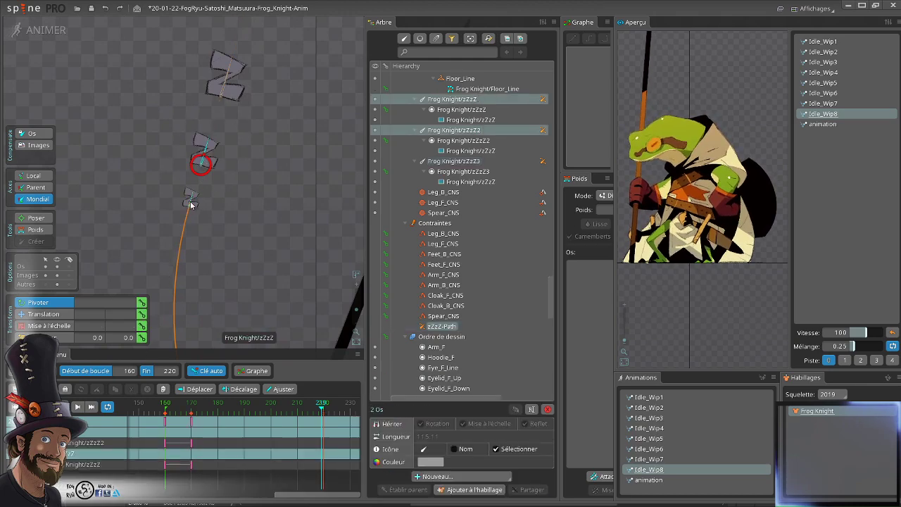
left_click(225, 89, "ctrl")
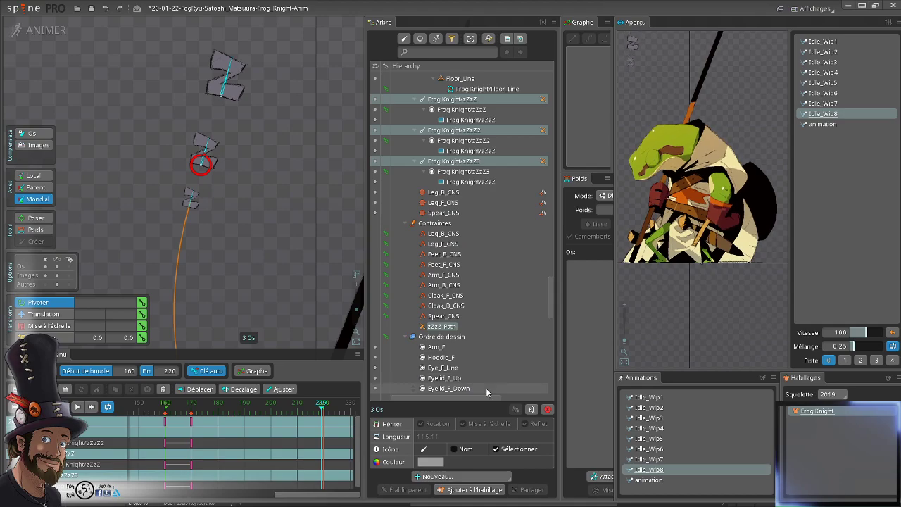
scroll(489, 383, "down", 4)
scroll(450, 309, "down", 6)
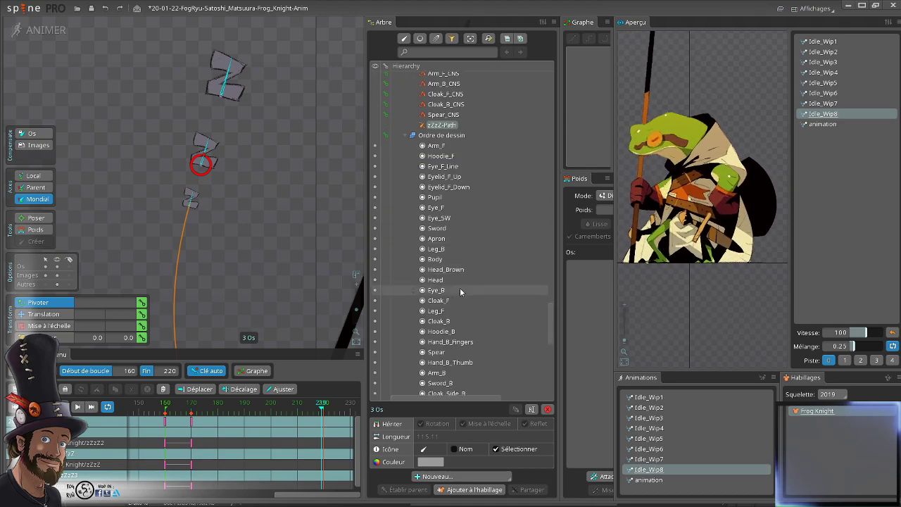
scroll(458, 282, "up", 6)
left_click(442, 255)
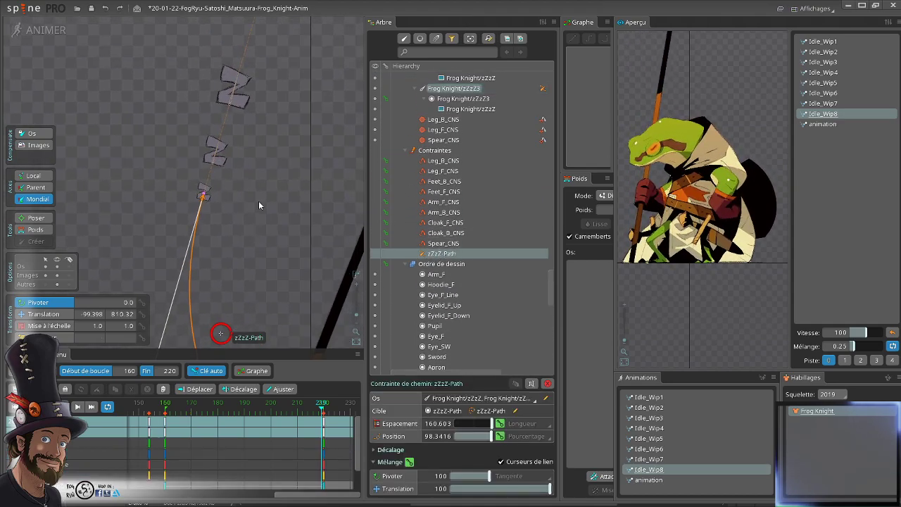
- Scrub the zZzZ-Path animation between frames 179 and 208 to inspect how the Zs spread out above the head
left_click(240, 412)
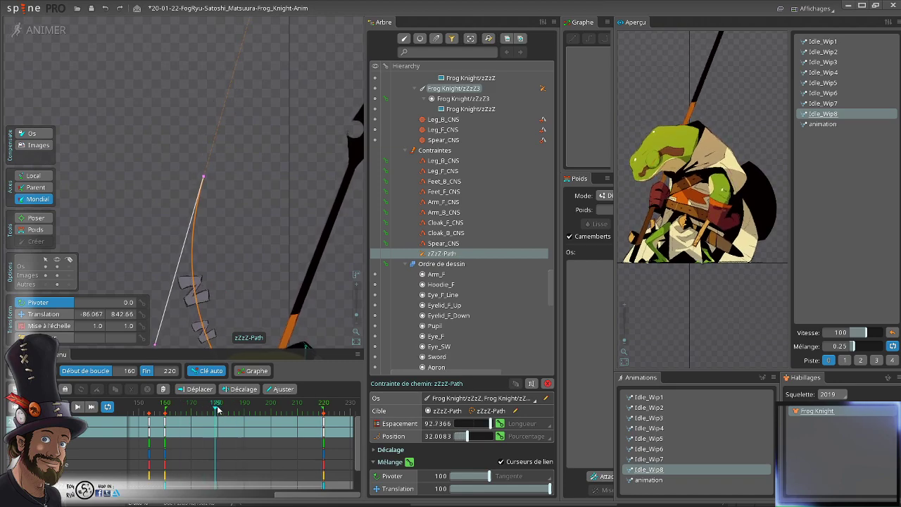
left_click_drag(695, 180, 733, 269)
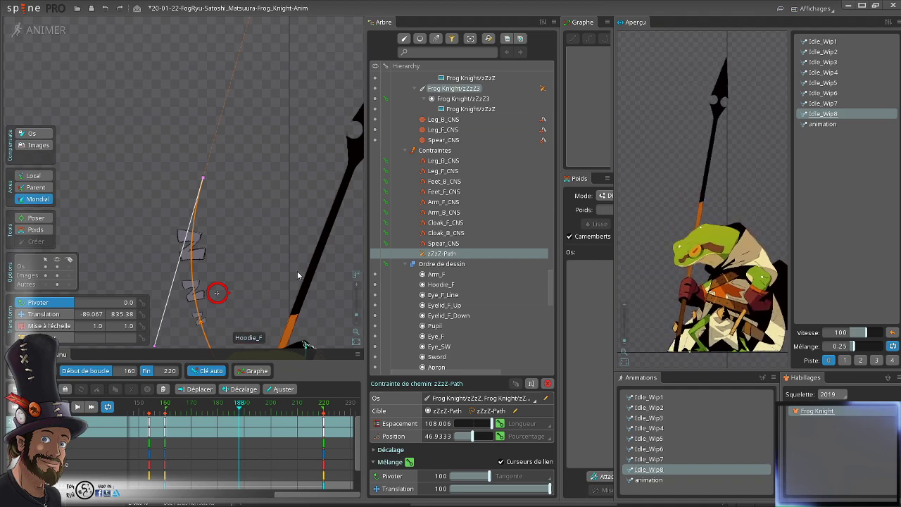
scroll(256, 212, "down", 1)
left_click_drag(255, 213, 259, 124)
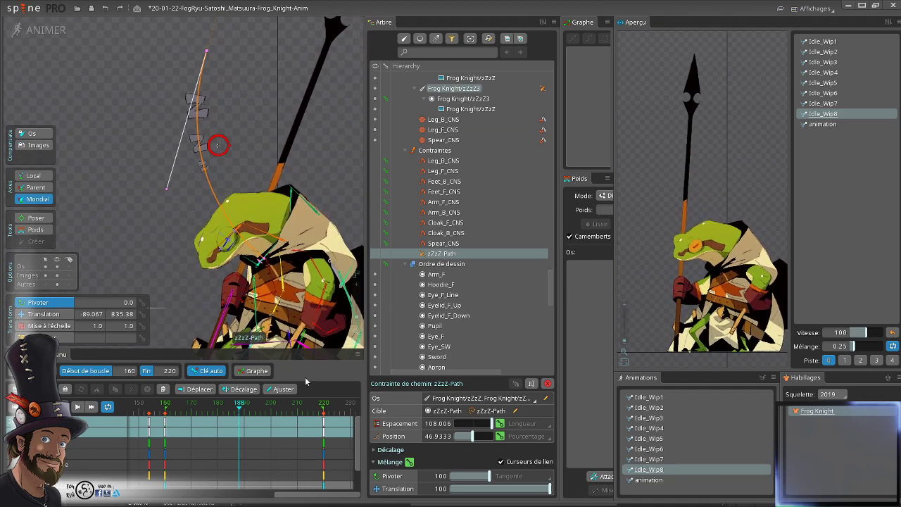
left_click(294, 411)
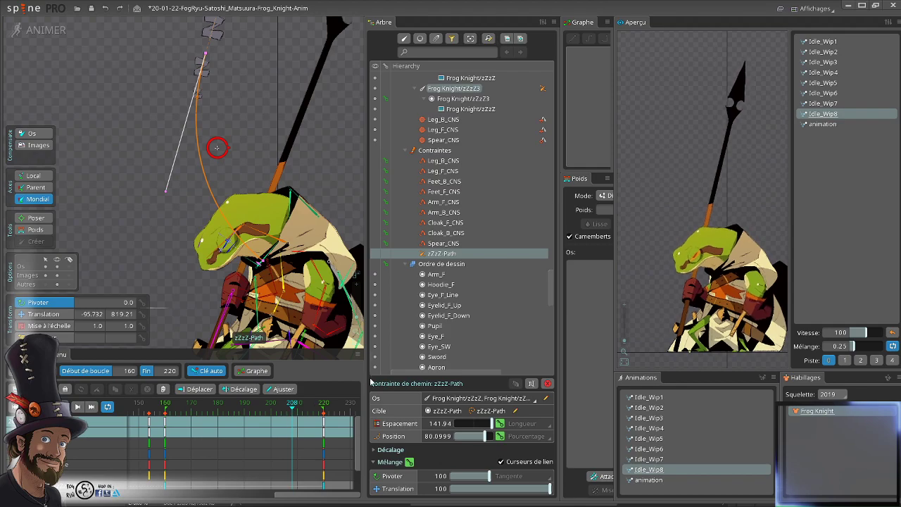
- Select the zZzZ, zZzZ2 and zZzZ3 slots together and scrub back to frame 198
scroll(451, 266, "up", 5)
left_click(462, 238)
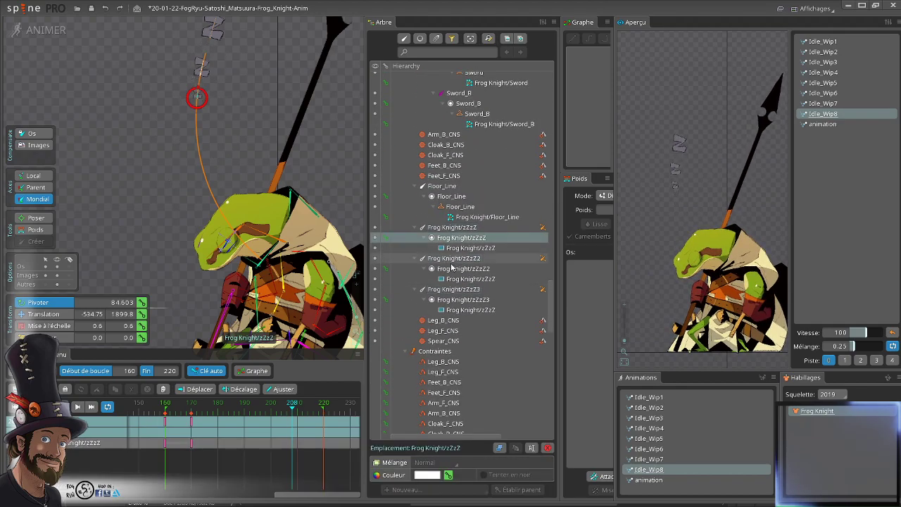
left_click(463, 268, "ctrl")
left_click(463, 300, "ctrl")
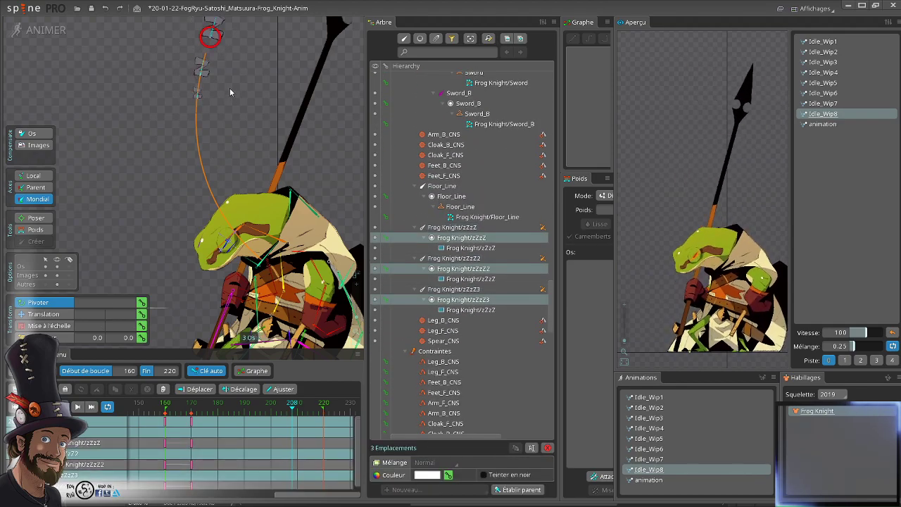
left_click_drag(244, 136, 255, 202)
left_click_drag(275, 491, 299, 499)
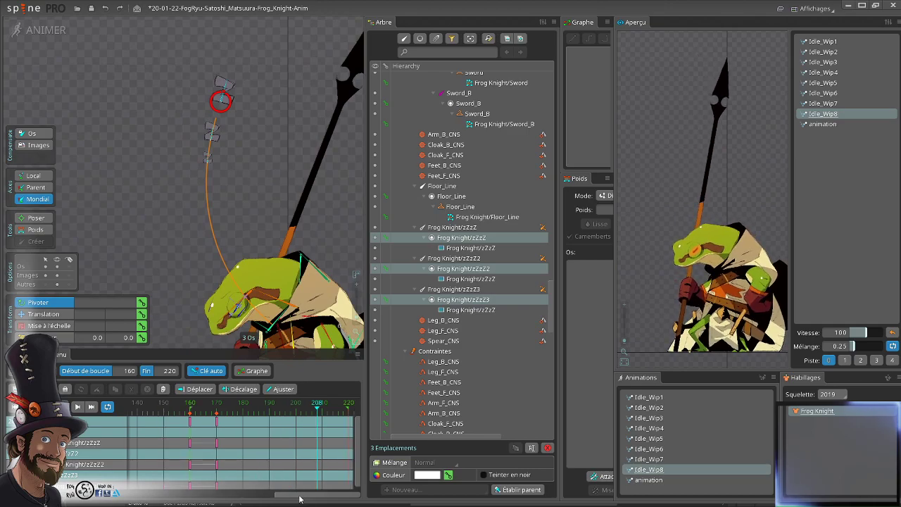
left_click_drag(318, 408, 291, 415)
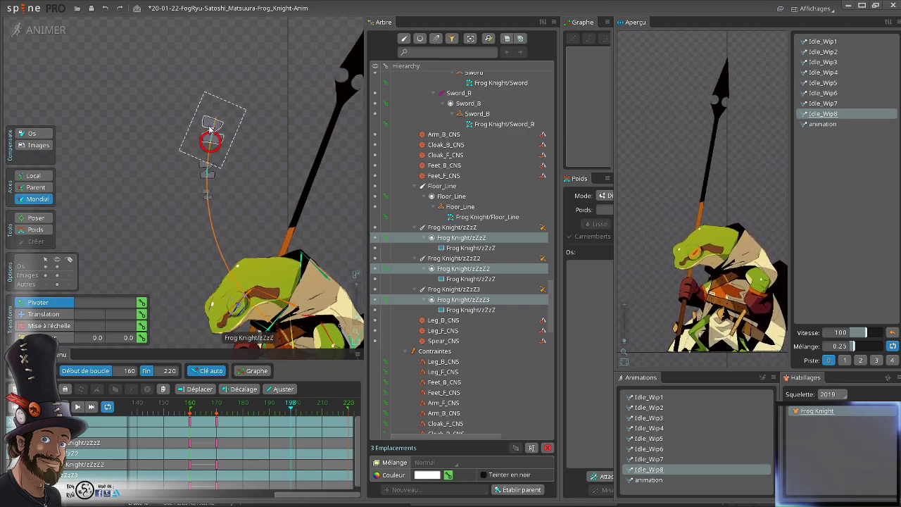
- Fade out the zZzZ3 slot by keying its color opaque at frame 198 and at alpha 0 at frame 206, and scrub through the fade
key("Page_Up")
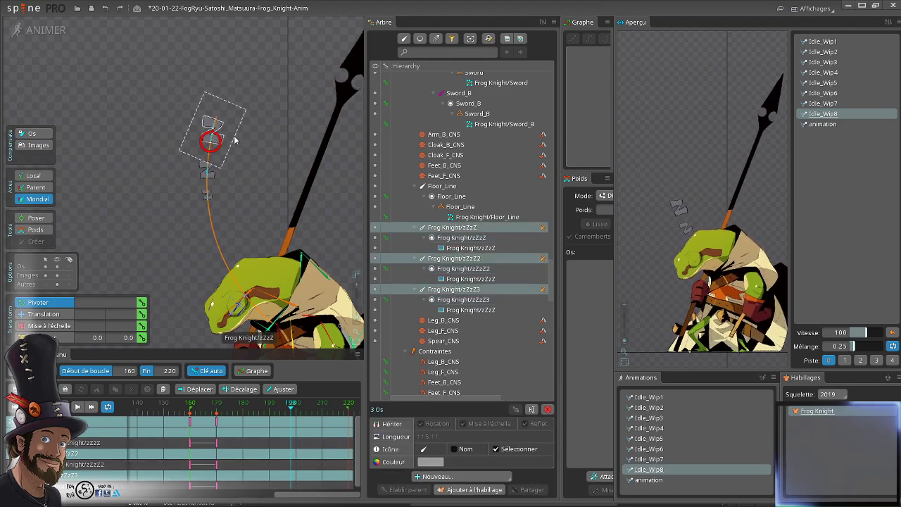
left_click(461, 239)
left_click(462, 300)
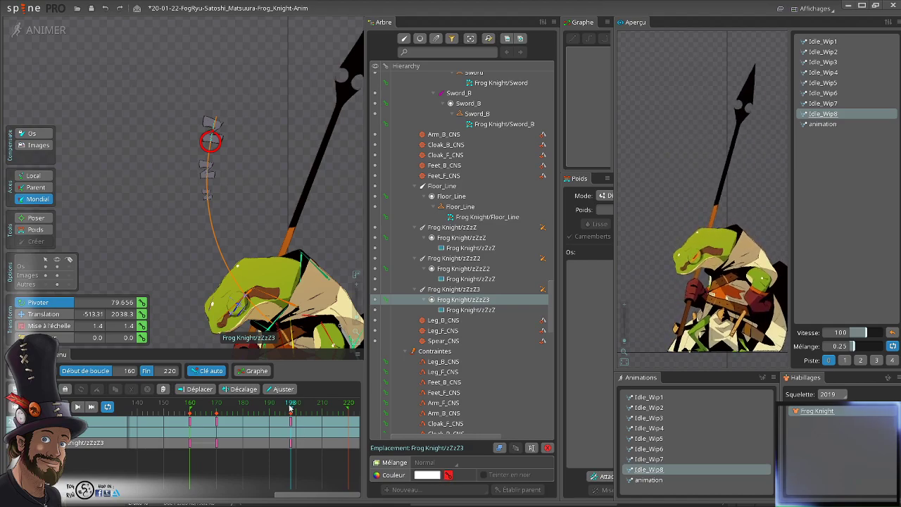
left_click_drag(291, 408, 312, 412)
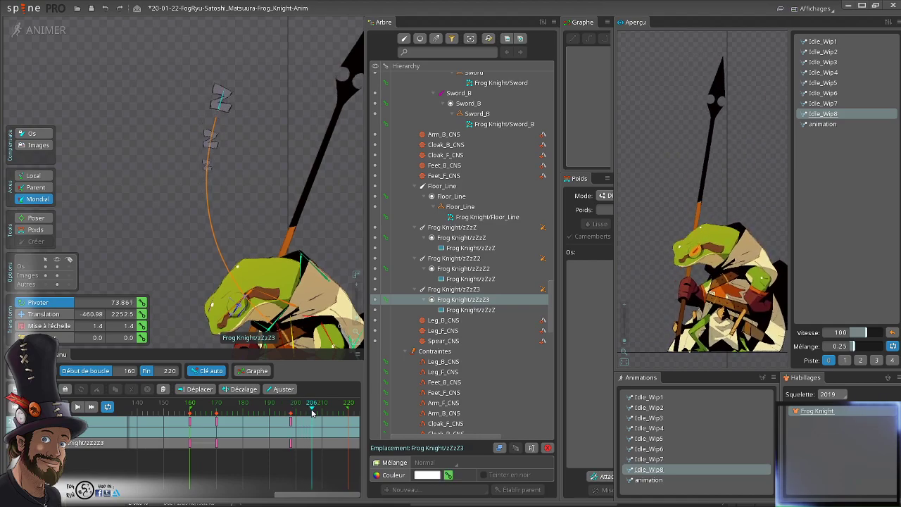
left_click(427, 474)
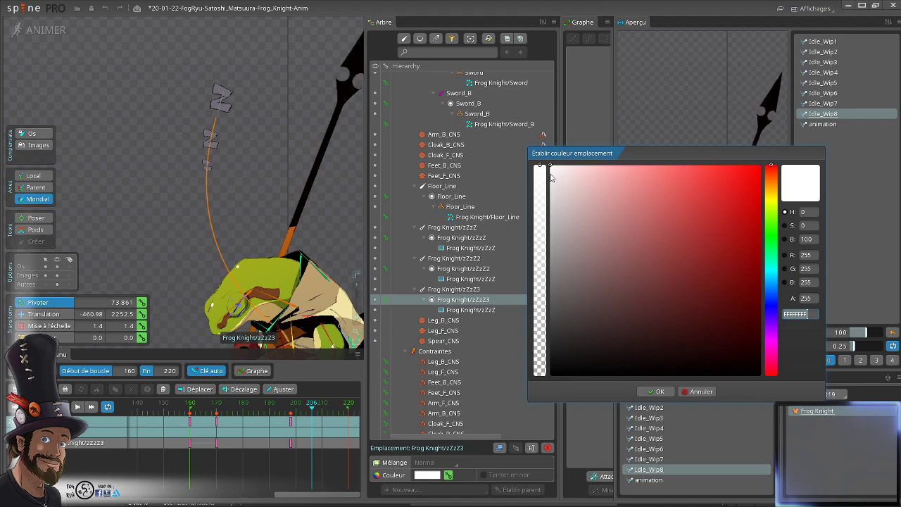
left_click_drag(540, 174, 527, 270)
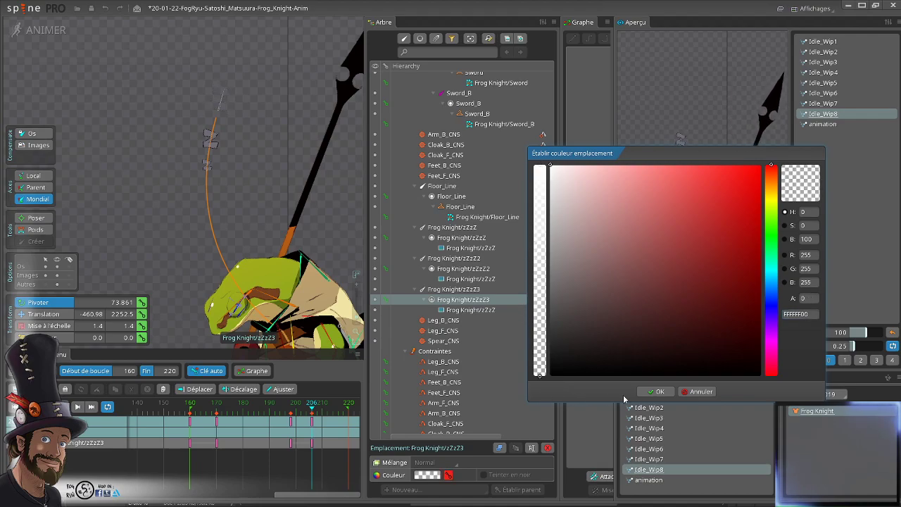
left_click(656, 392)
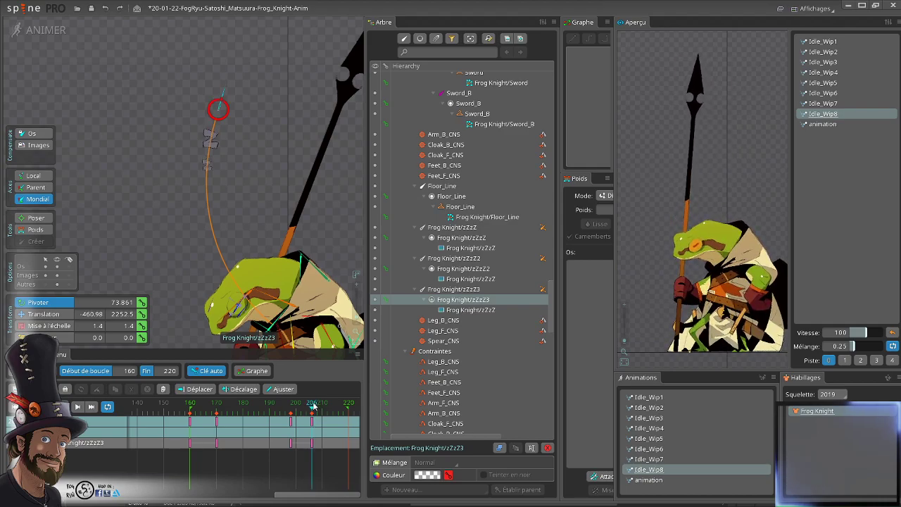
left_click(292, 414)
left_click_drag(292, 414, 311, 416)
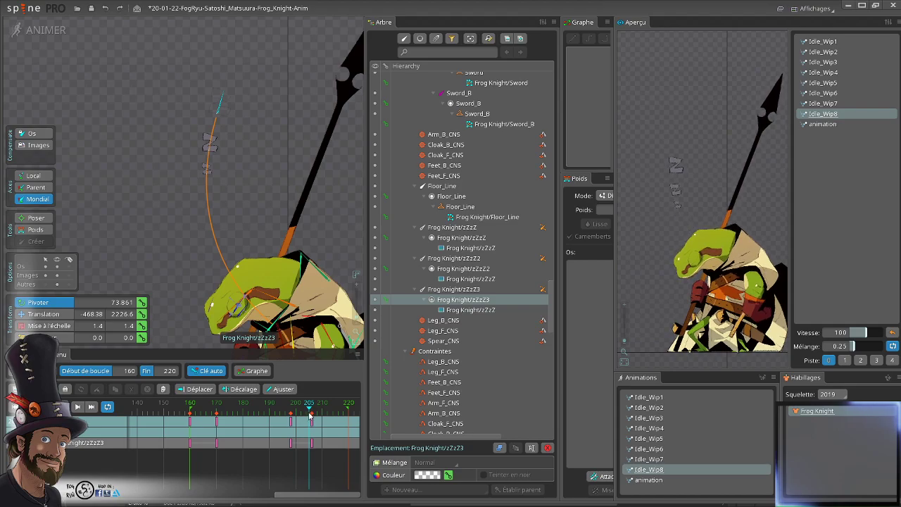
- Fade out the zZzZ2 slot by keying its color opaque at frame 204 and at alpha 0 at frame 210
left_click(447, 271)
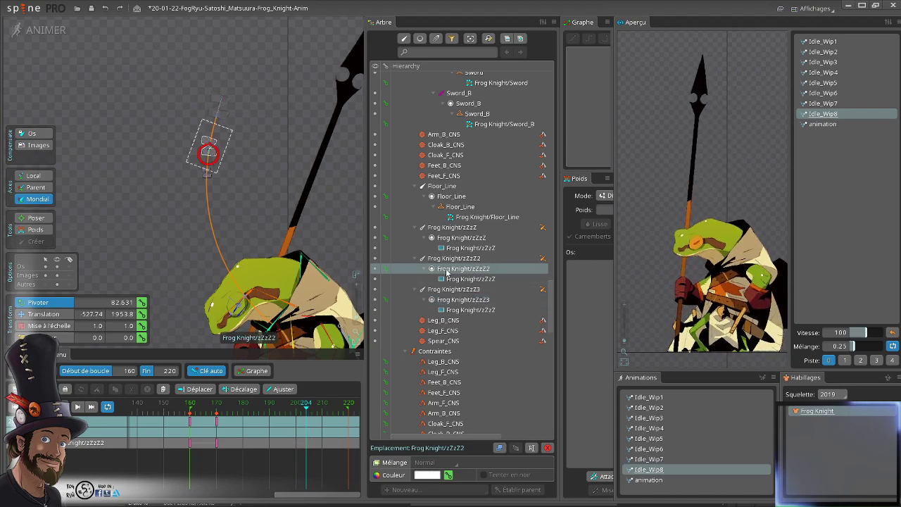
left_click_drag(306, 411, 323, 410)
left_click(426, 475)
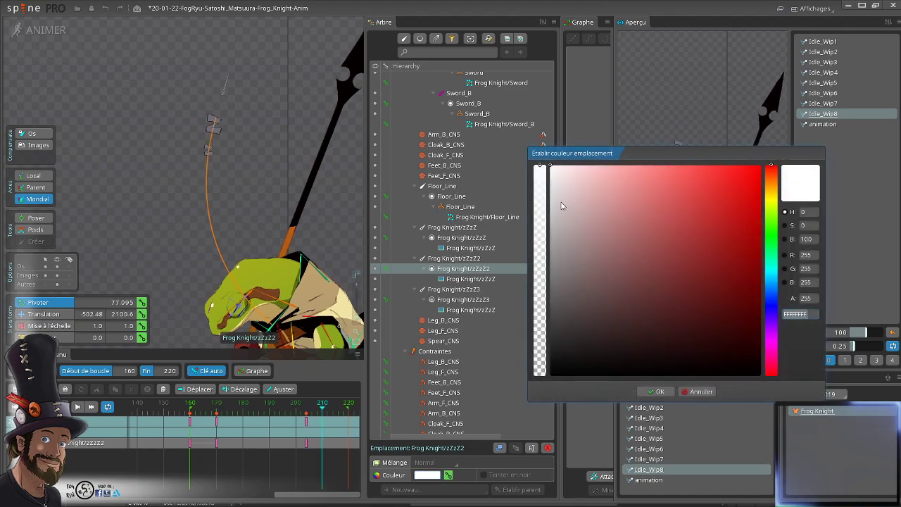
left_click_drag(539, 173, 539, 375)
left_click(643, 393)
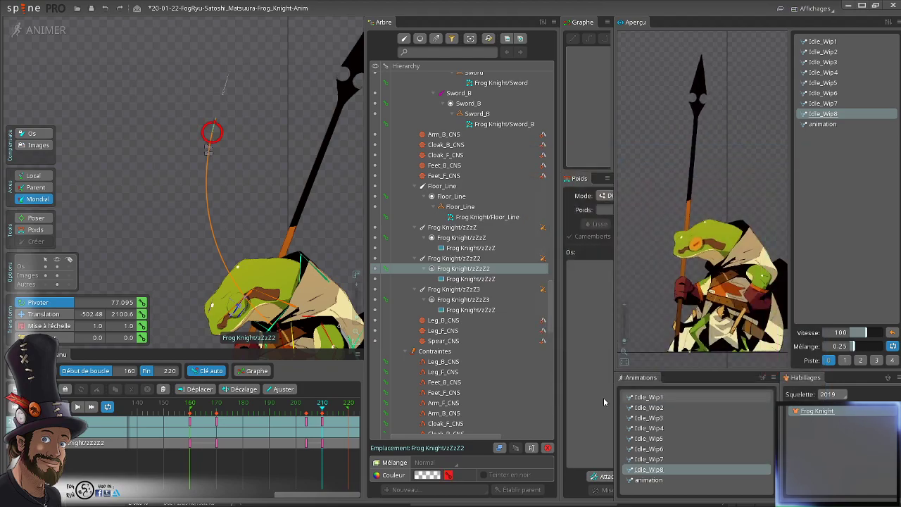
- Fade out the zZzZ slot by keying its color opaque at frame 214 and at alpha 0 at frame 220
left_click(462, 301)
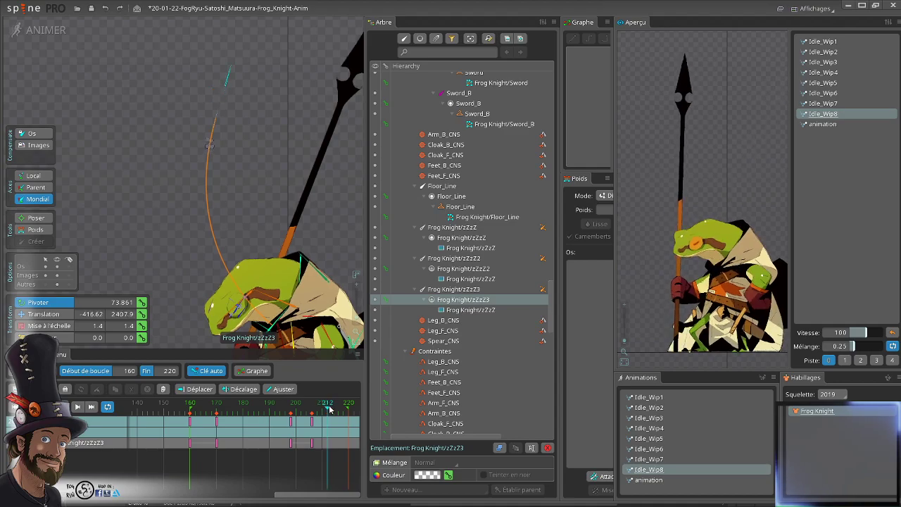
left_click_drag(329, 410, 334, 410)
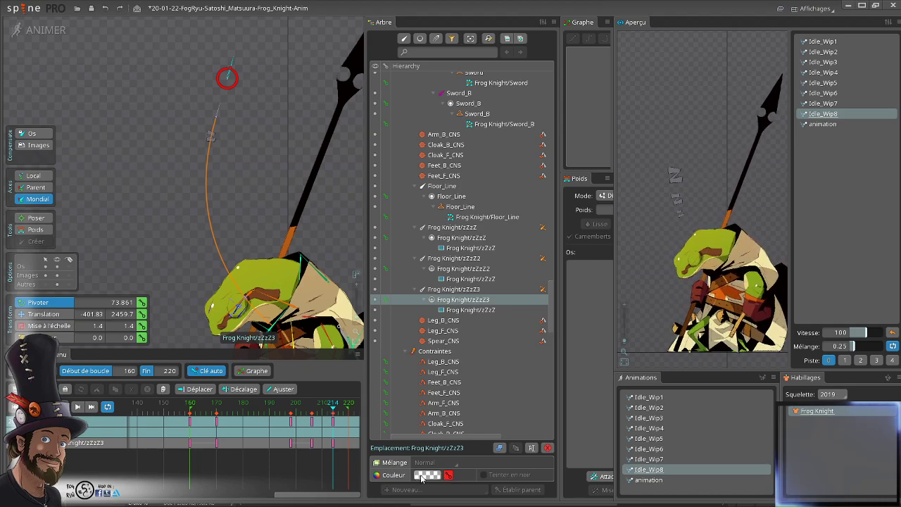
left_click(459, 238)
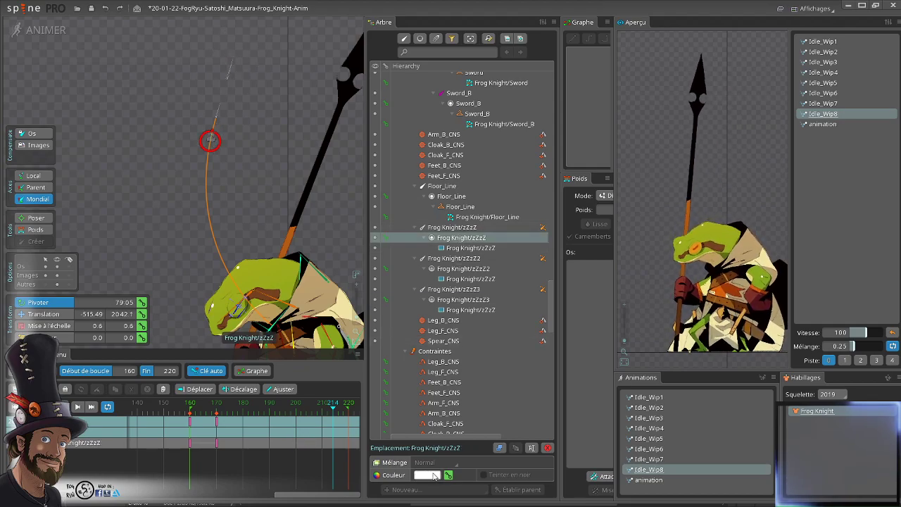
left_click_drag(338, 412, 350, 413)
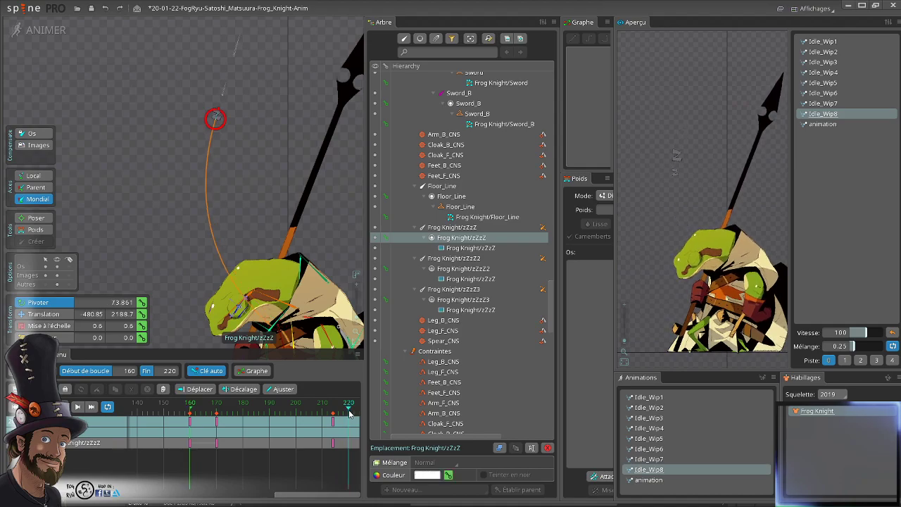
left_click(433, 476)
left_click_drag(540, 198, 544, 395)
left_click(655, 392)
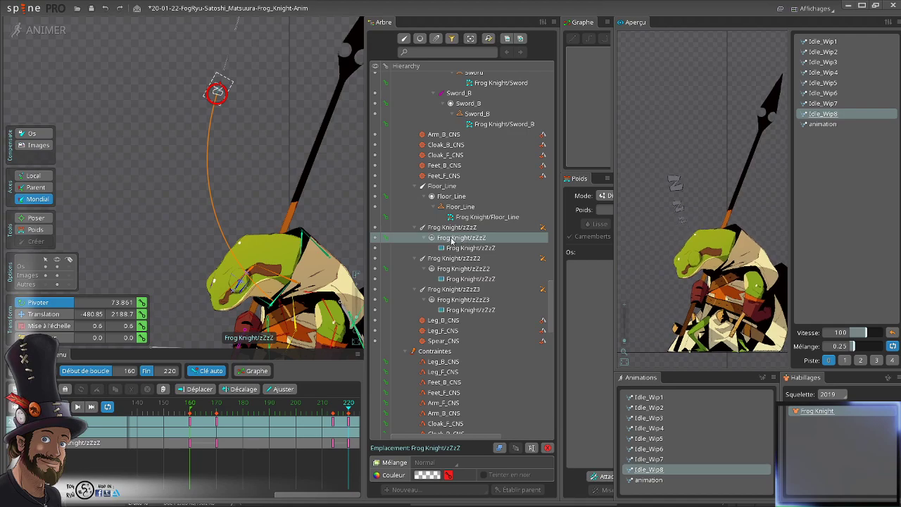
- Scrub the Zs' fade-in before frame 170 and move the zZzZ3 slot's fade-in end key to frame 172
left_click(216, 424)
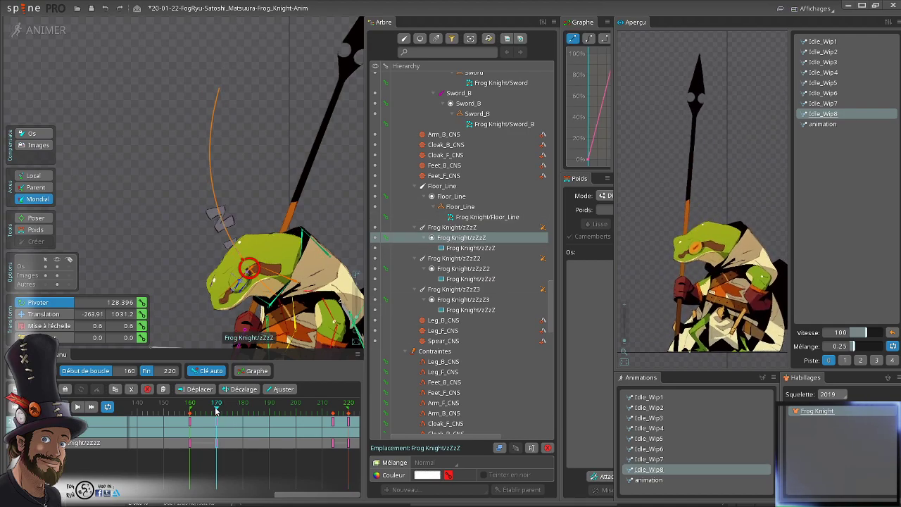
left_click(206, 424)
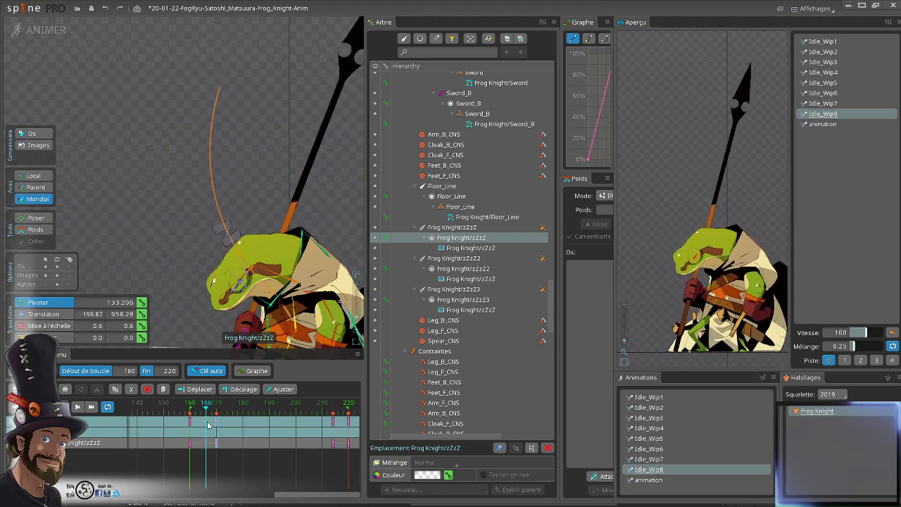
left_click(198, 424)
mouse_move(202, 425)
left_mouse_down()
mouse_move(227, 431)
mouse_move(195, 433)
mouse_move(214, 438)
left_mouse_up()
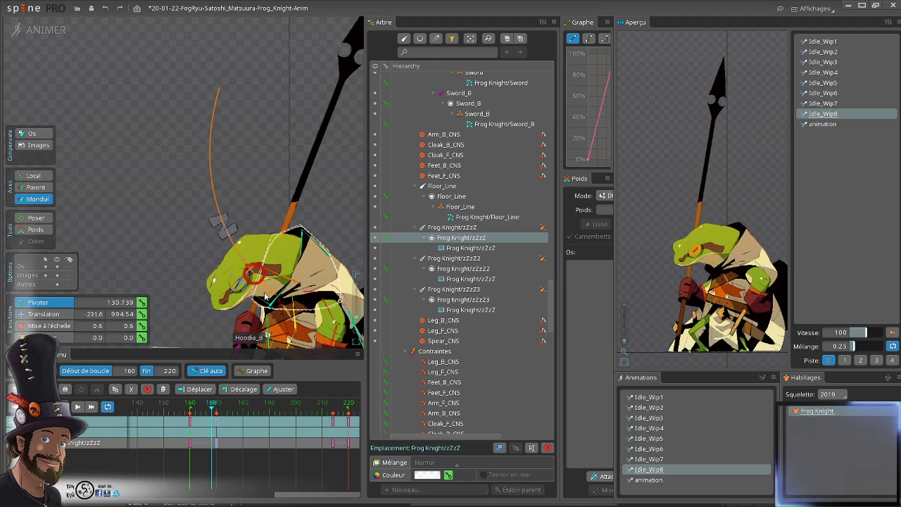
left_click(436, 299)
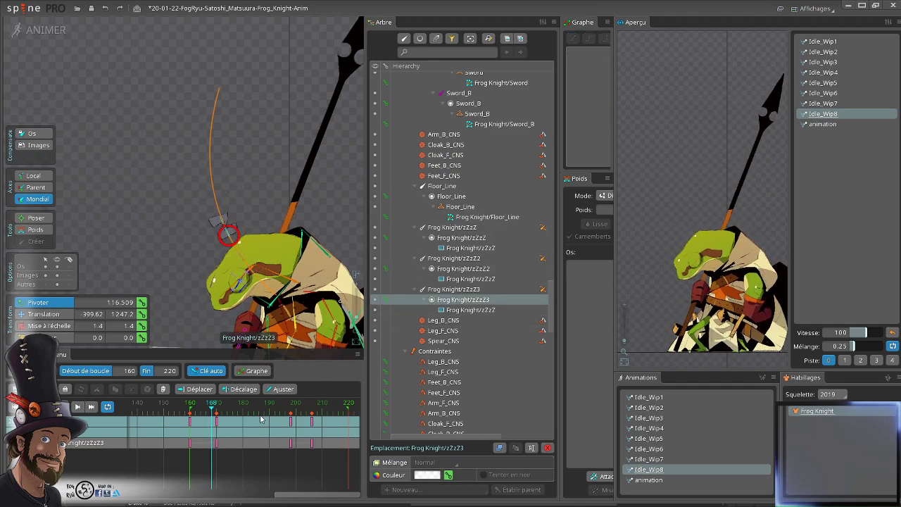
left_click(217, 427)
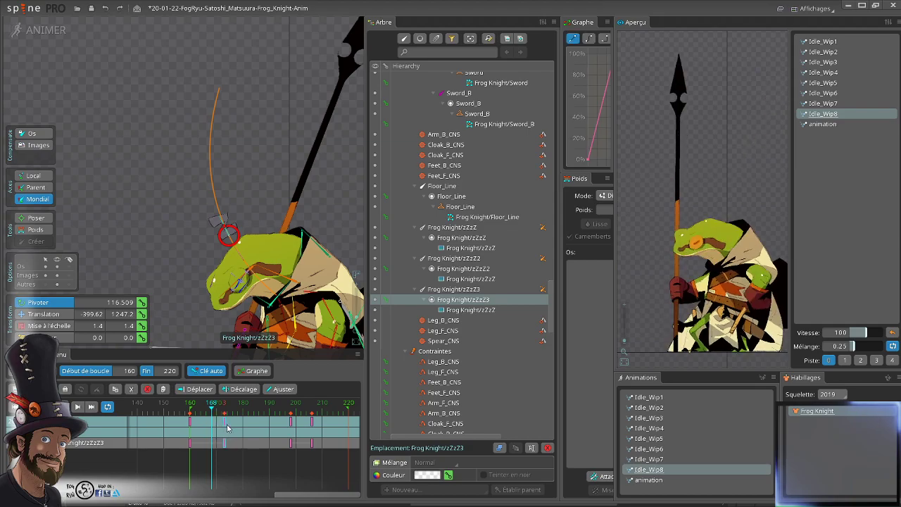
mouse_move(226, 427)
left_mouse_down()
mouse_move(210, 405)
mouse_move(217, 406)
mouse_move(189, 402)
mouse_move(218, 412)
left_mouse_up()
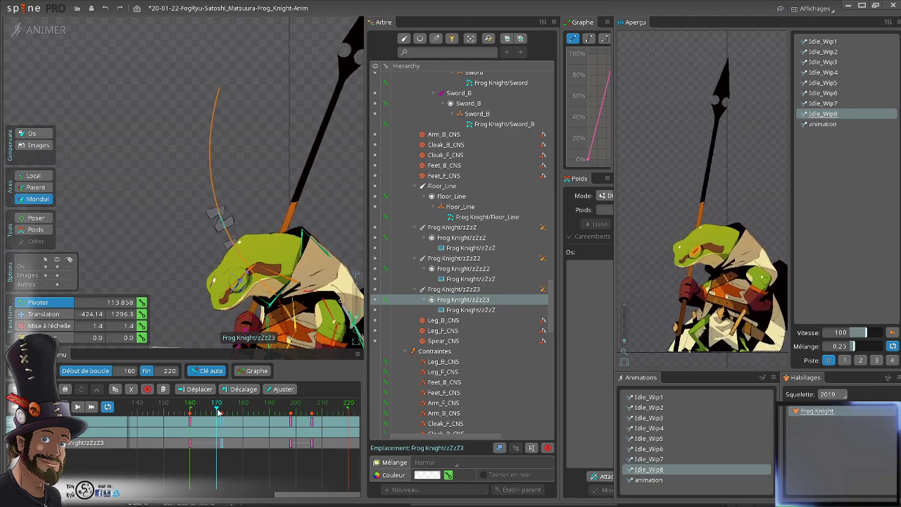
left_click_drag(218, 412, 239, 421)
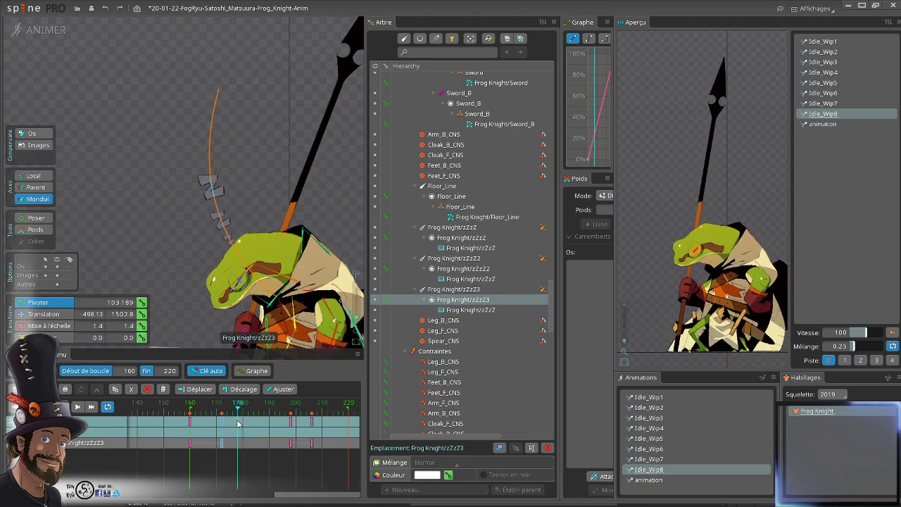
- Move the fade-in end keys to frame 178 for the zZzZ2 slot and frame 186 for the zZzZ slot
left_click(445, 268)
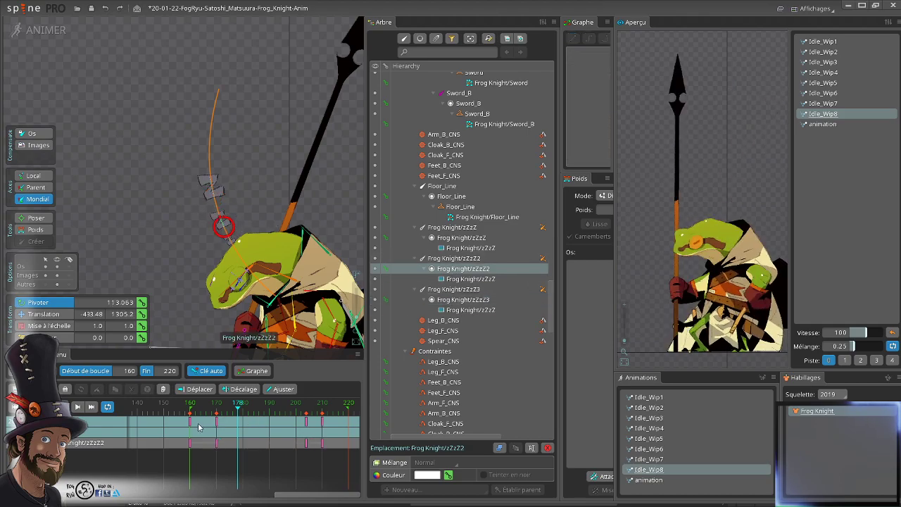
left_click(239, 423)
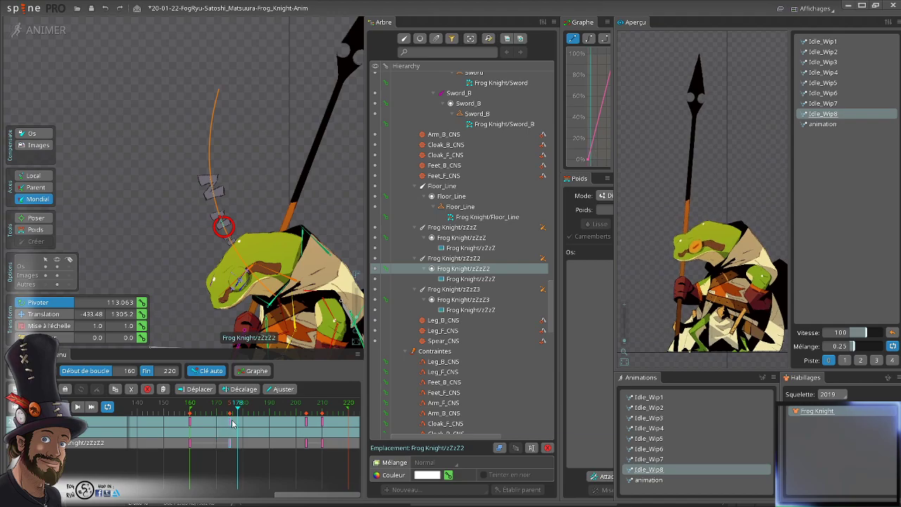
left_click(464, 301)
left_click(461, 238)
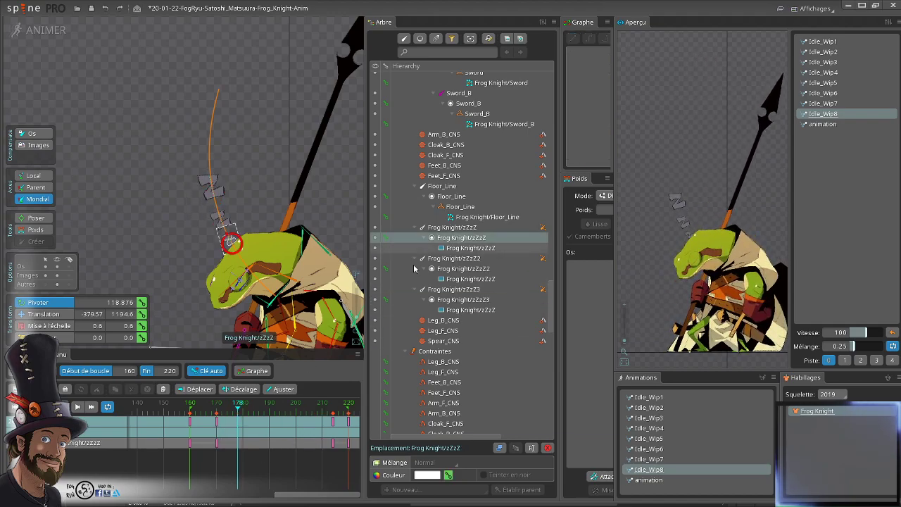
left_click_drag(242, 410, 260, 423)
left_click(219, 422)
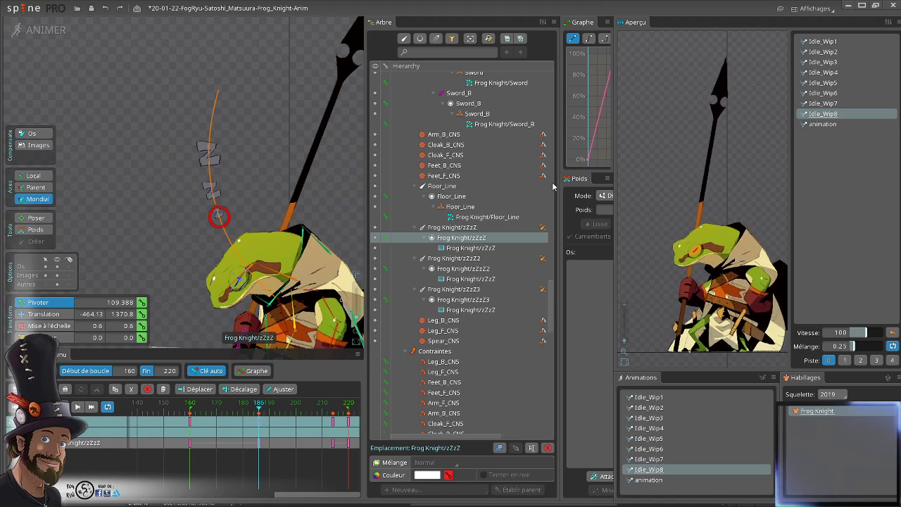
- Select the zZzZ, zZzZ2 and zZzZ3 bones together and go to frame 160
left_click(457, 227)
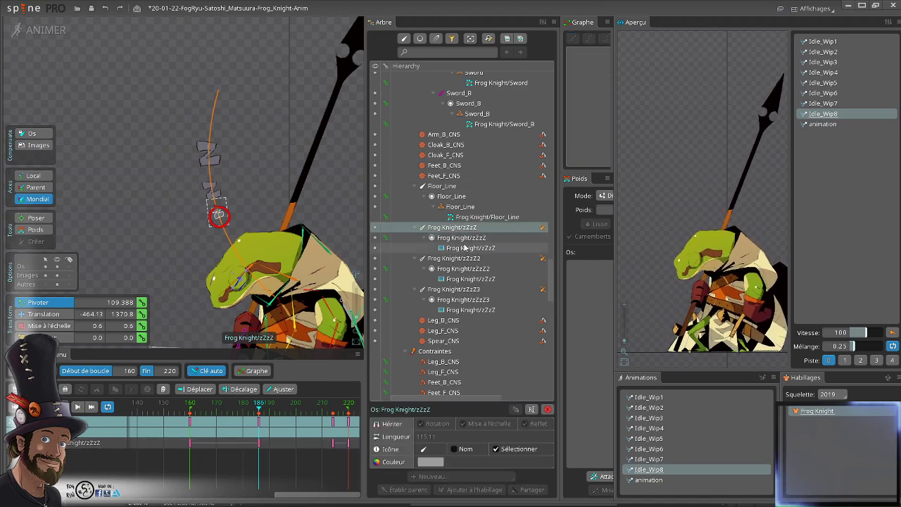
left_click(457, 258, "ctrl")
left_click(456, 289, "ctrl")
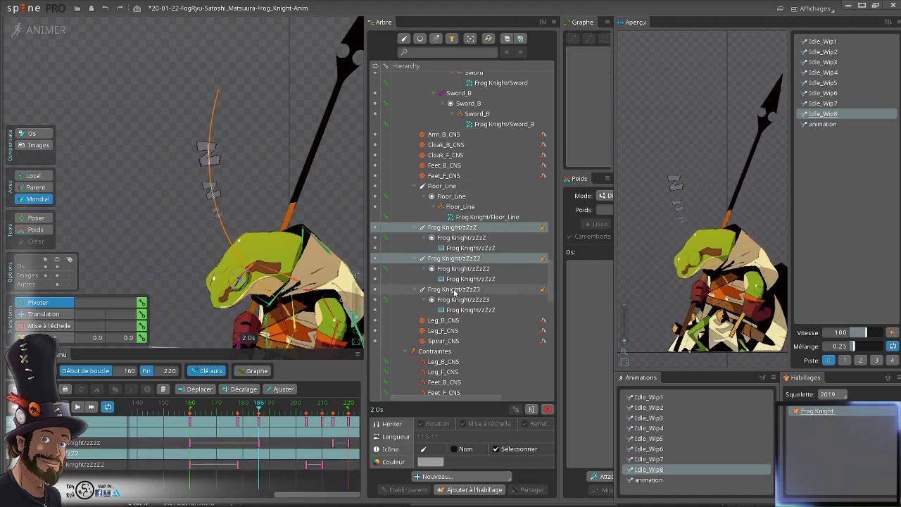
left_click(191, 410)
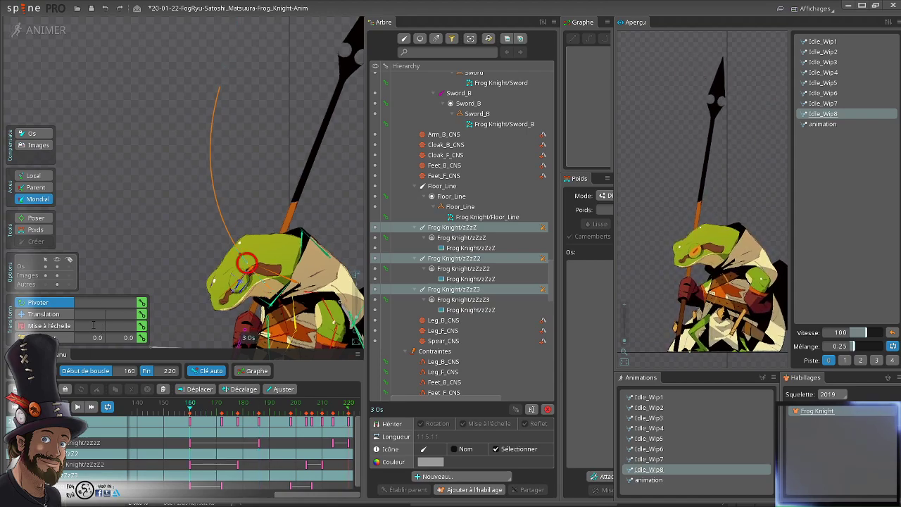
- Try to set the scale of the three selected zZzZ bones to 0.5 at frame 160
left_click(93, 325)
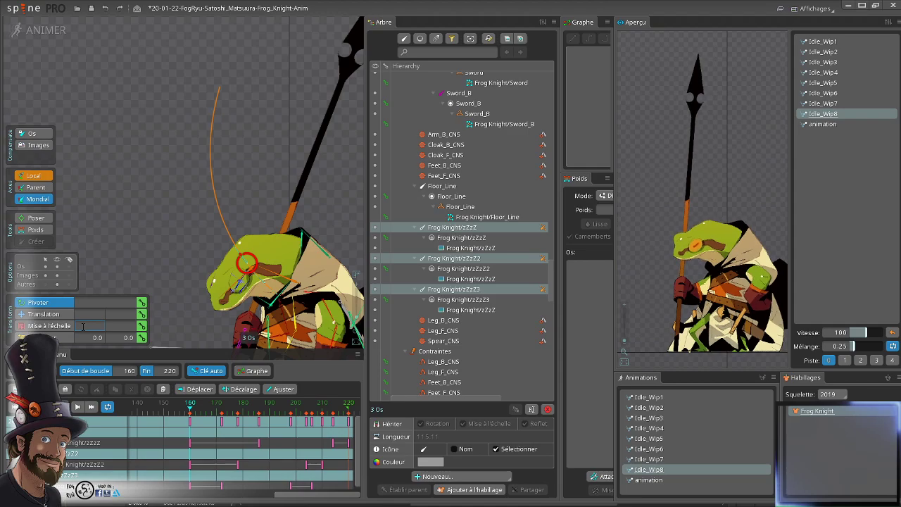
type(".5")
key("Return")
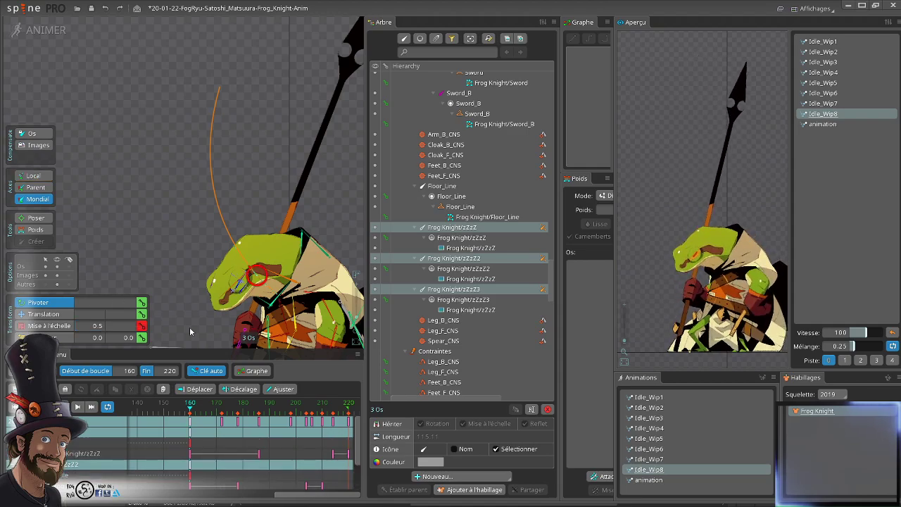
left_click(218, 413)
left_click_drag(218, 413, 190, 406)
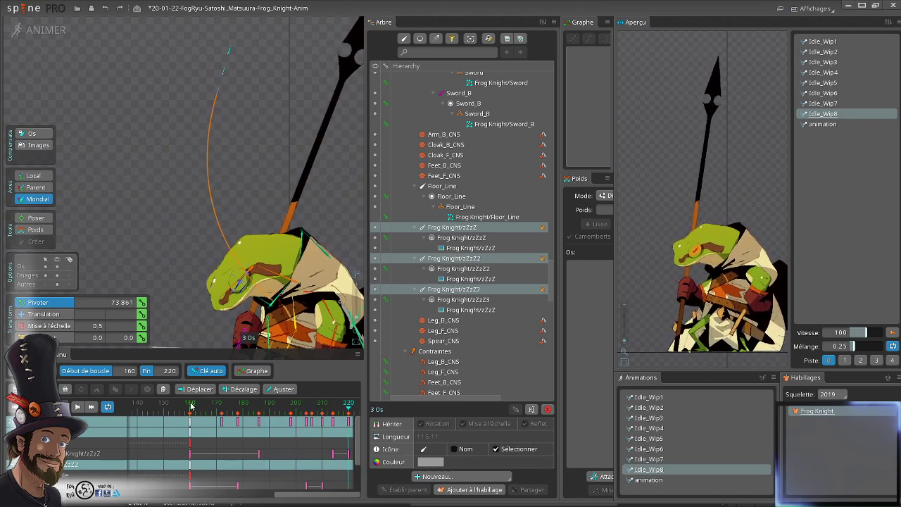
left_click(190, 406)
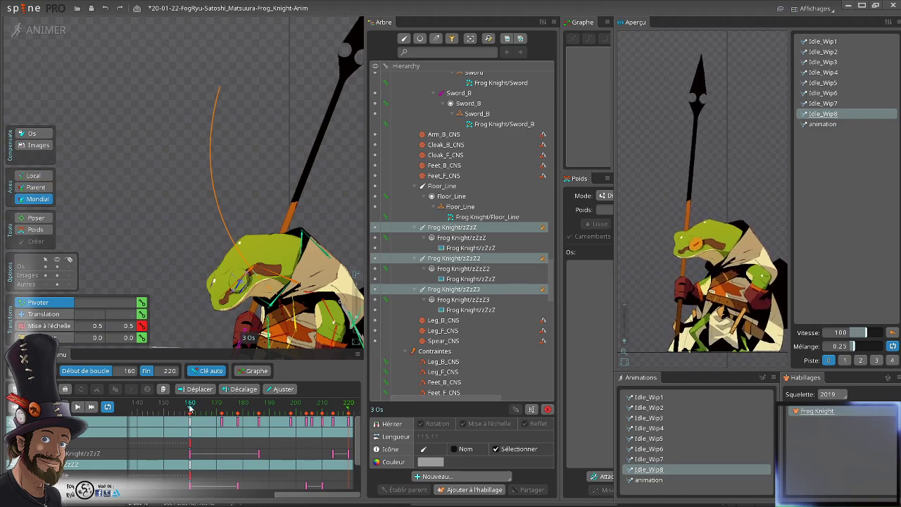
- Key the current scale of the three zZzZ bones at frame 220, and check each bone's scale there
left_click_drag(190, 409, 339, 410)
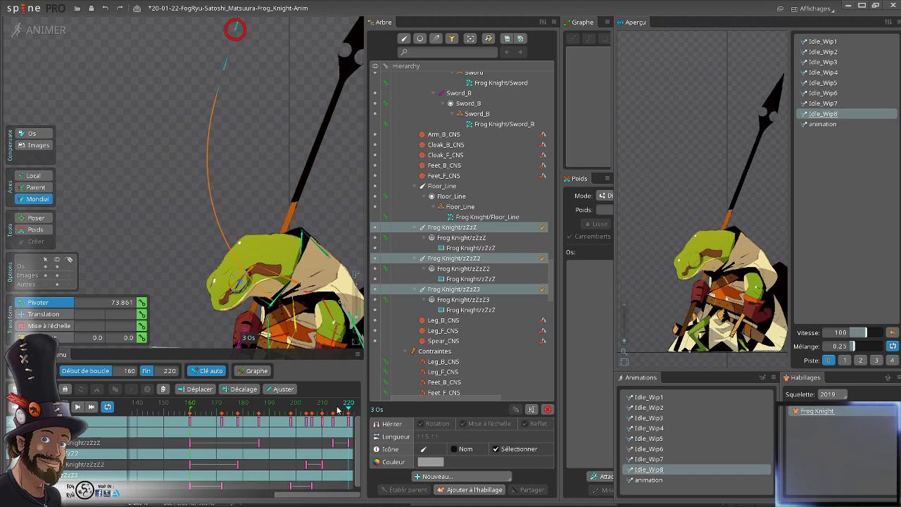
left_click(143, 326)
scroll(259, 91, "down", 1)
left_click_drag(259, 91, 247, 110)
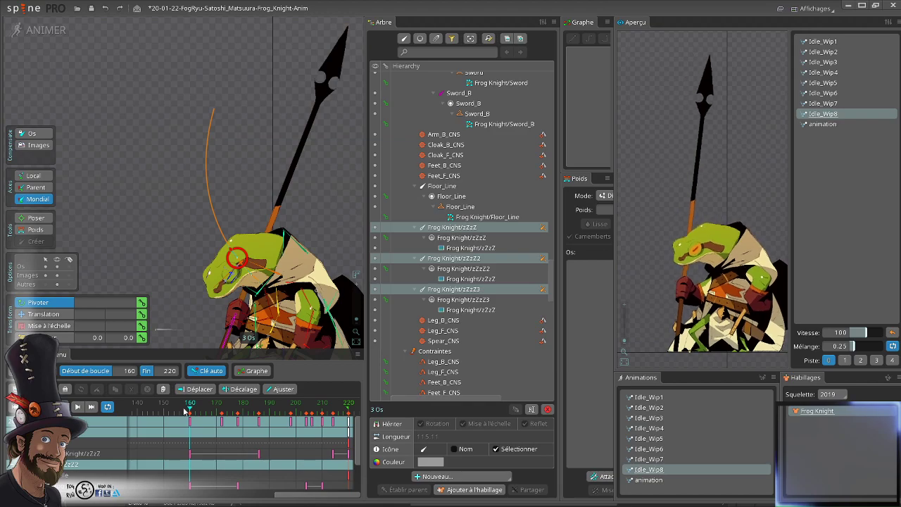
double_click(349, 419)
left_click(450, 229)
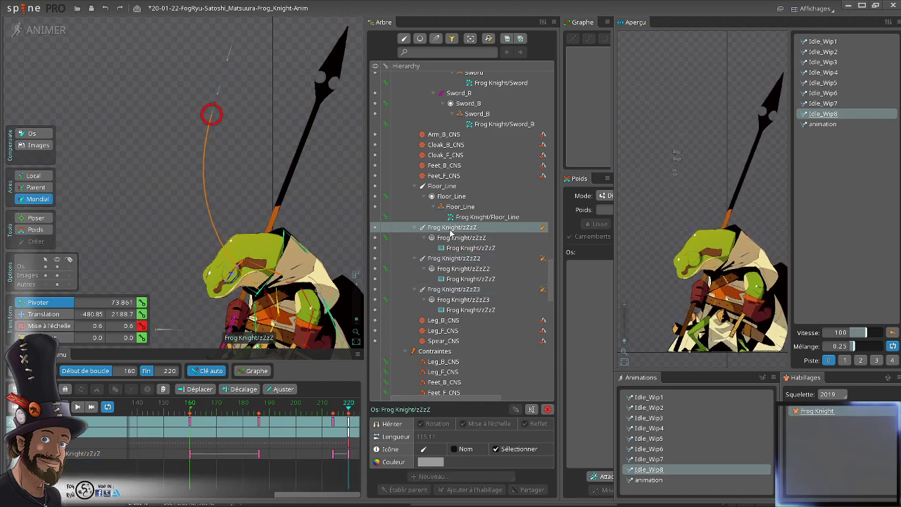
left_click(453, 258)
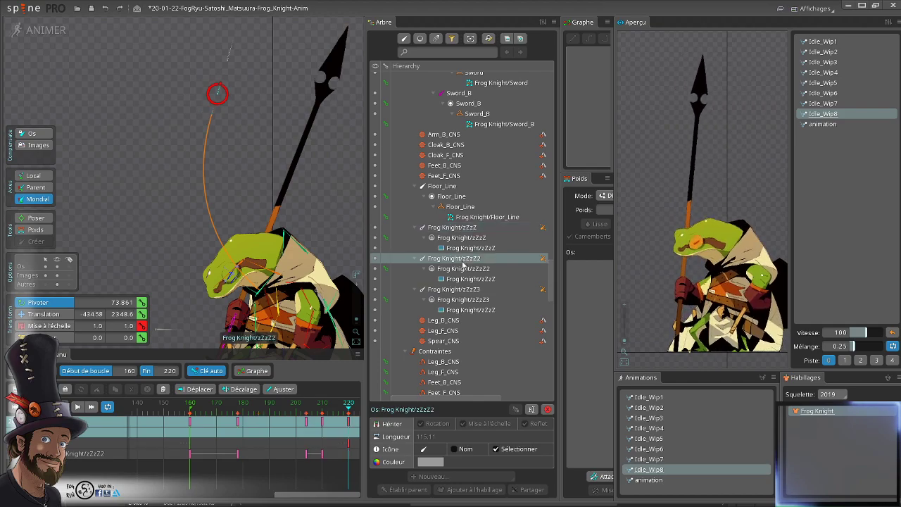
left_click(449, 291)
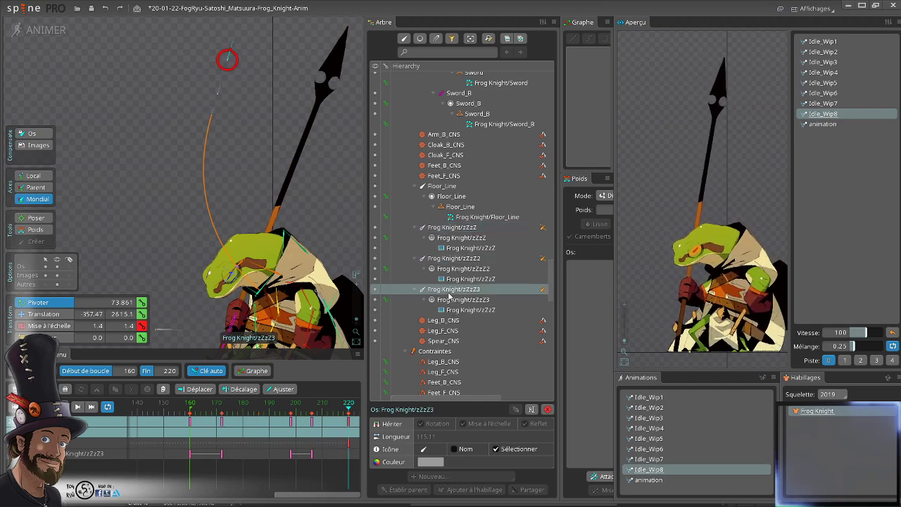
- Set the Frog Knight/zZzZ bone's scale to 0.3 on both axes at frame 160
left_click(449, 228)
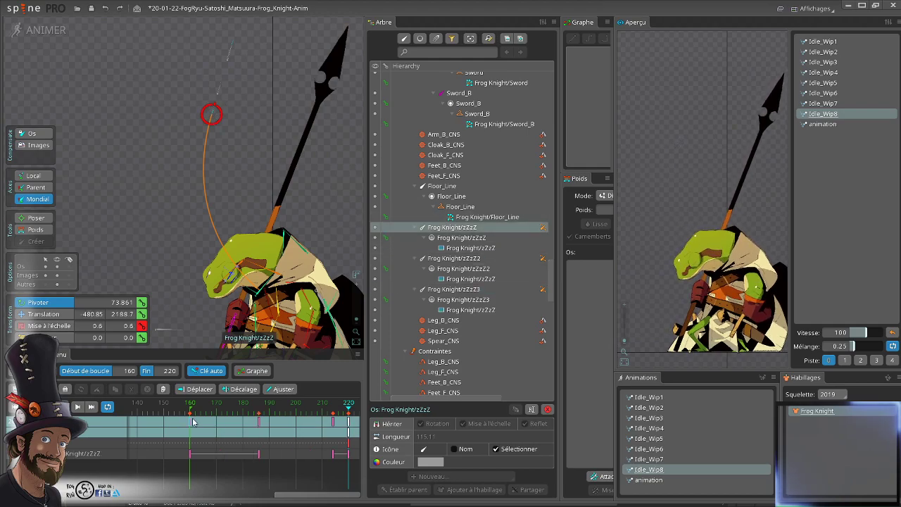
left_click(191, 421)
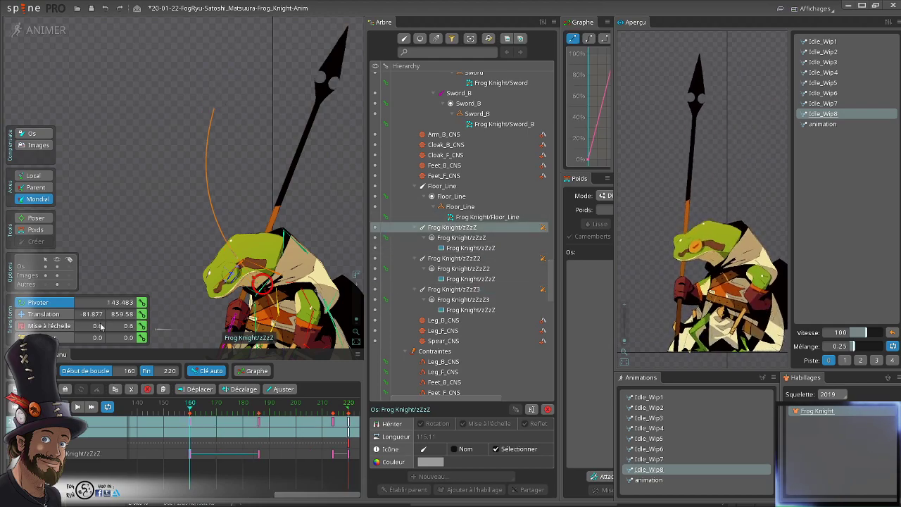
type("0")
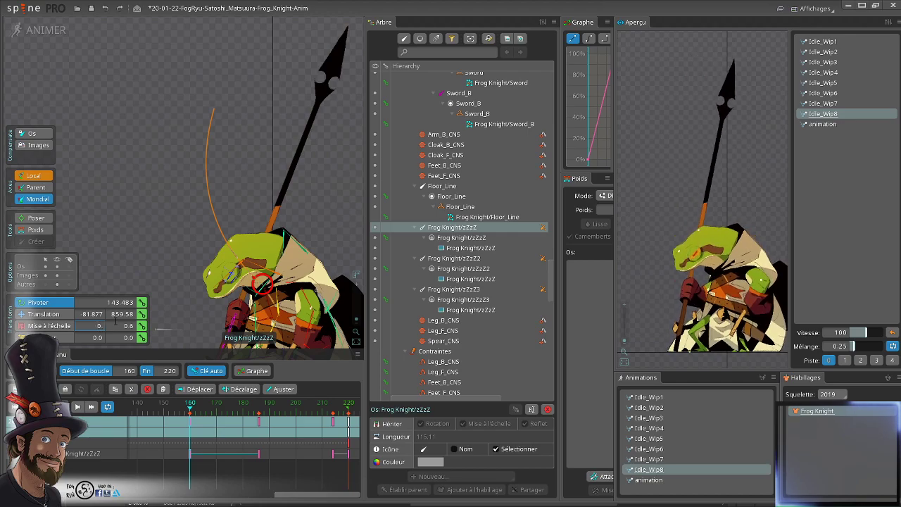
type(".3")
key("Tab")
type("0.8")
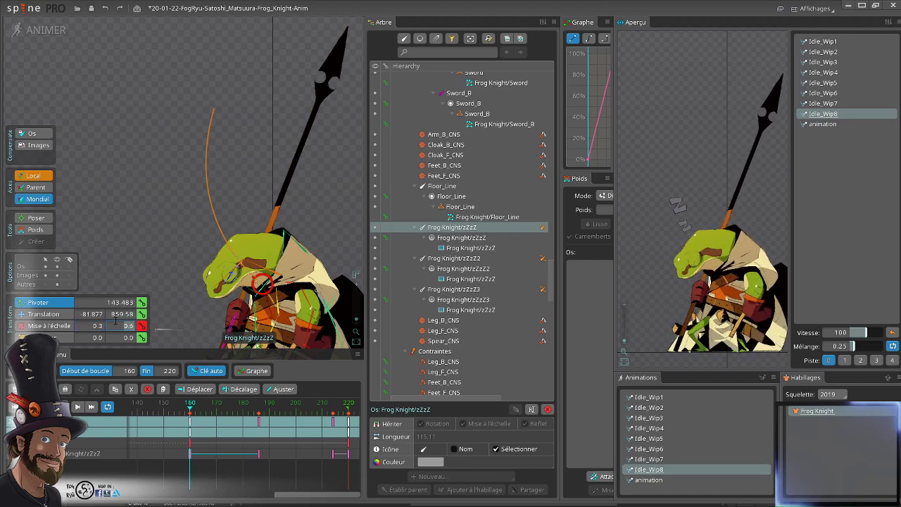
key("BackSpace")
type("3")
key("Return")
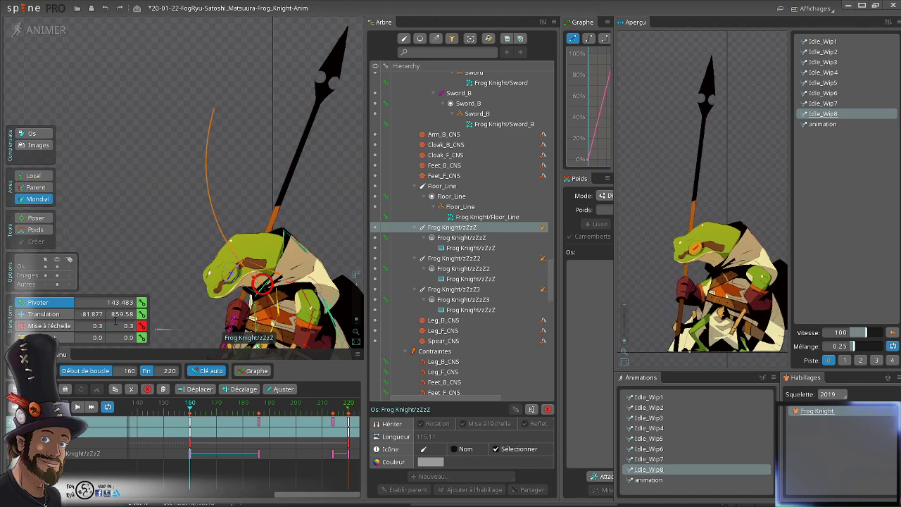
- Set the Frog Knight/zZzZ2 bone's scale to 0.5 on both axes at frame 160
left_click(453, 259)
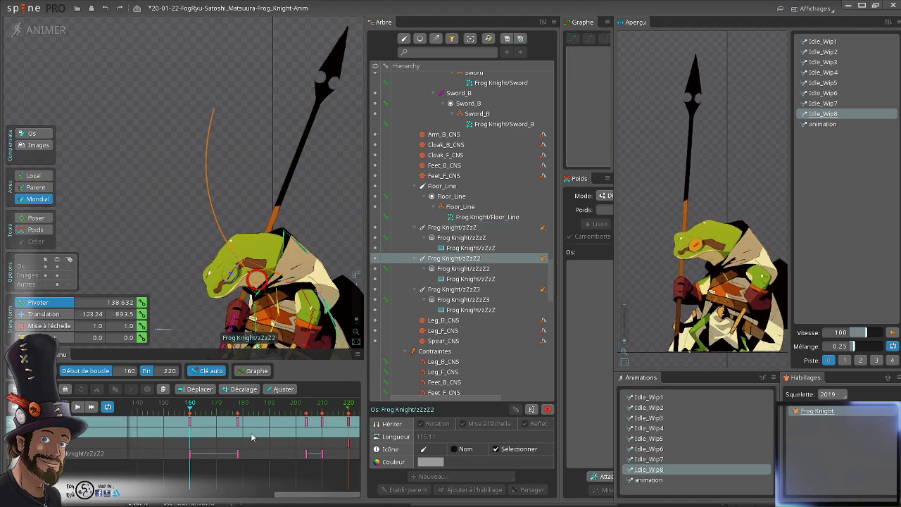
type("0")
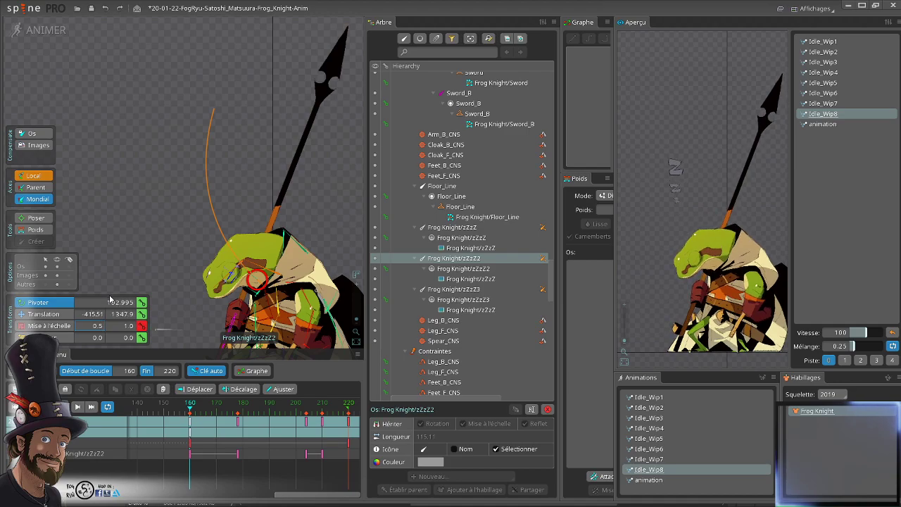
type(".5")
key("Return")
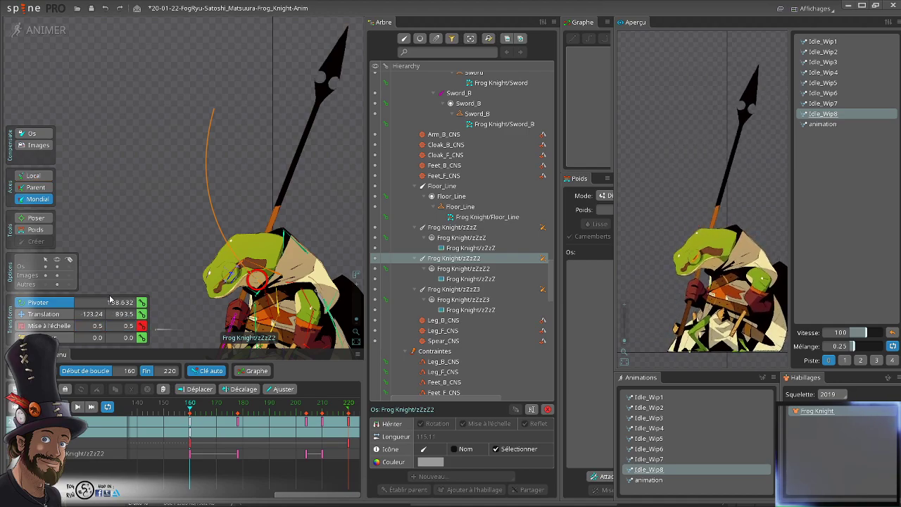
- Set the Frog Knight/zZzZ3 bone's scale to 0.7 on both axes at frame 160
left_click(484, 289)
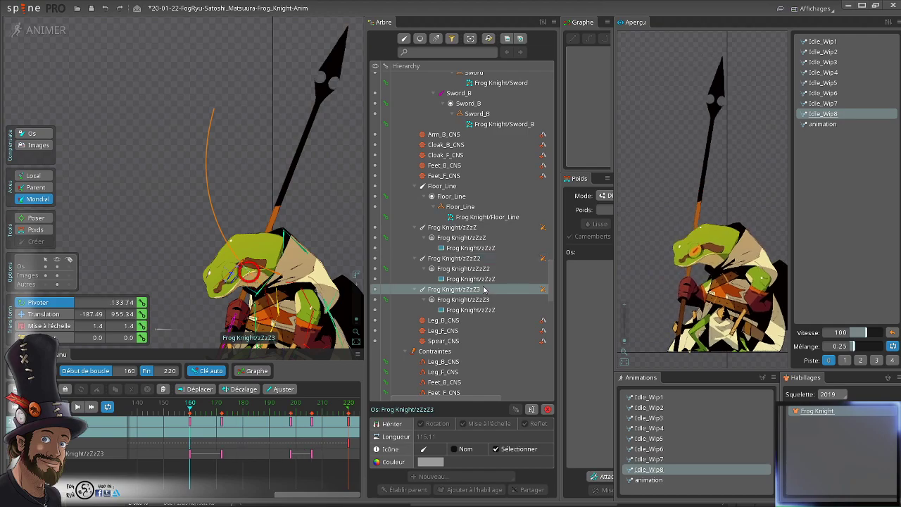
left_click(102, 325)
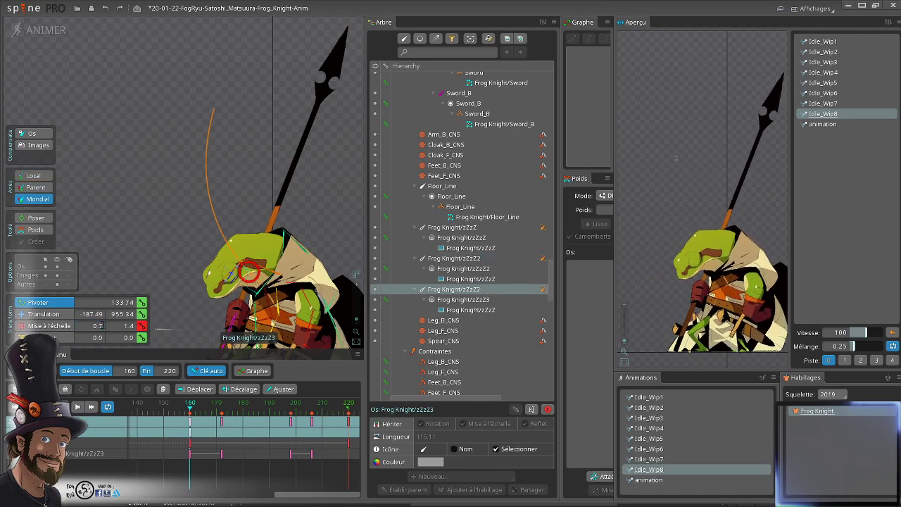
left_click(128, 325)
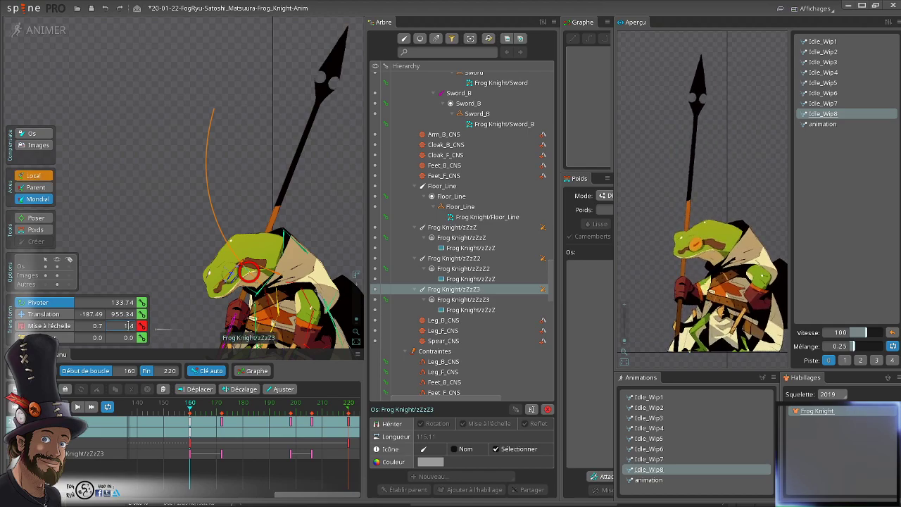
type("0")
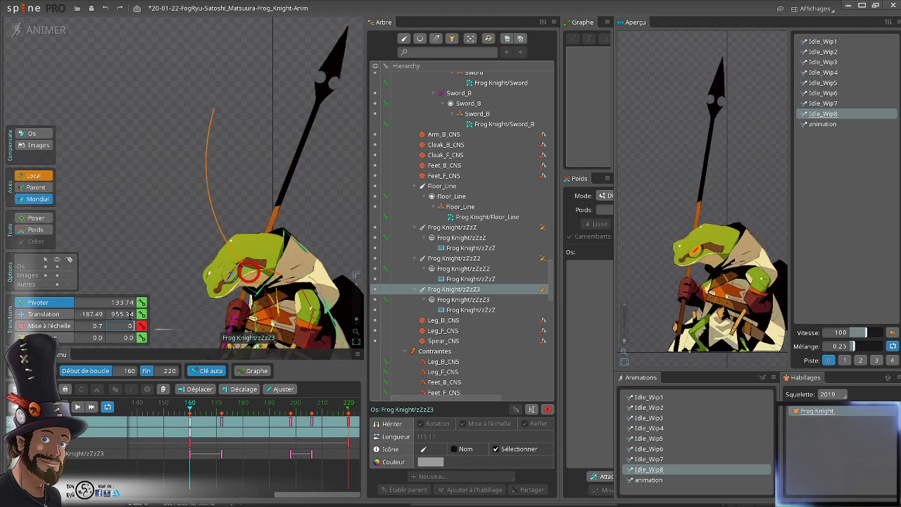
type(".7")
key("Return")
- Play back the Idle_Wip8 loop to check how the zZzZ letters grow along their path
key("space")
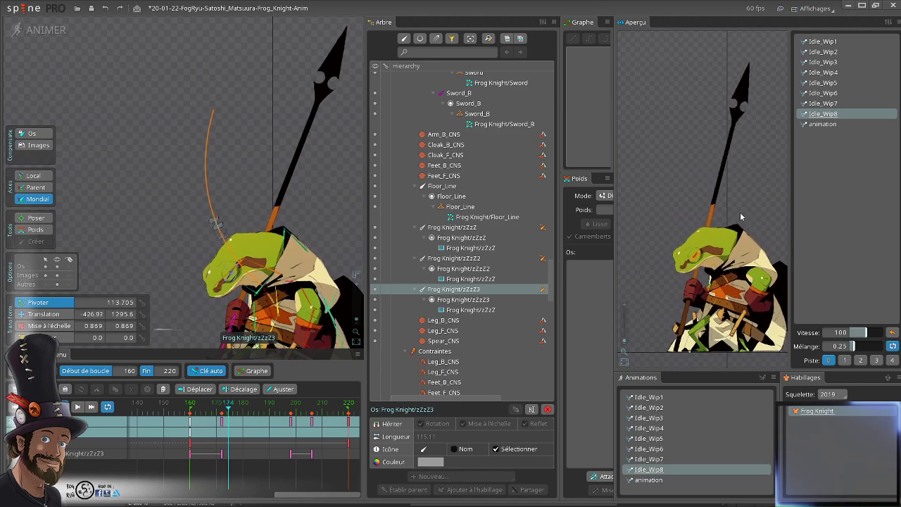
scroll(246, 117, "down", 1)
left_click_drag(287, 129, 193, 93)
key("space")
left_click_drag(305, 190, 346, 207)
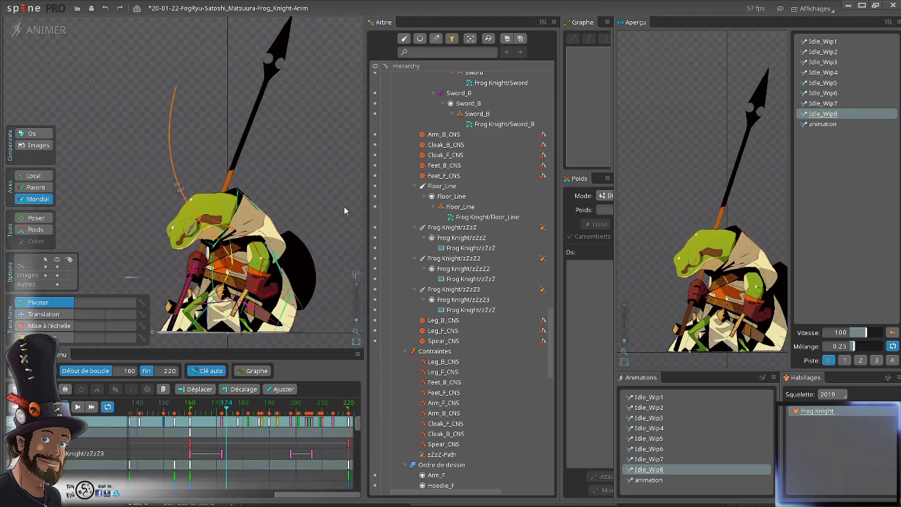
- Examine the zZzZ-Path constraint's spacing and position by scrubbing through the loop from its key at frame 160
left_click(178, 192)
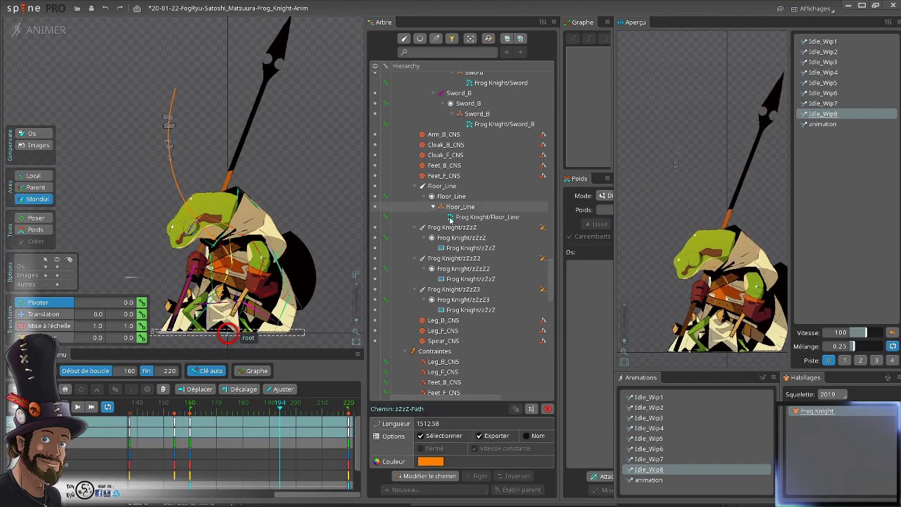
left_click(445, 310)
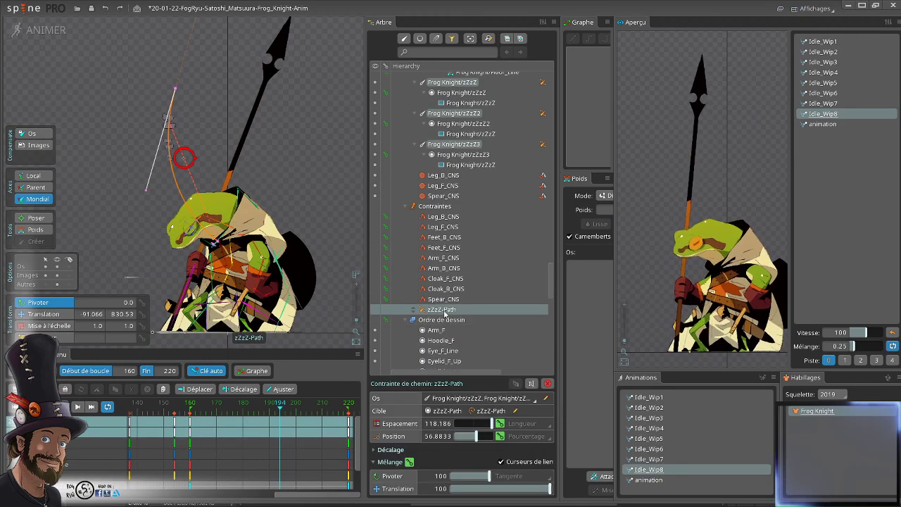
left_click_drag(289, 409, 318, 470)
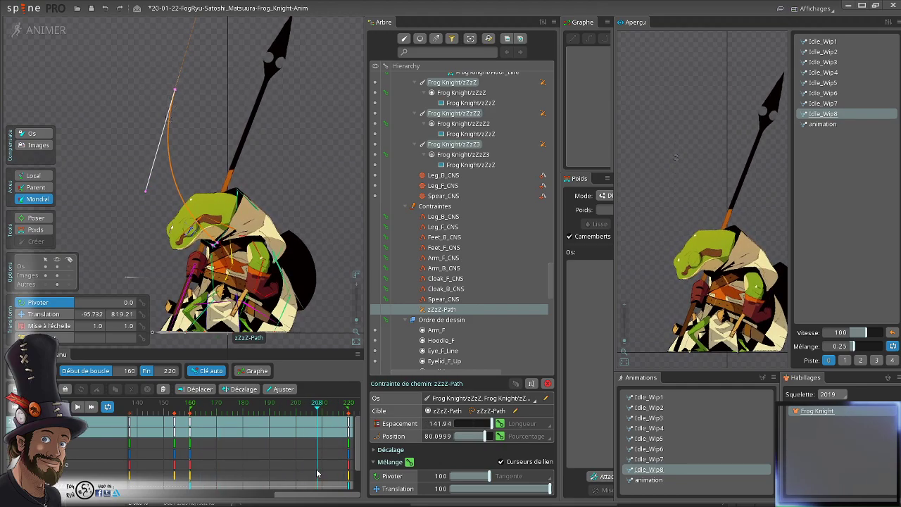
left_click(194, 423)
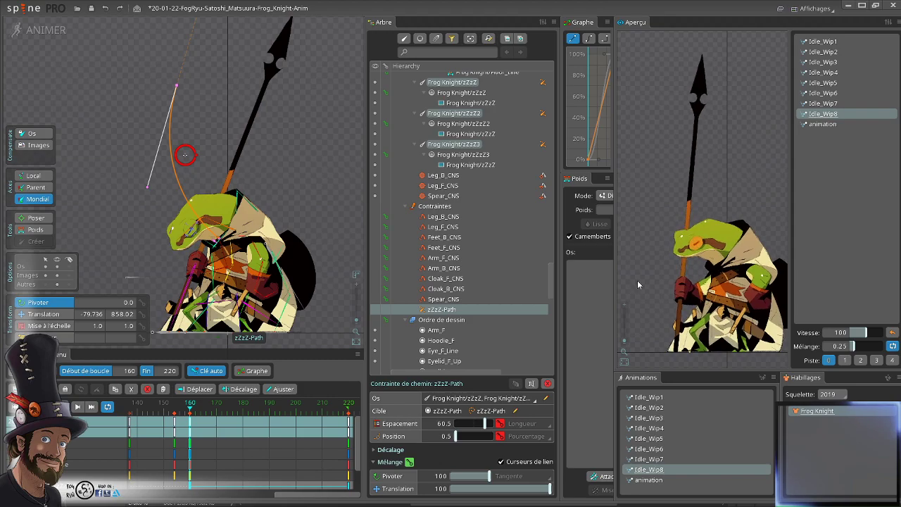
left_click_drag(247, 180, 270, 177)
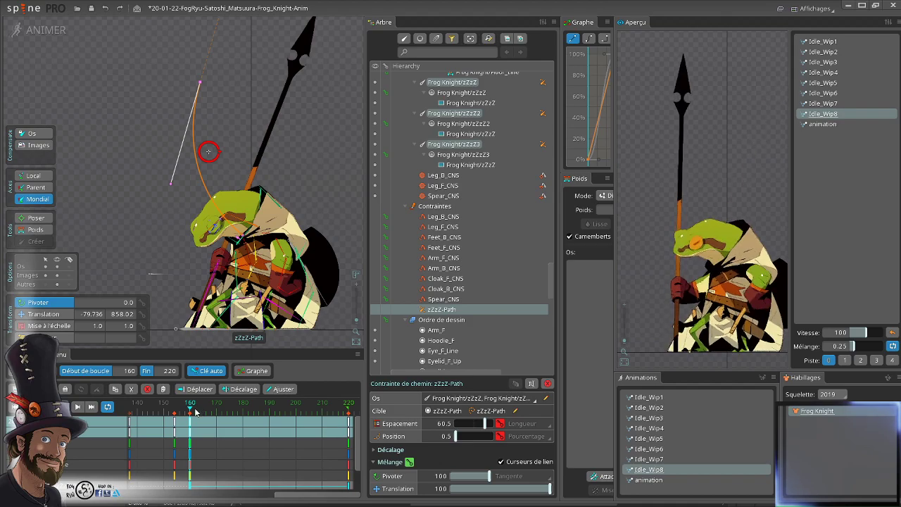
left_click_drag(191, 410, 224, 410)
- Copy all of the character's animation keys from frames 160 to 220 and paste them starting at frame 220
scroll(275, 428, "down", 2)
key("Escape")
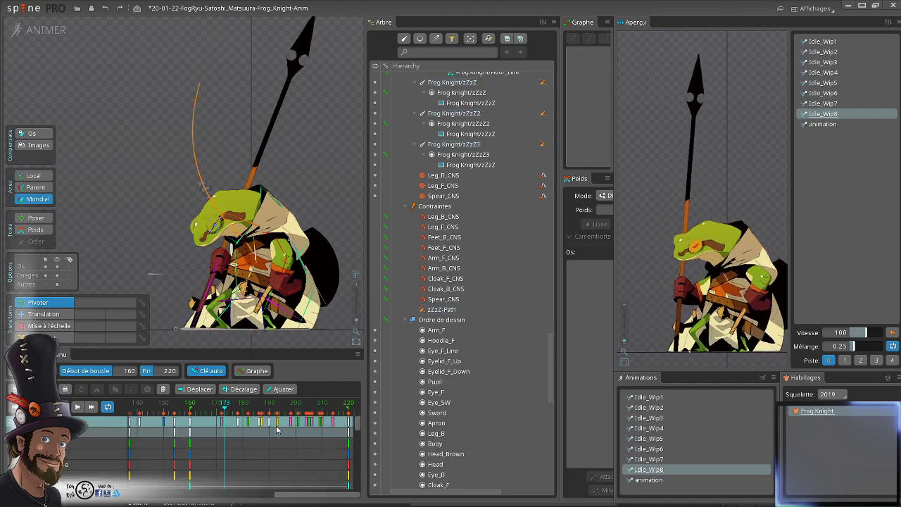
scroll(352, 426, "down", 3)
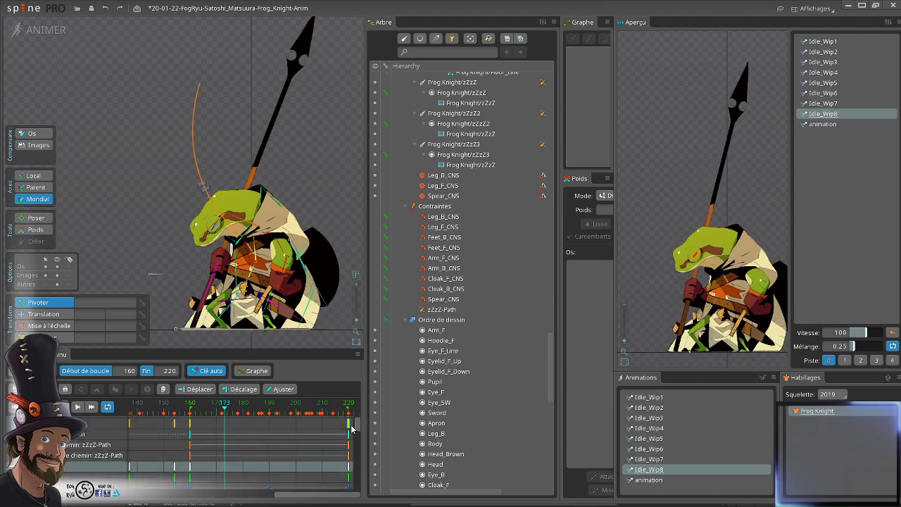
scroll(350, 417, "up", 2)
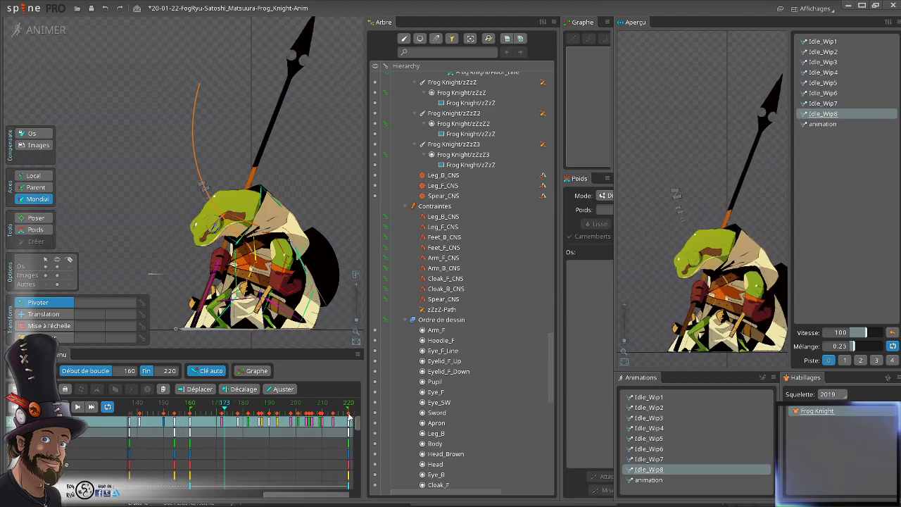
left_click_drag(328, 426, 248, 417)
left_click(284, 421)
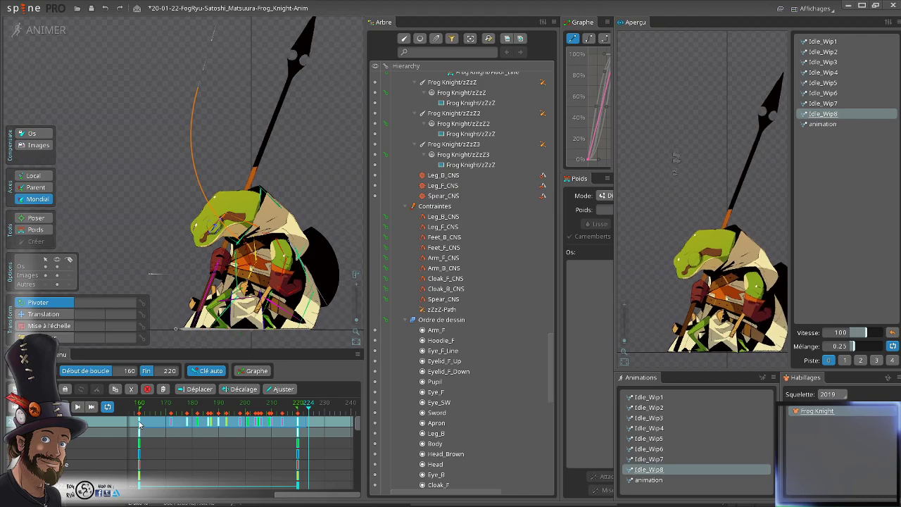
key("ctrl+c")
left_click(298, 428)
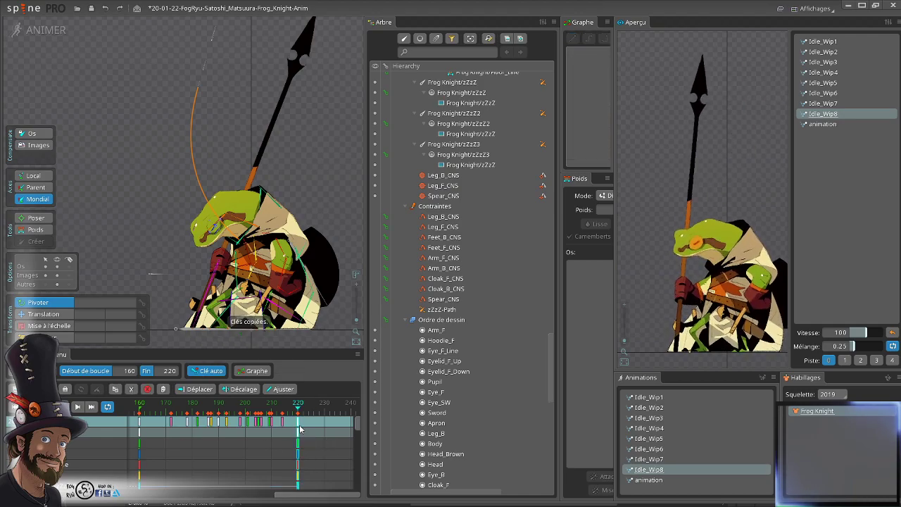
key("ctrl+v")
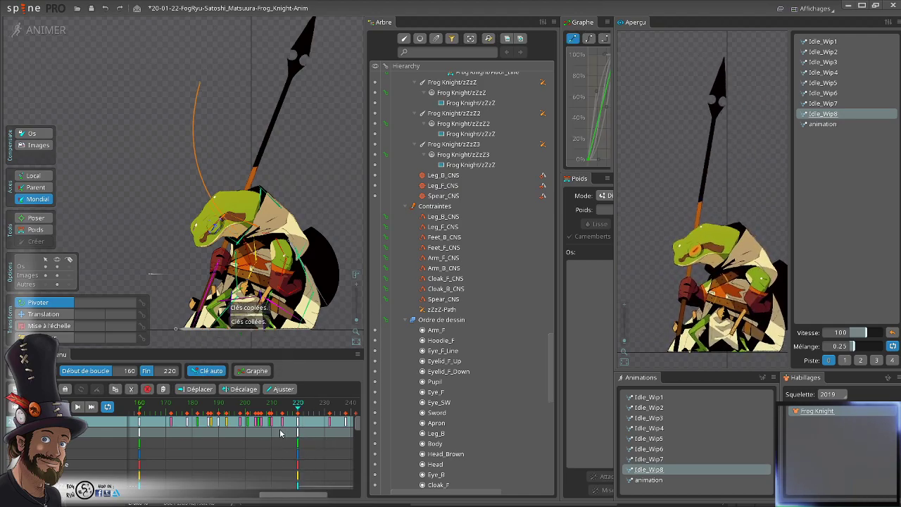
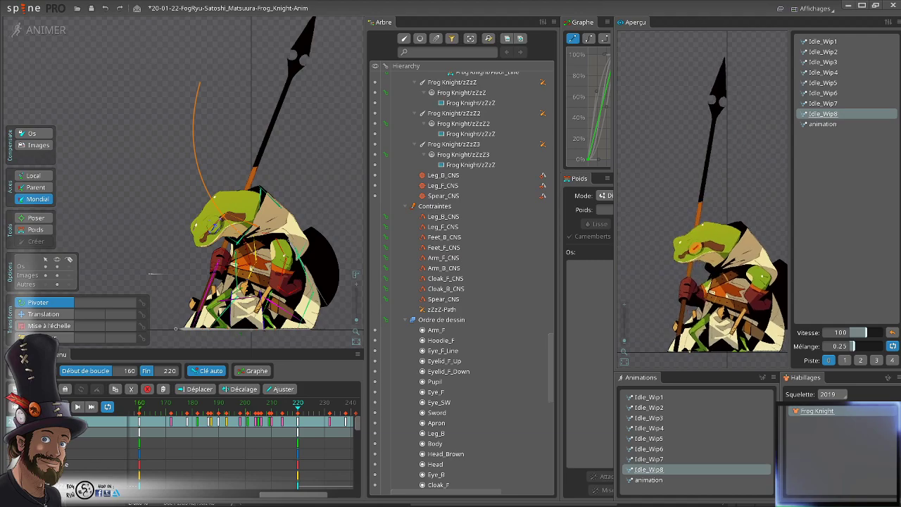
- Examine the pasted keys beyond frame 220 and play back the loop around them
scroll(227, 248, "down", 1)
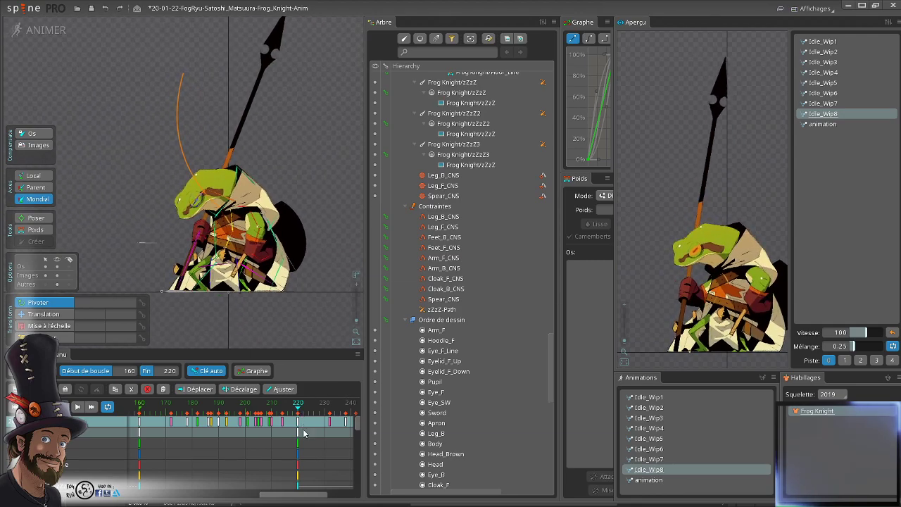
mouse_move(299, 497)
left_mouse_down()
mouse_move(343, 496)
mouse_move(315, 503)
left_mouse_up()
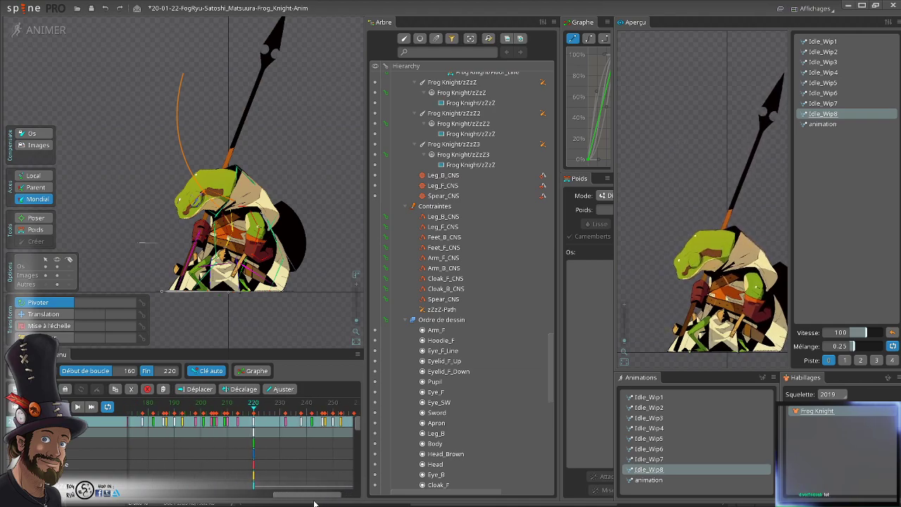
left_click_drag(315, 503, 285, 502)
left_click(210, 413)
key("d")
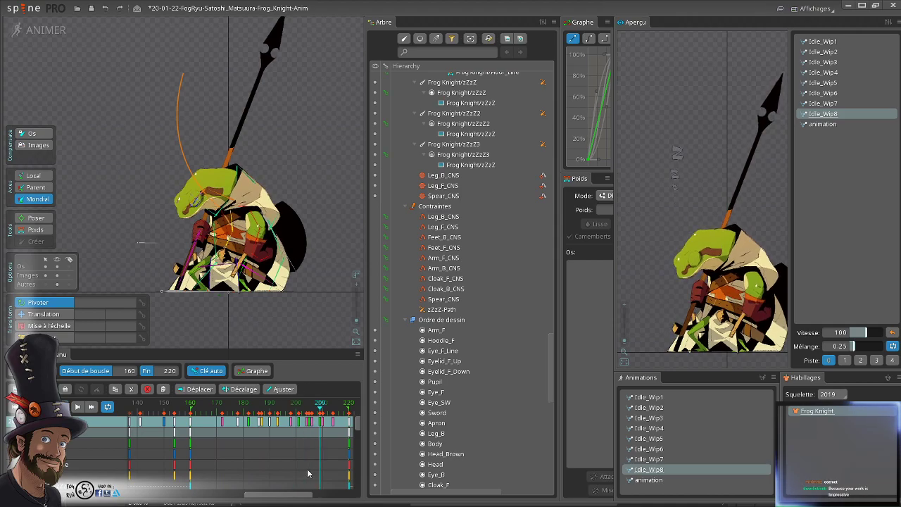
left_click_drag(307, 470, 208, 459)
left_click(275, 453)
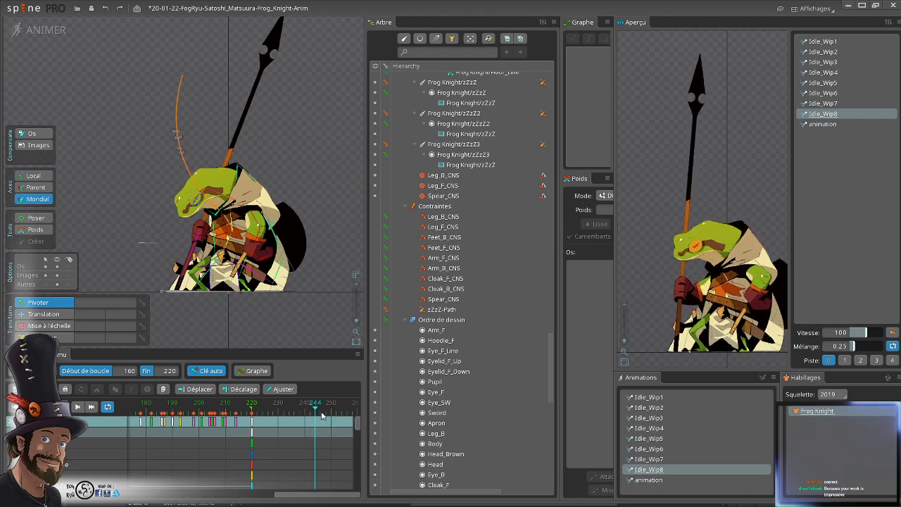
- Scrub through the loop and just past its end at frame 220 to check the character and the zZzZ letters
left_click(188, 403)
left_click_drag(189, 403, 158, 427)
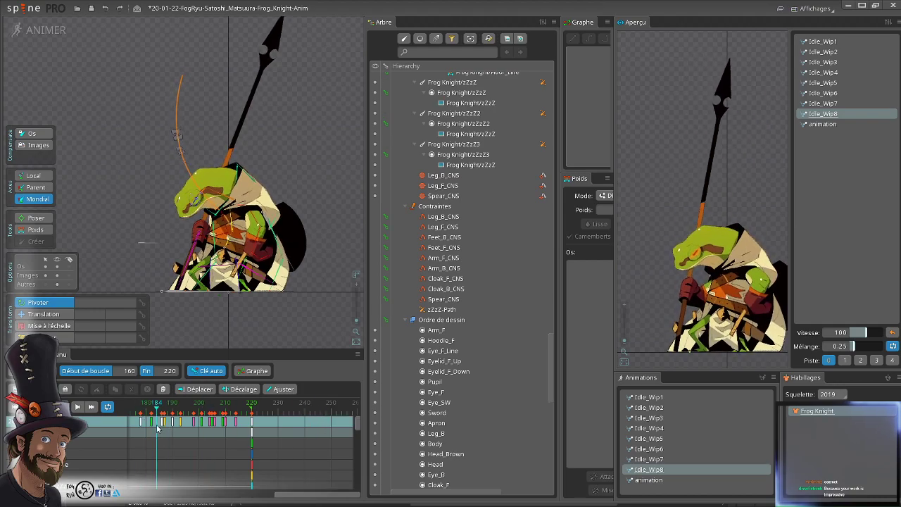
left_click(286, 475)
mouse_move(317, 496)
left_mouse_down()
mouse_move(296, 497)
mouse_move(318, 498)
left_mouse_up()
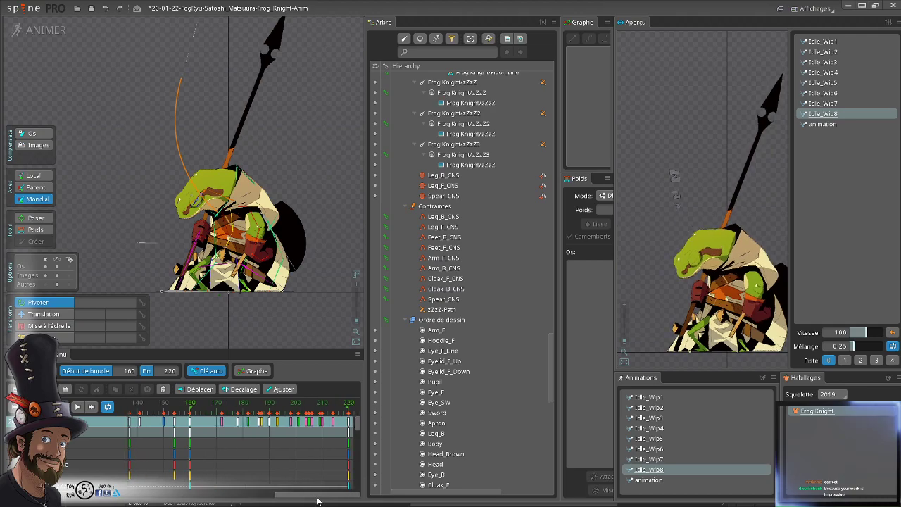
left_click(319, 453)
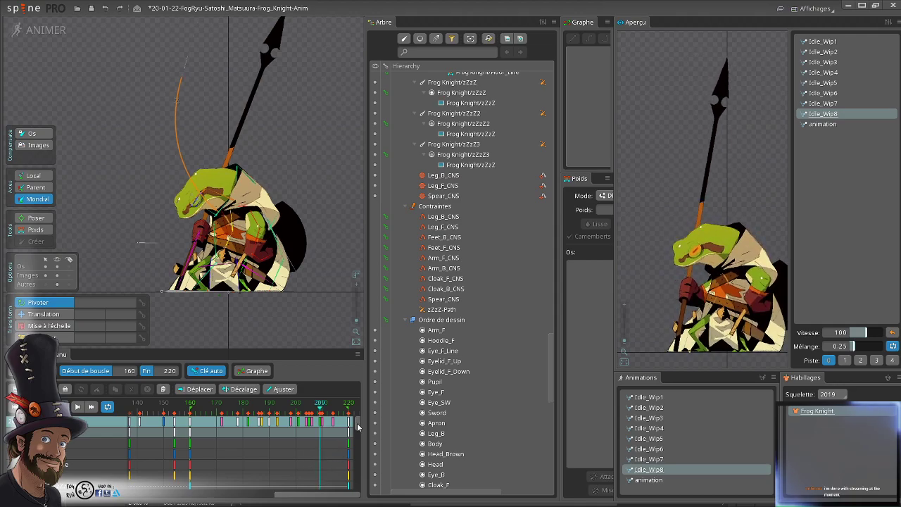
left_click(352, 437)
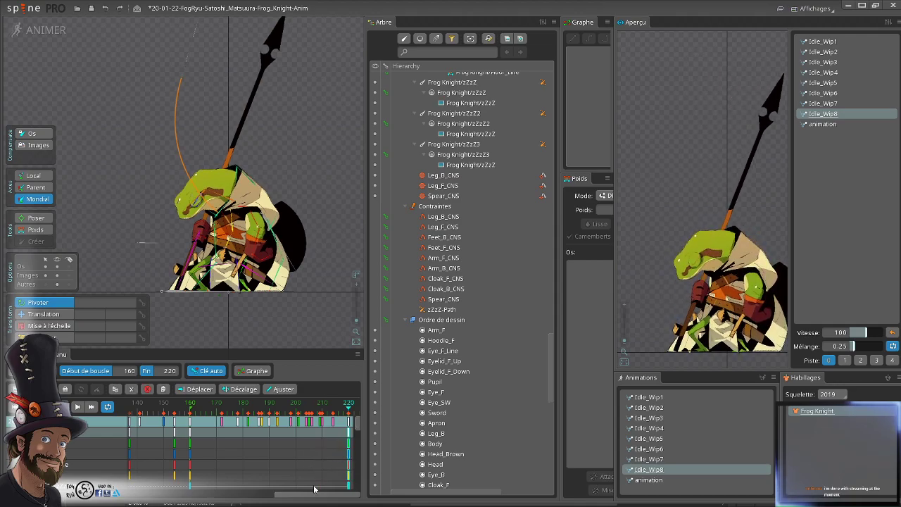
left_click_drag(327, 452, 304, 445)
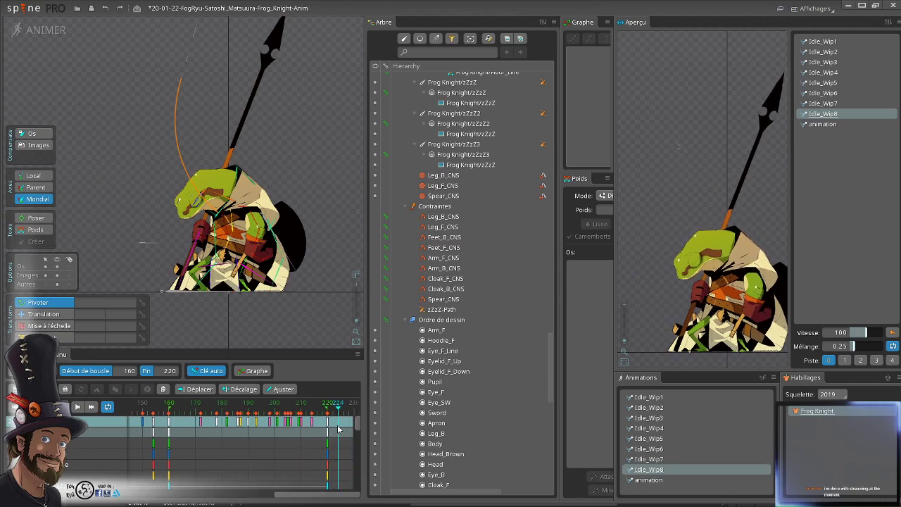
left_click(345, 426)
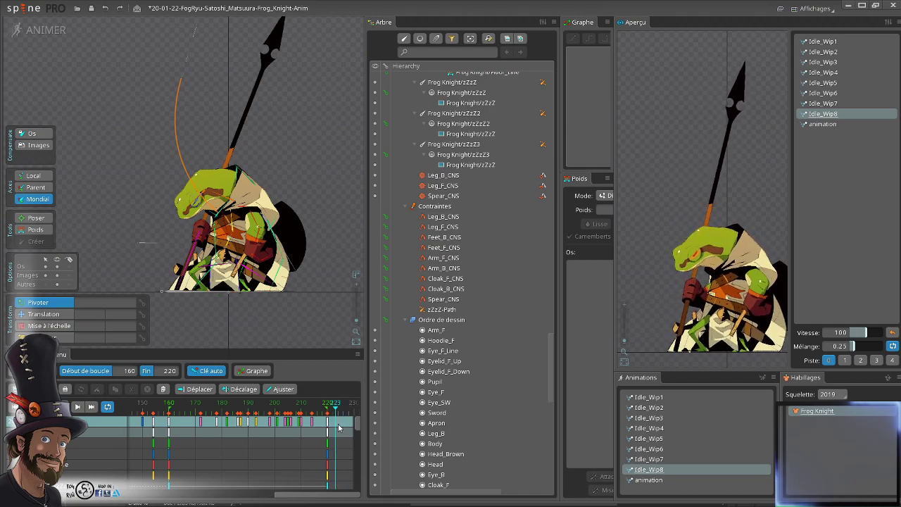
left_click(331, 422)
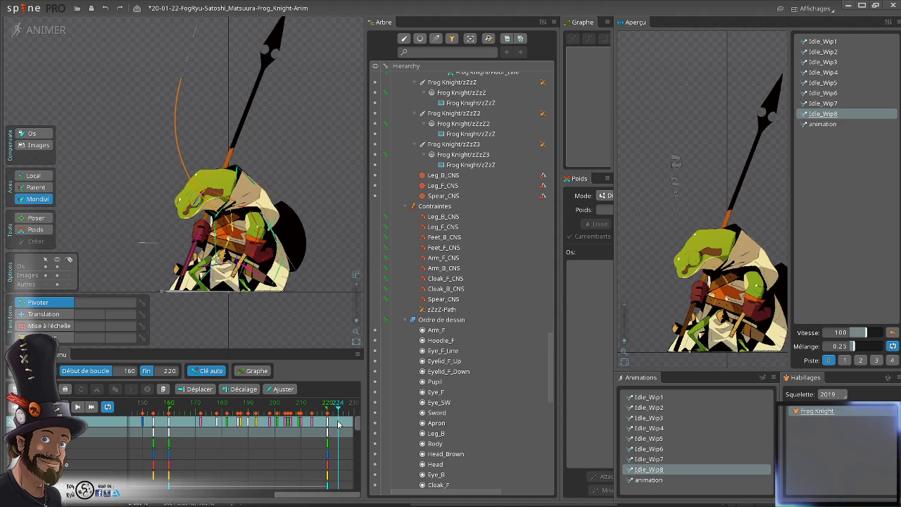
- Try to duplicate the character's keys from frames 160 to 220 again, starting at frame 220
left_click(197, 407)
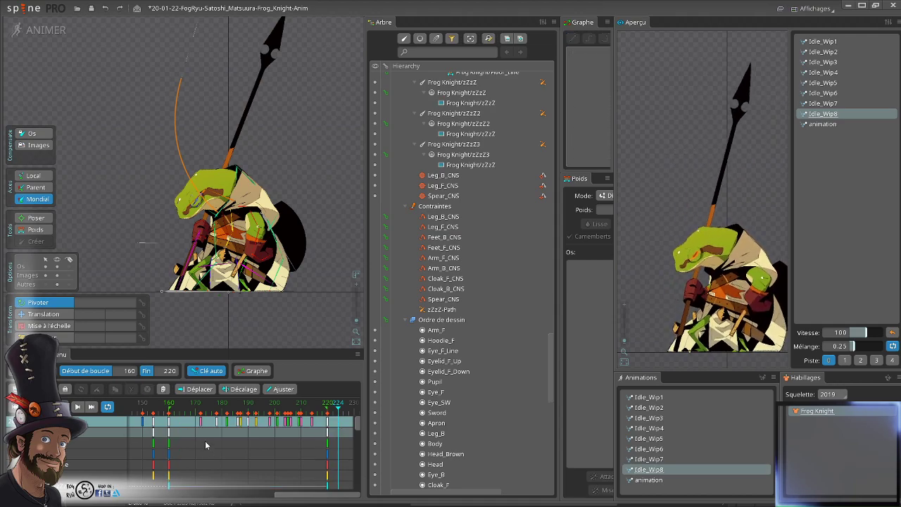
left_click_drag(197, 407, 170, 421)
key("ctrl+c")
left_click(344, 432)
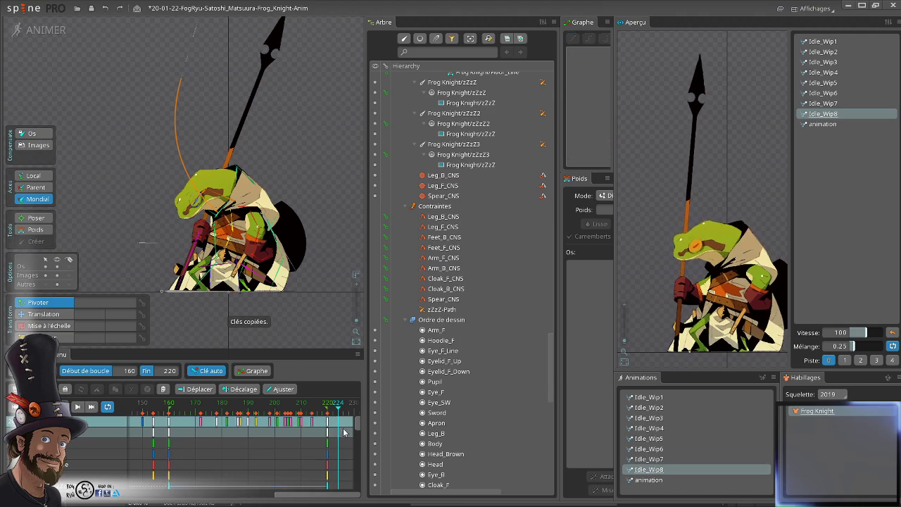
key("ctrl+v")
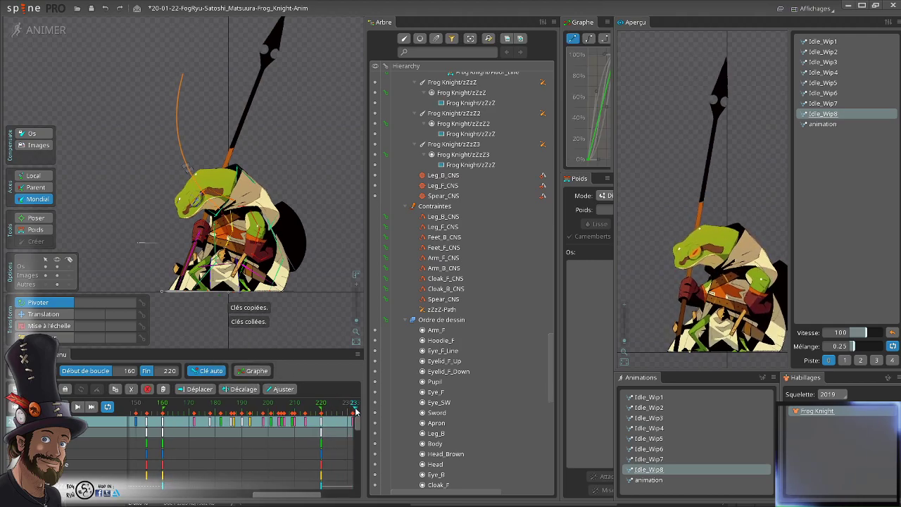
left_click_drag(326, 413, 169, 422)
key("ctrl+z")
left_click(288, 408)
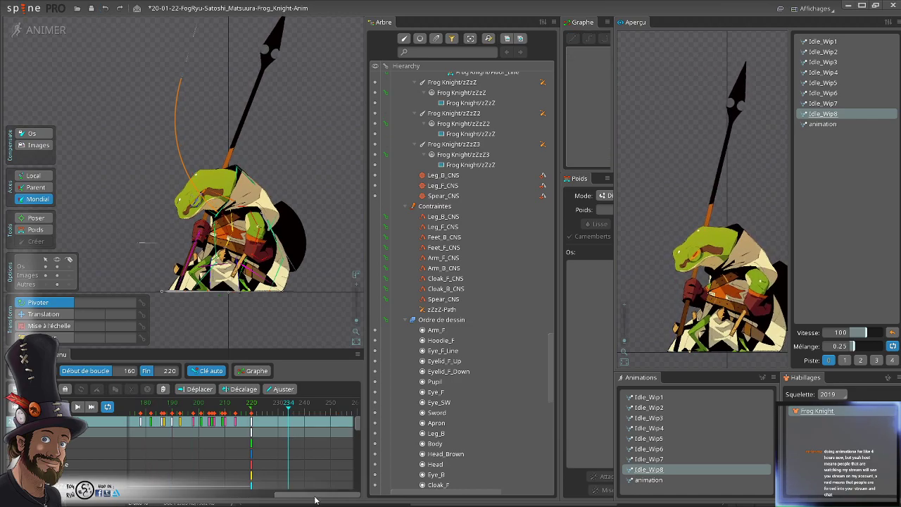
- Scrub through the loop from frame 160 to 188 to check how the zZzZ letters travel along their path
left_click_drag(308, 494, 299, 498)
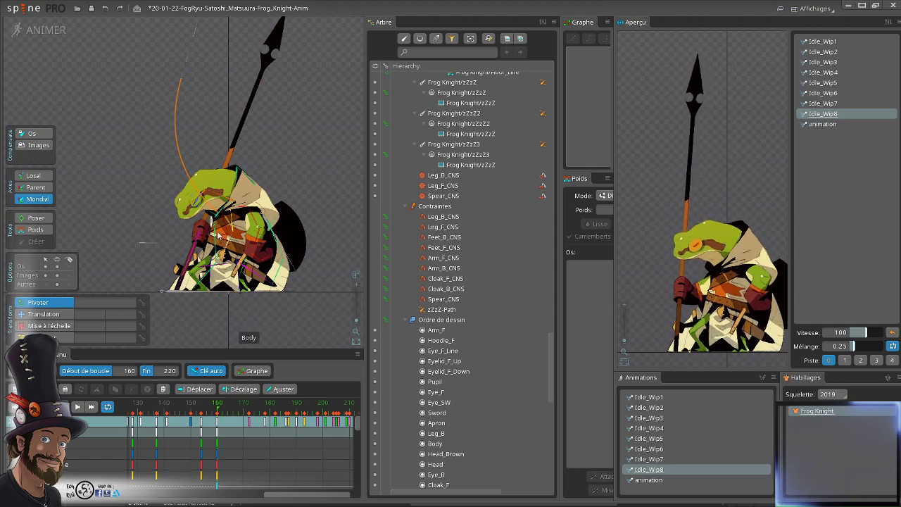
scroll(219, 236, "down", 1)
left_click_drag(297, 218, 335, 220)
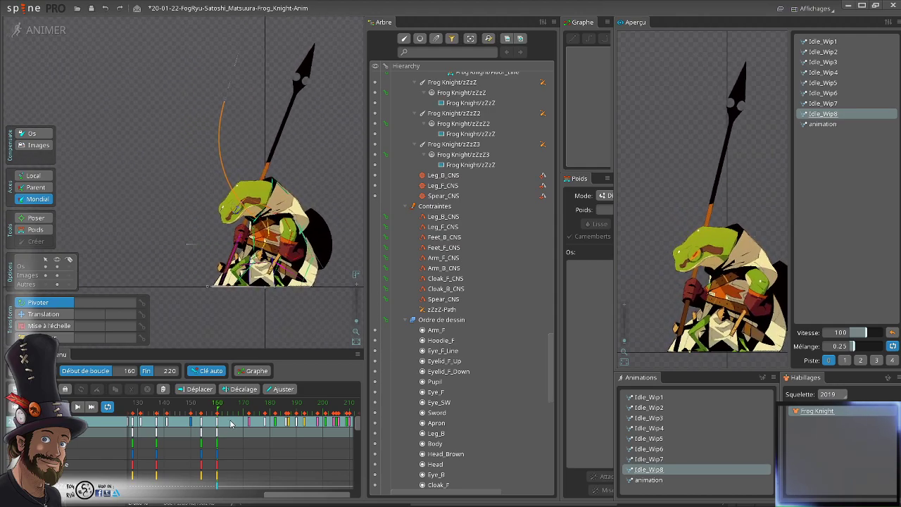
left_click_drag(220, 409, 287, 425)
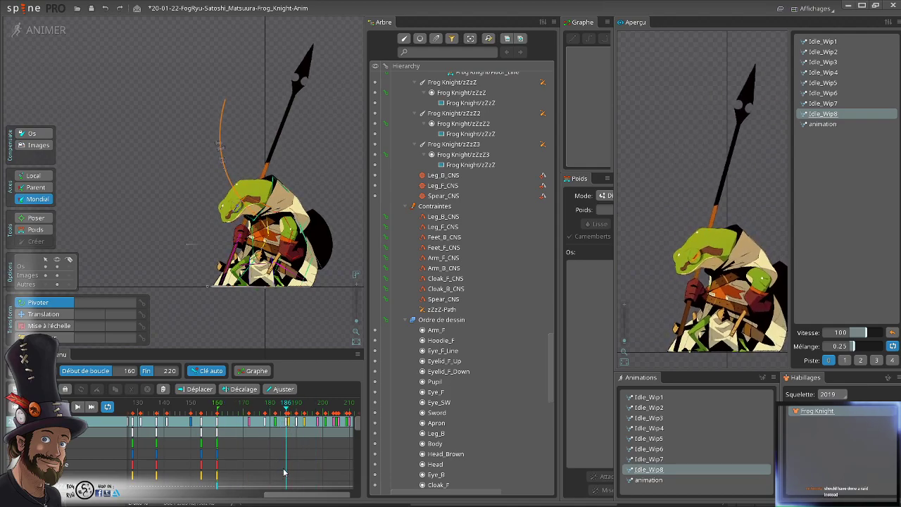
left_click_drag(270, 460, 206, 460)
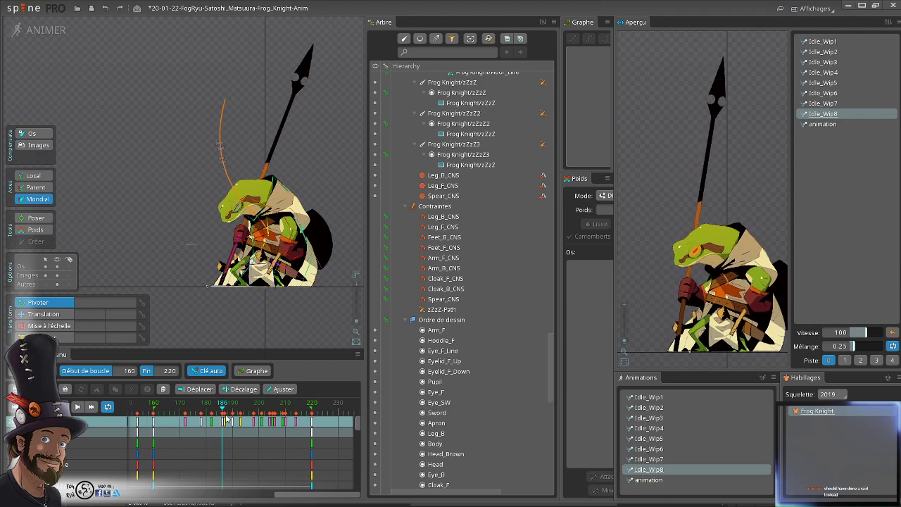
left_click_drag(249, 408, 228, 441)
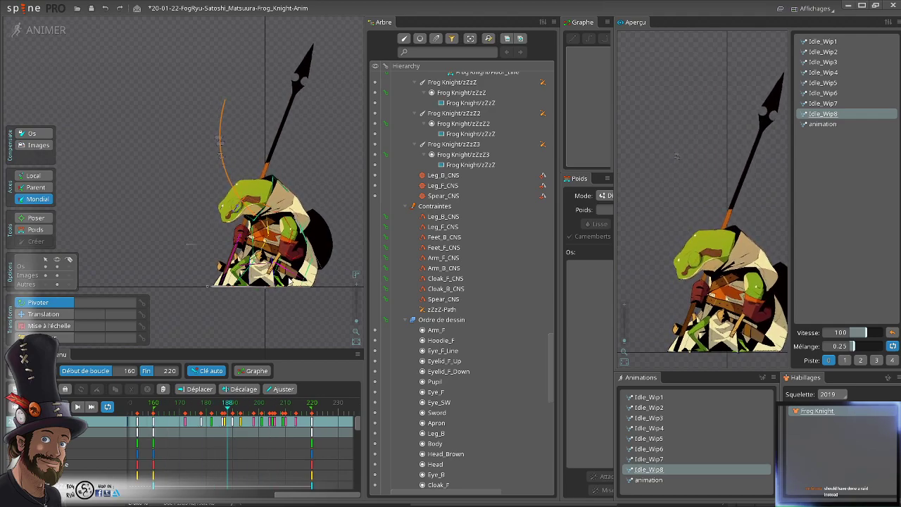
scroll(302, 293, "down", 1)
left_click_drag(159, 410, 153, 411)
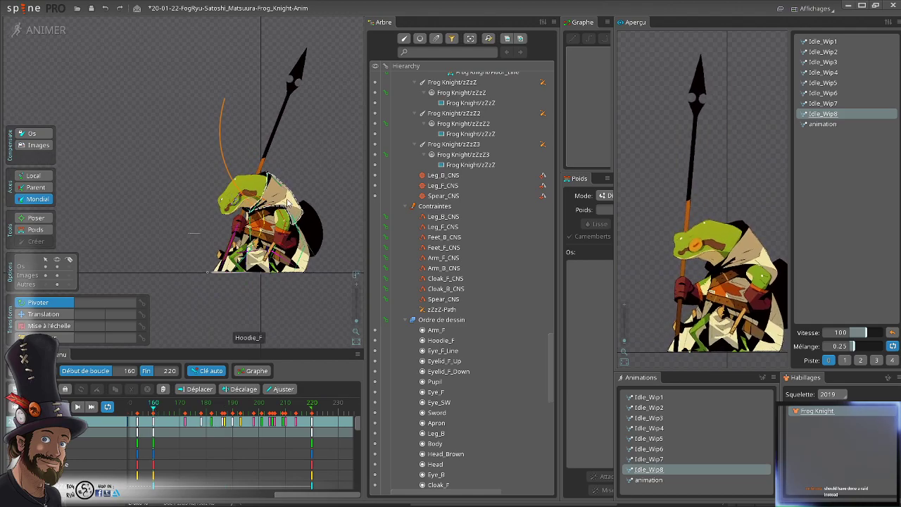
- Select all of the Frog Knight's bones and compare the sleeping pose at frames 160 and 220
left_click_drag(334, 320, 148, 53)
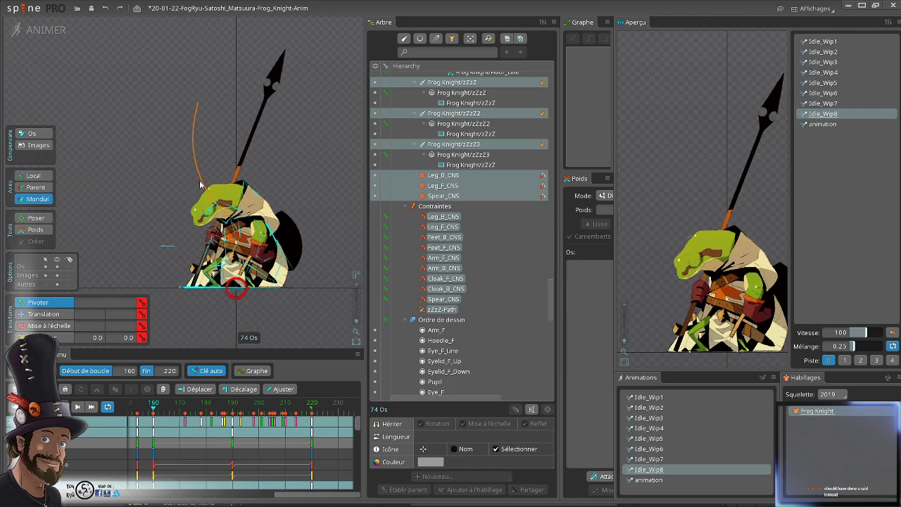
scroll(200, 185, "up", 6)
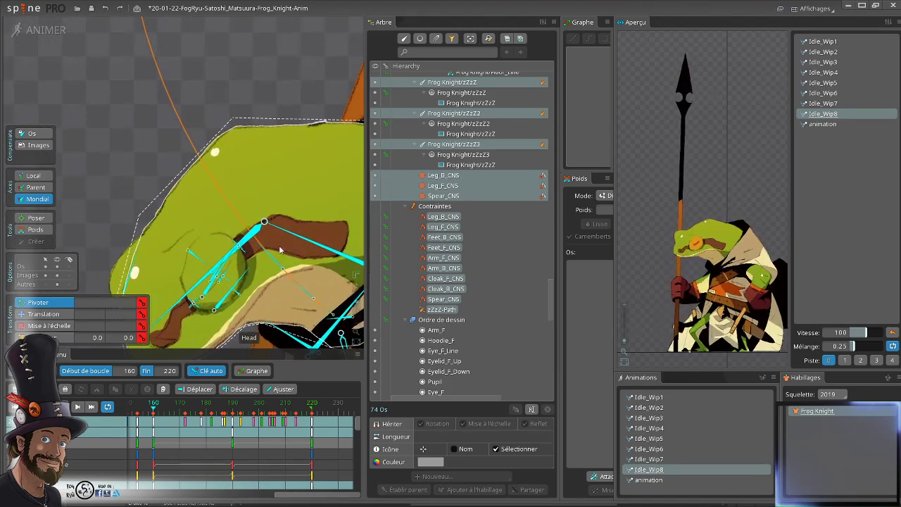
scroll(280, 250, "down", 3)
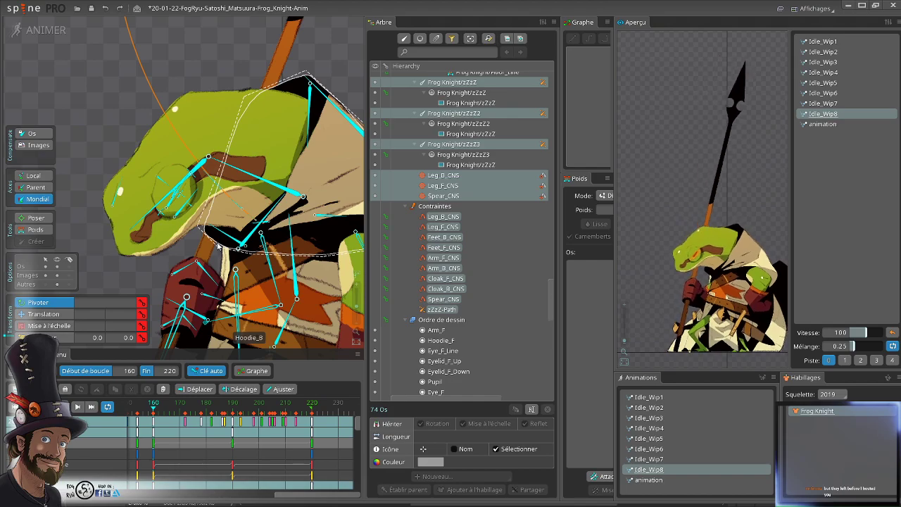
scroll(276, 256, "down", 5)
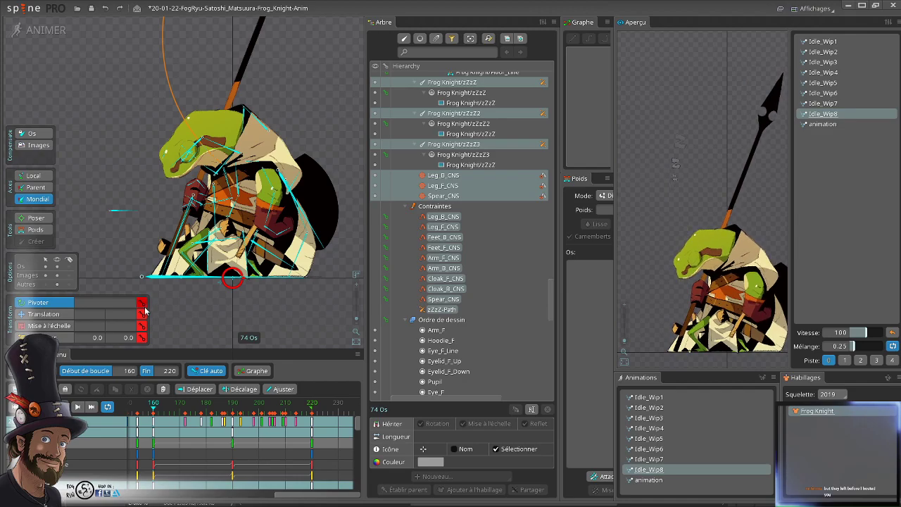
left_click(312, 431)
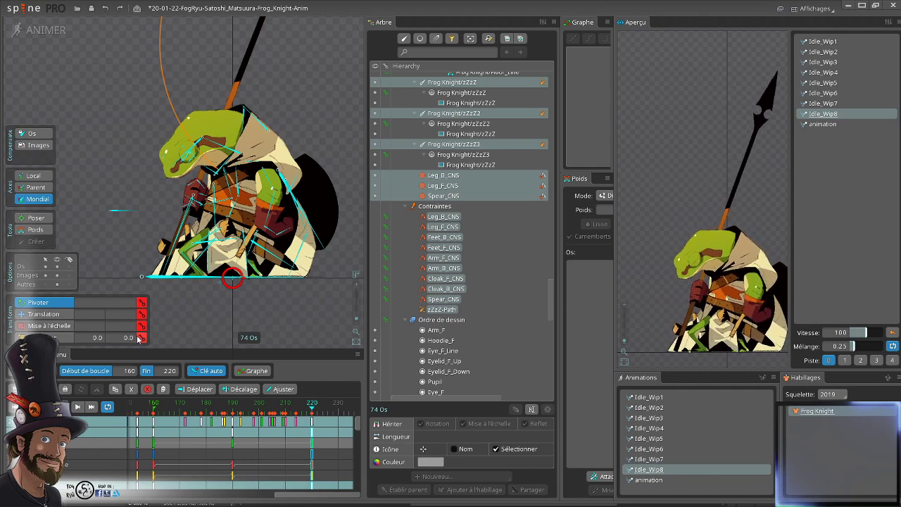
- Copy the zZzZ-Path constraint's keys at frame 160 and paste them over its keys at frame 220
left_click(465, 312)
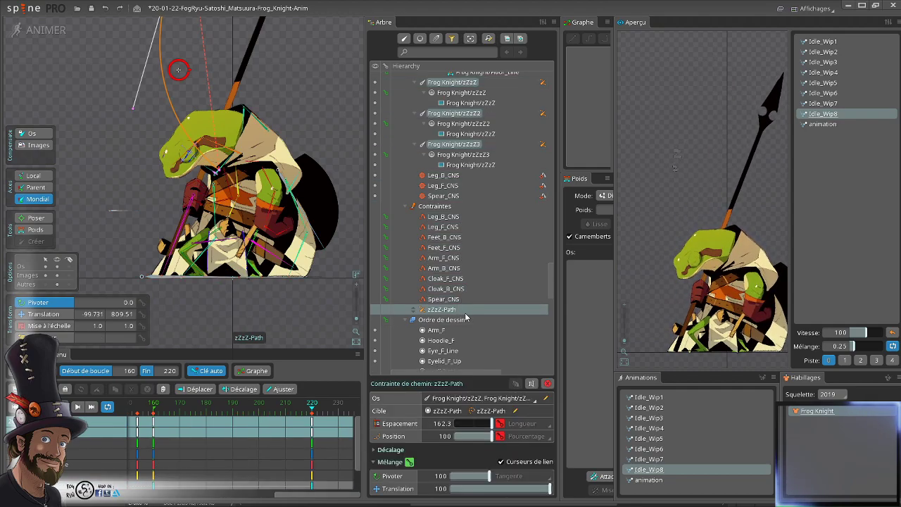
double_click(153, 425)
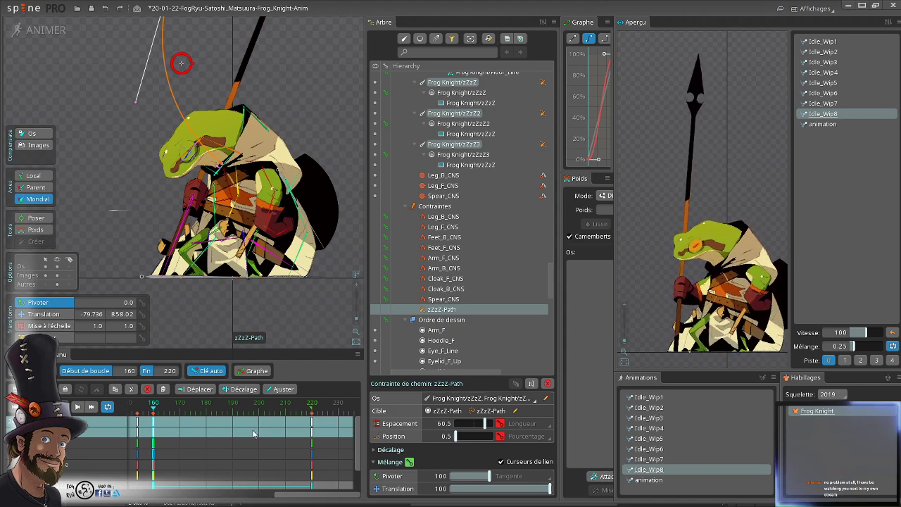
key("ctrl+c")
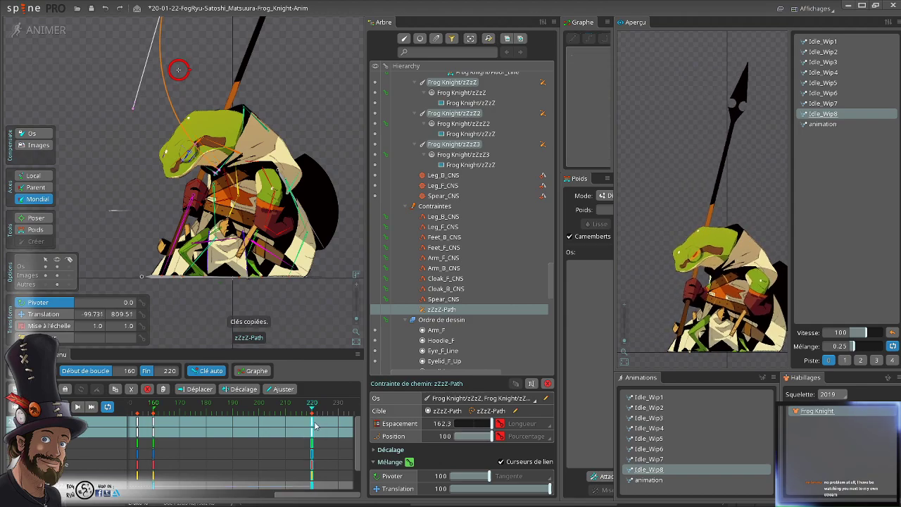
key("ctrl+v")
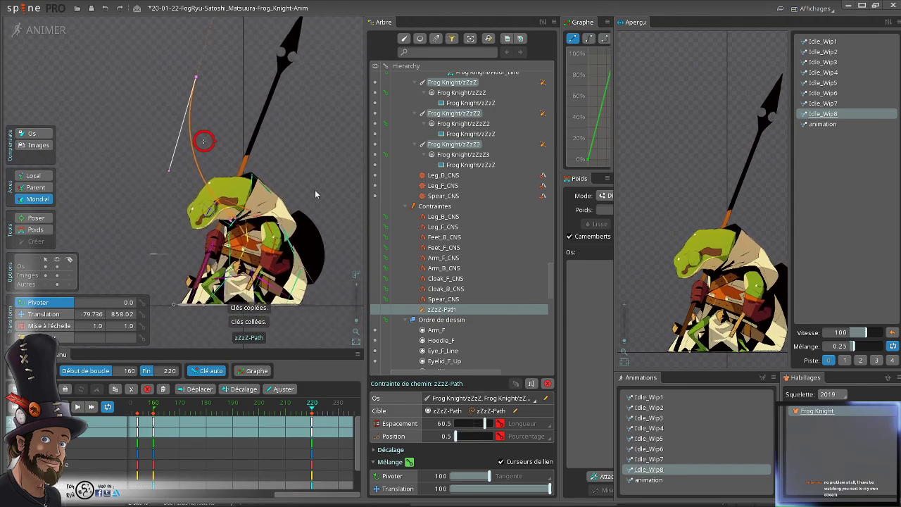
left_click(315, 189)
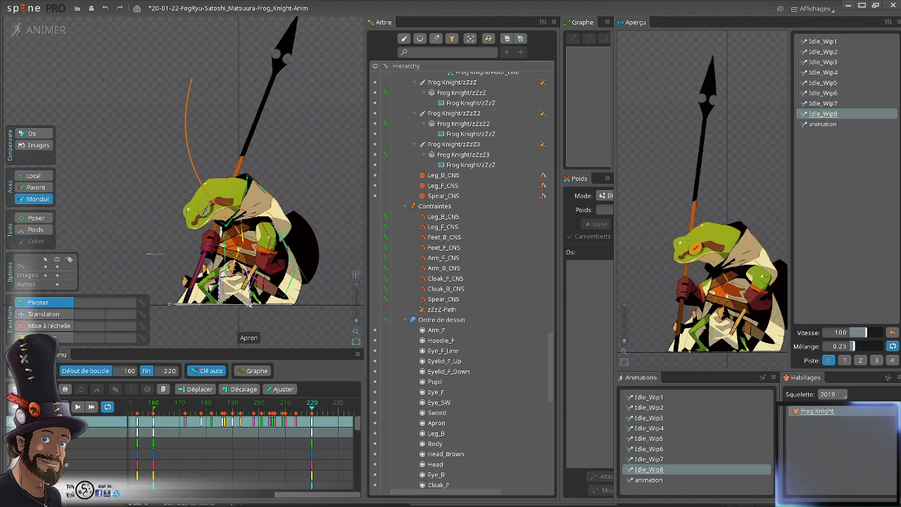
- Play back the loop from frame 160 and past frame 220 to check the updated zZzZ path motion
mouse_move(293, 176)
left_mouse_down()
mouse_move(321, 150)
mouse_move(294, 180)
left_mouse_up()
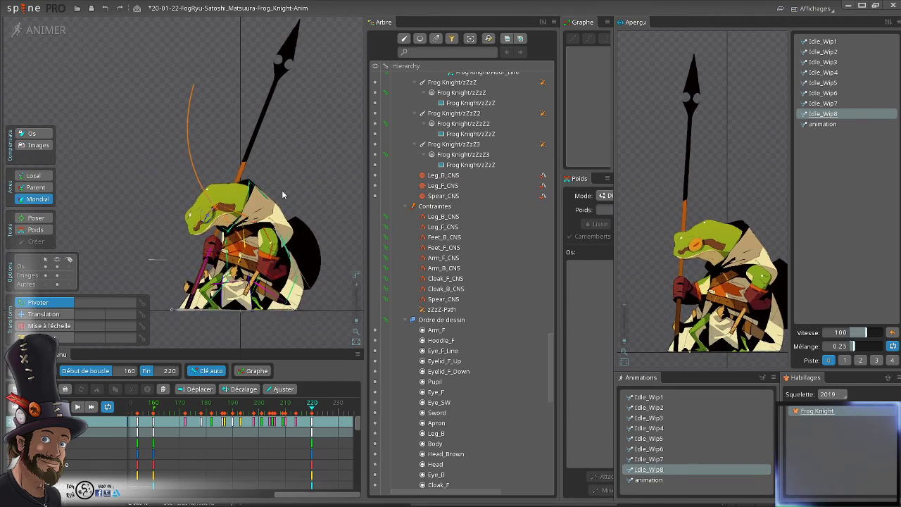
scroll(219, 330, "up", 1)
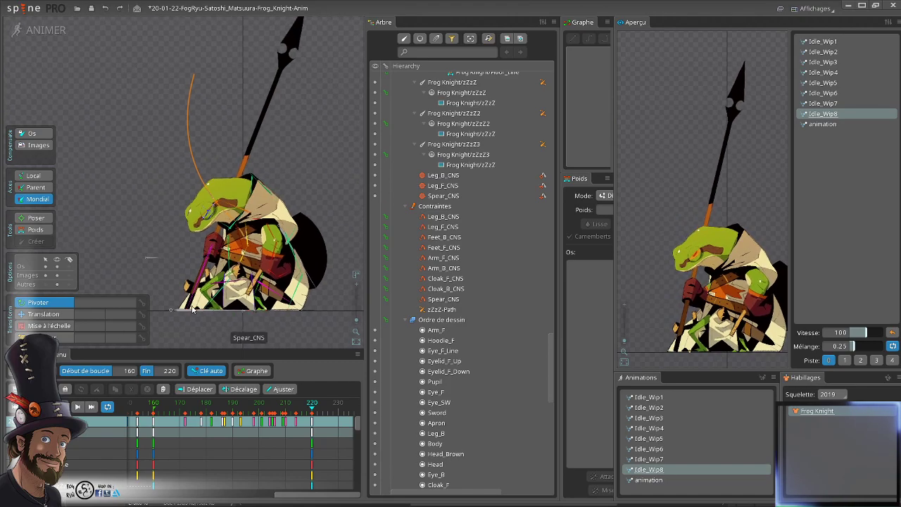
left_click(283, 450)
key("d")
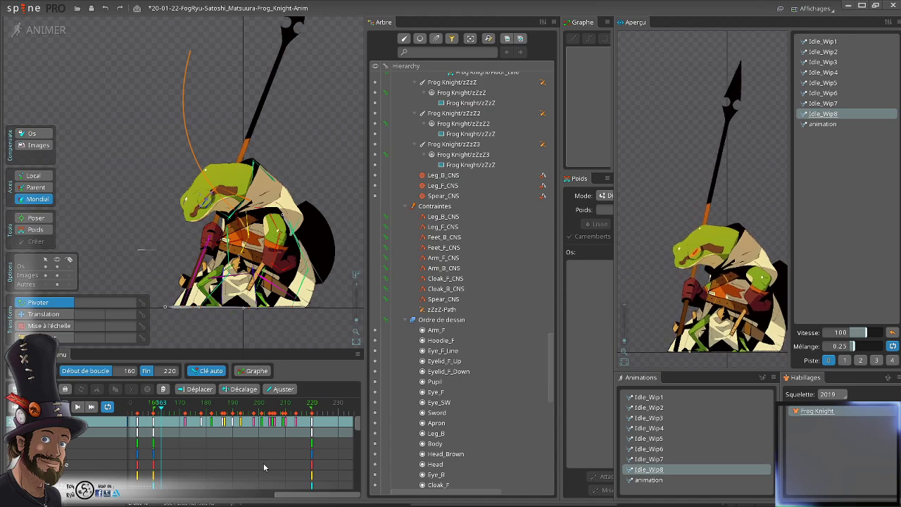
left_click(331, 459)
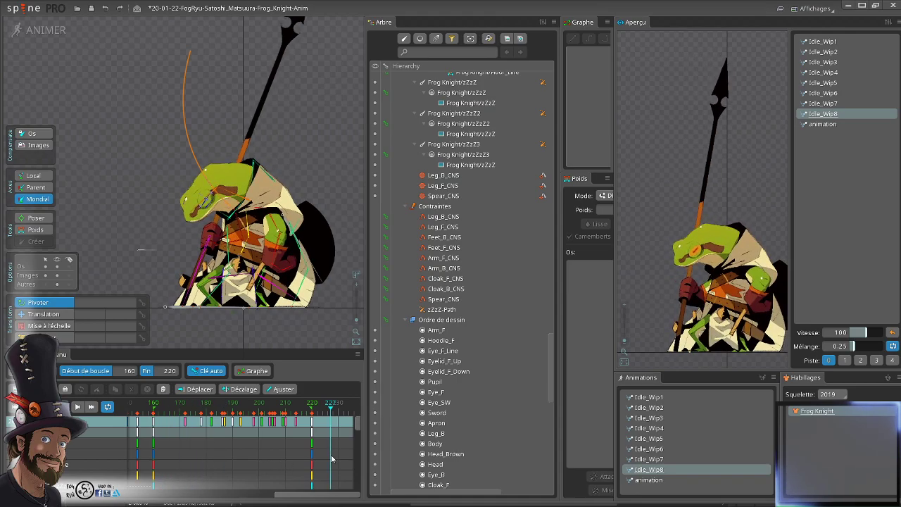
- Play back the loop and examine the zZzZ-Path constraint at frames 220 and 208
key("space")
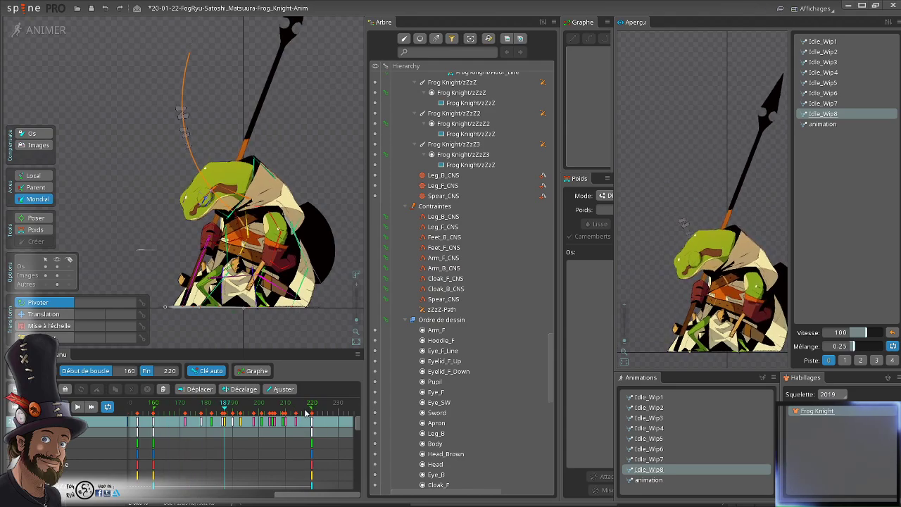
left_click(314, 428)
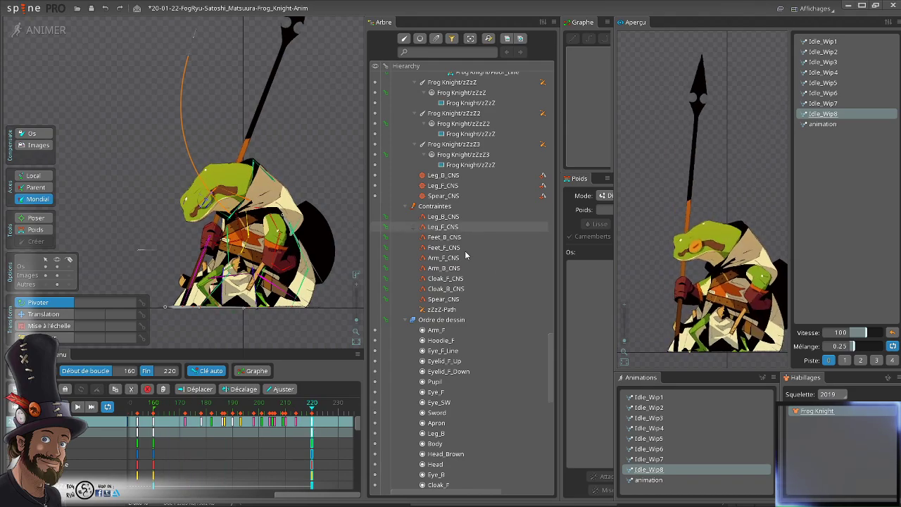
left_click(451, 310)
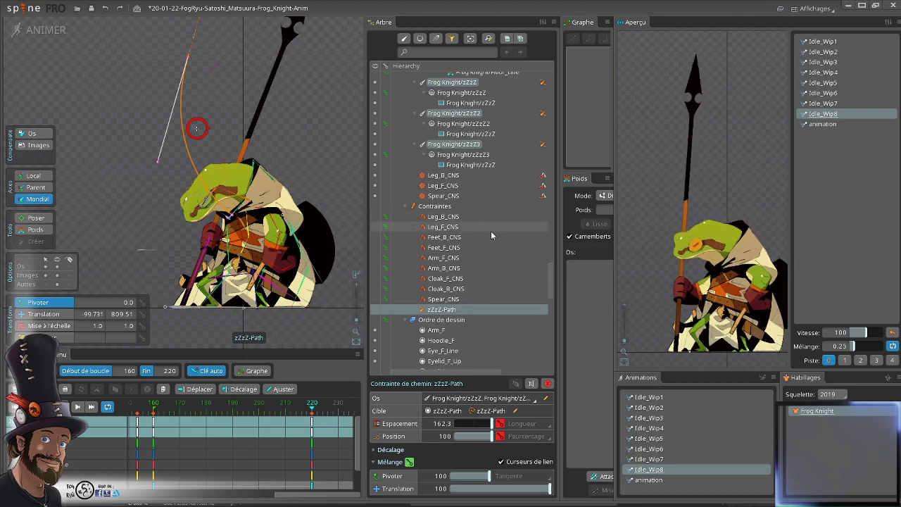
scroll(480, 199, "up", 4)
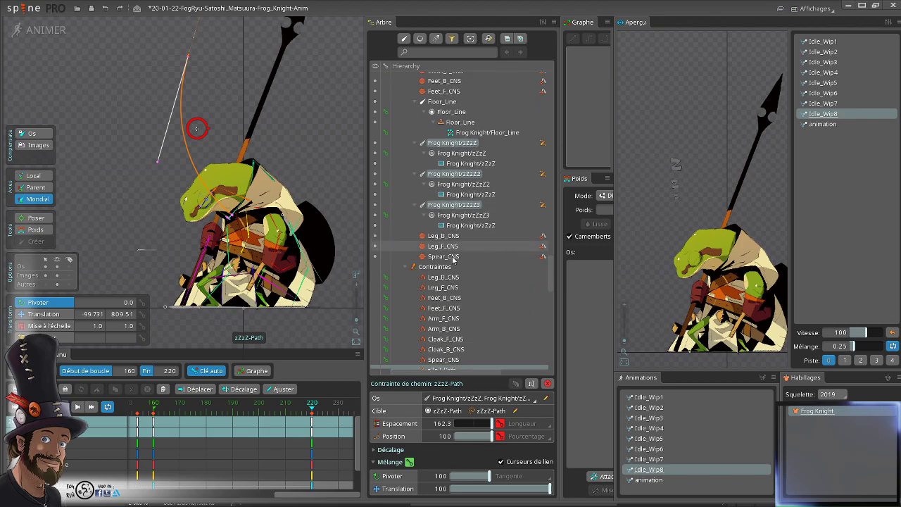
scroll(458, 258, "down", 2)
mouse_move(294, 170)
left_mouse_down()
mouse_move(283, 163)
mouse_move(302, 171)
left_mouse_up()
left_click_drag(277, 414, 282, 440)
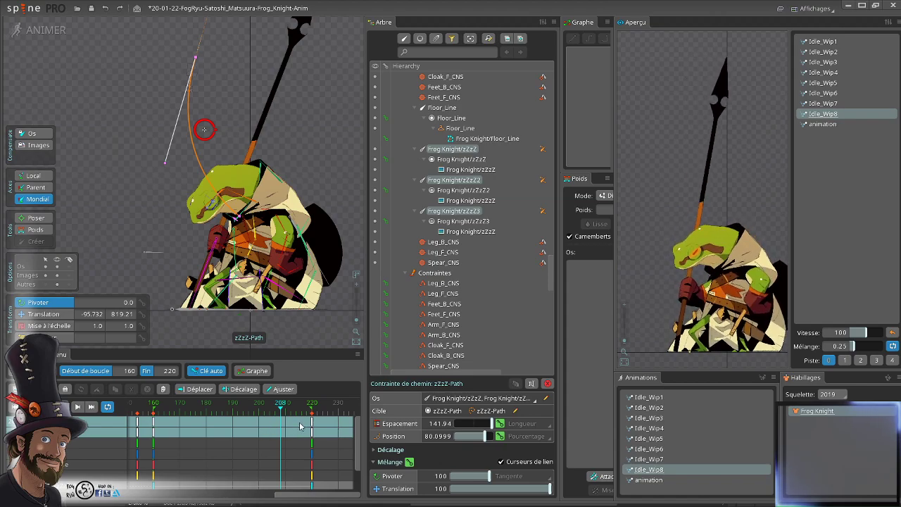
- Move the zZzZ-Path constraint's loop-end keys to frame 219 and its loop-start keys to frame 161
left_click(312, 452)
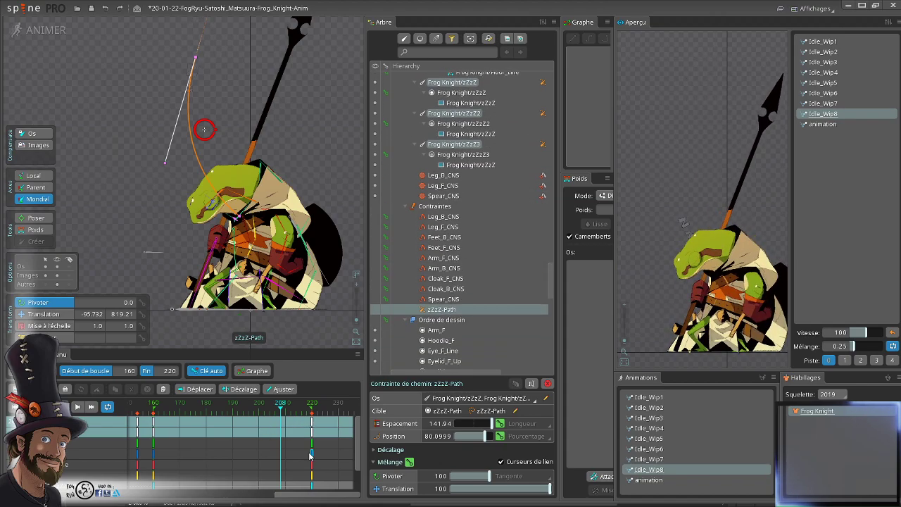
left_click_drag(314, 427, 312, 427)
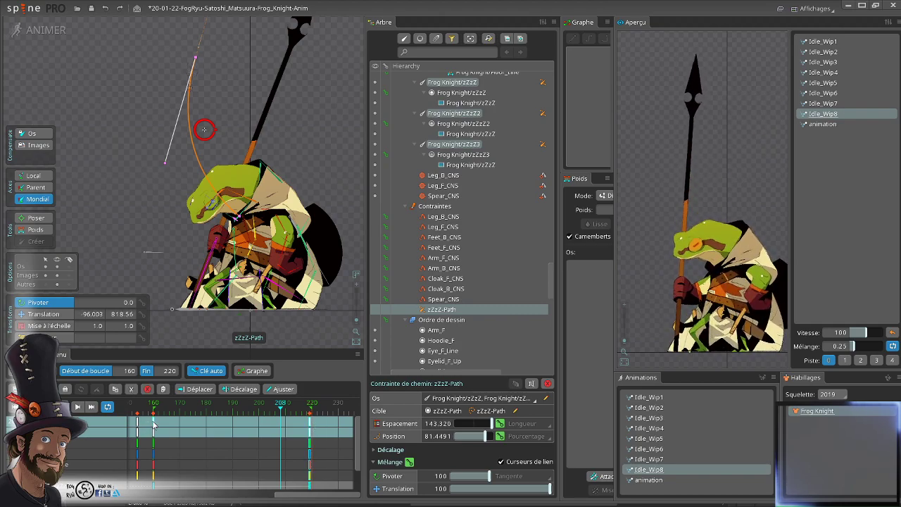
left_click_drag(153, 426, 156, 425)
left_click(262, 450)
left_click(339, 434)
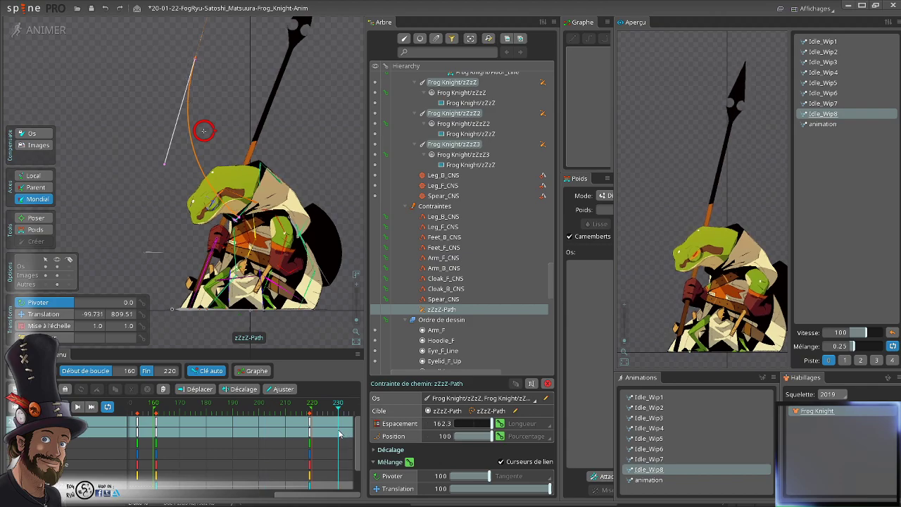
- Copy all of the animation's keys across the 160–220 loop and paste them at frame 220 to repeat the loop
key("Escape")
left_click_drag(317, 426, 268, 423)
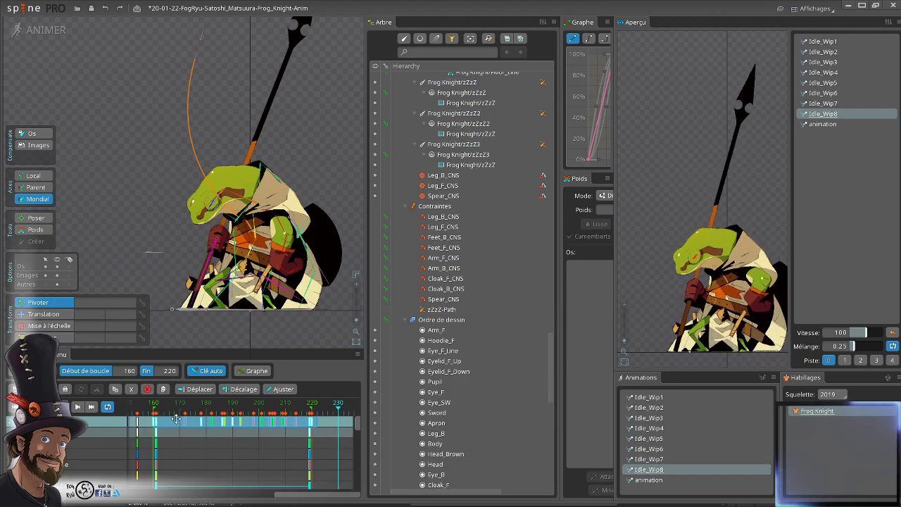
key("ctrl+c")
left_click(336, 447)
left_click(310, 407)
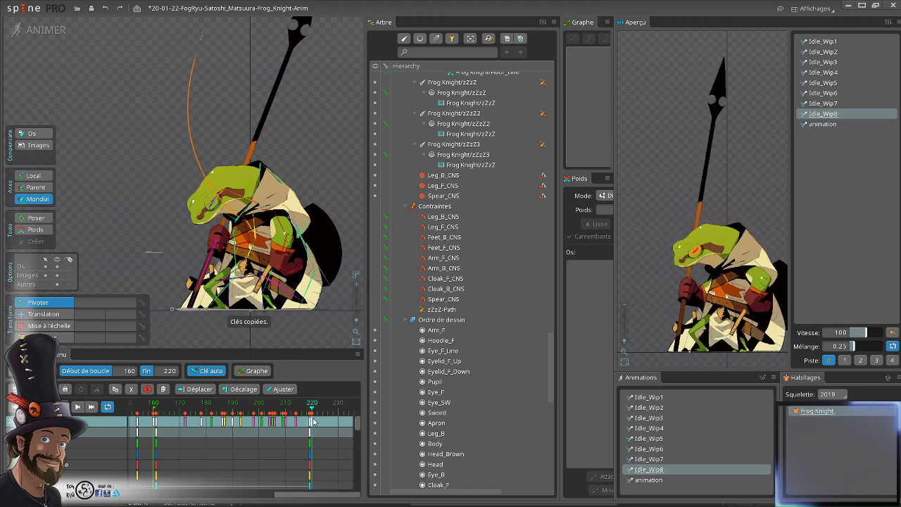
key("ctrl+v")
left_click_drag(295, 406, 358, 417)
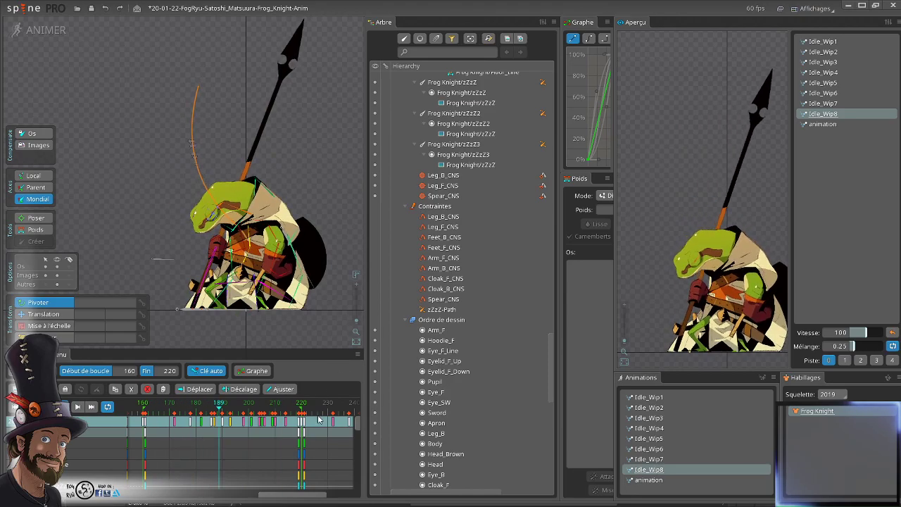
- Copy the zZzZ-Path constraint's keys at frame 161 and paste them at frame 220
left_click(294, 407)
left_click_drag(293, 407, 301, 413)
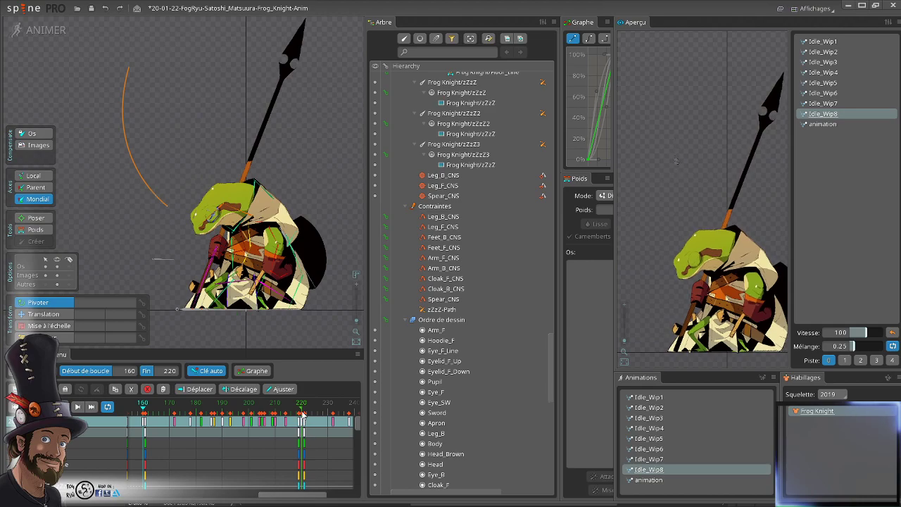
scroll(124, 201, "up", 3)
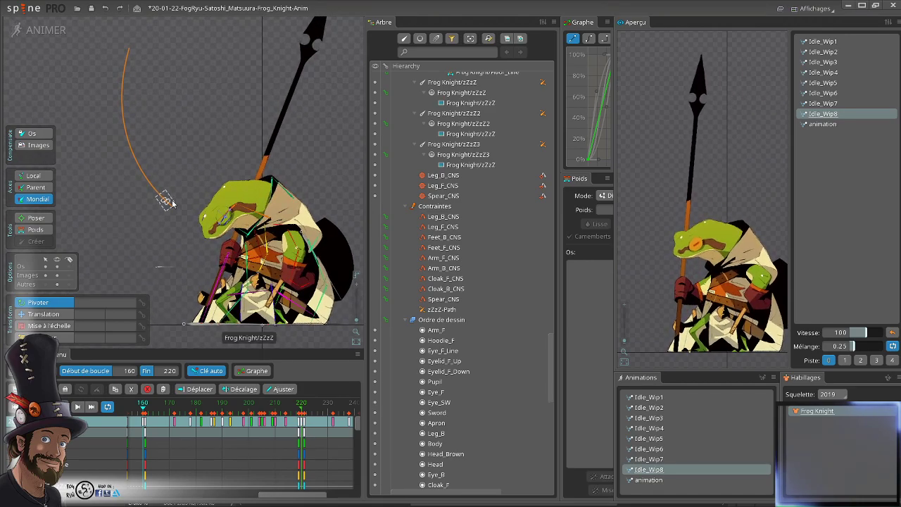
left_click(471, 310)
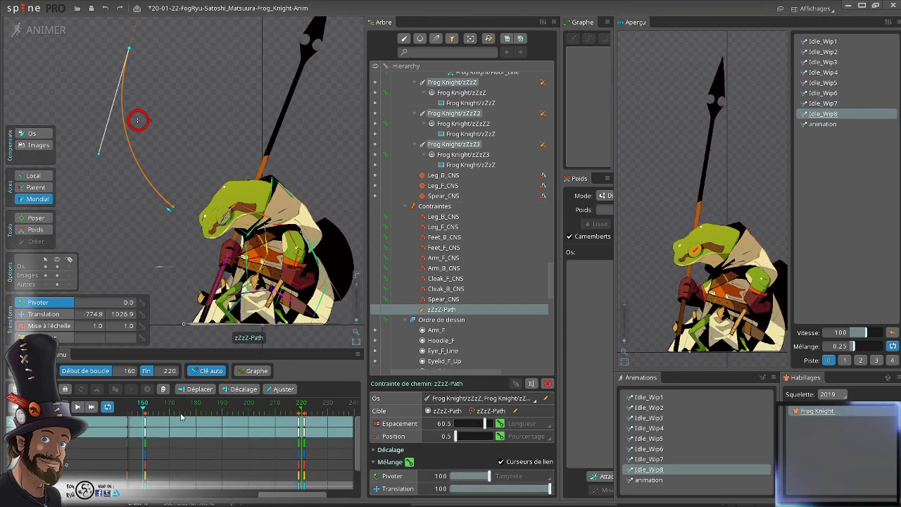
double_click(146, 422)
key("ctrl+c")
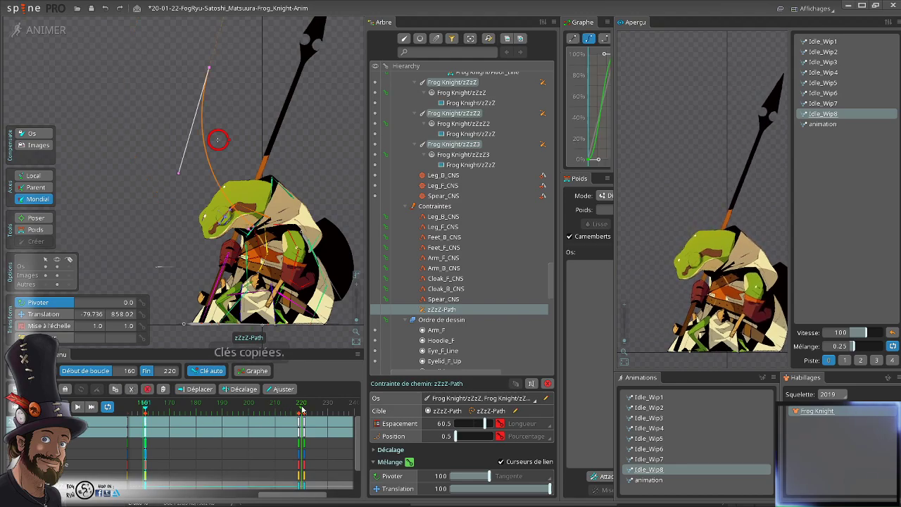
left_click(302, 408)
key("ctrl+v")
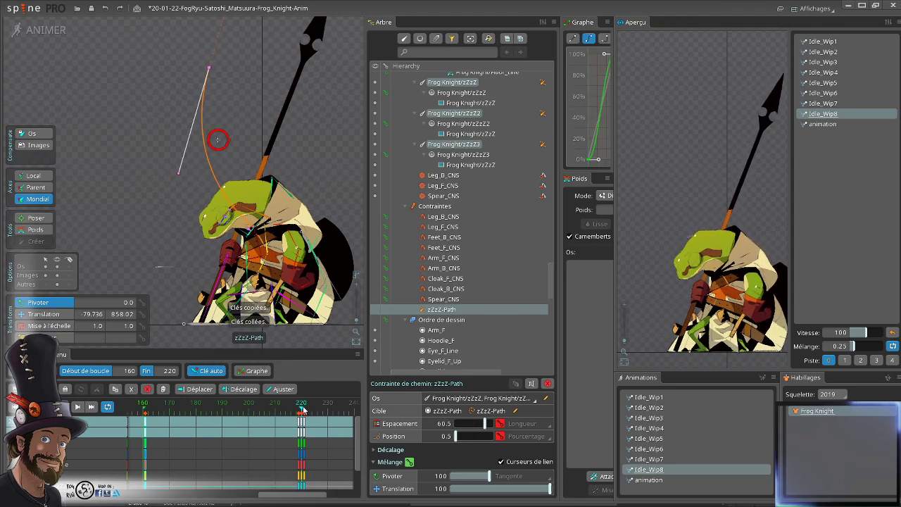
- Compare the zZzZ path at frame 160 with frames 220 and 221 to check the seam between the two loops
left_click_drag(288, 413, 313, 422)
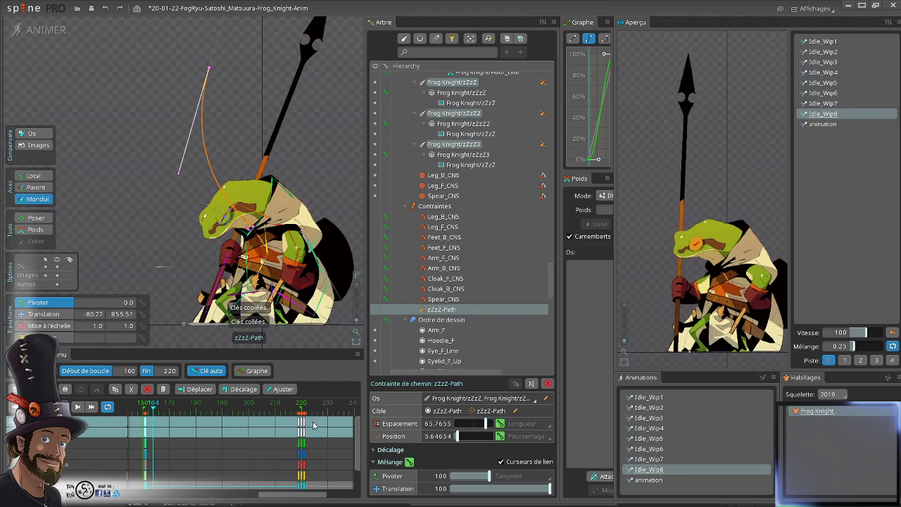
key("Home")
key("Left")
key("Right")
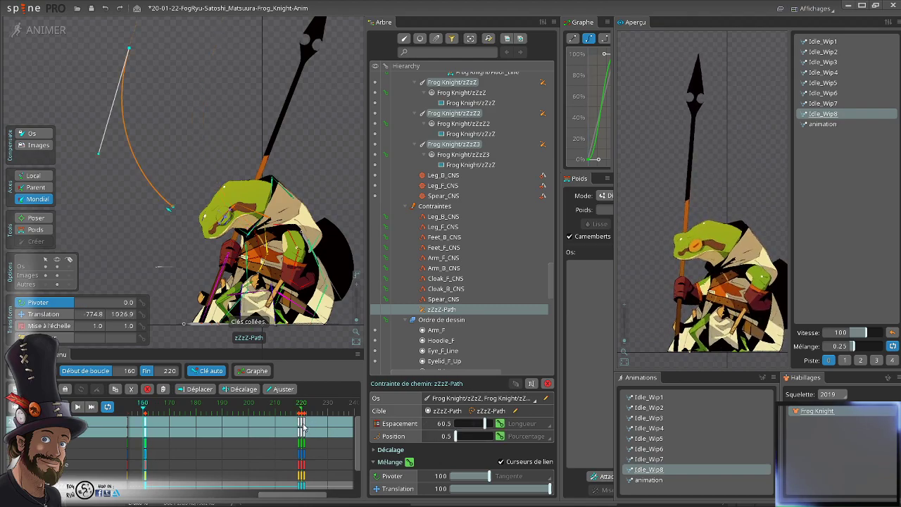
key("Left")
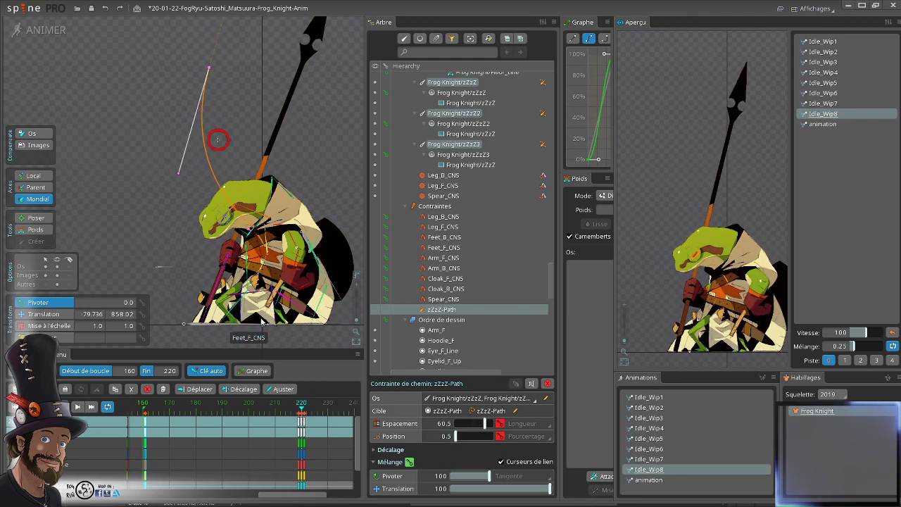
left_click(231, 188)
scroll(236, 216, "up", 1)
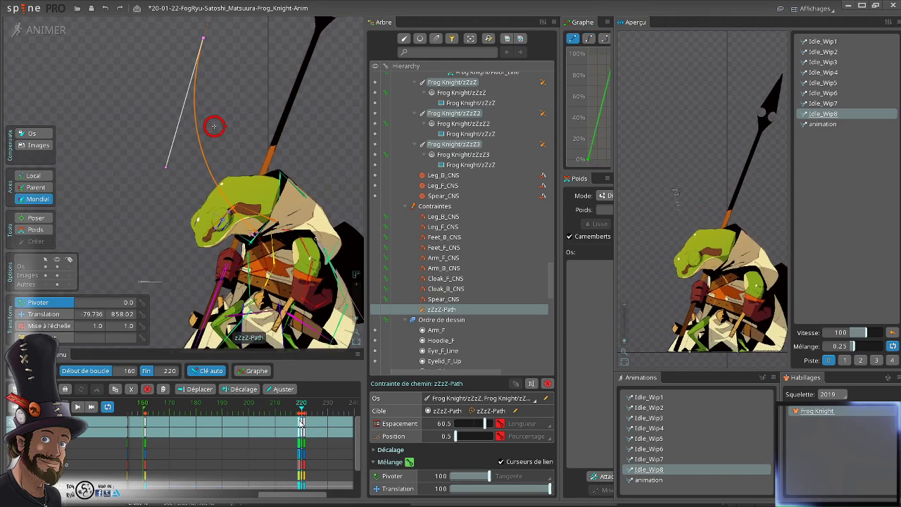
left_click(302, 421)
left_click(306, 424)
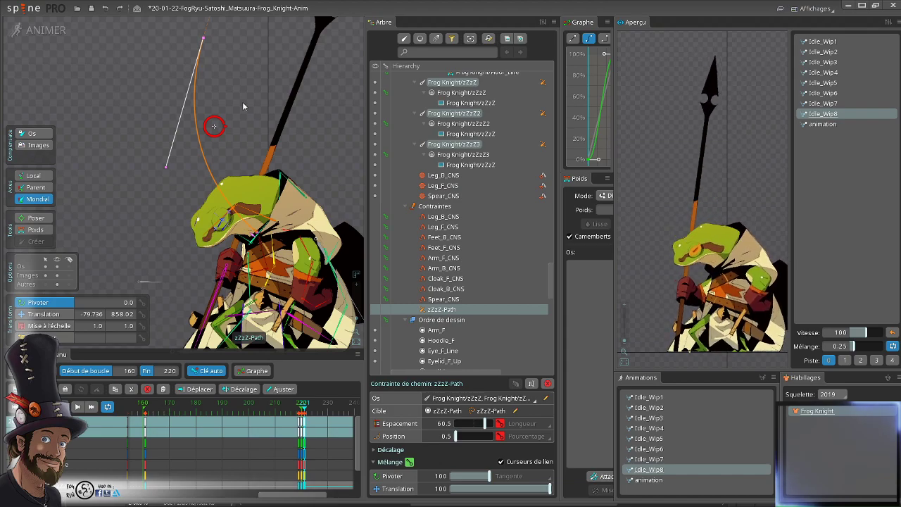
- Scrub back from frame 195 to the loop's start, play the loop and watch Idle_Wip8 in the preview
scroll(257, 107, "down", 3)
left_click_drag(310, 146, 245, 179)
scroll(246, 399, "down", 2)
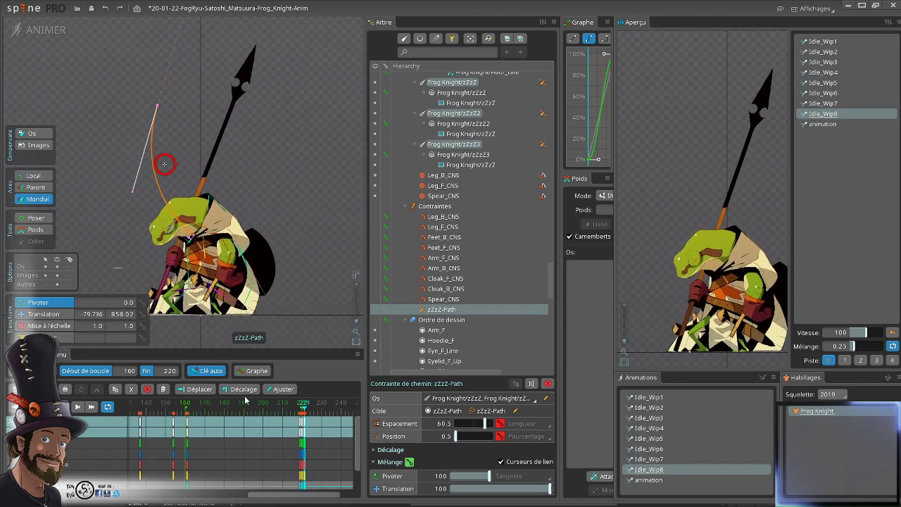
left_click_drag(283, 243, 309, 241)
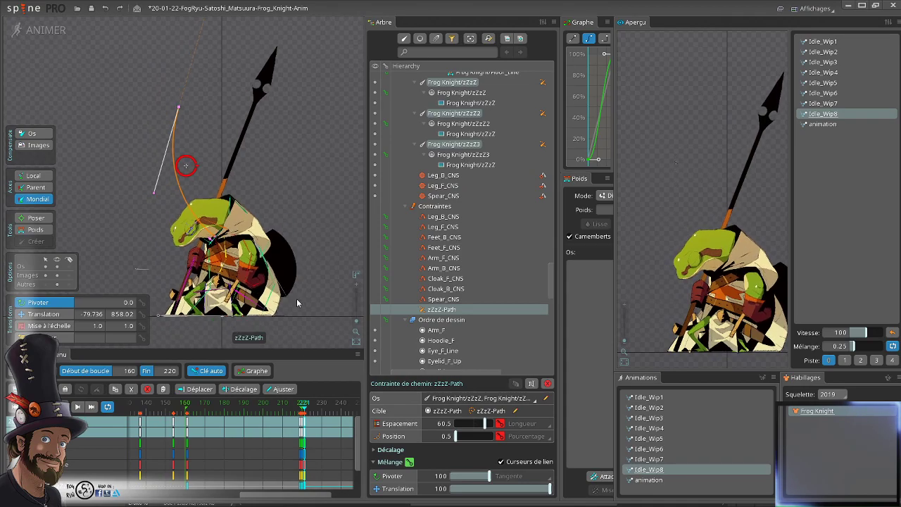
left_click(250, 412)
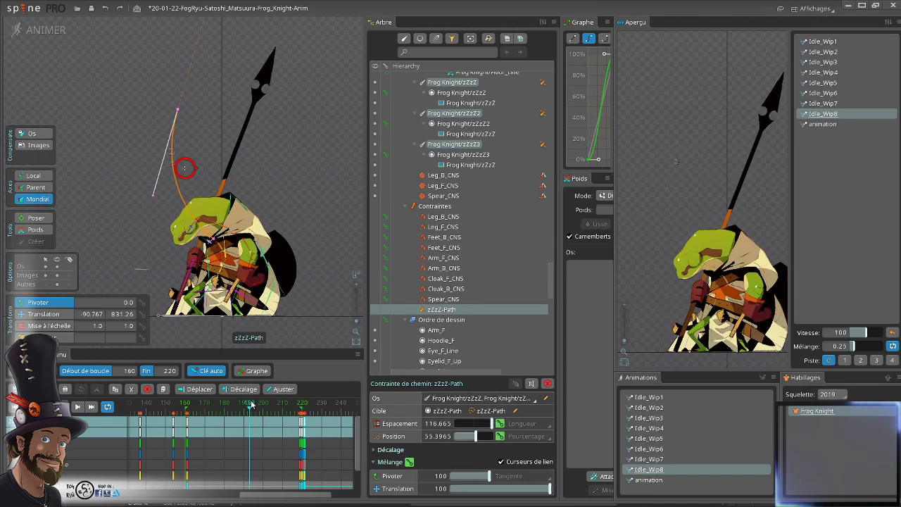
left_click_drag(250, 412, 190, 419)
key("d")
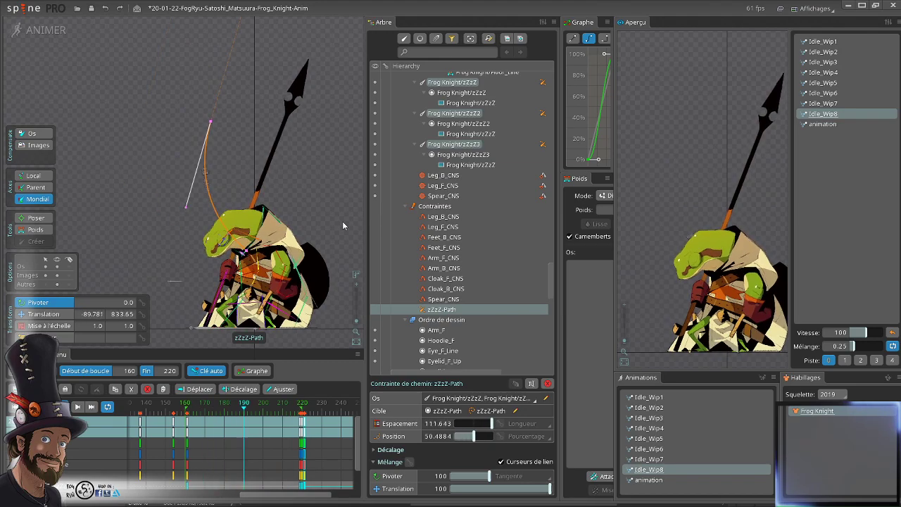
key("space")
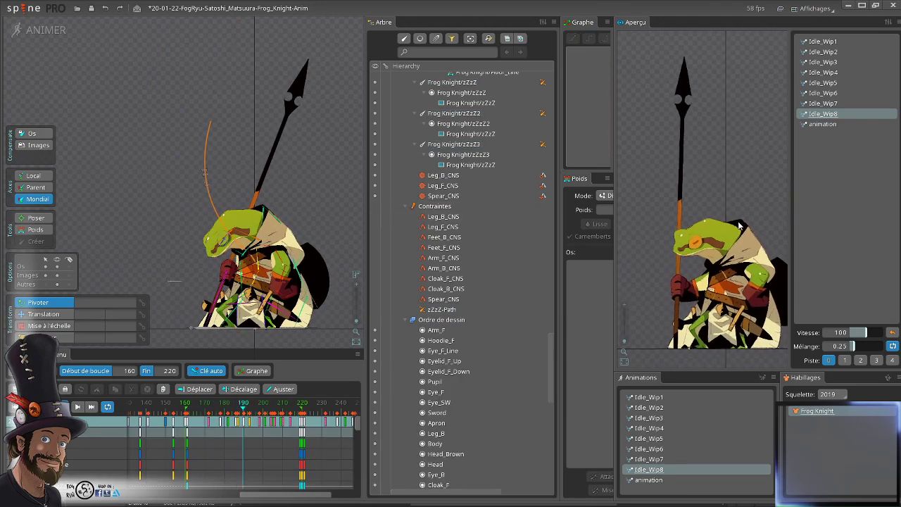
left_click_drag(744, 242, 713, 223)
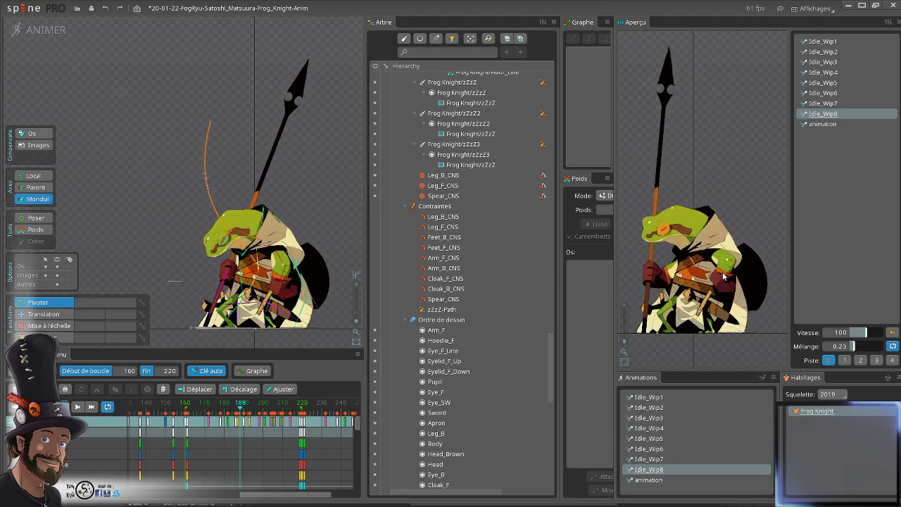
- Switch to setup mode and show the BG skeleton with its background and signature behind the Frog Knight
scroll(498, 178, "up", 10)
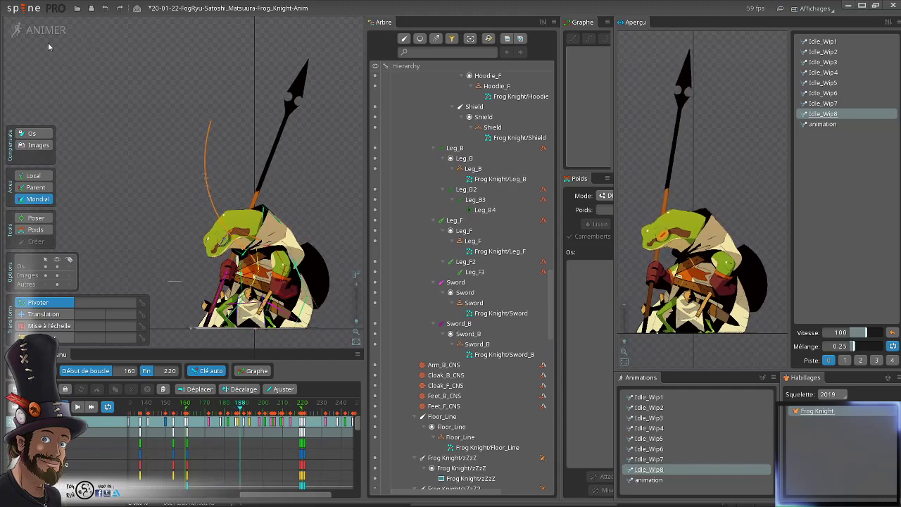
left_click(42, 30)
scroll(487, 239, "down", 12)
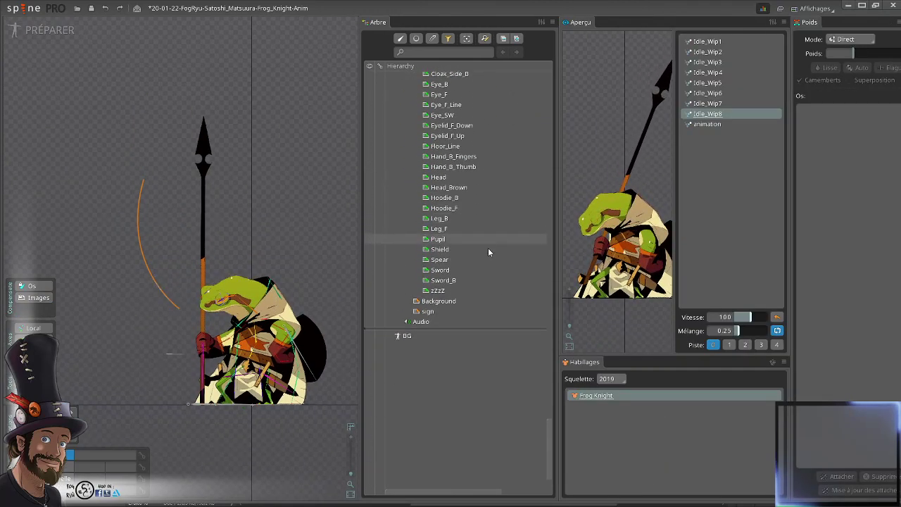
left_click(368, 270)
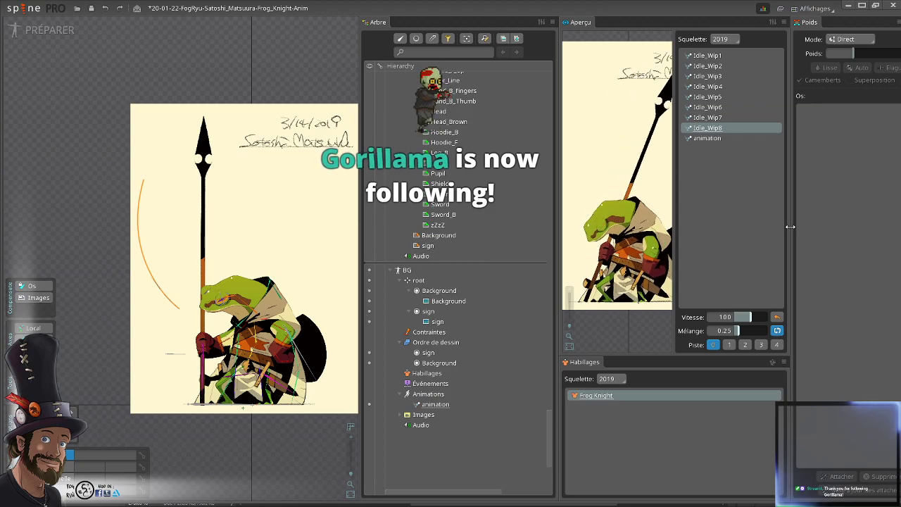
- Widen the preview and watch Idle_Wip8 play against the full background, with the setup pose framed alongside
left_click_drag(790, 227, 851, 226)
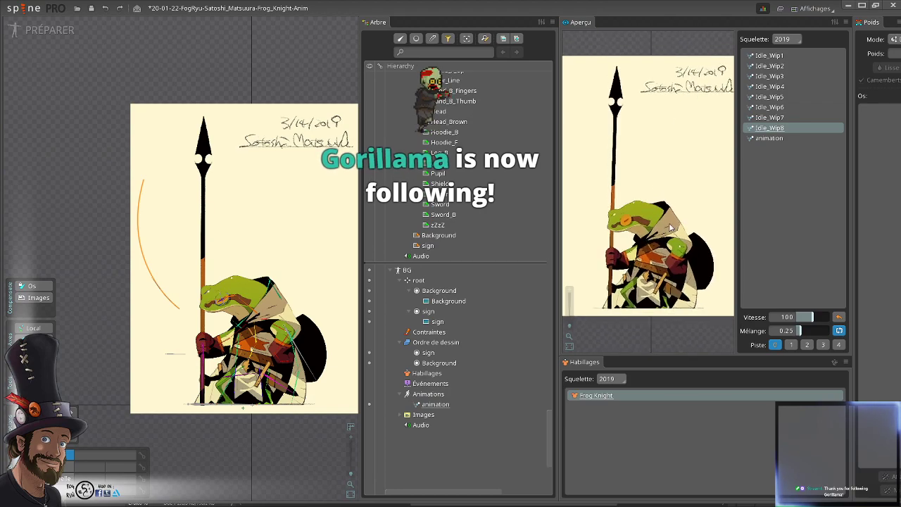
left_click_drag(664, 239, 668, 212)
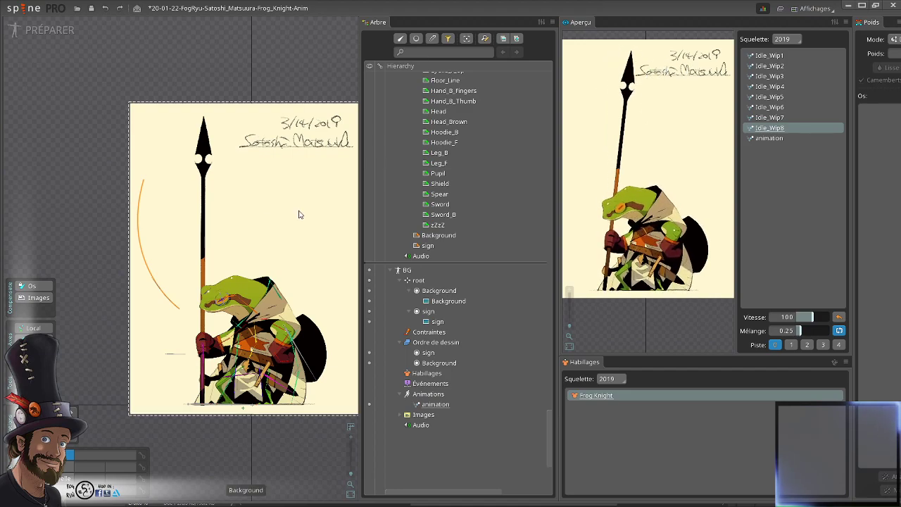
left_click_drag(254, 214, 206, 179)
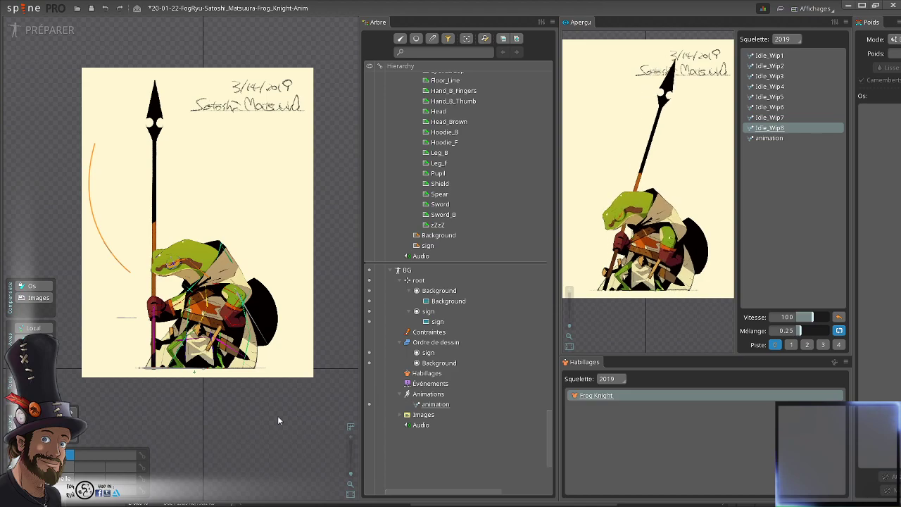
left_click_drag(281, 418, 289, 420)
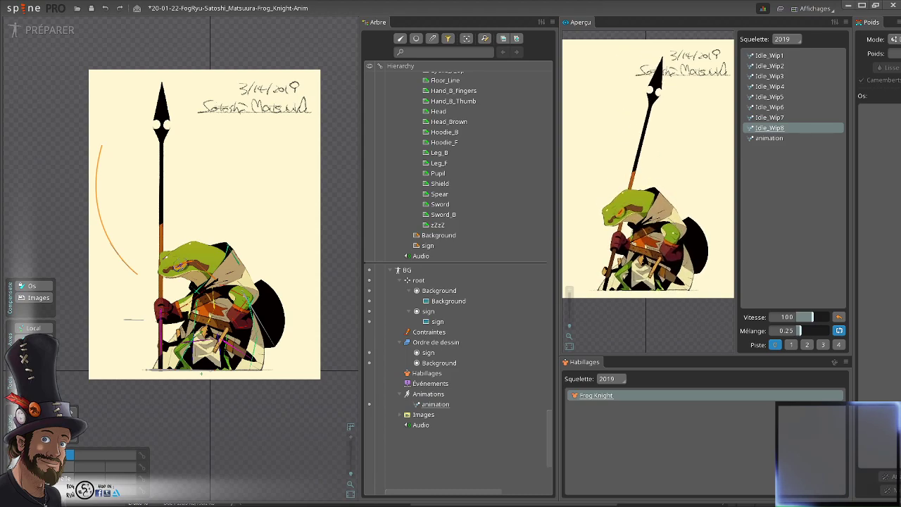
scroll(340, 302, "up", 1)
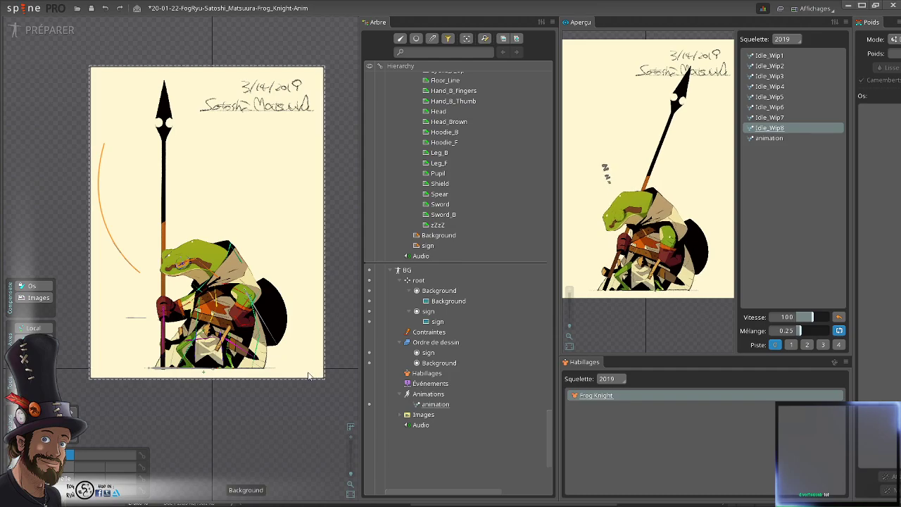
- Examine the Frog Knight's setup pose framed on its background while Idle_Wip8 keeps playing in the preview
left_click_drag(253, 361, 276, 377)
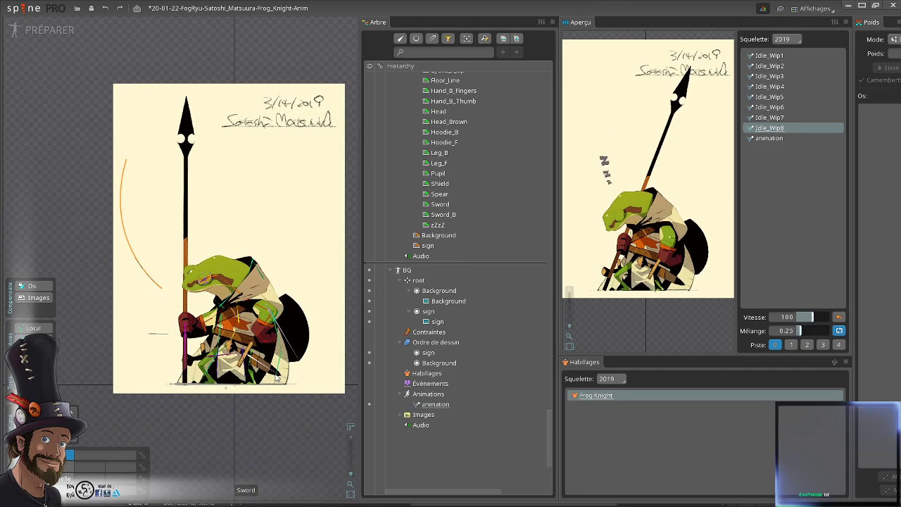
left_click_drag(283, 433, 256, 423)
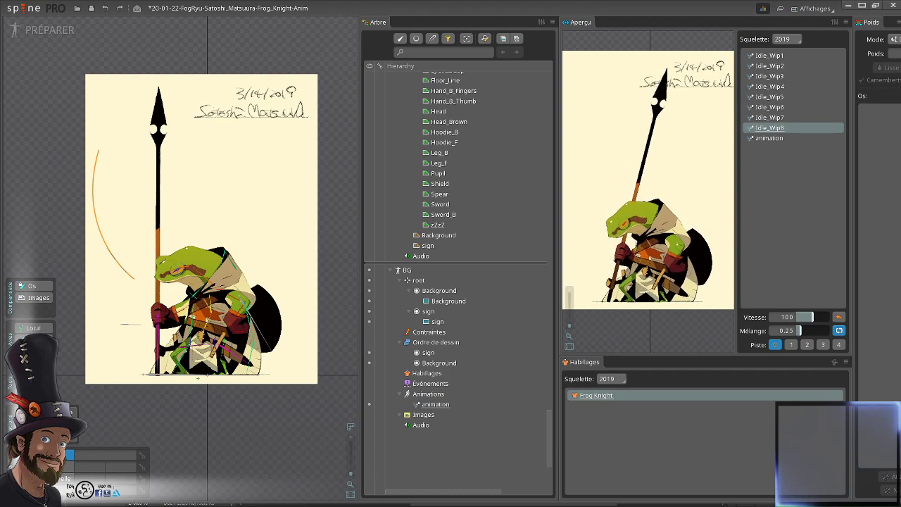
mouse_move(293, 293)
left_mouse_down()
mouse_move(277, 283)
mouse_move(302, 282)
left_mouse_up()
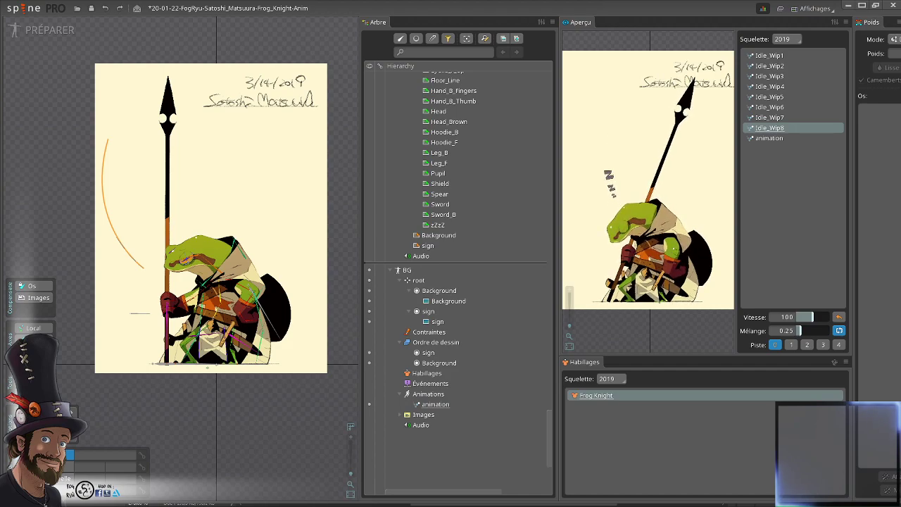
left_click_drag(305, 410, 302, 430)
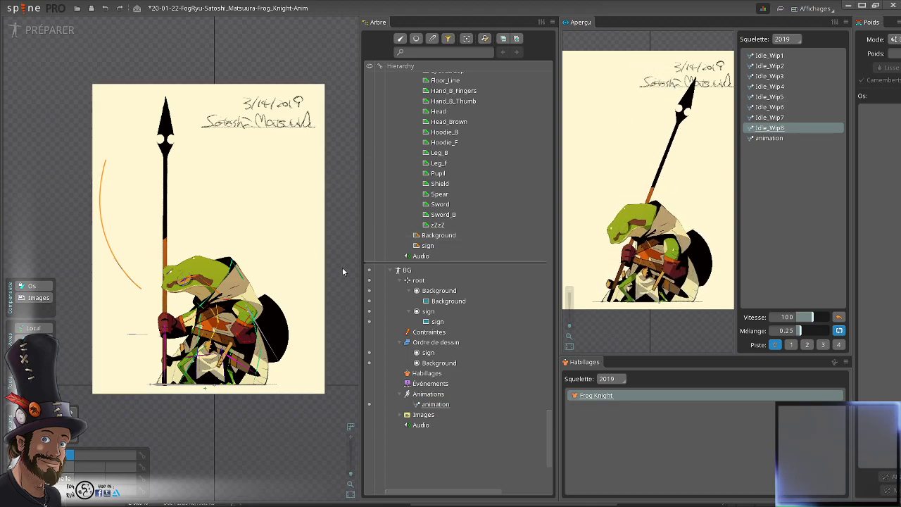
scroll(267, 320, "up", 1)
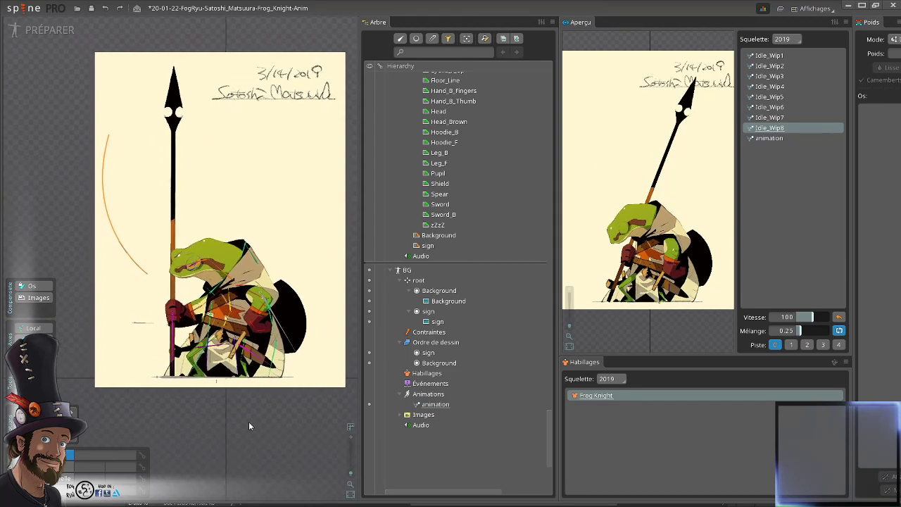
left_click_drag(249, 426, 234, 416)
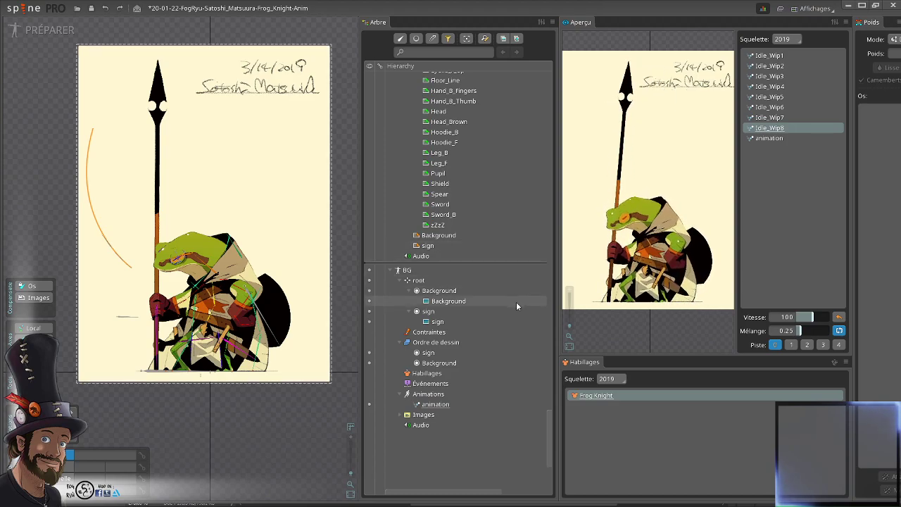
- Hide the BG skeleton in setup mode so only the Frog Knight is shown
scroll(476, 295, "up", 3)
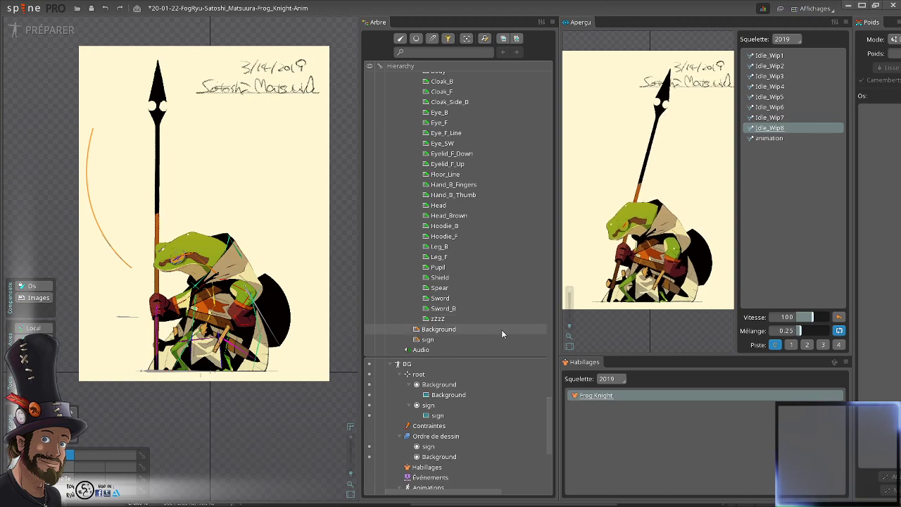
left_click(48, 44)
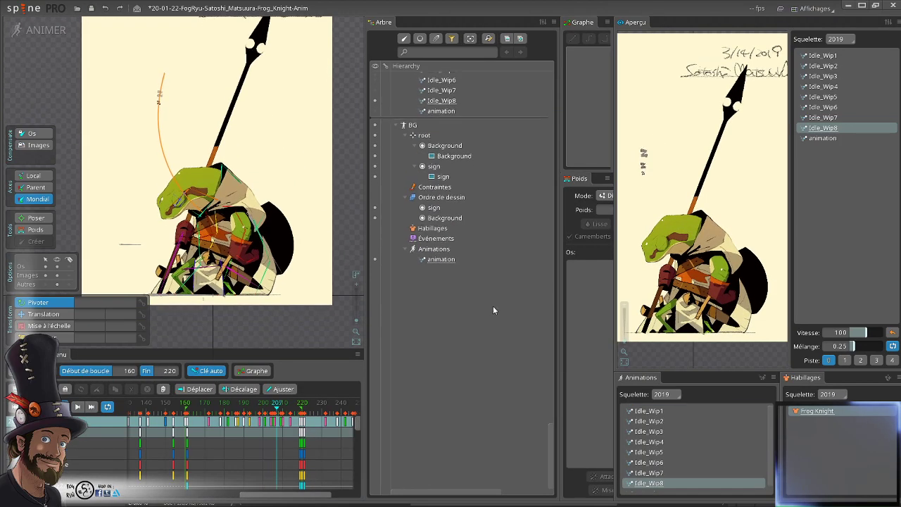
scroll(502, 281, "up", 3)
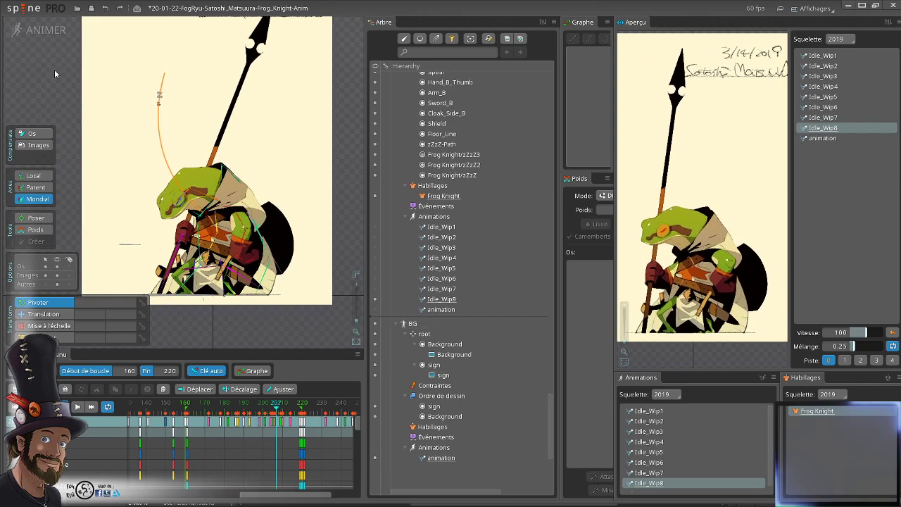
left_click(46, 30)
scroll(410, 360, "down", 8)
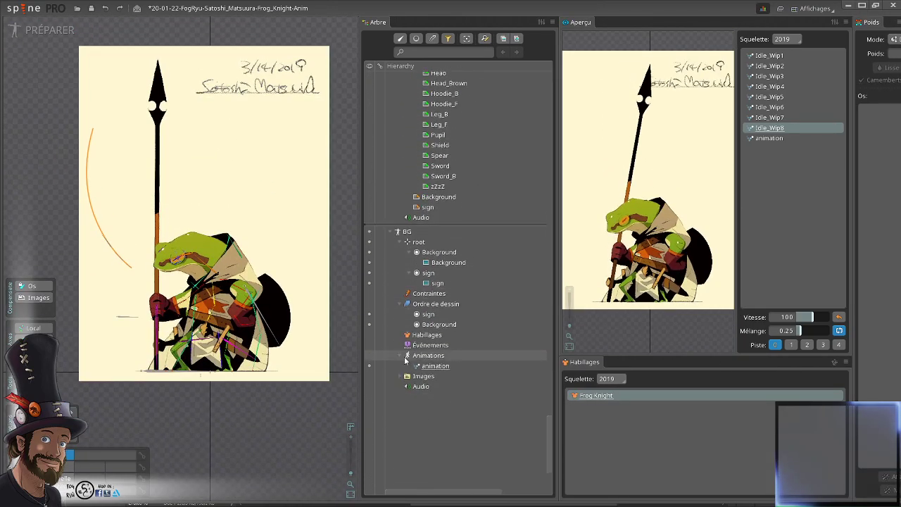
left_click(370, 196)
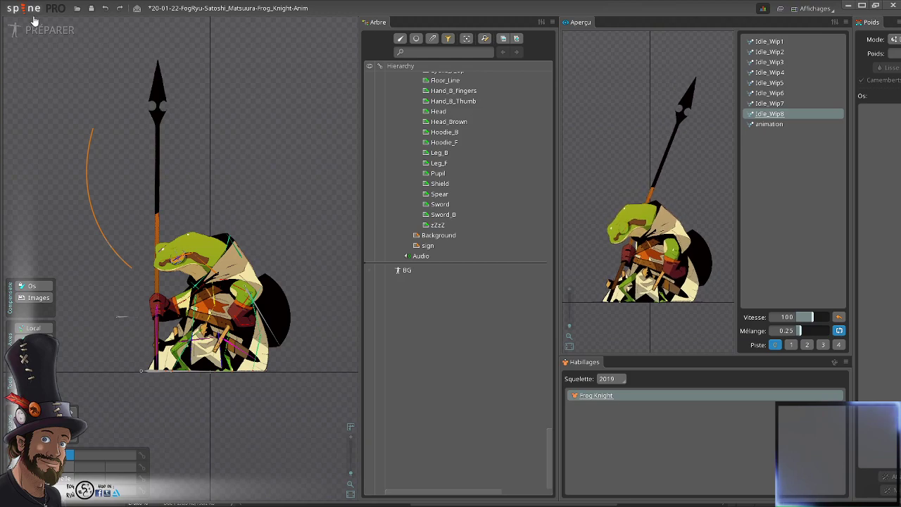
- Return to animate mode, duplicate the Idle_Wip8 animation and play the copy in the preview
scroll(464, 317, "up", 3)
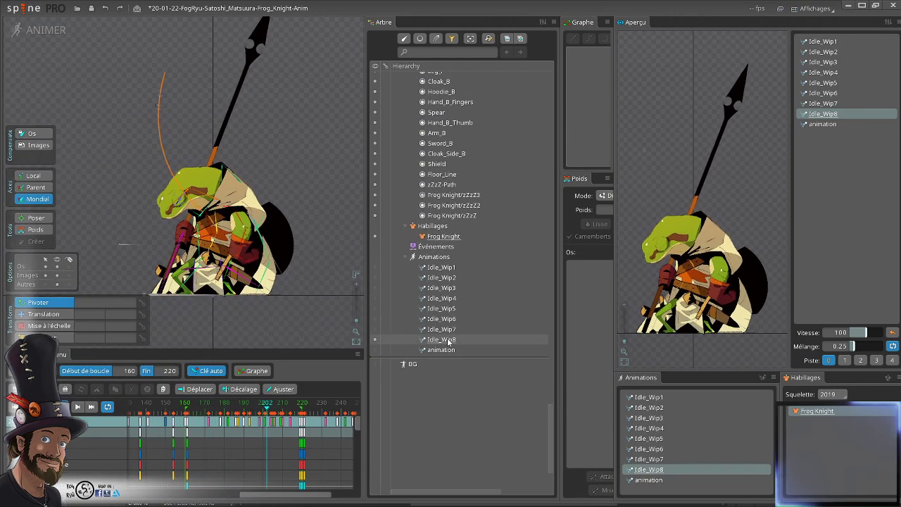
left_click(449, 341)
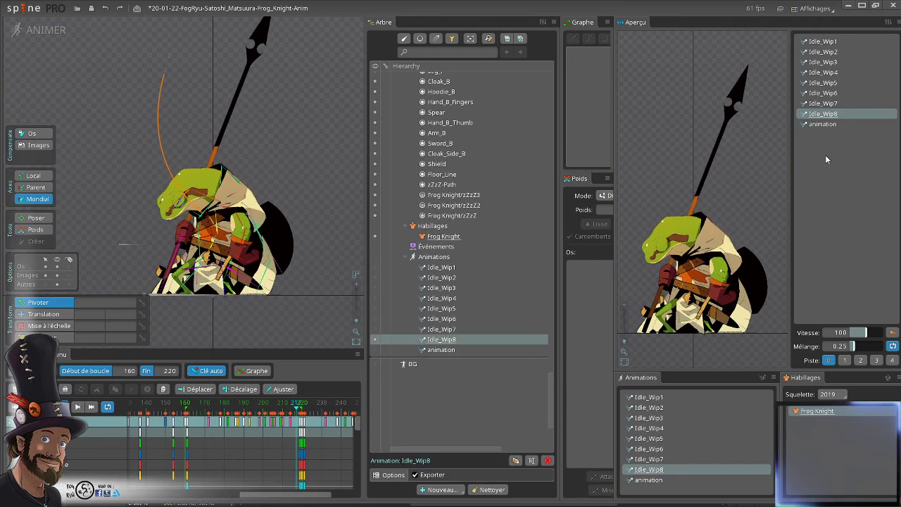
left_click(516, 461)
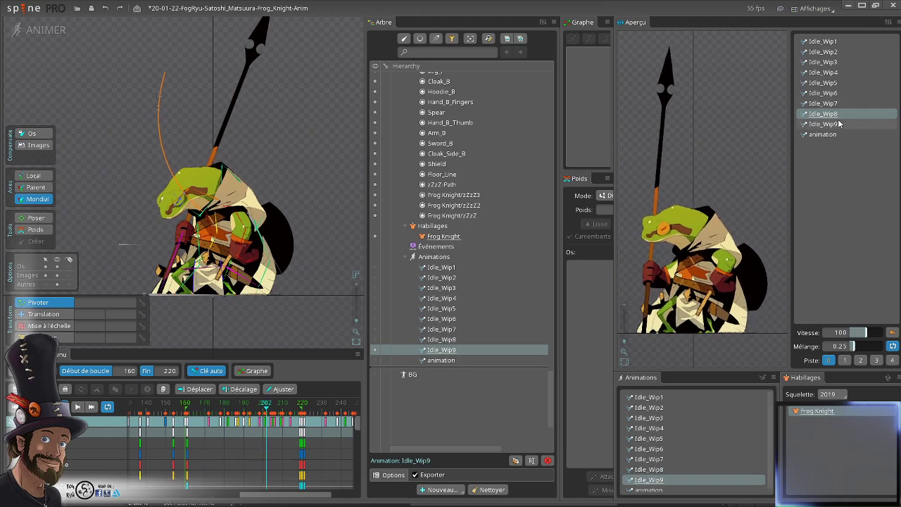
scroll(162, 226, "up", 3)
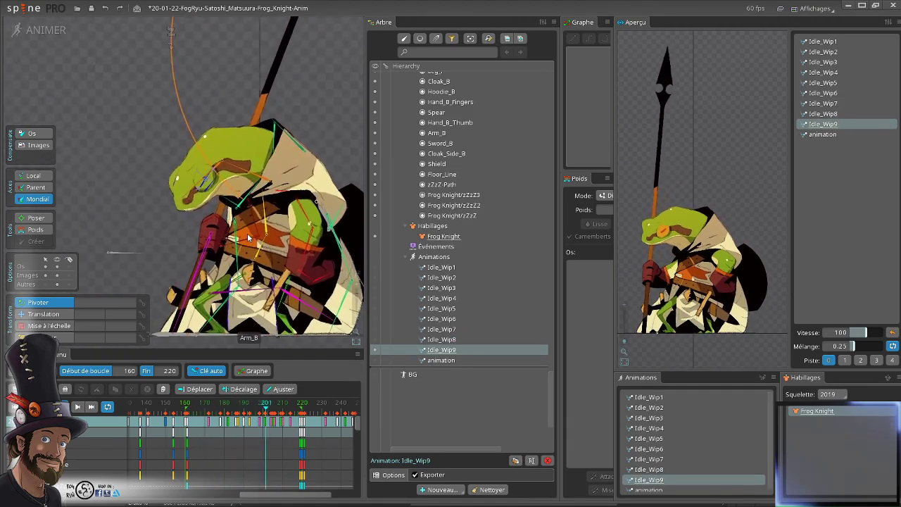
- Resize the panels to widen the viewport and timeline, bringing both loops' keys between frames 160 and 280 into view
scroll(280, 450, "down", 4)
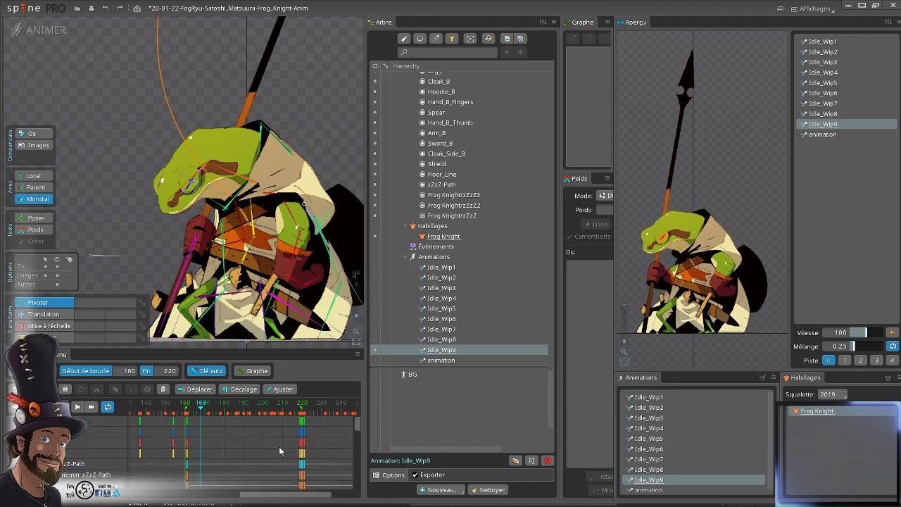
scroll(279, 450, "up", 4)
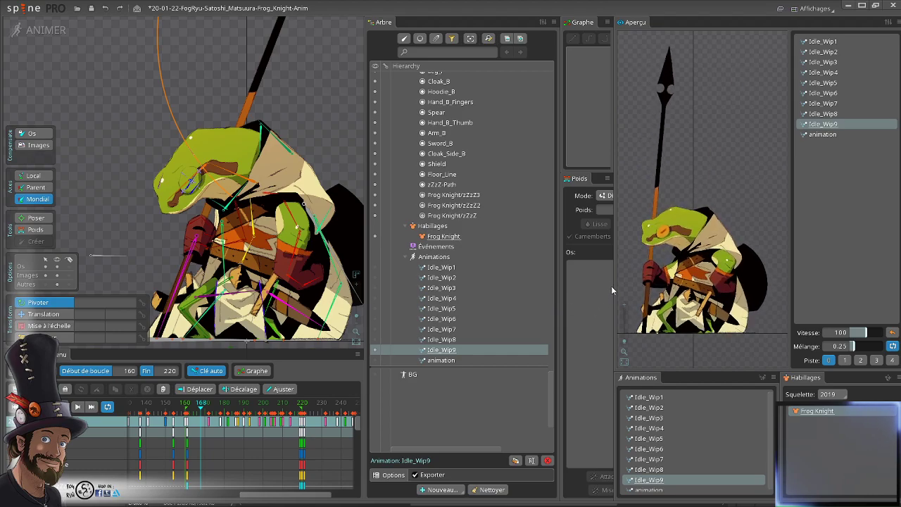
left_click_drag(586, 310, 607, 311)
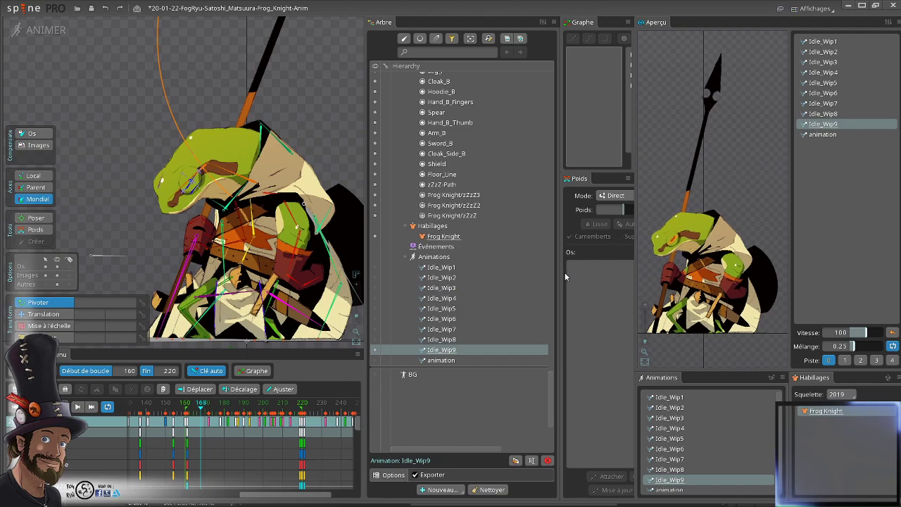
left_click_drag(559, 268, 562, 267)
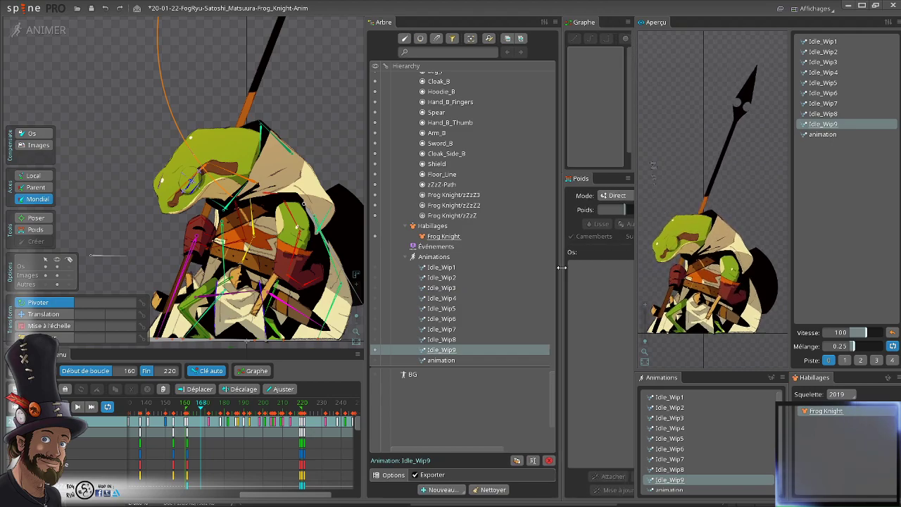
left_click_drag(365, 261, 442, 262)
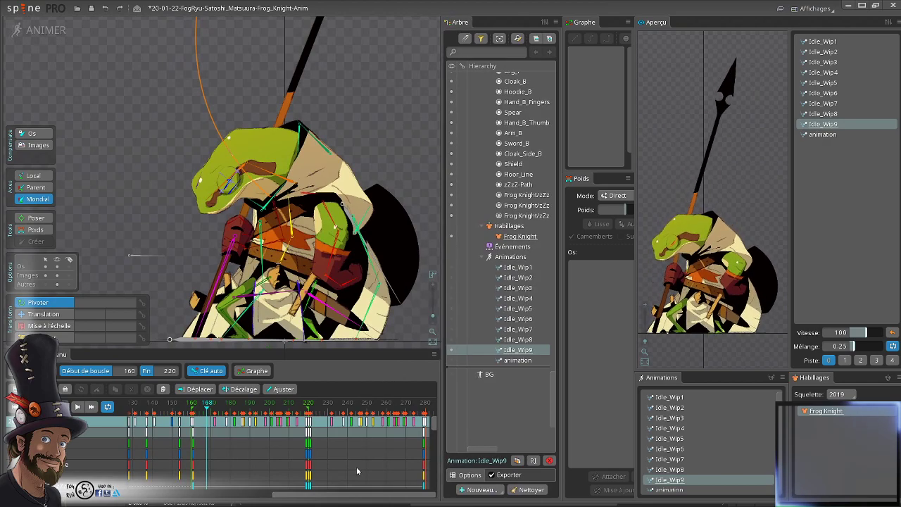
left_click_drag(355, 446, 314, 436)
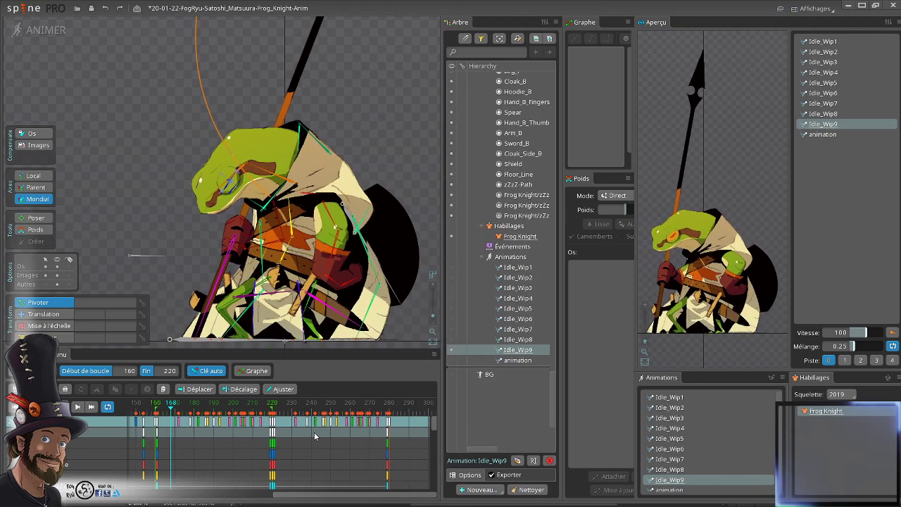
- Select all keys from frame 160 to the end and stretch them so the keys at frame 220 land on frame 230
left_click(407, 443)
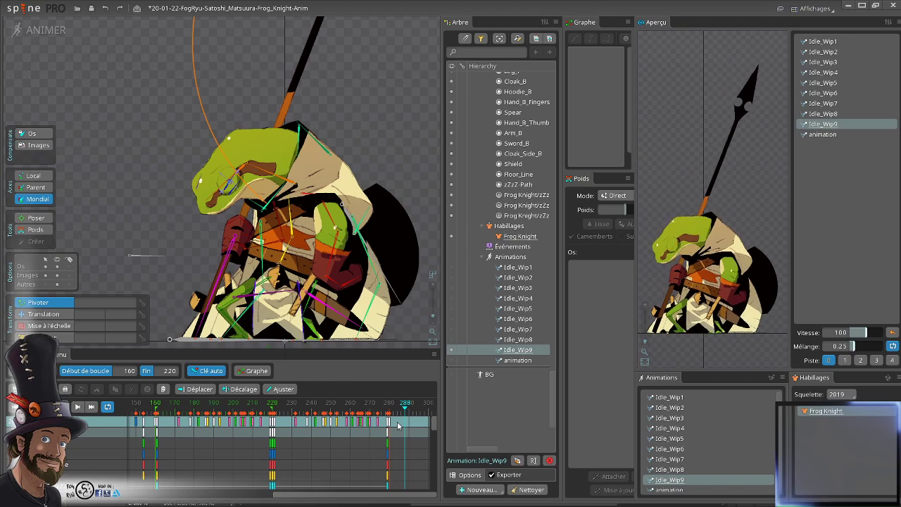
left_click_drag(398, 426, 156, 429)
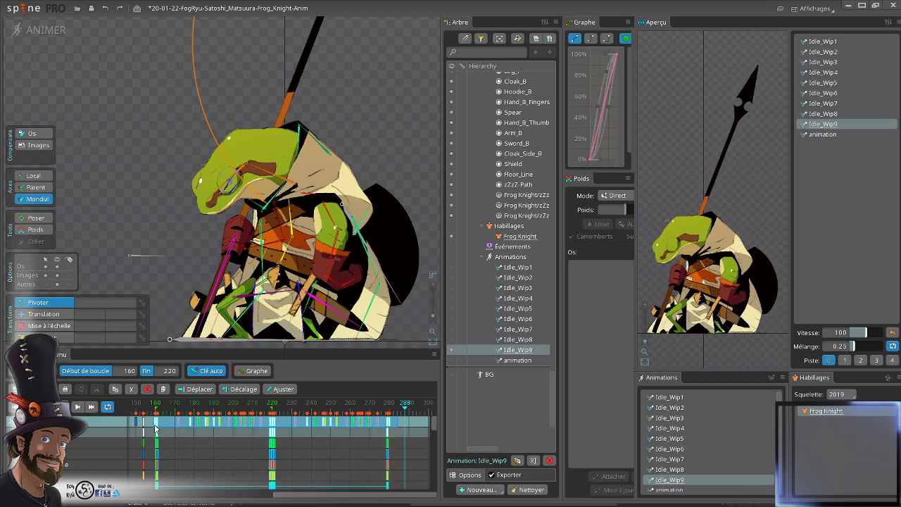
left_click(397, 442)
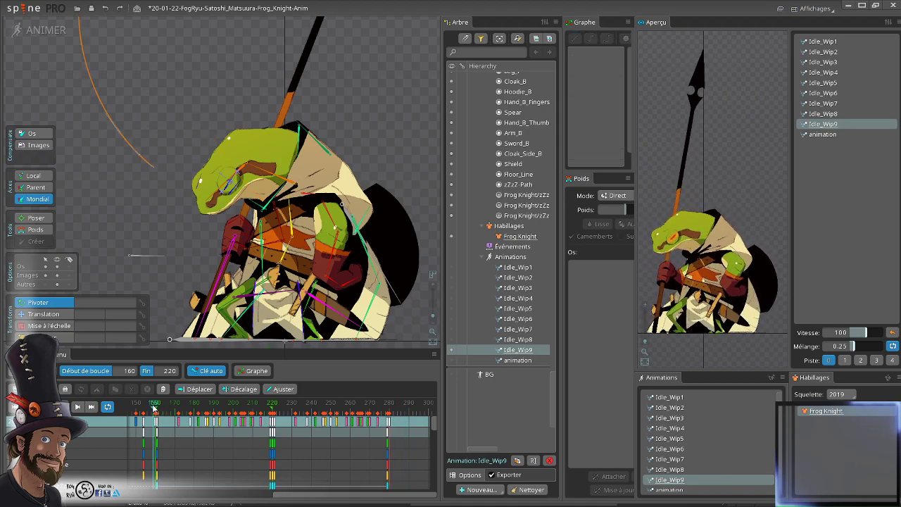
left_click(337, 467)
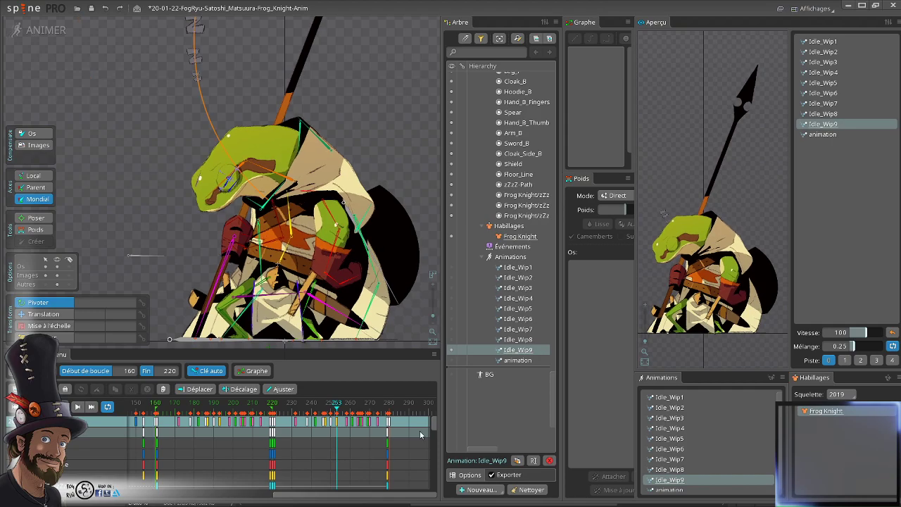
left_click(409, 432)
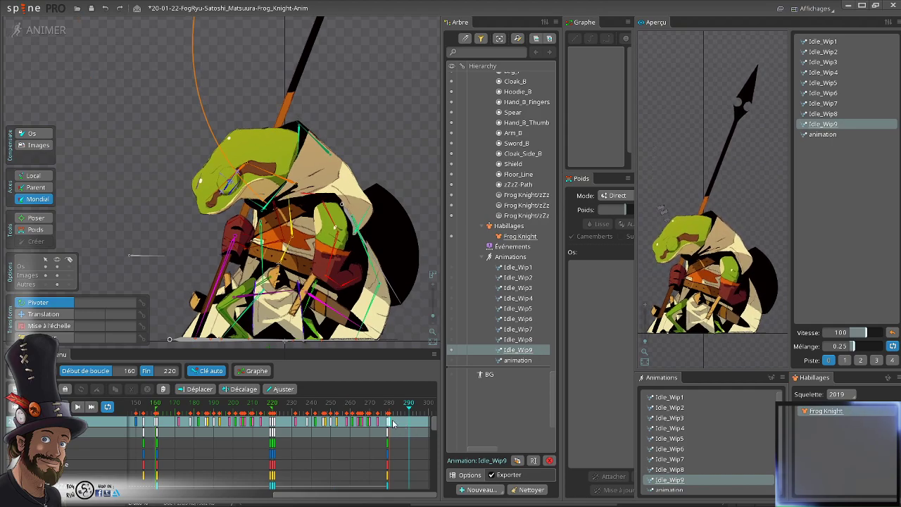
left_click_drag(395, 424, 157, 429)
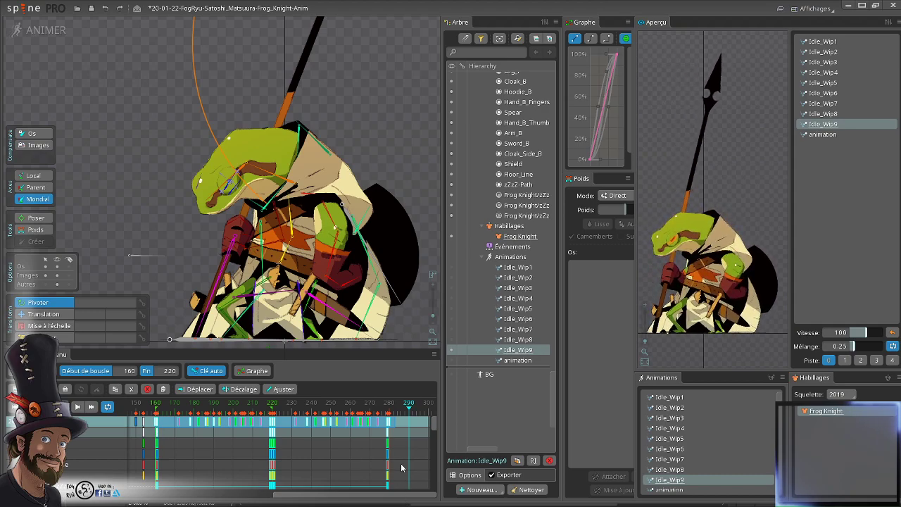
left_click_drag(389, 423, 435, 428)
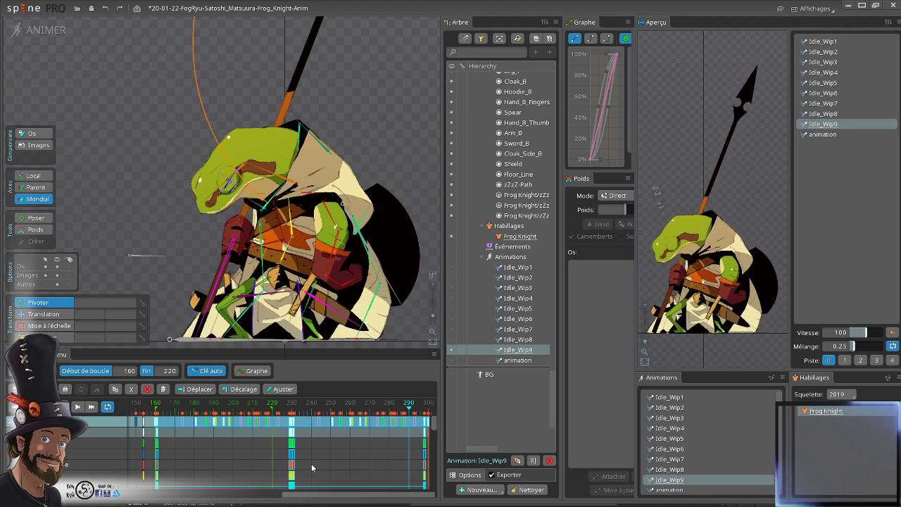
- Set the playback loop's end frame to 230 and deselect the stretched keys
key("d")
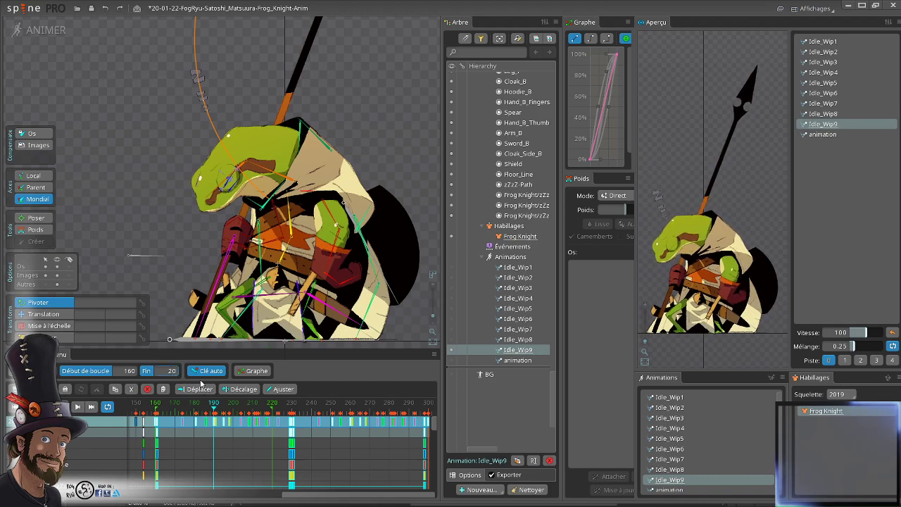
key("BackSpace")
key("BackSpace")
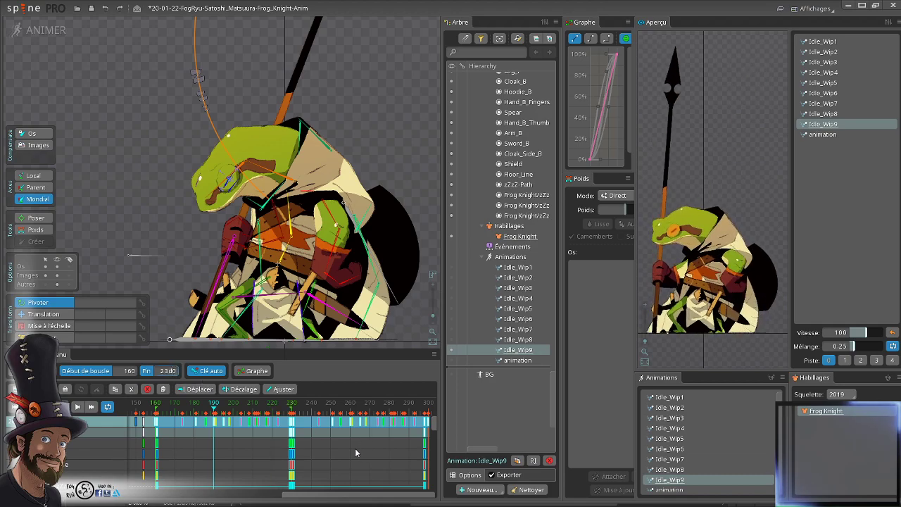
left_click_drag(392, 218, 354, 198)
scroll(344, 211, "down", 2)
key("d")
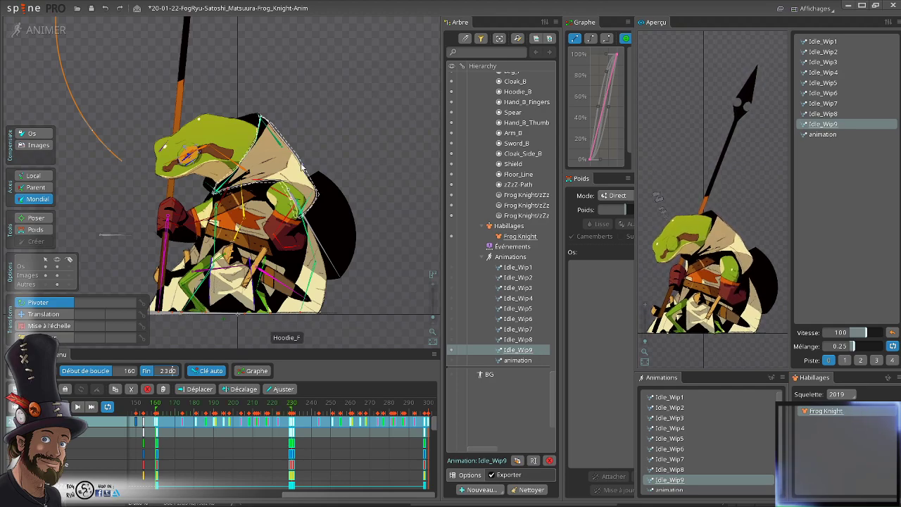
left_click_drag(340, 157, 364, 124)
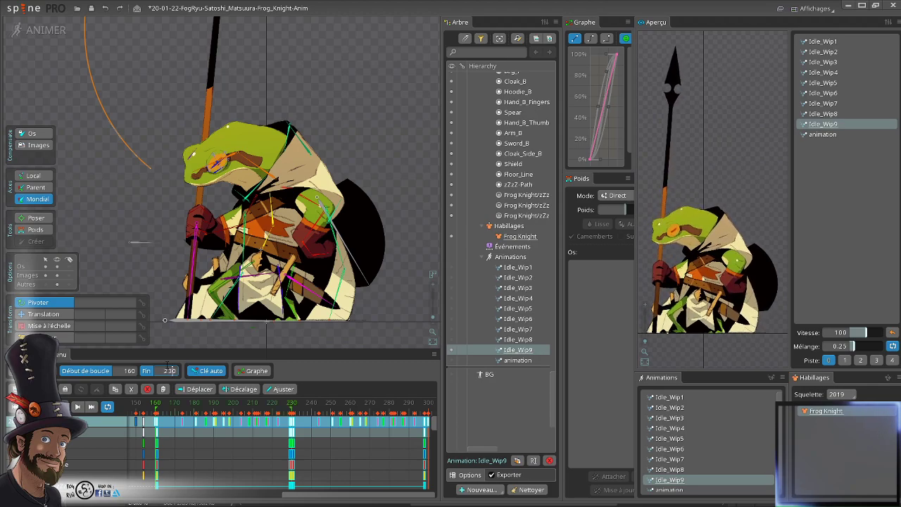
left_click(218, 444)
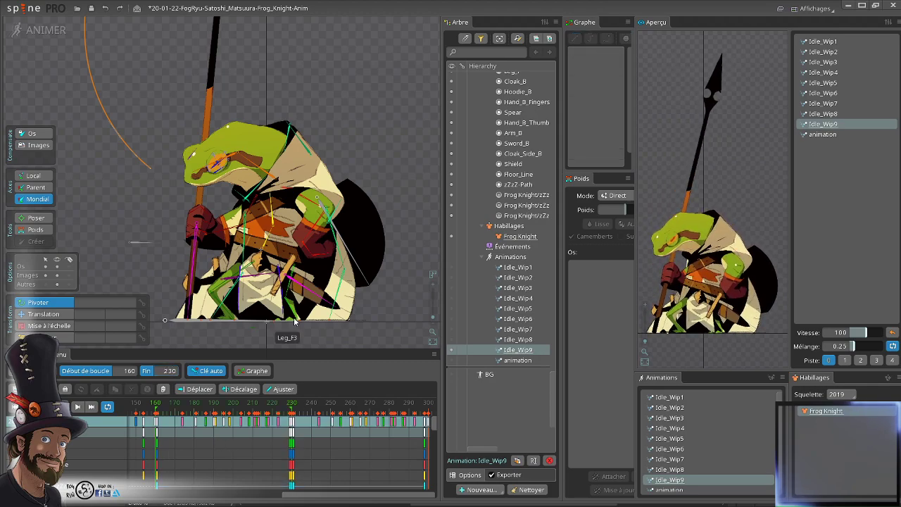
- Play and scrub the slowed sleep loop between frames 160 and 230 to check its timing
key("space")
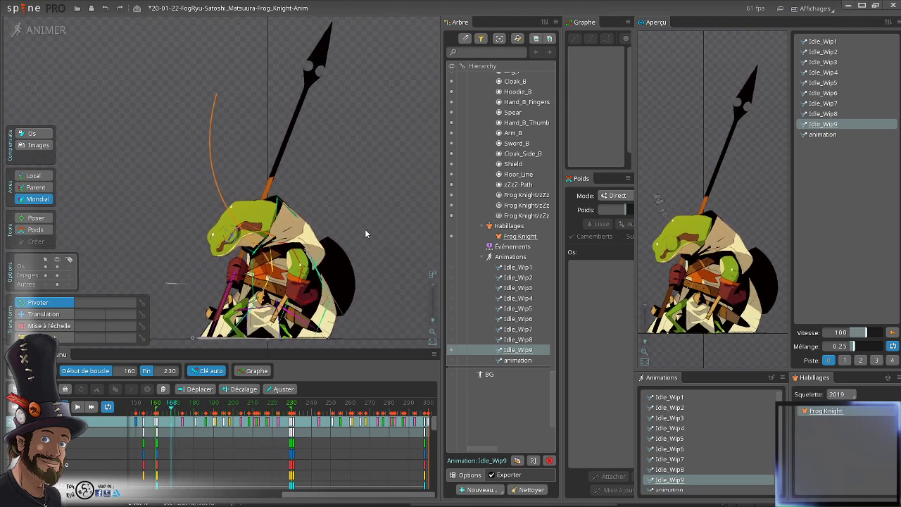
left_click(266, 406)
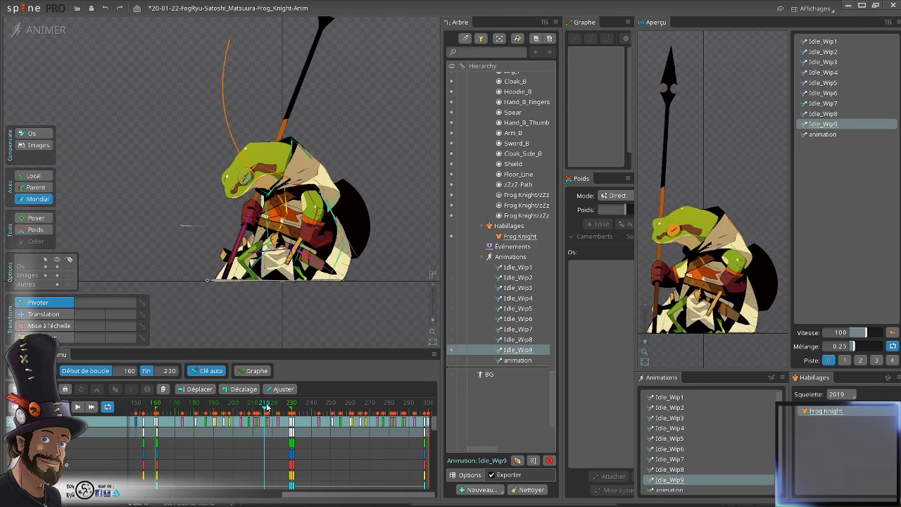
left_click_drag(266, 407, 345, 438)
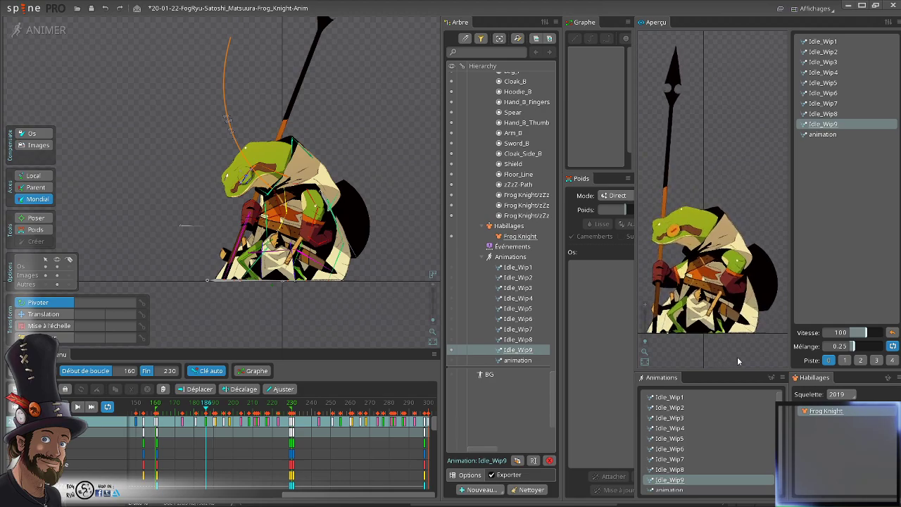
left_click_drag(400, 291, 321, 301)
left_click(251, 475)
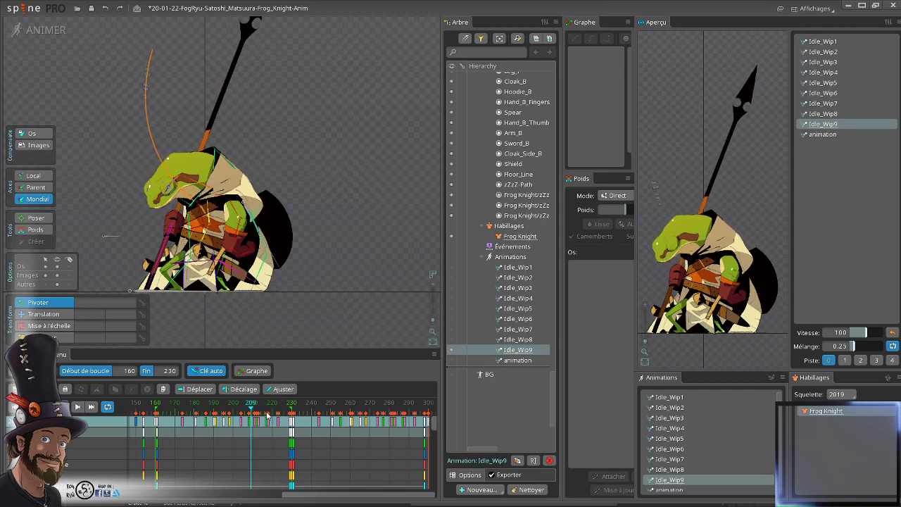
- Copy all the keys from frame 230 to frame 300 and paste them at frame 300 to add another loop
left_click_drag(272, 404, 271, 439)
left_click_drag(389, 421, 212, 449)
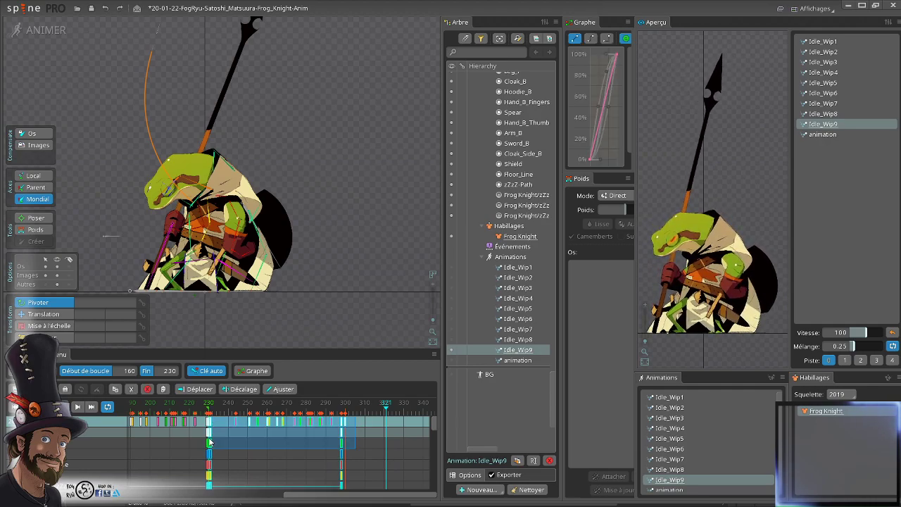
key("ctrl+c")
left_click(348, 428)
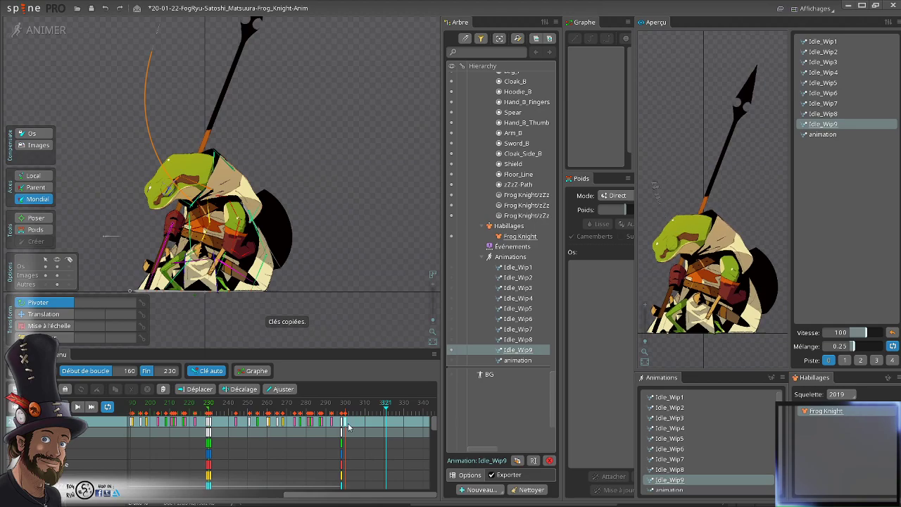
key("ctrl+v")
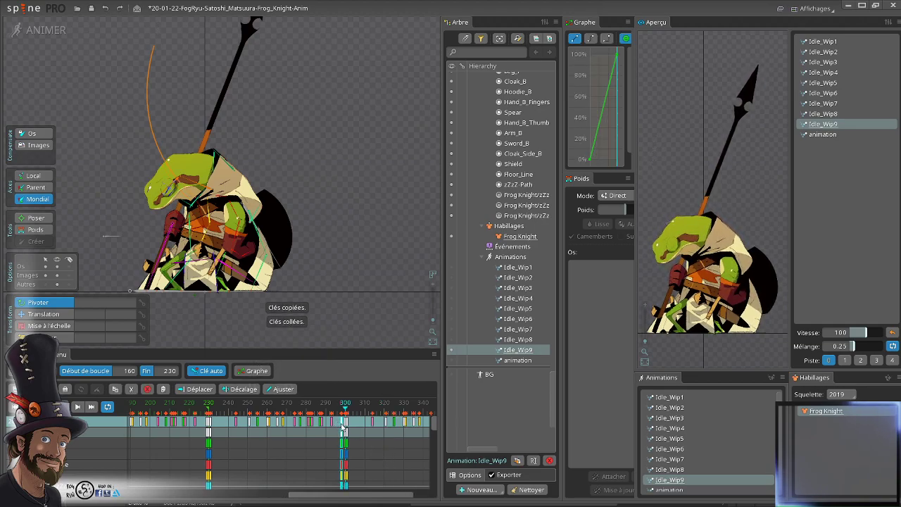
- Inspect the end keys of the pasted loop around frame 370 and the empty timeline beyond them
left_click_drag(342, 497, 382, 497)
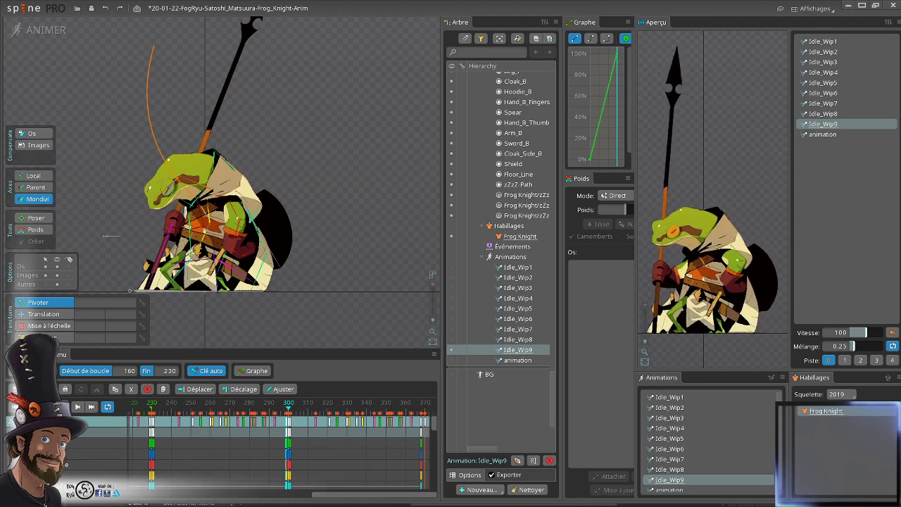
left_click(424, 428)
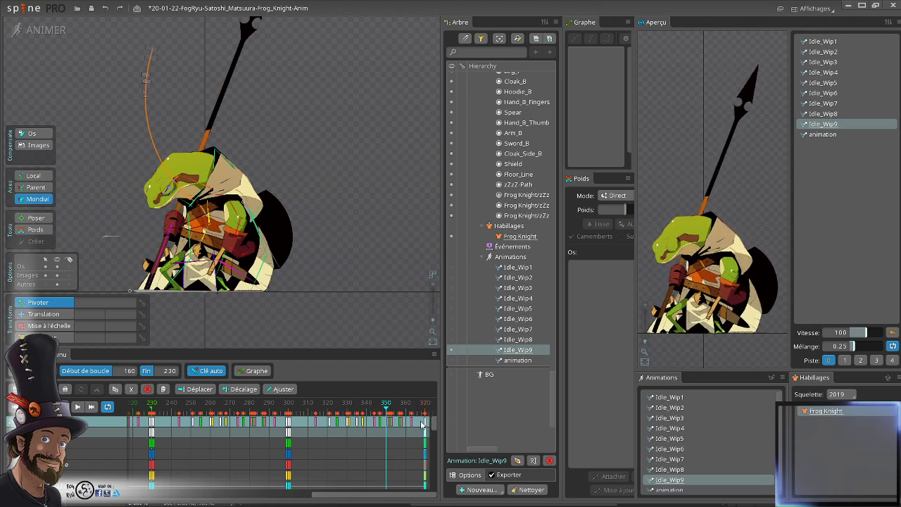
left_click(405, 459)
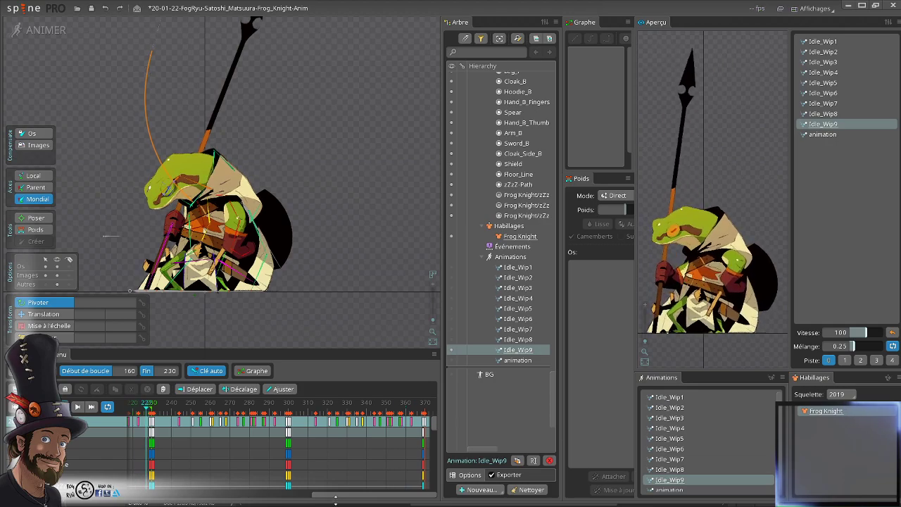
left_click_drag(372, 451, 271, 447)
left_click(364, 459)
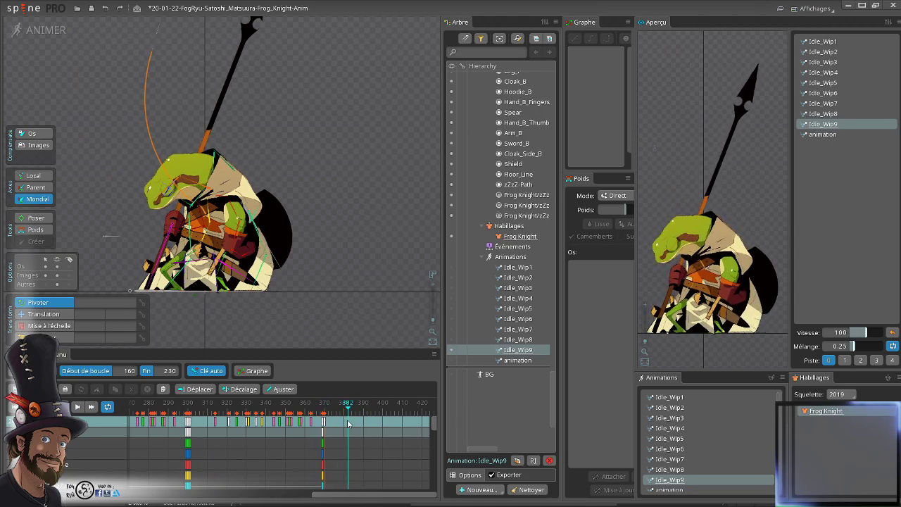
left_click_drag(320, 425, 342, 462)
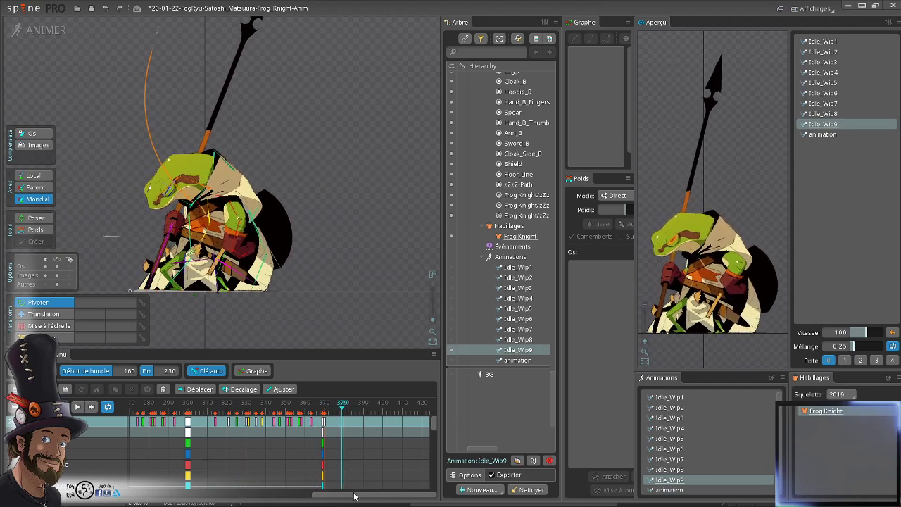
left_click_drag(354, 495, 352, 495)
scroll(359, 237, "down", 2)
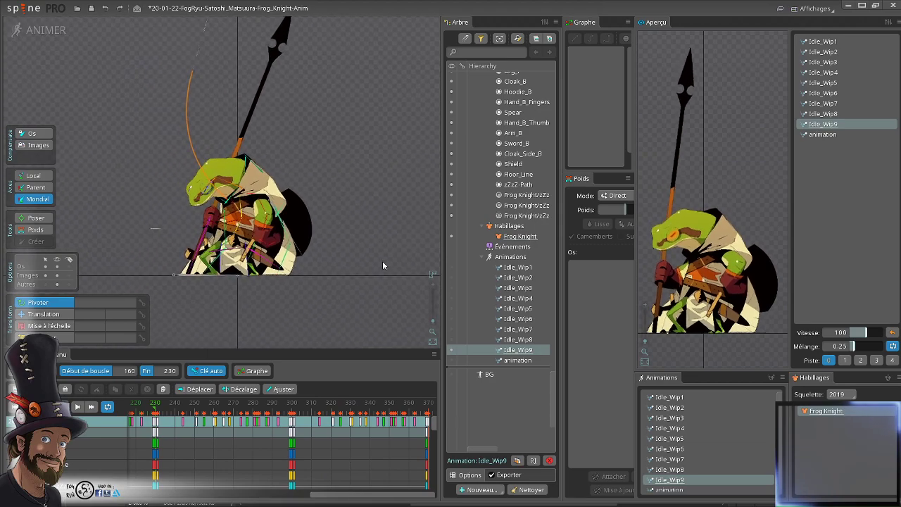
- Select all the bones, copy their keys at frame 0 and paste them at frame 390
left_click_drag(390, 321, 92, 22)
scroll(305, 258, "down", 1)
left_click_drag(329, 191, 344, 156)
left_click_drag(351, 500, 169, 486)
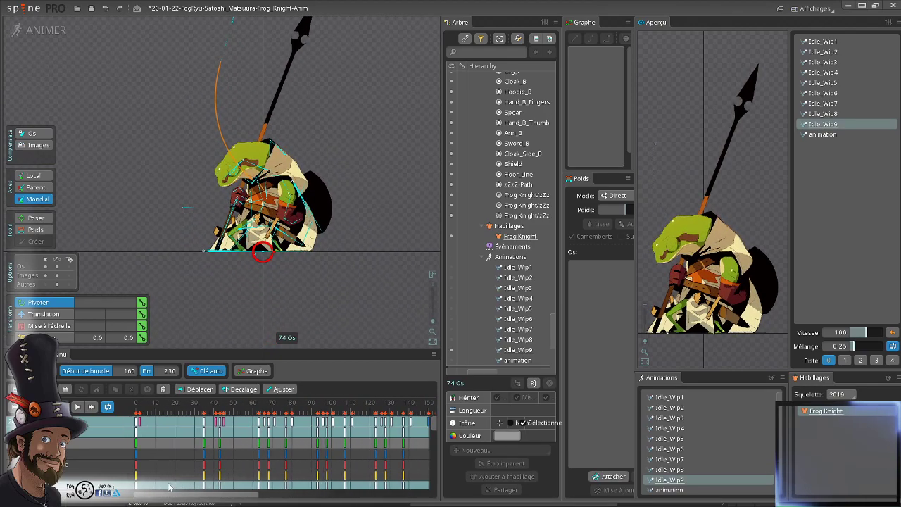
left_click(136, 423)
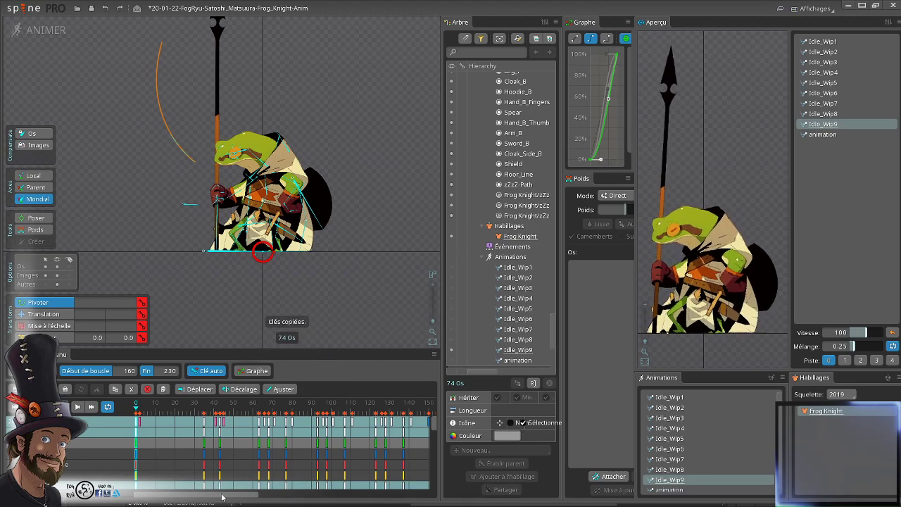
left_click_drag(221, 495, 399, 504)
left_click_drag(401, 461, 273, 427)
left_click(336, 415)
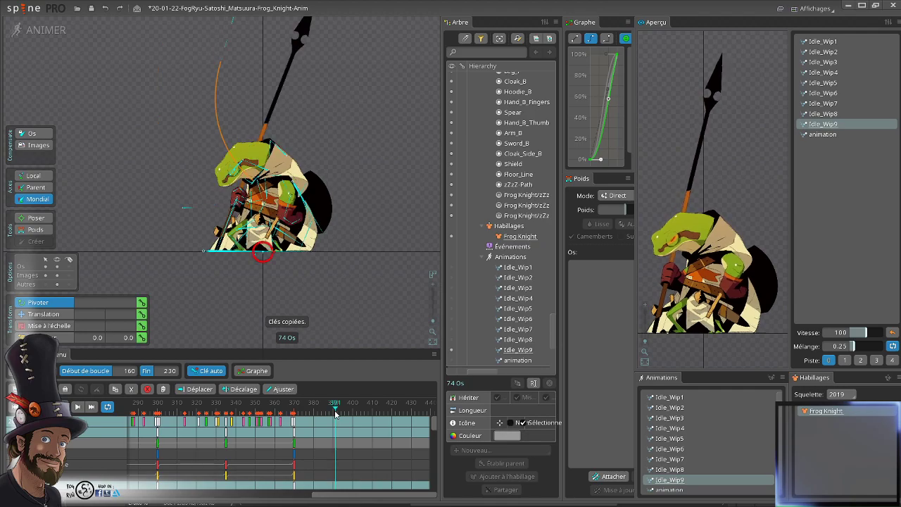
key("ctrl+v")
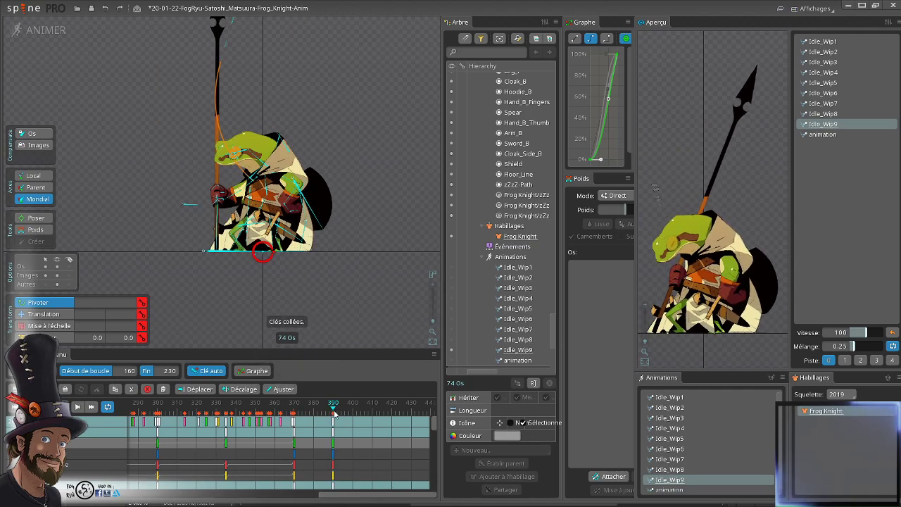
- Scrub and play the transition from the sleeping pose at frame 370 to the awake pose at frame 390
left_click_drag(334, 415, 324, 438)
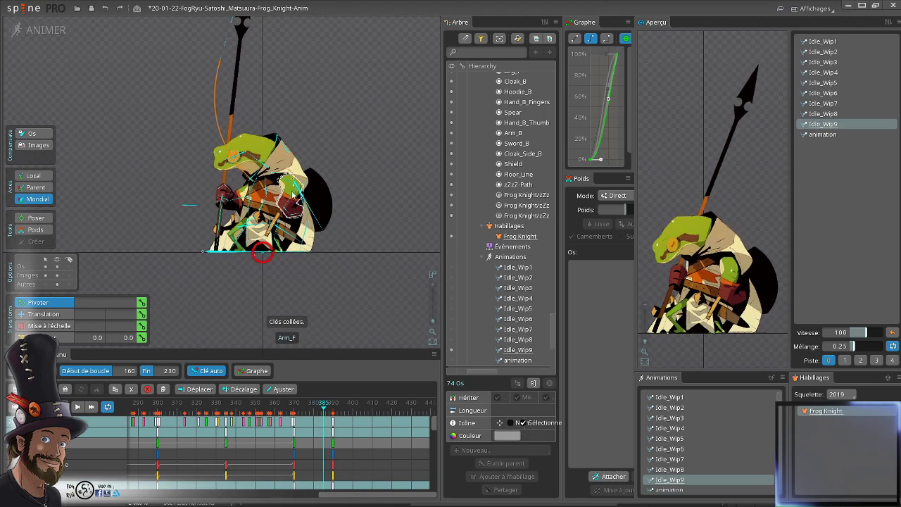
scroll(280, 258, "up", 3)
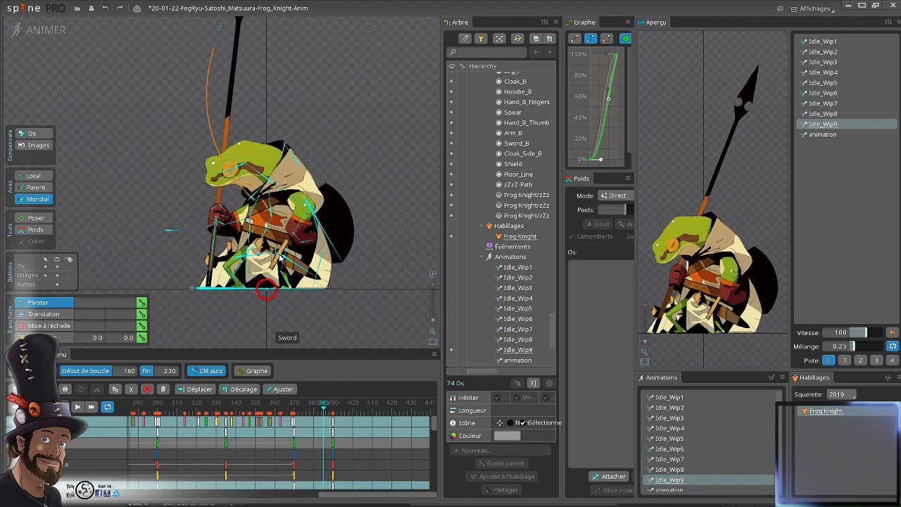
left_click_drag(281, 239, 303, 217)
scroll(303, 220, "up", 1)
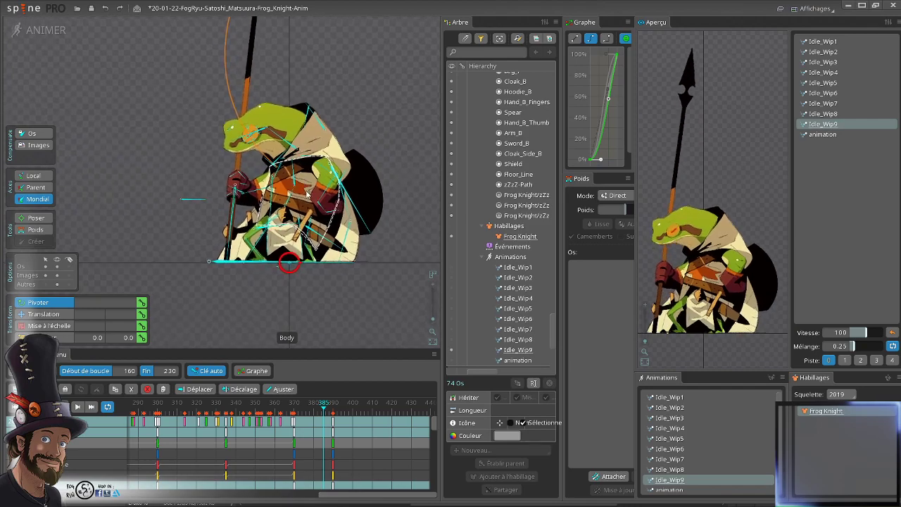
left_click(360, 431)
left_click_drag(332, 408, 317, 409)
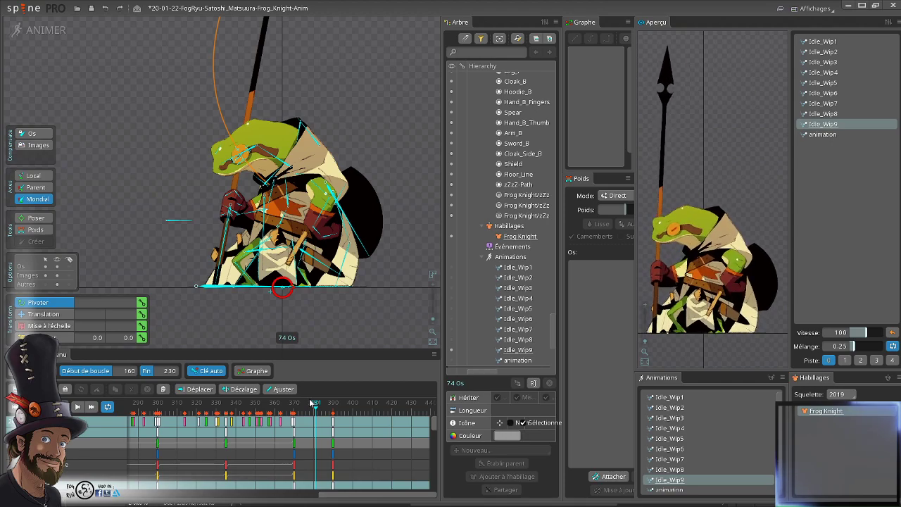
key("d")
- Deselect the bones and move the pasted awake-pose keys from frame 390 to frame 380
left_click(364, 437)
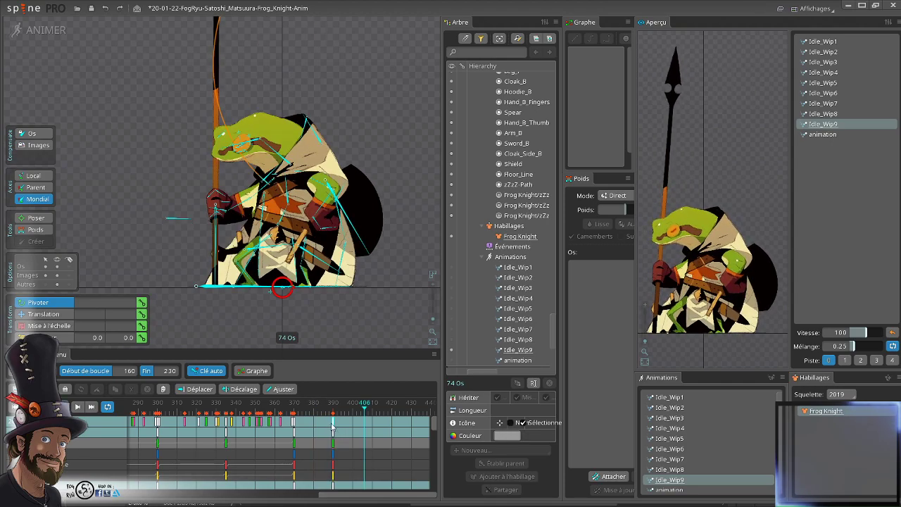
key("space")
left_click(334, 426)
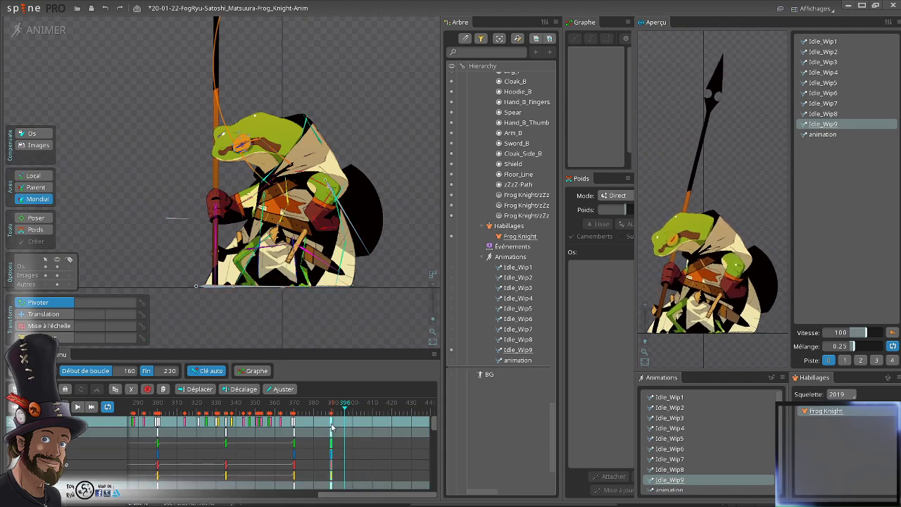
left_click_drag(315, 424, 314, 423)
scroll(139, 107, "up", 2)
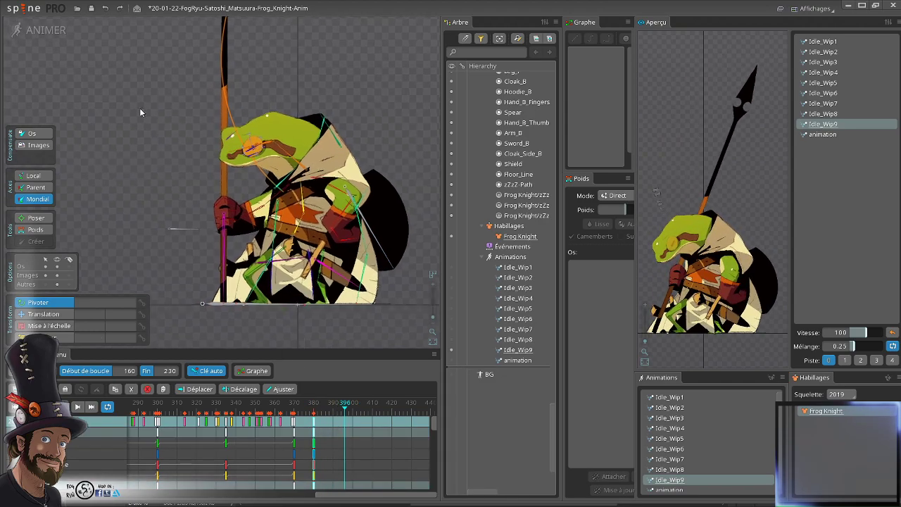
- Select the Eyelid_F_Up mesh on the frog's head and move the playhead to frame 154
left_click(266, 406)
left_click_drag(266, 406, 86, 438)
scroll(220, 175, "up", 2)
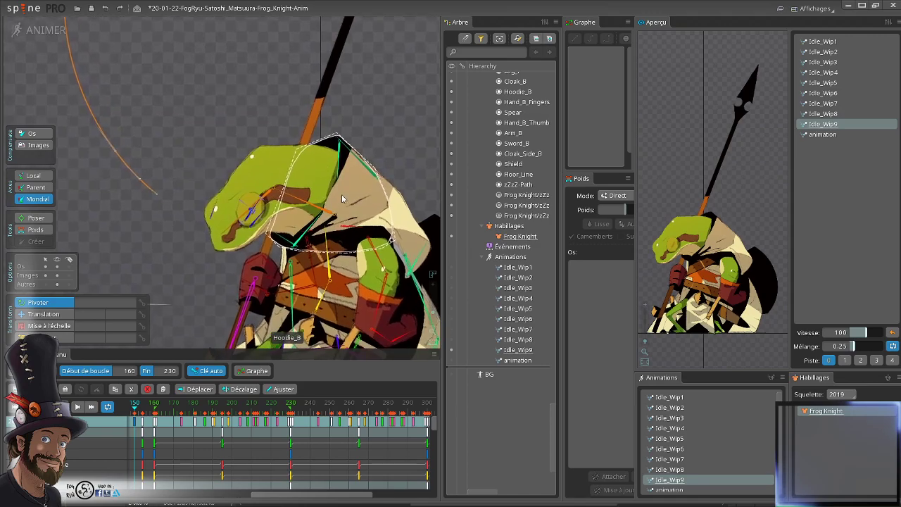
left_click(255, 202)
left_click(254, 202)
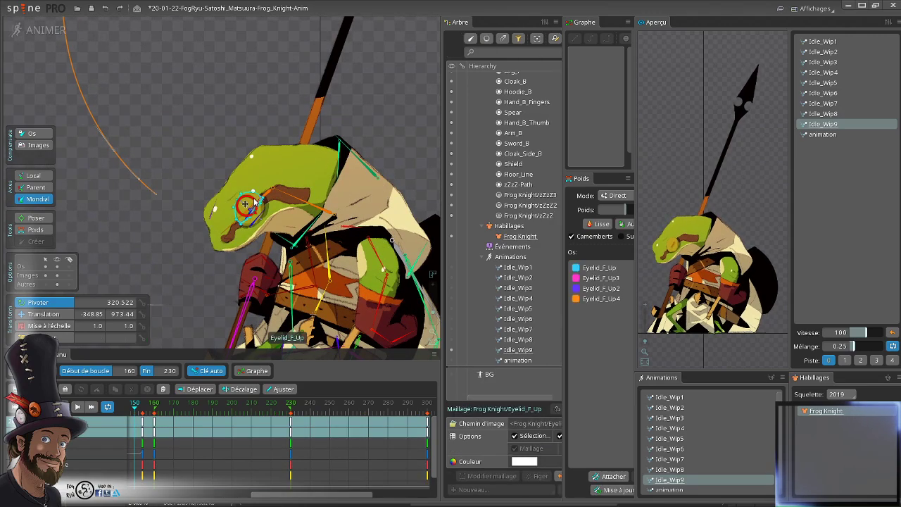
left_click_drag(268, 500, 239, 499)
mouse_move(209, 410)
left_mouse_down()
mouse_move(189, 401)
mouse_move(216, 407)
left_mouse_up()
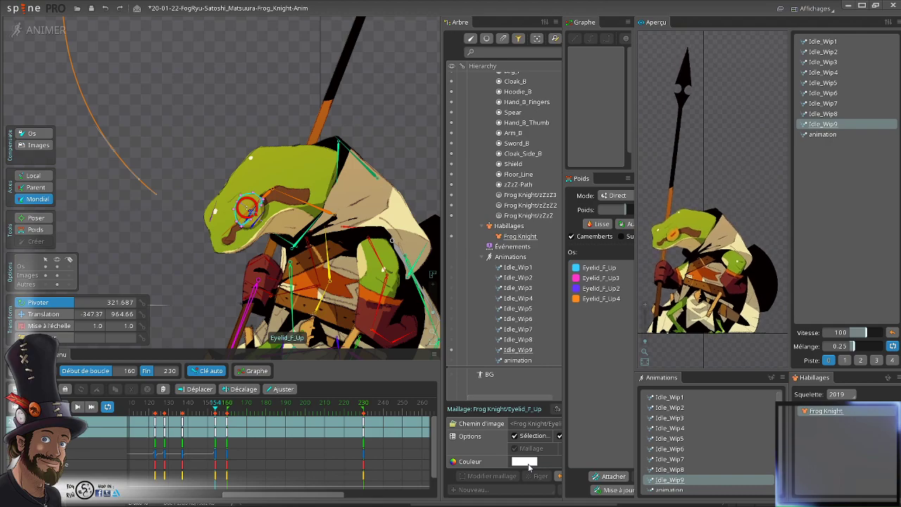
- Widen the hierarchy tree and select the Eyelid_F_Up slot in it
scroll(541, 273, "up", 10)
scroll(543, 288, "up", 6)
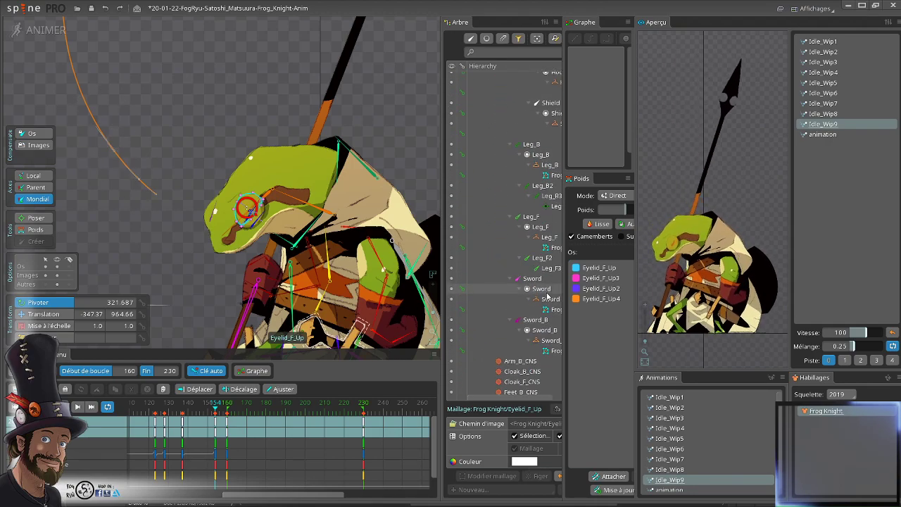
scroll(542, 323, "down", 2)
scroll(543, 323, "up", 10)
scroll(538, 323, "down", 3)
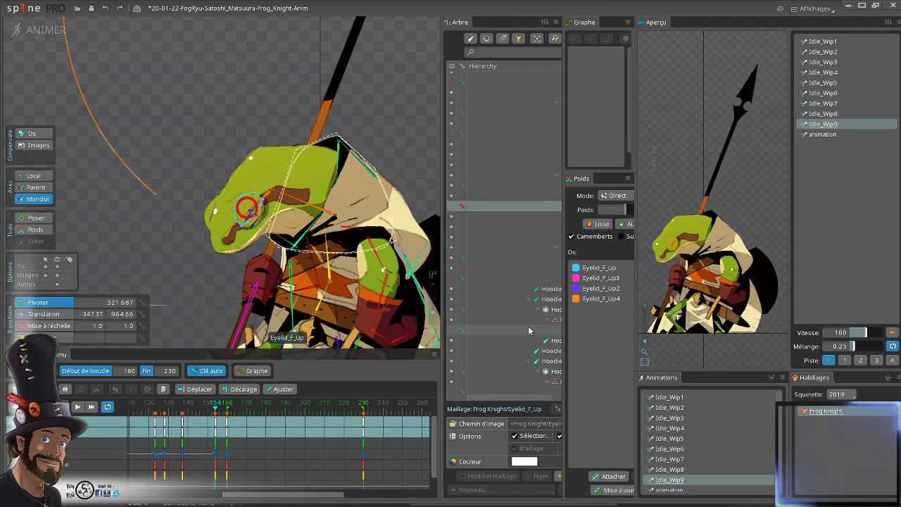
left_click_drag(444, 280, 388, 280)
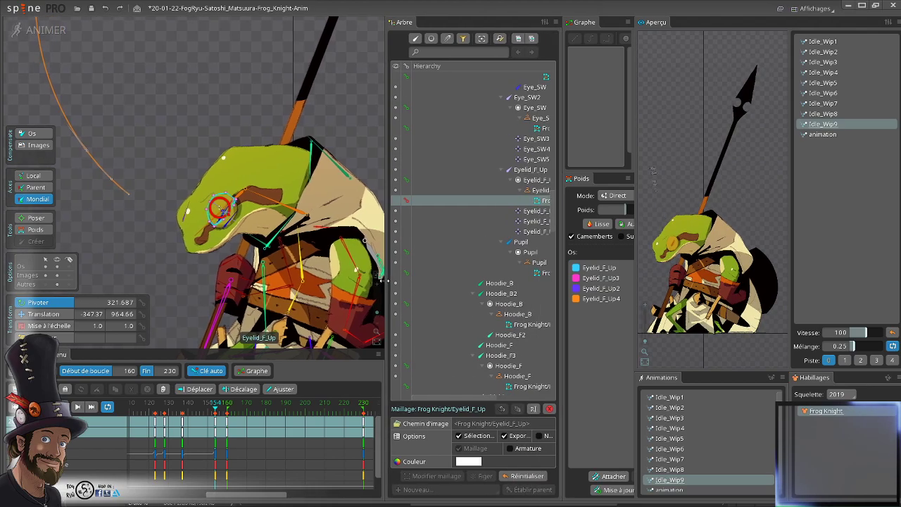
left_click(533, 181)
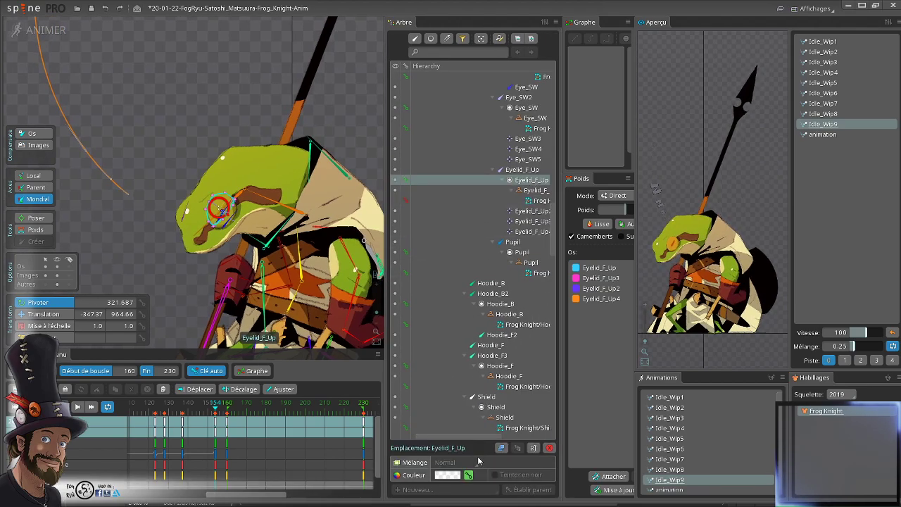
- Set the Eyelid_F_Up slot's color to fully opaque white, FFFFFFFF with alpha 255, at frame 154
left_click(447, 476)
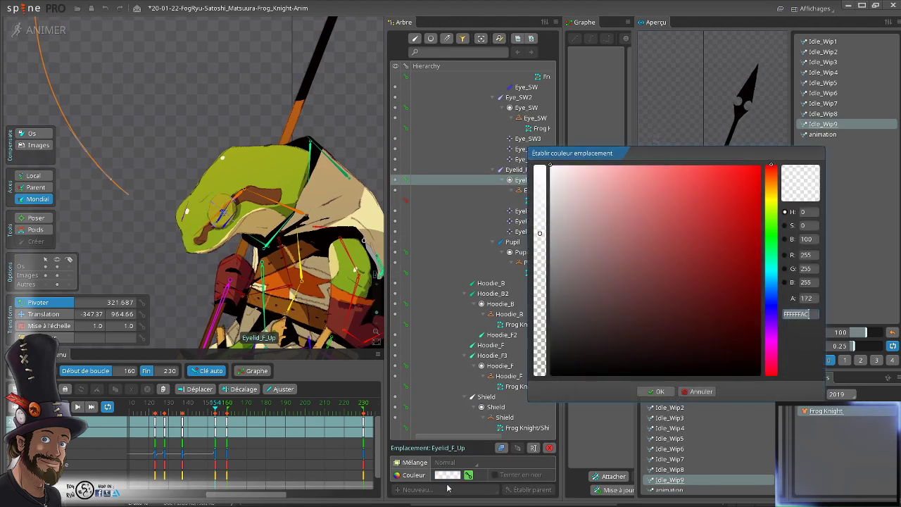
left_click(697, 391)
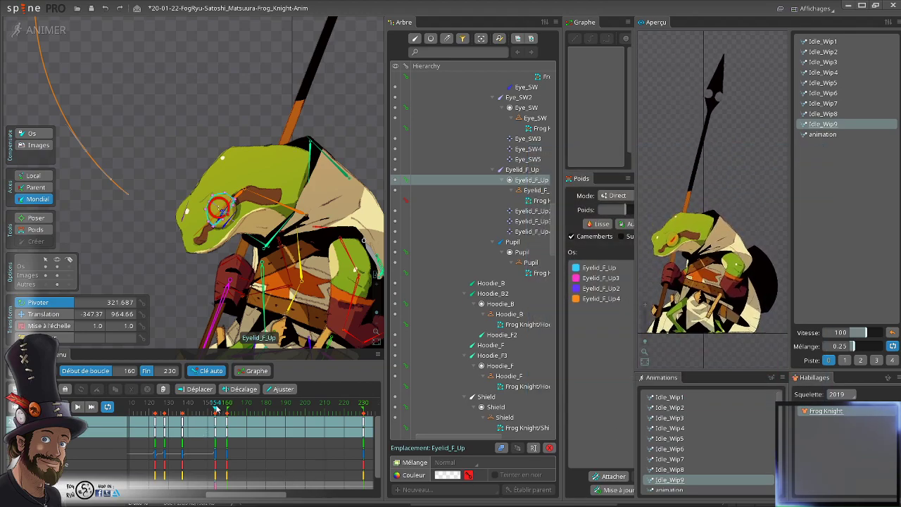
left_click(451, 475)
left_click(540, 180)
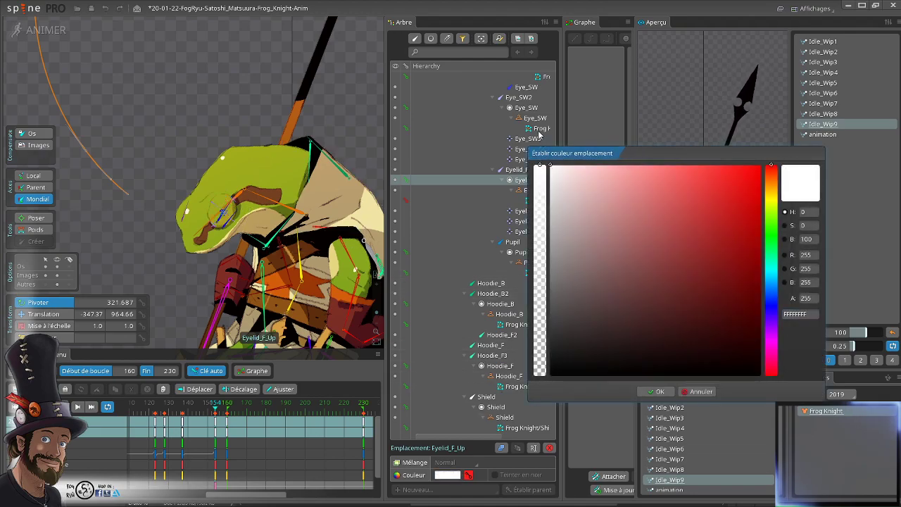
left_click(655, 391)
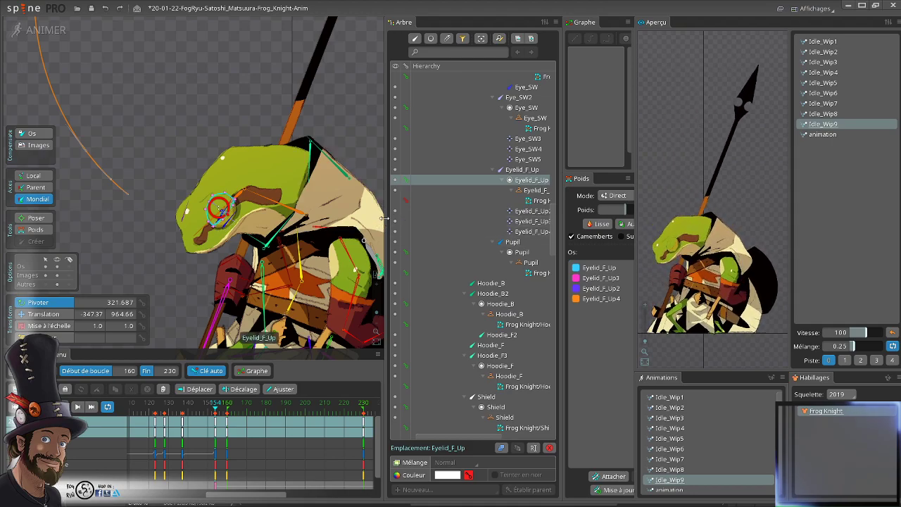
- Add the Eyelid_F_Down slot to the Eyelid_F_Up selection and key both slots' color as opaque white FFFFFFFF at frame 154
left_click_drag(380, 219, 358, 219)
scroll(493, 232, "up", 5)
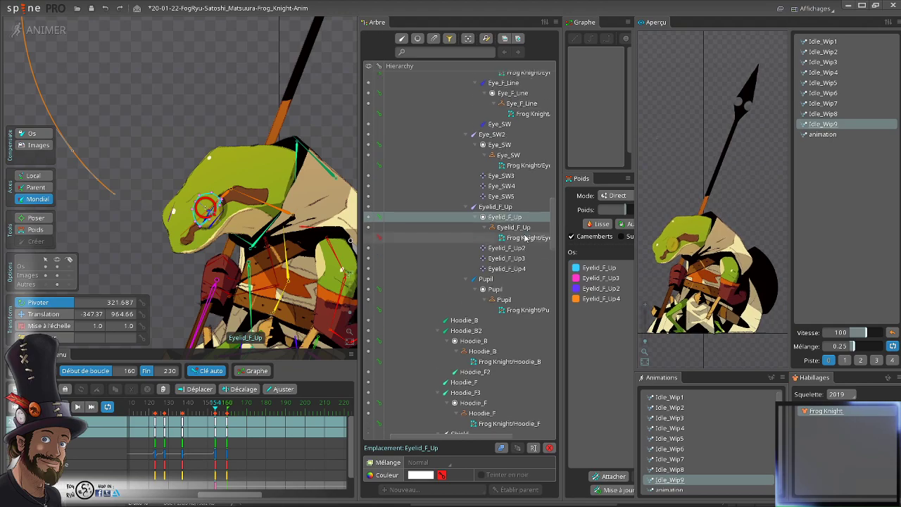
scroll(524, 243, "up", 3)
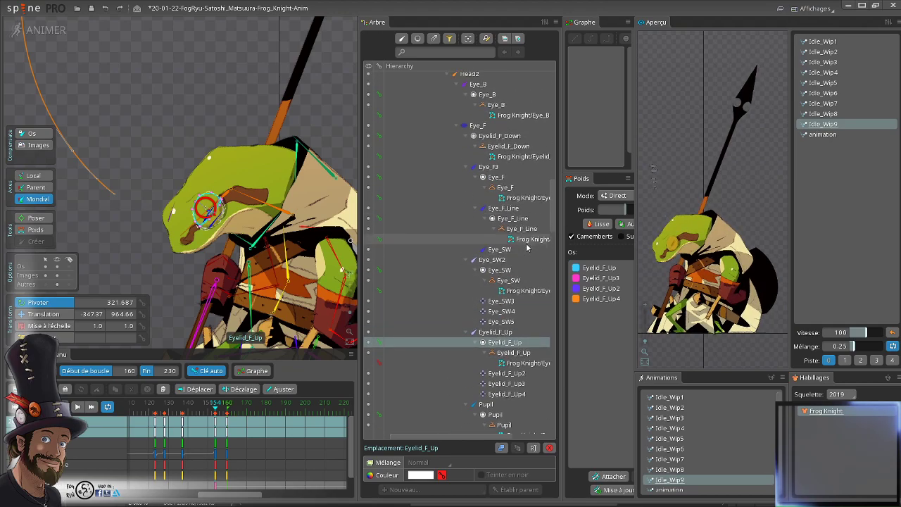
left_click(502, 136, "ctrl")
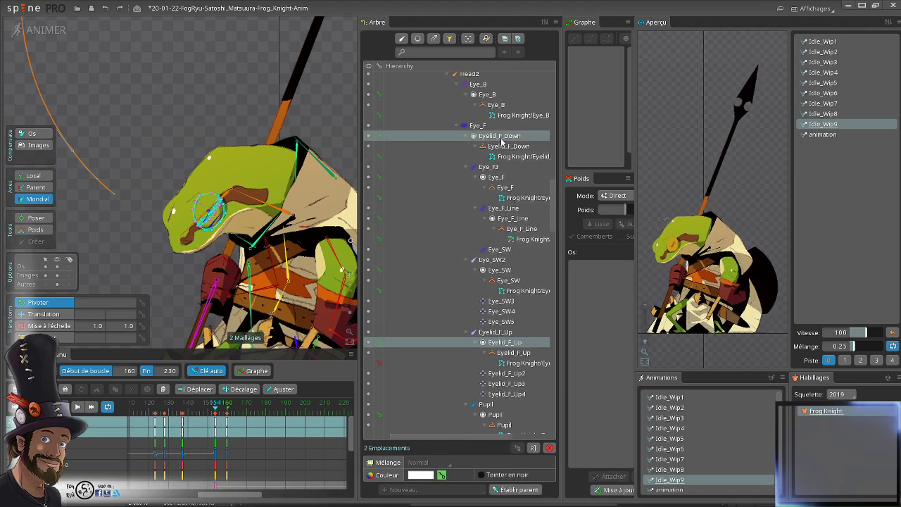
left_click(422, 476)
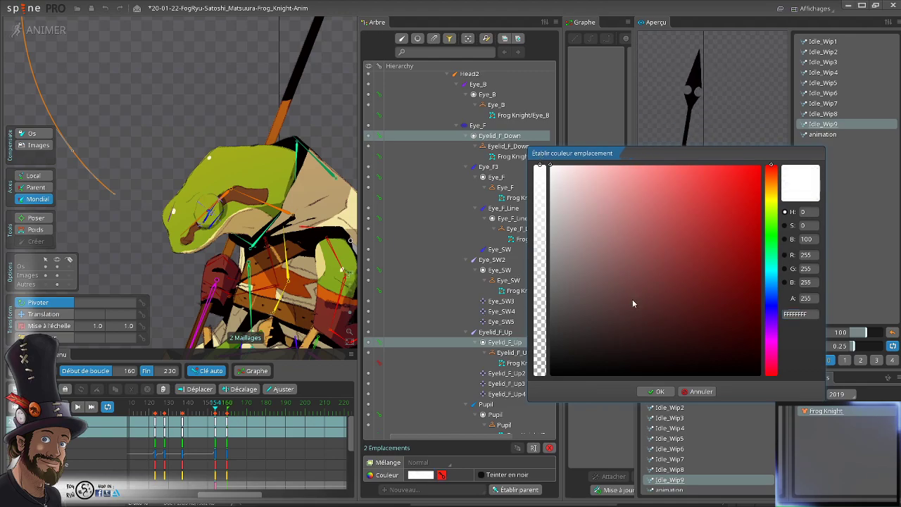
left_click(657, 390)
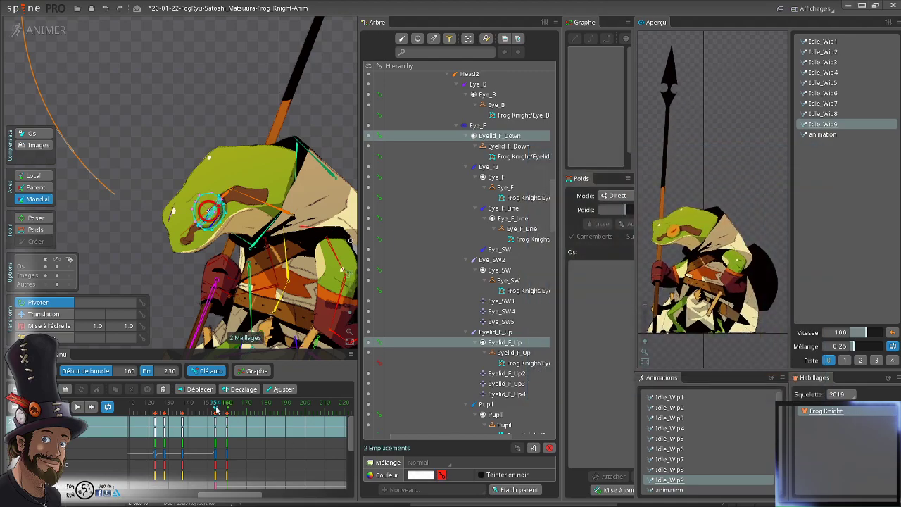
- Key the color of the Eyelid_F_Down and Eyelid_F_Up slots as fully opaque white, FFFFFFFF with alpha 255, at frame 370
left_click_drag(215, 409, 302, 425)
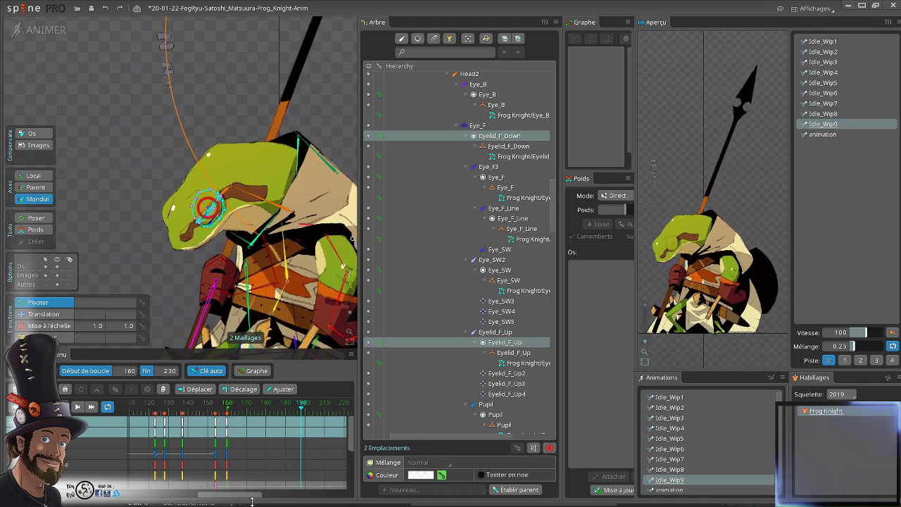
left_click_drag(245, 500, 338, 500)
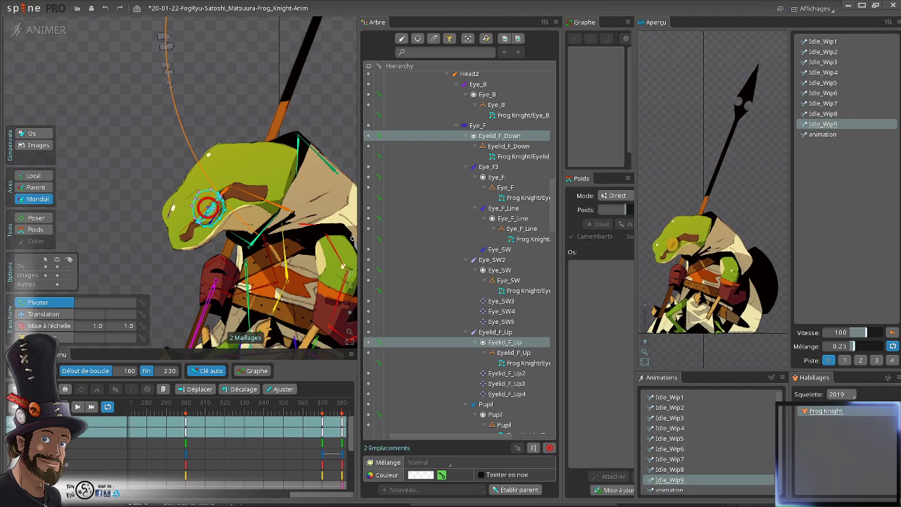
left_click(341, 406)
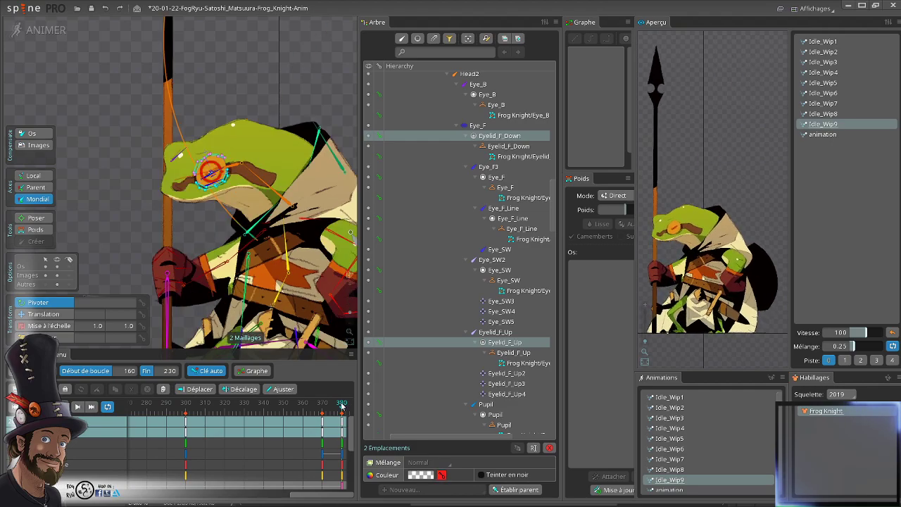
left_click(322, 408)
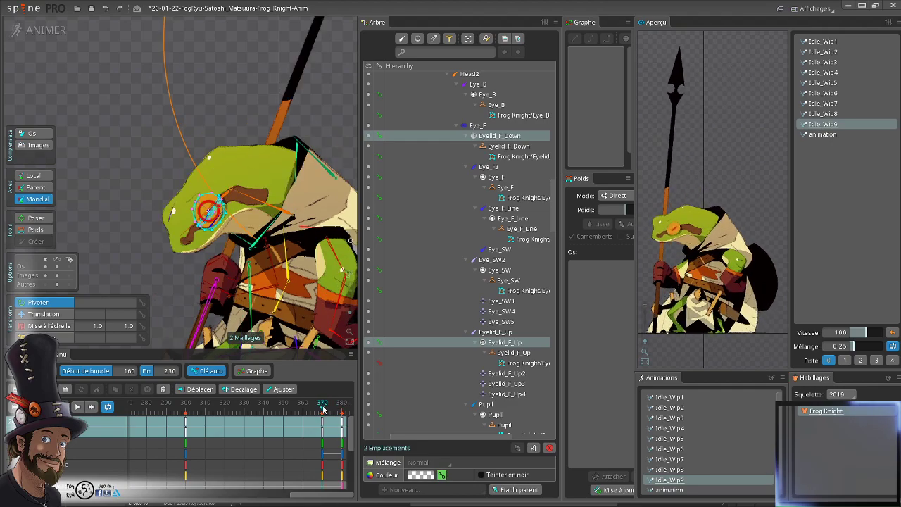
left_click(418, 476)
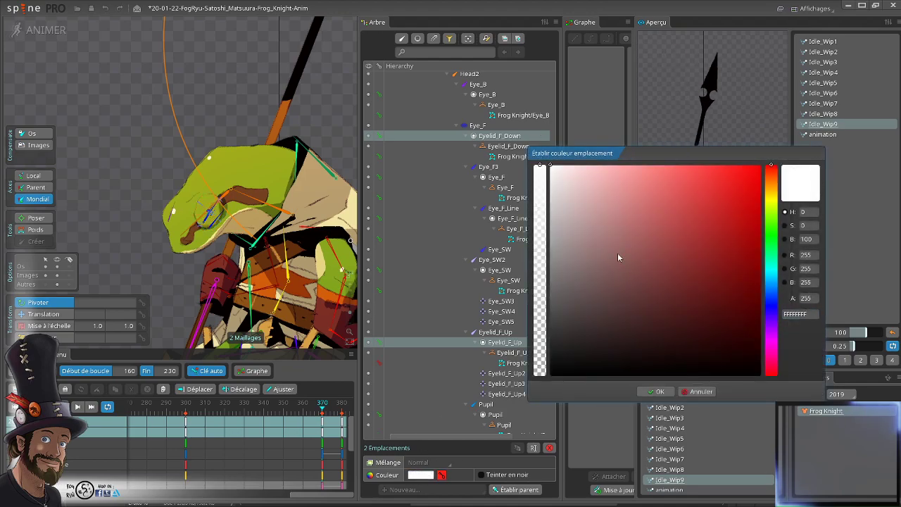
left_click(654, 392)
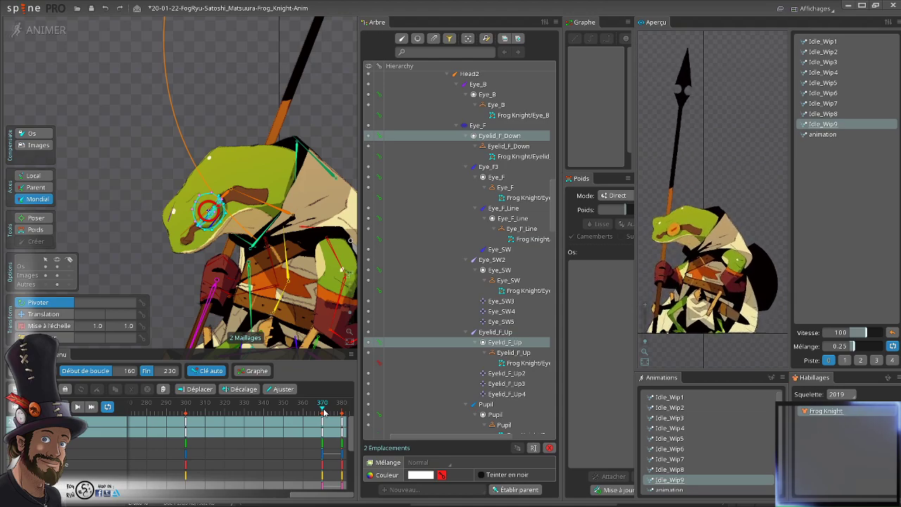
- Move the playhead to the awake pose at frame 380, deselect the eyelid slots and save the project
left_click_drag(323, 412, 342, 414)
left_click_drag(301, 88, 288, 136)
scroll(279, 129, "down", 2)
key("space")
key("ctrl+s")
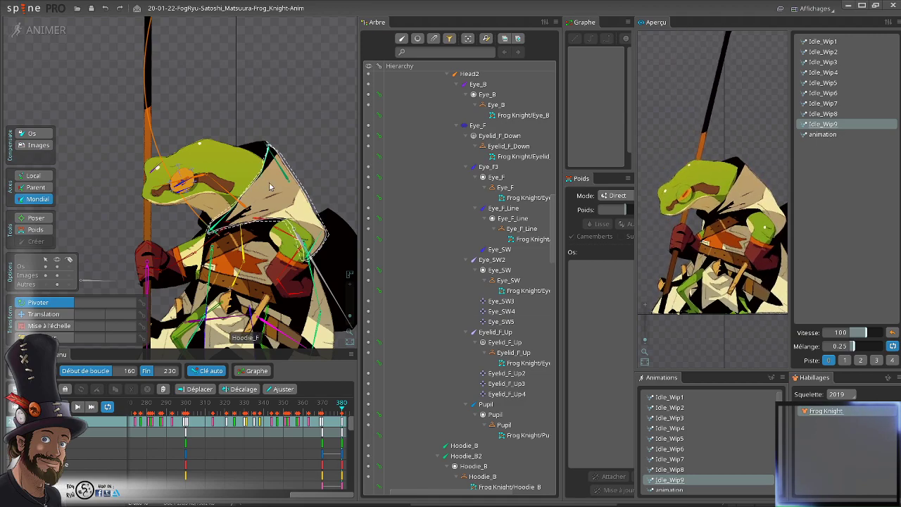
- Copy all awake-pose keys at frame 380
left_click_drag(277, 181, 223, 135)
scroll(284, 446, "down", 3)
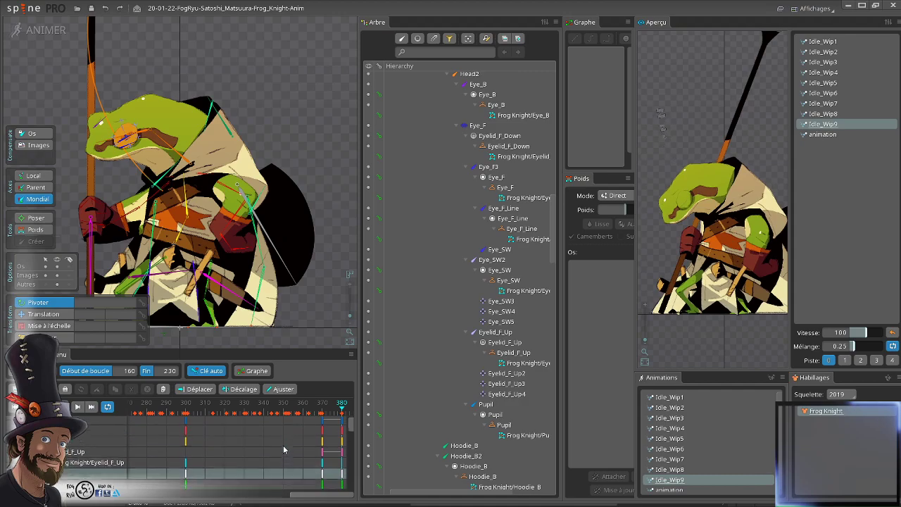
scroll(284, 446, "up", 3)
left_click_drag(284, 447, 161, 436)
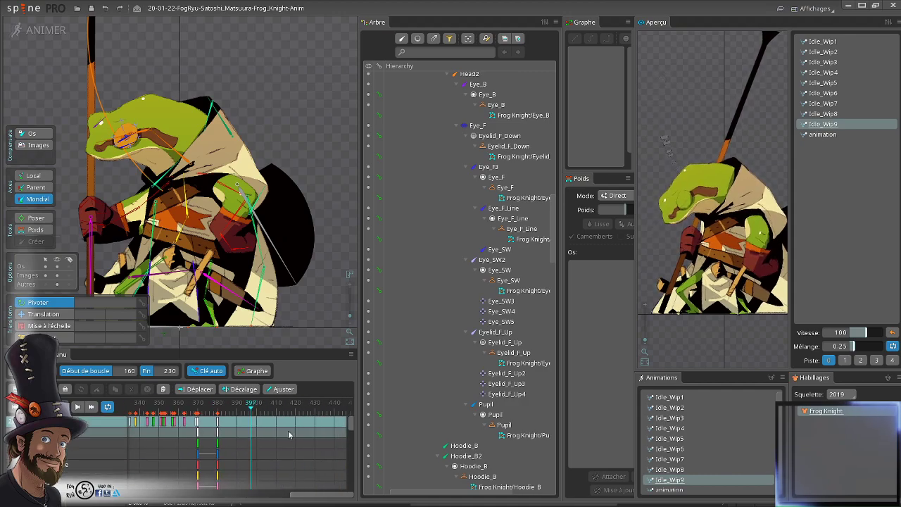
left_click_drag(292, 340, 328, 292)
scroll(316, 275, "down", 3)
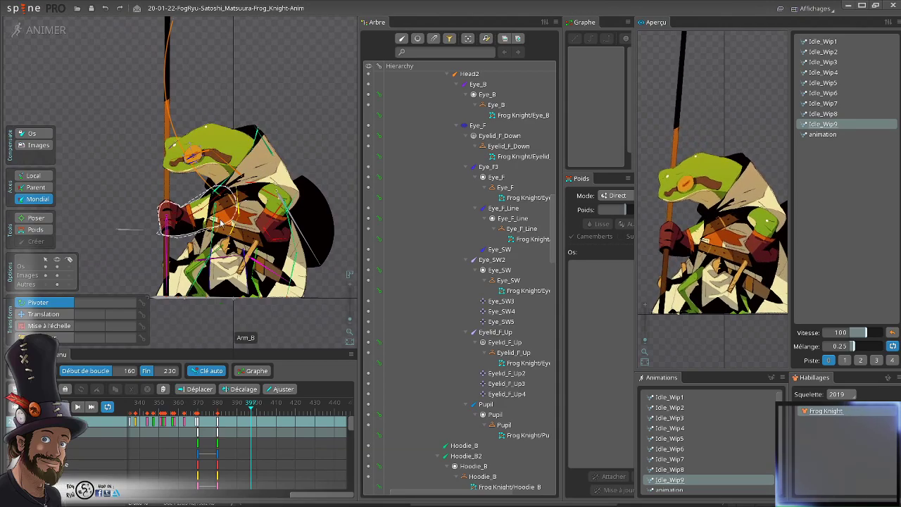
left_click(274, 420)
left_click(238, 422)
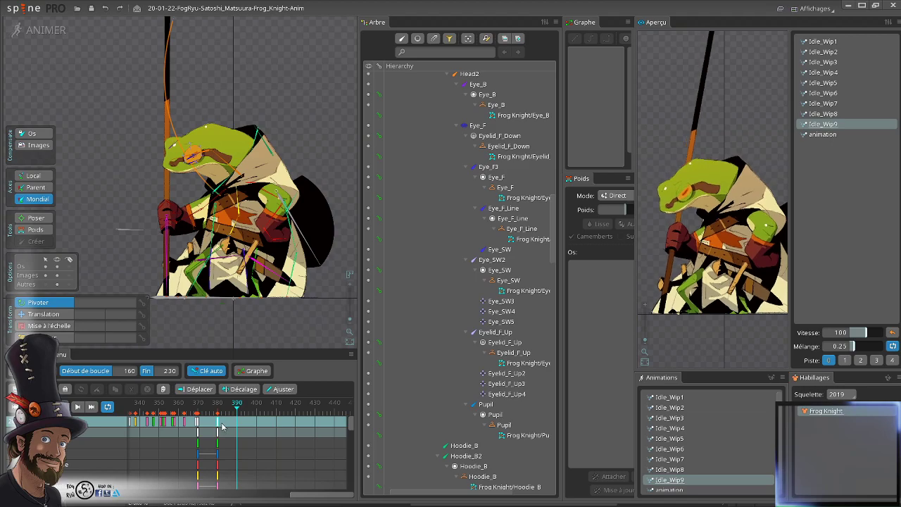
left_click(219, 425)
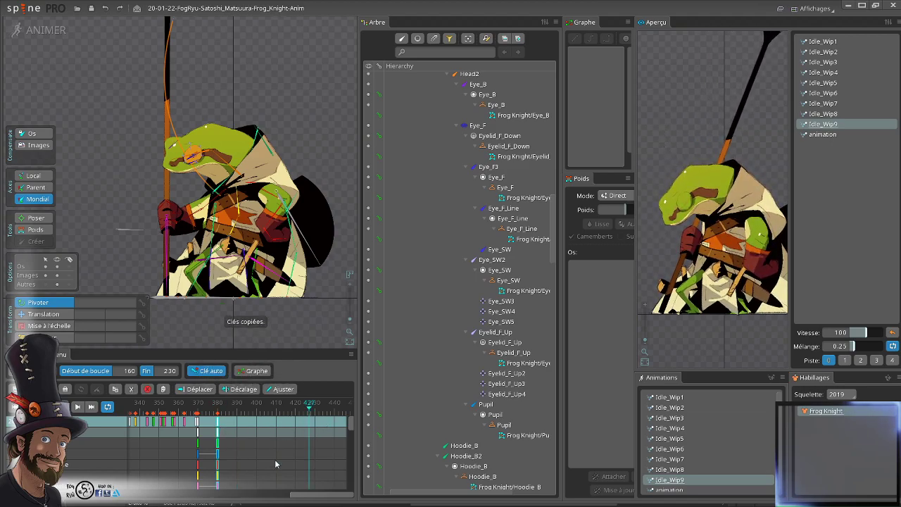
- Paste the copied awake-pose keys at frame 450
mouse_move(322, 497)
left_mouse_down()
mouse_move(311, 499)
mouse_move(326, 497)
left_mouse_up()
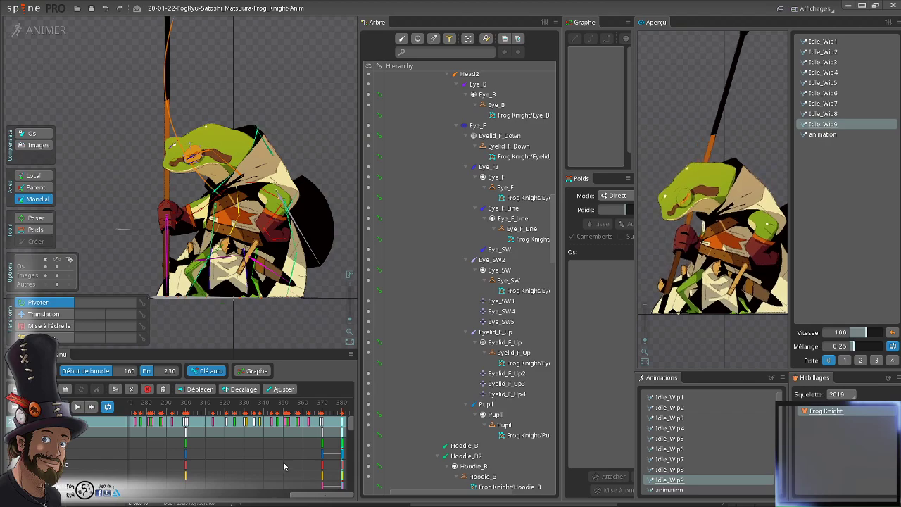
left_click_drag(283, 462, 146, 433)
left_click_drag(265, 441, 213, 431)
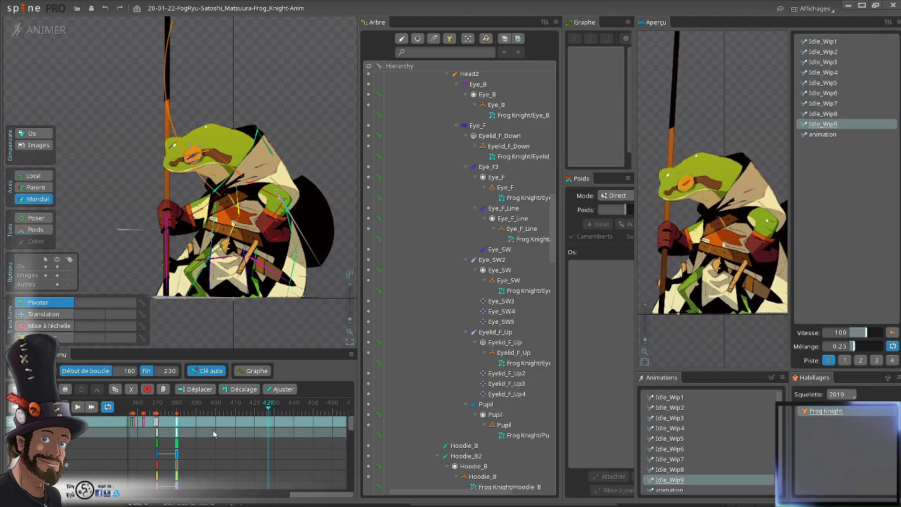
left_click(171, 411)
left_click(274, 421)
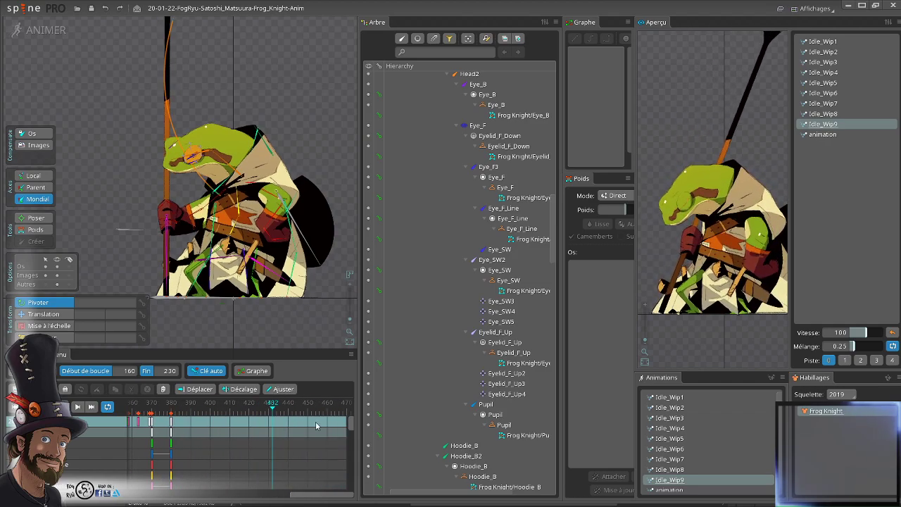
left_click(306, 412)
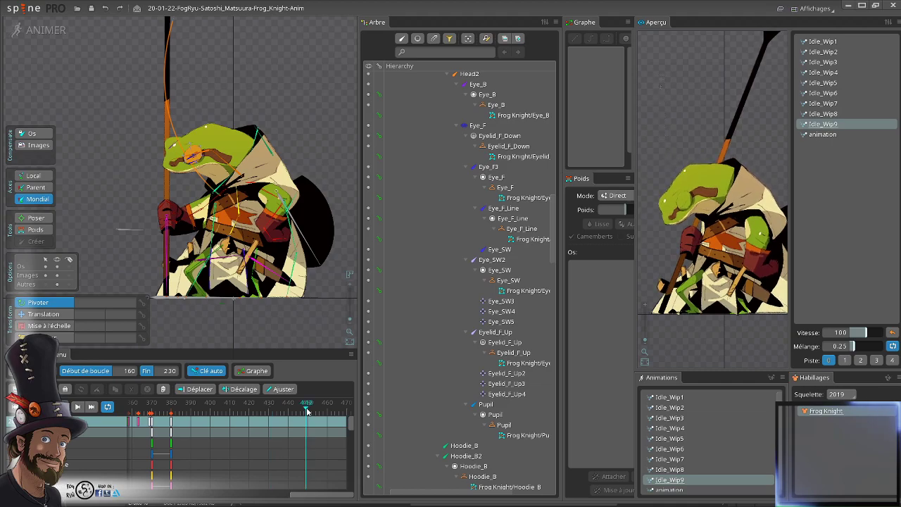
key("ctrl+v")
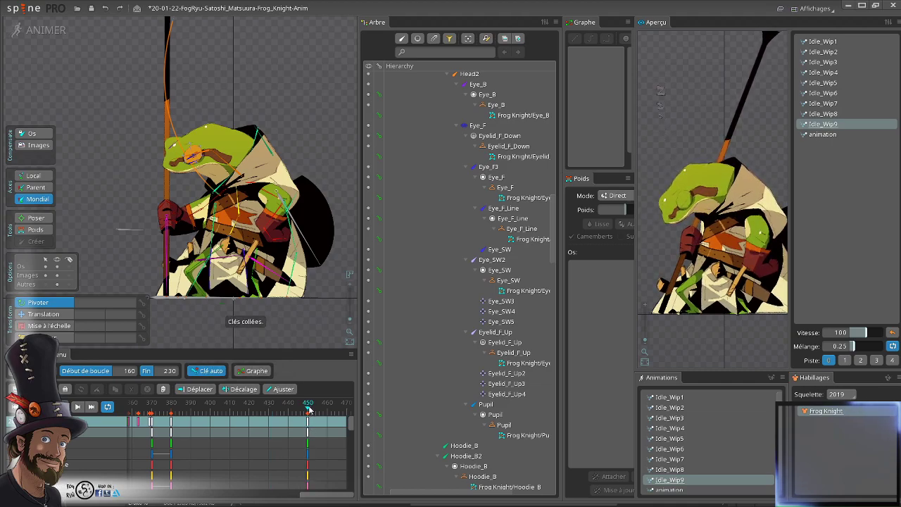
- Scrub back through the wake-up transition to frame 372 and select the Arm_B_CNS bone at the spear hand
left_click_drag(296, 425, 240, 437)
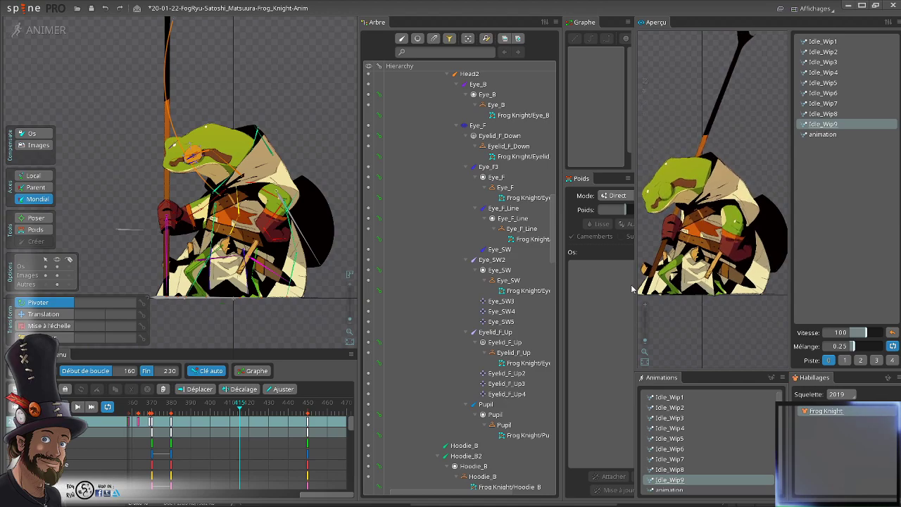
left_click(291, 436)
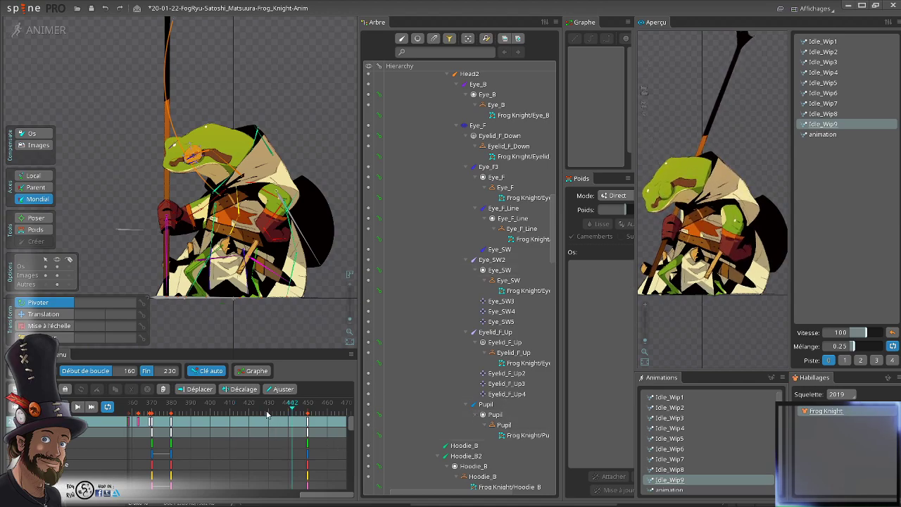
left_click_drag(267, 416, 191, 421)
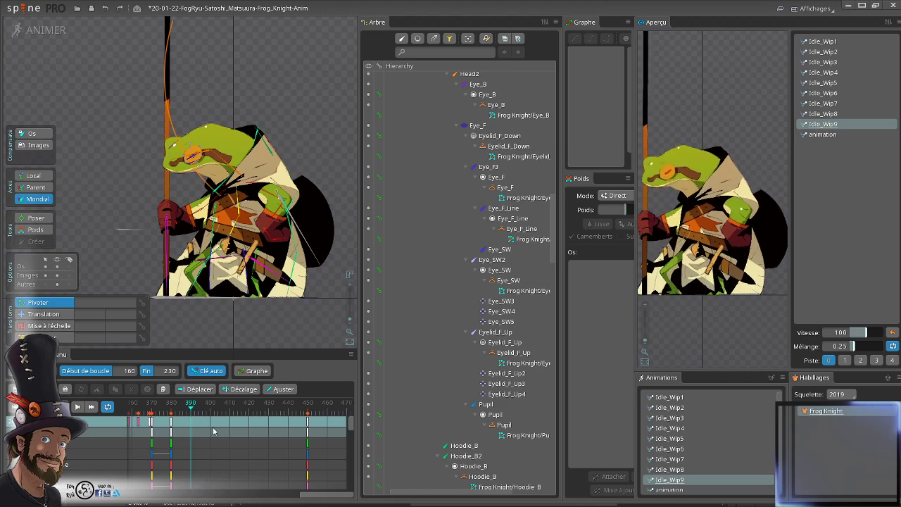
left_click_drag(180, 410, 151, 420)
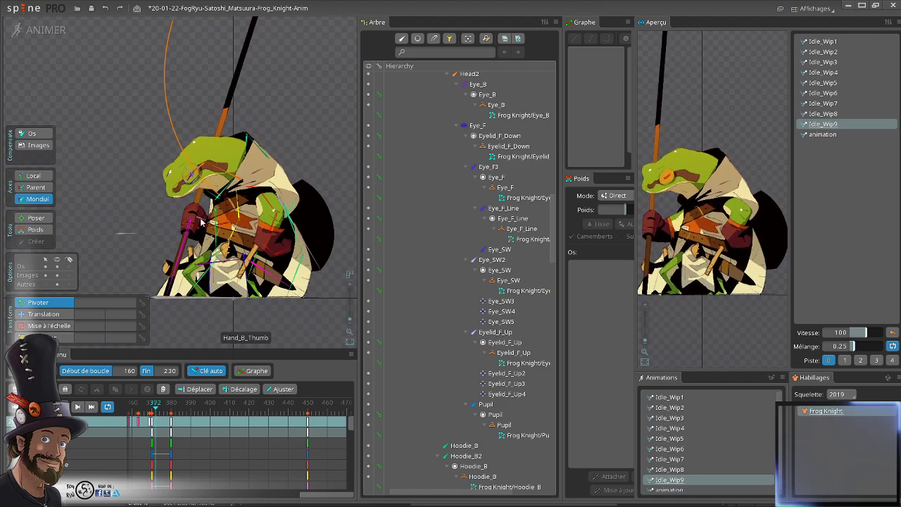
scroll(189, 225, "up", 1)
scroll(189, 225, "up", 2)
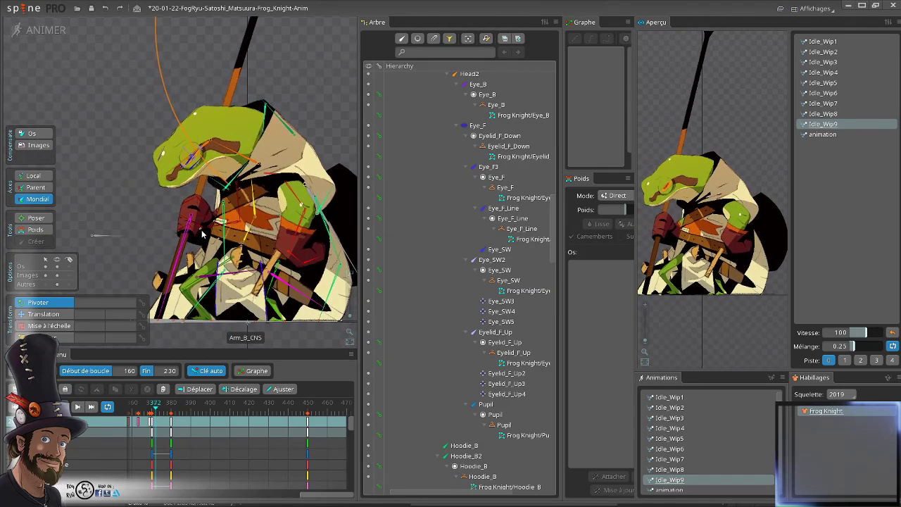
left_click(198, 226)
- Copy the Arm_B_CNS keys from frame 370 and paste them at frame 372
left_click(169, 421)
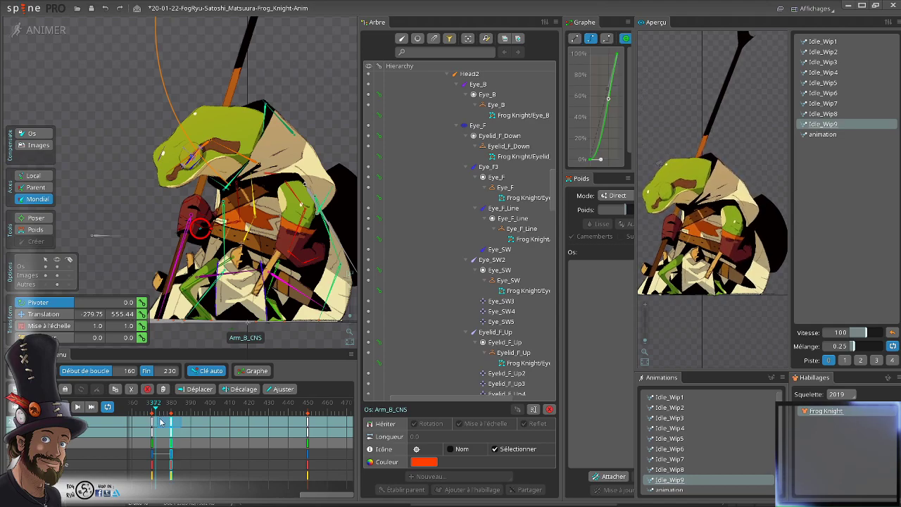
left_click_drag(169, 413, 182, 436)
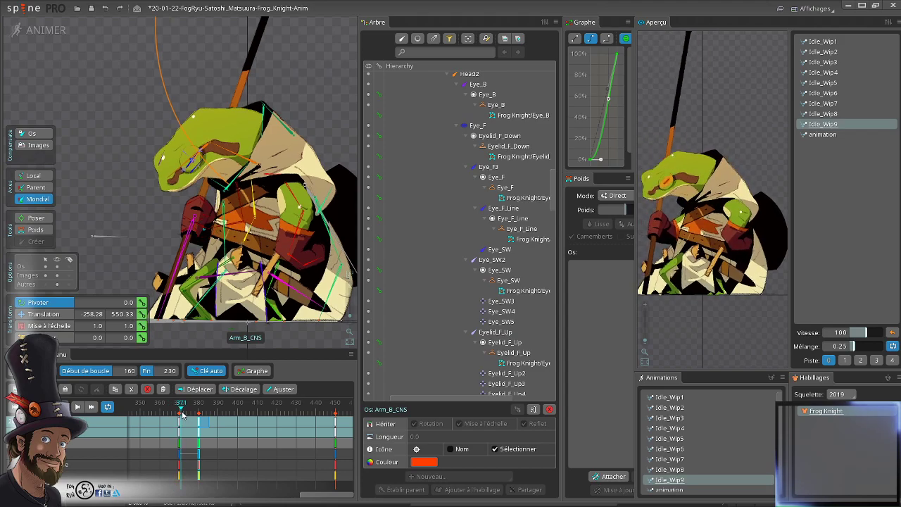
left_click(183, 414)
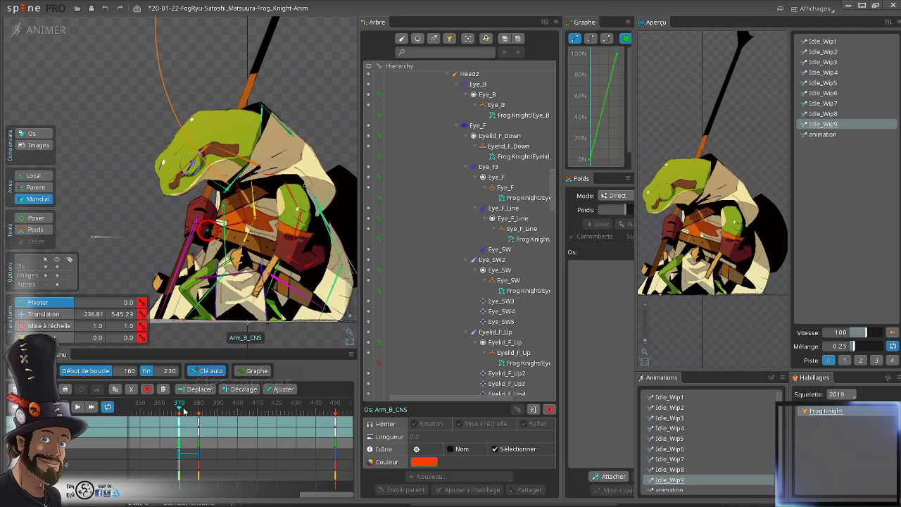
key("ctrl+c")
key("ctrl+v")
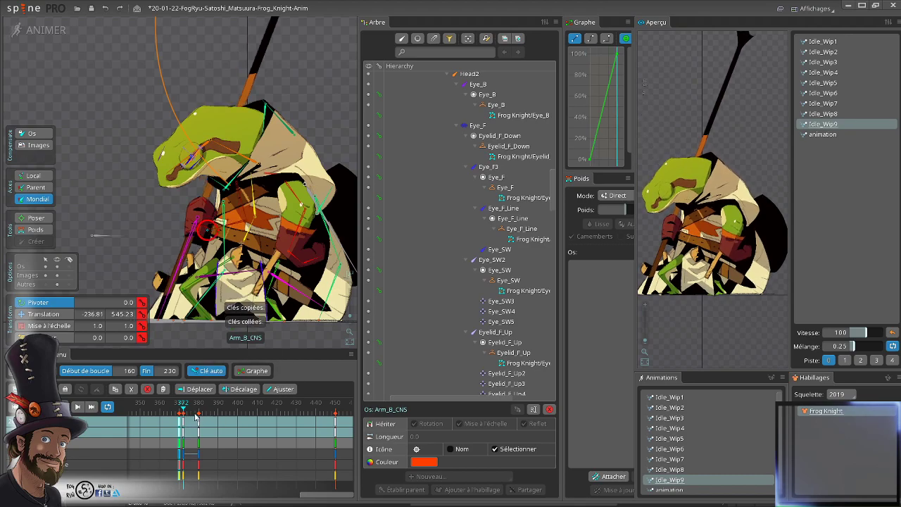
- Delay the Arm_B_CNS hand movement by shifting its start keys to about frame 376 and its end keys to about frame 383
left_click(200, 422)
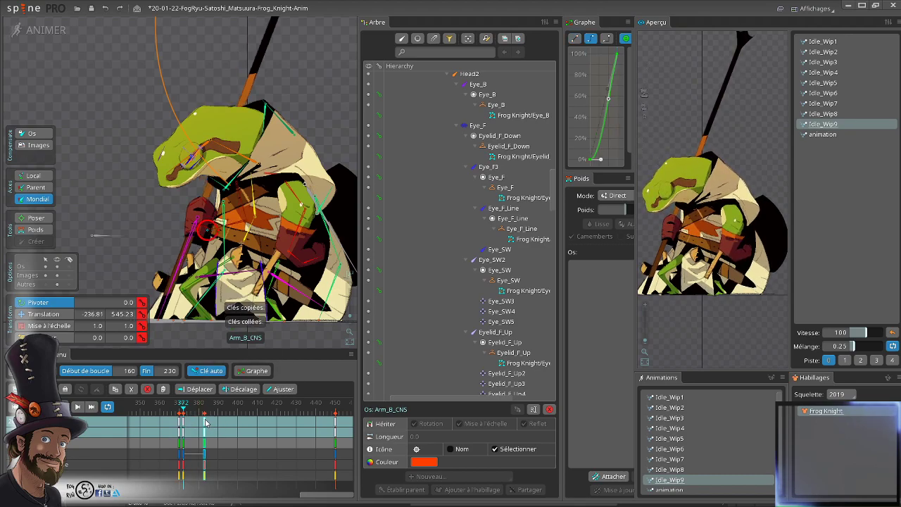
left_click(219, 426)
mouse_move(219, 426)
left_mouse_down()
mouse_move(193, 422)
mouse_move(203, 421)
left_mouse_up()
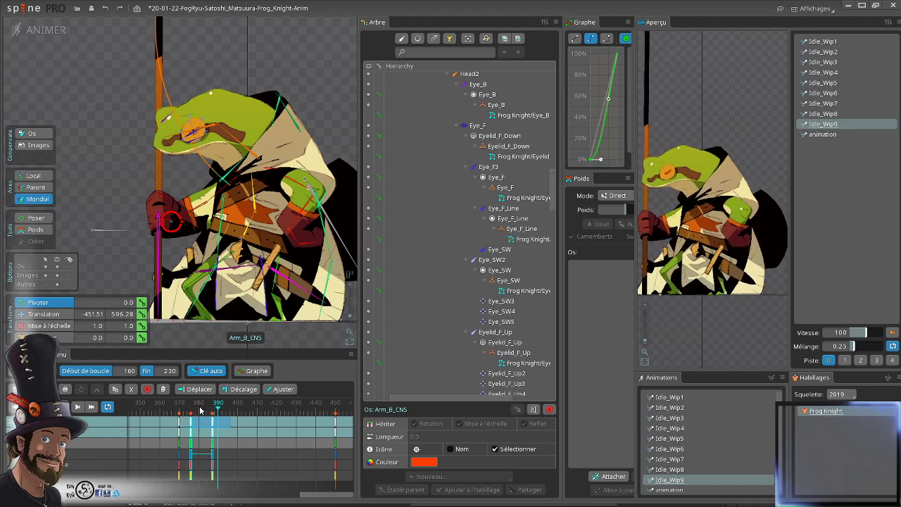
left_click(200, 410)
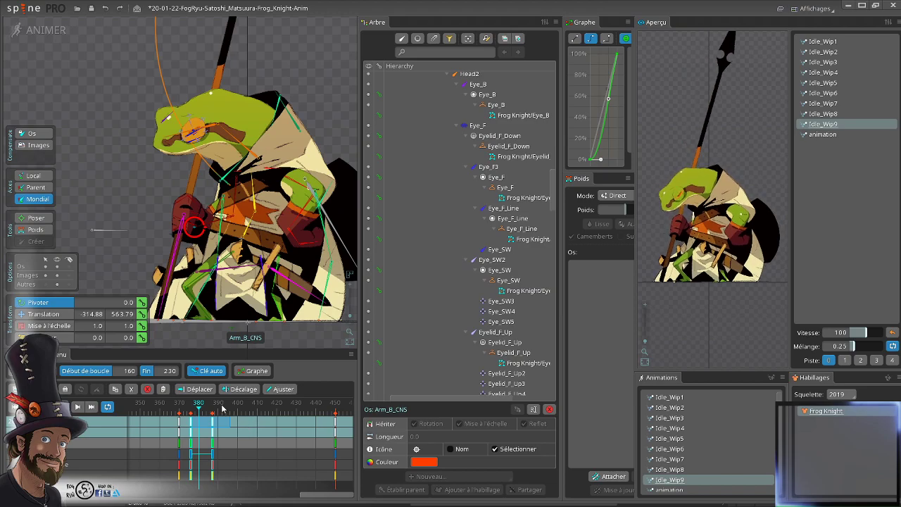
left_click(254, 427)
left_click_drag(213, 426, 207, 426)
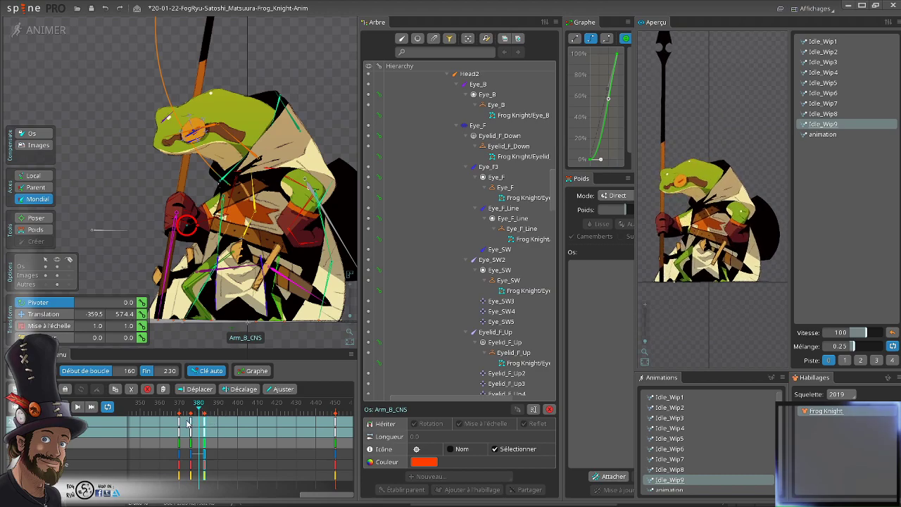
- Apply the first Breat… curve preset to the Arm_B_CNS keys at frame 376
left_click(189, 423)
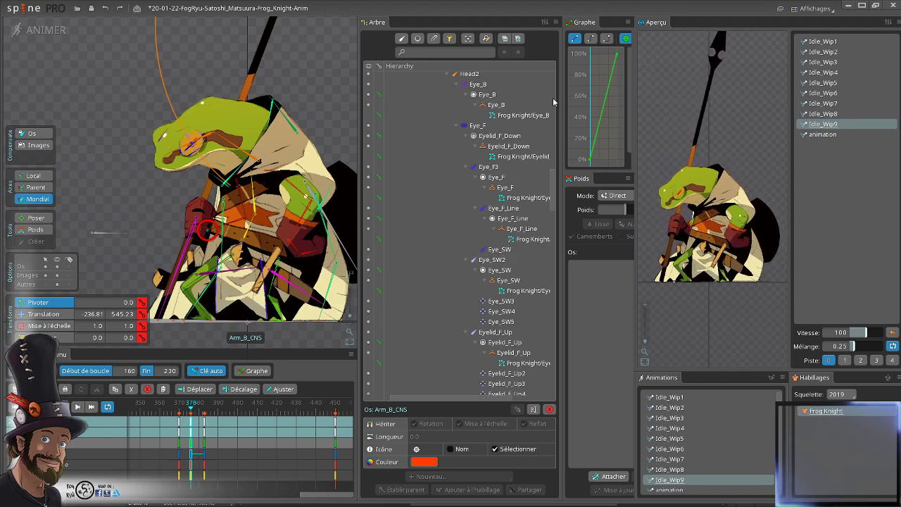
left_click_drag(562, 99, 544, 94)
left_click(623, 67)
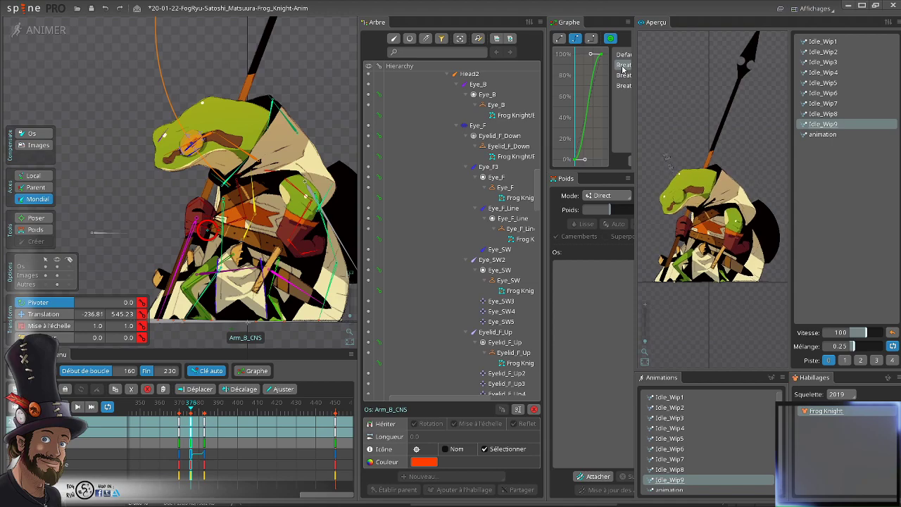
- Shift the end keys of the Arm_B_CNS hand movement to frame 385 and review the arm's transition
mouse_move(192, 410)
left_mouse_down()
mouse_move(172, 412)
mouse_move(202, 414)
mouse_move(176, 409)
left_mouse_up()
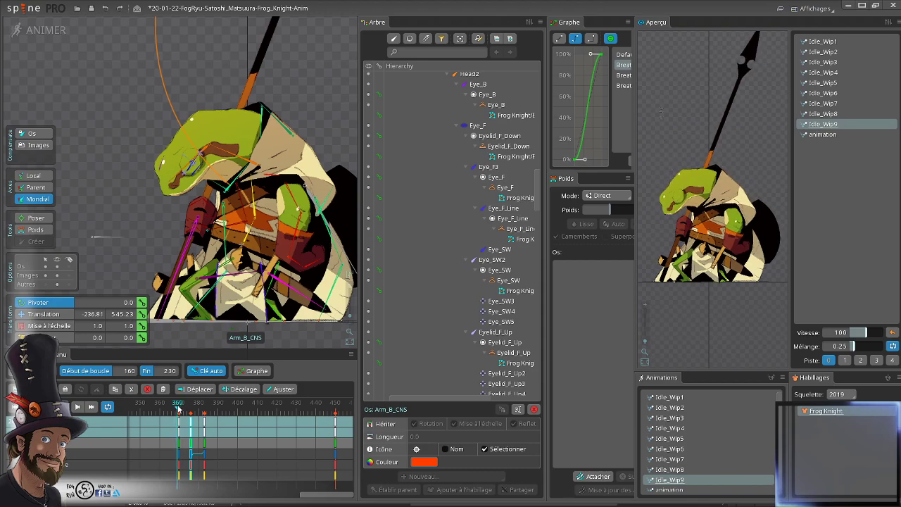
left_click_drag(179, 409, 180, 411)
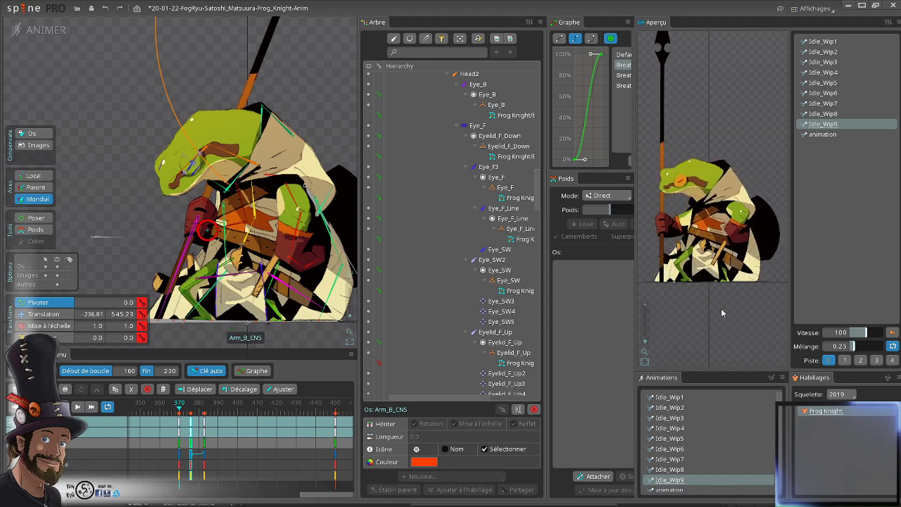
left_click_drag(205, 420, 194, 409)
left_click(192, 409)
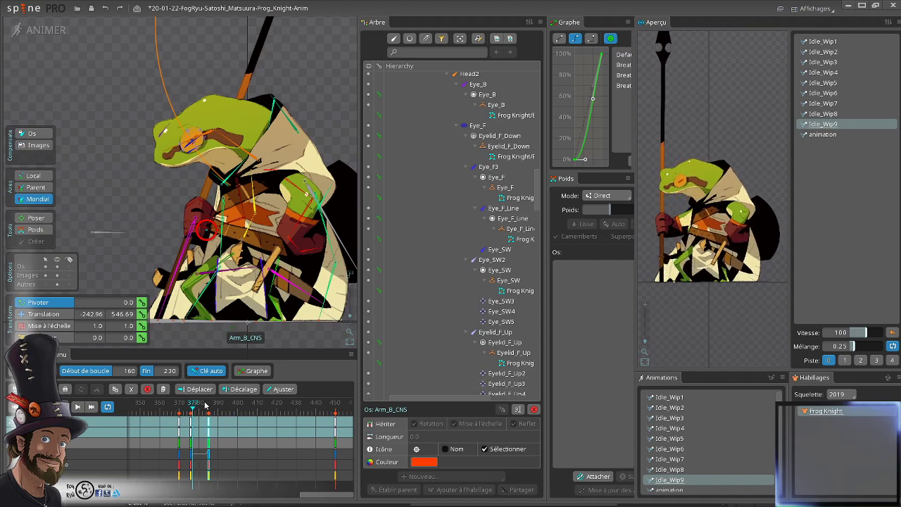
left_click_drag(205, 404, 195, 438)
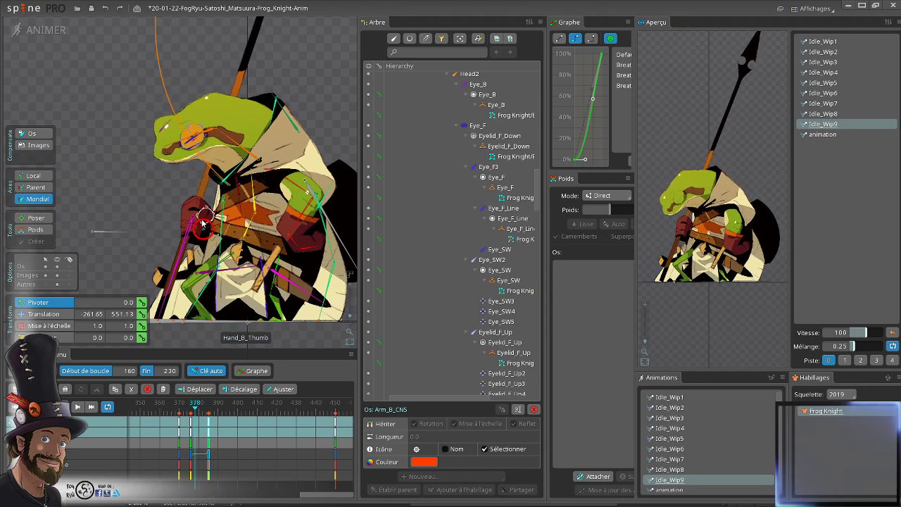
- With no bone selected, copy the awake-pose keys from frame 380 and paste them at frame 388
scroll(240, 93, "down", 2)
left_click(268, 430)
key("space")
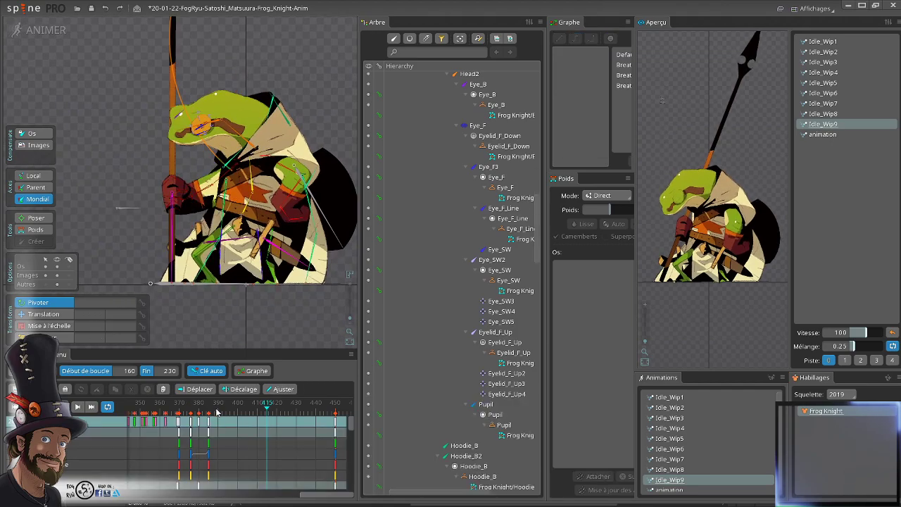
left_click_drag(194, 410, 218, 423)
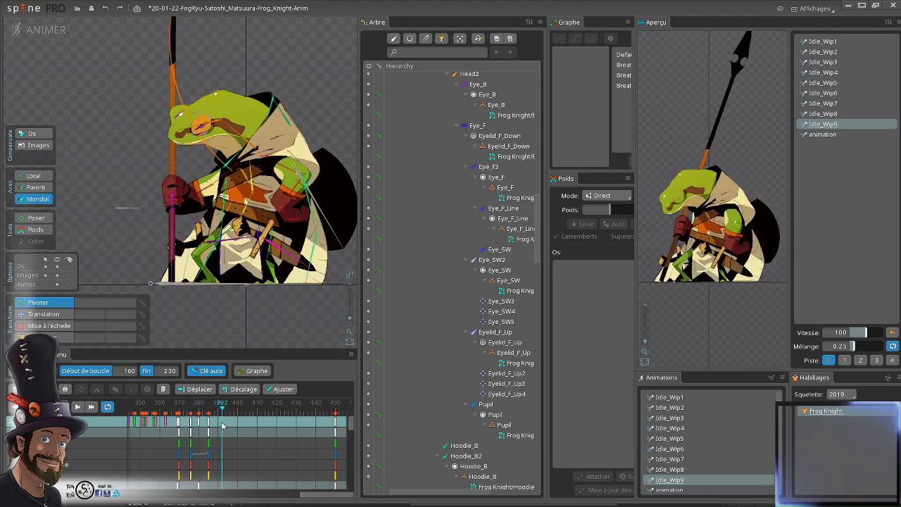
left_click(203, 427)
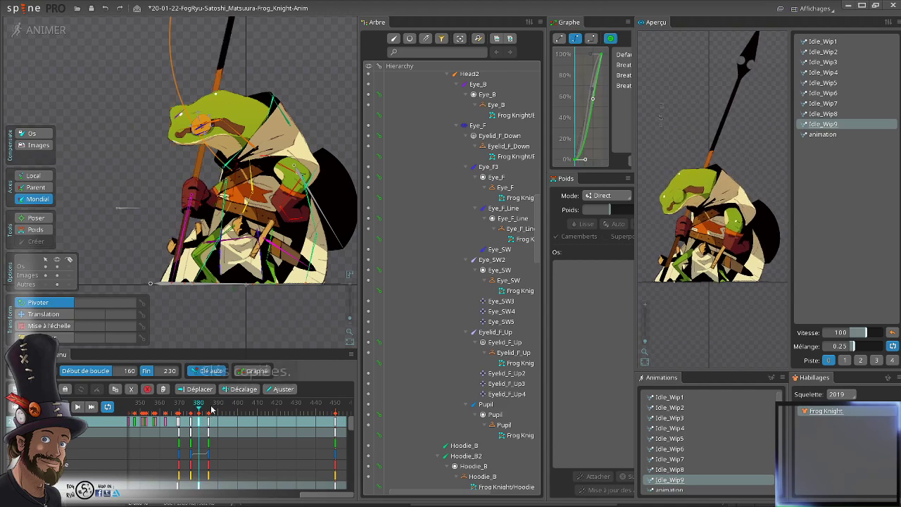
key("ctrl+c")
left_click_drag(200, 409, 216, 414)
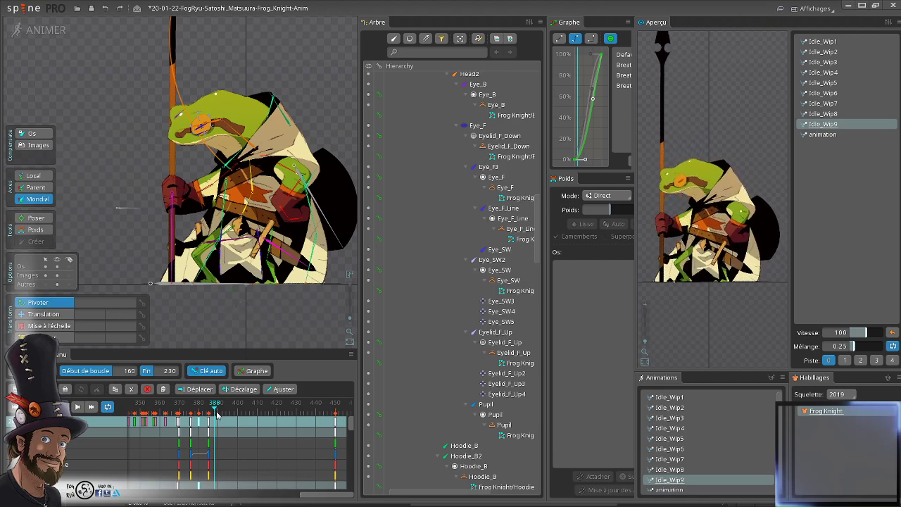
key("ctrl+v")
- At frame 380, exaggerate the rise by raising the All bone slightly and rotating Body2 to about 94.3 and Head to about 133.3
left_click(201, 426)
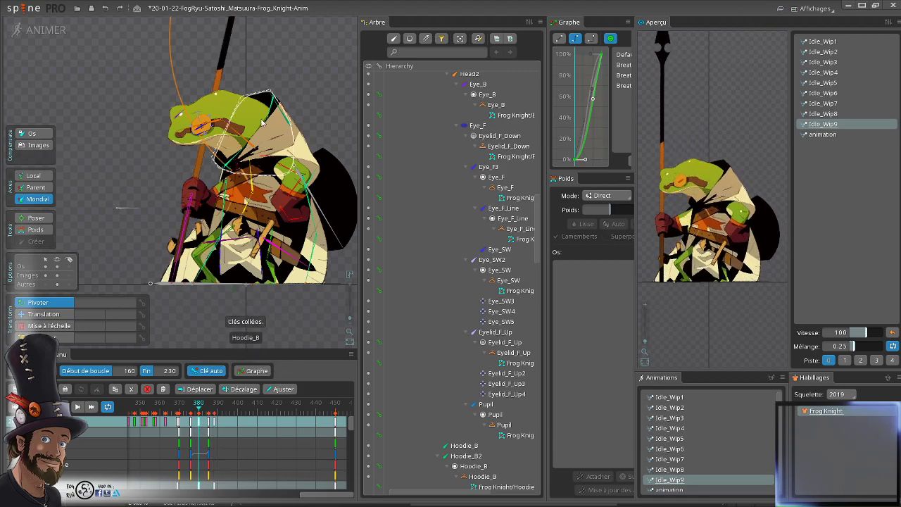
mouse_move(134, 209)
left_mouse_down()
mouse_move(143, 212)
mouse_move(126, 195)
left_mouse_up()
left_click(127, 205)
key("v")
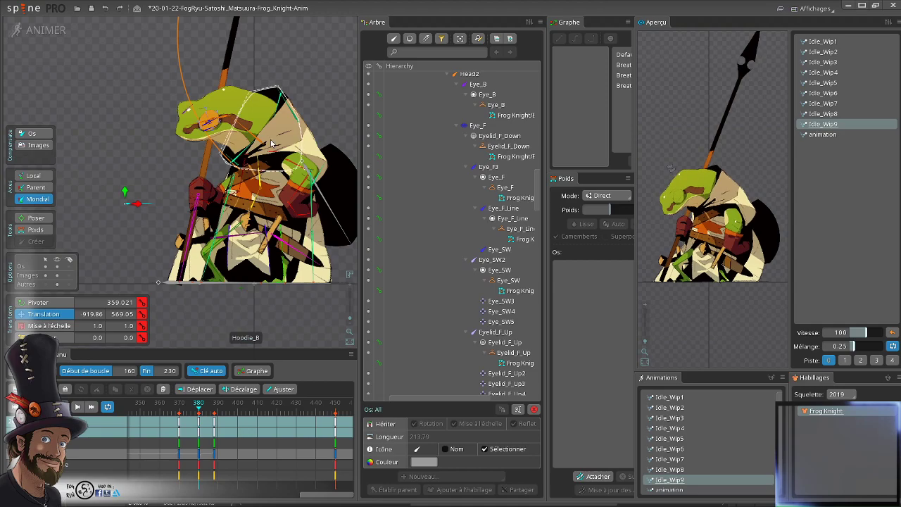
left_click(260, 179)
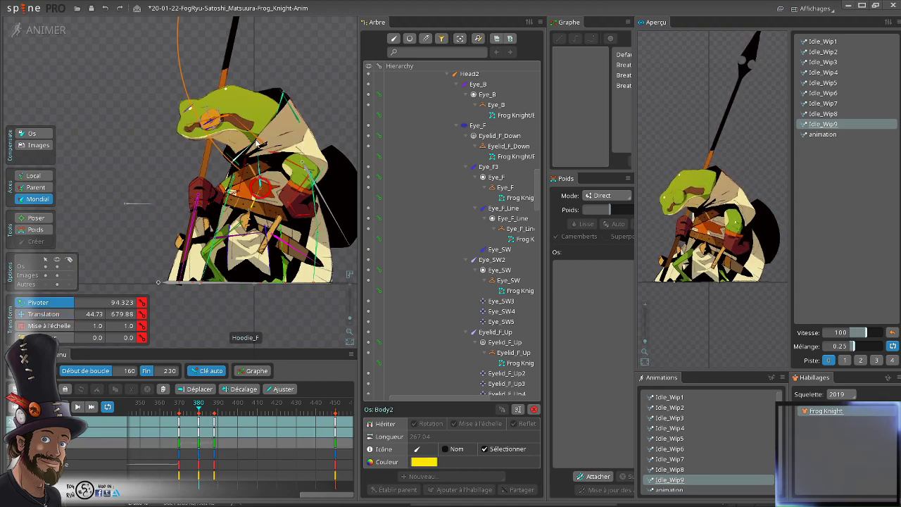
left_click(273, 125)
left_click_drag(325, 100, 327, 107)
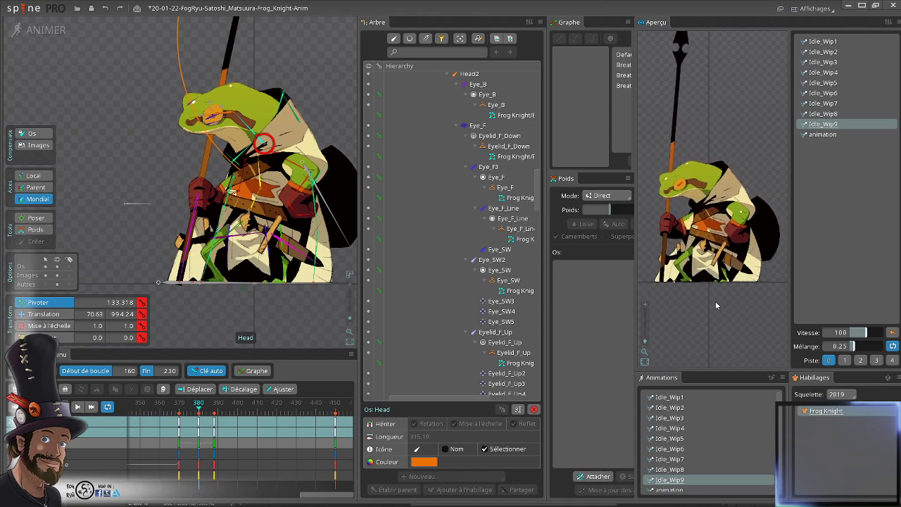
- Review the wake-up motion and apply the first Breat… curve preset to the Head keys at frames 370 and 380
left_click(130, 412)
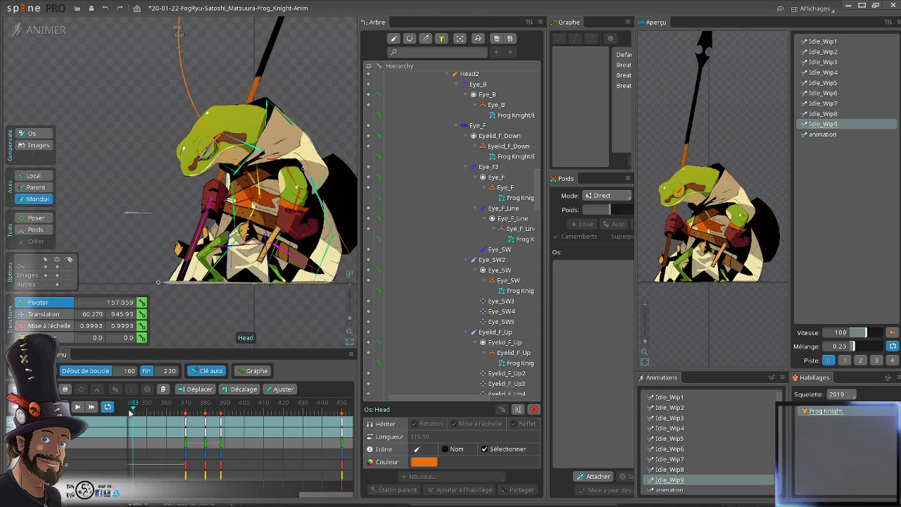
left_click_drag(130, 412, 223, 430)
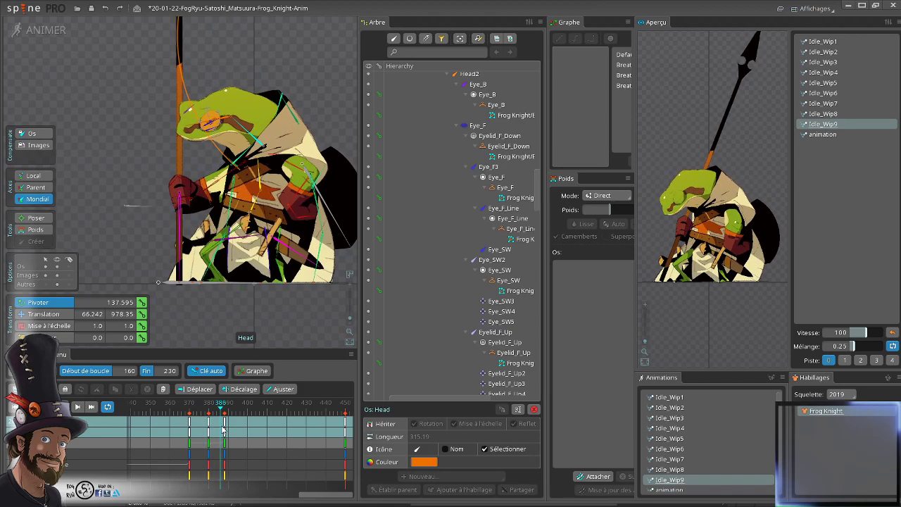
left_click(191, 428)
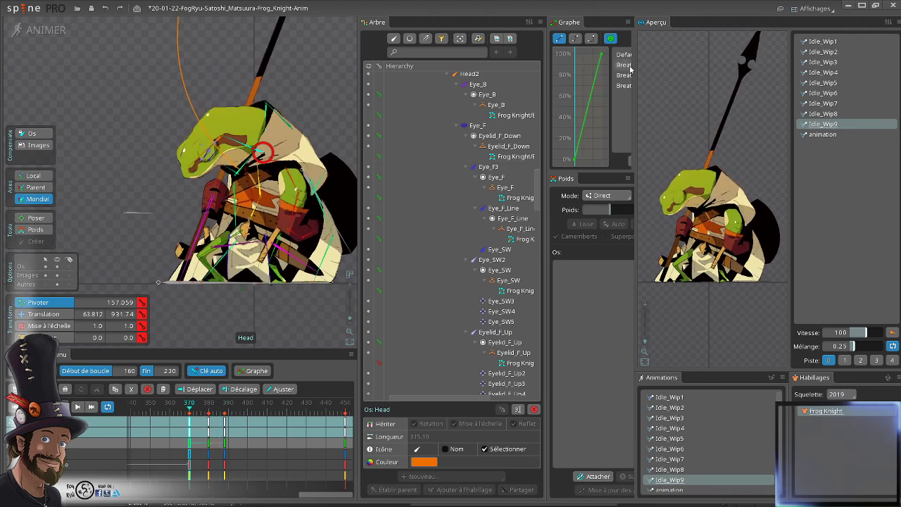
left_click(210, 426)
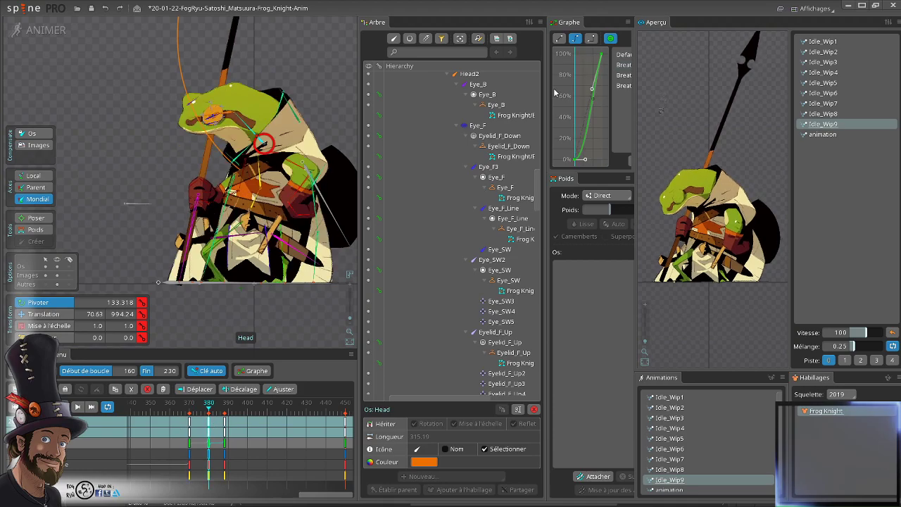
left_click(623, 64)
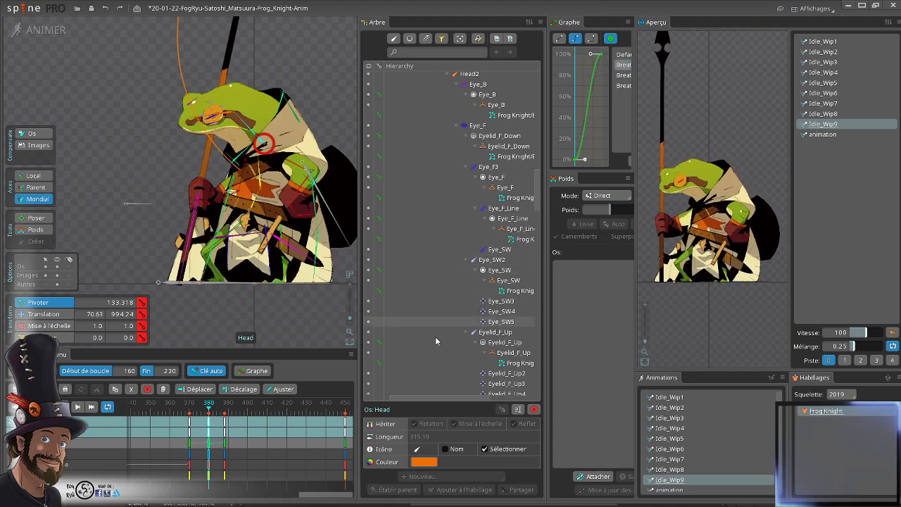
- Clear the loop start and end range and play the wake-up transition from about frame 360
left_click_drag(209, 412, 169, 411)
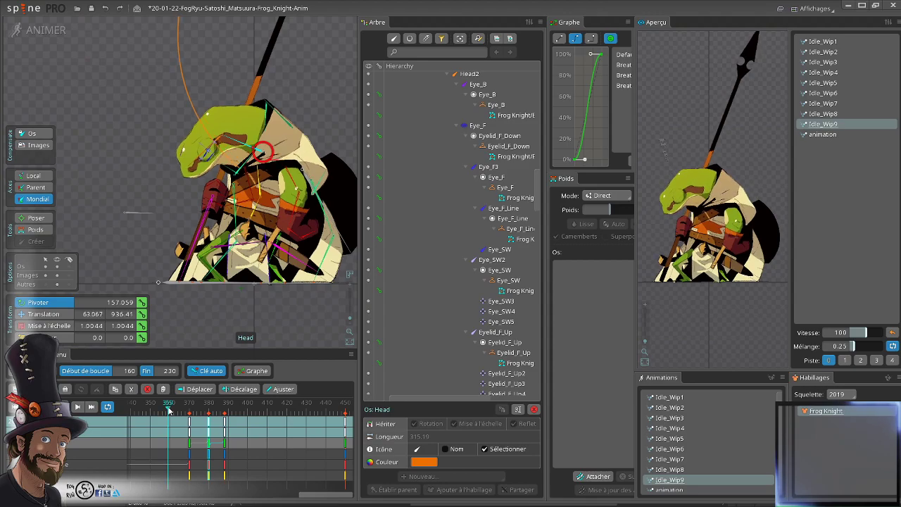
left_click(172, 412)
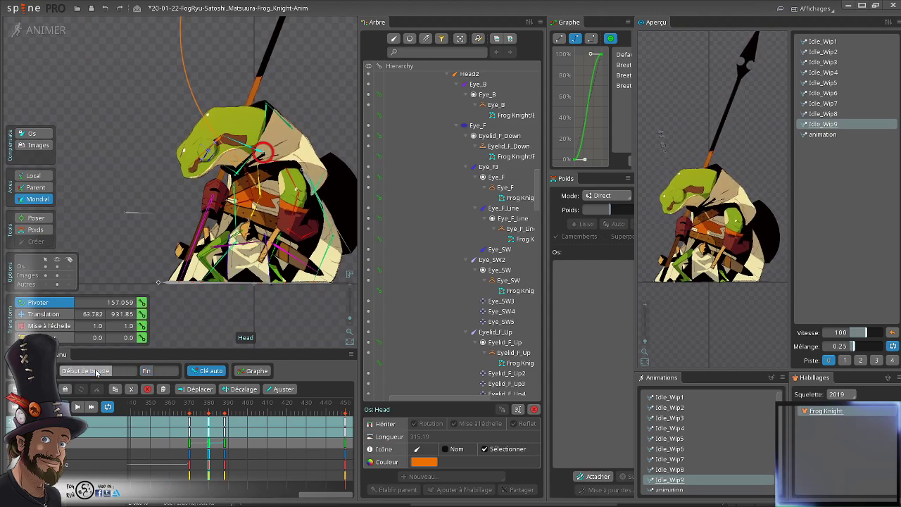
left_click(167, 412)
key("d")
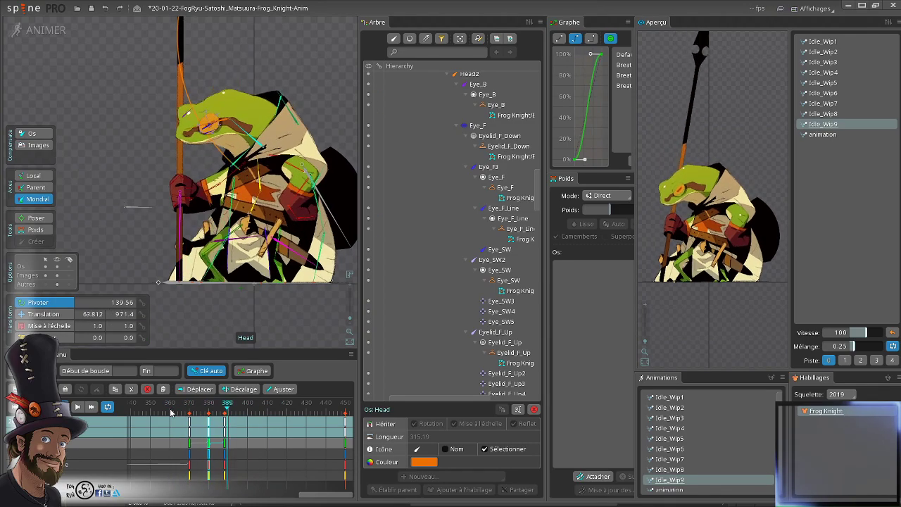
left_click(170, 411)
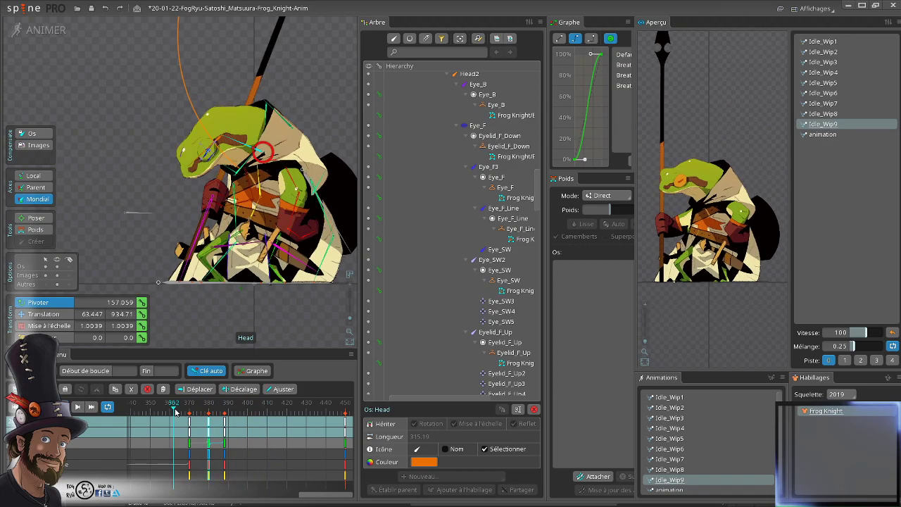
key("space")
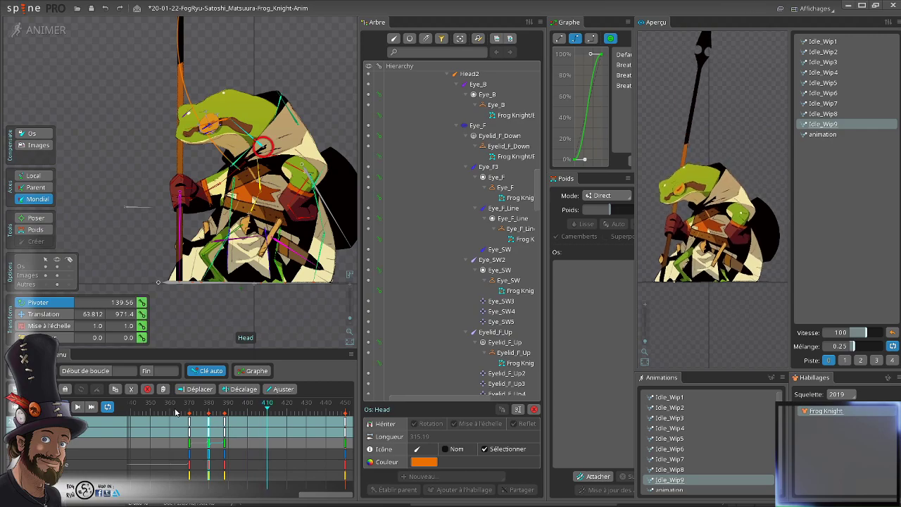
- Key rotation, translation, scale and shear of the Arm_B_CNS bone at frame 388
left_click(206, 413)
left_click_drag(206, 412, 226, 420)
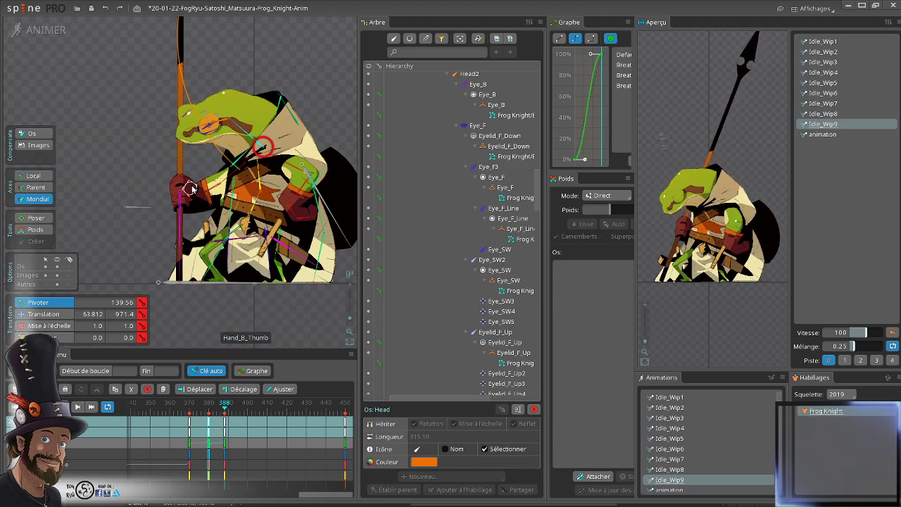
left_click(190, 203)
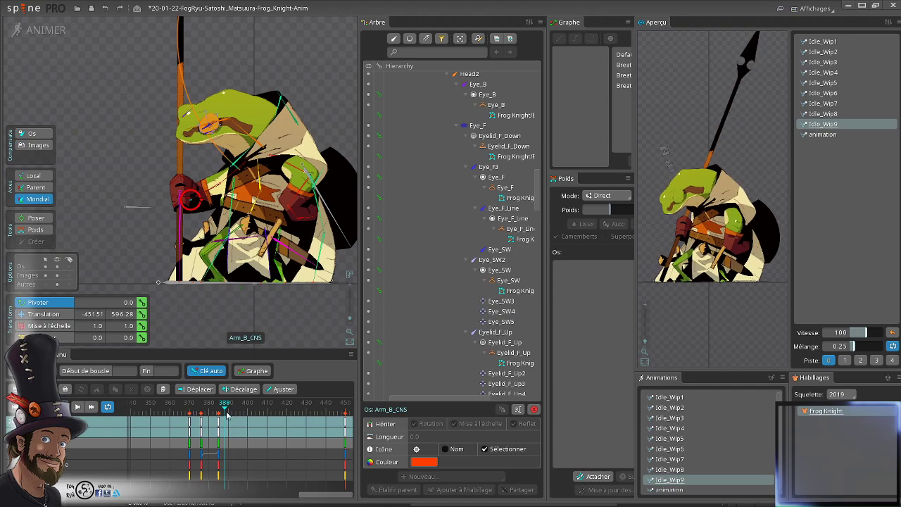
key("Escape")
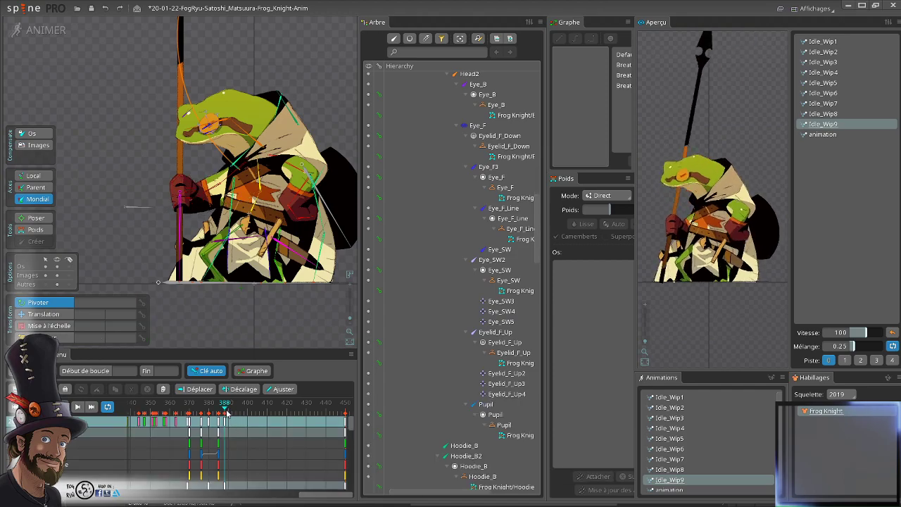
left_click(190, 204)
scroll(138, 203, "up", 5)
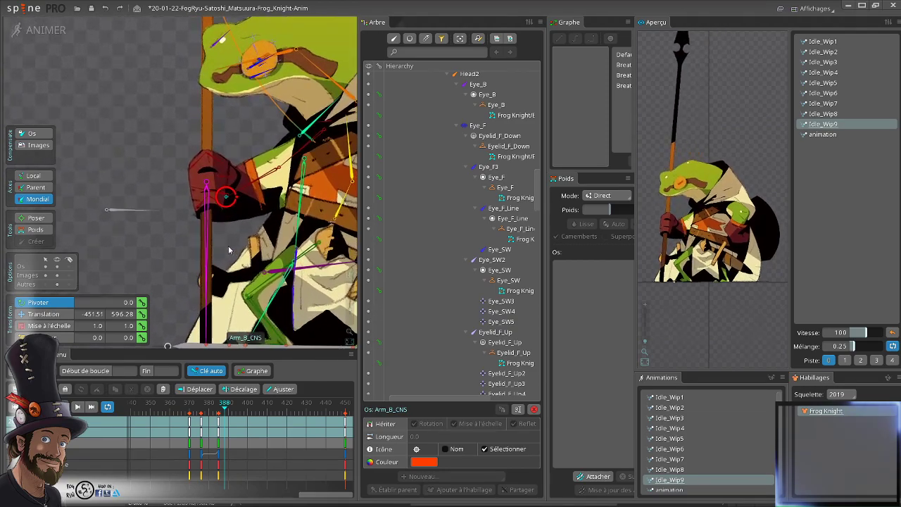
left_click(143, 305)
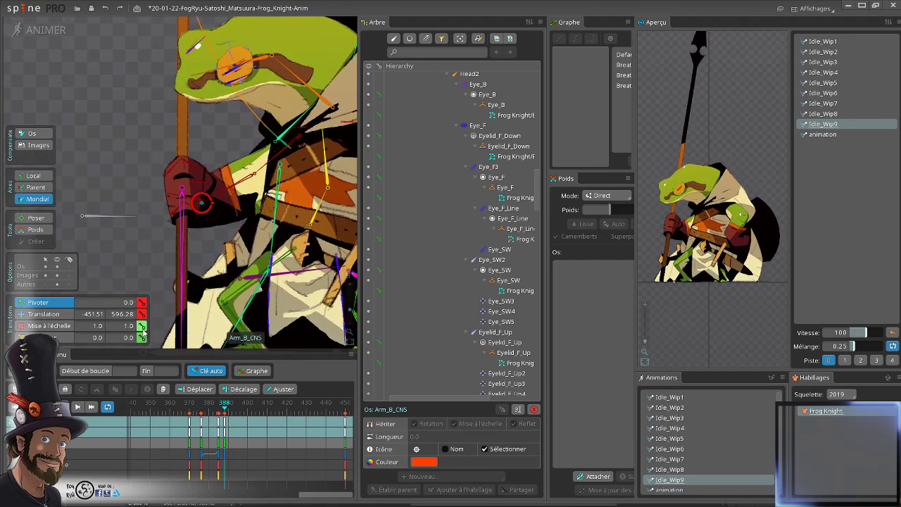
left_click(141, 326)
left_click(142, 338)
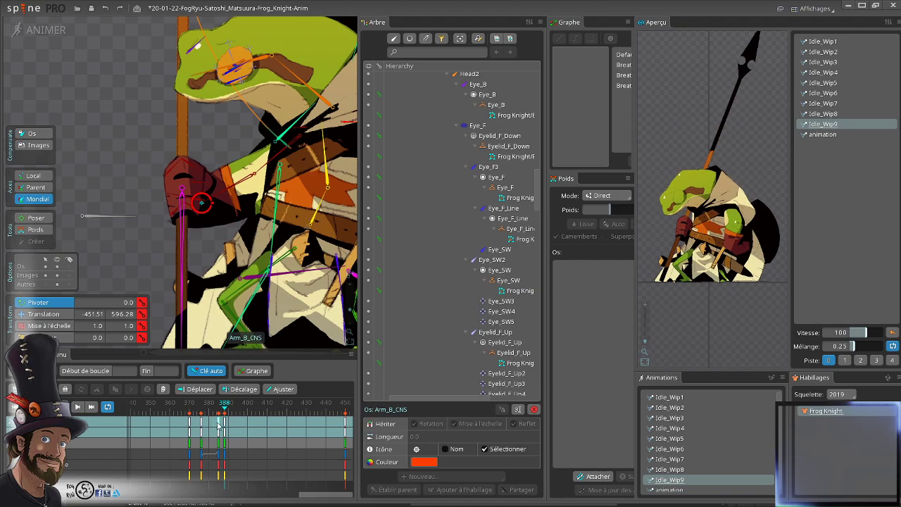
- At frame 385, move the Arm_B_CNS bone outward to about X -458.74 and hide the bones to check the spear hand
left_click(220, 425)
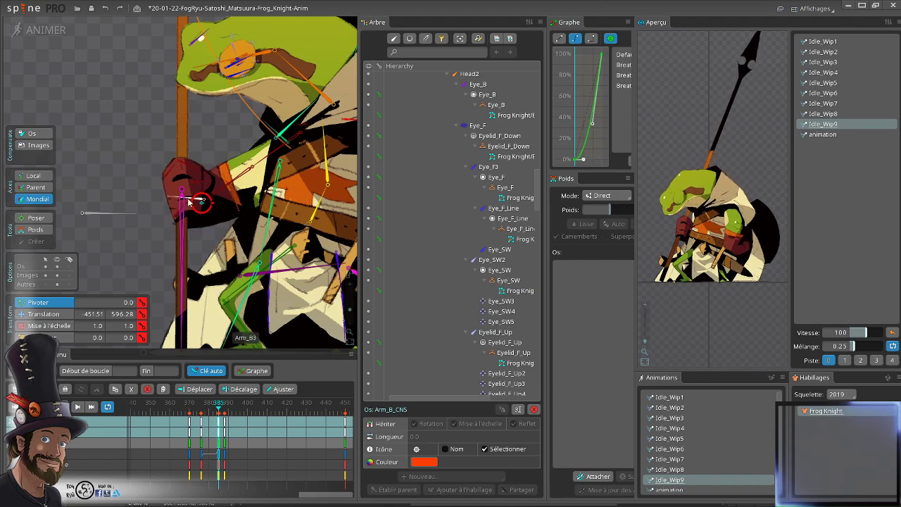
scroll(182, 211, "up", 2)
mouse_move(217, 411)
left_mouse_down()
mouse_move(209, 411)
mouse_move(219, 410)
left_mouse_up()
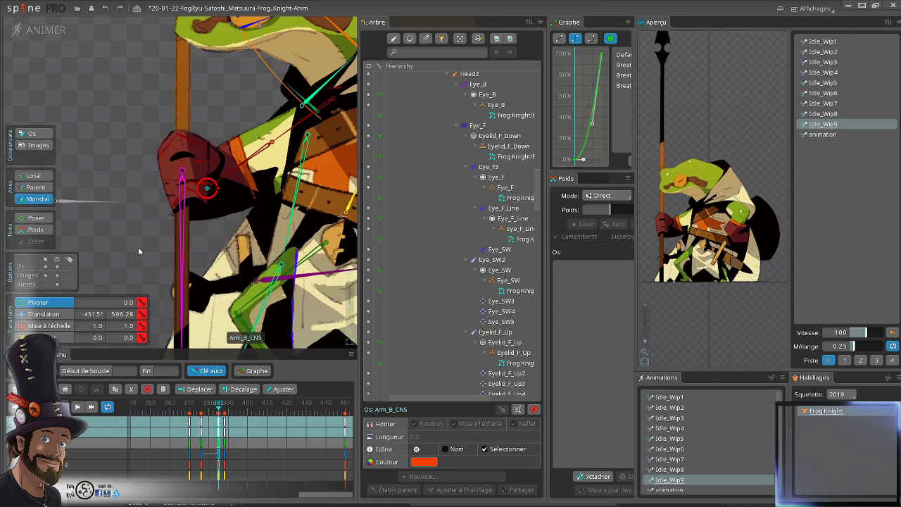
key("v")
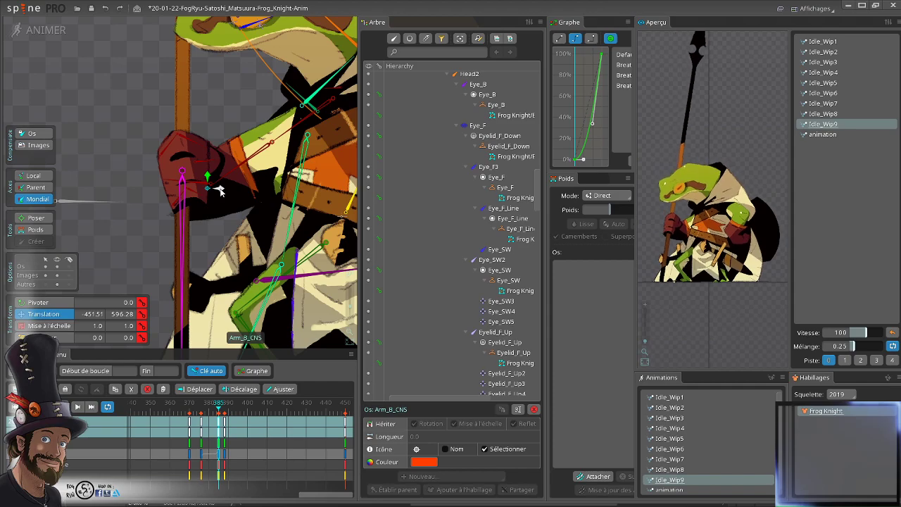
left_click_drag(220, 191, 235, 130)
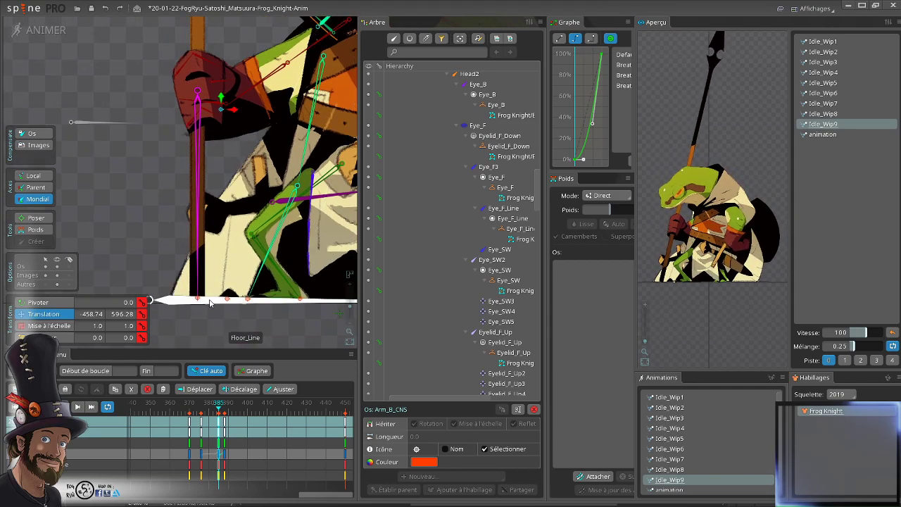
left_click(57, 266)
mouse_move(181, 174)
left_mouse_down()
mouse_move(166, 173)
mouse_move(178, 191)
left_mouse_up()
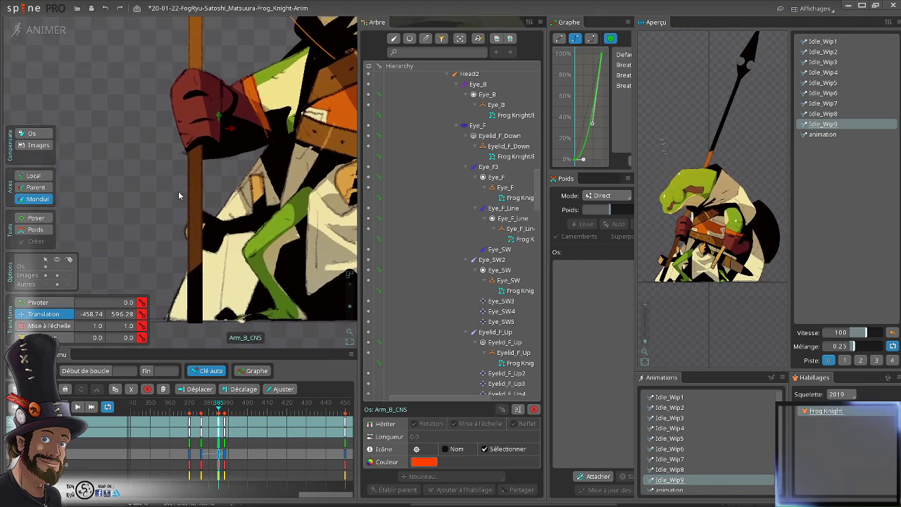
- Move the Arm_B_CNS keys at frame 385 to frame 384 and play the wake-up transition
left_click_drag(229, 116, 222, 316)
scroll(222, 315, "down", 2)
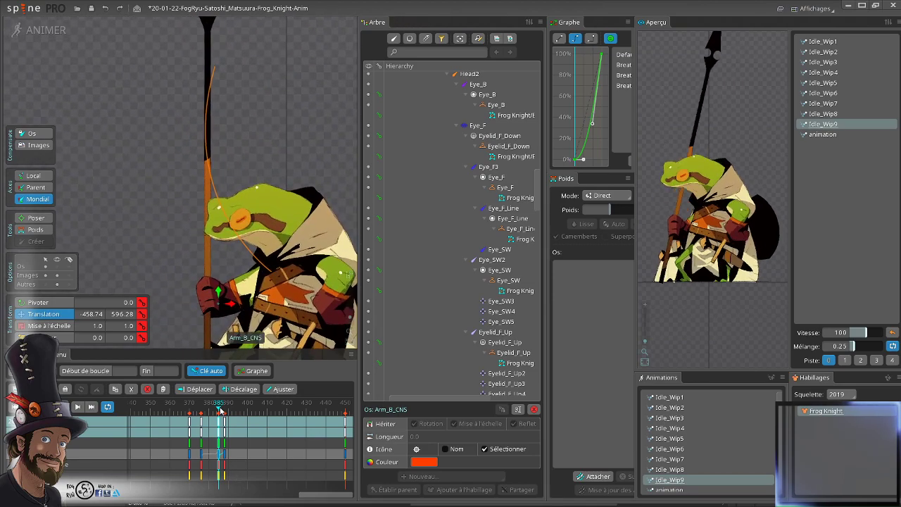
left_click_drag(219, 409, 182, 420)
key("d")
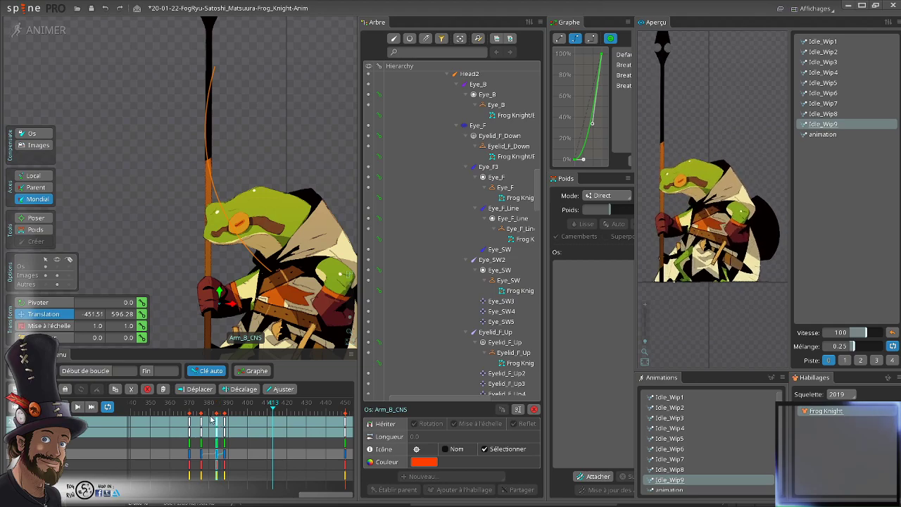
- Apply the first Breat… curve preset to the Arm_B_CNS keys at frame 384 and replay the wake-up from about frame 363
left_click(201, 425)
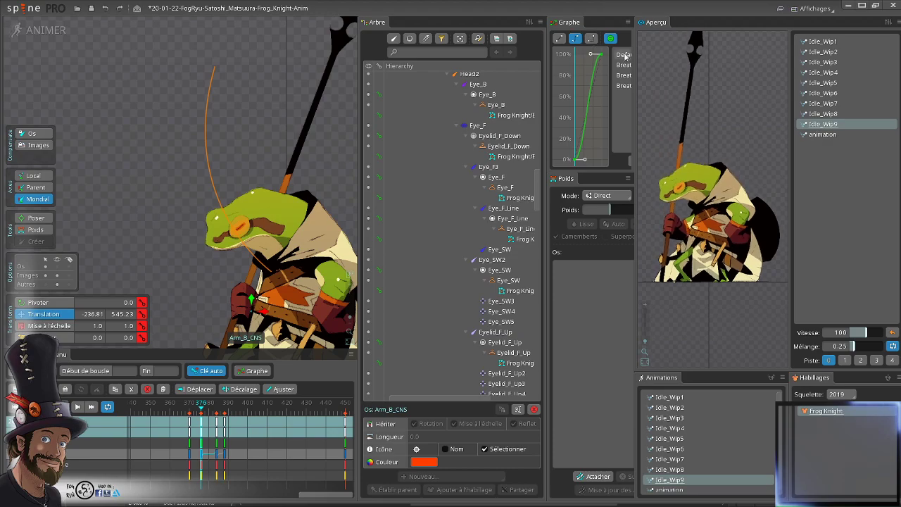
left_click(218, 425)
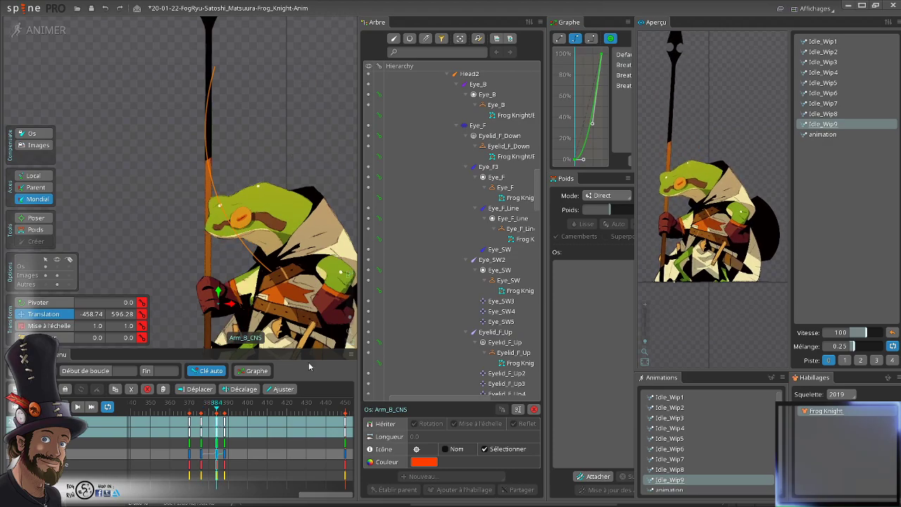
left_click(625, 65)
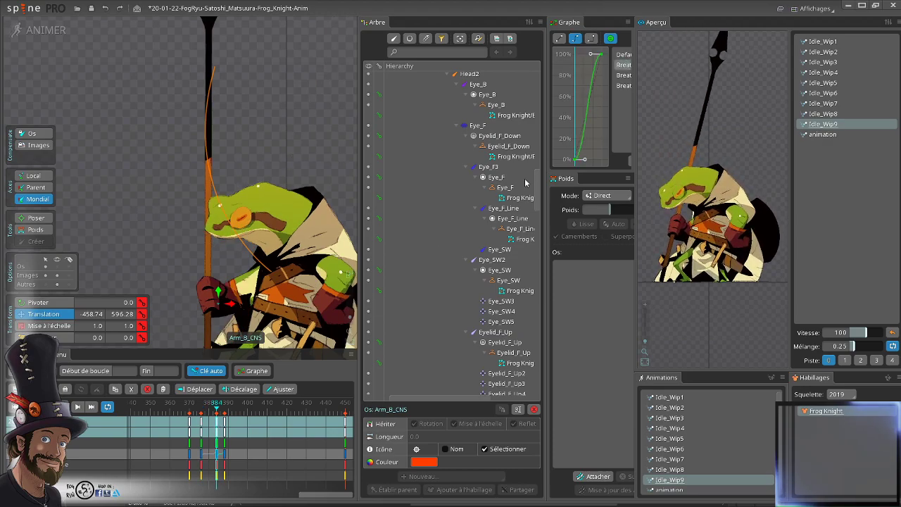
left_click(201, 407)
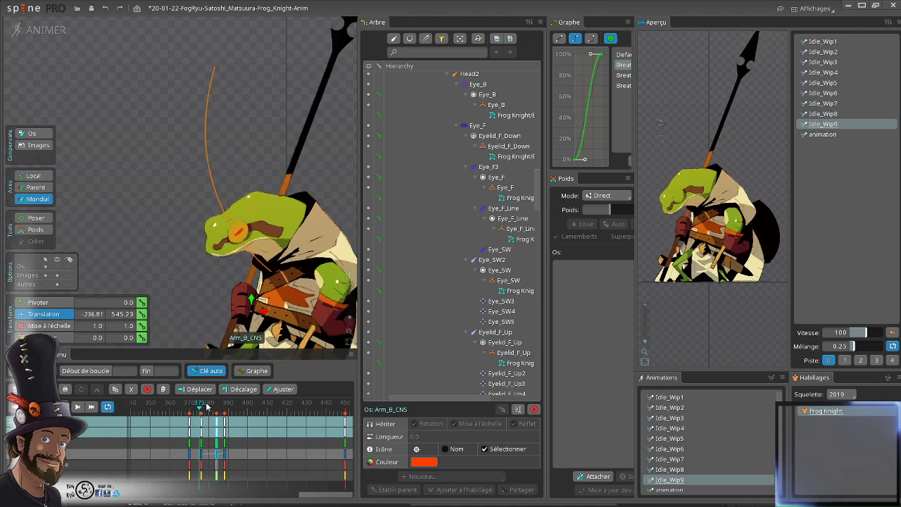
left_click_drag(201, 404, 176, 412)
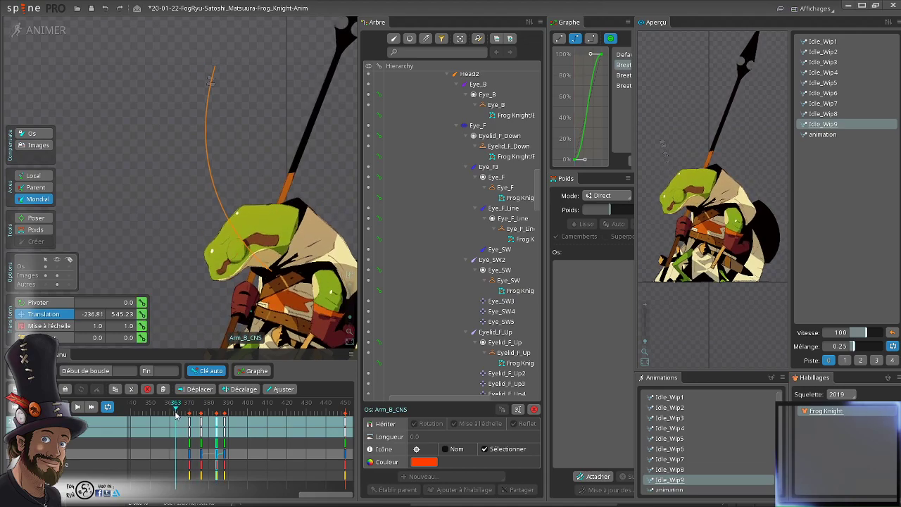
key("d")
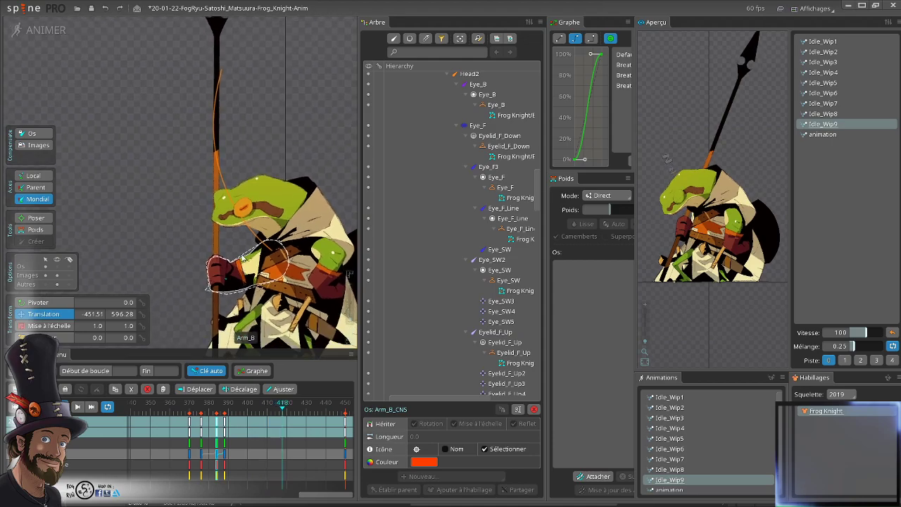
left_click(186, 412)
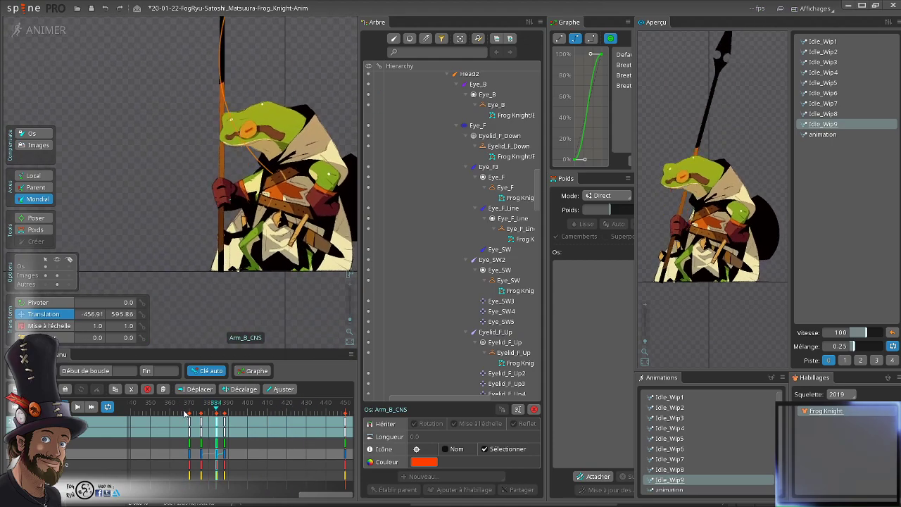
- Try shifting the Arm_B_CNS bone to X -419.24 at frame 382 to adjust the spear base, and undo the shift
left_click_drag(173, 405, 216, 428)
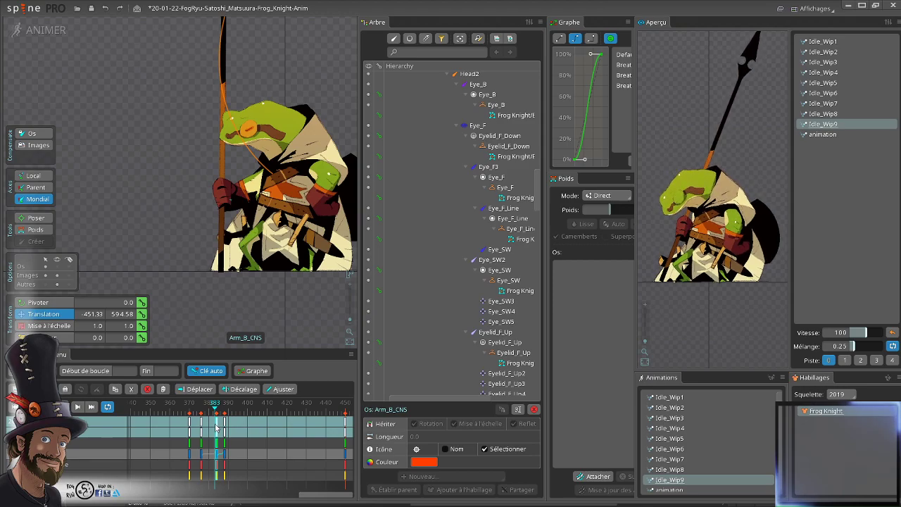
mouse_move(217, 427)
left_mouse_down()
mouse_move(226, 422)
mouse_move(201, 422)
mouse_move(212, 423)
left_mouse_up()
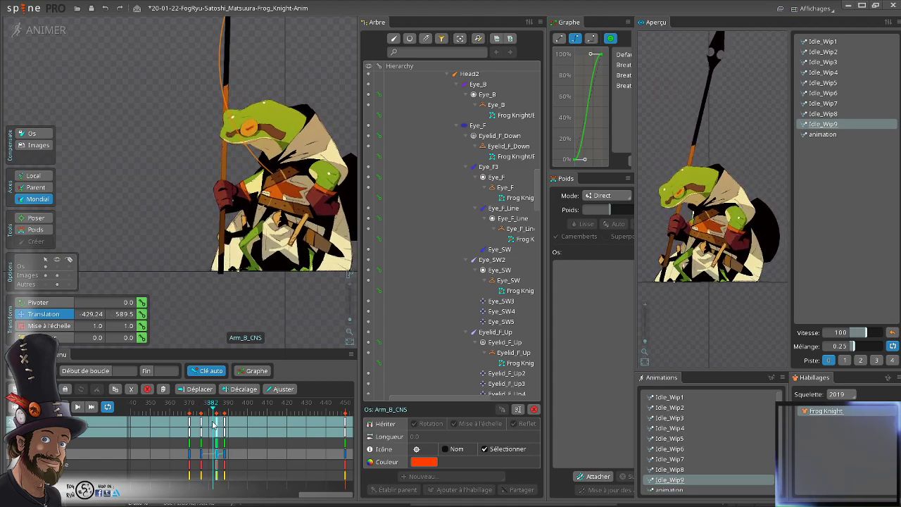
scroll(211, 282, "up", 8)
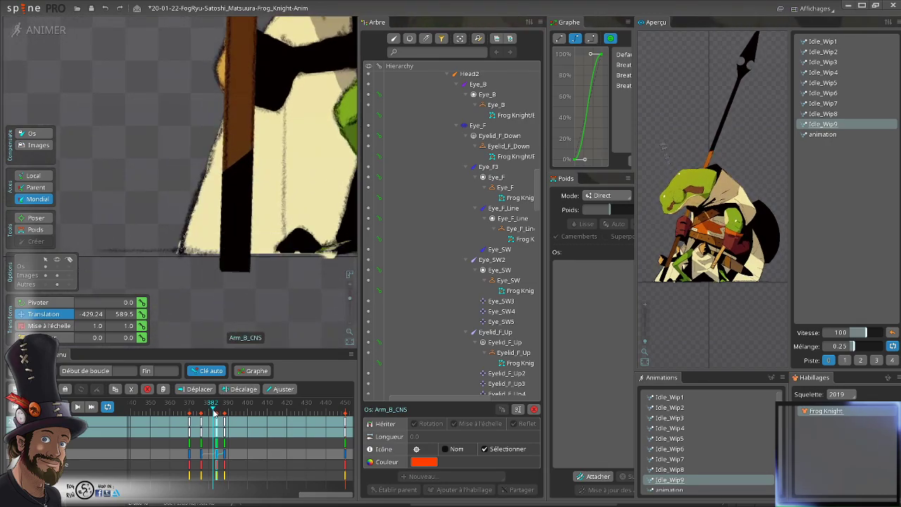
key("shift+Left")
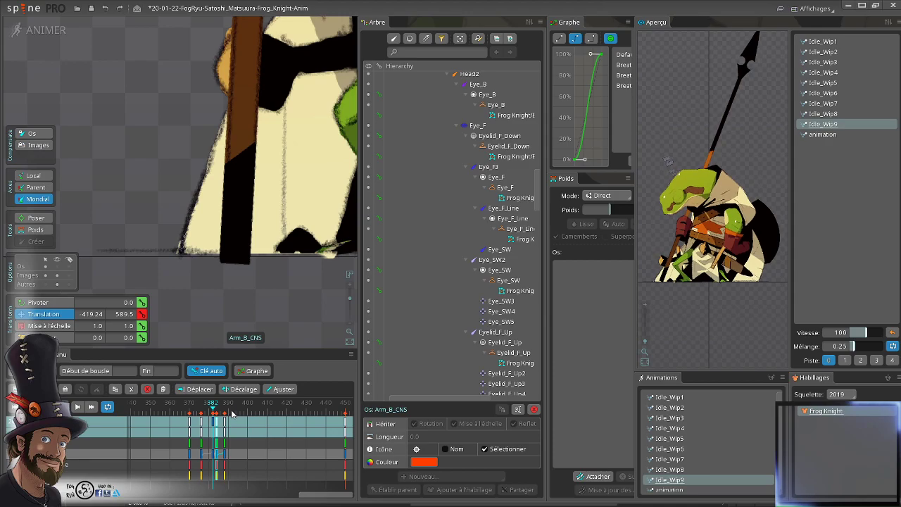
key("ctrl+z")
left_click_drag(214, 412, 215, 413)
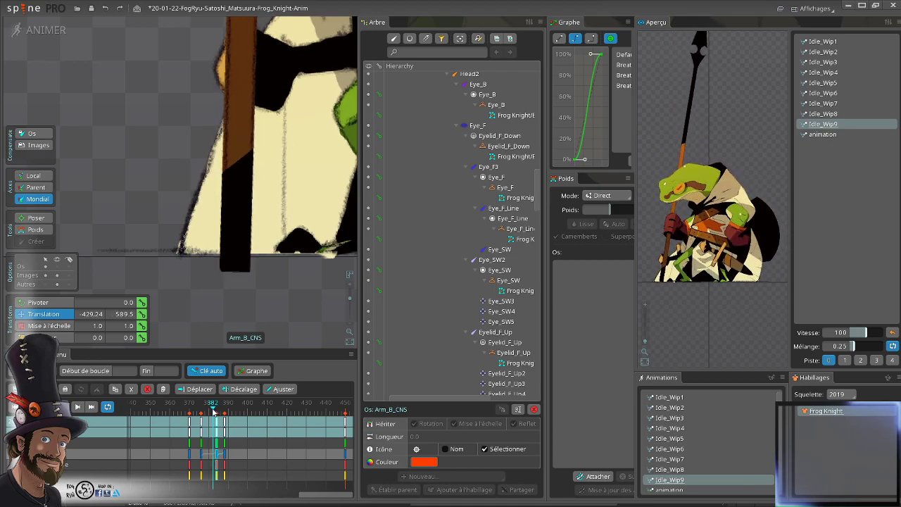
scroll(213, 412, "up", 3)
mouse_move(213, 412)
left_mouse_down()
mouse_move(196, 410)
mouse_move(214, 412)
left_mouse_up()
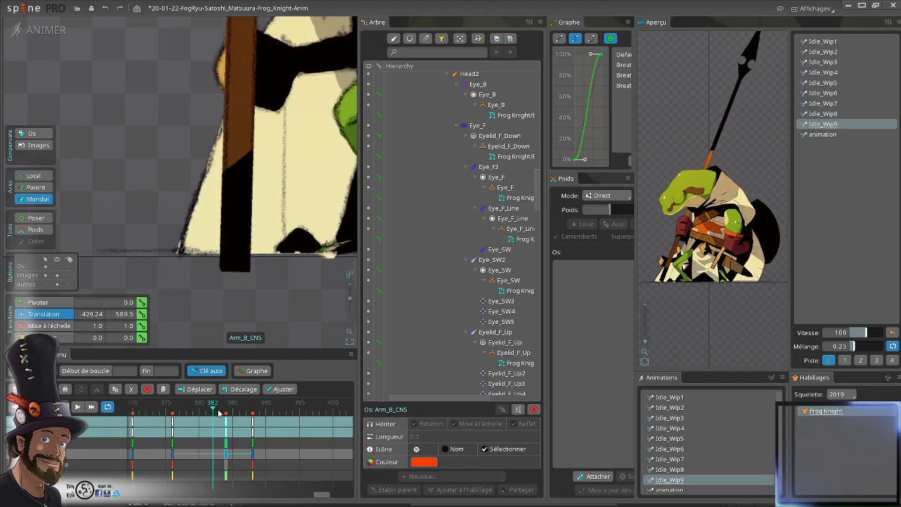
- Examine the spear and hand pose at the Arm_B_CNS keys on frames 384 and 376
left_click(287, 278)
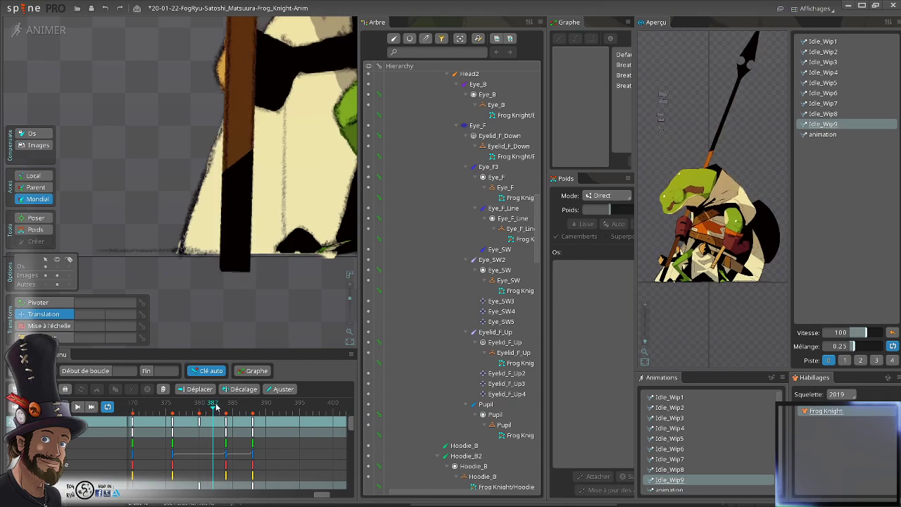
mouse_move(211, 411)
left_mouse_down()
mouse_move(225, 412)
mouse_move(199, 412)
mouse_move(226, 416)
left_mouse_up()
scroll(247, 169, "down", 3)
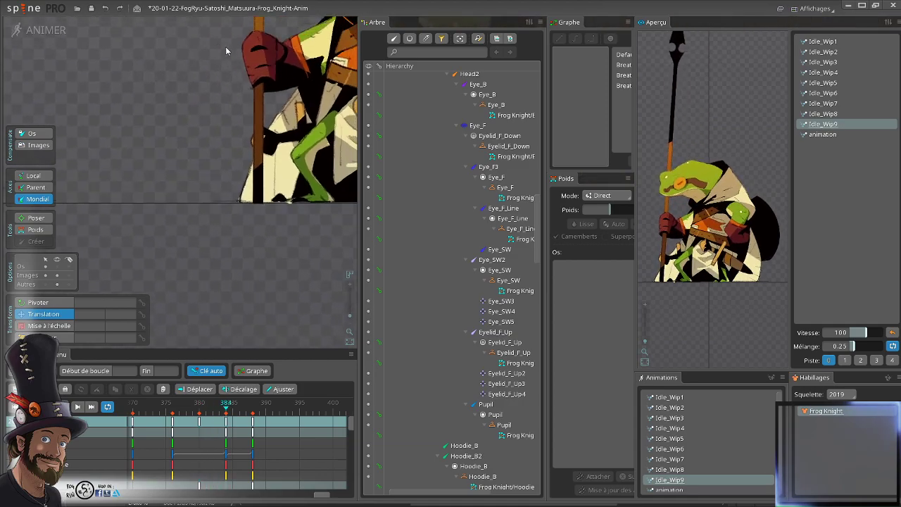
left_click_drag(227, 51, 274, 231)
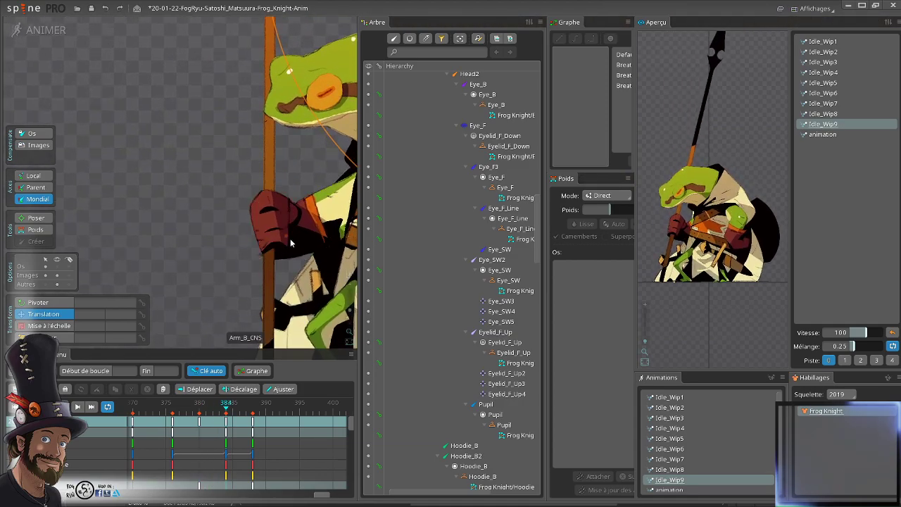
left_click(290, 238)
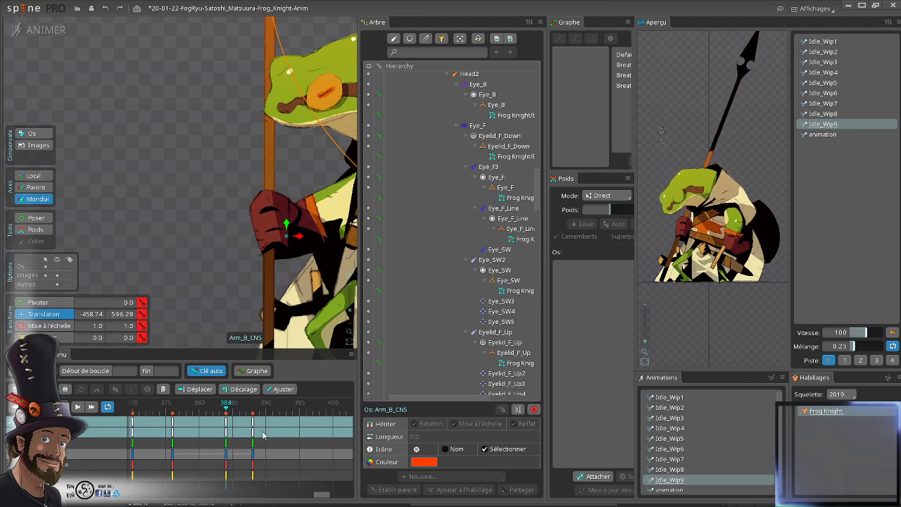
left_click(173, 424)
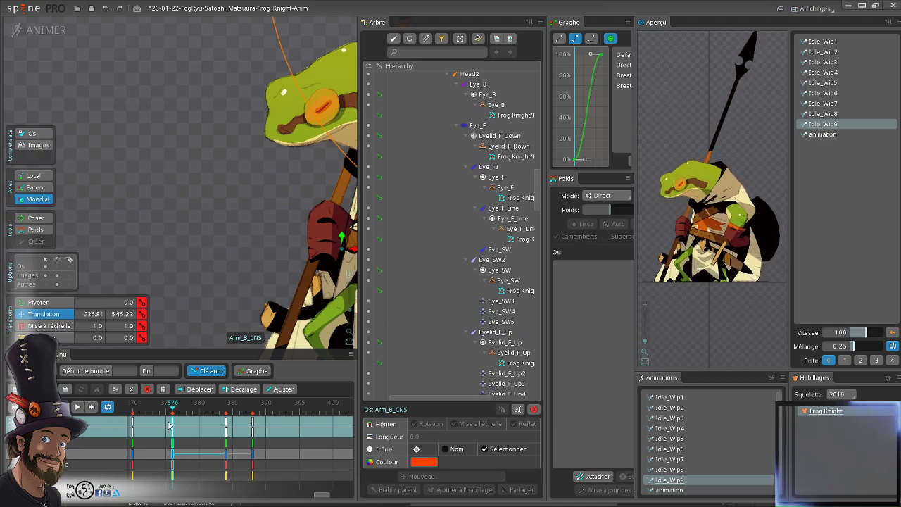
left_click_drag(258, 328, 169, 216)
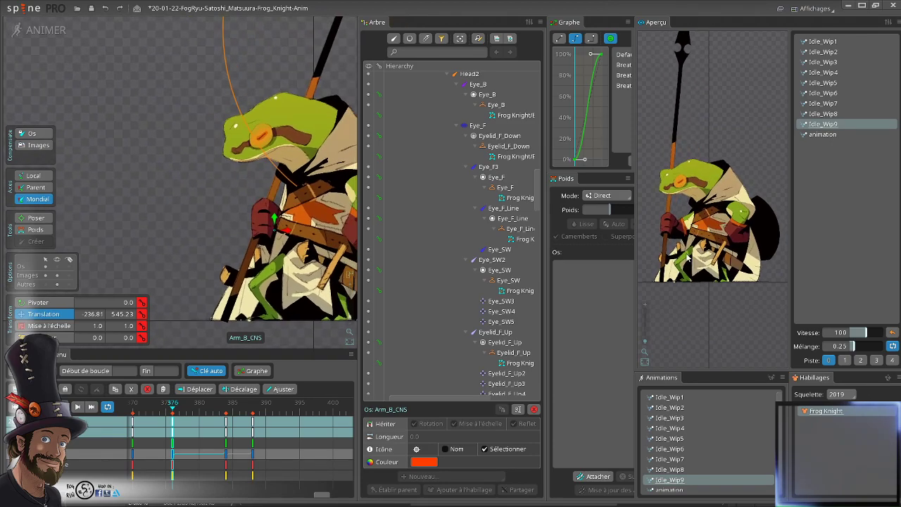
scroll(710, 294, "down", 1)
left_click_drag(714, 309, 716, 331)
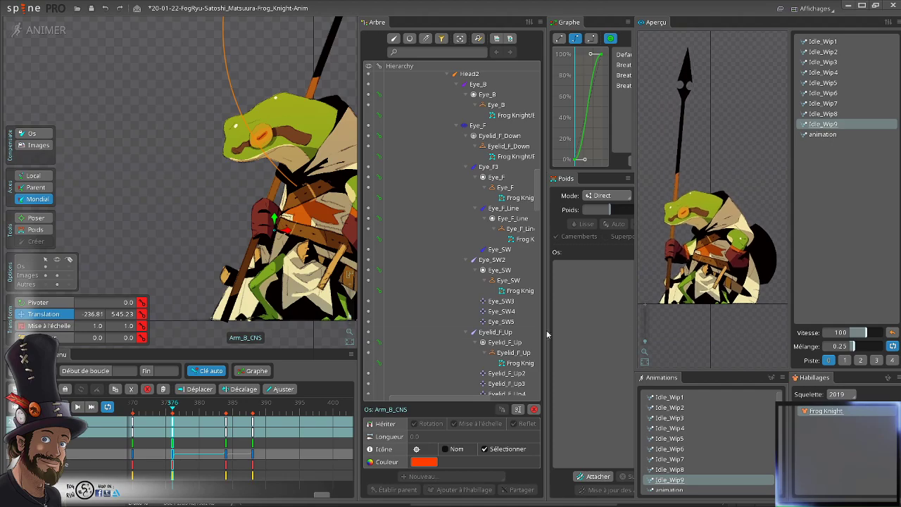
left_click_drag(252, 297, 227, 274)
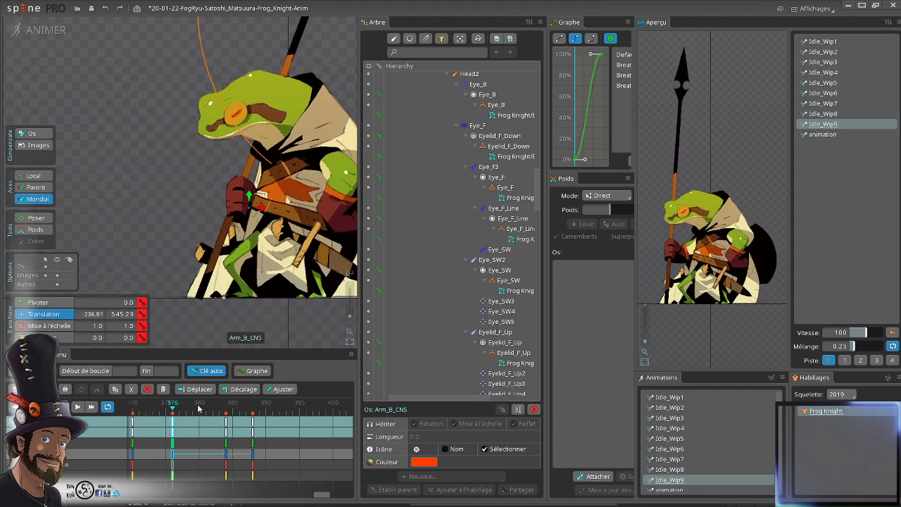
- Play the wake-up repeatedly from about frame 375 and scrub through to frame 388 to check the arm's timing
left_click_drag(199, 408, 167, 405)
key("d")
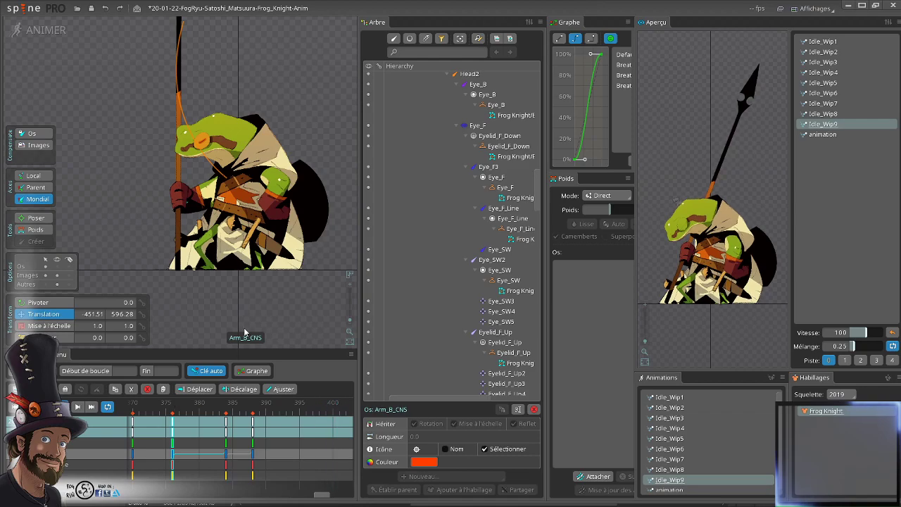
key("space")
left_click(167, 415)
key("d")
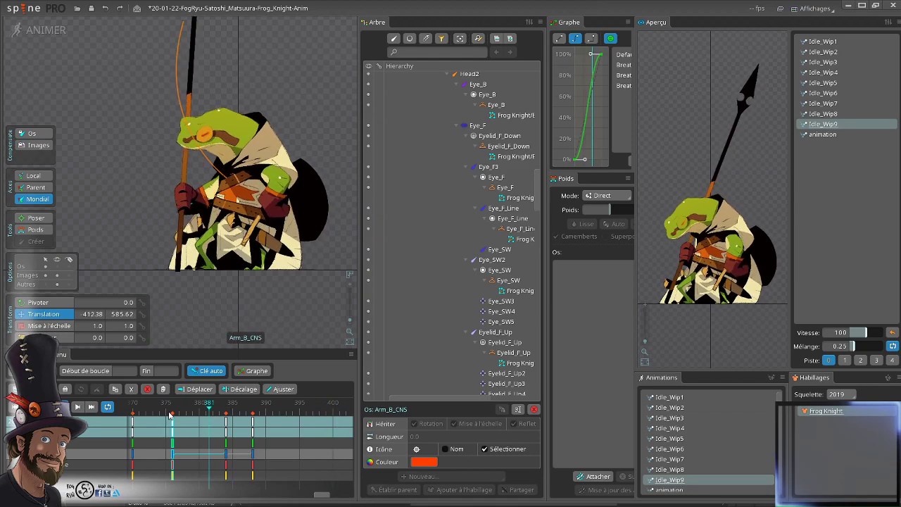
key("d")
left_click_drag(146, 408, 253, 445)
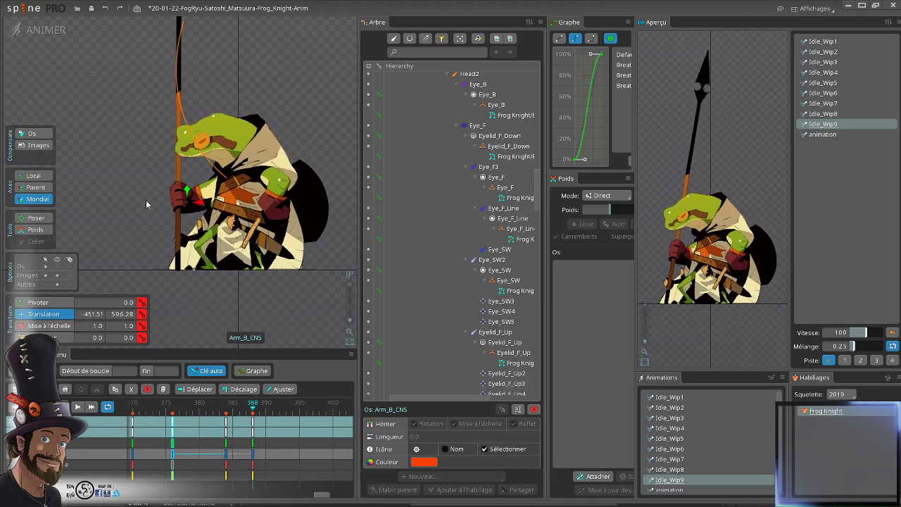
- Select the Hand_B_Fingers3 bone and move it at frame 380 to about X -486.88, Y 532.35
scroll(187, 190, "up", 5)
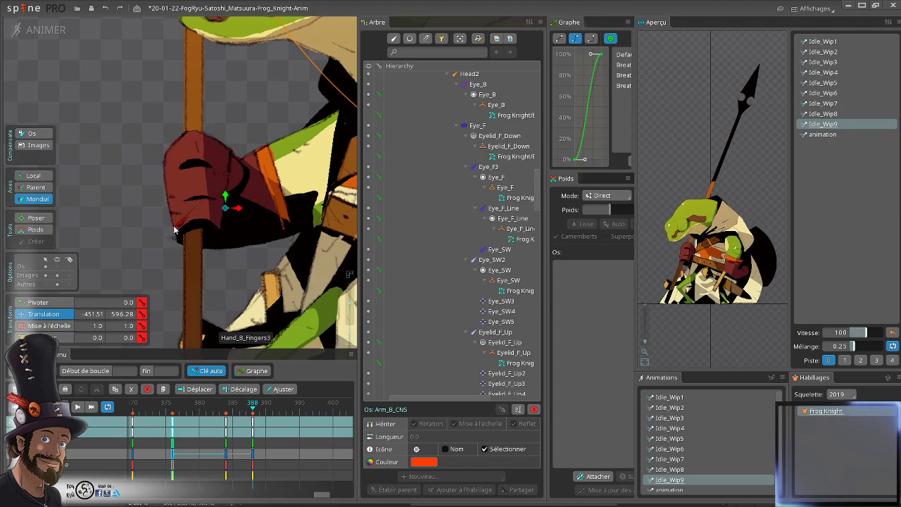
left_click(175, 230)
left_click_drag(256, 410, 218, 427)
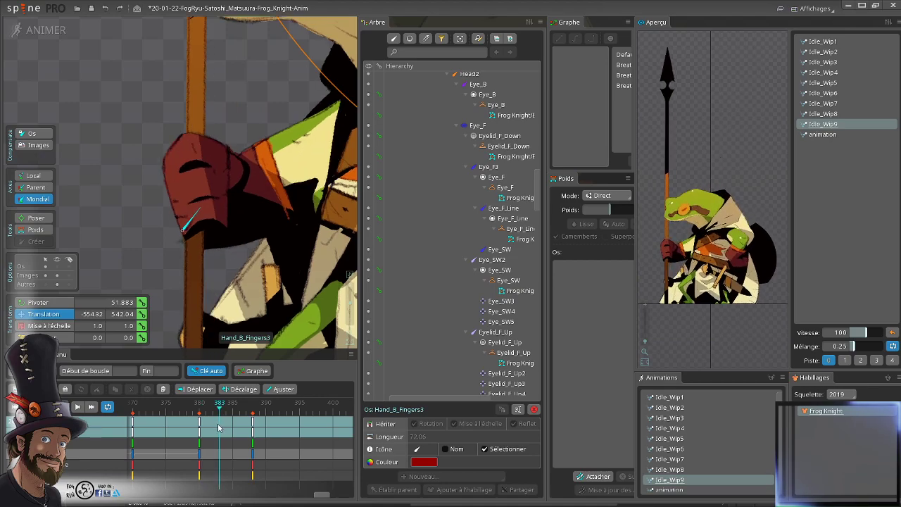
left_click_drag(219, 427, 199, 431)
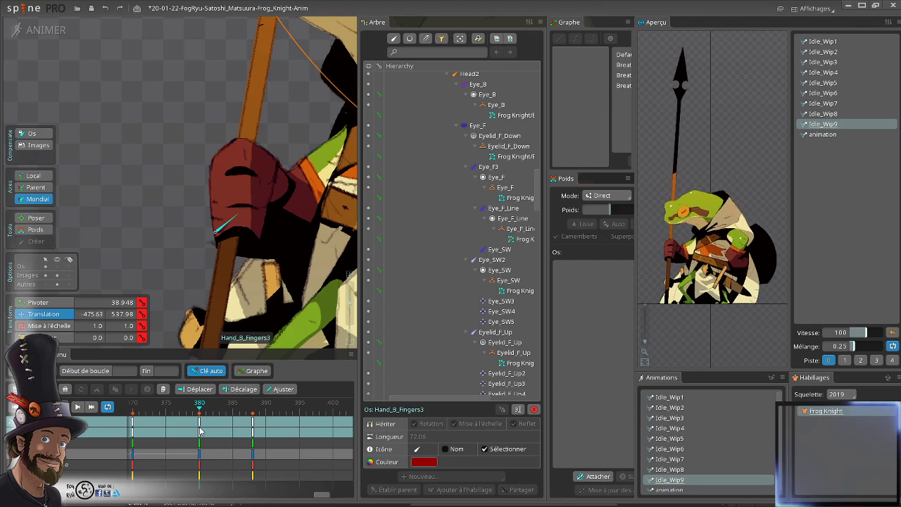
left_click_drag(181, 267, 178, 269)
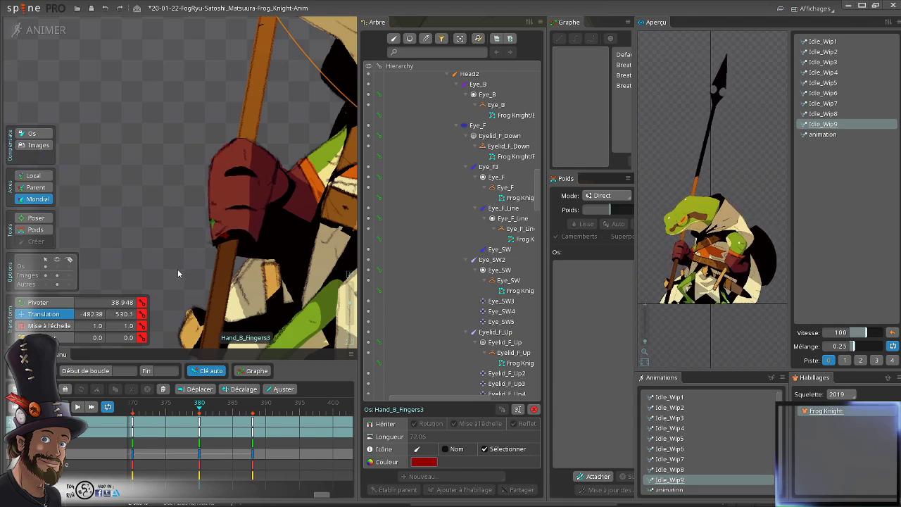
left_click_drag(178, 269, 175, 268)
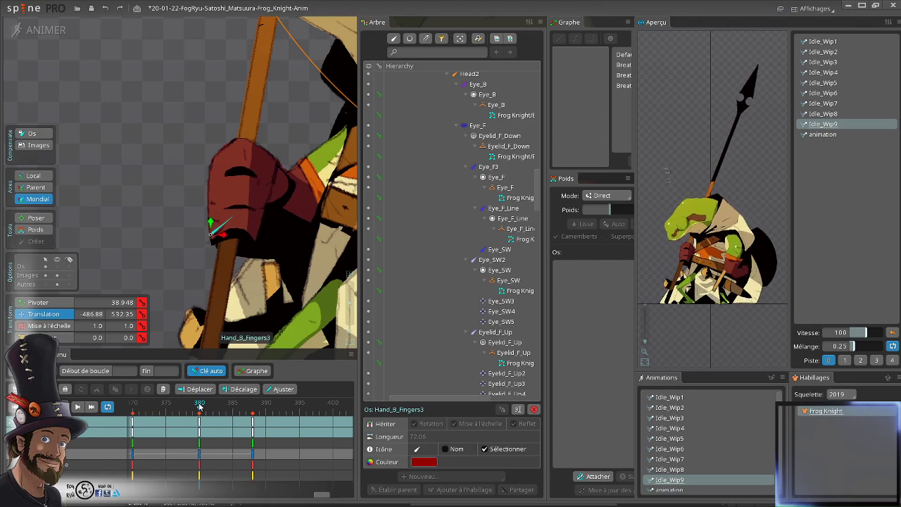
- Apply the first Breat… curve preset to the Hand_B_Fingers3 keys at frame 380 and scrub back to frame 370
left_click_drag(200, 406, 129, 416)
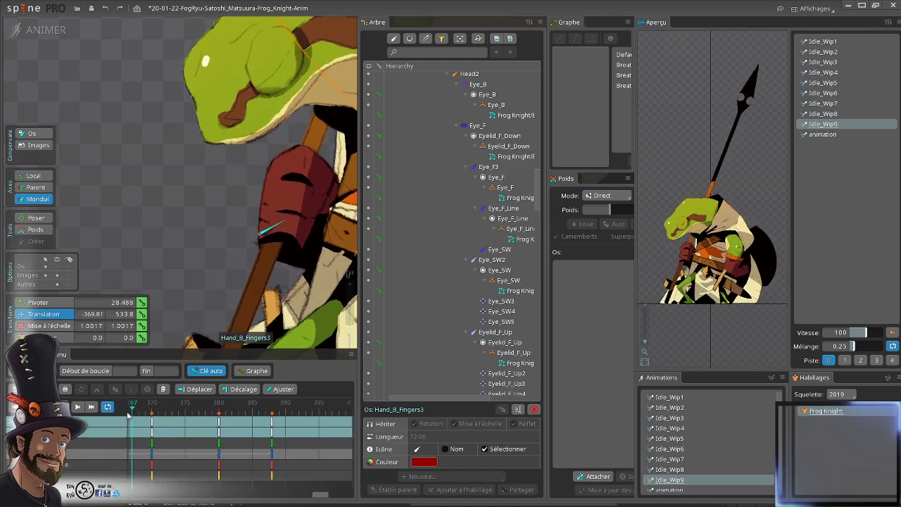
left_click(234, 426)
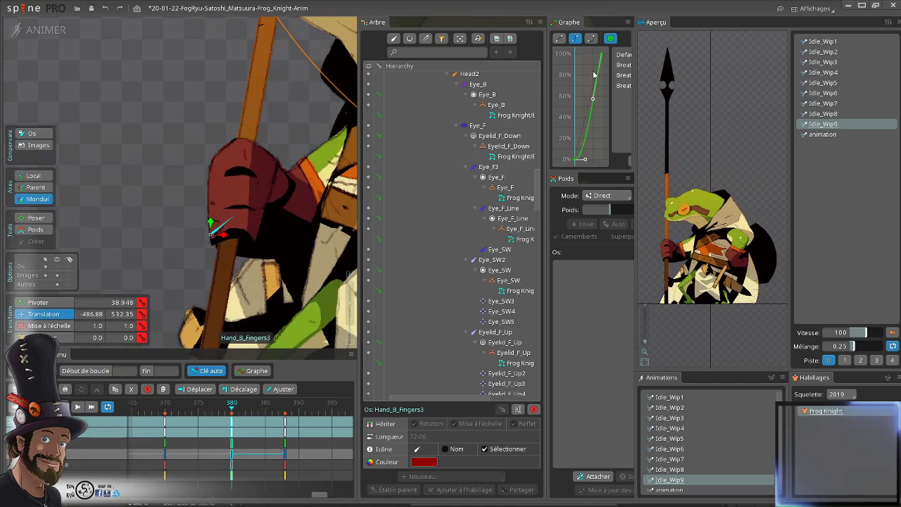
left_click(621, 66)
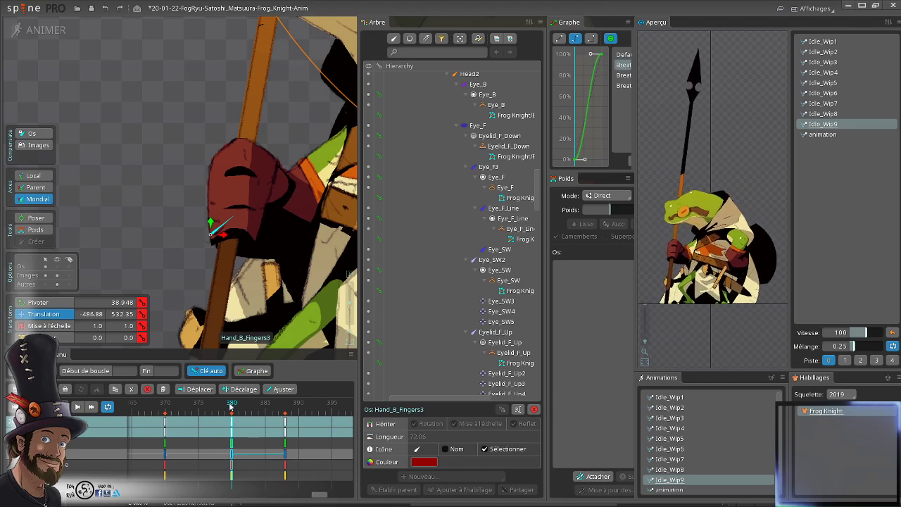
left_click(198, 409)
left_click_drag(199, 409, 173, 423)
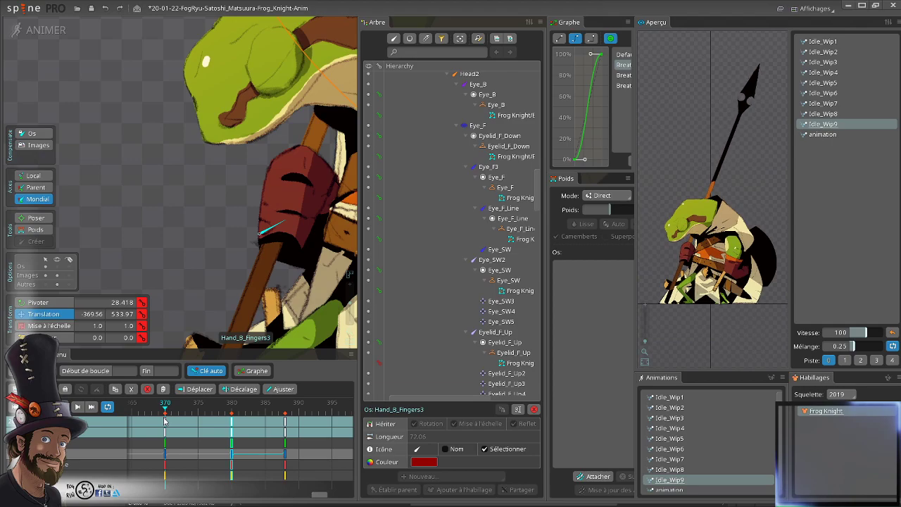
- Move the Hand_B_Fingers3 bone at frame 375 to about X -381.44, Y 514.66, and scrub ahead to frame 387
left_click(204, 433)
mouse_move(207, 433)
left_mouse_down()
mouse_move(233, 439)
mouse_move(200, 438)
left_mouse_up()
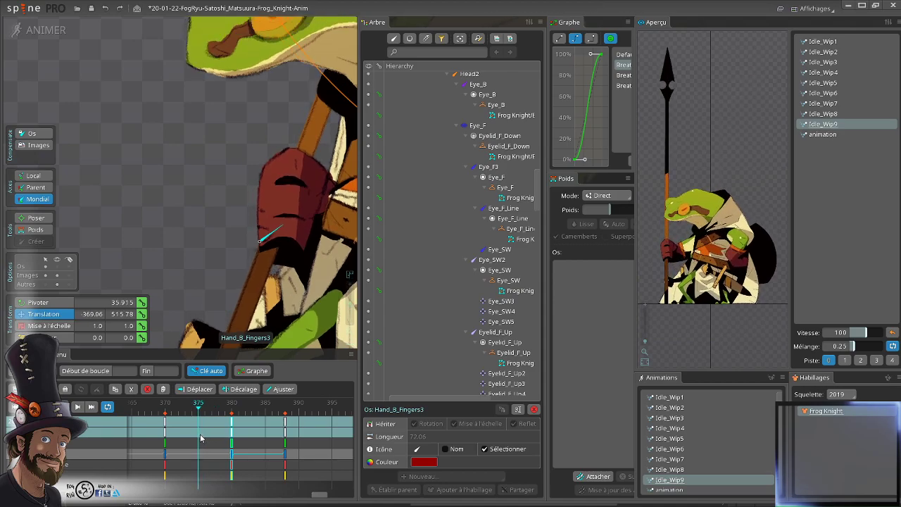
left_click_drag(213, 261, 199, 260)
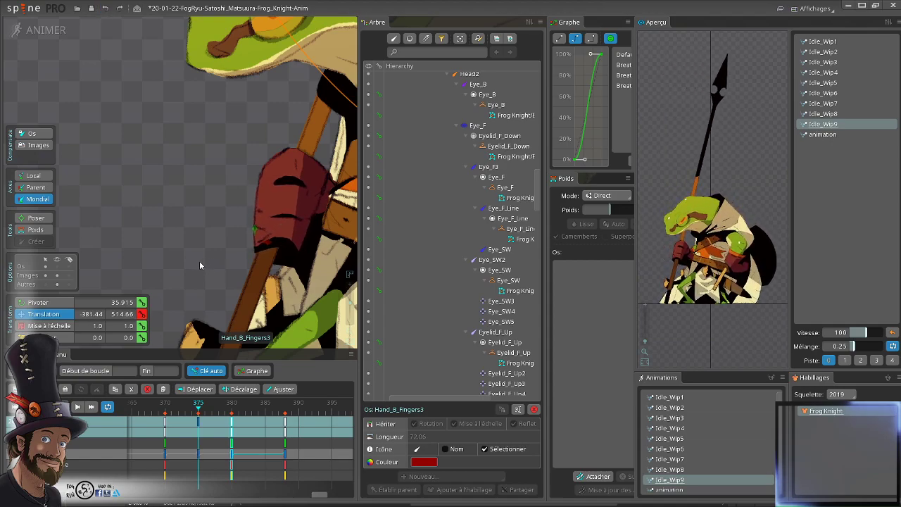
left_click_drag(200, 406, 279, 441)
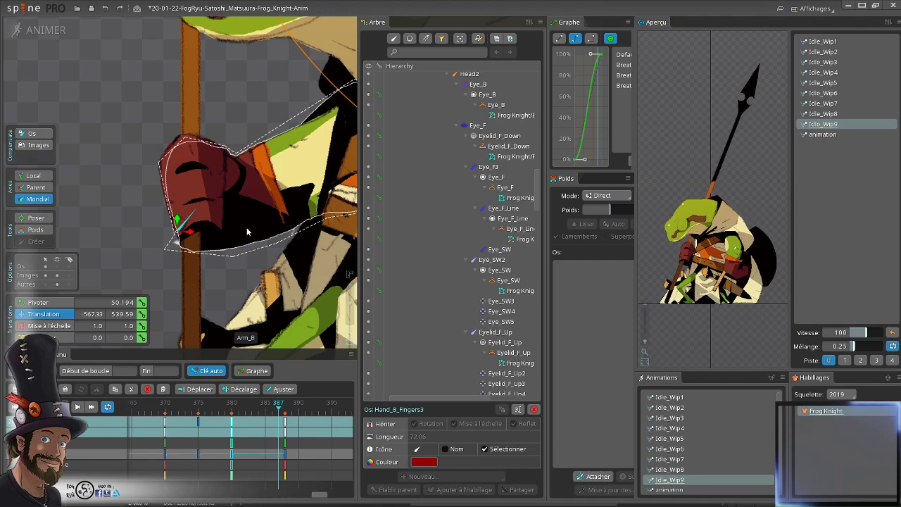
- Apply the second Breat… curve preset to the Hand_B_Fingers3 key at frame 380 and scrub between frames 383 and 388
scroll(267, 235, "down", 2)
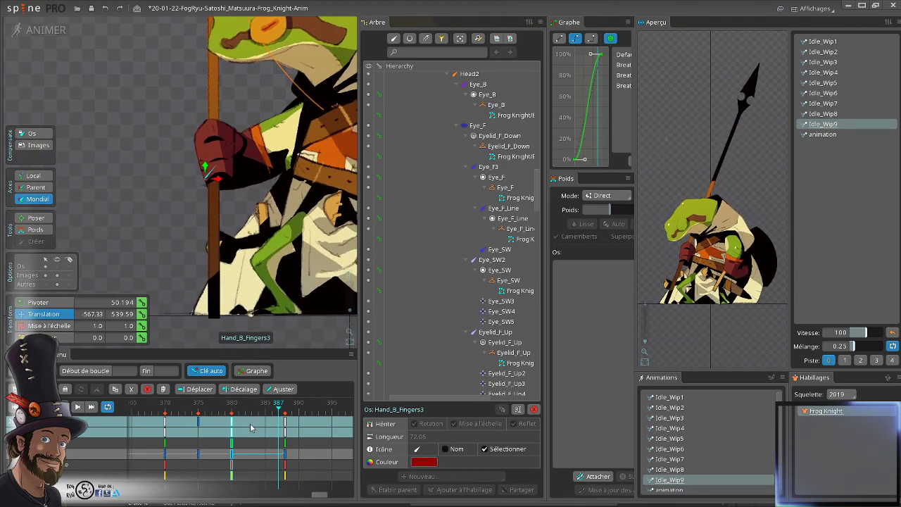
left_click(231, 424)
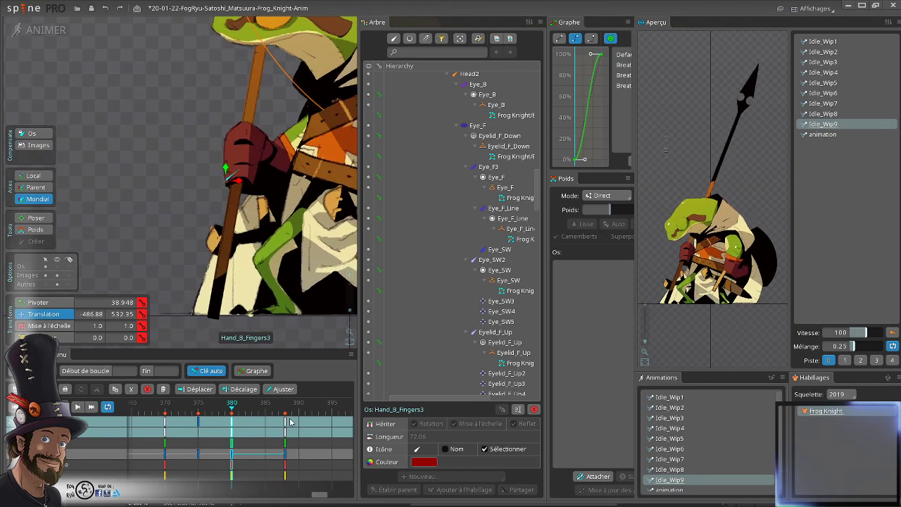
left_click(239, 425)
left_click(232, 425)
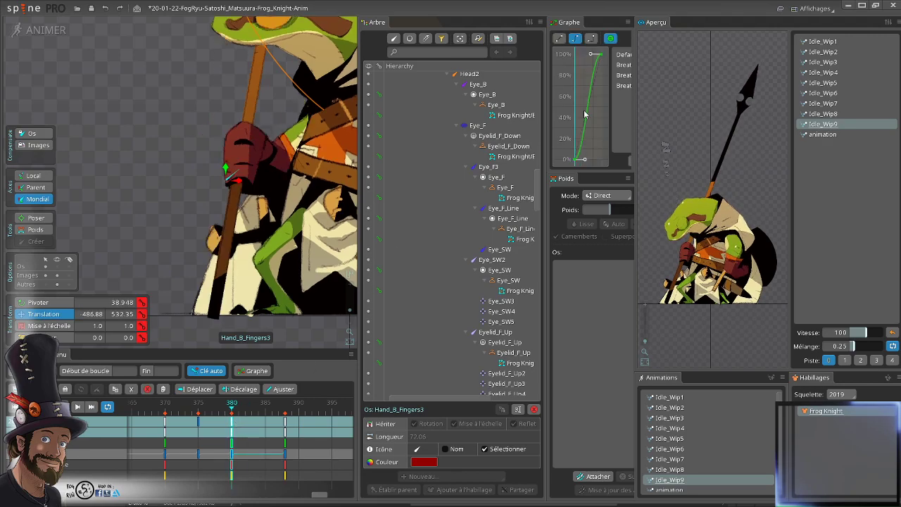
left_click(624, 78)
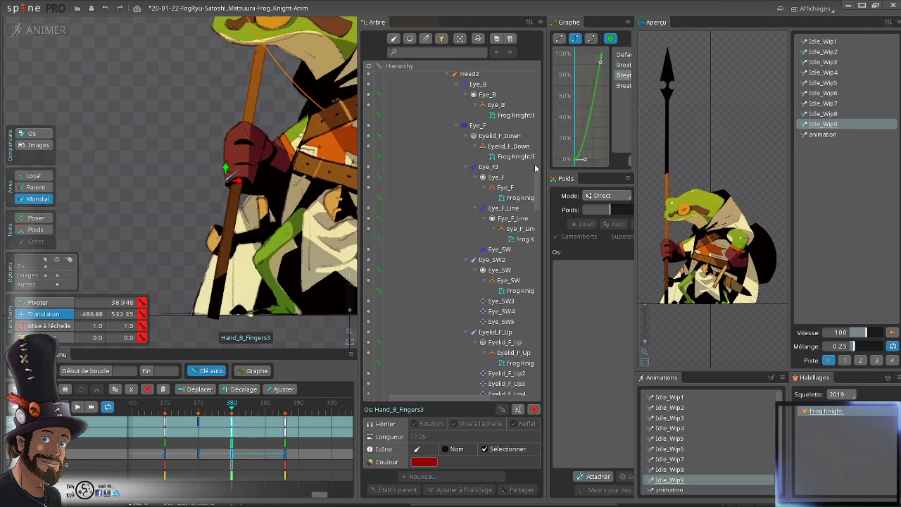
left_click(251, 411)
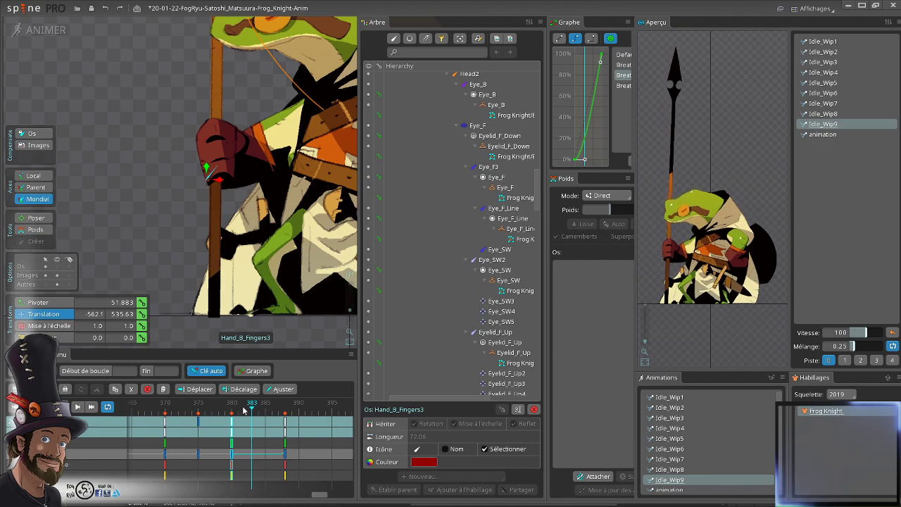
left_click_drag(263, 412, 286, 419)
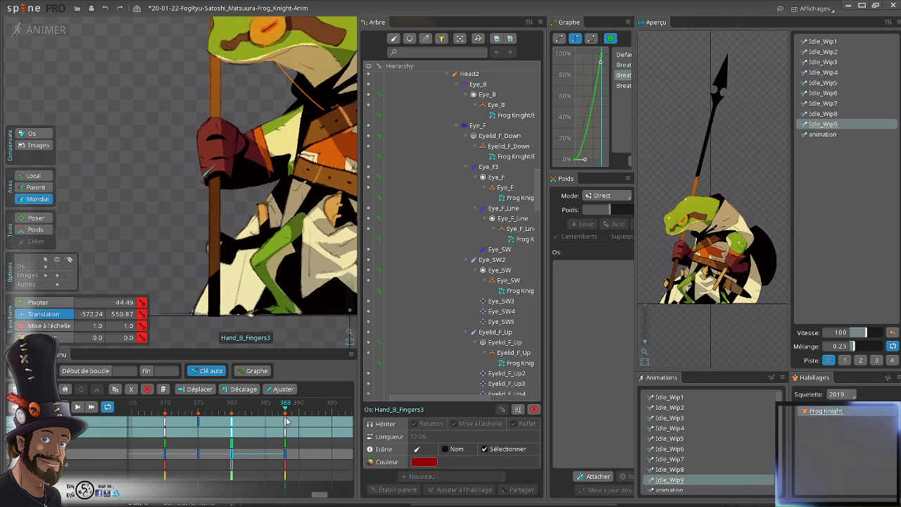
left_click_drag(285, 417, 283, 423)
scroll(215, 188, "up", 1)
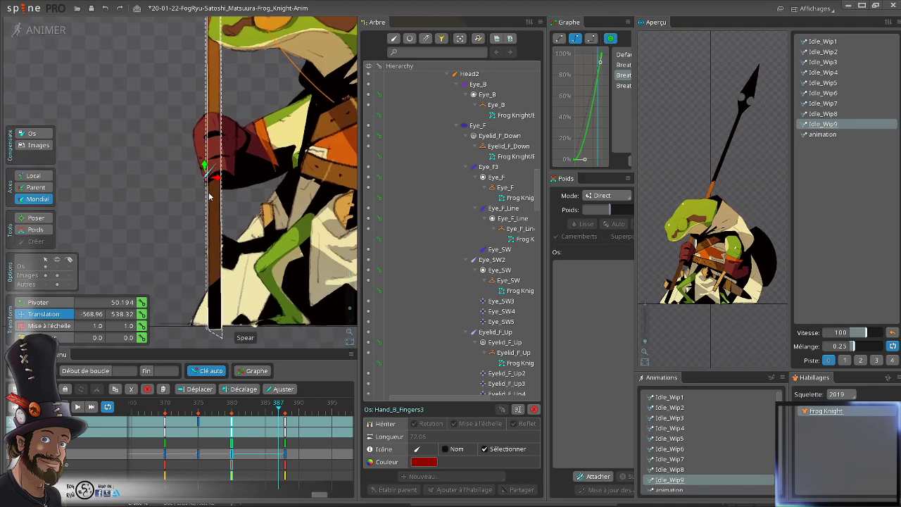
- Select the Arm_B_CNS bone and raise it at frame 387 to about Y 599.89
scroll(238, 176, "up", 3)
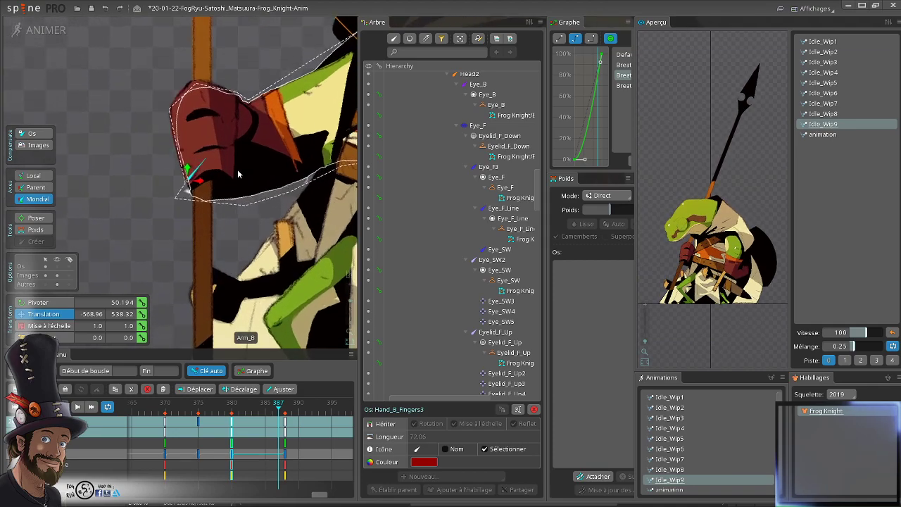
key("space")
left_click(233, 155)
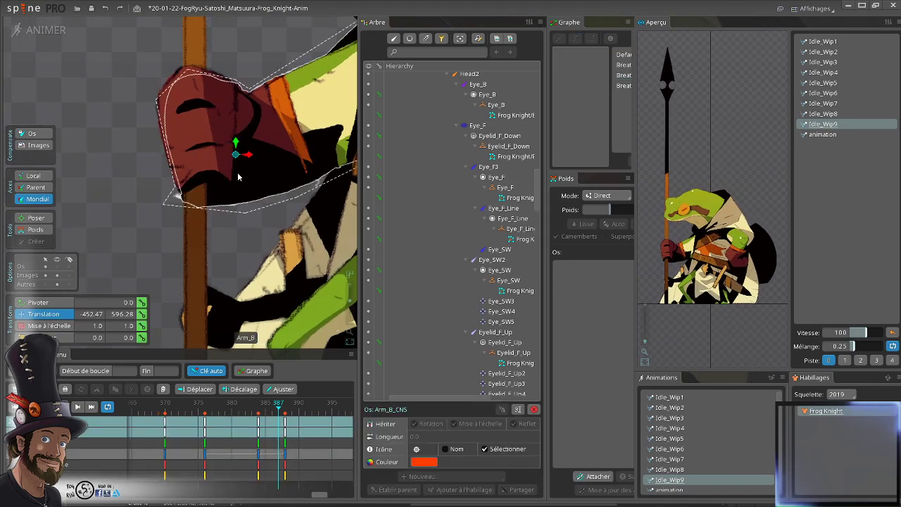
scroll(244, 205, "down", 2)
left_click_drag(242, 215, 249, 137)
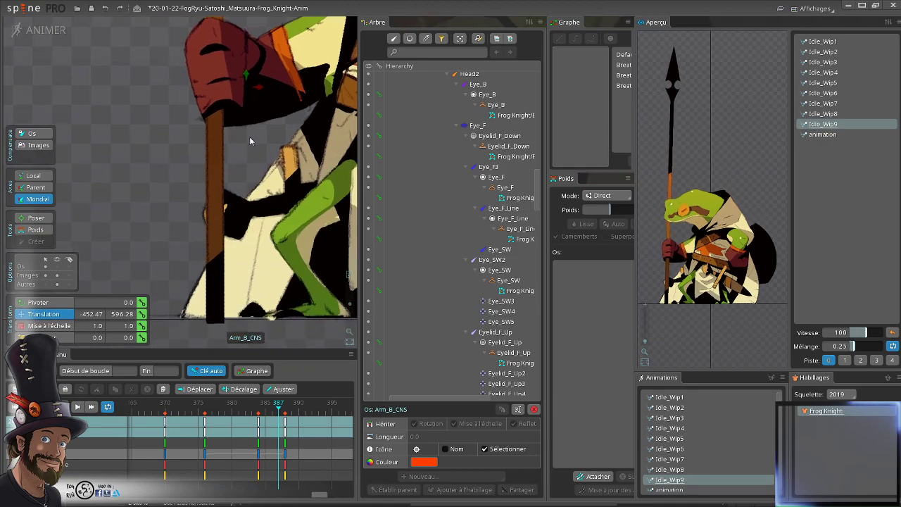
left_click(246, 74)
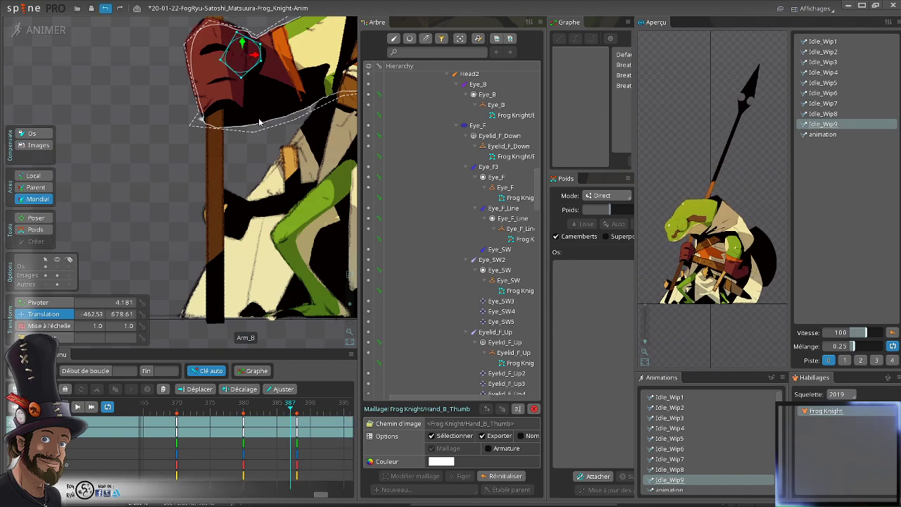
left_click(246, 79)
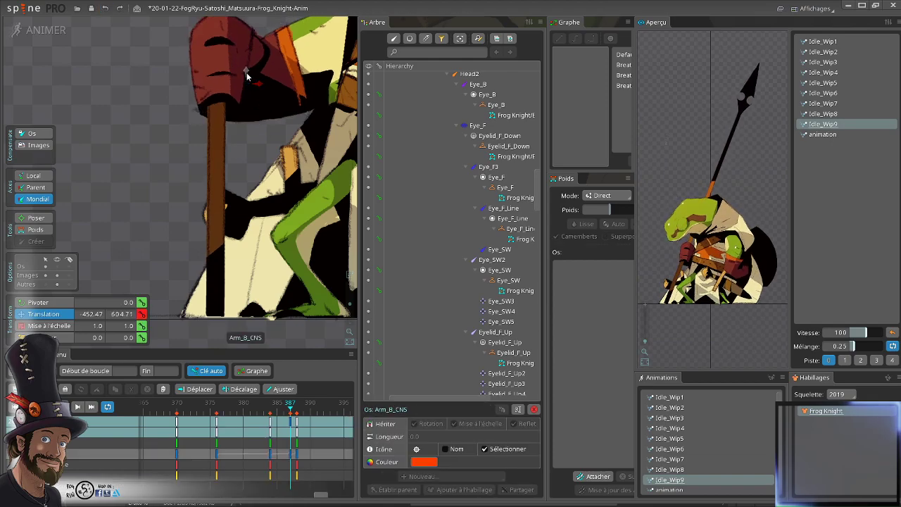
left_click_drag(246, 73, 246, 74)
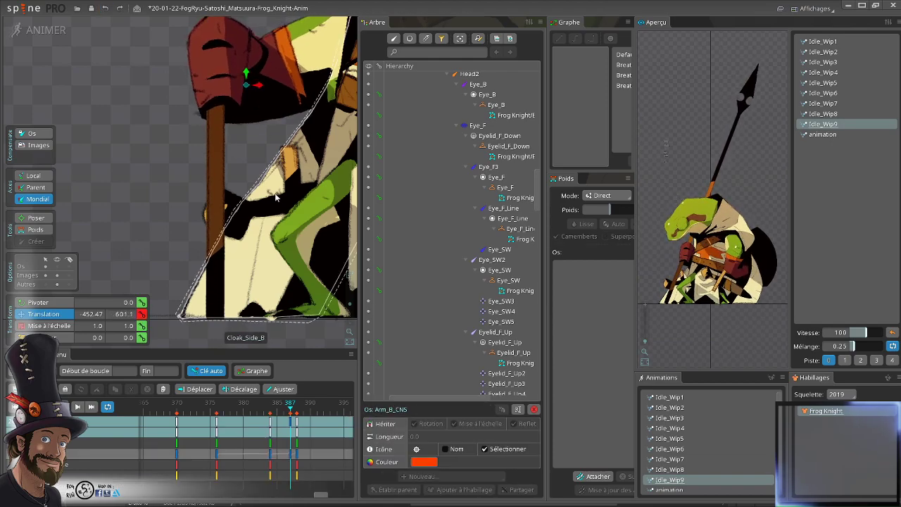
mouse_move(289, 408)
left_mouse_down()
mouse_move(276, 408)
mouse_move(300, 415)
mouse_move(291, 419)
left_mouse_up()
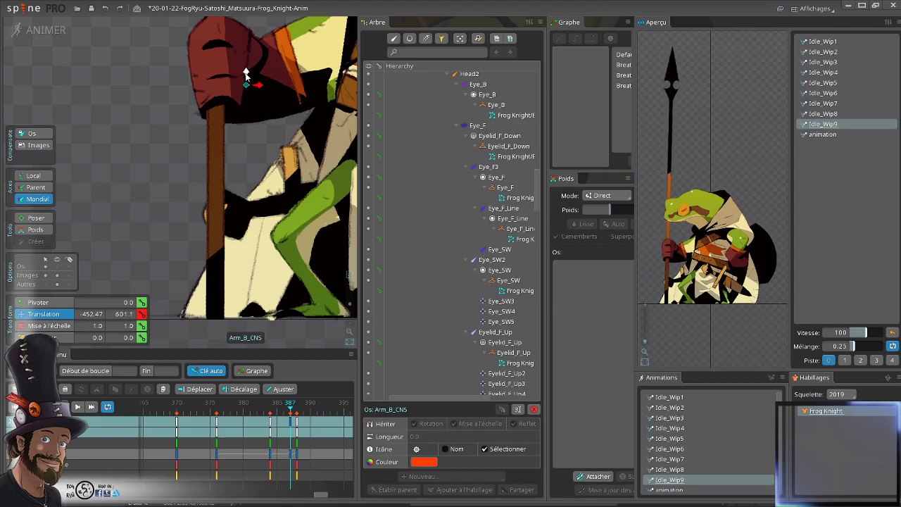
left_click_drag(245, 73, 247, 73)
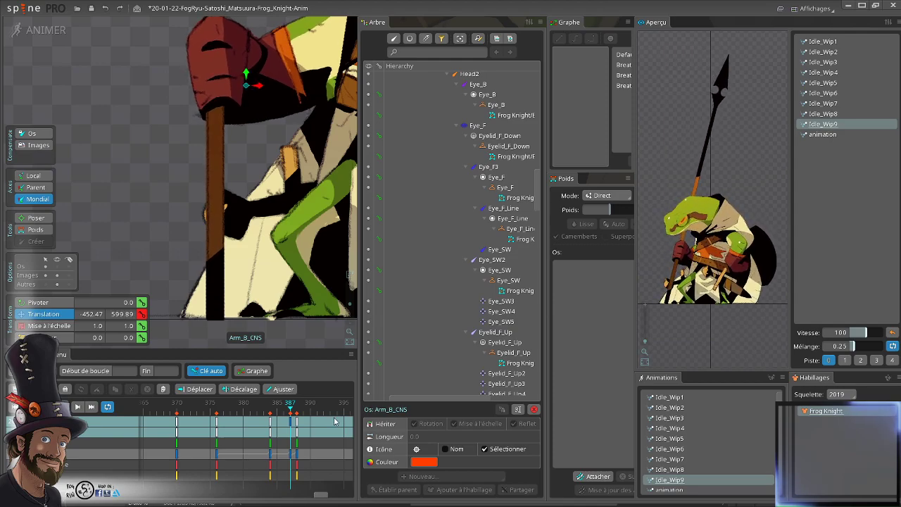
- Scrub and repeatedly play the wake-up from about frame 373 to check how the spear arm settles, stopping at frame 384
left_click_drag(292, 412, 223, 412)
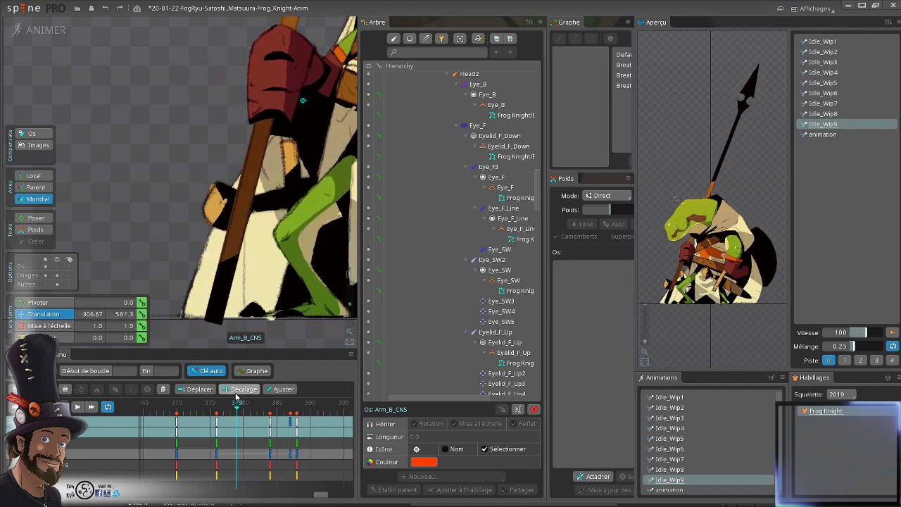
scroll(238, 132, "down", 3)
left_click_drag(242, 176, 221, 187)
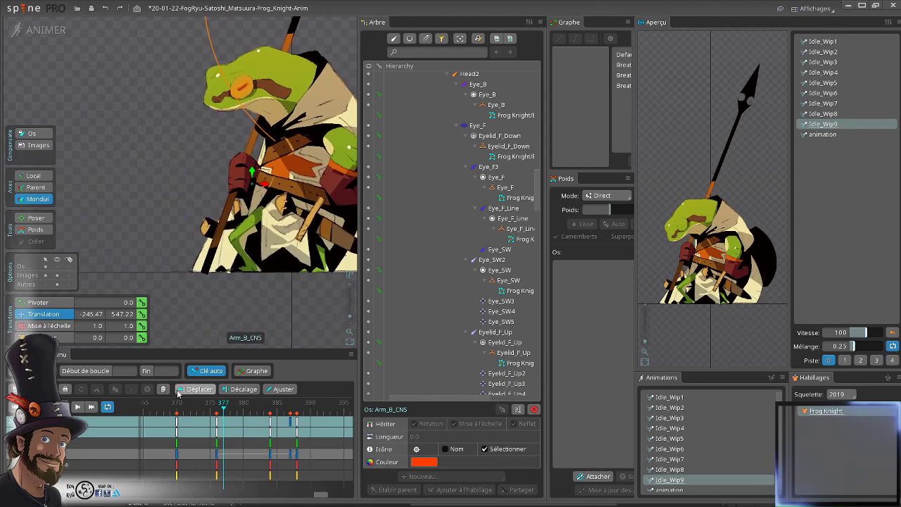
left_click(194, 412)
key("d")
scroll(204, 215, "down", 2)
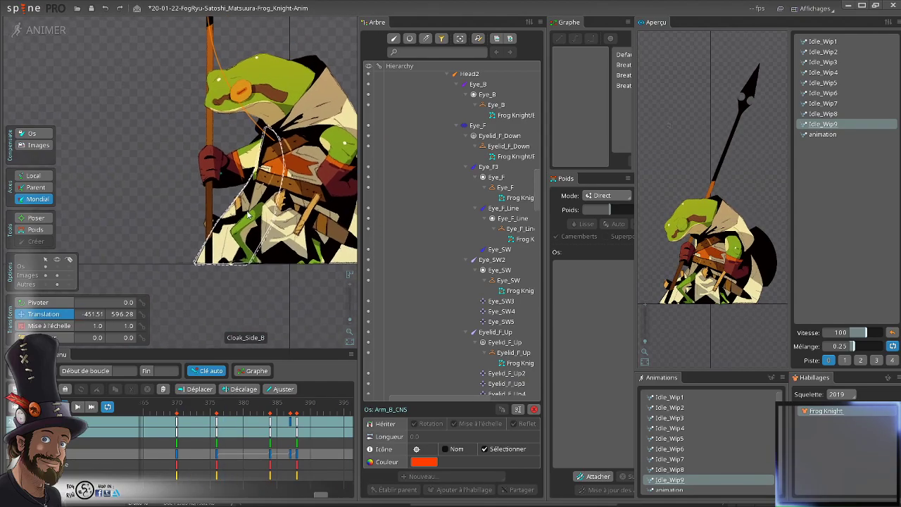
left_click(207, 409)
key("d")
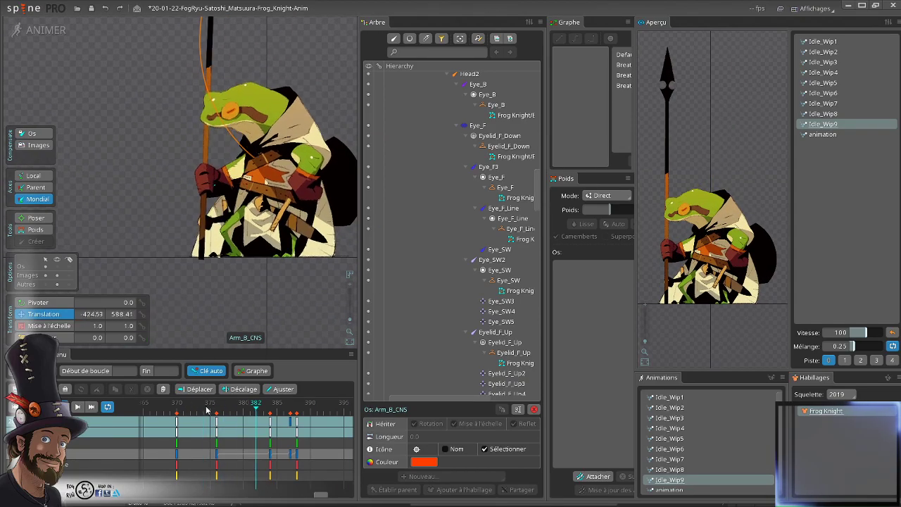
left_click(201, 412)
left_click(199, 413)
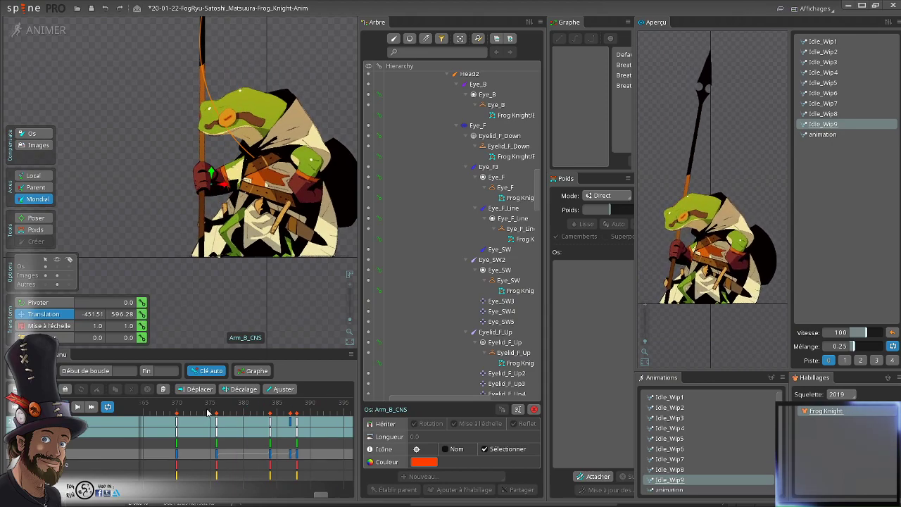
left_click(207, 411)
key("d")
key("space")
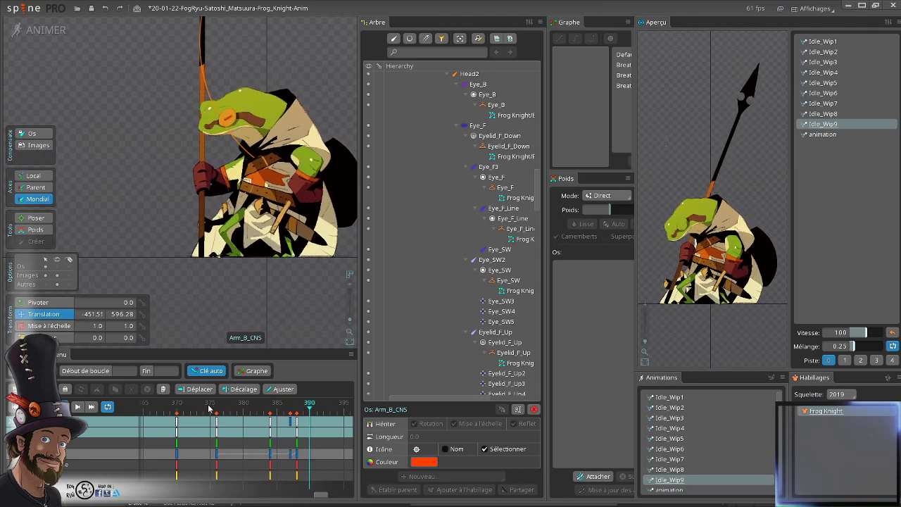
left_click(224, 412)
left_click_drag(224, 412, 270, 427)
- Select the All bone, shift it at frame 380 to about X -935.13, and play the wake-up from frame 368
left_click(156, 176)
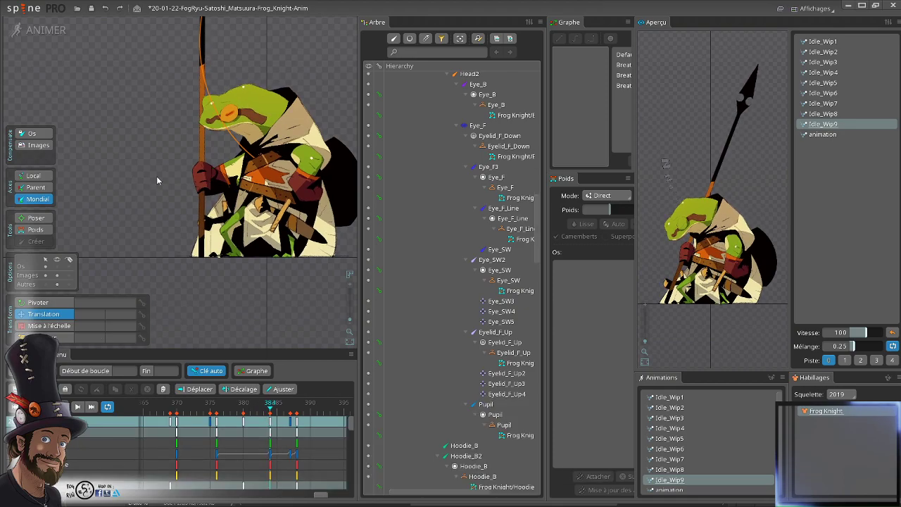
left_click_drag(107, 134, 175, 202)
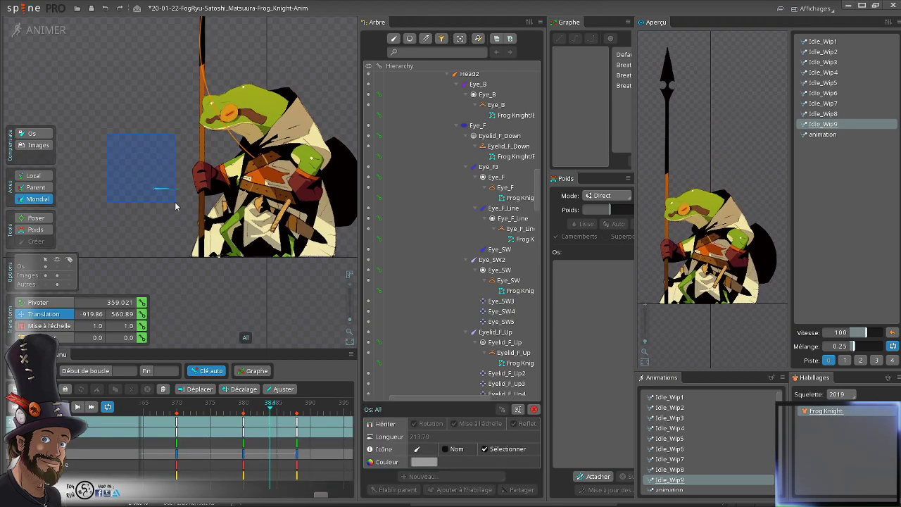
left_click_drag(264, 412, 245, 440)
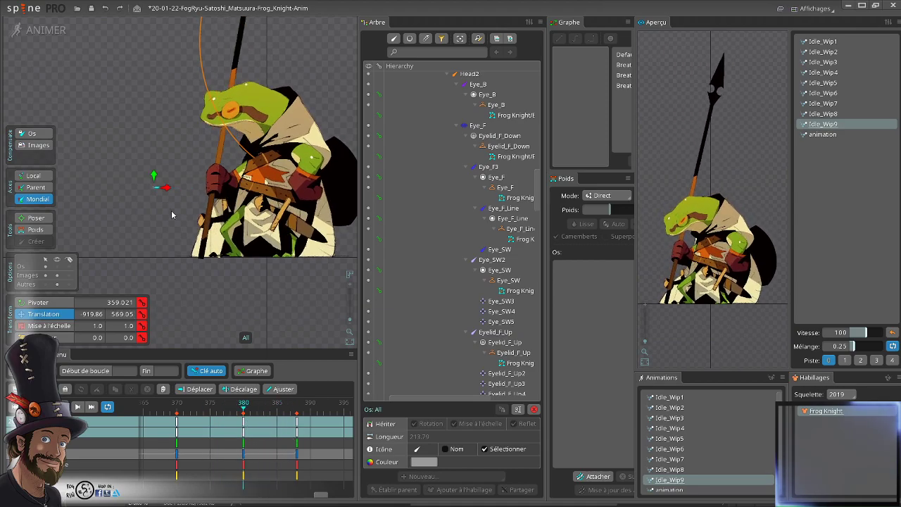
left_click_drag(165, 188, 169, 190)
key("ctrl+z")
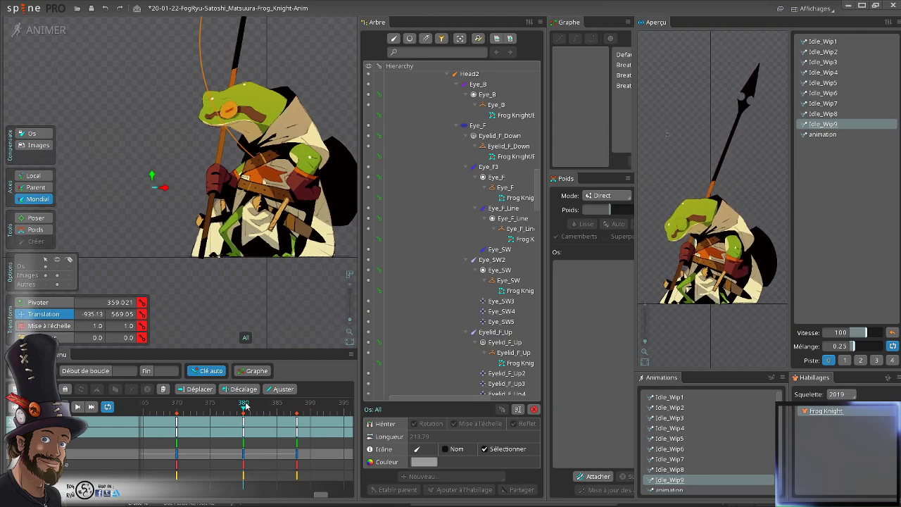
left_click_drag(246, 405, 306, 411)
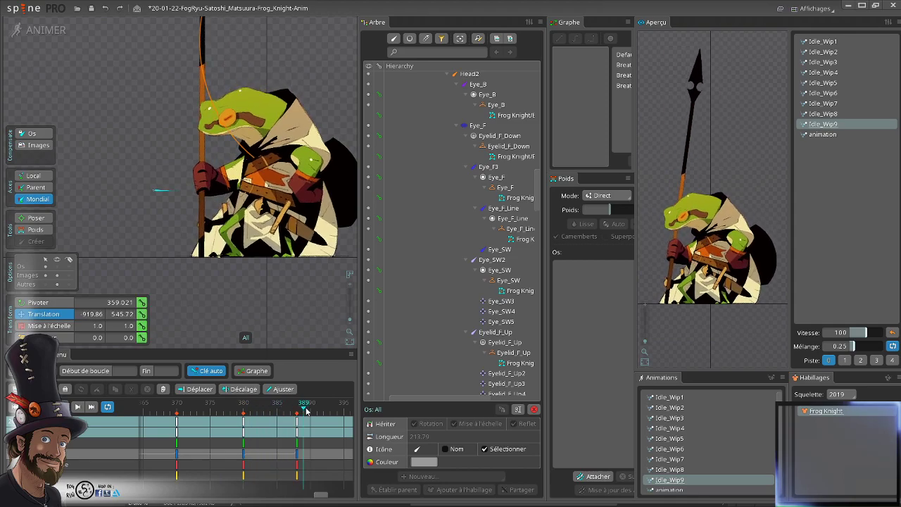
left_click(167, 405)
key("d")
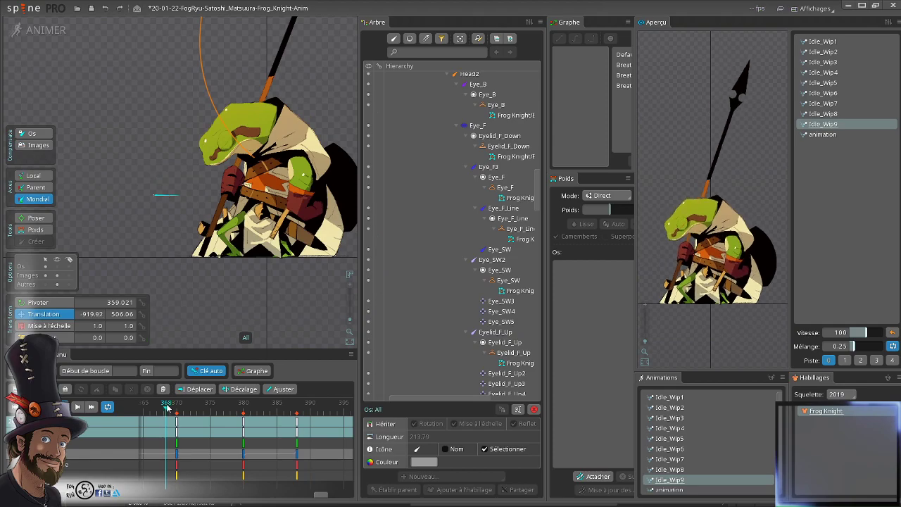
scroll(257, 194, "down", 1)
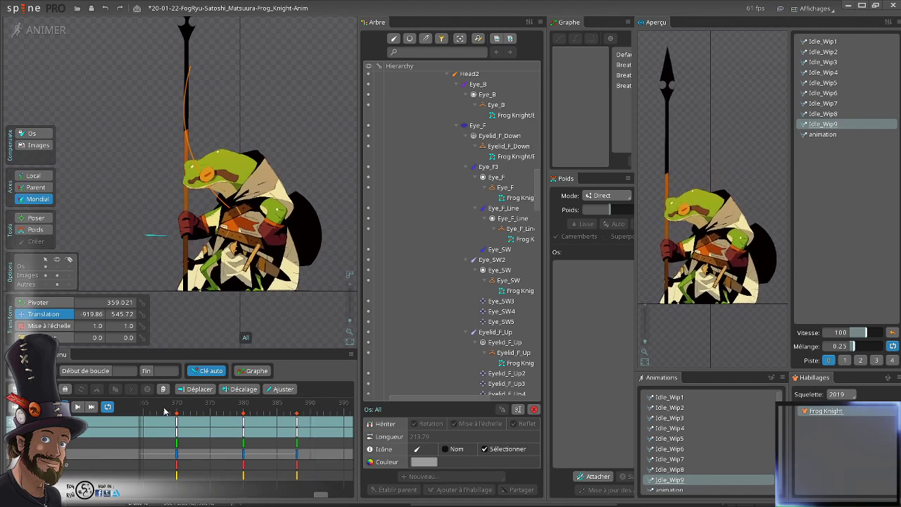
- Lower the All bone at frame 380 to about Y 559.27 and play the wake-up from about frame 364
key("d")
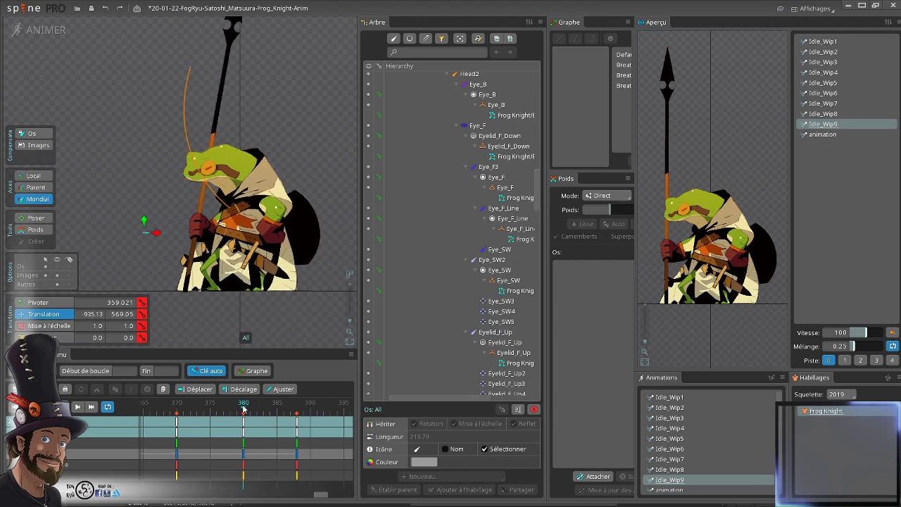
scroll(183, 256, "up", 2)
left_click_drag(184, 256, 165, 216)
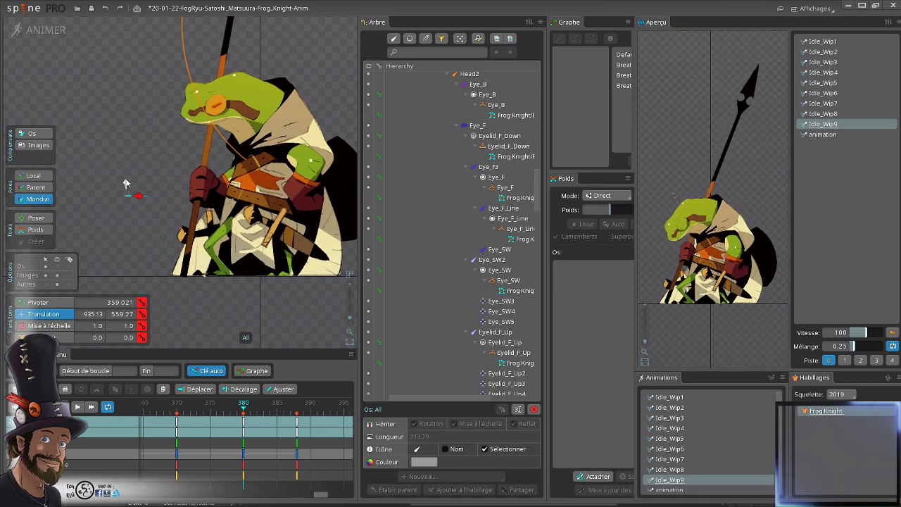
left_click_drag(204, 232, 183, 231)
left_click_drag(243, 408, 146, 431)
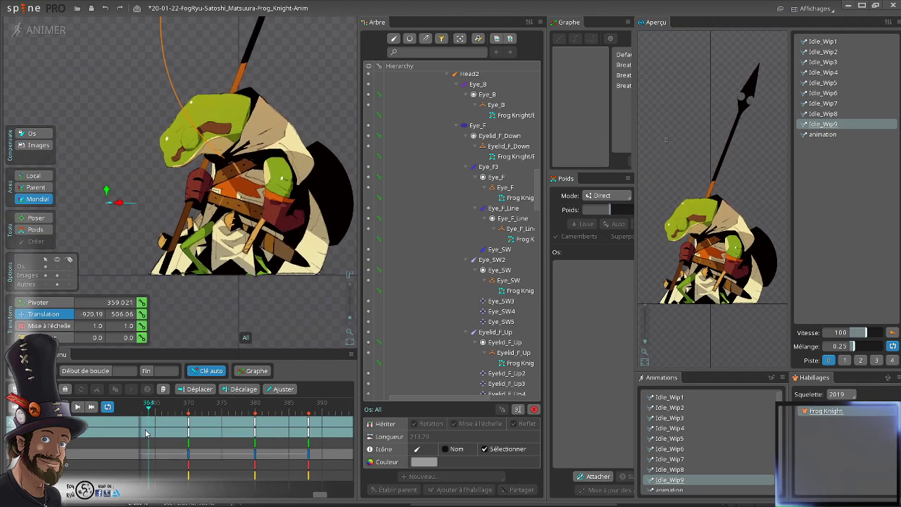
key("d")
scroll(190, 299, "down", 2)
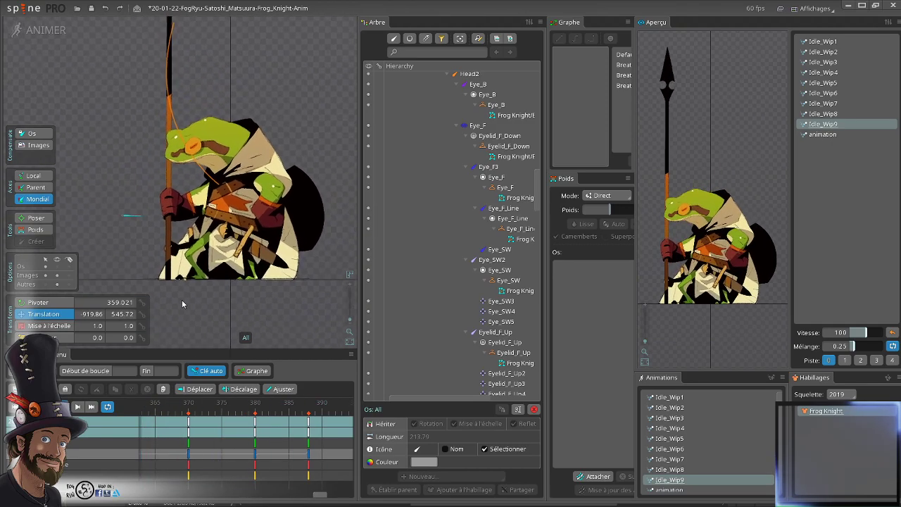
- Play the wake-up from about frame 376 to review the body overshoot, and save the project
left_click(226, 412)
key("space")
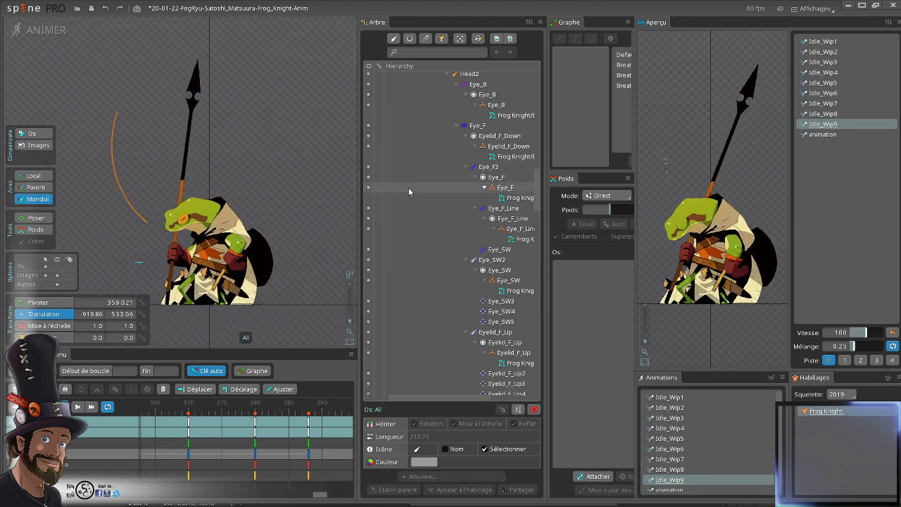
key("ctrl+s")
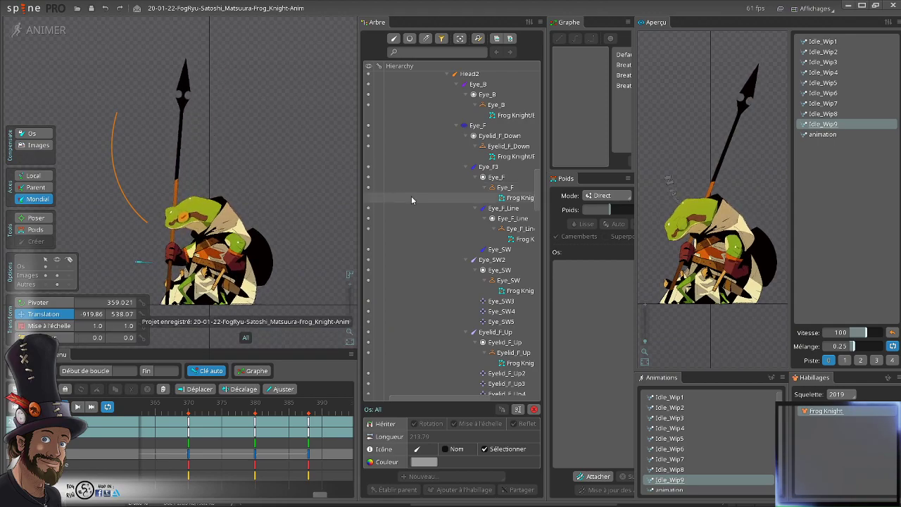
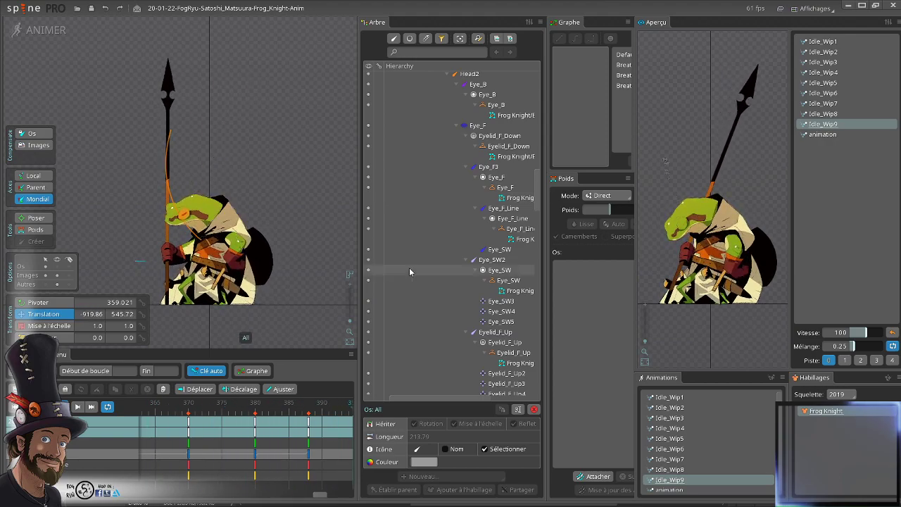
- Duplicate the Idle_Wip9 animation as Idle_Wip10 and show the copy in the preview
scroll(197, 260, "up", 1)
left_click_drag(197, 260, 228, 168)
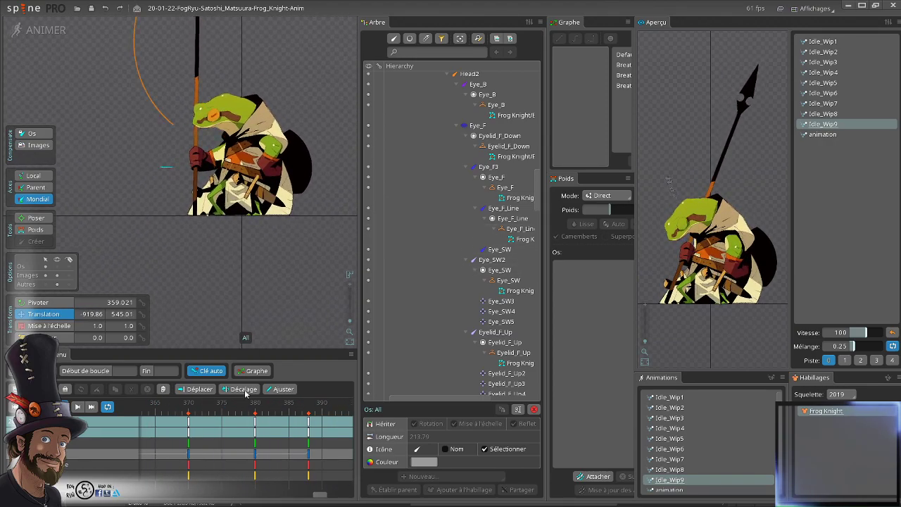
scroll(512, 329, "down", 15)
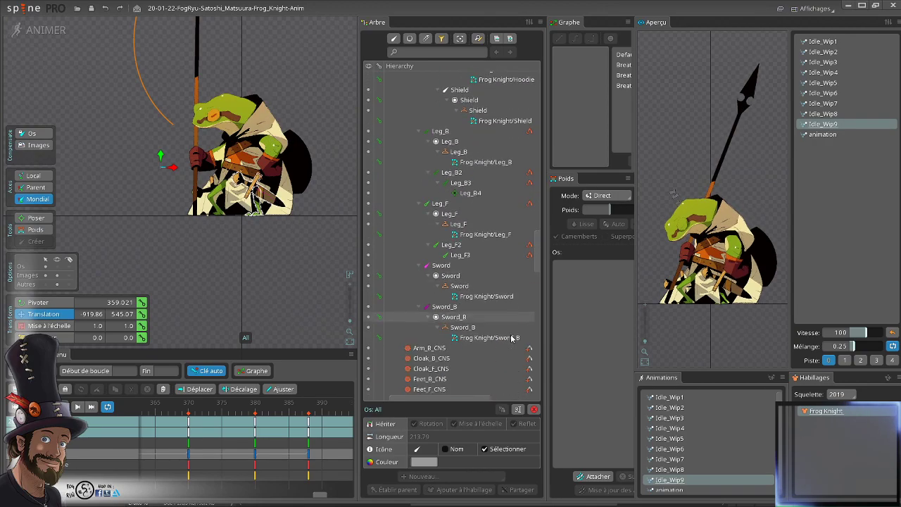
scroll(492, 320, "down", 15)
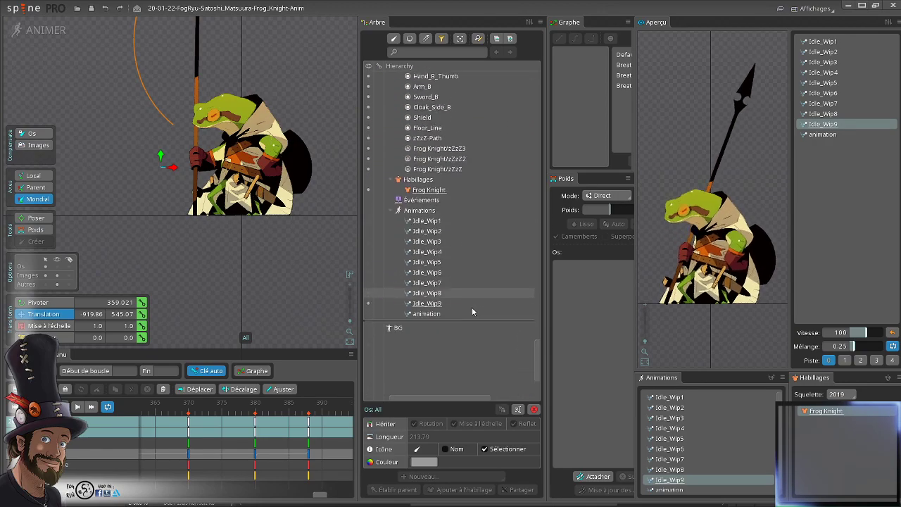
left_click(428, 220)
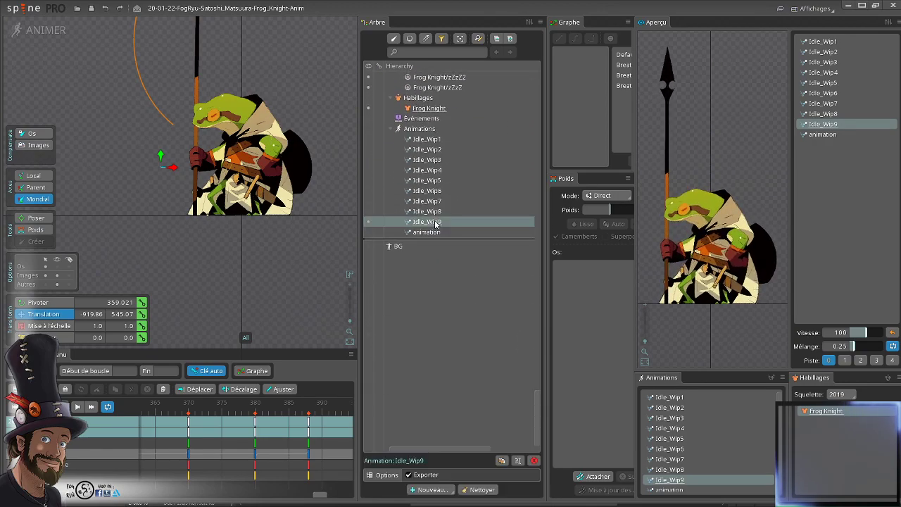
left_click(502, 461)
left_click(824, 134)
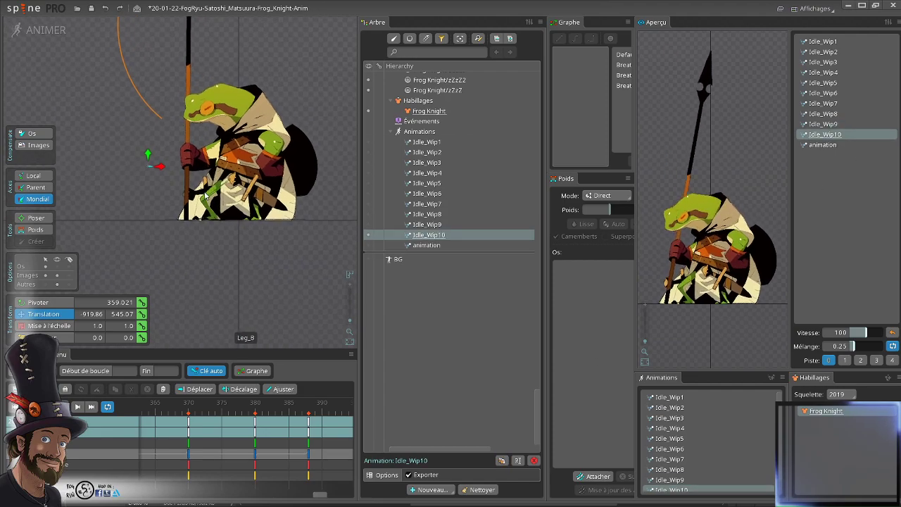
- Select the Arm_F_CNS bone and move it at frame 377 to about X 28.42, Y 530.19
scroll(316, 198, "up", 5)
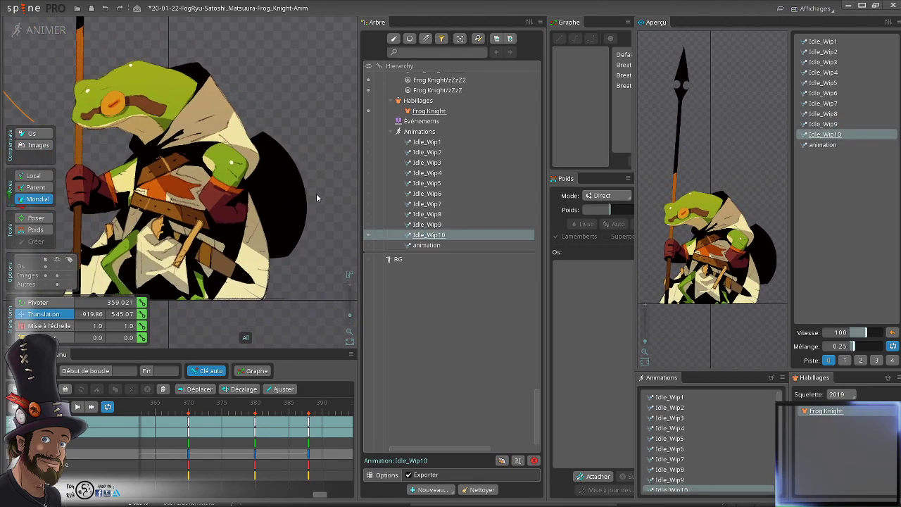
left_click_drag(317, 199, 323, 199)
left_click_drag(232, 408, 240, 378)
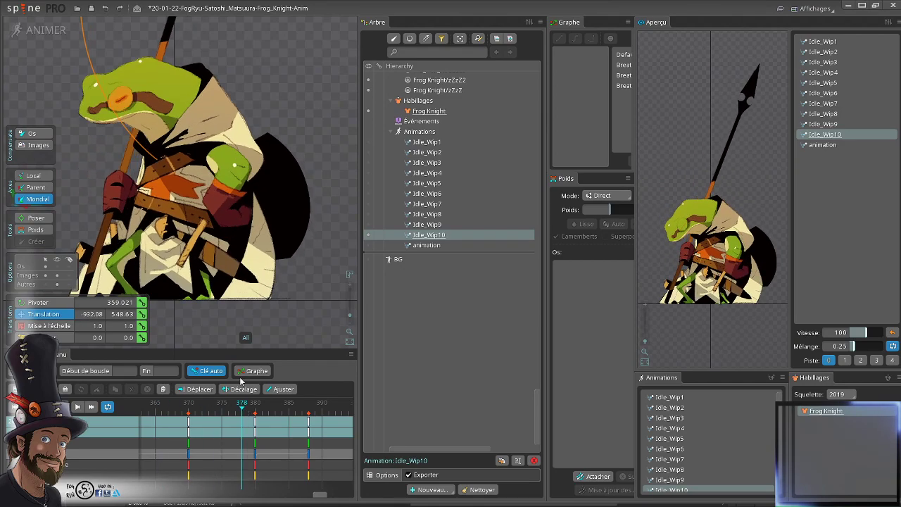
left_click(215, 205)
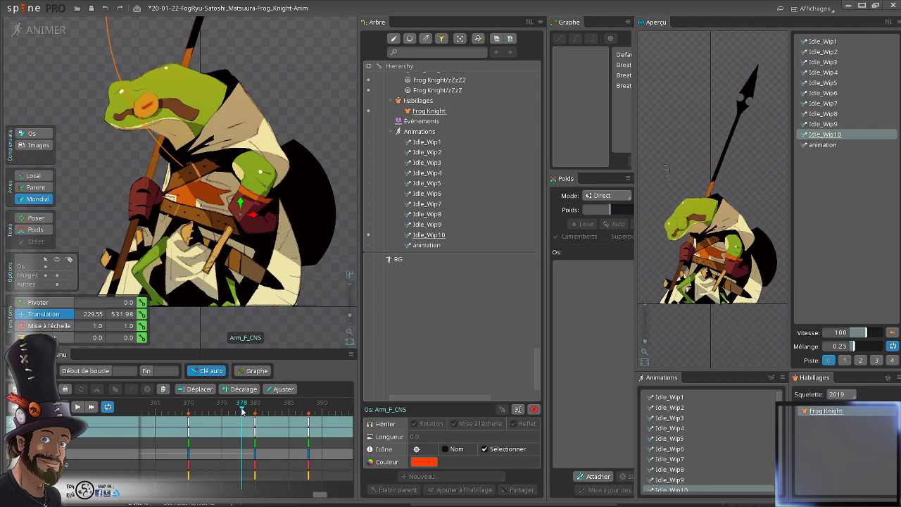
left_click_drag(242, 411, 238, 454)
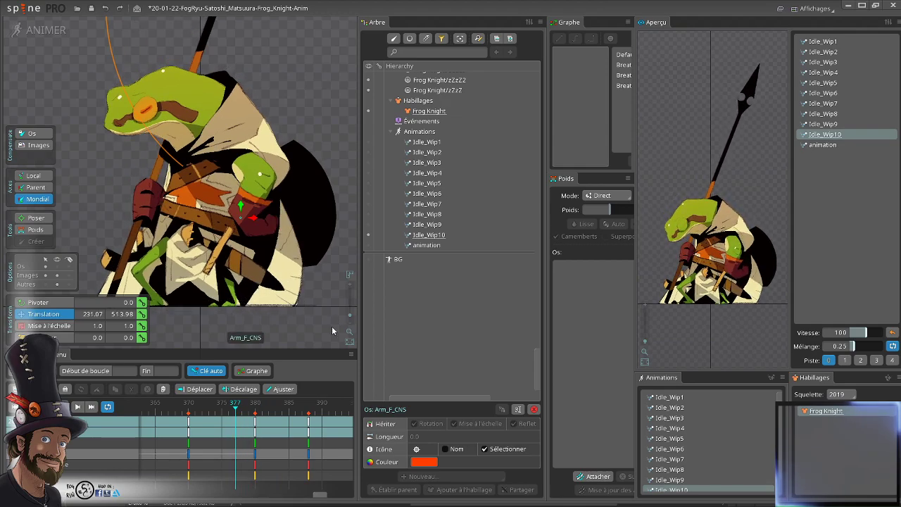
left_click_drag(332, 326, 297, 323)
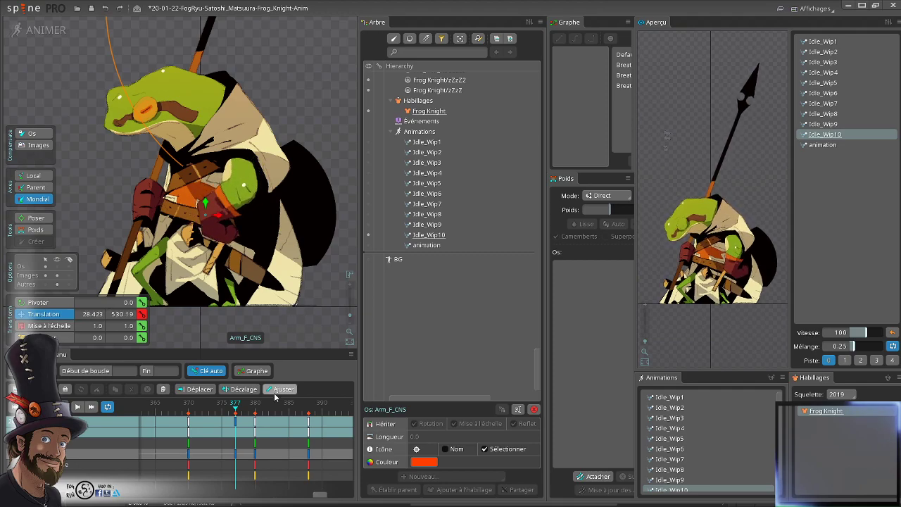
- Delete the Arm_F_CNS translation key at frame 380 and scrub up to frame 387 to check the arm's motion
left_click_drag(246, 416, 255, 412)
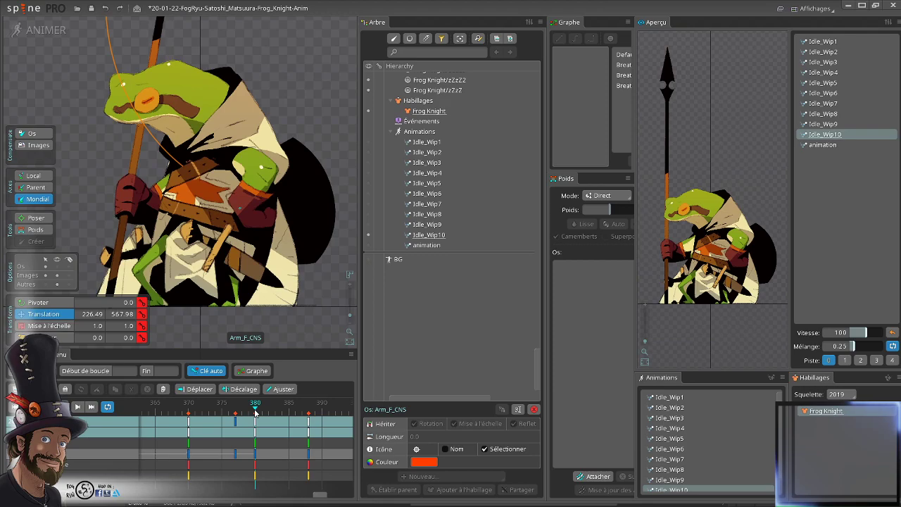
left_click(254, 454)
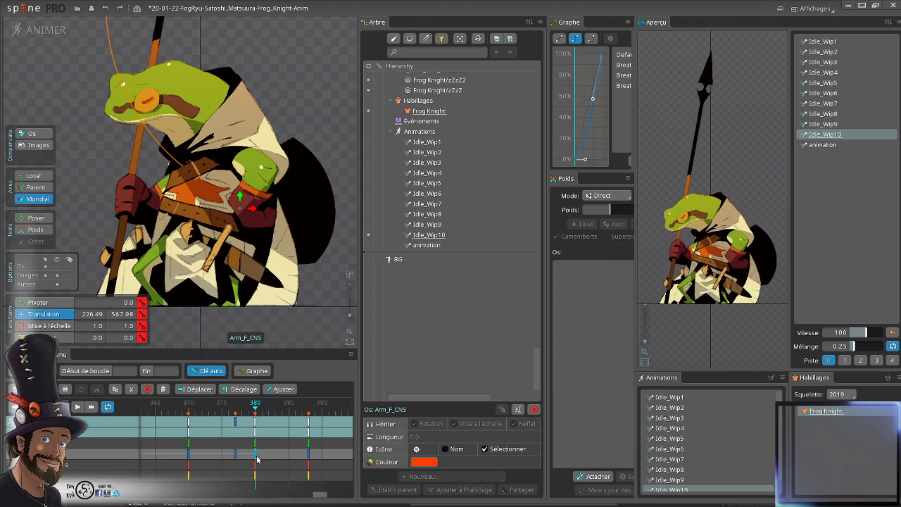
key("Delete")
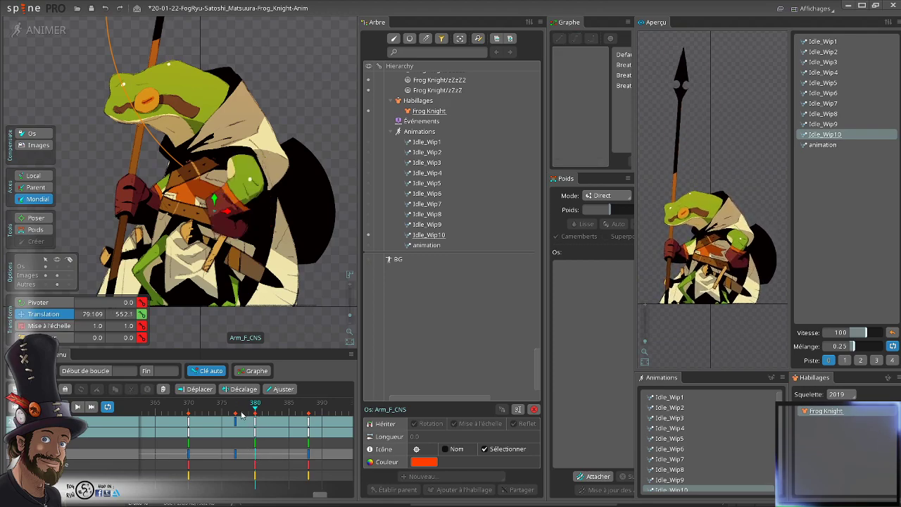
left_click_drag(237, 414, 306, 431)
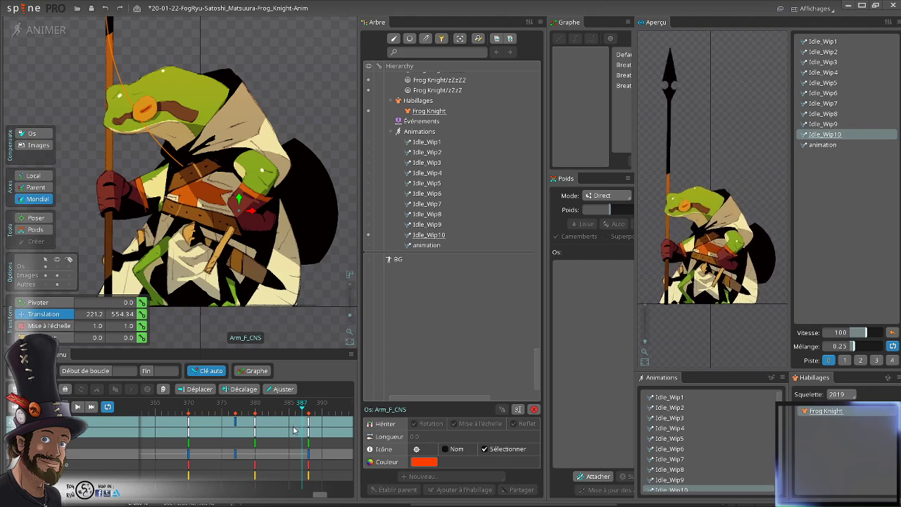
left_click_drag(264, 404, 251, 402)
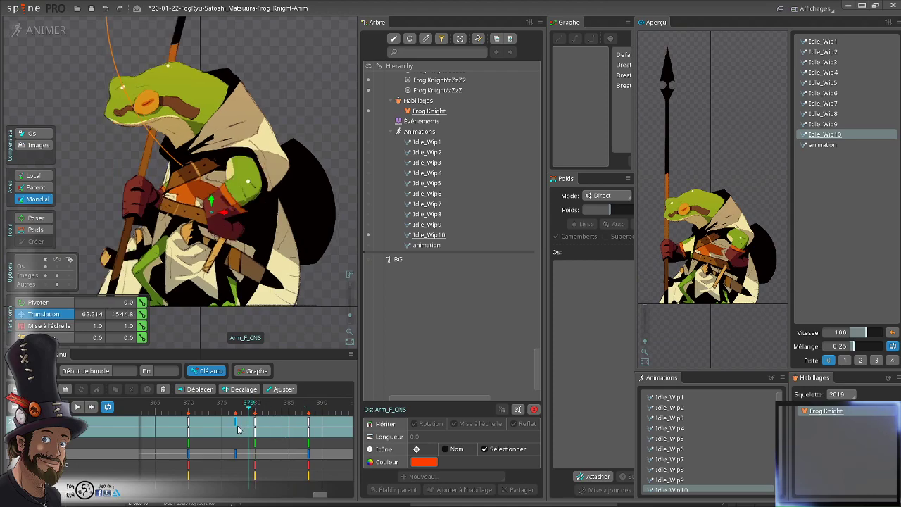
- Copy the Arm_F_CNS key from frame 377 to frame 383 and play the wake-up from frame 364
left_click(238, 430)
key("ctrl+c")
left_click(277, 414)
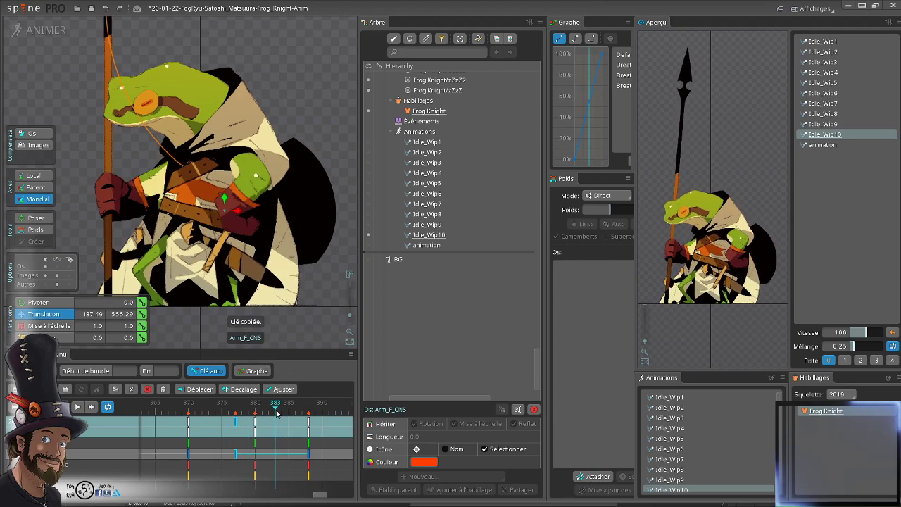
key("ctrl+v")
left_click_drag(276, 412, 148, 443)
key("space")
key("space")
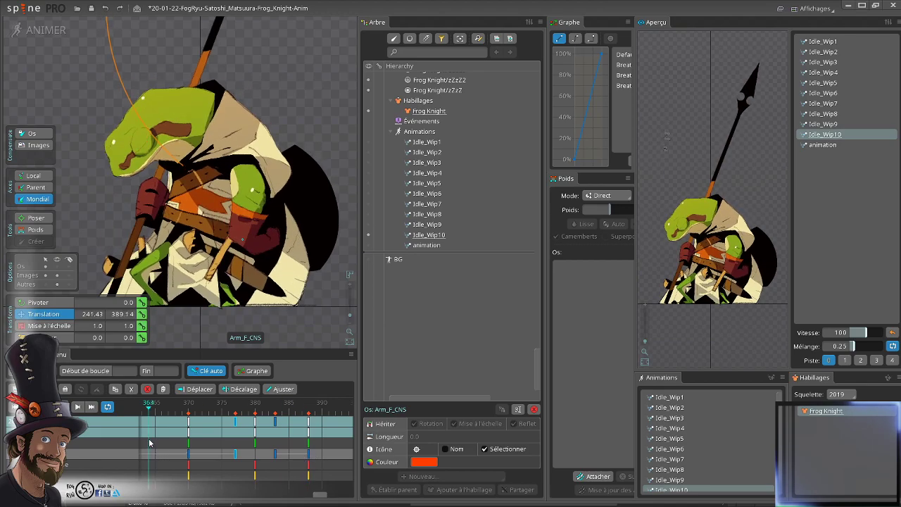
- Shift the two Arm_F_CNS pose keys to frames 379 and 386, and play the wake-up from frame 367
key("d")
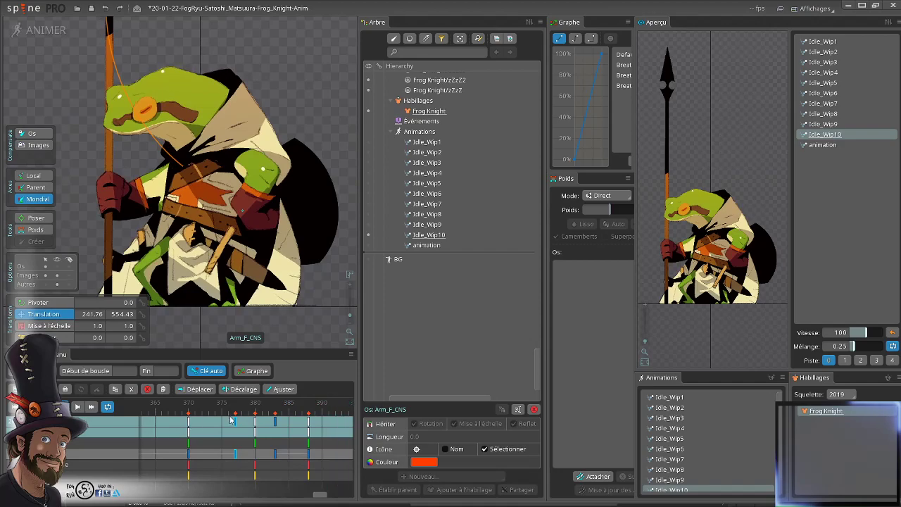
left_click(208, 412)
left_click_drag(208, 412, 248, 427)
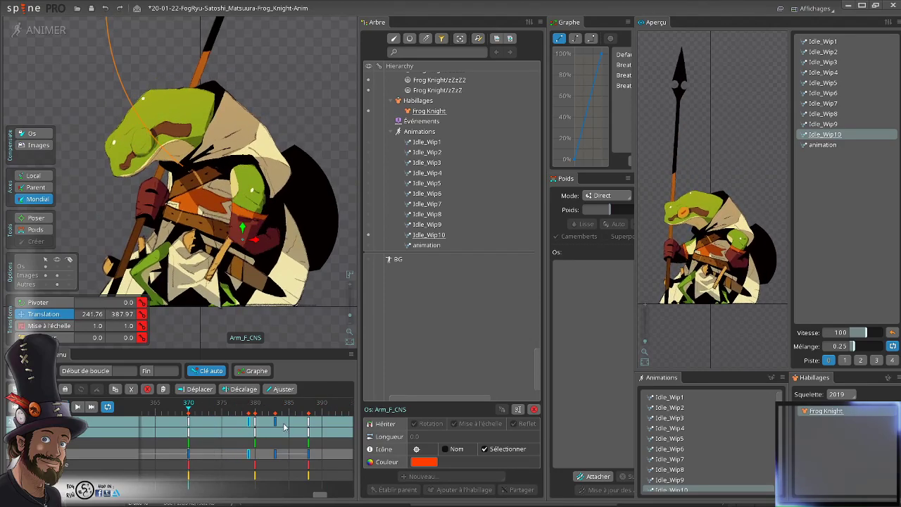
left_click_drag(197, 412, 167, 411)
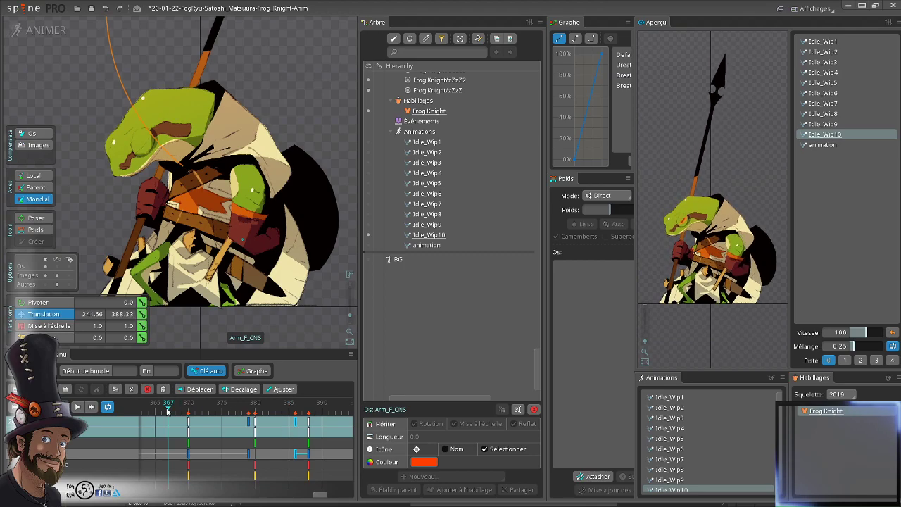
key("space")
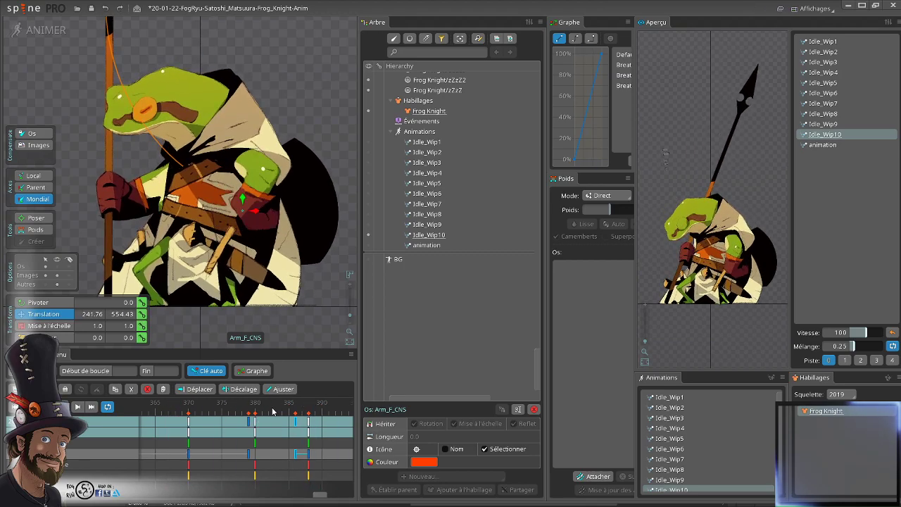
- Try moving the two Arm_F_CNS pose keys to frames 380 and 388, scrubbing on to frame 414
left_click_drag(297, 425, 309, 429)
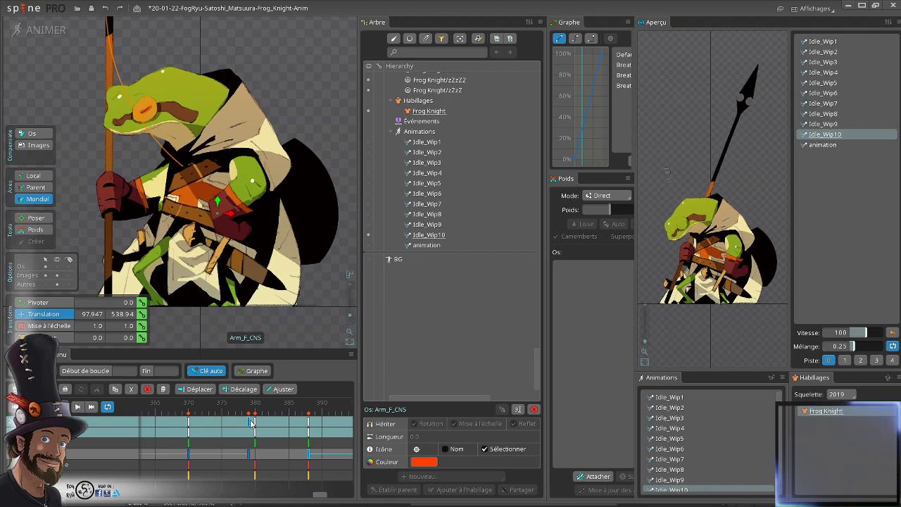
left_click_drag(286, 462, 186, 428)
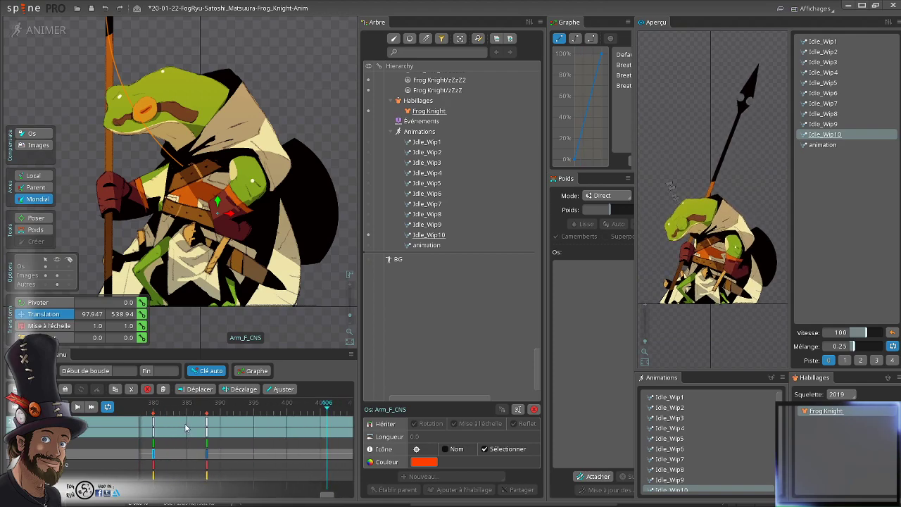
scroll(186, 428, "right", 2)
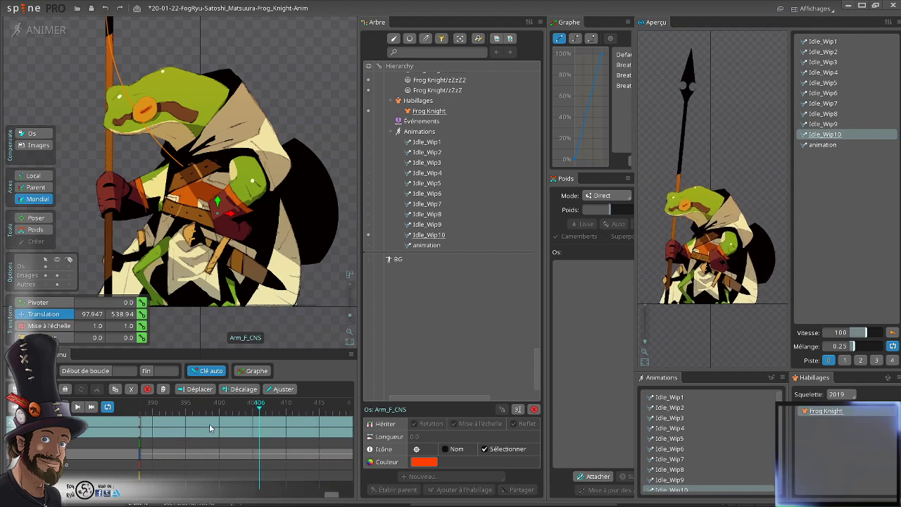
left_click(200, 412)
left_click_drag(200, 412, 315, 432)
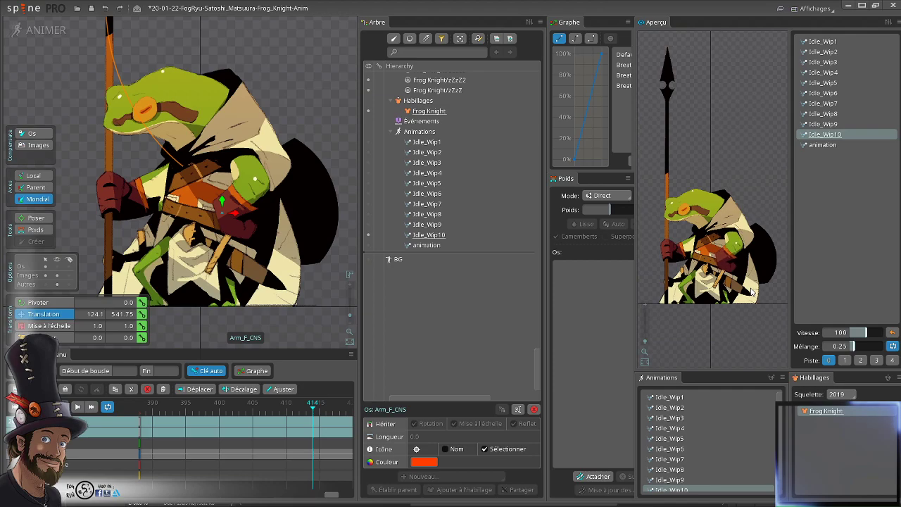
- Undo the last two Arm_F_CNS key moves
left_click_drag(329, 498, 318, 495)
key("ctrl+z")
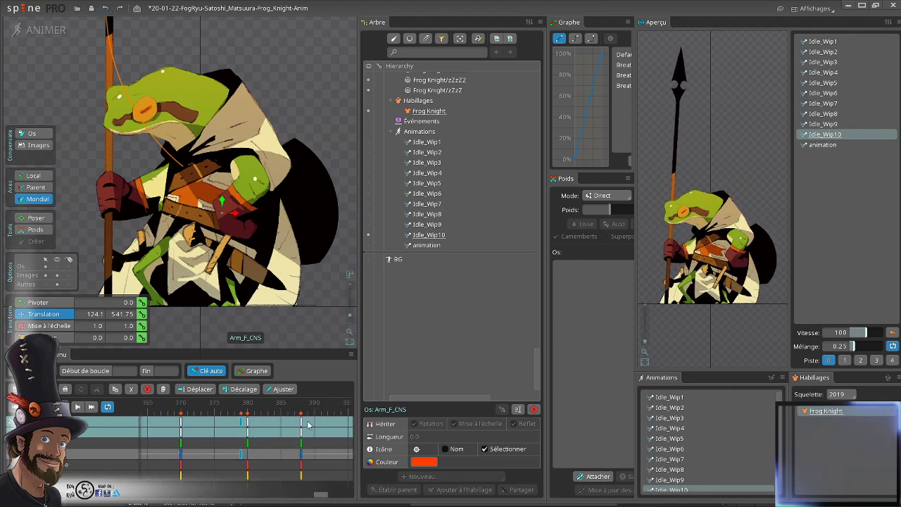
key("ctrl+z")
- Move the Arm_F_CNS pose keys to frames 380 and 393, delete its translation key at 388, and play from frame 367
left_click_drag(287, 420, 334, 430)
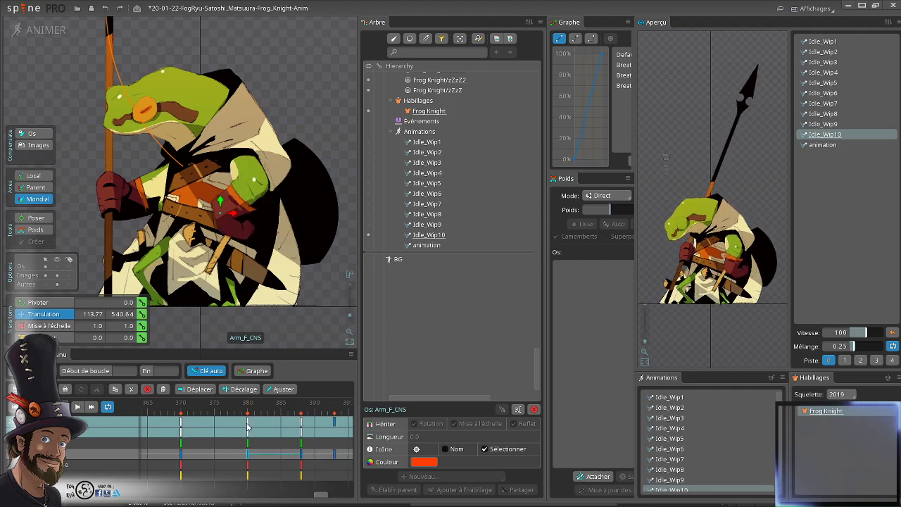
left_click(301, 457)
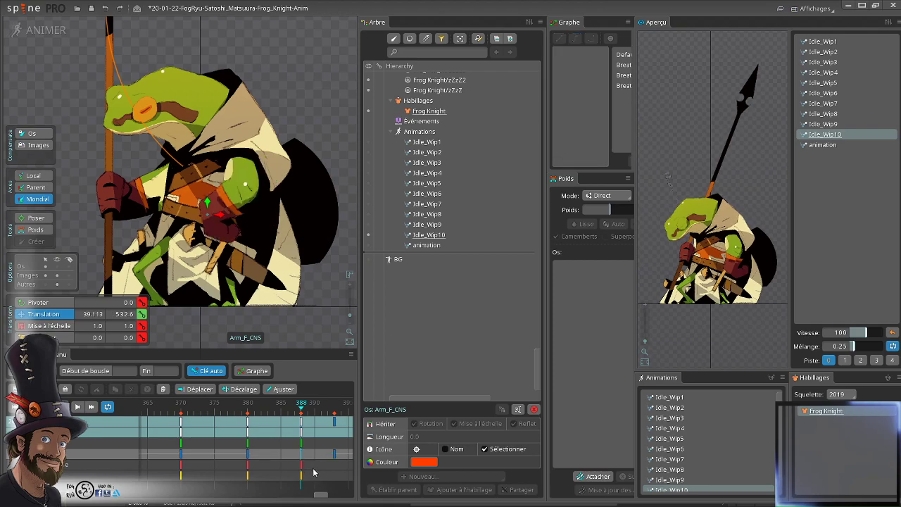
left_click(161, 412)
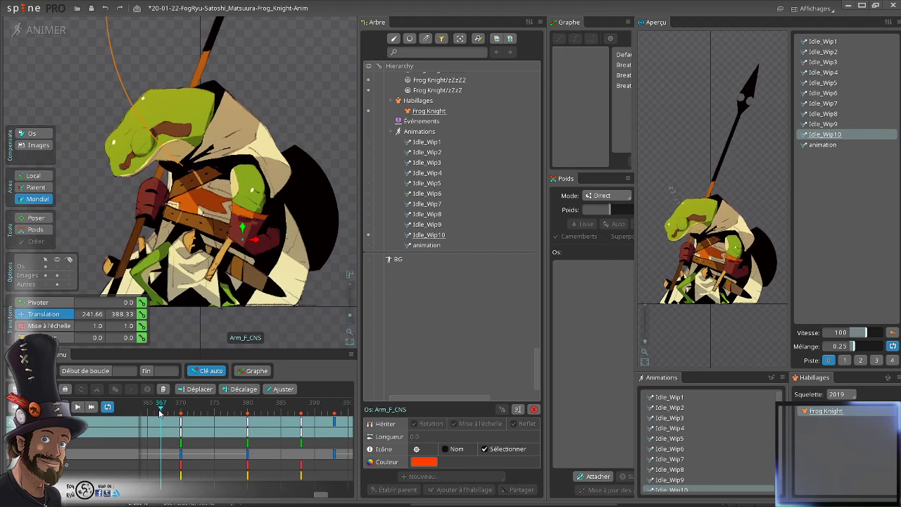
key("space")
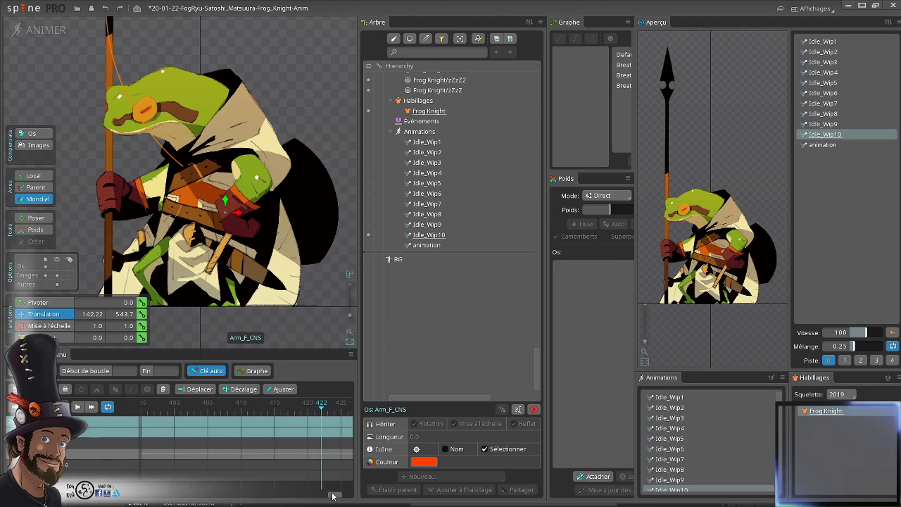
- Move the second Arm_F_CNS pose key from frame 393 to frame 400
left_click_drag(324, 498, 332, 496)
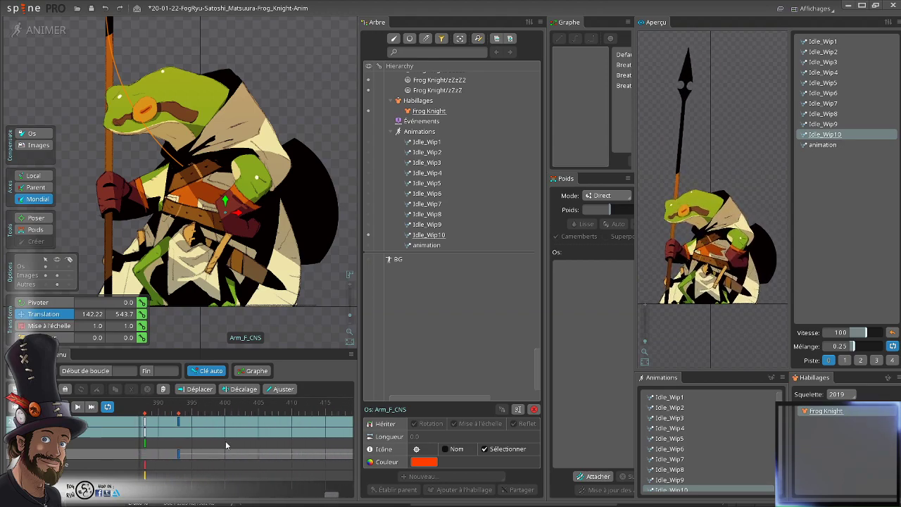
left_click(219, 424)
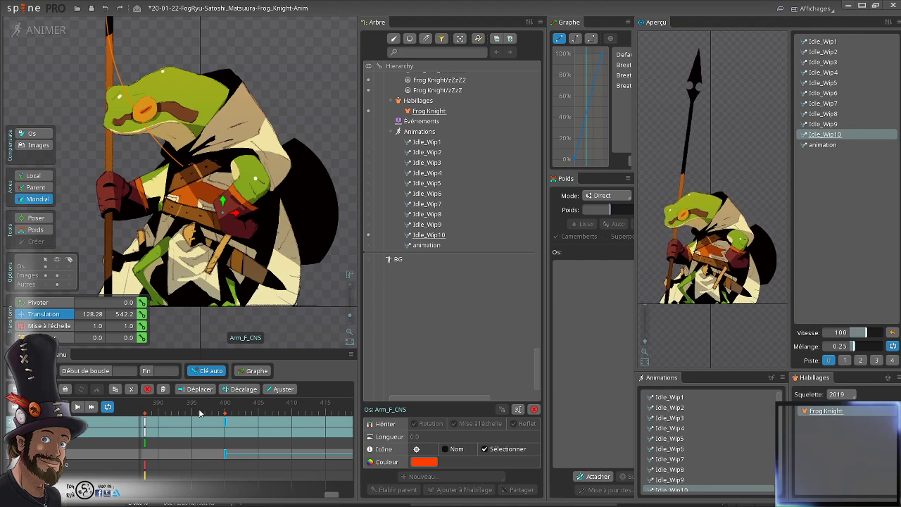
- Play and scrub Idle_Wip10 from about frame 388 to check the front arm's timing around its pose keys
key("d")
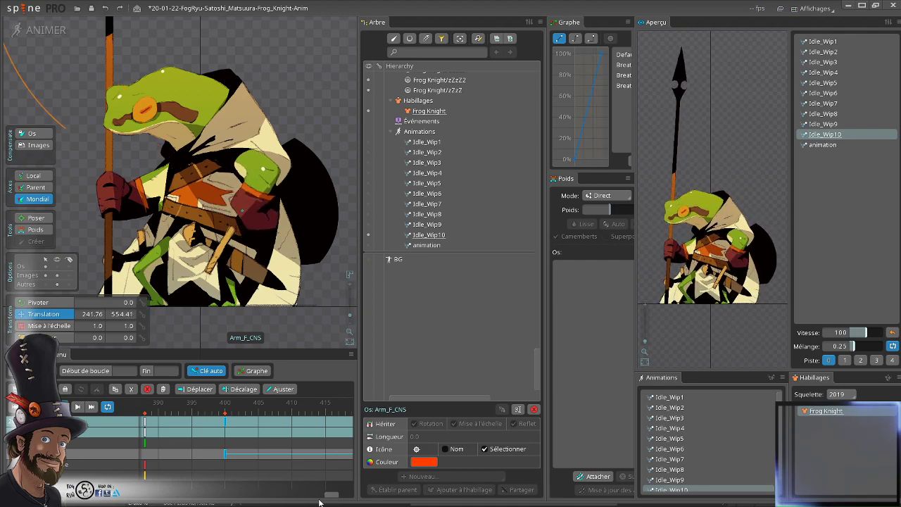
key("l")
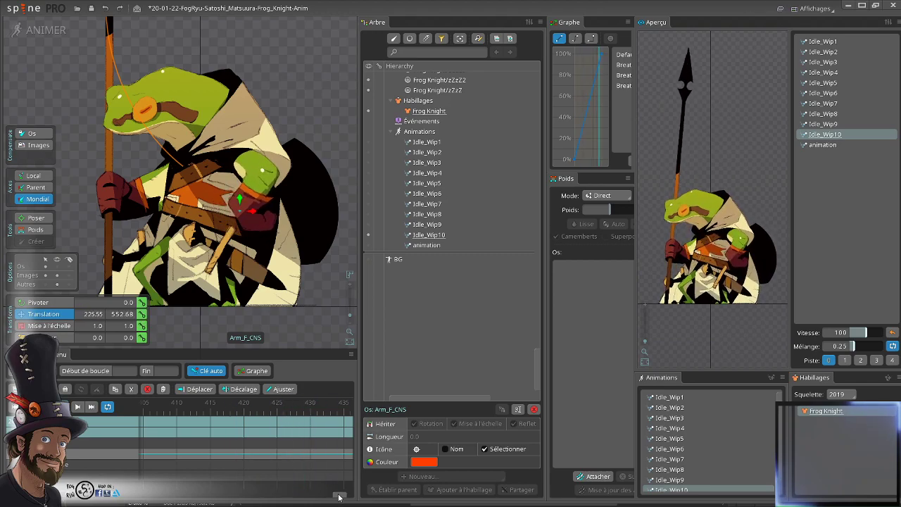
mouse_move(333, 499)
left_mouse_down()
mouse_move(306, 496)
mouse_move(327, 496)
left_mouse_up()
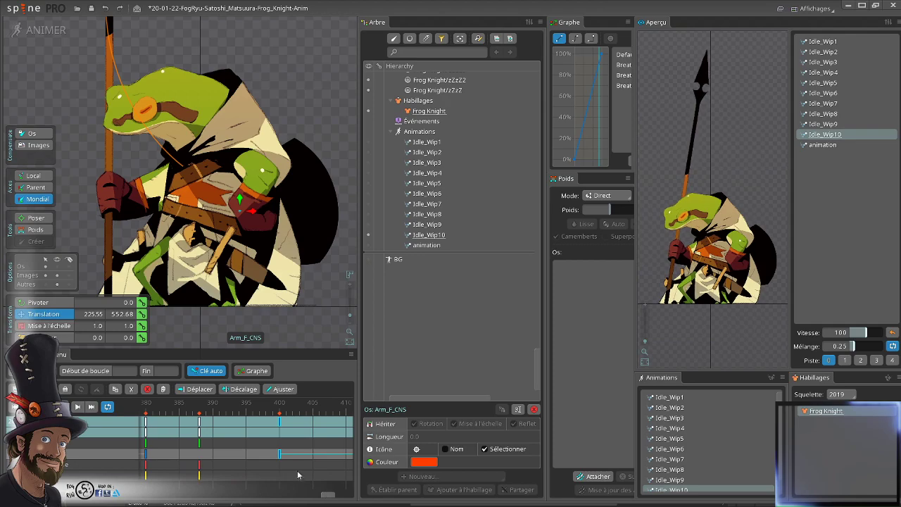
left_click(238, 408)
left_click_drag(240, 409, 161, 412)
key("d")
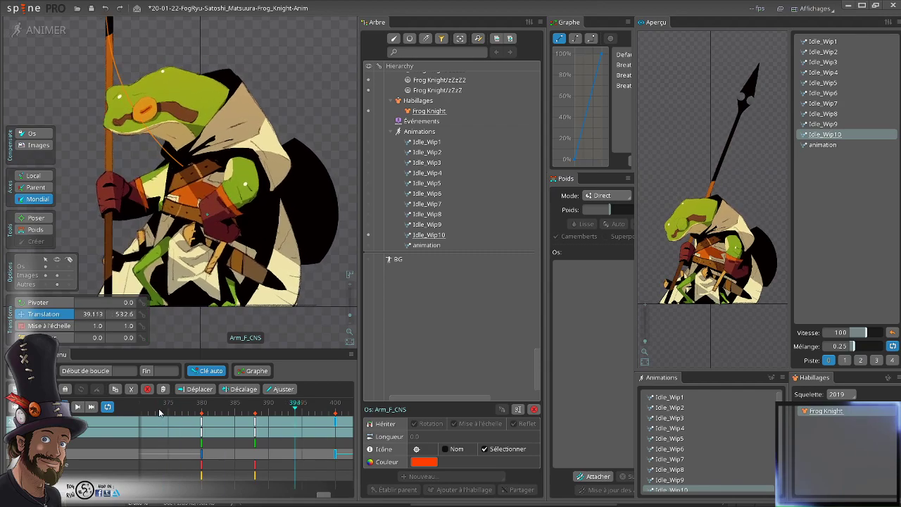
key("d")
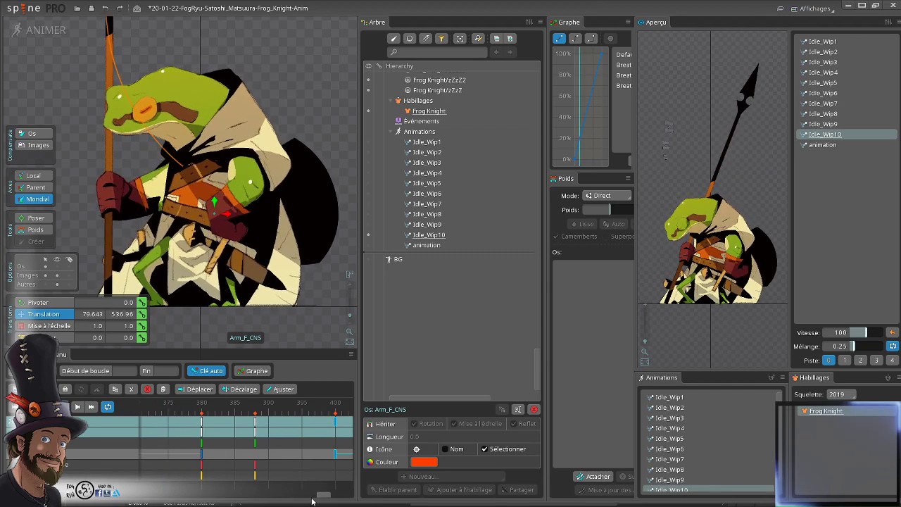
- Try copying the Arm_F_CNS translation key at frame 370 to frame 345, and check the key at frame 335
left_click_drag(324, 496, 316, 497)
left_click(252, 464)
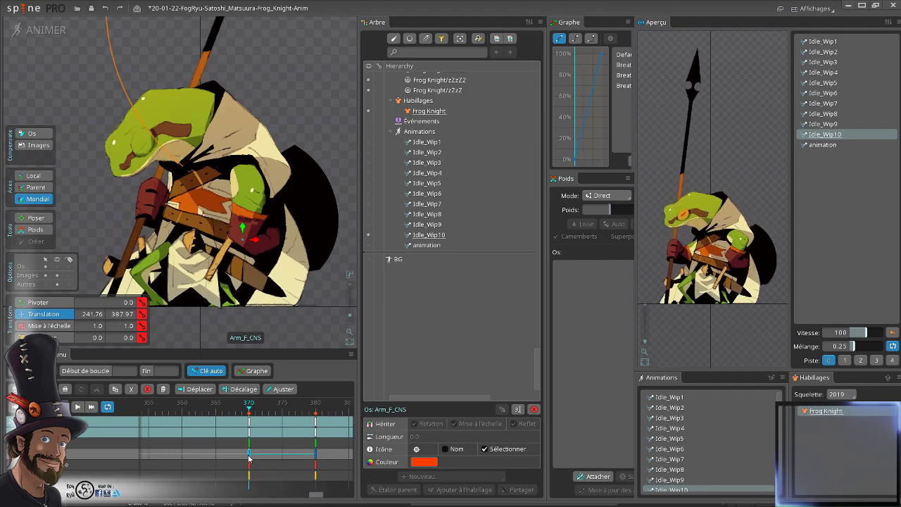
key("ctrl+c")
left_click_drag(319, 498, 299, 493)
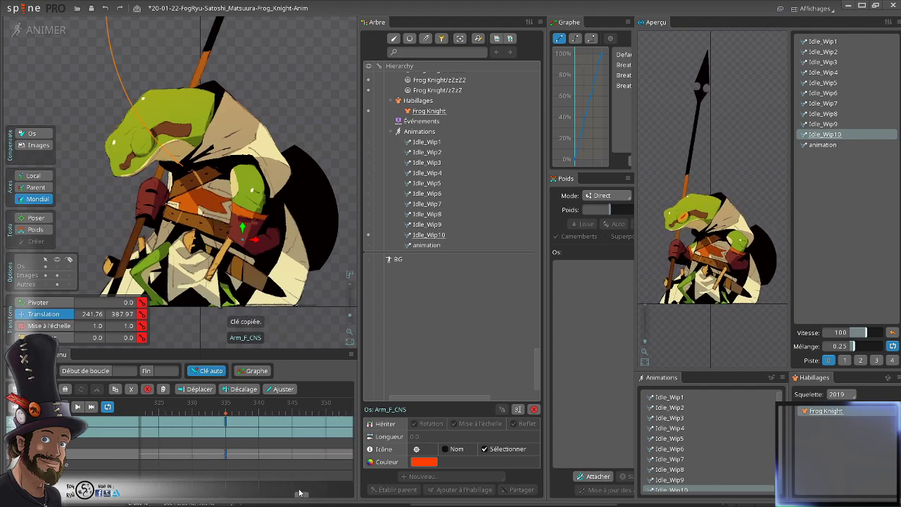
left_click(292, 412)
key("ctrl+v")
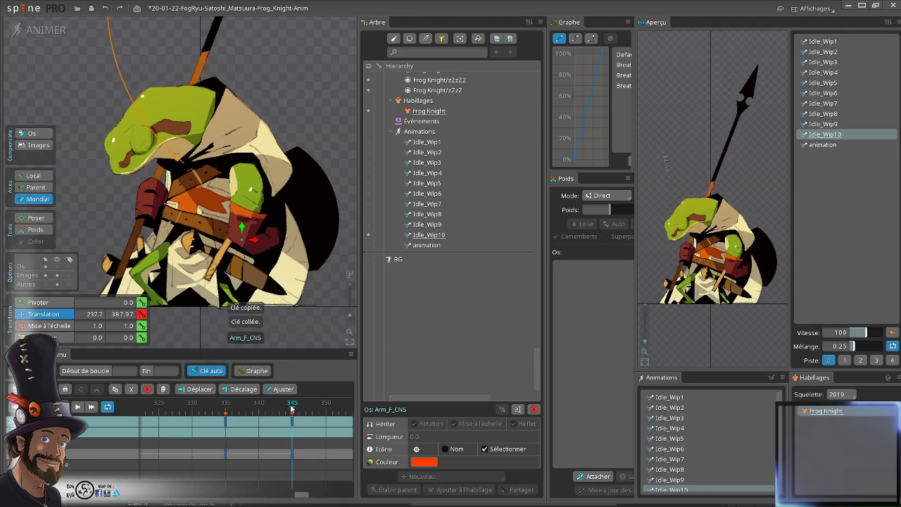
left_click(226, 428)
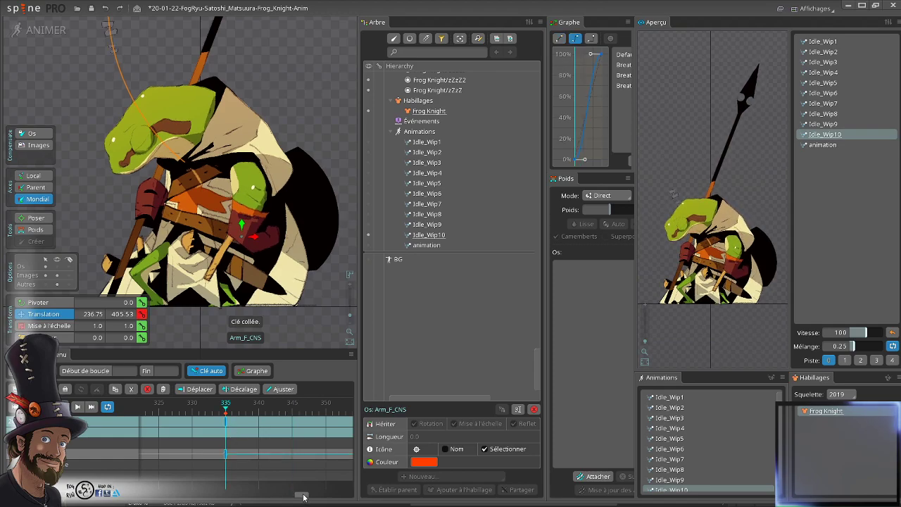
- Copy the Arm_F_CNS translation key at frame 450 and paste it at frame 410
left_click_drag(304, 497, 333, 497)
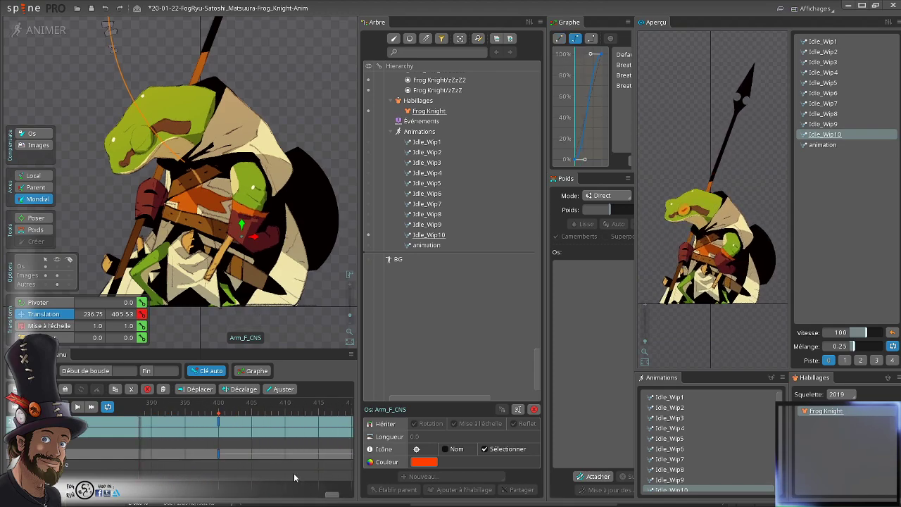
left_click(221, 423)
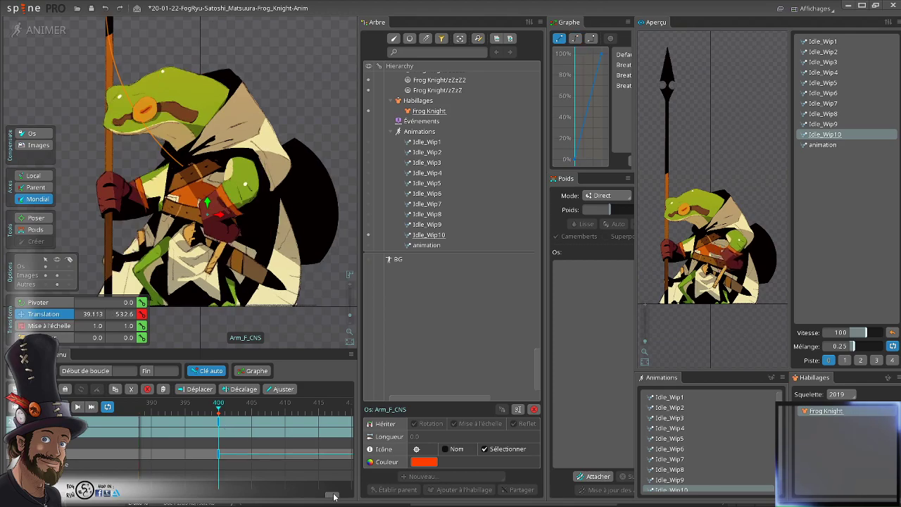
left_click_drag(339, 498, 348, 498)
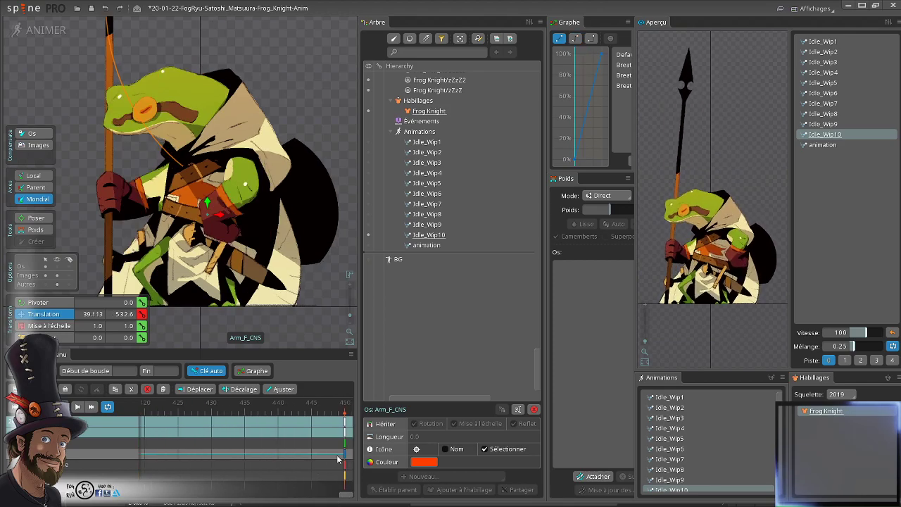
left_click(345, 455)
key("ctrl+c")
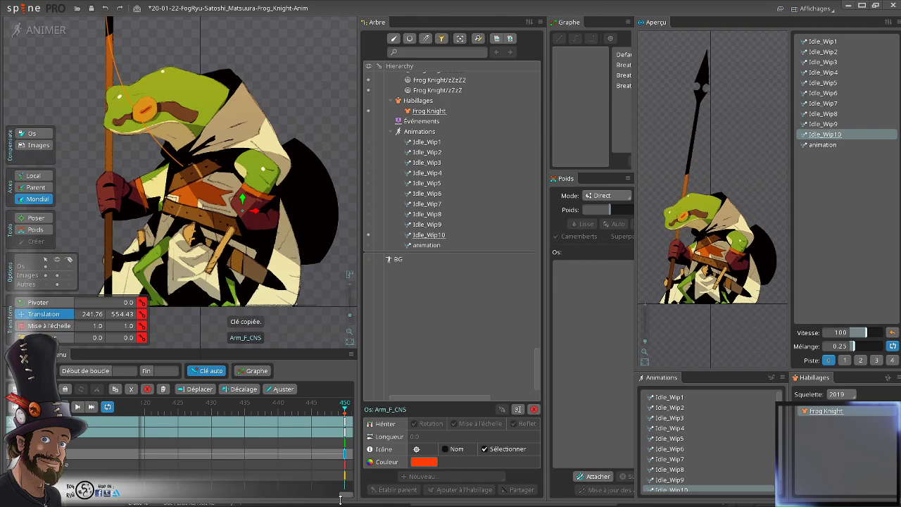
left_click_drag(348, 498, 337, 498)
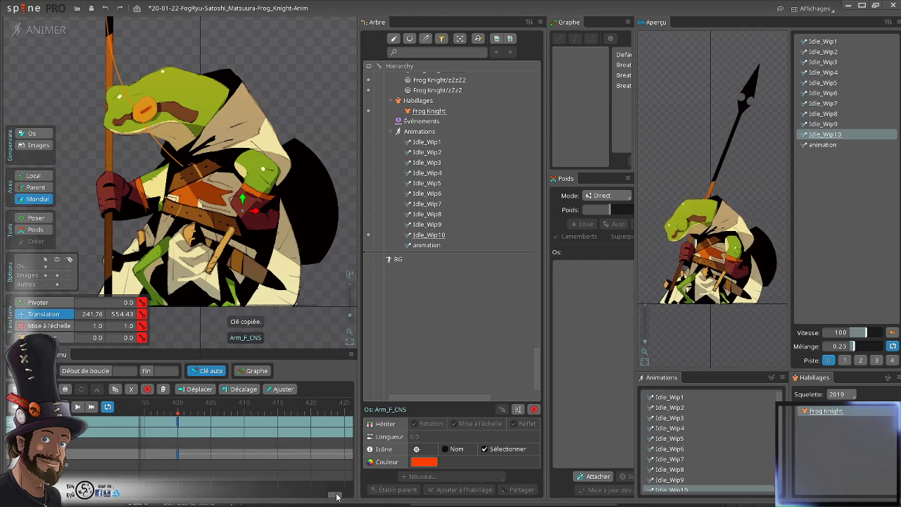
left_click(244, 415)
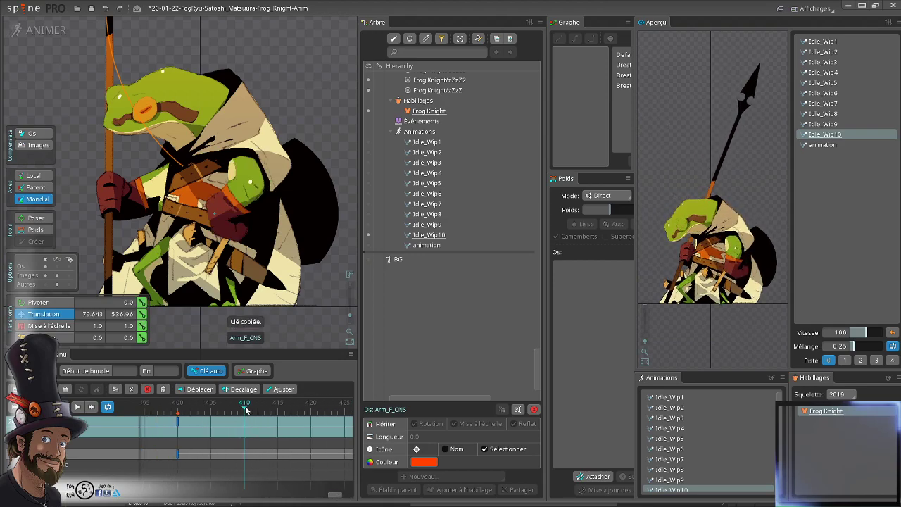
key("ctrl+v")
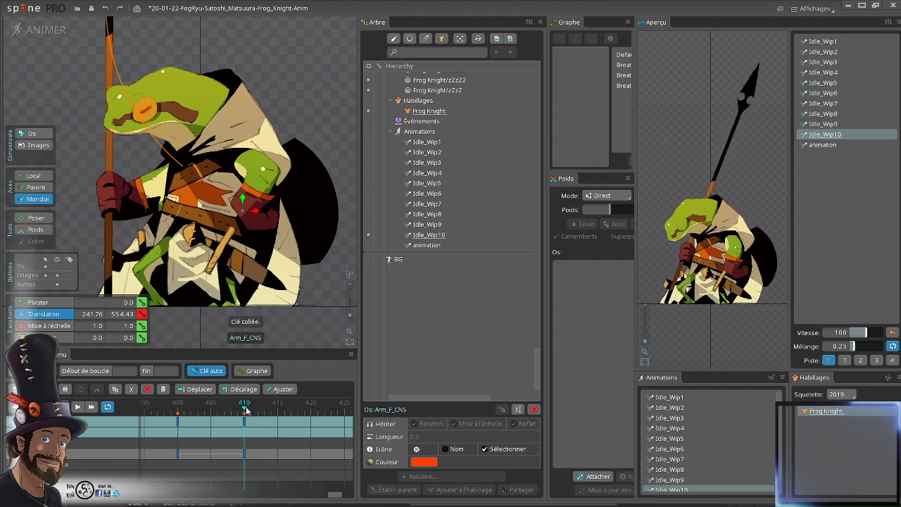
- Scrub the arm's return and apply a Bézier easing preset to the Arm_F_CNS translation key at frame 400
left_click_drag(246, 410, 231, 407)
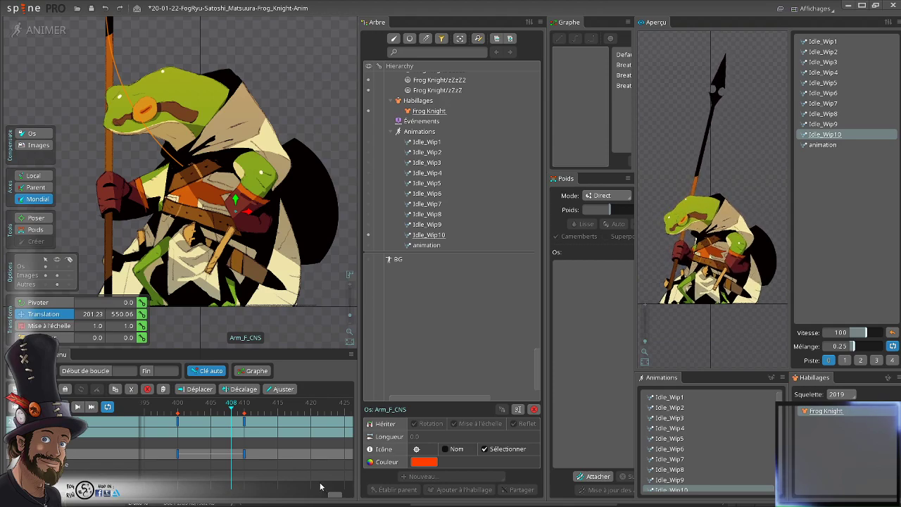
left_click_drag(326, 493, 341, 496)
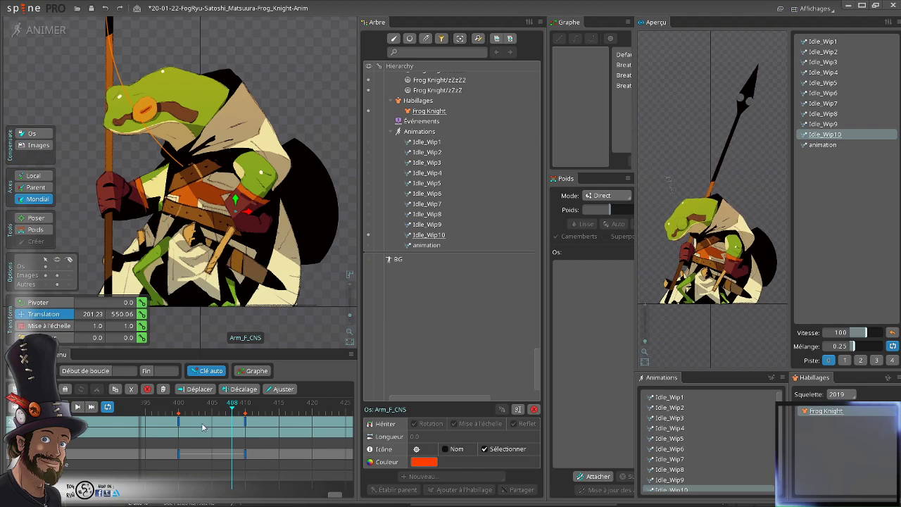
left_click(186, 425)
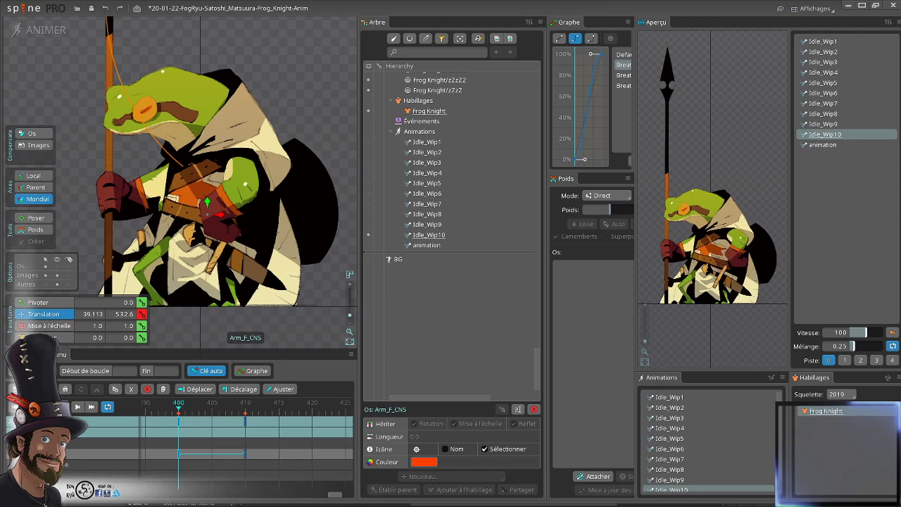
- Move the Arm_F_CNS return key from frame 410 to frame 416 and save the project
left_click(246, 421)
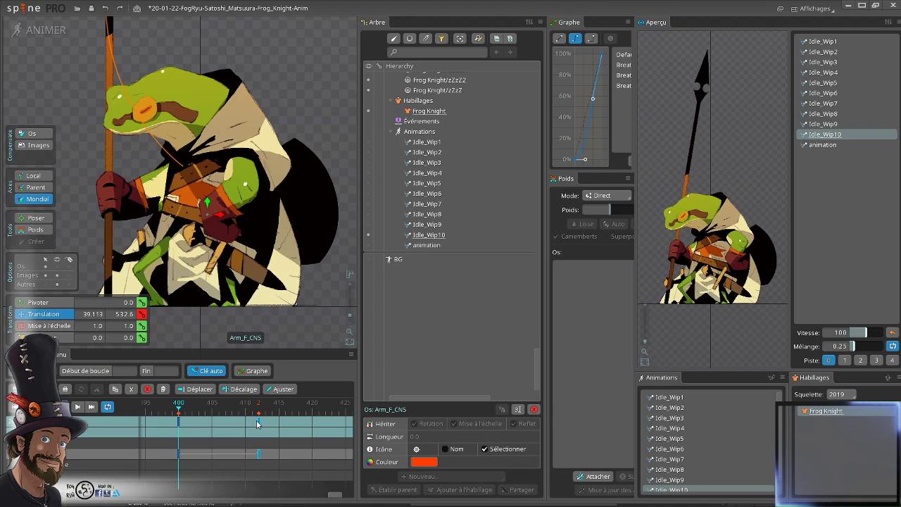
left_click_drag(257, 423, 284, 423)
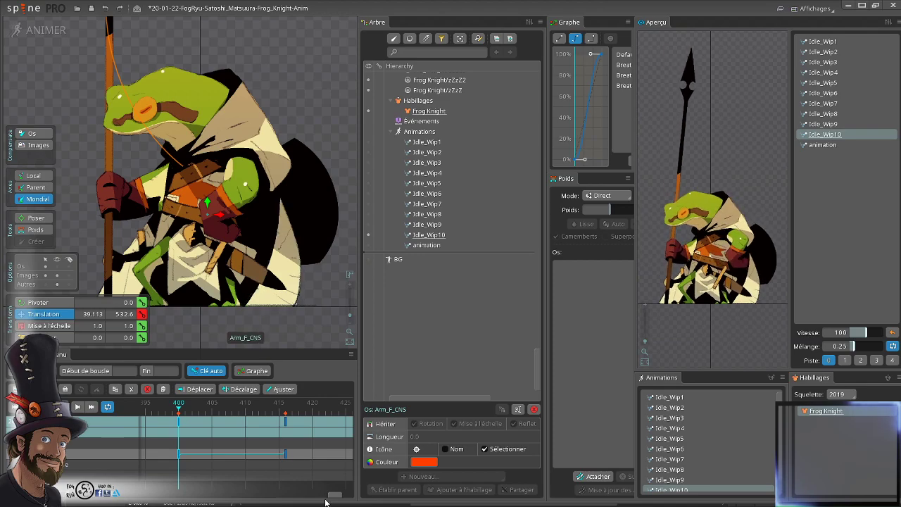
left_click_drag(335, 497, 327, 496)
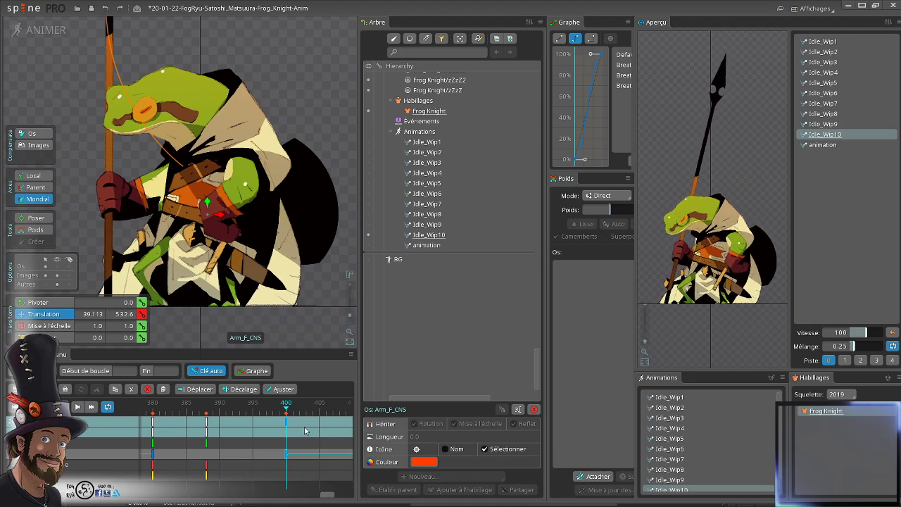
key("ctrl+s")
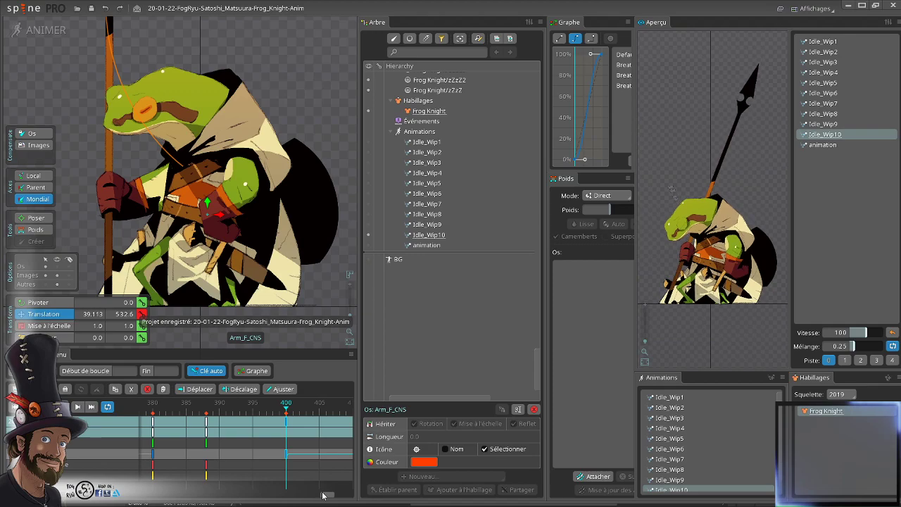
- At frame 380, raise Arm_F_CNS across the chest to a translation of about -5.9, 694.8
left_click_drag(326, 496, 321, 498)
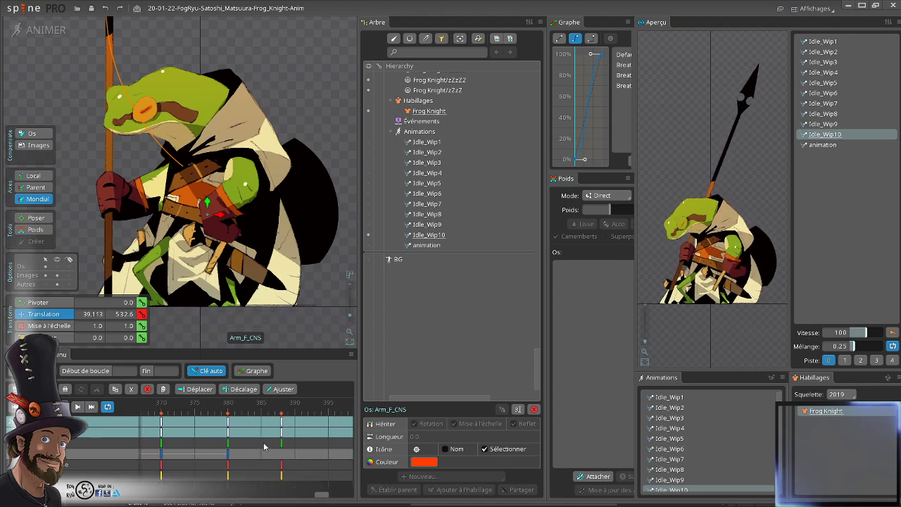
left_click_drag(270, 437, 220, 410)
scroll(225, 423, "left", 2)
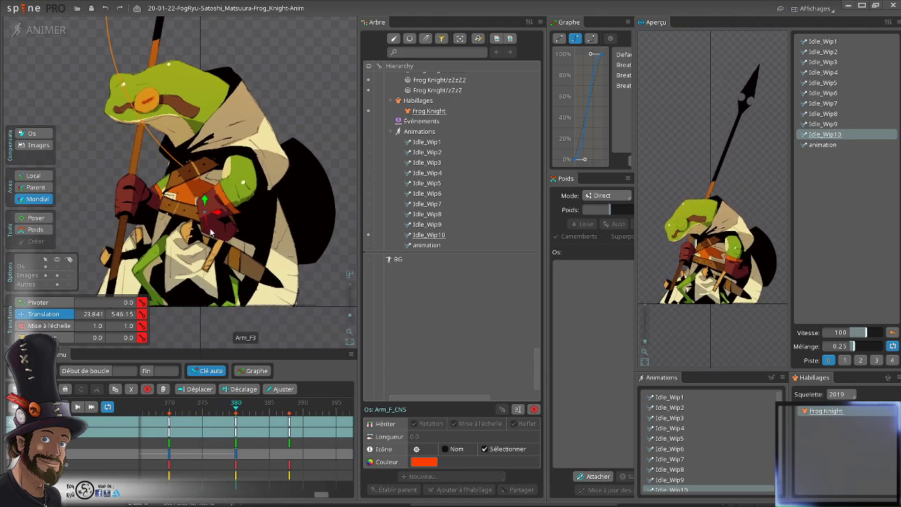
left_click_drag(324, 320, 318, 294)
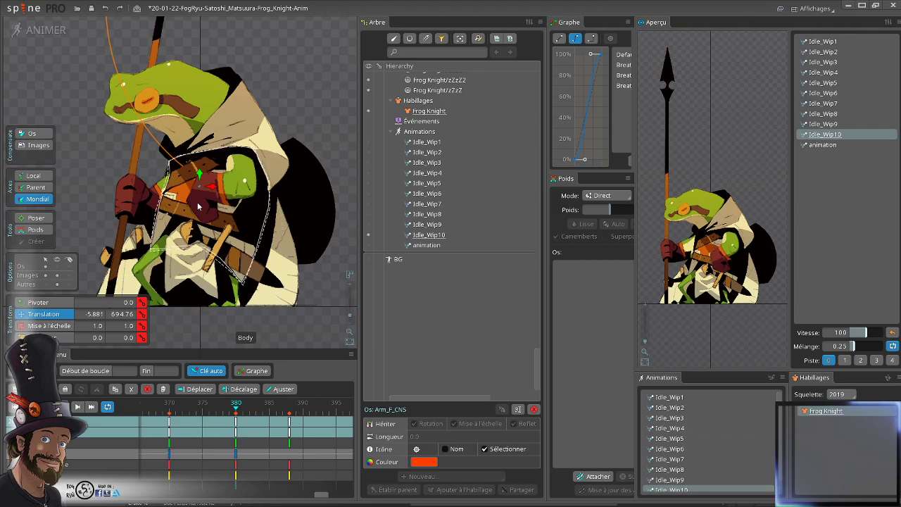
- At frame 380, rotate the front-arm bones Arm_F3 to about 223.4° and Arm_F4 to about 284.6°
scroll(197, 217, "up", 2)
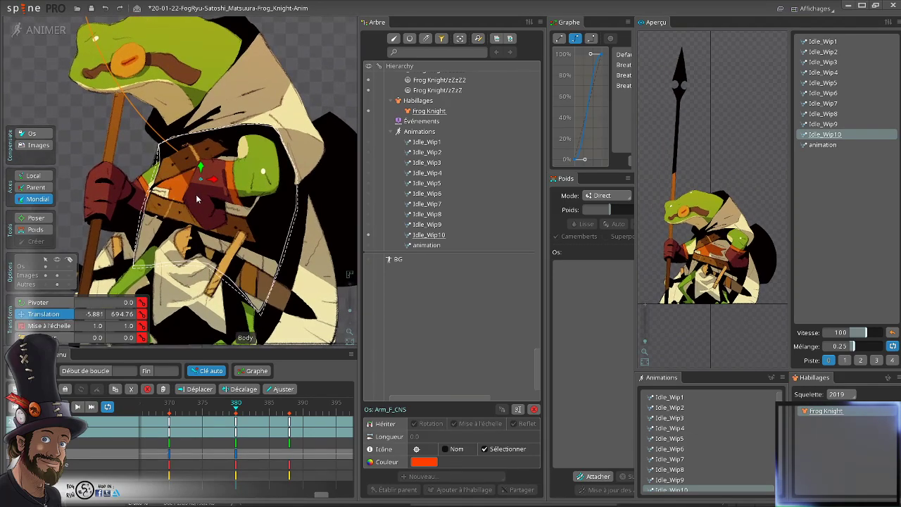
left_click(209, 213)
key("c")
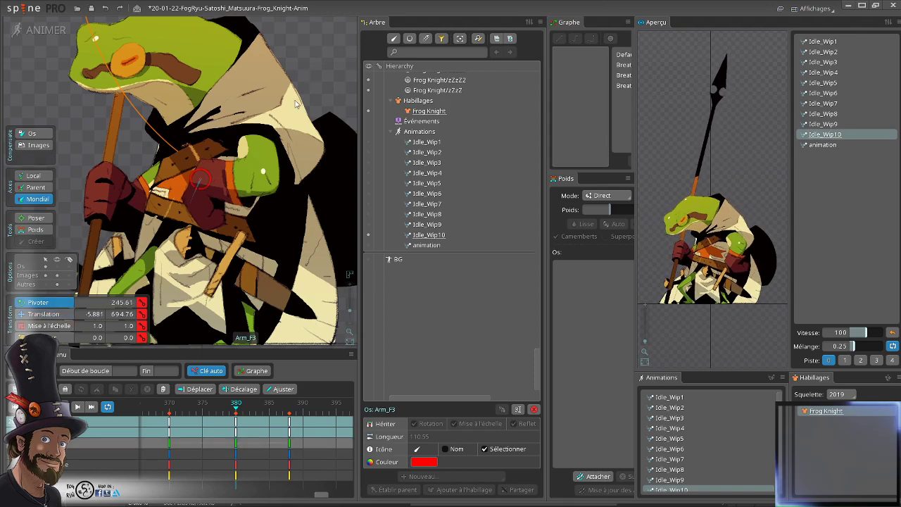
left_click_drag(225, 162, 207, 177)
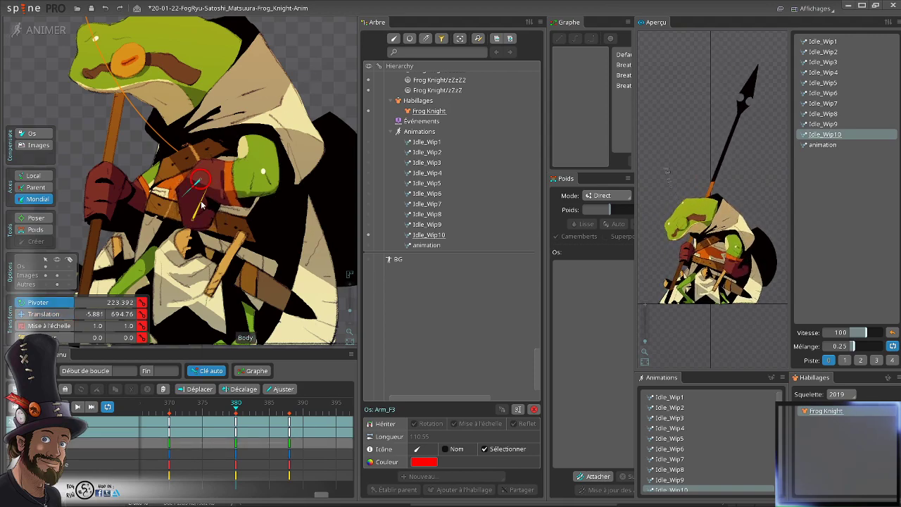
left_click(189, 215)
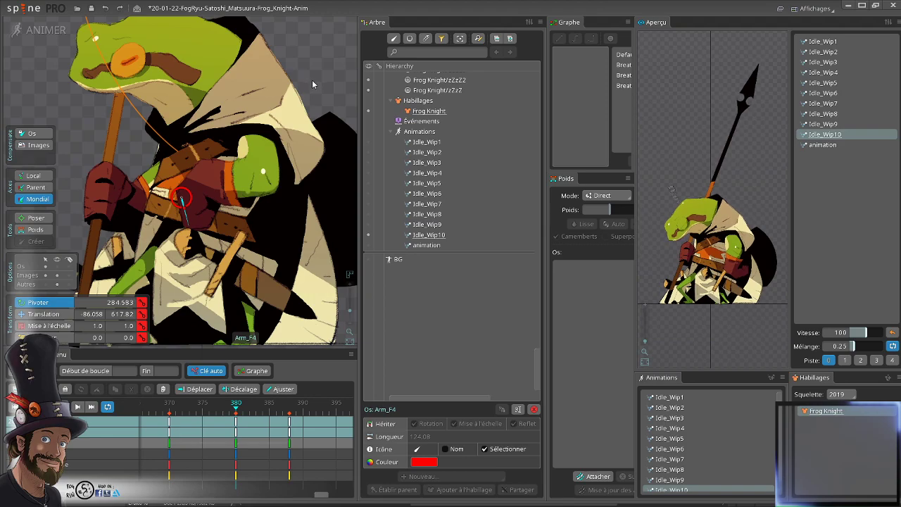
- In weight editing with bones shown, lower the Arm_F4 and Arm_F3 weights on the Arm_F mesh's inner-elbow corner vertex
left_click(183, 215)
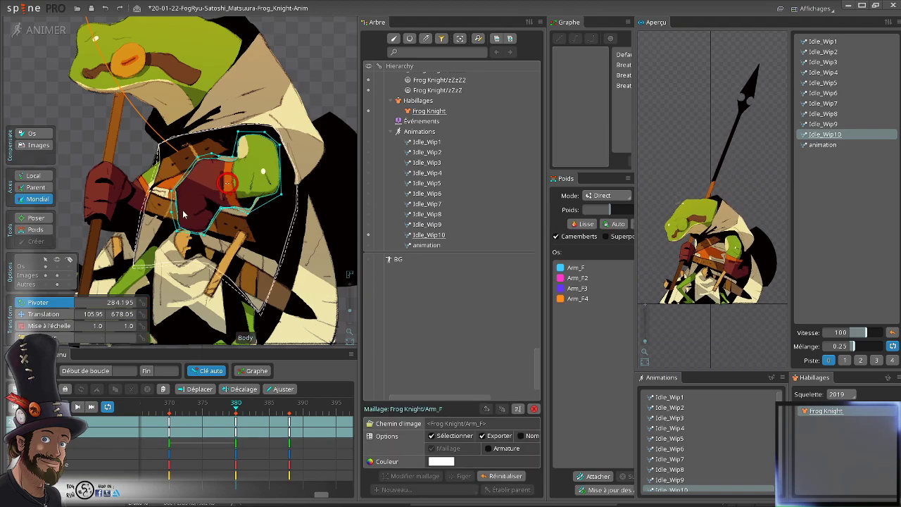
scroll(183, 215, "up", 5)
left_click(35, 230)
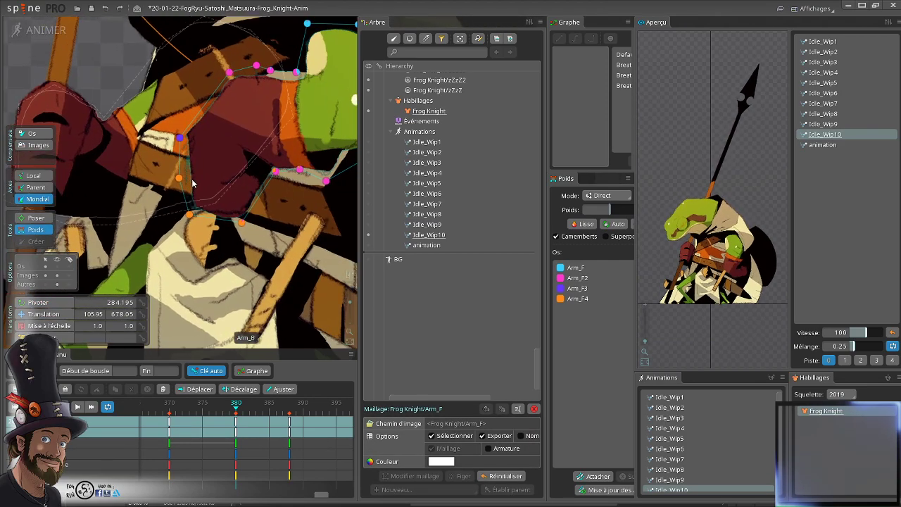
left_click(57, 266)
left_click_drag(218, 175, 176, 181)
scroll(175, 180, "up", 2)
left_click_drag(220, 211, 244, 210)
left_click(154, 200)
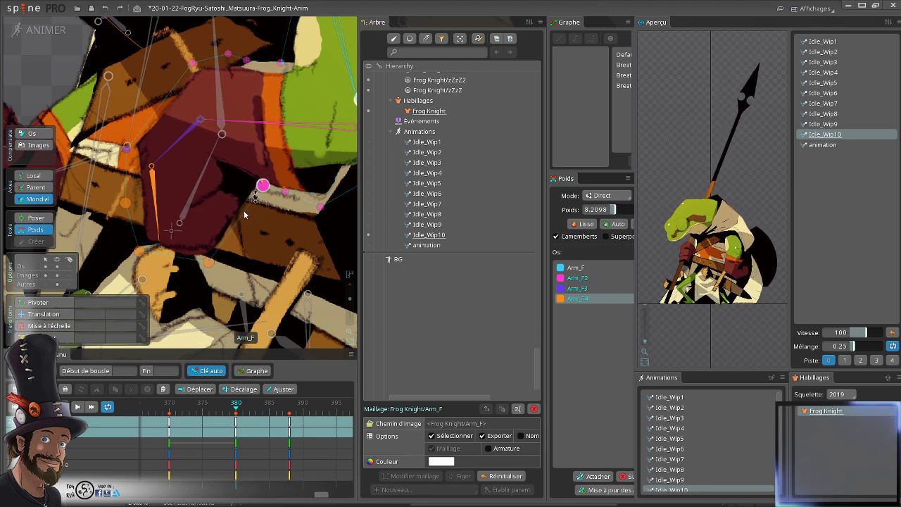
left_click(176, 146)
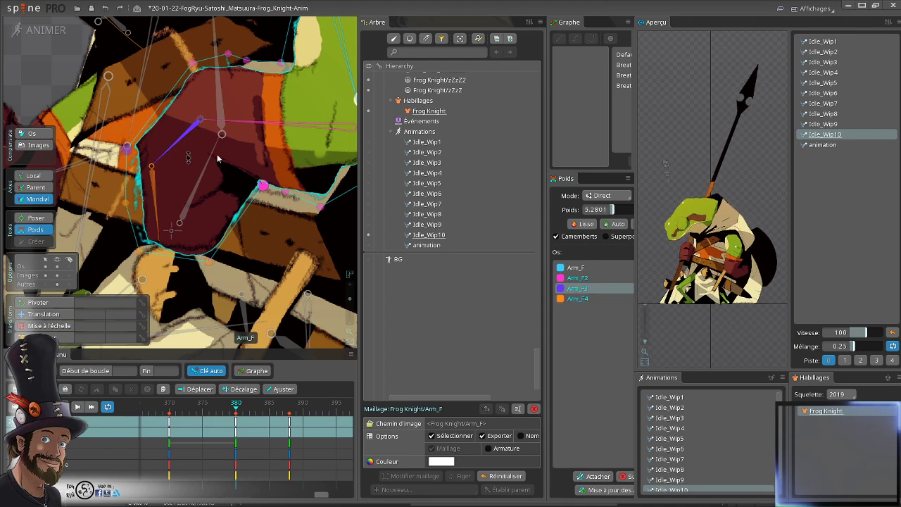
- Reduce the Arm_F3 and Arm_F4 weights to 0 on the neighbouring lower-edge vertex beside the Arm_F mesh's inner elbow
left_click(286, 192)
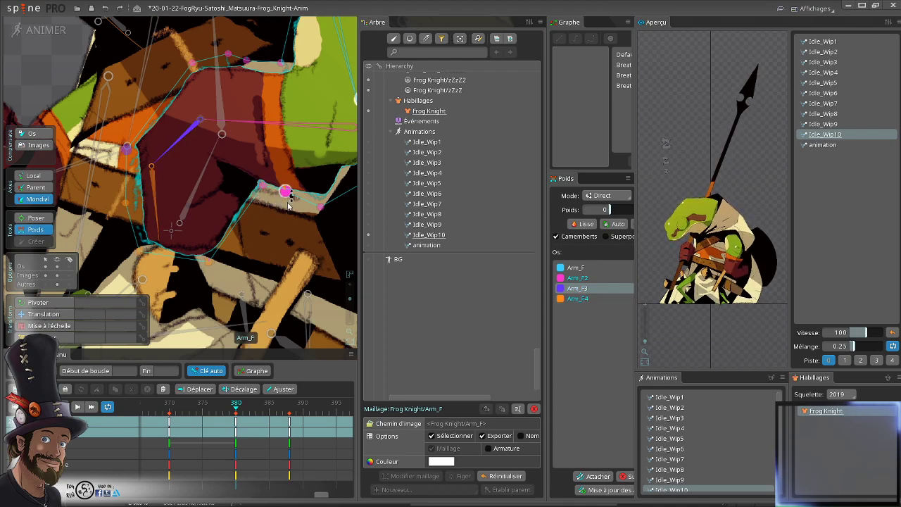
left_click(154, 201)
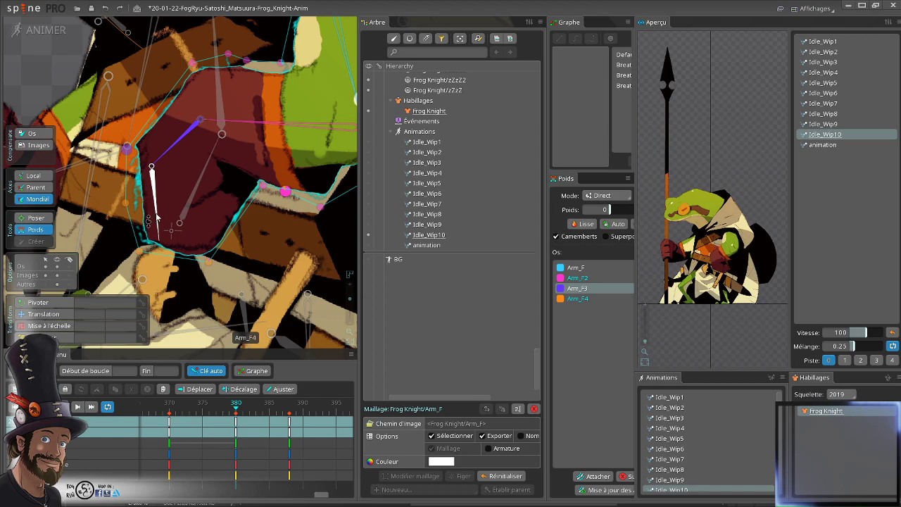
left_click(322, 206)
left_click(286, 191)
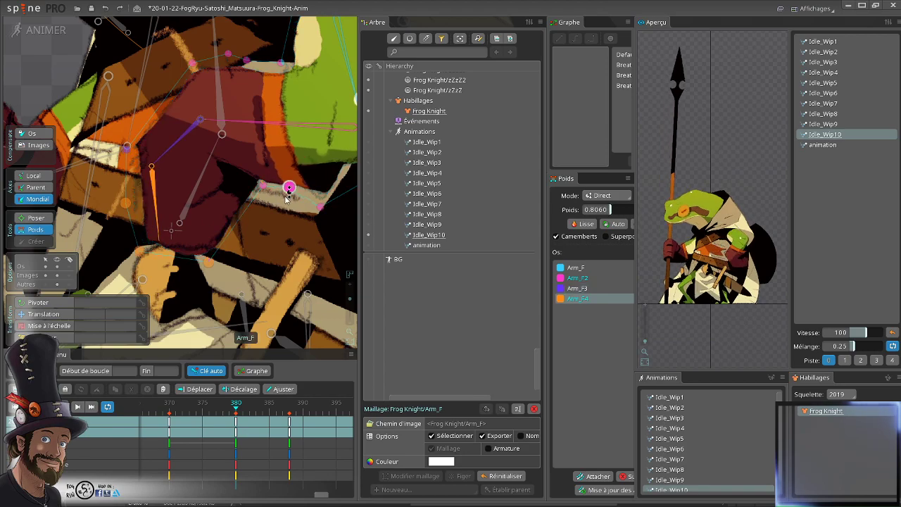
- Scrub between frames 380 and 390 to examine how the reweighted front arm deforms during its movement
mouse_move(235, 409)
left_mouse_down()
mouse_move(183, 410)
mouse_move(242, 411)
left_mouse_up()
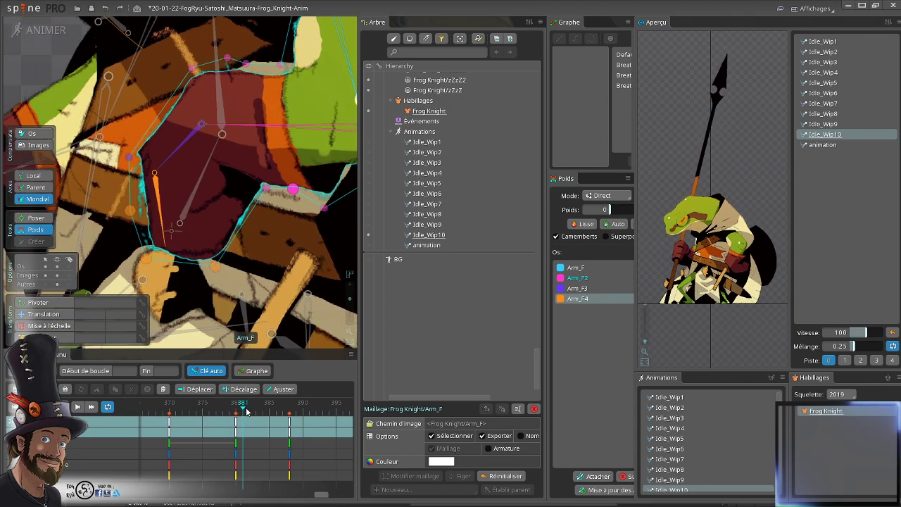
scroll(251, 198, "down", 3)
scroll(251, 198, "down", 3)
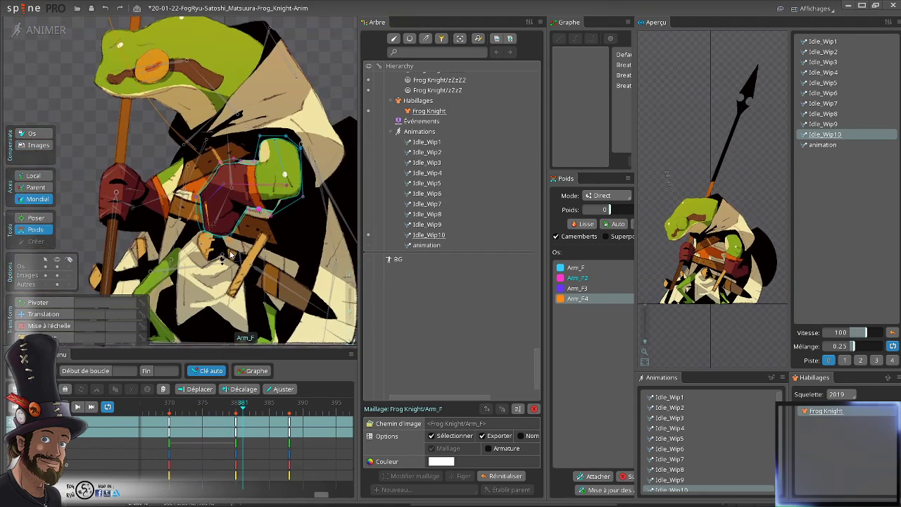
left_click_drag(291, 311, 259, 298)
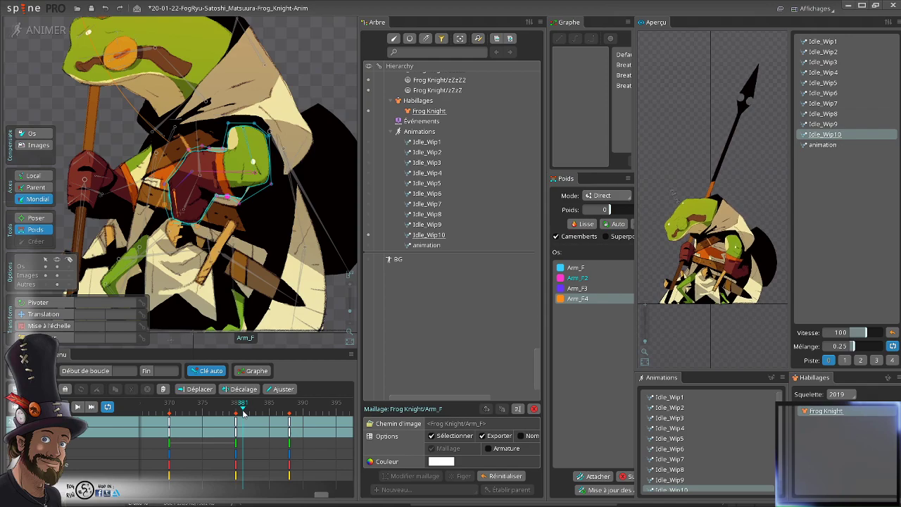
left_click_drag(243, 414, 303, 450)
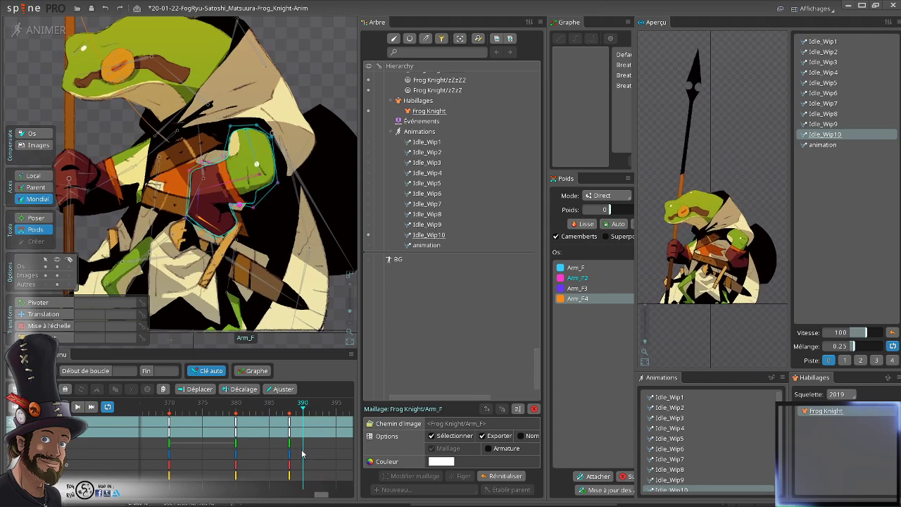
scroll(206, 238, "up", 1)
scroll(206, 238, "down", 2)
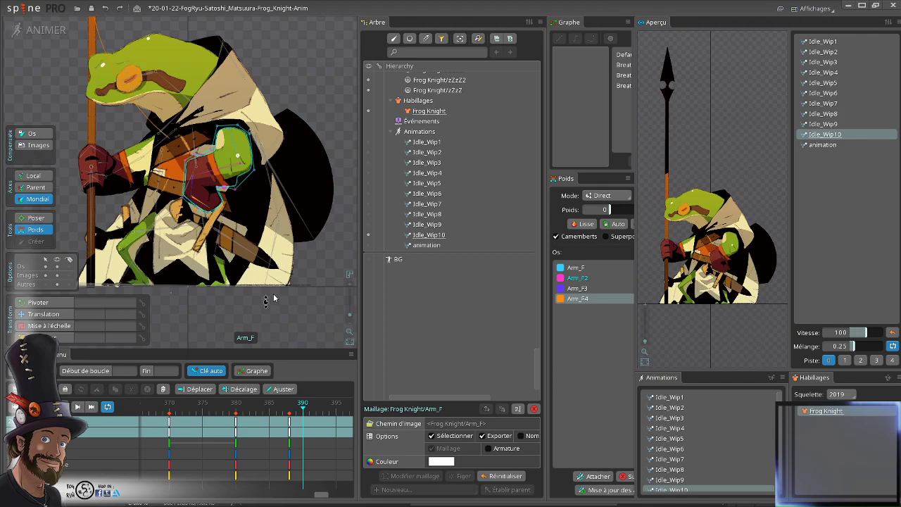
left_click_drag(266, 412, 218, 409)
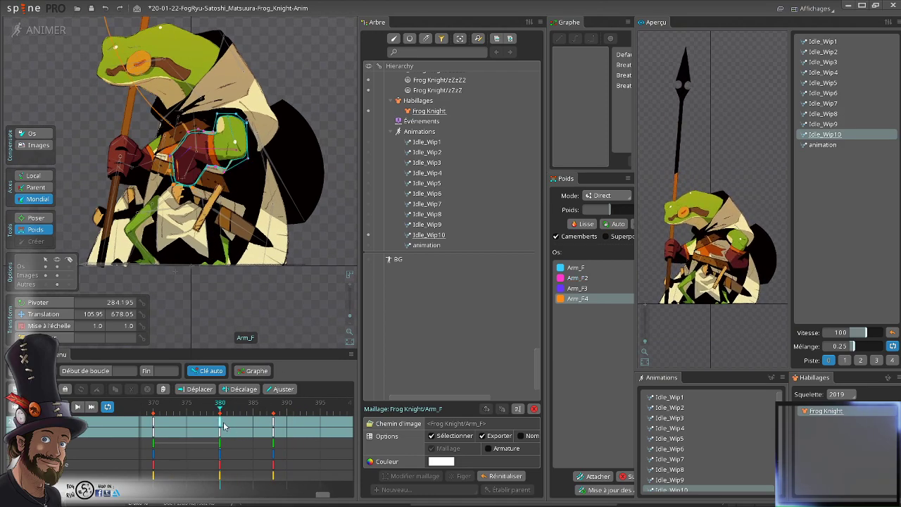
- Clear the Arm_F mesh selection at frame 380 and hide the bones over the front arm
left_click(221, 424)
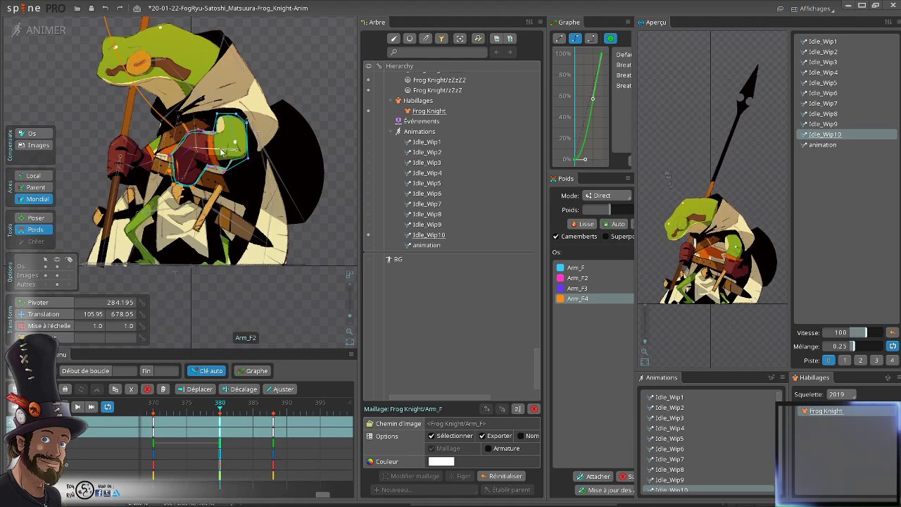
scroll(186, 153, "up", 2)
scroll(197, 149, "up", 8)
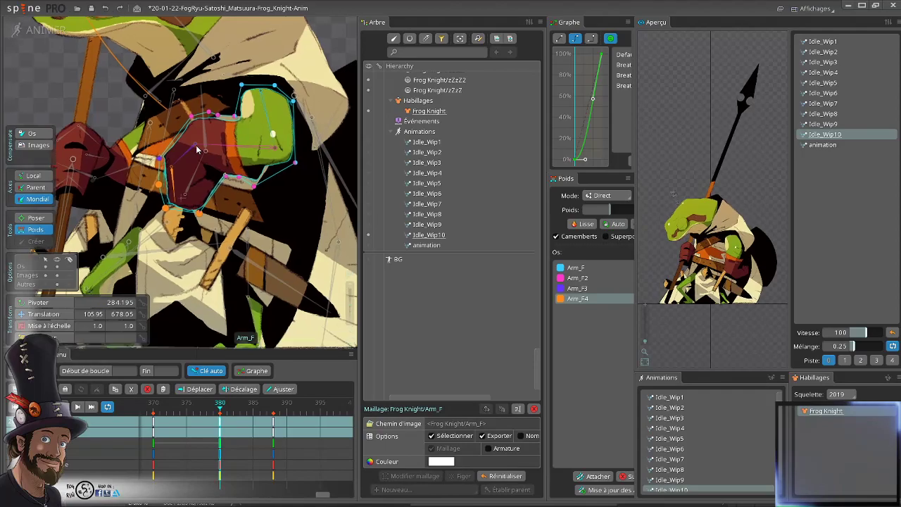
left_click_drag(187, 133, 210, 137)
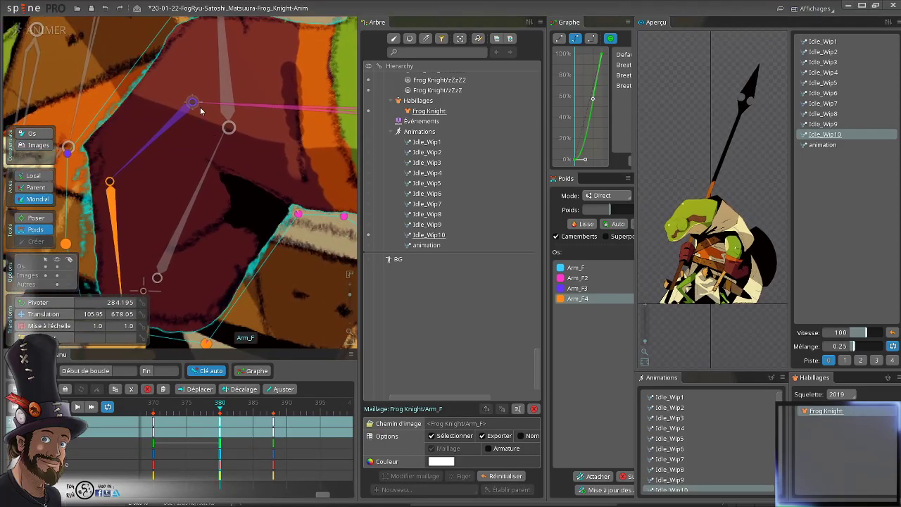
left_click(196, 103)
key("space")
left_click(193, 100)
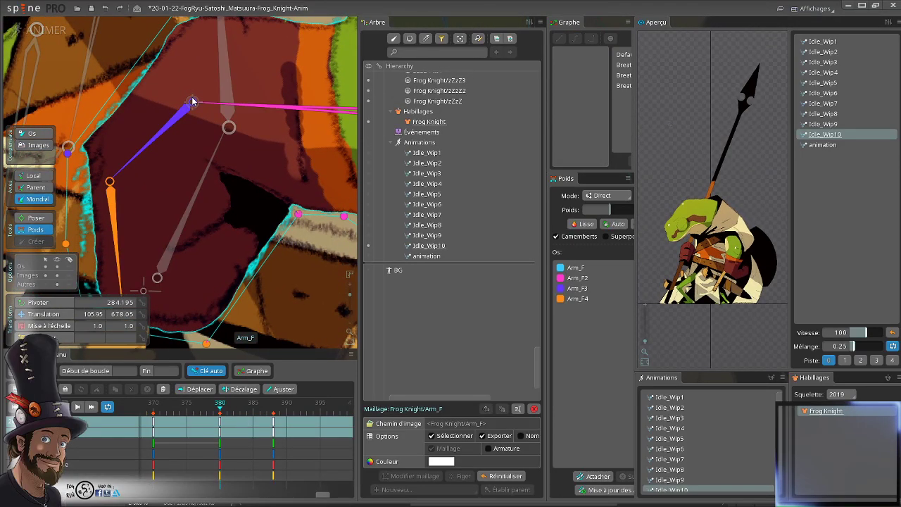
key("space")
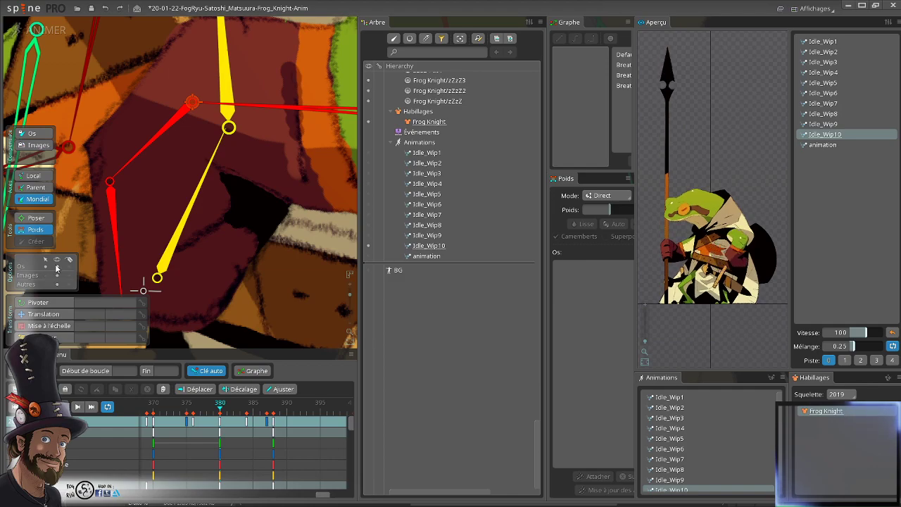
left_click(57, 267)
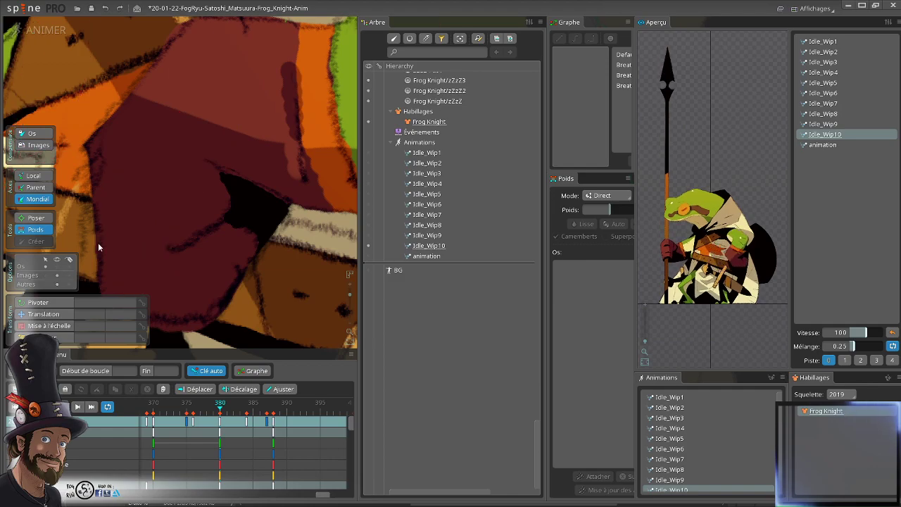
- Activate Translation, select Arm_F_CNS and the two connected front hand bones, and copy their keys from frame 380 to frame 400
left_click(57, 266)
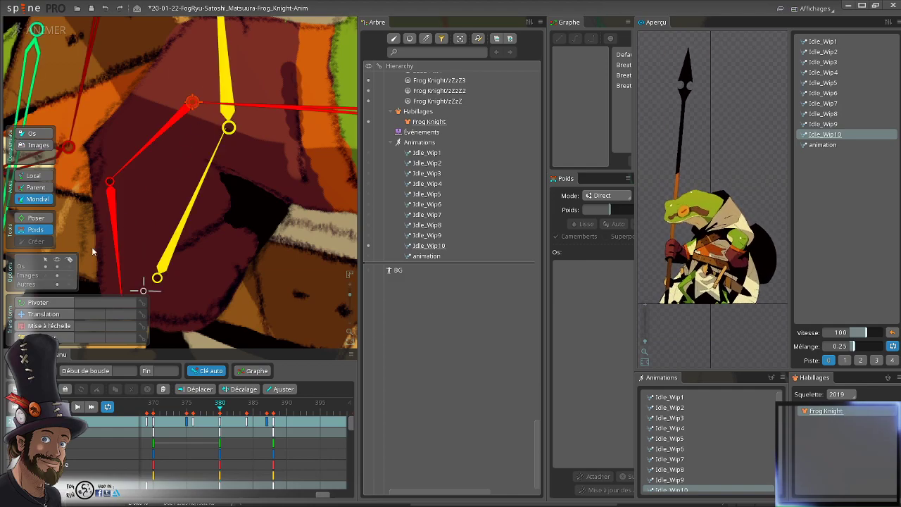
left_click(40, 307)
left_click(40, 314)
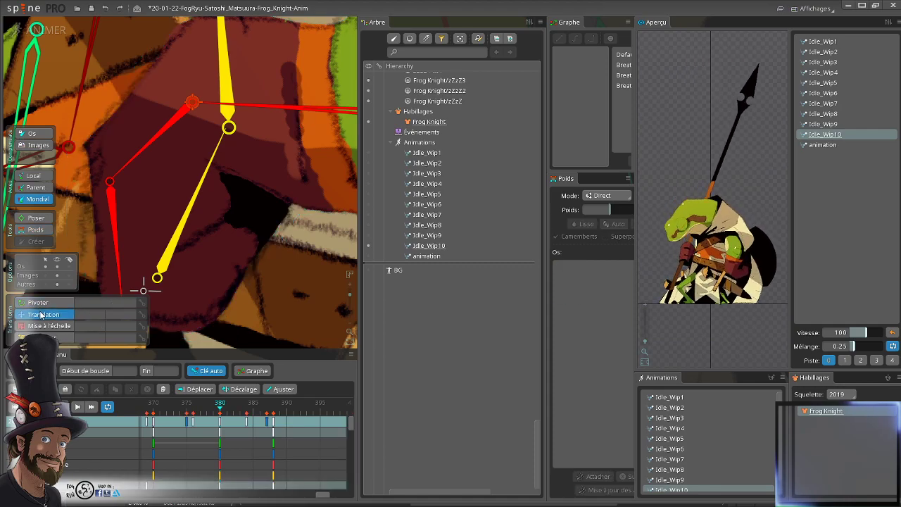
left_click(44, 316)
left_click(190, 105)
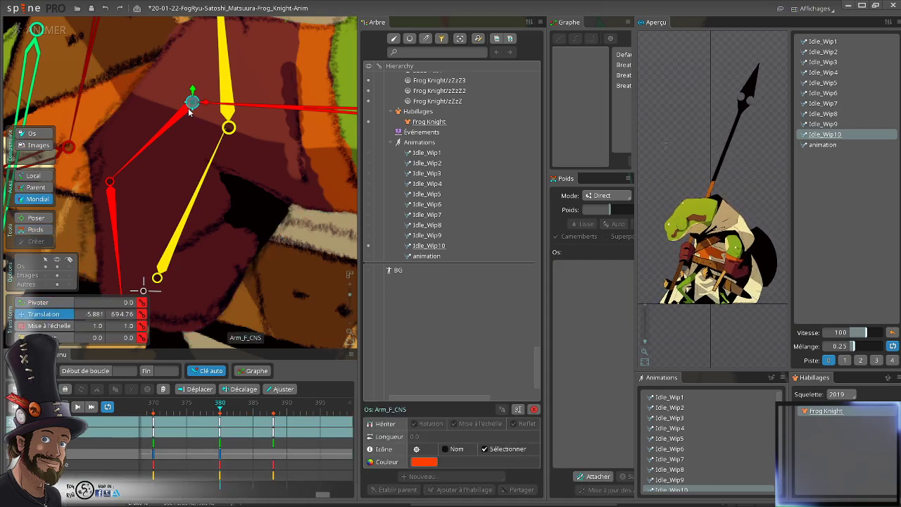
left_click(165, 130, "ctrl")
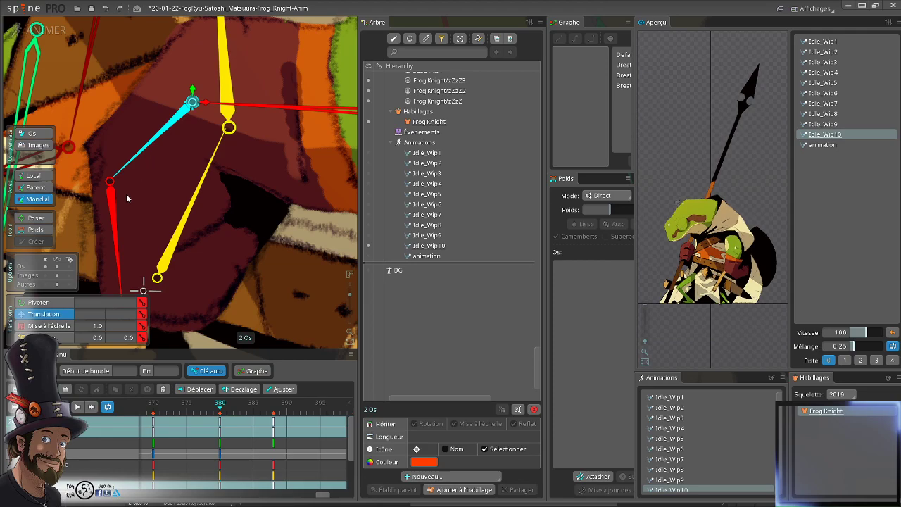
left_click(222, 430)
key("ctrl+c")
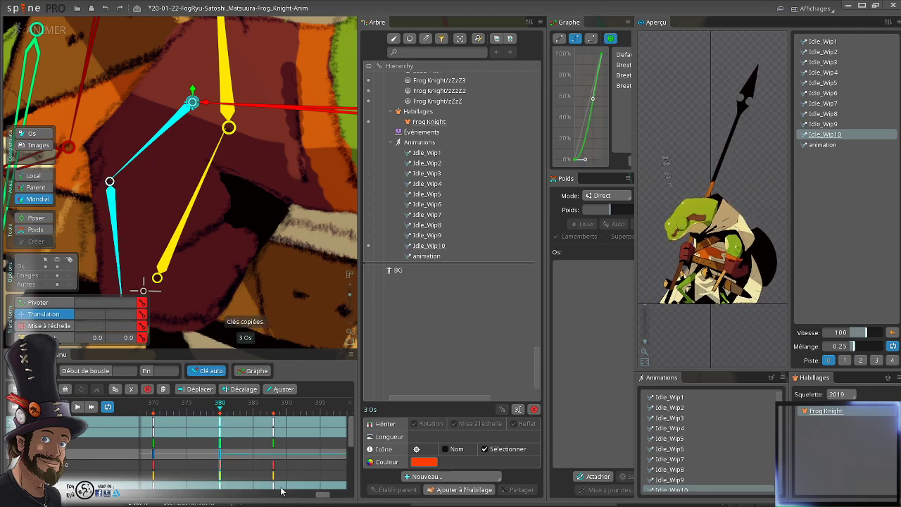
left_click_drag(302, 452, 238, 429)
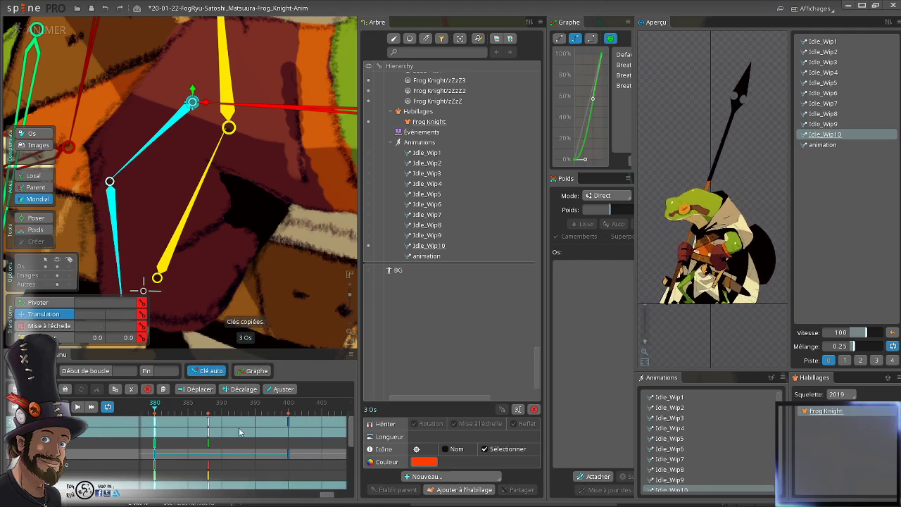
left_click(291, 425)
key("ctrl+v")
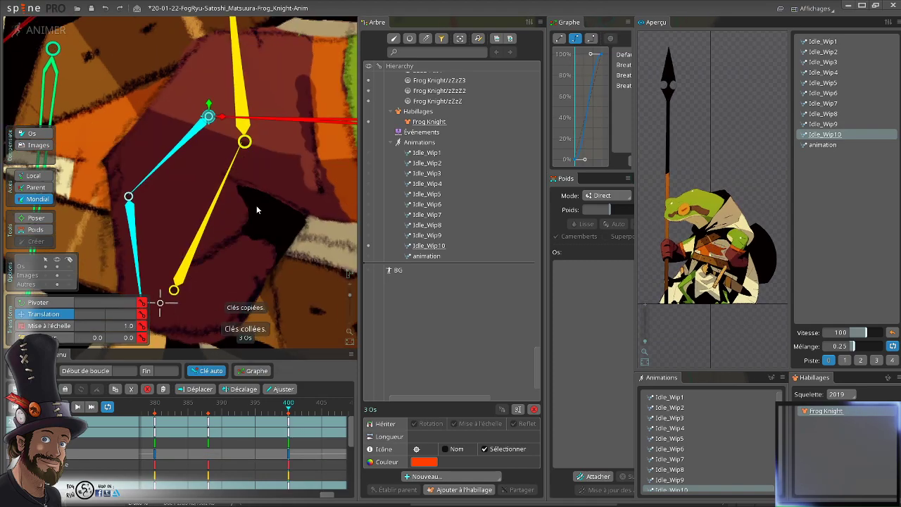
- Shift the three selected arm bones' keys from frame 400 onward so that they start at frame 420
scroll(248, 218, "down", 3)
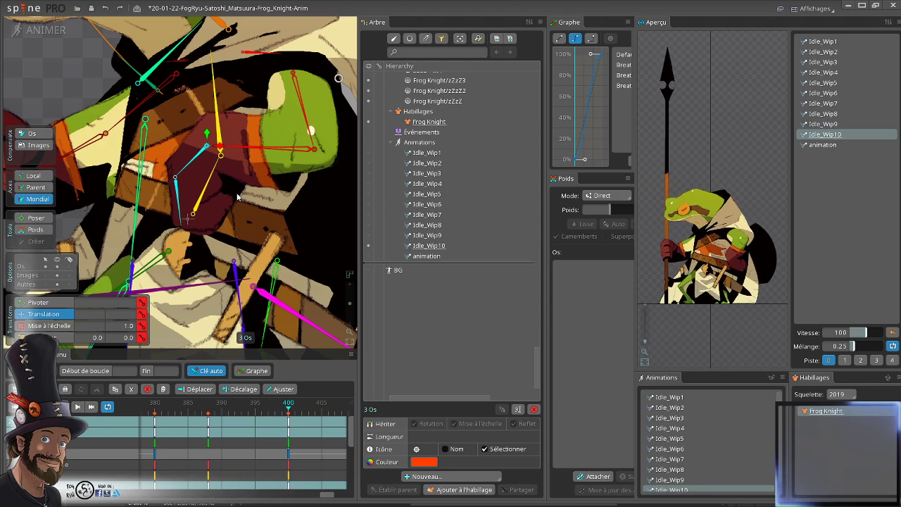
scroll(263, 210, "down", 1)
left_click_drag(291, 211, 255, 188)
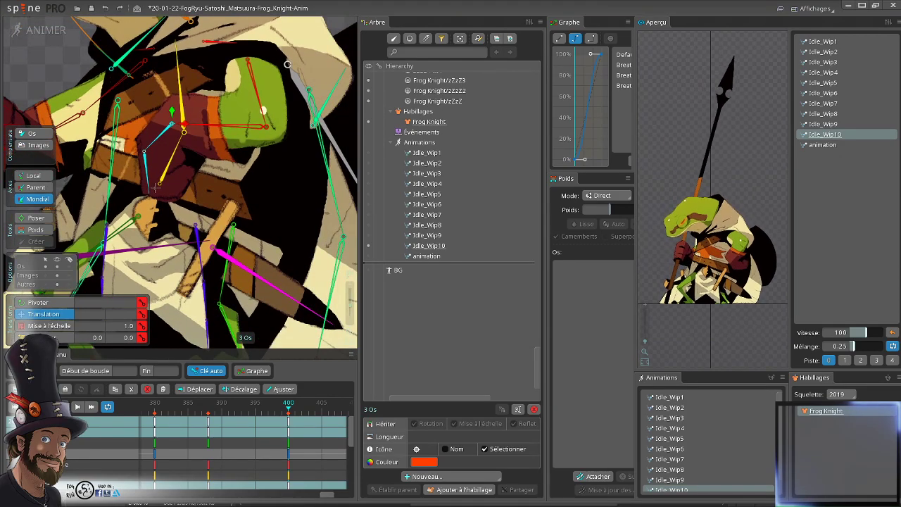
scroll(295, 453, "right", 3)
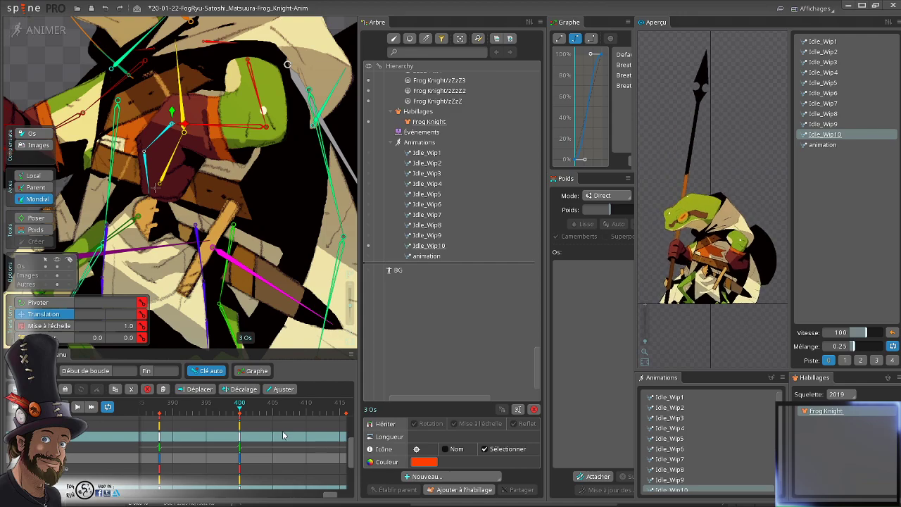
scroll(293, 427, "right", 3)
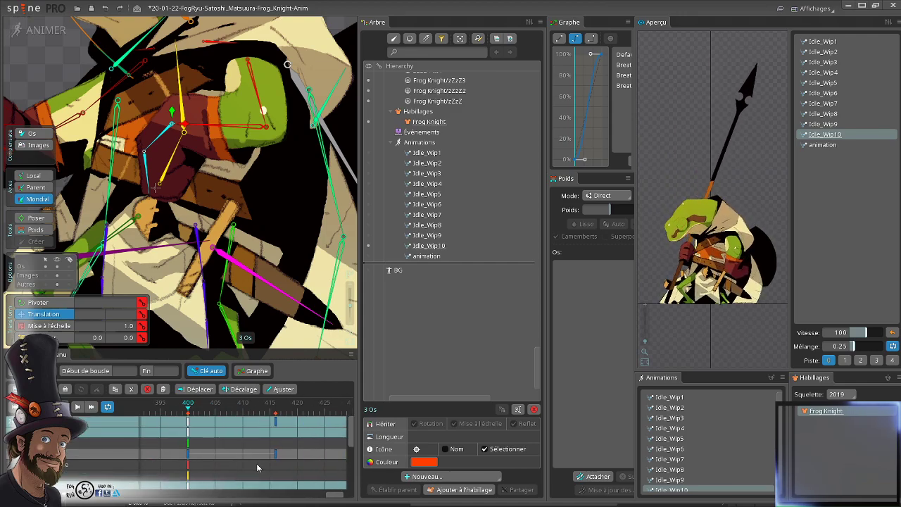
left_click_drag(253, 403, 181, 433)
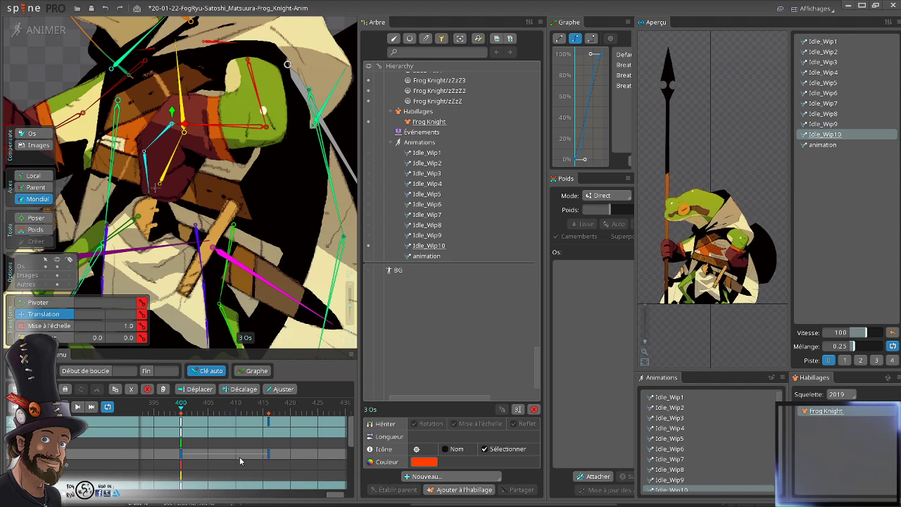
left_click(284, 423)
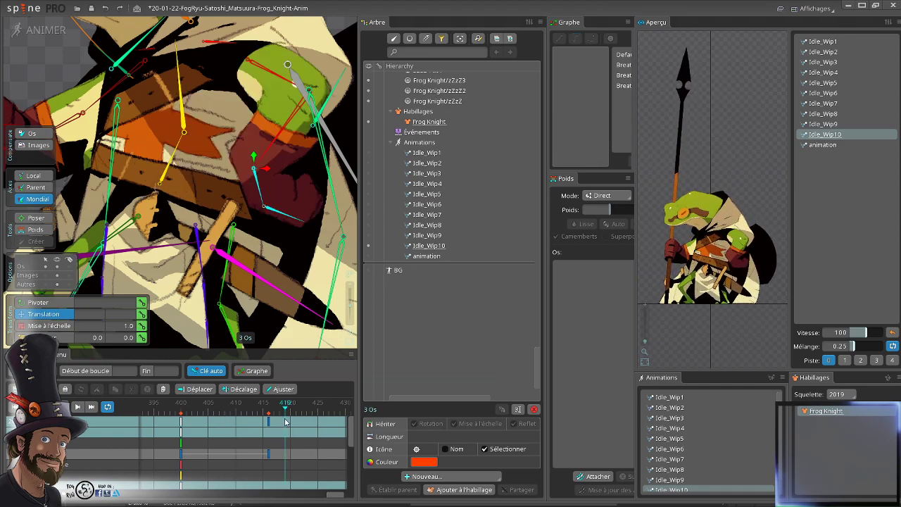
left_click_drag(285, 422, 306, 434)
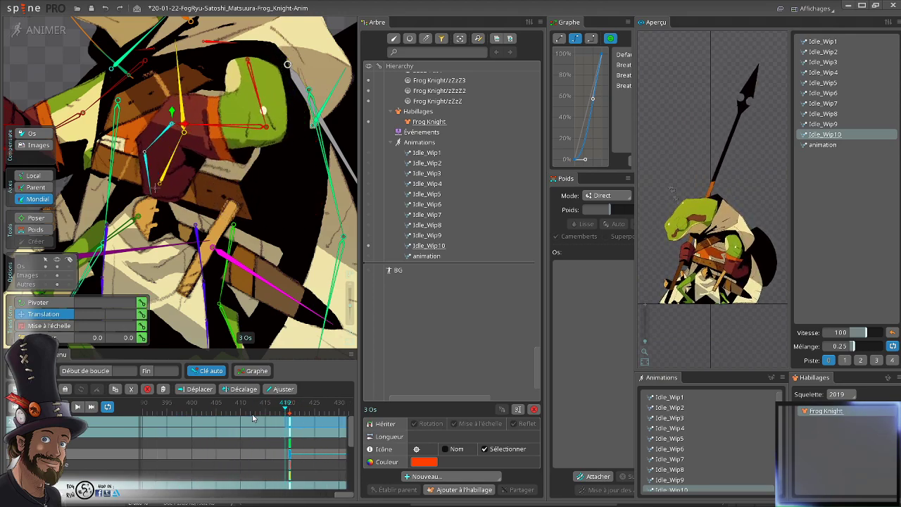
scroll(246, 421, "down", 2)
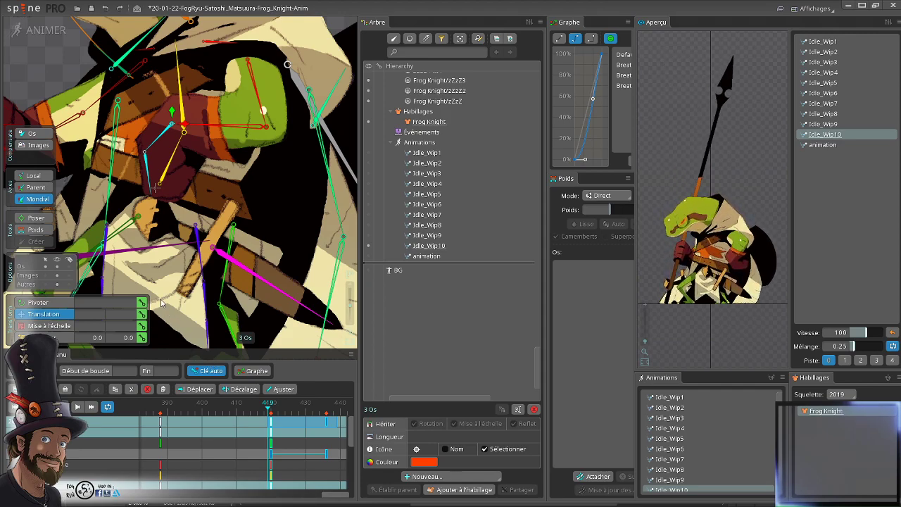
- Duplicate the animation Idle_Wip10 as Idle_Wip11
left_click(423, 246)
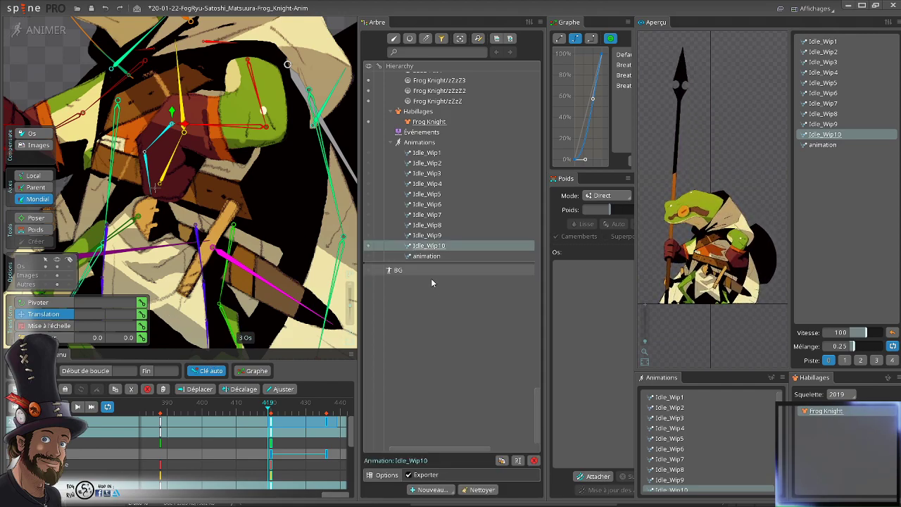
left_click(501, 460)
left_click_drag(230, 226, 255, 253)
scroll(256, 254, "down", 2)
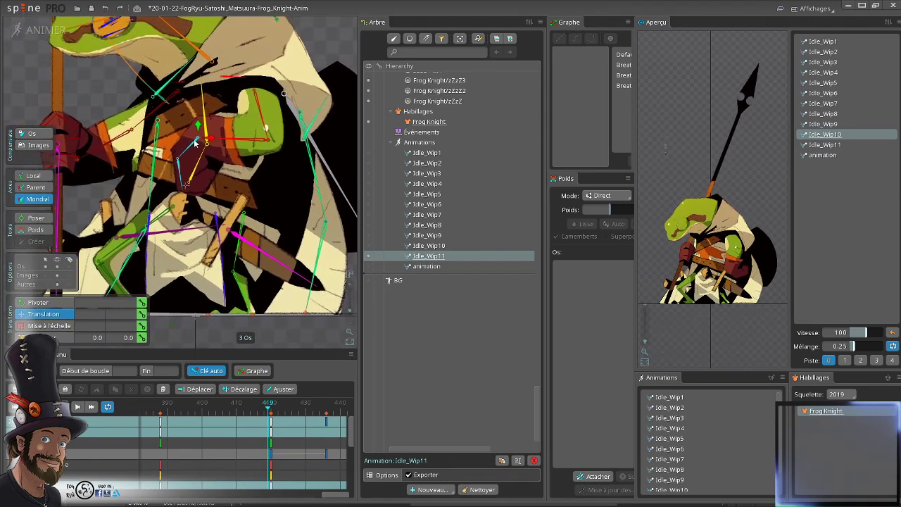
- Review the arm motion up to frame 450 and delete the arm bones' keys between frames 370 and 450
scroll(305, 419, "down", 2)
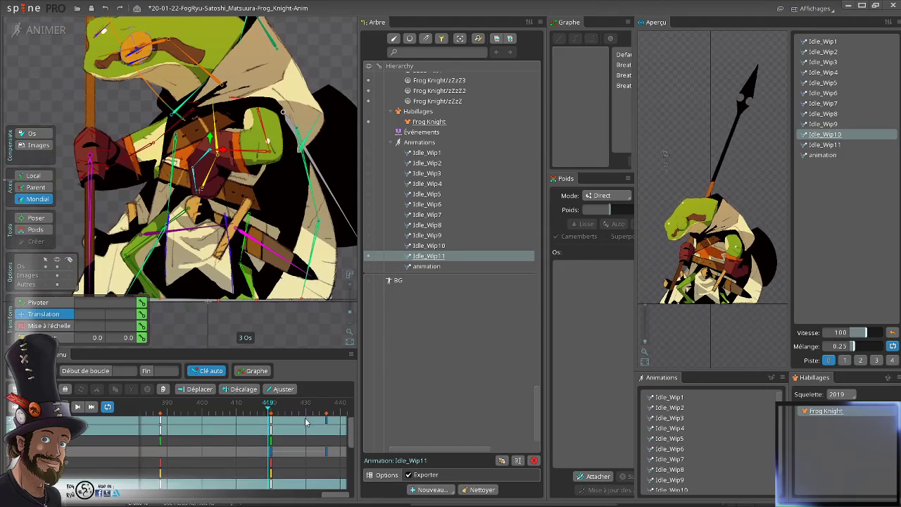
scroll(300, 413, "up", 2)
scroll(298, 413, "down", 5)
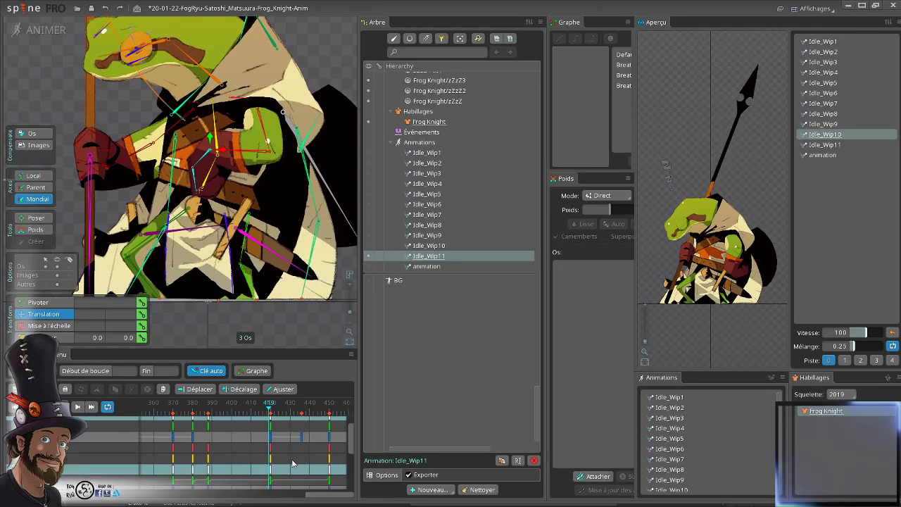
scroll(293, 432, "up", 2)
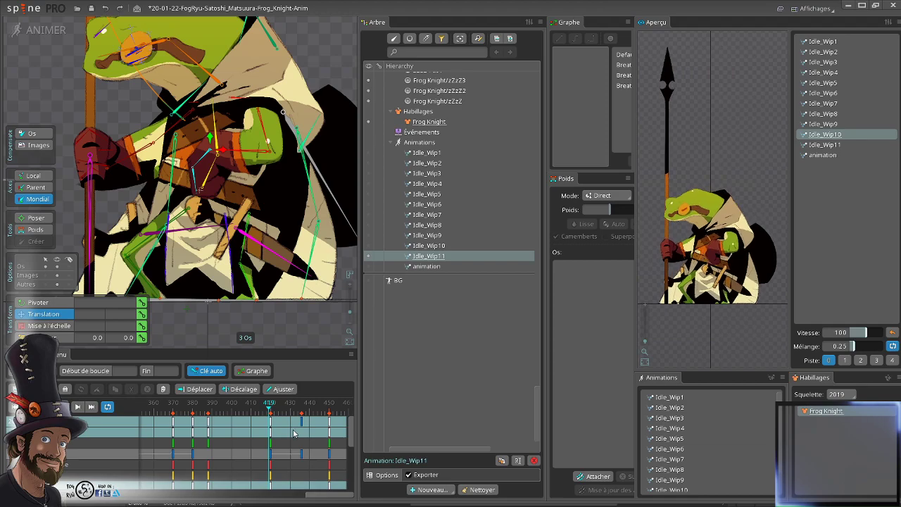
left_click_drag(268, 408, 327, 441)
left_click_drag(311, 476, 313, 447)
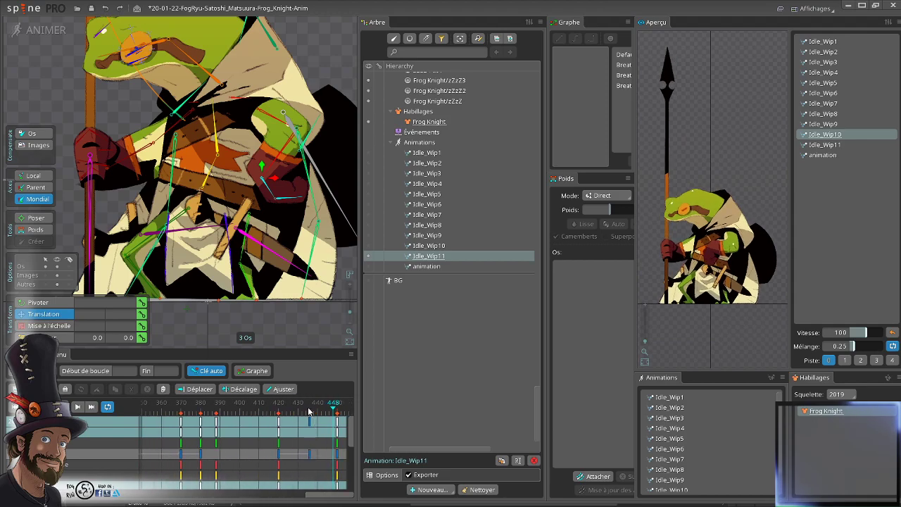
left_click_drag(307, 412, 198, 462)
left_click(318, 421)
key("Delete")
- At frame 380, move Arm_F_CNS to about 327.48, 602.21 and rotate Arm_F3 to about 292.35 degrees
left_click(266, 223)
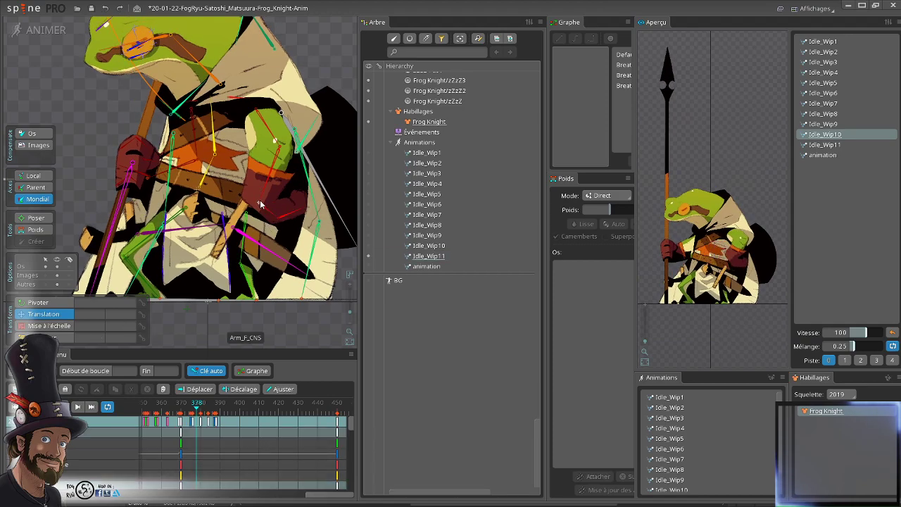
left_click(259, 204)
mouse_move(250, 239)
left_mouse_down()
mouse_move(243, 236)
mouse_move(252, 244)
left_mouse_up()
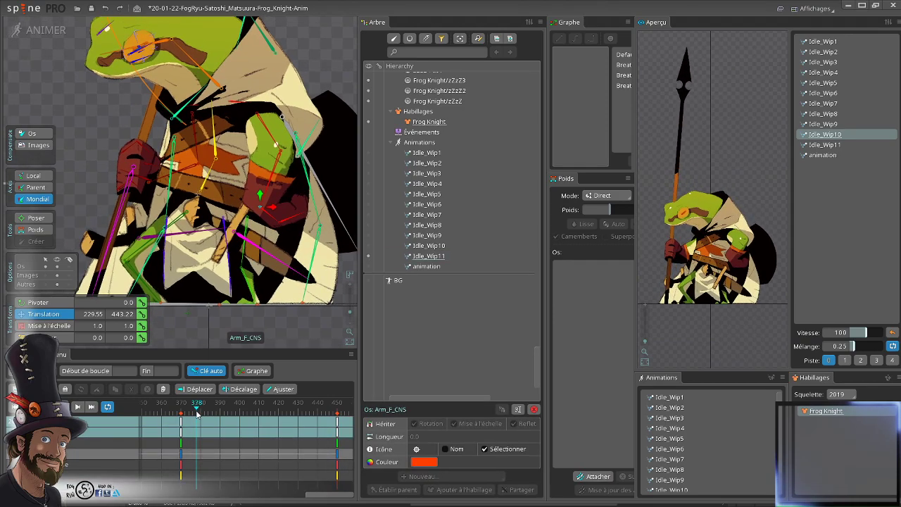
left_click_drag(197, 414, 201, 420)
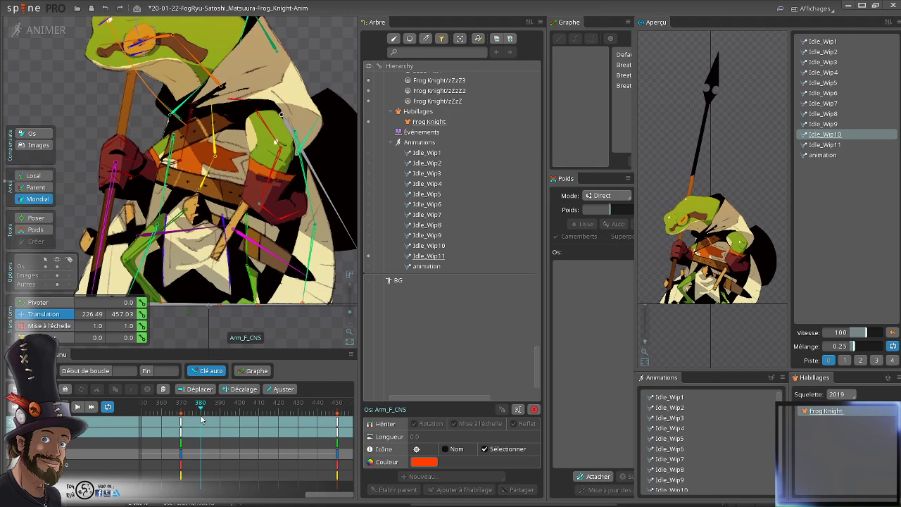
mouse_move(347, 290)
left_mouse_down()
mouse_move(323, 326)
mouse_move(341, 291)
mouse_move(347, 298)
left_mouse_up()
left_click(267, 219)
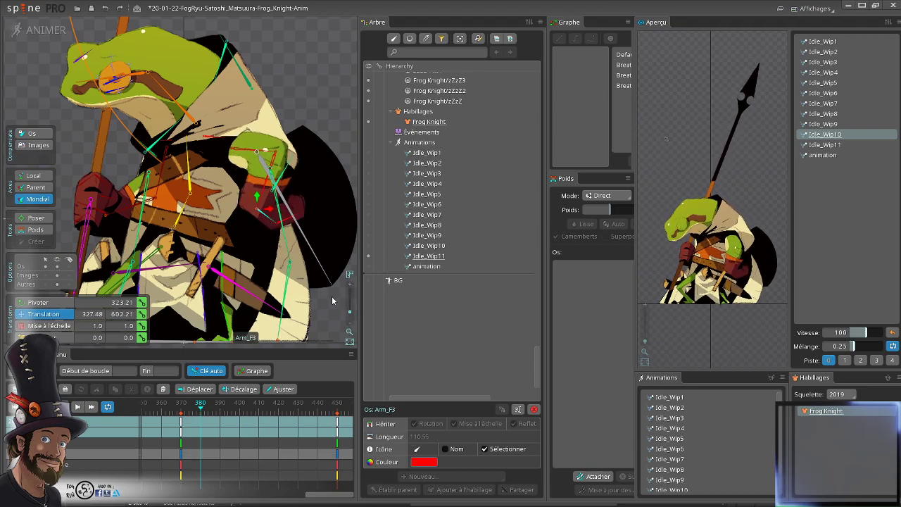
left_click_drag(327, 315, 257, 339)
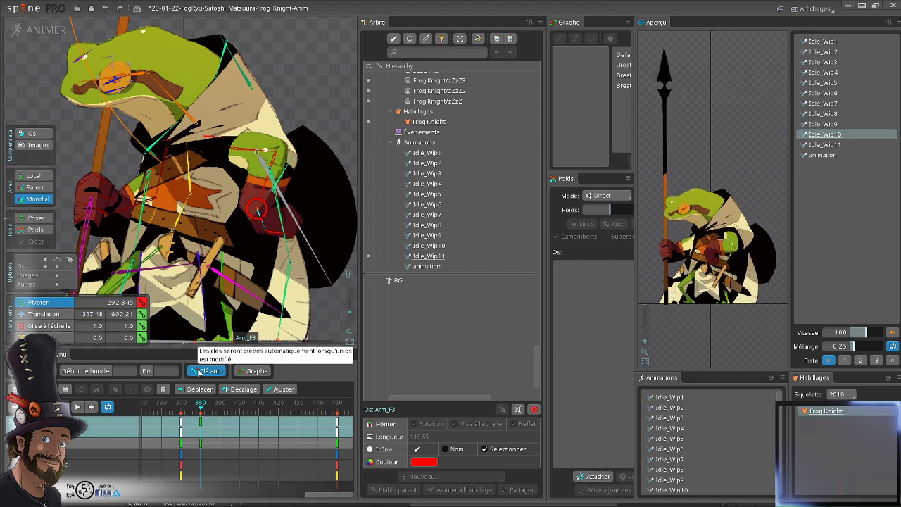
- Play Idle_Wip11 in the preview to check the new arm pose
left_click(824, 145)
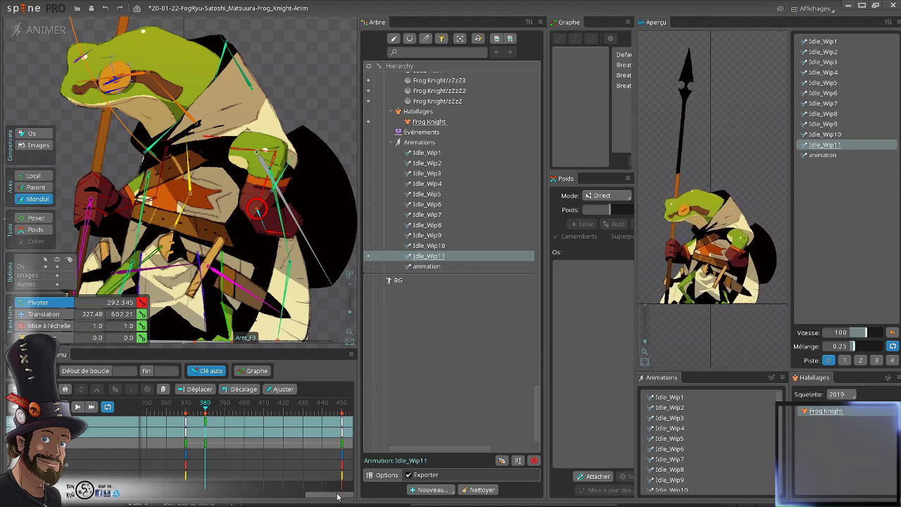
mouse_move(314, 497)
left_mouse_down()
mouse_move(287, 496)
mouse_move(303, 496)
left_mouse_up()
scroll(220, 209, "down", 2)
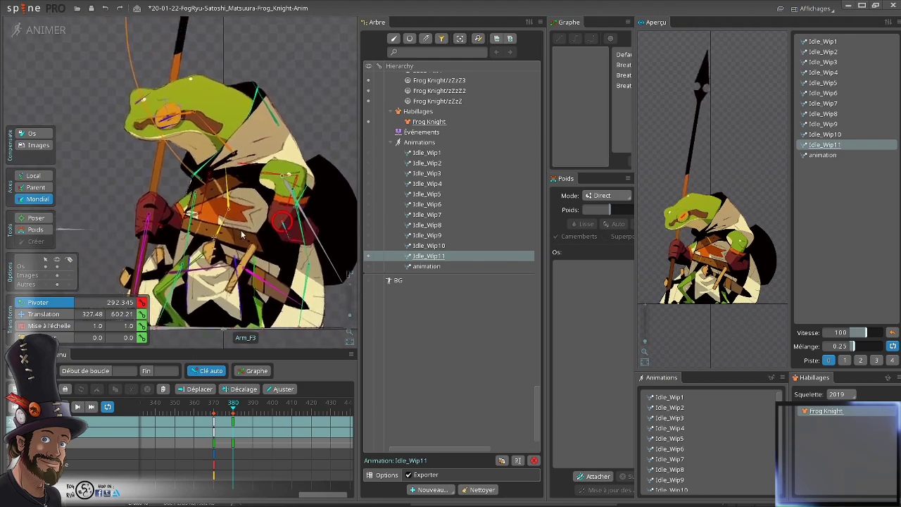
- Inspect the pose around frame 390 and line the playhead up with the All bone's key at frame 388
left_click_drag(236, 405, 254, 419)
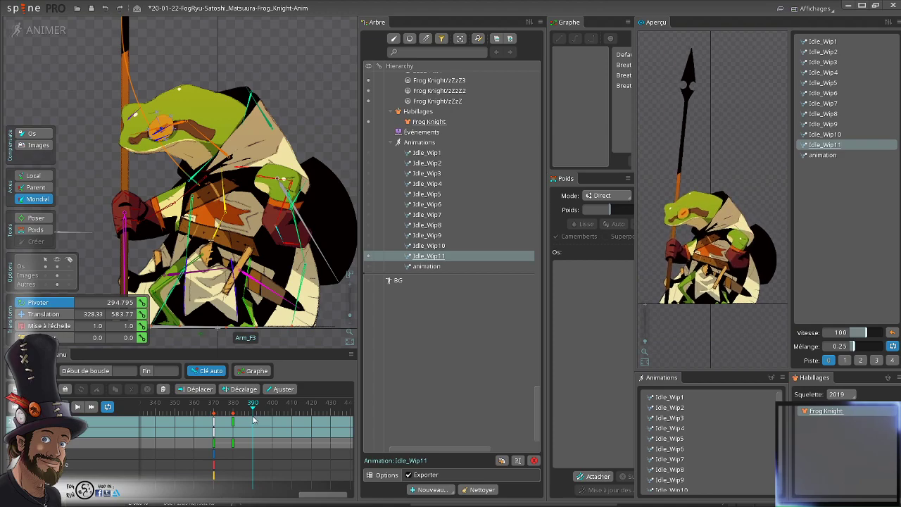
scroll(274, 213, "down", 1)
left_click_drag(275, 213, 274, 201)
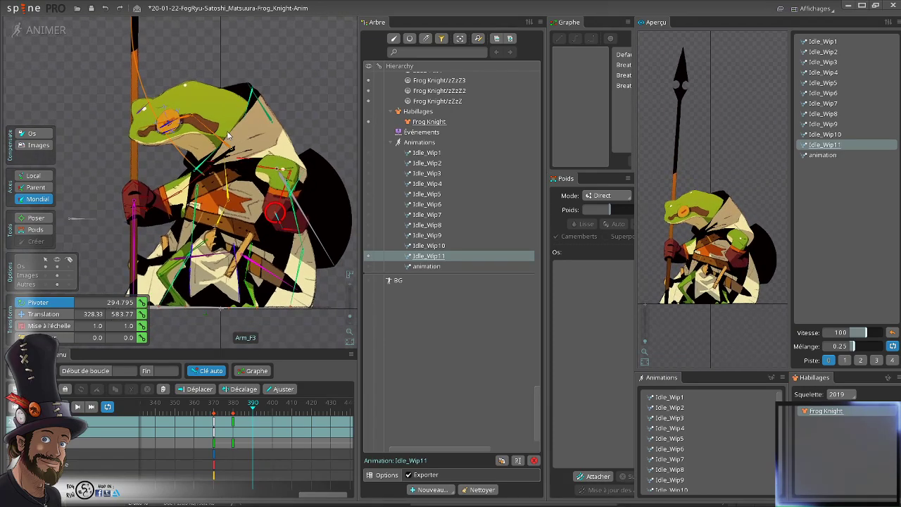
left_click(69, 219)
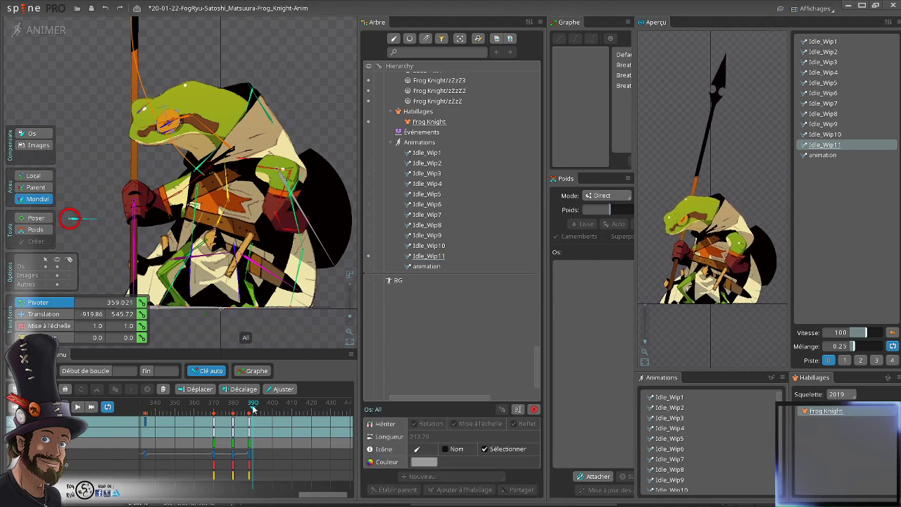
left_click_drag(251, 416, 250, 415)
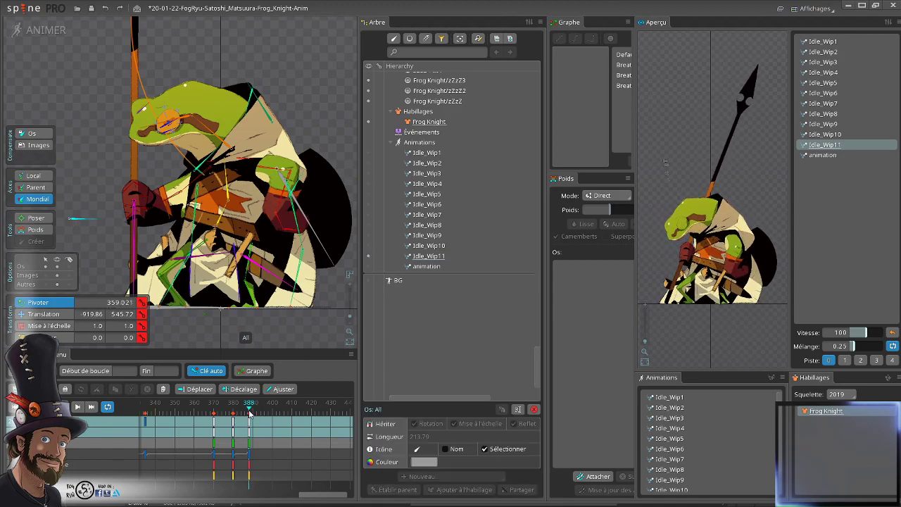
- Copy the Arm_F_CNS key from frame 380 to frame 388
left_click(277, 211)
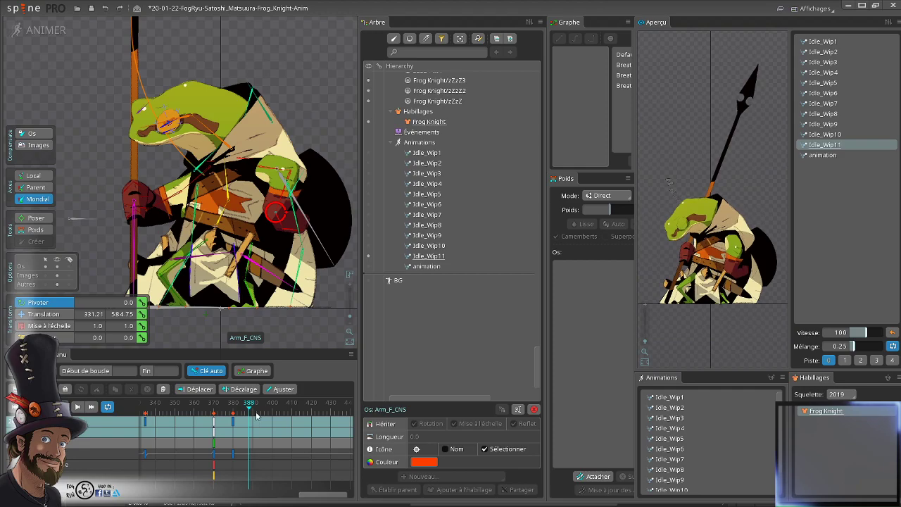
mouse_move(247, 411)
left_mouse_down()
mouse_move(234, 415)
mouse_move(253, 415)
left_mouse_up()
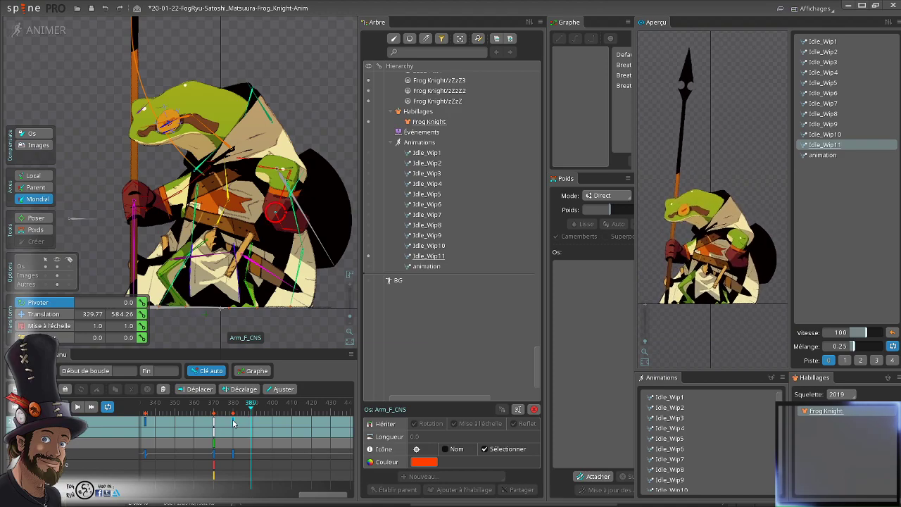
left_click(234, 423)
key("ctrl+c")
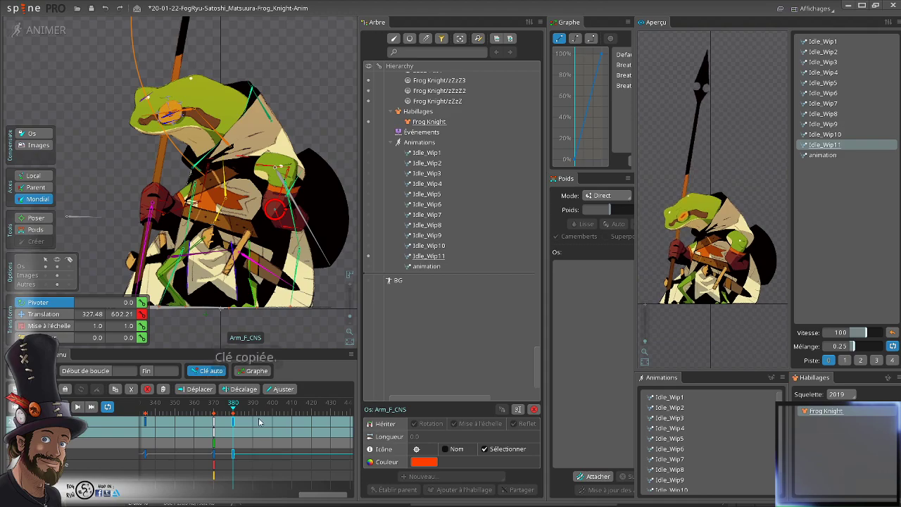
left_click(248, 419)
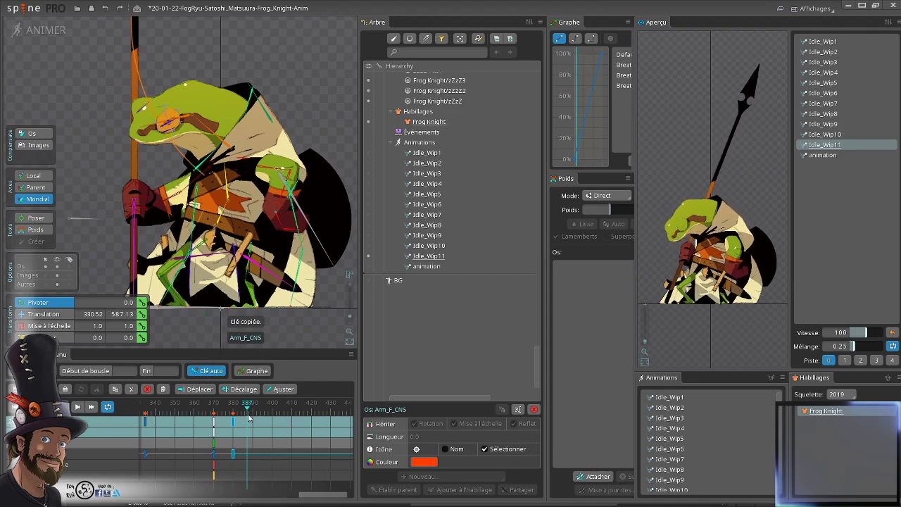
left_click(249, 416)
key("ctrl+v")
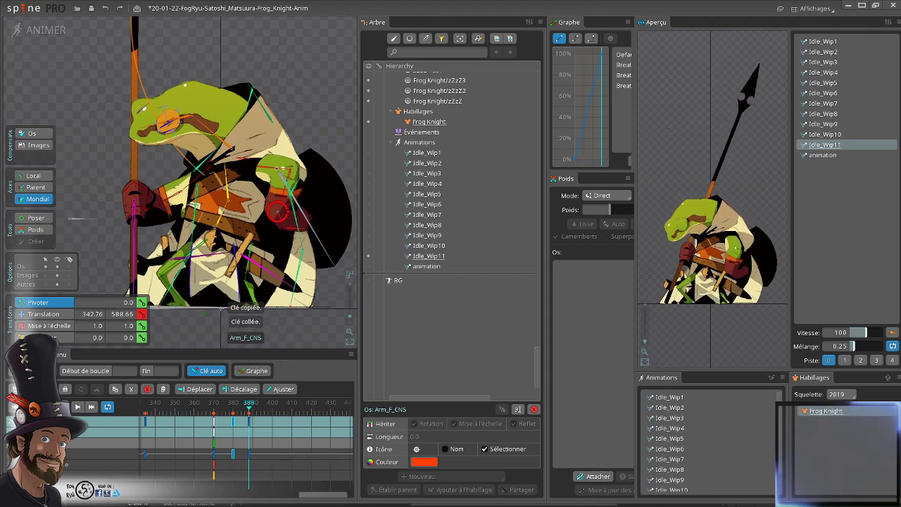
- Check the arm at frame 450 and paste the copied Arm_F_CNS key at frame 440
left_click_drag(318, 495, 345, 495)
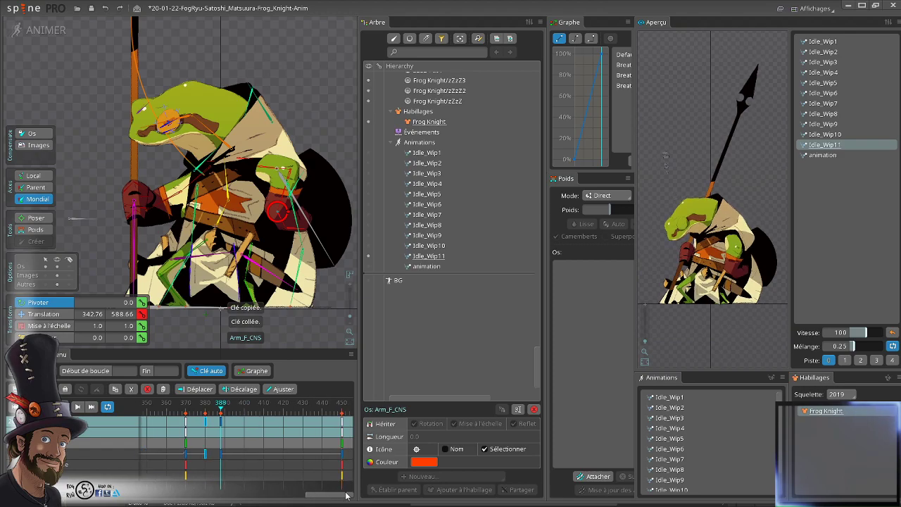
left_click(345, 426)
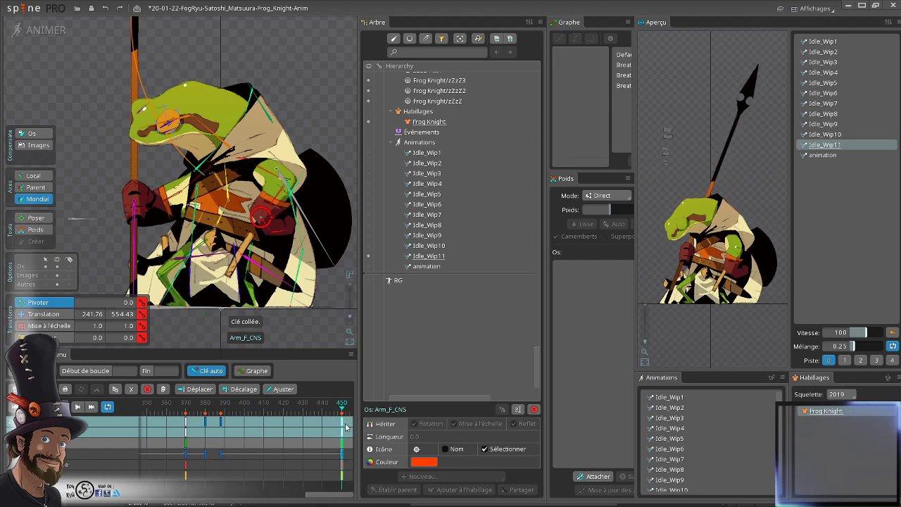
left_click(312, 411)
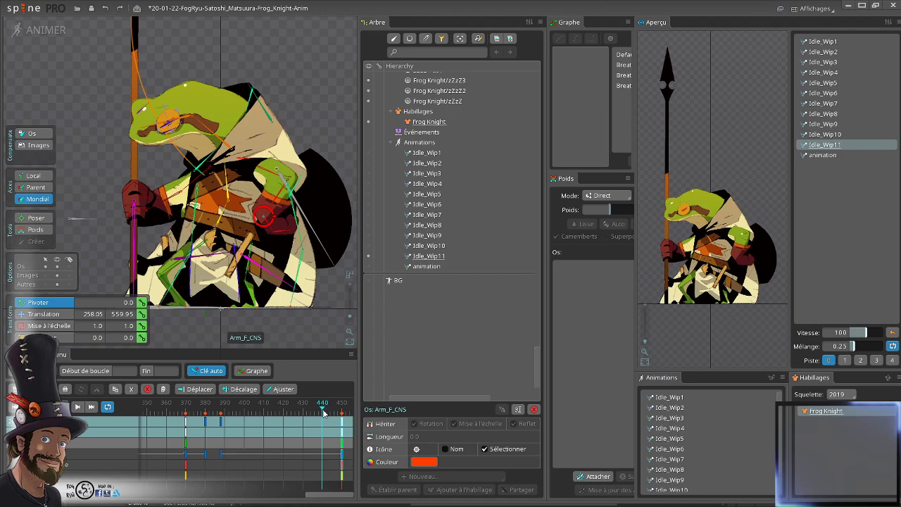
key("ctrl+v")
left_click_drag(229, 430, 245, 445)
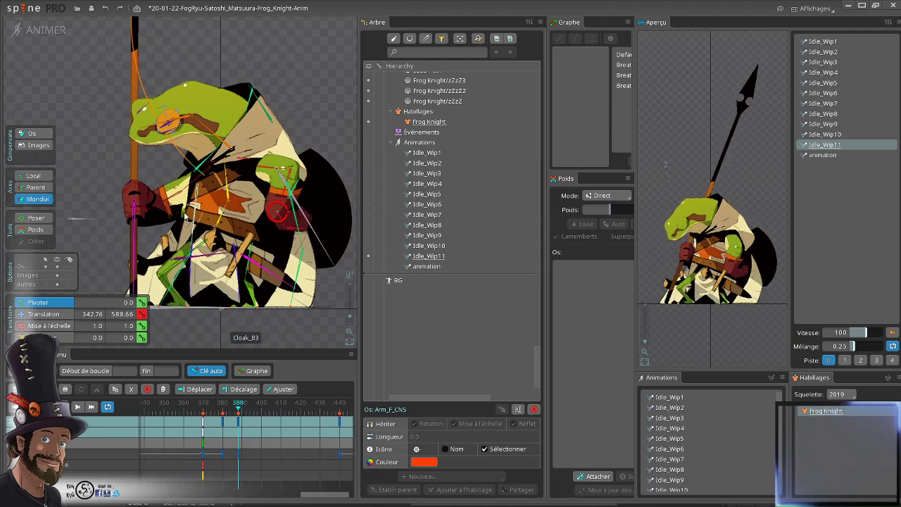
- Check the Body2 motion around frame 388, then copy all bones' keys from frame 388 to frame 440
left_click(226, 190)
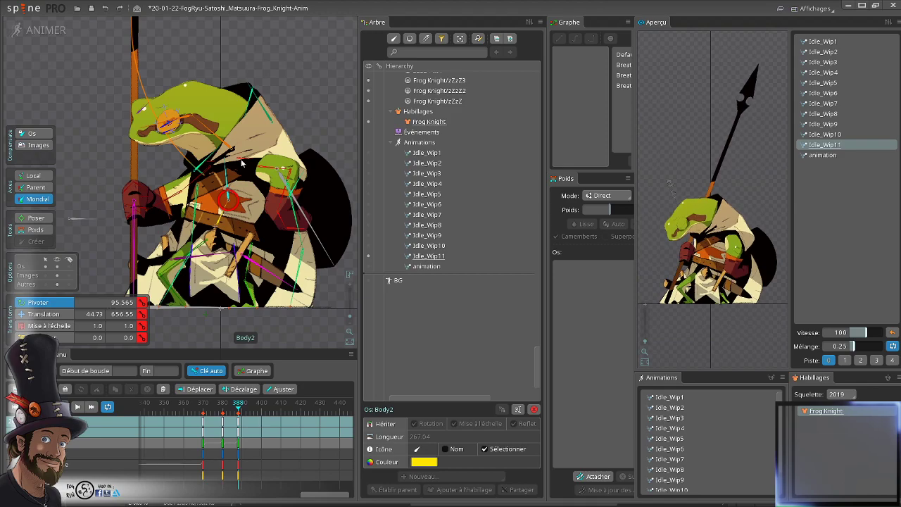
left_click_drag(237, 408, 240, 428)
key("space")
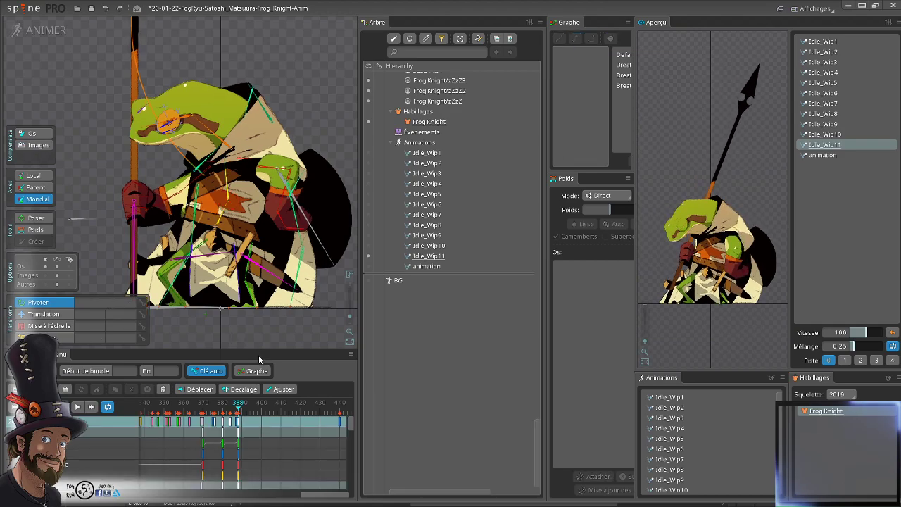
scroll(250, 295, "down", 1)
mouse_move(231, 407)
left_mouse_down()
mouse_move(223, 407)
mouse_move(235, 408)
left_mouse_up()
left_click(239, 422)
key("ctrl+c")
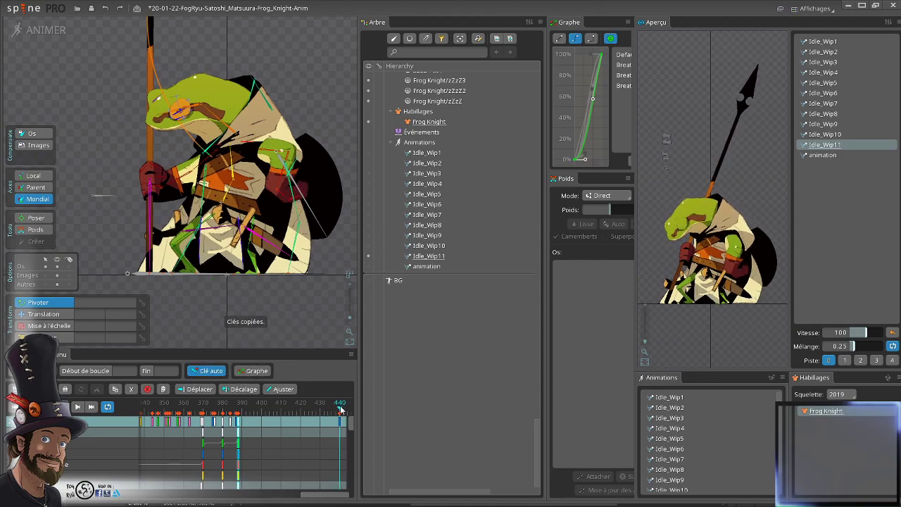
key("ctrl+v")
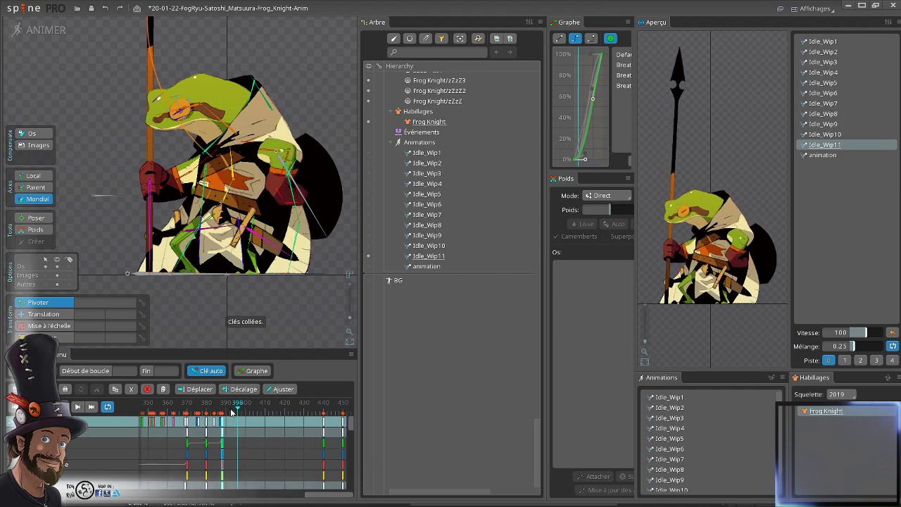
- At frame 380, rotate Body2 to about 92.66 degrees and Head to about 119.67 degrees
left_click(217, 407)
mouse_move(216, 409)
left_mouse_down()
mouse_move(228, 418)
mouse_move(201, 419)
mouse_move(209, 415)
left_mouse_up()
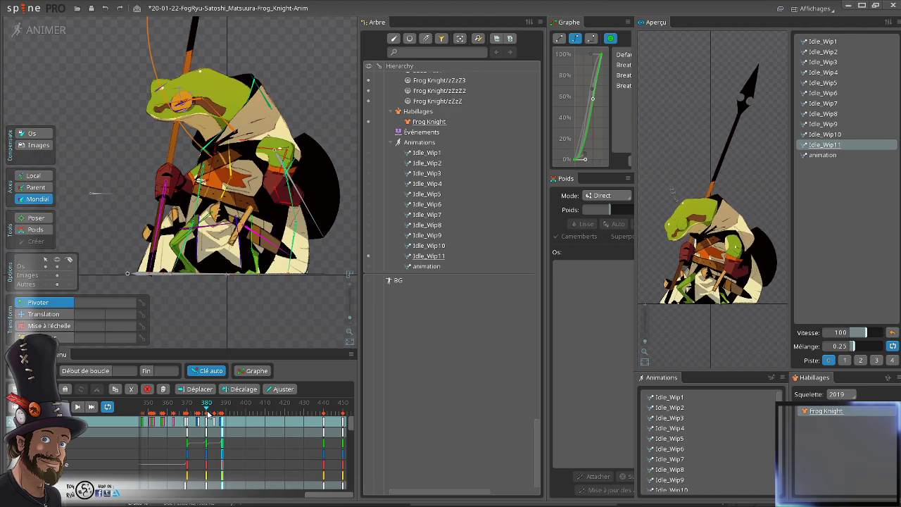
scroll(200, 150, "up", 1)
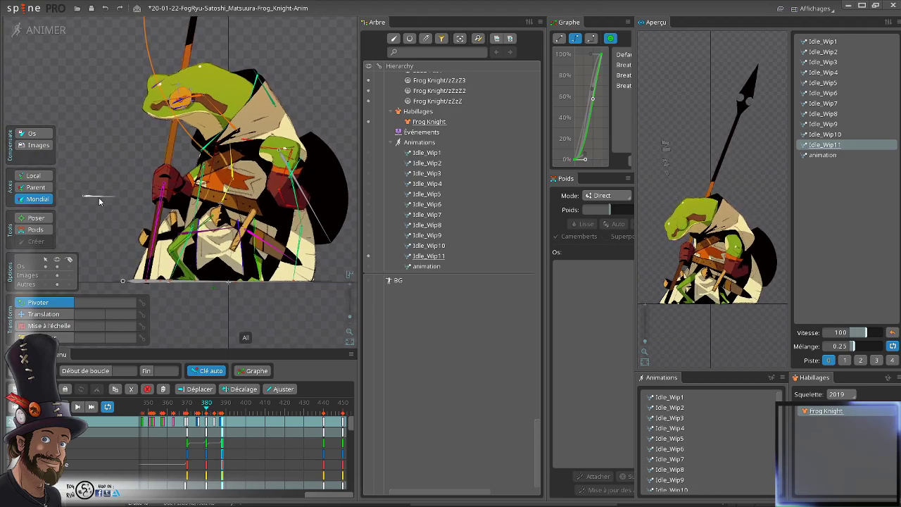
left_click(230, 175)
left_click_drag(346, 83, 347, 87)
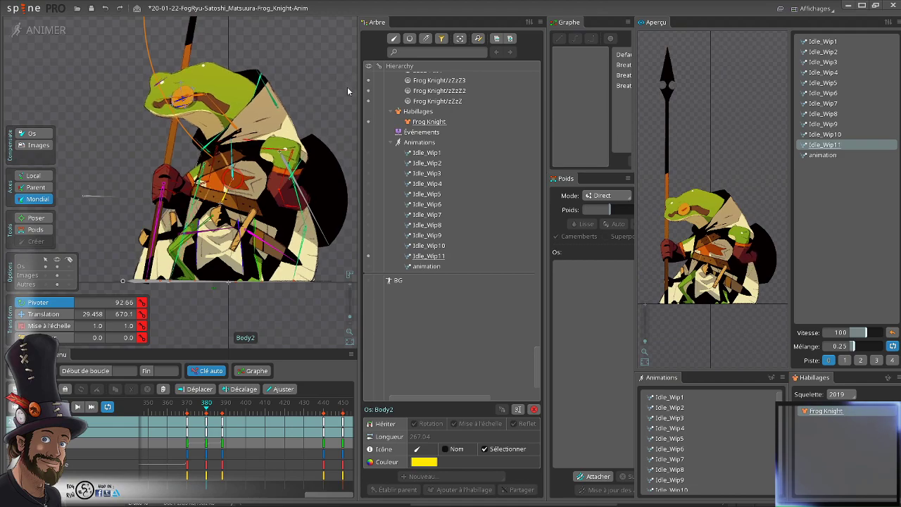
left_click_drag(233, 127, 307, 111)
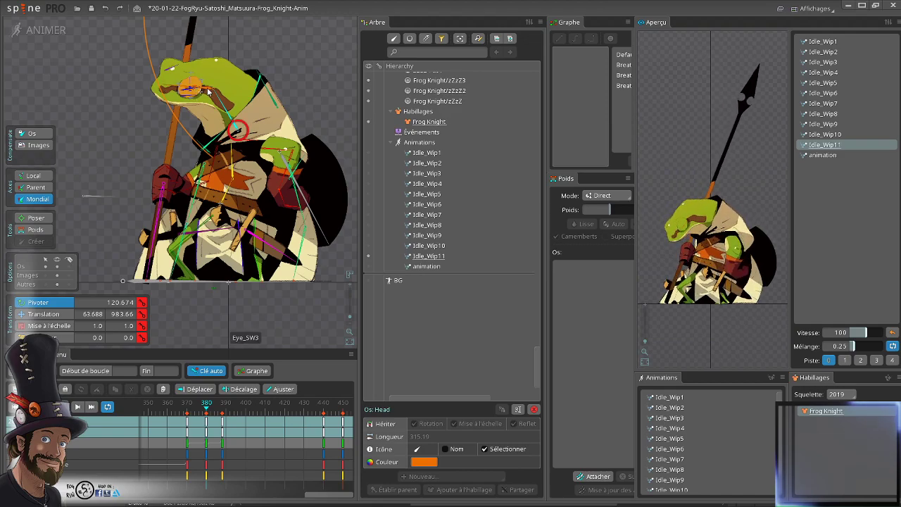
left_click_drag(309, 90, 308, 92)
- At frame 380, rotate the Body bone to about 68.89 degrees and Body2 to about 91.06 degrees
left_click(242, 173)
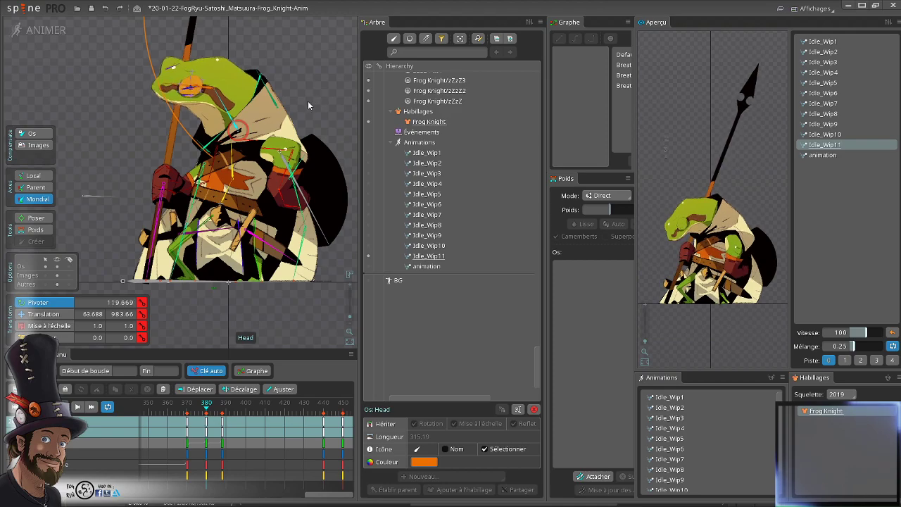
left_click_drag(316, 91, 326, 102)
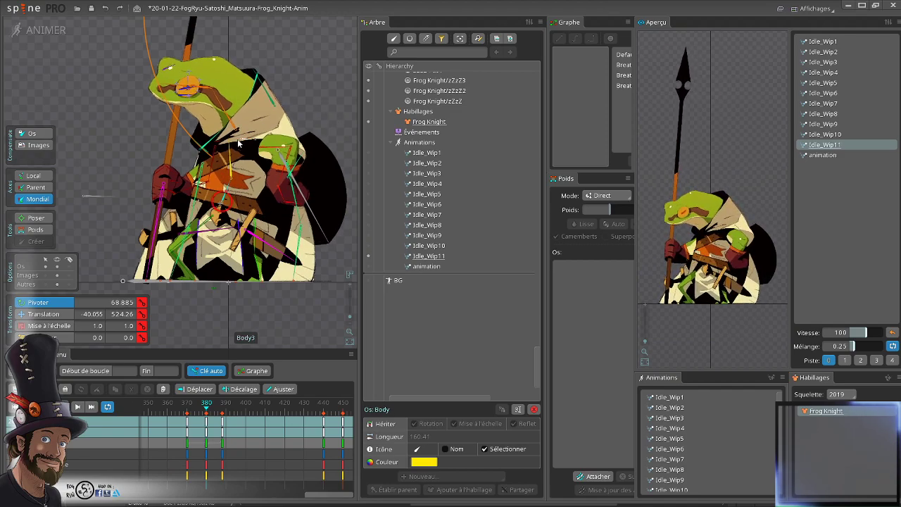
left_click(231, 166)
left_click_drag(343, 104, 339, 107)
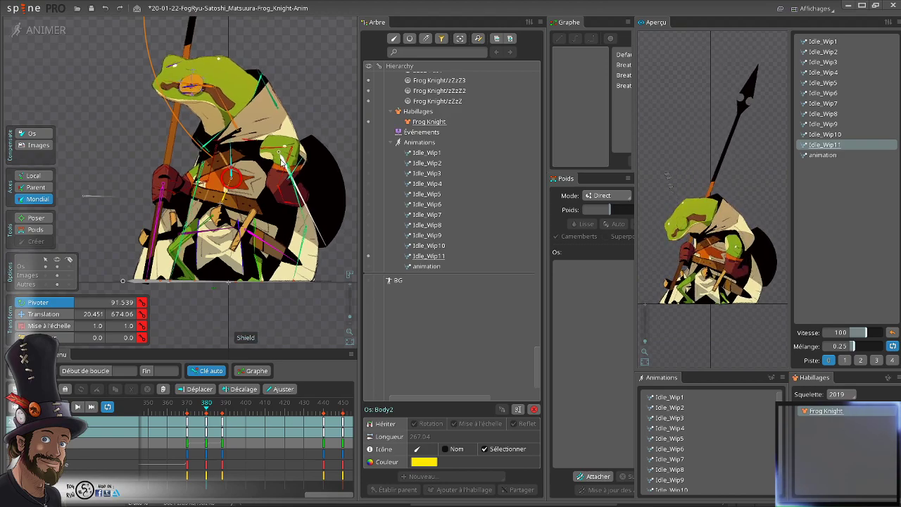
left_click(209, 411)
mouse_move(209, 411)
left_mouse_down()
mouse_move(218, 414)
mouse_move(209, 416)
left_mouse_up()
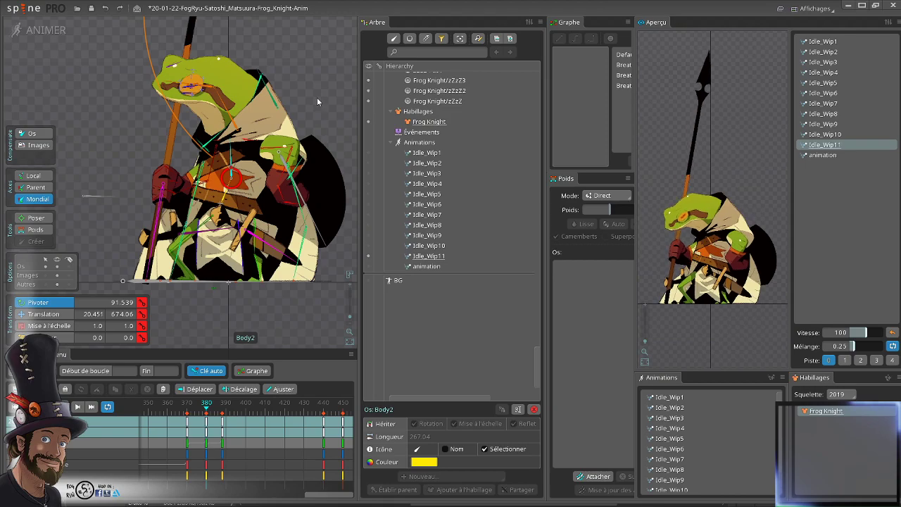
left_click_drag(331, 92, 331, 96)
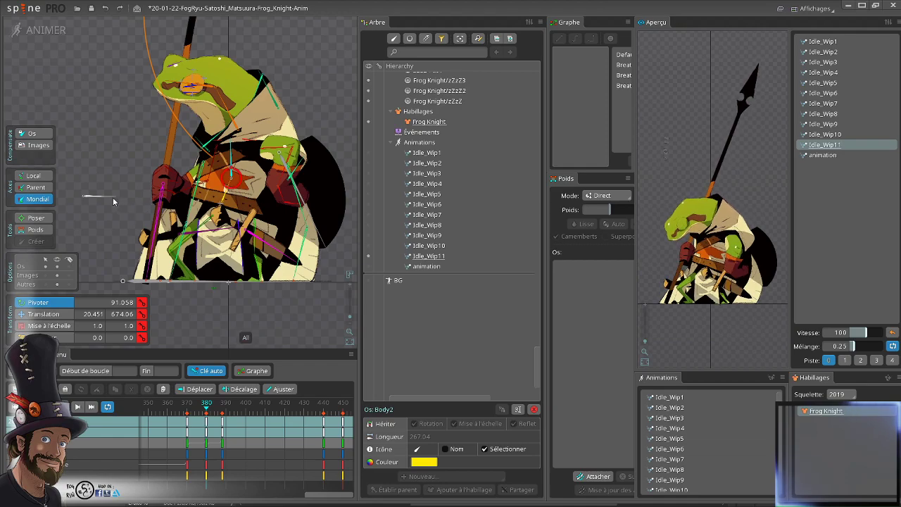
- Move the All bone to about -935.13, 562.31 at frame 380
left_click(85, 191)
left_click_drag(88, 186, 88, 184)
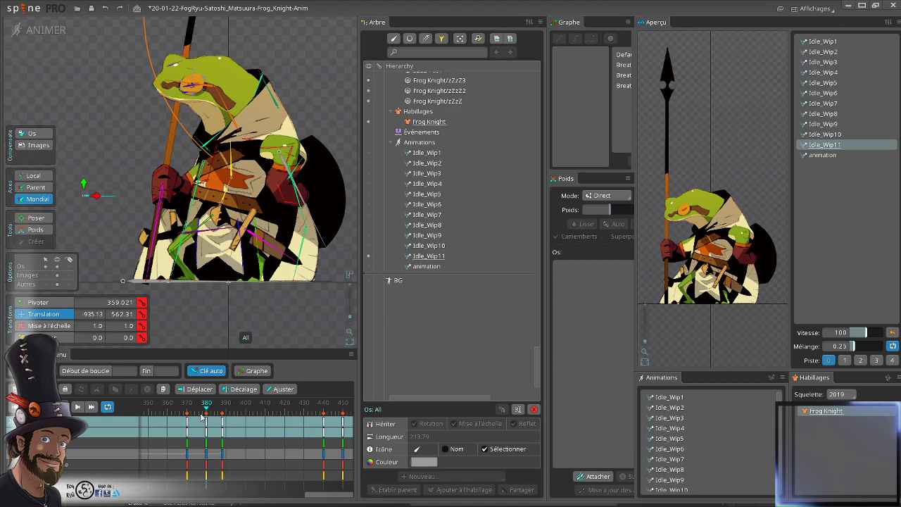
mouse_move(204, 410)
left_mouse_down()
mouse_move(215, 409)
mouse_move(208, 407)
left_mouse_up()
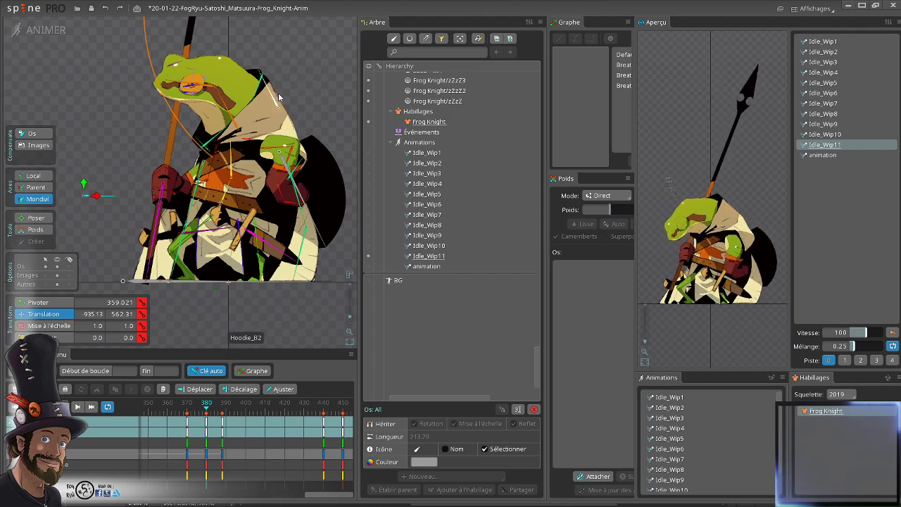
- Inspect the raised body and head pose up close and in motion around frame 380
mouse_move(319, 83)
left_mouse_down()
mouse_move(331, 85)
mouse_move(319, 81)
left_mouse_up()
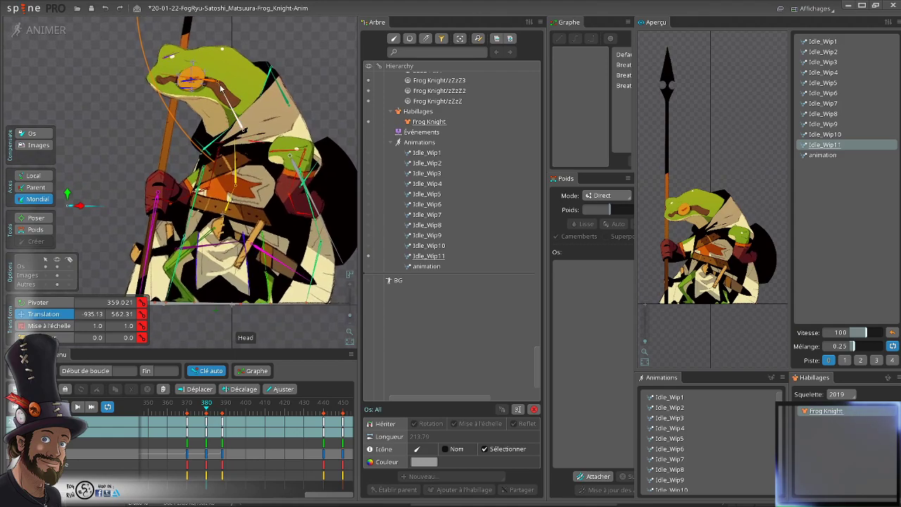
scroll(220, 88, "up", 3)
scroll(210, 126, "down", 2)
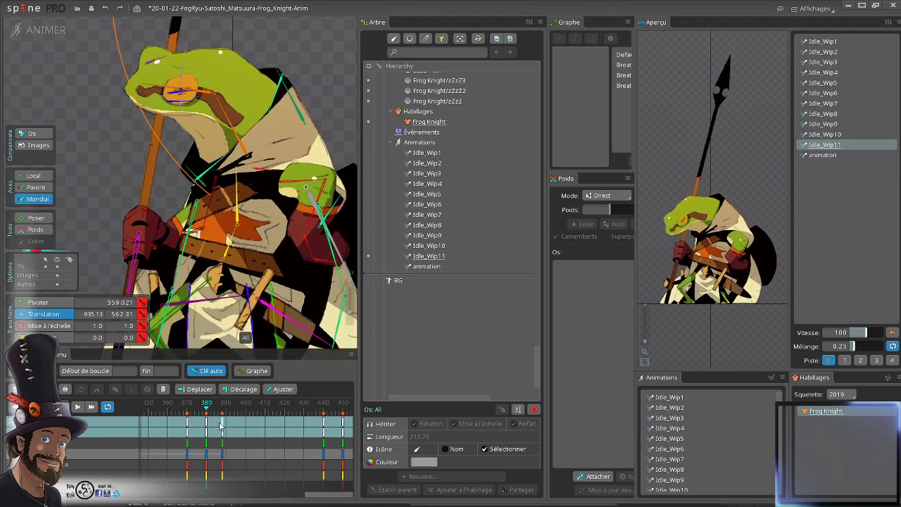
left_click_drag(208, 407, 206, 427)
left_click_drag(247, 317, 232, 264)
scroll(211, 267, "down", 2)
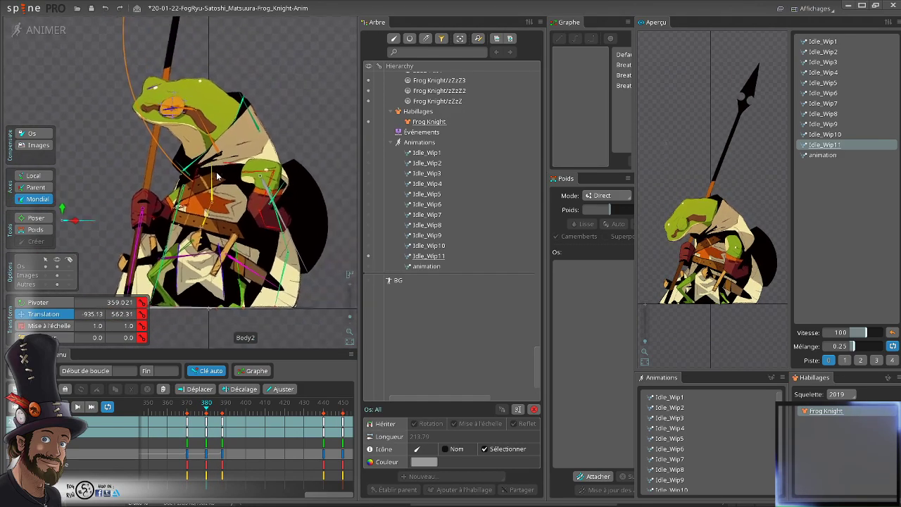
left_click_drag(206, 407, 208, 439)
- Copy all bones' keys from frame 380 onto frame 388 and review the motion between them
key("space")
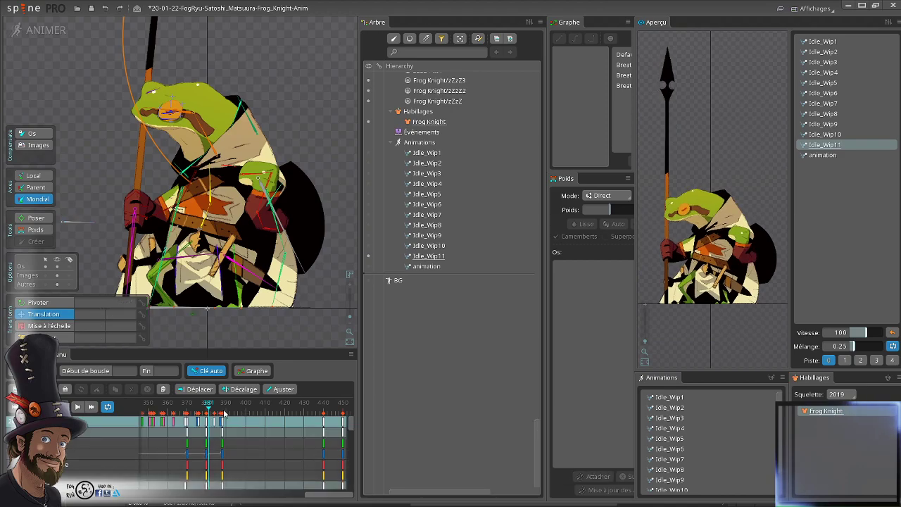
left_click(224, 413)
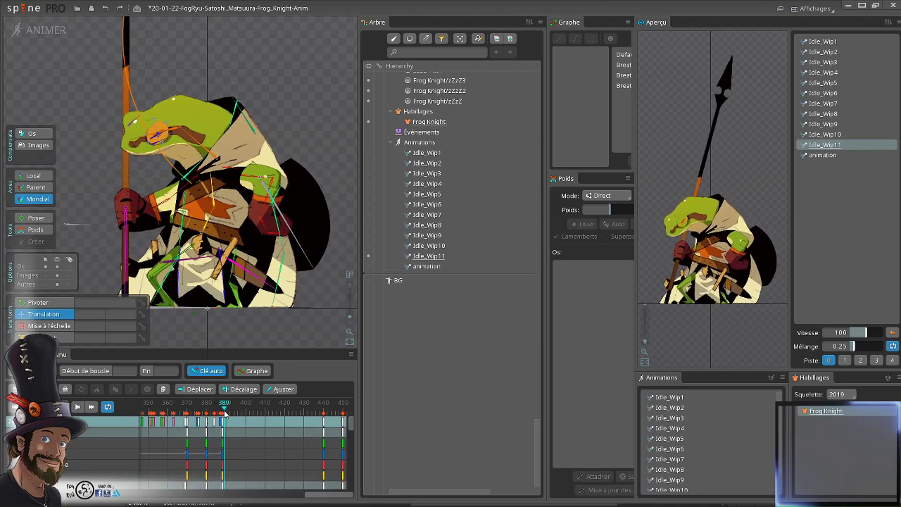
left_click(208, 424)
key("ctrl+c")
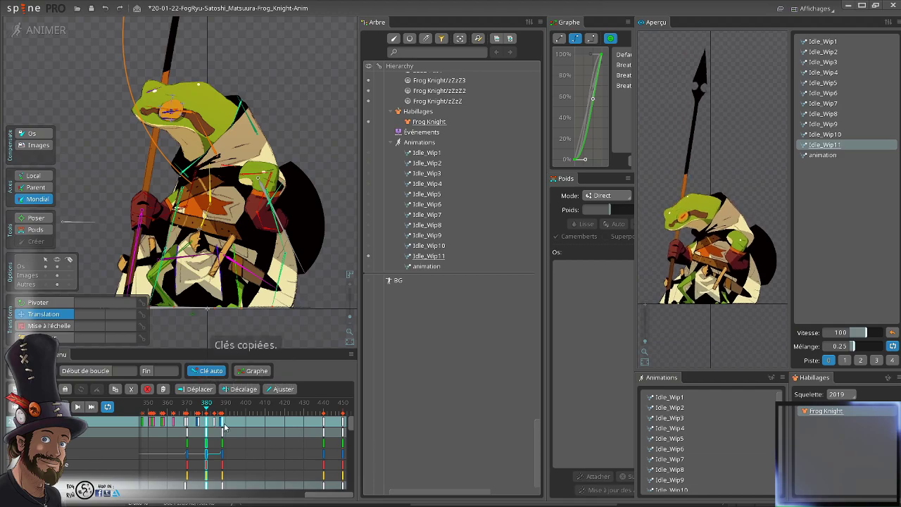
left_click(226, 428)
key("ctrl+v")
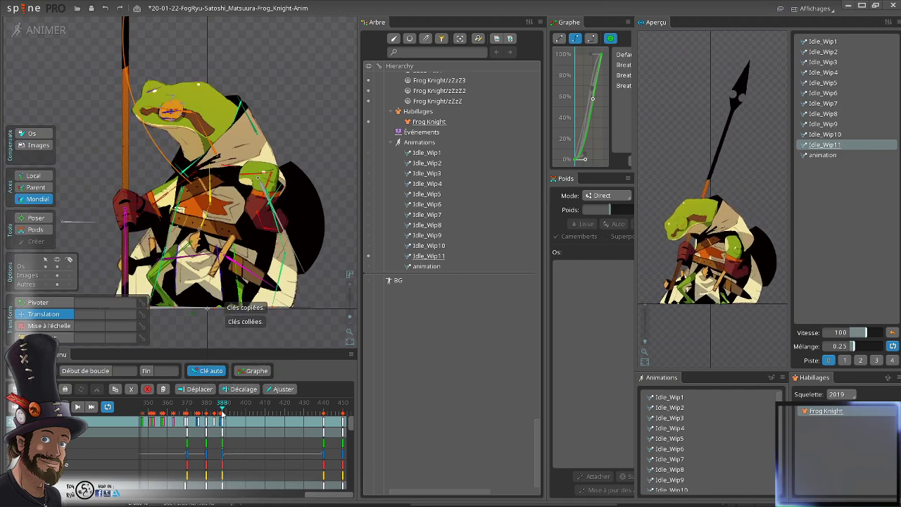
left_click(199, 412)
left_click_drag(199, 411, 214, 441)
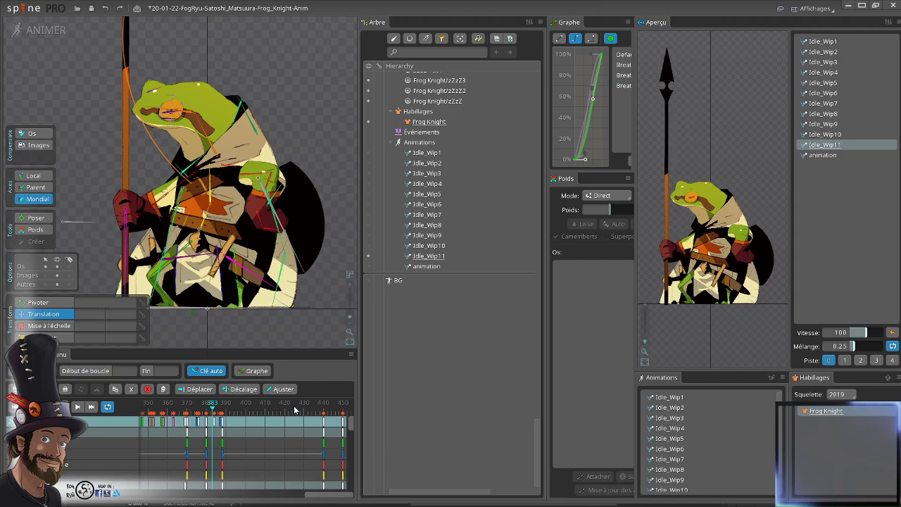
- Copy all bones' keys from frame 388 onto frame 420 and scrub back through the hold
left_click(227, 421)
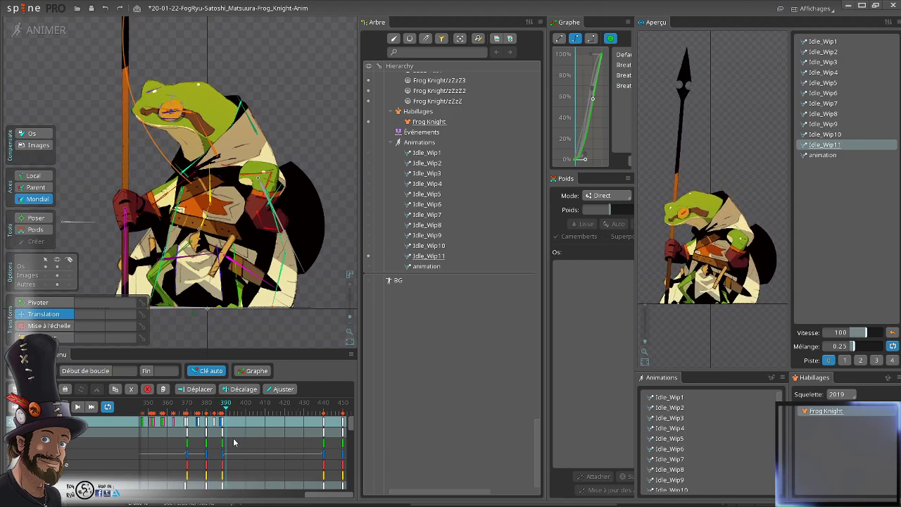
key("ctrl+c")
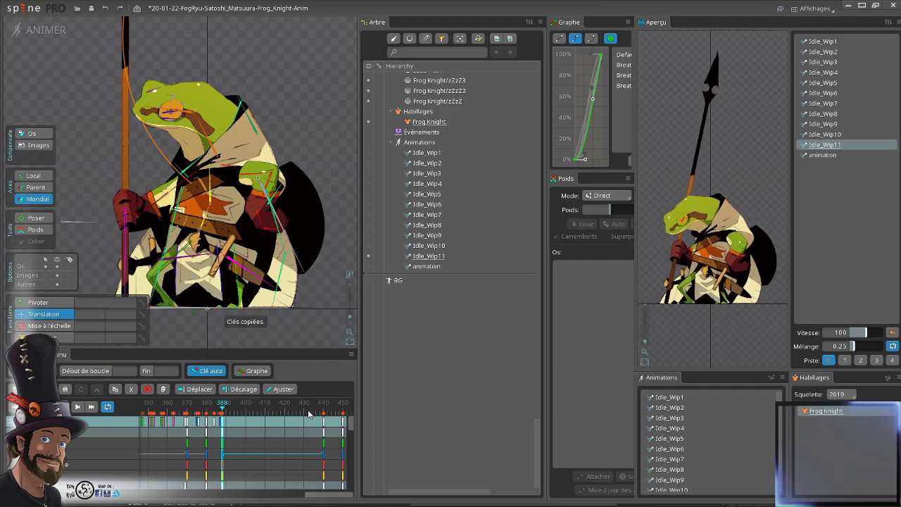
left_click(301, 411)
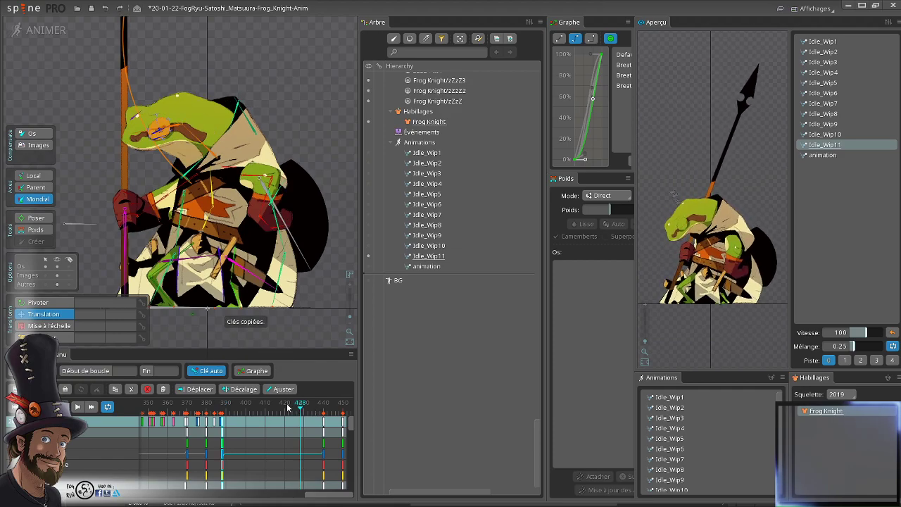
left_click(286, 407)
key("ctrl+v")
left_click_drag(286, 407, 216, 424)
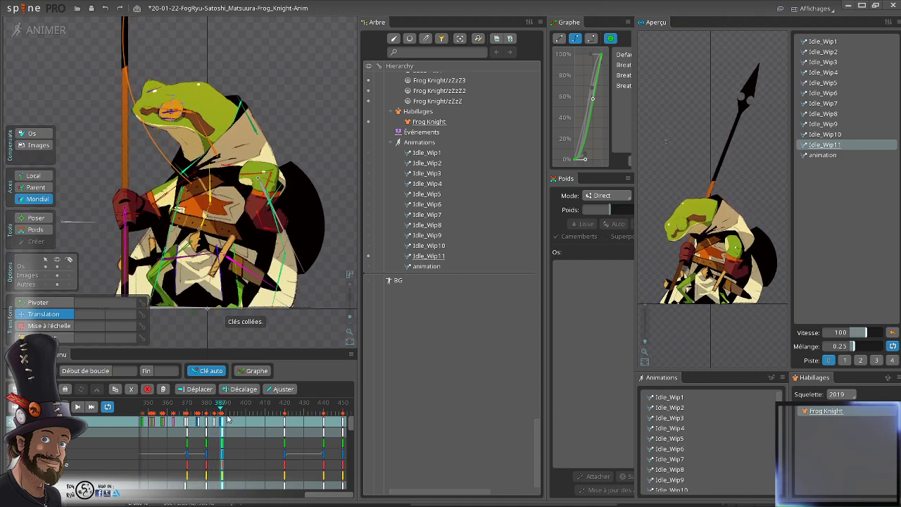
- At frame 388, rotate the Body2 bone to about 92.76 degrees and move the All bone to about -935.13, 559.46
scroll(216, 199, "up", 2)
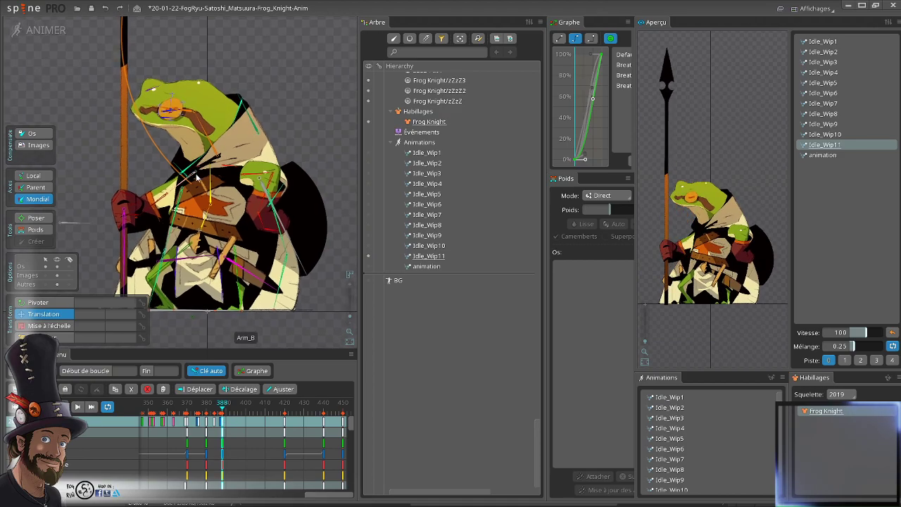
left_click(216, 202)
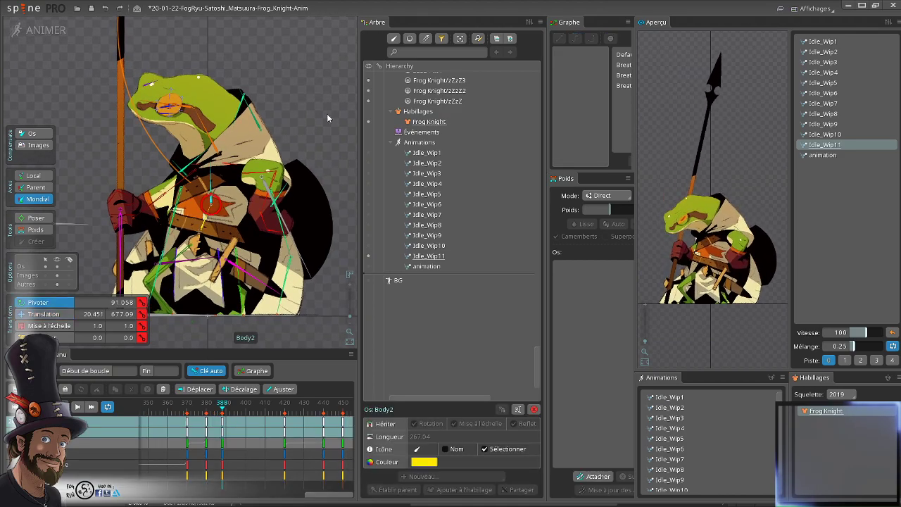
left_click_drag(320, 110, 313, 103)
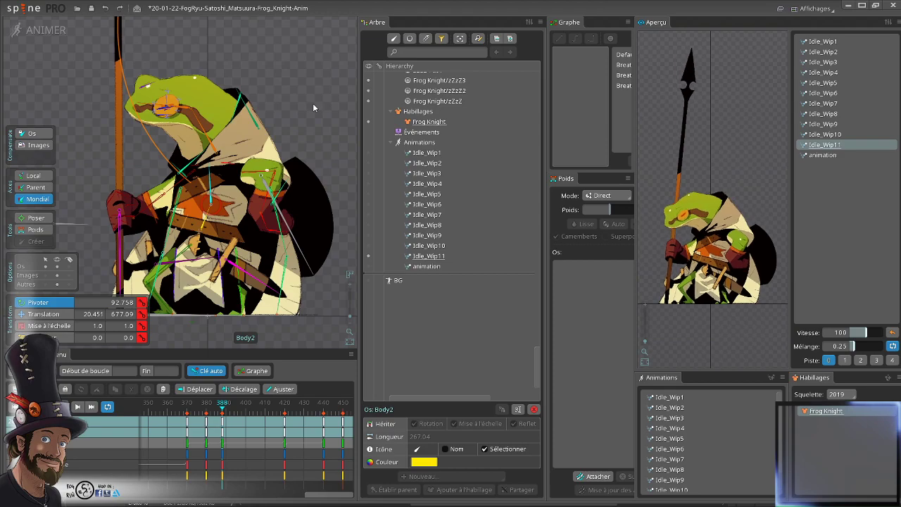
left_click(78, 223)
left_click_drag(83, 192, 129, 175)
key("v")
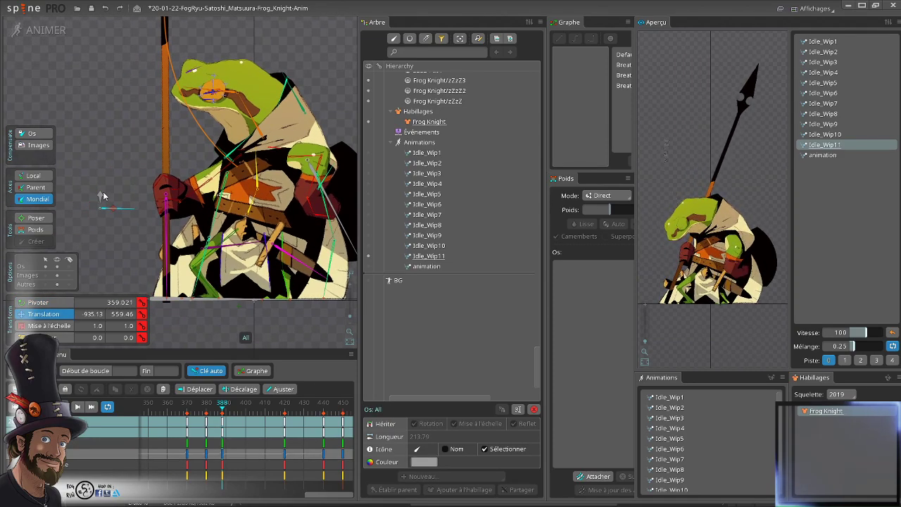
- Rotate the Head bone to about 121.93 degrees at frame 388 and check the motion around that frame
left_click(284, 99)
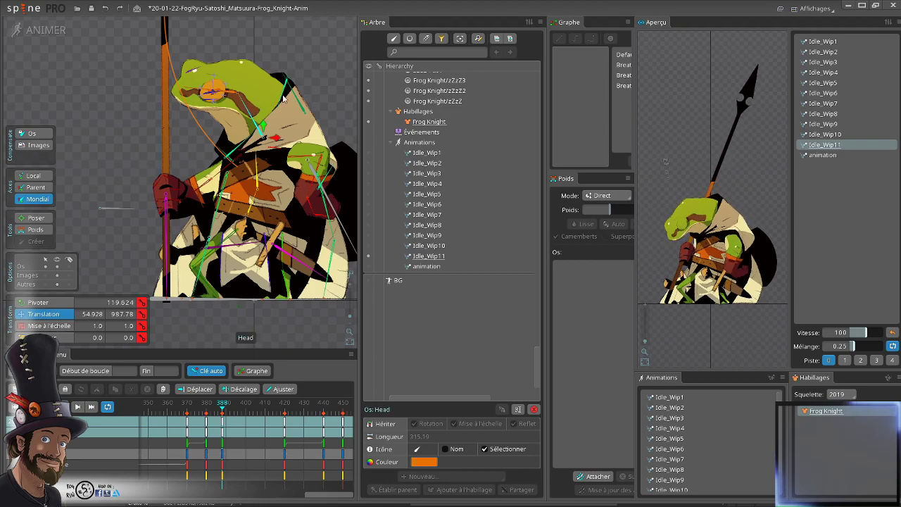
key("c")
left_click_drag(330, 100, 329, 95)
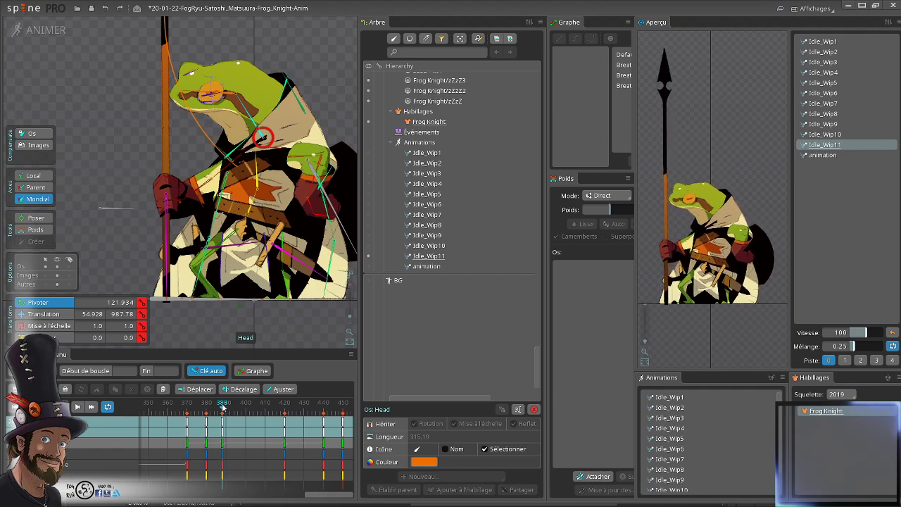
mouse_move(217, 407)
left_mouse_down()
mouse_move(199, 407)
mouse_move(222, 407)
left_mouse_up()
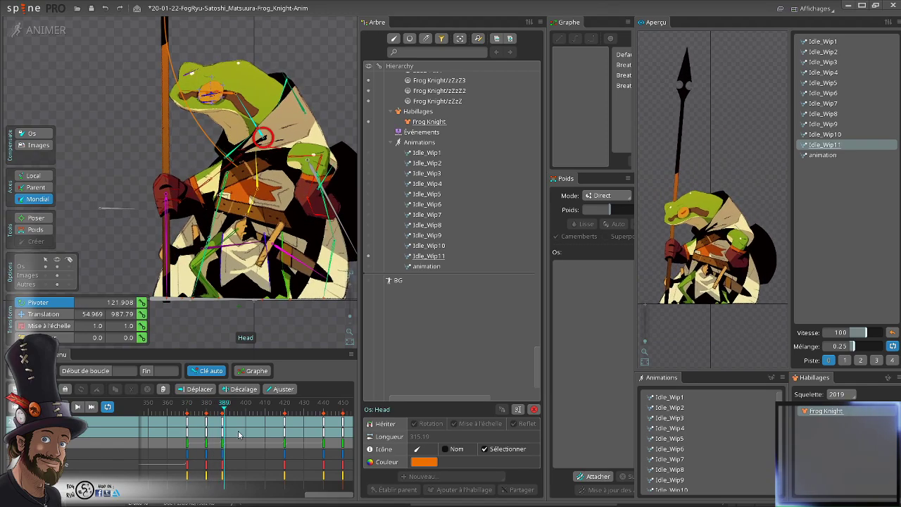
- Replace the keys at frame 420 with a copy of the adjusted keys from frame 388 and play back the result
left_click(221, 423)
left_click(222, 422)
key("ctrl+c")
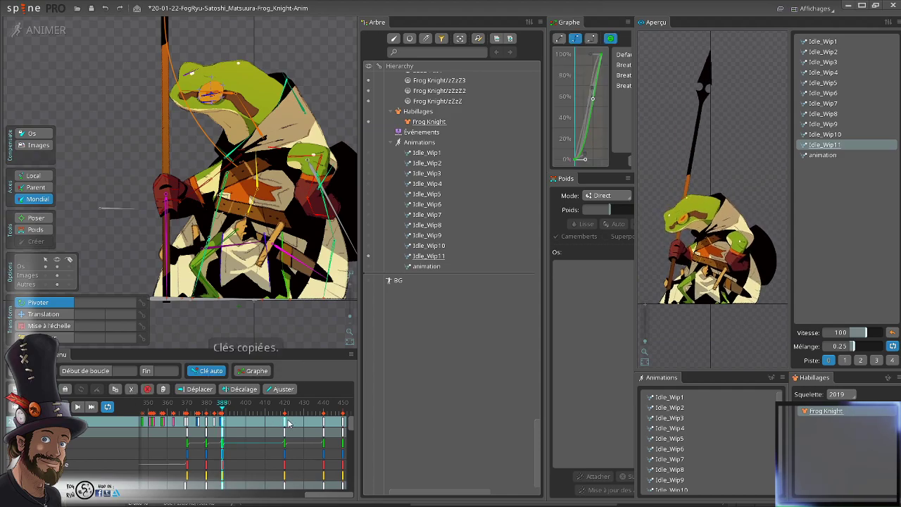
left_click(286, 422)
key("ctrl+v")
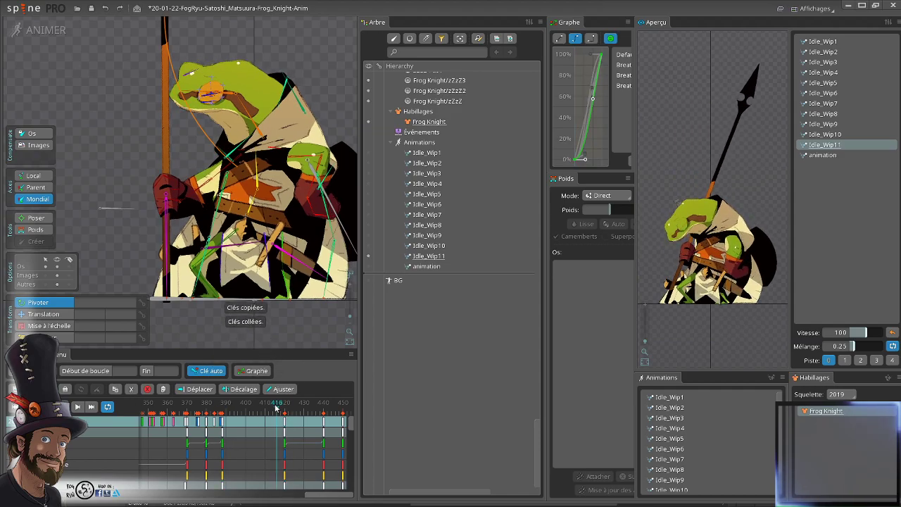
left_click_drag(276, 407, 227, 421)
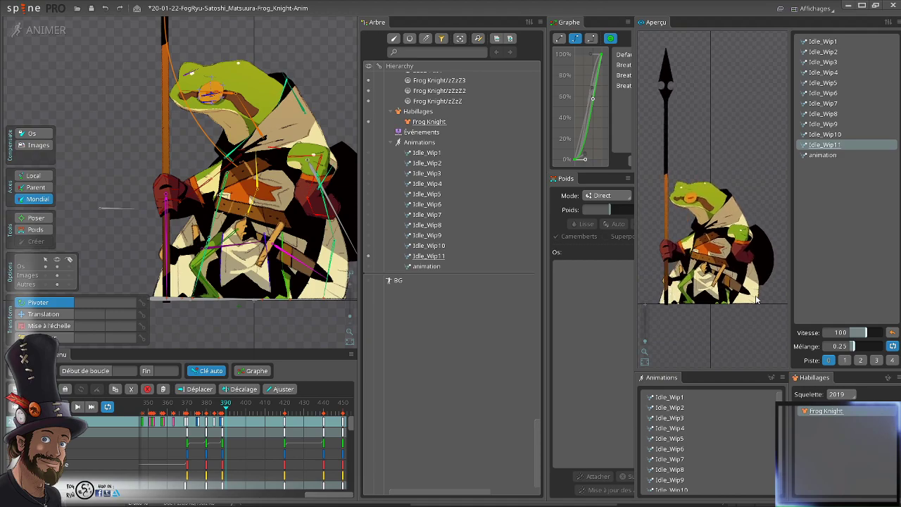
key("d")
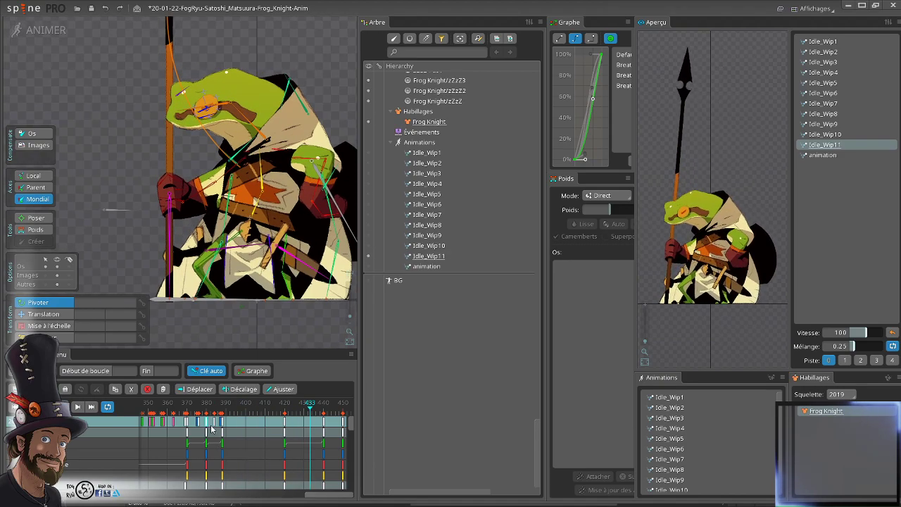
mouse_move(222, 411)
left_mouse_down()
mouse_move(202, 412)
mouse_move(231, 413)
left_mouse_up()
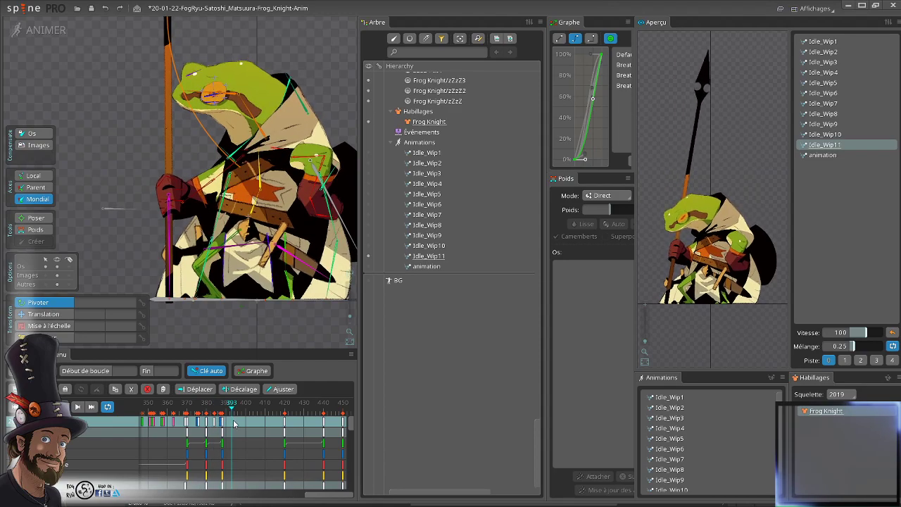
- Duplicate the Idle_Wip11 animation as Idle_Wip12
left_click(428, 258)
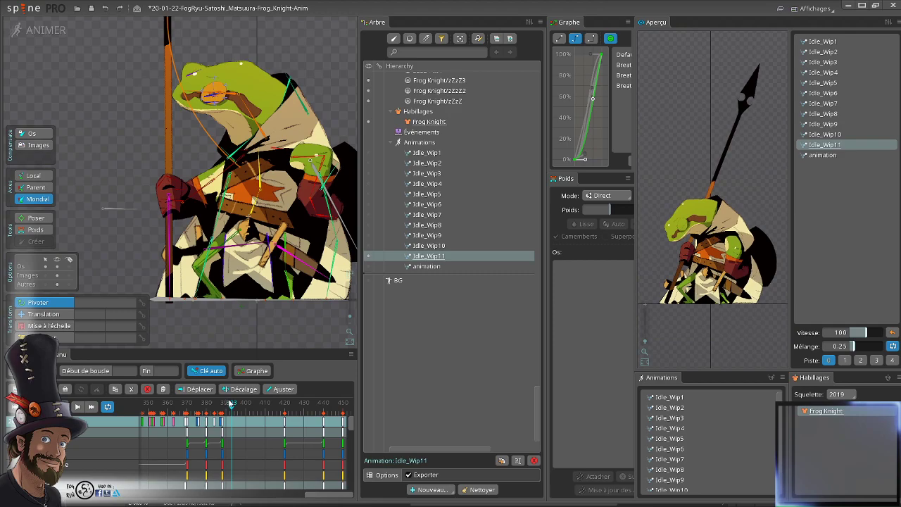
mouse_move(231, 405)
left_mouse_down()
mouse_move(199, 419)
mouse_move(222, 417)
left_mouse_up()
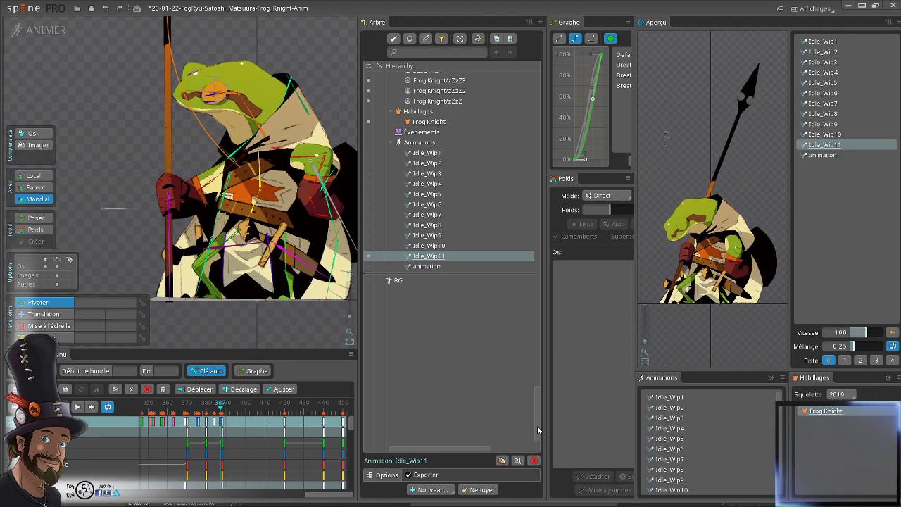
left_click(500, 460)
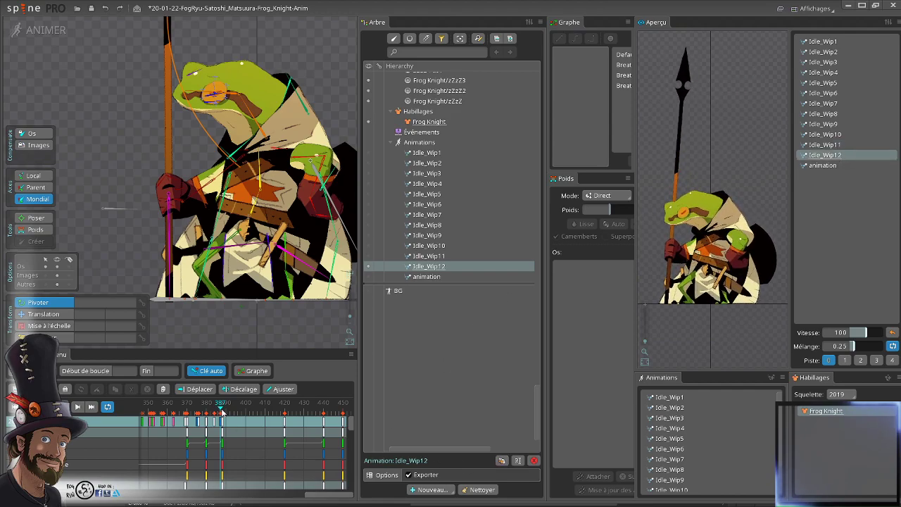
- Try raising the Eye_F bone to about -232.7, 1308.4 at frame 380, and undo the move
left_click_drag(221, 410, 206, 426)
scroll(218, 105, "up", 3)
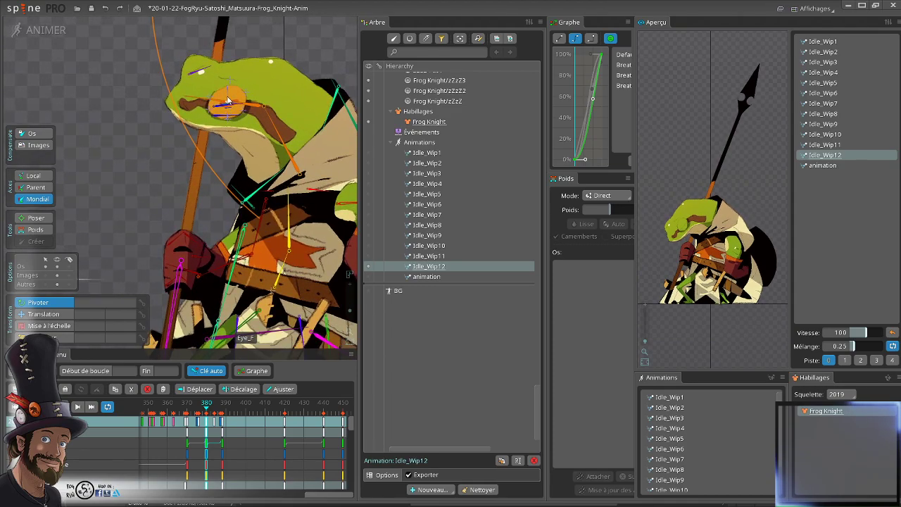
left_click(227, 101)
key("v")
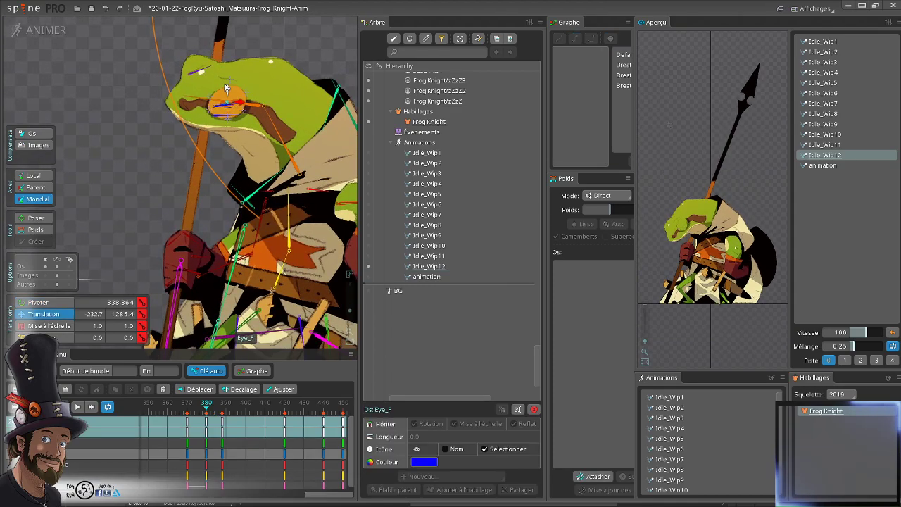
left_click_drag(227, 90, 226, 87)
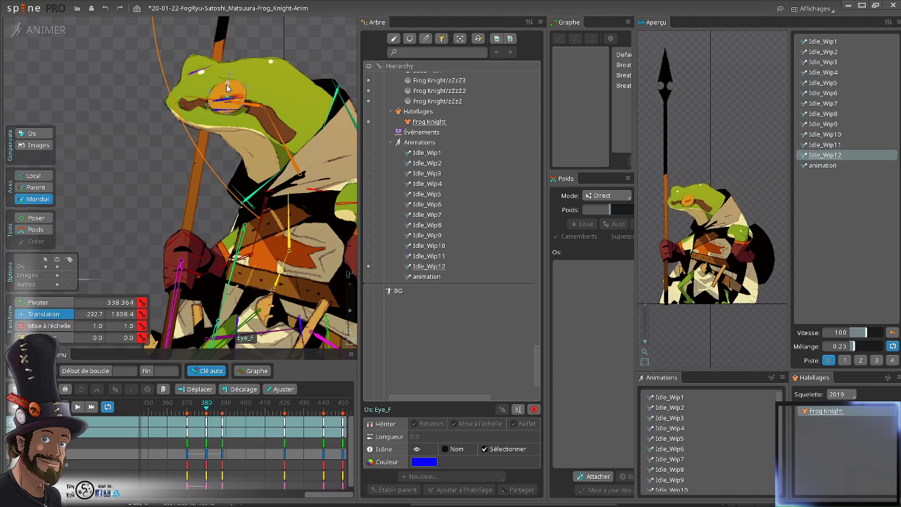
key("ctrl+z")
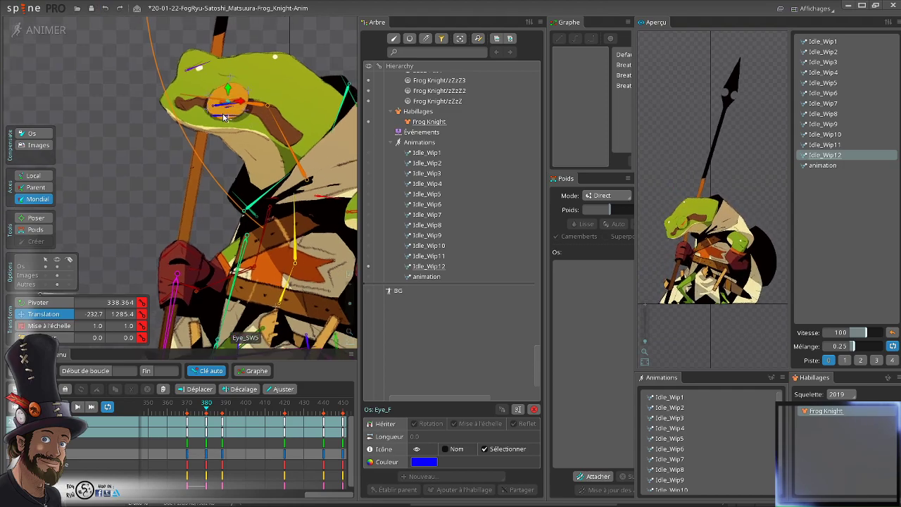
- Examine the front eye's bones and the surrounding head up close in the frame 380 pose
scroll(271, 117, "up", 5)
left_click_drag(286, 106, 263, 135)
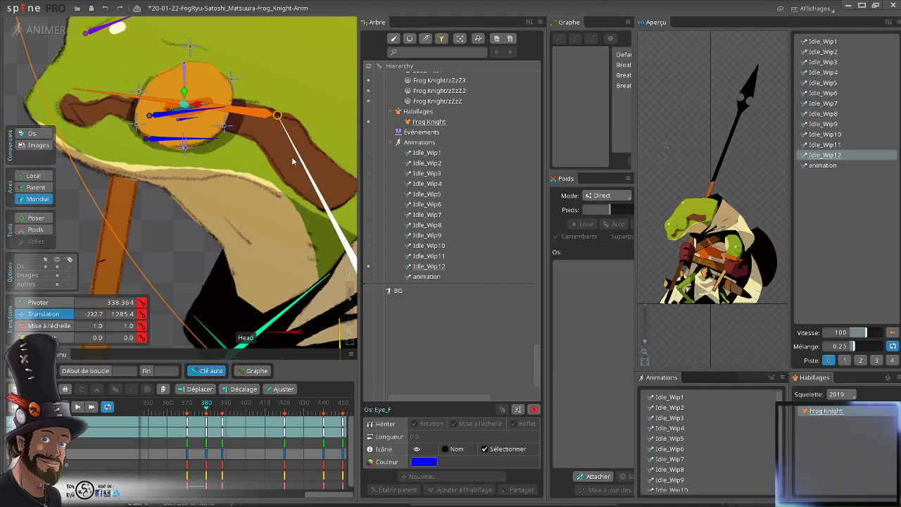
scroll(270, 153, "down", 2)
scroll(269, 103, "down", 2)
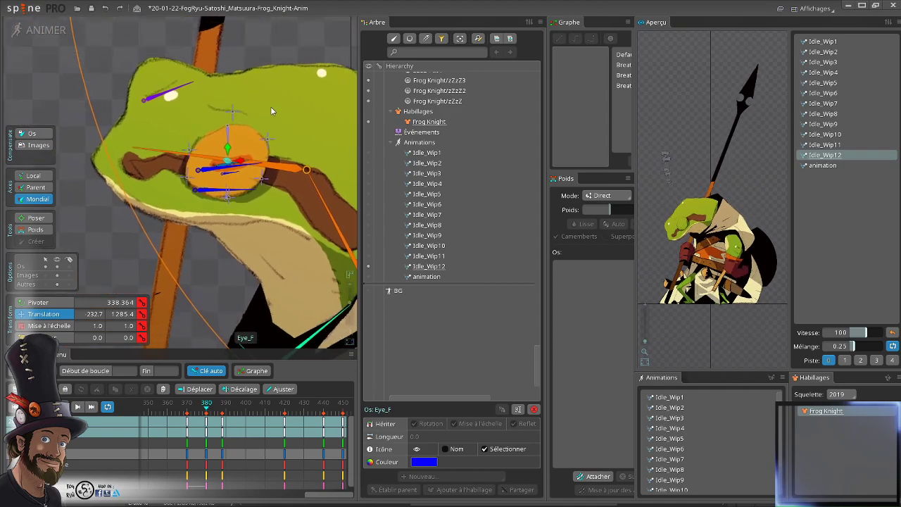
scroll(228, 188, "down", 1)
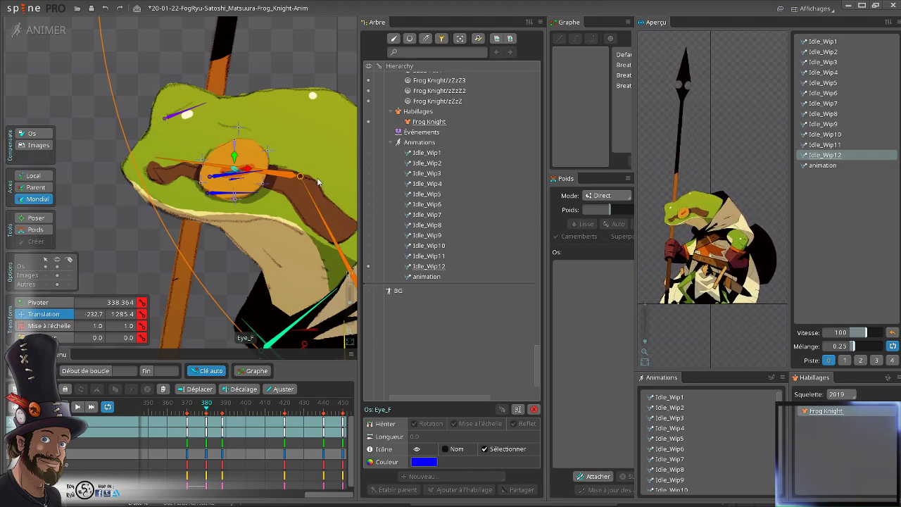
left_click_drag(302, 177, 267, 161)
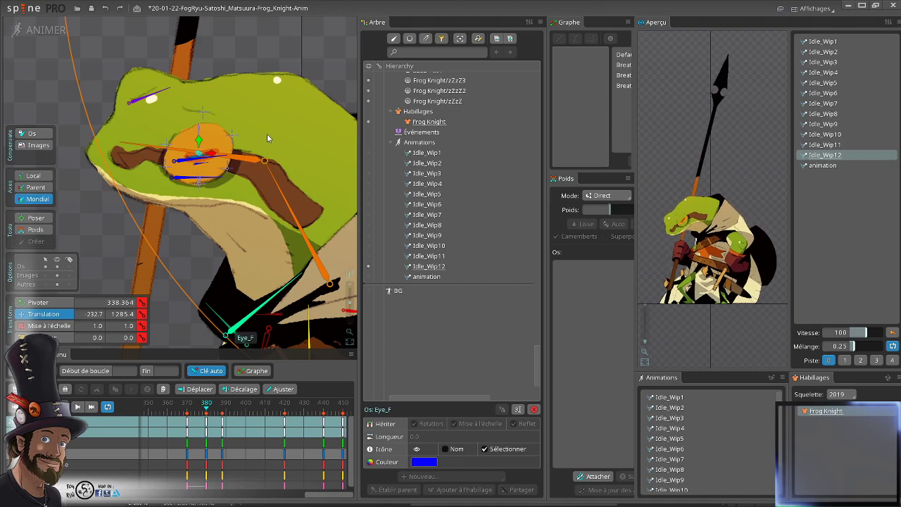
left_click_drag(335, 192, 324, 185)
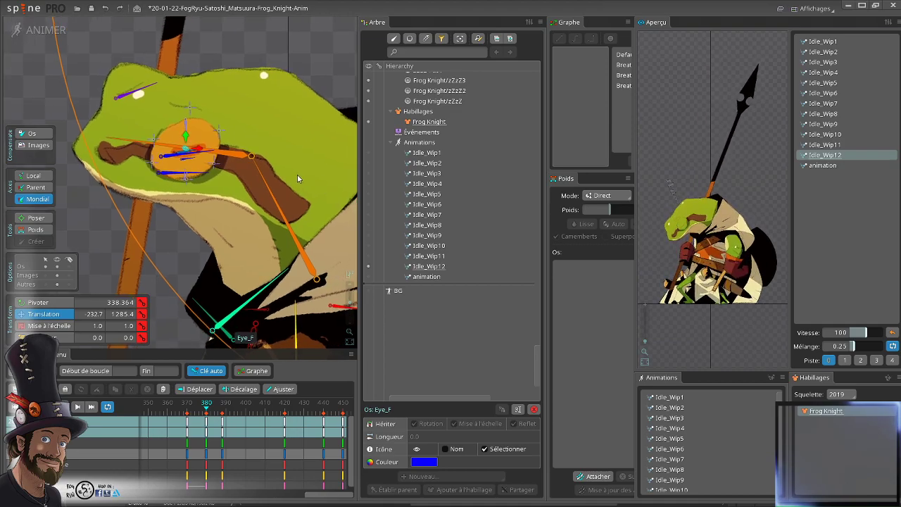
scroll(249, 144, "down", 2)
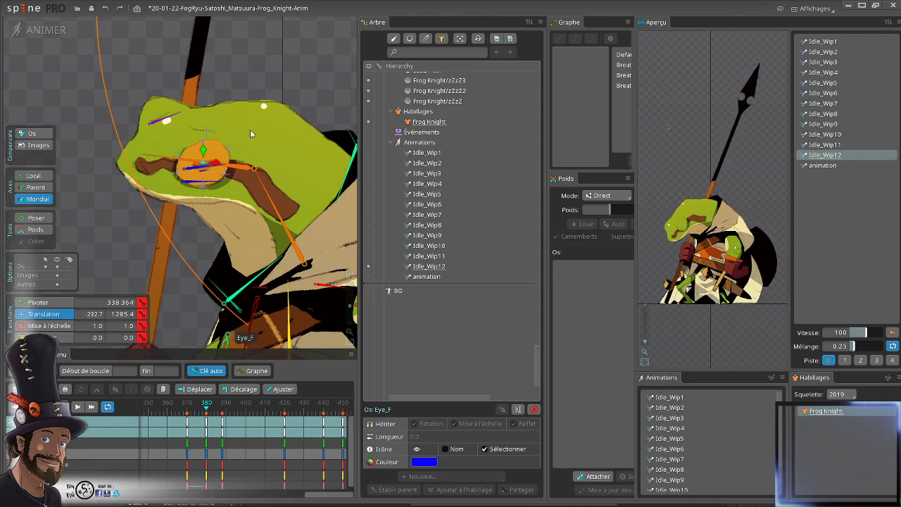
left_click_drag(250, 130, 264, 124)
left_click_drag(259, 215, 225, 184)
scroll(253, 159, "down", 2)
left_click_drag(253, 158, 223, 131)
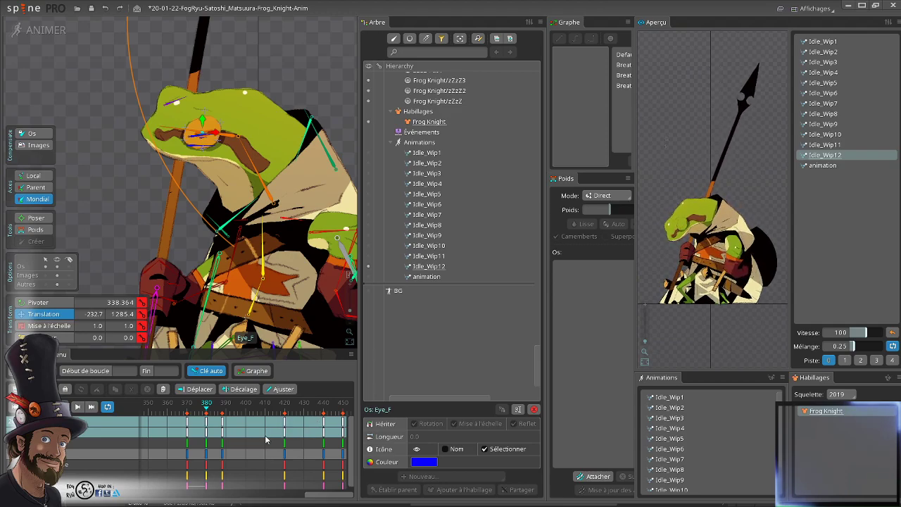
scroll(195, 229, "down", 2)
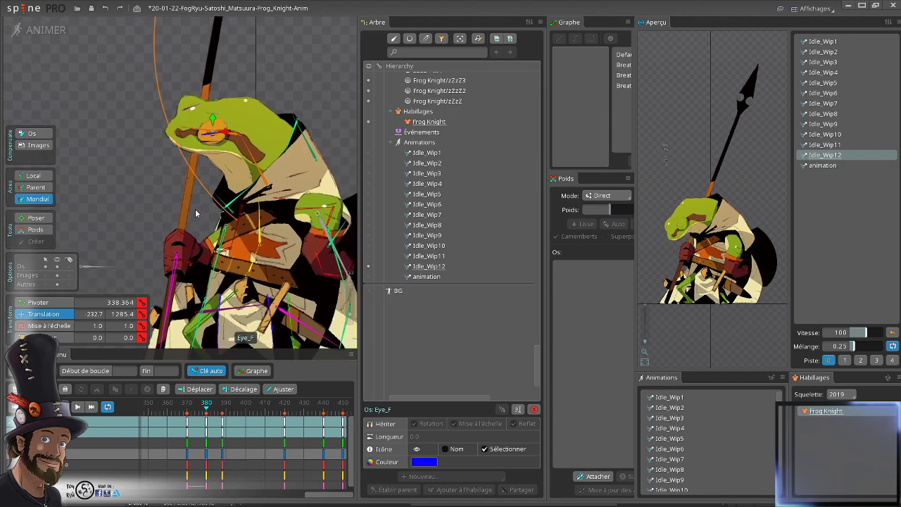
scroll(196, 209, "up", 5)
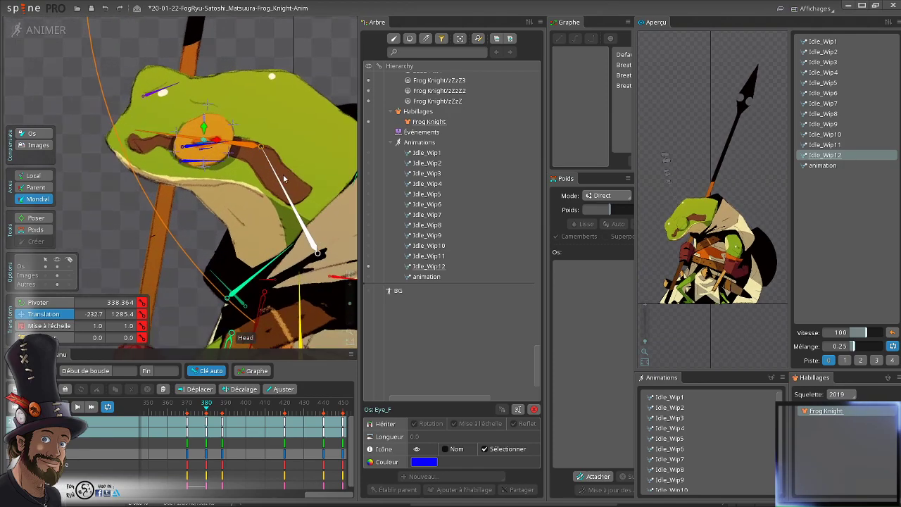
left_click_drag(283, 174, 123, 129)
- Switch to setup mode and examine the front eye's bones and shape in the default pose
left_click(37, 31)
scroll(216, 299, "up", 4)
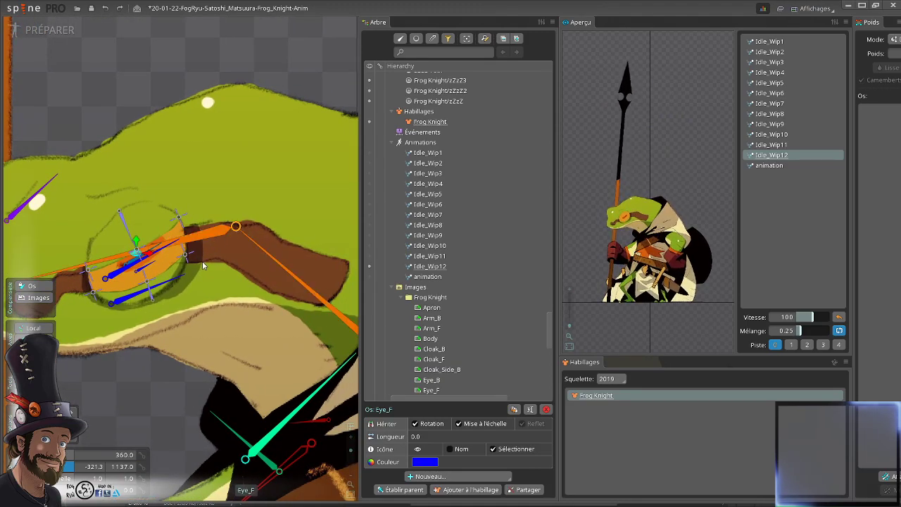
left_click_drag(229, 288, 261, 242)
scroll(257, 250, "down", 2)
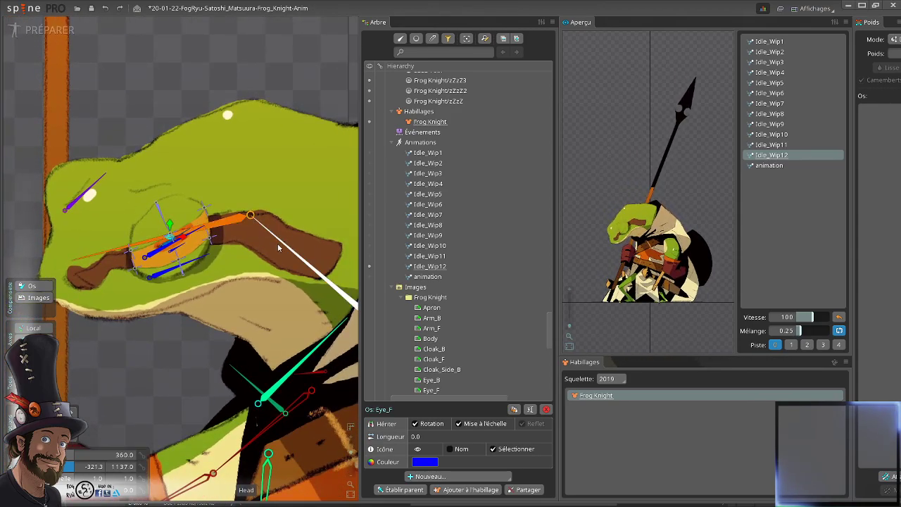
scroll(274, 256, "down", 3)
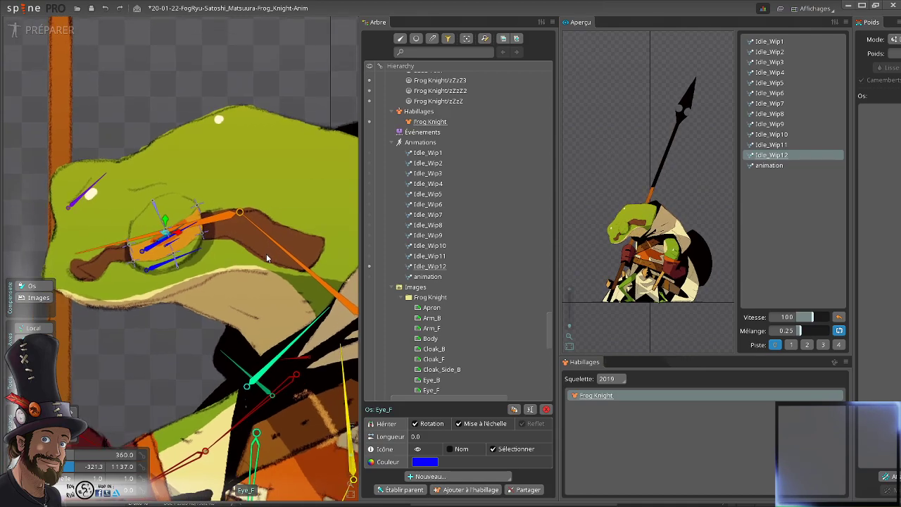
- Create a child bone of Head about 167 long along the rear part of the brown marking behind the eye
left_click_drag(263, 252, 255, 231)
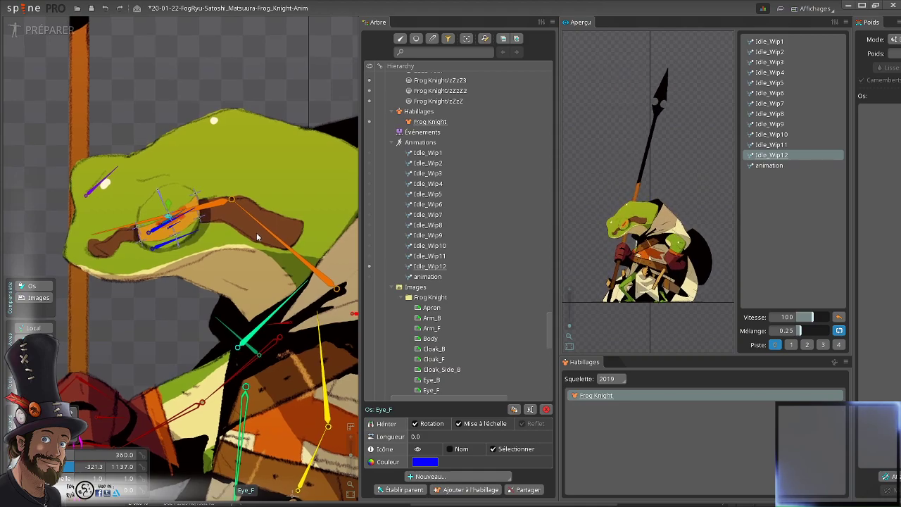
left_click(269, 234)
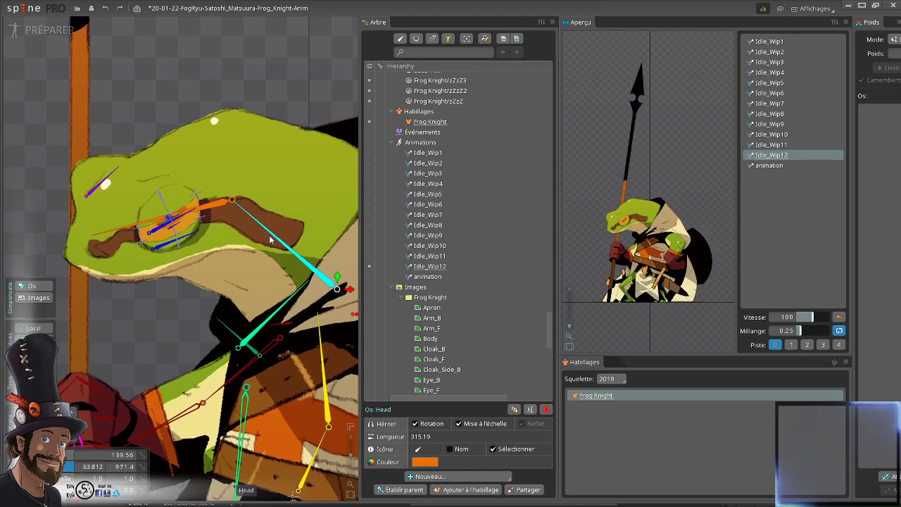
scroll(269, 234, "up", 3)
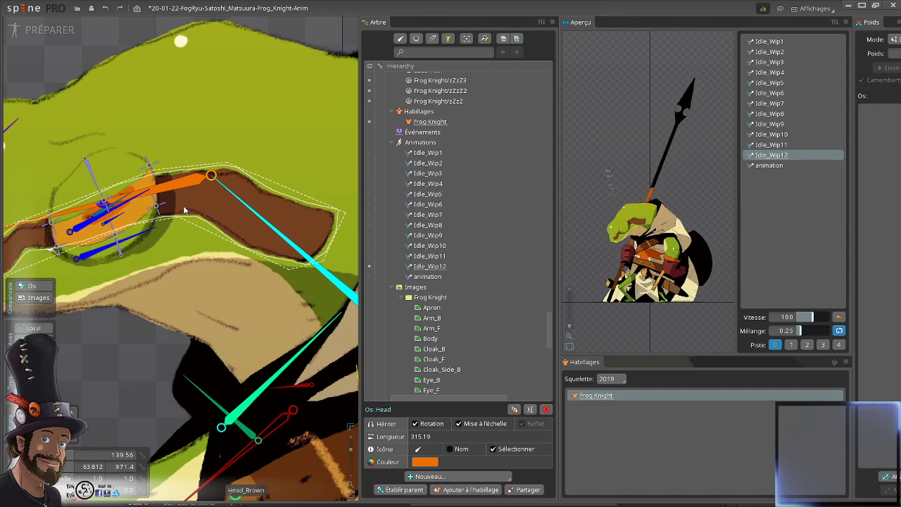
left_click(312, 241)
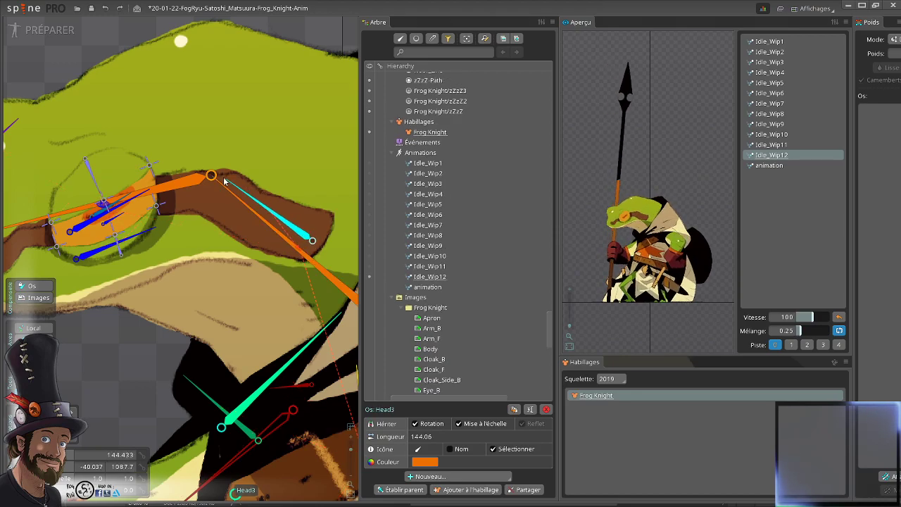
- Create a child bone of Head2 about 257 long along the front part of the brown marking, for the Head_Brown mesh
left_click(180, 184)
left_click_drag(198, 196, 252, 190)
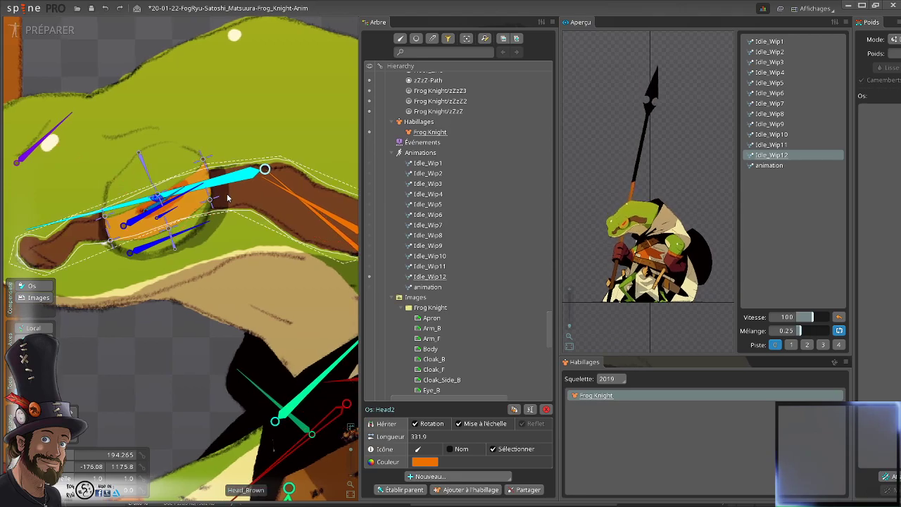
left_click(240, 186)
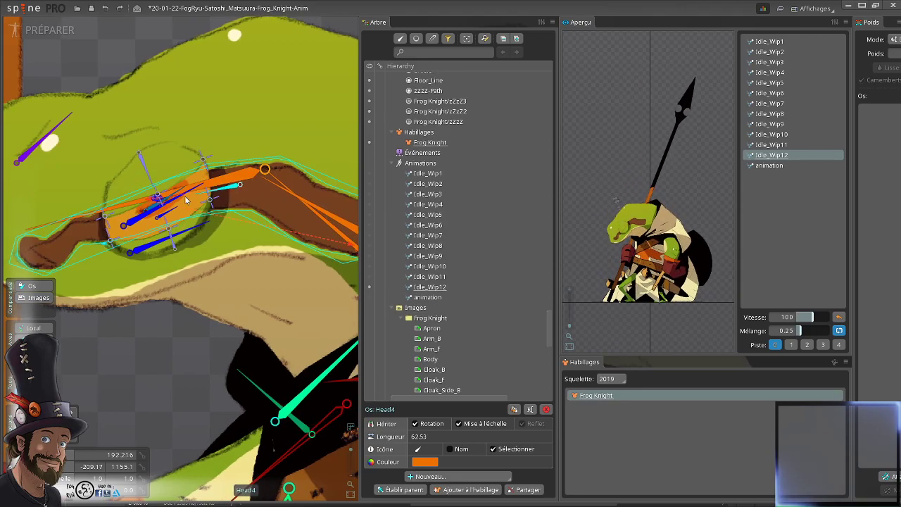
left_click_drag(80, 234, 57, 243)
left_click_drag(235, 228, 179, 298)
scroll(220, 220, "down", 3)
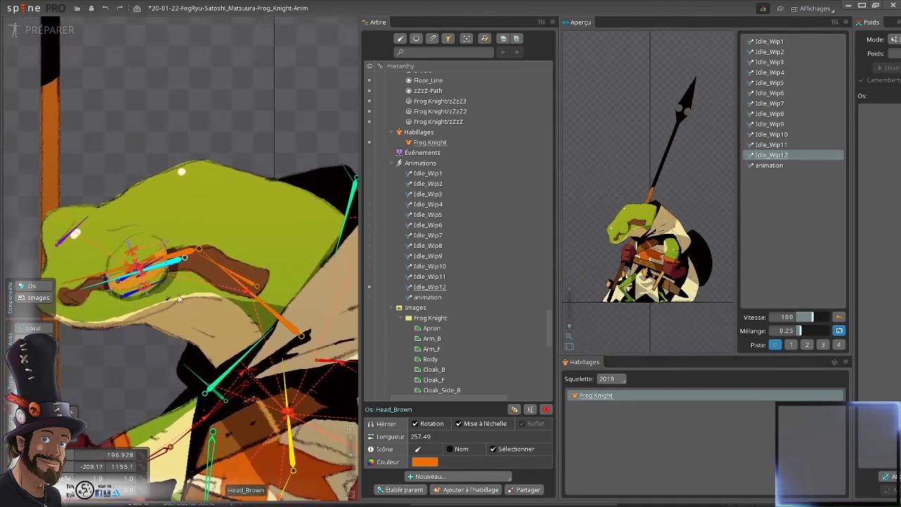
- Set the colour of the two new brown marking bones to dark brown 562800FF
scroll(237, 288, "up", 3)
left_click(253, 276, "ctrl")
left_click_drag(236, 302, 307, 288)
left_click(431, 462)
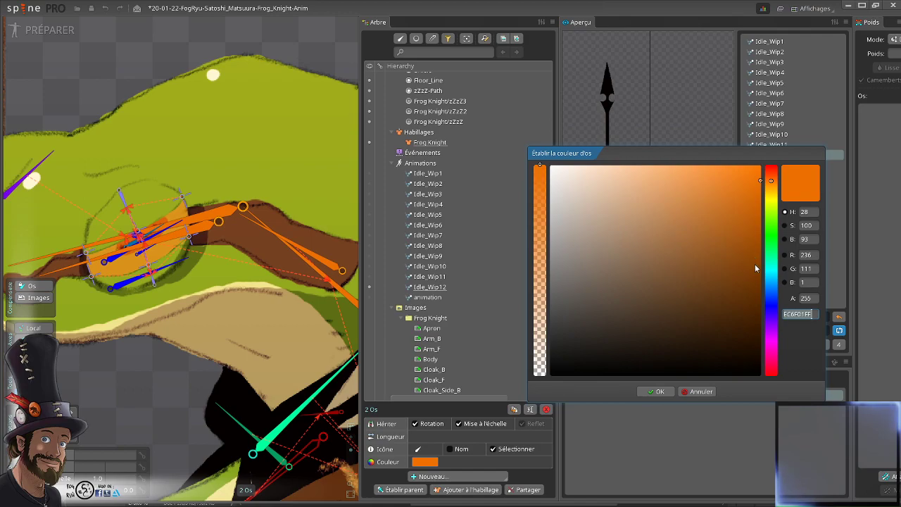
left_click(759, 304)
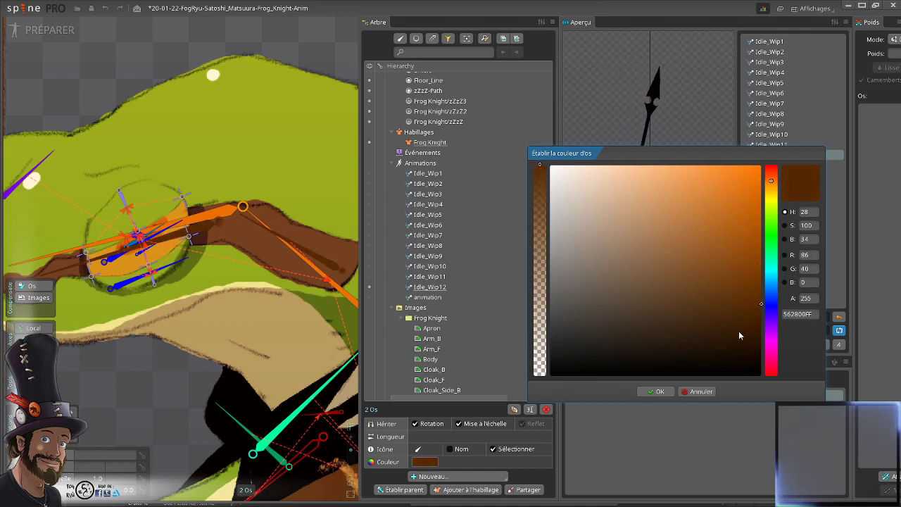
left_click(656, 391)
scroll(322, 256, "up", 2)
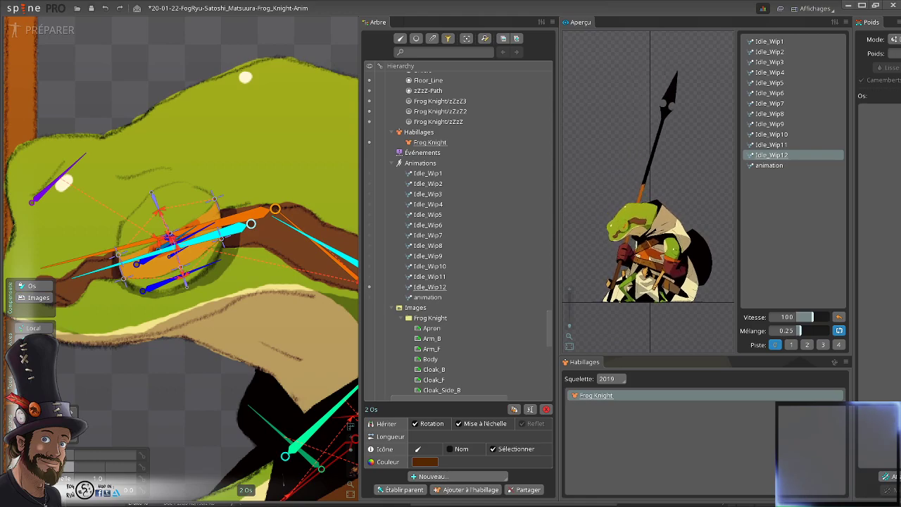
- Remove Head and Head2 from the Head_Brown mesh's weights and bind the mesh to the Head3 and Head_Brown bones instead
left_click(251, 244)
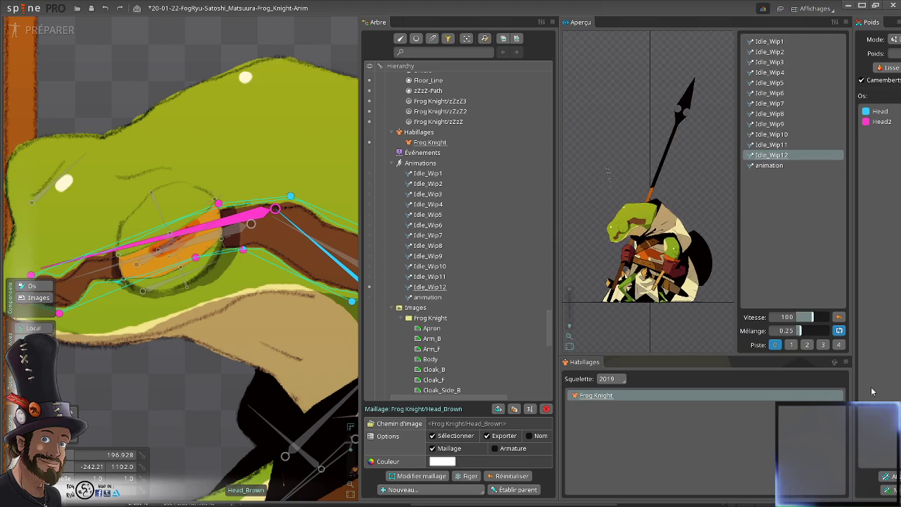
left_click_drag(852, 385, 823, 384)
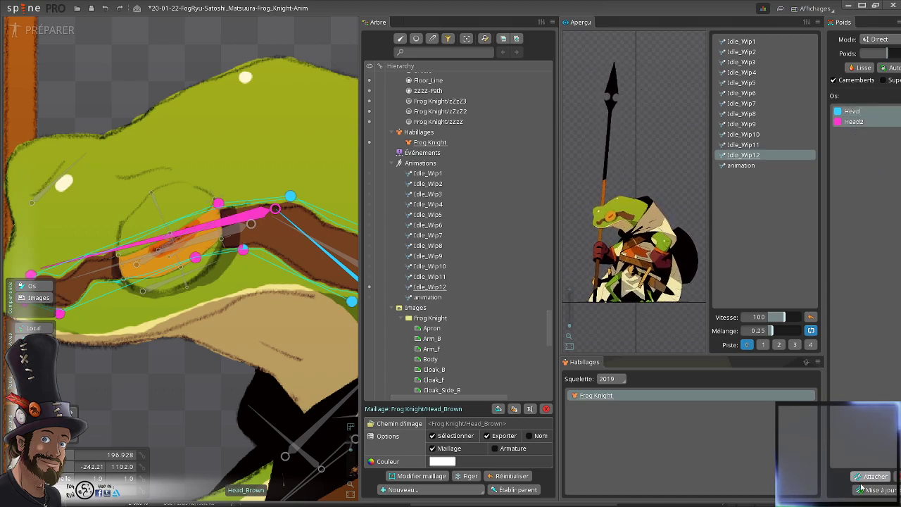
left_click(896, 476)
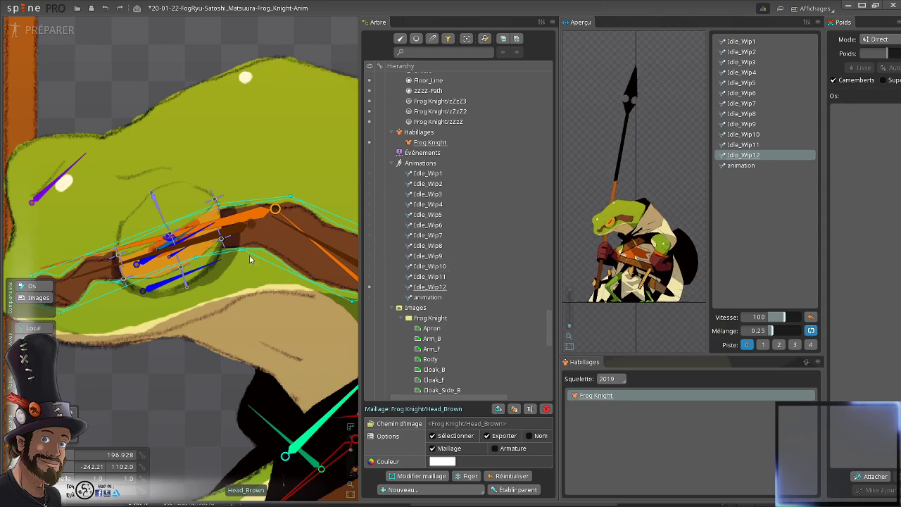
left_click_drag(252, 258, 225, 248)
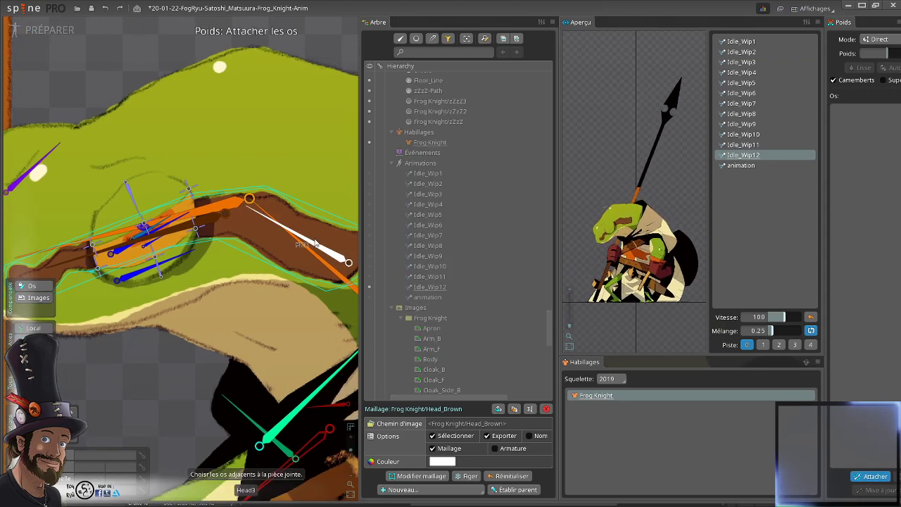
left_click(315, 239)
left_click(189, 220)
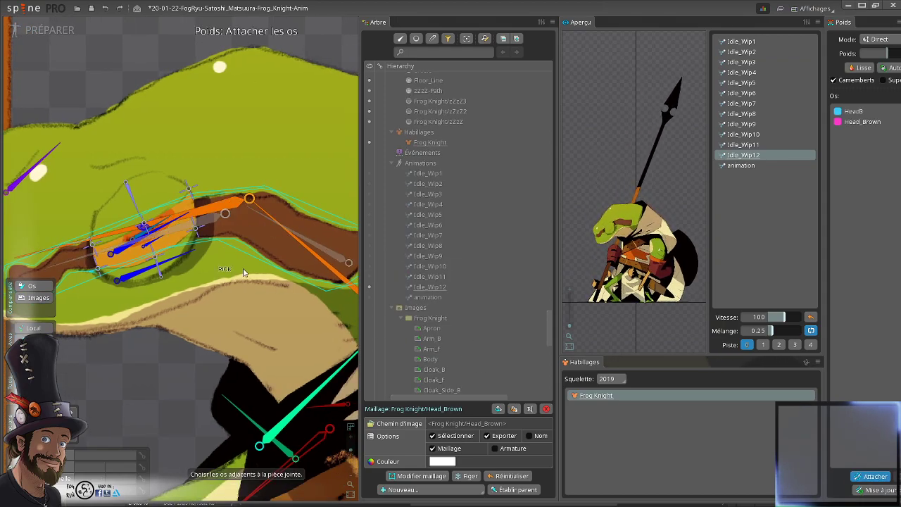
key("Escape")
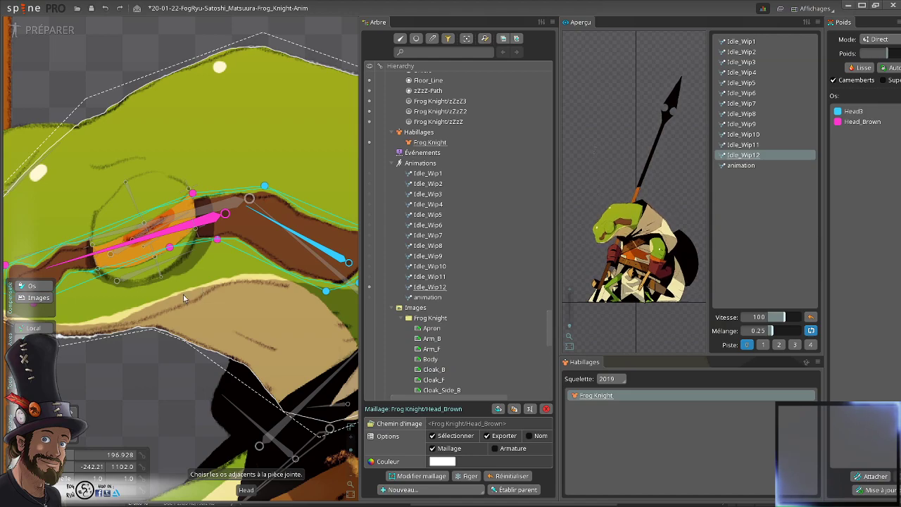
- Test the new binding by moving the Head3 and Head_Brown bones together in setup mode
scroll(183, 294, "down", 3)
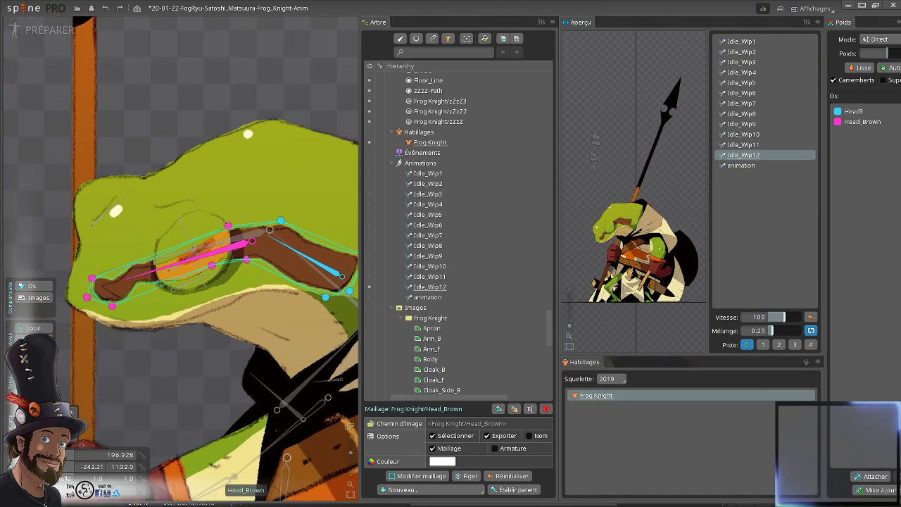
key("v")
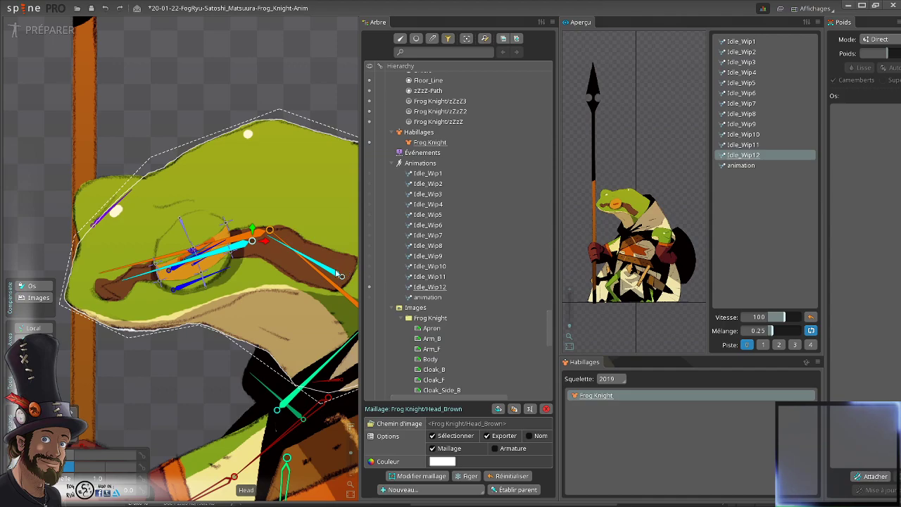
mouse_move(253, 230)
left_mouse_down()
mouse_move(250, 196)
mouse_move(243, 231)
left_mouse_up()
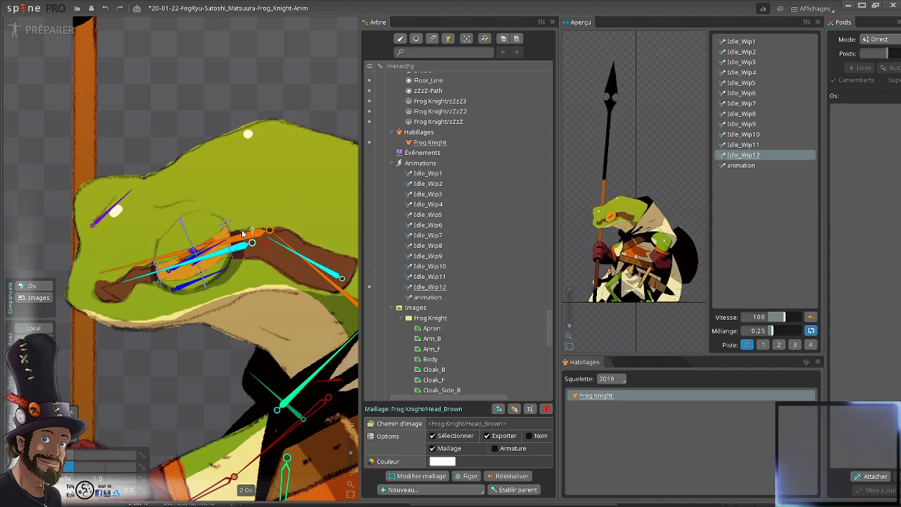
- In animate mode, key rotation, translation, scale and shear of Head2, Head3 and Head_Brown at frames 370, 380 and 388
left_click(48, 29)
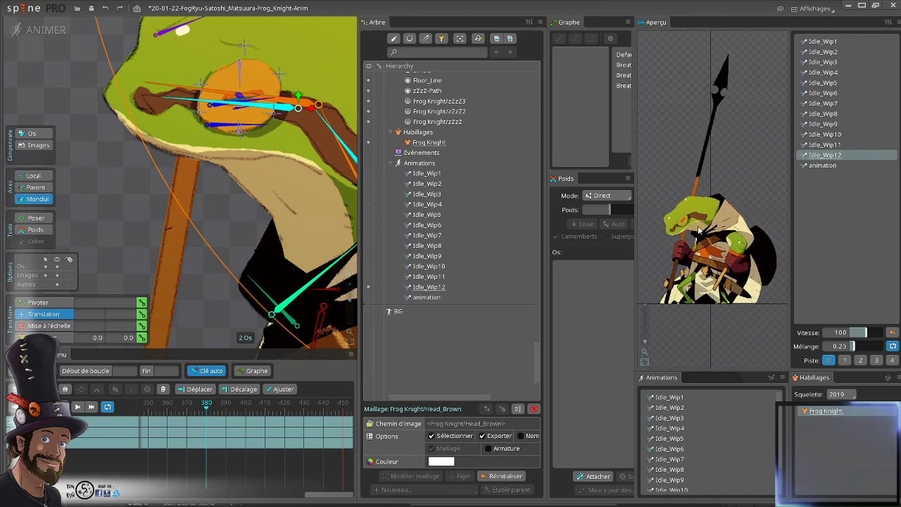
scroll(206, 263, "down", 4)
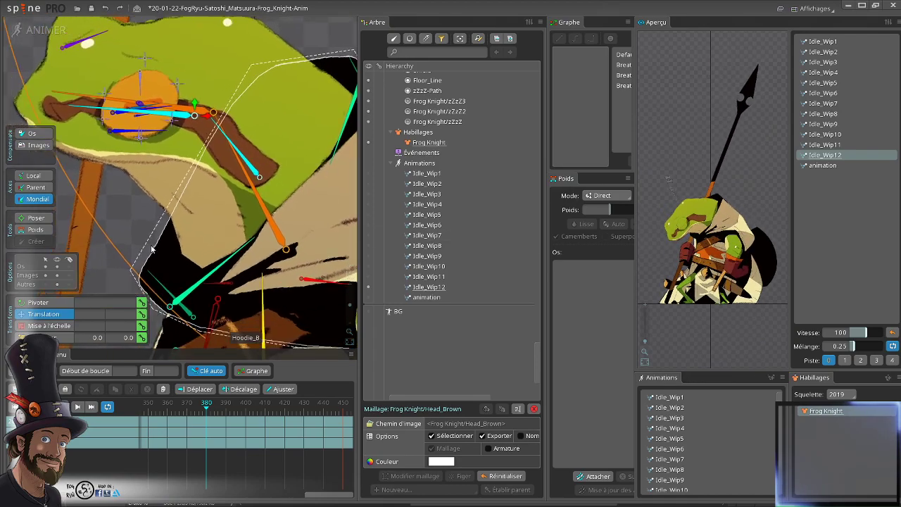
left_click_drag(174, 418, 191, 462)
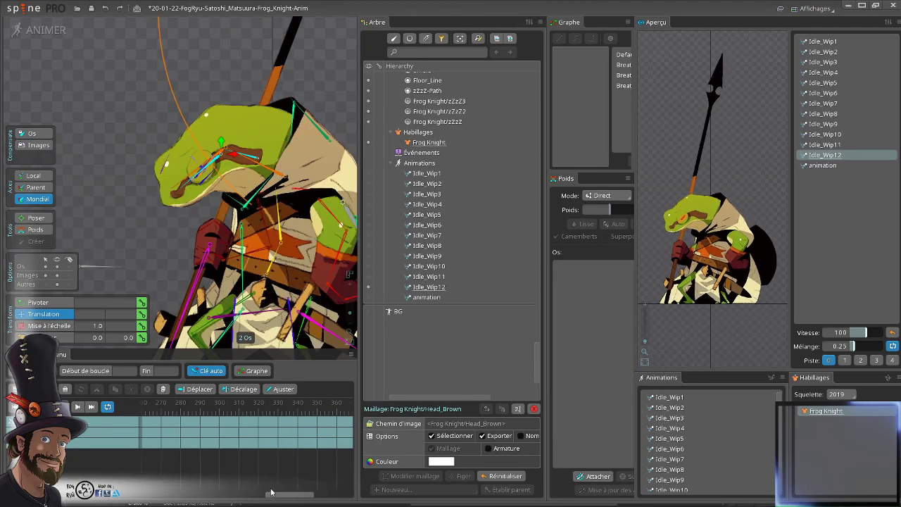
left_click(240, 211)
scroll(224, 153, "up", 3)
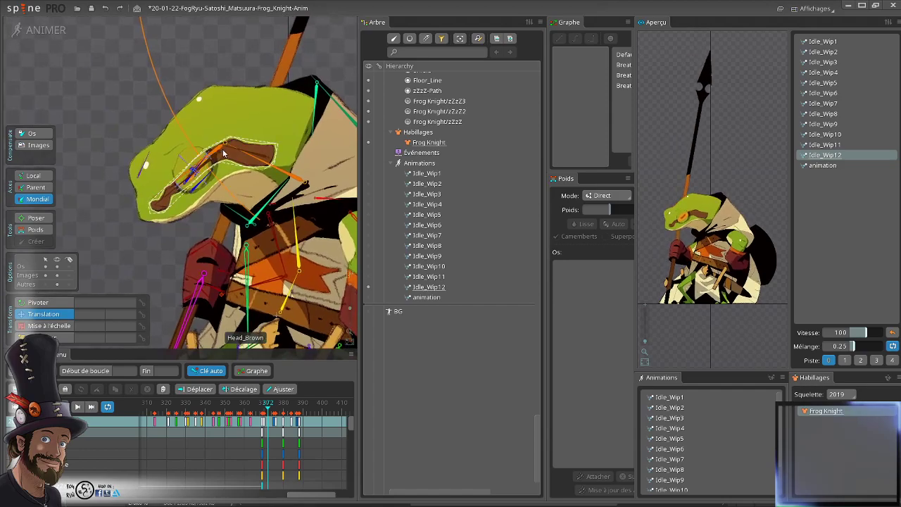
left_click(210, 152)
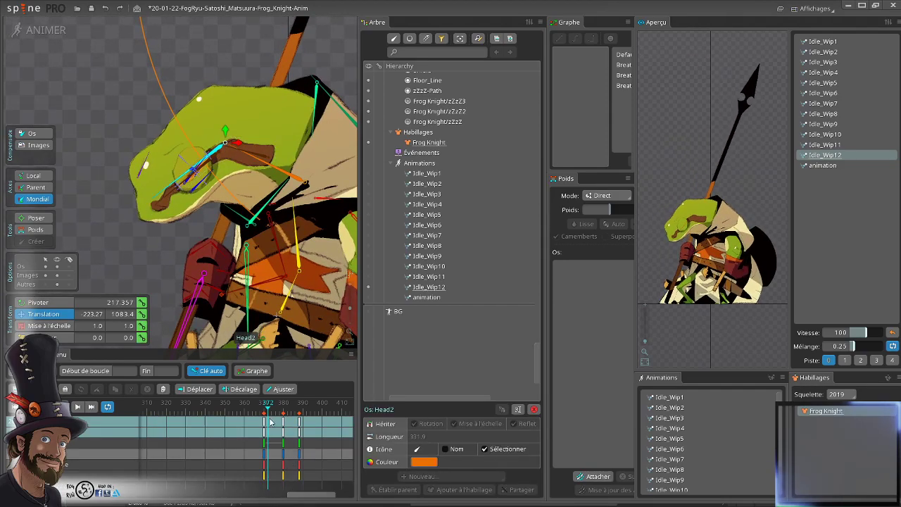
mouse_move(269, 409)
left_mouse_down()
mouse_move(310, 408)
mouse_move(264, 411)
left_mouse_up()
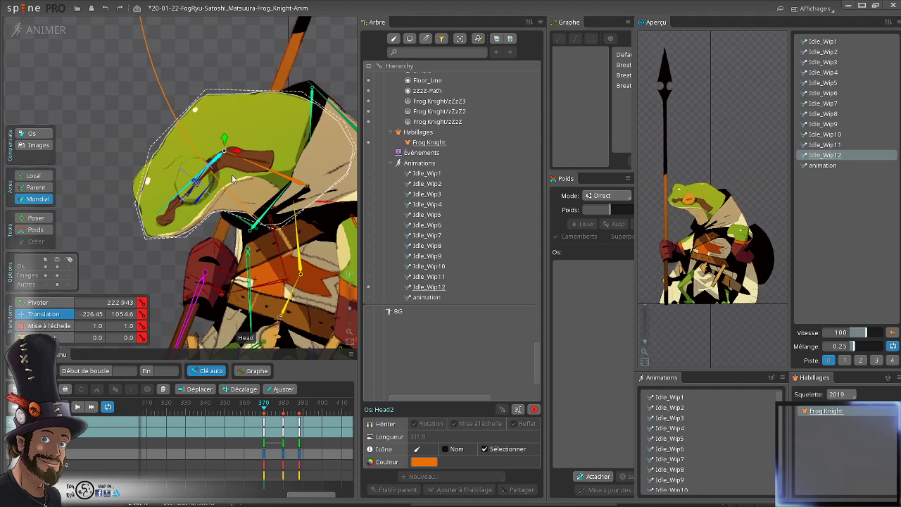
left_click(249, 160, "ctrl")
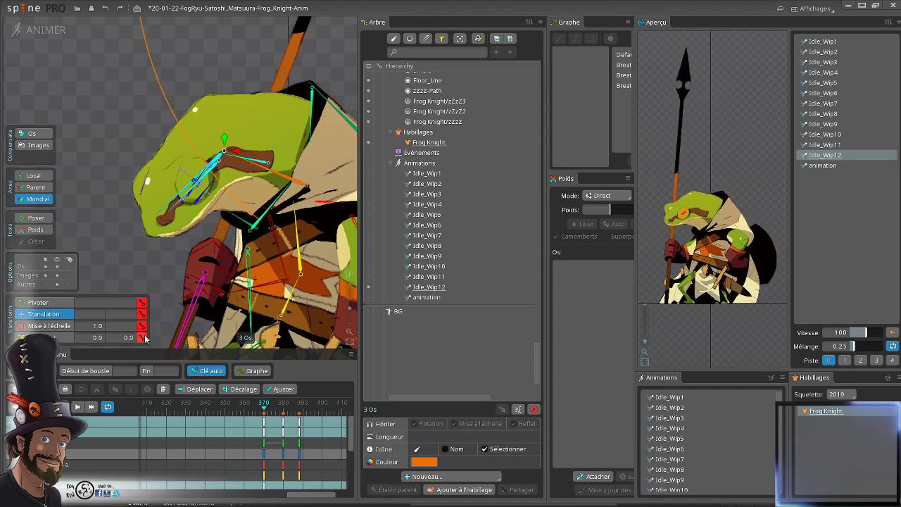
left_click(283, 428)
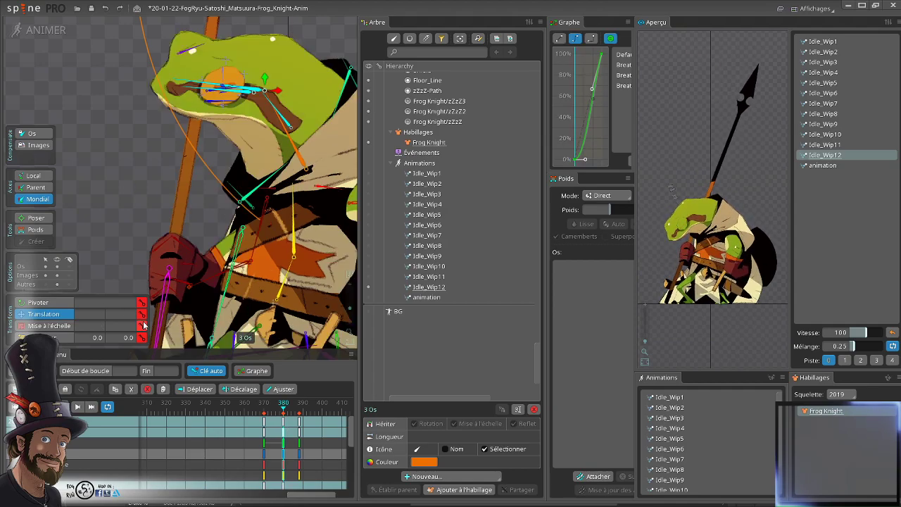
left_click(302, 425)
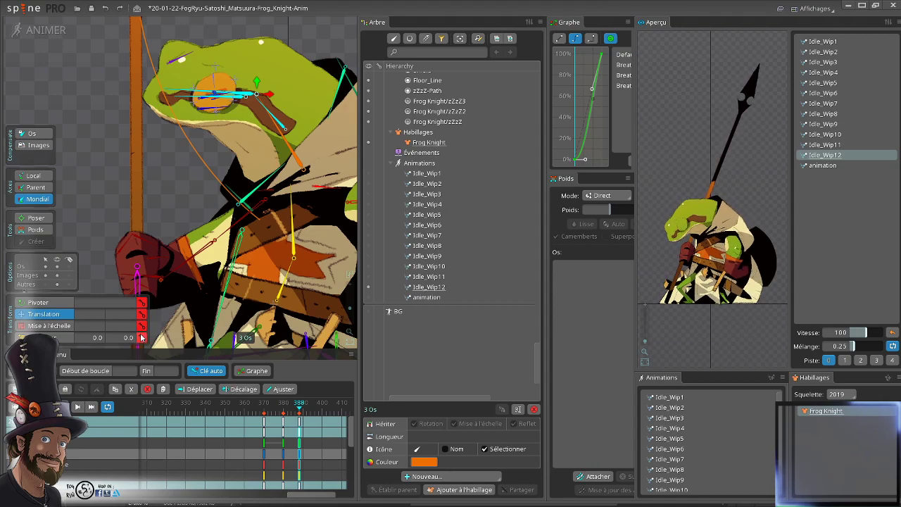
- Store the Head3, Head_Brown and Eye_F bones together as selection 1, and go to frame 380
scroll(232, 130, "up", 3)
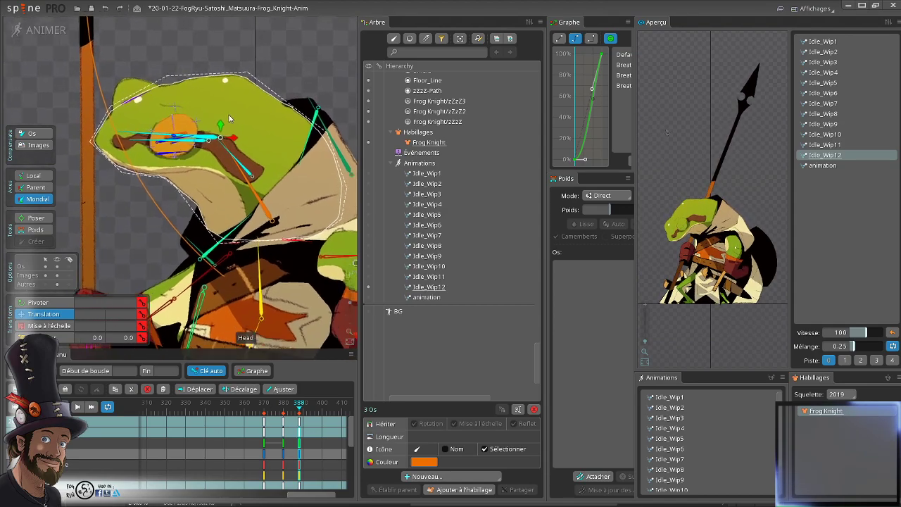
scroll(228, 120, "up", 2)
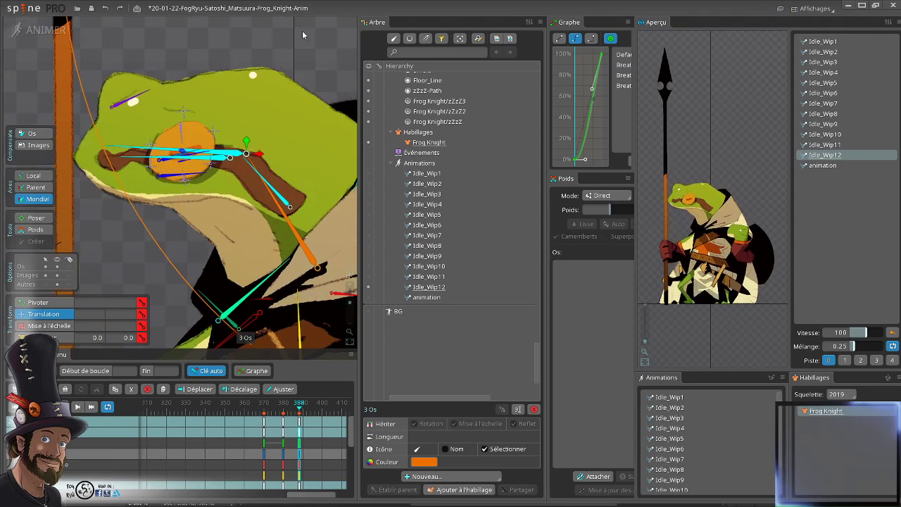
key("space")
left_click(286, 199)
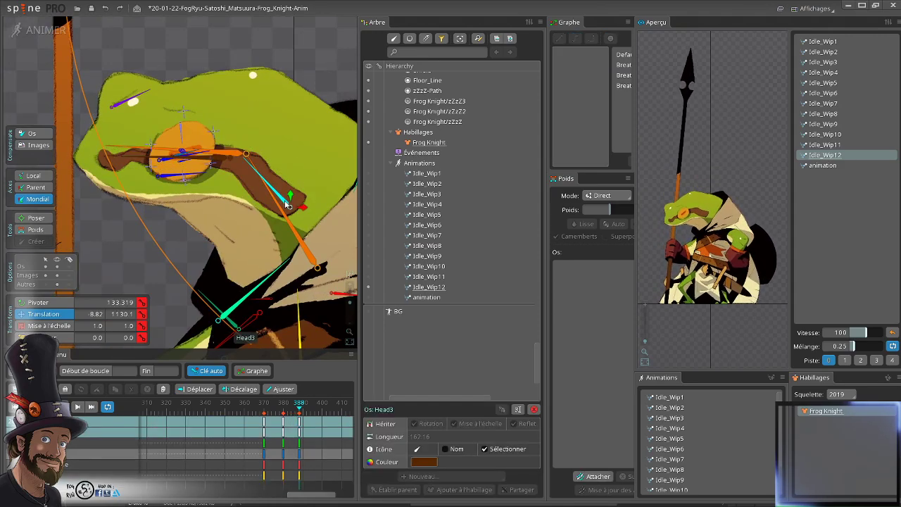
left_click(220, 159, "ctrl")
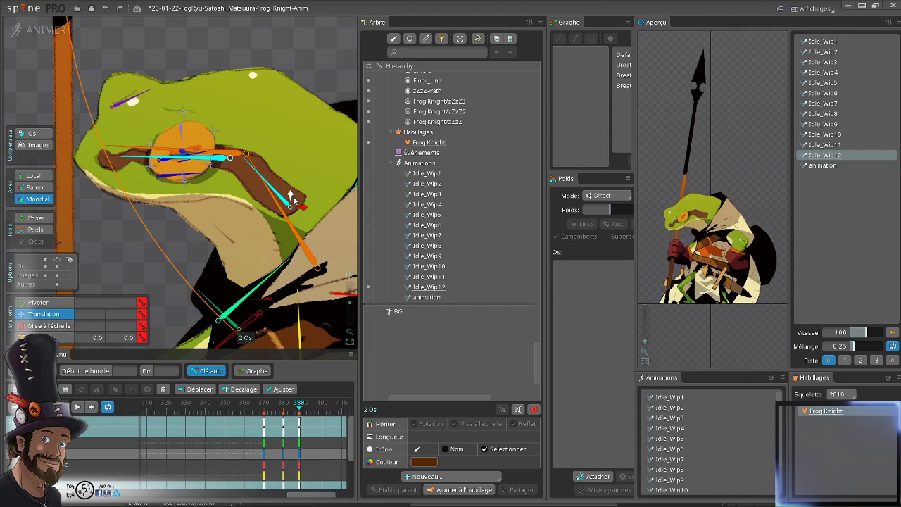
key("ctrl+1")
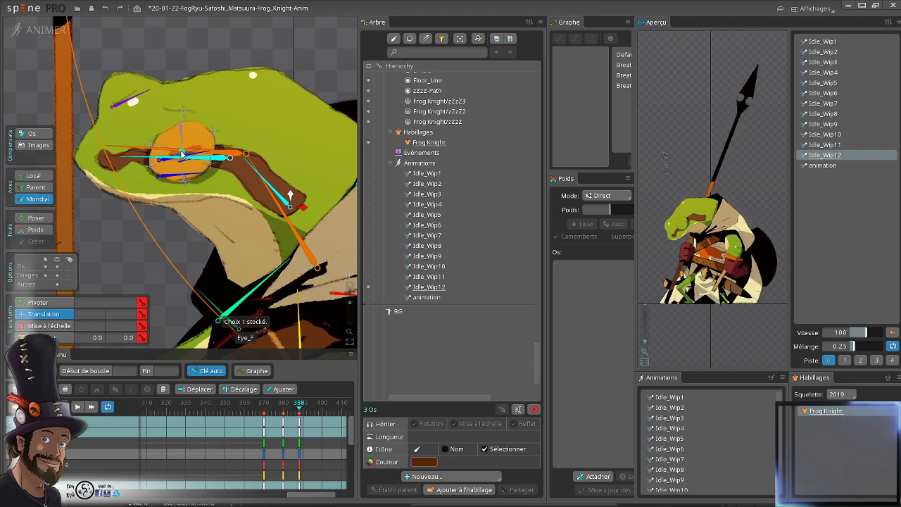
key("ctrl+1")
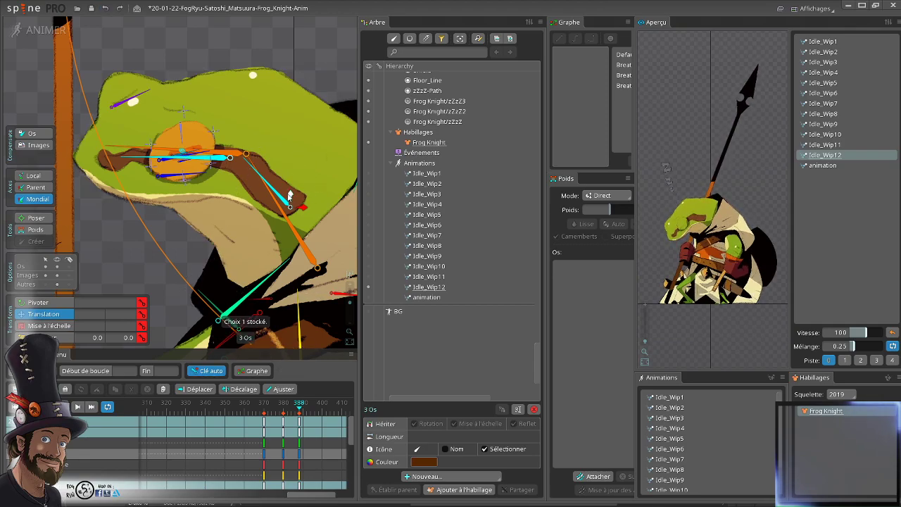
left_click_drag(270, 413, 284, 412)
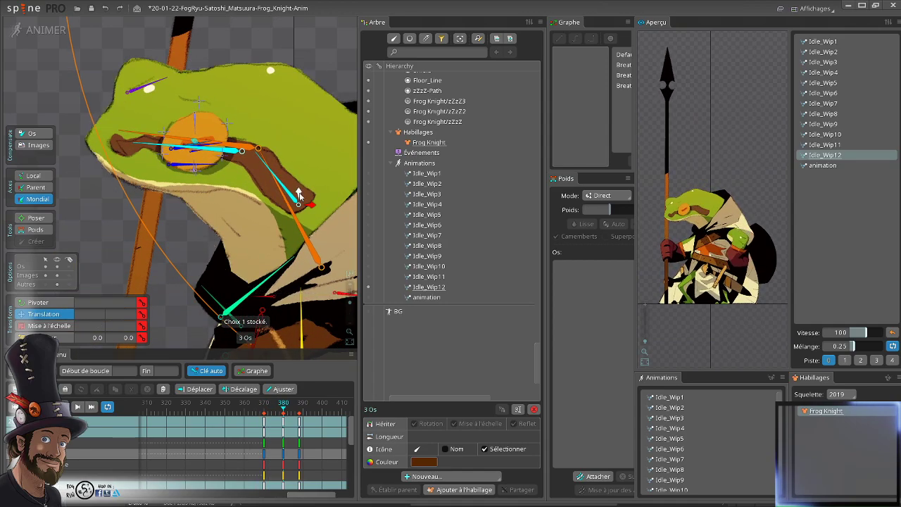
- At frame 380, translate the Head3, Head_Brown and Eye_F bones upward to raise the brown marking and front eye
left_click_drag(299, 204, 300, 181)
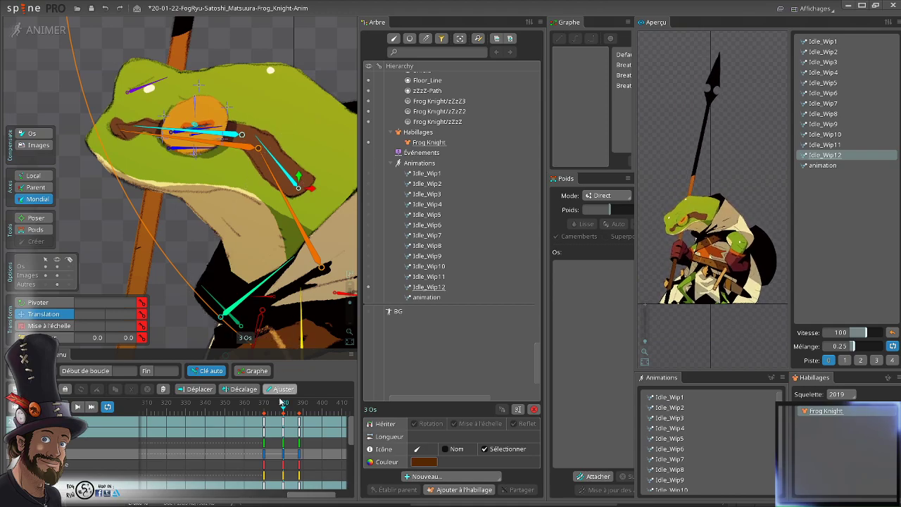
mouse_move(284, 407)
left_mouse_down()
mouse_move(268, 413)
mouse_move(284, 409)
left_mouse_up()
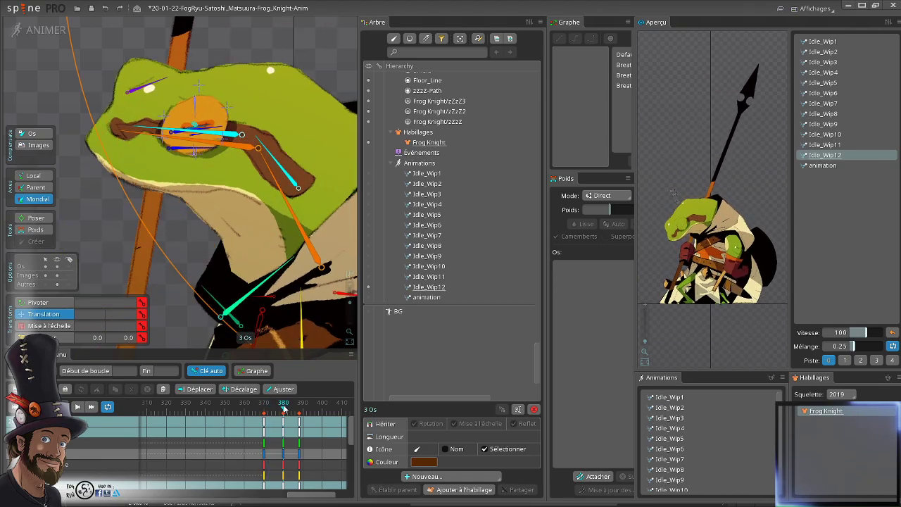
- Select the Eye_B bone at frame 380 and reduce its Y scale to 0.613
left_click(147, 88)
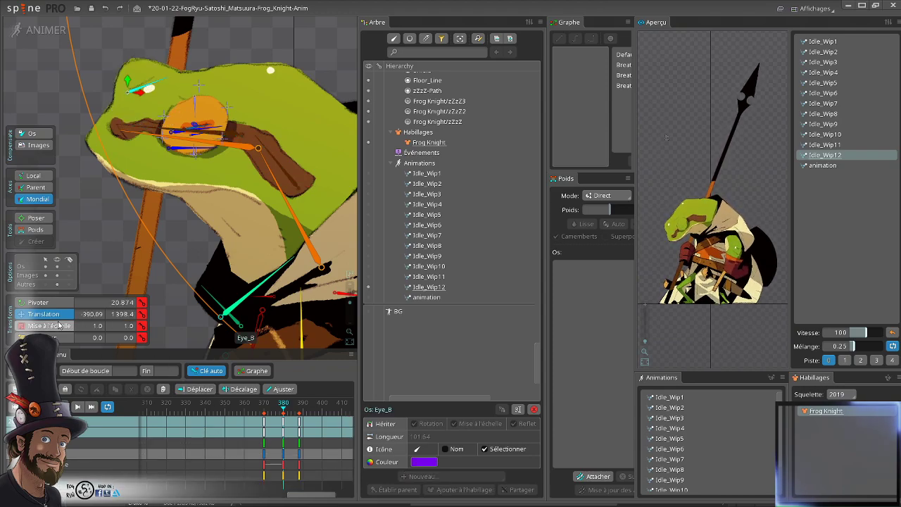
left_click(60, 325)
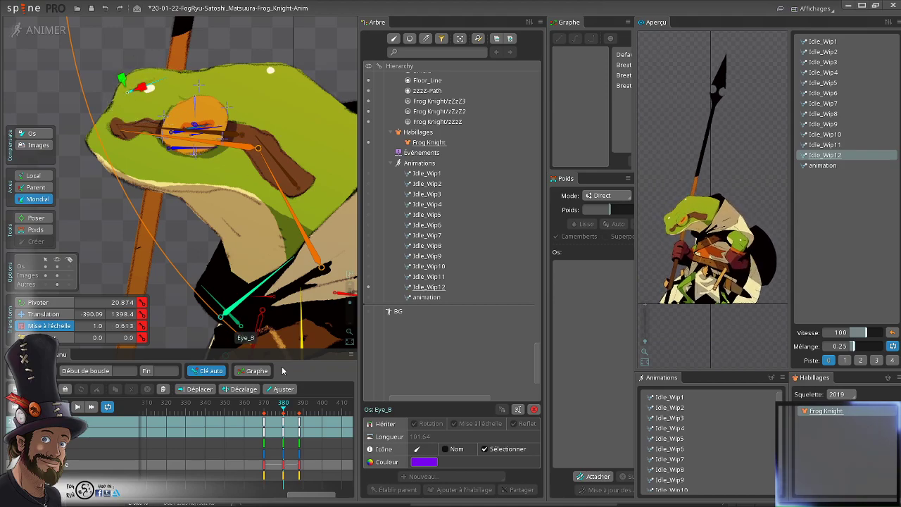
mouse_move(282, 406)
left_mouse_down()
mouse_move(264, 406)
mouse_move(284, 409)
left_mouse_up()
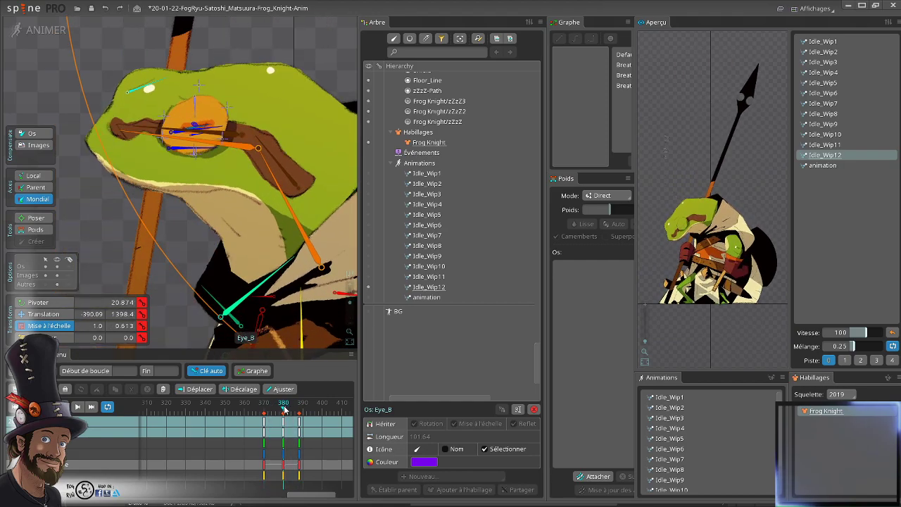
scroll(239, 161, "down", 2)
left_click_drag(239, 161, 273, 240)
scroll(250, 245, "up", 3)
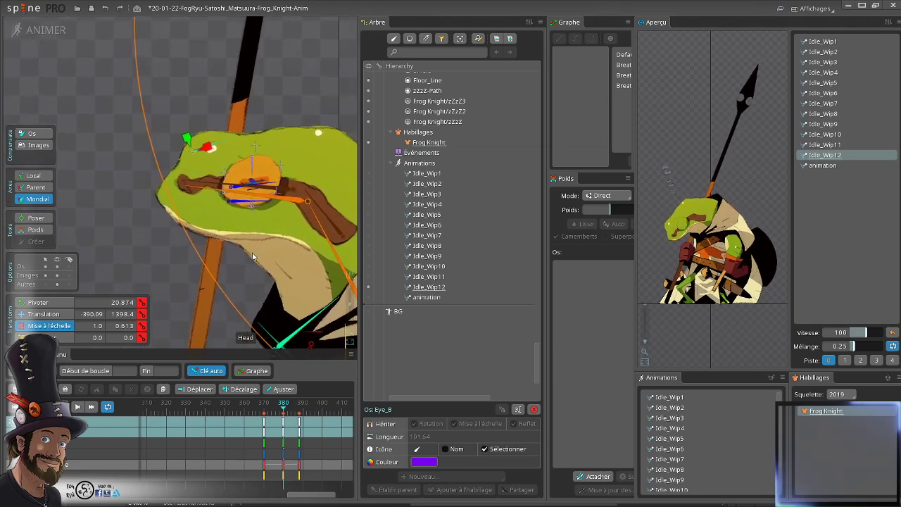
mouse_move(279, 409)
left_mouse_down()
mouse_move(267, 410)
mouse_move(283, 412)
left_mouse_up()
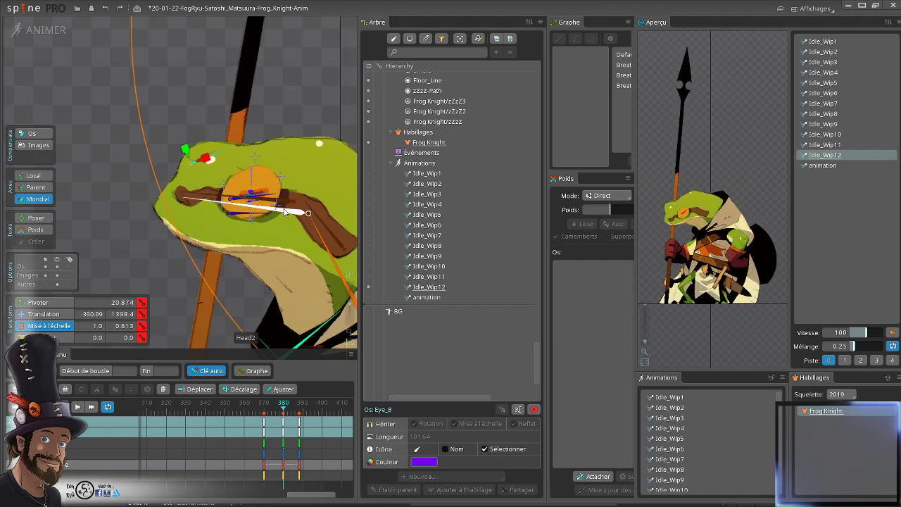
- Recall selection 1 and copy the Head3, Head_Brown and Eye_F keys from frame 380 to frame 388
key("Page_Up")
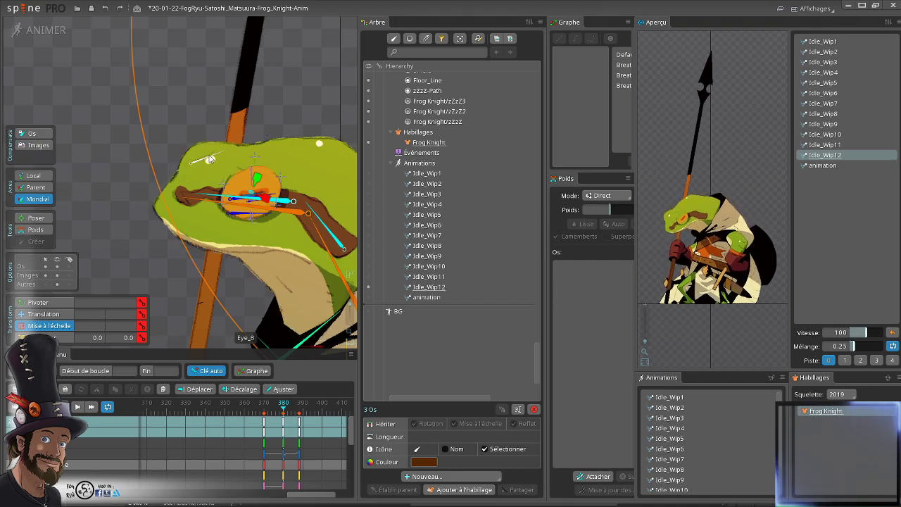
left_click(284, 422)
key("ctrl+c")
left_click(299, 404)
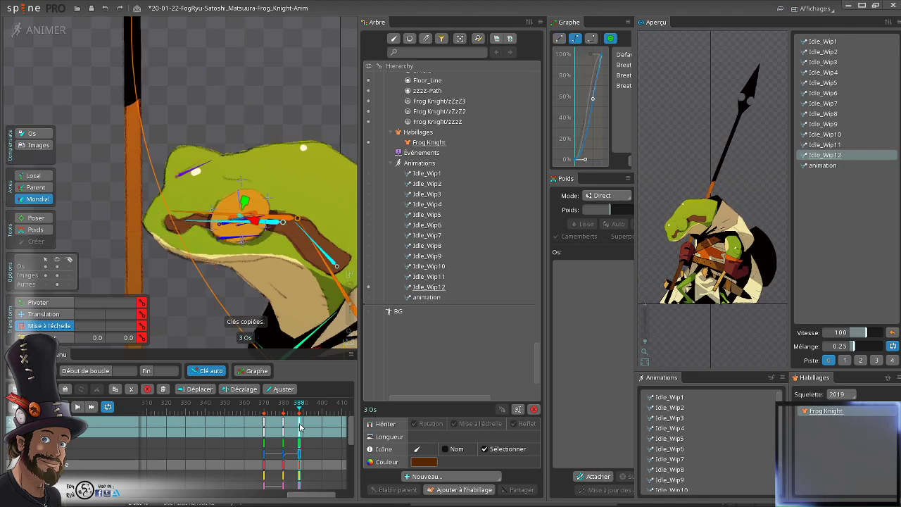
key("ctrl+v")
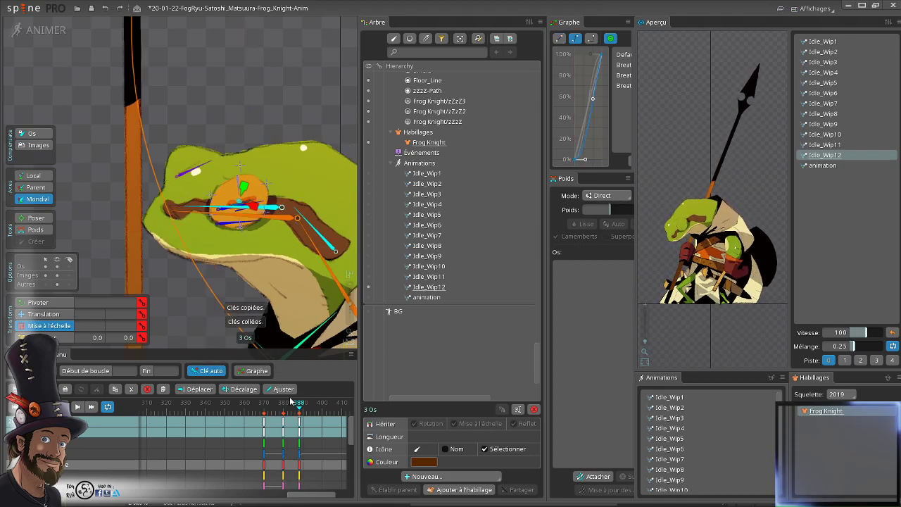
- Copy the Eye_B bone's keys from frame 380 to frame 388
left_click(187, 175)
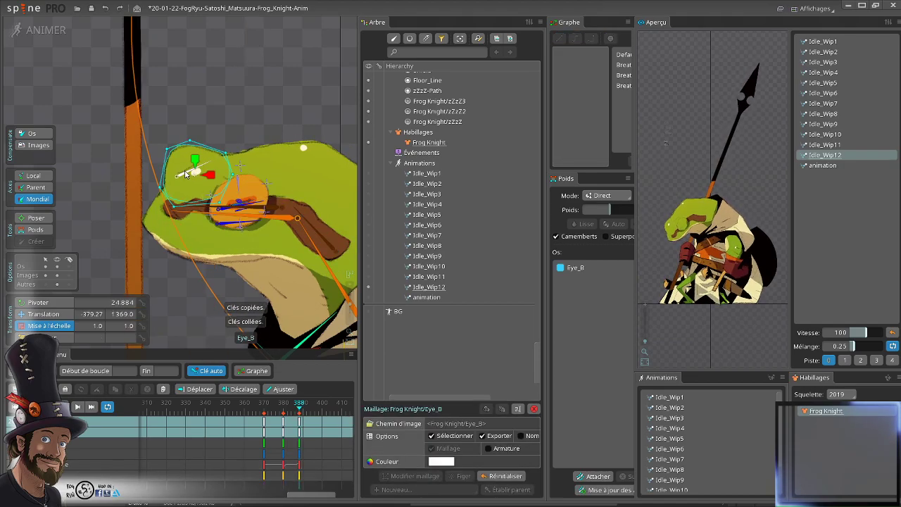
left_click(187, 175)
left_click(286, 426)
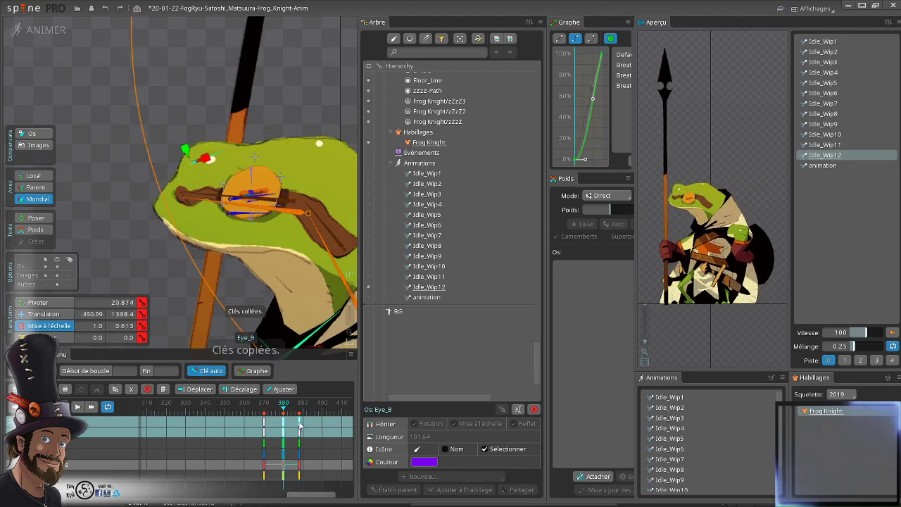
left_click(300, 425)
key("ctrl+v")
mouse_move(300, 412)
left_mouse_down()
mouse_move(265, 411)
mouse_move(302, 412)
mouse_move(268, 423)
mouse_move(299, 426)
left_mouse_up()
left_click(300, 425)
scroll(195, 194, "down", 4)
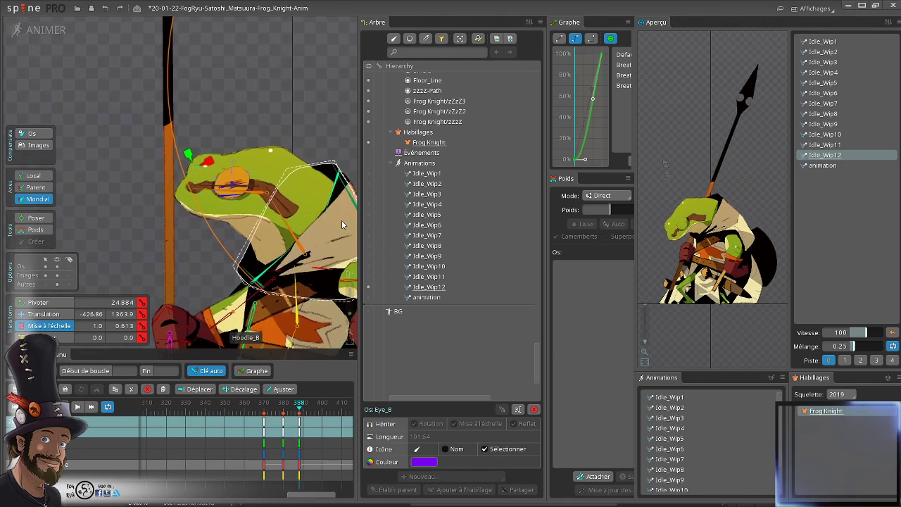
- Add the Eye_B bone to the Head3, Head_Brown and Eye_F bones and store all four as selection 1
scroll(201, 242, "up", 3)
key("2")
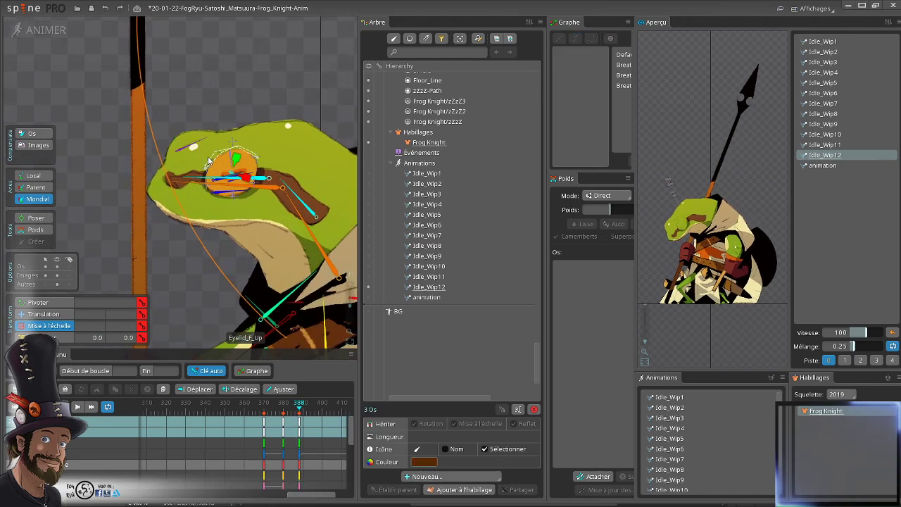
key("ctrl+1")
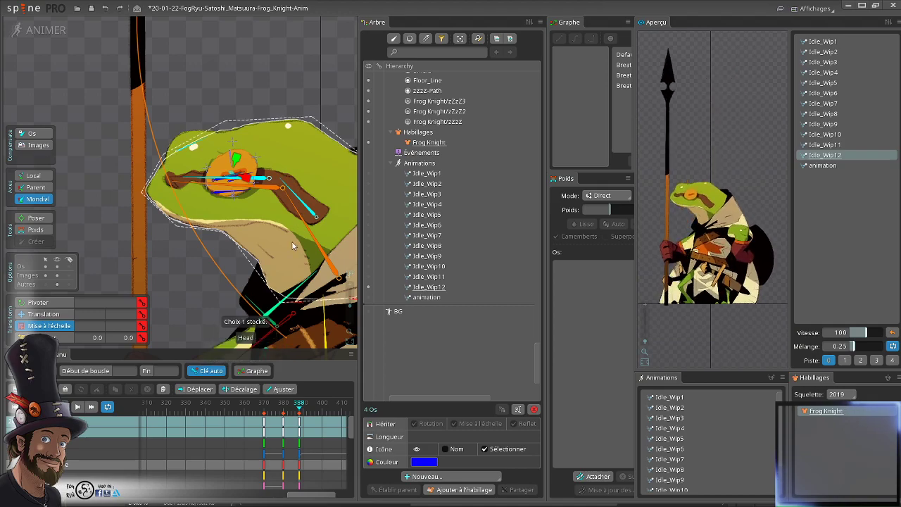
- Examine how the head, eyes and brown marking move between frames 371 and 388
left_click_drag(283, 248, 266, 234)
scroll(277, 243, "down", 3)
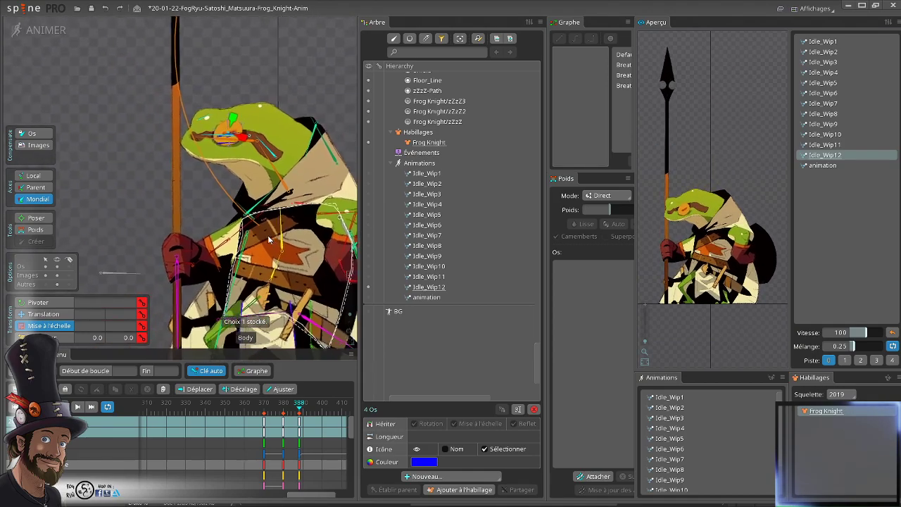
scroll(214, 138, "up", 1)
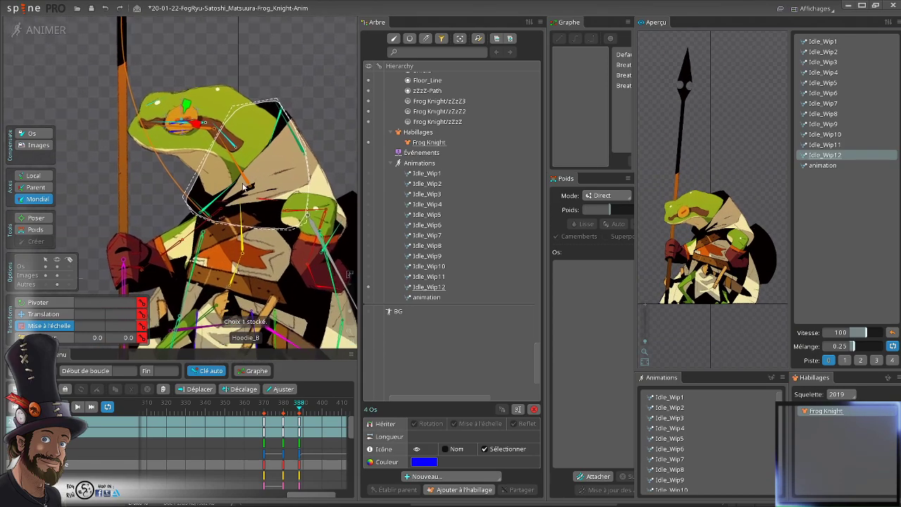
left_click_drag(214, 138, 270, 203)
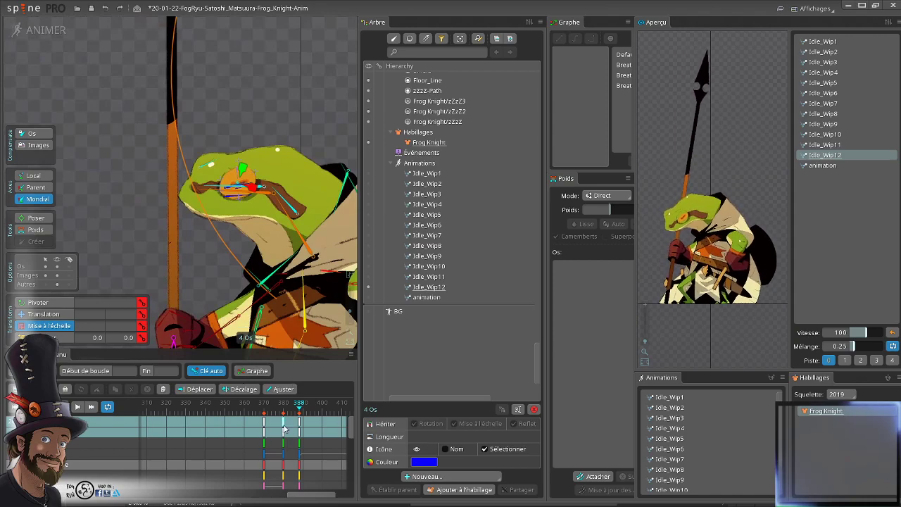
left_click(267, 407)
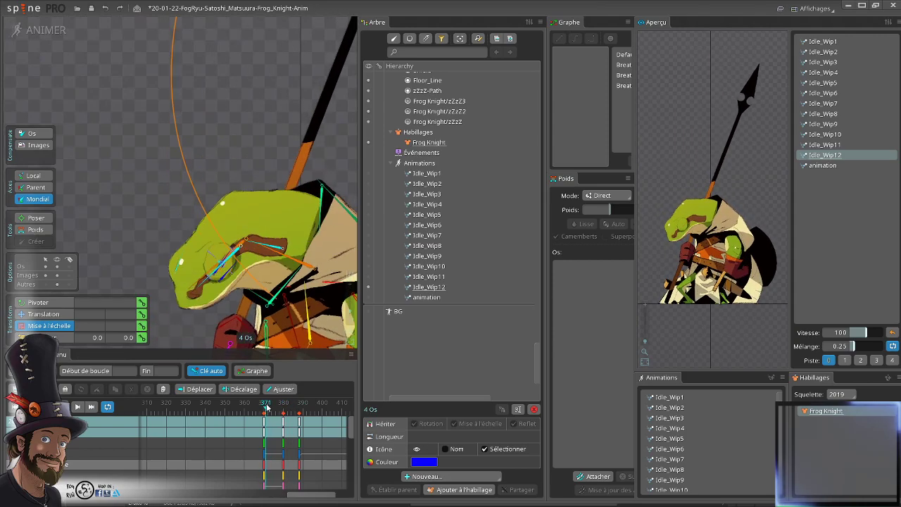
mouse_move(266, 407)
left_mouse_down()
mouse_move(284, 409)
mouse_move(238, 400)
mouse_move(284, 409)
left_mouse_up()
left_click_drag(277, 199, 253, 171)
left_click_drag(235, 224, 211, 185)
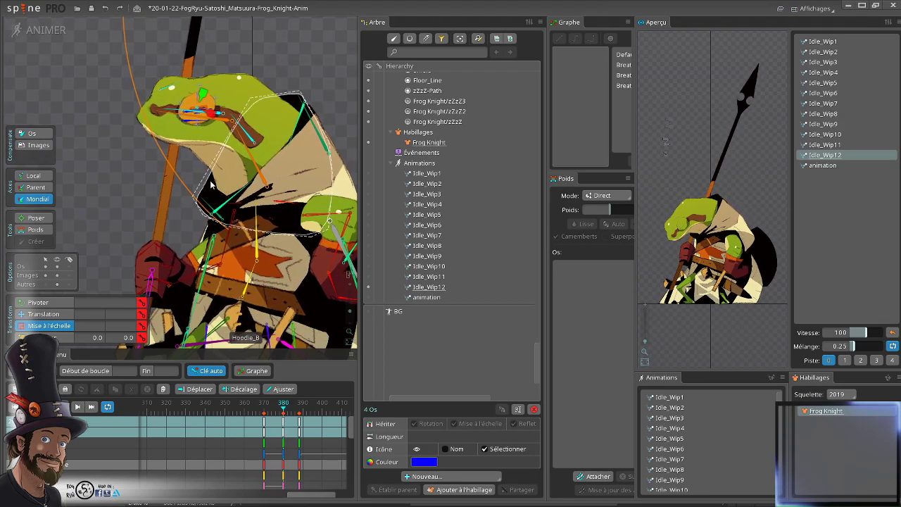
scroll(211, 184, "down", 3)
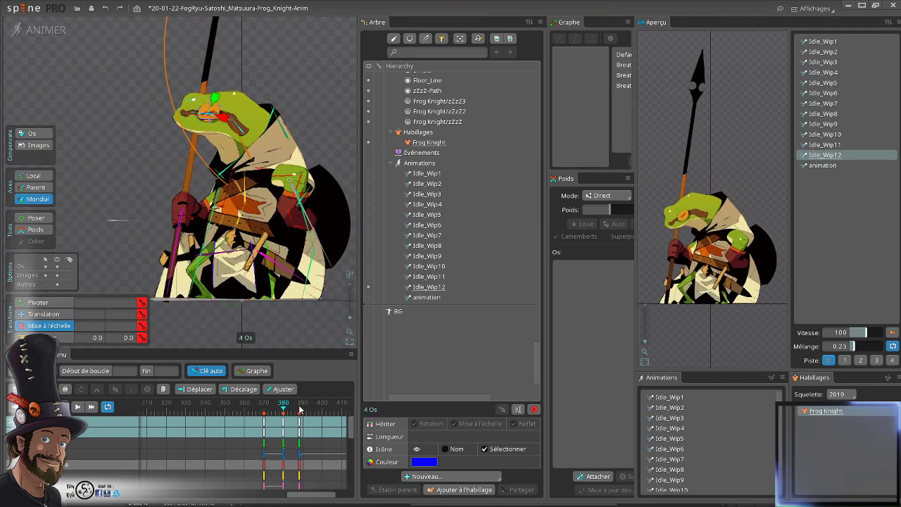
- Copy the four selected face bones' keys from frame 388 to frame 420 and preview the motion up to frame 441
left_click_drag(307, 498, 341, 499)
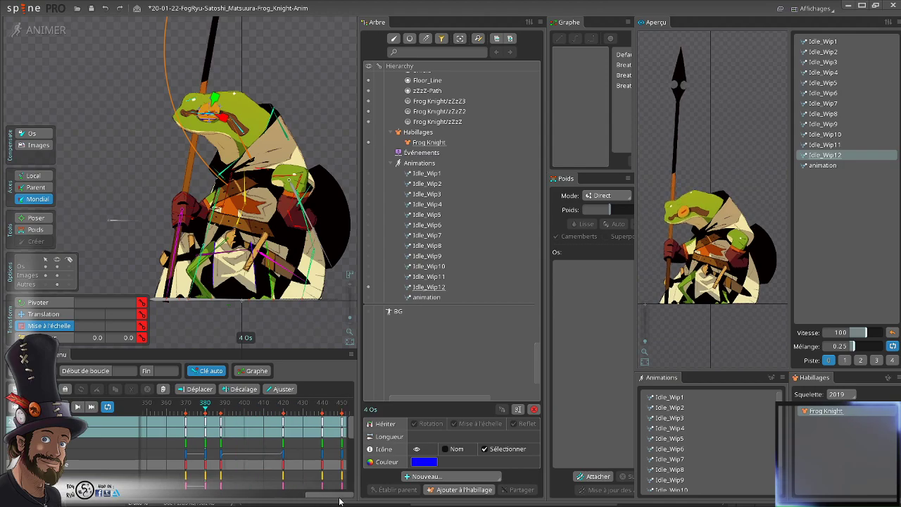
left_click_drag(229, 410, 244, 414)
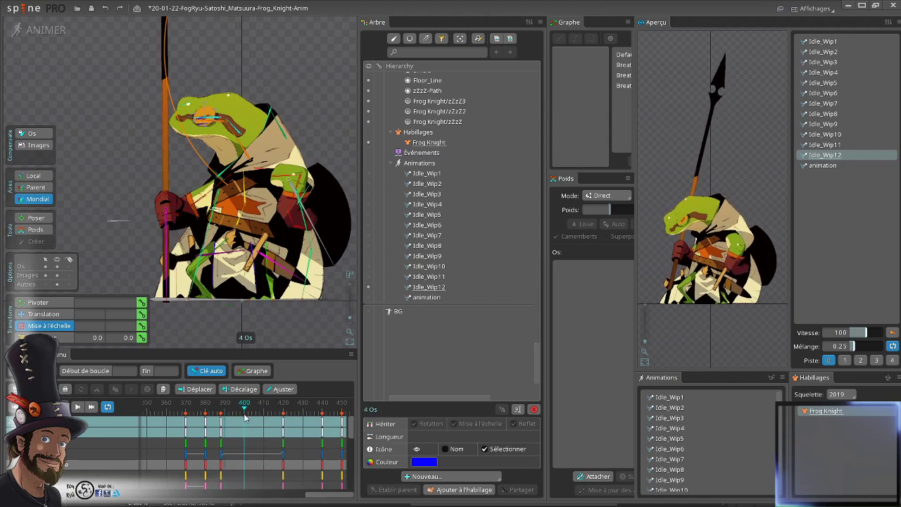
left_click(256, 421)
left_click(285, 426)
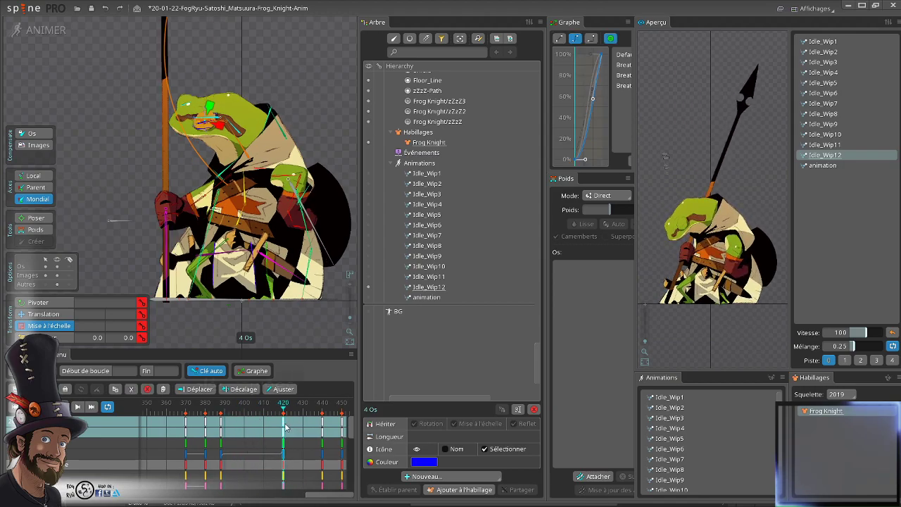
key("ctrl+c")
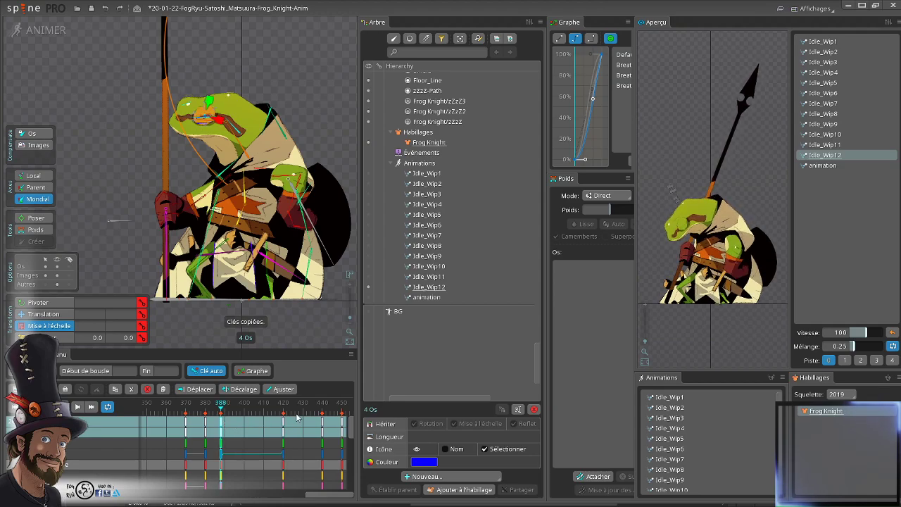
key("ctrl+v")
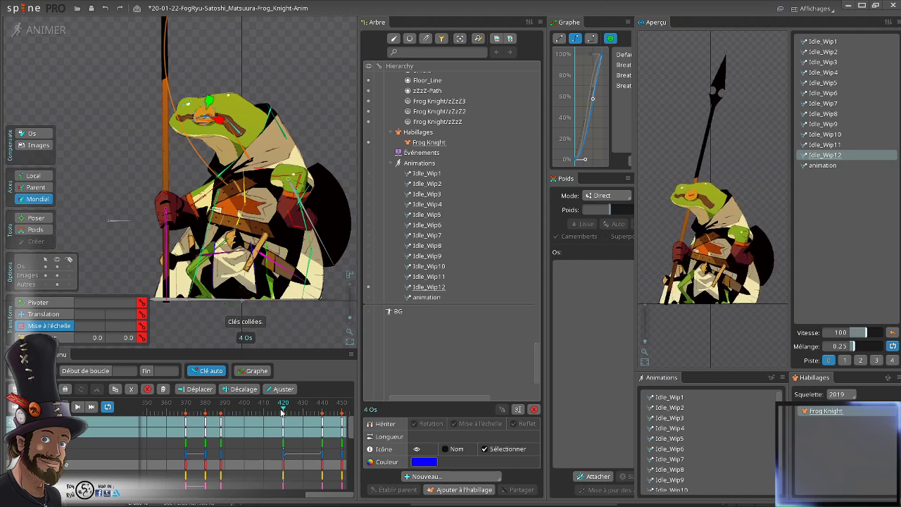
left_click_drag(294, 412, 325, 442)
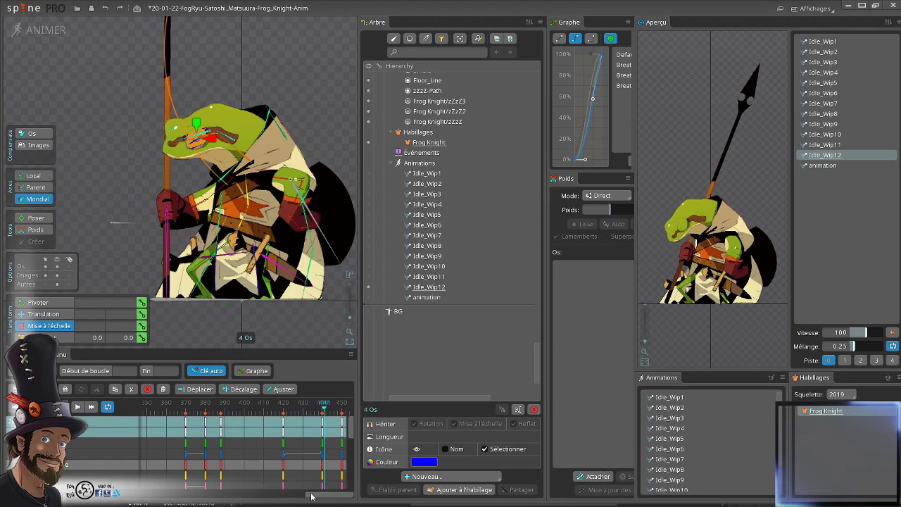
- Copy the four face bones' keys from frame 300 to frame 440 and preview the end of the motion
left_click_drag(324, 497, 292, 487)
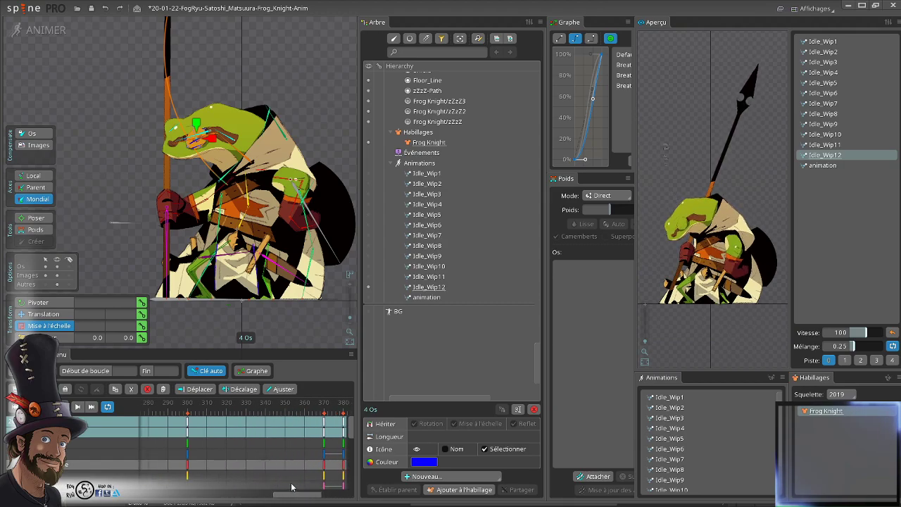
left_click(189, 425)
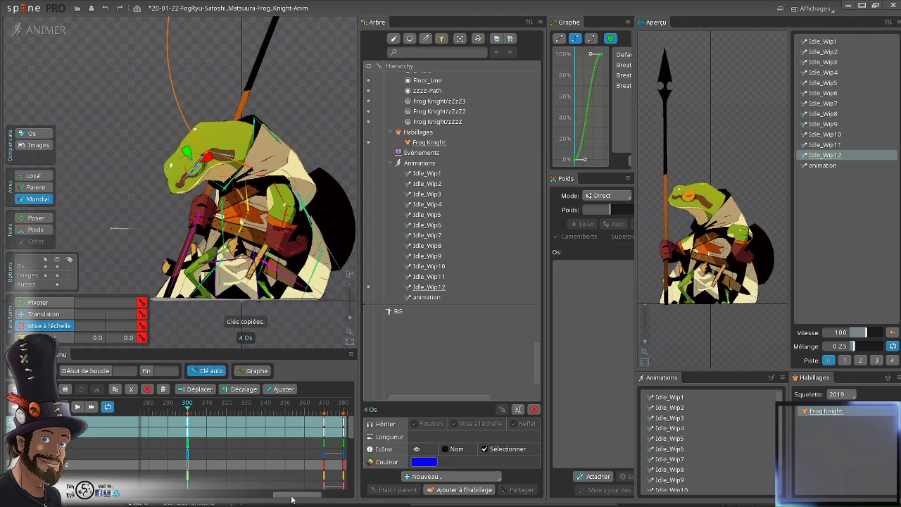
left_click_drag(291, 497, 333, 501)
left_click(285, 426)
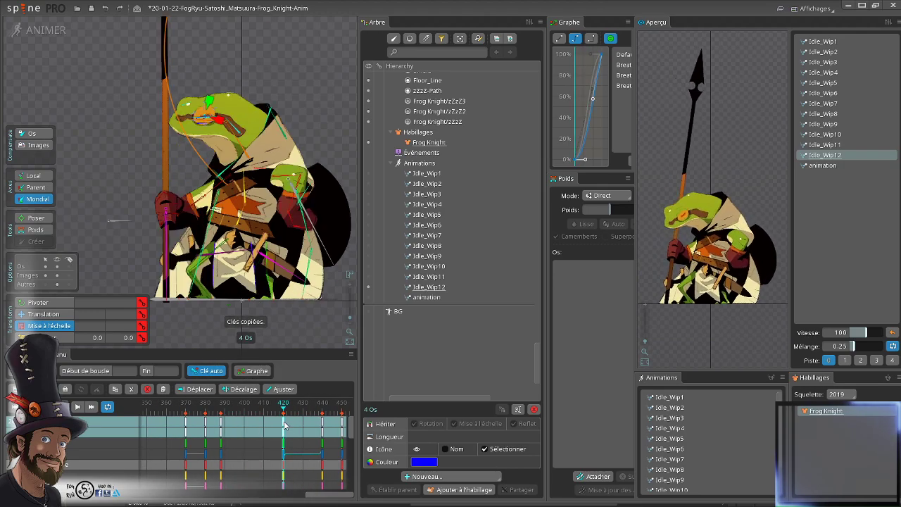
left_click(319, 418)
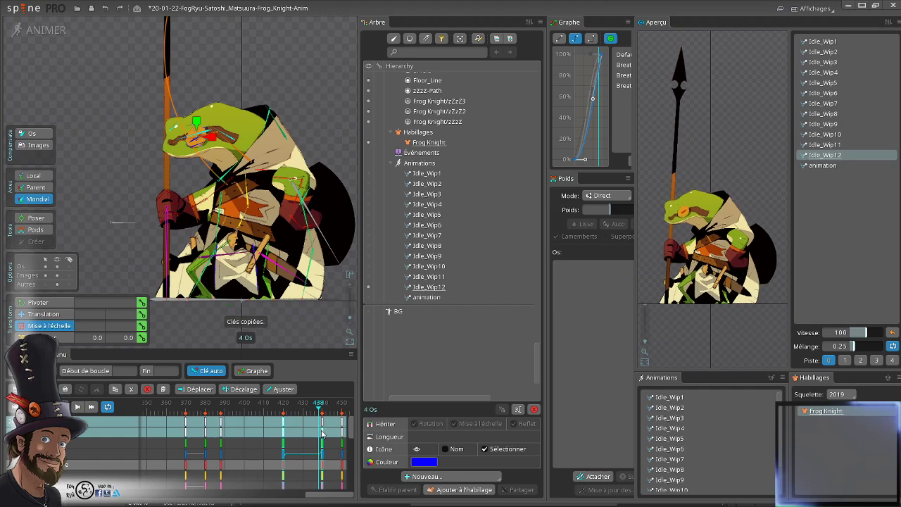
left_click(321, 423)
key("ctrl+v")
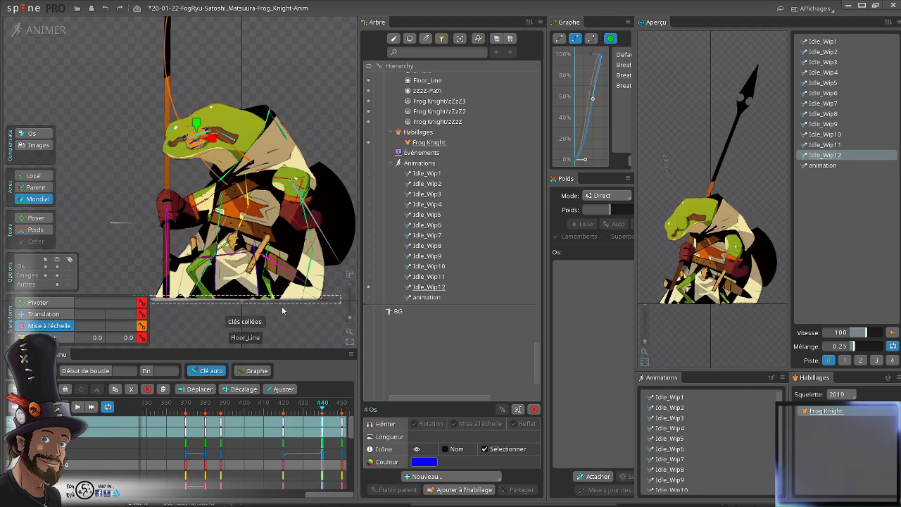
left_click_drag(304, 415, 320, 402)
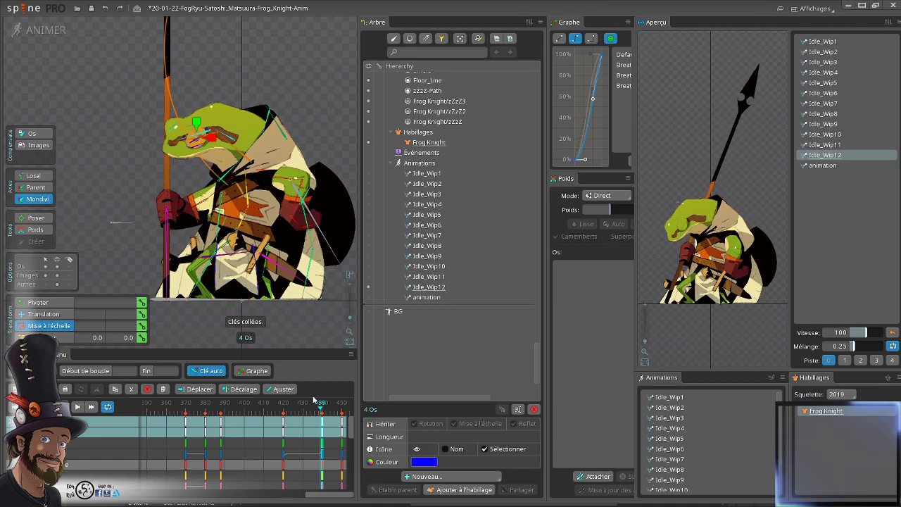
- At frame 370, recall the face bones stored as selection 1 and remove the Eye_B bone from the selection
scroll(218, 143, "up", 2)
left_click(227, 145)
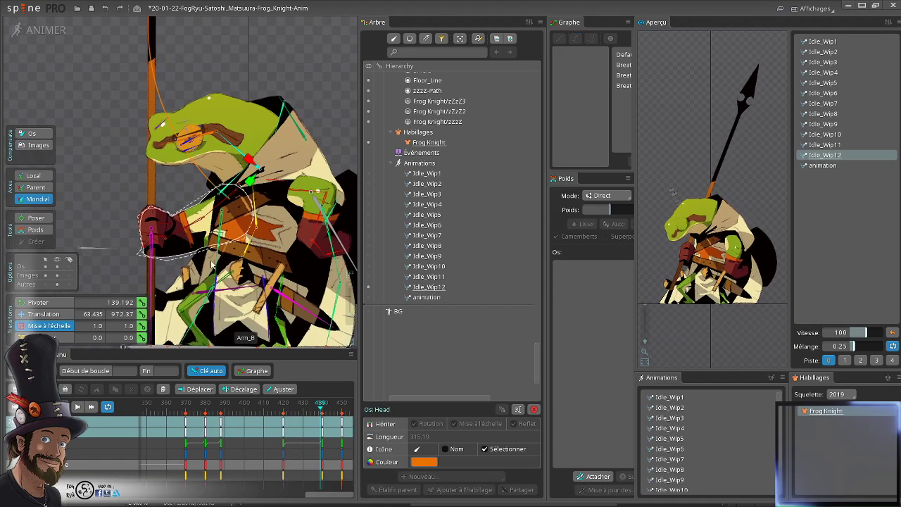
left_click_drag(219, 403, 187, 406)
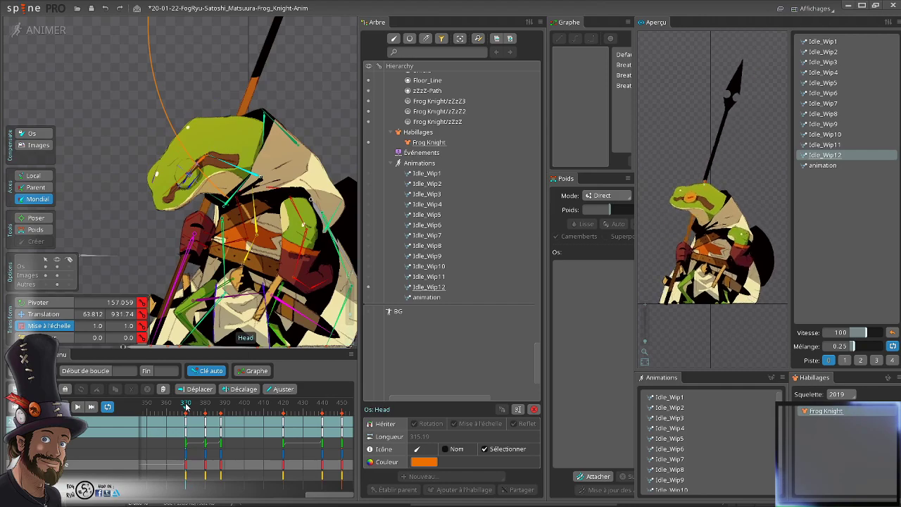
left_click(229, 166)
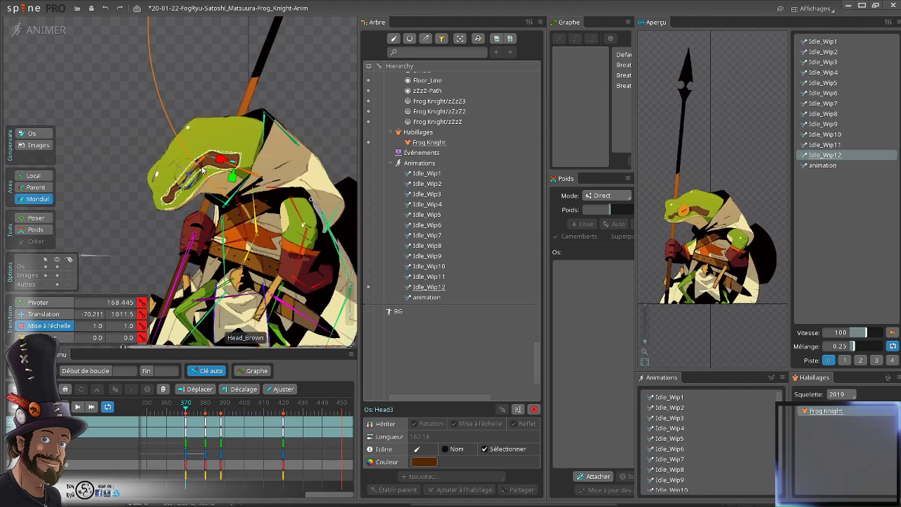
key("1")
left_click(187, 423)
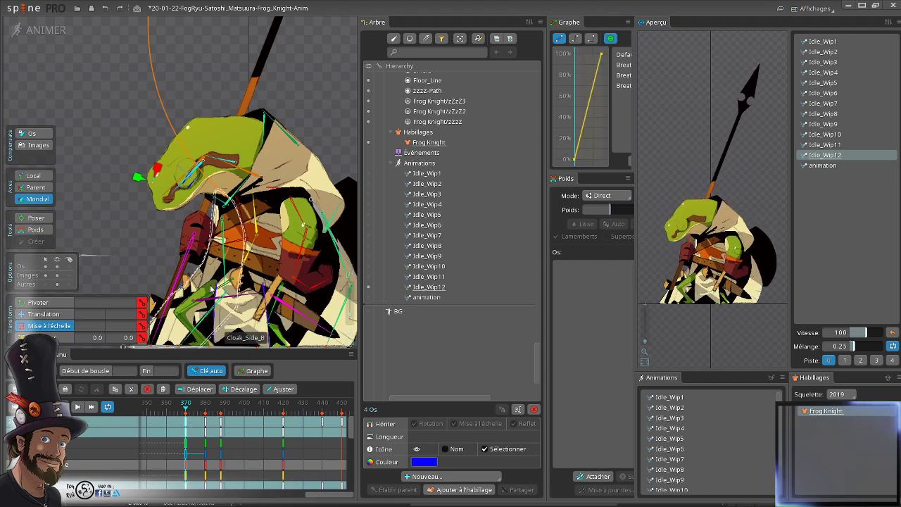
left_click(156, 180, "ctrl")
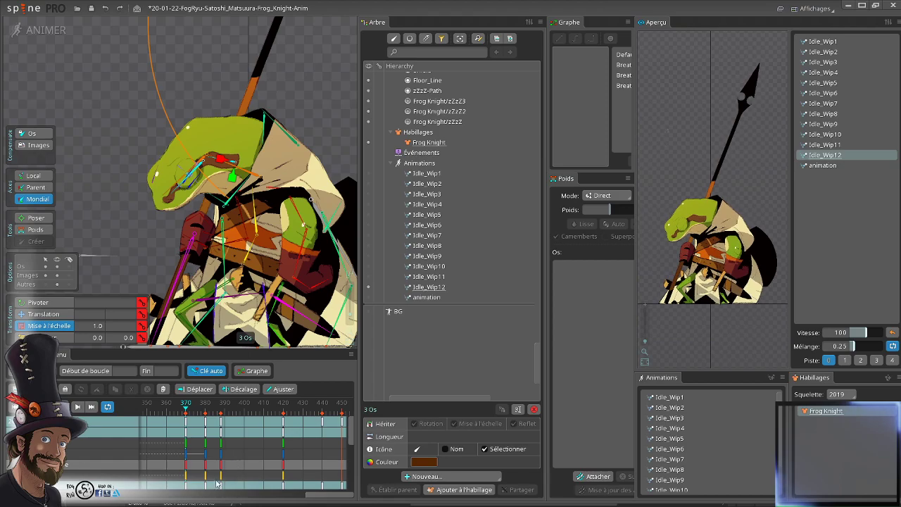
- Copy the three selected face bones' keys from frame 370 to frame 440
left_click(188, 424)
key("ctrl+c")
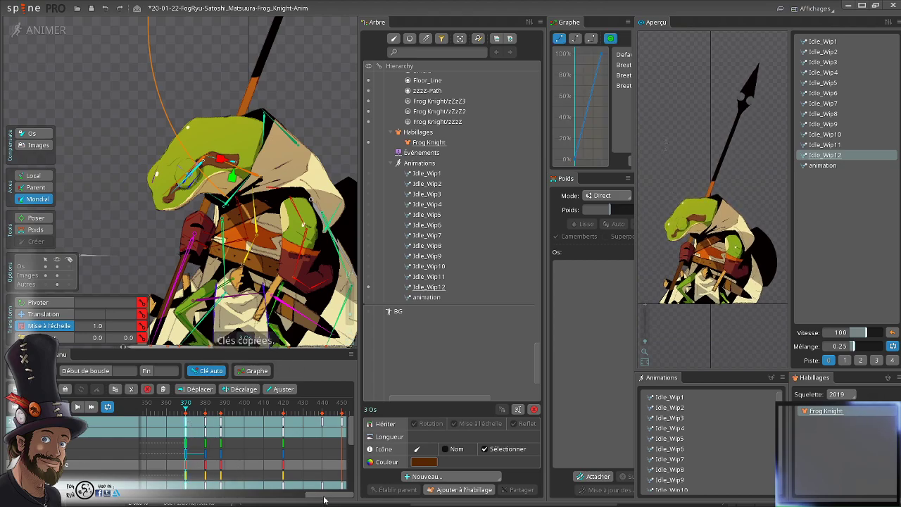
left_click_drag(280, 409, 317, 417)
key("ctrl+v")
left_click(272, 305)
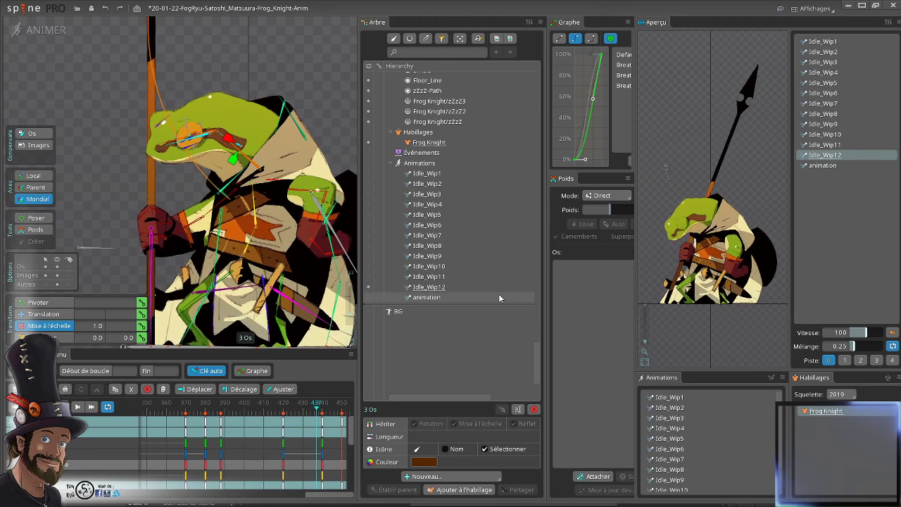
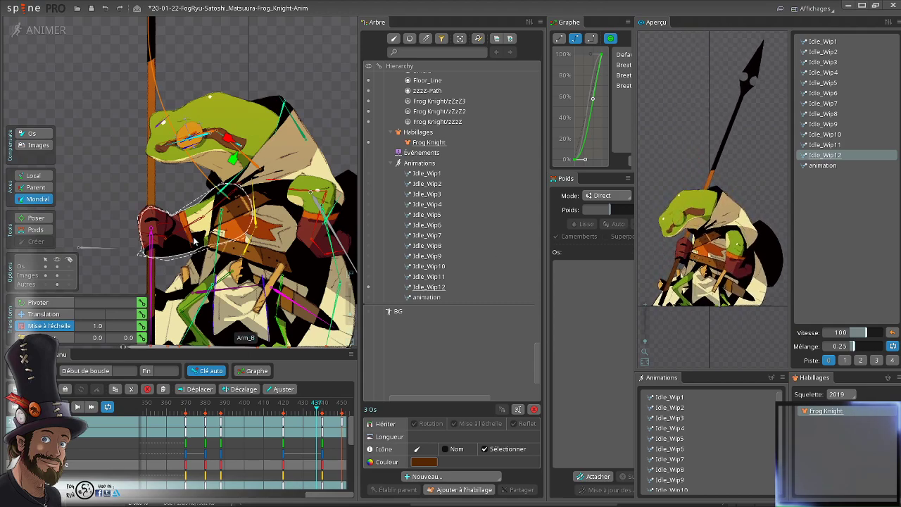
- Clear the bone selection, save the project and preview the head movement between frames 370 and 400
scroll(261, 277, "down", 3)
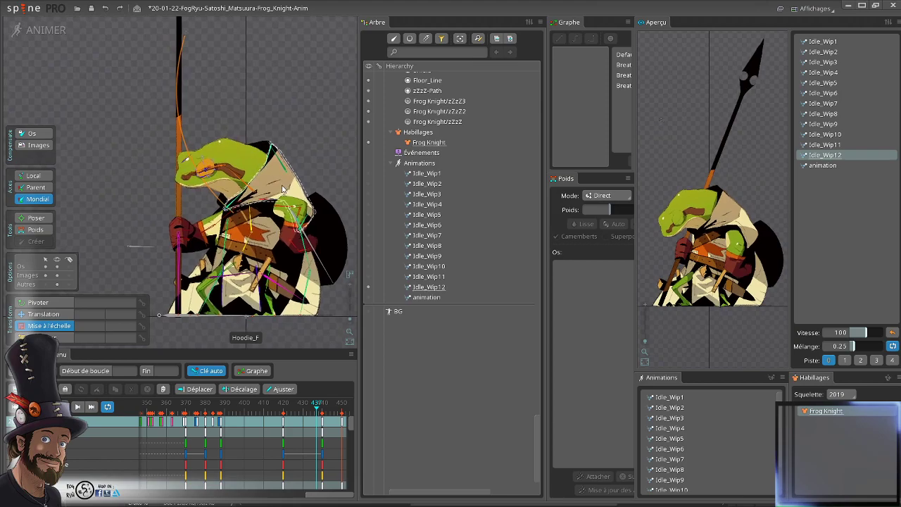
key("ctrl+s")
scroll(244, 263, "up", 2)
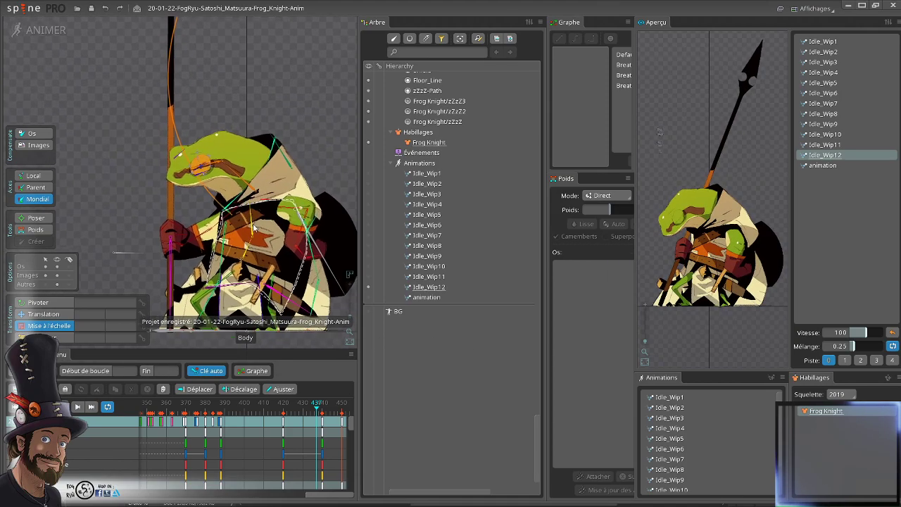
mouse_move(240, 414)
left_mouse_down()
mouse_move(182, 417)
mouse_move(239, 426)
mouse_move(221, 433)
mouse_move(237, 428)
mouse_move(227, 416)
mouse_move(254, 420)
left_mouse_up()
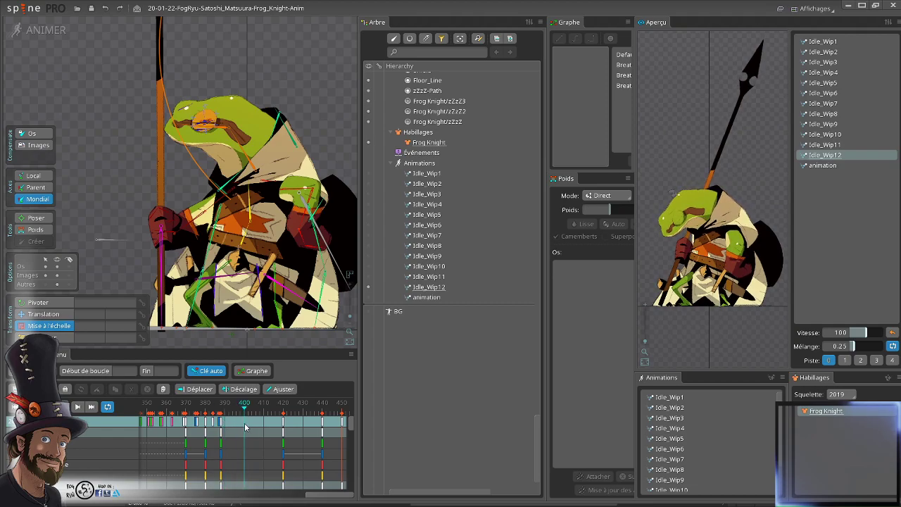
left_click_drag(246, 428, 214, 417)
mouse_move(225, 419)
left_mouse_down()
mouse_move(188, 418)
mouse_move(221, 417)
left_mouse_up()
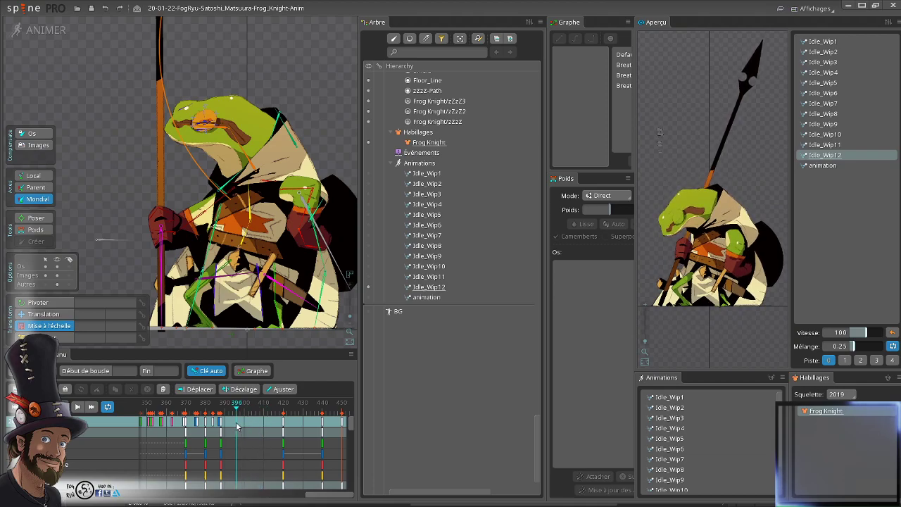
left_click_drag(236, 425, 178, 423)
key("space")
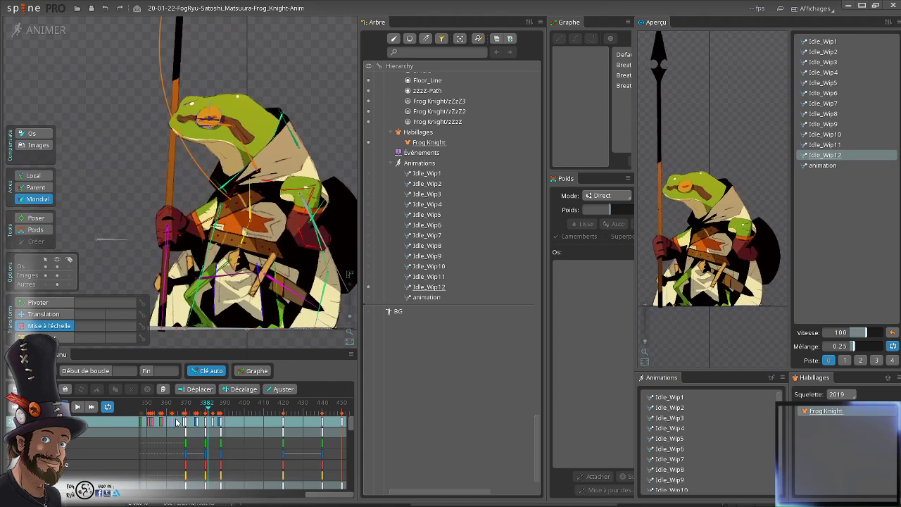
mouse_move(237, 411)
left_mouse_down()
mouse_move(195, 408)
mouse_move(227, 418)
left_mouse_up()
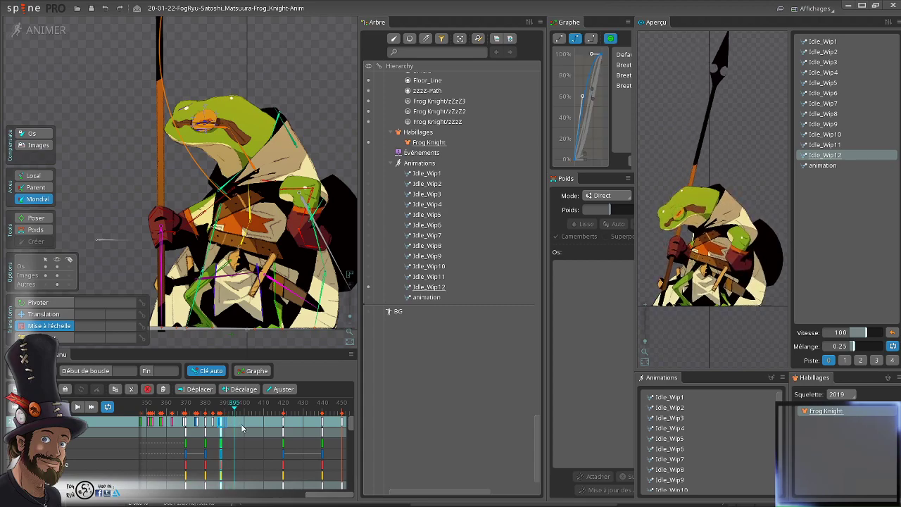
- Select the keys from frame 380 to frame 388 and compress their timing so the last ones land on frame 386
left_click(219, 423)
left_click(228, 426)
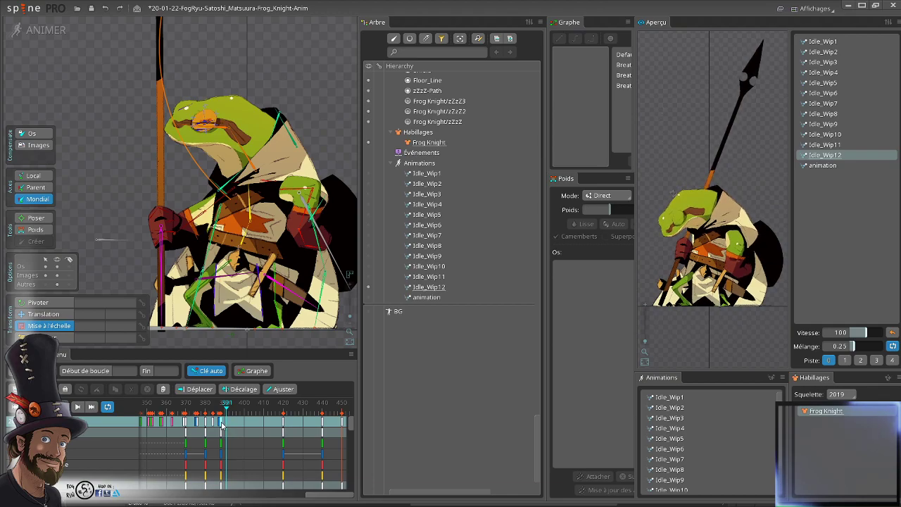
left_click(221, 423)
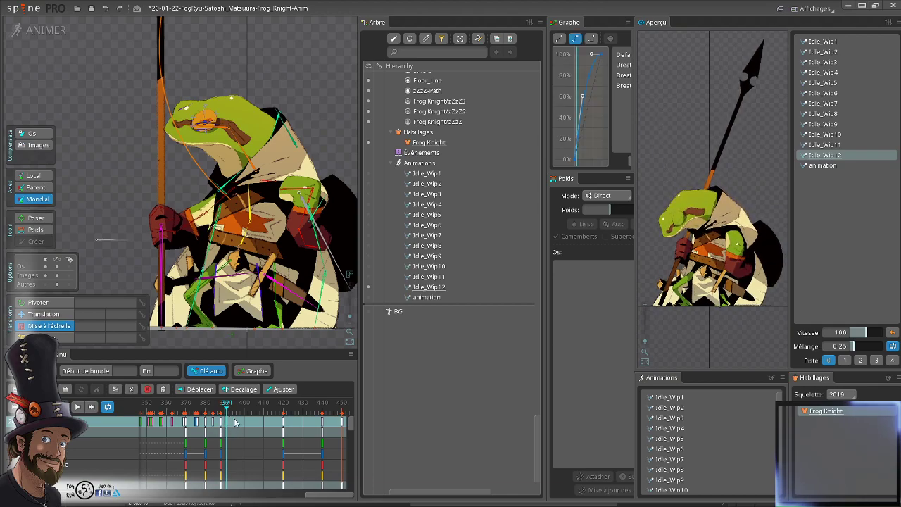
left_click_drag(225, 412, 222, 412)
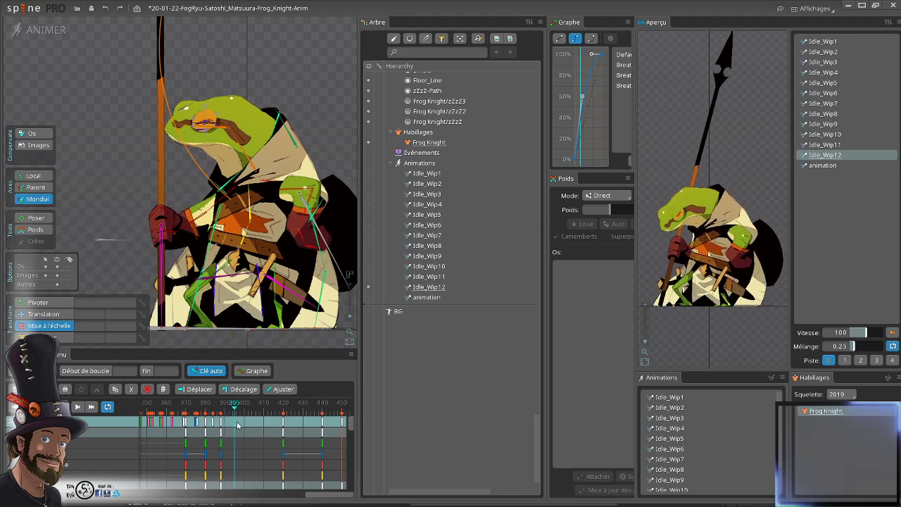
left_click(227, 430)
left_click(223, 424)
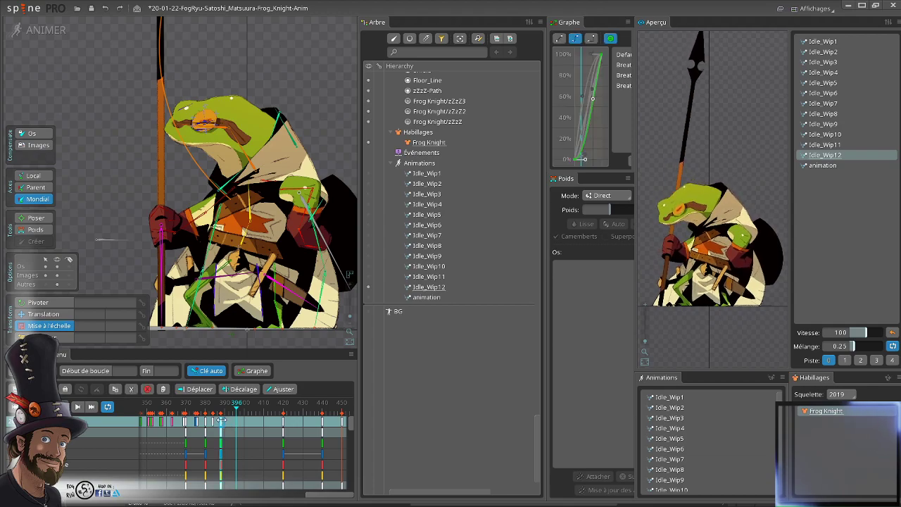
left_click(231, 427)
left_click(221, 423)
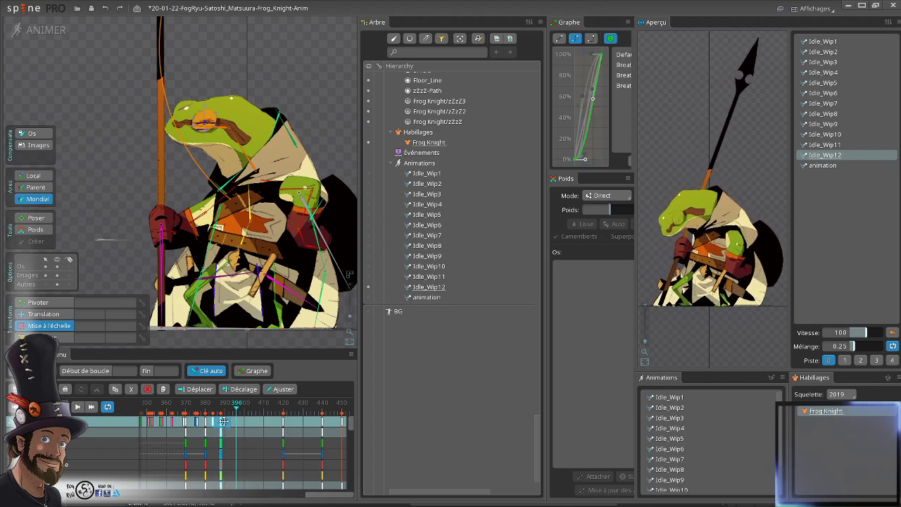
left_click(242, 428)
left_click(221, 424)
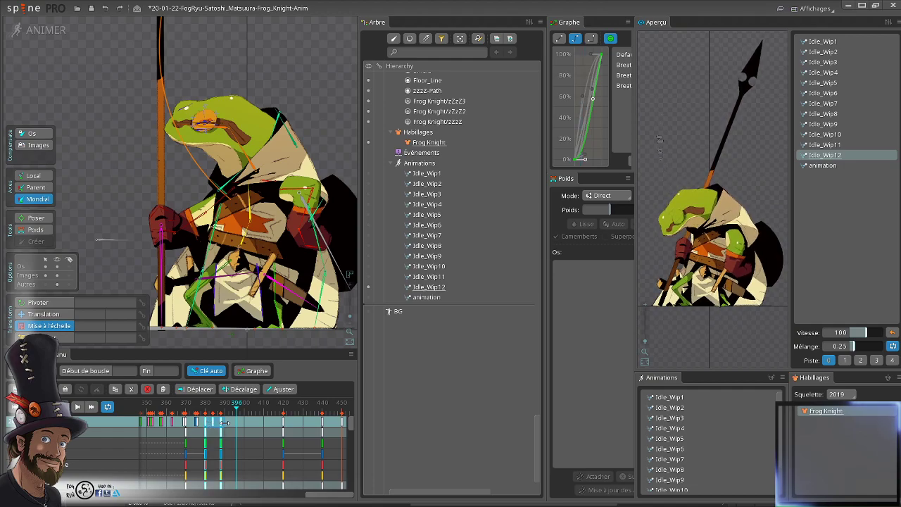
left_click(235, 434)
- Apply the Breathing curve preset to the keys at frames 380 and 370
mouse_move(204, 409)
left_mouse_down()
mouse_move(190, 408)
mouse_move(207, 416)
left_mouse_up()
key("d")
left_click(206, 421)
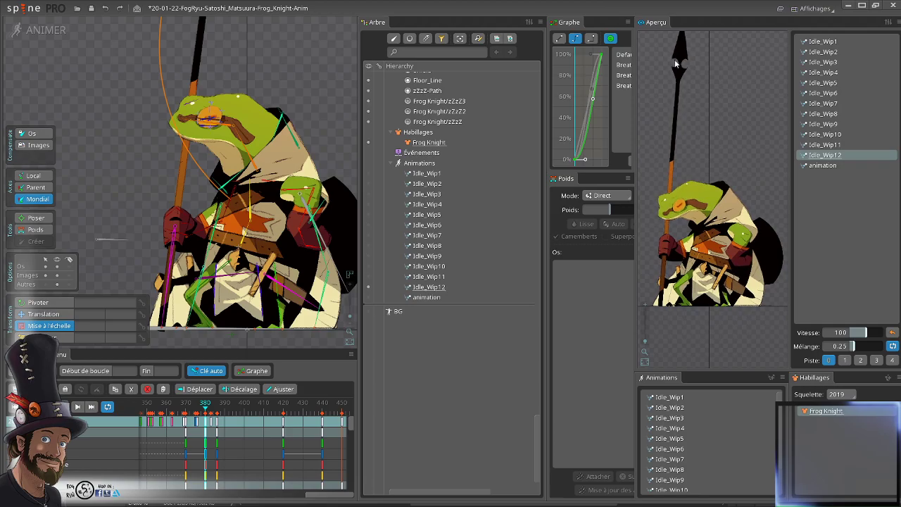
double_click(626, 72)
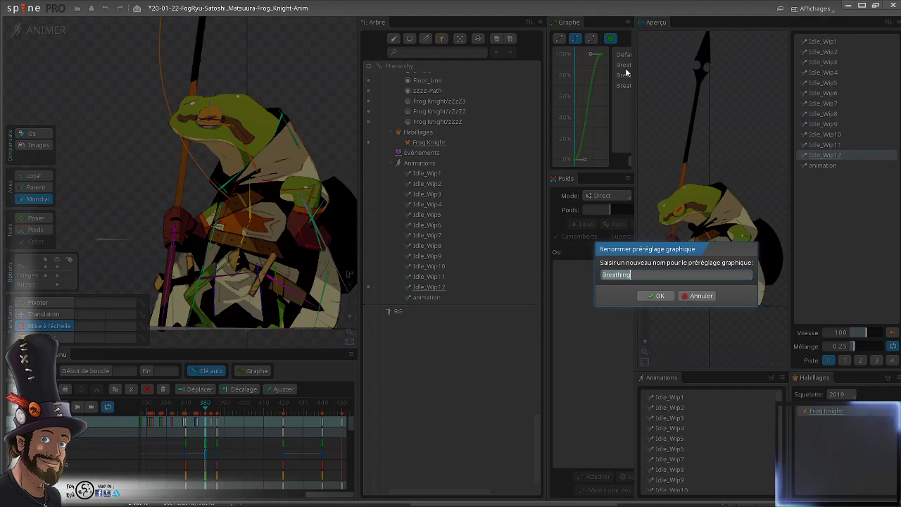
left_click(693, 295)
left_click(186, 422)
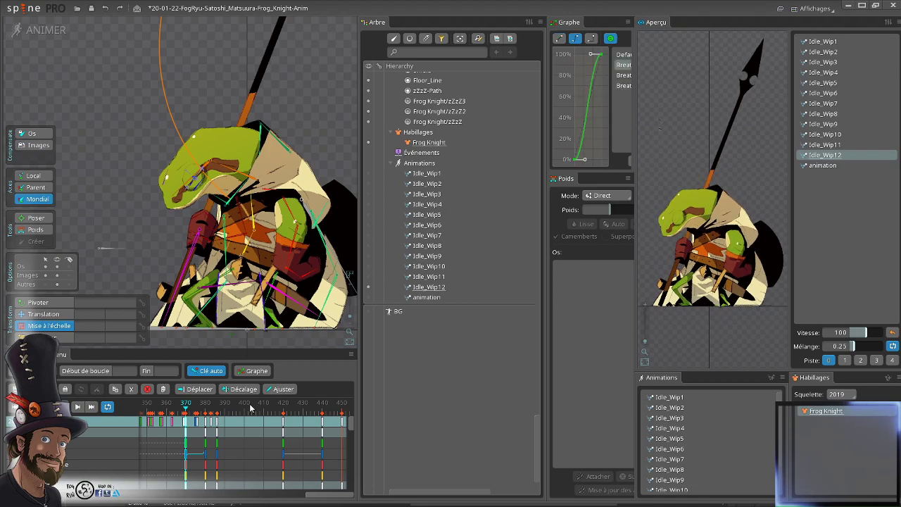
- Save the project and review the frog's head movement between frames 370 and 424
left_click_drag(201, 409, 170, 405)
key("space")
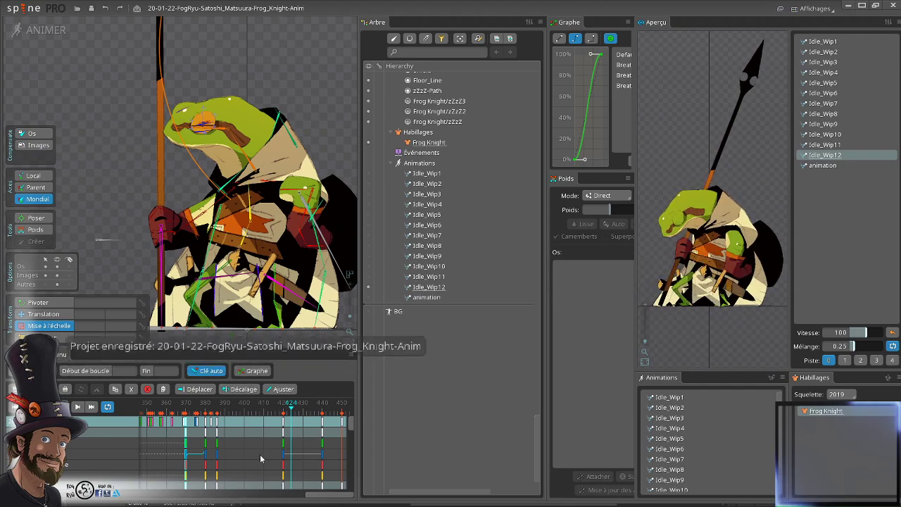
left_click_drag(233, 408, 212, 397)
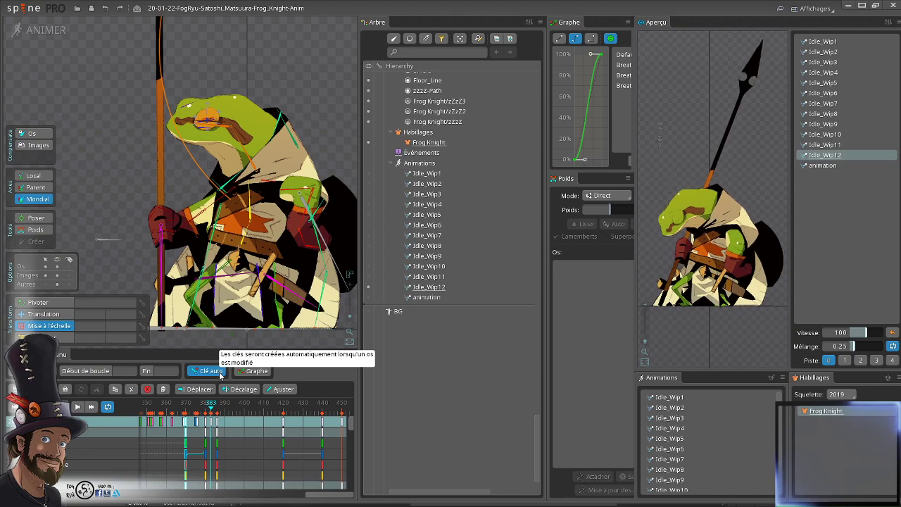
scroll(285, 215, "down", 2)
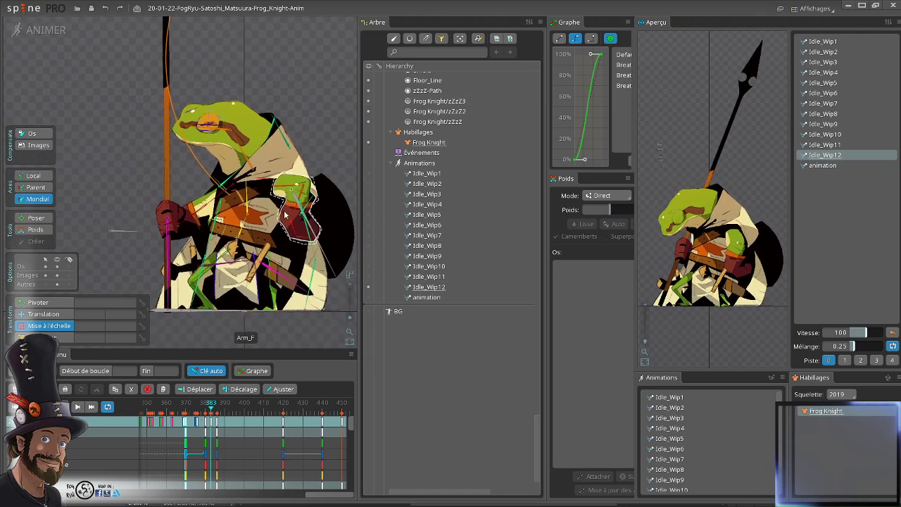
left_click_drag(285, 215, 274, 245)
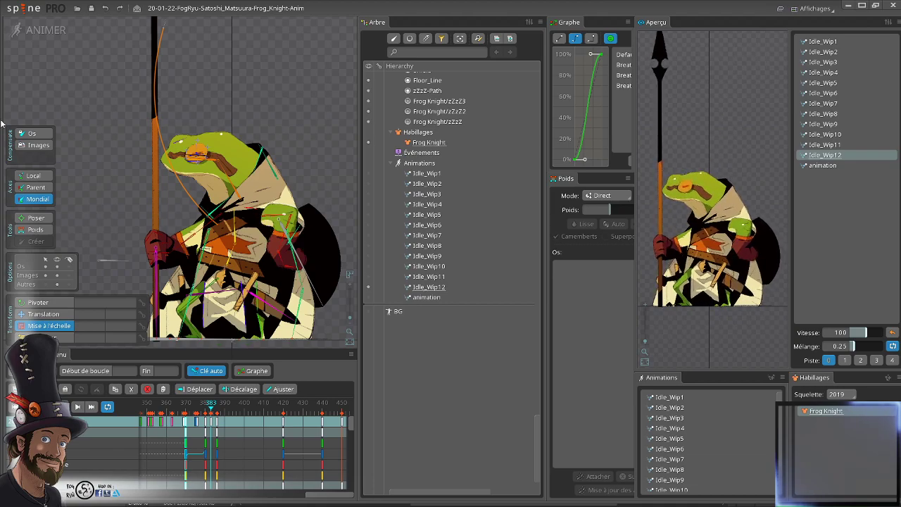
scroll(246, 271, "up", 1)
left_click_drag(247, 271, 257, 227)
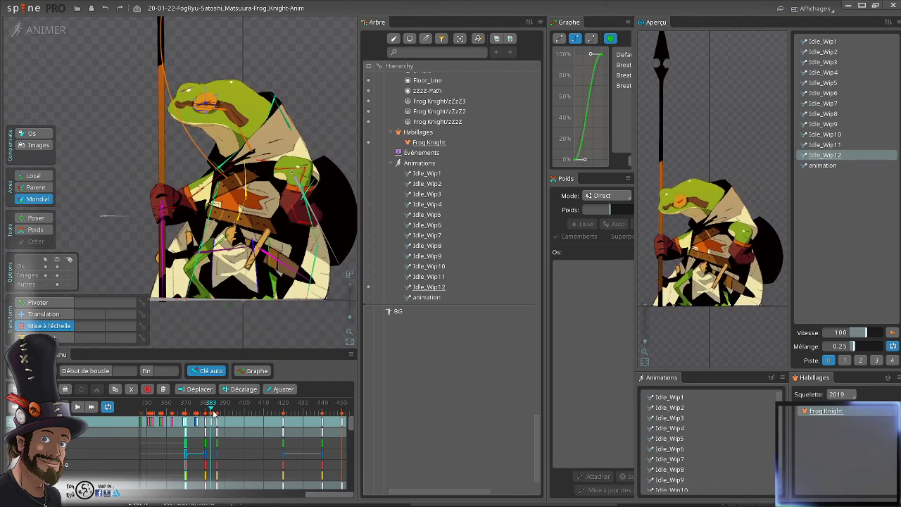
left_click_drag(213, 414, 218, 432)
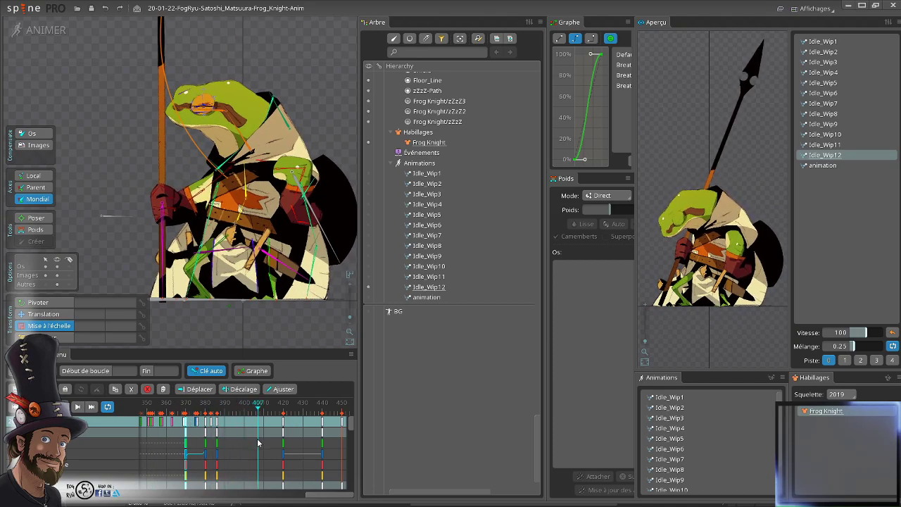
- Try shifting the keys at frame 420 to frame 429 and return them to frame 420
left_click(302, 421)
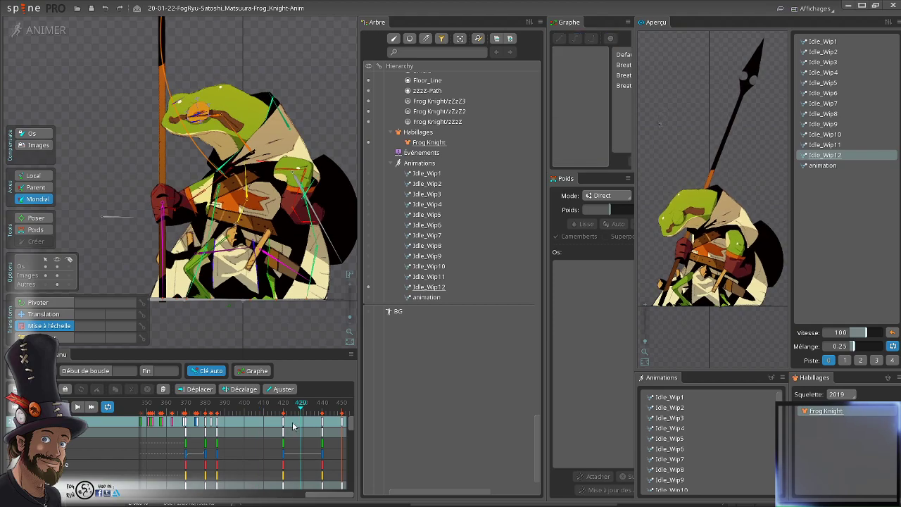
mouse_move(284, 425)
left_mouse_down()
mouse_move(302, 426)
mouse_move(298, 413)
mouse_move(320, 418)
mouse_move(280, 419)
left_mouse_up()
key("d")
left_click(298, 427)
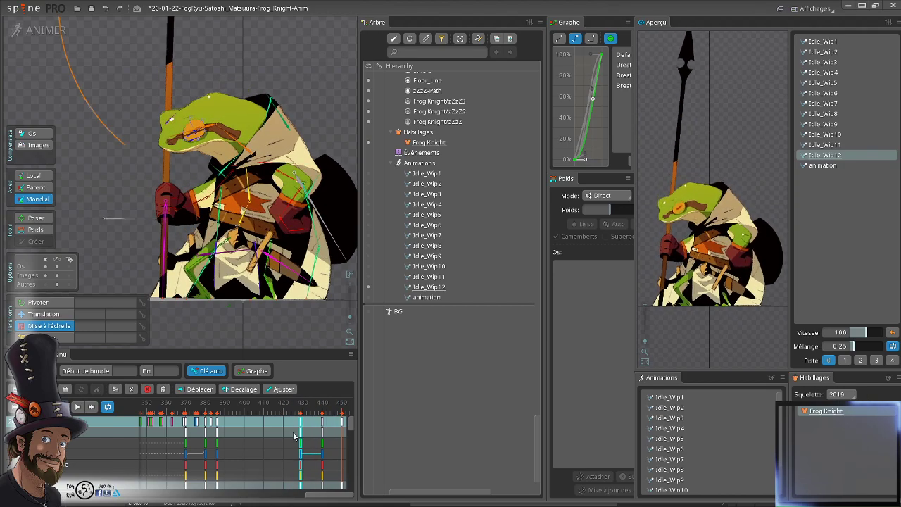
left_click_drag(300, 423, 290, 431)
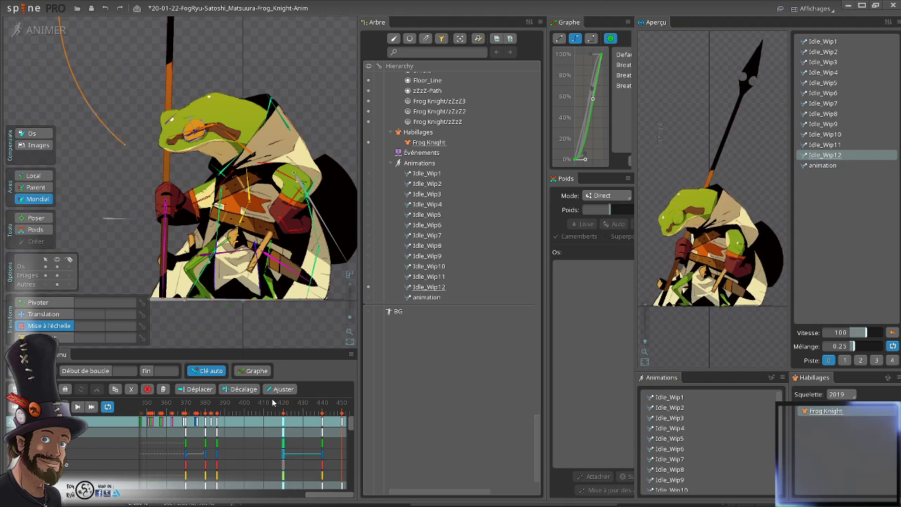
- Play back the head and face motion between frames 365 and 420 to check its timing
left_click(272, 404)
key("d")
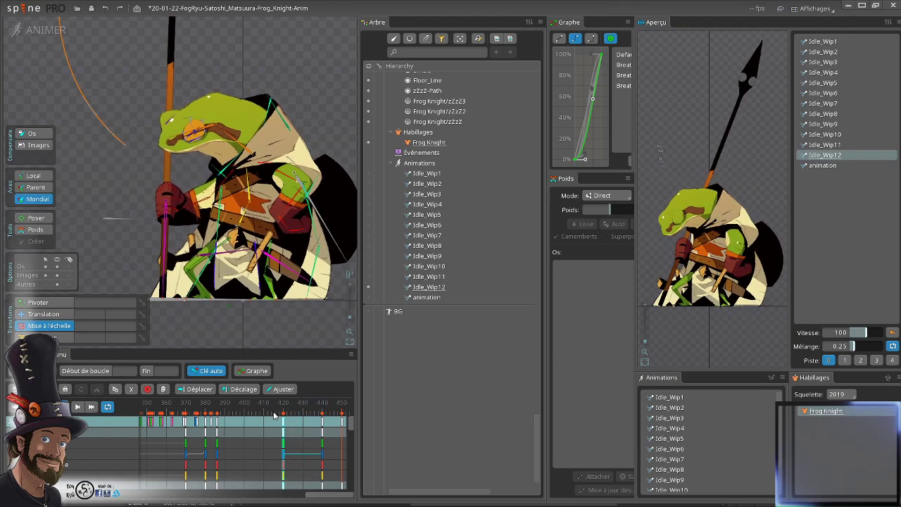
left_click_drag(274, 416, 186, 424)
key("space")
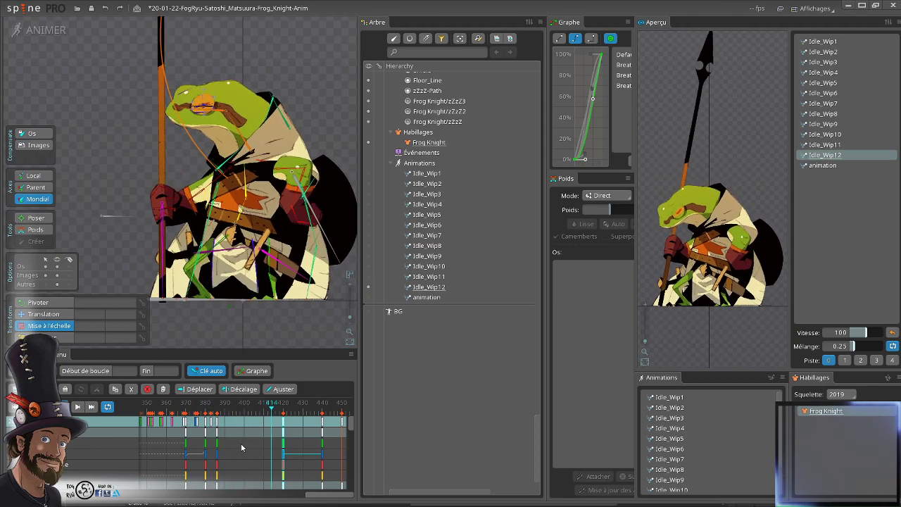
left_click(176, 406)
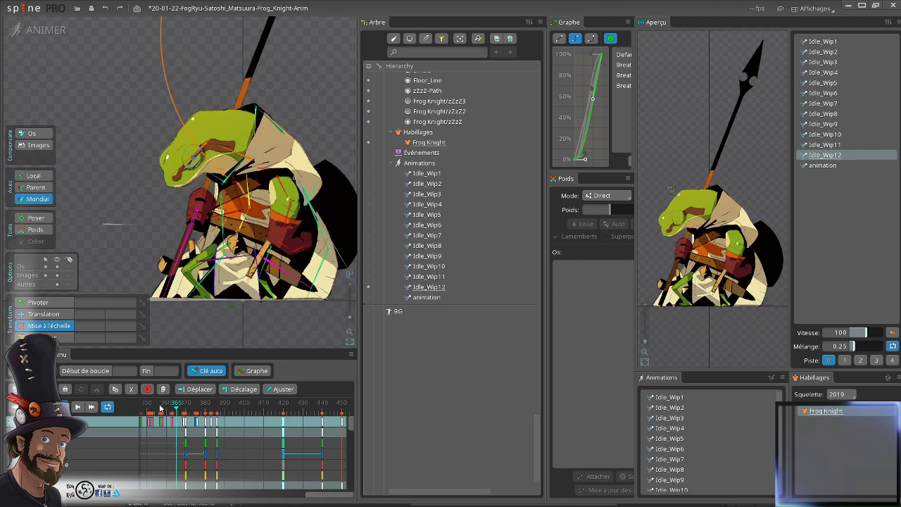
- For the Arm_F_CNS bone, move the key at frame 420 to 401 and paste a copy of the frame 450 key at 409
left_click(223, 415)
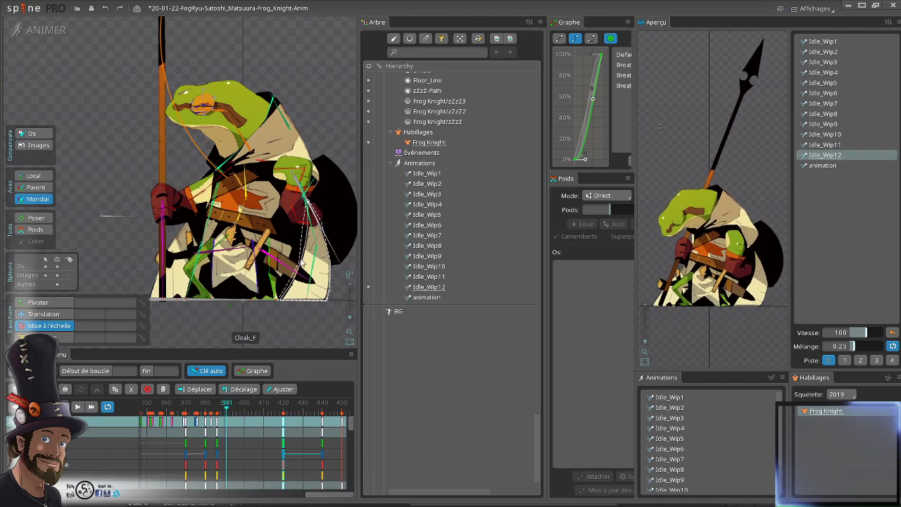
left_click(294, 208)
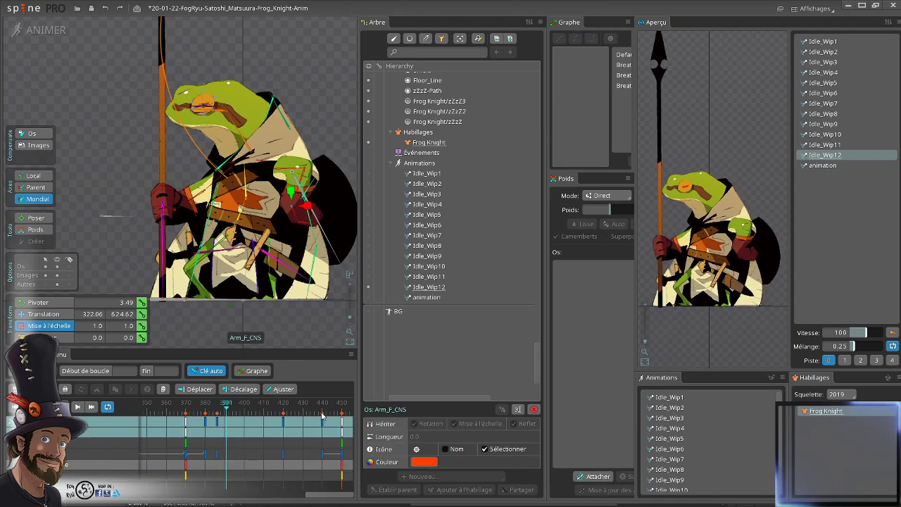
left_click_drag(315, 409, 258, 431)
left_click(343, 457)
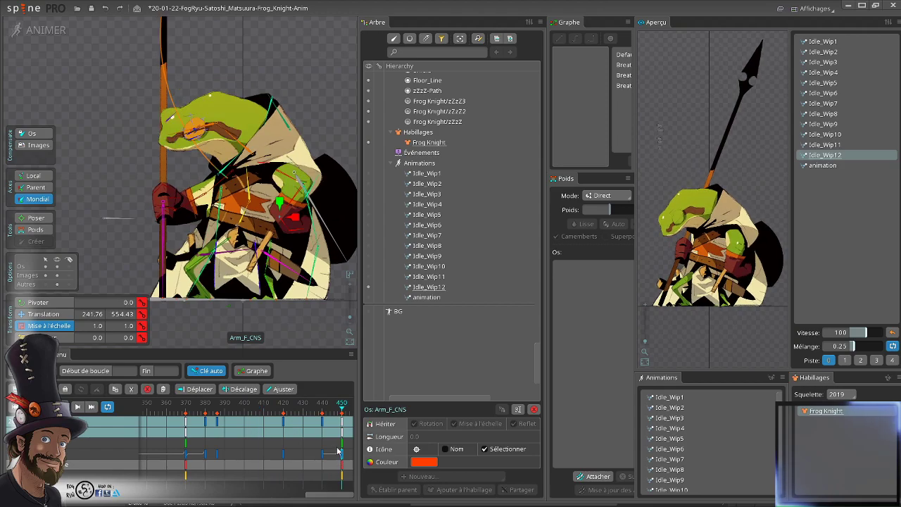
key("ctrl+c")
left_click_drag(258, 411, 194, 409)
left_click(284, 426)
key("ctrl+v")
key("d")
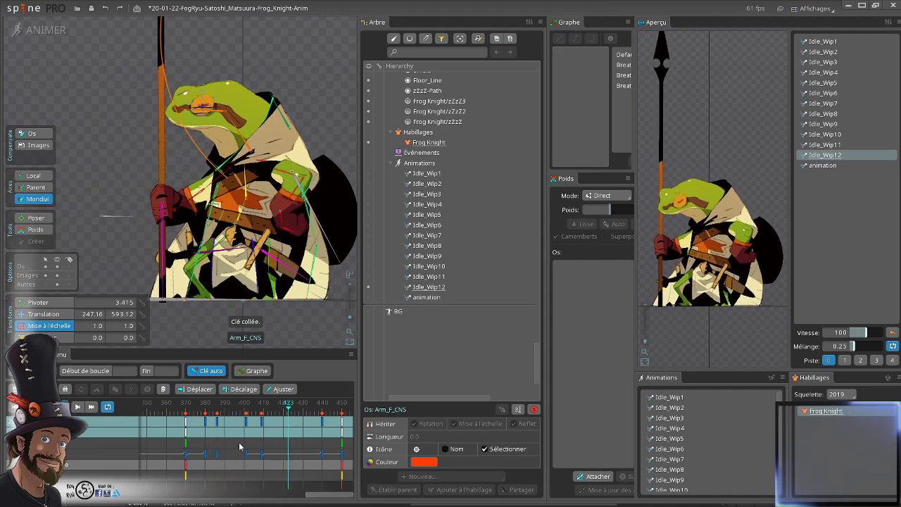
- Delete the Arm_F_CNS key at frame 440 and shift the keys at 401 and 409 to frames 400 and 413
left_click(322, 431)
left_click(322, 426)
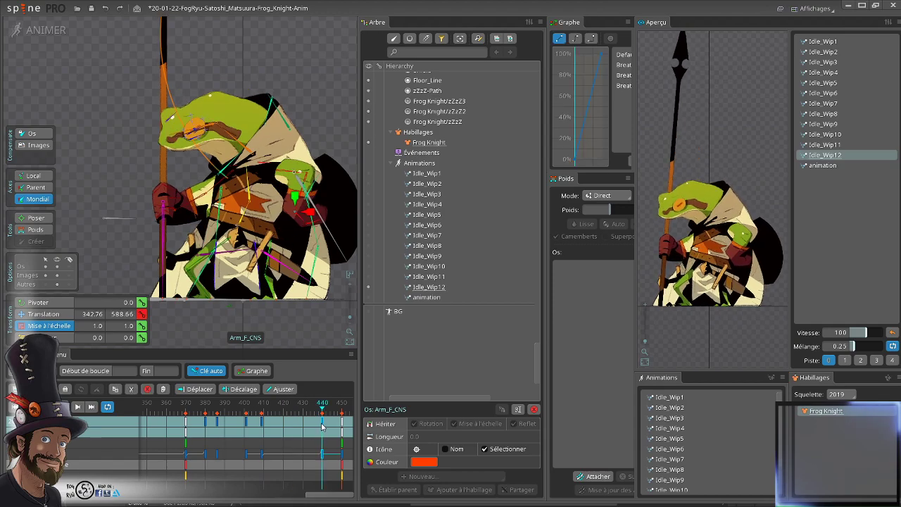
left_click(245, 423)
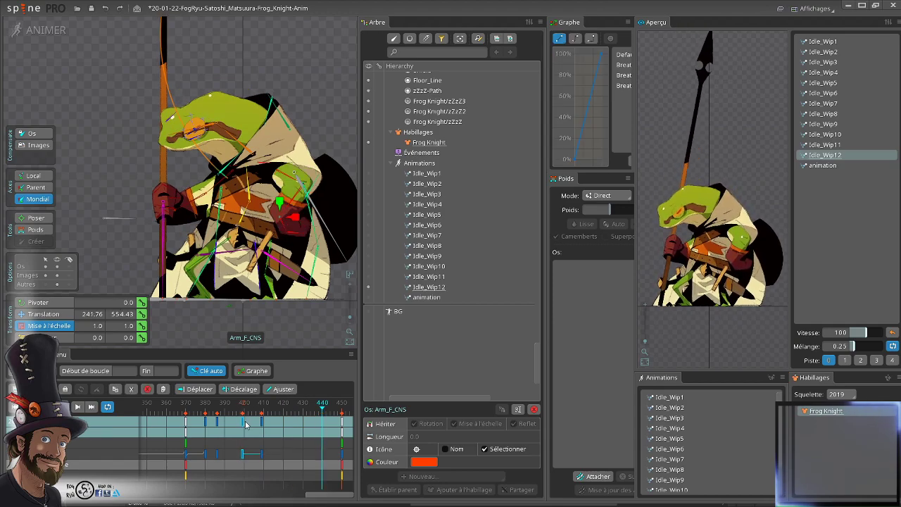
left_click_drag(262, 423, 270, 425)
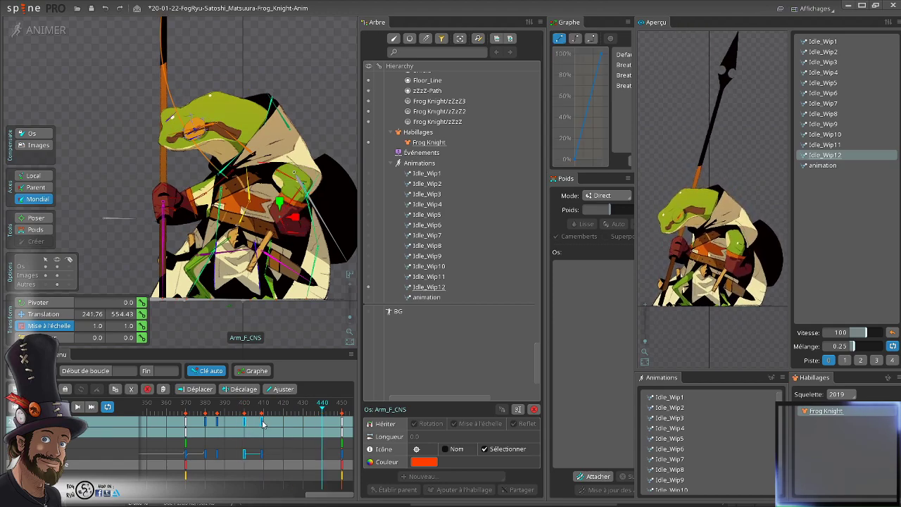
- Apply the Breathing curve preset to the Arm_F_CNS key at frame 400 and play back the arm motion from about frame 363
left_click(173, 409)
key("d")
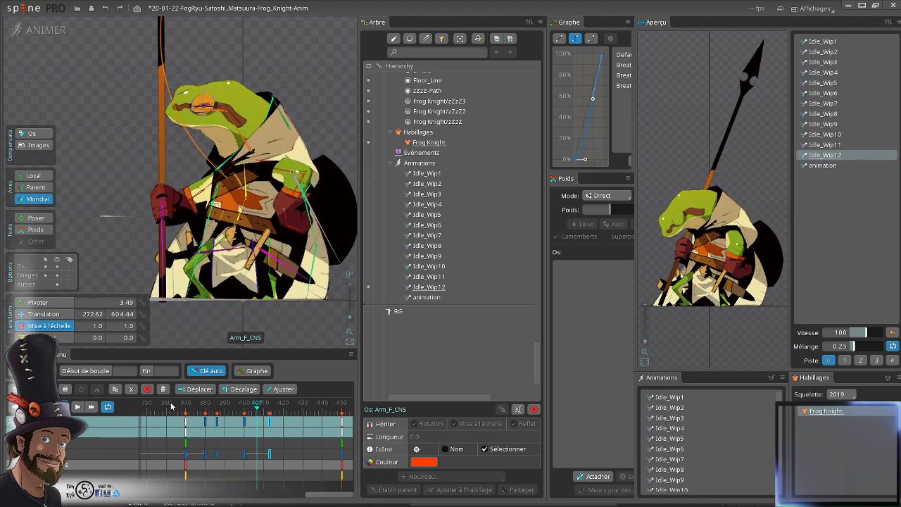
left_click(227, 404)
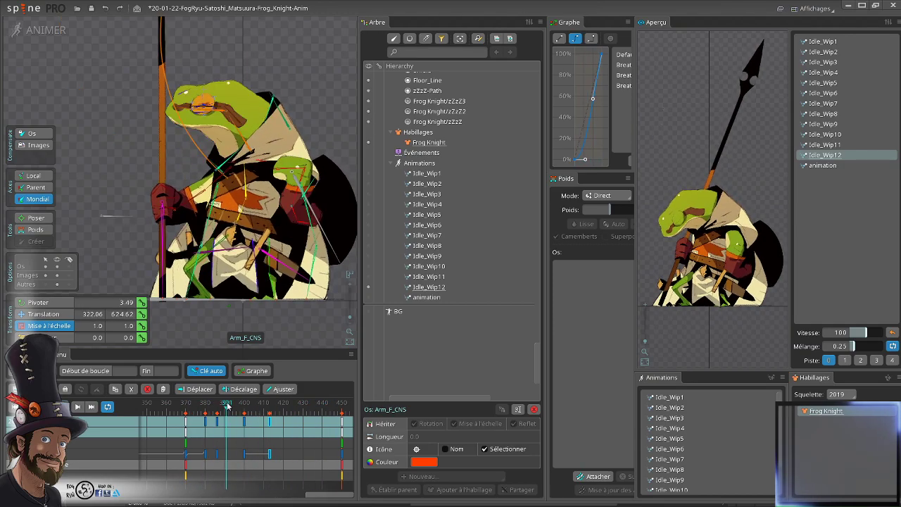
mouse_move(227, 406)
left_mouse_down()
mouse_move(176, 412)
mouse_move(230, 434)
mouse_move(191, 445)
mouse_move(305, 487)
mouse_move(161, 462)
mouse_move(210, 400)
mouse_move(228, 398)
left_mouse_up()
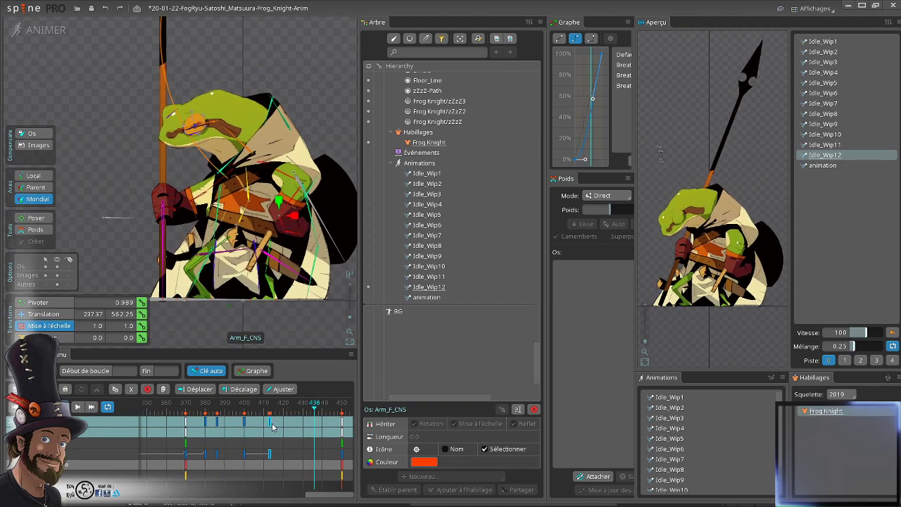
left_click(248, 431)
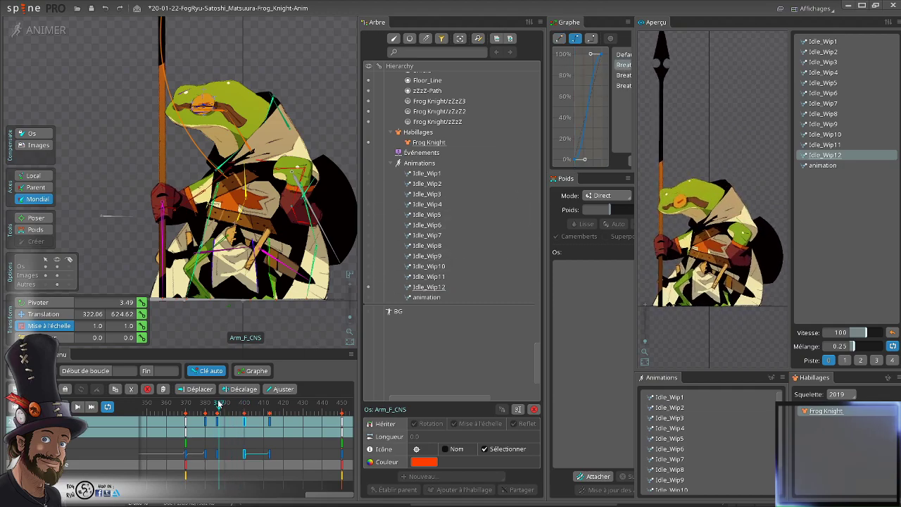
left_click_drag(219, 404, 190, 402)
key("space")
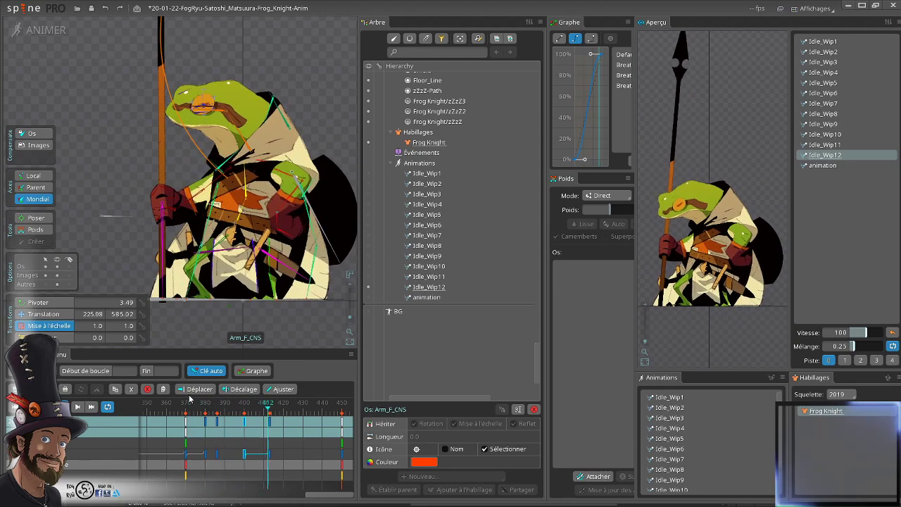
key("space")
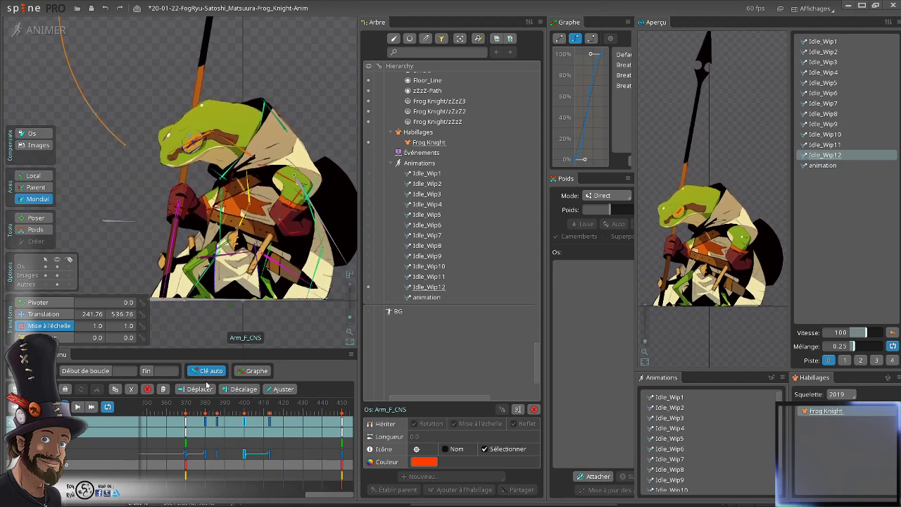
left_click(172, 403)
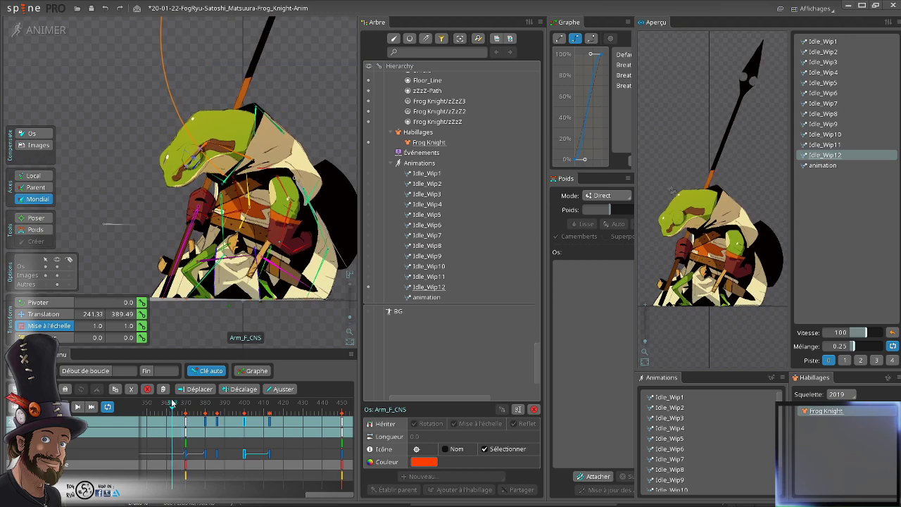
key("space")
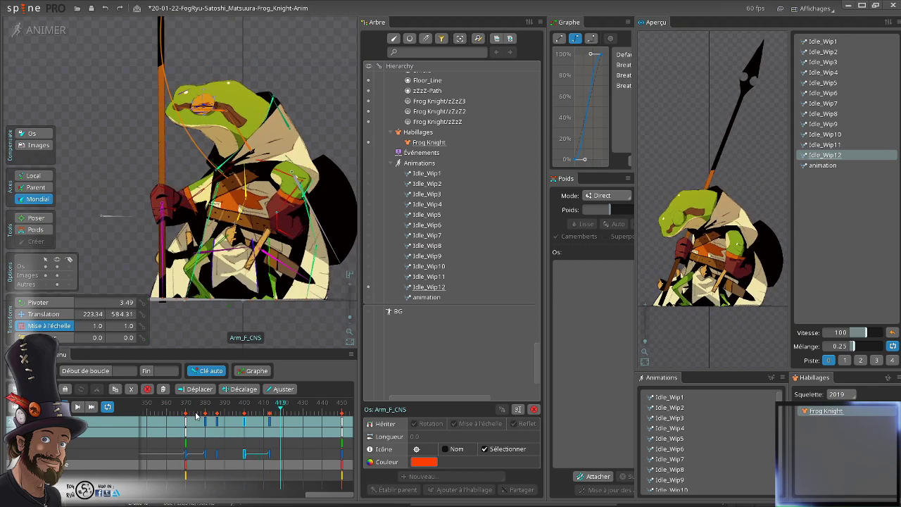
key("space")
- Shift the Arm_F_CNS keys at frames 400 and 413 back to 396 and 409, and delete the key at frame 386
left_click(288, 427)
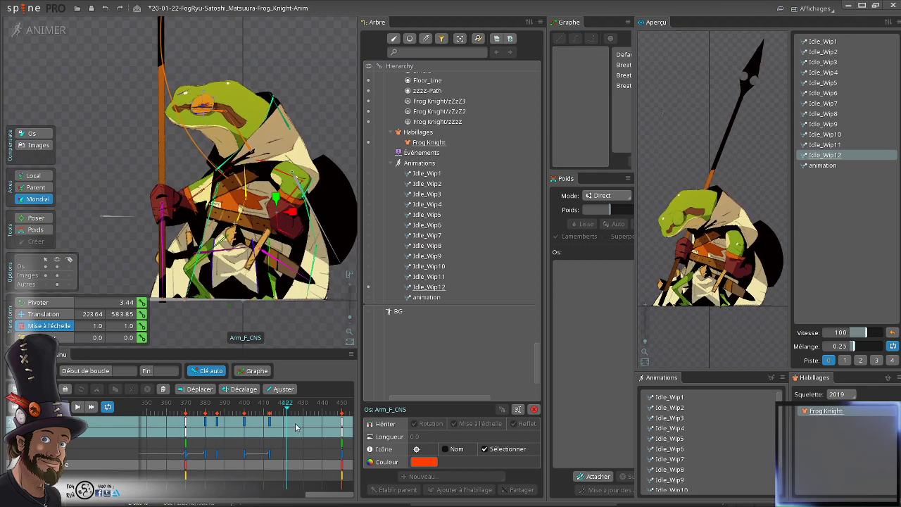
left_click_drag(303, 426, 247, 426)
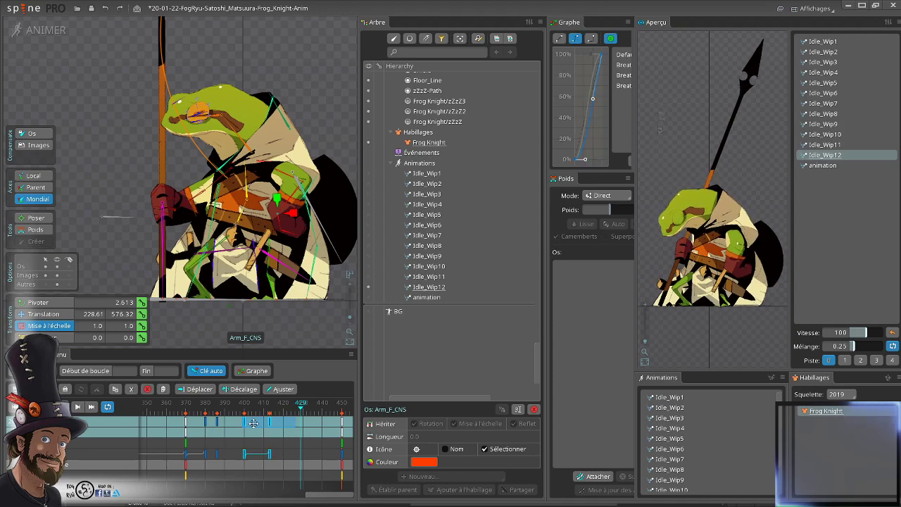
left_click(217, 426)
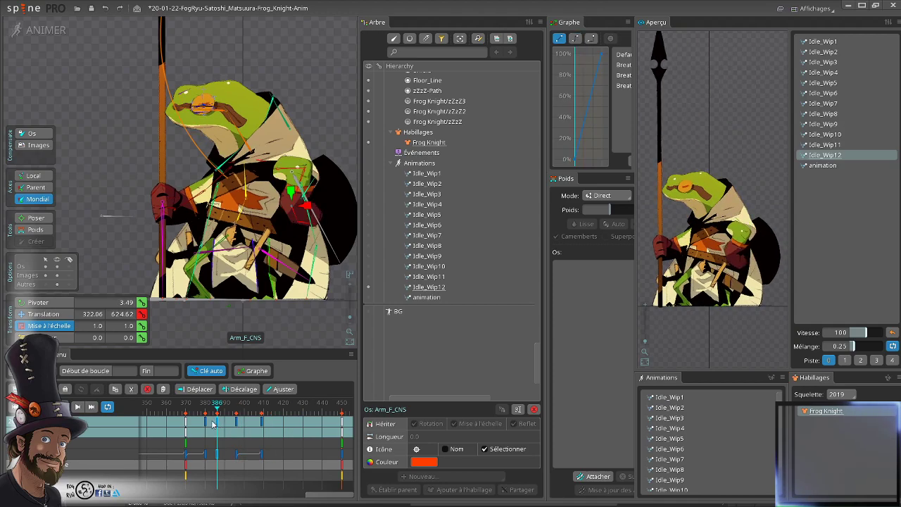
key("Delete")
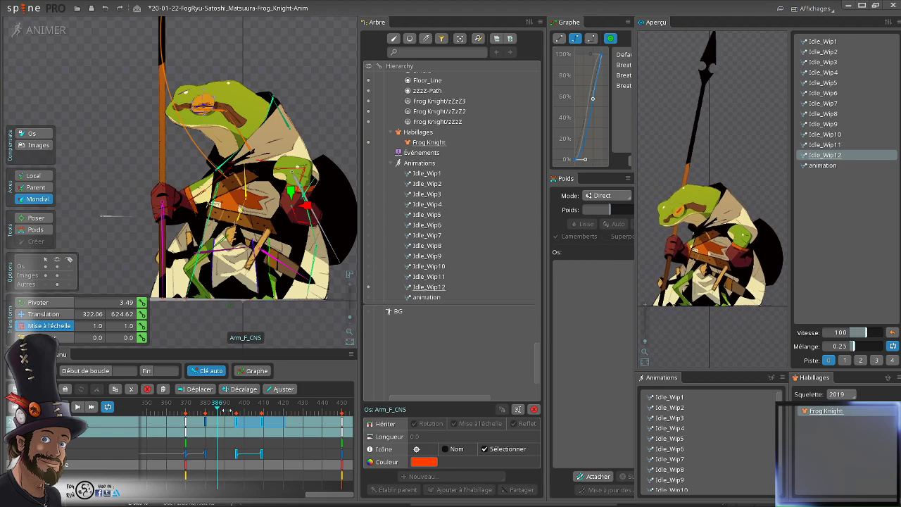
left_click(164, 412)
key("space")
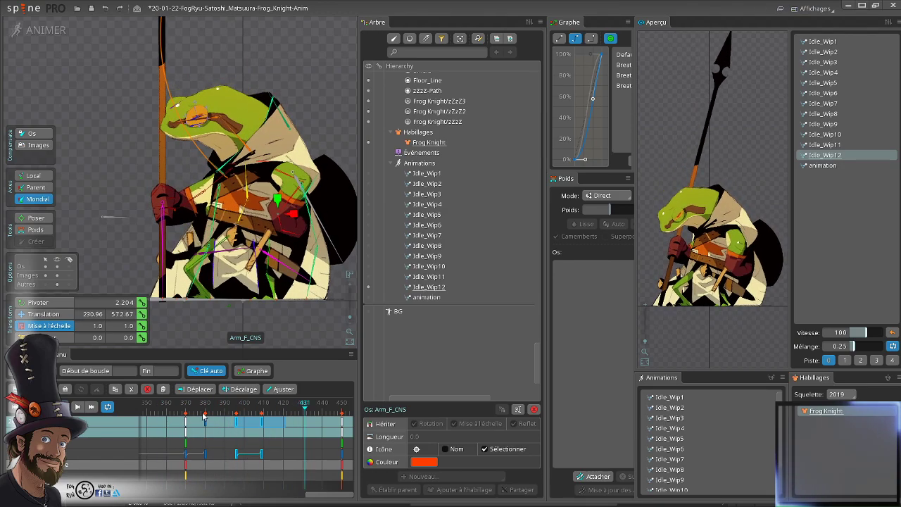
left_click_drag(203, 413, 231, 408)
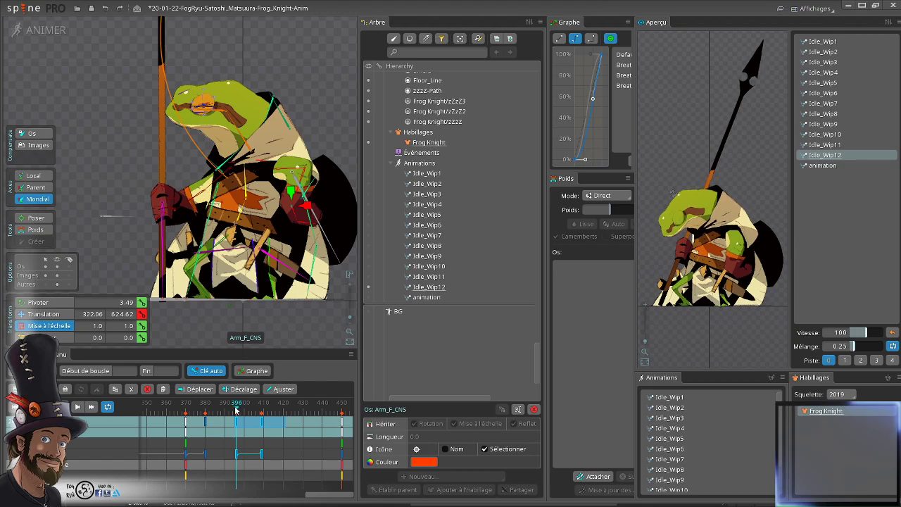
- Copy all the keys at frame 386, paste them at frame 396, and play back the motion
left_click(246, 146)
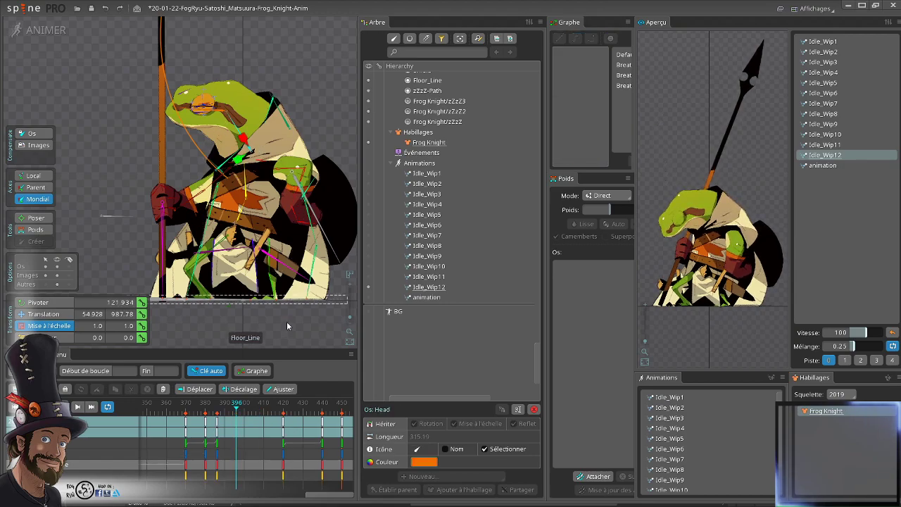
left_click(217, 425)
key("space")
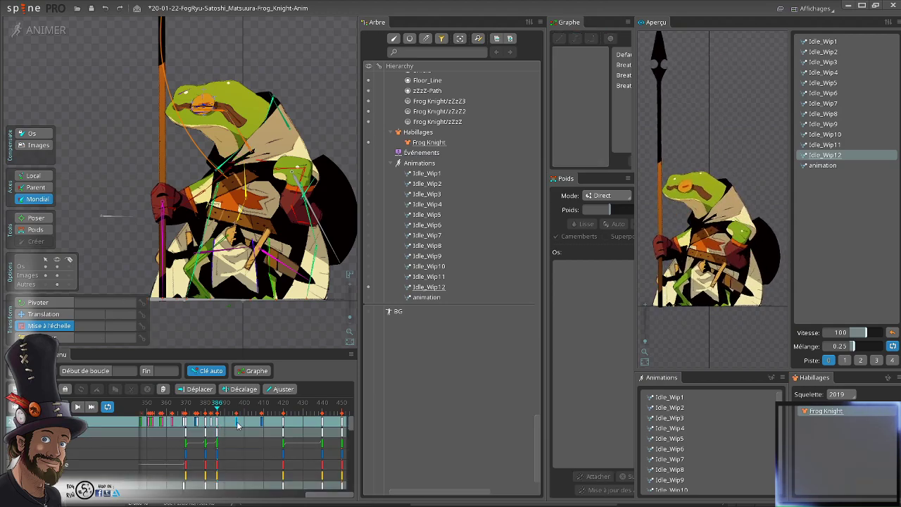
left_click(237, 425)
key("ctrl+v")
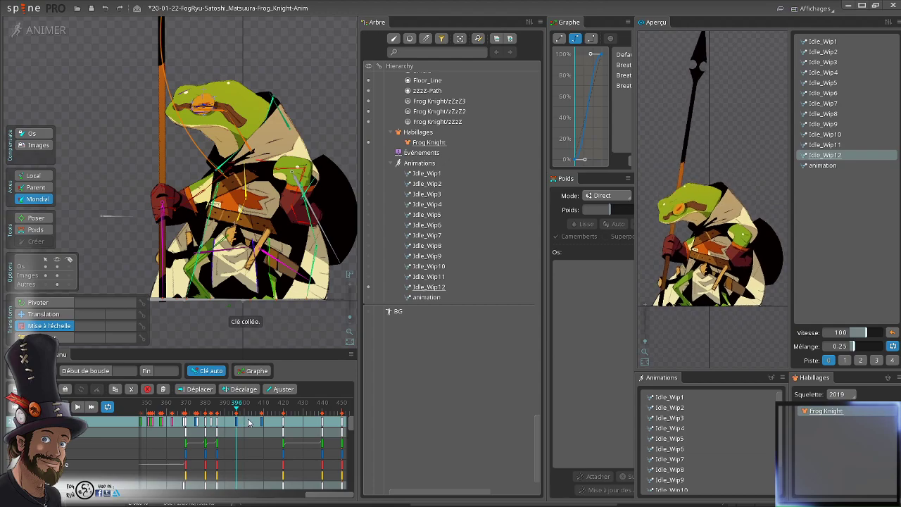
left_click(219, 430)
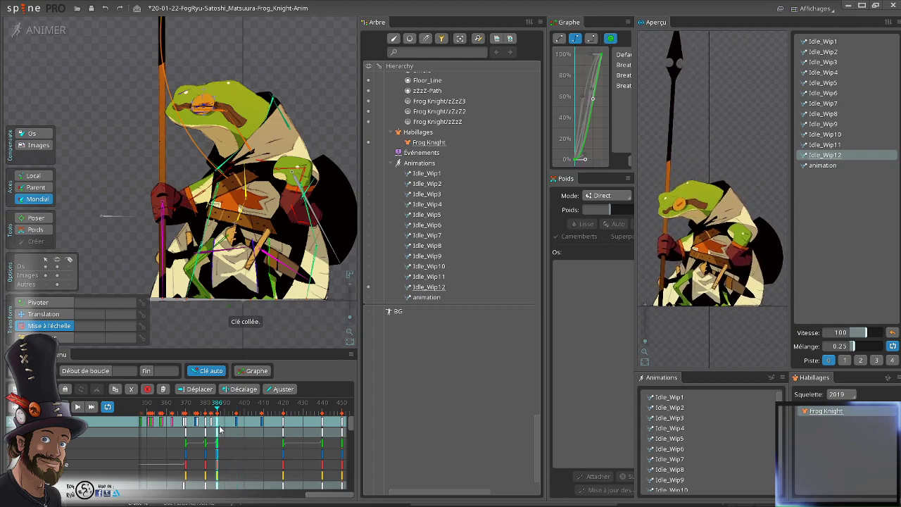
key("ctrl+c")
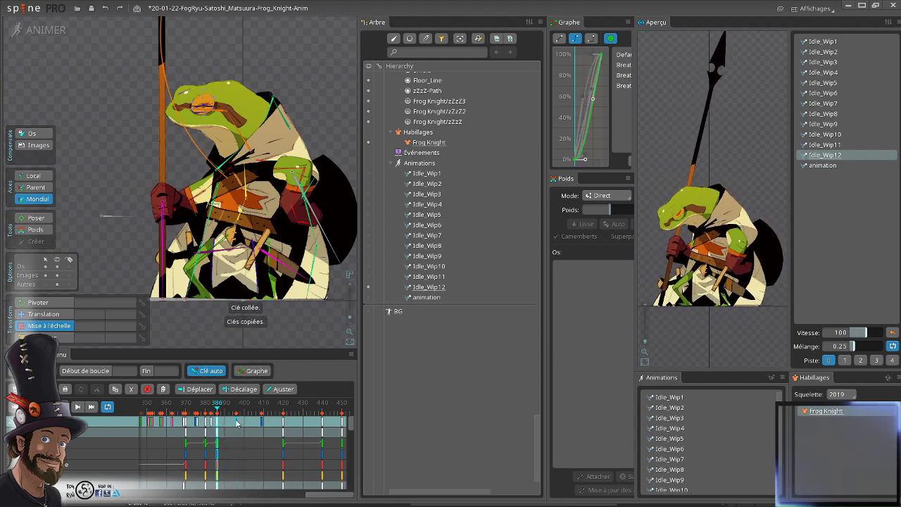
left_click(237, 414)
key("ctrl+v")
left_click_drag(237, 412, 193, 435)
key("d")
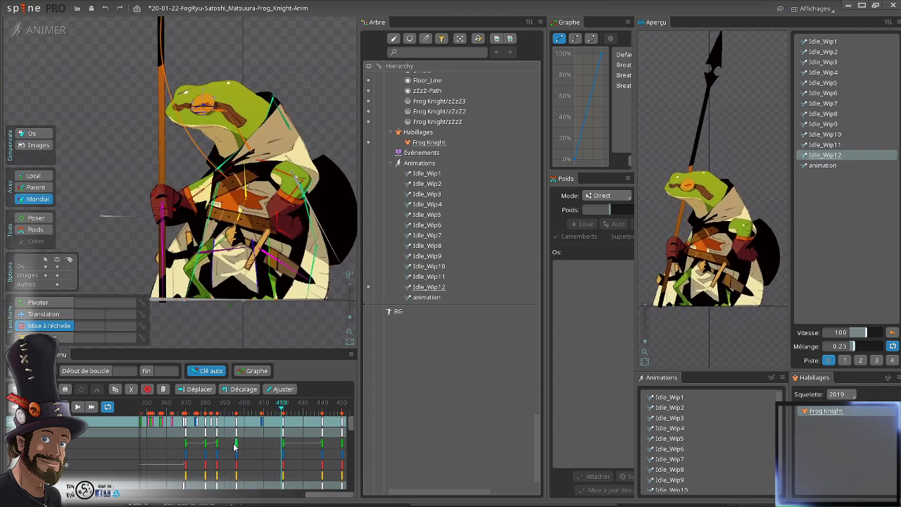
- Shear the Head bone to 14.887 at frame 404, creating an in-between pose for the head turn
left_click_drag(233, 410, 251, 416)
left_click(250, 448)
left_click(255, 415)
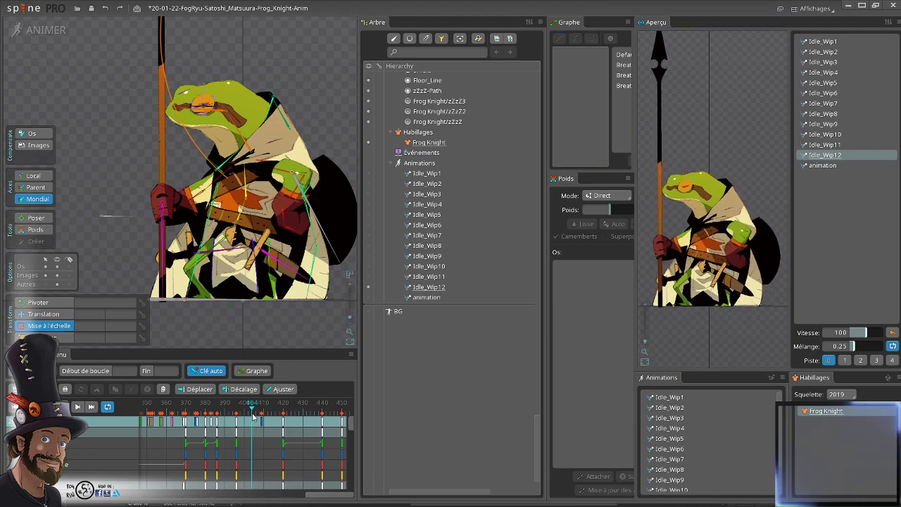
scroll(235, 135, "up", 3)
left_click(235, 135)
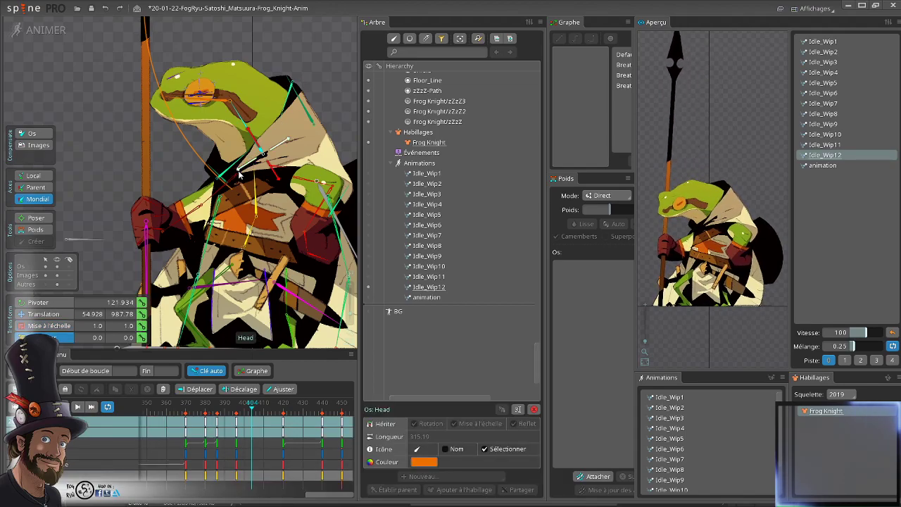
left_click_drag(238, 174, 247, 176)
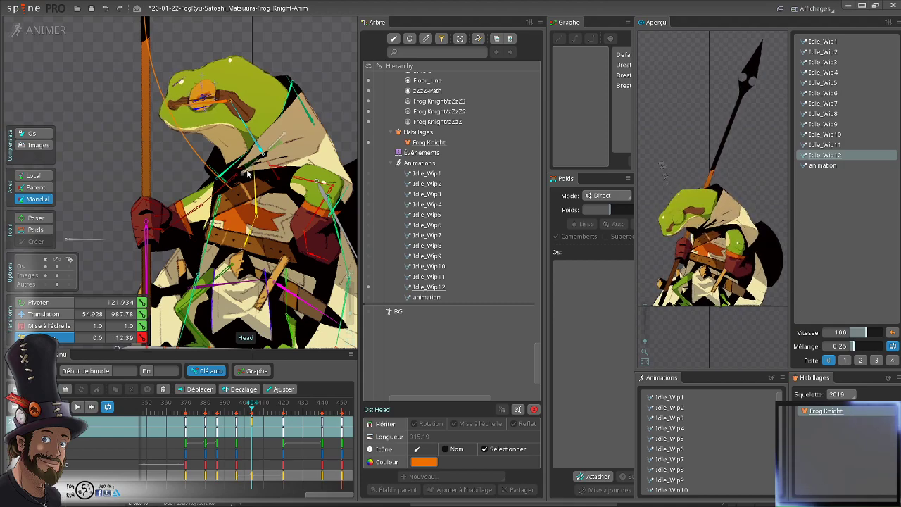
left_click_drag(247, 175, 250, 176)
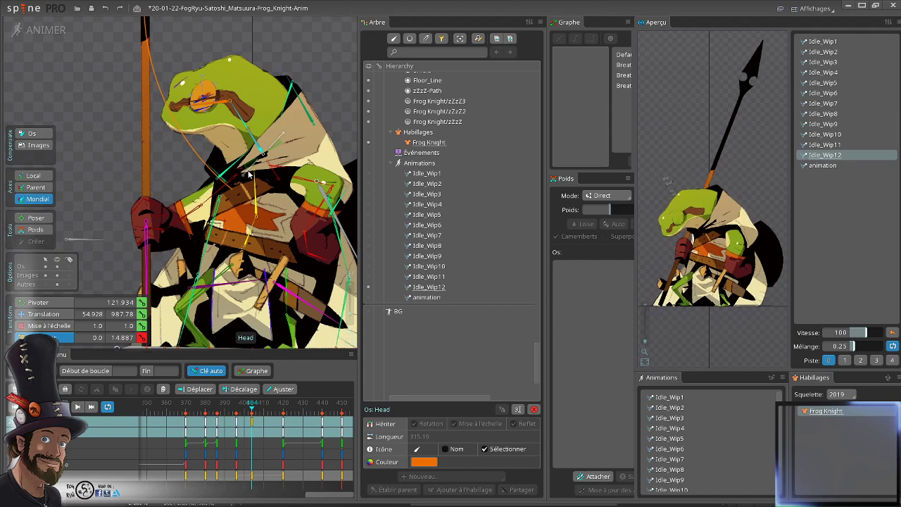
mouse_move(251, 411)
left_mouse_down()
mouse_move(235, 408)
mouse_move(252, 406)
left_mouse_up()
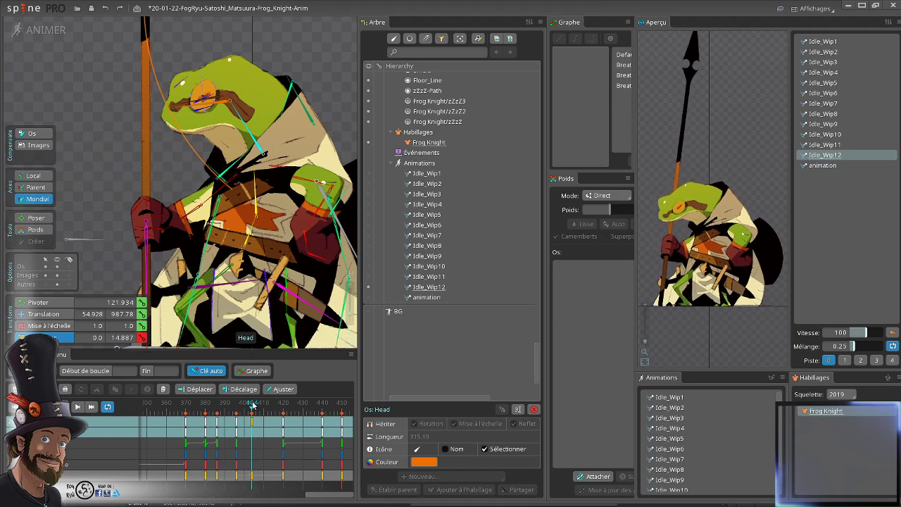
- Translate the Eye_F bone and the two brown face-marking bones slightly toward the back of the head at frame 404, and scrub the result
scroll(201, 99, "up", 2)
left_click(206, 99)
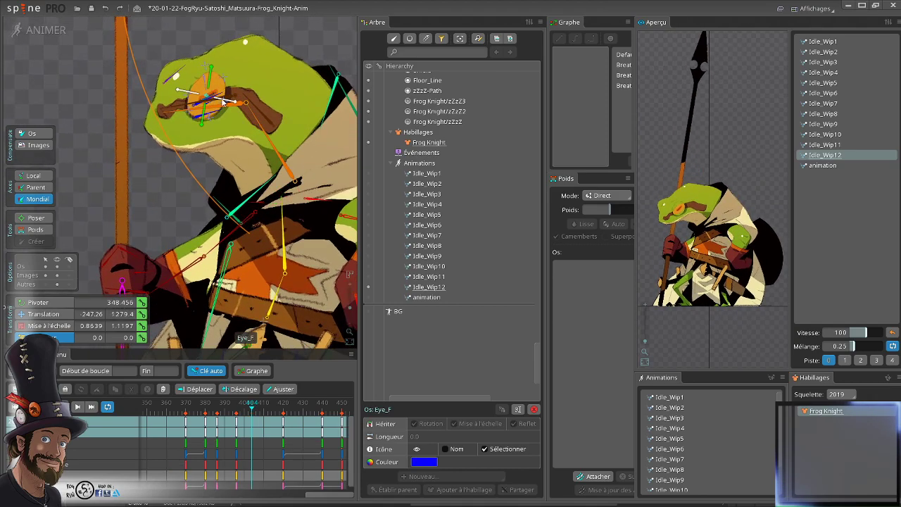
left_click(247, 106, "ctrl")
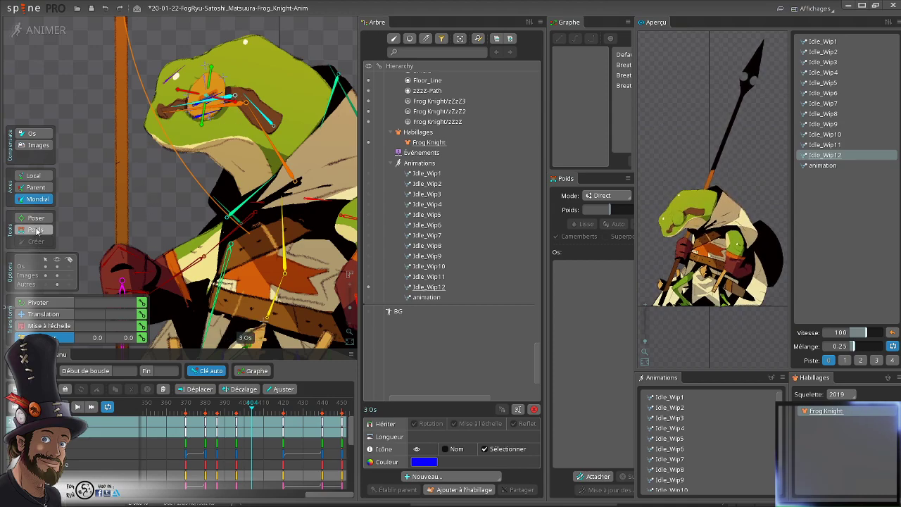
left_click(42, 314)
left_click(117, 248)
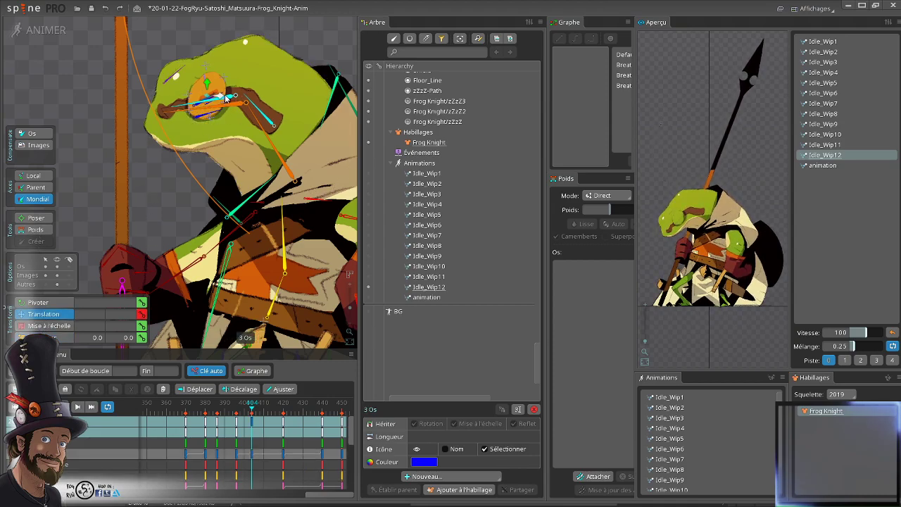
left_click_drag(225, 99, 236, 98)
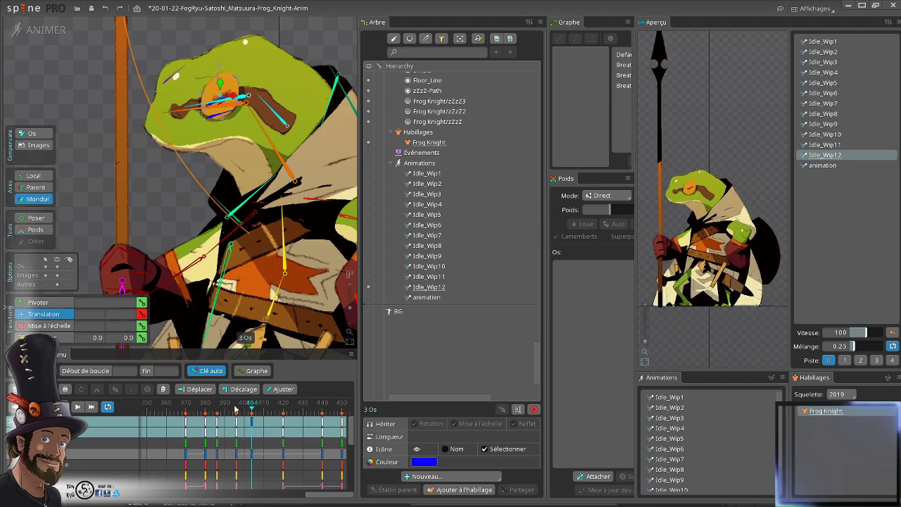
left_click_drag(236, 407, 252, 420)
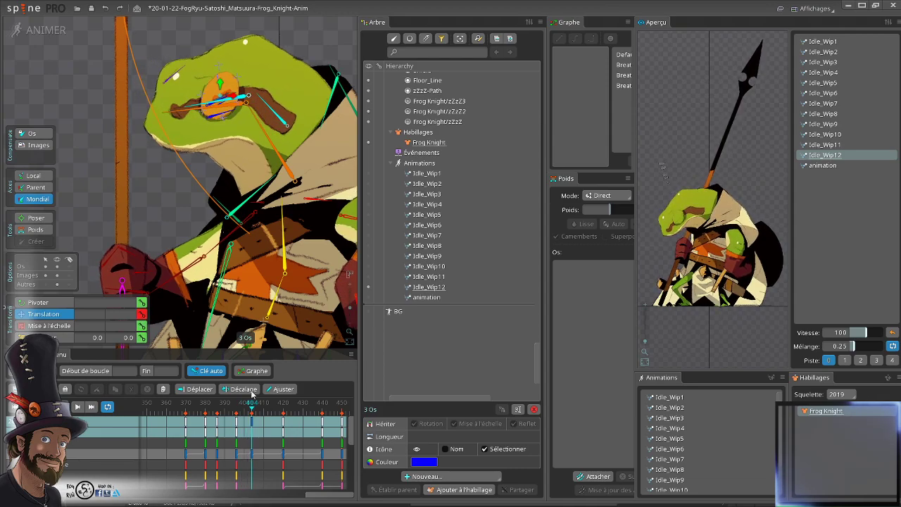
- Apply the Breathing curve preset to the Head keys at frames 396 and 404, and play back the head turn
scroll(274, 241, "up", 1)
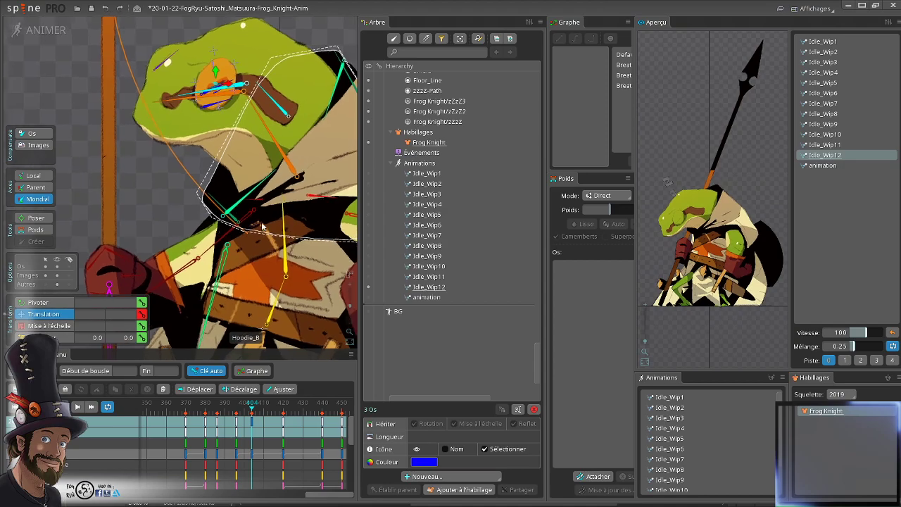
left_click_drag(274, 241, 242, 311)
left_click(253, 107)
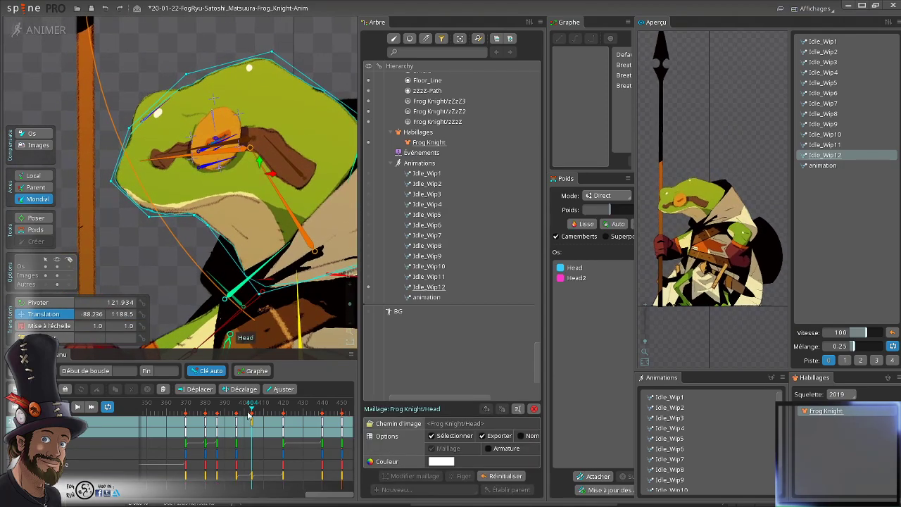
left_click_drag(251, 413, 239, 412)
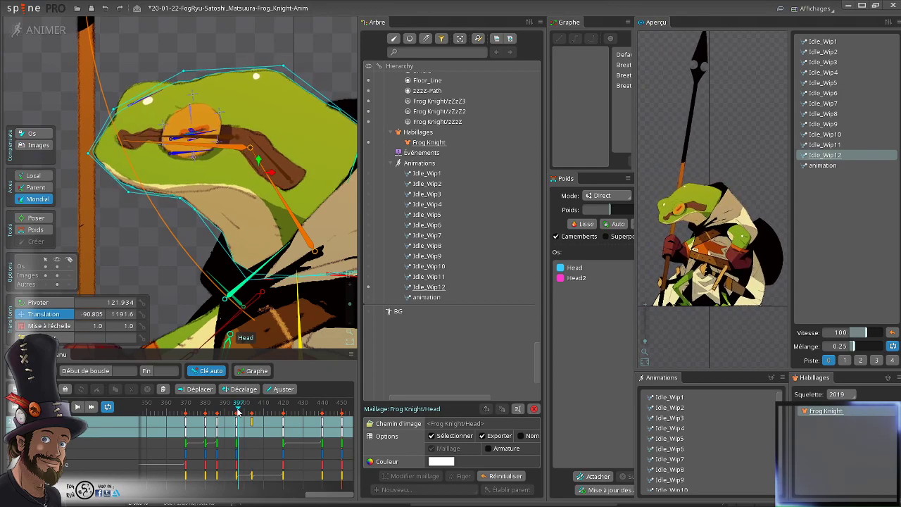
left_click(237, 422)
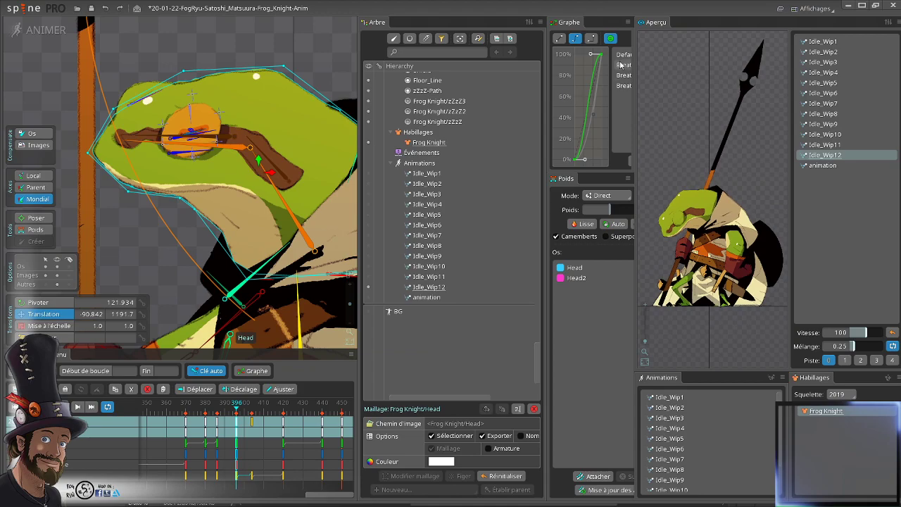
left_click(253, 426)
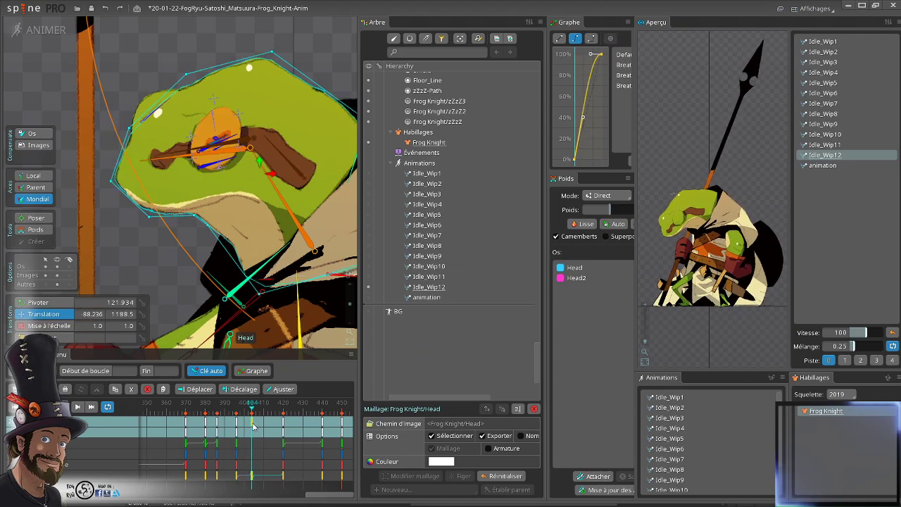
left_click(623, 65)
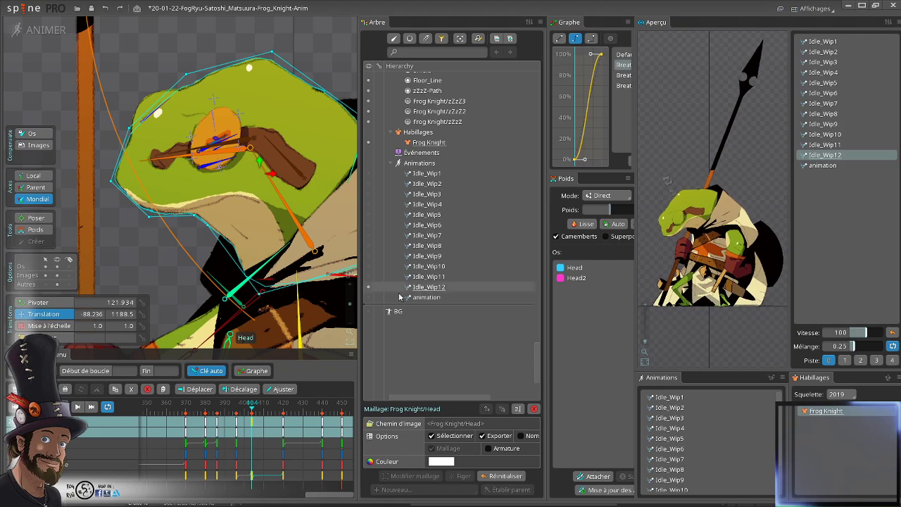
left_click(240, 408)
left_click_drag(242, 408, 259, 433)
key("space")
- Copy the keys at frame 404, paste them at frame 409, and scrub through the held head pose
left_click(254, 426)
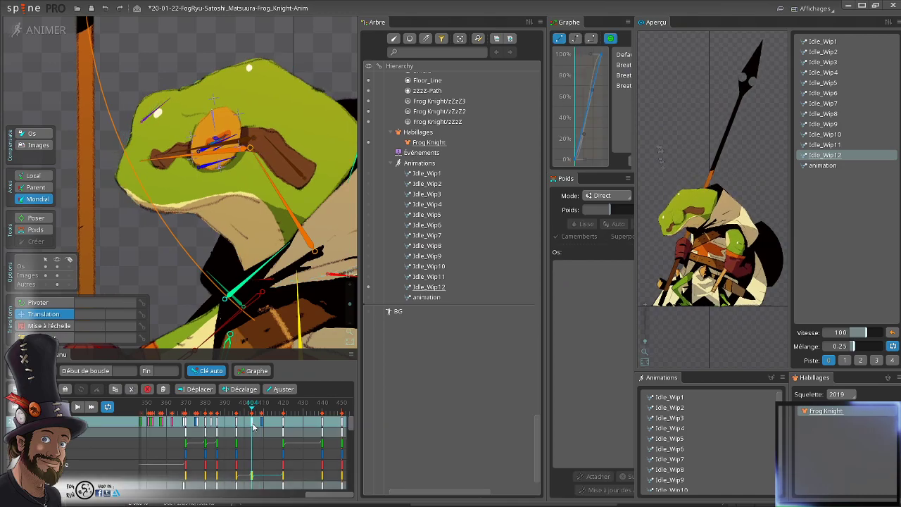
left_click(263, 425)
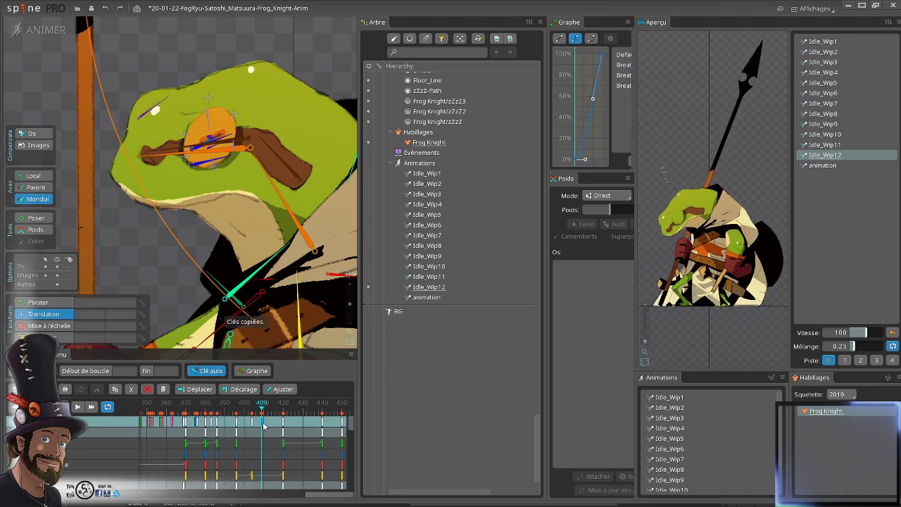
key("ctrl+v")
left_click_drag(260, 410, 253, 428)
left_click_drag(311, 212, 245, 206)
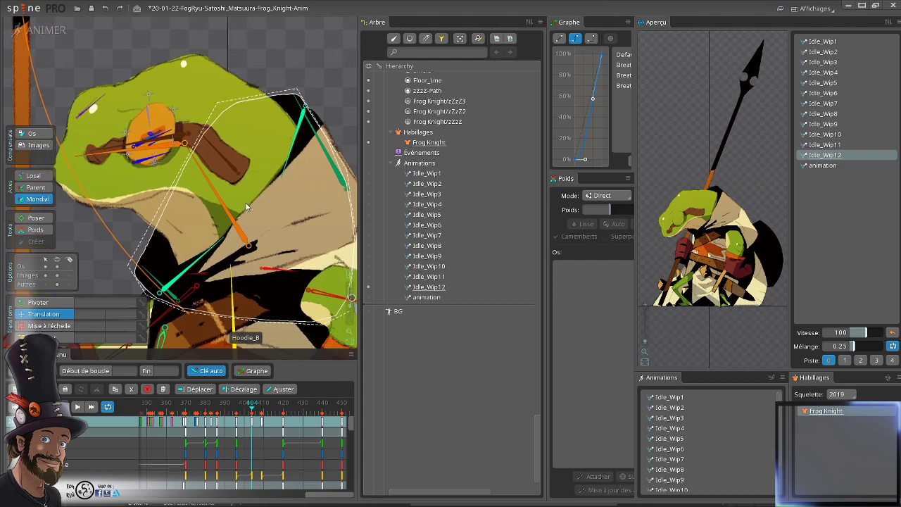
scroll(245, 202, "down", 3)
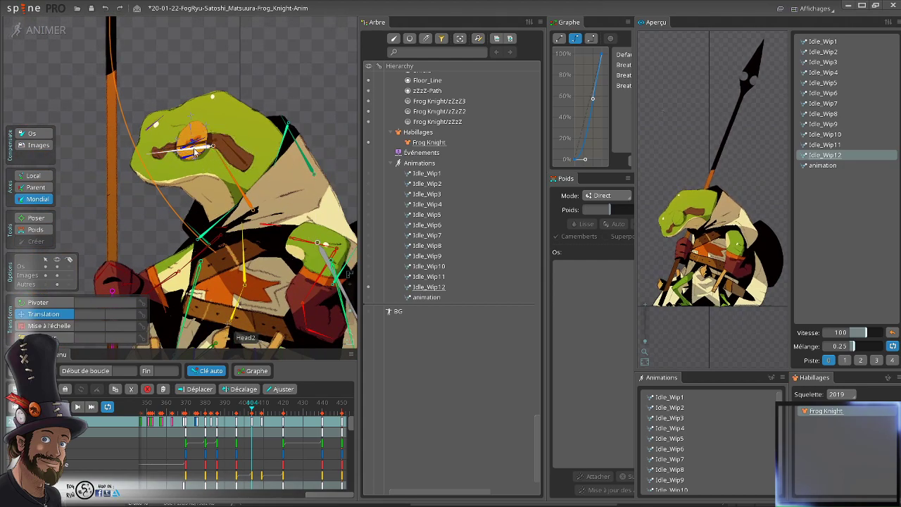
scroll(182, 235, "up", 1)
left_click_drag(182, 235, 196, 252)
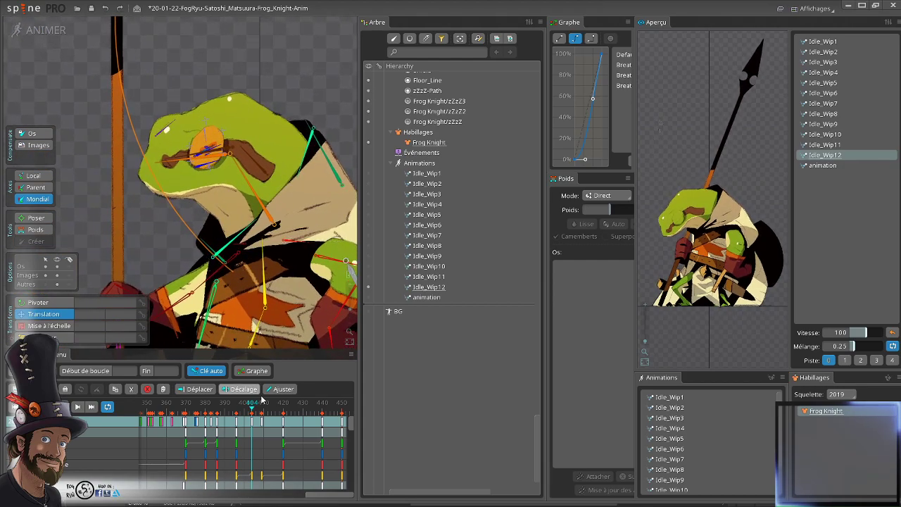
left_click_drag(251, 411, 255, 432)
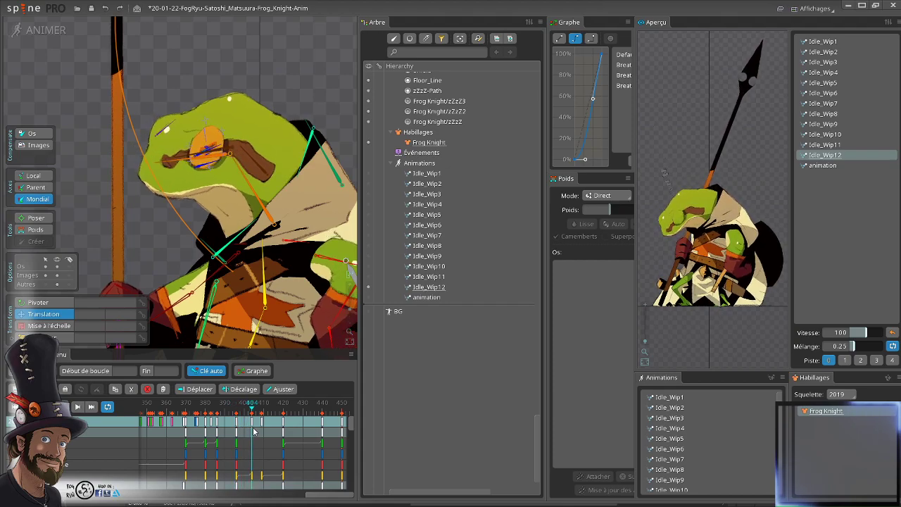
- Translate the Head_Brown and Head3 bones slightly toward the snout at frame 404
scroll(198, 158, "up", 4)
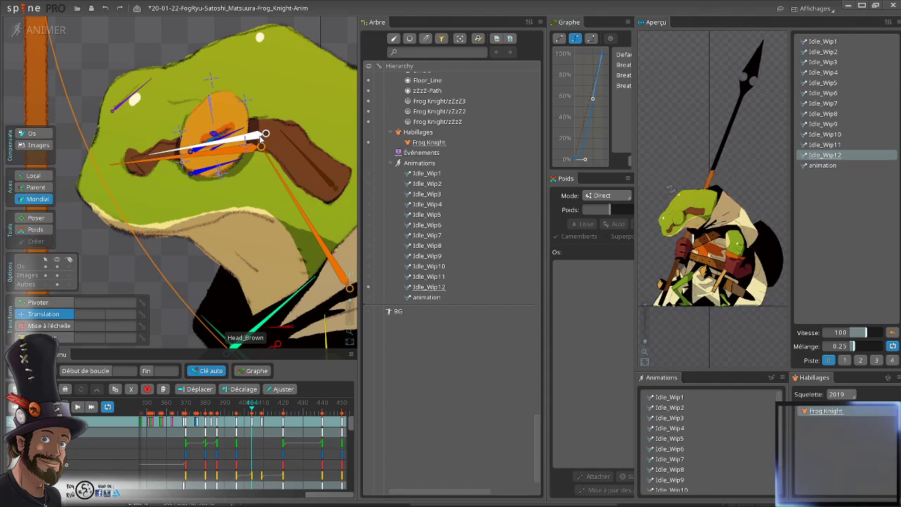
left_click(296, 160)
left_click(283, 140, "ctrl")
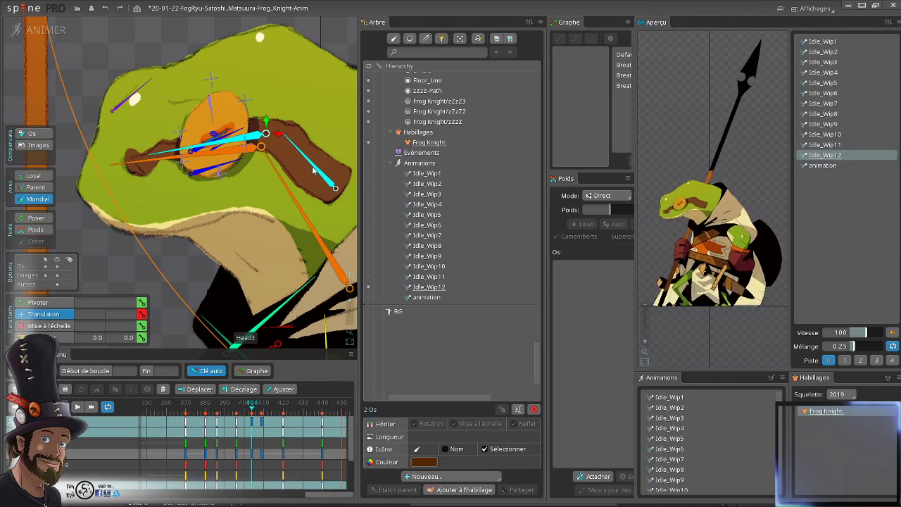
left_click_drag(282, 140, 278, 139)
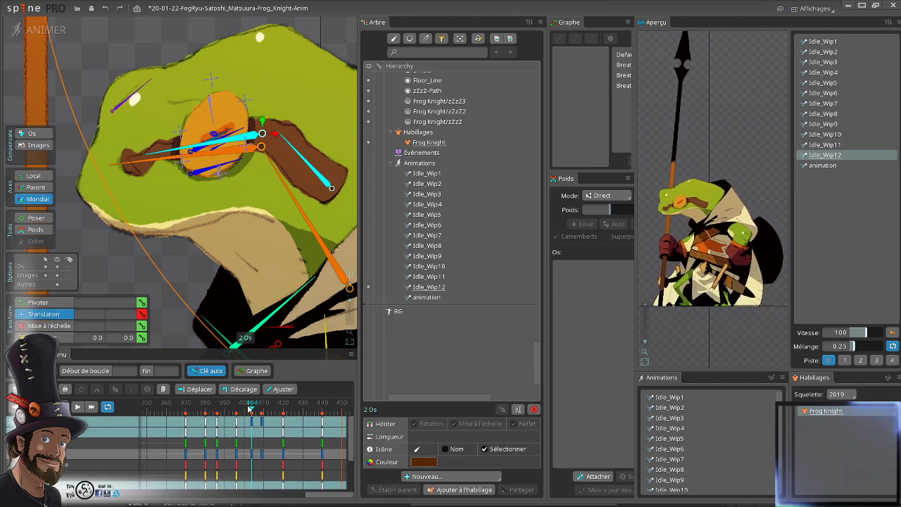
- Copy the two face-marking bones' keys at frame 404 and paste them at frame 409
left_click(236, 406)
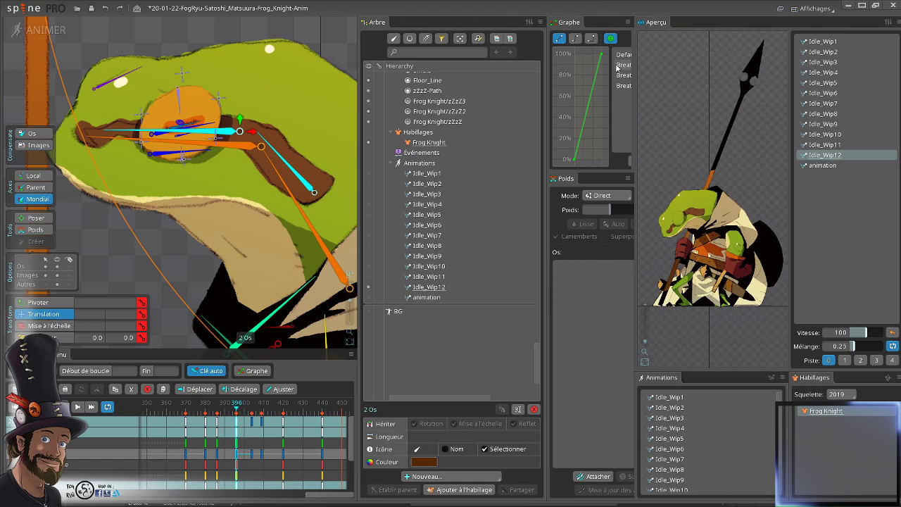
left_click(253, 429)
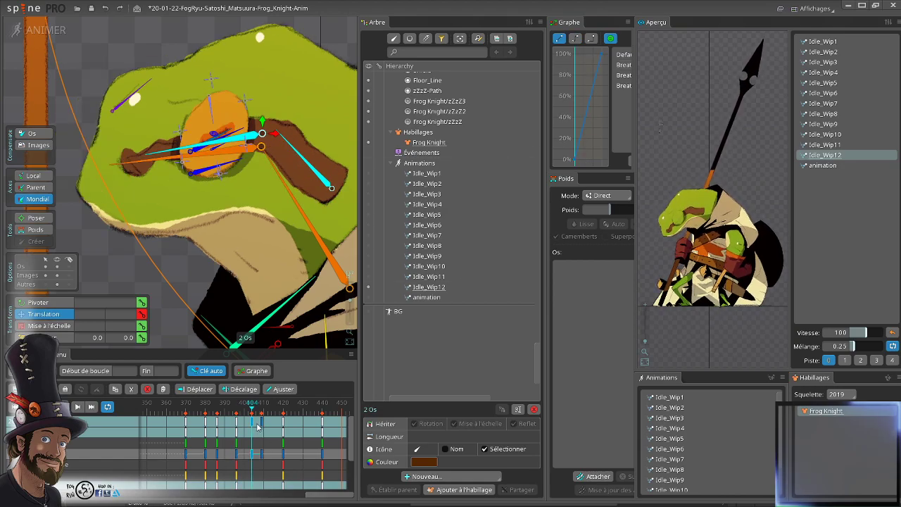
key("ctrl+c")
left_click(263, 423)
key("ctrl+v")
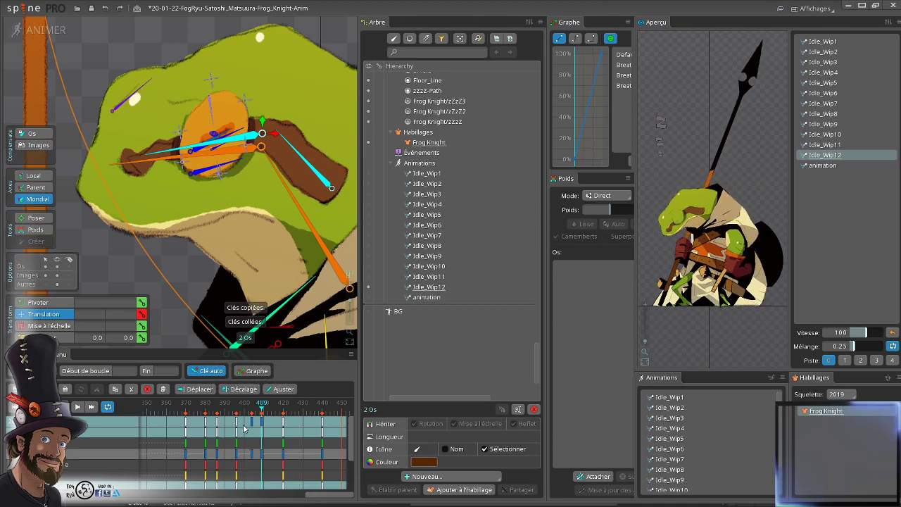
- Apply the Breathing curve preset to the keys at frames 396, 404 and 409, and scrub the transition
left_click(237, 423)
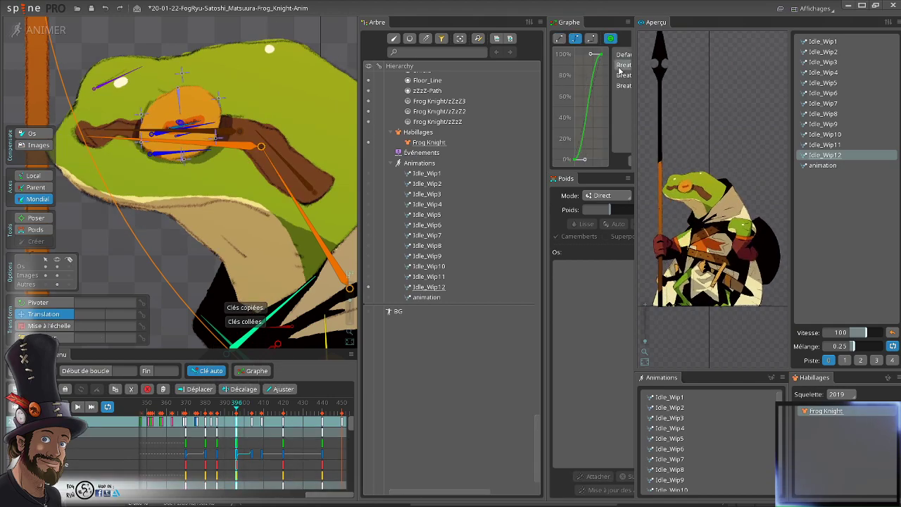
left_click(252, 421)
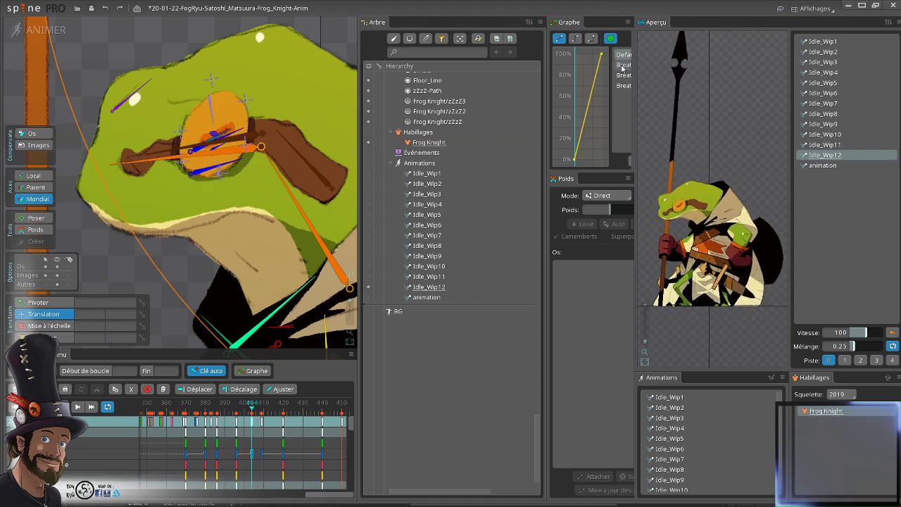
left_click(621, 65)
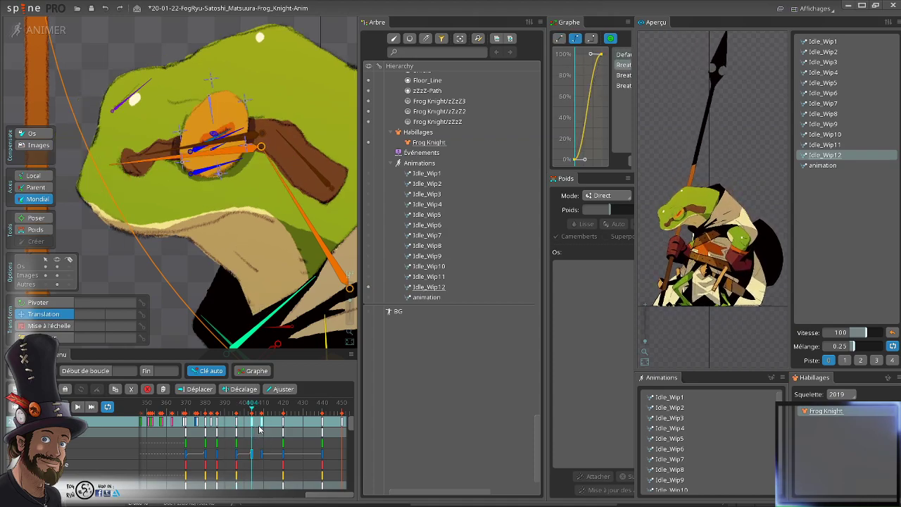
left_click(261, 453)
left_click(629, 67)
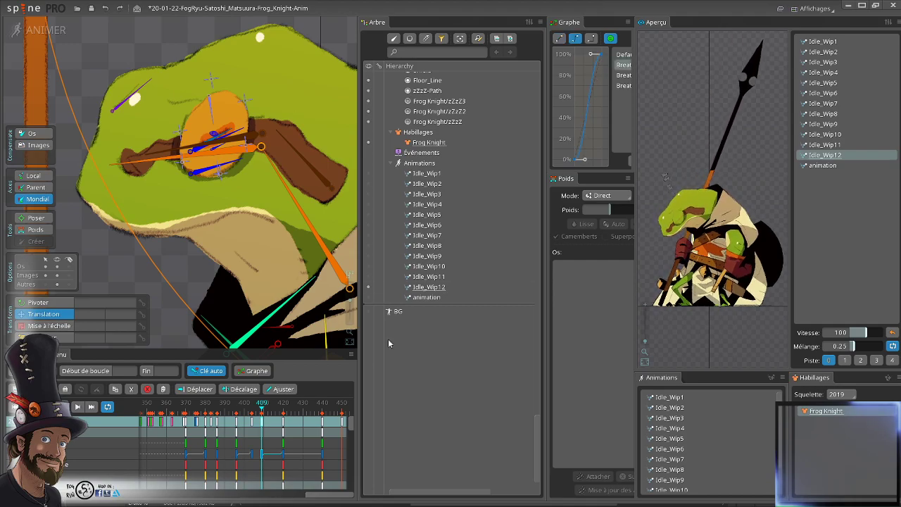
mouse_move(264, 408)
left_mouse_down()
mouse_move(235, 407)
mouse_move(259, 407)
left_mouse_up()
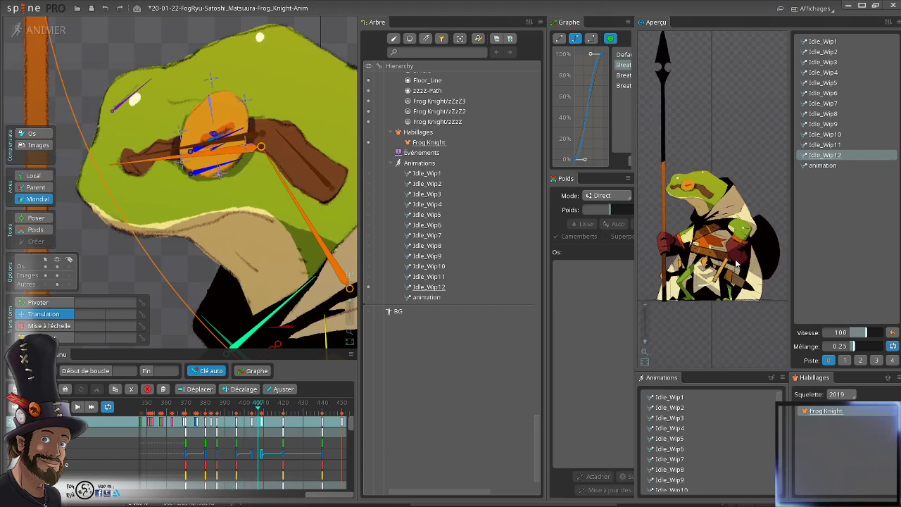
- Shift all the keys from frame 409 onward 8 frames later, so they start at frame 417
left_click(296, 429)
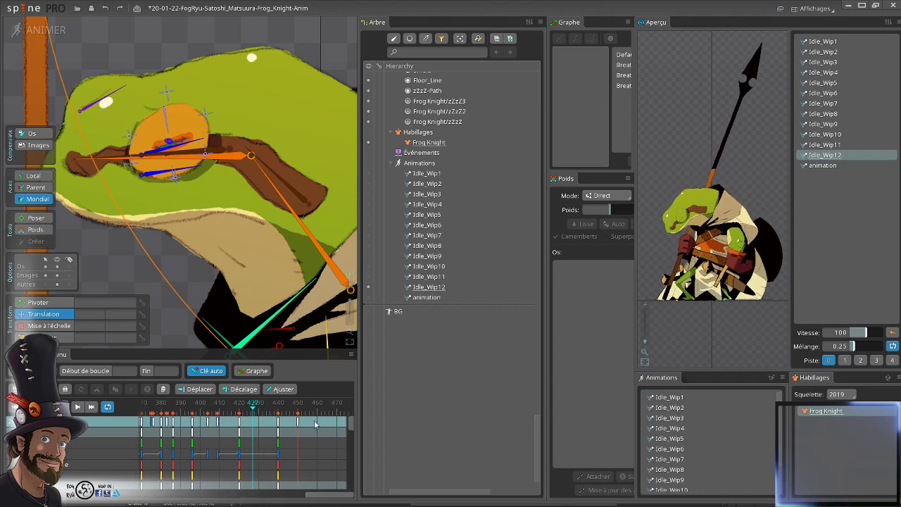
left_click_drag(304, 425, 242, 425)
left_click(243, 441)
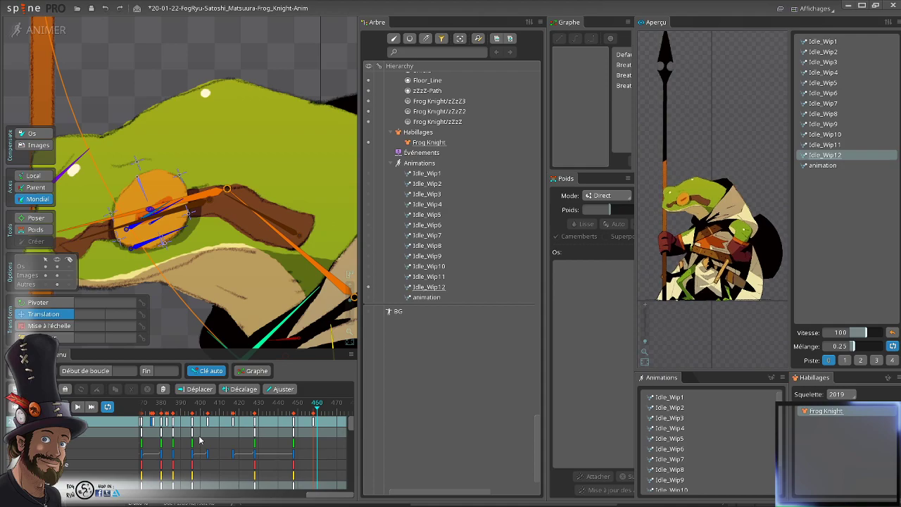
- Scrub around frames 405 to 407 and examine the head and face pose during the turn
scroll(226, 115, "down", 4)
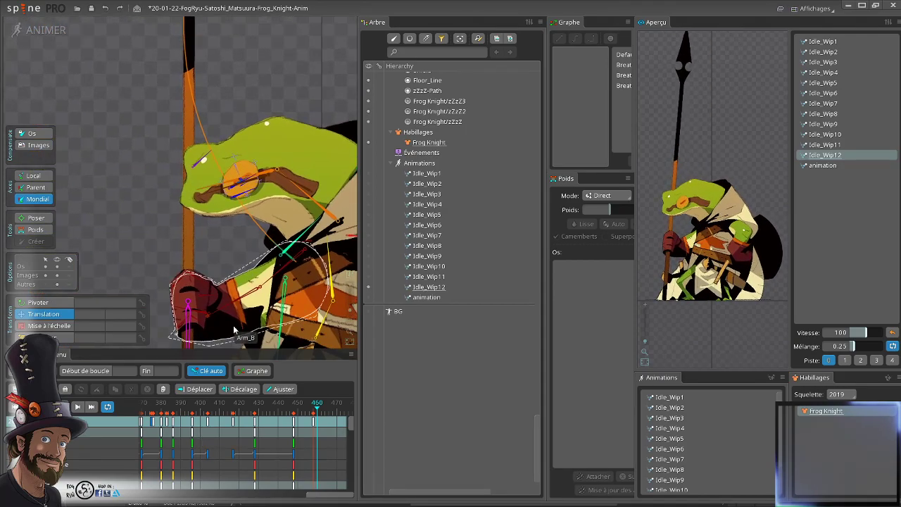
left_click(215, 410)
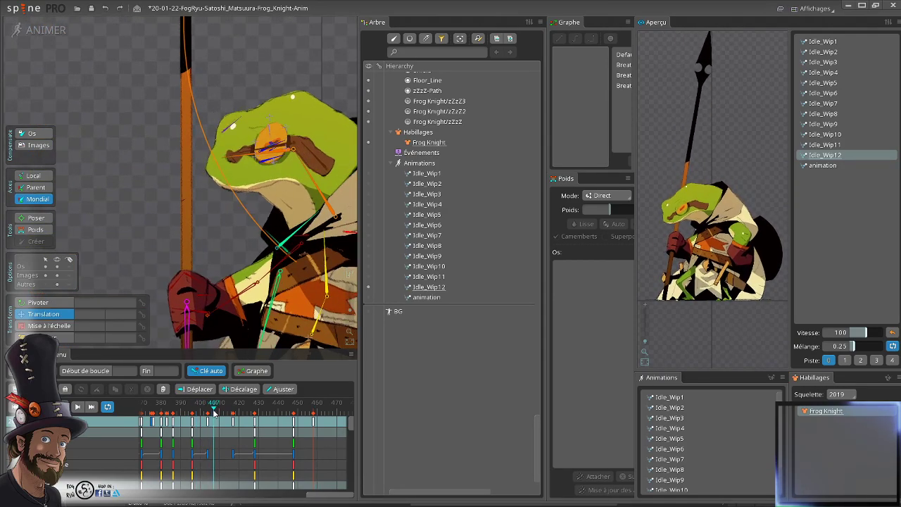
left_click_drag(214, 413, 210, 444)
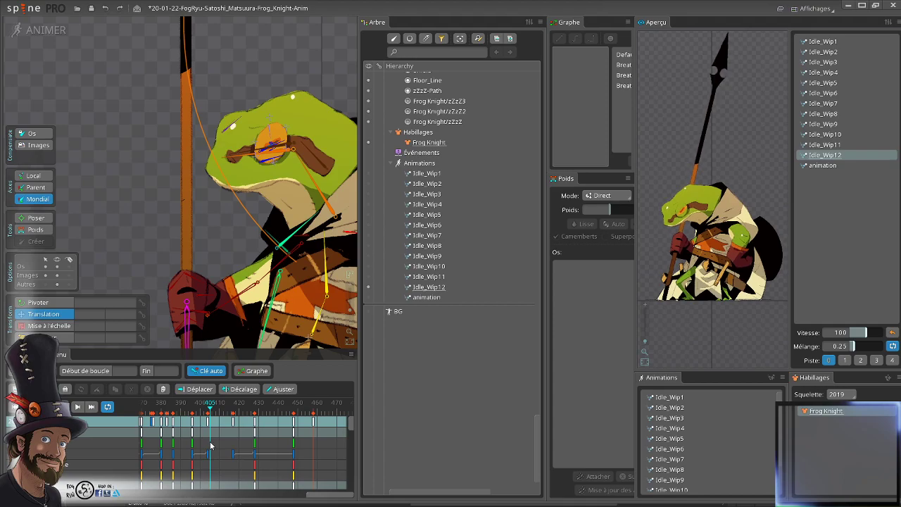
left_click_drag(297, 239, 226, 227)
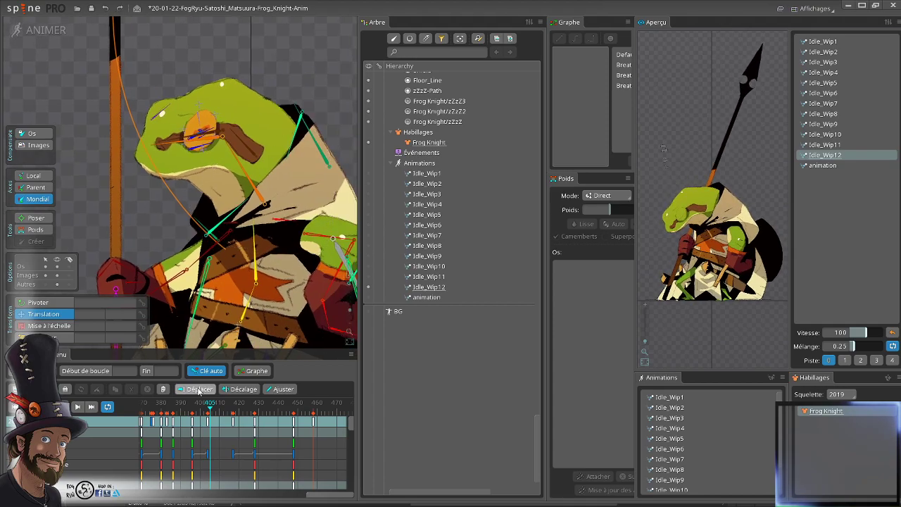
mouse_move(210, 410)
left_mouse_down()
mouse_move(196, 420)
mouse_move(215, 421)
mouse_move(189, 425)
mouse_move(212, 429)
mouse_move(192, 426)
mouse_move(213, 421)
mouse_move(187, 423)
mouse_move(214, 420)
mouse_move(189, 414)
mouse_move(214, 418)
left_mouse_up()
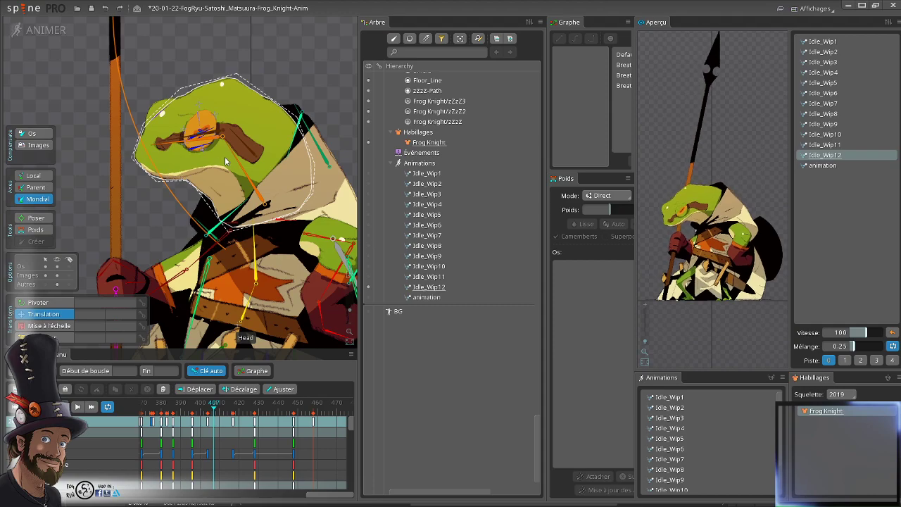
- In setup mode, add four vertices to the Head mesh along the edge between the green face and the beige throat
left_click(39, 33)
scroll(148, 225, "up", 3)
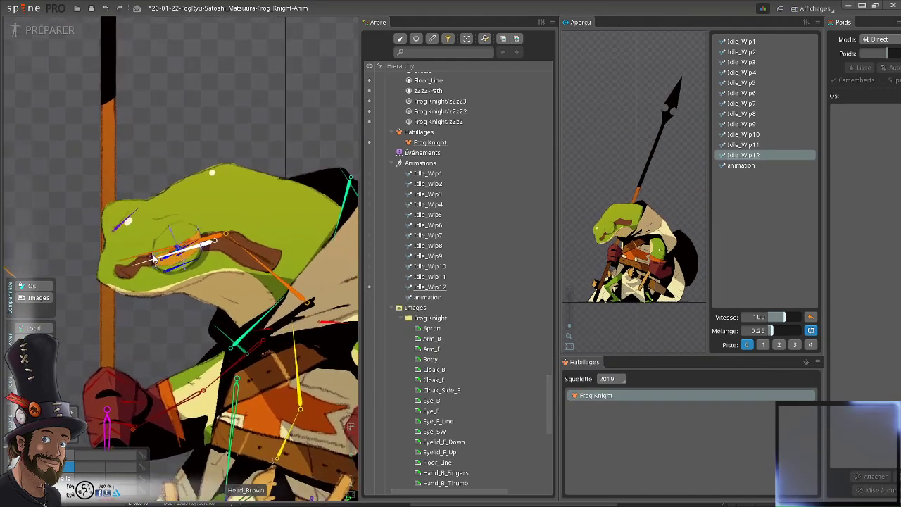
left_click(199, 309)
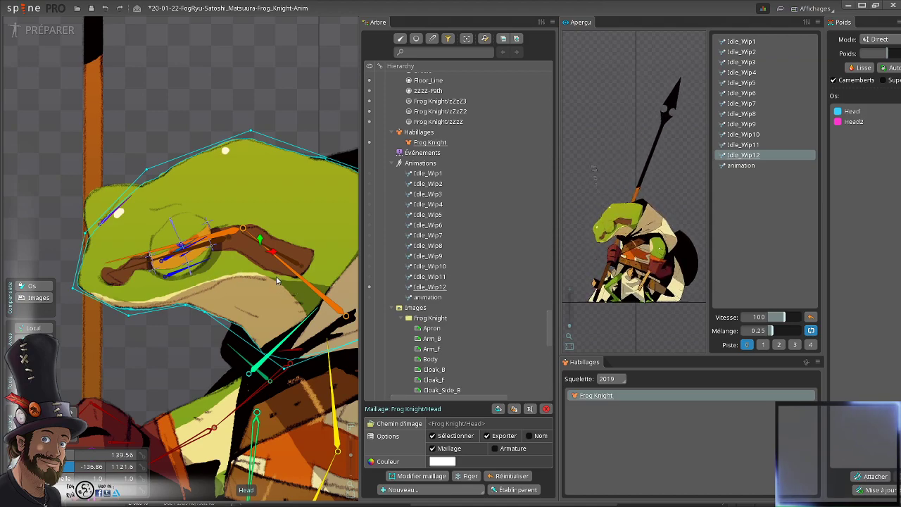
left_click_drag(215, 284, 234, 259)
scroll(193, 273, "up", 1)
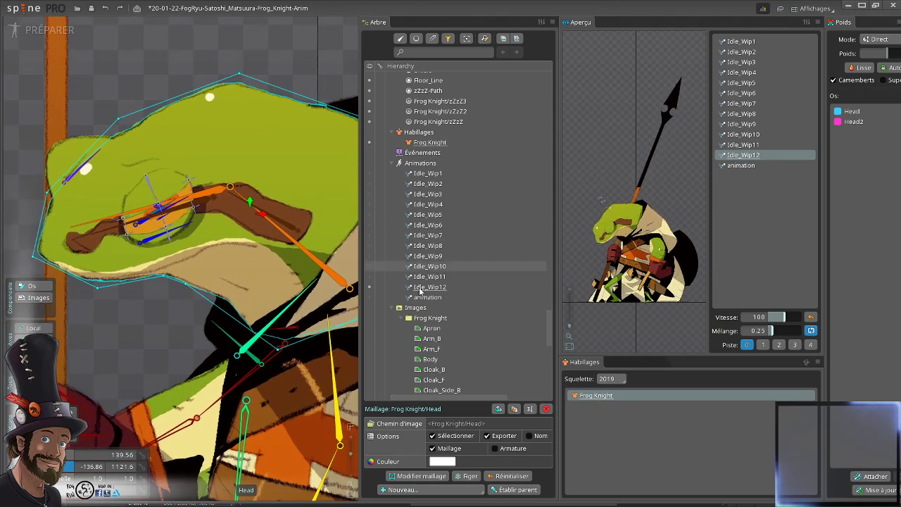
key("ctrl+z")
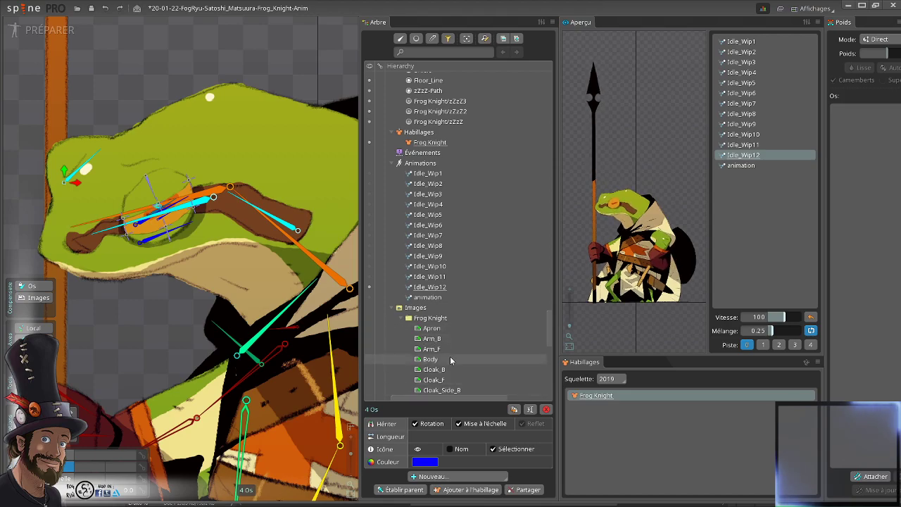
left_click(217, 144)
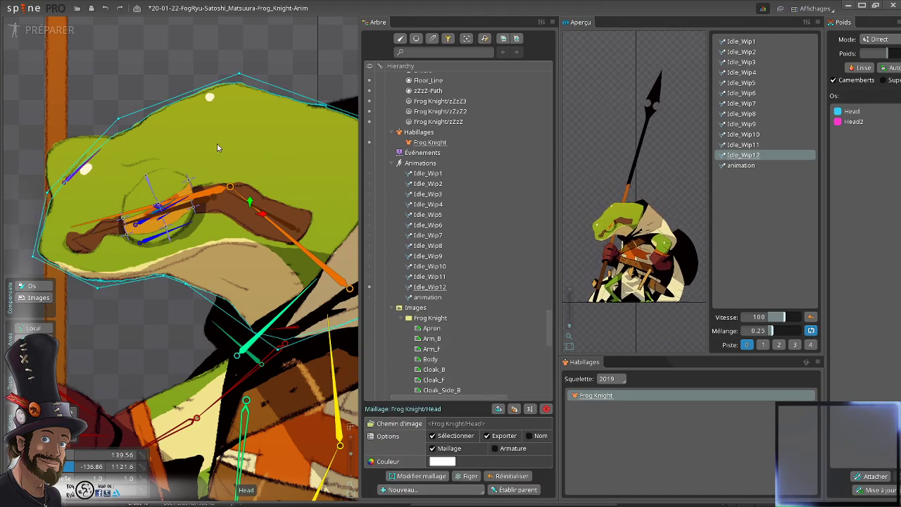
left_click(417, 476)
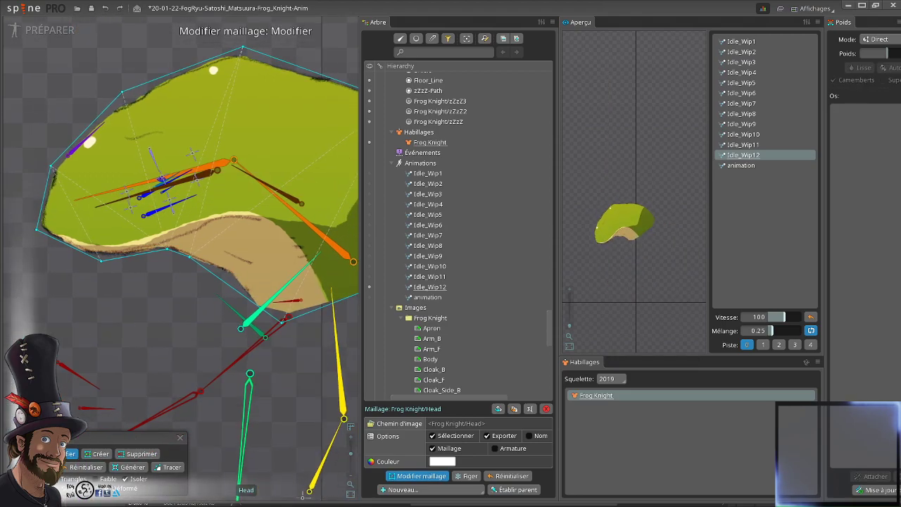
left_click(96, 453)
scroll(217, 272, "up", 3)
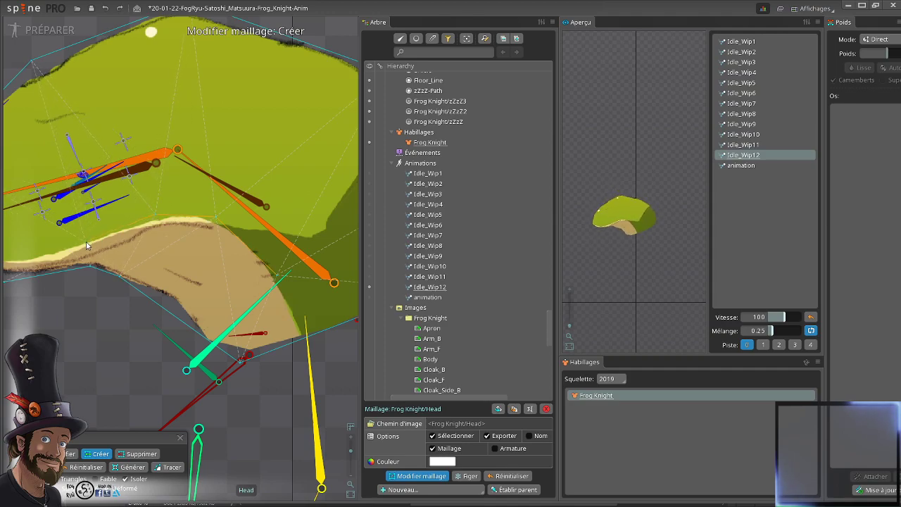
left_click_drag(121, 276, 188, 270)
left_click_drag(282, 261, 253, 287)
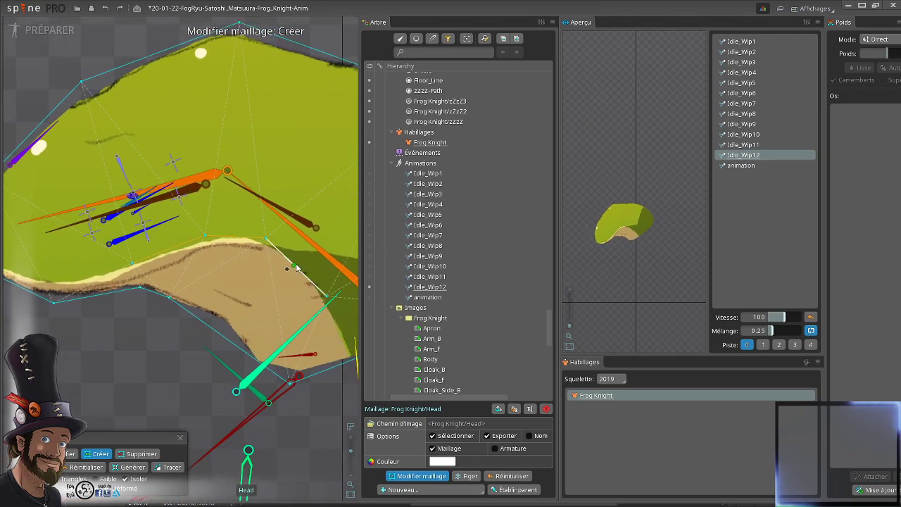
- Return to animation mode to examine the head pose at frame 407, and select the Head bone
left_click(52, 25)
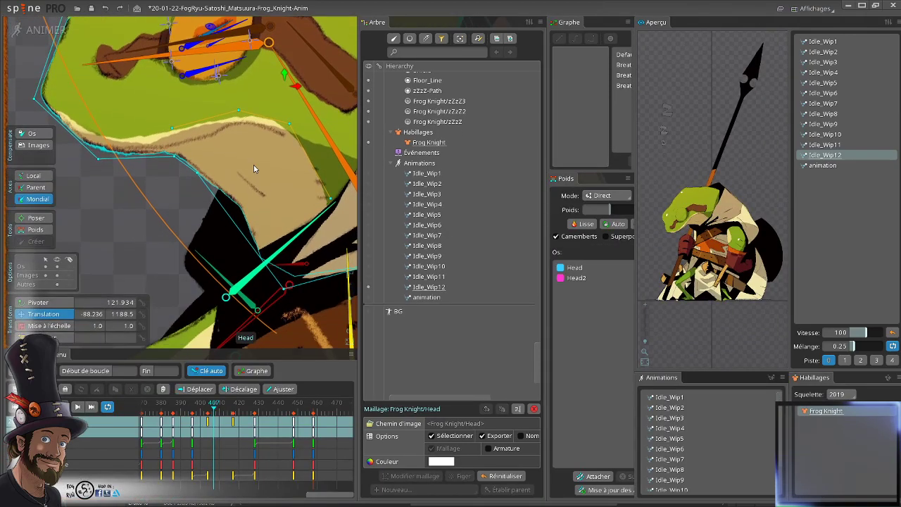
left_click_drag(253, 169, 272, 224)
key("space")
left_click(294, 233)
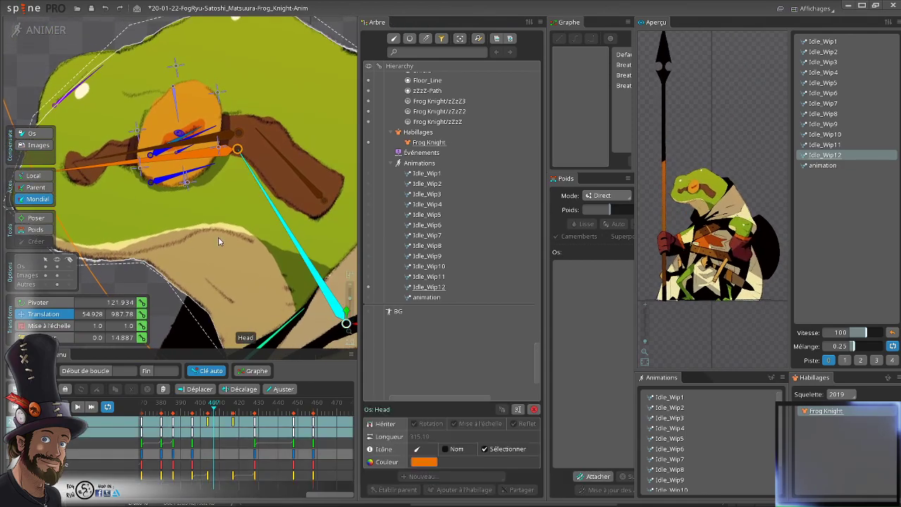
scroll(217, 237, "down", 3)
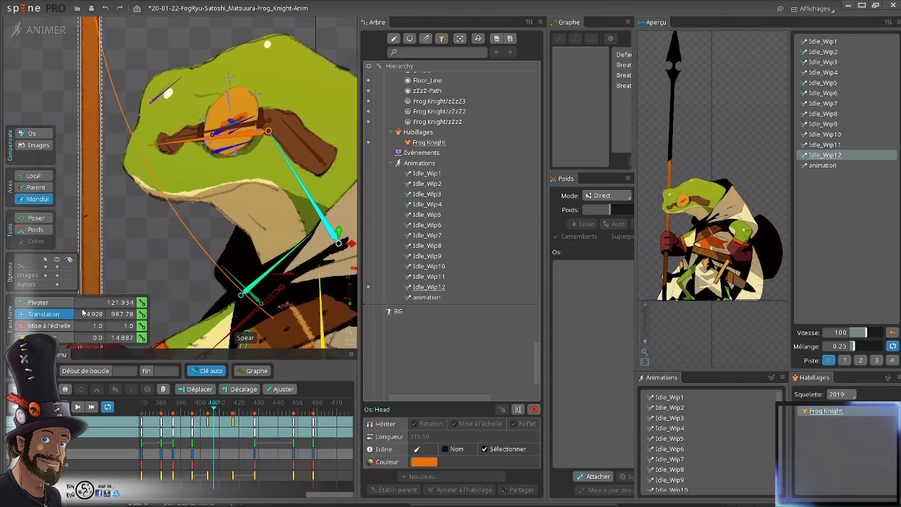
- In setup mode, create a zero-length child bone of the Head bone, just above the mouth line below the eye marking
left_click(47, 29)
scroll(144, 162, "up", 5)
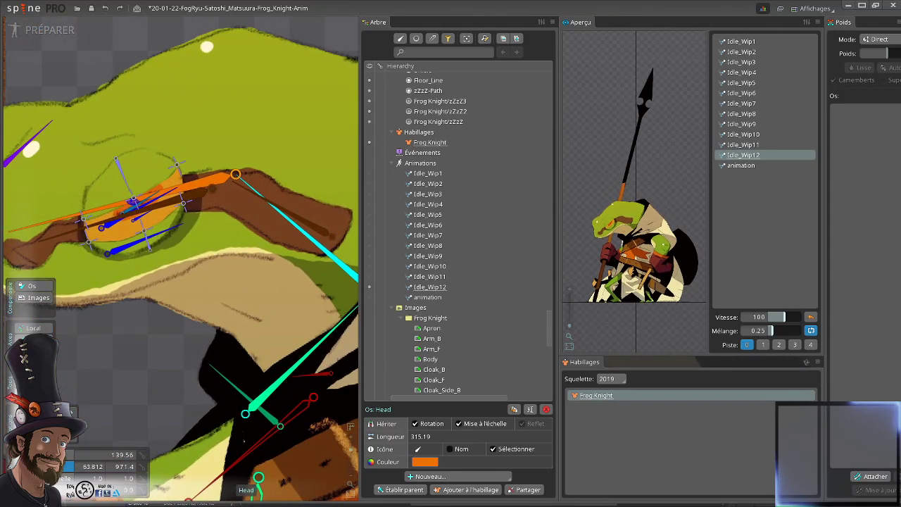
key("p")
scroll(253, 269, "up", 1)
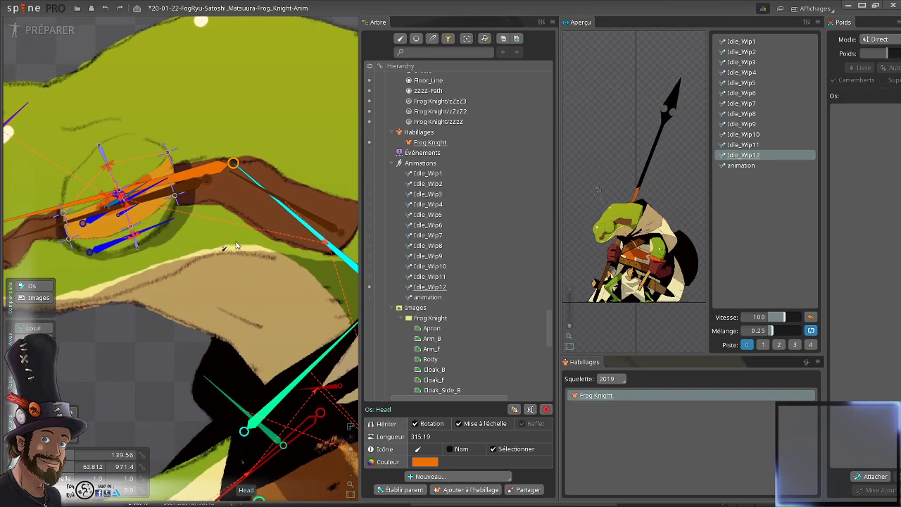
left_click(257, 228)
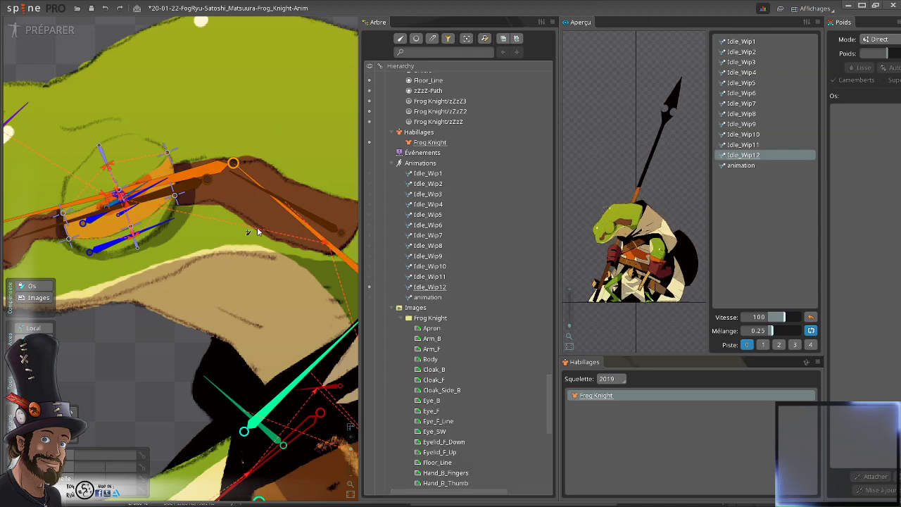
left_click(291, 142)
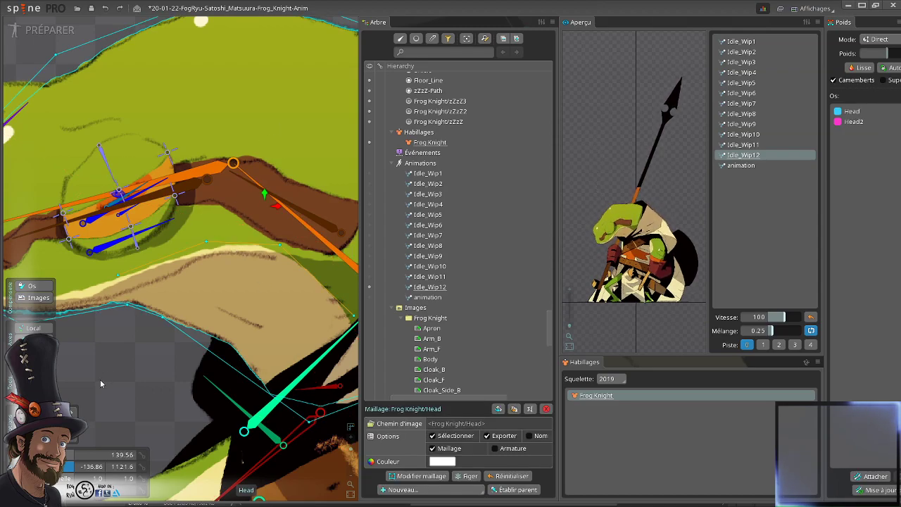
left_click(192, 298)
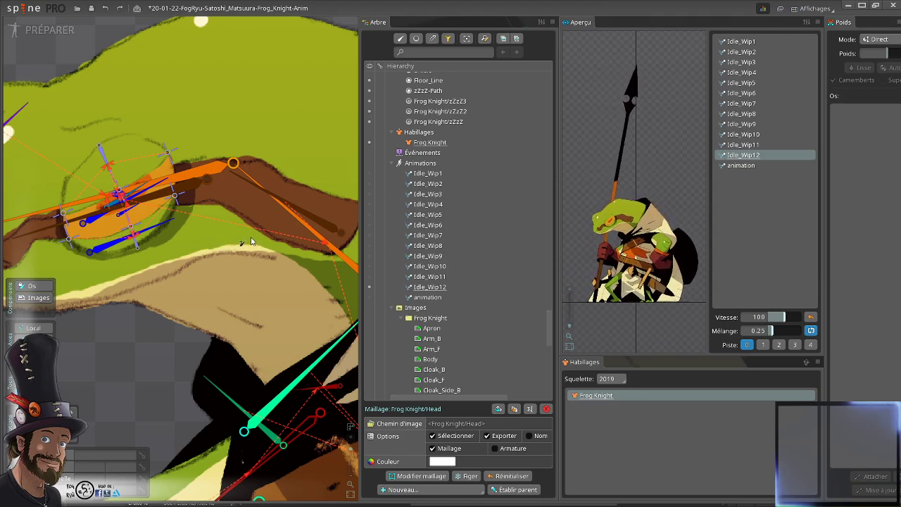
left_click(305, 234)
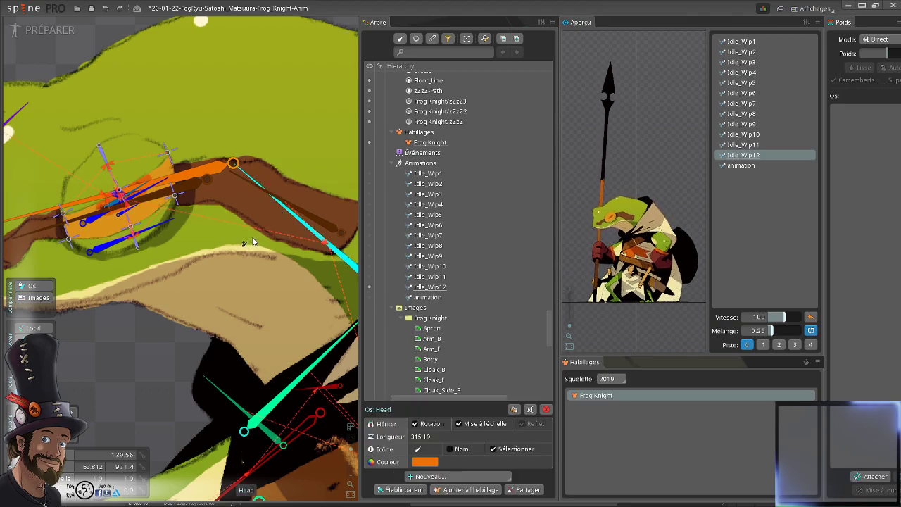
scroll(227, 278, "up", 1)
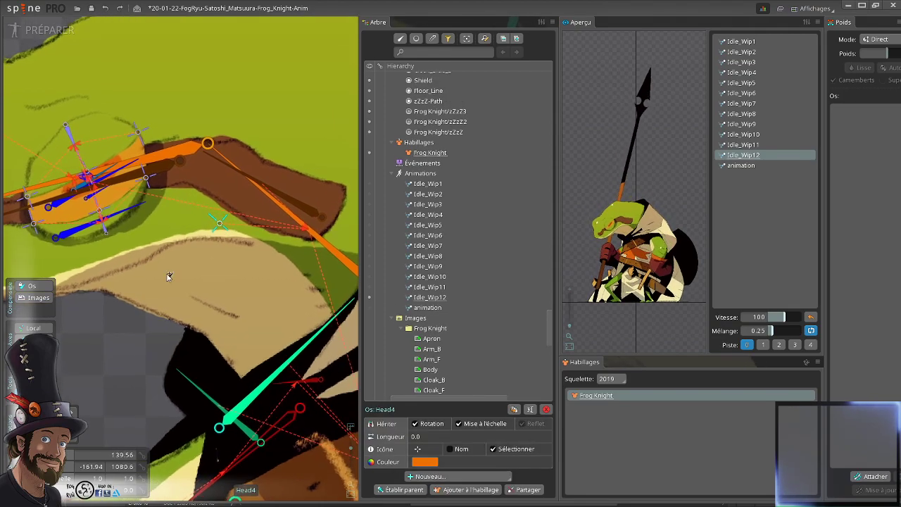
scroll(220, 256, "down", 2)
left_click_drag(259, 230, 227, 234)
- Attach the new mouth-line bone to the Head mesh as an additional weight influence
key("space")
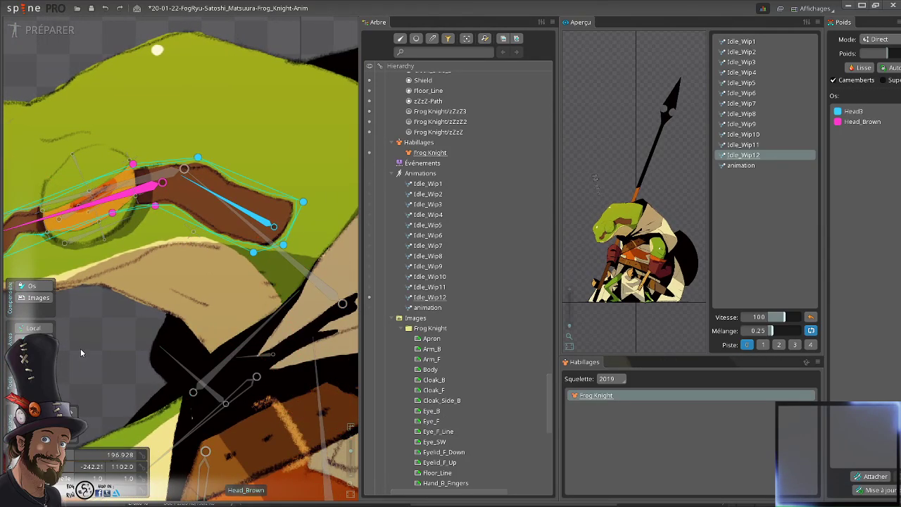
left_click(277, 131)
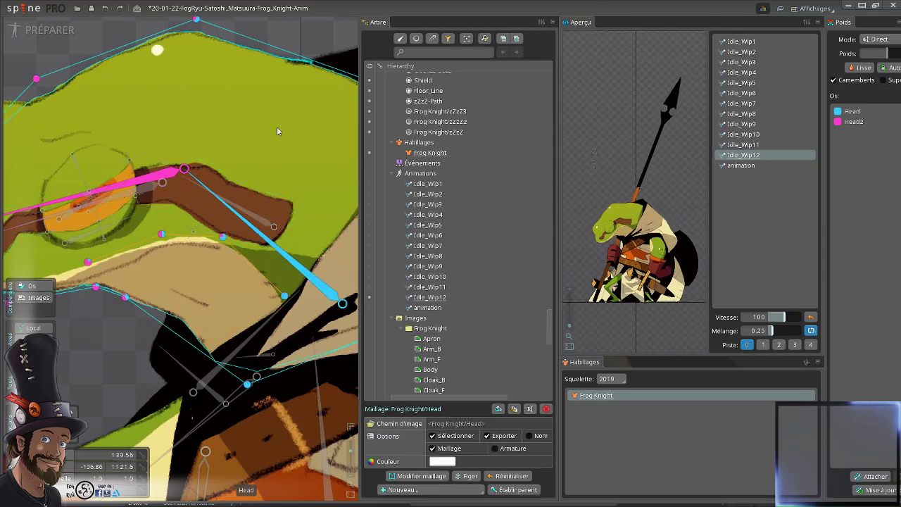
left_click(871, 478)
left_click(197, 236)
left_click_drag(199, 238, 284, 266)
key("Escape")
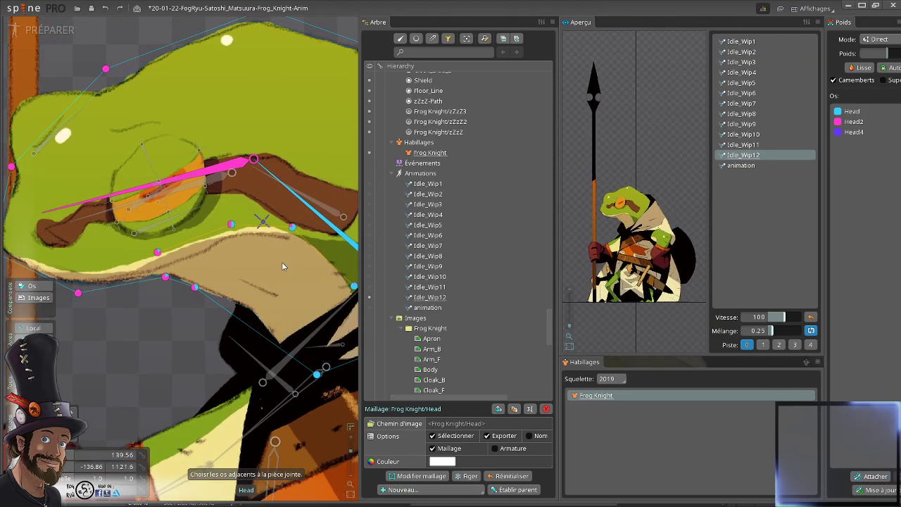
- Weight the two middle mouth-line vertices 100 to the new bone, and give the two outer ones partial weights
left_click(261, 221)
left_click_drag(229, 224, 228, 161)
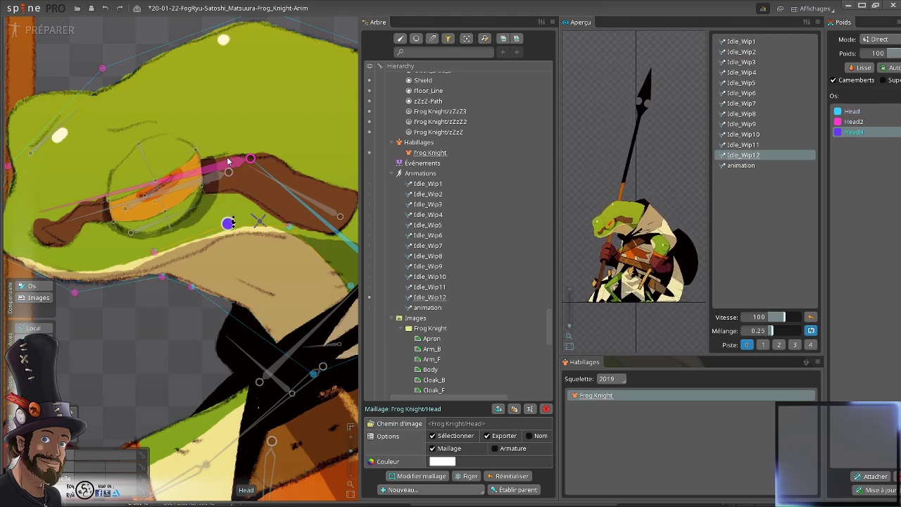
left_click(289, 226)
left_click_drag(289, 226, 238, 169)
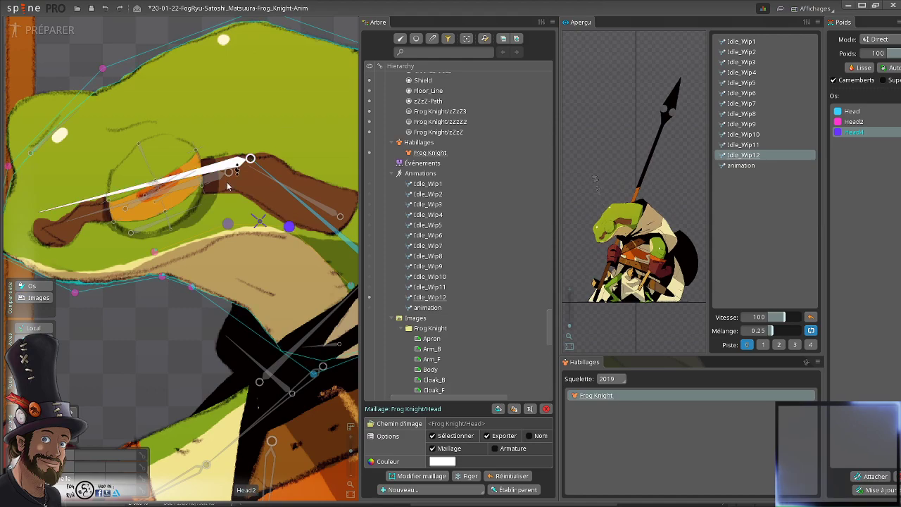
left_click(157, 237)
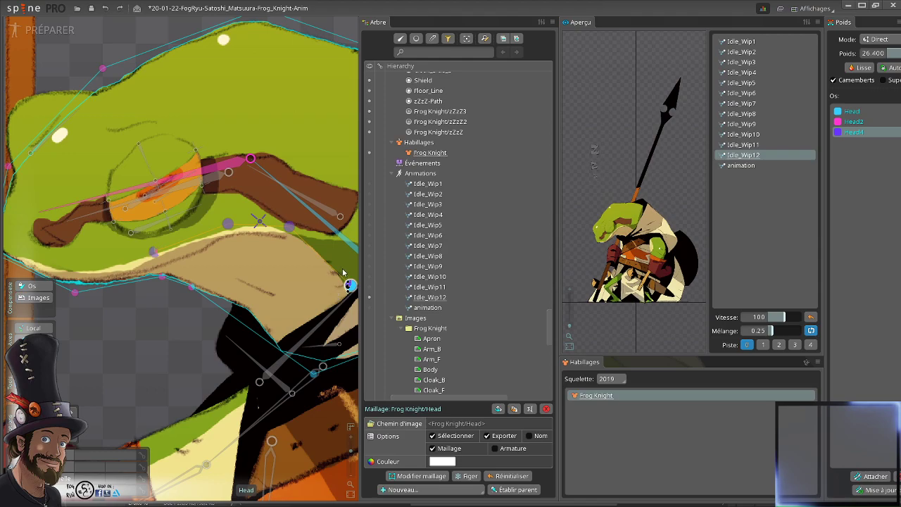
left_click_drag(343, 272, 269, 261)
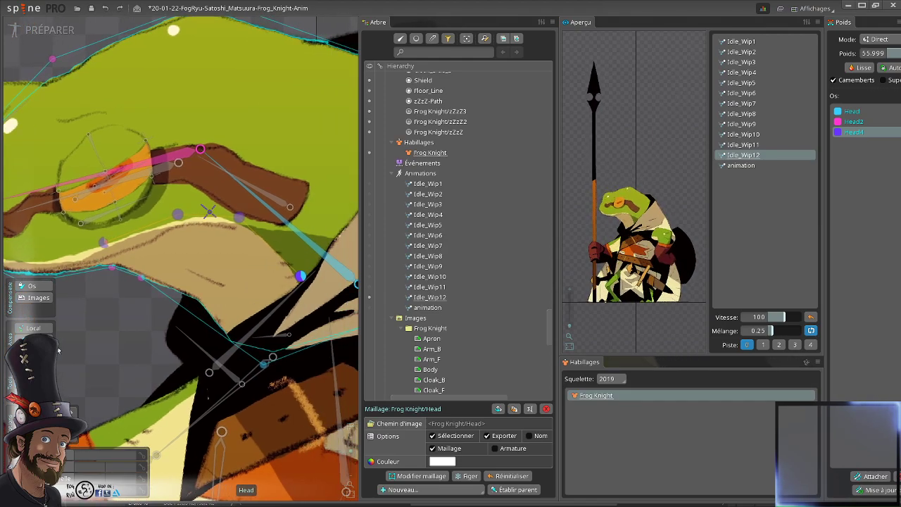
- Test the mouth-line deformation by moving the new bone up toward the face marking, and restore its position
key("space")
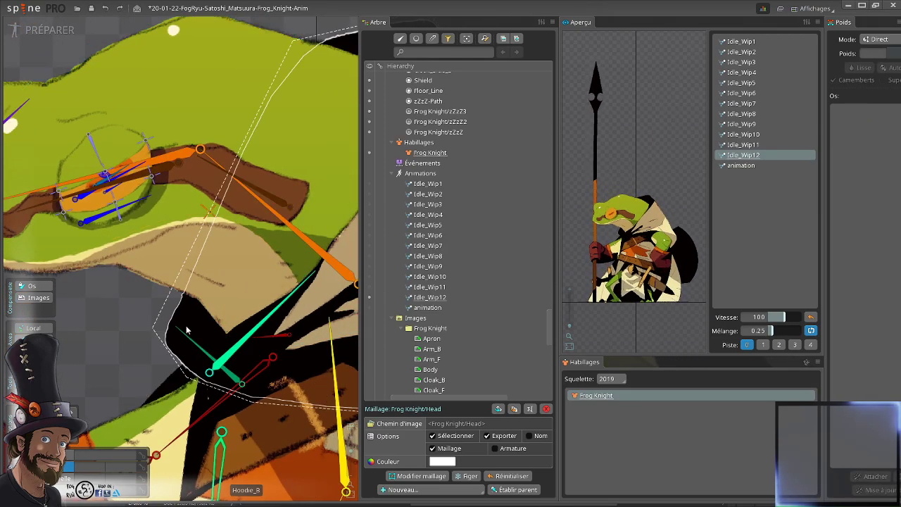
left_click_drag(209, 218, 240, 225)
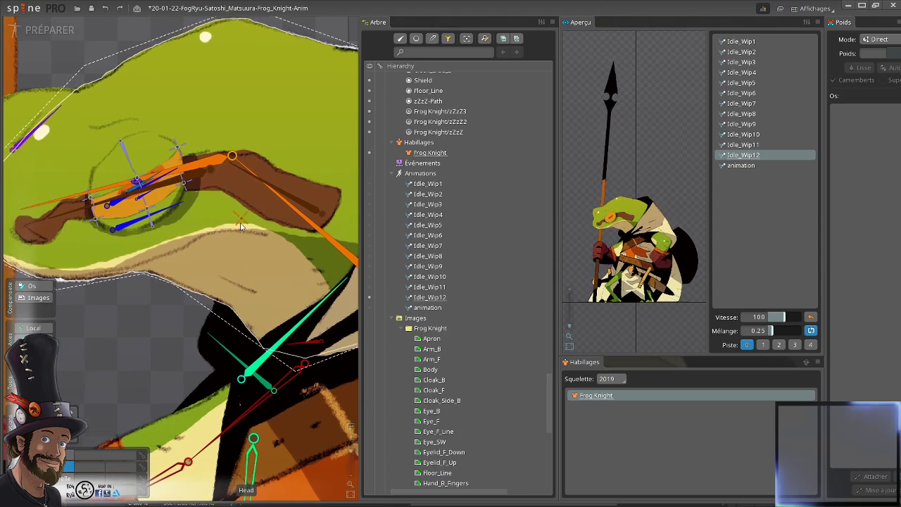
left_click(250, 209)
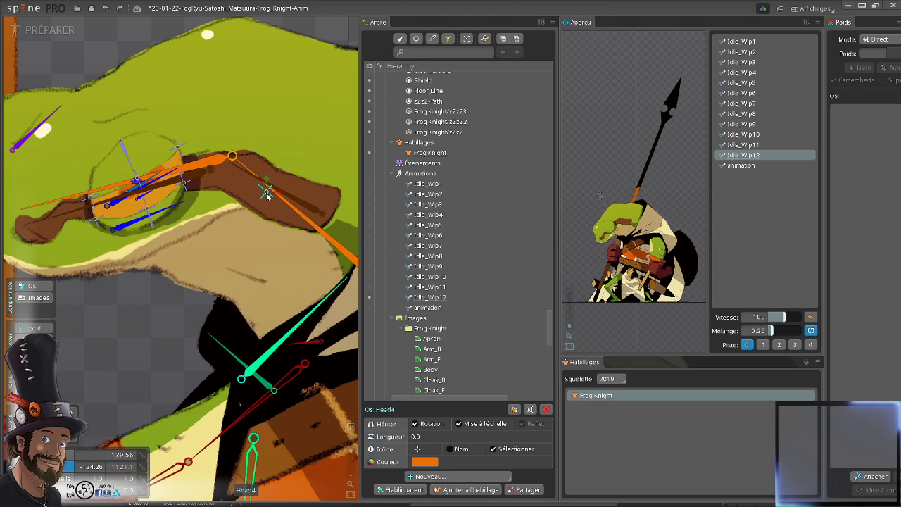
left_click_drag(266, 196, 236, 220)
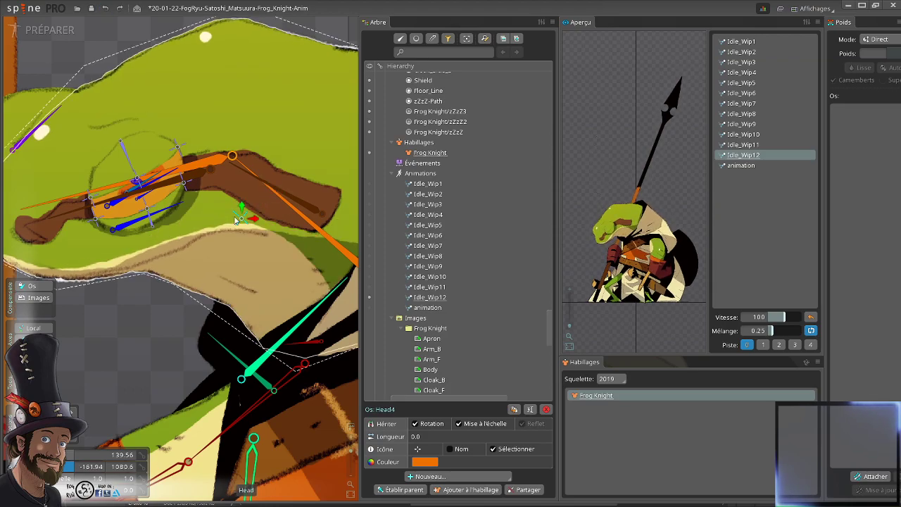
- Add interior vertices to the Head mesh around the mouth line, across the eye and cheek area above it and in the jaw below
left_click(250, 124)
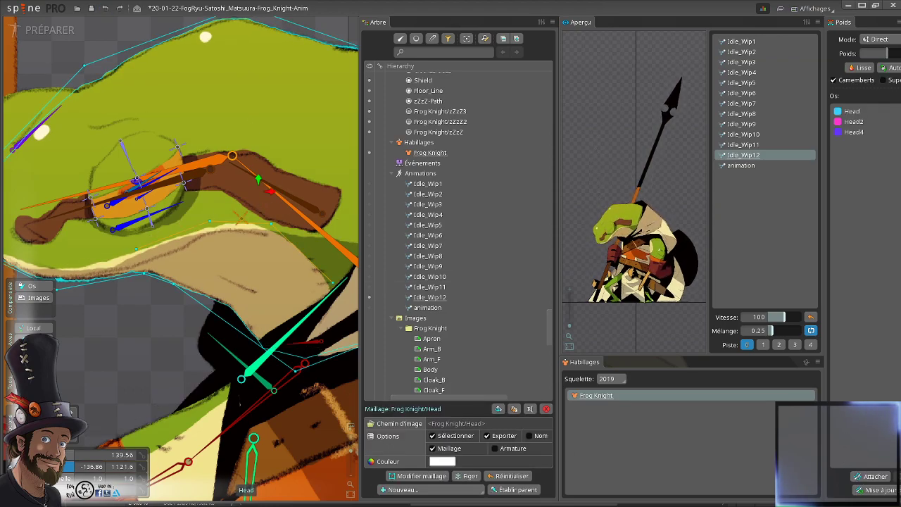
key("g")
left_click_drag(253, 244, 244, 269)
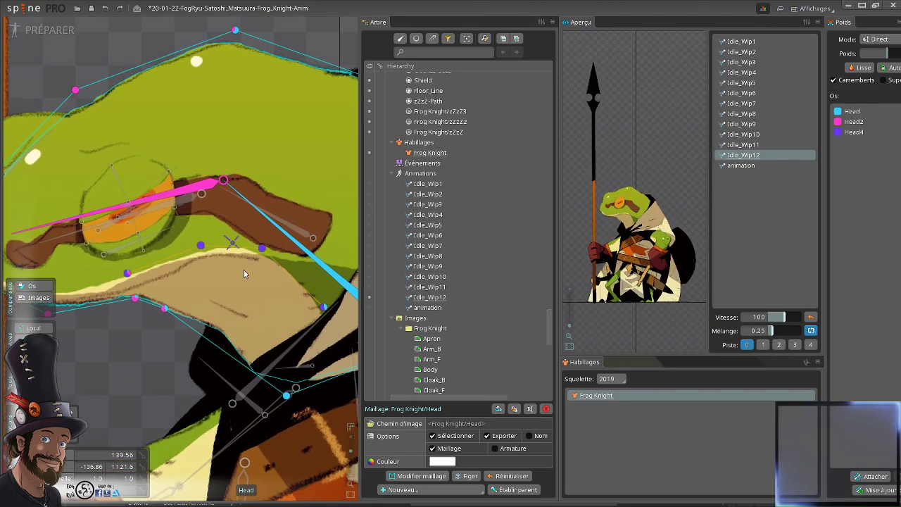
left_click(420, 476)
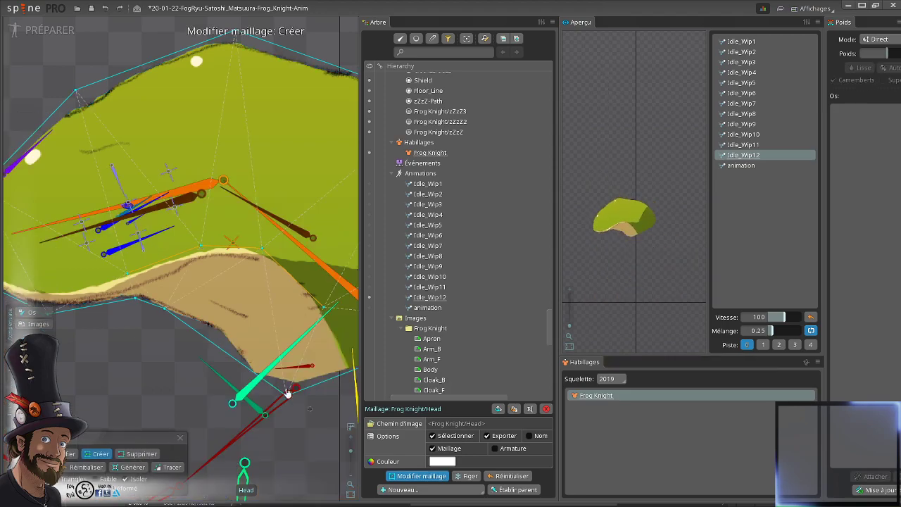
left_click_drag(237, 337, 266, 339)
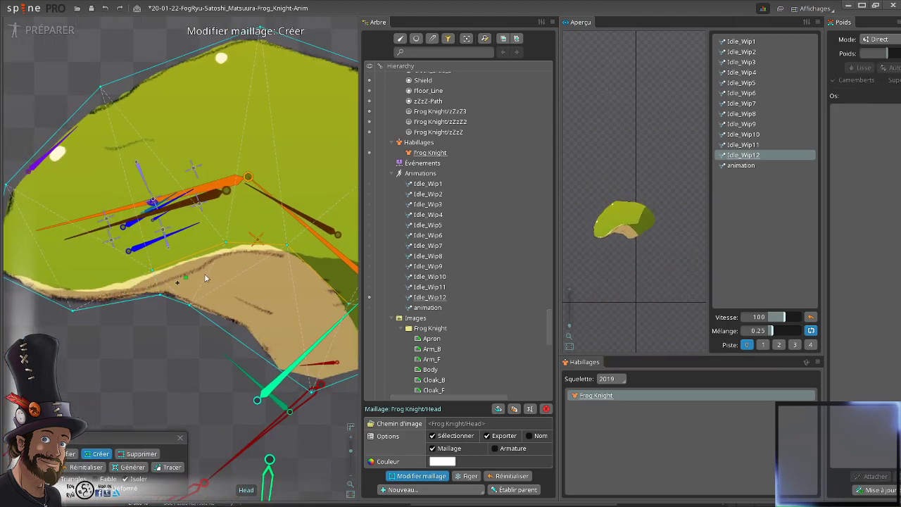
left_click_drag(243, 229, 208, 243)
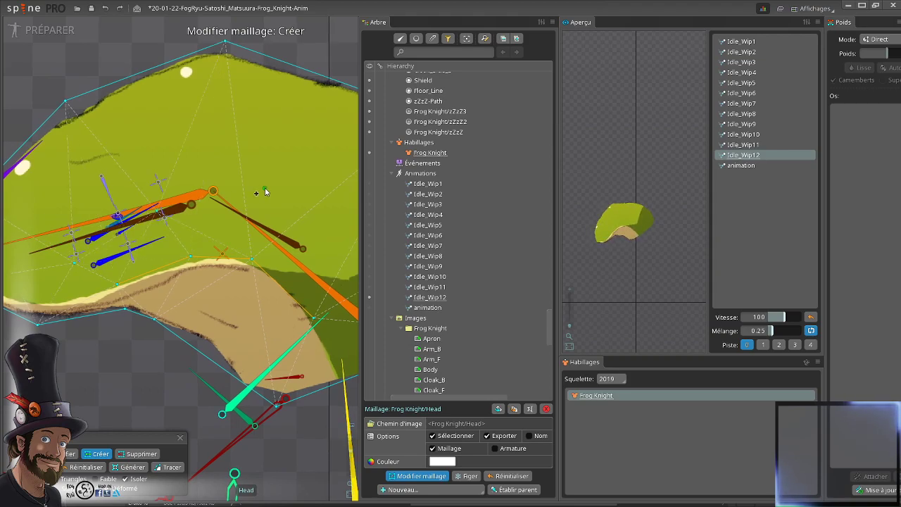
left_click_drag(334, 228, 275, 192)
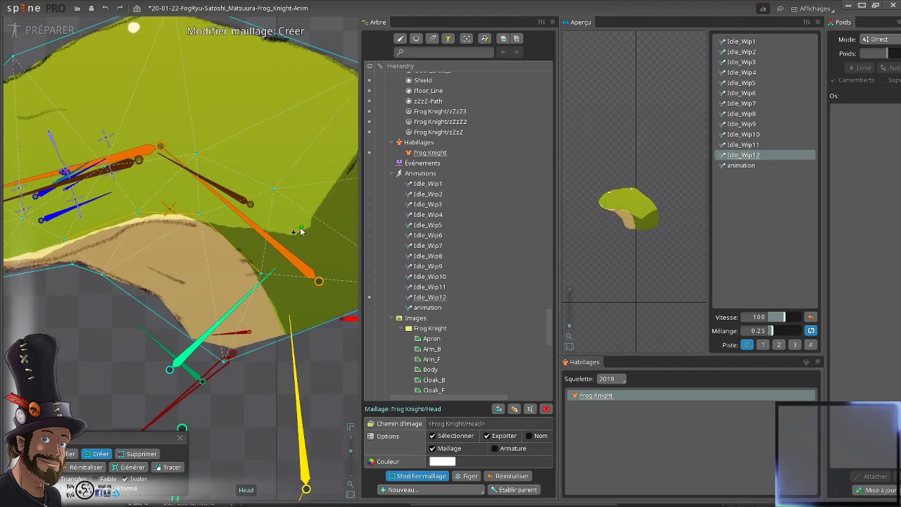
left_click_drag(230, 227, 264, 184)
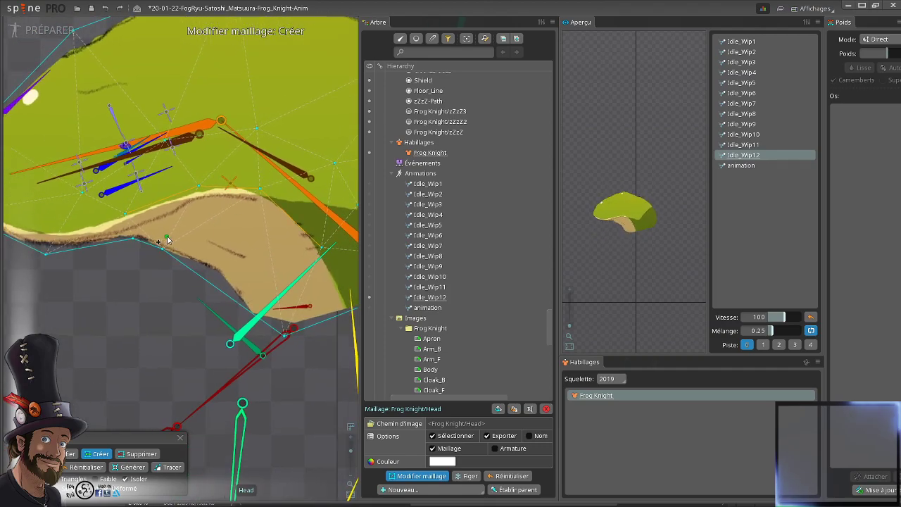
left_click_drag(231, 255, 244, 258)
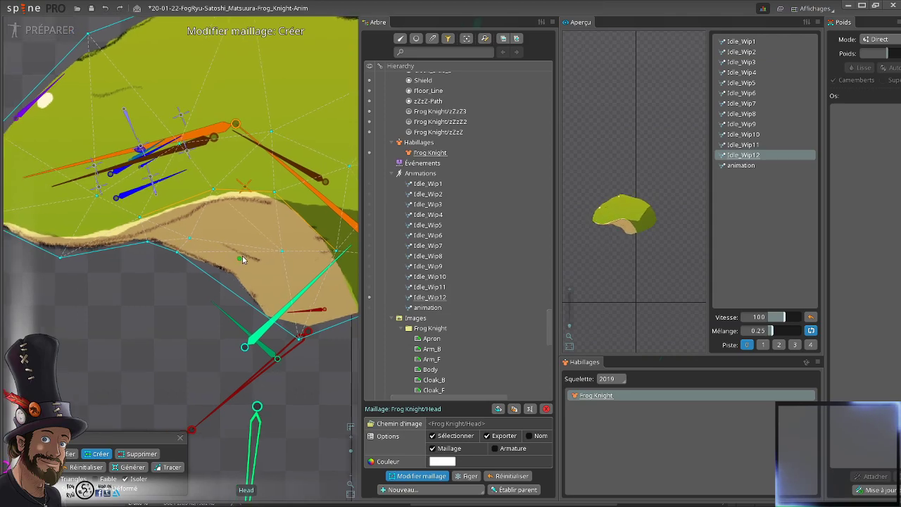
key("Escape")
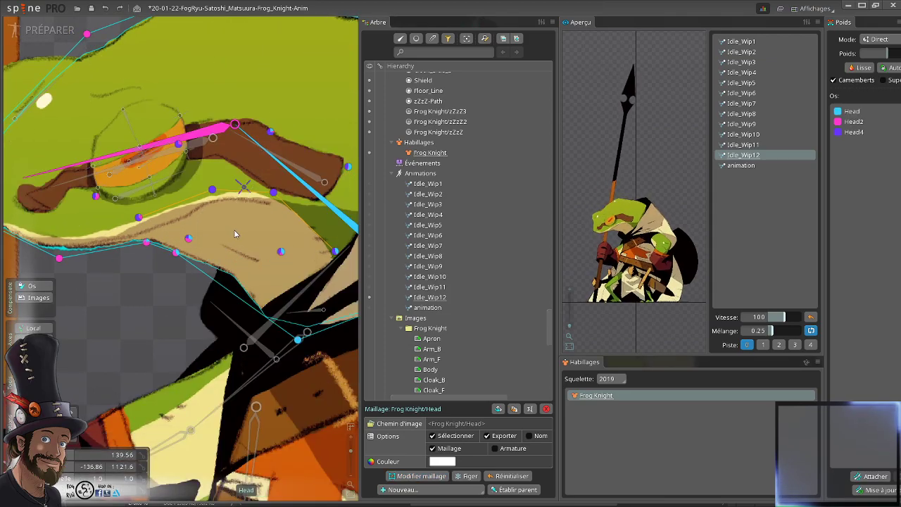
- Set the mouth-line bone Head4's weight to 0 on the newly added Head mesh vertices surrounding the mouth line
left_click_drag(252, 192, 259, 204)
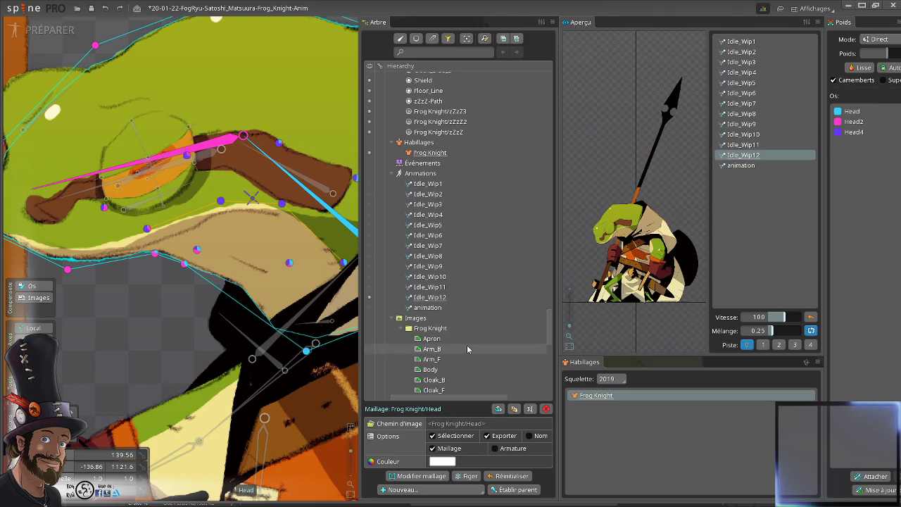
left_click(853, 133)
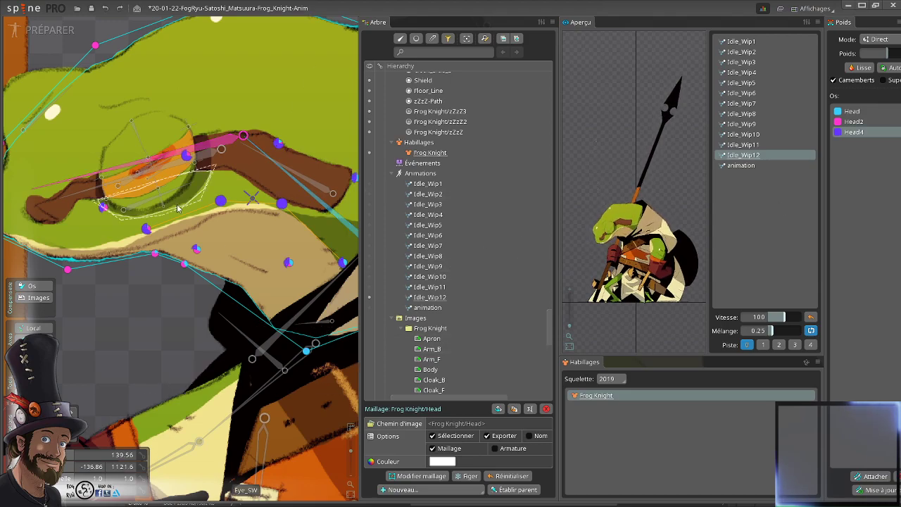
left_click(187, 155)
left_click(243, 135)
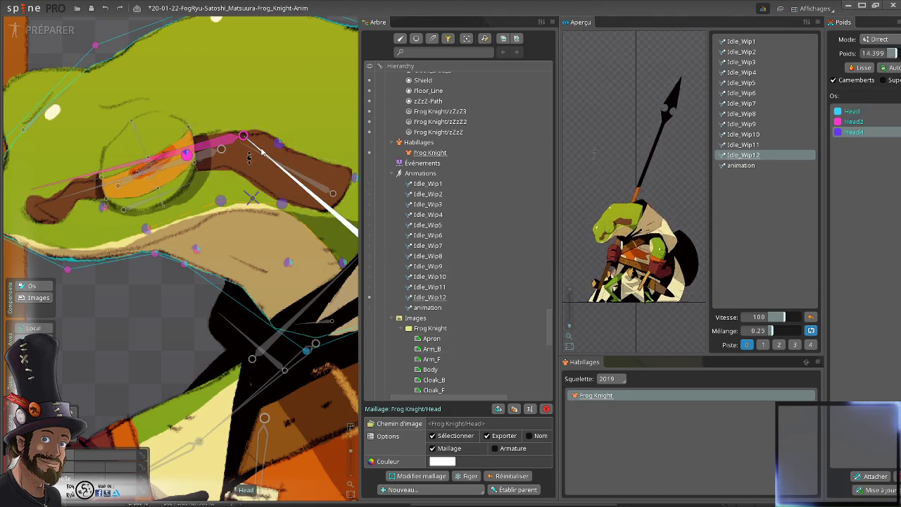
left_click_drag(288, 173, 247, 262)
left_click_drag(187, 155, 191, 231)
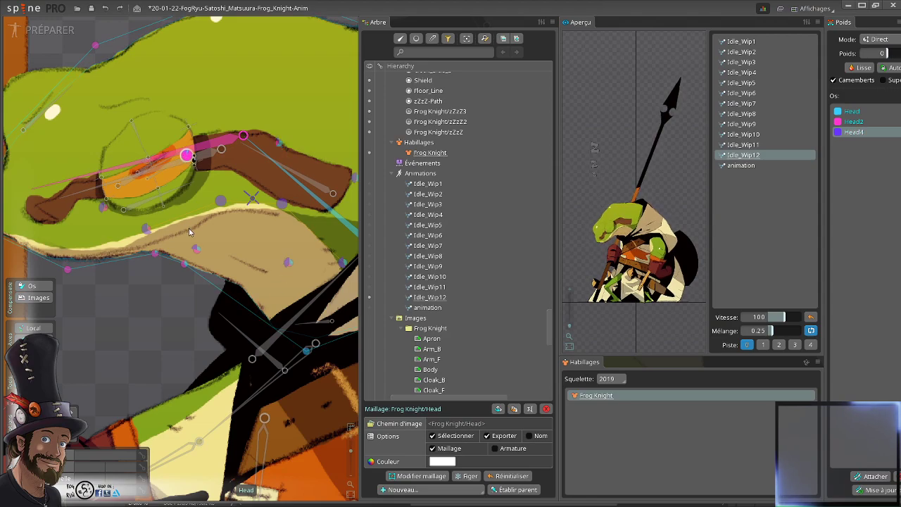
left_click_drag(105, 223, 110, 290)
left_click_drag(169, 270, 118, 280)
left_click_drag(228, 152, 233, 212)
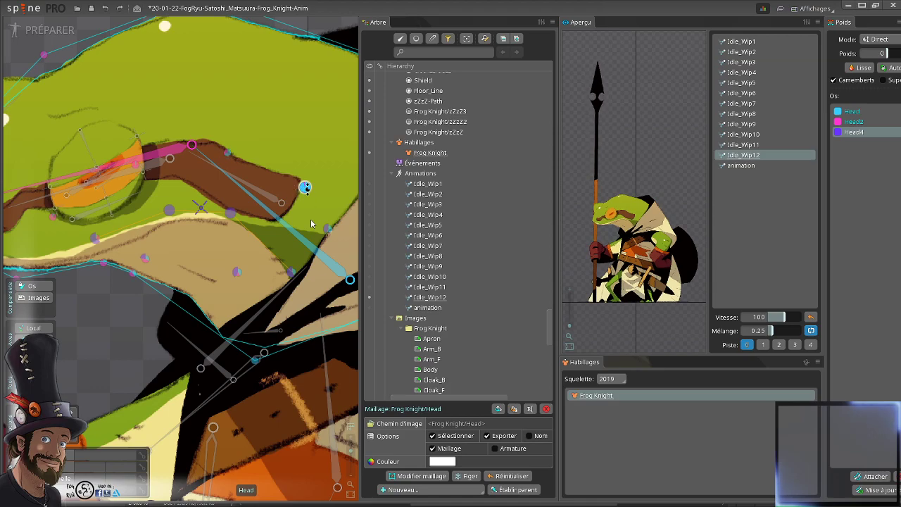
left_click_drag(311, 223, 296, 284)
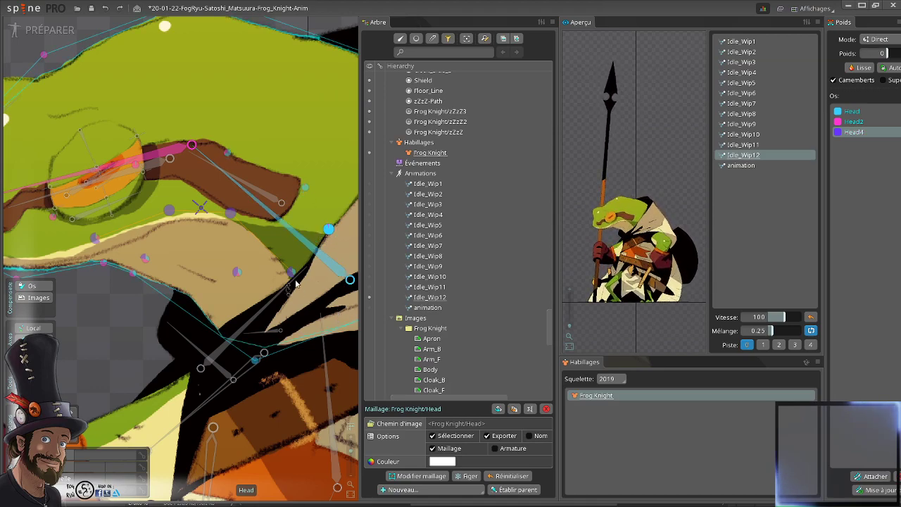
left_click(145, 260)
left_click_drag(235, 322, 289, 314)
key("space")
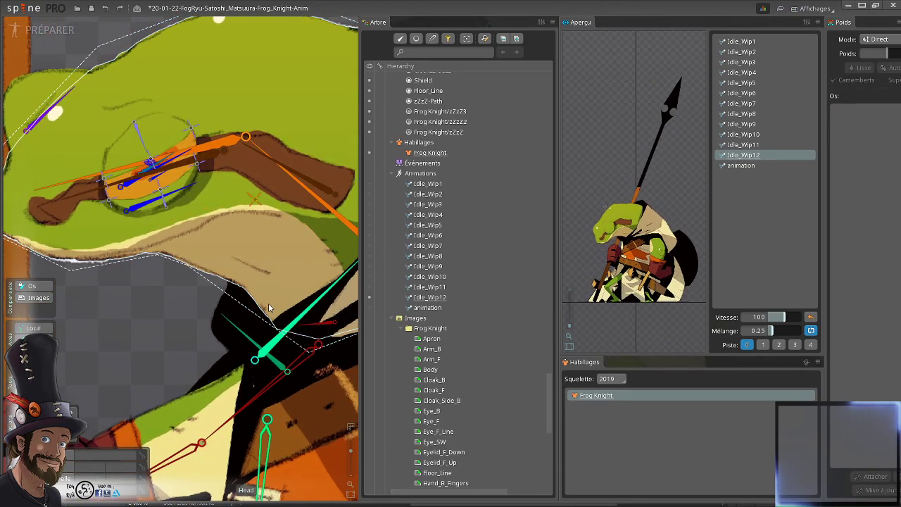
- Check the reweighted mouth-line deformation with the Head4 bone, leaving the bone at its original position, and save the project
left_click(300, 181)
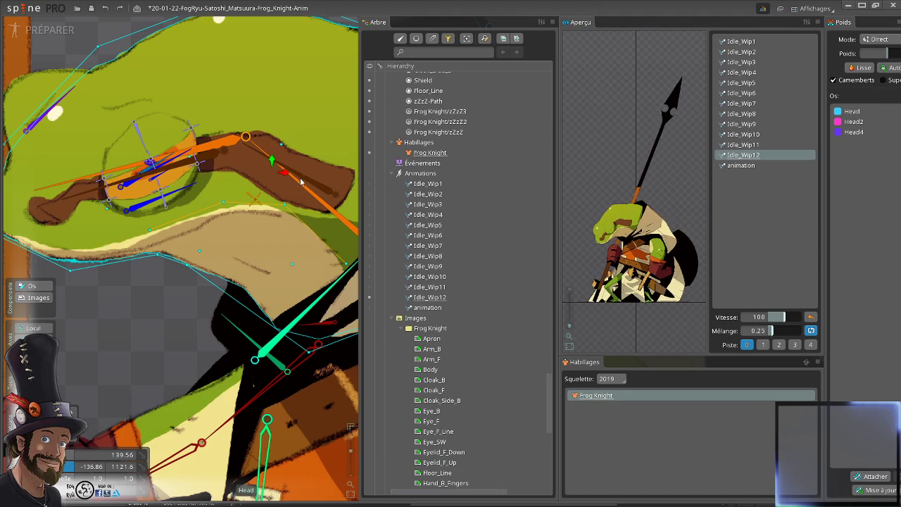
left_click(256, 200)
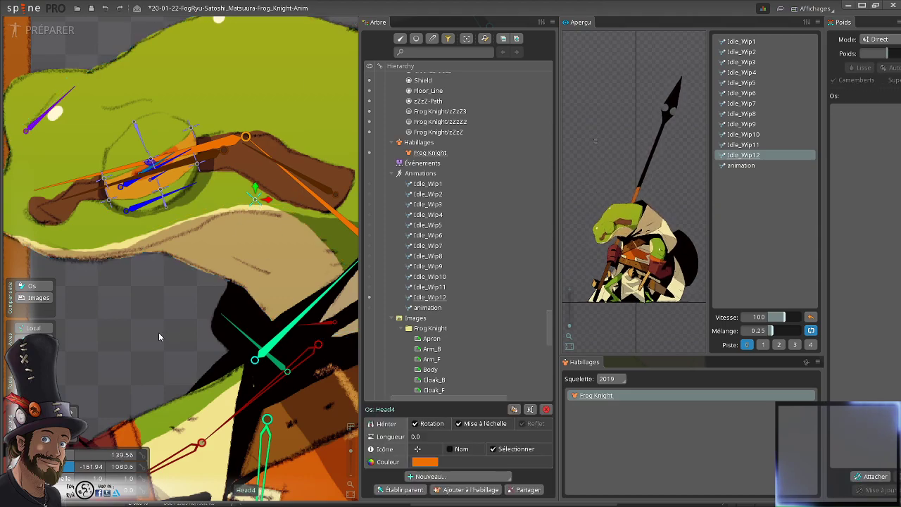
mouse_move(159, 337)
left_mouse_down()
mouse_move(166, 317)
mouse_move(192, 298)
mouse_move(166, 308)
mouse_move(197, 283)
mouse_move(163, 303)
mouse_move(193, 291)
mouse_move(146, 328)
left_mouse_up()
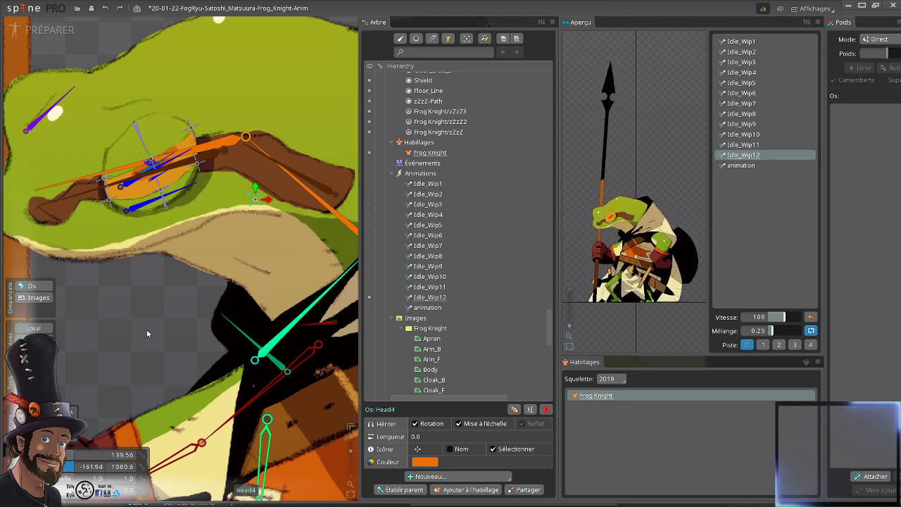
scroll(147, 333, "down", 5)
key("ctrl+s")
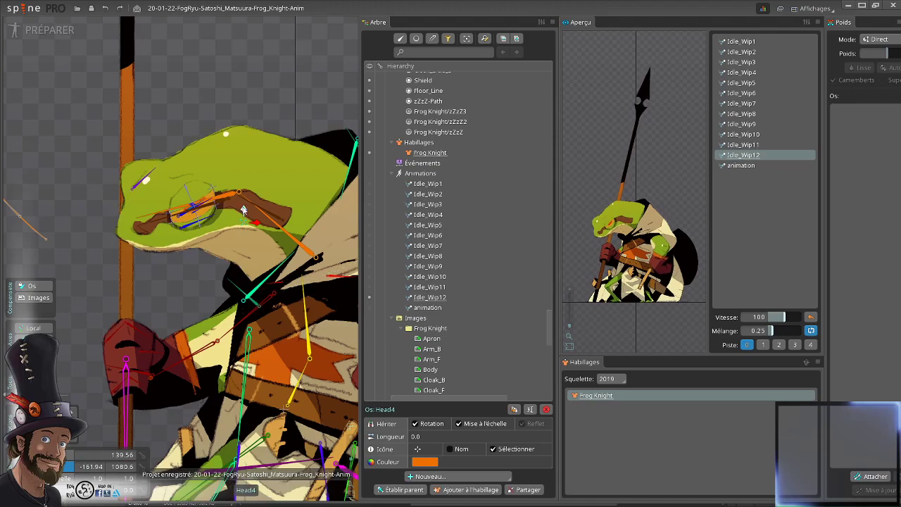
- In animate mode, key the Head4 bone's rotation, translation, scale and shear at the Head bone's existing key on frame 396
left_click(48, 32)
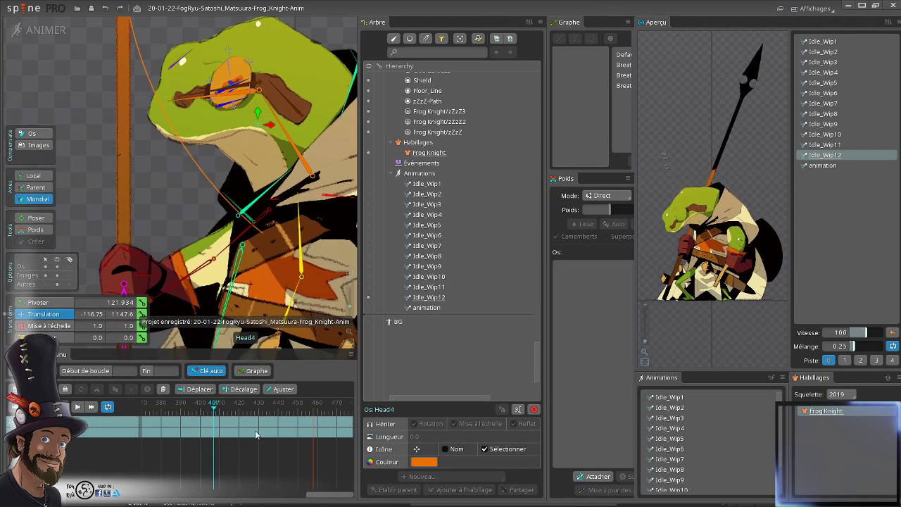
left_click_drag(252, 139, 231, 180)
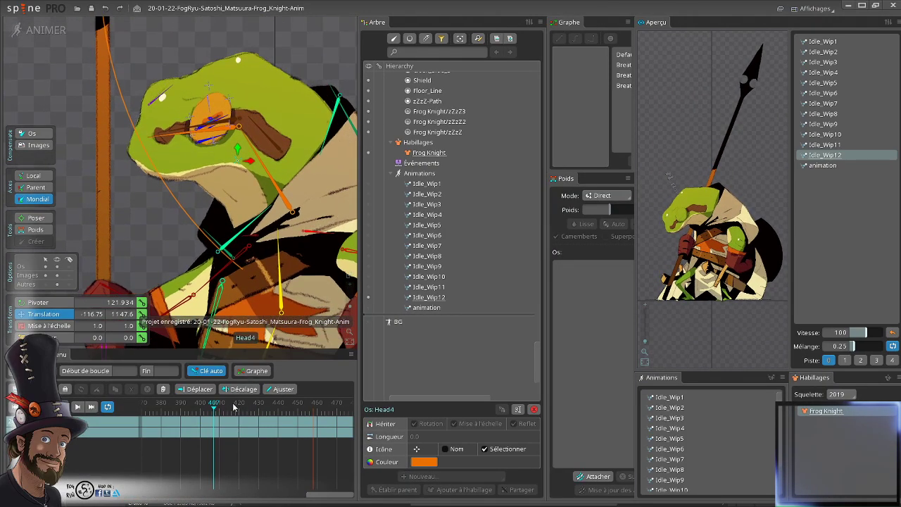
left_click_drag(214, 414, 188, 408)
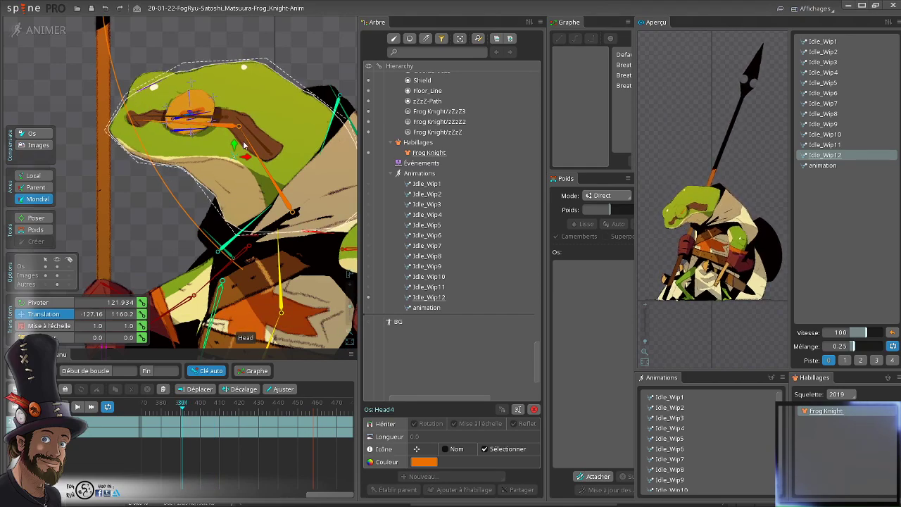
left_click(272, 180)
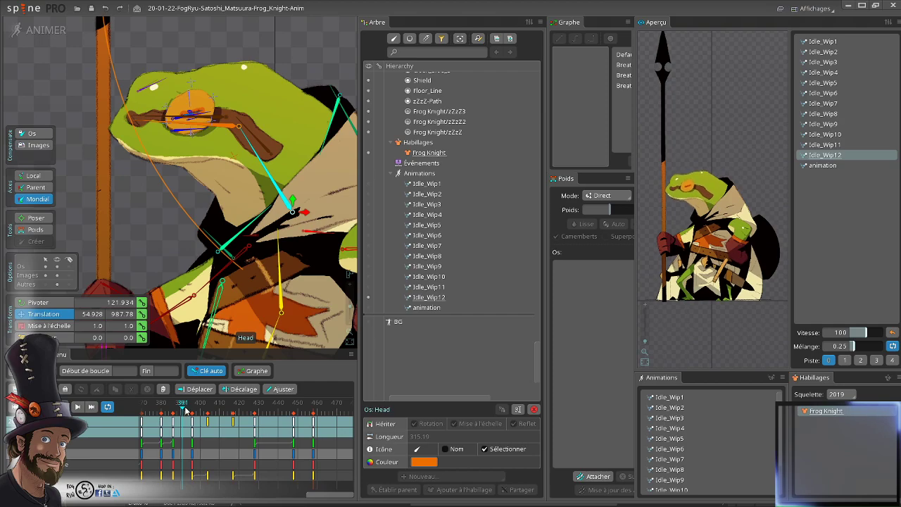
mouse_move(194, 414)
left_mouse_down()
mouse_move(208, 416)
mouse_move(194, 415)
left_mouse_up()
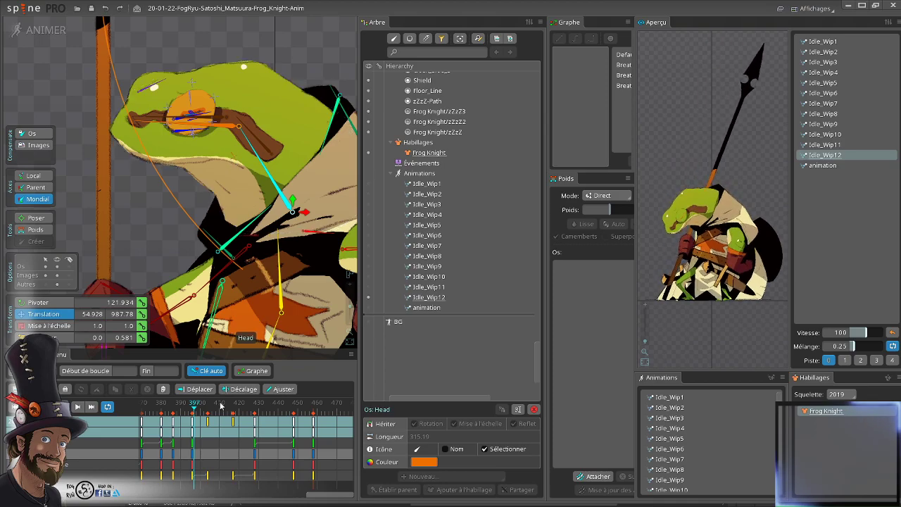
mouse_move(194, 409)
left_mouse_down()
mouse_move(209, 409)
mouse_move(193, 410)
left_mouse_up()
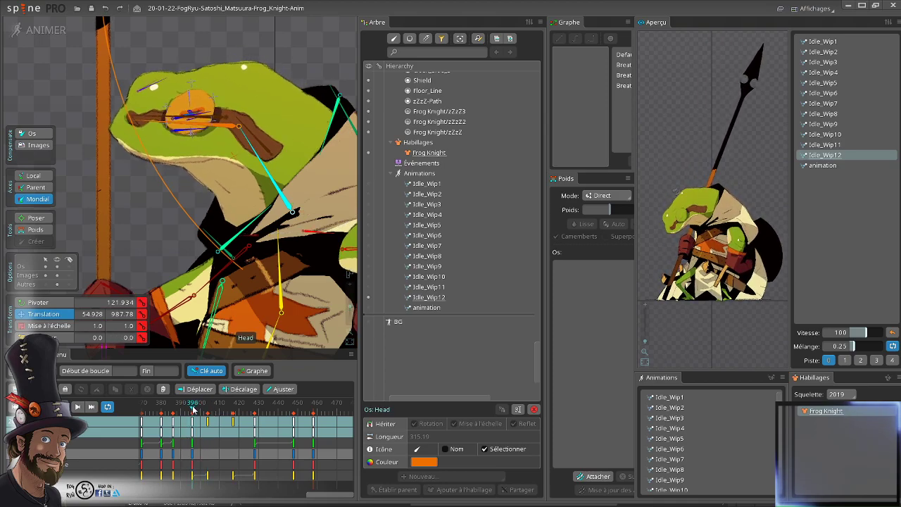
left_click(234, 156)
left_click(141, 302)
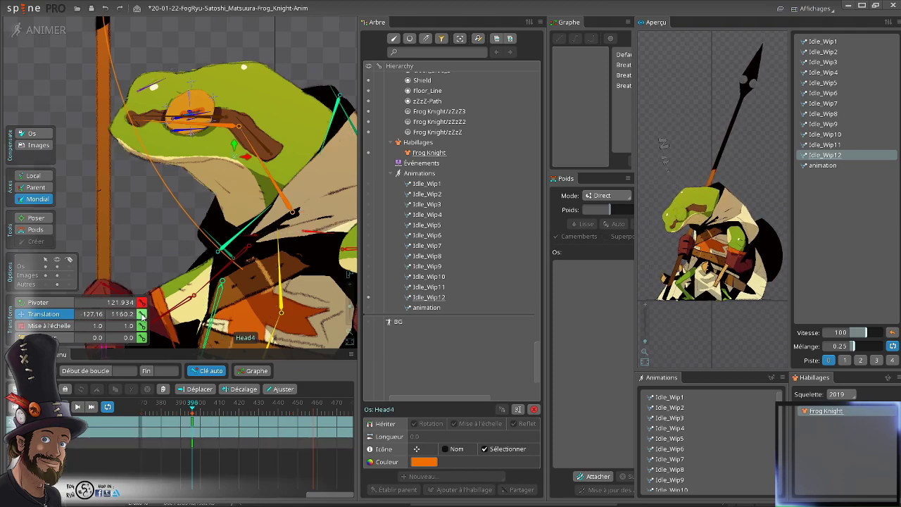
left_click(141, 314)
left_click(142, 326)
left_click(164, 389)
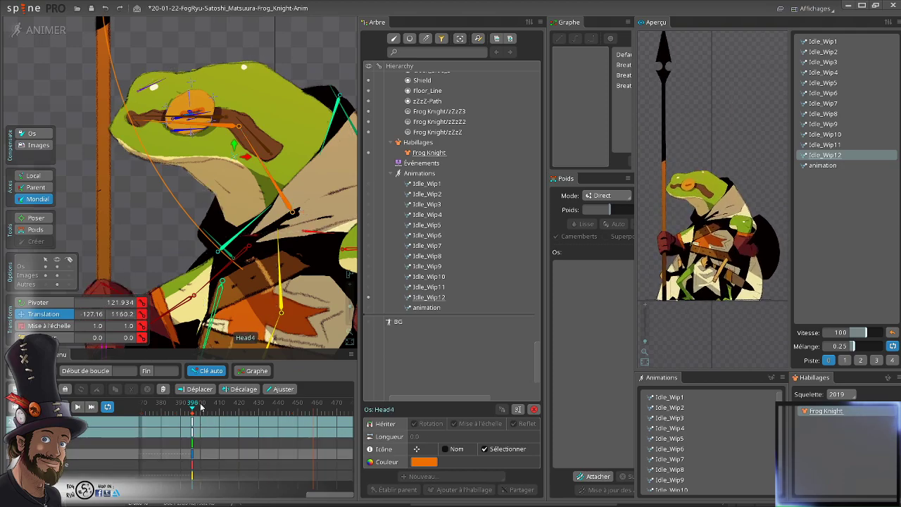
- At frame 404, move the Head4 bone up and back toward the face marking to raise the mouth line, and scrub to check it
left_click(209, 410)
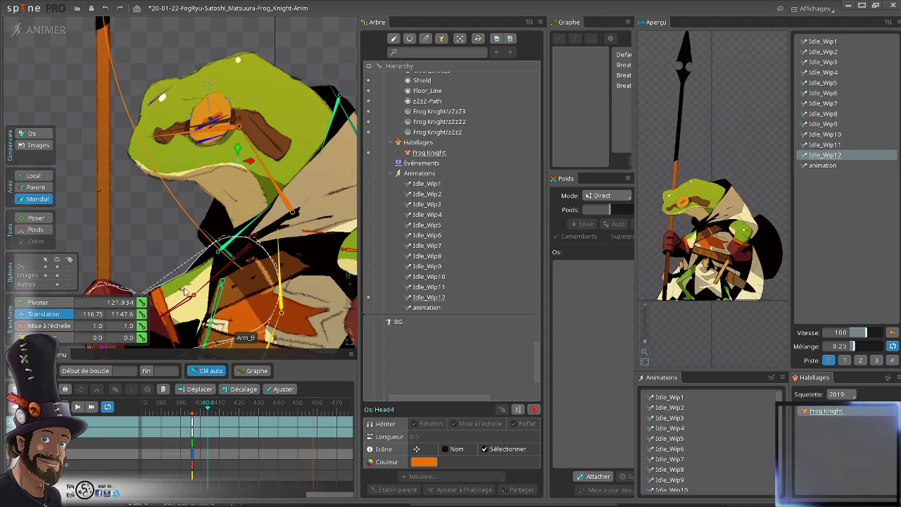
left_click_drag(160, 247, 186, 285)
left_click(212, 410)
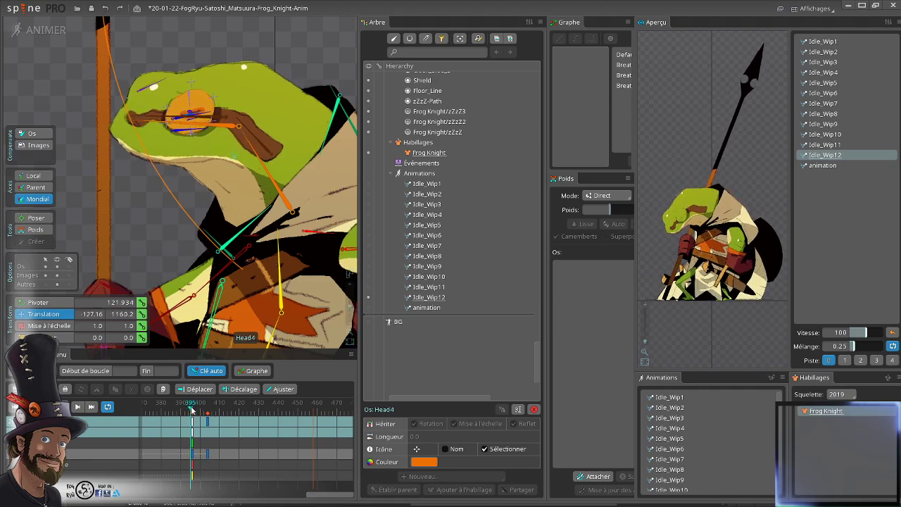
left_click_drag(213, 409, 206, 409)
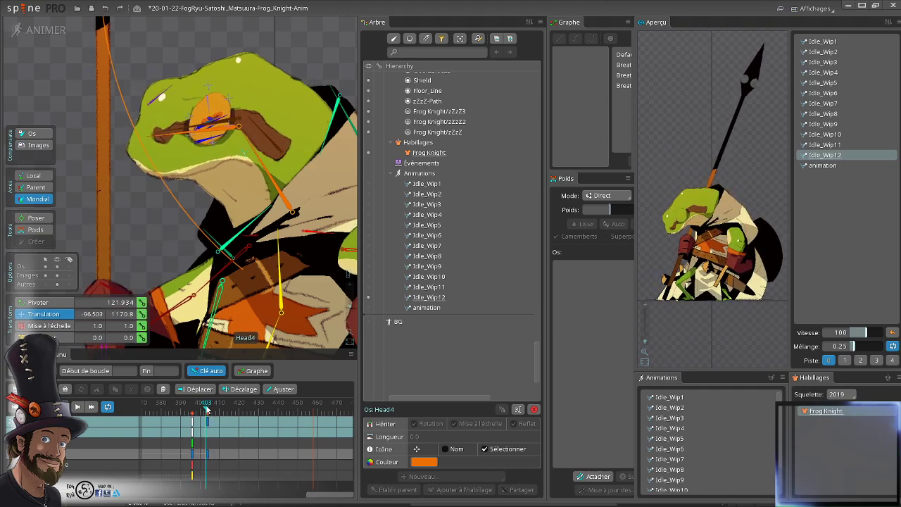
- Ease the Head4 bone's frame 396 keys with a Bezier curve preset and save the project
left_click(192, 420)
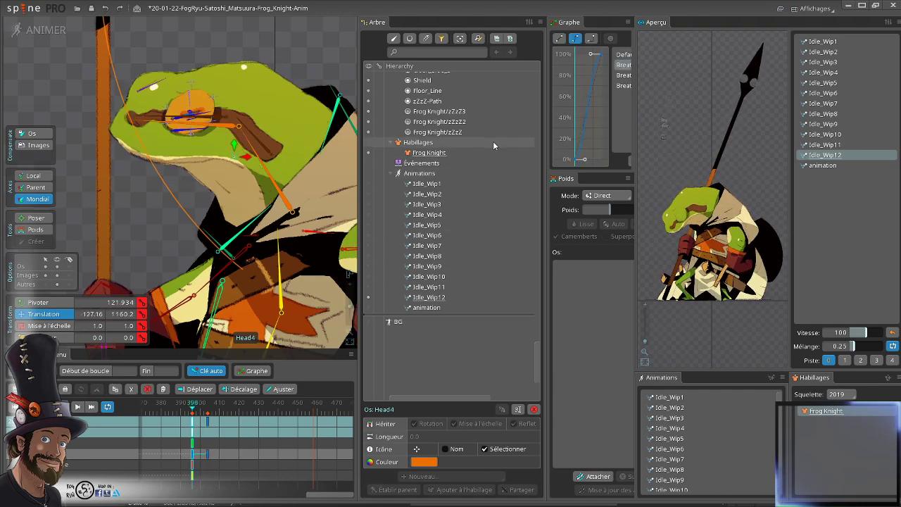
key("ctrl+s")
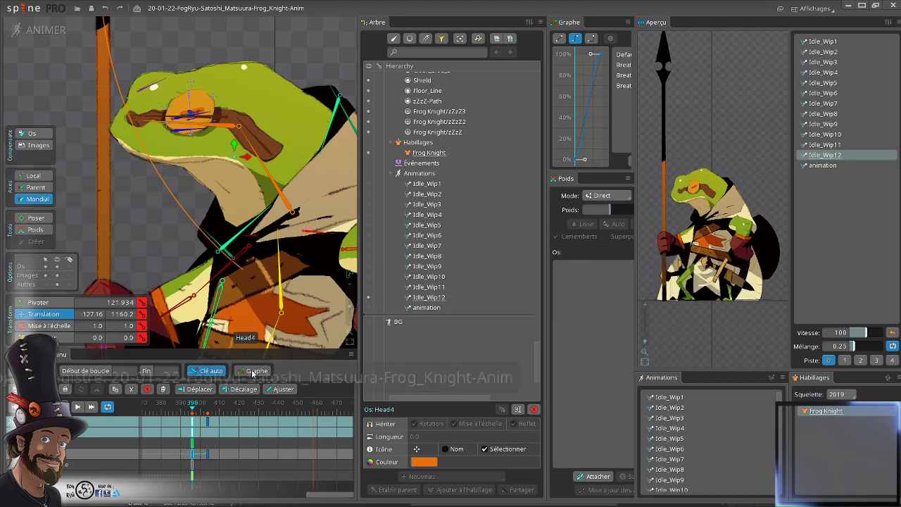
left_click_drag(198, 412, 219, 412)
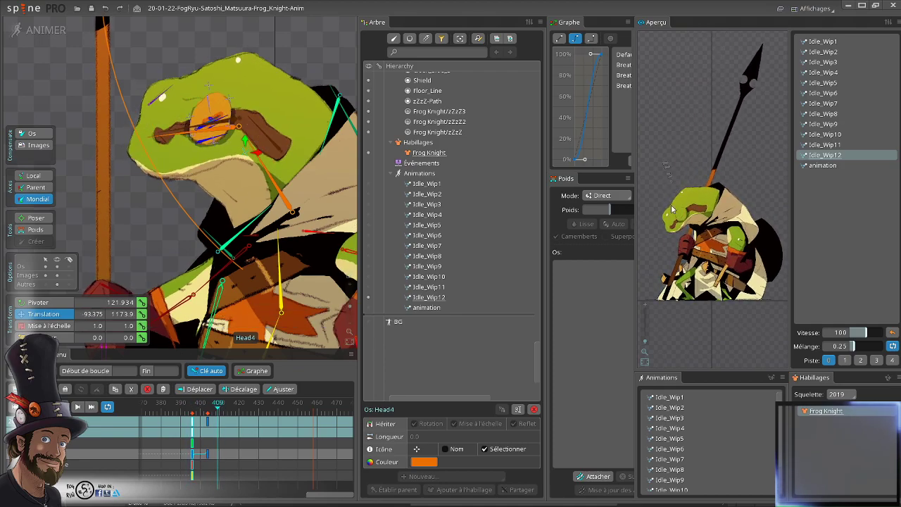
scroll(303, 264, "down", 1)
left_click_drag(303, 265, 270, 229)
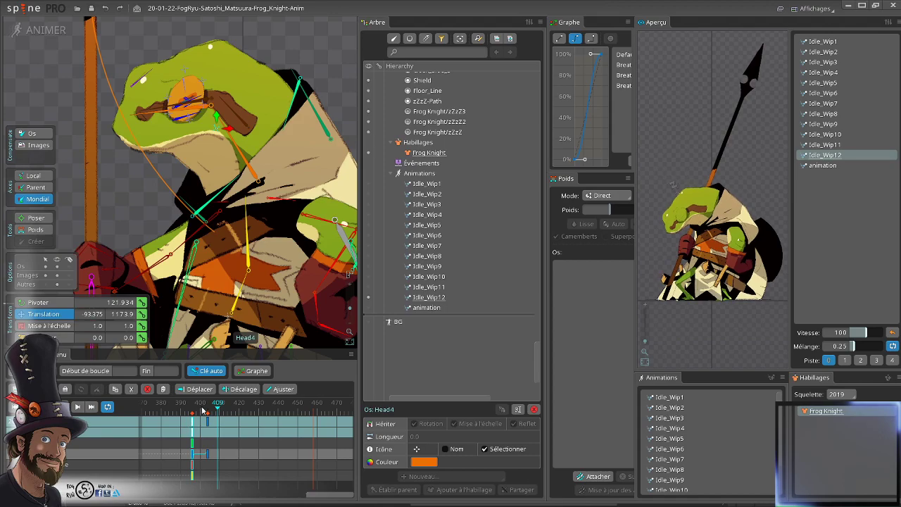
- Key the Head4 bone's rotation, translation, scale and shear at the Head bone's existing key on frame 417
left_click_drag(211, 409, 237, 428)
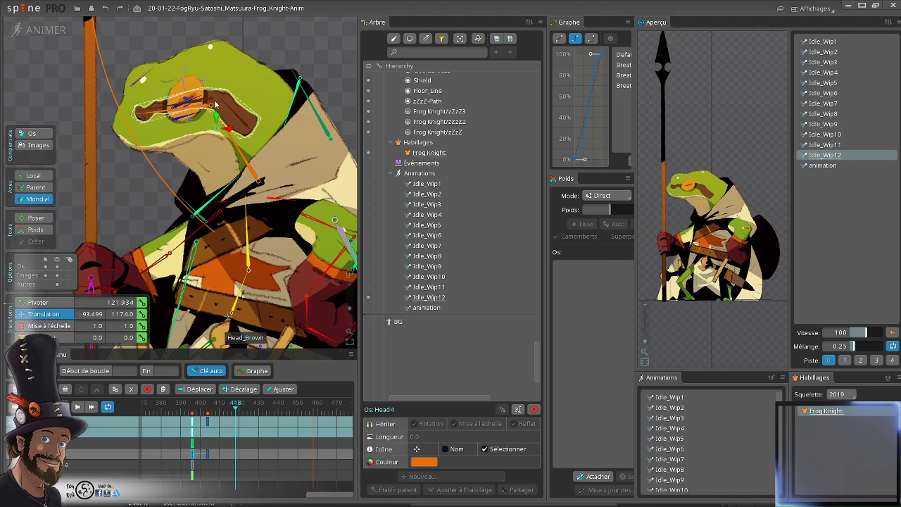
left_click(238, 154)
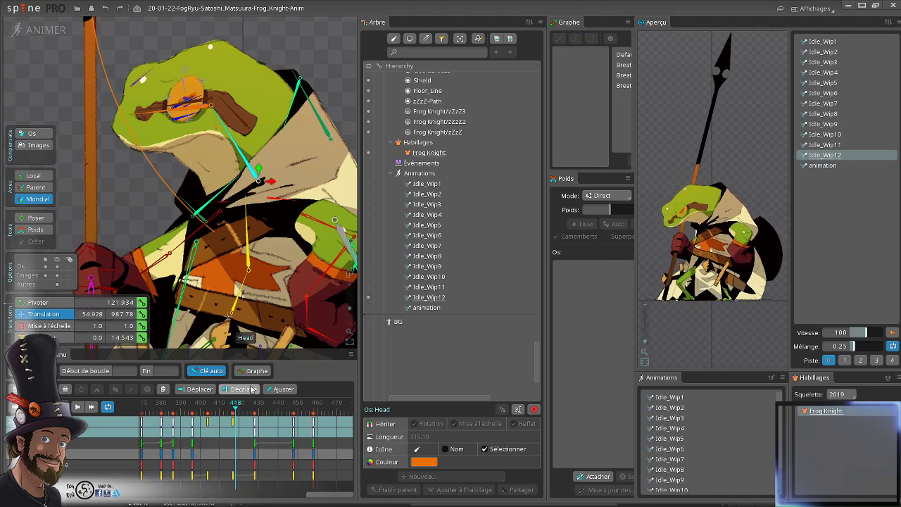
left_click(233, 410)
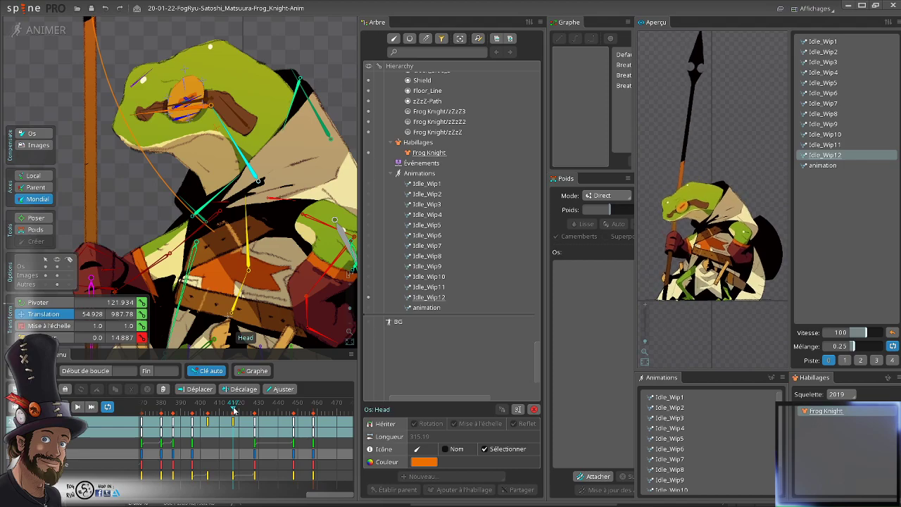
left_click(254, 411)
left_click_drag(254, 413, 255, 412)
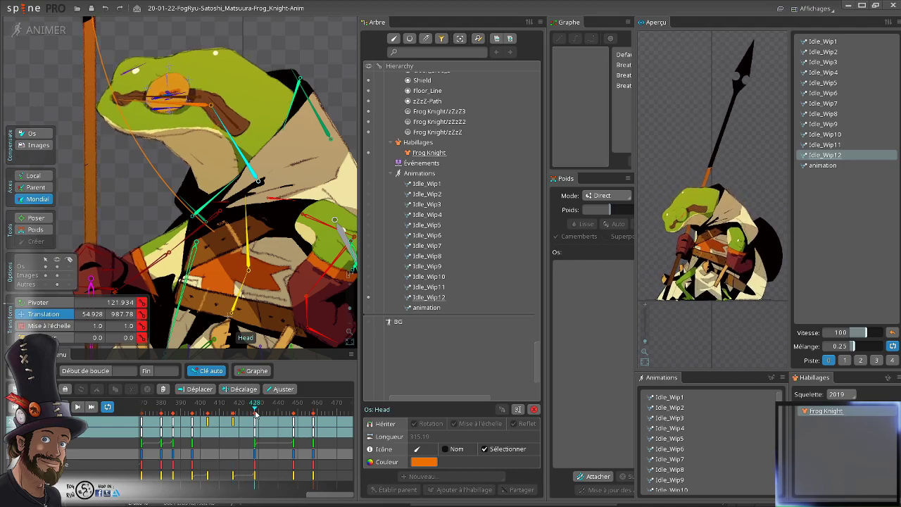
left_click(231, 425)
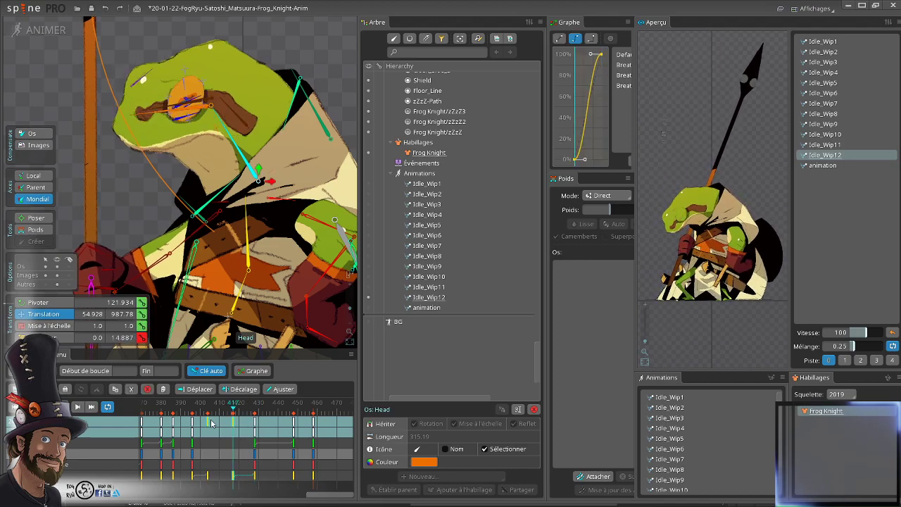
left_click(215, 129)
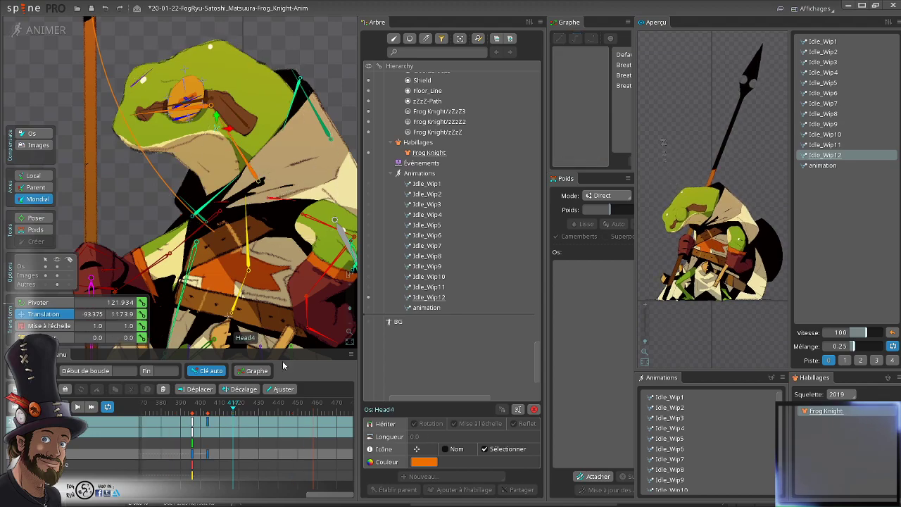
left_click(142, 325)
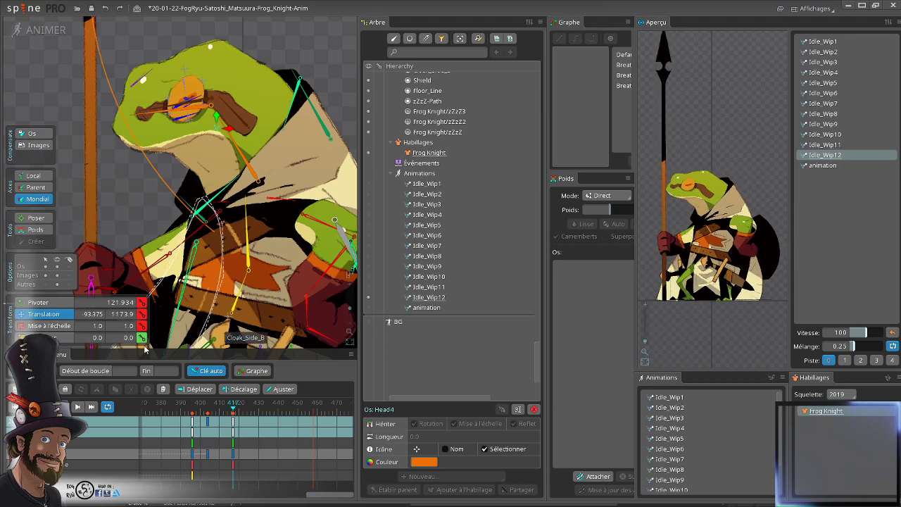
- Copy the Head4 bone's translation key from frame 396 and paste it at frame 428
left_click(198, 455)
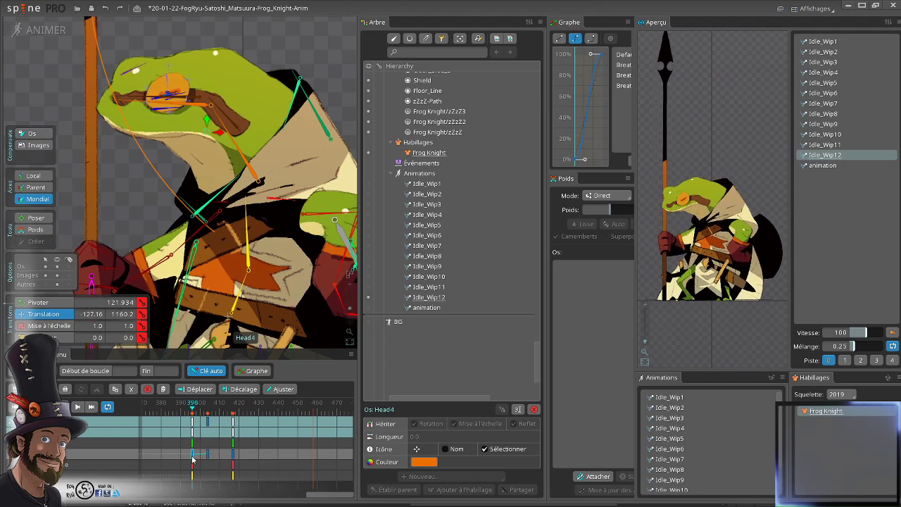
key("ctrl+c")
left_click(256, 411)
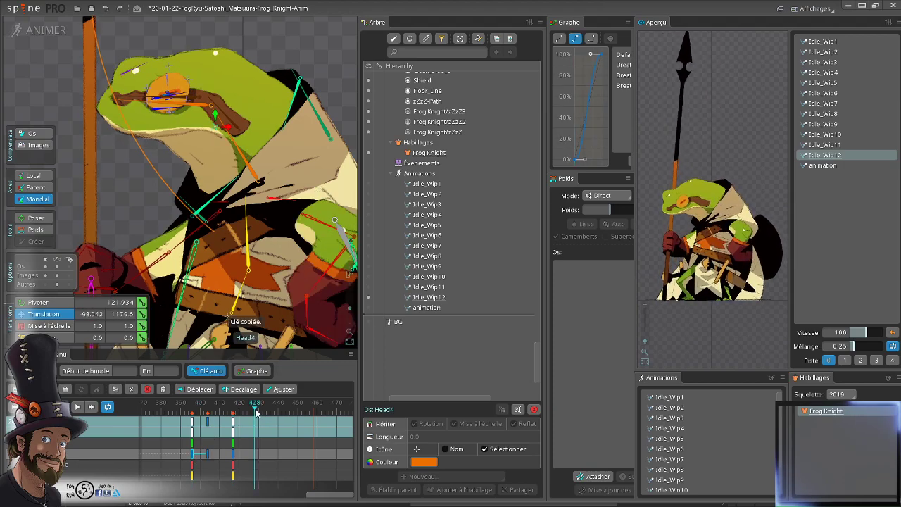
key("ctrl+v")
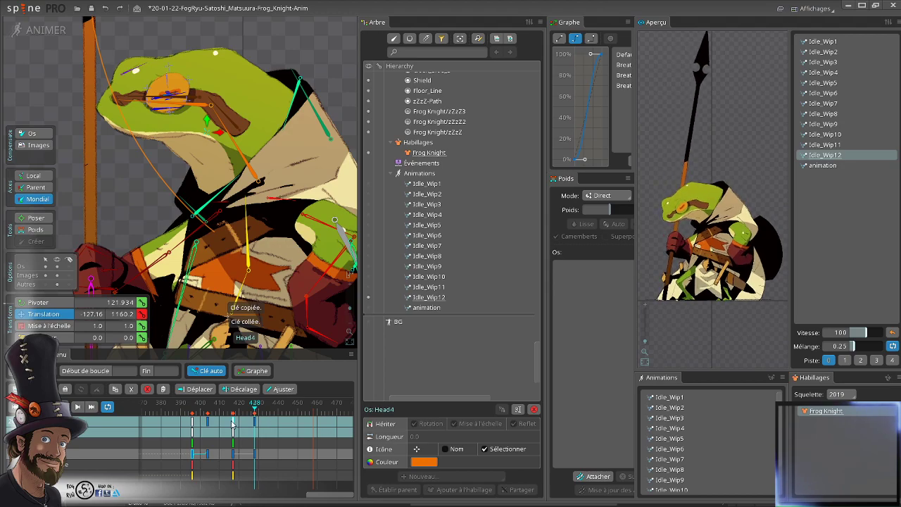
- Ease the Head4 bone's frame 417 keys with a Bezier curve preset and scrub the head turn to check the mouth line
left_click(232, 425)
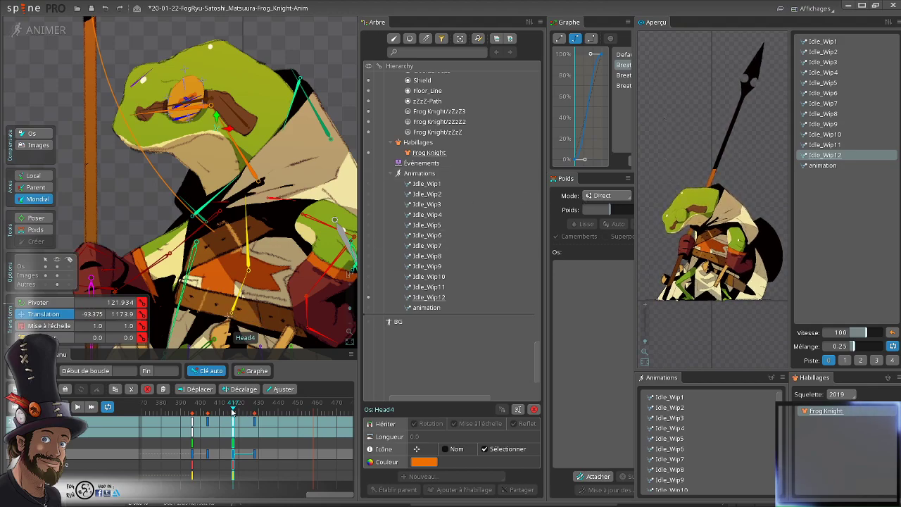
mouse_move(240, 412)
left_mouse_down()
mouse_move(250, 409)
mouse_move(188, 397)
mouse_move(232, 403)
left_mouse_up()
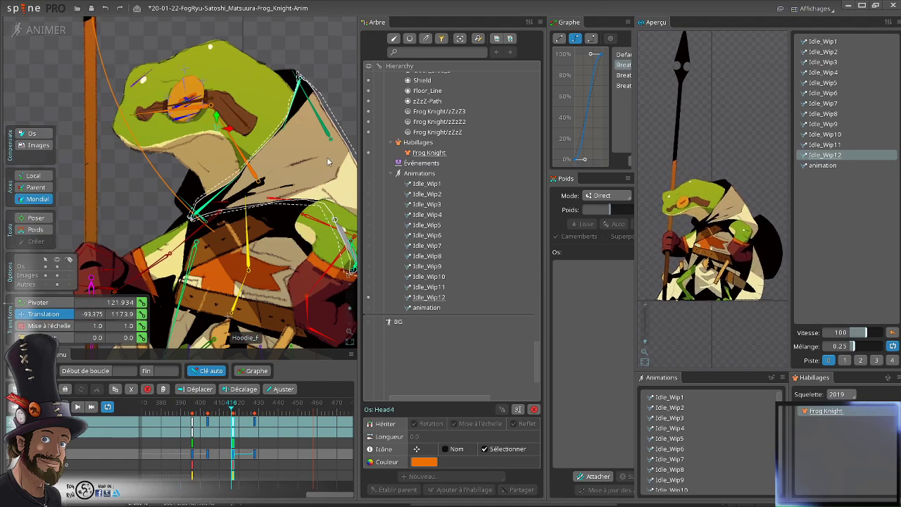
left_click_drag(761, 273, 751, 224)
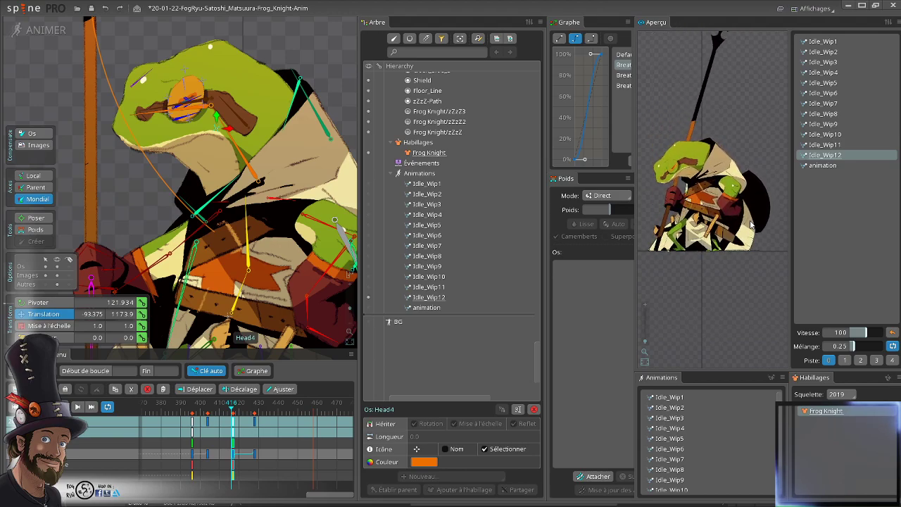
mouse_move(228, 407)
left_mouse_down()
mouse_move(192, 414)
mouse_move(211, 414)
mouse_move(197, 405)
mouse_move(214, 398)
mouse_move(188, 396)
mouse_move(235, 395)
mouse_move(213, 412)
left_mouse_up()
scroll(276, 179, "down", 3)
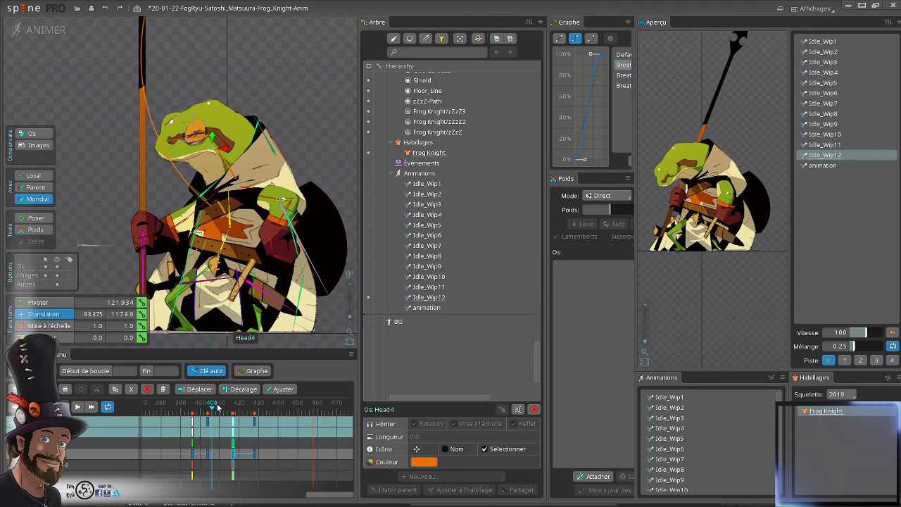
mouse_move(212, 410)
left_mouse_down()
mouse_move(194, 414)
mouse_move(208, 422)
left_mouse_up()
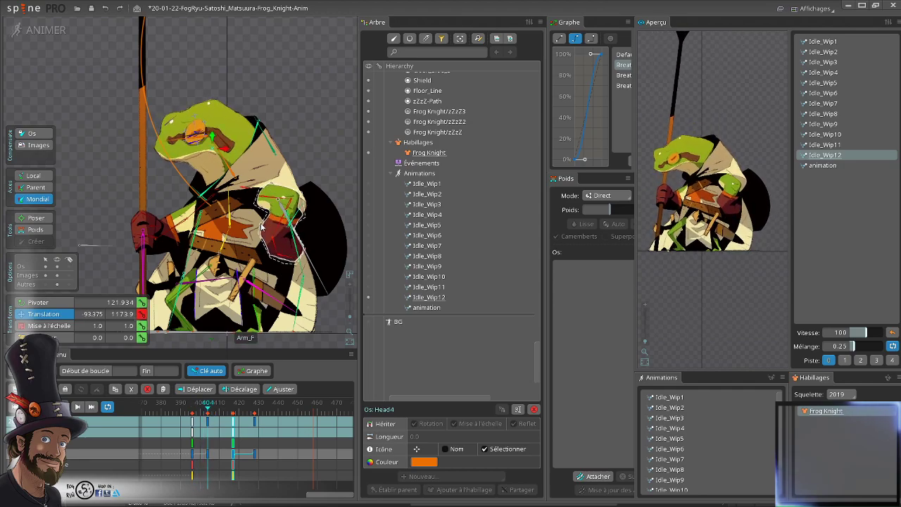
scroll(230, 191, "up", 2)
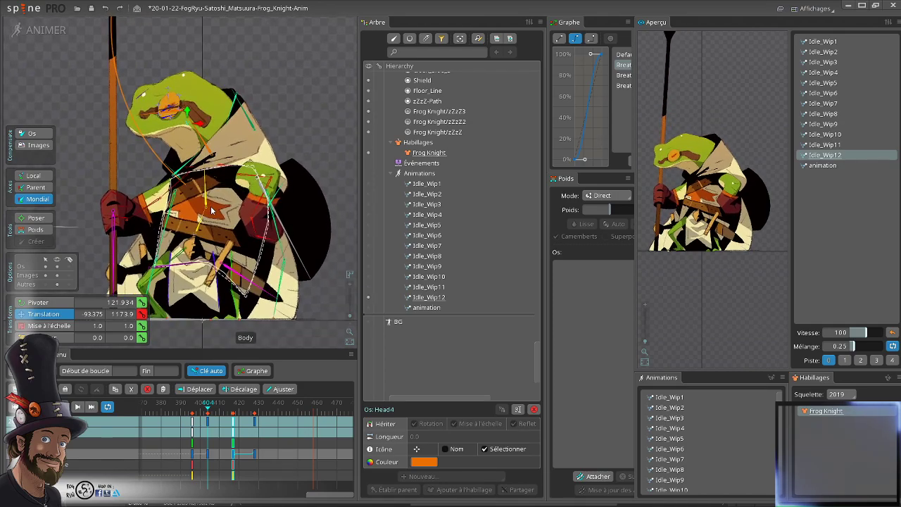
scroll(232, 212, "down", 1)
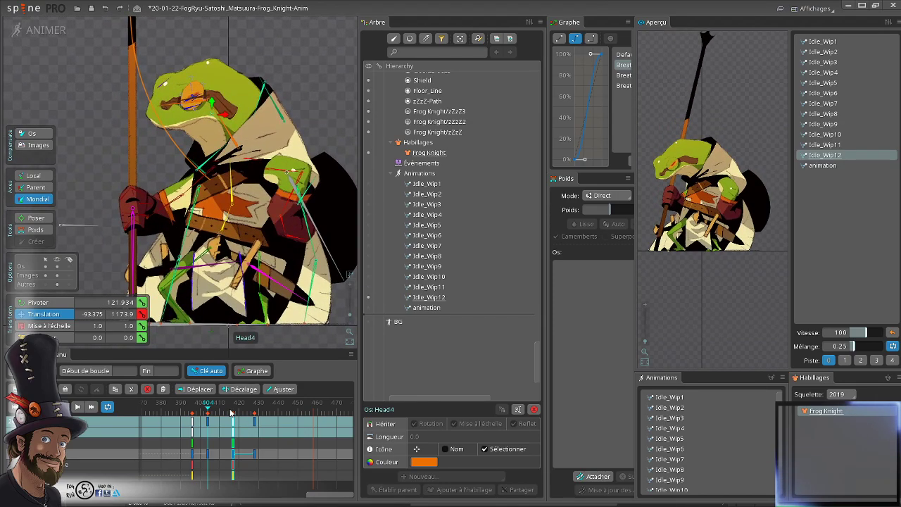
left_click_drag(231, 413, 232, 413)
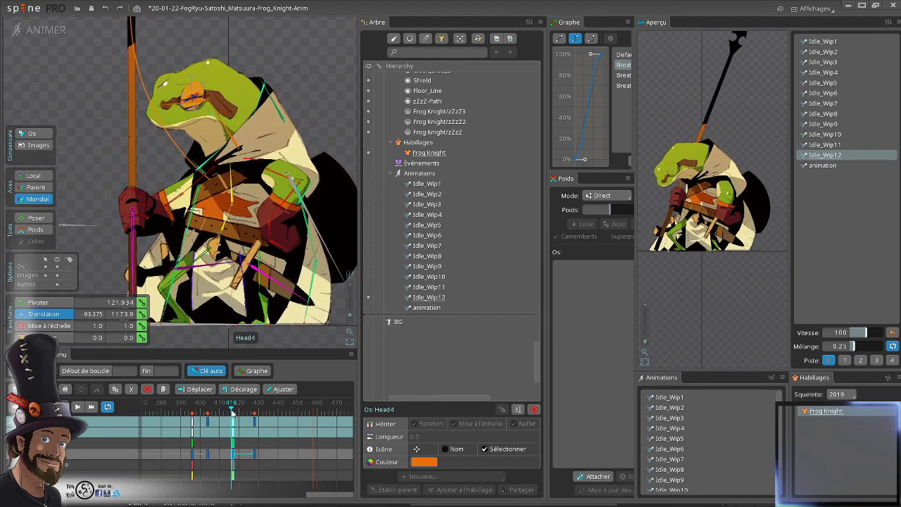
- With no bone selected, move all keys from frame 417 onward three frames later and scrub the timing around frame 404
left_click(285, 420)
key("space")
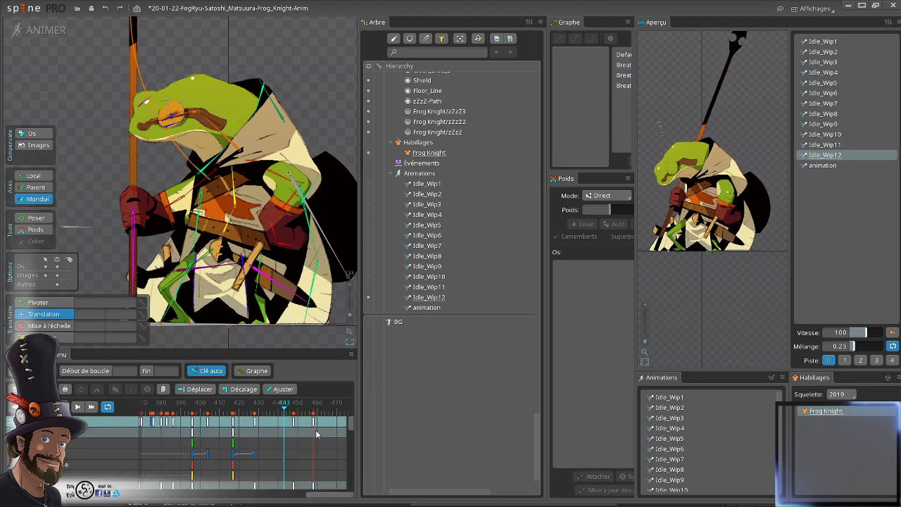
left_click_drag(326, 424, 209, 409)
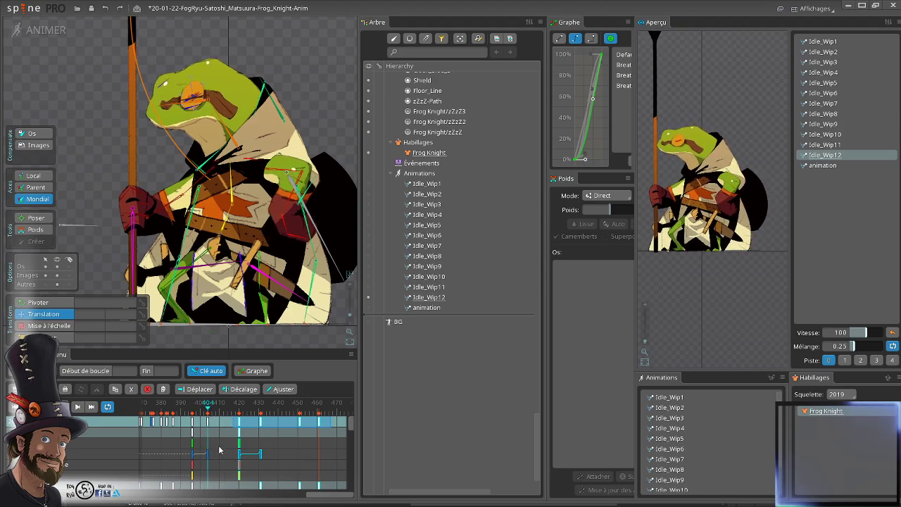
left_click(213, 449)
left_click_drag(203, 409, 195, 413)
left_click(207, 421)
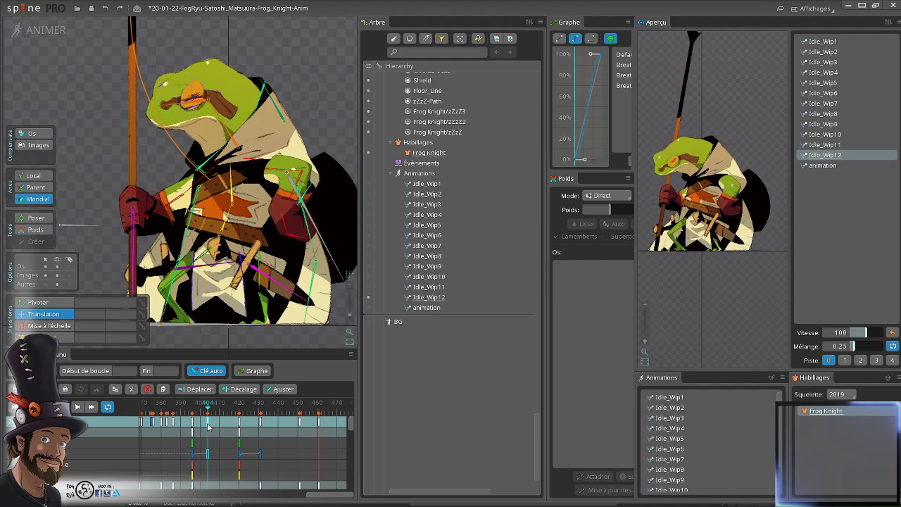
- Duplicate the Idle_Wip12 animation as Idle_Wip13 and play the copy in the preview
left_click(454, 298)
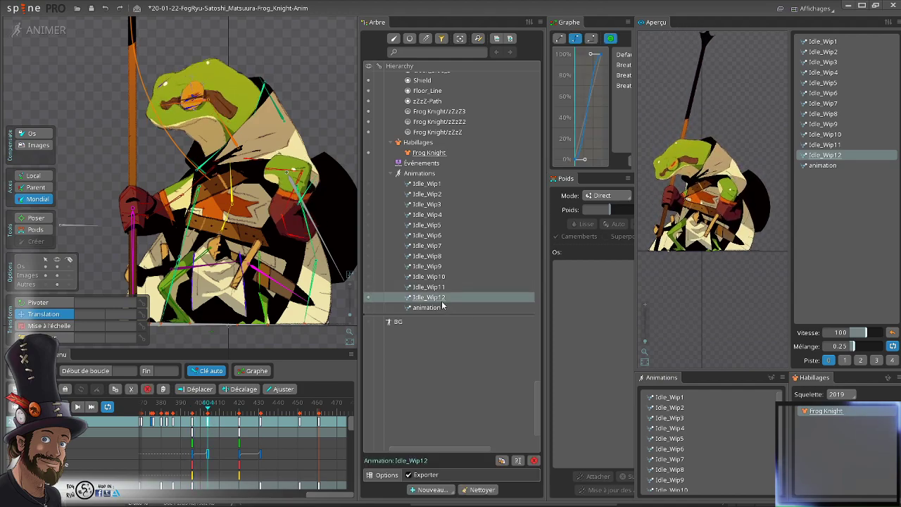
left_click(501, 461)
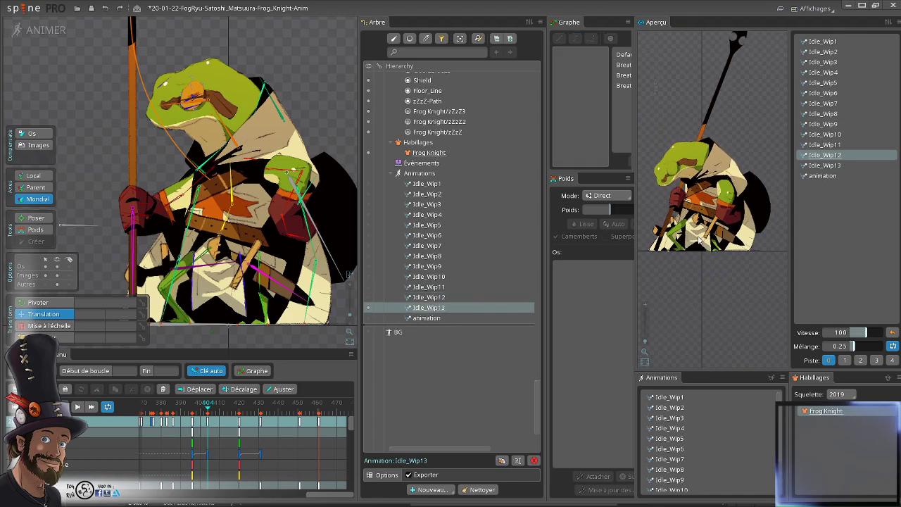
left_click(822, 165)
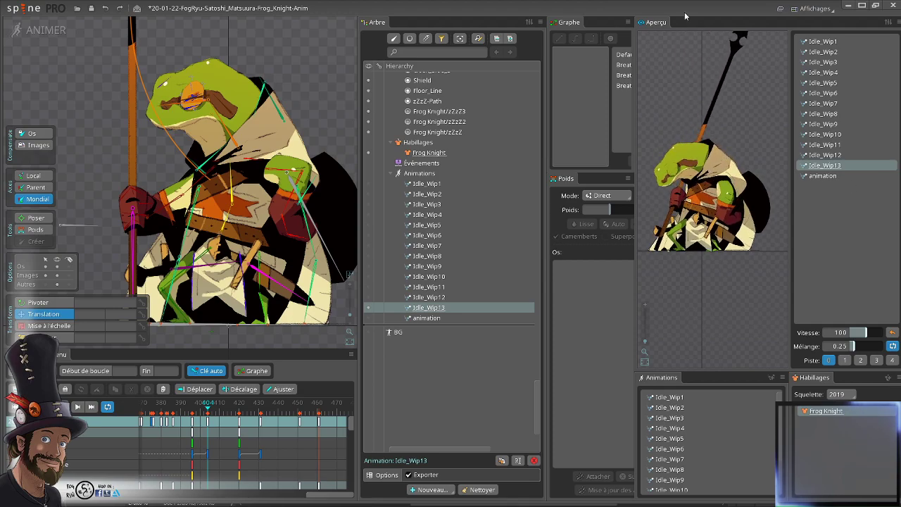
- At frame 404 of Idle_Wip13, move the All bone horizontally to X -949.73
left_click_drag(239, 196, 271, 181)
scroll(207, 248, "up", 2)
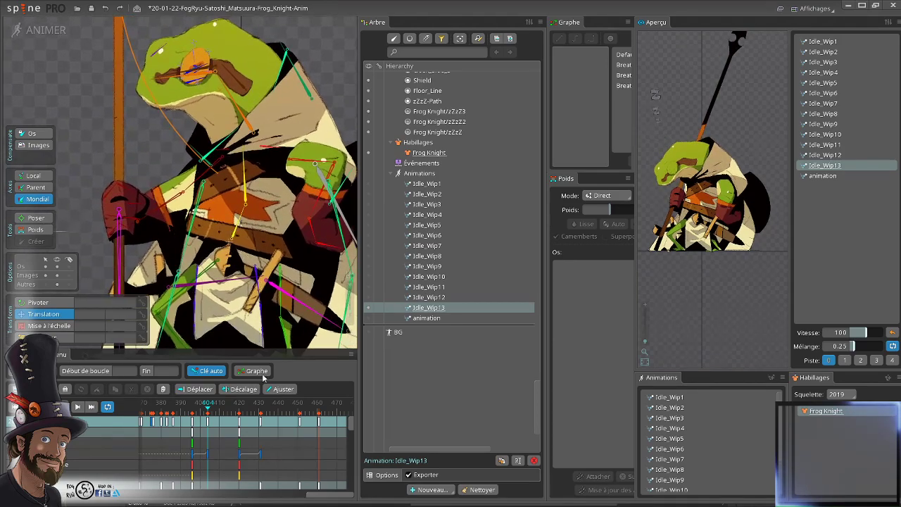
mouse_move(192, 413)
left_mouse_down()
mouse_move(212, 415)
mouse_move(208, 421)
left_mouse_up()
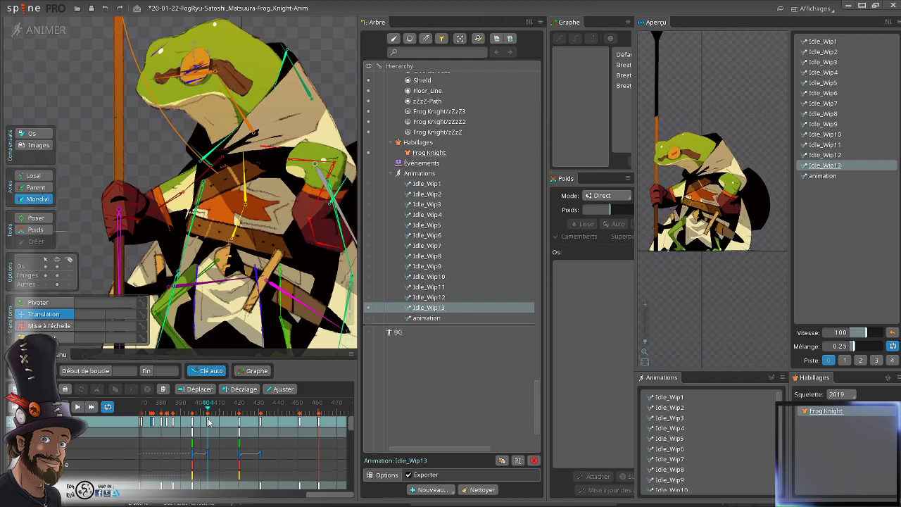
scroll(265, 181, "up", 3)
left_click_drag(265, 181, 289, 186)
left_click_drag(141, 258, 145, 247)
scroll(145, 247, "down", 4)
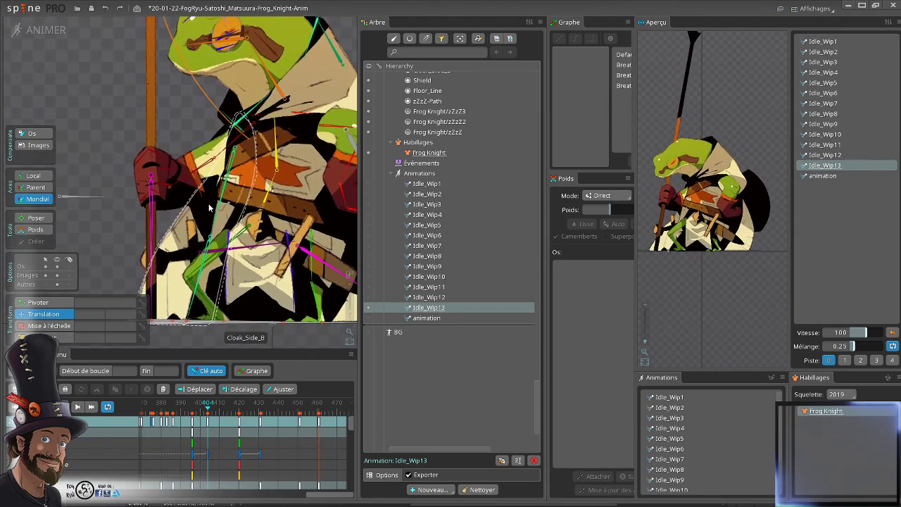
left_click(113, 200)
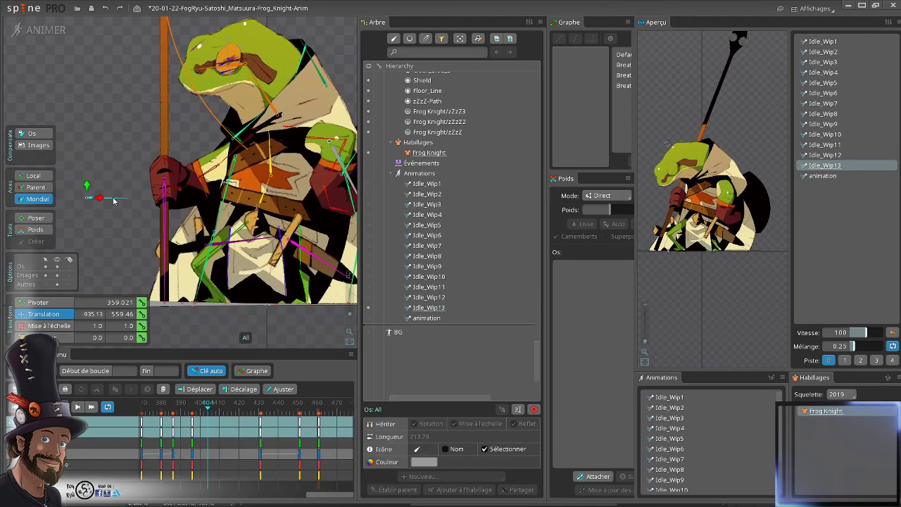
left_click_drag(103, 199, 101, 199)
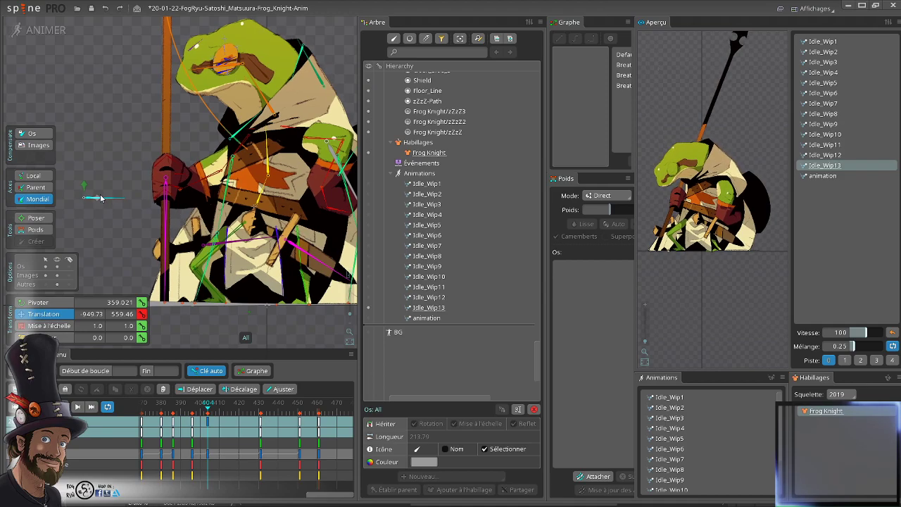
- Scrub the body shift between frames 393 and 404, and ease the All bone's frame 396 keys with a Bezier curve preset
left_click(188, 404)
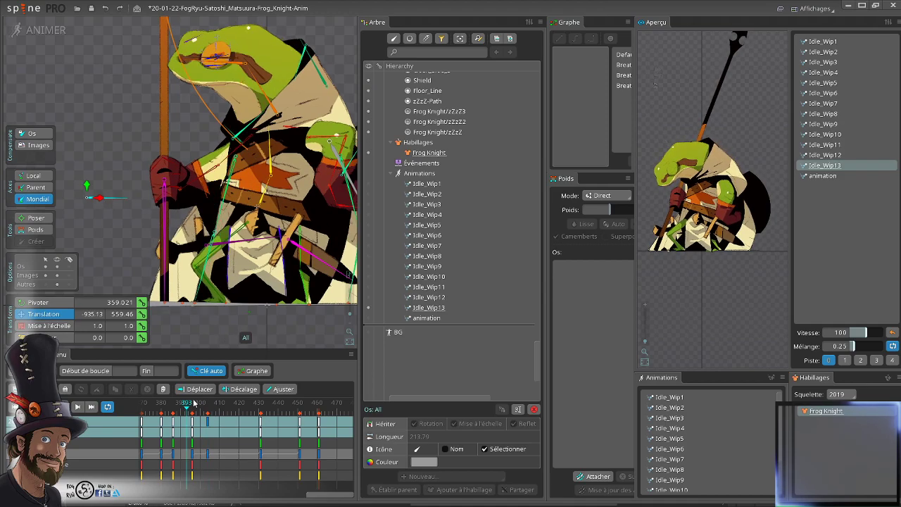
left_click(211, 407)
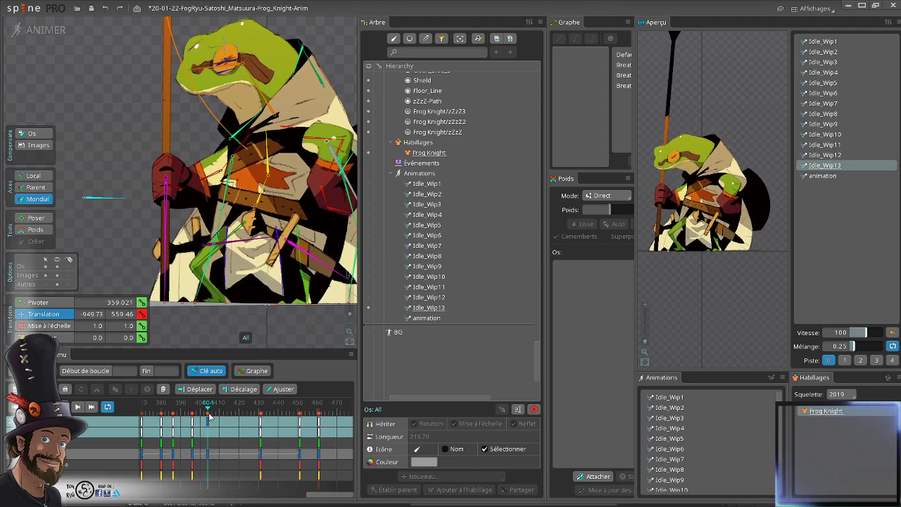
left_click(209, 417)
left_click(209, 419)
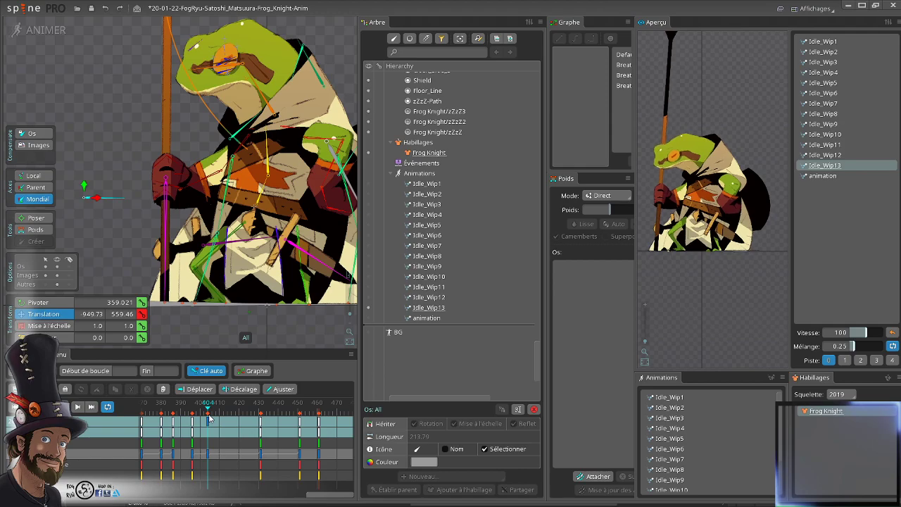
left_click_drag(261, 197, 240, 219)
left_click(192, 427)
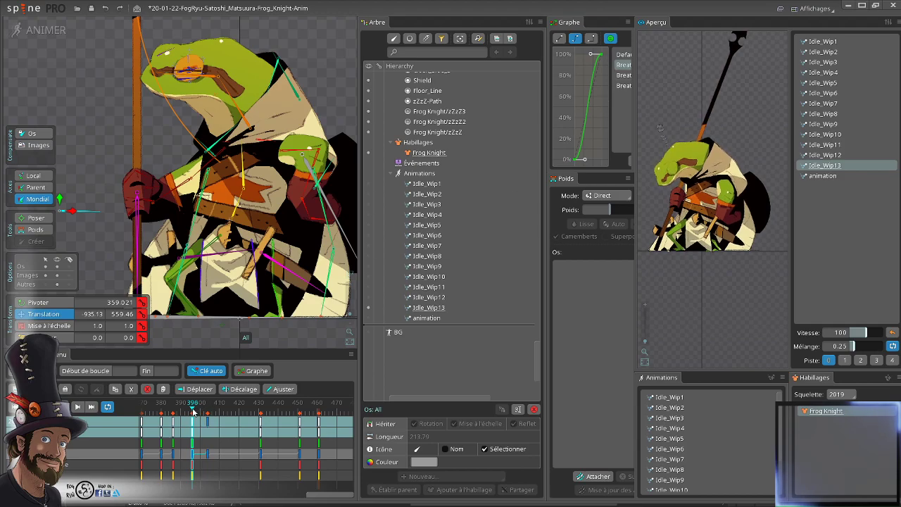
left_click_drag(202, 415, 209, 413)
- At frame 404, move the Shield bone horizontally to X 291.87 and scrub the shift from frame 396
left_click_drag(248, 211, 212, 198)
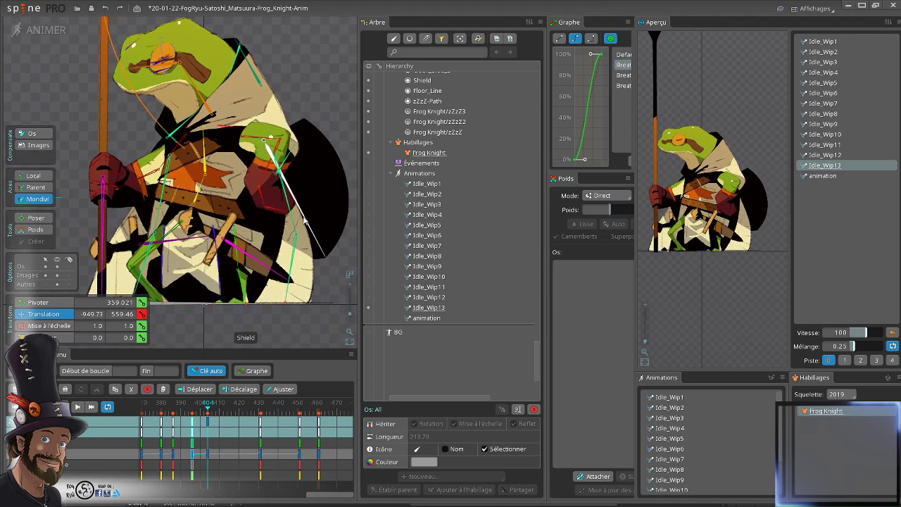
left_click(273, 141)
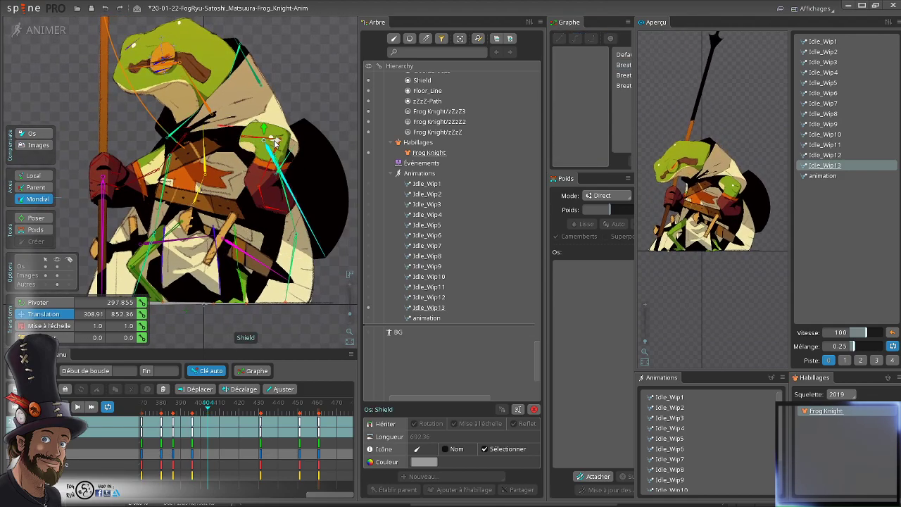
left_click_drag(275, 140, 272, 143)
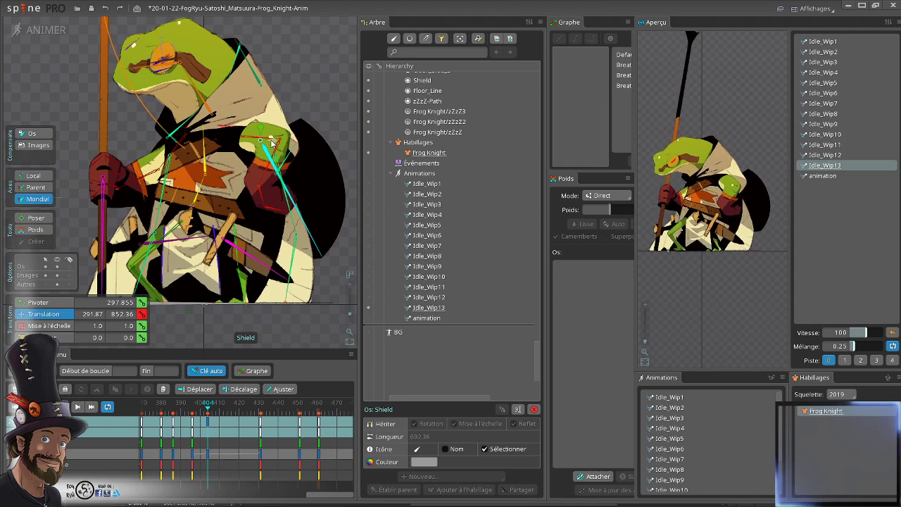
left_click(192, 422)
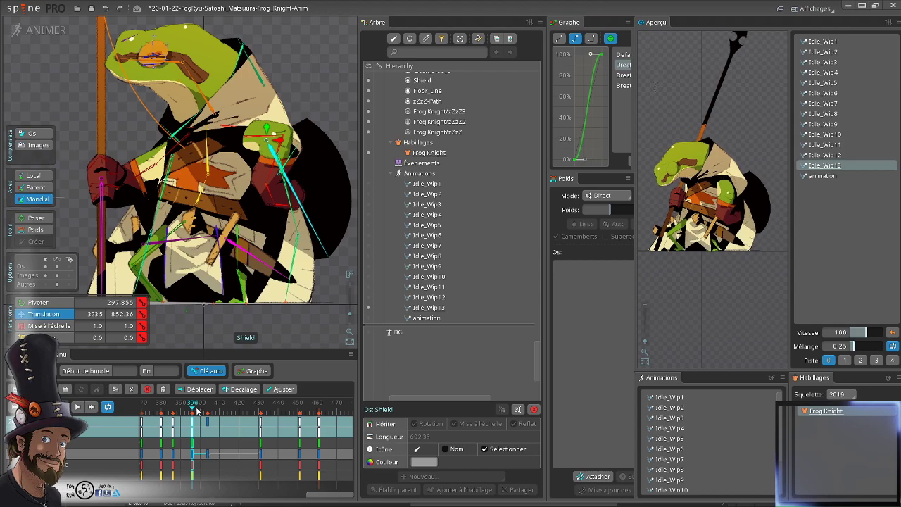
left_click_drag(195, 410, 208, 405)
- Shift the Sword bone horizontally to X 110.12 at frame 404
scroll(203, 215, "up", 2)
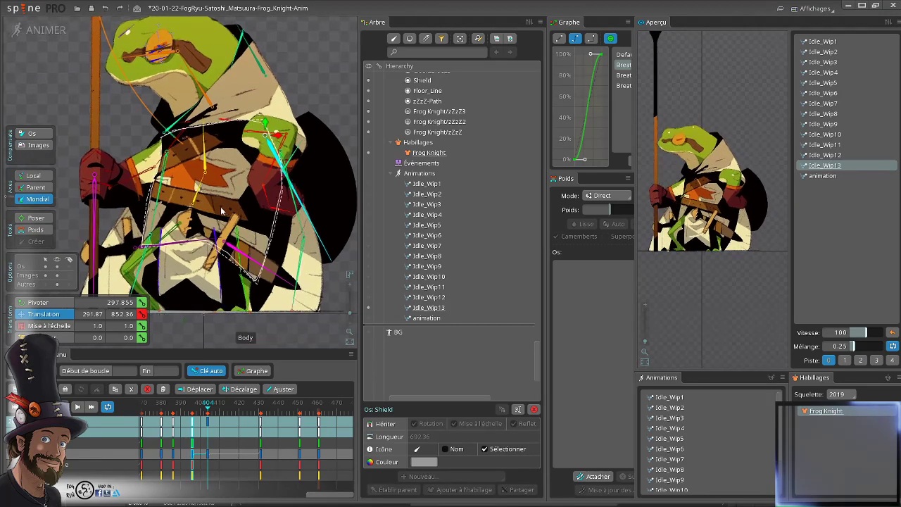
scroll(203, 214, "up", 3)
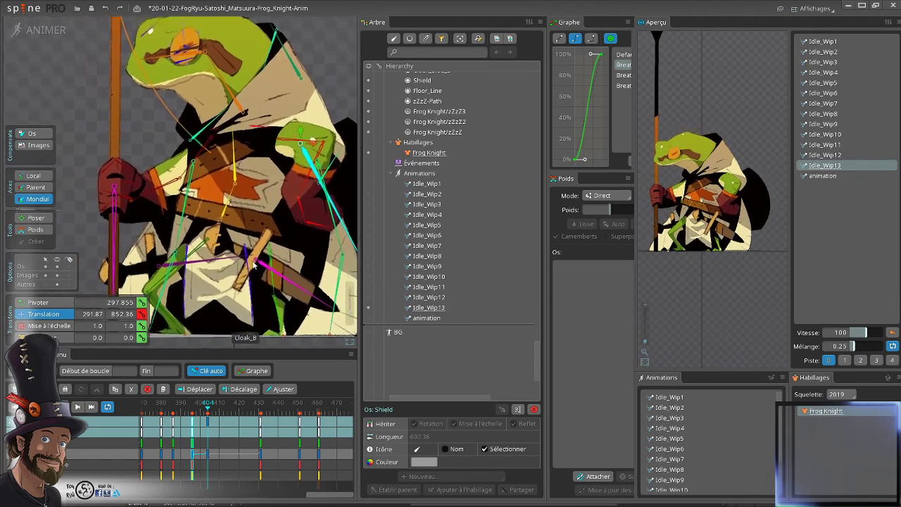
left_click(266, 266)
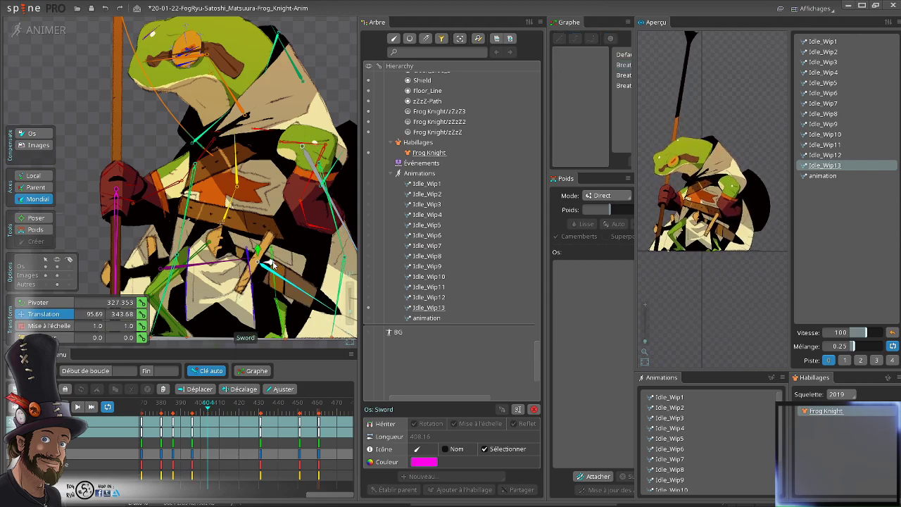
mouse_move(271, 264)
left_mouse_down()
mouse_move(278, 266)
mouse_move(266, 267)
left_mouse_up()
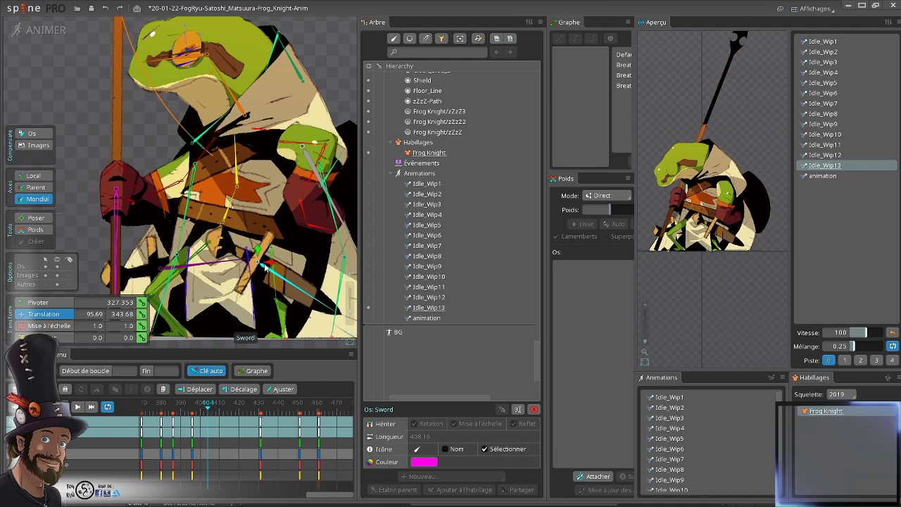
key("ctrl+z")
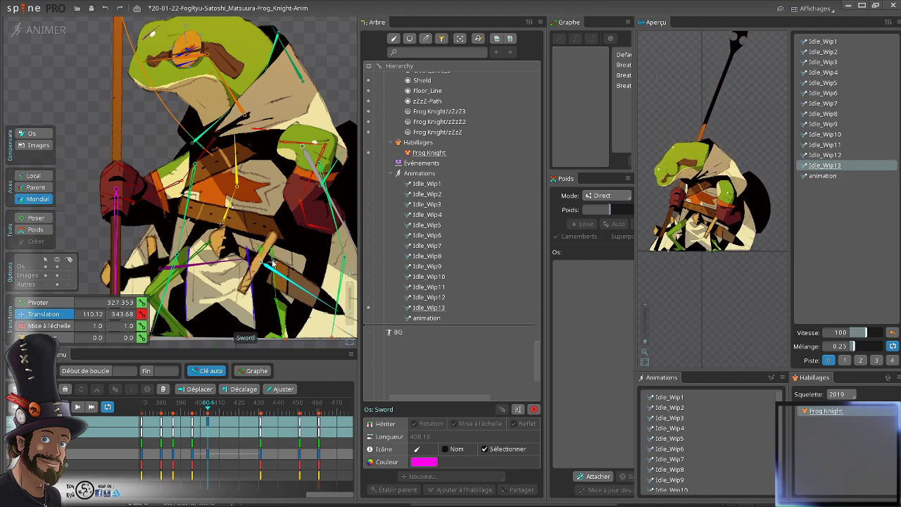
- Move the Sword_B bone to X -345.13 at frame 404 and scrub the motion between frames 397 and 405
left_click(163, 270)
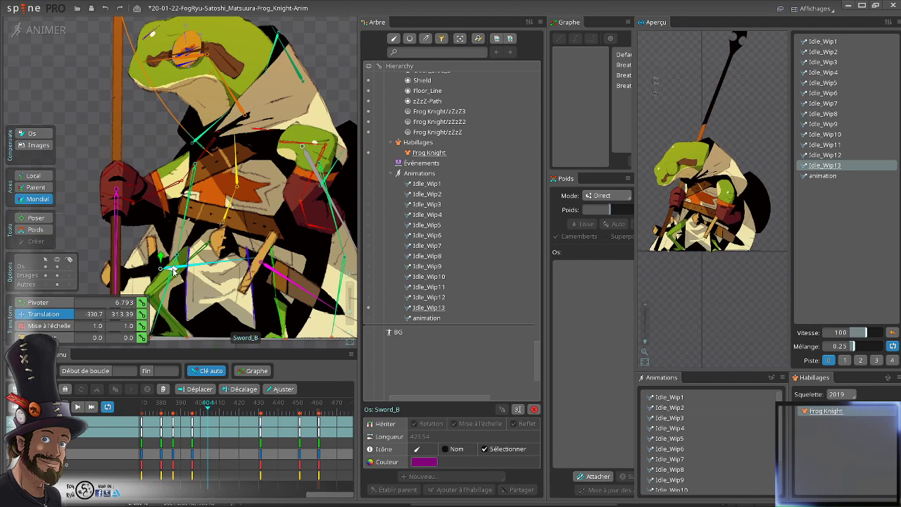
left_click_drag(173, 271, 168, 274)
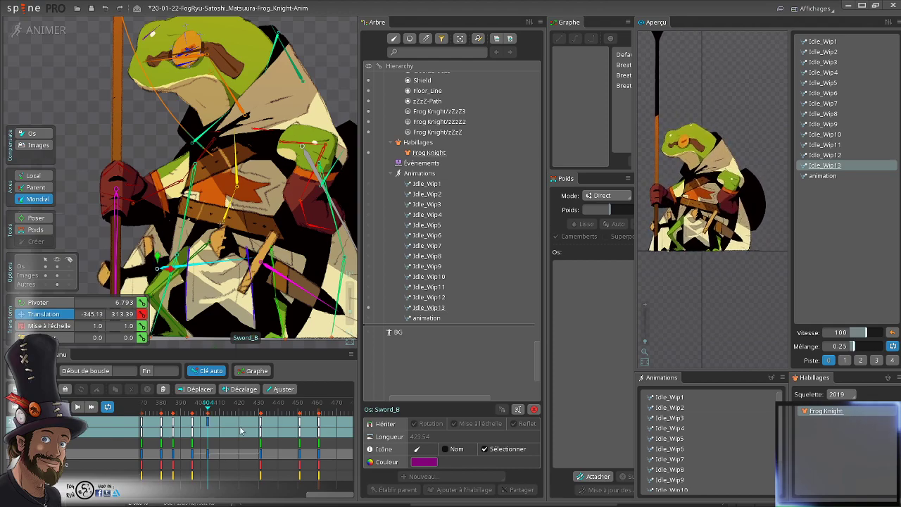
left_click(196, 404)
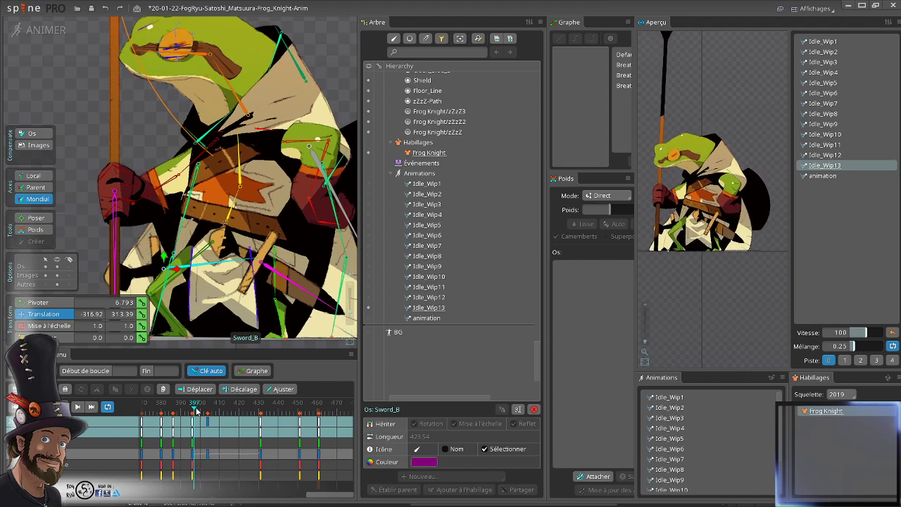
left_click_drag(194, 412, 209, 415)
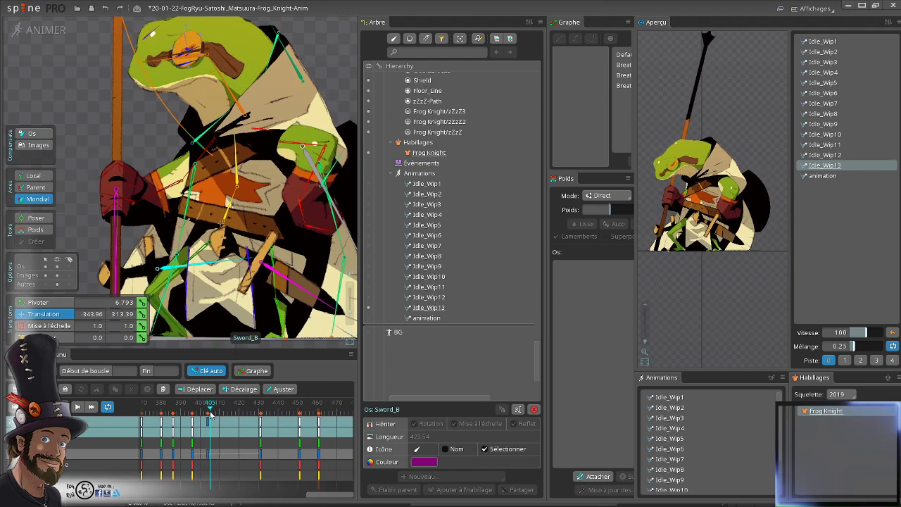
left_click(208, 422)
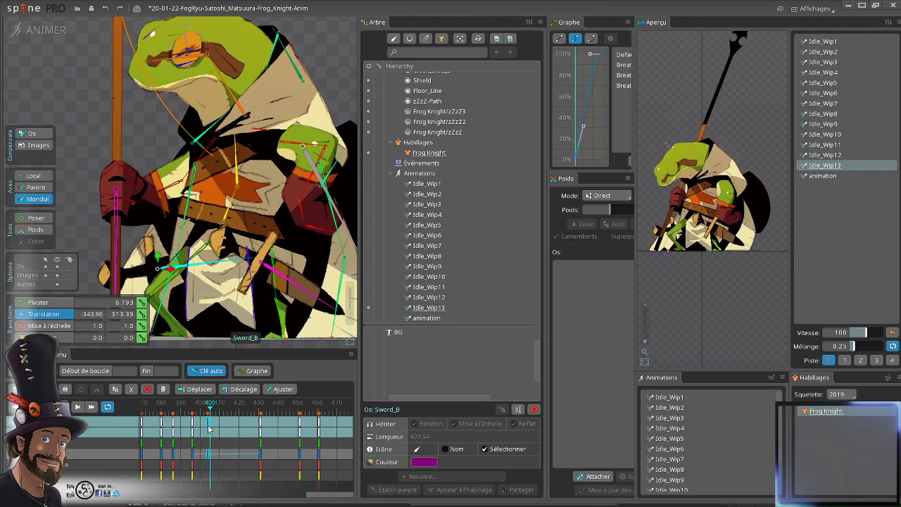
- At frame 404, move the Sword bone to X 122.48, shear it by 2.466 and scrub the result
left_click(273, 265)
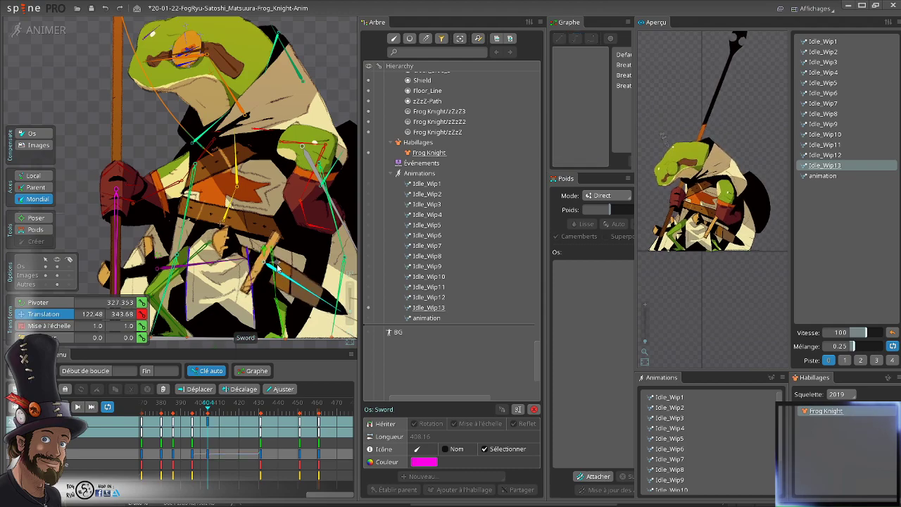
left_click(41, 337)
left_click_drag(285, 282, 285, 280)
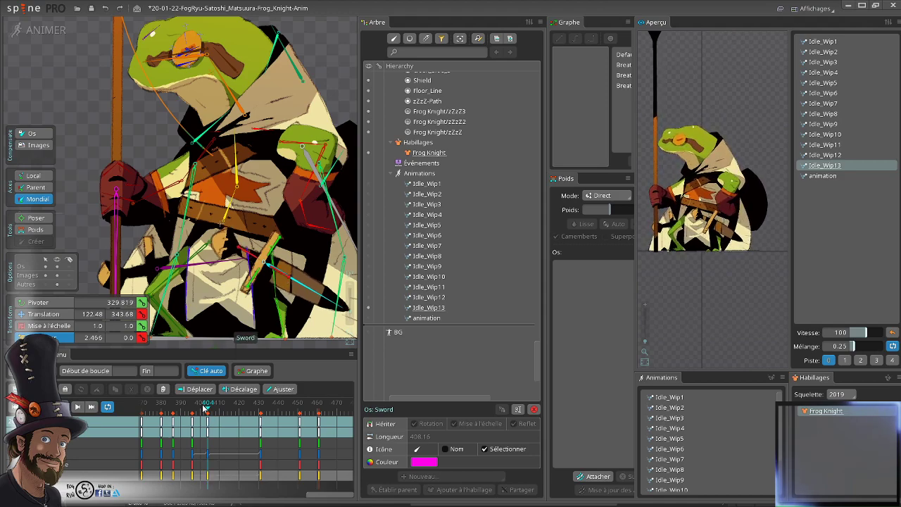
mouse_move(206, 409)
left_mouse_down()
mouse_move(181, 409)
mouse_move(207, 411)
mouse_move(199, 412)
mouse_move(208, 421)
mouse_move(191, 420)
mouse_move(208, 426)
left_mouse_up()
scroll(240, 202, "down", 3)
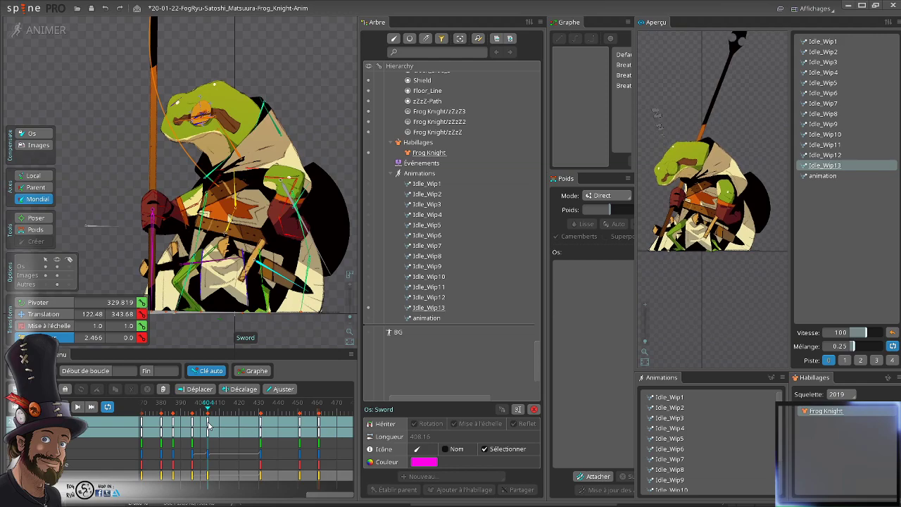
- Move the Hoodie_F bone horizontally to X -165.44 at frame 404, undoing any accidental move of the Arm_B mesh
scroll(210, 176, "up", 4)
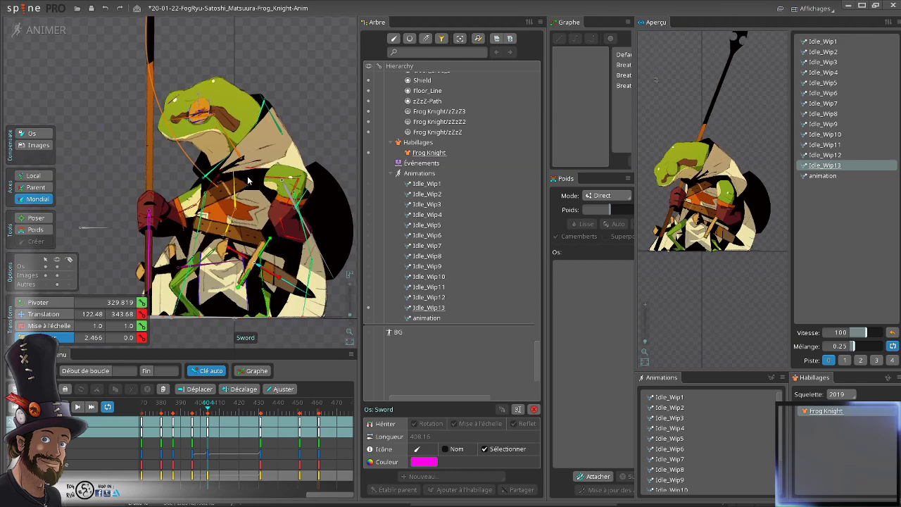
left_click(210, 174)
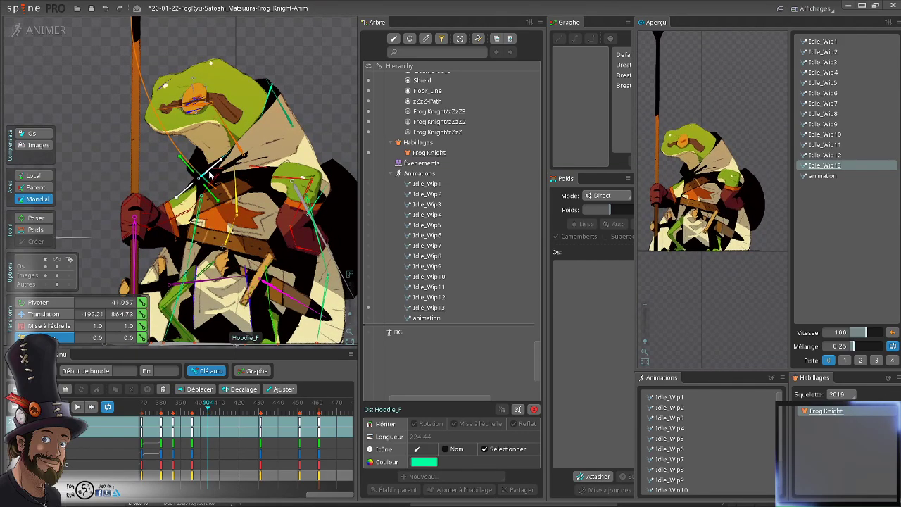
left_click(45, 316)
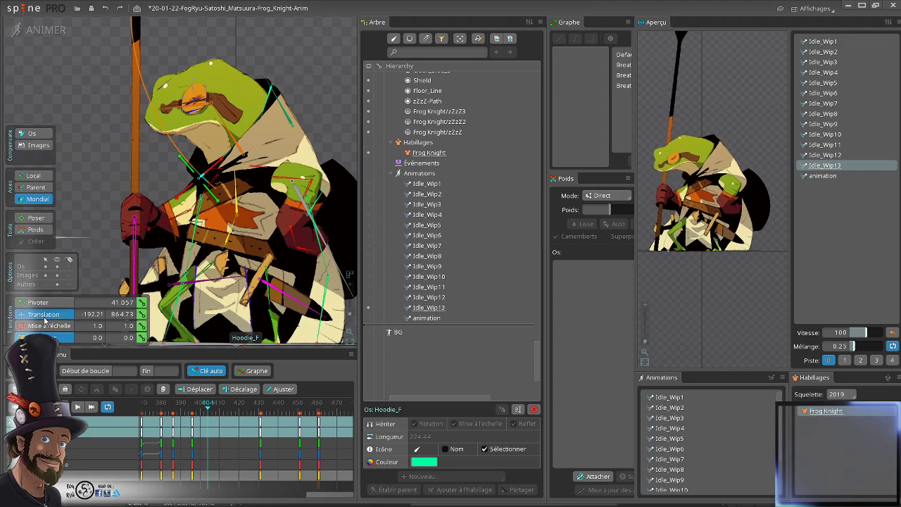
left_click(217, 184)
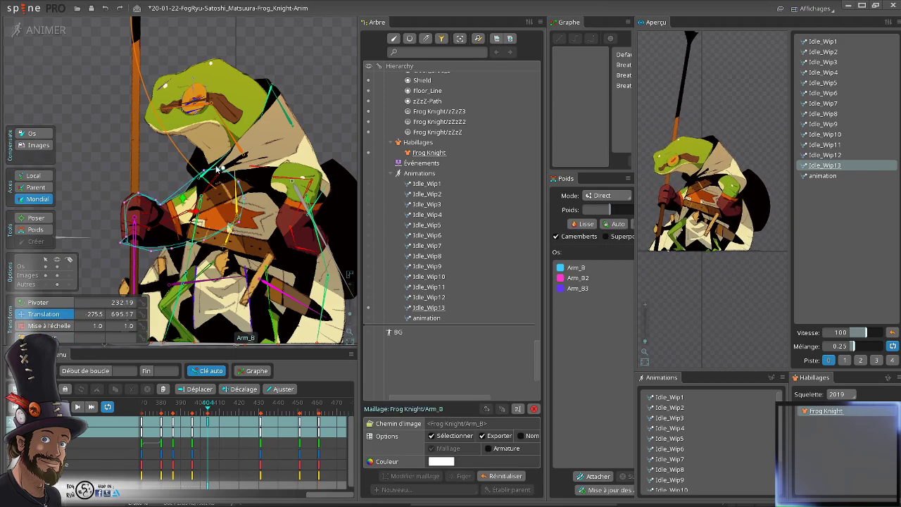
key("ctrl+z")
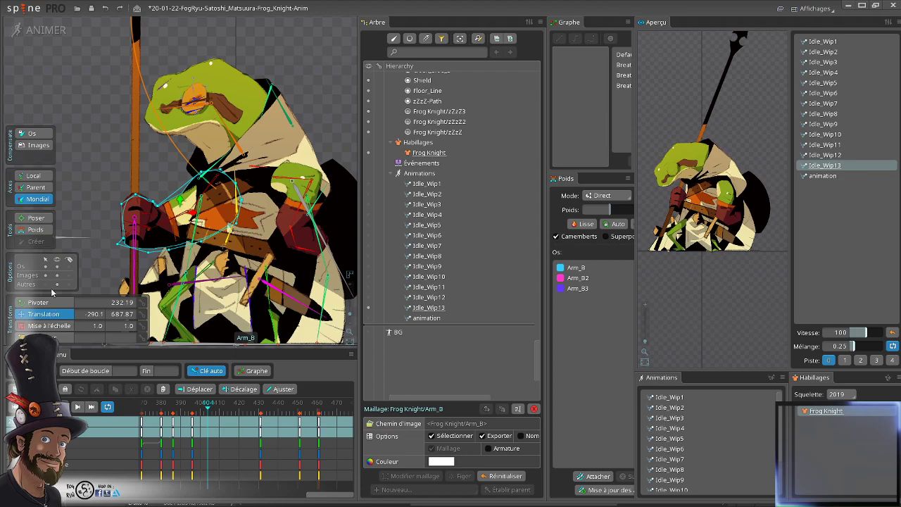
key("space")
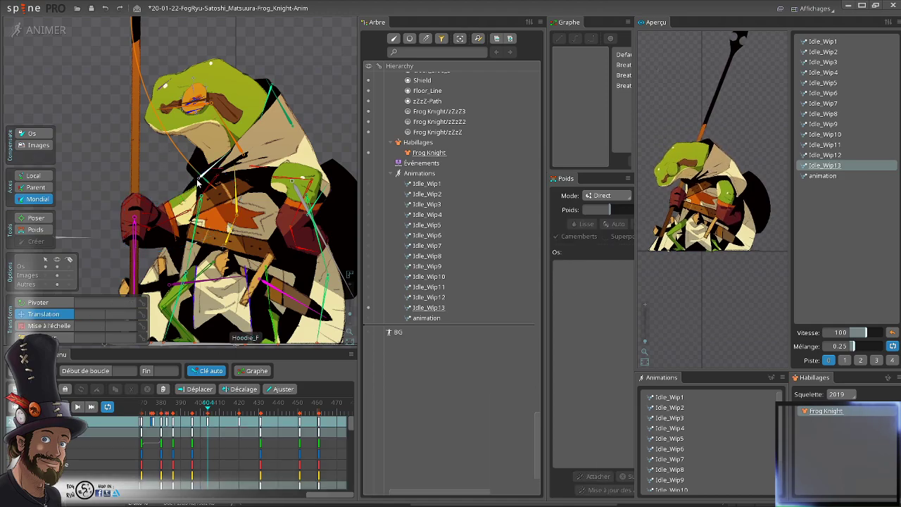
left_click(204, 175)
left_click_drag(211, 181, 219, 181)
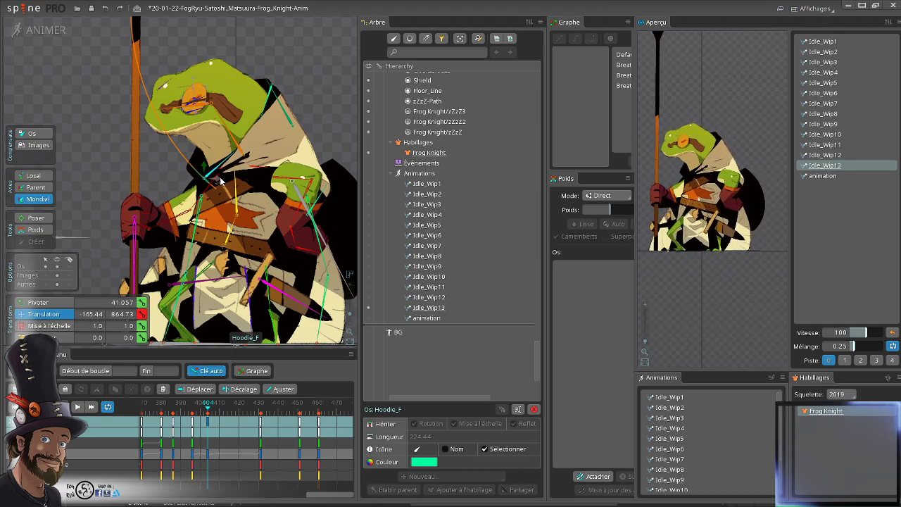
- Move the Hoodie_B2 bone horizontally to X 304.98 at frame 404 and scrub around that frame
left_click(287, 125)
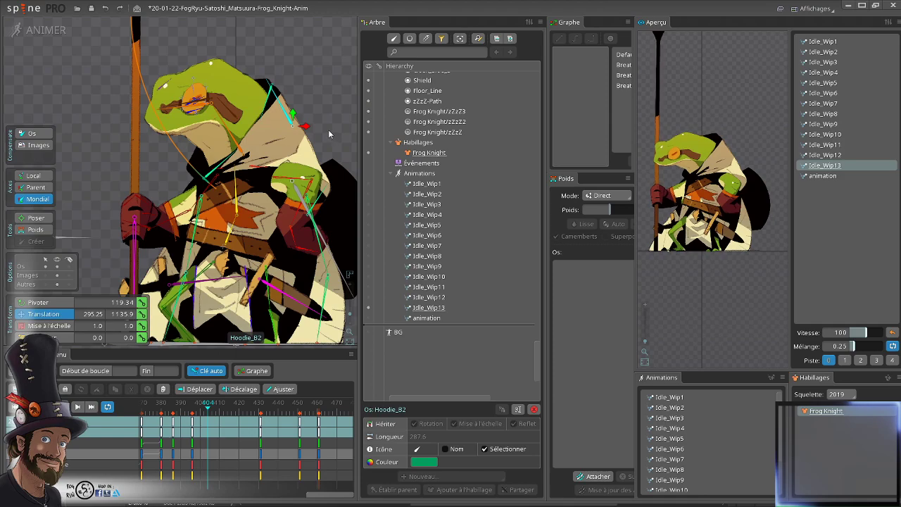
left_click_drag(306, 127, 310, 128)
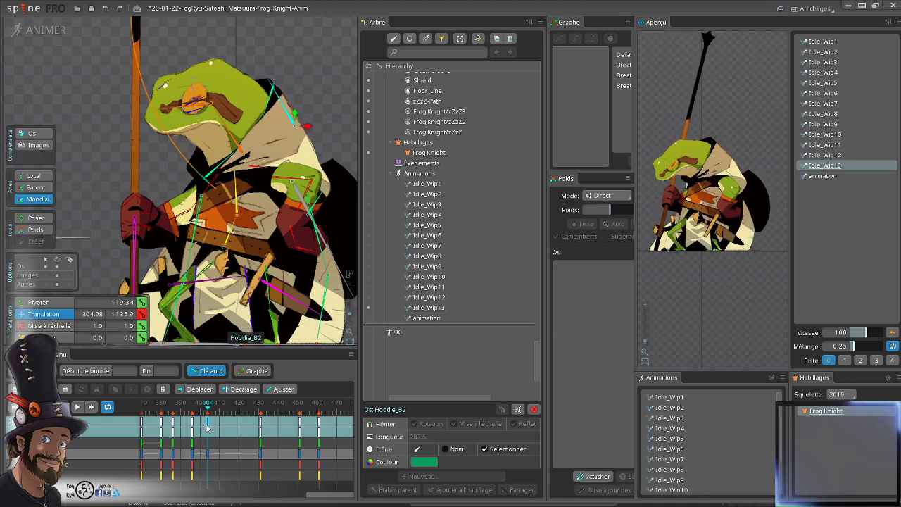
left_click_drag(207, 409, 210, 407)
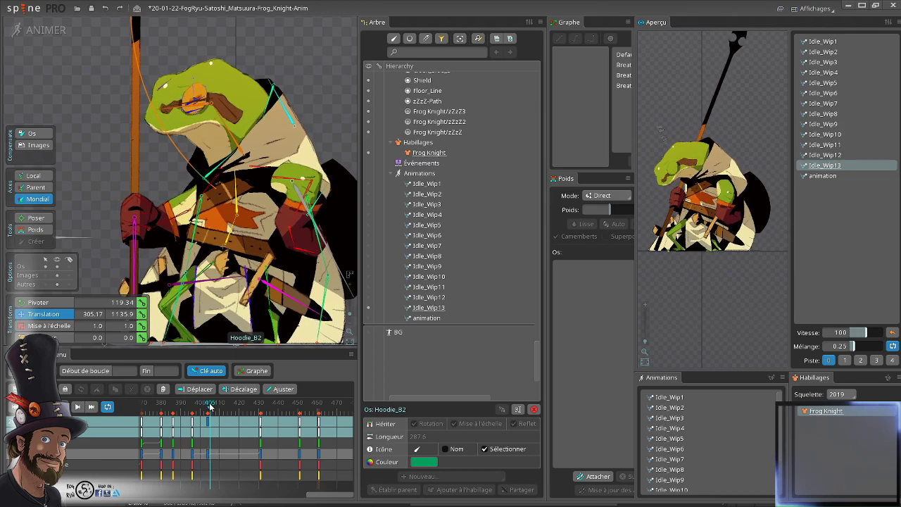
- With no bone selected, ease all frame 396 keys with the first "Breat…" Bezier preset and scrub to frame 404
left_click(192, 427)
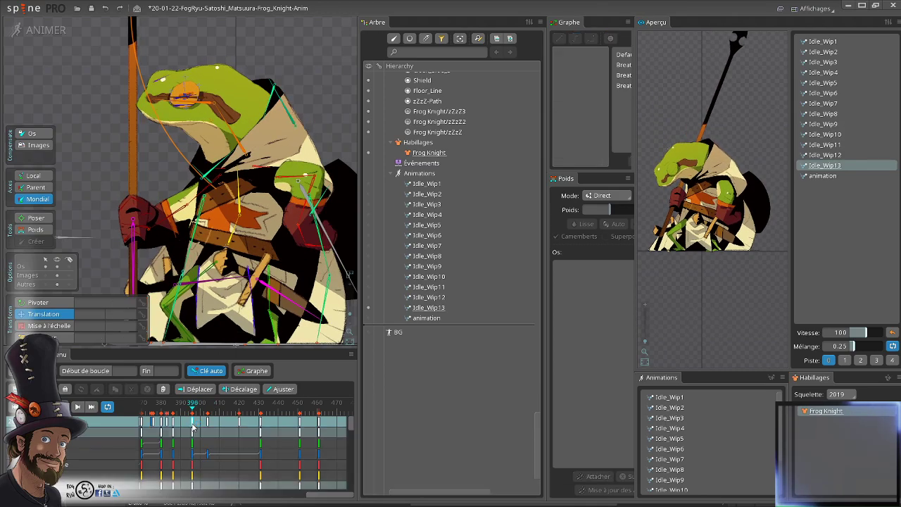
left_click(621, 66)
mouse_move(192, 410)
left_mouse_down()
mouse_move(216, 407)
mouse_move(207, 410)
left_mouse_up()
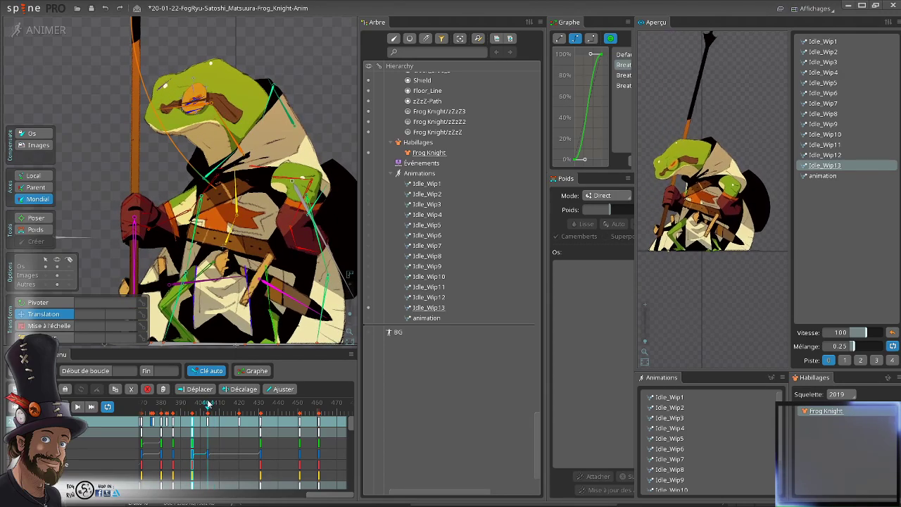
- Rotate the Hoodie_F2 bone to 255.343 degrees at frame 404
left_click(272, 101)
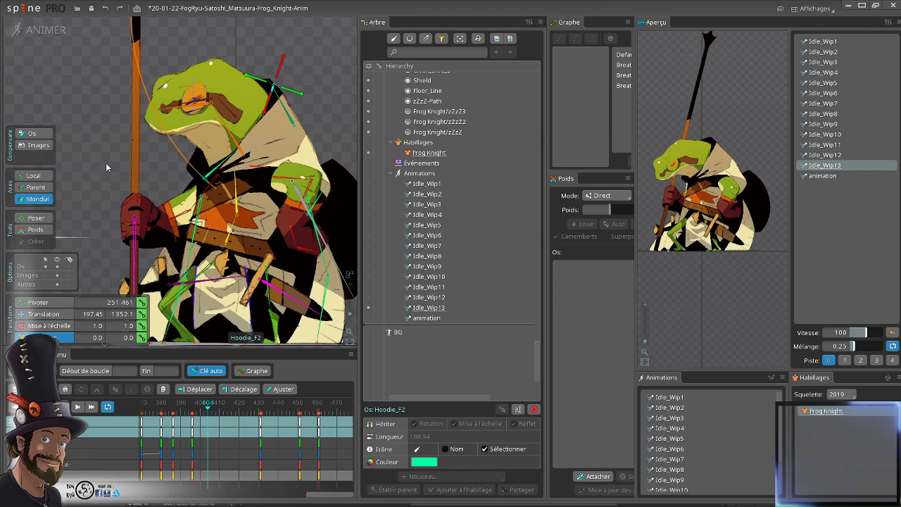
left_click(39, 302)
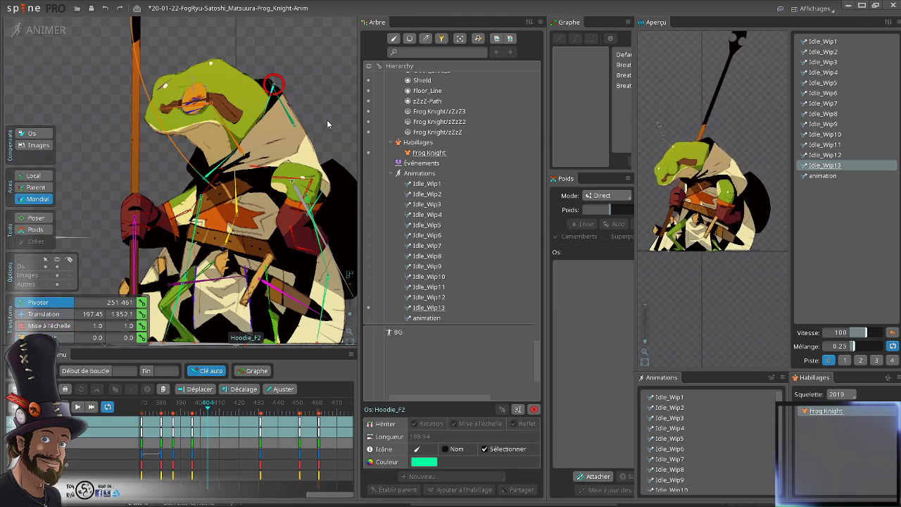
left_click_drag(327, 124, 336, 119)
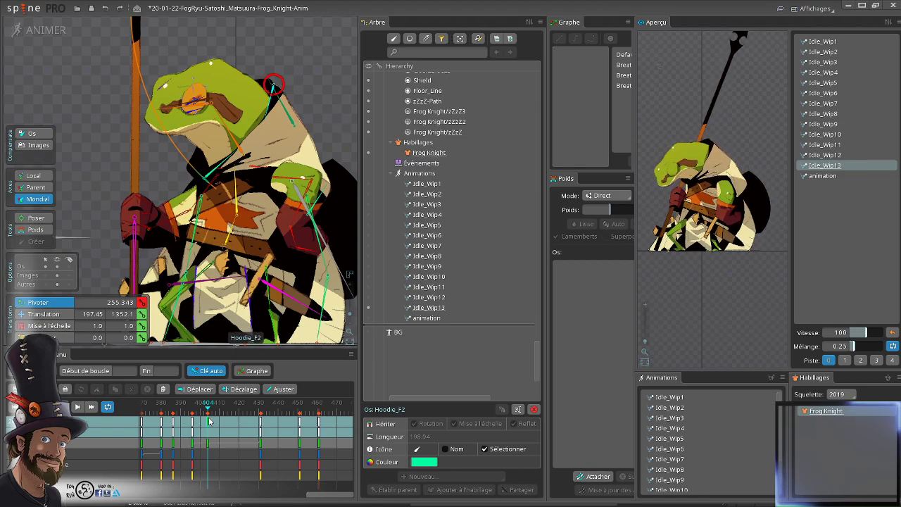
- Copy the hood keys at frame 404 and paste them at frame 420
mouse_move(207, 413)
left_mouse_down()
mouse_move(191, 405)
mouse_move(213, 404)
mouse_move(189, 402)
mouse_move(206, 404)
left_mouse_up()
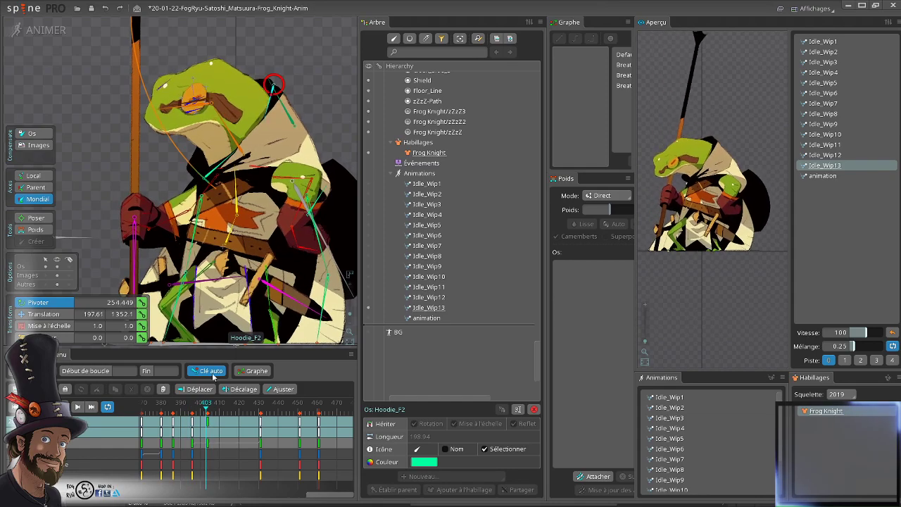
scroll(295, 197, "down", 1)
scroll(276, 219, "down", 1)
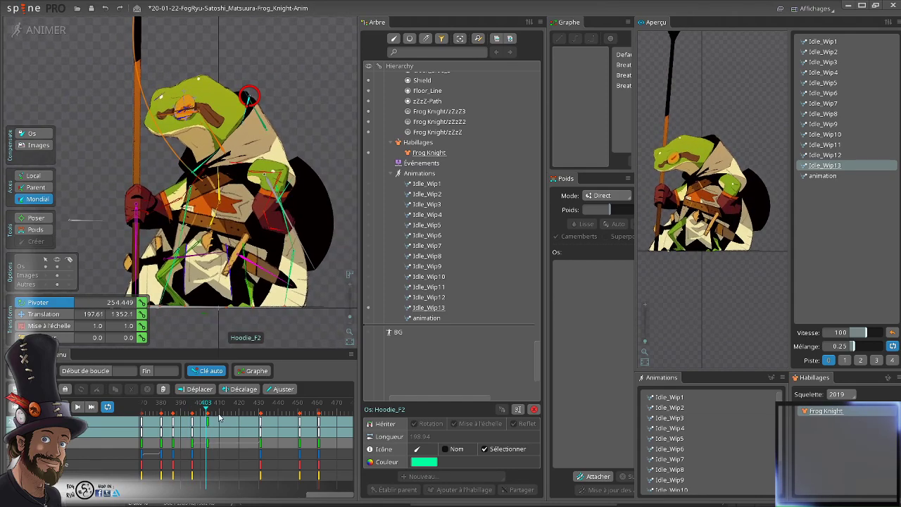
left_click_drag(207, 408, 222, 456)
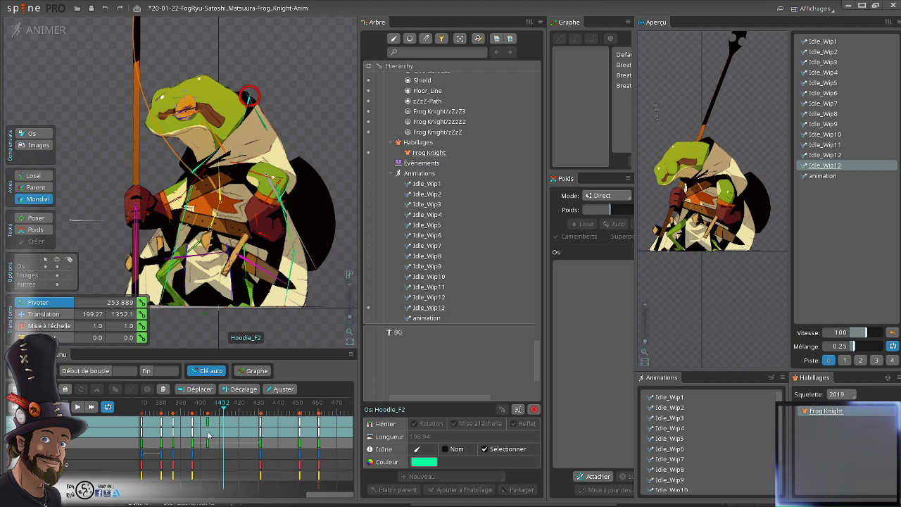
key("space")
left_click(209, 424)
key("ctrl+c")
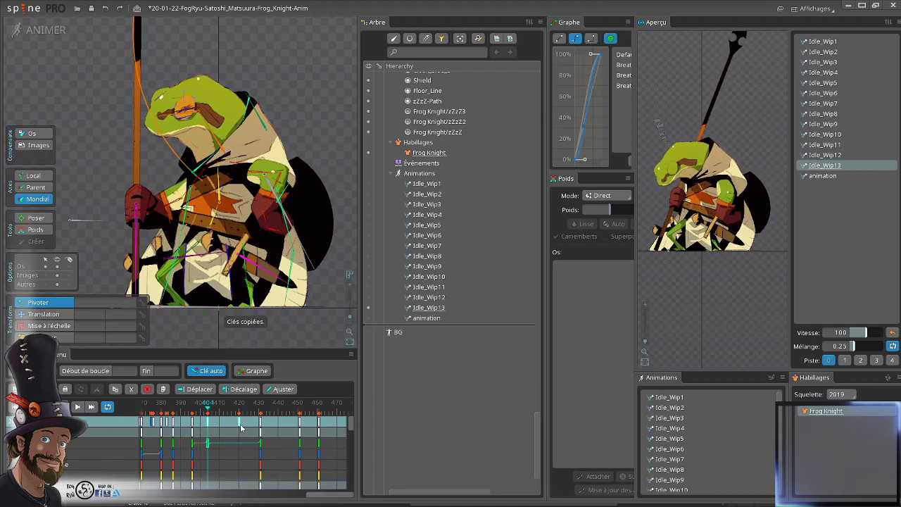
left_click(241, 412)
key("ctrl+v")
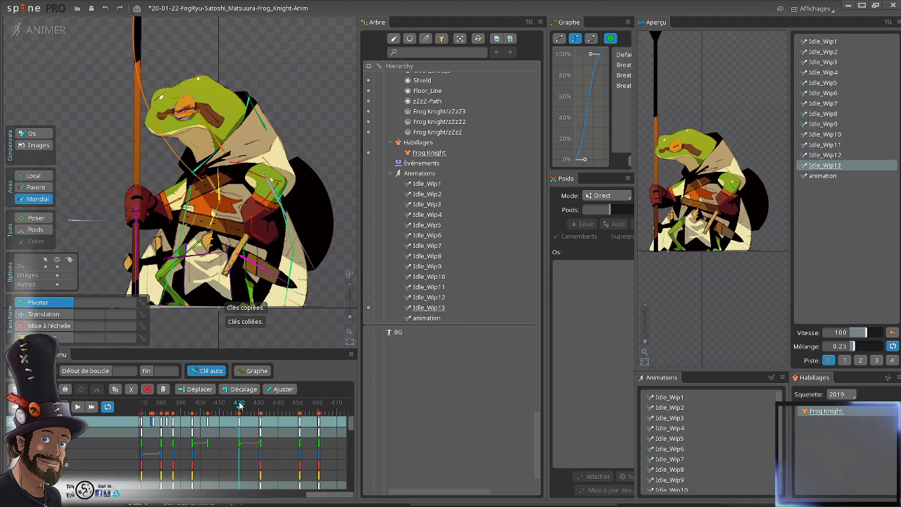
- Copy the Arm_F_CNS bone's translation key at frame 420 and paste it at frame 396
left_click_drag(239, 405, 215, 428)
left_click(227, 408)
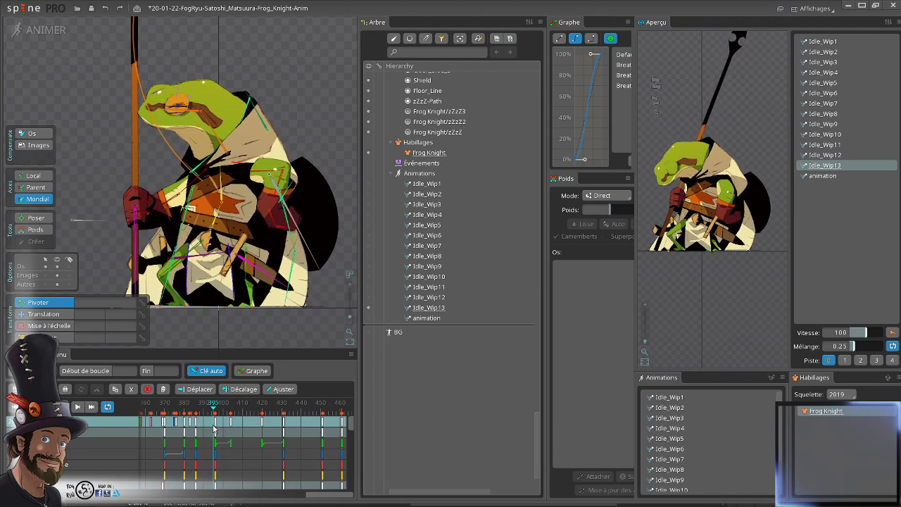
left_click(268, 212)
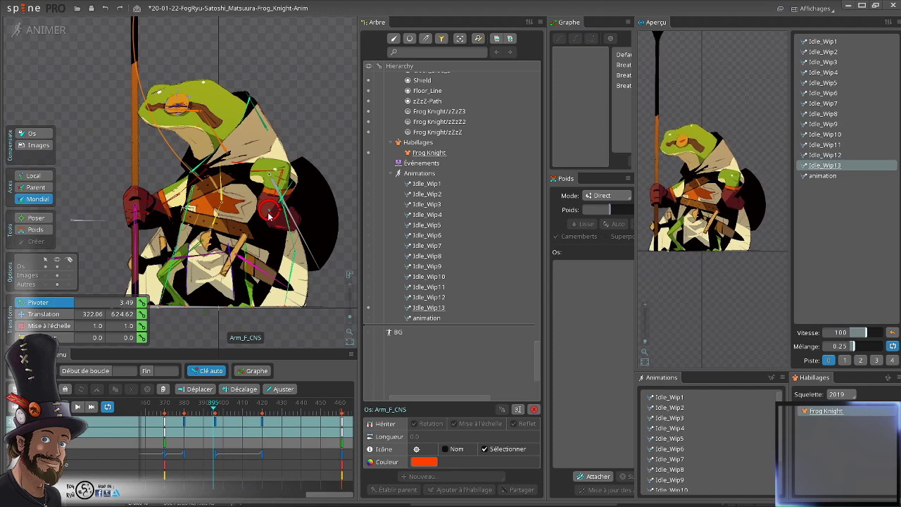
left_click(266, 426)
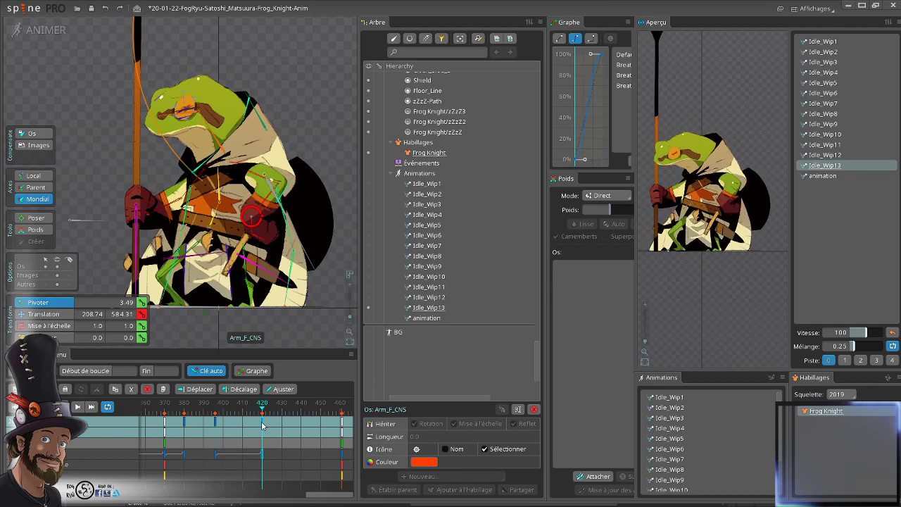
key("ctrl+c")
key("ctrl+Left")
key("ctrl+v")
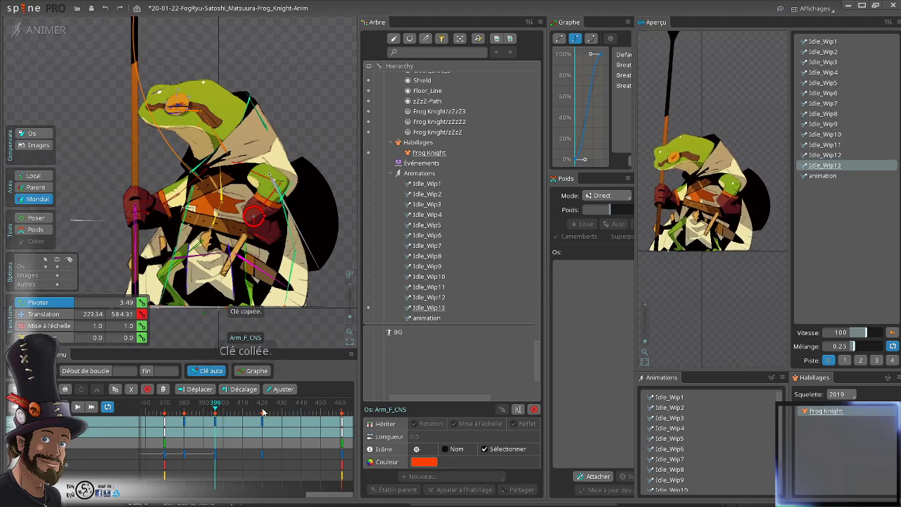
- Examine the timing of the Arm_F_CNS and Head bones by scrubbing and playing the idle animation around frames 370 to 420
left_click_drag(215, 413, 233, 431)
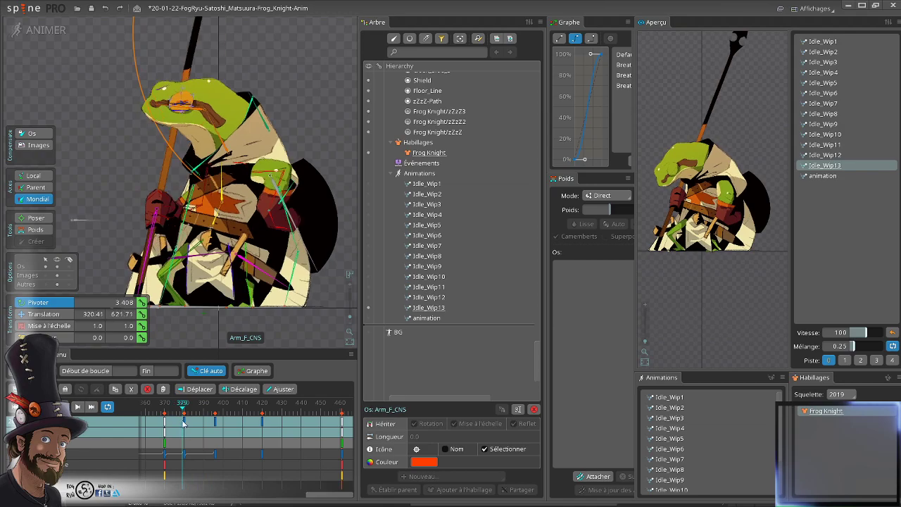
left_click(147, 417)
mouse_move(146, 417)
left_mouse_down()
mouse_move(215, 440)
mouse_move(135, 429)
left_mouse_up()
key("d")
left_click_drag(194, 437, 249, 435)
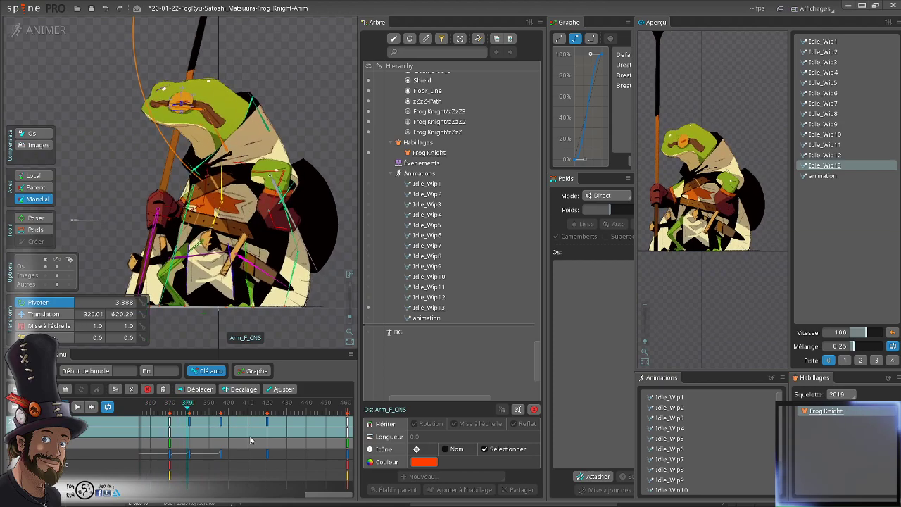
key("d")
left_click_drag(212, 408, 252, 435)
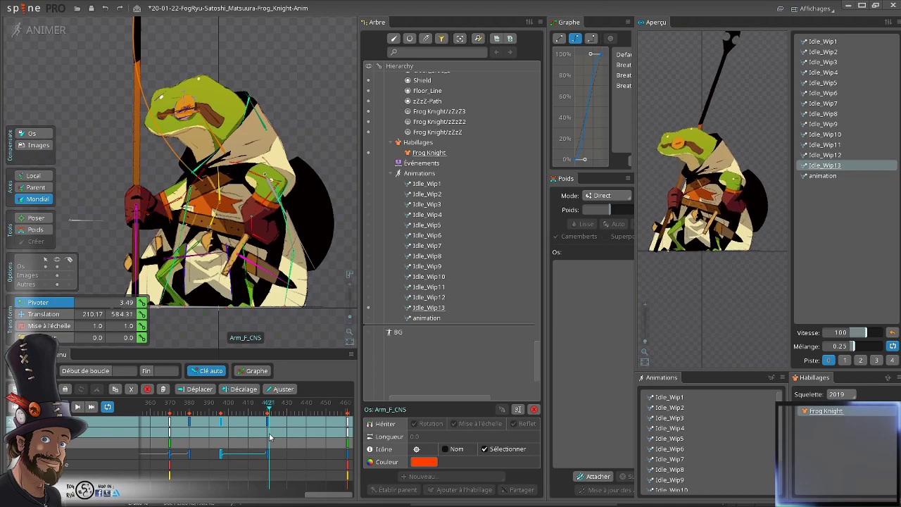
mouse_move(265, 438)
left_mouse_down()
mouse_move(217, 433)
mouse_move(198, 410)
mouse_move(187, 410)
mouse_move(264, 442)
left_mouse_up()
left_click(221, 131)
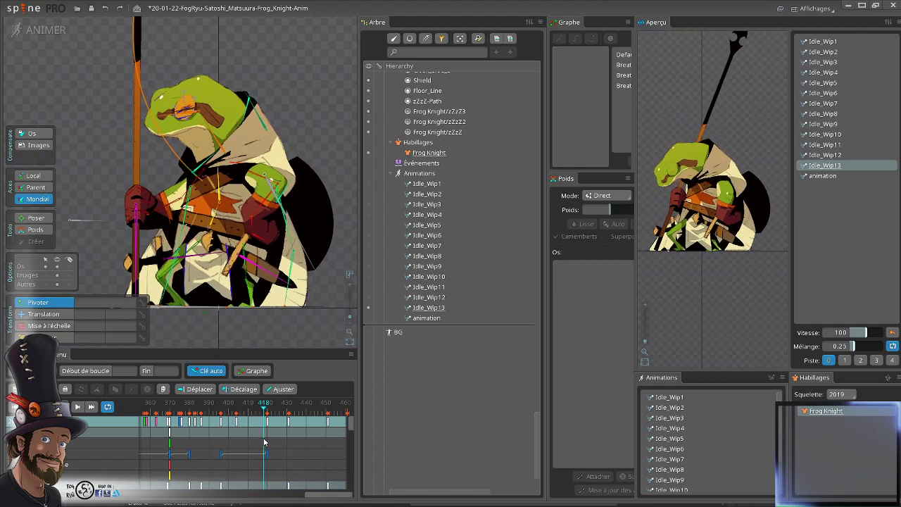
left_click(221, 146)
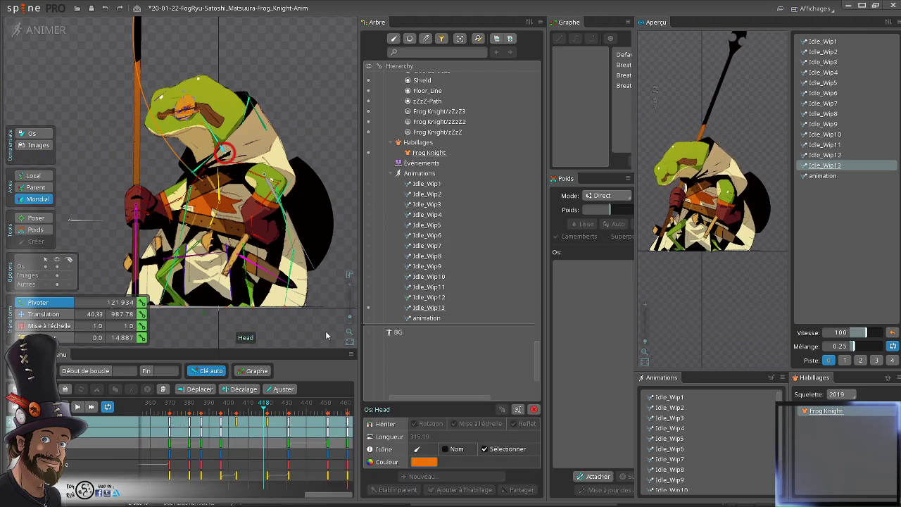
left_click_drag(268, 414, 229, 415)
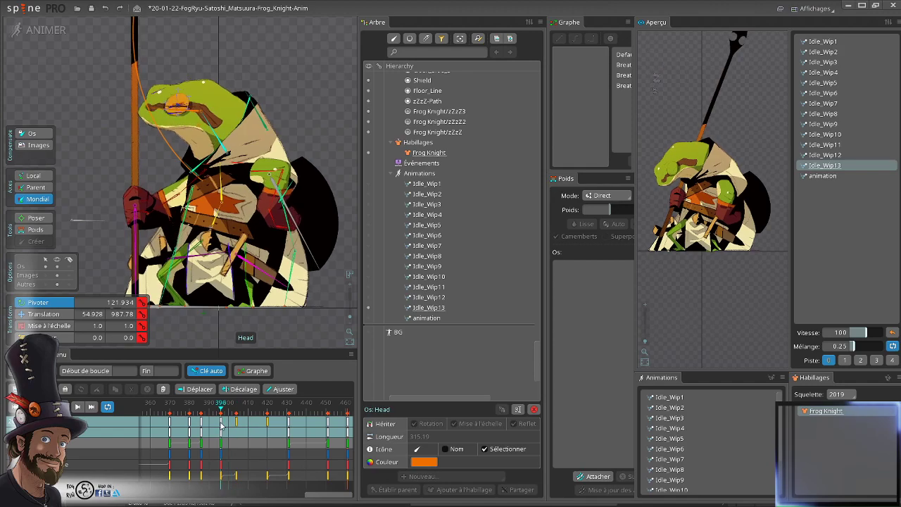
mouse_move(235, 425)
left_mouse_down()
mouse_move(222, 426)
mouse_move(247, 436)
mouse_move(222, 436)
mouse_move(252, 438)
mouse_move(220, 438)
mouse_move(240, 441)
left_mouse_up()
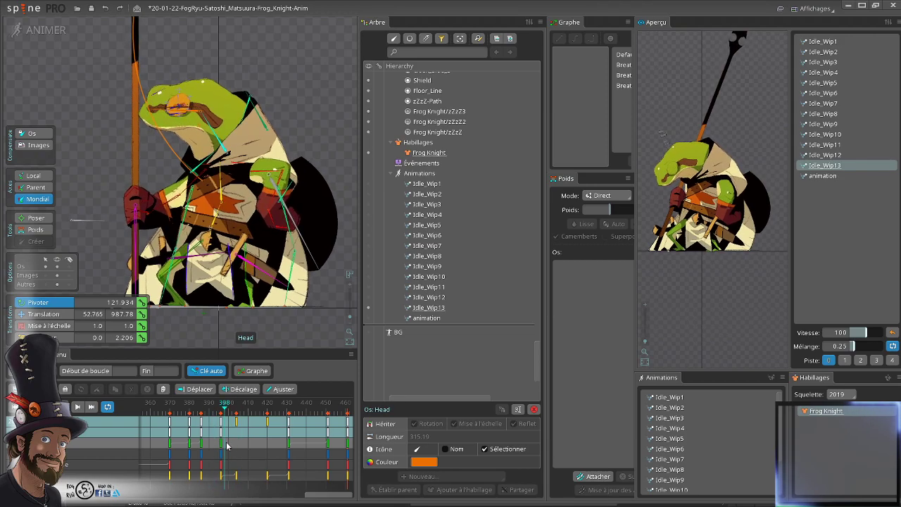
left_click_drag(240, 444, 240, 463)
- Select the six apron bones and translate them slightly to the right at frame 404
scroll(271, 243, "up", 5)
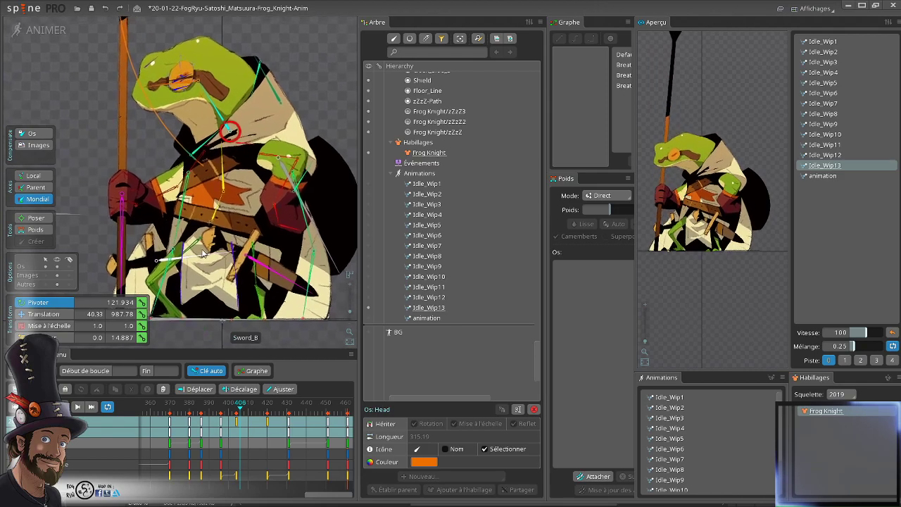
left_click(237, 413)
left_click(169, 281)
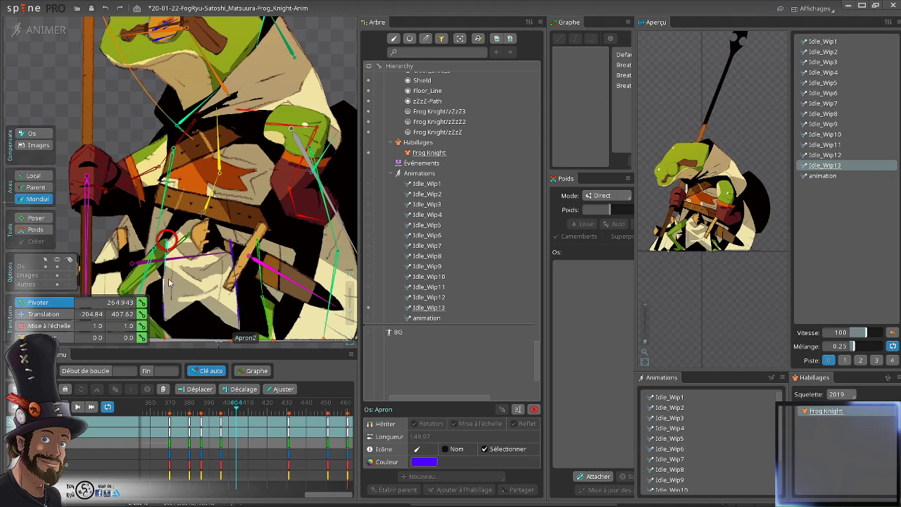
left_click(165, 312, "ctrl")
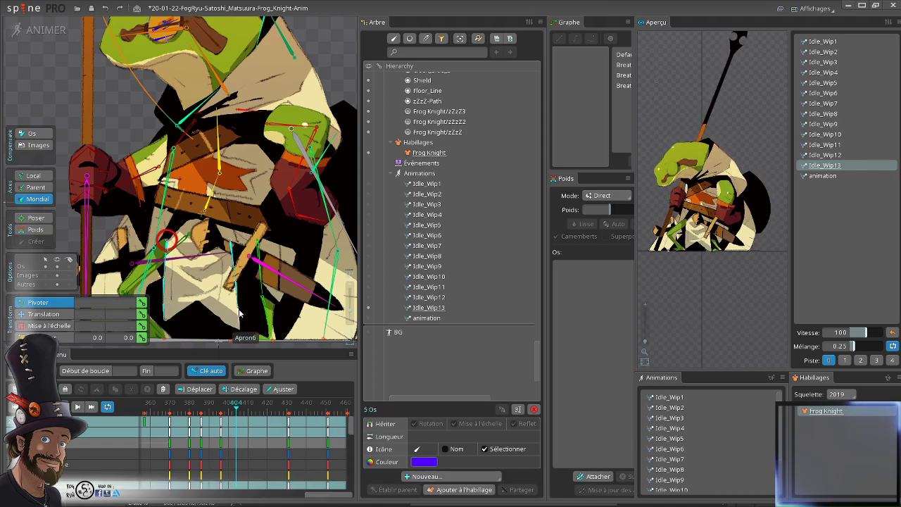
left_click(44, 314)
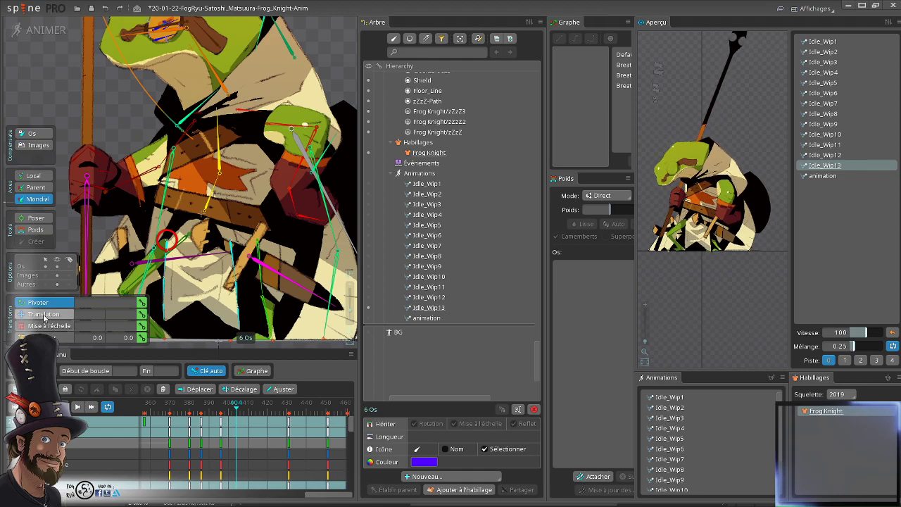
left_click_drag(182, 243, 185, 240)
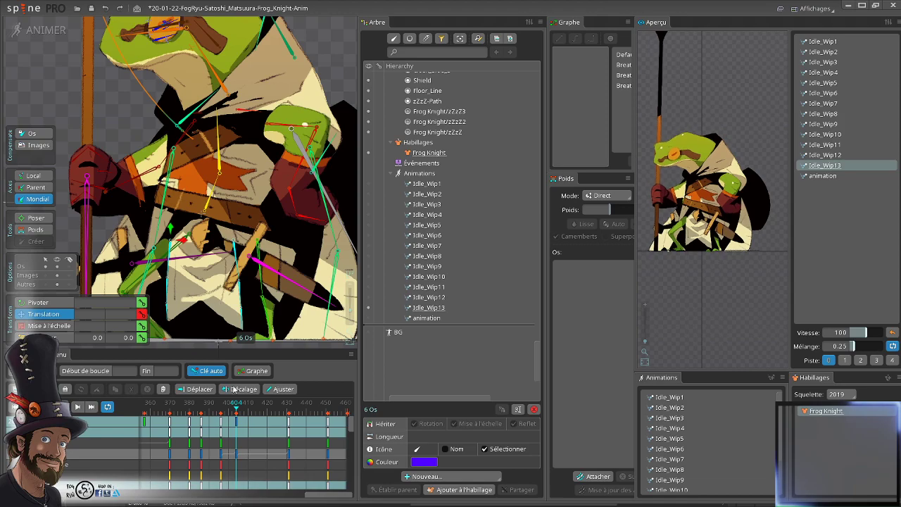
left_click_drag(235, 405, 239, 404)
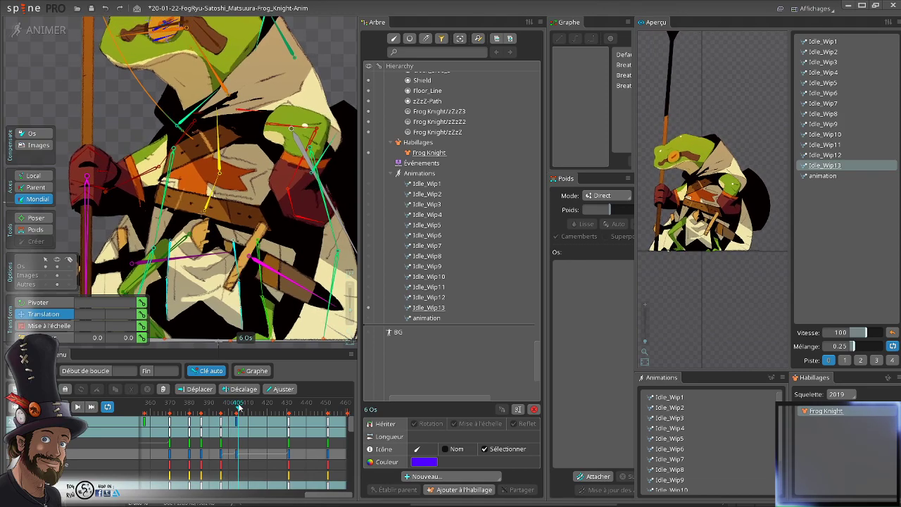
double_click(221, 421)
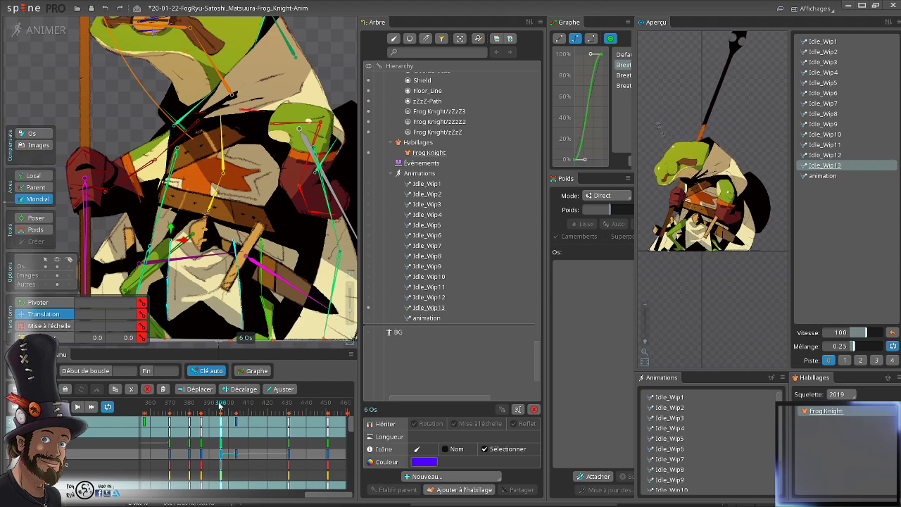
left_click_drag(221, 406, 239, 415)
left_click(238, 425)
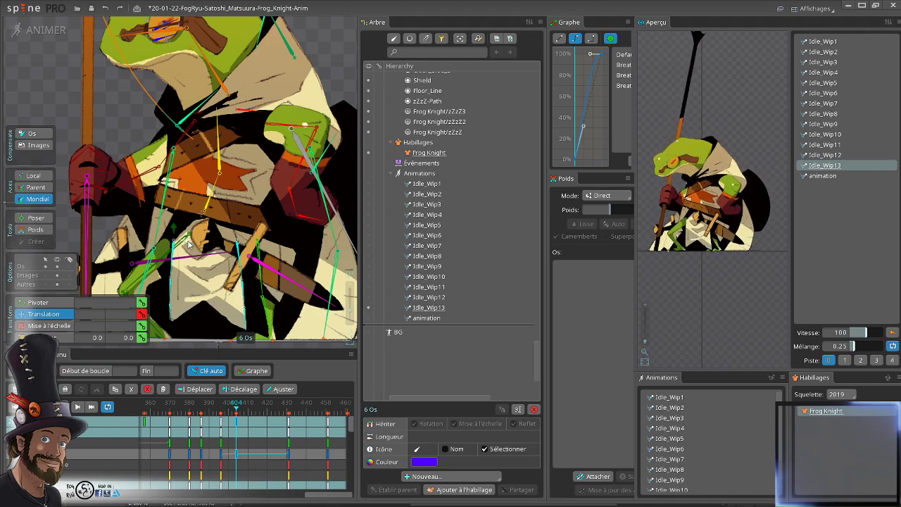
- Copy the apron bones' translation keys at frame 404 and paste them at frame 420
left_click(238, 424)
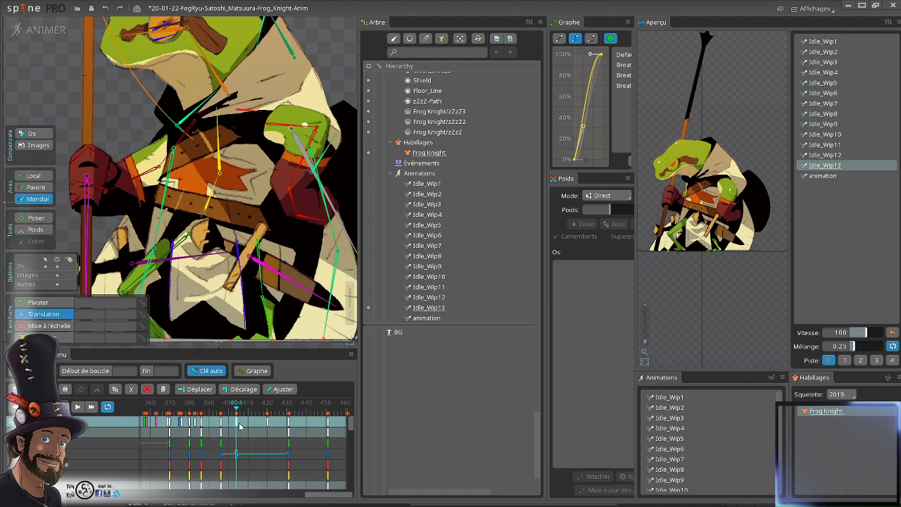
key("ctrl+c")
left_click(217, 413)
key("ctrl+v")
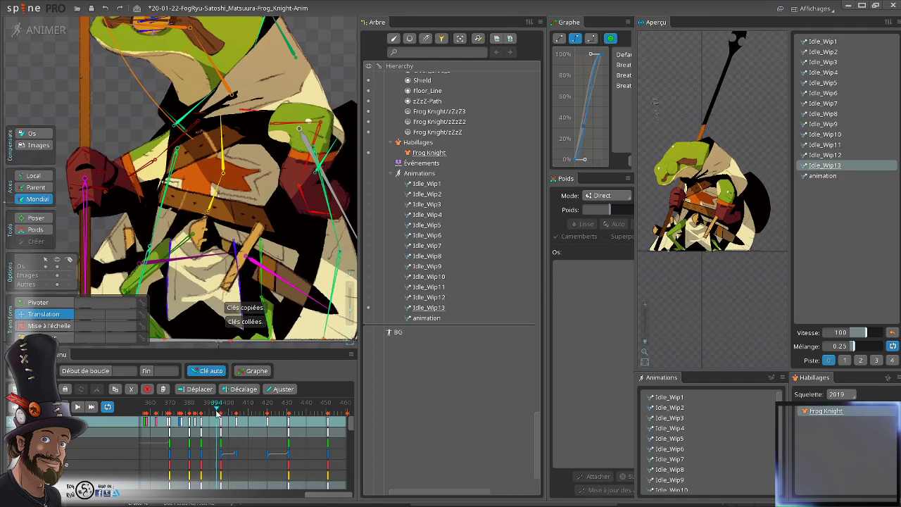
- Examine the apron and body motion around frames 394 to 405 by scrubbing through the animation
left_click_drag(217, 413, 238, 428)
scroll(245, 248, "down", 3)
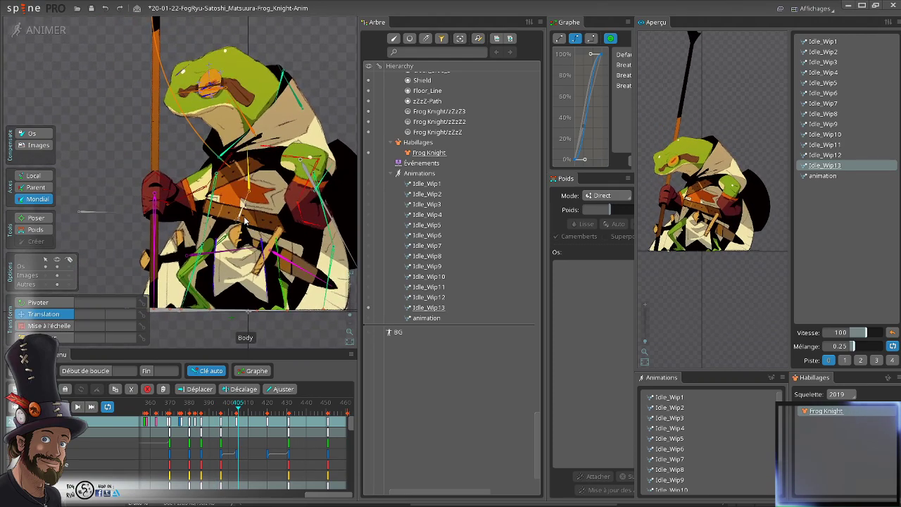
scroll(245, 221, "up", 2)
scroll(206, 191, "up", 2)
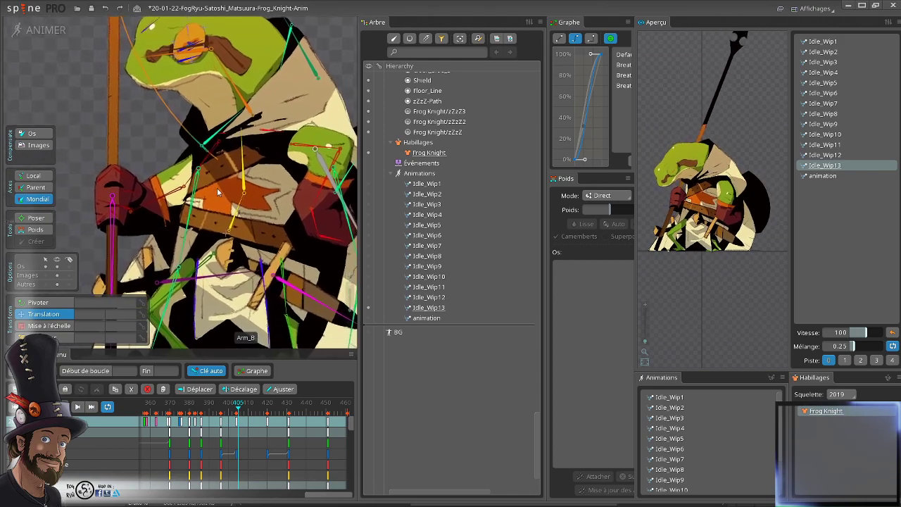
scroll(201, 187, "down", 1)
scroll(242, 182, "up", 2)
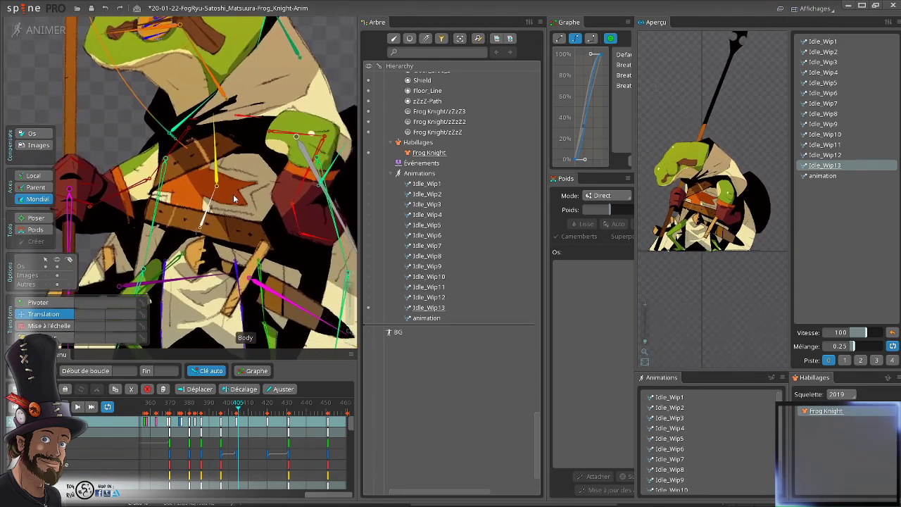
scroll(233, 214, "down", 1)
scroll(234, 219, "down", 2)
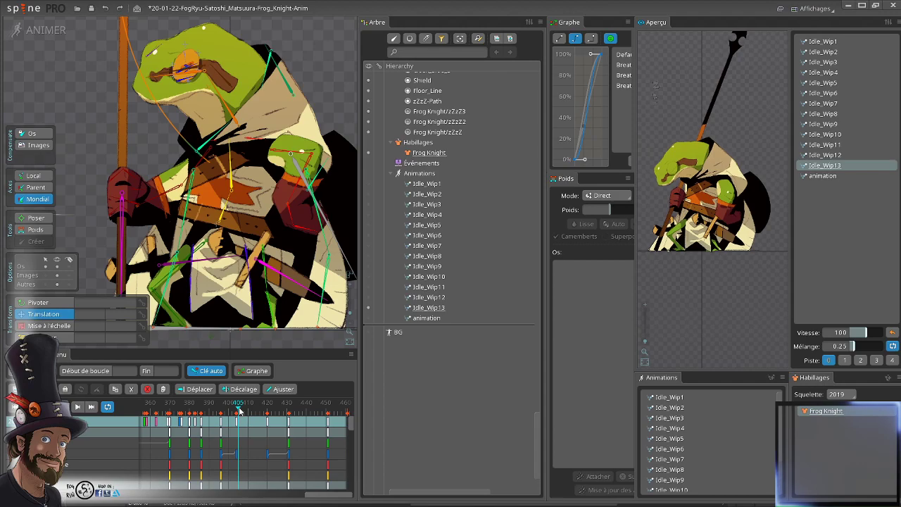
left_click_drag(240, 411, 227, 461)
scroll(249, 192, "down", 1)
scroll(251, 193, "down", 3)
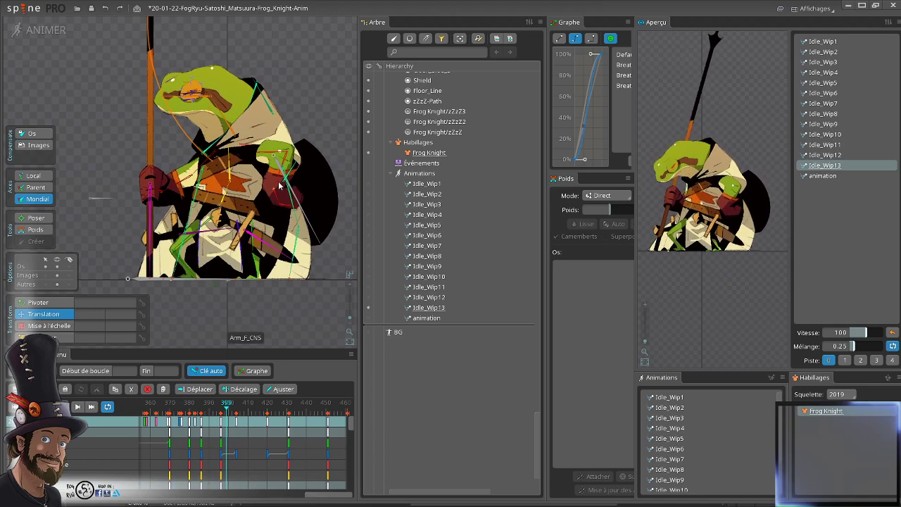
- Copy the Arm_F_CNS bone's last translation key in the timeline and paste it at frame 380
left_click(275, 194)
left_click_drag(228, 411, 200, 427)
left_click(267, 426)
left_click(348, 454)
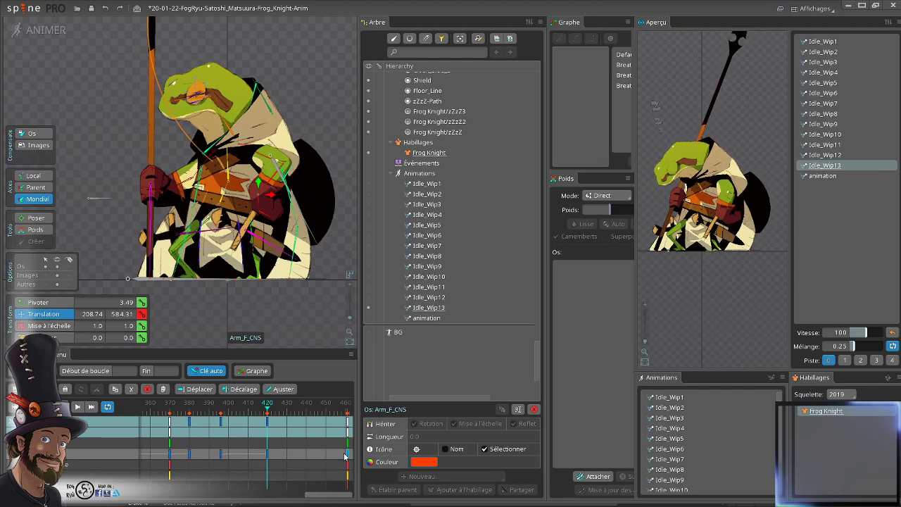
double_click(348, 454)
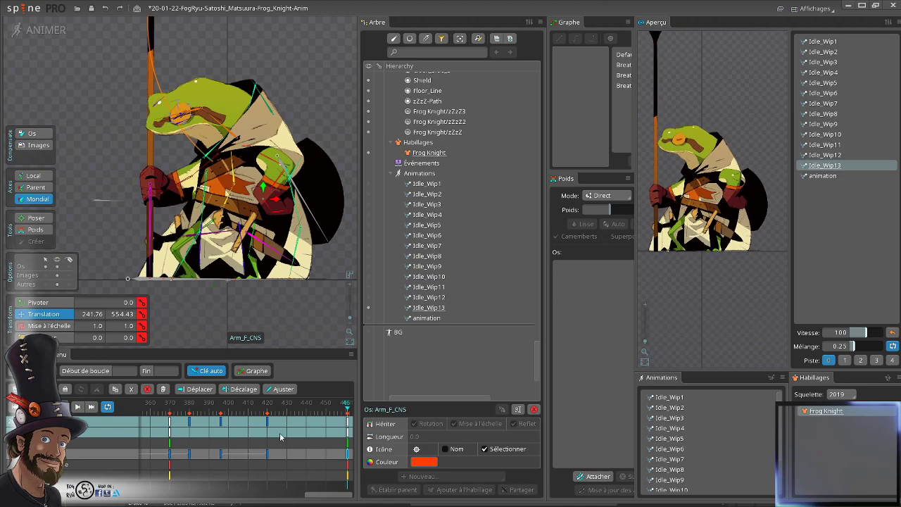
key("ctrl+c")
left_click_drag(176, 415, 189, 418)
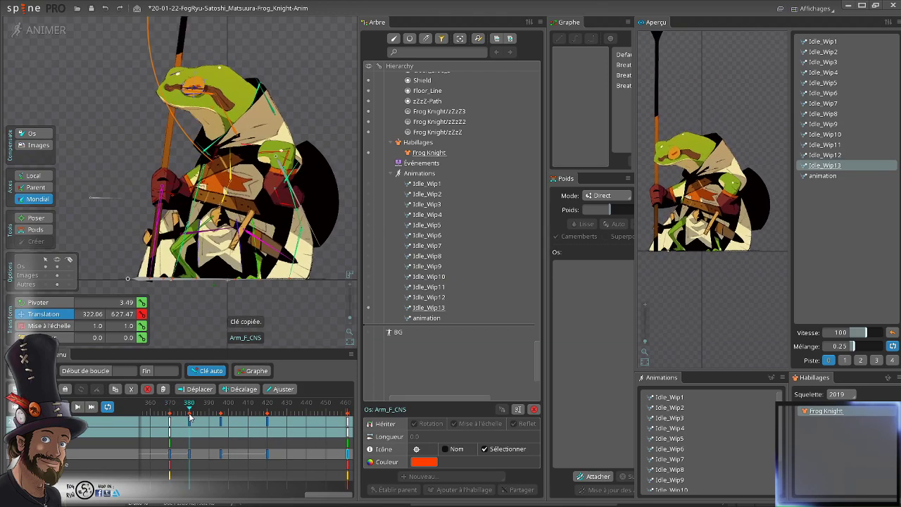
key("ctrl+v")
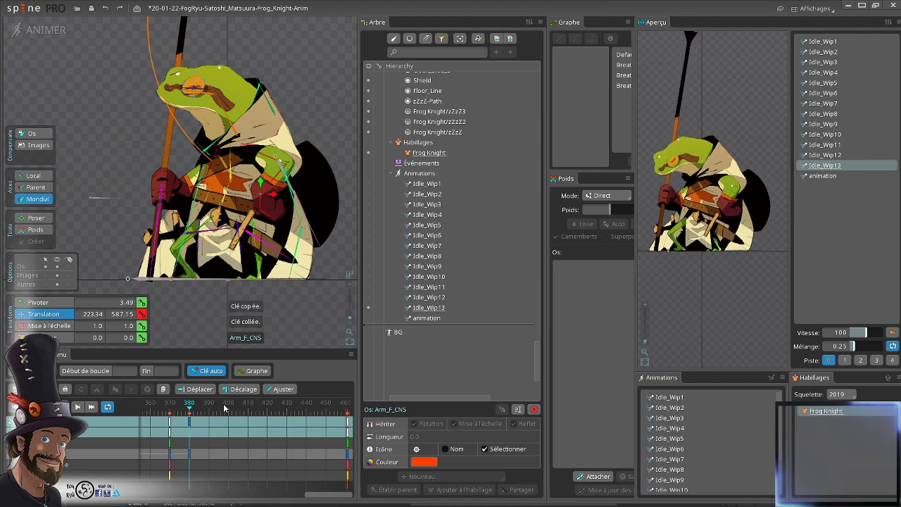
- Key all transforms of Arm_F_CNS and the two front arm bones at frame 396, matching the Head4 key's frame
left_click(197, 408)
left_click_drag(197, 410, 237, 432)
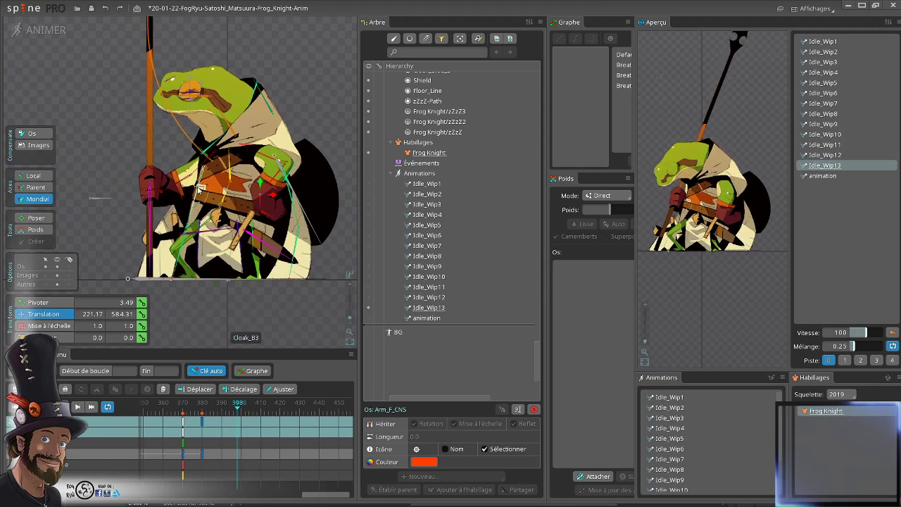
left_click(201, 97)
key("space")
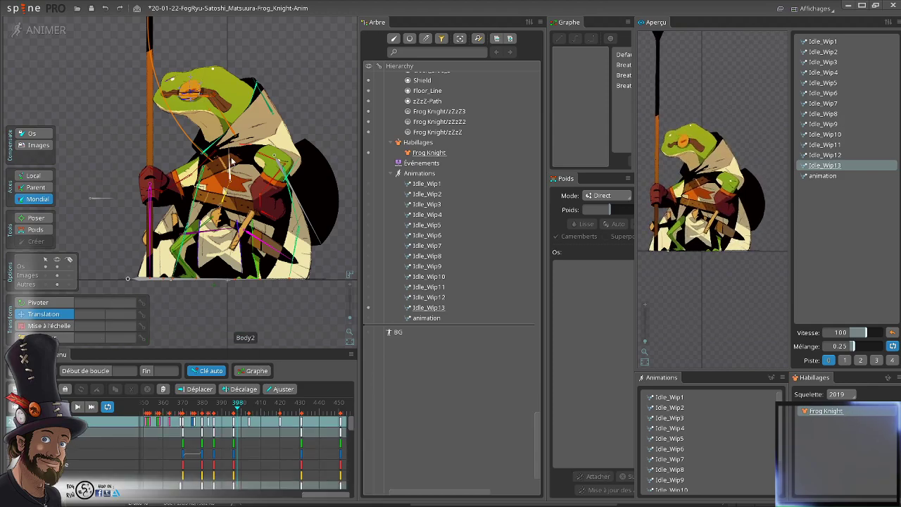
left_click(209, 110)
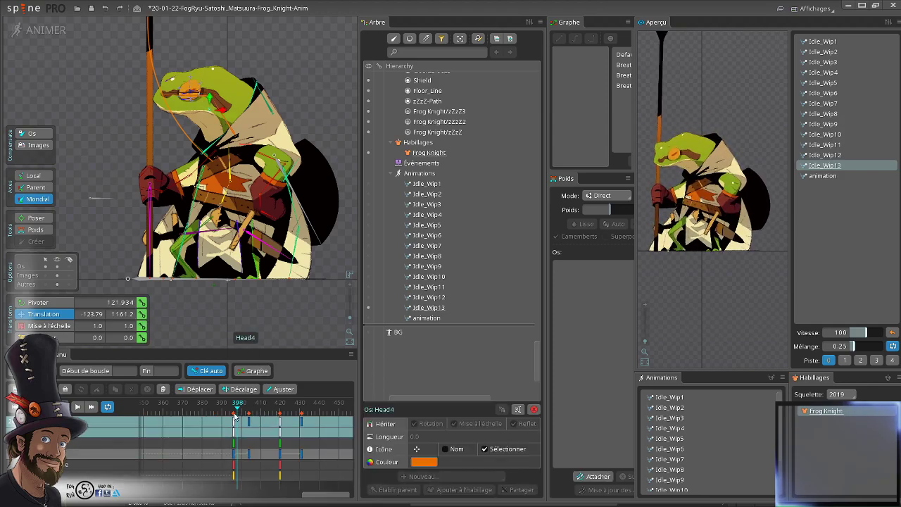
mouse_move(235, 417)
left_mouse_down()
mouse_move(251, 411)
mouse_move(235, 414)
left_mouse_up()
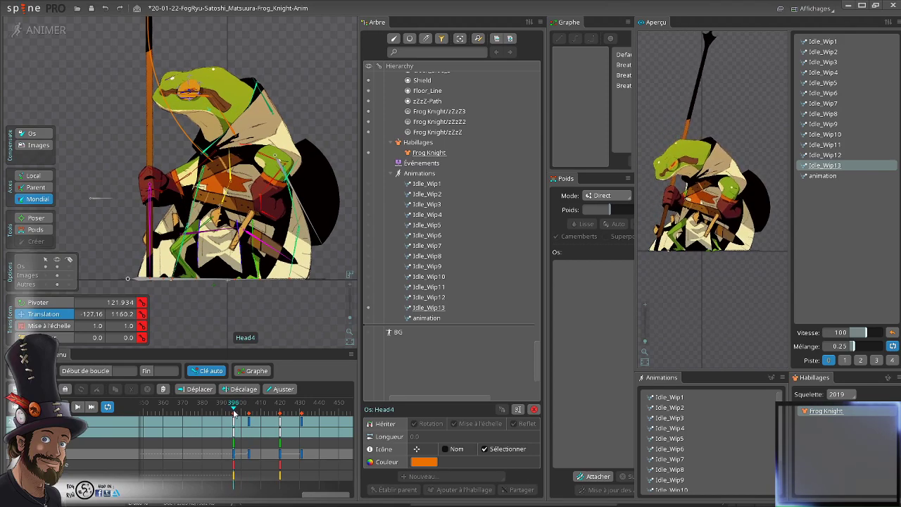
left_click(261, 197)
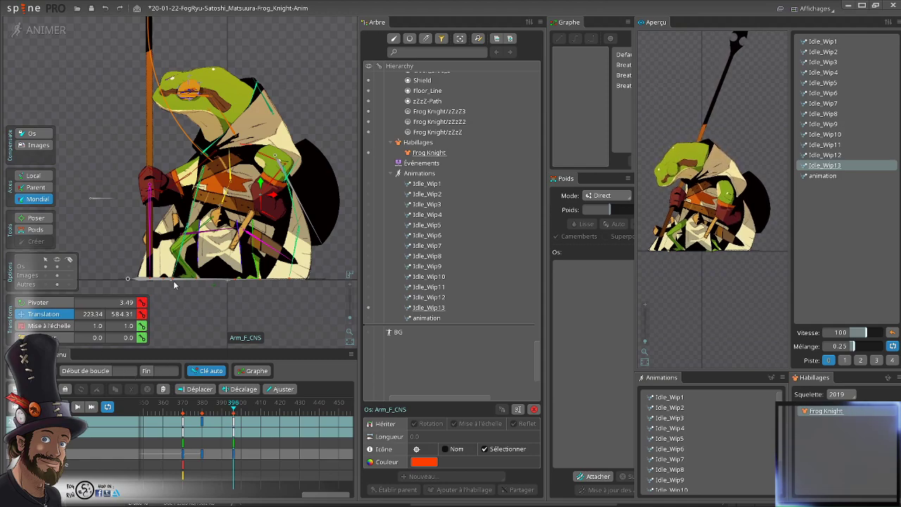
left_click(278, 183, "ctrl")
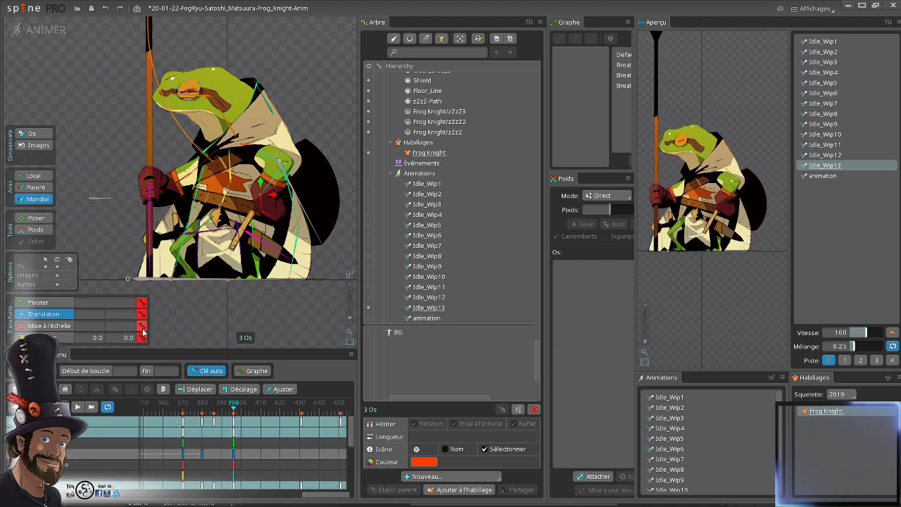
key("space")
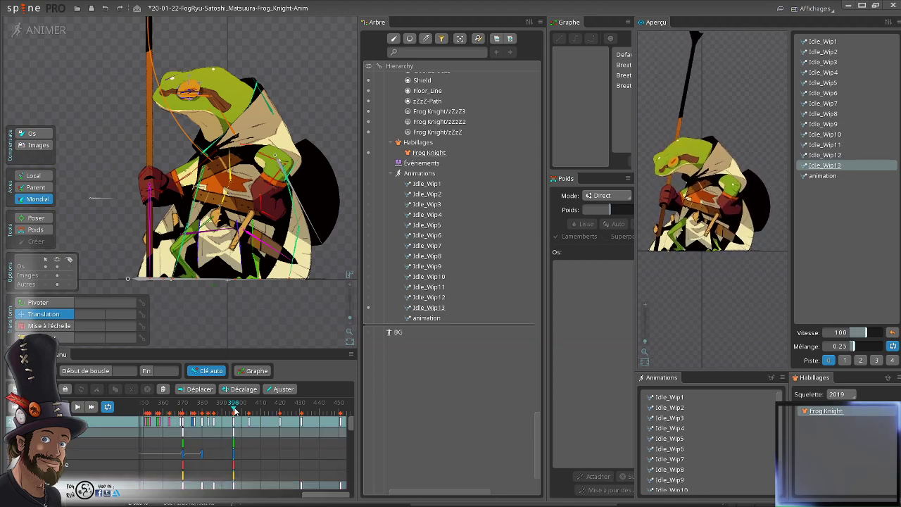
- Translate the Arm_F bone to 205.11, 872.25 at frame 404 and apply the first breathing curve preset to its frame 396 keys
left_click_drag(235, 411, 248, 417)
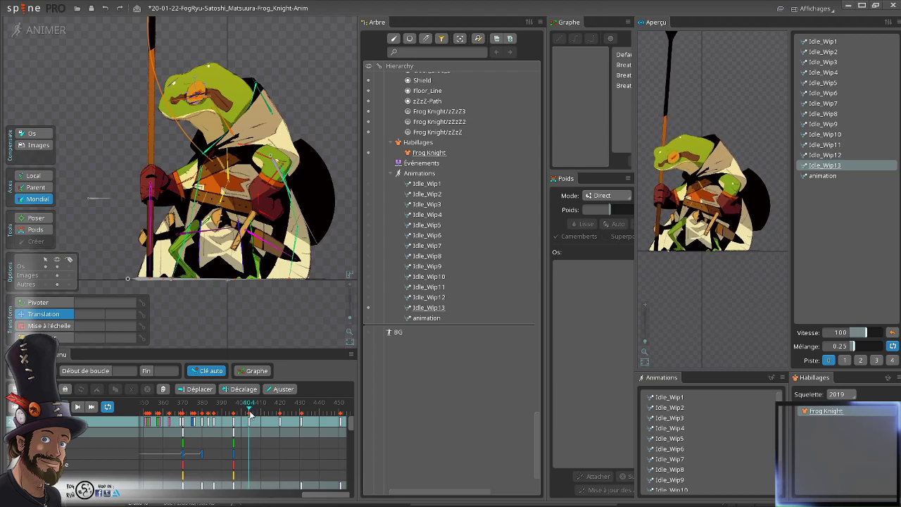
left_click(259, 161)
left_click_drag(269, 153, 273, 157)
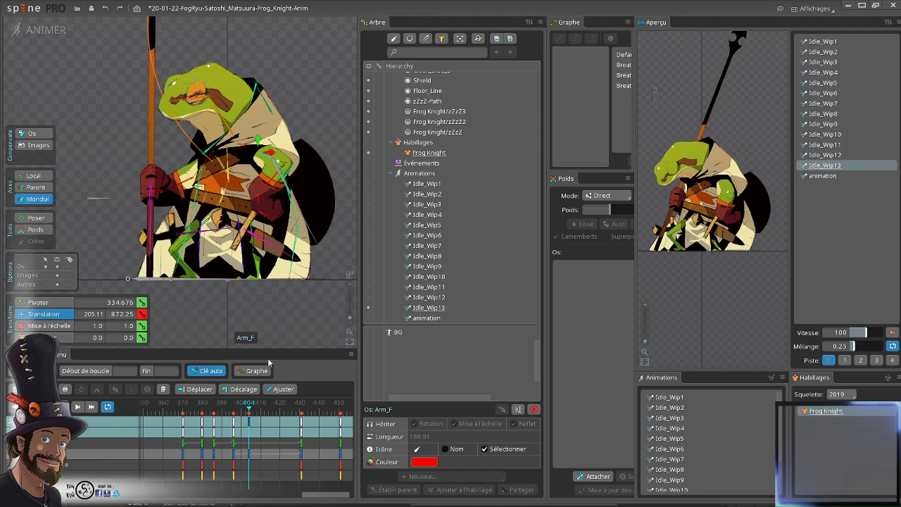
left_click(233, 422)
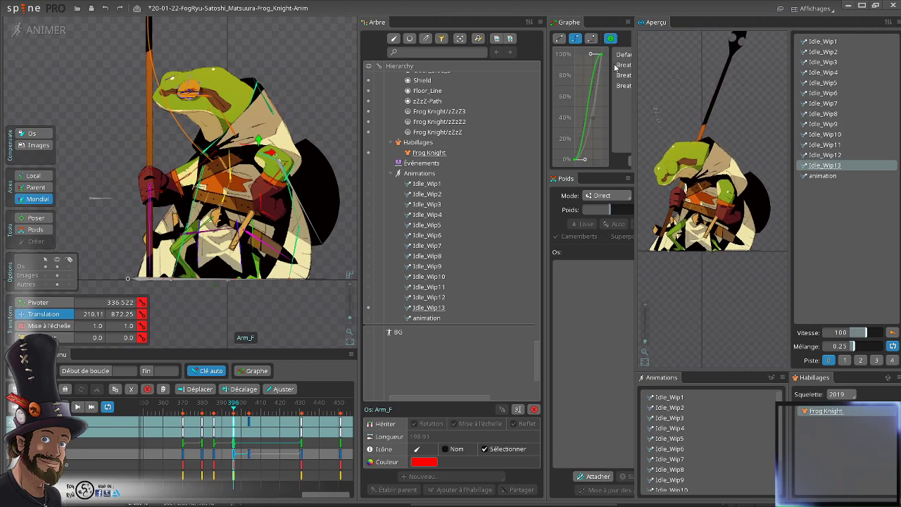
left_click_drag(236, 410, 249, 406)
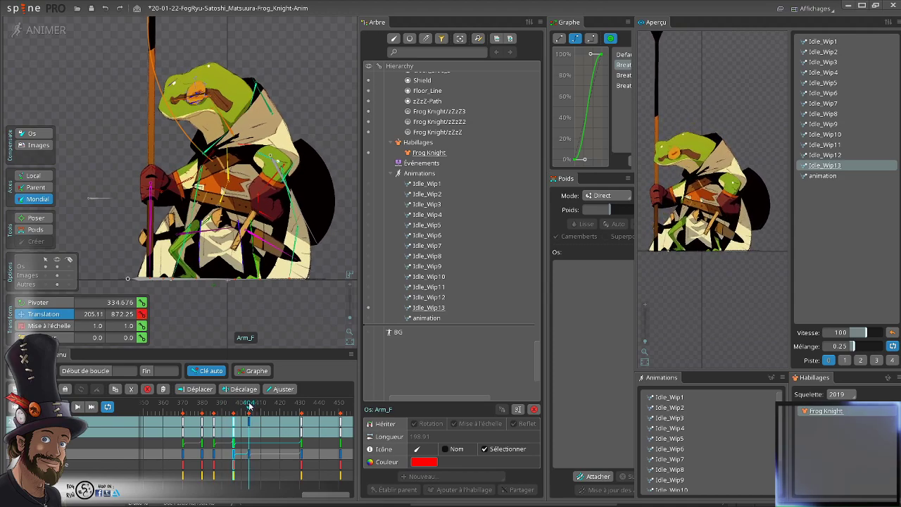
- Copy the translation keys of Arm_F and the second front arm bone at frame 404 and paste them at frame 420
left_click(266, 203, "ctrl")
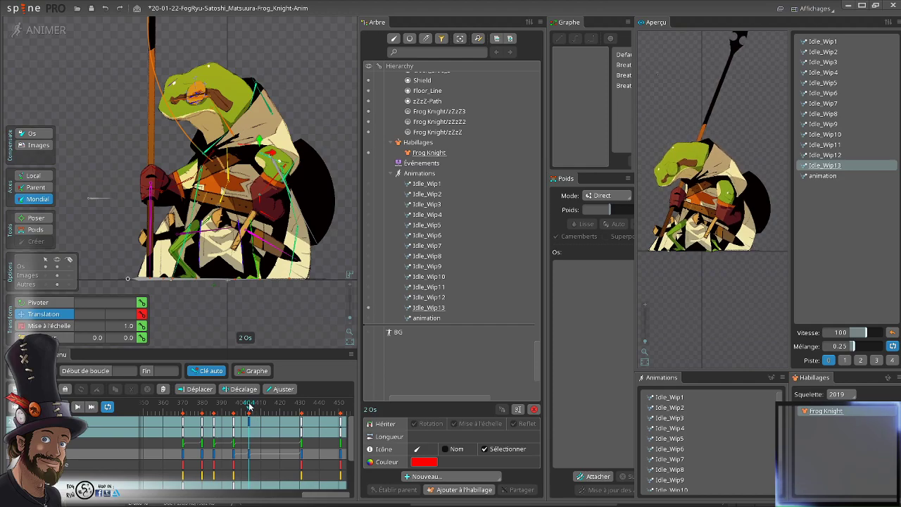
mouse_move(248, 406)
left_mouse_down()
mouse_move(217, 416)
mouse_move(245, 416)
left_mouse_up()
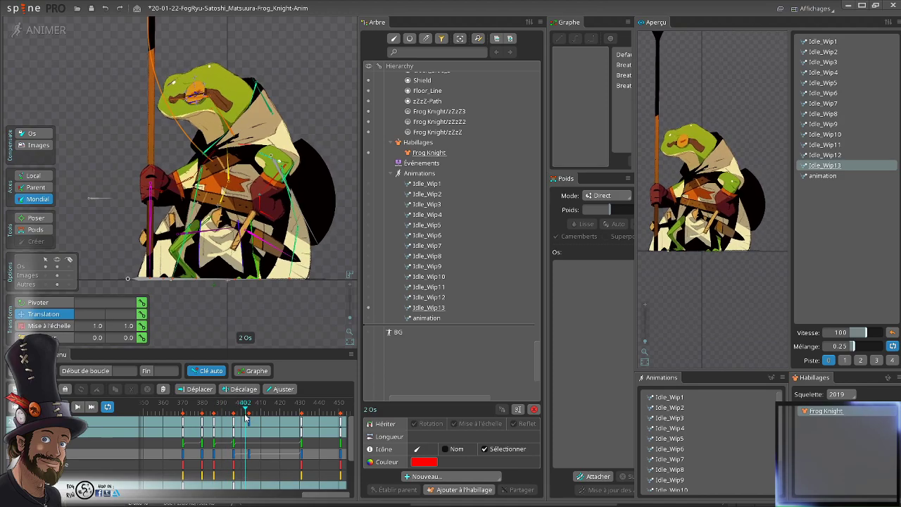
mouse_move(246, 418)
left_mouse_down()
mouse_move(229, 421)
mouse_move(250, 422)
left_mouse_up()
left_click(250, 428)
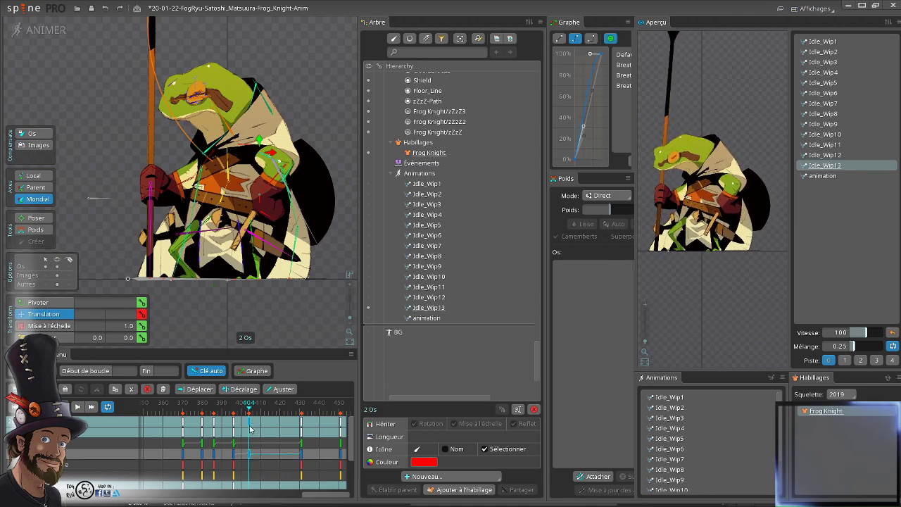
key("ctrl+c")
left_click(282, 414)
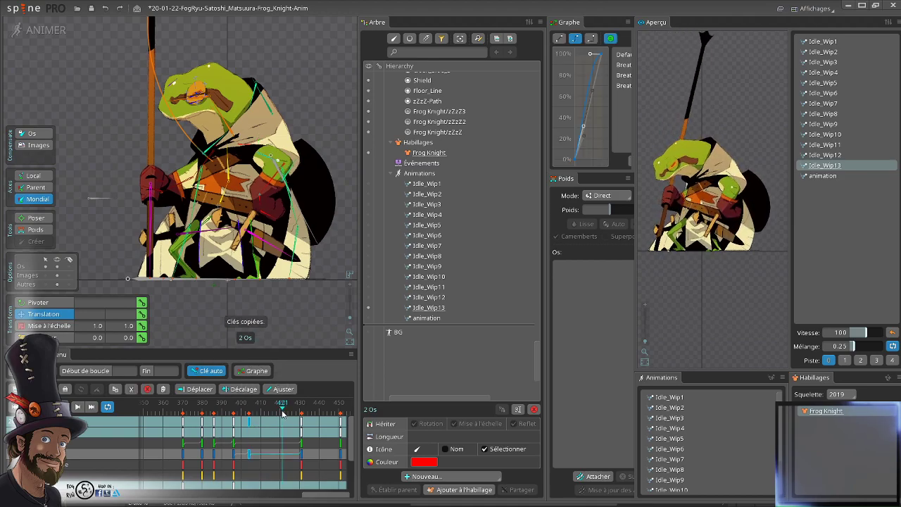
left_click(237, 414)
key("ctrl+v")
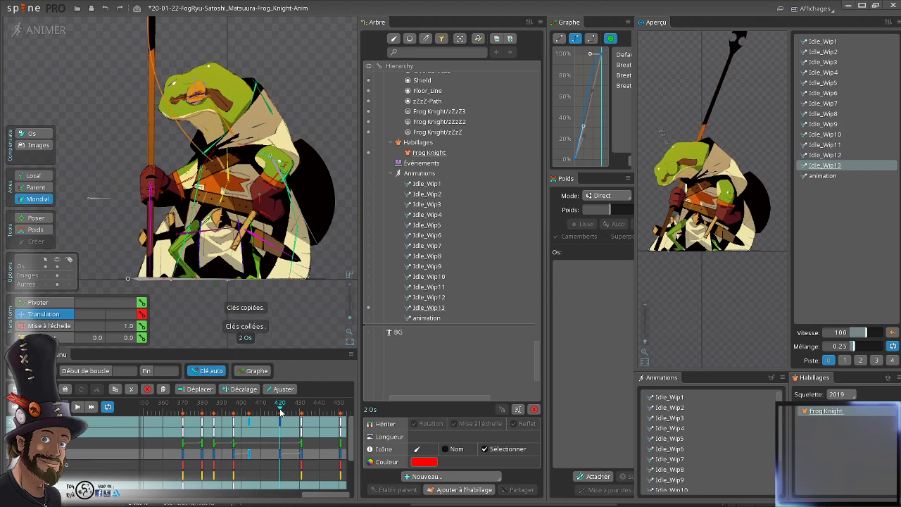
- Apply the first breathing curve preset to the two front arm bones' keys at frame 396
mouse_move(240, 414)
left_mouse_down()
mouse_move(261, 412)
mouse_move(227, 411)
mouse_move(247, 414)
left_mouse_up()
key("Left")
key("Left")
key("Left")
key("Left")
key("Left")
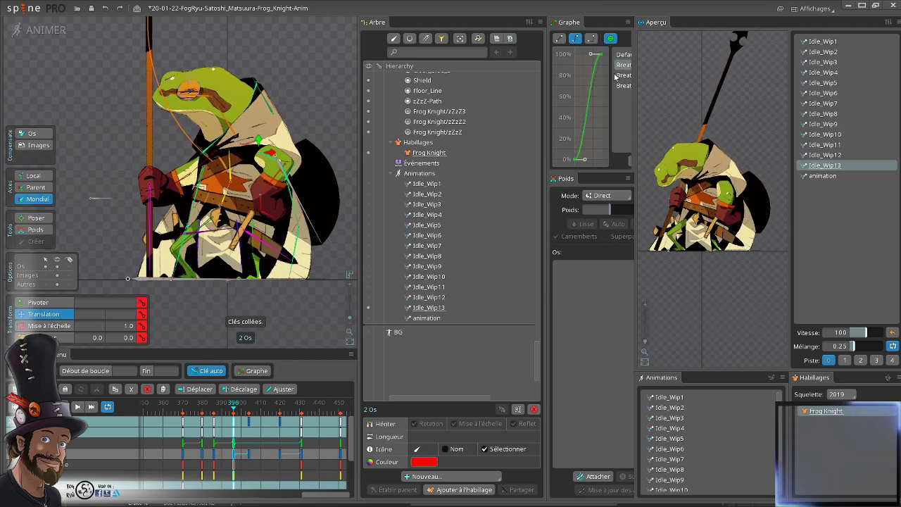
- Examine the front arm motion between frames 396 and 428, and compare the Body and Body2 bones at frame 404
mouse_move(235, 411)
left_mouse_down()
mouse_move(308, 433)
mouse_move(236, 427)
mouse_move(233, 416)
left_mouse_up()
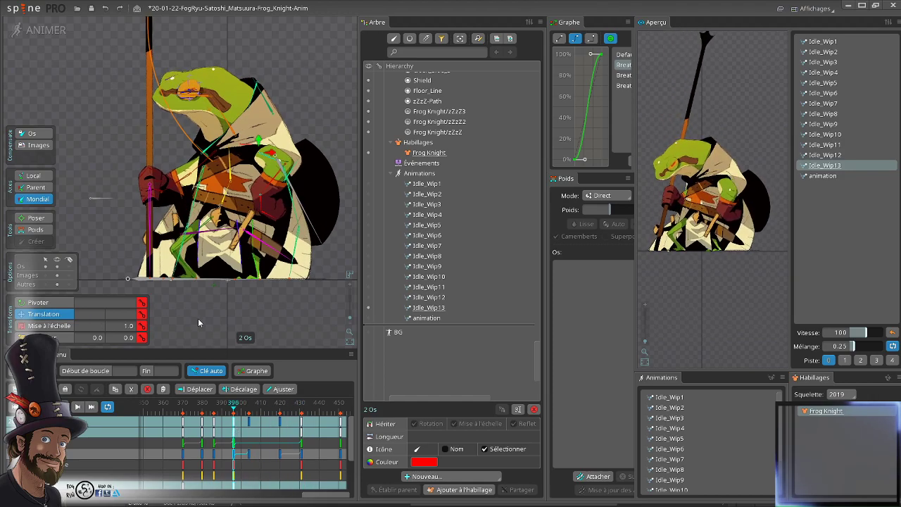
left_click_drag(233, 410, 296, 431)
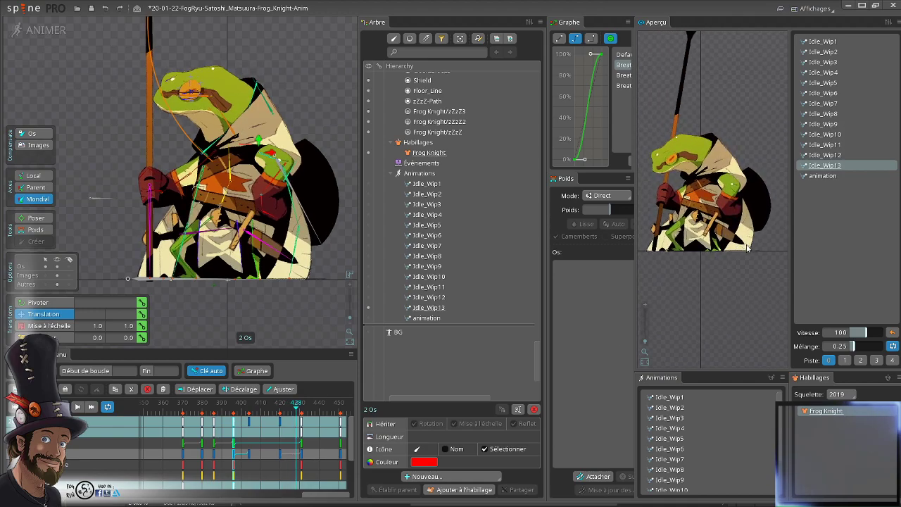
mouse_move(751, 253)
left_mouse_down()
mouse_move(766, 289)
mouse_move(764, 261)
left_mouse_up()
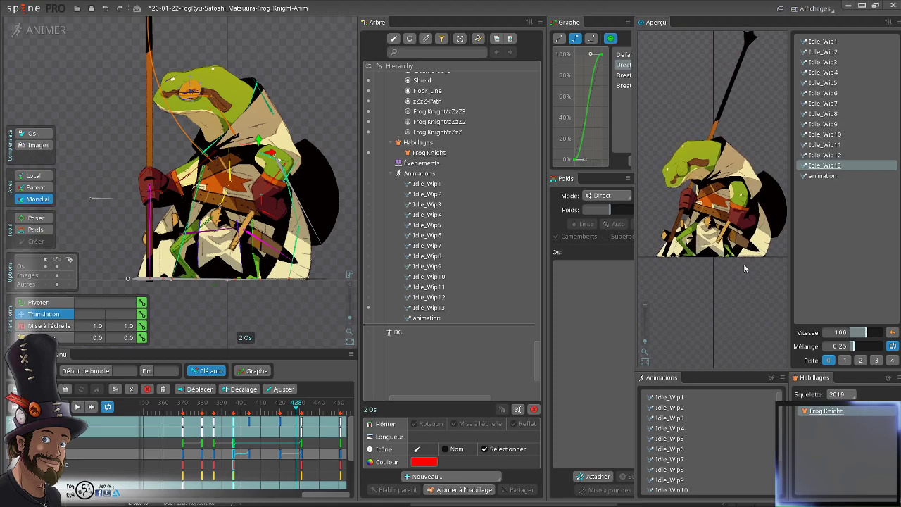
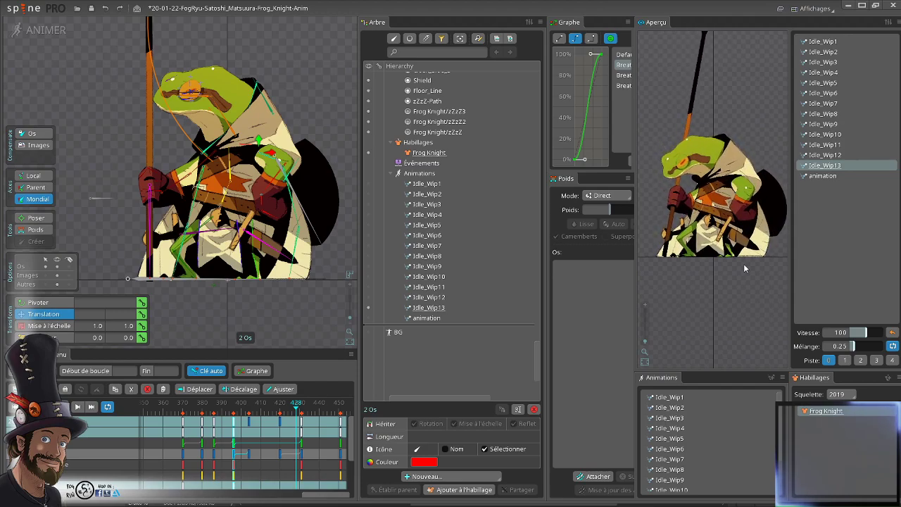
left_click(240, 406)
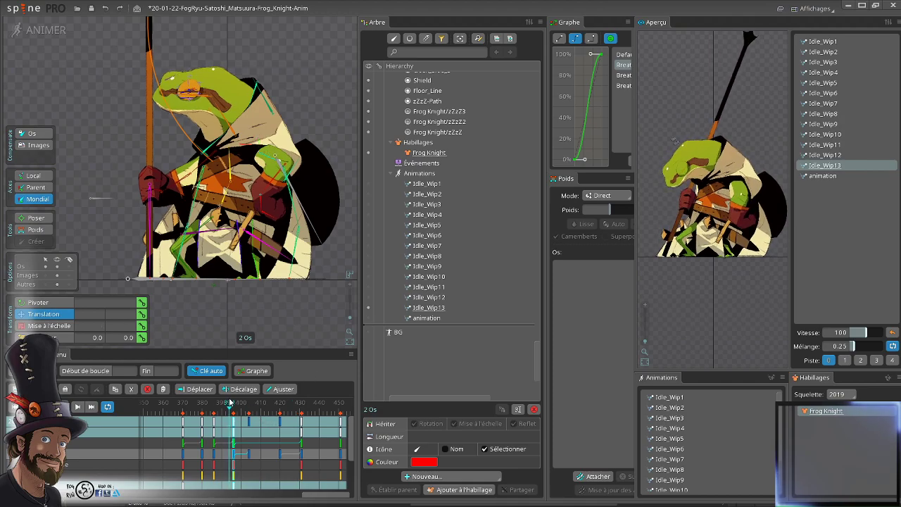
mouse_move(239, 407)
left_mouse_down()
mouse_move(257, 414)
mouse_move(249, 412)
left_mouse_up()
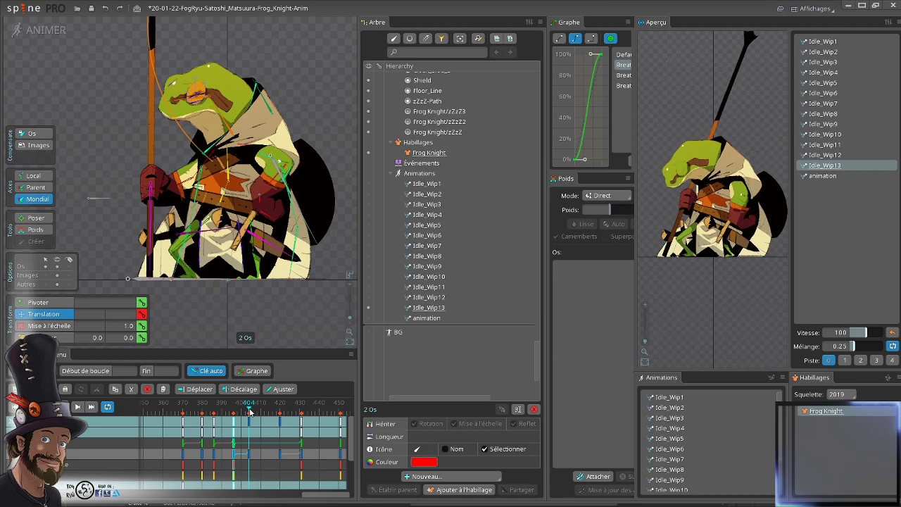
scroll(243, 182, "up", 2)
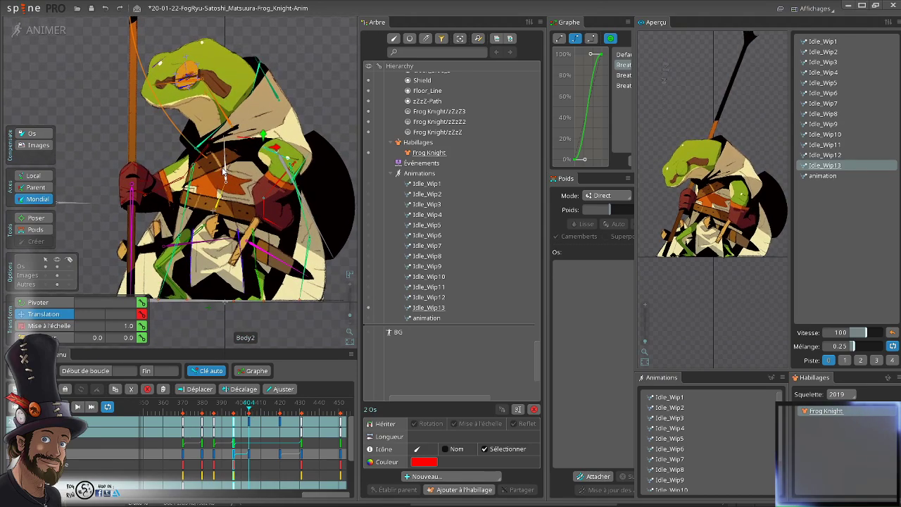
left_click(219, 196)
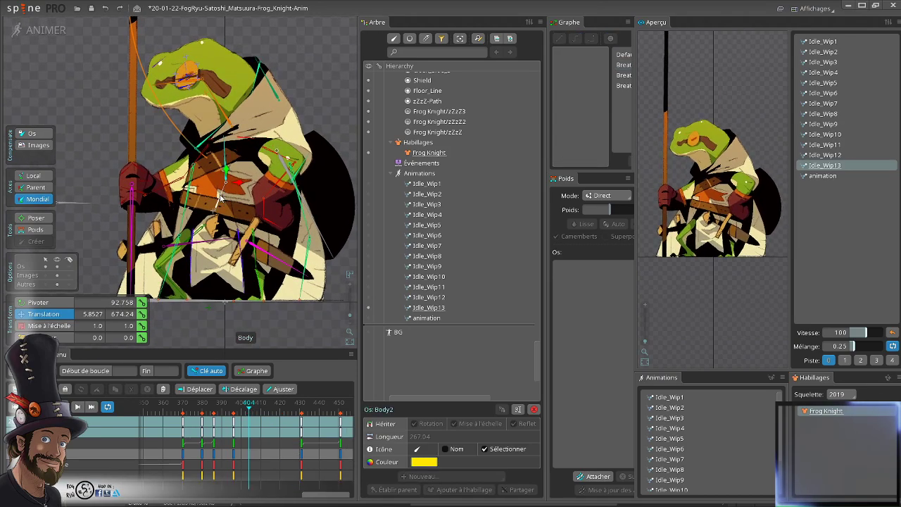
left_click(226, 204)
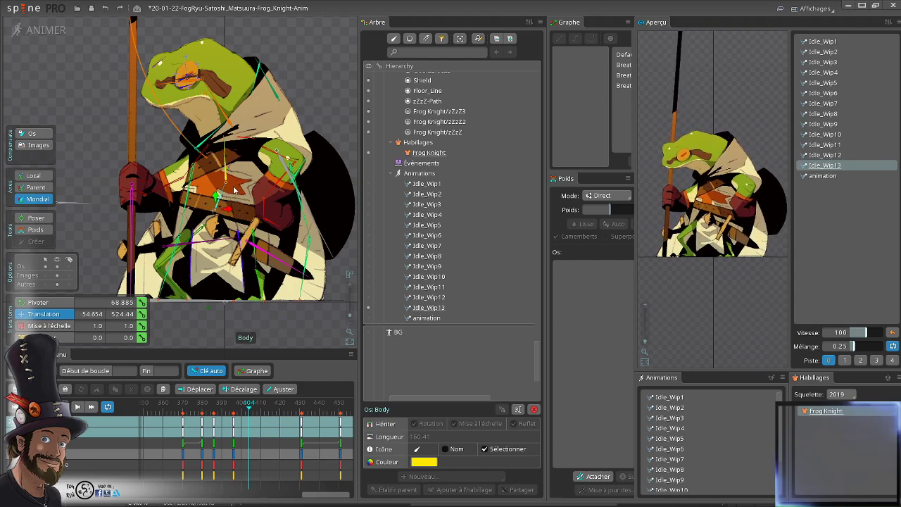
left_click(224, 175)
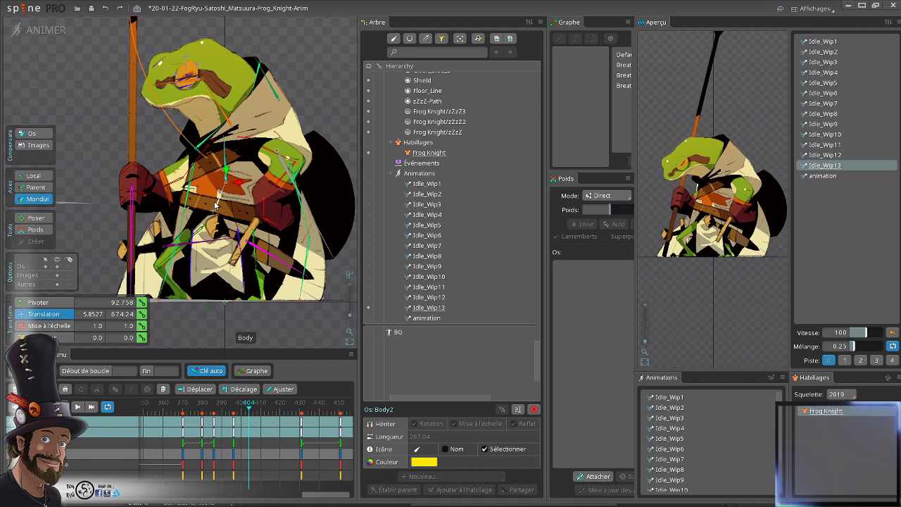
left_click(220, 205)
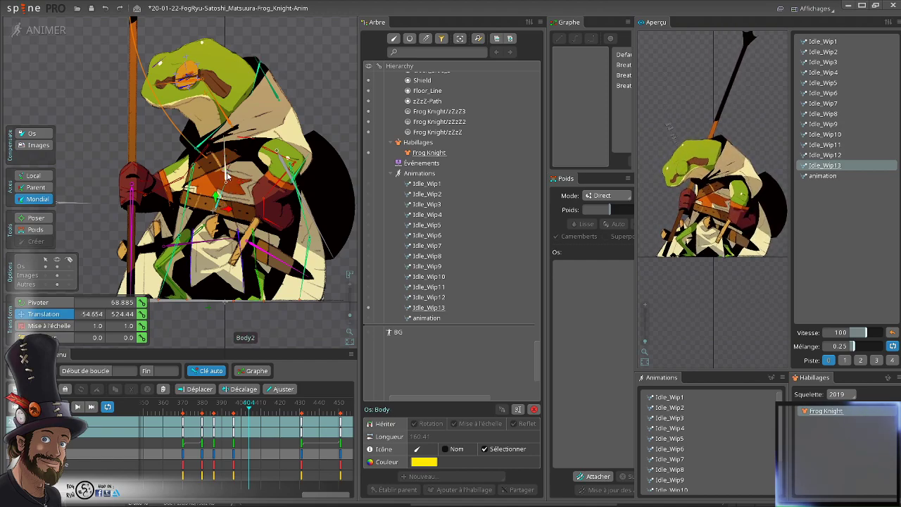
- Duplicate the Idle_Wip13 animation and play the new copy in the preview
scroll(429, 185, "up", 5)
left_click(394, 38)
scroll(462, 150, "up", 3)
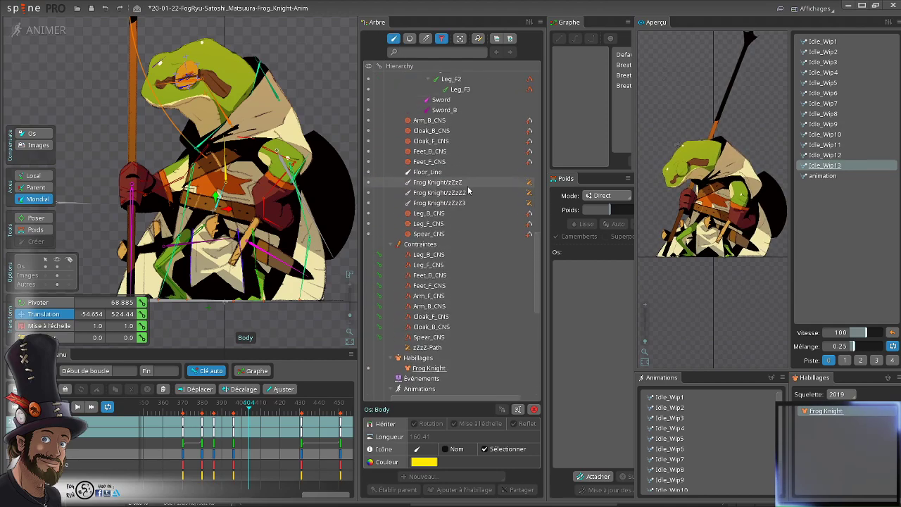
scroll(469, 191, "down", 5)
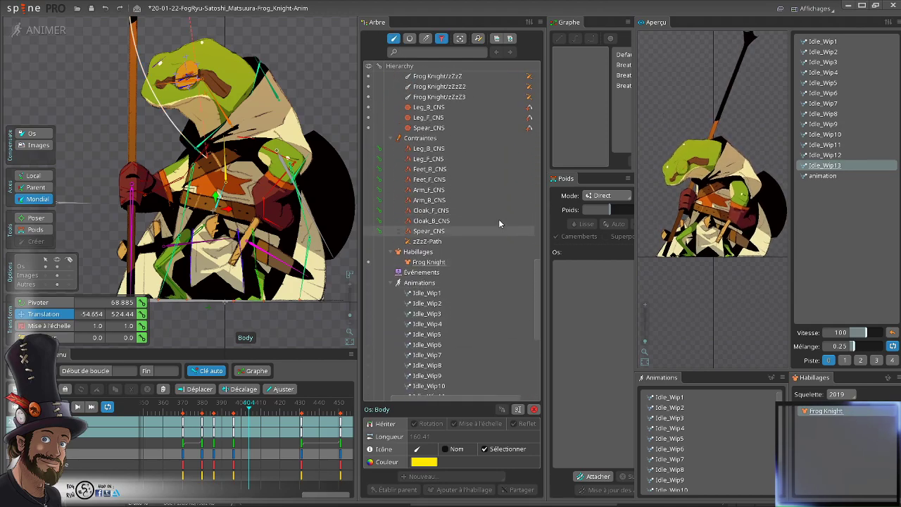
scroll(478, 173, "up", 10)
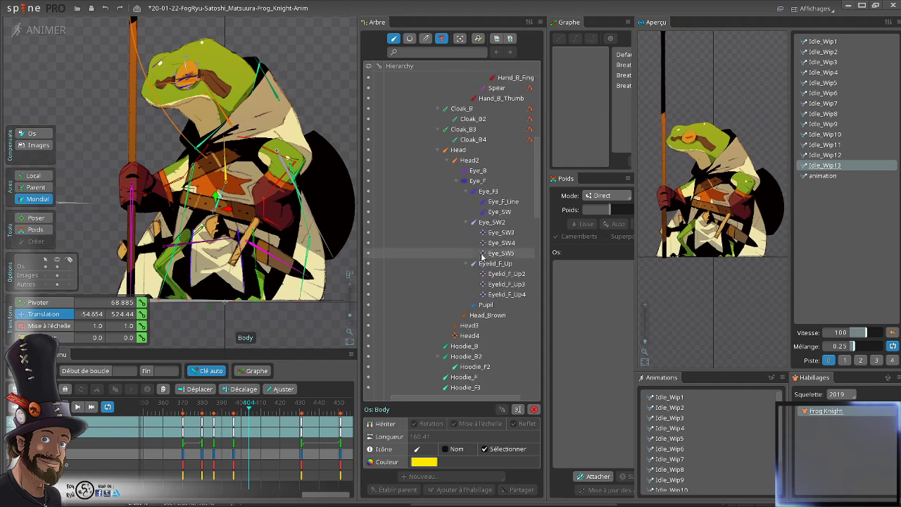
scroll(481, 255, "down", 10)
left_click(442, 201)
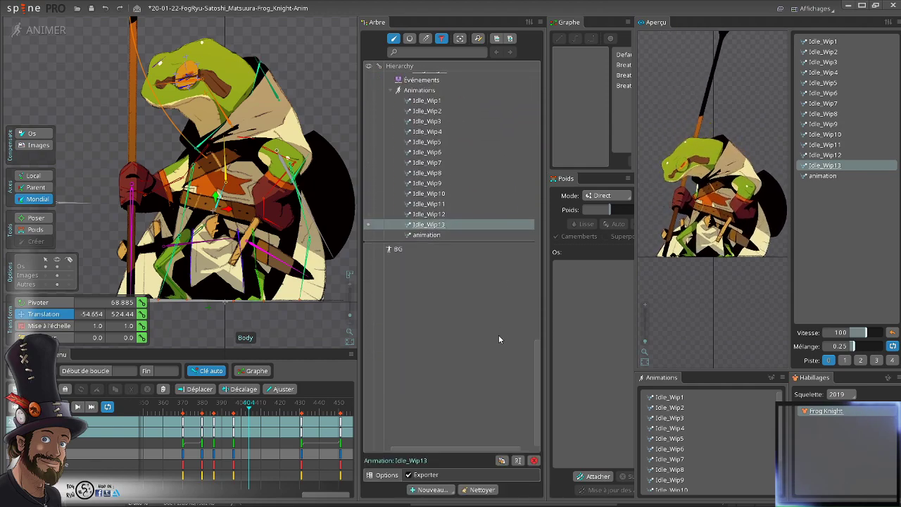
left_click(501, 460)
left_click(855, 176)
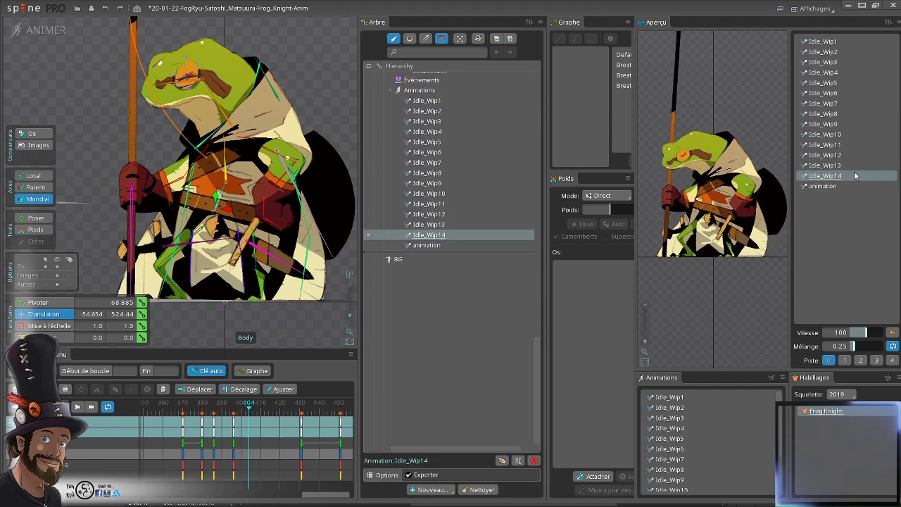
- Activate the Scale tool for the Body bone and switch its axes to Local
scroll(269, 158, "up", 3)
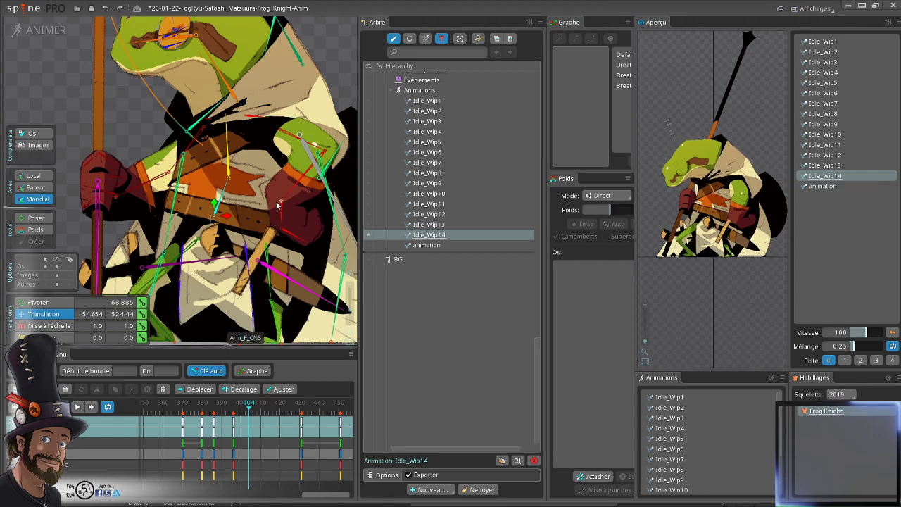
left_click_drag(299, 192, 274, 190)
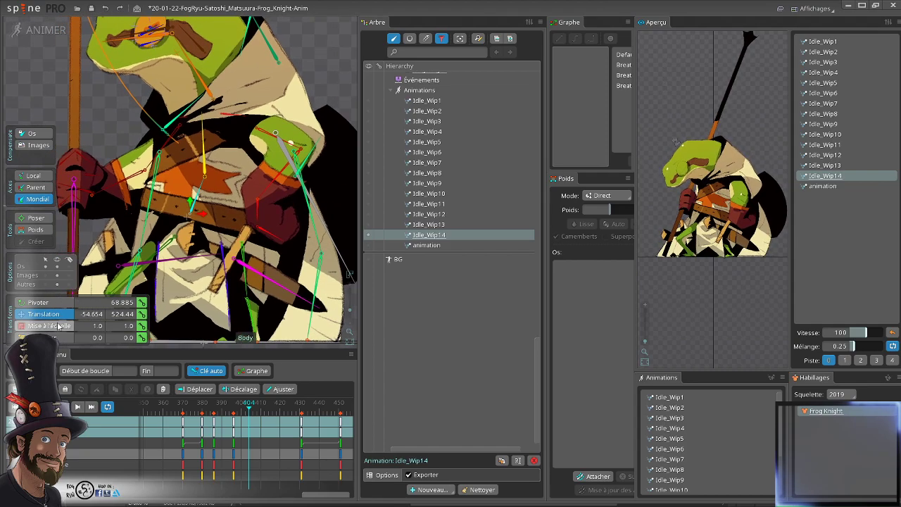
left_click(48, 326)
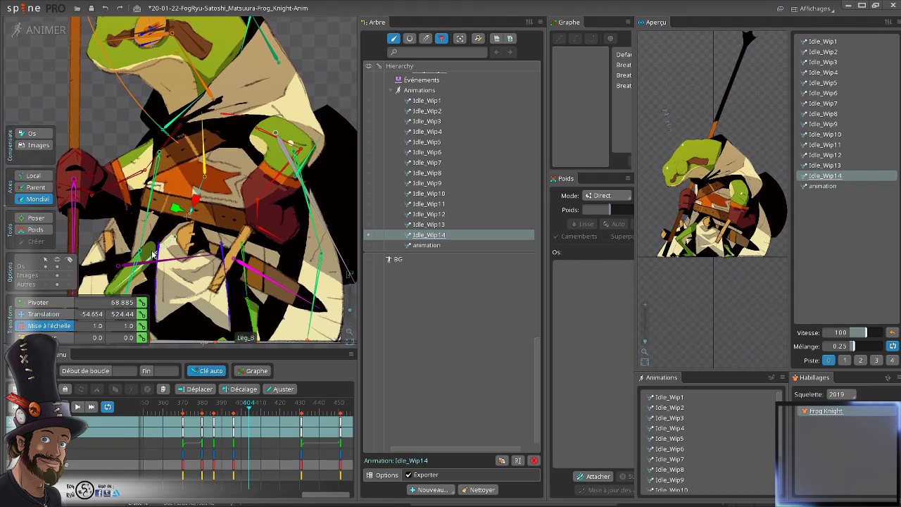
left_click(31, 176)
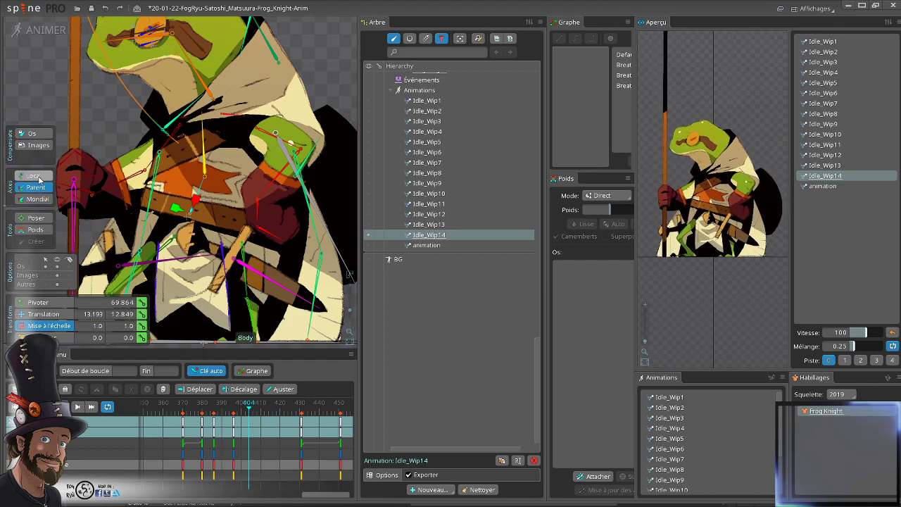
left_click(36, 188)
left_click(36, 176)
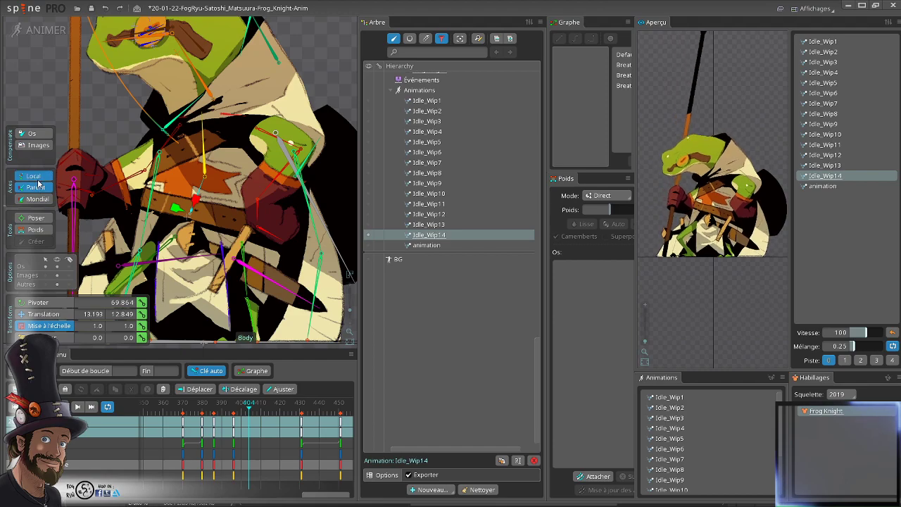
left_click(39, 188)
left_click(41, 201)
left_click(37, 187)
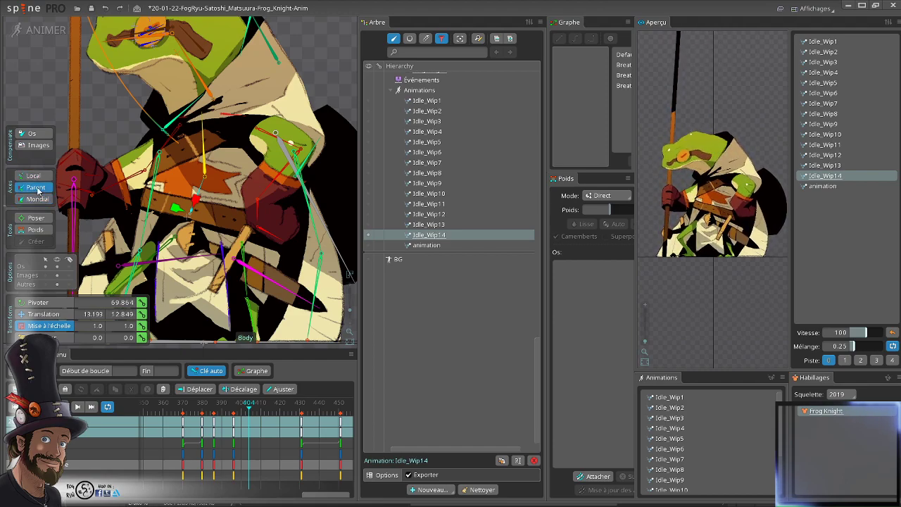
left_click(34, 176)
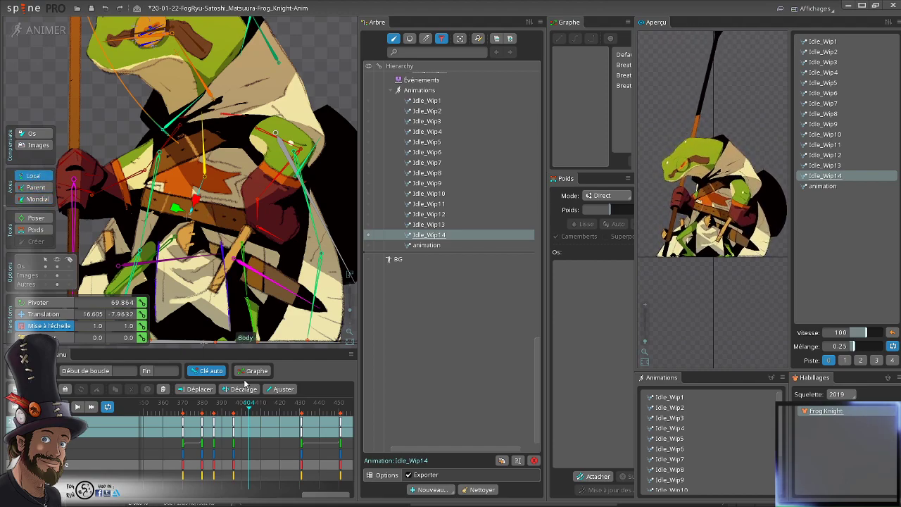
- Scale the Body bone along its local Y axis at frame 404, setting the value to 1.12
mouse_move(248, 410)
left_mouse_down()
mouse_move(235, 409)
mouse_move(251, 410)
left_mouse_up()
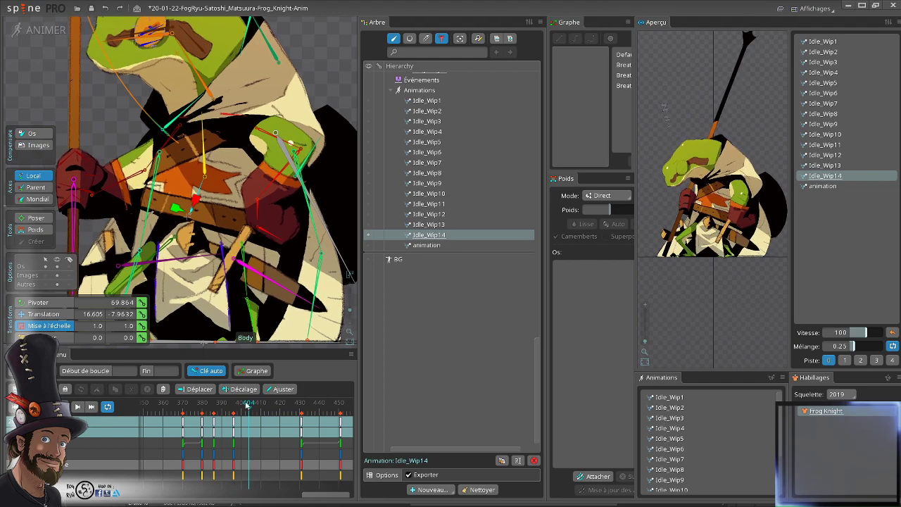
left_click_drag(177, 210, 174, 210)
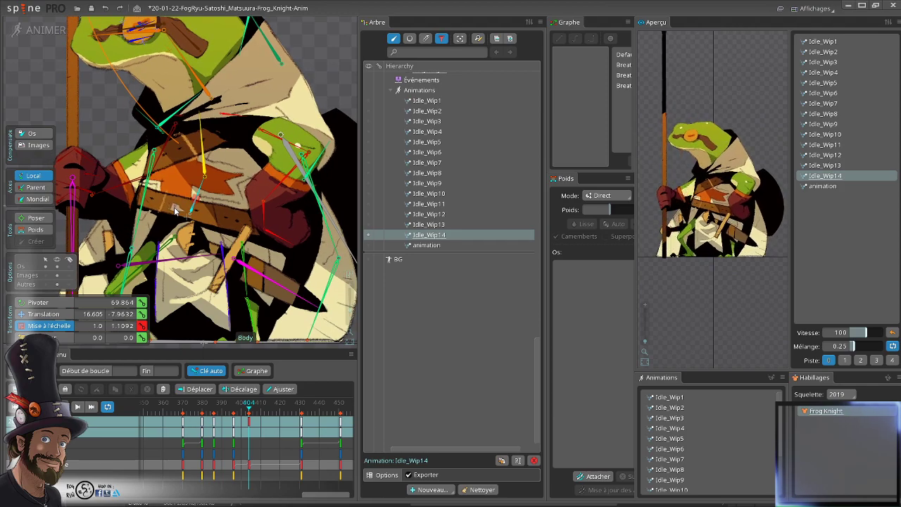
mouse_move(249, 412)
left_mouse_down()
mouse_move(238, 407)
mouse_move(248, 409)
left_mouse_up()
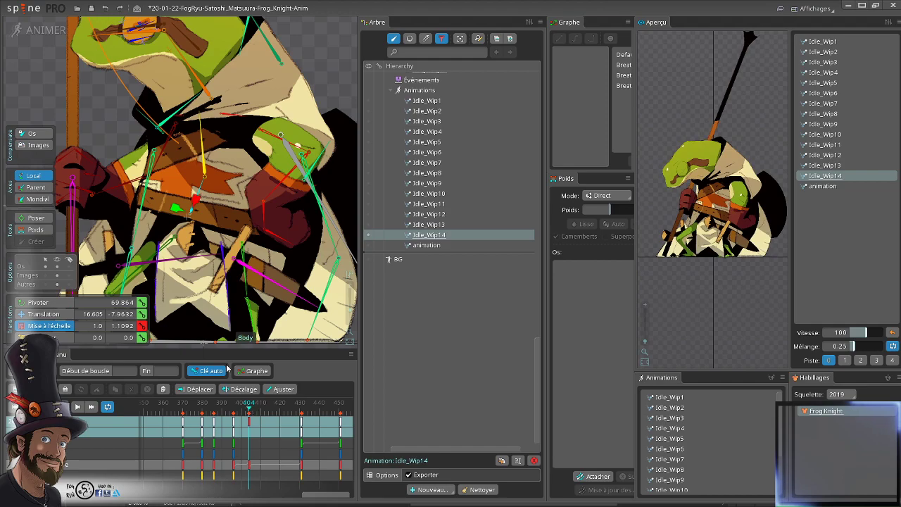
left_click_drag(177, 215, 175, 215)
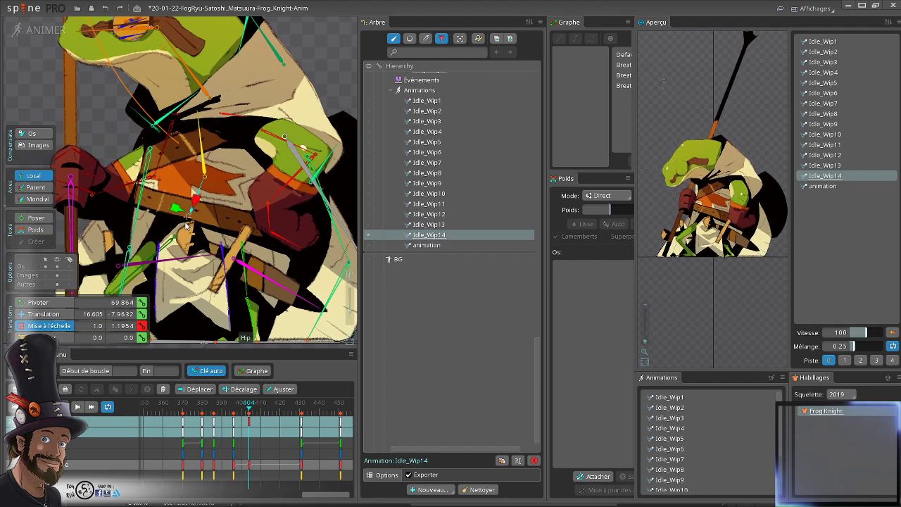
key("ctrl+z")
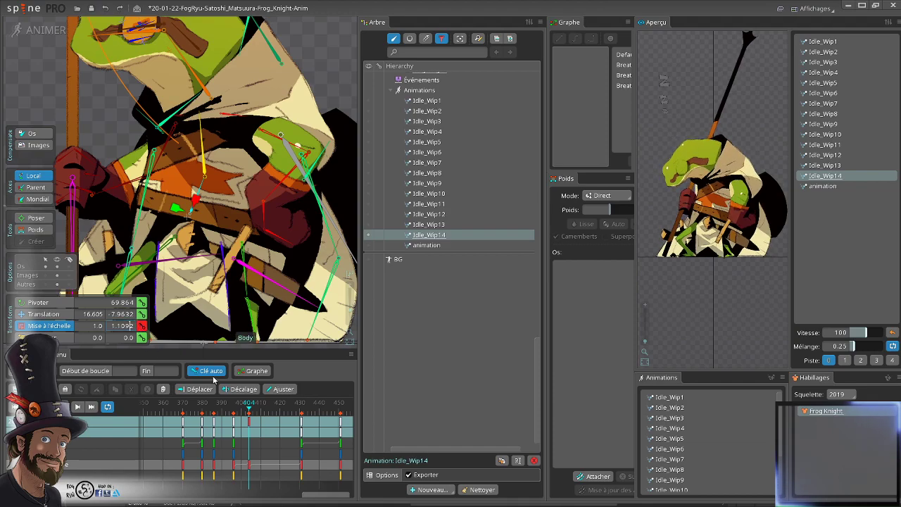
key("BackSpace")
key("BackSpace")
key("BackSpace")
type("2")
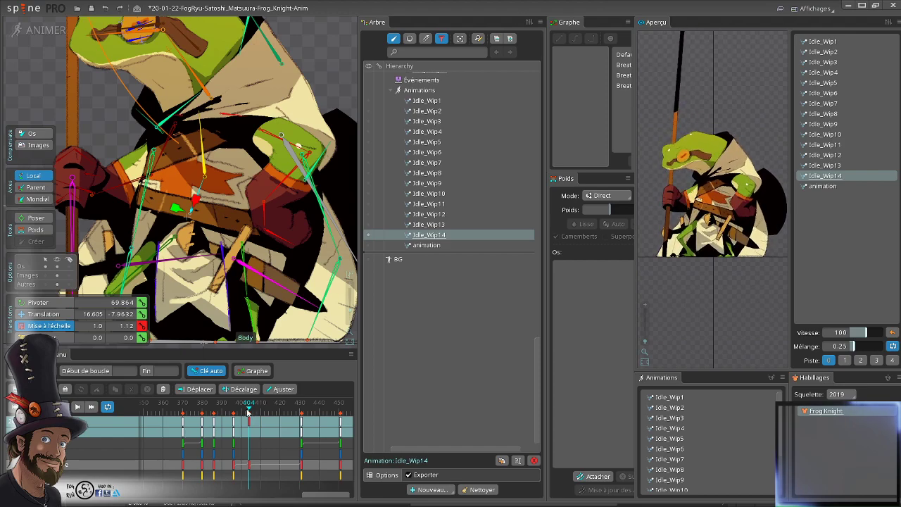
left_click_drag(250, 408, 249, 413)
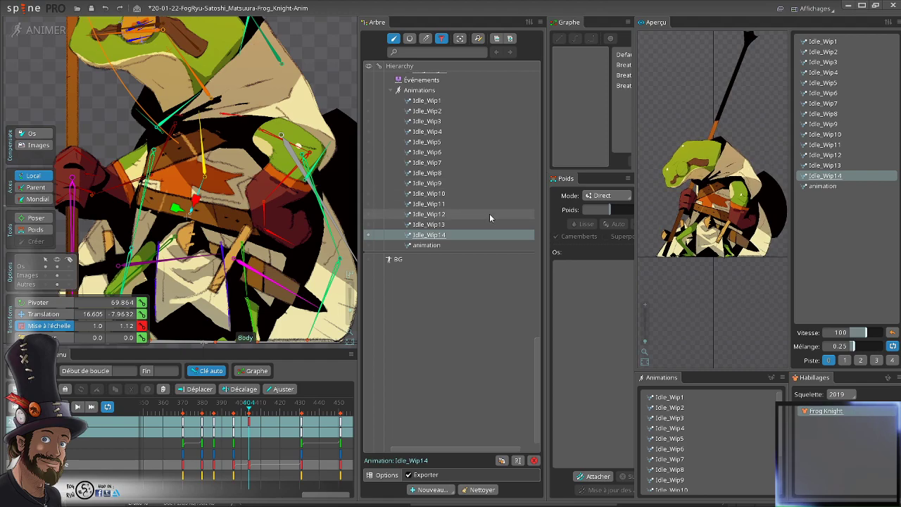
- Locate Body2 in the hierarchy and collapse its child branches Body3, Body4, Cloak_B, Cloak_B3 and Head
left_click(203, 168)
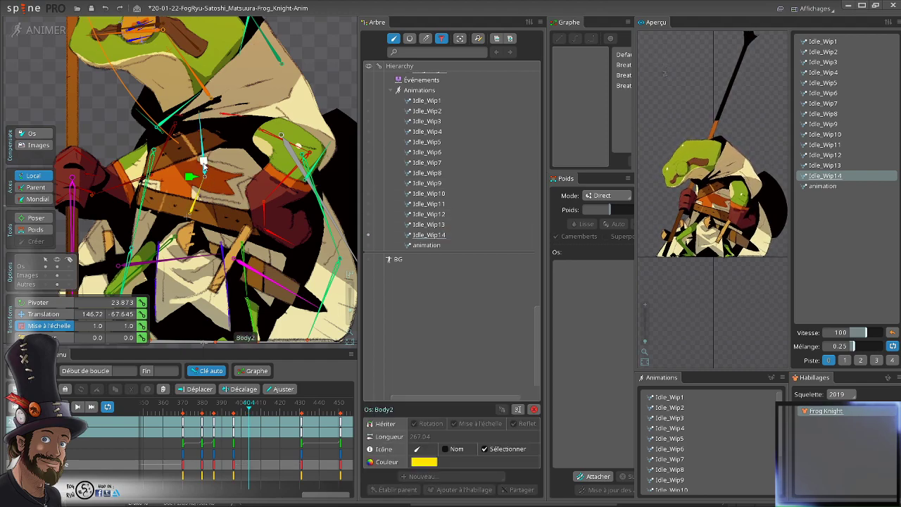
scroll(488, 145, "up", 10)
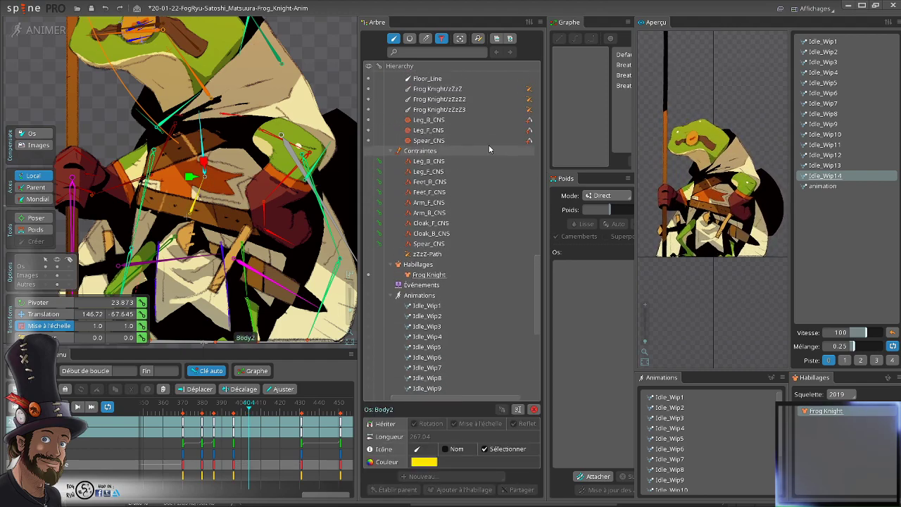
scroll(462, 239, "up", 20)
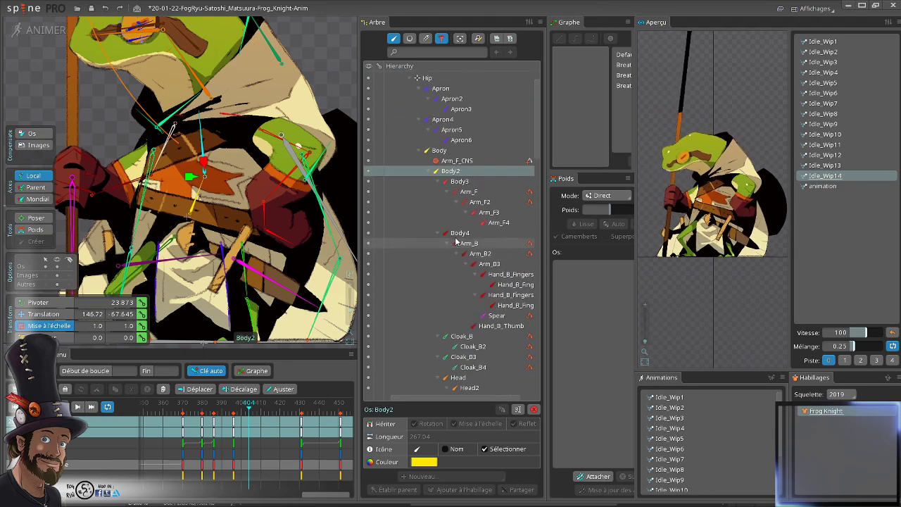
right_click(454, 212)
right_click(457, 221)
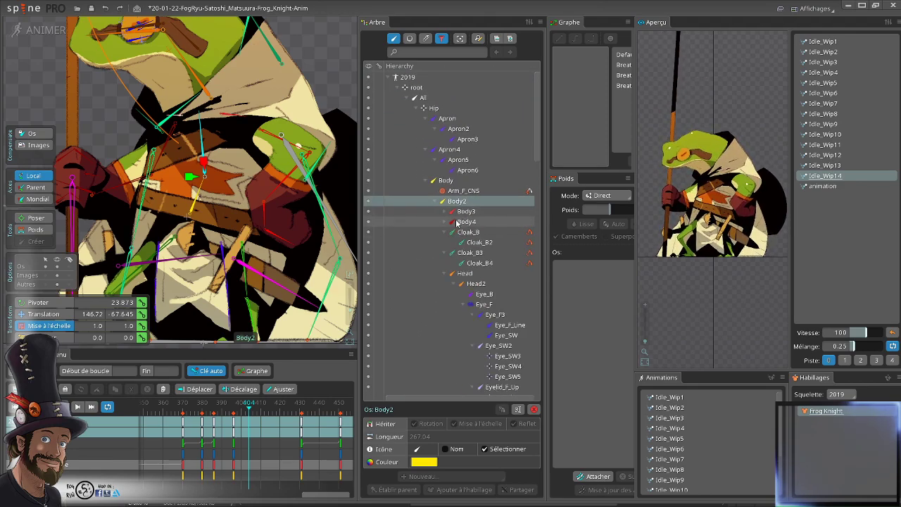
right_click(460, 233)
left_click(447, 242)
left_click(446, 252)
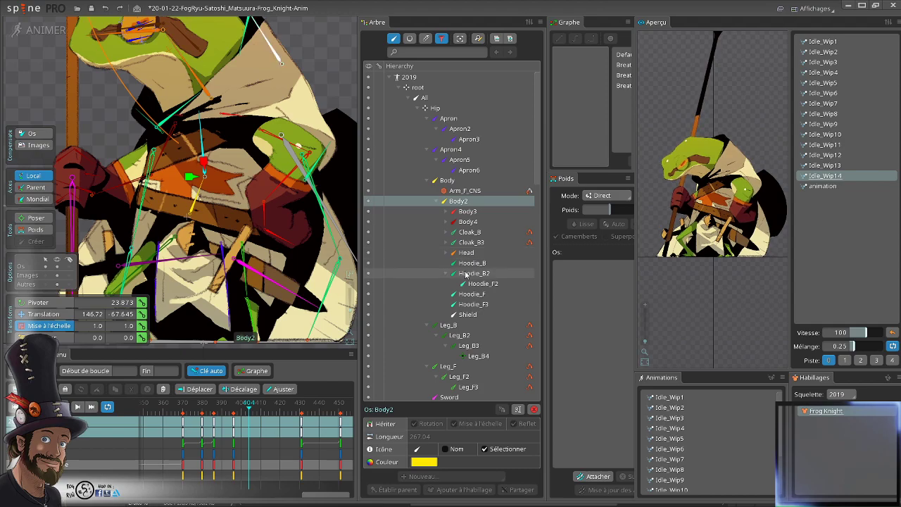
- Try compensating the body scaling by setting the Y scale of Body3 through Shield to 0.88 at frame 404
left_click(468, 212)
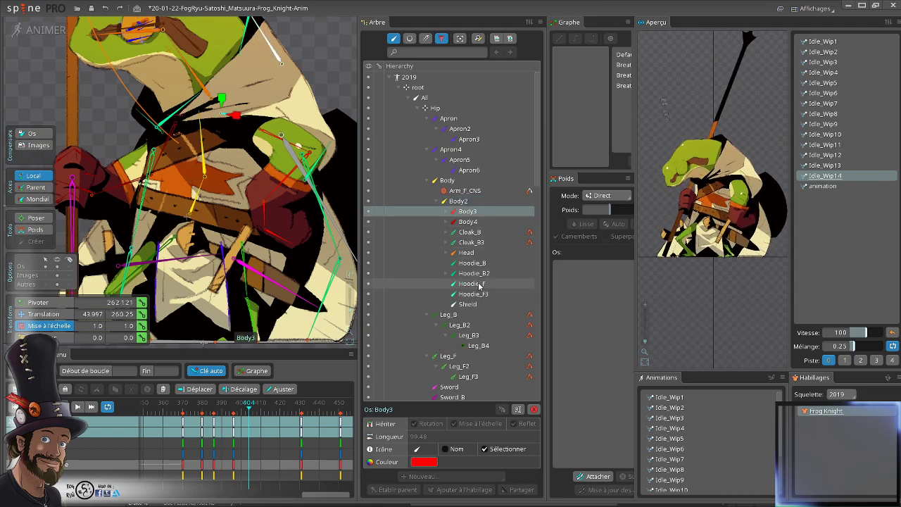
left_click(471, 310, "shift")
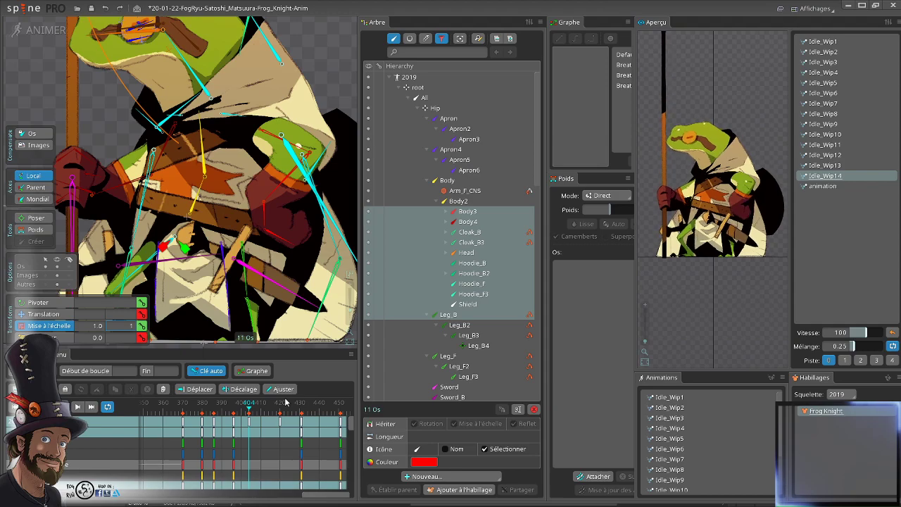
type(".88")
key("Return")
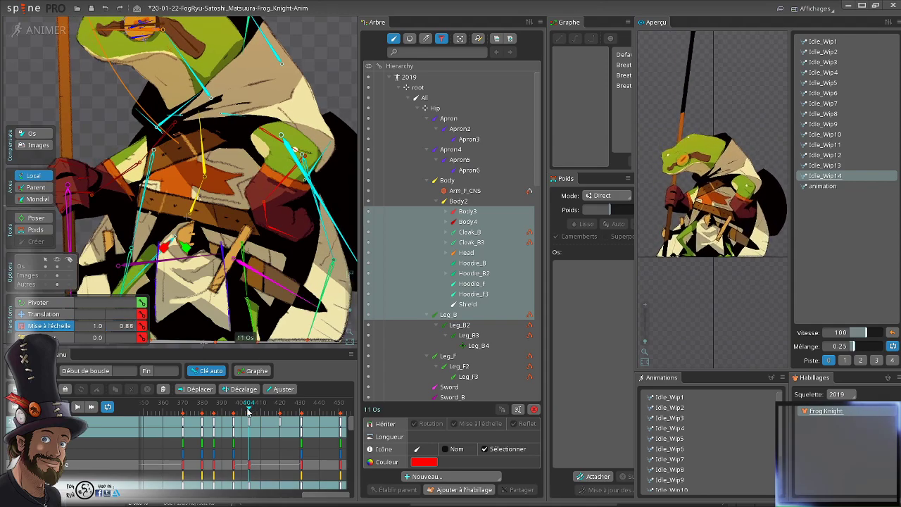
- Copy the keys of all bones at frame 404, paste them at frame 420 and compare the two frames
mouse_move(249, 406)
left_mouse_down()
mouse_move(234, 407)
mouse_move(251, 415)
left_mouse_up()
scroll(233, 268, "down", 2)
scroll(235, 267, "down", 1)
mouse_move(245, 310)
left_mouse_down()
mouse_move(249, 278)
mouse_move(243, 317)
left_mouse_up()
left_click(251, 427)
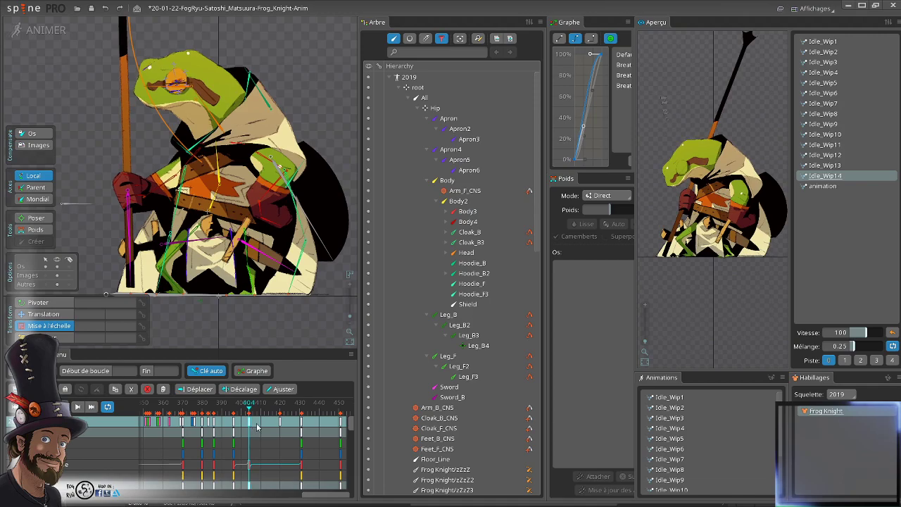
key("ctrl+c")
left_click(280, 414)
key("ctrl+v")
left_click_drag(280, 413, 250, 415)
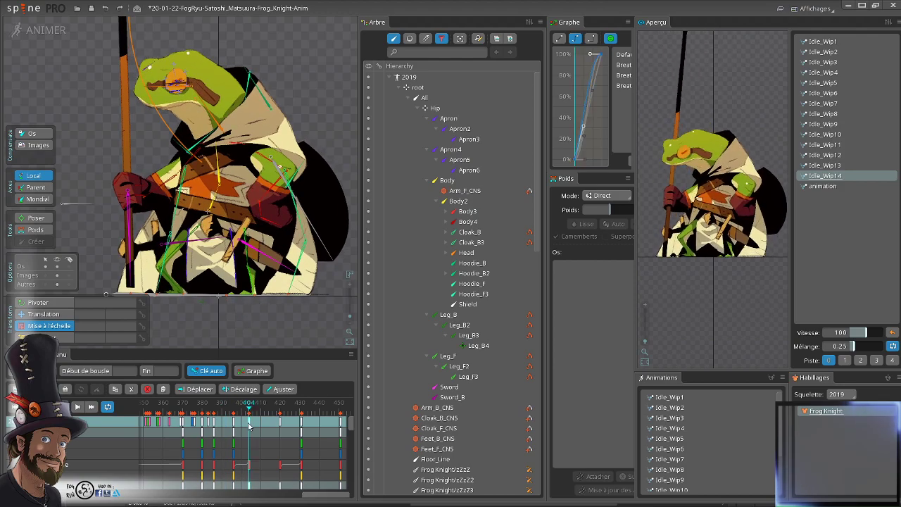
- Check the Head bone, then undo the pasted keys and the 0.88 scaling of Body2's child bones
scroll(236, 171, "up", 4)
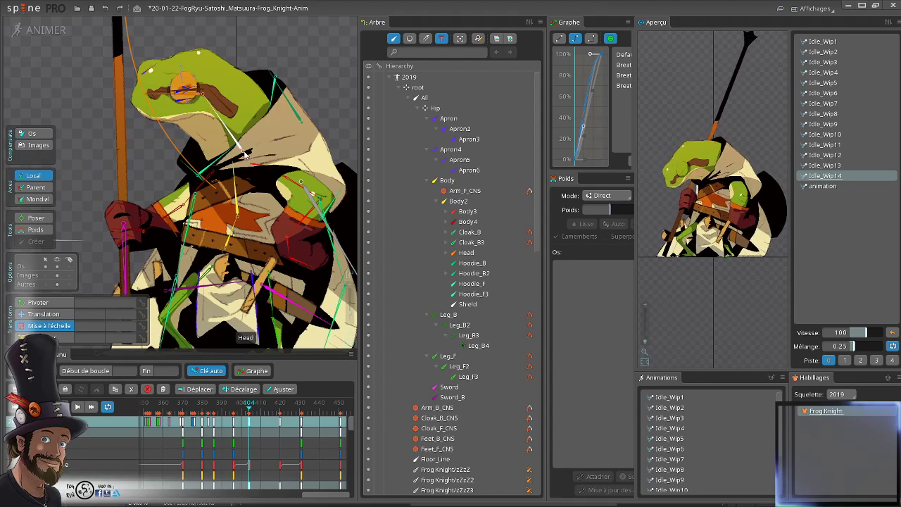
left_click(246, 156)
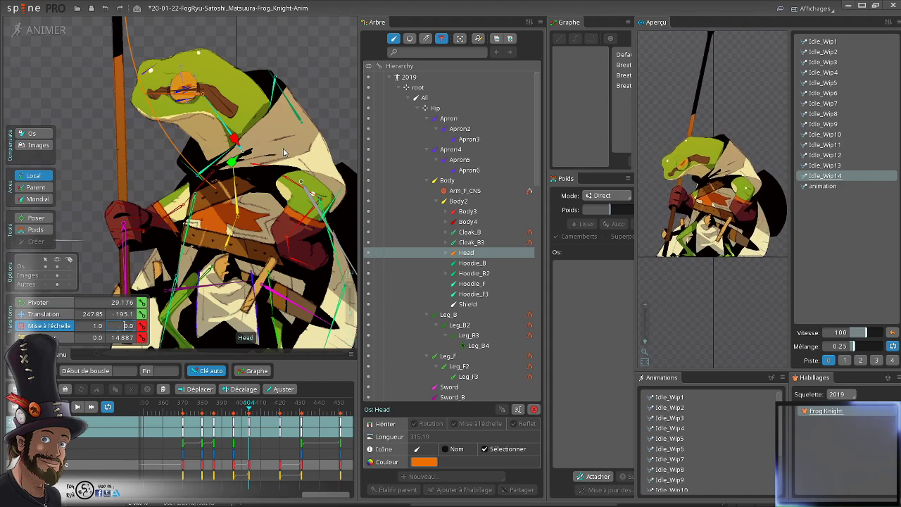
left_click(315, 76)
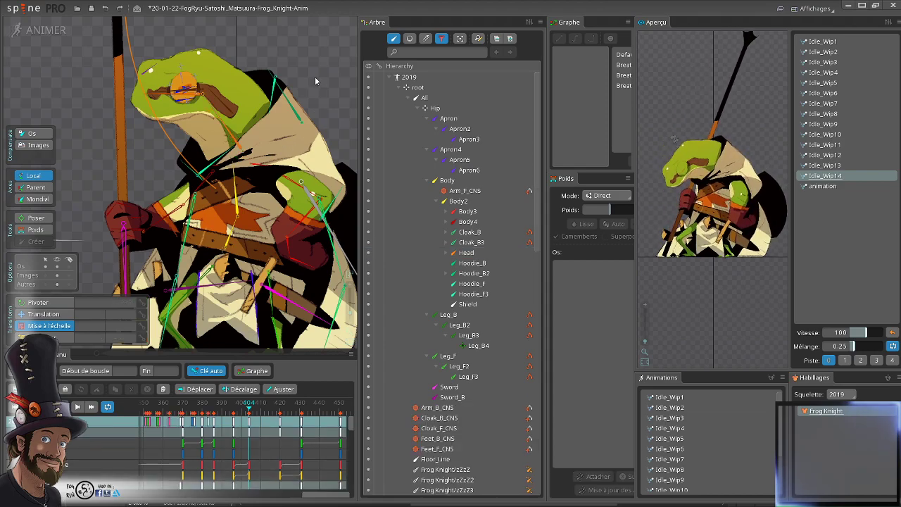
key("ctrl+z")
key("ctrl+z")
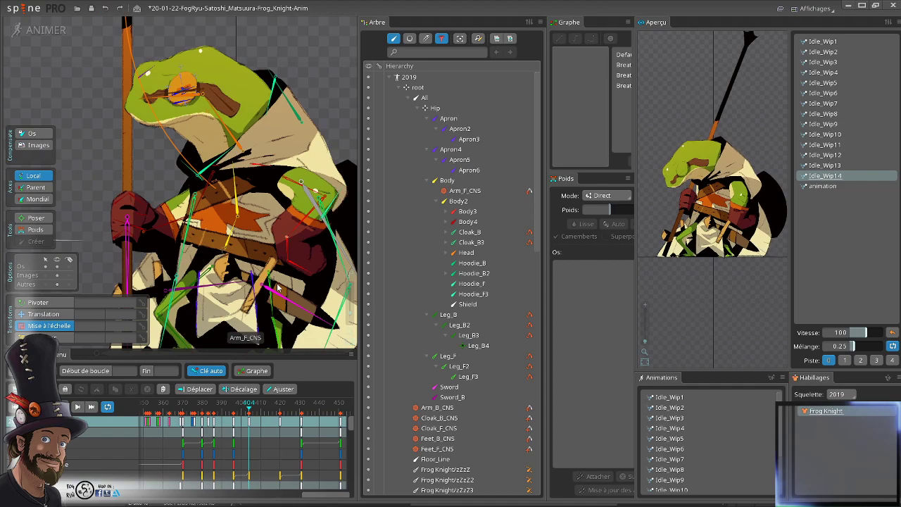
- Set the Body2 bone's Y scale to 0.88 at frame 404 and check the motion from frame 396
mouse_move(247, 413)
left_mouse_down()
mouse_move(234, 410)
mouse_move(250, 413)
mouse_move(250, 421)
left_mouse_up()
left_click(235, 199)
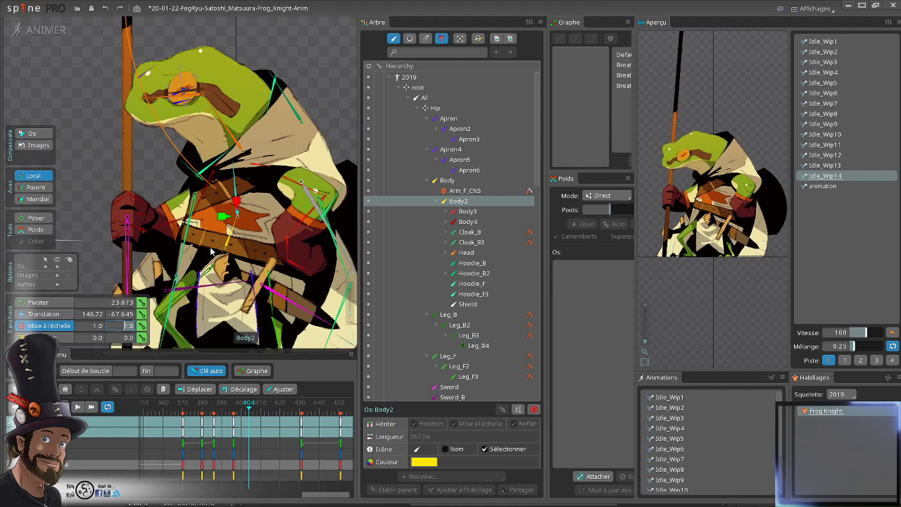
type("0.88")
key("Return")
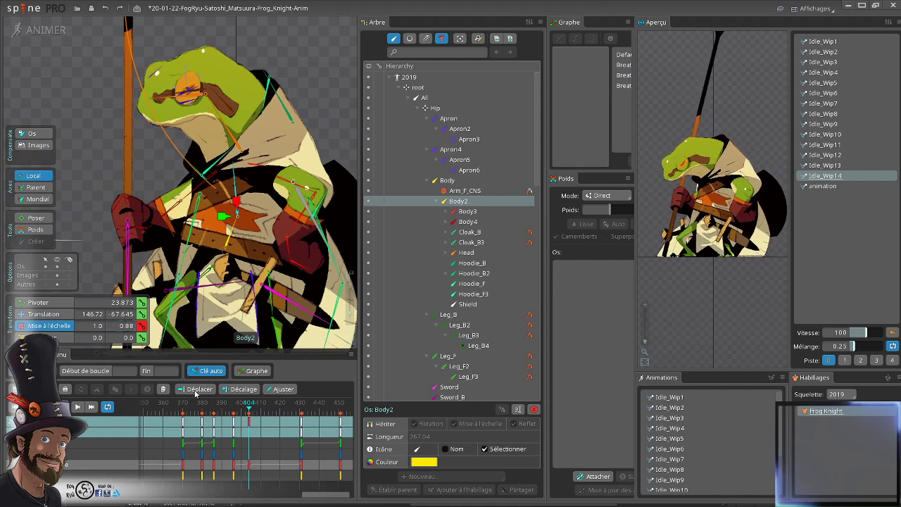
left_click(232, 410)
left_click_drag(233, 410, 249, 416)
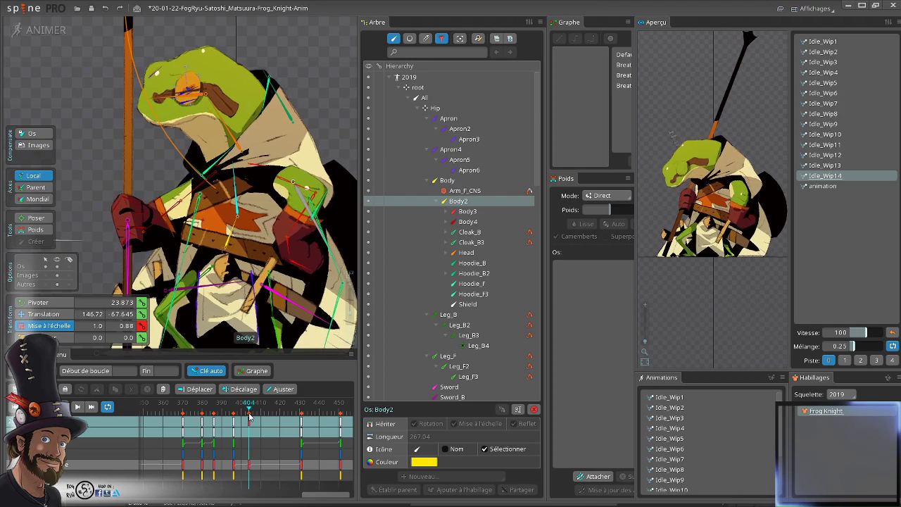
- Apply the first breathing curve preset to Body2's keys and to all bones' keys at frame 396, previewing the motion up to frame 404
left_click(234, 421)
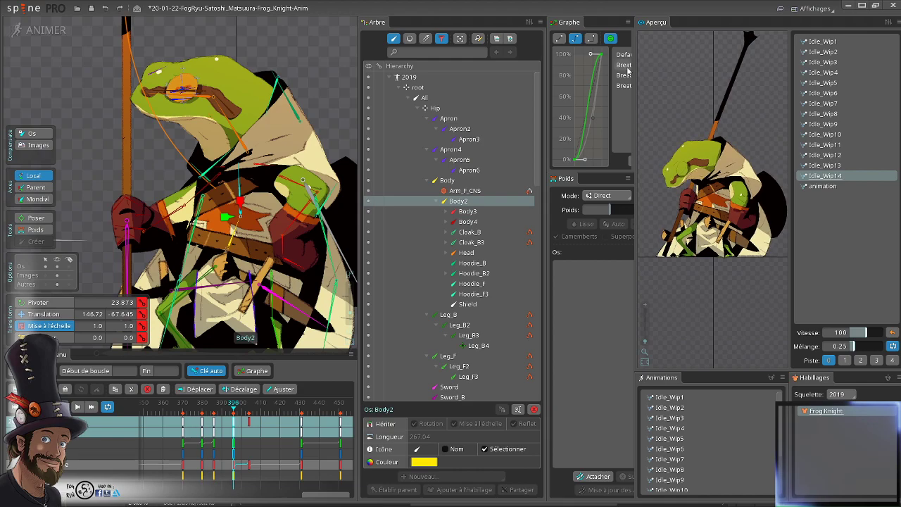
left_click(628, 68)
left_click_drag(234, 411, 250, 411)
key("space")
left_click(234, 421)
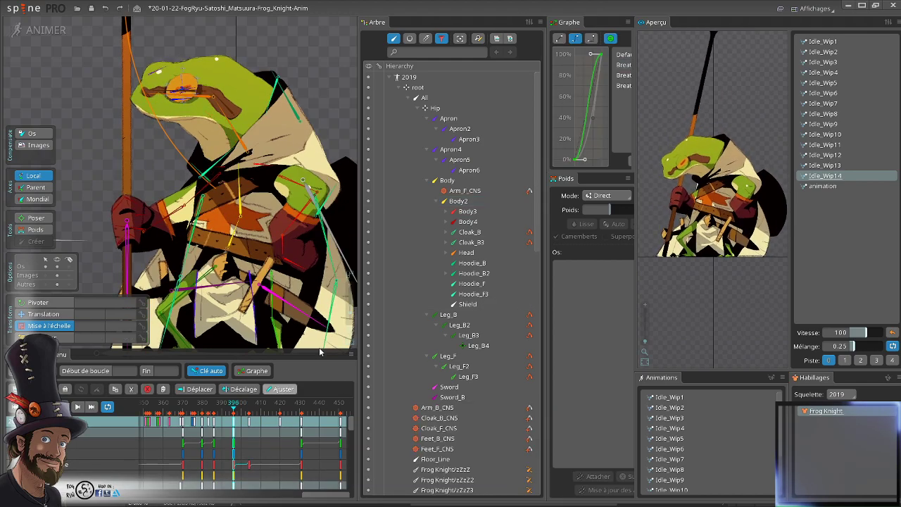
left_click(248, 414)
mouse_move(248, 411)
left_mouse_down()
mouse_move(236, 411)
mouse_move(257, 415)
mouse_move(235, 408)
mouse_move(247, 414)
left_mouse_up()
scroll(233, 154, "down", 2)
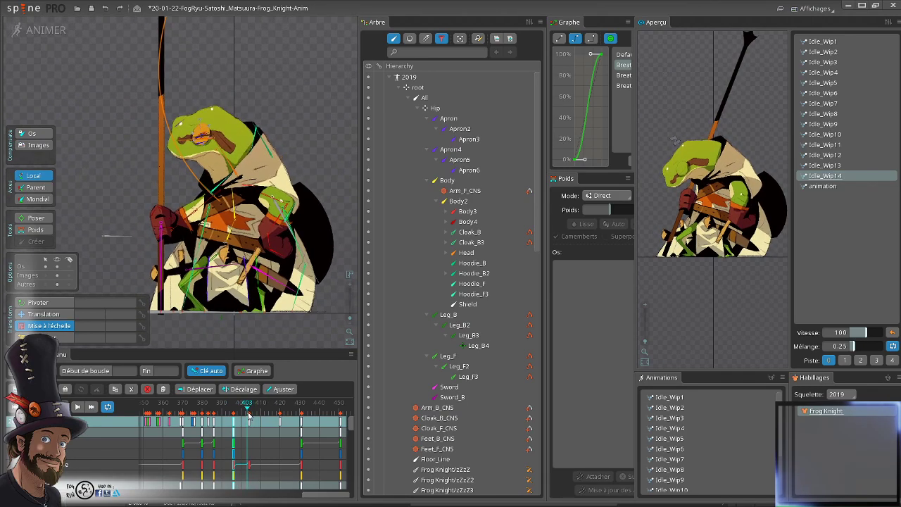
- Copy the breathing scale key at frame 404, paste it at frame 420 and save the project
left_click(253, 436)
left_click(249, 422)
key("ctrl+c")
left_click(281, 409)
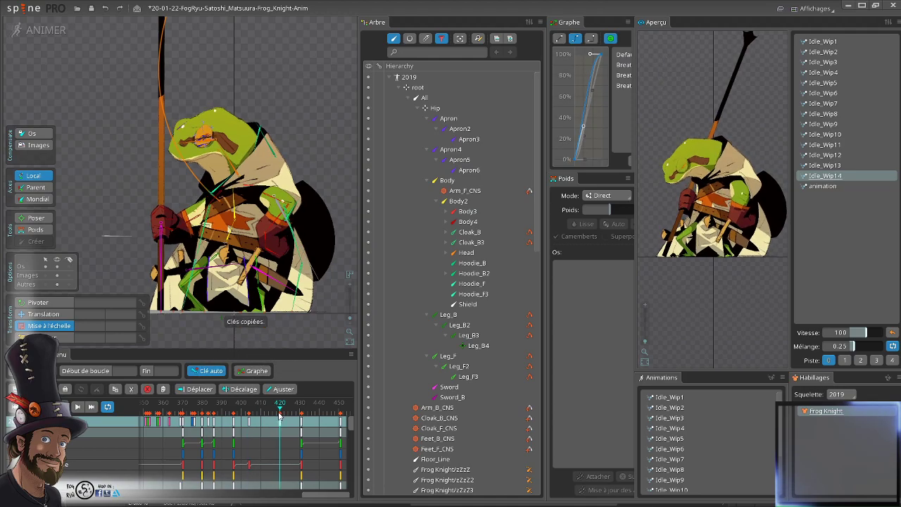
key("ctrl+v")
left_click(249, 407)
left_click_drag(248, 407, 251, 413)
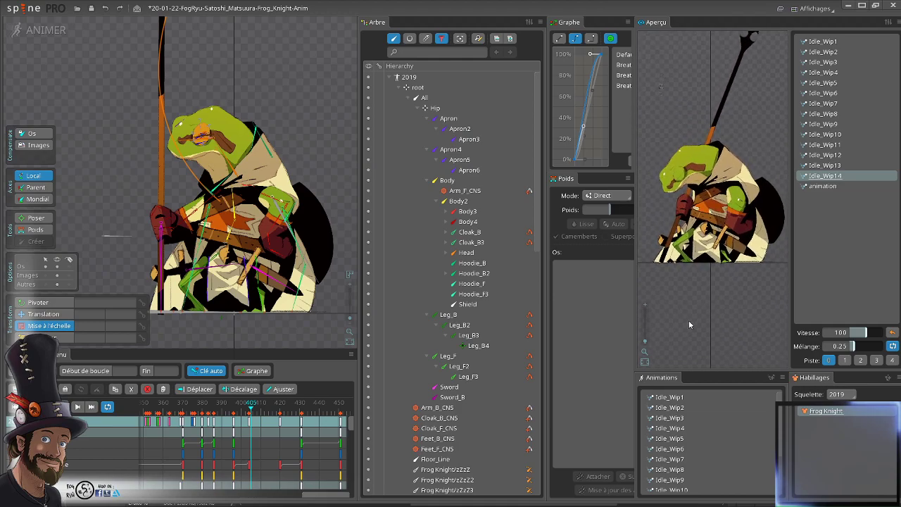
key("ctrl+s")
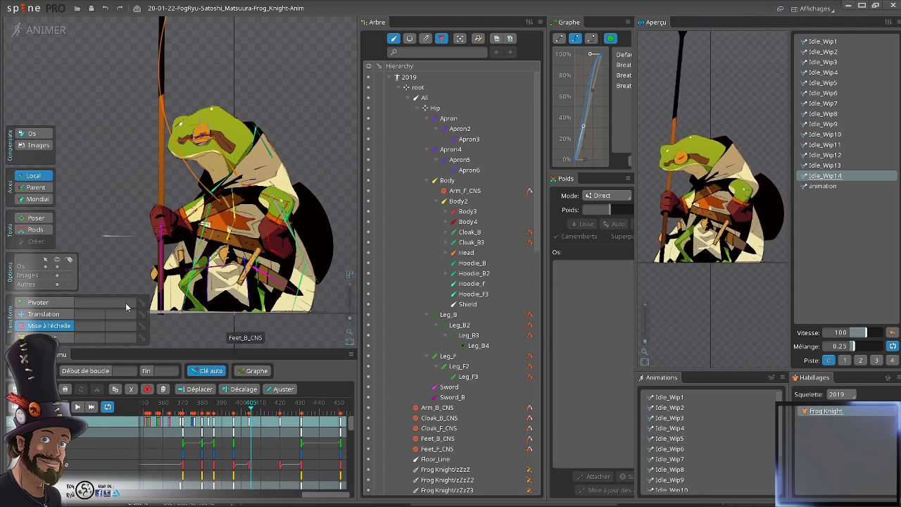
- Make Idle_Wip13 the active animation and review its motion between frames 397 and 405 for comparison
scroll(228, 166, "up", 2)
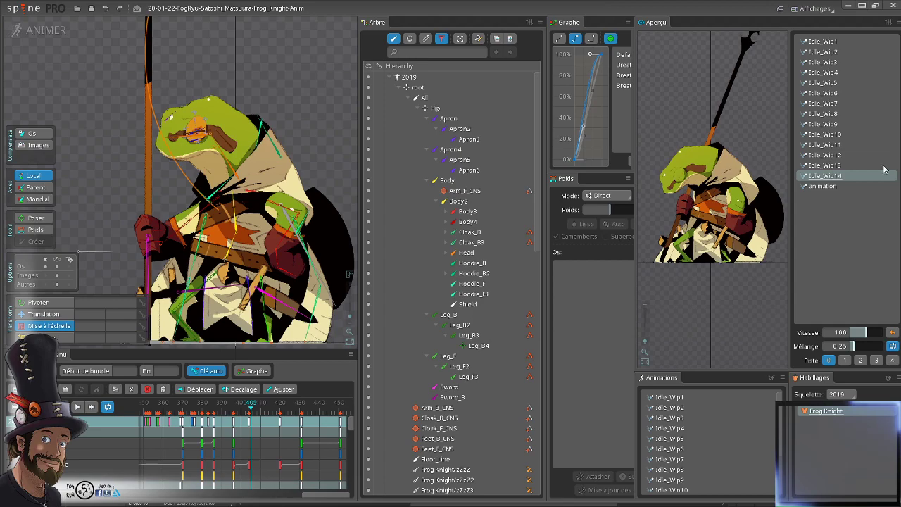
scroll(467, 374, "down", 6)
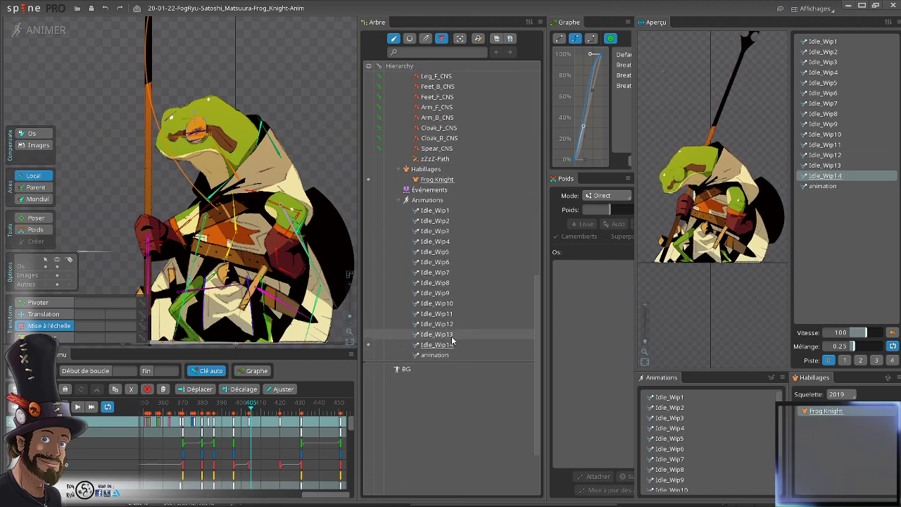
left_click(368, 334)
left_click_drag(236, 407, 251, 421)
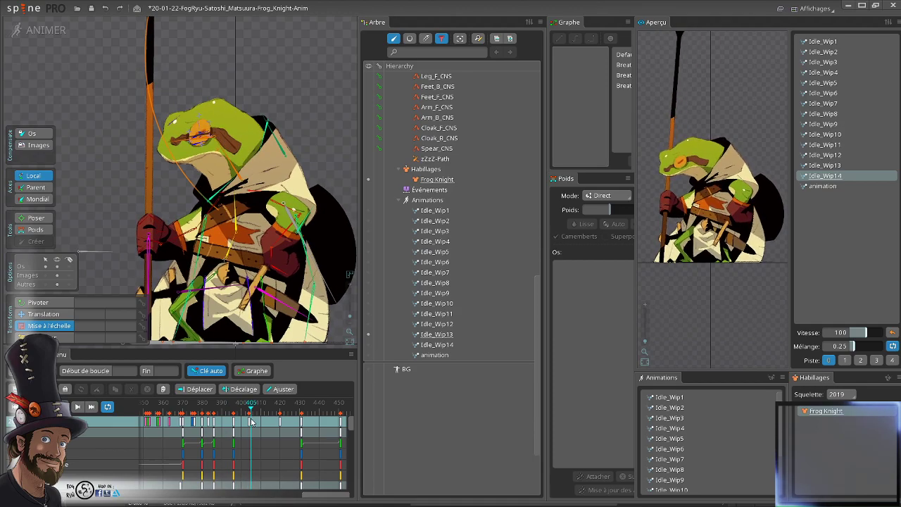
key("Page_Up")
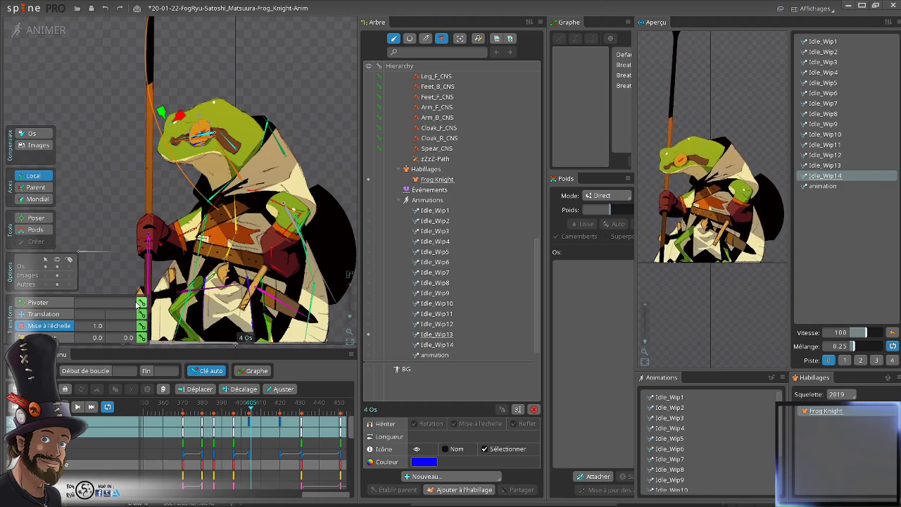
mouse_move(250, 409)
left_mouse_down()
mouse_move(236, 395)
mouse_move(253, 393)
mouse_move(233, 383)
mouse_move(258, 389)
mouse_move(223, 408)
mouse_move(251, 418)
mouse_move(237, 409)
left_mouse_up()
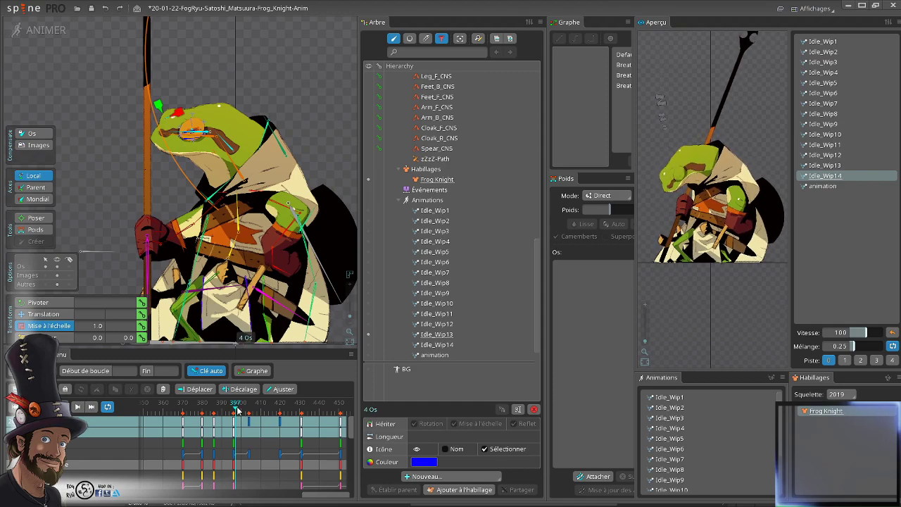
left_click_drag(238, 411, 246, 410)
- Select the Body mesh and scrub through its motion around frames 394 to 408
scroll(226, 247, "up", 2)
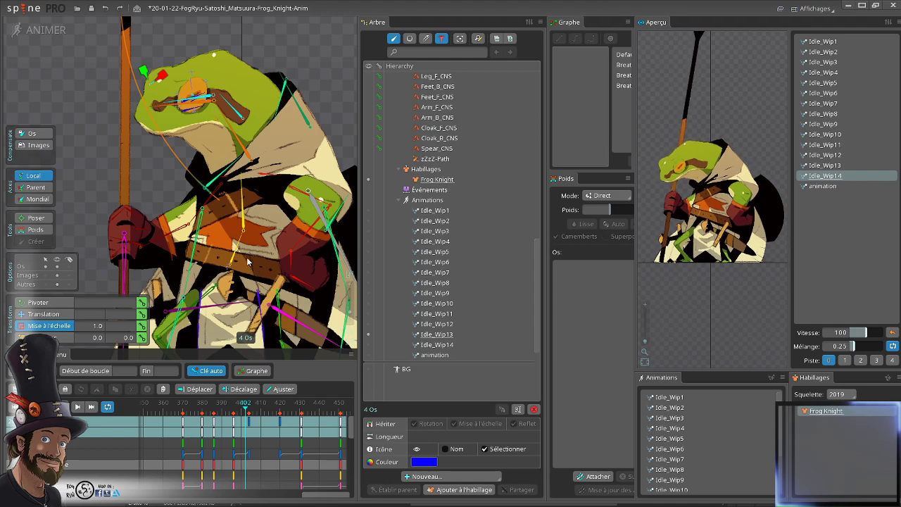
scroll(248, 262, "up", 3)
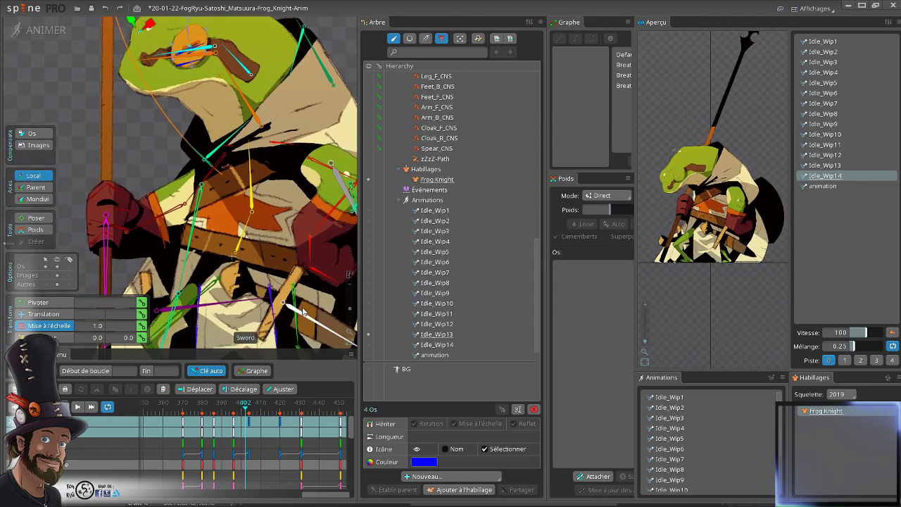
left_click_drag(279, 243, 260, 257)
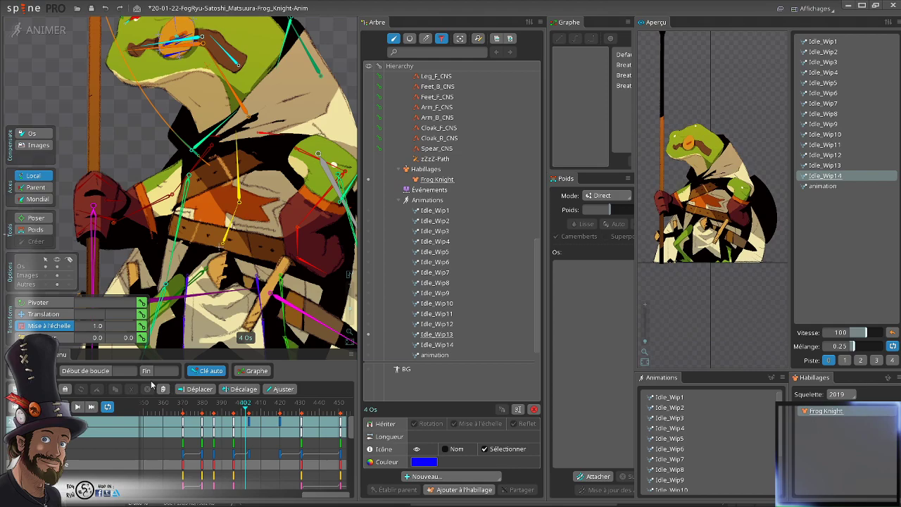
left_click(231, 224)
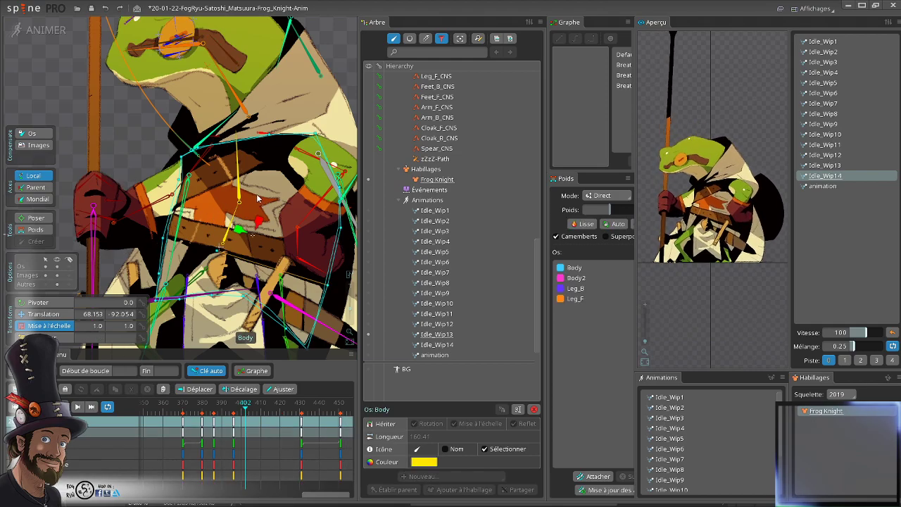
mouse_move(245, 411)
left_mouse_down()
mouse_move(238, 409)
mouse_move(260, 406)
mouse_move(229, 404)
mouse_move(257, 407)
mouse_move(236, 405)
mouse_move(246, 406)
left_mouse_up()
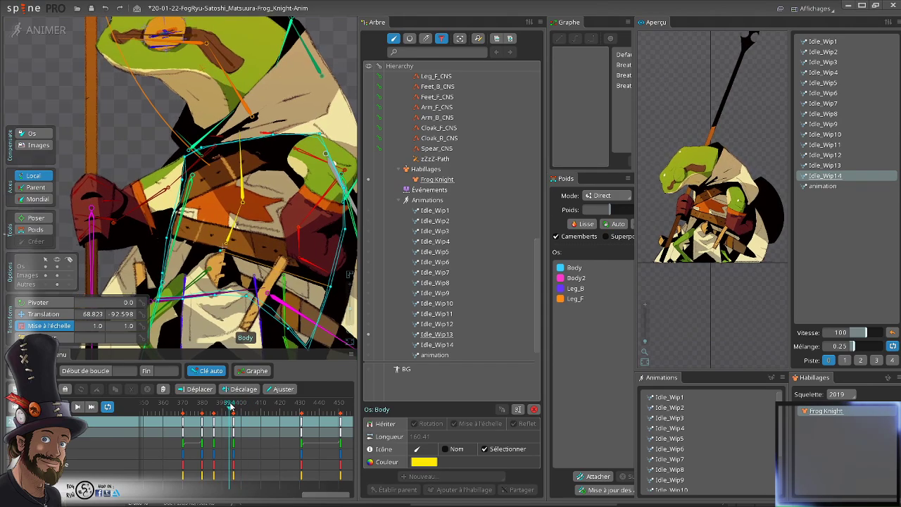
left_click_drag(230, 407, 248, 412)
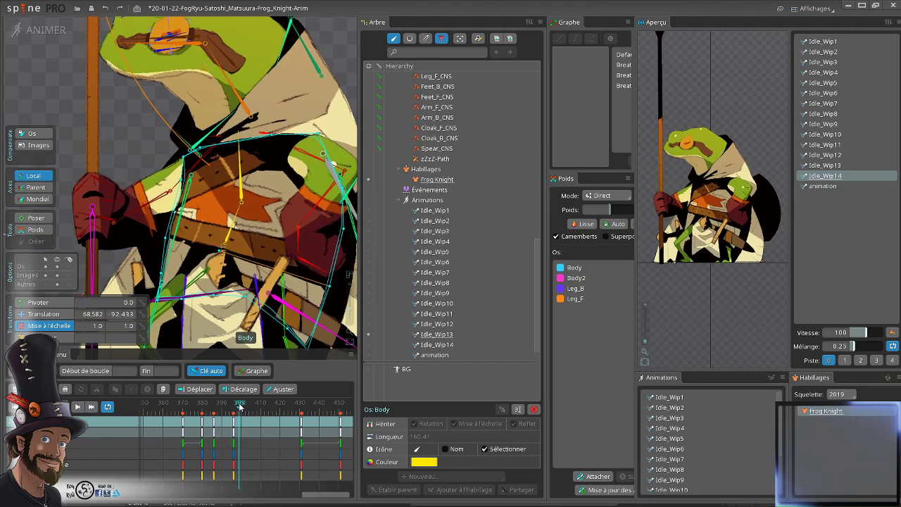
mouse_move(241, 407)
left_mouse_down()
mouse_move(257, 410)
mouse_move(239, 395)
left_mouse_up()
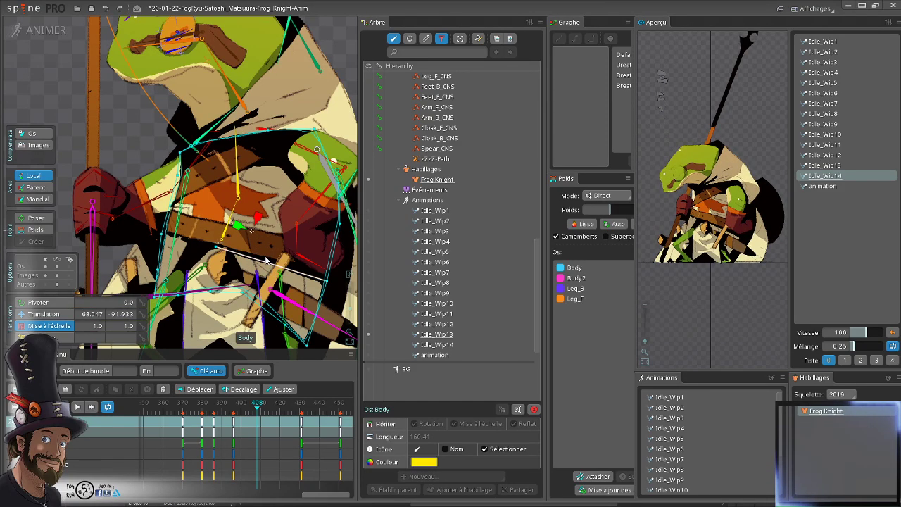
- Examine how the Body mesh deforms around the belt and waist at frame 408
scroll(285, 279, "up", 4)
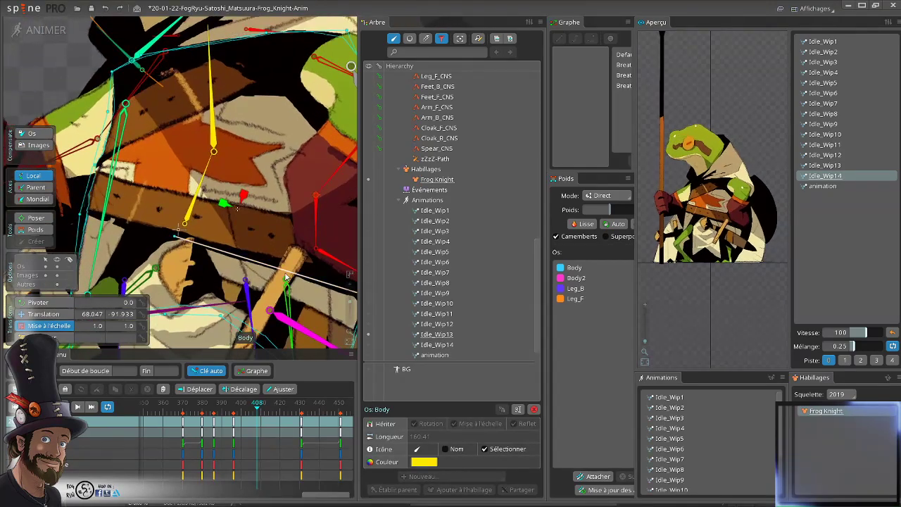
left_click_drag(286, 278, 273, 255)
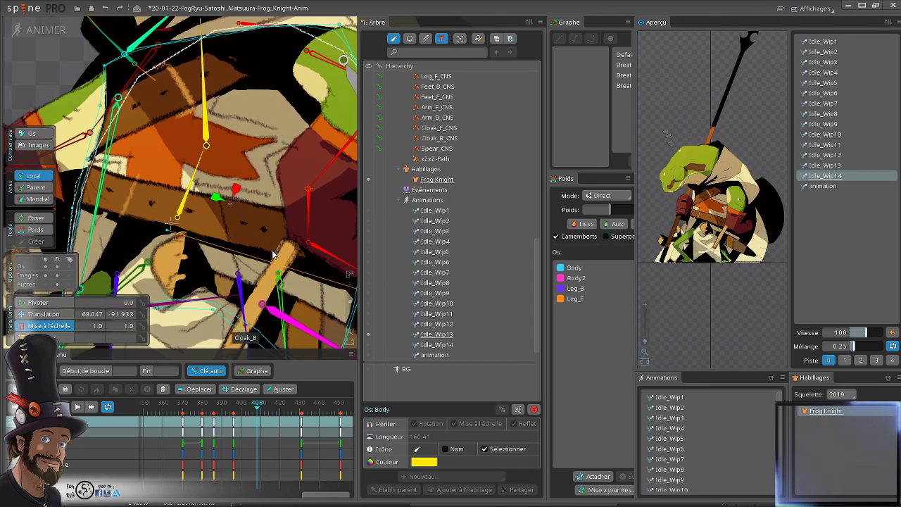
left_click_drag(238, 227, 247, 233)
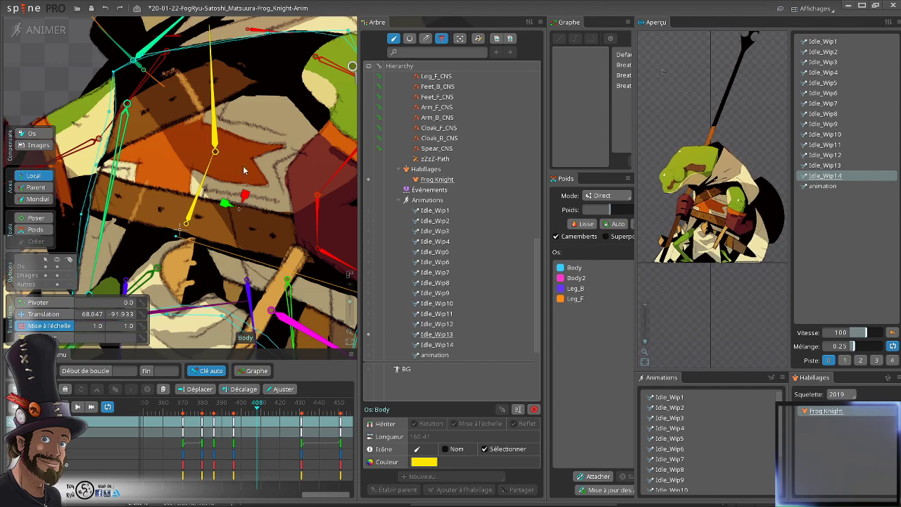
left_click_drag(236, 231, 257, 213)
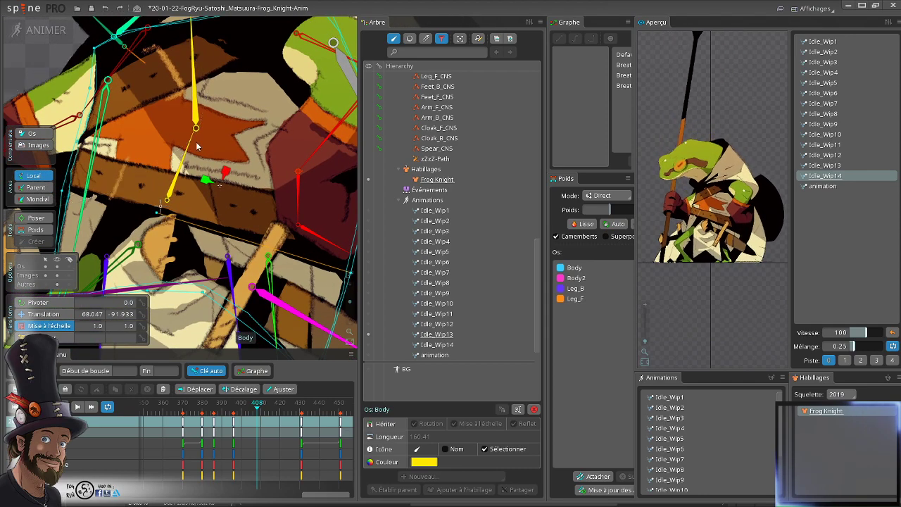
left_click_drag(285, 153, 224, 126)
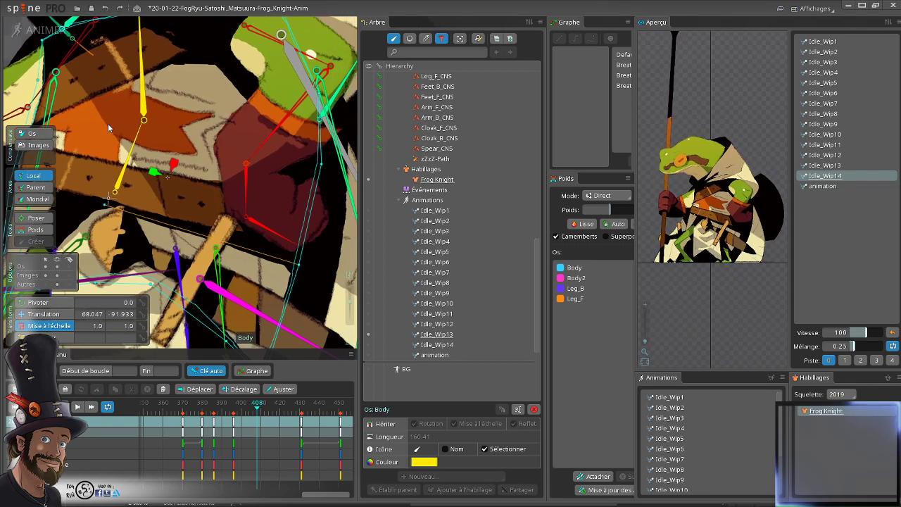
left_click_drag(120, 128, 200, 159)
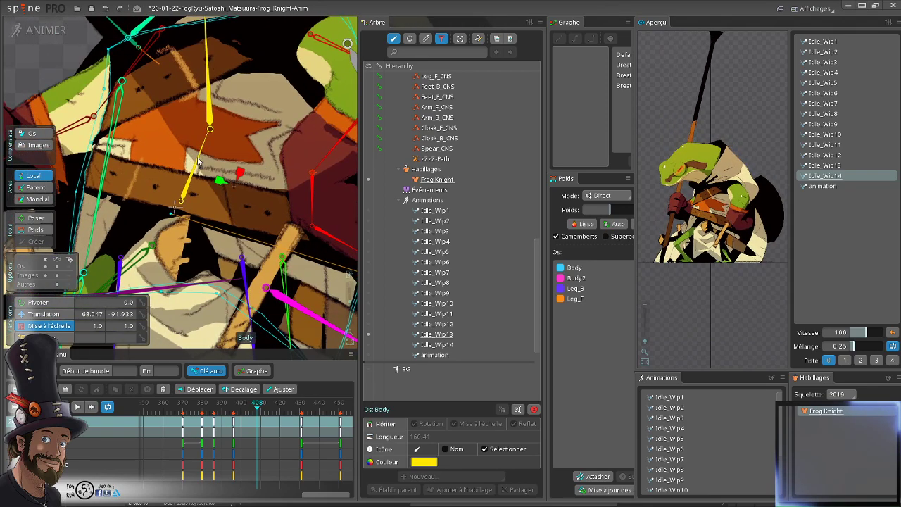
scroll(235, 167, "down", 1)
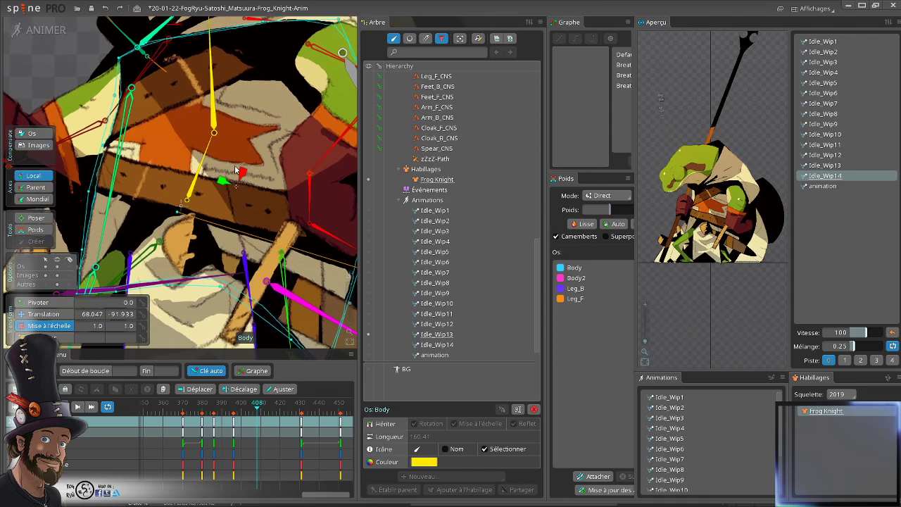
left_click_drag(254, 145, 219, 142)
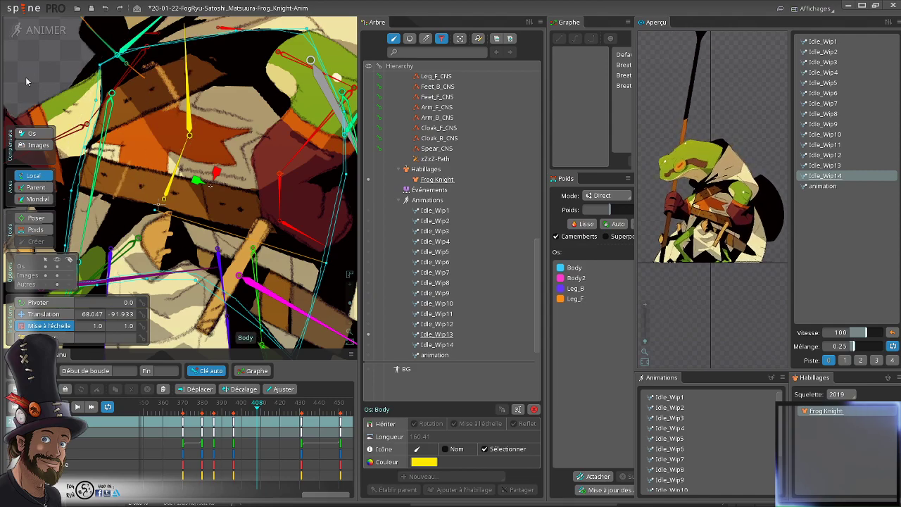
- Switch to setup mode, show all item types in the hierarchy and open the Body mesh for editing
left_click(42, 30)
scroll(206, 166, "down", 3)
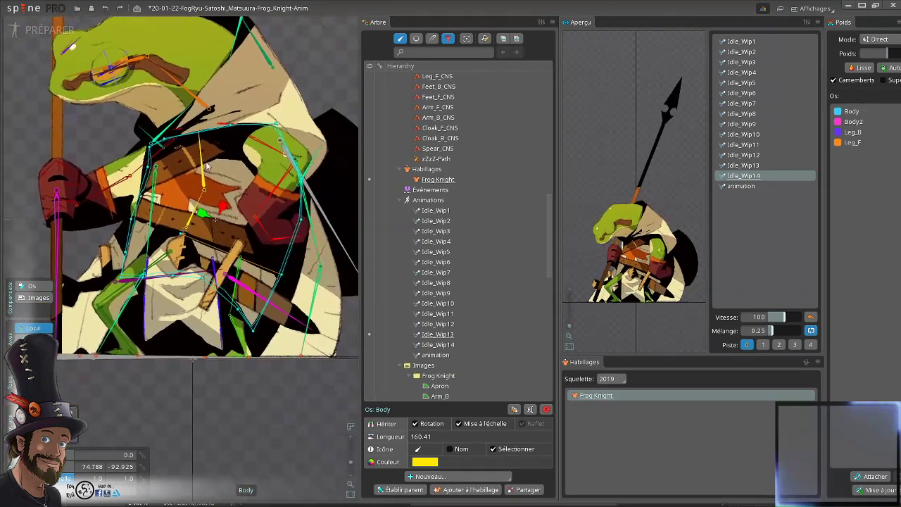
scroll(207, 167, "up", 2)
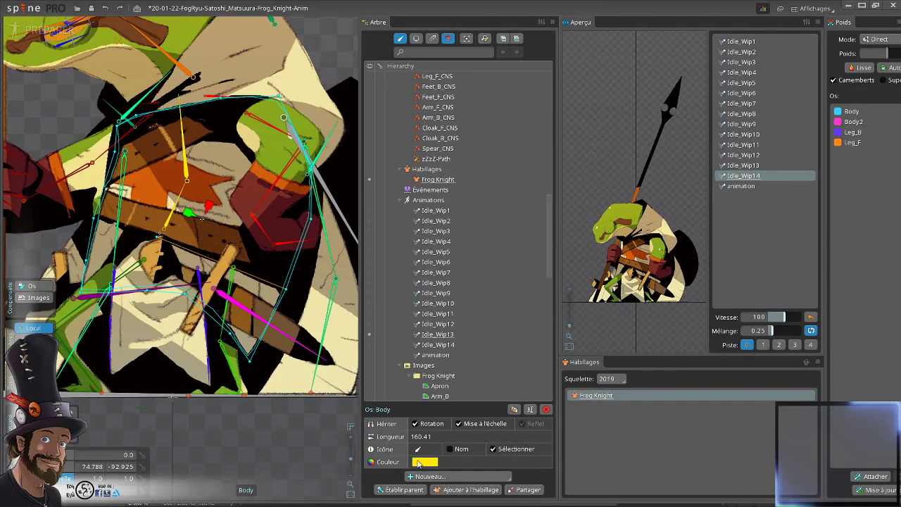
left_click(400, 39)
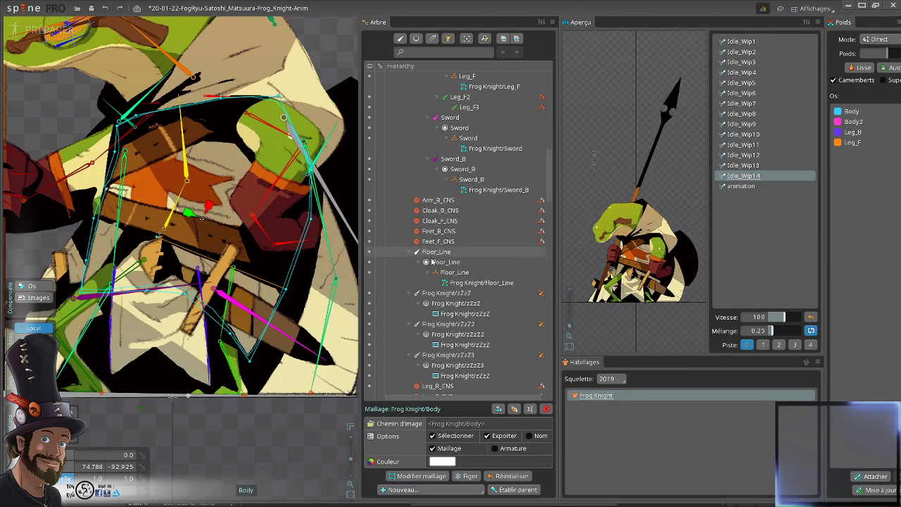
scroll(461, 236, "up", 3)
left_click(410, 476)
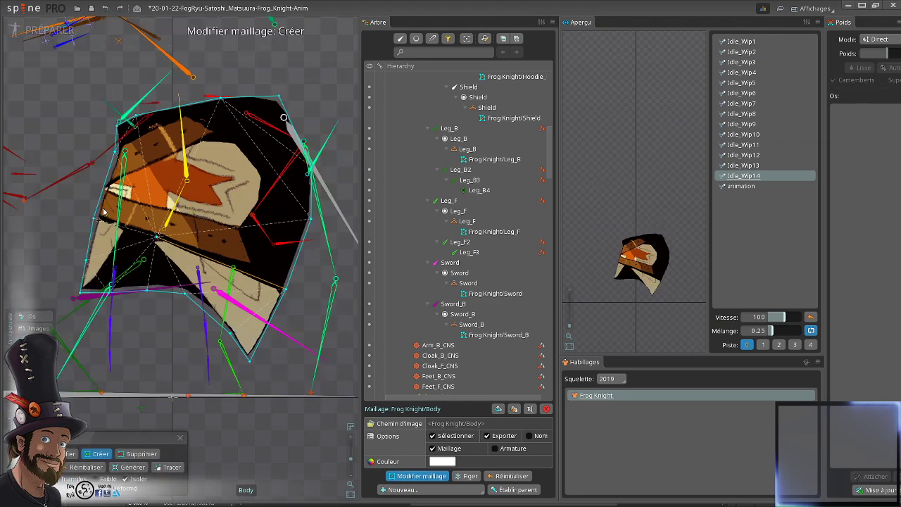
scroll(259, 270, "up", 3)
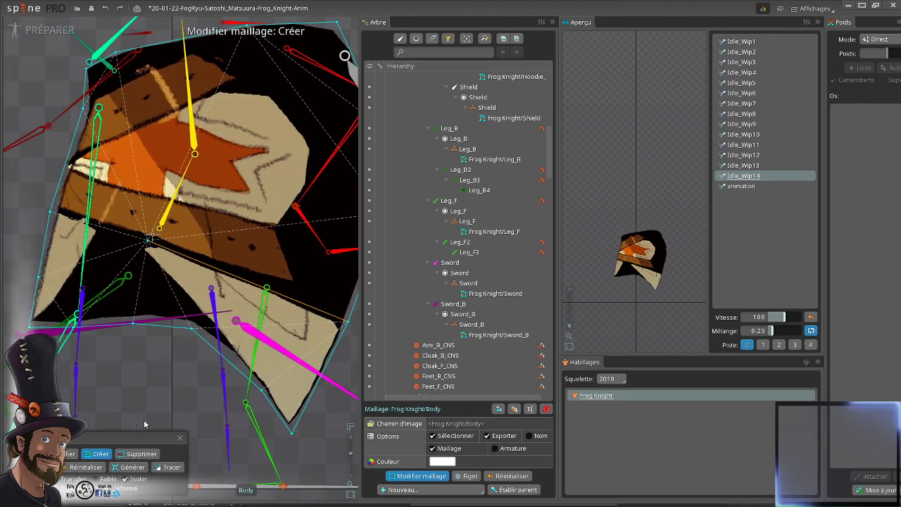
- Delete the Body mesh's inner vertex at the waist, just below the belt
key("d")
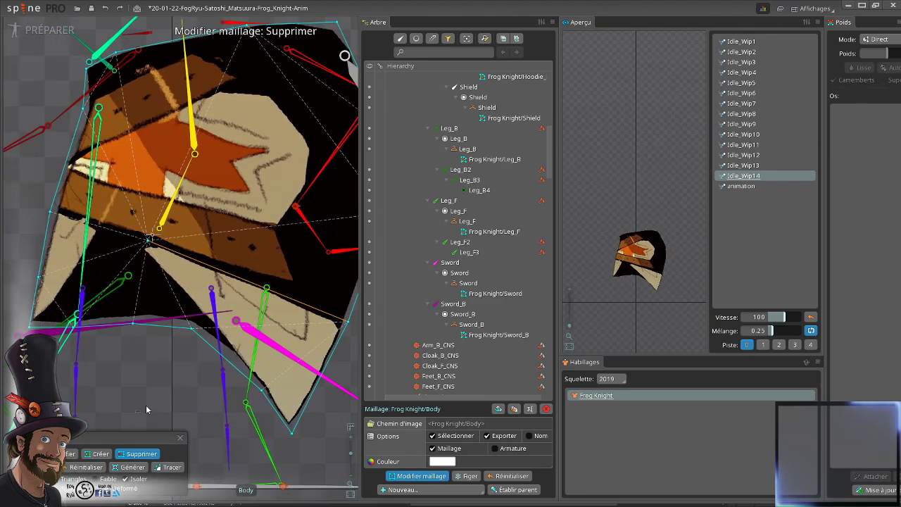
left_click(149, 240)
left_click_drag(158, 353, 144, 377)
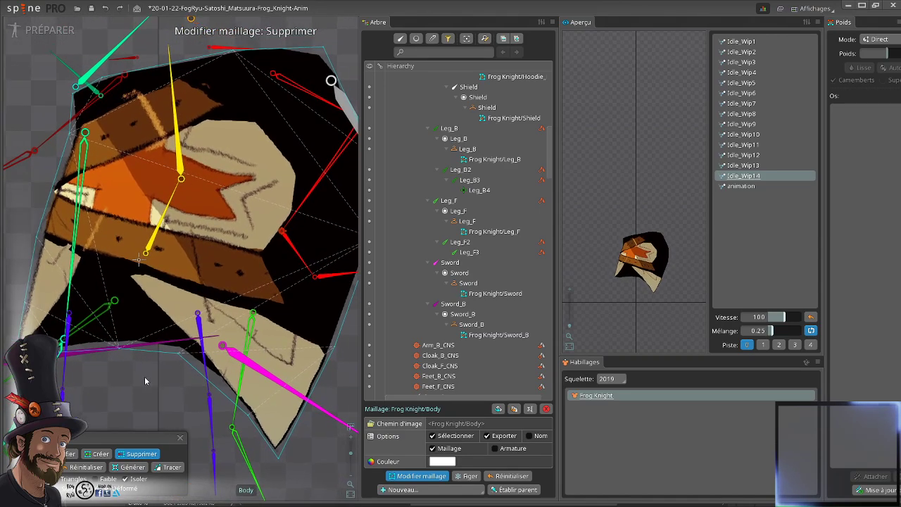
left_click(500, 477)
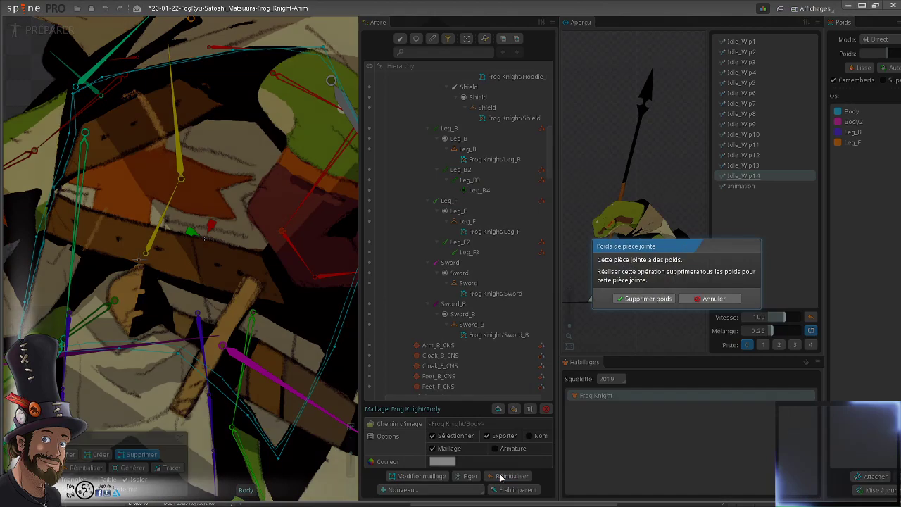
left_click(710, 299)
scroll(200, 330, "up", 1)
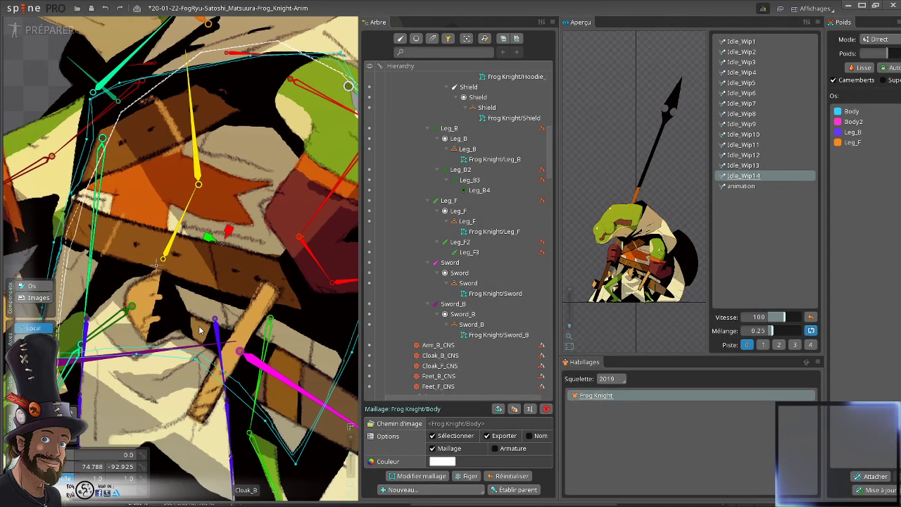
left_click(421, 476)
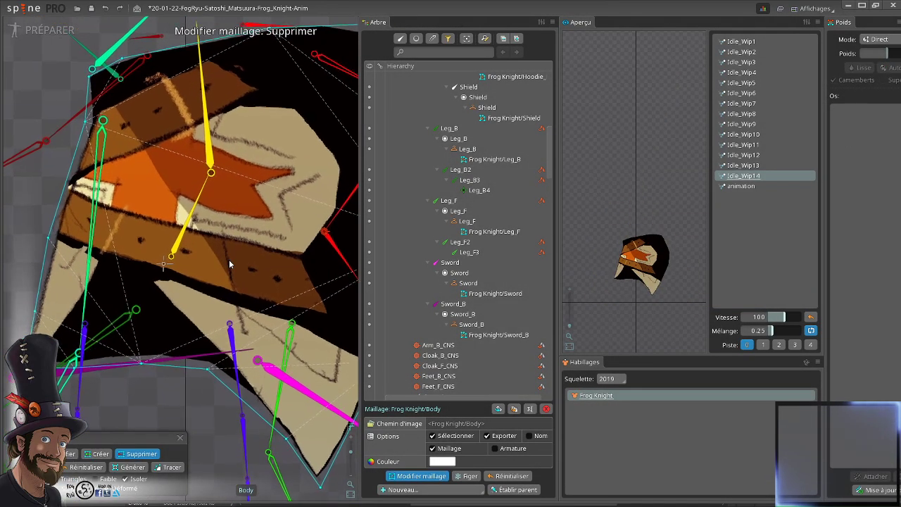
- Try to add a mesh edge along the belt's lower edge, from the Body mesh's left outline to an inner vertex near the belt's right end
scroll(229, 259, "down", 3)
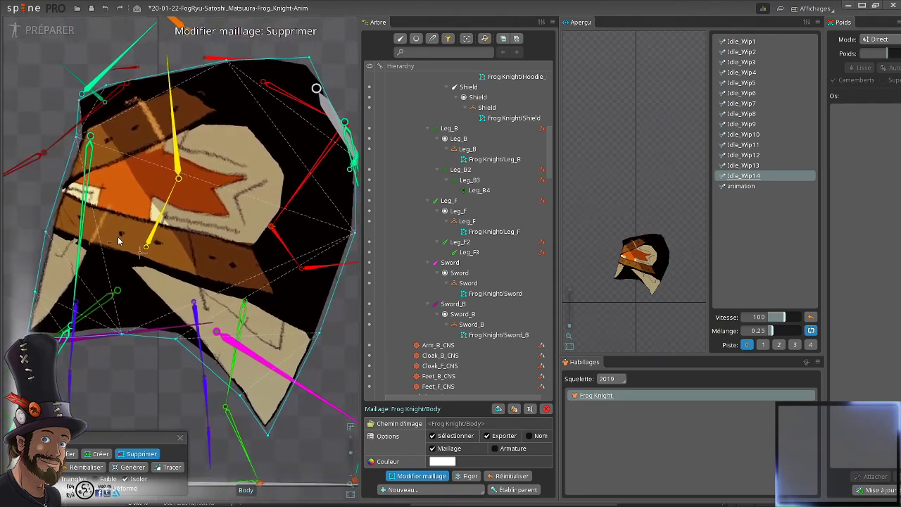
scroll(117, 237, "up", 1)
key("c")
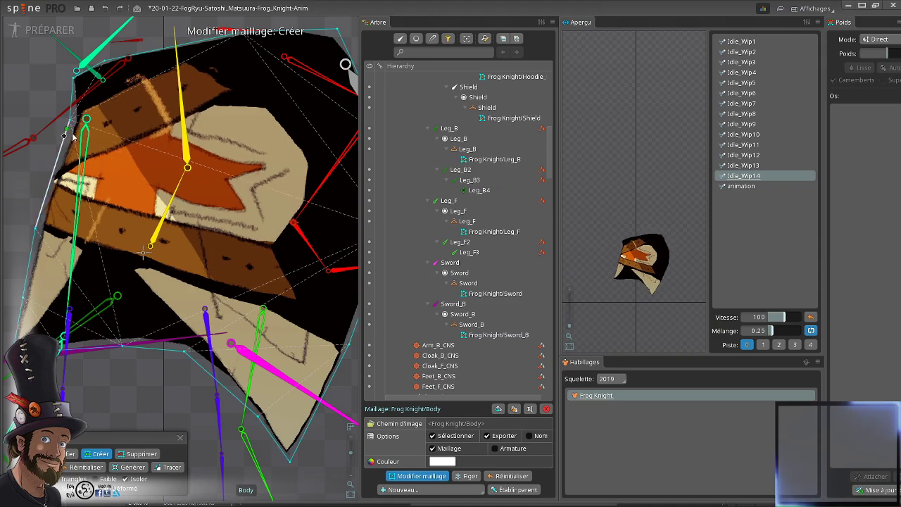
left_click_drag(46, 227, 79, 125)
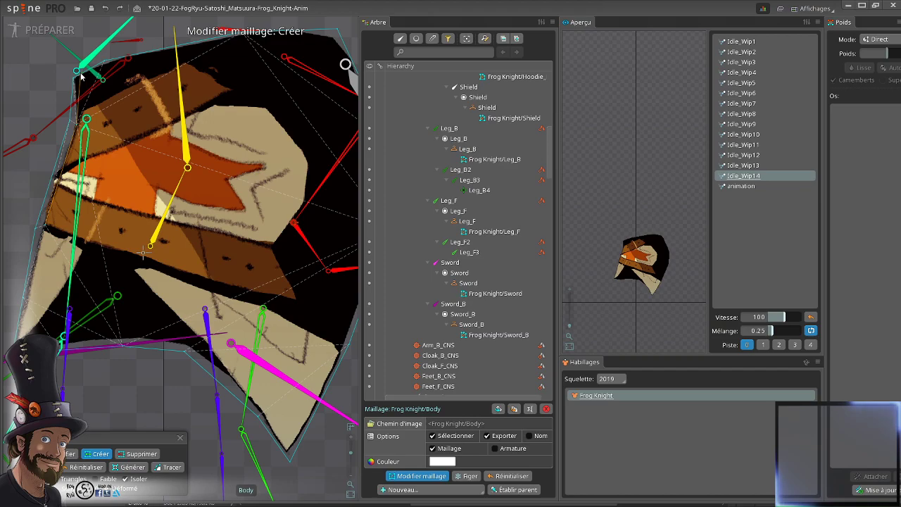
left_click_drag(43, 225, 297, 317)
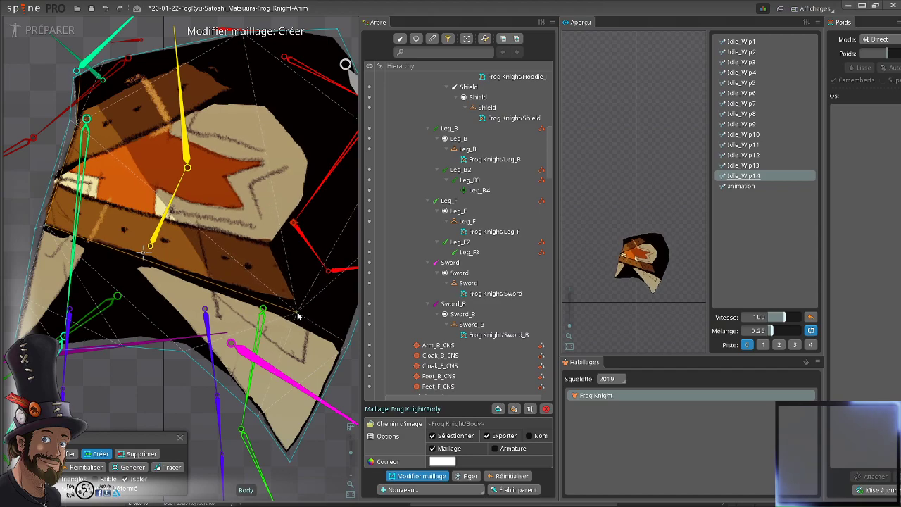
scroll(281, 327, "down", 4)
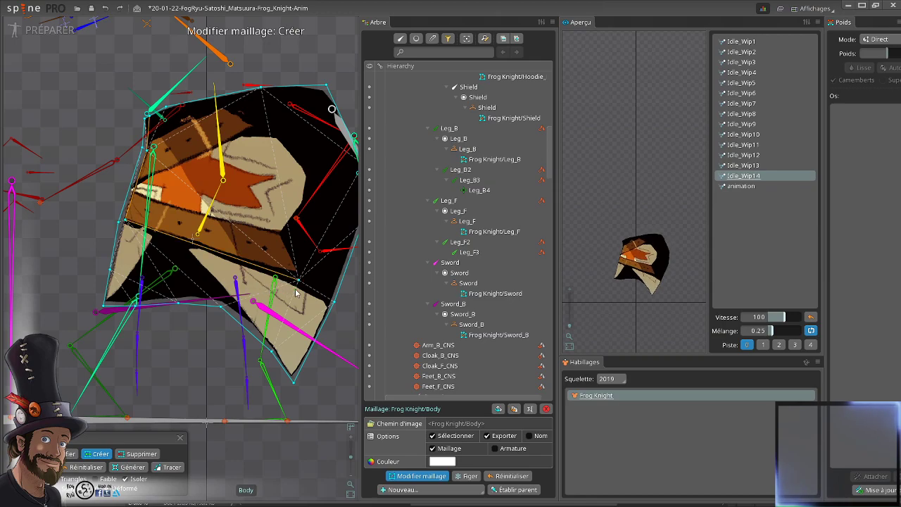
key("ctrl+z")
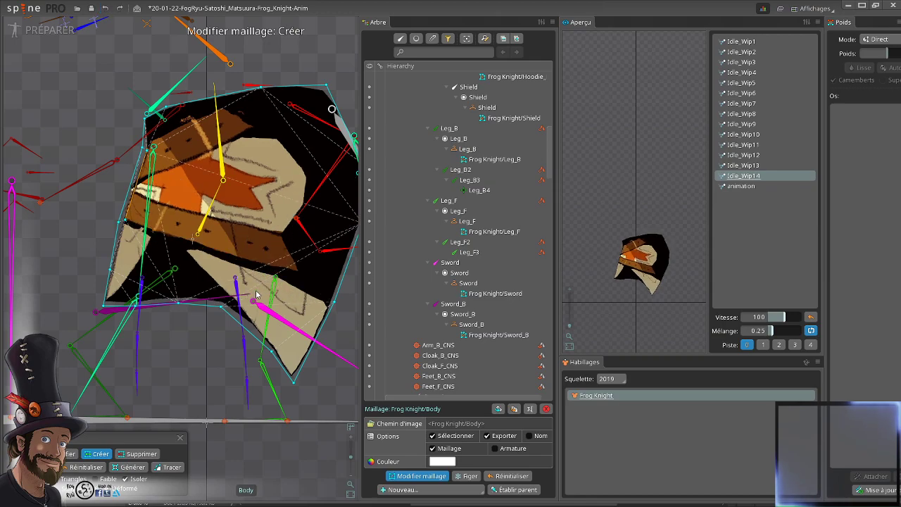
key("ctrl+z")
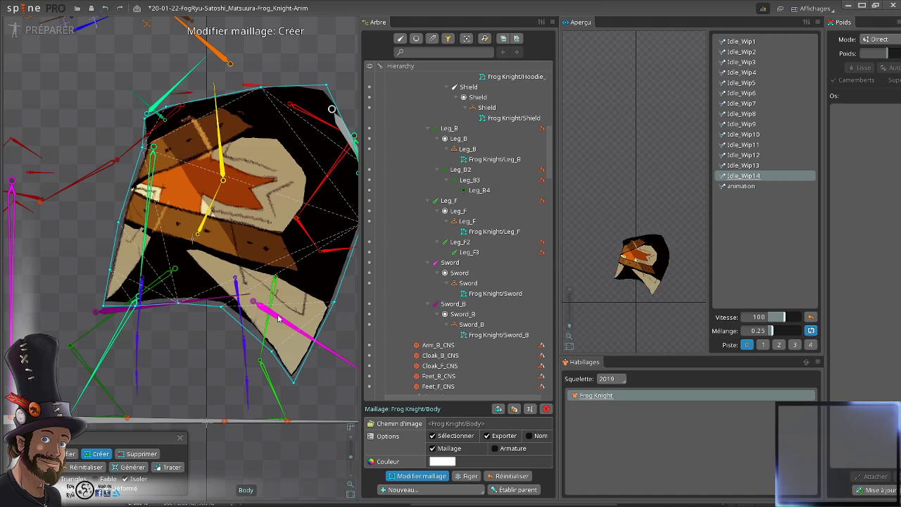
- Leave the Body mesh's editing mode and save the project
scroll(208, 244, "up", 5)
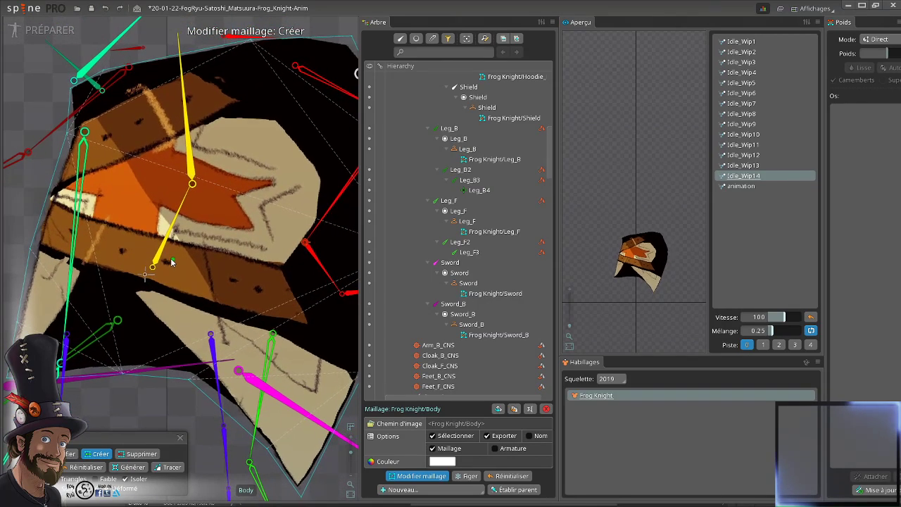
left_click_drag(160, 274, 180, 259)
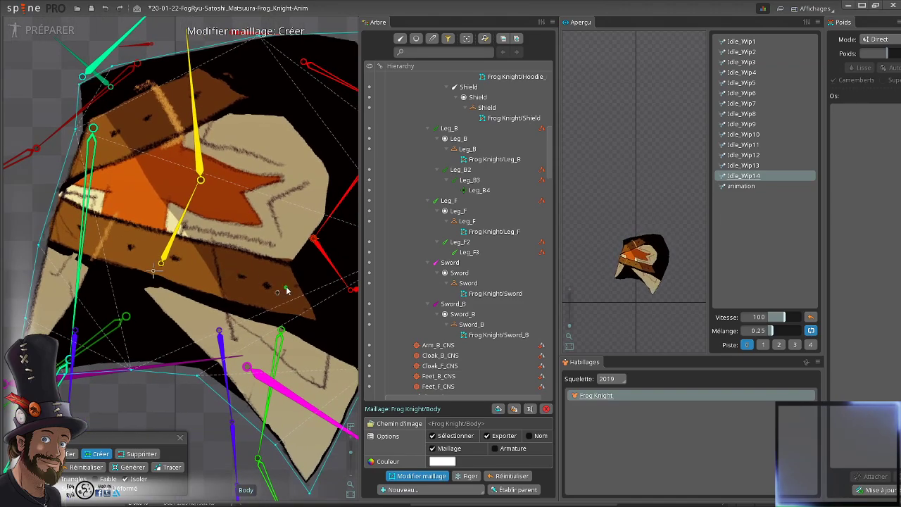
scroll(286, 291, "down", 4)
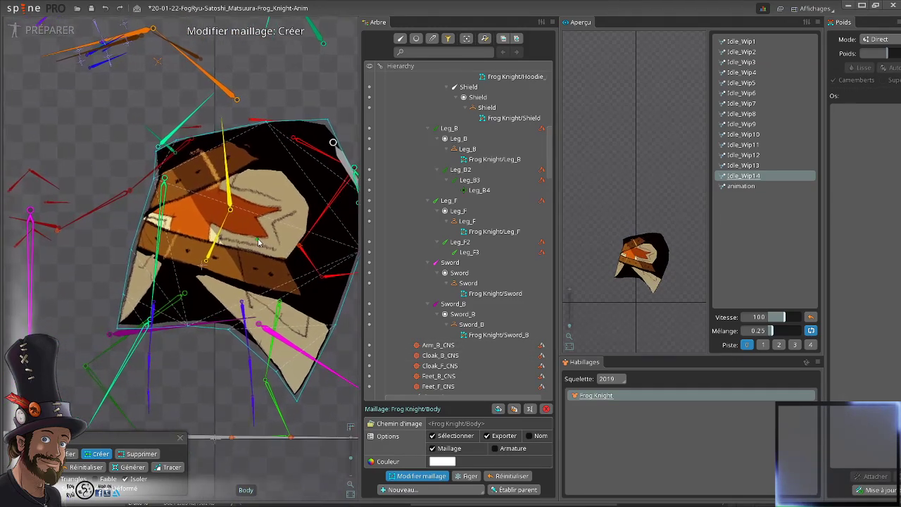
left_click_drag(259, 242, 246, 235)
key("Escape")
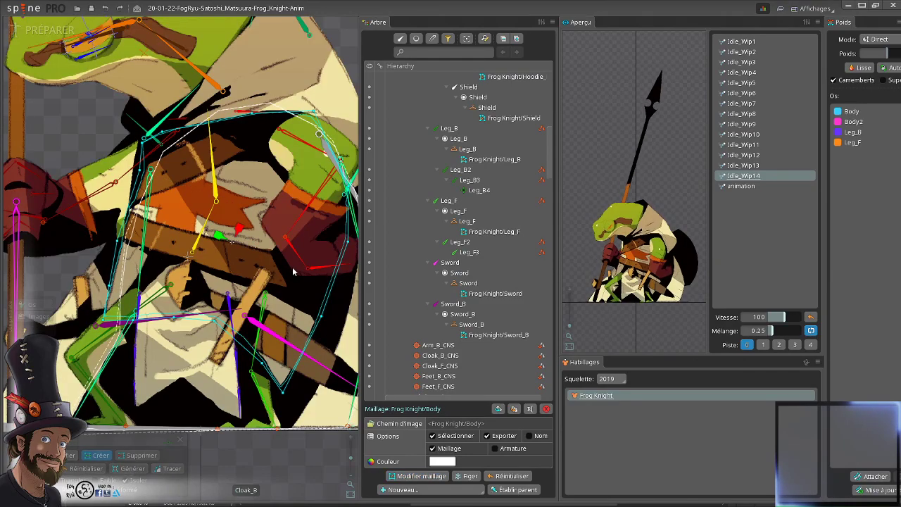
key("ctrl+s")
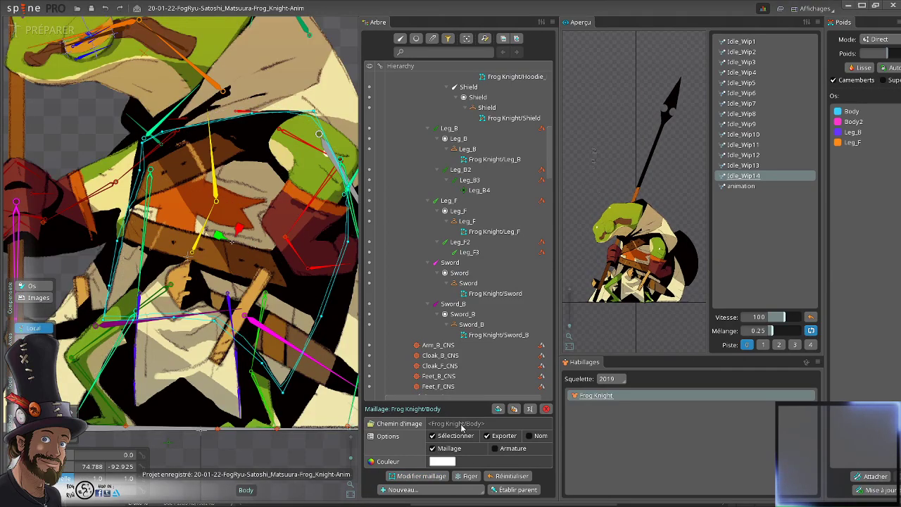
left_click(418, 476)
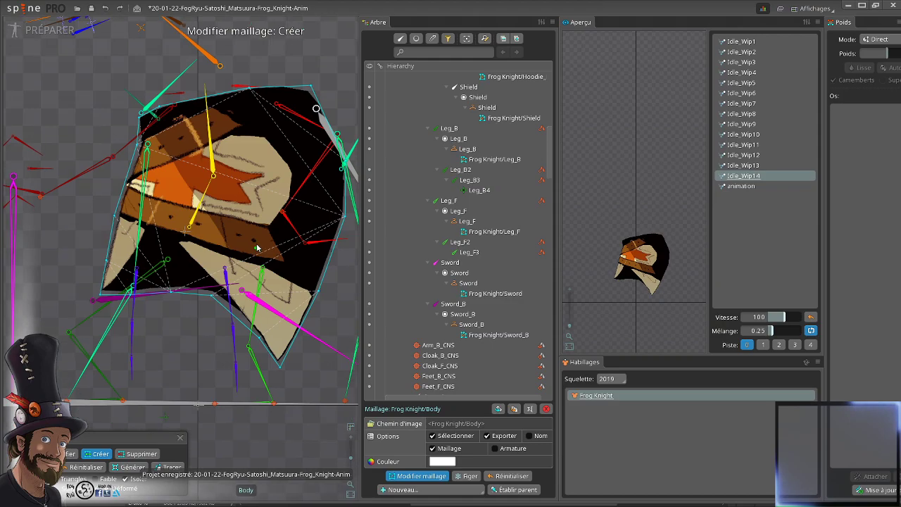
left_click_drag(257, 245, 217, 214)
scroll(260, 217, "up", 1)
left_click_drag(229, 276, 240, 243)
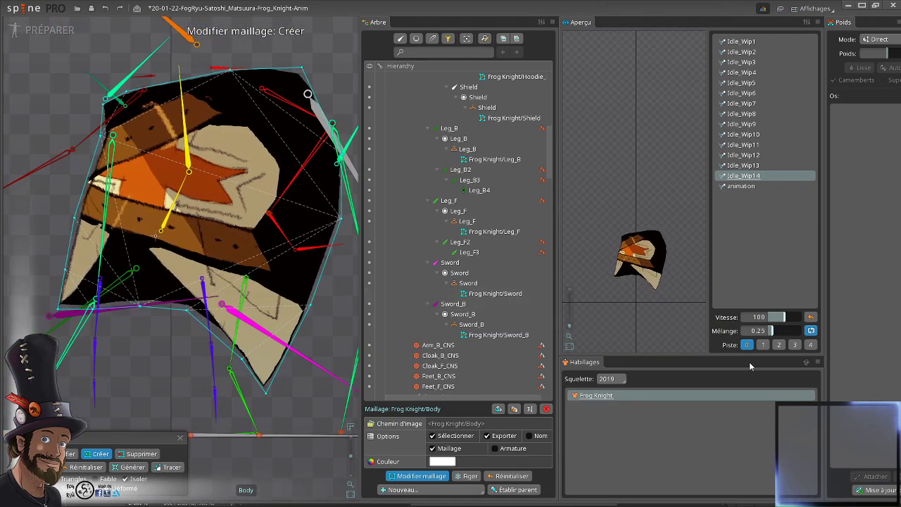
scroll(277, 325, "up", 2)
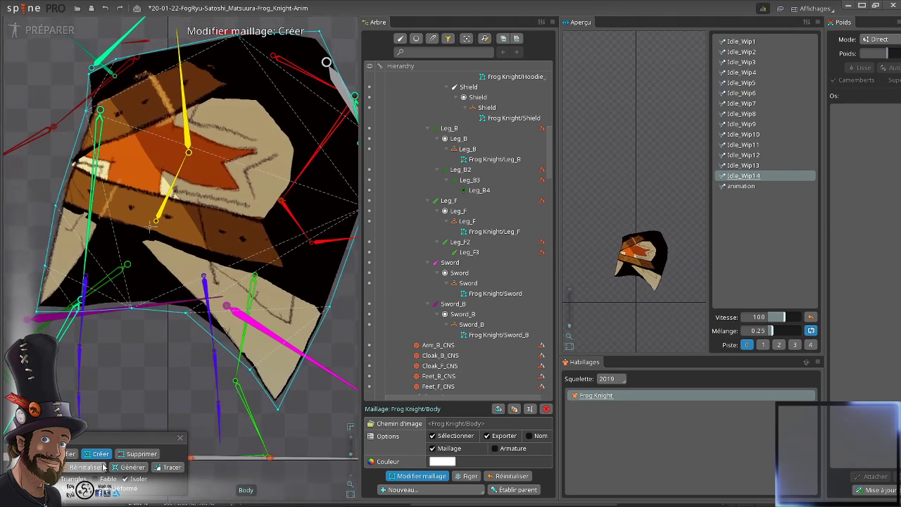
key("ctrl+z")
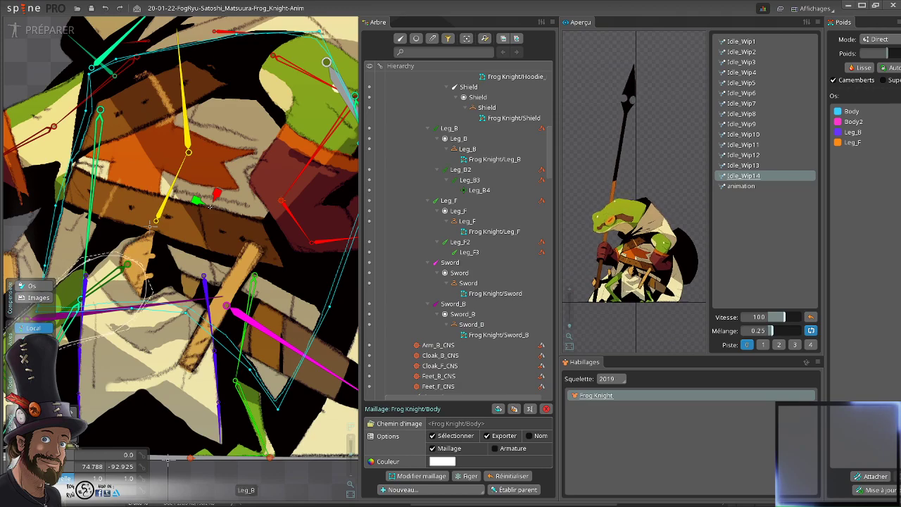
- Reset the Body mesh and accept the removal of all its weights
left_click_drag(215, 185, 258, 188)
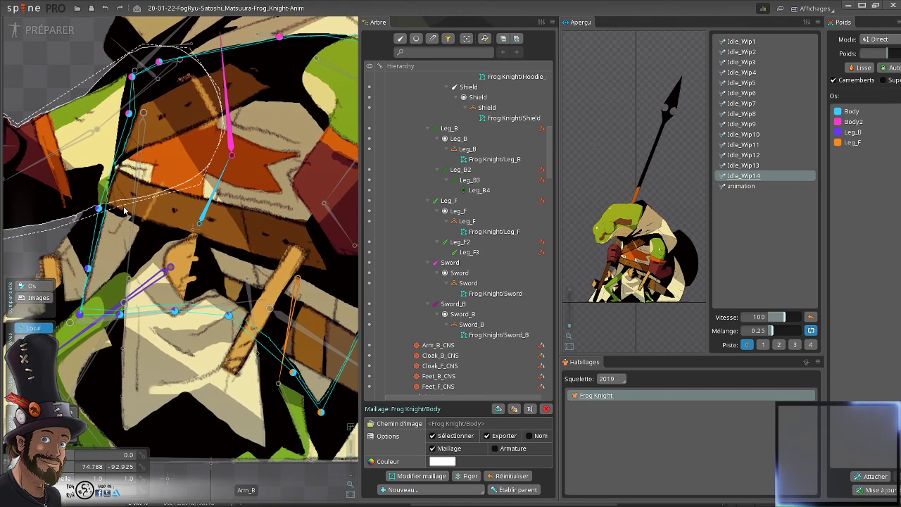
left_click_drag(277, 248, 247, 256)
left_click_drag(304, 292, 268, 296)
scroll(281, 281, "down", 1)
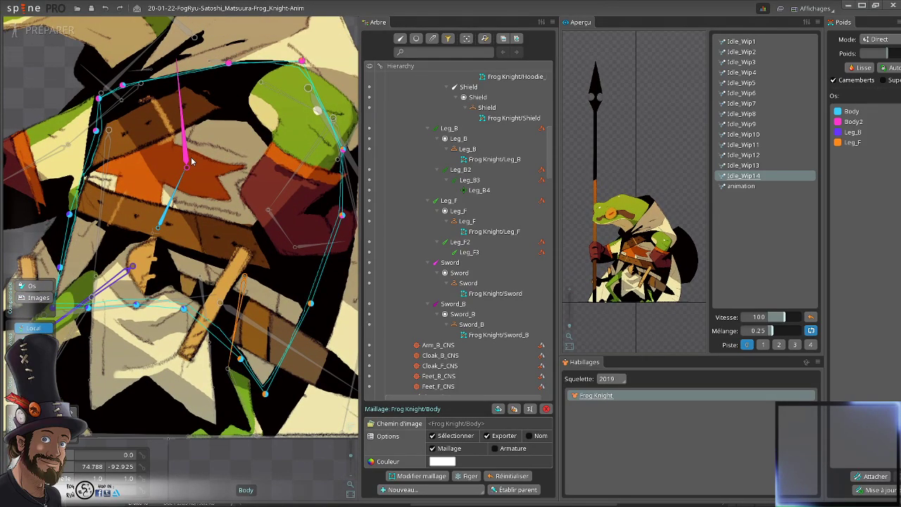
left_click_drag(179, 230, 193, 212)
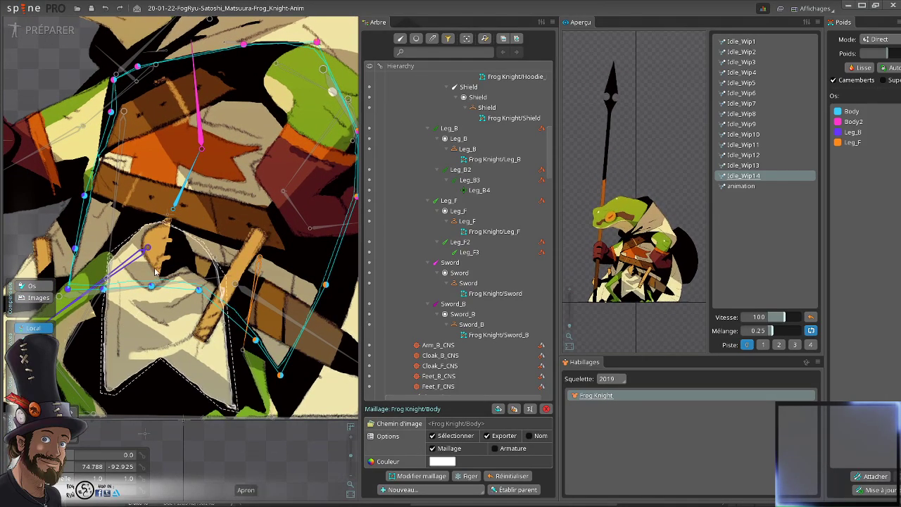
mouse_move(222, 176)
left_mouse_down()
mouse_move(243, 199)
mouse_move(221, 164)
left_mouse_up()
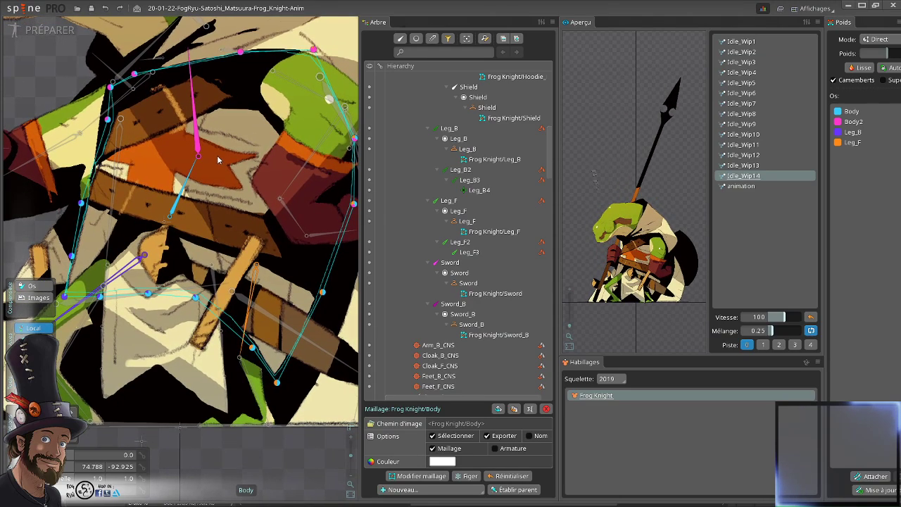
left_click(500, 481)
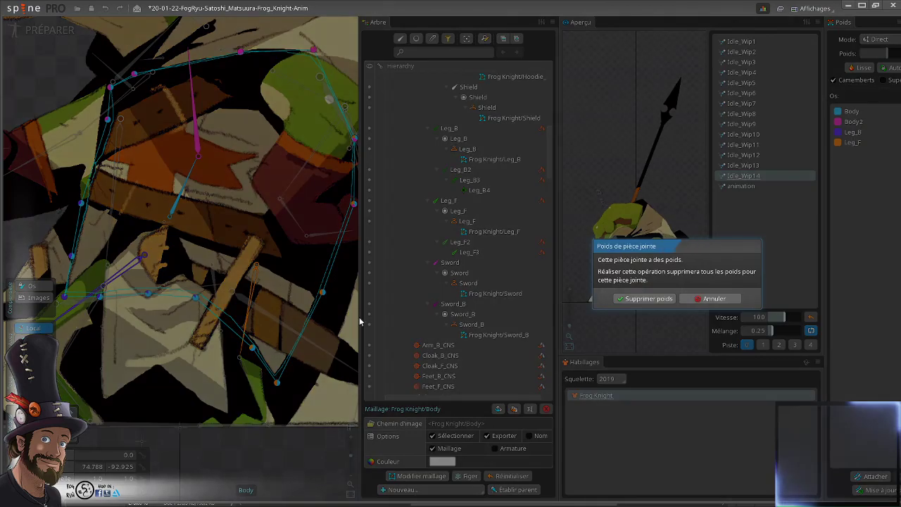
left_click(642, 300)
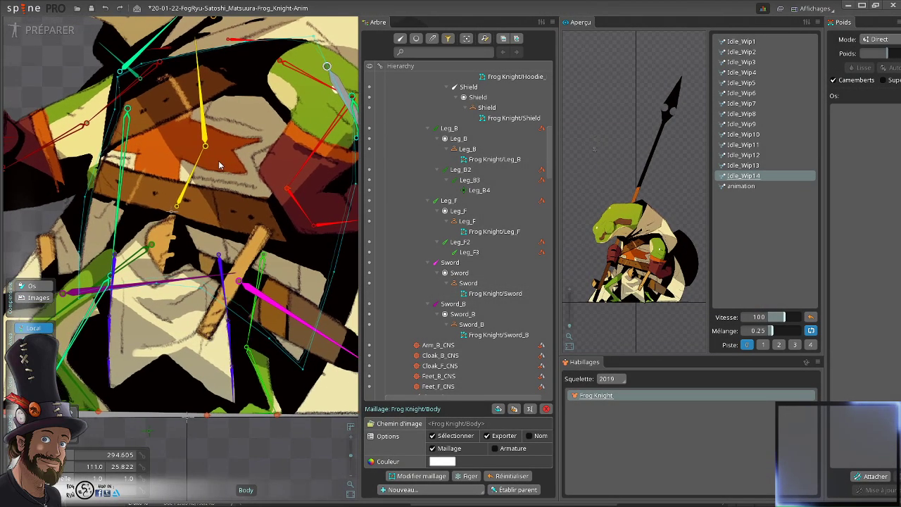
scroll(228, 187, "up", 2)
left_click_drag(229, 175, 232, 168)
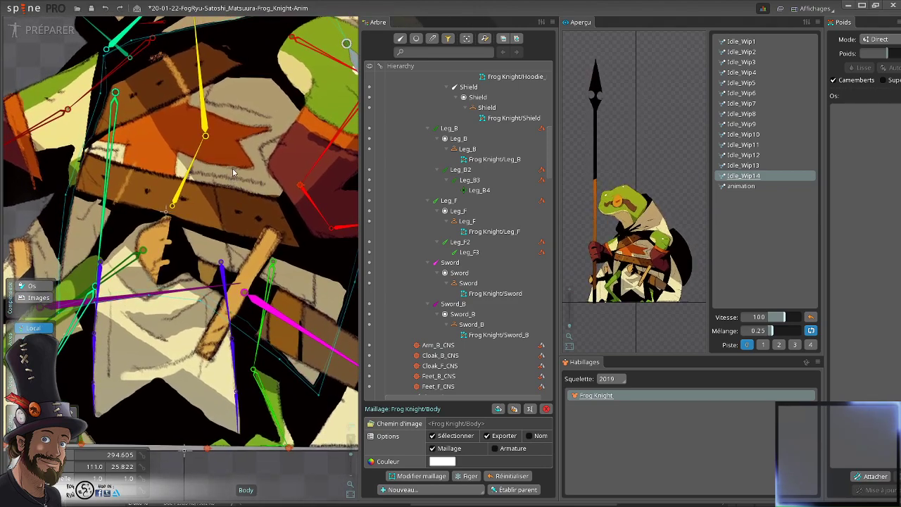
- Open the Body mesh for editing and draw inner edges along the belt's lower edge and up through the right side of the torso
left_click(421, 476)
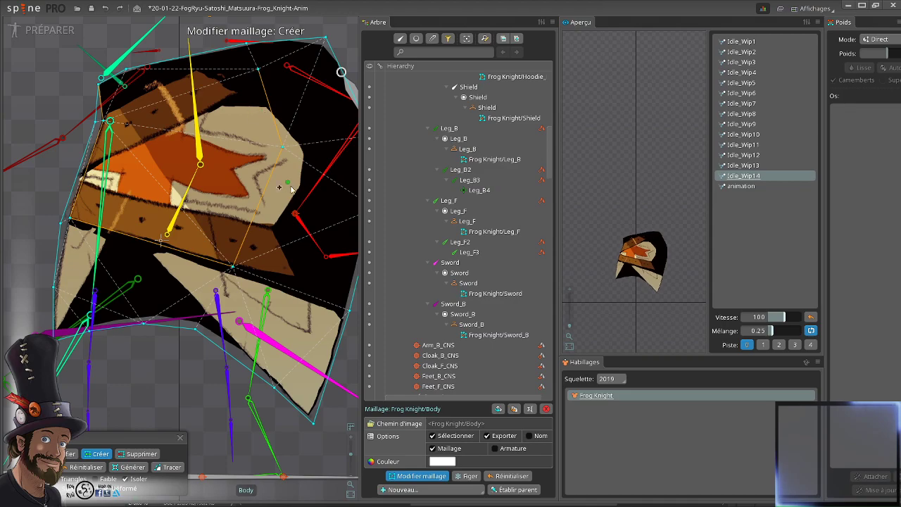
left_click_drag(301, 204, 264, 180)
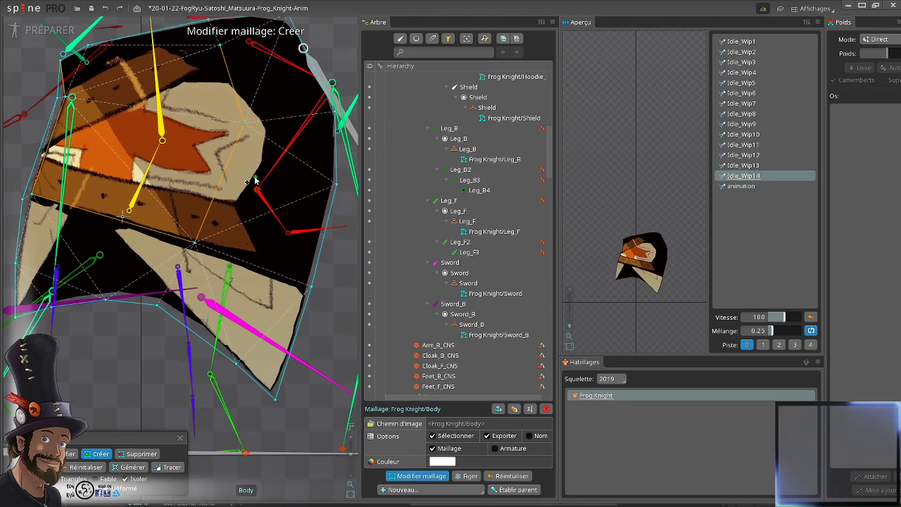
left_click_drag(228, 127, 241, 162)
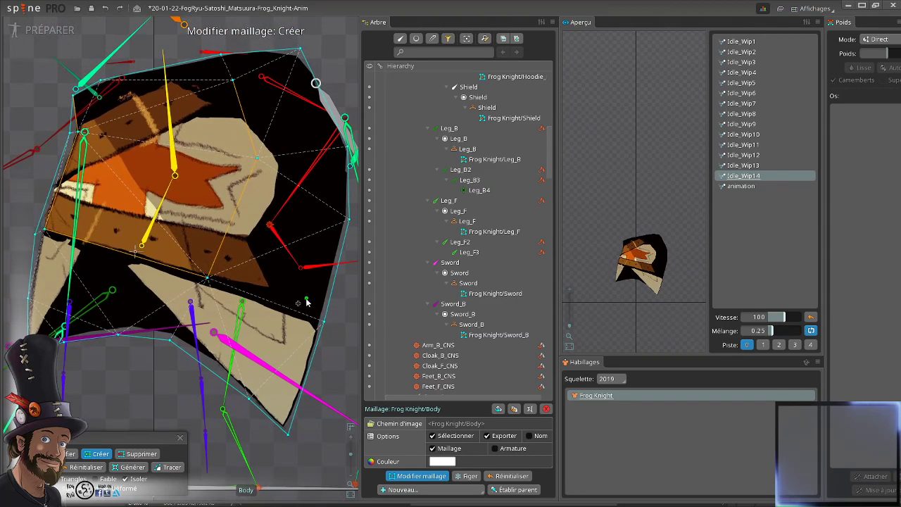
left_click_drag(305, 306, 292, 298)
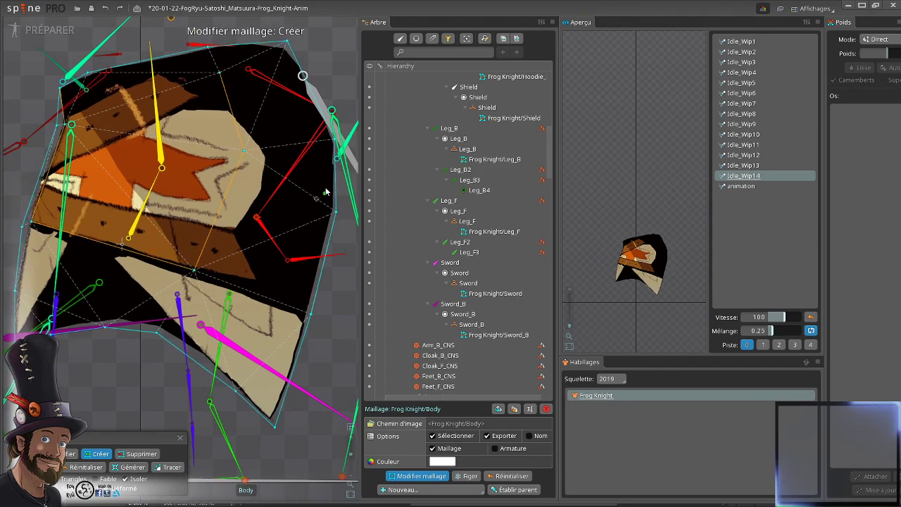
mouse_move(253, 251)
left_mouse_down()
mouse_move(272, 252)
mouse_move(264, 254)
left_mouse_up()
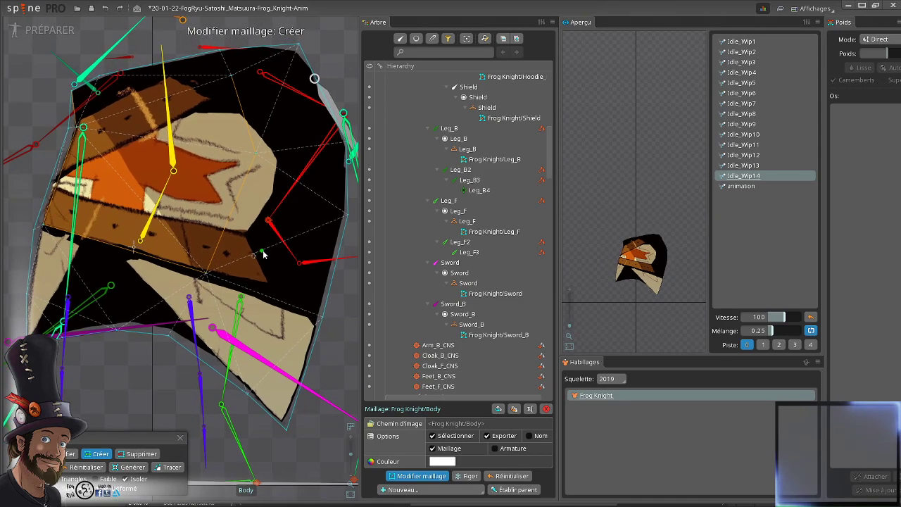
mouse_move(308, 300)
left_mouse_down()
mouse_move(284, 281)
mouse_move(321, 293)
left_mouse_up()
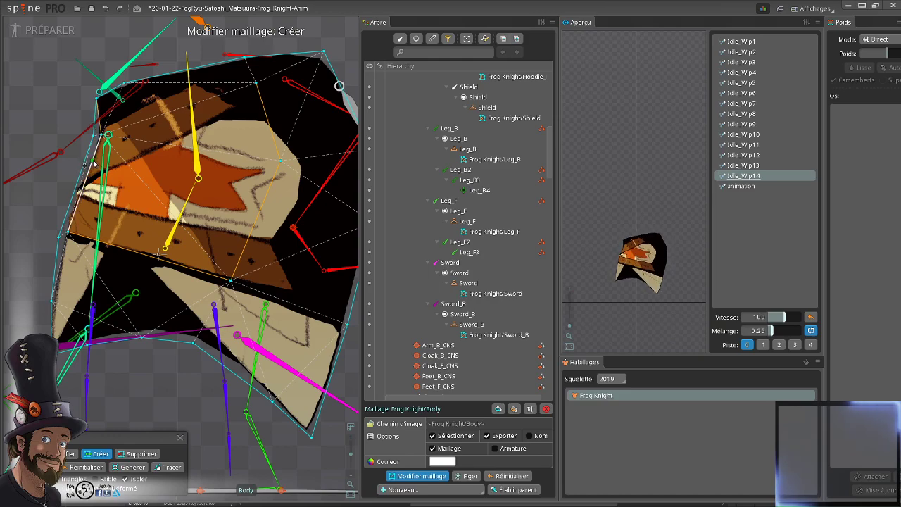
- Extend the edge below the belt to the Body mesh's right outline, keeping it linked to the inner torso vertices
key("d")
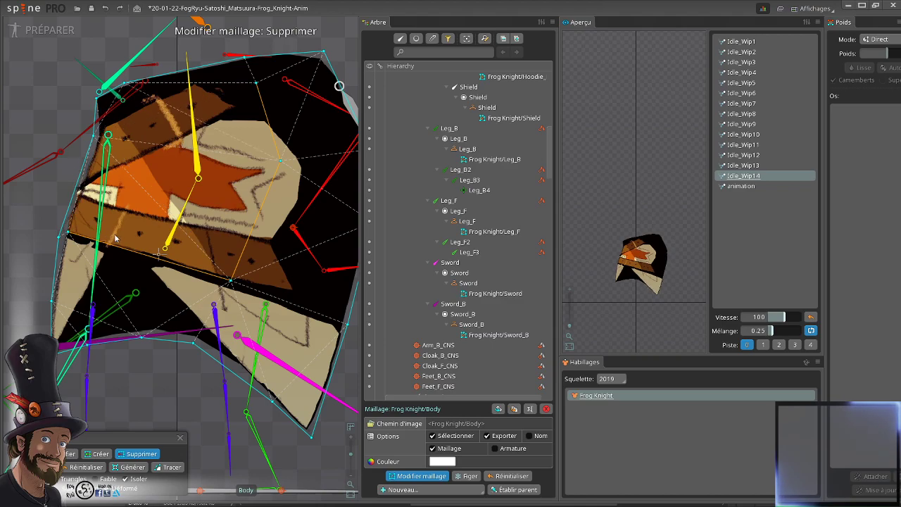
left_click_drag(249, 265, 213, 251)
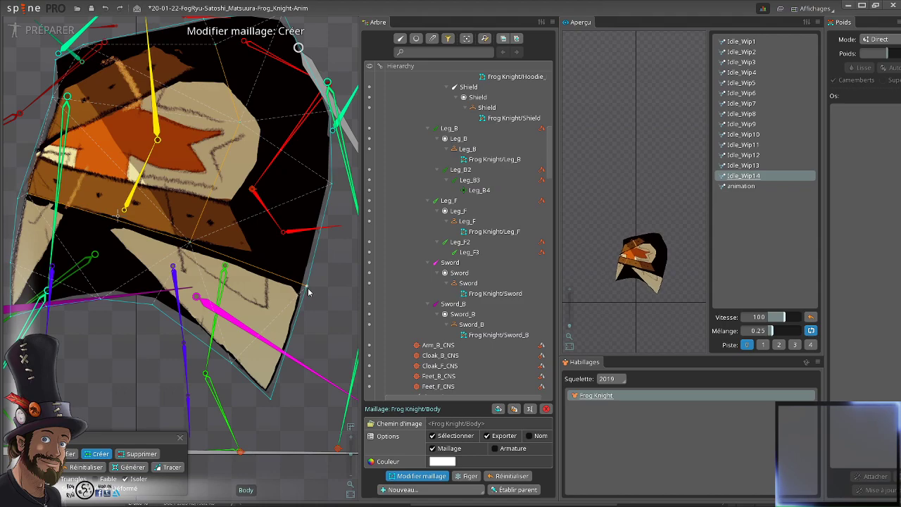
left_click_drag(155, 272, 191, 301)
left_click_drag(135, 211, 136, 238)
scroll(214, 207, "up", 1)
left_click_drag(260, 208, 209, 215)
left_click_drag(229, 248, 258, 257)
mouse_move(226, 285)
left_mouse_down()
mouse_move(232, 276)
mouse_move(219, 273)
left_mouse_up()
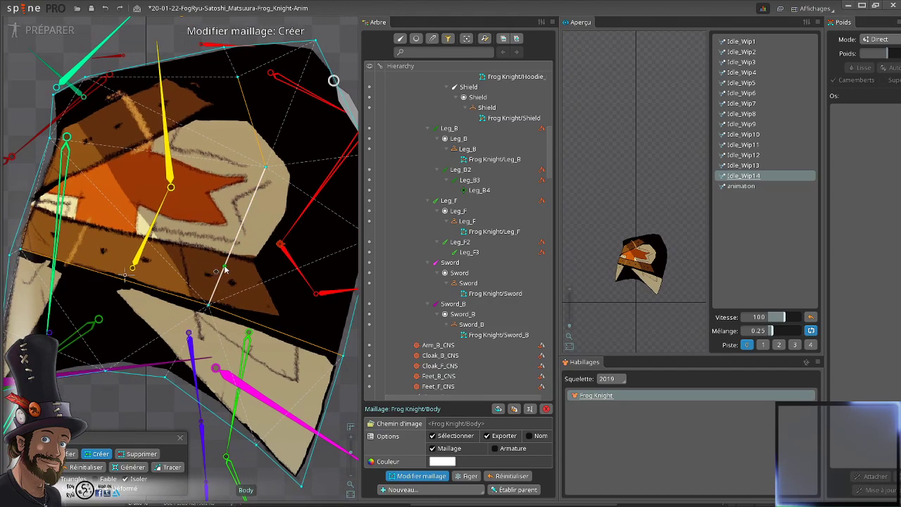
left_click_drag(209, 241, 244, 243)
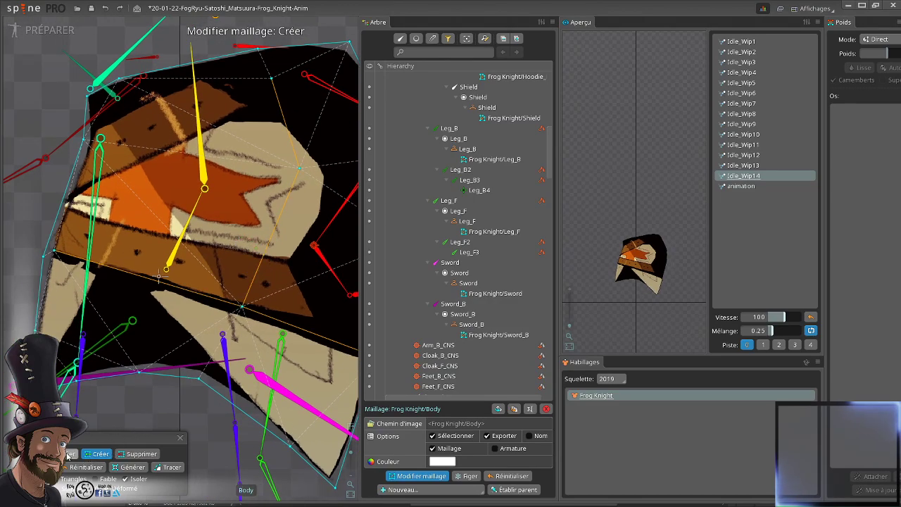
- Leave mesh editing, deselect the Body mesh and select the Body bone
key("Escape")
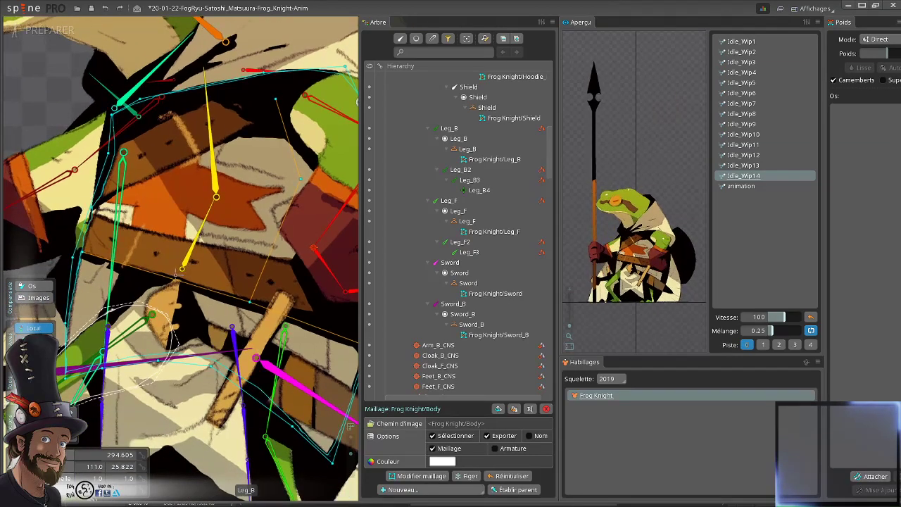
key("Escape")
left_click(198, 241)
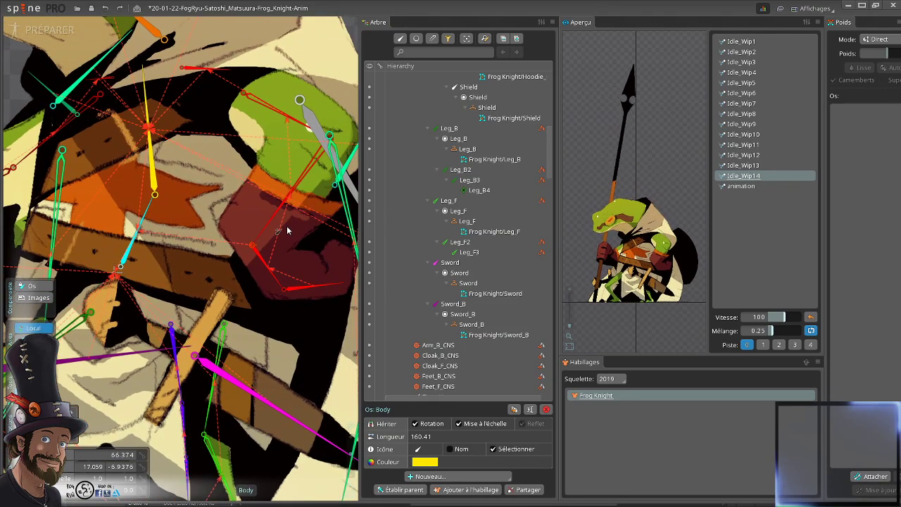
- Create a zero-length child bone of Body2 on the right side of the torso, over the near gauntlet
left_click_drag(194, 217, 238, 224)
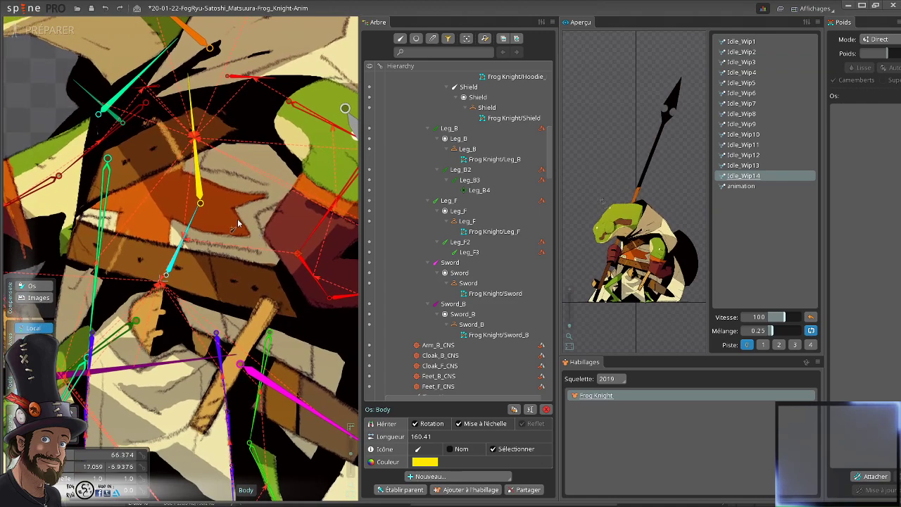
left_click(199, 192)
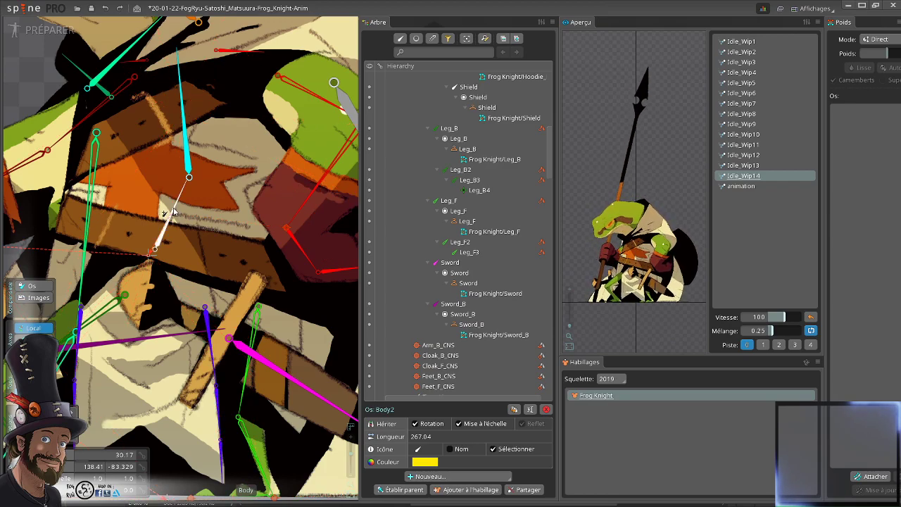
left_click(302, 186)
left_click(189, 163)
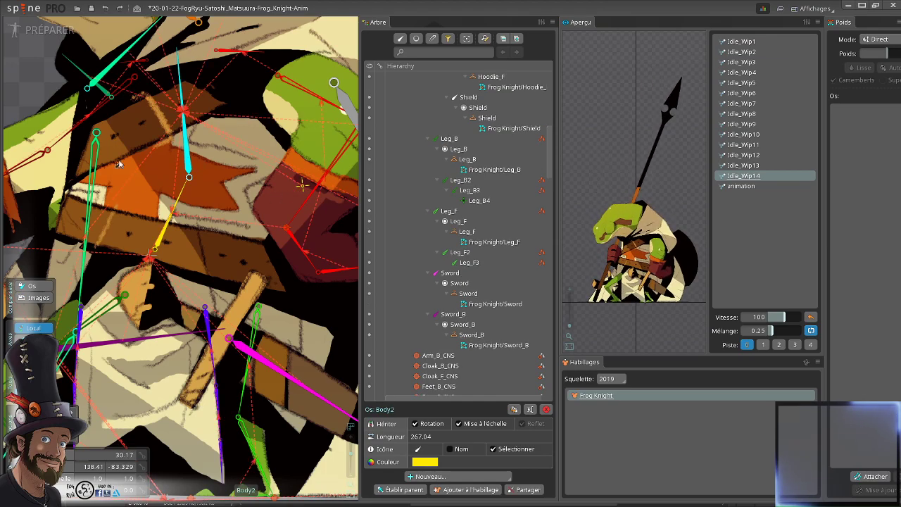
- Add two more zero-length child bones to Body2, near the torso's left outline at about 71.1, 239.3 and right outline at about -110.6, -357.7
left_click(193, 163)
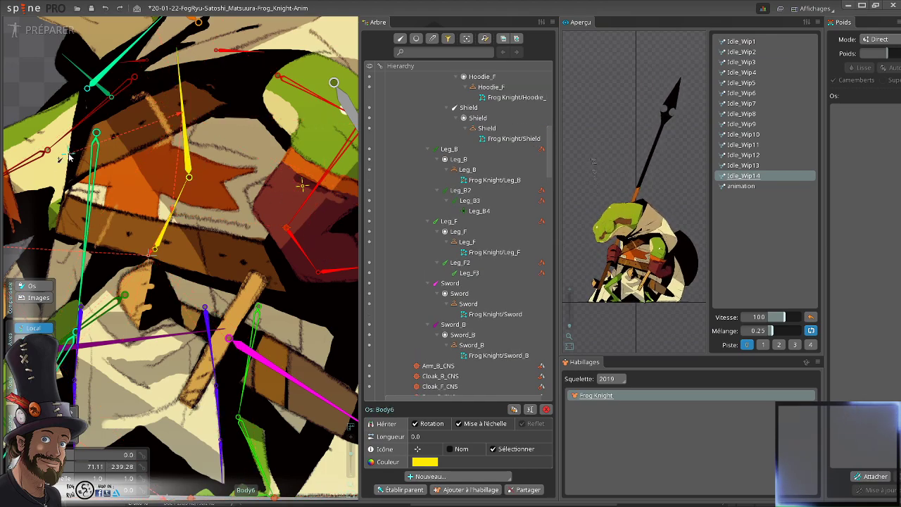
left_click(190, 165)
left_click(188, 164)
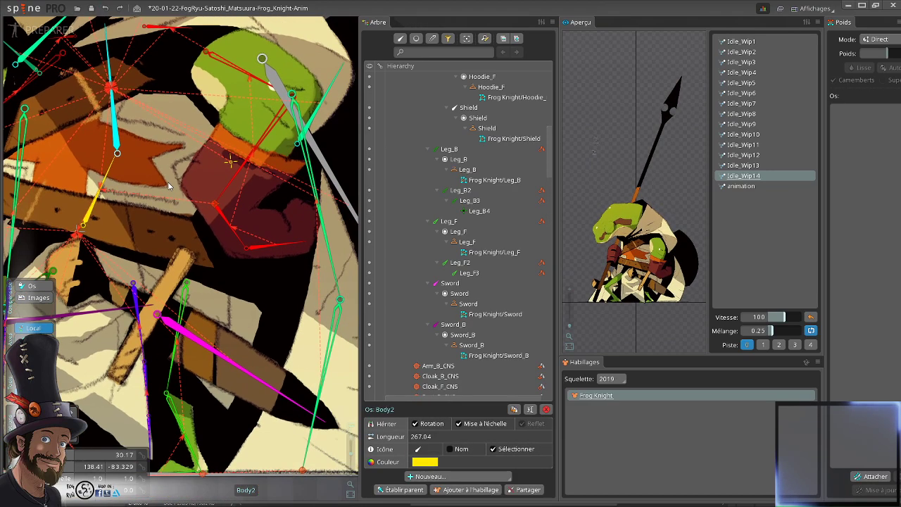
left_click(231, 162)
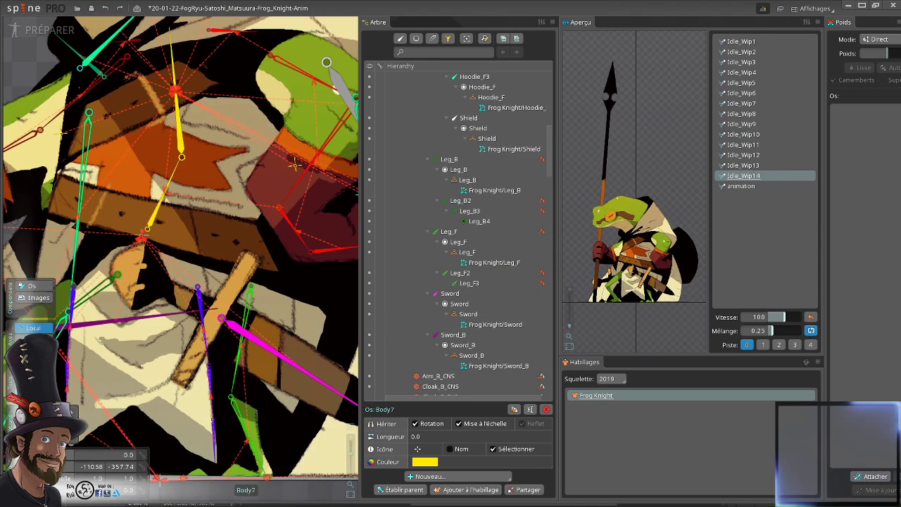
- Move the Body5 bone onto the Body mesh's inner vertex on the torso's right side, at about 12.9, -171.6, and reselect the mesh
left_click(226, 159)
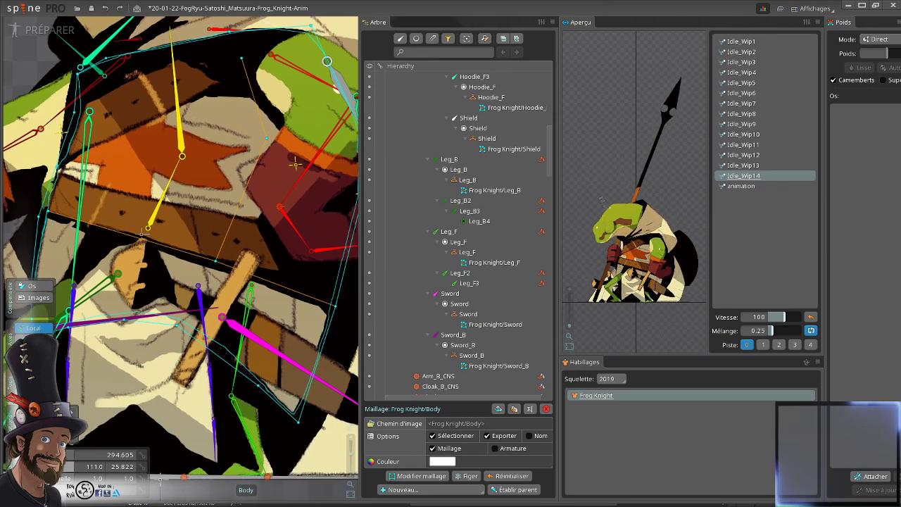
left_click(273, 144)
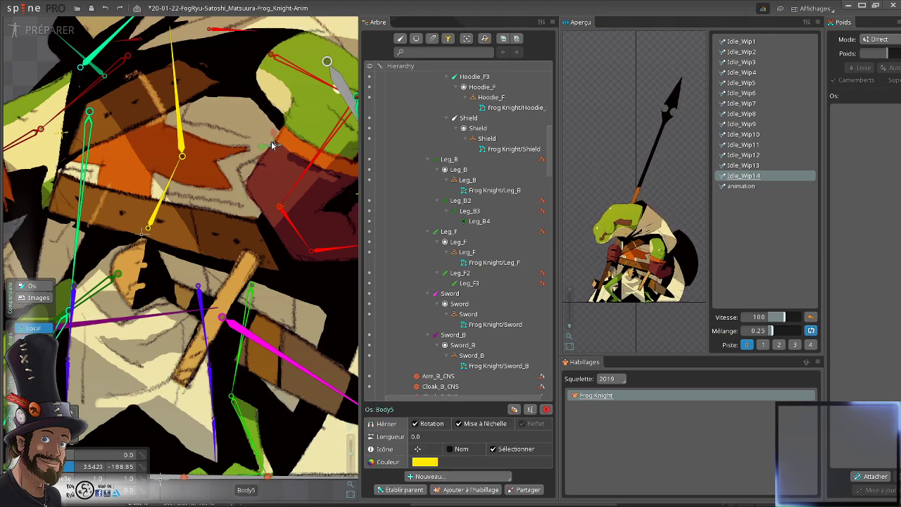
left_click(257, 150)
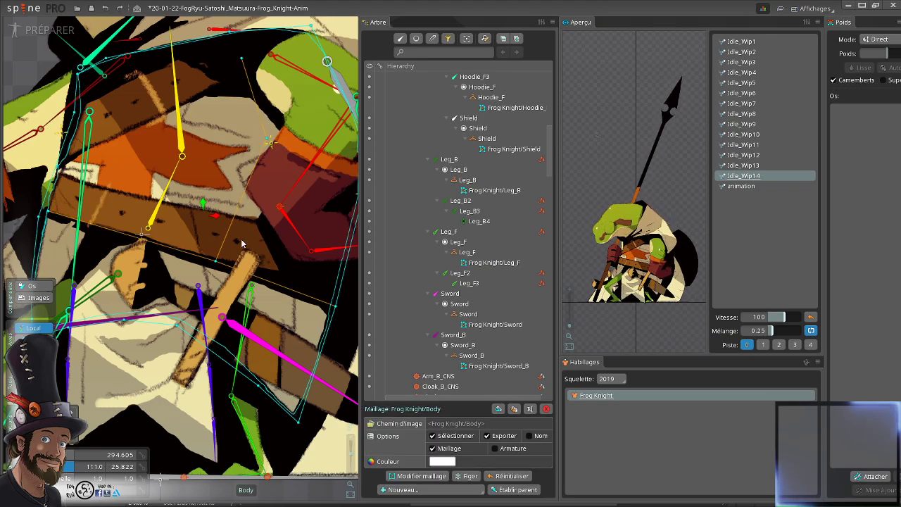
left_click(271, 147)
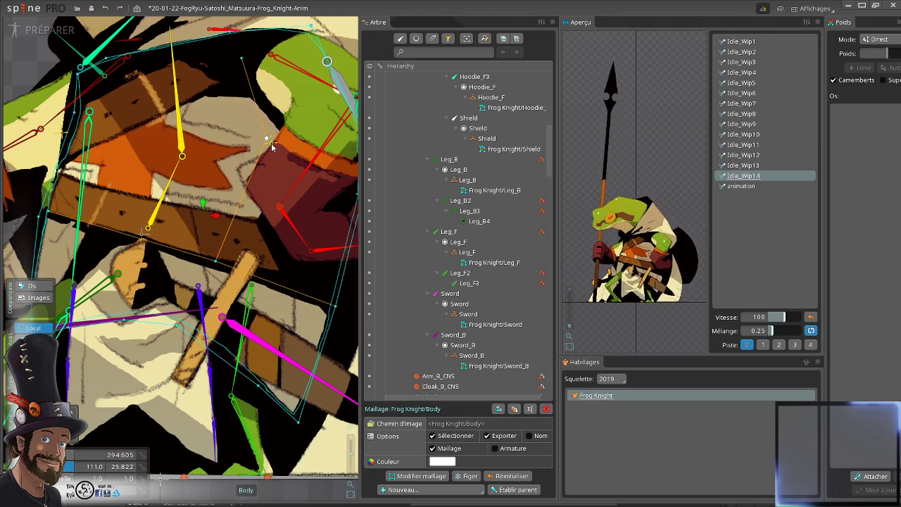
key("space")
left_click(266, 142)
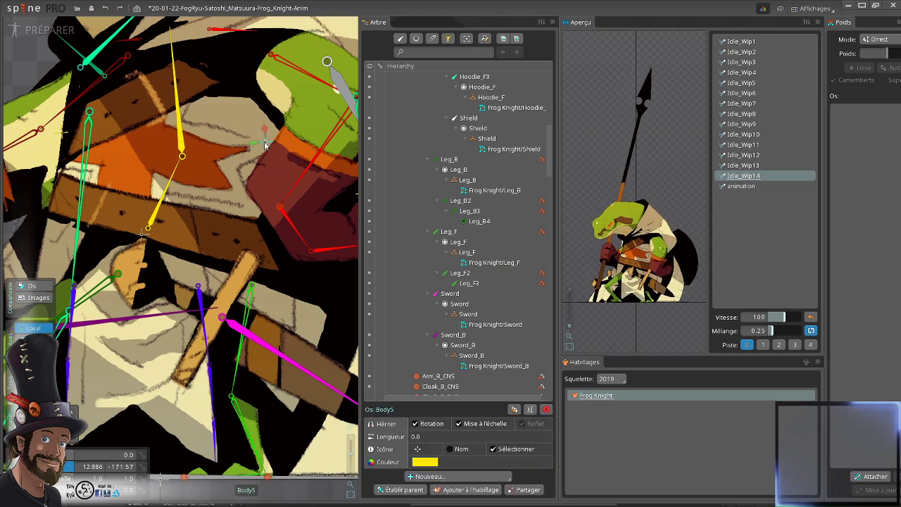
left_click(262, 144)
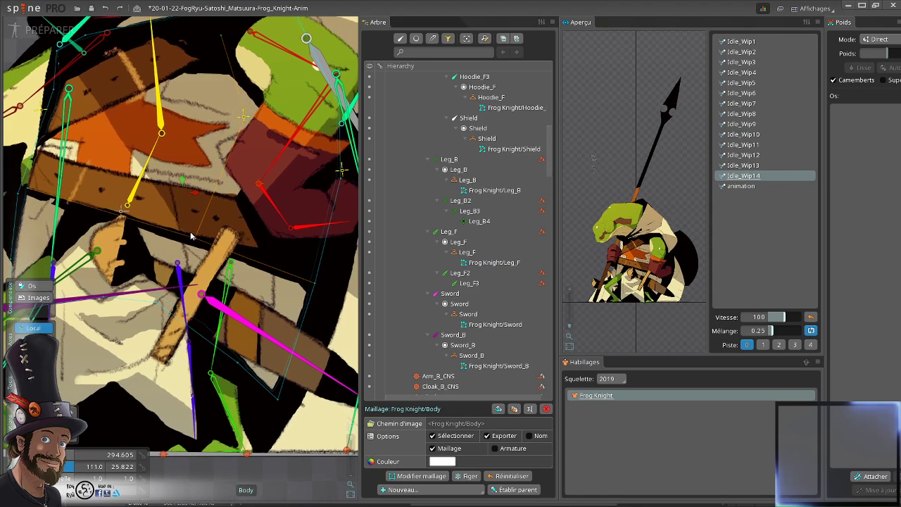
- Move the Body6 bone closer to the Body mesh's left outline, to about 91.1, 227.6, and reselect the mesh
left_click_drag(188, 221, 225, 270)
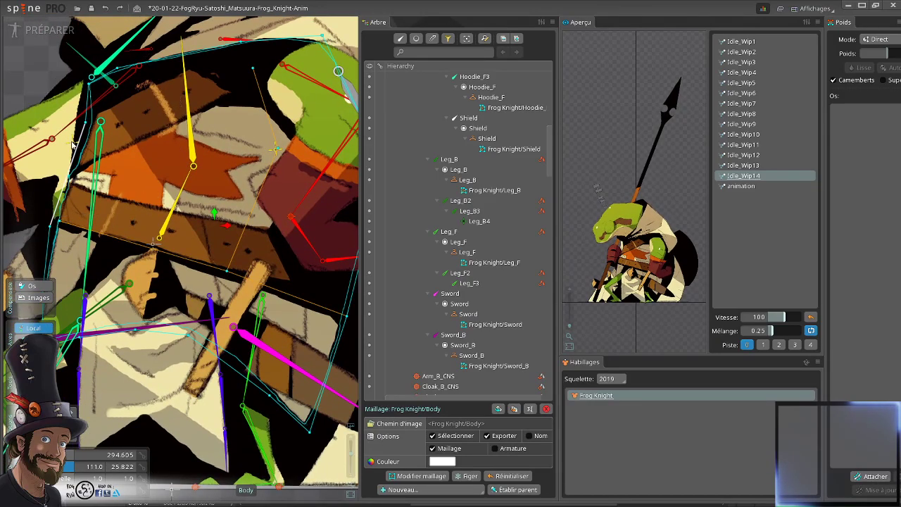
scroll(31, 150, "up", 6)
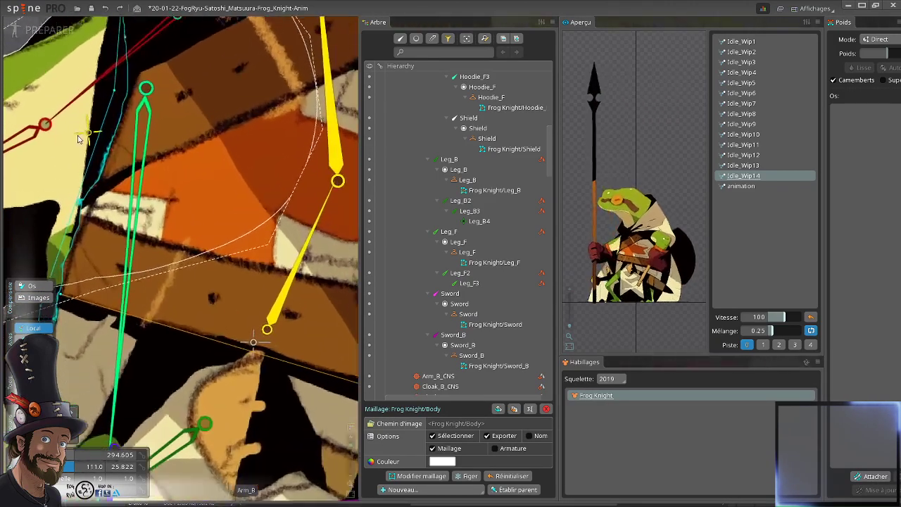
left_click(158, 132)
left_click(169, 109)
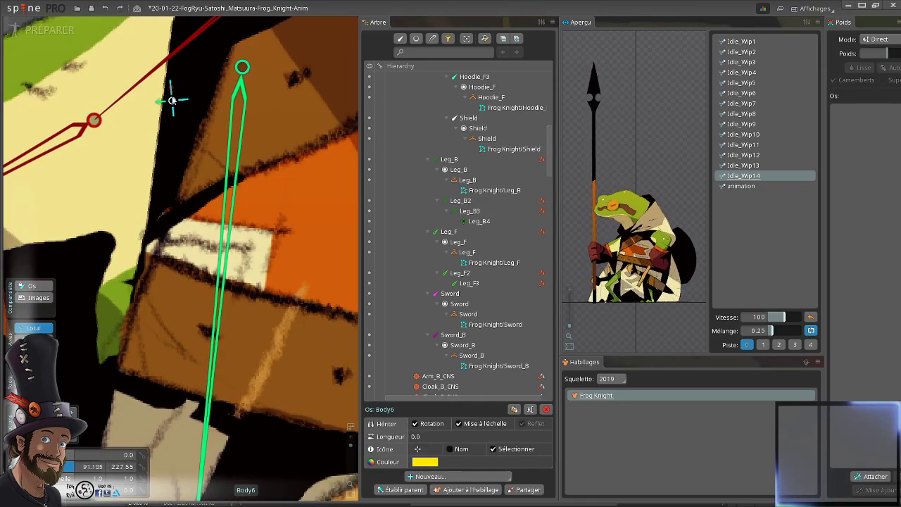
left_click(171, 101)
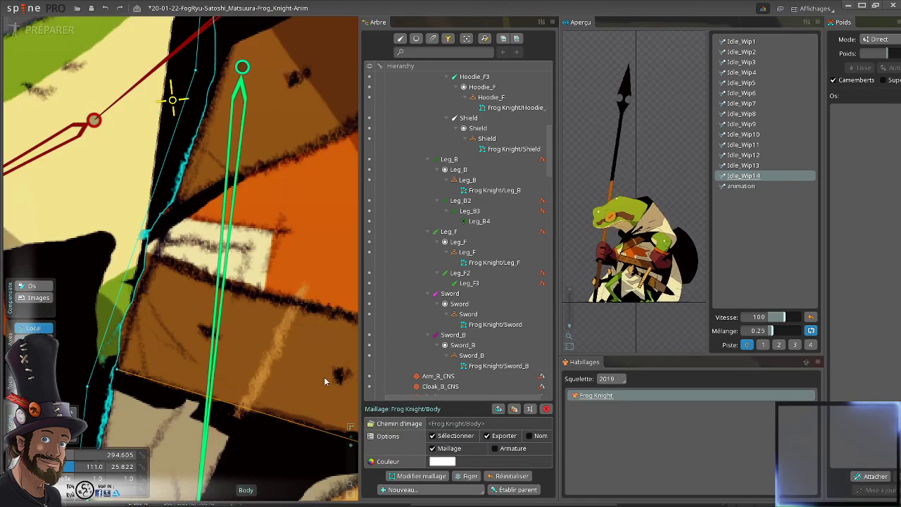
- Bind the Leg_B, Leg_F, Body7, Body5 and Body6 bones to the Body mesh
scroll(218, 256, "down", 5)
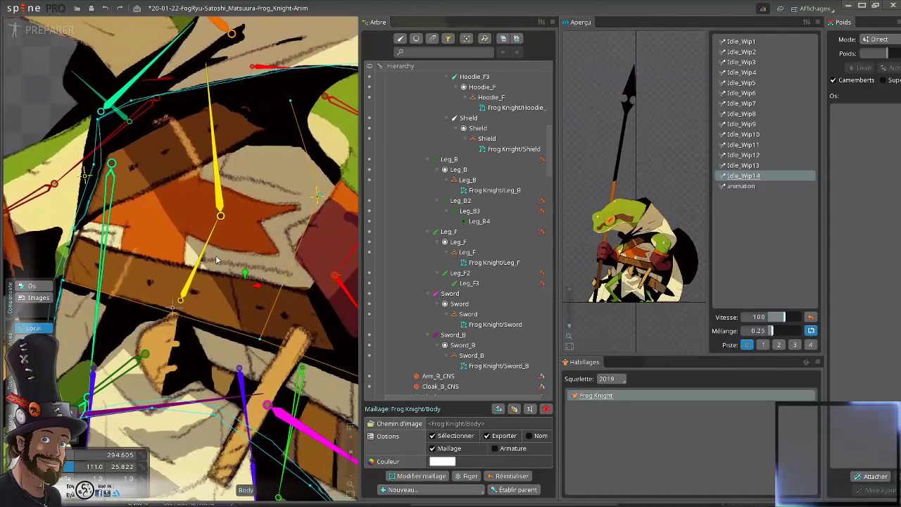
scroll(216, 261, "down", 1)
left_click_drag(216, 261, 193, 262)
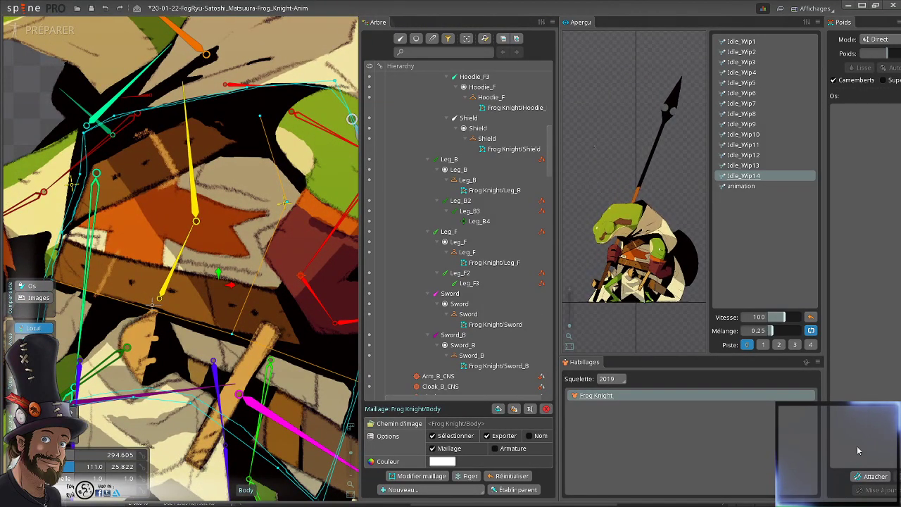
left_click(882, 478)
left_click_drag(190, 302, 246, 219)
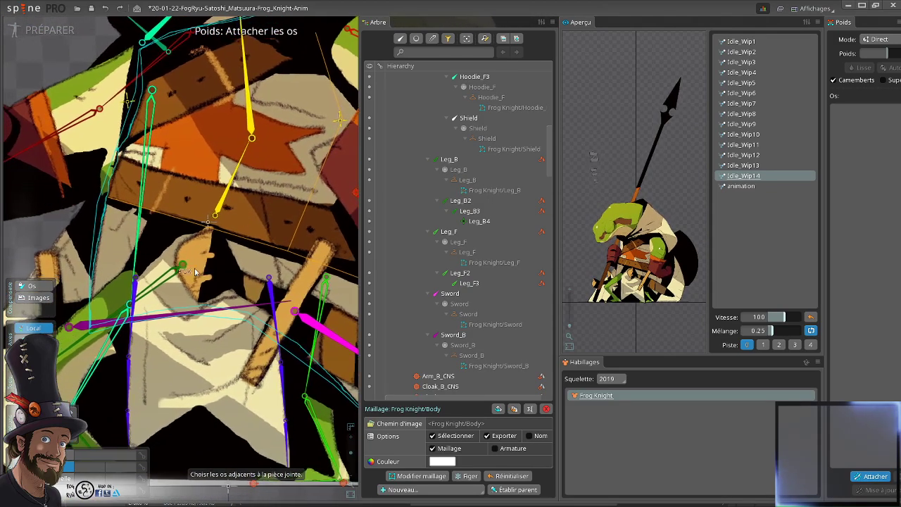
left_click(183, 274)
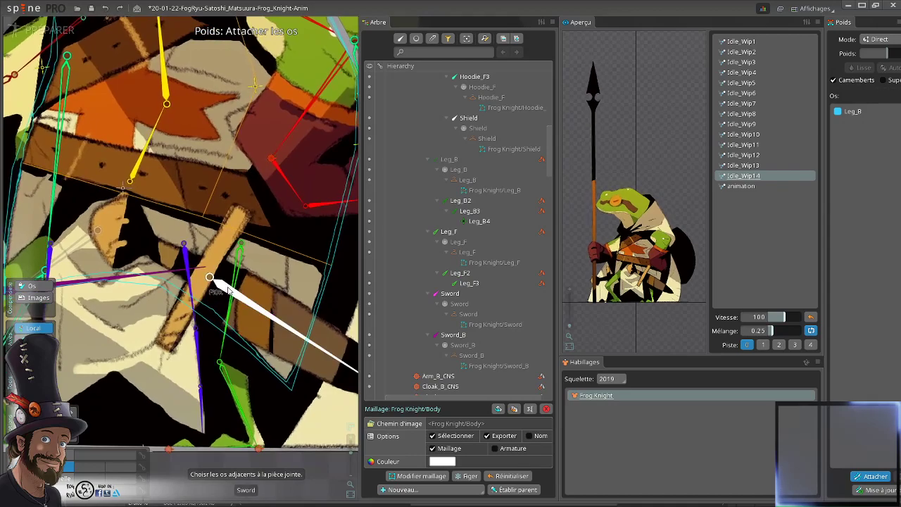
left_click(240, 267)
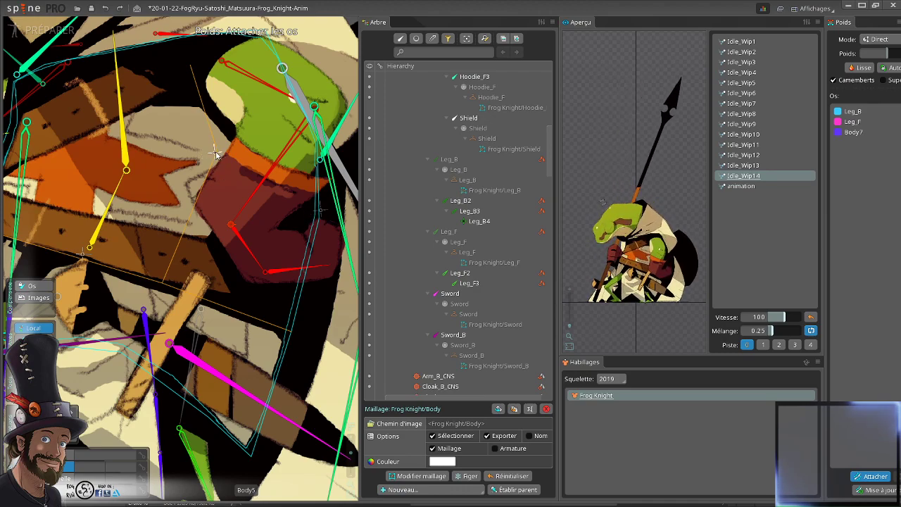
left_click(215, 153)
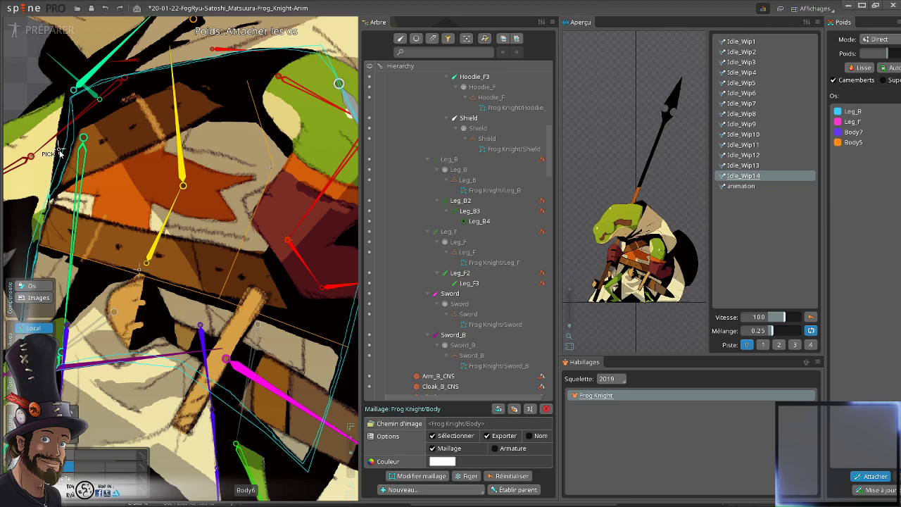
left_click(59, 151)
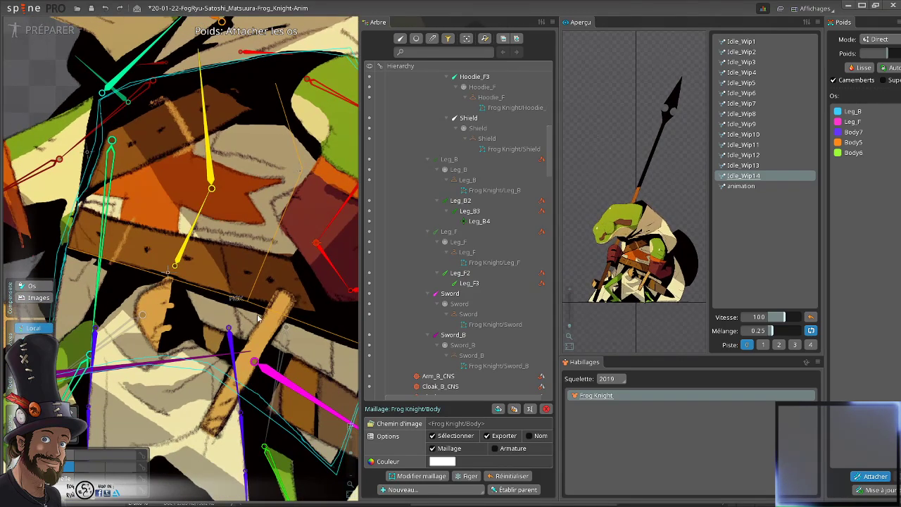
key("Escape")
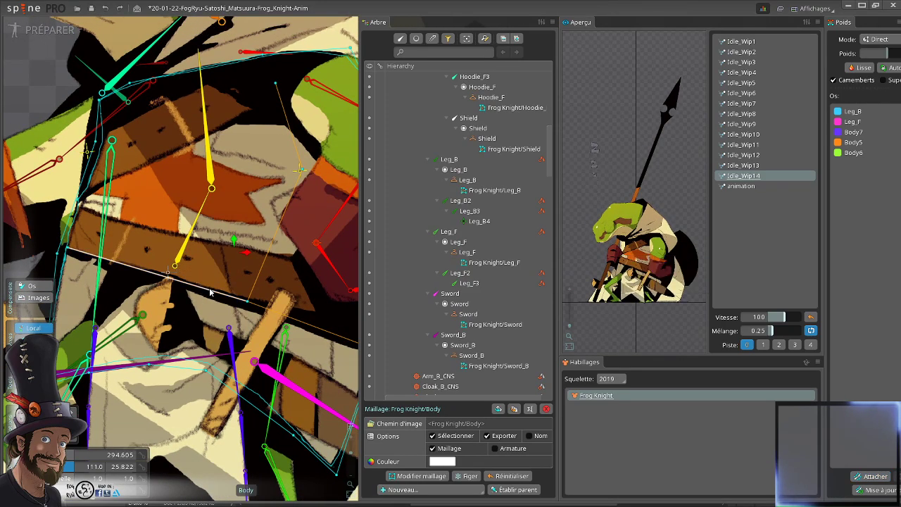
- Try automatic weights on the Body mesh, then undo back to before the bones were bound
key("g")
mouse_move(223, 269)
left_mouse_down()
mouse_move(161, 234)
mouse_move(83, 213)
mouse_move(124, 225)
left_mouse_up()
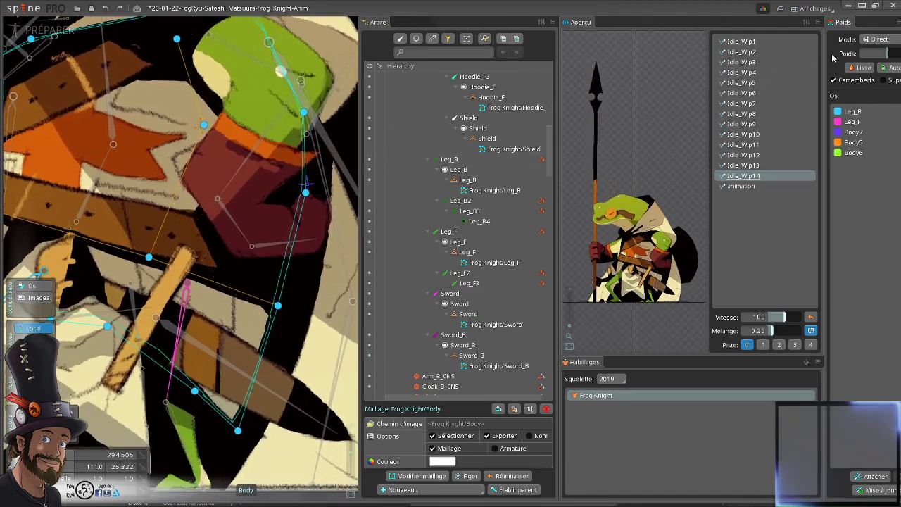
left_click(891, 69)
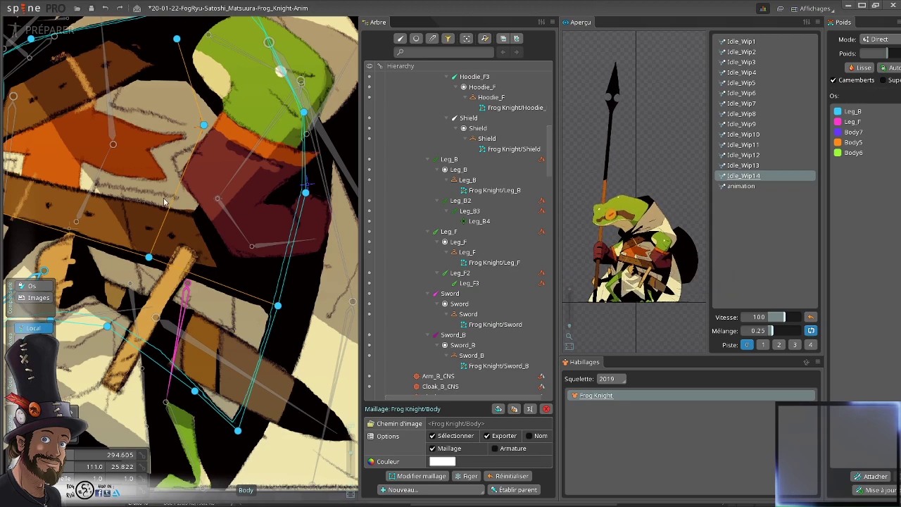
left_click_drag(110, 192, 228, 216)
key("ctrl+z")
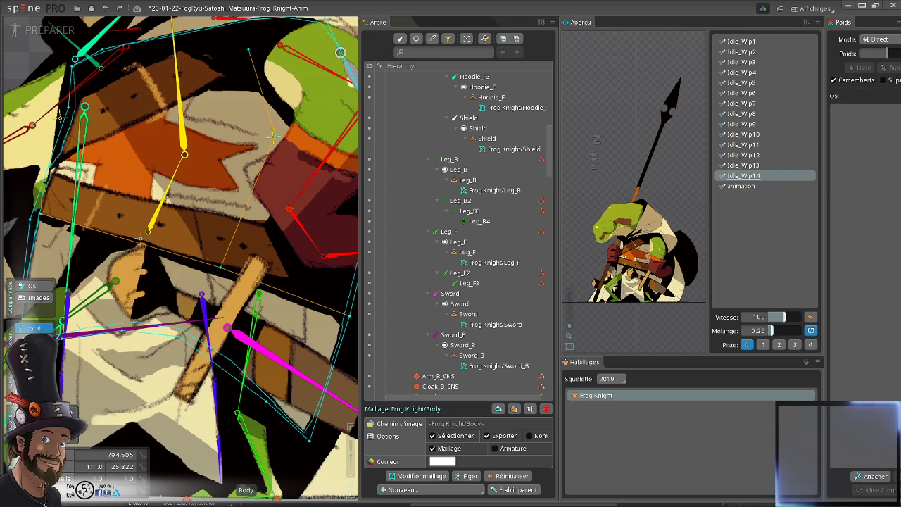
- Reposition the Body6 bone beside the Body mesh's left outline above the belt, at about 86.2, 208
left_click_drag(125, 205, 166, 200)
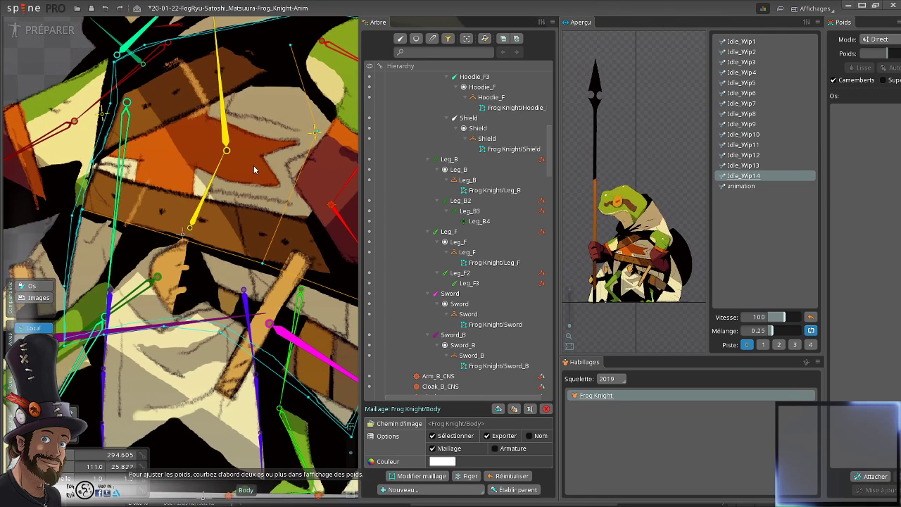
left_click_drag(195, 355, 161, 361)
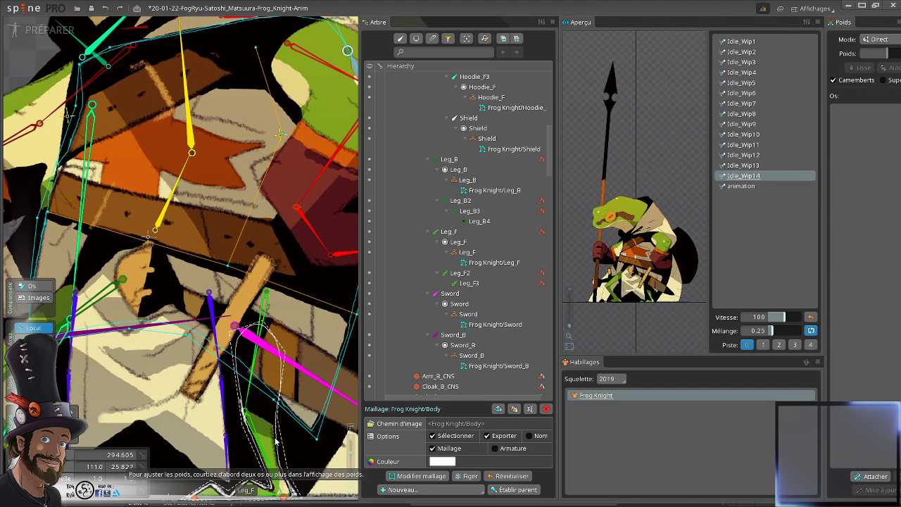
left_click(176, 336)
left_click(235, 162)
scroll(101, 129, "up", 2)
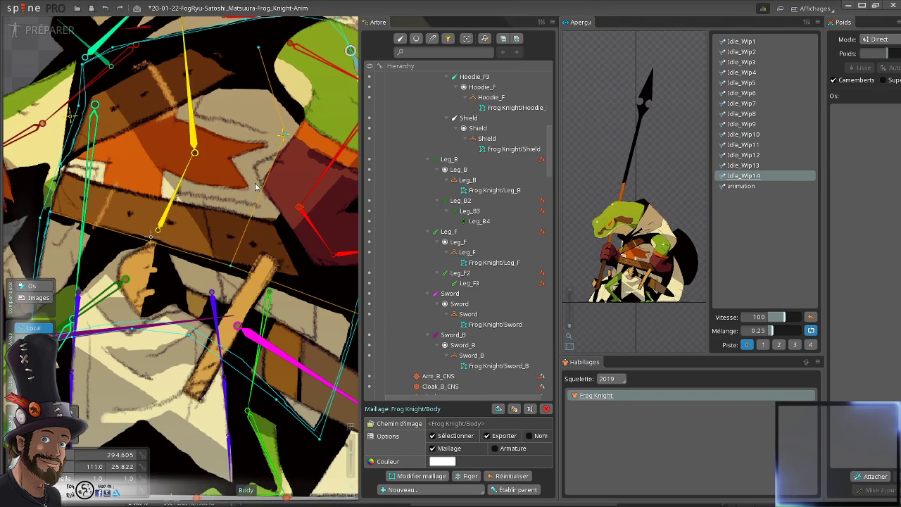
scroll(86, 128, "up", 3)
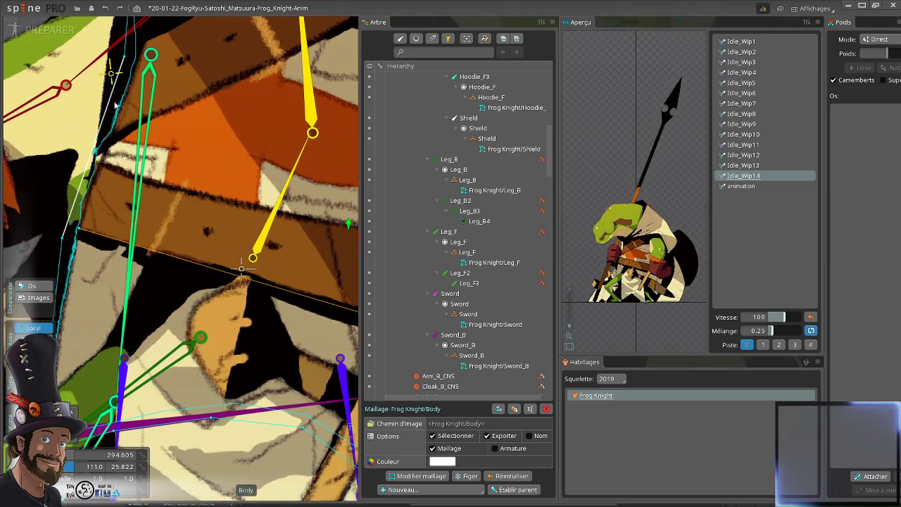
left_click(111, 74)
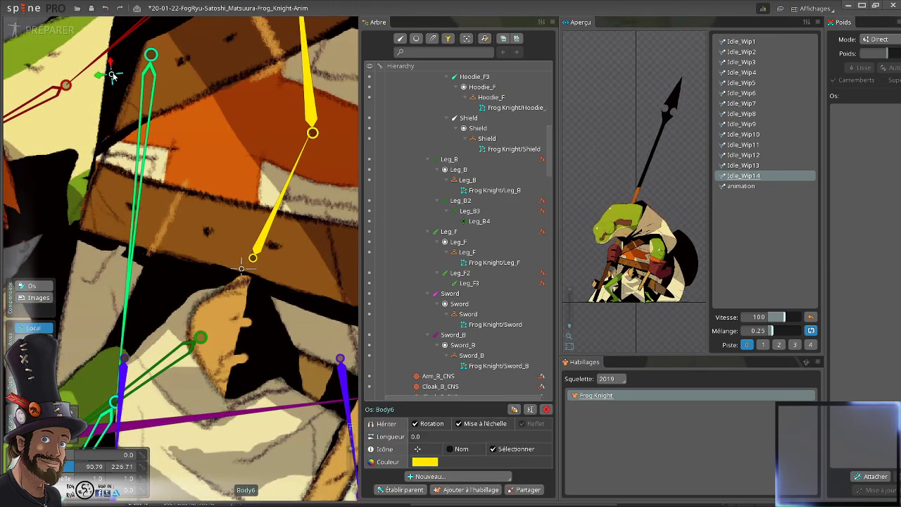
left_click(238, 147)
scroll(268, 207, "down", 2)
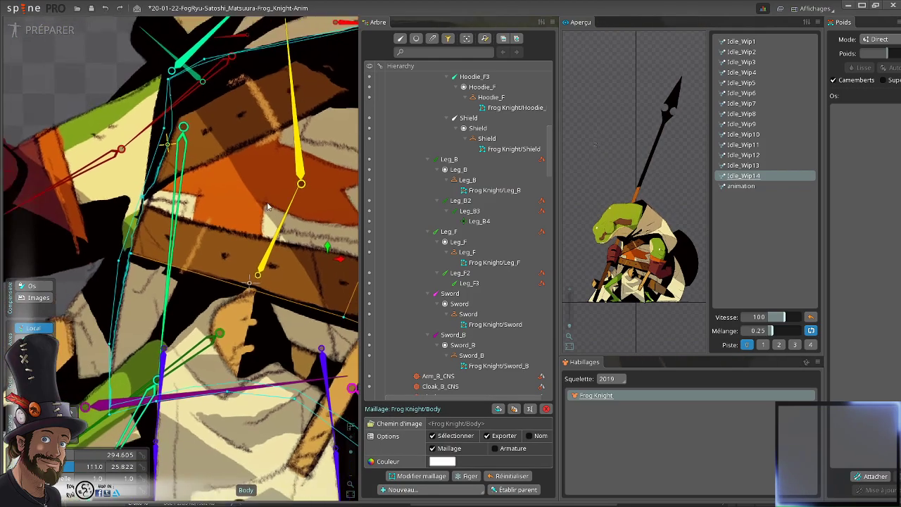
scroll(176, 159, "up", 4)
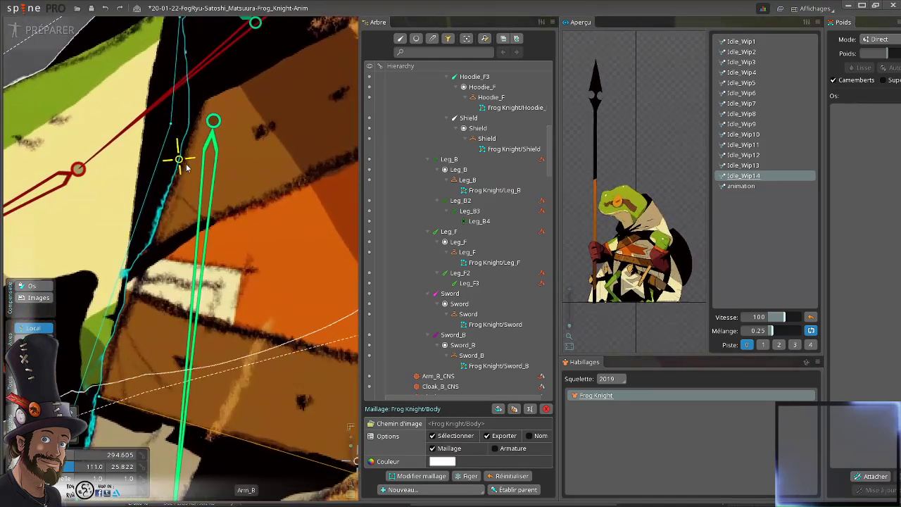
left_click(184, 165)
left_click(176, 151)
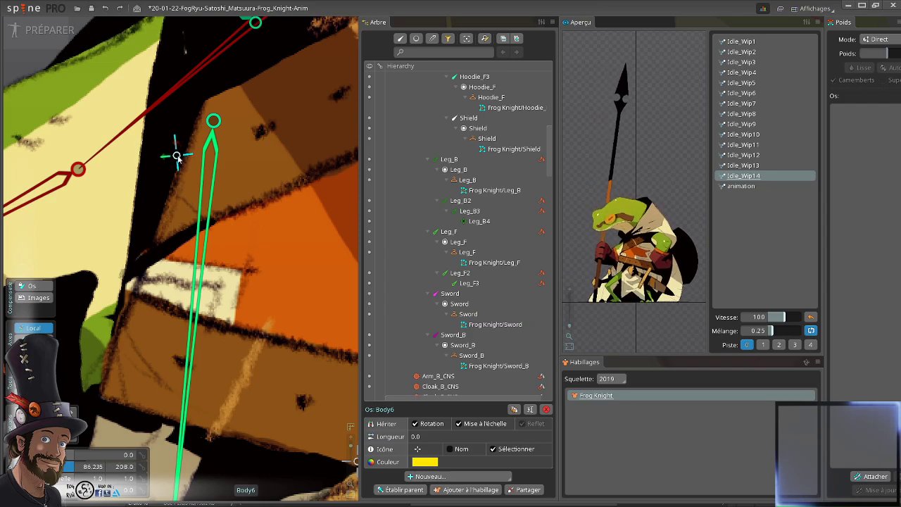
- Reposition the Body7 bone beside the Body mesh's right outline at the front hand, to about -116.77, -340.81
left_click(279, 212)
scroll(271, 254, "down", 4)
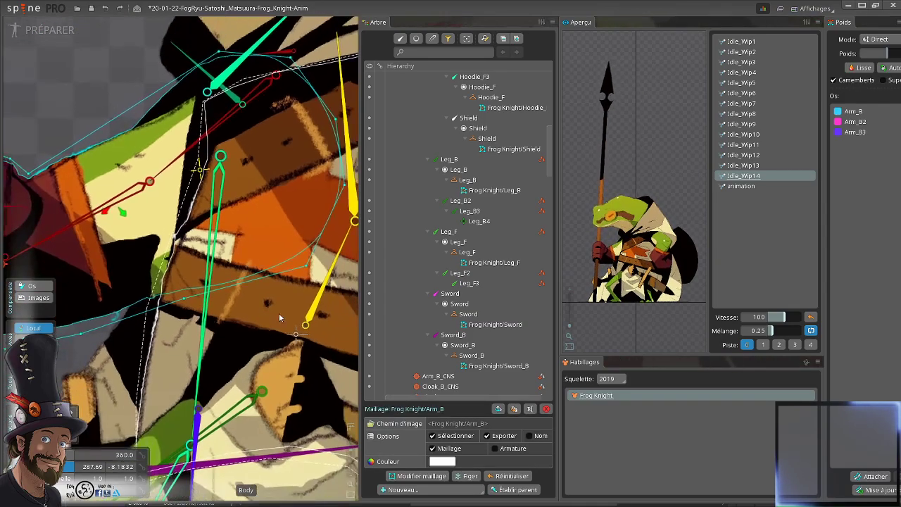
left_click_drag(221, 265, 148, 231)
scroll(149, 231, "up", 2)
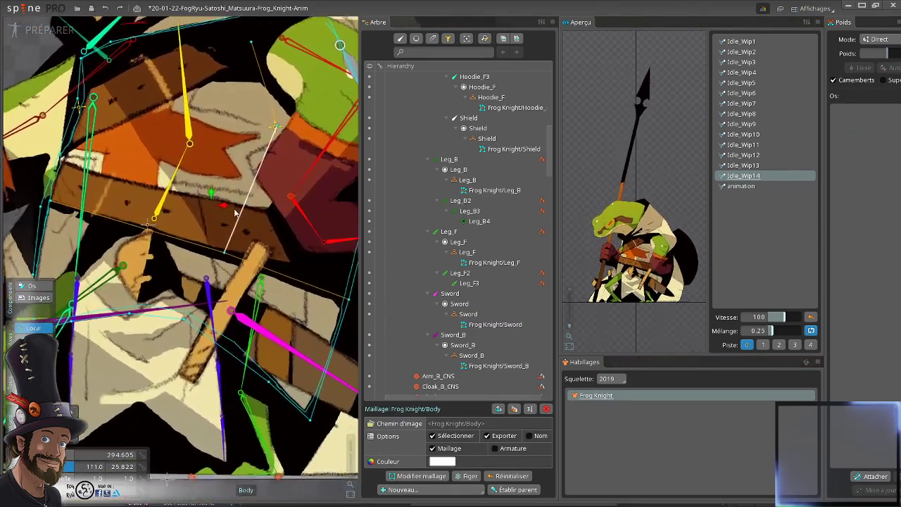
left_click_drag(237, 214, 182, 219)
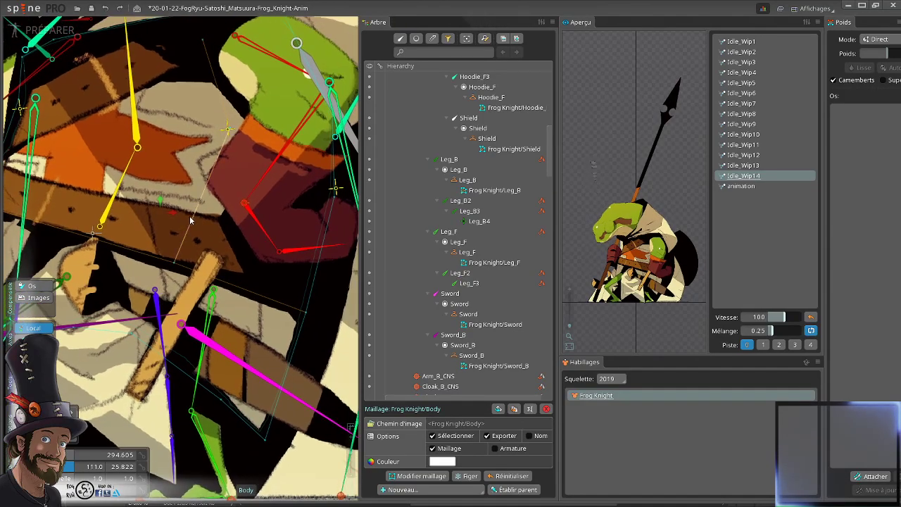
scroll(335, 189, "up", 5)
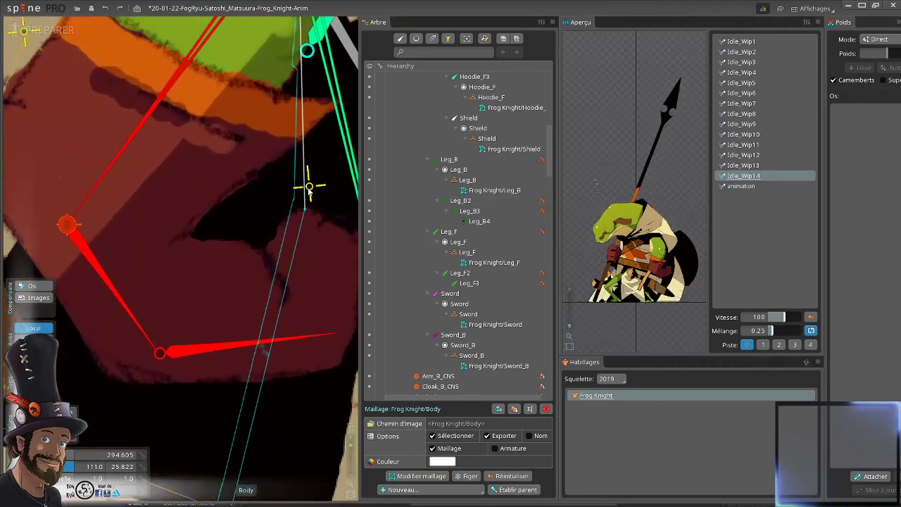
left_click(311, 189)
left_click(300, 197)
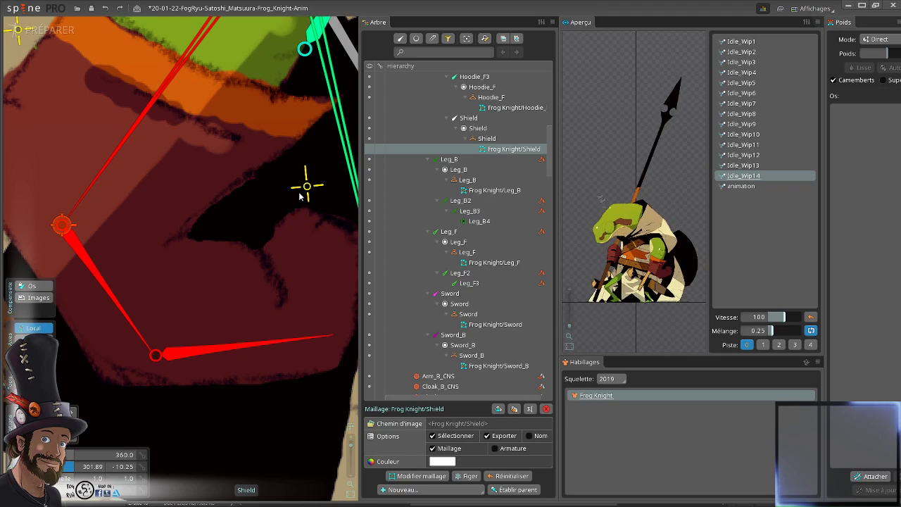
left_click(307, 187)
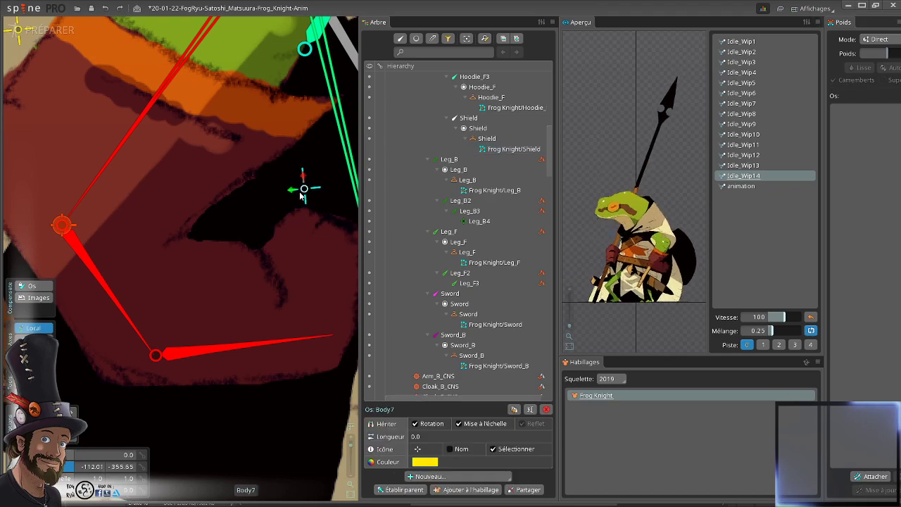
scroll(232, 215, "down", 5)
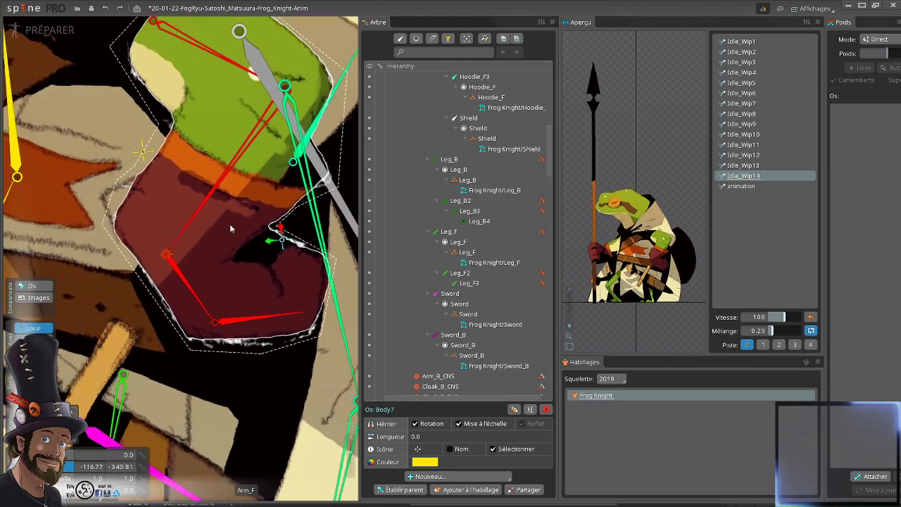
- Bind the Leg_B, Leg_F, Body5, Body6 and Body7 bones to the Body mesh and compute their weights
left_click(139, 230)
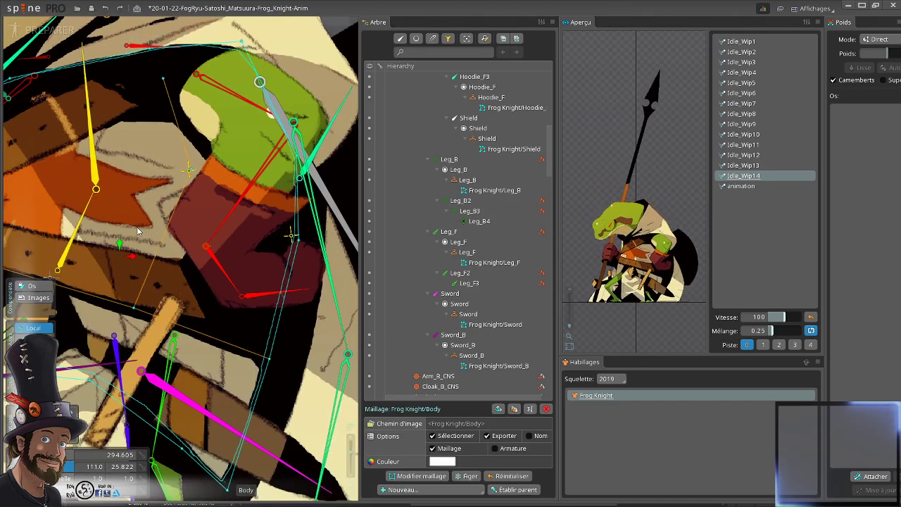
left_click_drag(153, 246, 235, 261)
scroll(217, 268, "up", 1)
scroll(302, 274, "down", 2)
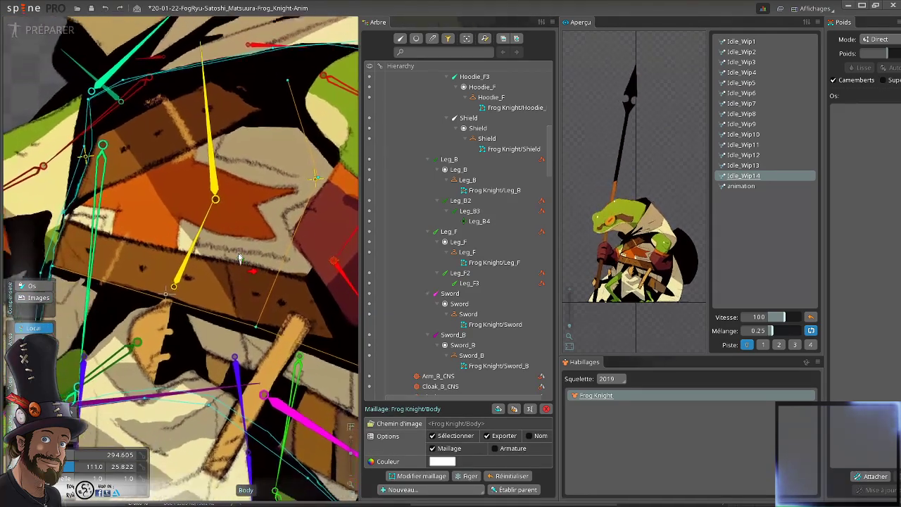
left_click(873, 477)
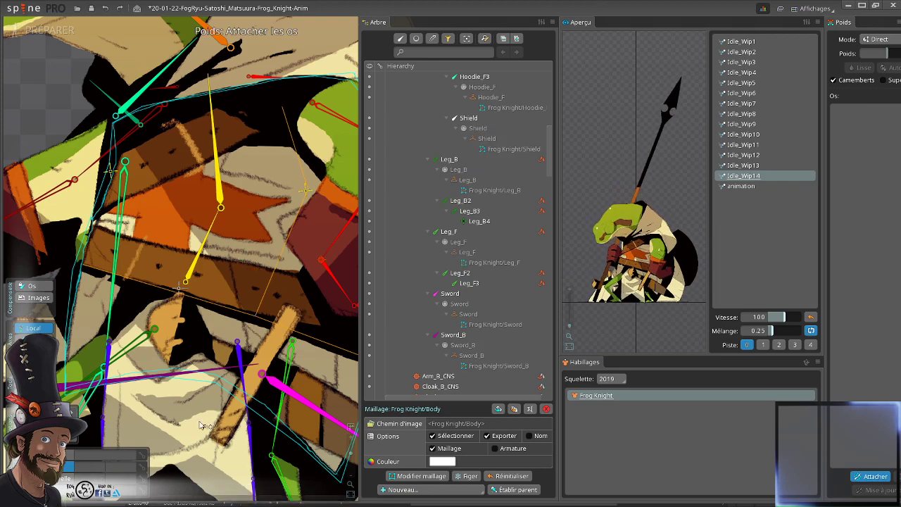
left_click(295, 359)
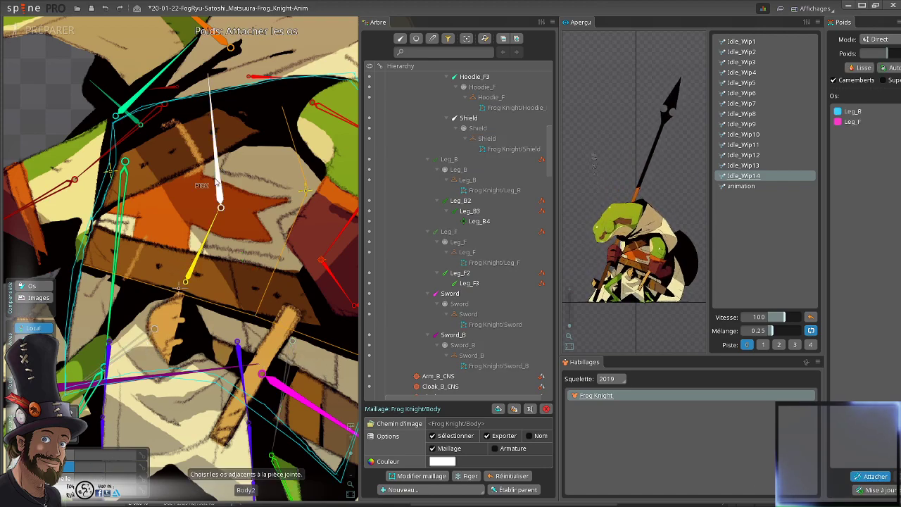
scroll(267, 186, "up", 2)
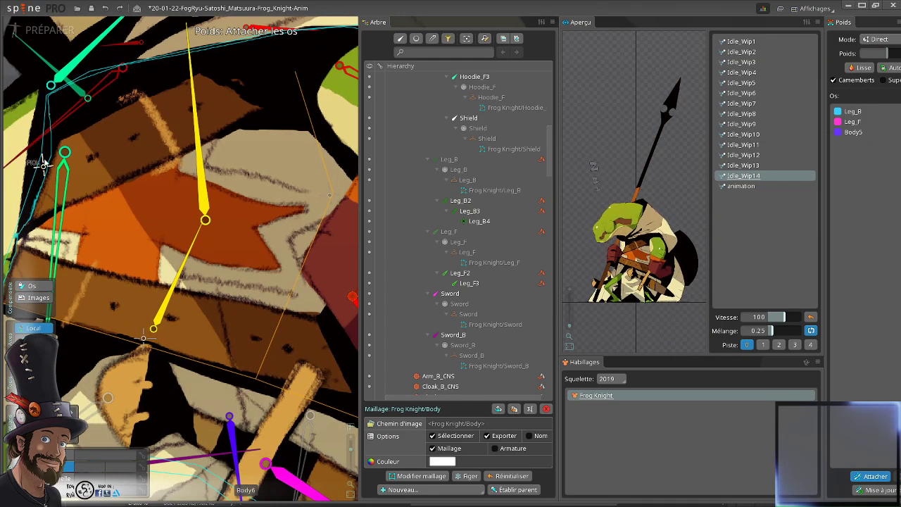
left_click(43, 168)
left_click_drag(215, 253, 61, 198)
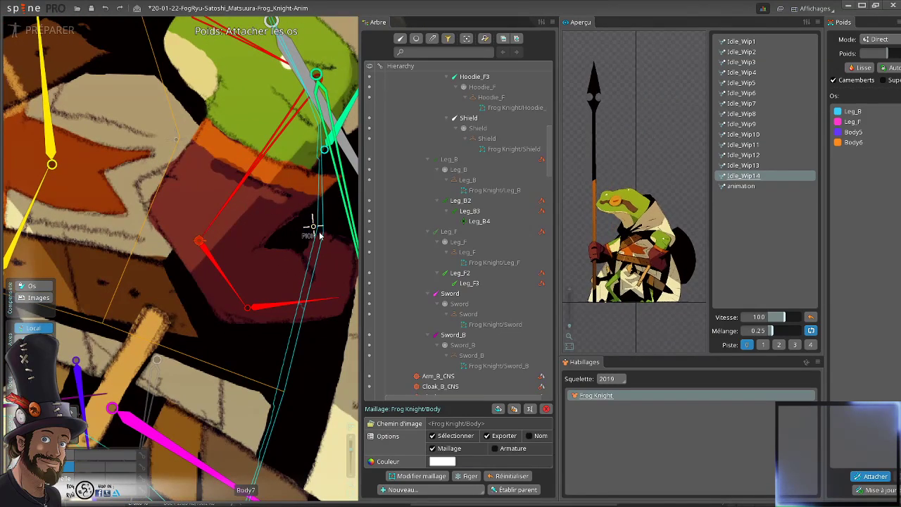
key("Escape")
- Set the Body5 bone's weight to 100 on the Body mesh's inner vertex below the belt and the middle vertex of its upper outline
scroll(207, 226, "down", 1)
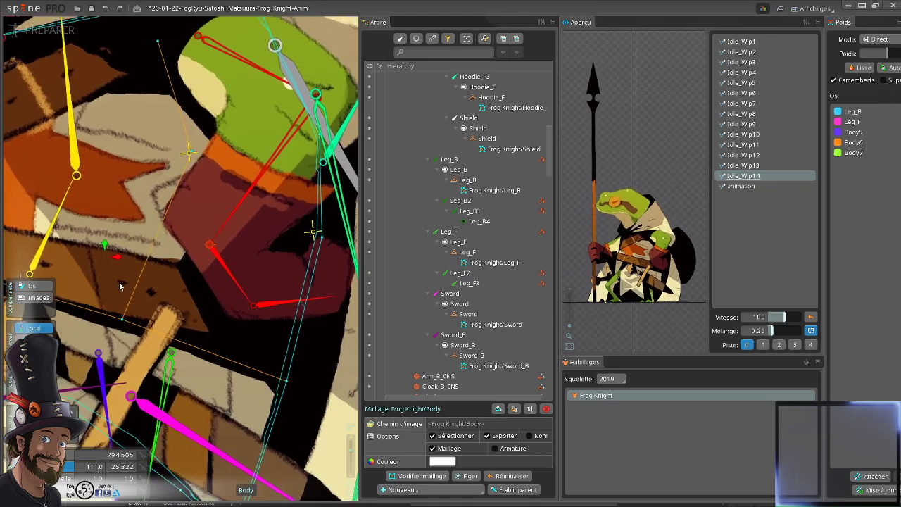
scroll(258, 248, "down", 3)
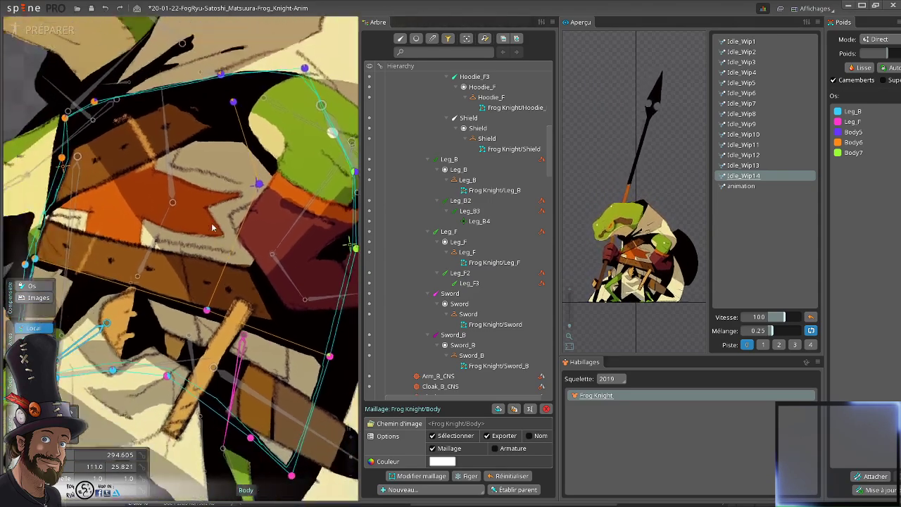
left_click_drag(257, 246, 255, 246)
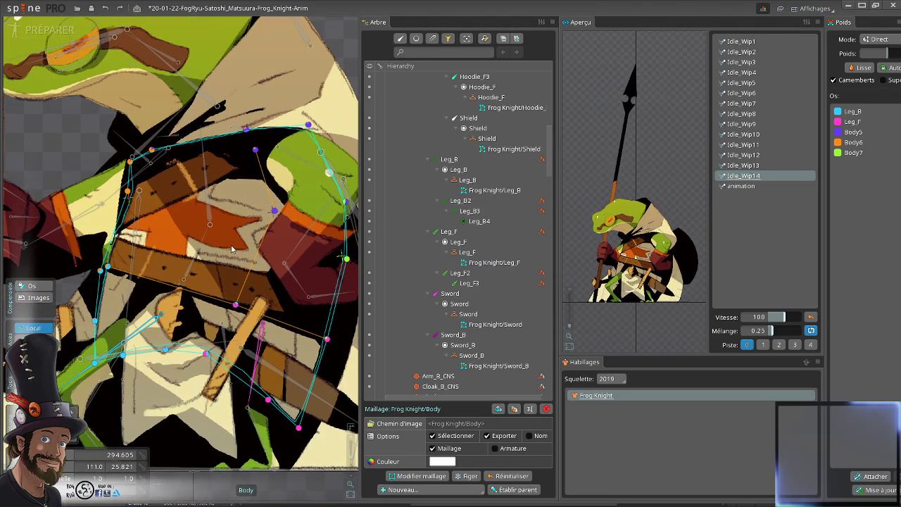
scroll(225, 222, "up", 2)
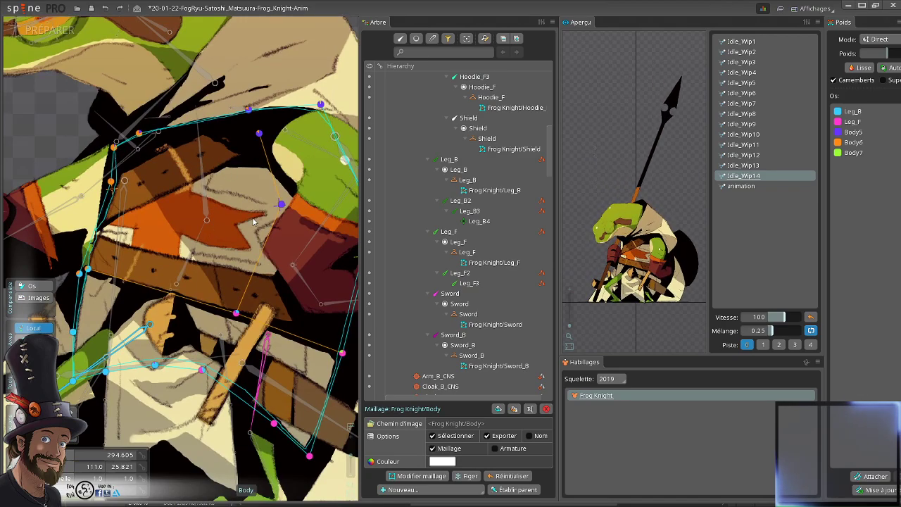
scroll(253, 222, "up", 3)
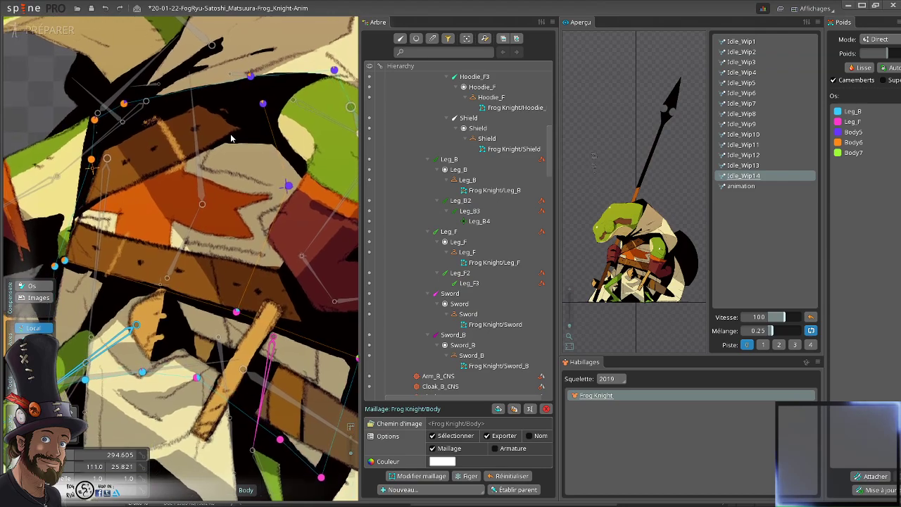
left_click_drag(231, 139, 248, 108)
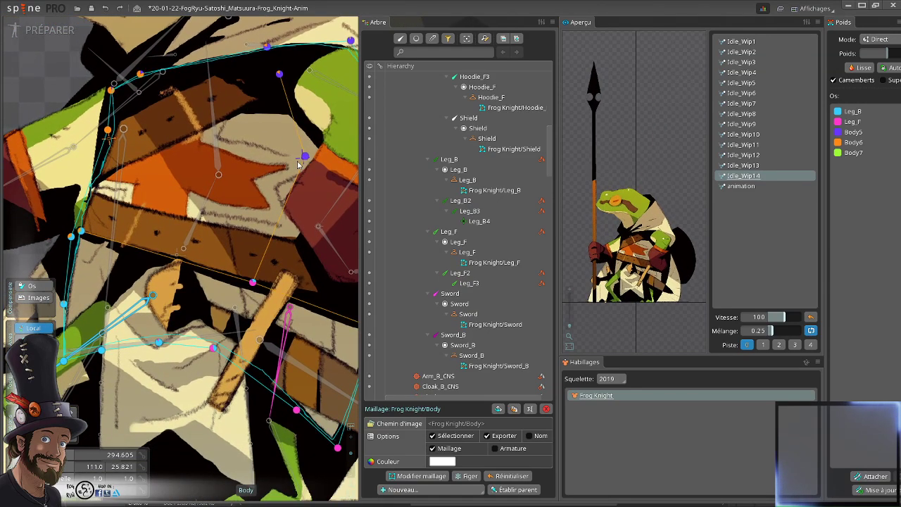
scroll(304, 160, "up", 3)
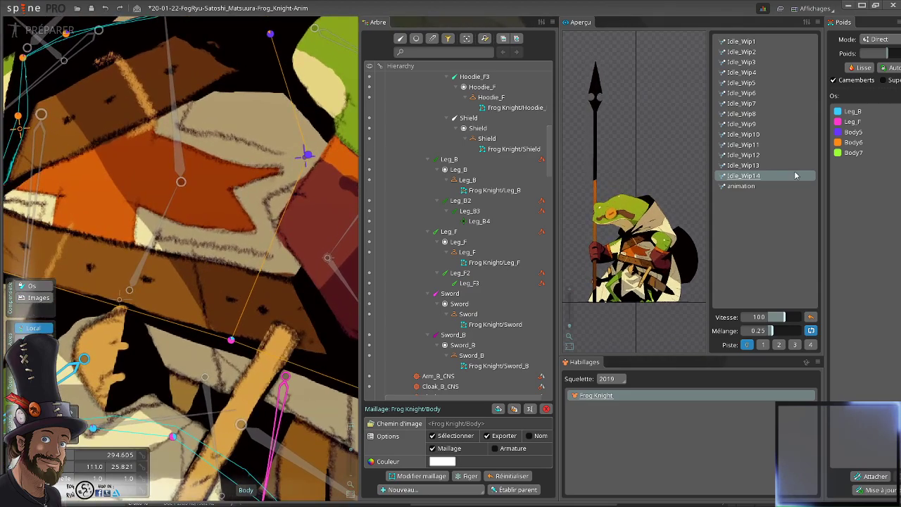
left_click(862, 131)
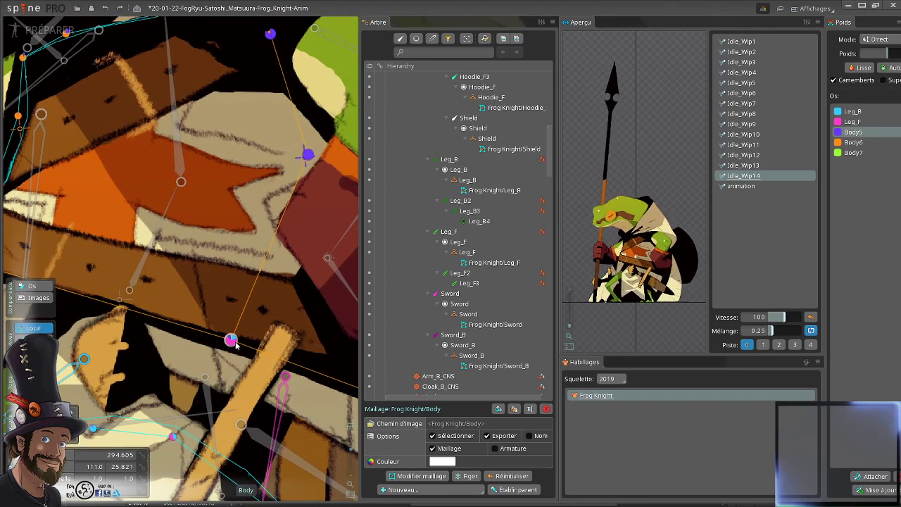
left_click_drag(235, 342, 242, 322)
left_click_drag(239, 310, 249, 159)
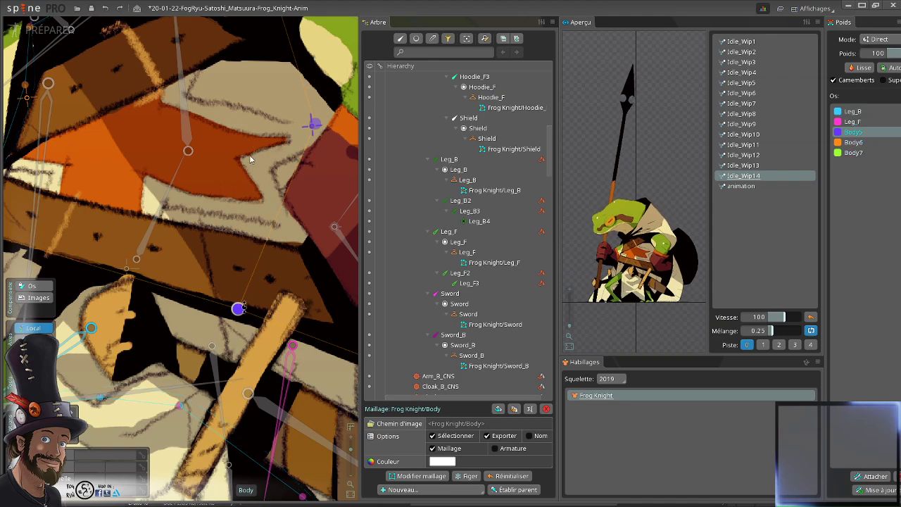
left_click_drag(265, 125, 240, 54)
- Set the Body7 bone's weight to 100 on the Body mesh's right outline vertices, from the upper corner down to the belt
left_click_drag(253, 212, 159, 115)
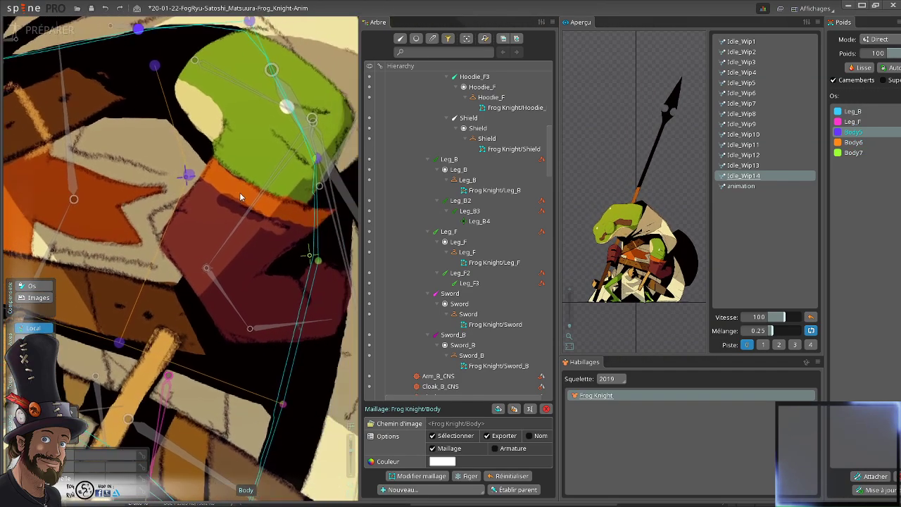
scroll(235, 197, "down", 3)
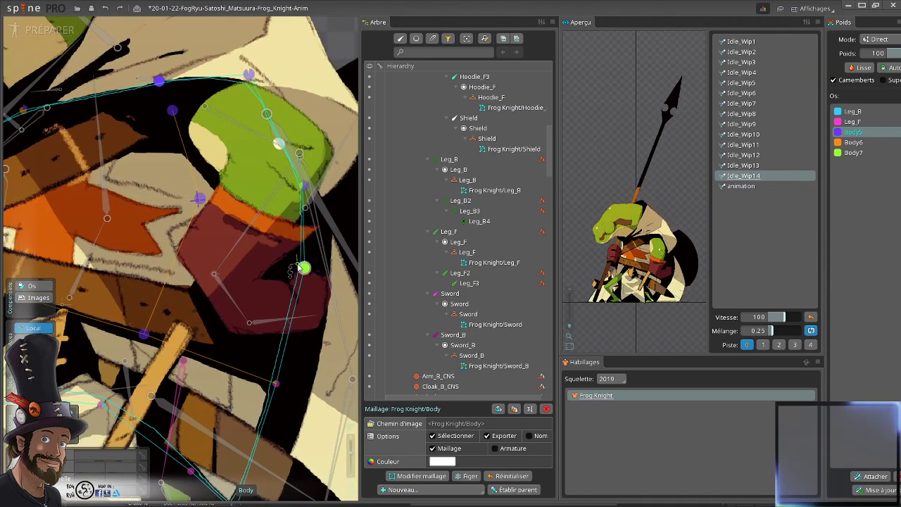
left_click(301, 266)
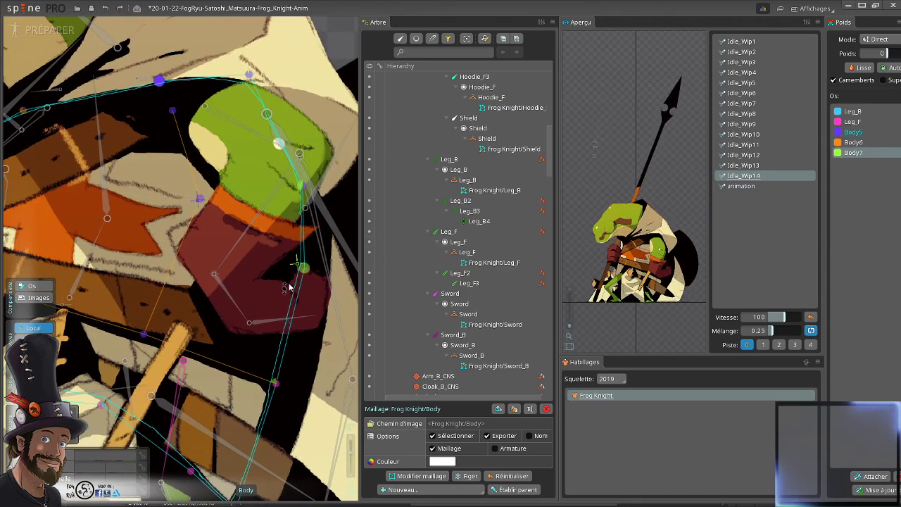
left_click_drag(274, 385, 286, 287)
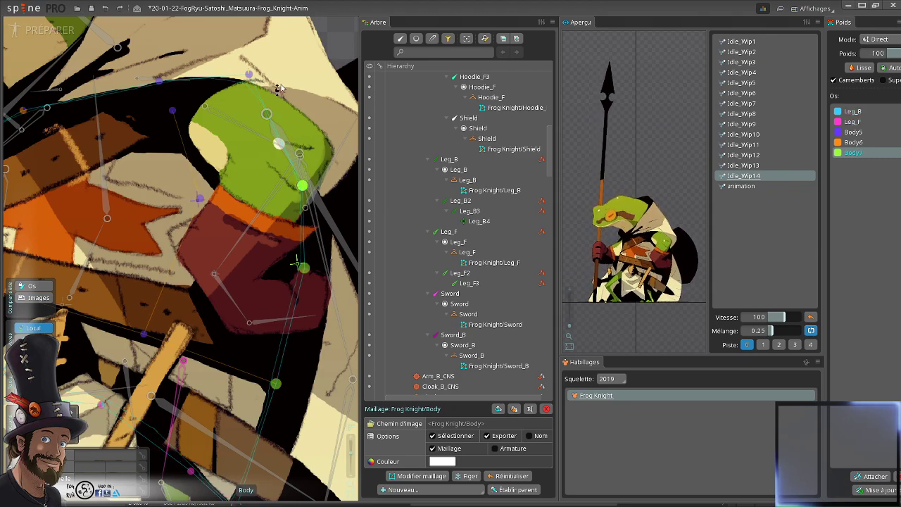
left_click(250, 74)
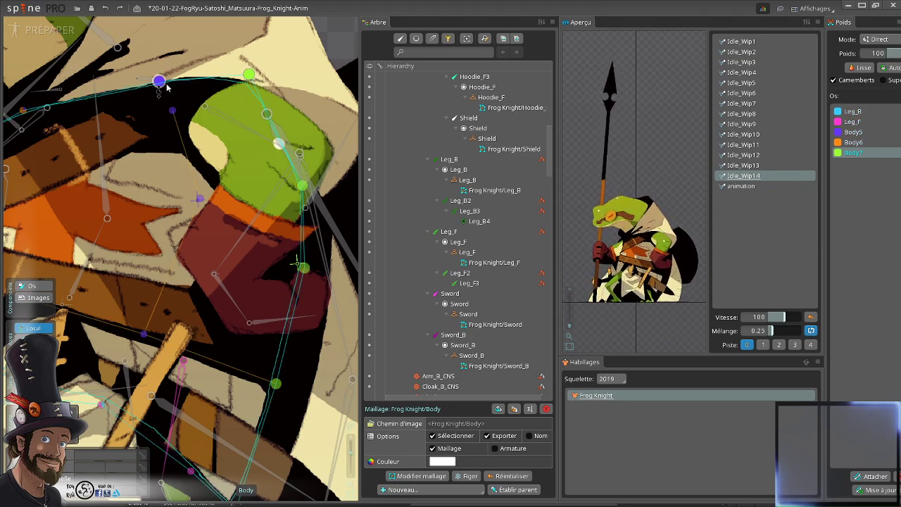
- Set the Body6 bone's weight to 100 on the Body mesh's left outline vertices, from the shoulder down to the belt
left_click_drag(91, 166, 244, 154)
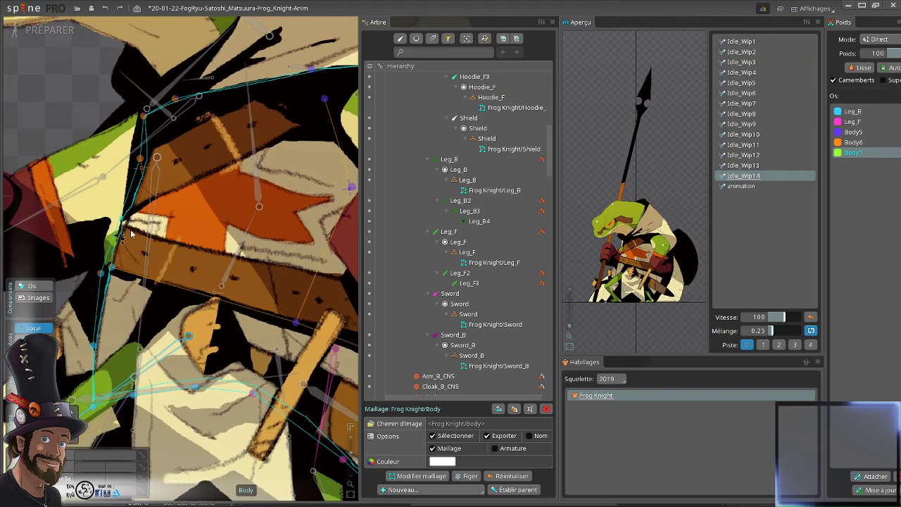
left_click(140, 168)
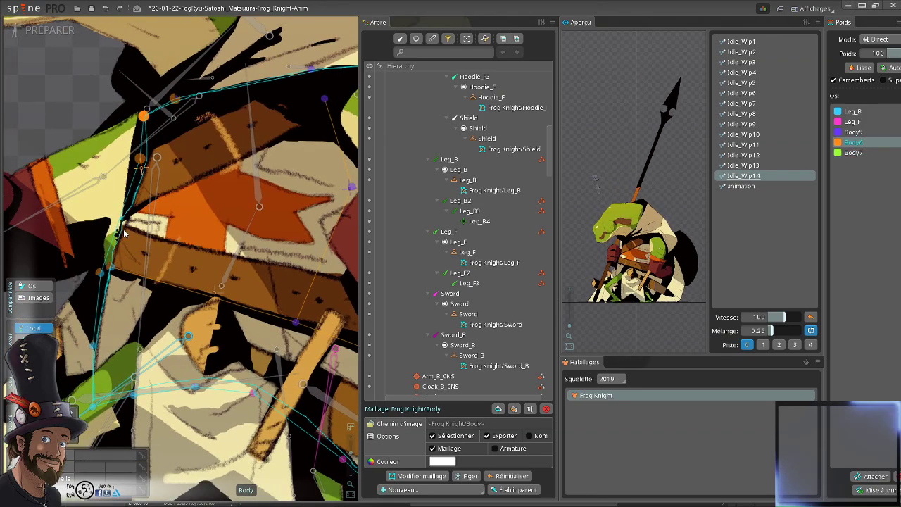
left_click_drag(110, 262, 127, 125)
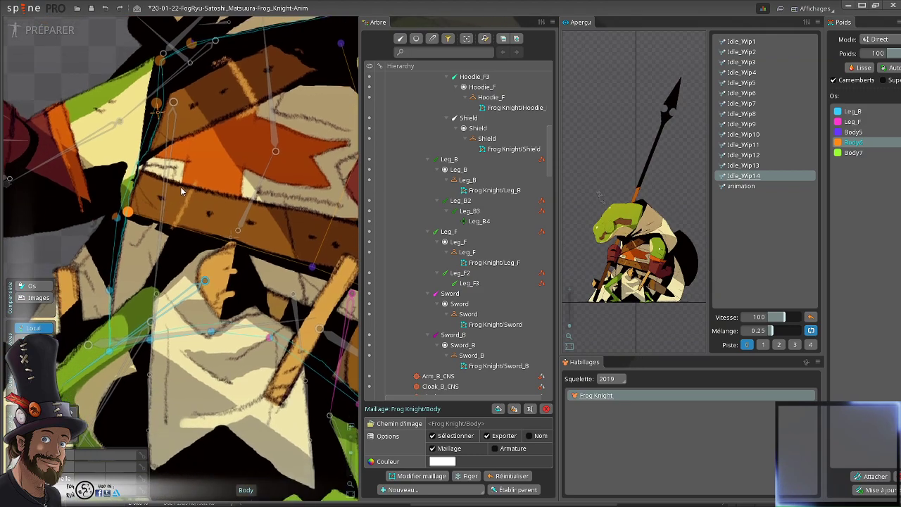
- Blend the outermost left vertex at the belt between Body6 and Leg_B, giving Body6 a weight of about 48.5, and finish weighting
left_click_drag(117, 218, 120, 213)
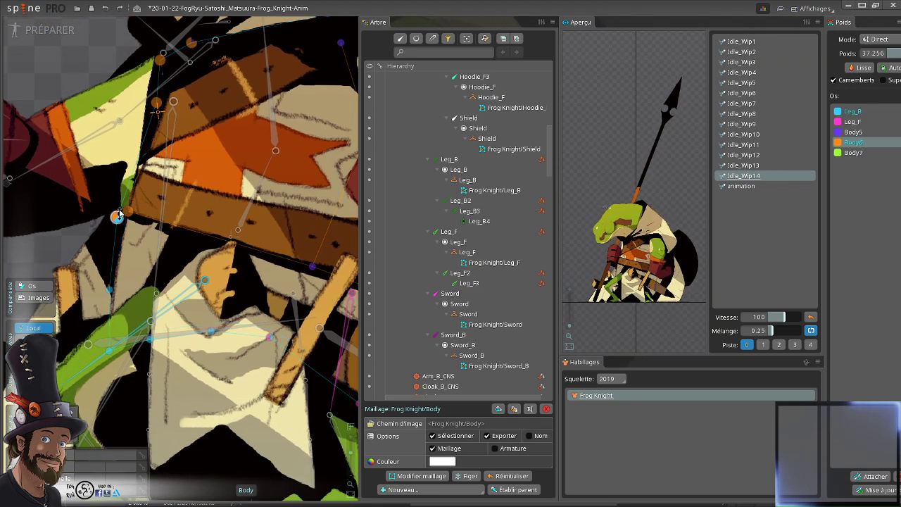
left_click_drag(219, 145, 183, 183)
left_click_drag(257, 127, 197, 135)
left_click_drag(207, 196, 195, 191)
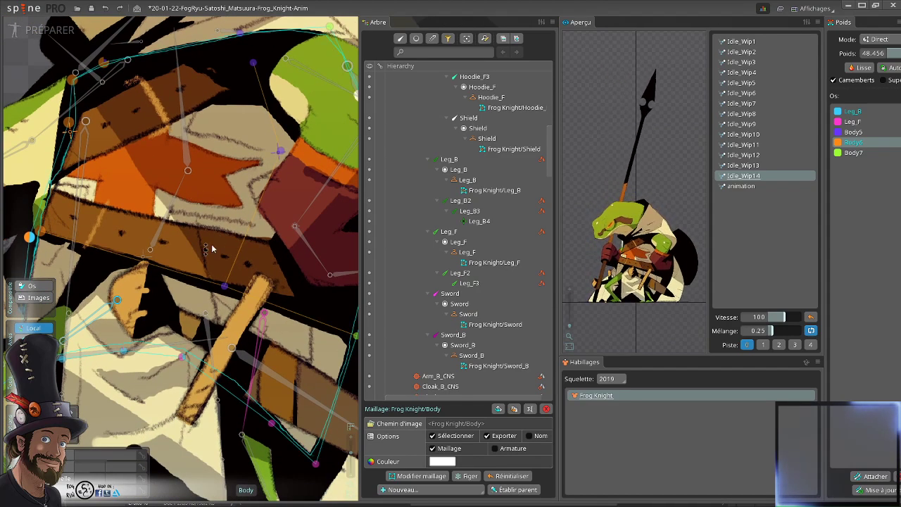
key("Escape")
scroll(299, 293, "down", 3)
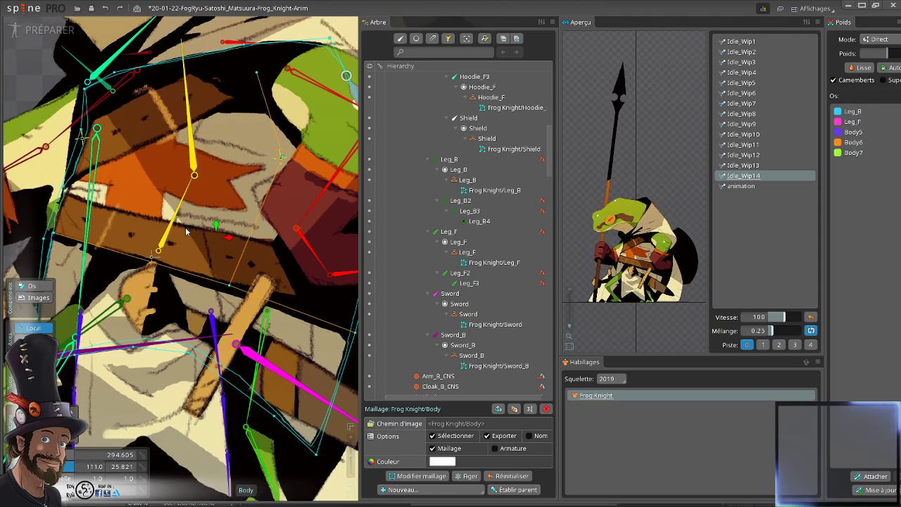
- Inspect the Body2, Body5, Body6 and Body7 bones around the torso in the setup pose
left_click(219, 187)
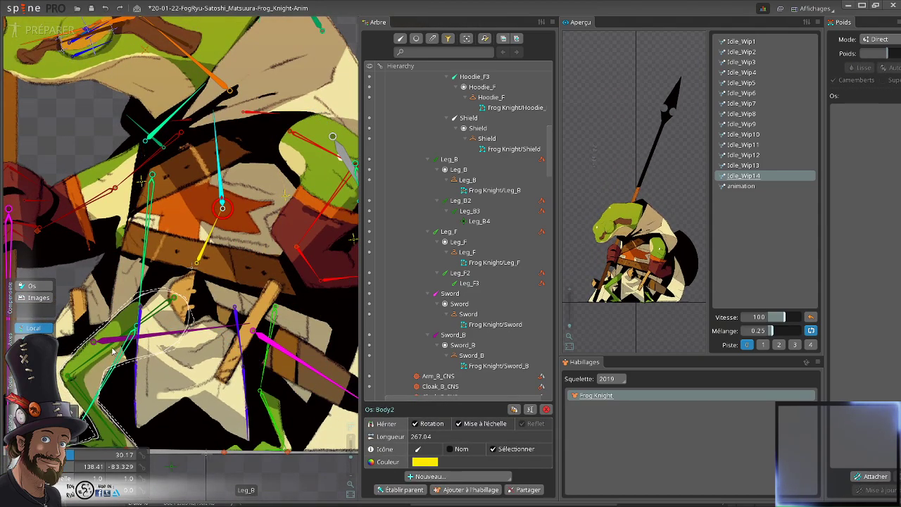
scroll(112, 352, "down", 5)
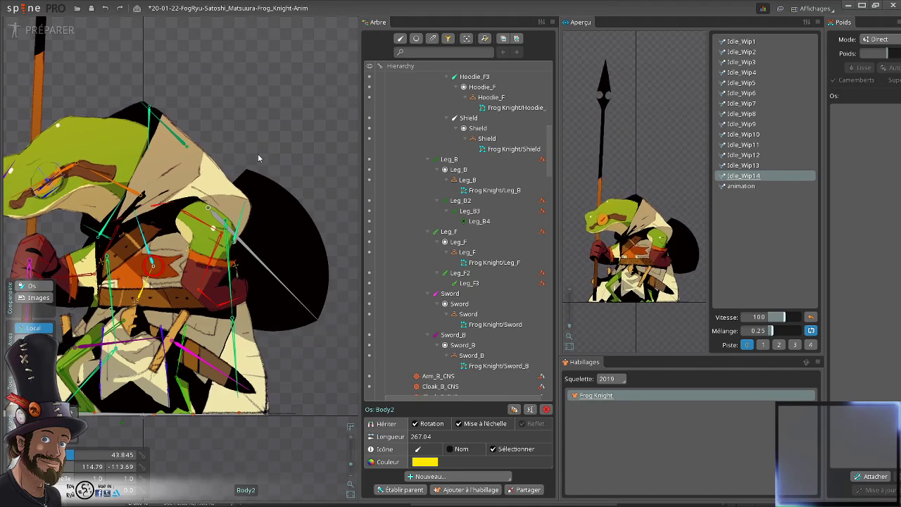
scroll(181, 244, "up", 5)
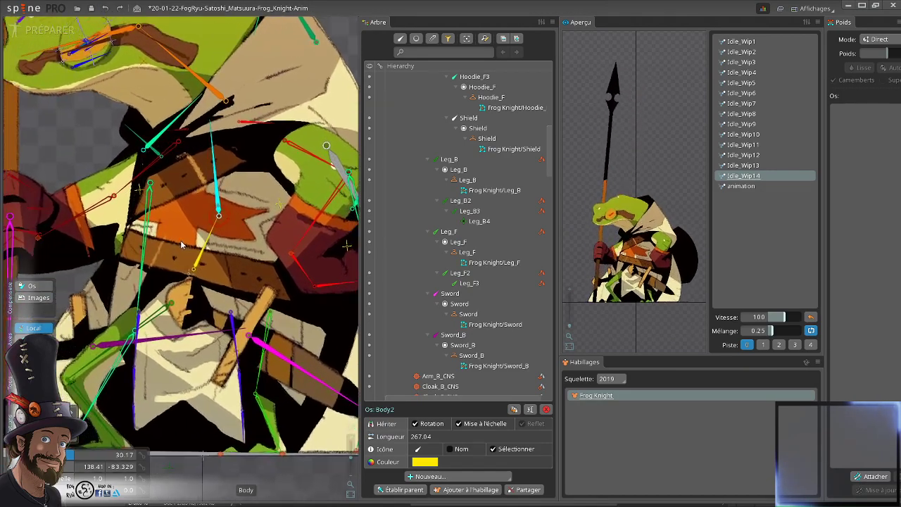
scroll(162, 201, "up", 2)
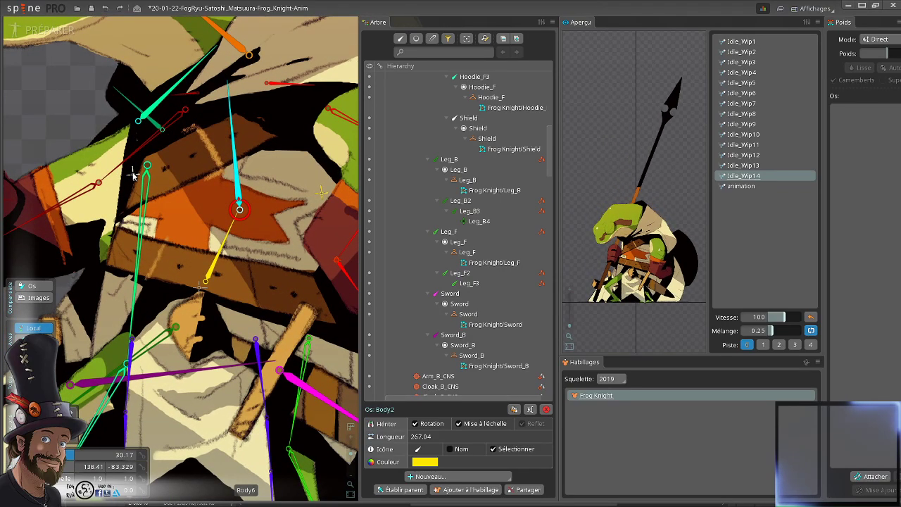
scroll(132, 174, "down", 3)
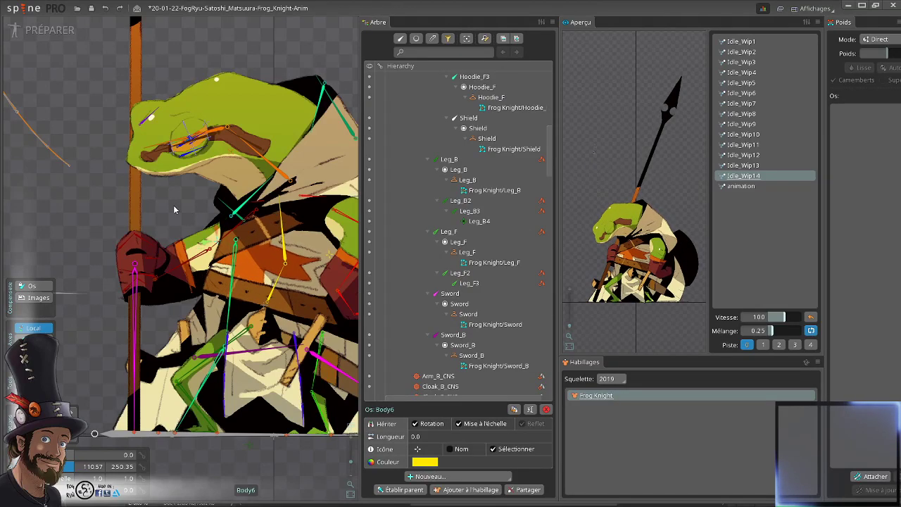
scroll(254, 233, "up", 4)
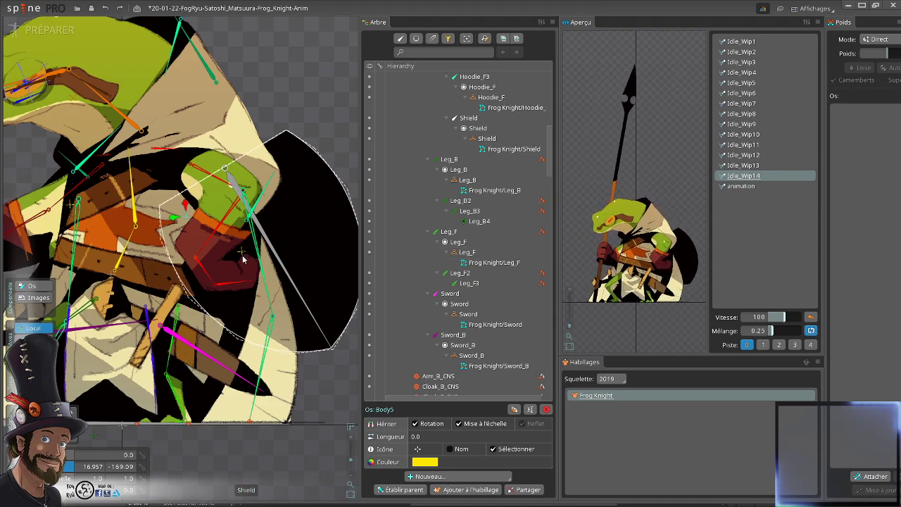
left_click(241, 252)
scroll(239, 209, "down", 1)
scroll(267, 319, "down", 3)
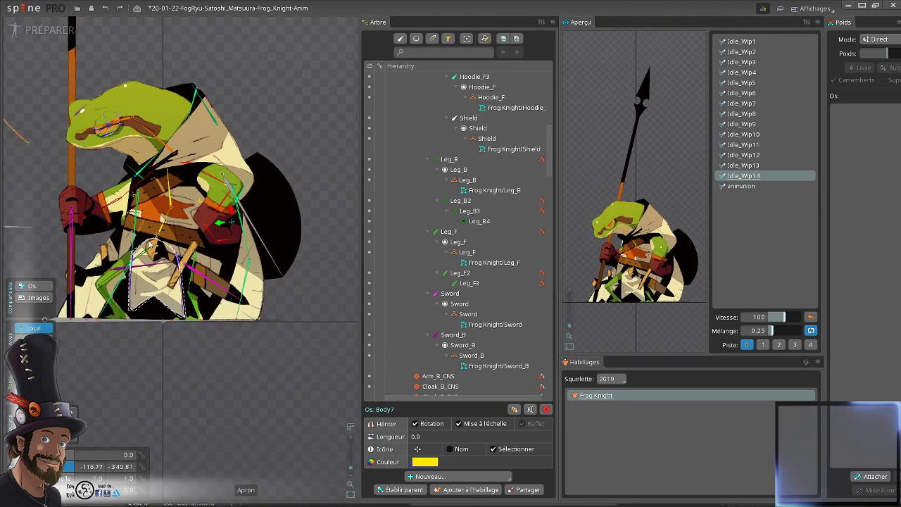
scroll(152, 152, "up", 1)
- Switch to animation mode, select the Body2 bone and widen the viewport and timeline area to show more of its keys
left_click(48, 38)
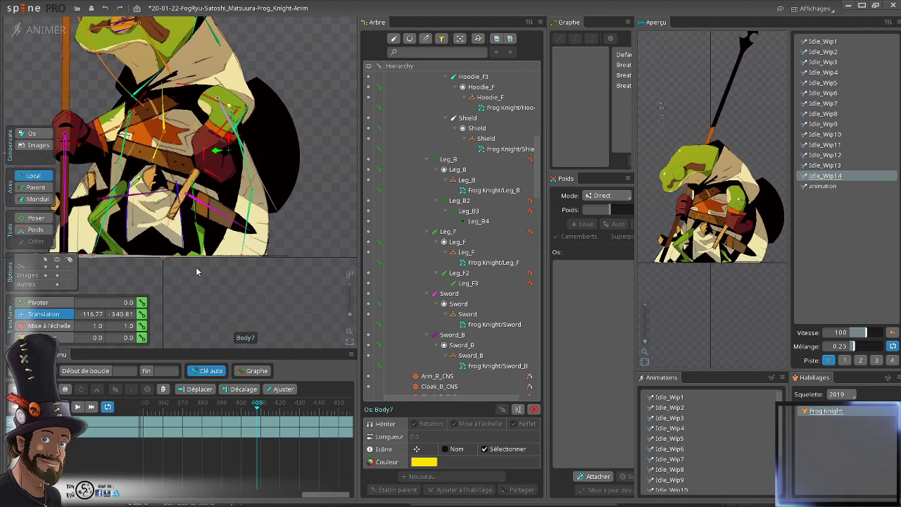
scroll(232, 217, "down", 1)
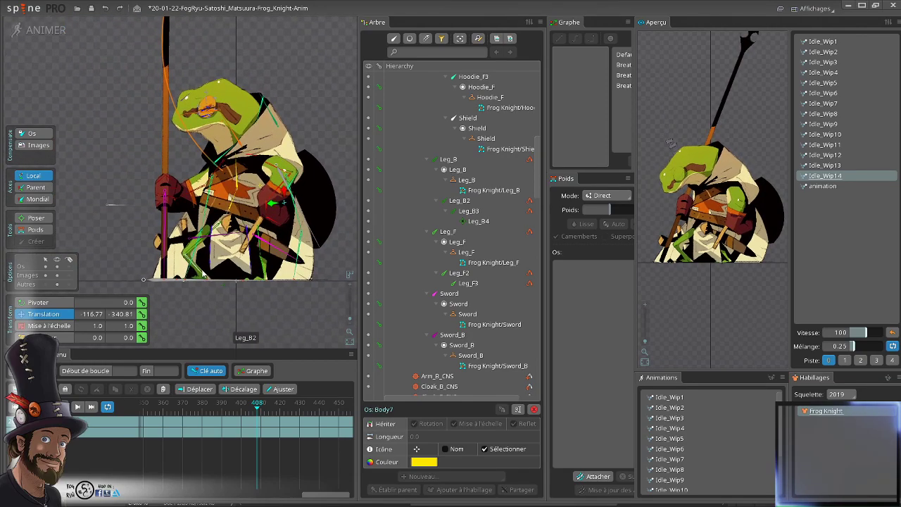
scroll(257, 189, "up", 3)
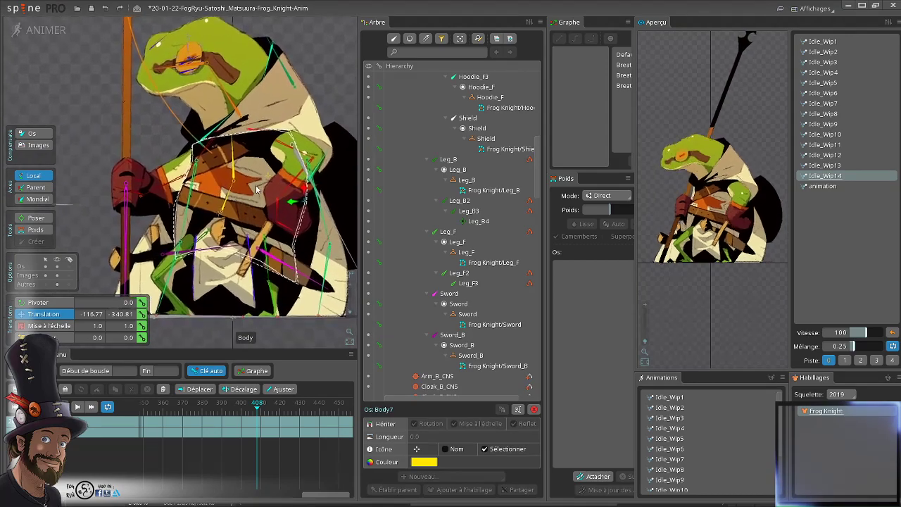
scroll(257, 188, "up", 2)
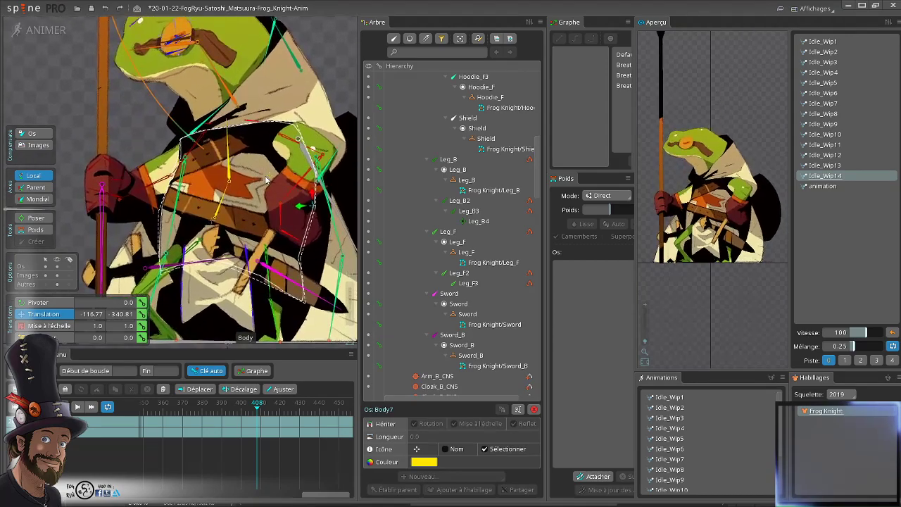
left_click(228, 172)
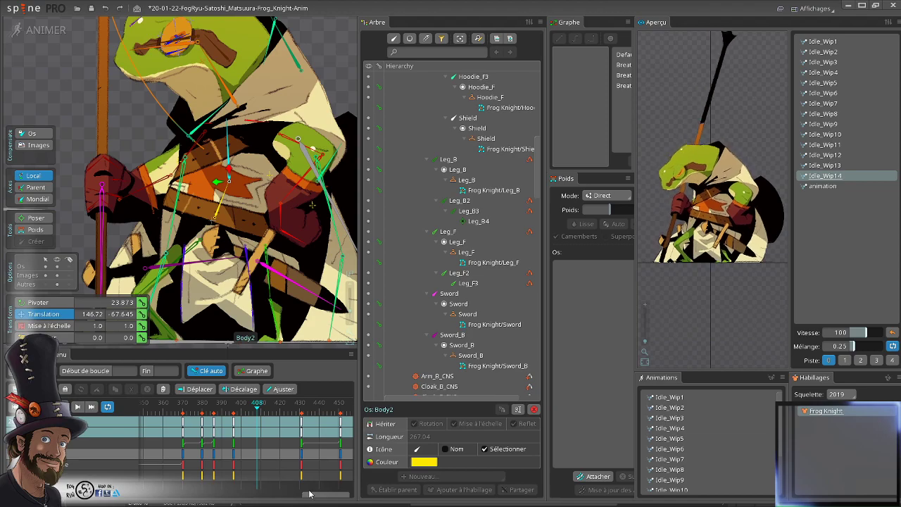
left_click_drag(318, 497, 301, 494)
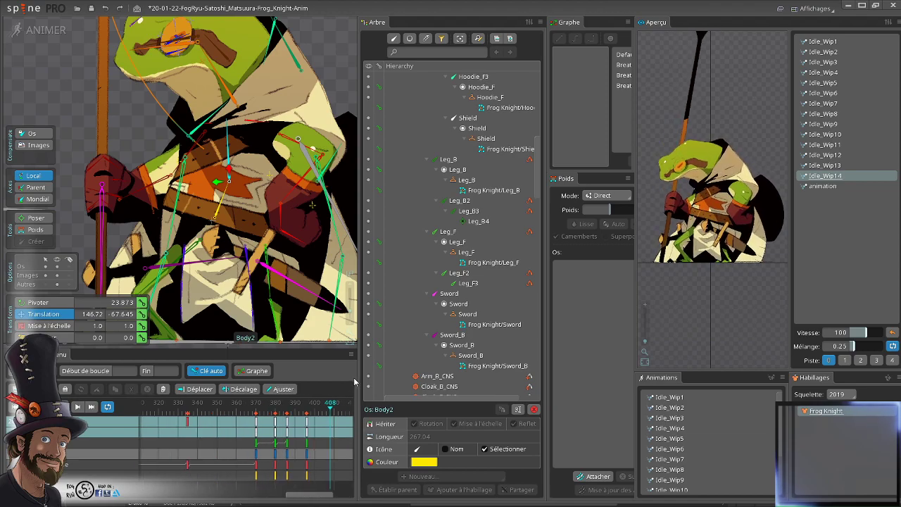
left_click_drag(358, 373, 413, 373)
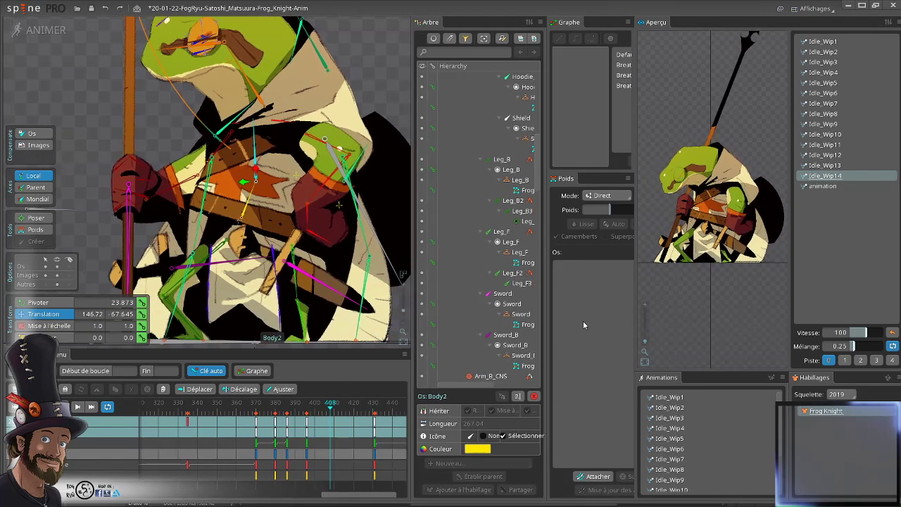
- Check which animation is active and move the timeline to Body2's key at frame 160
left_click_drag(362, 498, 289, 482)
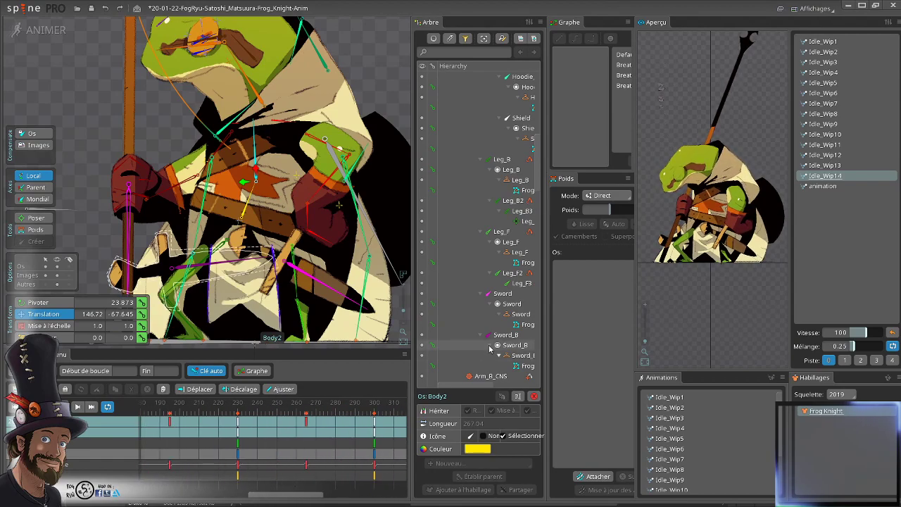
scroll(514, 317, "down", 15)
scroll(514, 316, "down", 5)
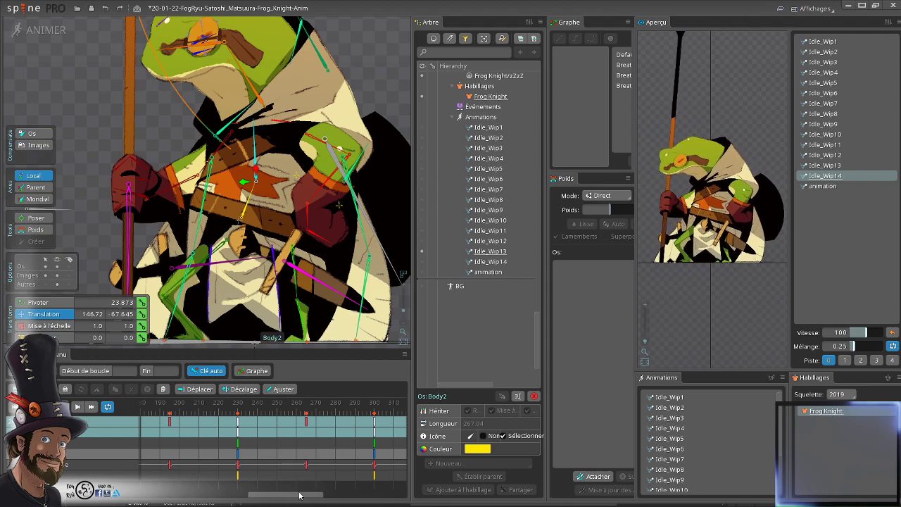
left_click_drag(299, 495, 264, 499)
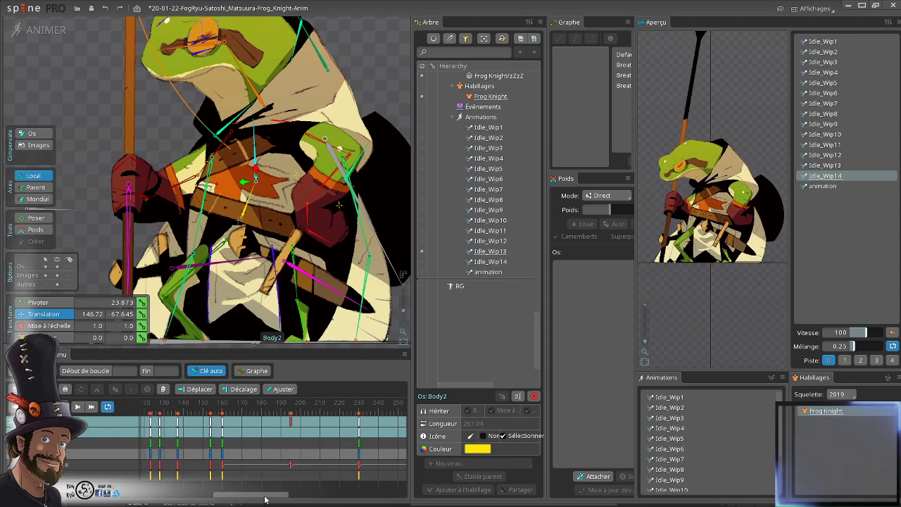
left_click(223, 406)
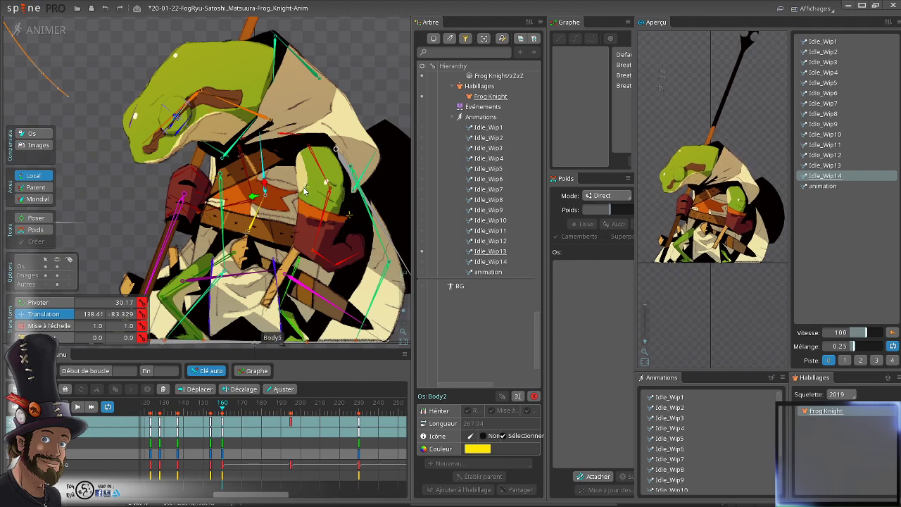
- Key rotation, translation, scale and shear of Body5, Body6 and Body7 at frame 160, and repeat these keys at frame 230
left_click(346, 219)
left_click(239, 200, "ctrl")
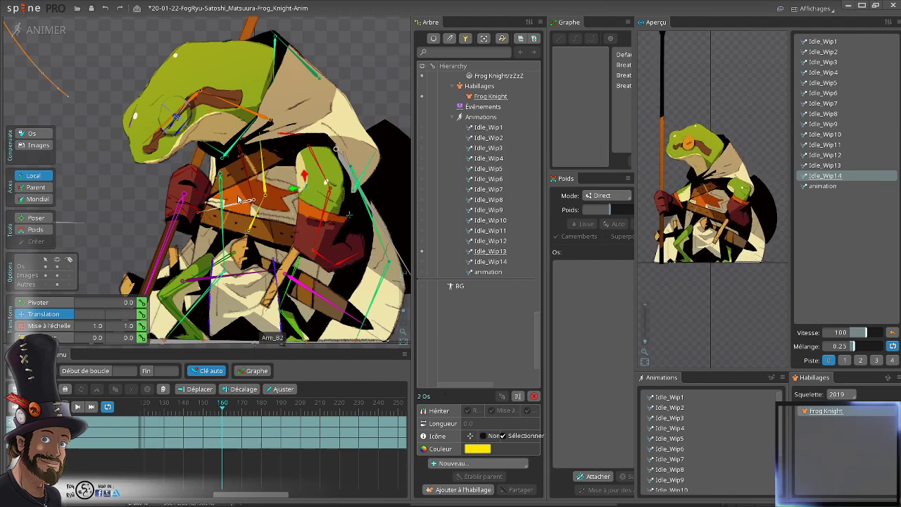
left_click(214, 180, "ctrl")
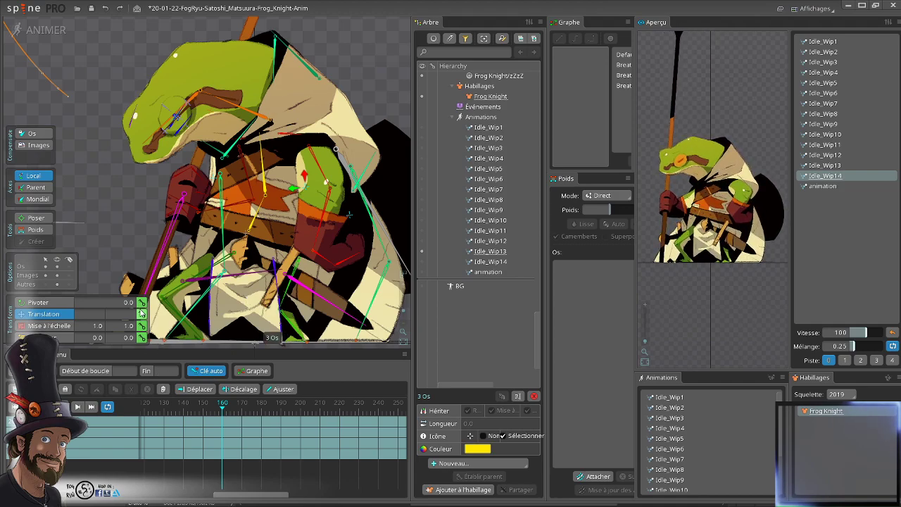
left_click(143, 303)
left_click(142, 314)
left_click(142, 326)
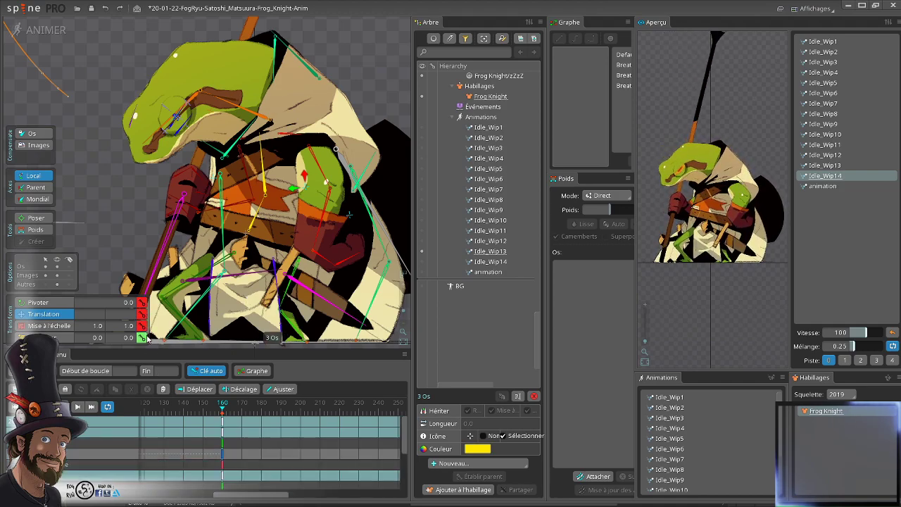
left_click(143, 337)
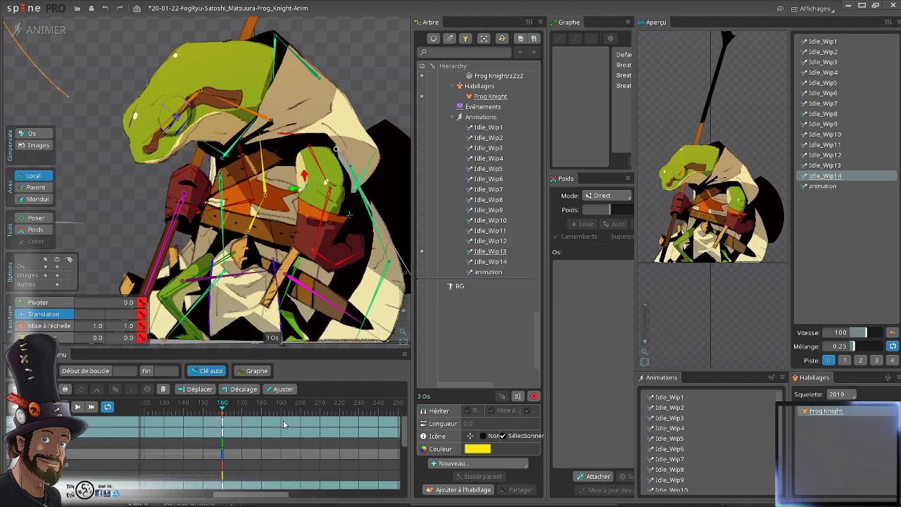
left_click(360, 411)
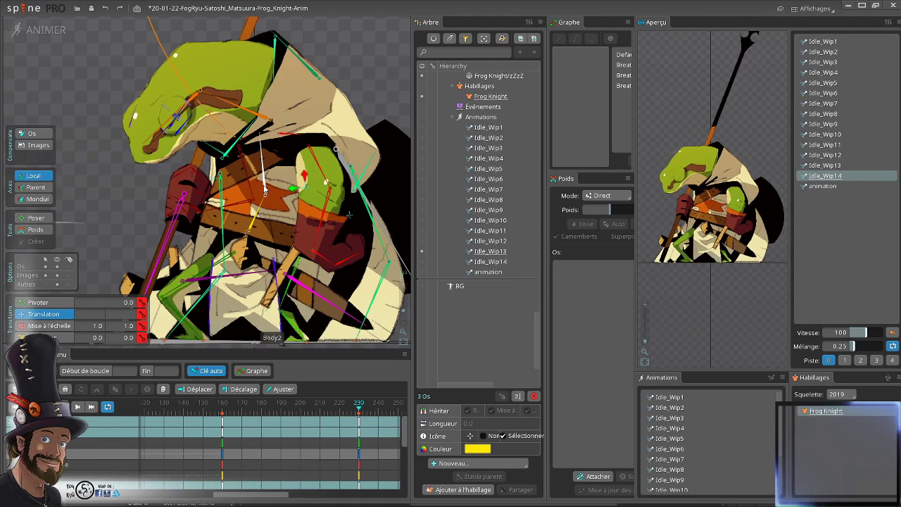
- Go to the Body2 bone's intermediate scale key at frame 195
left_click(264, 181)
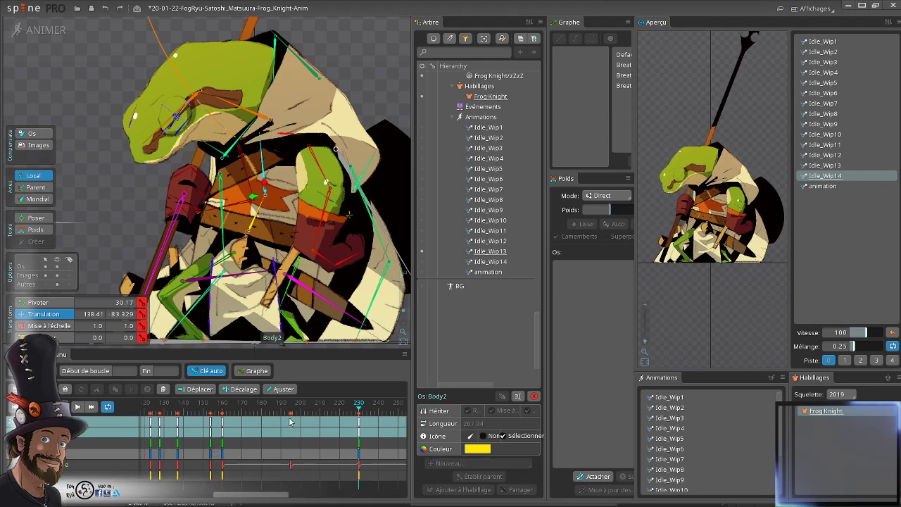
left_click(290, 421)
scroll(306, 226, "up", 6)
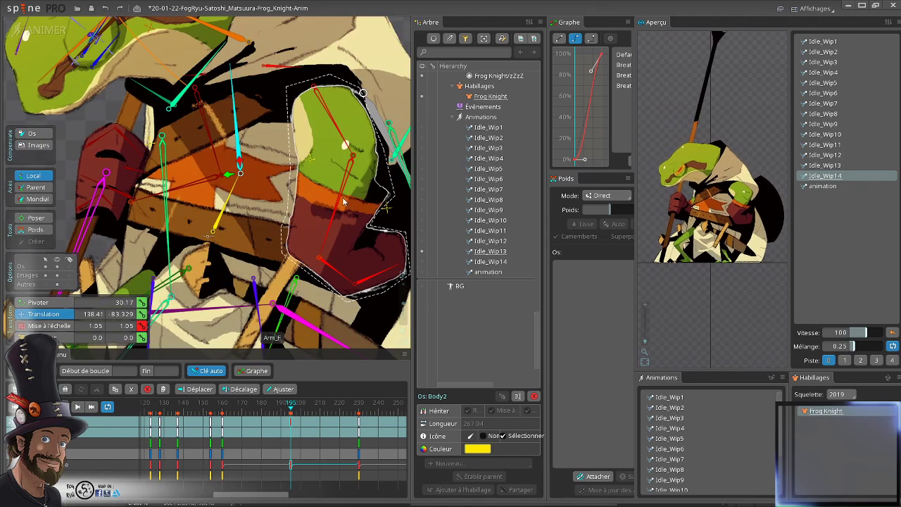
- Set the scale of Body5, Body6 and Body7 to 0.95 on both axes at frame 195
left_click(311, 160)
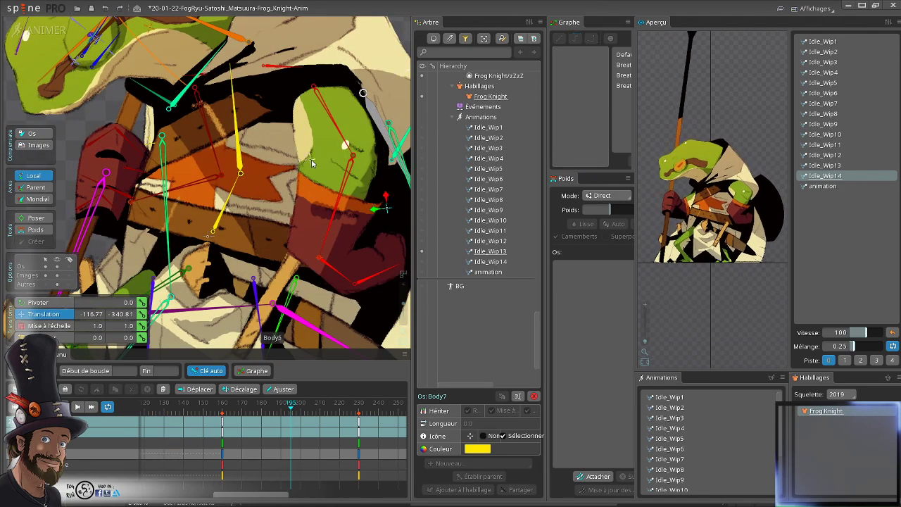
left_click(311, 159, "ctrl")
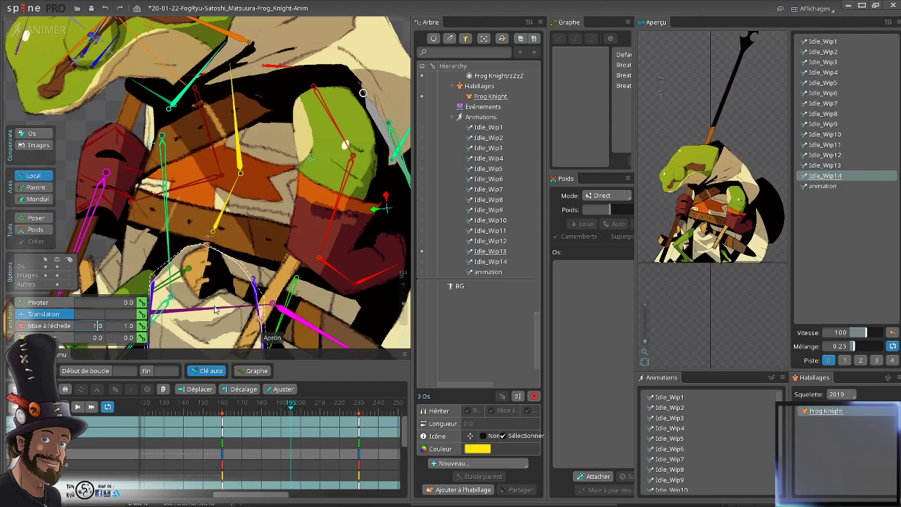
type("0")
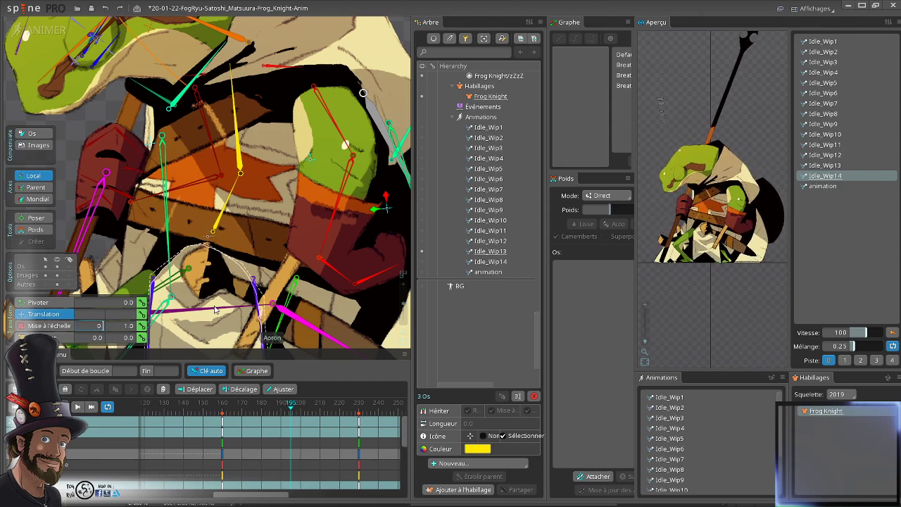
type(".92")
key("BackSpace")
type("5")
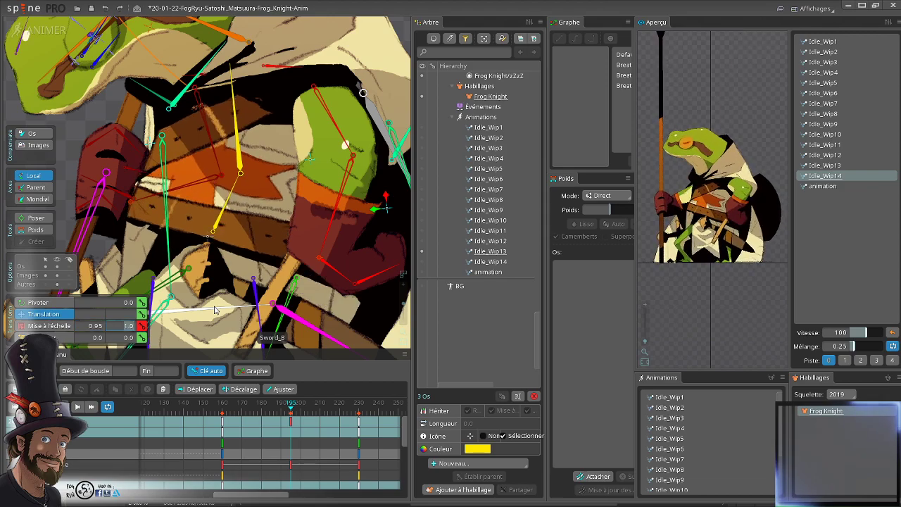
type("0")
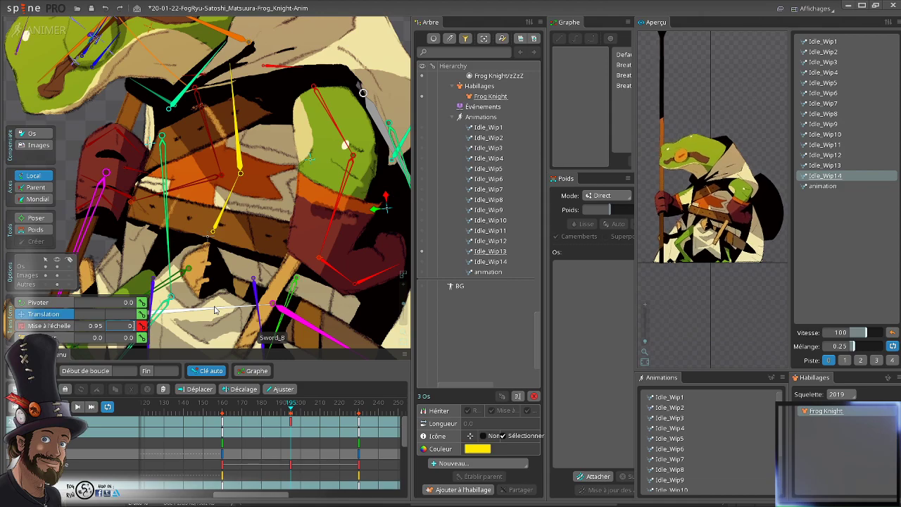
type(".95")
key("Return")
left_click(215, 310, "ctrl")
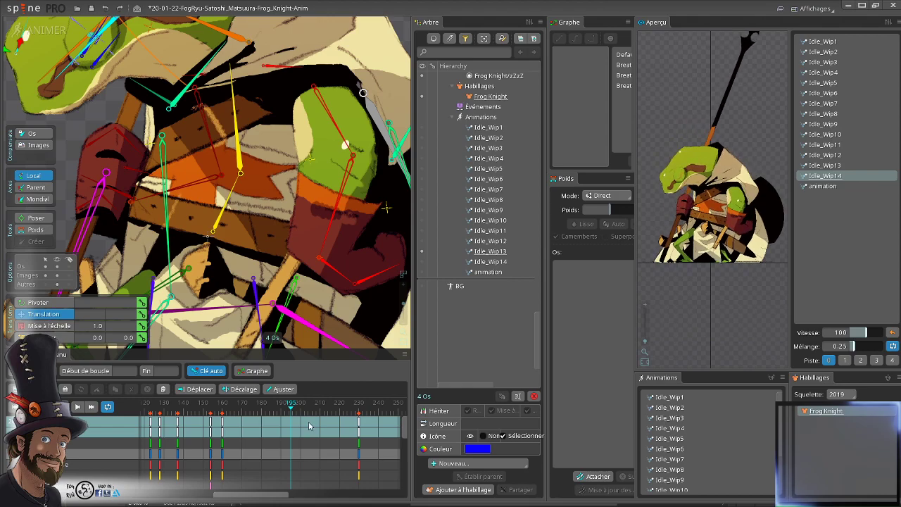
- Select Body5, Body6 and Body7 and apply the first Breath curve preset to their keys at frames 160 and 195
left_click(310, 161)
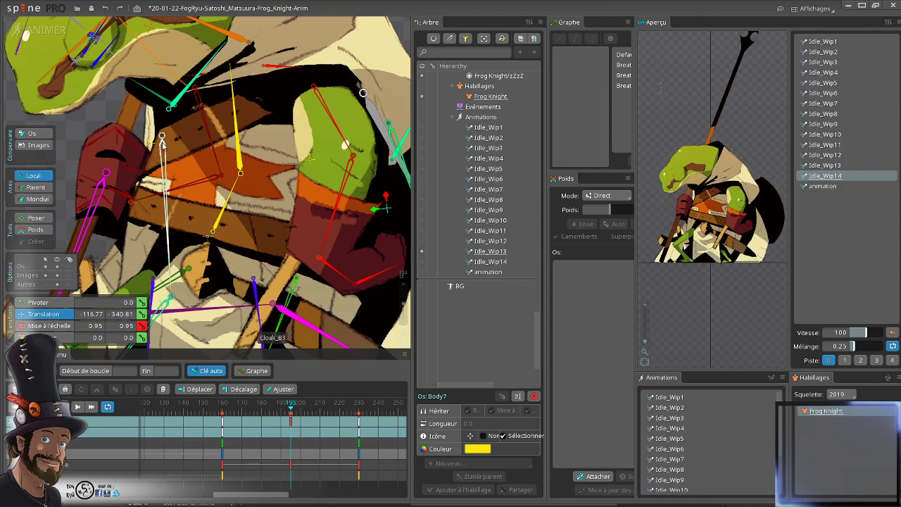
key("Escape")
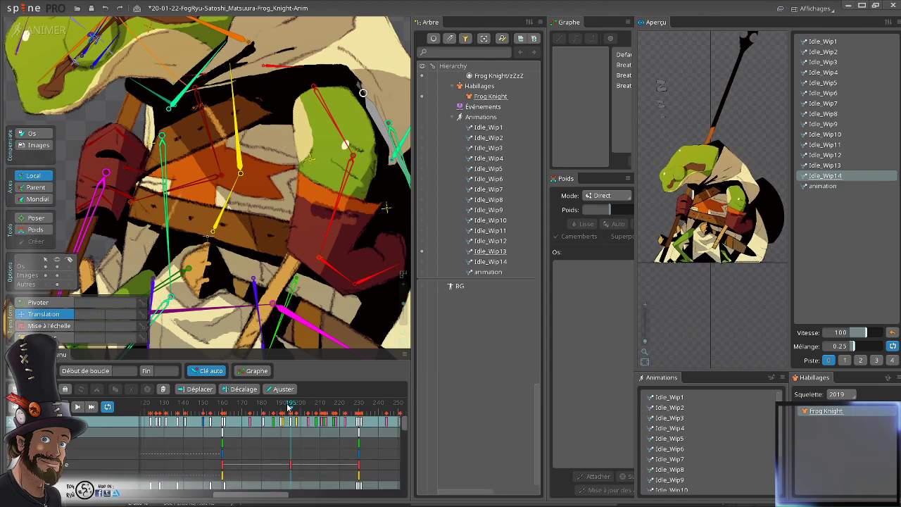
left_click_drag(286, 407, 244, 407)
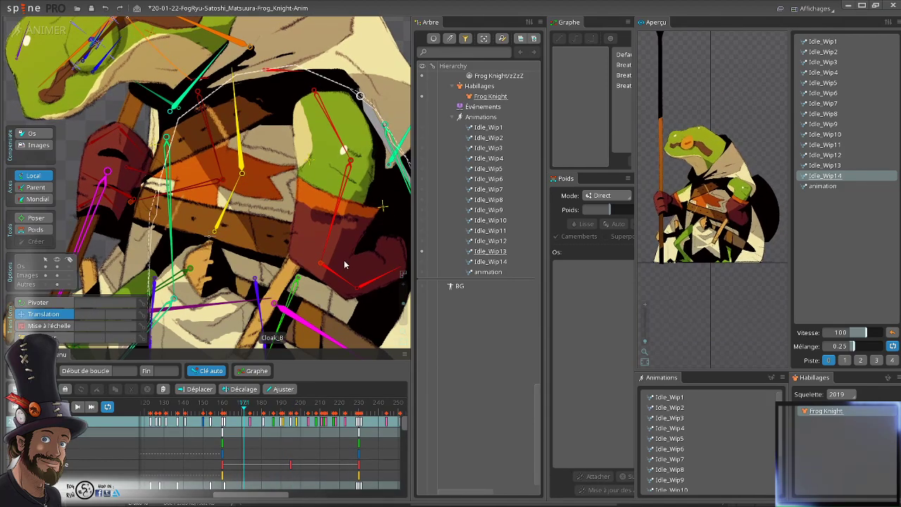
left_click(383, 206)
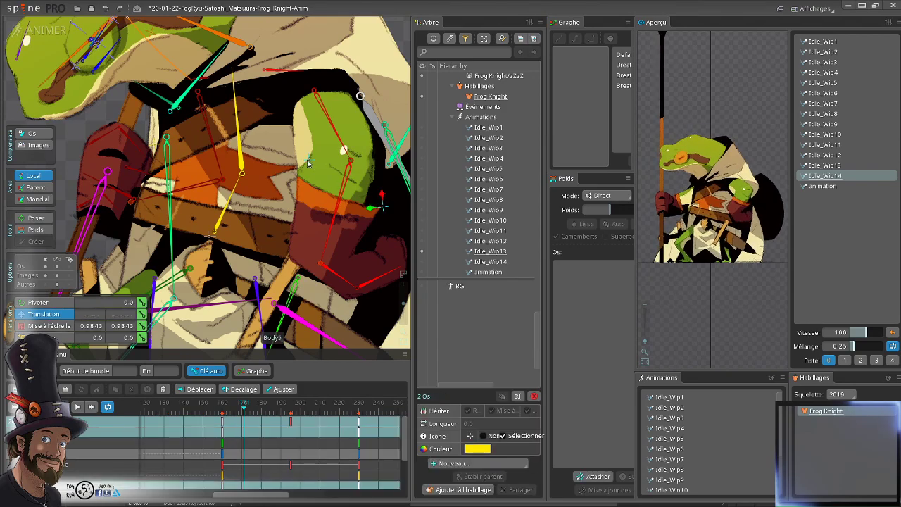
left_click(222, 421)
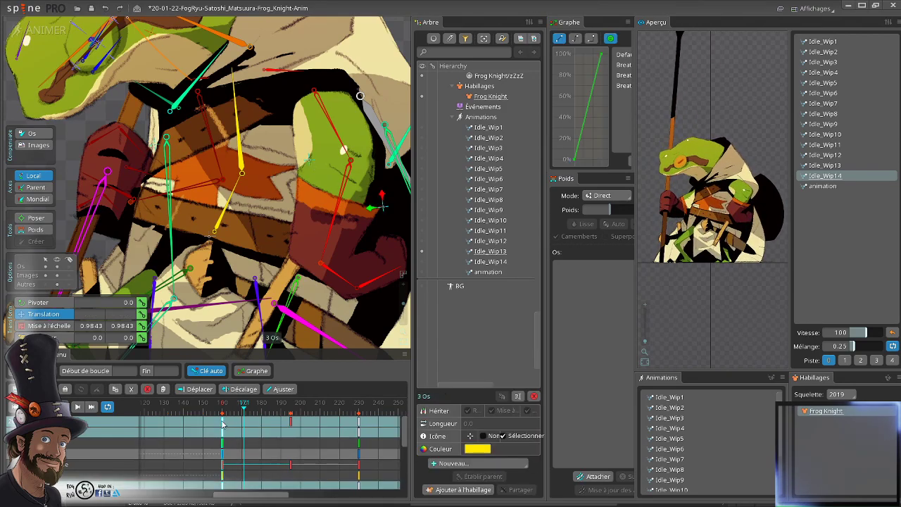
left_click(620, 65)
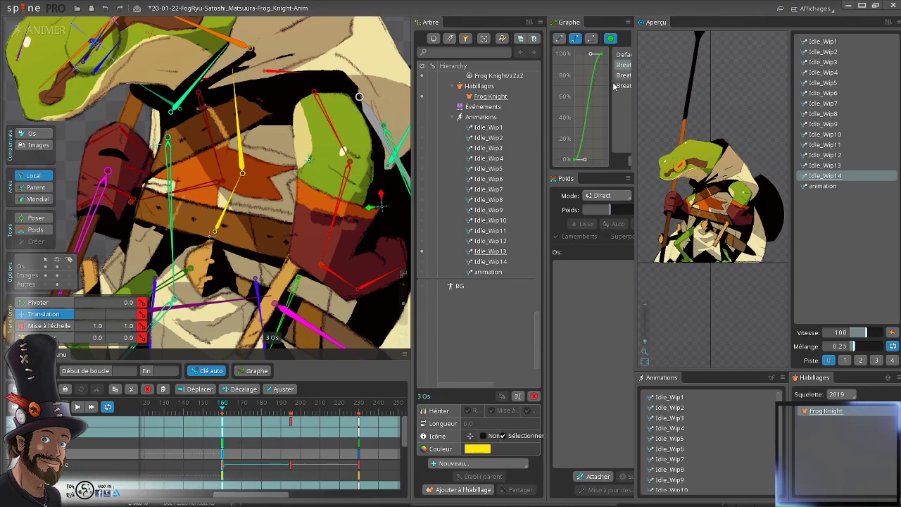
left_click(292, 427)
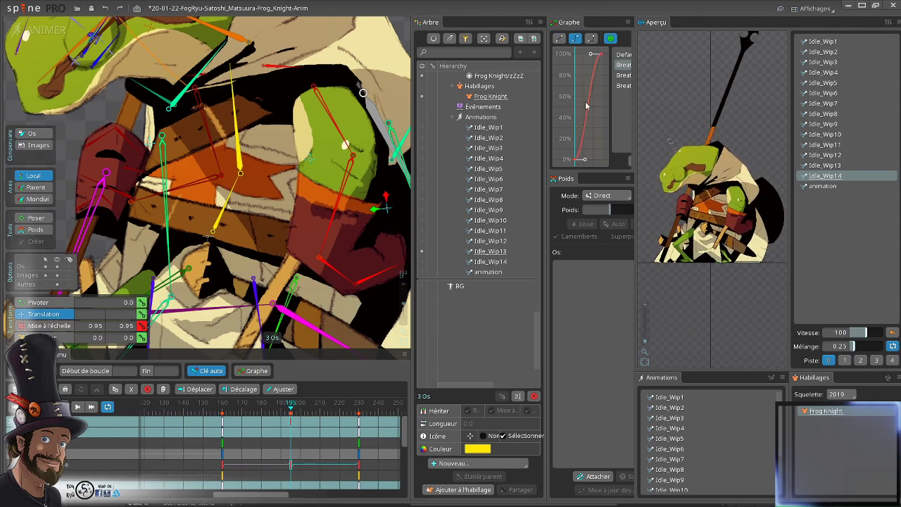
- Scrub the animation back and forth between frames 160 and 230 to examine how the torso deforms with the eased scale keys
left_click_drag(289, 404, 289, 430)
left_click(358, 451)
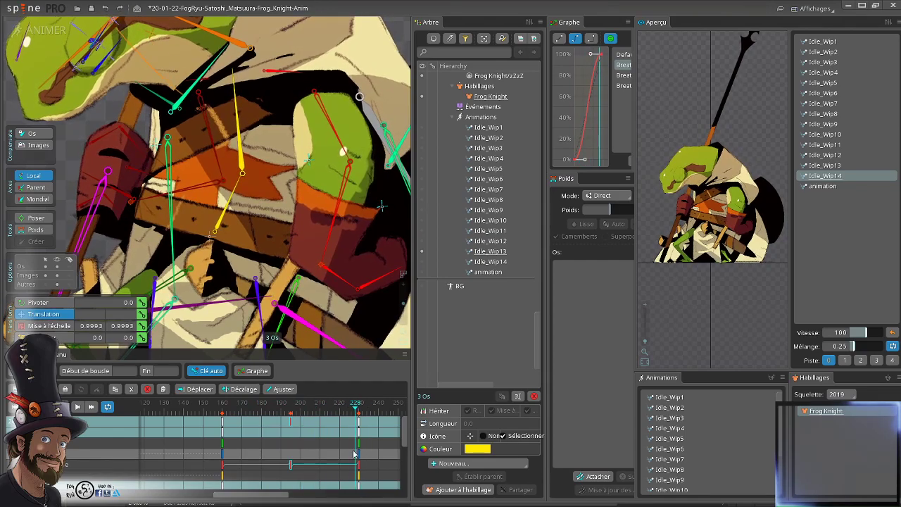
left_click(279, 451)
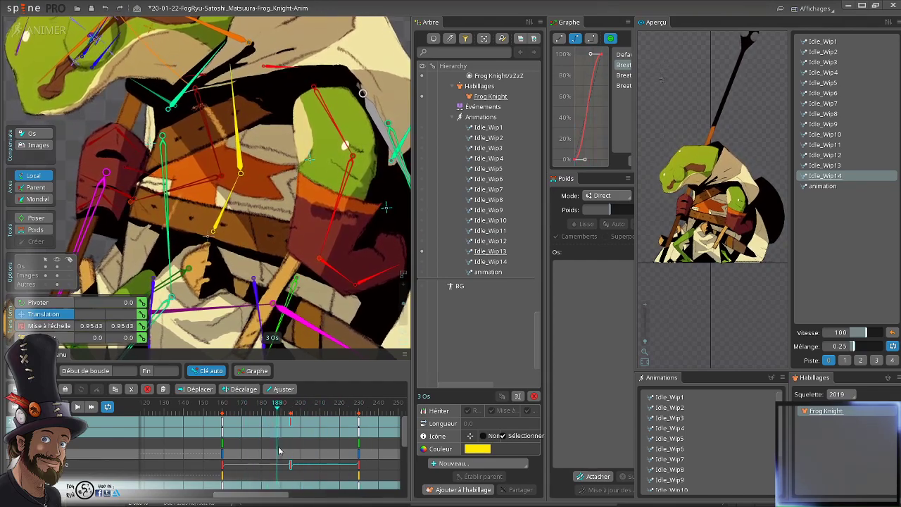
left_click_drag(279, 450, 350, 473)
scroll(283, 292, "down", 2)
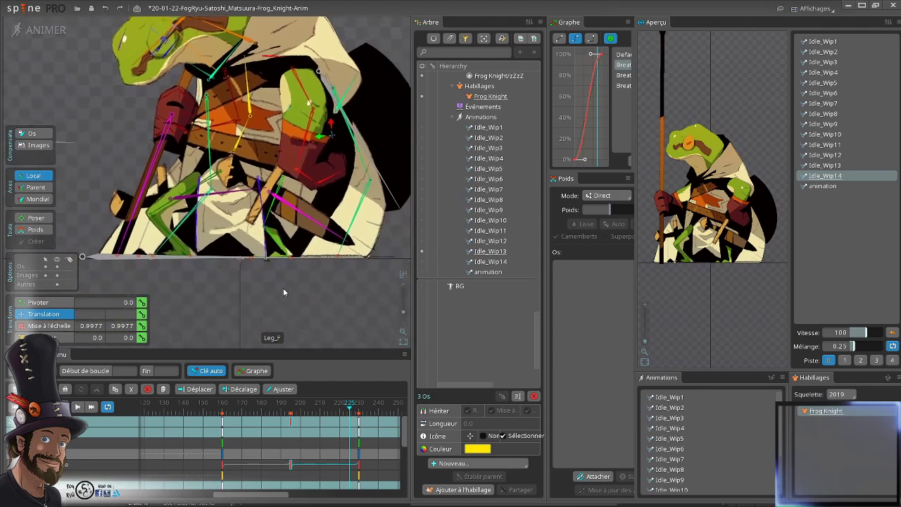
left_click_drag(284, 293, 286, 341)
left_click_drag(297, 410, 258, 445)
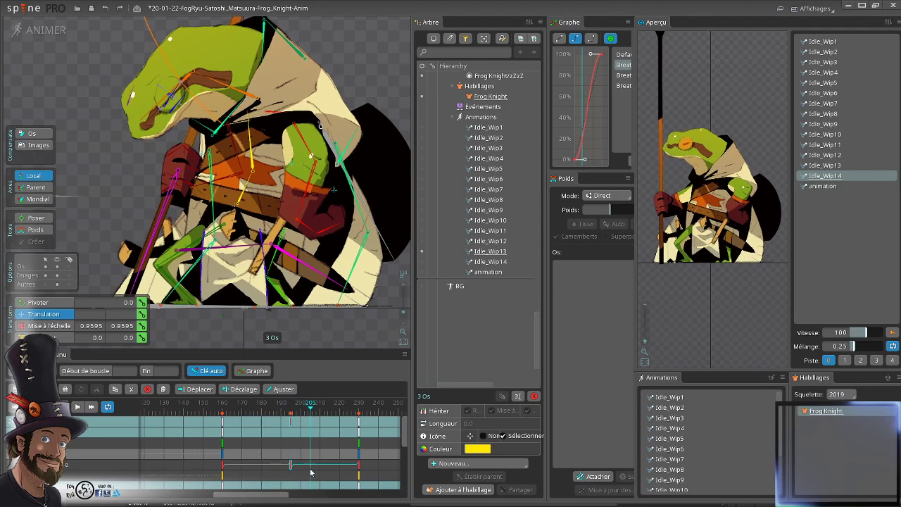
left_click_drag(346, 482, 397, 501)
left_click_drag(250, 478, 282, 486)
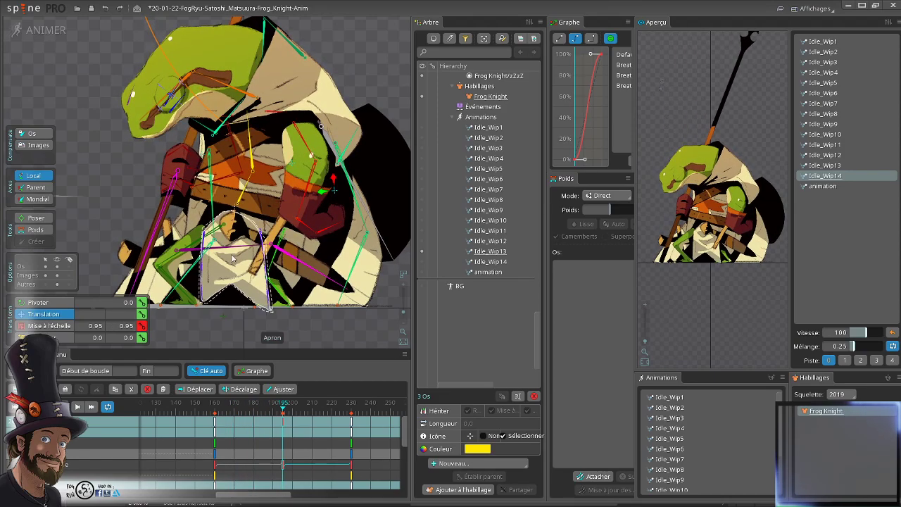
- Rotate the Body6 bone to about 2.577° at frame 195 and apply the first Breath curve preset to its keys at frames 160 and 195
scroll(451, 181, "up", 15)
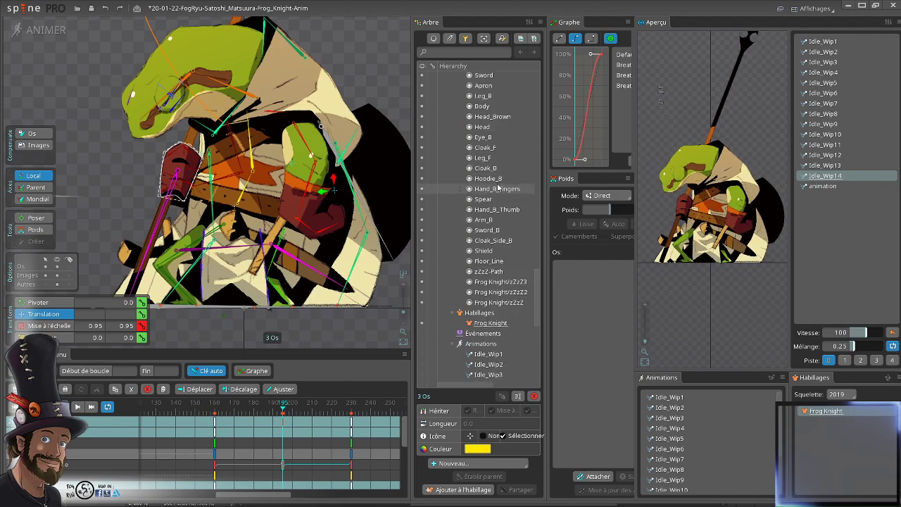
scroll(501, 188, "up", 6)
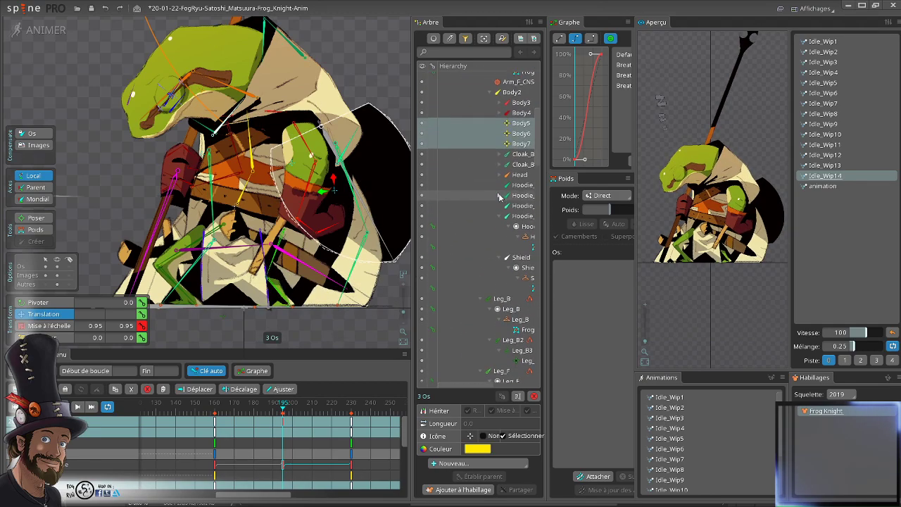
left_click(518, 152)
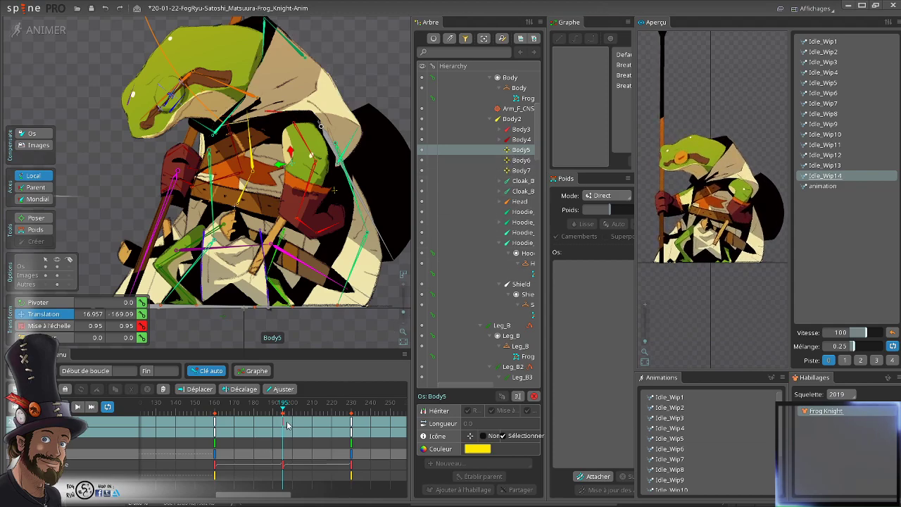
left_click_drag(283, 410, 282, 454)
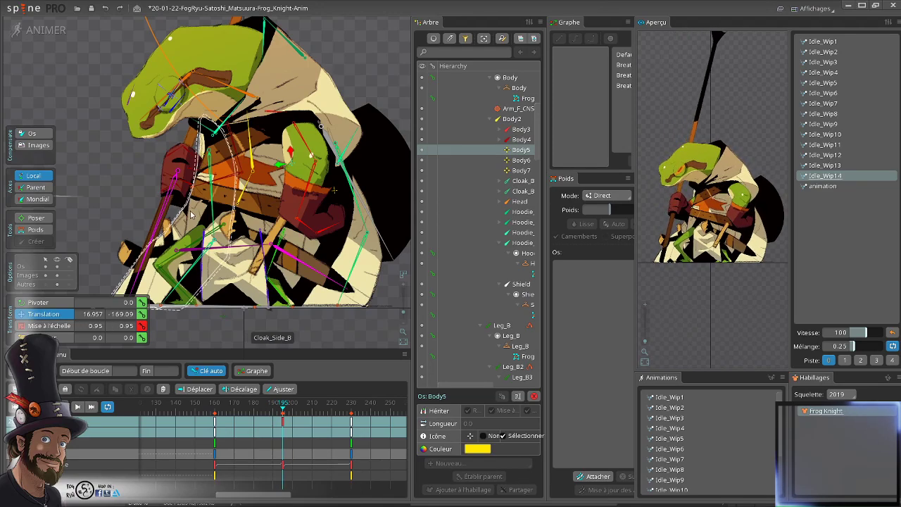
left_click(204, 156)
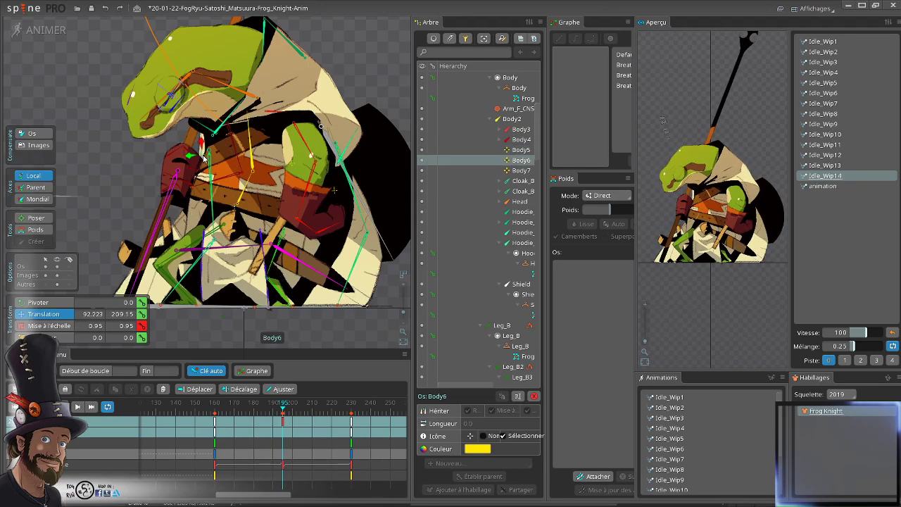
left_click(56, 302)
left_click_drag(85, 231, 93, 240)
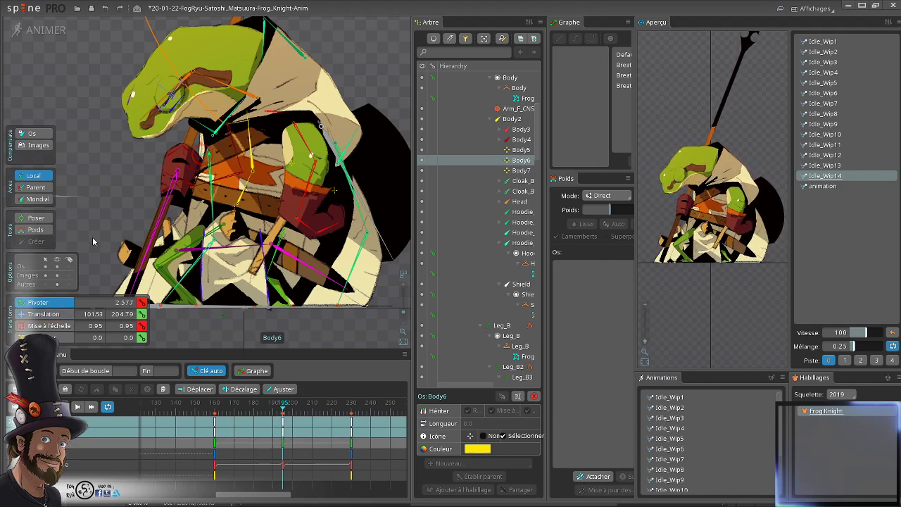
left_click(216, 424)
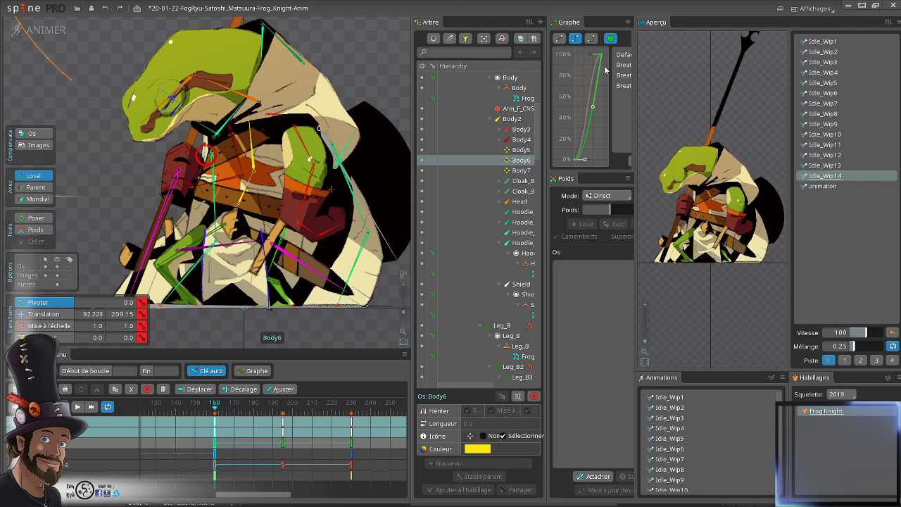
left_click(284, 427)
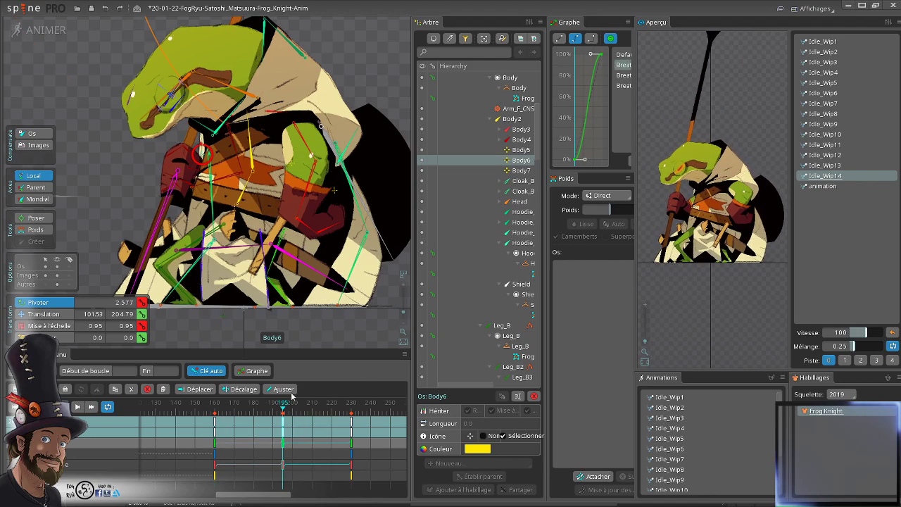
- Preview Idle_Wip13 and scrub its breathing section around frames 160 to 230 to examine the torso motion on the whole character
left_click_drag(255, 410, 220, 441)
scroll(366, 93, "down", 3)
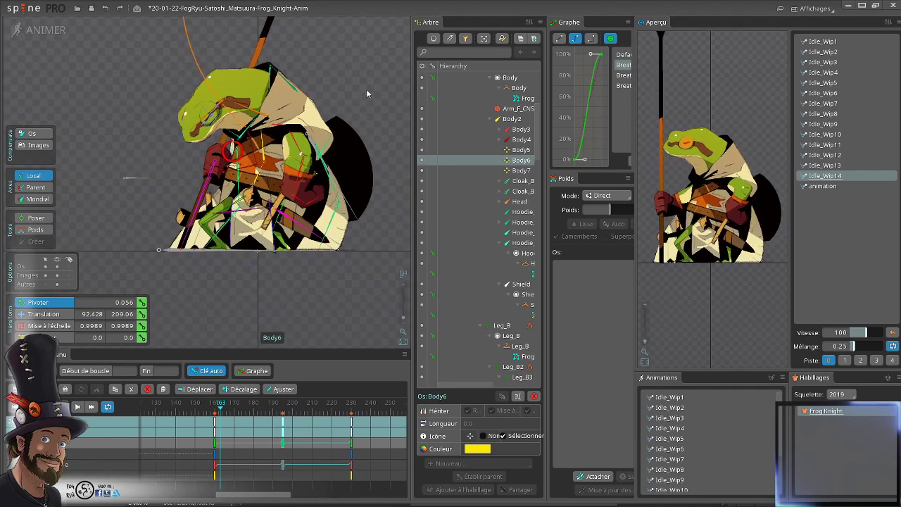
left_click_drag(367, 93, 334, 148)
scroll(333, 147, "down", 2)
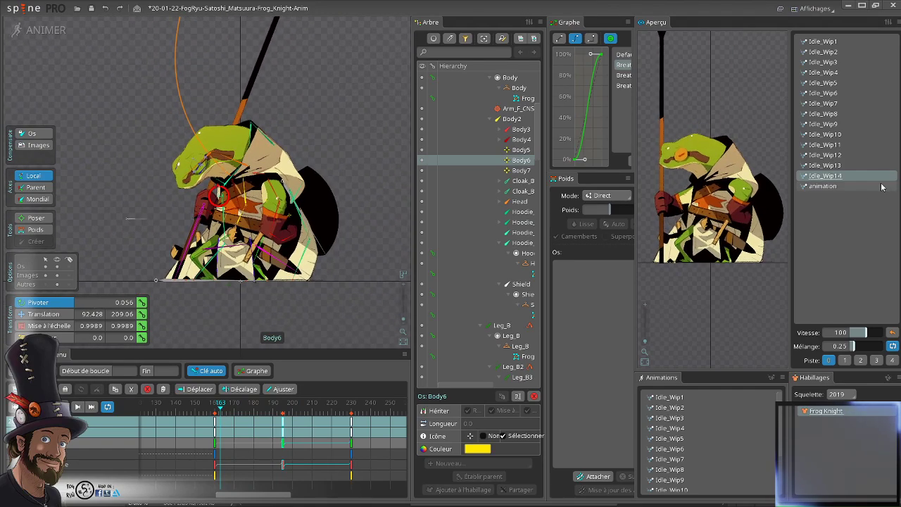
left_click(825, 165)
left_click(248, 407)
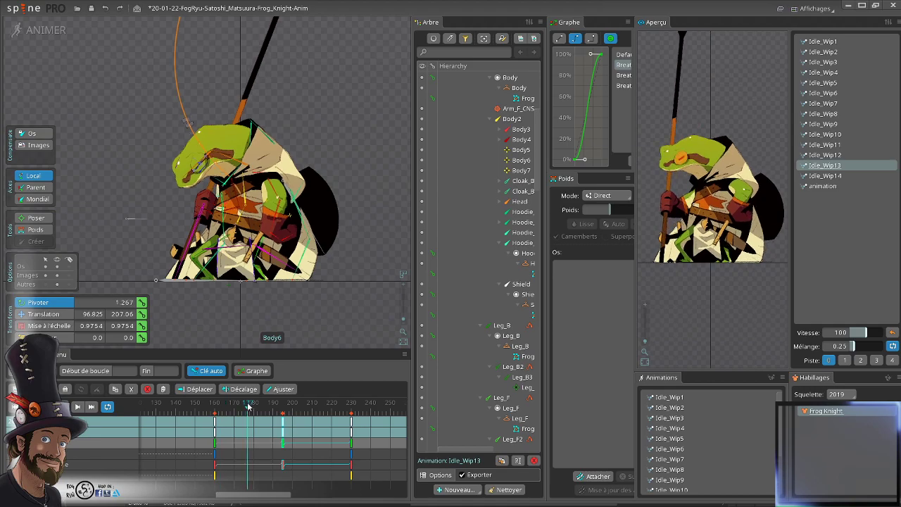
left_click_drag(248, 407, 294, 470)
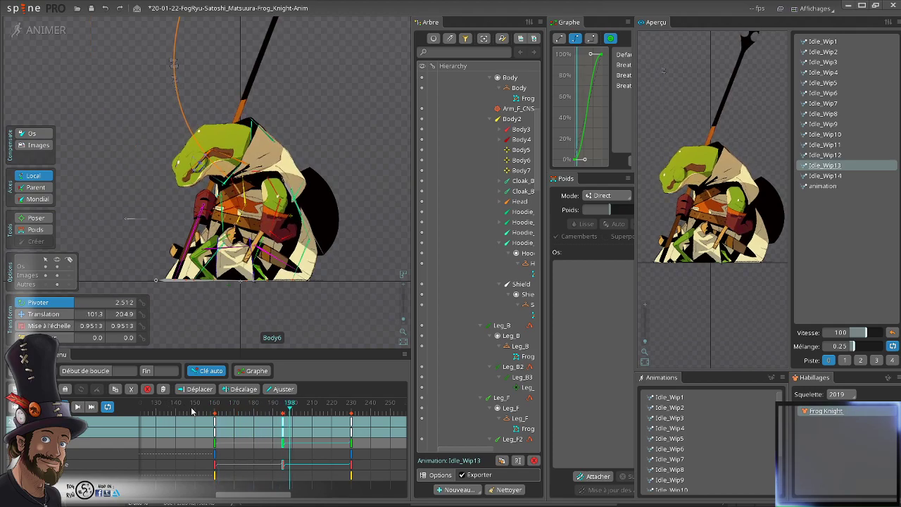
left_click(216, 424)
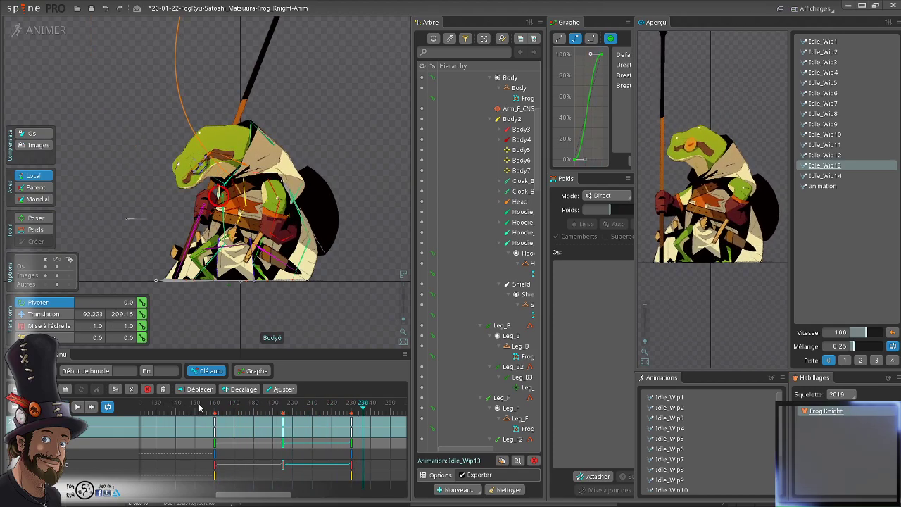
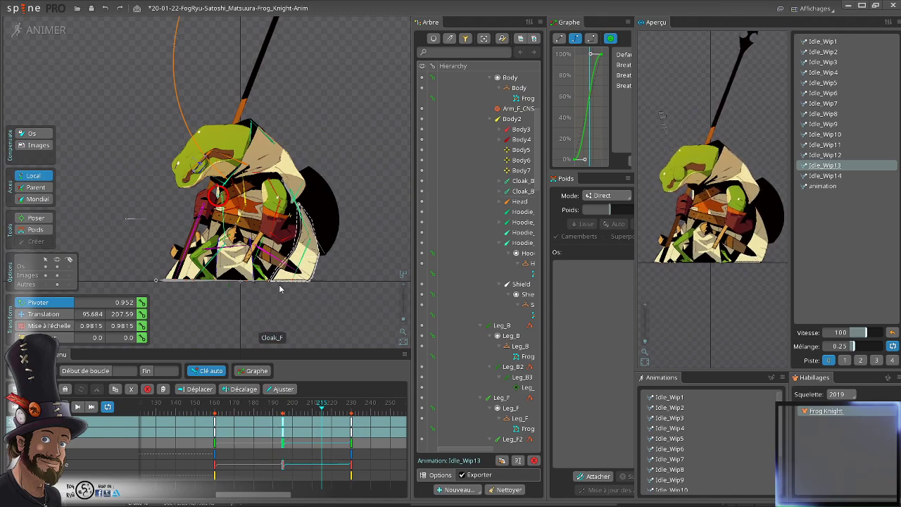
left_click_drag(263, 411, 241, 410)
key("space")
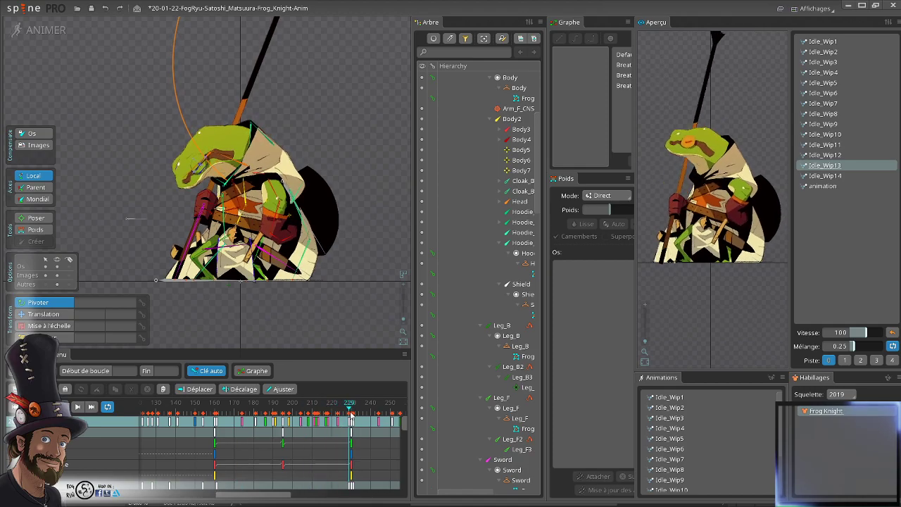
left_click(307, 407)
left_click_drag(306, 405, 350, 416)
- Widen the viewport and timeline area so the torso bone keys from frame 160 to 230 fit together
left_click_drag(384, 448, 183, 414)
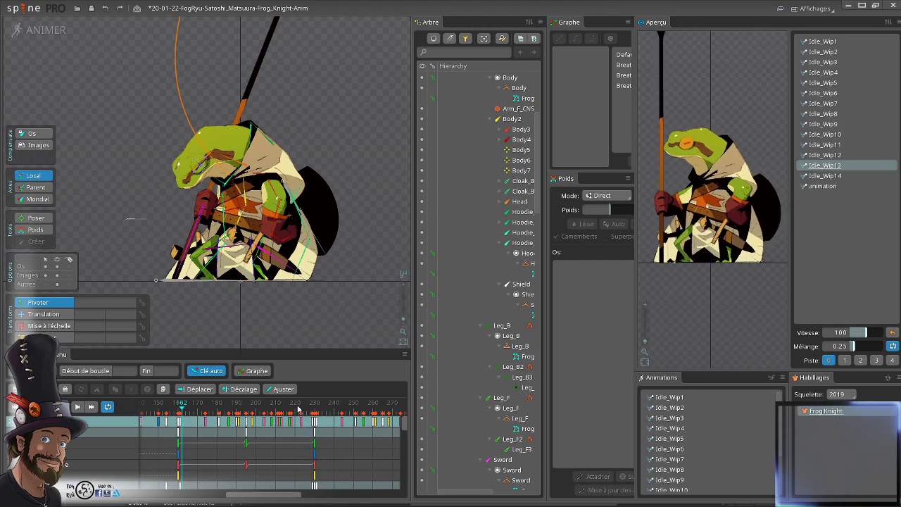
scroll(300, 411, "up", 2)
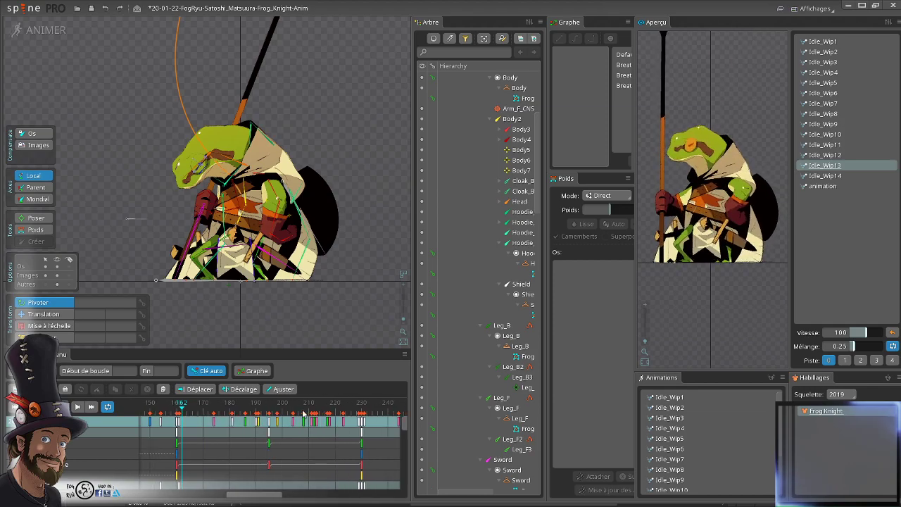
left_click_drag(359, 431, 345, 417)
left_click(367, 440)
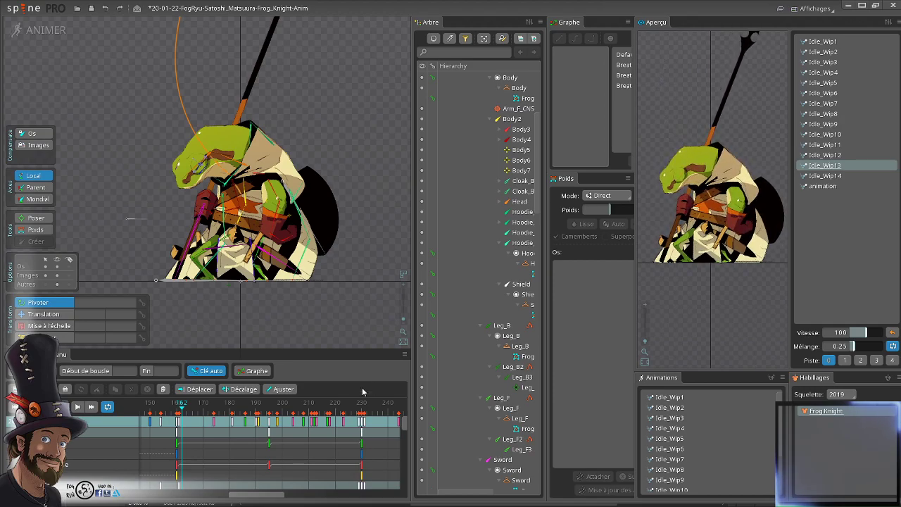
scroll(347, 406, "up", 2)
left_click_drag(357, 435, 275, 424)
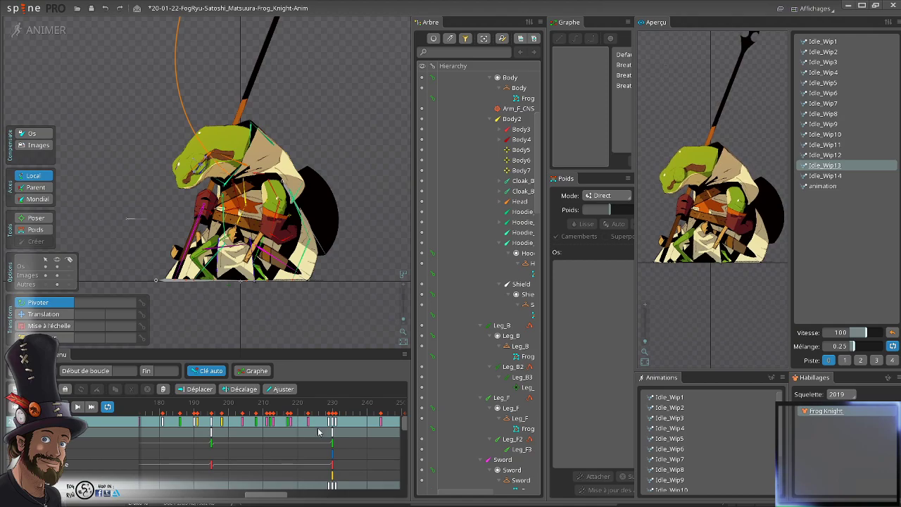
scroll(335, 426, "up", 4)
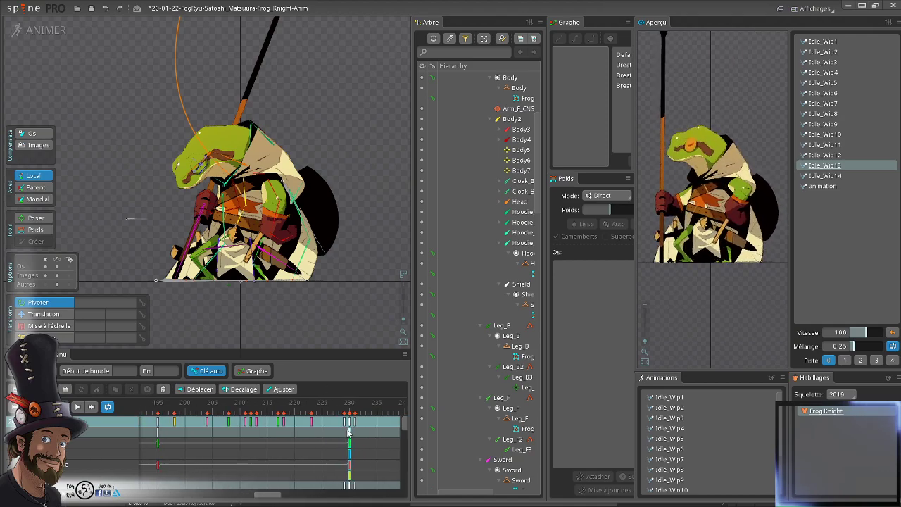
left_click_drag(346, 432, 141, 398)
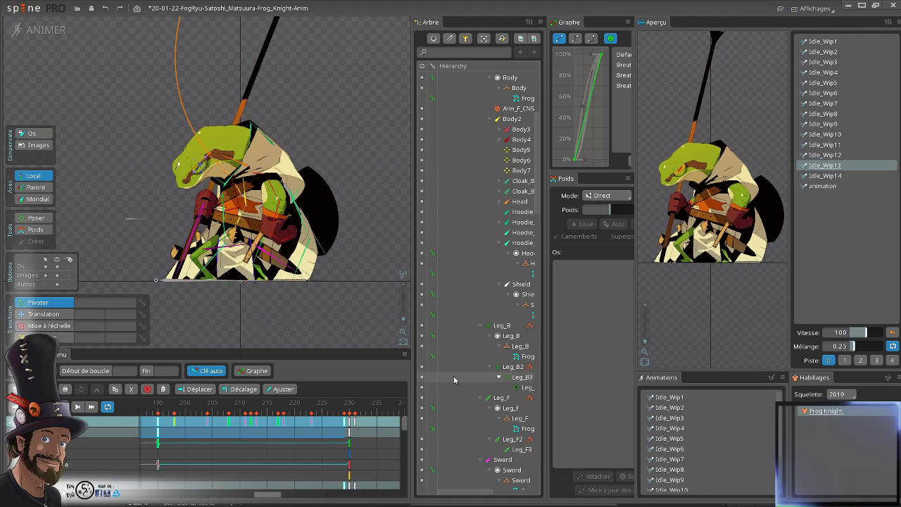
left_click_drag(547, 353, 583, 355)
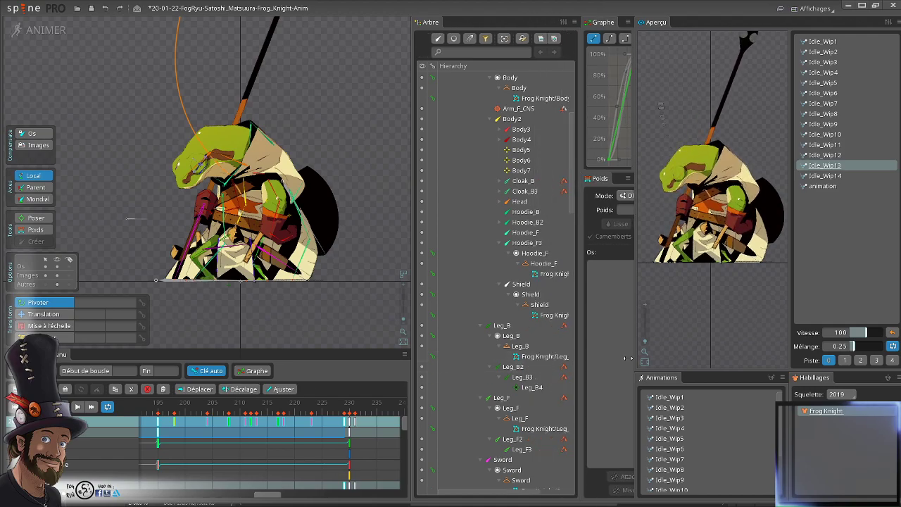
left_click_drag(413, 327, 538, 334)
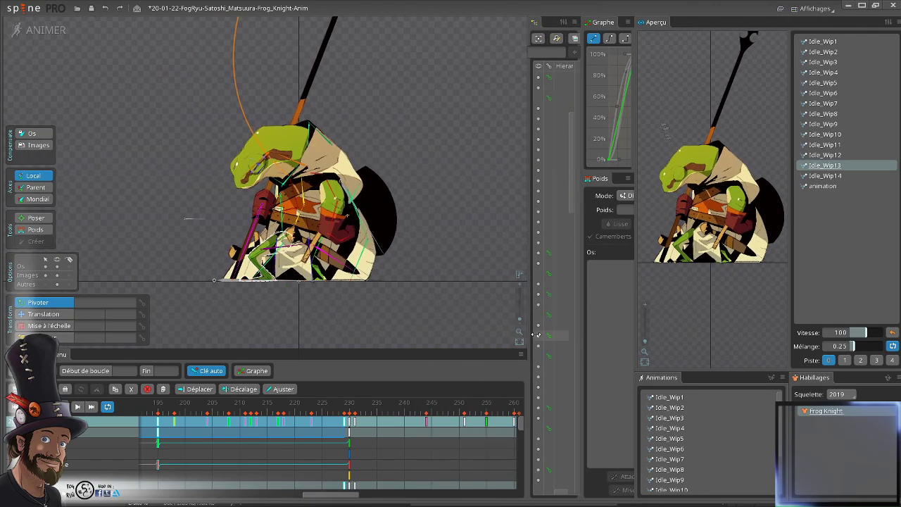
left_click_drag(387, 445, 532, 463)
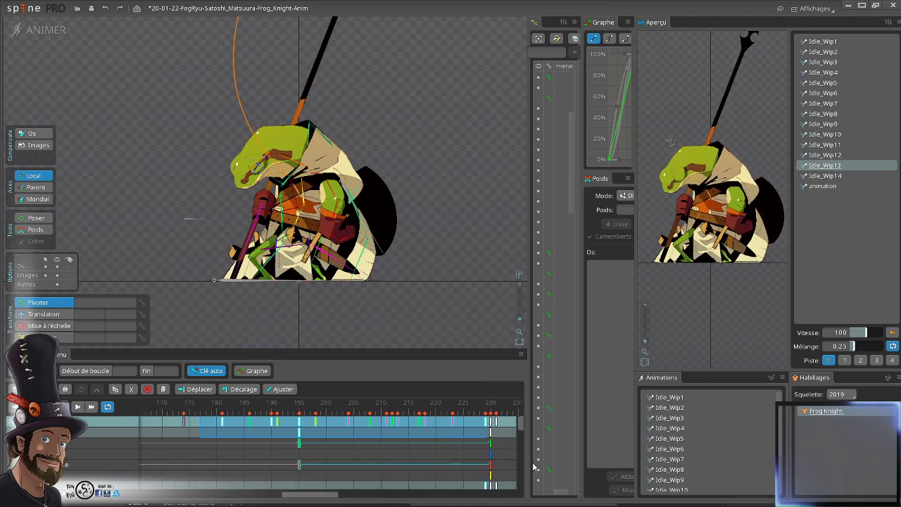
scroll(402, 415, "down", 1)
left_click(440, 451)
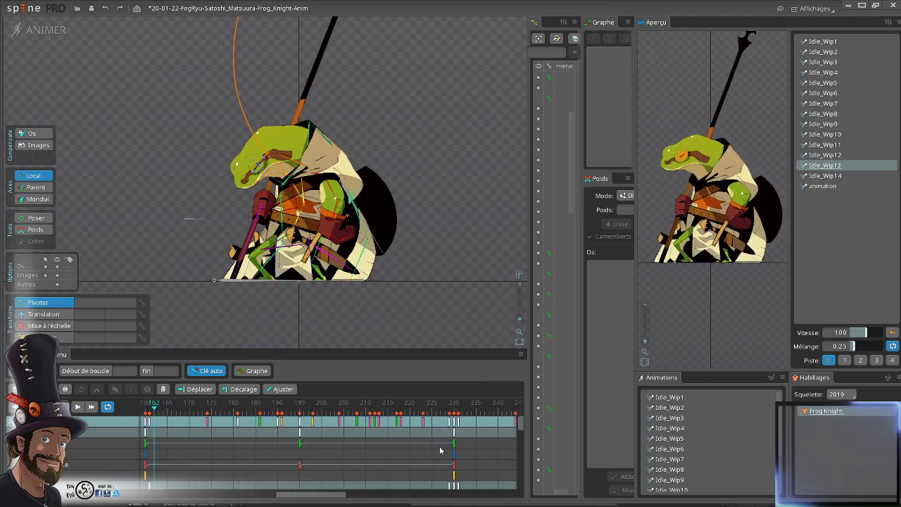
- Copy the torso bones' breathing keys from frames 160 to 195 and paste them at frames 230 and 300
left_click_drag(451, 428, 241, 407)
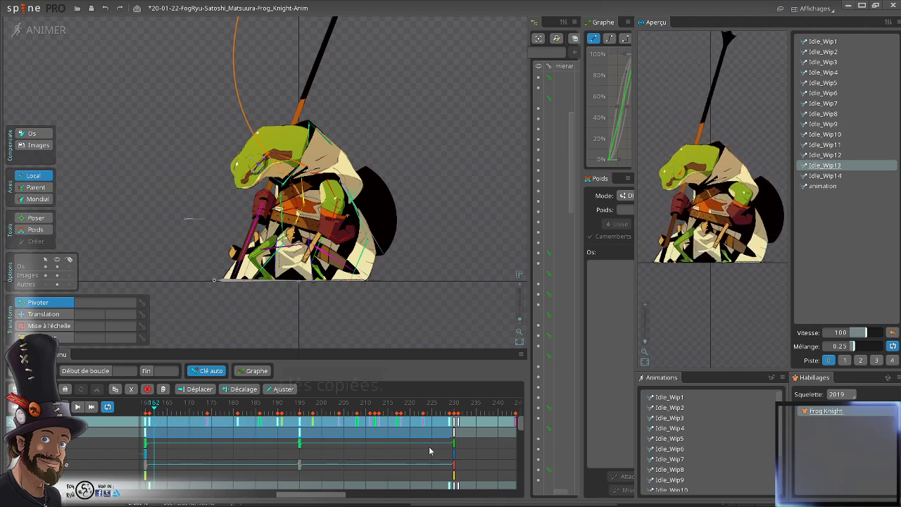
key("ctrl+c")
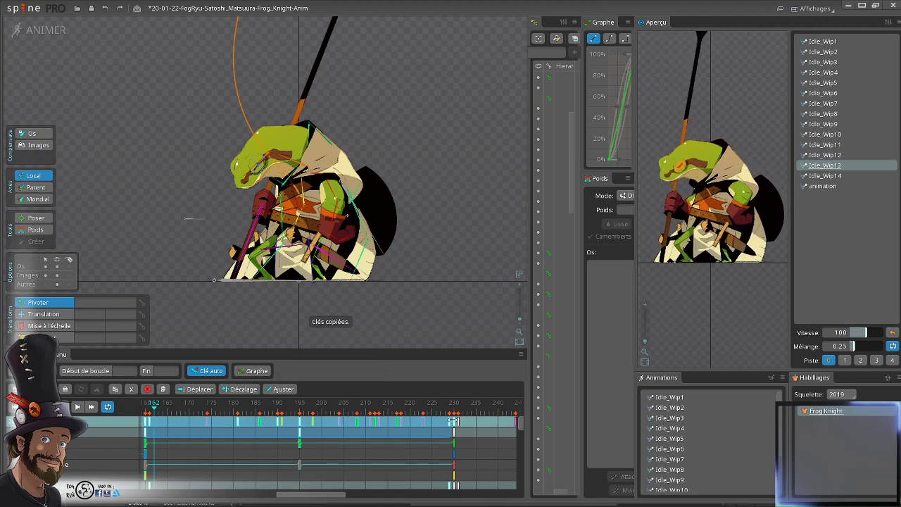
left_click(454, 421)
key("ctrl+v")
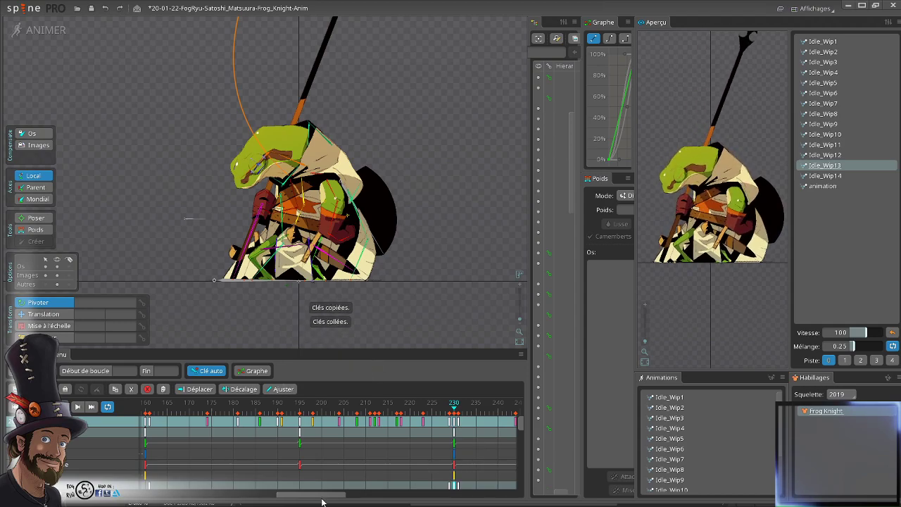
left_click_drag(317, 499, 379, 501)
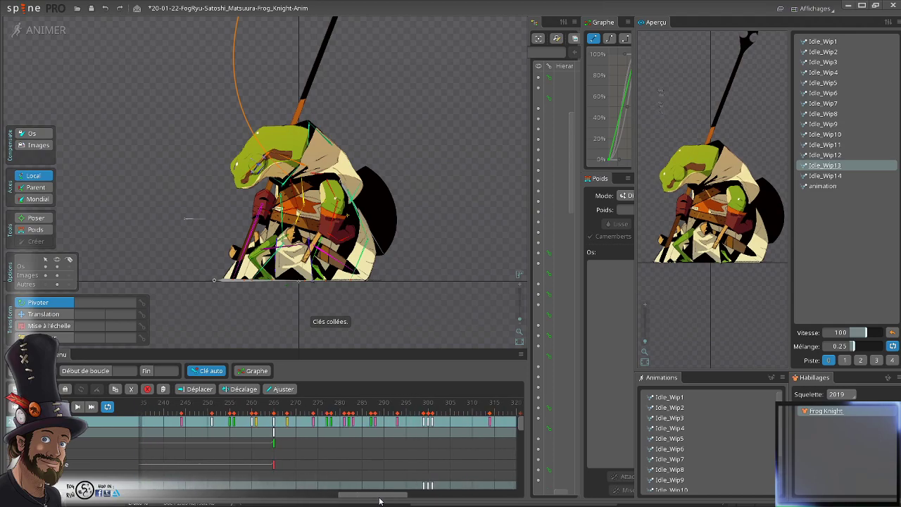
left_click(431, 426)
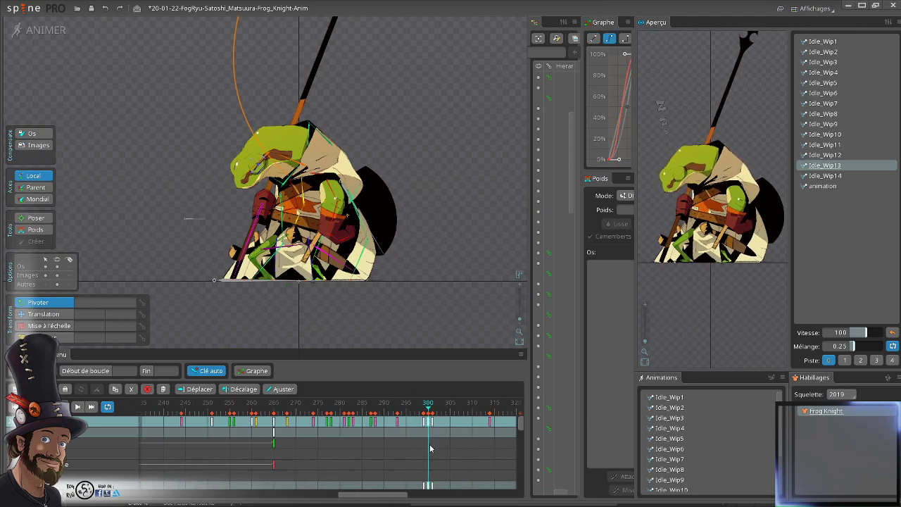
key("ctrl+v")
- Copy the torso bone keys and paste them at frame 370, at the end of the last breathing cycle
left_click_drag(373, 495, 436, 457)
key("ctrl+c")
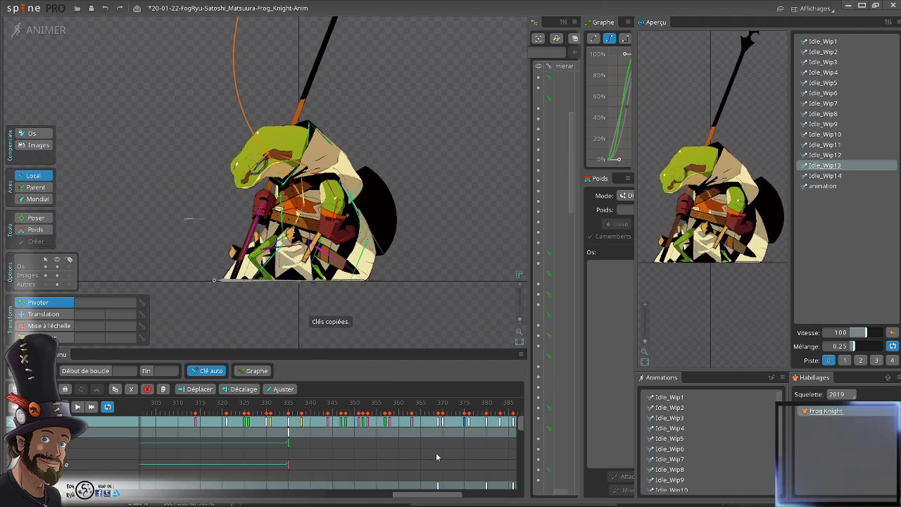
left_click(443, 423)
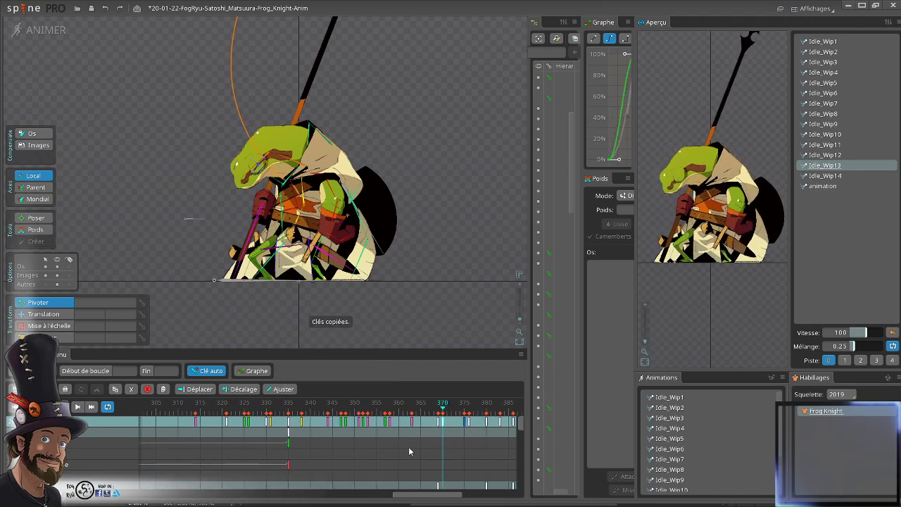
left_click(389, 443)
scroll(394, 292, "down", 1)
left_click_drag(377, 290, 357, 242)
left_click(318, 179)
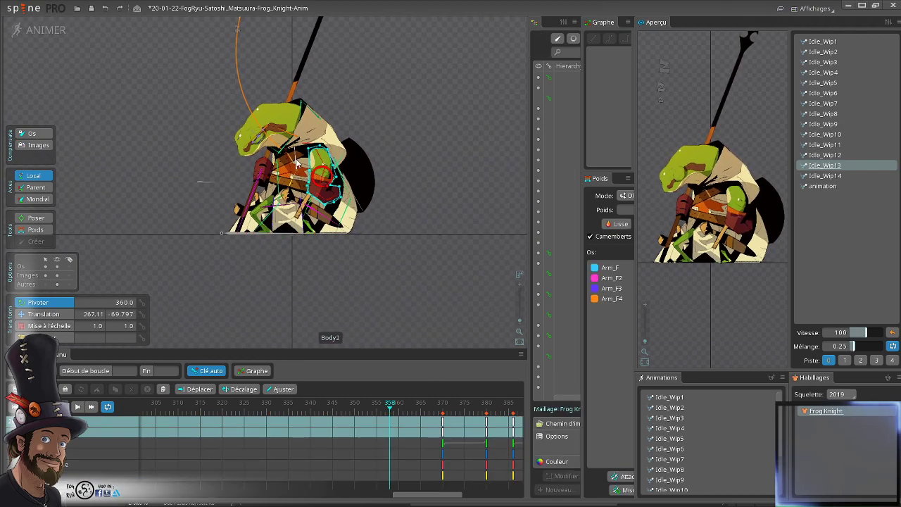
left_click(297, 164)
left_click(340, 404)
left_click(444, 425)
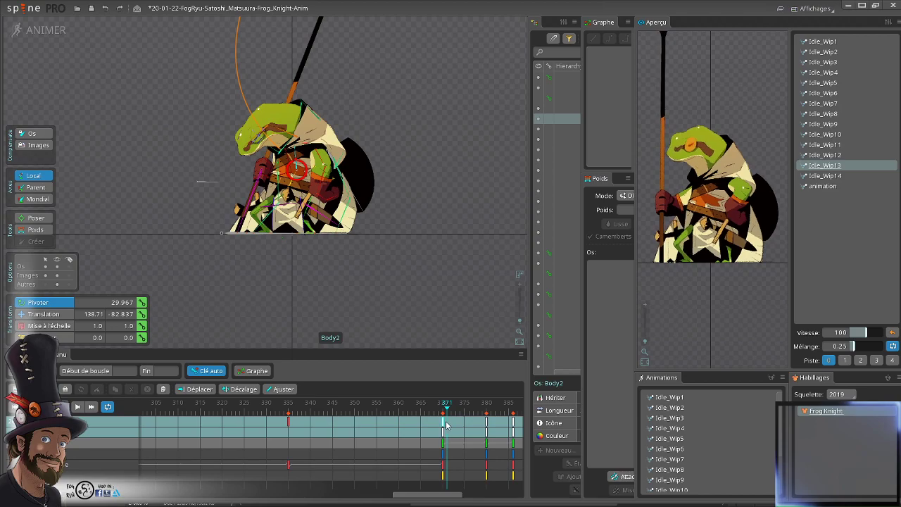
key("ctrl+v")
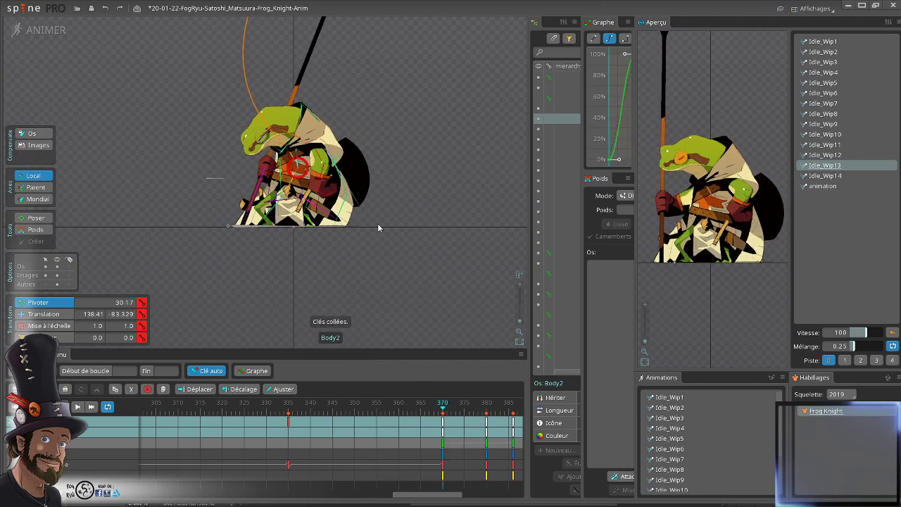
- Examine the torso around Body6 between frames 370 and 381, where the knight straightens up
left_click_drag(442, 412, 492, 447)
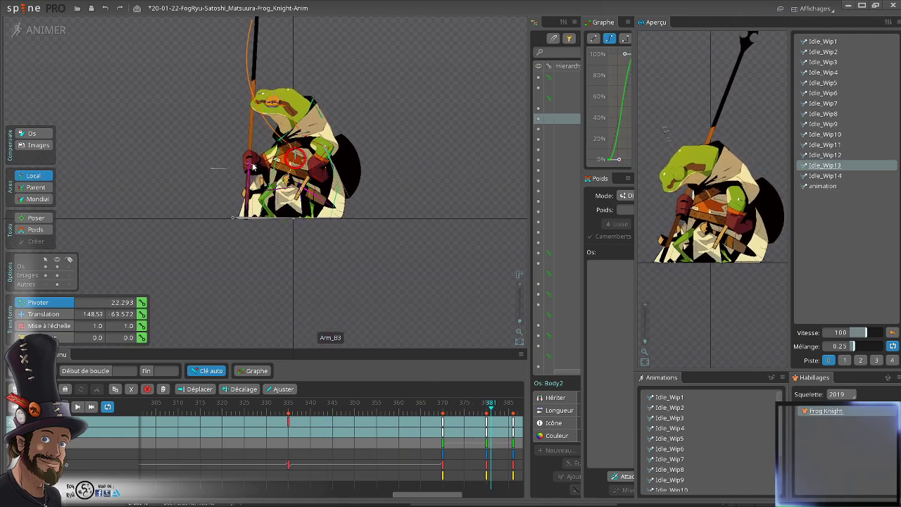
scroll(252, 166, "up", 6)
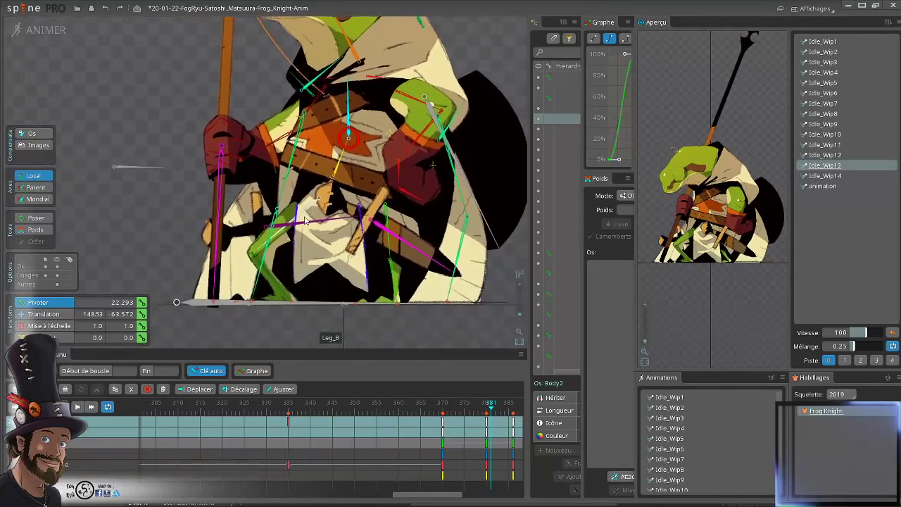
scroll(305, 221, "up", 4)
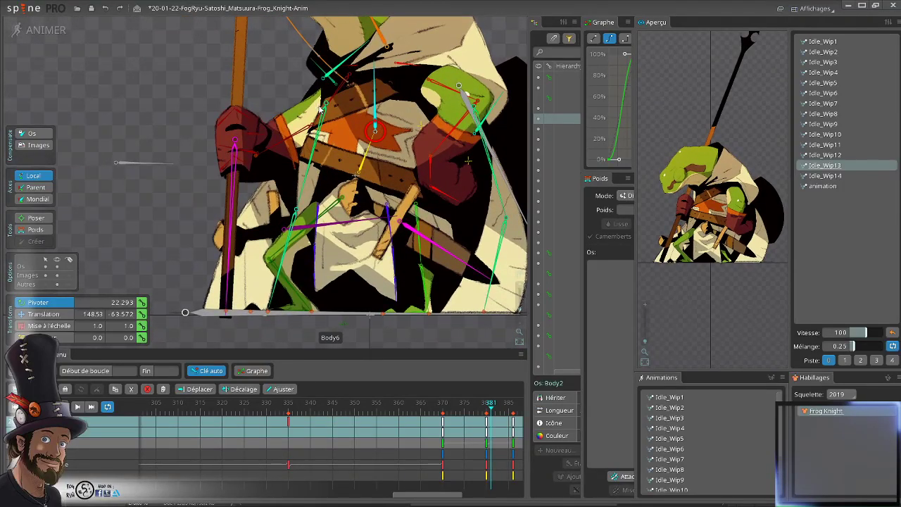
left_click(320, 107)
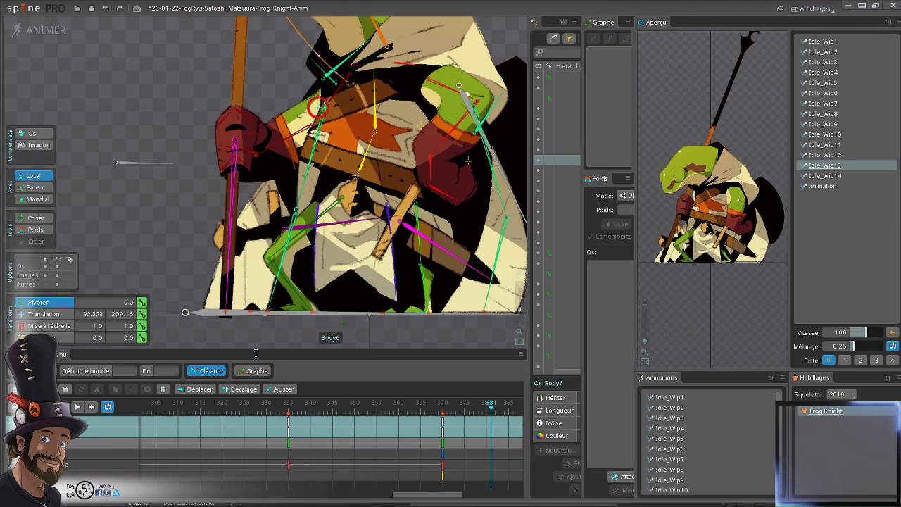
scroll(459, 244, "down", 6)
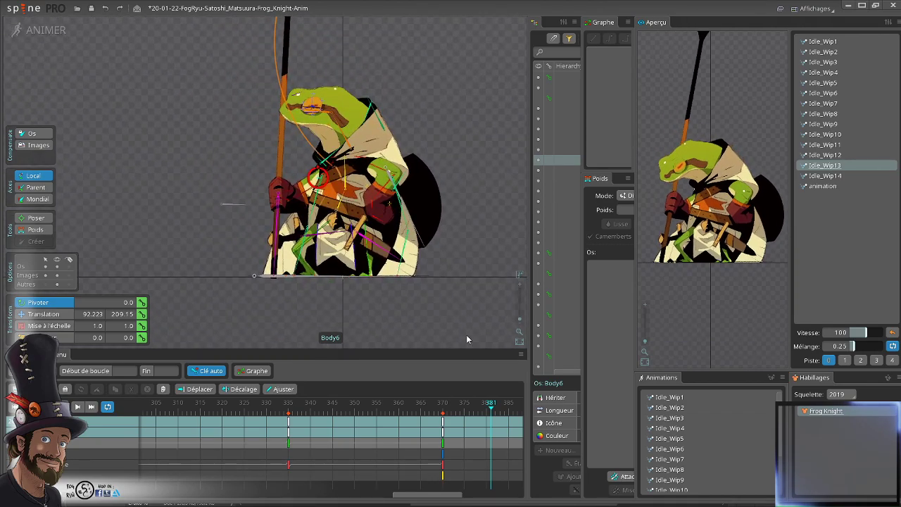
scroll(447, 235, "down", 1)
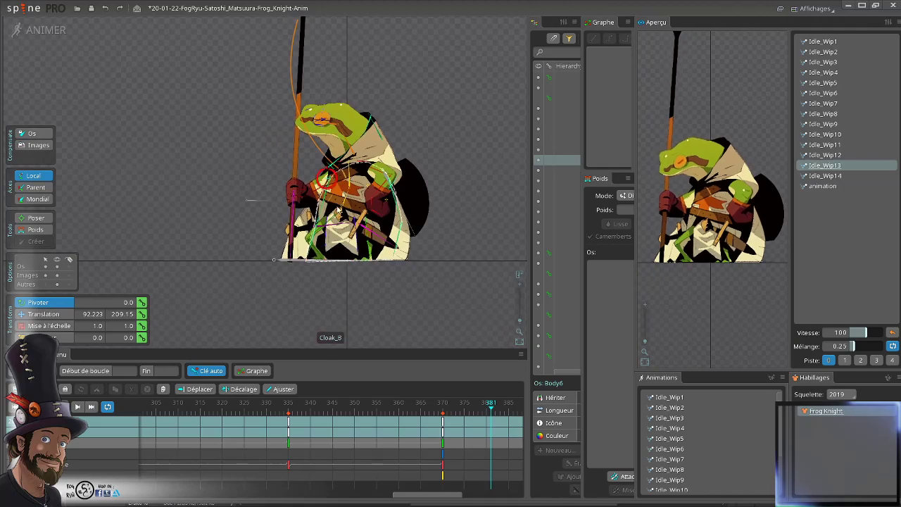
scroll(338, 201, "up", 3)
left_click_drag(441, 413, 485, 434)
scroll(464, 276, "up", 4)
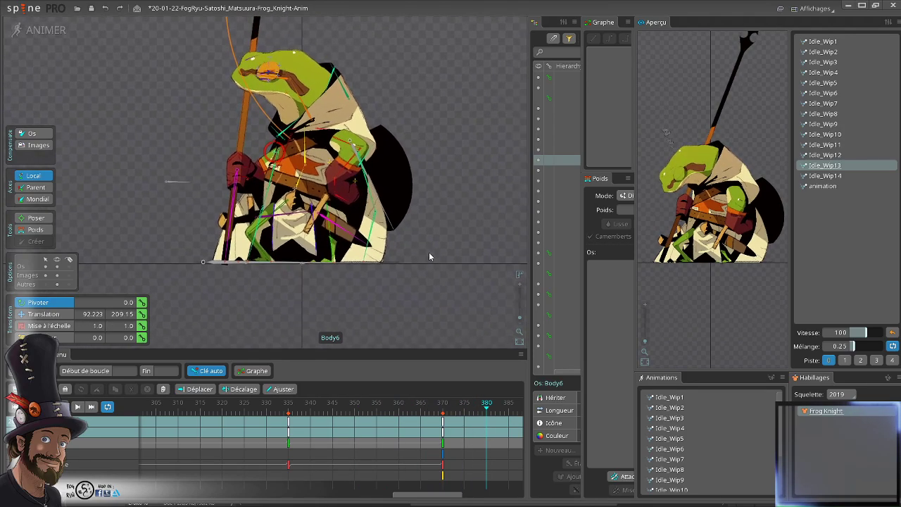
scroll(295, 176, "up", 2)
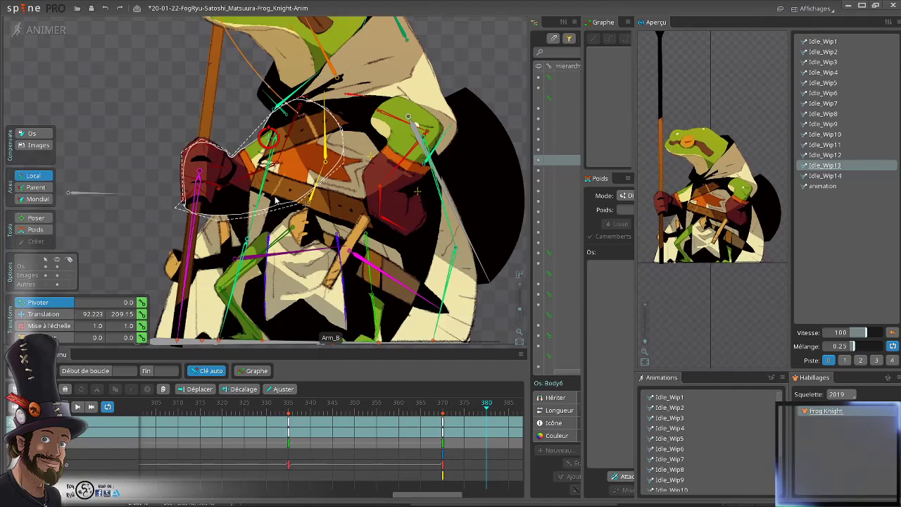
left_click_drag(323, 222, 308, 198)
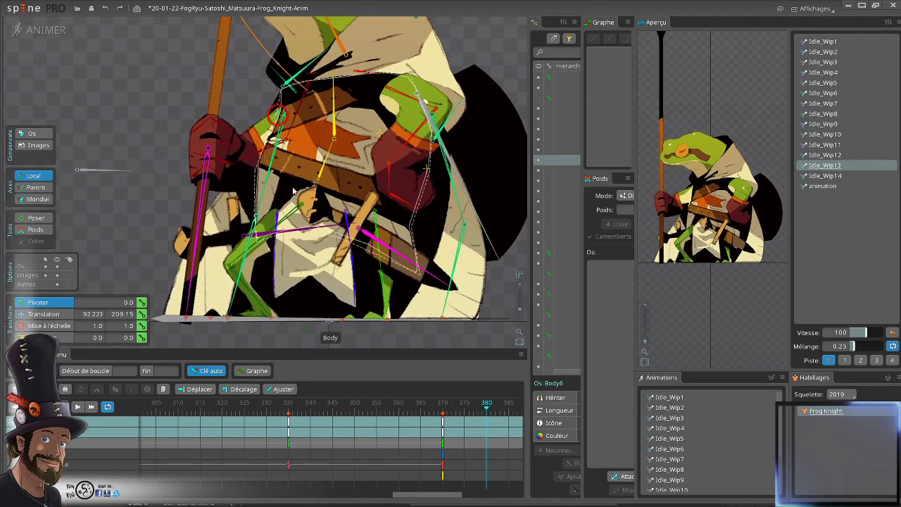
left_click(469, 423)
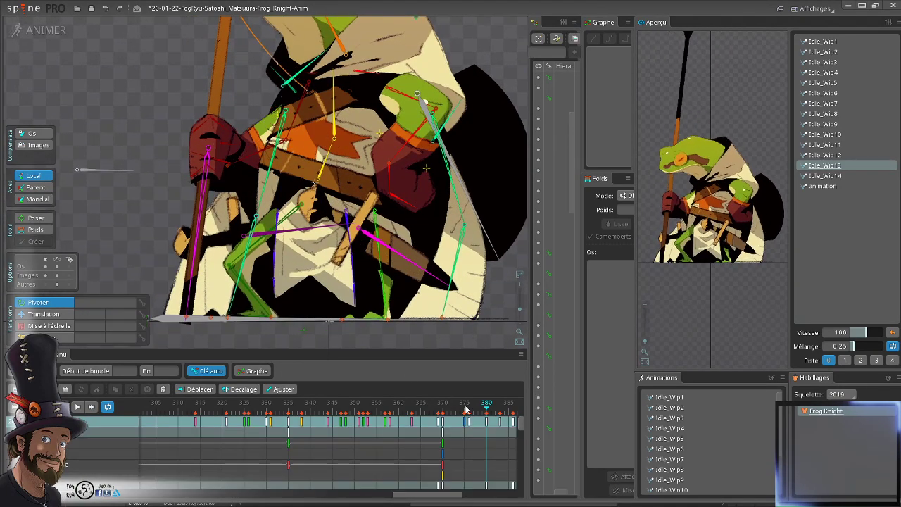
- Rotate the Body6 bone to about 7.533° at frame 380
left_click_drag(453, 418, 487, 423)
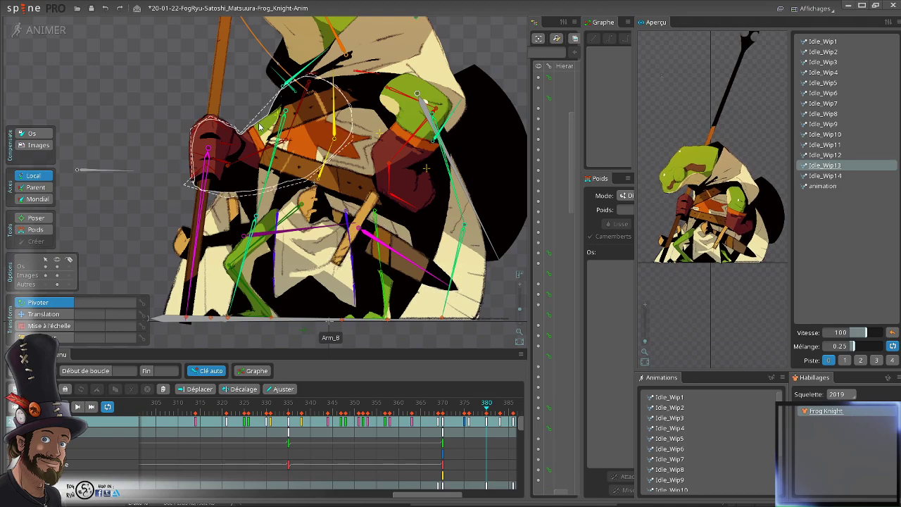
left_click(280, 116)
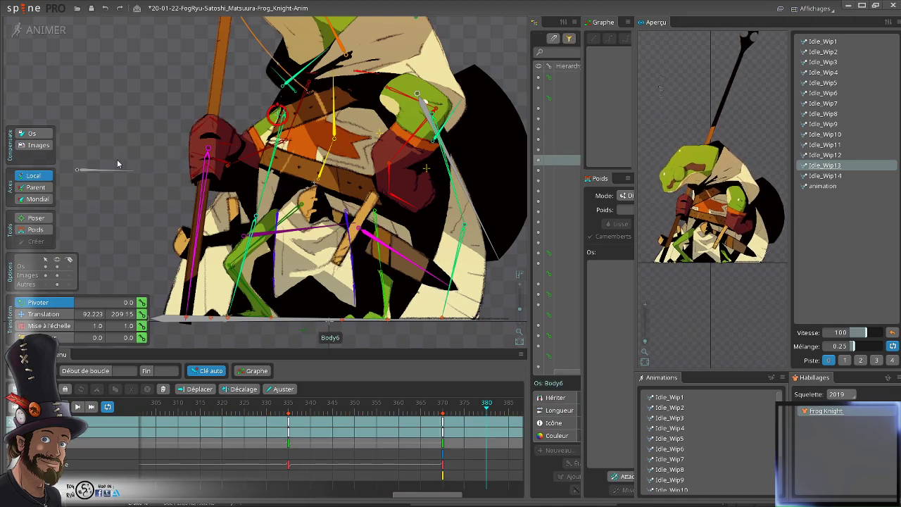
left_click_drag(109, 132, 135, 145)
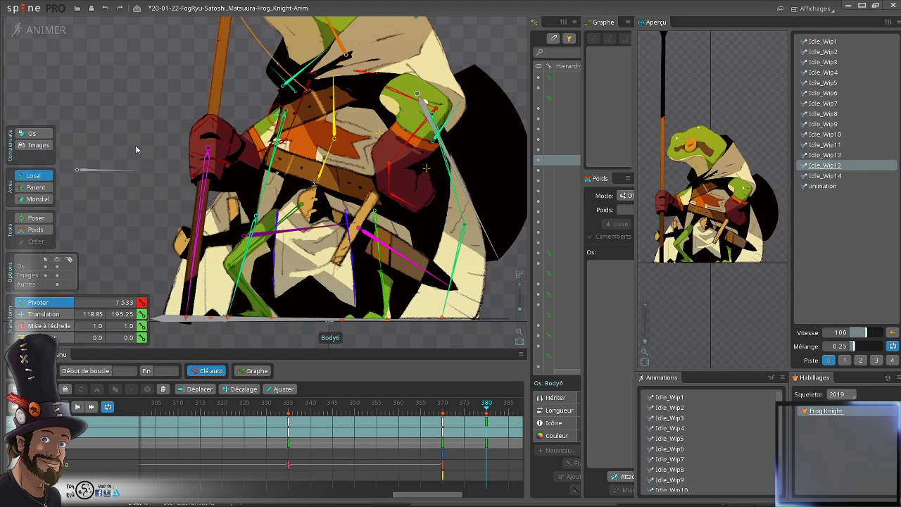
- Ease the Body6 key at frame 370 with the first Breathing curve preset
left_click(442, 425)
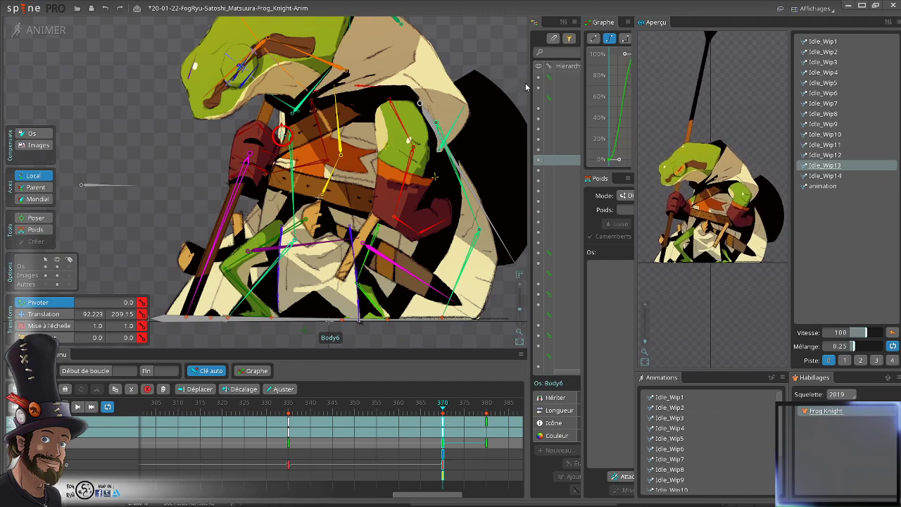
left_click_drag(526, 83, 456, 82)
left_click_drag(582, 109, 538, 99)
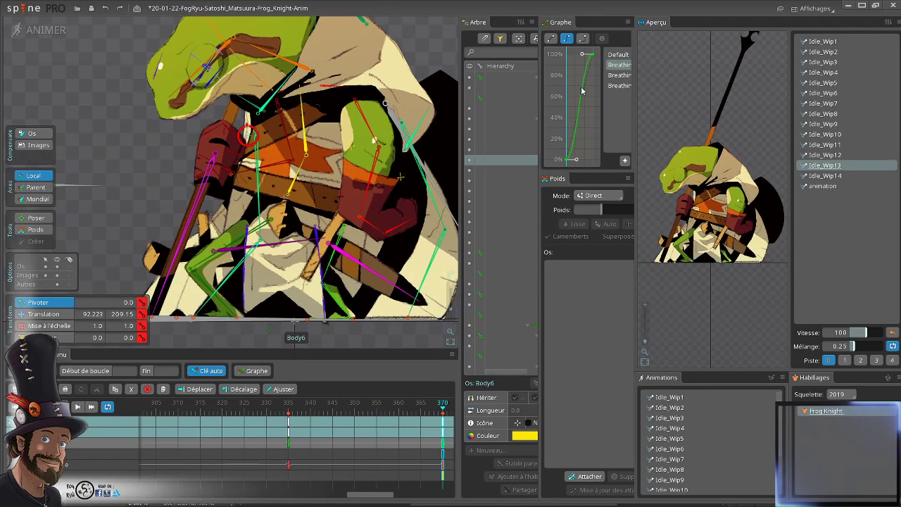
- Review the torso motion up to frame 395 and save the project
scroll(355, 301, "down", 3)
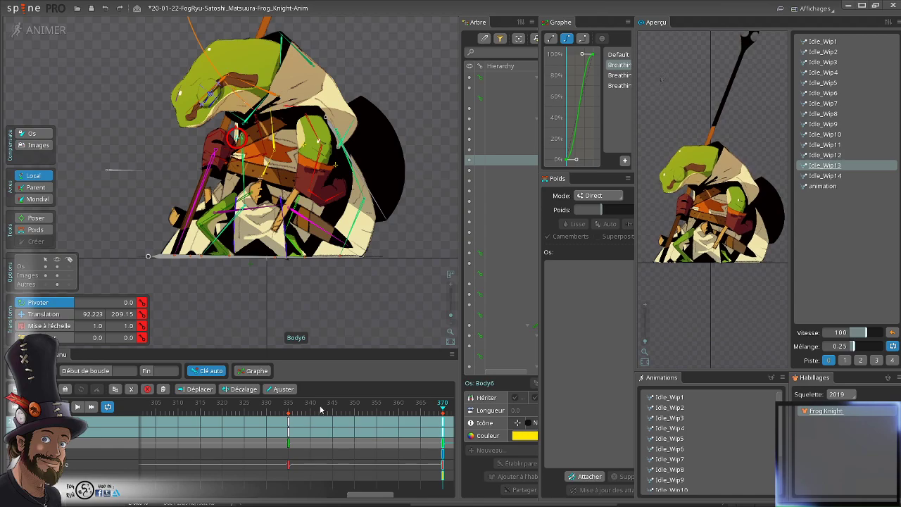
left_click(373, 414)
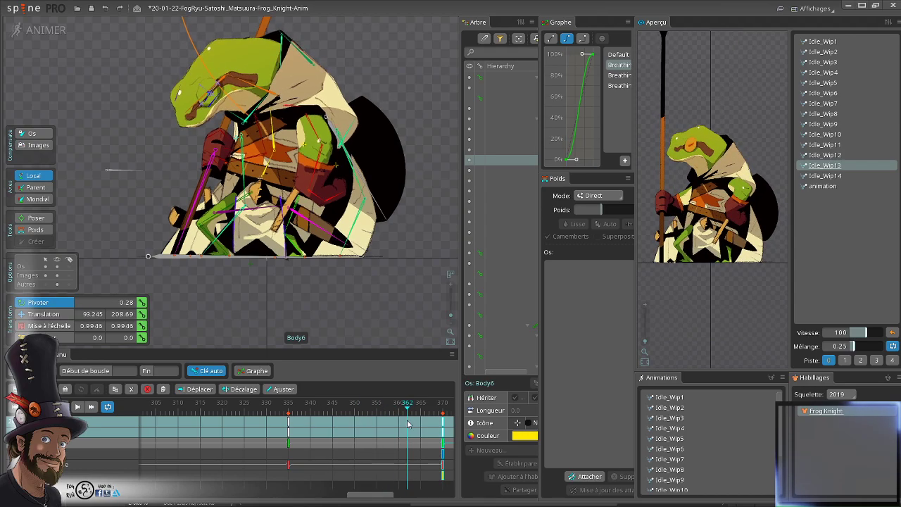
left_click_drag(407, 423, 166, 417)
left_click_drag(270, 455, 428, 486)
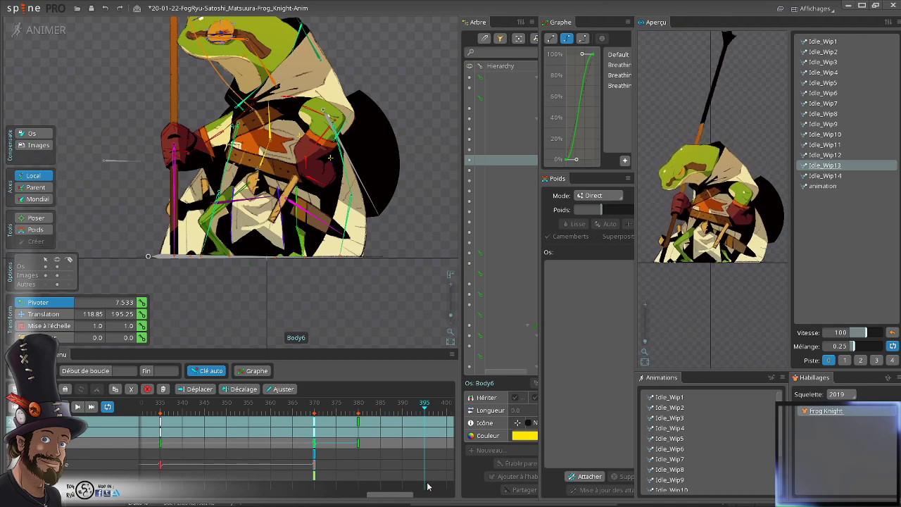
left_click_drag(402, 219, 421, 237)
key("ctrl+s")
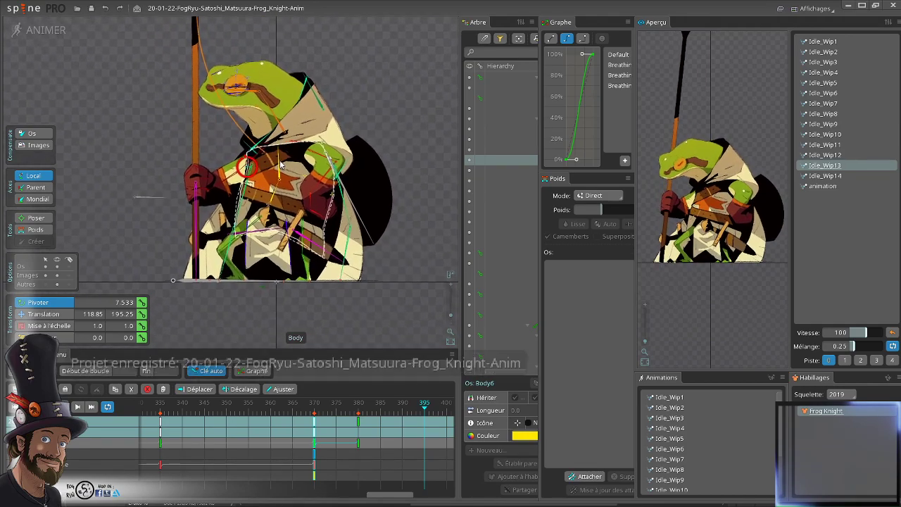
- Key all transforms of Body5, Body6 and Body7 at frame 396, matching the Eyelid_F_Up key, and store the three bones as selection 2
left_click_drag(296, 147, 312, 172)
scroll(350, 204, "up", 1)
left_click_drag(350, 204, 317, 185)
key("space")
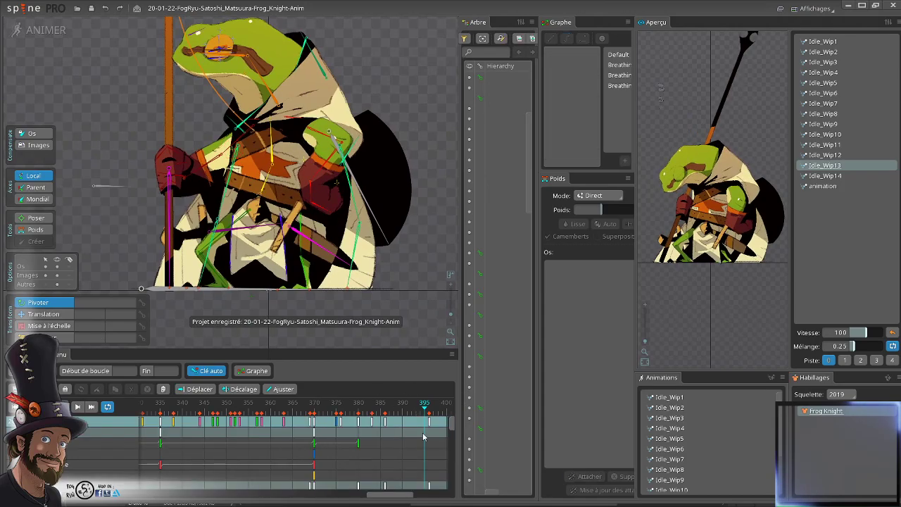
left_click(218, 46)
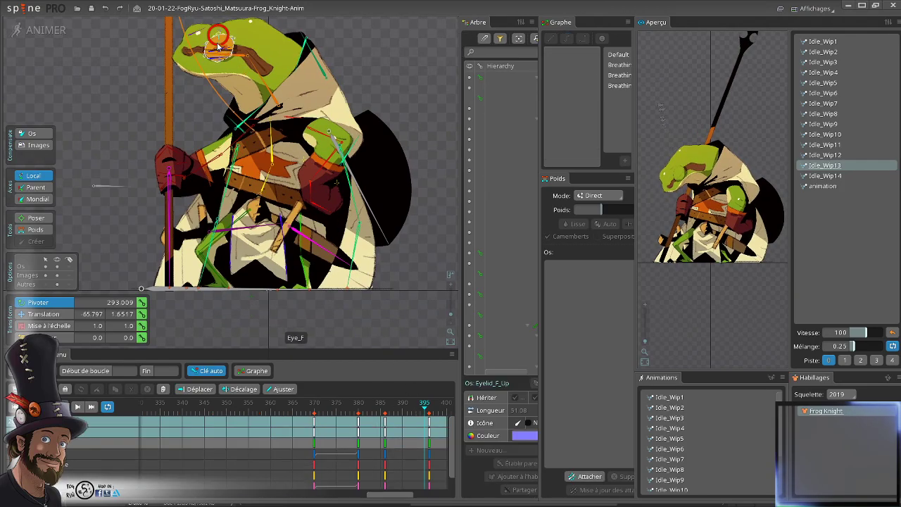
left_click_drag(388, 496, 410, 496)
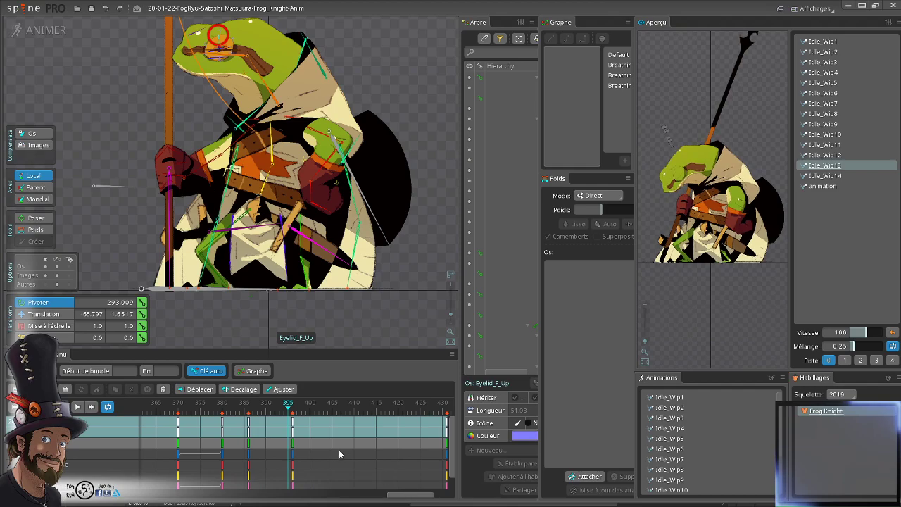
left_click_drag(260, 402, 295, 424)
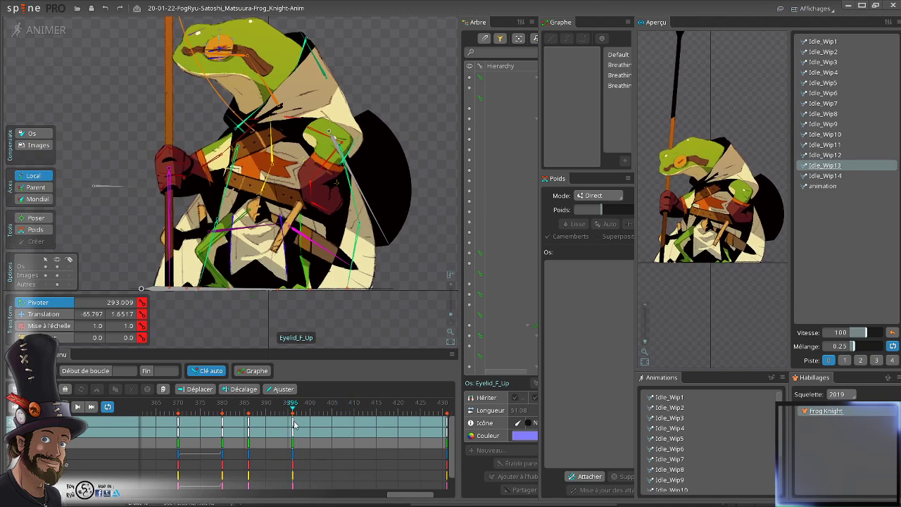
left_click(232, 150)
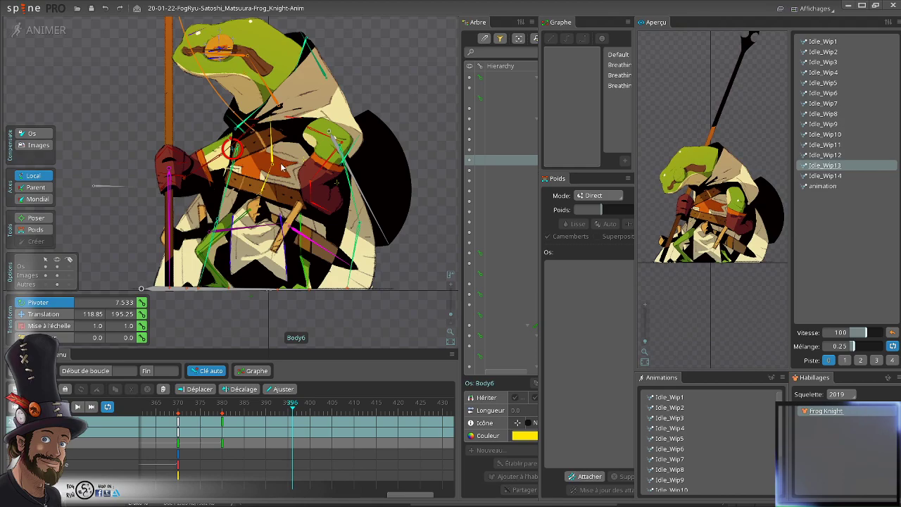
left_click(305, 164, "ctrl")
left_click(338, 185, "ctrl")
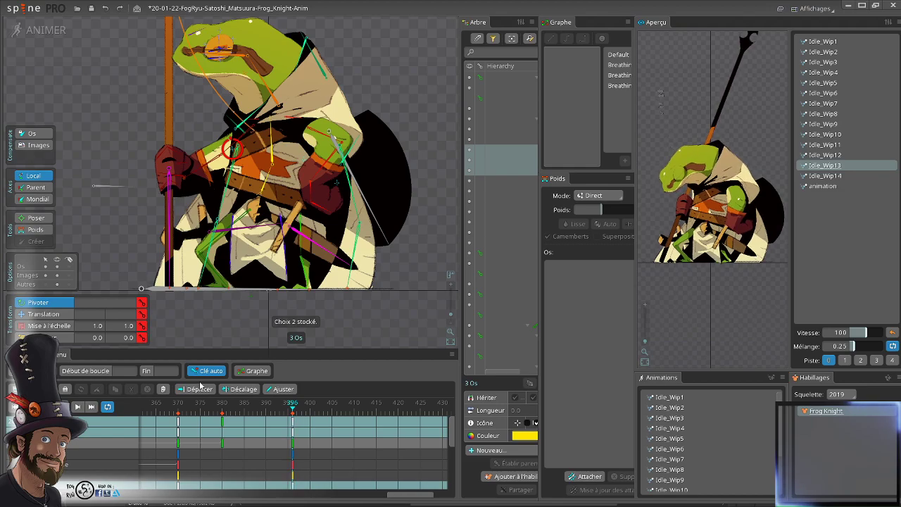
key("space")
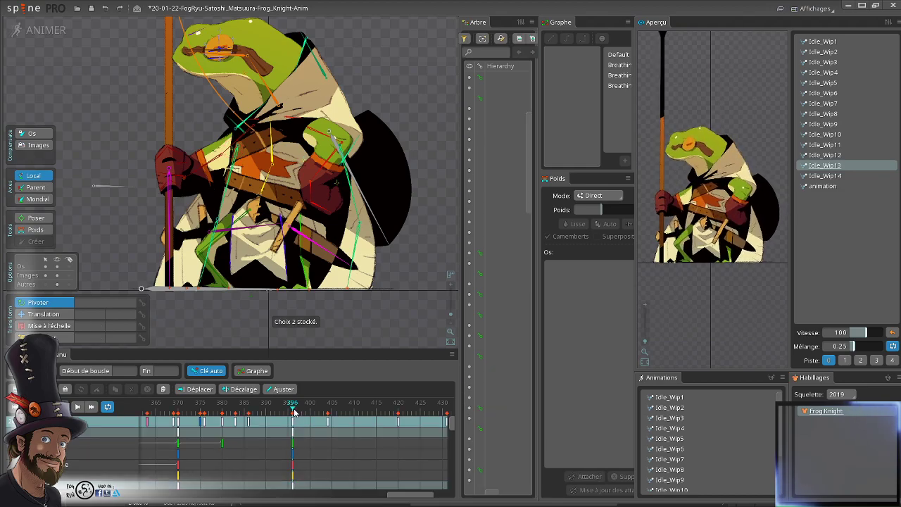
- Find the Head_Brown keys up to frame 431 and key all transforms of the three stored torso bones at frame 431
left_click_drag(294, 410, 331, 418)
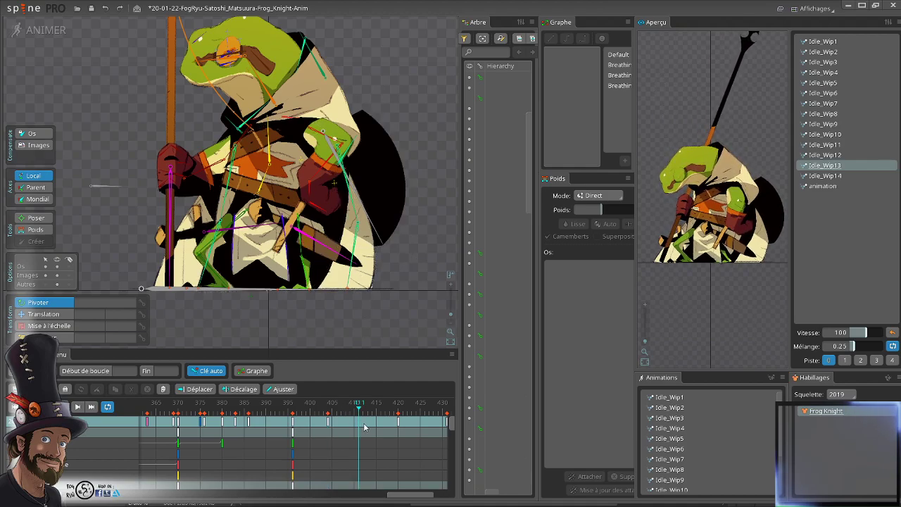
left_click(245, 54)
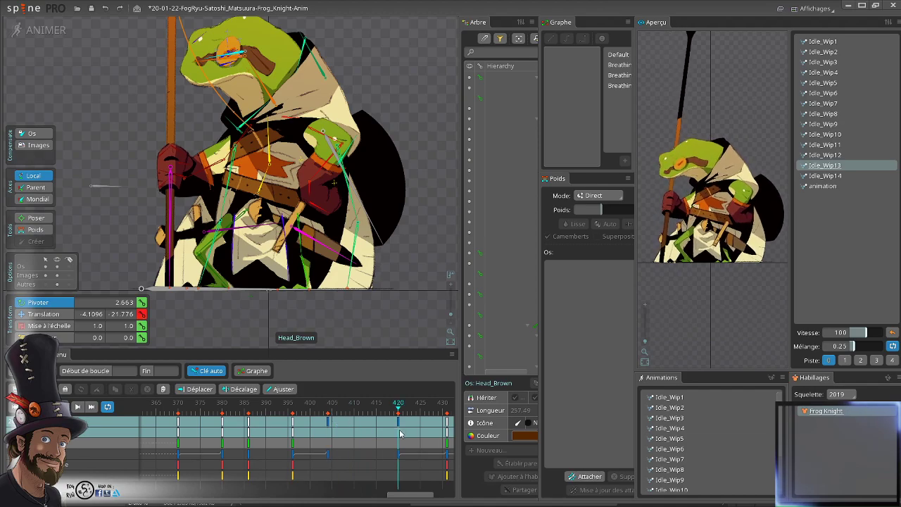
left_click(444, 442)
left_click_drag(444, 442, 447, 444)
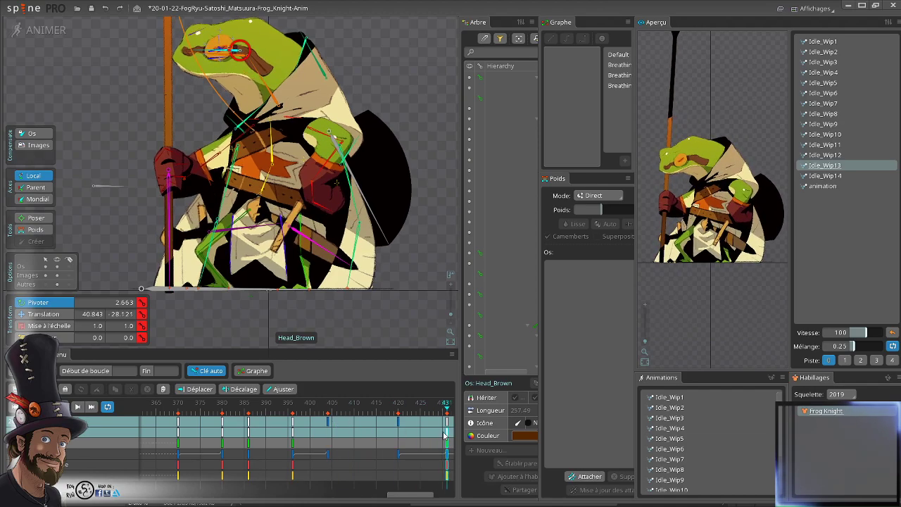
key("1")
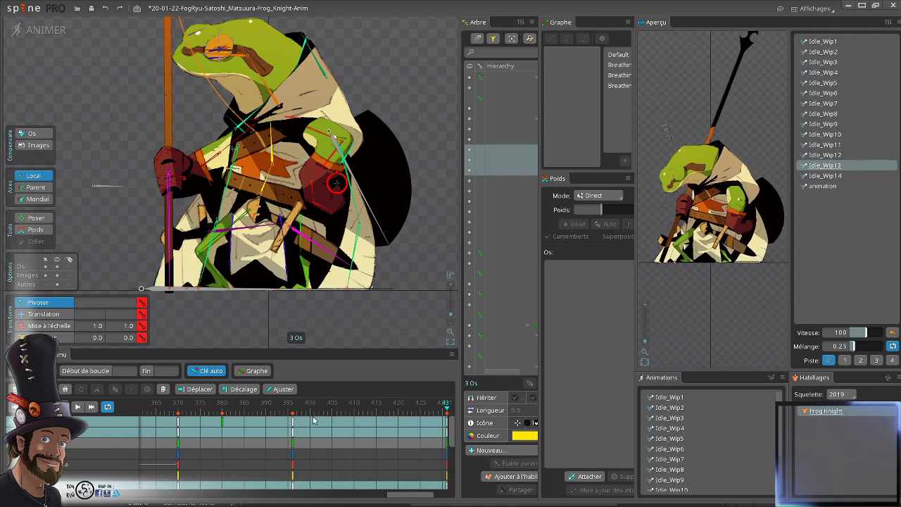
- At frame 404, move Body5 to a Y translation of about -201.7, and ease its frame 396 key with the first Breathing curve preset
left_click_drag(314, 421, 329, 419)
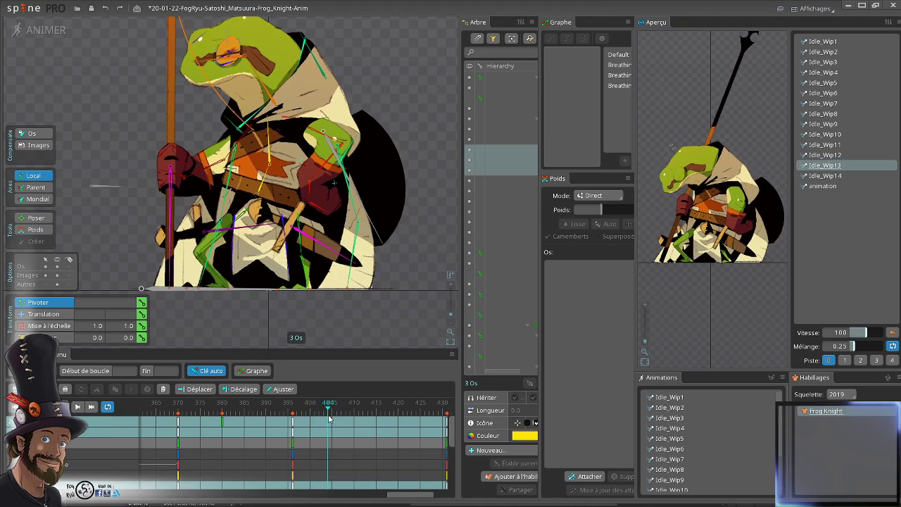
scroll(383, 88, "up", 1)
left_click_drag(403, 93, 389, 80)
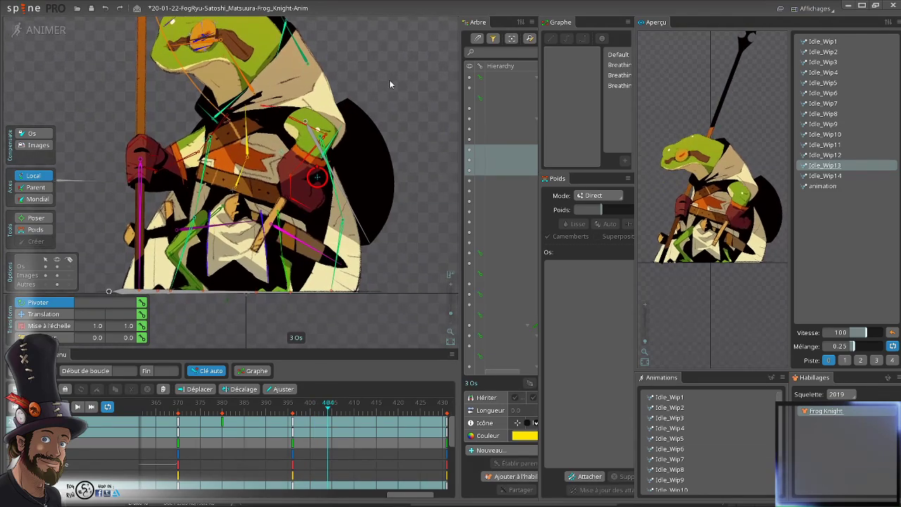
key("space")
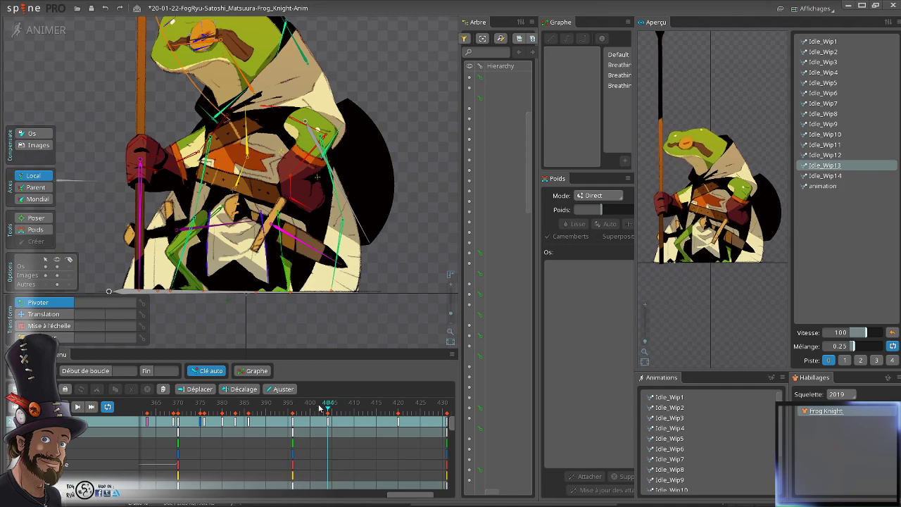
left_click(281, 151)
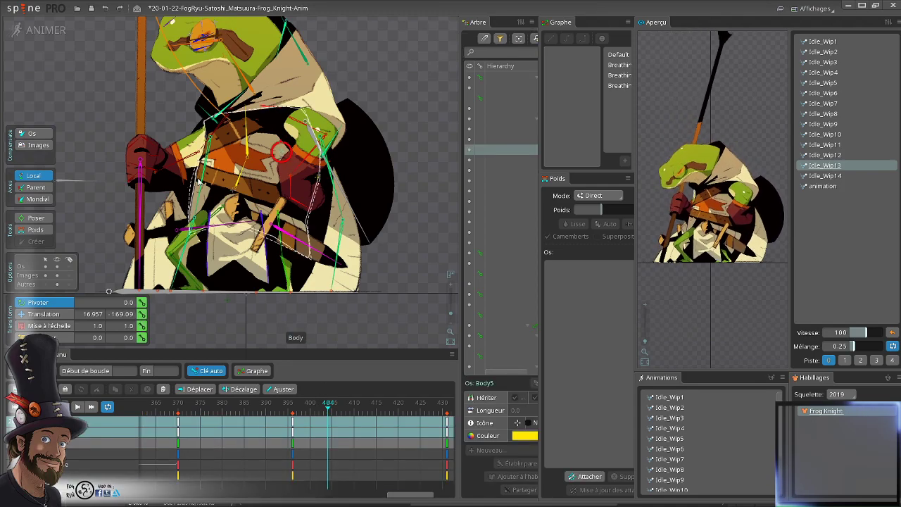
key("b")
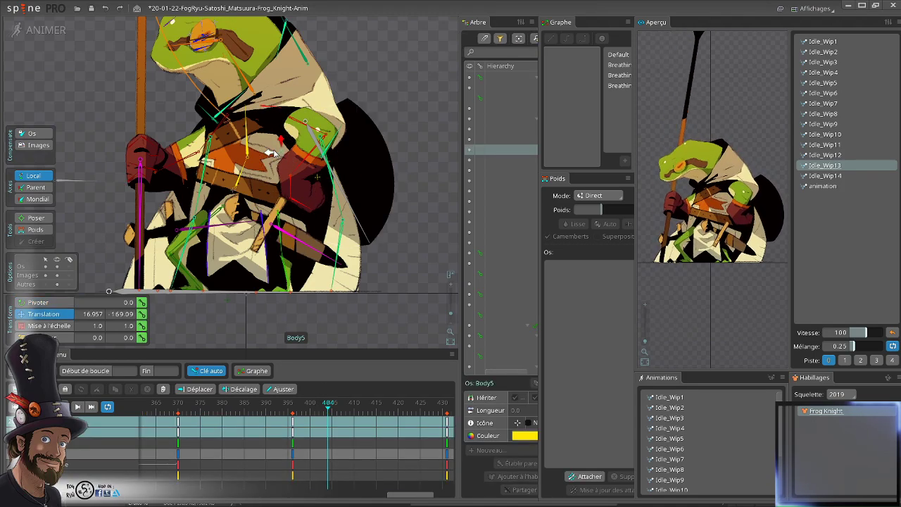
left_click_drag(268, 153, 276, 156)
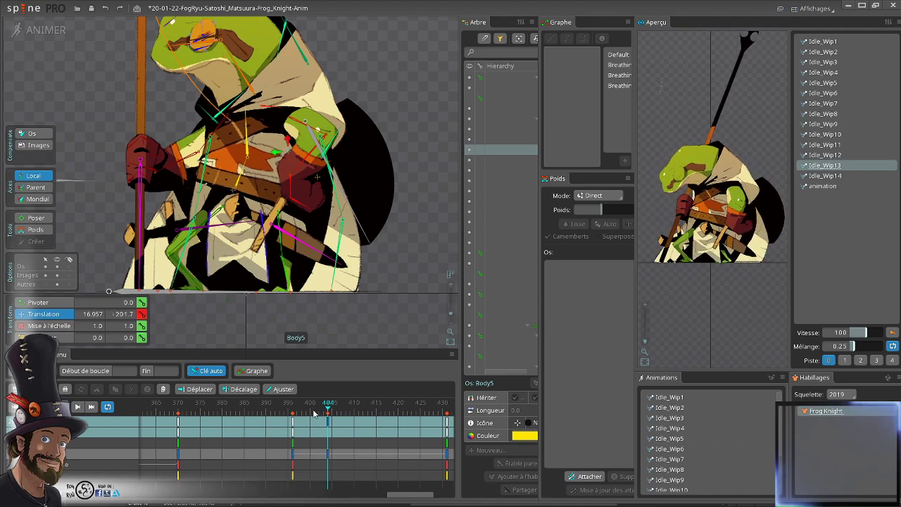
left_click(294, 427)
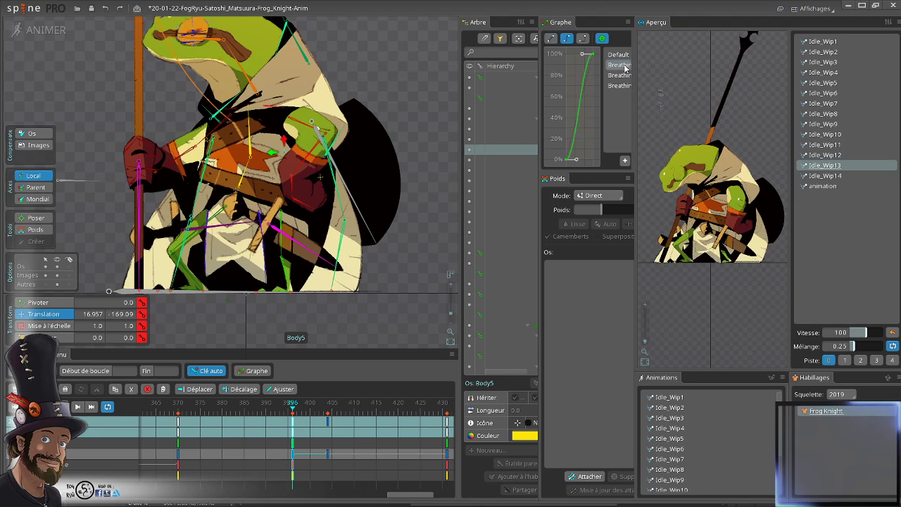
left_click_drag(327, 406, 328, 436)
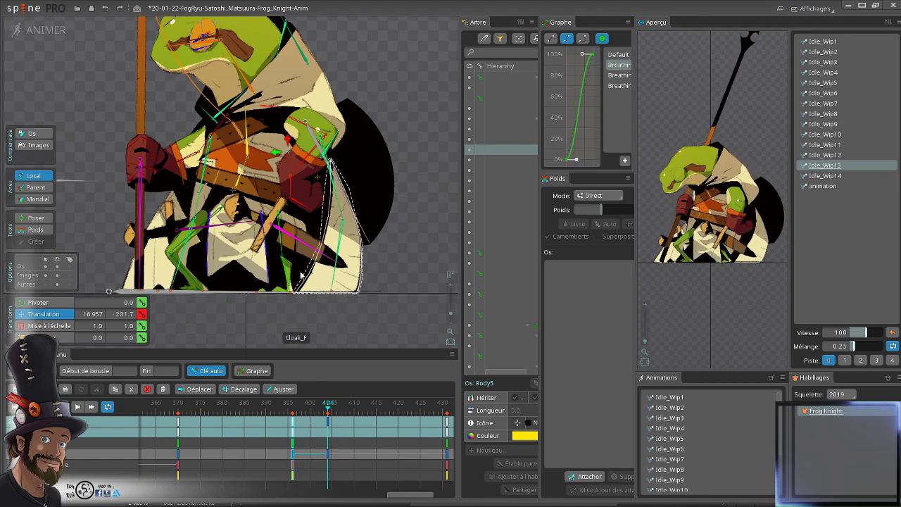
- At frame 404, move Body7 to a Y translation of about -372.64, and ease its frame 396 key with the first Breathing curve preset
left_click(317, 180)
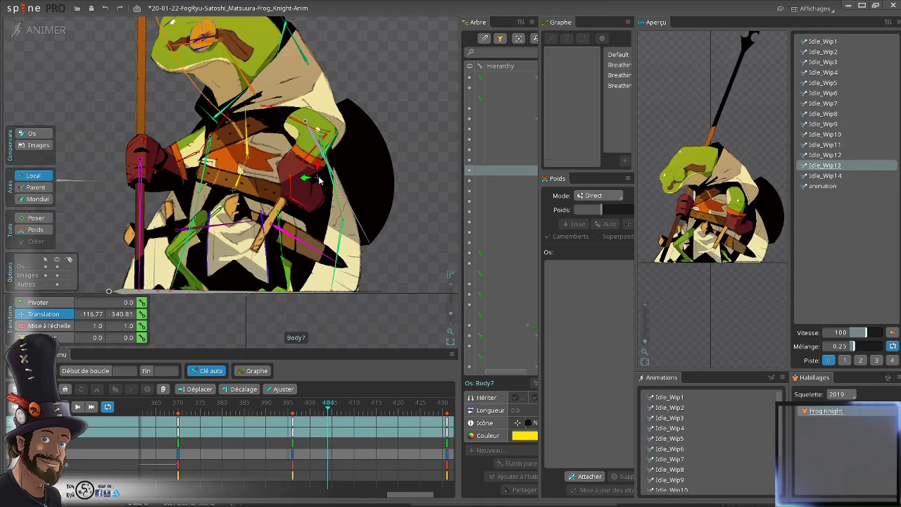
left_click_drag(315, 182, 316, 185)
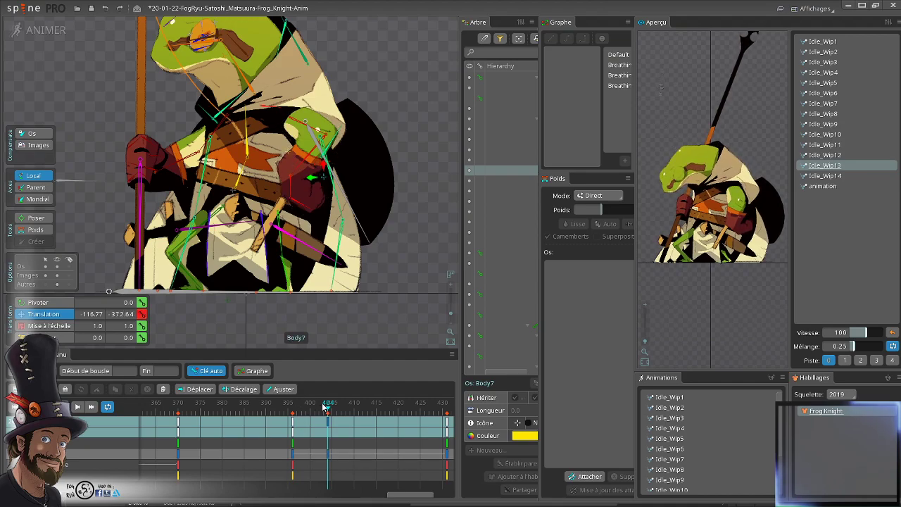
left_click_drag(326, 407, 301, 408)
left_click(293, 428)
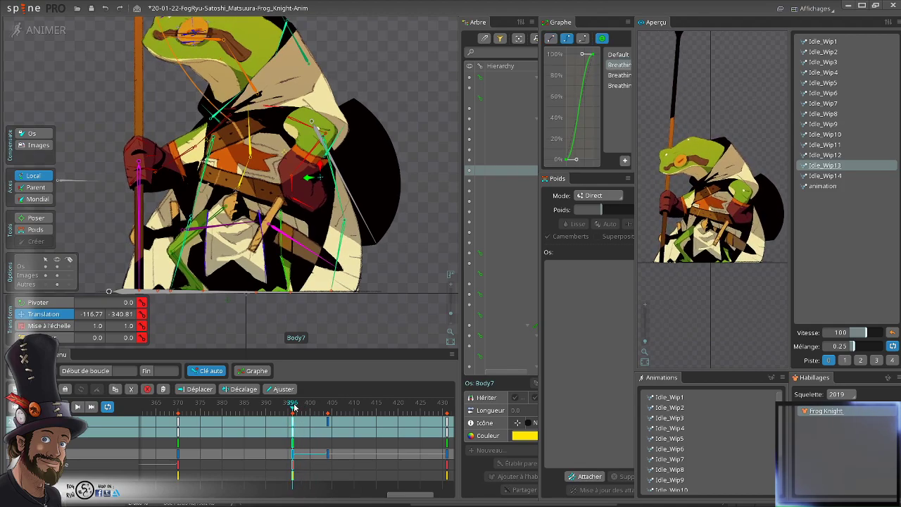
- Examine the torso and the area under the collar closely between frames 394 and 404
left_click_drag(294, 407, 297, 439)
scroll(247, 143, "up", 10)
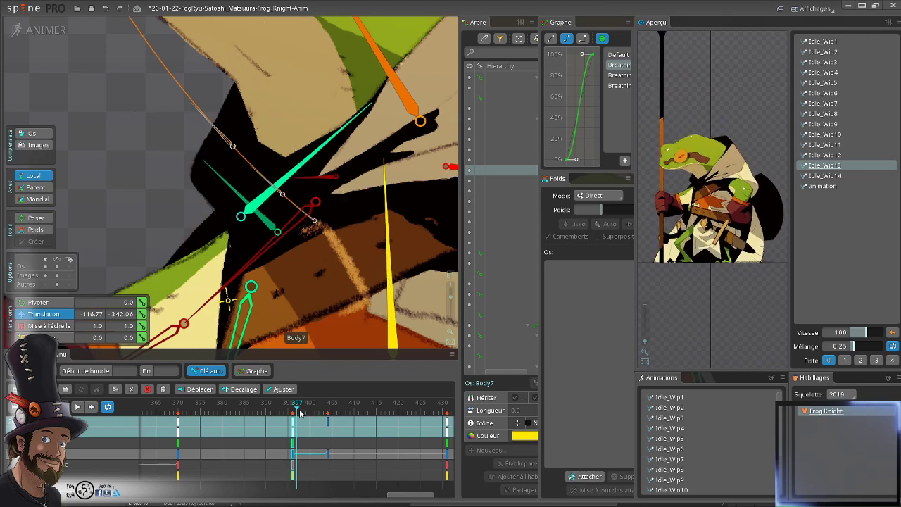
left_click_drag(300, 414, 284, 429)
scroll(292, 64, "down", 3)
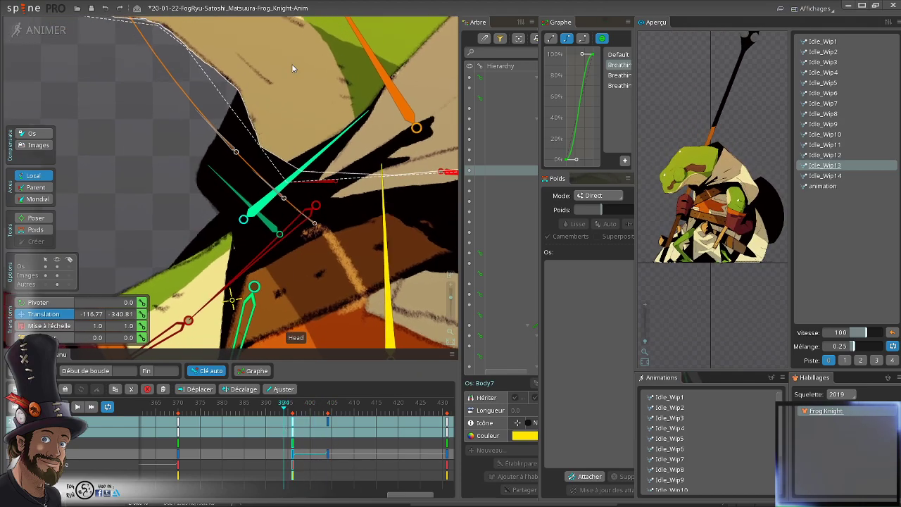
scroll(299, 358, "down", 4)
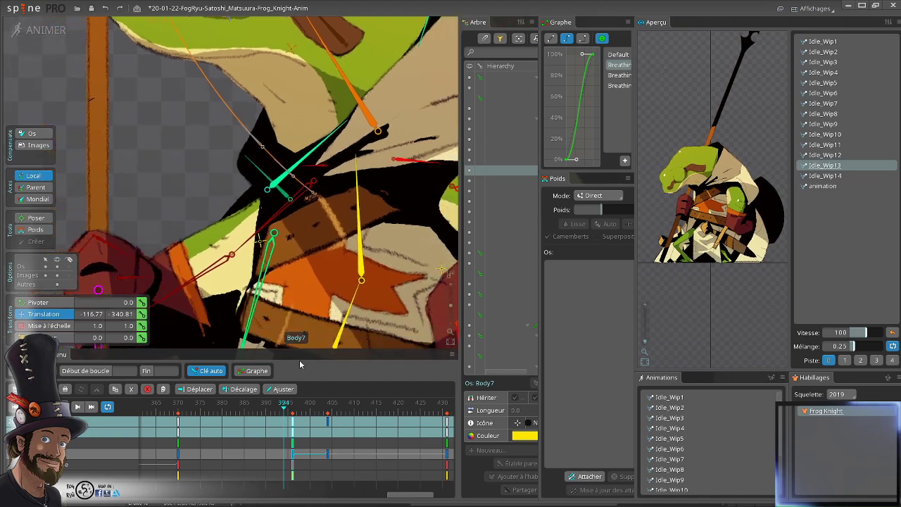
scroll(325, 264, "down", 1)
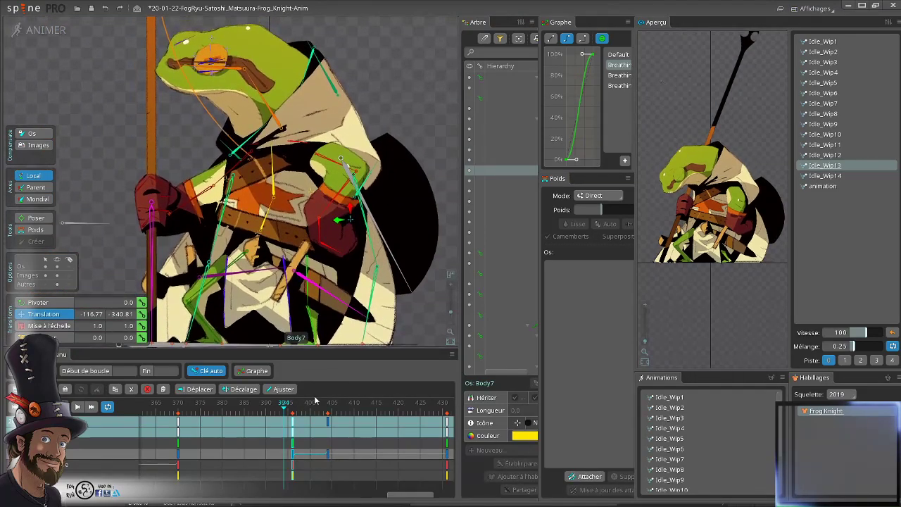
left_click_drag(286, 408, 324, 435)
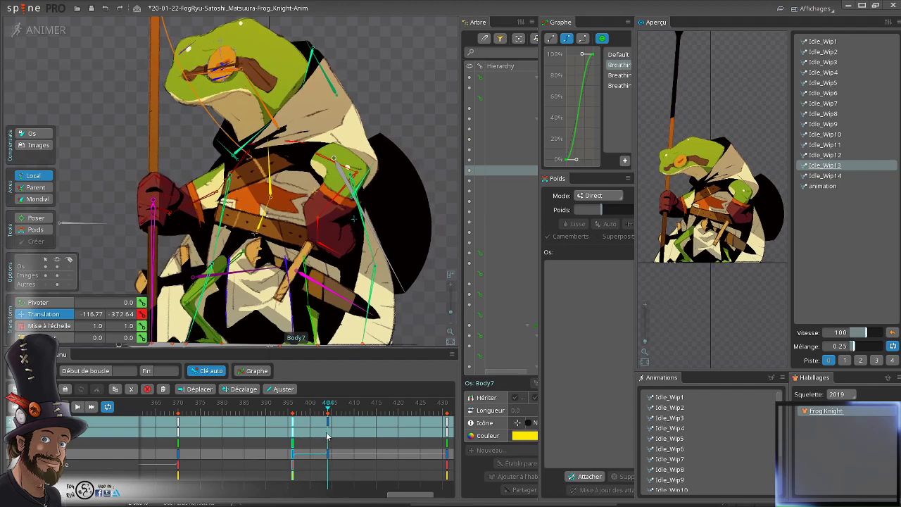
- Copy the torso bones' translation keys from frame 404 to frame 420
left_click_drag(327, 437, 296, 423)
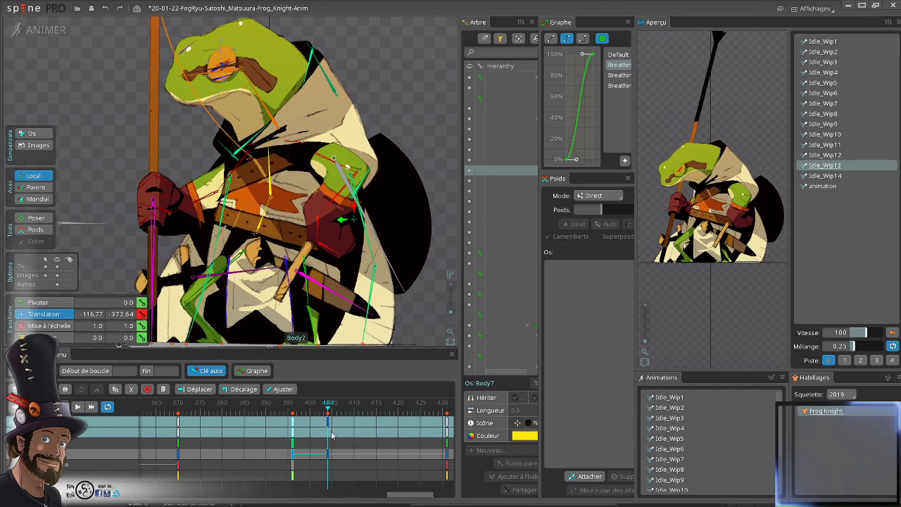
key("space")
left_click(328, 422)
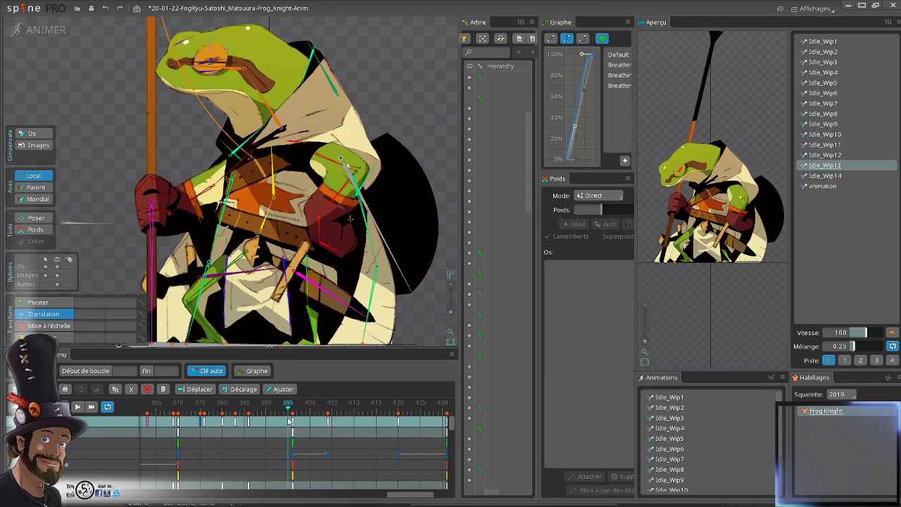
- Examine the torso's breathing movement between frames 396 and 406
left_click(292, 407)
left_click_drag(294, 411, 337, 425)
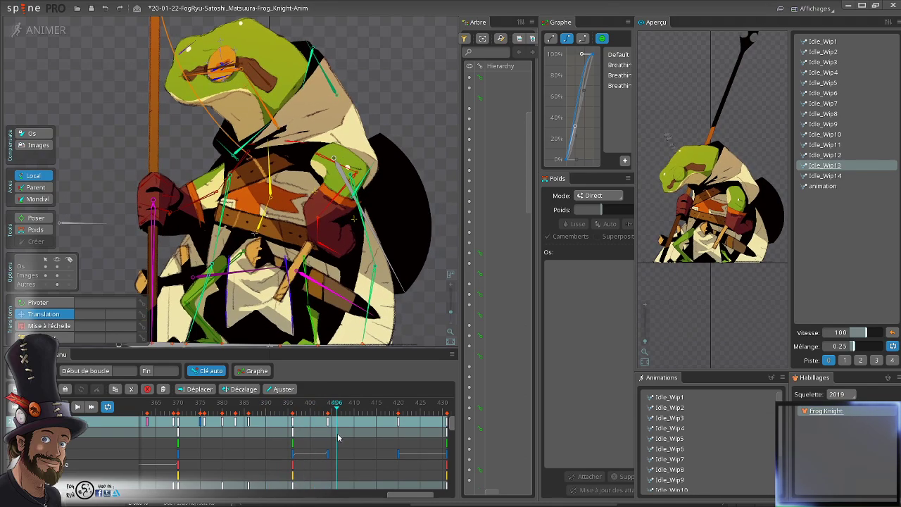
scroll(299, 207, "down", 3)
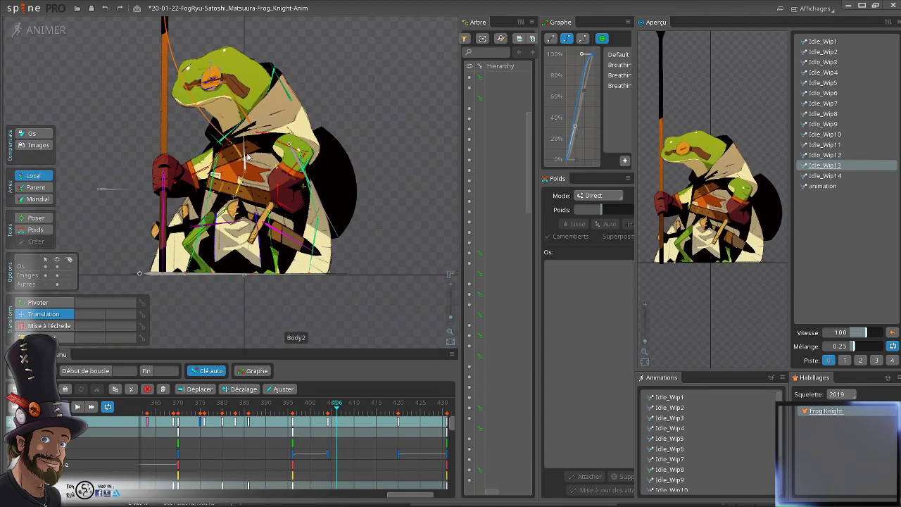
scroll(245, 158, "up", 1)
scroll(245, 159, "up", 1)
left_click_drag(336, 422, 328, 448)
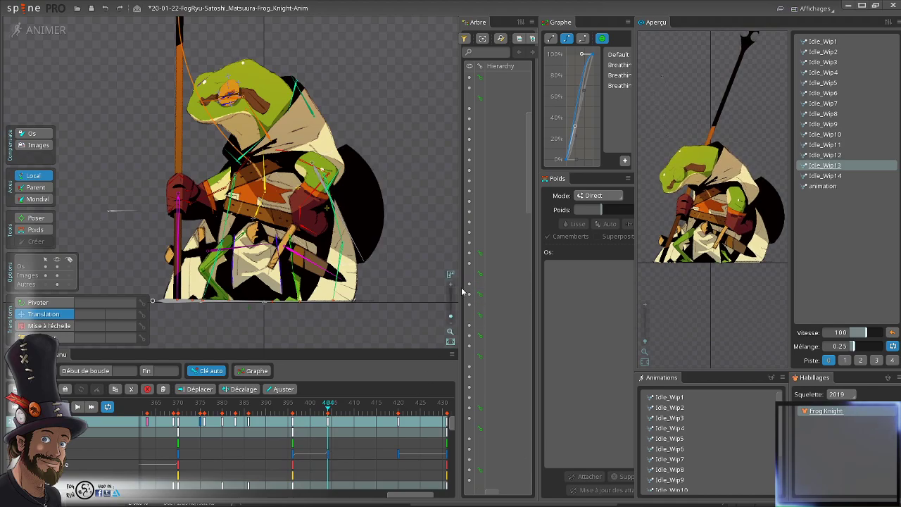
- Duplicate the Idle_Wip13 animation and show the copy in the preview
left_click_drag(456, 286, 375, 286)
scroll(460, 360, "down", 5)
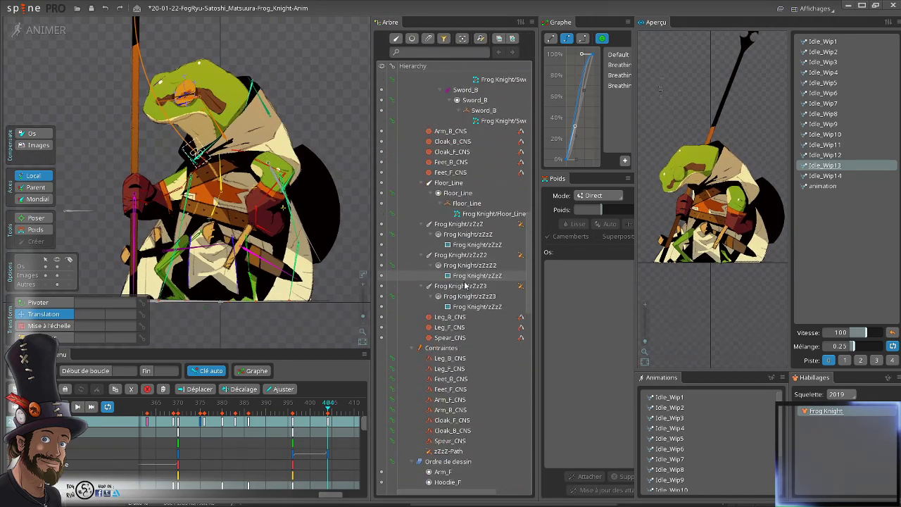
scroll(460, 360, "down", 15)
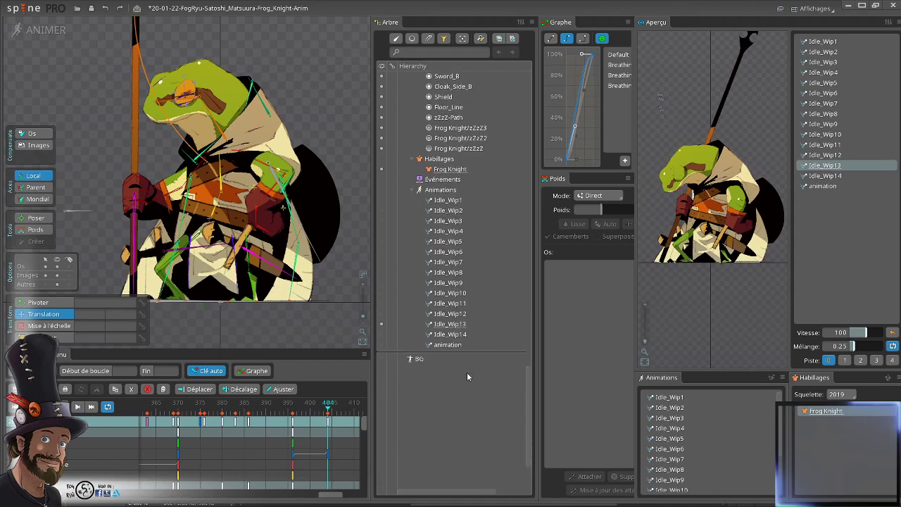
left_click(449, 242)
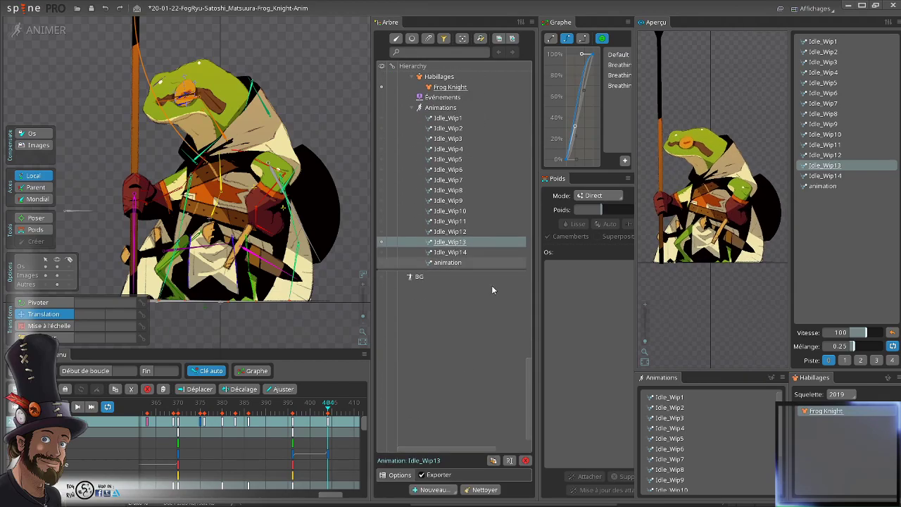
left_click(493, 460)
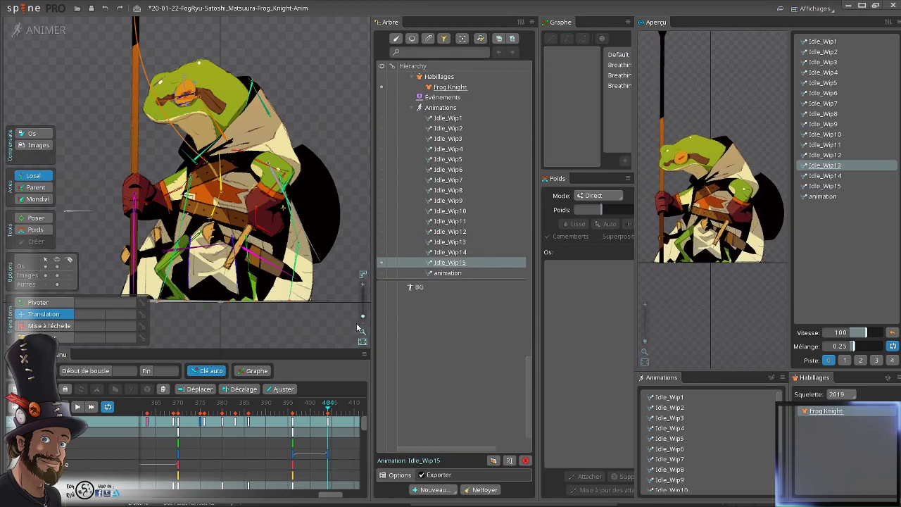
left_click(842, 187)
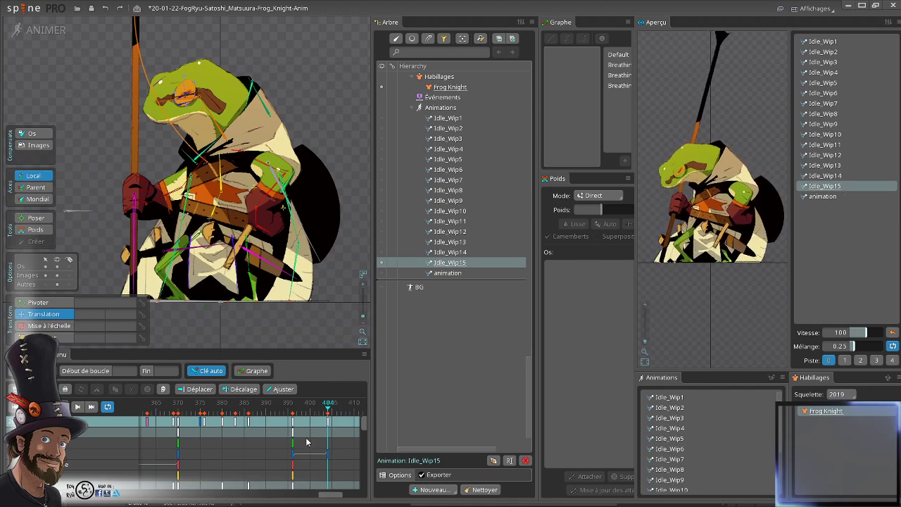
- At frame 404, shift Arm_F and the front hand's bone in world axes, and ease the frame 396 keys with the first Breathing curve preset
left_click_drag(321, 431, 226, 439)
scroll(264, 199, "up", 2)
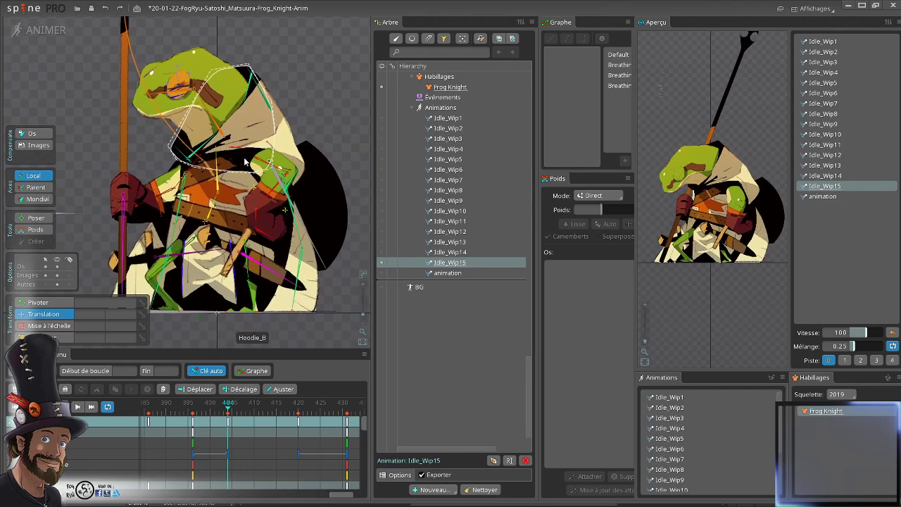
left_click(266, 162)
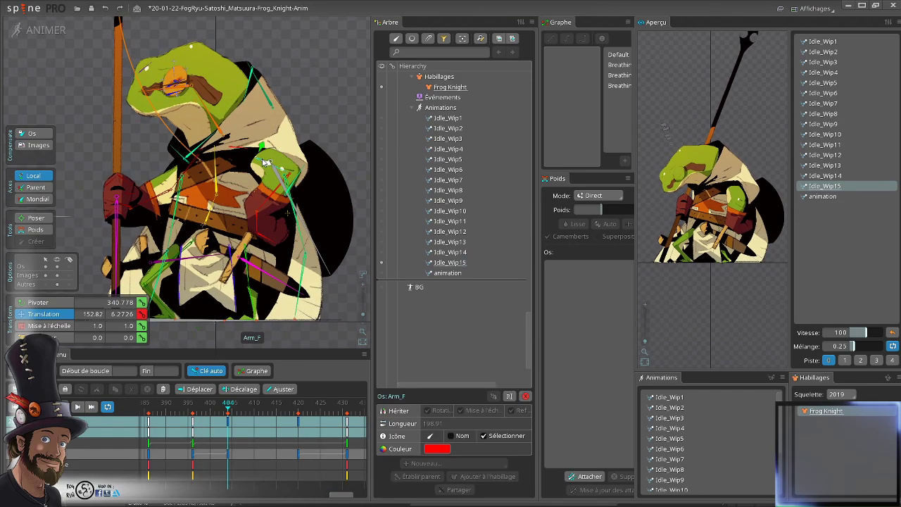
left_click(261, 221, "ctrl")
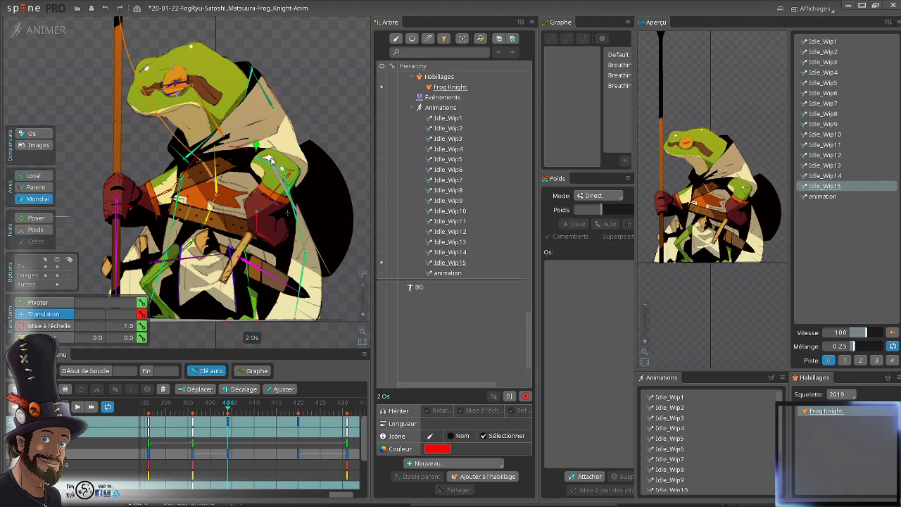
left_click_drag(228, 408, 228, 414)
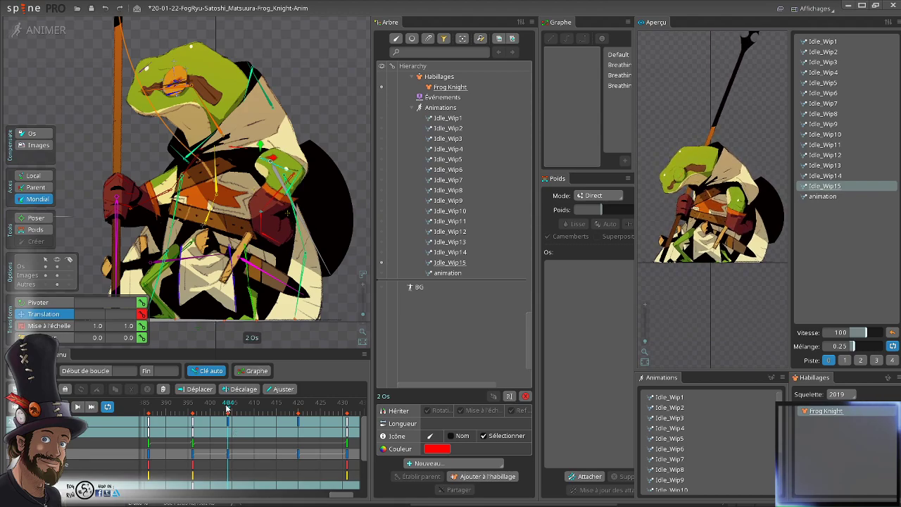
mouse_move(227, 409)
left_mouse_down()
mouse_move(201, 414)
mouse_move(224, 414)
left_mouse_up()
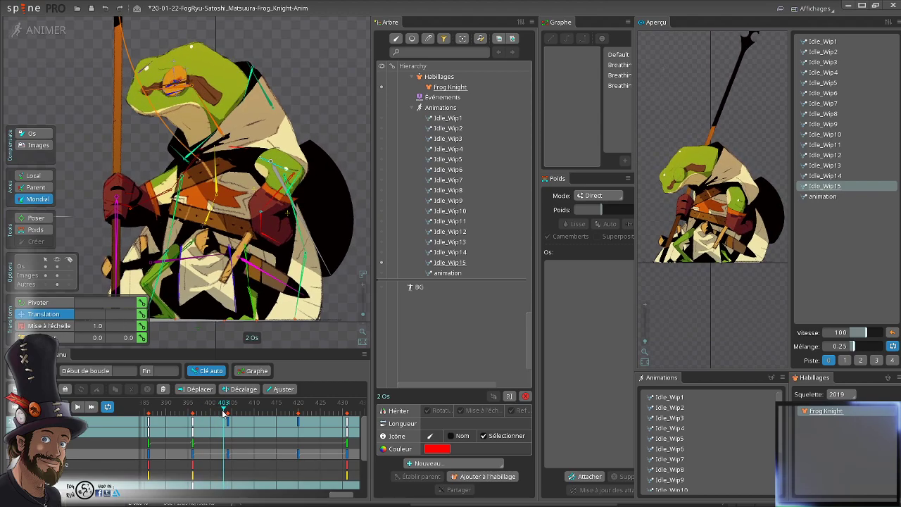
left_click(197, 428)
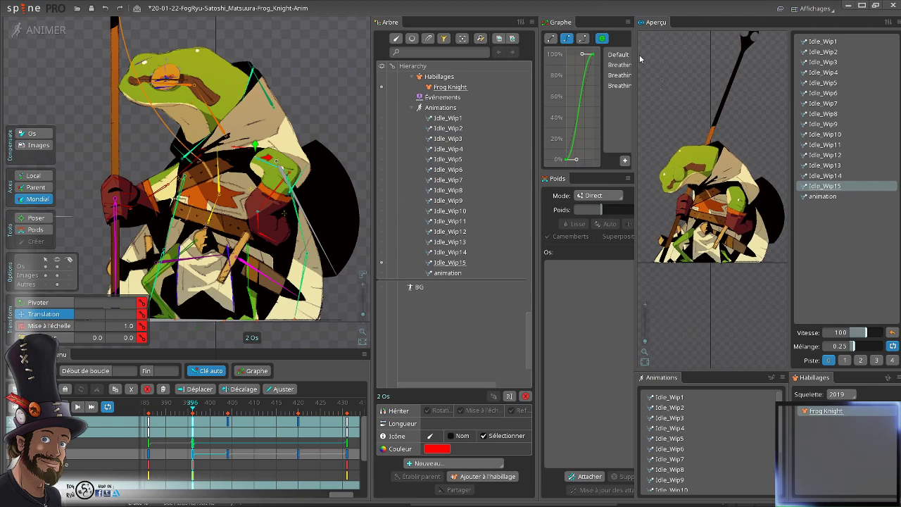
left_click(193, 428)
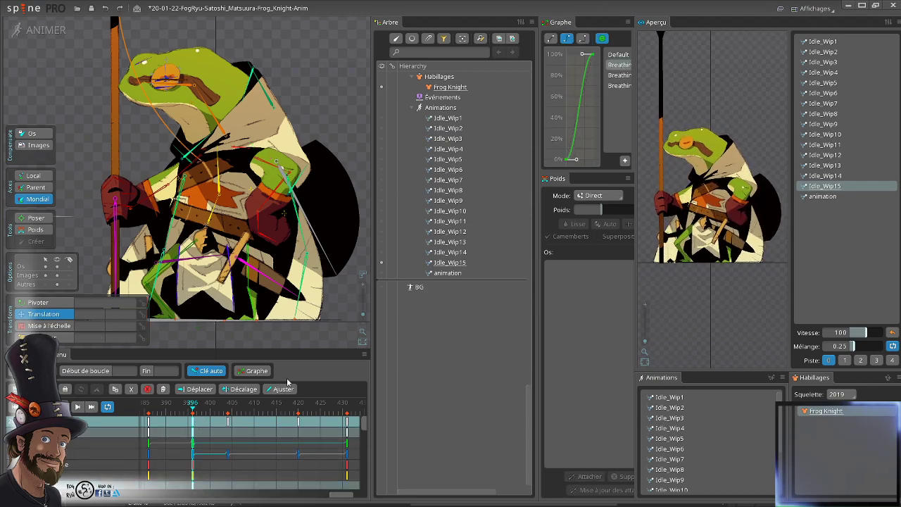
- Copy the frame 404 keys of all the bones to frame 420
left_click_drag(198, 413, 234, 433)
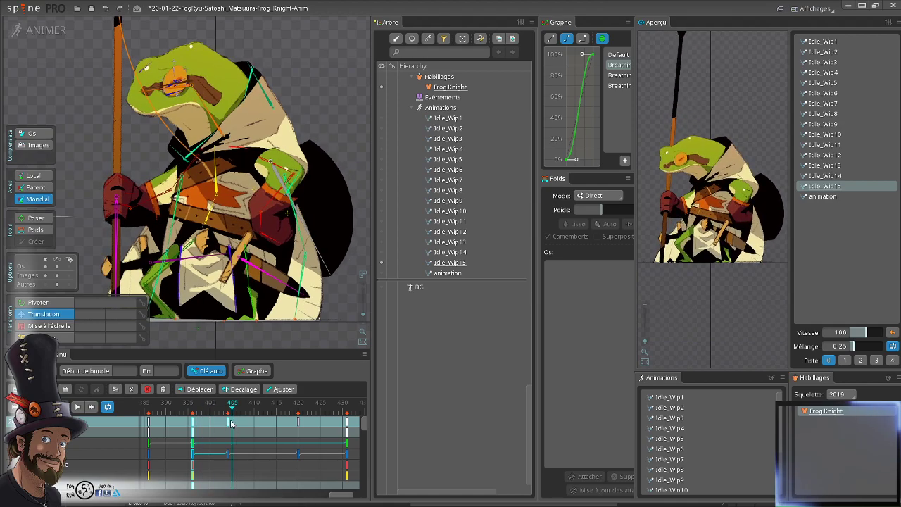
left_click(229, 423)
key("ctrl+c")
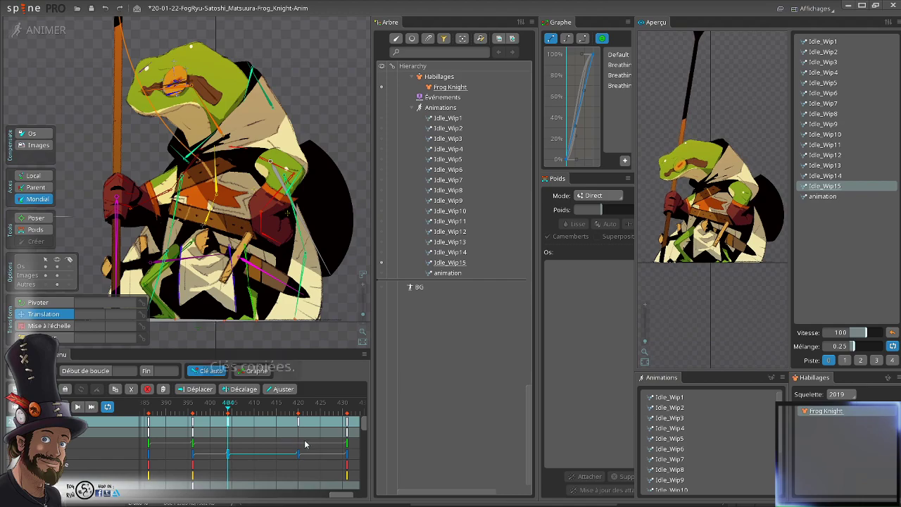
left_click(301, 417)
key("ctrl+v")
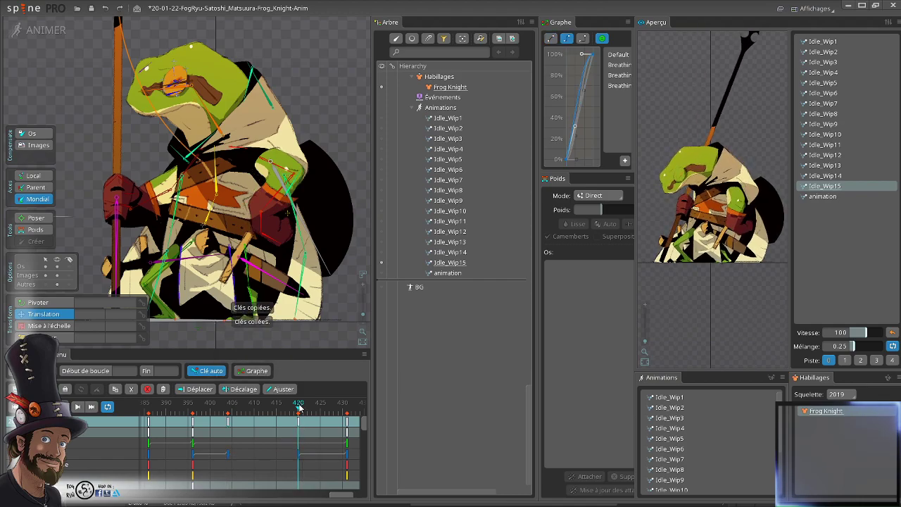
- At frame 405, select Apron and the two bones below it and shift them slightly outward toward the spear in world axes
mouse_move(236, 408)
left_mouse_down()
mouse_move(194, 410)
mouse_move(231, 415)
left_mouse_up()
left_click_drag(296, 440, 236, 409)
scroll(289, 137, "down", 1)
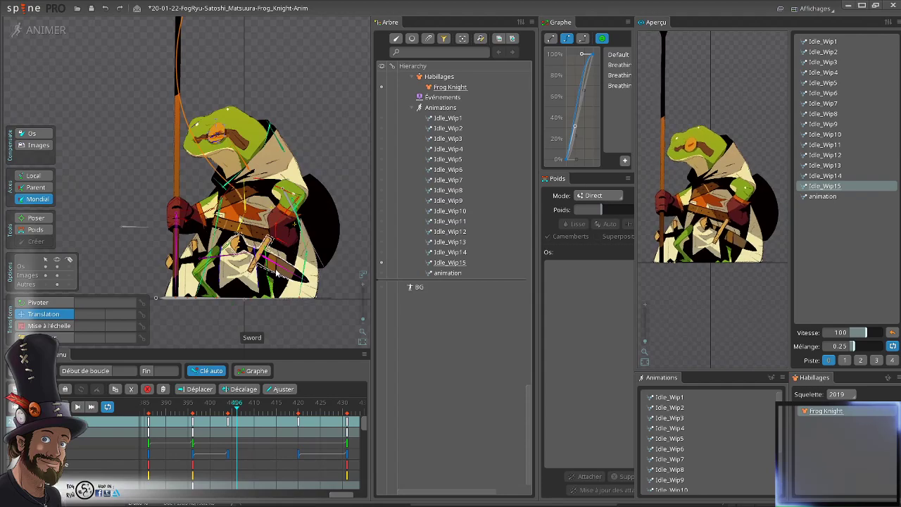
left_click_drag(229, 410, 236, 428)
scroll(230, 257, "up", 4)
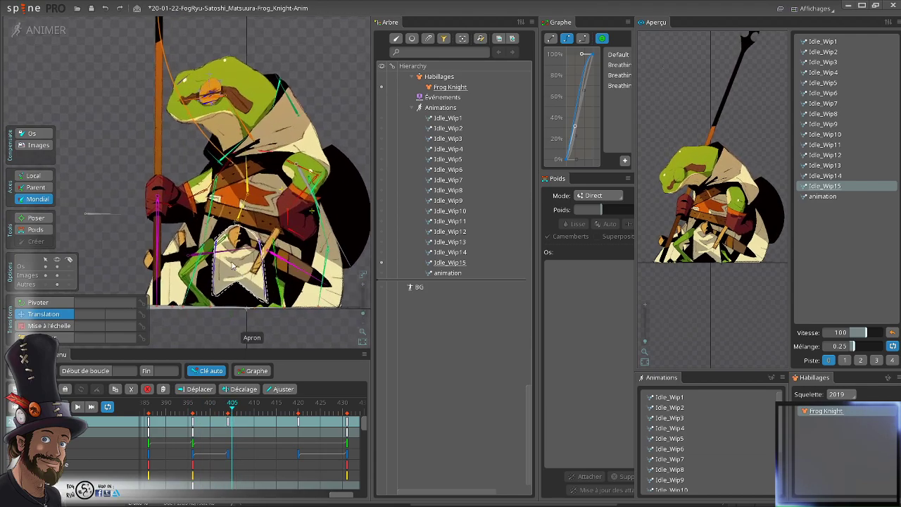
left_click(218, 278)
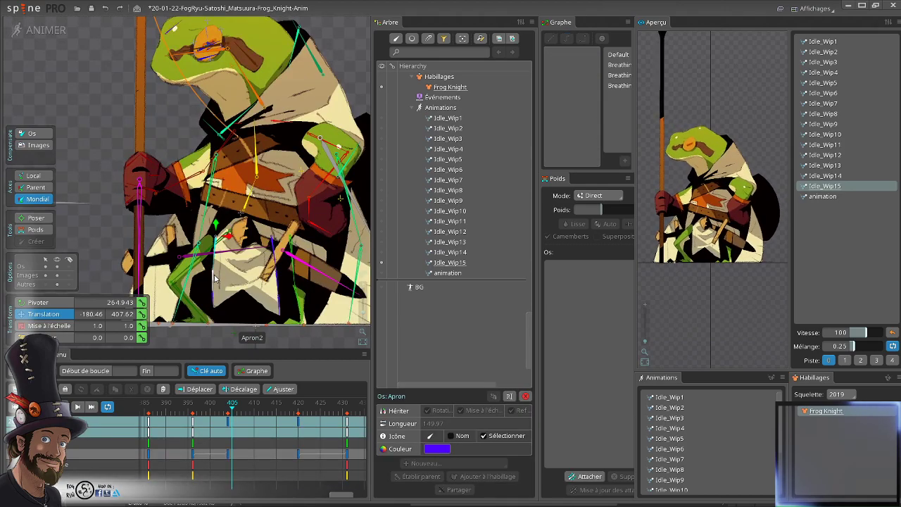
left_click(215, 304, "ctrl")
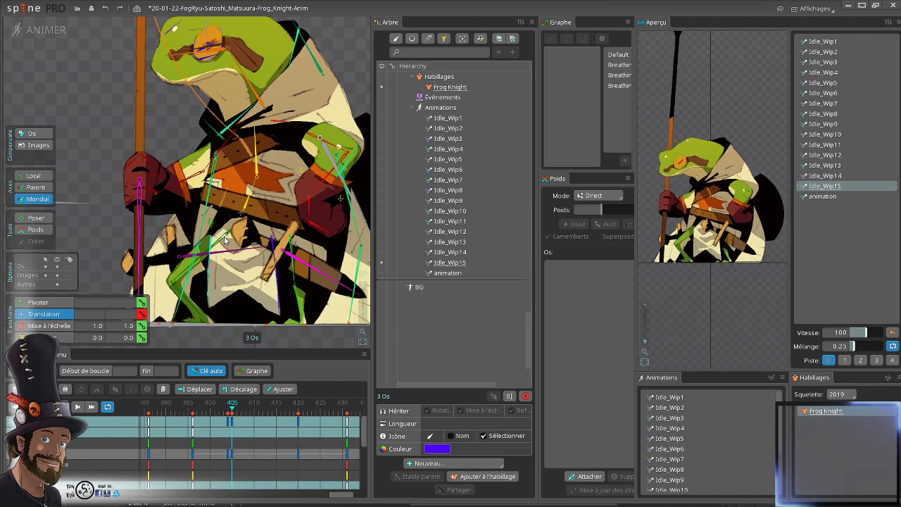
- Move the apron bones' translation key from frame 405 to frame 404 and copy it to frame 420
left_click(231, 426)
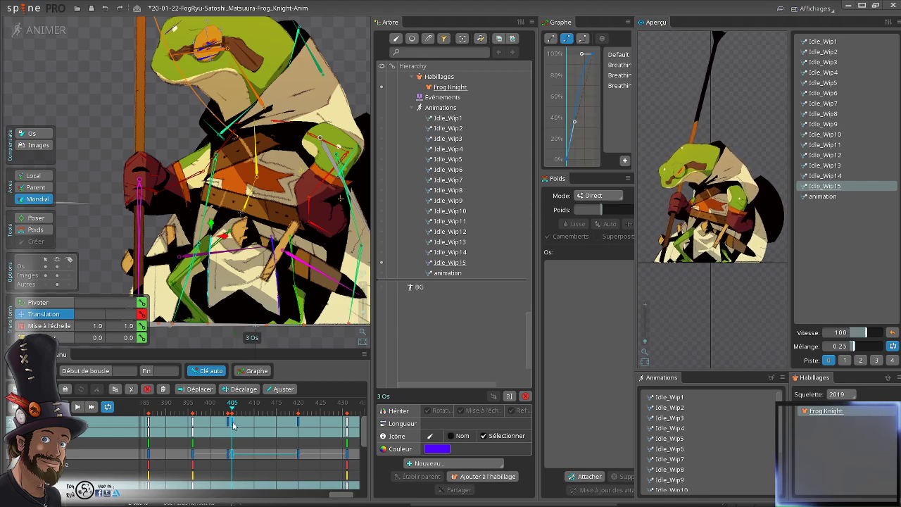
mouse_move(227, 409)
left_mouse_down()
mouse_move(193, 409)
mouse_move(229, 409)
mouse_move(197, 411)
mouse_move(230, 422)
left_mouse_up()
left_click(299, 426)
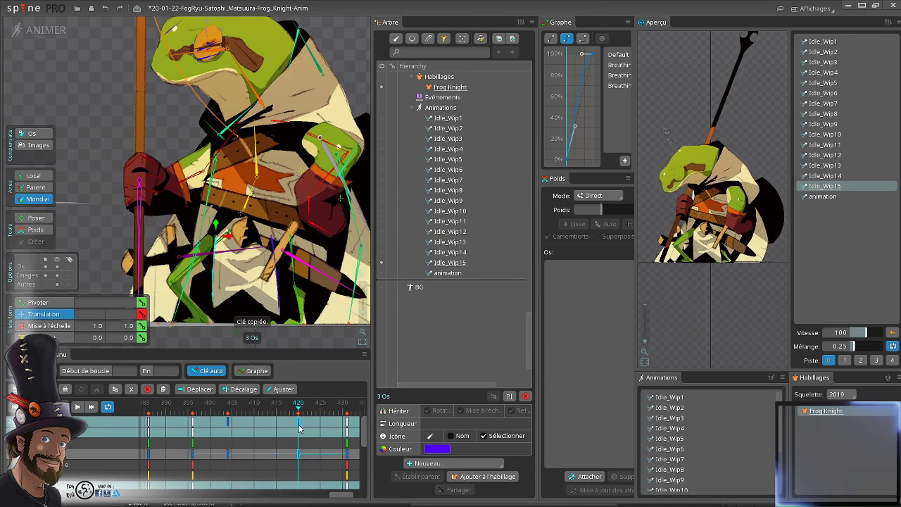
key("ctrl+v")
- Check the apron's motion around frame 405, deselect the bones and save the project
left_click_drag(298, 406, 231, 384)
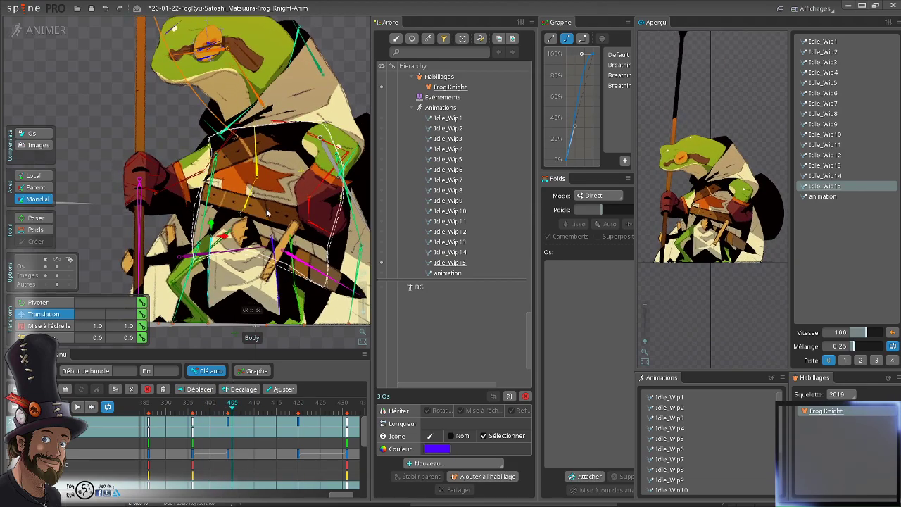
scroll(144, 139, "down", 3)
key("space")
scroll(273, 161, "down", 3)
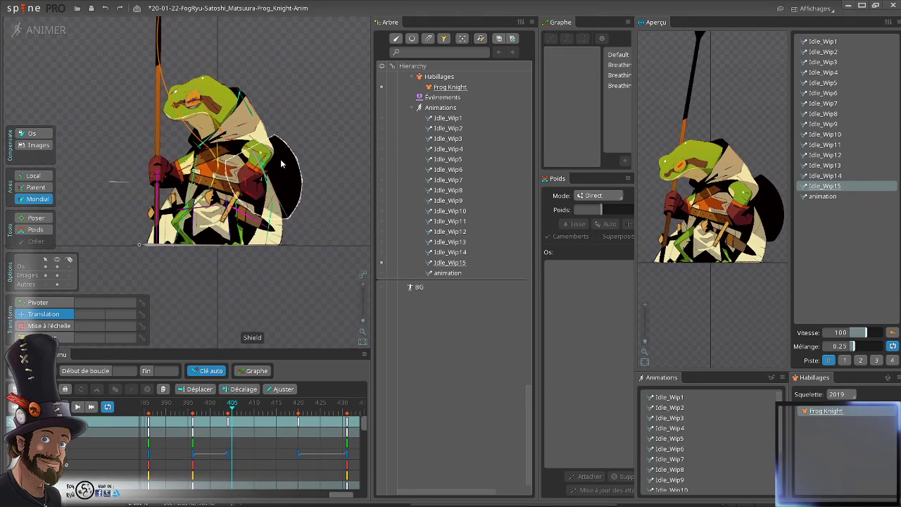
left_click_drag(280, 159, 296, 219)
key("ctrl+s")
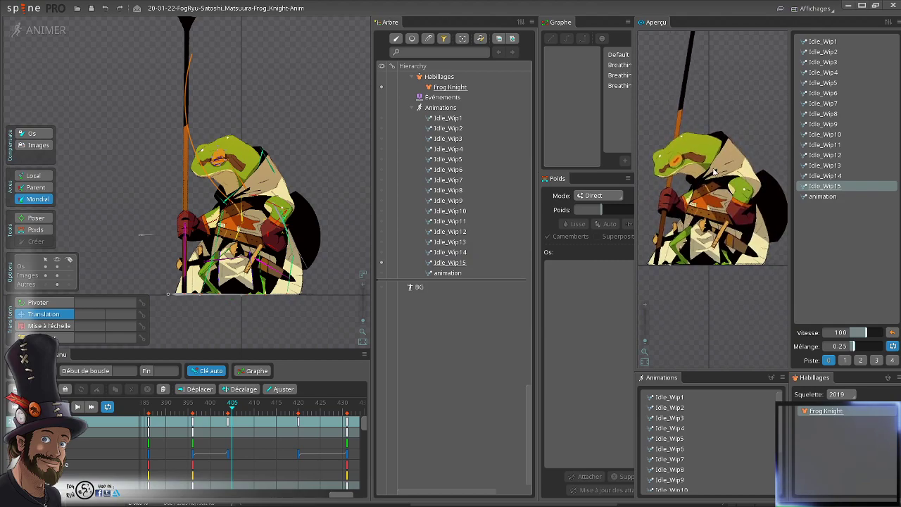
- Hide the bones in the viewport and play the animation to review the Frog Knight's full motion
scroll(296, 217, "down", 1)
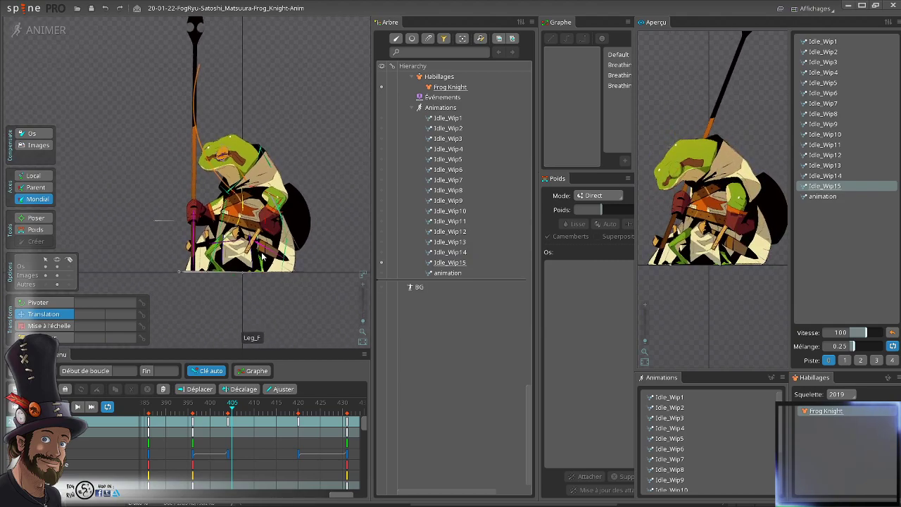
mouse_move(312, 180)
left_mouse_down()
mouse_move(305, 175)
mouse_move(326, 171)
left_mouse_up()
scroll(320, 241, "down", 1)
left_click_drag(302, 265, 279, 287)
left_click(57, 267)
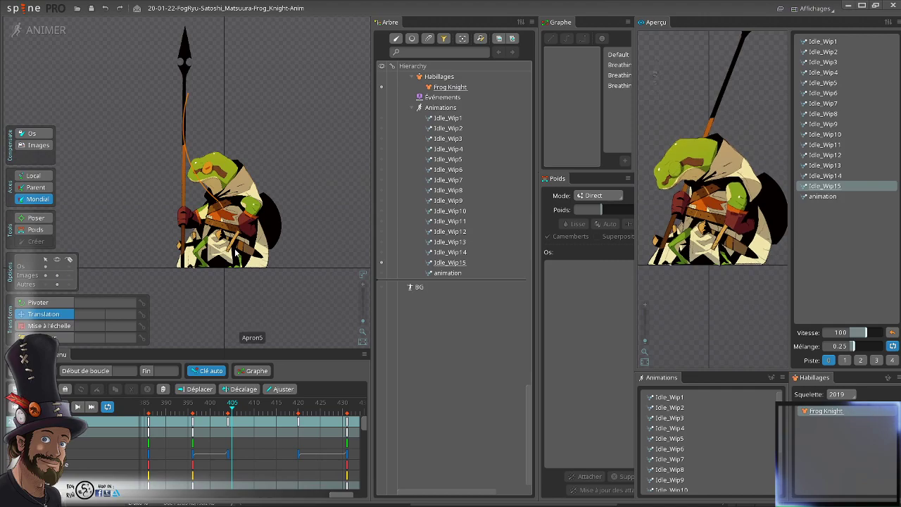
key("d")
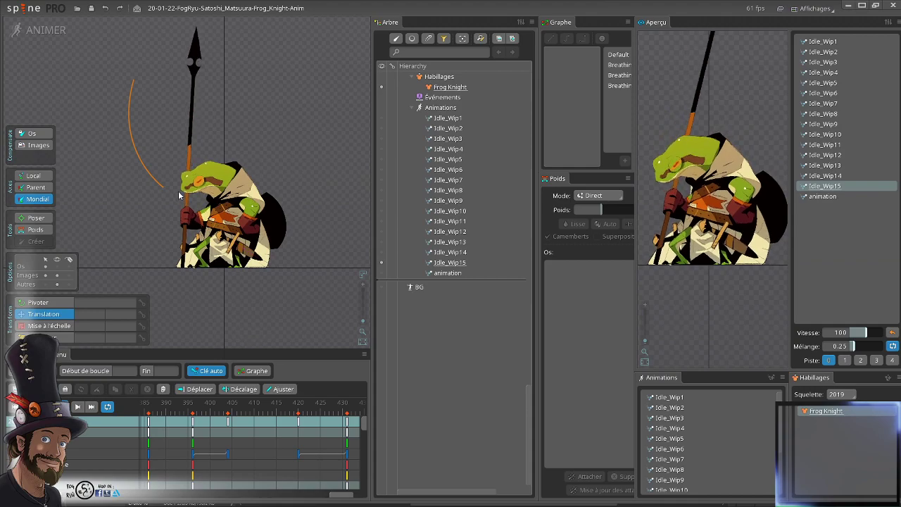
mouse_move(232, 258)
left_mouse_down()
mouse_move(242, 281)
mouse_move(240, 274)
left_mouse_up()
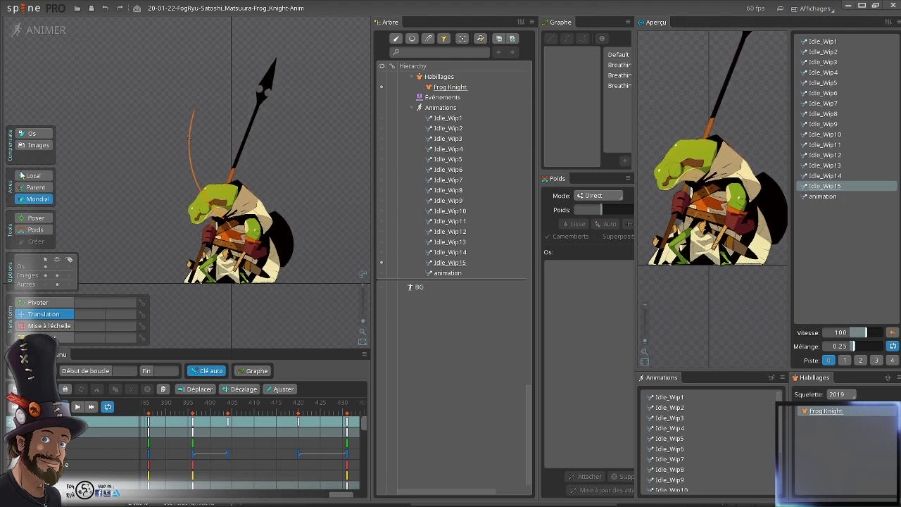
left_click_drag(284, 199, 255, 181)
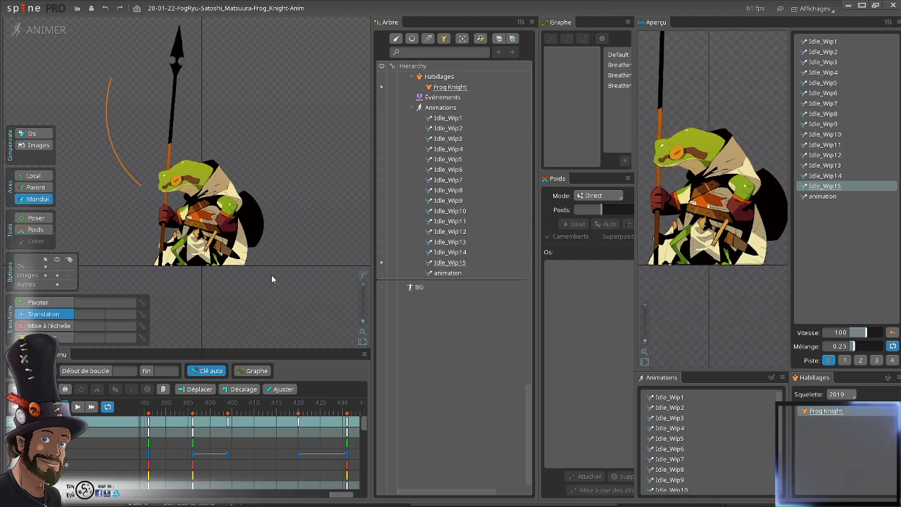
left_click_drag(269, 276, 306, 275)
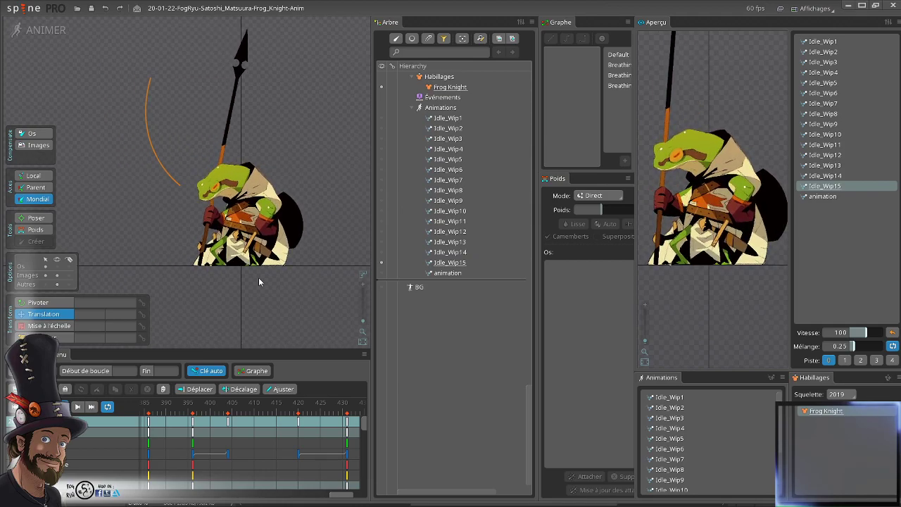